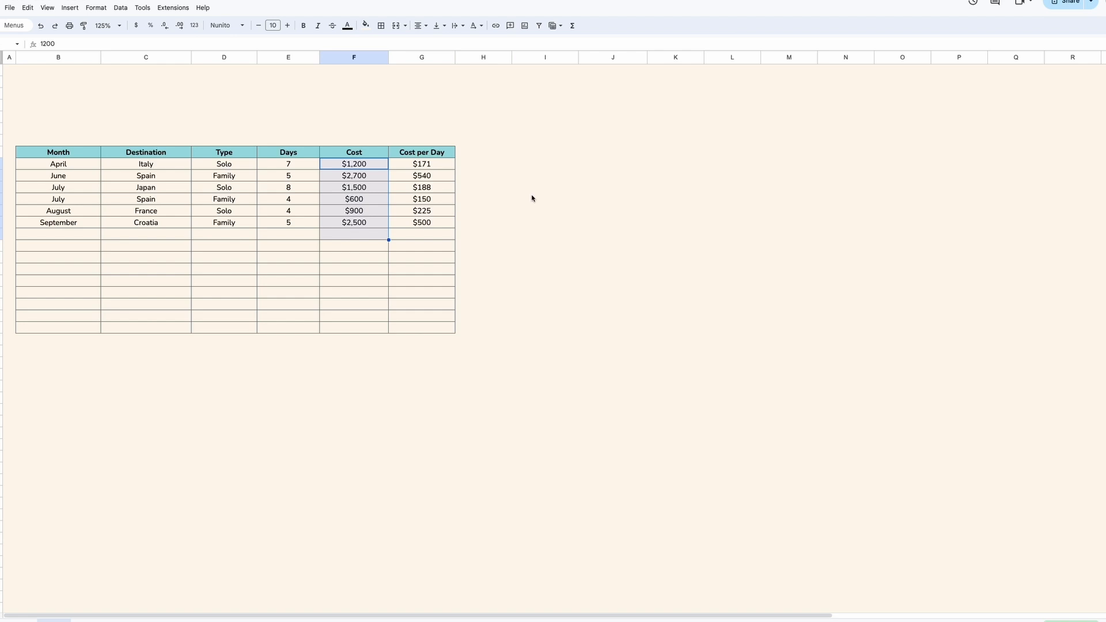
- Examine the travel table and each of its columns, from Month through Cost per Day
click(532, 199)
drag(71, 152, 420, 331)
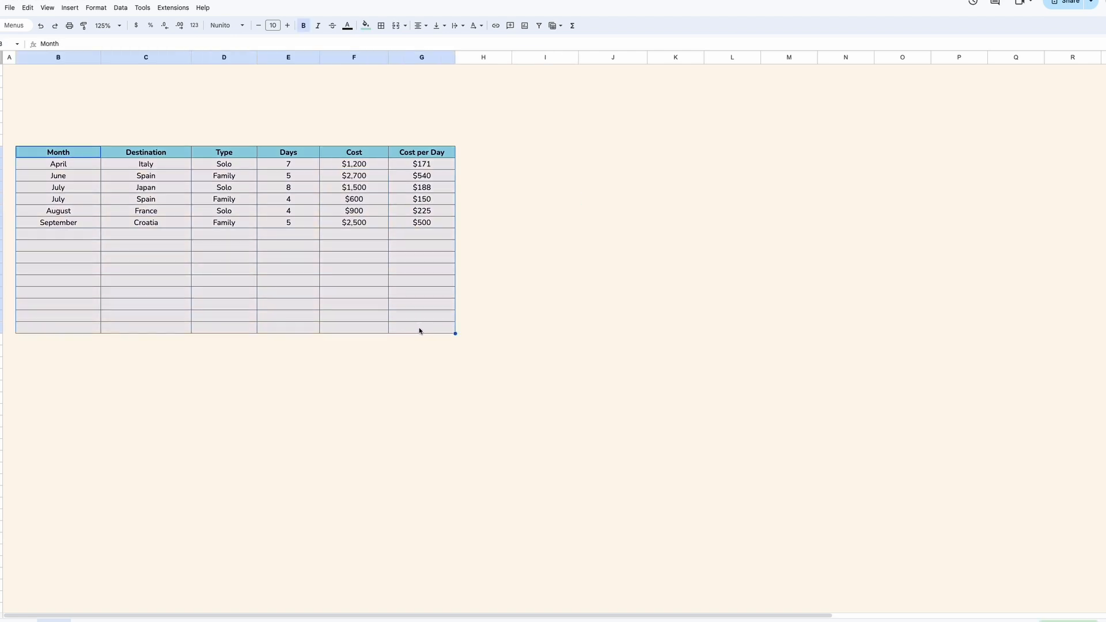
drag(82, 151, 76, 224)
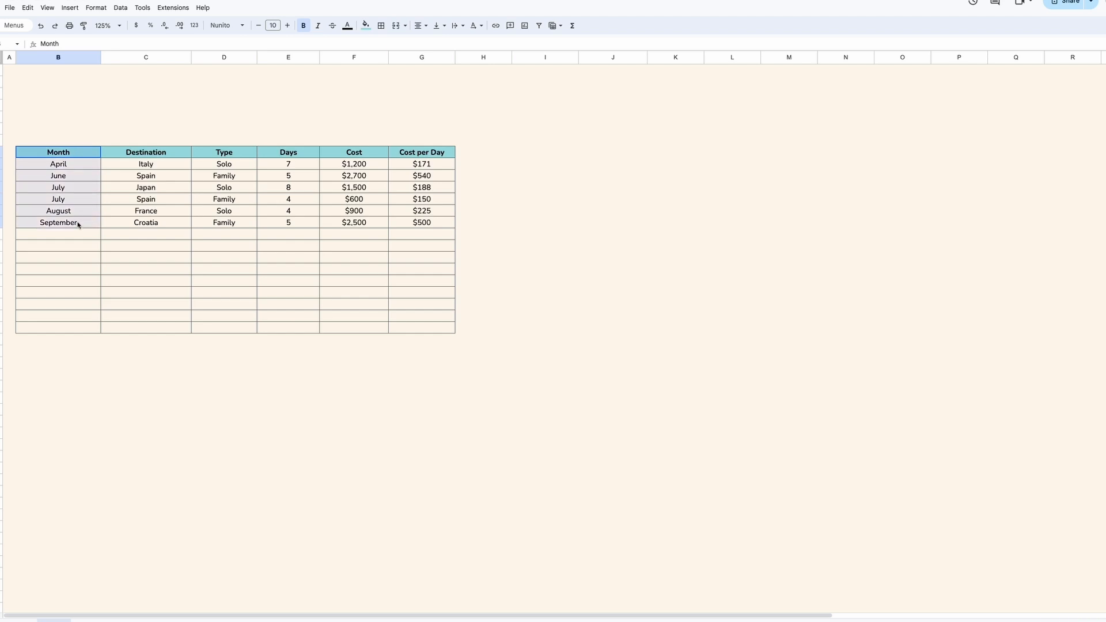
click(160, 153)
drag(160, 153, 163, 222)
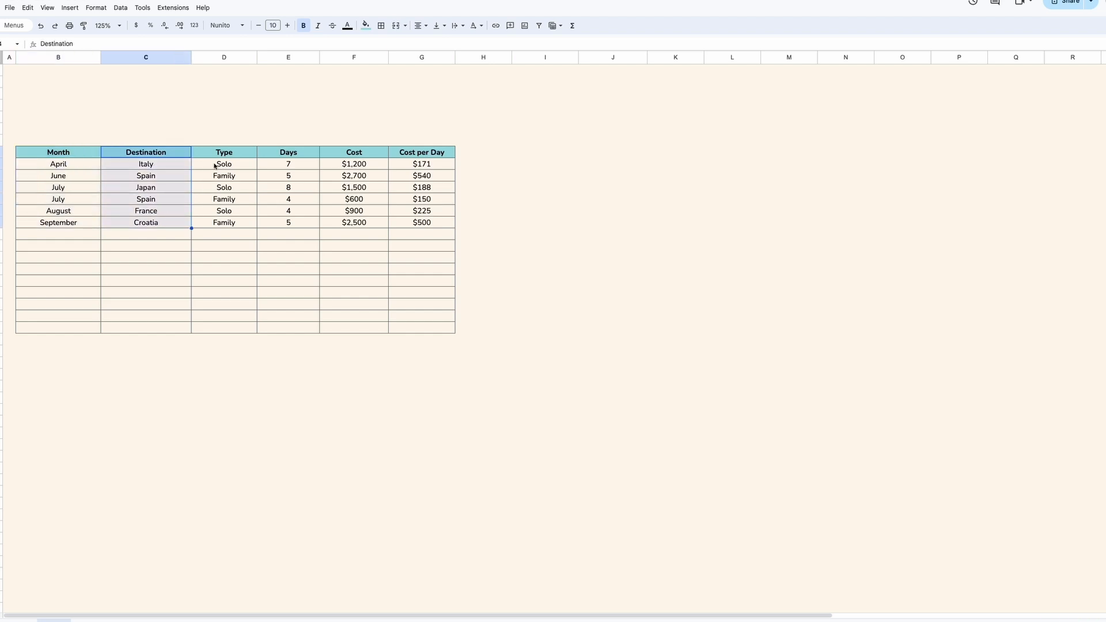
drag(225, 155, 224, 223)
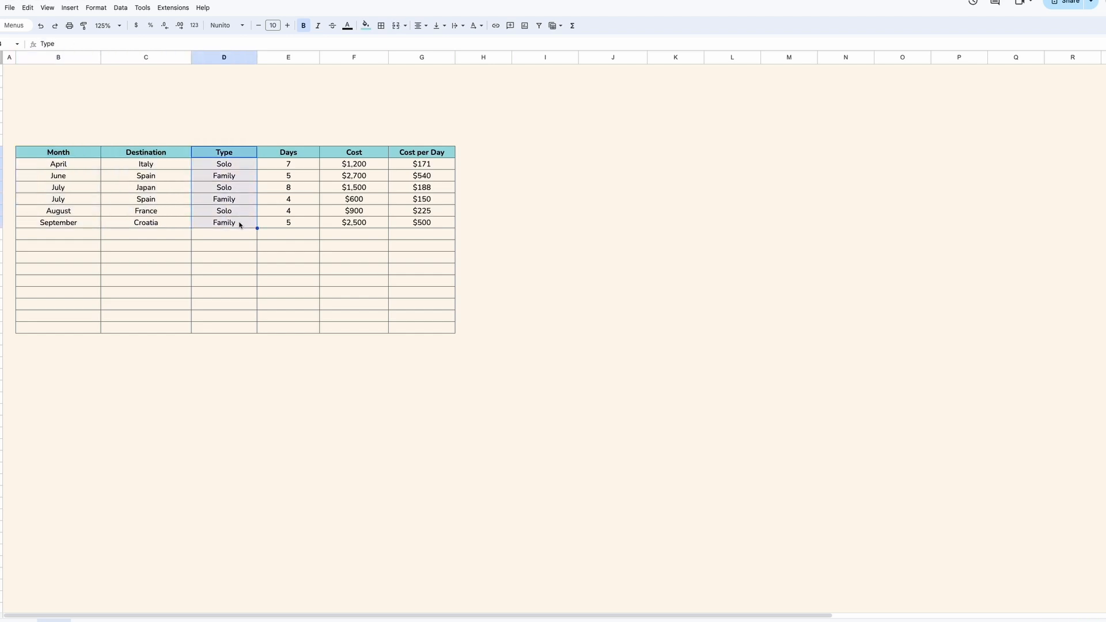
click(243, 224)
drag(288, 153, 299, 223)
drag(368, 156, 362, 227)
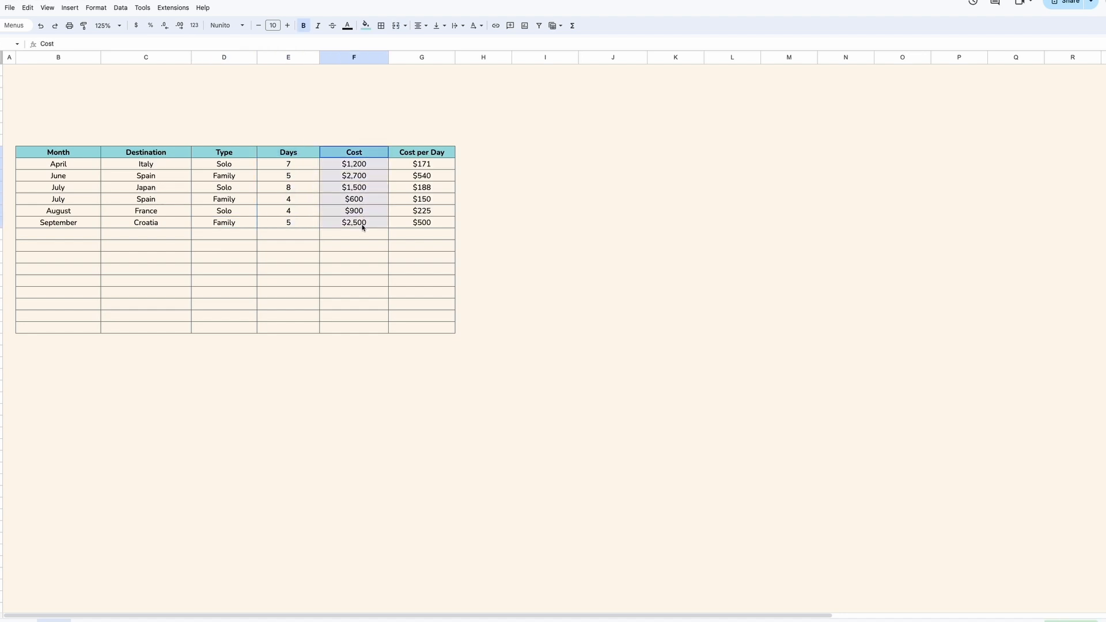
drag(420, 153, 427, 229)
- Enter the label SUM in cell K9, beside the table
click(659, 165)
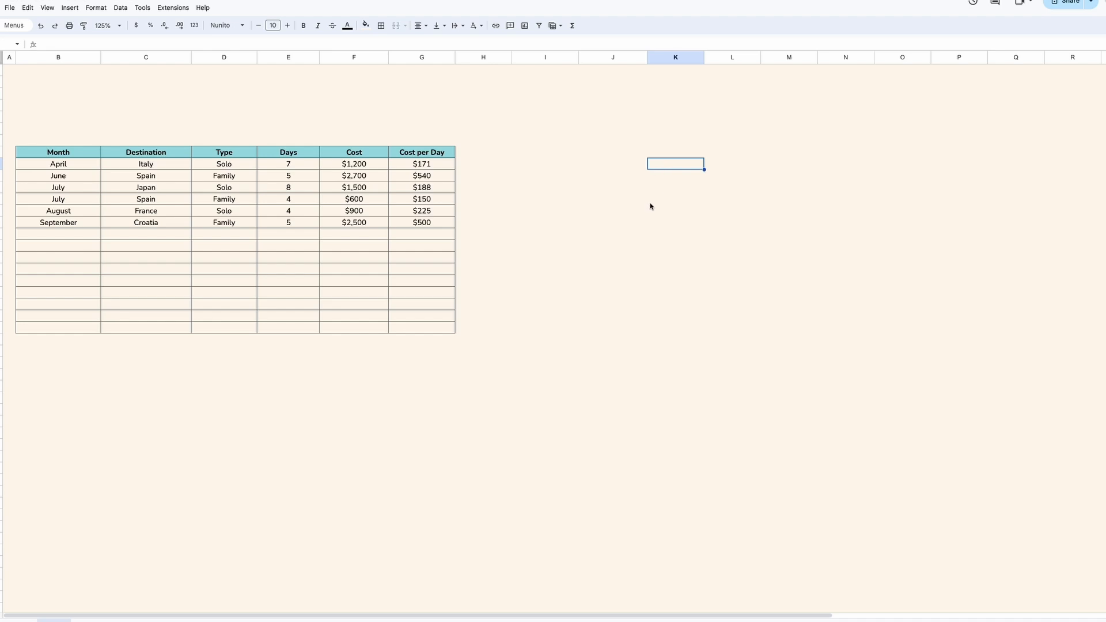
text(SUM)
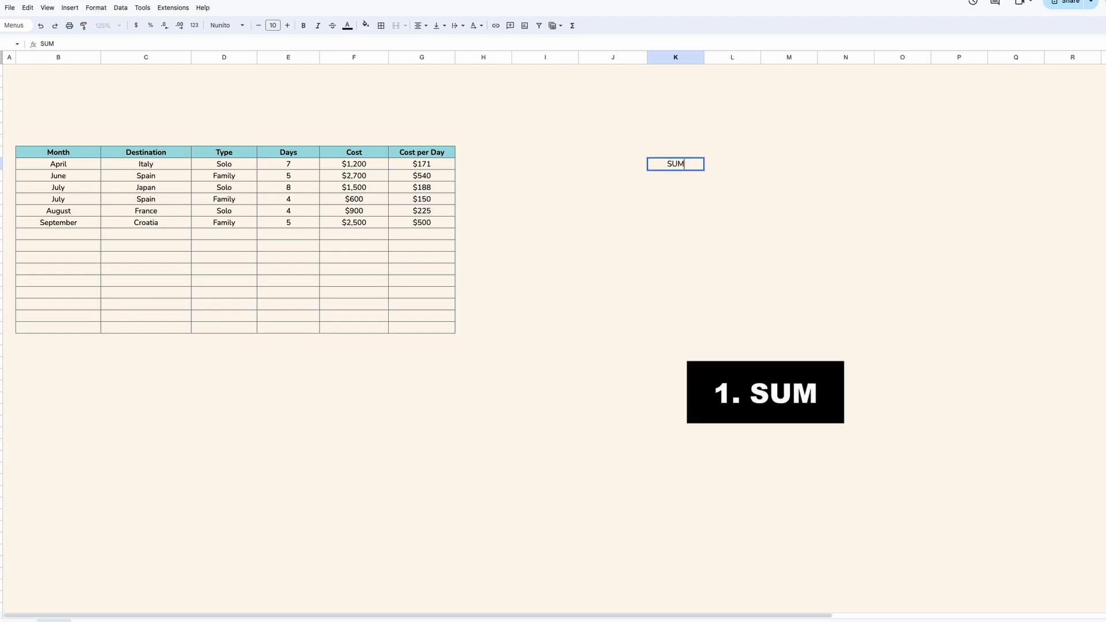
key(Return)
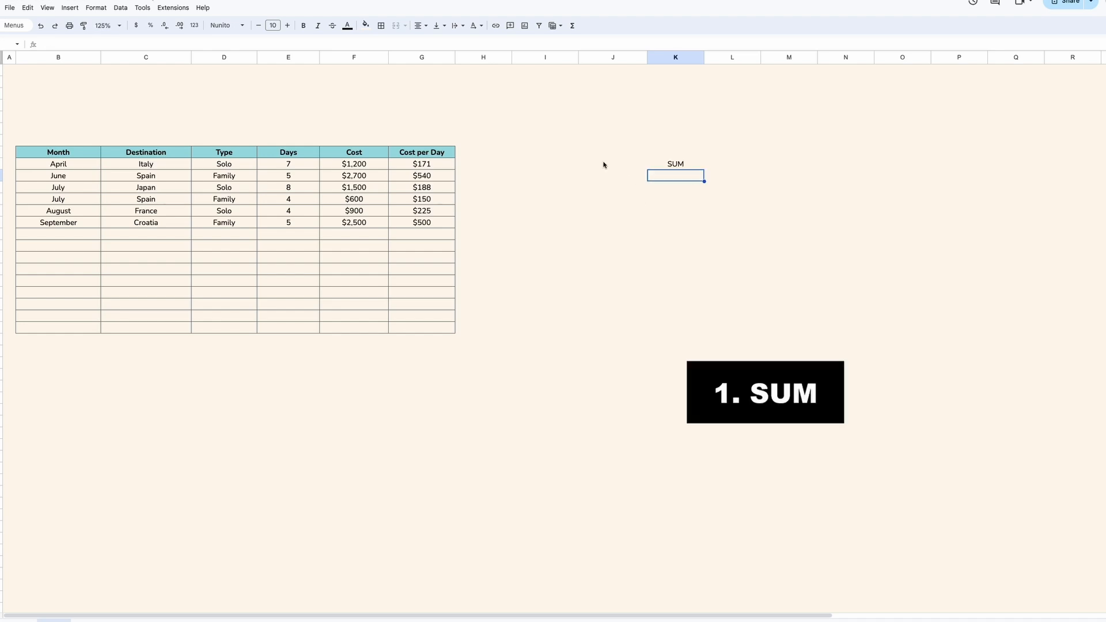
- Enter the label Total Cost in cell I9, in the same row as the SUM label
click(533, 169)
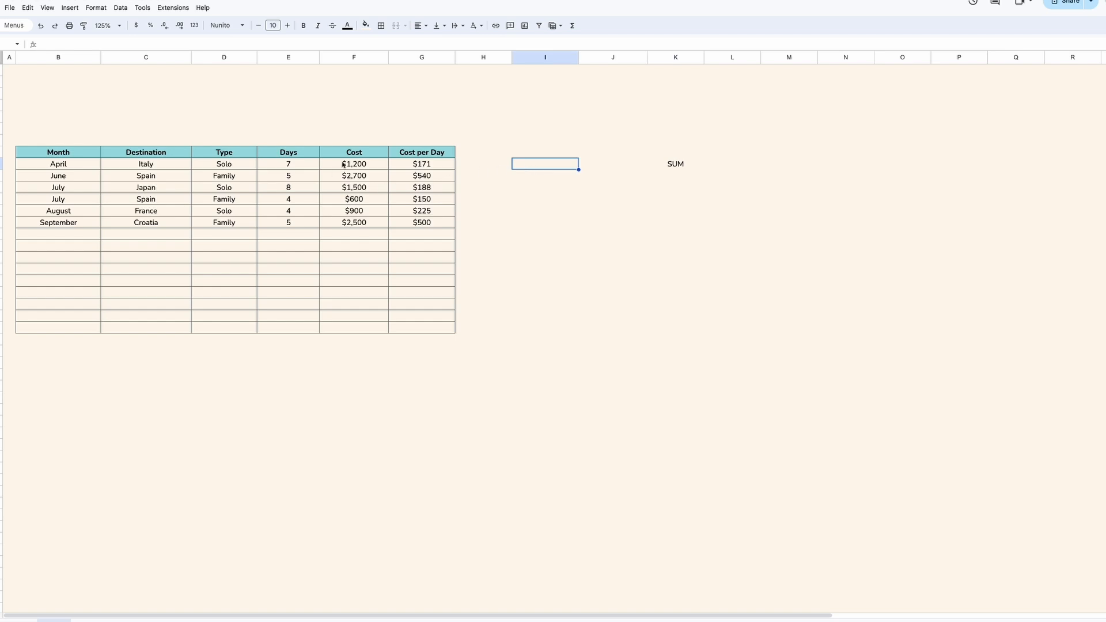
drag(343, 165, 351, 232)
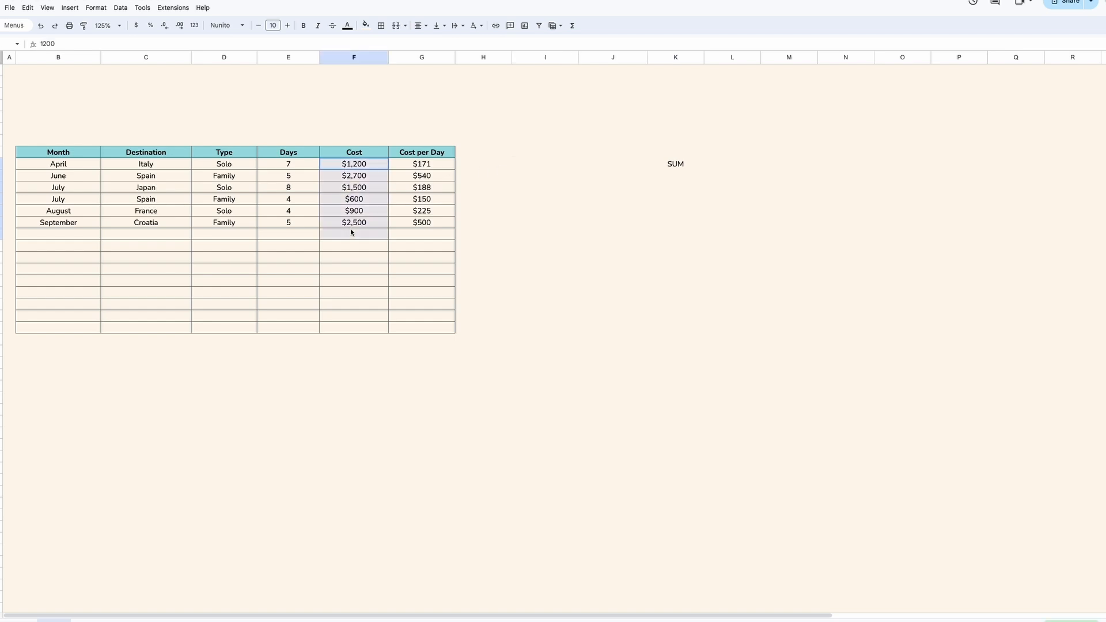
click(530, 164)
text(Total )
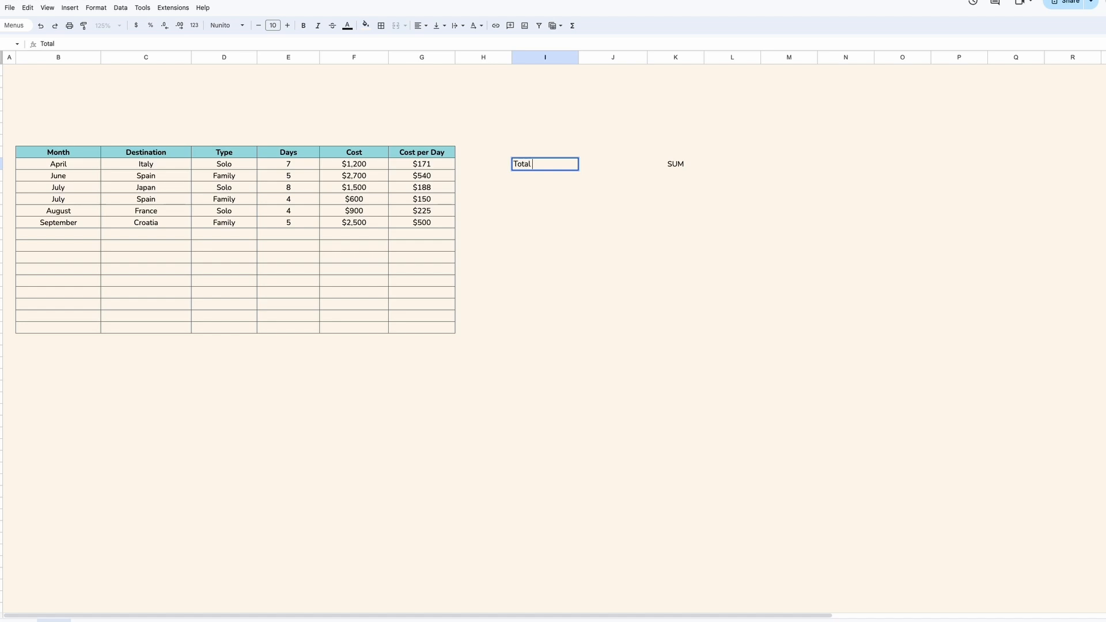
text(Cost)
key(Return)
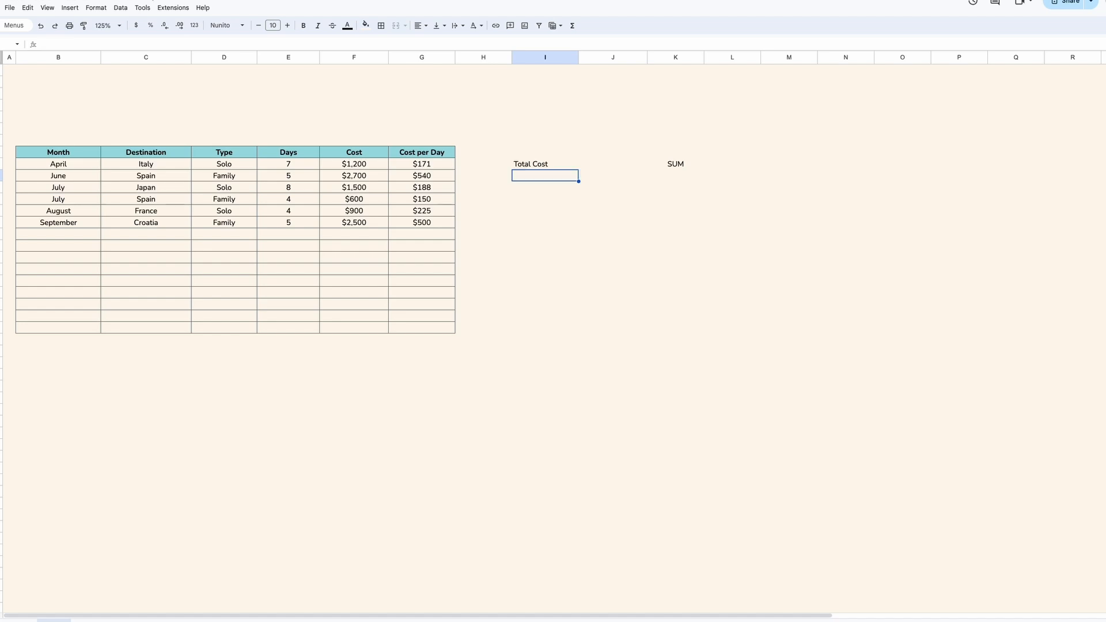
- Total the Cost column in cell J9 with the absolute-reference formula =SUM($F$9:$F$23)
click(596, 167)
text(=SUM)
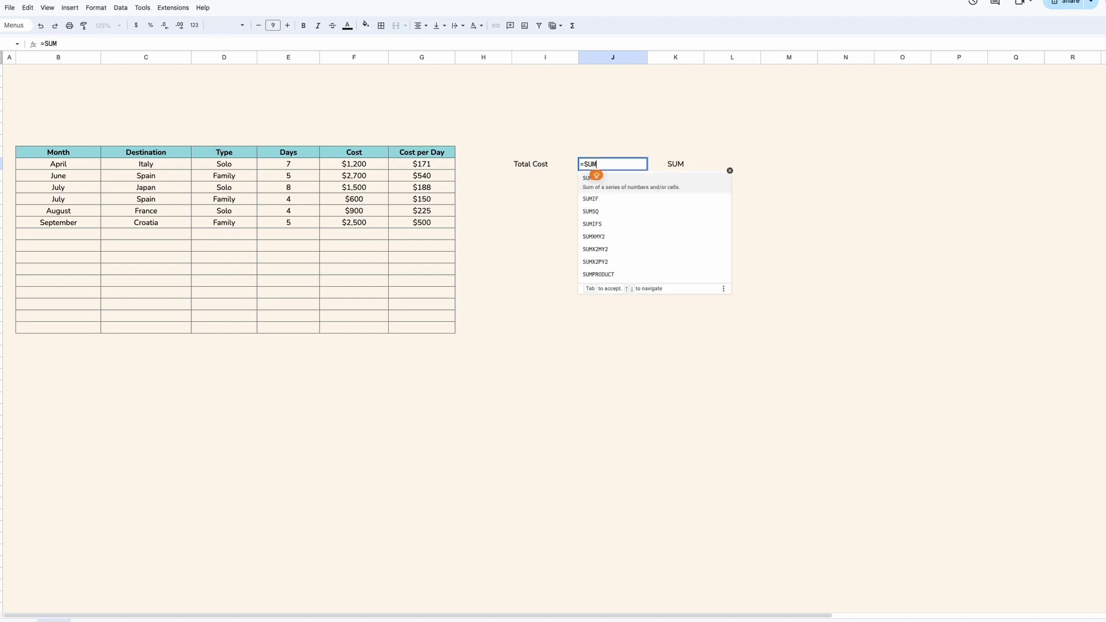
text(()
click(371, 167)
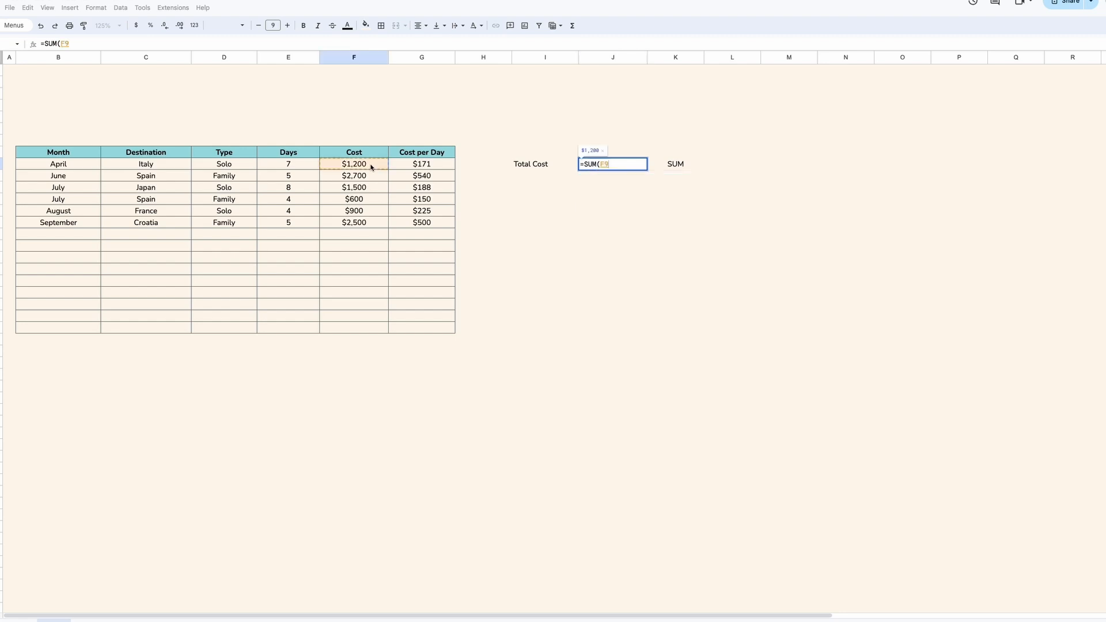
drag(372, 167, 370, 326)
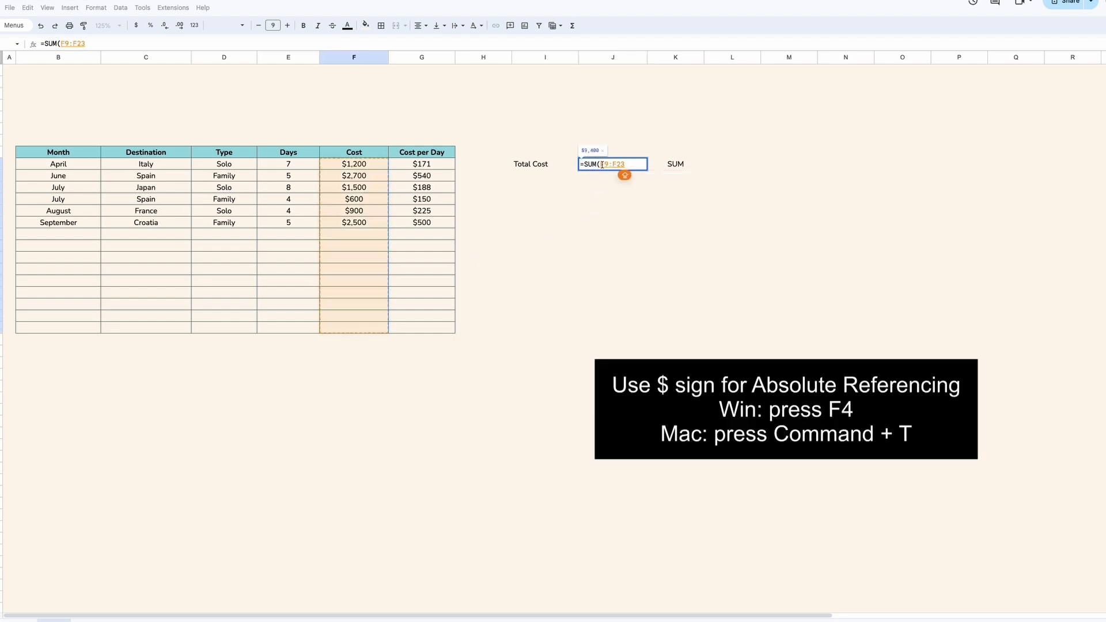
key(F4)
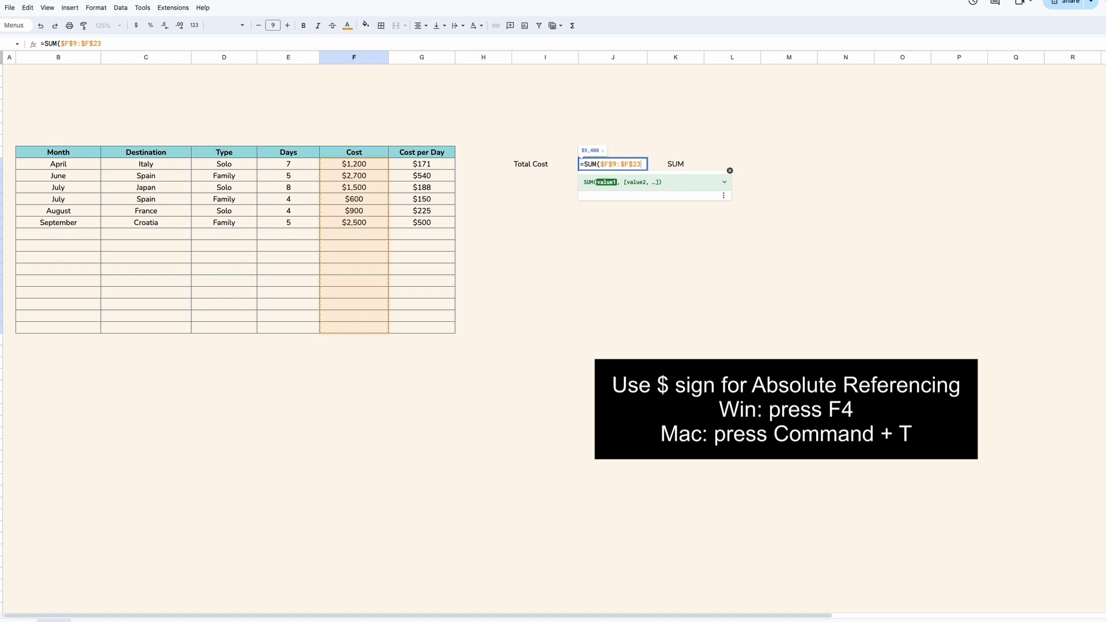
text())
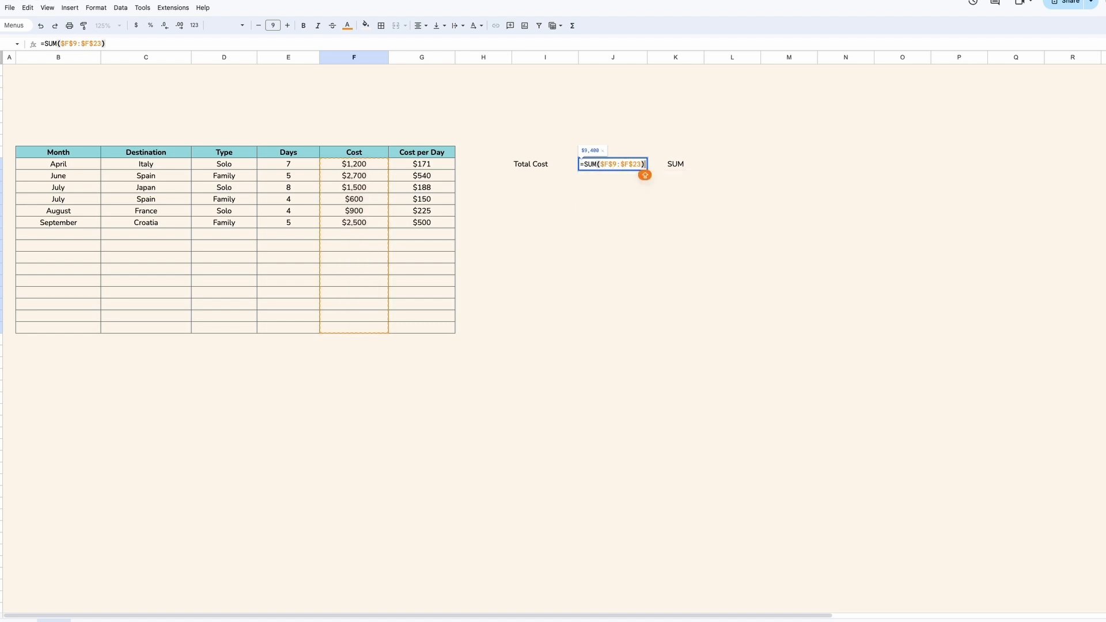
key(Return)
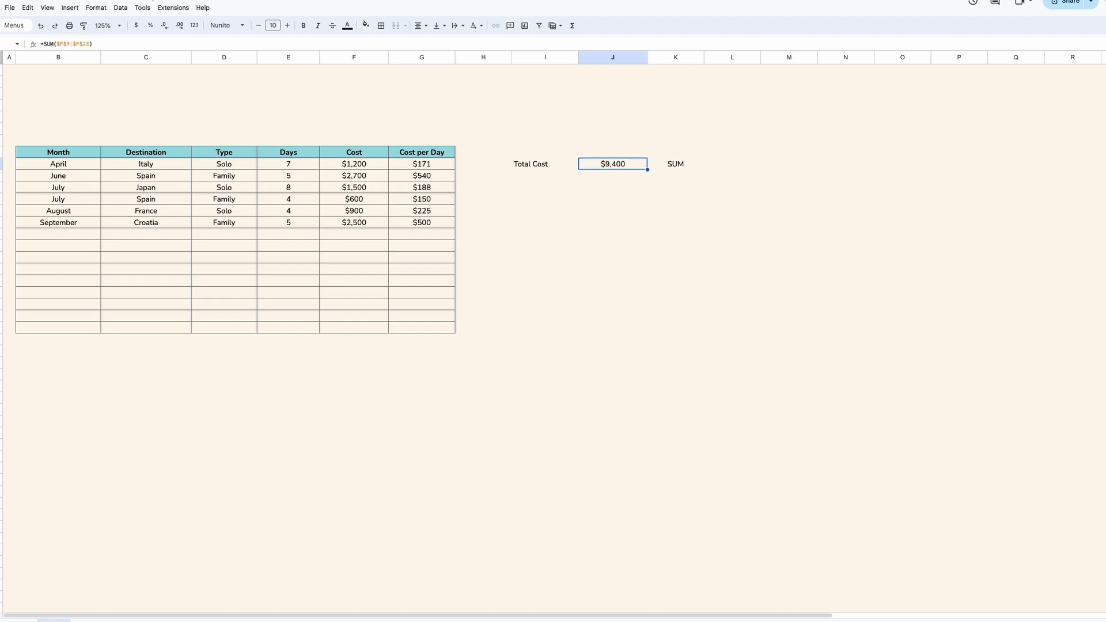
drag(376, 167, 367, 331)
click(599, 165)
- Apply all borders to the Total Cost label and its value in I9:J9
click(533, 167)
key(shift+Right)
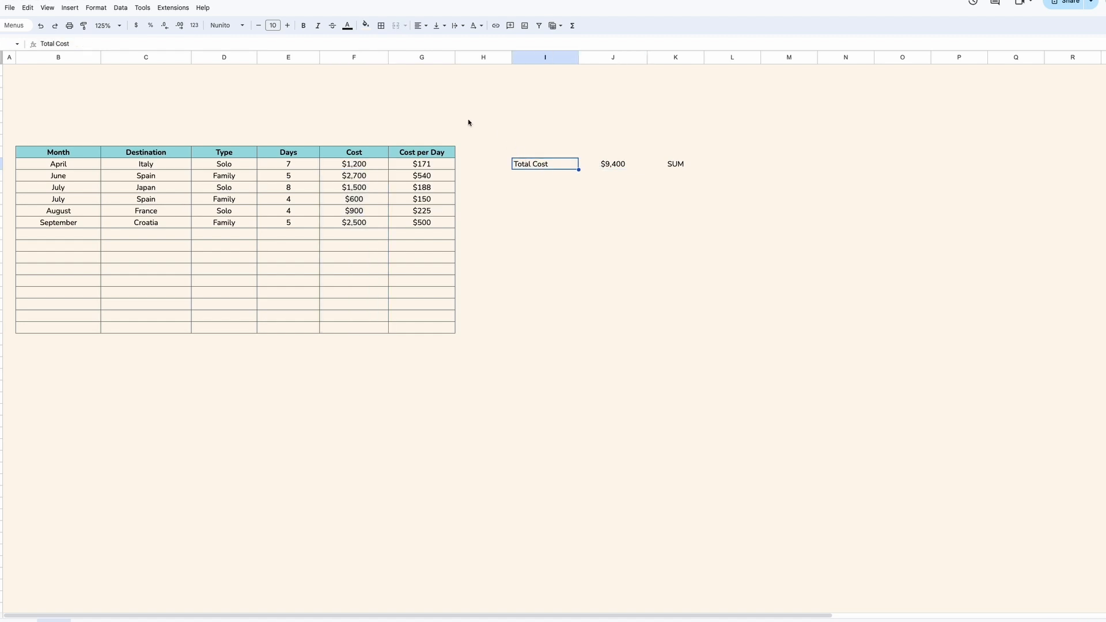
click(381, 26)
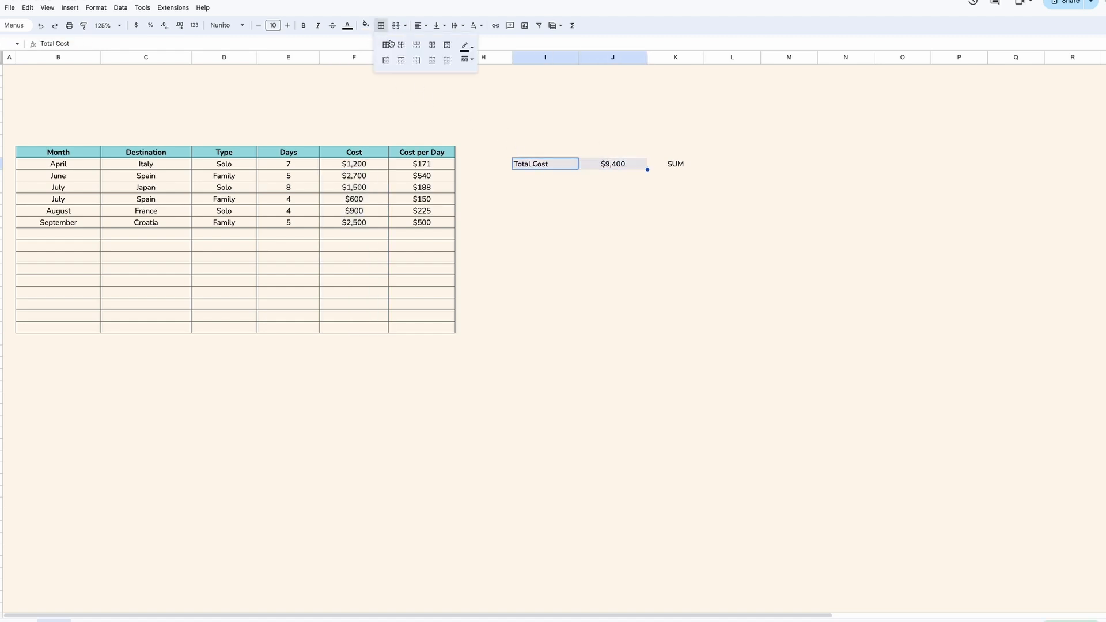
click(548, 153)
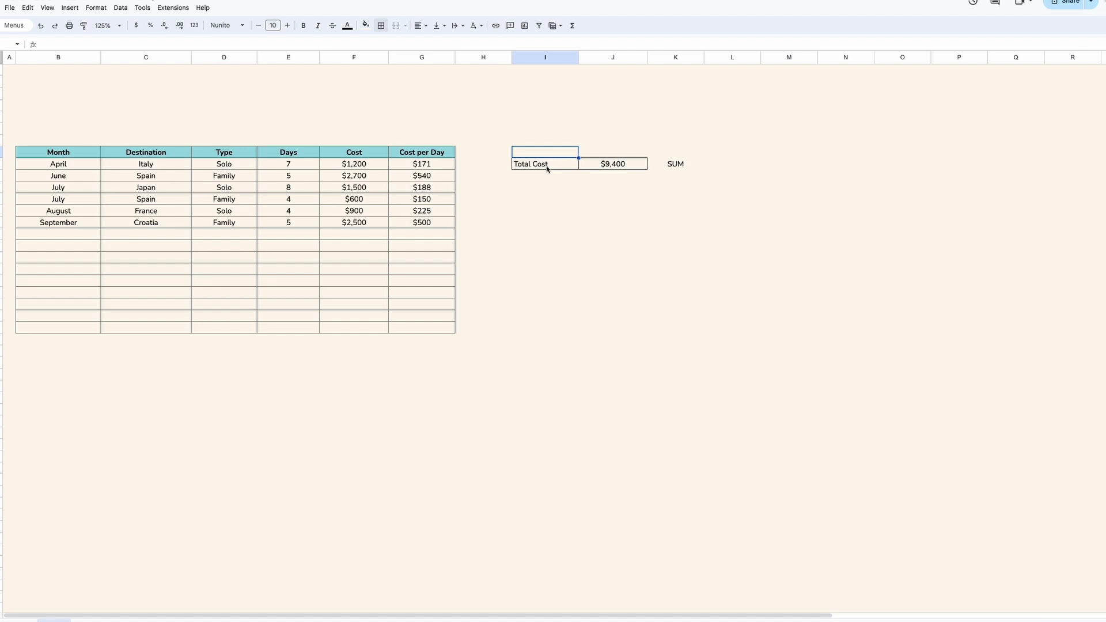
- Make the Total Cost label bold and fill its cell with the custom light teal of the table header
click(546, 165)
click(303, 25)
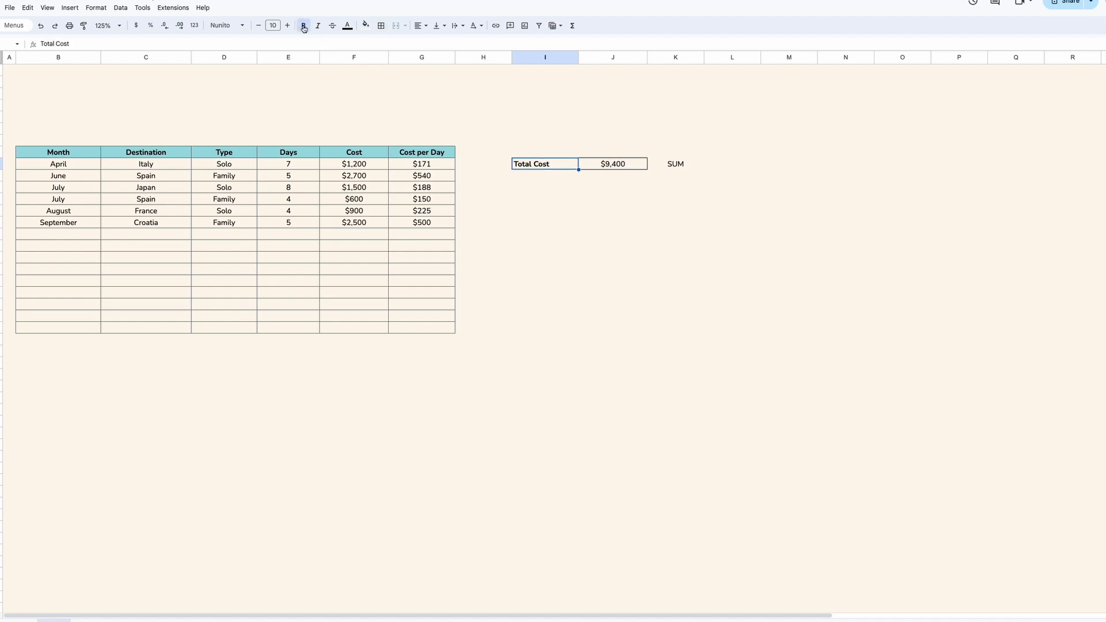
click(365, 25)
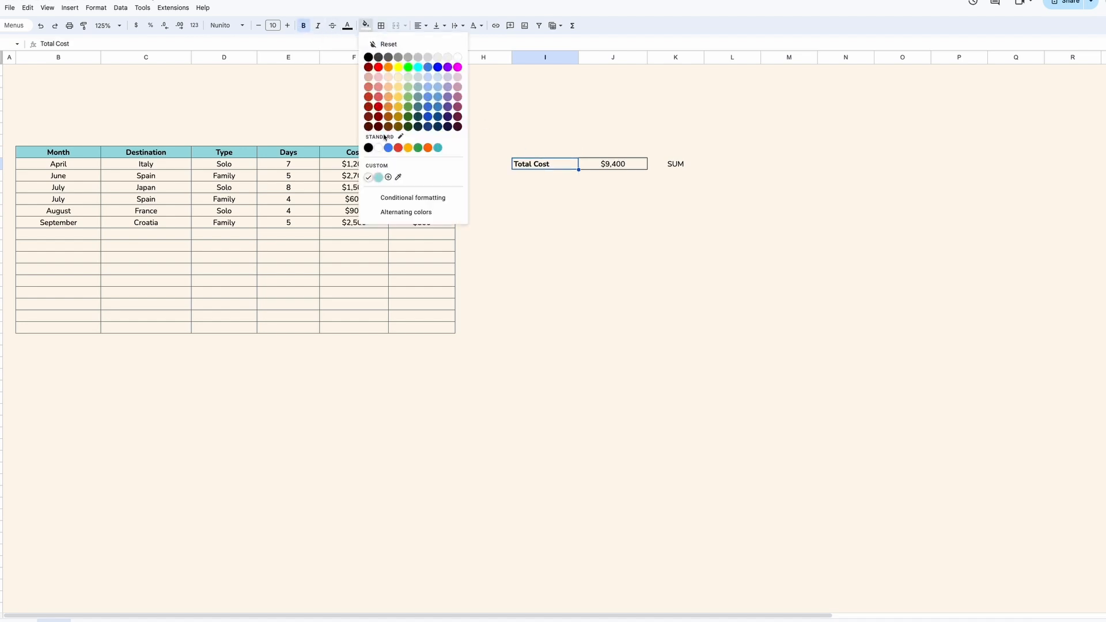
click(381, 181)
click(574, 220)
- Move the I9:K9 block up to row 8 and copy the blank cells I10:K10 over the vacated I9:K9
drag(544, 164, 613, 148)
click(533, 176)
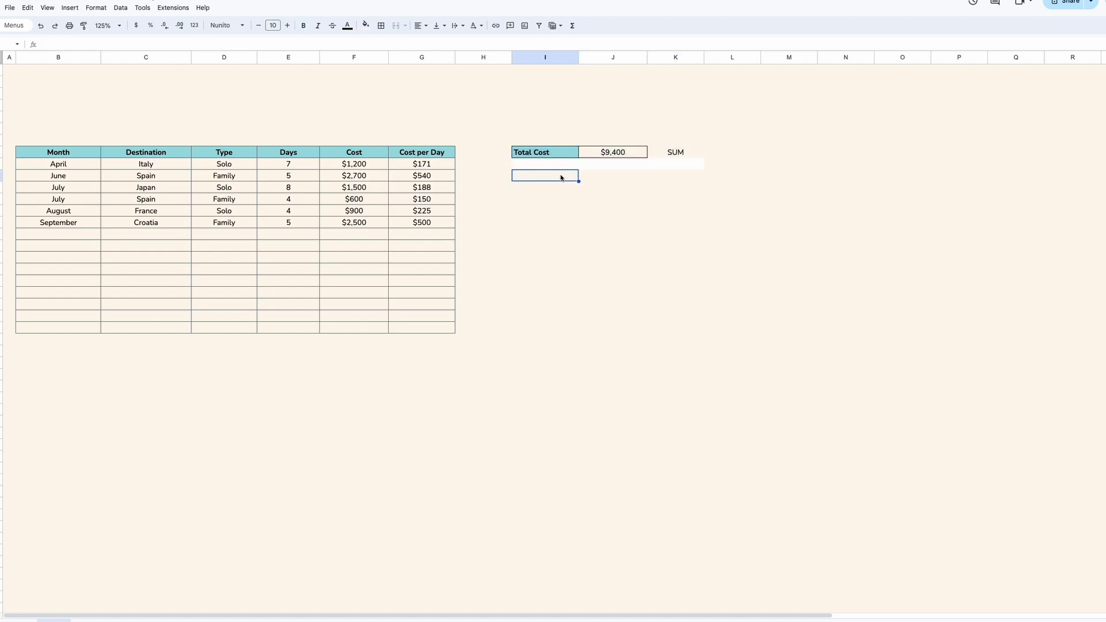
drag(532, 176, 674, 180)
key(super+c)
click(553, 165)
key(super+v)
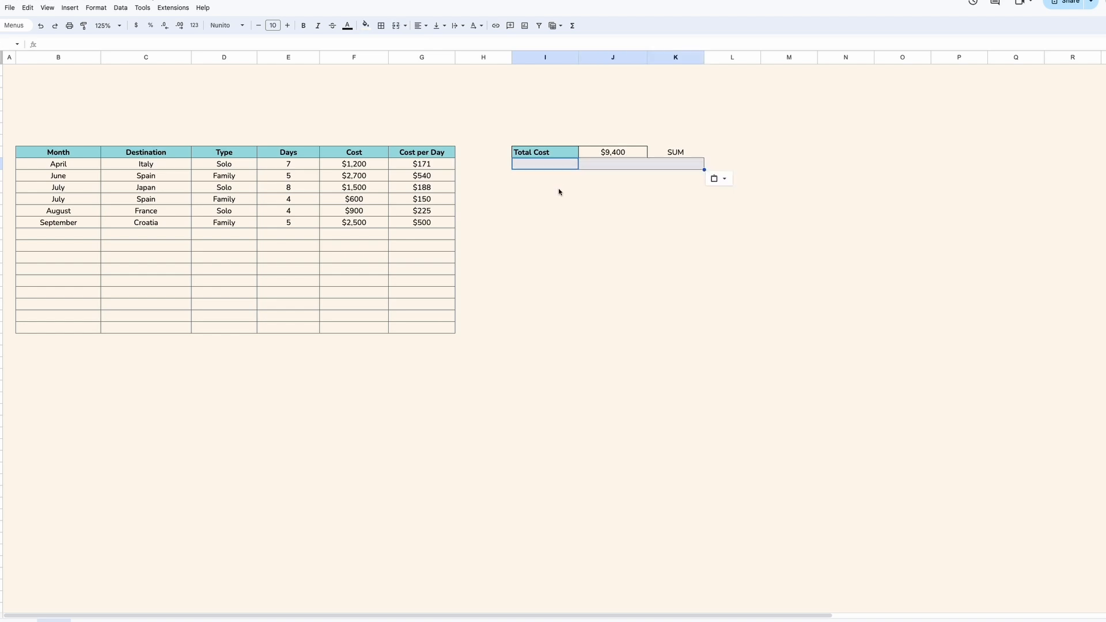
click(554, 198)
- Enter the label SUMIF in cell K10, two rows below the SUM label
click(677, 176)
text(SUMIF)
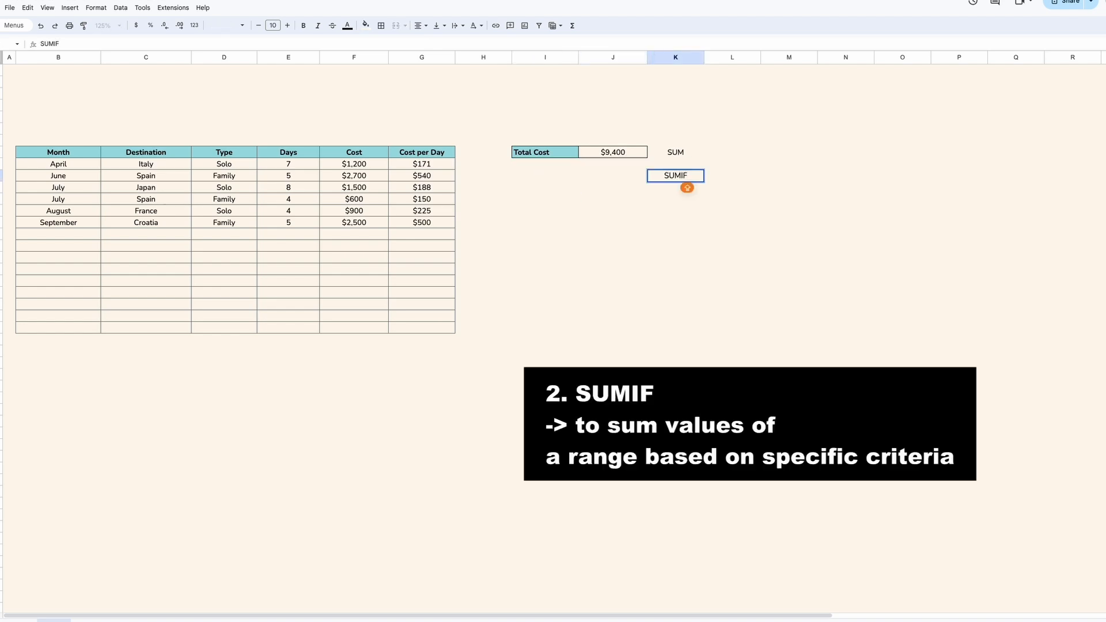
key(Return)
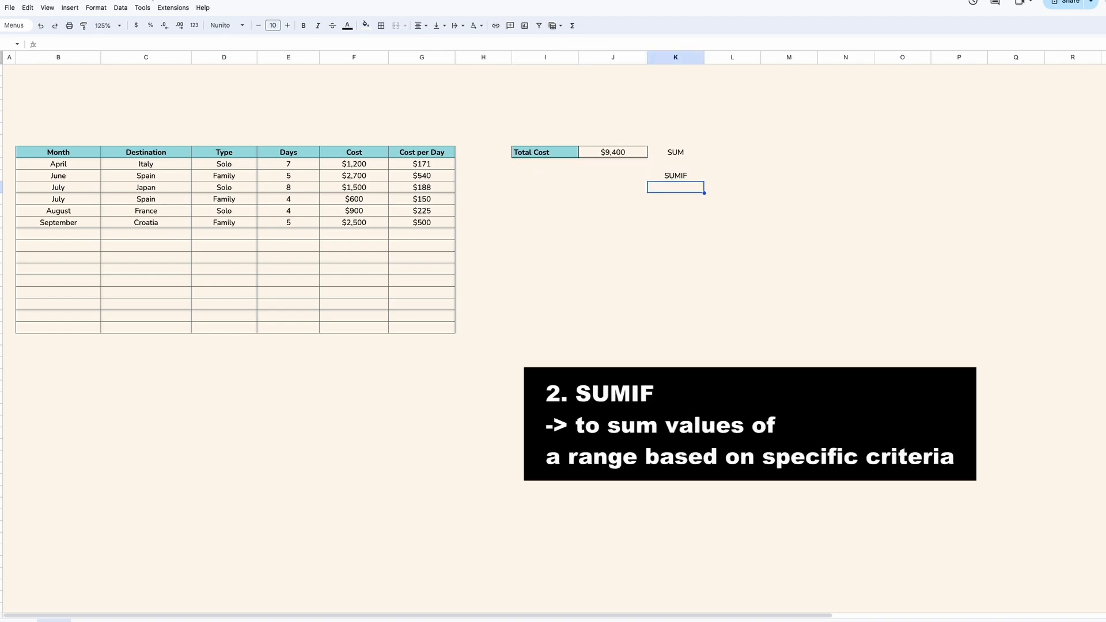
- Enter the trip type labels Family in cell I10 and Solo in cell I11
click(548, 177)
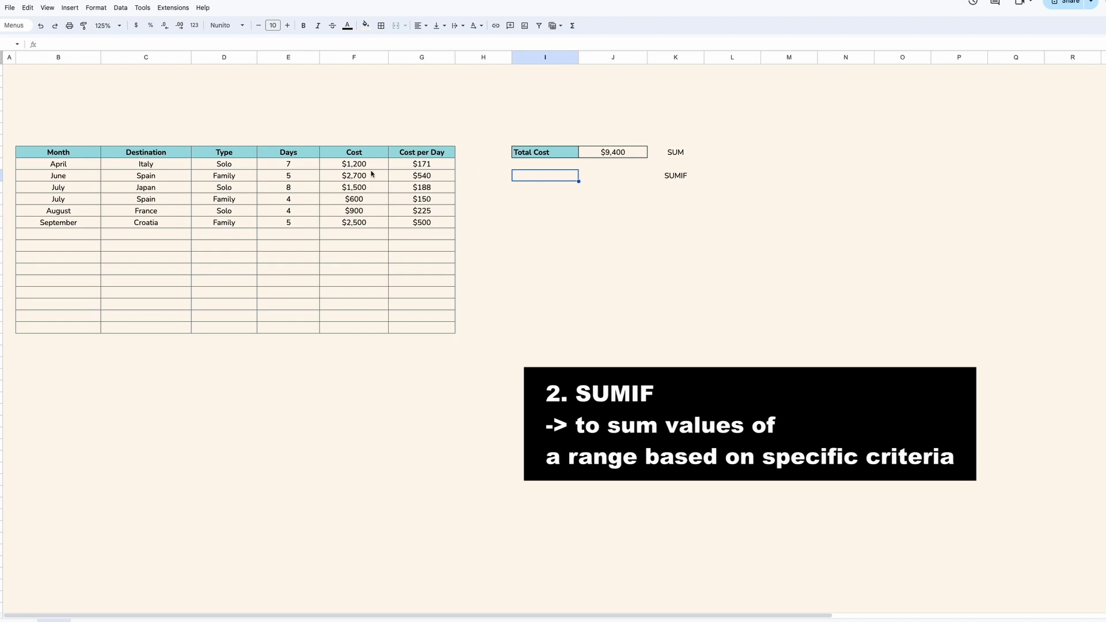
drag(350, 167, 354, 326)
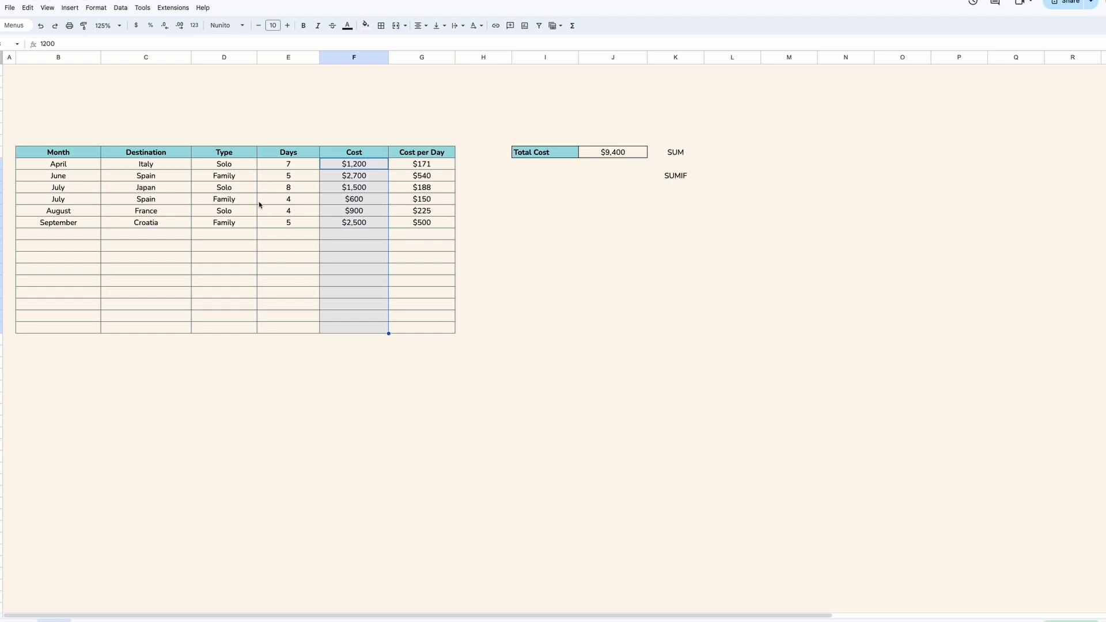
click(245, 167)
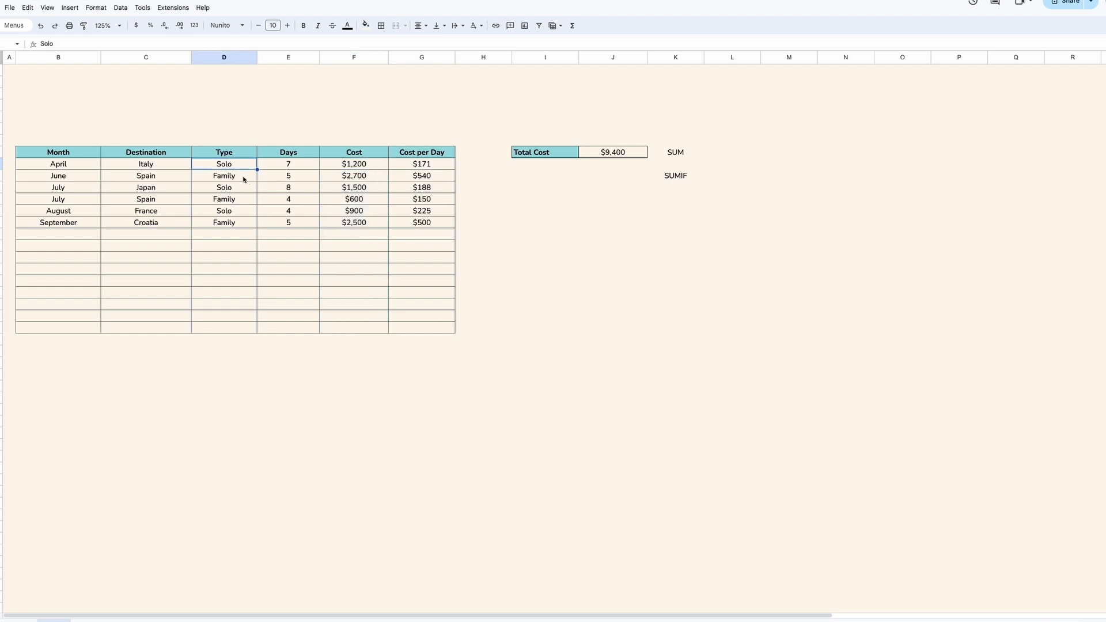
click(243, 179)
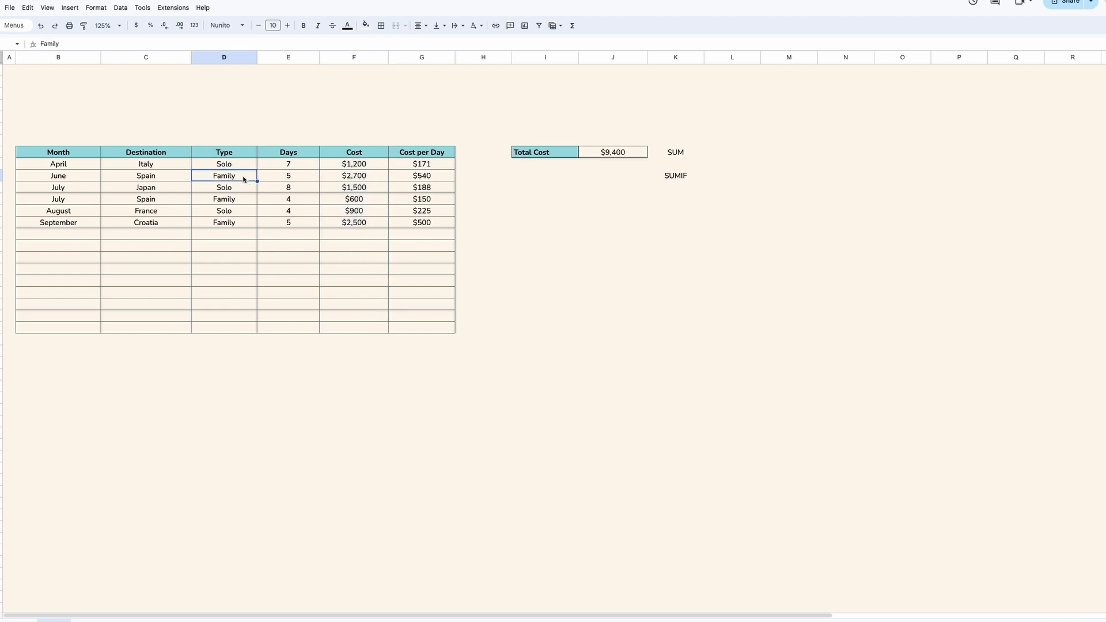
click(541, 180)
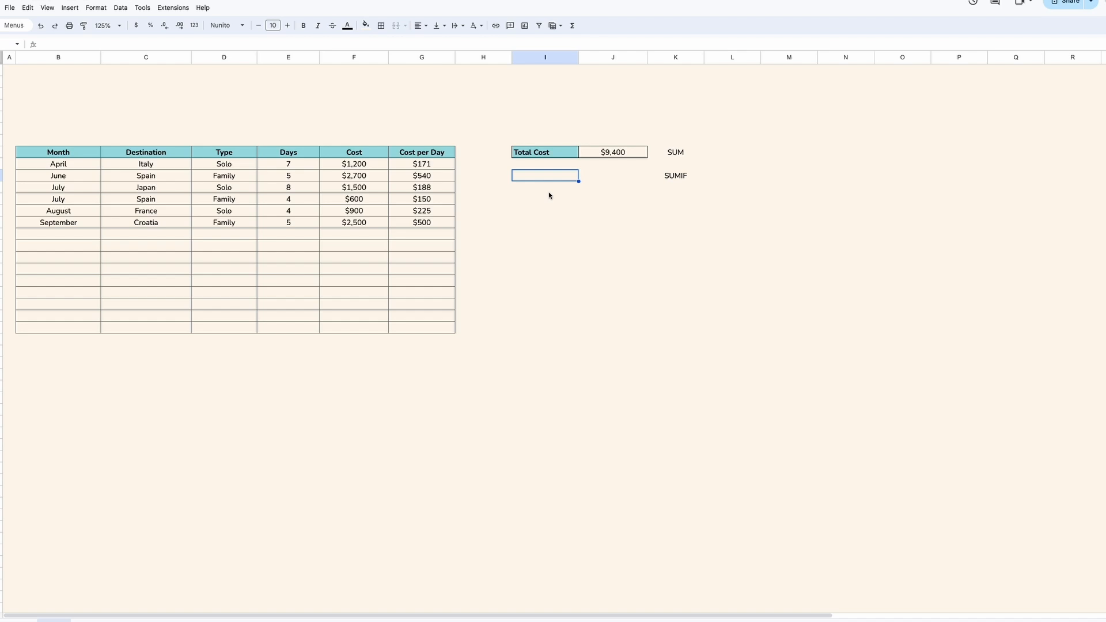
text(Family)
key(Return)
text(Solo)
- Write a SUMIF formula in cell J10 with range D9:D23, criterion "Family" and sum range F9:F23
click(613, 176)
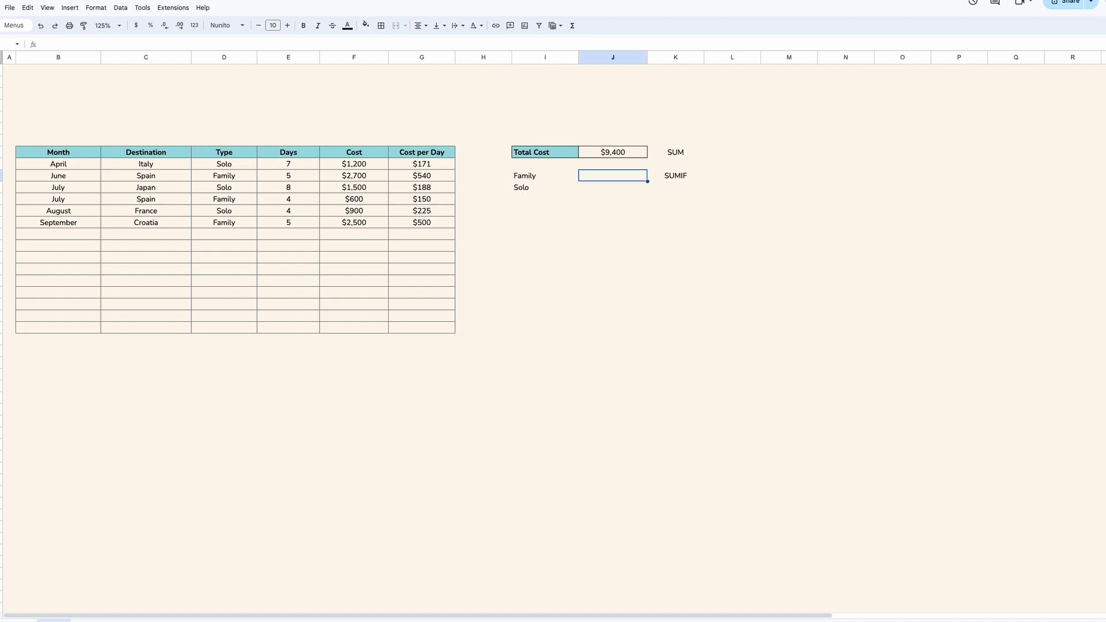
text(=SUMIF)
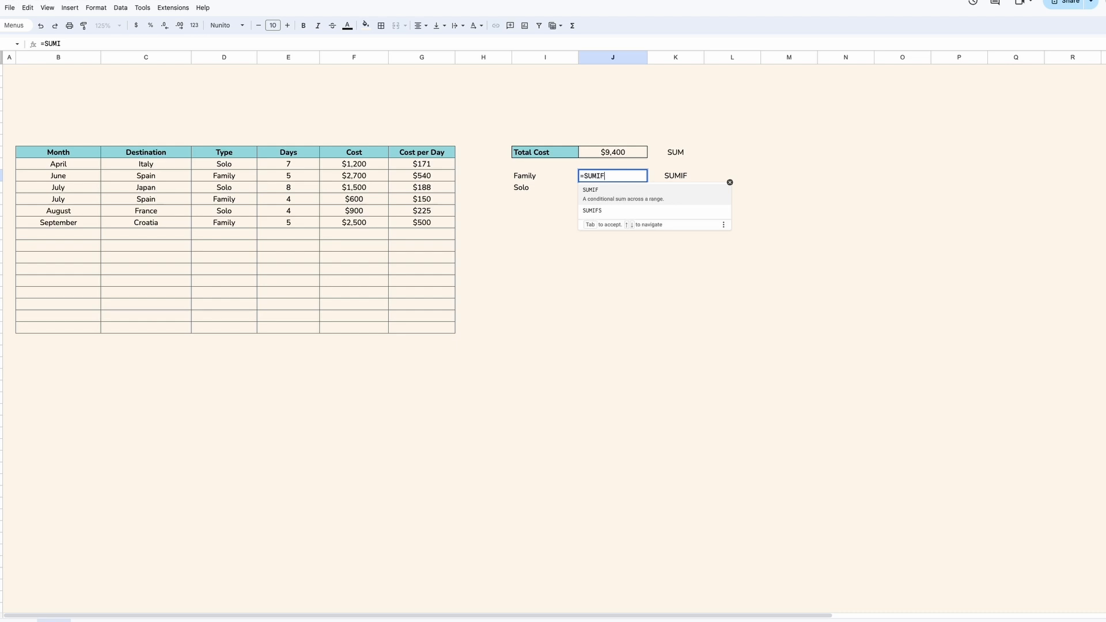
text(()
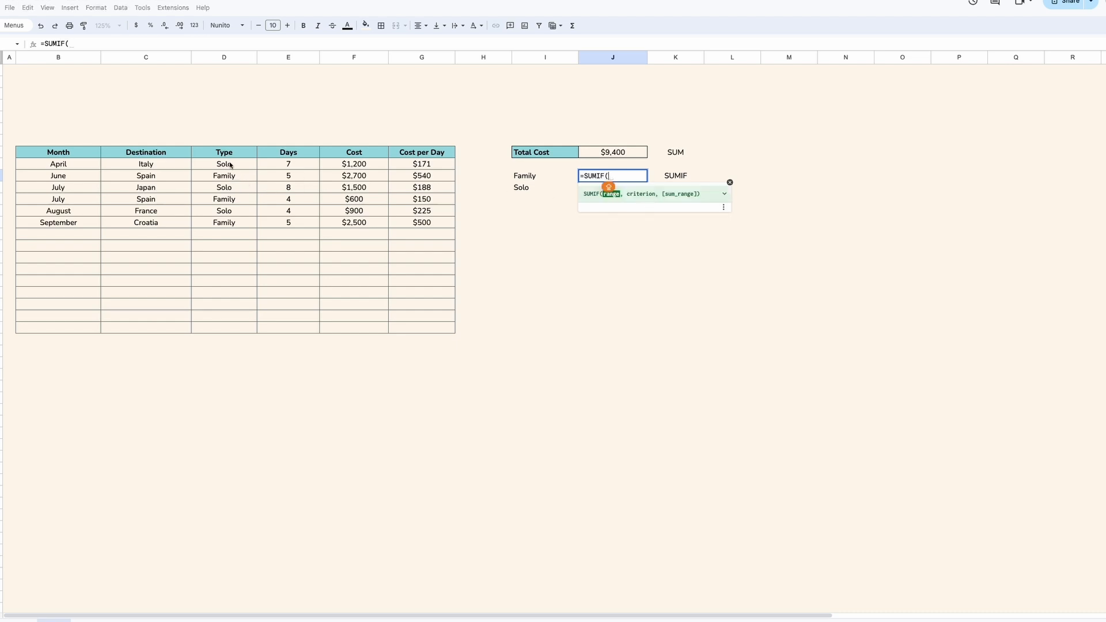
drag(230, 167, 231, 329)
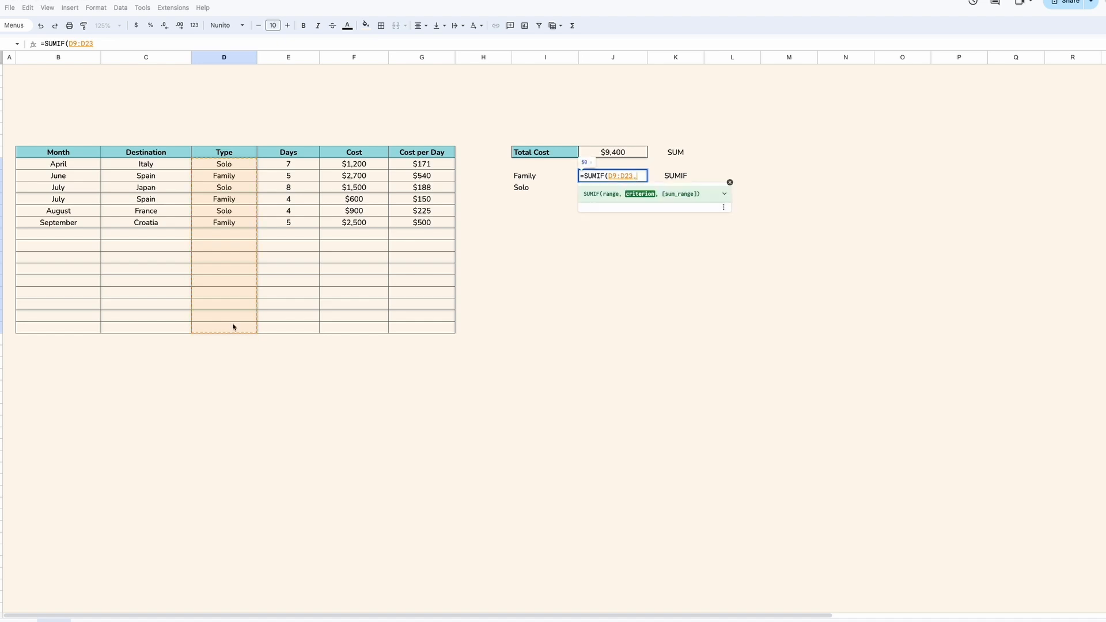
text(,"Fam)
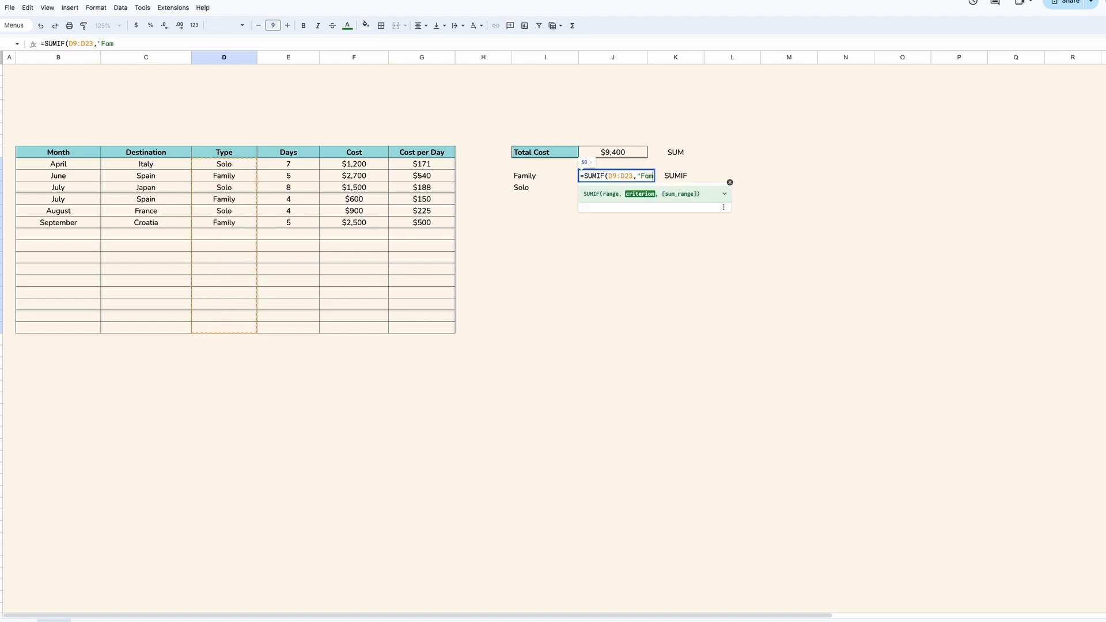
text(ily")
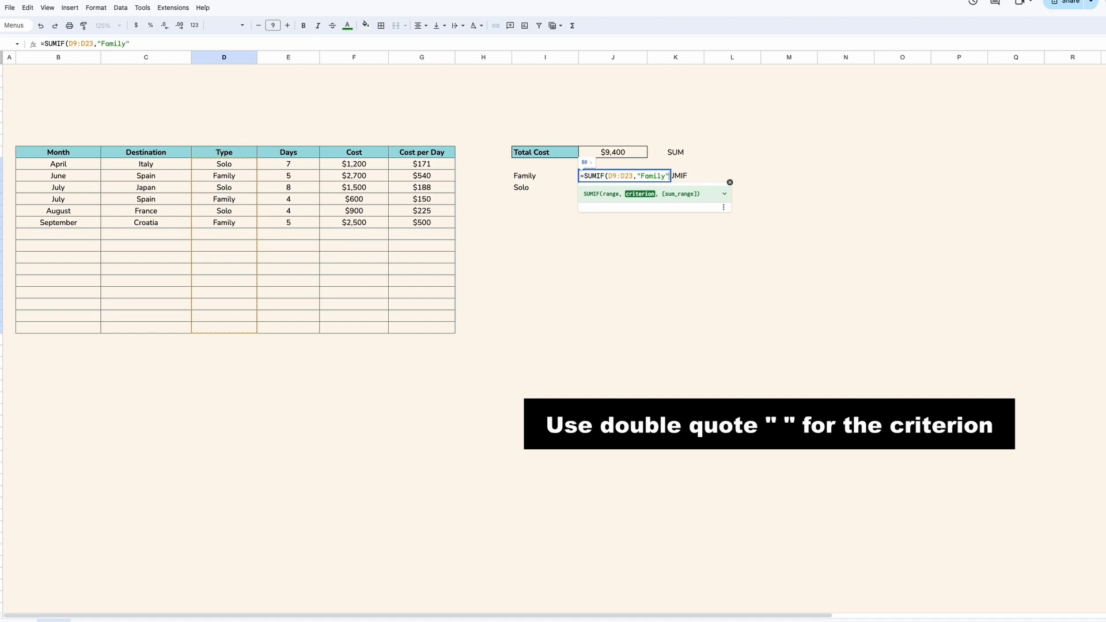
text(,)
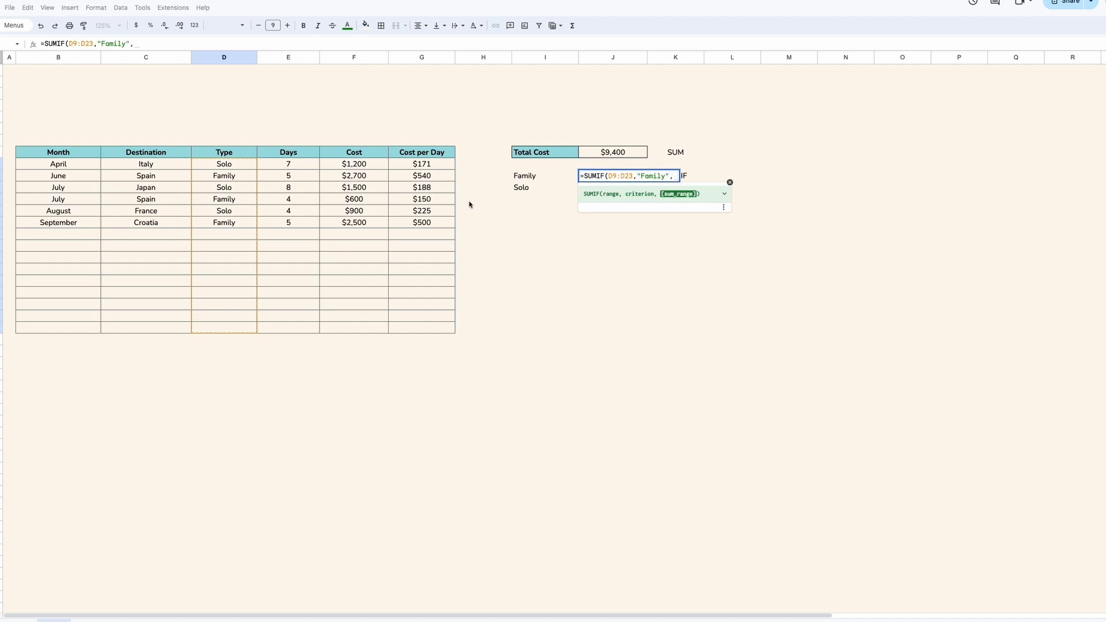
drag(374, 165, 358, 326)
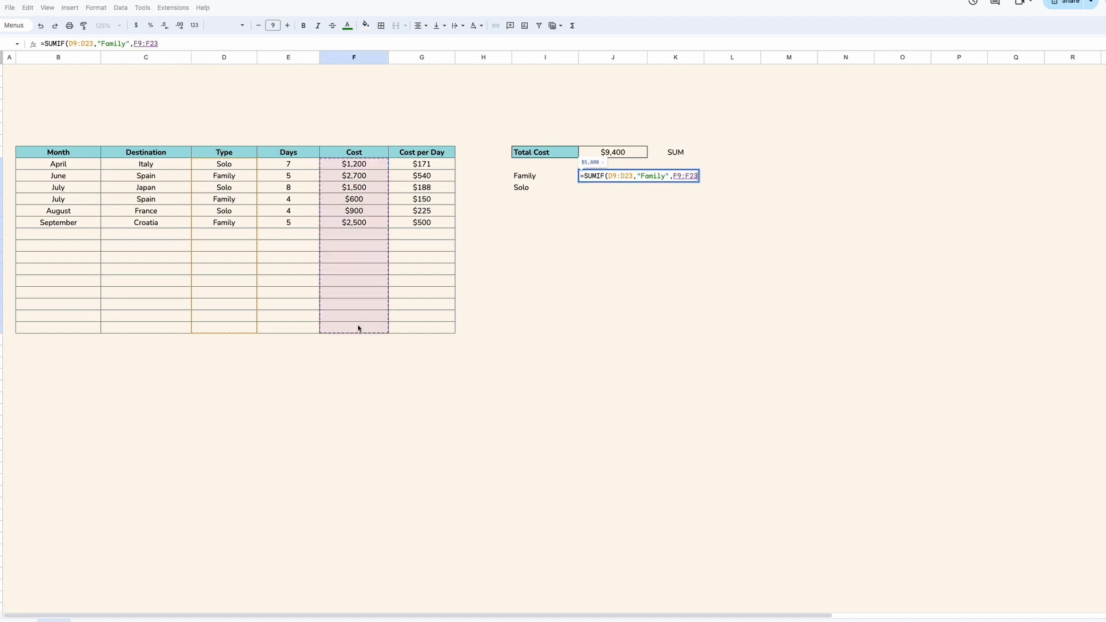
text())
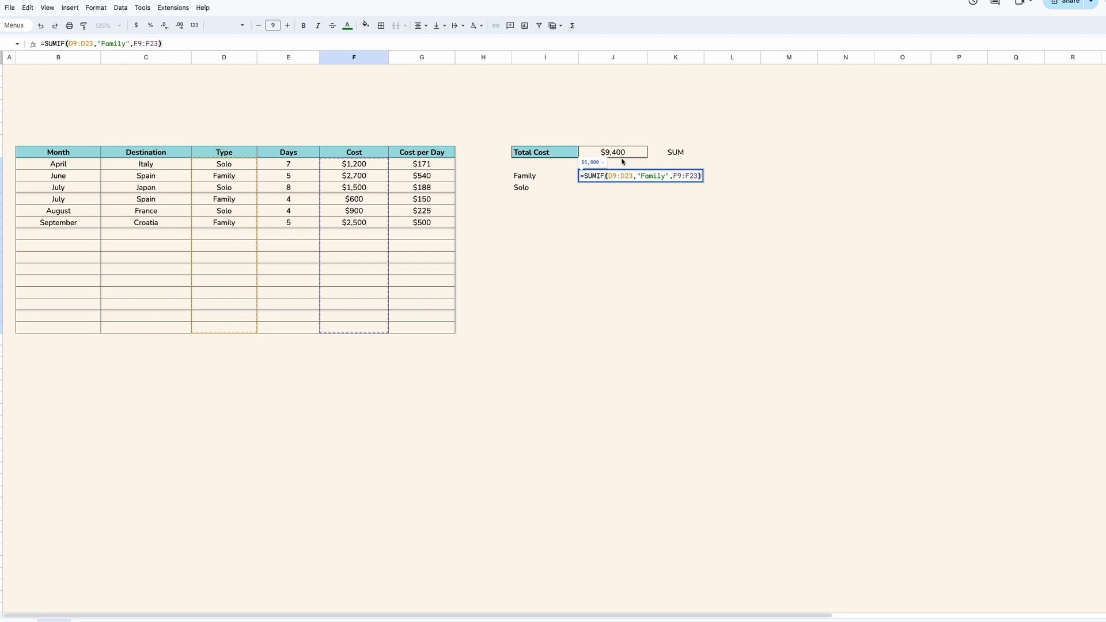
- Make both ranges in the J10 formula absolute as $D$9:$D$23 and $F$9:$F$23, and commit the formula
click(608, 176)
key(F4)
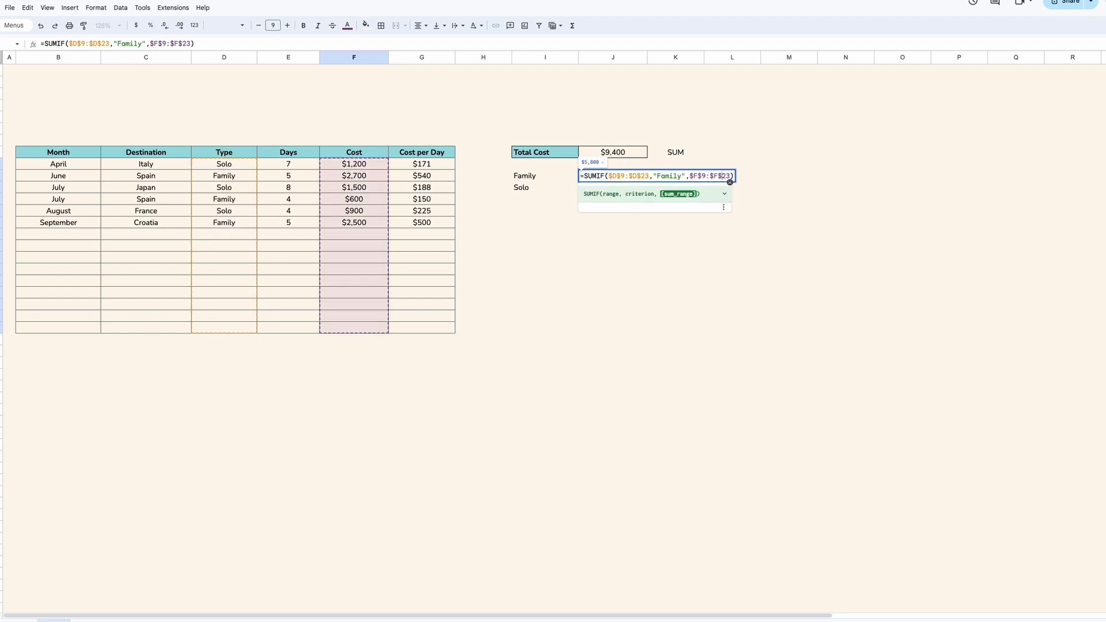
key(Return)
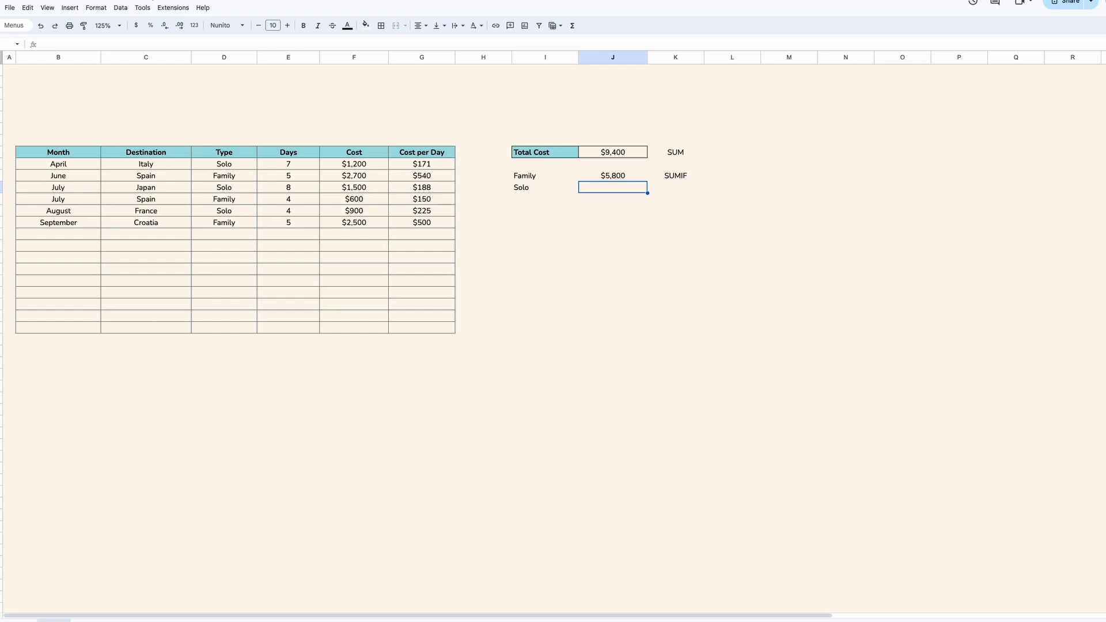
click(629, 177)
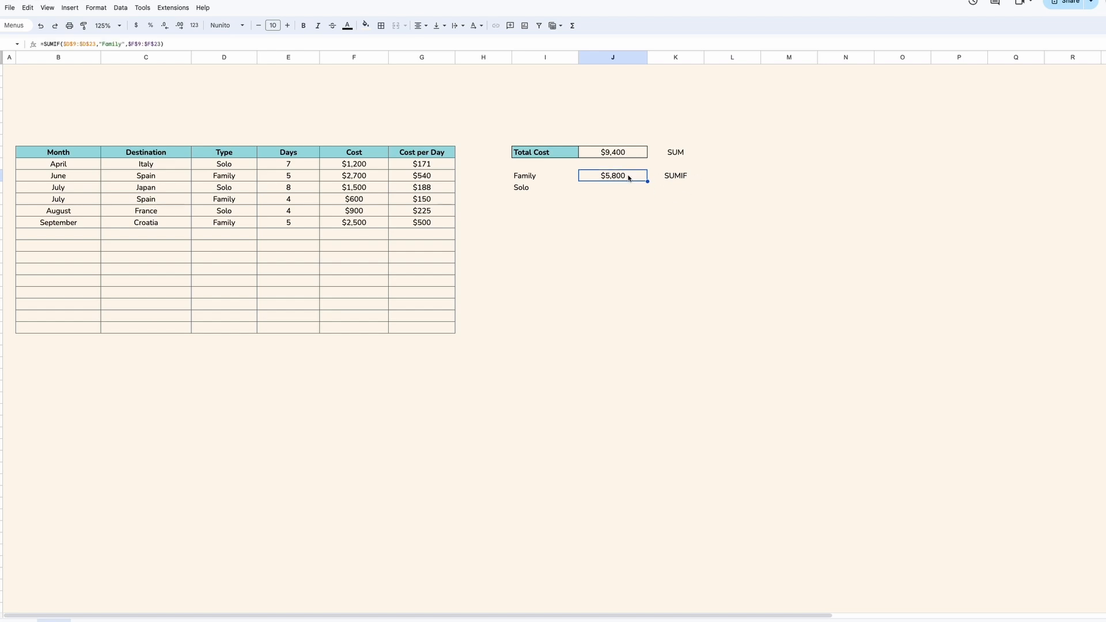
- Enter =SUMIF($D$9:$D$23,"Solo",$F$9:$F$23) in cell J11 beside the Solo label
click(627, 189)
text(=s)
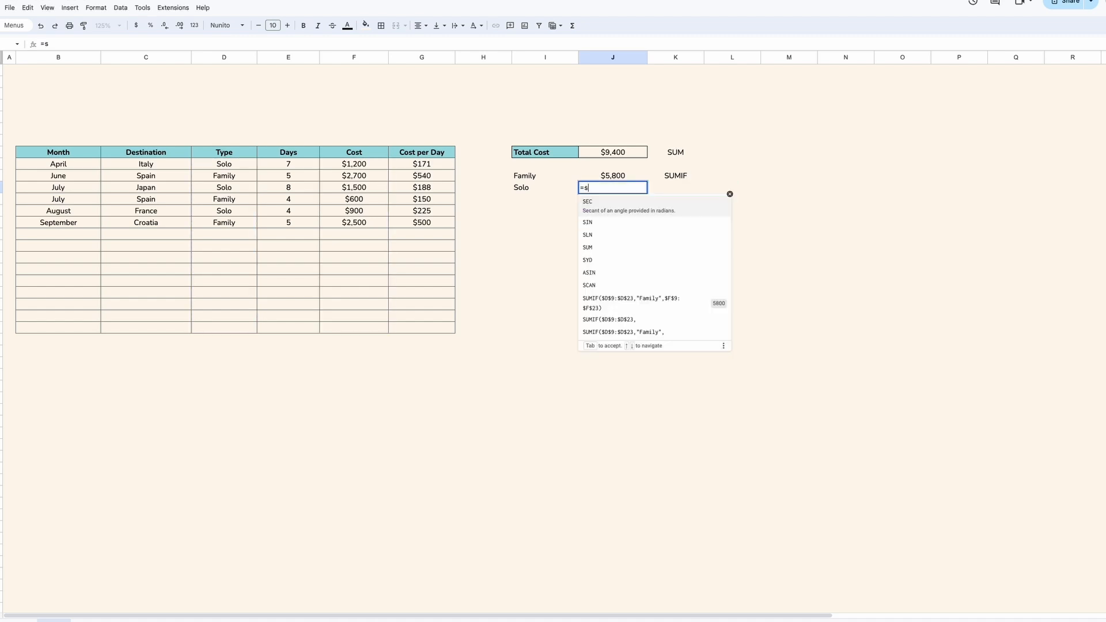
key(Tab)
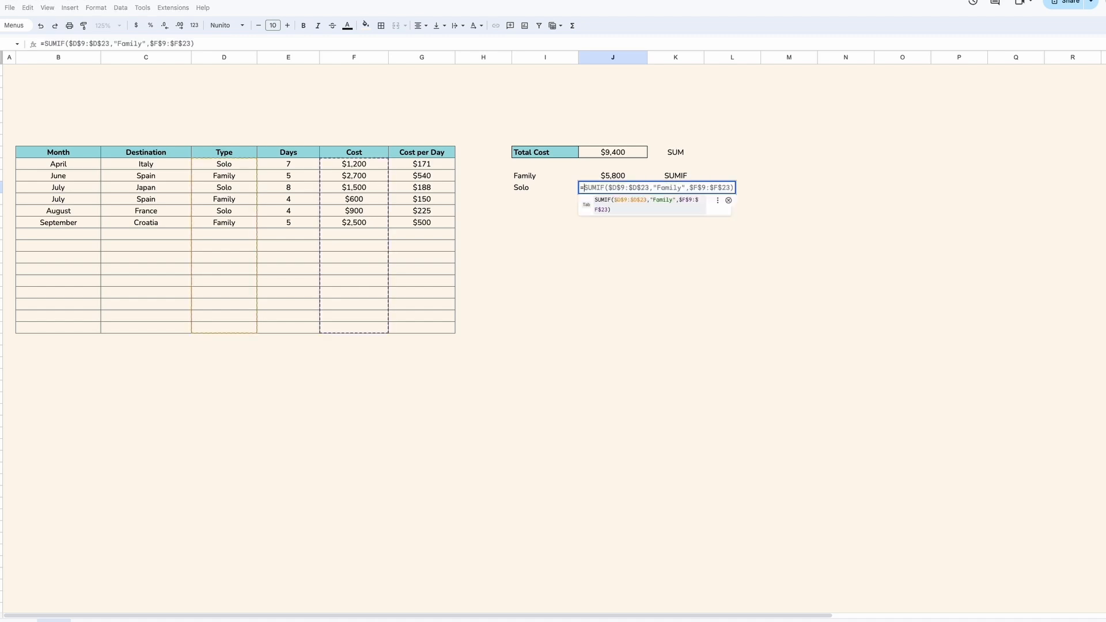
text(SUM)
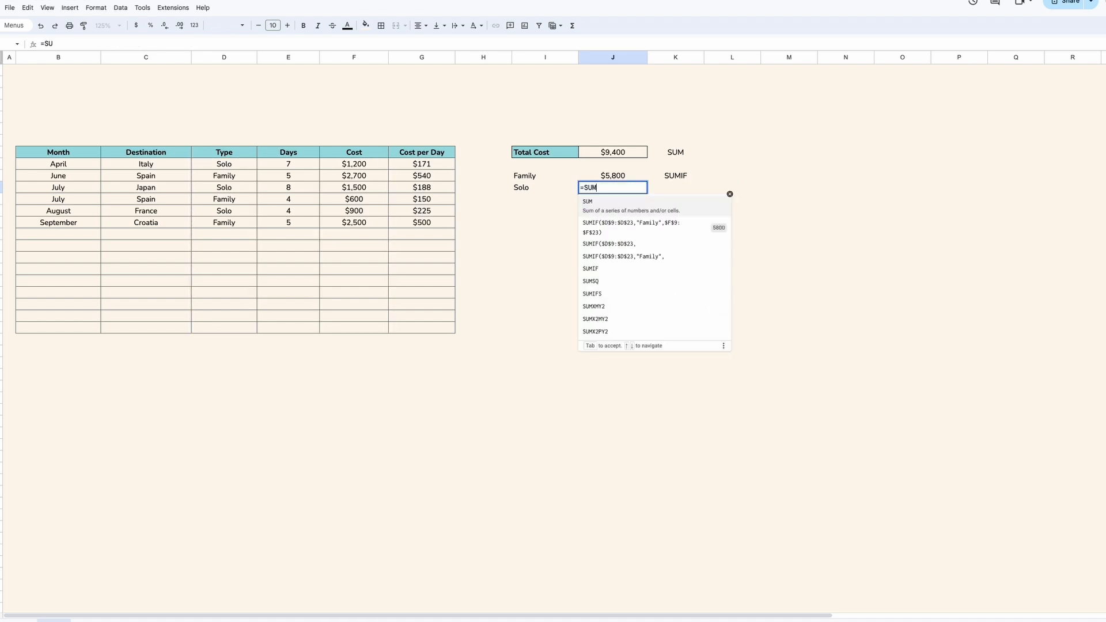
text(IF()
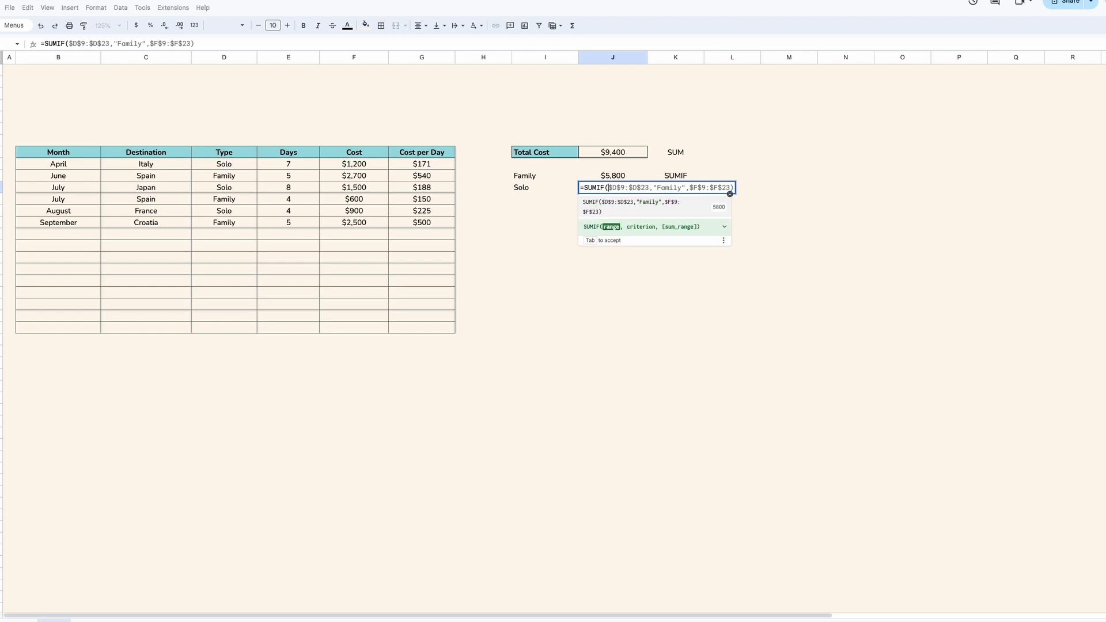
drag(255, 166, 236, 329)
text(,)
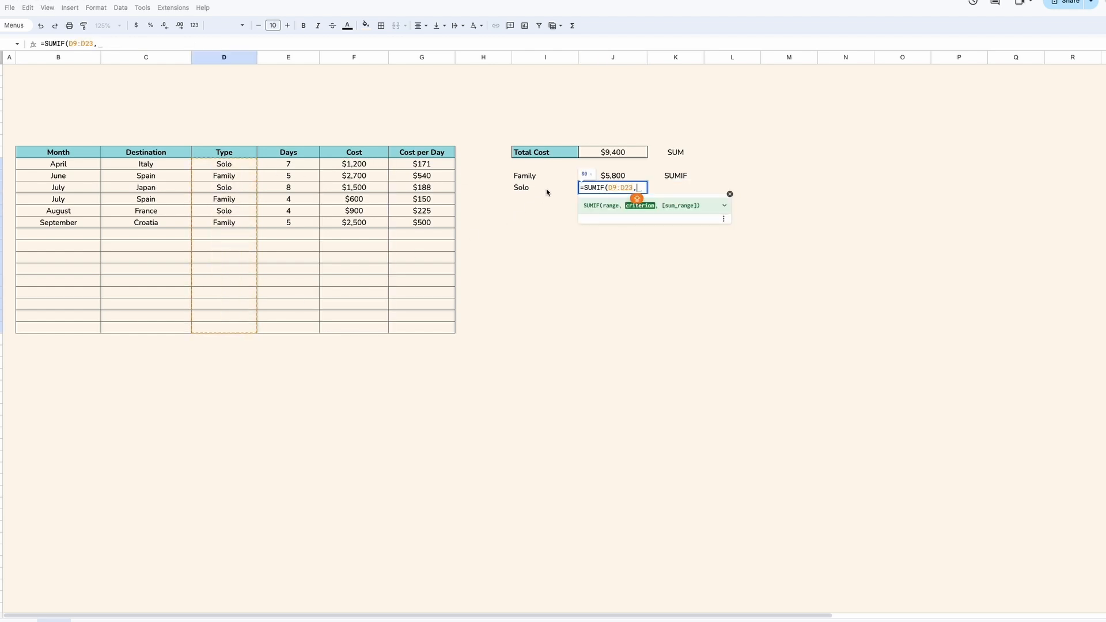
text("Sol)
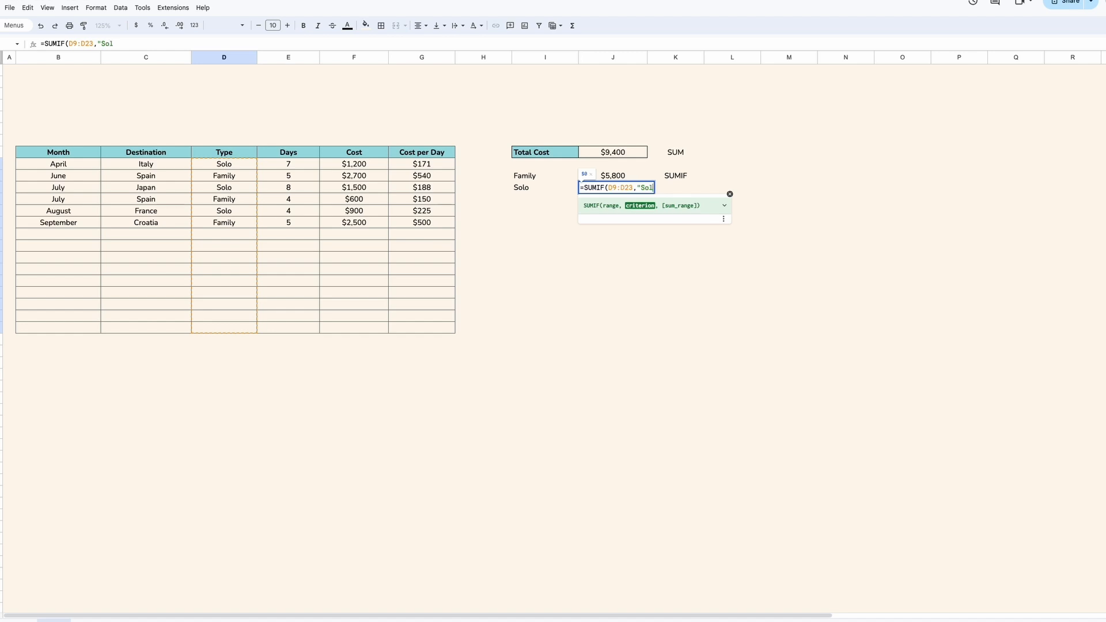
text(o",)
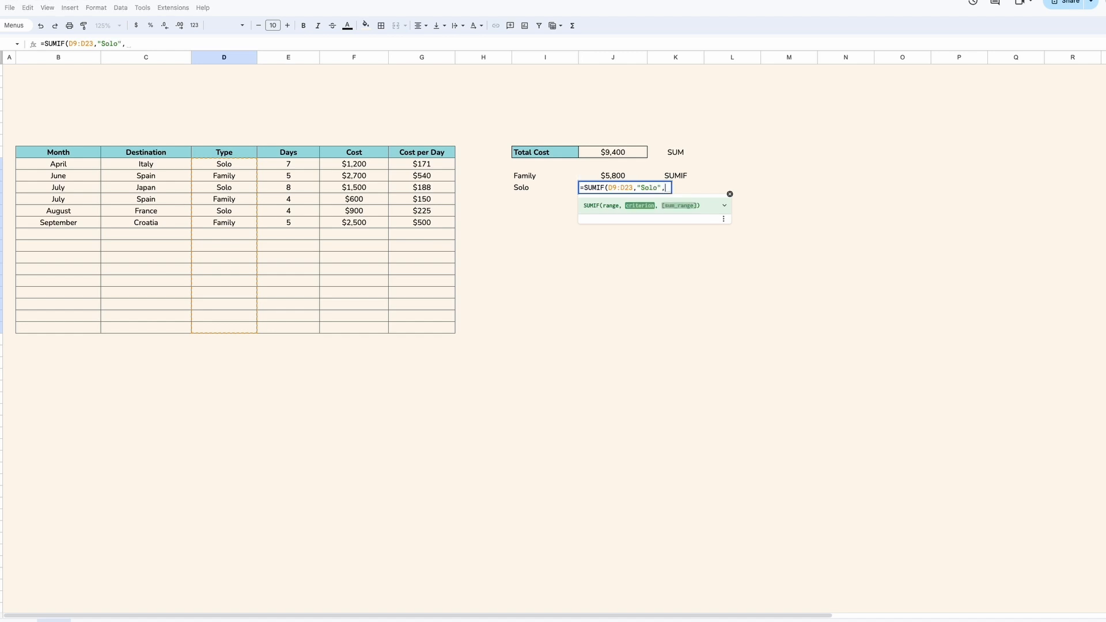
drag(368, 164, 361, 327)
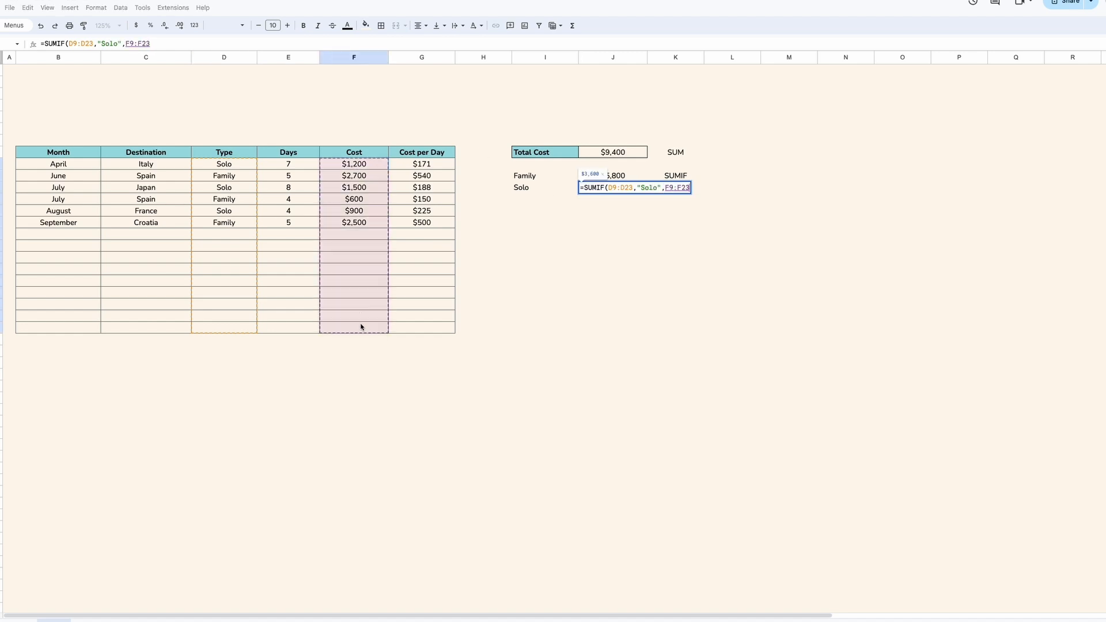
text())
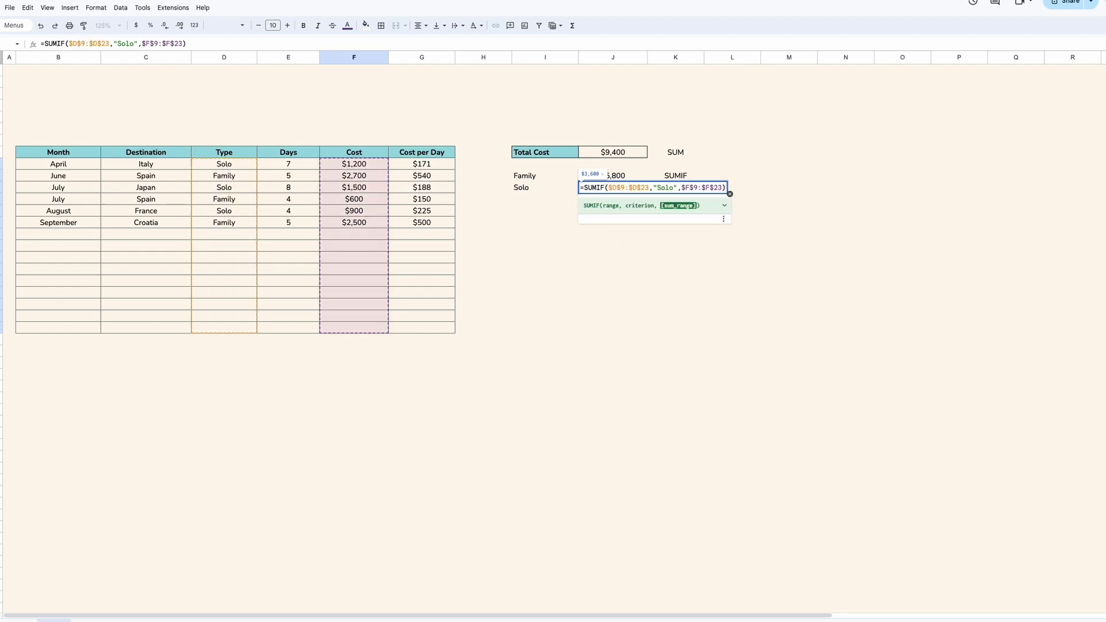
key(Return)
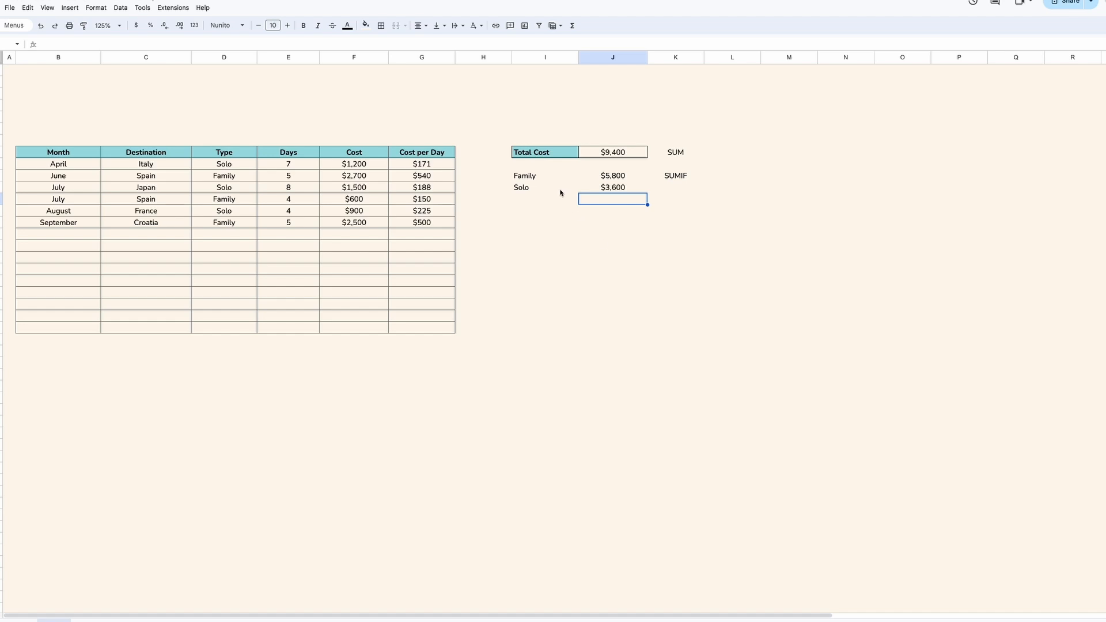
- Copy the formatting of the Total Cost label and value cells onto the Family and Solo rows in I10:J11
drag(546, 178, 606, 189)
click(607, 206)
drag(540, 153, 584, 153)
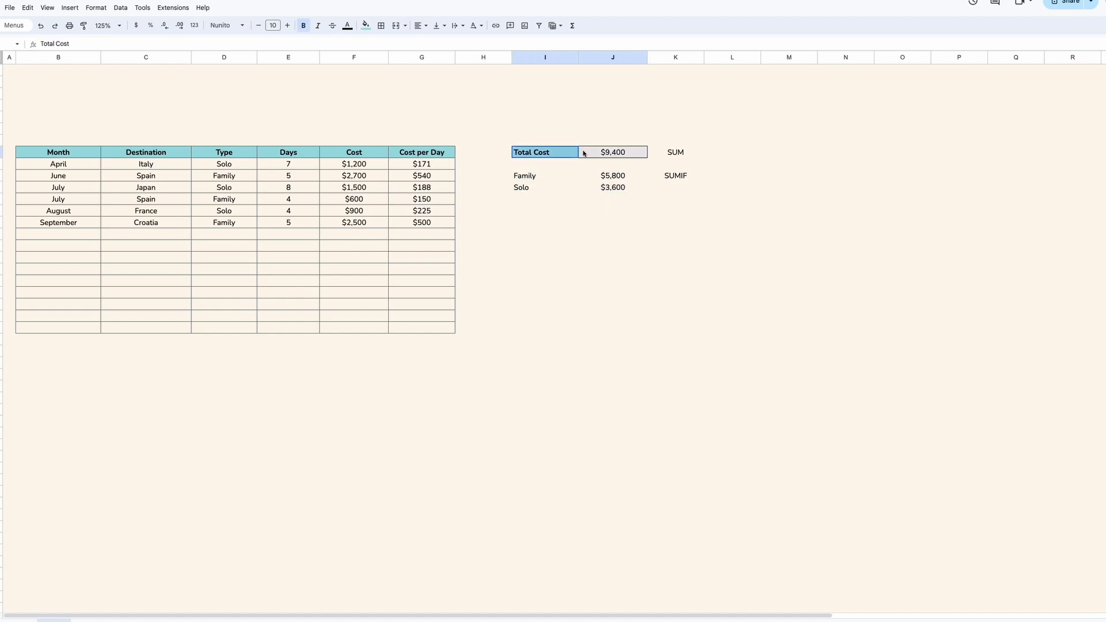
click(85, 27)
mouse_move(524, 176)
mouse_down()
mouse_move(519, 185)
mouse_move(608, 193)
mouse_up()
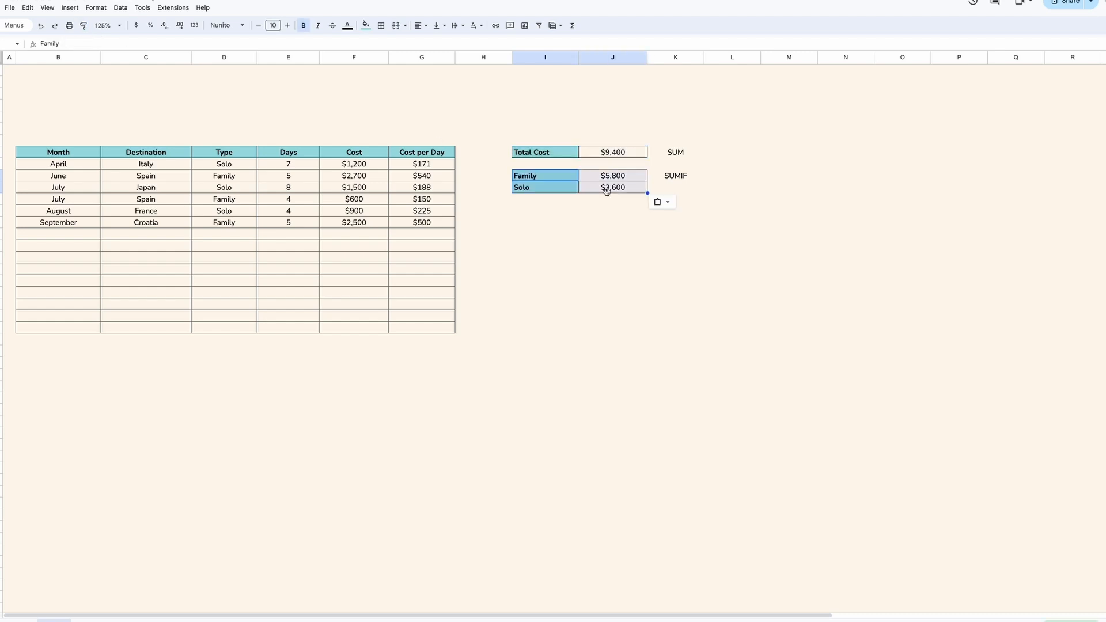
click(611, 234)
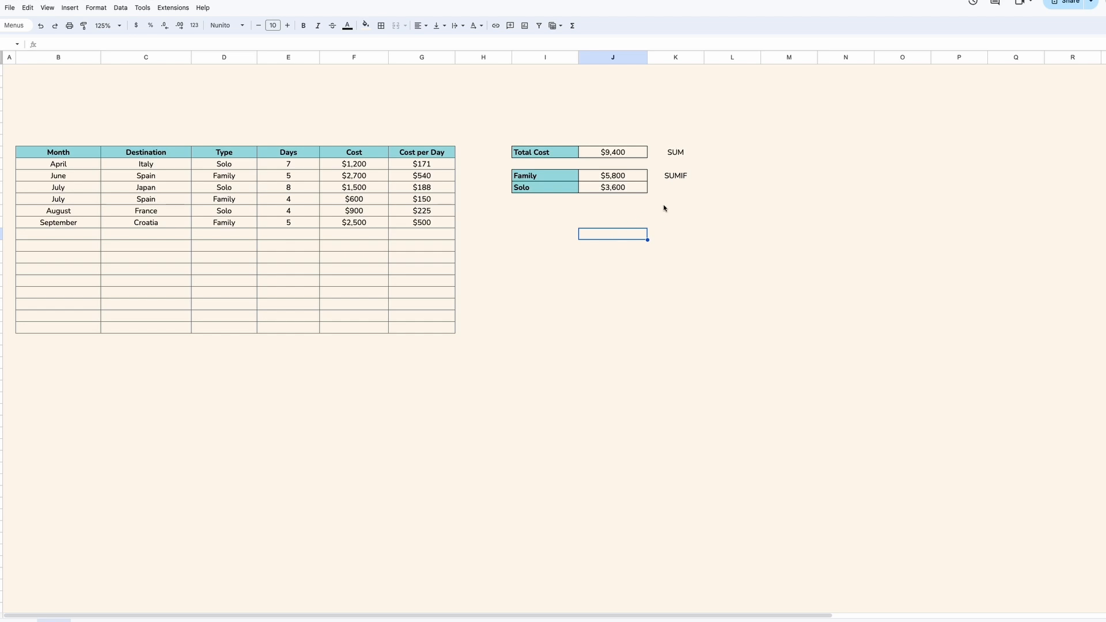
- Compare the Family and Solo summary labels with the matching entries in the table's Type column
click(633, 202)
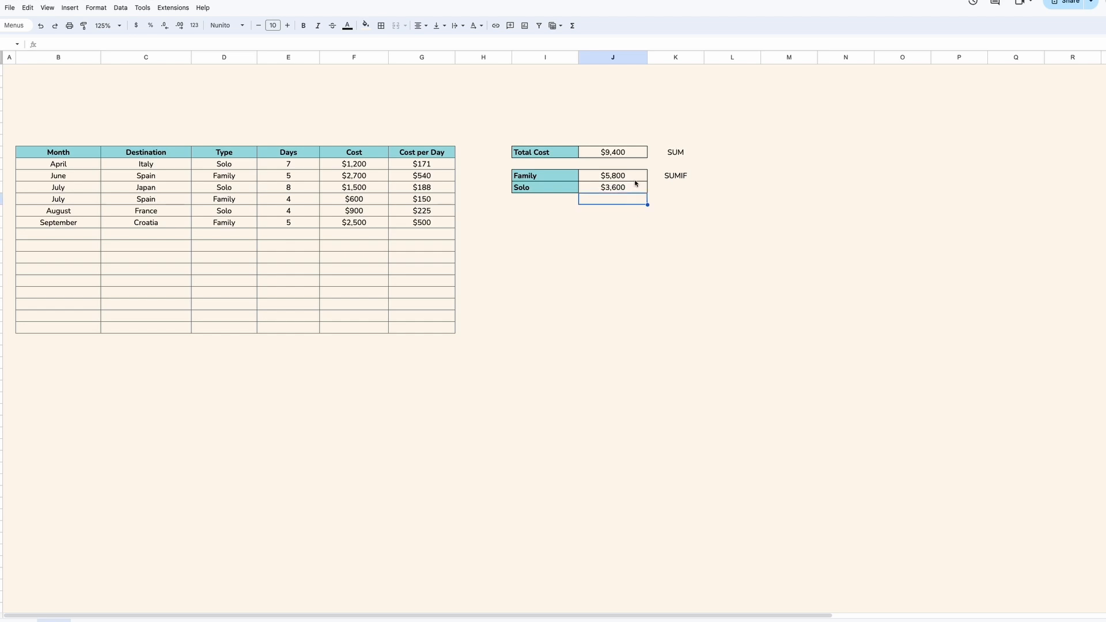
click(633, 178)
click(561, 180)
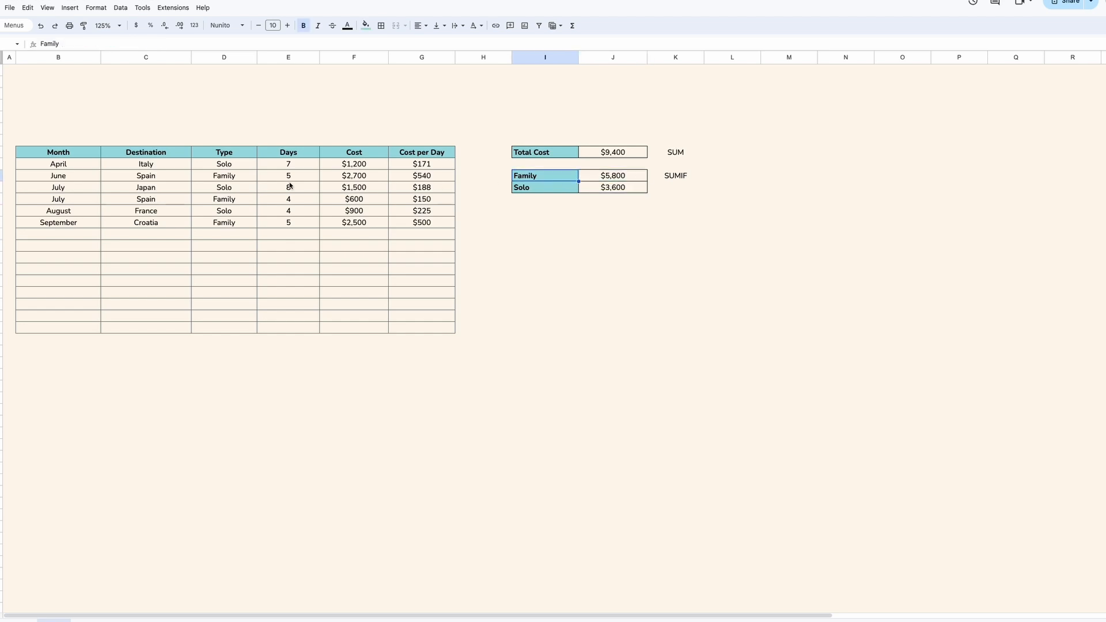
click(227, 179)
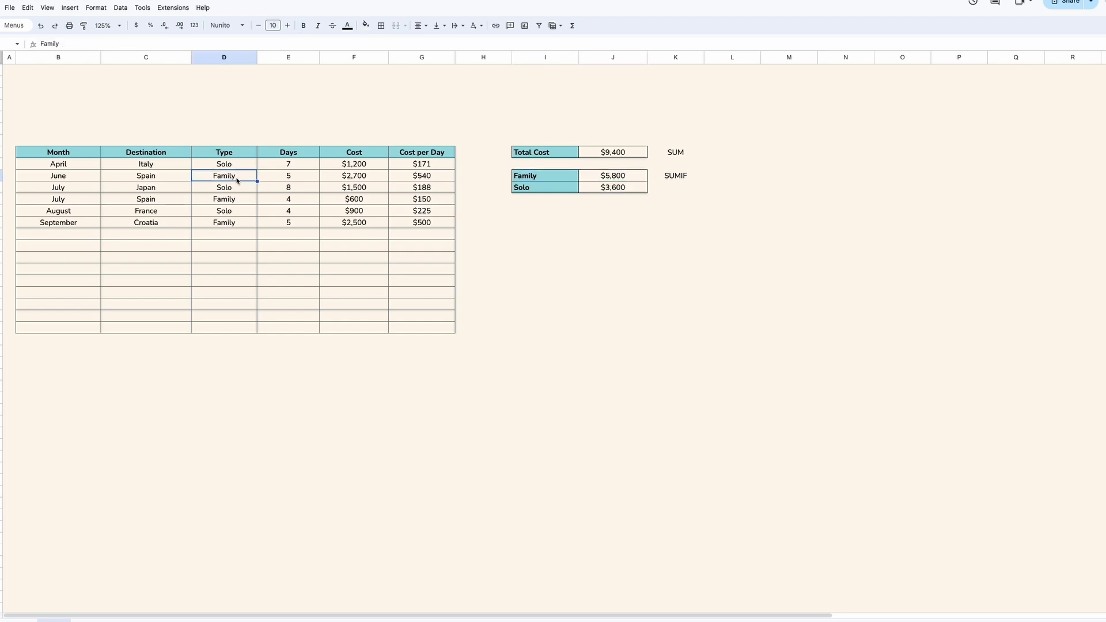
click(540, 190)
click(238, 191)
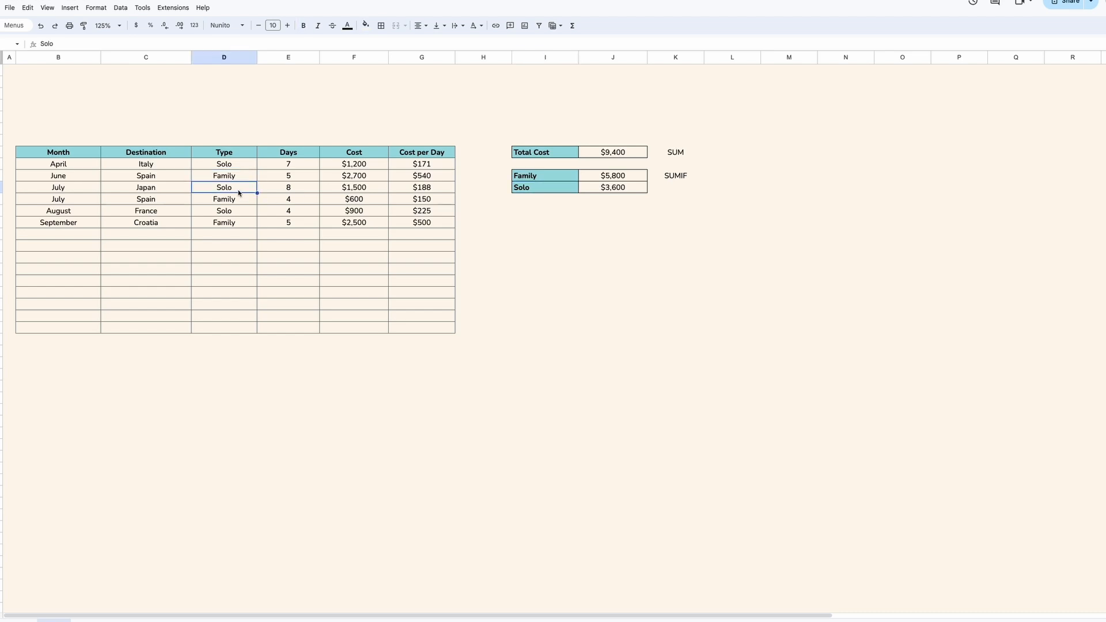
- Replace the "Family" criterion in the J10 SUMIF formula with a reference to label cell I10
double_click(630, 178)
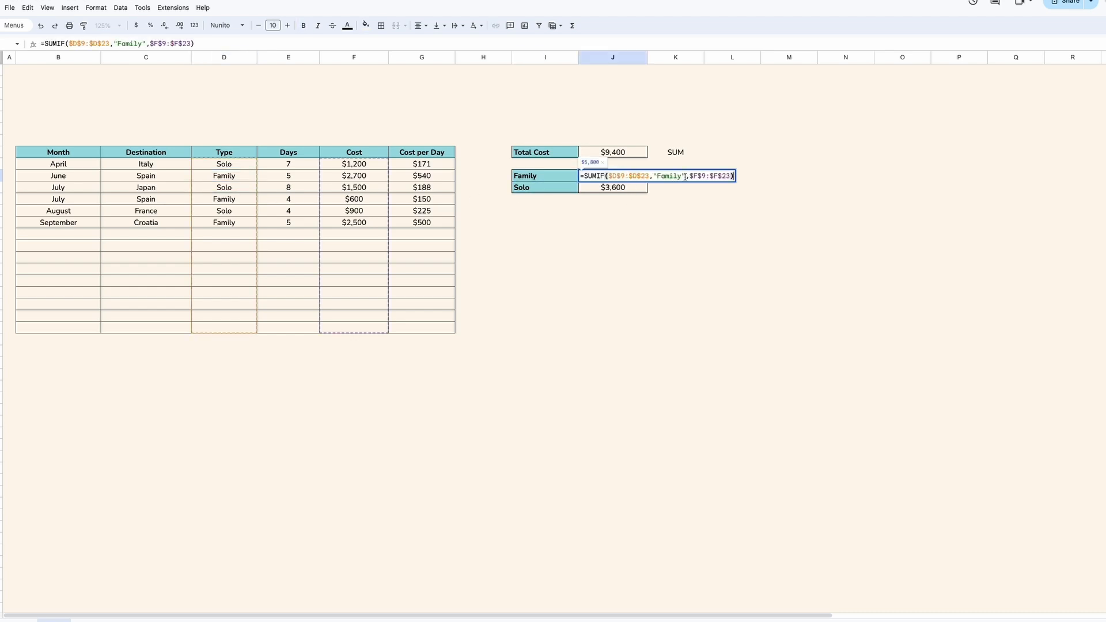
drag(685, 178, 653, 178)
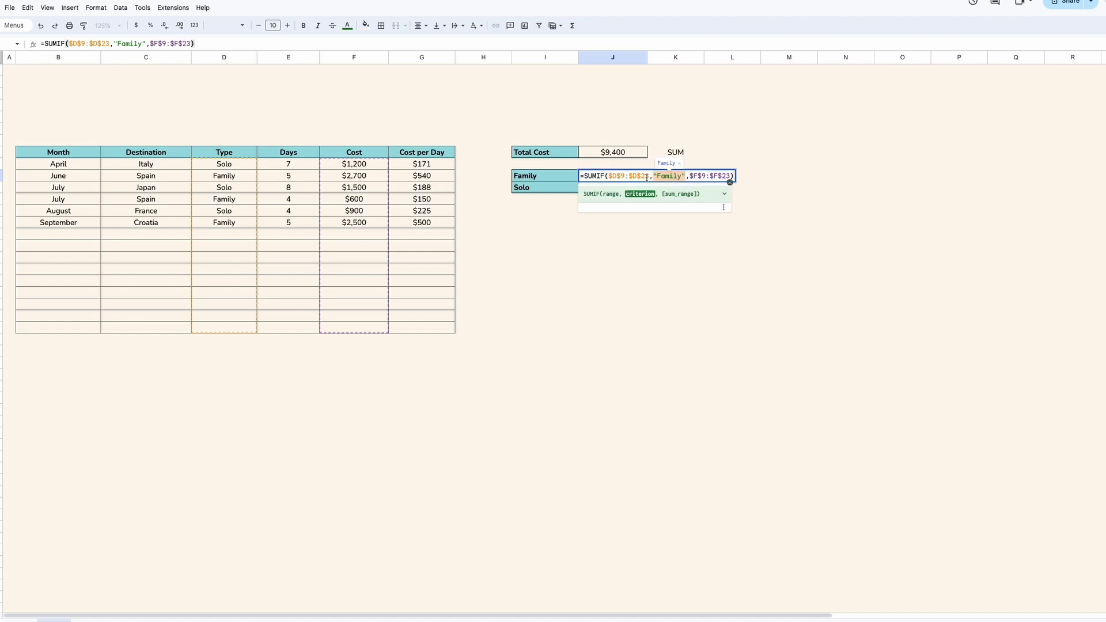
click(557, 178)
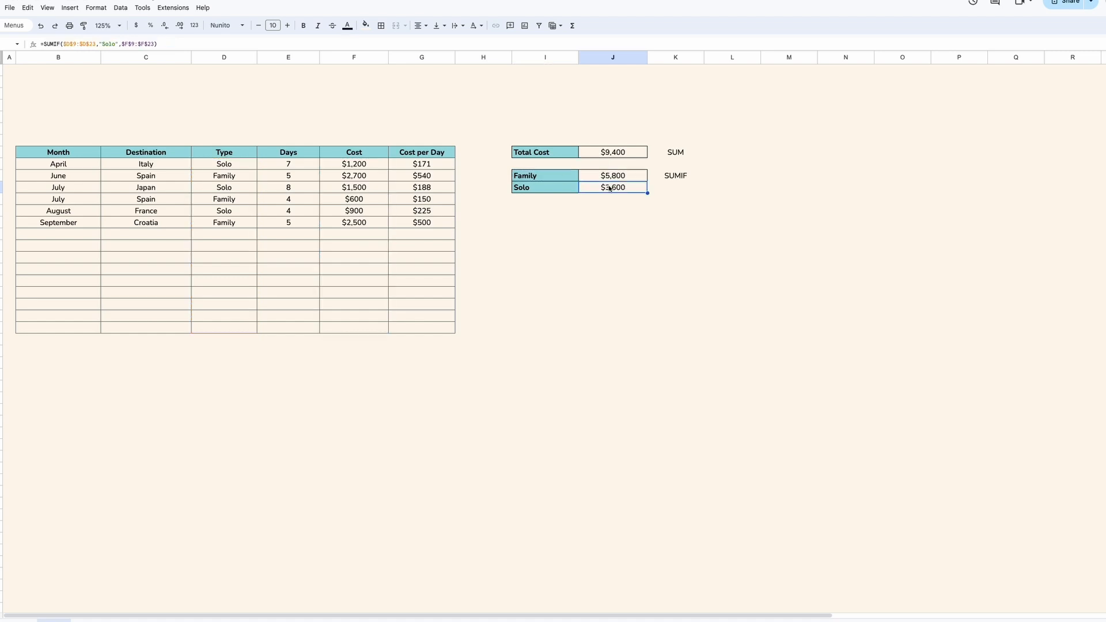
- Replace the "Solo" criterion in the J11 SUMIF formula with a reference to label cell I11
double_click(609, 188)
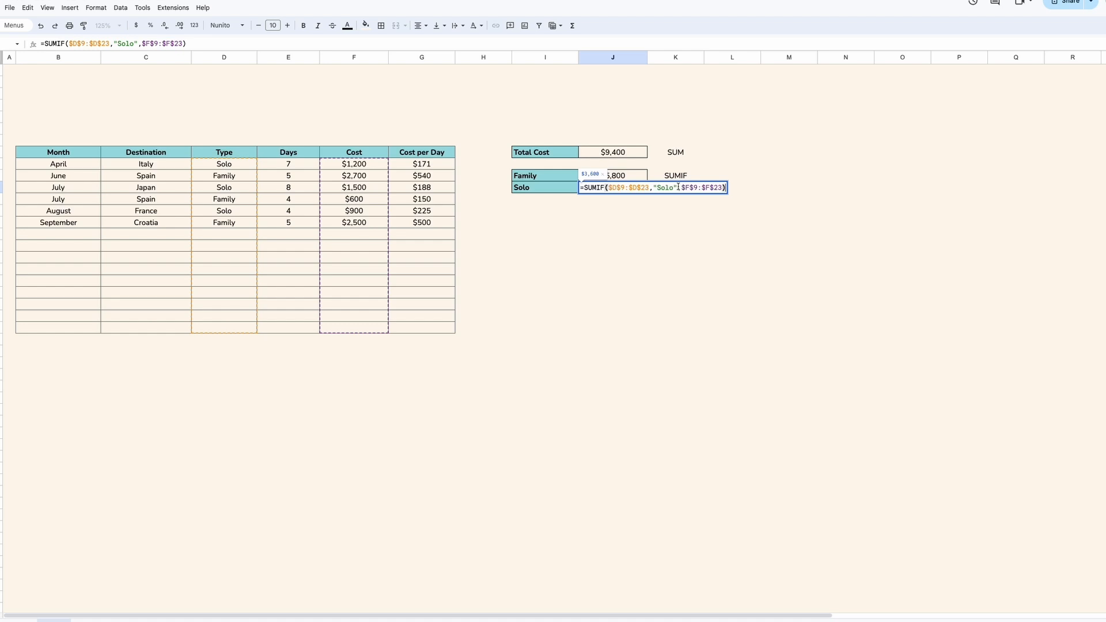
drag(678, 187, 653, 188)
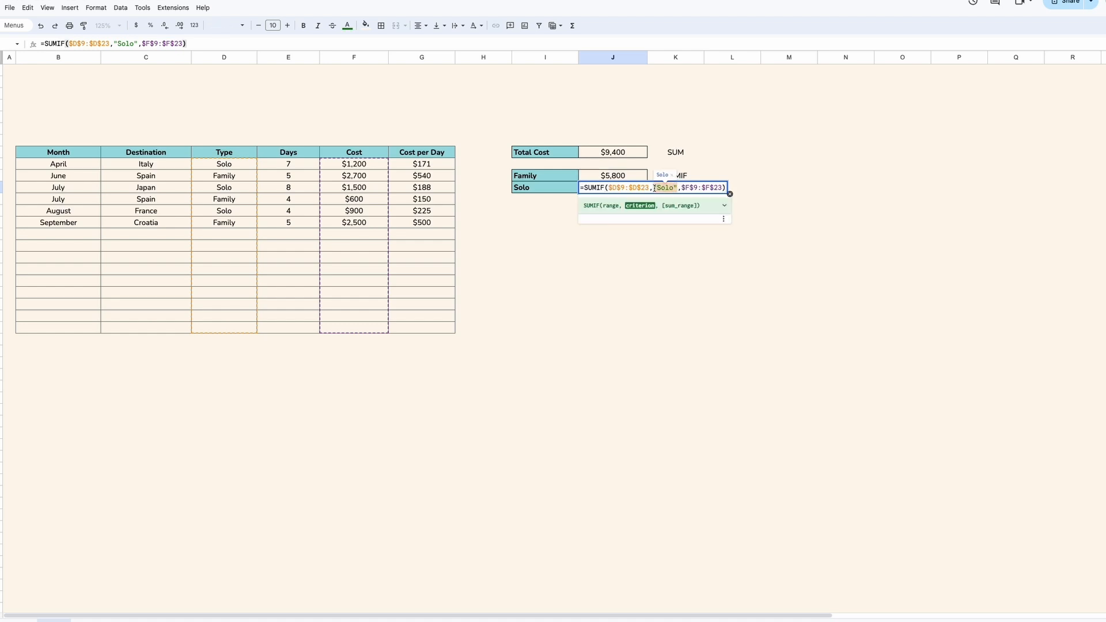
text(I11)
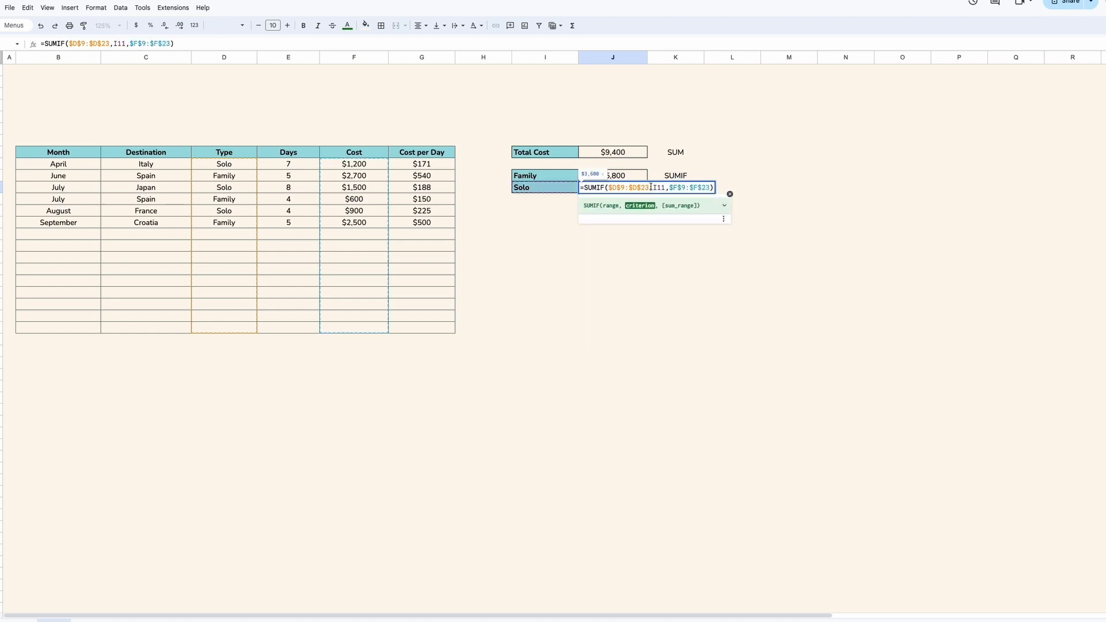
key(Return)
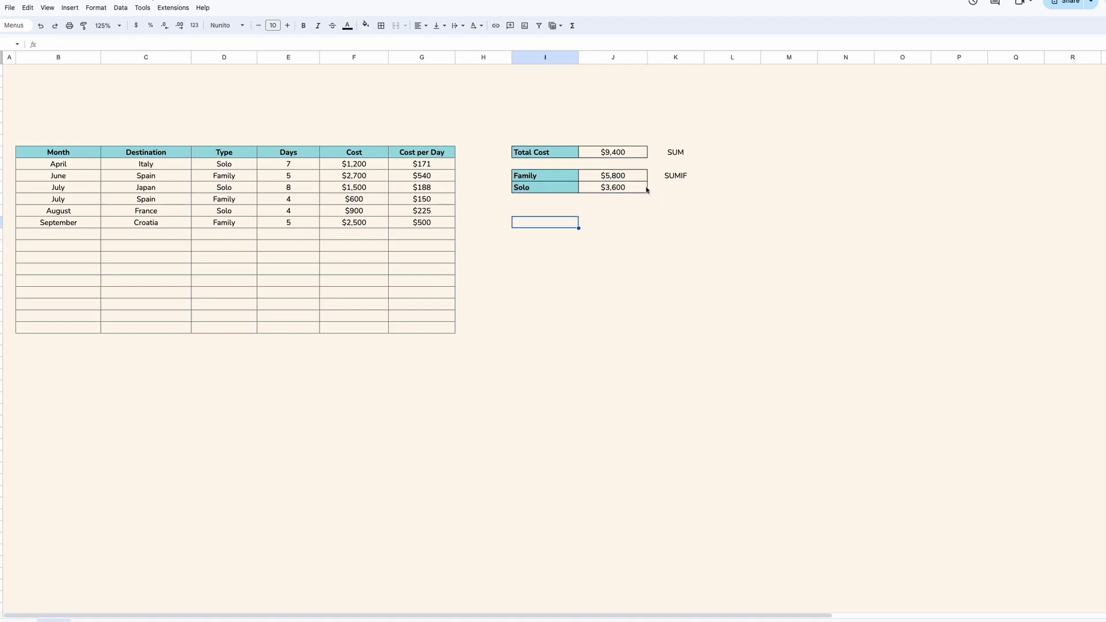
- Enter the formula name SUMIFS as a label in cell K14
click(667, 223)
text(S)
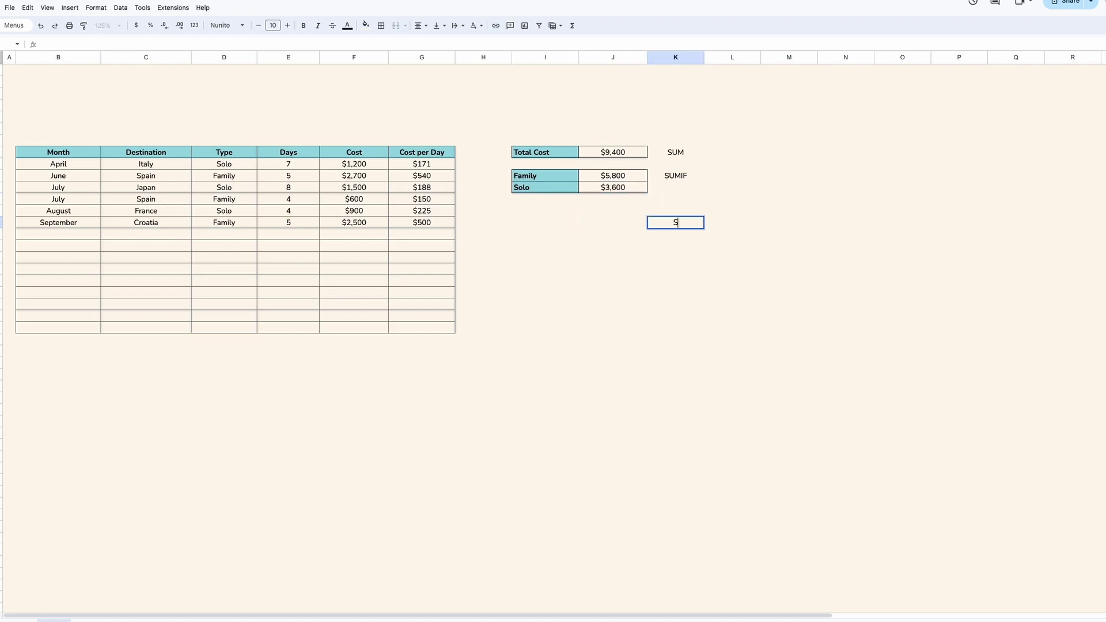
text(UMIFS)
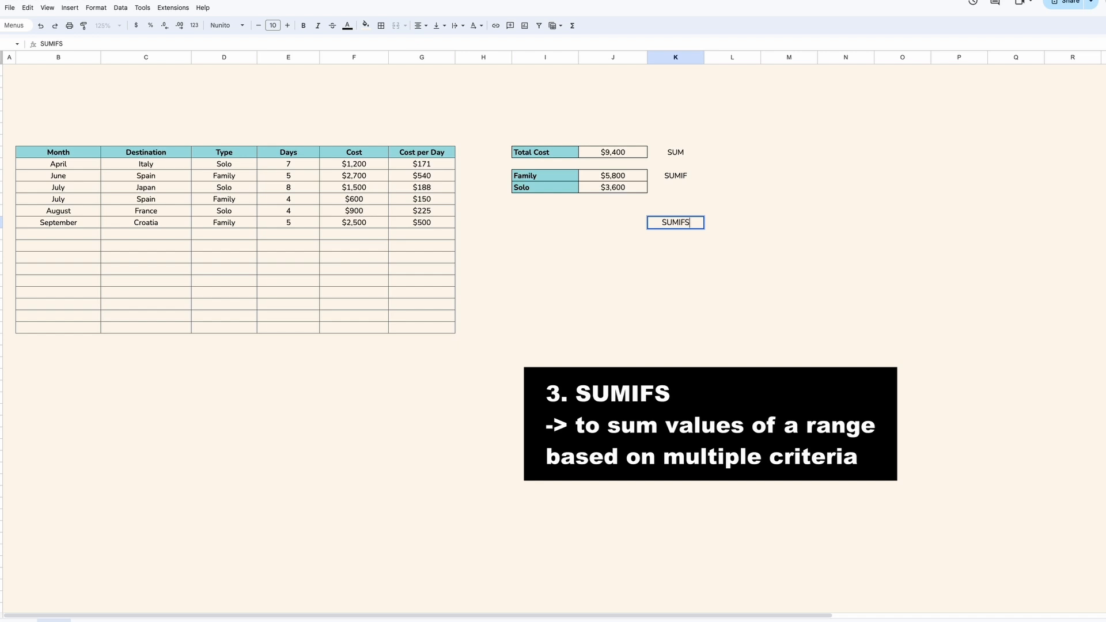
key(Return)
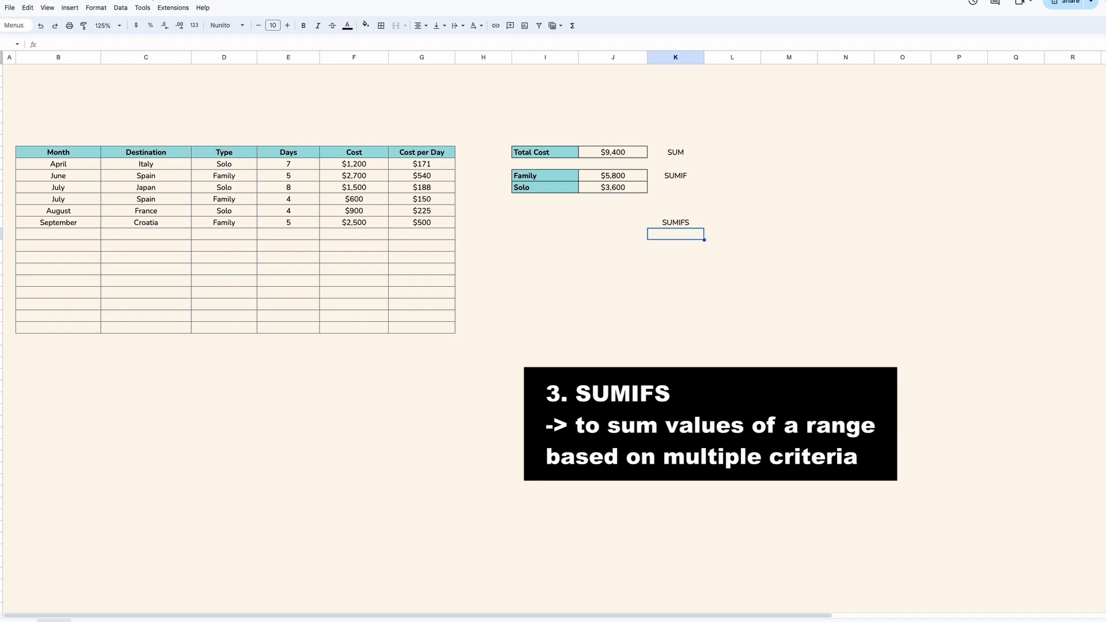
- Enter Solo in italics in cell I13 and July in cell I14 as the type and month criteria
click(545, 225)
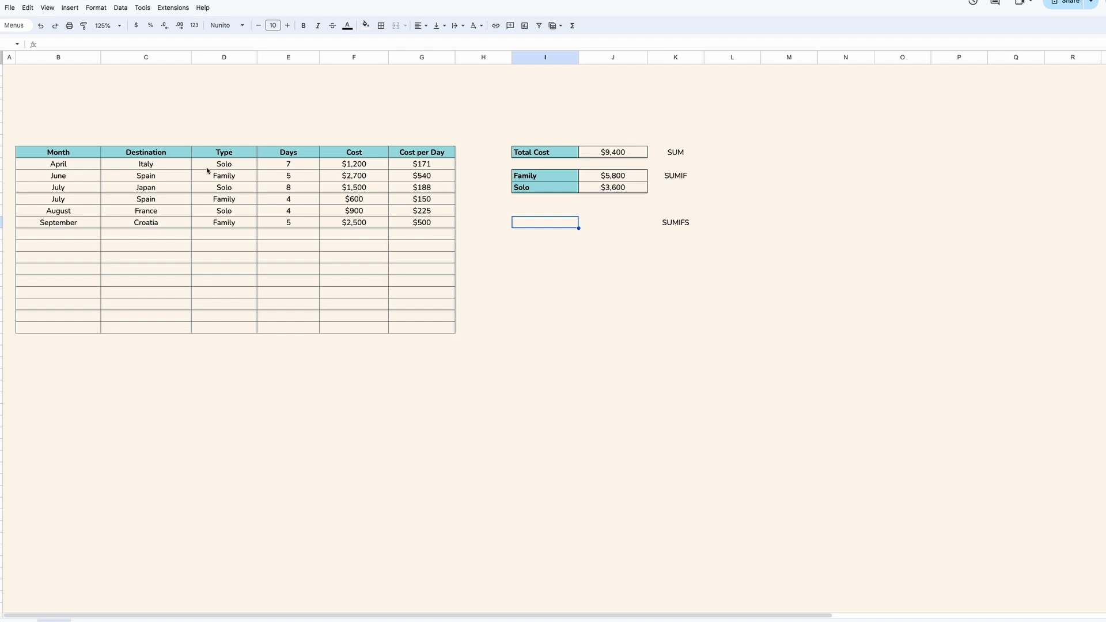
drag(223, 166, 229, 327)
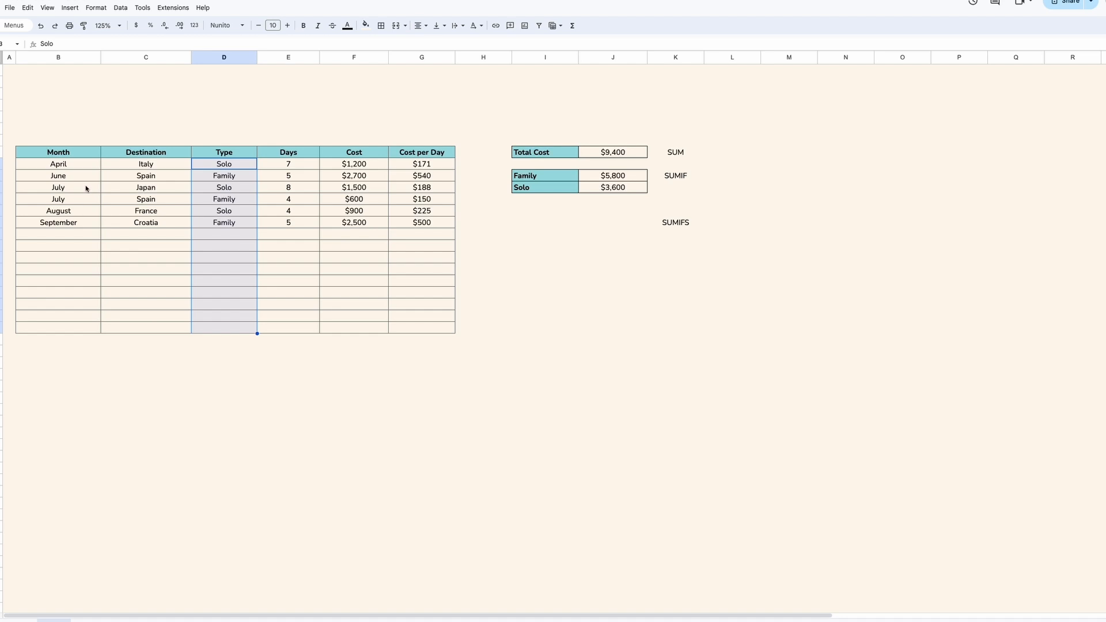
drag(86, 187, 83, 213)
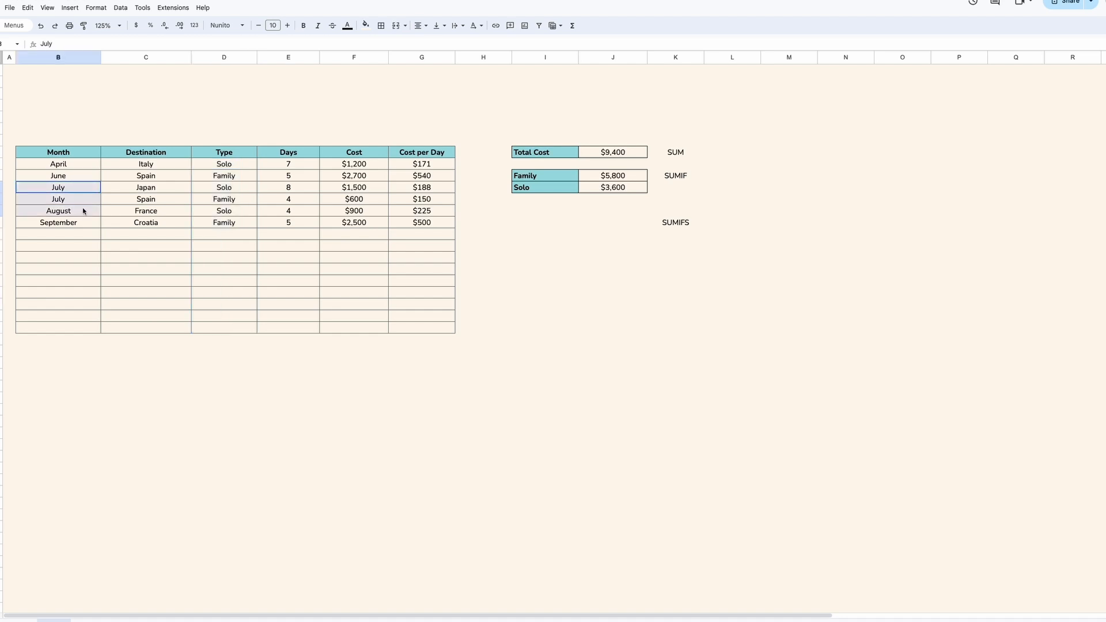
click(545, 211)
text(S)
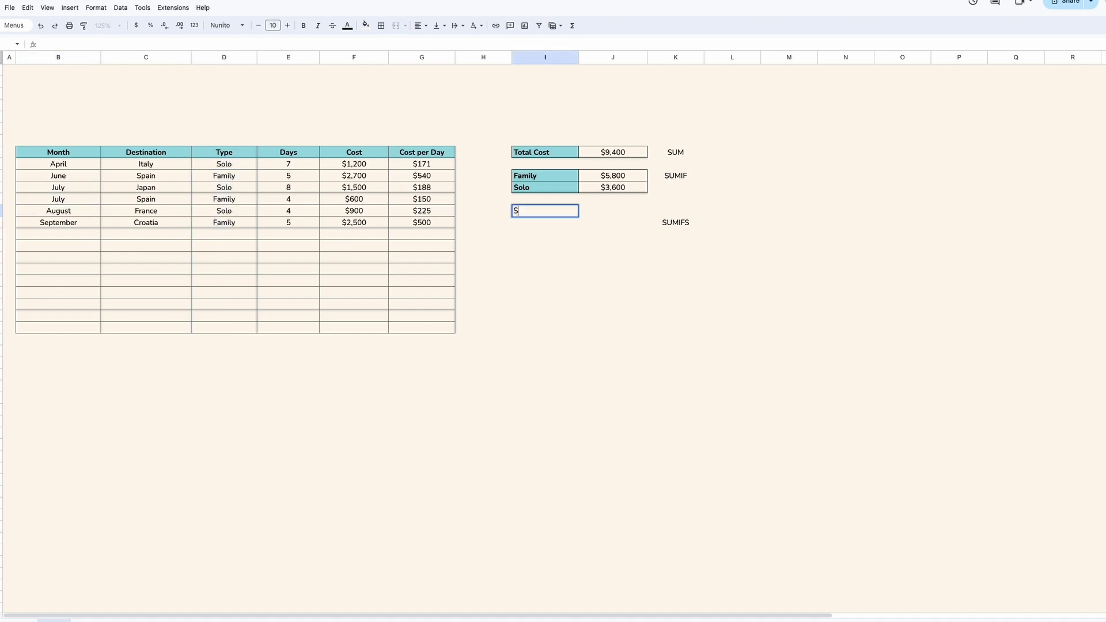
text(olo)
key(Return)
key(Up)
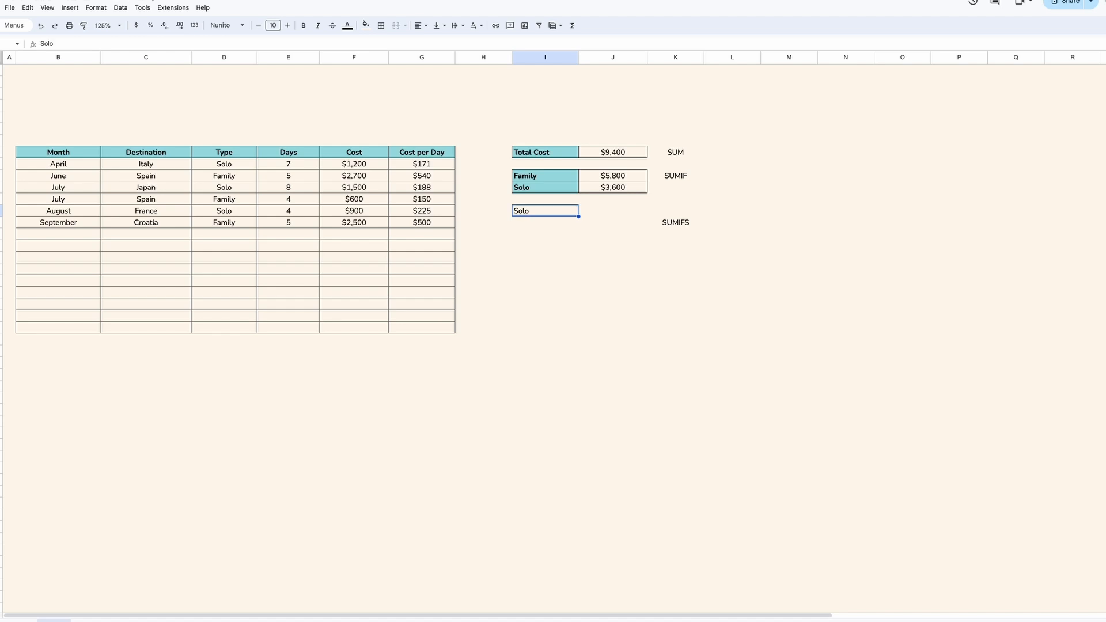
click(530, 225)
text(July)
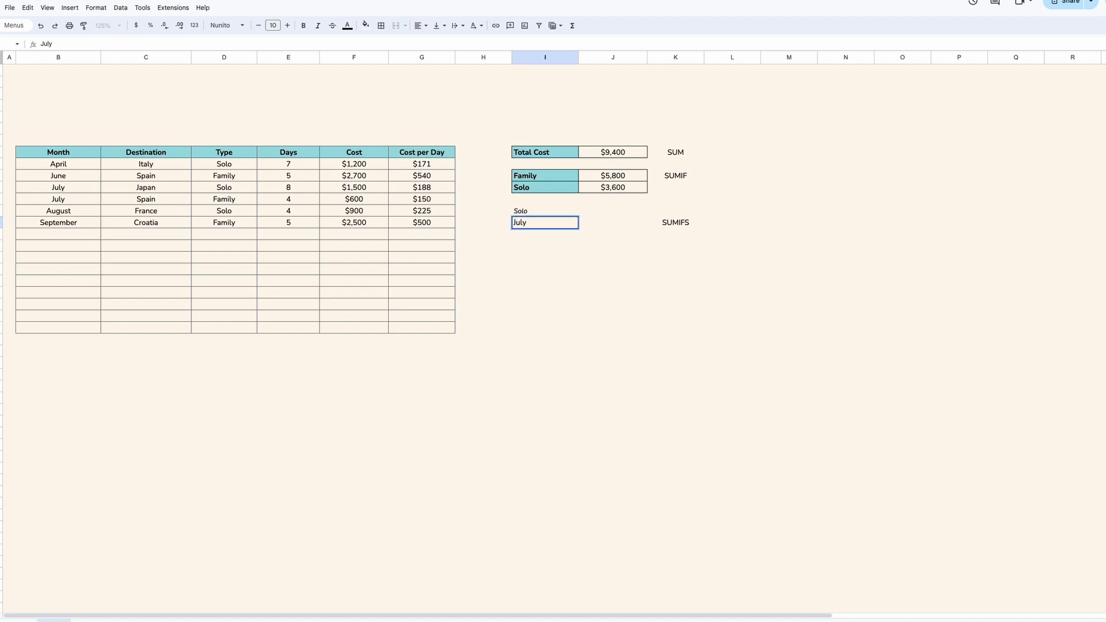
key(Return)
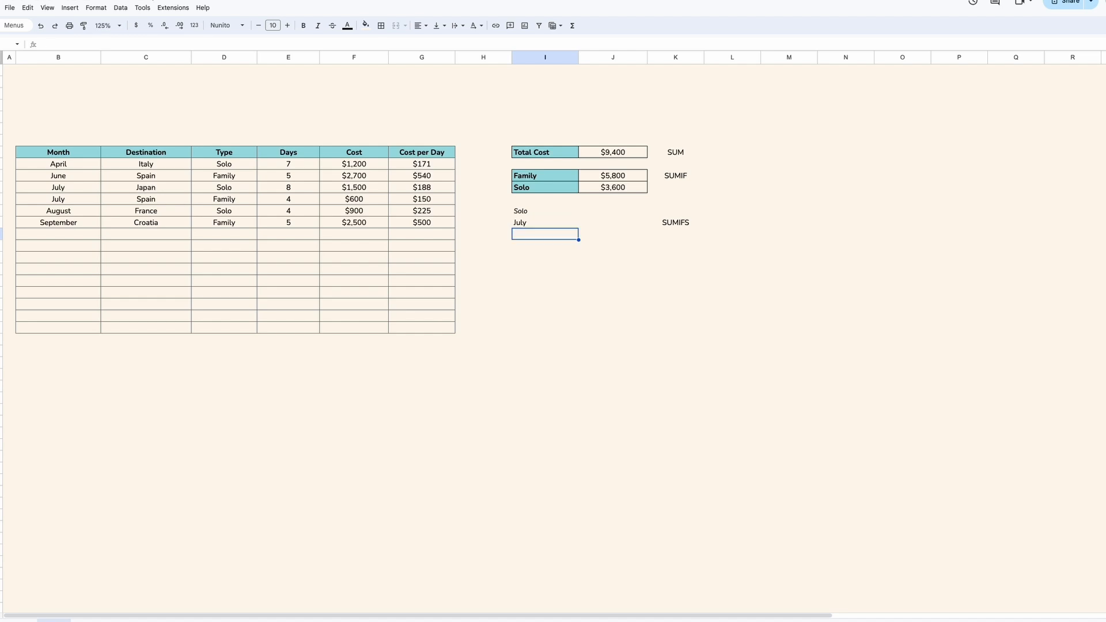
- Start a SUMIFS formula in J14 with sum range F9:F23, type range D9:D23 with criterion I13, and month range B9:B23
click(613, 223)
text(=SUMI)
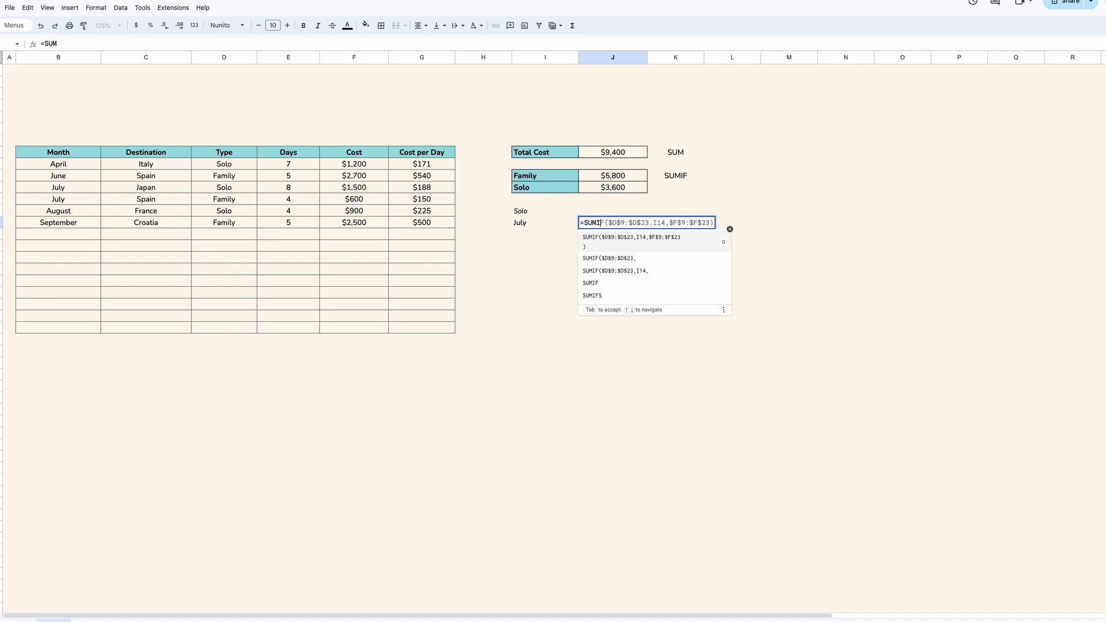
text(FS)
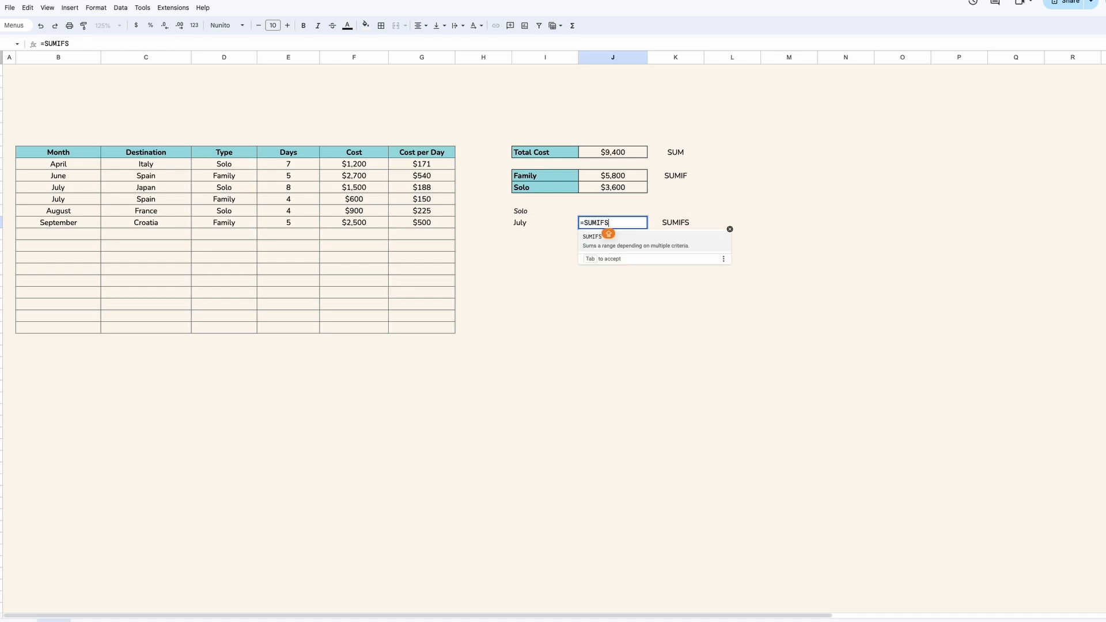
text(()
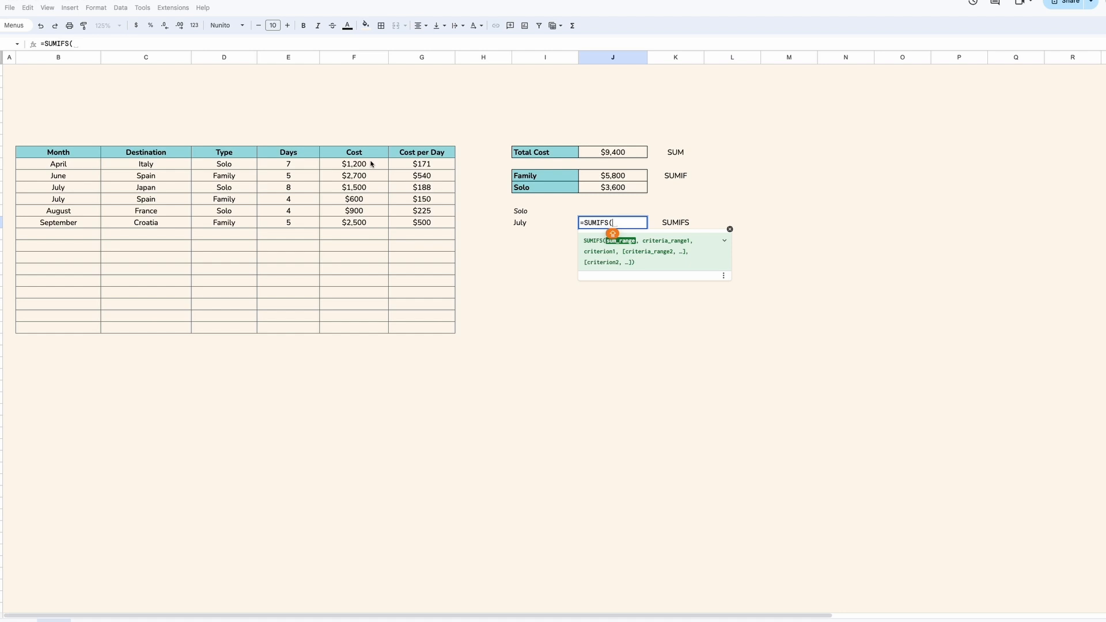
drag(372, 164, 368, 326)
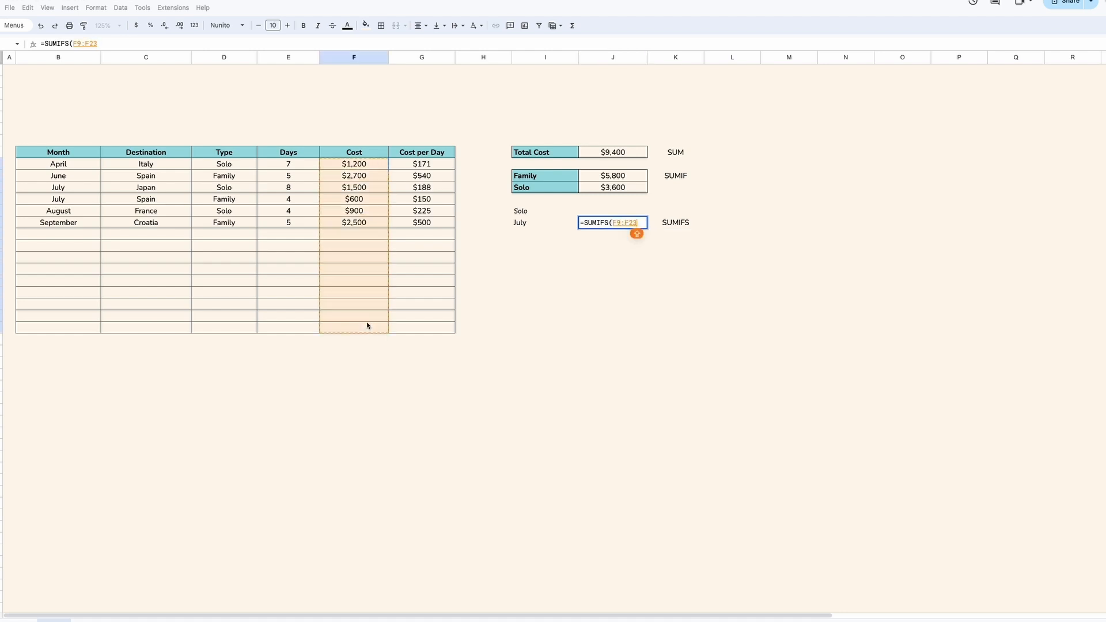
text(,)
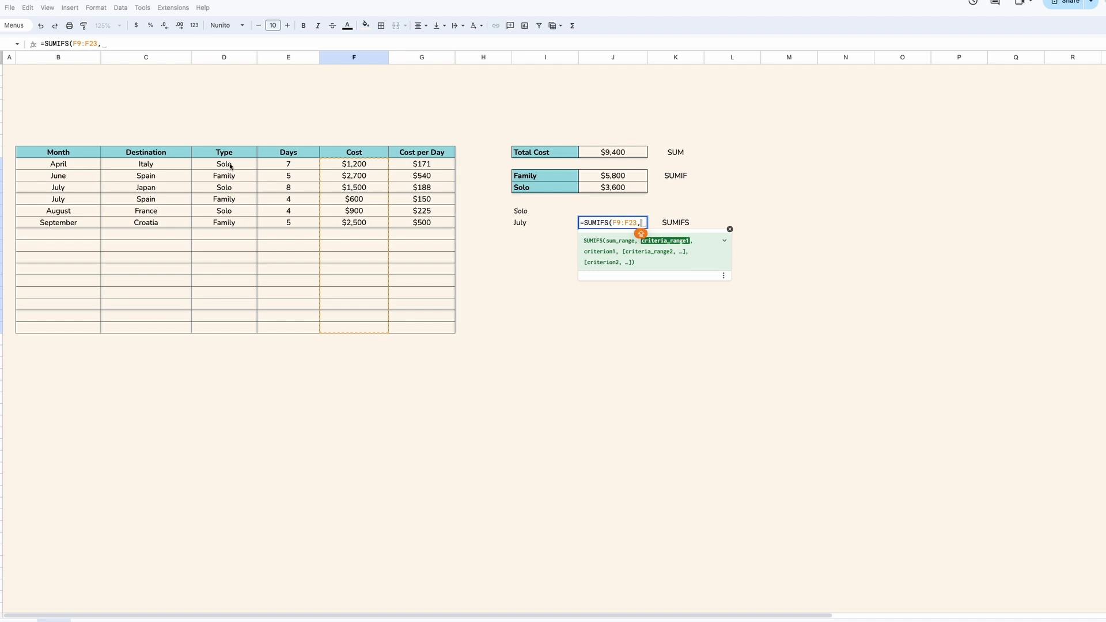
drag(230, 166, 223, 328)
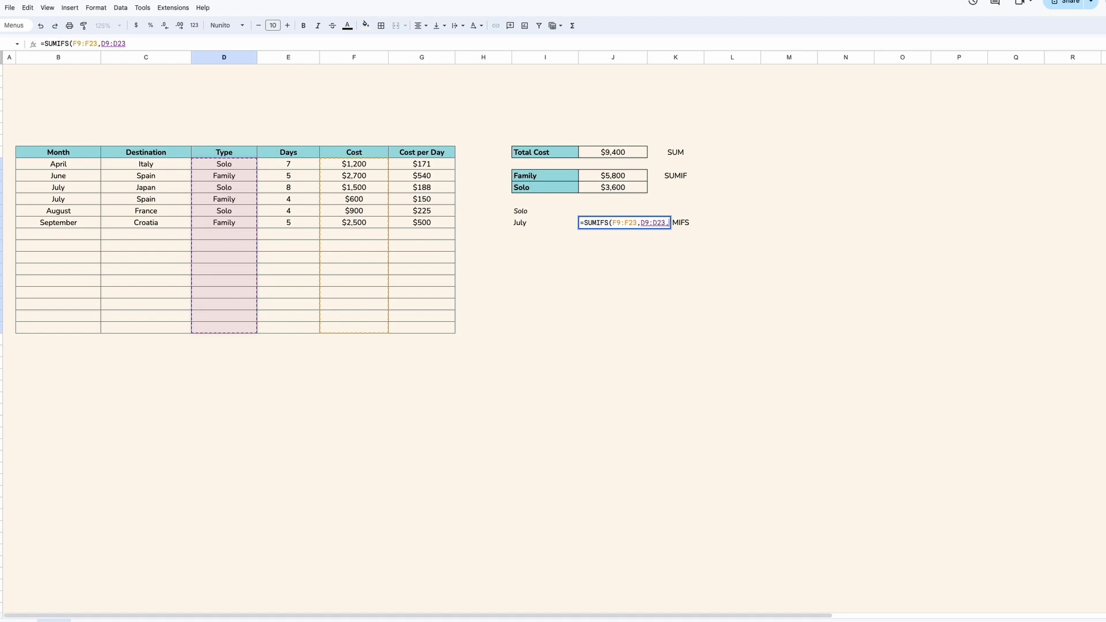
text(,)
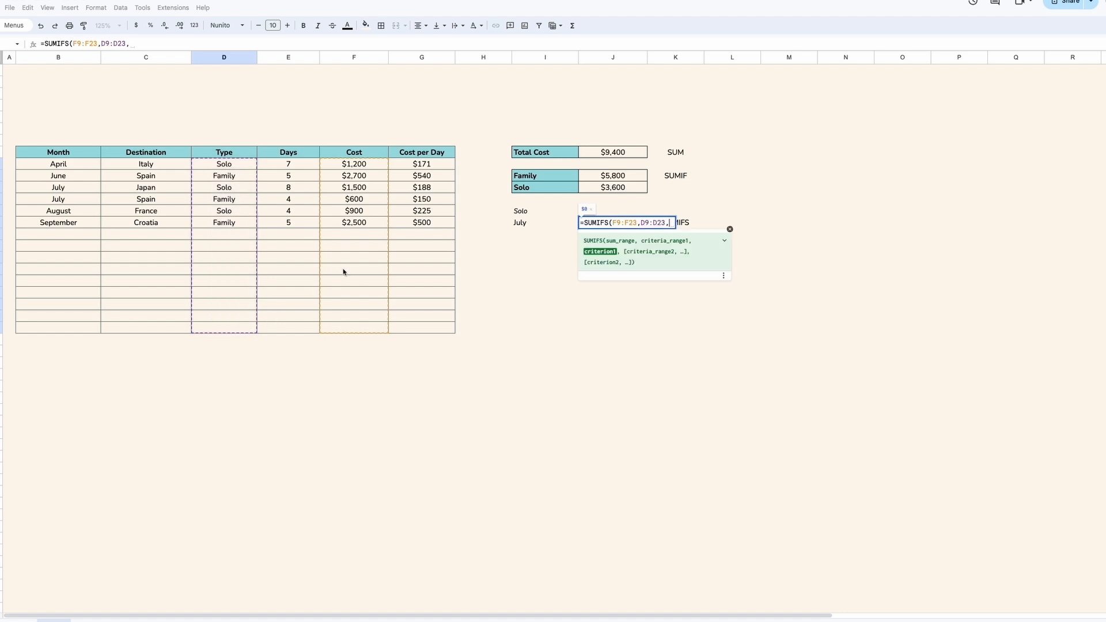
click(530, 213)
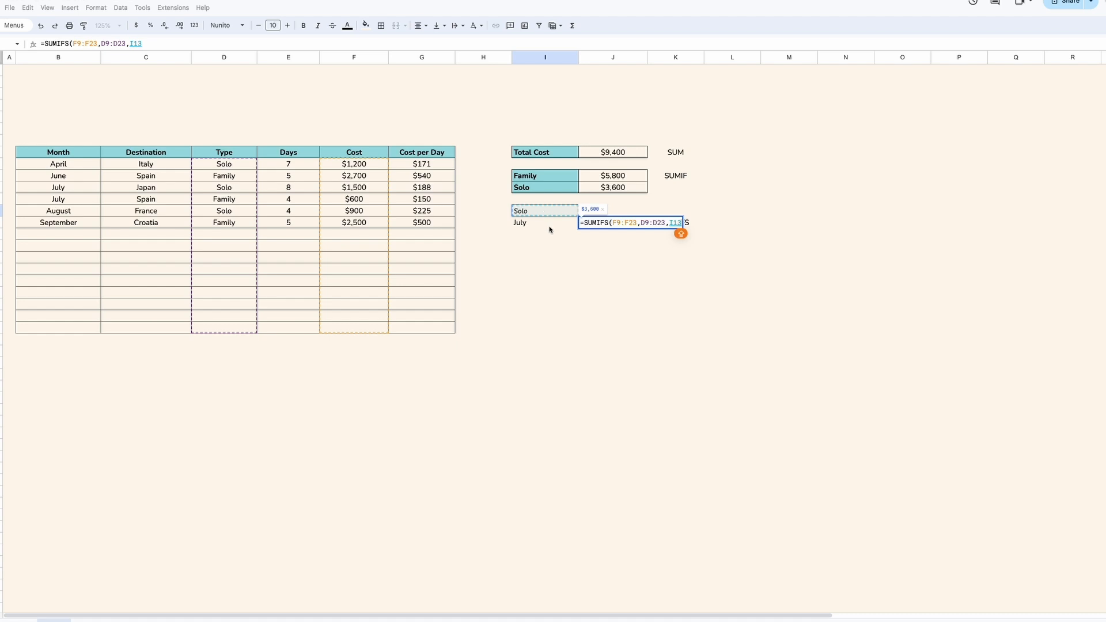
text(,)
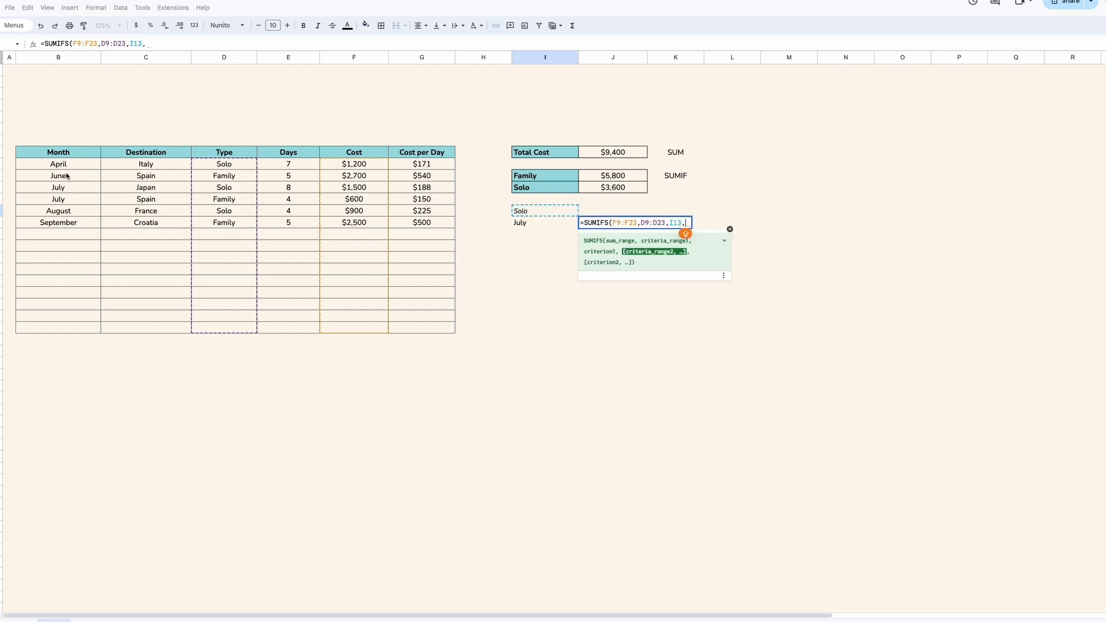
drag(73, 164, 82, 330)
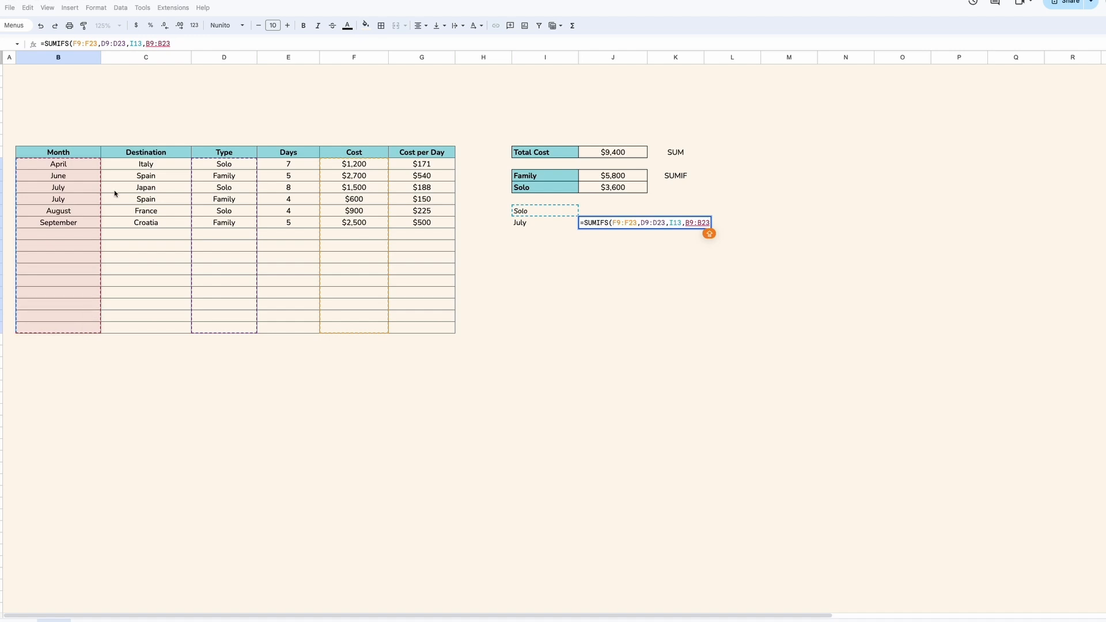
text(,")
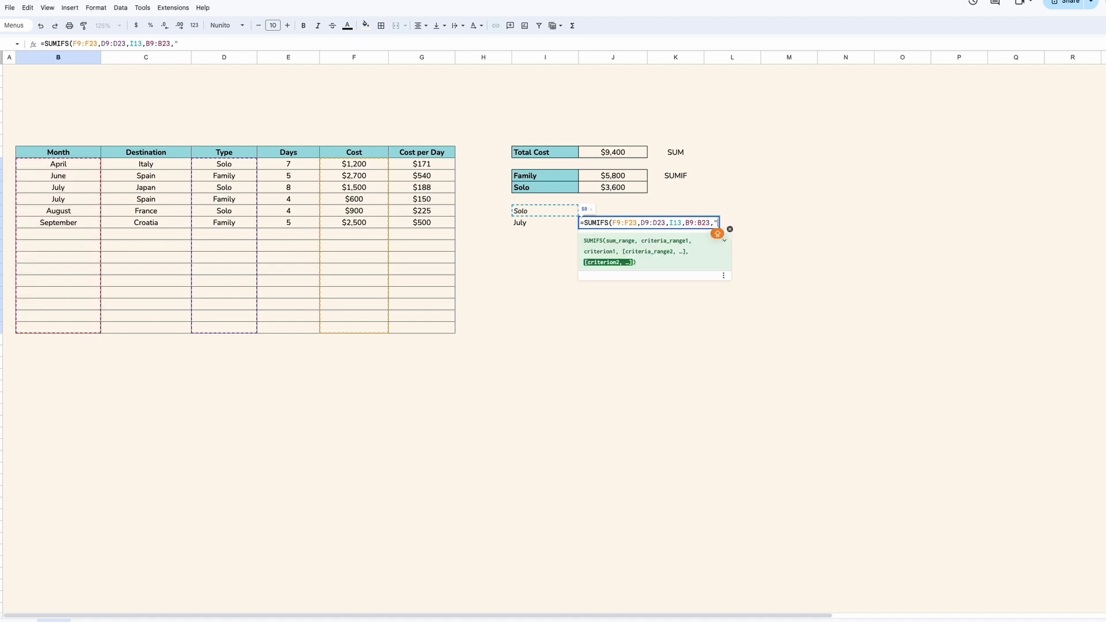
text(July")
key(BackSpace)
key(BackSpace)
key(BackSpace)
key(BackSpace)
key(BackSpace)
key(BackSpace)
- Complete the J14 SUMIFS with month criterion I14 and absolute ranges $F$9:$F$23, $D$9:$D$23 and $B$9:$B$23
click(518, 224)
text())
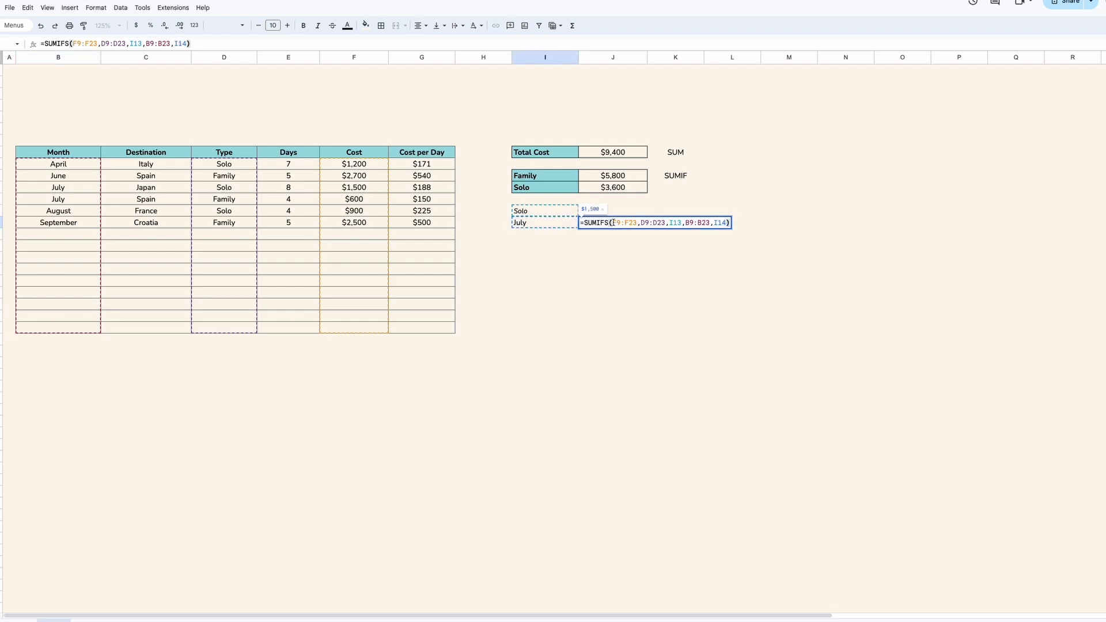
click(613, 222)
text($F$)
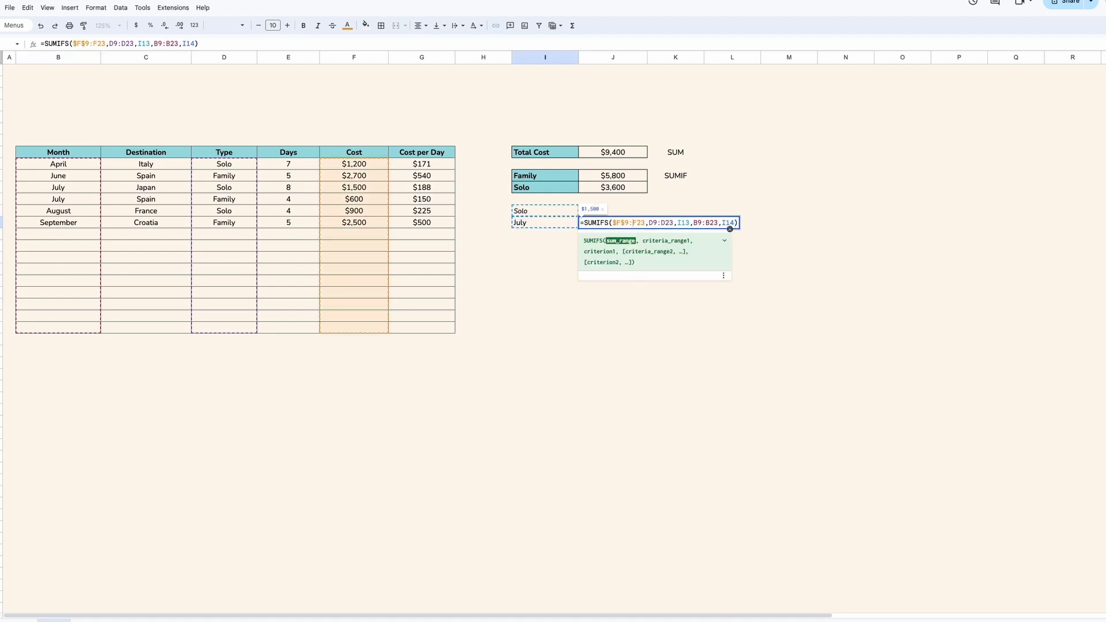
key(Right)
key(Right)
text($)
key(Right)
text($)
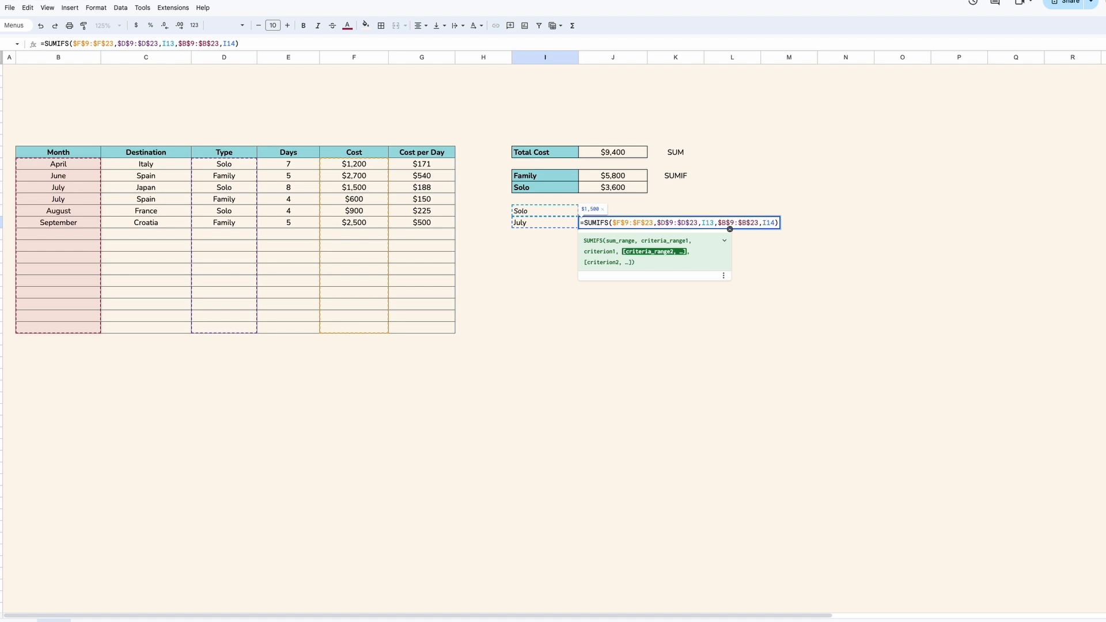
key(Return)
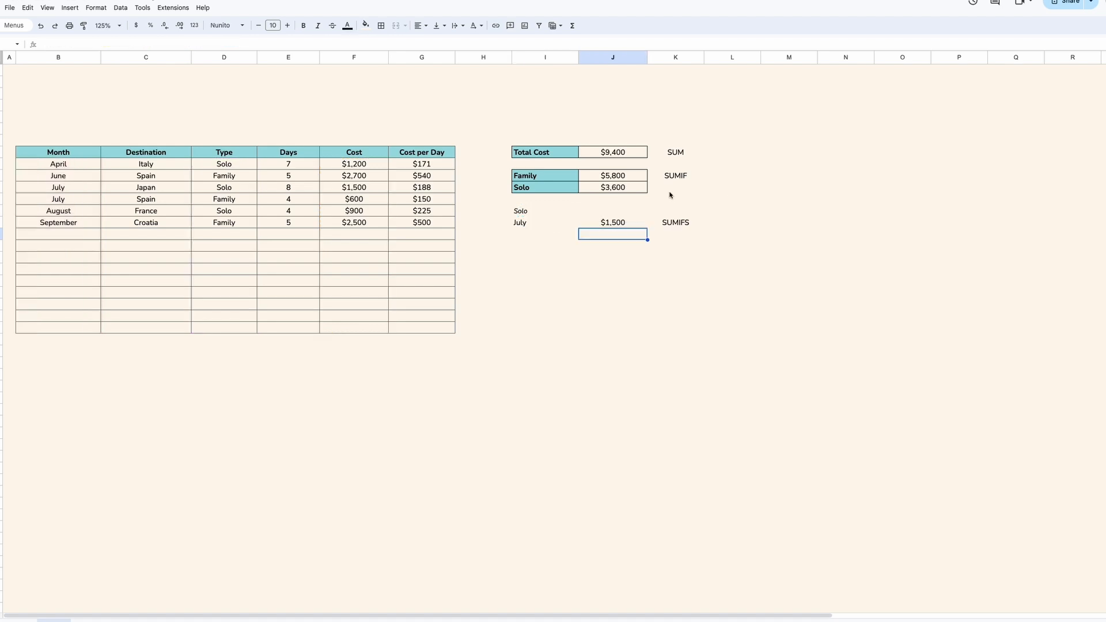
- Copy the formatting of the Solo summary row I11:J11 onto the July row I14:J14
drag(546, 190, 587, 190)
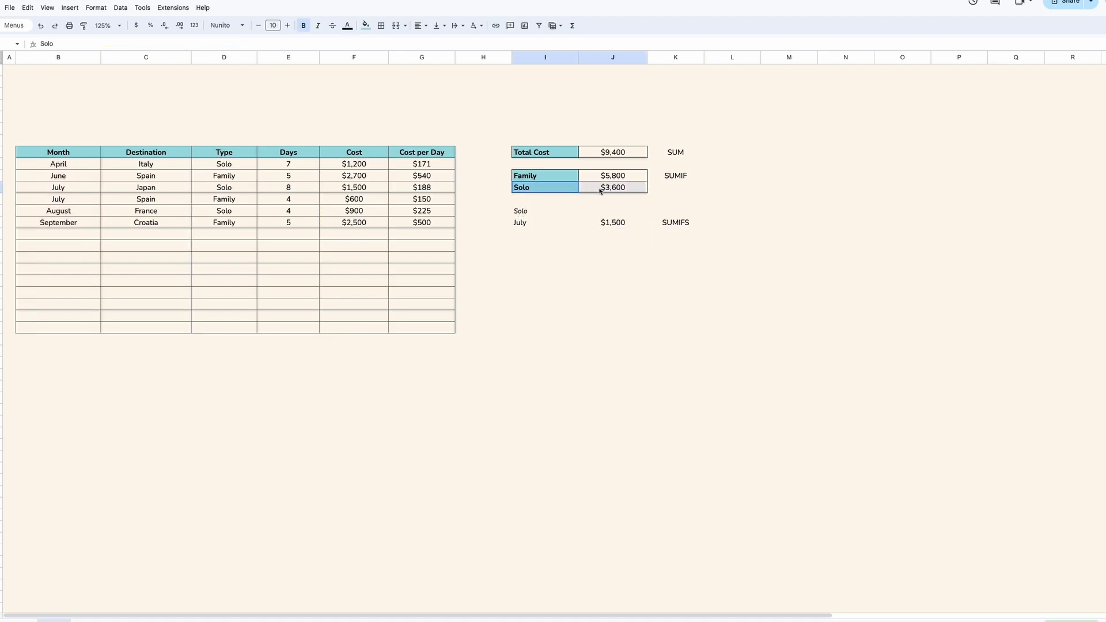
click(85, 27)
drag(521, 224, 629, 227)
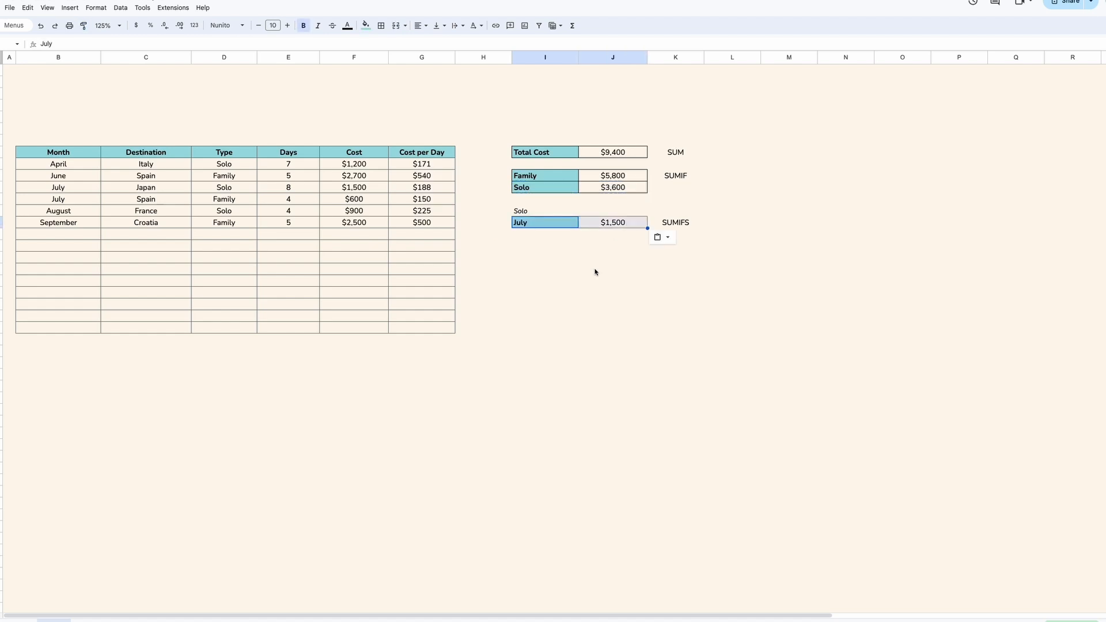
click(595, 271)
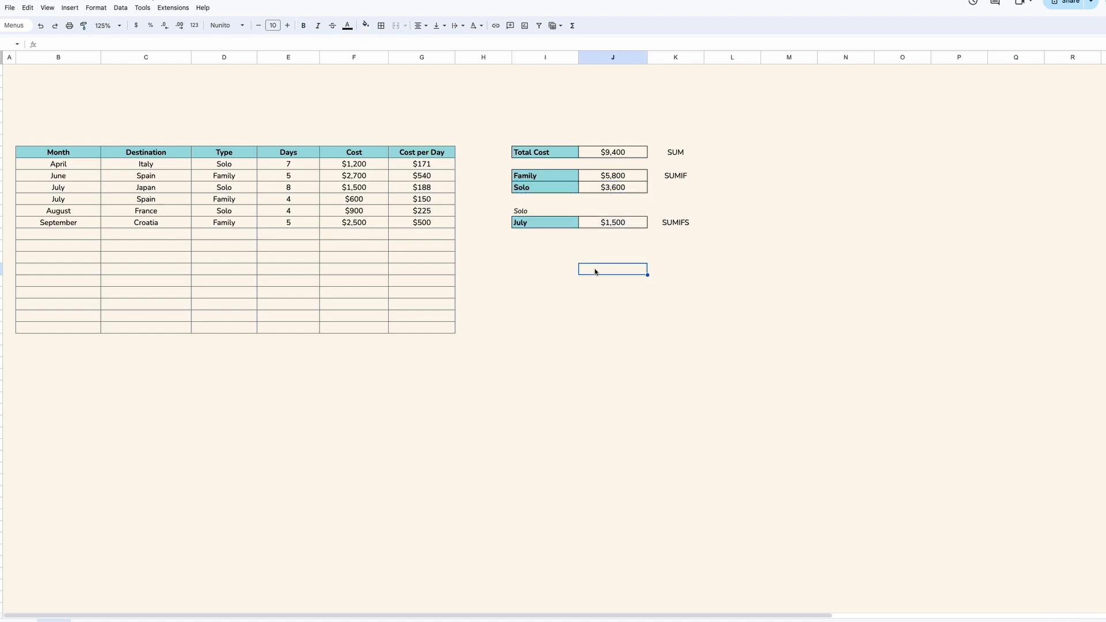
click(611, 224)
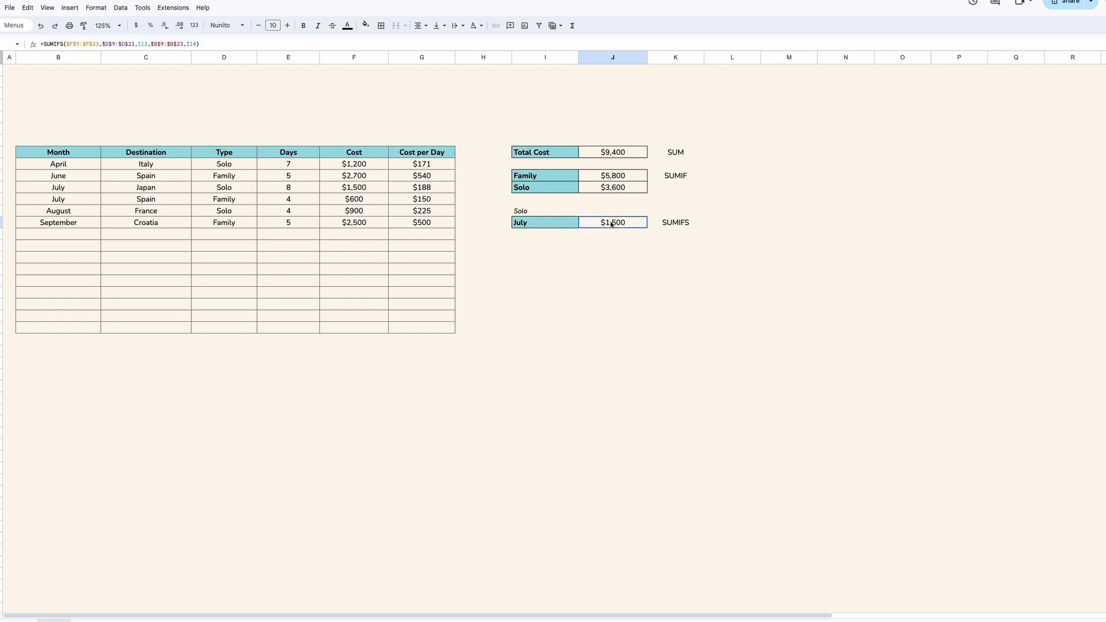
click(561, 222)
click(599, 224)
- Enter July + August in cell I15 and copy the formatting of the July row I14:J14 onto I15:J15
click(553, 235)
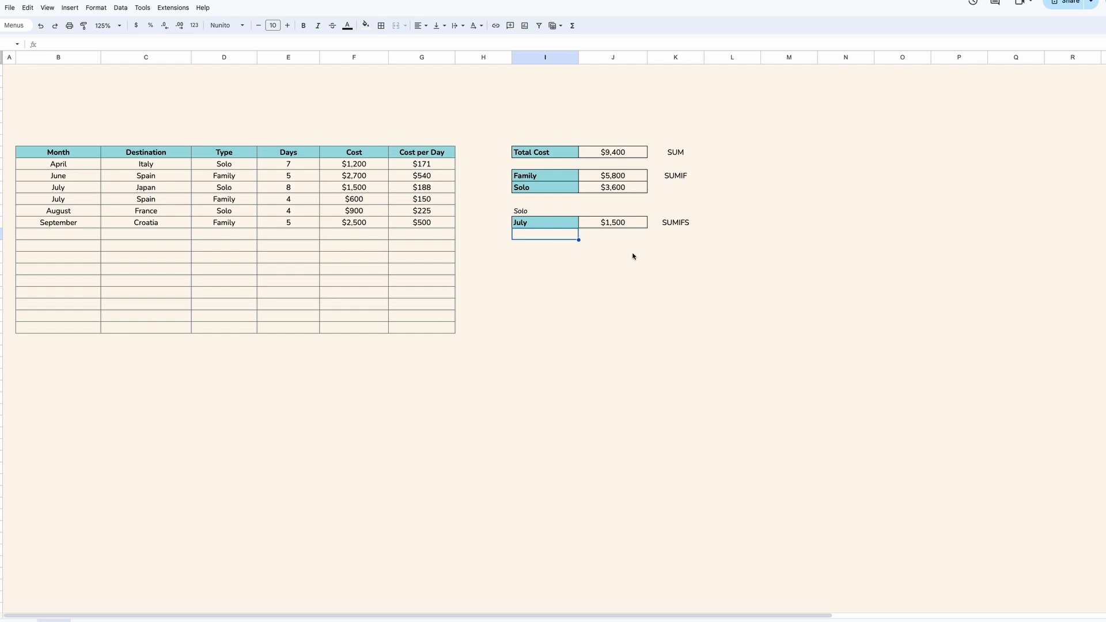
text(July + Aug)
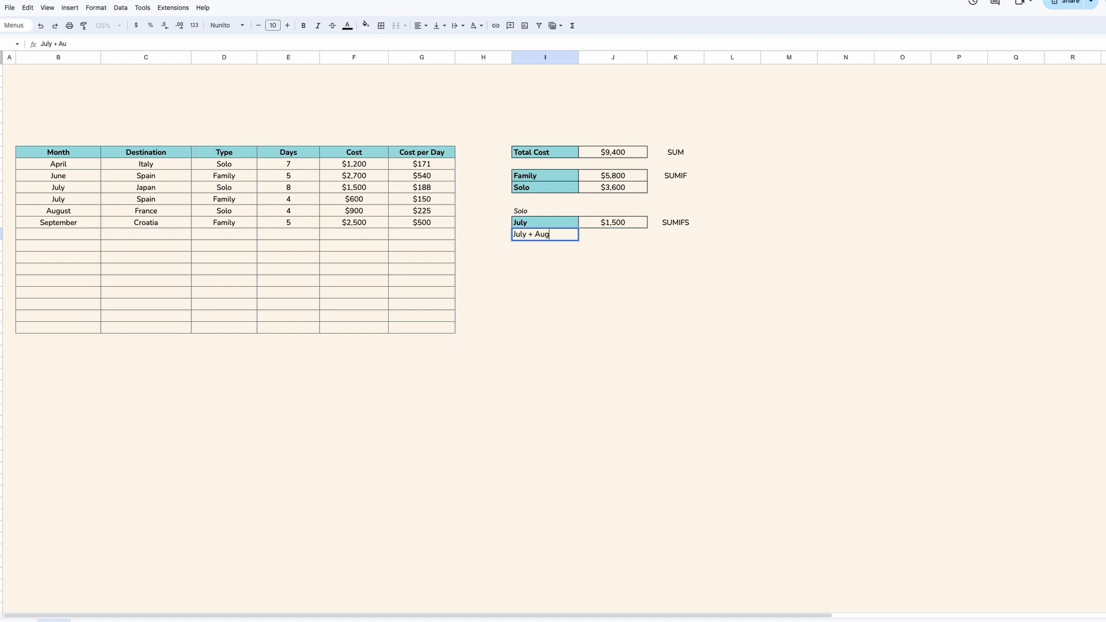
text(ust)
key(Return)
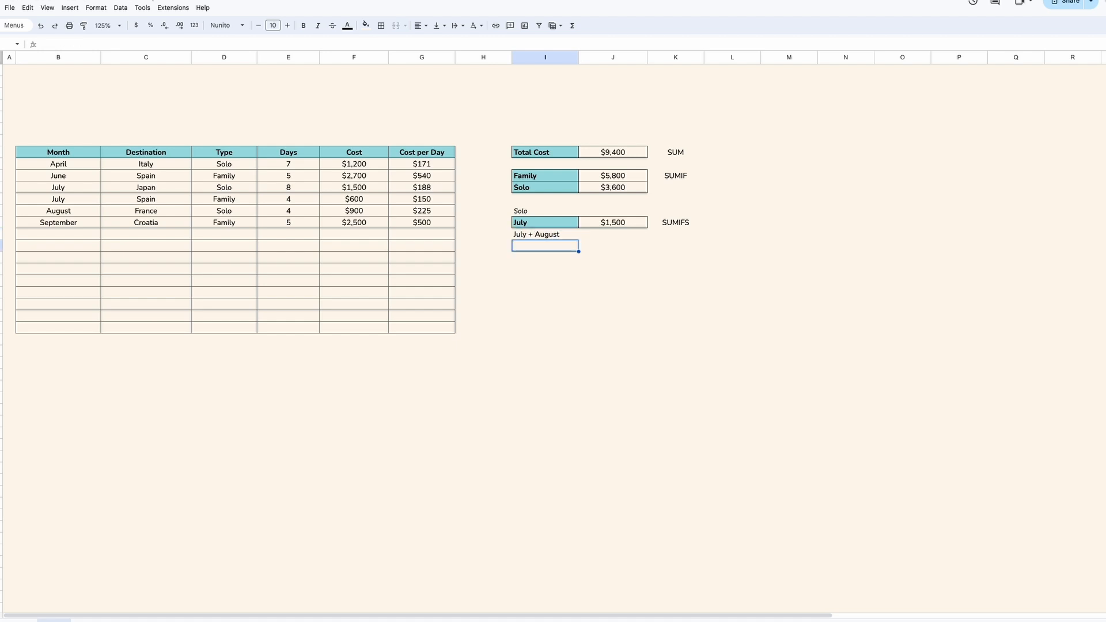
drag(575, 227, 619, 225)
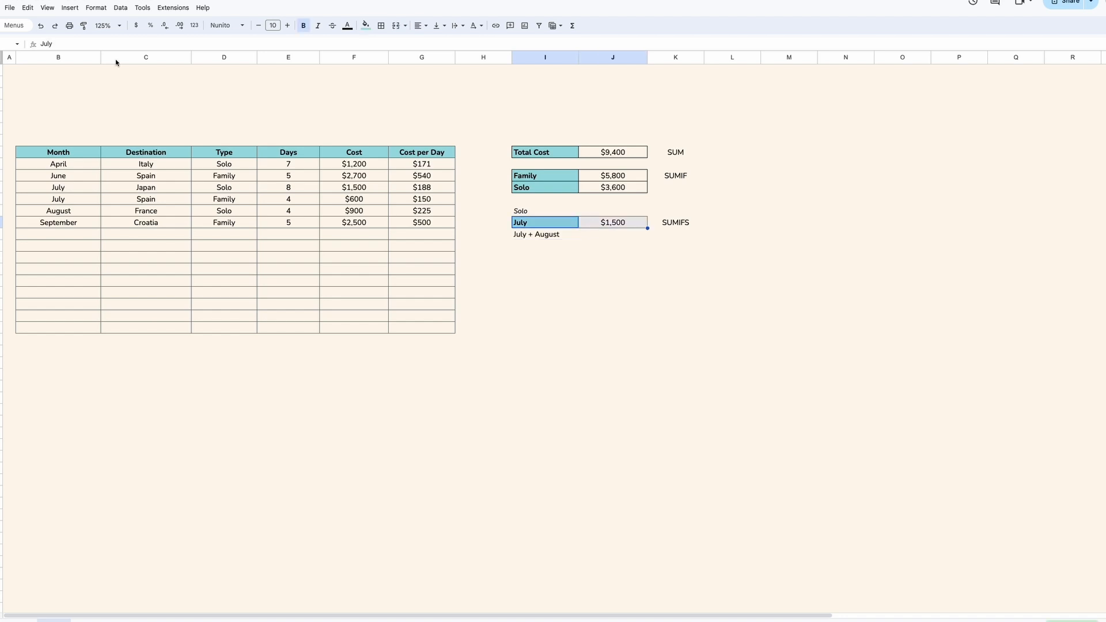
click(524, 234)
- Start a SUMIFS formula in J15 with sum range F9:F23 and type range D9:D23 matched to criterion I13
click(605, 235)
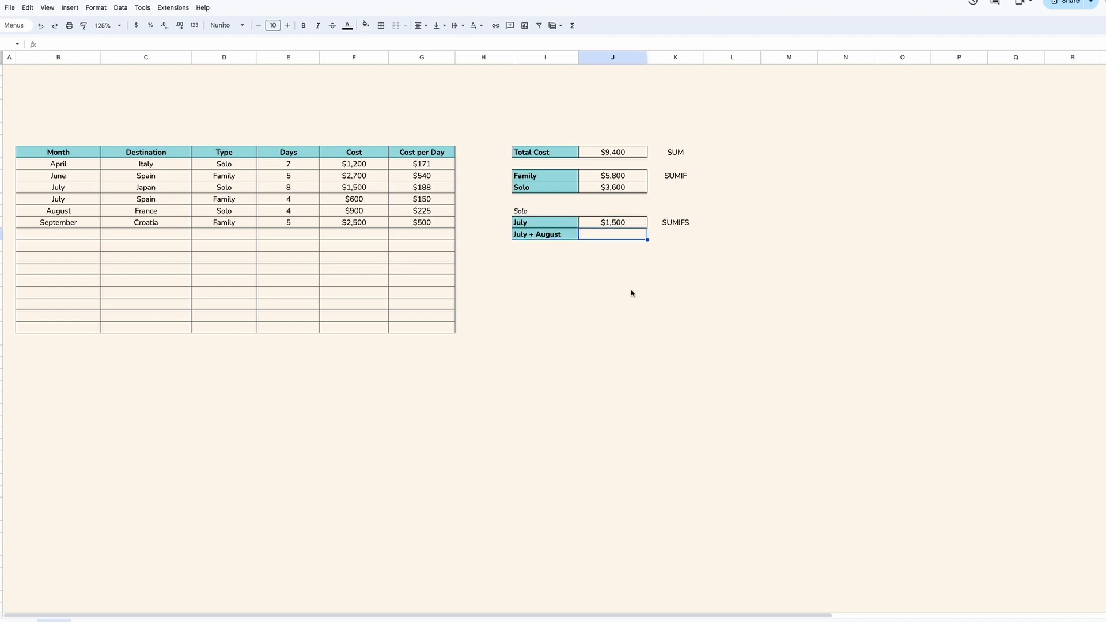
text(=)
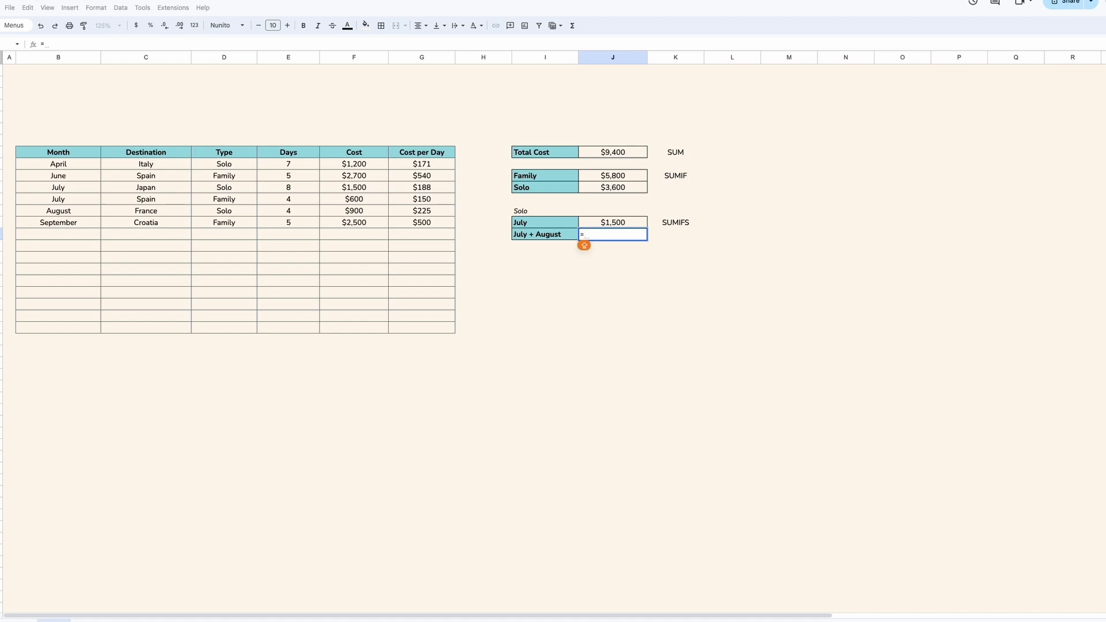
text(SUMIFS()
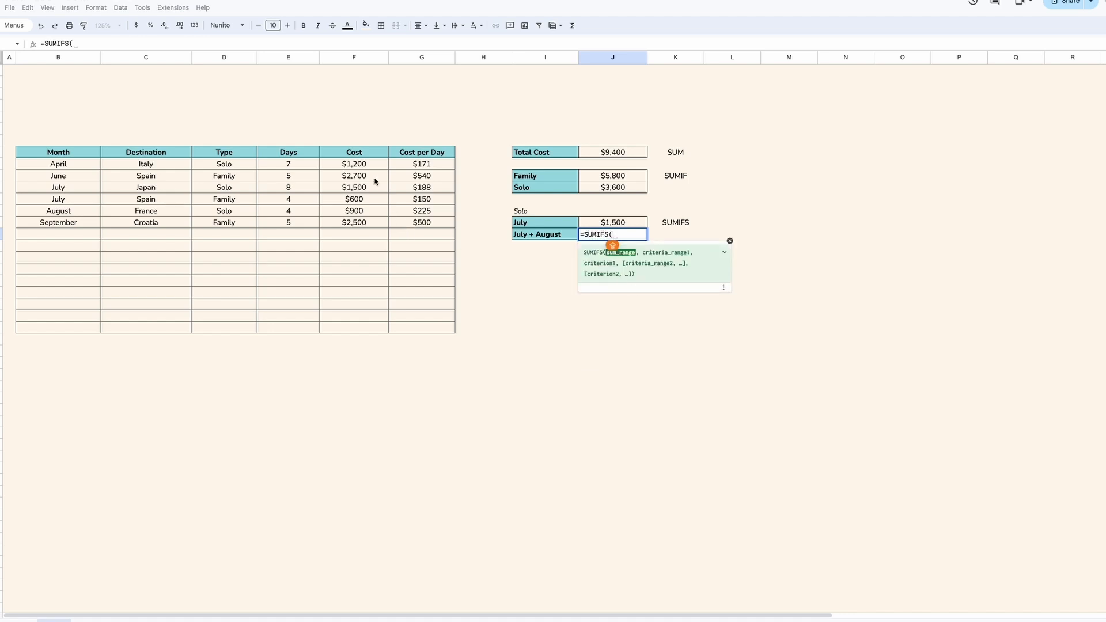
drag(344, 166, 366, 332)
text(,)
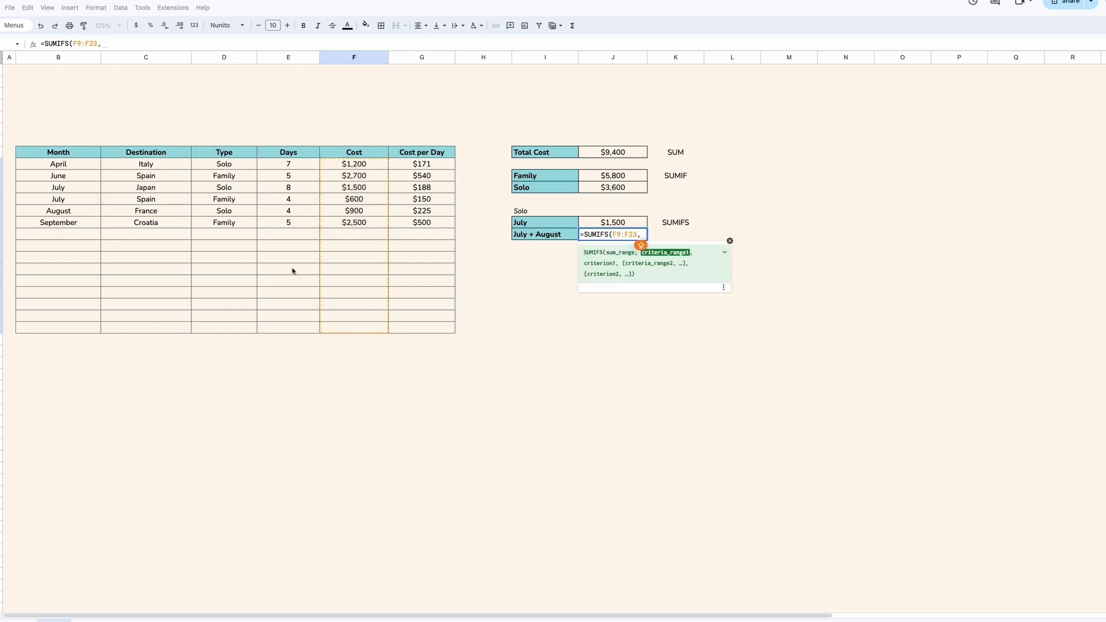
drag(230, 166, 237, 326)
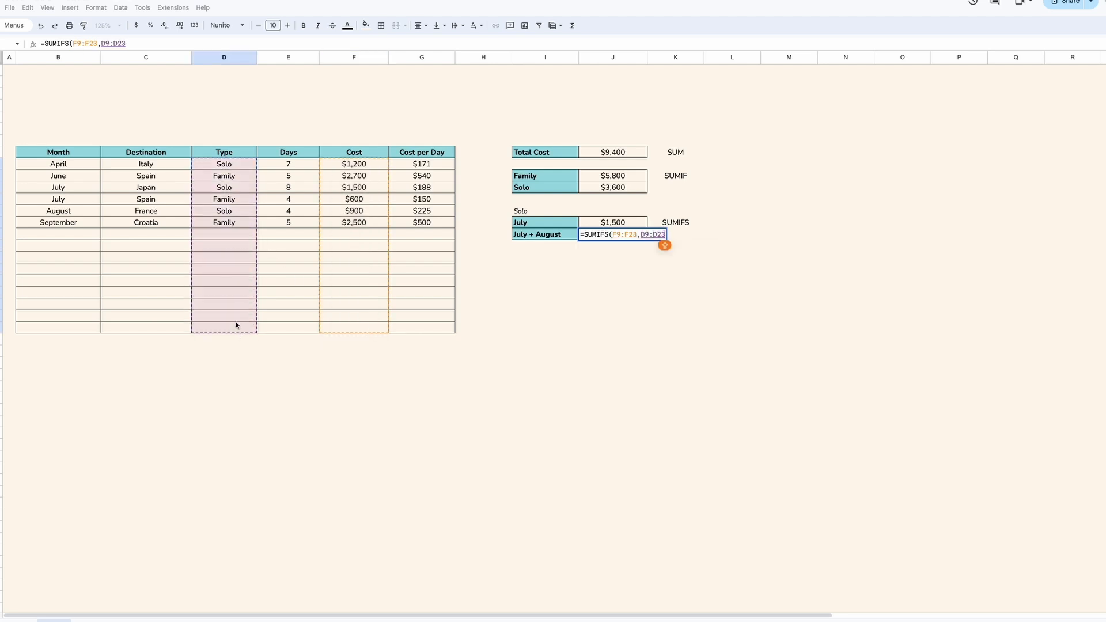
text(,)
click(521, 211)
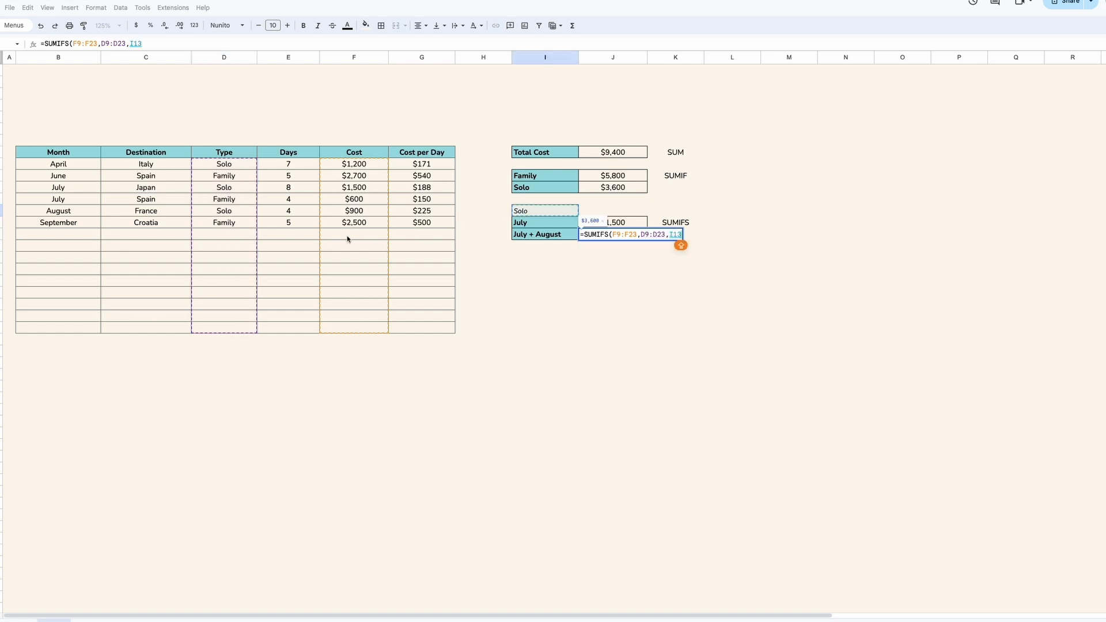
- Add month range B9:B23 with the criterion "July" to the J15 SUMIFS and close its parenthesis
text(,)
drag(87, 167, 81, 331)
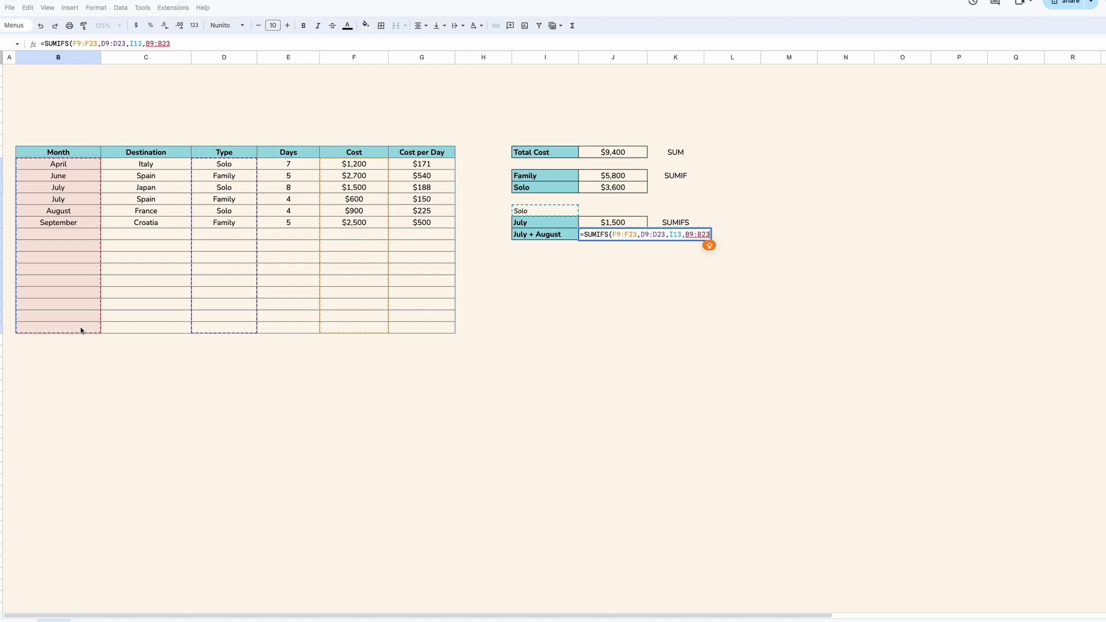
text(,)
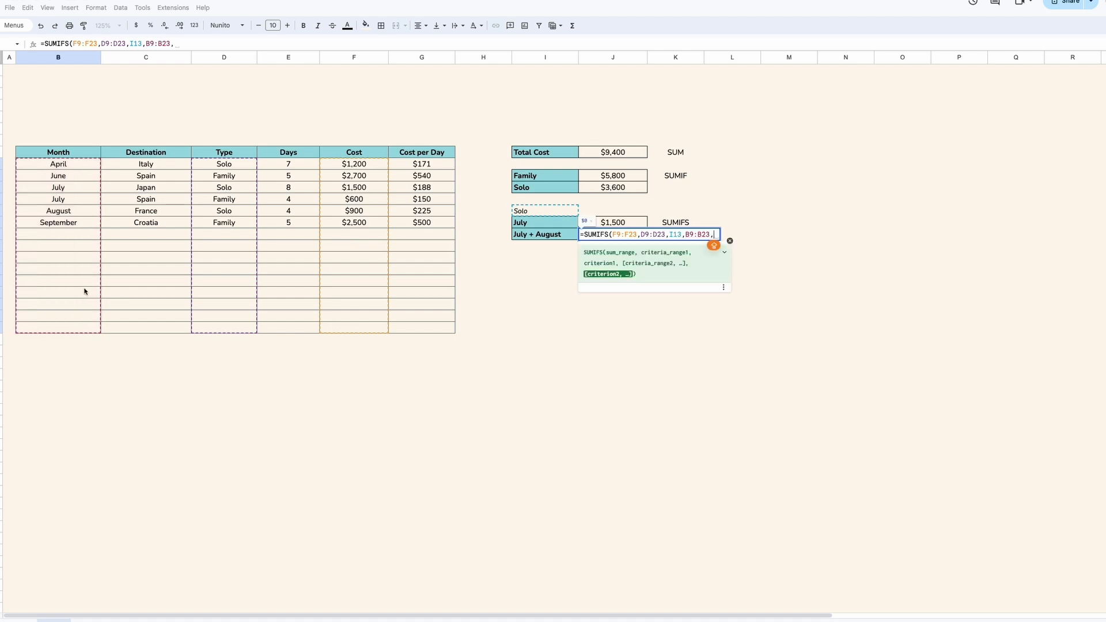
text("July")
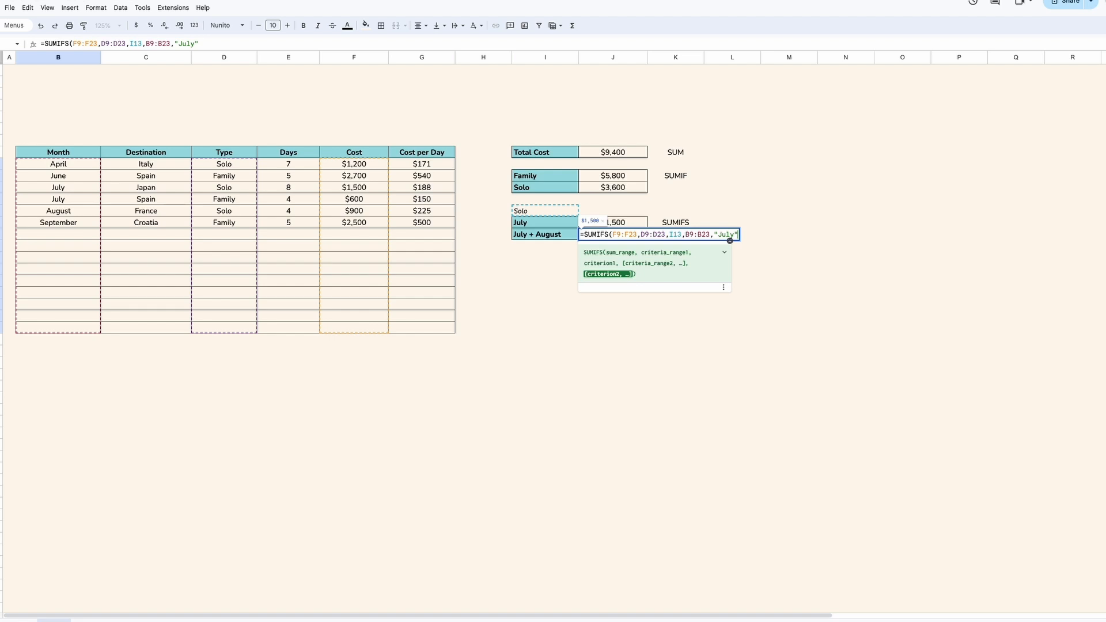
text())
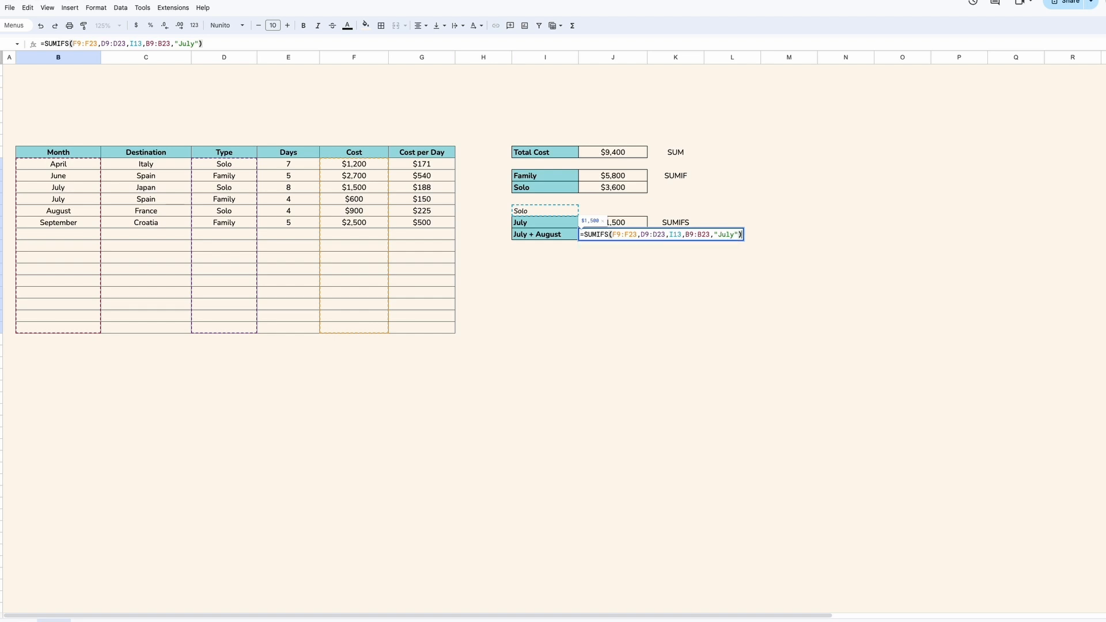
- Add a second SUMIFS to the J15 formula with sum range F9:F23, type range D9:D23 and criterion I13
text(+)
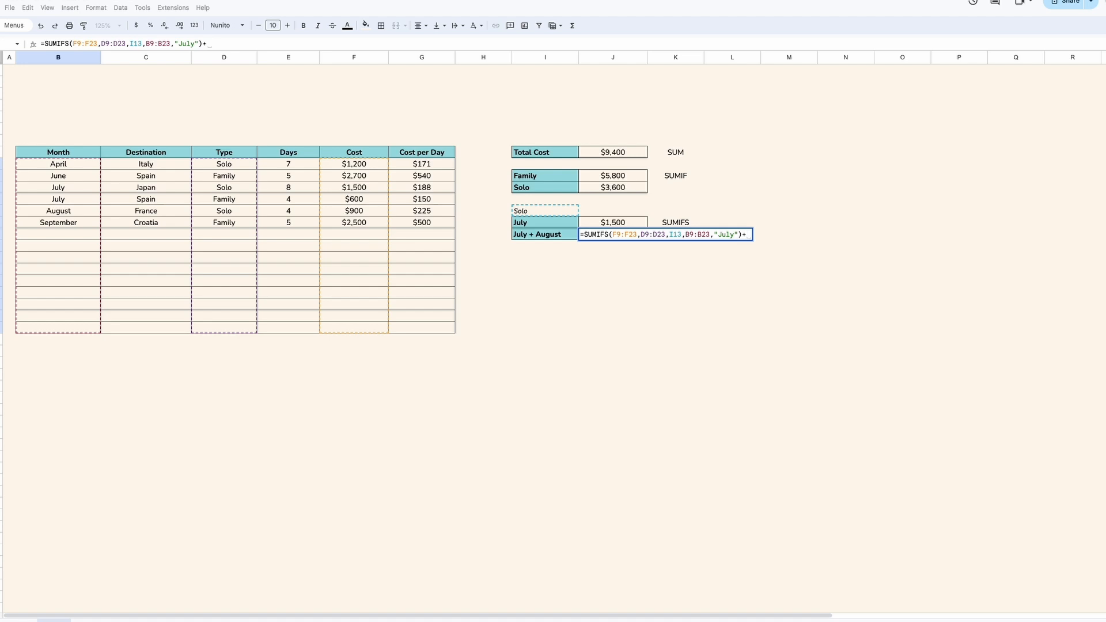
text(SUMIF)
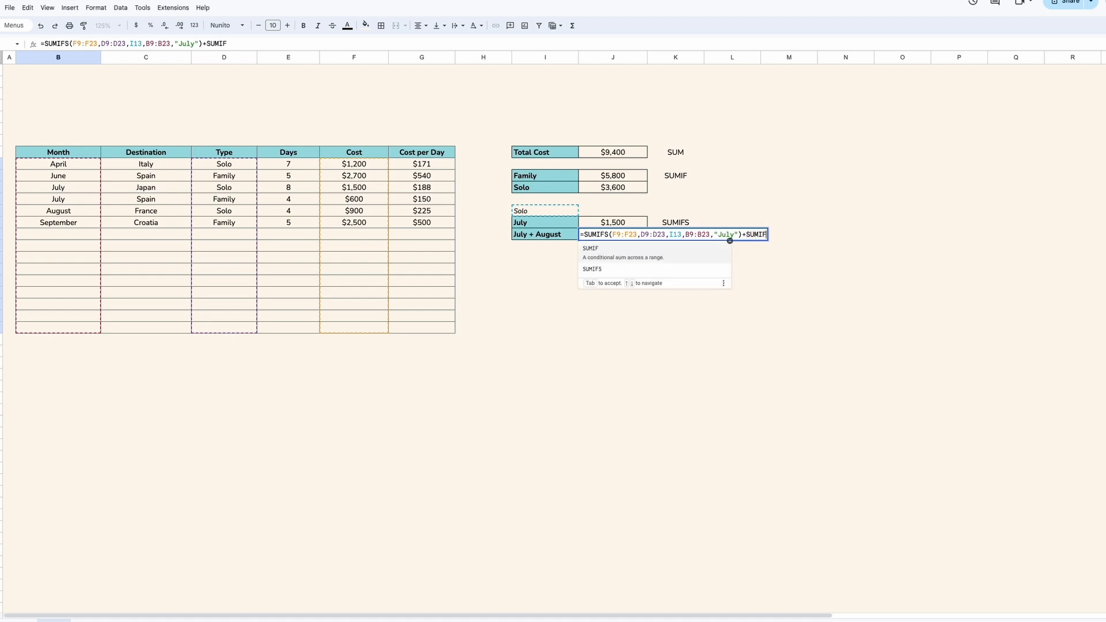
key(Down)
key(Tab)
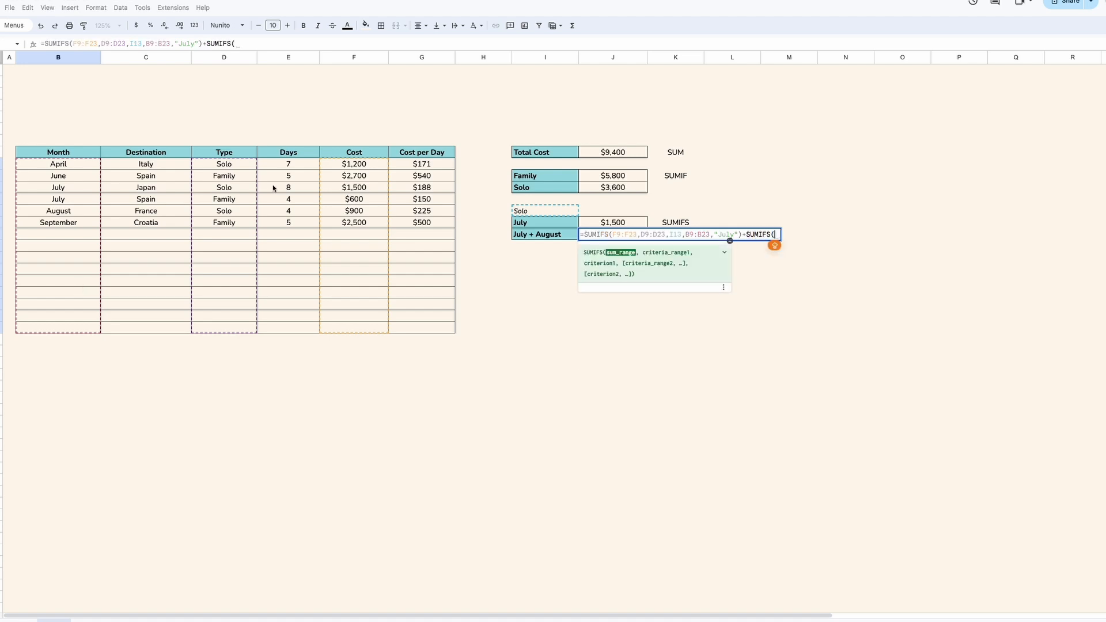
drag(379, 163, 378, 329)
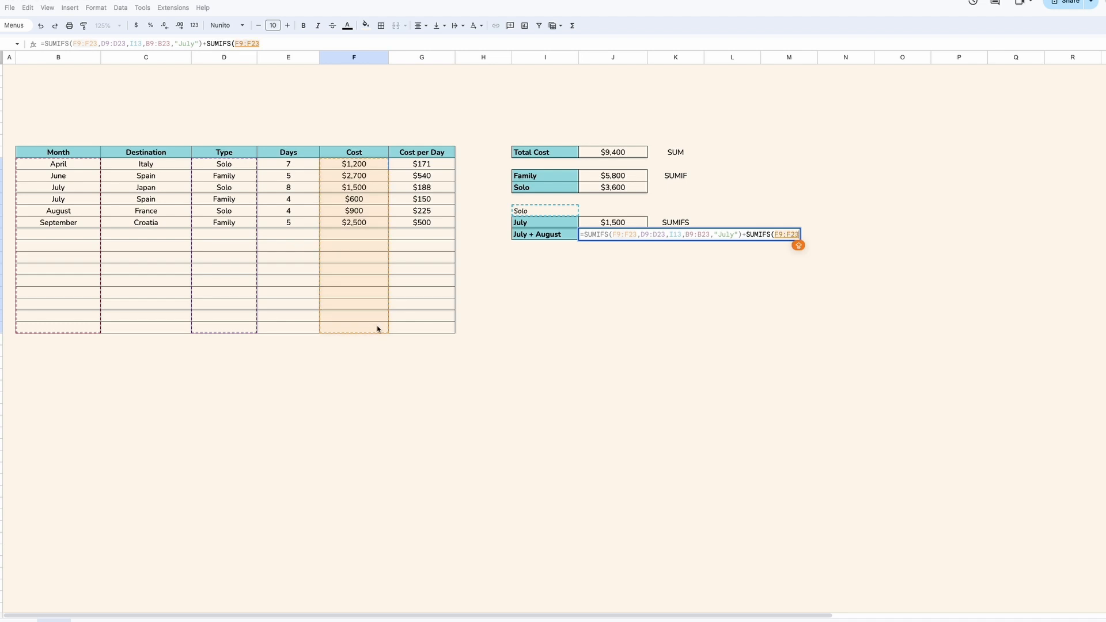
text(,)
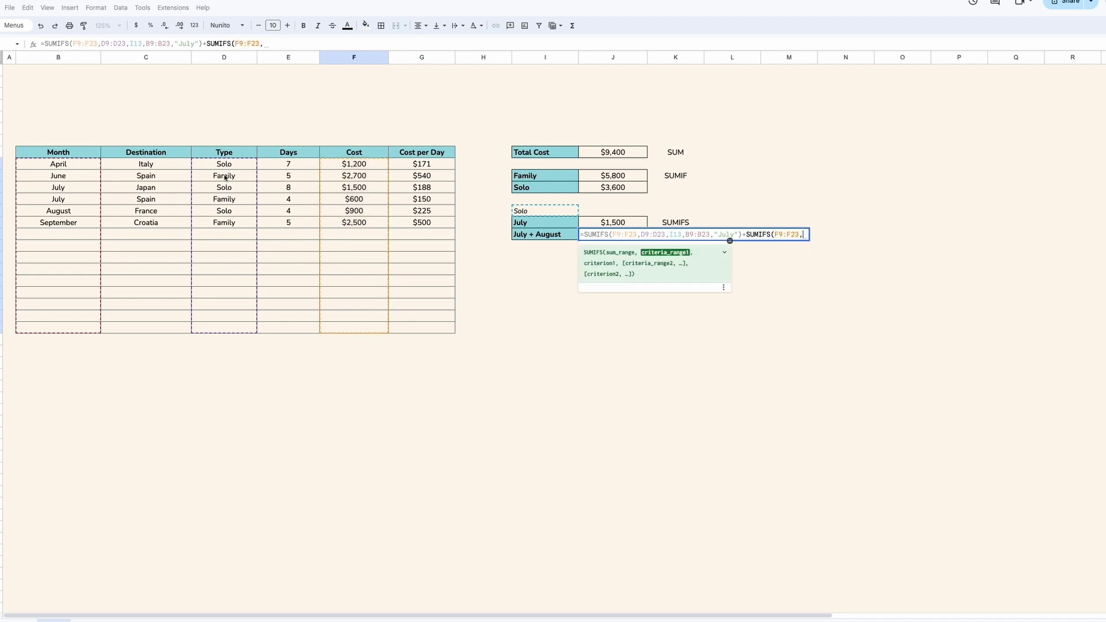
drag(224, 163, 234, 326)
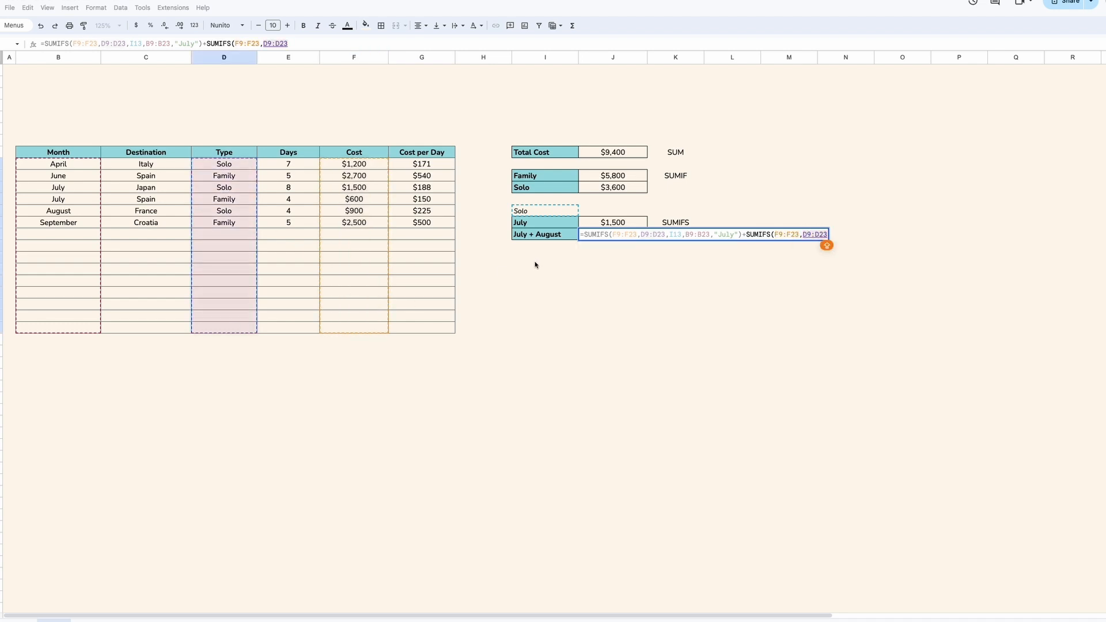
text(,)
click(557, 214)
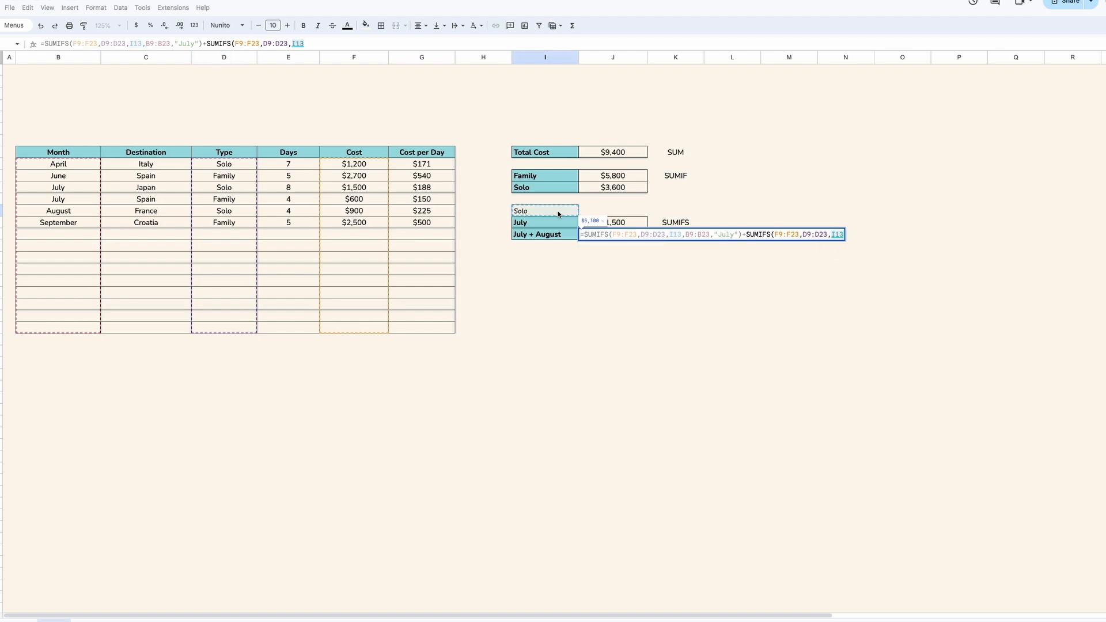
- Complete the second SUMIFS in J15 with month range B9:B23 and the criterion "August"
text(,)
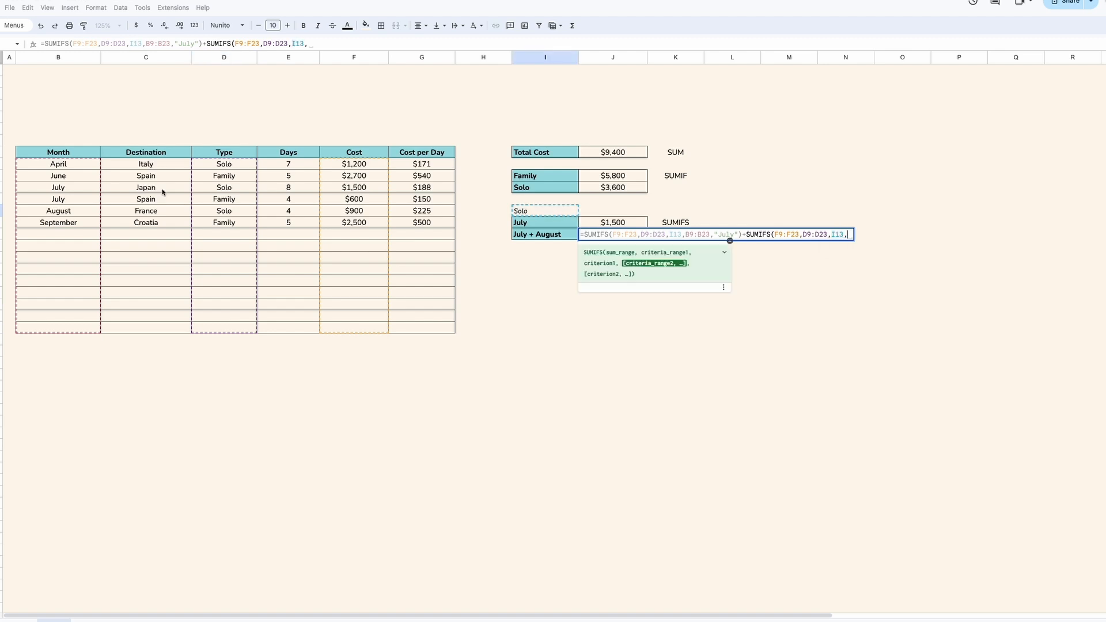
drag(71, 166, 79, 326)
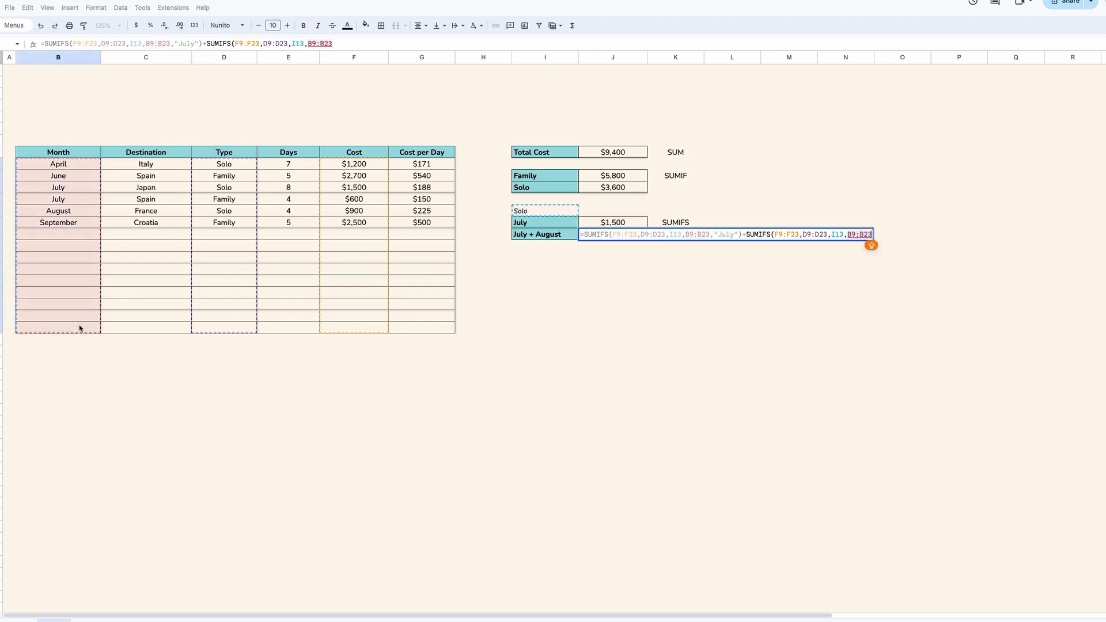
text(,")
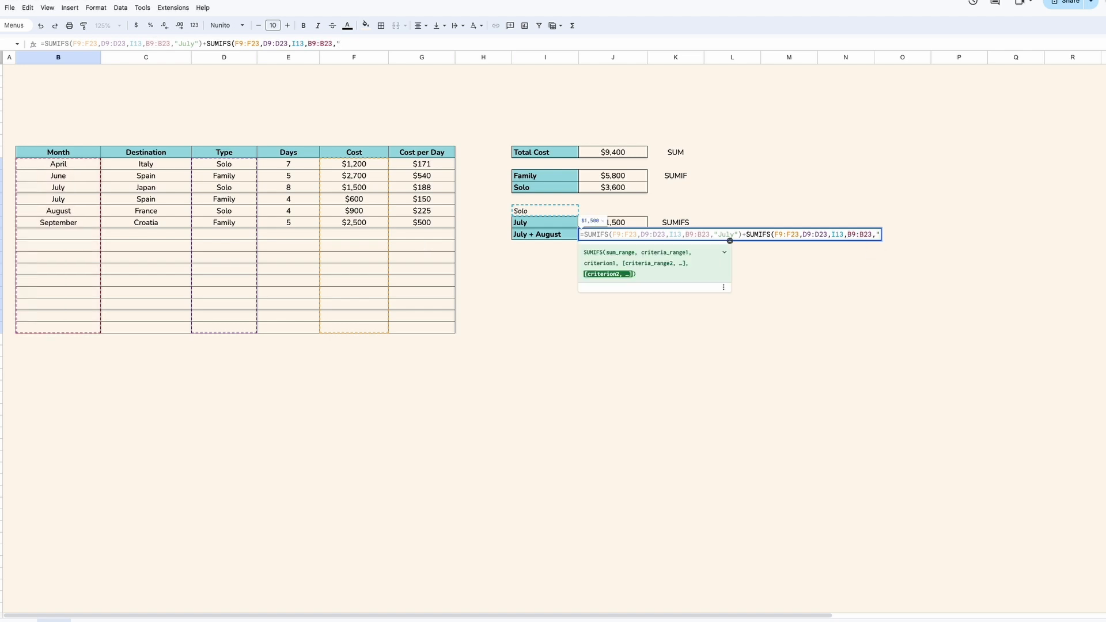
text(August"))
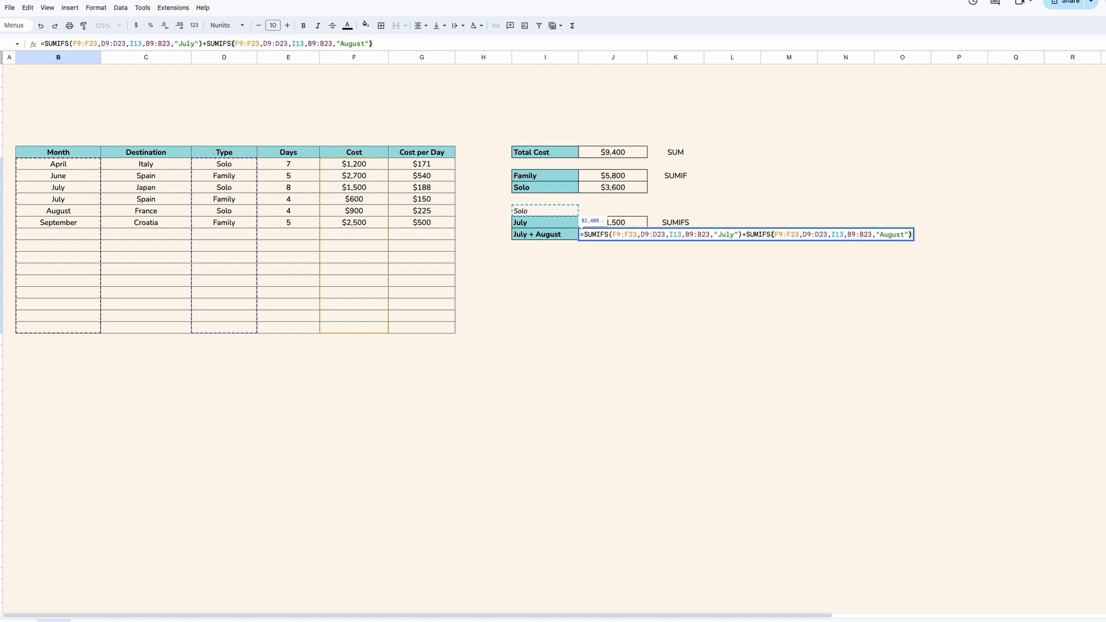
- Make the ranges in both J15 SUMIFS absolute as $F$9:$F$23, $D$9:$D$23 and $B$9:$B$23, and commit the formula
click(614, 235)
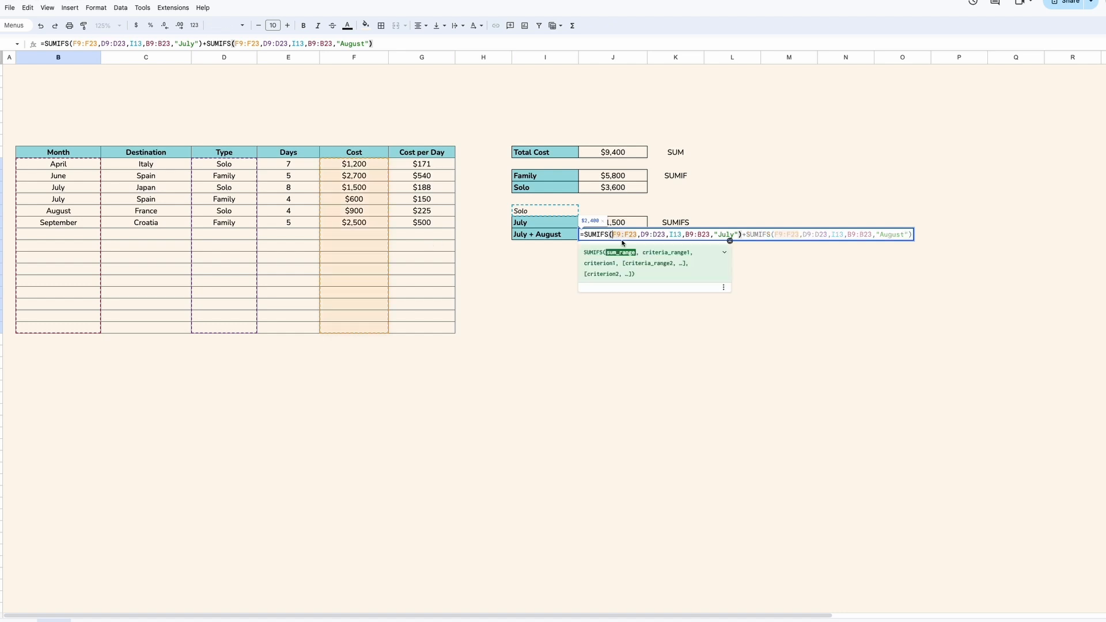
key(F4)
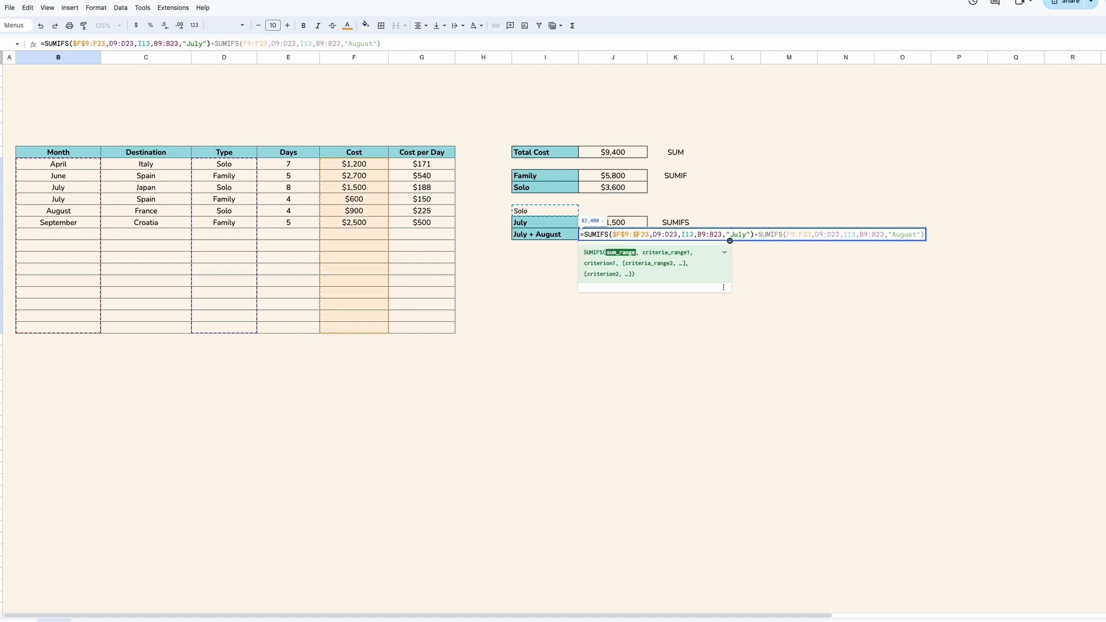
key(F4)
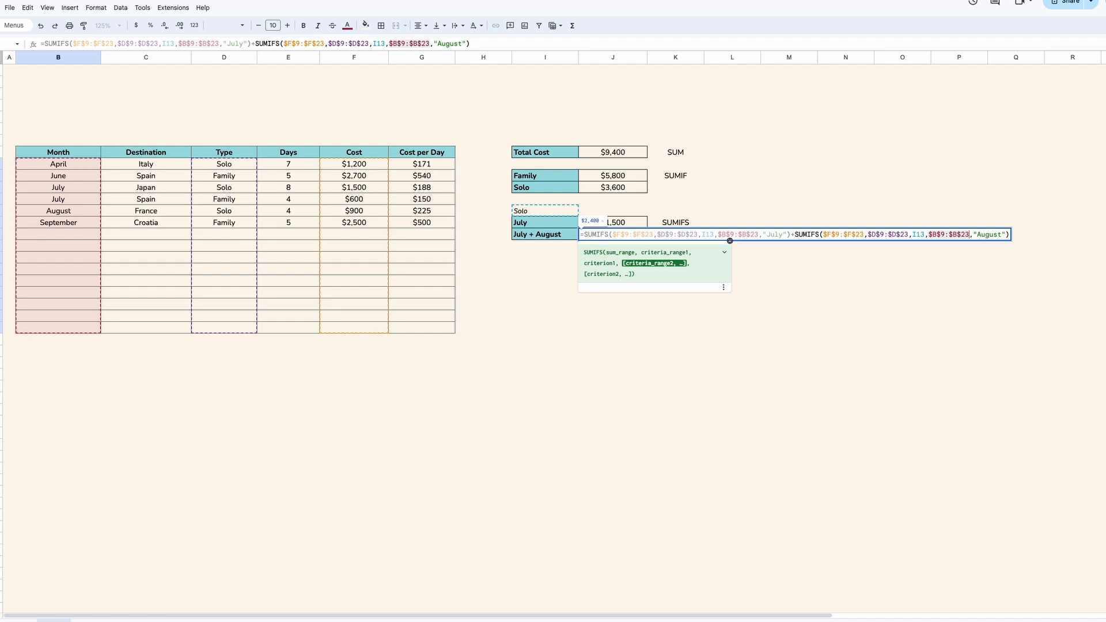
key(Right)
key(Return)
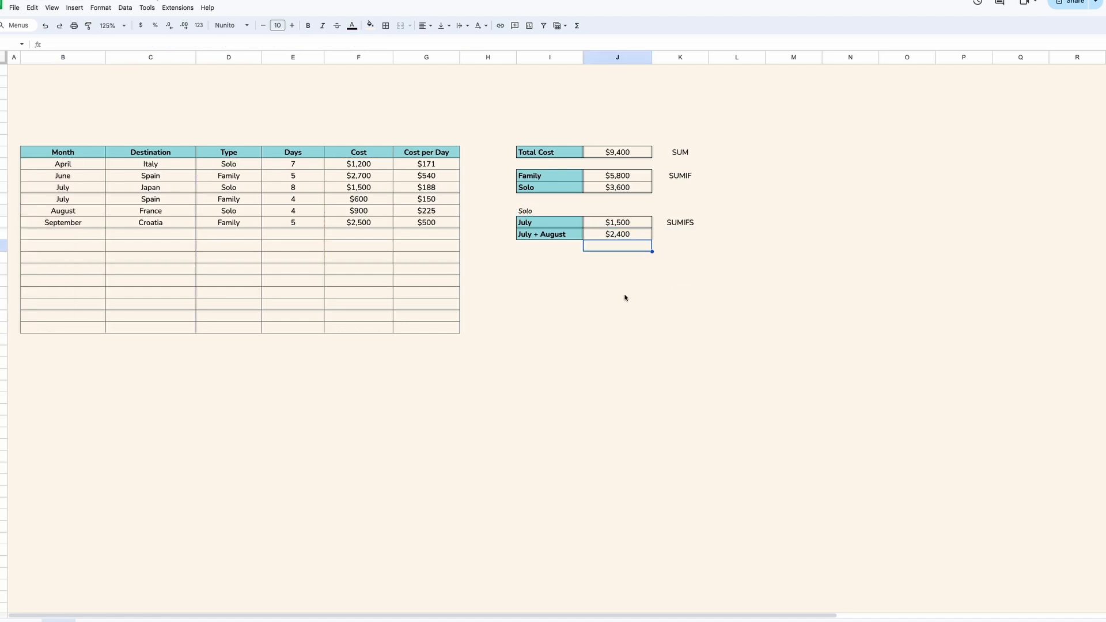
click(585, 276)
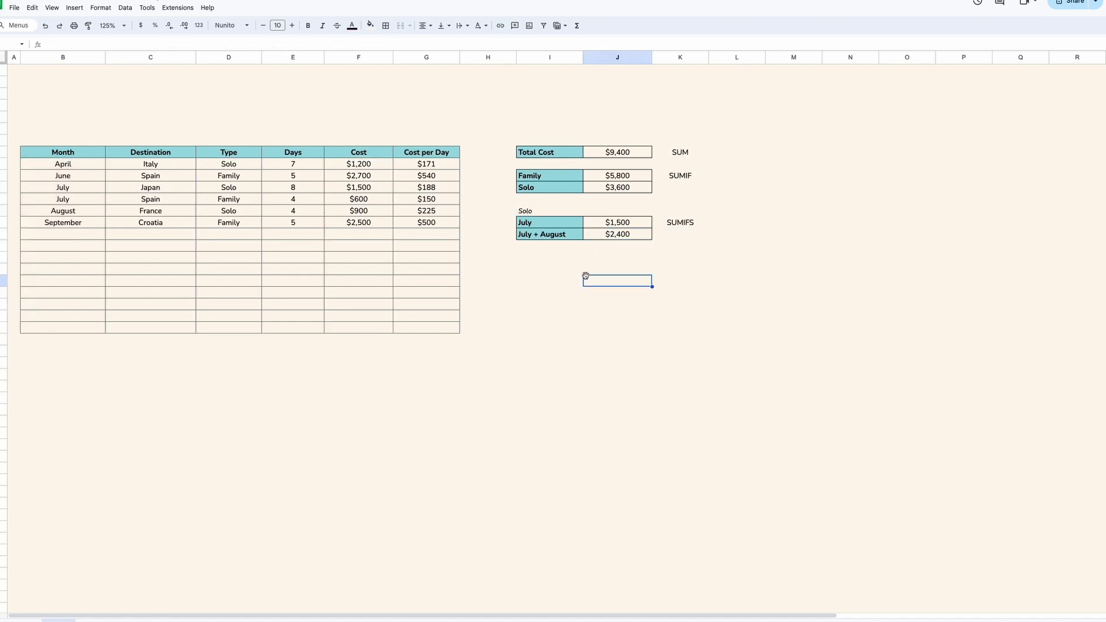
click(551, 270)
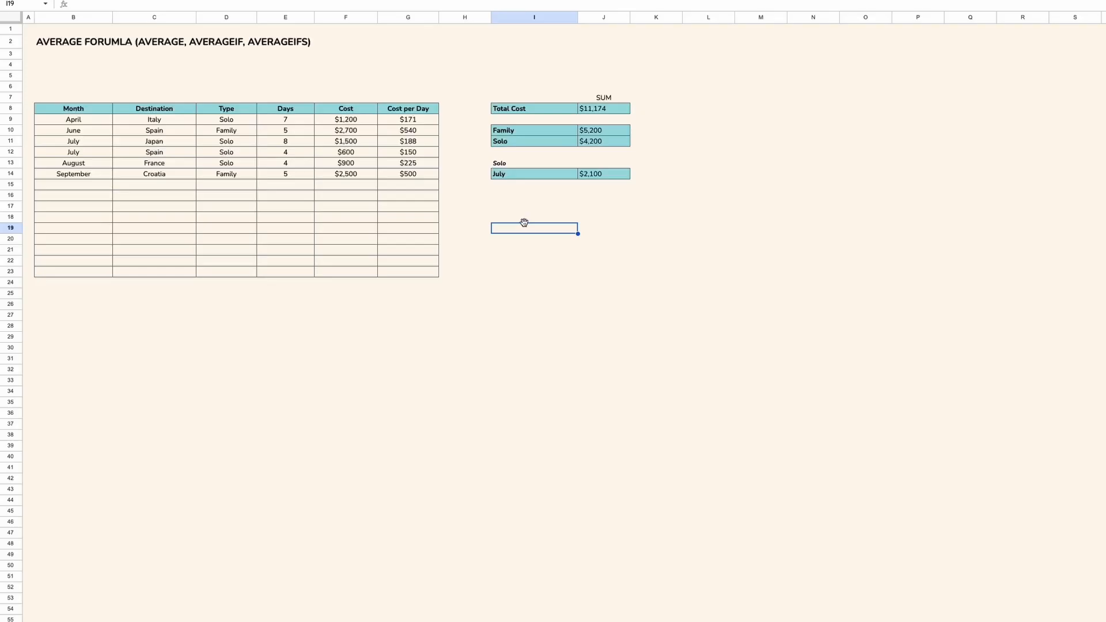
click(60, 43)
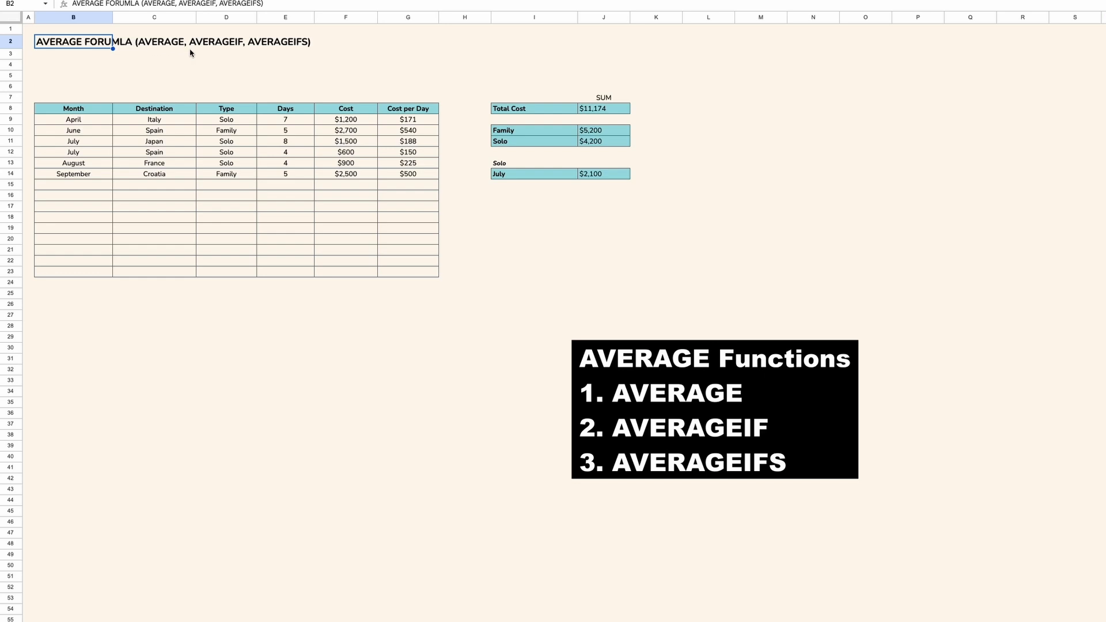
click(465, 185)
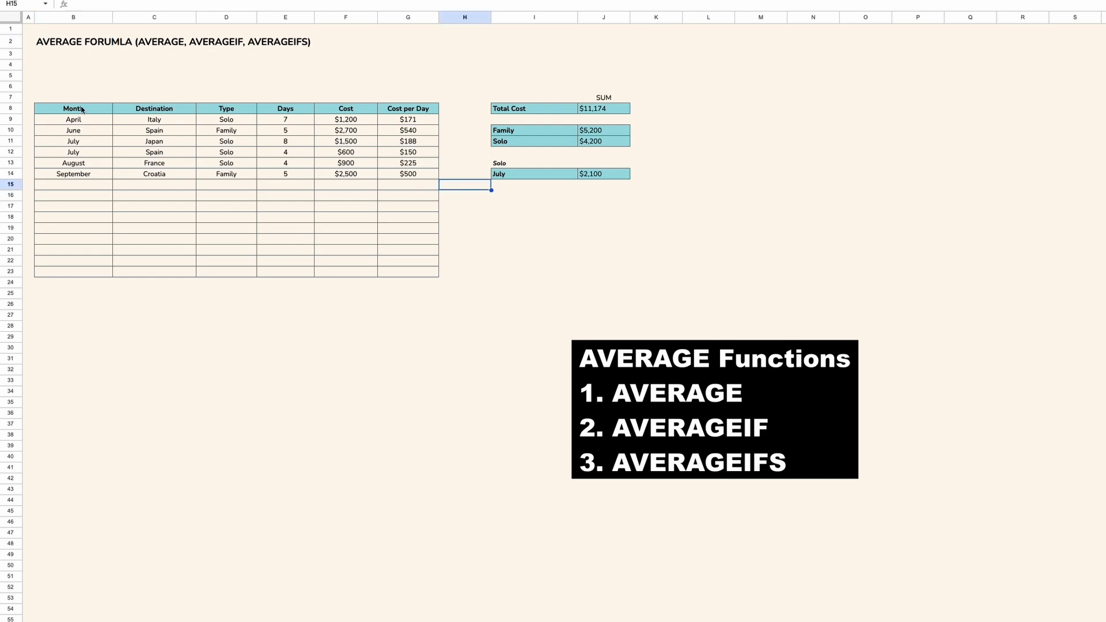
drag(80, 110, 404, 222)
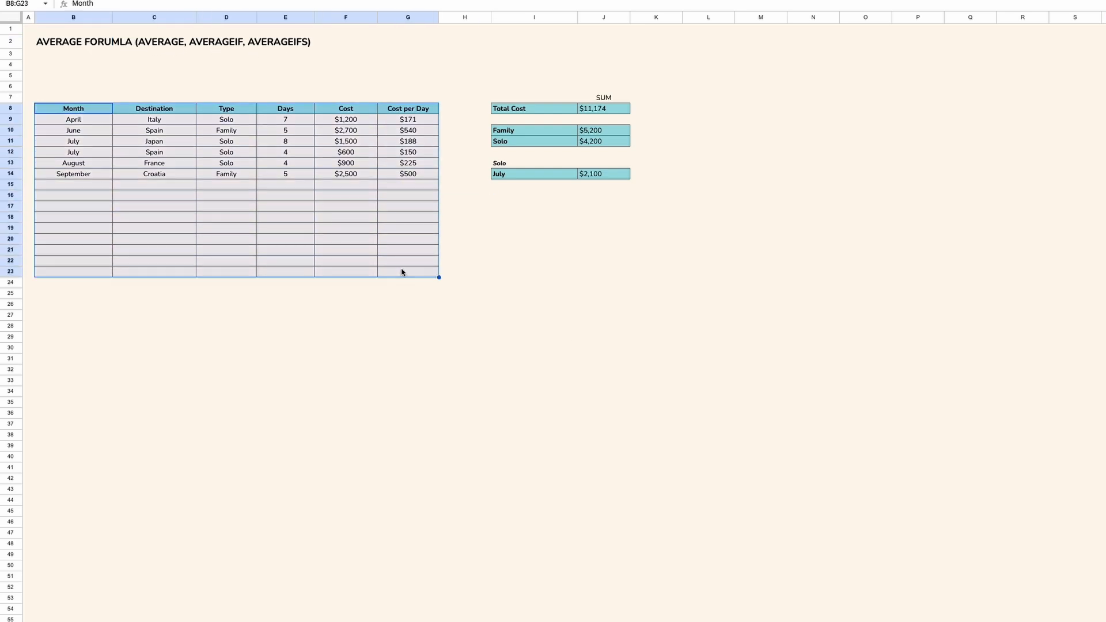
- Review the Month, Destination, Type, Days and Cost columns of the travel table one by one
drag(98, 107, 109, 261)
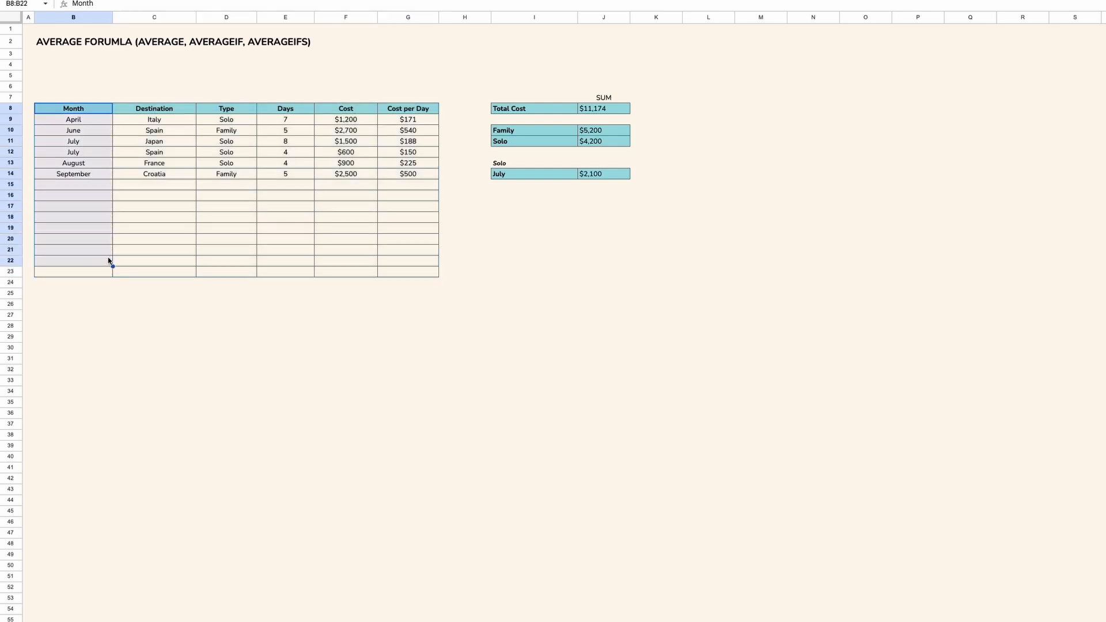
drag(156, 110, 171, 196)
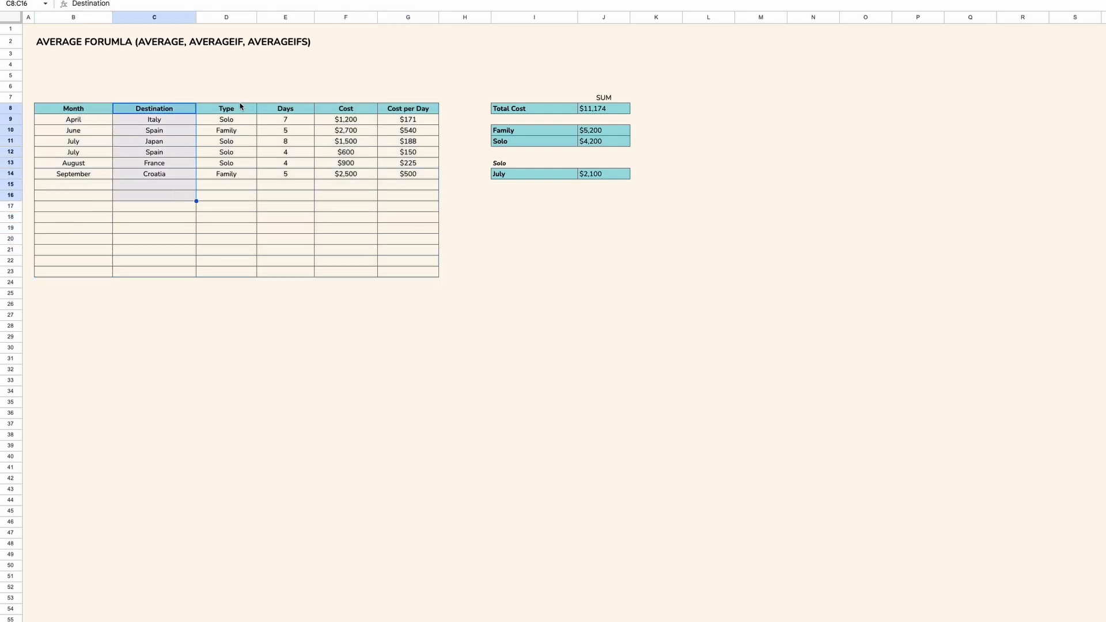
drag(240, 107, 257, 173)
drag(291, 109, 294, 190)
drag(357, 106, 357, 200)
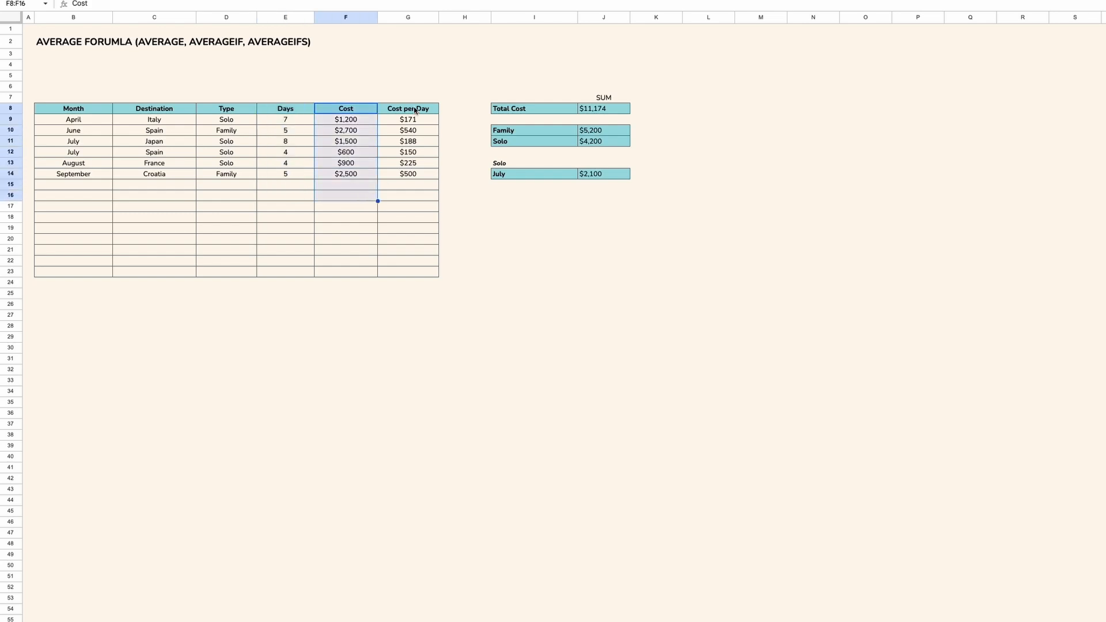
- Enter the note AVERAGE in cell K17
click(674, 209)
text(AVERAG)
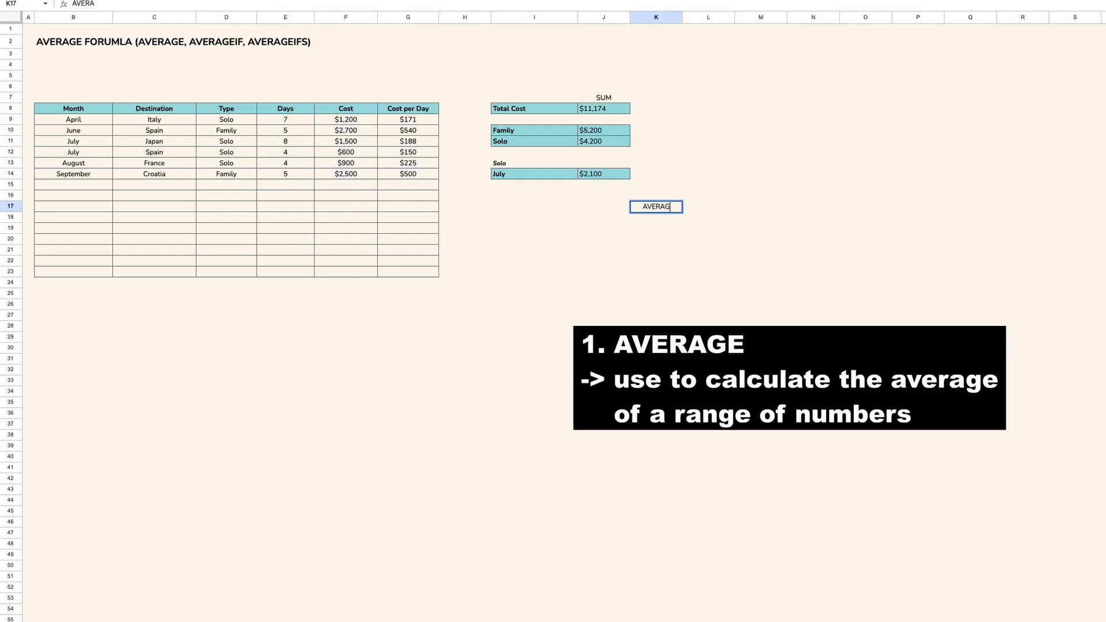
text(E)
key(Return)
- Review the values in the Cost column and enter the label "Average Cost" in I17
key(Up)
key(Left)
key(Left)
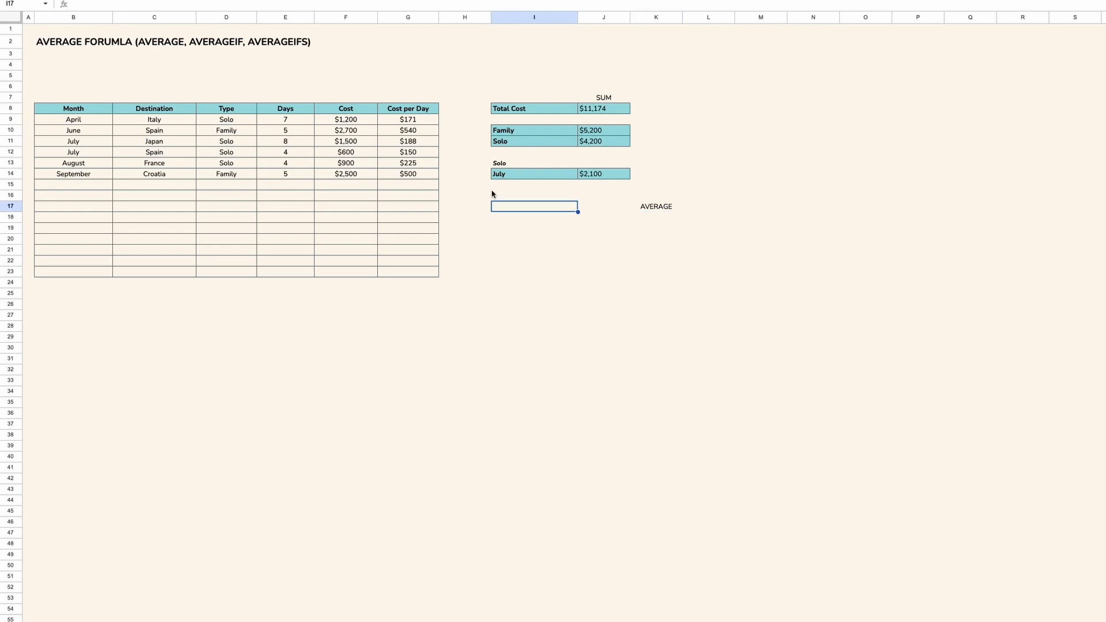
drag(364, 122, 367, 233)
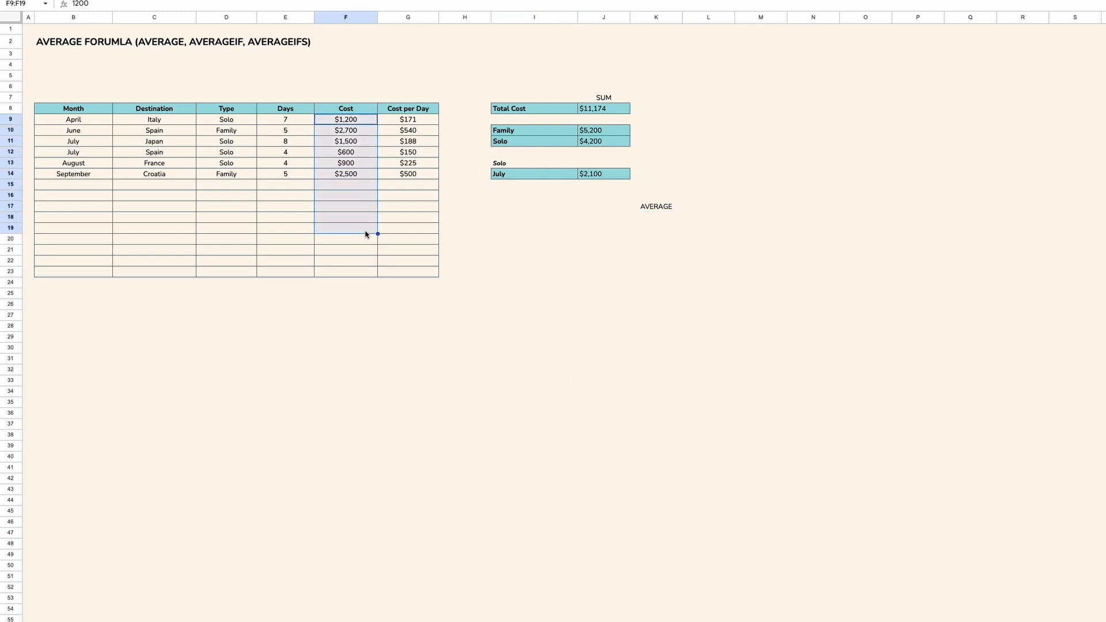
click(519, 206)
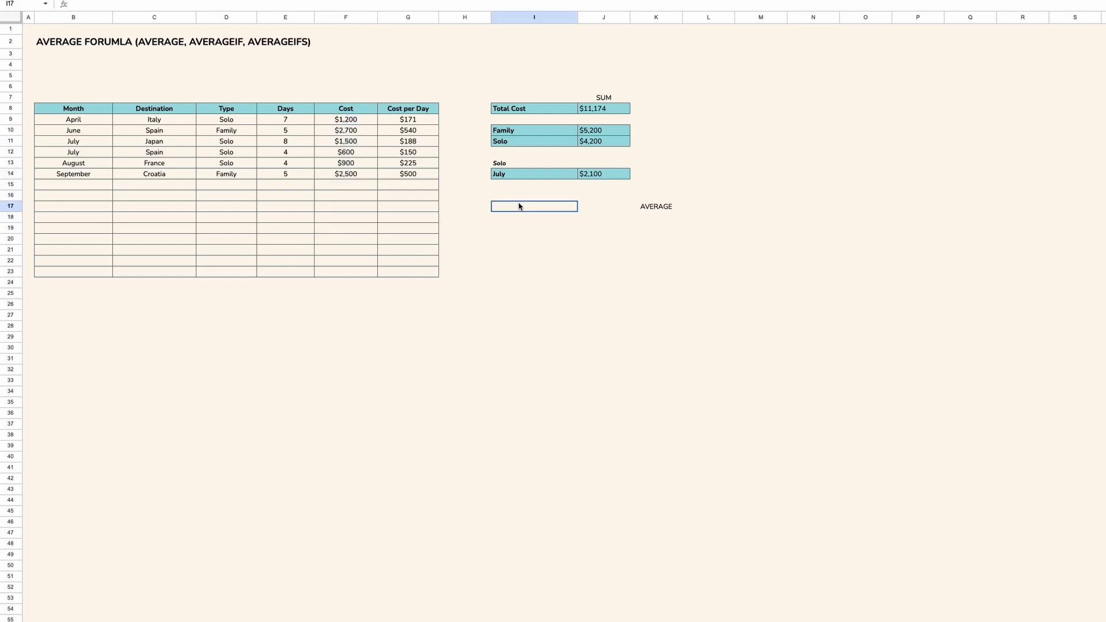
text(Averea)
text(ge Cost)
key(Return)
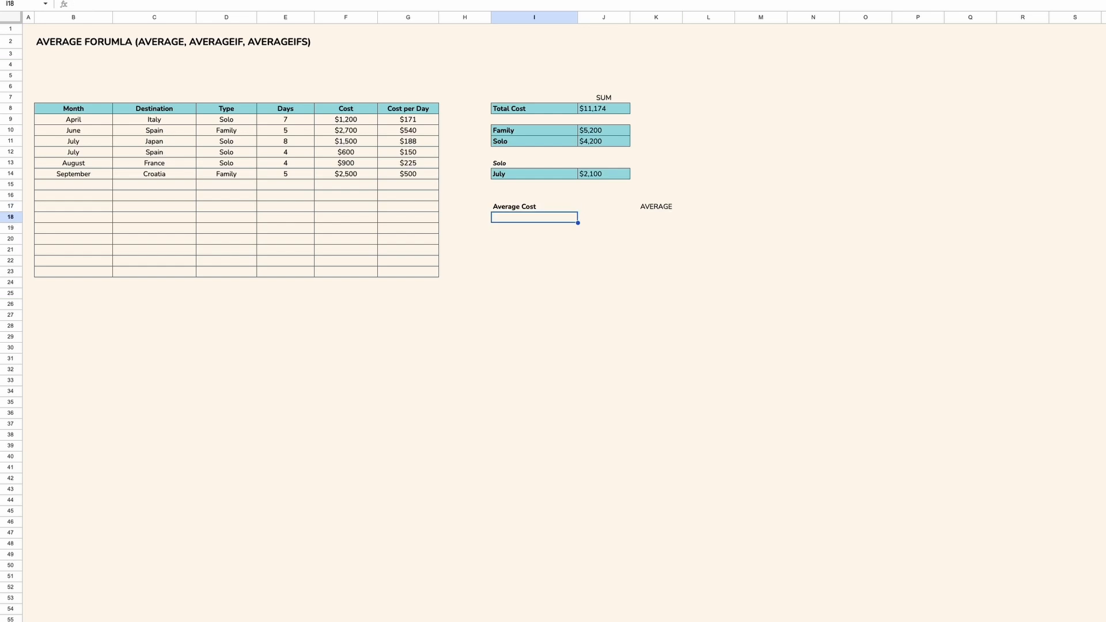
- Build the formula =AVERAGE(F9:F23) over the Cost column in J17
key(Up)
key(Right)
text(=AVERAG)
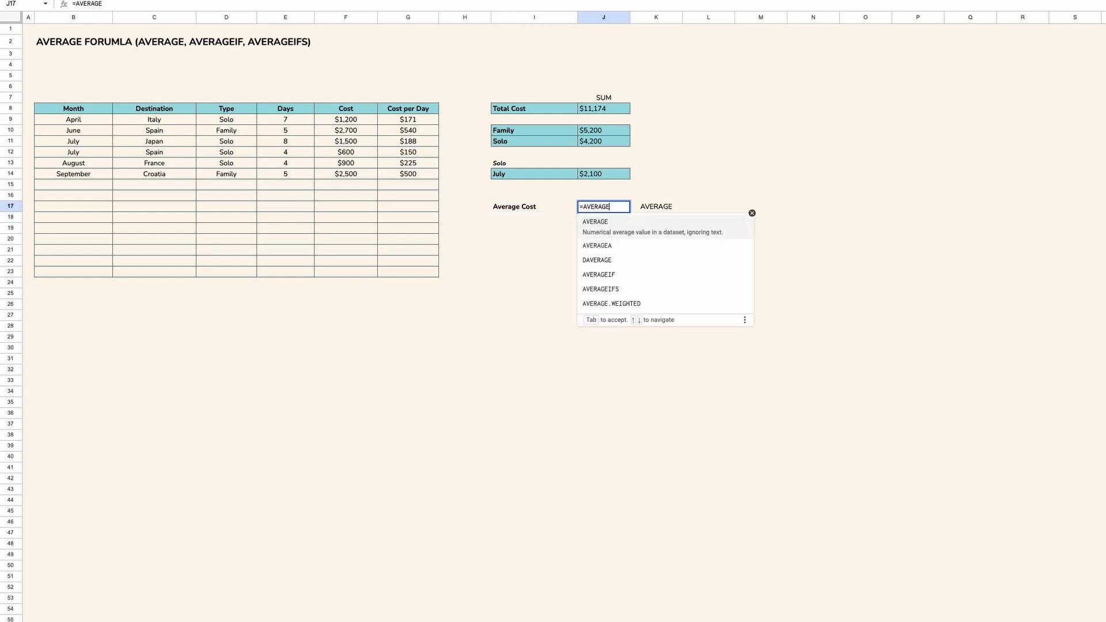
key(Tab)
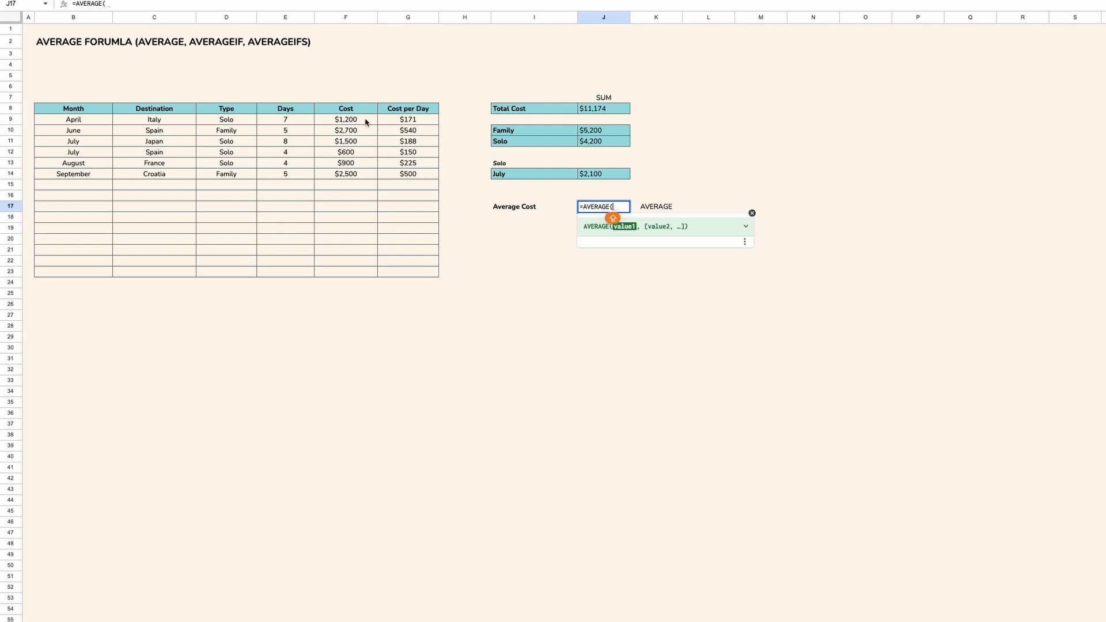
drag(363, 119, 361, 272)
text())
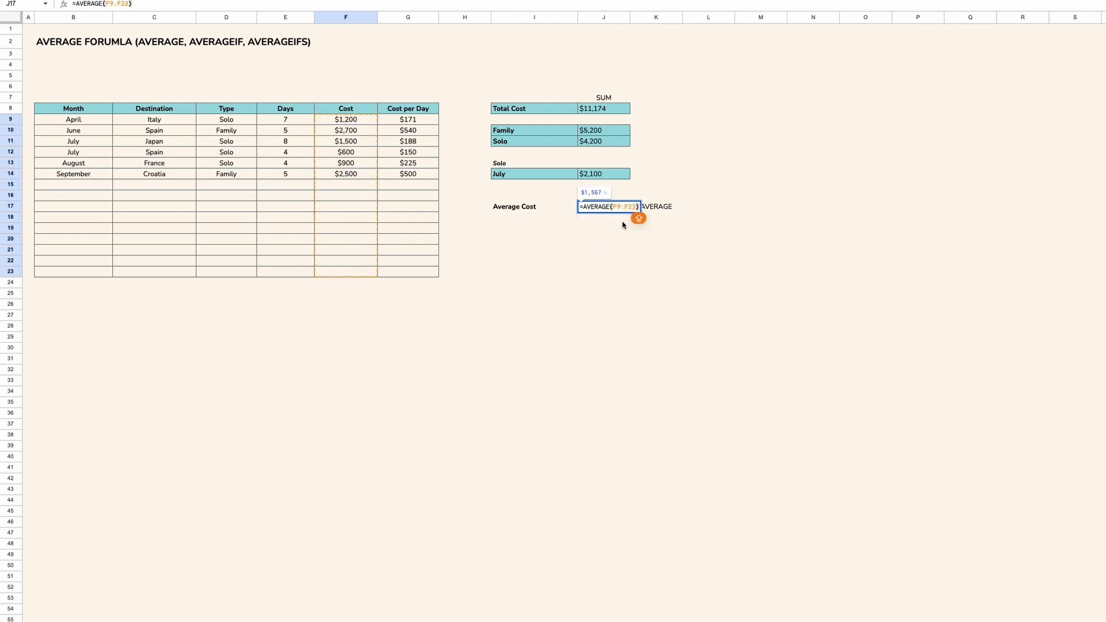
- Make the range in the J17 AVERAGE formula absolute as $F$9:$F$23 and commit the formula
click(612, 207)
key(F4)
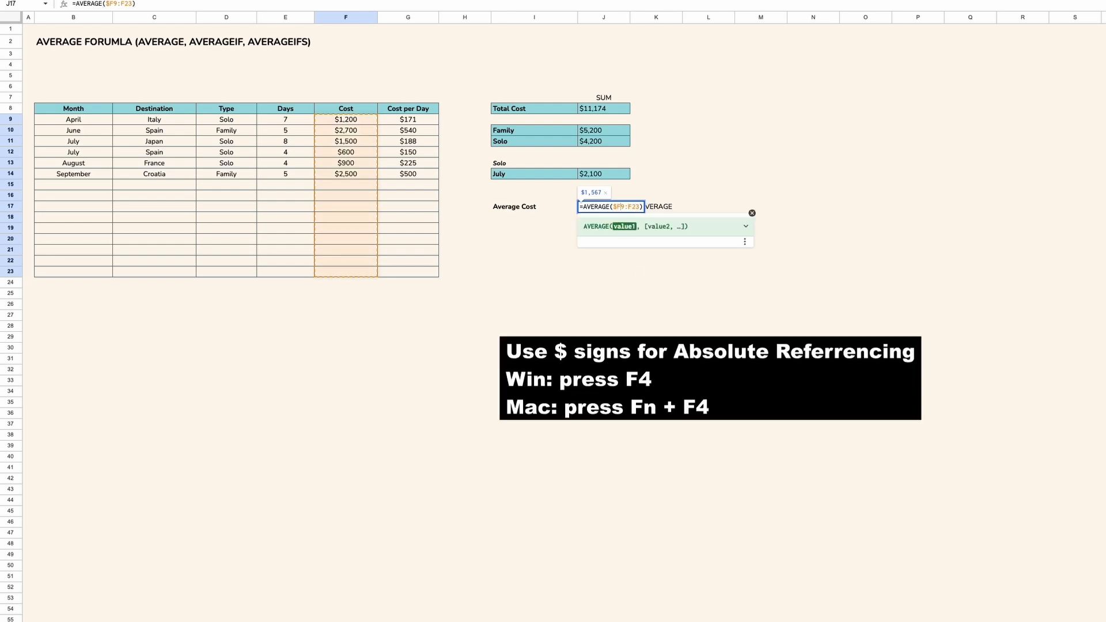
key(F4)
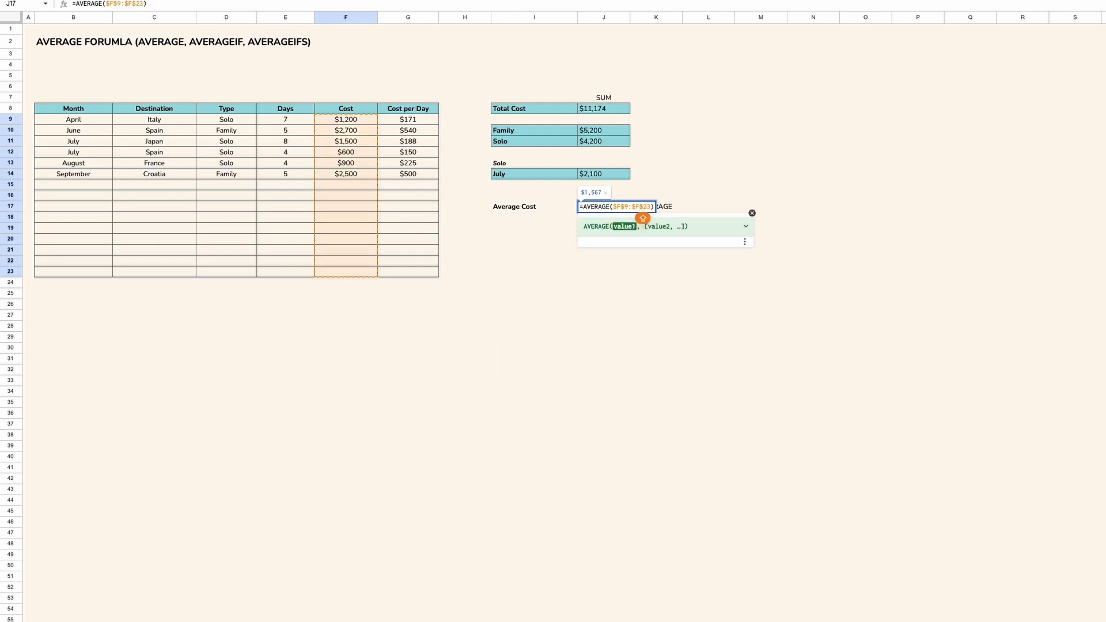
key(Return)
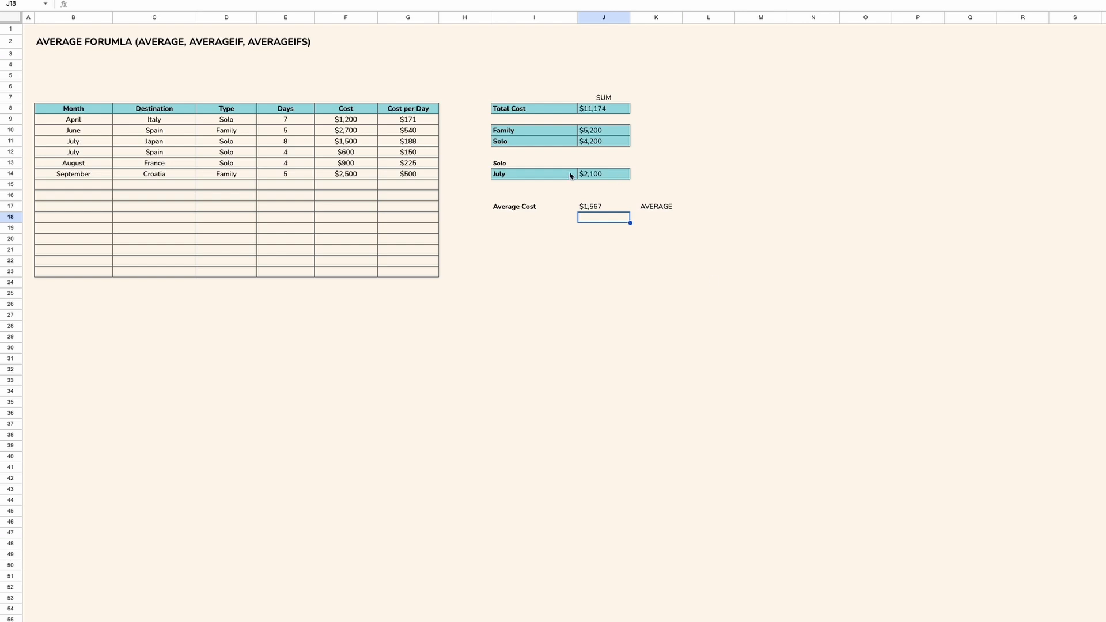
- Copy the formatting of the July row I14:J14 onto the Average Cost row I17:J17
drag(569, 171, 587, 174)
click(118, 0)
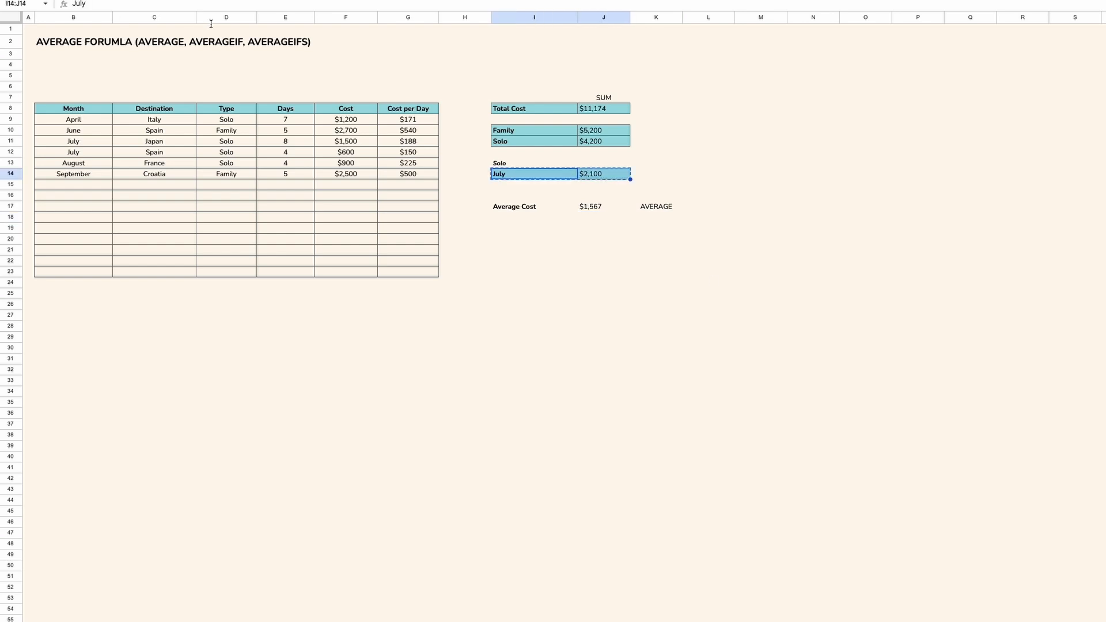
click(531, 207)
click(558, 259)
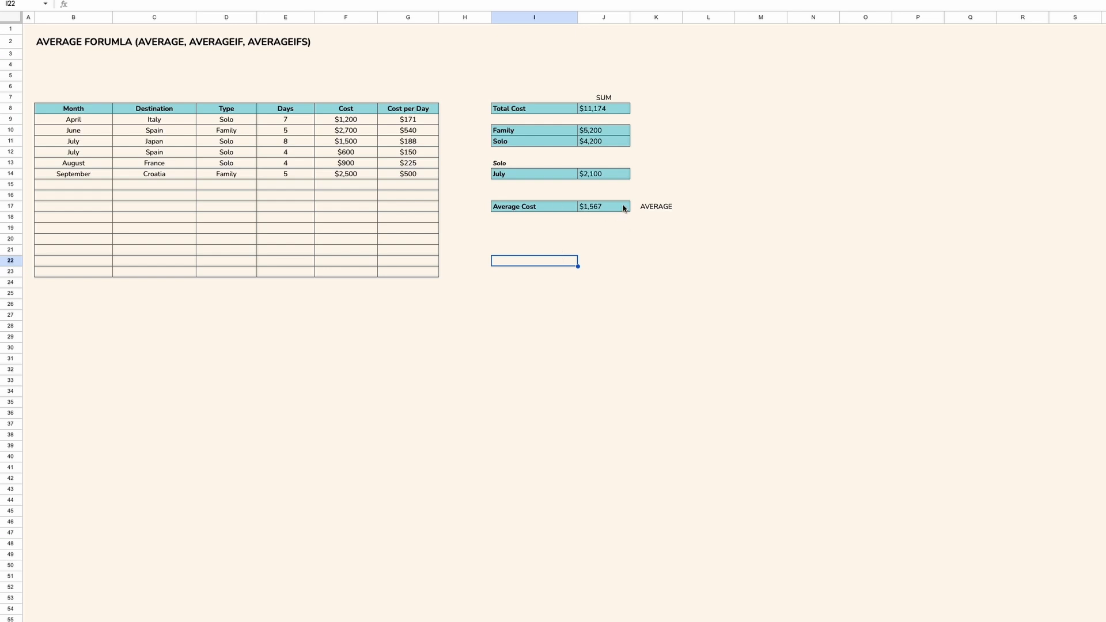
click(589, 221)
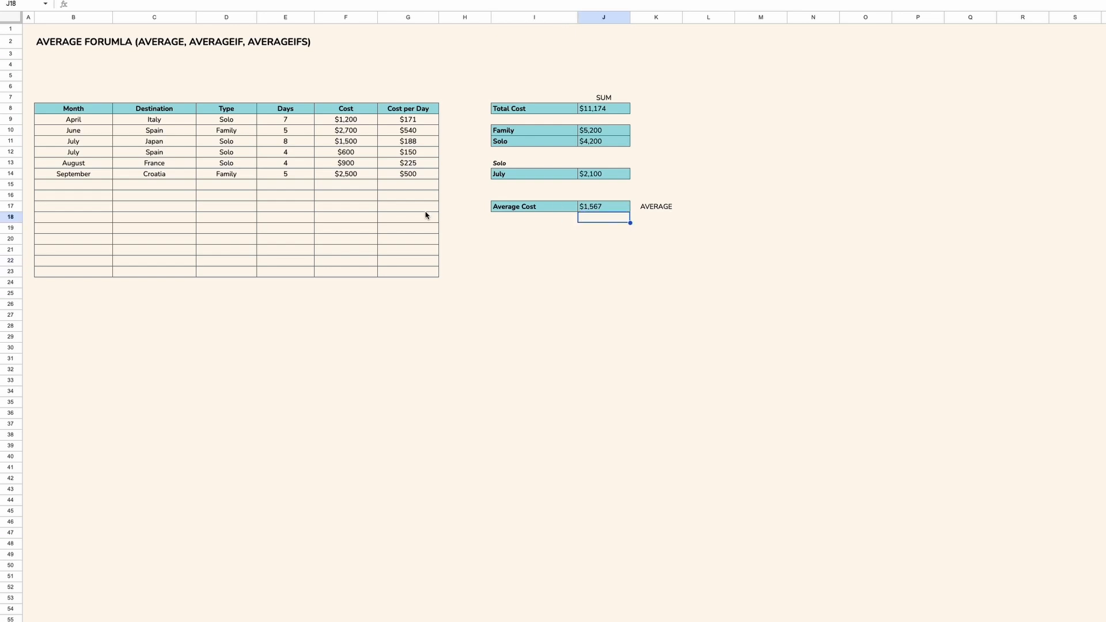
- Fill the empty Cost cells F15:F23 with 0 to test how zeros affect the average
click(358, 189)
text(0)
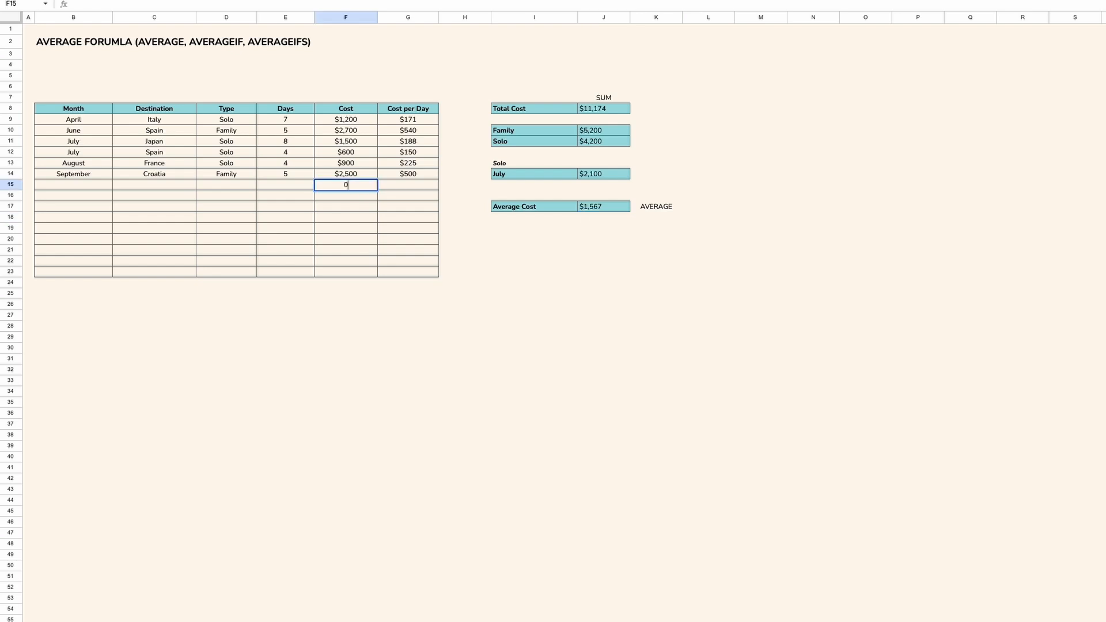
key(Return)
text(0)
key(Return)
text(0)
key(Return)
text(0 0 0 0 0 0)
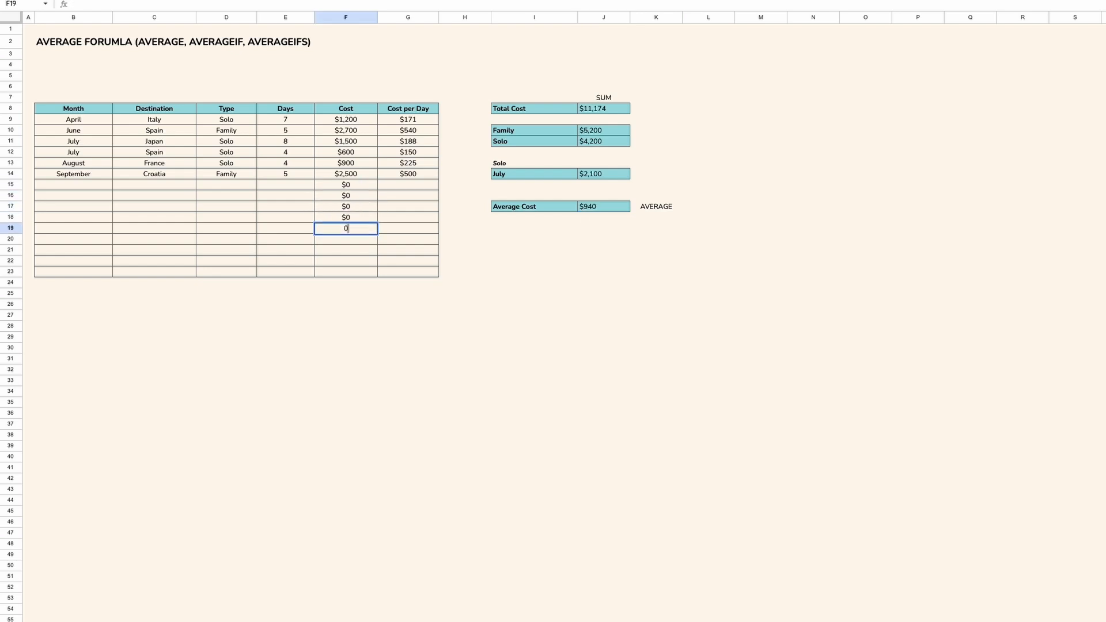
key(Return)
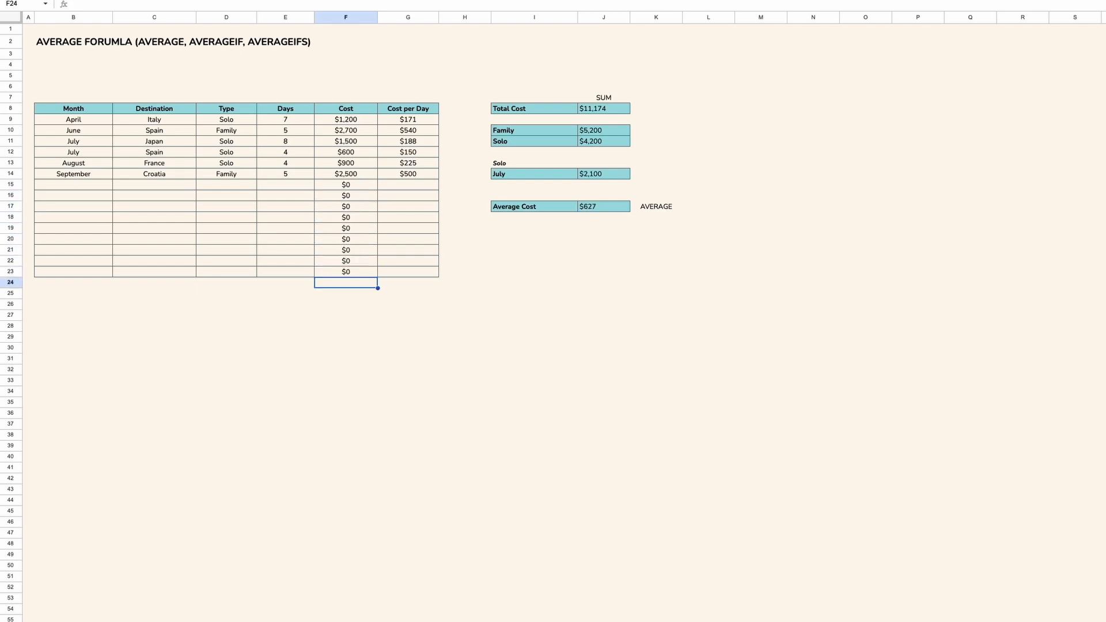
- Examine the average cost formula in J17 and the cost range F9:F23 it covers
click(610, 211)
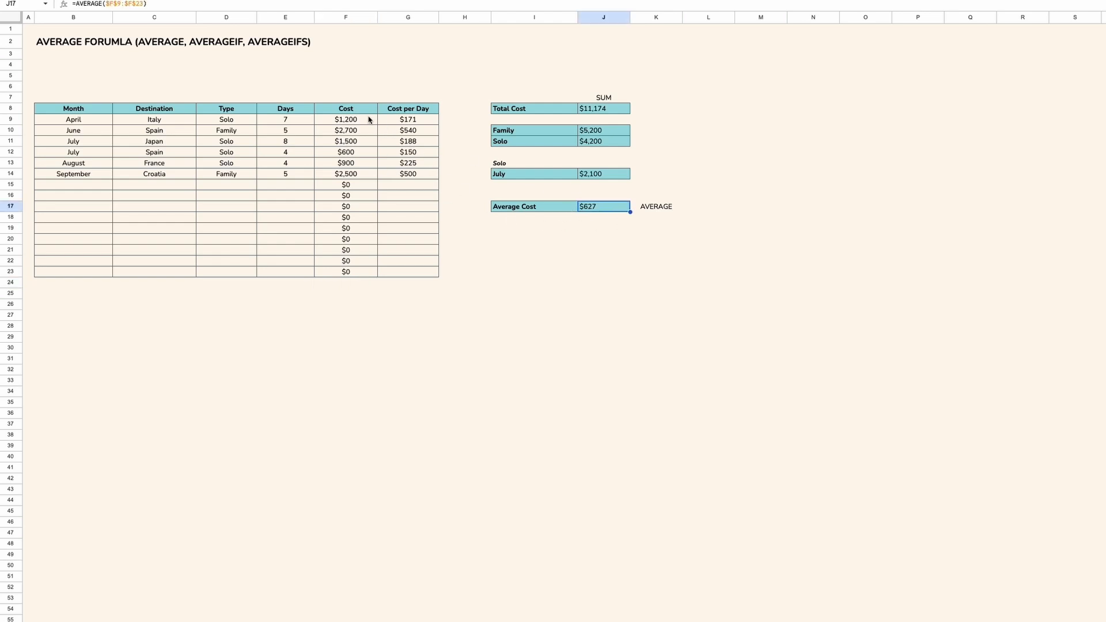
drag(369, 120, 368, 274)
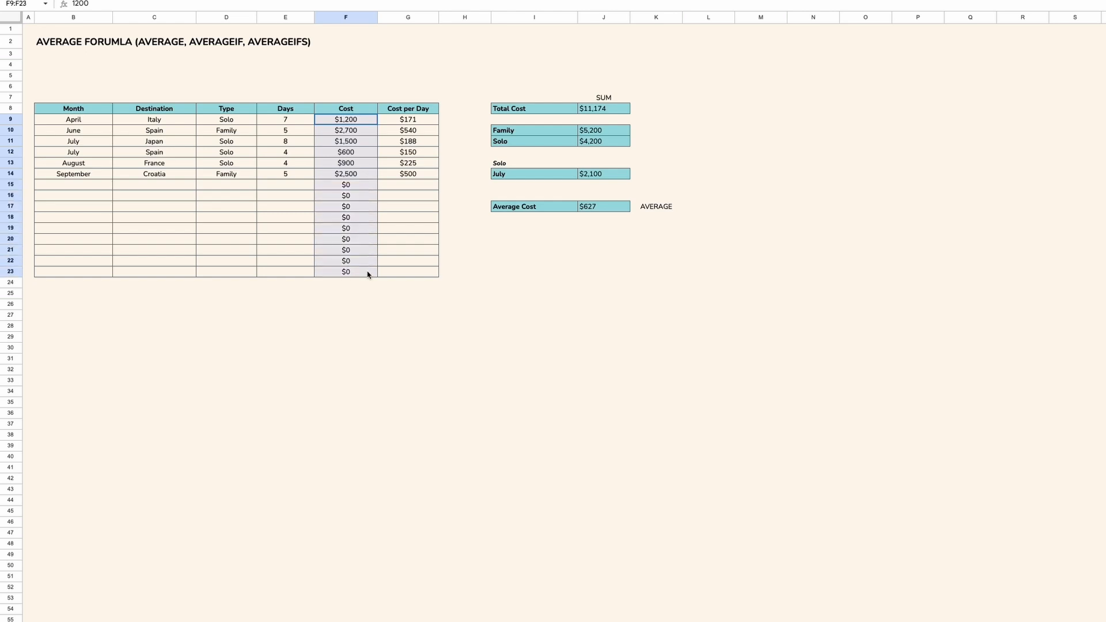
click(603, 209)
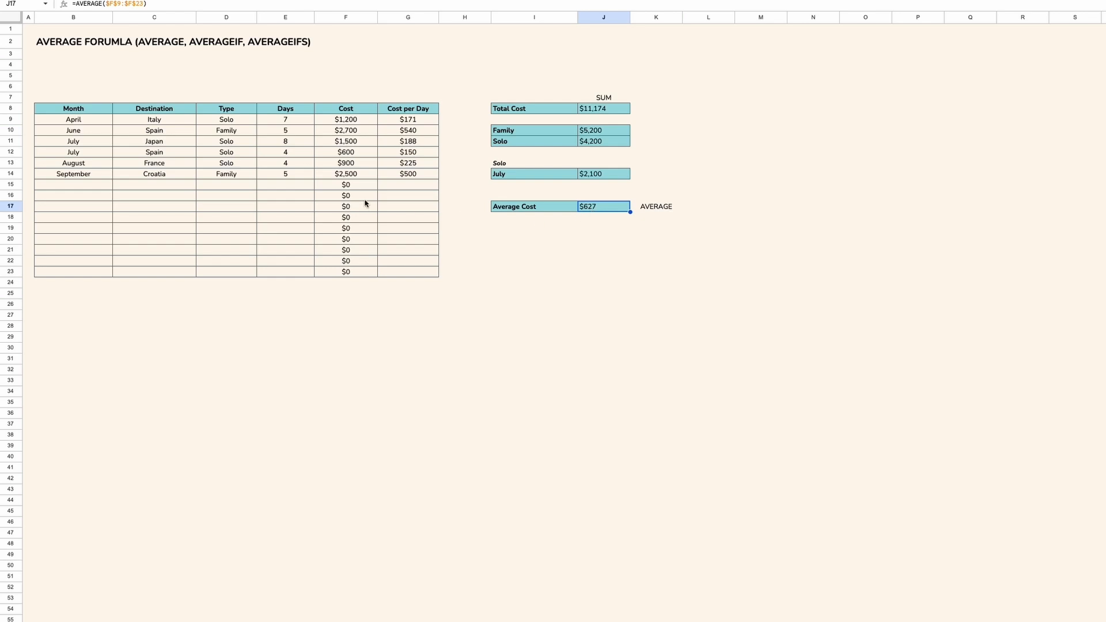
- Enter the note AVERAGEIF in K18, under the AVERAGE note
click(677, 217)
text(AVERAGEIF)
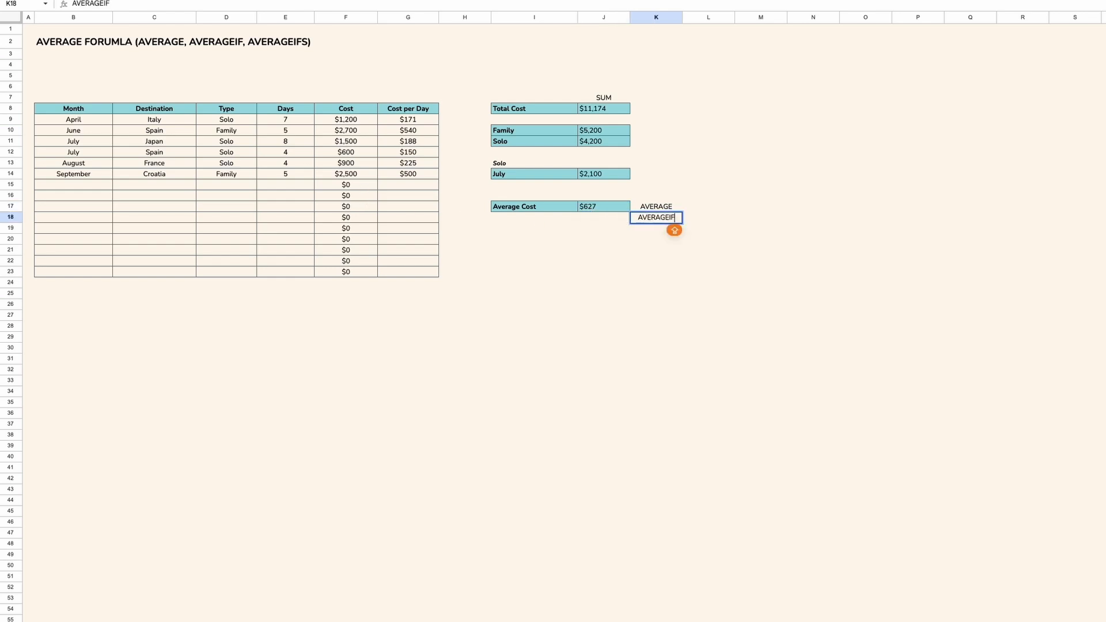
key(Return)
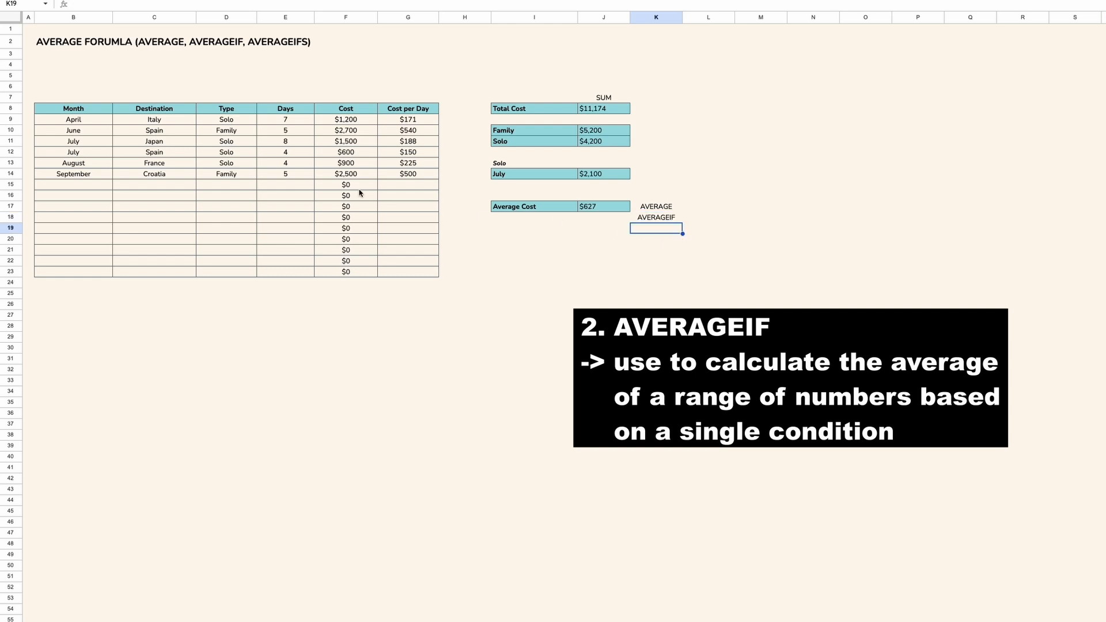
- Clear the zeros from the Cost cells F15:F23
drag(359, 187, 361, 275)
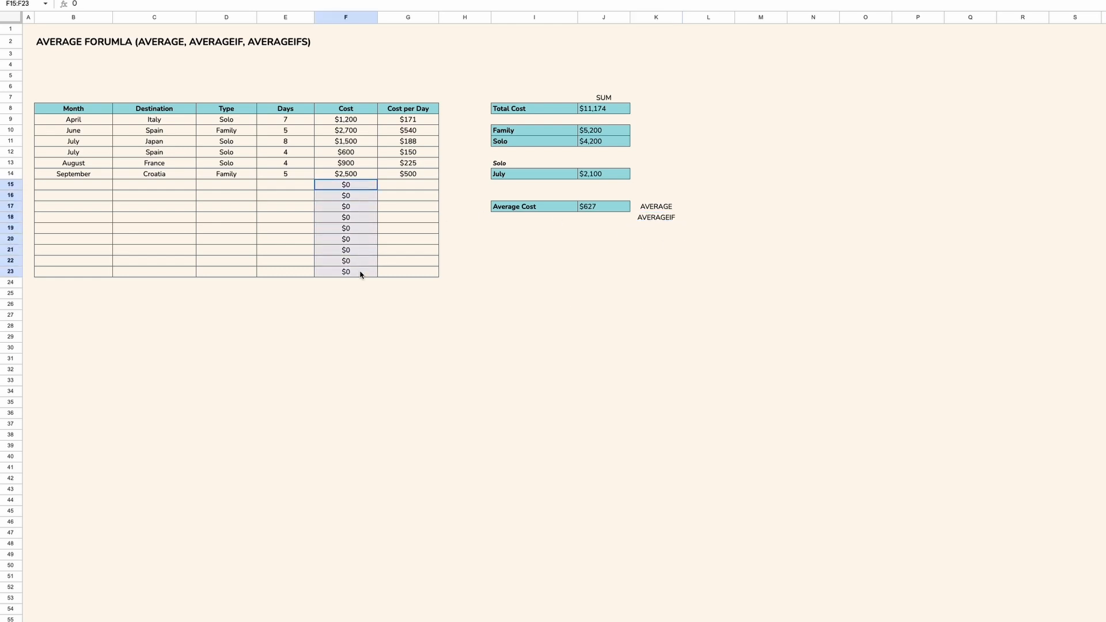
key(Delete)
click(539, 220)
click(657, 272)
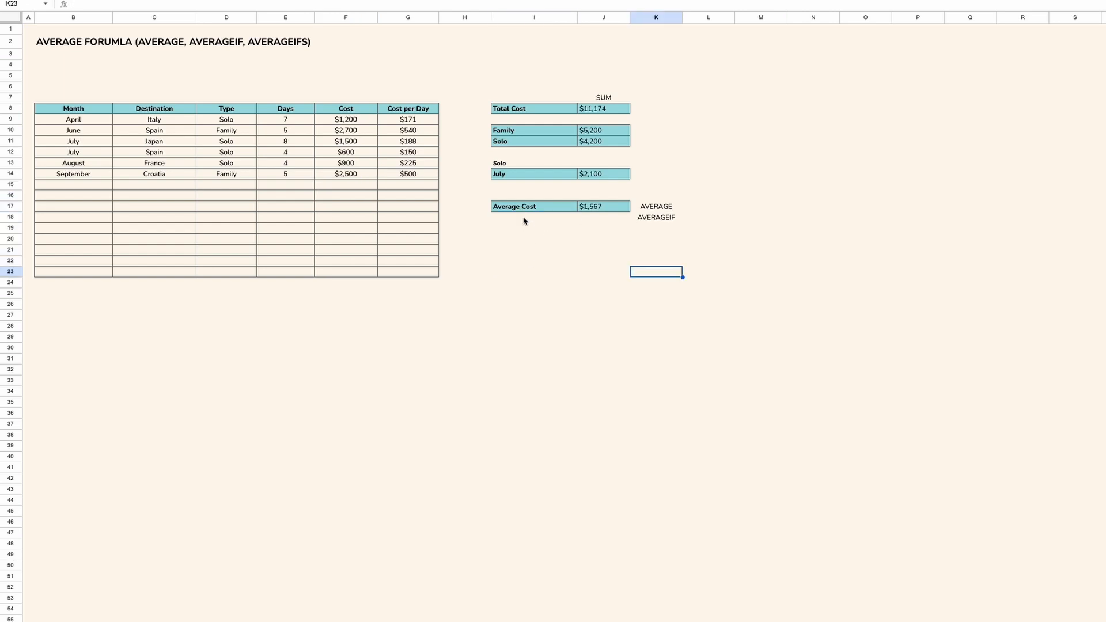
- Label I18 "Avg. Cost (Solo)" and copy the Average Cost row's formatting onto I18:J19
click(524, 219)
drag(228, 110, 243, 273)
click(236, 154)
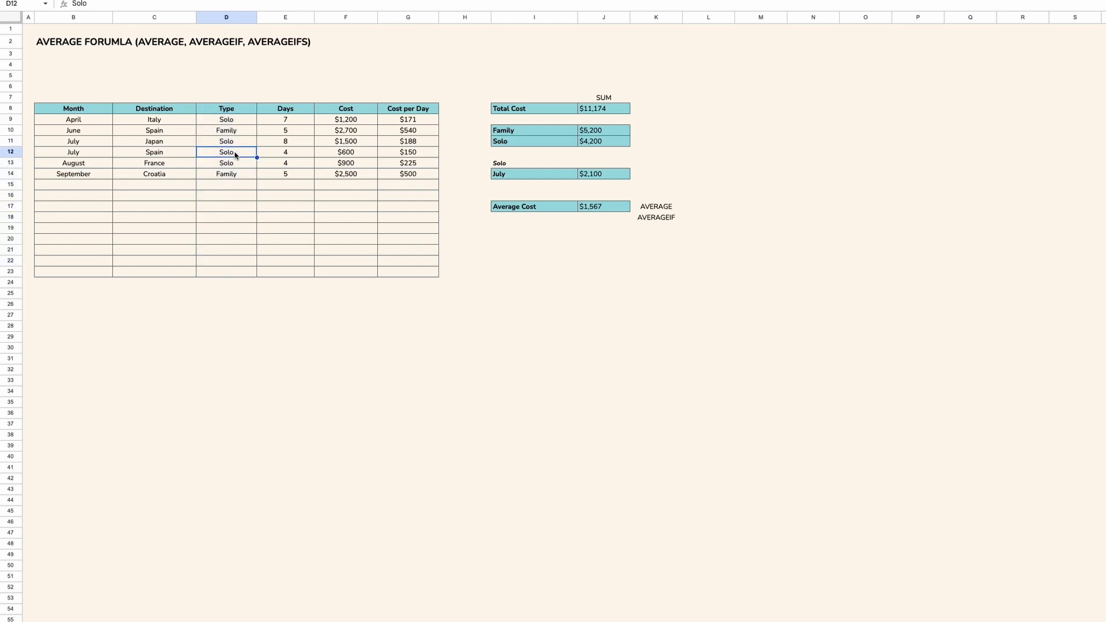
click(527, 219)
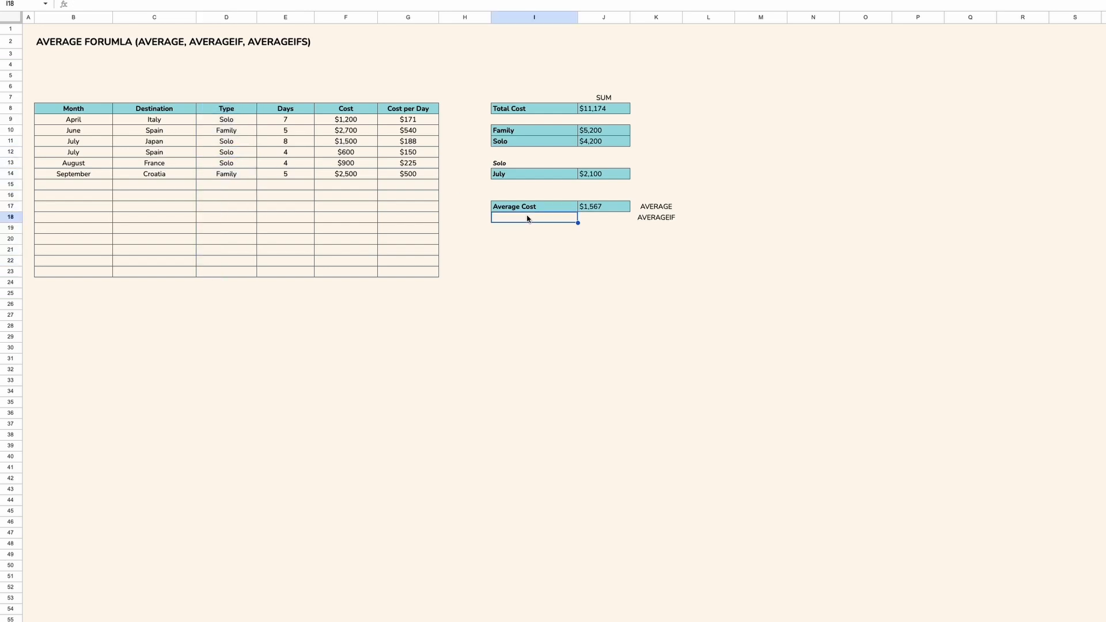
text(Avg. Cost)
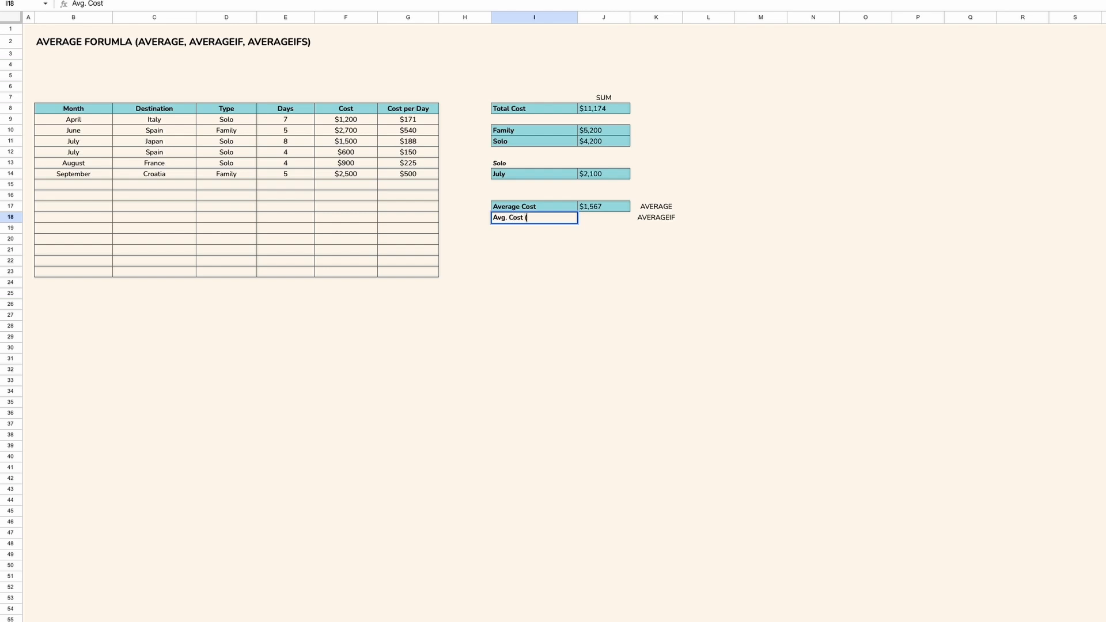
text( (Solo)
key(Return)
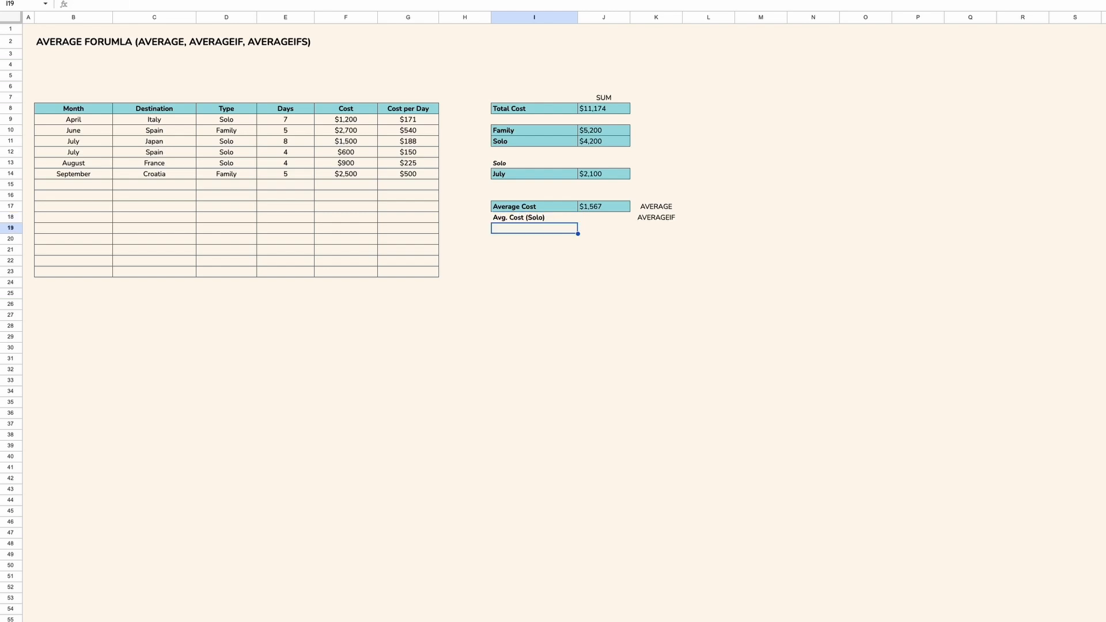
drag(574, 205, 593, 230)
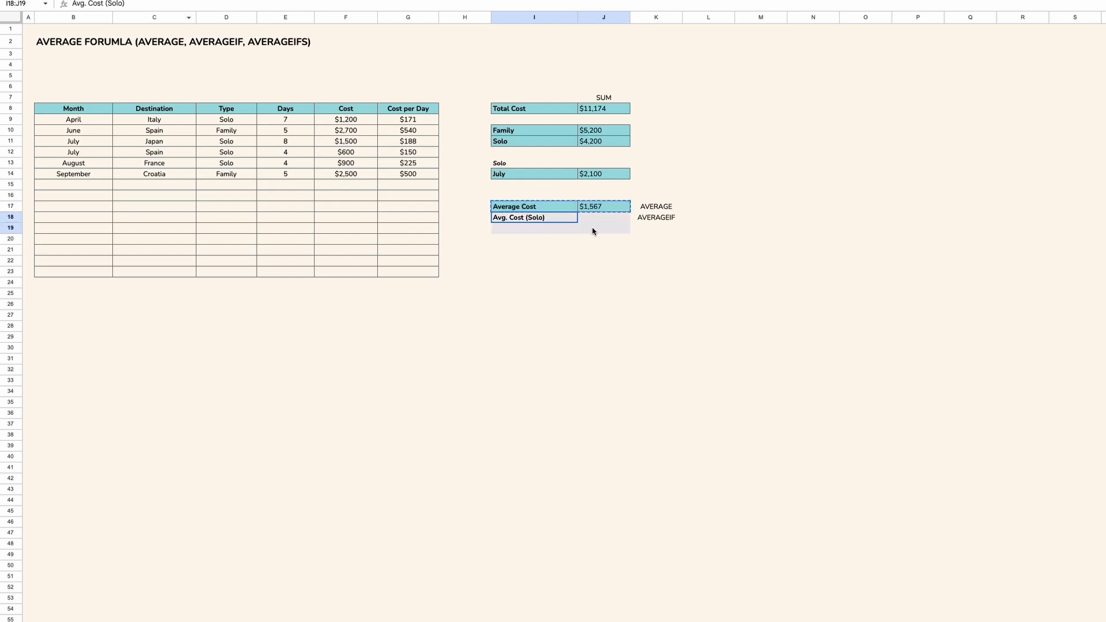
- Enter an AVERAGEIF formula in J18 that averages the Cost range F9:F23 where the Type range D9:D23 is "Solo"
click(622, 220)
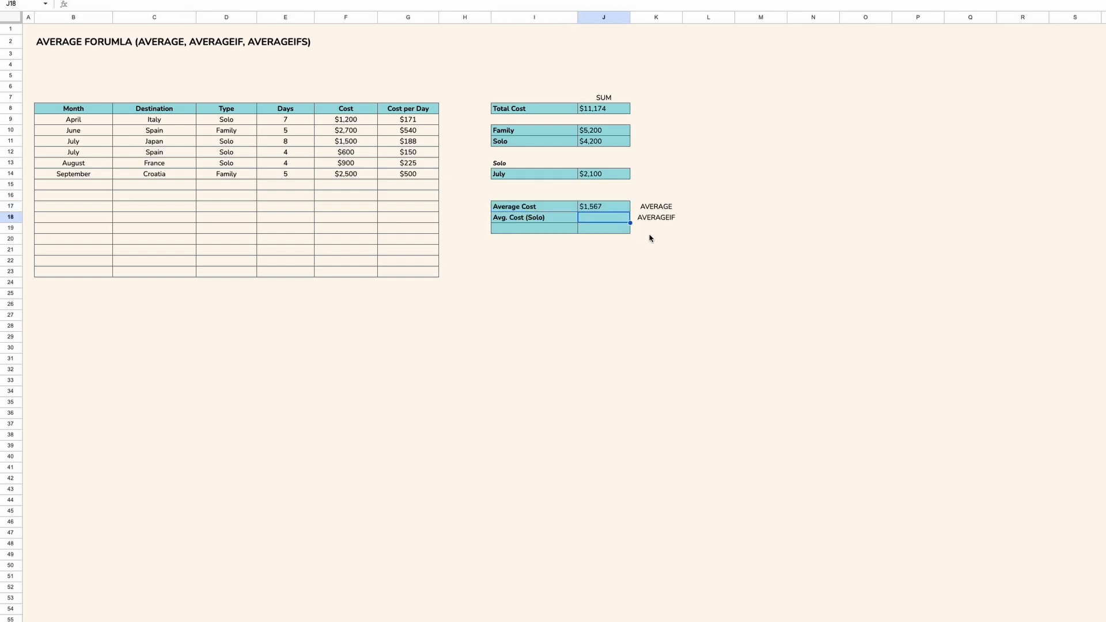
text(=AV)
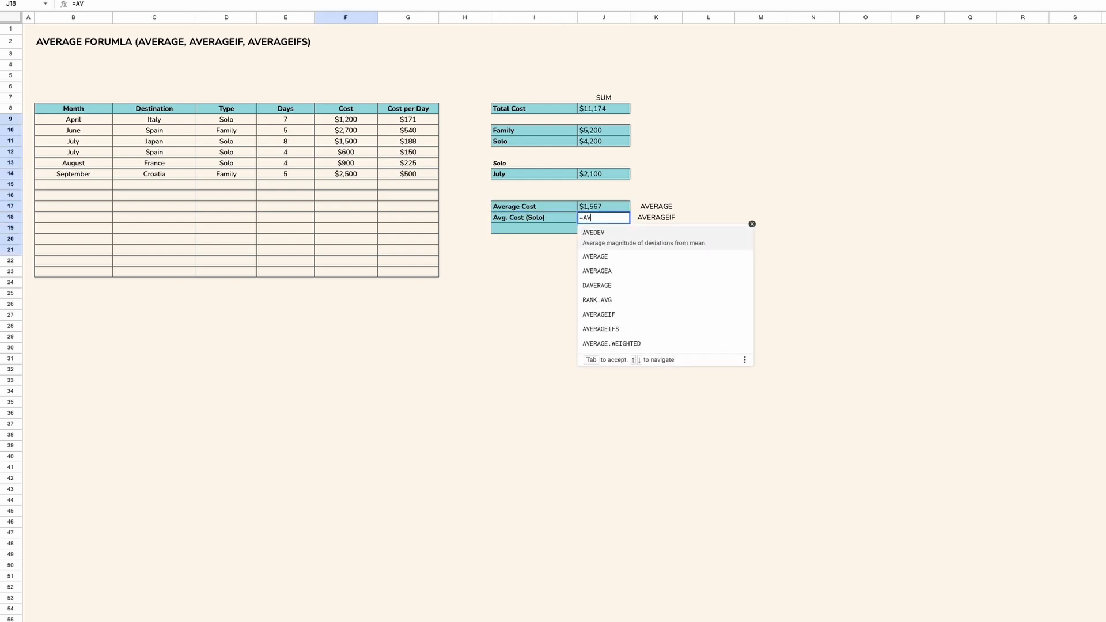
text(ERAGE)
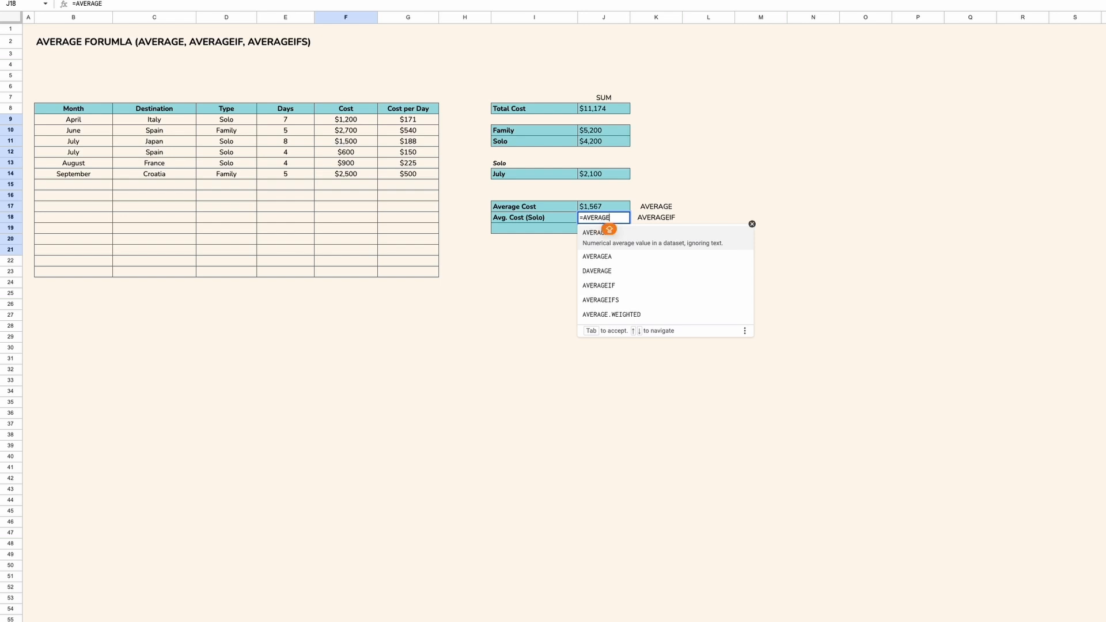
text(IF()
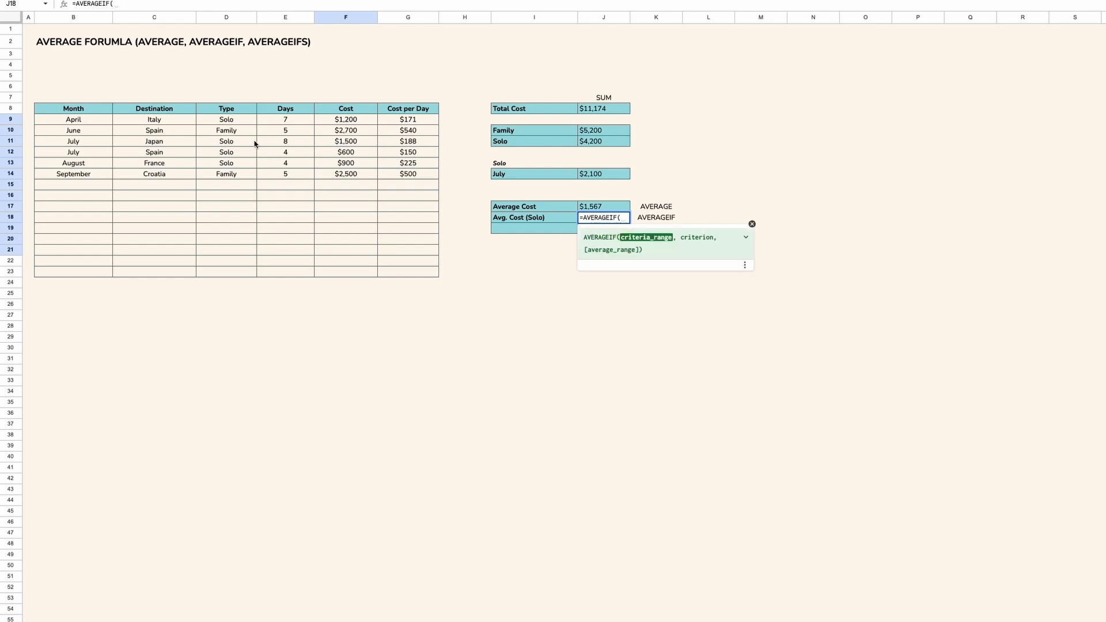
drag(233, 123, 227, 274)
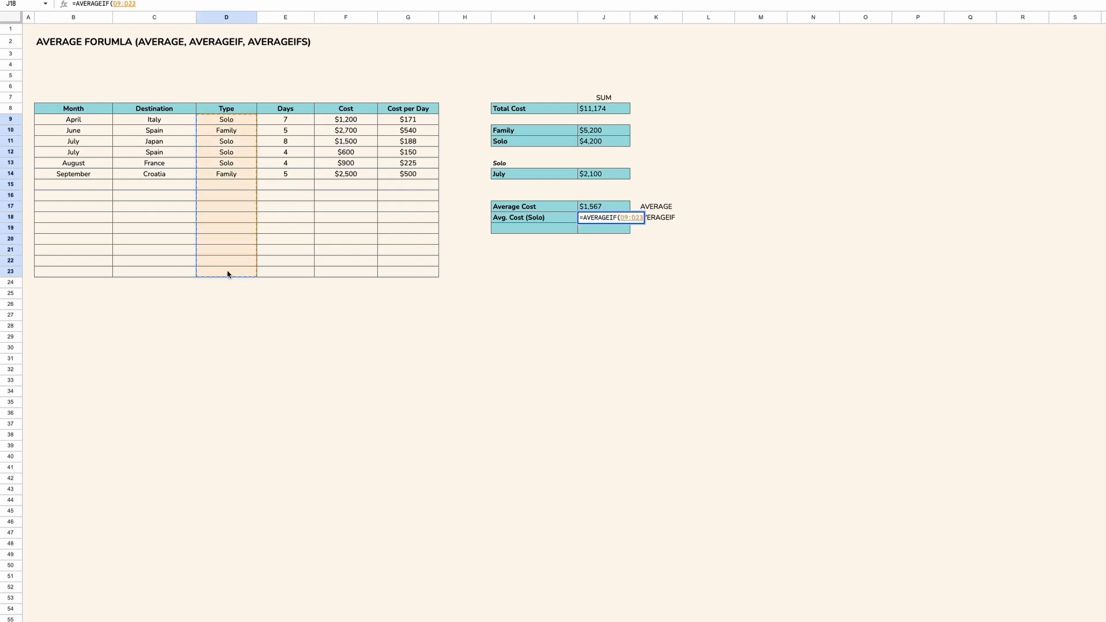
text(,"Sol)
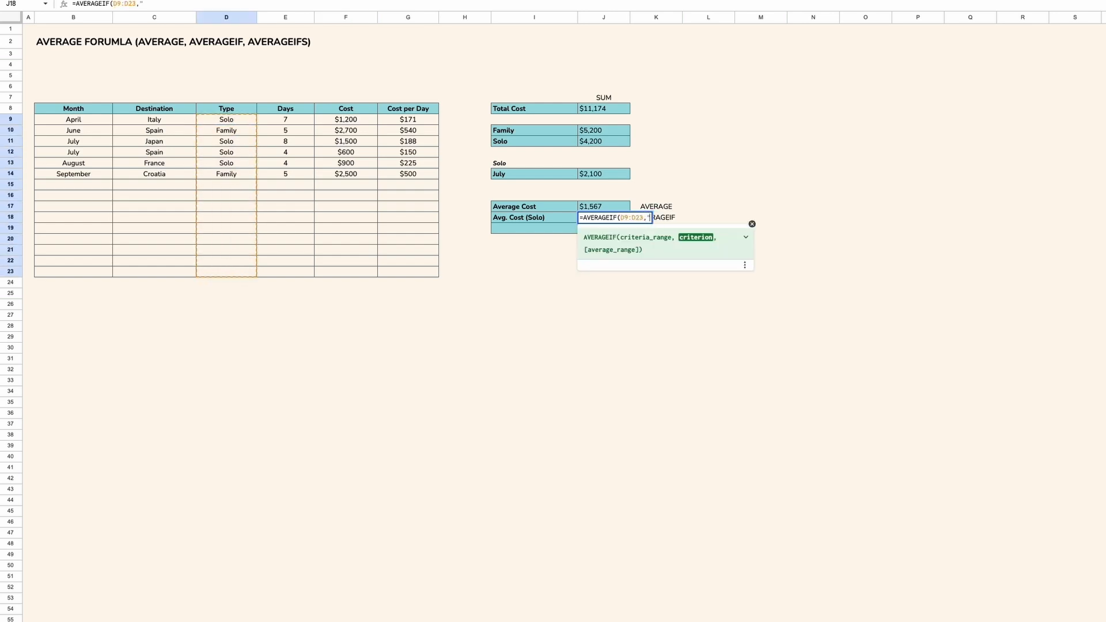
text(o",)
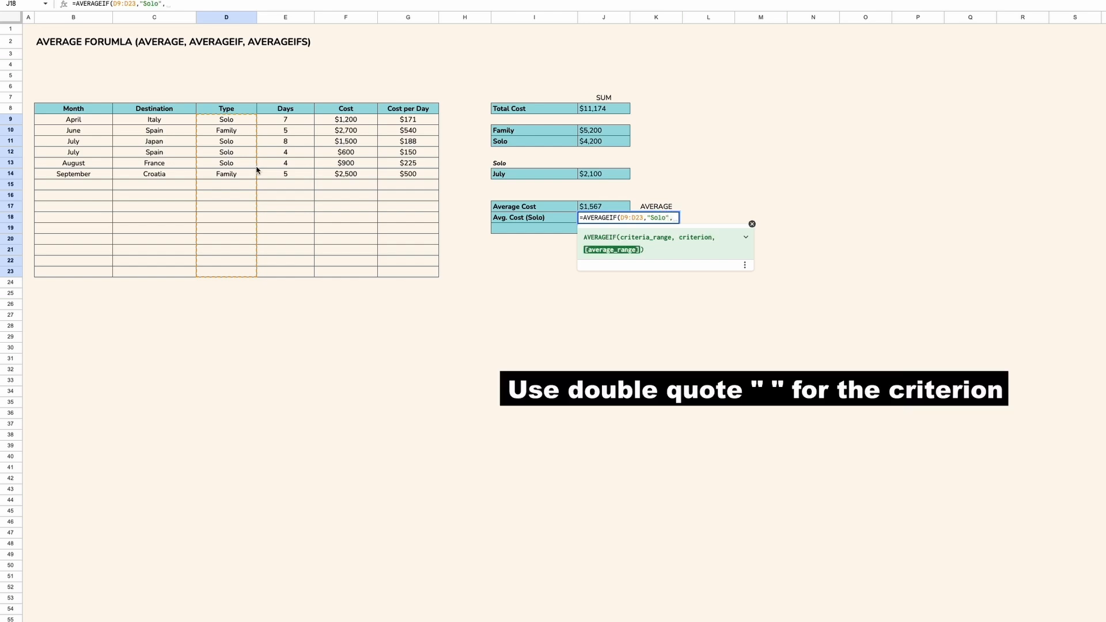
drag(358, 124, 359, 273)
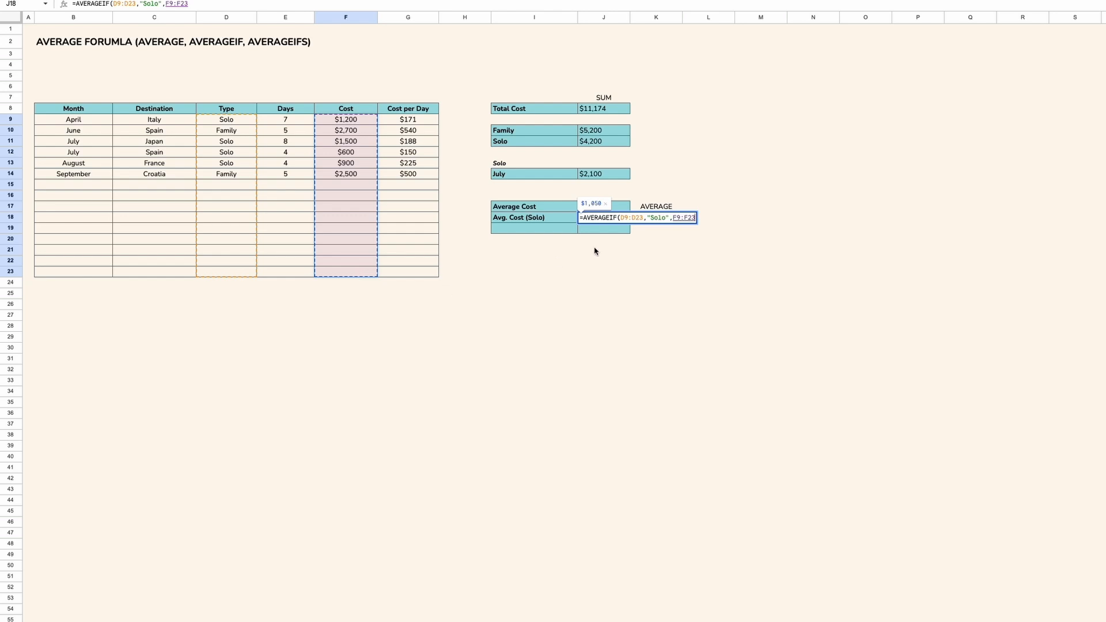
text())
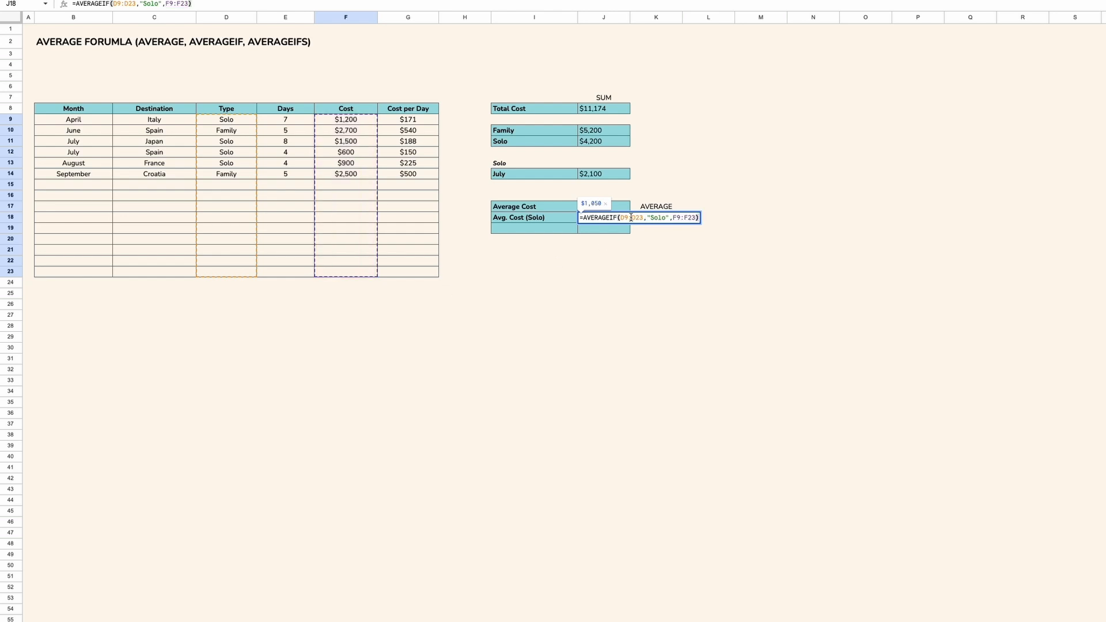
- Make the criteria range in the J18 formula absolute, as $D$9:$D$23
click(623, 218)
text($)
key(Right)
text($)
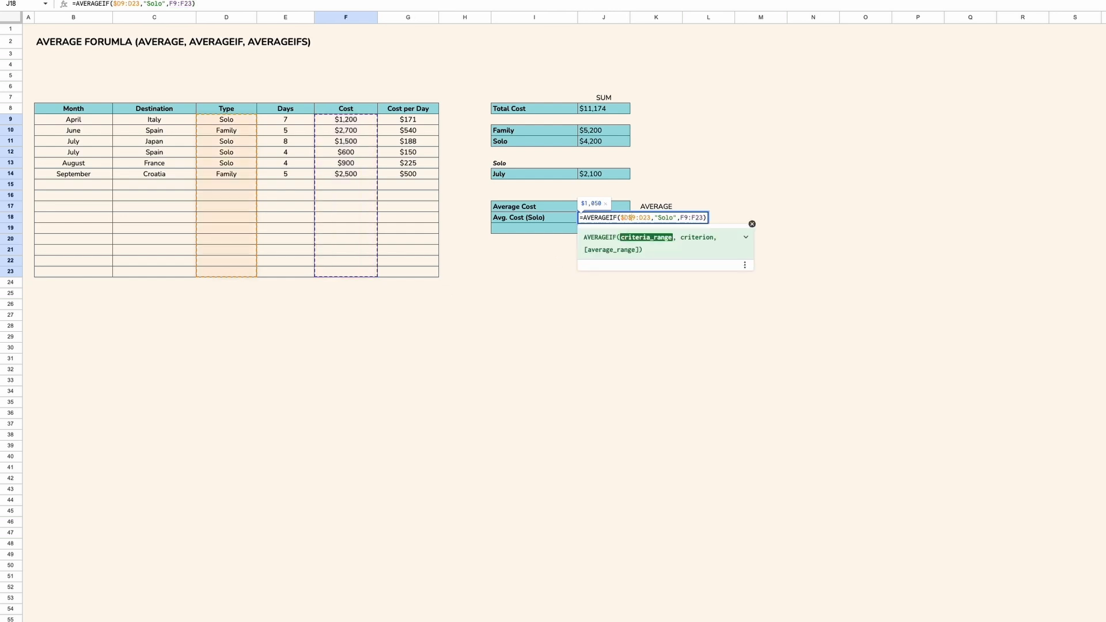
key(Right)
key(Right)
text($)
key(Right)
text($)
- Make the average range in the J18 formula absolute, as $F$9:$F$23, and commit the formula
key(Right)
key(Right)
key(Right)
key(Right)
key(Right)
key(Right)
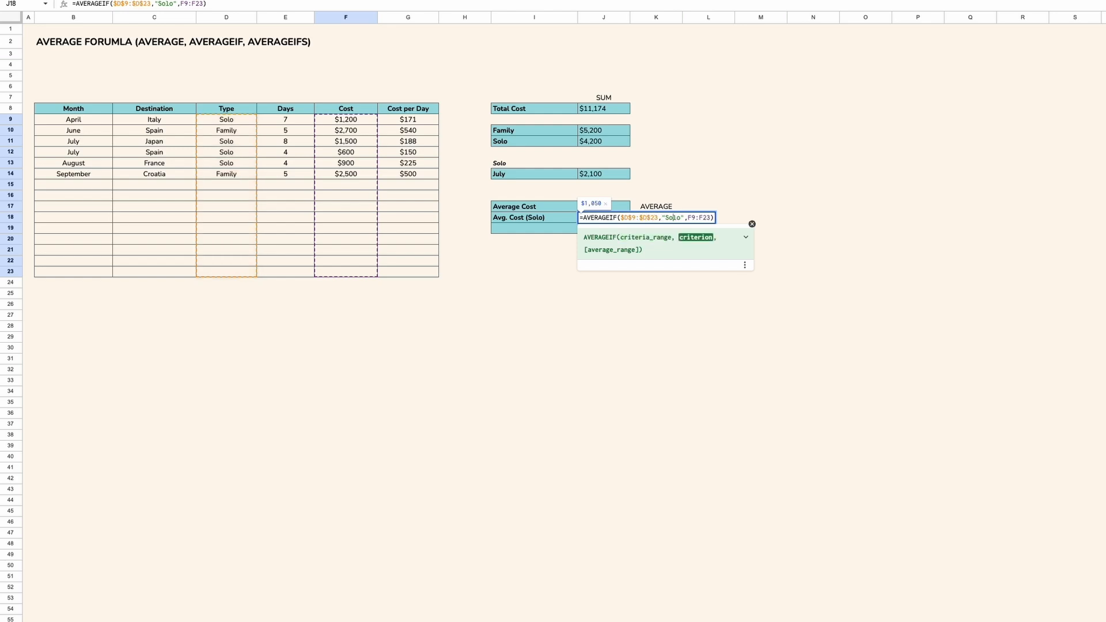
key(Right)
text($)
key(Right)
text($)
key(Right)
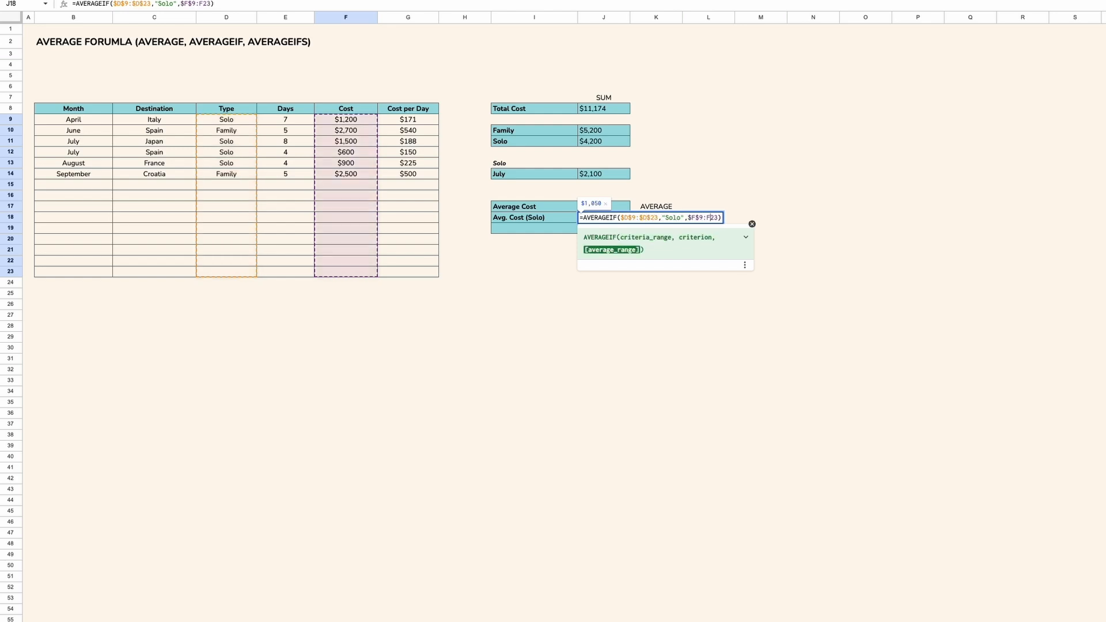
text($)
key(Right)
text($)
key(Right)
key(Right)
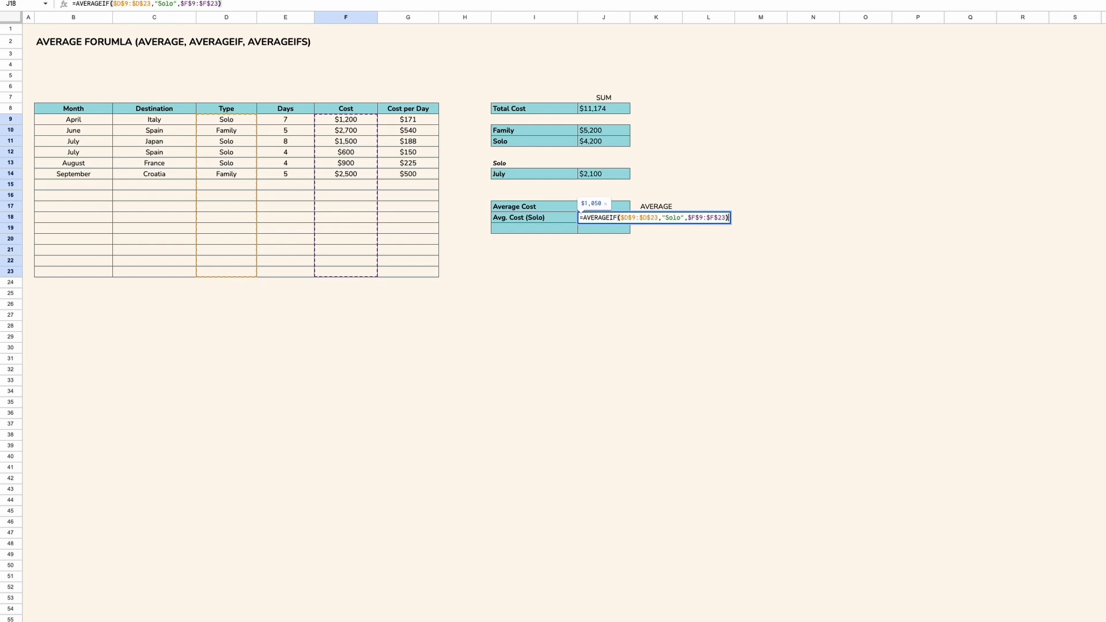
key(Return)
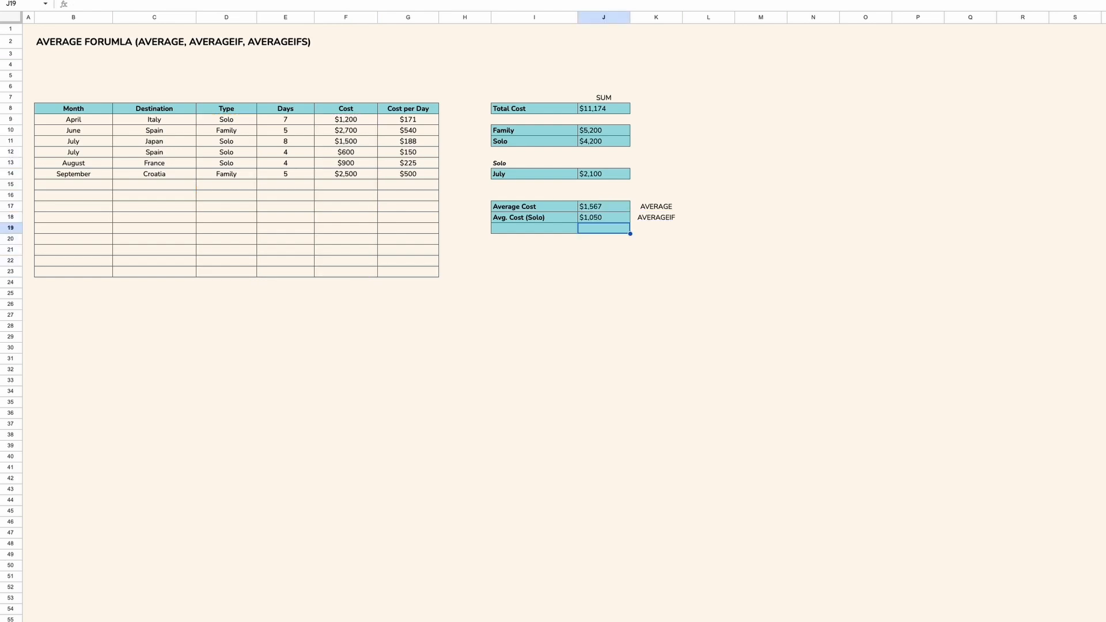
- Check the Spain entries in the Destination column and label I19 "Avg. Cost (Spain)"
click(620, 219)
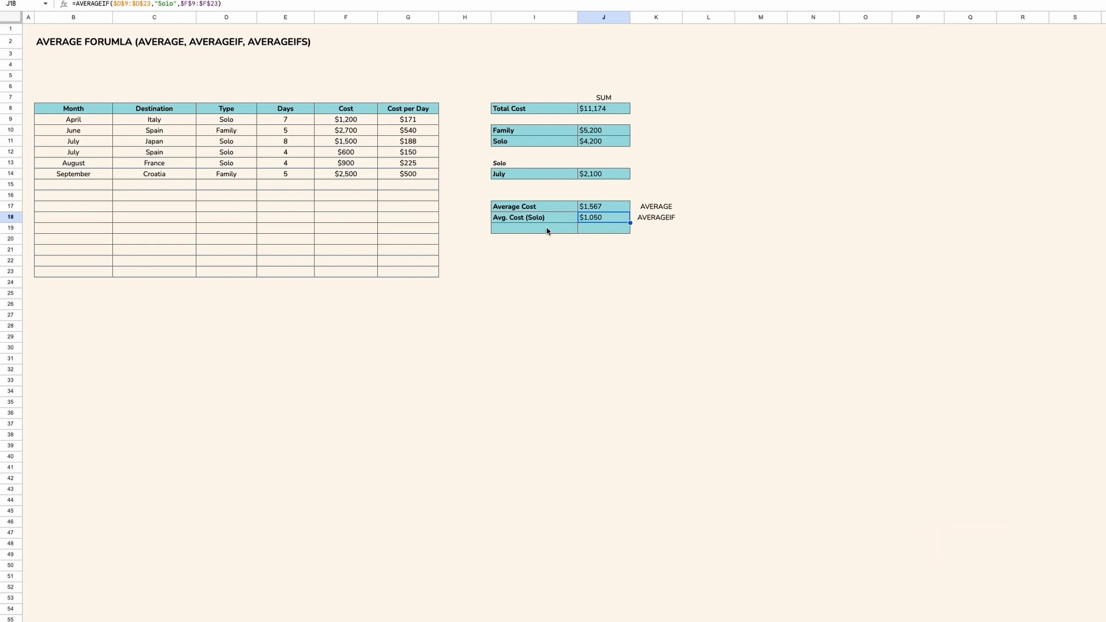
click(653, 229)
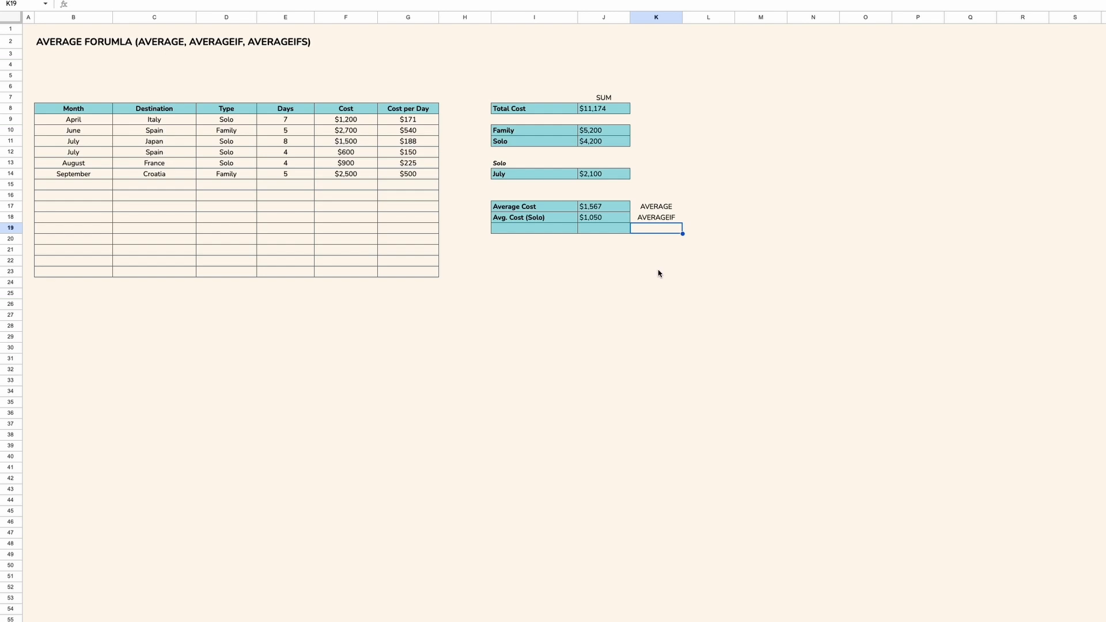
click(558, 219)
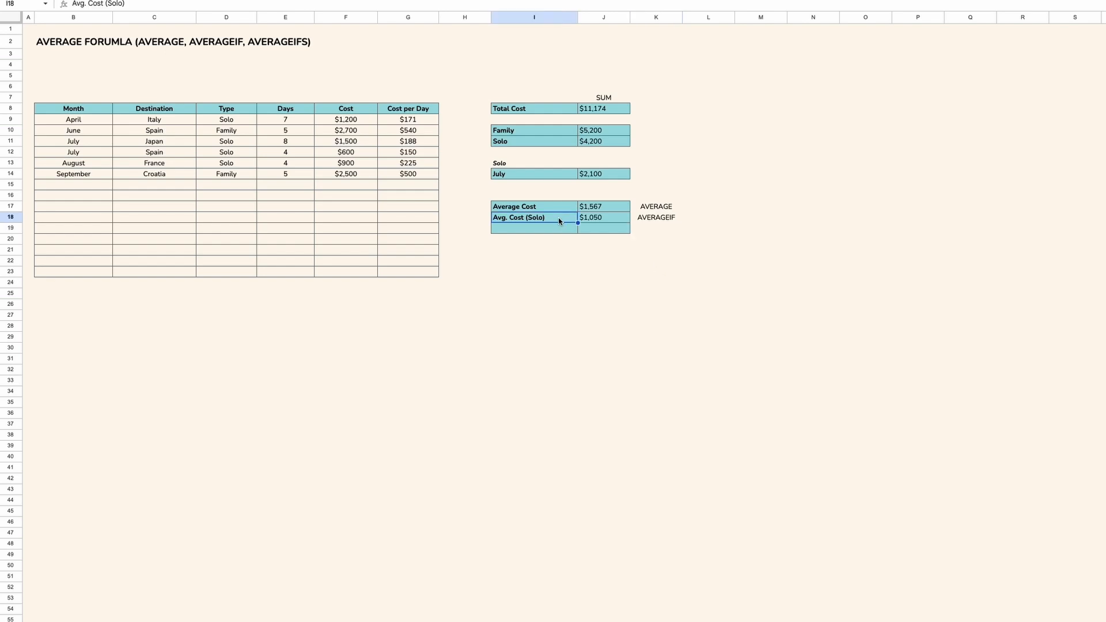
click(177, 143)
click(176, 154)
click(179, 133)
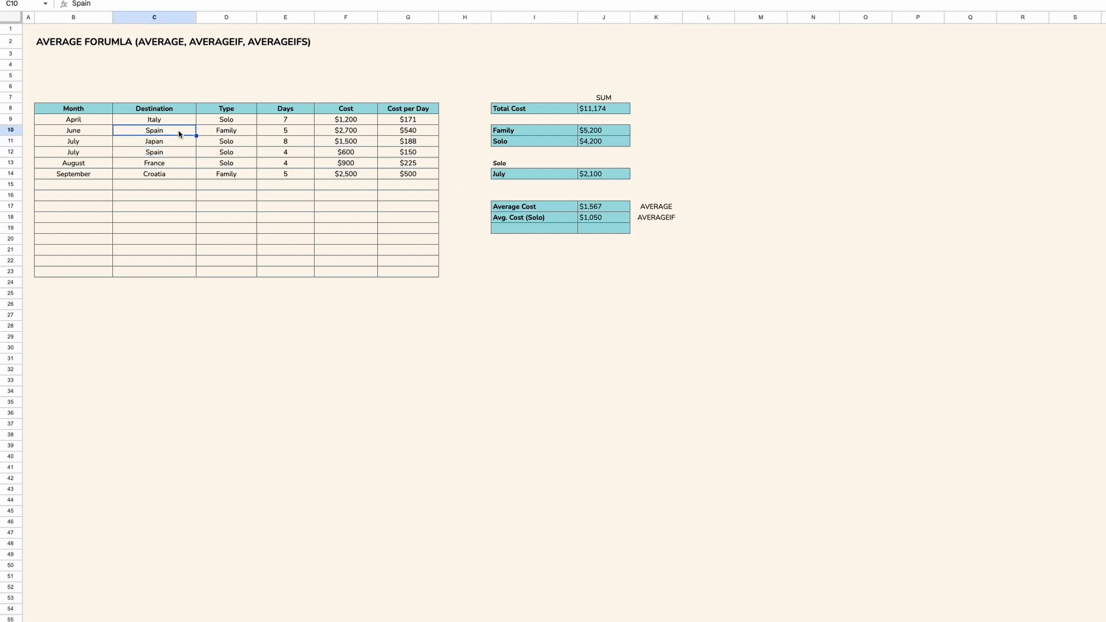
click(557, 230)
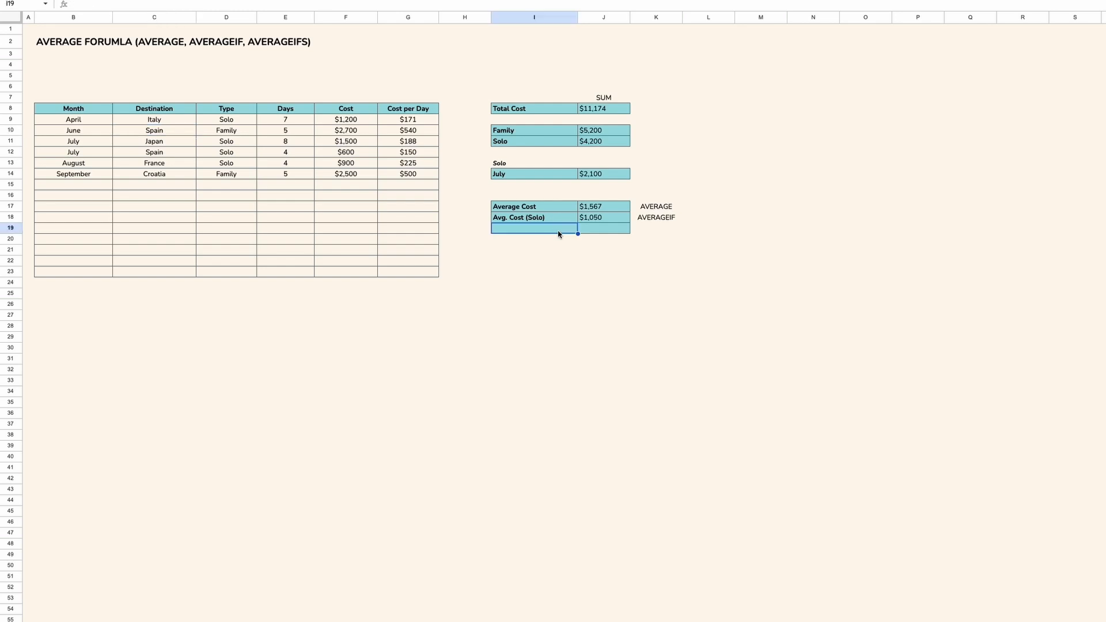
text(Avg.)
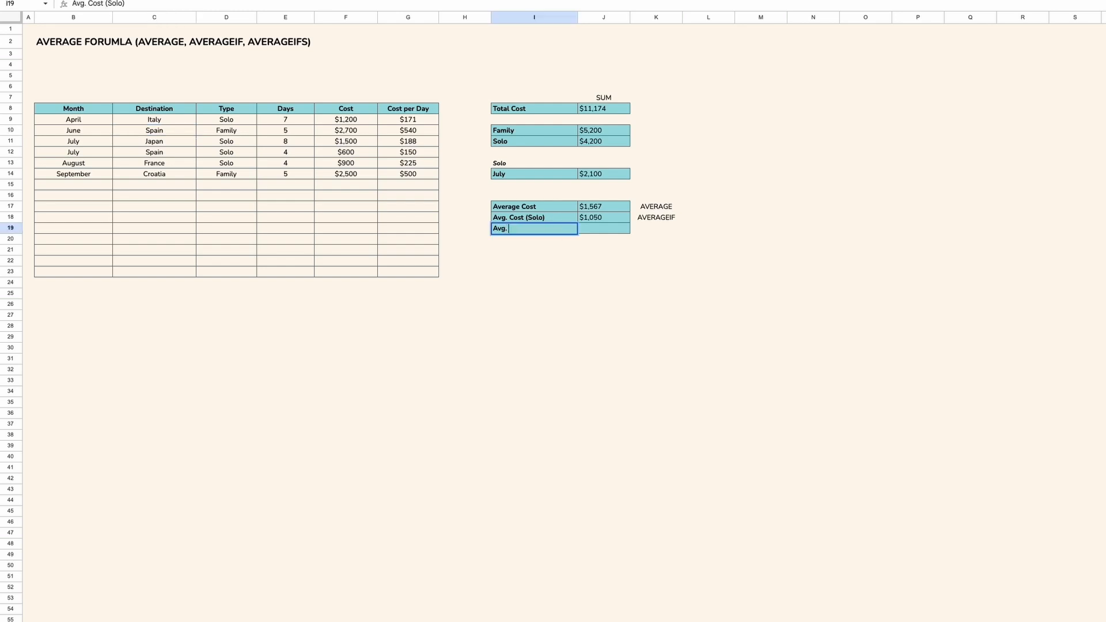
text(Cost (spain))
key(Return)
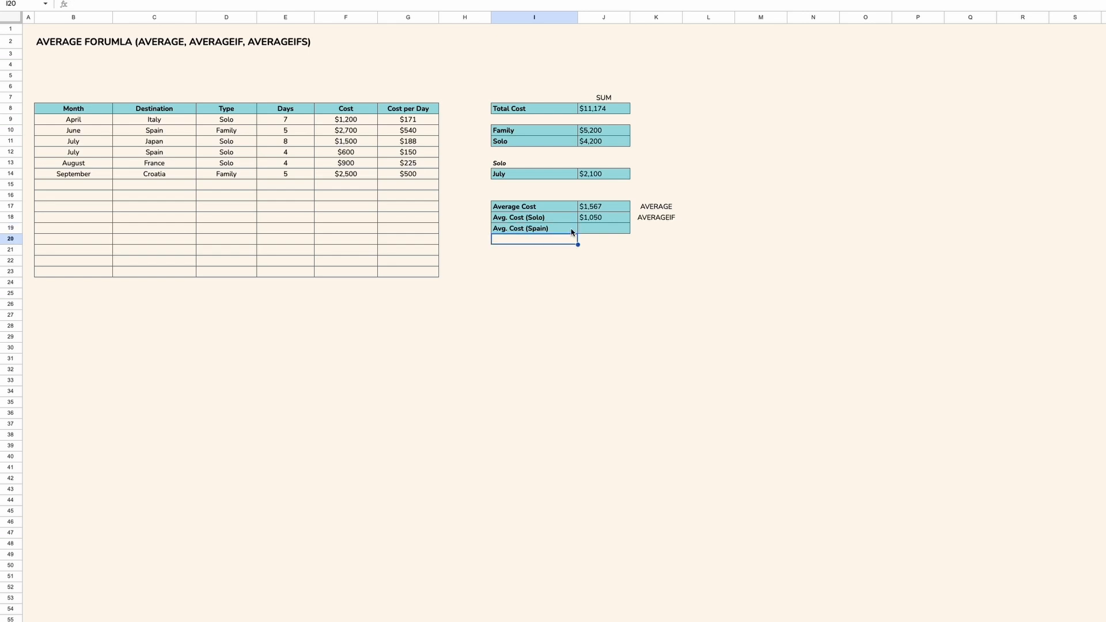
- Enter an AVERAGEIF formula in J19 that averages the Cost range F9:F23 where the Destination range C9:C23 is "SPAIN"
click(604, 228)
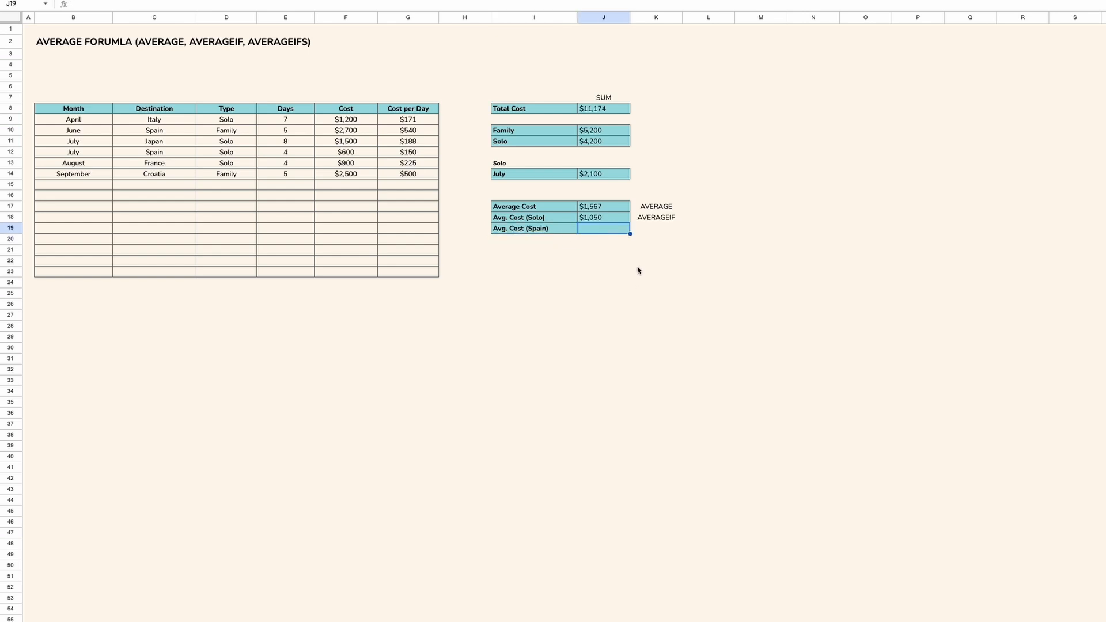
text(=AVE)
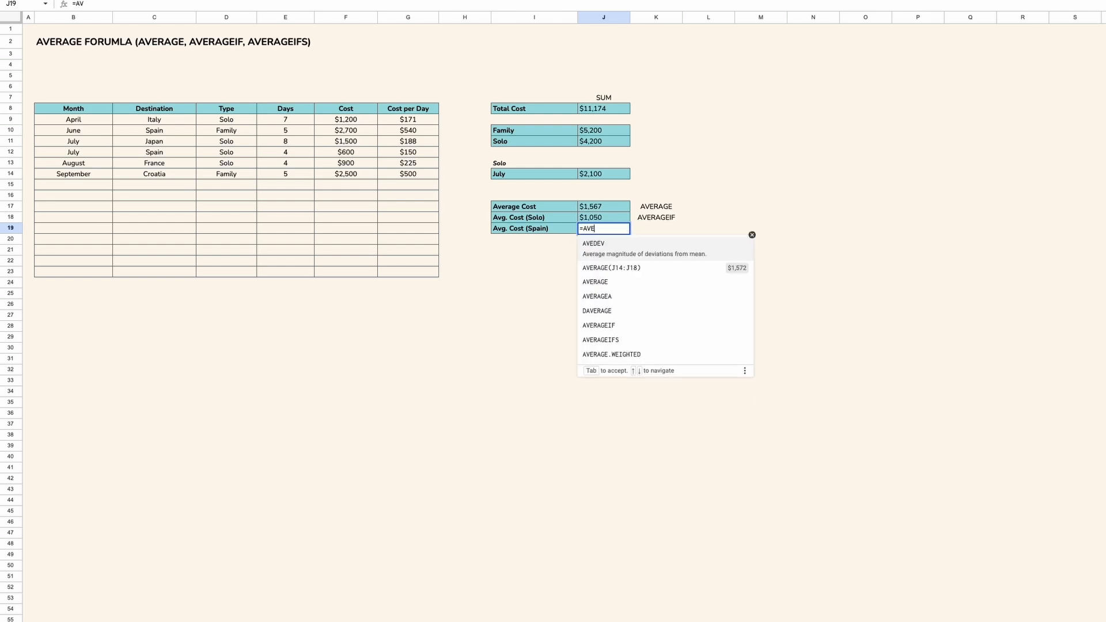
text(RAGEIF()
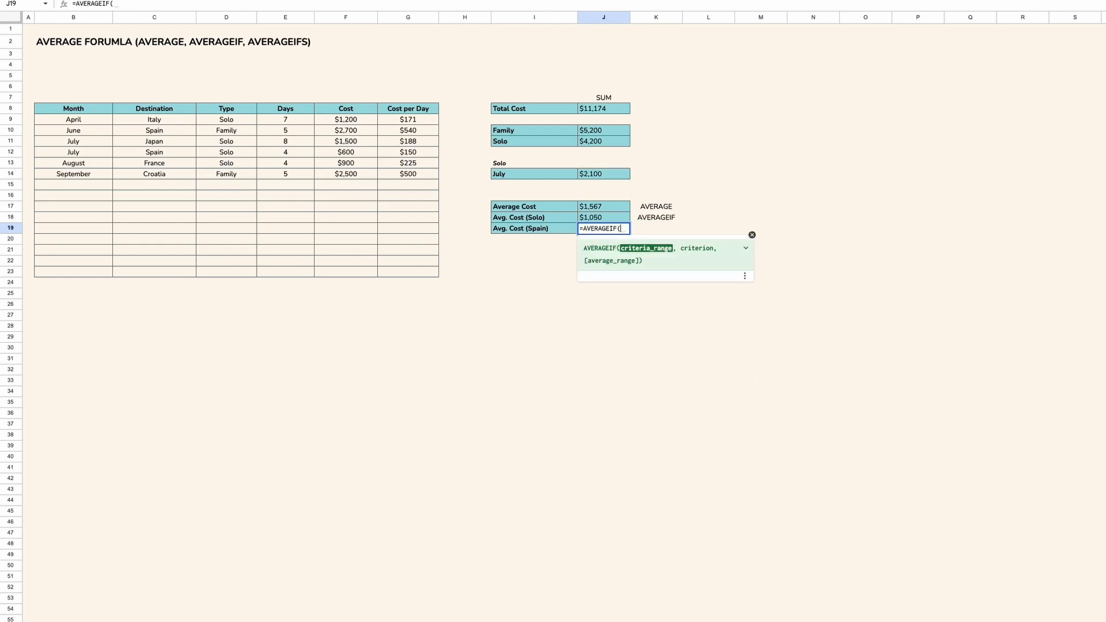
drag(178, 119, 172, 275)
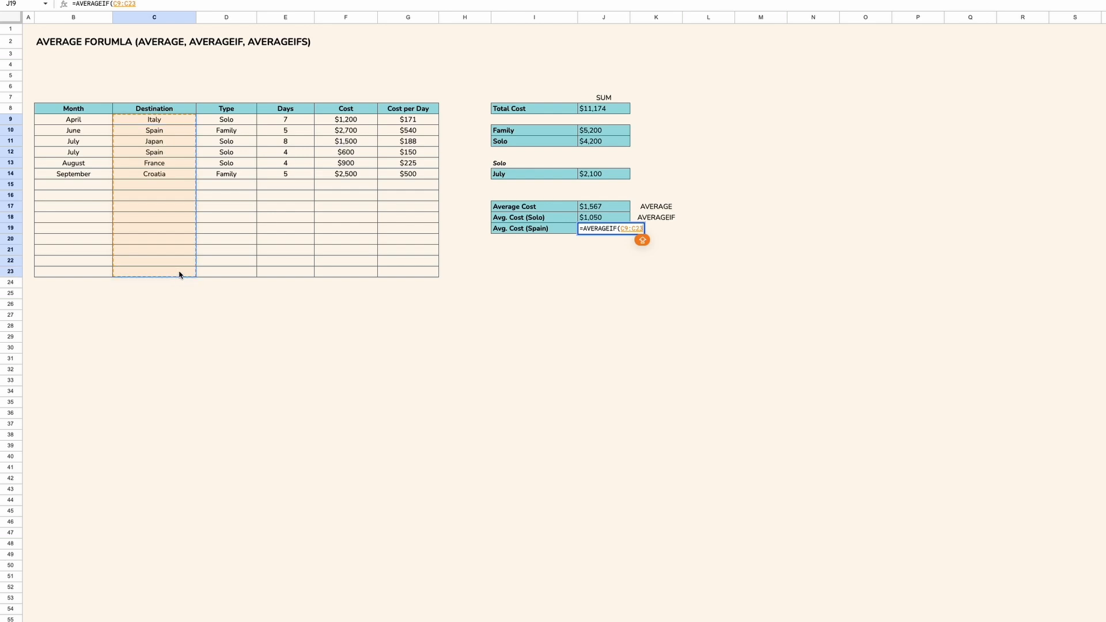
text(,"S)
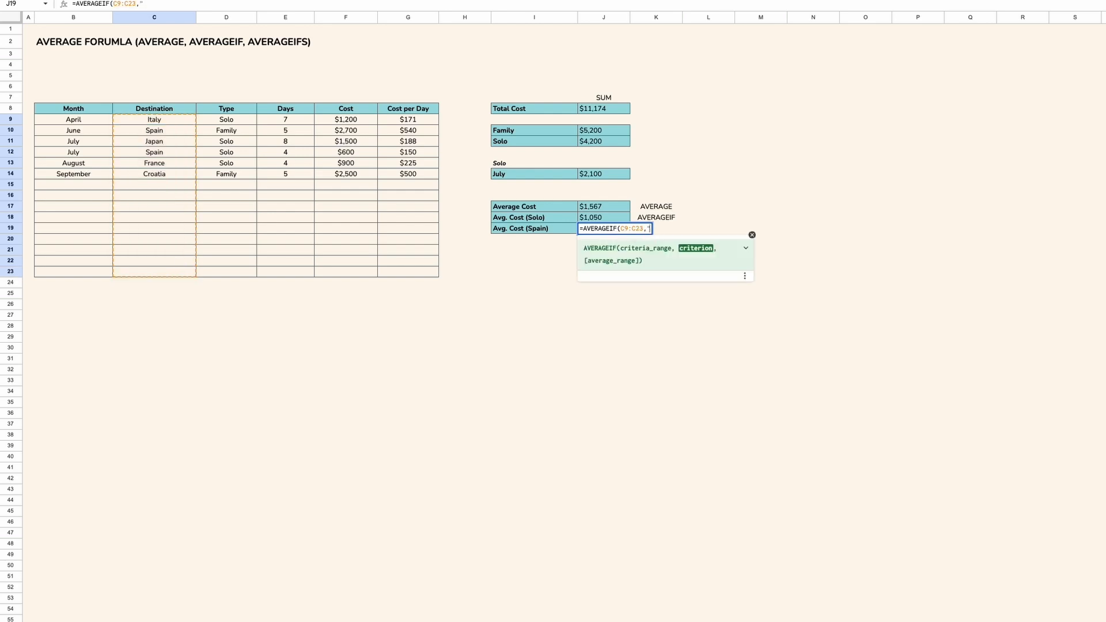
text(PAIN",)
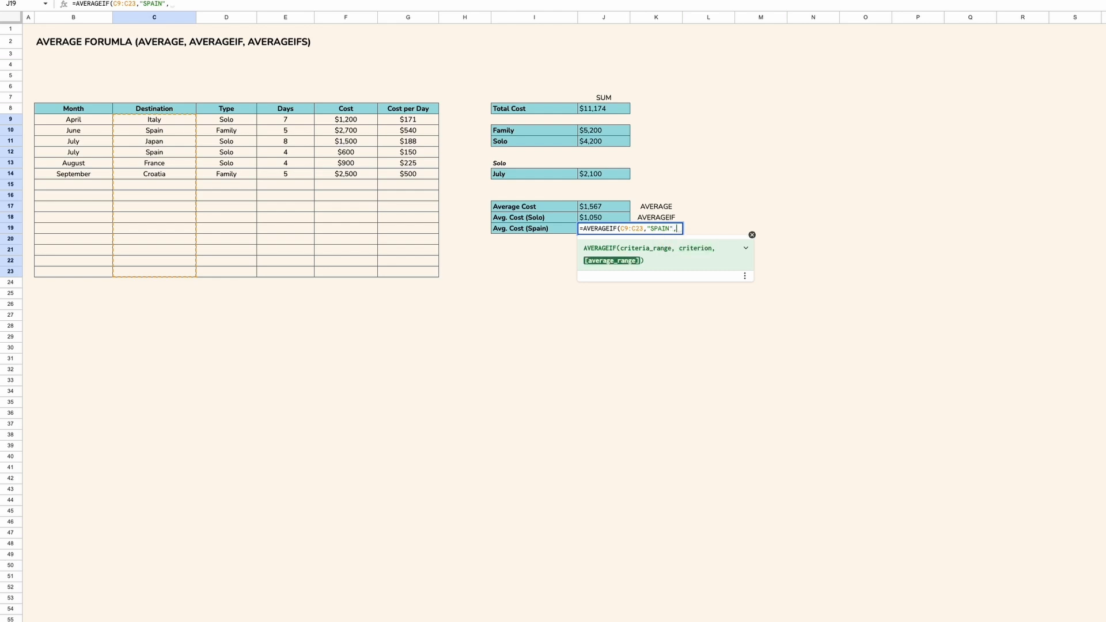
drag(339, 122, 351, 275)
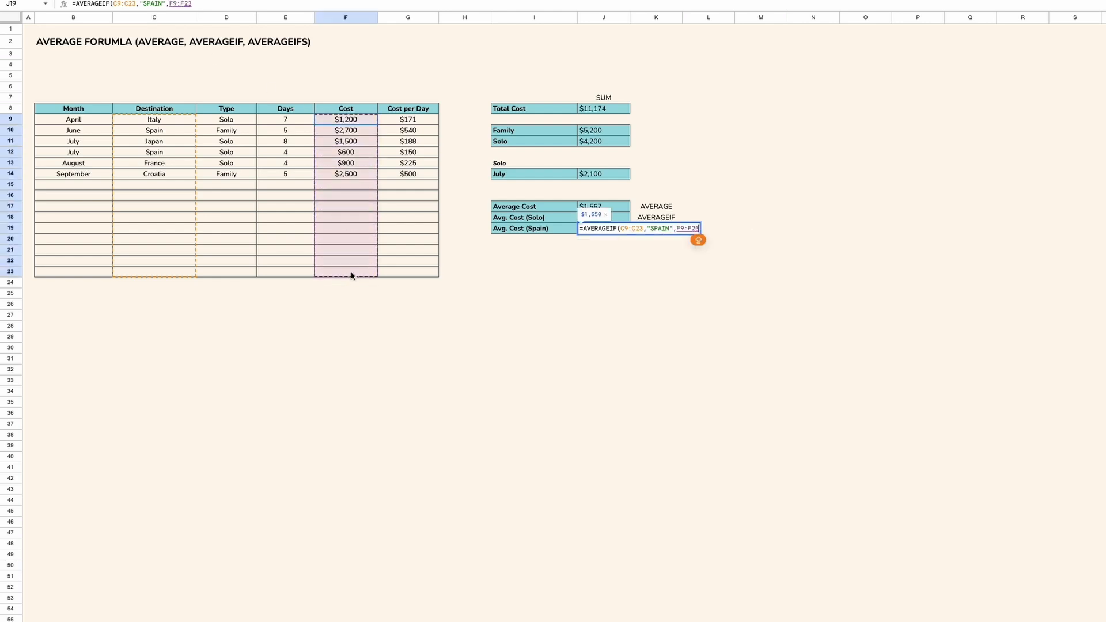
text())
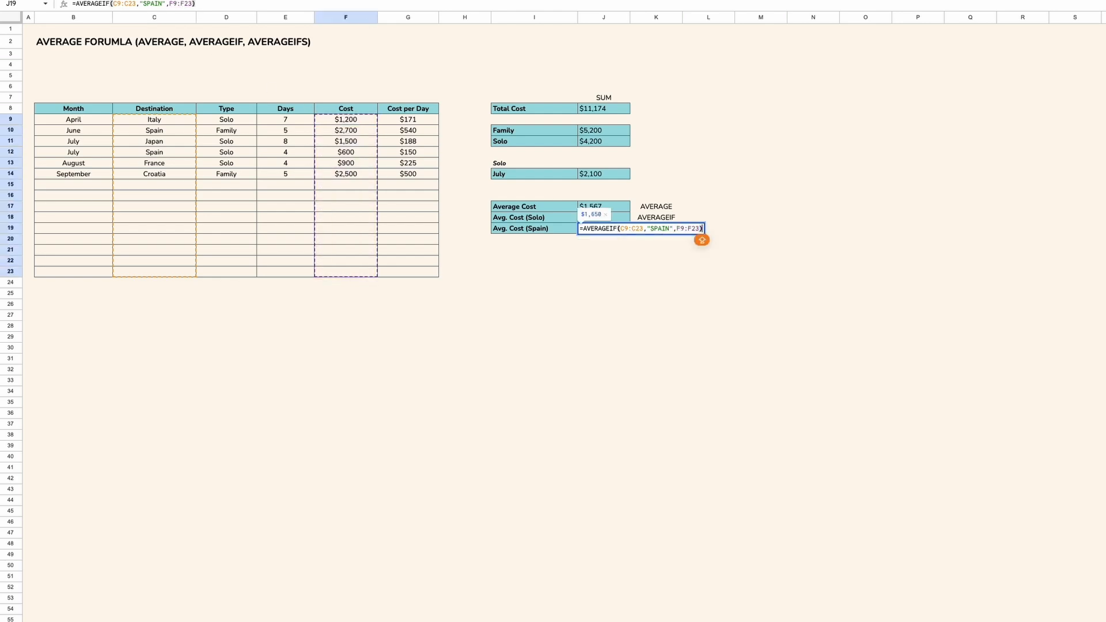
- Make both ranges in the J19 formula absolute, as $C$9:$C$23 and $F$9:$F$23, and commit the formula
click(622, 229)
text($)
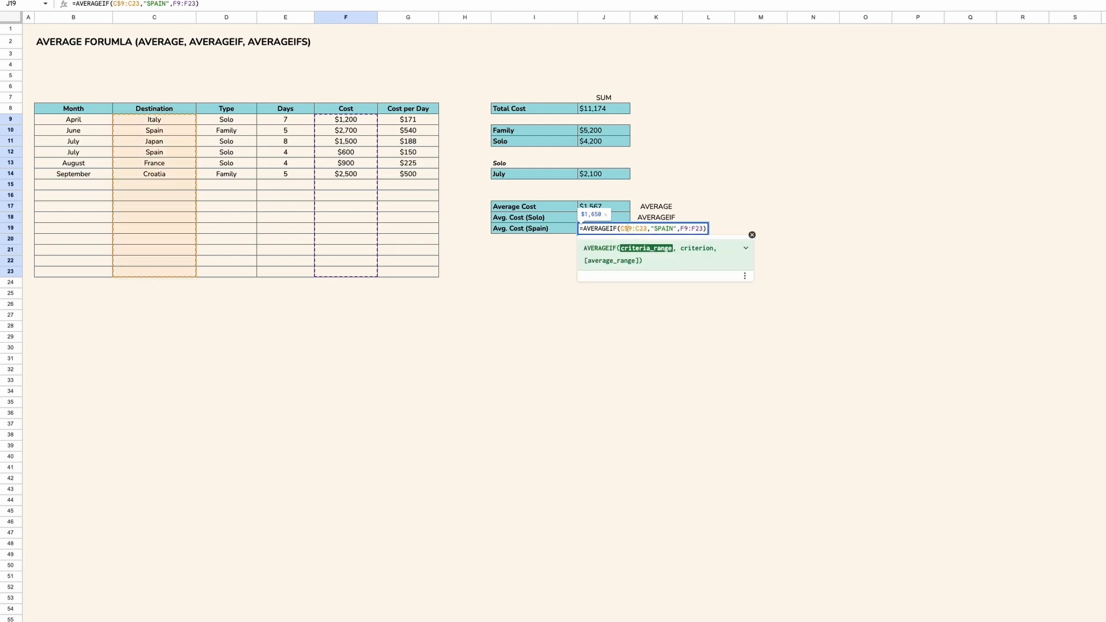
key(Right)
text($)
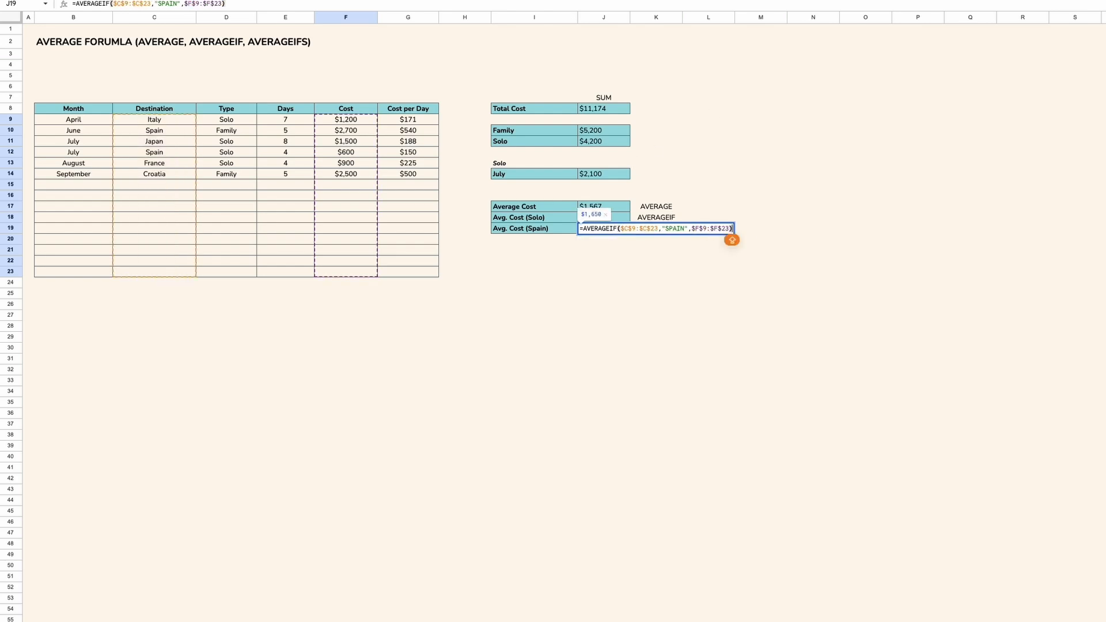
key(Return)
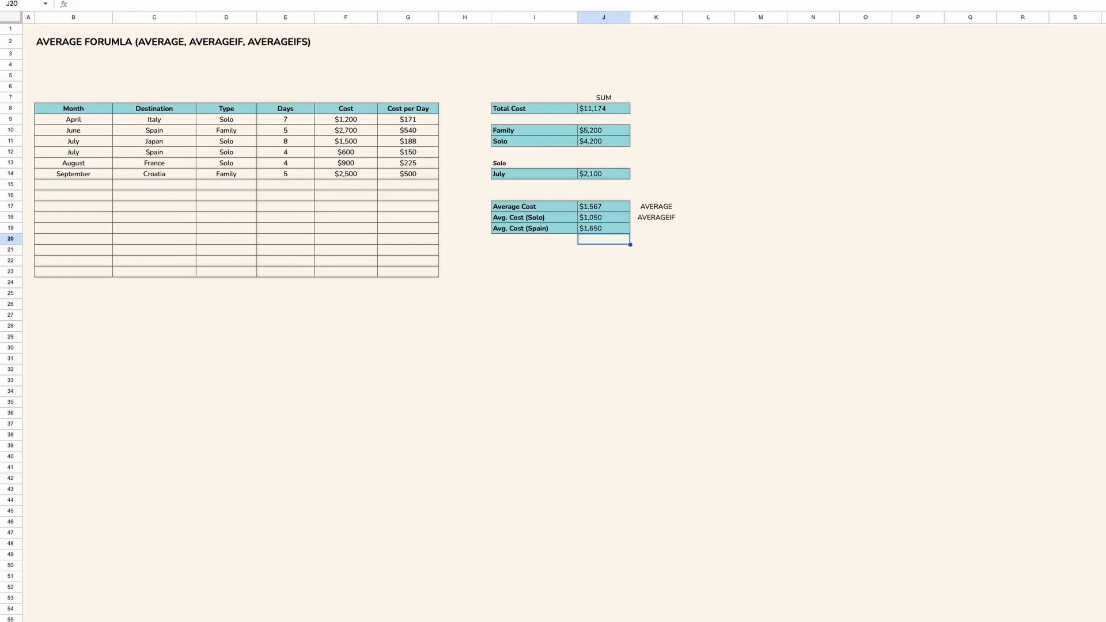
- Enter the note AVERAGEIF in K19 beside the Spain average and the note AVERAGEIFS in K20 below it
click(617, 229)
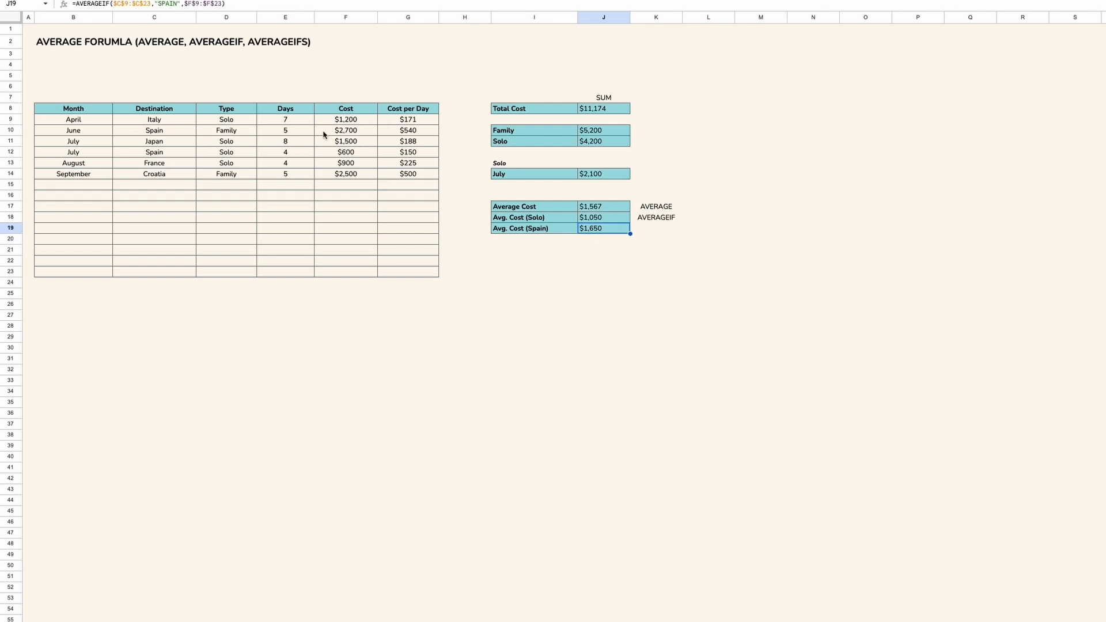
click(344, 137)
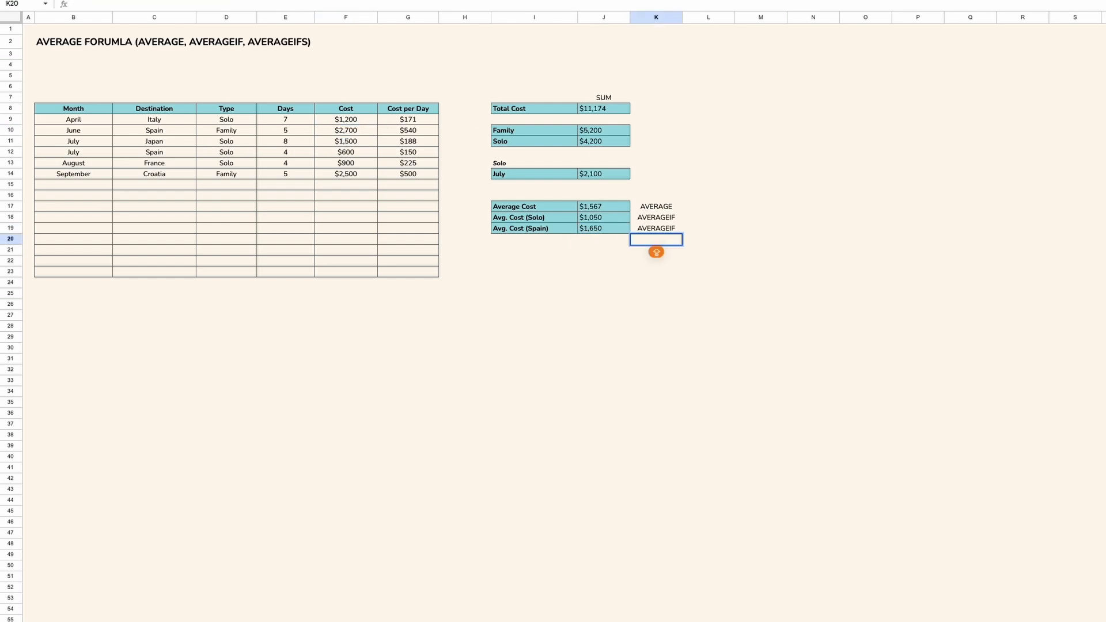
text(AVER)
text(AGEIFS)
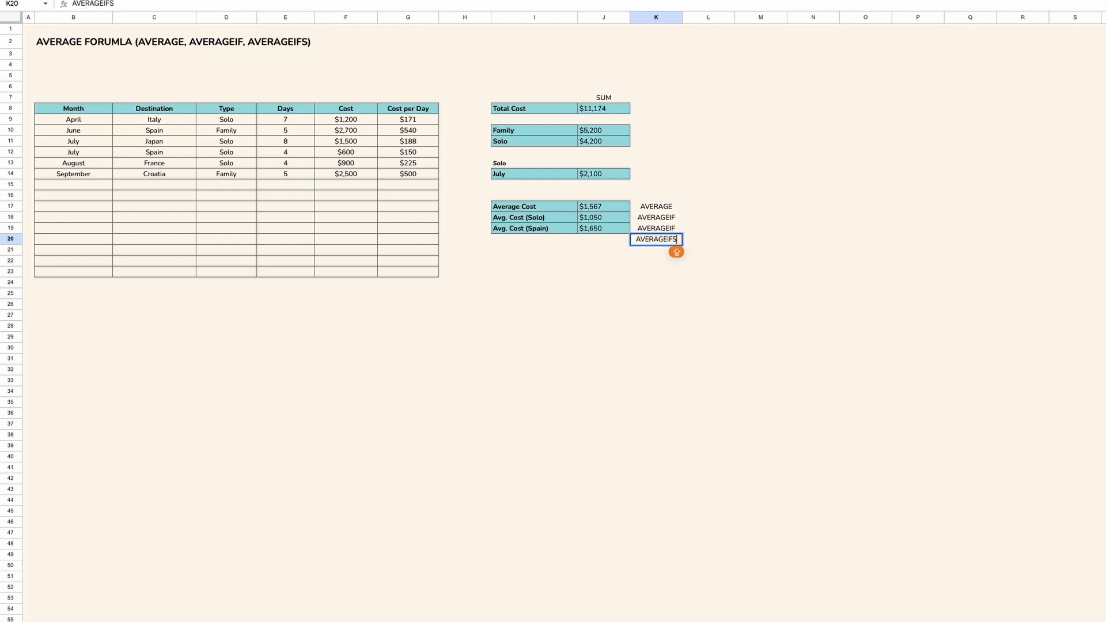
- Commit the AVERAGEIFS note in K20 and check the Cost values and the Type entries in the travel table
key(Return)
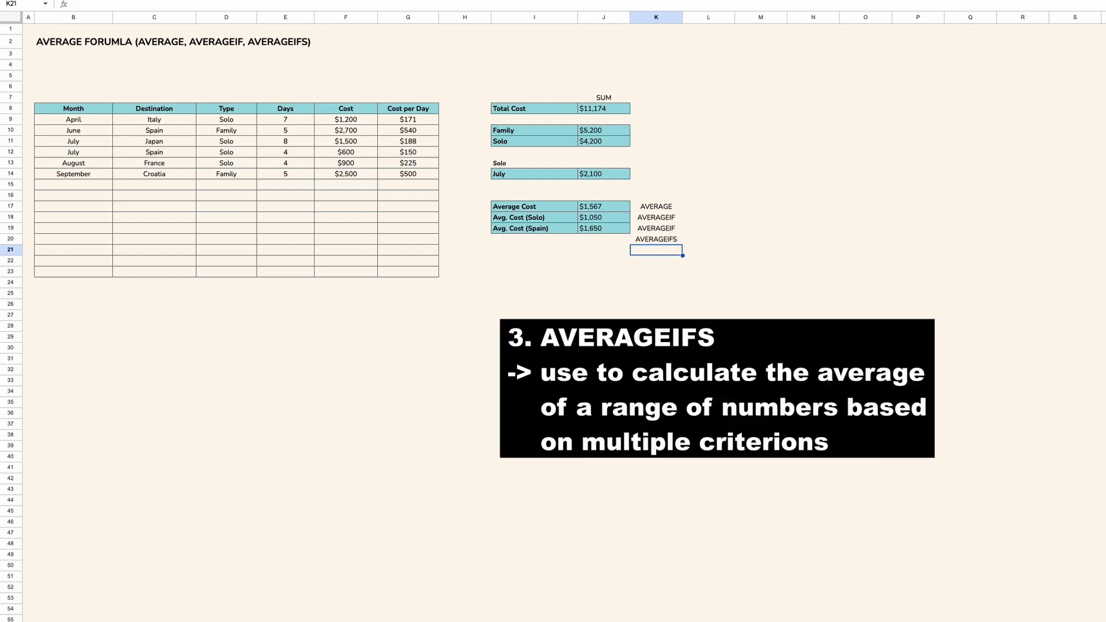
key(Up)
key(Left)
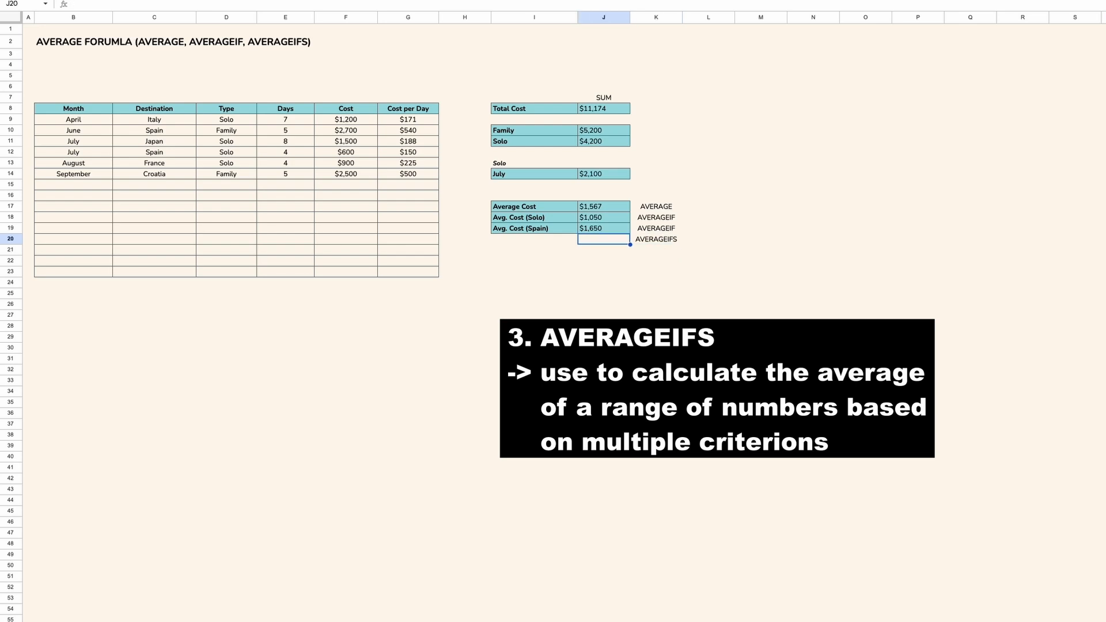
key(Left)
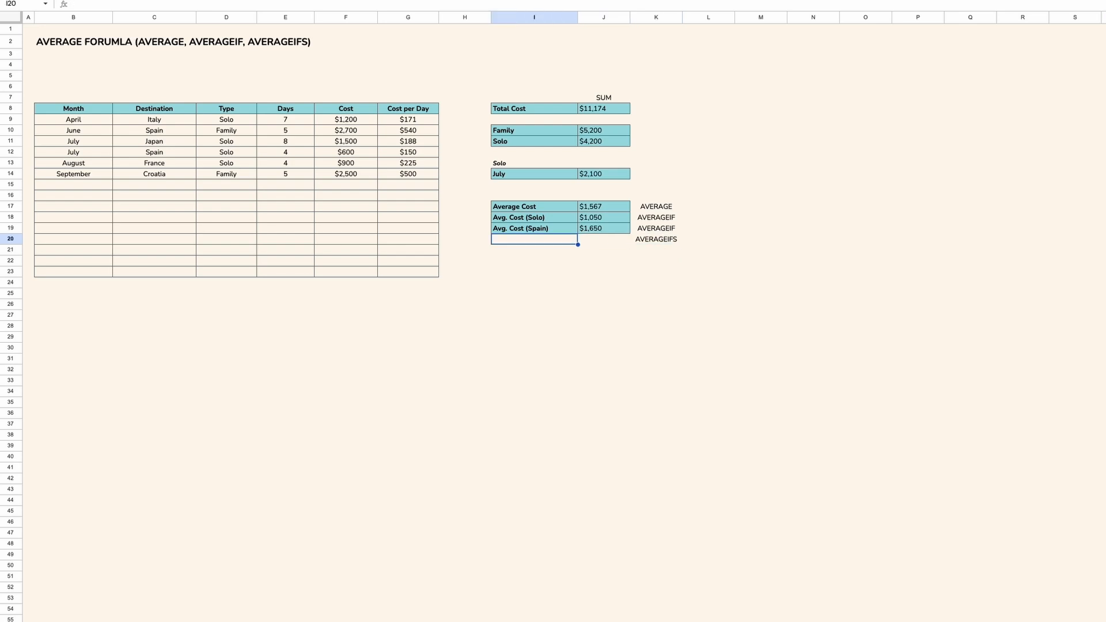
drag(346, 119, 340, 201)
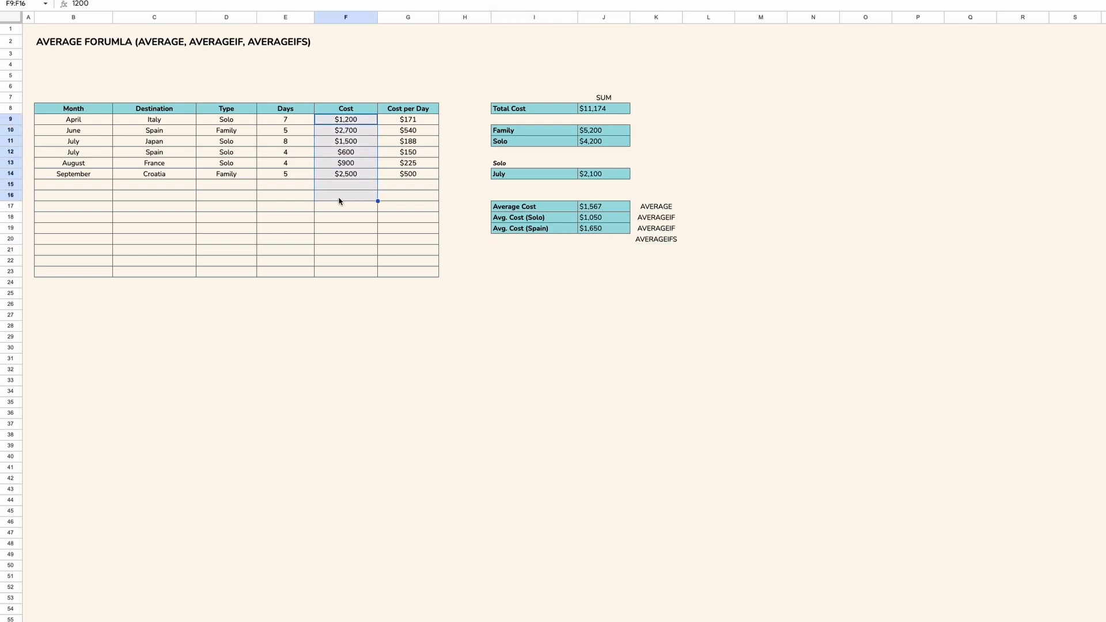
drag(226, 121, 233, 273)
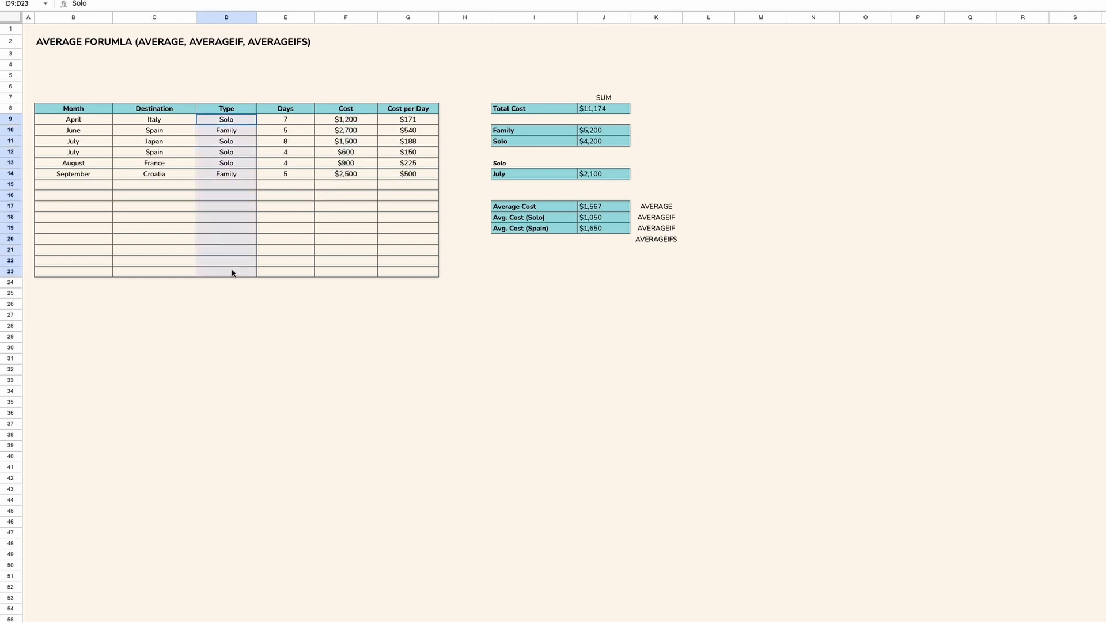
click(243, 143)
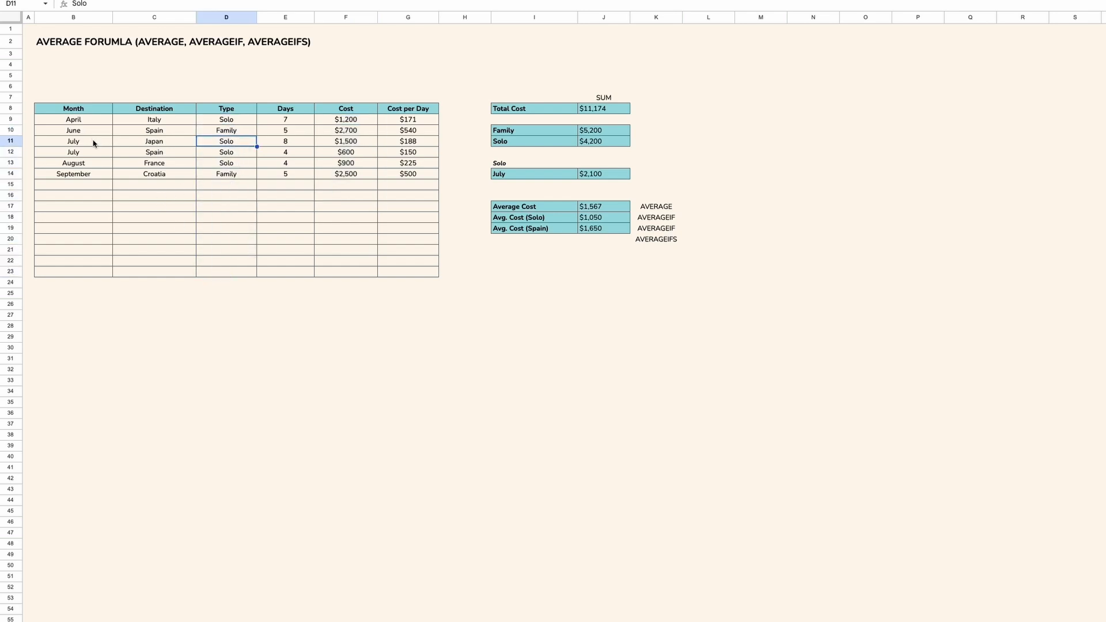
- Label I20 "Avg. Cost (Solo / July)" and apply the formatting of I19:J19 to I20:J20
click(534, 239)
text(A)
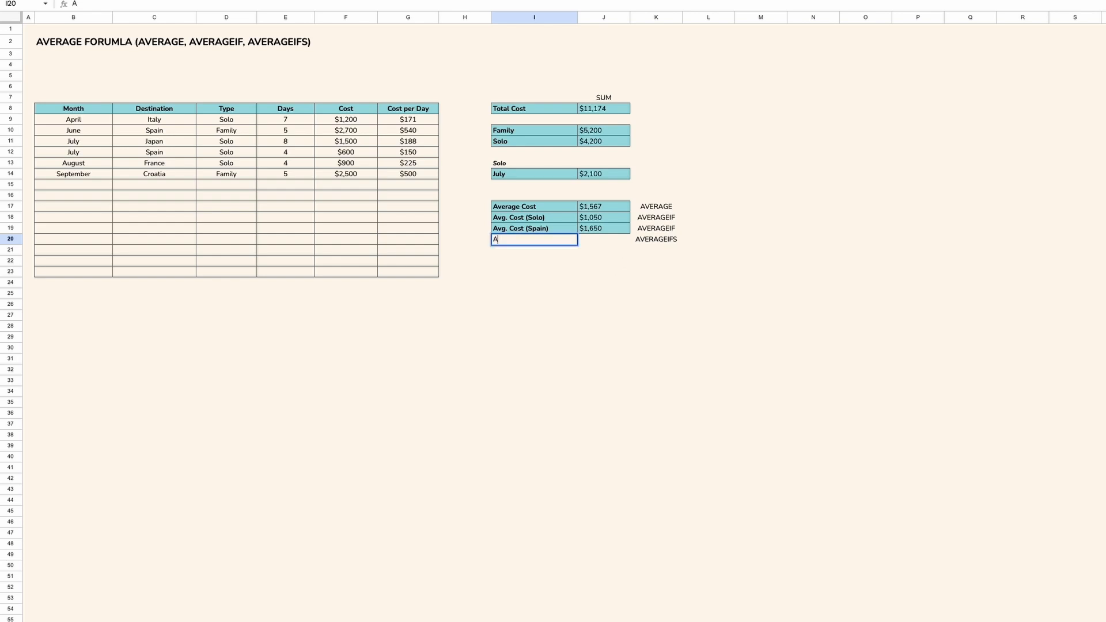
text(vg. Cost (Solo) / July)
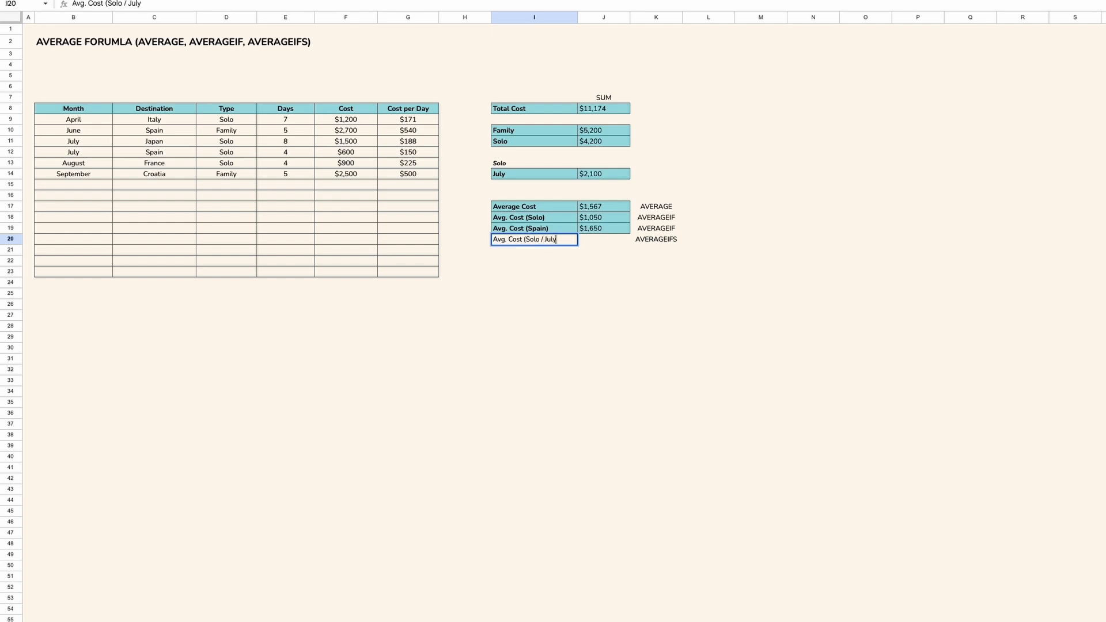
key(Return)
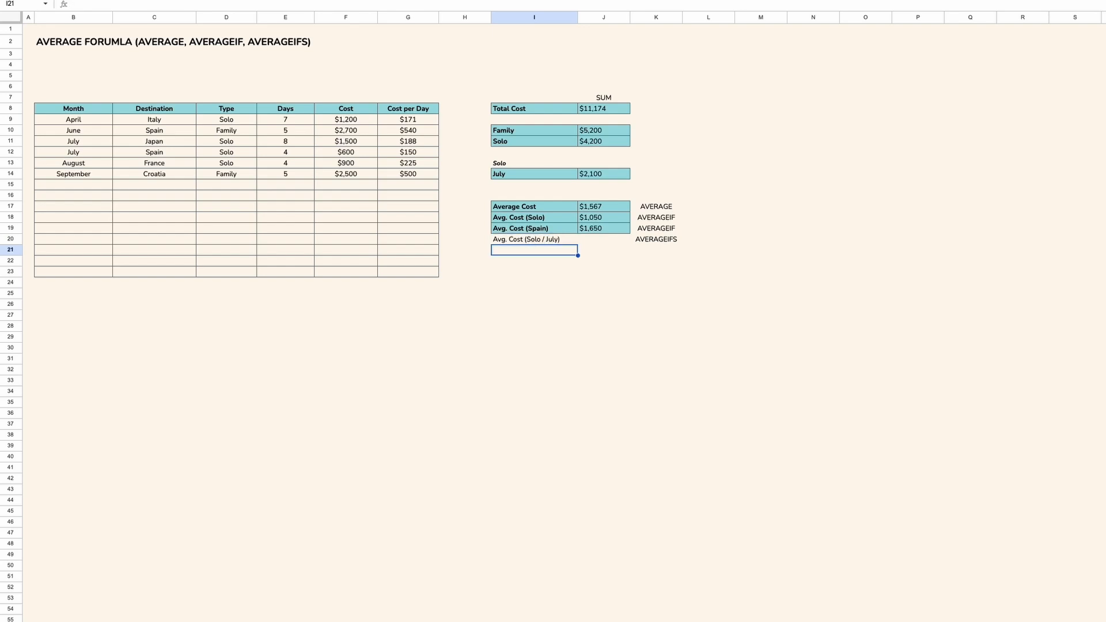
drag(568, 230, 590, 231)
key(ctrl+c)
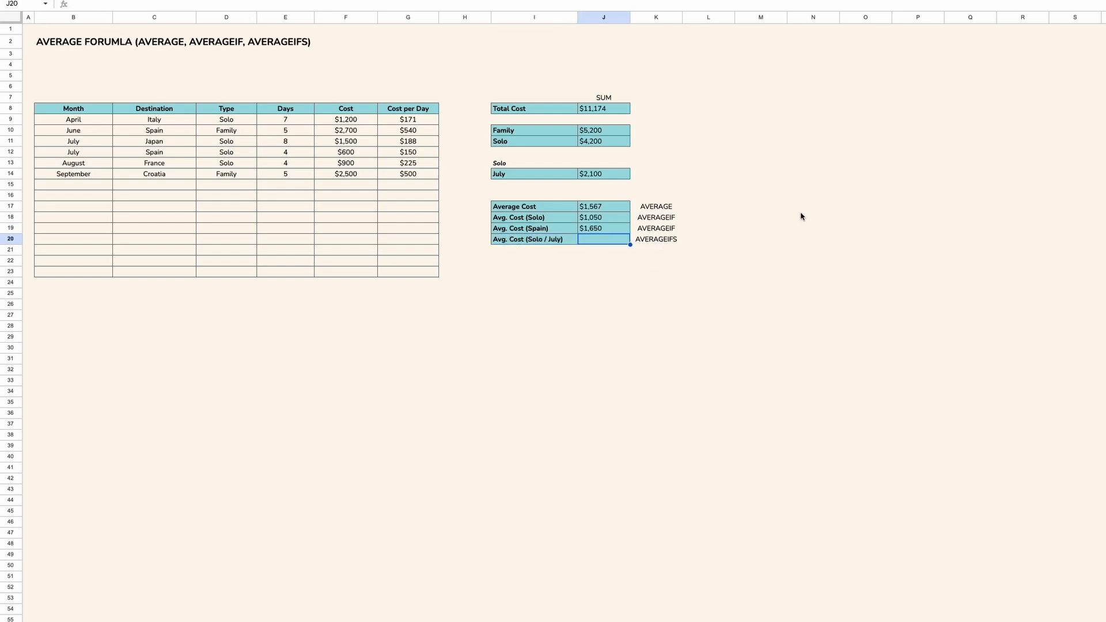
- Begin an AVERAGEIFS formula in J20 that averages F9:F23 where the Type range D9:D23 is "Solo"
text(=A)
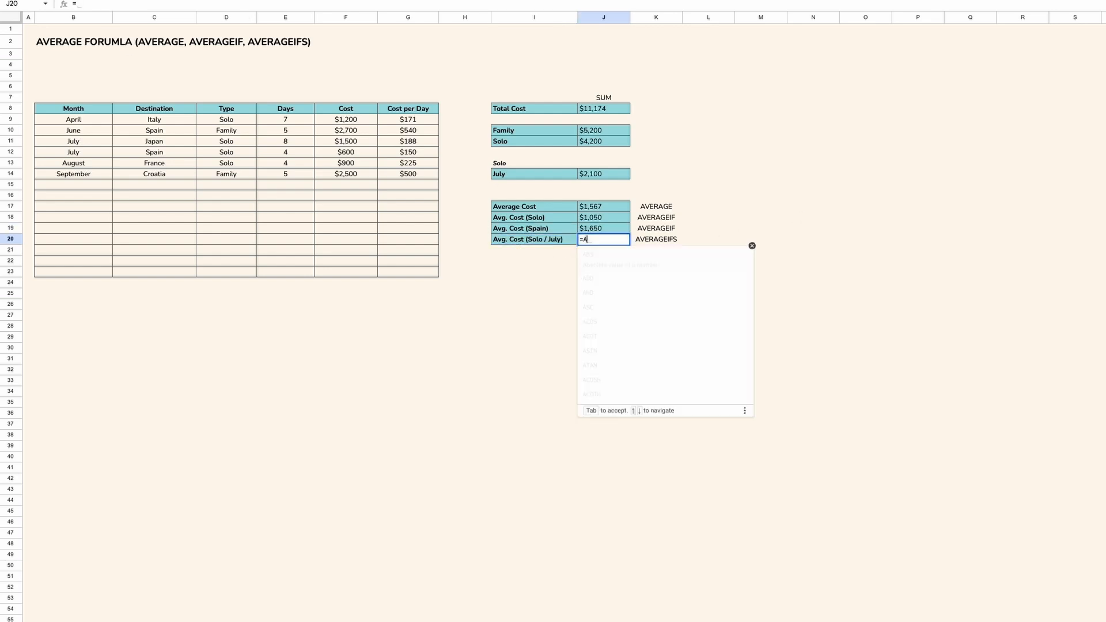
text(VERAGEIFS()
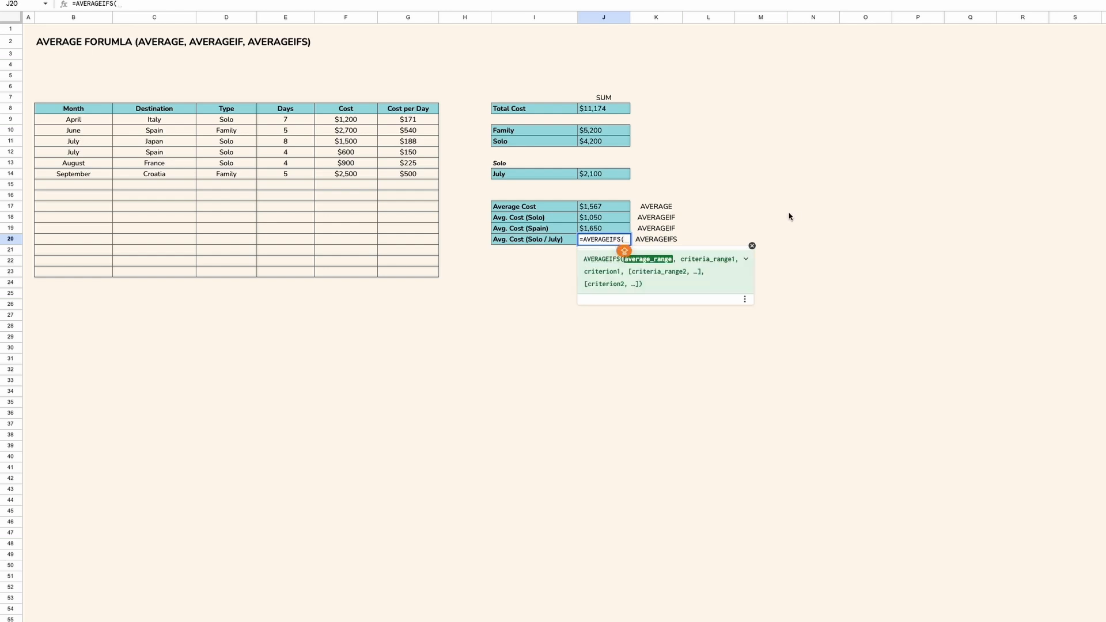
drag(354, 122, 362, 271)
text(,)
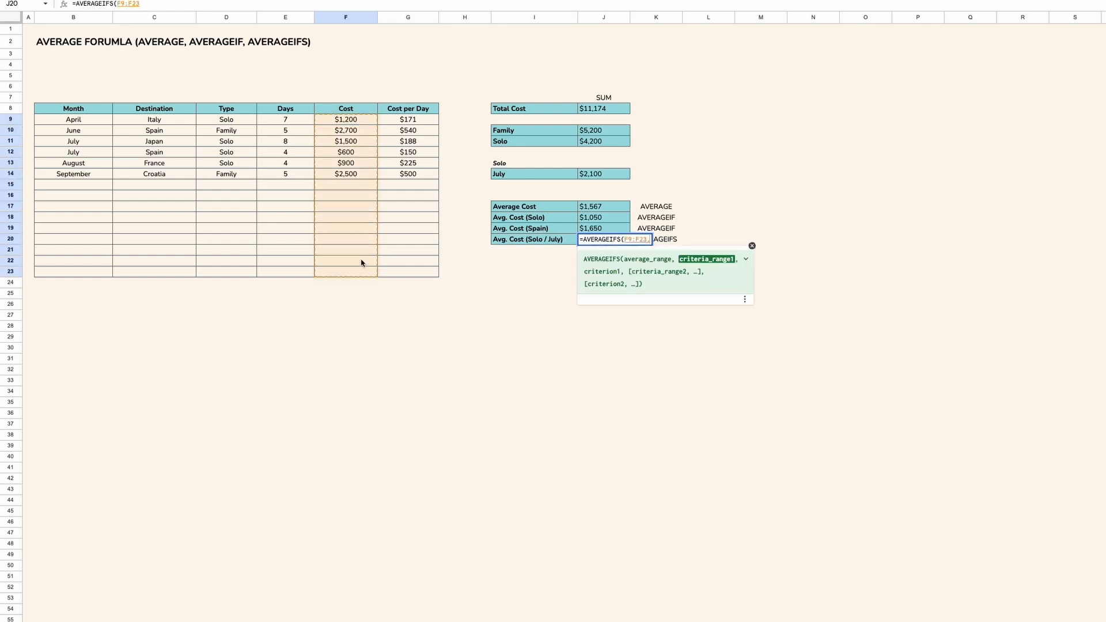
drag(230, 122, 227, 271)
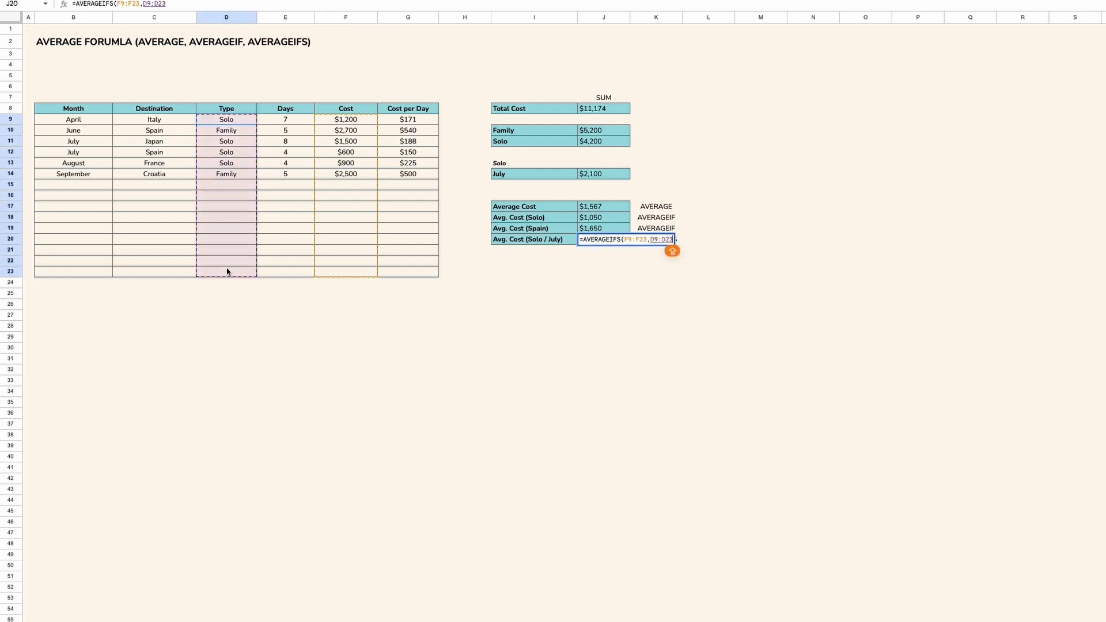
text(,)
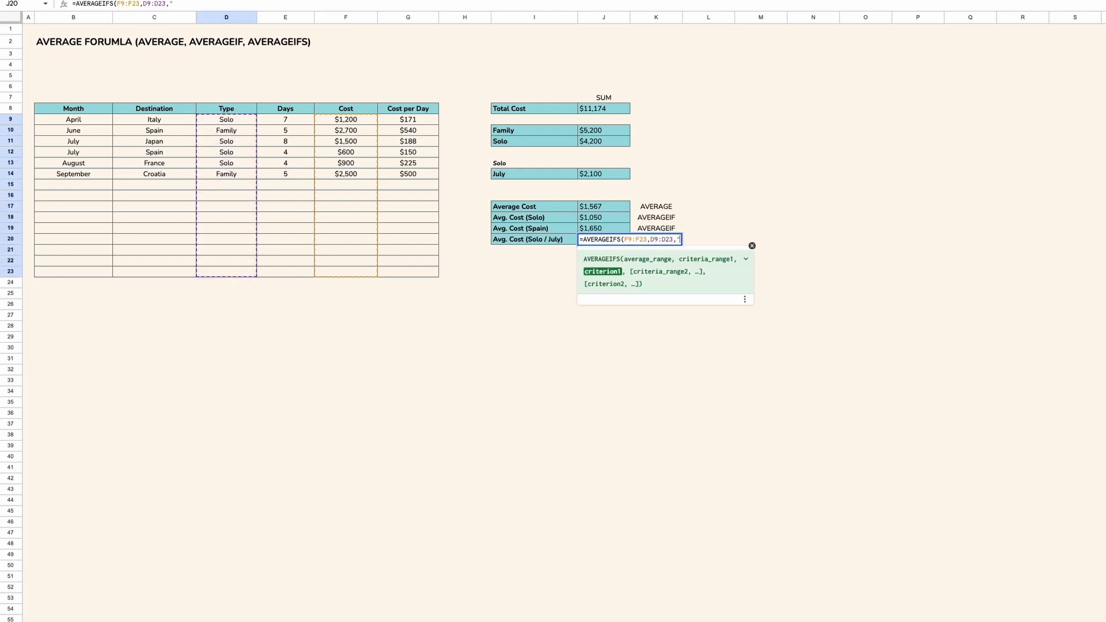
text("Solo")
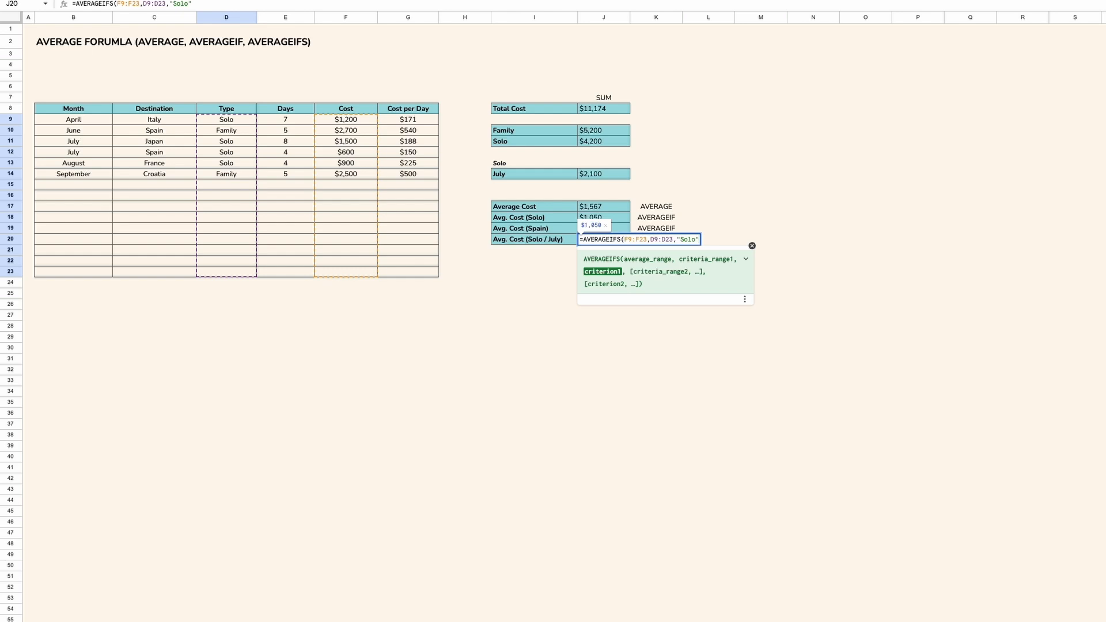
- Complete the J20 formula with the Month range B9:B23 equal to "July", all ranges made absolute, and check the result
text(,)
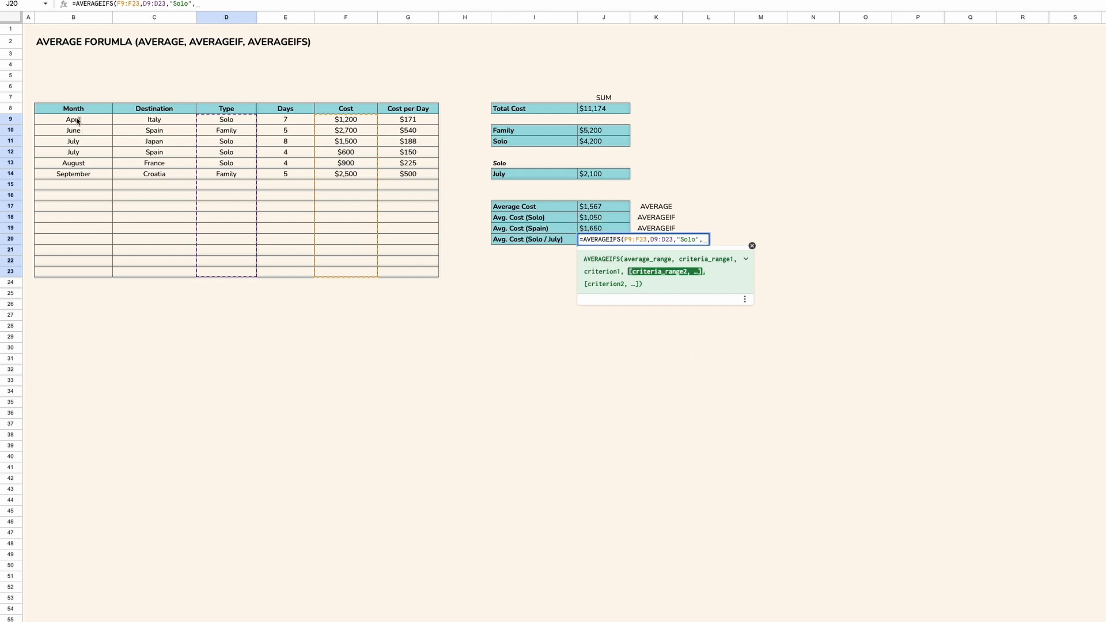
drag(76, 121, 86, 277)
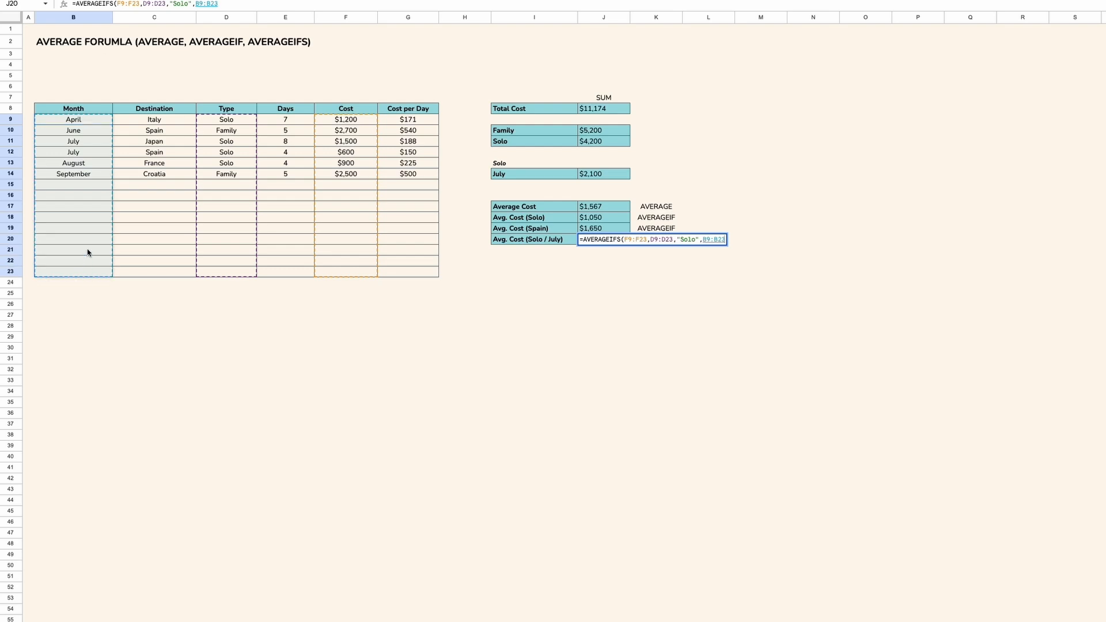
text(,"July)
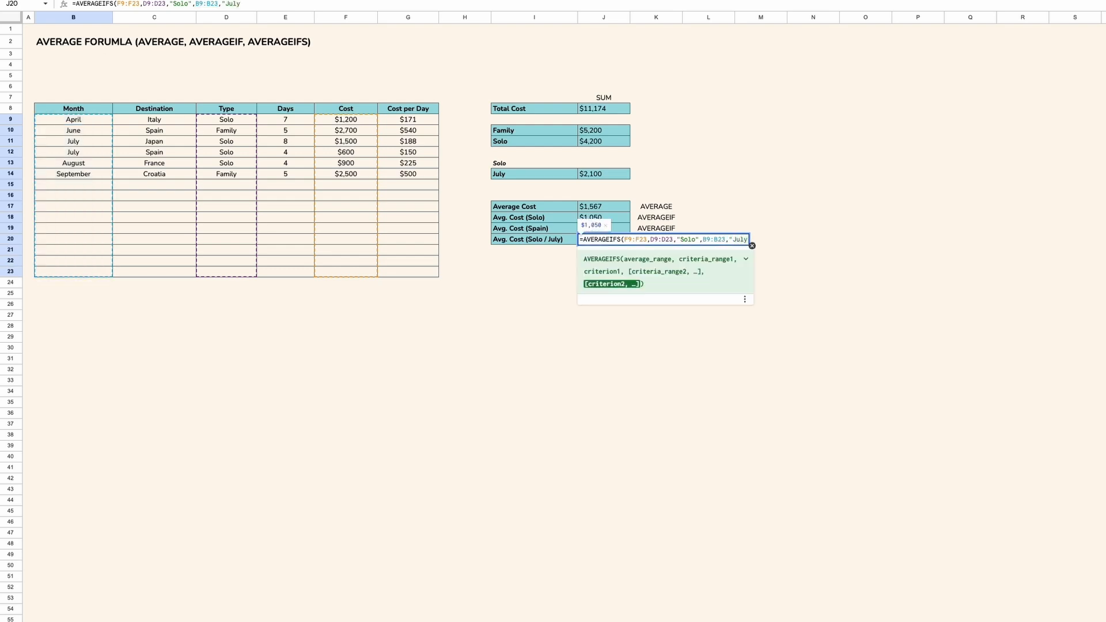
text("))
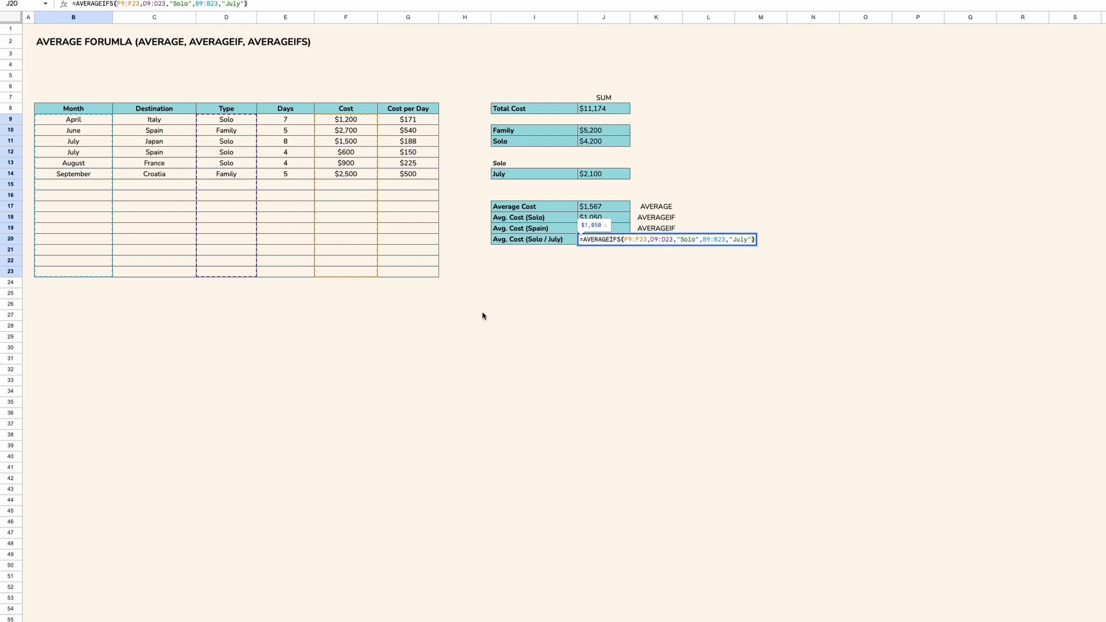
key(F4)
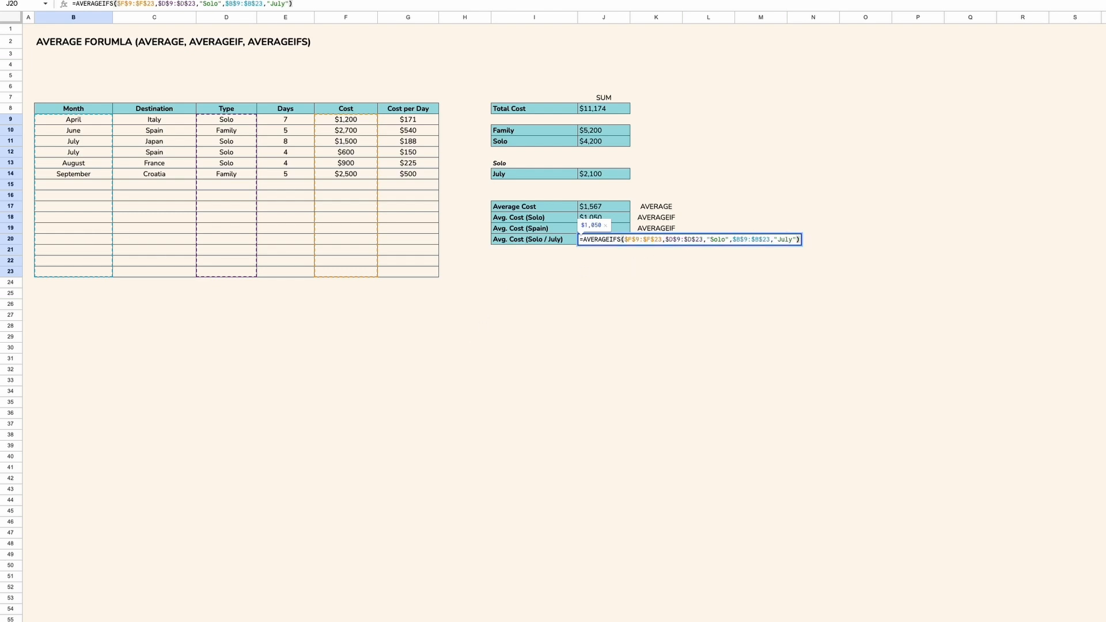
key(Return)
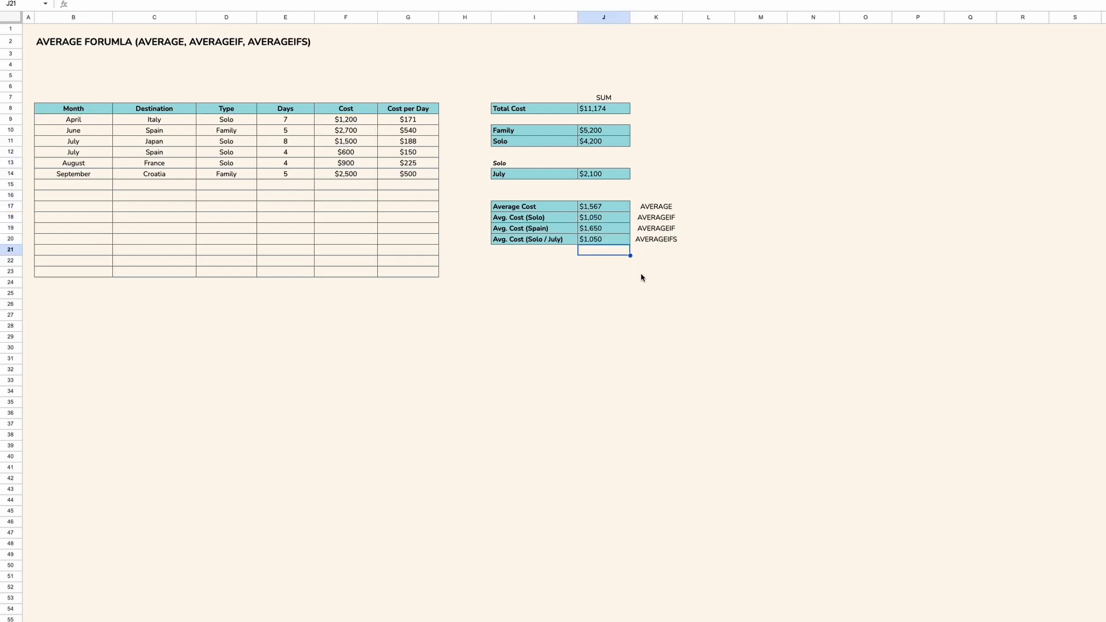
click(573, 241)
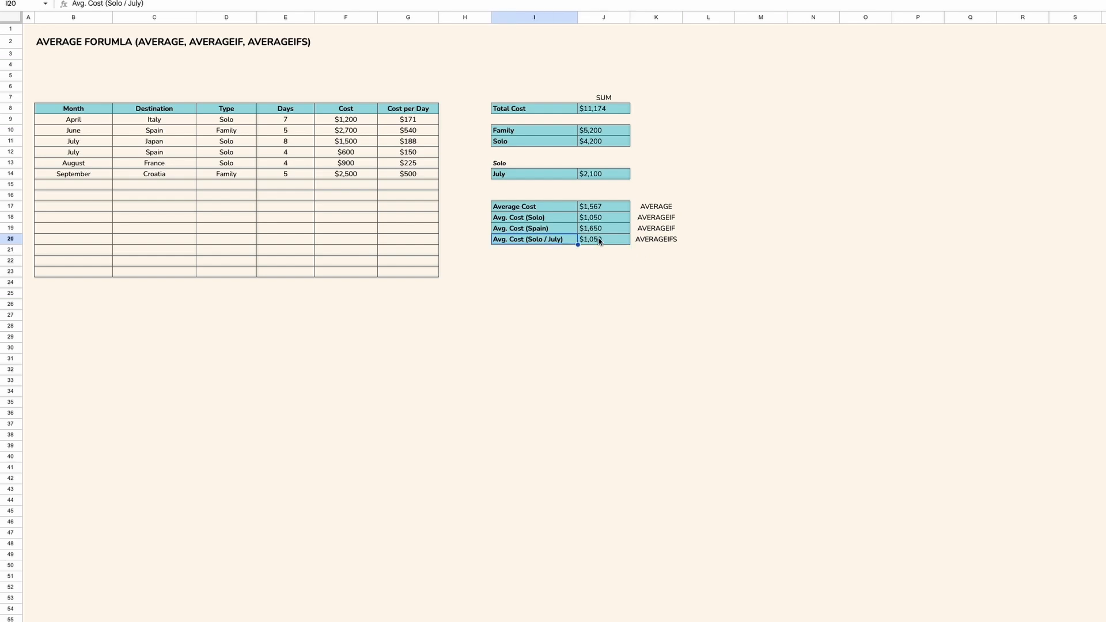
click(599, 241)
click(568, 241)
- Fill the empty Cost cells F15:F23 with 0 to test how the plain AVERAGE treats zeros
drag(533, 206, 647, 207)
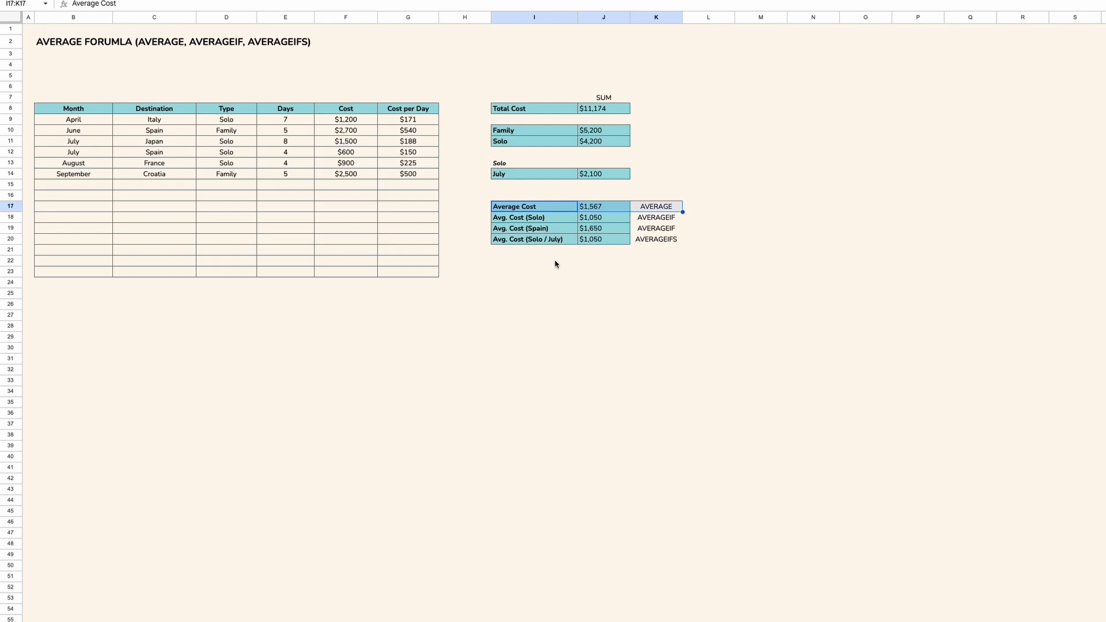
click(346, 185)
text(0)
key(Return)
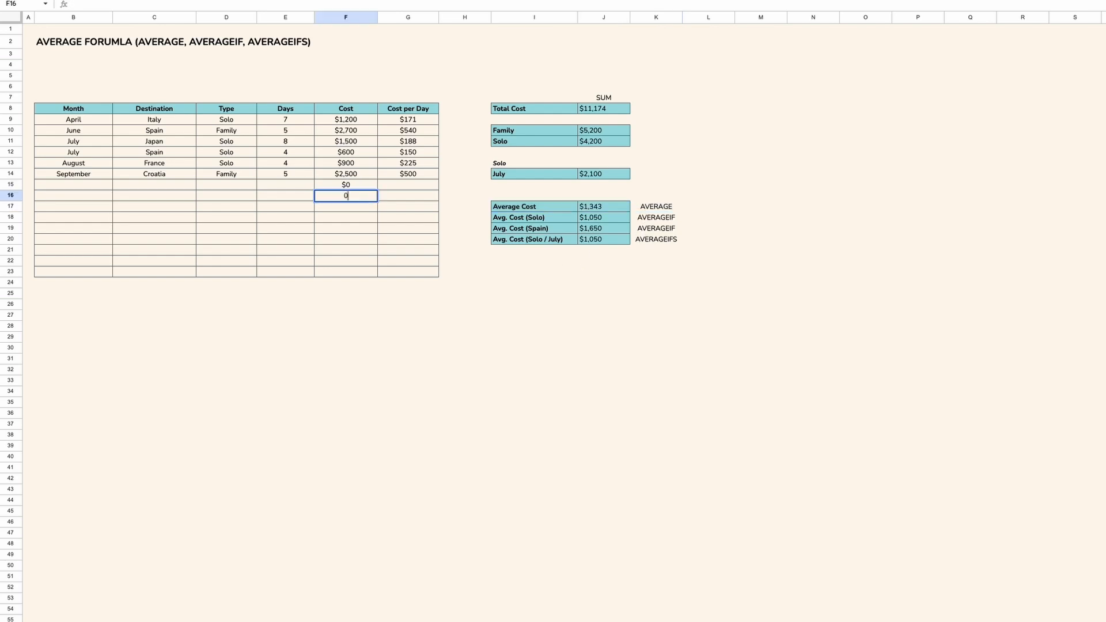
text(0)
key(Return)
text(0 0)
key(Return)
text(0)
key(Return)
text(0 0)
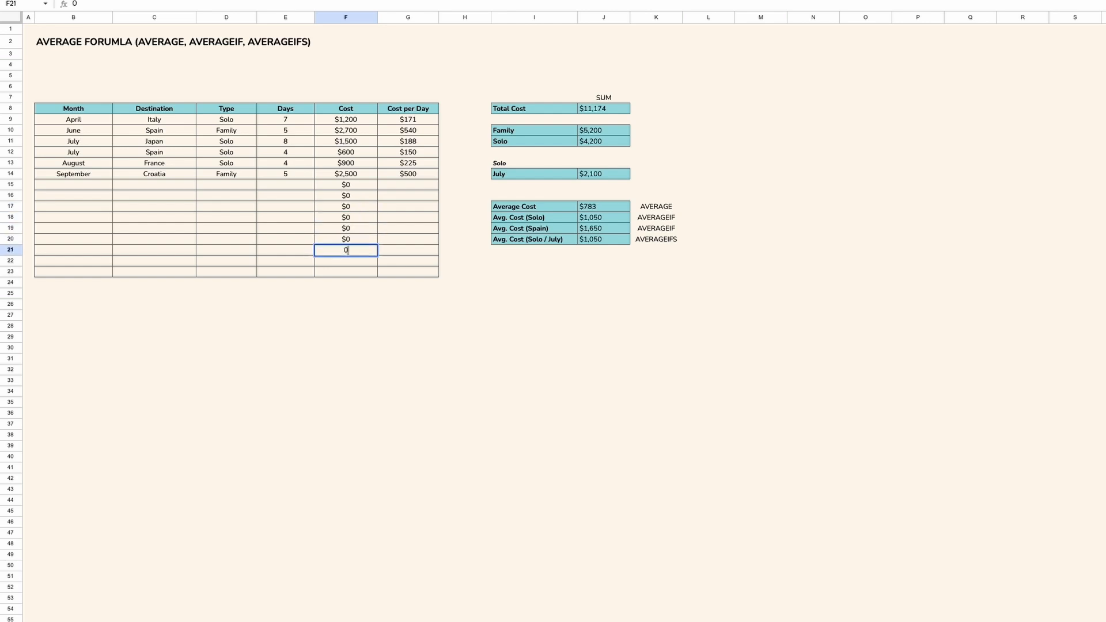
key(Return)
text(0)
key(Return)
text(0)
key(Return)
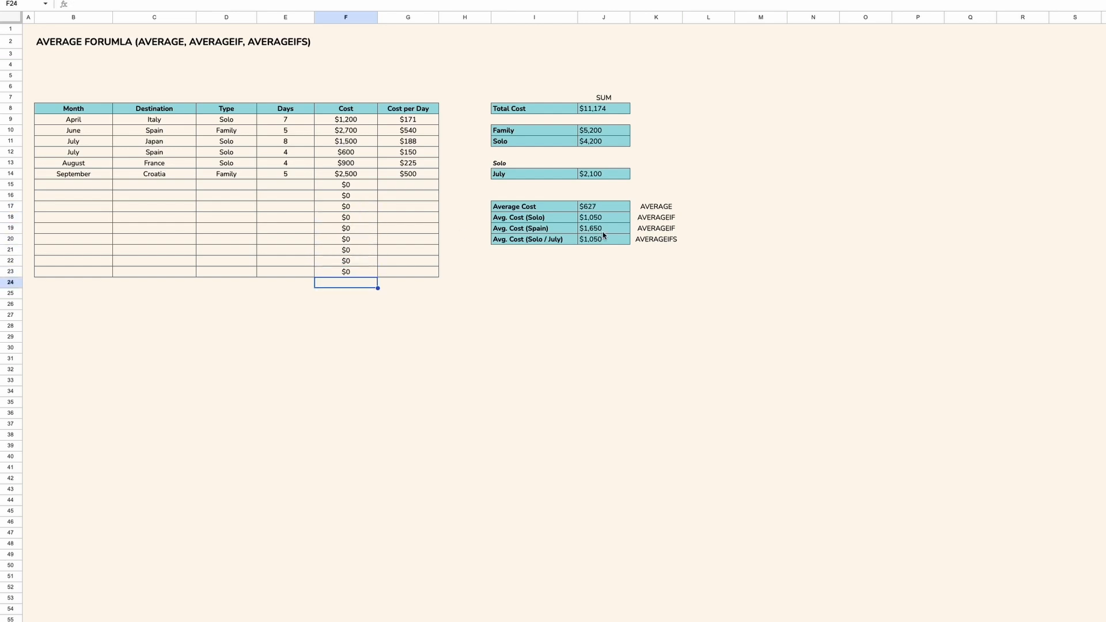
- Inspect the AVERAGE formula in J17 against the zero entries in F15:F23
click(569, 212)
click(595, 212)
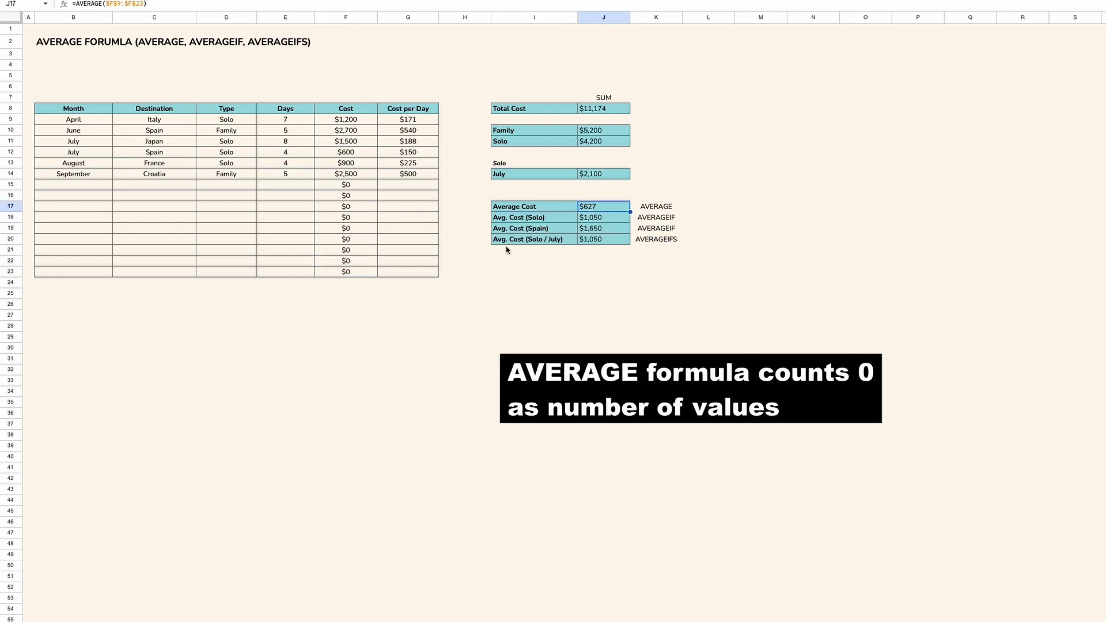
drag(368, 186, 375, 274)
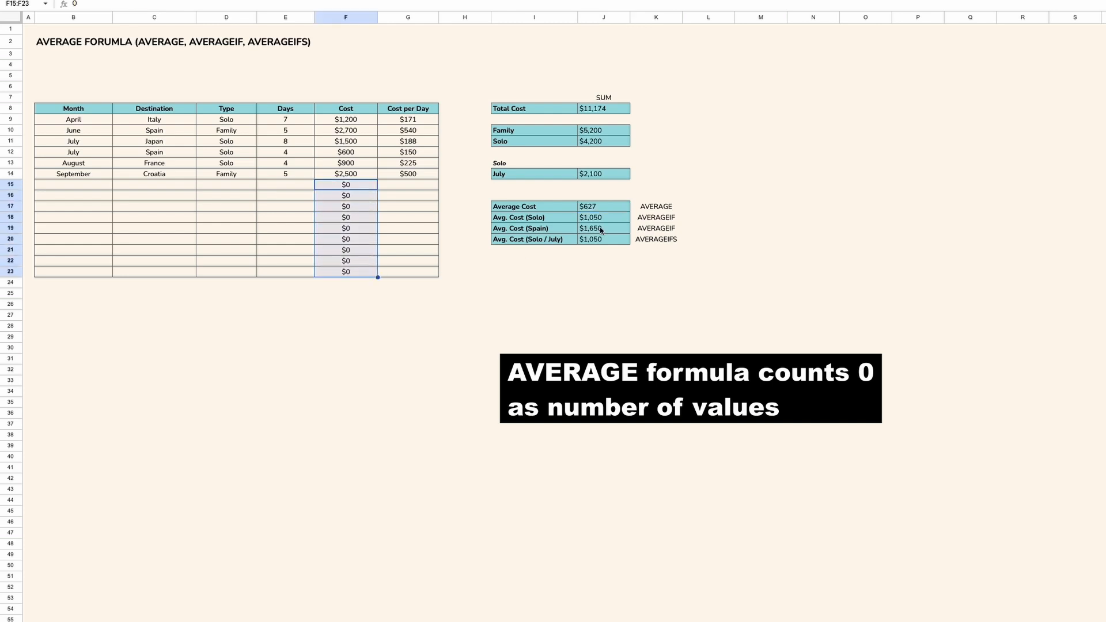
click(672, 207)
- Copy the Average Cost label and value from I17:J17 into I22:J22
click(540, 209)
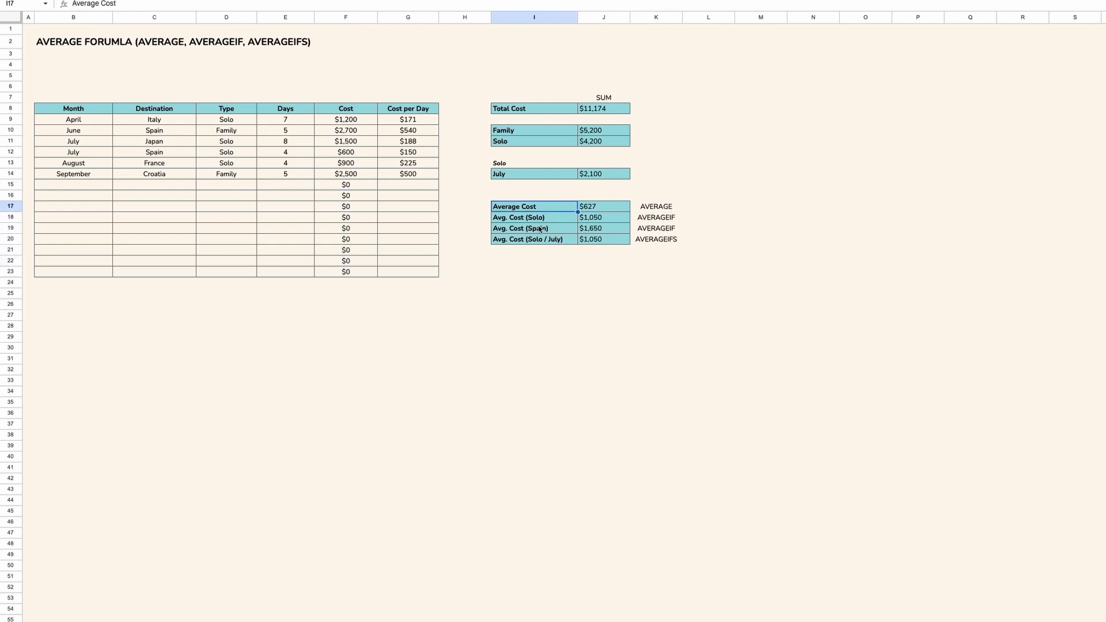
key(shift+Right)
key(ctrl+c)
click(523, 264)
key(ctrl+v)
- Replace the formula in J22 with AVERAGEIF using F9:F23 as criteria and average range, criterion ">0", with both ranges absolute
click(596, 261)
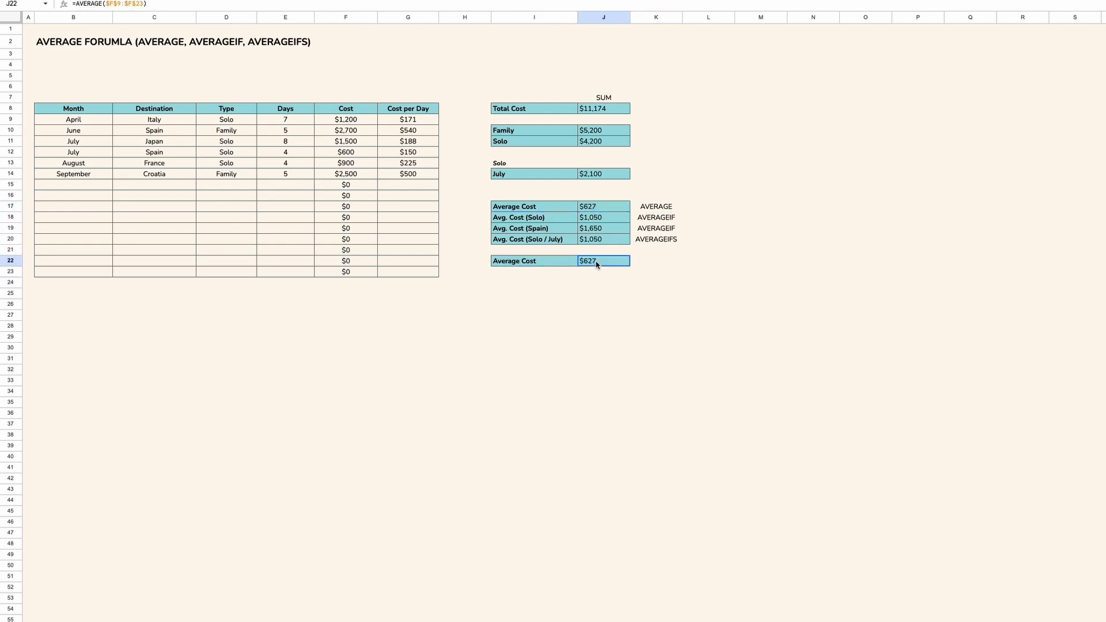
key(Delete)
text(=AVERAGE)
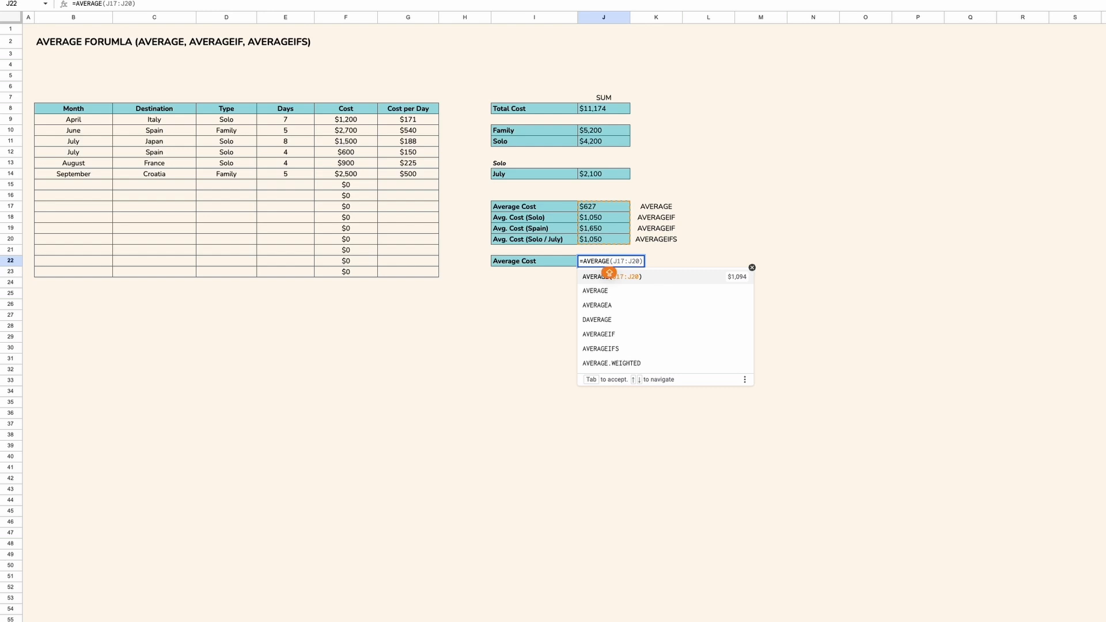
text(IF()
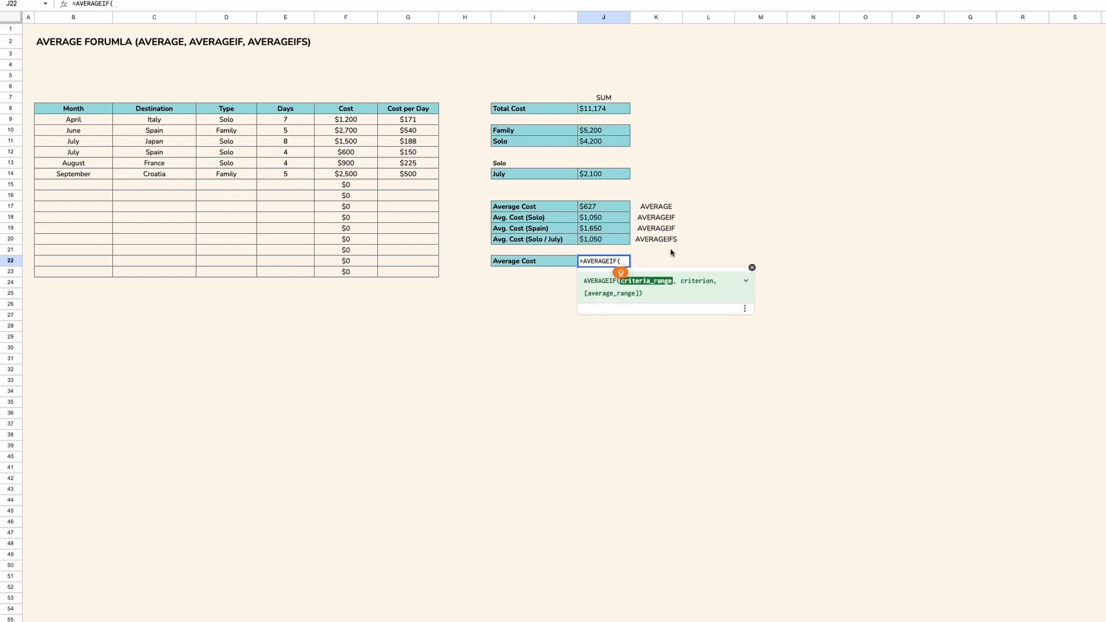
drag(358, 122, 354, 273)
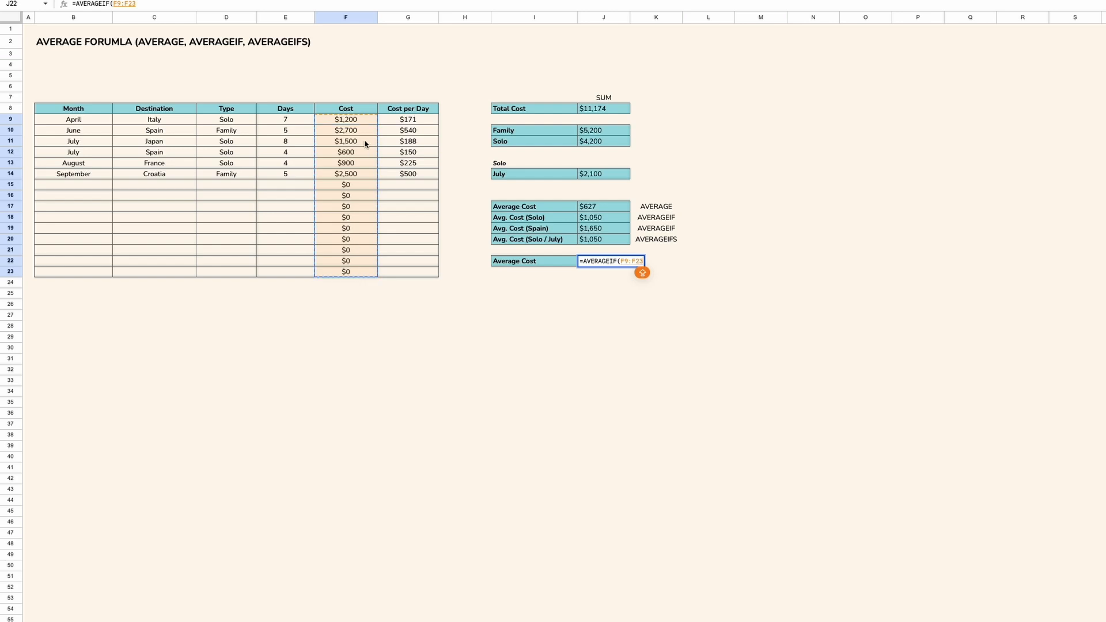
text(,)
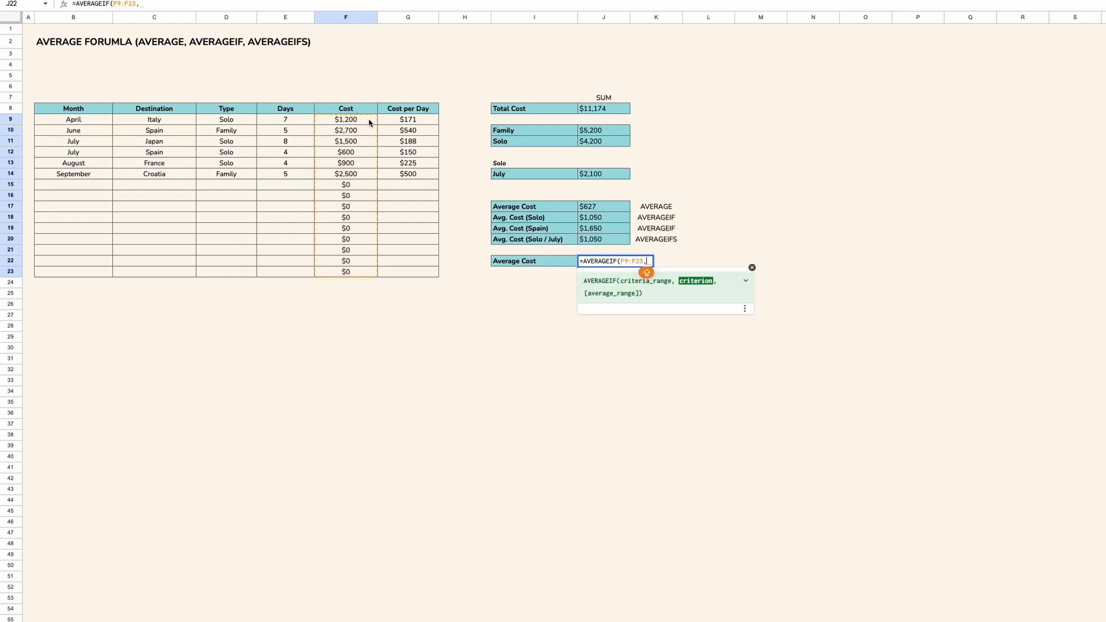
text(">0)
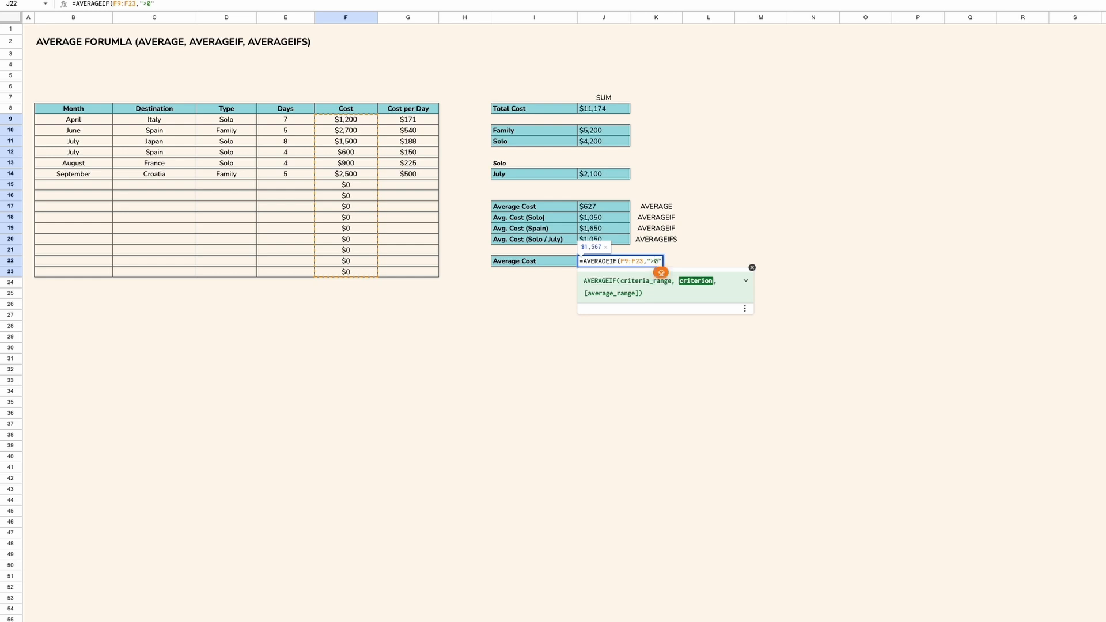
text(",)
drag(368, 121, 357, 273)
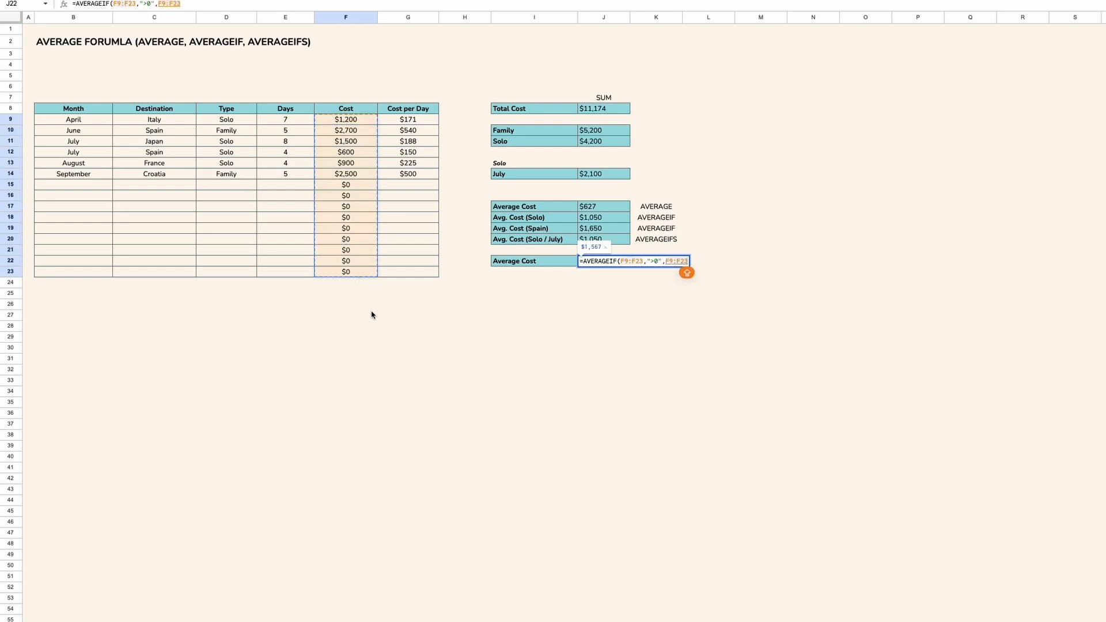
text())
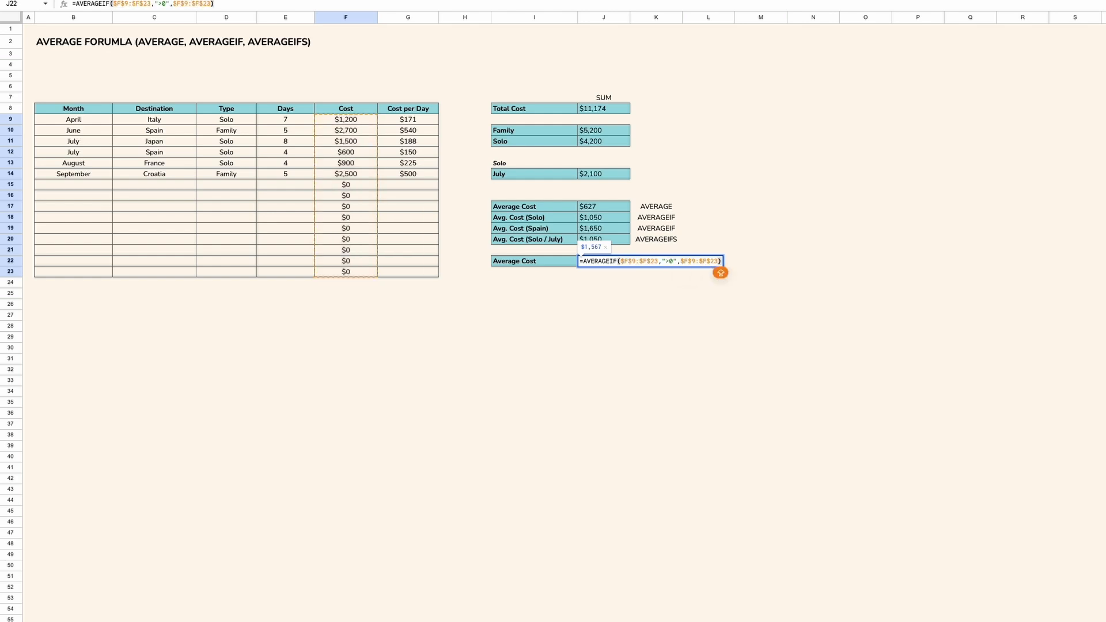
key(Return)
key(Up)
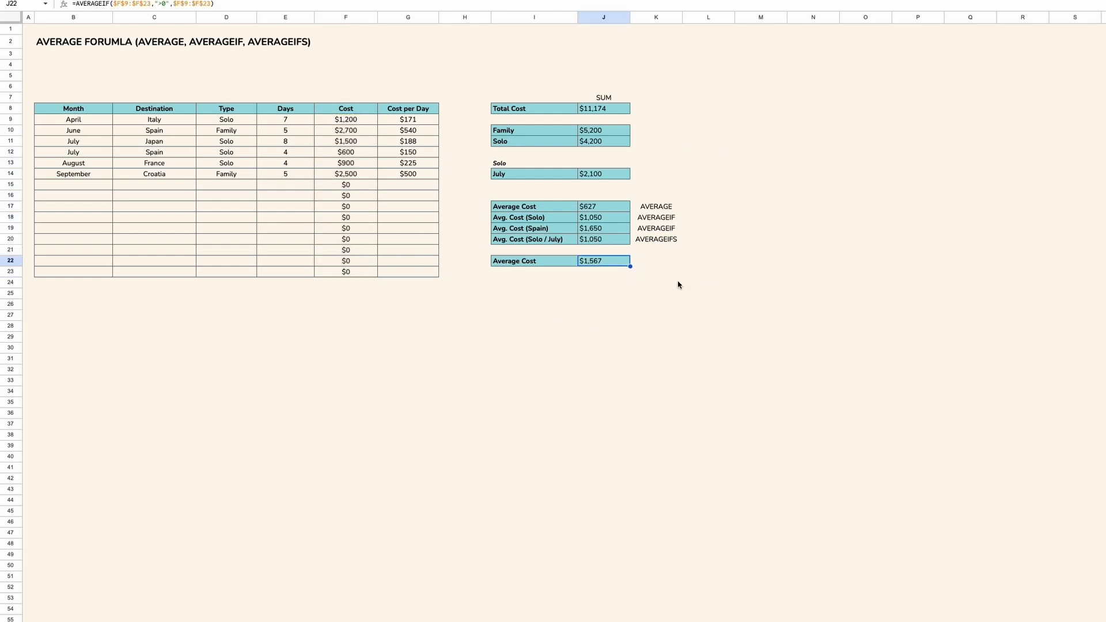
- Remove the optional average range from the J22 formula, leaving =AVERAGEIF($F$9:$F$23,">0")
double_click(618, 264)
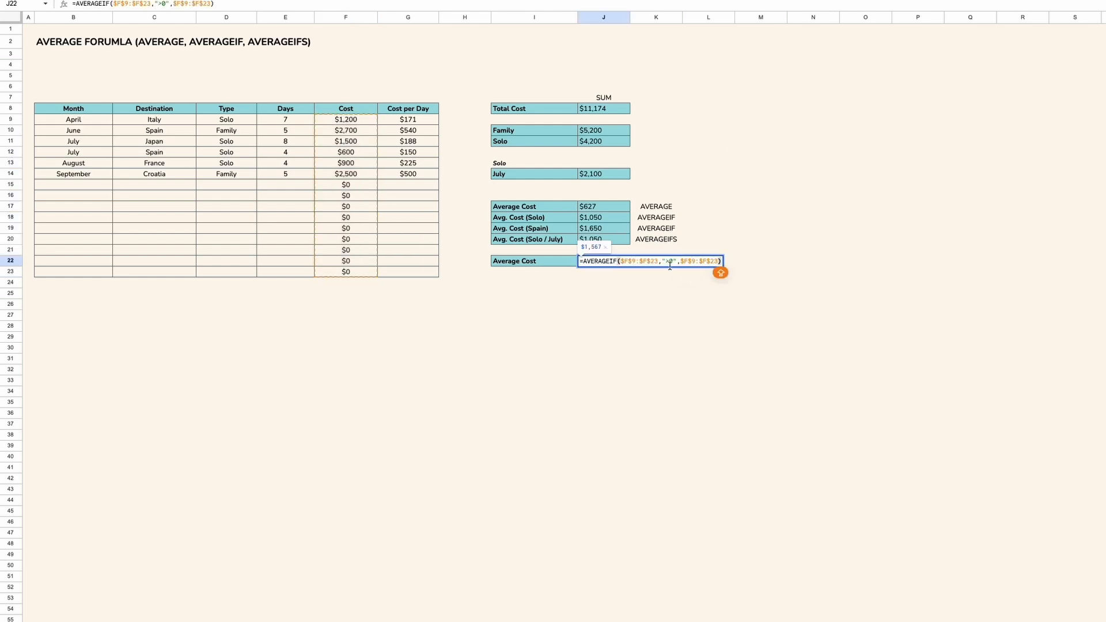
drag(719, 261, 621, 262)
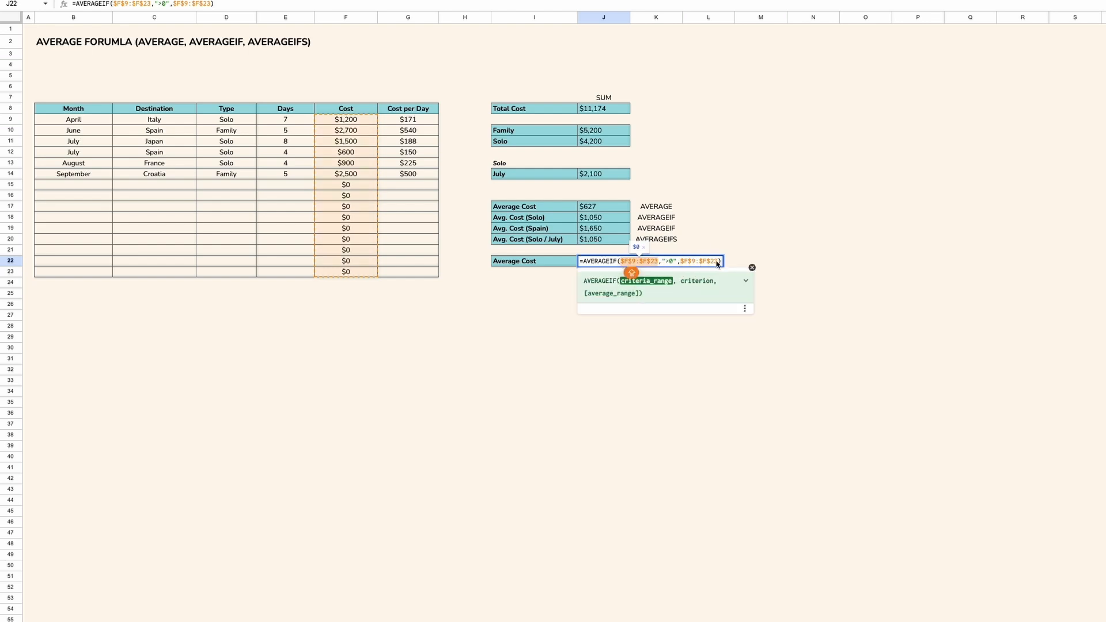
drag(719, 262, 677, 262)
key(BackSpace)
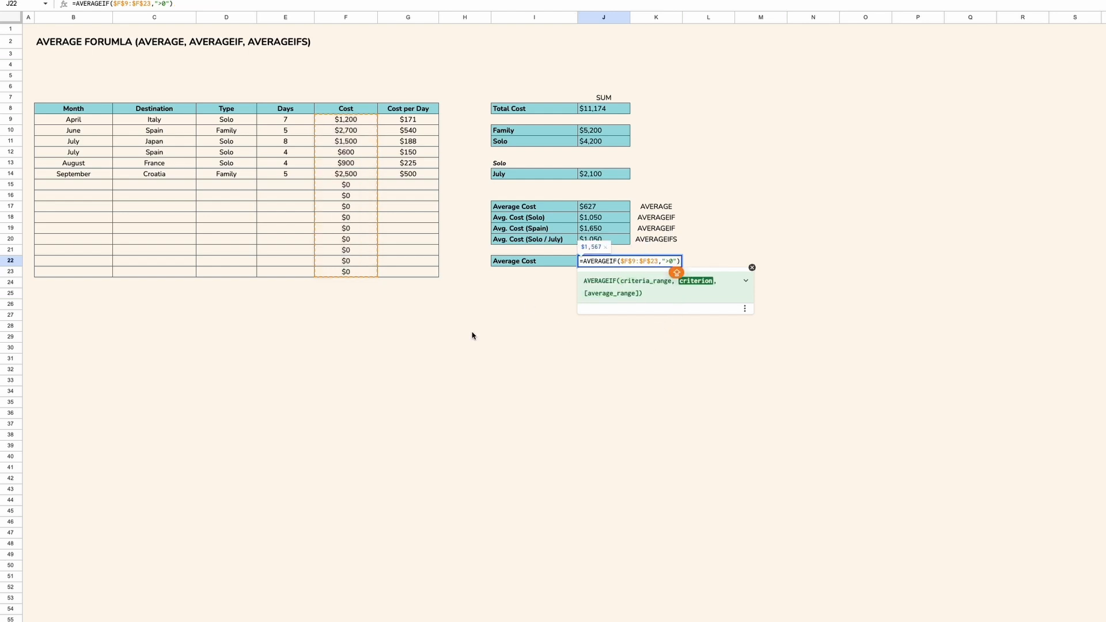
key(Return)
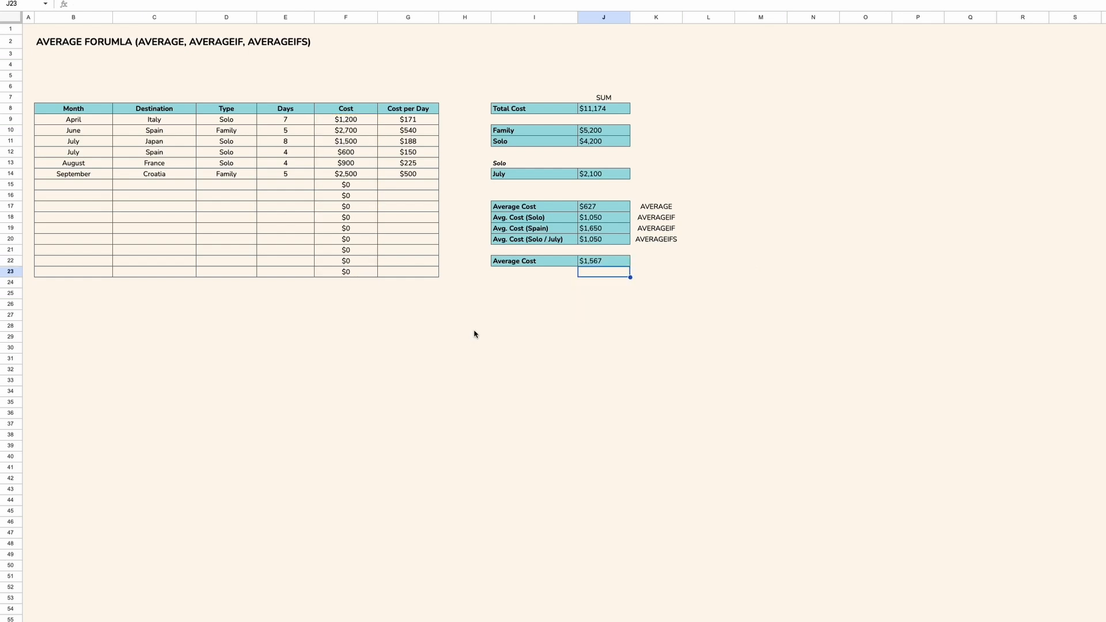
click(657, 208)
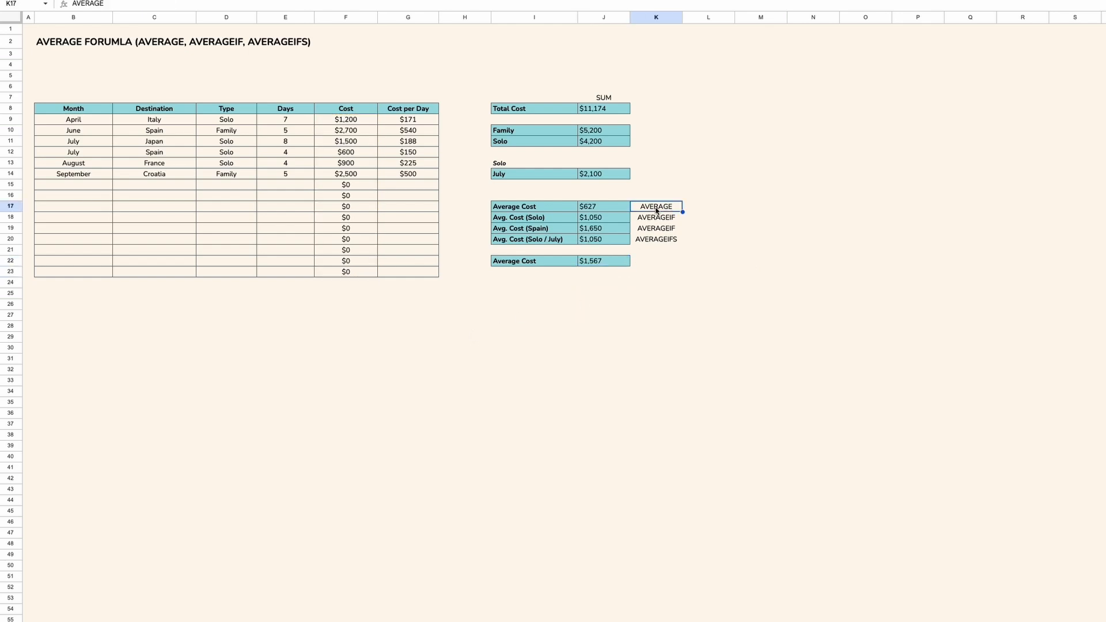
key(ctrl+c)
click(651, 260)
key(ctrl+v)
click(642, 314)
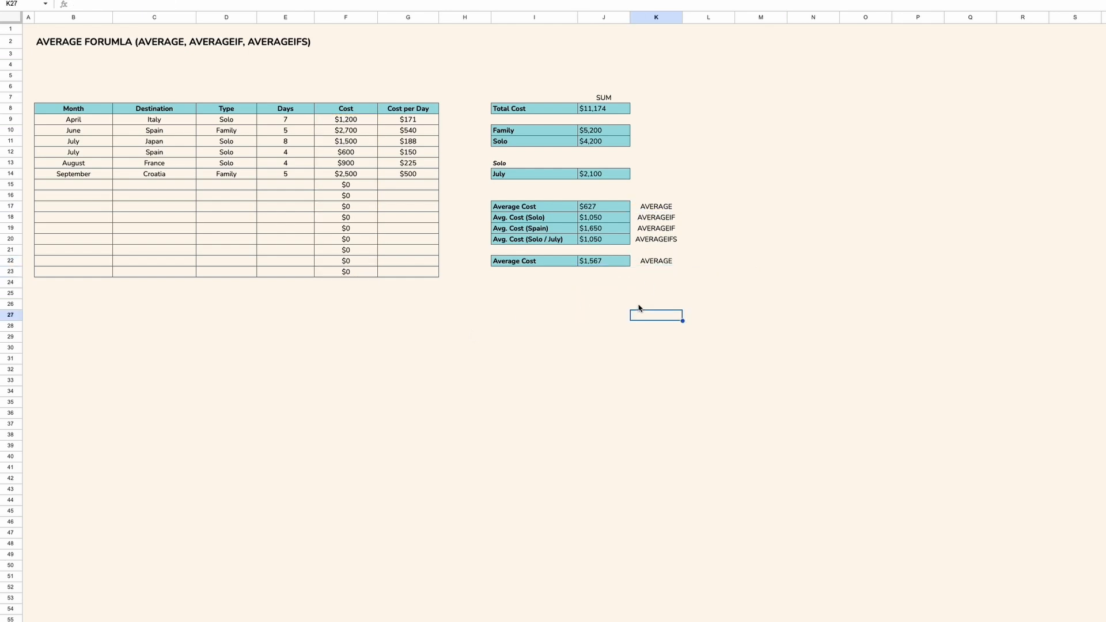
key(ctrl+z)
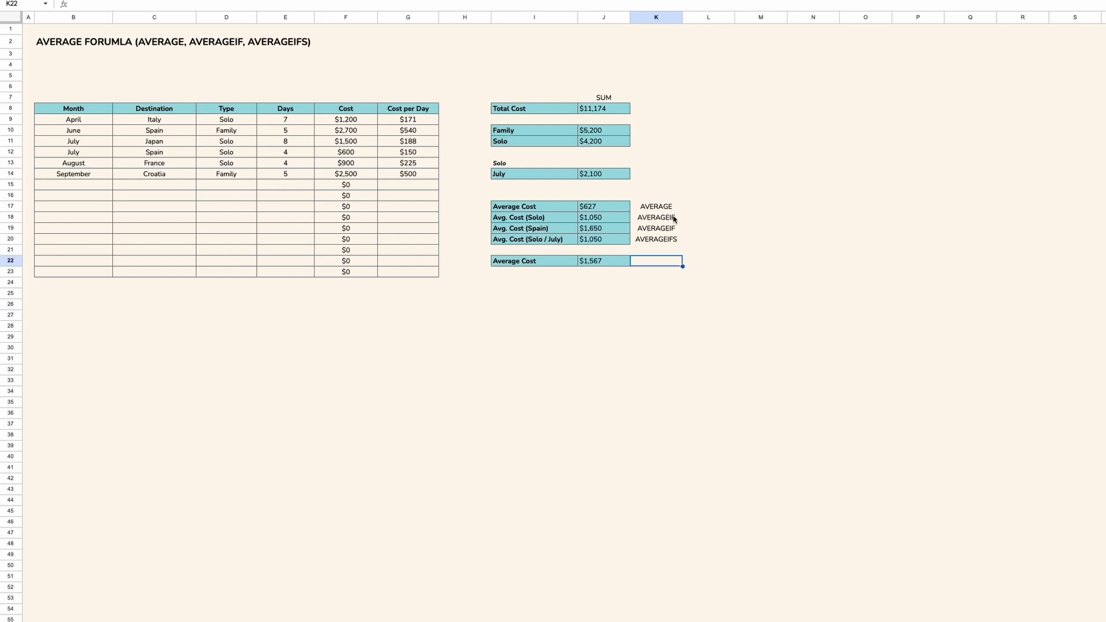
- Copy the AVERAGEIF label from K18 into K22 beside the new average, and review the zero costs in column F
click(663, 218)
key(ctrl+c)
click(660, 261)
key(ctrl+v)
click(615, 301)
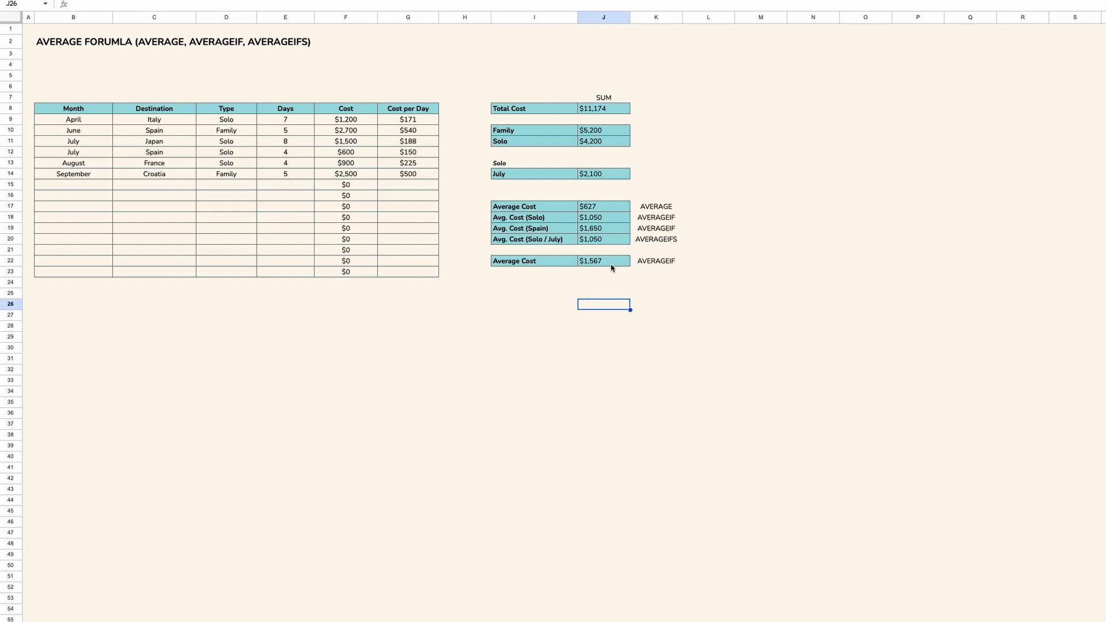
drag(353, 184, 353, 257)
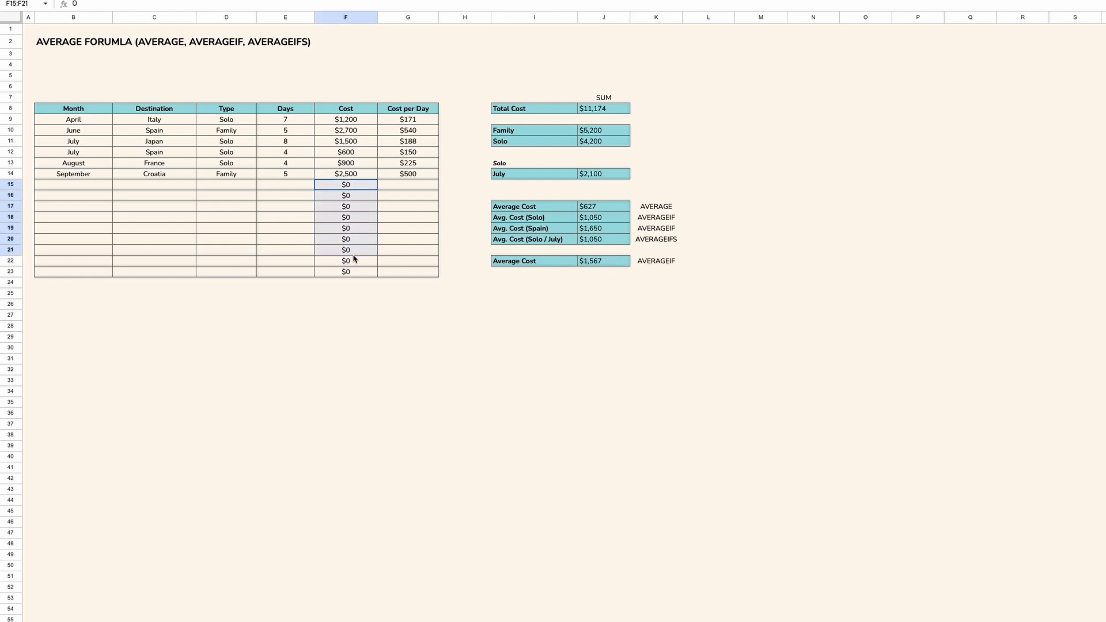
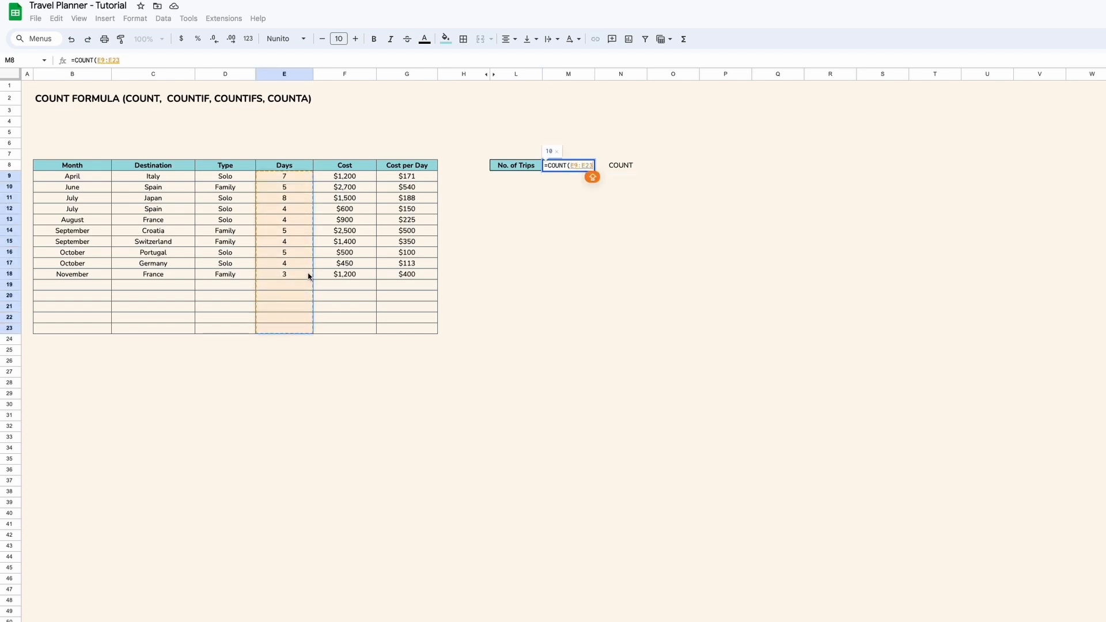
- Complete the No. of Trips formula in M8 as COUNT over the Days range E9:E23
key(Return)
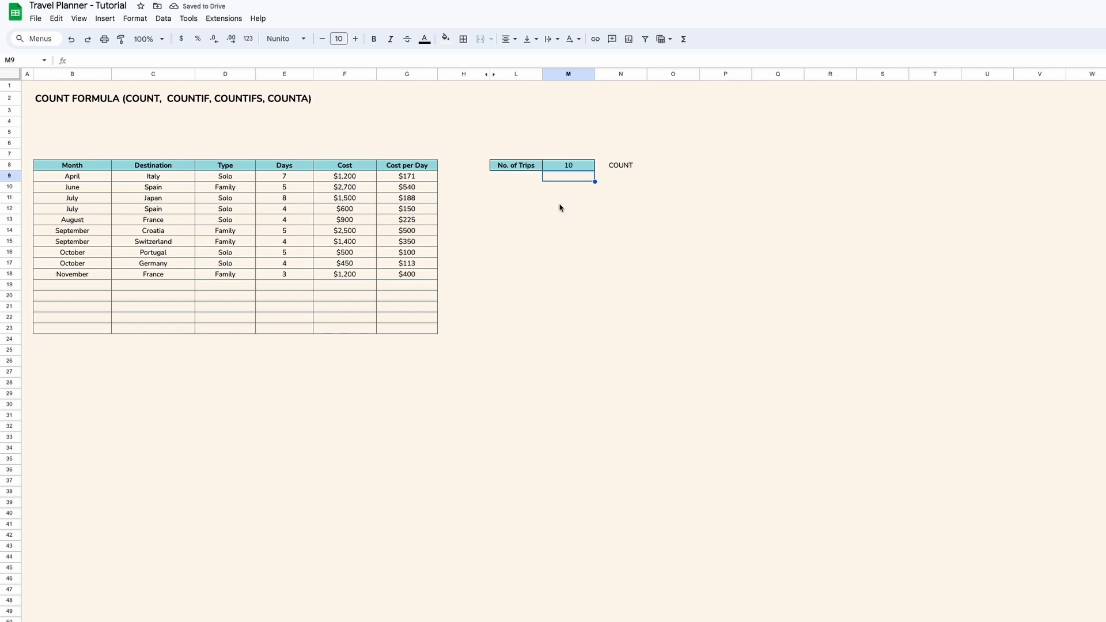
- Try a COUNT formula in M9 on the text entries of the Destination range C9:C23
text(=COUNTI)
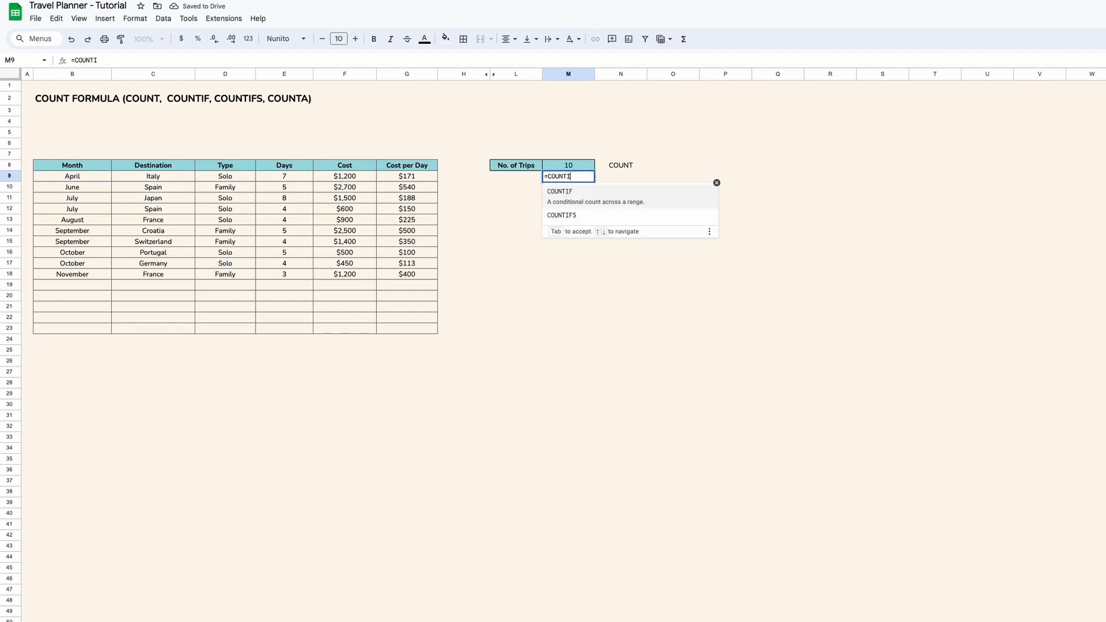
key(BackSpace)
text(()
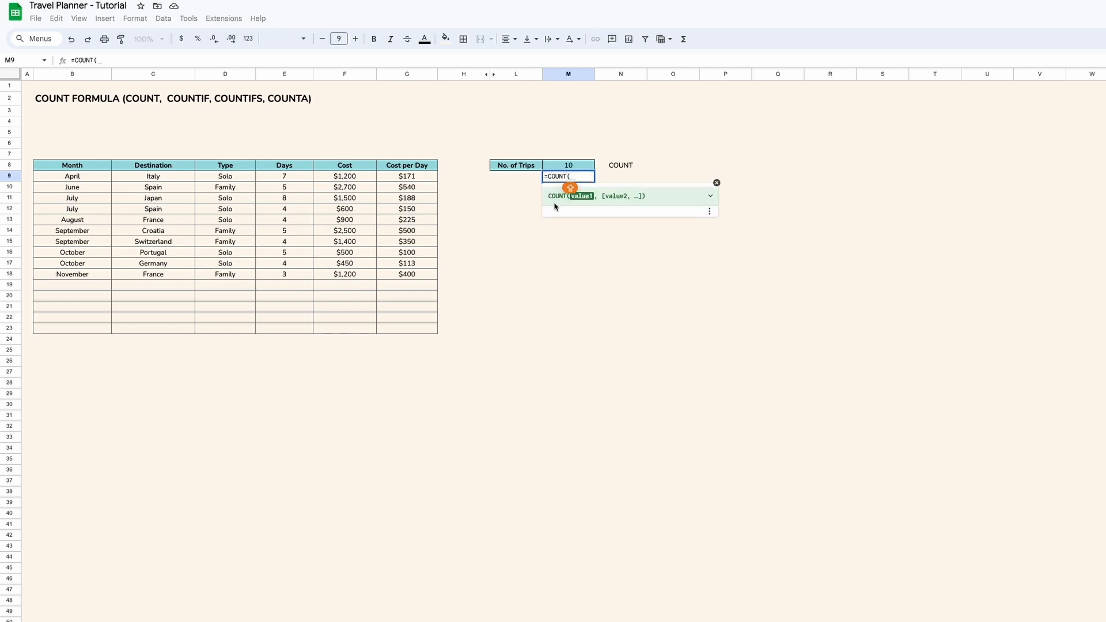
drag(229, 178, 223, 295)
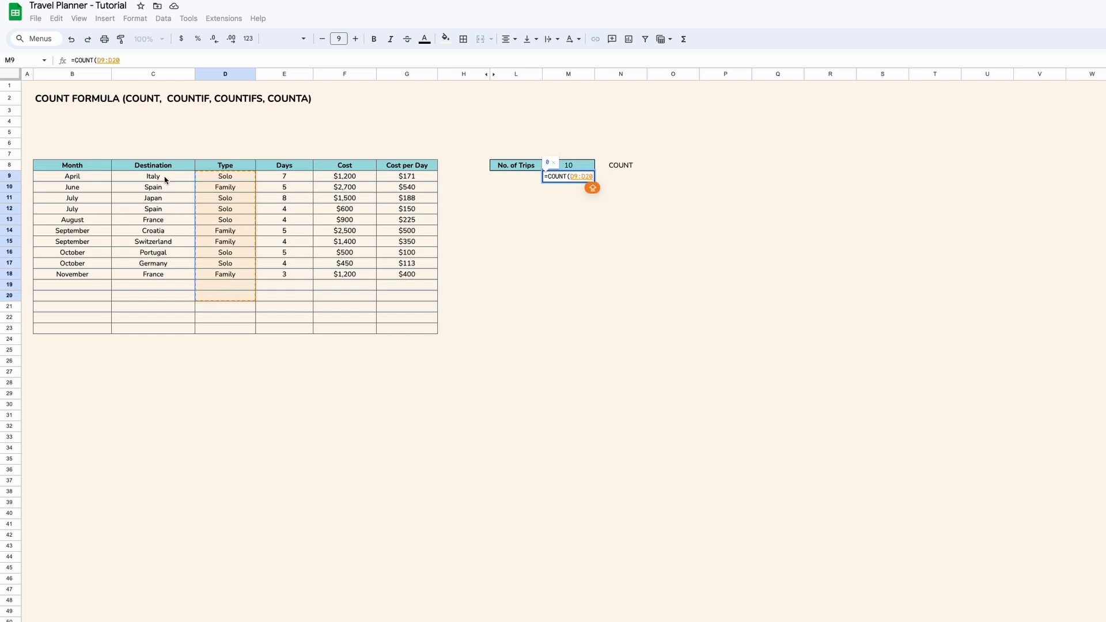
drag(167, 179, 161, 326)
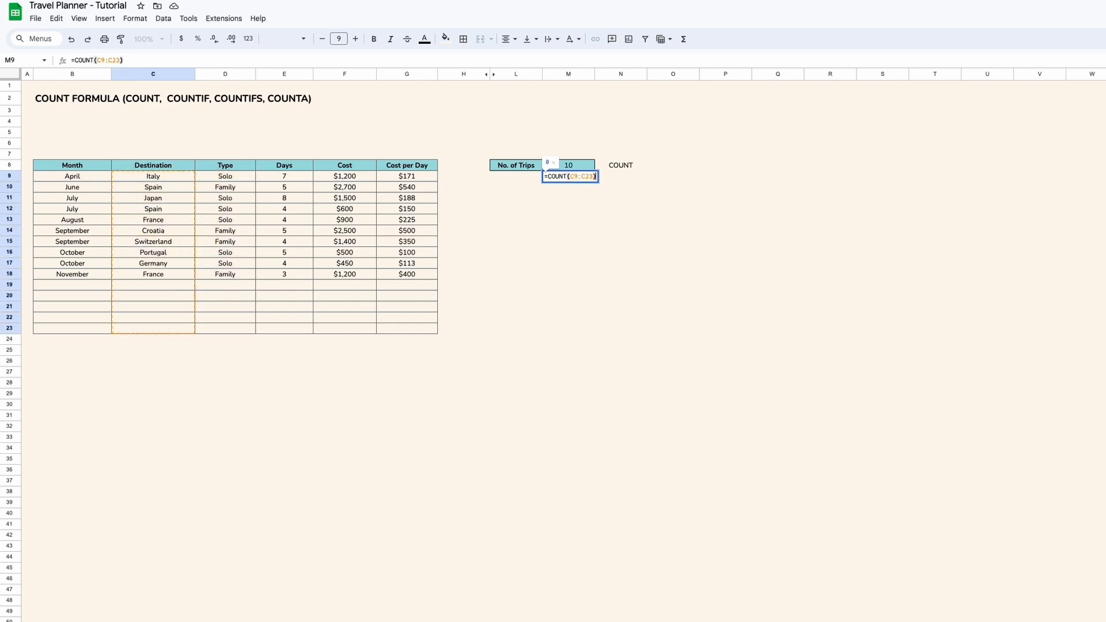
key(Return)
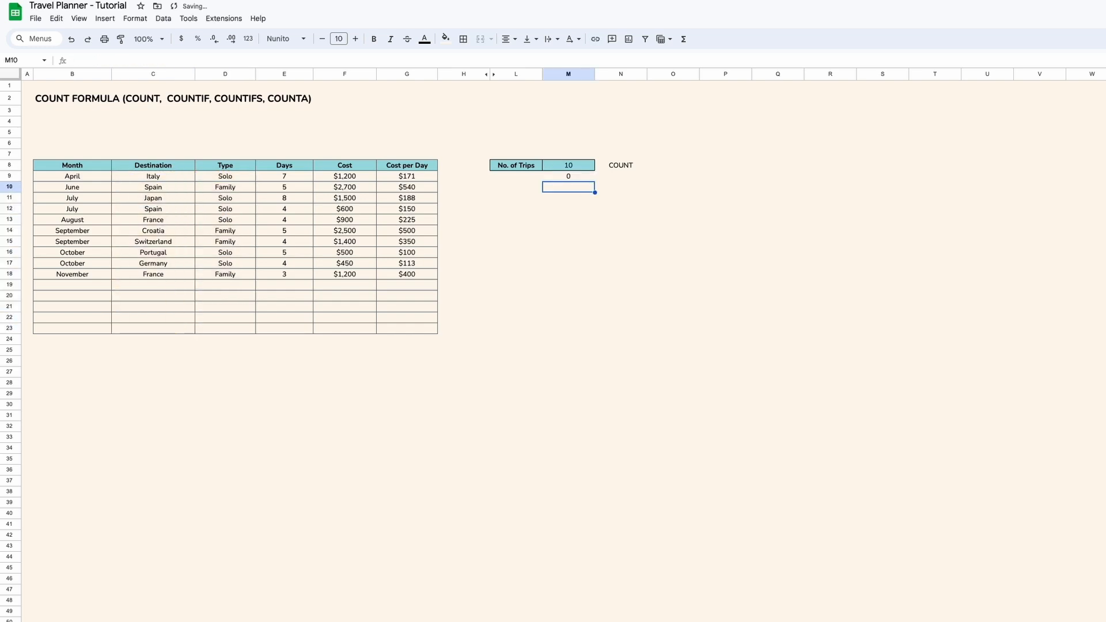
- Compare the COUNT formula in M8 with the numeric Days entries and the text Destination entries
click(579, 177)
click(614, 167)
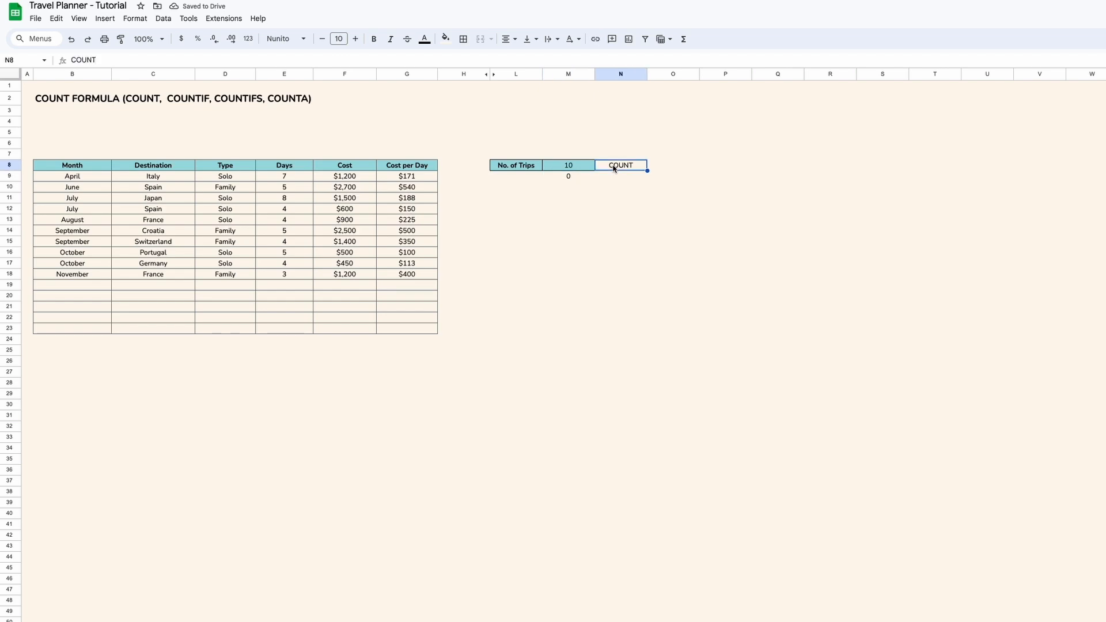
click(585, 167)
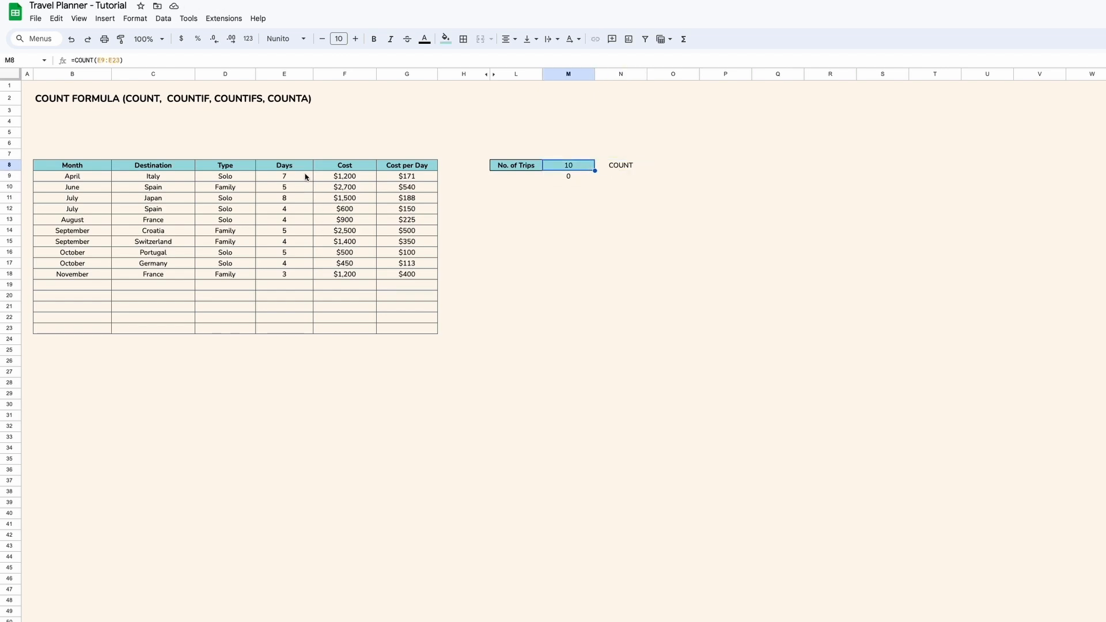
drag(306, 177, 293, 276)
drag(159, 175, 178, 325)
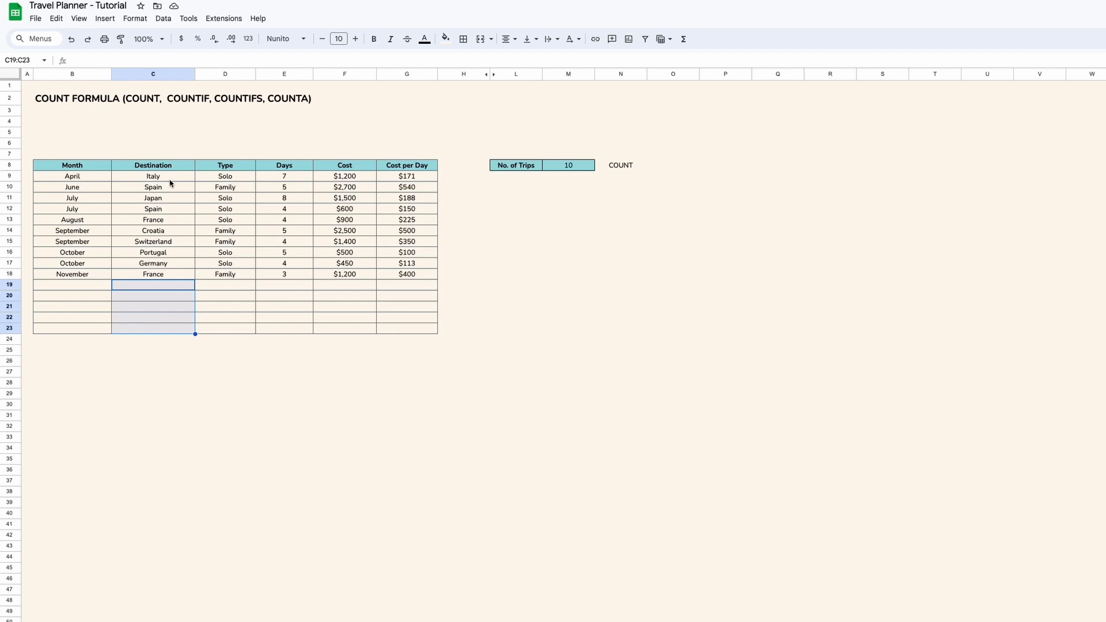
- Enter the label COUNTA in N9, below the COUNT label
click(619, 176)
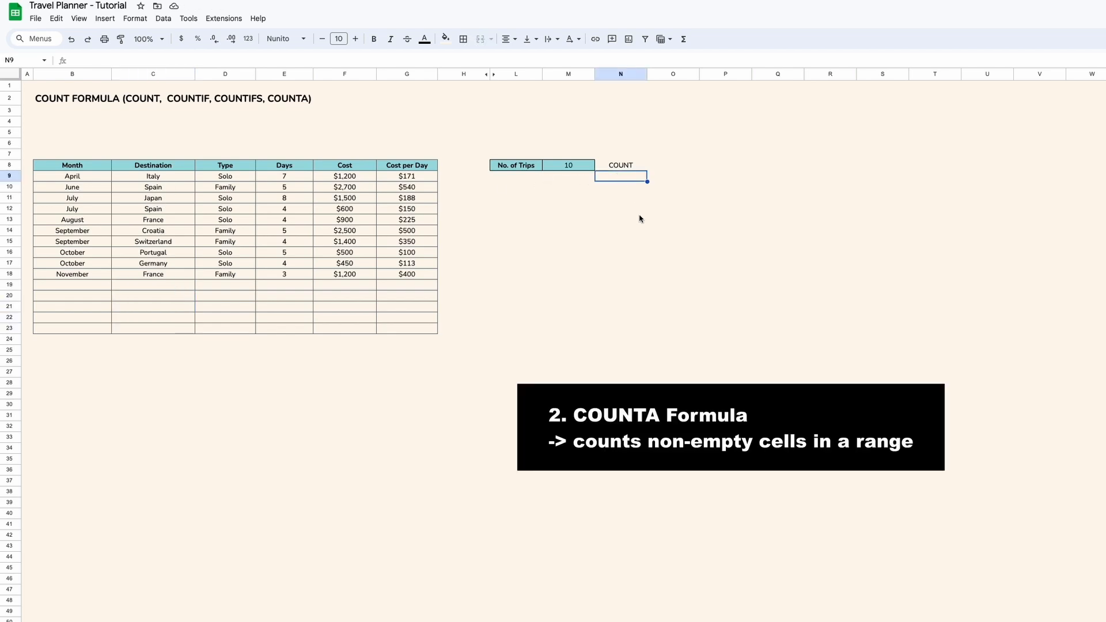
text(COUNT)
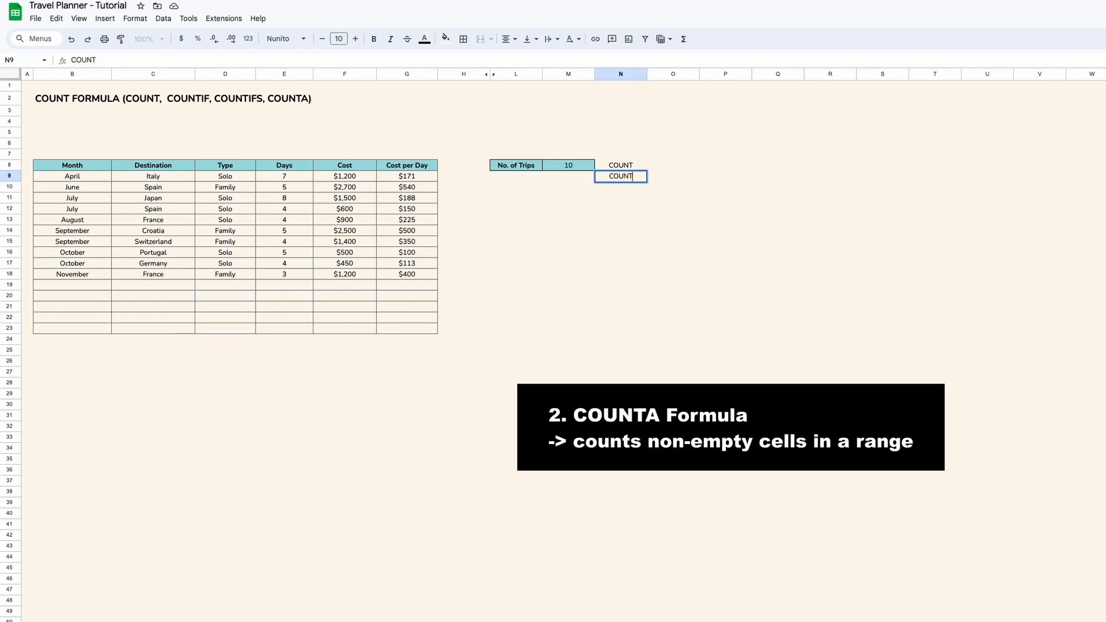
text(A)
key(Return)
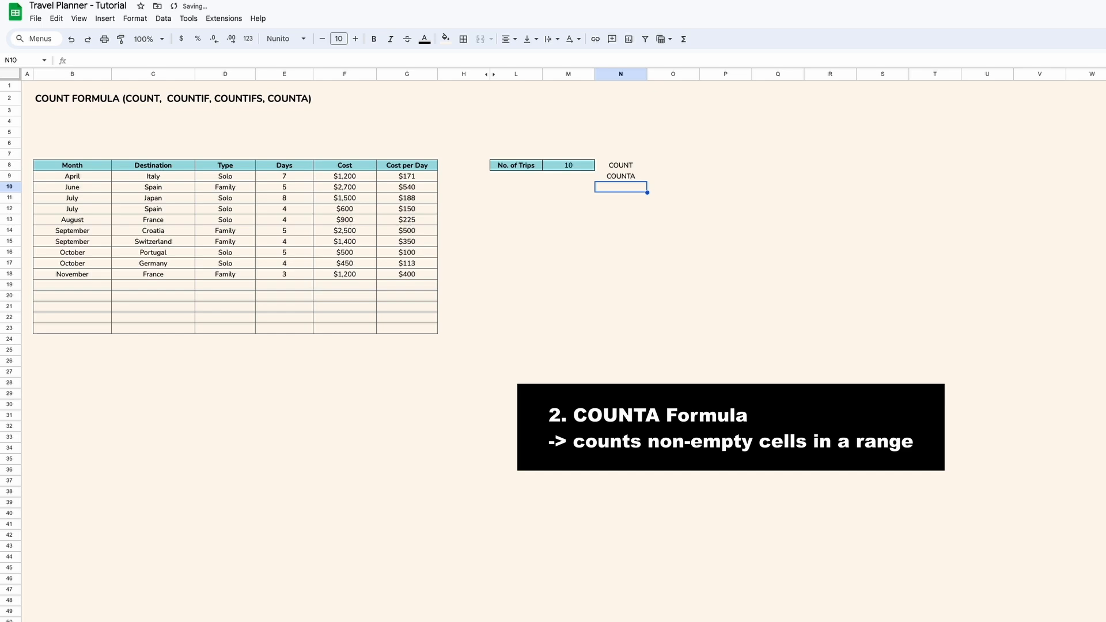
- Enter a COUNTA formula in M9 over the text entries of the Destination range C9:C23
key(Up)
key(Left)
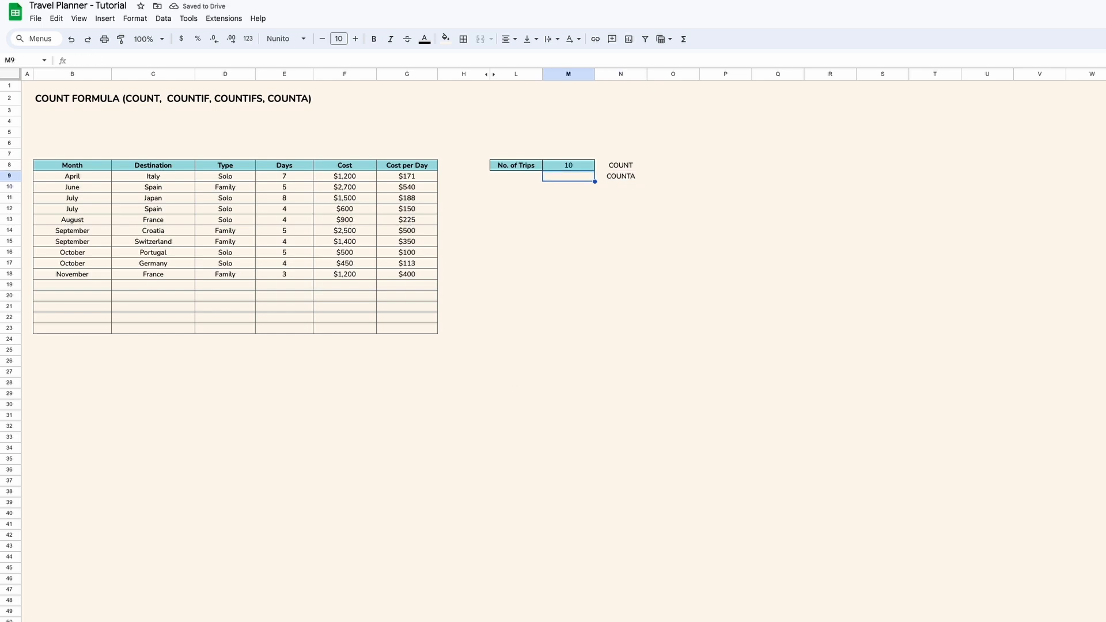
text(=COUNTA()
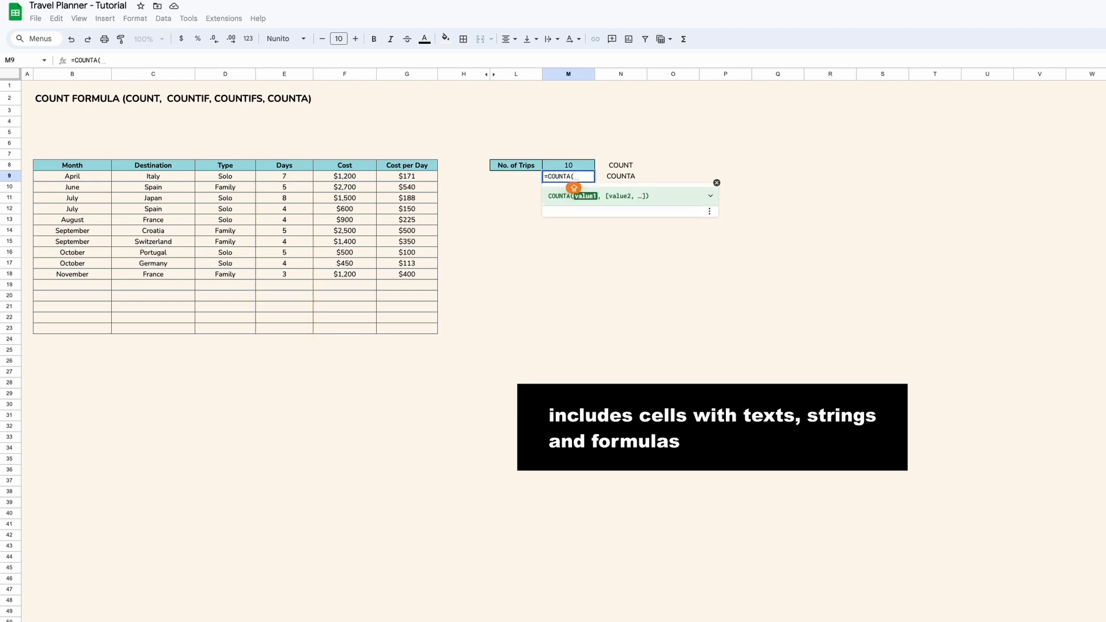
key(BackSpace)
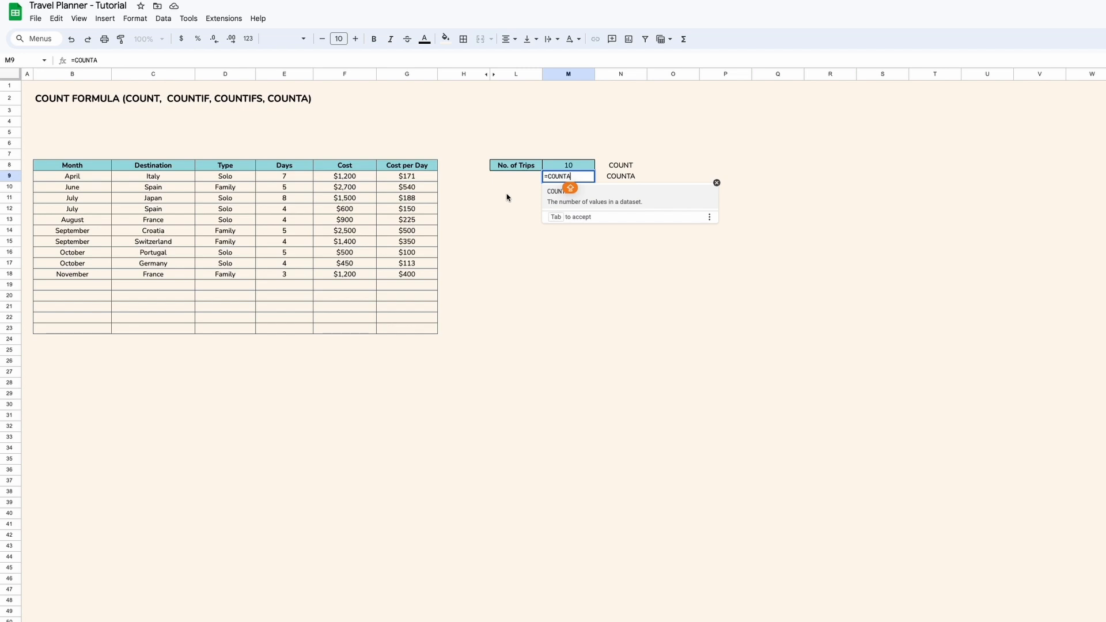
text(()
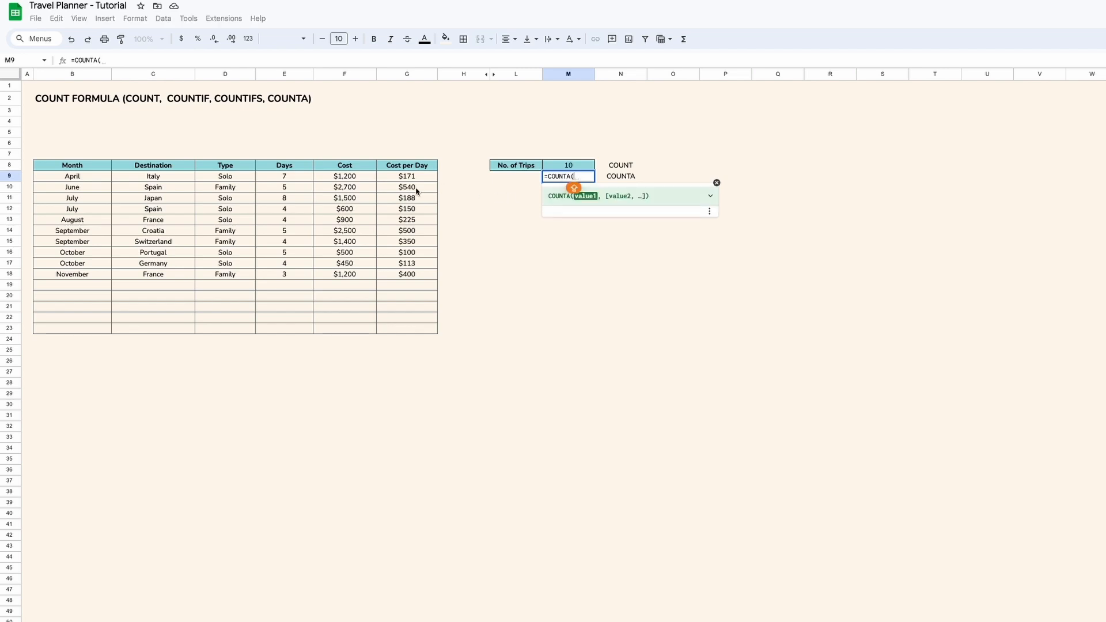
drag(166, 178, 174, 331)
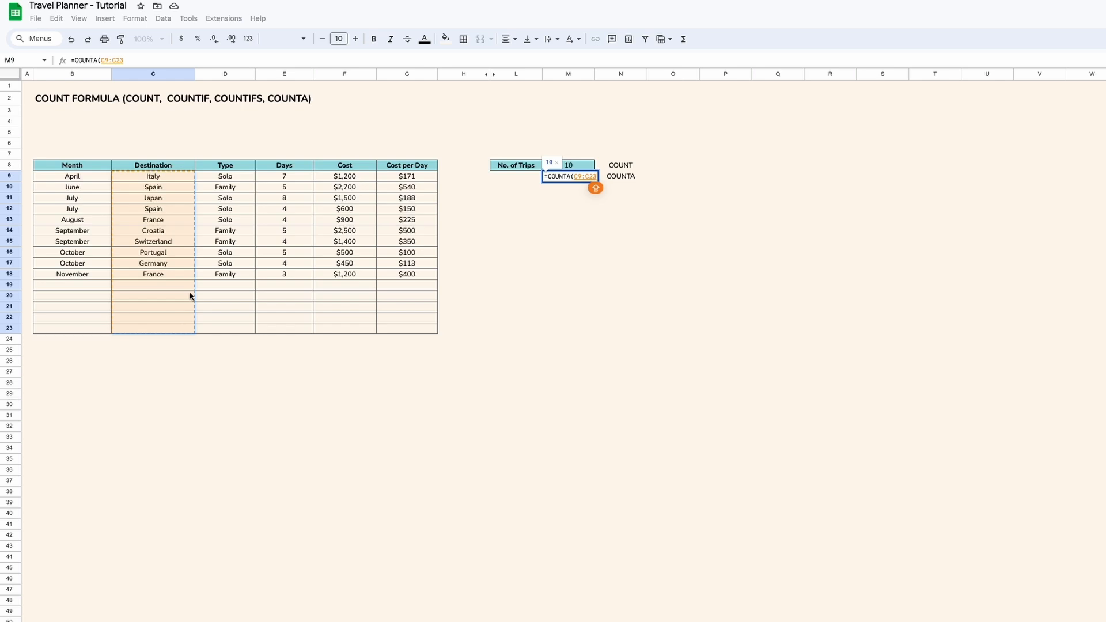
key(Return)
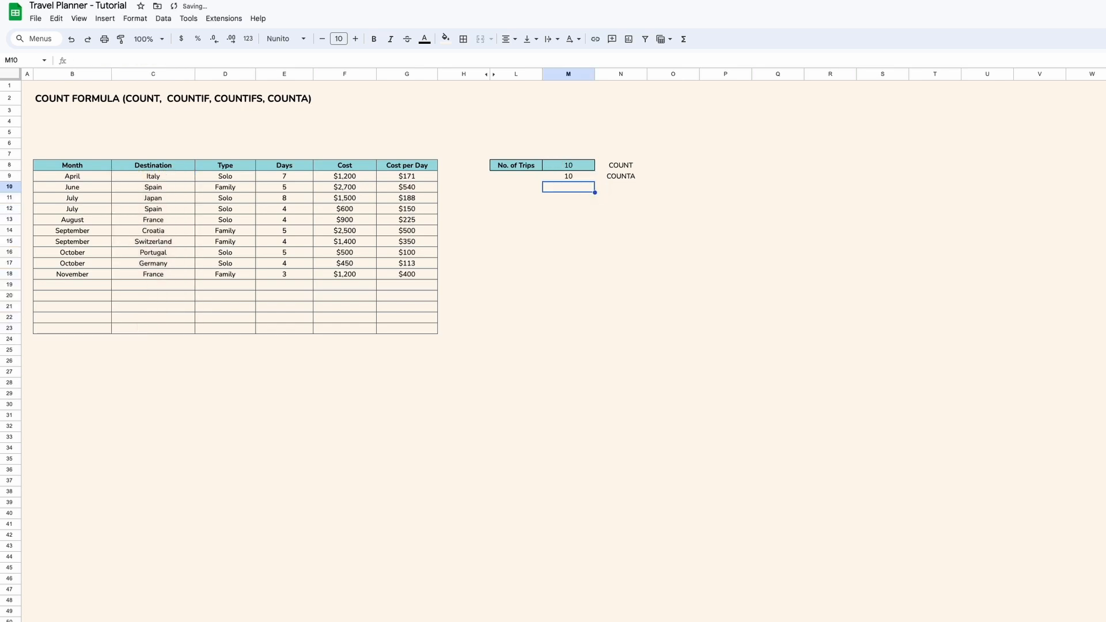
- Replace the formula in M9 with COUNTA over the Days range E9:E23, and label and style the row like No. of Trips above
click(577, 179)
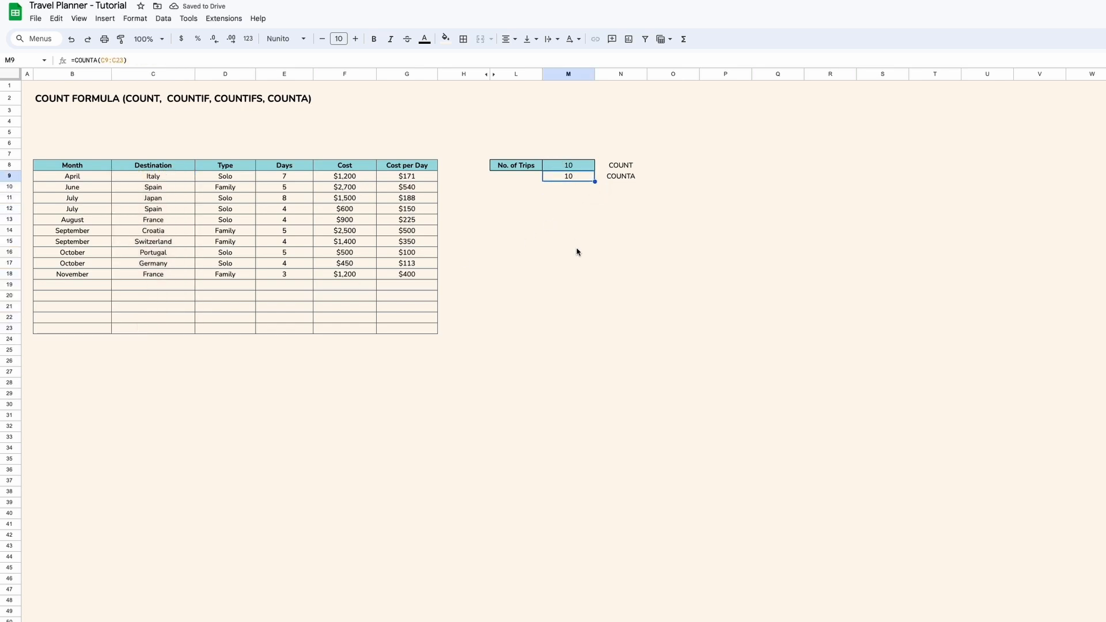
text(=COUNTA()
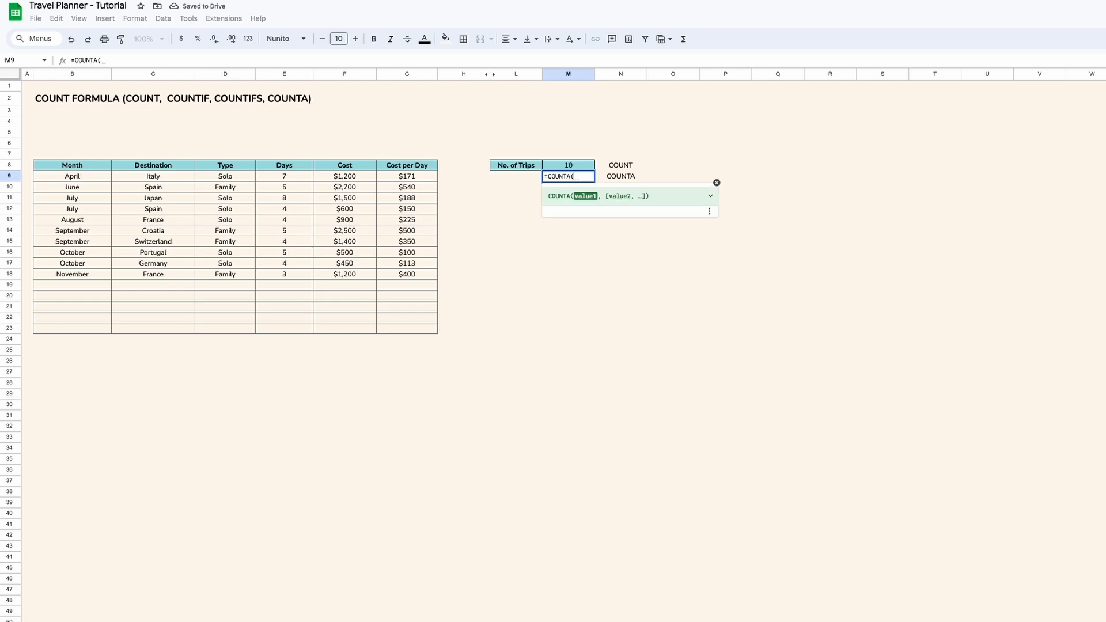
drag(305, 180, 303, 333)
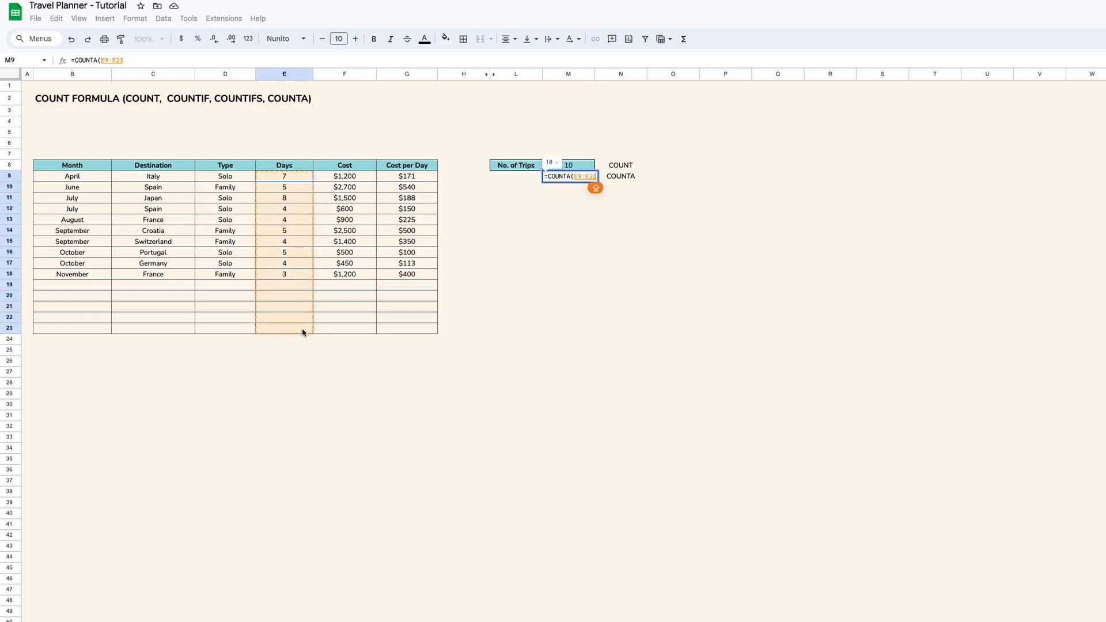
key(Return)
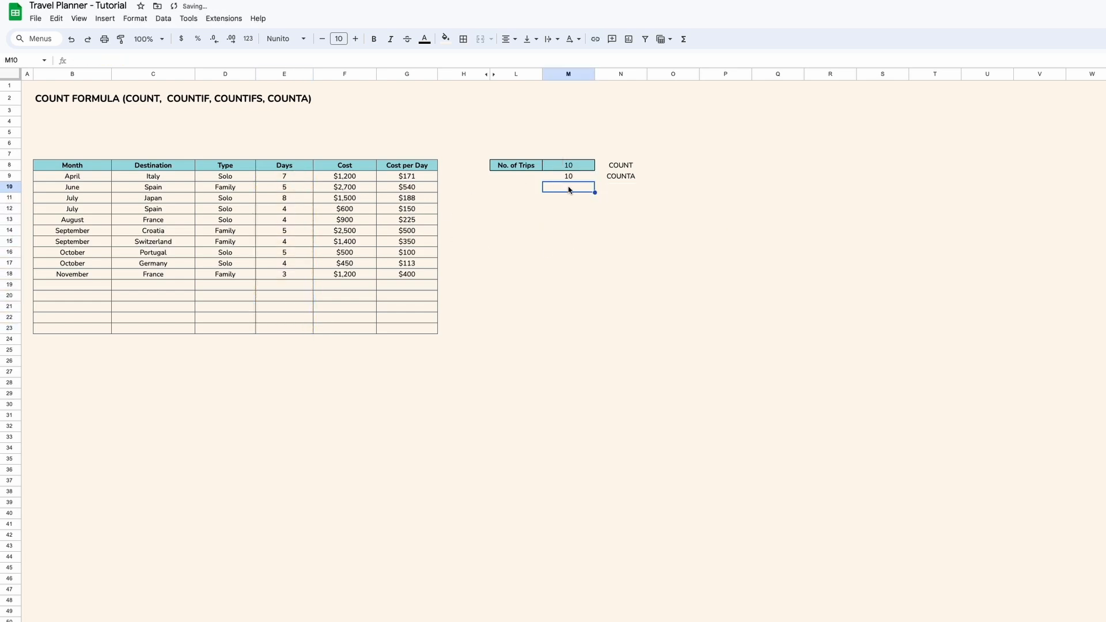
click(581, 177)
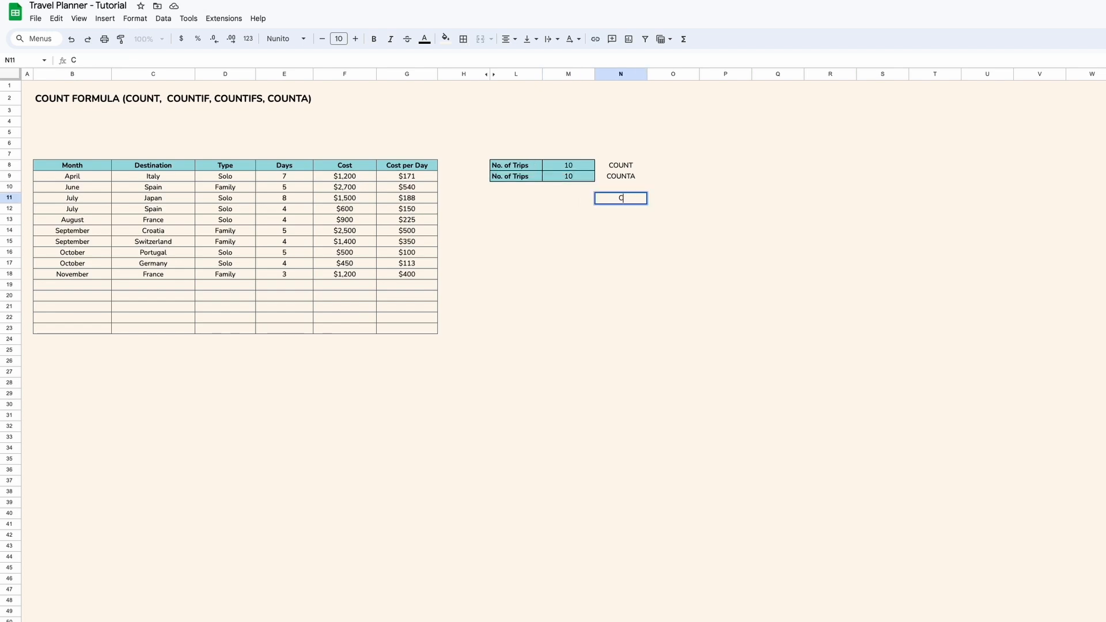
- Enter the label COUNTIF in N11, leaving one empty row below the COUNTA row
text(COUNTIF)
key(Return)
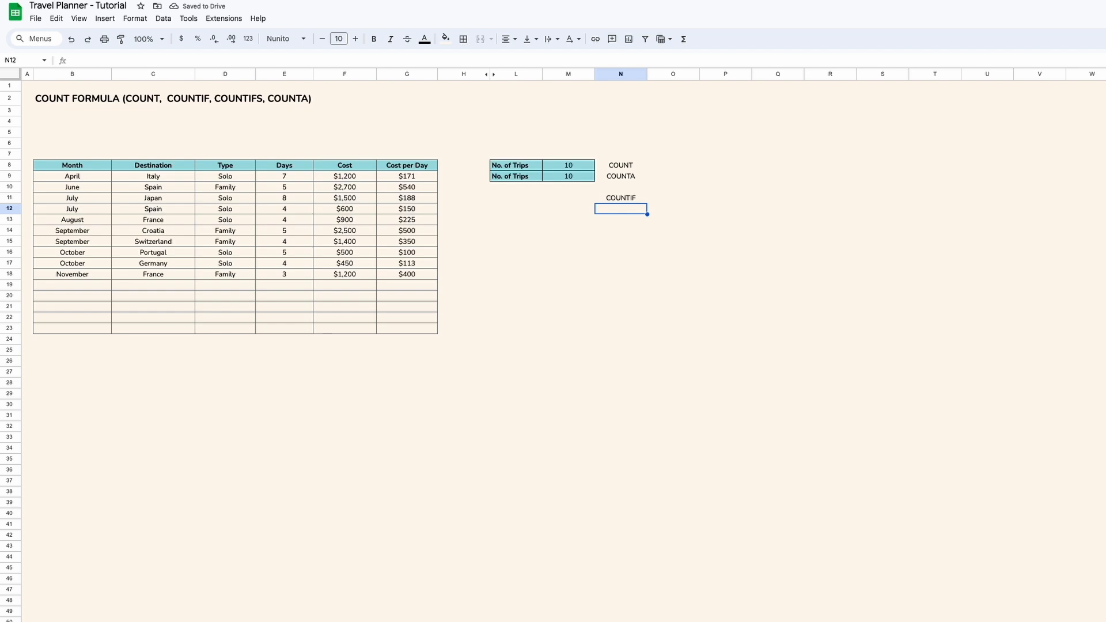
key(Up)
key(Left)
key(Left)
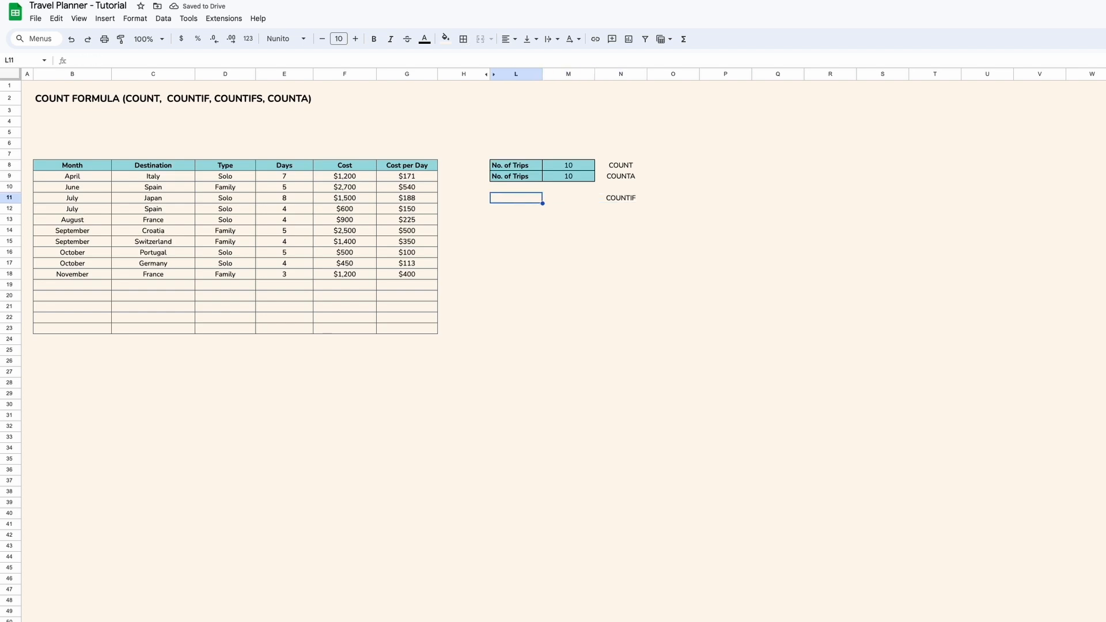
- Review the Solo entries in the Type column, enter the label No. of Solo Trip in L11 and widen column L to fit
click(252, 179)
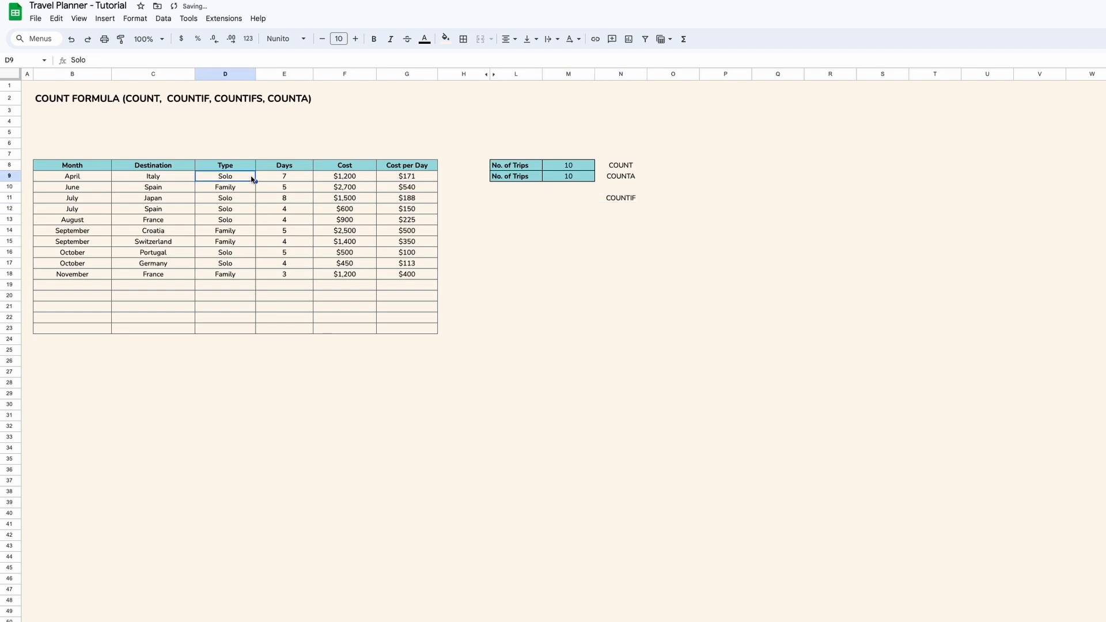
drag(250, 178, 237, 261)
click(243, 209)
click(248, 187)
click(246, 198)
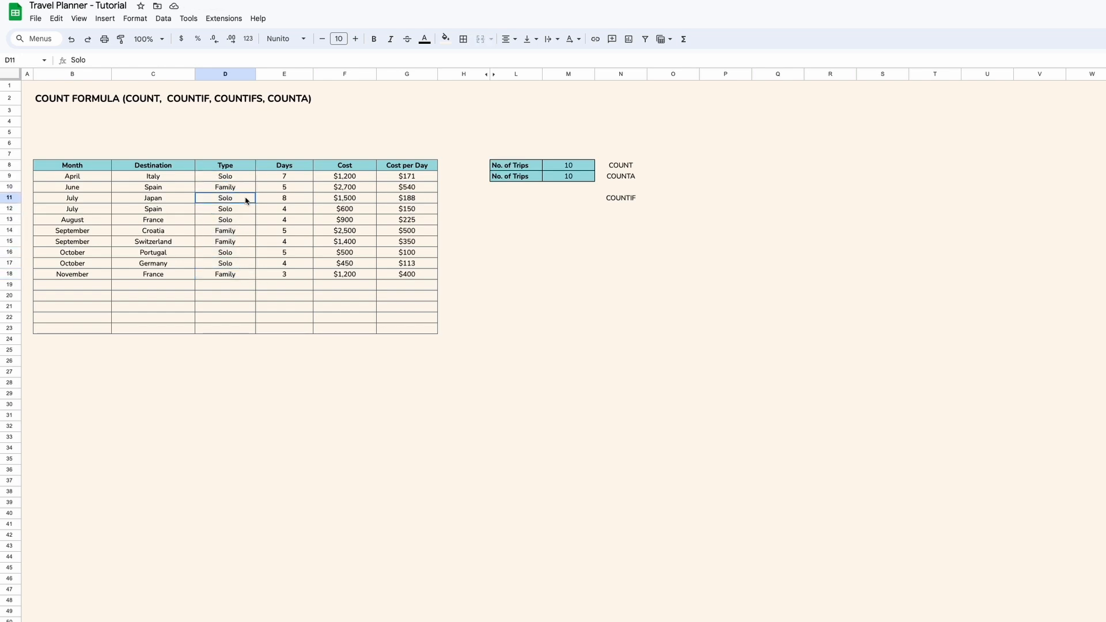
click(527, 201)
text(No. of Solo Trip)
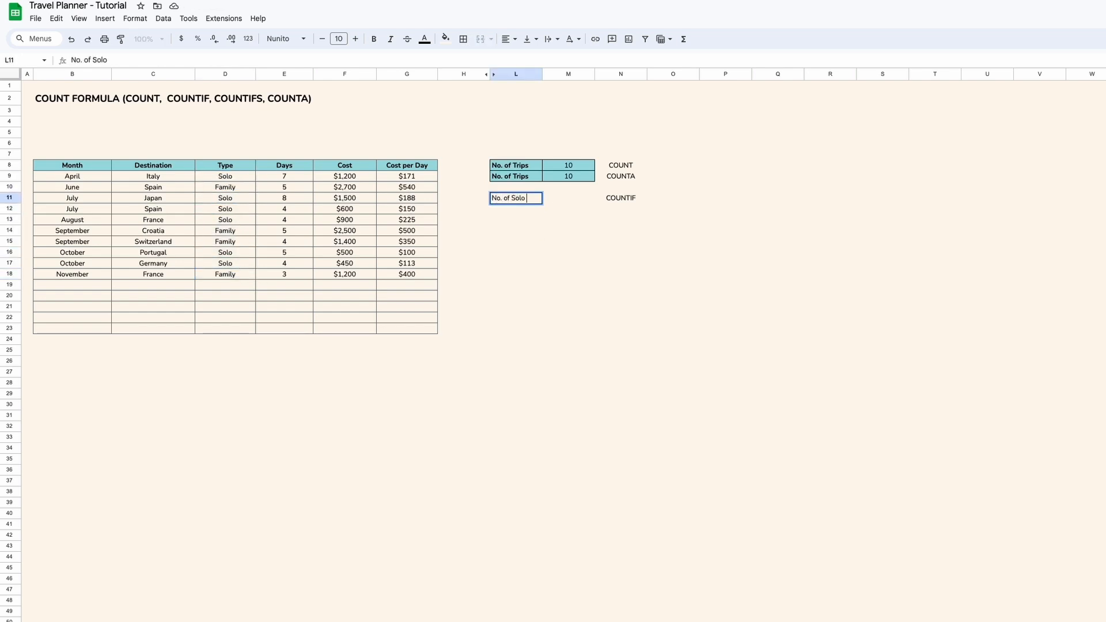
key(Return)
drag(542, 74, 553, 74)
- Copy the formatting of L9:M9 onto the No. of Solo Trip row, L11:M11
drag(521, 176, 577, 177)
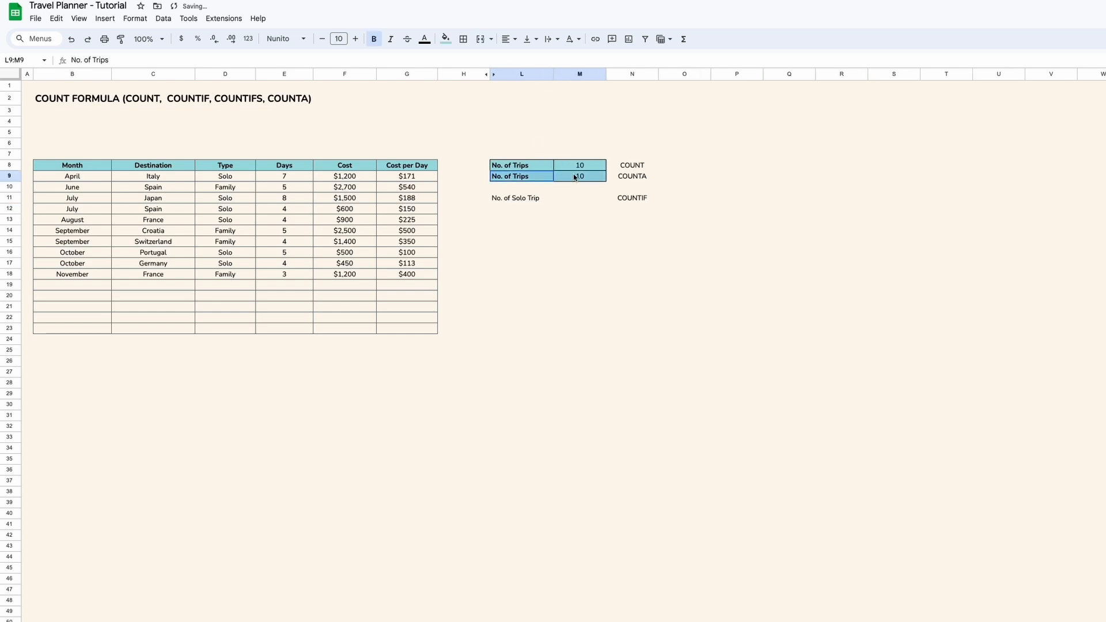
click(121, 39)
click(507, 199)
- Write a COUNTIF formula in M11 over the Type range D9:D23 with the criterion "=Solo"
click(581, 200)
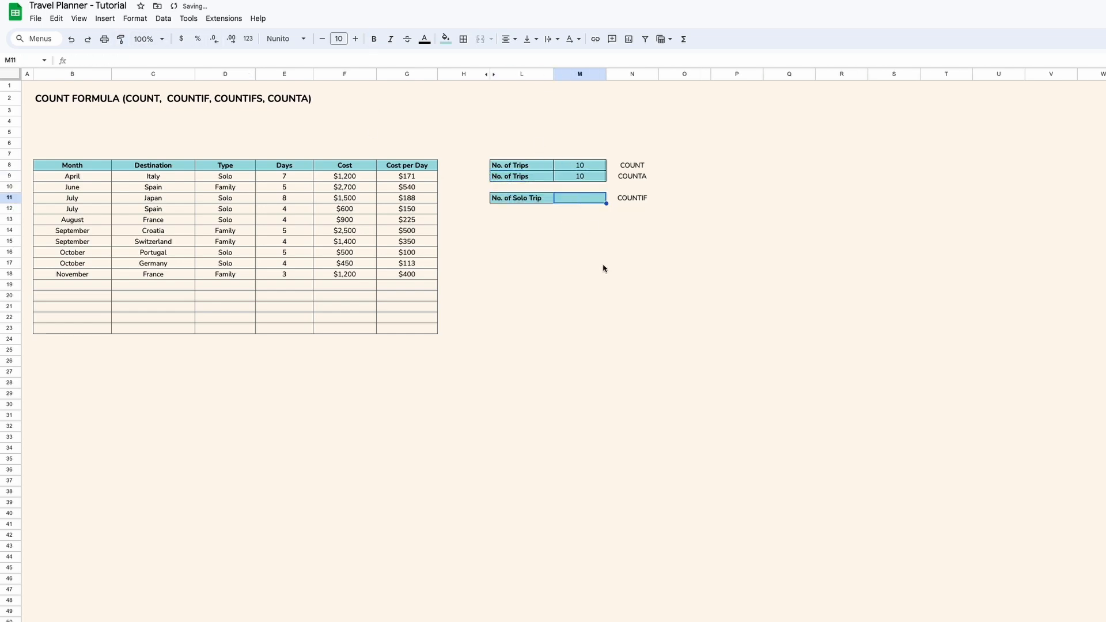
text(=)
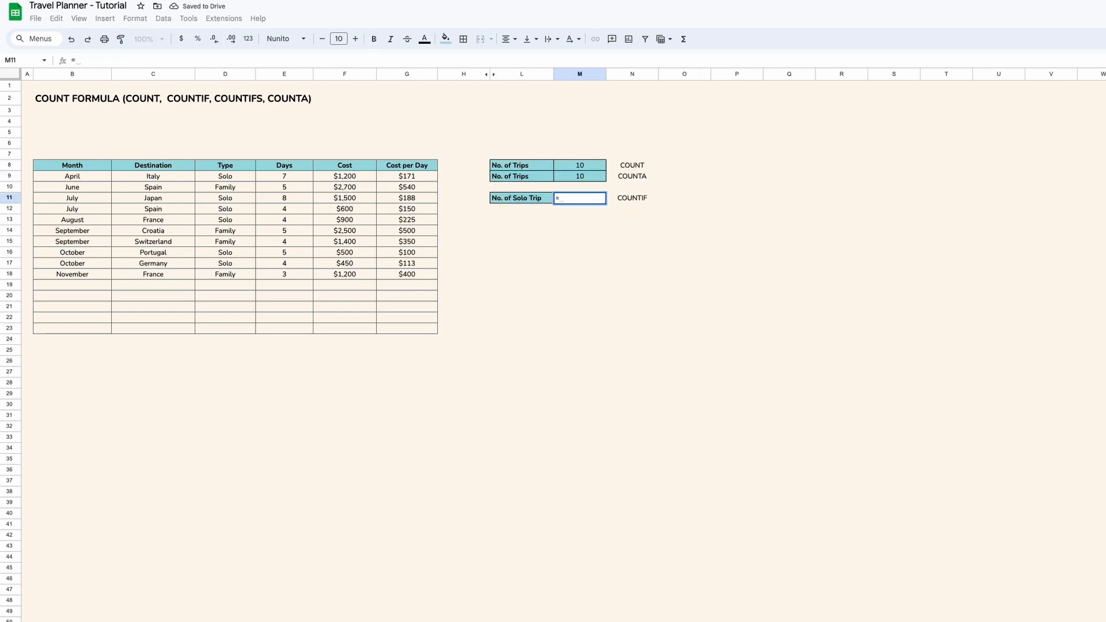
text(COUNTIF)
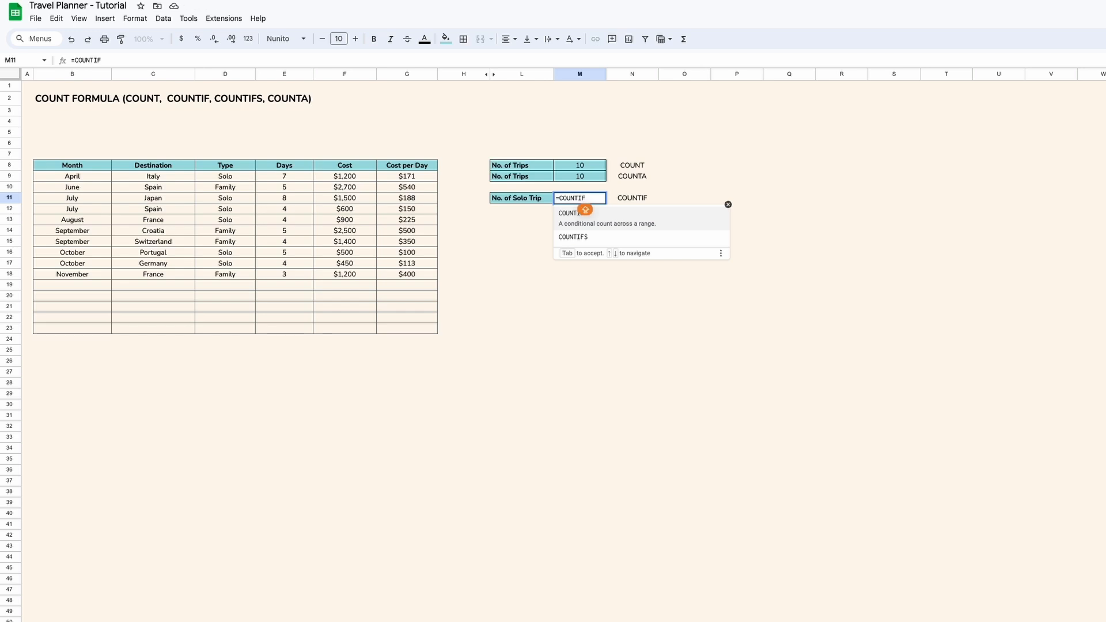
text(()
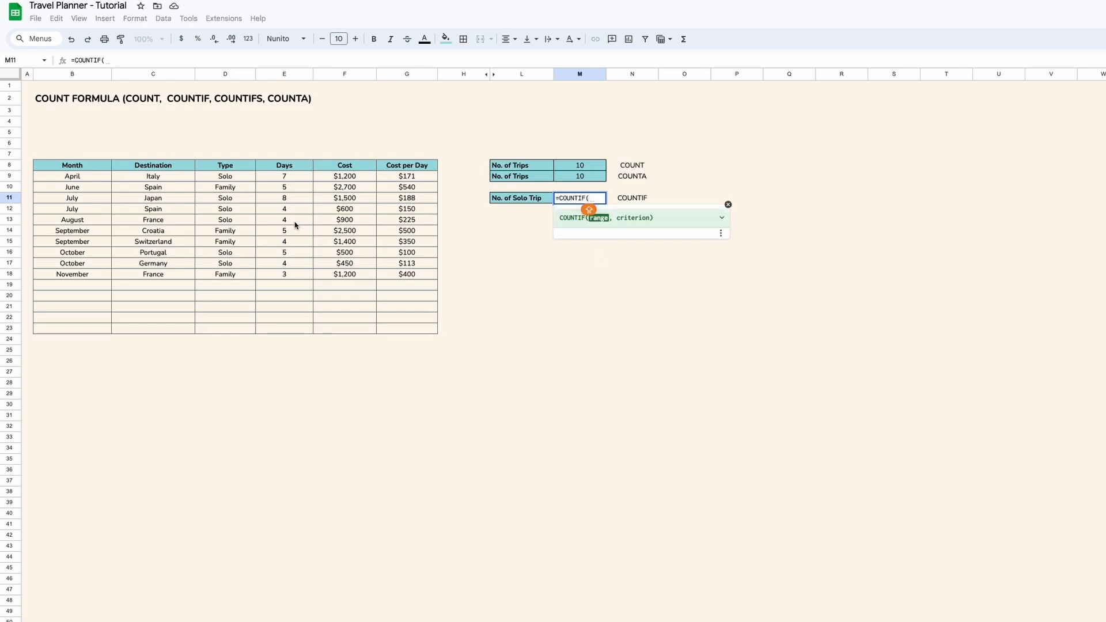
drag(238, 177, 234, 329)
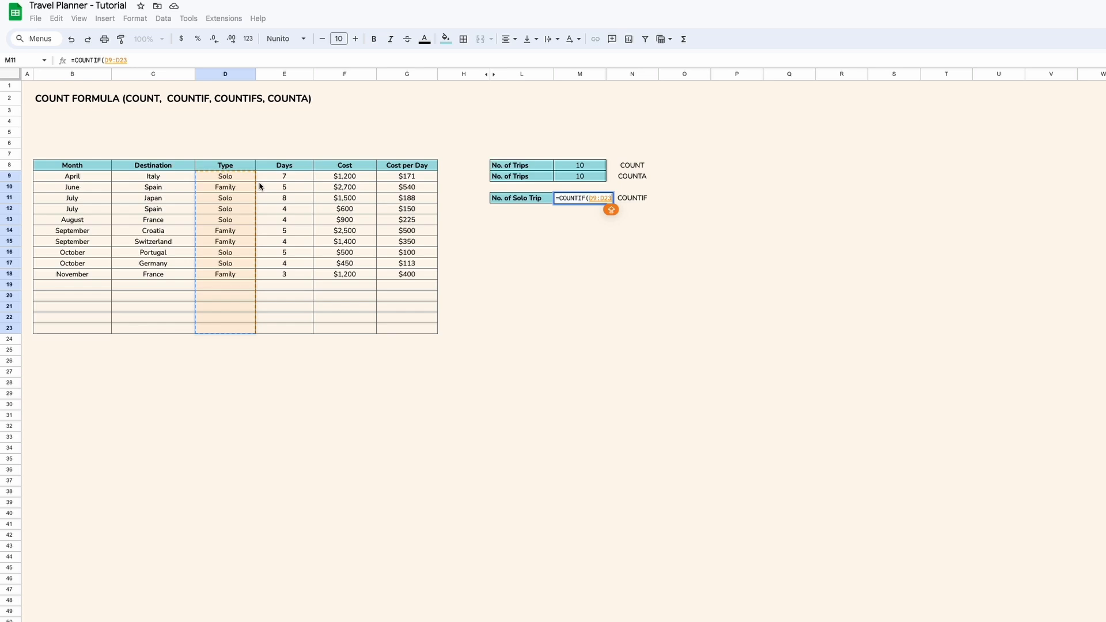
text(,)
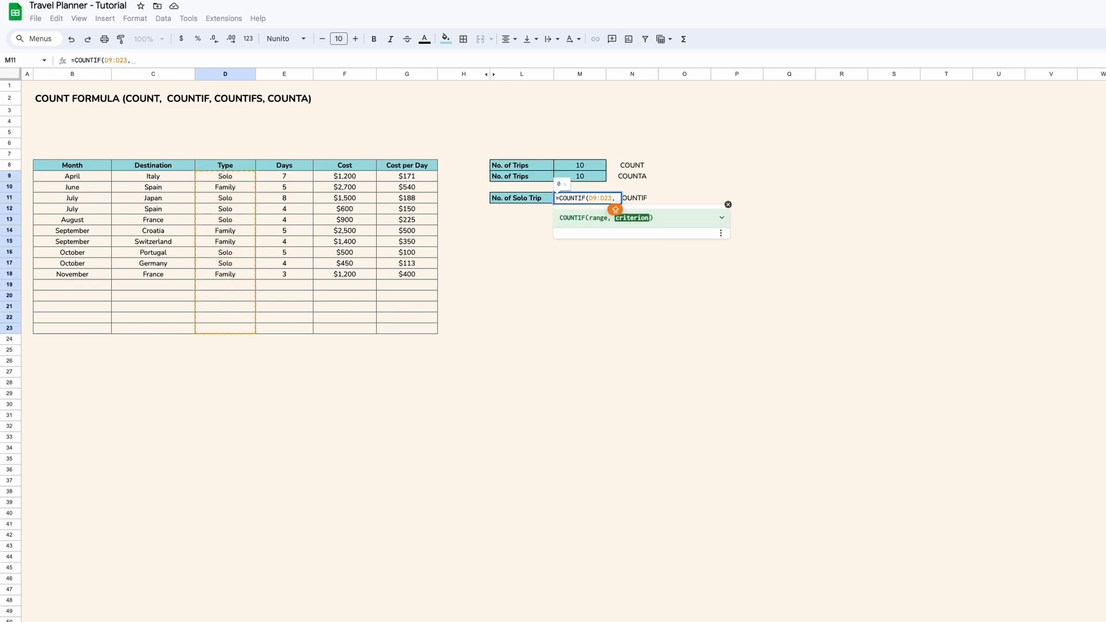
text("=)
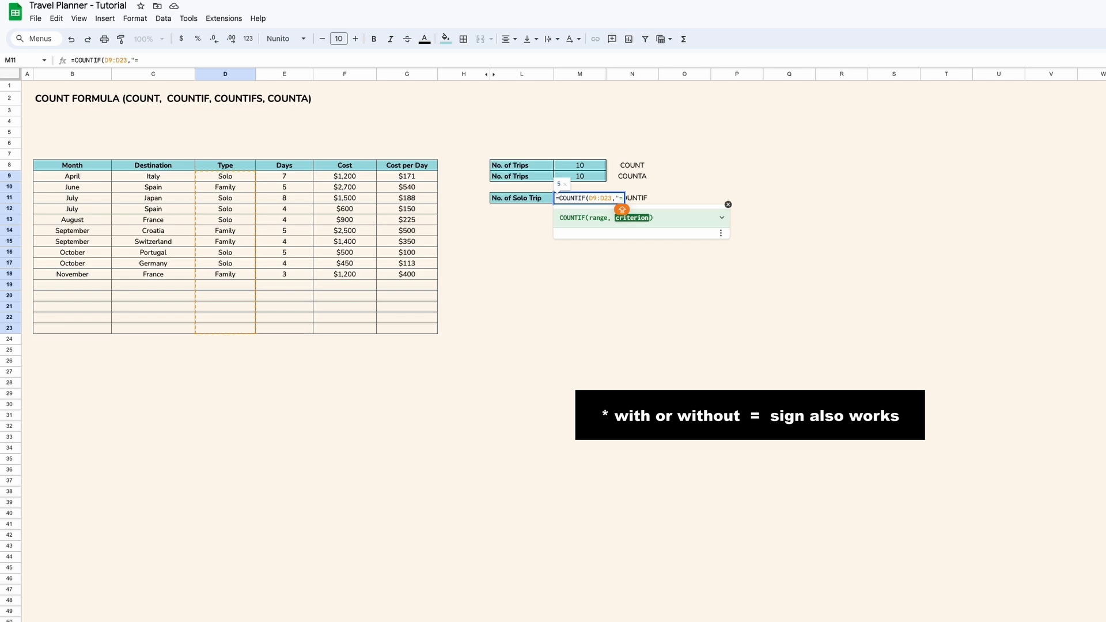
text(Solo")
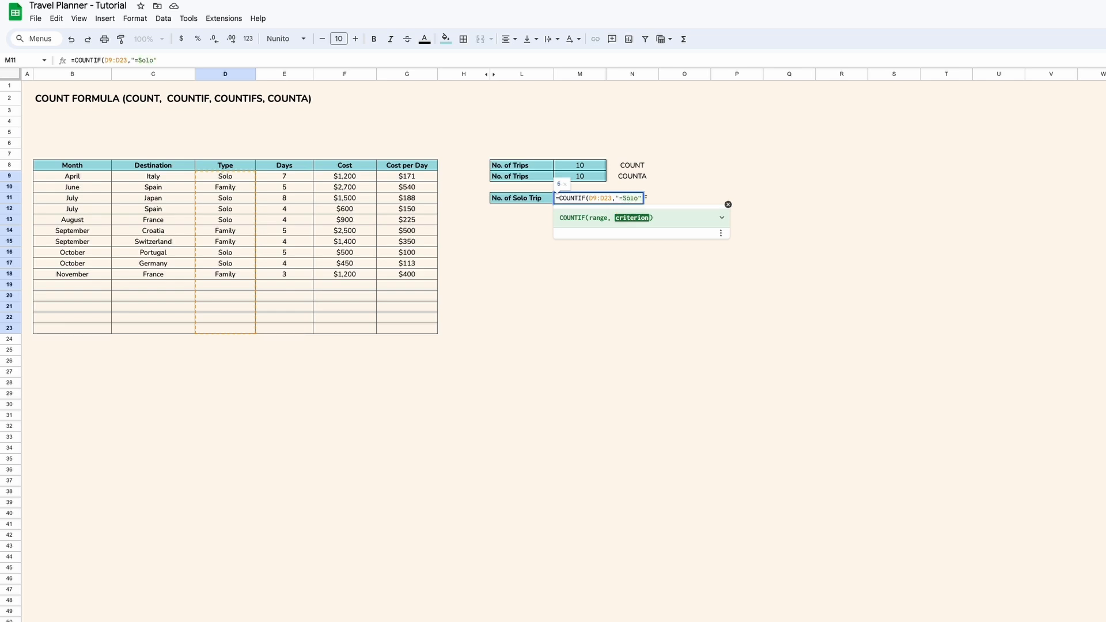
text())
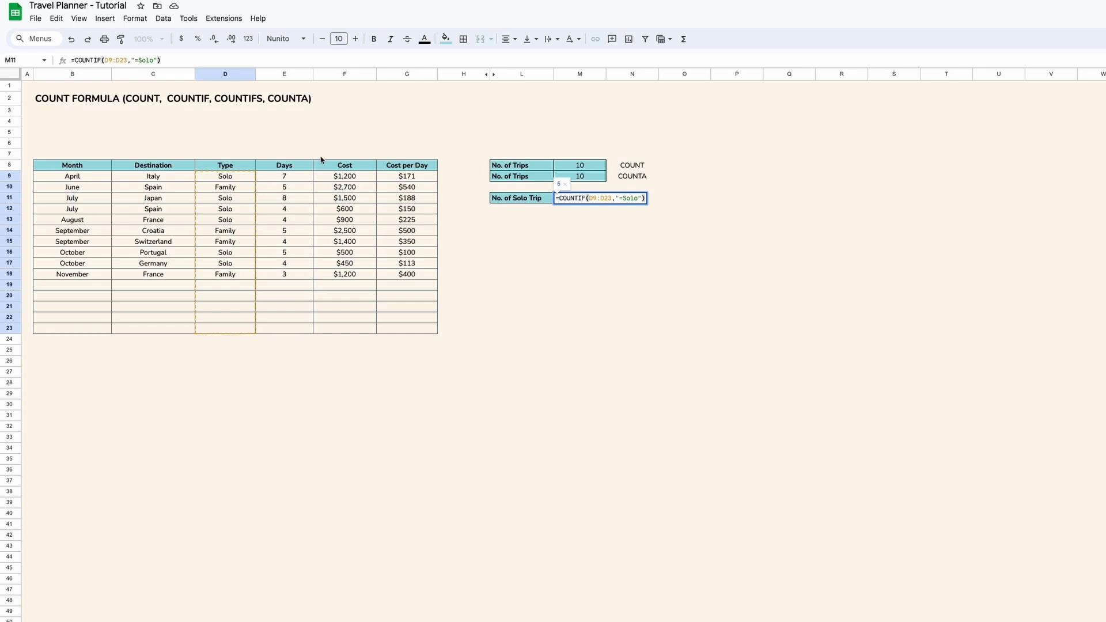
- Make the range in the M11 COUNTIF formula absolute as $D$9:$D$23 and complete the formula
click(589, 197)
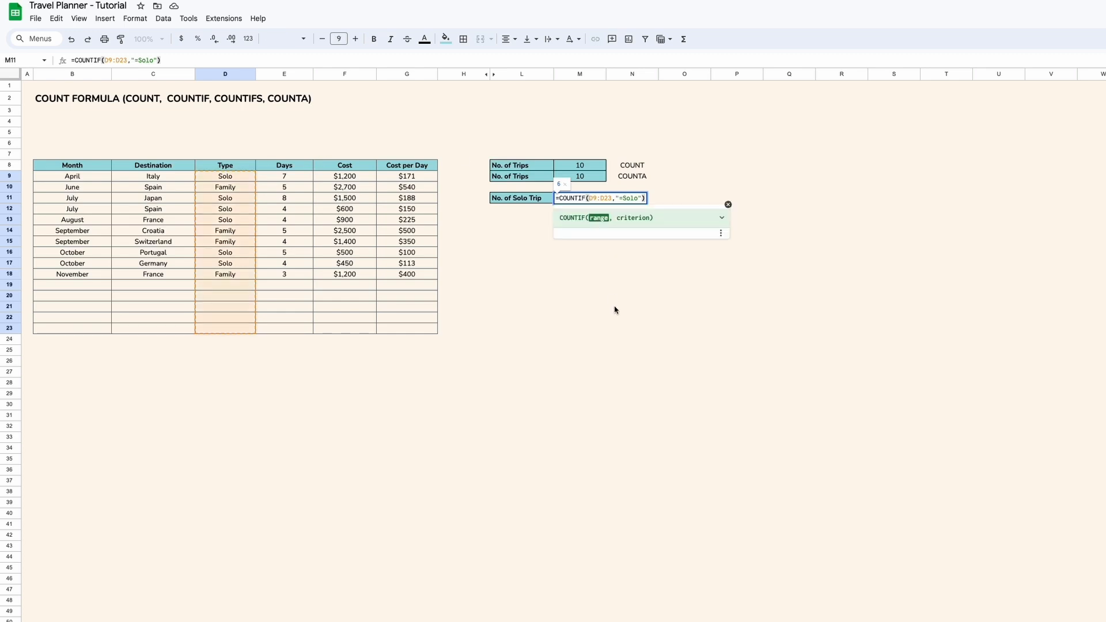
key(F4)
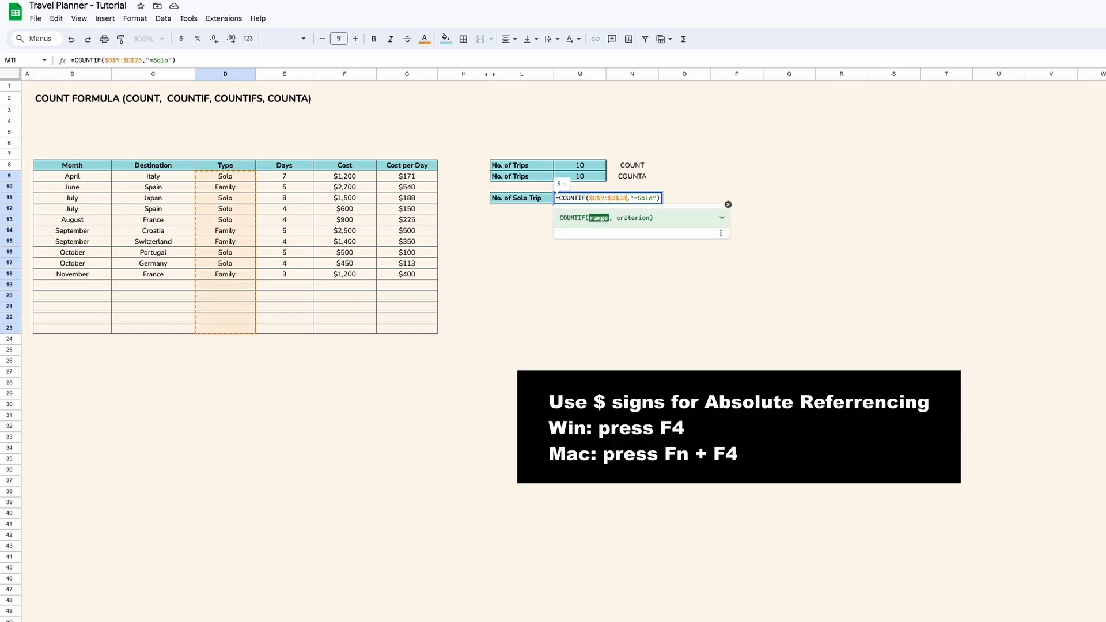
key(Right)
key(Right)
key(Right)
key(Right)
key(Right)
key(Right)
key(Right)
key(Right)
key(Right)
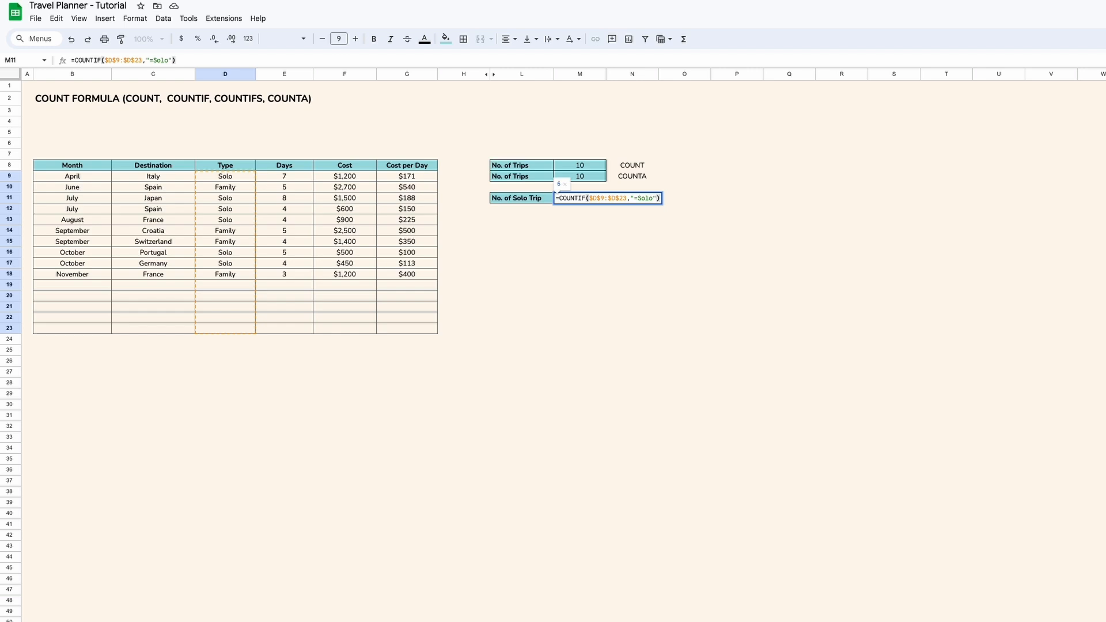
key(Return)
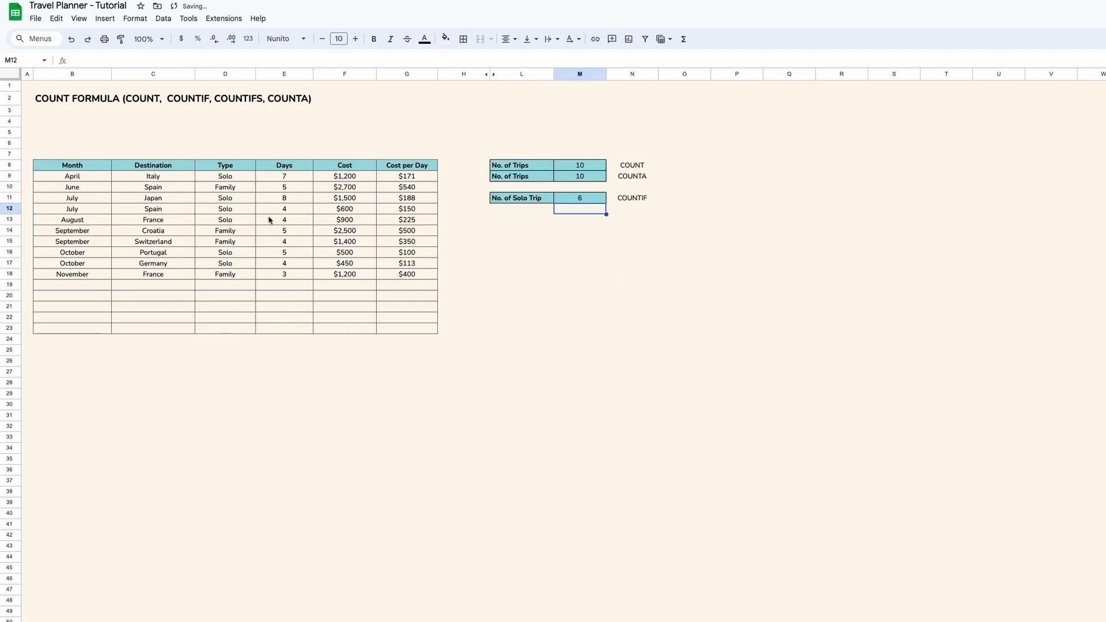
- Select every Solo entry in the Type column together to check the COUNTIF result
click(246, 178)
super+click(244, 200)
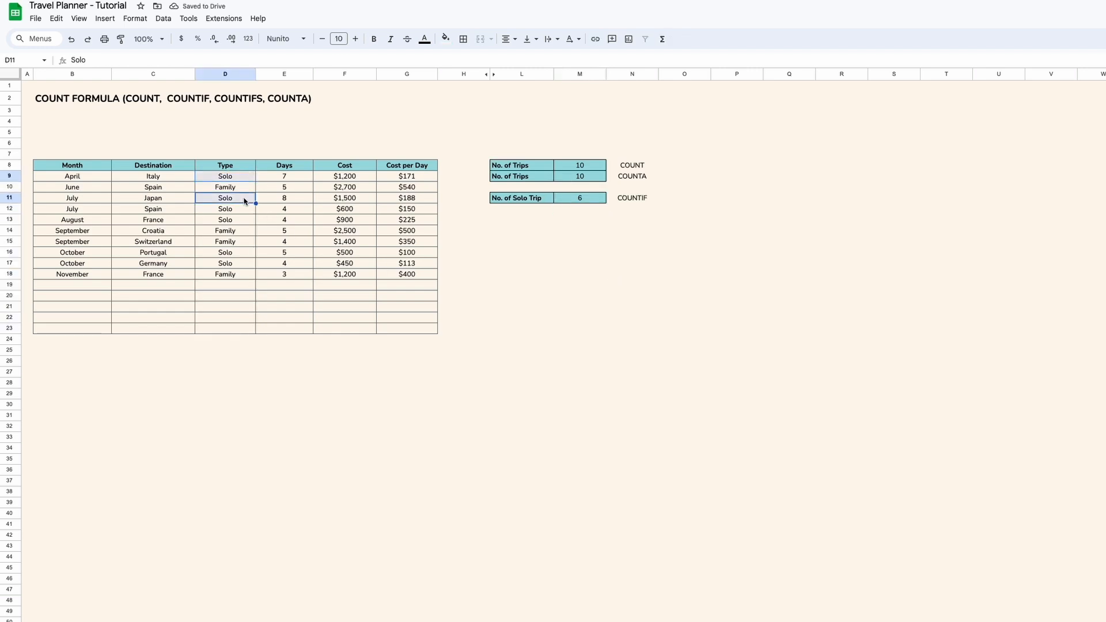
super+click(243, 209)
super+click(242, 221)
super+click(239, 253)
super+click(239, 264)
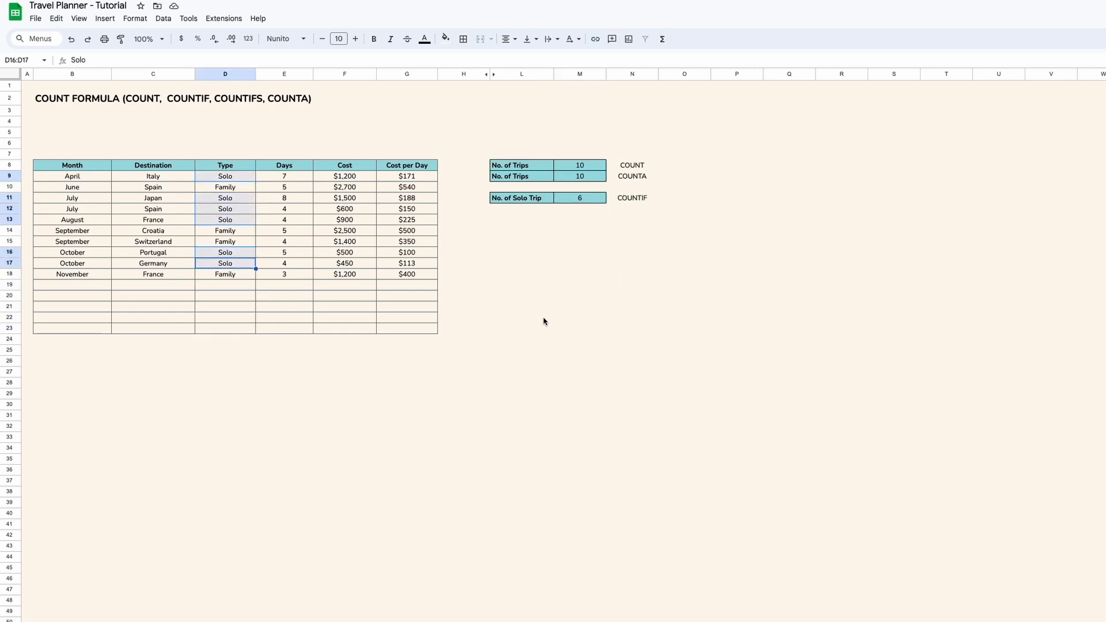
- Add a second COUNTIF label in N12, below the first one
click(580, 209)
click(628, 212)
text(COUNTIF)
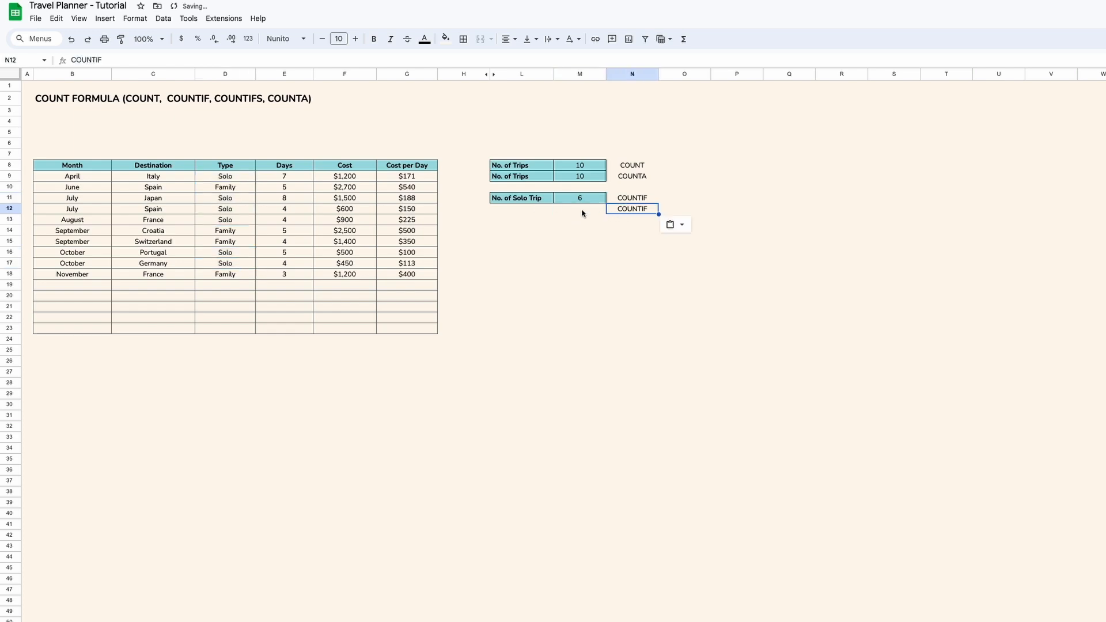
- Add the label "No. of trip 5 days or above" in L12 with row 11's cell formatting and widen column L to fit it
click(561, 212)
click(533, 213)
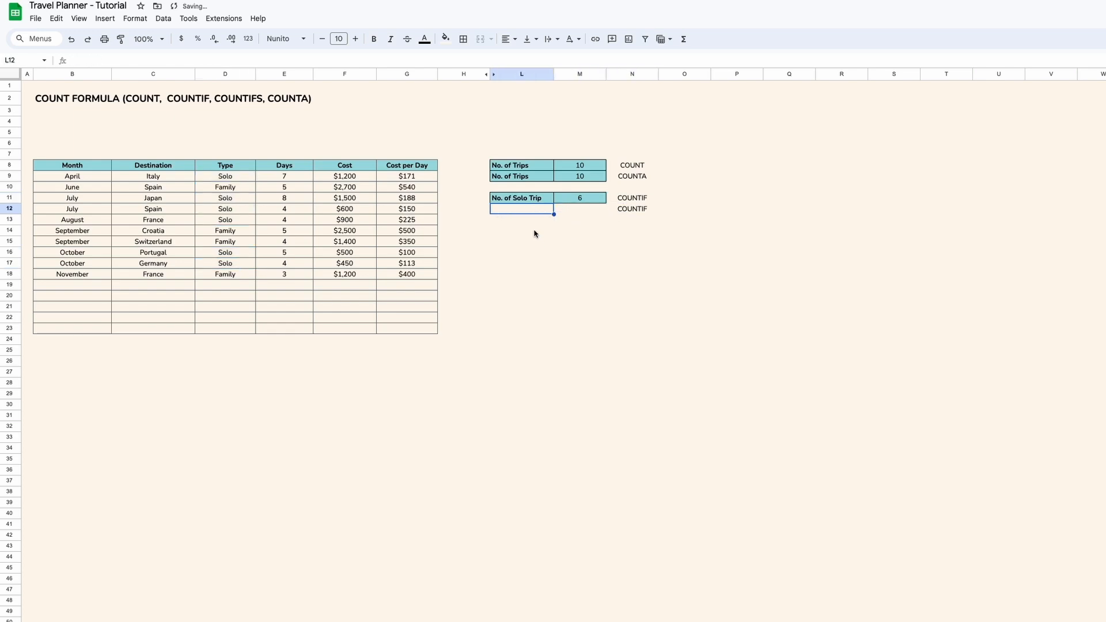
drag(542, 198, 567, 199)
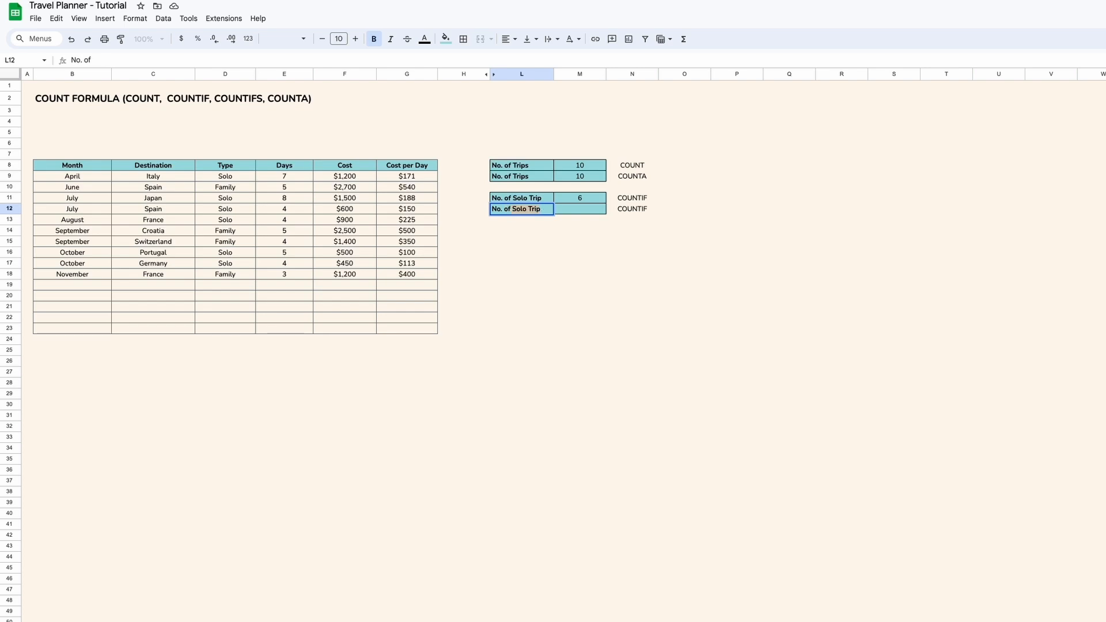
key(BackSpace)
text(trip)
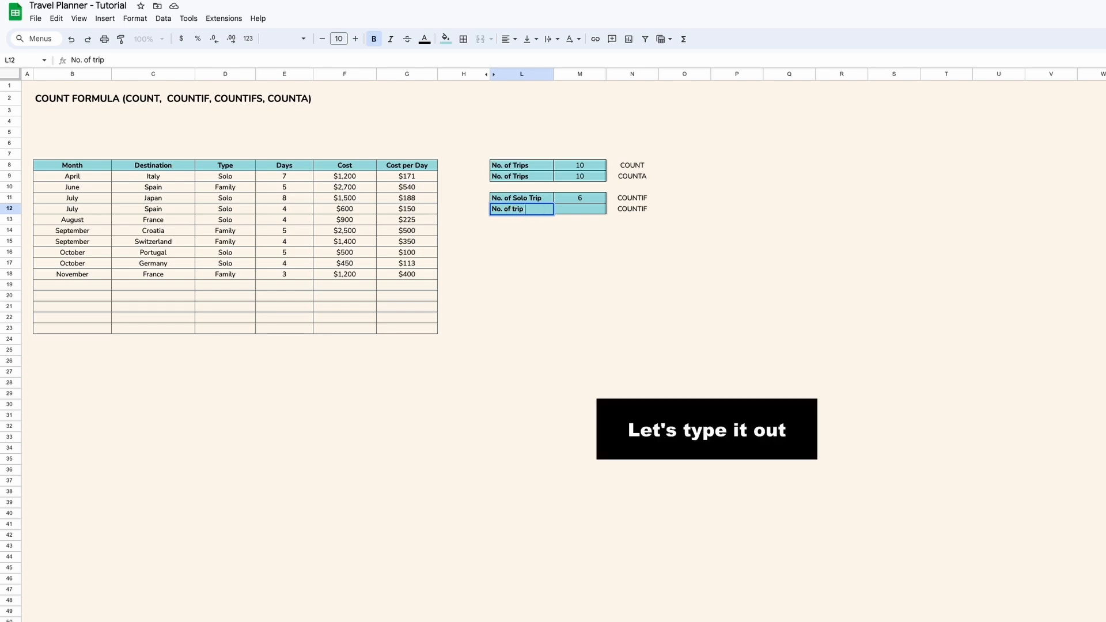
text( 5 days or above)
key(Return)
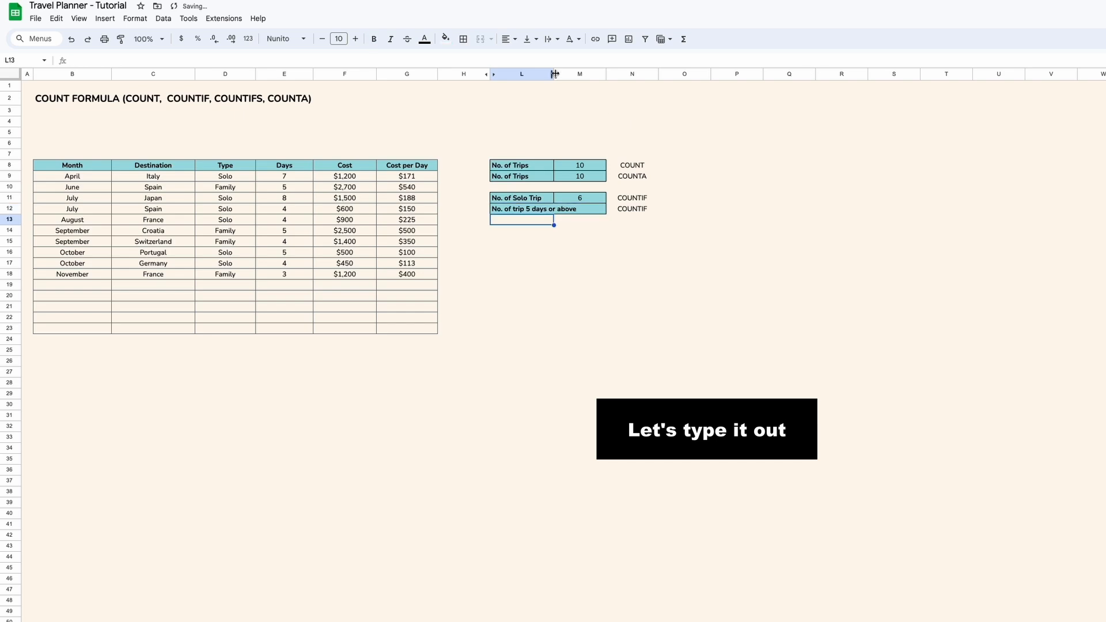
drag(555, 74, 588, 74)
- Write a COUNTIF formula in M12 over the Days range E9:E23 with the criterion ">=5"
click(599, 208)
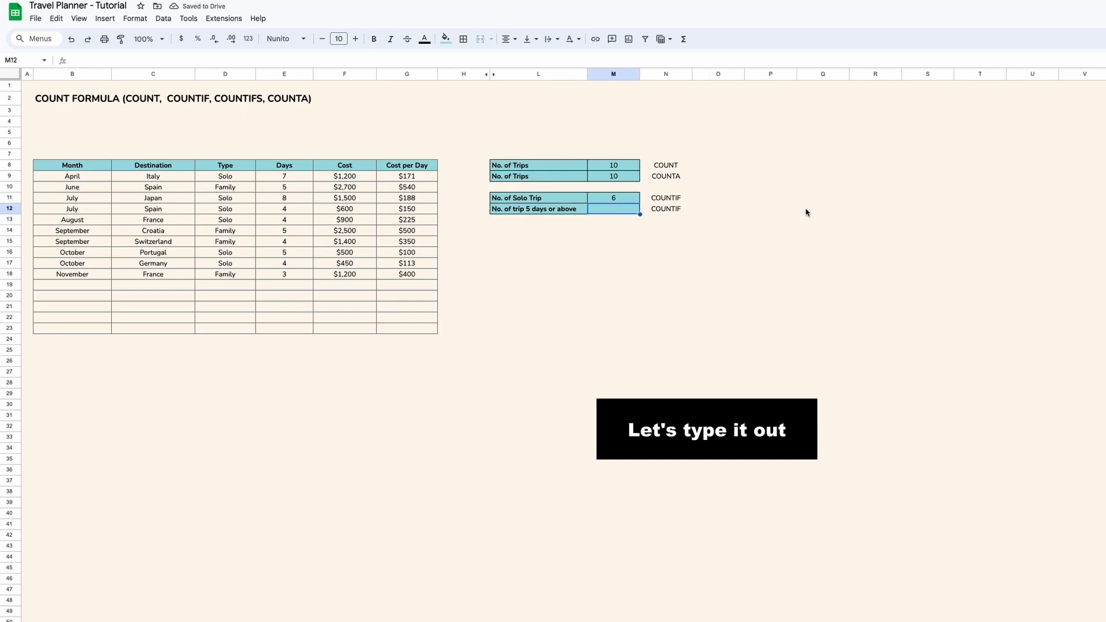
text(=)
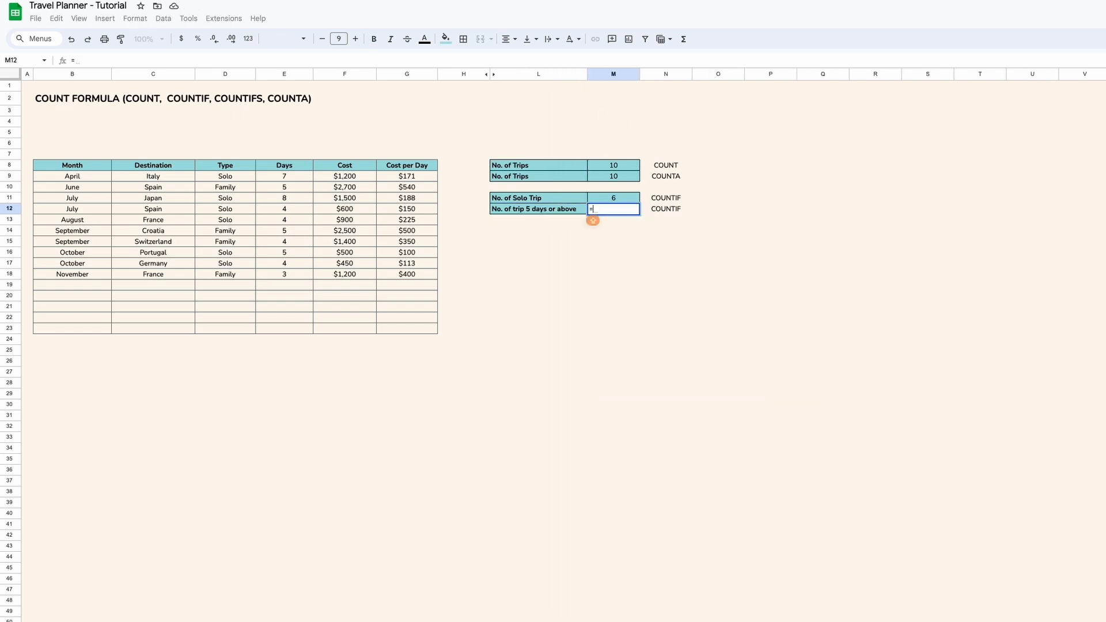
text(COUNTIF)
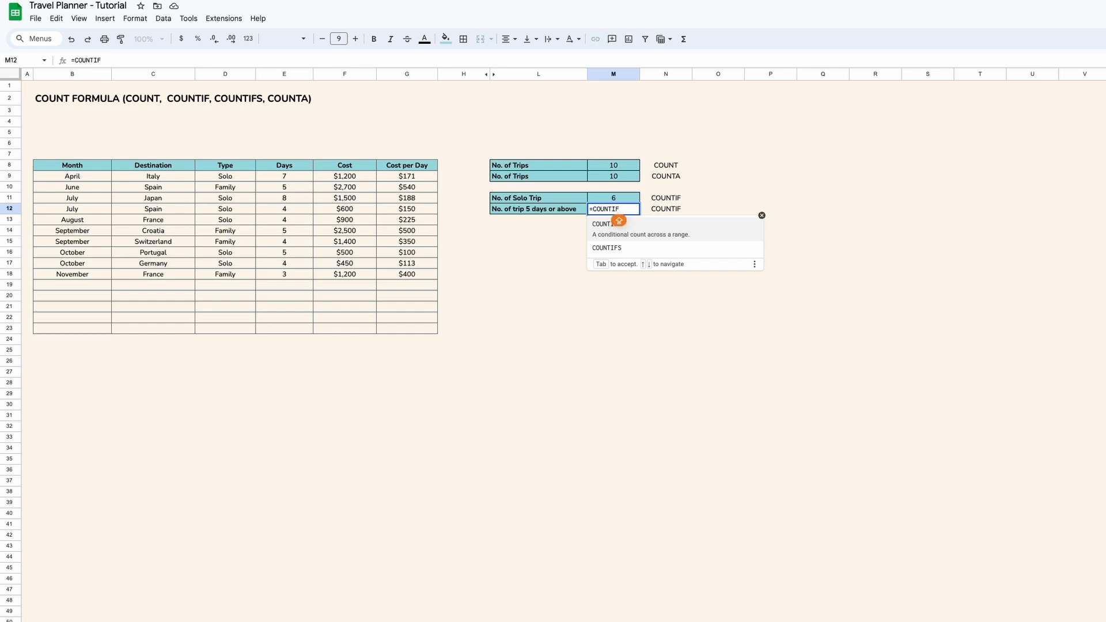
text(()
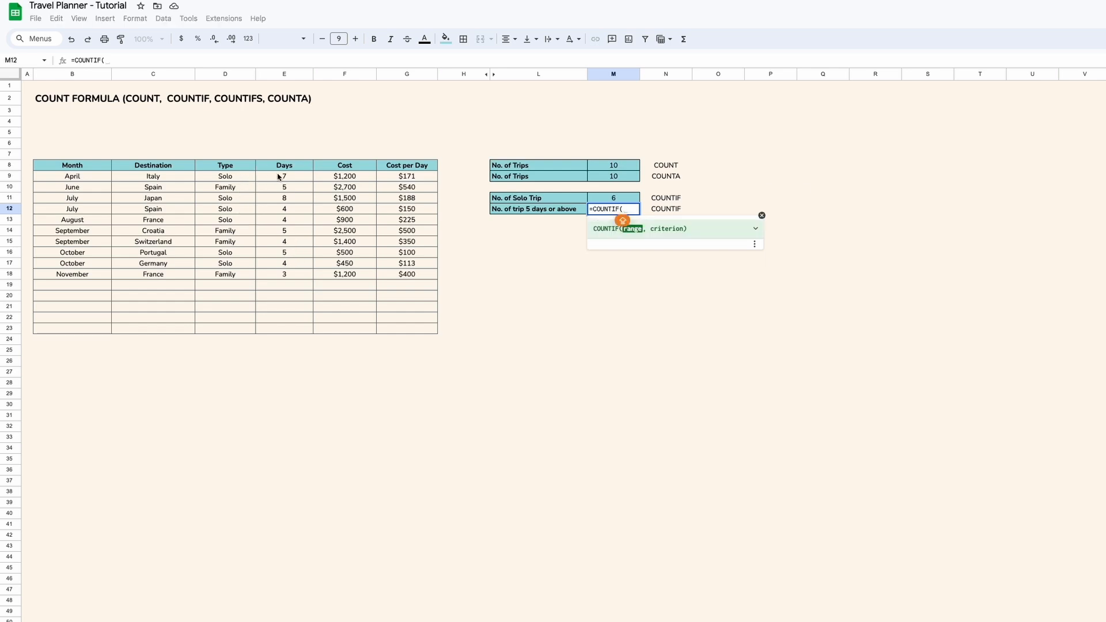
drag(278, 177, 270, 333)
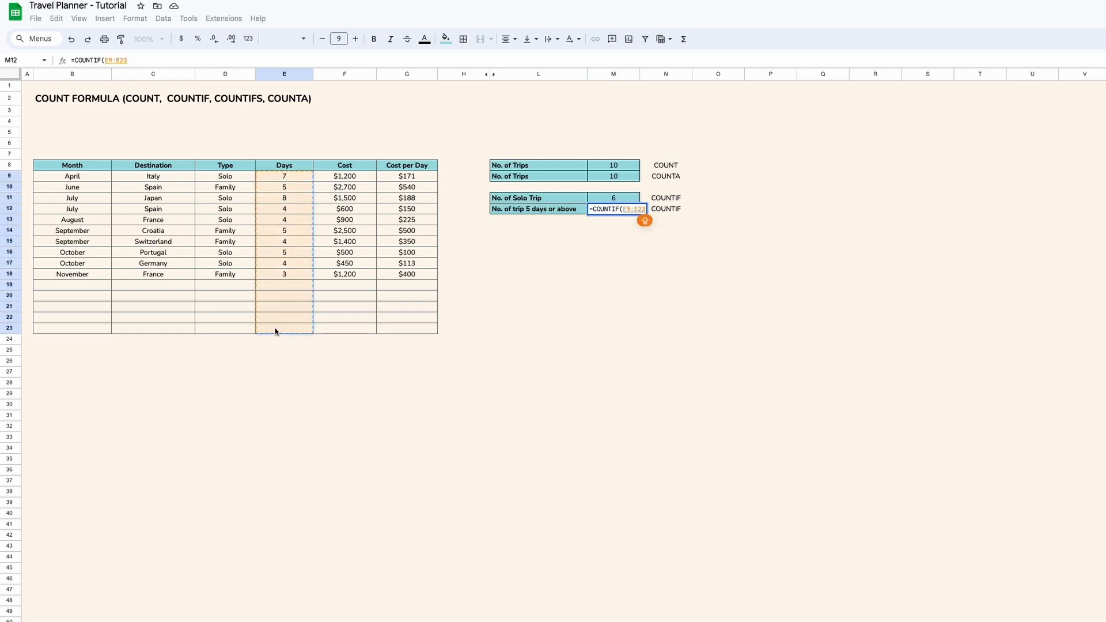
text(,)
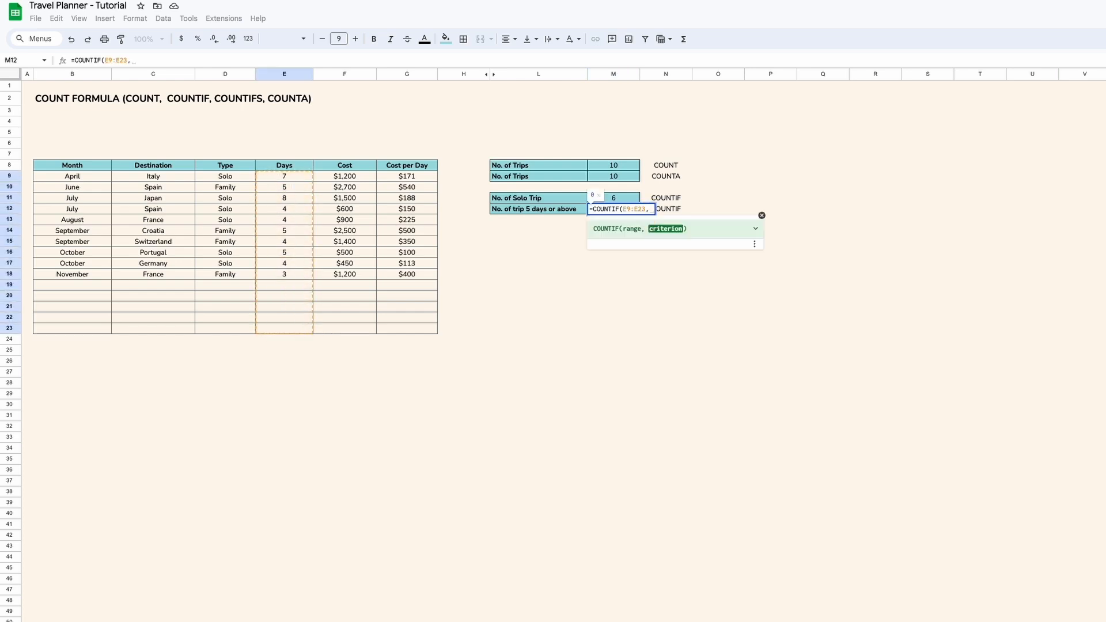
text(">)
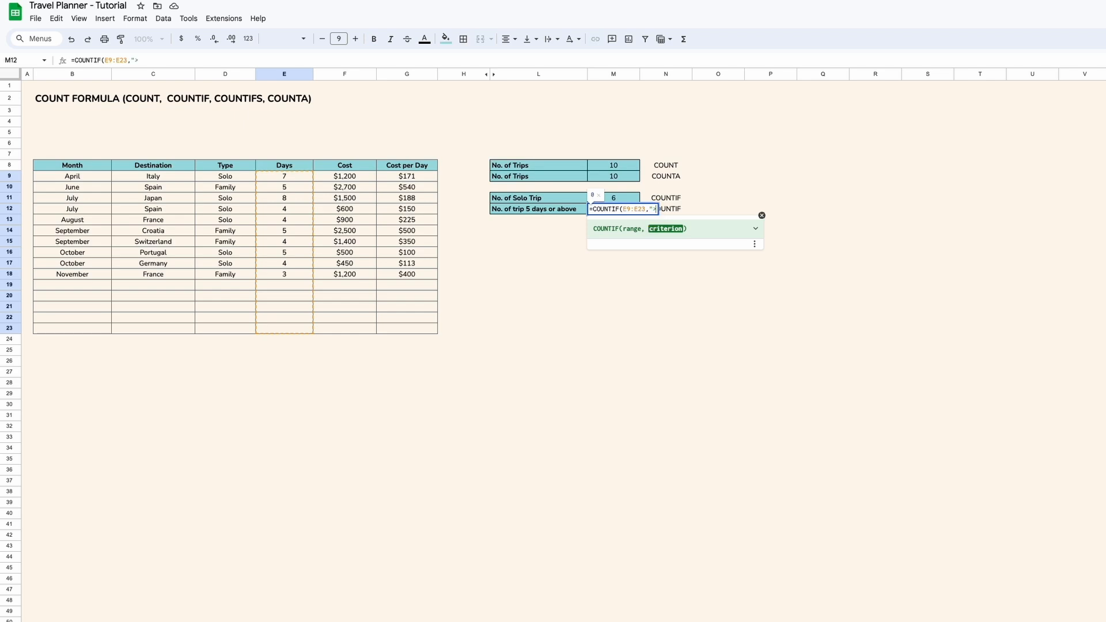
text(=5)
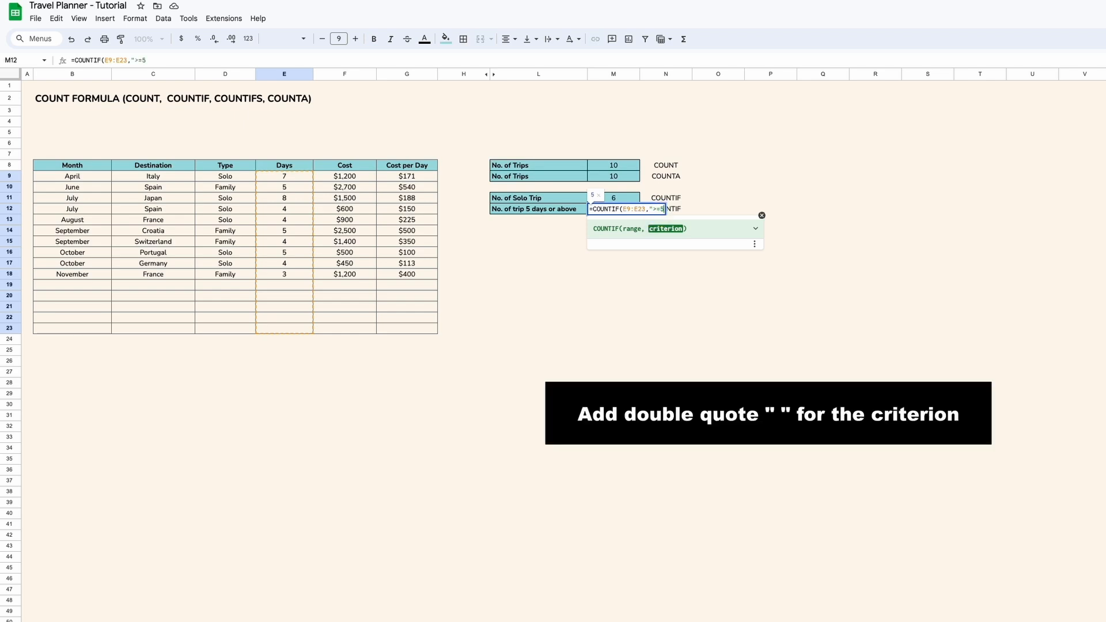
text("))
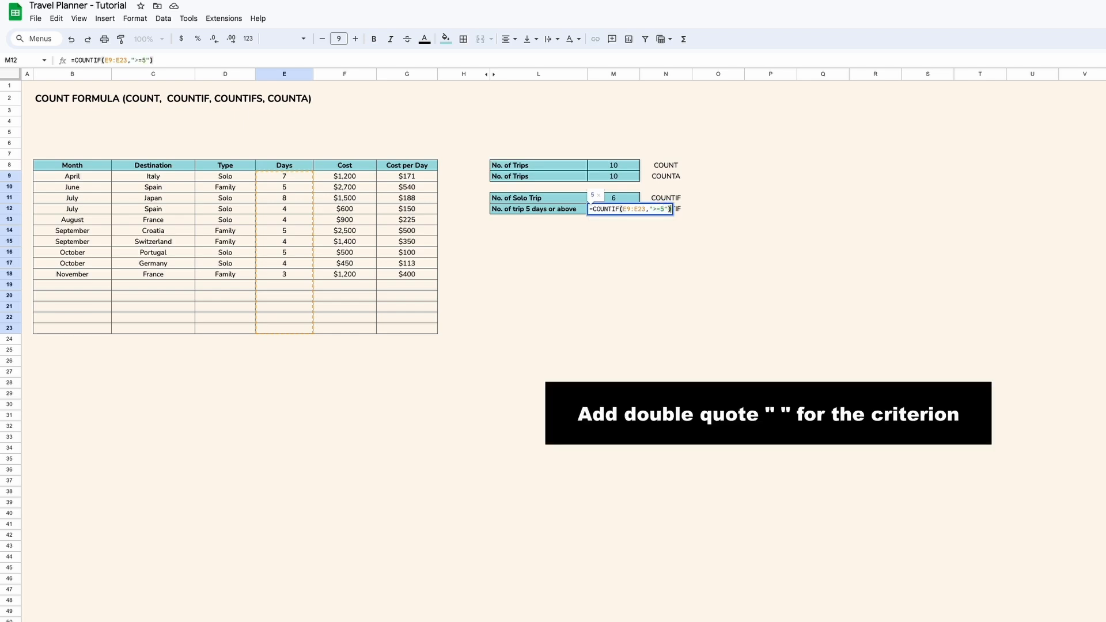
- Make the range in the M12 COUNTIF formula absolute as $E$9:$E$23 and complete the formula
click(623, 209)
text($)
key(Right)
text($)
key(Right)
key(Right)
text($)
key(Right)
text($)
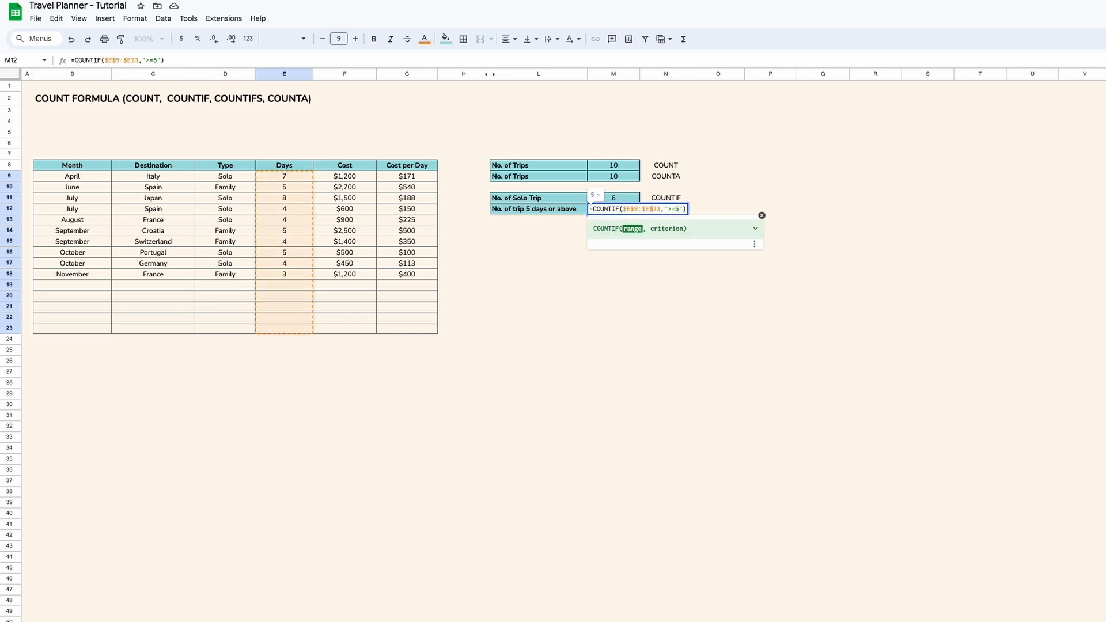
key(Right)
key(Right)
key(Right)
key(Right)
key(Right)
key(Right)
key(Right)
key(Right)
key(Right)
key(Return)
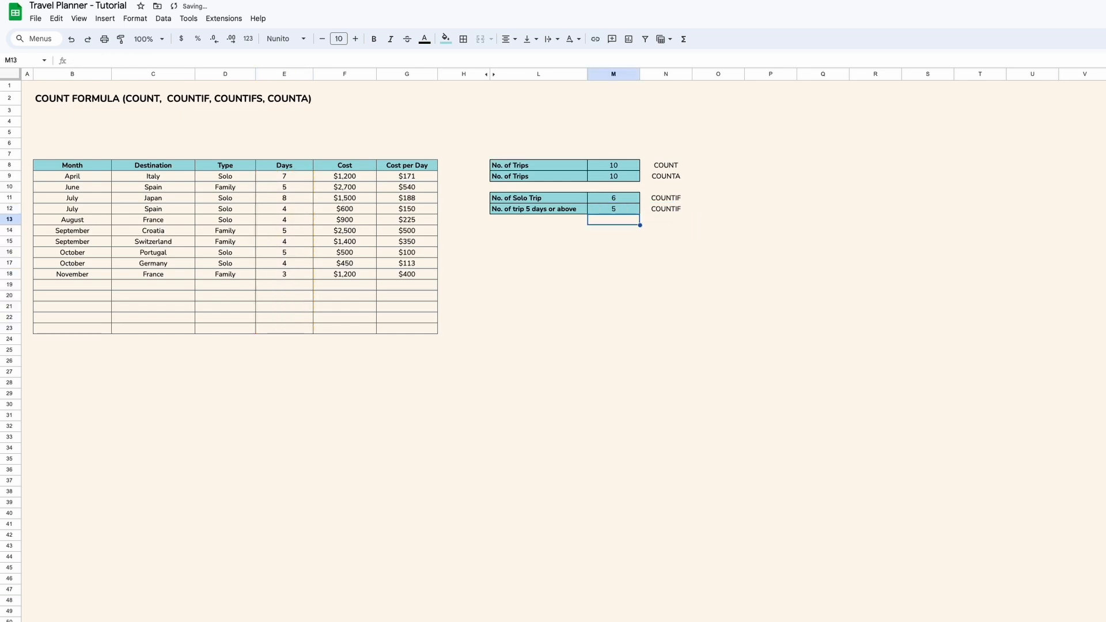
- Select every Days entry of 5 or more together to check the M12 COUNTIF result
click(302, 179)
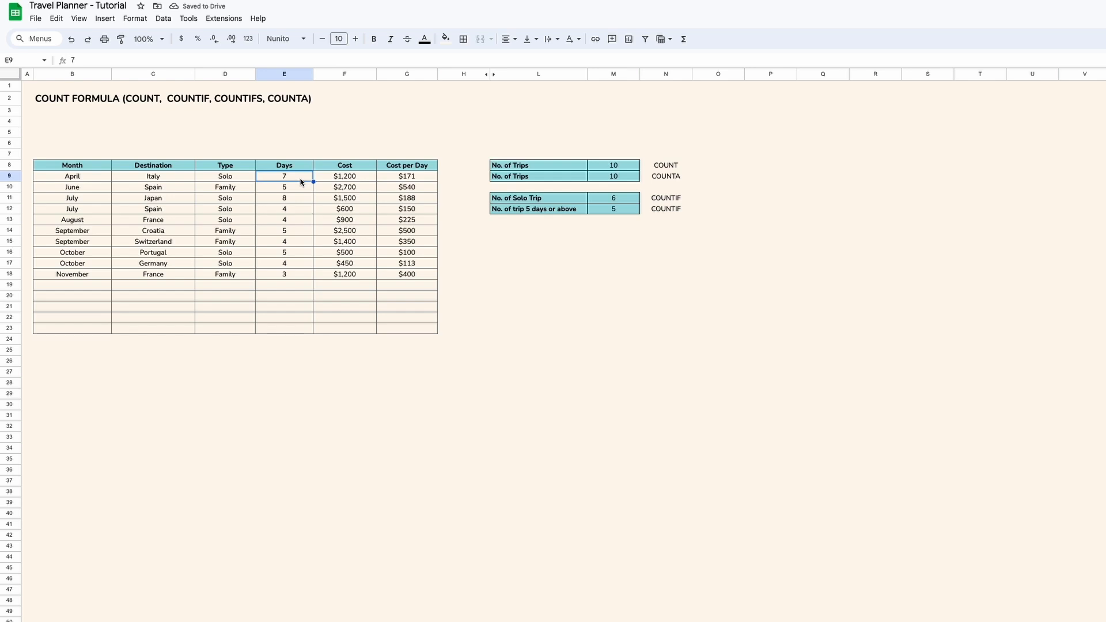
drag(298, 192, 296, 213)
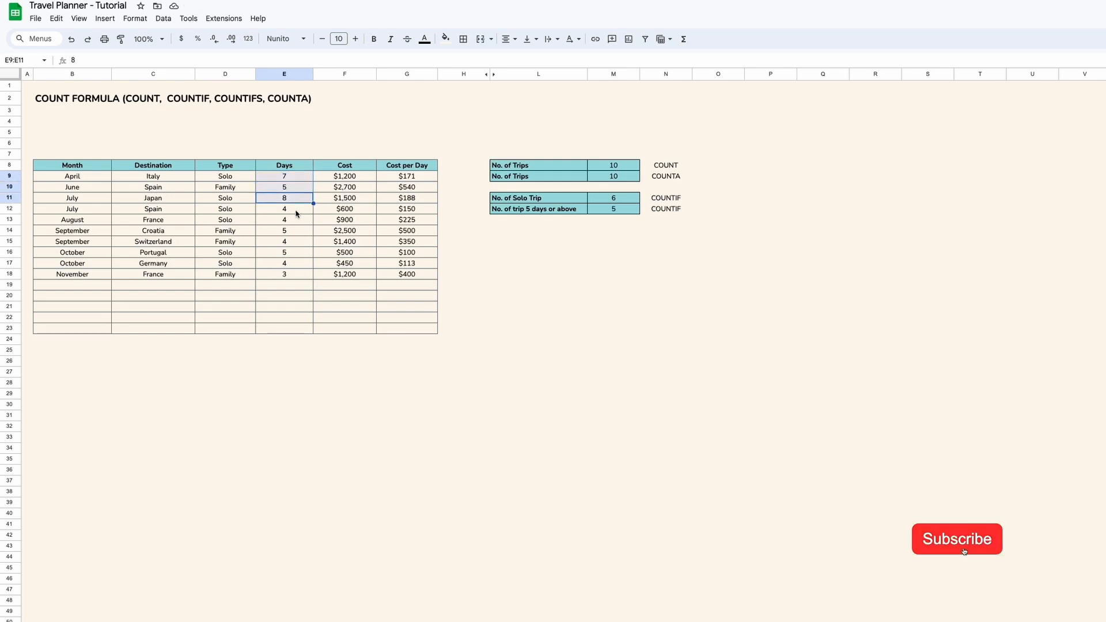
ctrl+click(294, 232)
ctrl+click(290, 252)
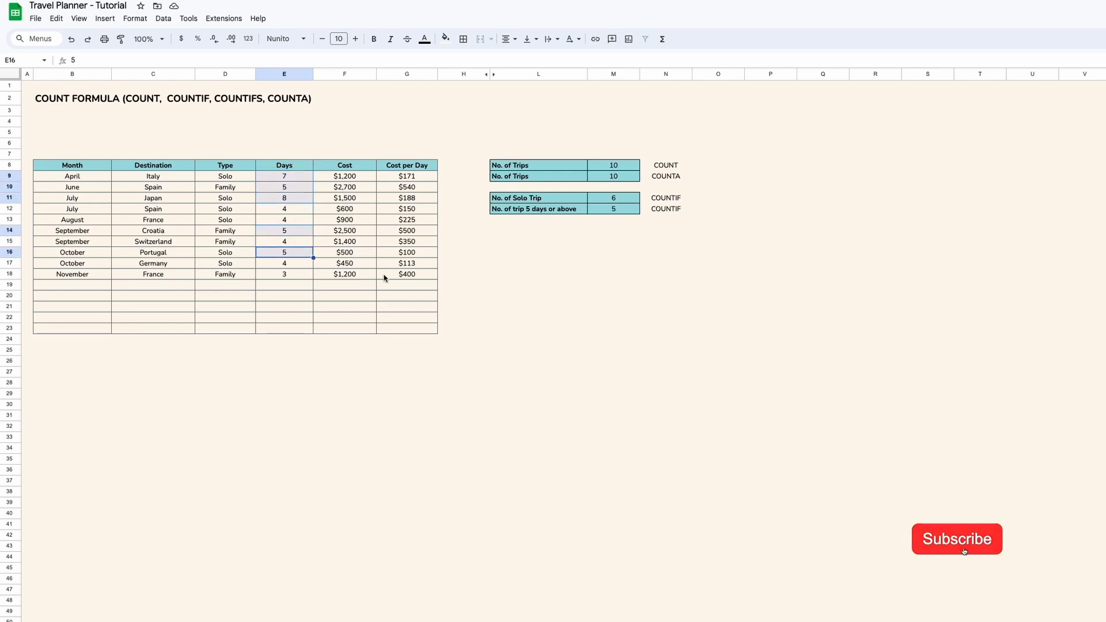
click(556, 239)
- Enter the label COUNTIFS in N14, leaving a blank row below the COUNTIF labels
click(666, 231)
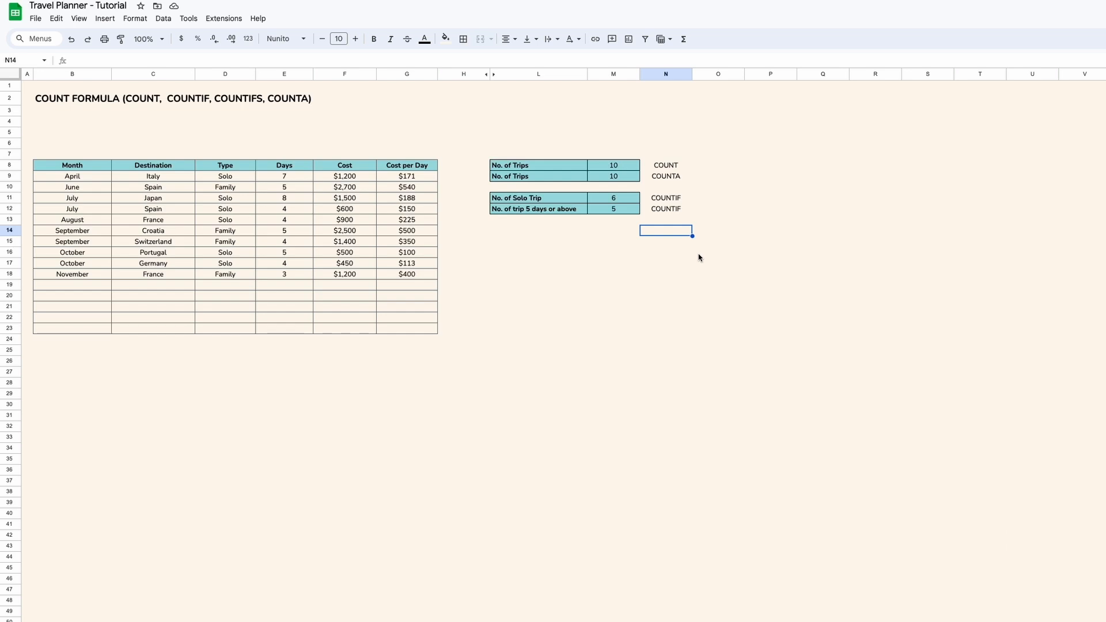
text(counti)
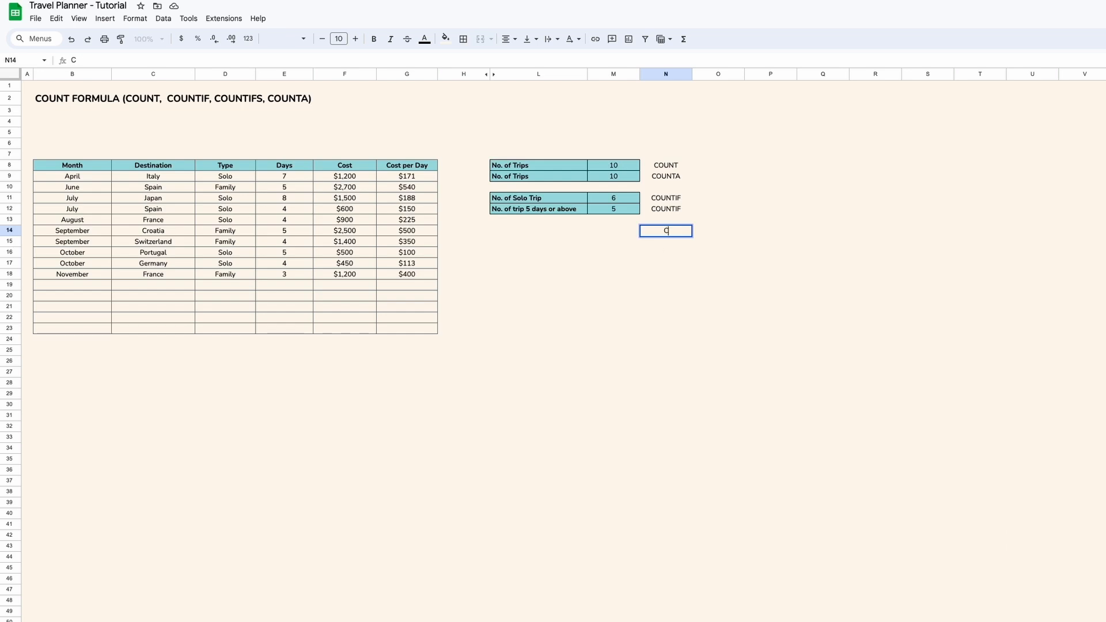
text(FS)
click(682, 242)
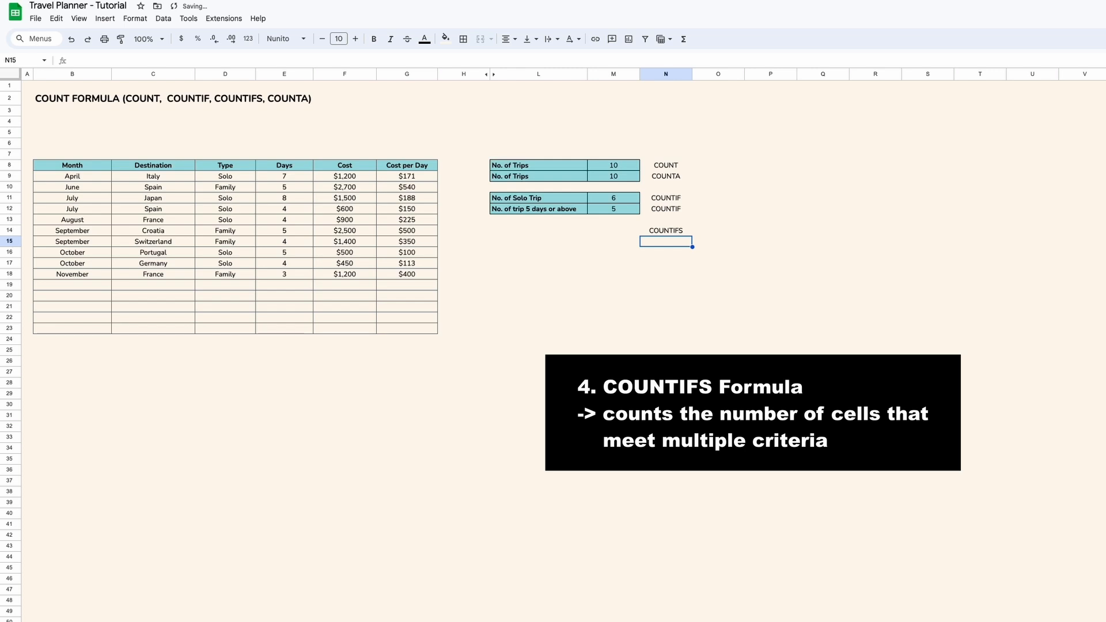
key(Up)
key(Left)
key(Left)
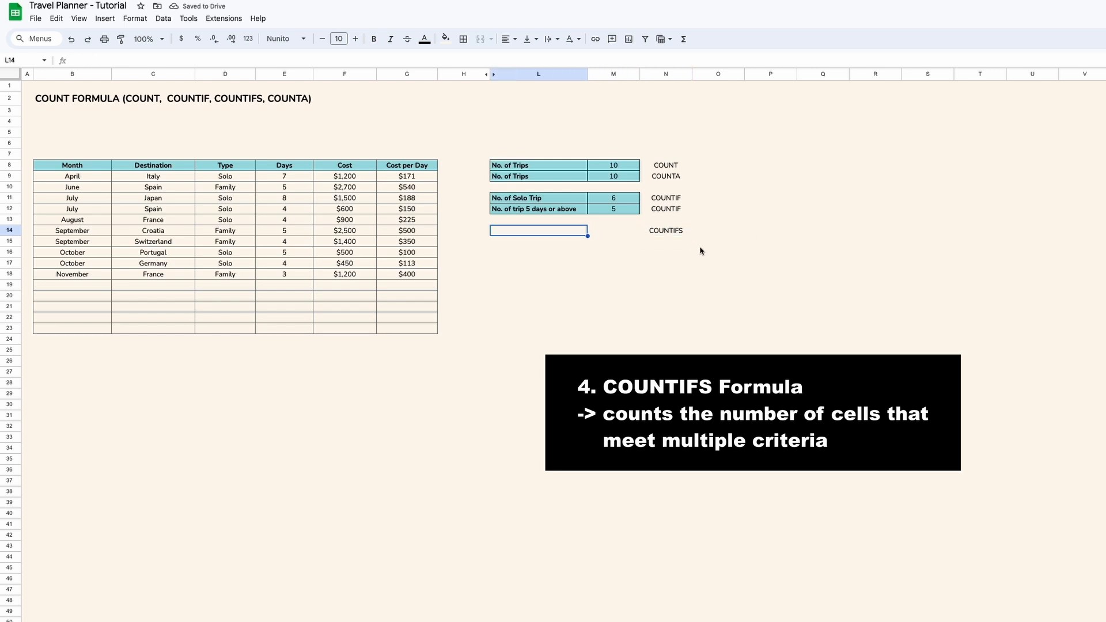
- Select the Type entries D9:D18 together with the Days entries E9:E18 to point out the two criteria ranges
click(684, 234)
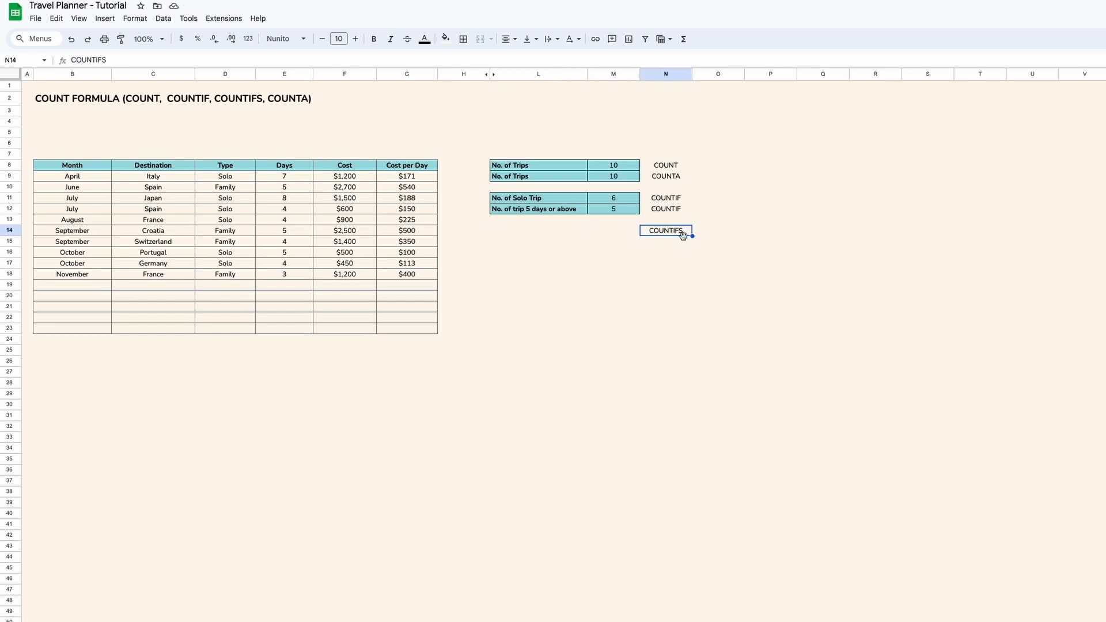
drag(248, 177, 240, 276)
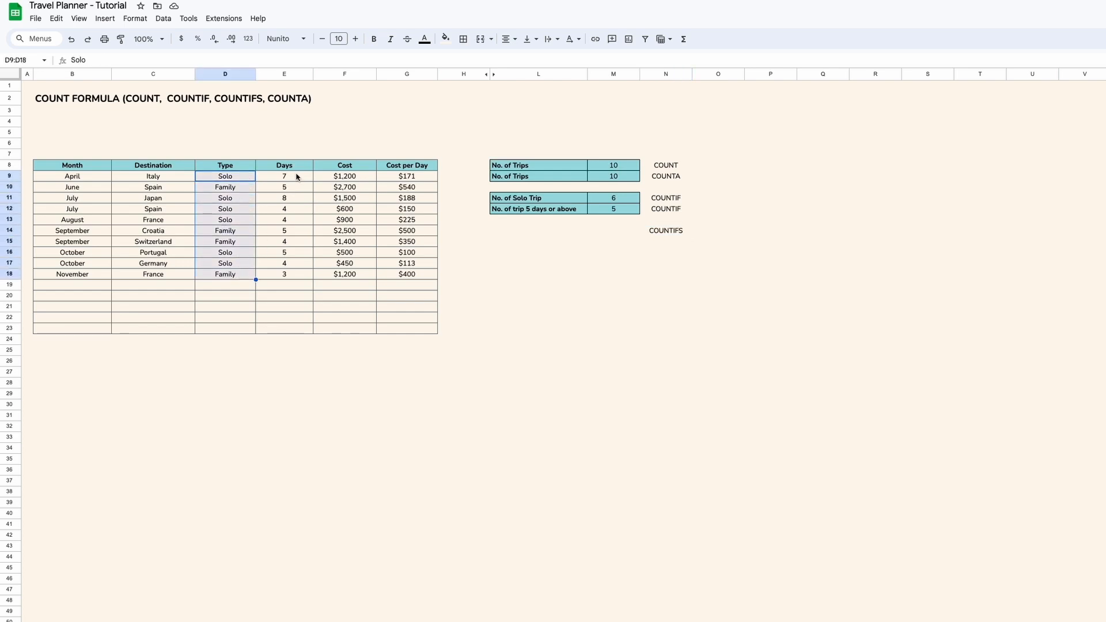
drag(295, 177, 293, 273)
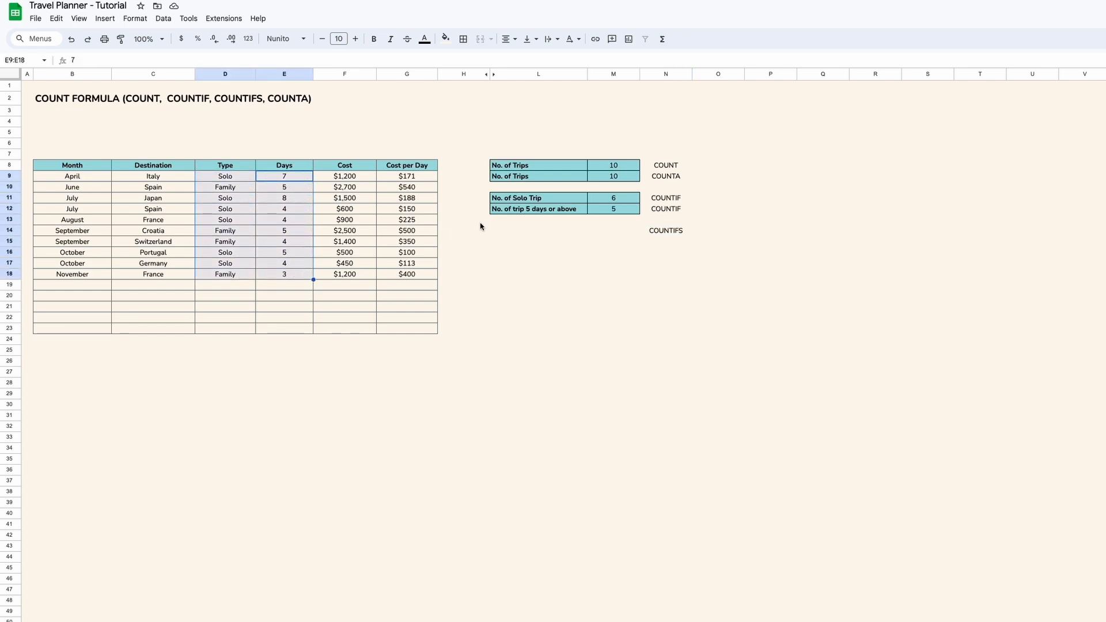
- Add the label "Solo trip & 5 Days or above" in L14 and copy row 12's cell formatting to L14:M14
click(528, 230)
text(Solo)
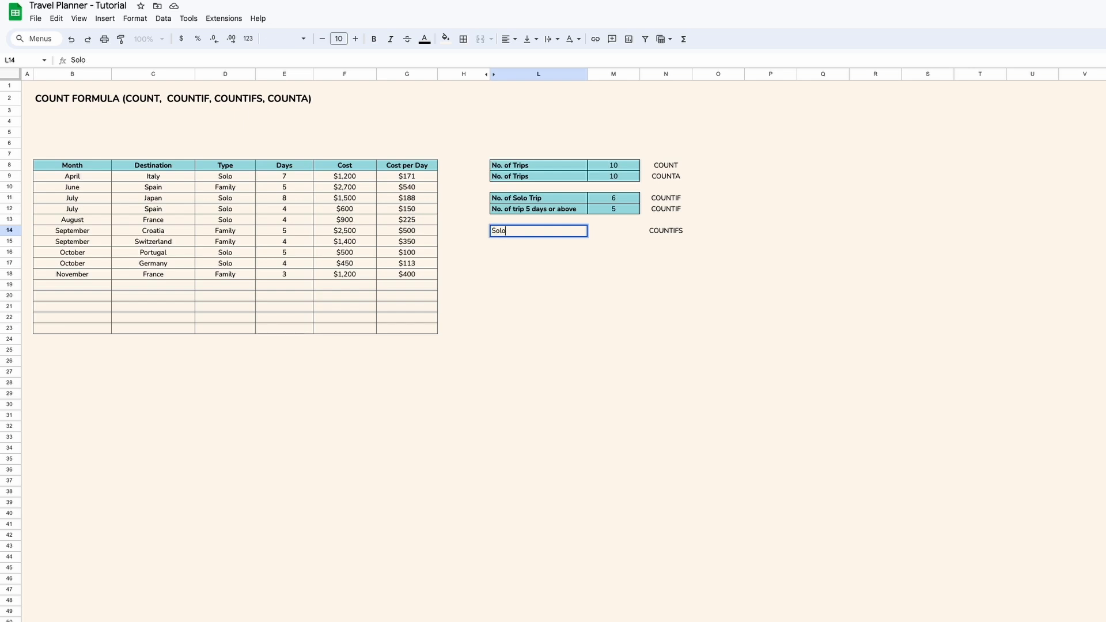
text( trip)
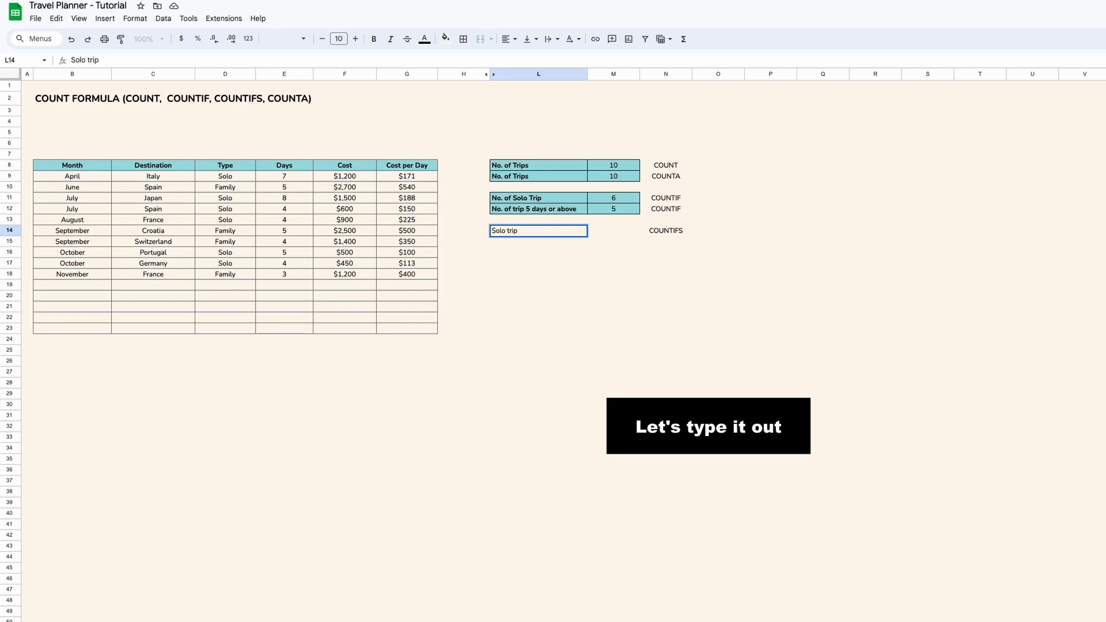
text( & 5 Days or above)
key(Return)
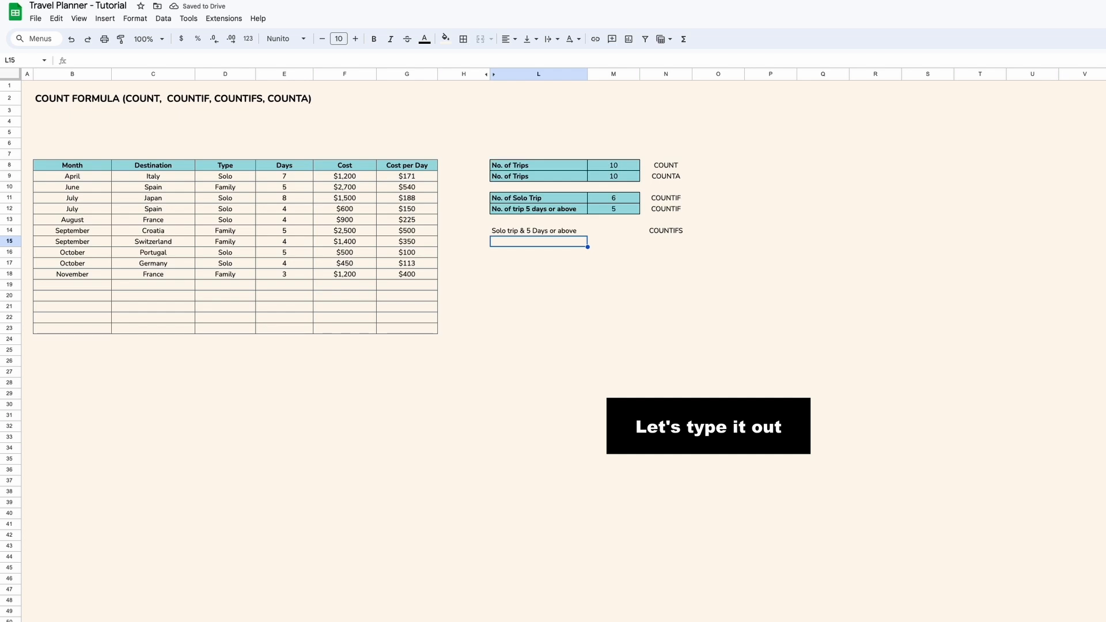
click(120, 39)
mouse_move(565, 210)
mouse_down()
mouse_move(610, 210)
mouse_move(611, 235)
mouse_up()
- Write the formula =COUNTIFS(D9:D23,"Solo",E9:E23,">=5") in M14 to count solo trips of 5 days or more
click(610, 235)
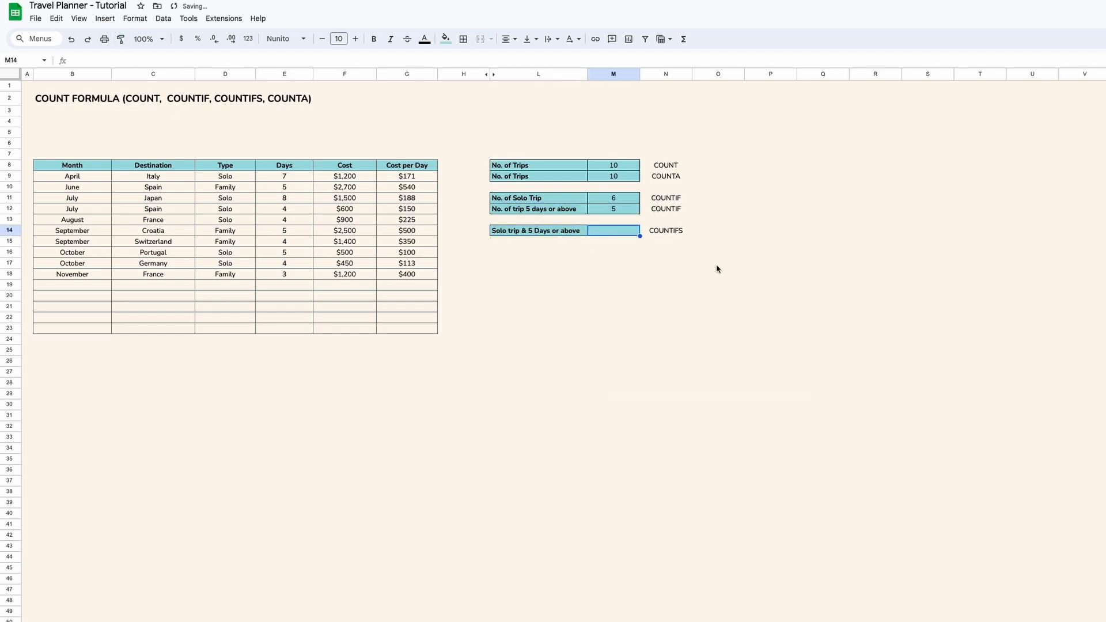
text(=counti)
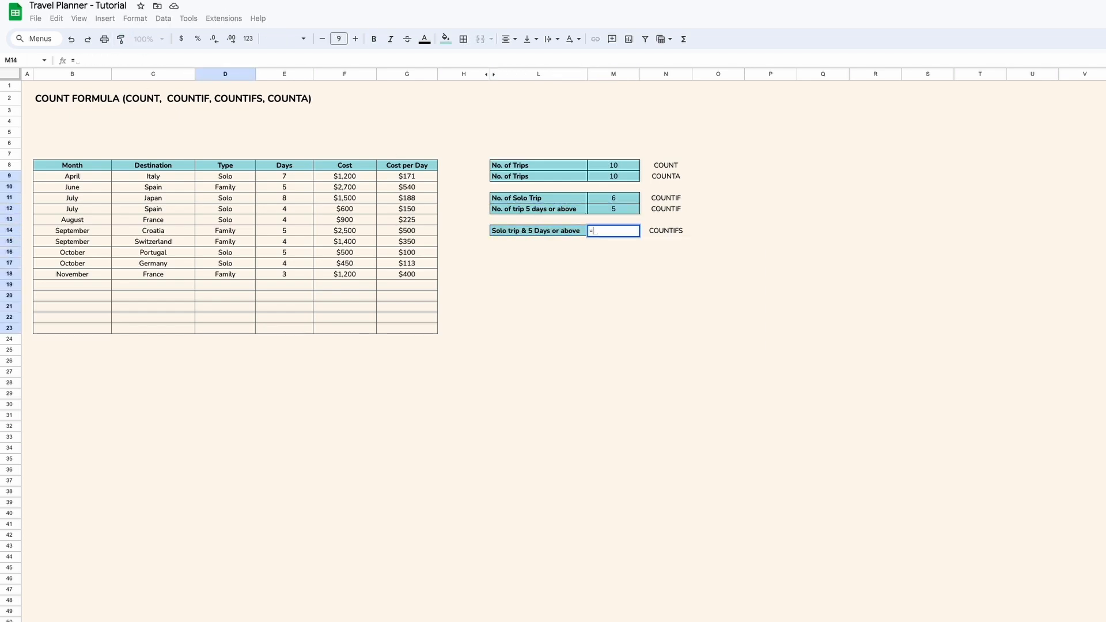
text(f)
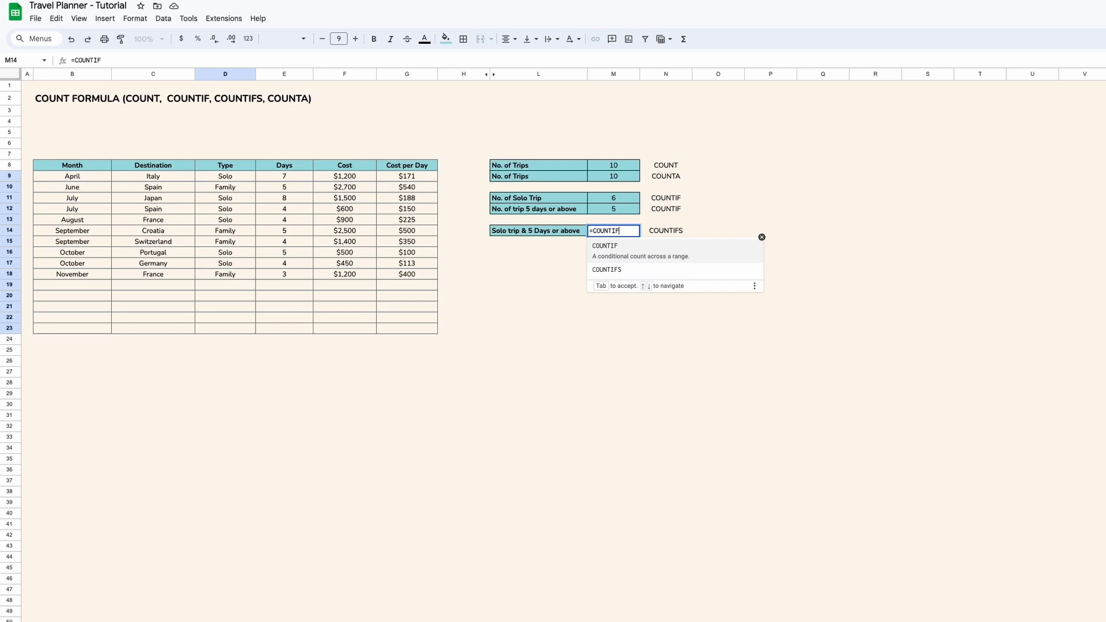
text(s()
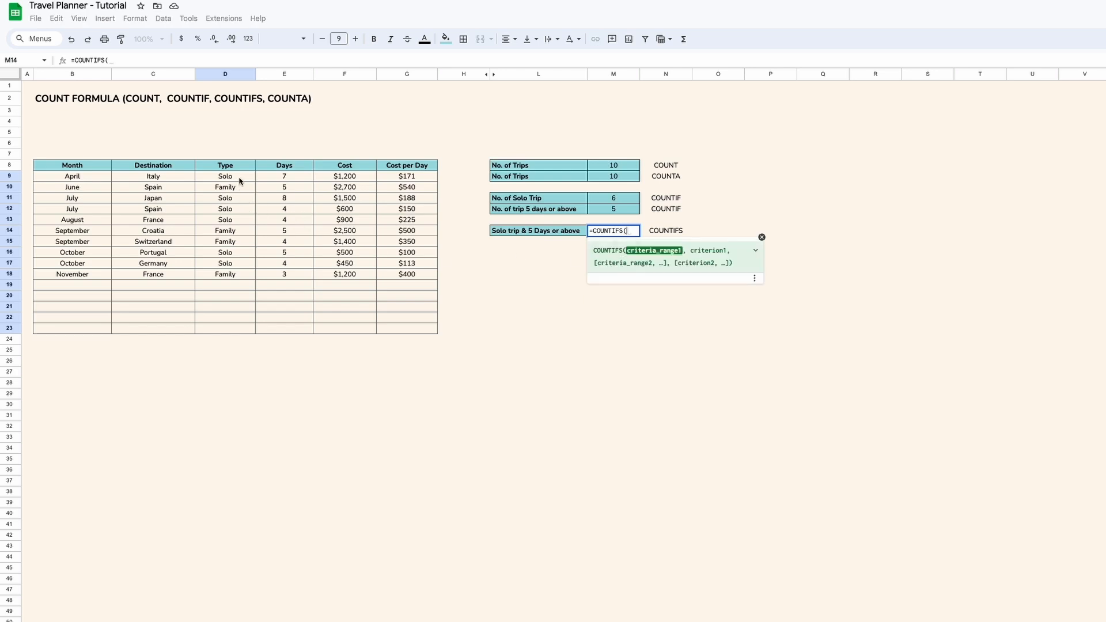
drag(241, 180, 236, 333)
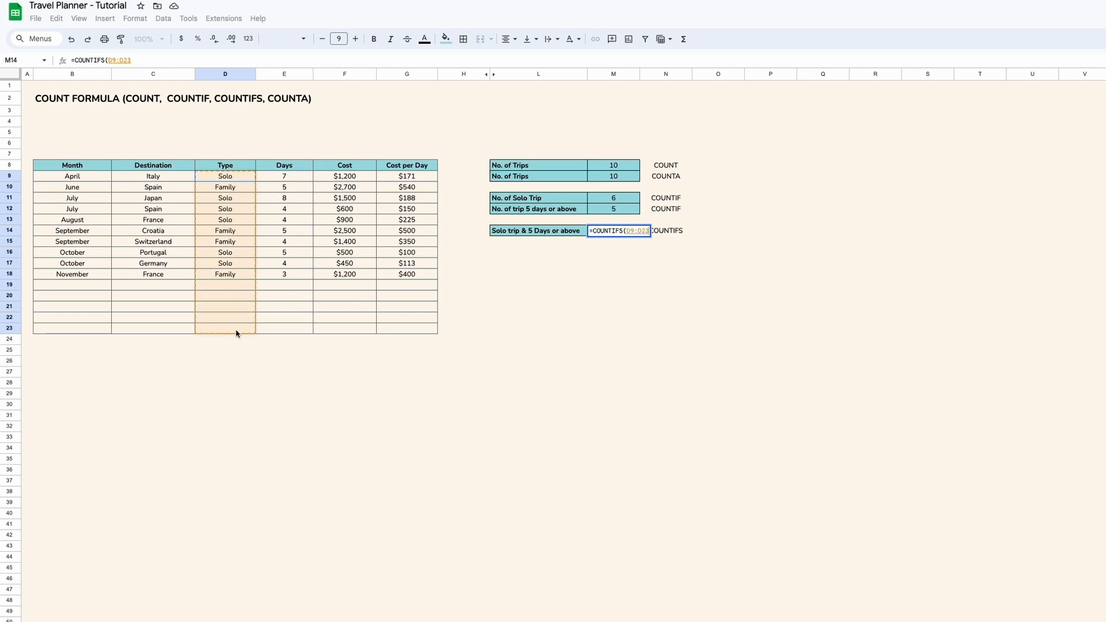
text(")
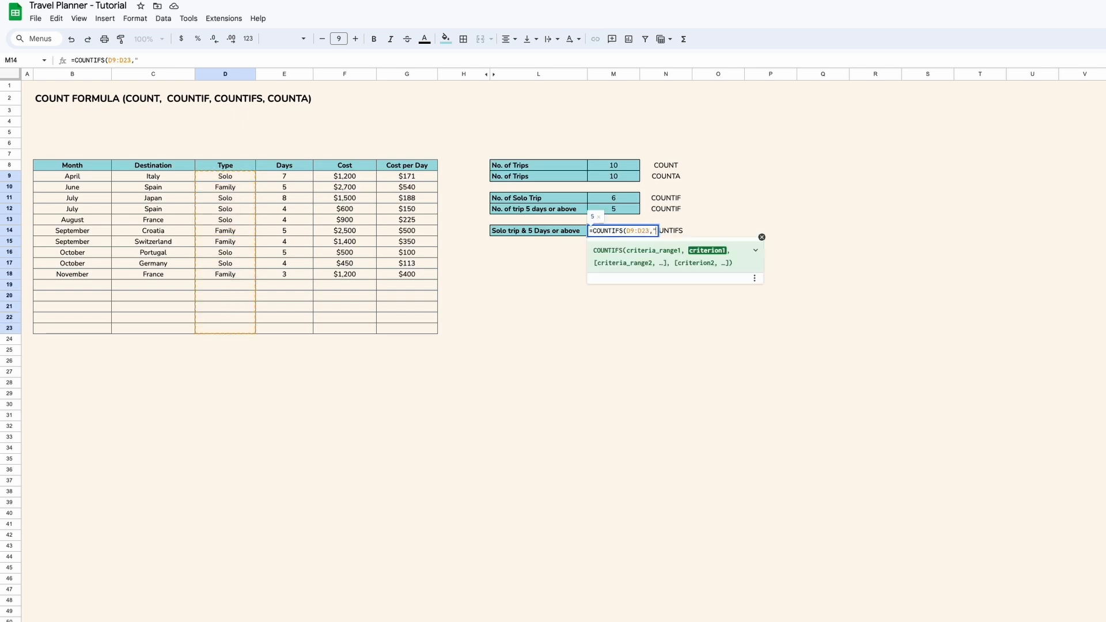
text(Solo",)
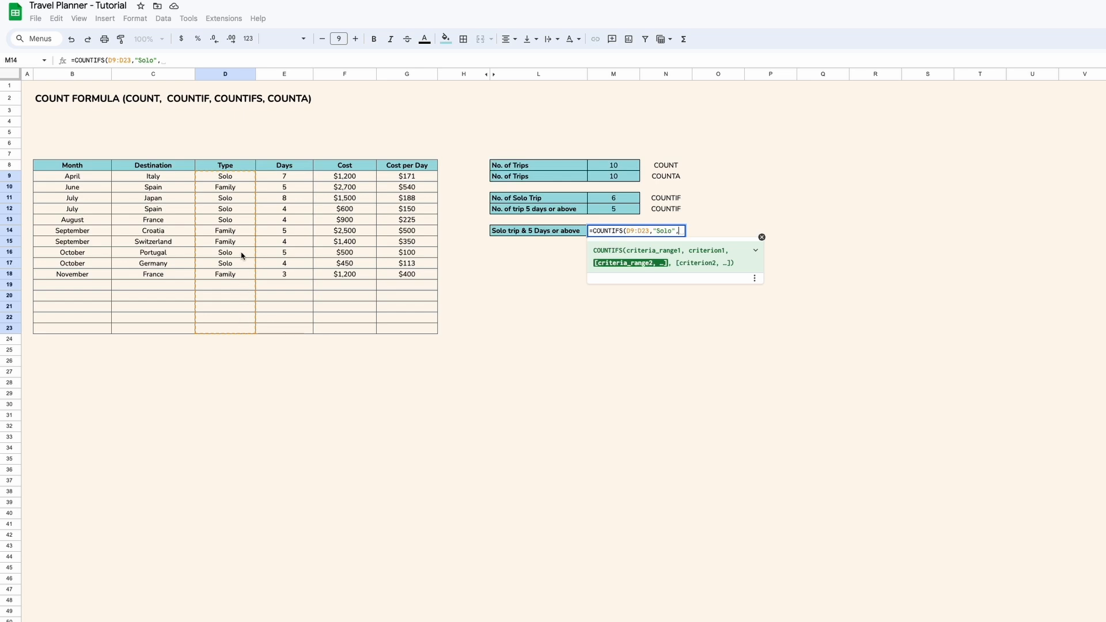
drag(282, 180, 292, 331)
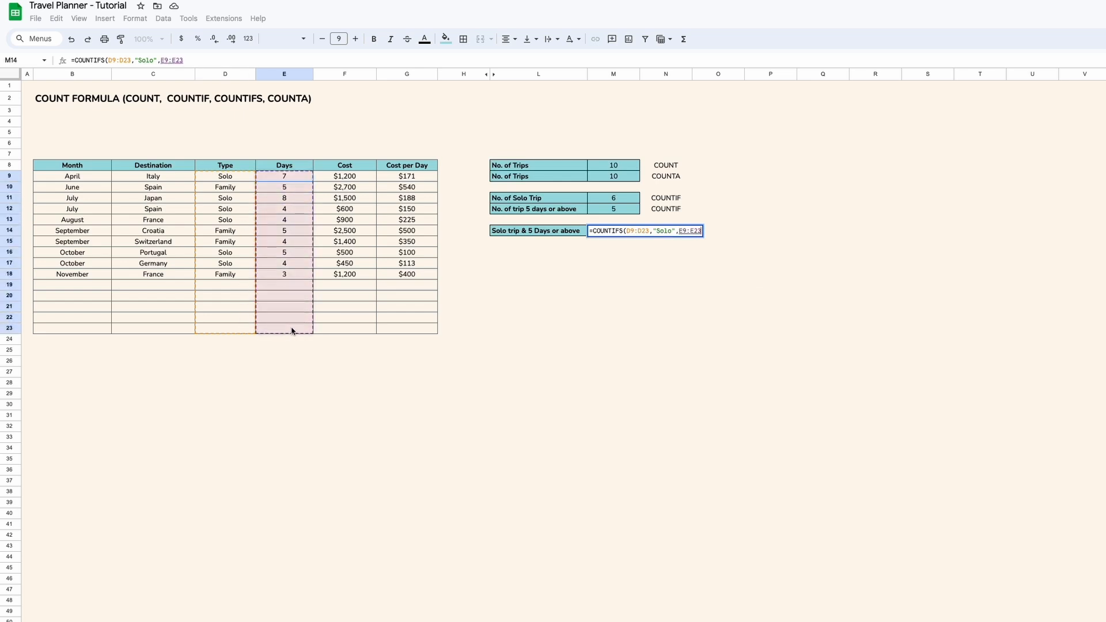
text(,)
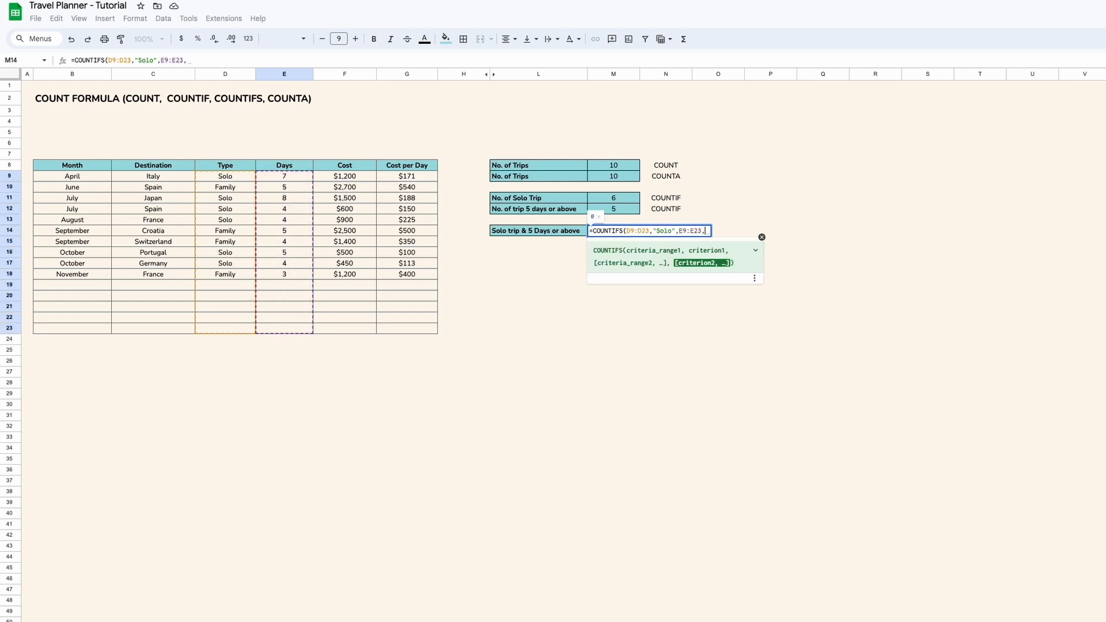
text(">=)
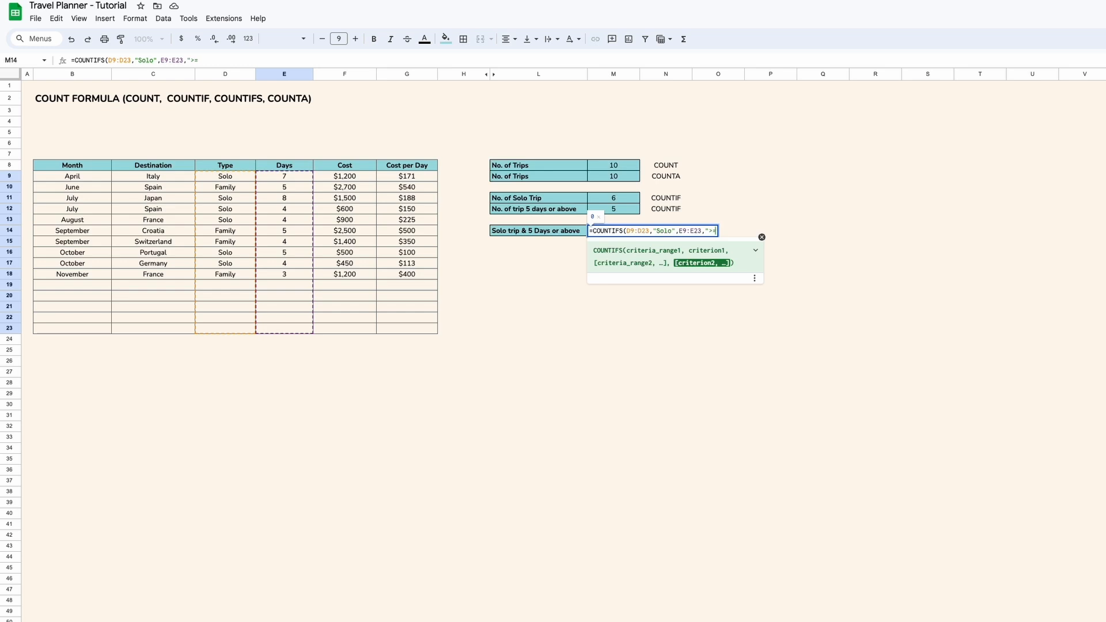
text(5"))
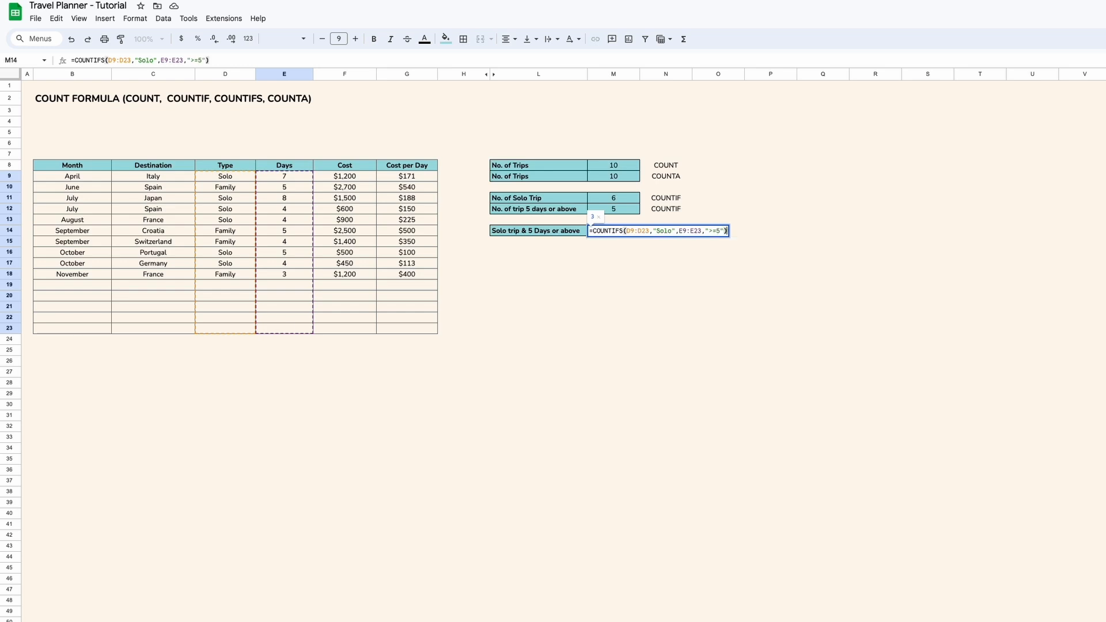
- Make both criteria ranges in the M14 formula absolute, as $D$9:$D$23 and $E$9:$E$23, and commit the formula
click(627, 231)
text($)
key(Right)
text($)
key(Right)
key(Right)
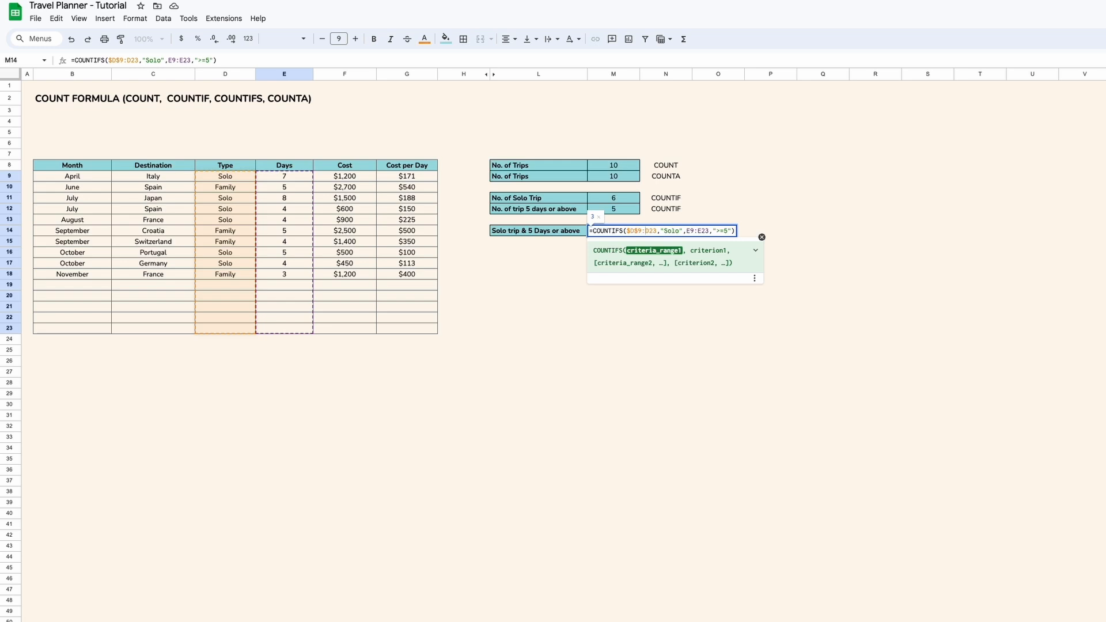
text($)
key(Right)
text($)
key(Right)
key(Right)
key(Right)
key(Right)
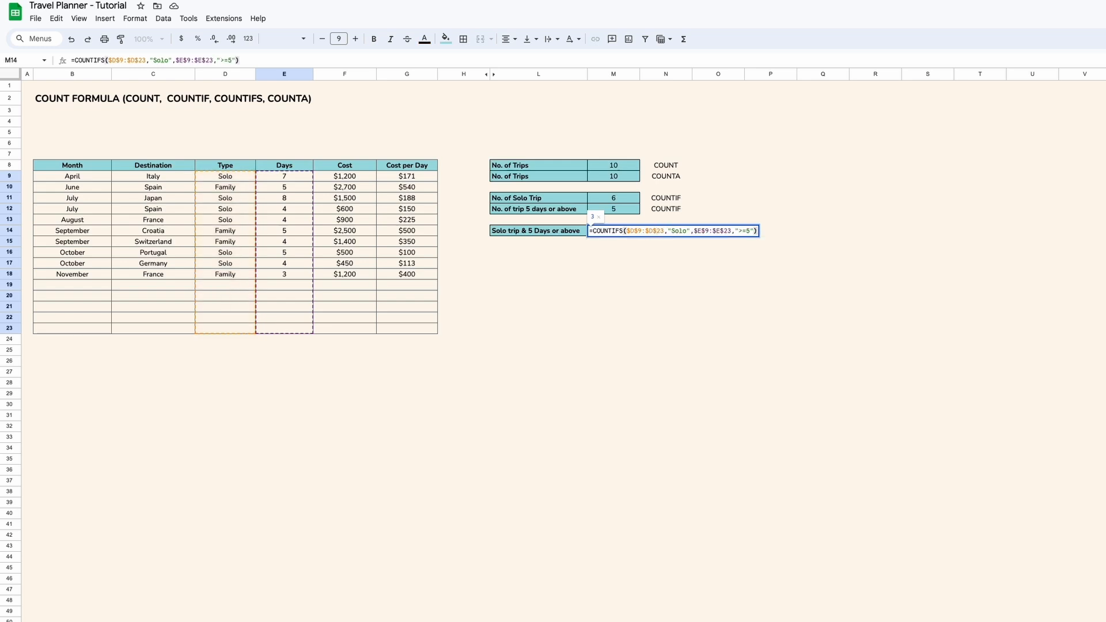
key(Return)
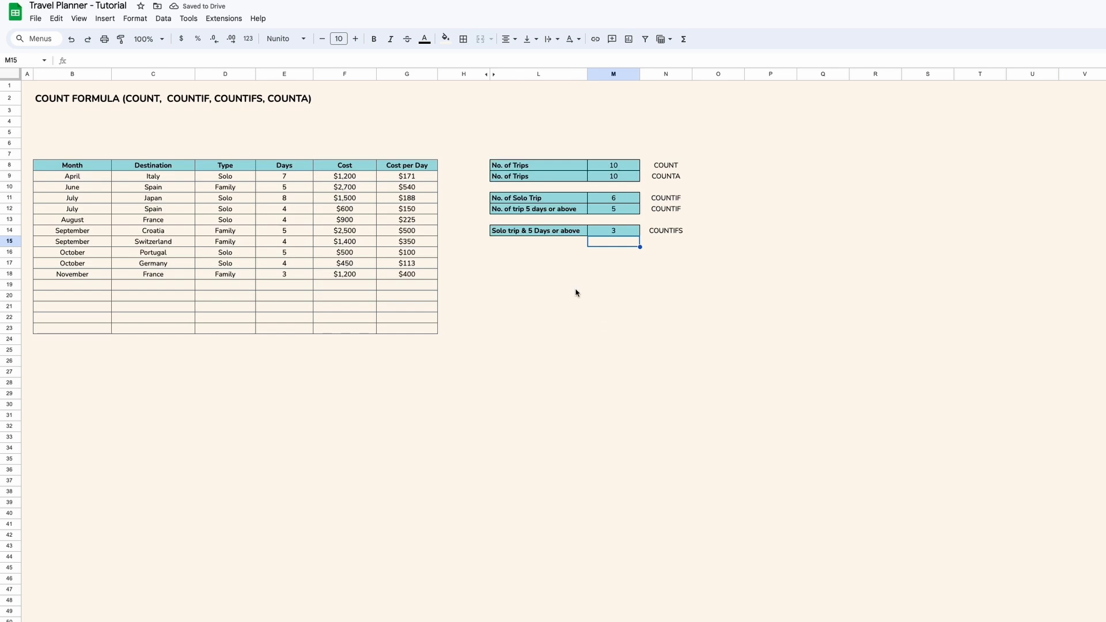
- Enter the three-criteria note "Solo trip + $150 per day or above + 5 days or above" in N15
key(Right)
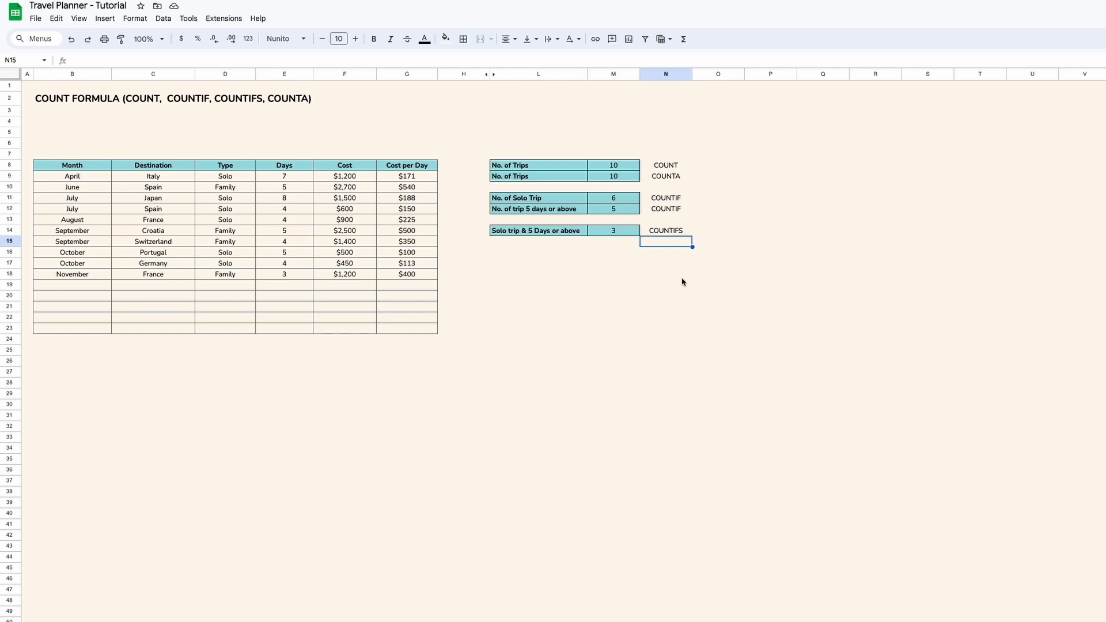
text(Sol)
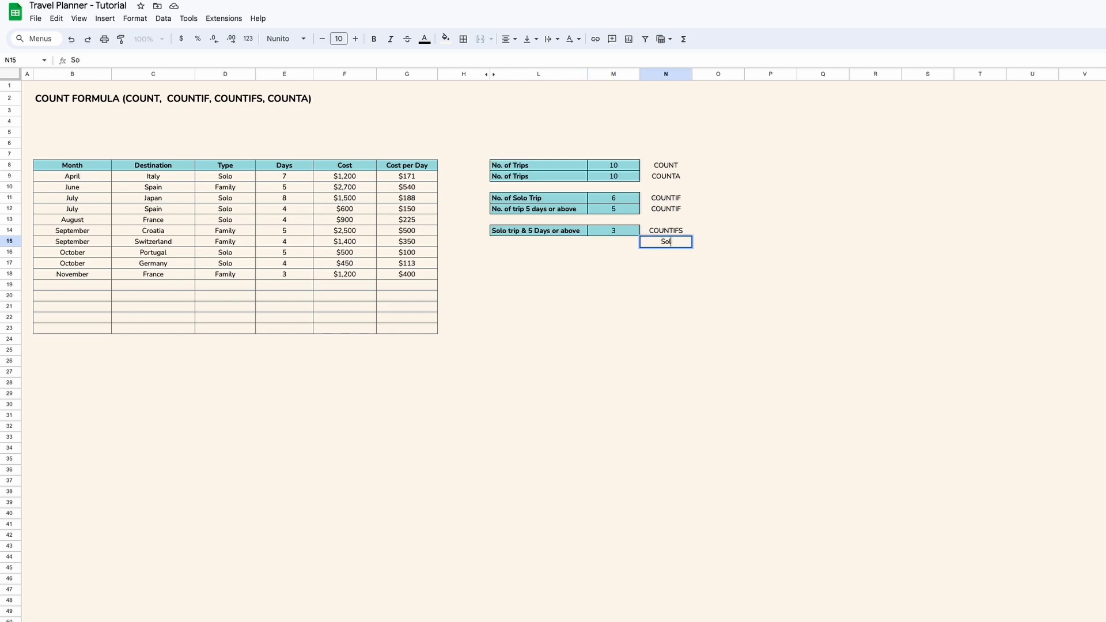
text(o trip +)
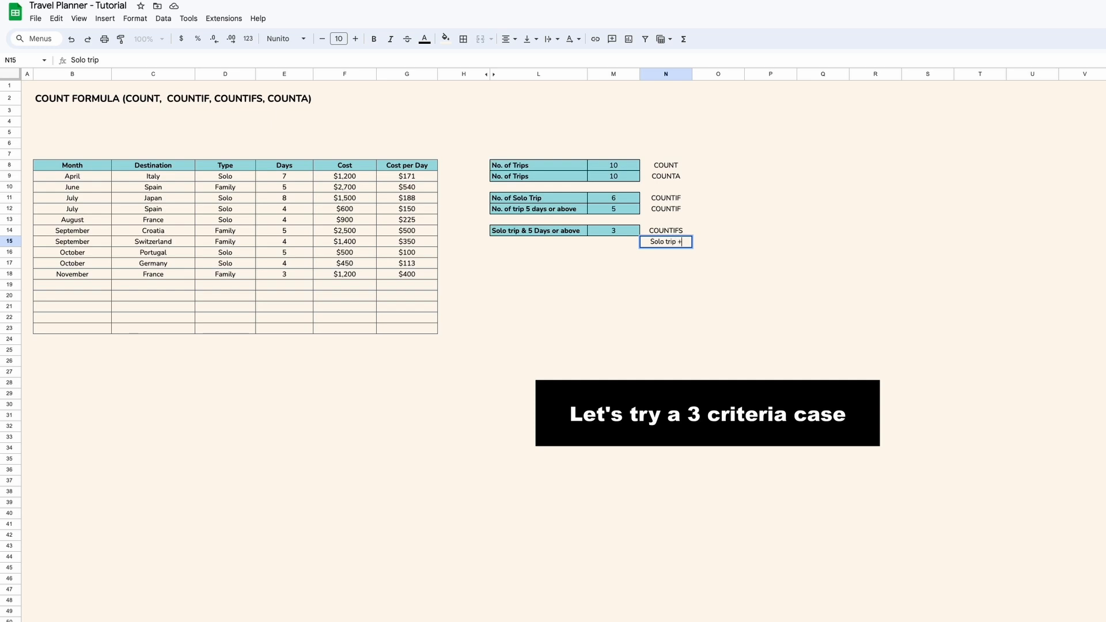
text( $150 per day or )
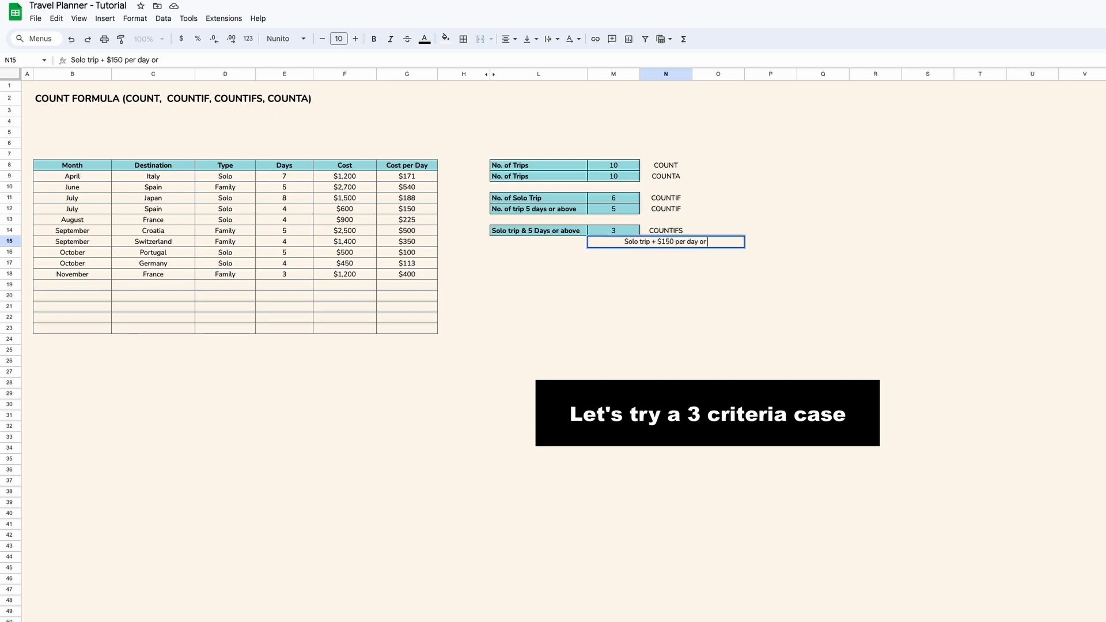
text(above)
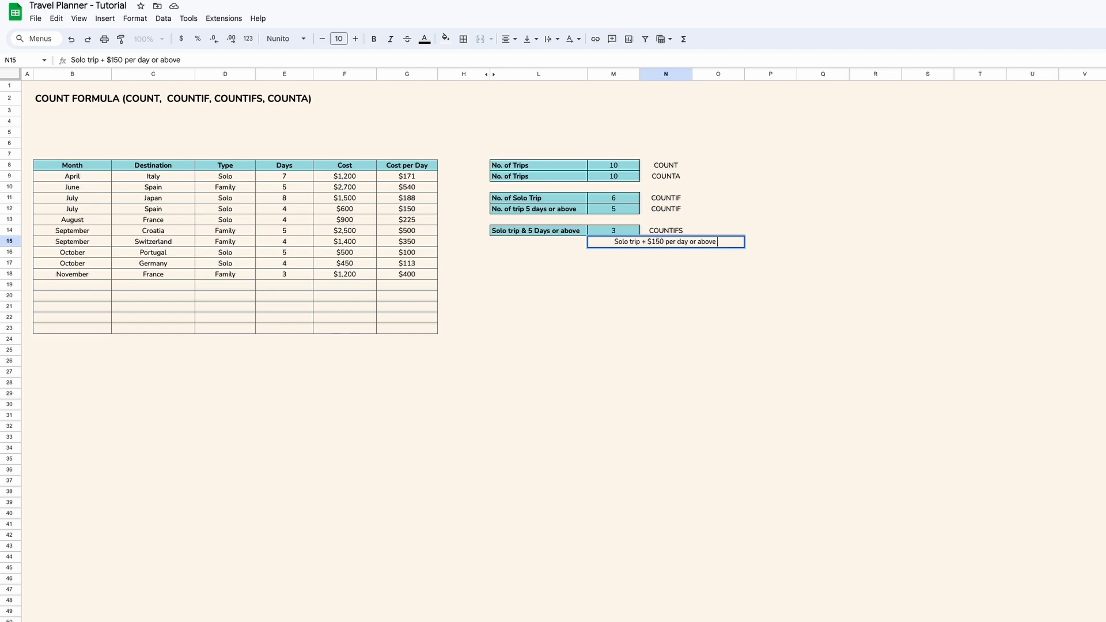
text( + 5 days)
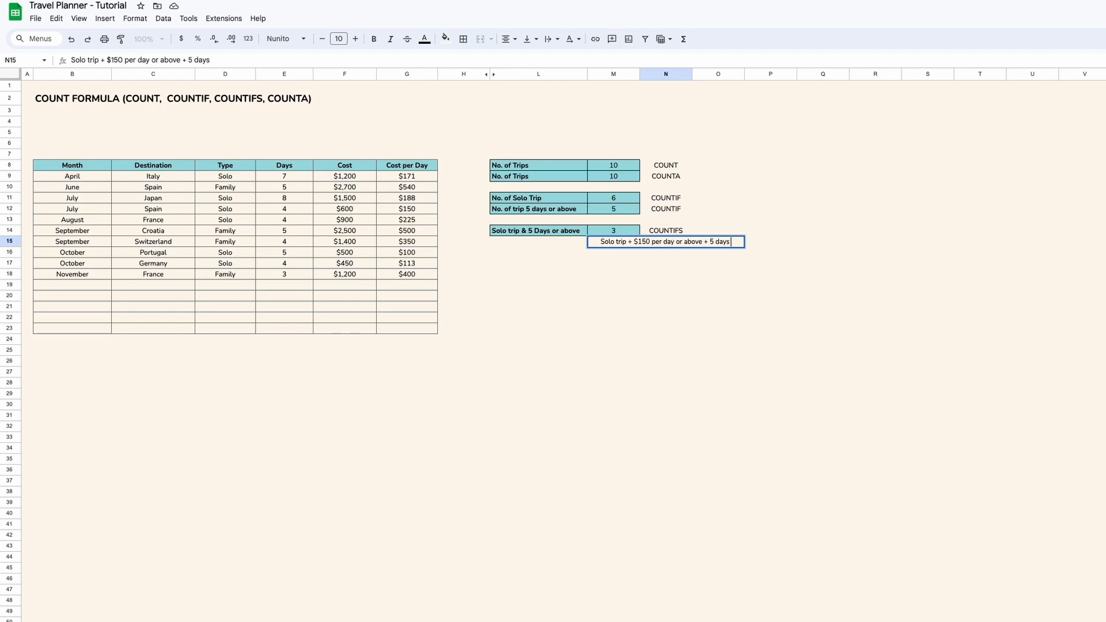
text( or above)
key(Return)
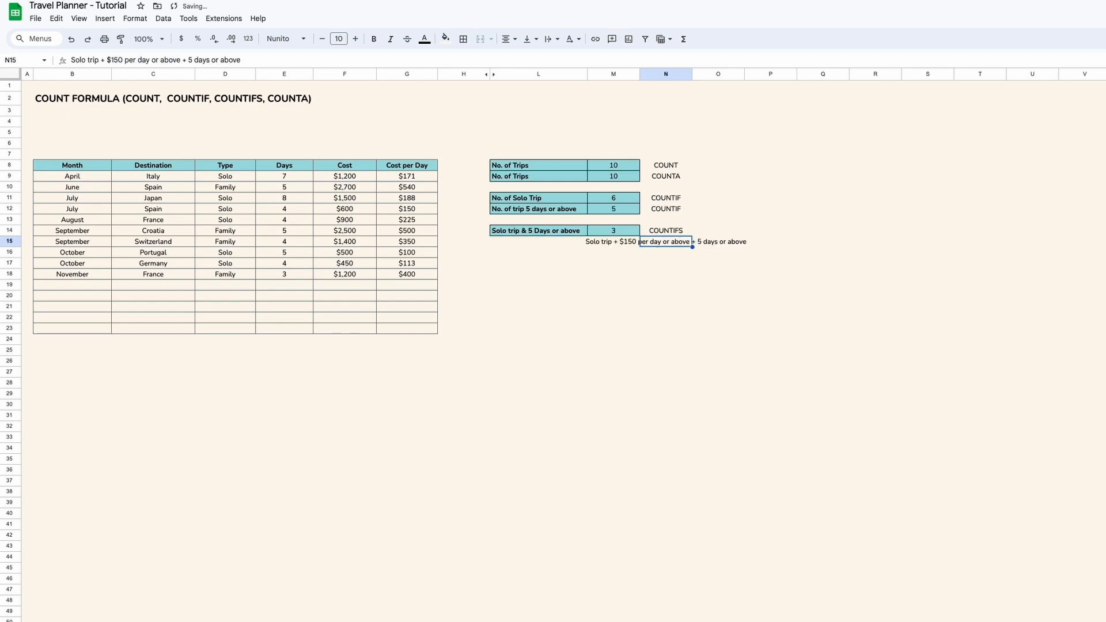
- Left-align the three-criteria note and copy it to O15, replacing N15 with the COUNTIFS label from N14
click(514, 40)
click(509, 60)
key(ctrl+c)
key(Right)
key(ctrl+v)
key(Left)
key(Up)
key(ctrl+c)
key(Down)
key(ctrl+v)
key(Right)
key(Down)
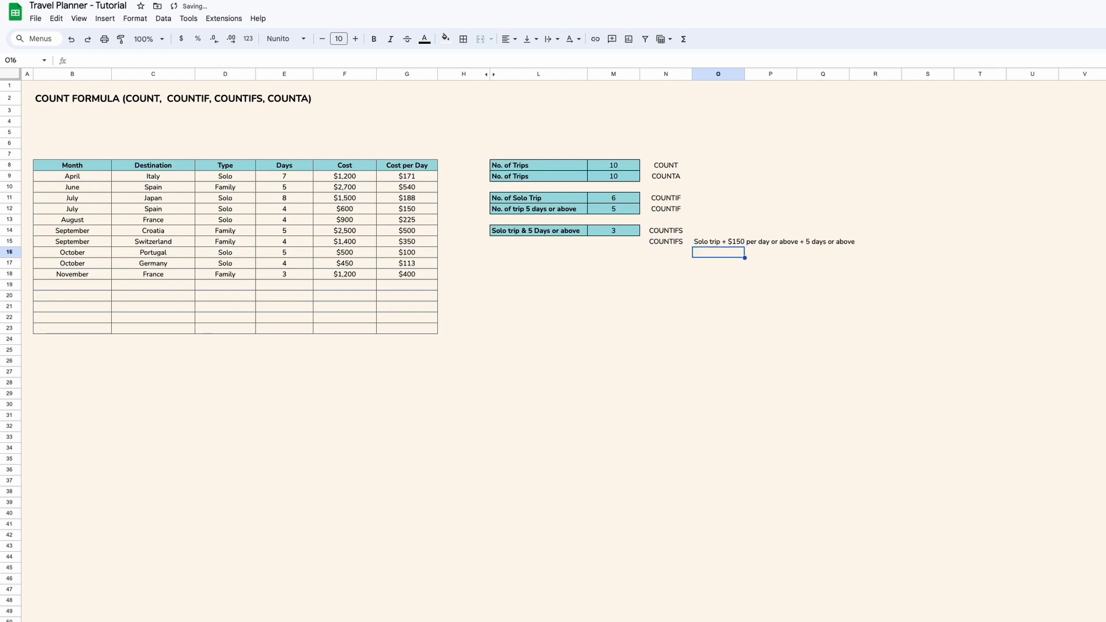
- Enter the label "Solo& $150 or above & 5 days or above" in L15 and apply the formatting of L14:M14 to L15:M15
key(Left)
key(Left)
key(Left)
key(Up)
text(Solo& $150 or abo)
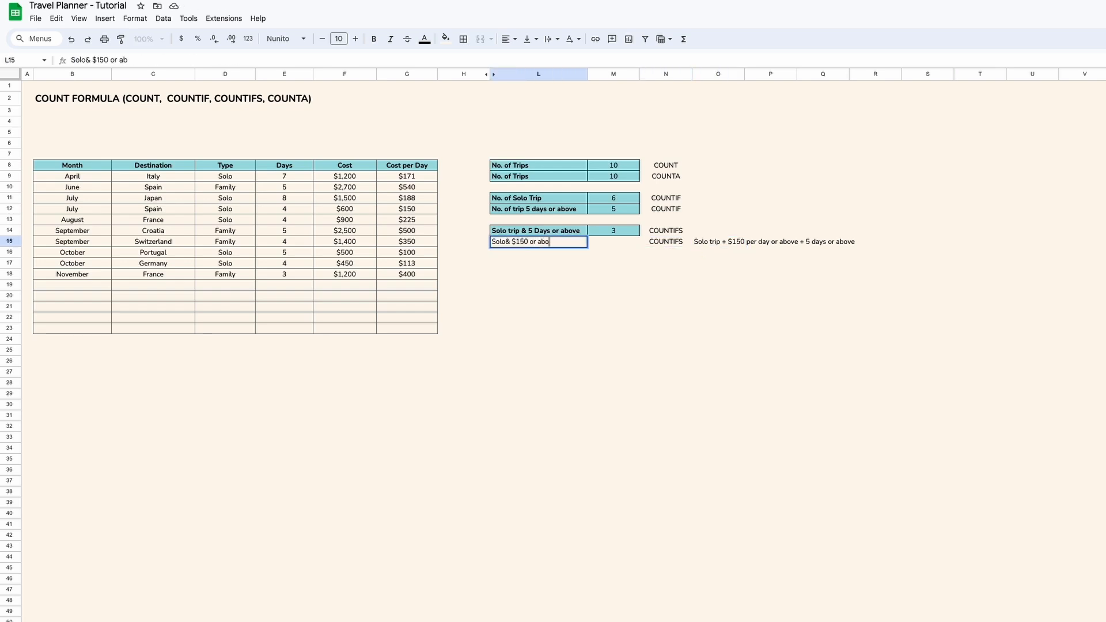
text(ve &)
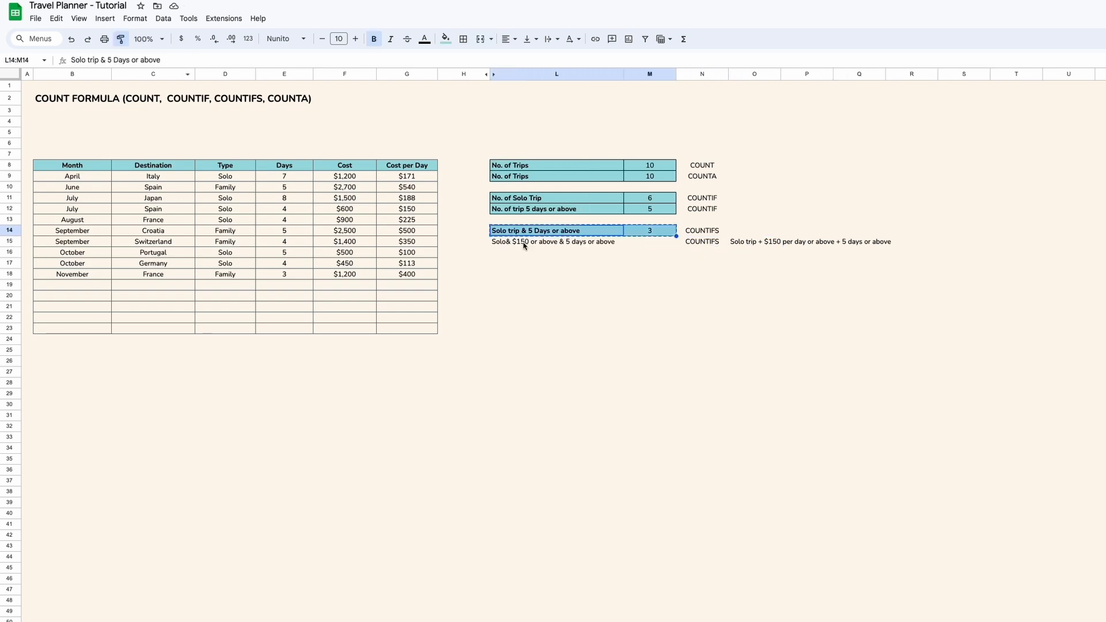
click(524, 244)
key(ctrl+alt+v)
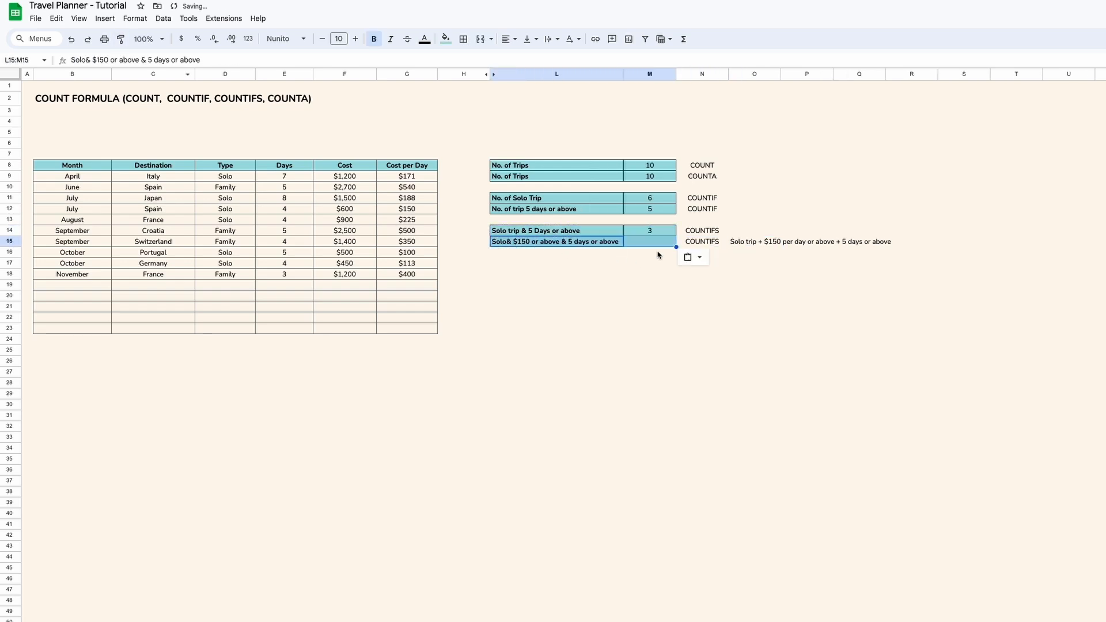
- Start a COUNTIFS formula in M15 with the Type range D9:D23 and the criterion "Solo"
click(656, 243)
text(=C)
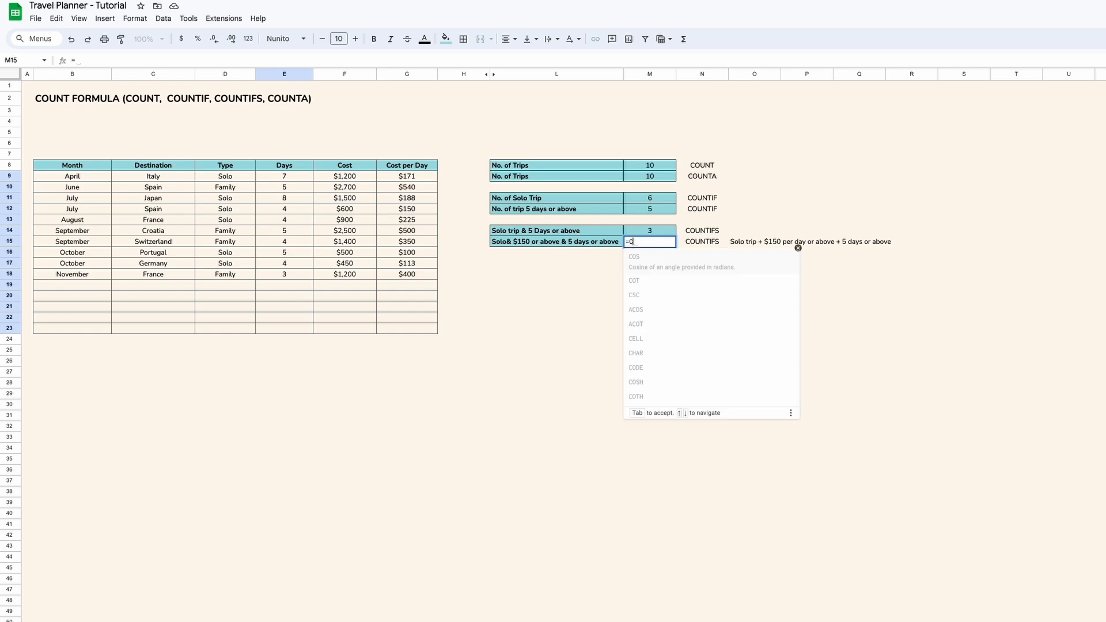
text(OUNTIFS)
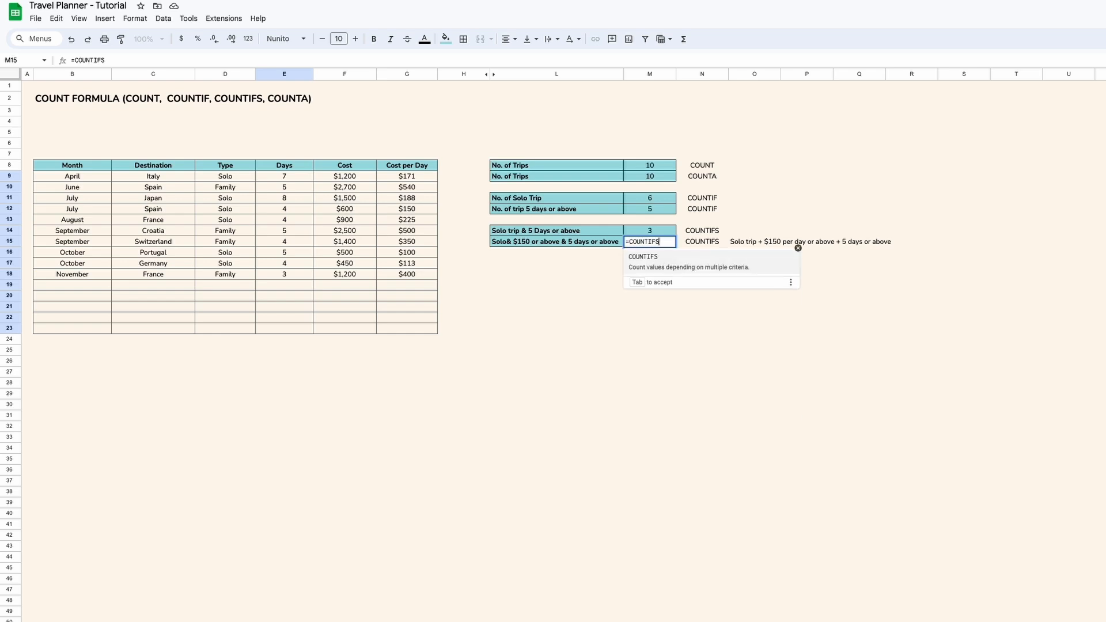
click(660, 255)
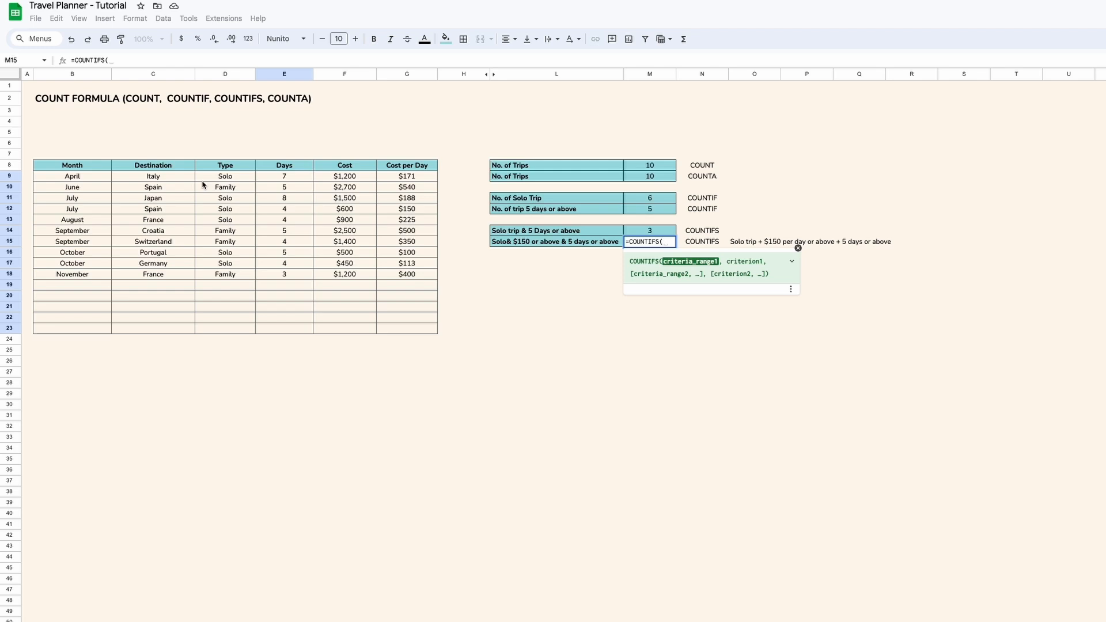
drag(222, 176, 217, 328)
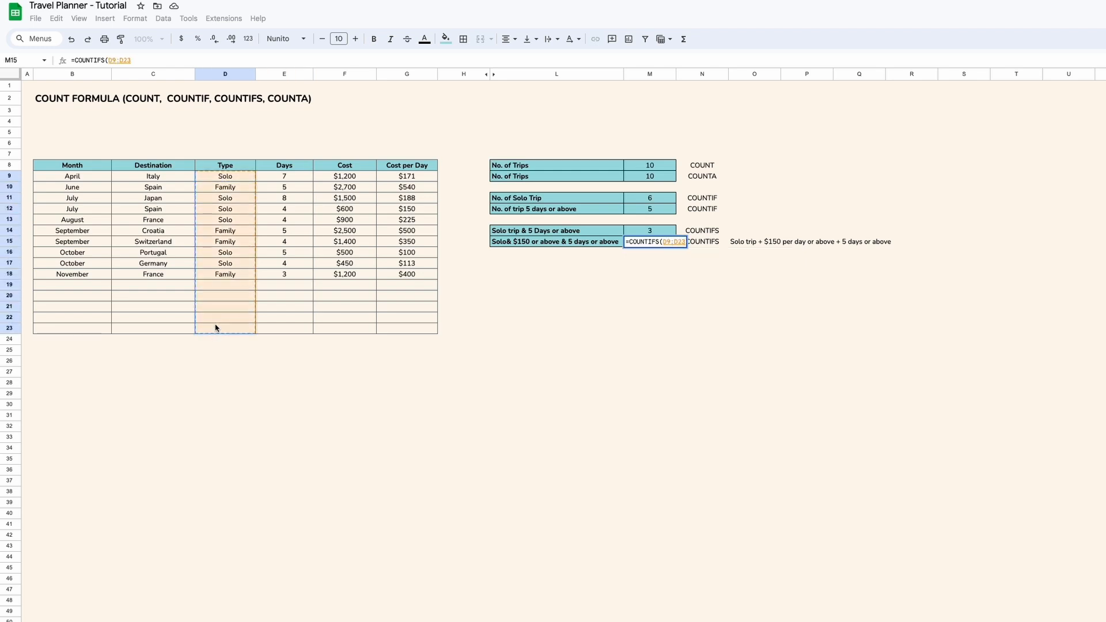
text(,"Solo)
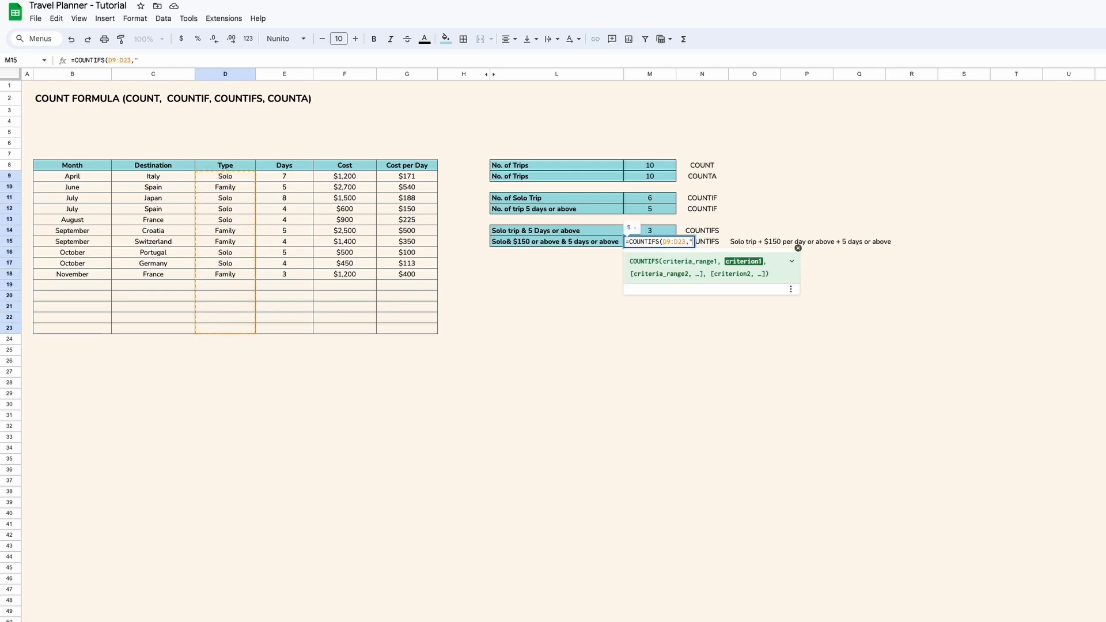
text(",)
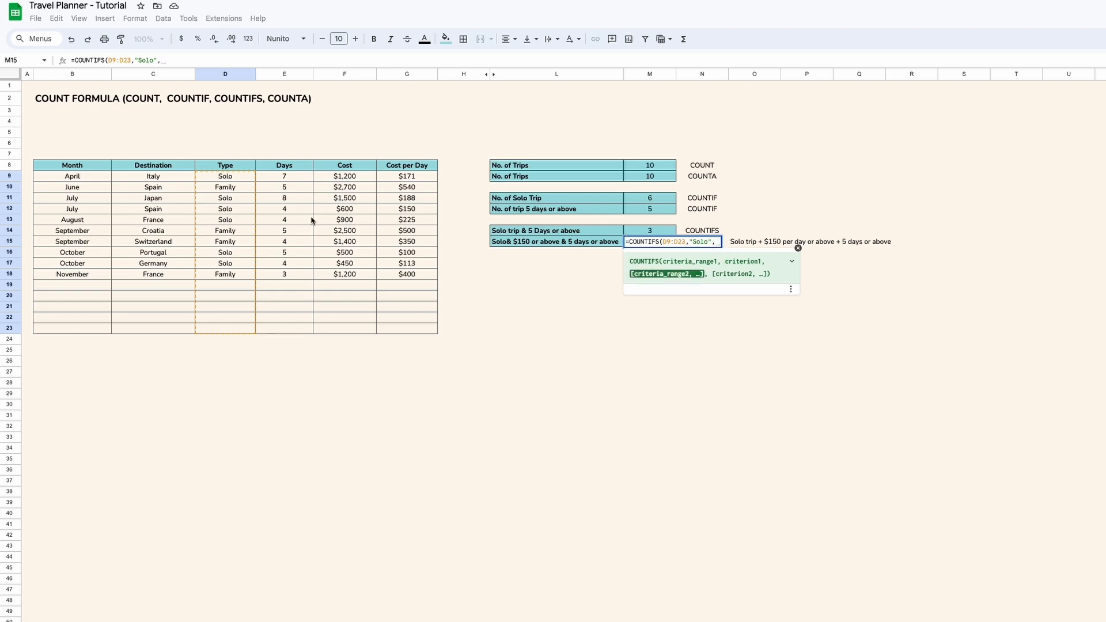
- Complete the M15 formula with G9:G23 ">=150" and E9:E23 ">=5", make all three ranges absolute, and commit it
drag(395, 176, 398, 328)
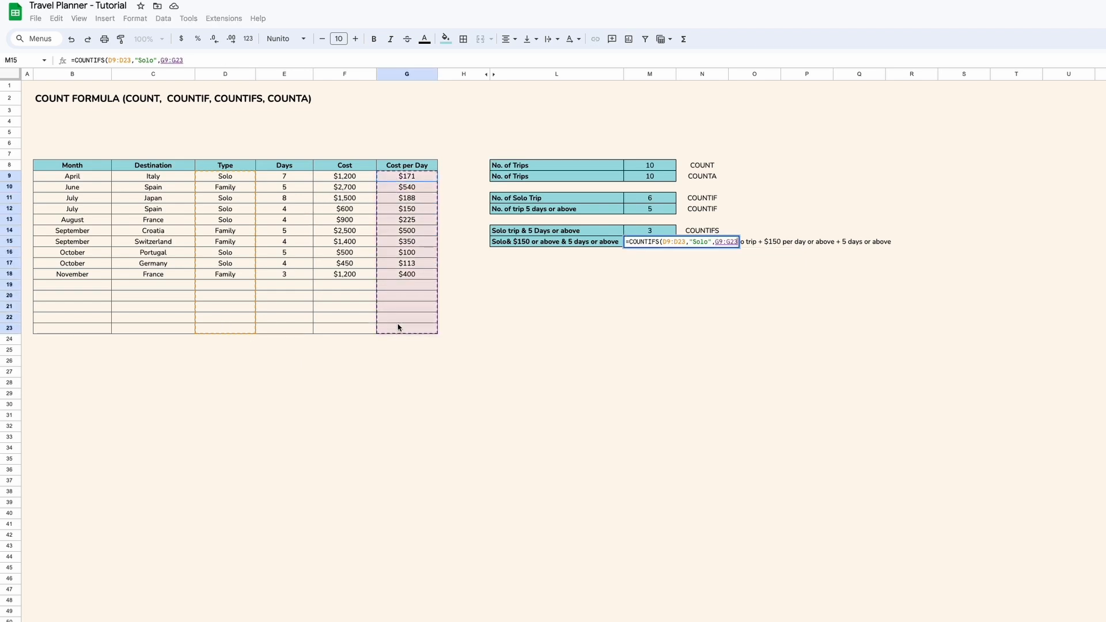
text(,)
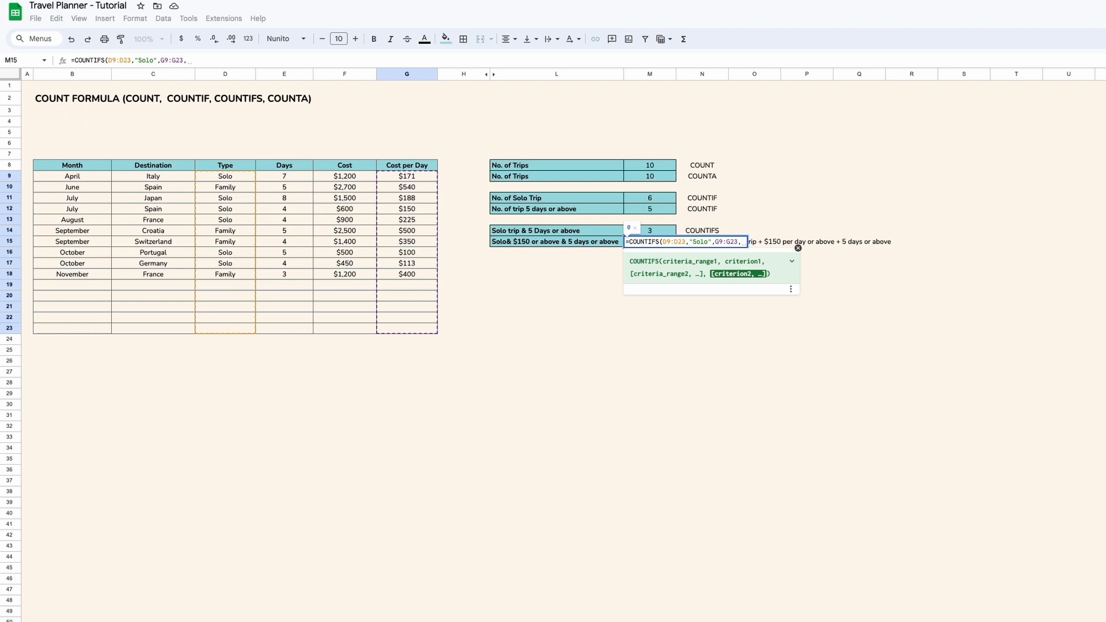
text(">=)
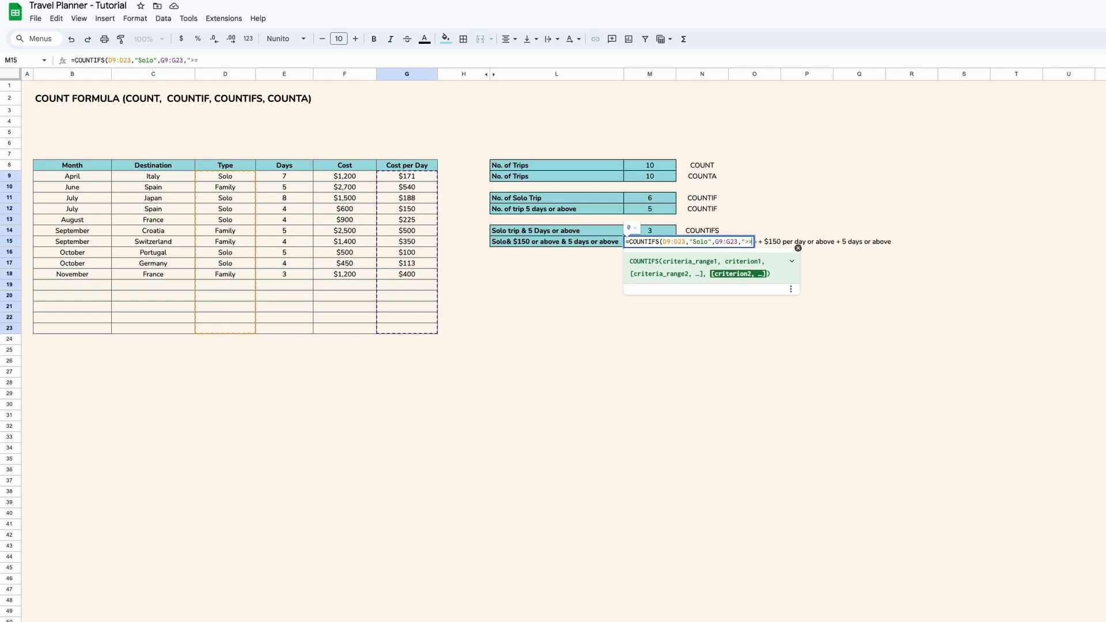
text(150",)
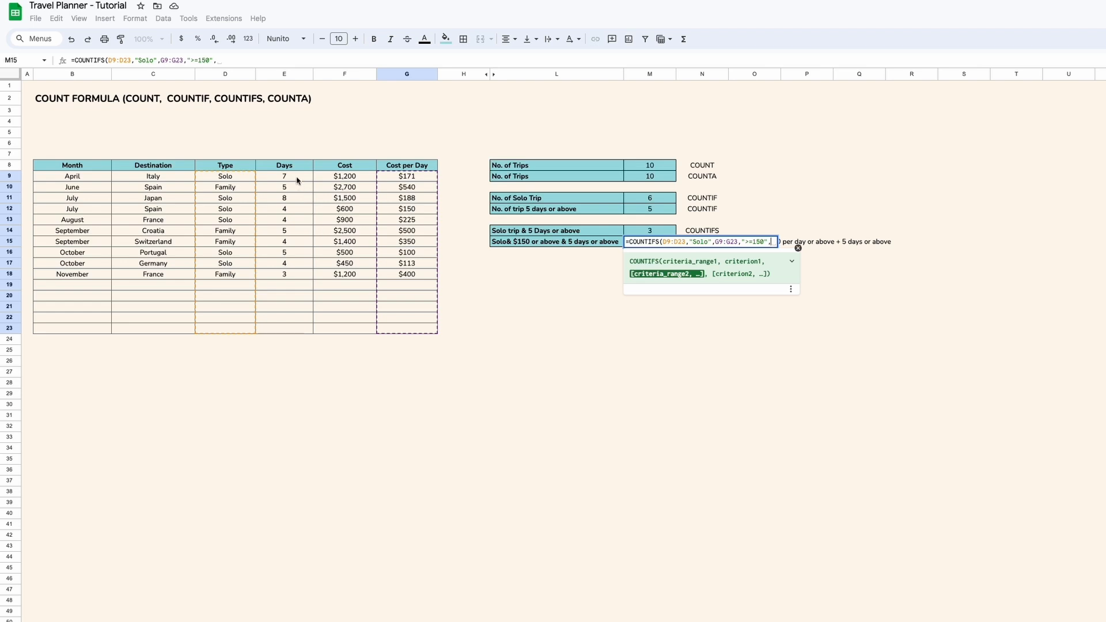
drag(296, 178, 295, 330)
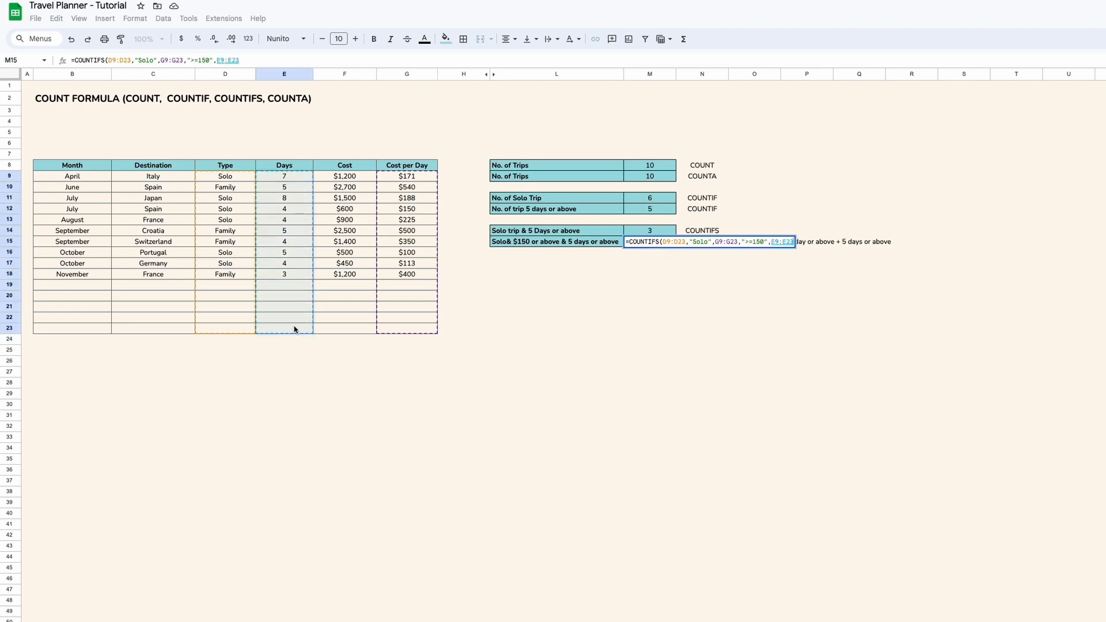
text(,")
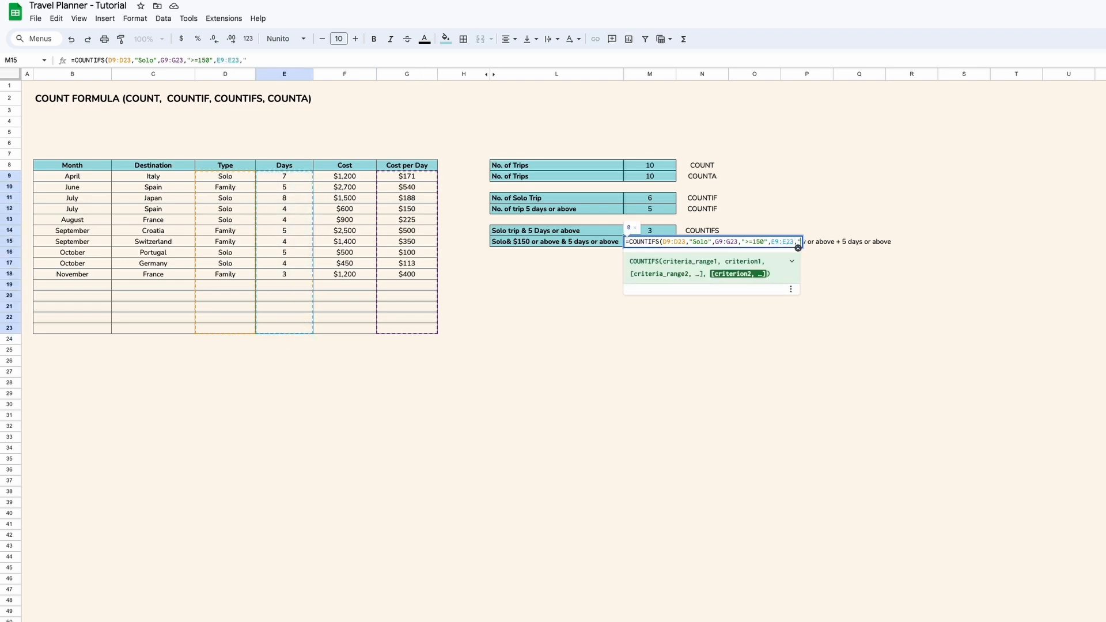
text(>=5"))
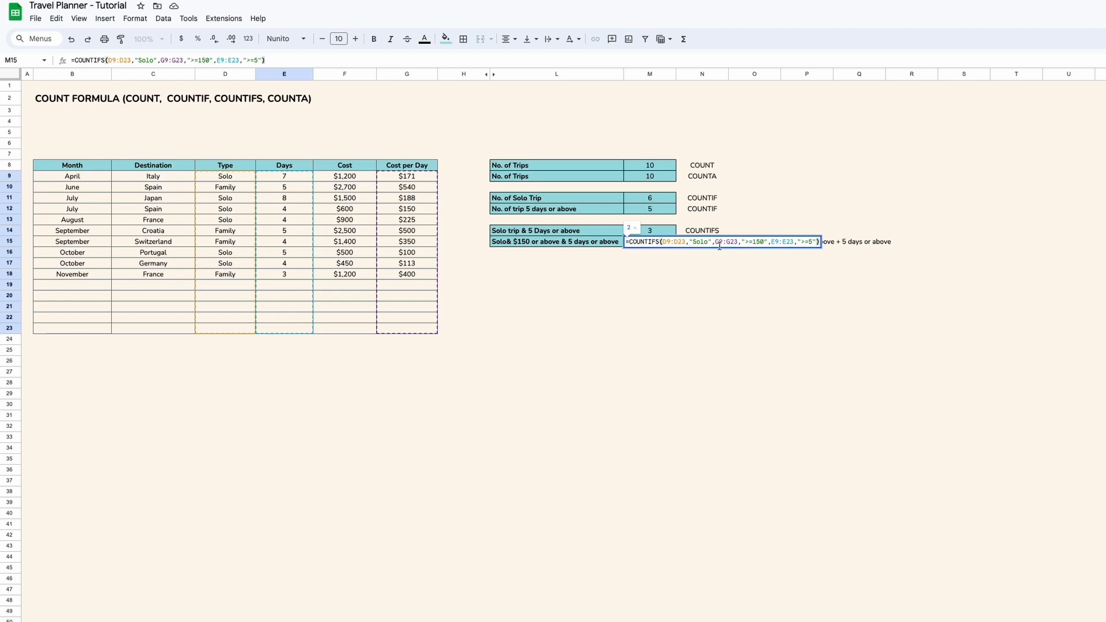
click(665, 242)
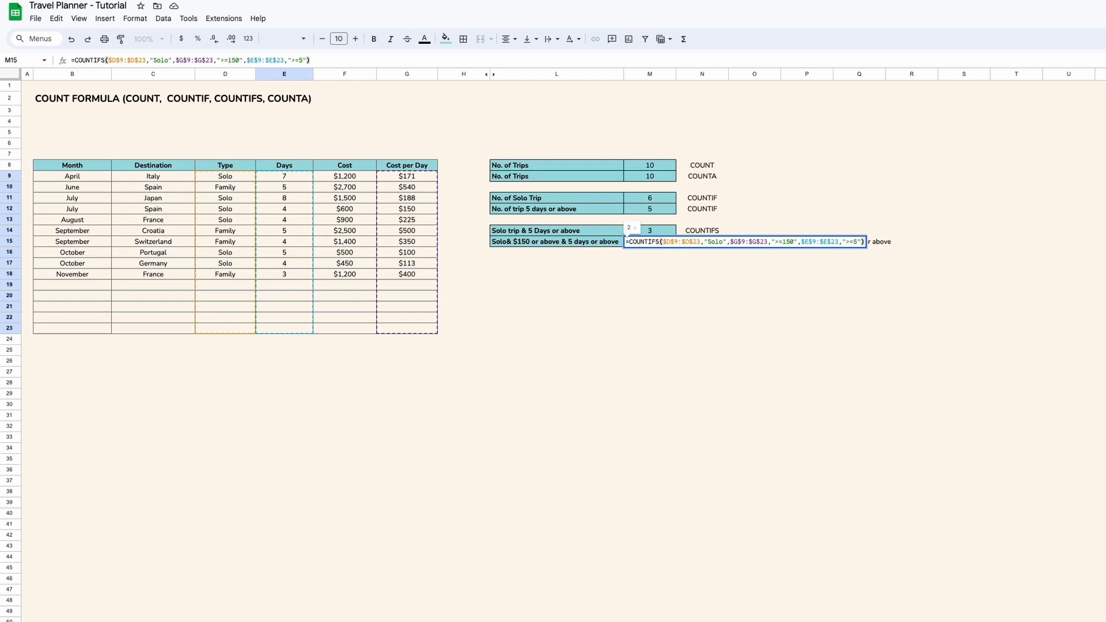
key(Return)
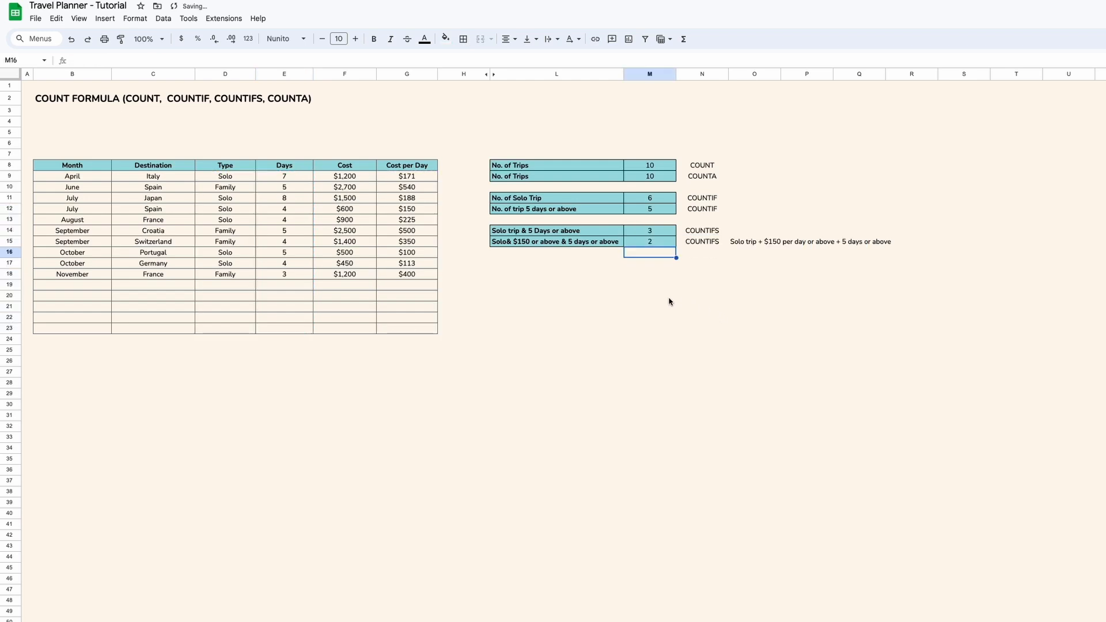
- Enter the label "How many countries traveled" in L18 and apply the formatting of L15:M15 to L18:M18
click(614, 275)
text(How)
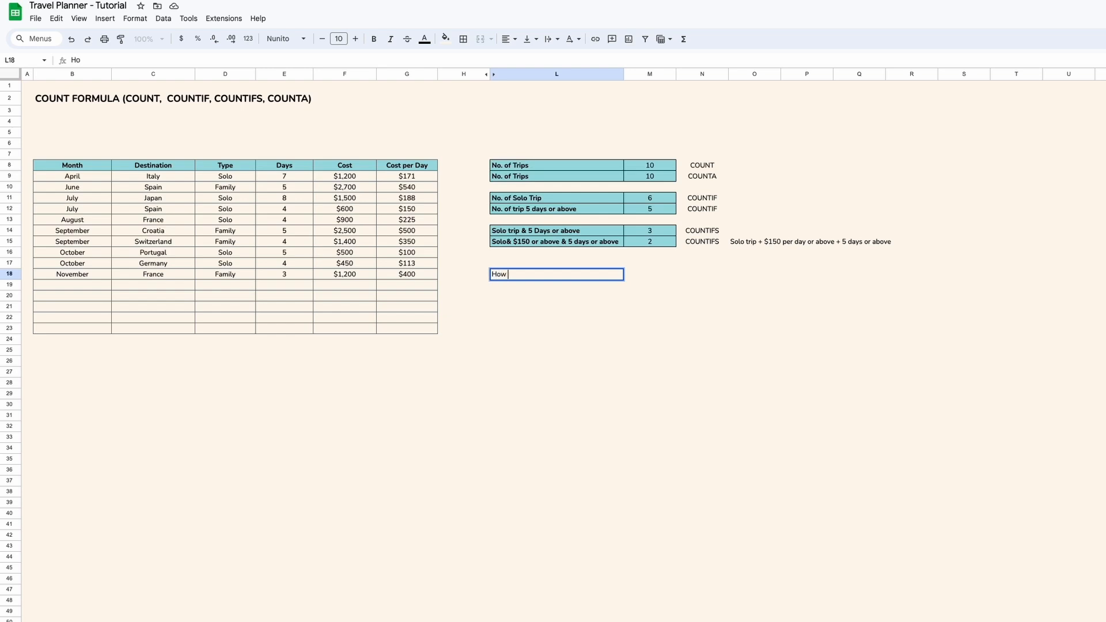
text( many countries traveled)
key(Return)
key(Up)
drag(599, 242, 645, 242)
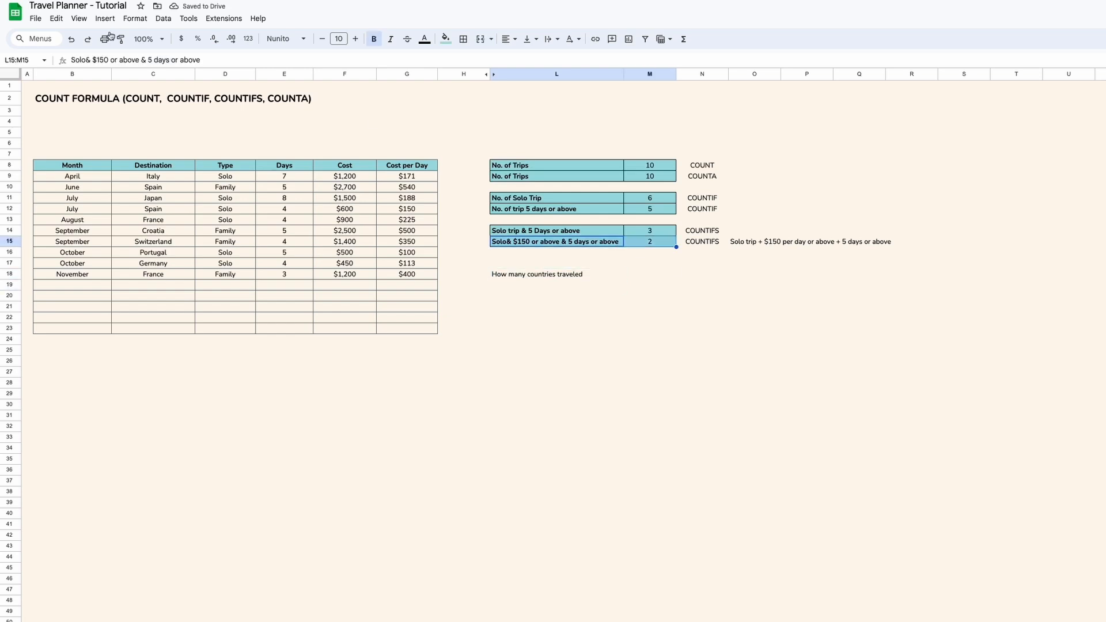
click(119, 38)
click(553, 274)
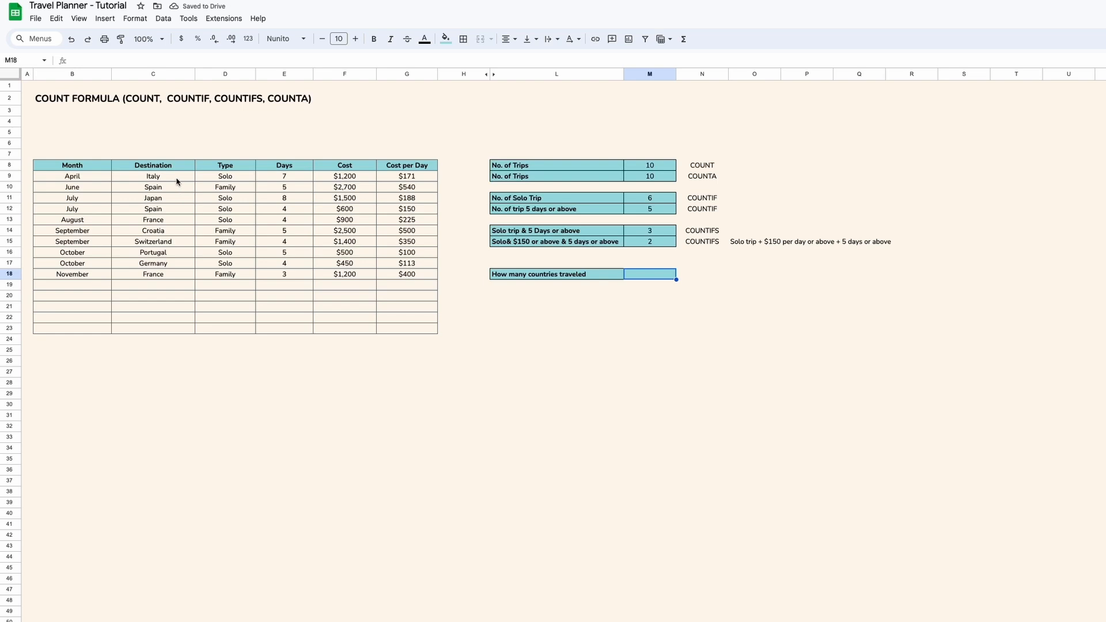
- Examine the Destination range C9:C23 for repeated countries, highlighting the two France cells and the two Spain cells
drag(176, 181, 177, 318)
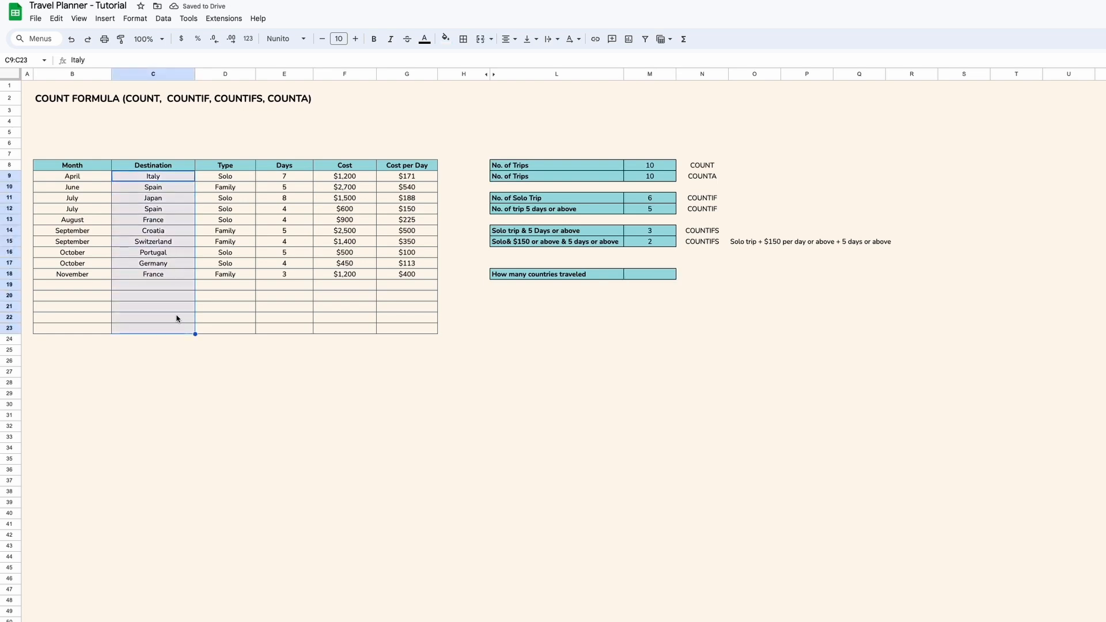
click(171, 276)
ctrl+click(166, 226)
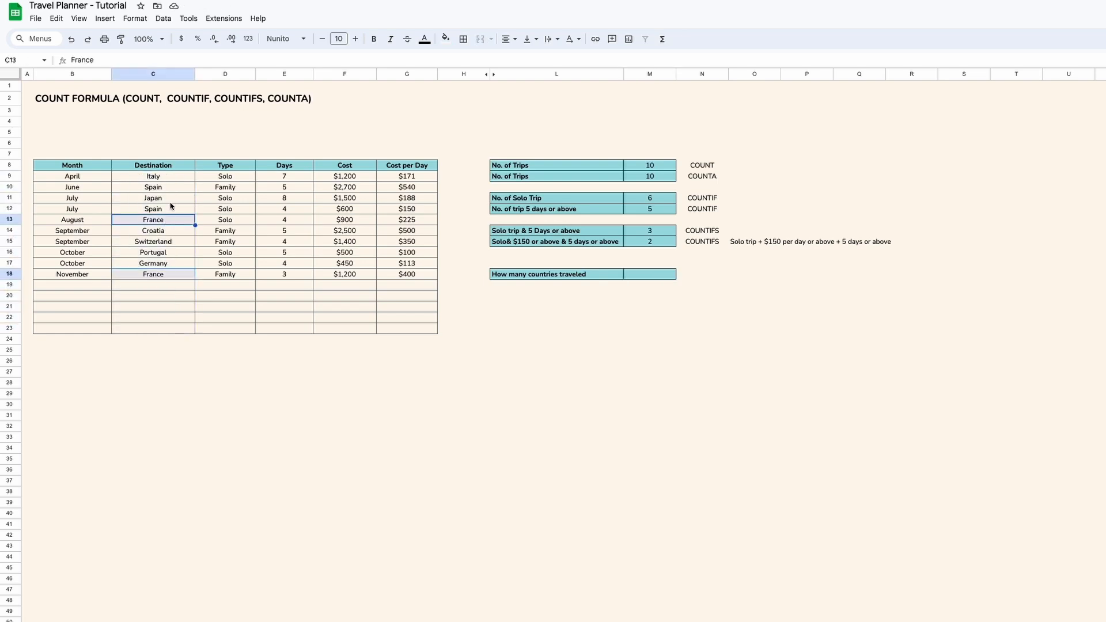
click(172, 188)
ctrl+click(184, 209)
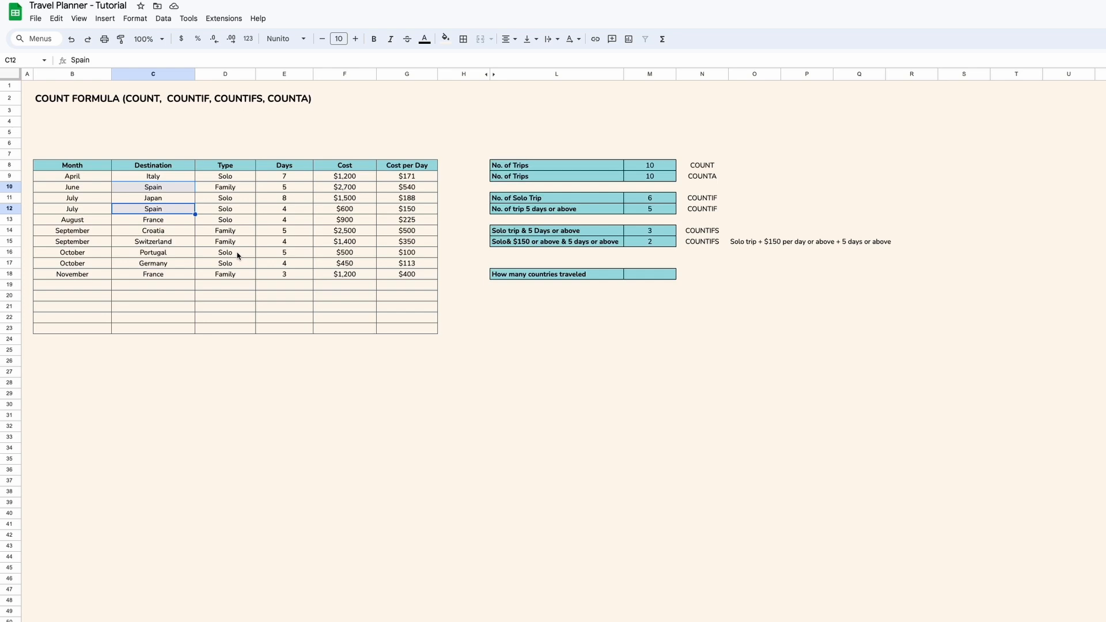
click(219, 231)
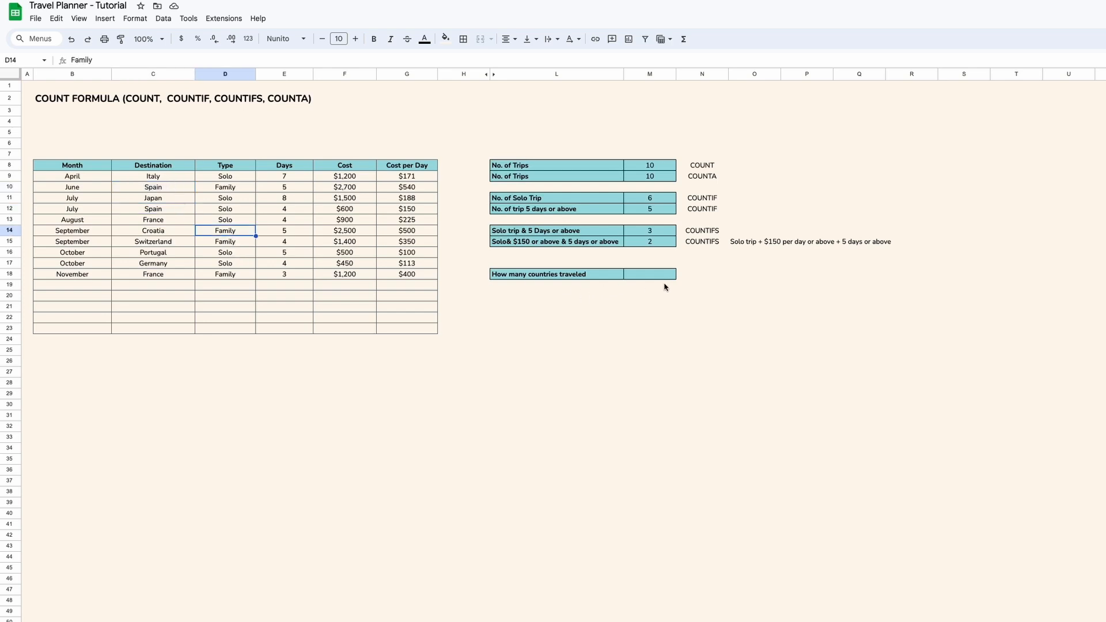
- Enter the formula name "COUNTUNIQUE" in N18 beside the countries traveled row
click(705, 276)
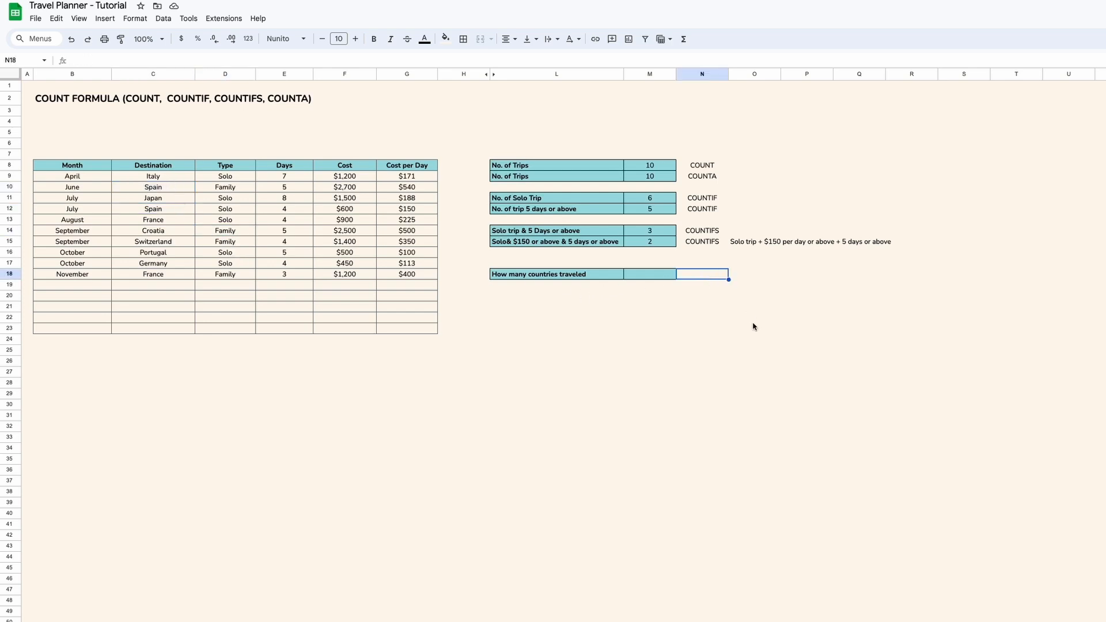
text(COUNT)
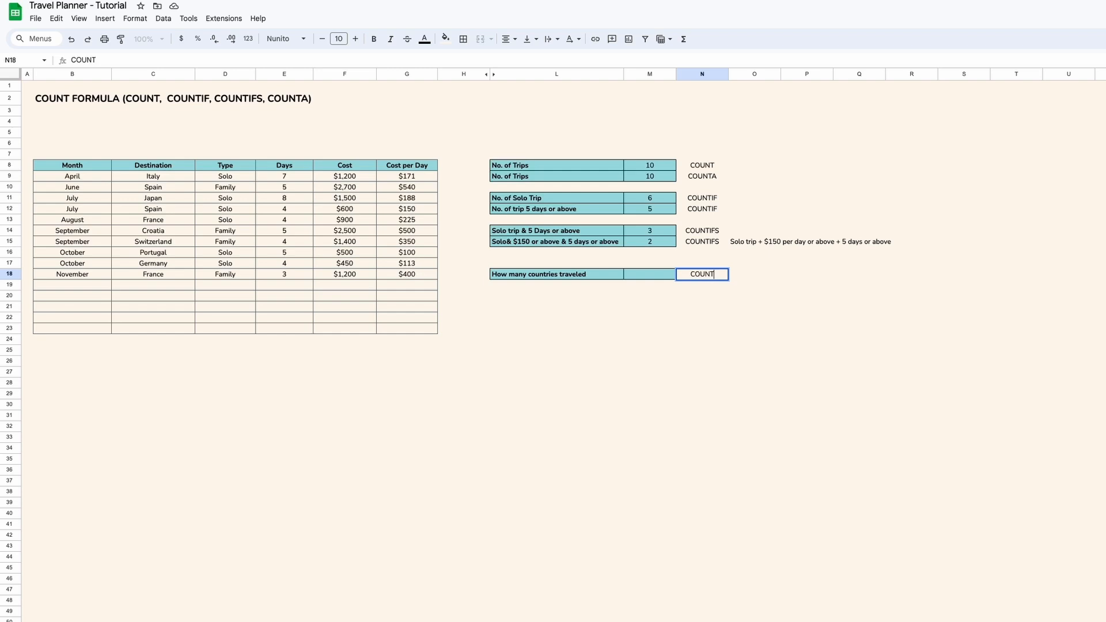
text(UNIQUE)
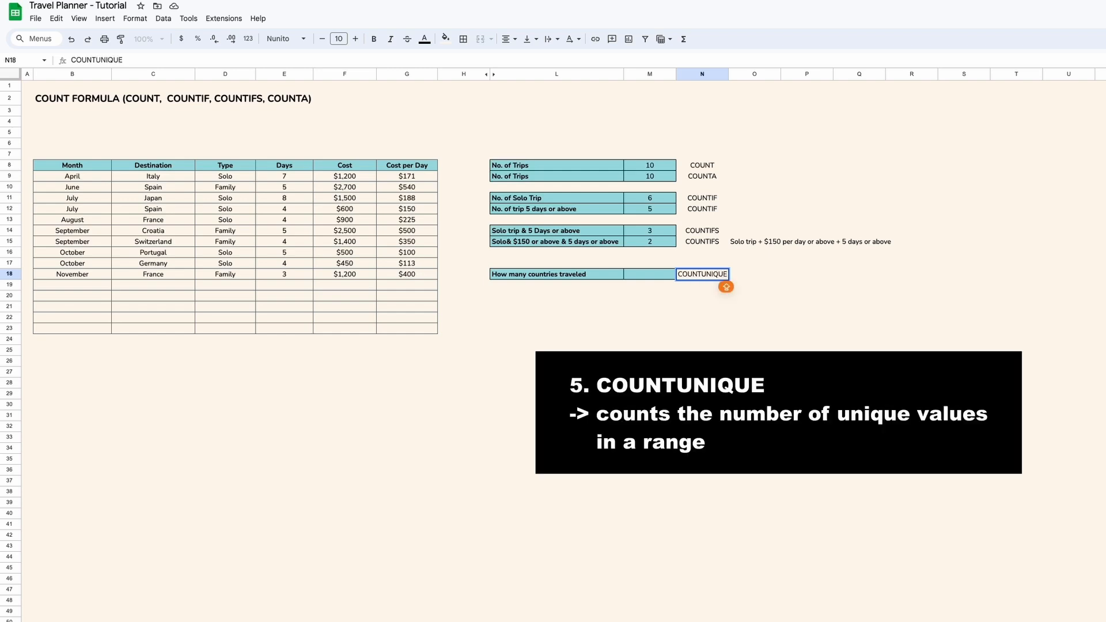
key(Return)
key(Up)
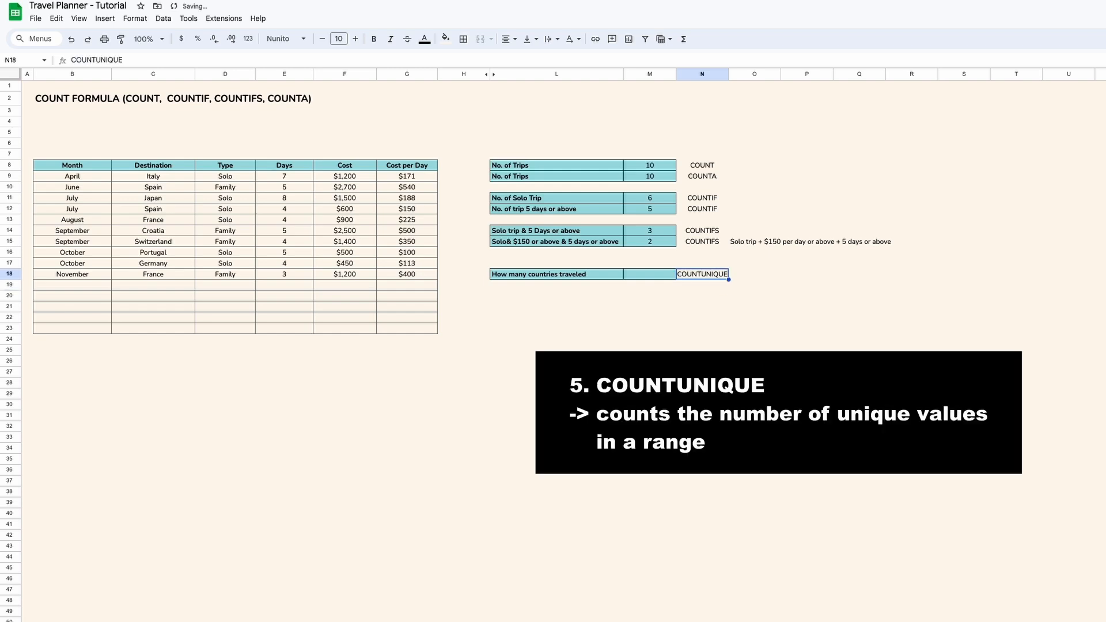
- Enter a COUNTUNIQUE formula in M18 over the Destination range C9:C23 as an absolute reference
click(658, 278)
text(=)
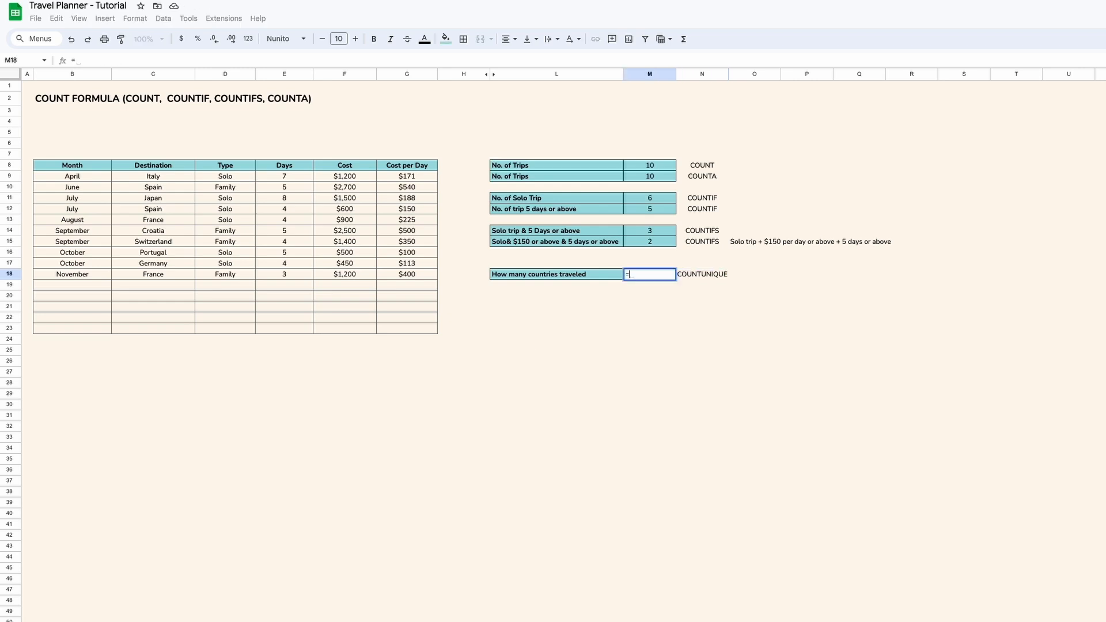
text(COUNT)
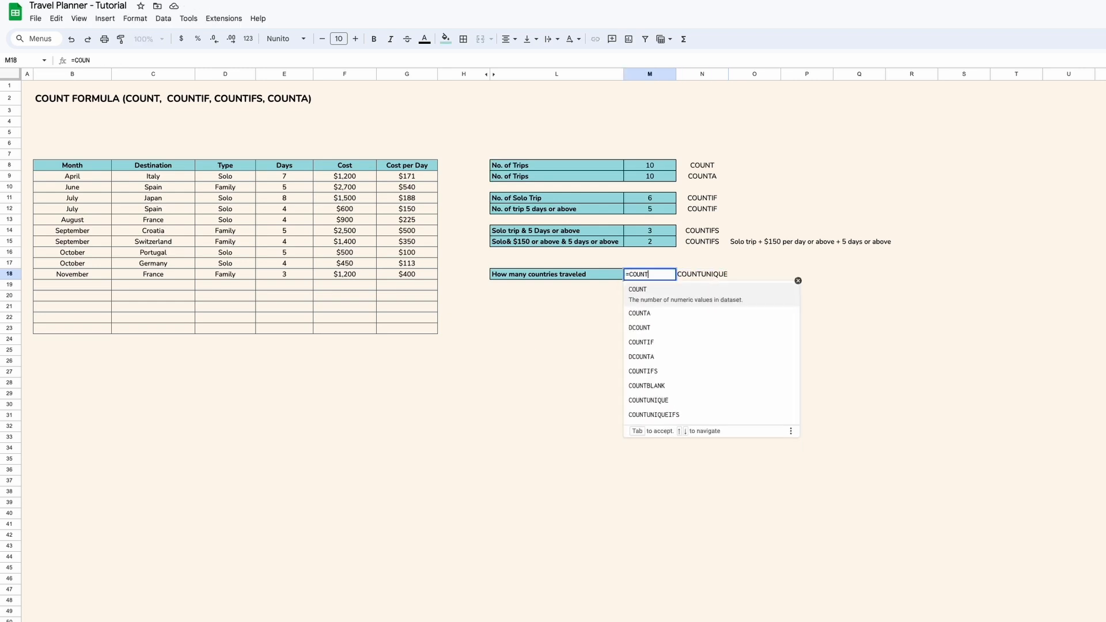
text(UNIQUE()
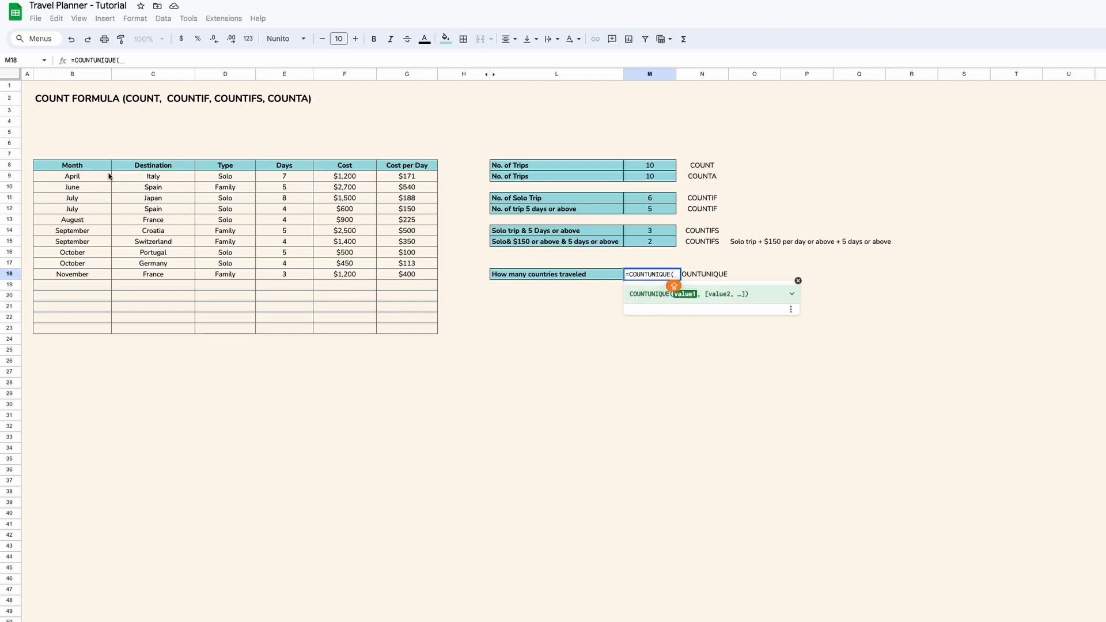
drag(149, 178, 151, 329)
key(F4)
key(Return)
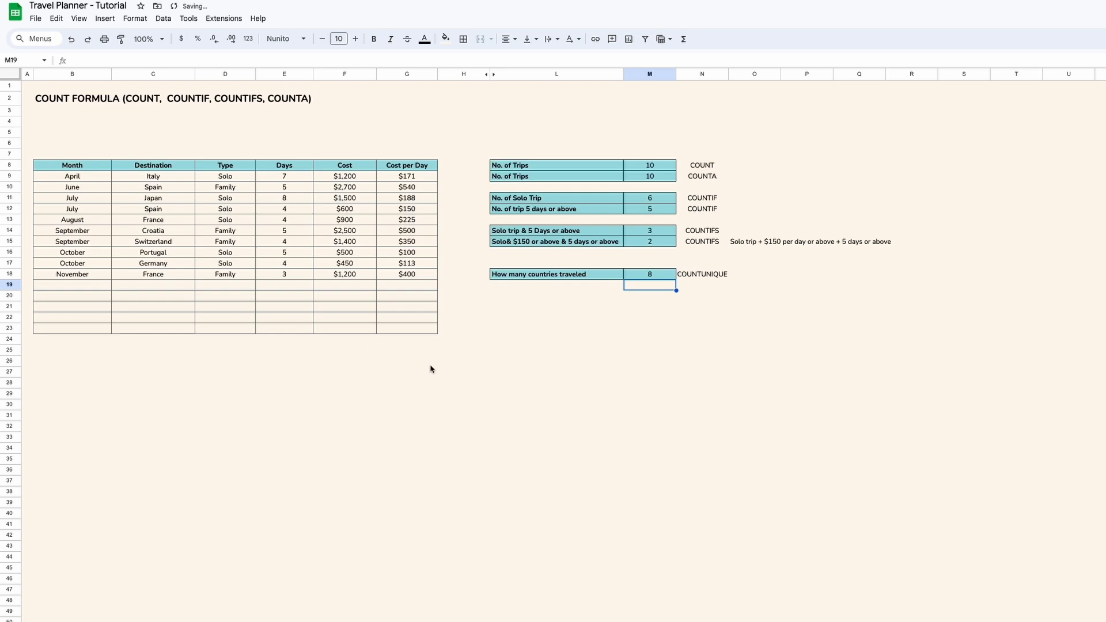
- Left-align the COUNTUNIQUE label in N18
click(708, 277)
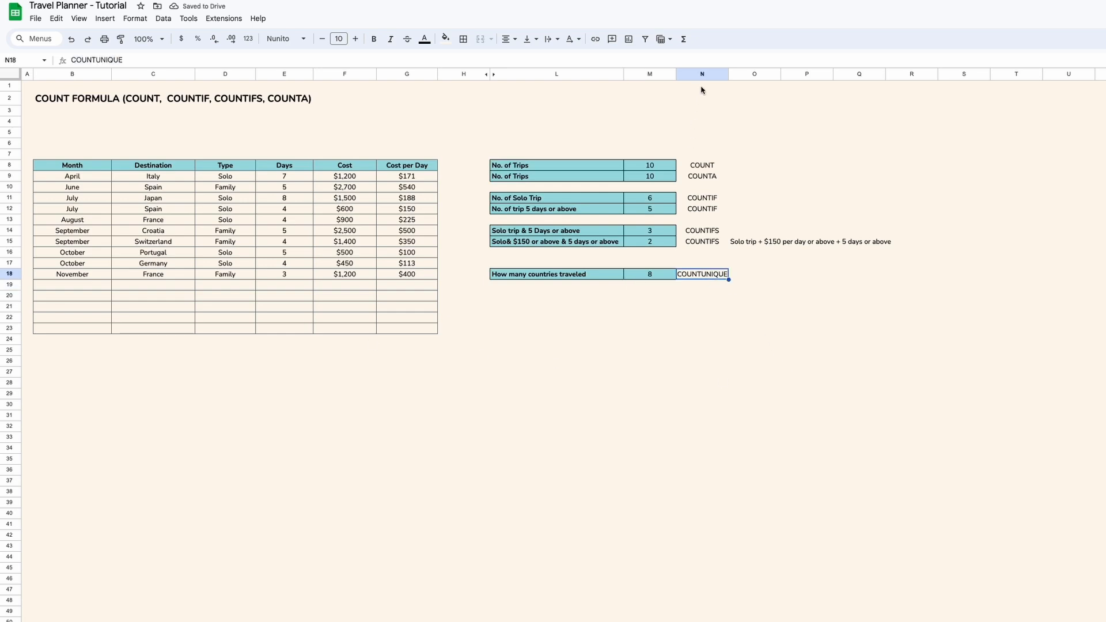
click(507, 39)
click(508, 61)
click(818, 318)
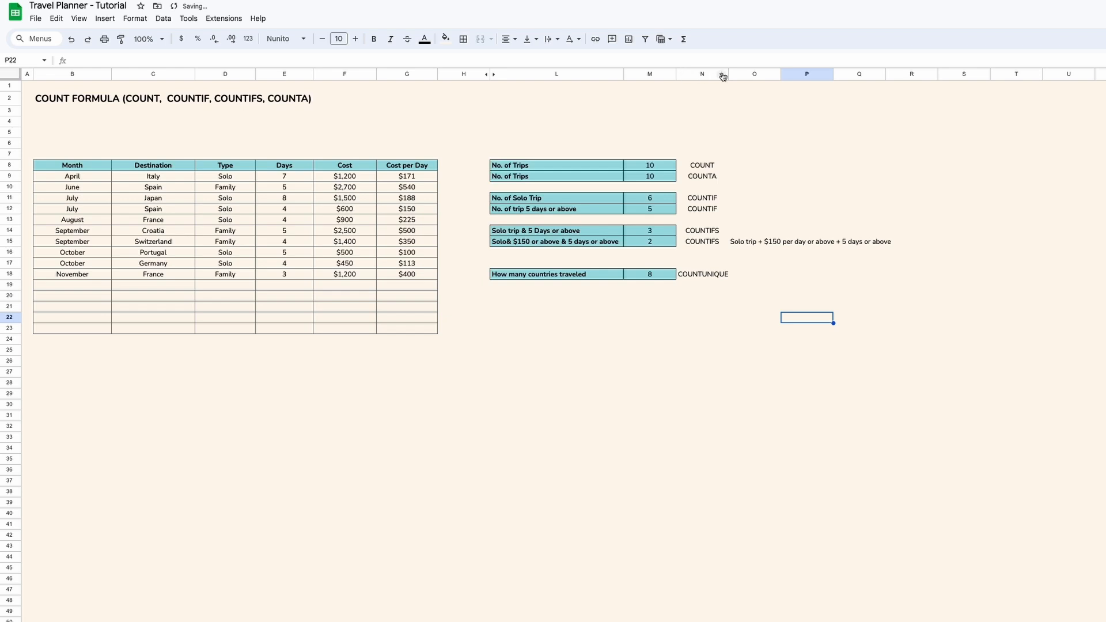
drag(728, 73, 741, 74)
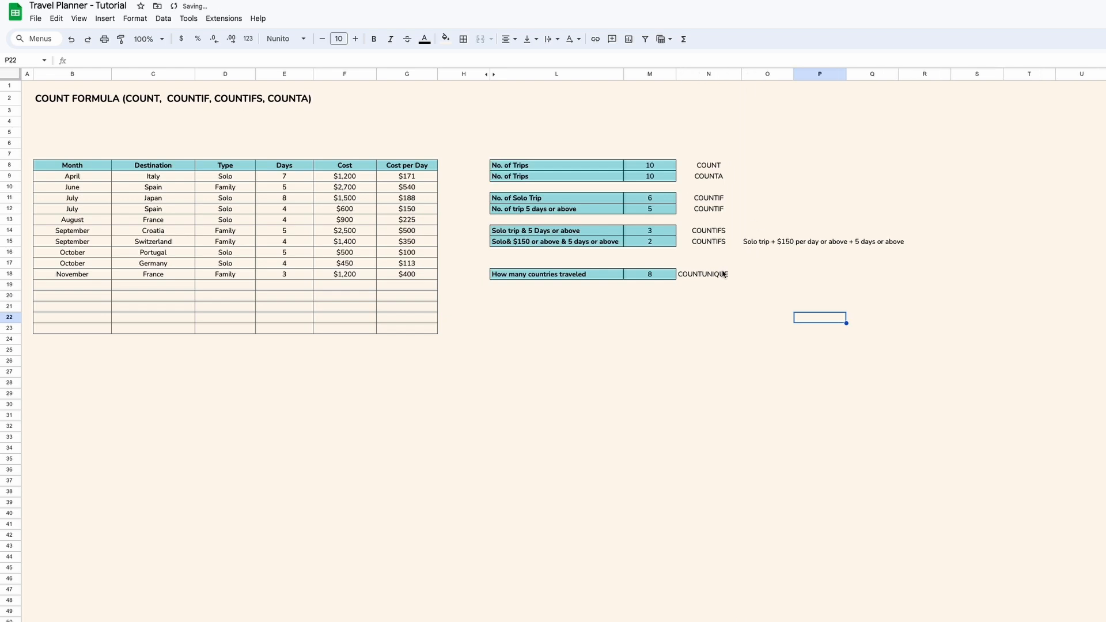
key(super+z)
key(super+z)
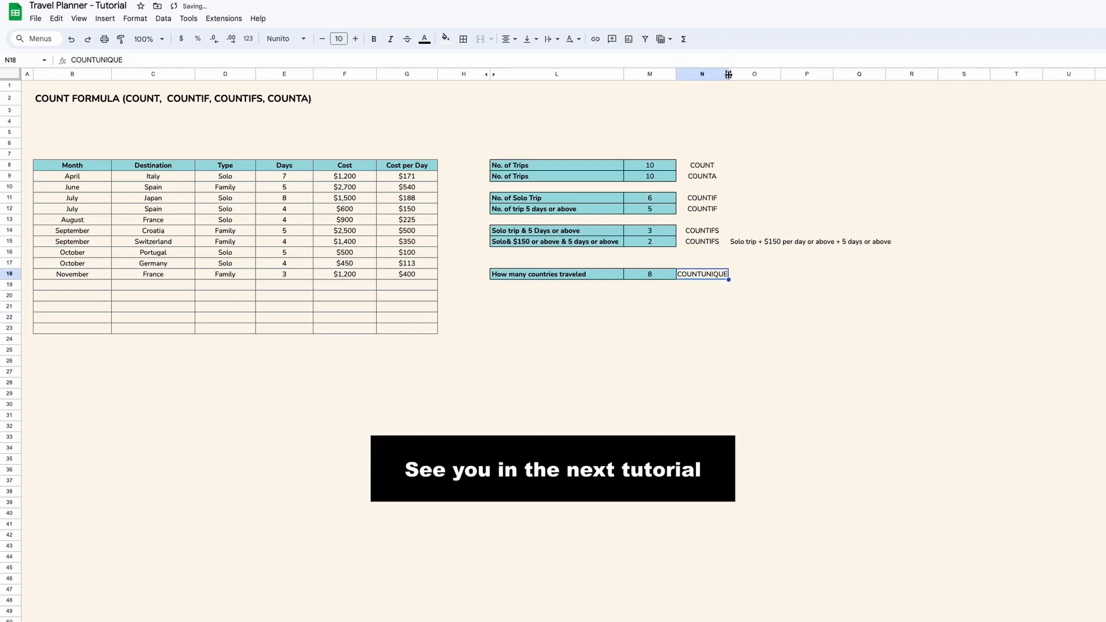
- Widen column N slightly to give the COUNTUNIQUE label more room
drag(728, 75, 744, 74)
click(716, 254)
click(664, 361)
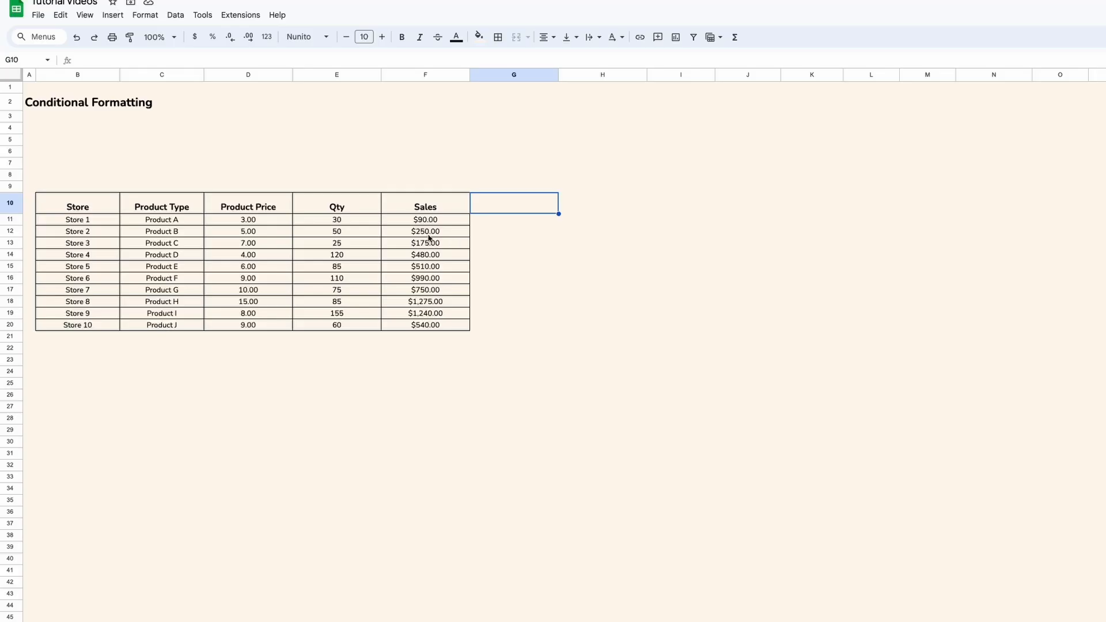
- Locate the conditional formatting command among the sheet's formatting options
click(82, 108)
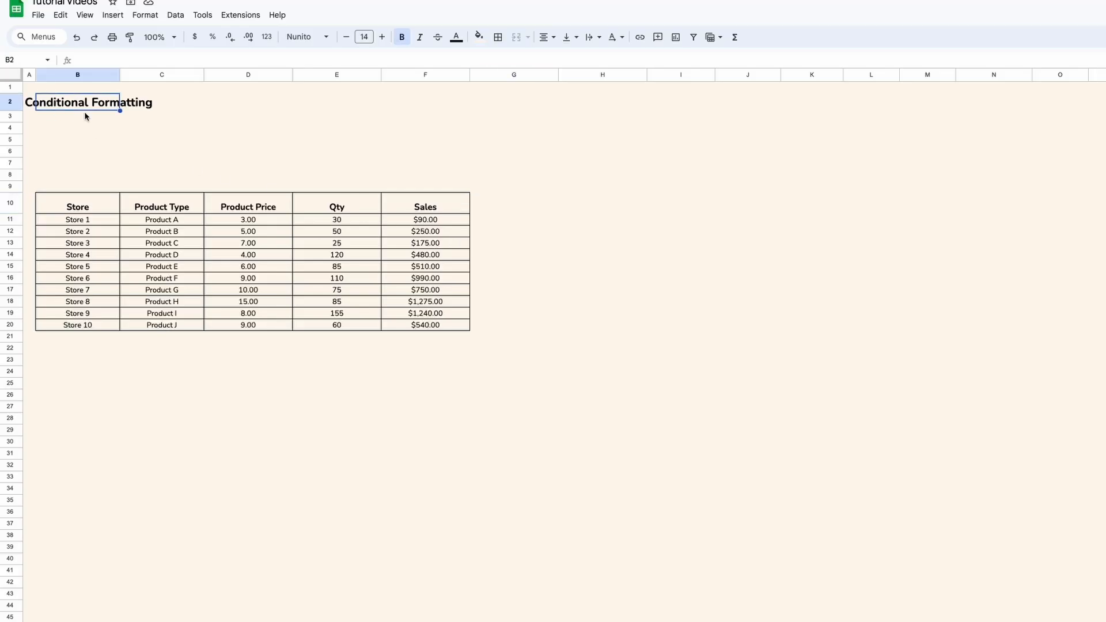
click(547, 205)
click(144, 15)
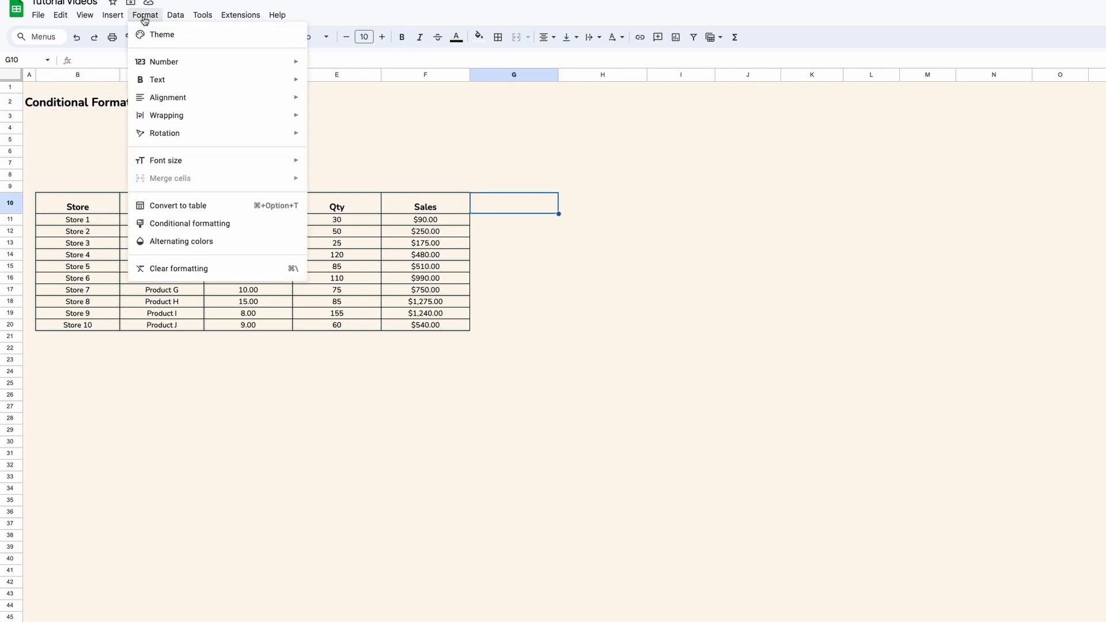
click(200, 231)
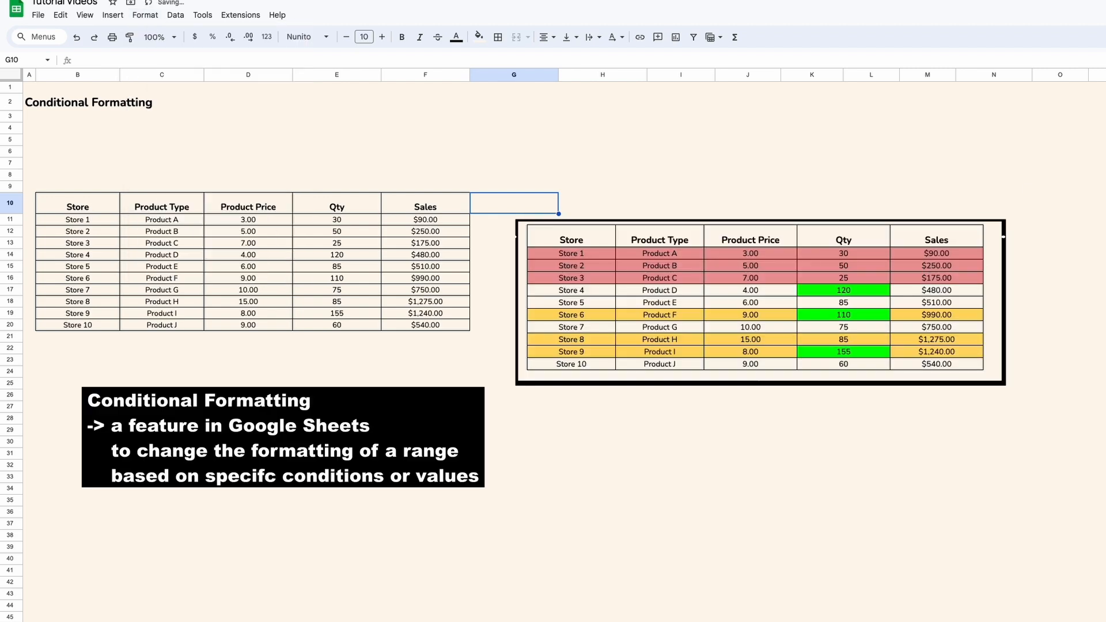
- Review the store table's Store, Product Type, Product Price, Qty and Sales columns
drag(90, 203, 454, 332)
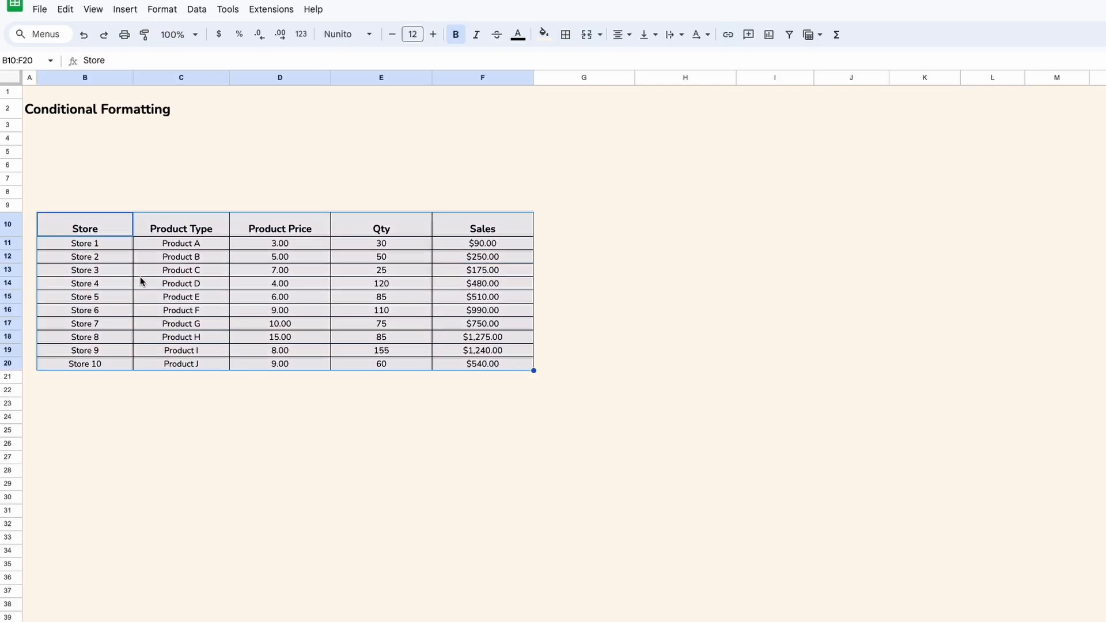
drag(120, 239, 108, 337)
drag(186, 230, 183, 339)
drag(308, 229, 302, 314)
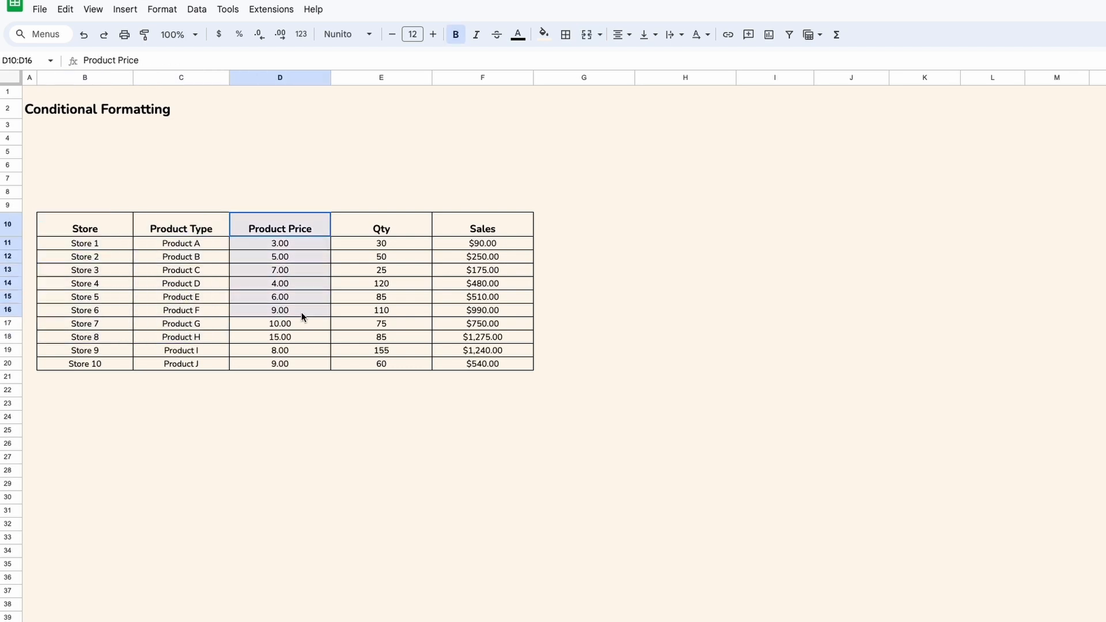
drag(387, 242, 390, 314)
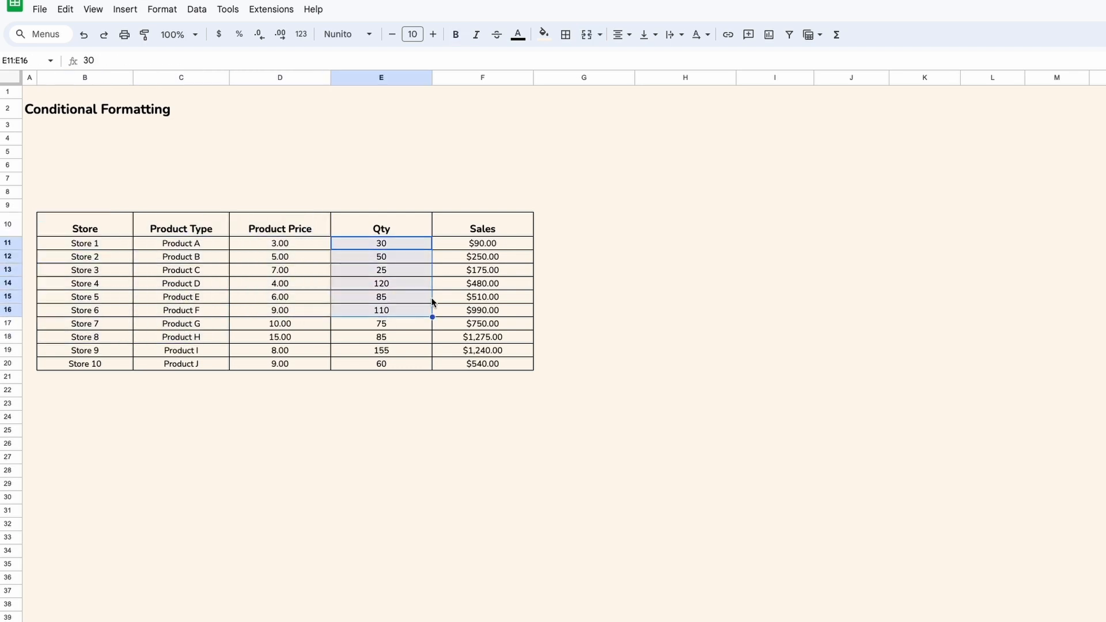
drag(492, 244, 491, 323)
click(585, 224)
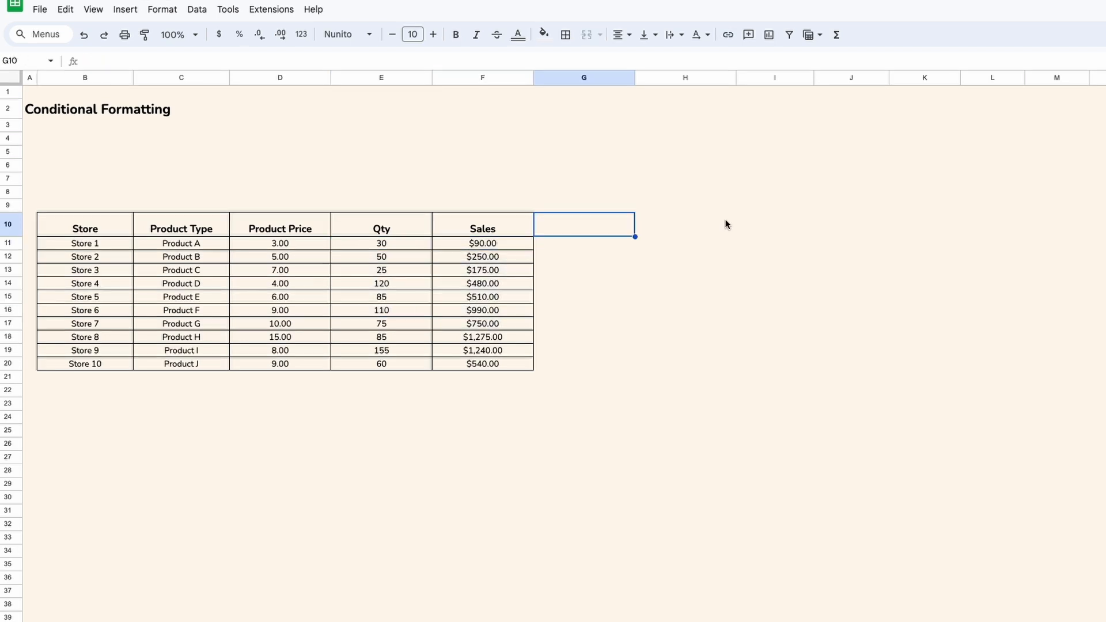
click(85, 246)
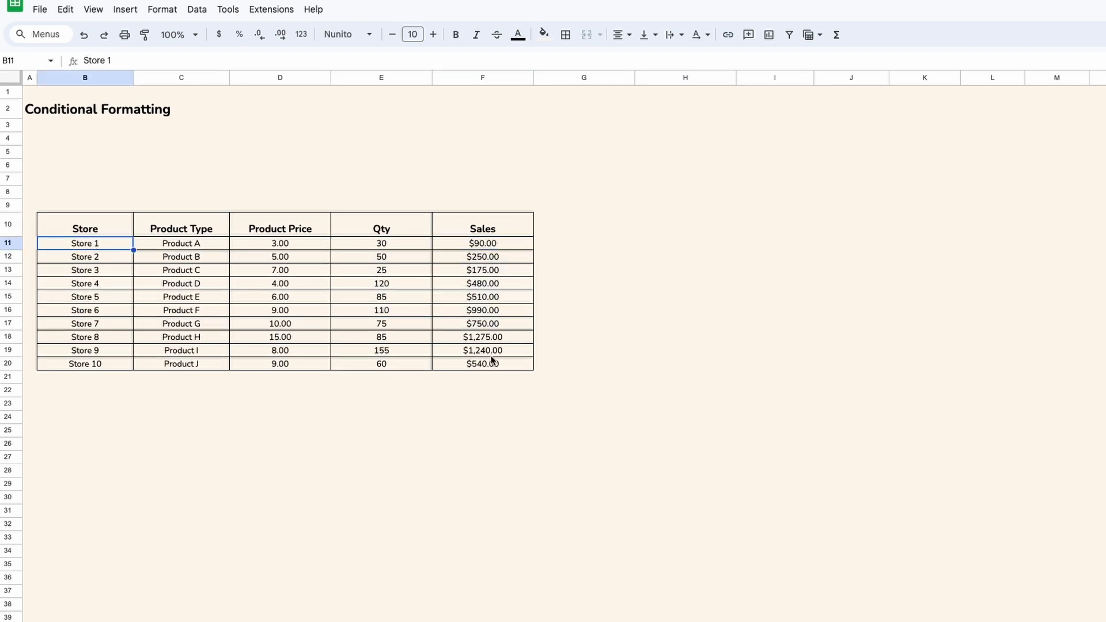
- Start a conditional formatting rule for the Sales values with F11:F20 as the range it applies to
drag(493, 244, 487, 370)
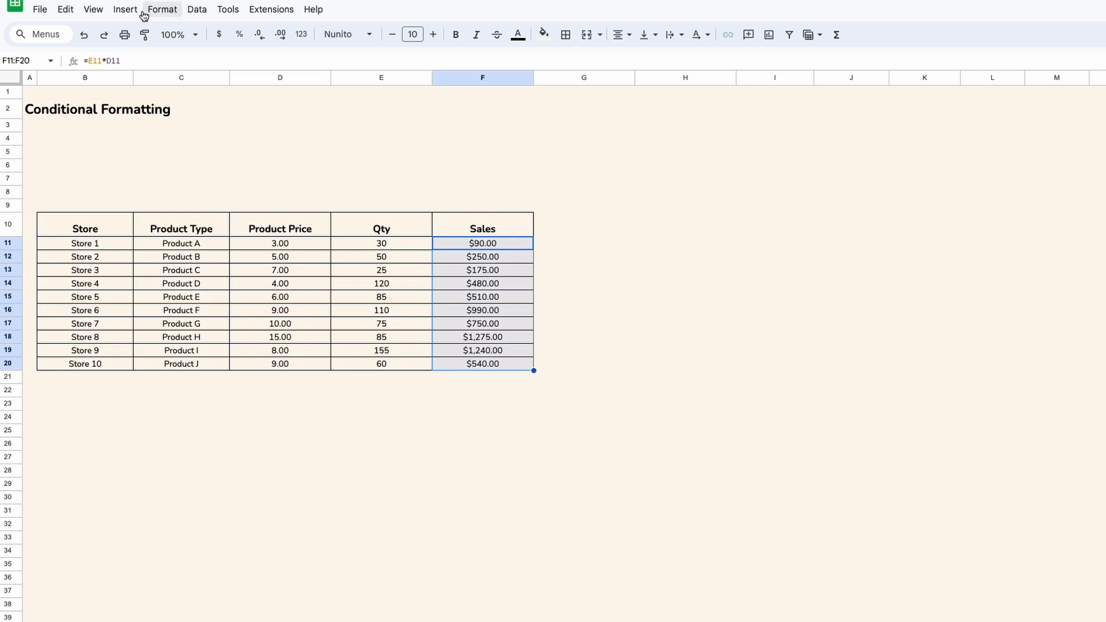
click(161, 10)
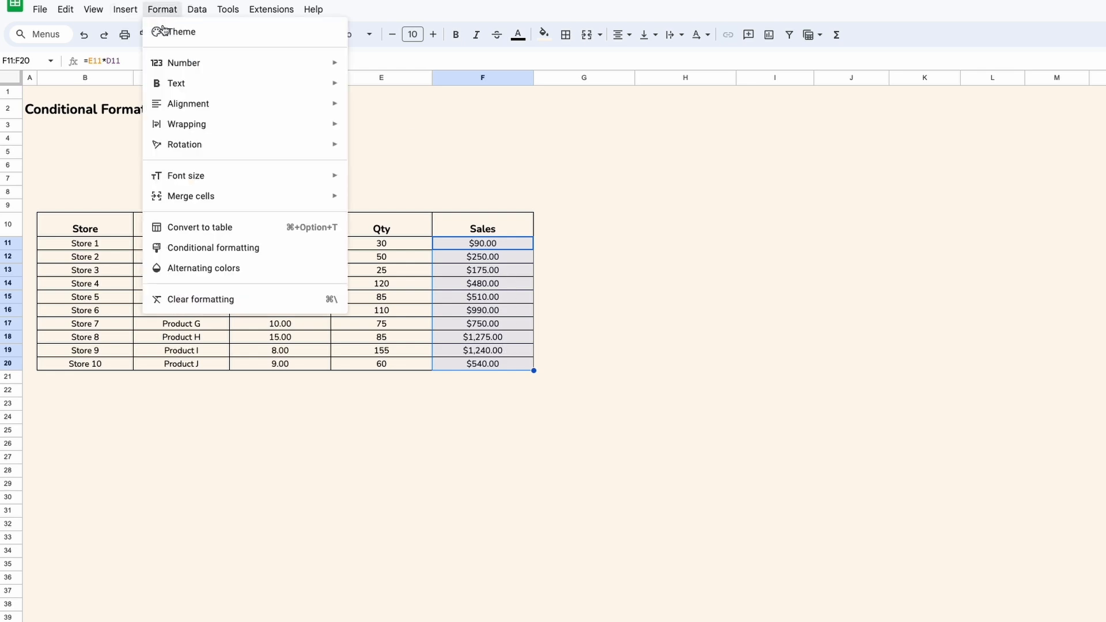
click(222, 247)
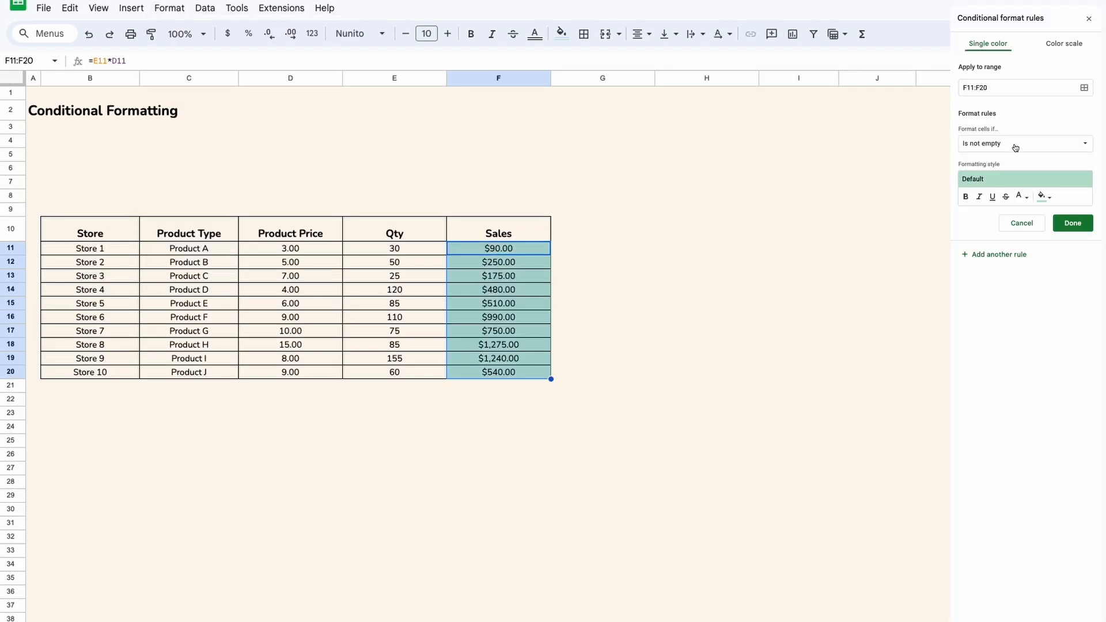
click(1084, 88)
click(793, 428)
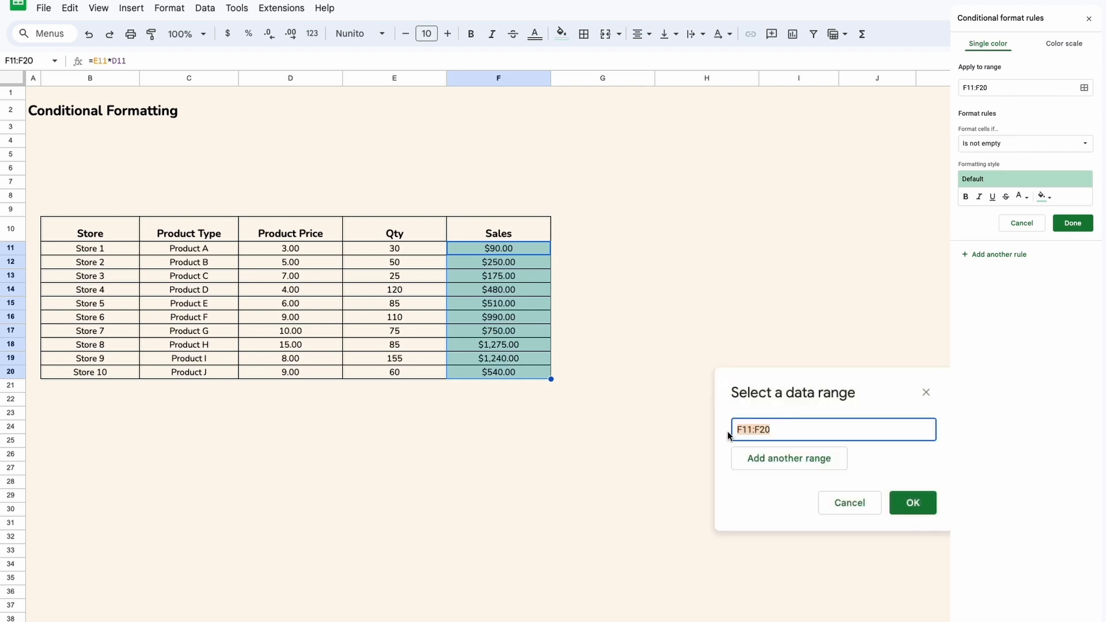
drag(521, 250, 511, 373)
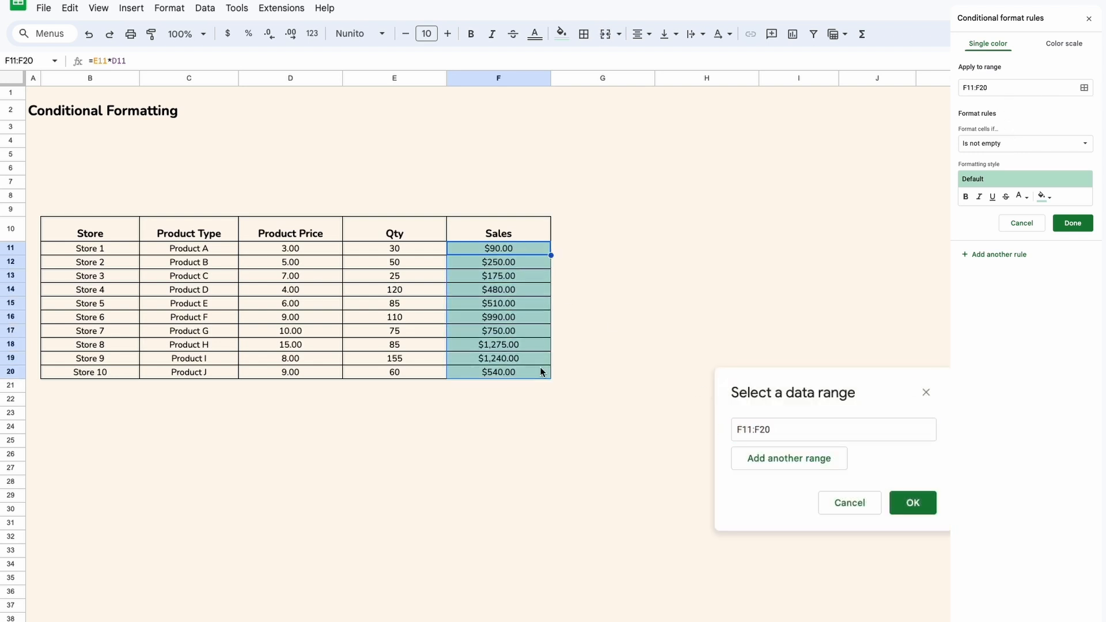
click(926, 504)
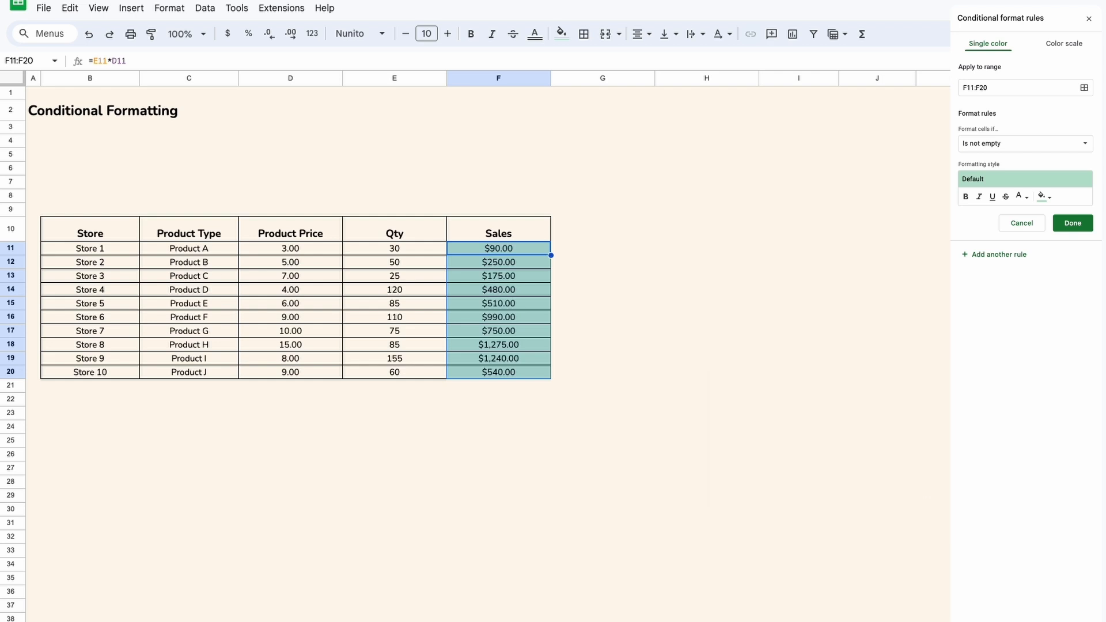
- Set the Sales rule's condition to Greater than 500
click(1015, 146)
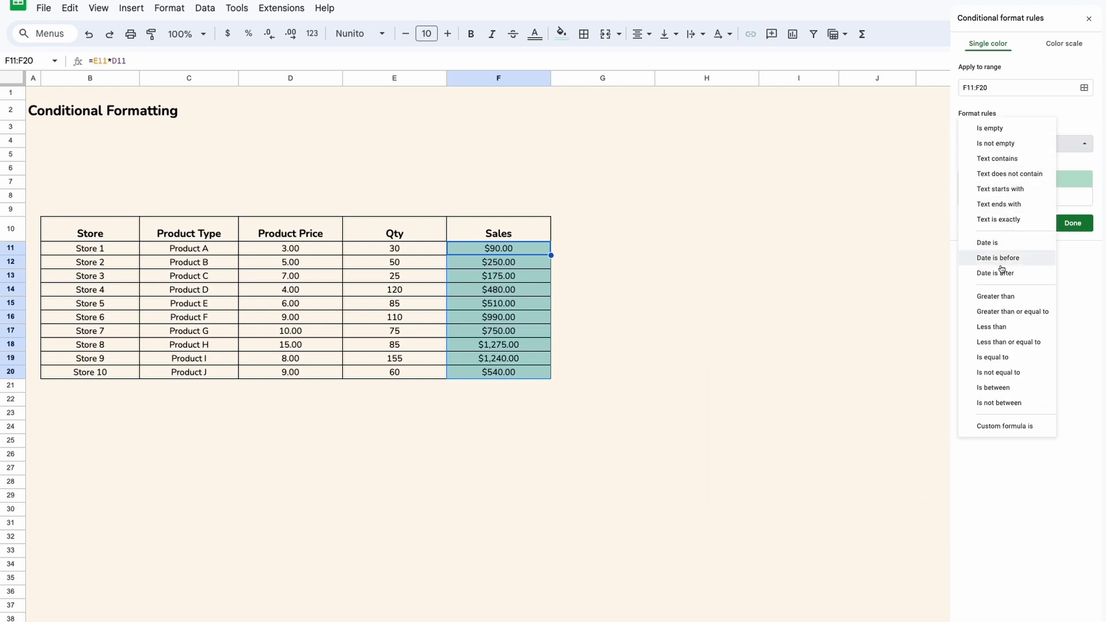
click(1006, 297)
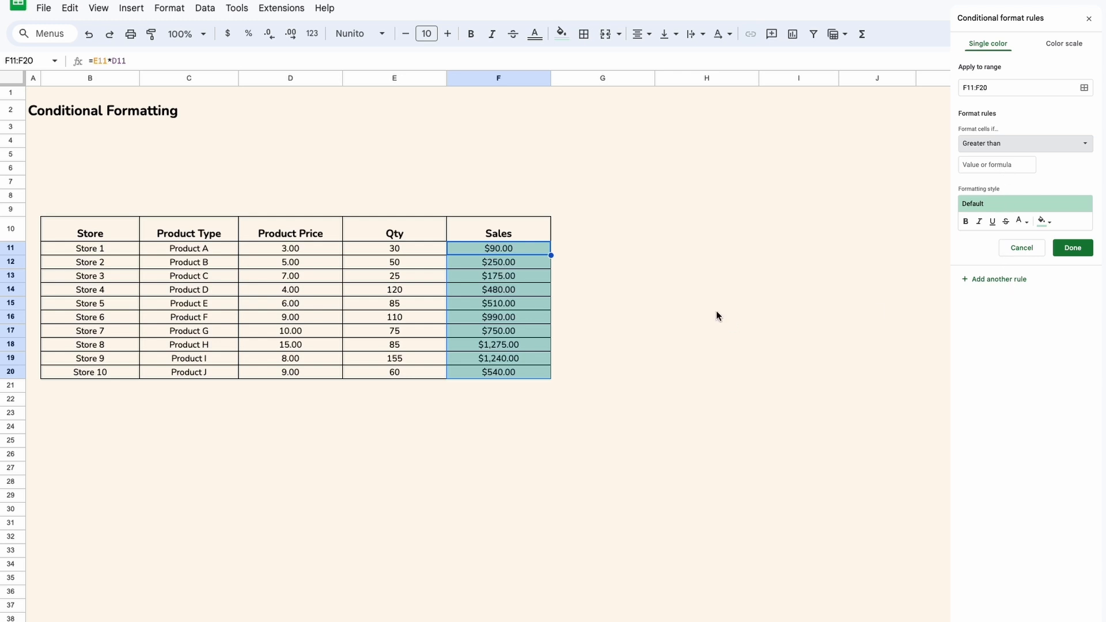
click(984, 166)
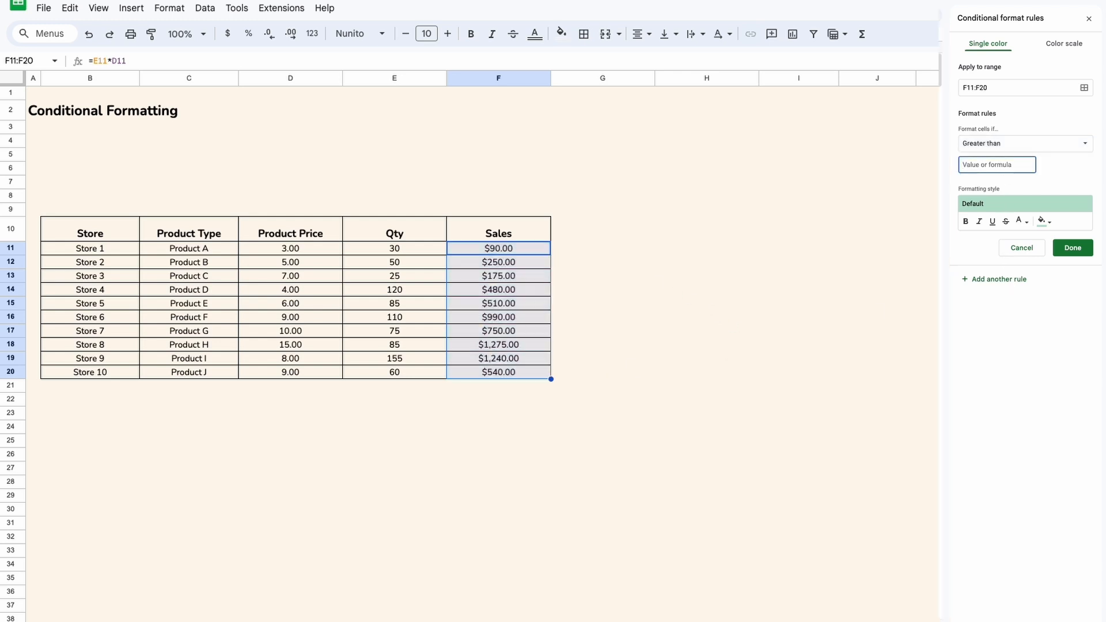
text(500)
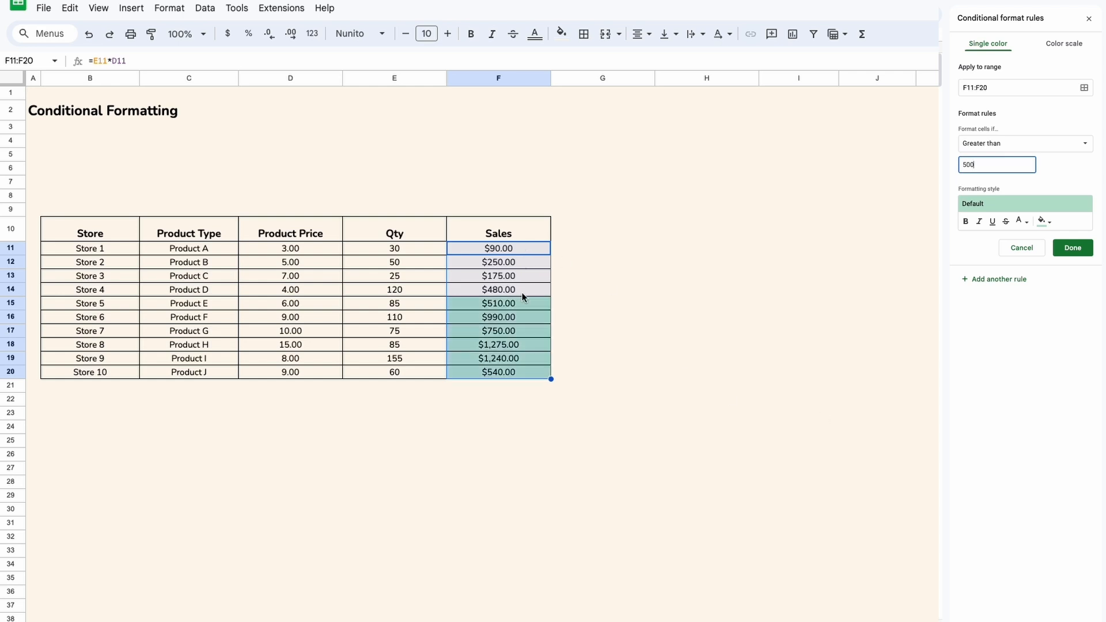
- Give the Sales rule a teal fill colour and bold text, and save the rule
click(1043, 221)
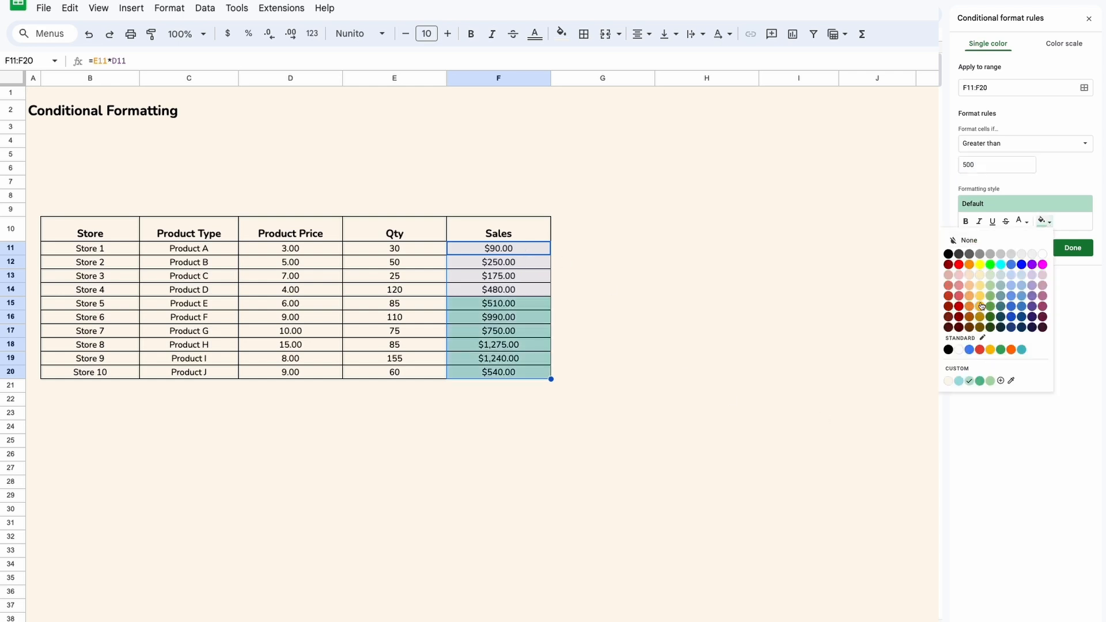
click(1021, 350)
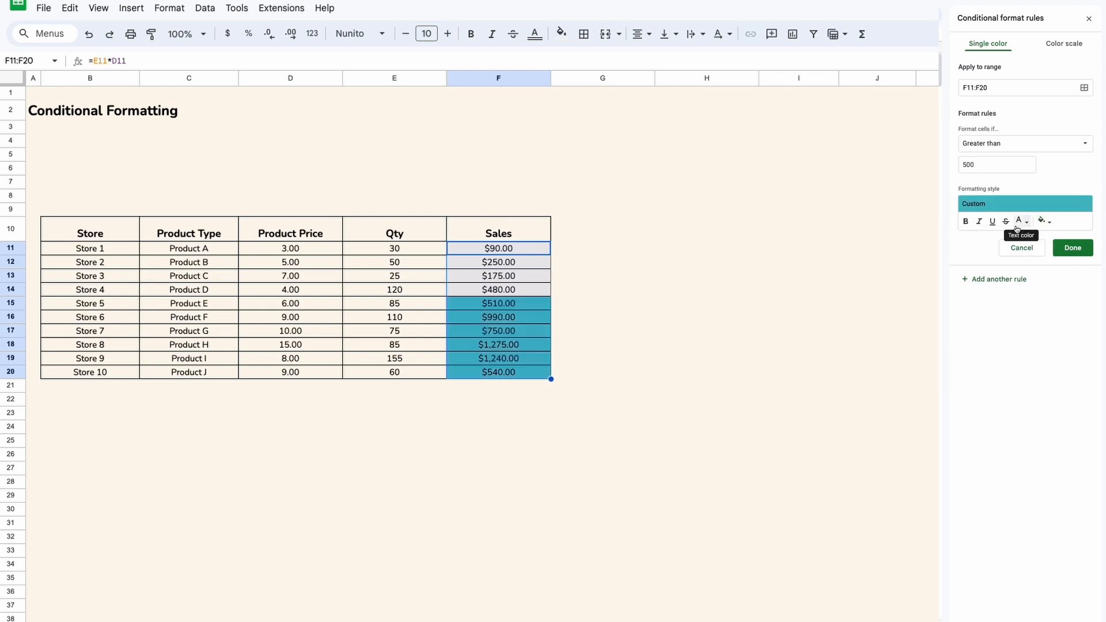
click(967, 221)
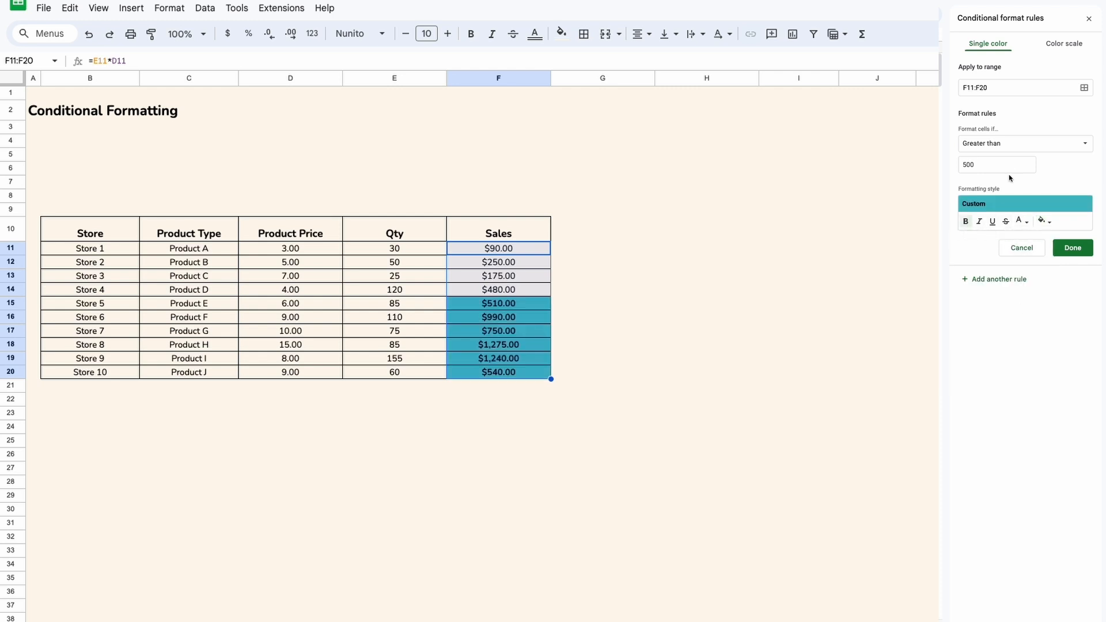
click(674, 387)
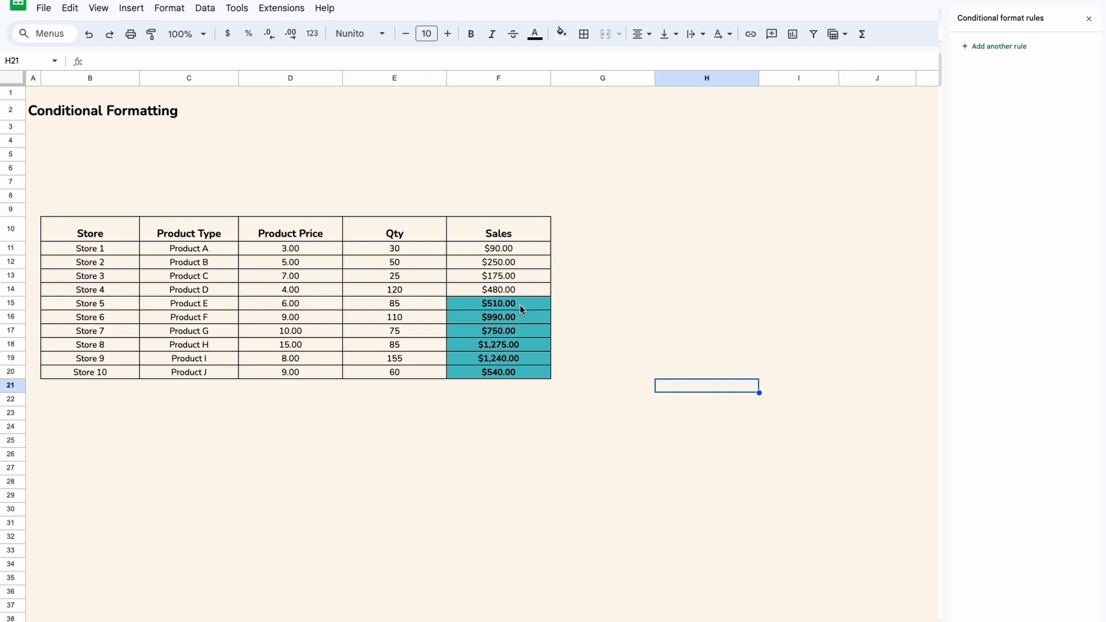
- Reopen the rule on F11:F20 and change its condition to Less than
drag(527, 247, 514, 372)
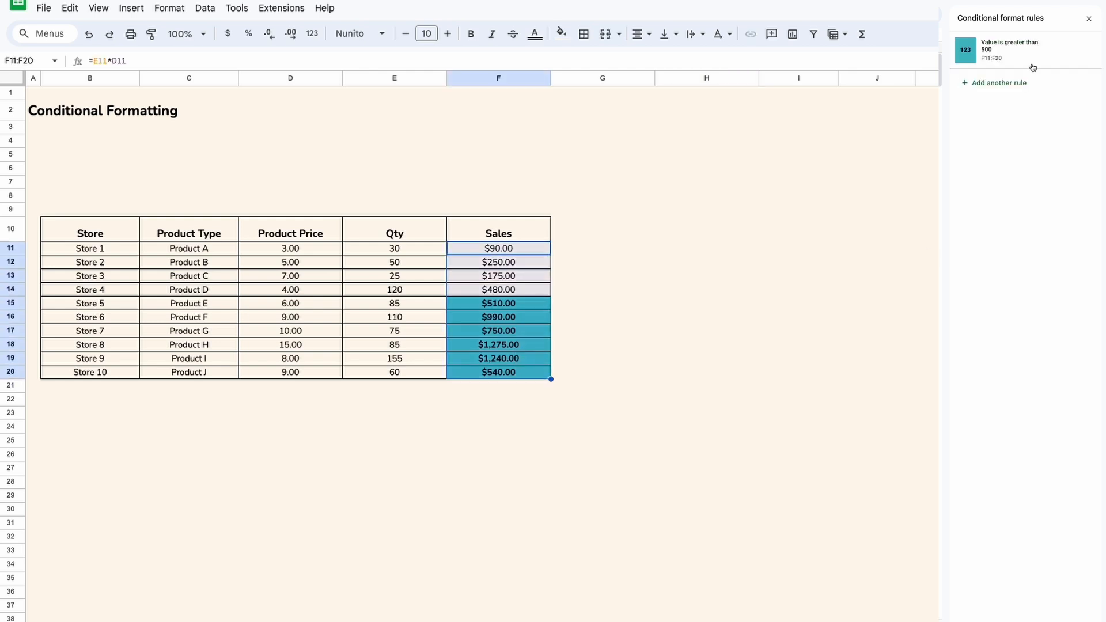
click(1032, 60)
click(1016, 148)
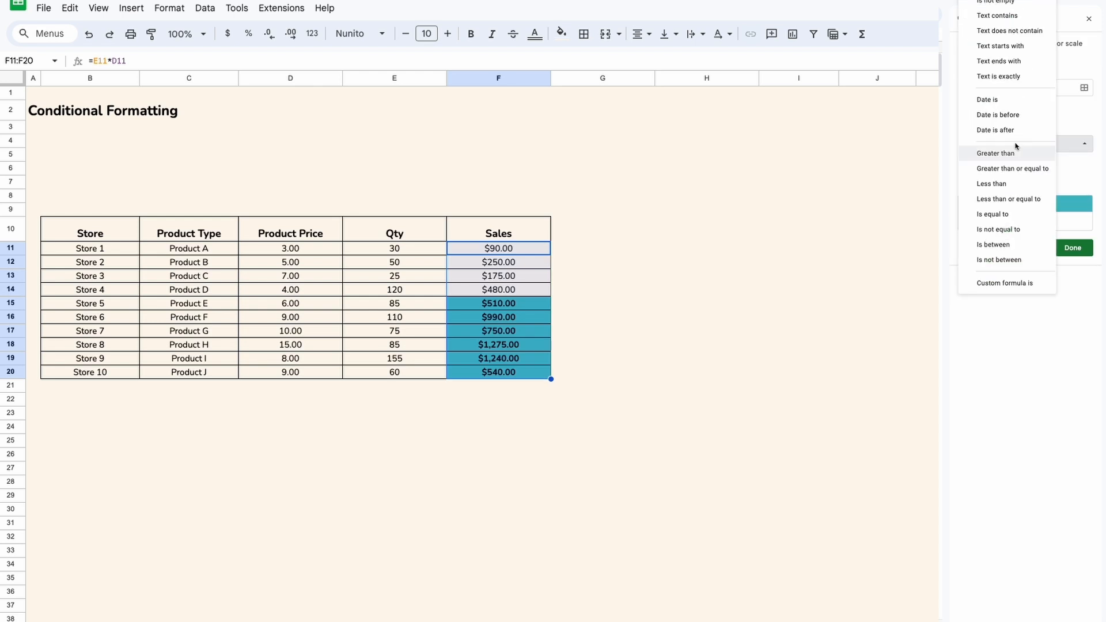
click(1013, 183)
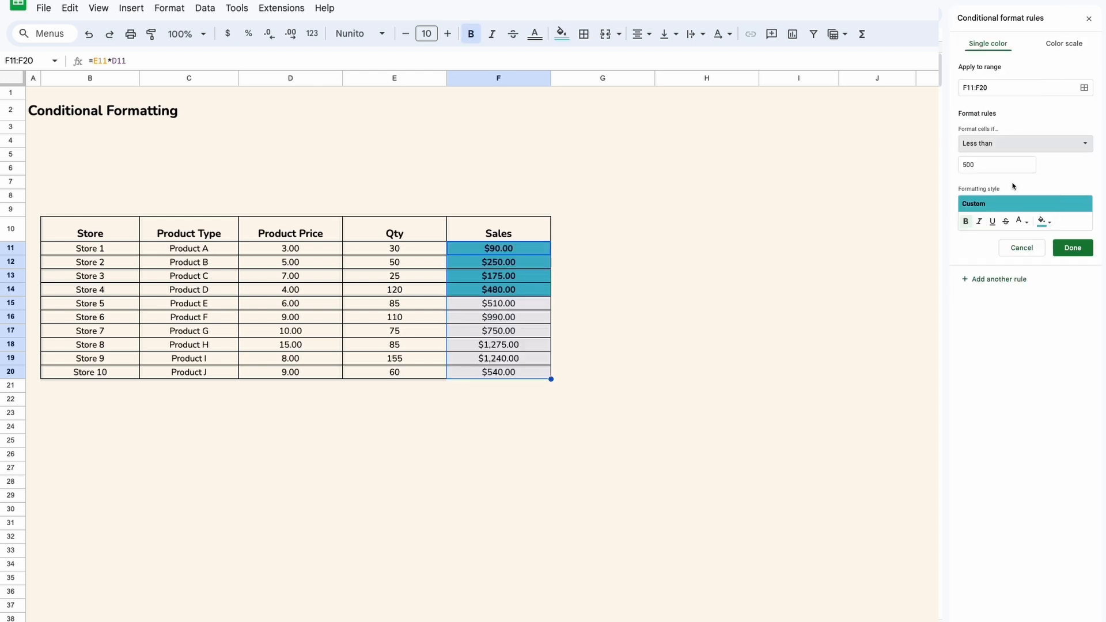
- Change the Sales rule's style to a light red fill without bold text, save it and check the rule on F11:F20
click(1042, 222)
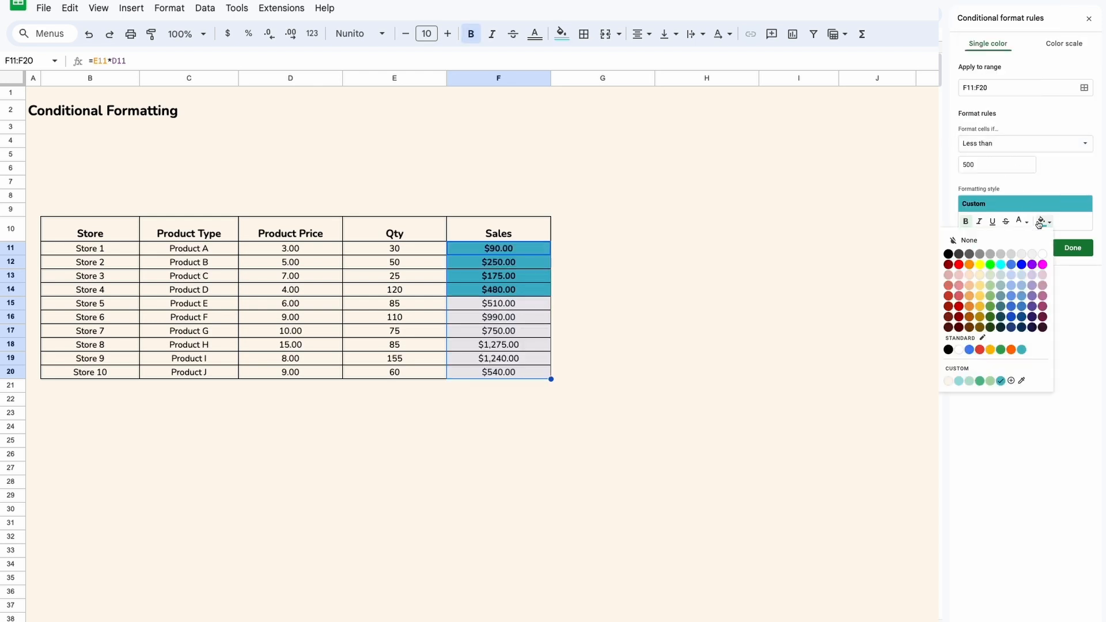
click(958, 275)
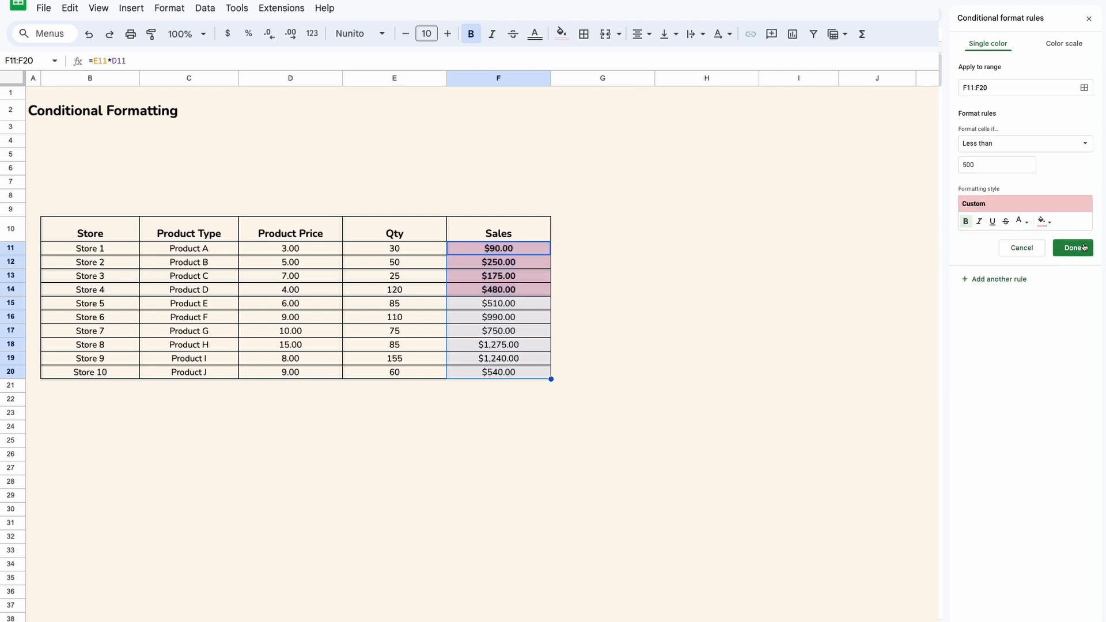
click(966, 222)
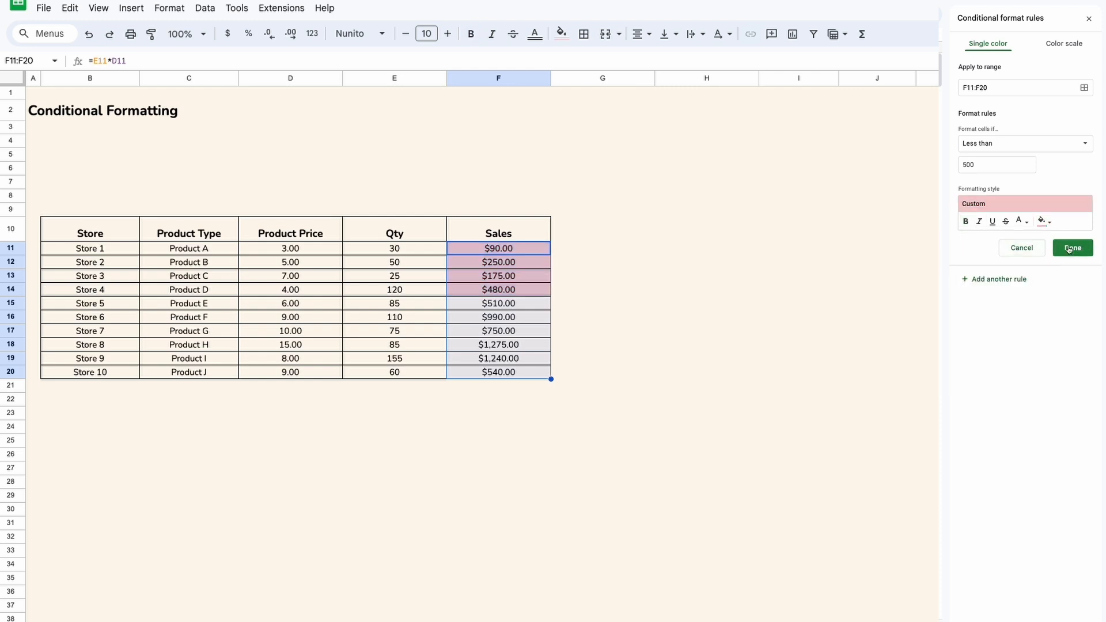
click(1070, 248)
click(798, 330)
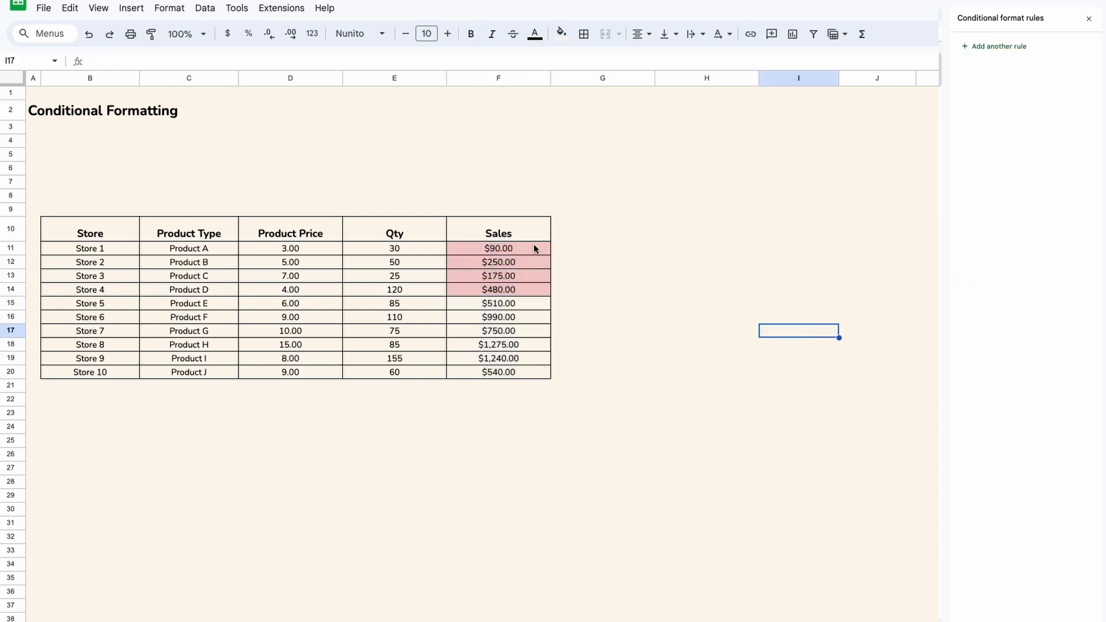
drag(533, 248, 536, 373)
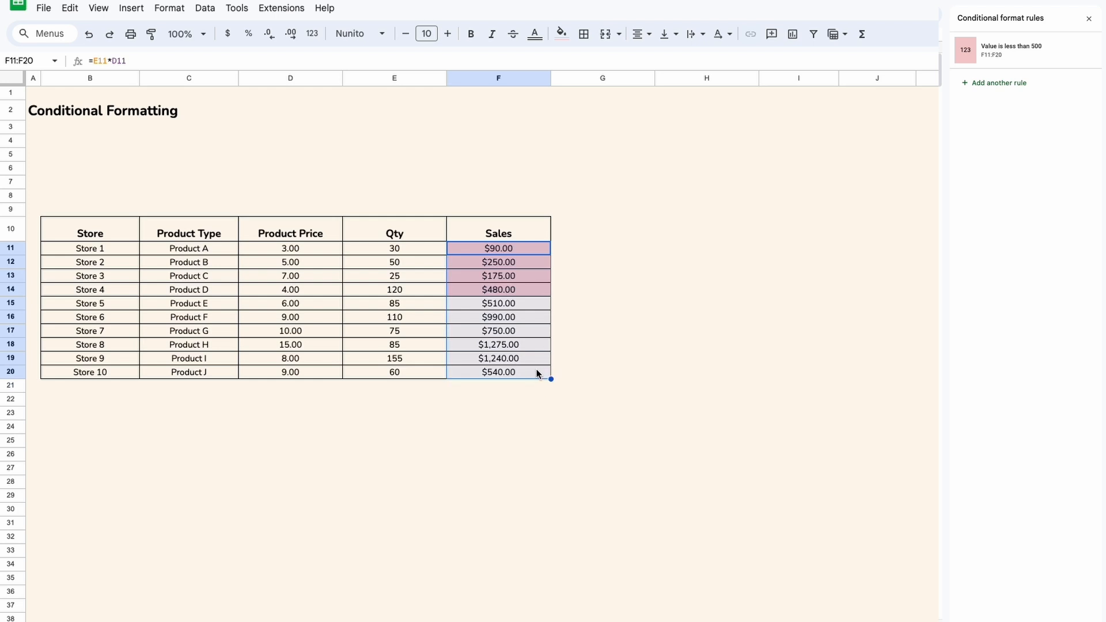
click(614, 288)
click(538, 246)
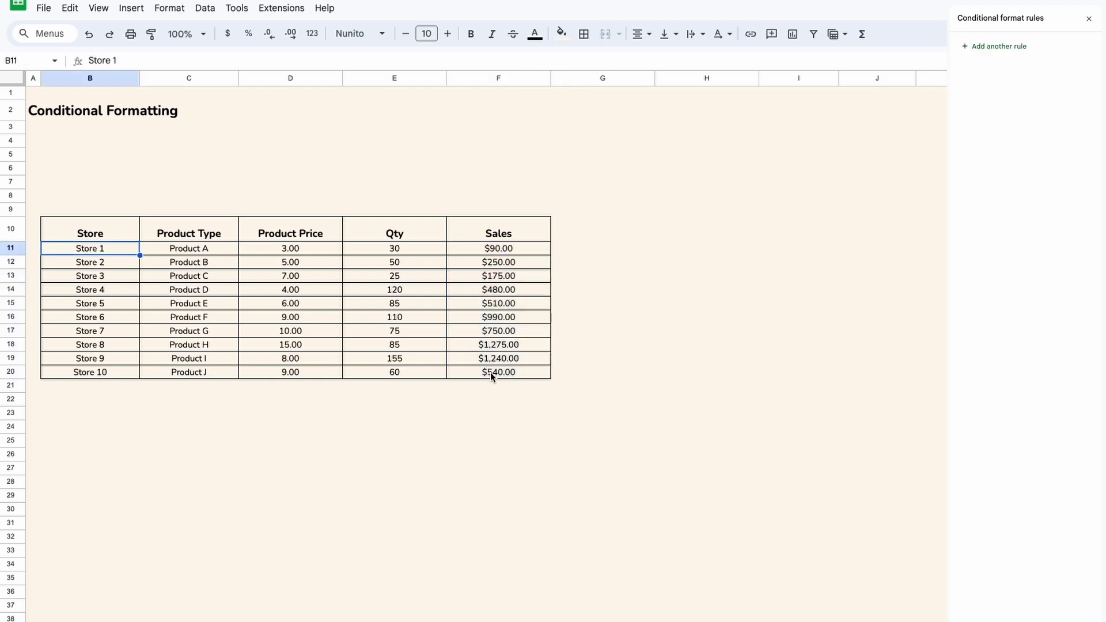
shift+click(491, 370)
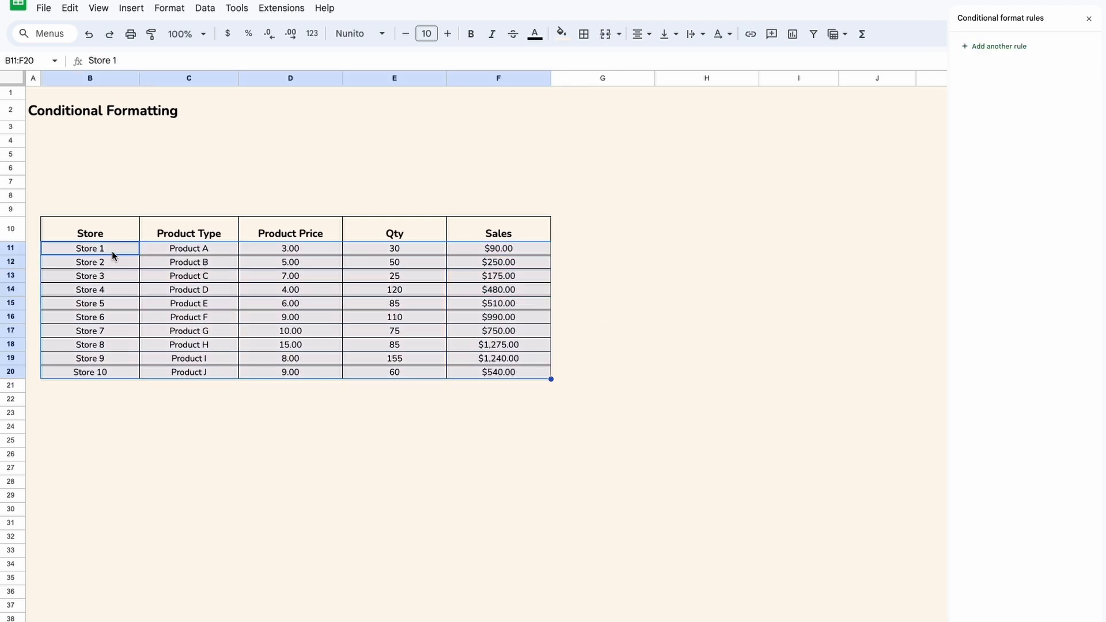
drag(112, 252, 537, 248)
drag(111, 275, 484, 372)
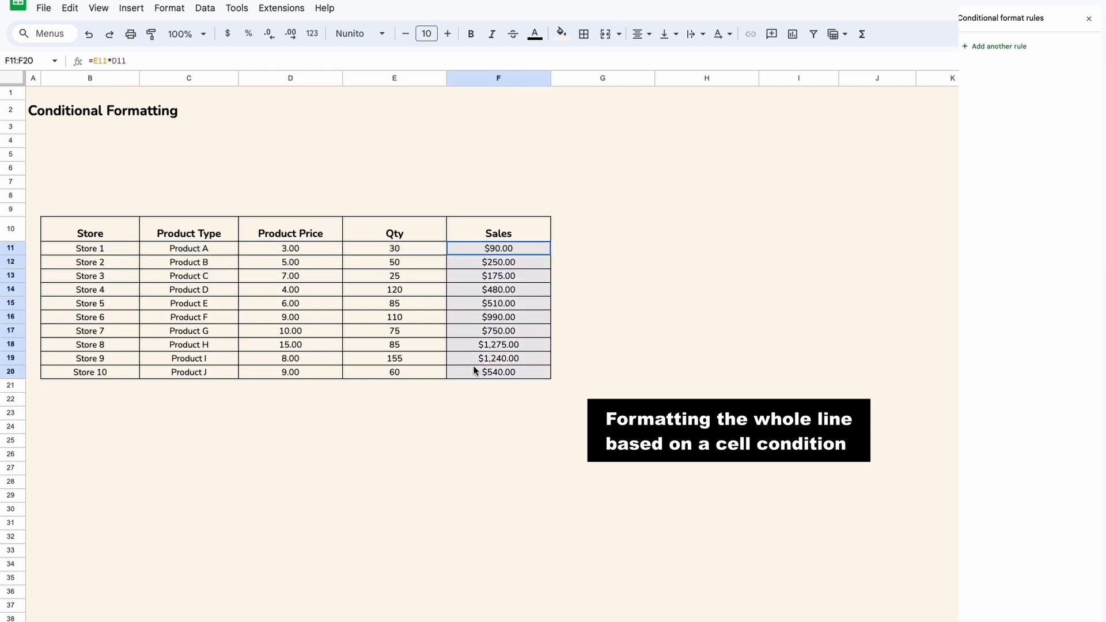
- Start a new conditional formatting rule applied to all table rows below the header, range B11:F20
drag(114, 247, 519, 373)
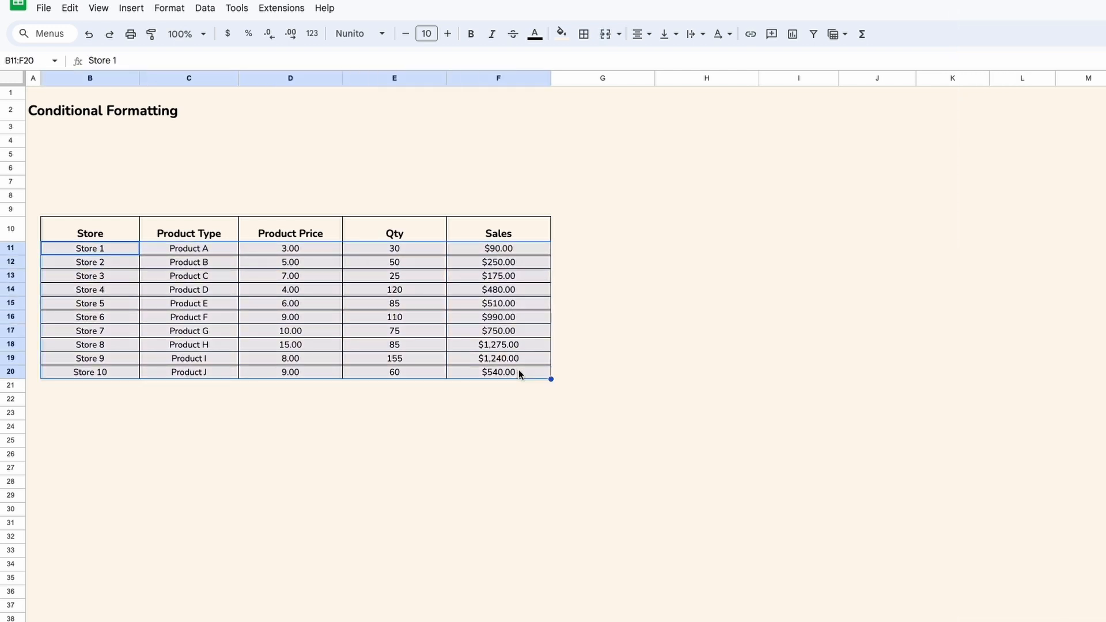
click(154, 9)
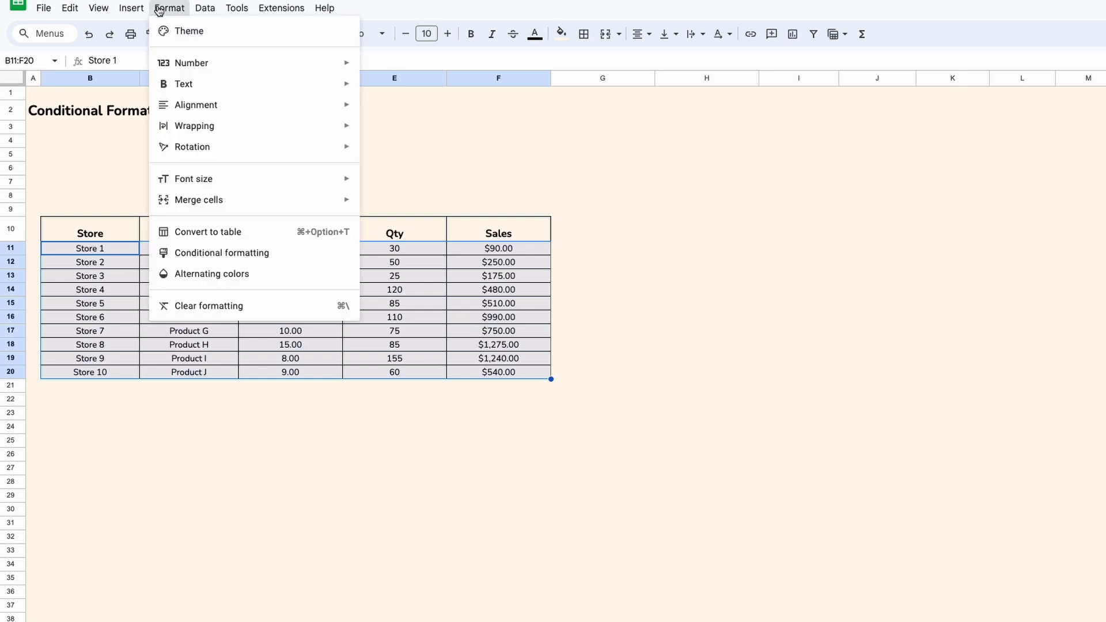
click(215, 256)
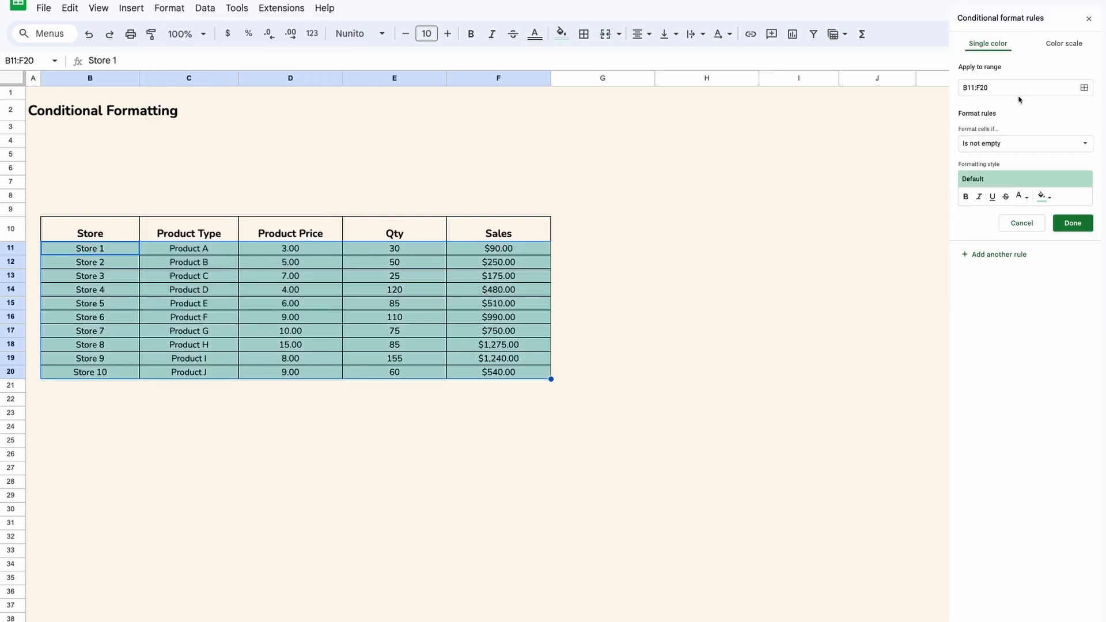
click(1084, 88)
drag(766, 429, 731, 427)
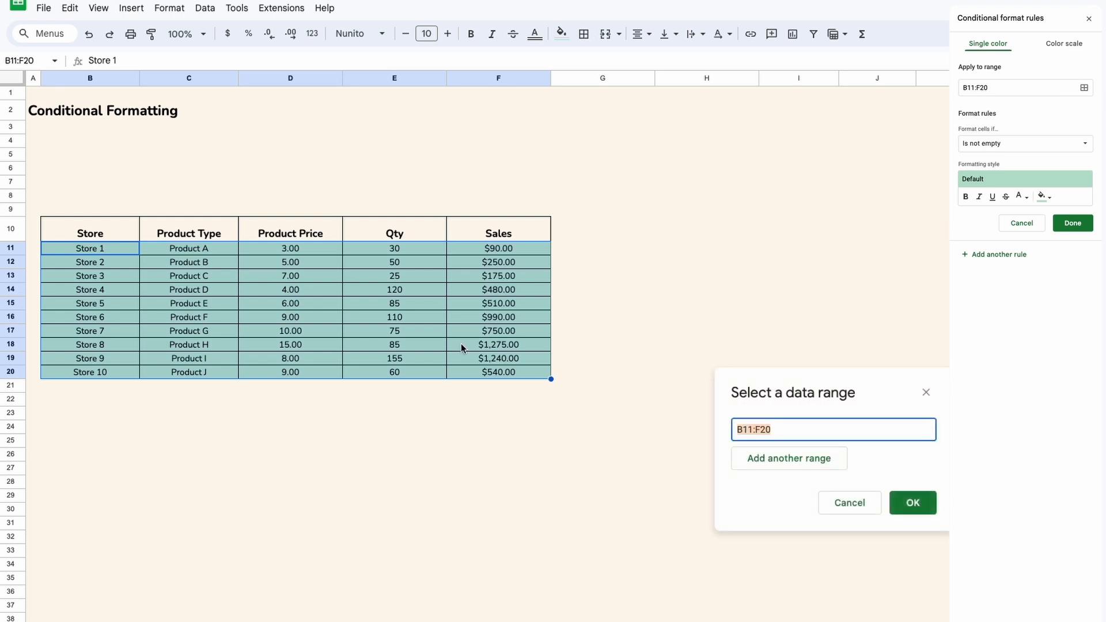
click(911, 503)
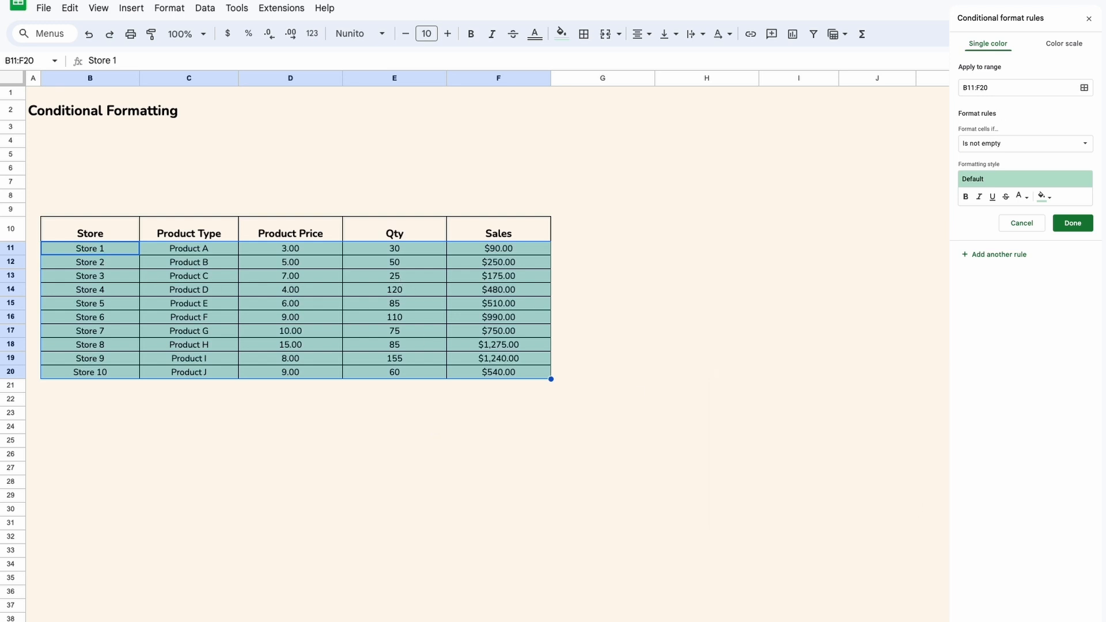
- Set the rule's condition to the custom formula =$F11>500, locking the Sales column so that whole rows are evaluated
click(1041, 141)
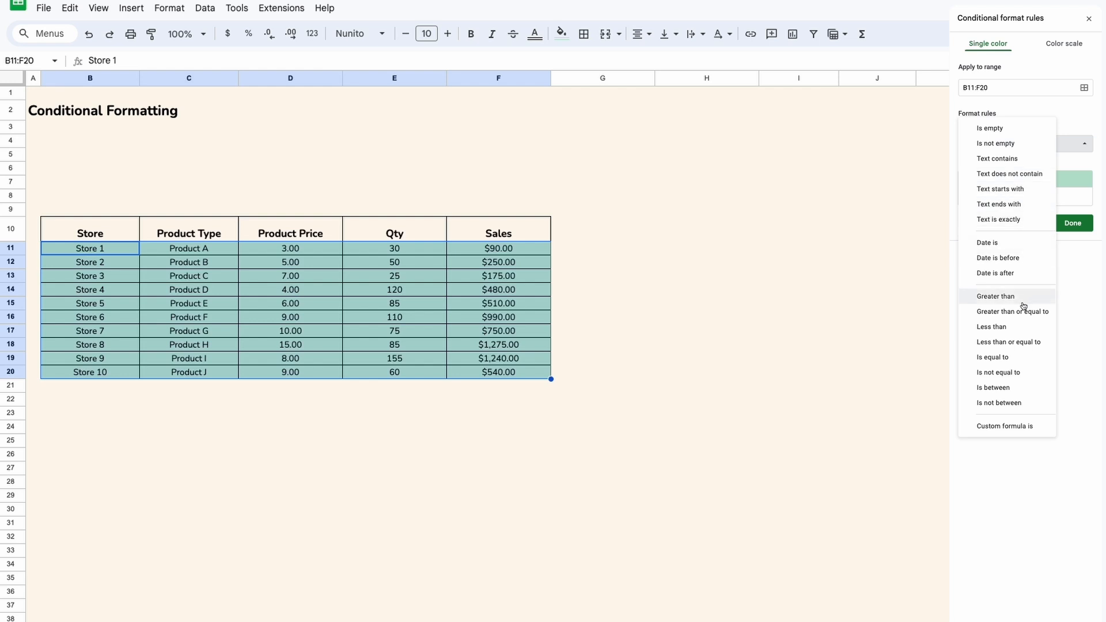
click(1019, 427)
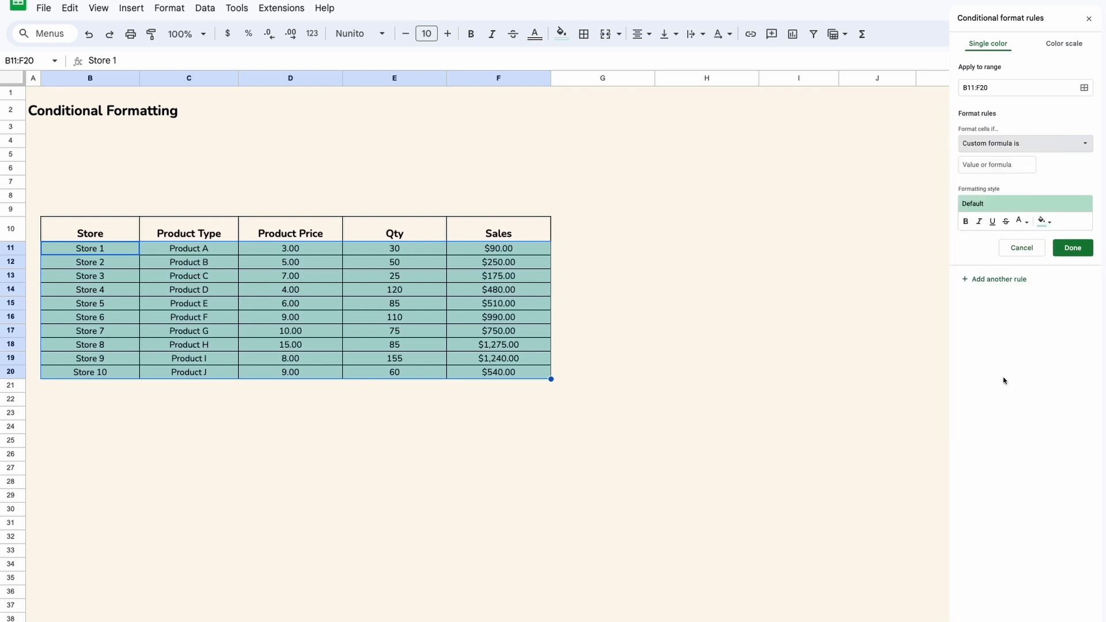
click(973, 167)
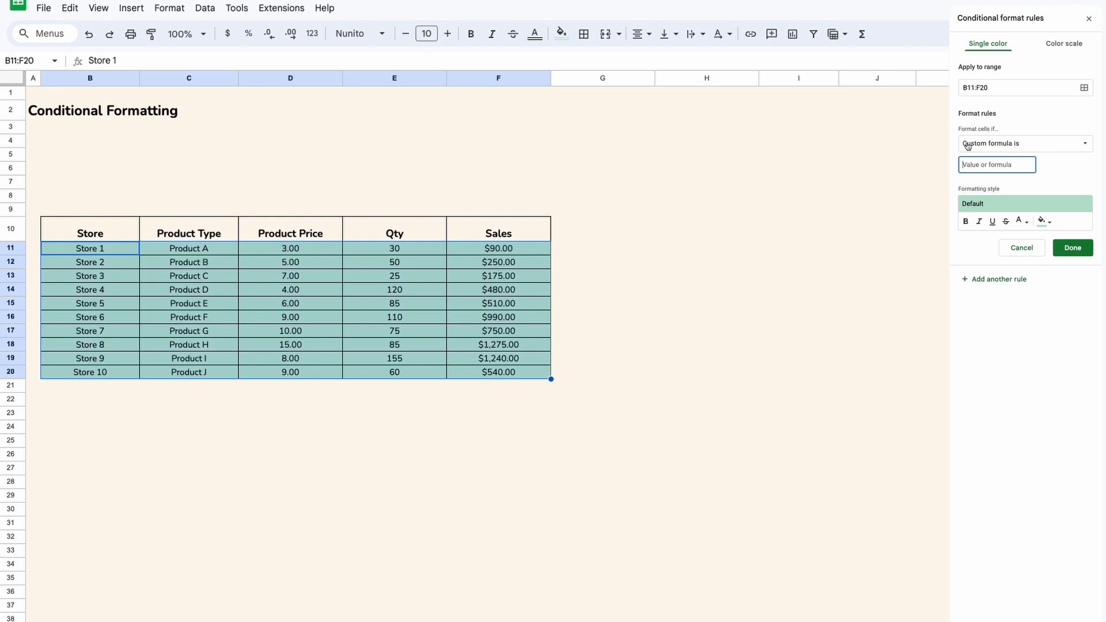
text(=F11>)
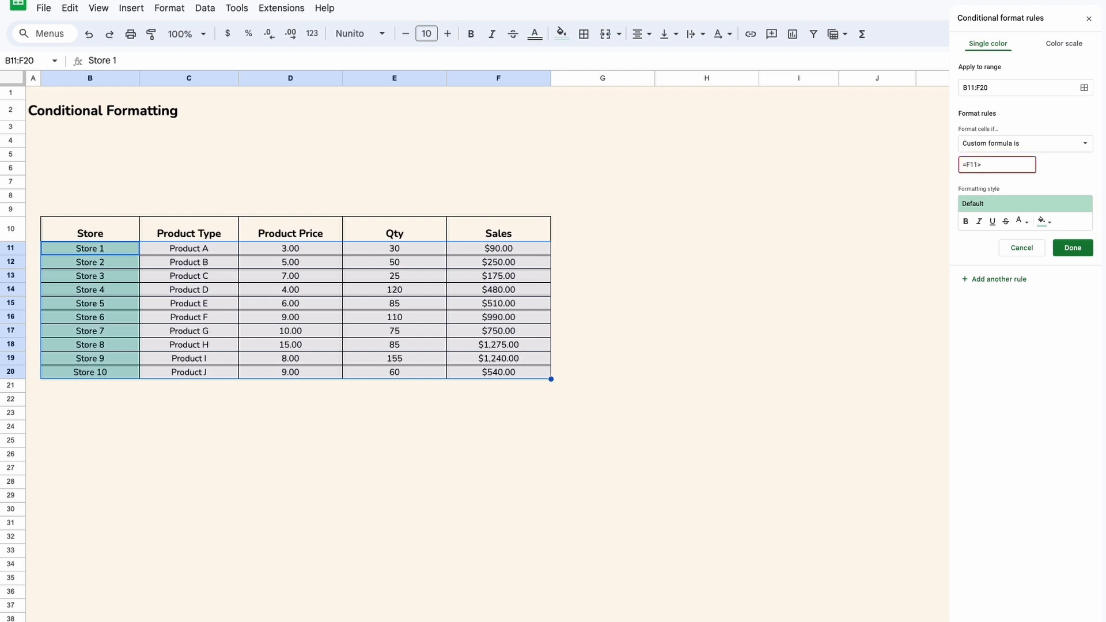
text(500)
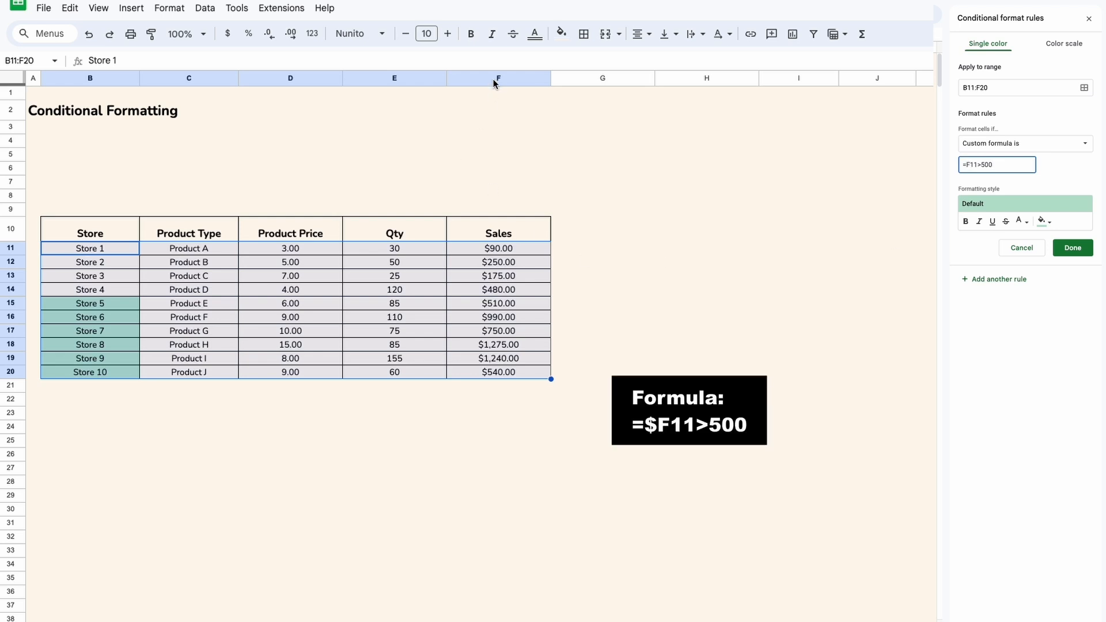
text($)
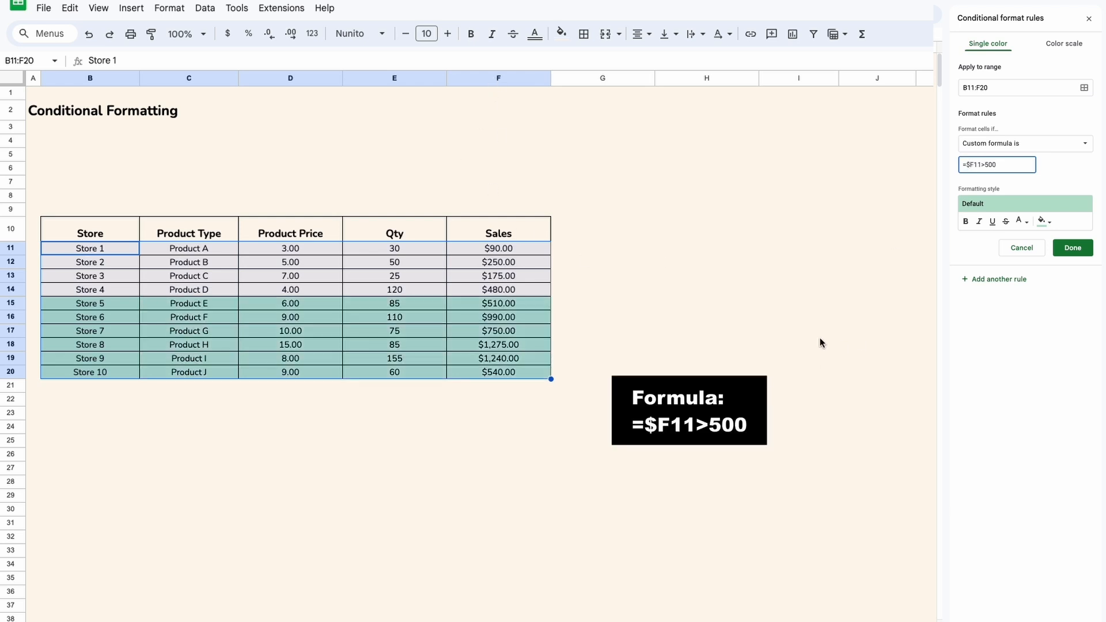
- Give the =$F11>500 rule a yellow fill, save it and check the row highlighting
click(1042, 221)
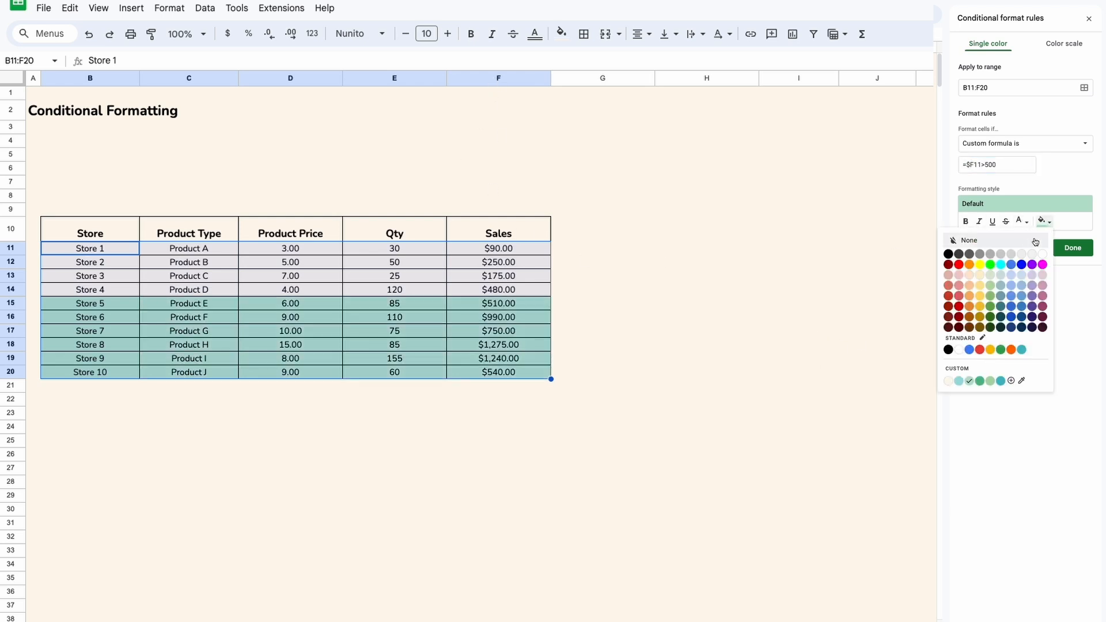
click(982, 297)
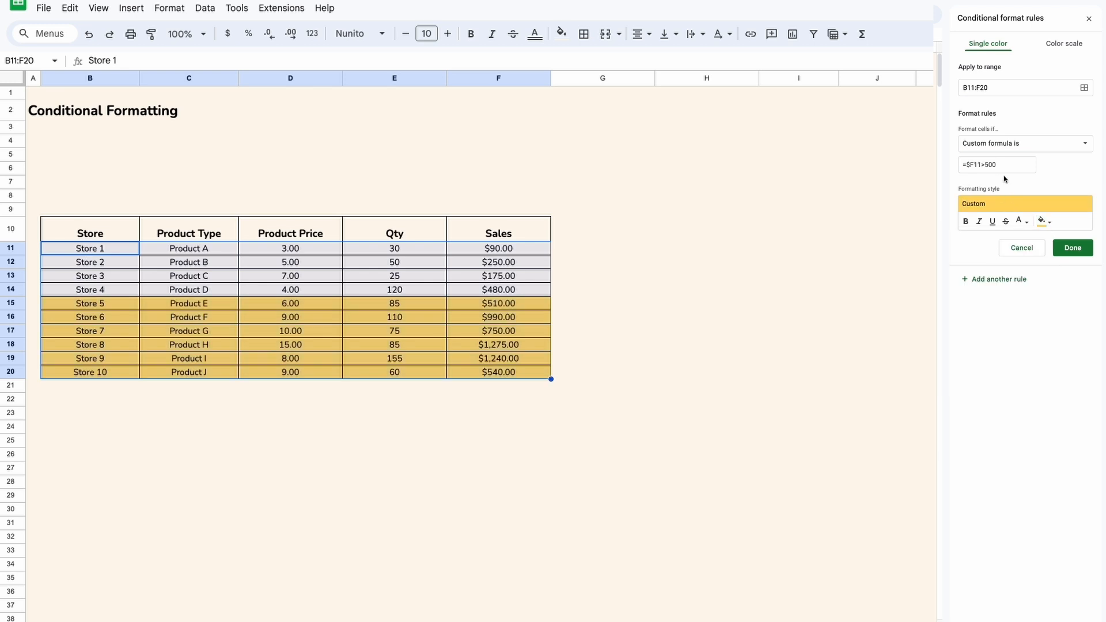
click(1070, 246)
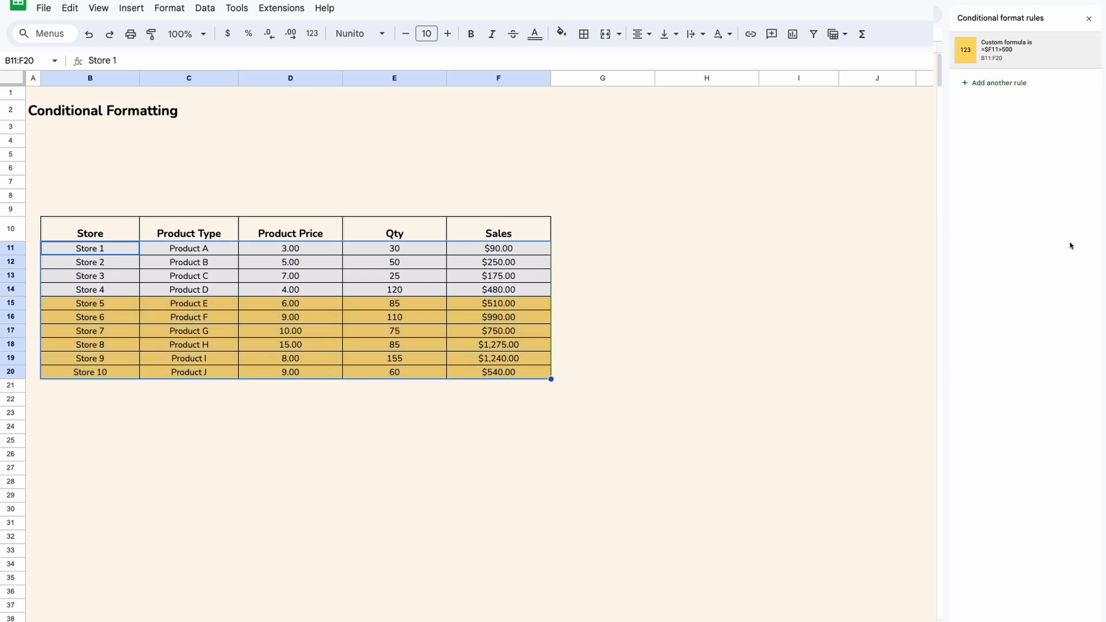
click(712, 318)
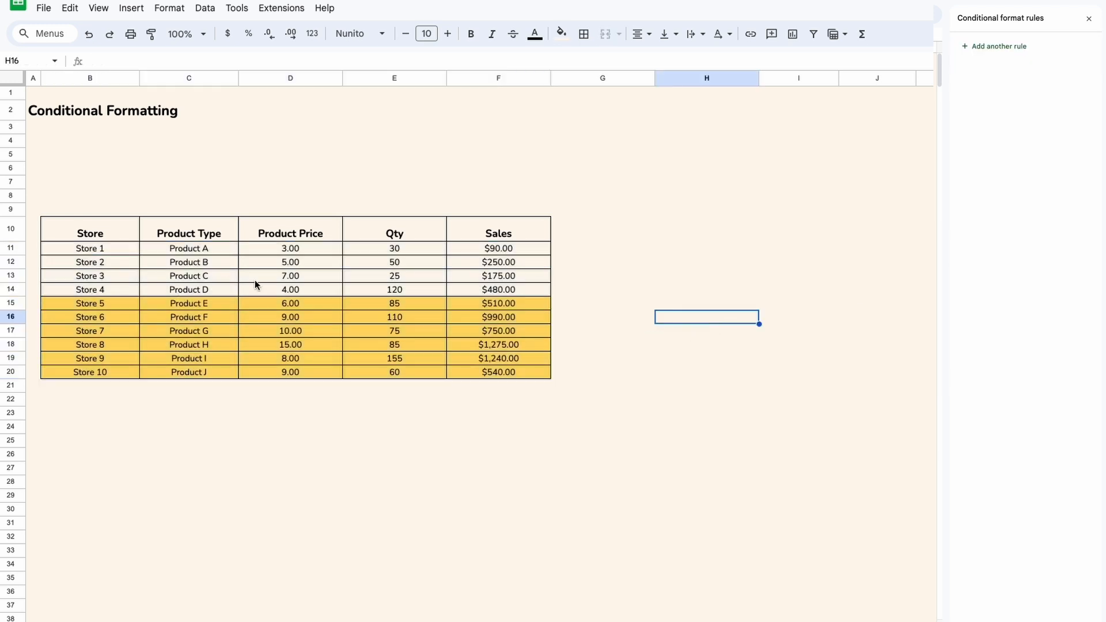
click(525, 304)
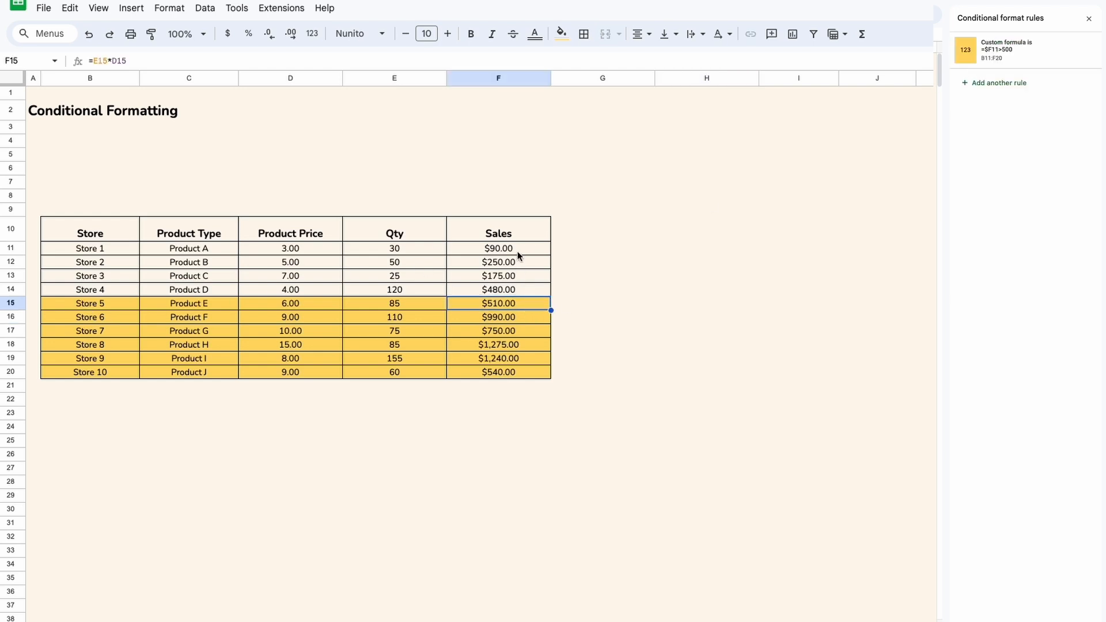
click(638, 304)
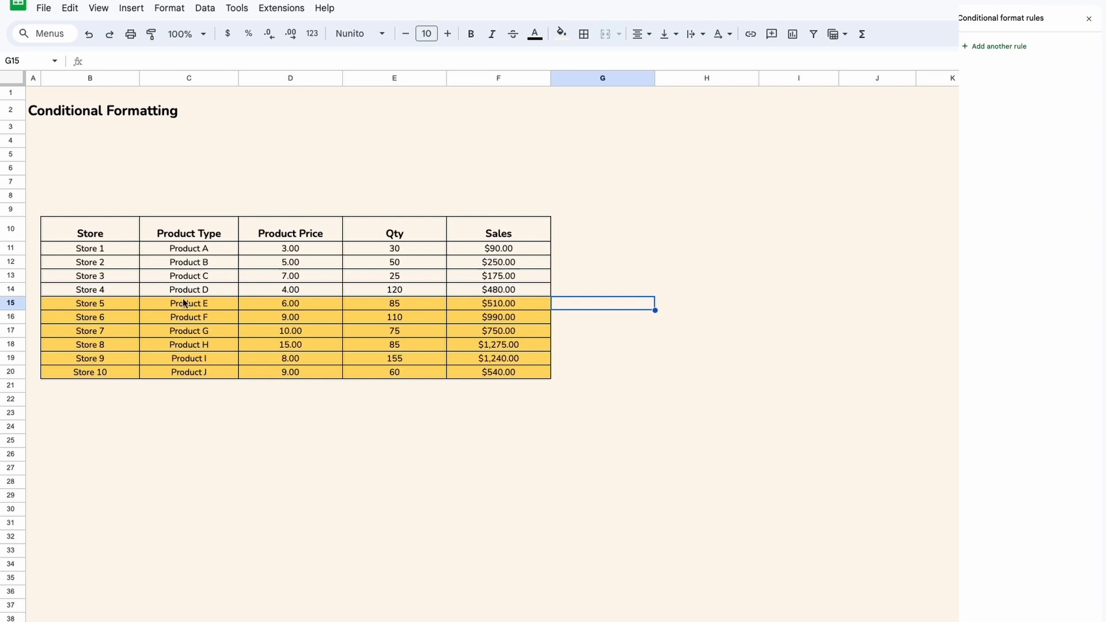
- Reopen the yellow rule on B11:F20, change its custom formula to =$F11>750 and save it
drag(132, 248, 494, 382)
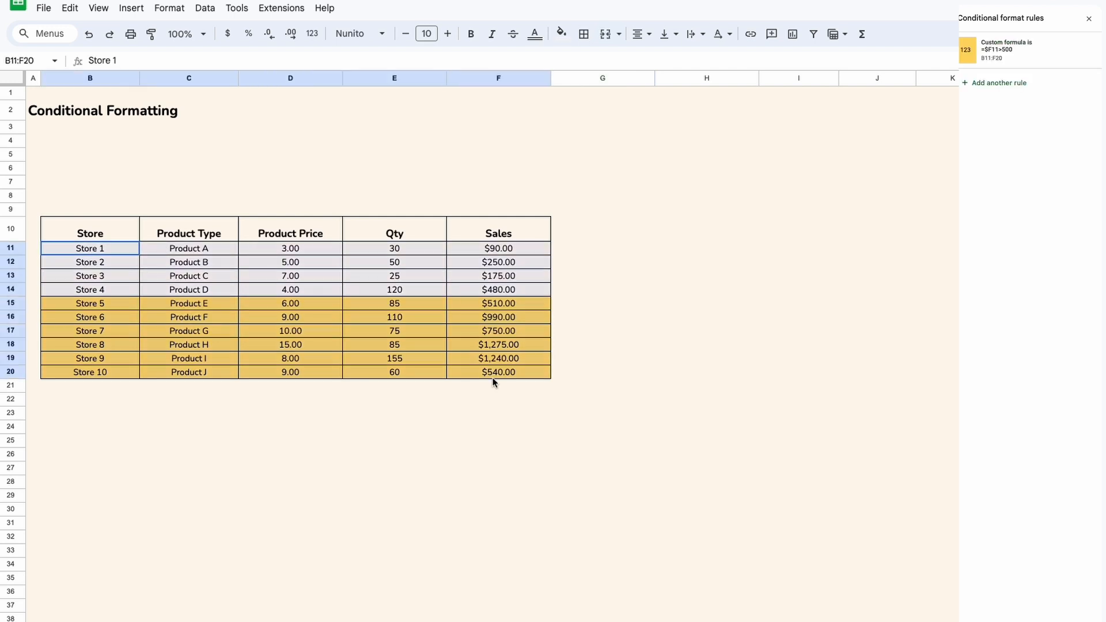
click(1008, 50)
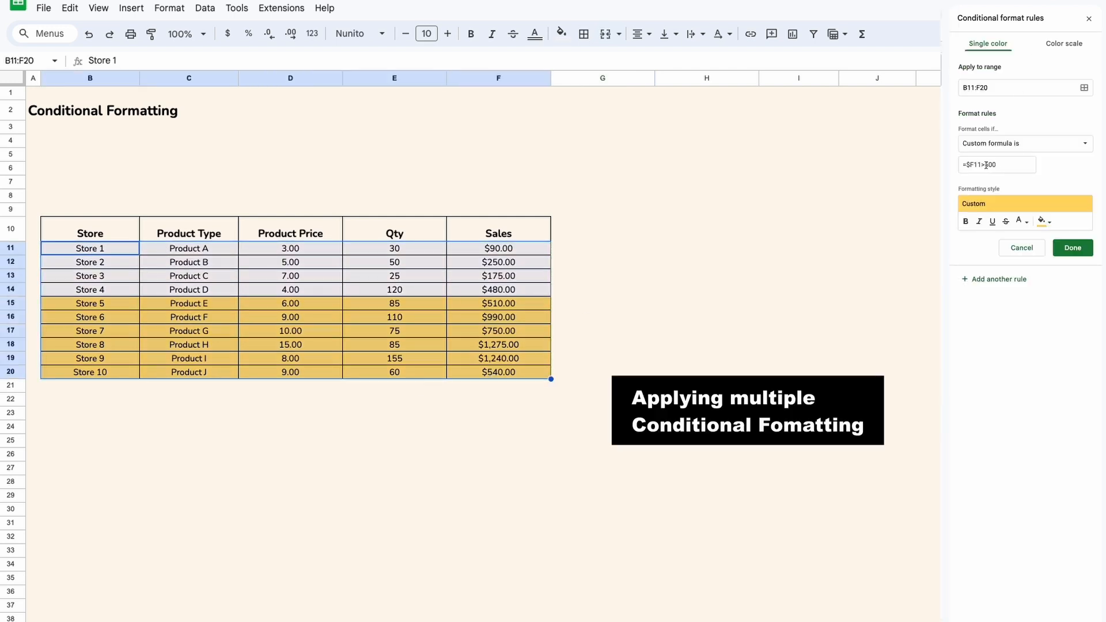
drag(985, 165, 1003, 167)
text(75)
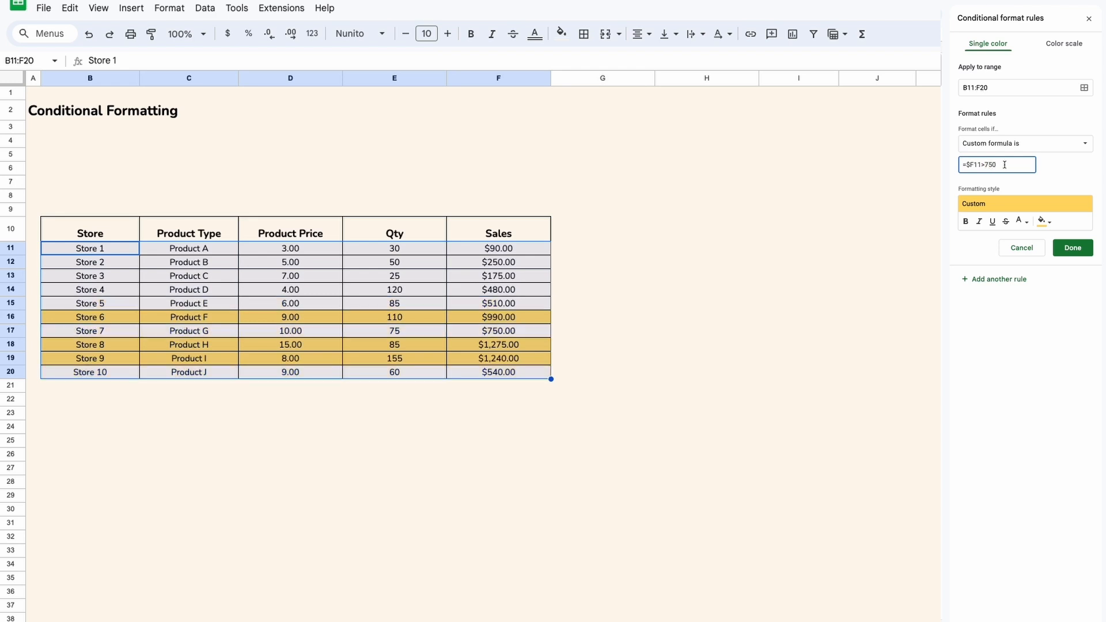
click(1070, 247)
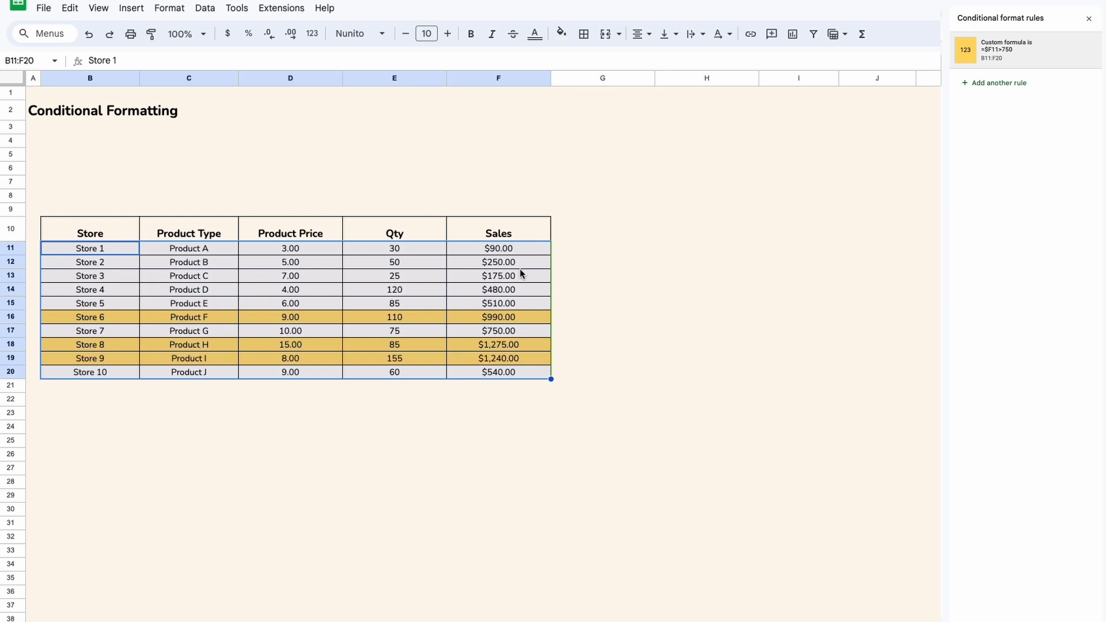
- Add a second conditional formatting rule for the same range, B11:F20
click(1003, 84)
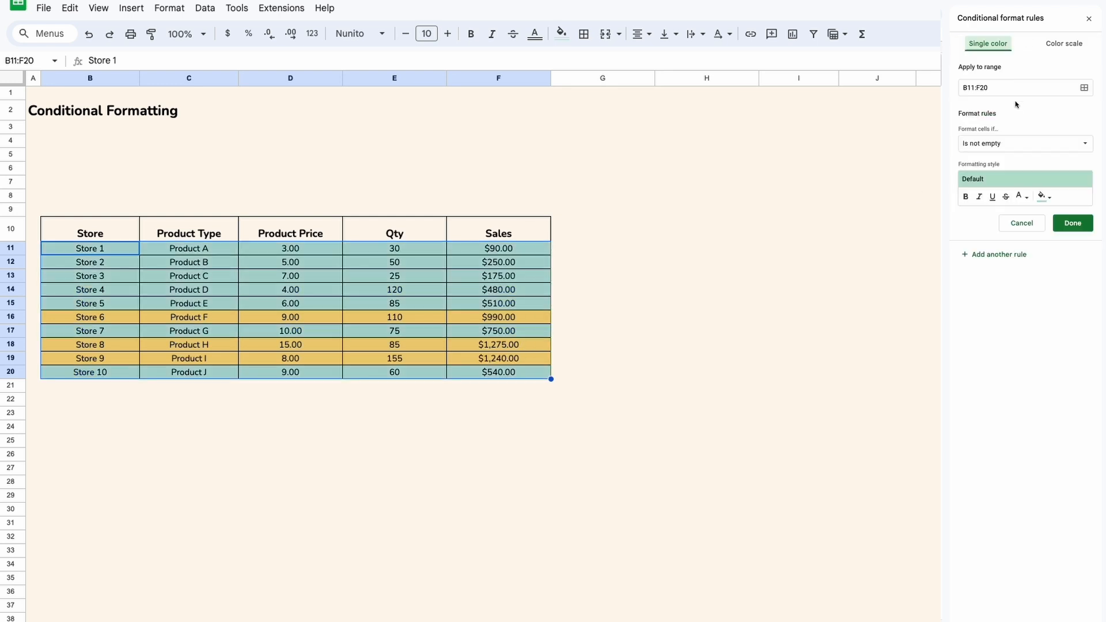
click(1084, 88)
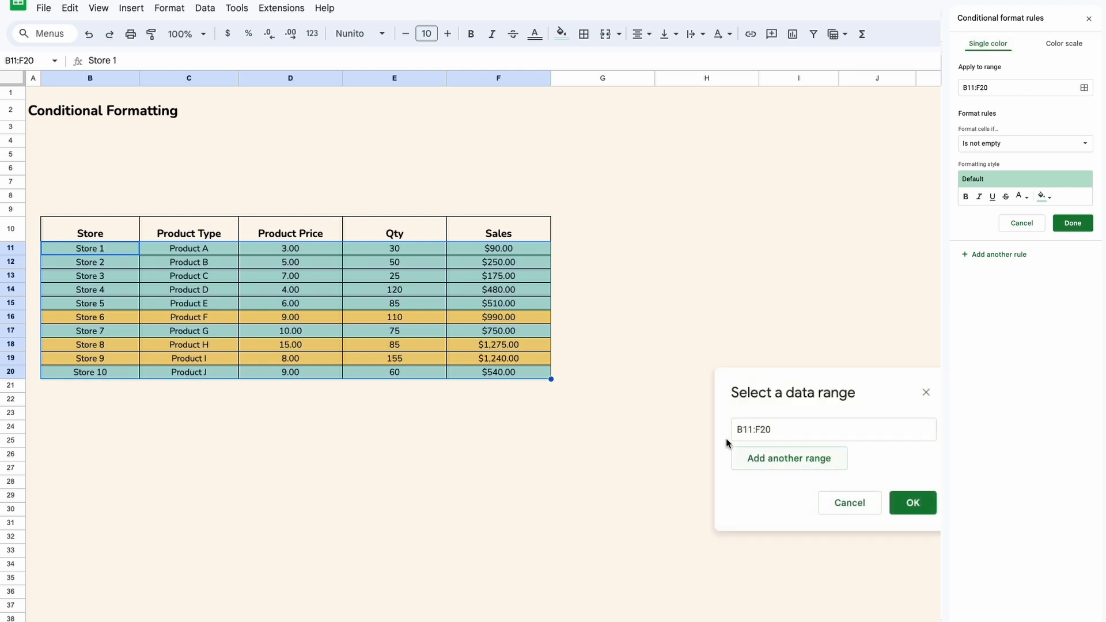
click(913, 502)
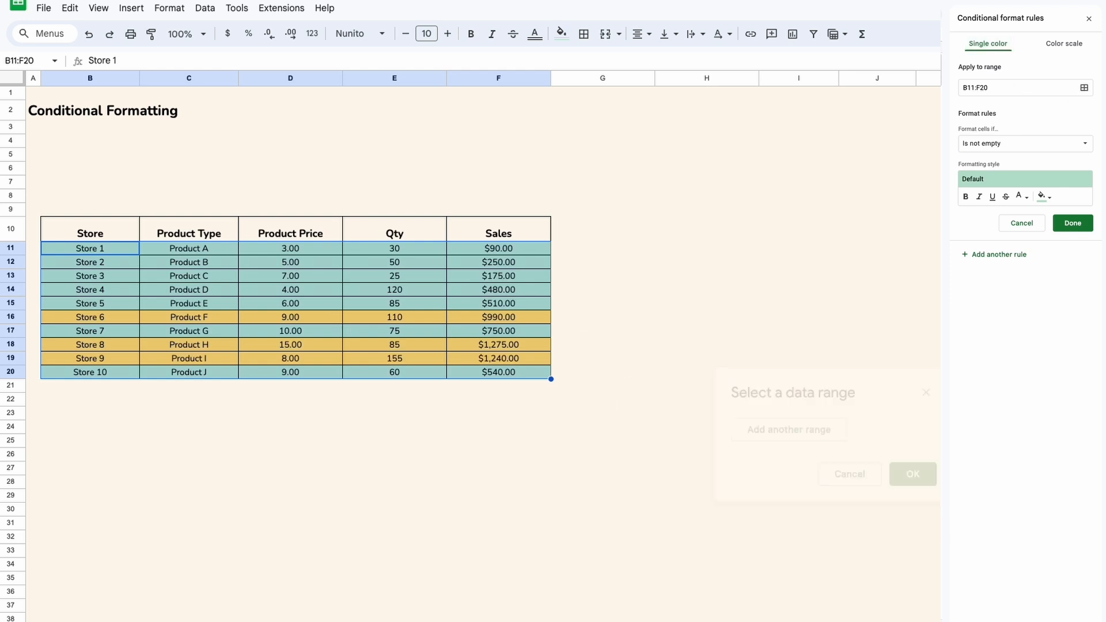
- Set the second rule's condition to the custom formula =$F11<300 with the Sales column locked
click(1034, 148)
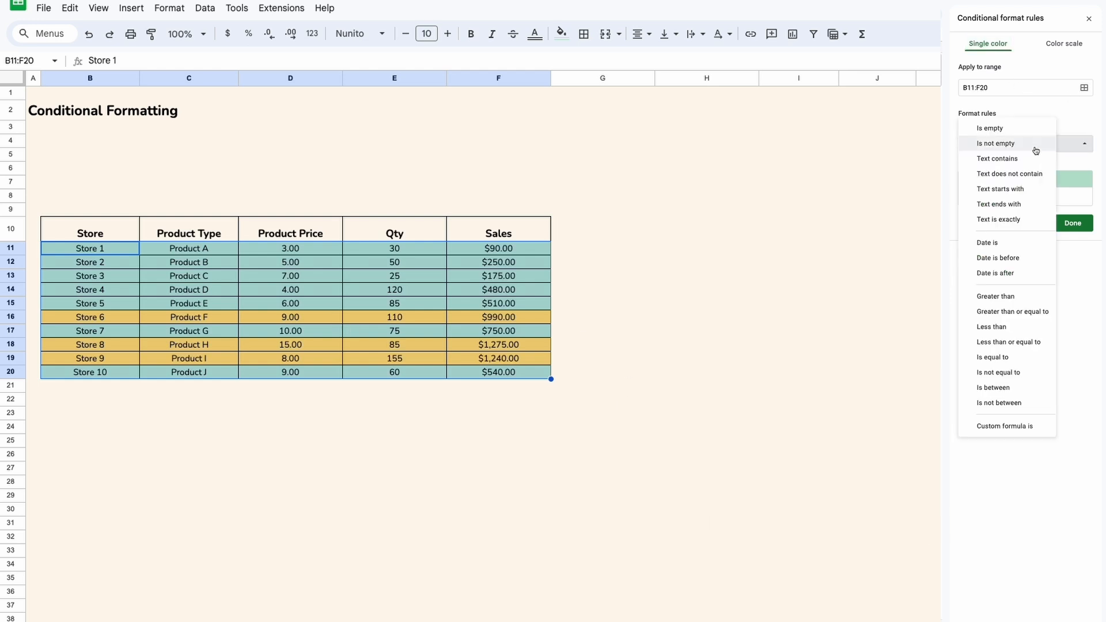
click(1017, 427)
click(986, 166)
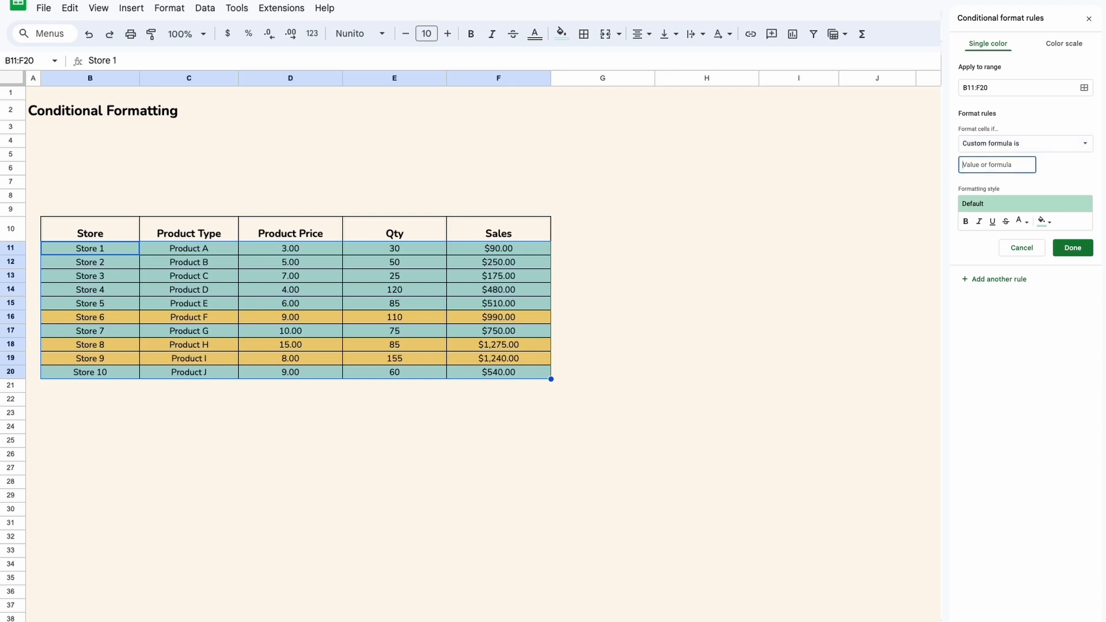
text(=F11)
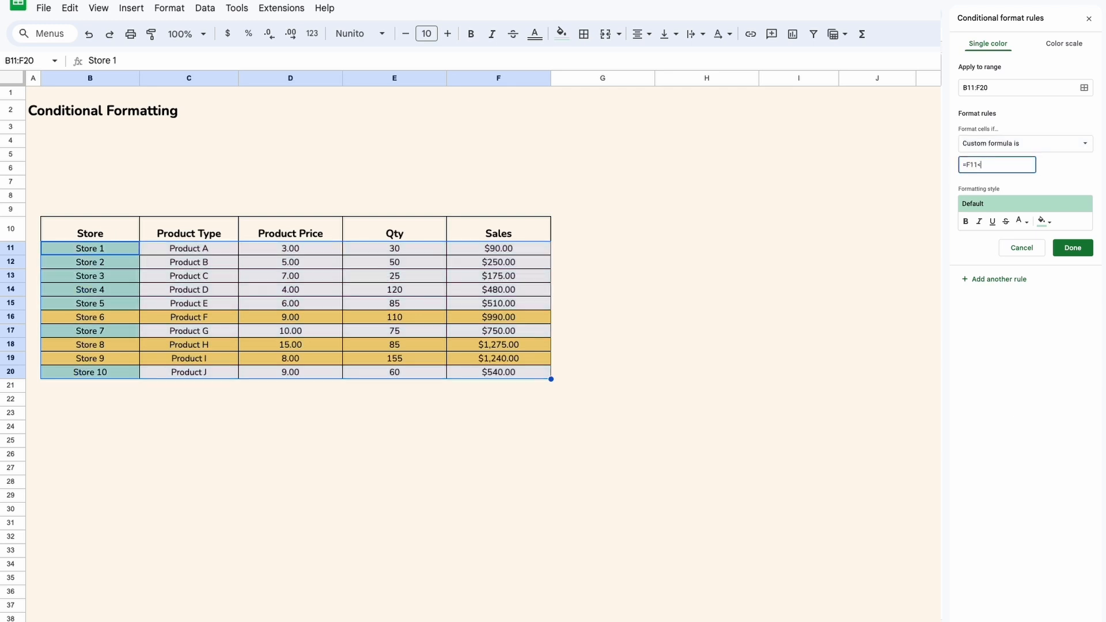
text(<300)
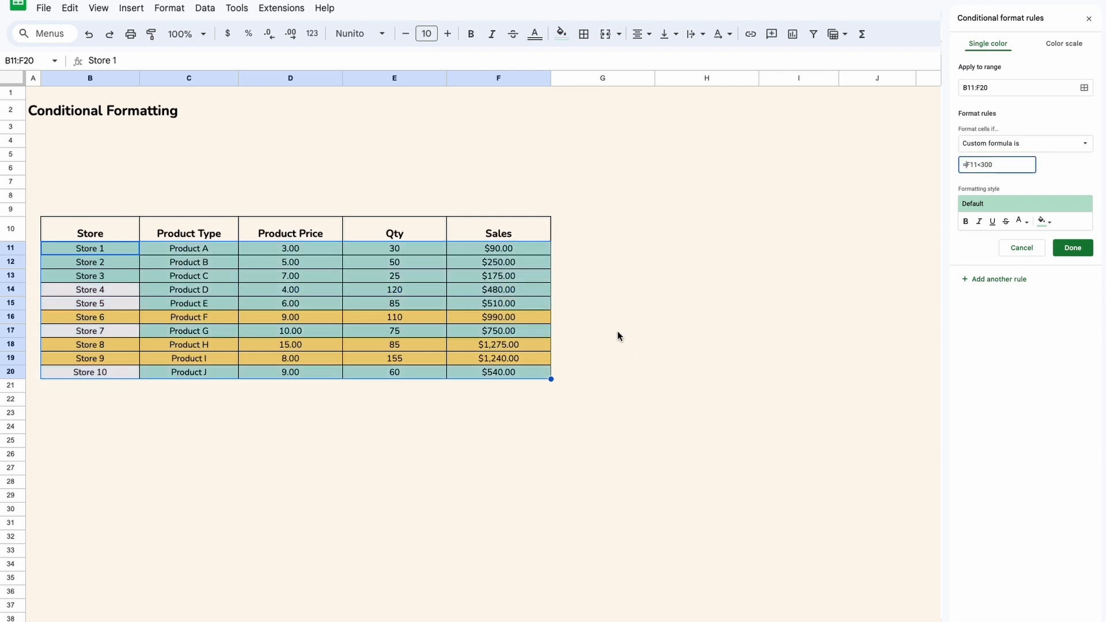
text($)
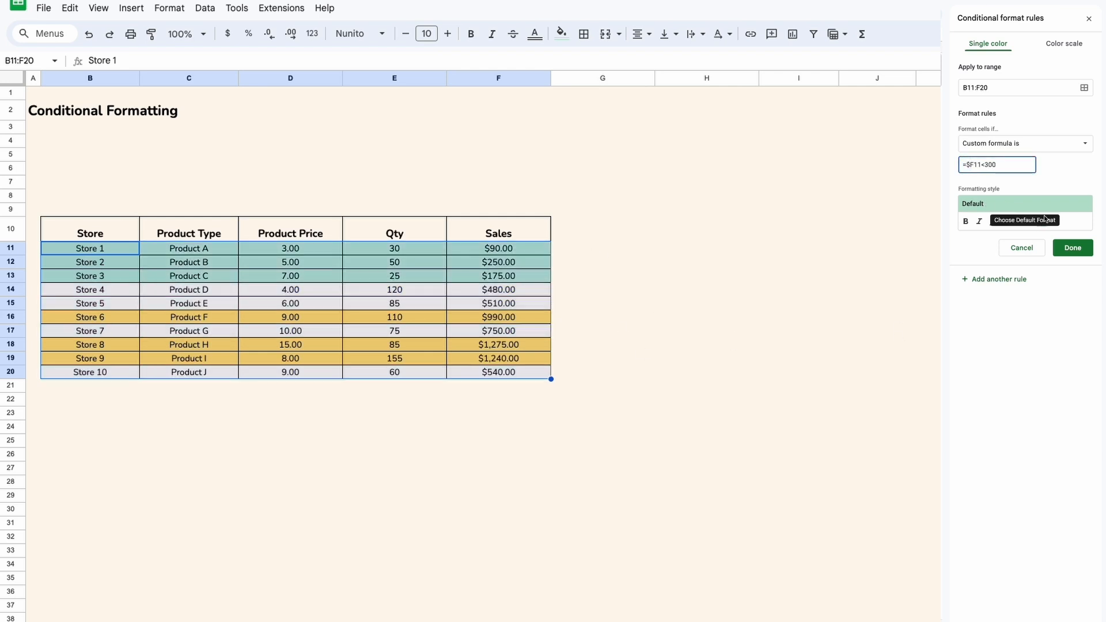
- Give the second rule a light red fill, save it and deselect the table
click(1044, 221)
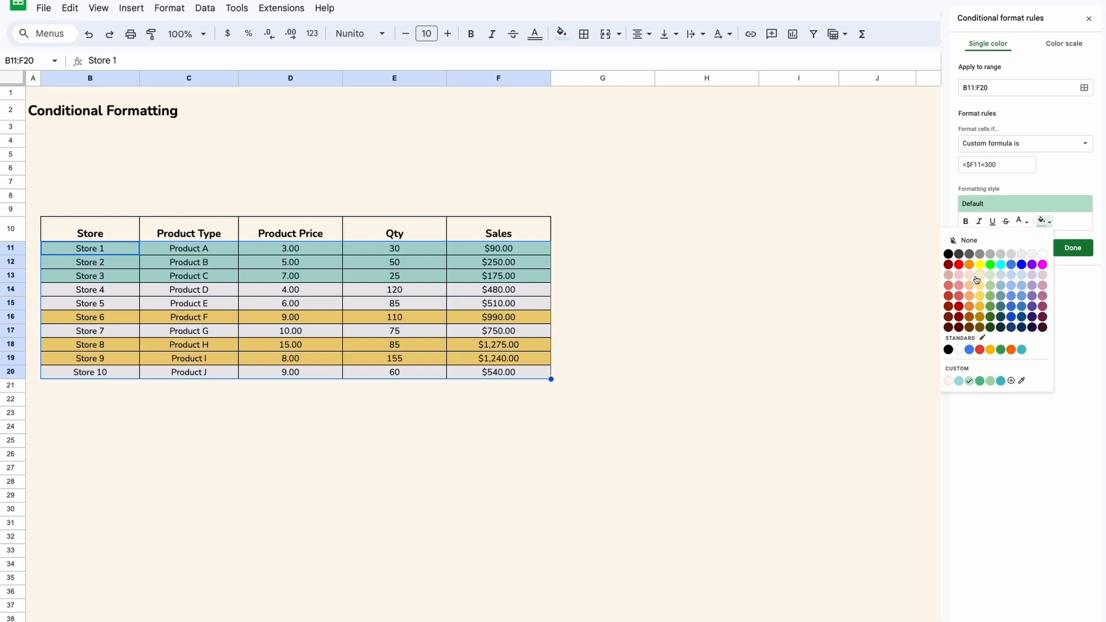
click(958, 285)
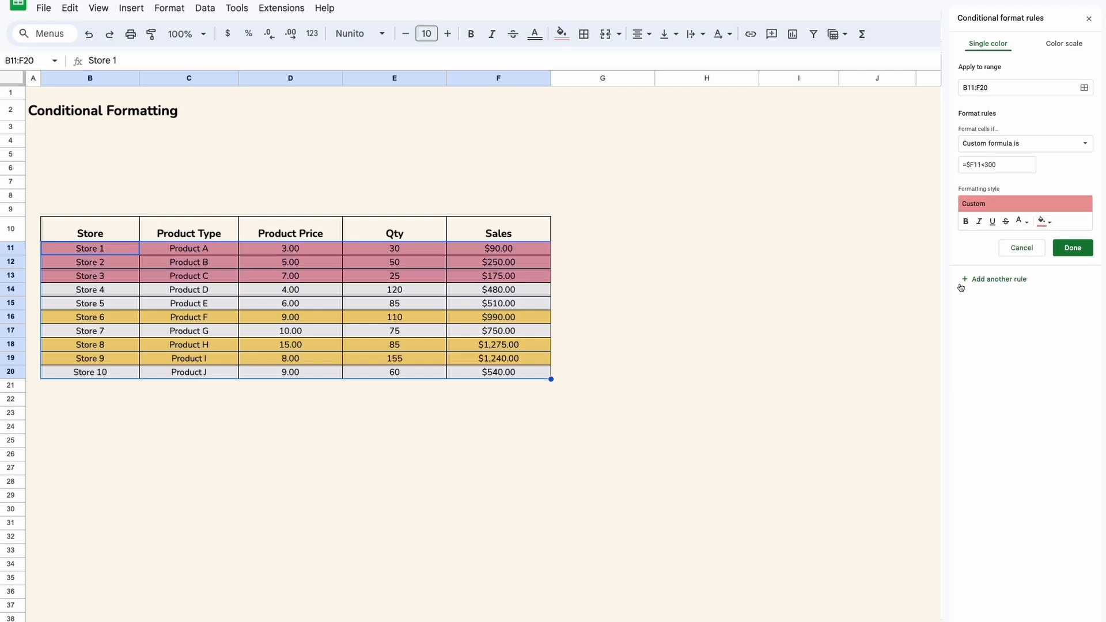
click(1065, 248)
click(924, 414)
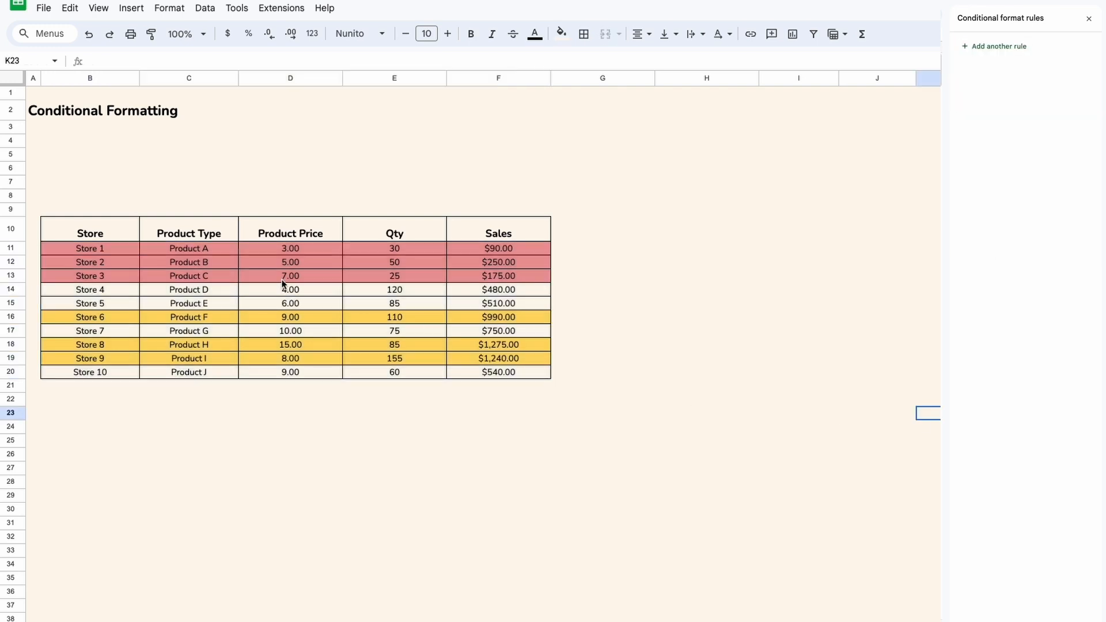
drag(547, 248, 538, 270)
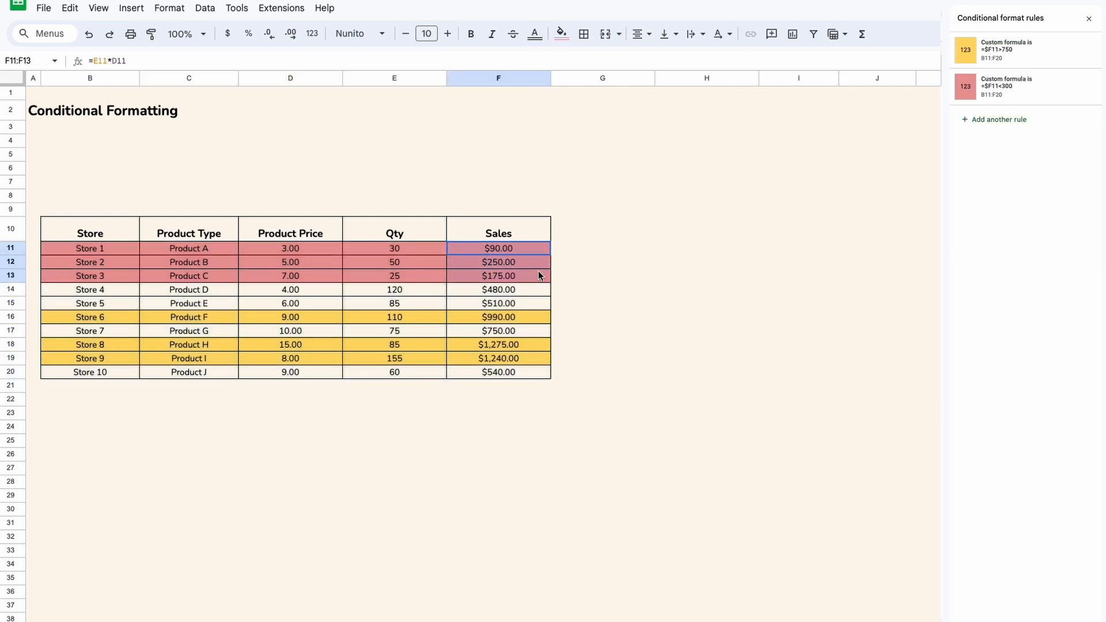
click(585, 267)
click(498, 262)
drag(424, 249, 419, 371)
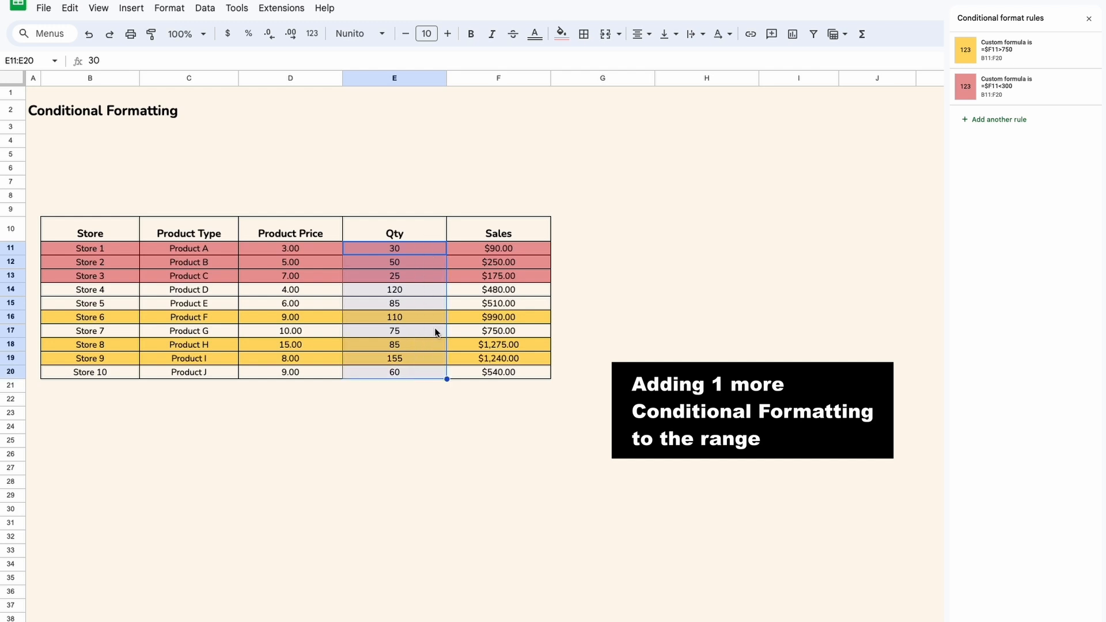
click(611, 247)
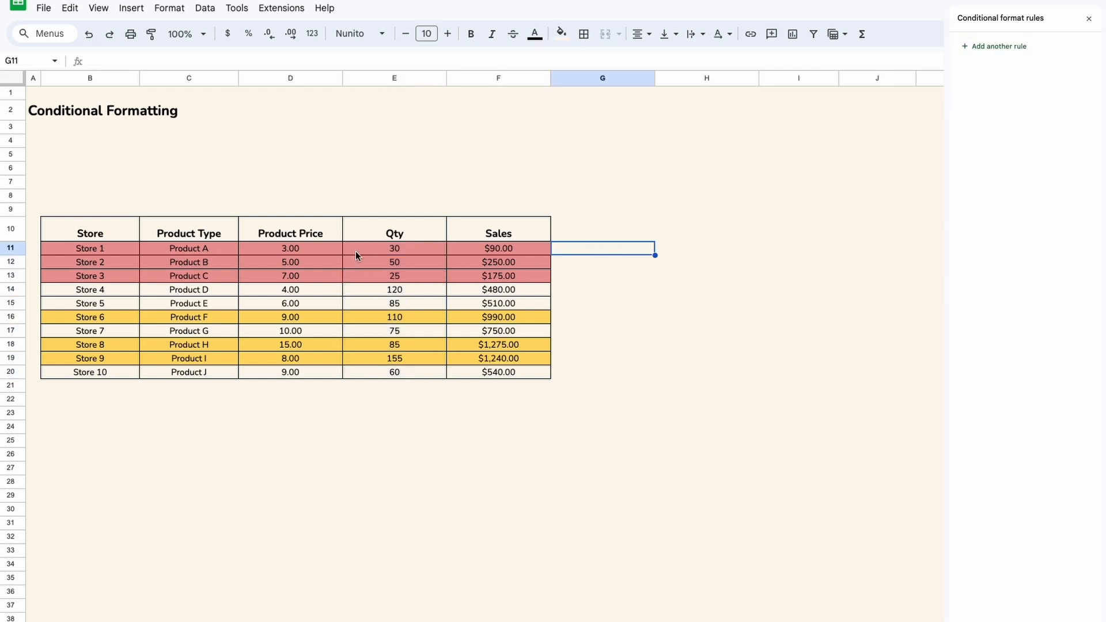
- Add another conditional formatting rule for the Qty values in E11:E20
drag(423, 247, 414, 370)
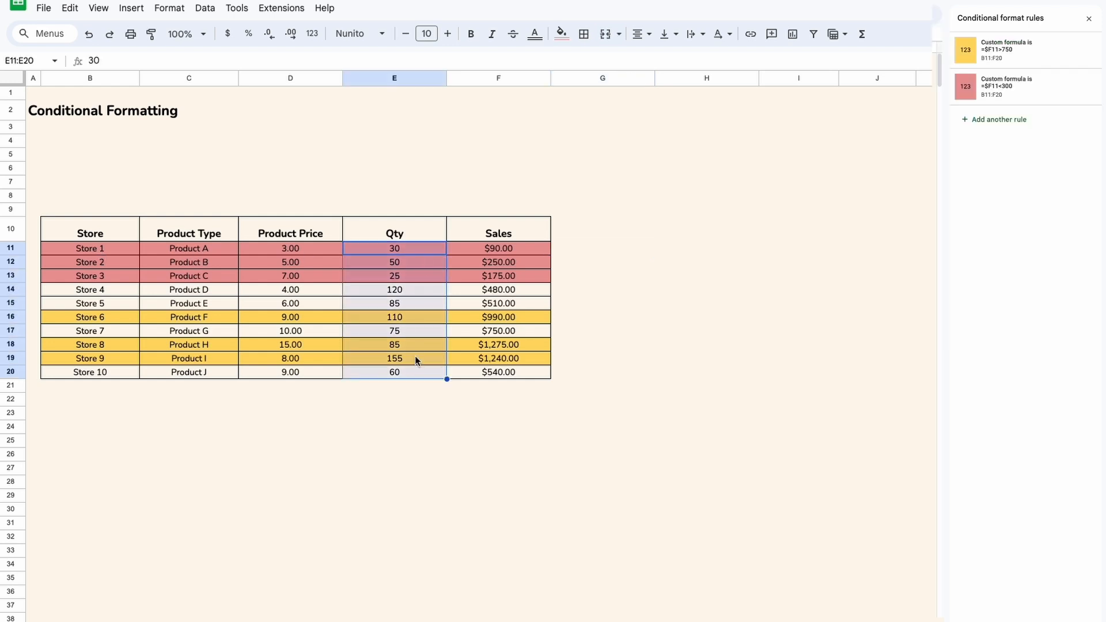
click(1019, 119)
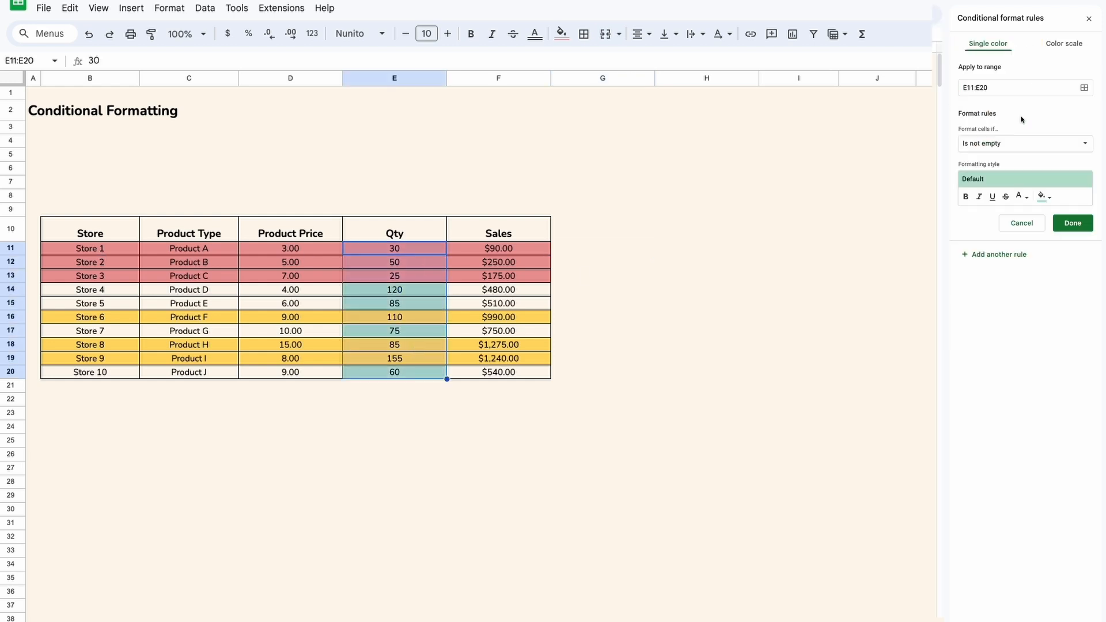
click(910, 502)
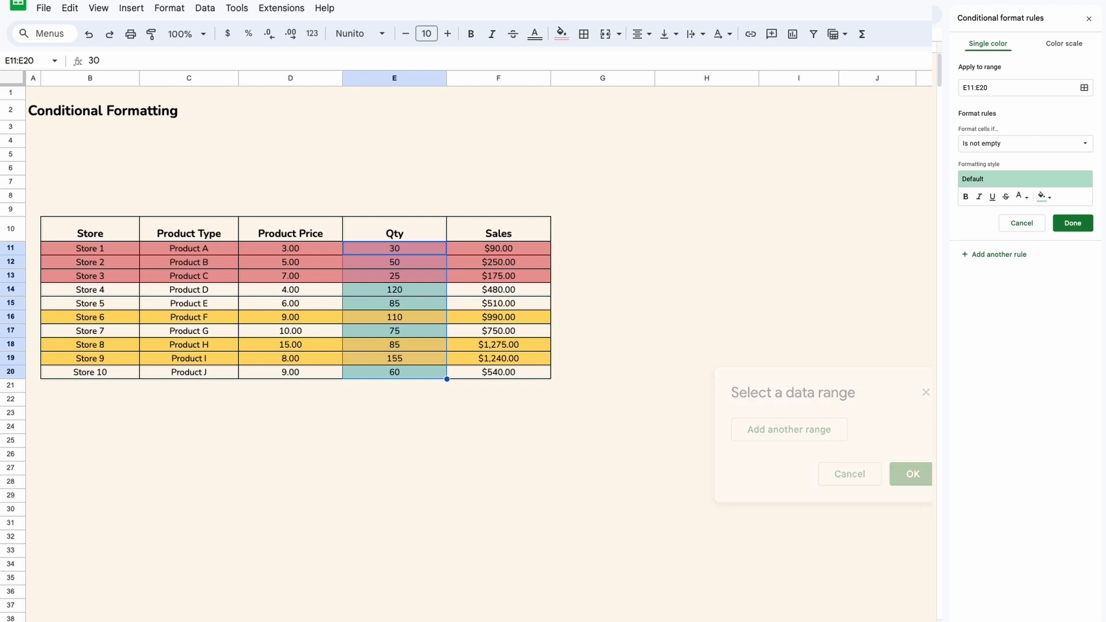
- Set the Qty rule's condition to greater than or equal to 100
click(1006, 149)
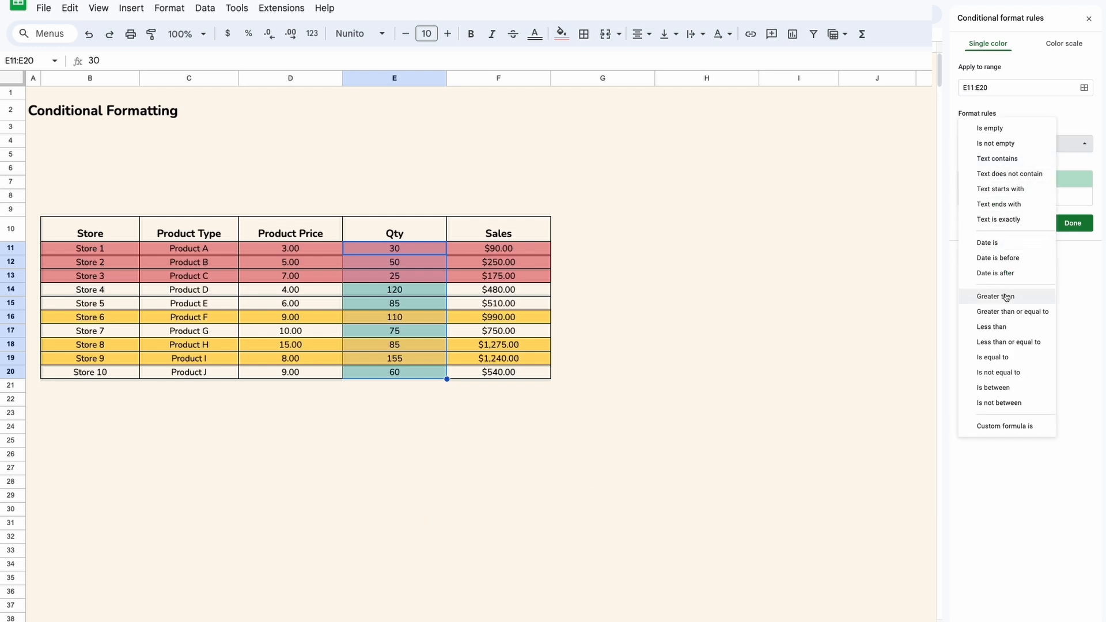
click(1004, 312)
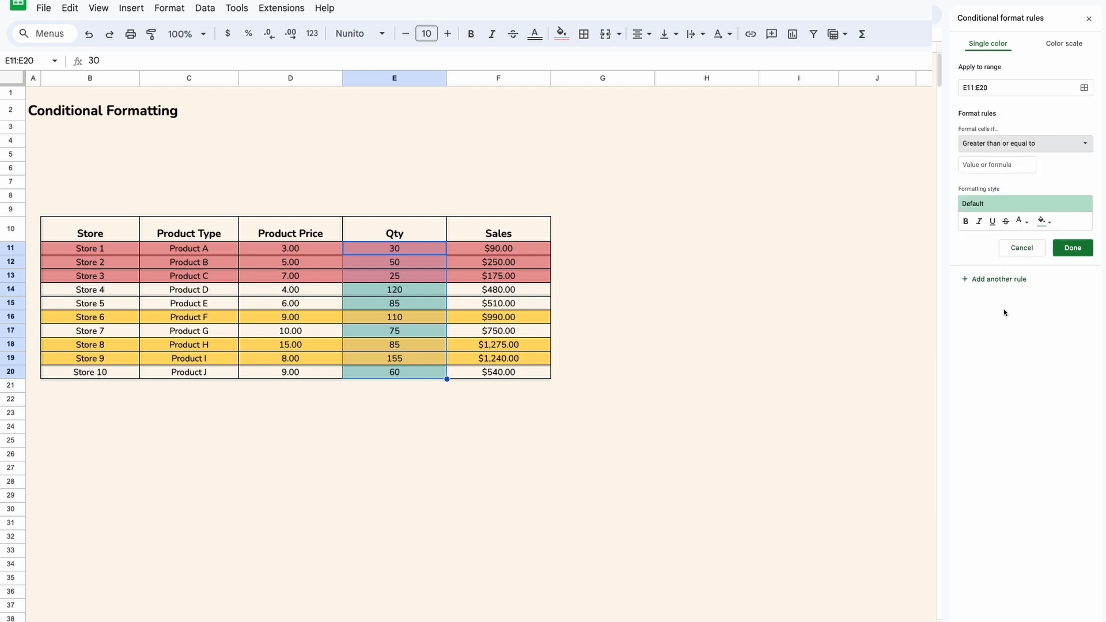
click(1011, 167)
text(100)
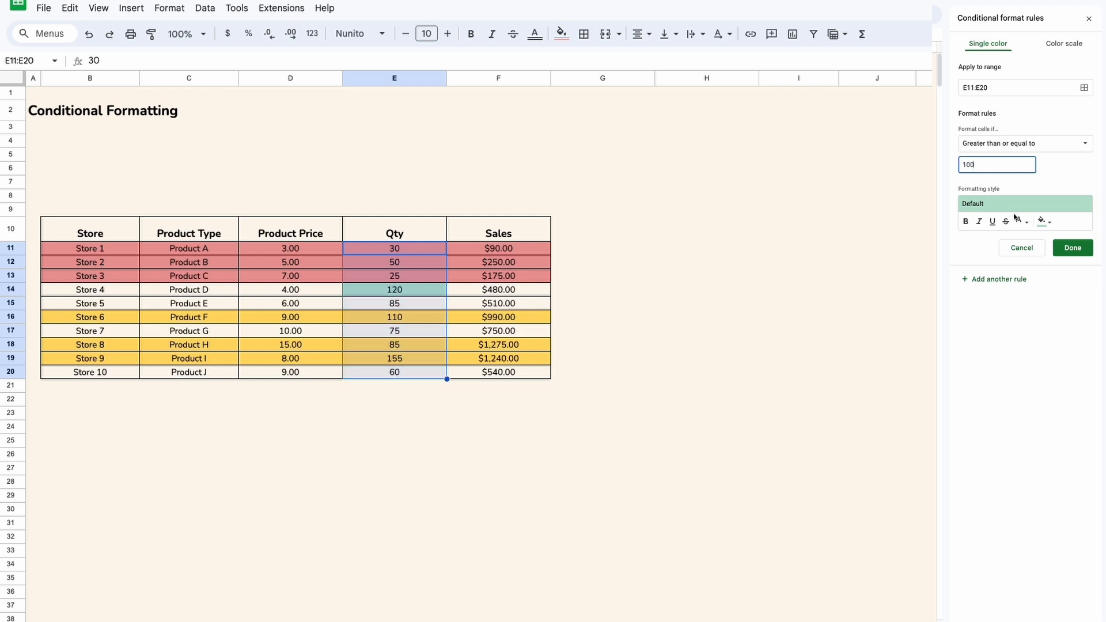
- Give the Qty rule a bright green fill, save it and deselect the table
click(1046, 223)
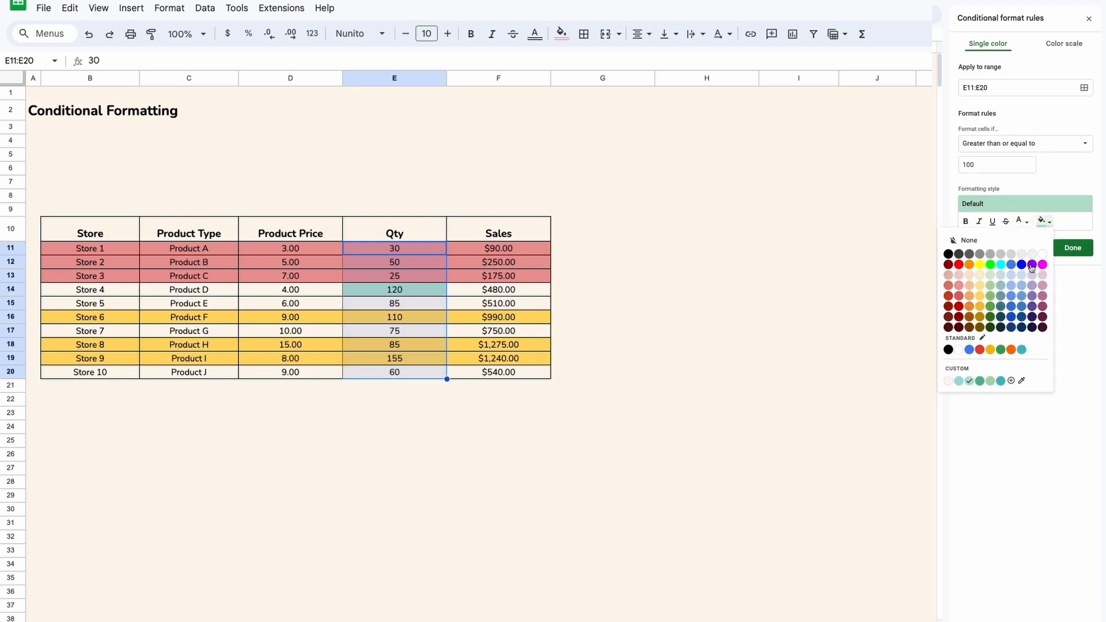
click(990, 264)
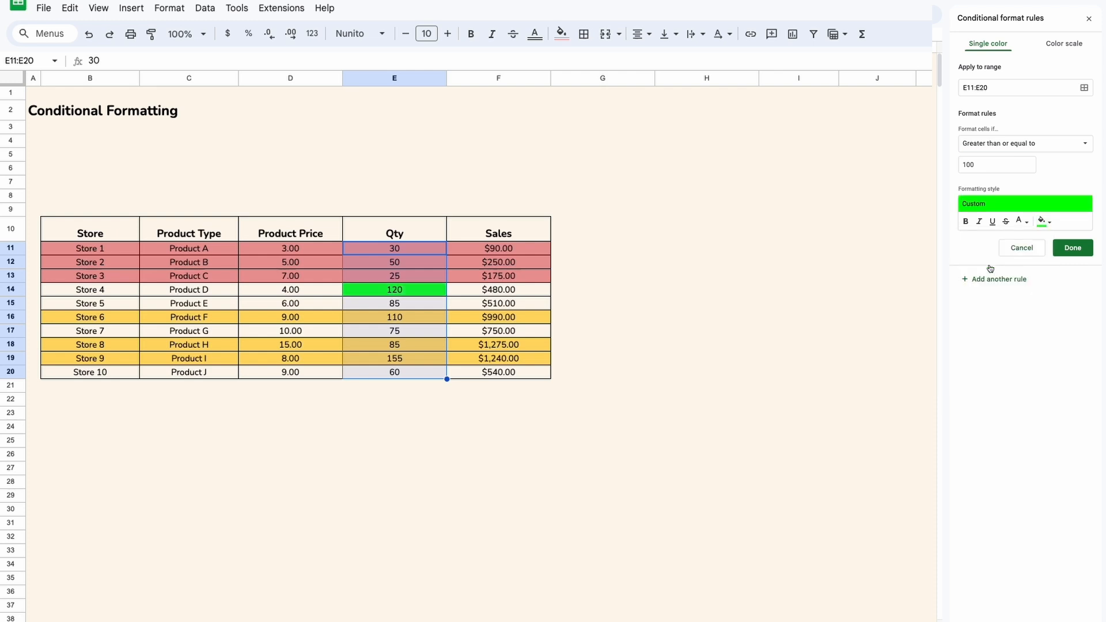
click(1067, 250)
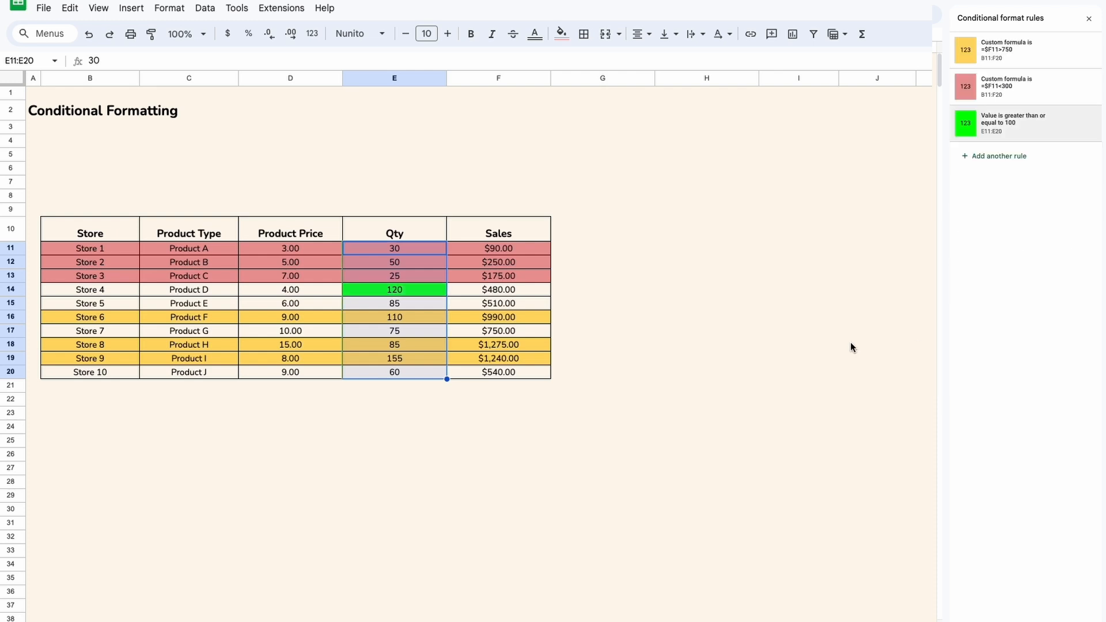
click(648, 328)
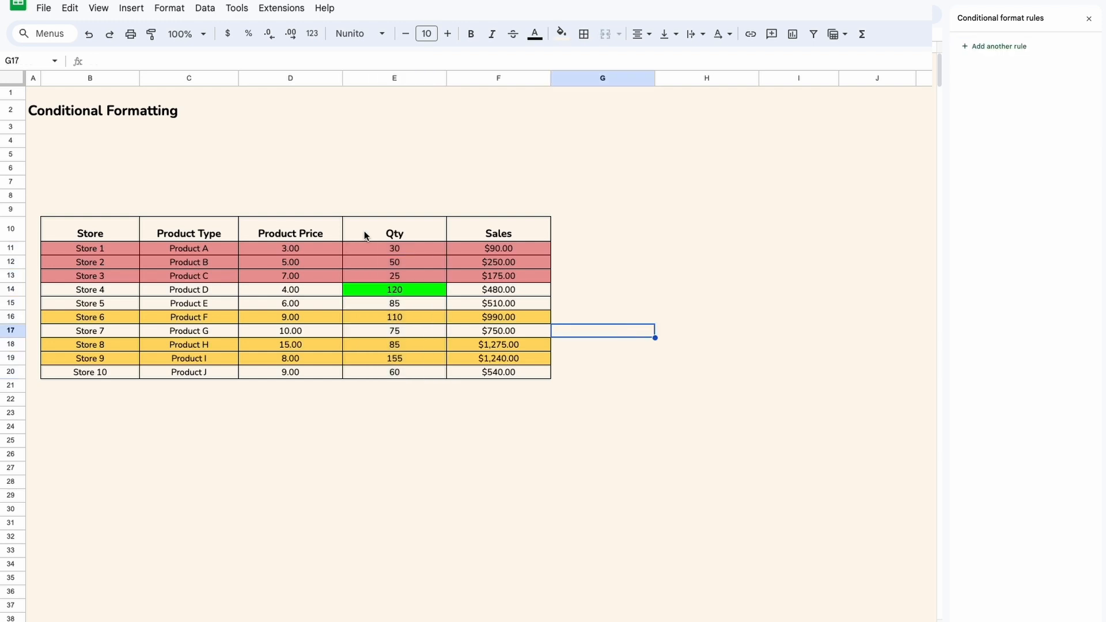
click(438, 288)
click(434, 317)
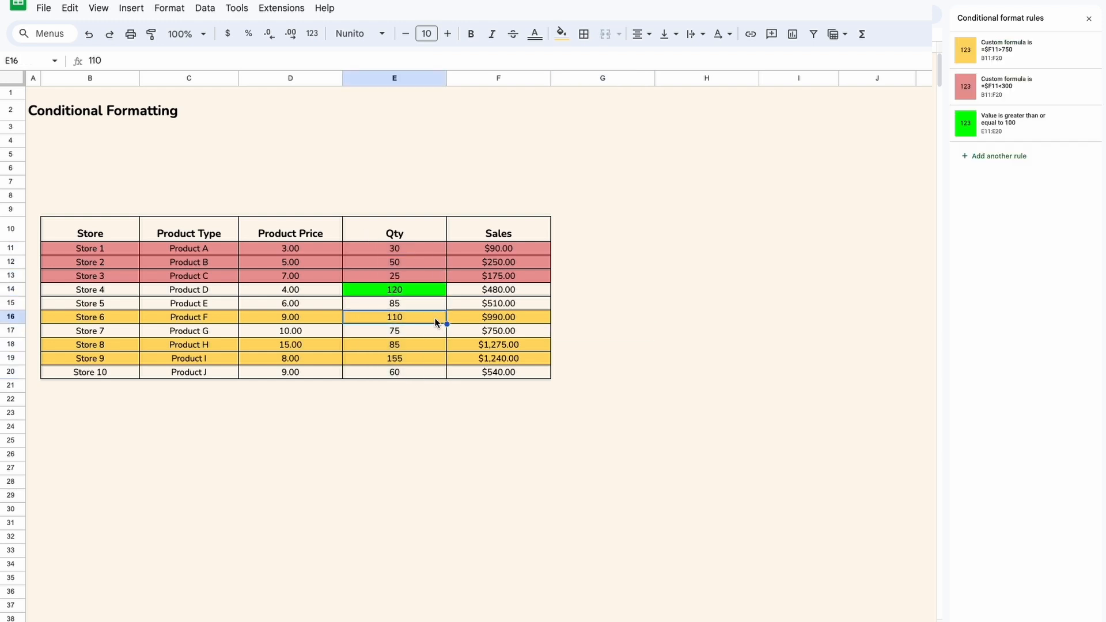
click(431, 358)
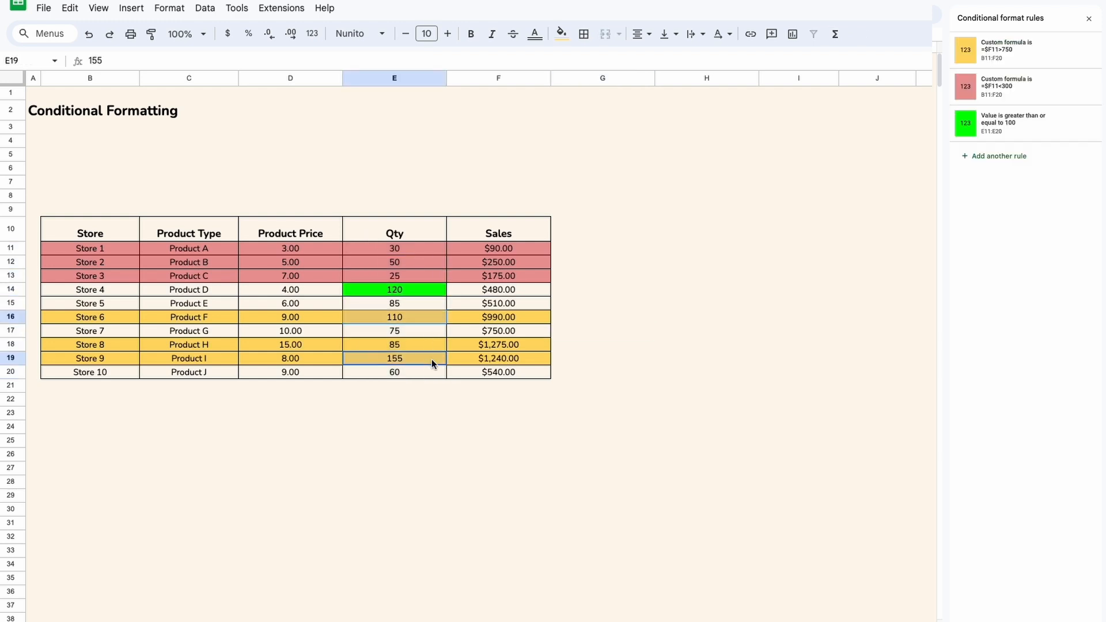
click(431, 318)
- Move the green Qty rule above the yellow and red row rules, then deselect the table
click(433, 290)
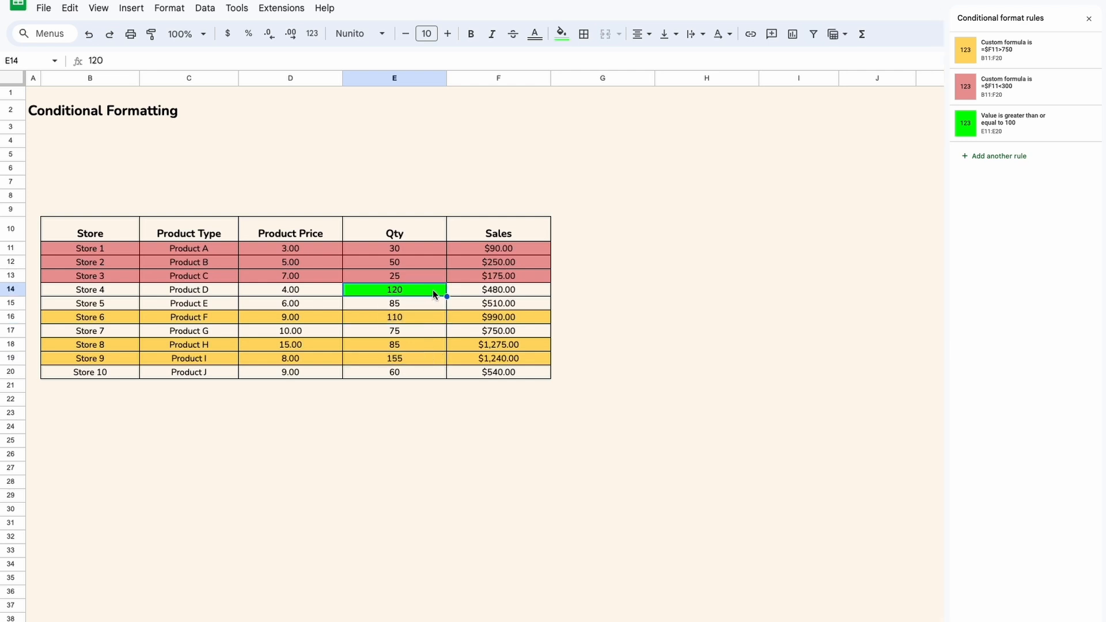
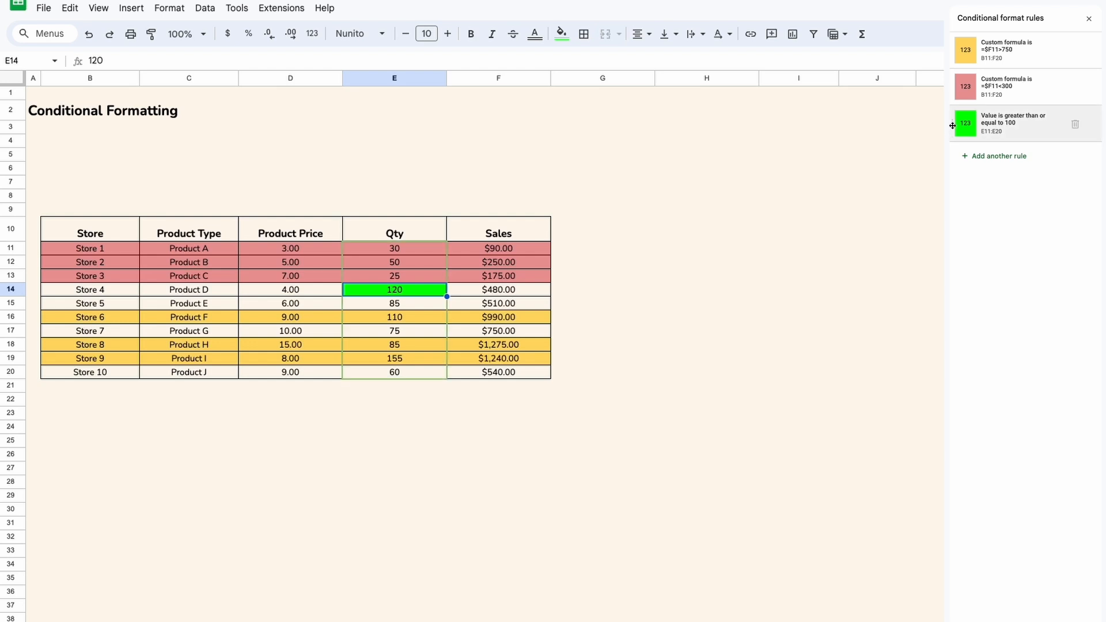
drag(952, 125, 949, 58)
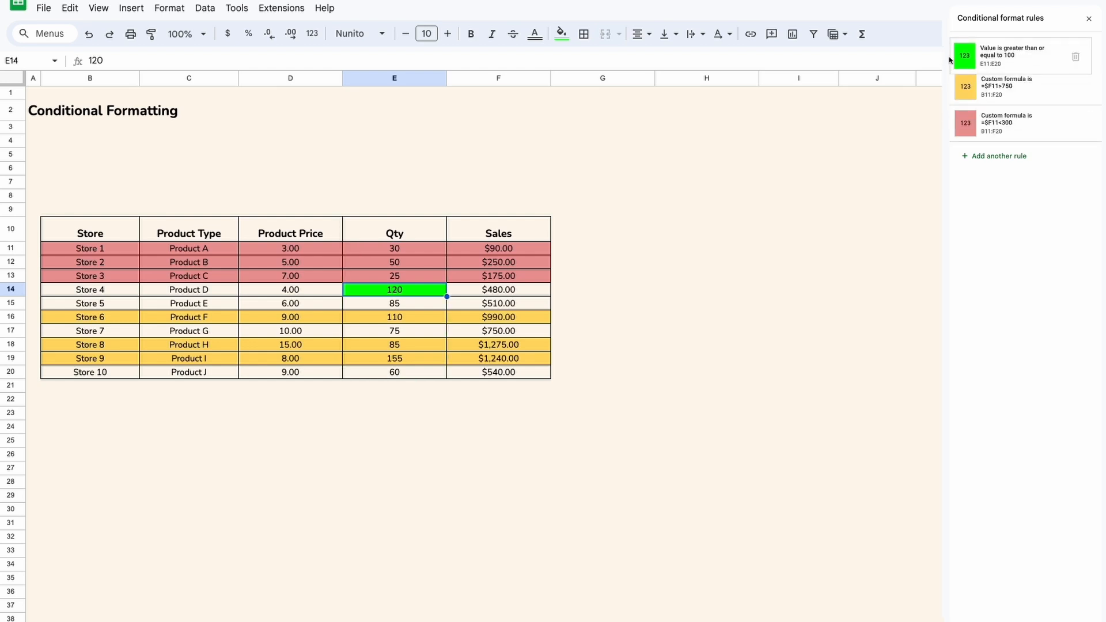
click(703, 336)
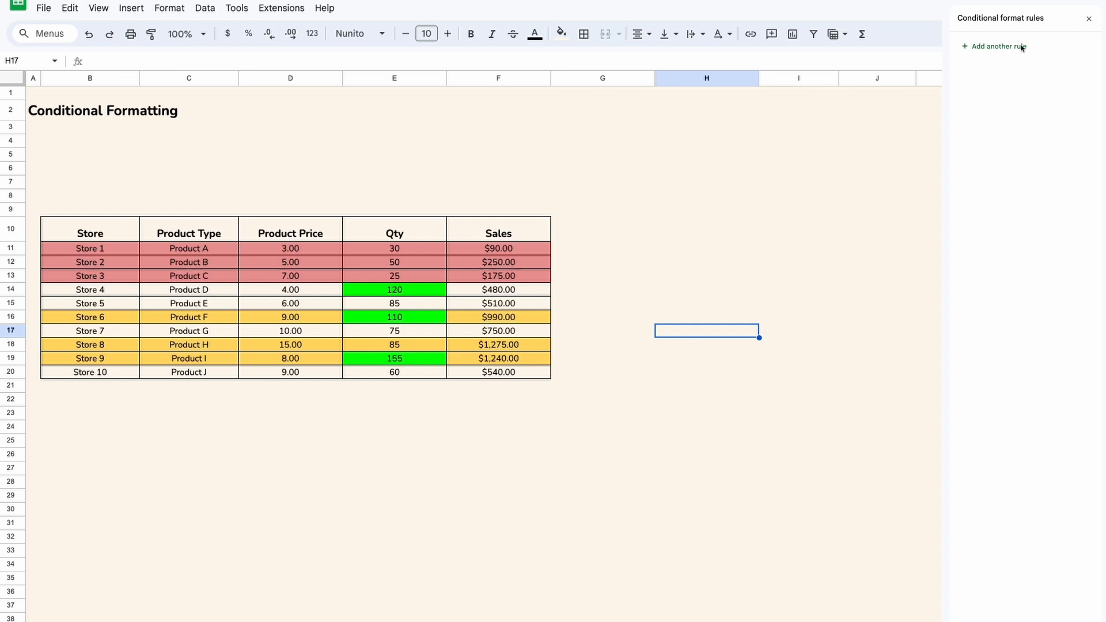
click(396, 291)
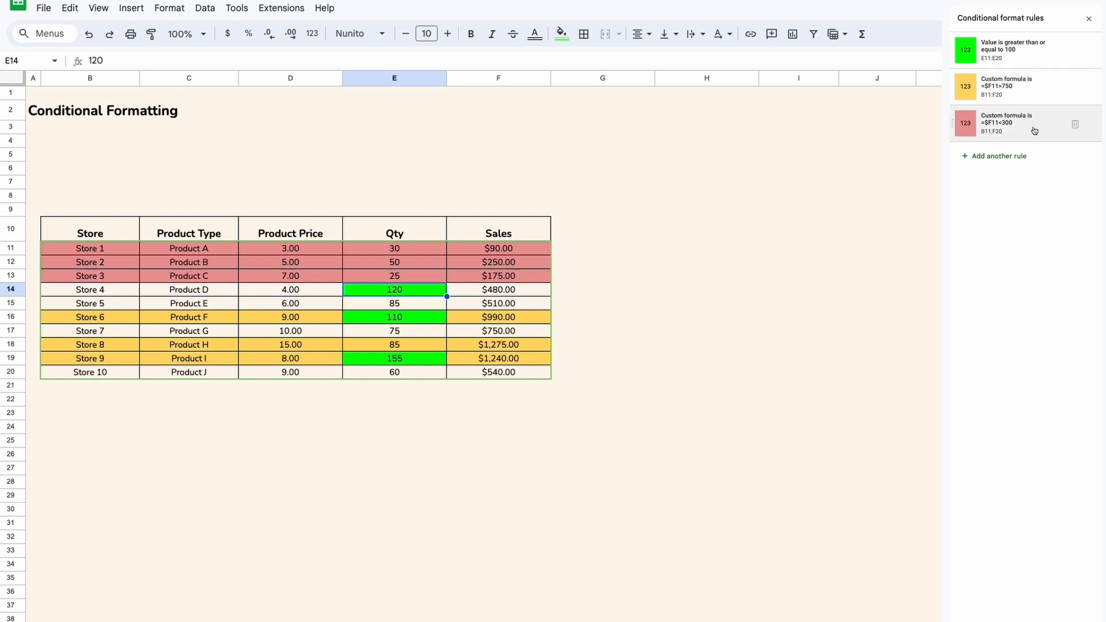
click(423, 319)
click(423, 358)
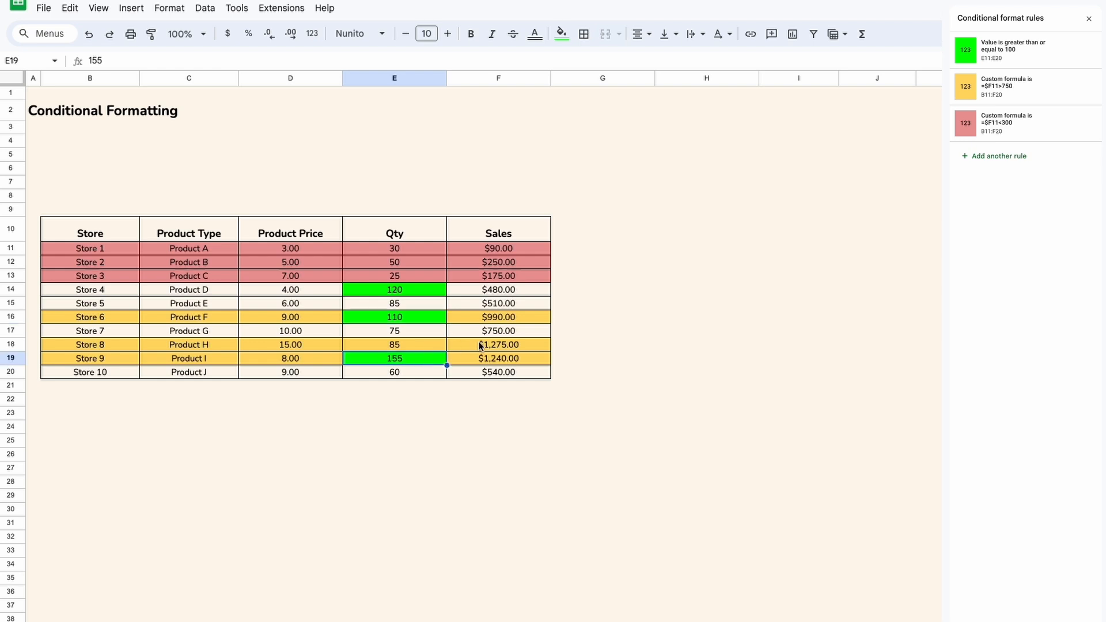
click(432, 316)
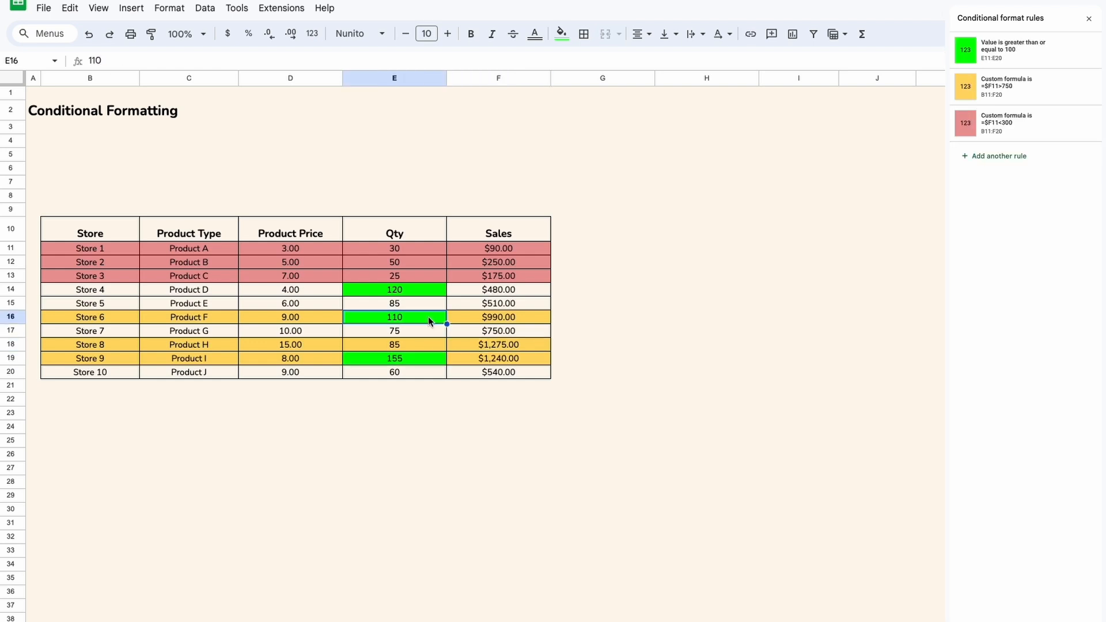
click(485, 276)
- Add another conditional formatting rule for the Store names in B11:B20
drag(105, 252, 92, 375)
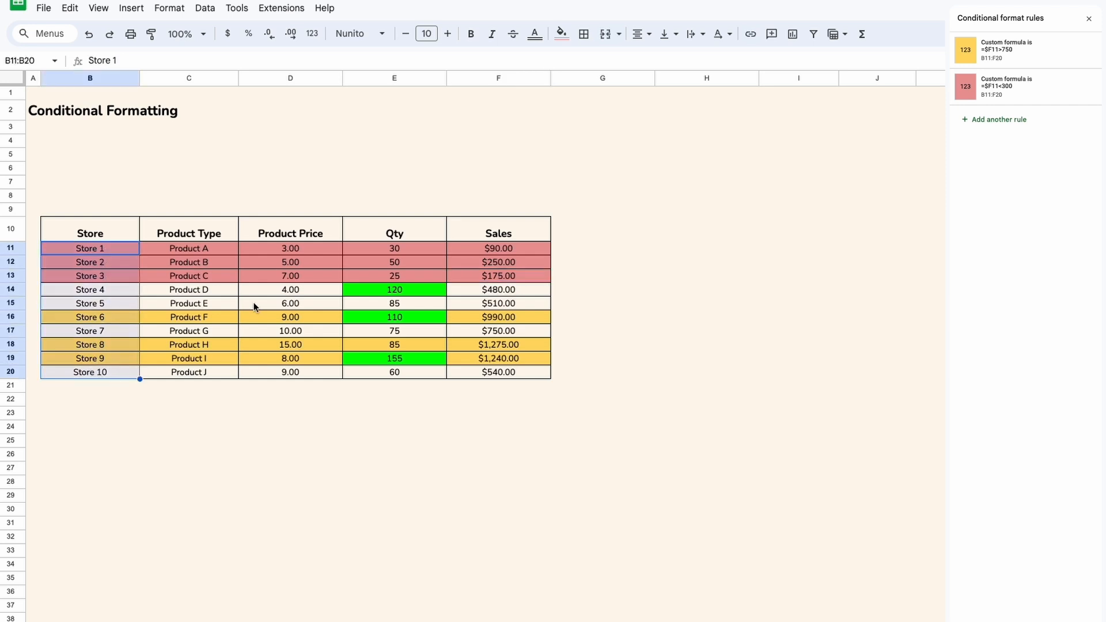
click(1003, 120)
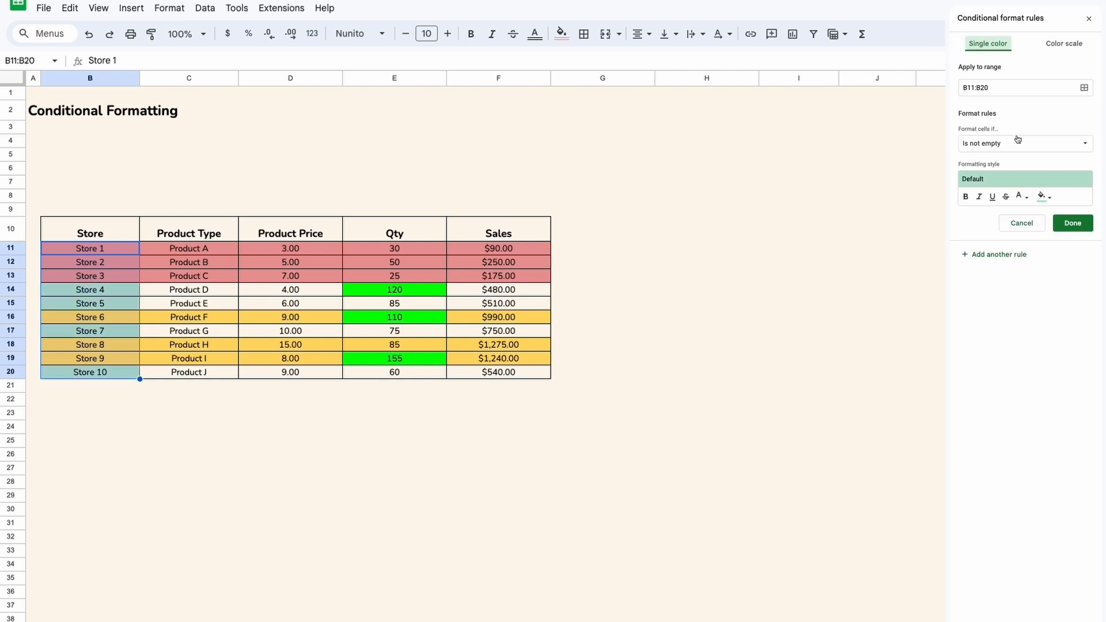
click(1083, 88)
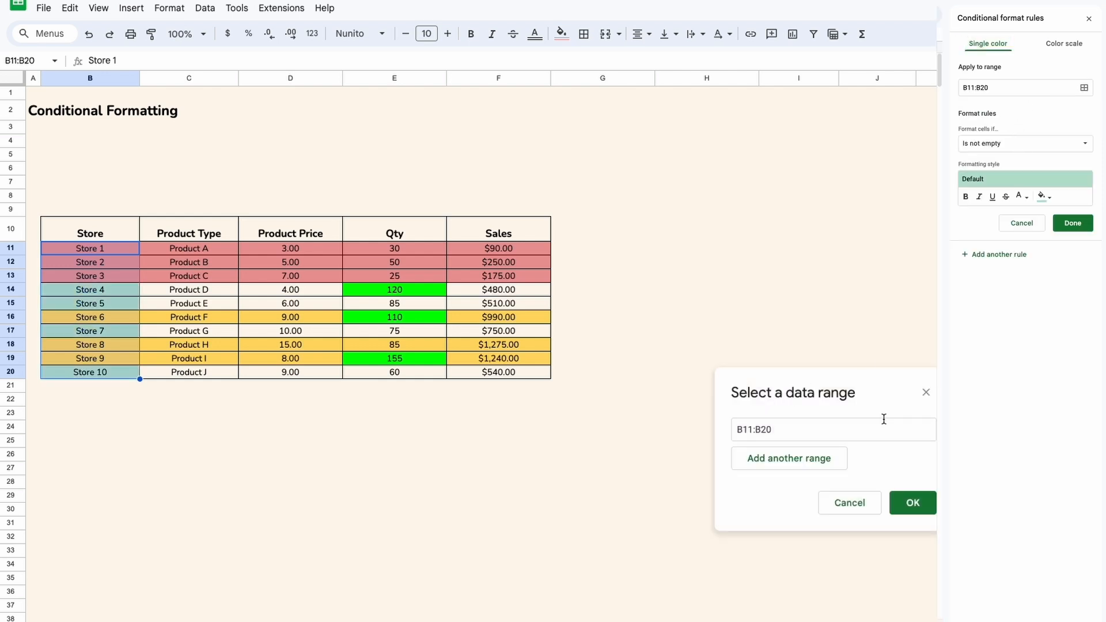
click(912, 502)
- Set the Store rule's condition to text that is exactly "Store 4"
click(990, 143)
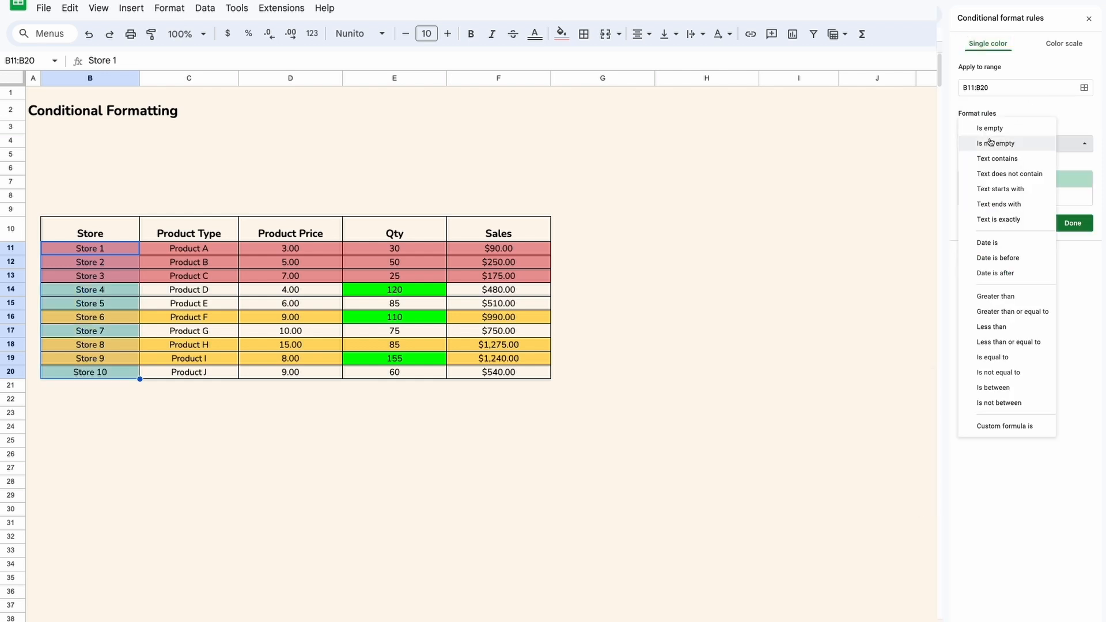
click(998, 220)
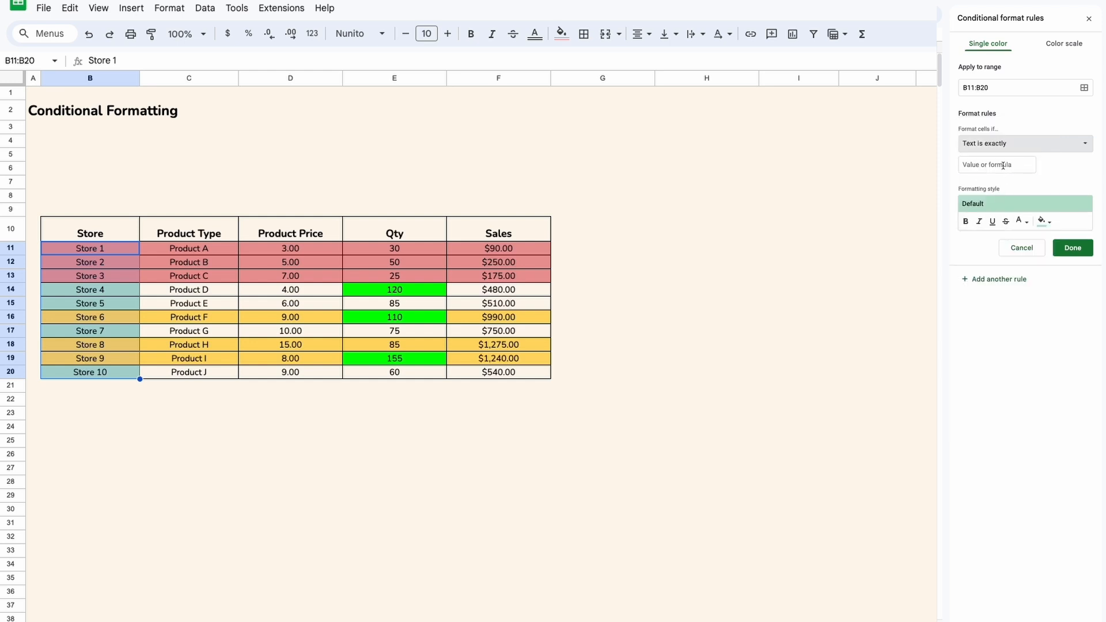
click(1003, 165)
text(Store 4)
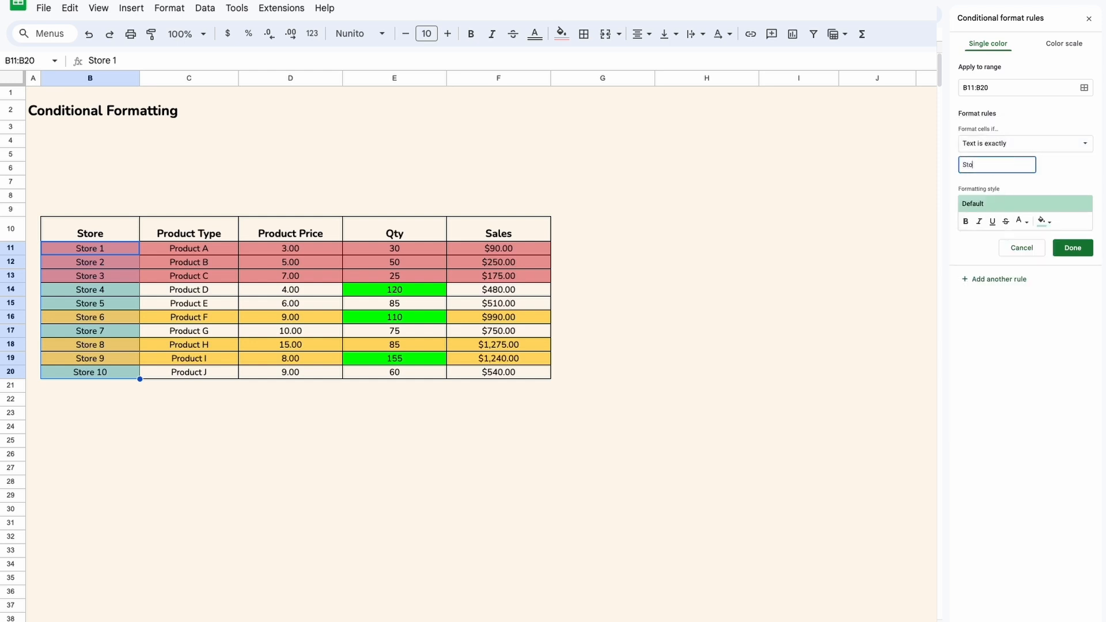
- Give the Store 4 rule a magenta fill and save it
click(1051, 225)
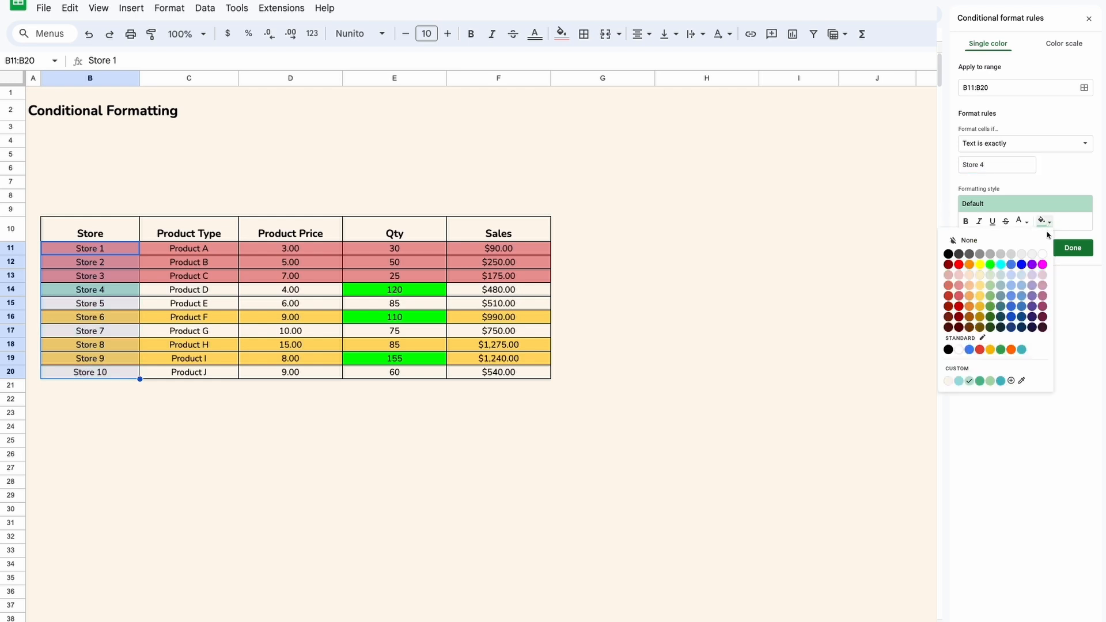
click(1046, 266)
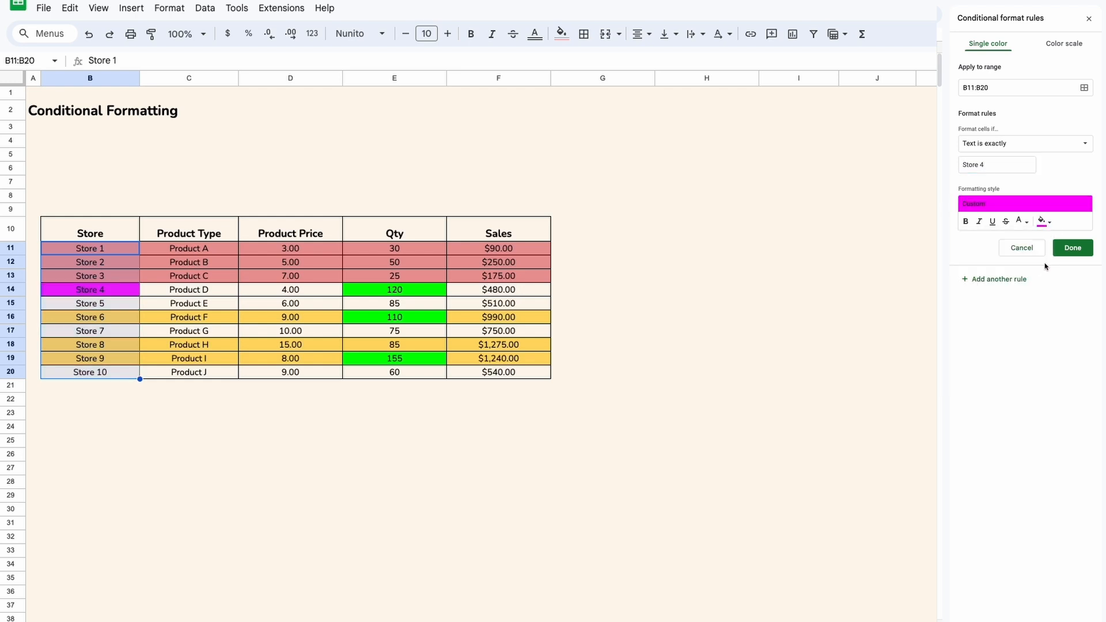
click(1072, 249)
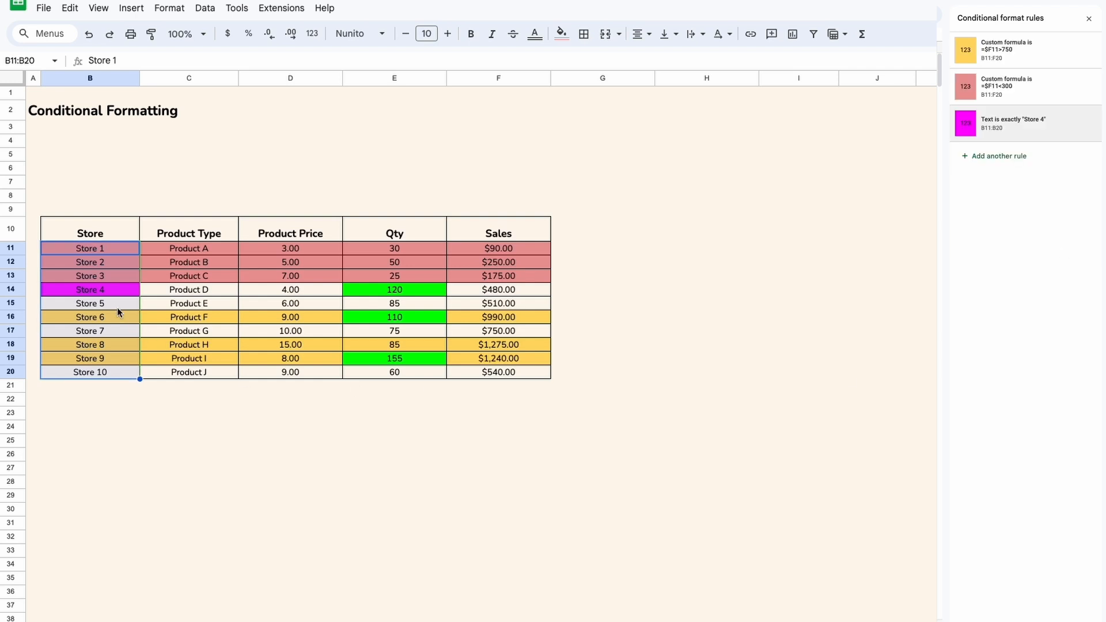
- Move the magenta Store 4 rule to first place, above the yellow and red rules, and check the Store 4 cell
click(119, 291)
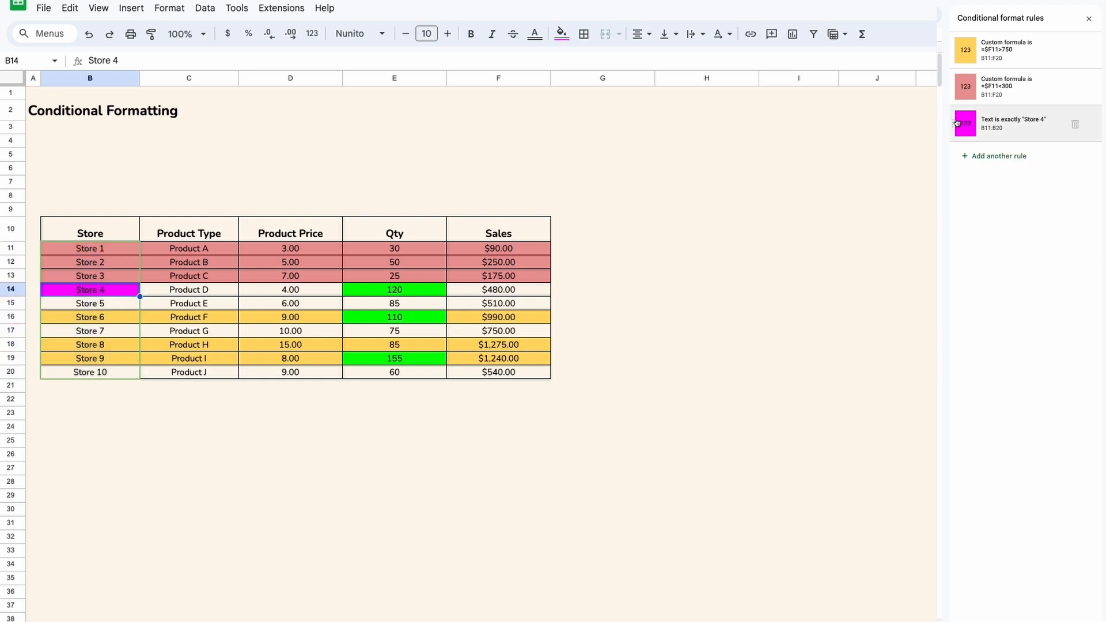
drag(954, 123, 954, 49)
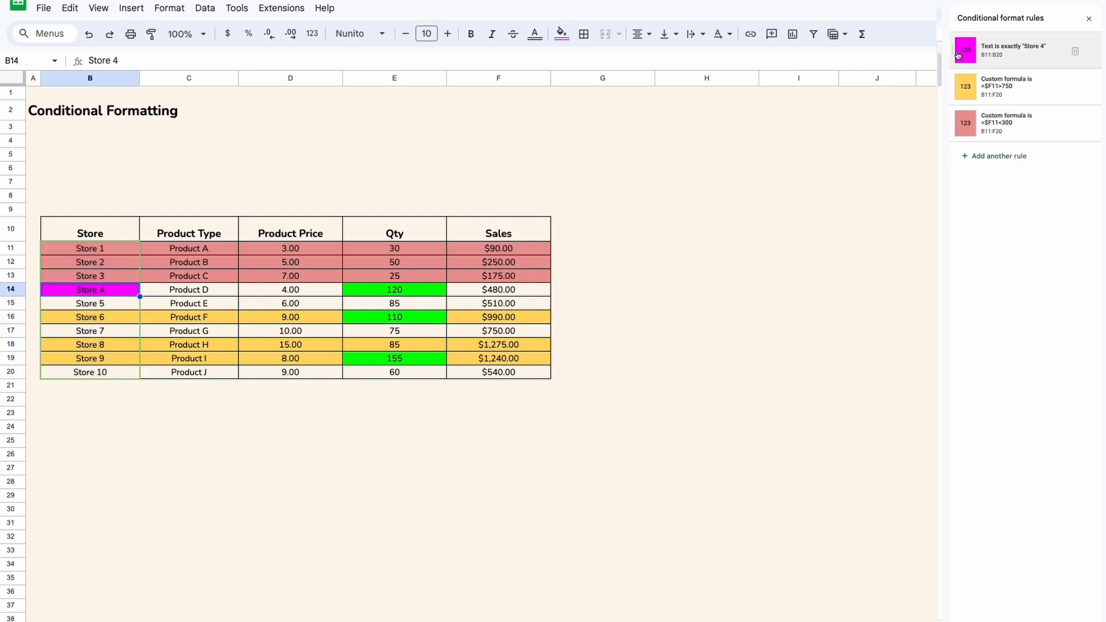
click(164, 292)
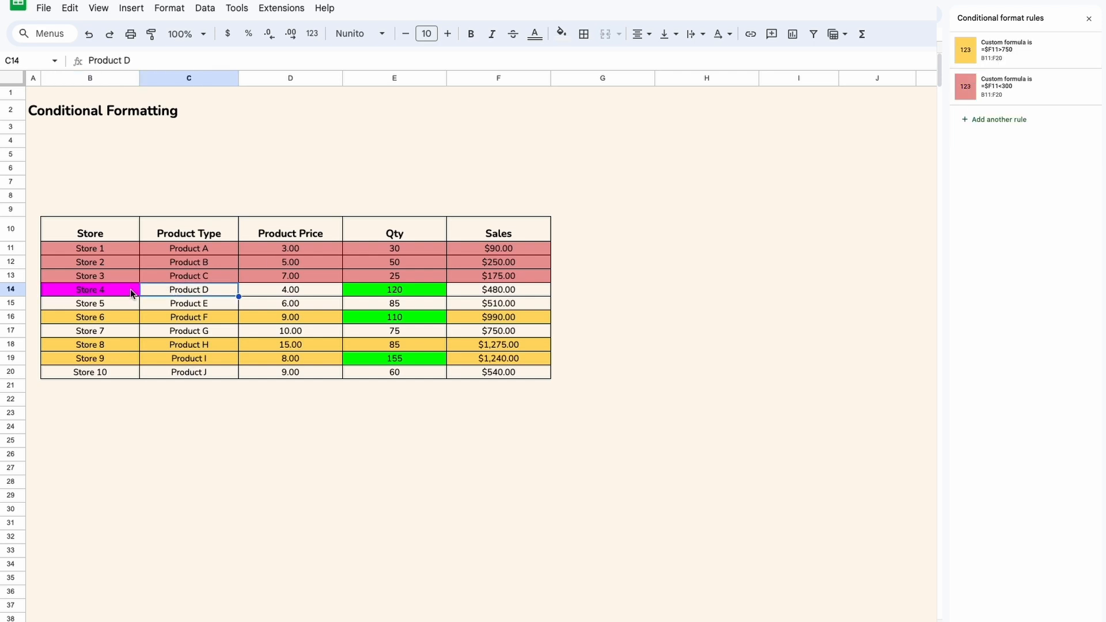
click(131, 294)
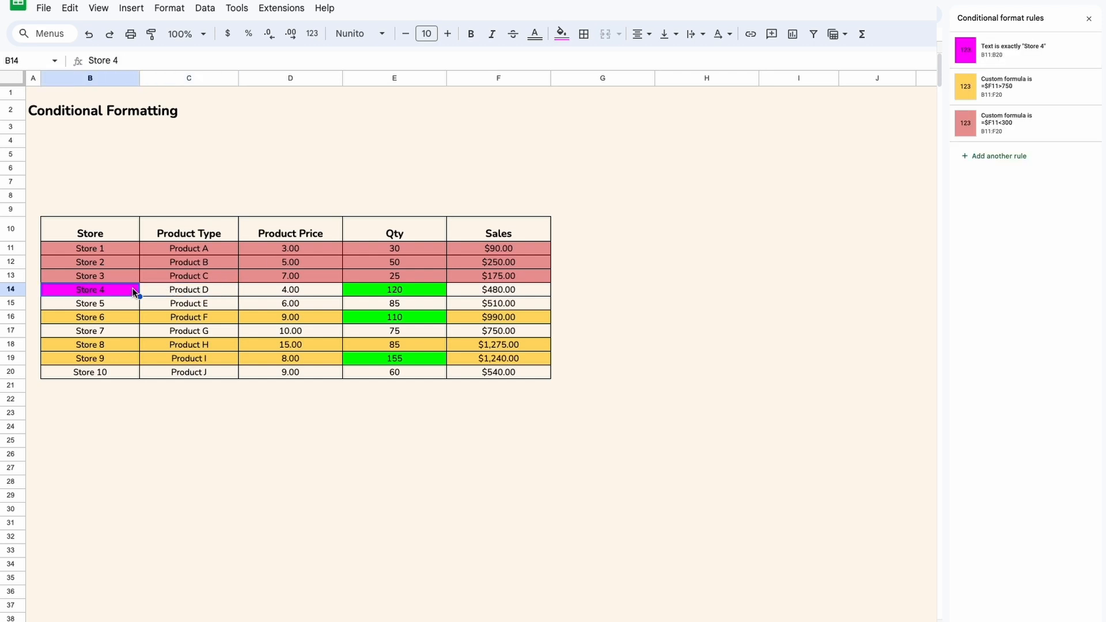
- Review the settings of the magenta Store 4 rule without changing them
click(1060, 55)
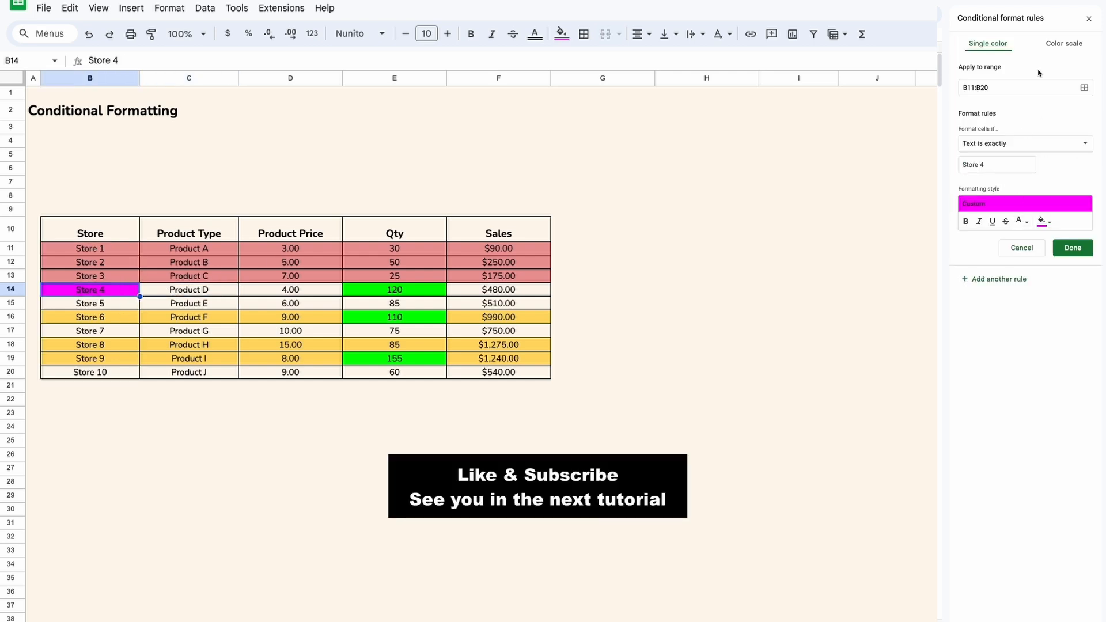
click(1042, 248)
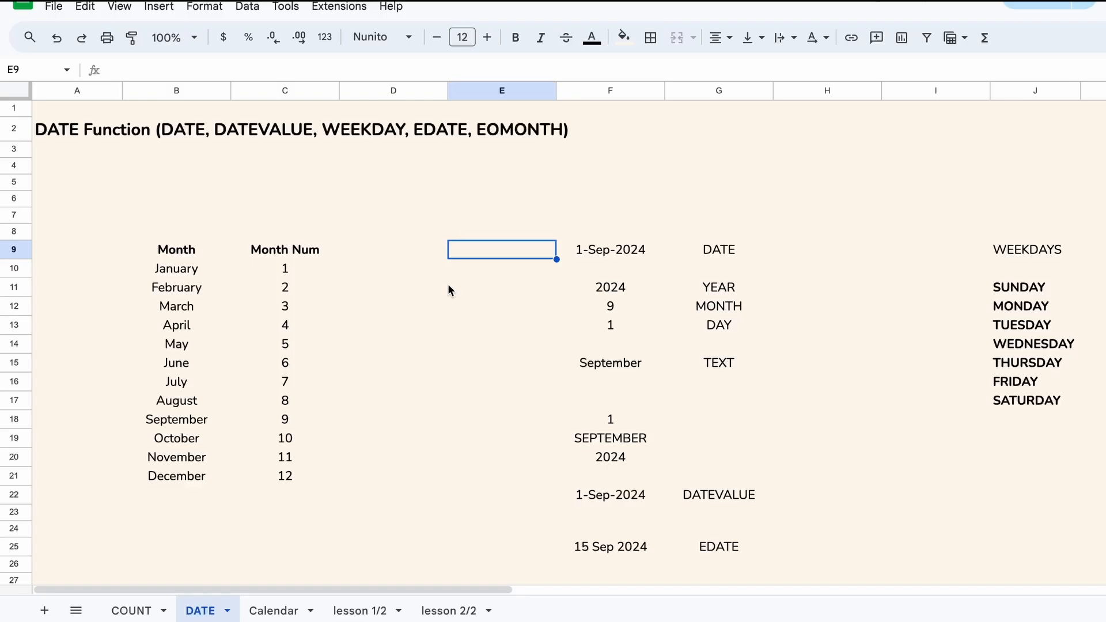
click(51, 137)
click(219, 254)
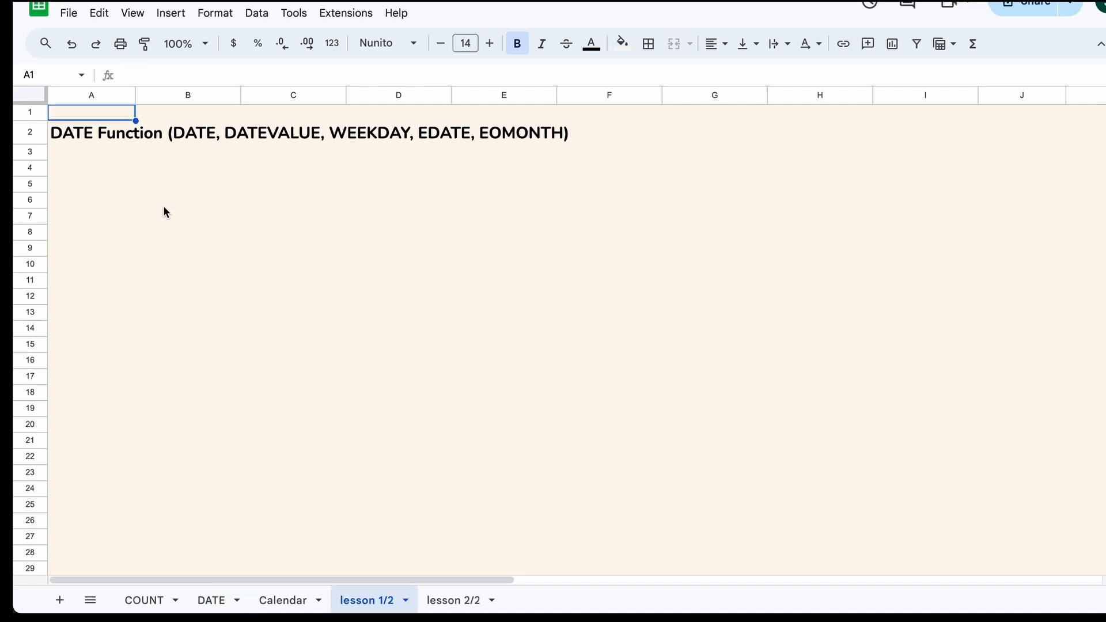
- Enter a bold Month header in B6 with January to December below it, and a bold Month Num header in C6
click(141, 200)
text(Month)
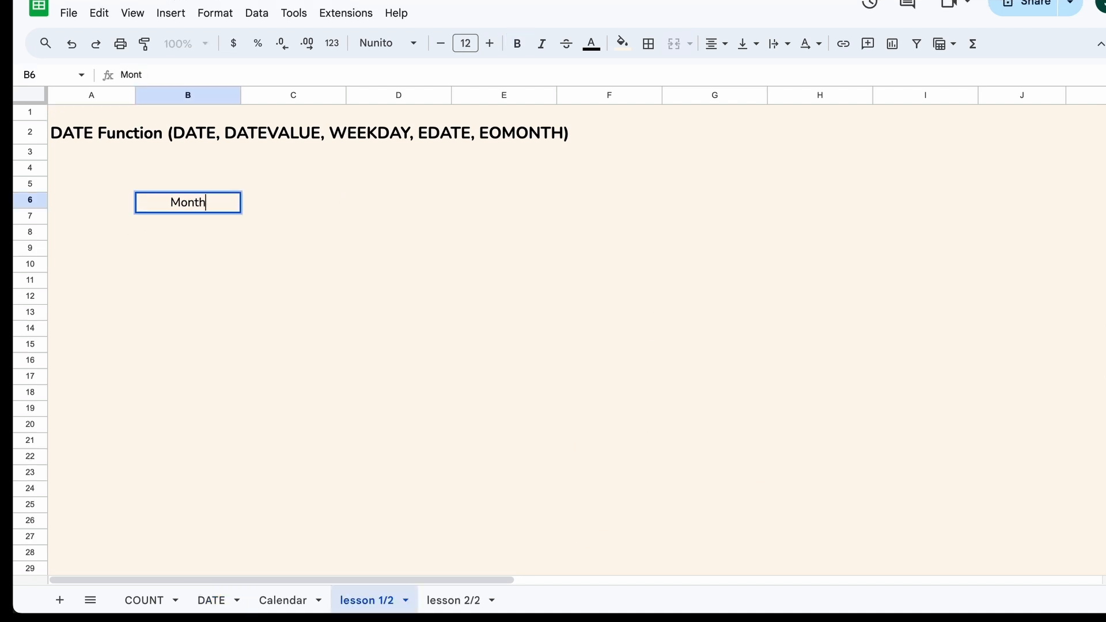
key(Return)
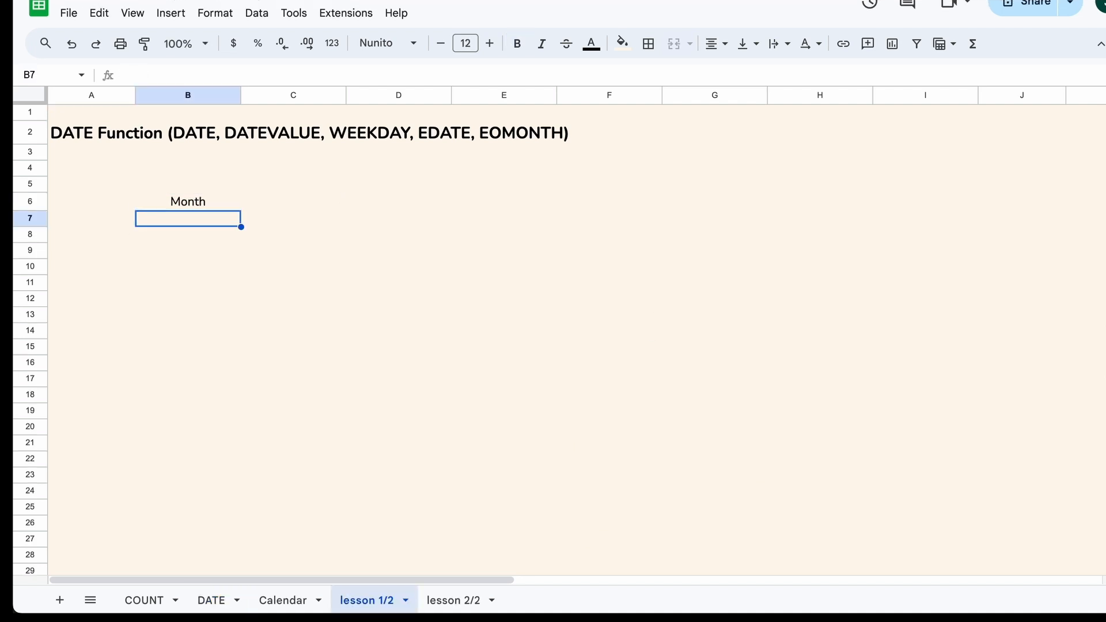
text(January)
key(Return)
text(February)
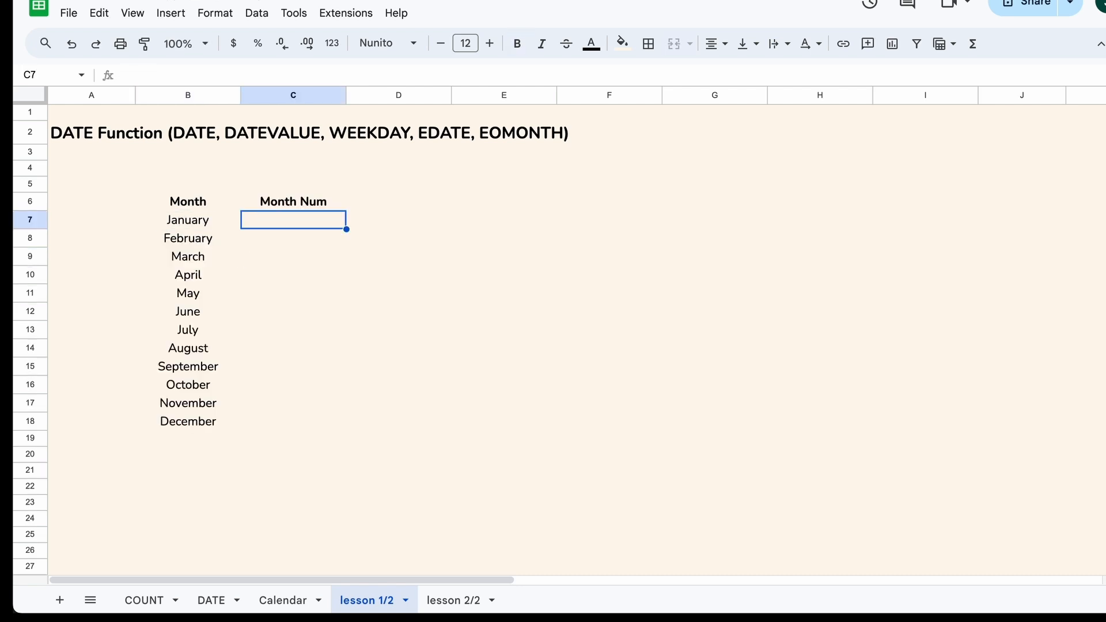
- Enter the month numbers 1 to 12 in C7:C18, one beside each month name
text(1)
key(Return)
text(2)
key(Return)
text(3)
key(Return)
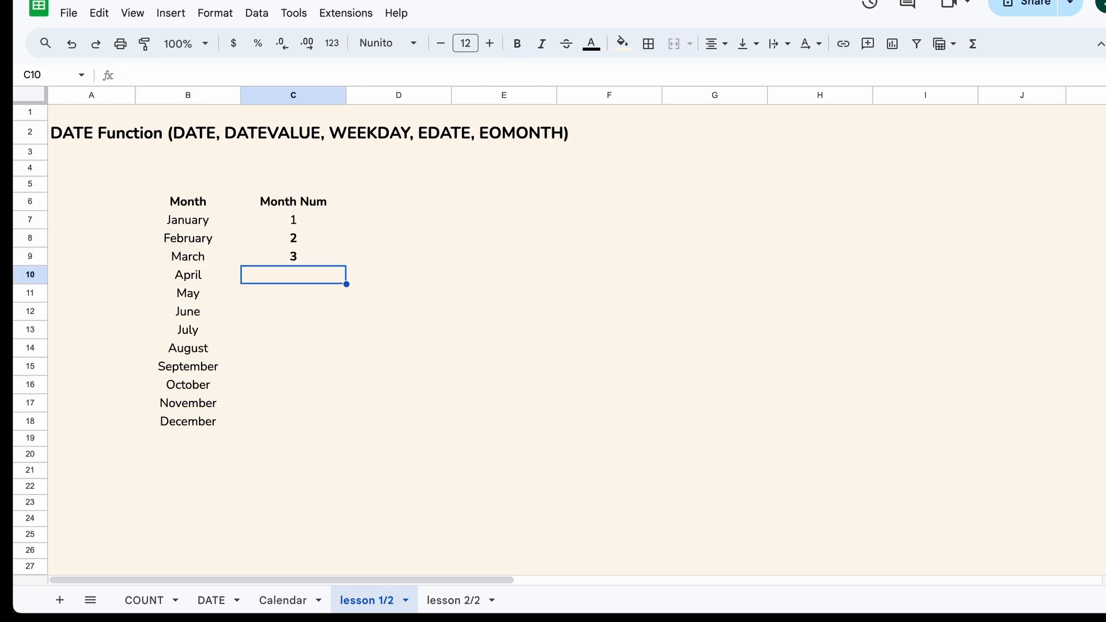
text(4)
key(Return)
text(5)
key(Return)
text(6)
key(Return)
text(7)
key(Return)
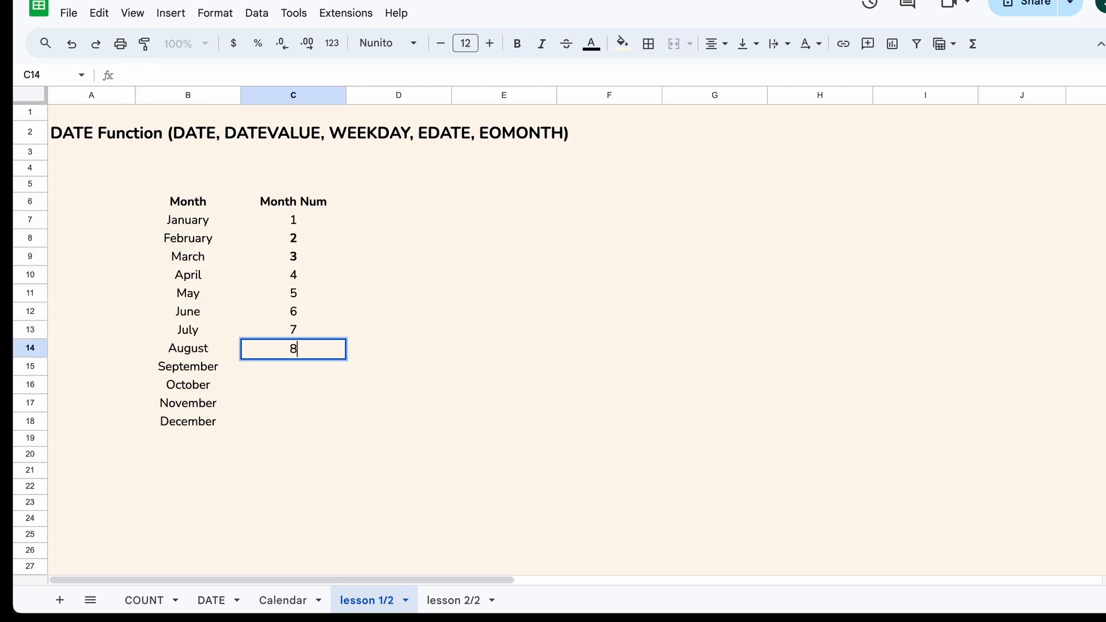
key(Return)
text(9)
key(Return)
text(10)
key(Return)
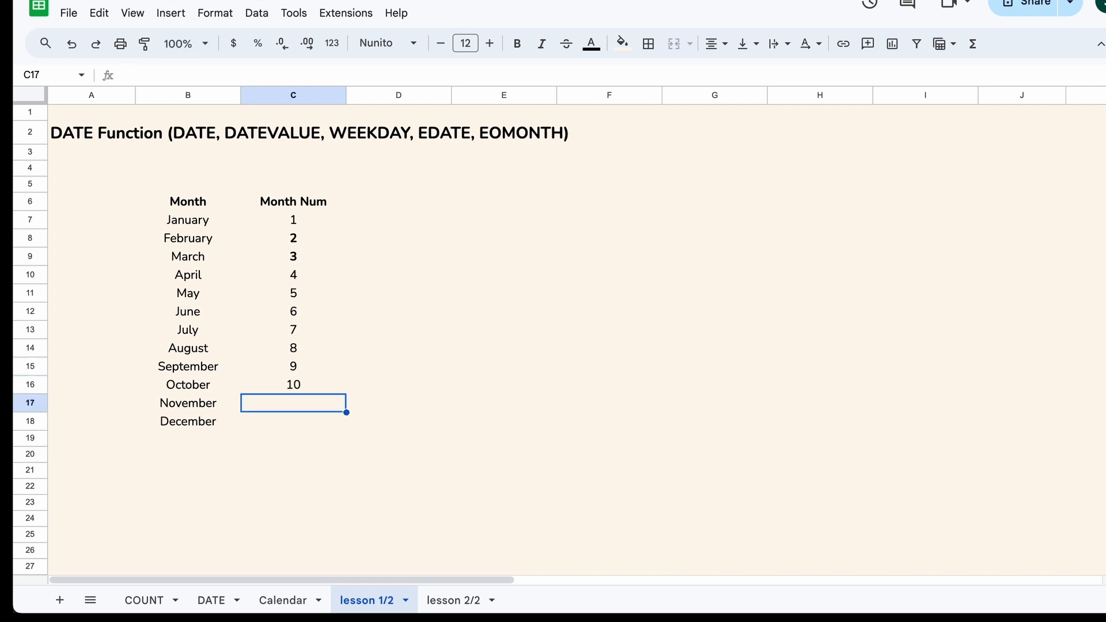
text(11)
key(Return)
text(12)
key(Return)
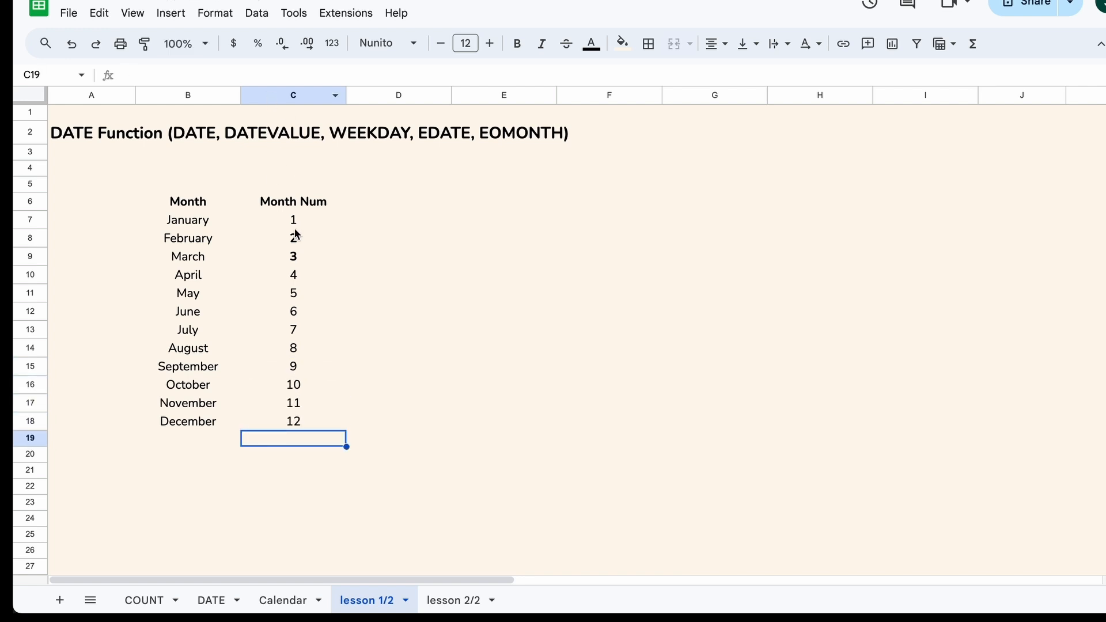
- Remove the bold formatting from the month numbers under Month Num
drag(294, 220, 296, 339)
key(ctrl+b)
key(ctrl+b)
- Enter the date 15 August 2024 in cell E6
click(380, 256)
key(Right)
key(Up)
key(Up)
key(Up)
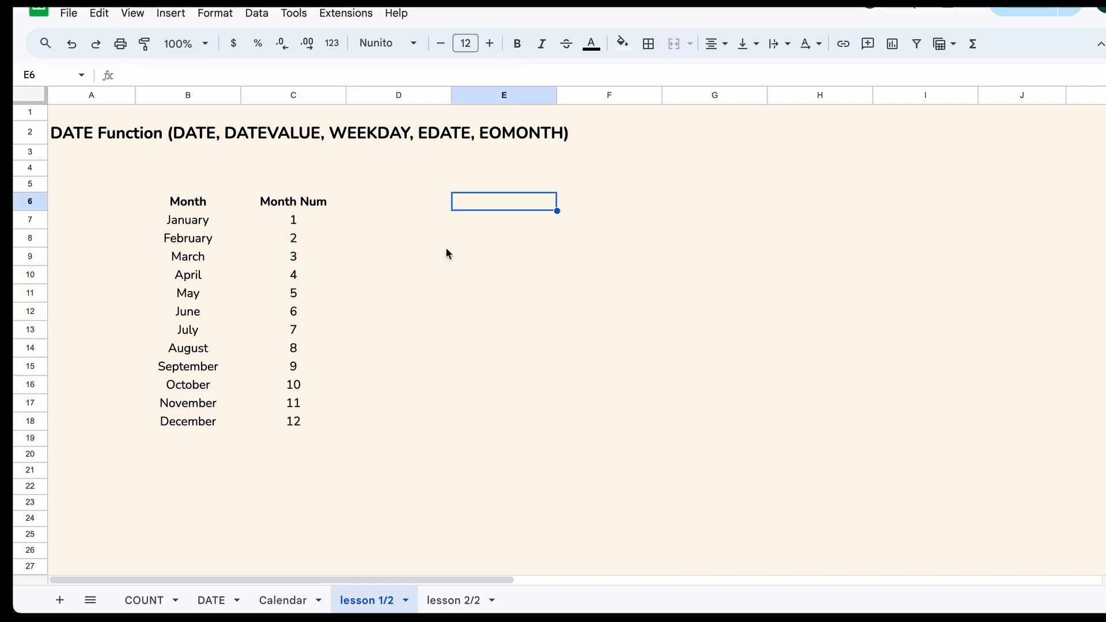
text(15 August 2024)
key(ctrl+Return)
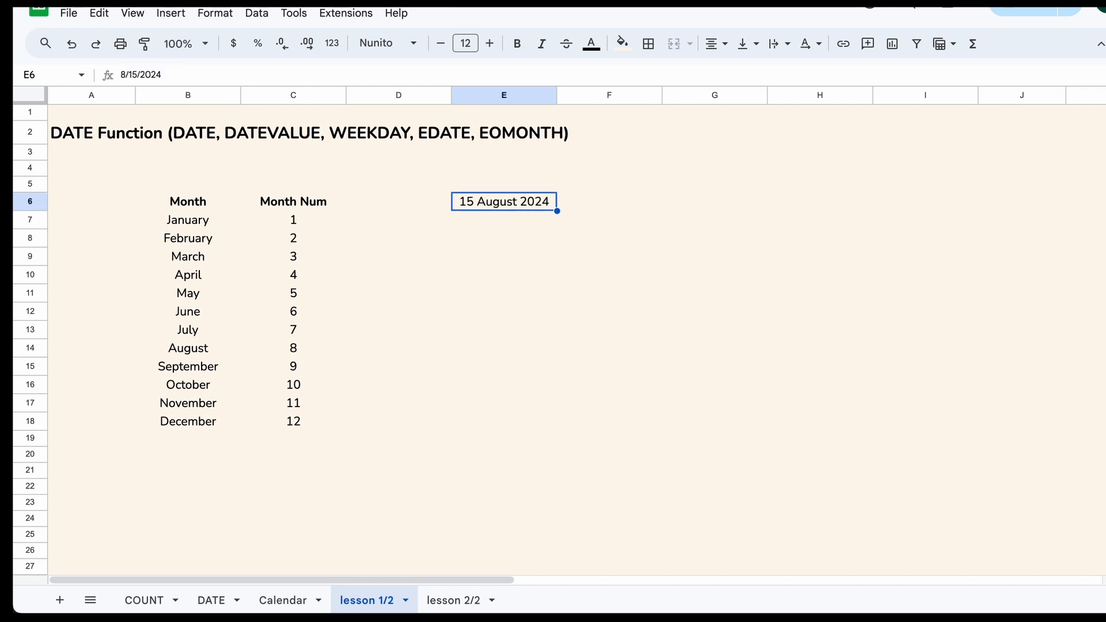
- Extract the month number of the date in E6 into F6 with the formula =MONTH(E6)
key(Right)
text(=MONTH()
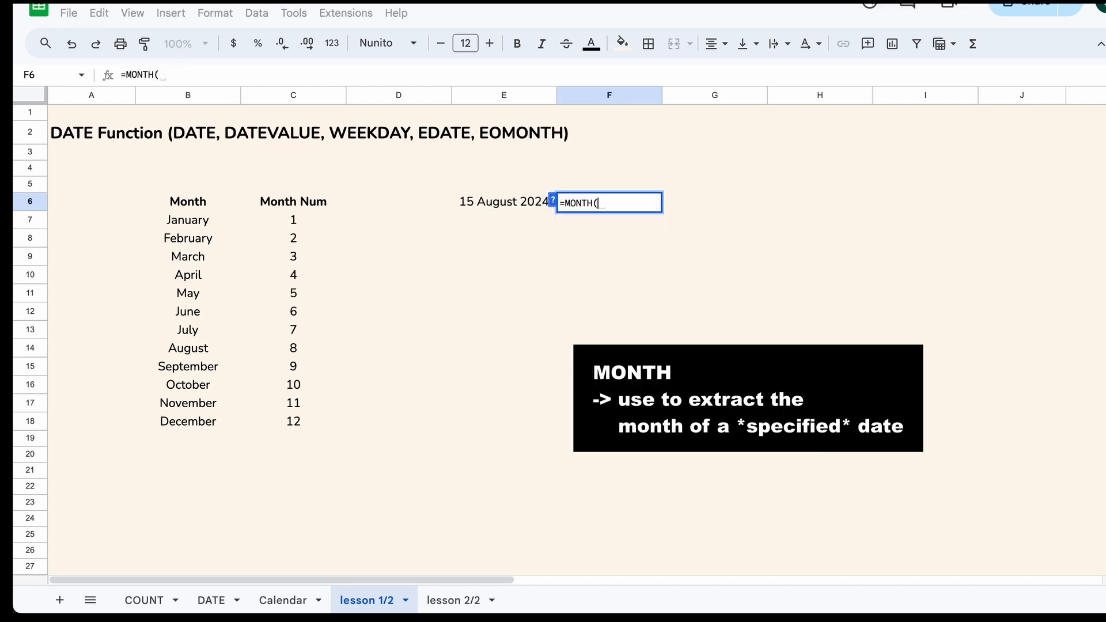
key(Left)
text())
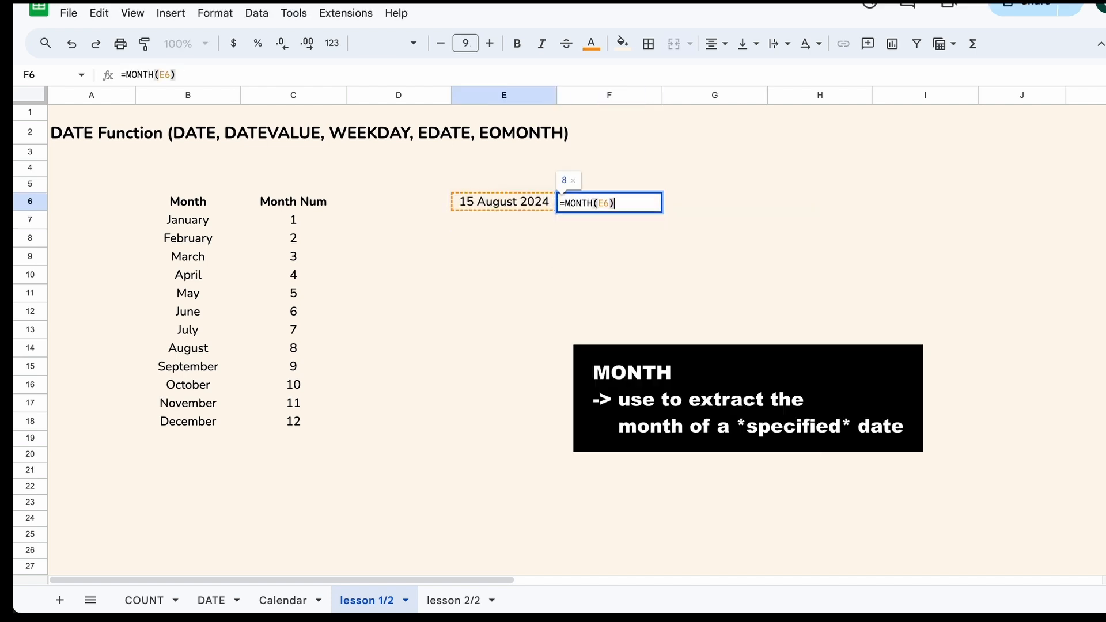
key(Return)
click(642, 206)
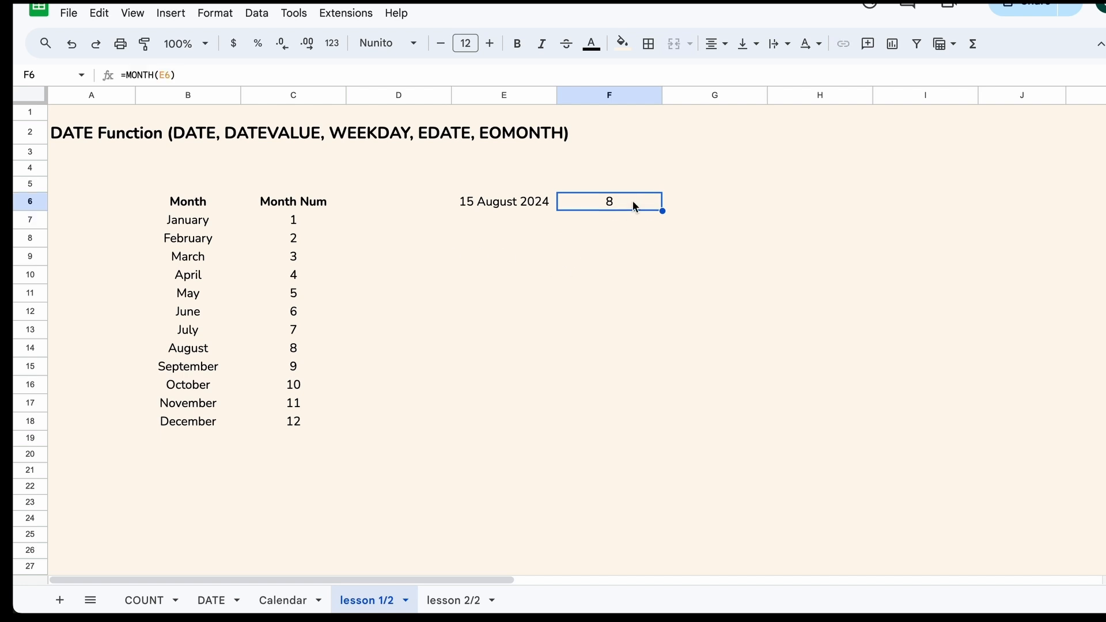
- Make cell F6 bold and compare its result with the August row of the month table
key(ctrl+b)
drag(292, 353, 234, 356)
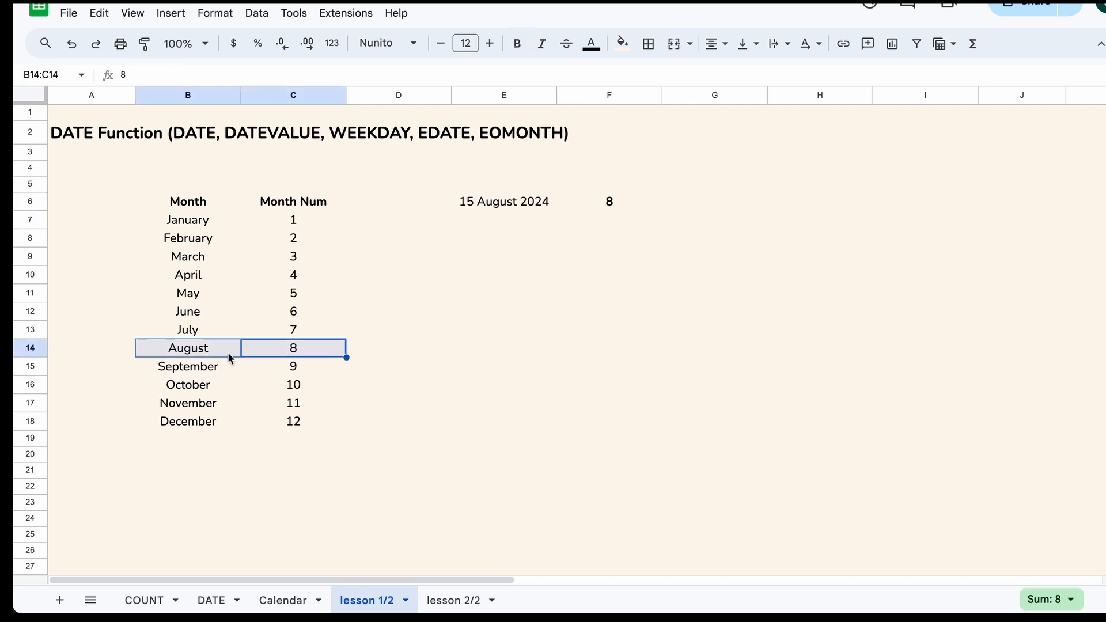
click(613, 201)
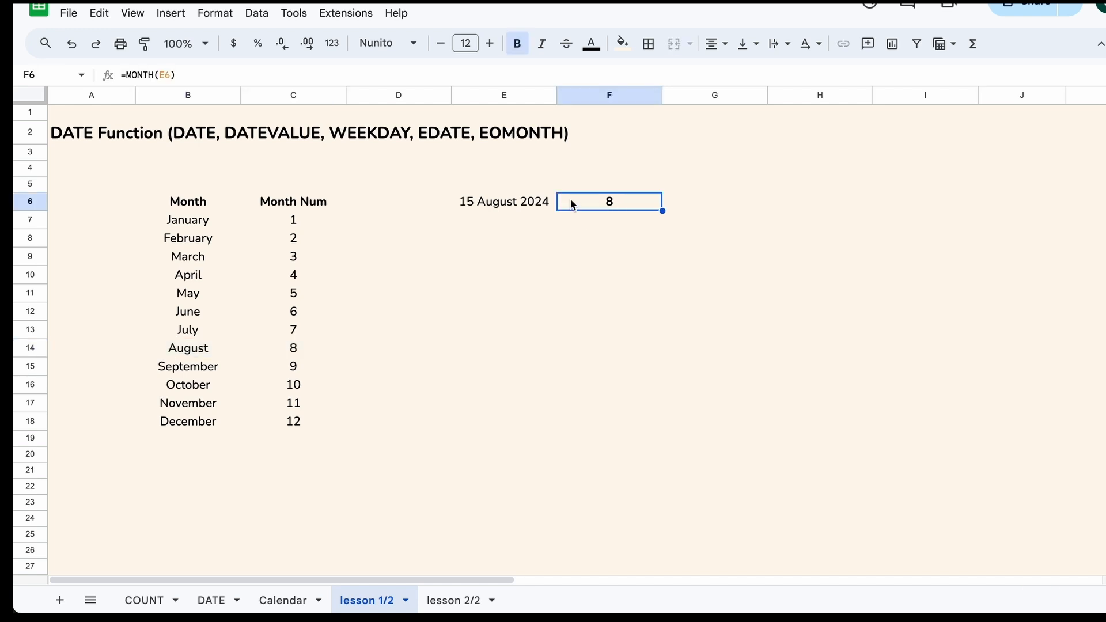
- Clear the date and MONTH formula from E6:F6, and enter the label DATE in F6
drag(535, 202, 631, 202)
key(Delete)
click(631, 202)
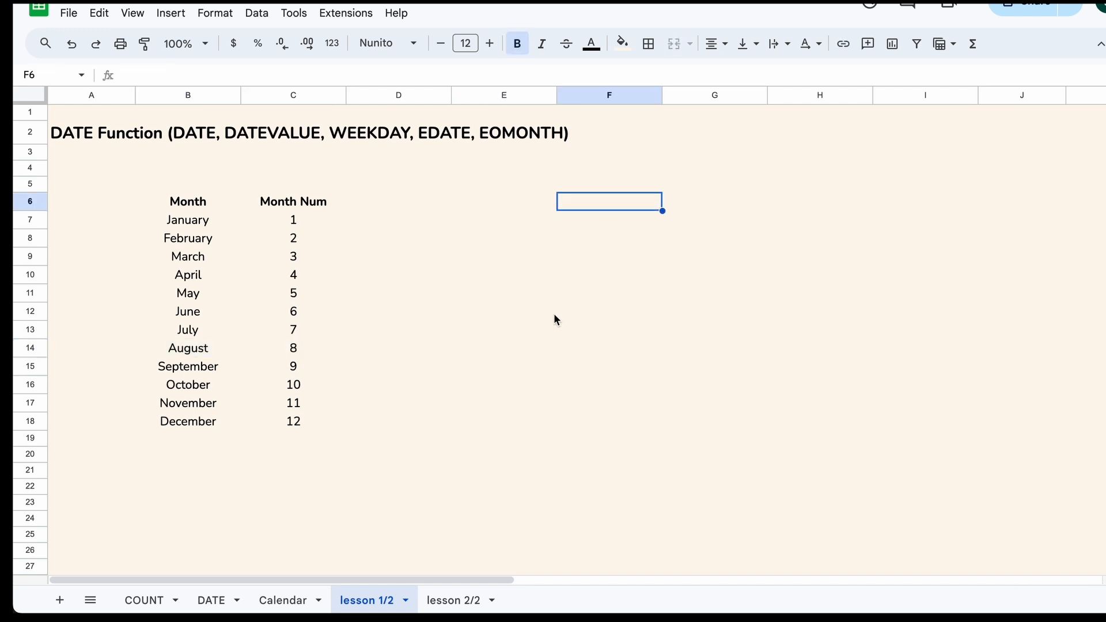
text(DATE)
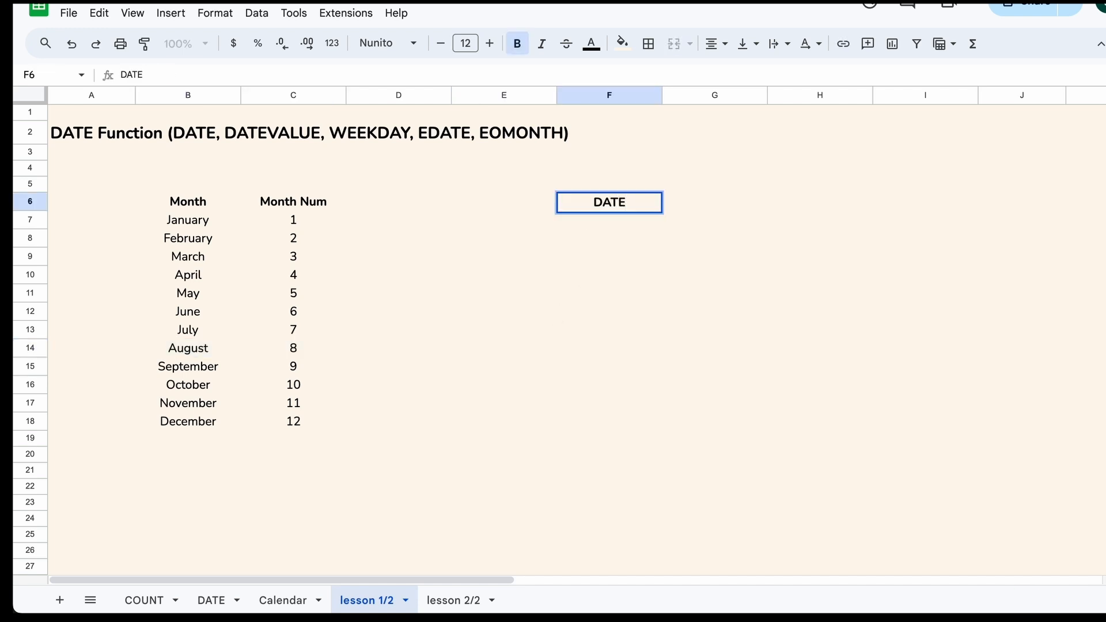
key(Return)
- Build a date in E6 with the formula =DATE(2024,6,25) and check the cell
click(504, 202)
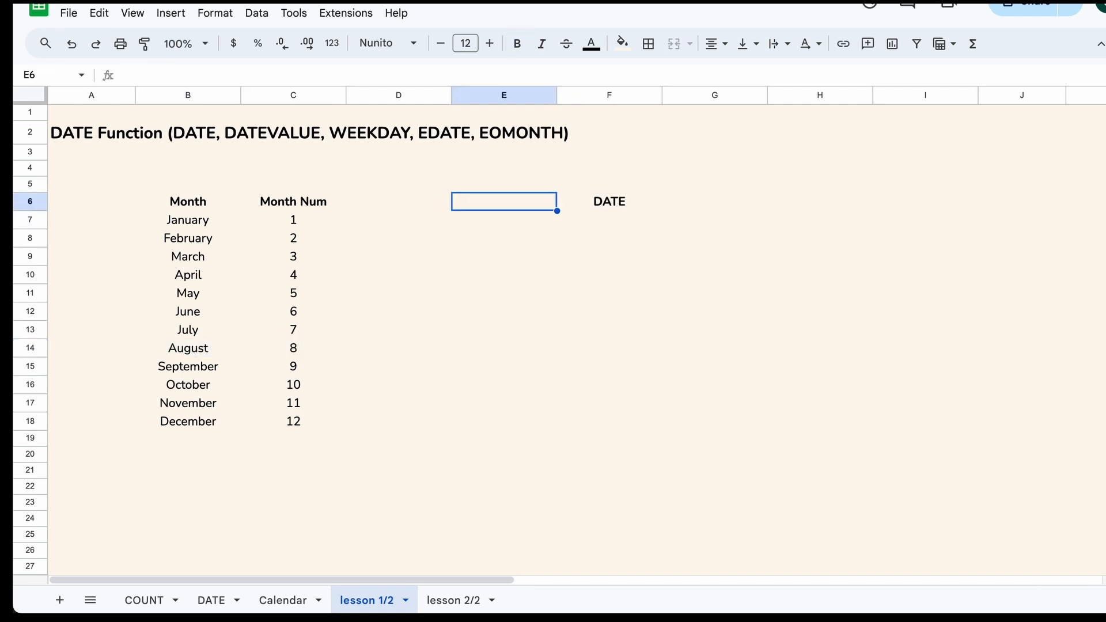
text(=date)
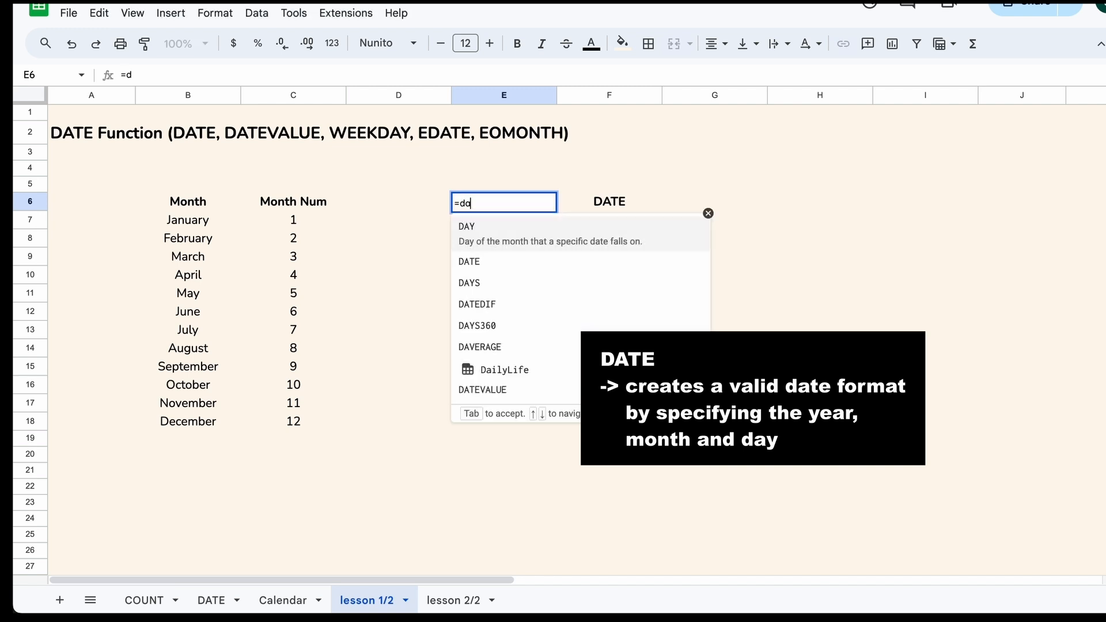
key(BackSpace)
key(BackSpace)
key(BackSpace)
key(BackSpace)
text(D)
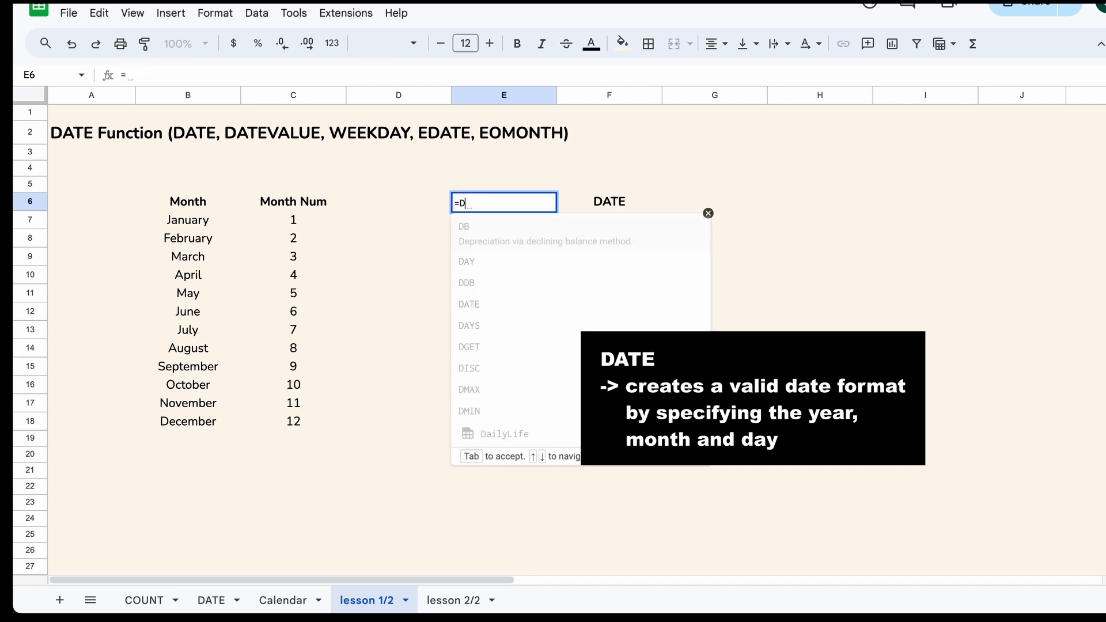
text(ATE()
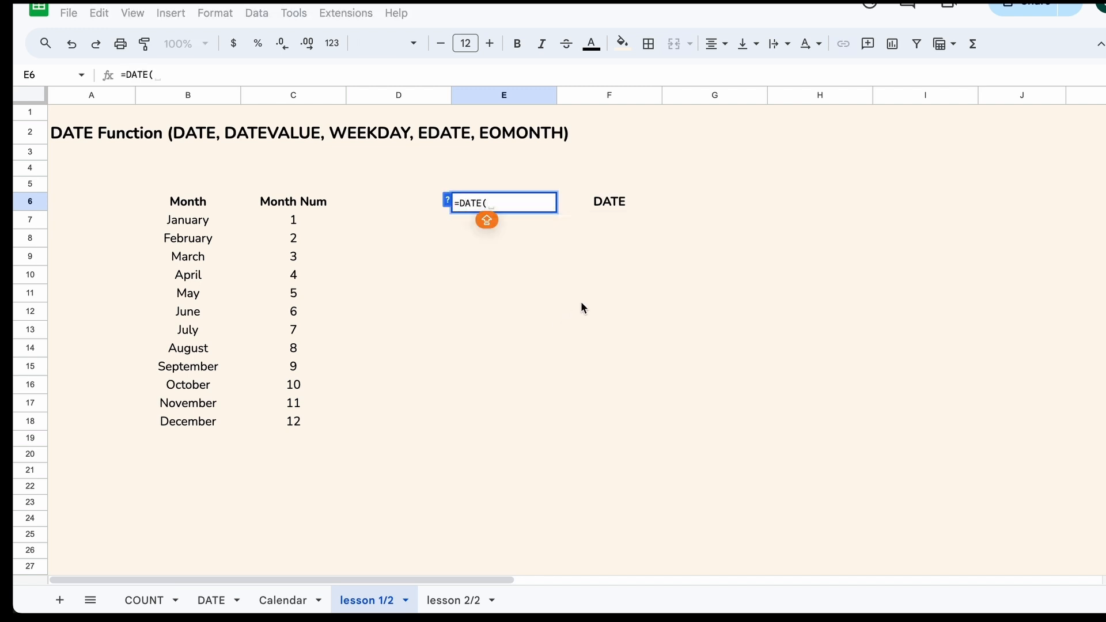
key(BackSpace)
text(()
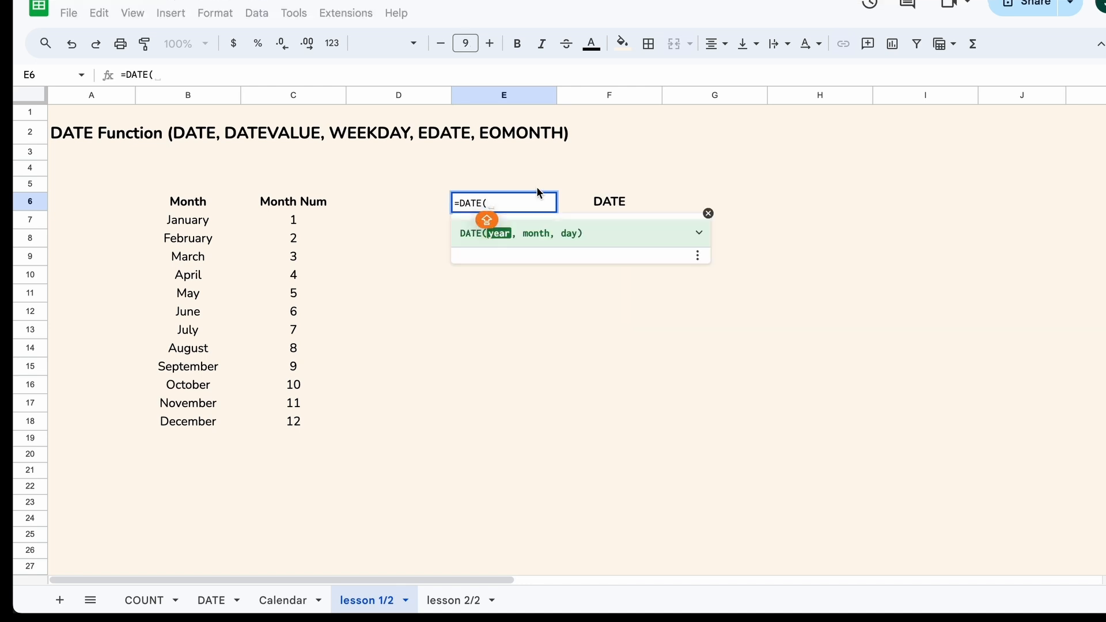
text(20)
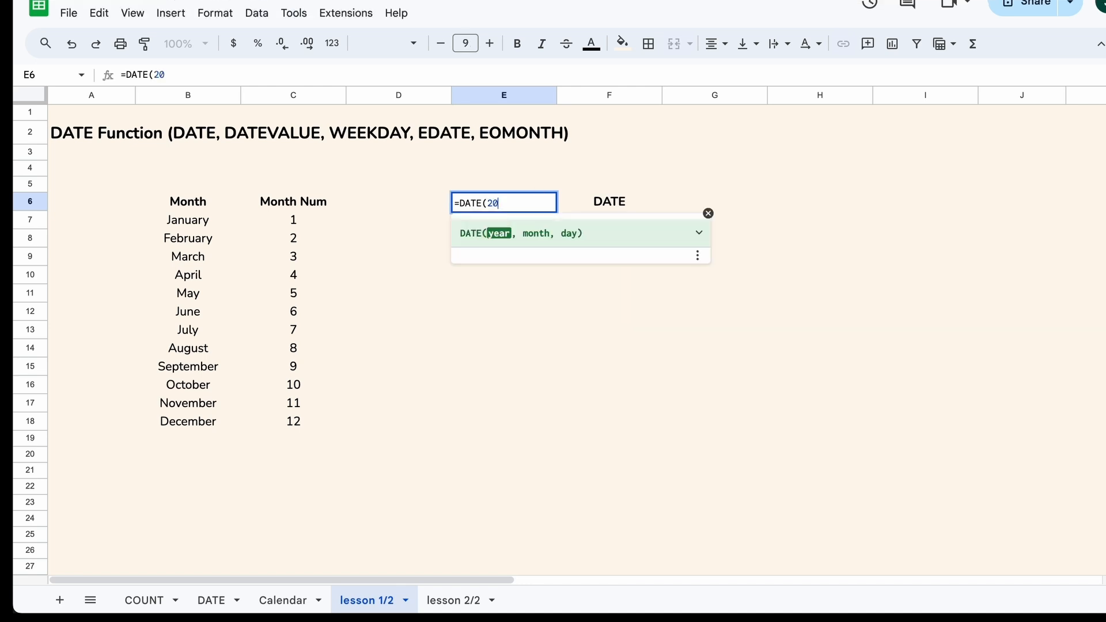
text(24, )
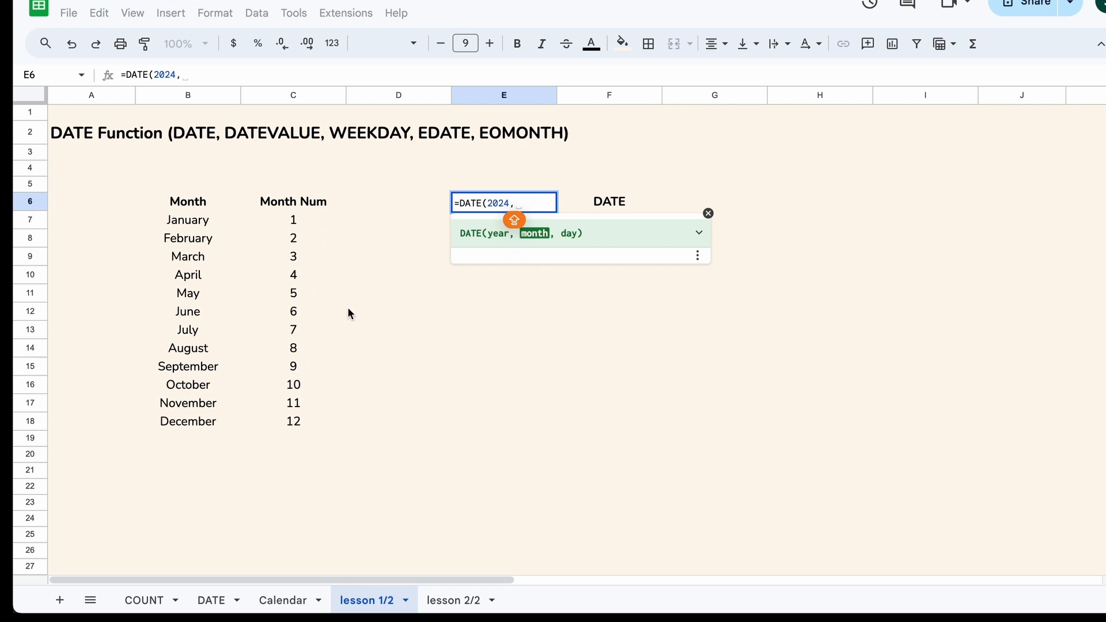
text(6,)
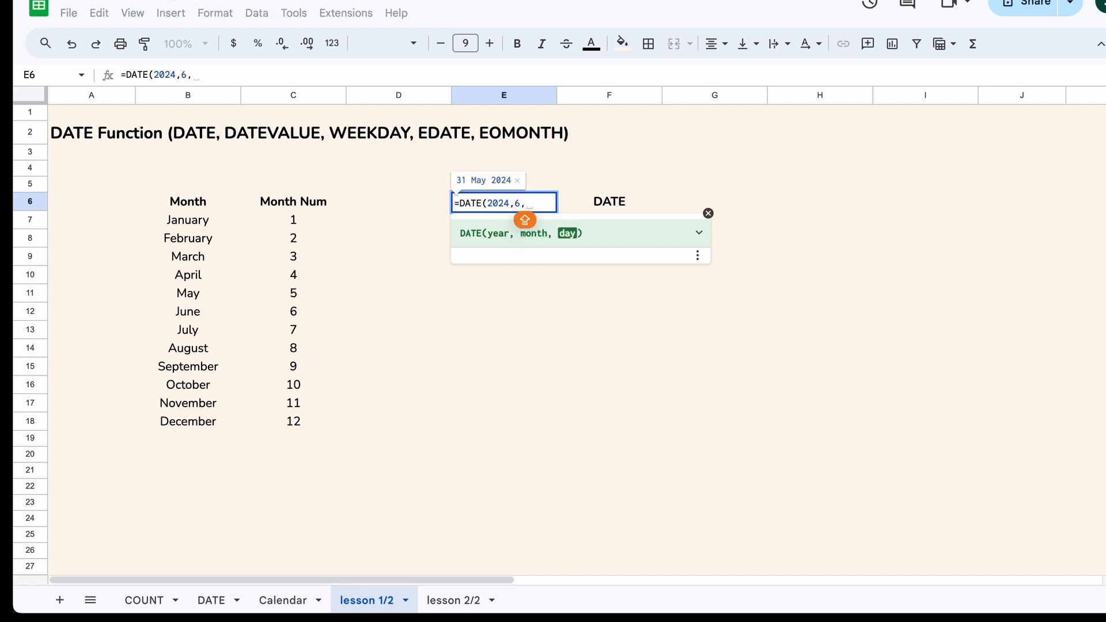
text(25))
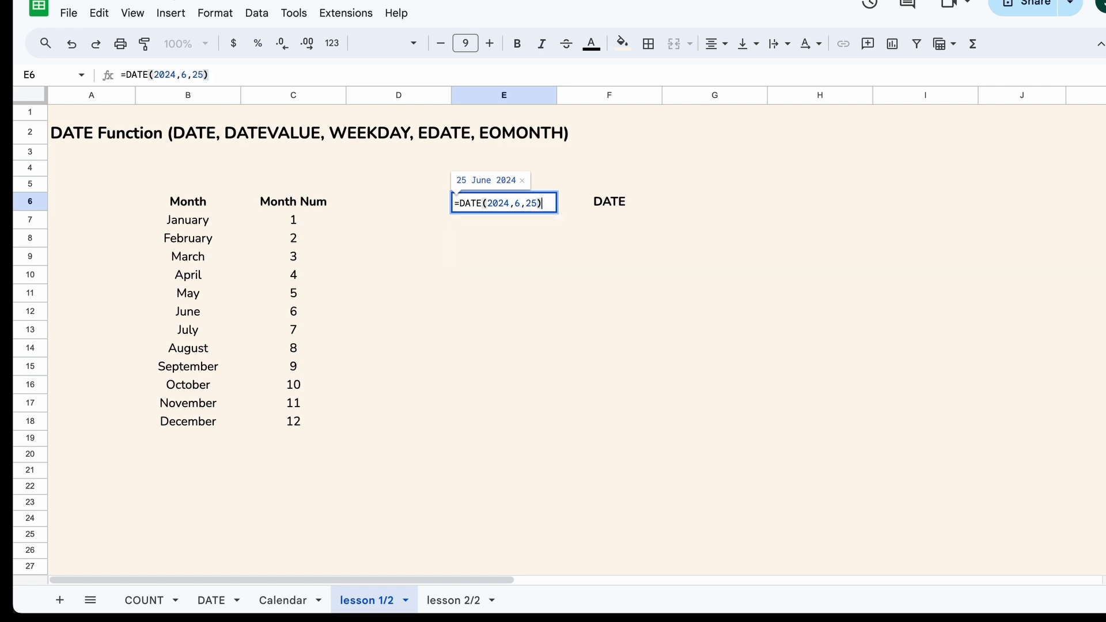
key(Return)
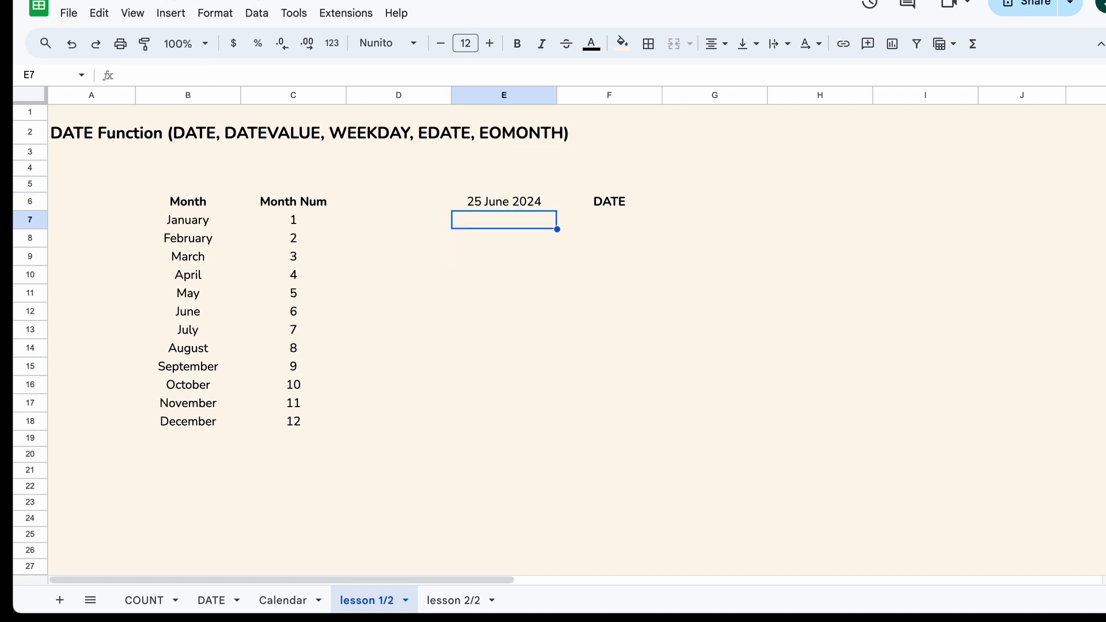
click(540, 202)
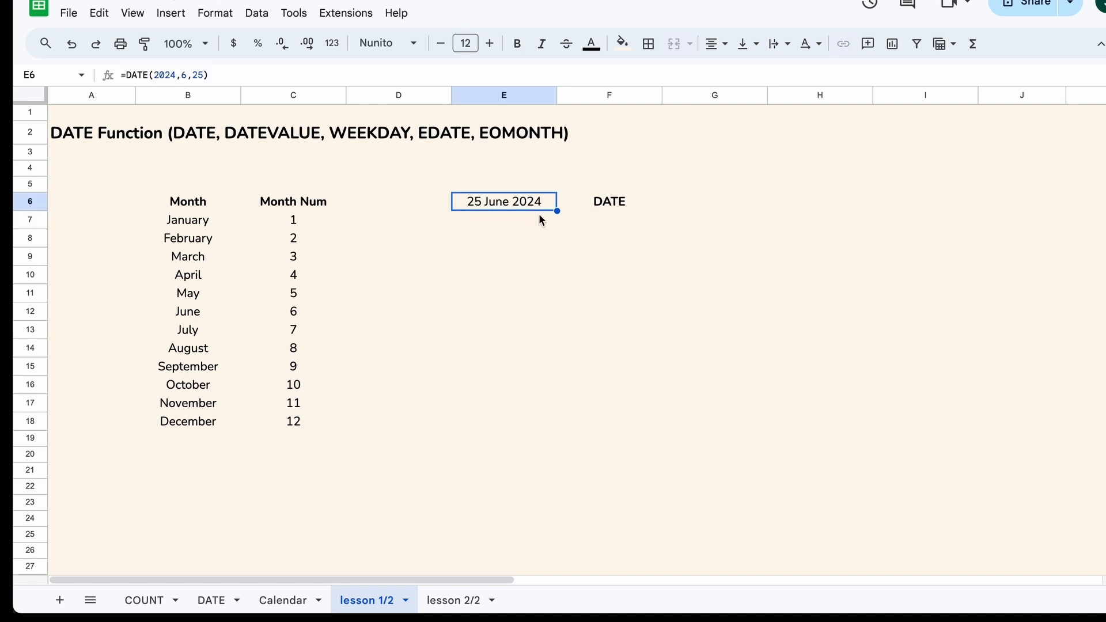
- Try the month name JUNE as the month argument of the DATE formula in E6
double_click(530, 201)
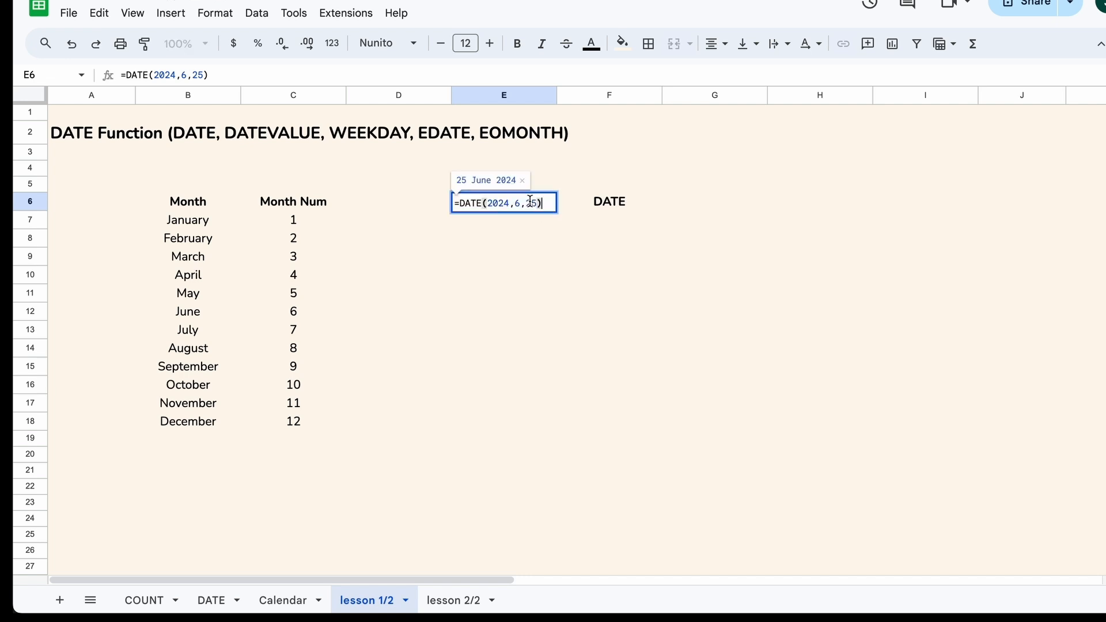
click(520, 204)
key(BackSpace)
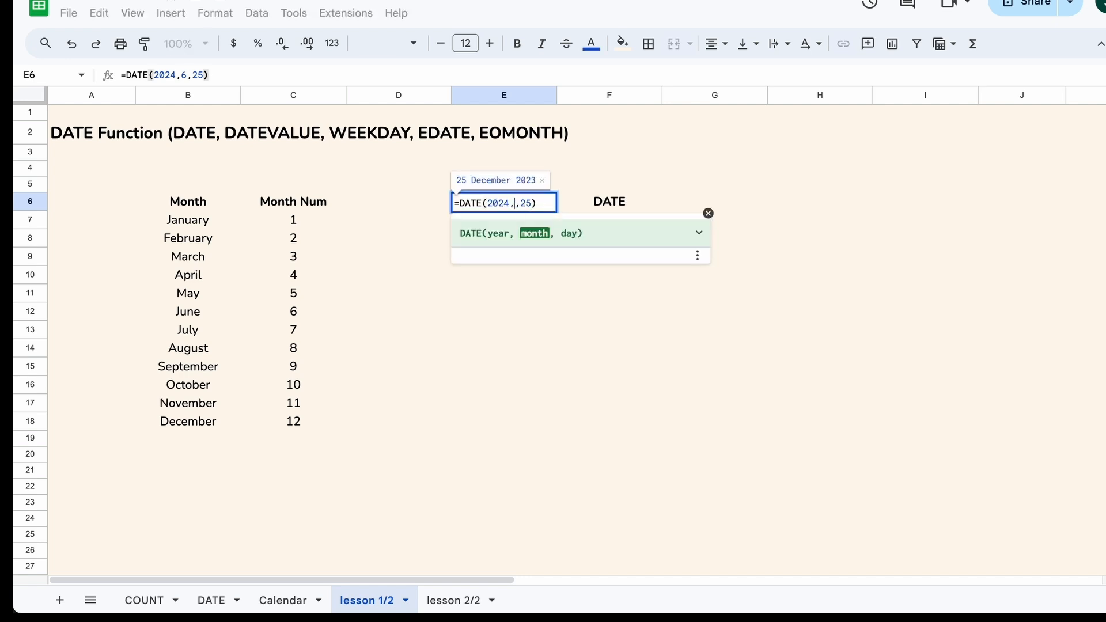
text(JUNE)
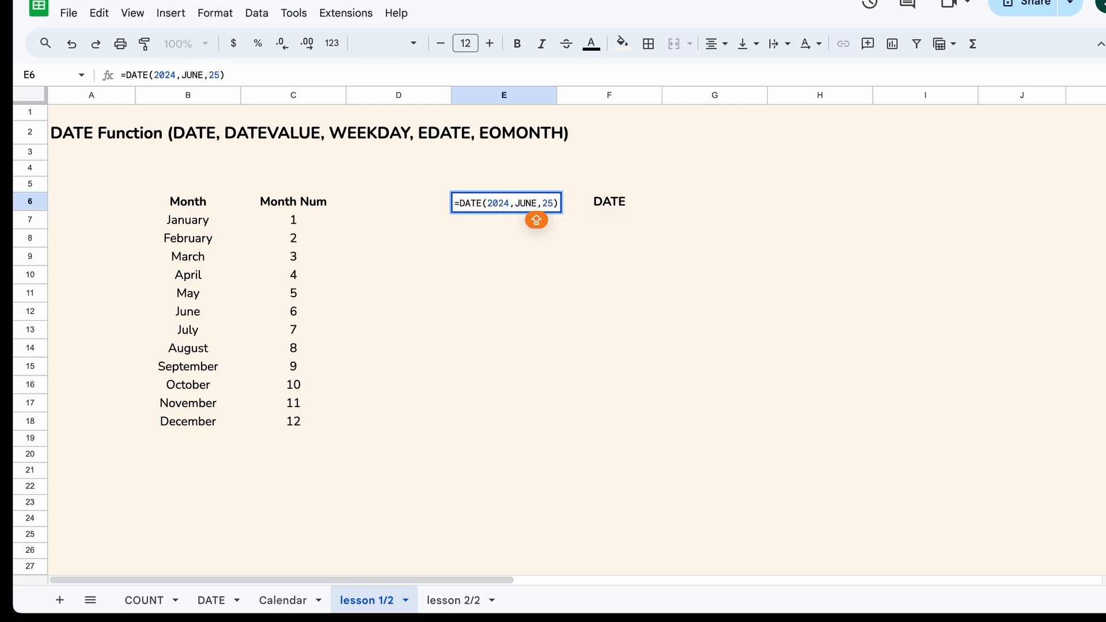
key(Return)
click(531, 200)
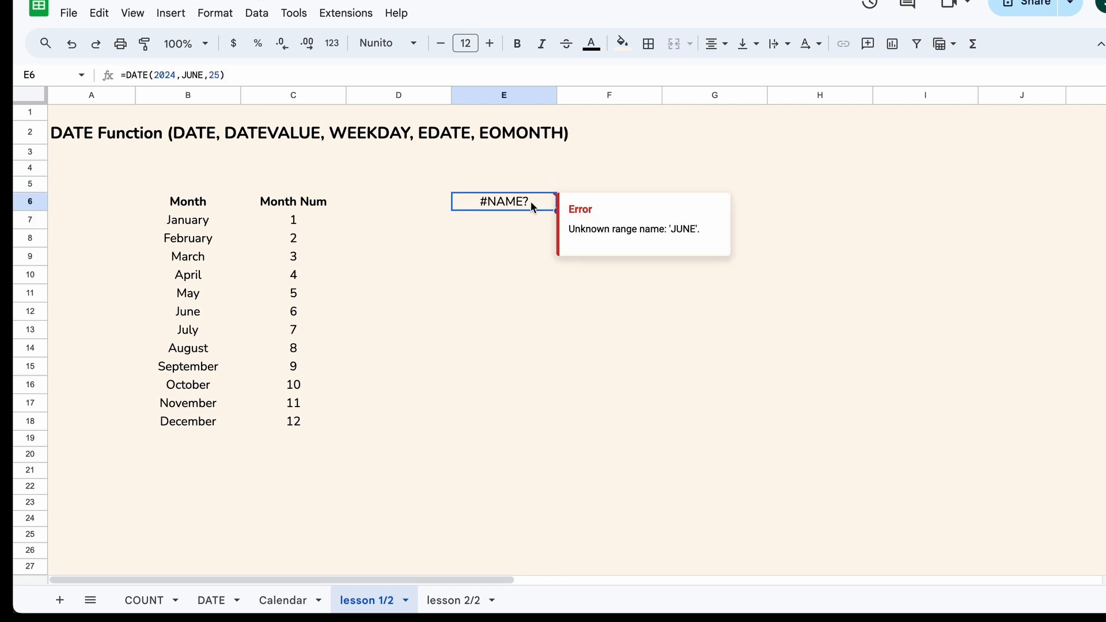
- Try the quoted month name "JUNE" as the month argument of the DATE formula in E6
double_click(530, 201)
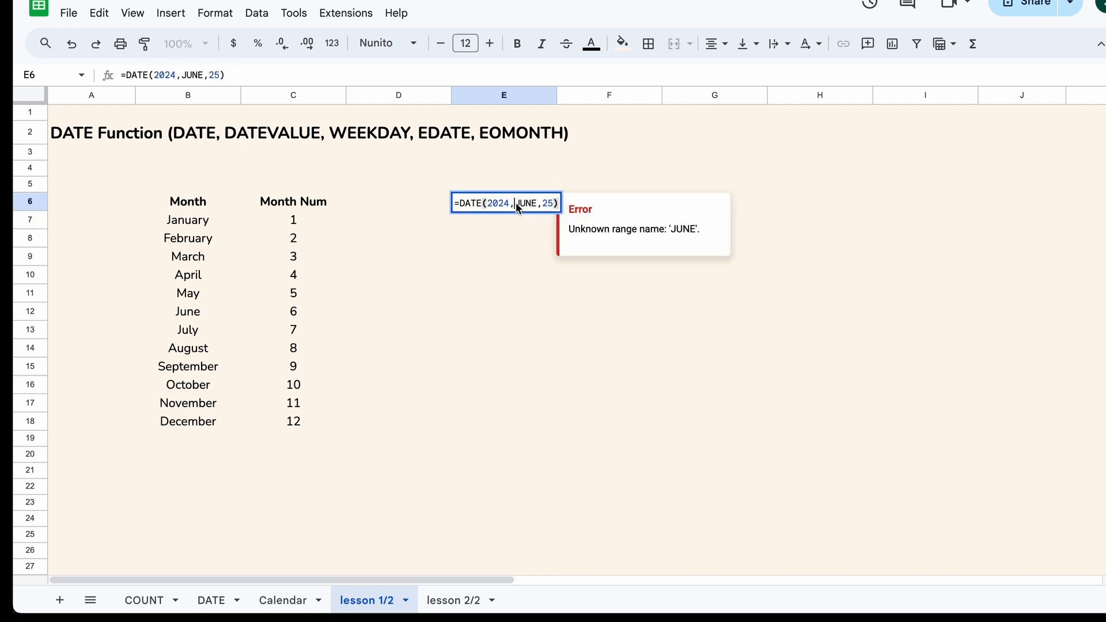
click(514, 203)
text(")
key(Right)
key(Right)
key(Right)
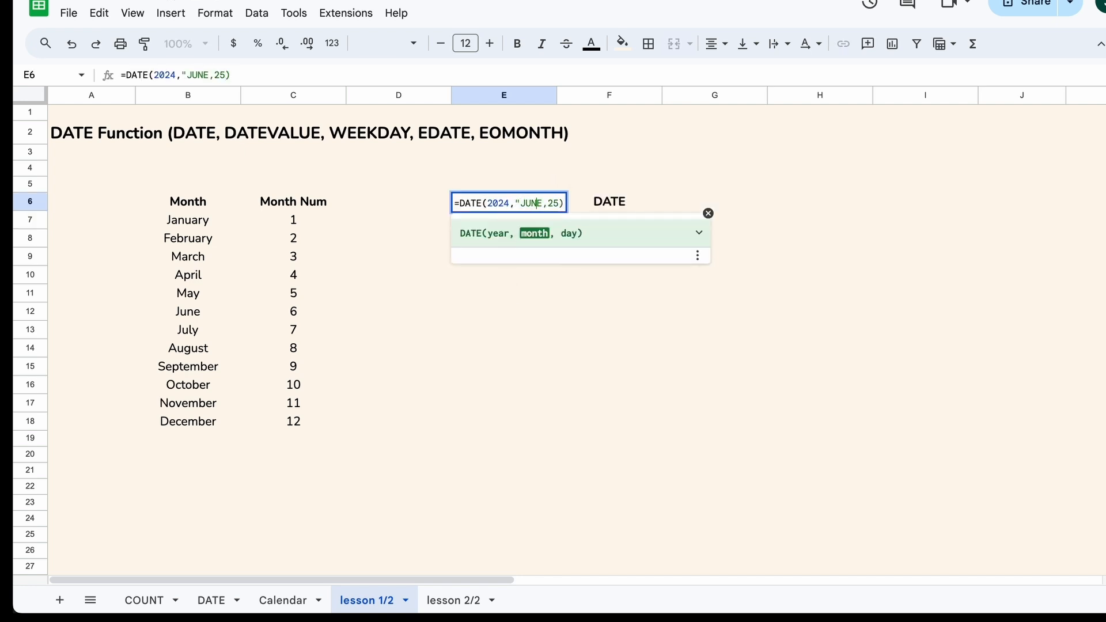
text(")
key(Return)
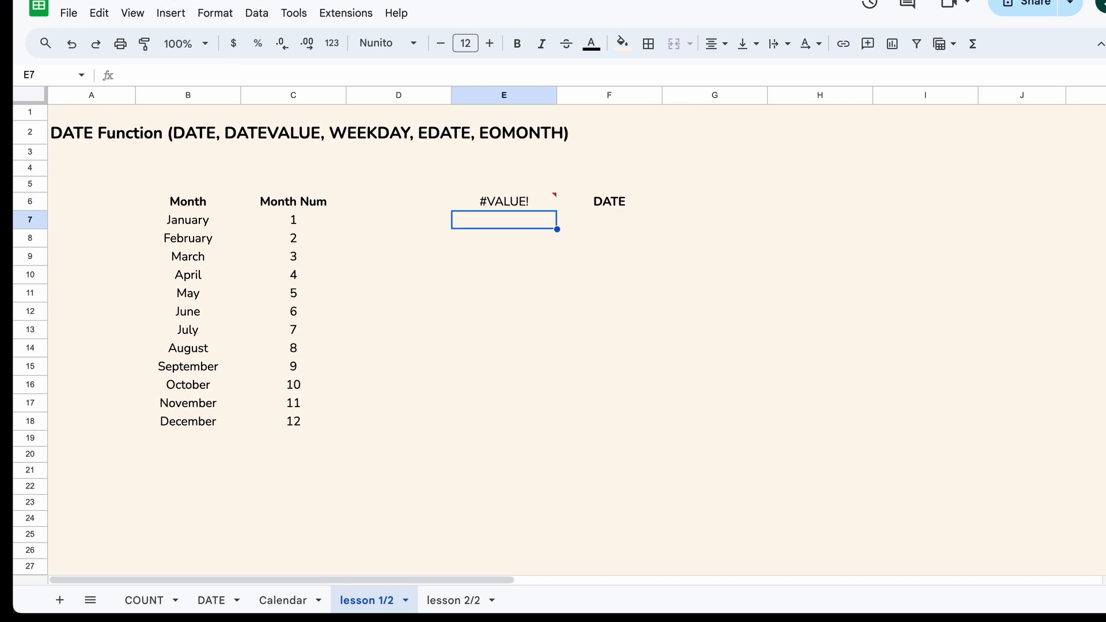
click(529, 206)
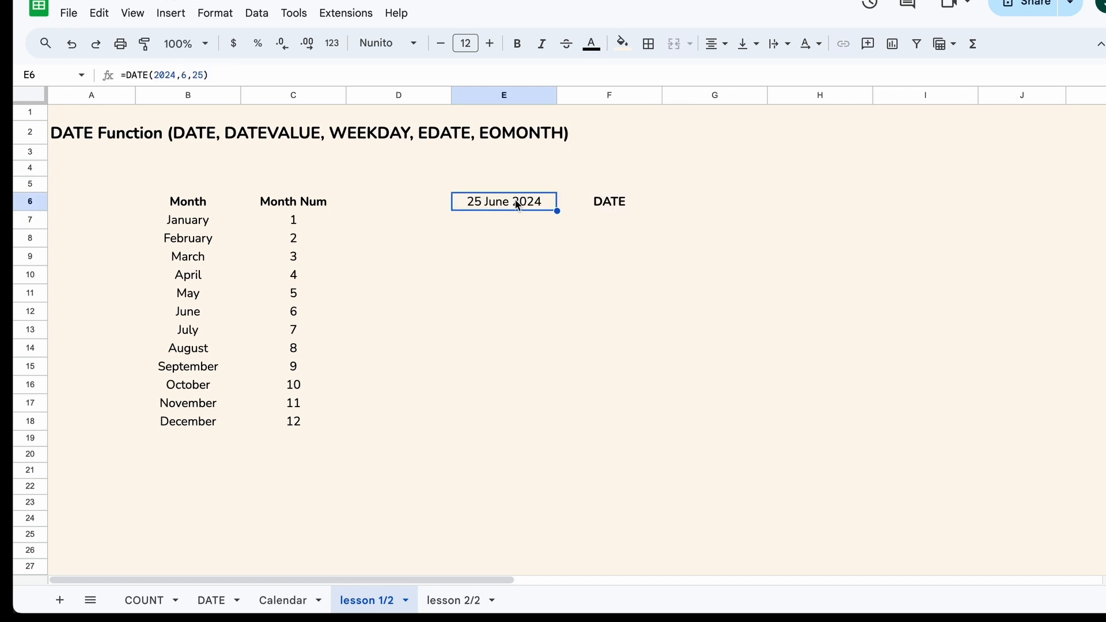
- Set the month argument of the DATE formula in E6 to 12
double_click(516, 202)
key(BackSpace)
text(12)
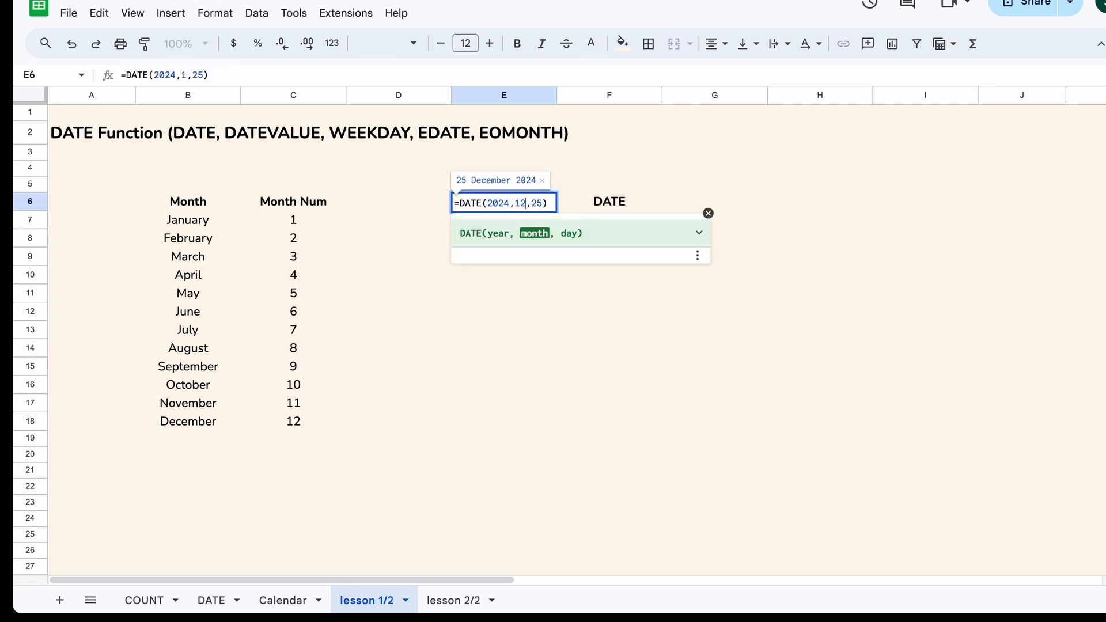
click(530, 210)
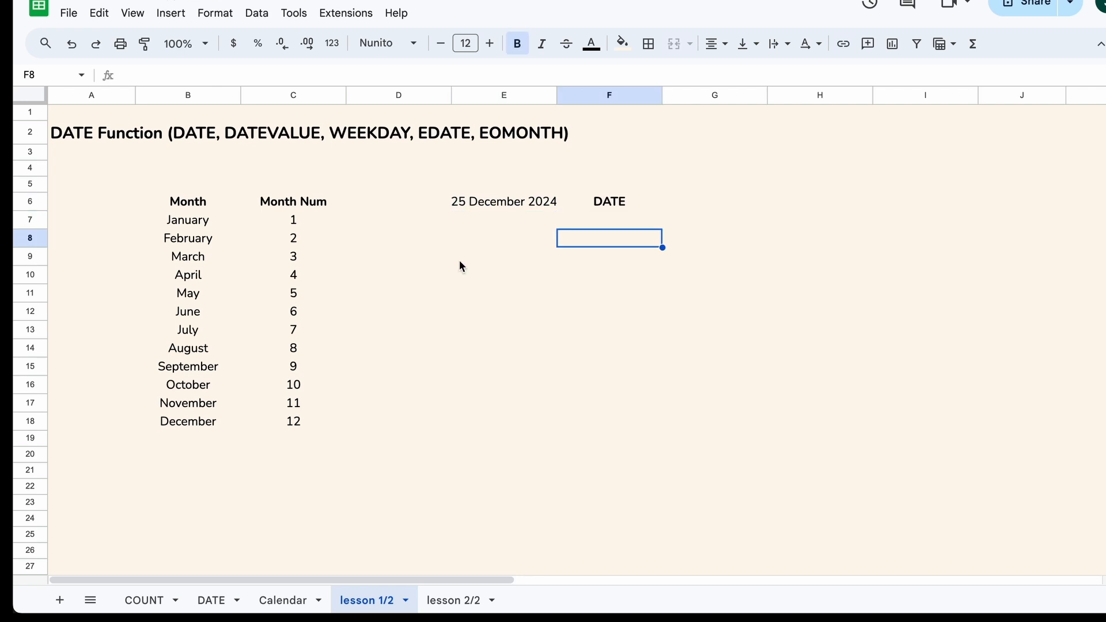
- Enter the labels YEAR, MONTH and DAY in F8:F10, and make F9:F10 bold
text(YEA)
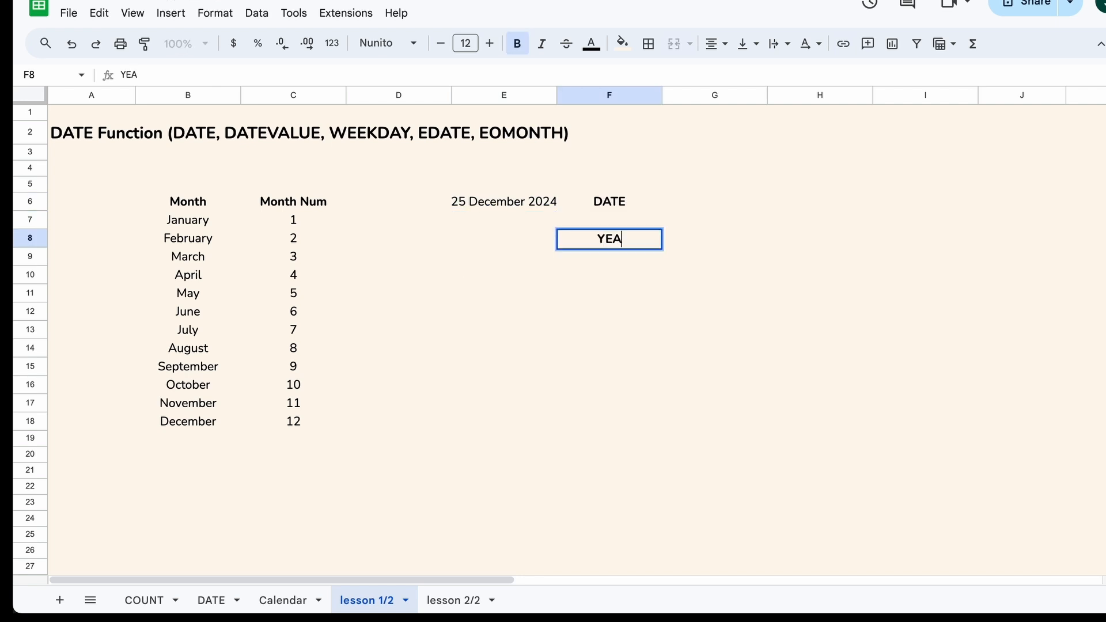
text(R)
key(Return)
text(MONTH)
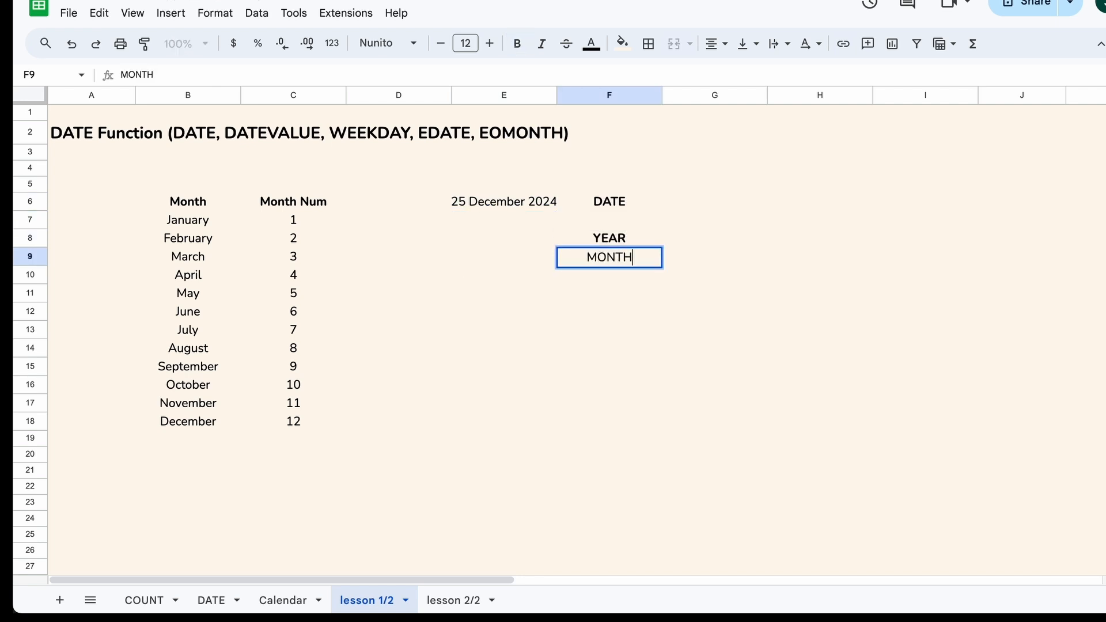
key(Return)
text(DAY)
key(Return)
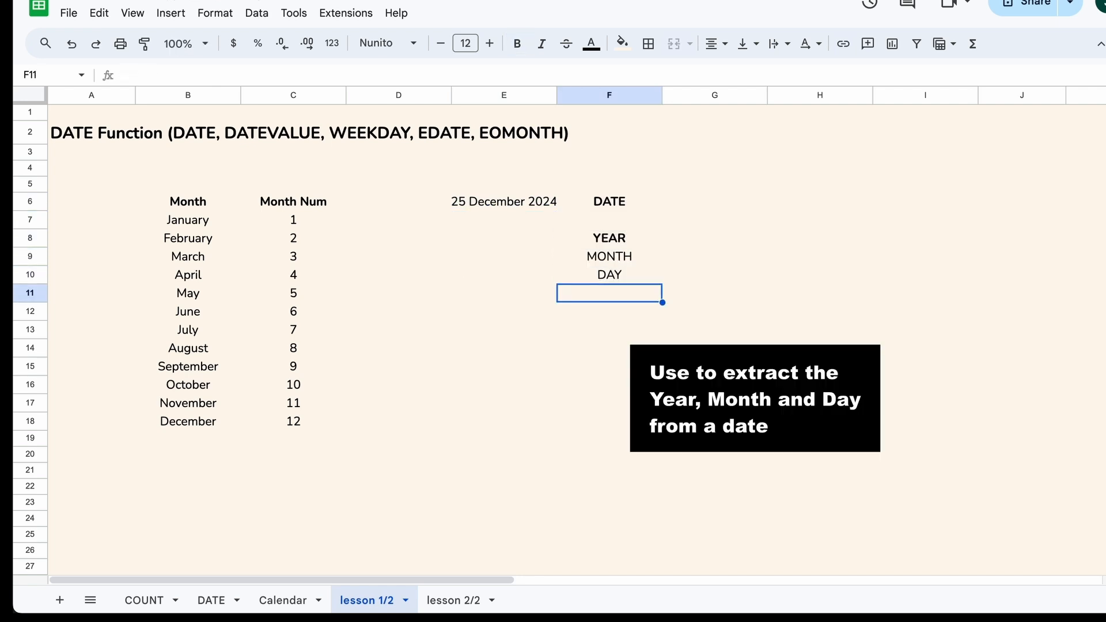
key(Up)
key(shift+Up)
key(ctrl+b)
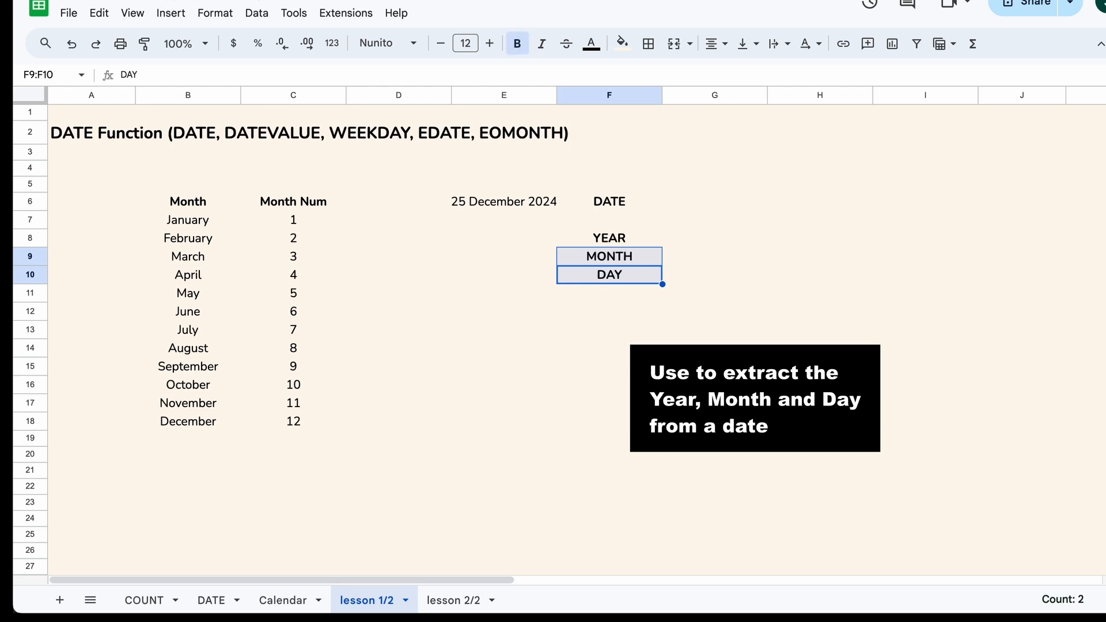
- Extract the year of the date in E8 with the formula =YEAR(E6), and remove the cell's bold formatting
click(509, 238)
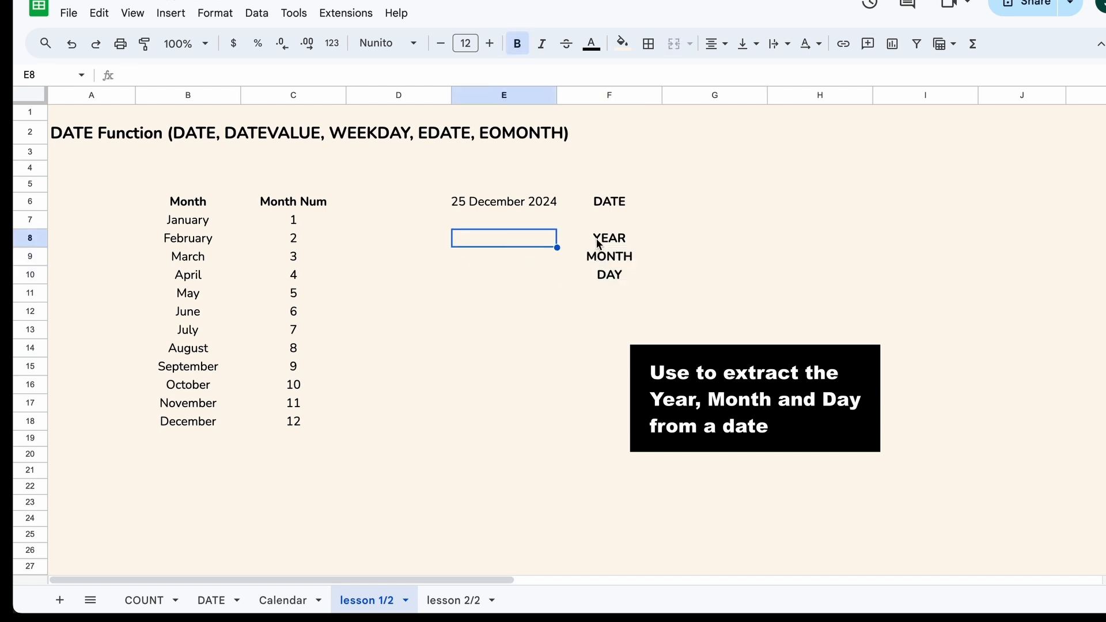
click(596, 241)
click(553, 203)
click(538, 239)
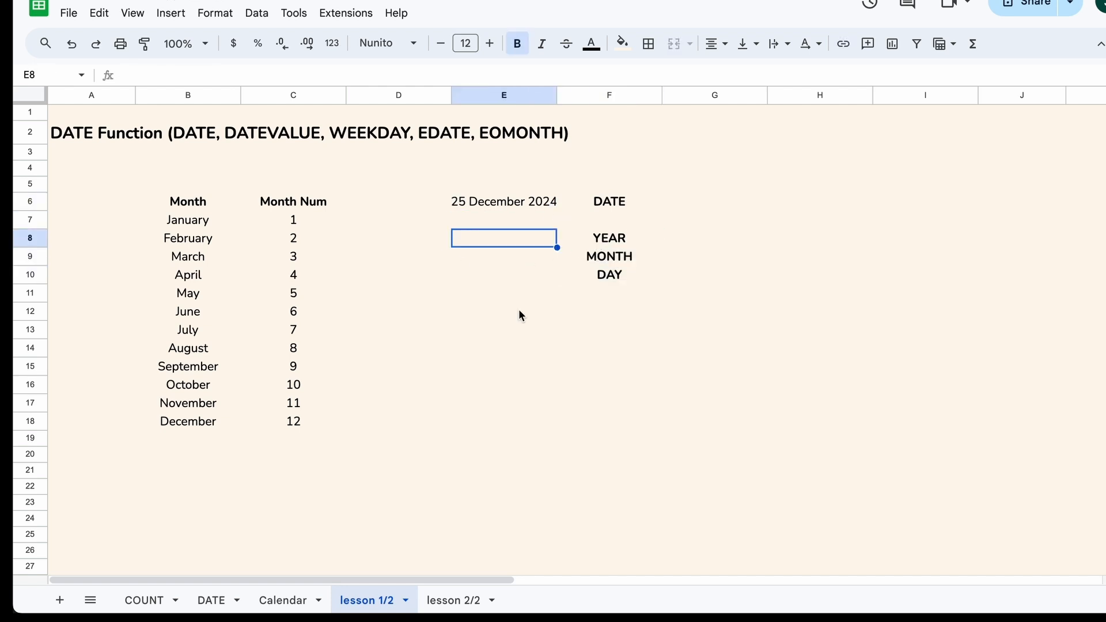
text(=YEAR()
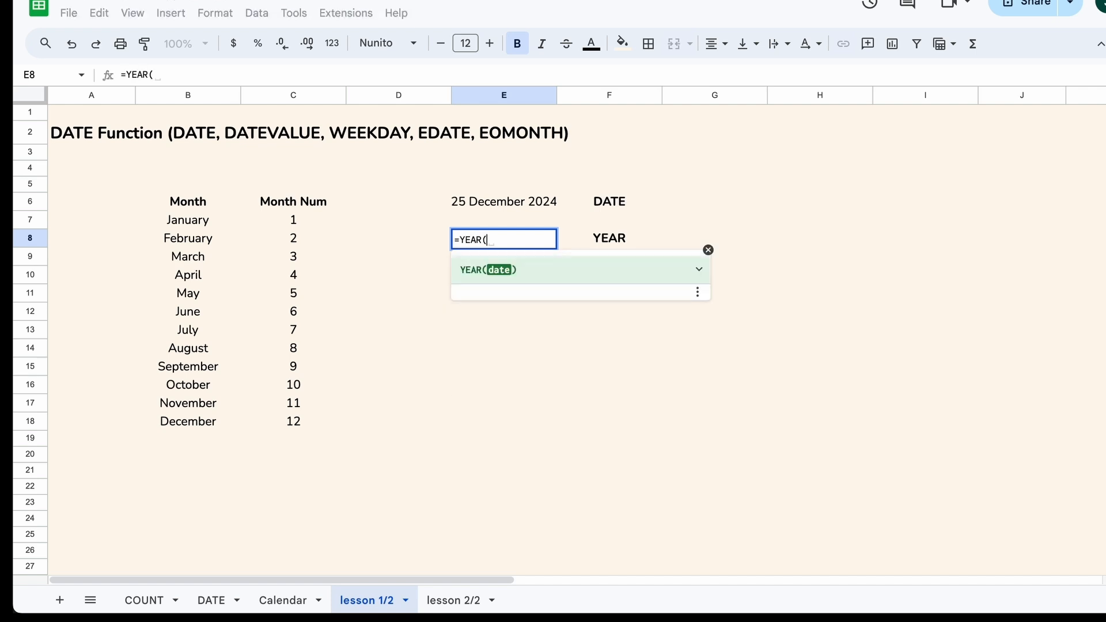
click(526, 204)
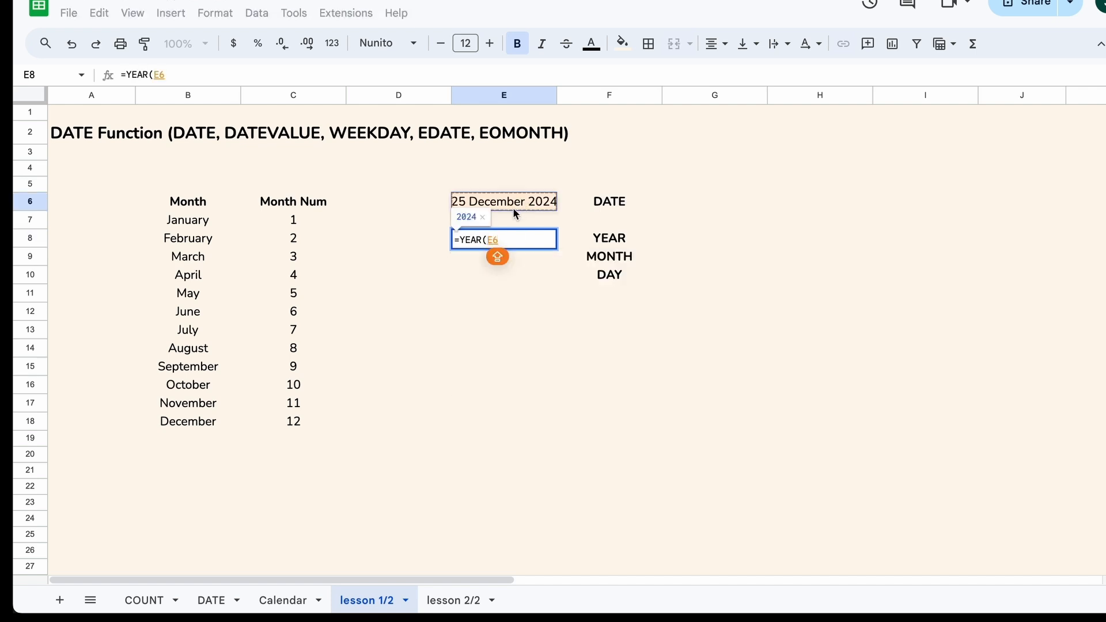
text())
key(Return)
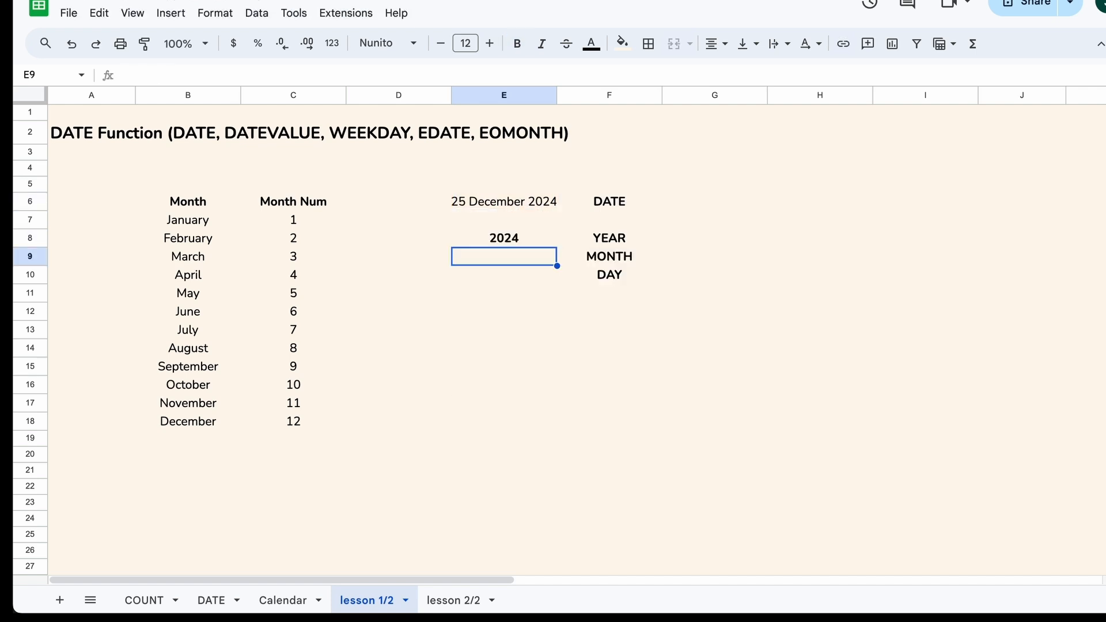
click(531, 241)
key(ctrl+b)
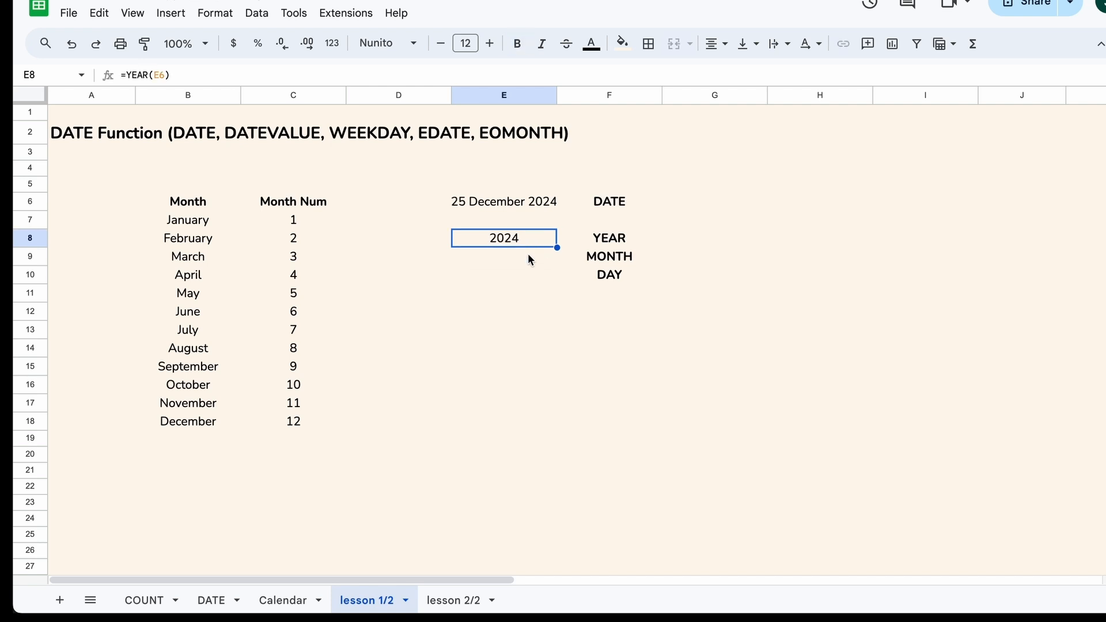
- Extract the month number in E9 with the formula =MONTH(E6), and compare it with the December row of the month table
click(530, 255)
text(=MON)
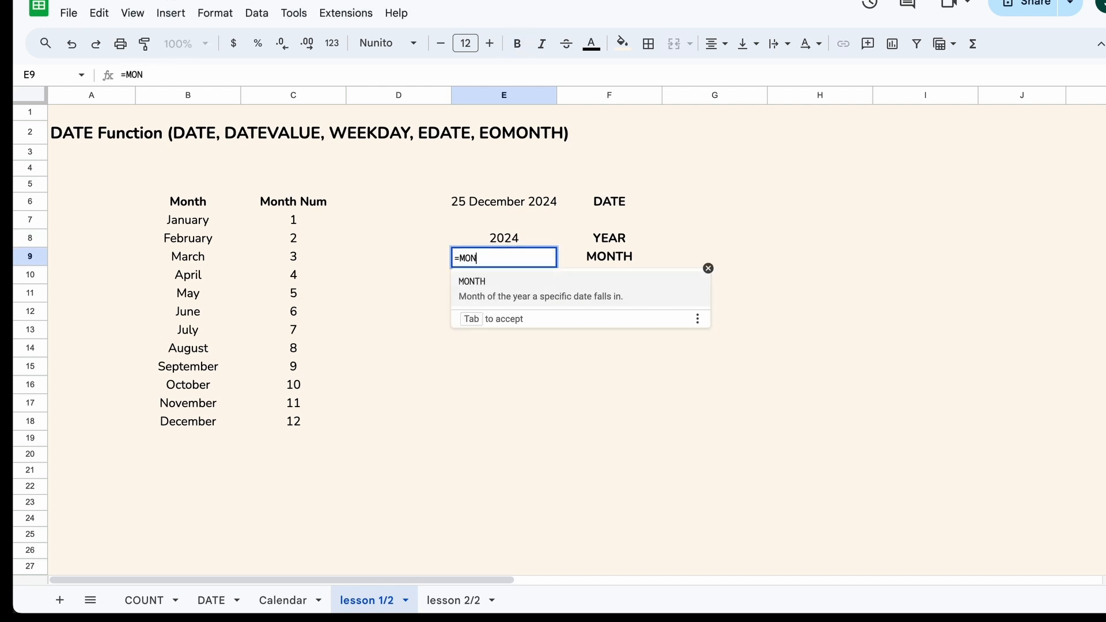
text(TH()
click(535, 201)
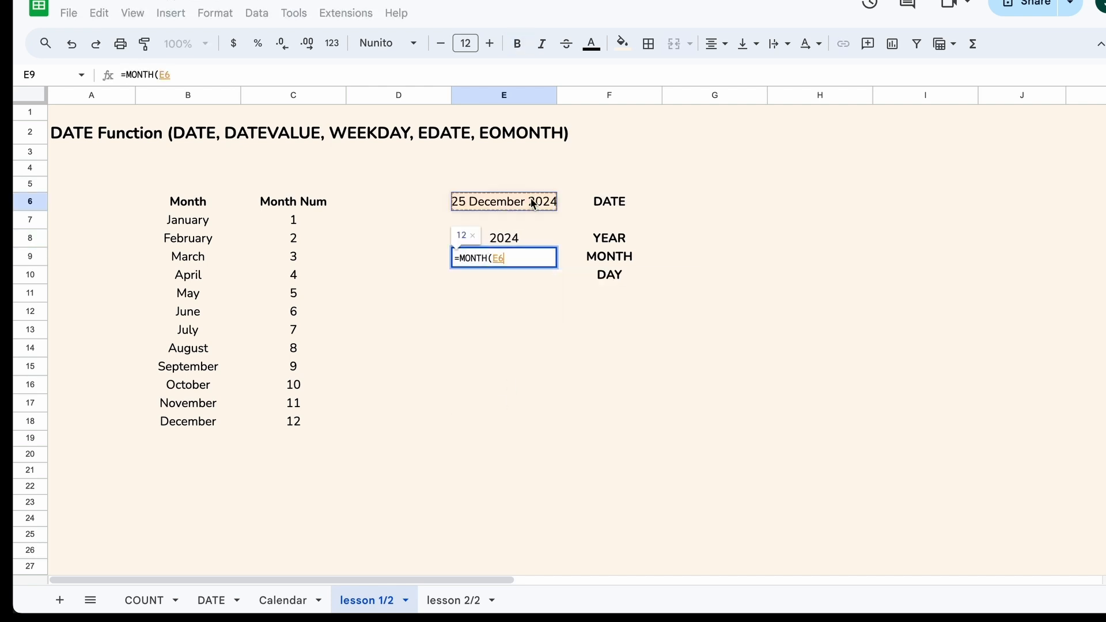
text())
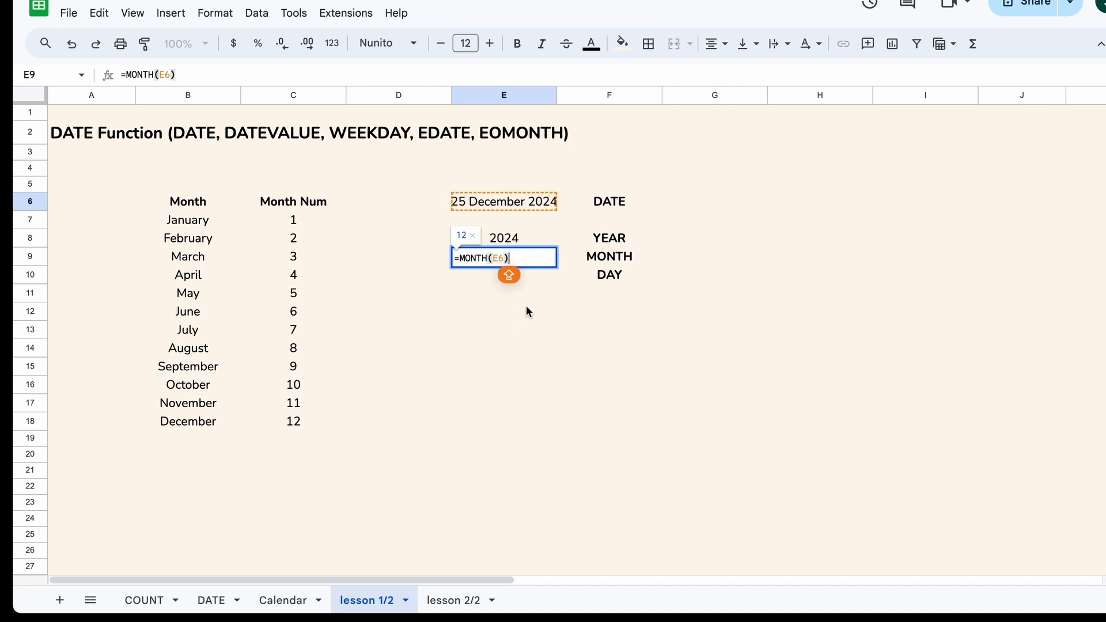
key(Return)
click(543, 255)
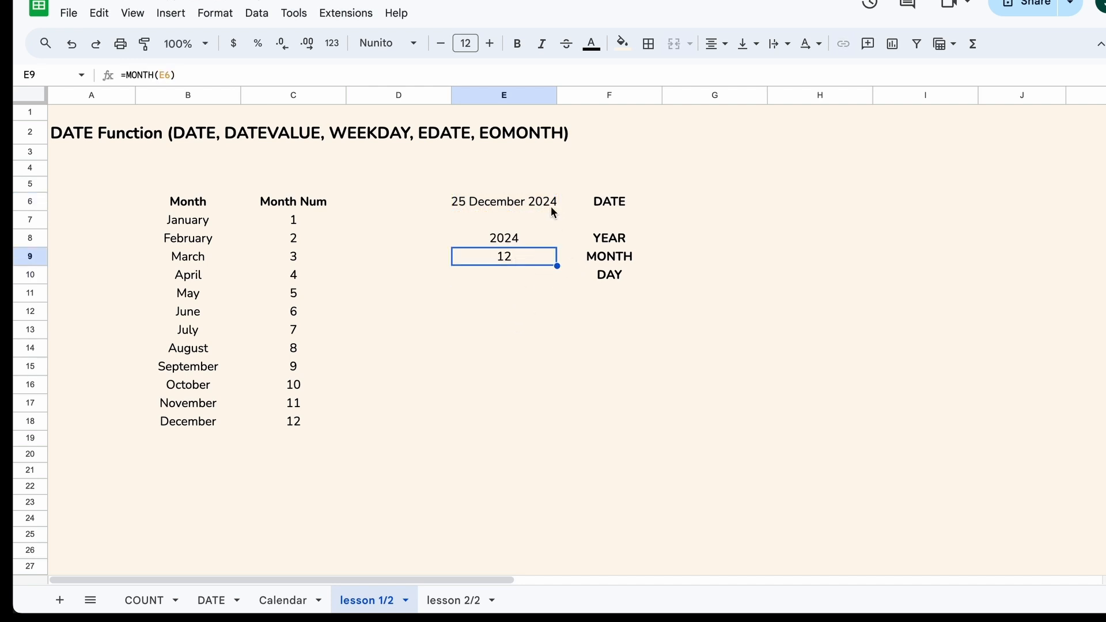
drag(297, 428, 192, 426)
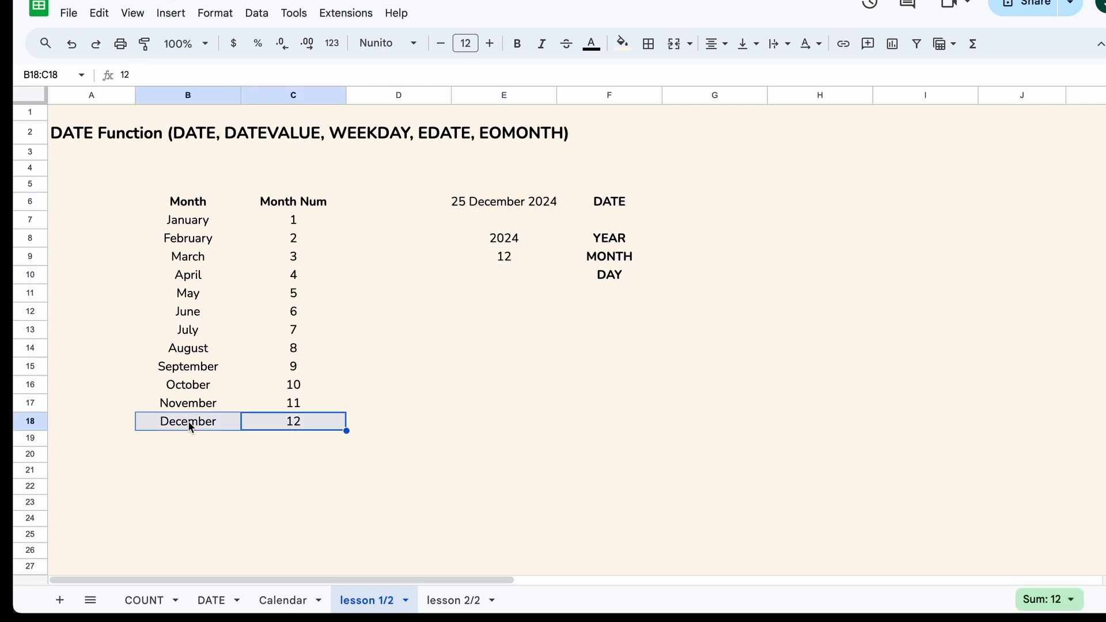
- Extract the day of the date in E10 with the formula =DAY(E6) and check the cell
click(515, 276)
text(=DAY)
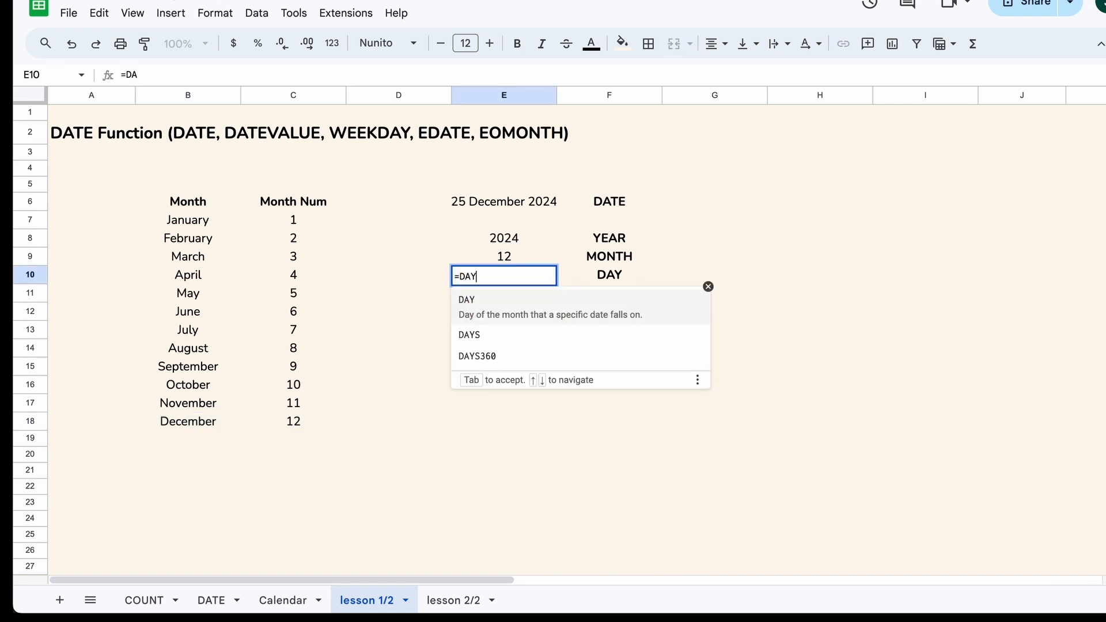
text(()
click(544, 205)
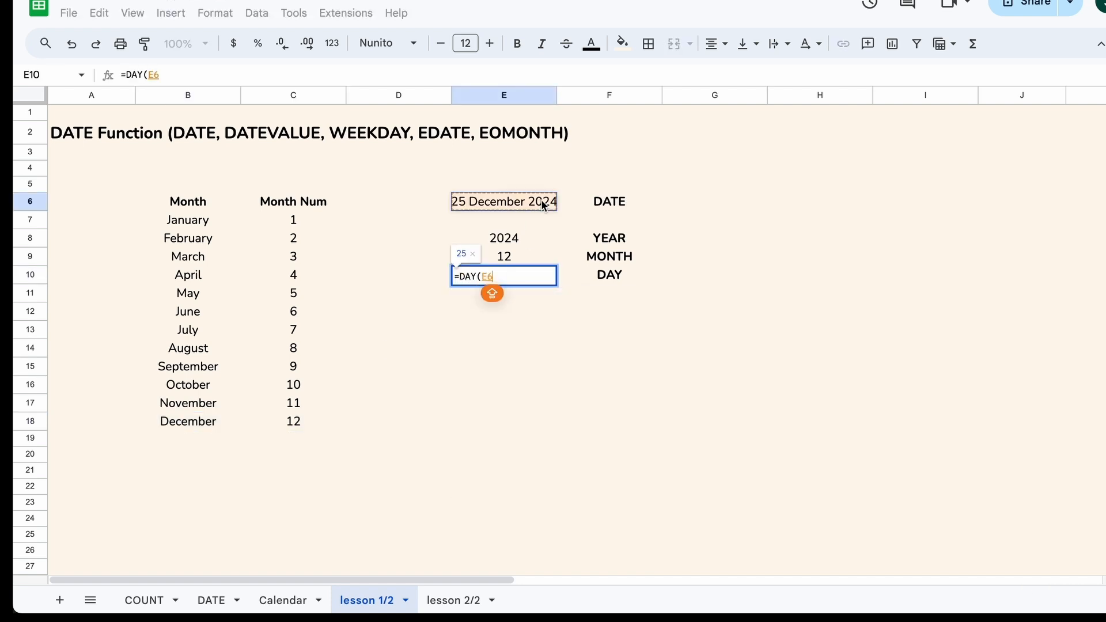
text())
key(Return)
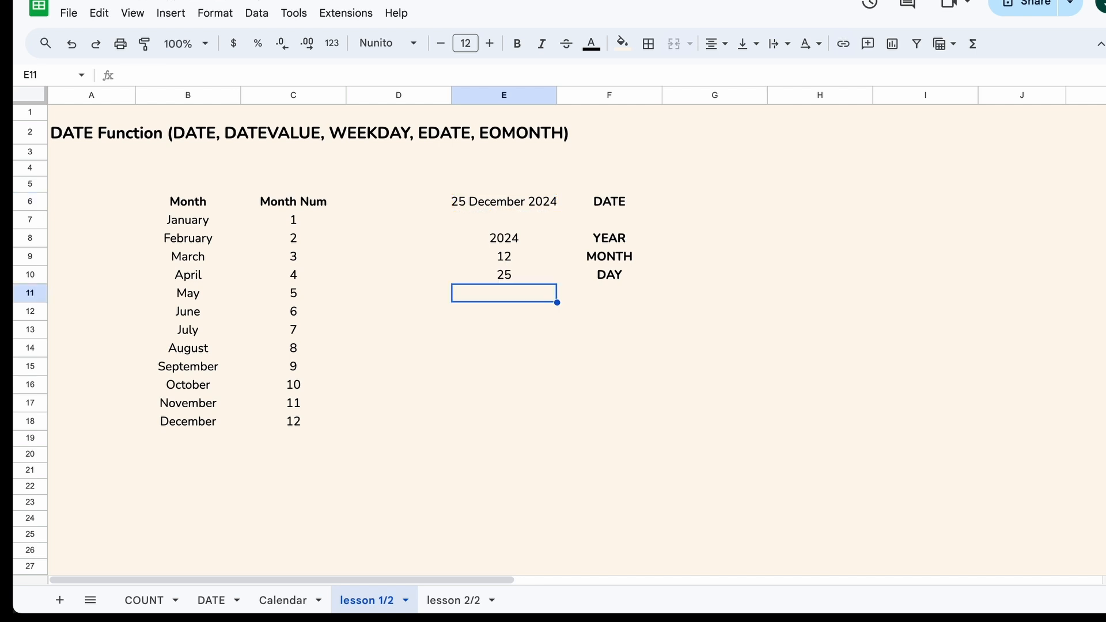
click(525, 276)
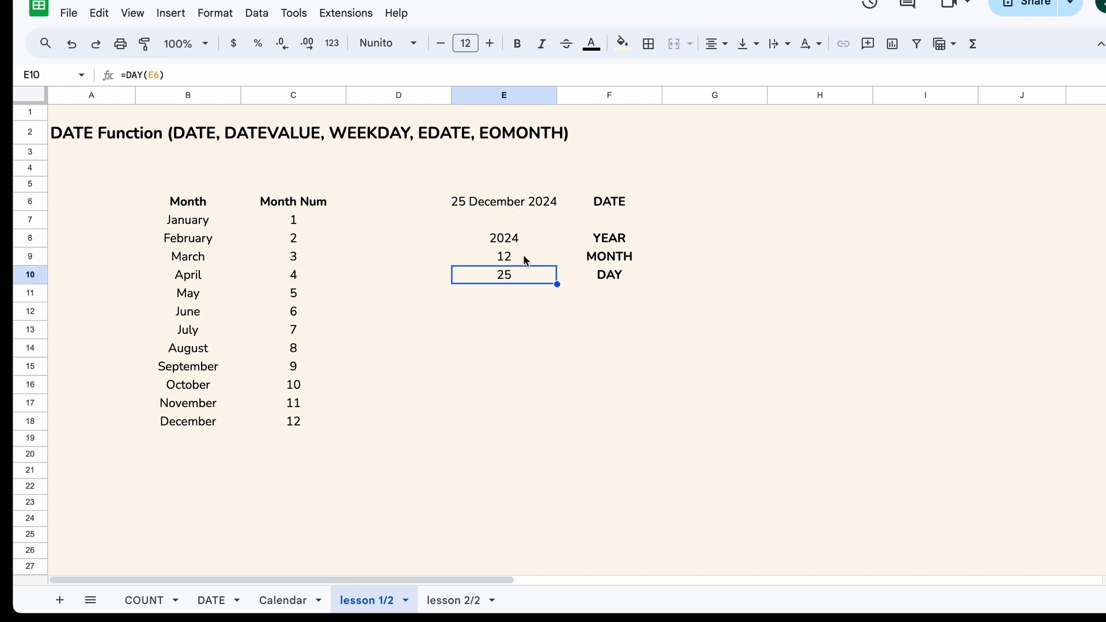
- Highlight the MONTH result and its label in E9:F9 with a yellow fill
drag(596, 257, 514, 257)
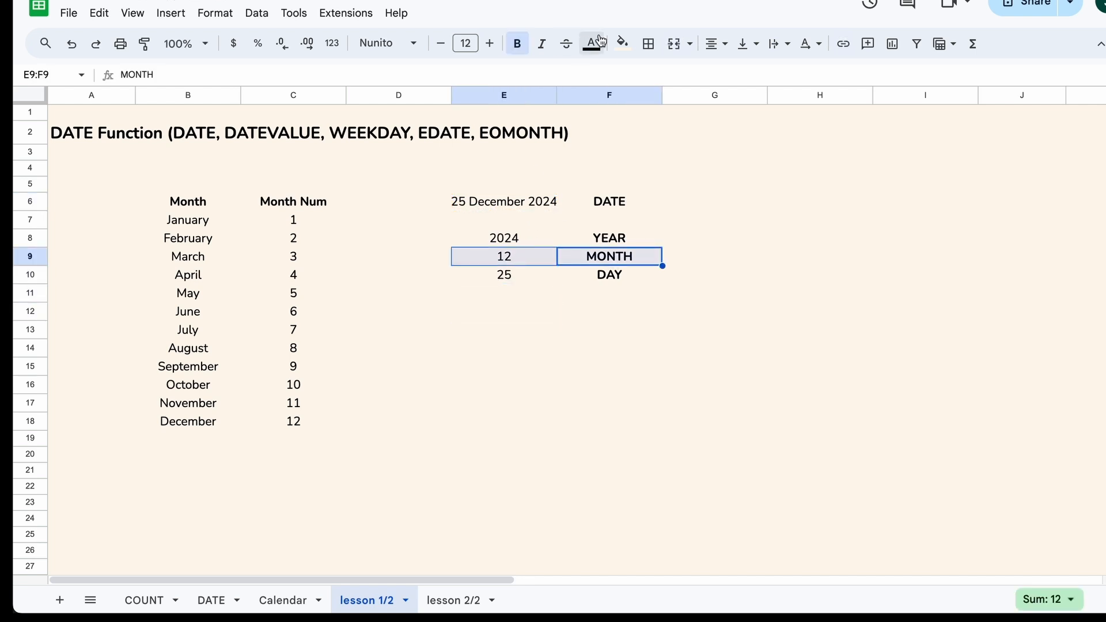
click(630, 46)
click(673, 109)
click(567, 276)
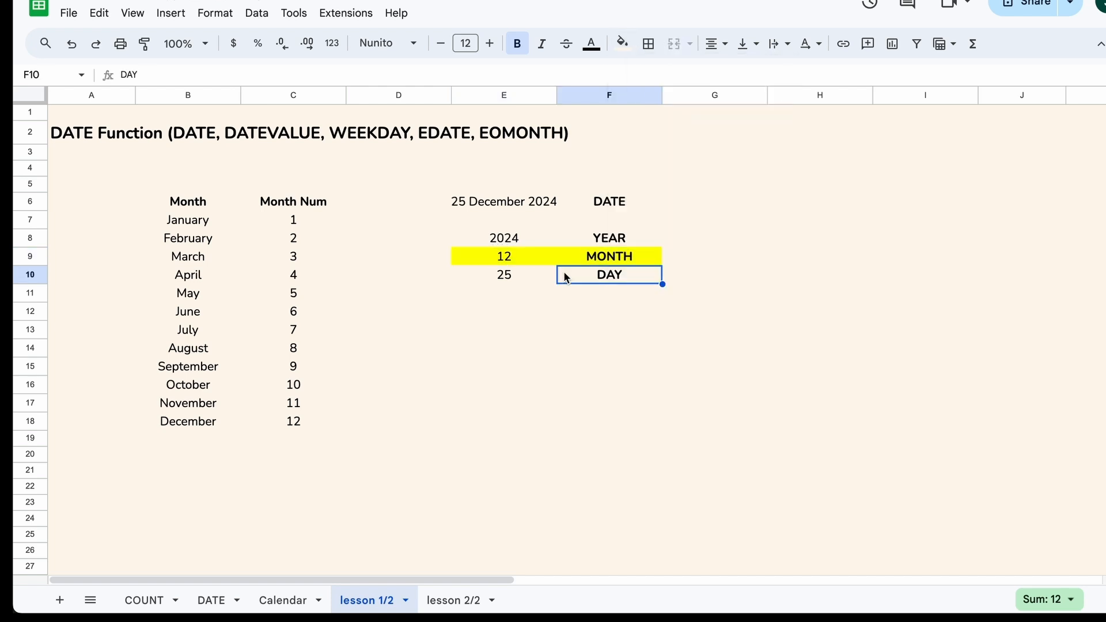
click(524, 259)
- Enter the label TEXT in F12 and make it bold
click(605, 258)
key(Down)
key(Down)
key(Down)
text(T)
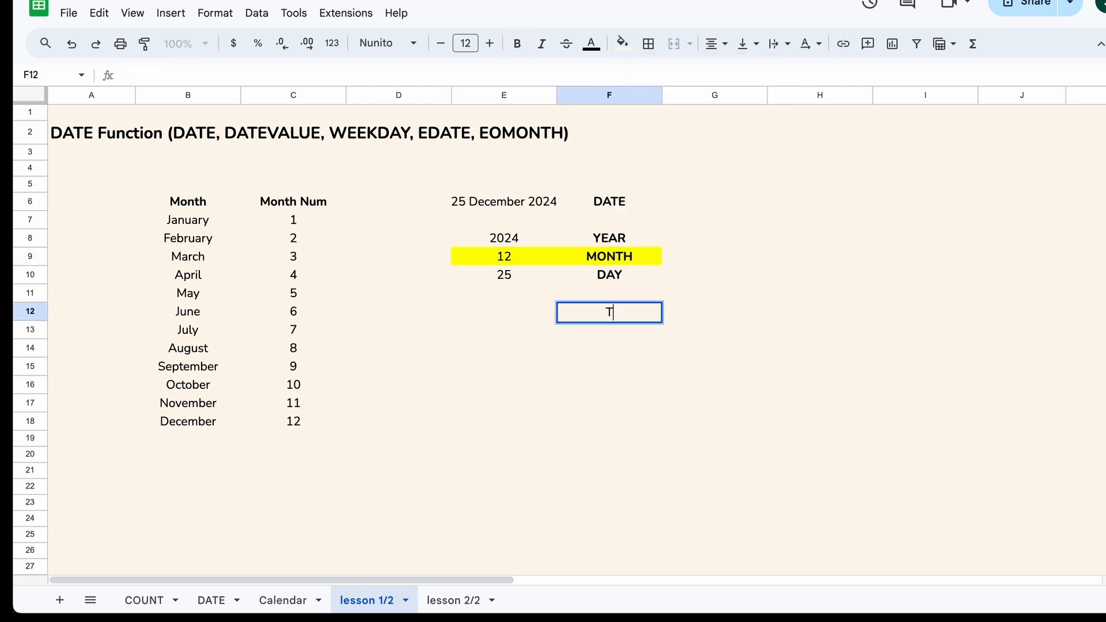
text(ECT)
key(BackSpace)
key(BackSpace)
text(XT)
key(Return)
key(Up)
key(ctrl+b)
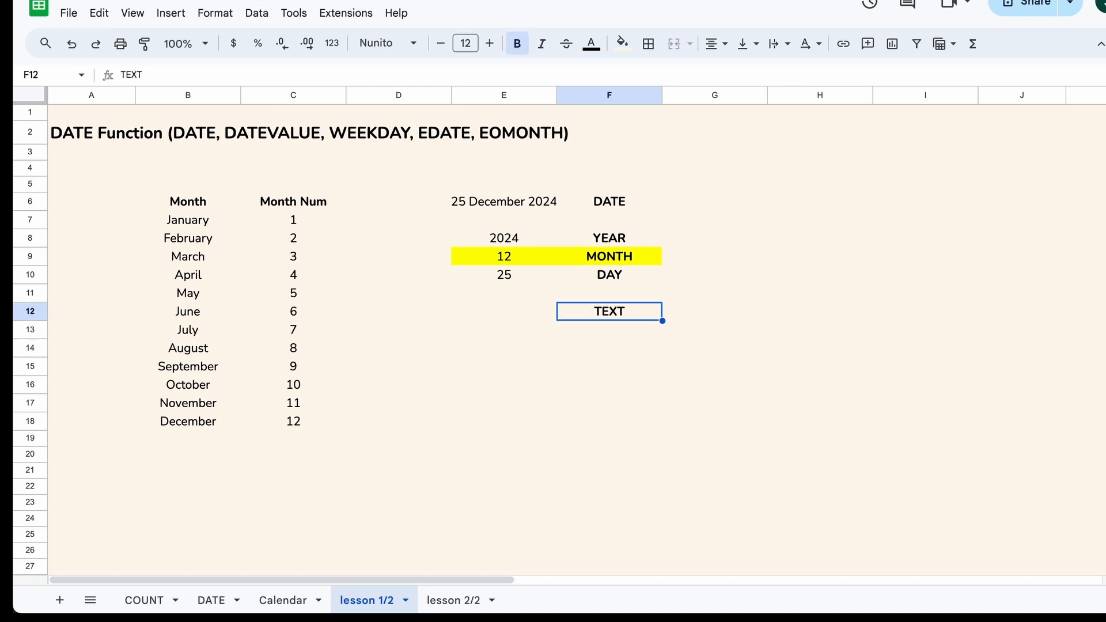
- Show the month name of the date in E12 with the formula =TEXT(E6,"MMMM") and check the cell
key(Left)
text(=)
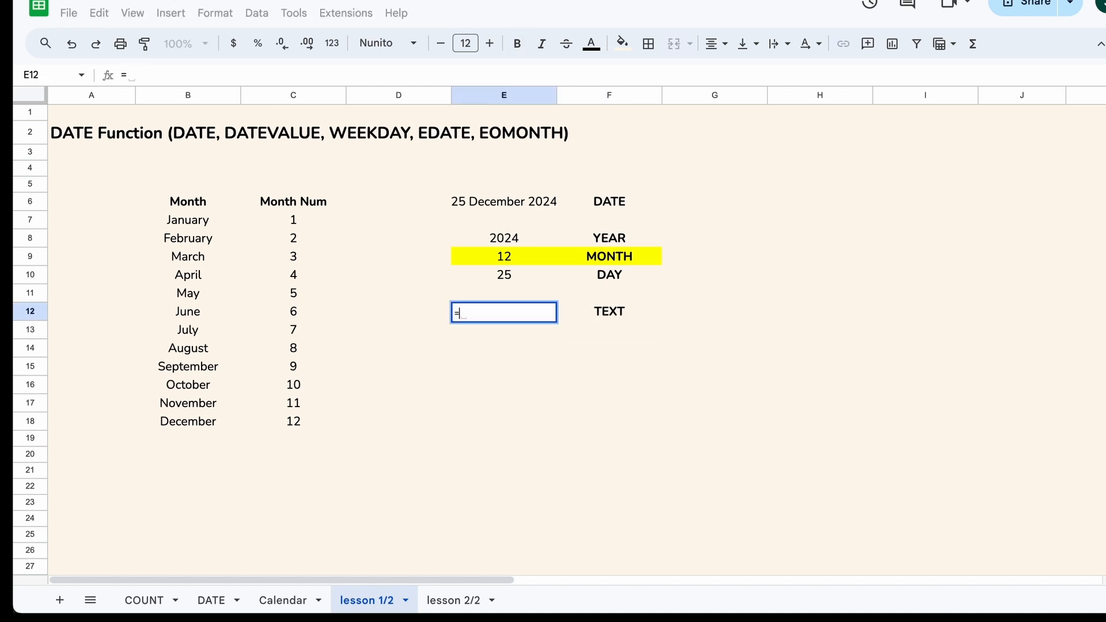
text(TEXT()
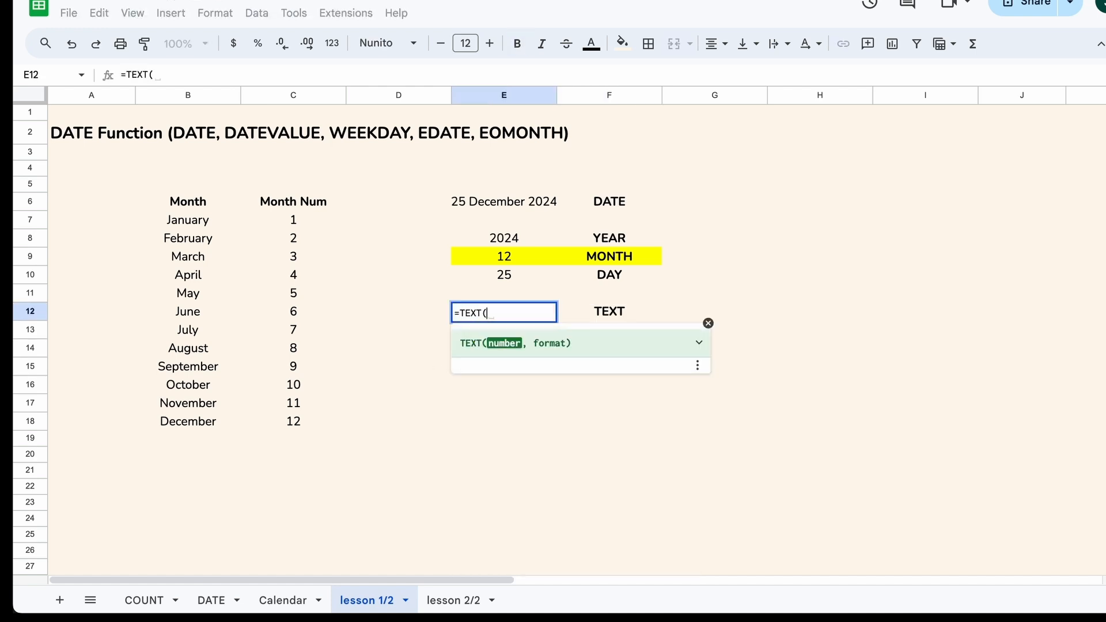
click(522, 210)
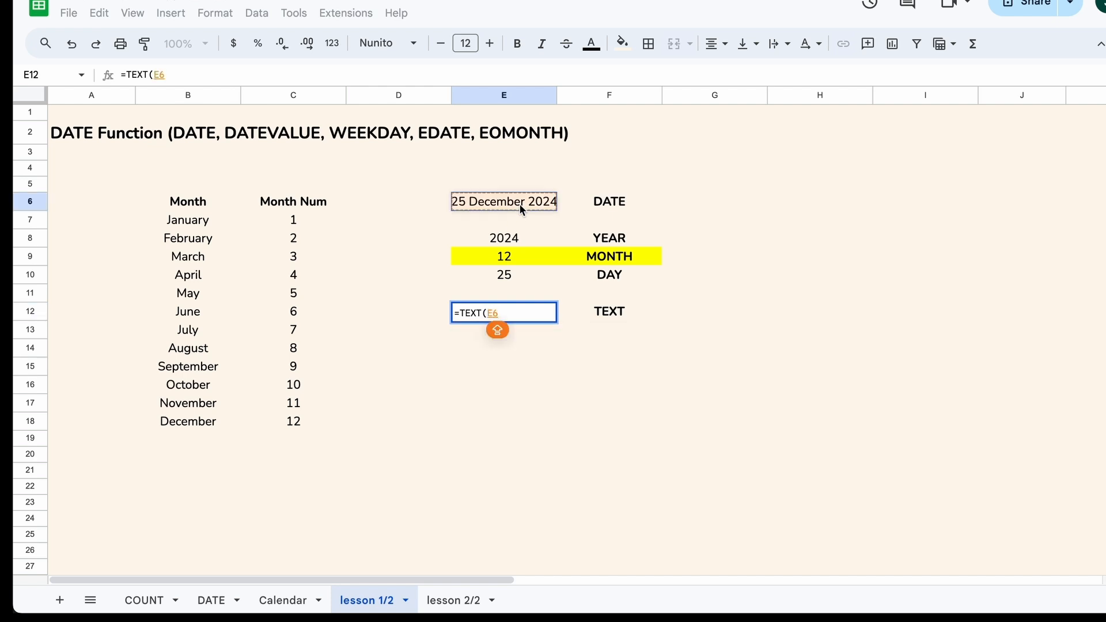
text(,"M)
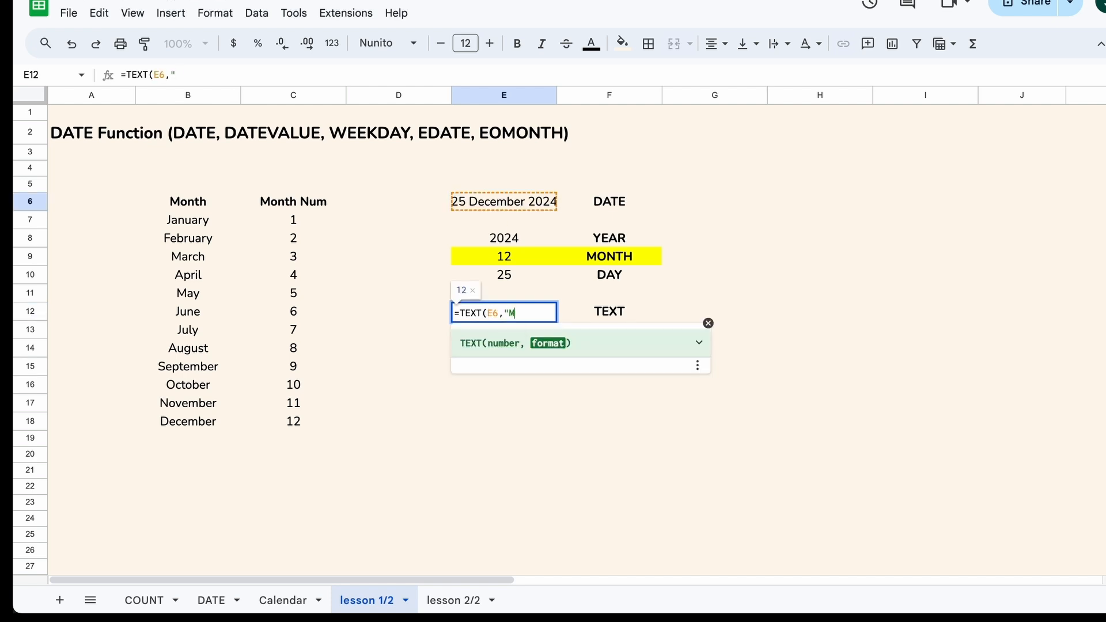
text(MMM)
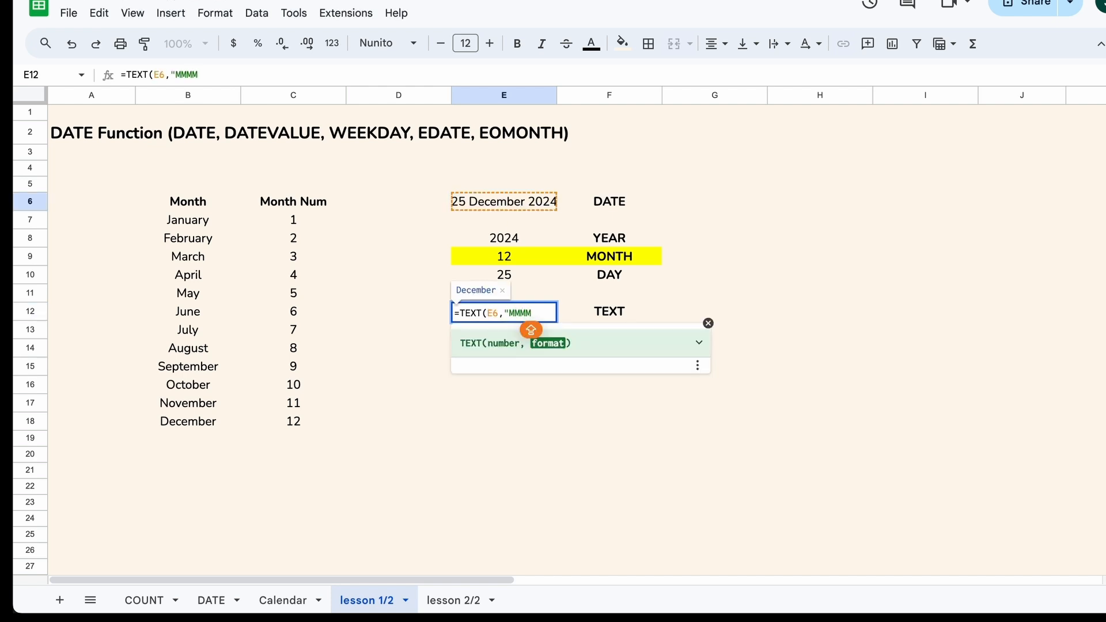
text("))
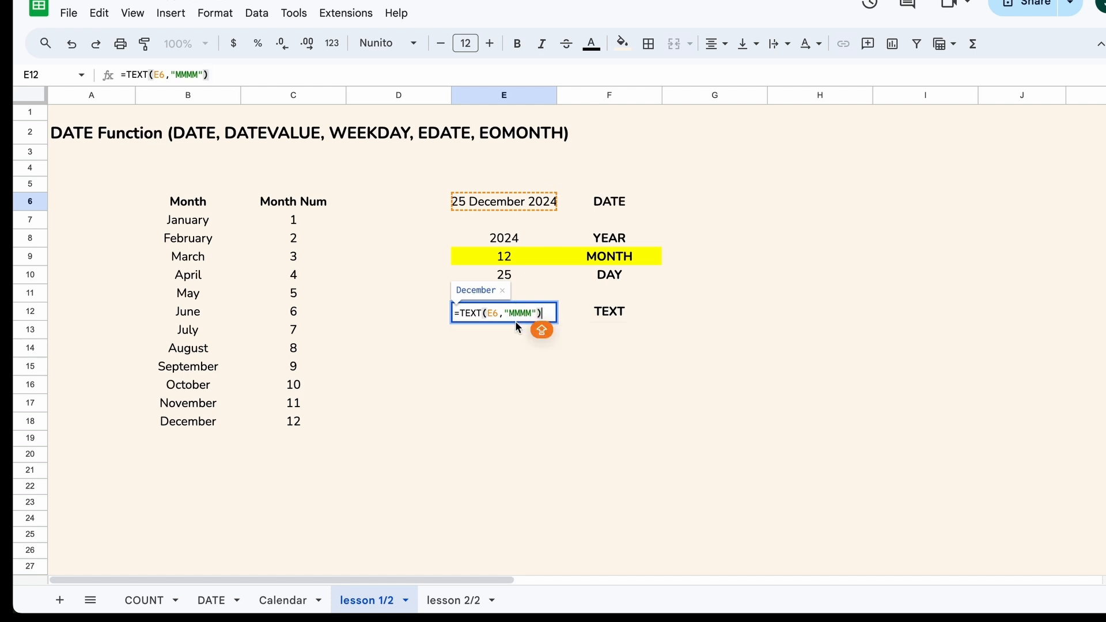
key(Return)
click(528, 310)
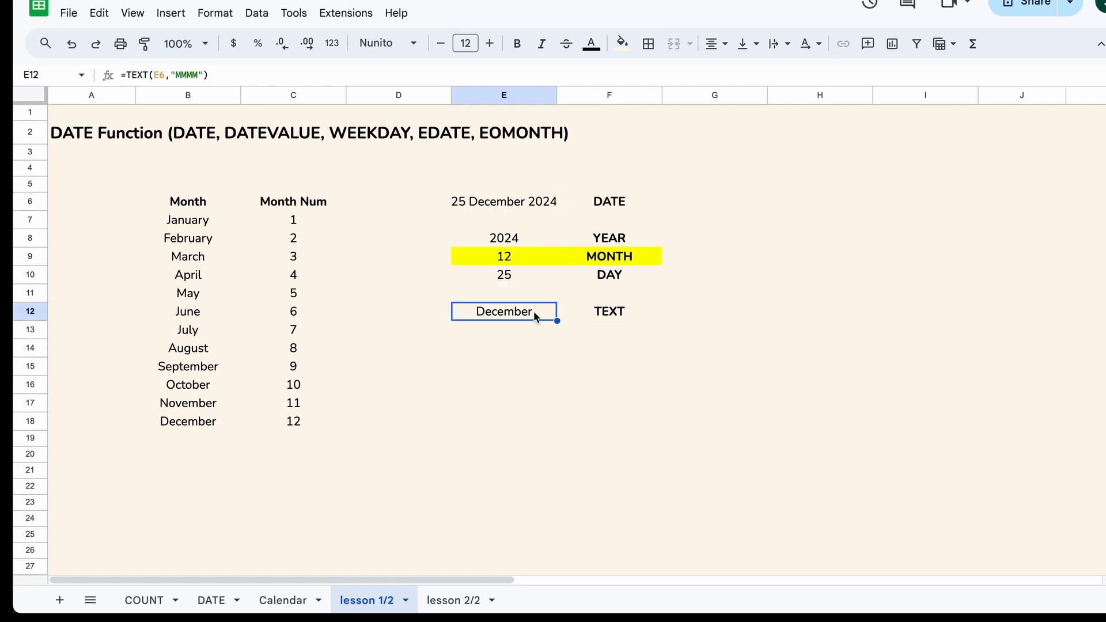
- Try the abbreviated month format "MMM" in the E12 TEXT formula, and undo the change
double_click(540, 319)
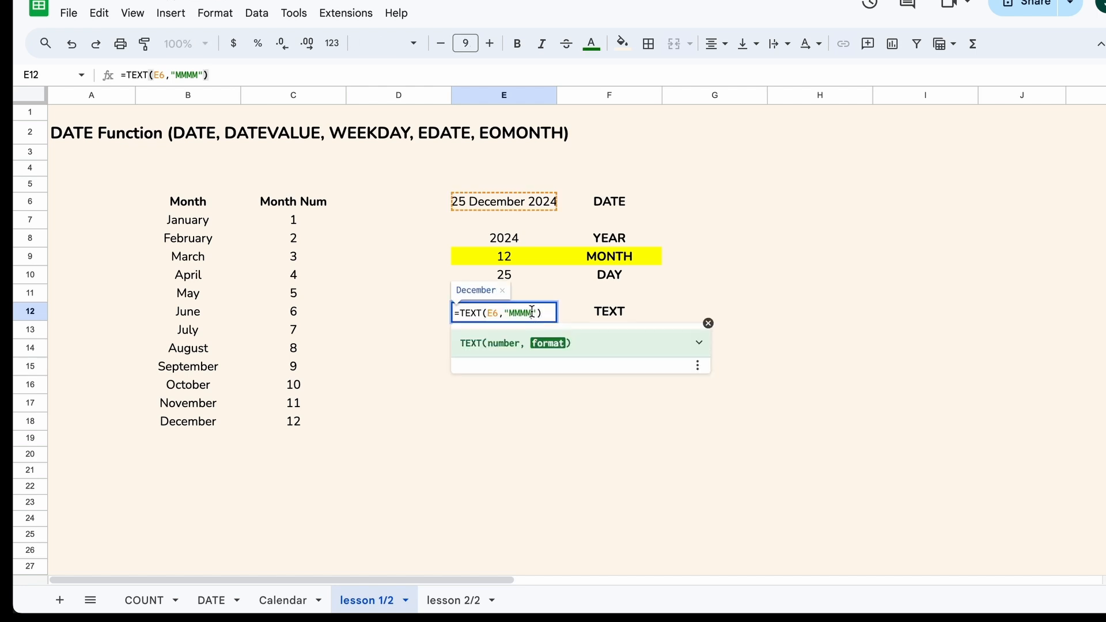
key(BackSpace)
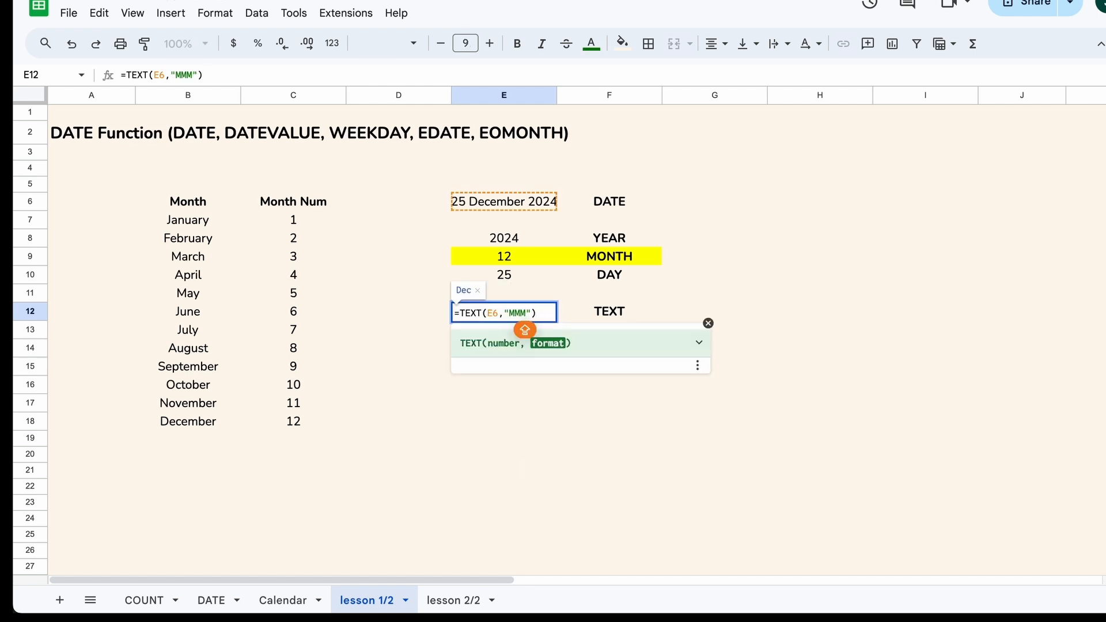
key(Return)
click(531, 320)
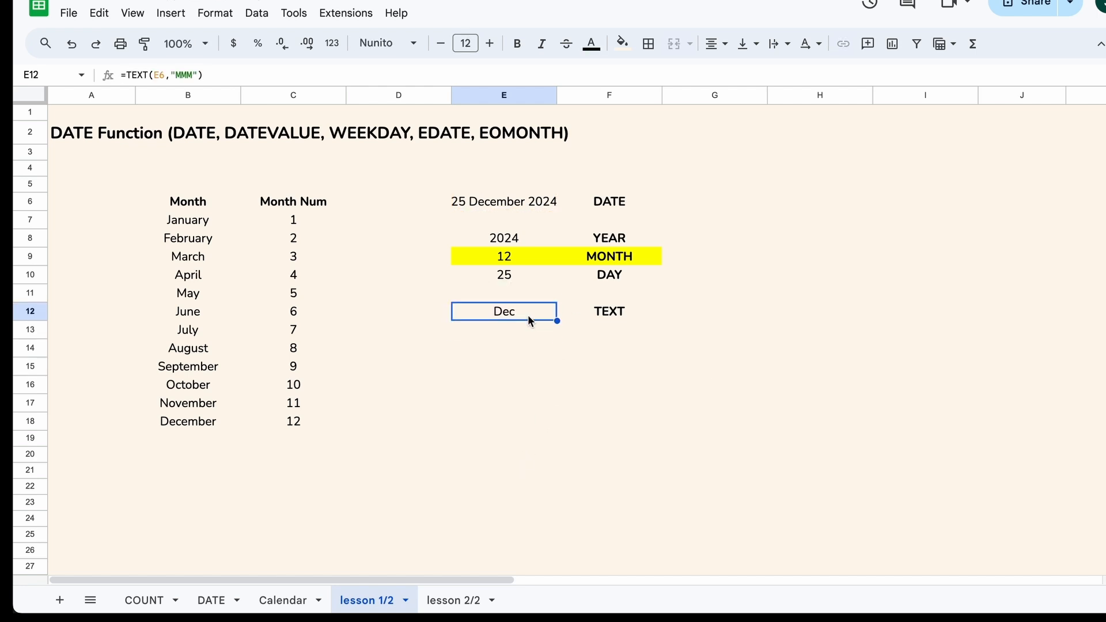
key(super+z)
- Enter a second TEXT label in F13 and make it bold
click(607, 333)
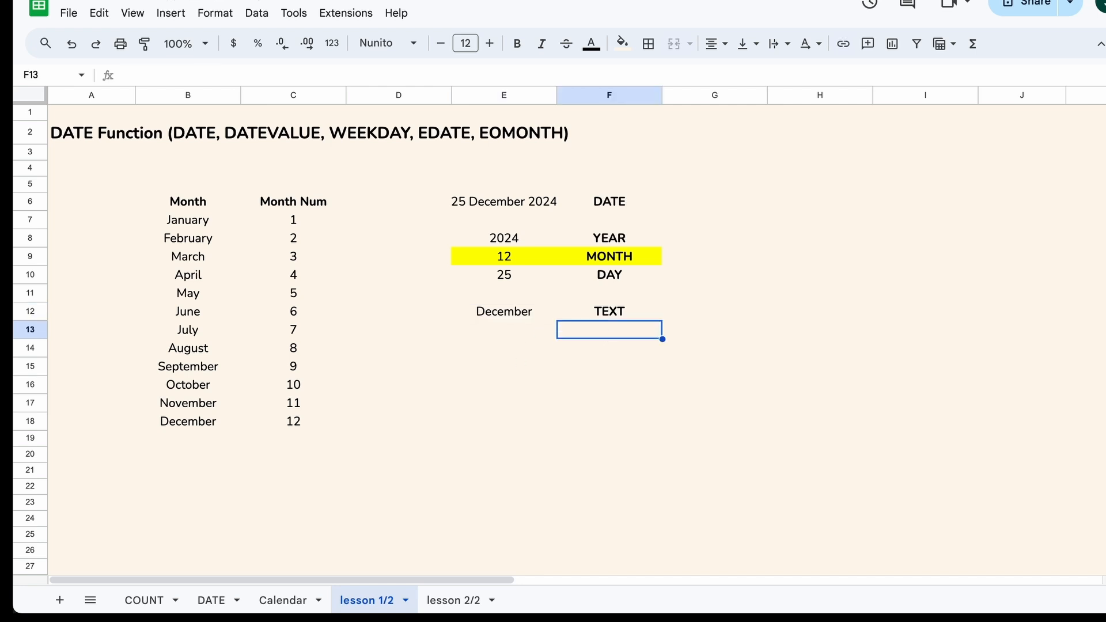
text(TEXT)
key(Return)
key(Up)
key(ctrl+b)
- Show the short weekday name in E13 with the formula =TEXT(E6,"DDD"), and compare it with the date in E6
key(Left)
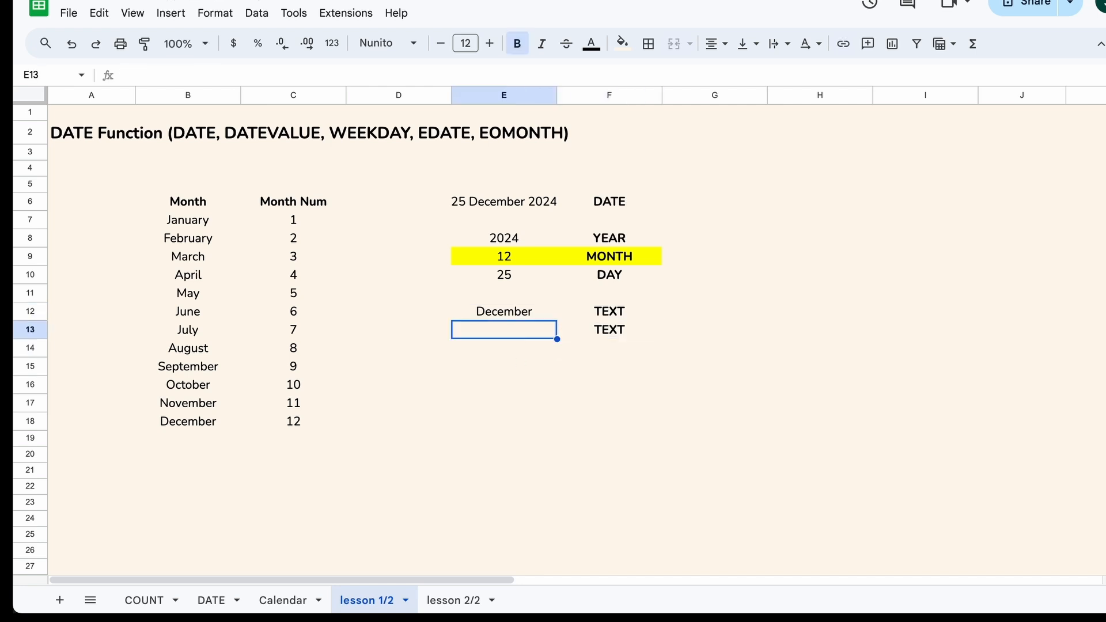
text(=TEXT)
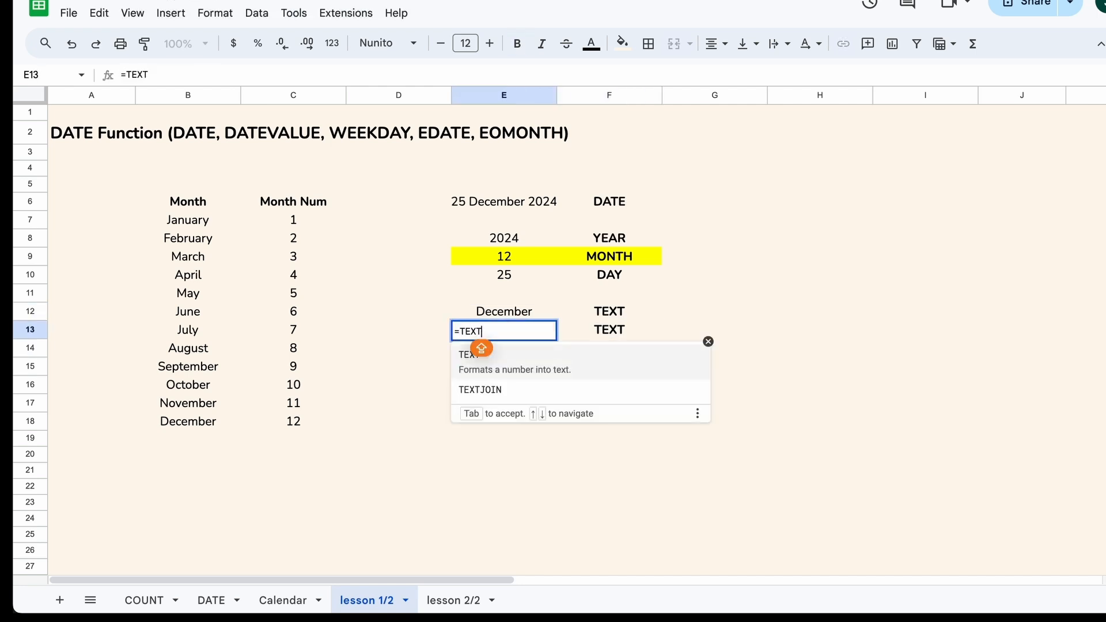
text(()
click(537, 203)
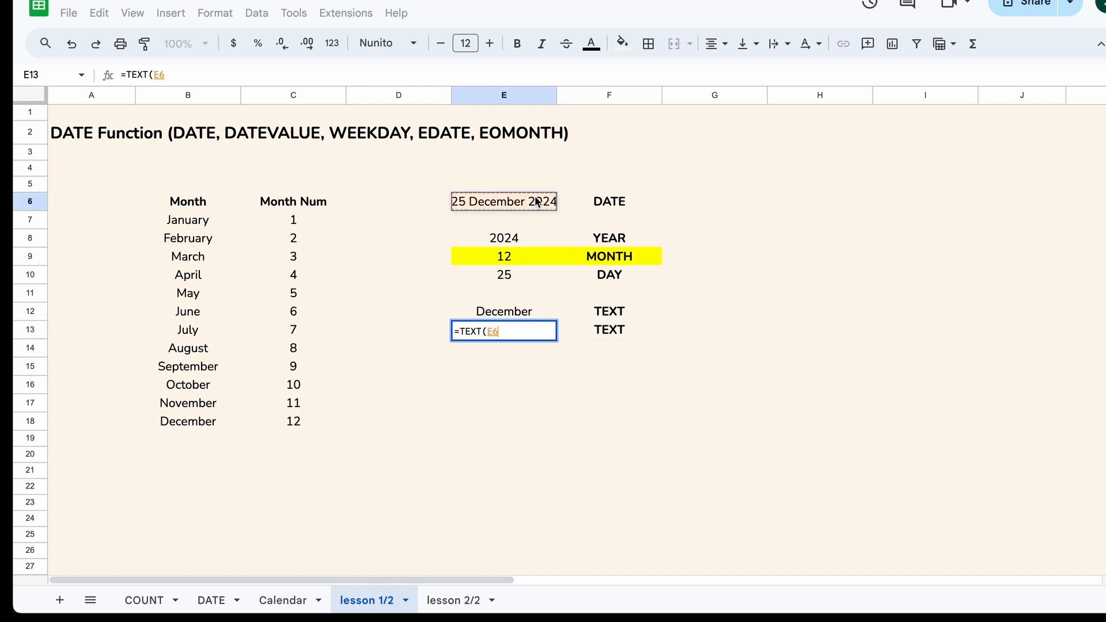
text(,"D)
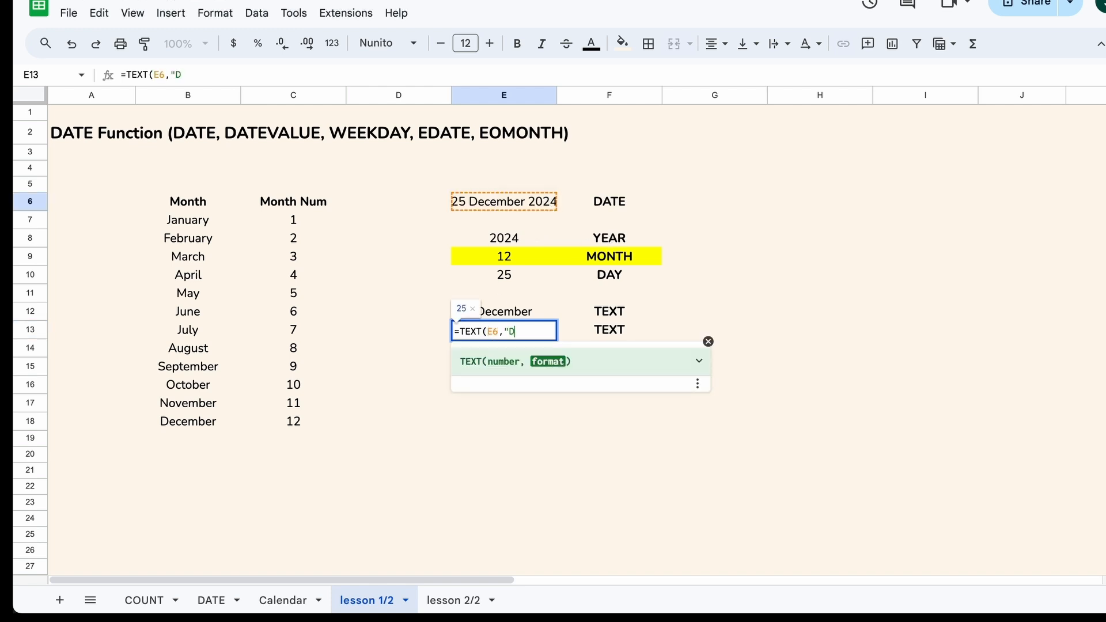
text(DD"))
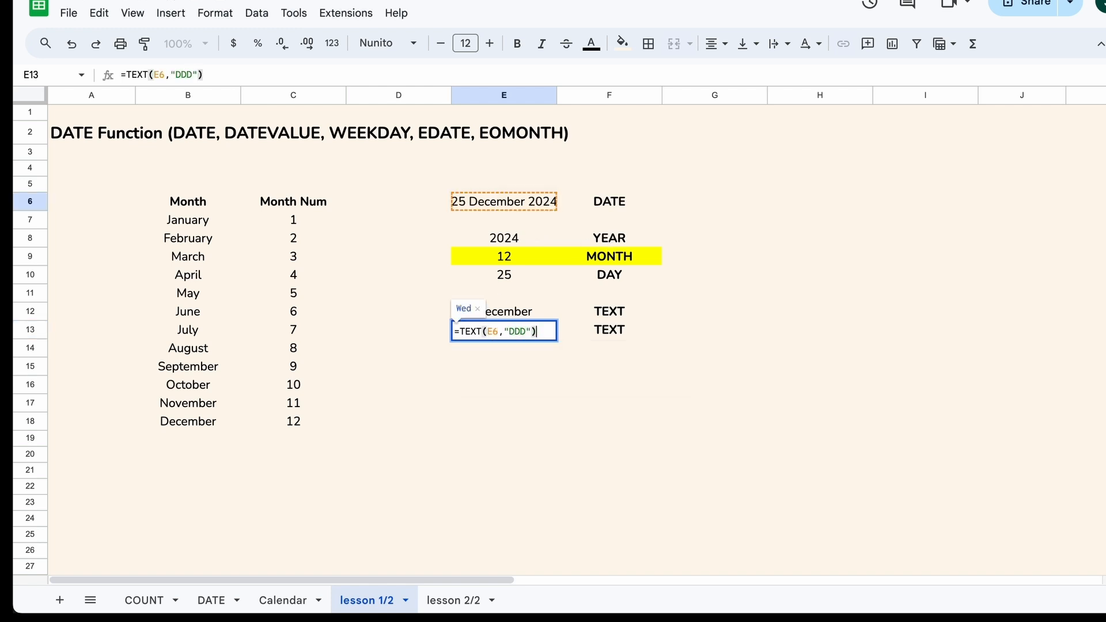
key(Return)
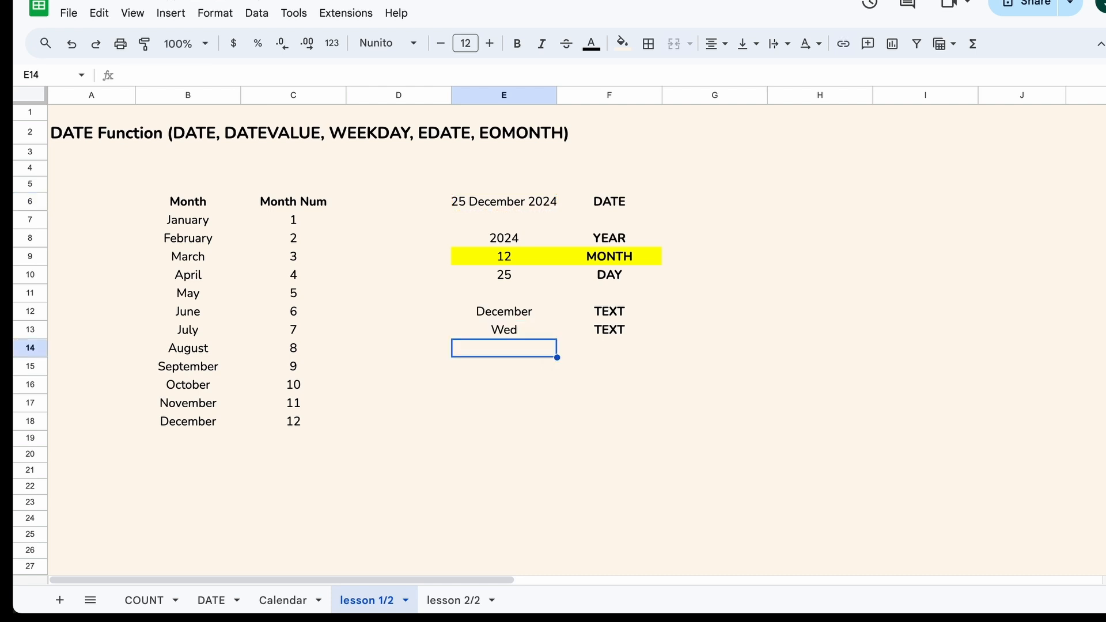
click(511, 333)
click(524, 200)
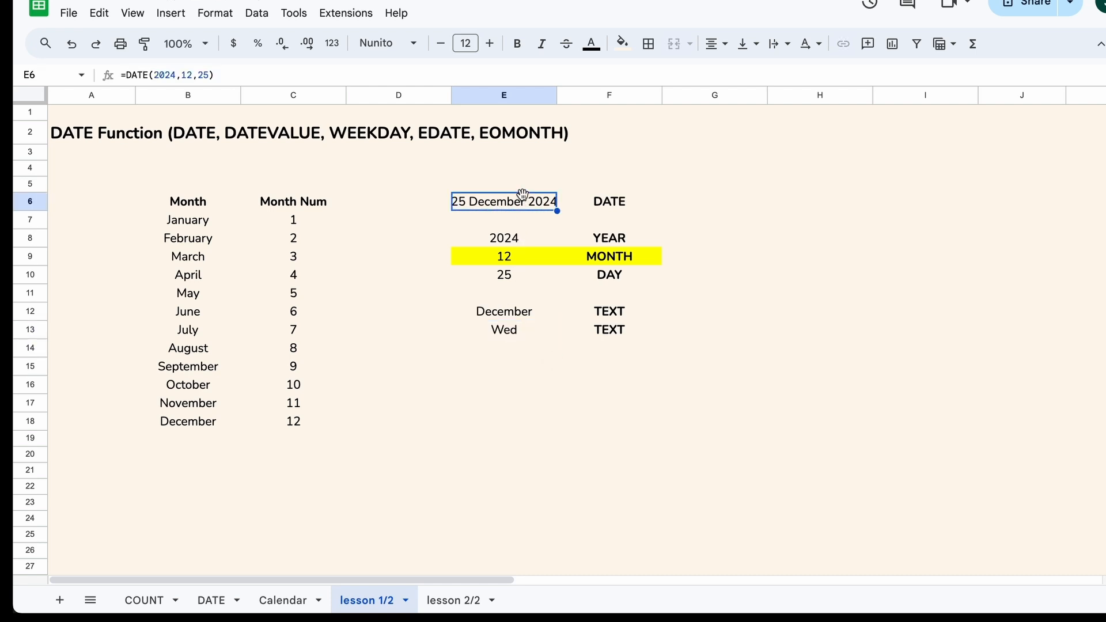
- Change the format in the E13 TEXT formula to "YYYY" so it extracts the four-digit year
click(526, 329)
double_click(528, 328)
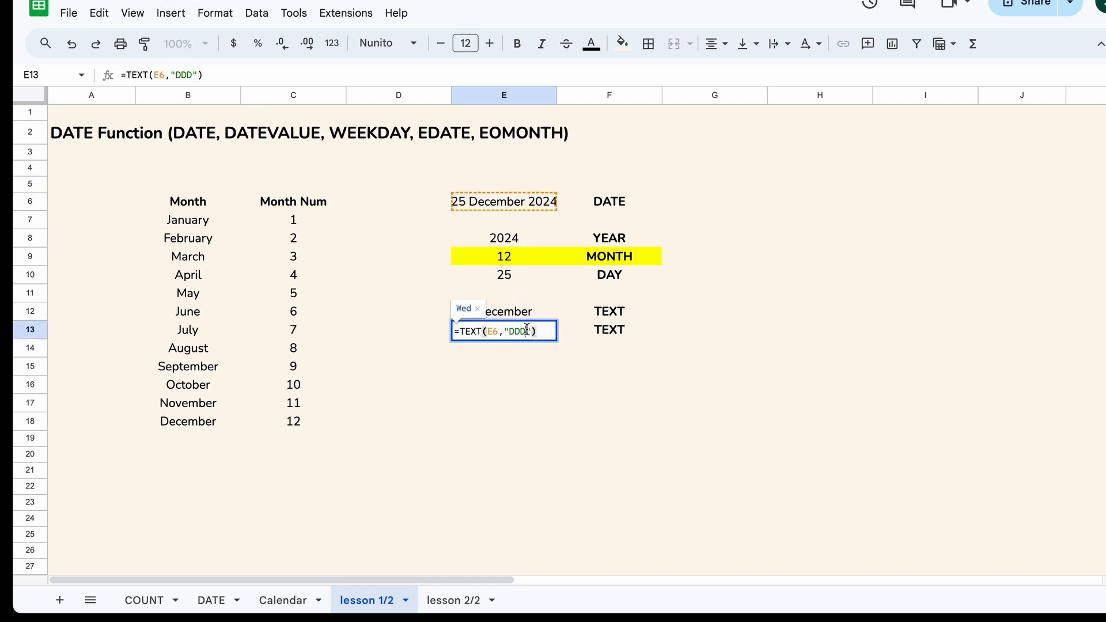
key(BackSpace)
key(BackSpace)
key(BackSpace)
text(YY)
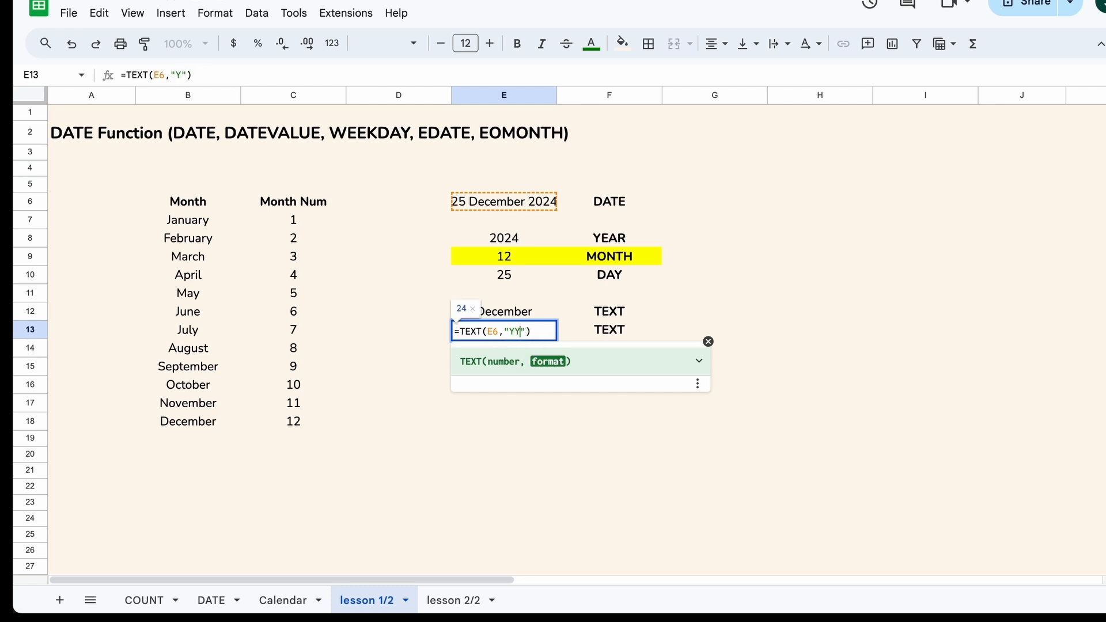
text(YY)
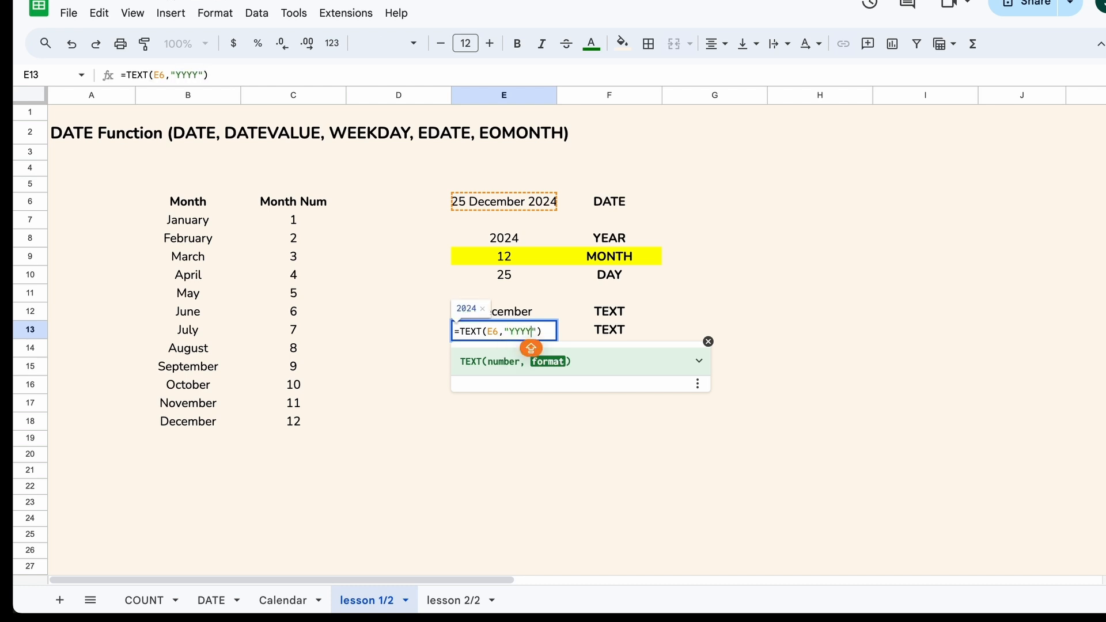
key(Return)
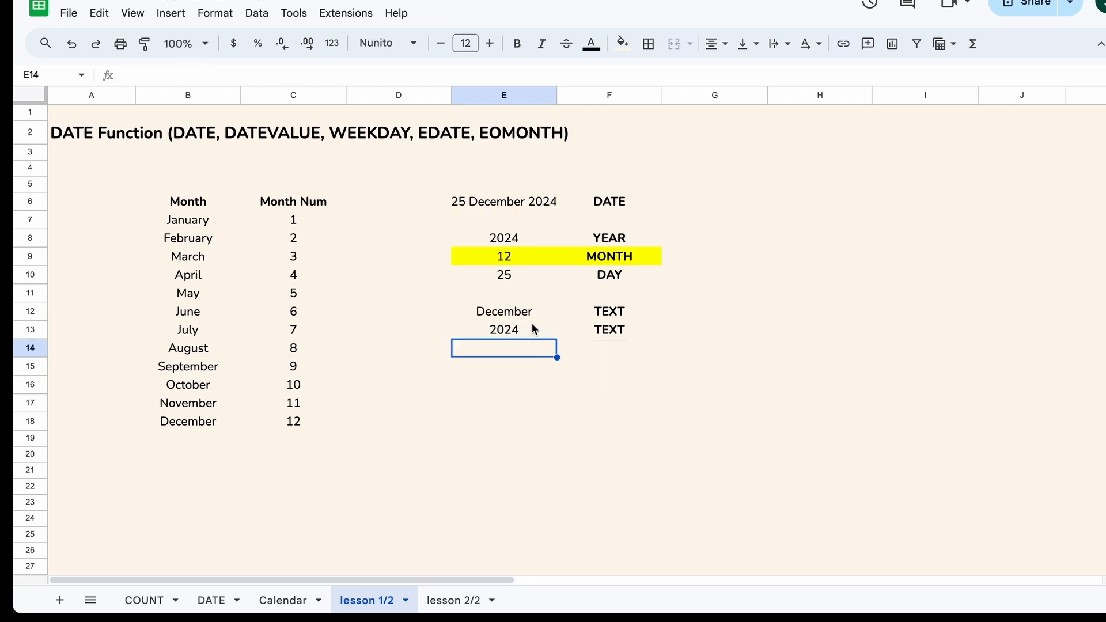
- Enter the labels Day, Month and Year in cells F15 to F17
key(Down)
key(Right)
text(Day)
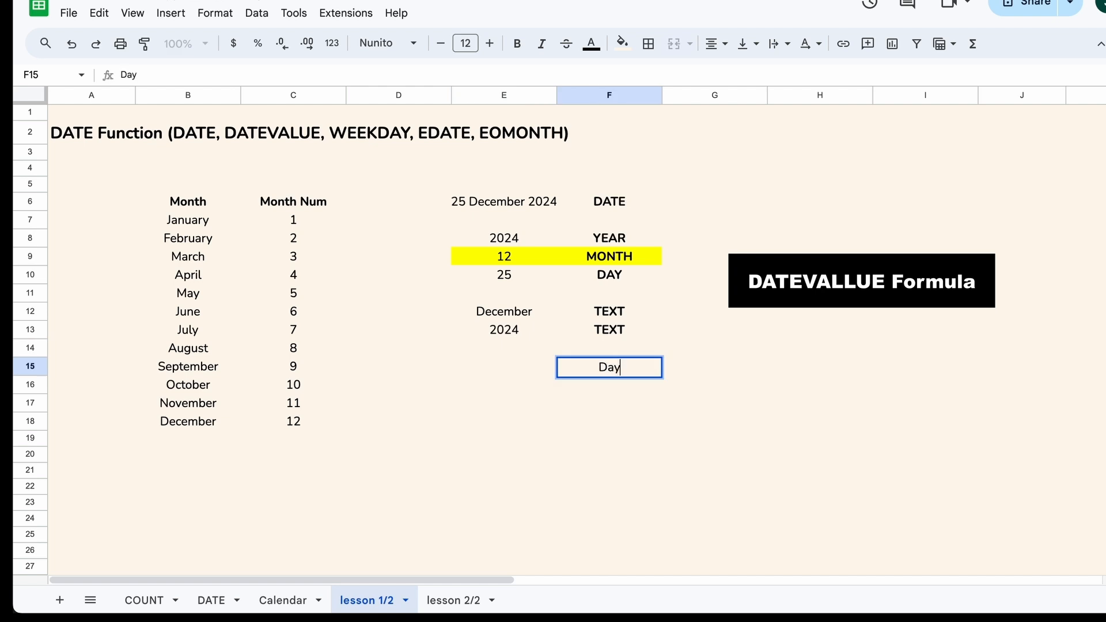
key(Return)
text(Month)
key(Return)
text(Year)
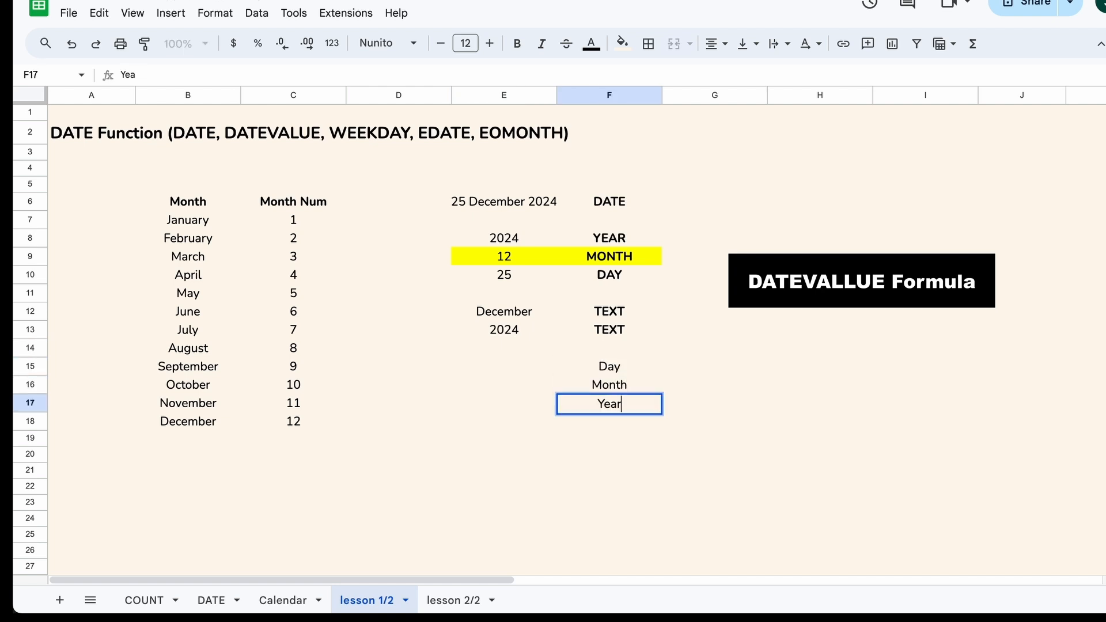
key(Return)
- Fill in the date parts beside the labels in E15:E17 with 1, 12 and 2024
key(Up)
key(Left)
key(Up)
key(Up)
text(1)
key(Return)
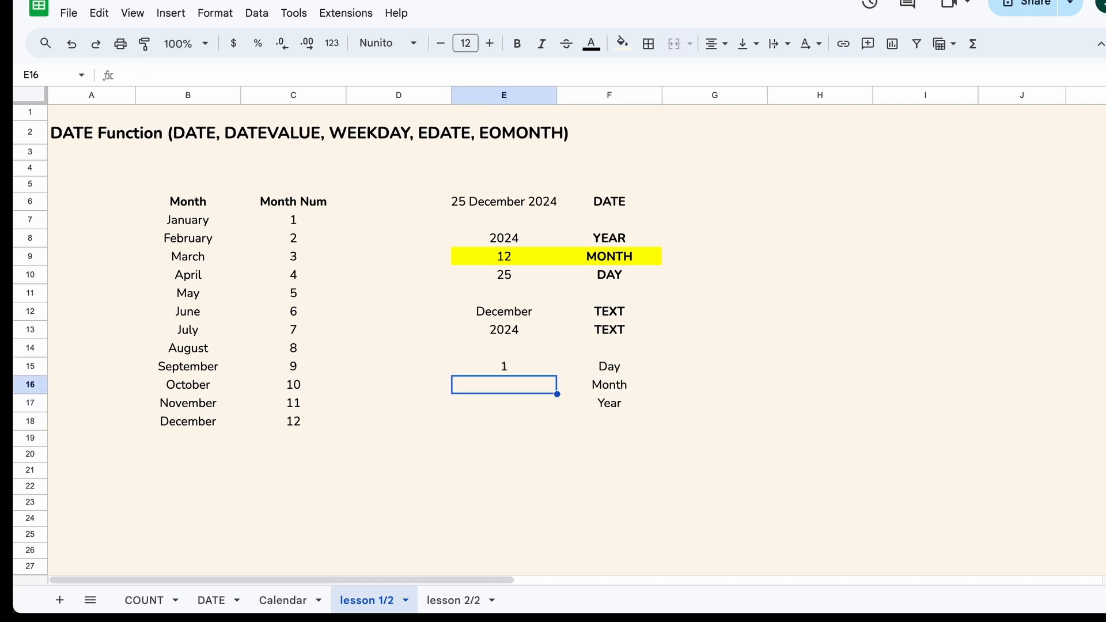
text(12)
key(Return)
text(2024)
key(Return)
- Enter the label DATE? in F19 and make it bold
click(627, 450)
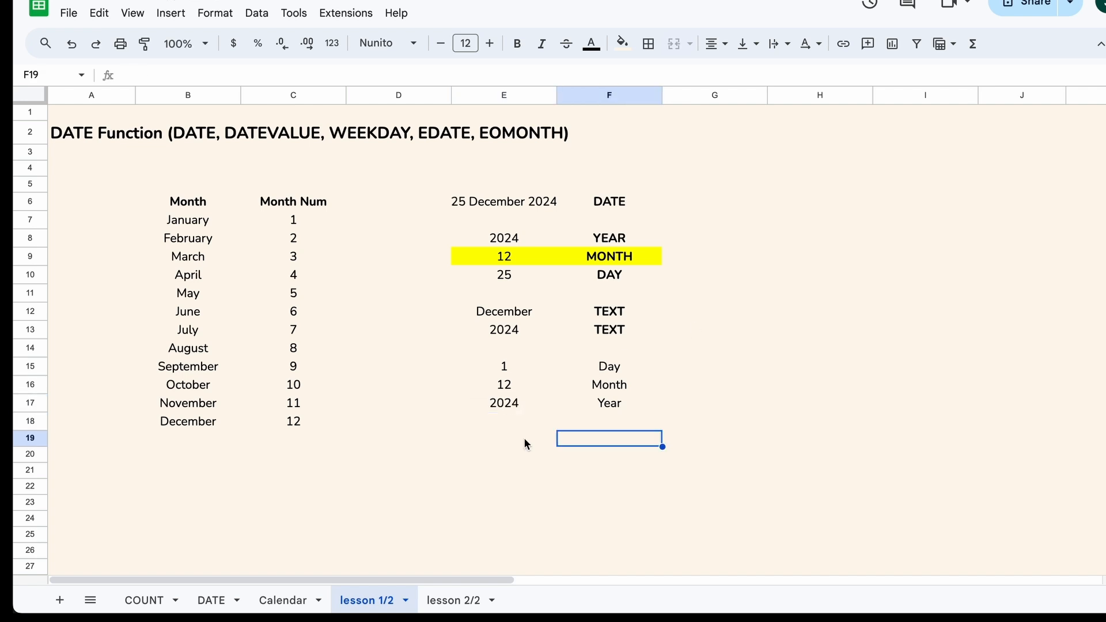
text(DATE?)
key(Return)
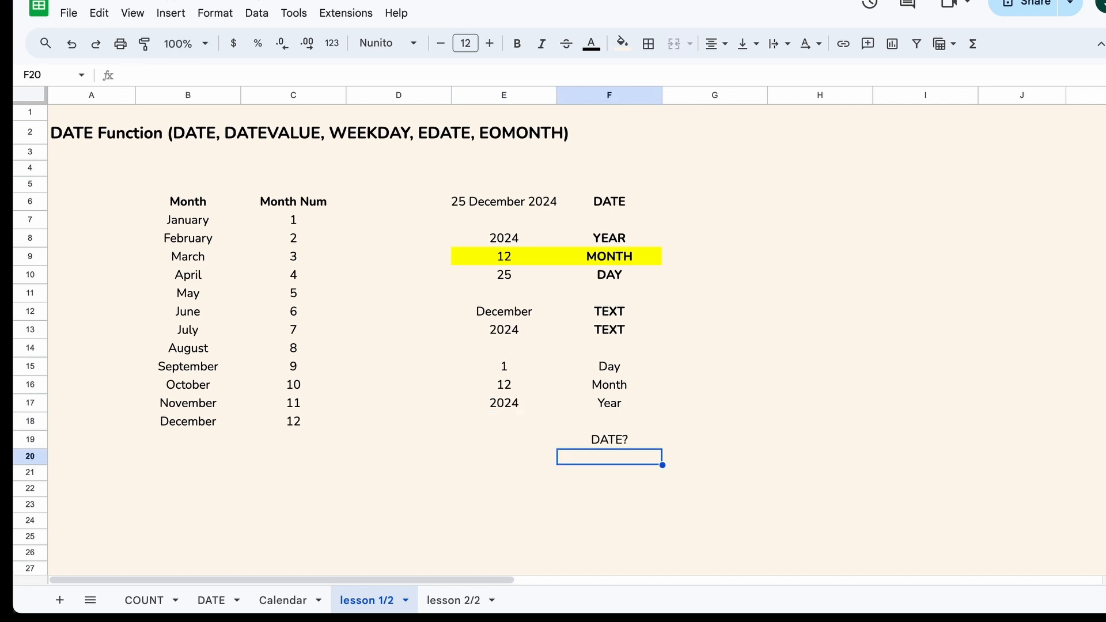
key(Up)
- Build a date from the separate parts in E19 with =DATE(E17,E16,E15), and compare it with the date in E6
key(Left)
text(=date()
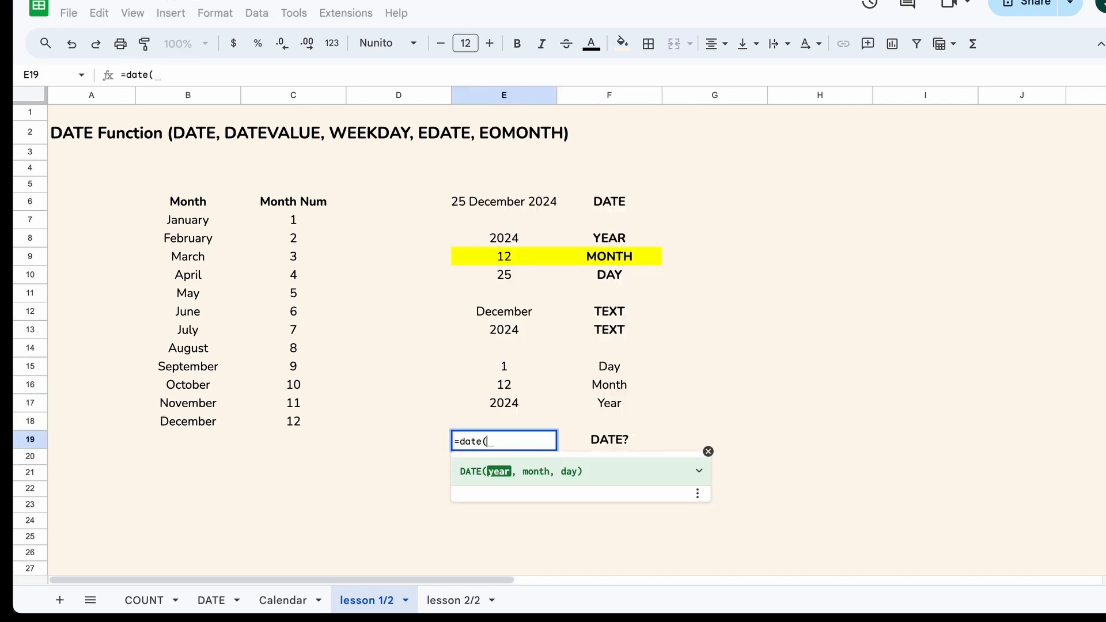
click(526, 403)
text(,)
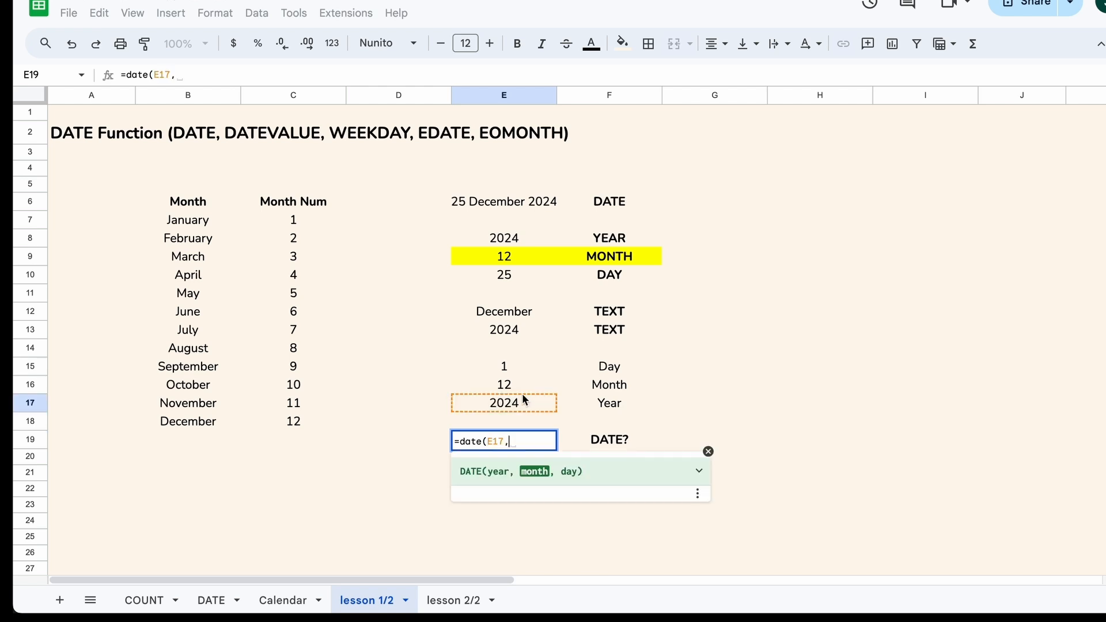
click(519, 388)
text(,)
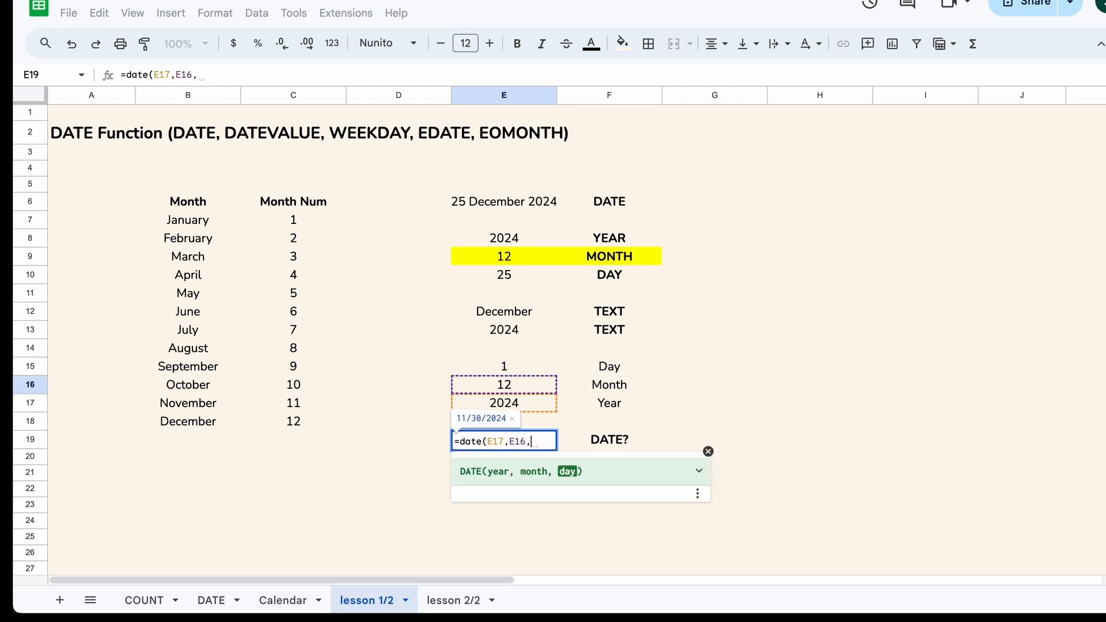
click(522, 369)
text())
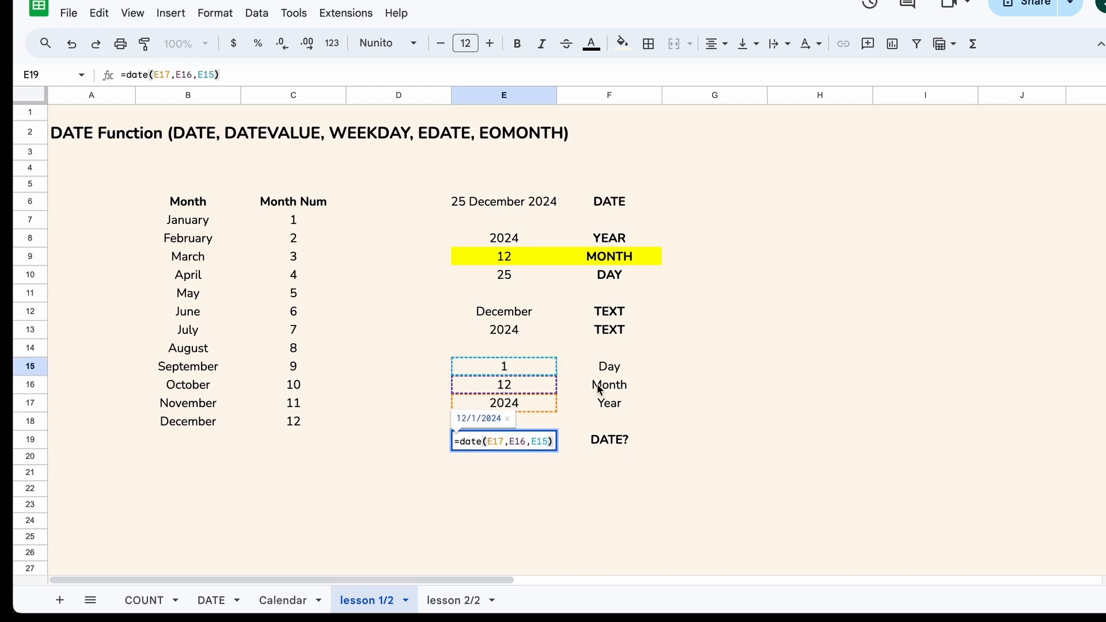
key(Return)
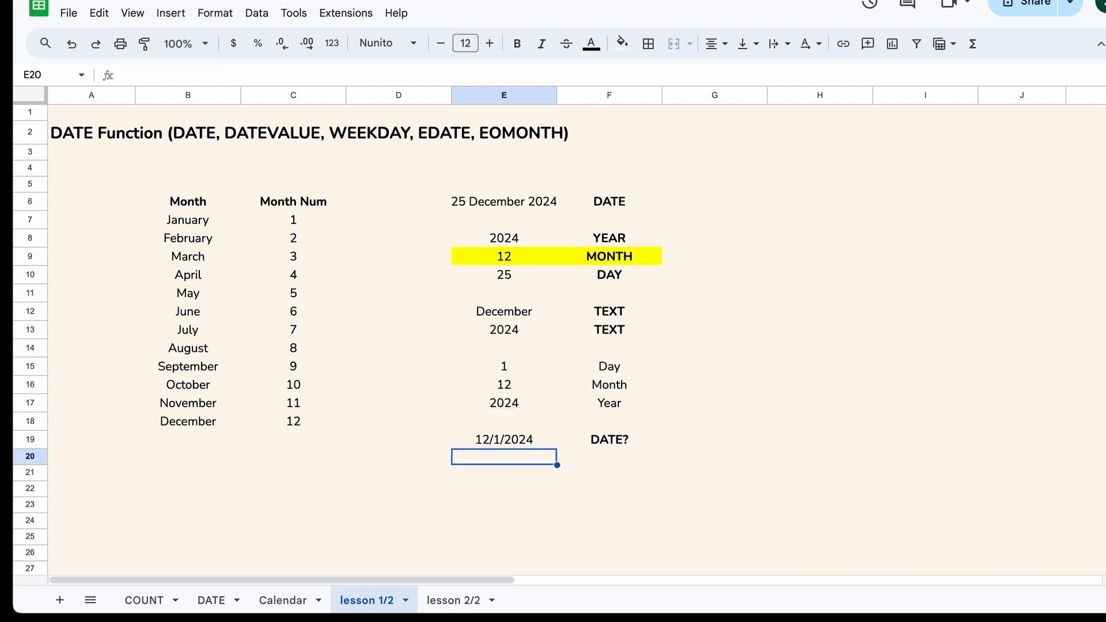
click(539, 441)
click(532, 200)
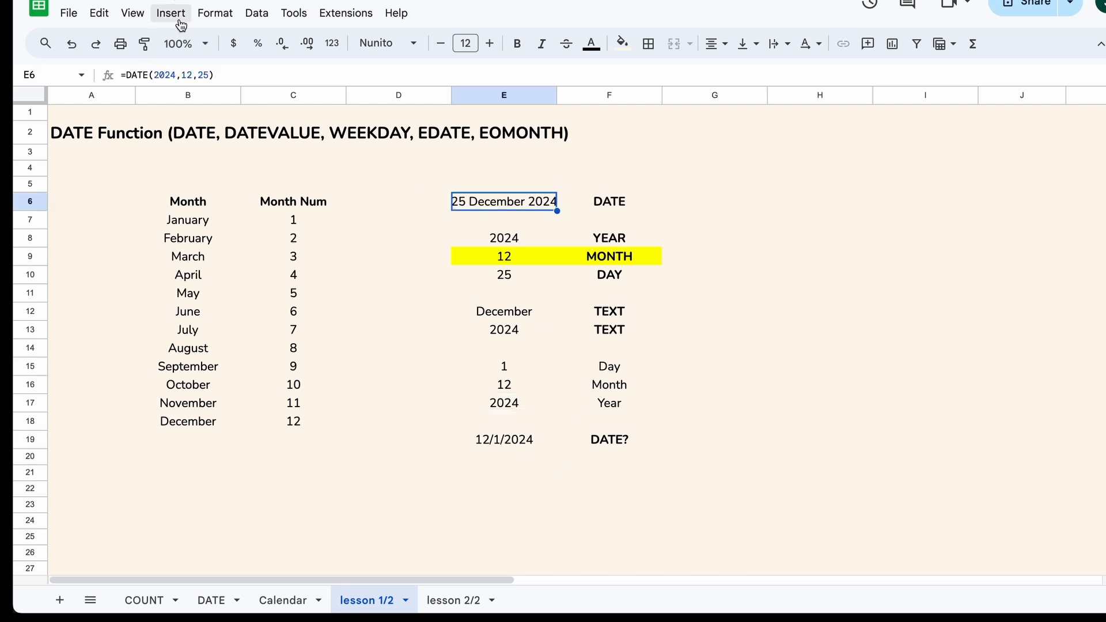
- Replace the month in E16 with the text December and check the DATE formula in E19
text(Decembe)
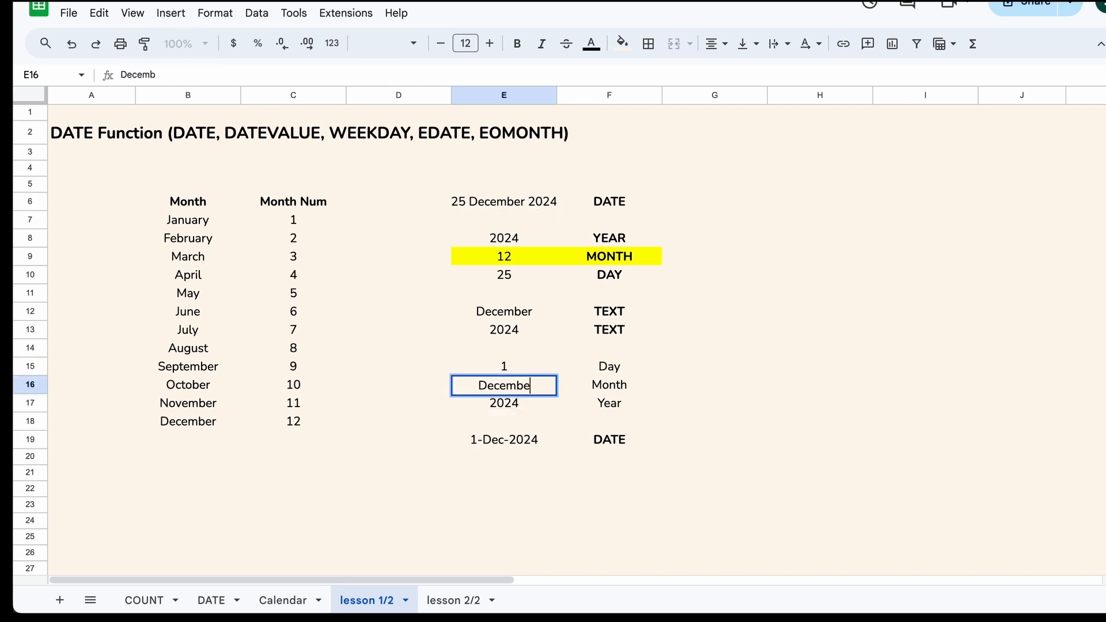
text(r)
key(Return)
click(504, 440)
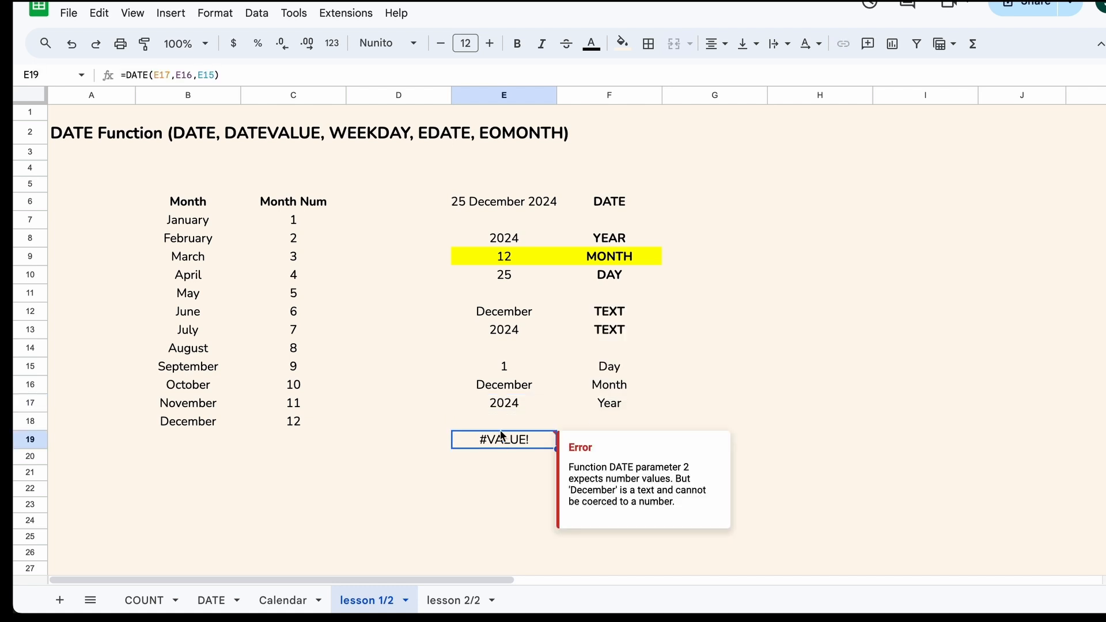
- Review the DATE formula in E19, and replace the label beside it in F19 with DATEVALUE
click(300, 69)
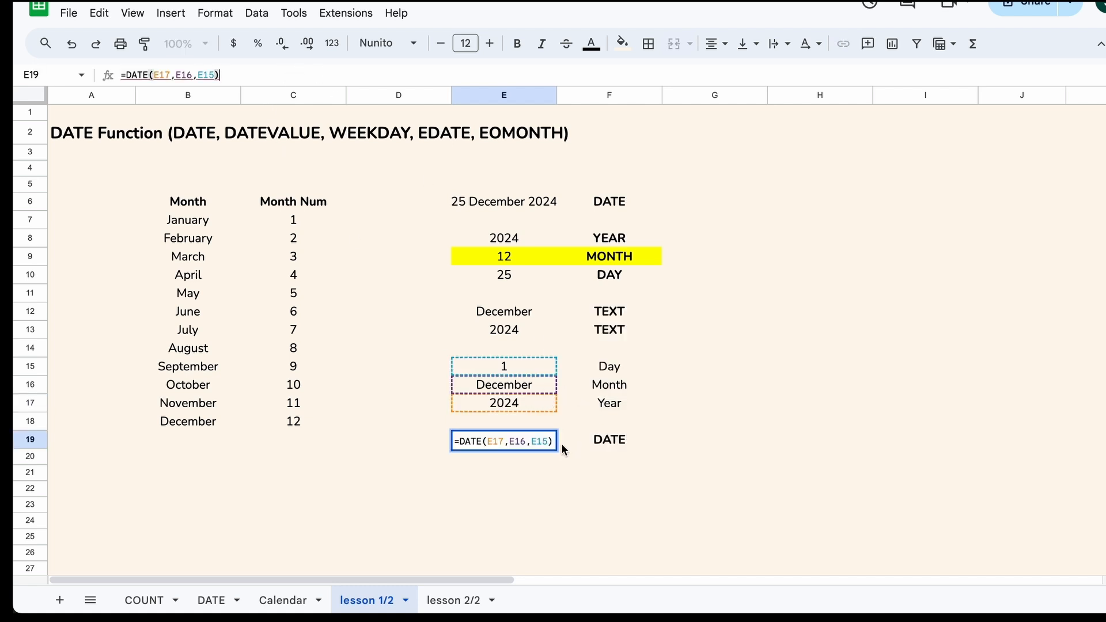
key(Escape)
click(629, 439)
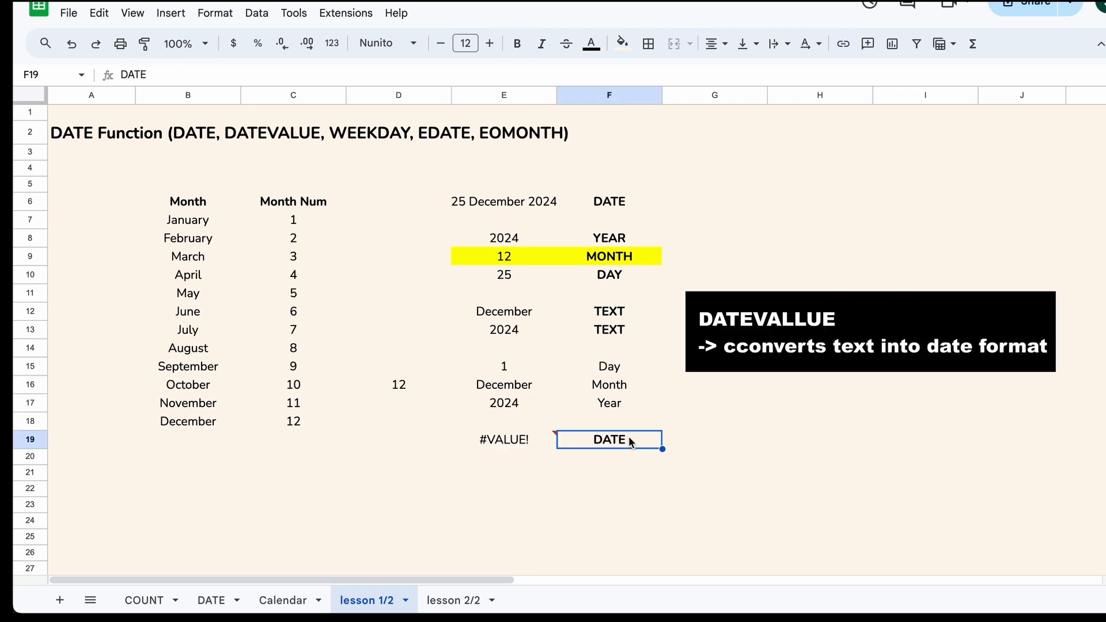
text(DA)
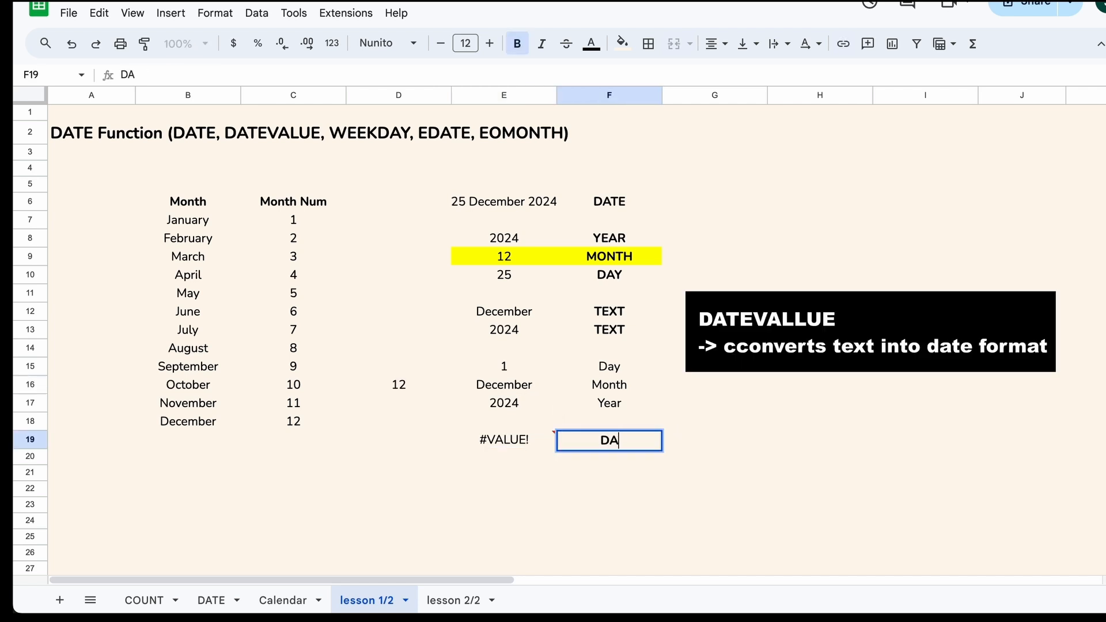
text(TEVALUE)
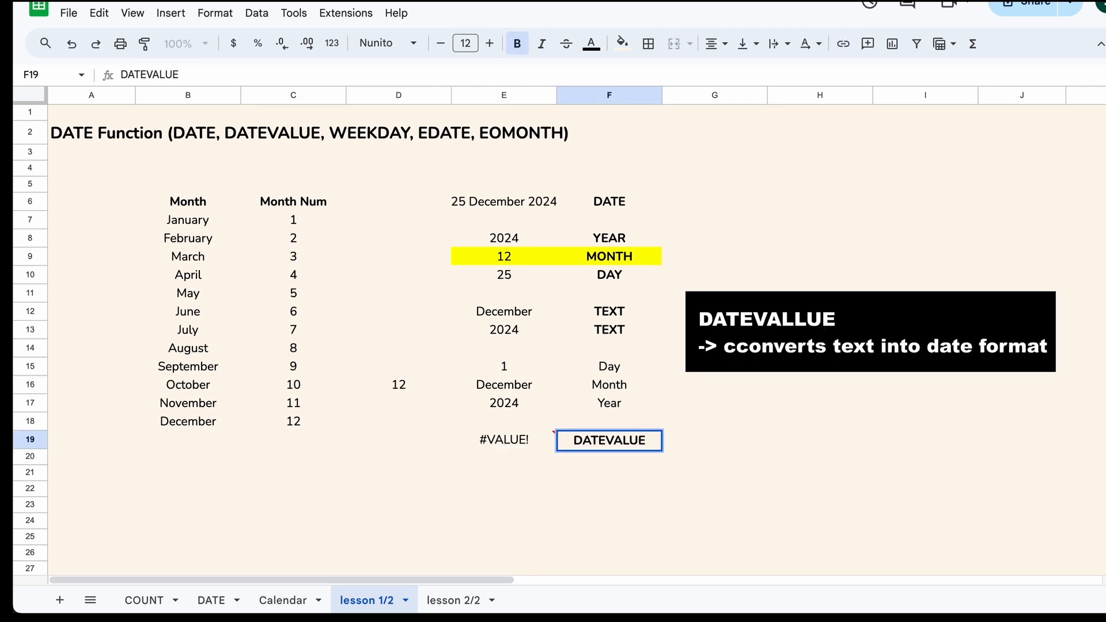
key(Return)
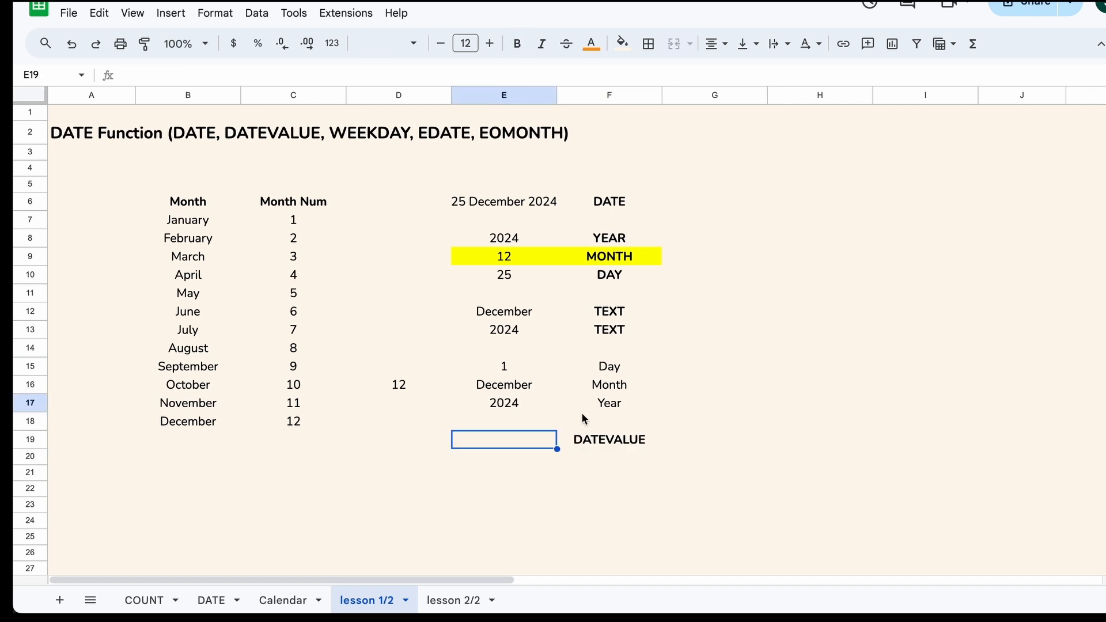
- Join the month, day and year cells in E19 with =DATEVALUE(E16&E15&E17) and check the result
text(=DATEVALUE()
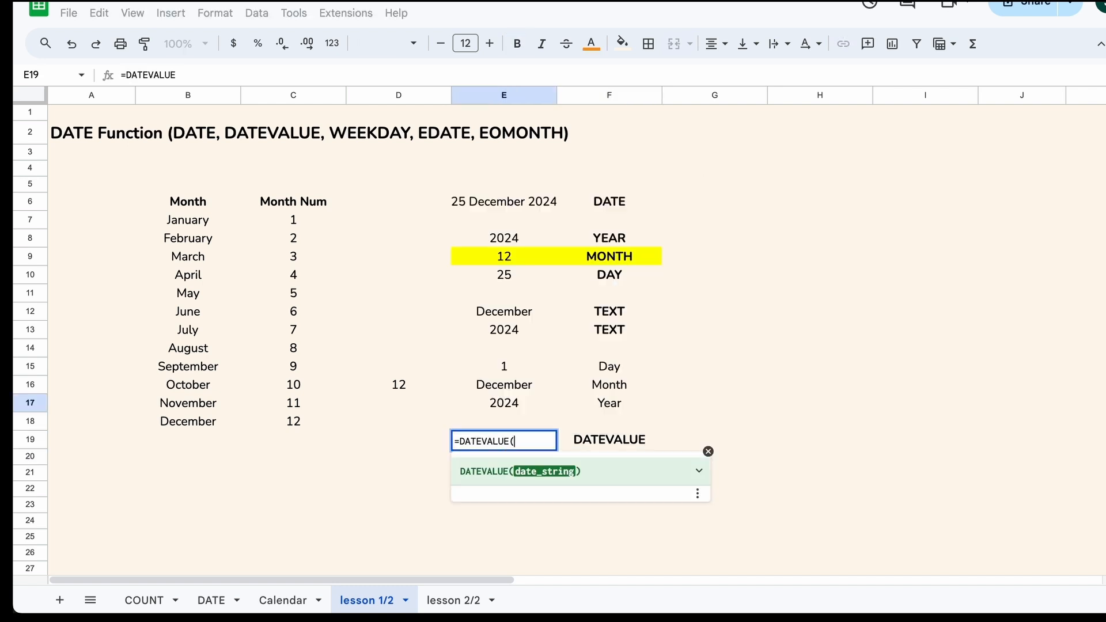
key(shift)
click(541, 385)
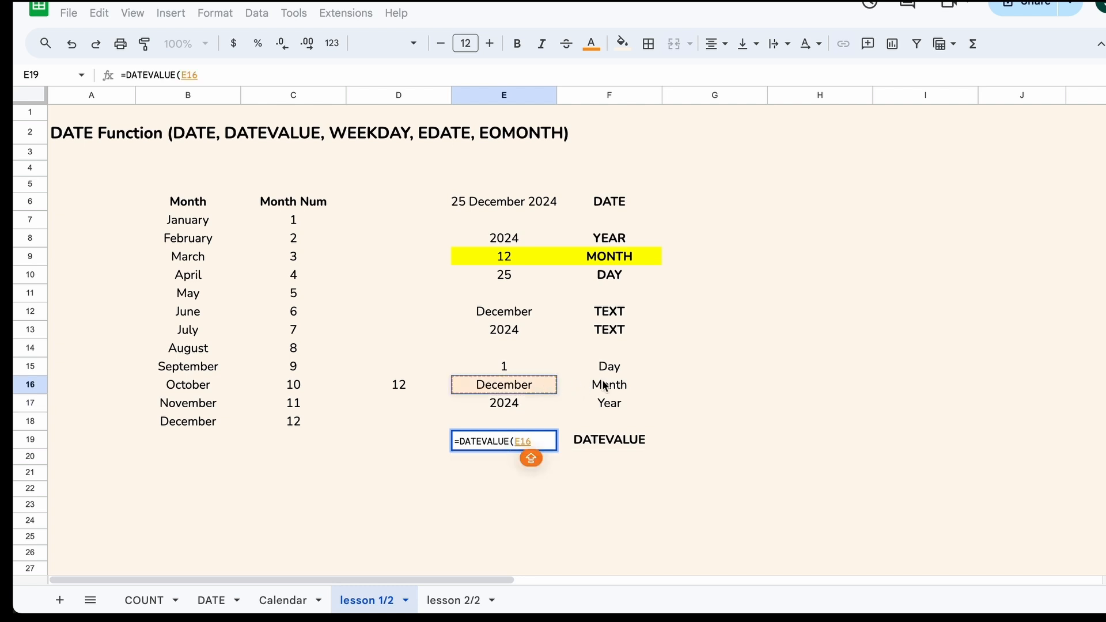
text(&)
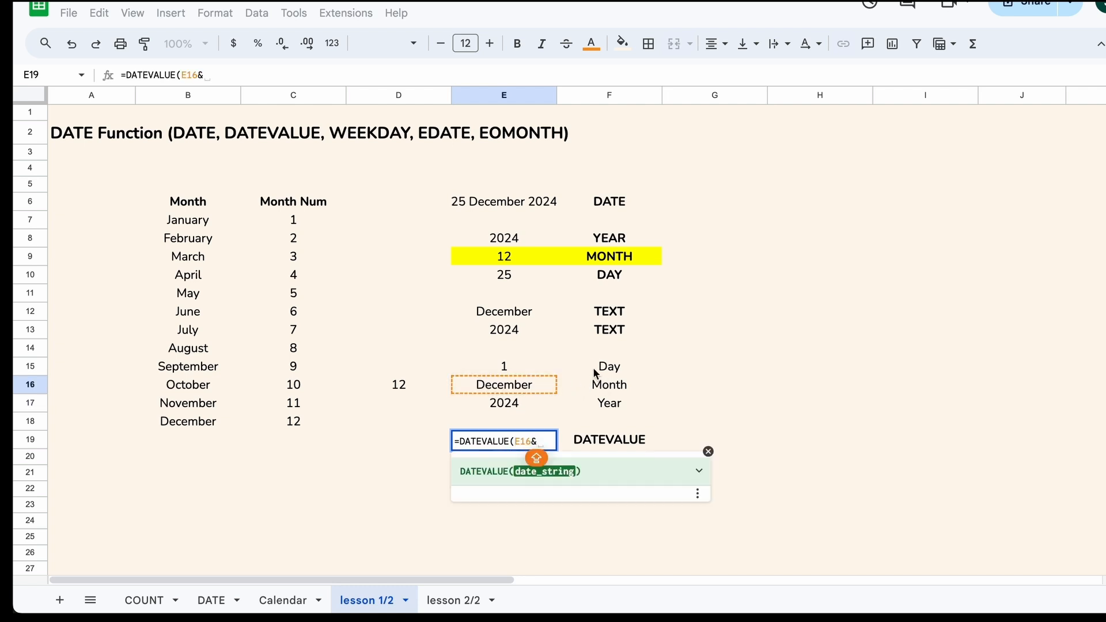
click(543, 369)
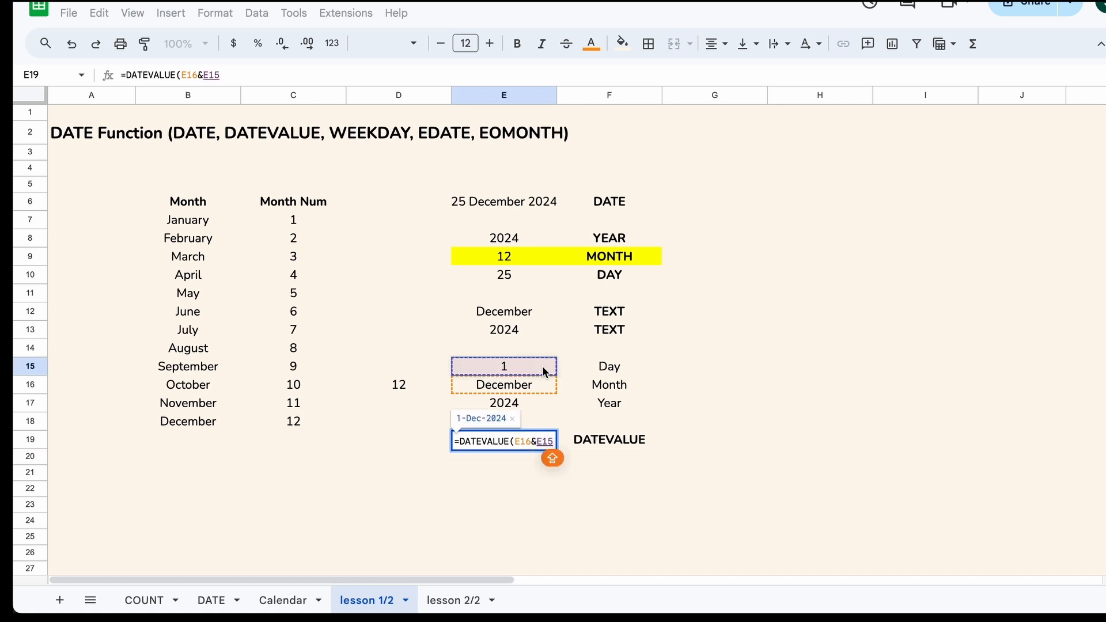
text(&)
click(531, 406)
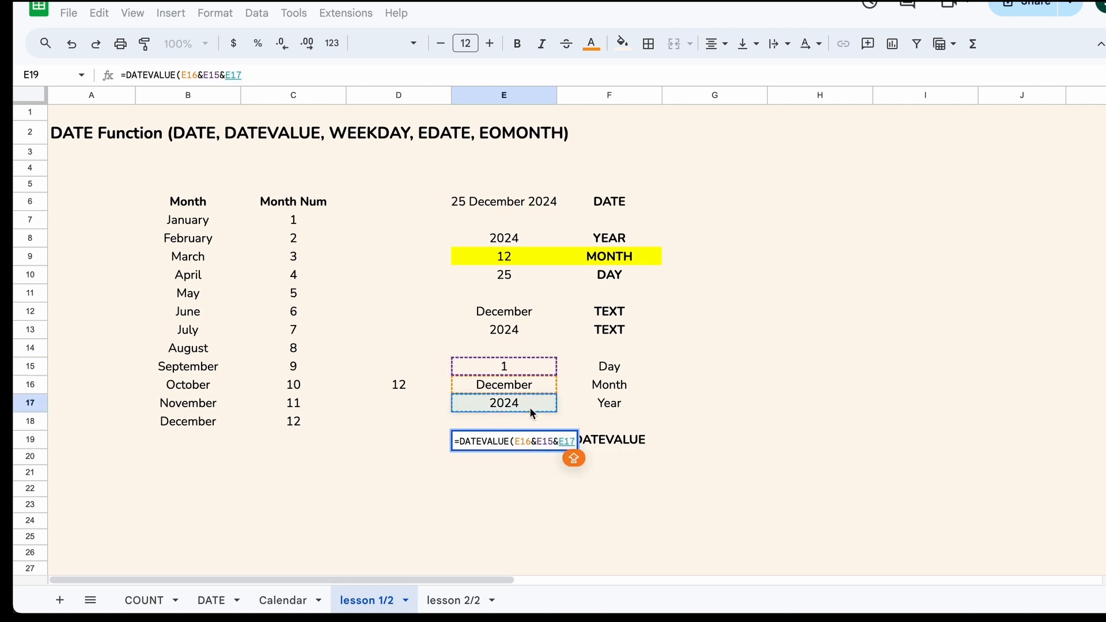
key(Return)
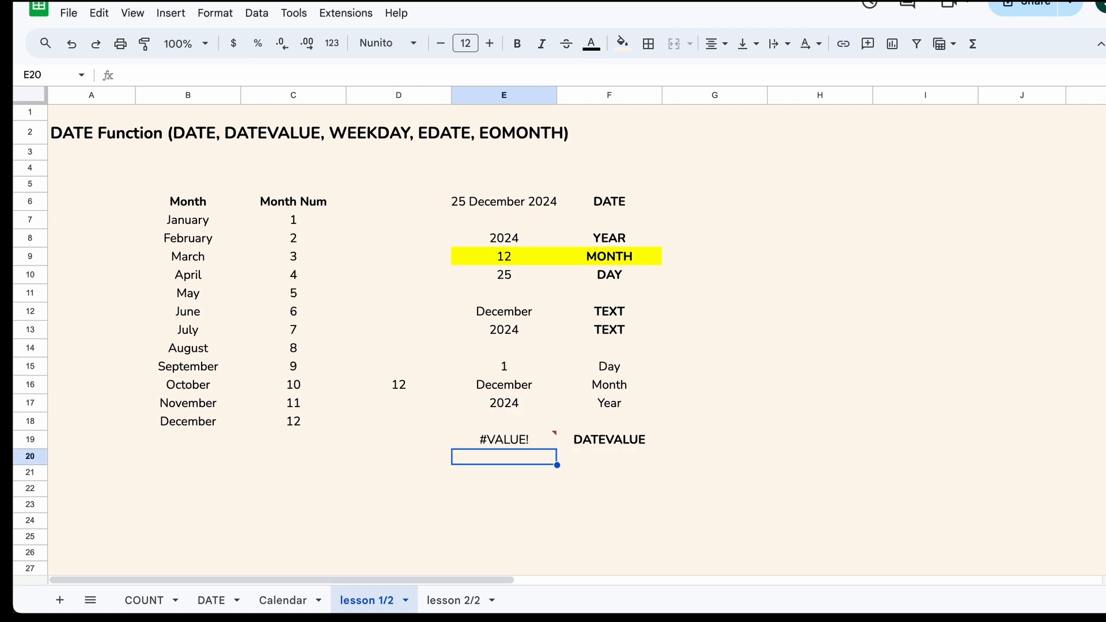
click(527, 434)
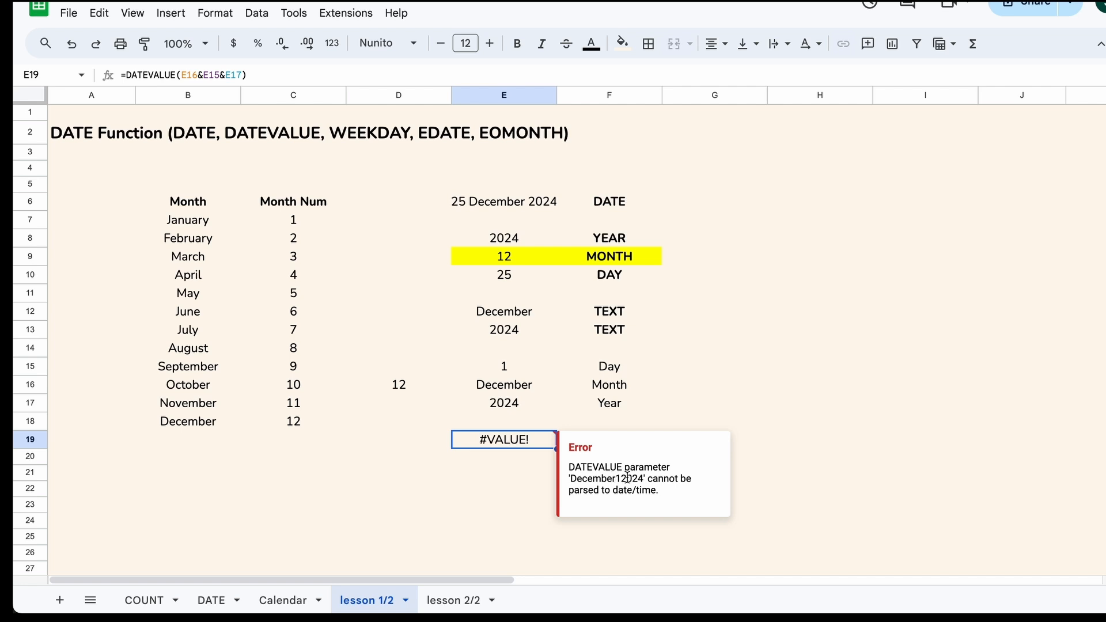
- Add space separators to the E19 formula so it reads =DATEVALUE(E16&" "&E15&" "&E17)
double_click(538, 439)
text(" ")
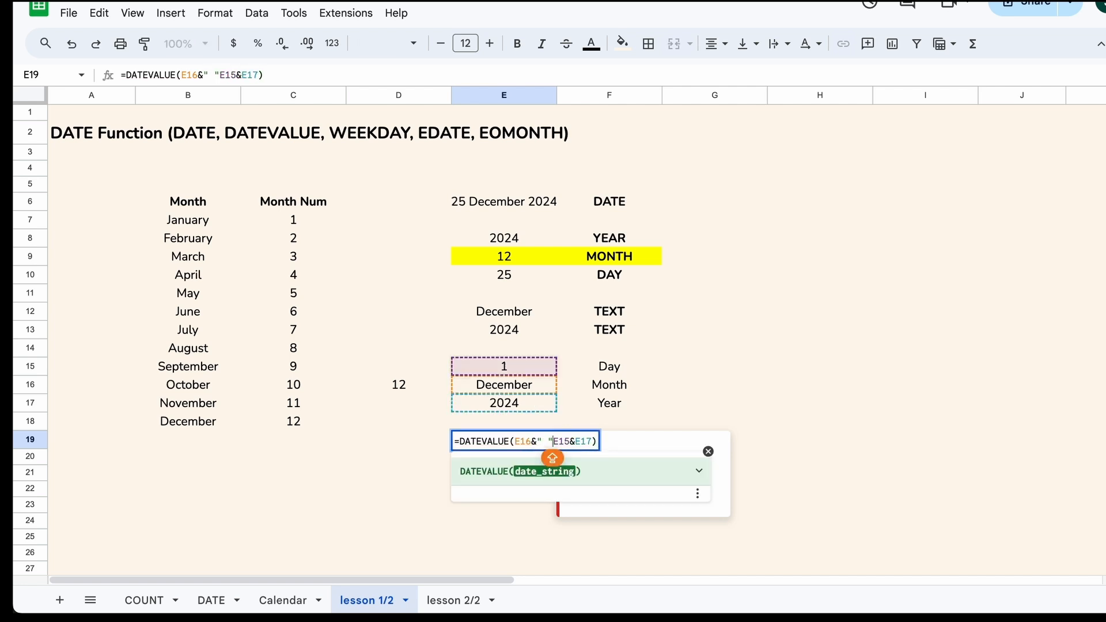
text(&)
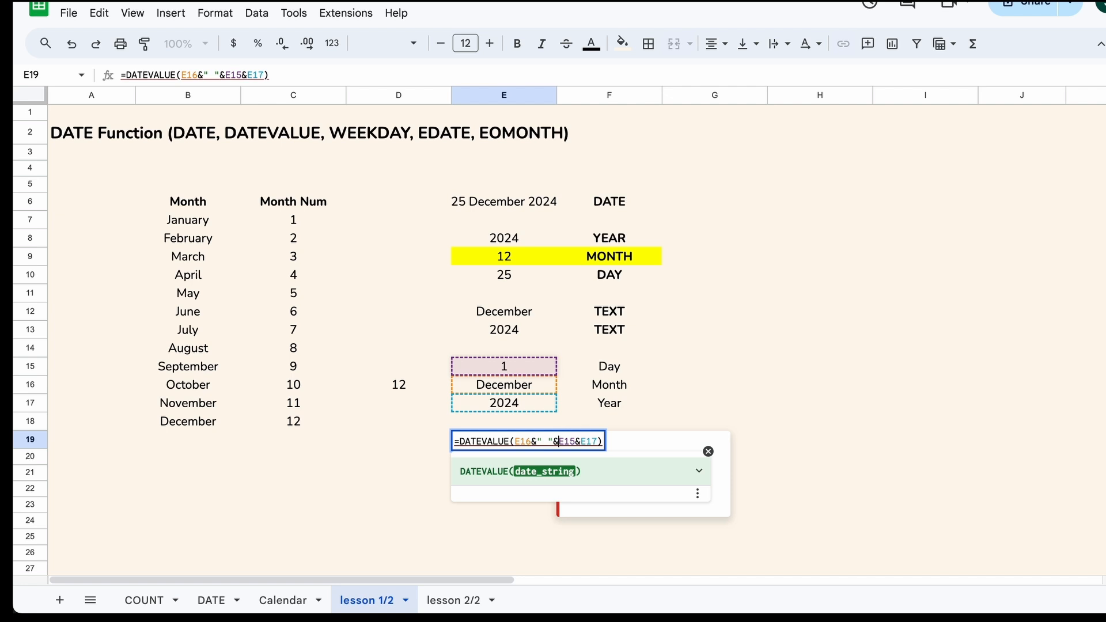
click(577, 440)
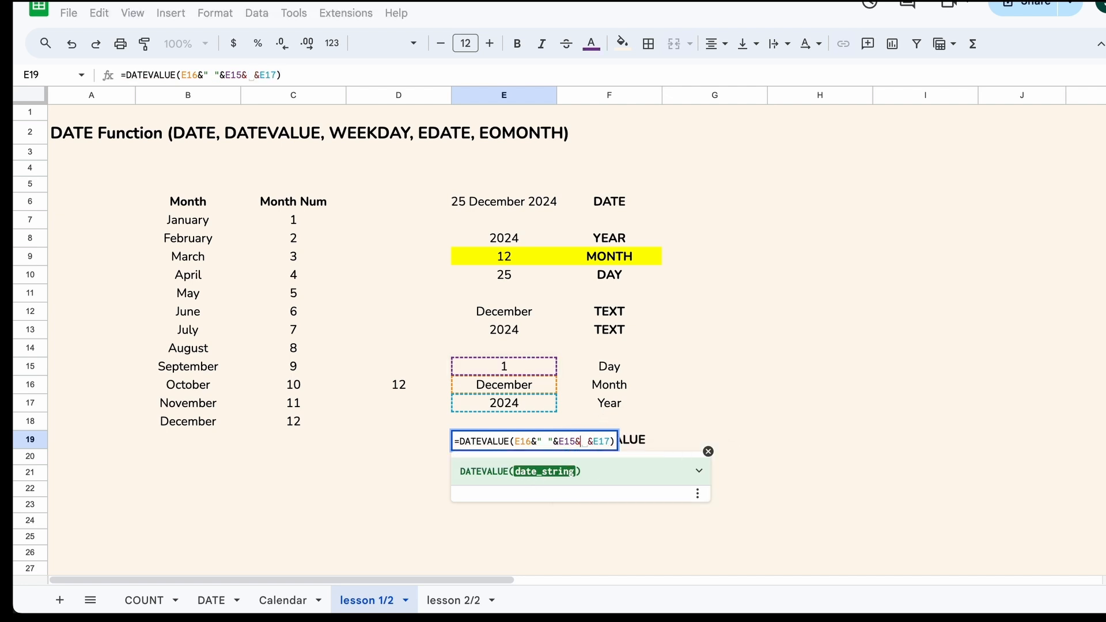
text(&" ")
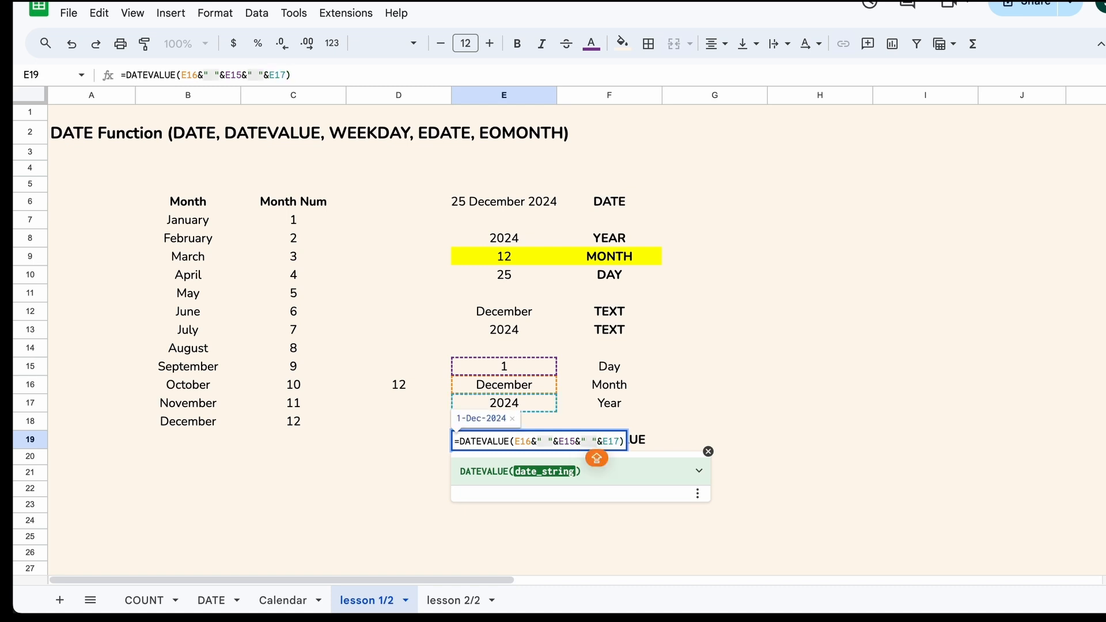
key(Return)
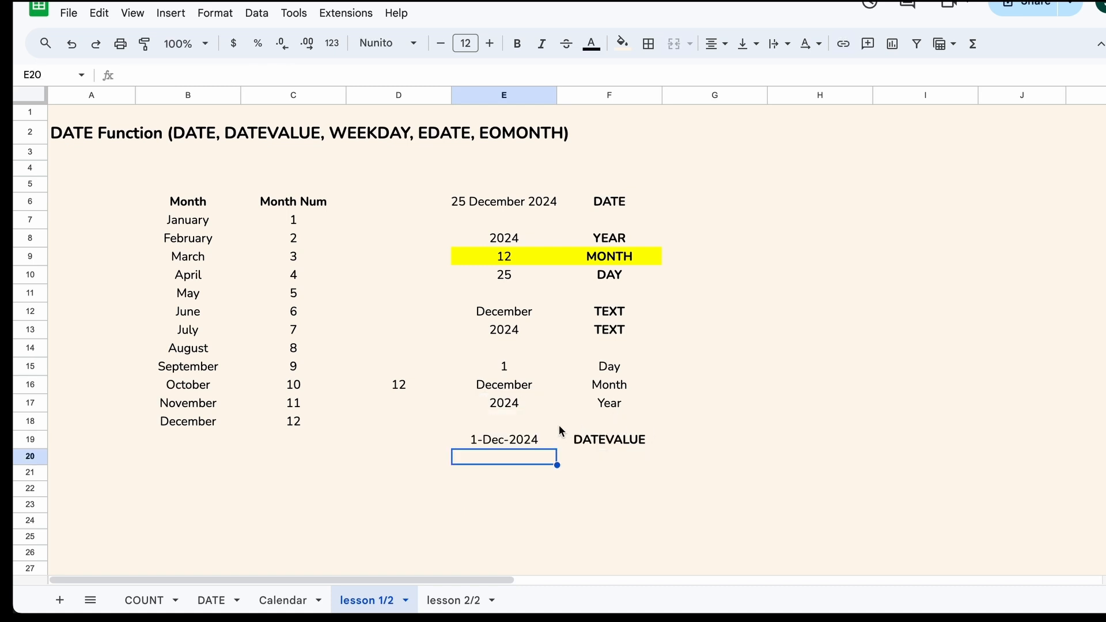
- Build a date with a fixed day of 15 in E20 using =DATEVALUE(E16&" 15 "&E17)
click(546, 440)
key(Down)
text(=DA)
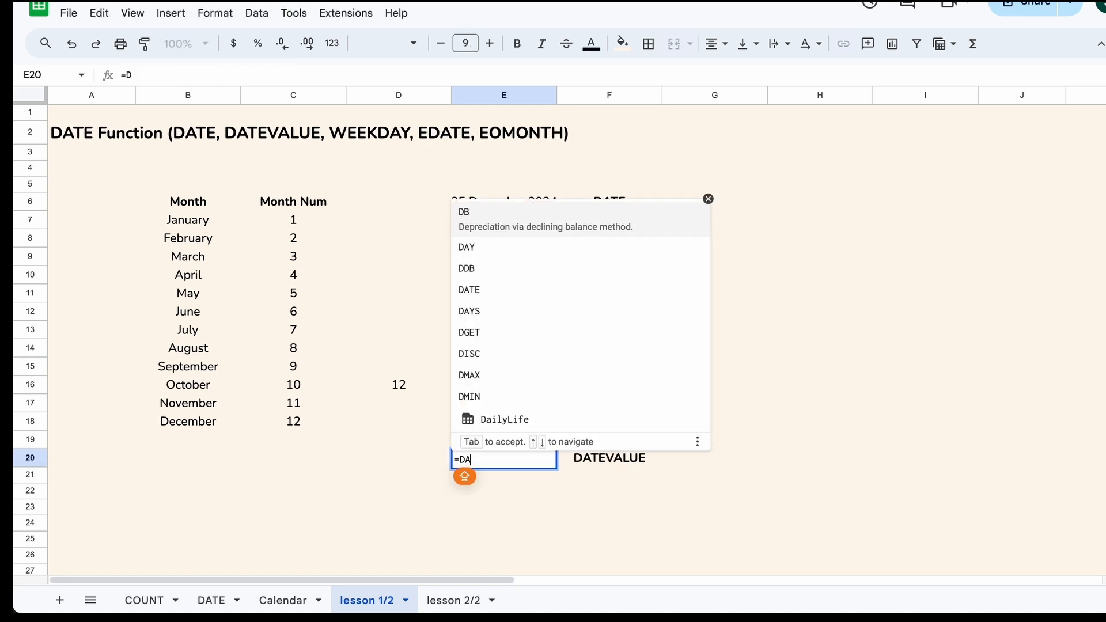
text(TEVALUE()
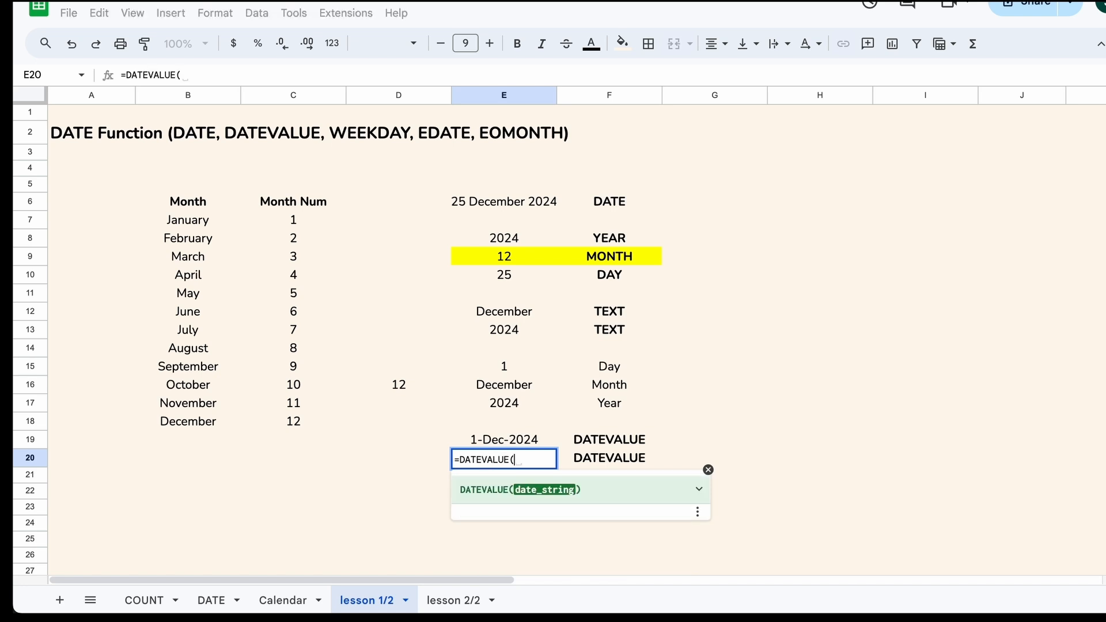
click(532, 387)
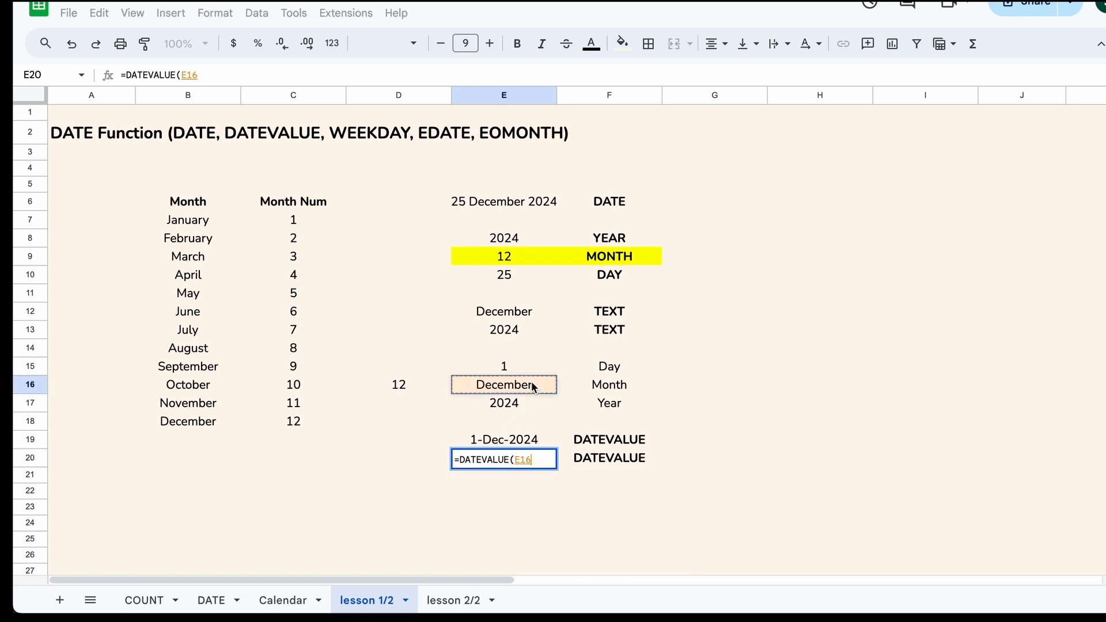
text(&)
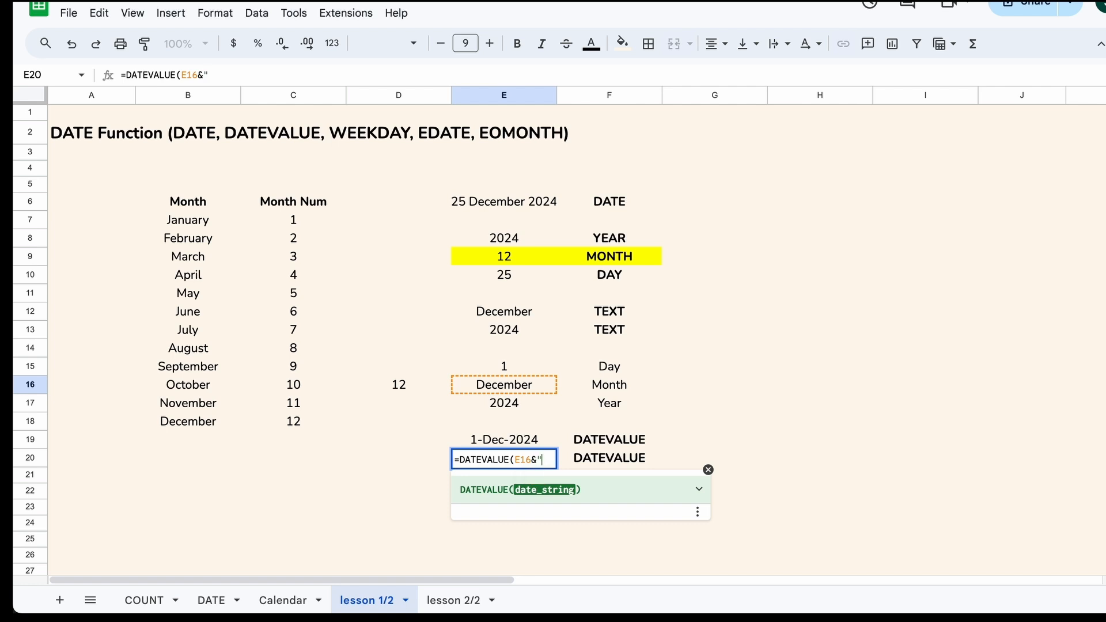
text(" 15)
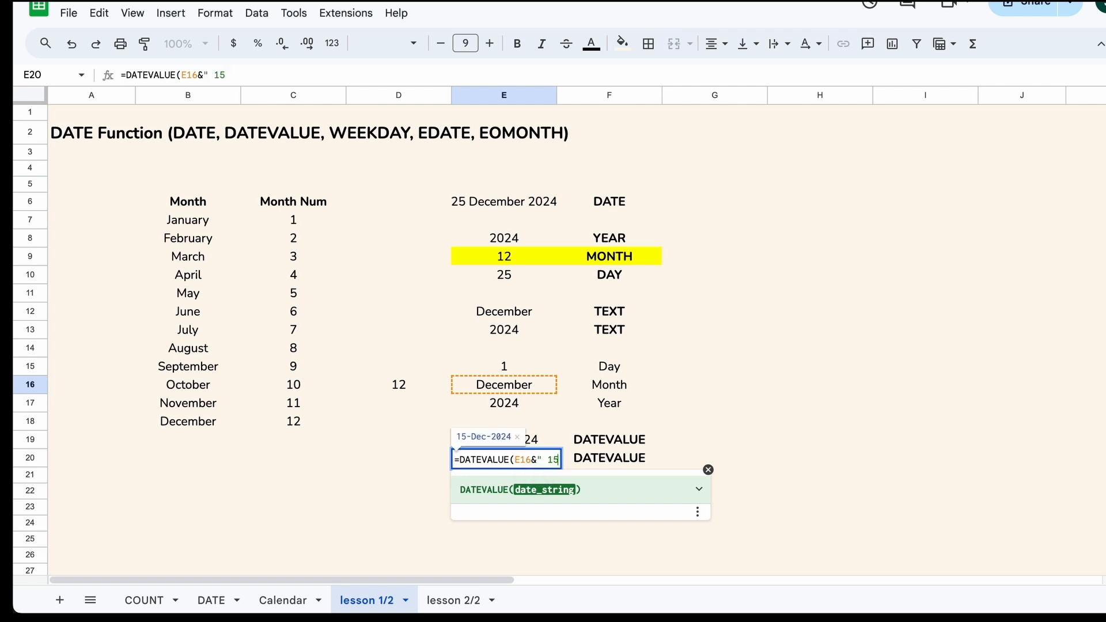
text( "&)
click(535, 405)
key(Return)
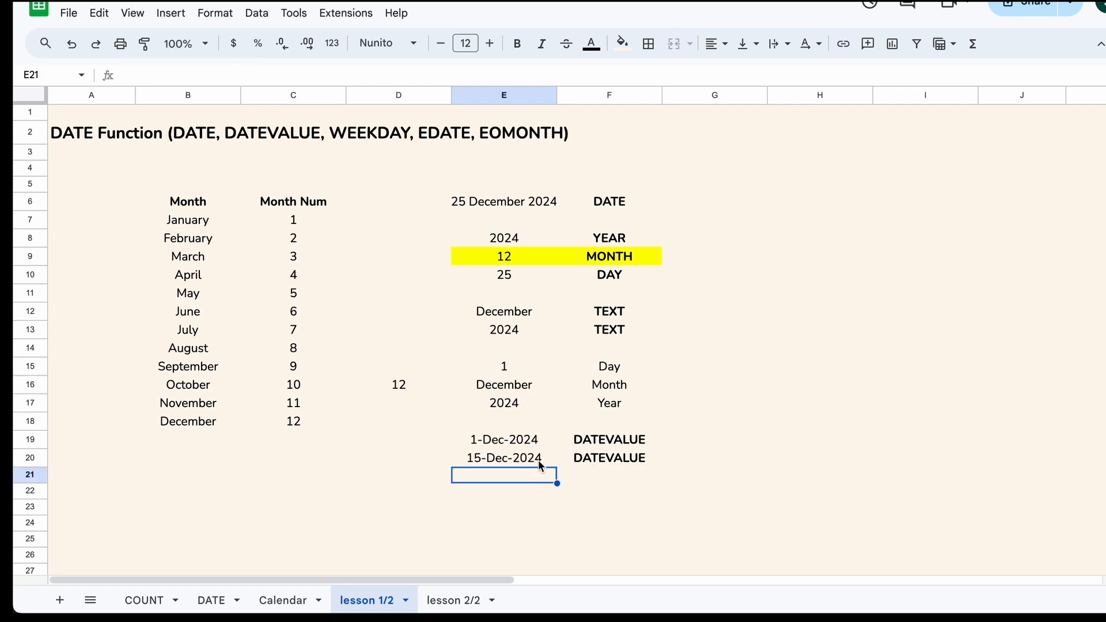
click(539, 462)
- Enter the date 1 December 2024 in H5
scroll(484, 477, right, 5)
click(524, 186)
text(1)
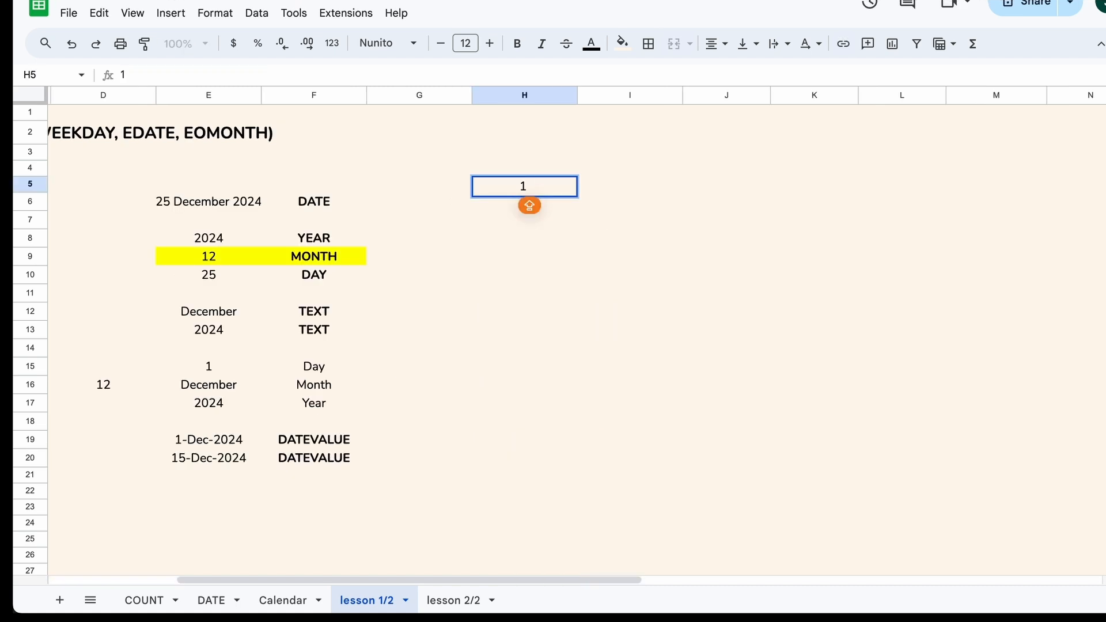
text( December 2024)
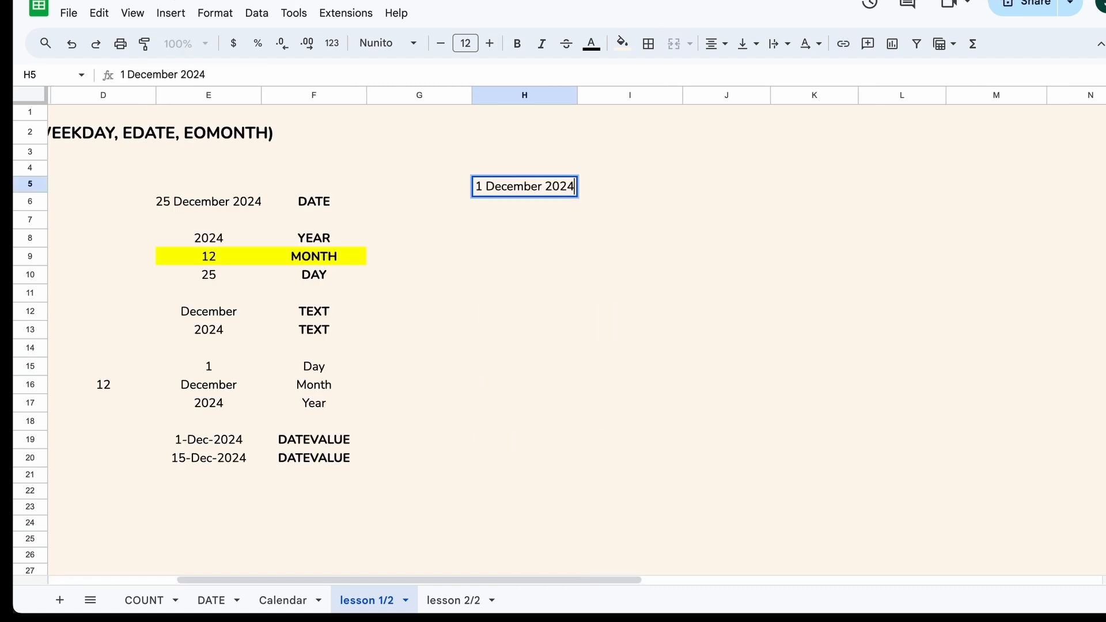
key(Return)
- Calculate the number of days between the two dates in H6 with =E6-H5
text(=)
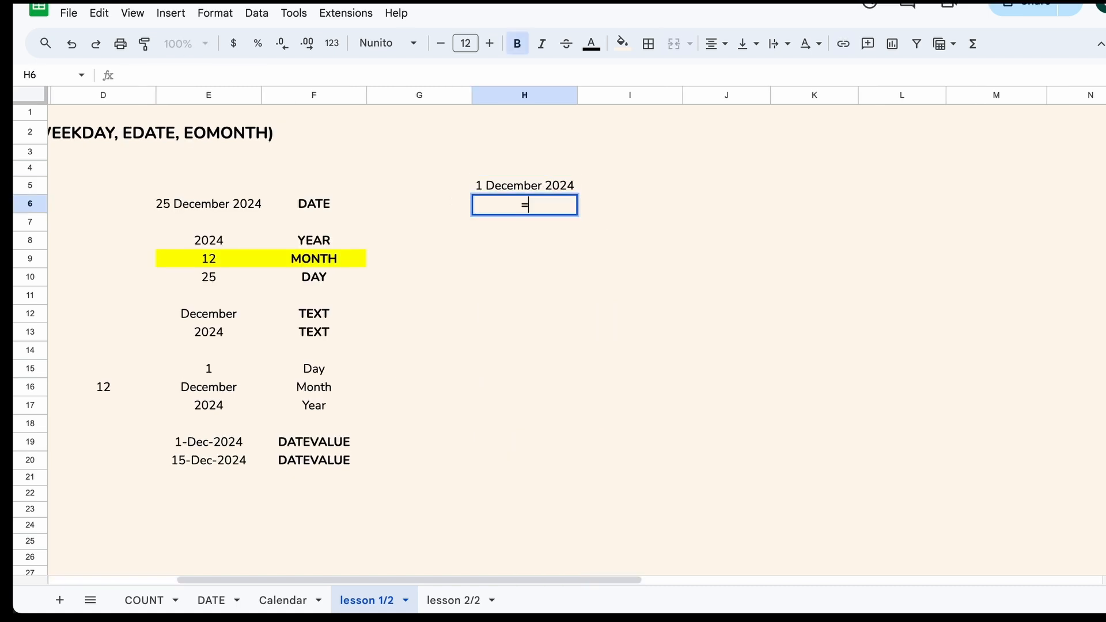
click(245, 209)
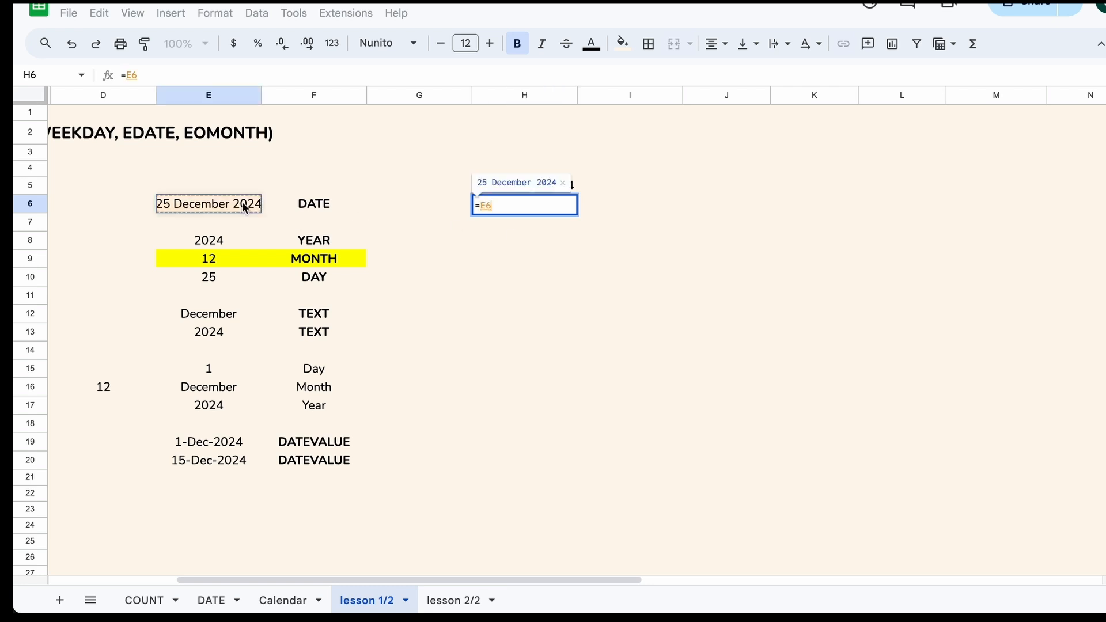
text(-)
click(522, 185)
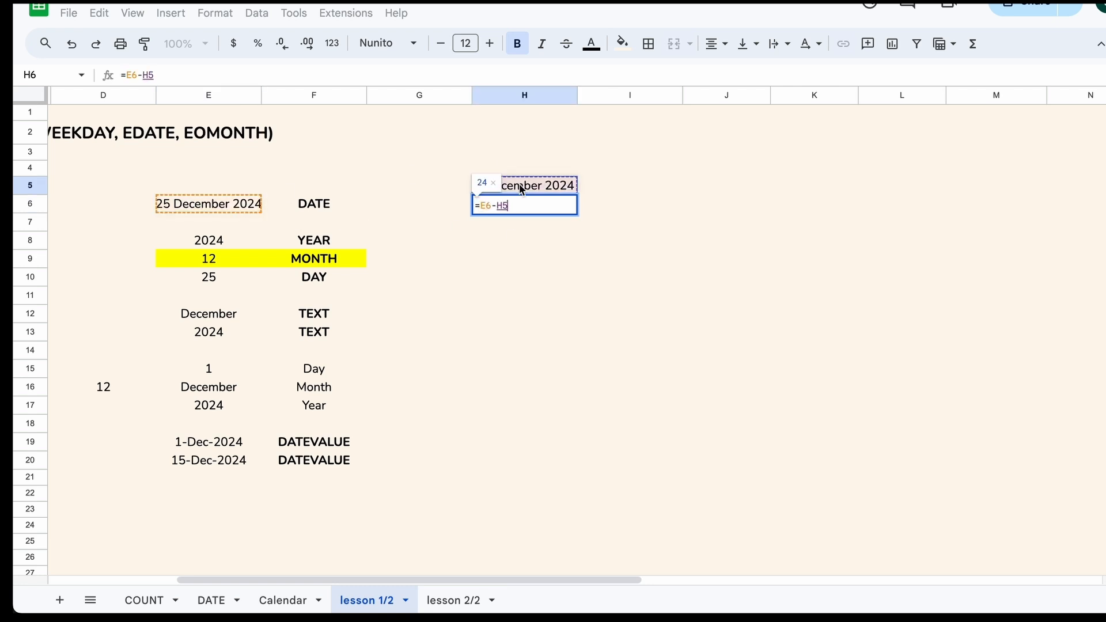
key(Return)
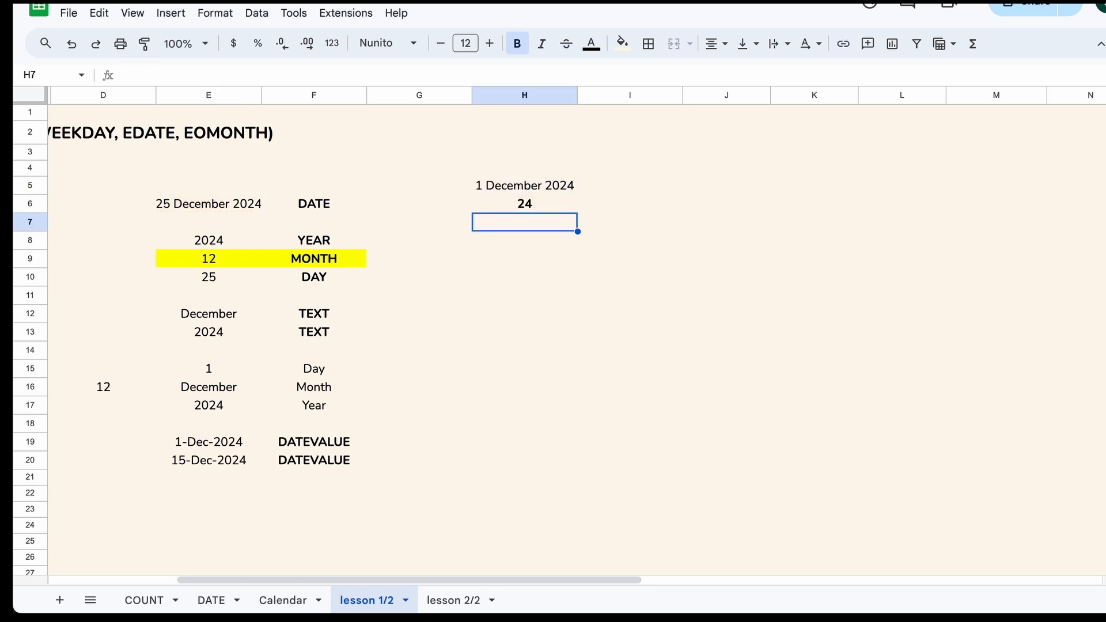
click(566, 208)
- Add 15 days to the date in H5 with =H5+15 in H7, and make H7 bold
click(562, 189)
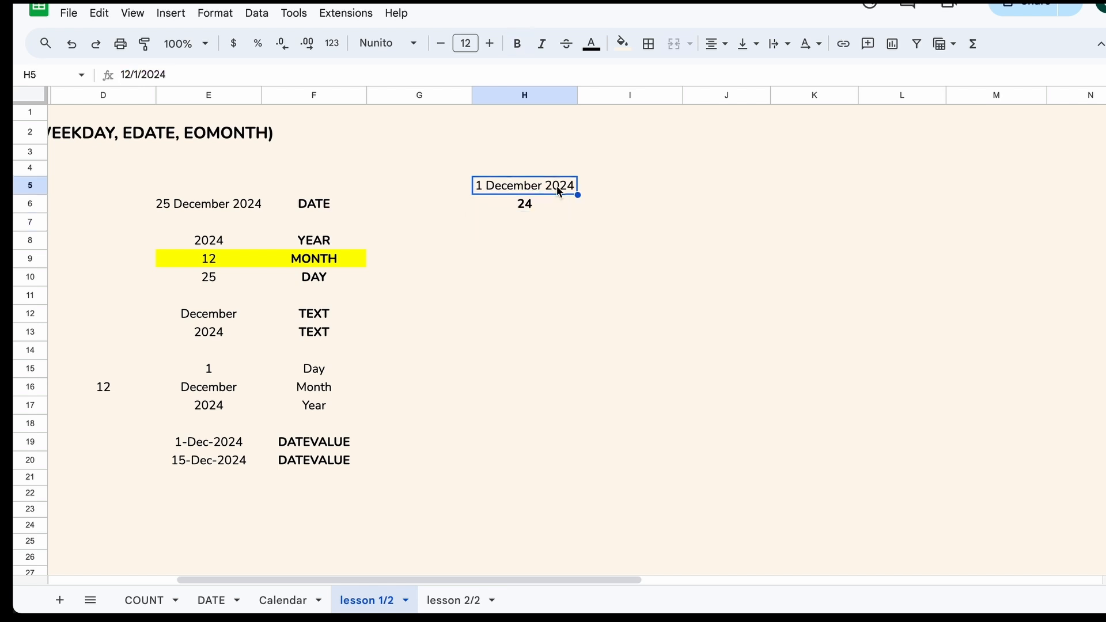
click(547, 223)
text(=)
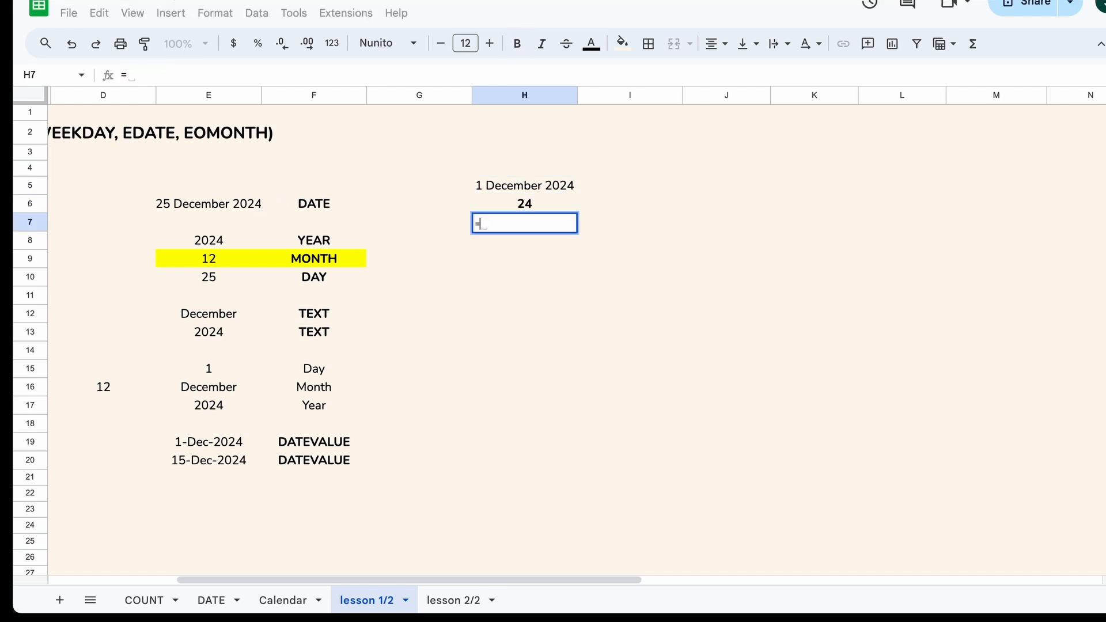
key(Up)
key(Up)
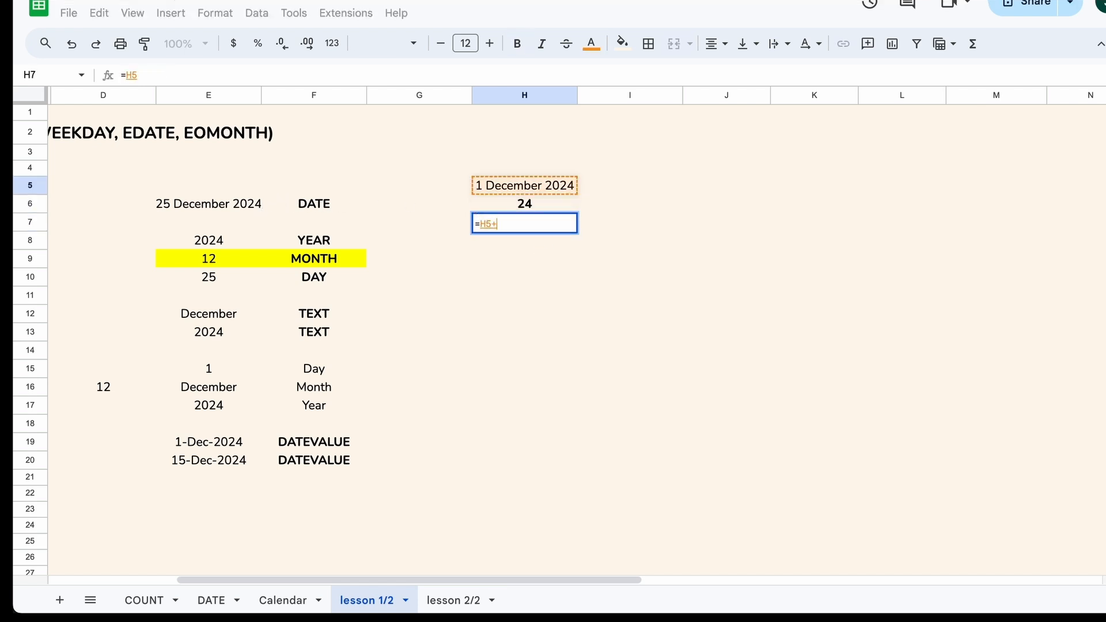
text(+15)
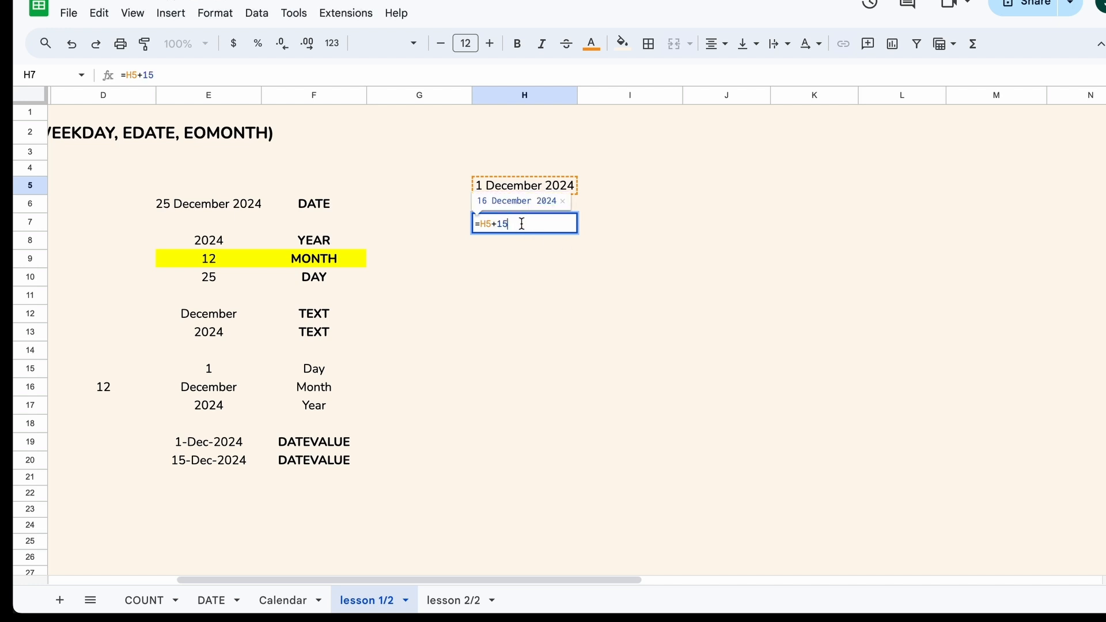
key(Return)
click(539, 228)
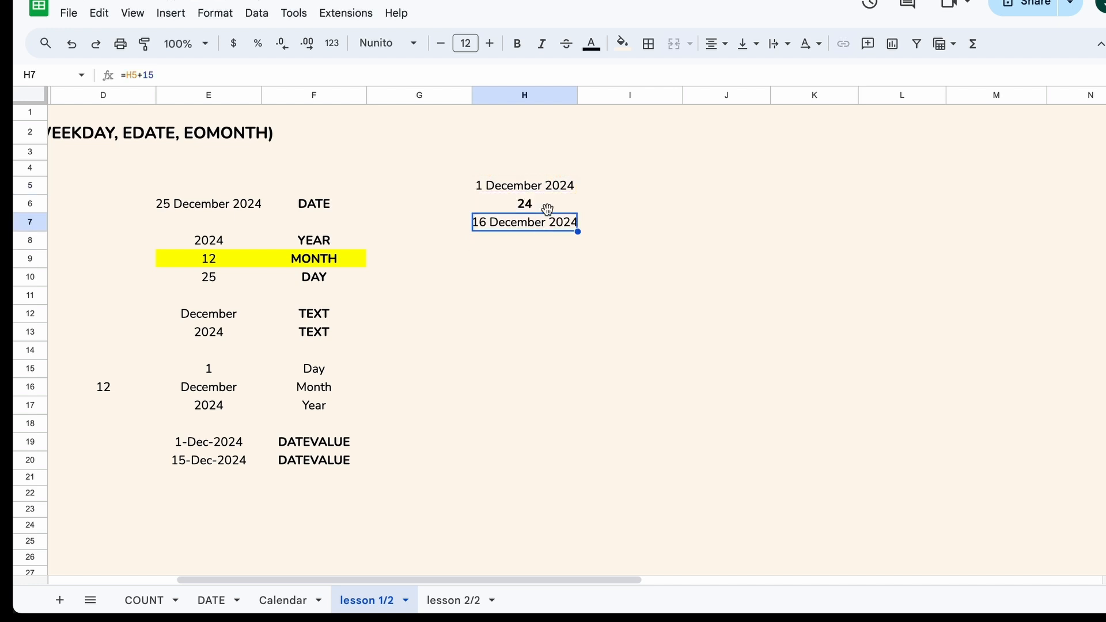
key(ctrl+b)
- Enter the label EDATE in I9
click(630, 258)
text(EDATE)
click(646, 278)
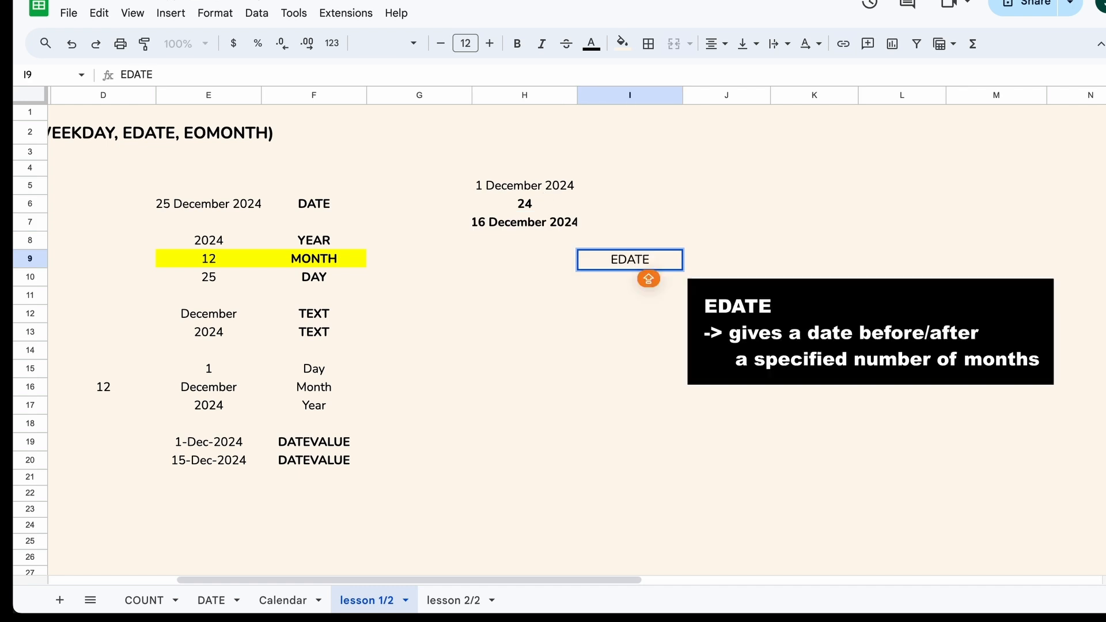
- Make the EDATE label in I9 bold and enter =EDATE(H5,1) in H9
key(Up)
key(ctrl+b)
key(Left)
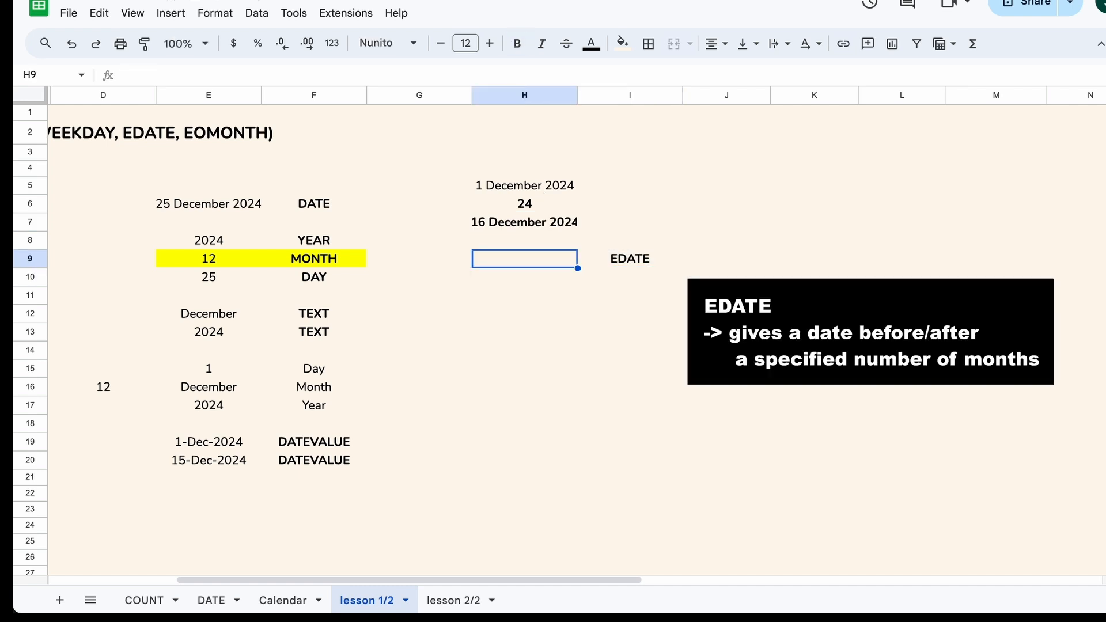
text(=)
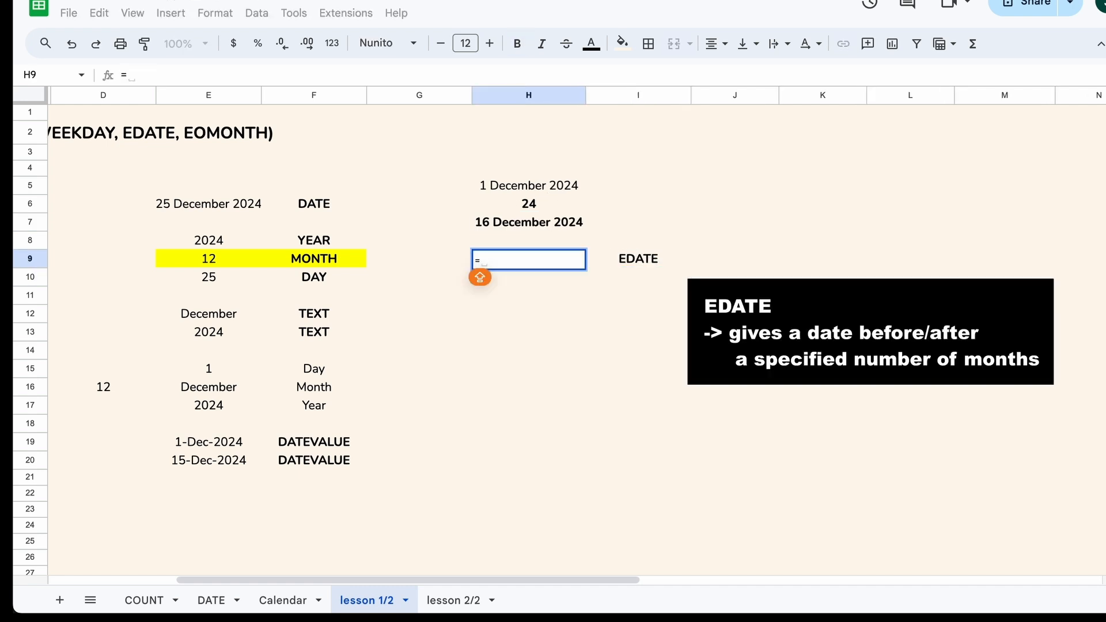
text(EDATE()
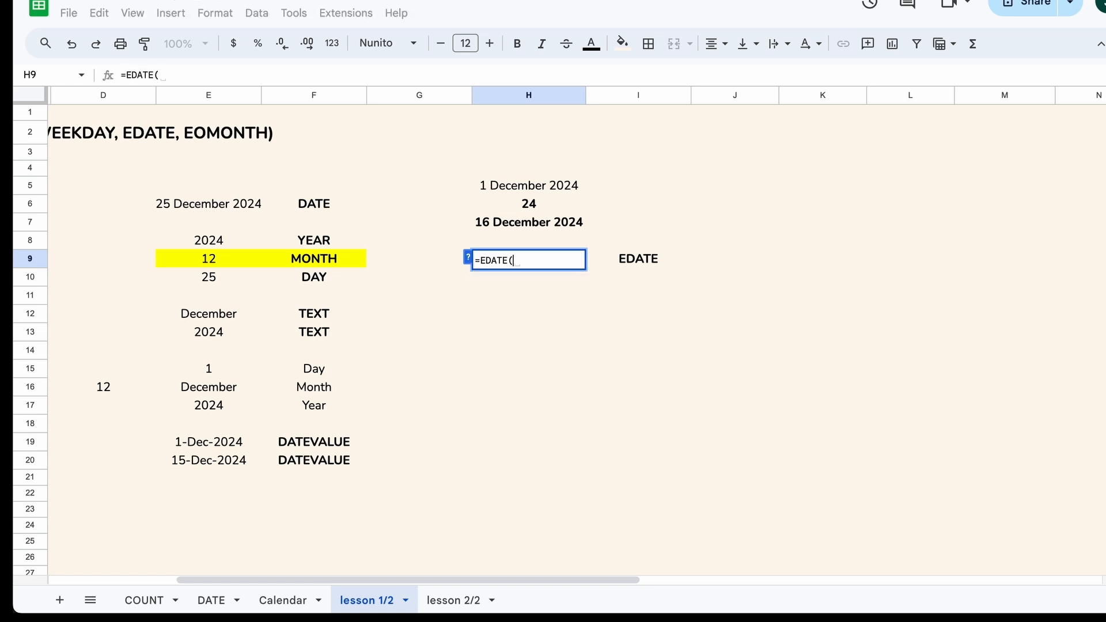
click(551, 189)
text(, )
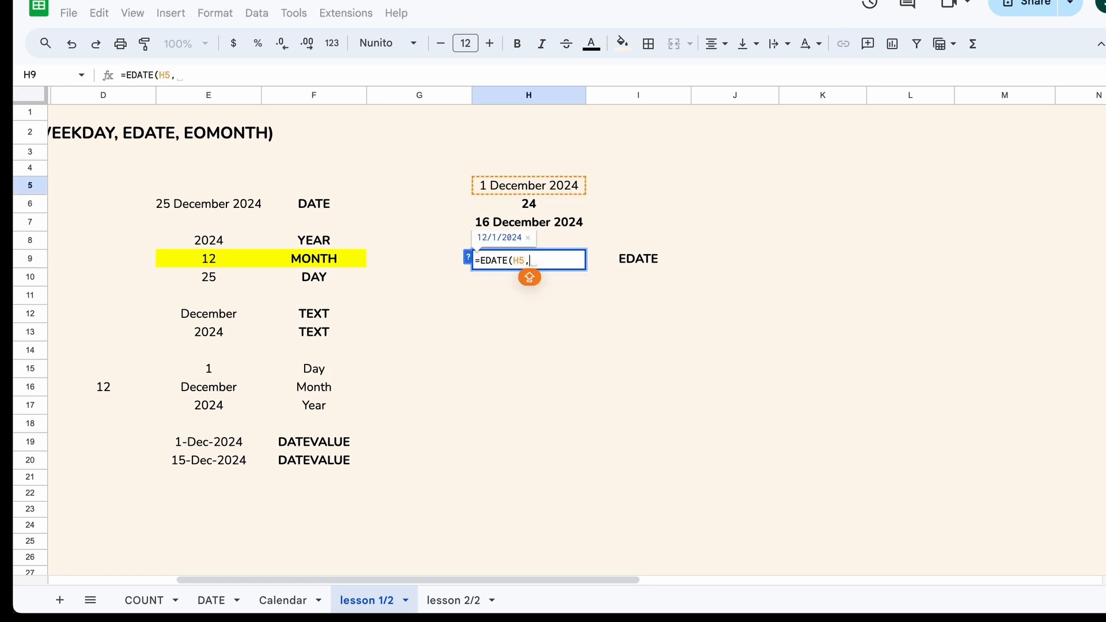
text(1))
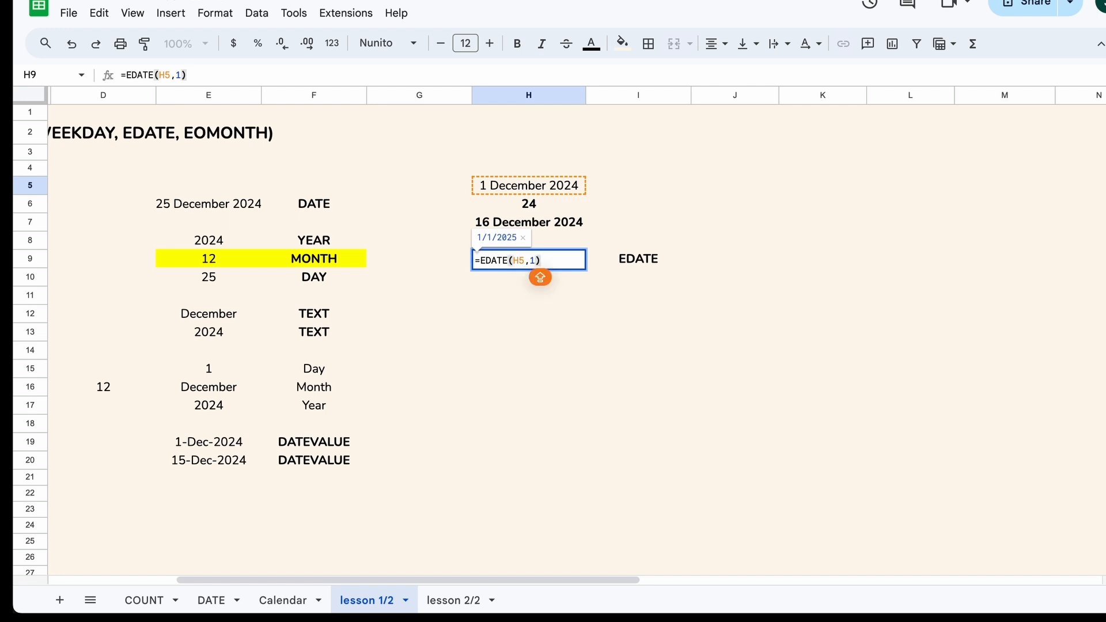
key(Return)
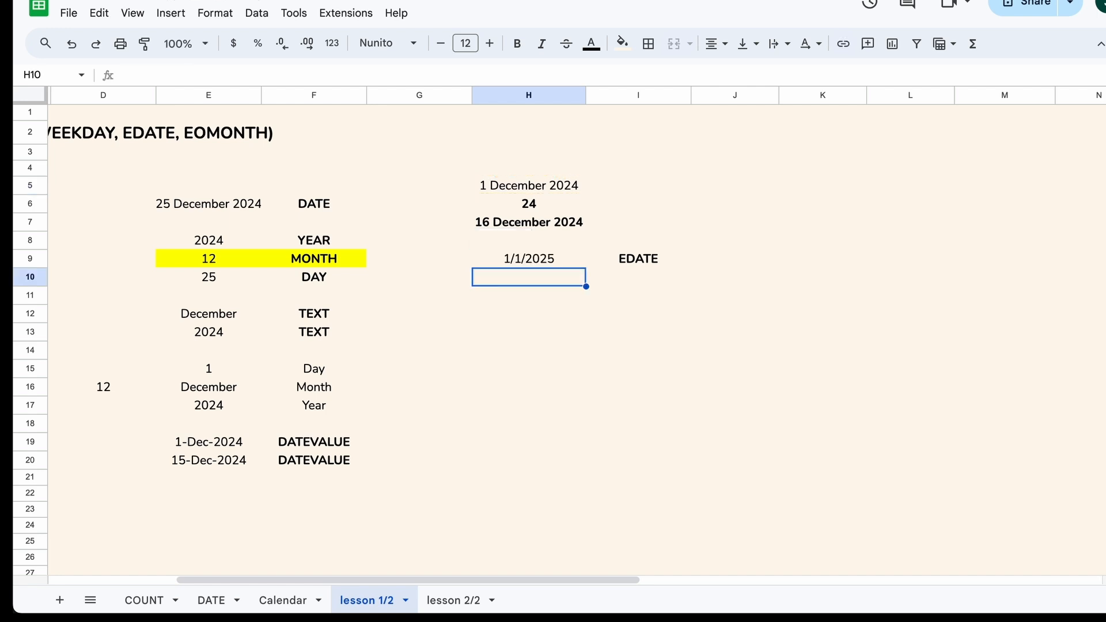
- Change the months argument of the EDATE formula in H9 to 3
click(579, 265)
click(573, 191)
click(566, 264)
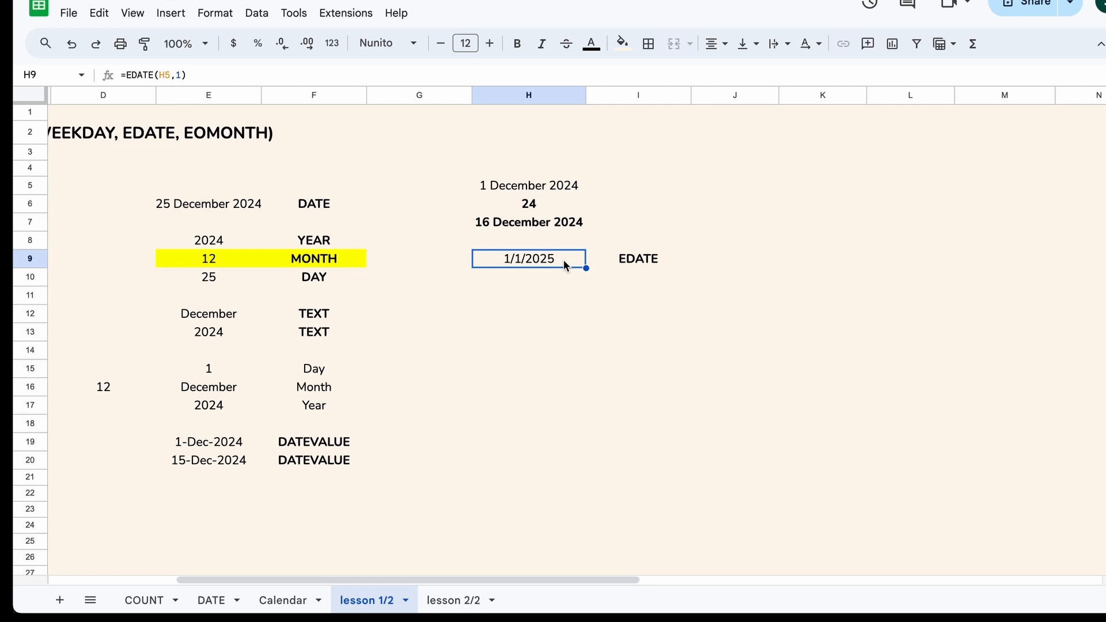
double_click(566, 265)
click(538, 266)
key(BackSpace)
text(3)
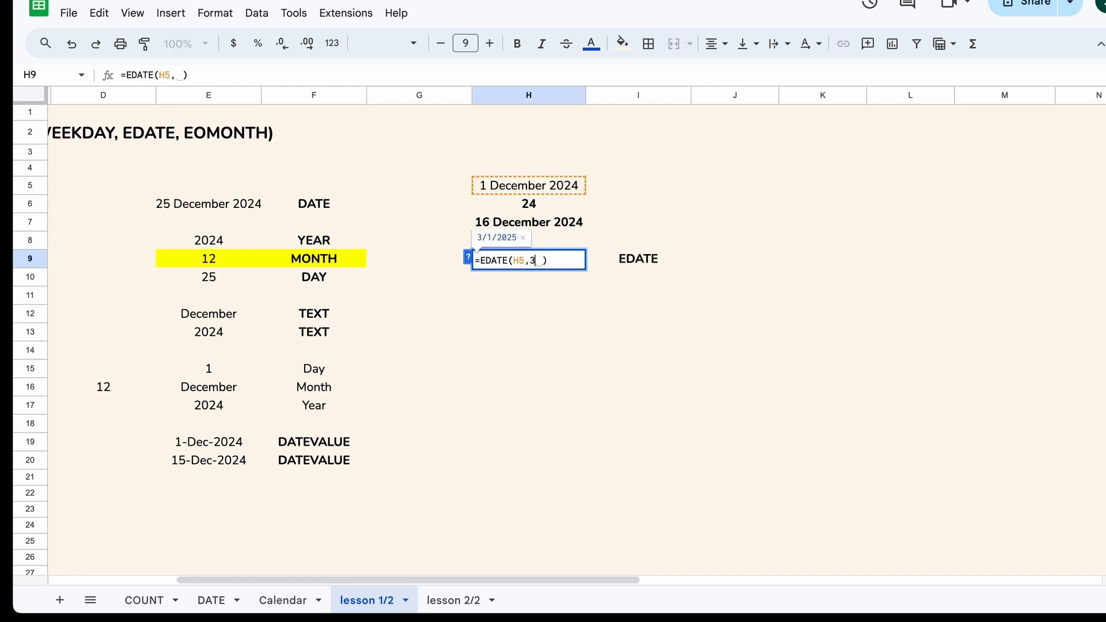
click(533, 274)
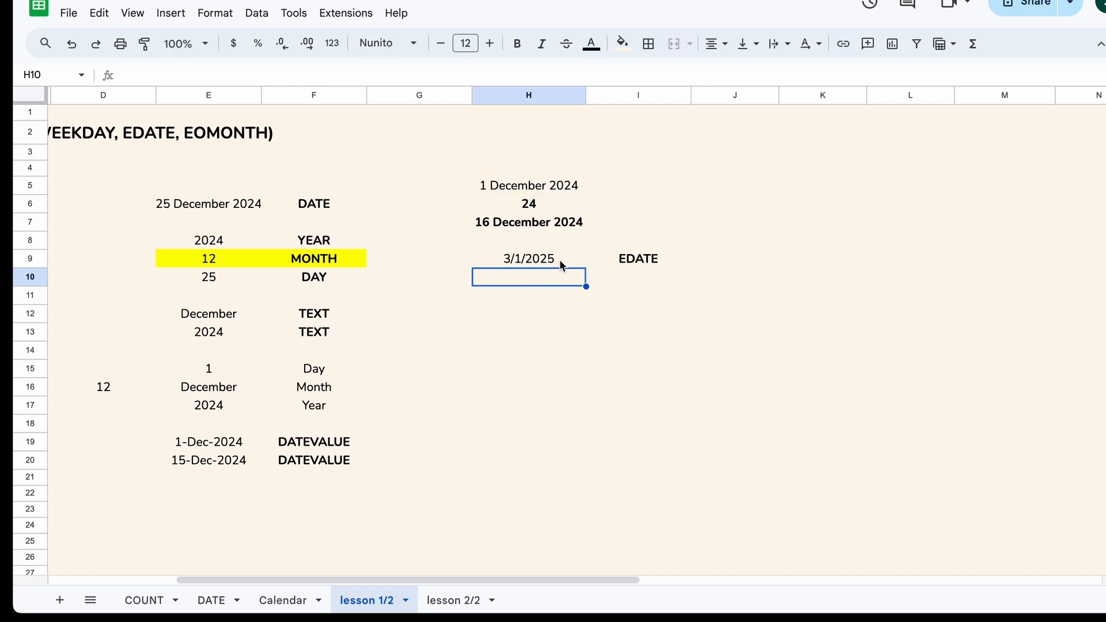
- Copy the date format of H5 onto the EDATE result in H9 with Paint format
click(560, 259)
click(554, 189)
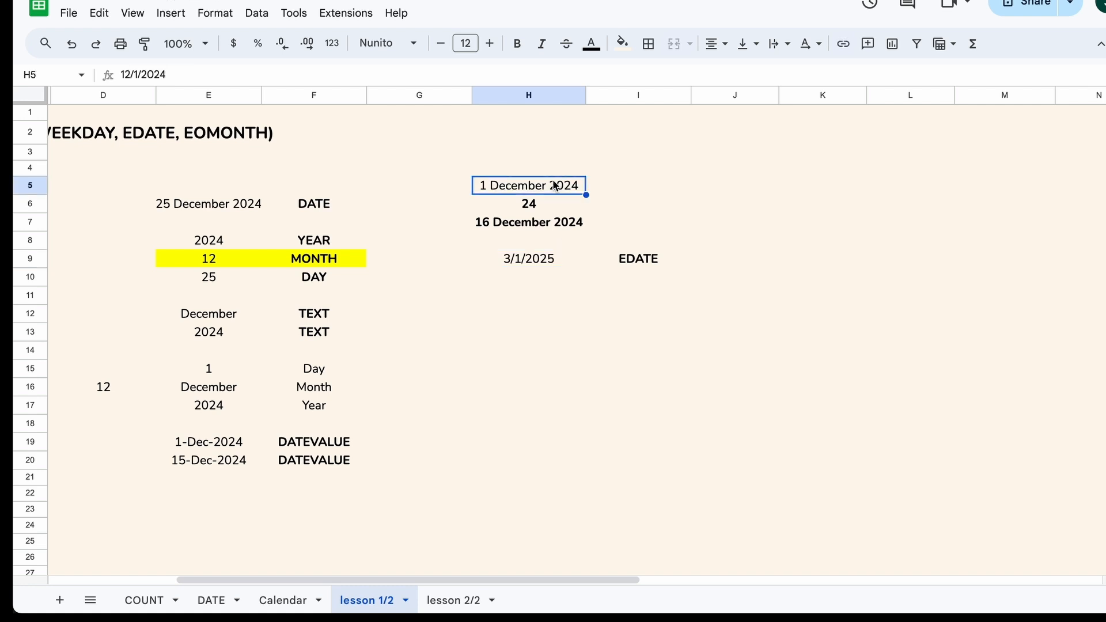
click(149, 49)
click(538, 259)
click(550, 295)
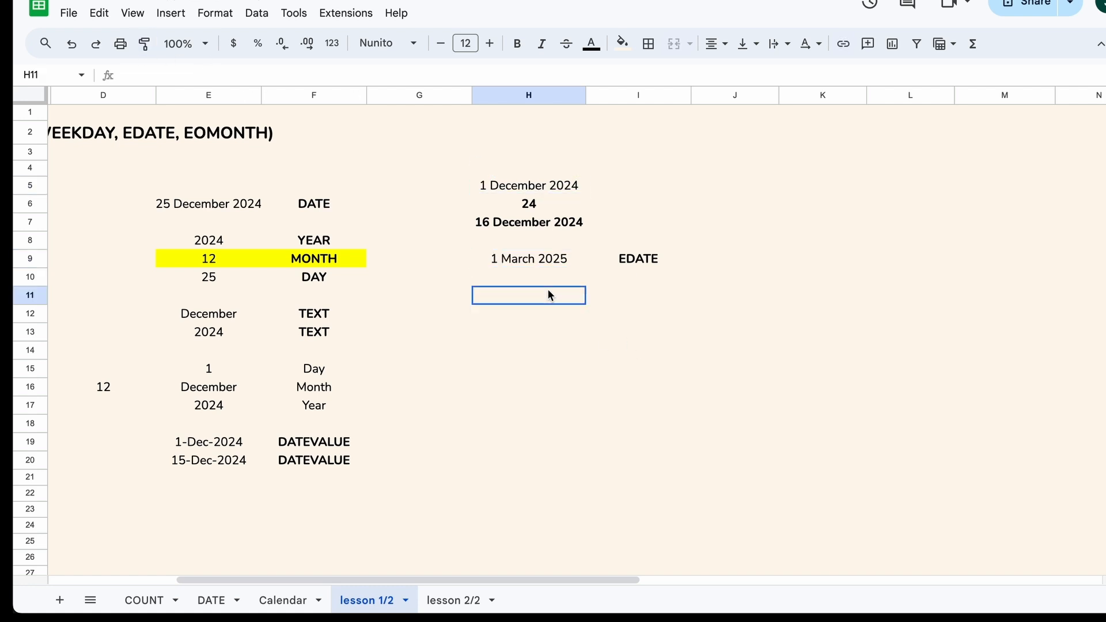
- Set the months argument of the EDATE formula in H9 to -3
double_click(556, 258)
key(BackSpace)
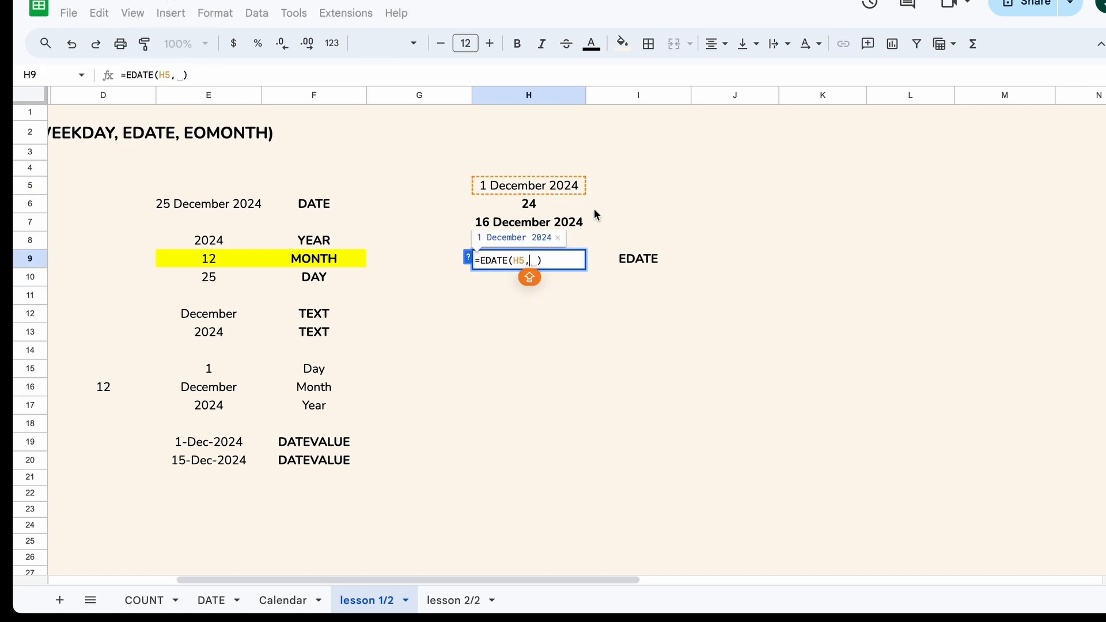
text(-3)
key(Return)
click(577, 266)
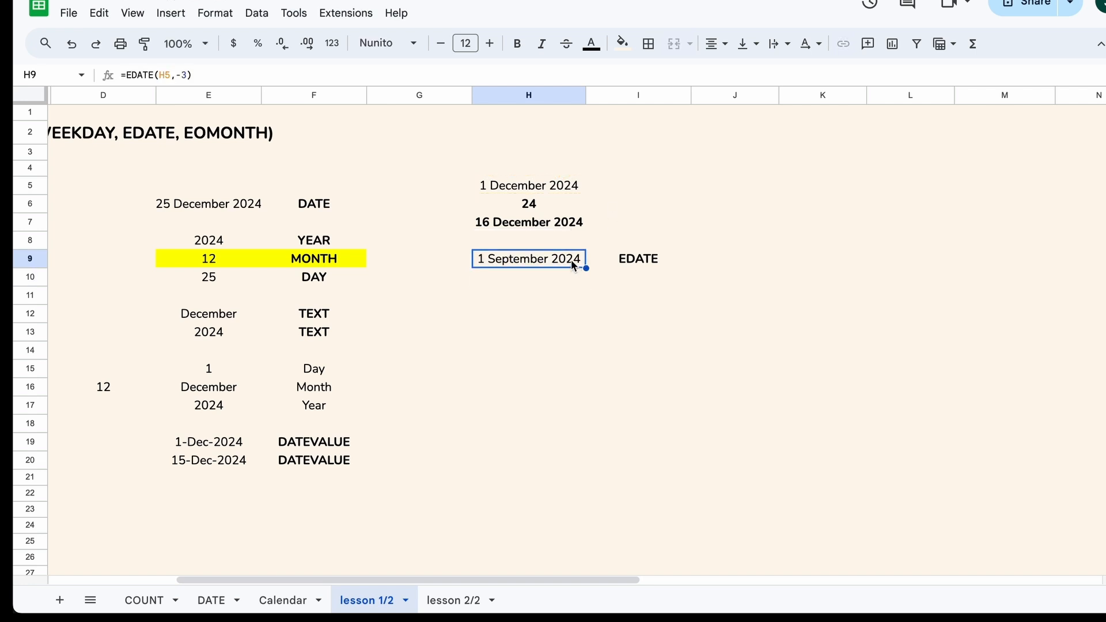
- Enter the bold label EOMONTH in I12
click(620, 310)
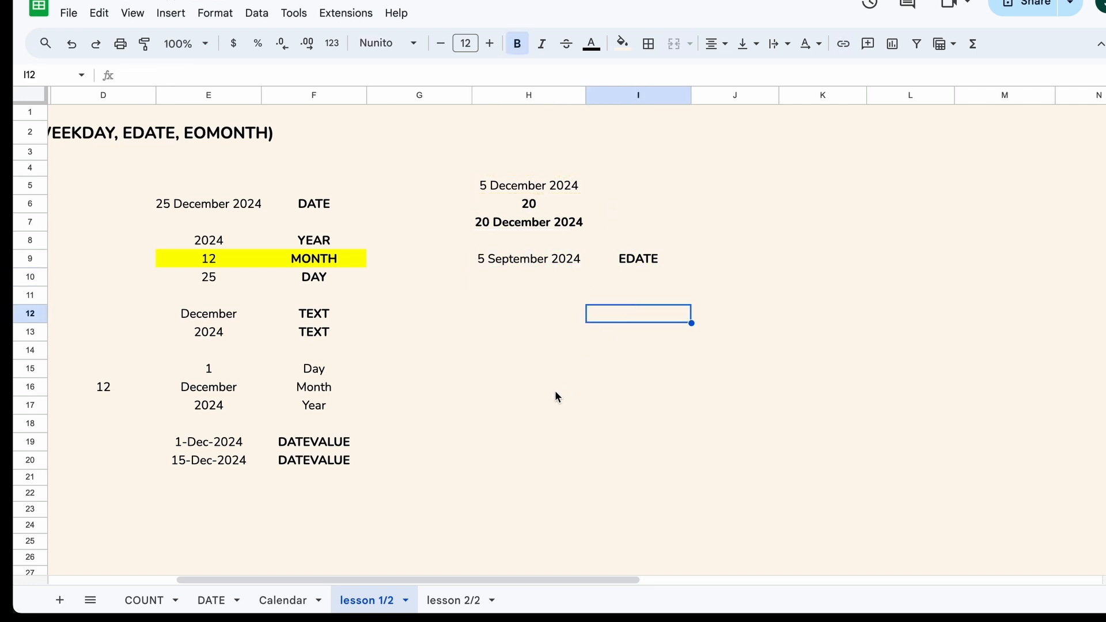
text(EOMONTH)
key(Return)
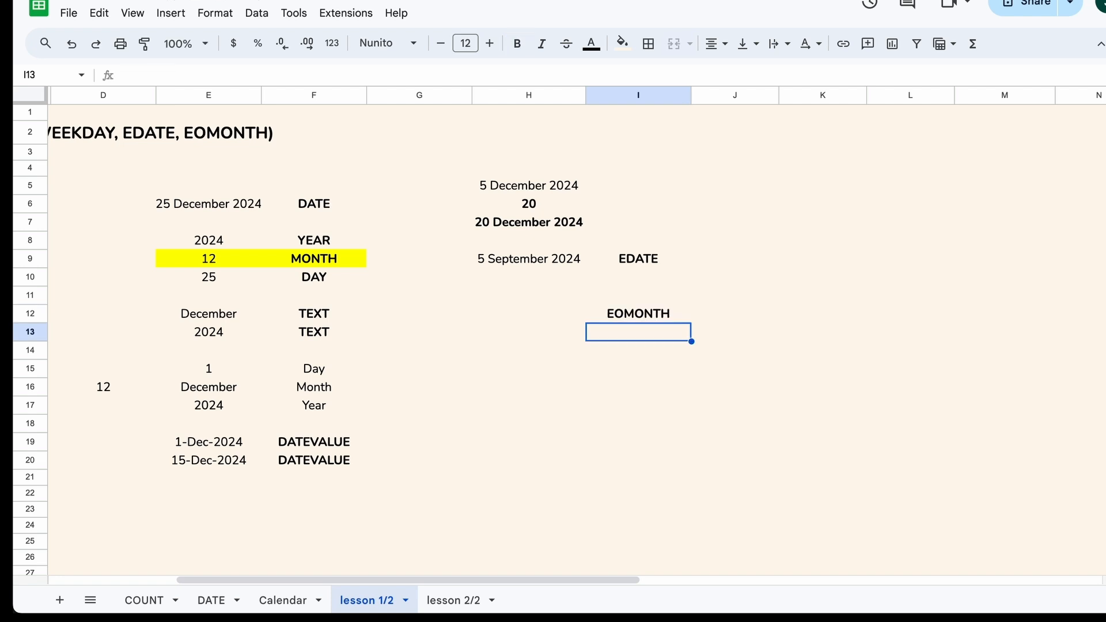
- Calculate the last day of the month of the date in H9 by entering =EOMONTH(H9,0) in H12
click(563, 320)
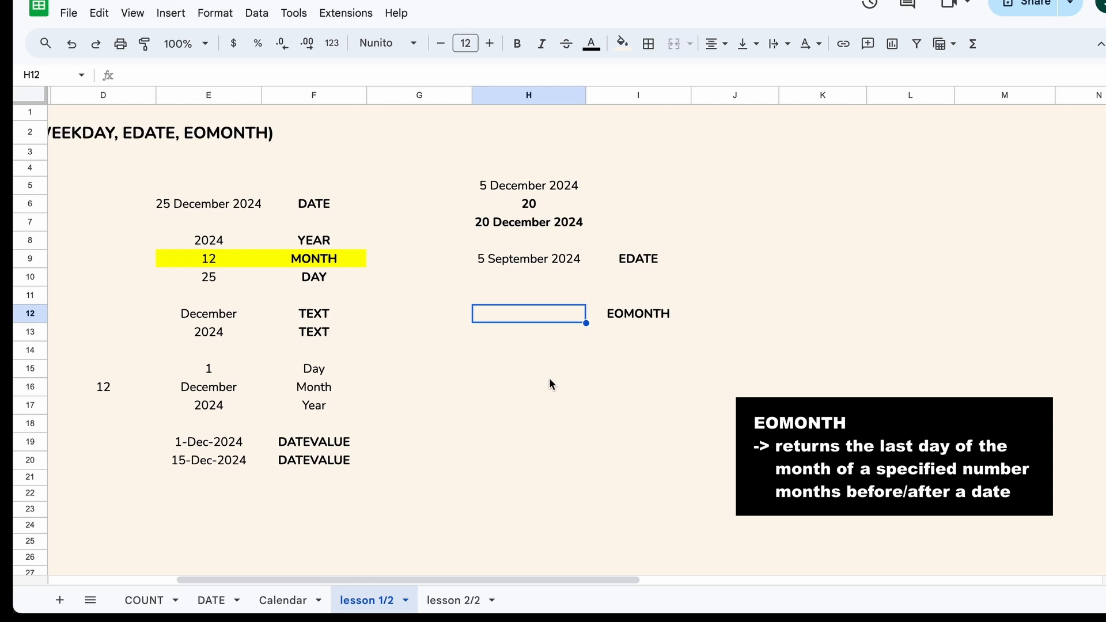
text(=EOM)
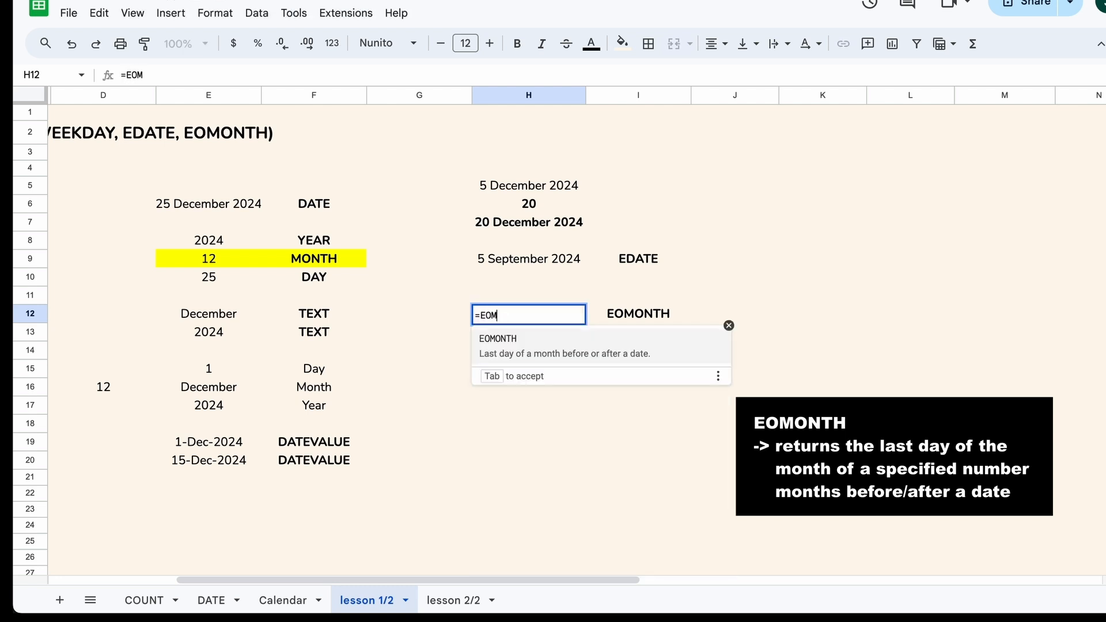
text(ONTH()
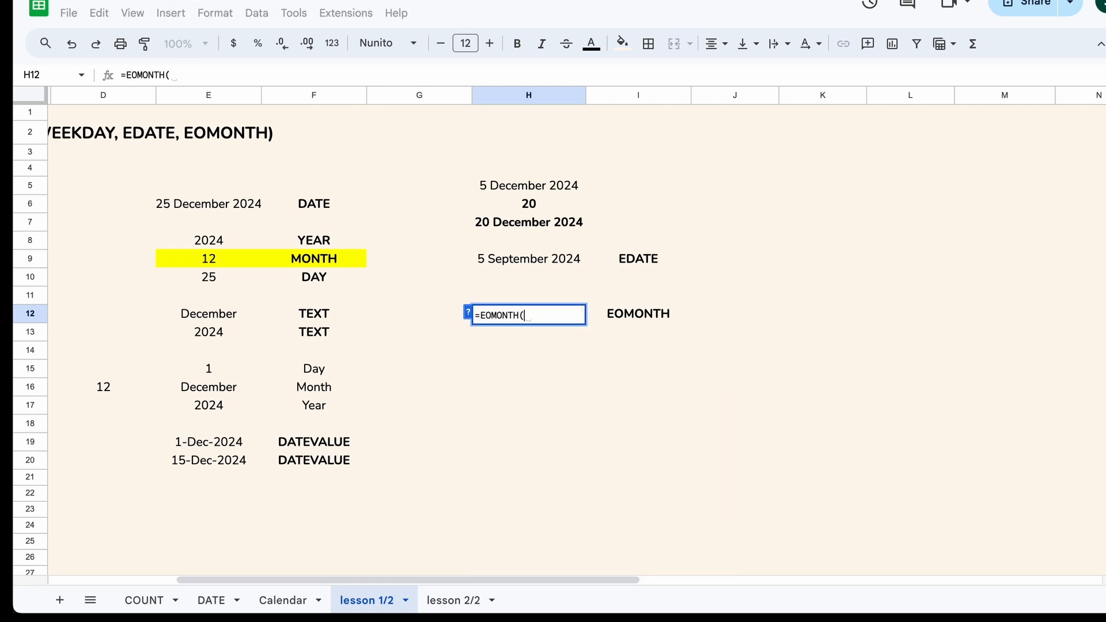
click(576, 261)
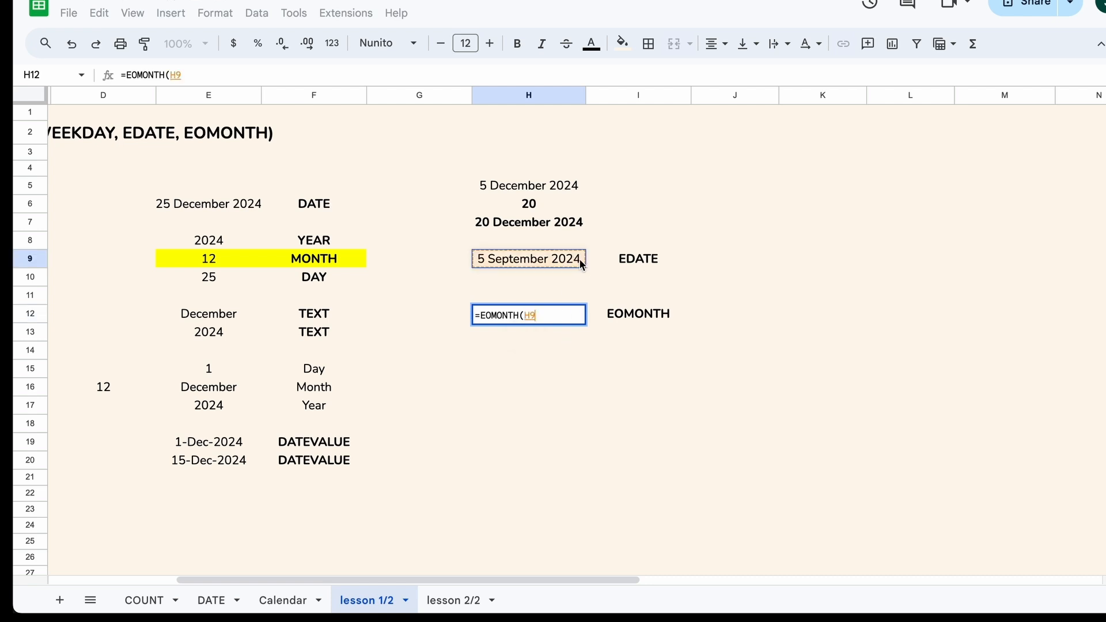
text(,)
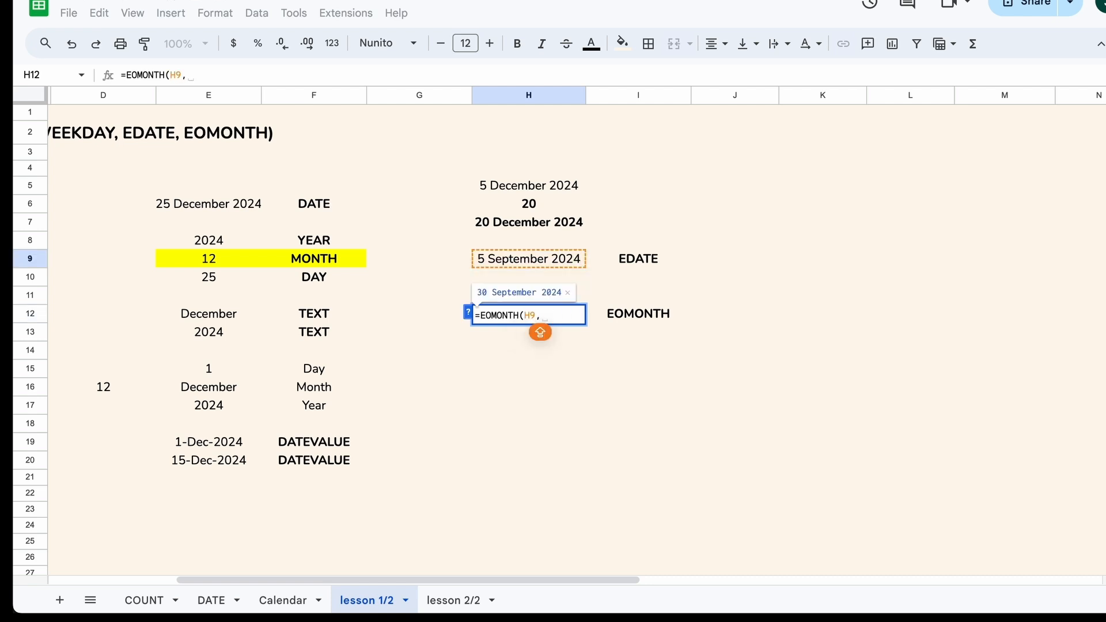
text(0))
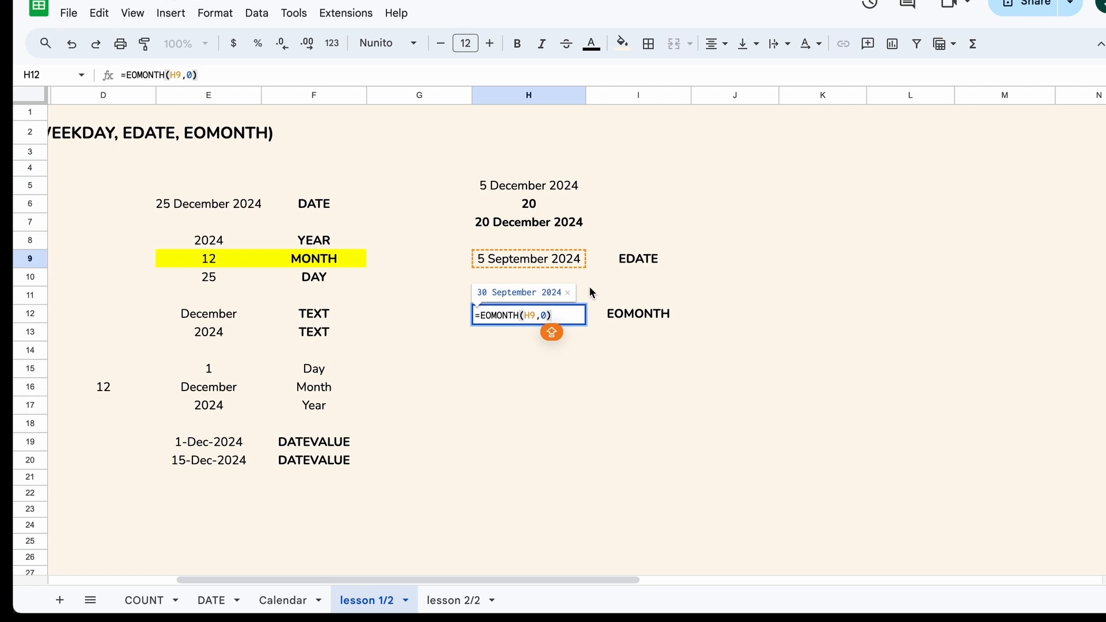
key(Return)
click(574, 314)
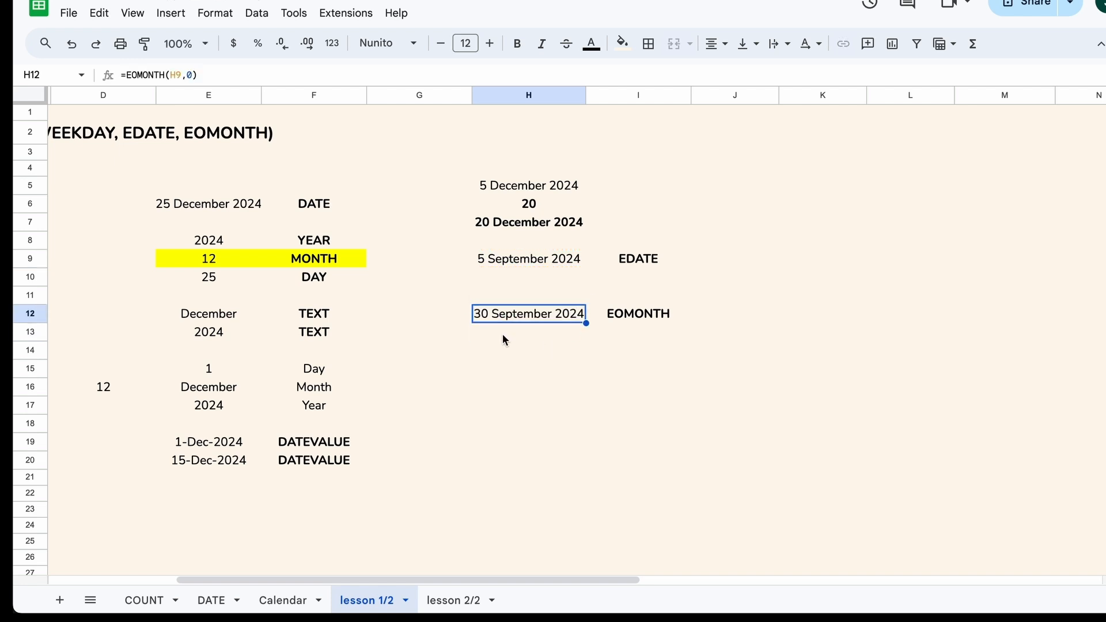
- Change the months argument of the EOMONTH formula in H12 to 1
click(580, 265)
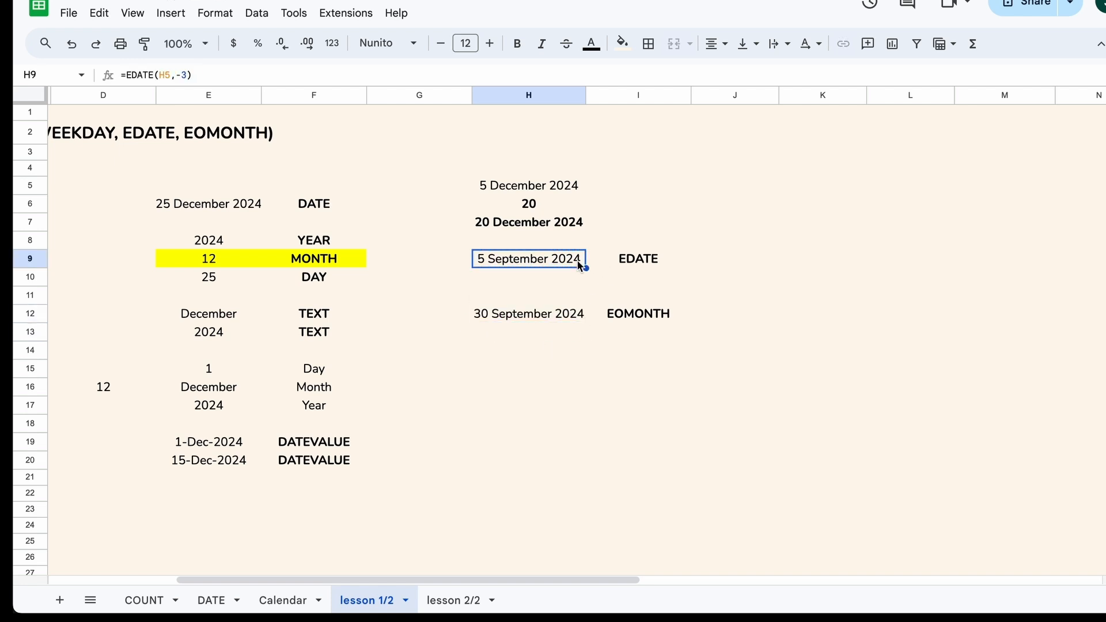
click(576, 318)
double_click(537, 315)
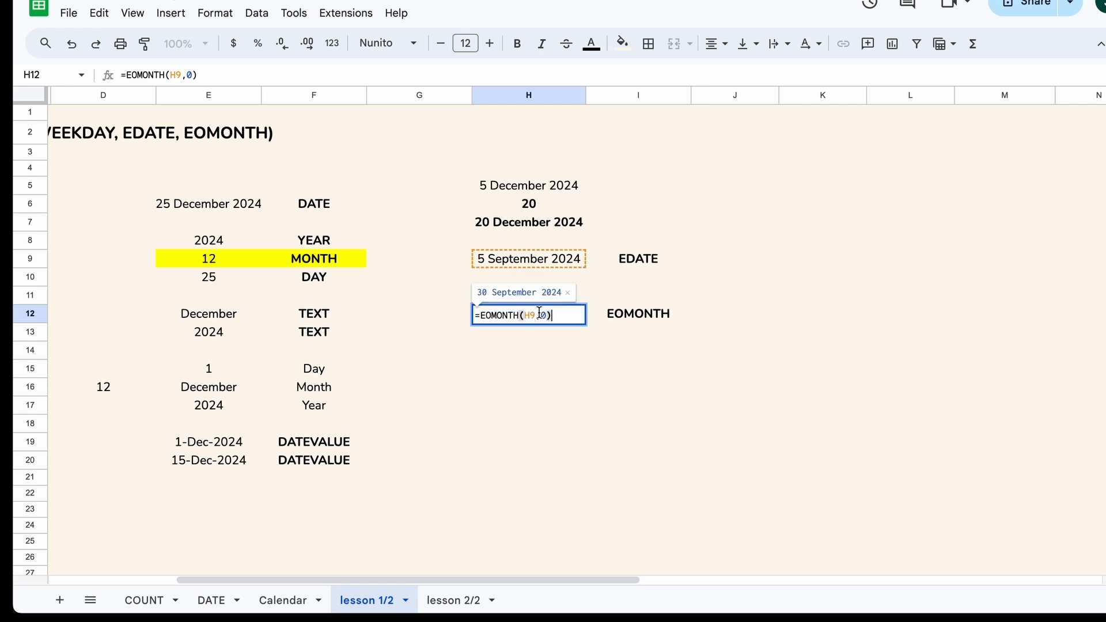
double_click(544, 315)
text(1)
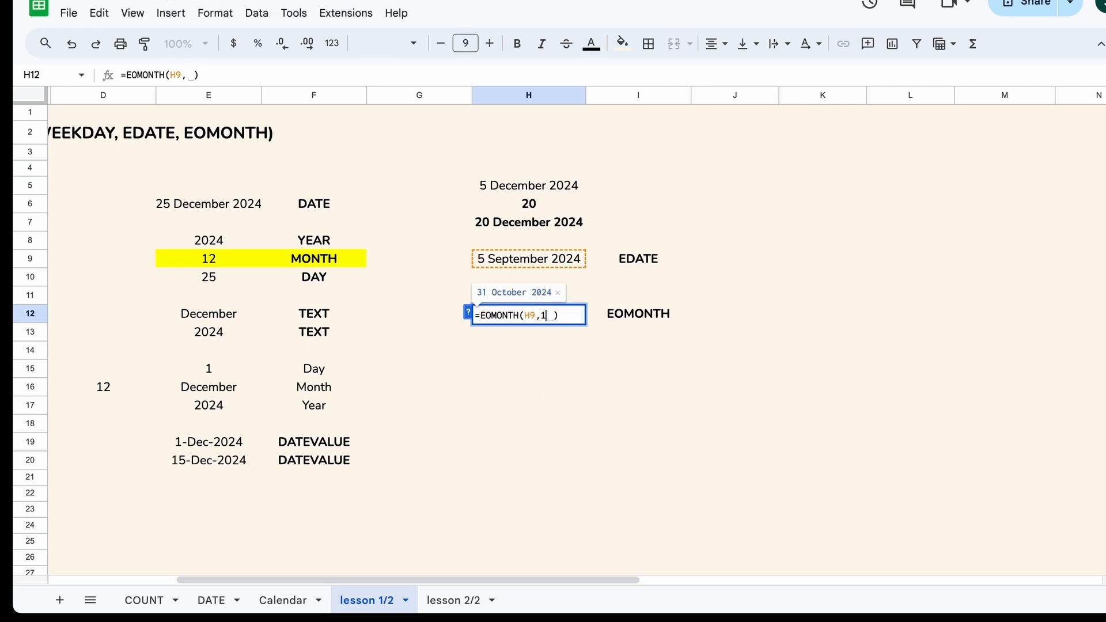
key(Return)
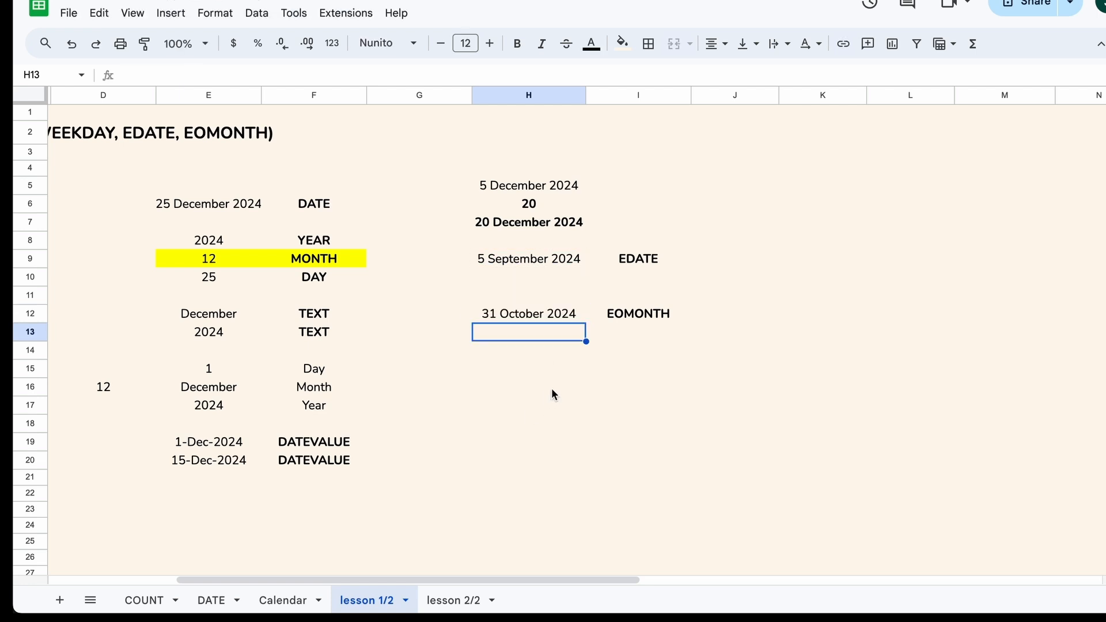
- Set the months argument of the EOMONTH formula in H12 to -1
click(584, 315)
double_click(544, 315)
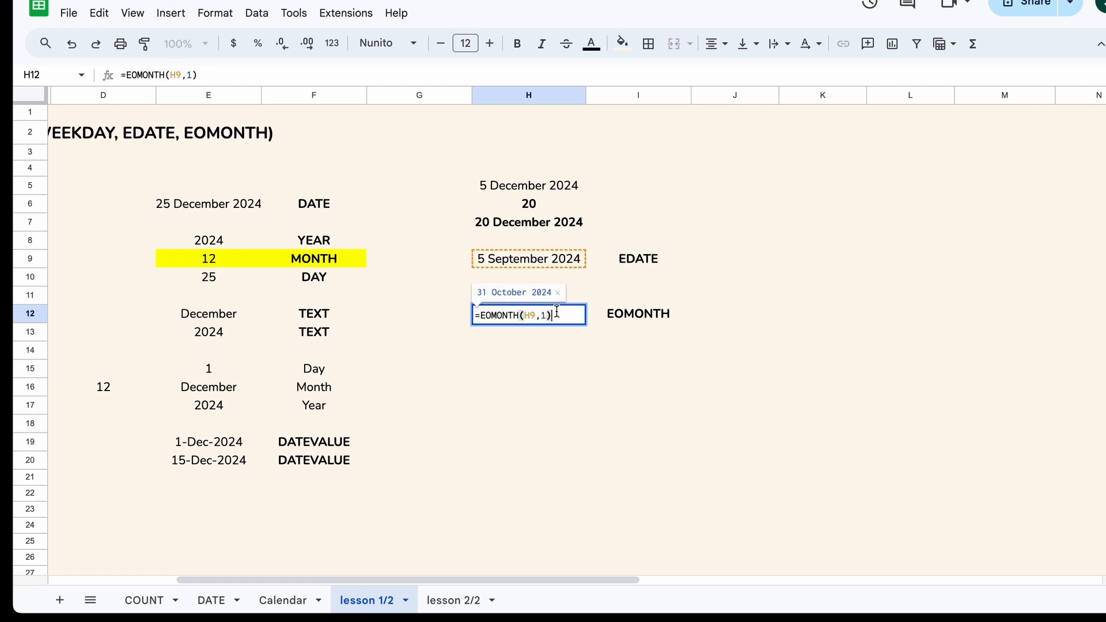
key(BackSpace)
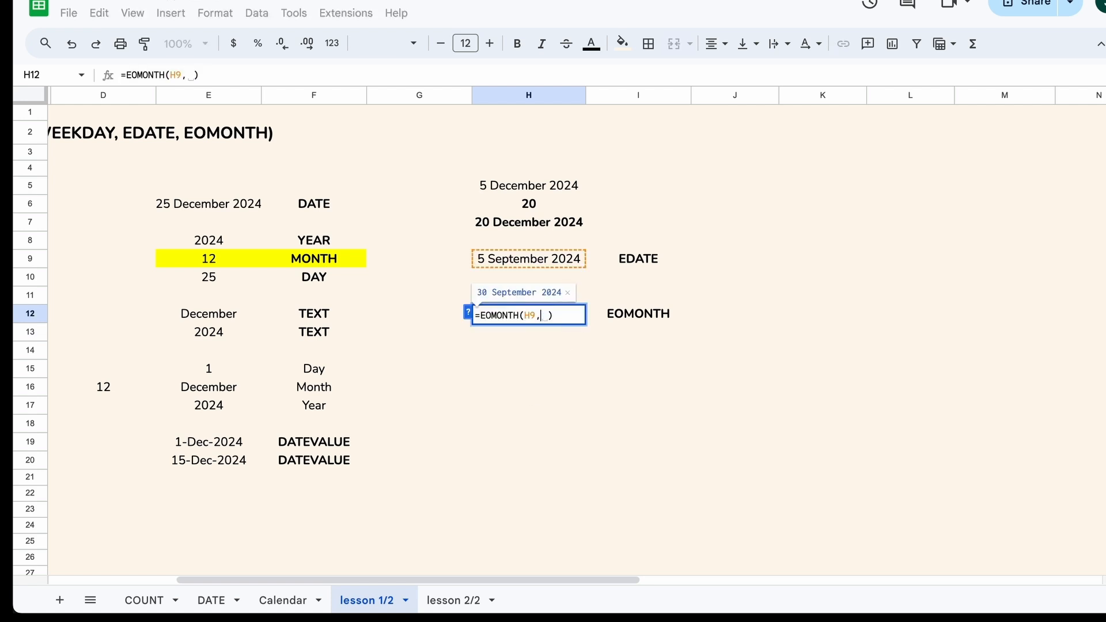
text(-1)
key(Return)
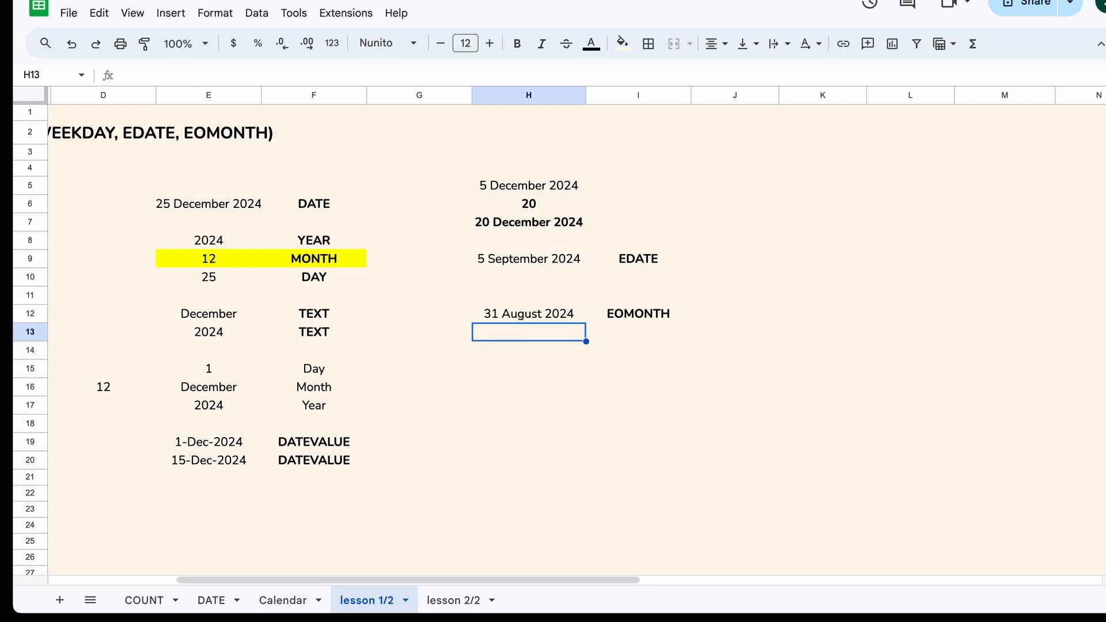
click(579, 317)
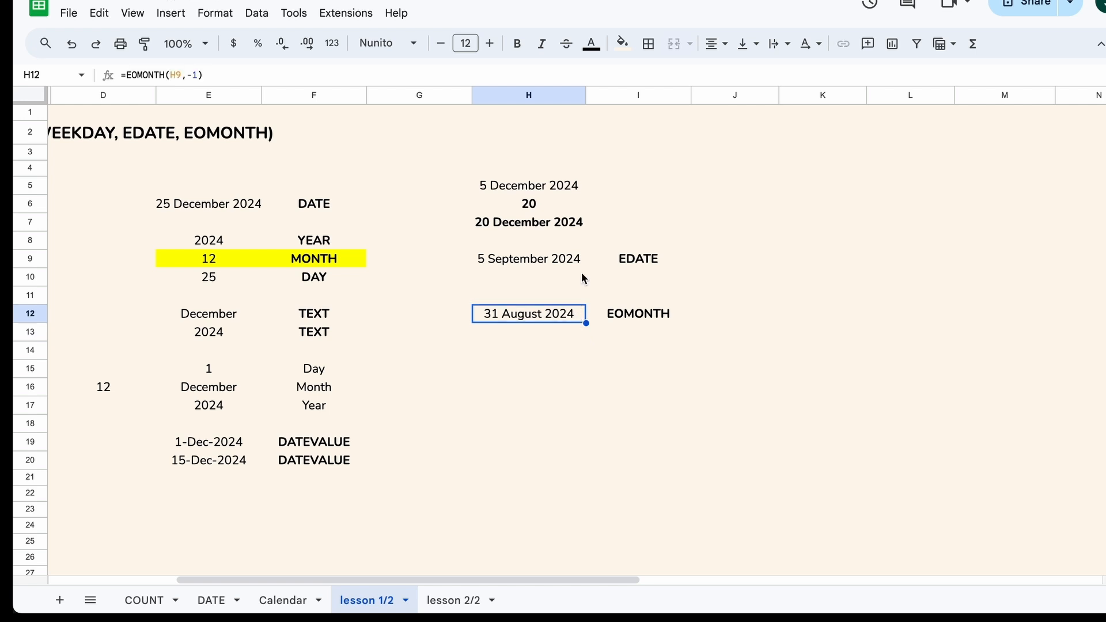
click(585, 263)
click(574, 313)
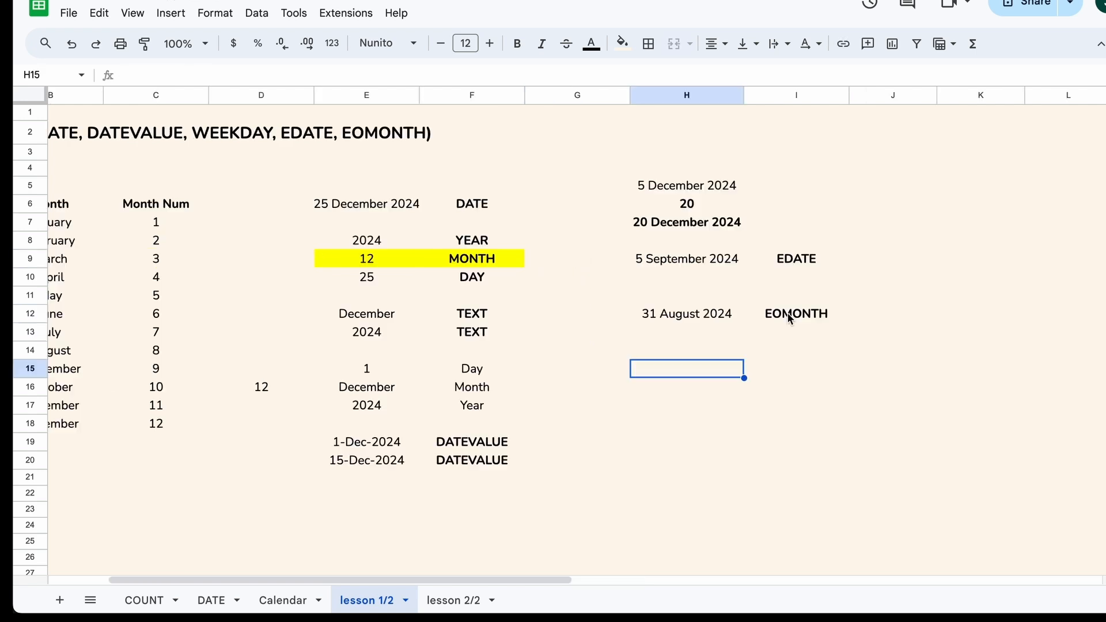
- Enter the heading WEEKDAYS in K5
scroll(788, 314, right, 8)
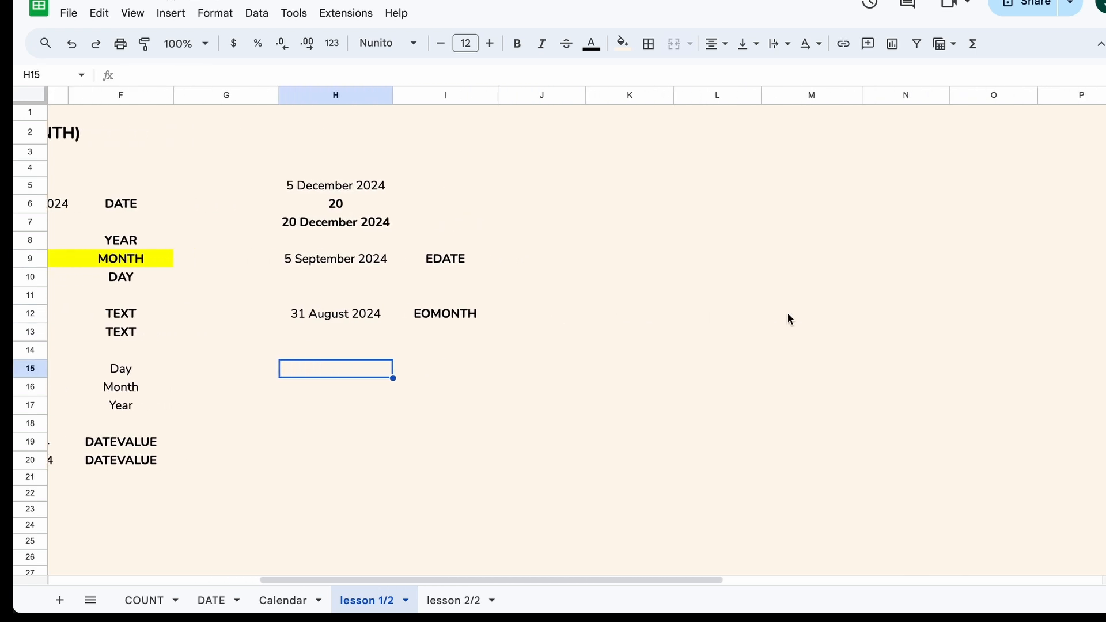
scroll(789, 319, left, 1)
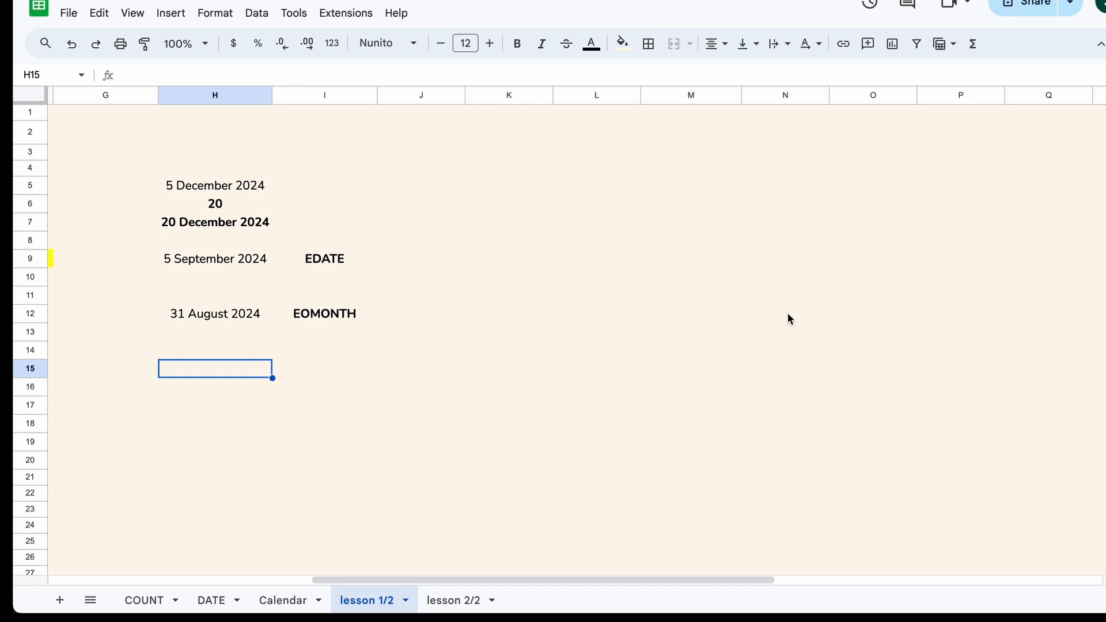
click(503, 195)
text(WEEKDAY)
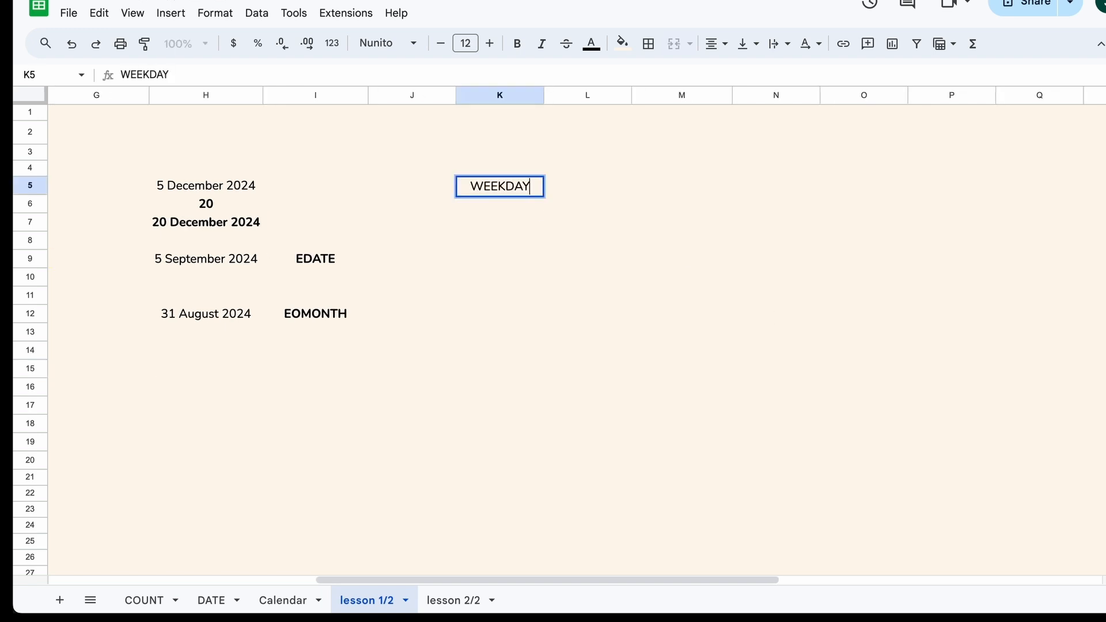
text(S)
key(Return)
- List the days of the week from Sunday to Saturday in K6:K12
text(Sunday)
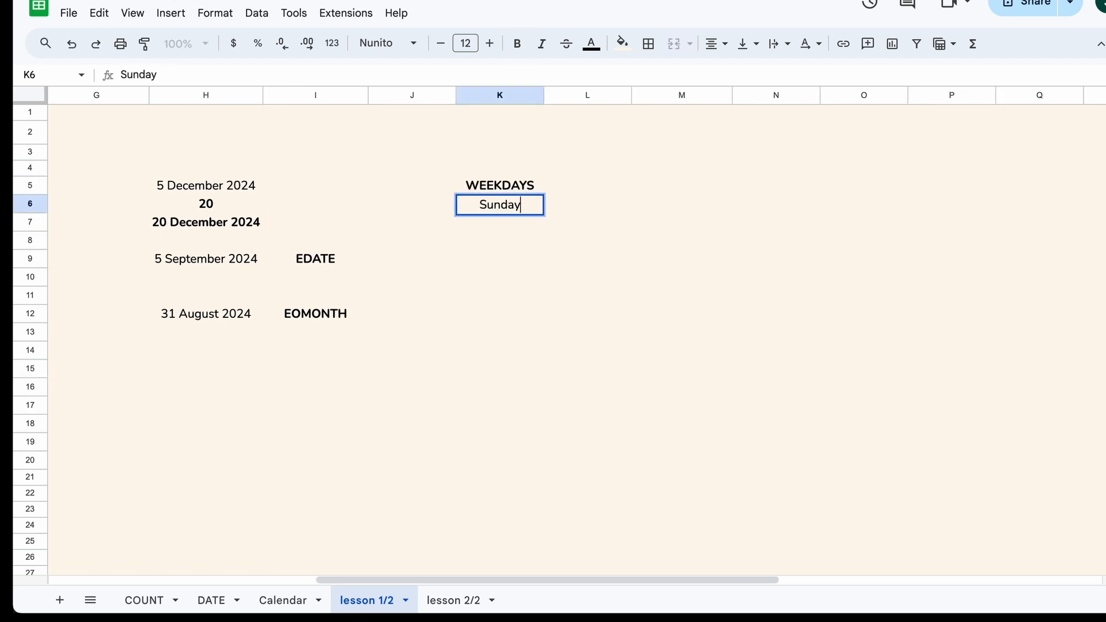
key(Return)
text(Monday)
key(Return)
text(Tu)
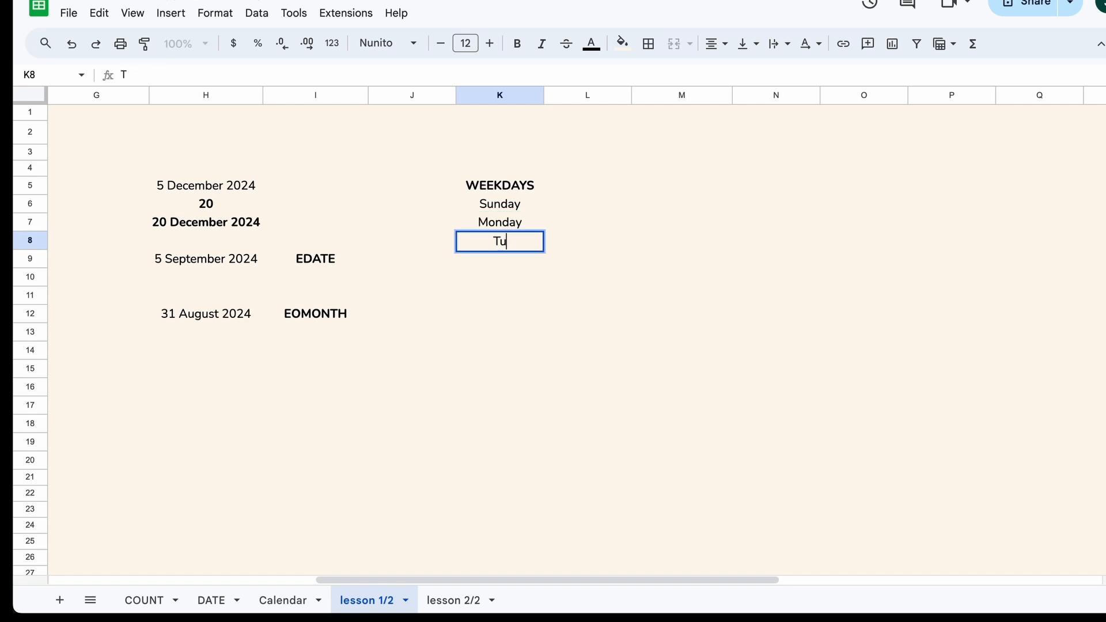
text(esday)
key(Return)
drag(519, 223, 538, 316)
- Number the weekdays from 1 for Sunday to 7 for Saturday in L6:L12
click(573, 212)
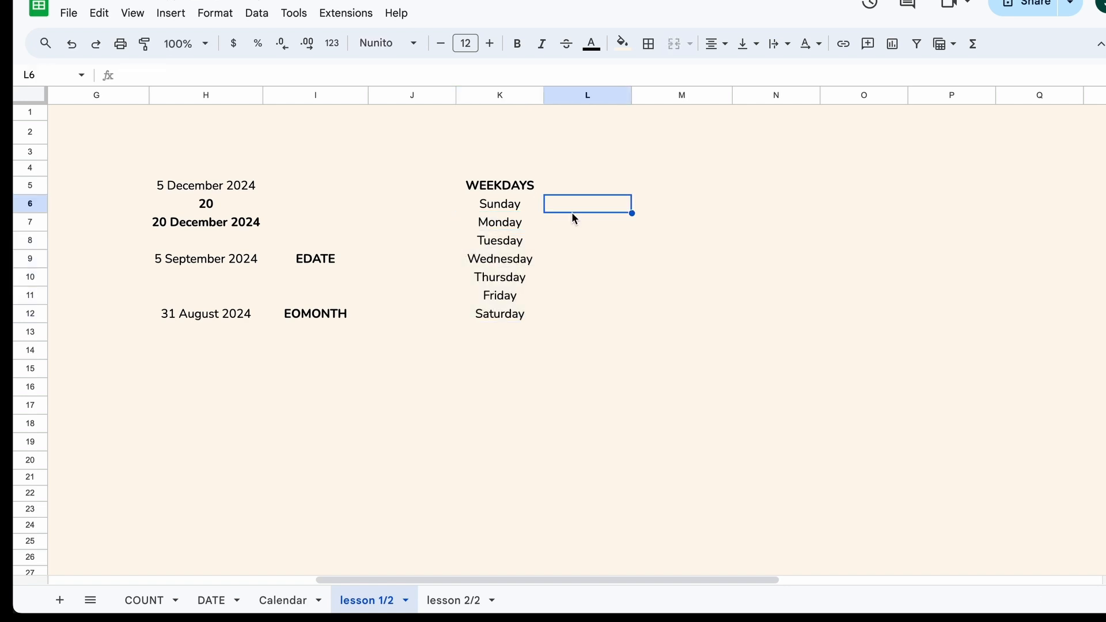
text(1)
key(Return)
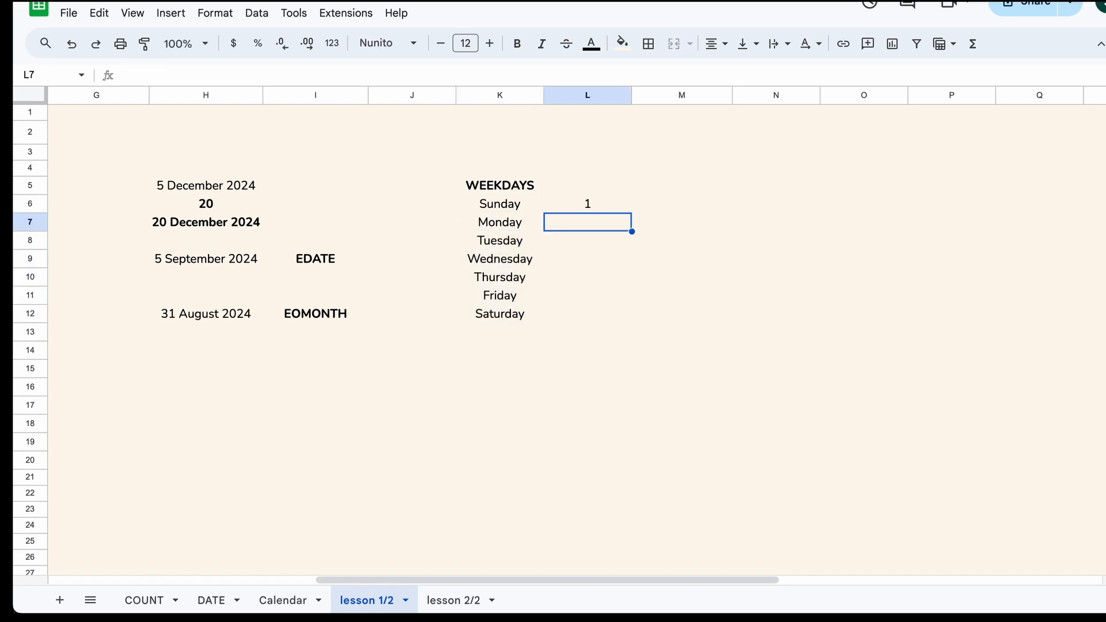
text(2)
key(Return)
text(3)
key(Return)
text(4)
key(Return)
text(5)
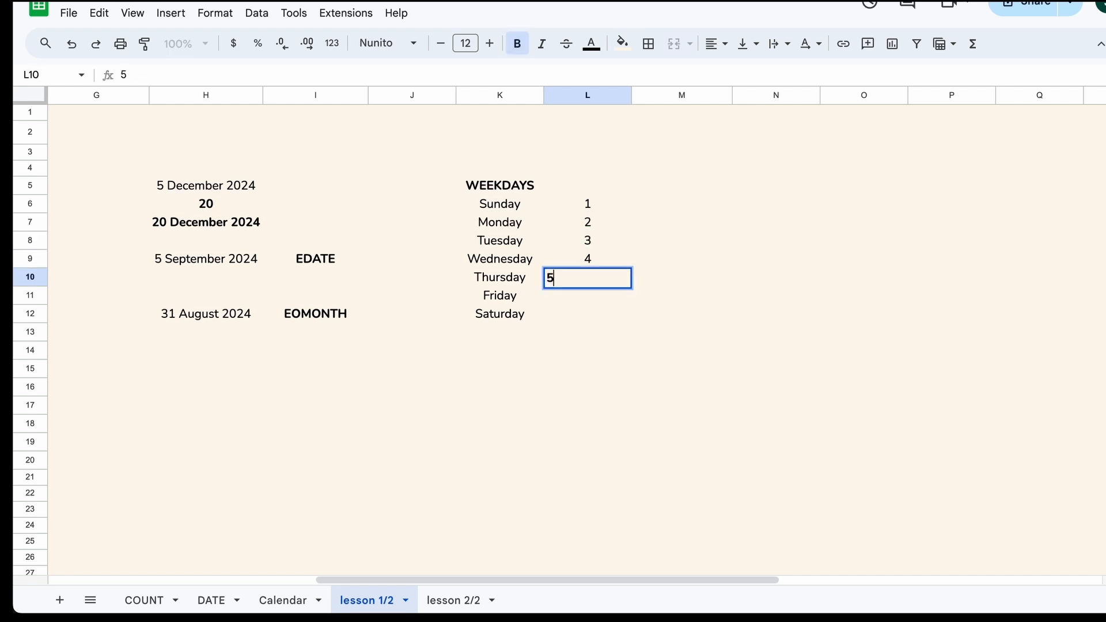
key(Return)
text(6)
key(Return)
text(7)
key(Return)
- Remove the bold formatting from the weekday numbers in L6:L12 and center them horizontally
key(Up)
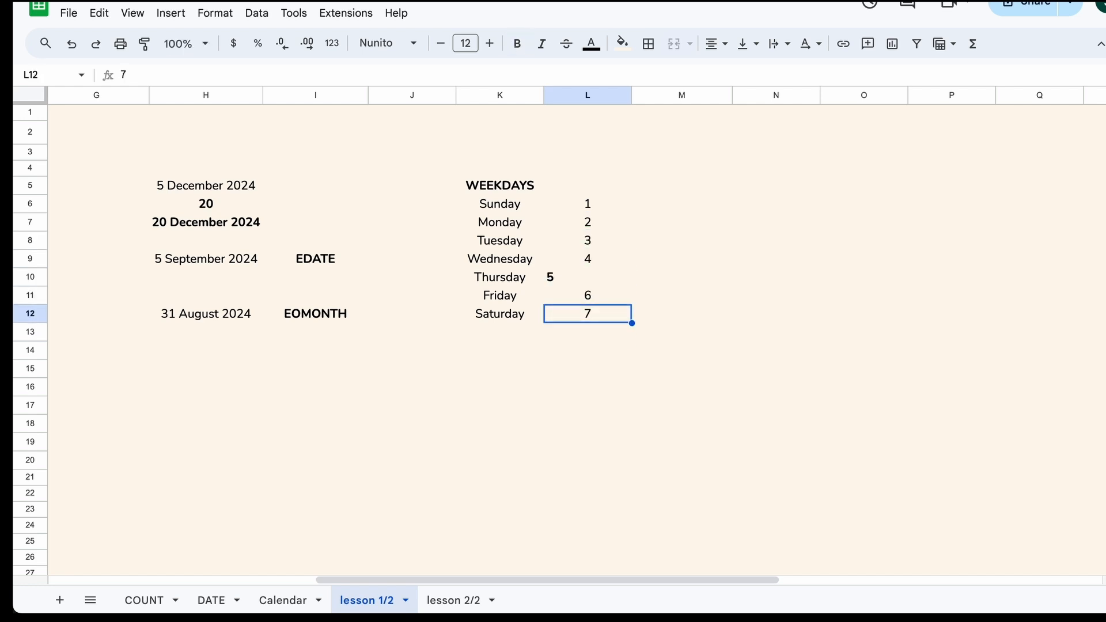
key(super+shift+Up)
key(super+b)
key(super+b)
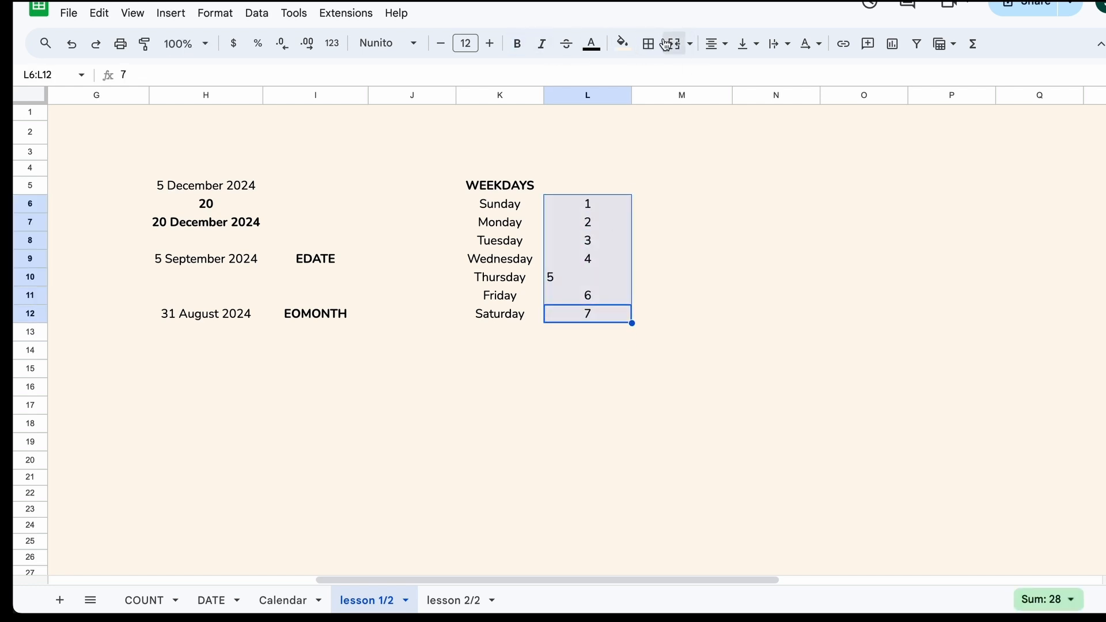
click(717, 44)
click(735, 73)
click(628, 241)
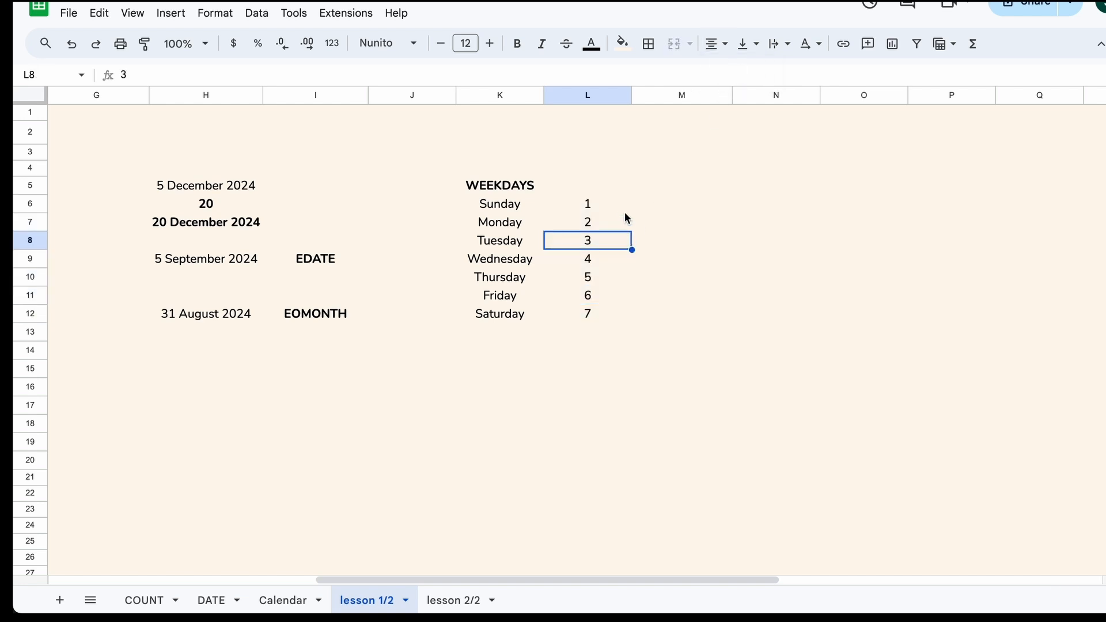
- Enter the bold label WEEKDAY in K14
click(500, 351)
text(WEEKDAY)
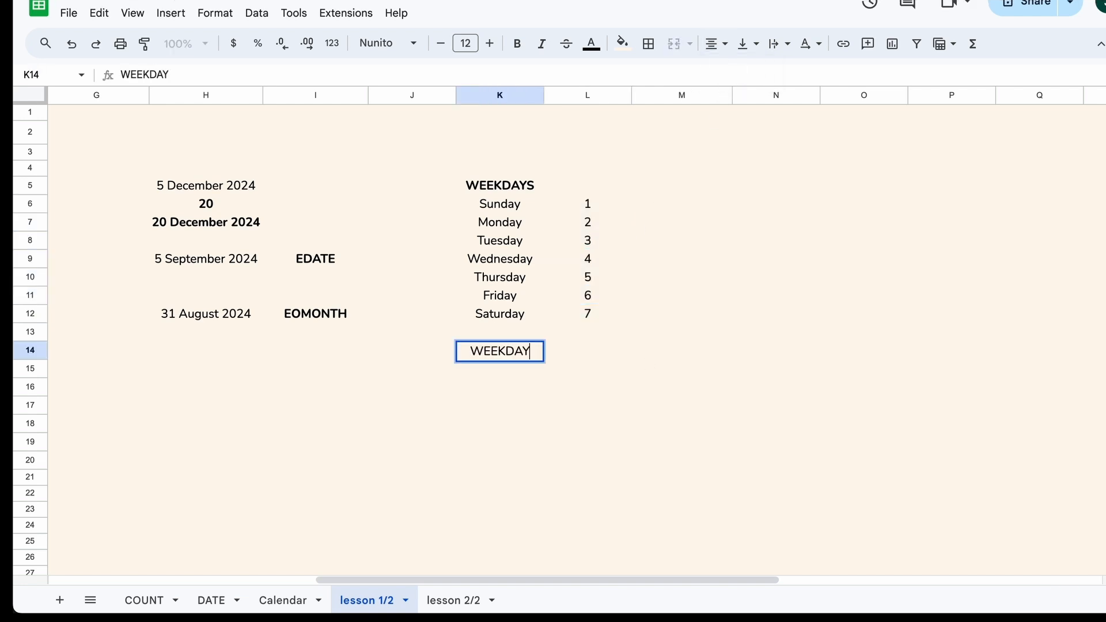
key(Return)
key(Up)
key(super+b)
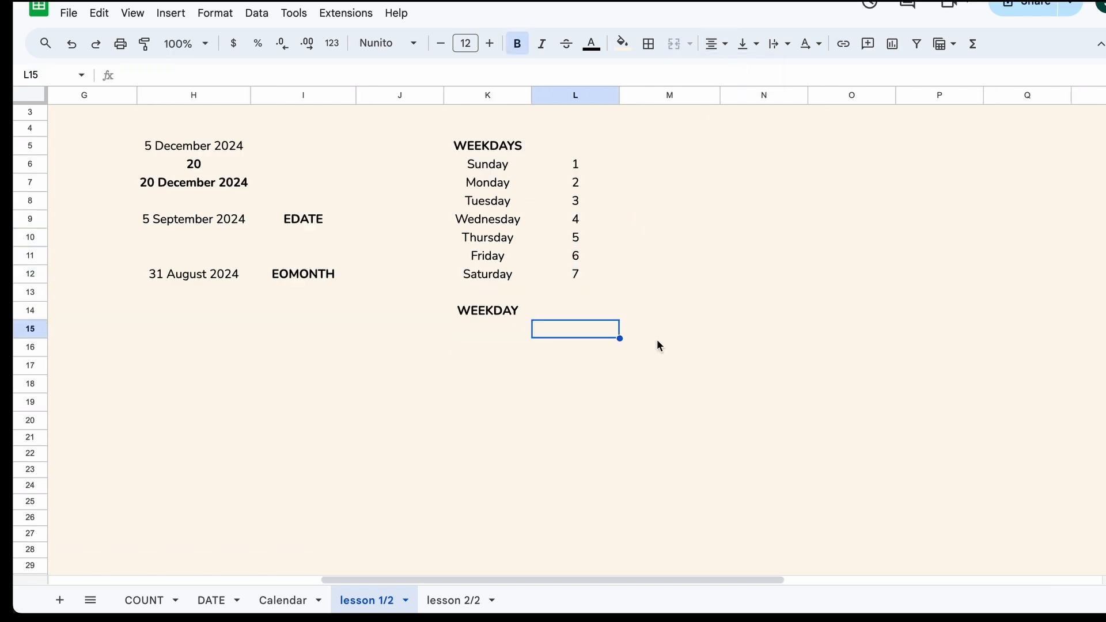
- Enter the date 25 December 2024 in L15 and widen column L to fit it
text(25)
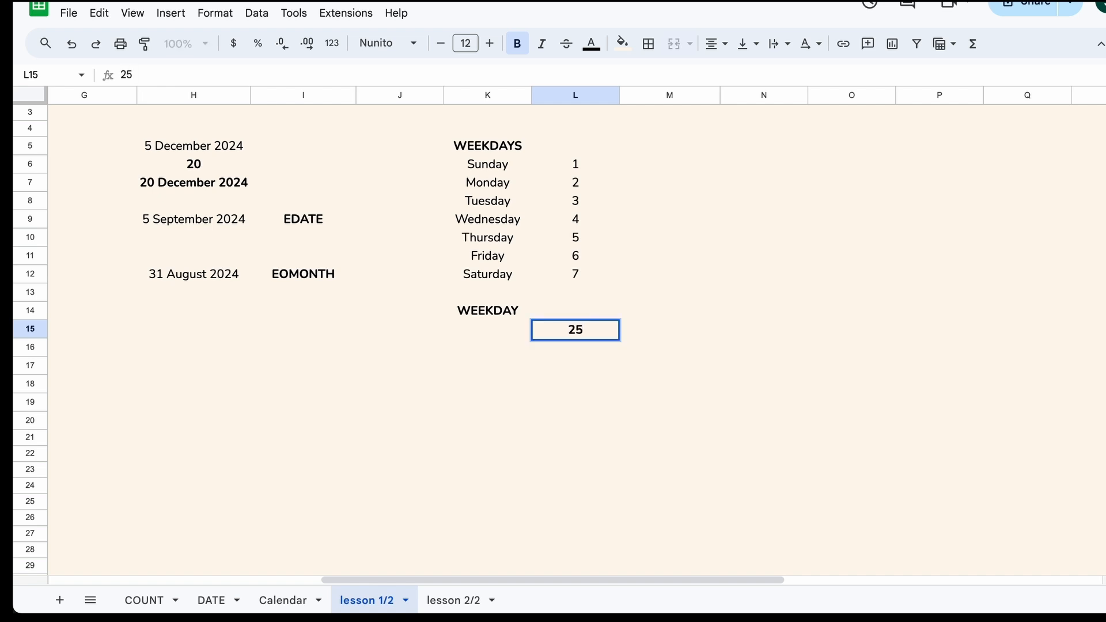
text( December 2)
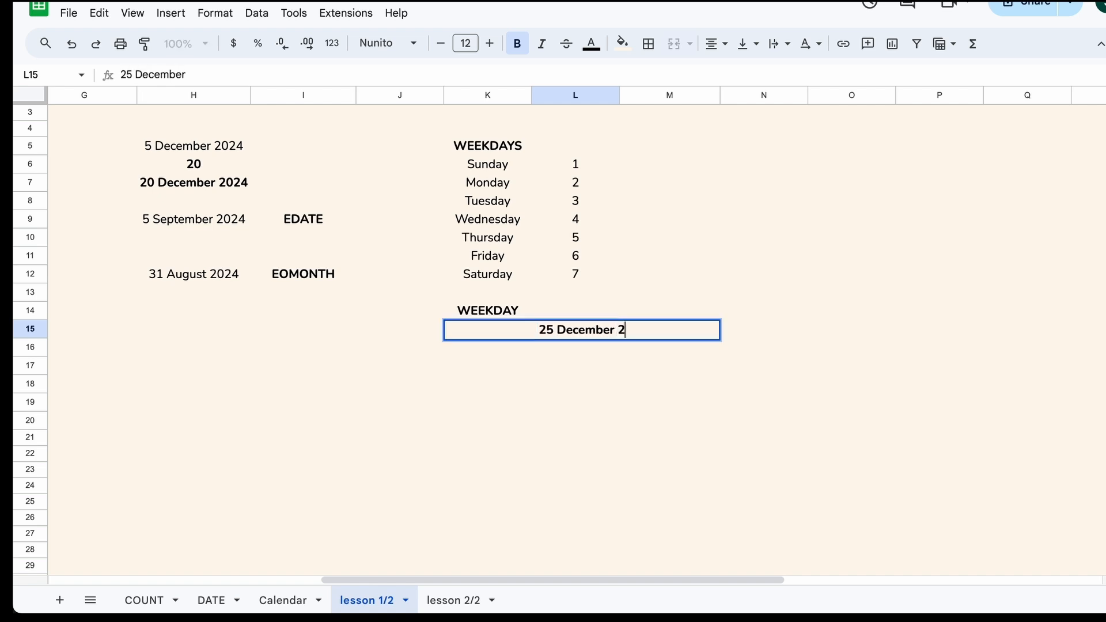
text(024)
key(Return)
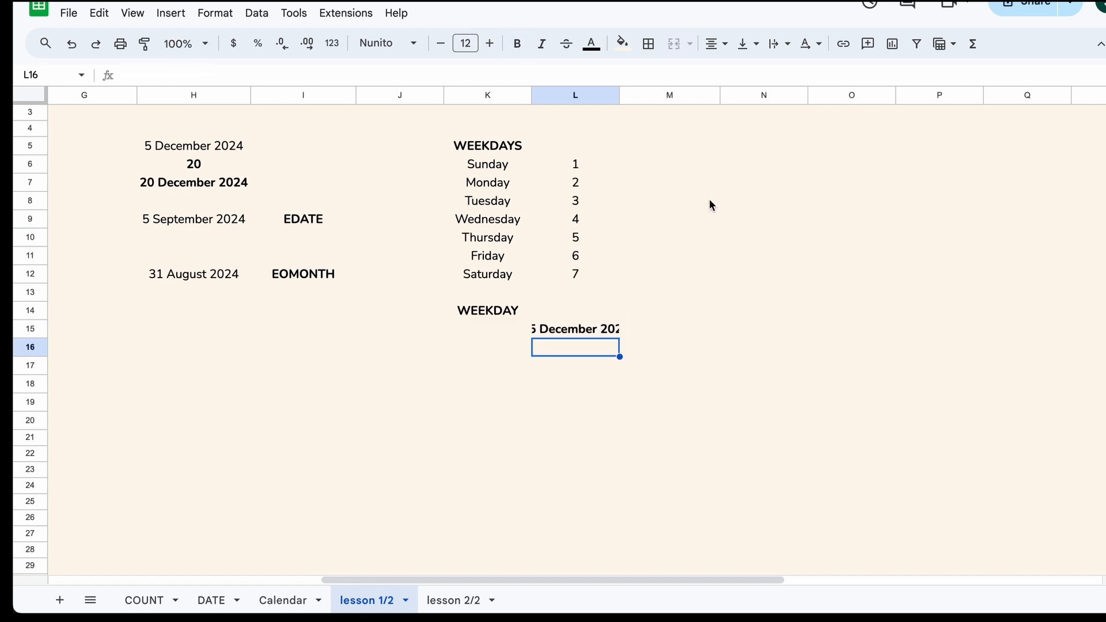
drag(618, 95, 662, 95)
- Calculate the weekday number of the date in L15 by entering =WEEKDAY(L15) in K15
click(487, 328)
text(=)
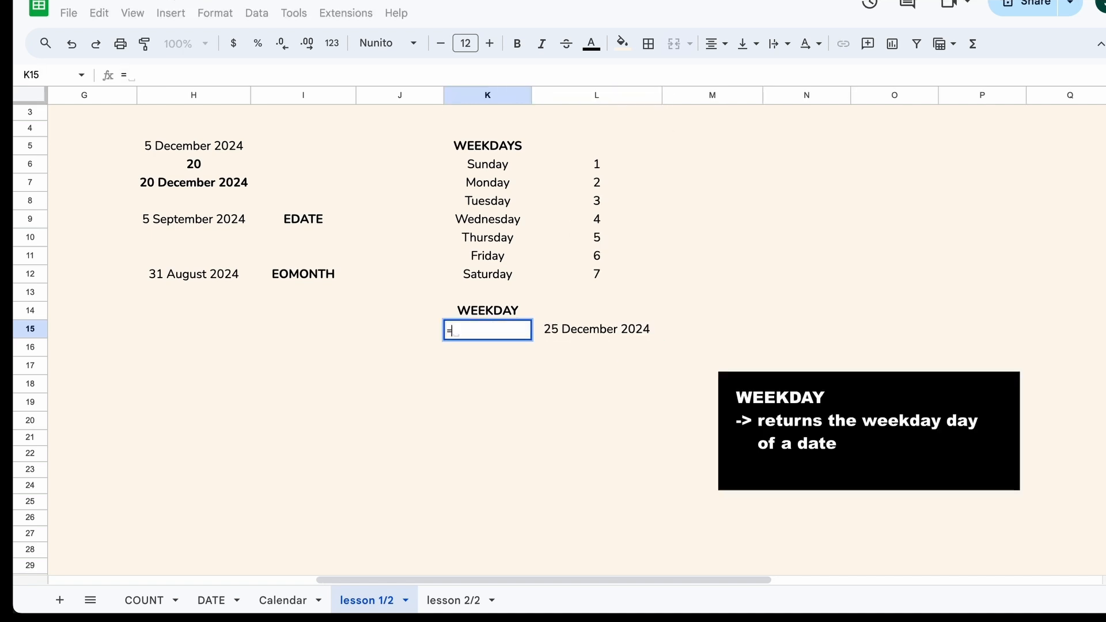
text(WEEKDAY()
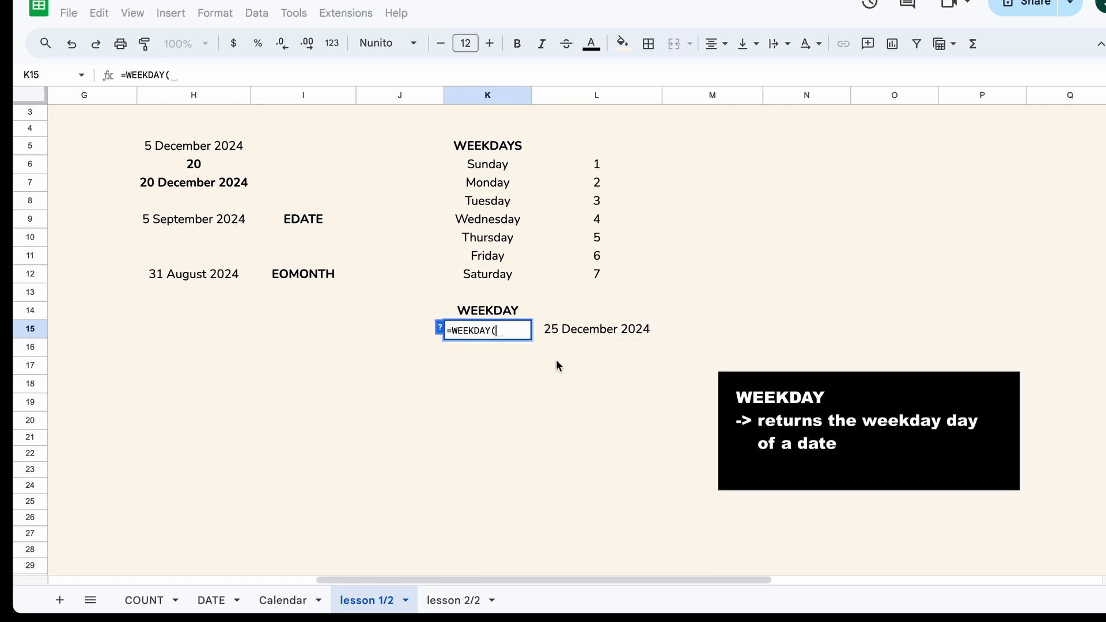
click(585, 331)
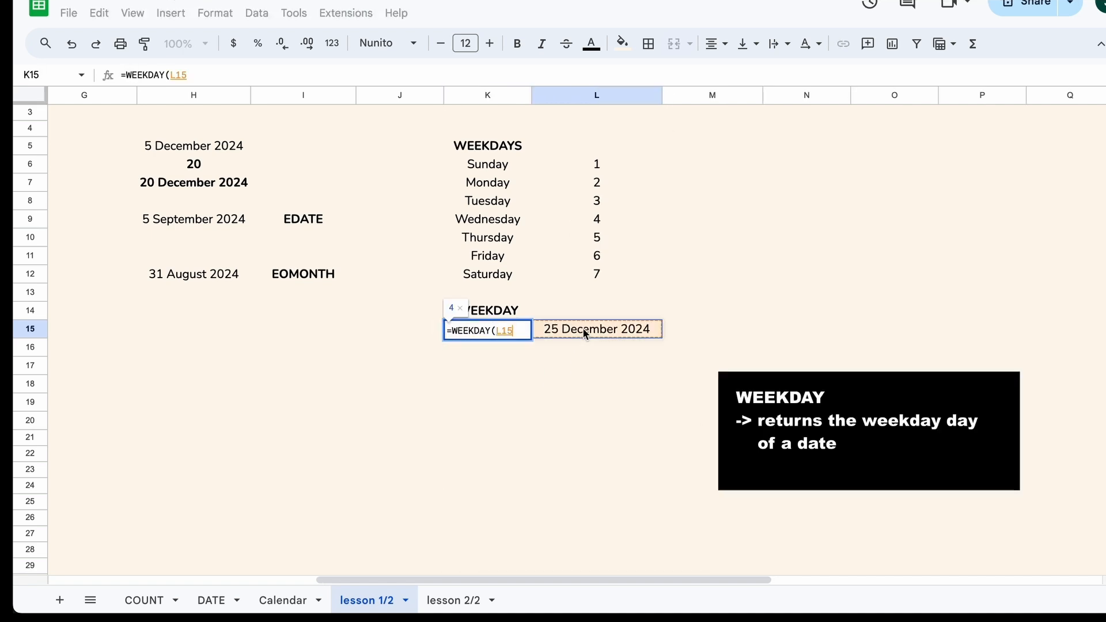
text(,)
click(445, 330)
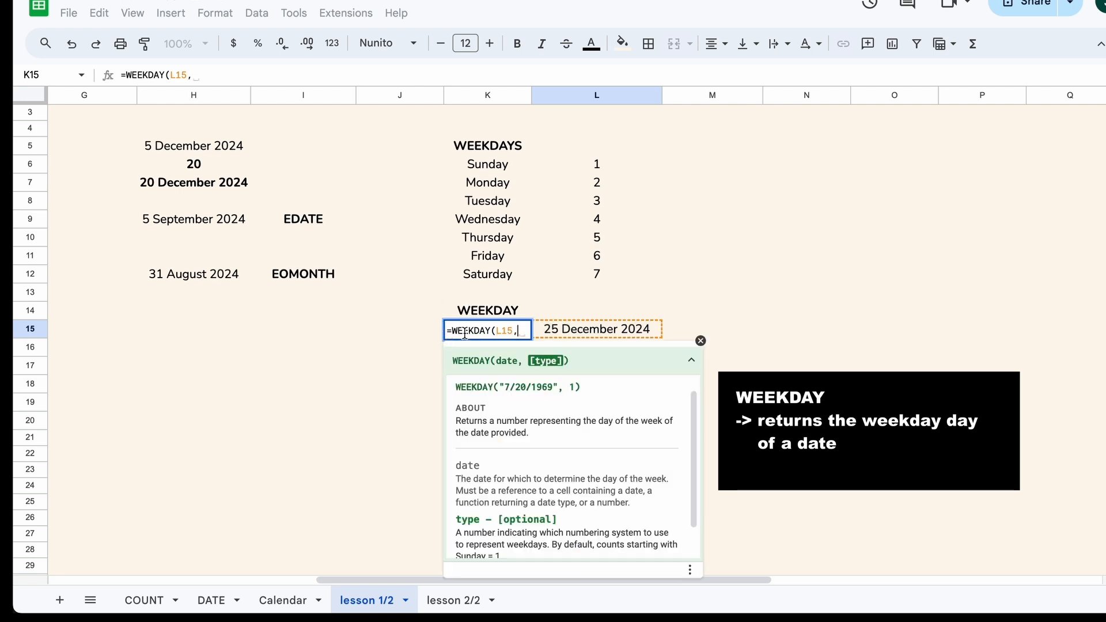
scroll(505, 478, down, 1)
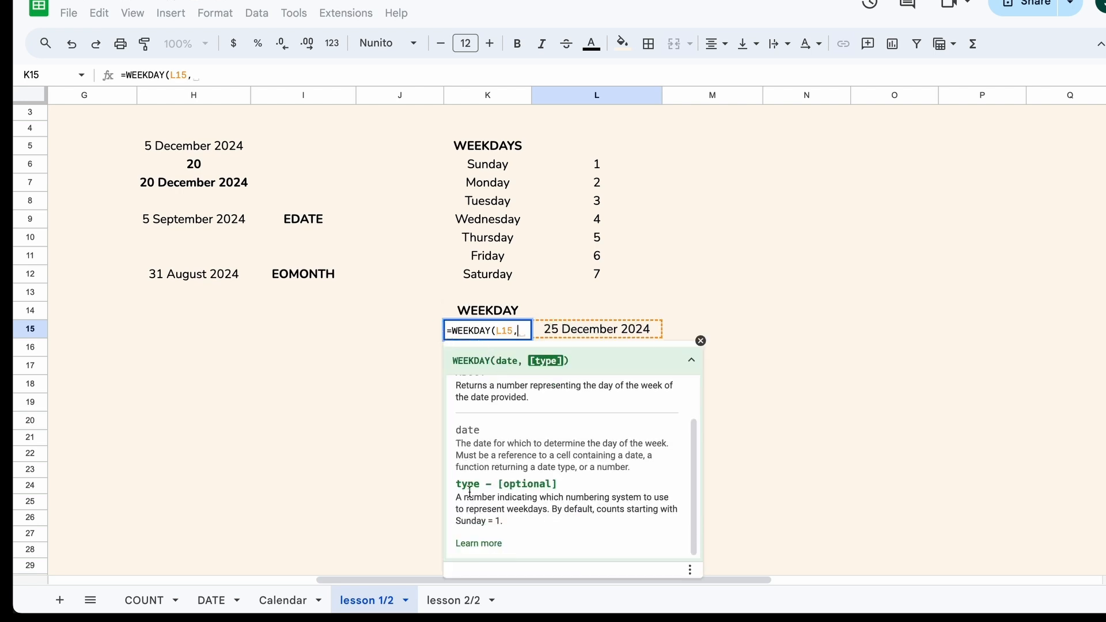
drag(461, 496, 516, 528)
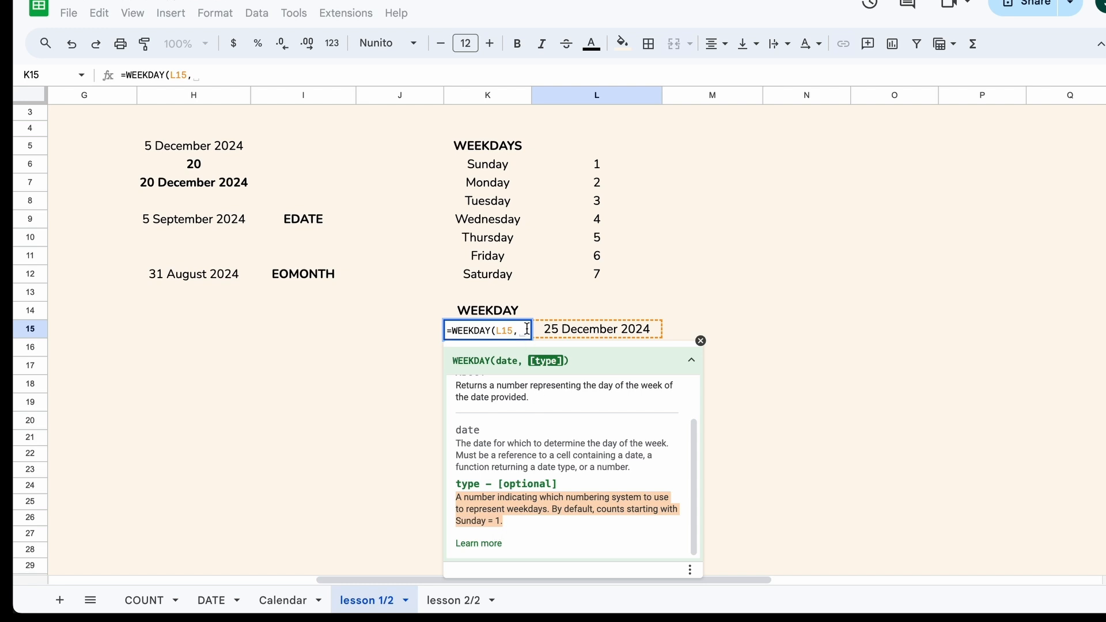
click(525, 375)
key(BackSpace)
text())
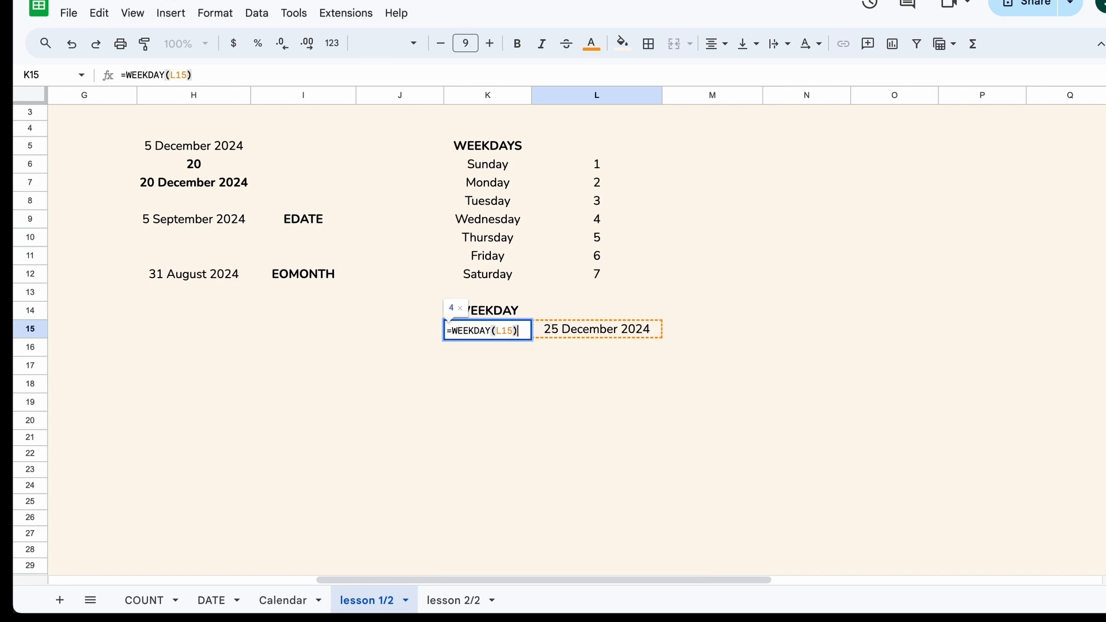
key(Return)
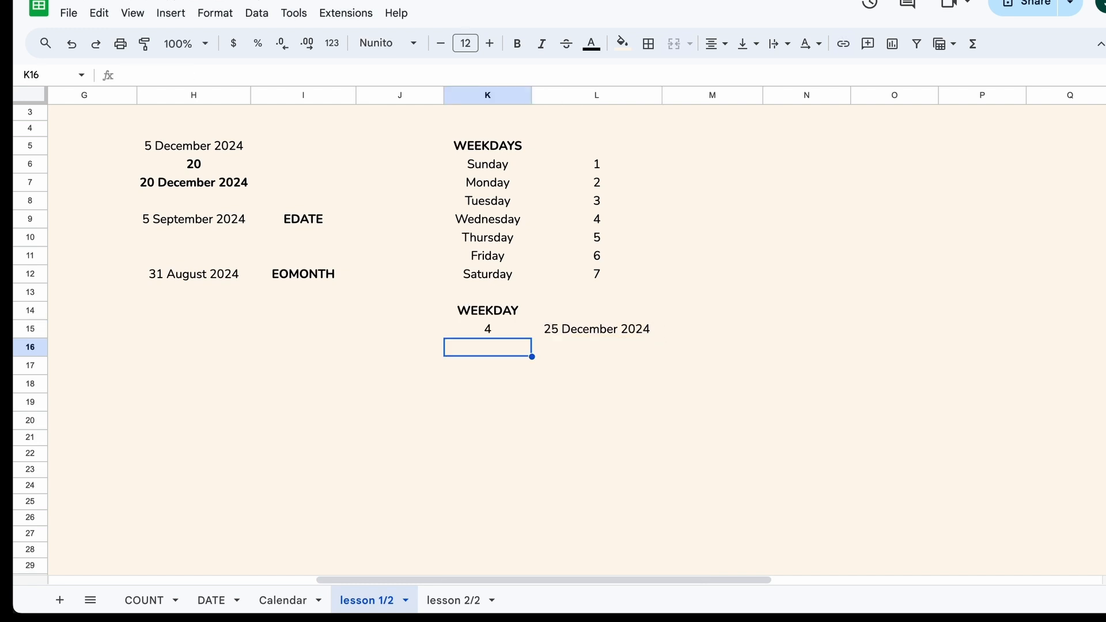
- Check the WEEKDAY result in K15 against the weekday list and the date picker of L15
click(503, 330)
drag(602, 219, 506, 223)
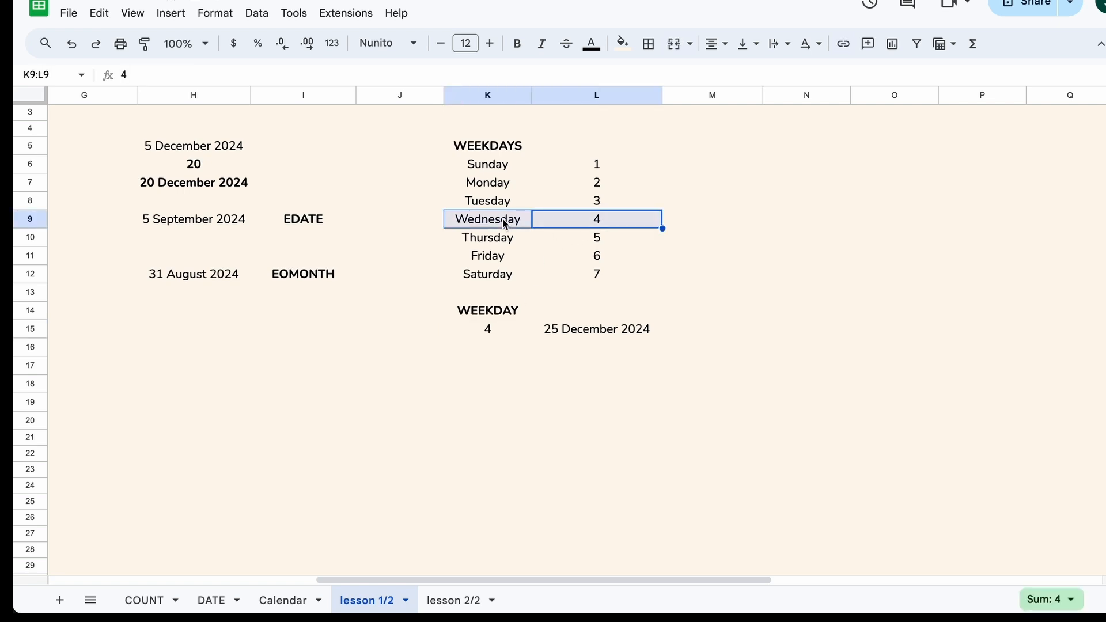
click(579, 330)
double_click(578, 331)
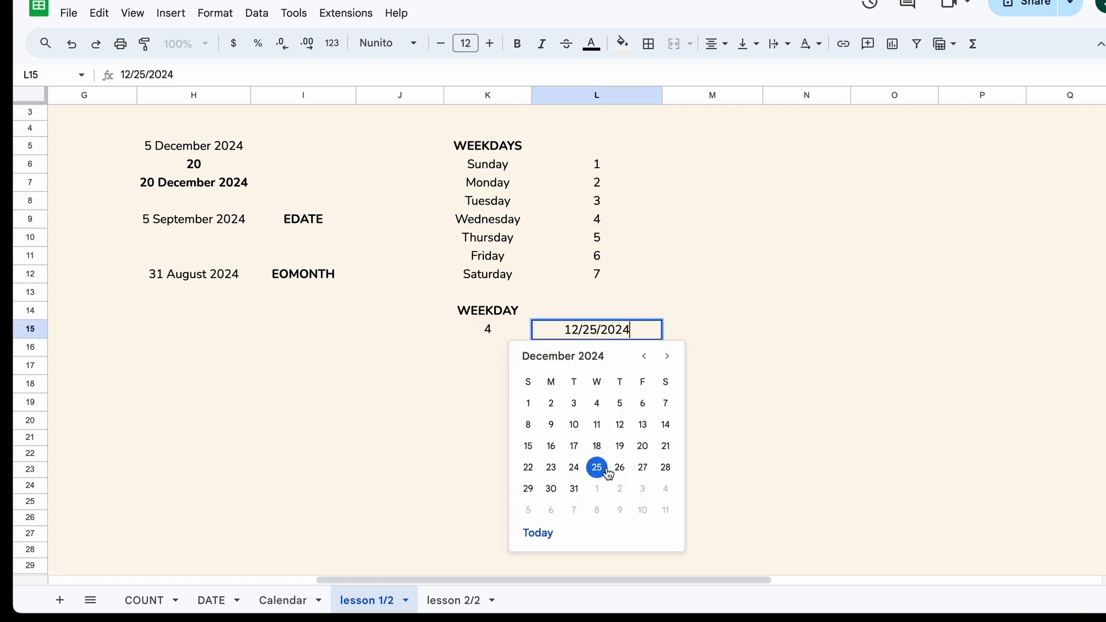
click(527, 333)
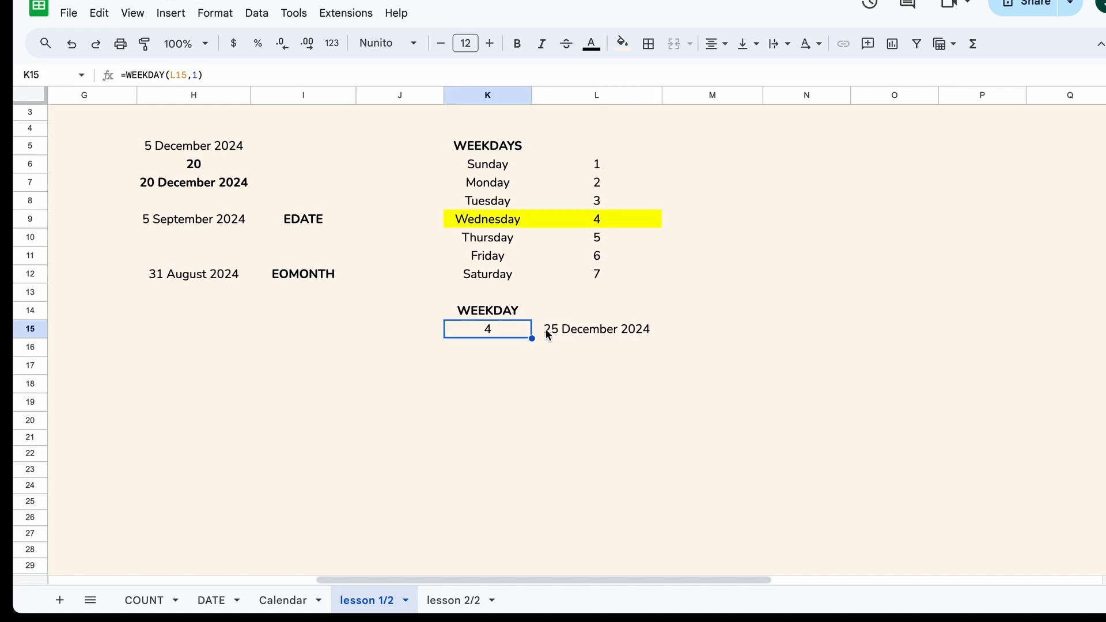
- On the Calendar sheet, switch the month in B8 to September, October, November and December, and return it to August
scroll(447, 376, left, 10)
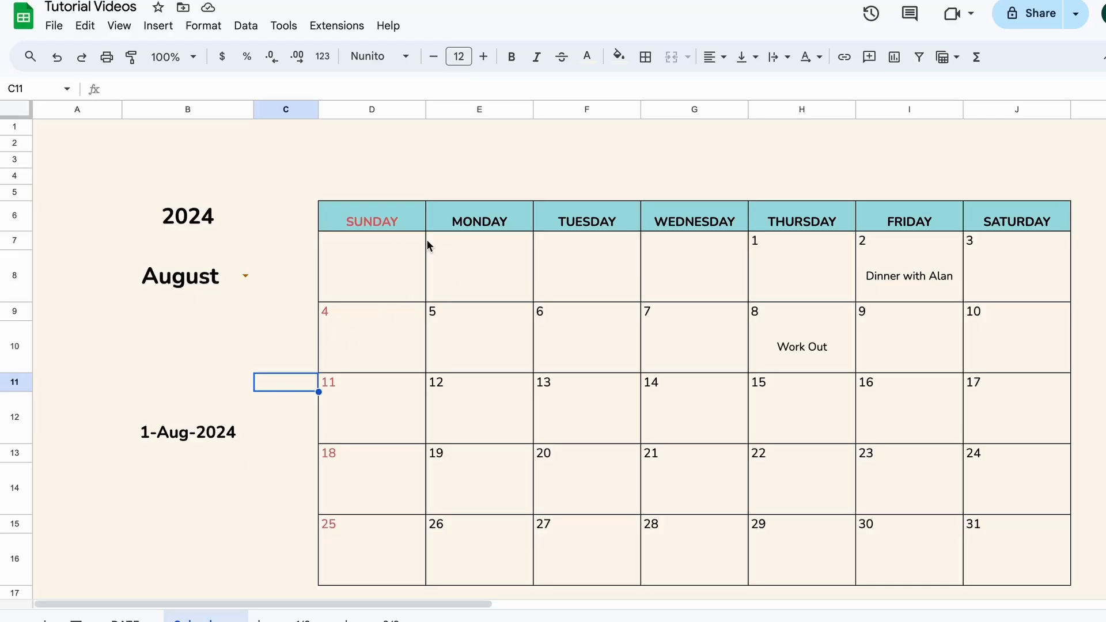
click(242, 276)
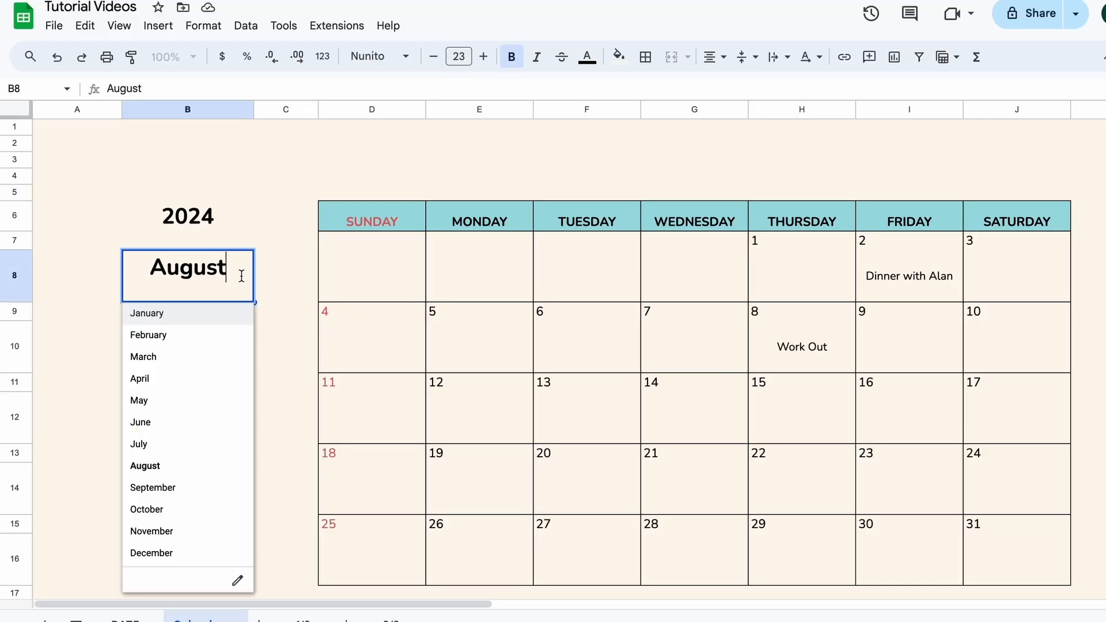
click(184, 487)
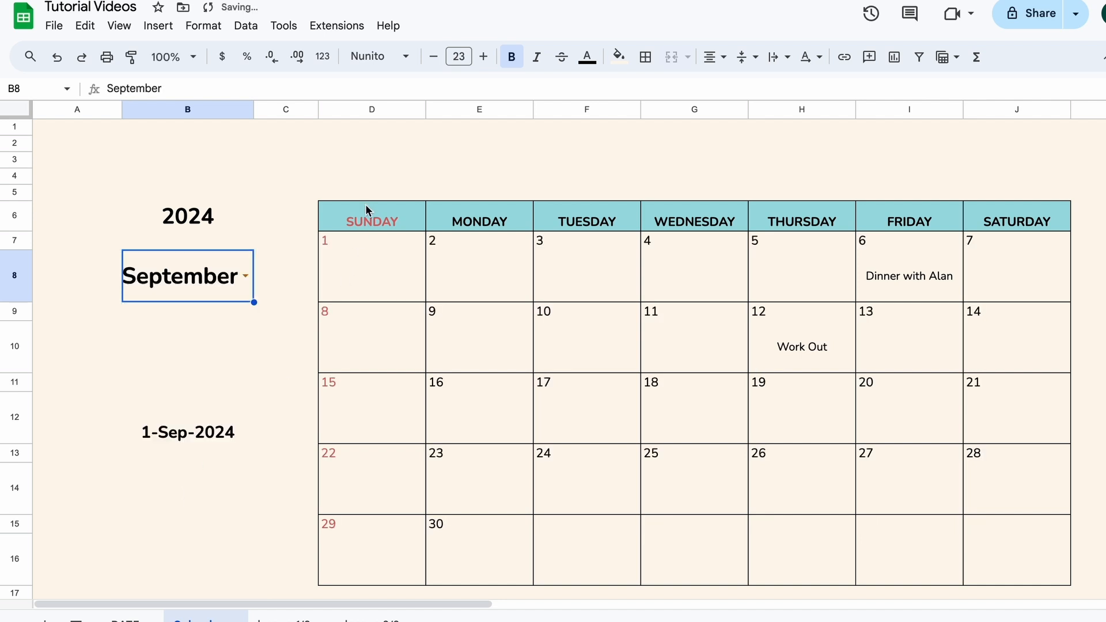
click(245, 276)
click(190, 510)
click(245, 276)
click(191, 530)
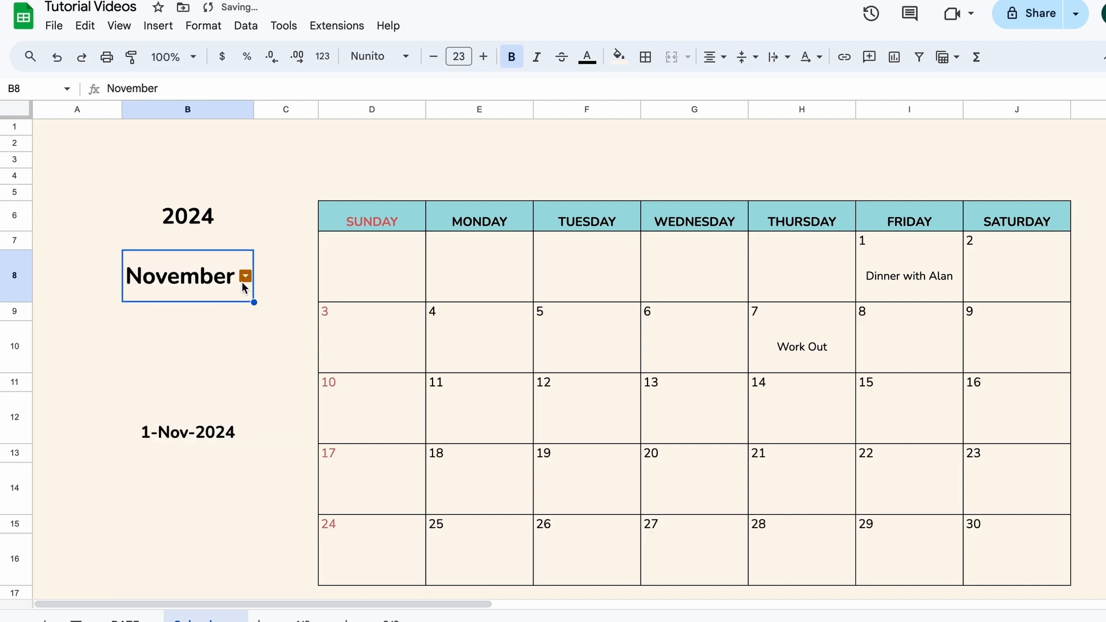
click(245, 276)
click(193, 553)
click(244, 276)
click(205, 462)
- Enter GYM as the event for 13 August in F12 and for 21 August in G14
click(593, 417)
text(GYM)
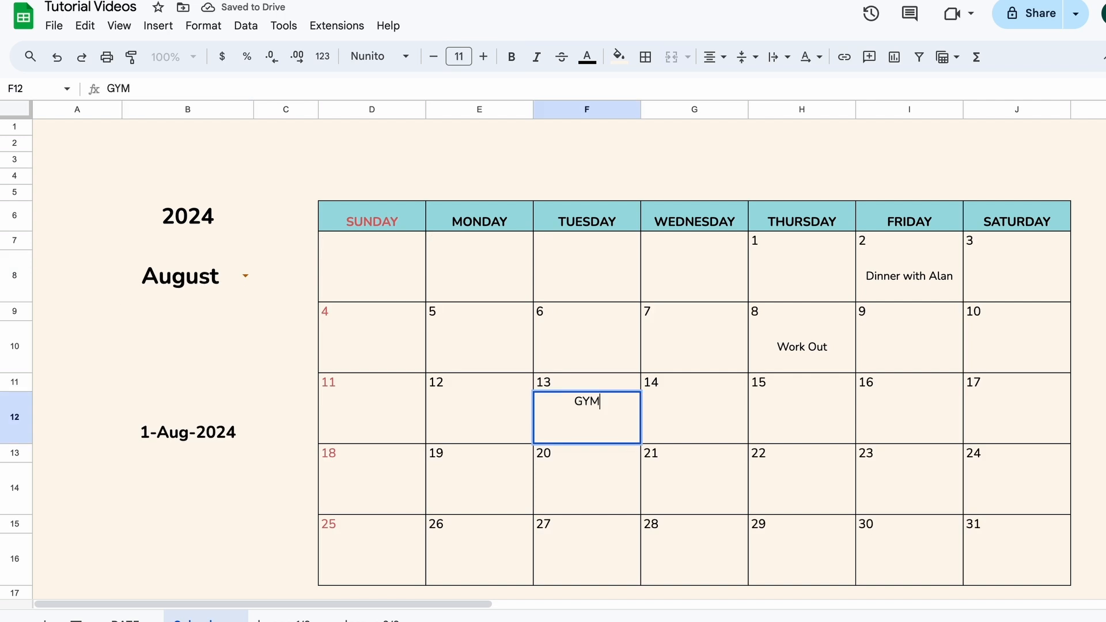
key(Return)
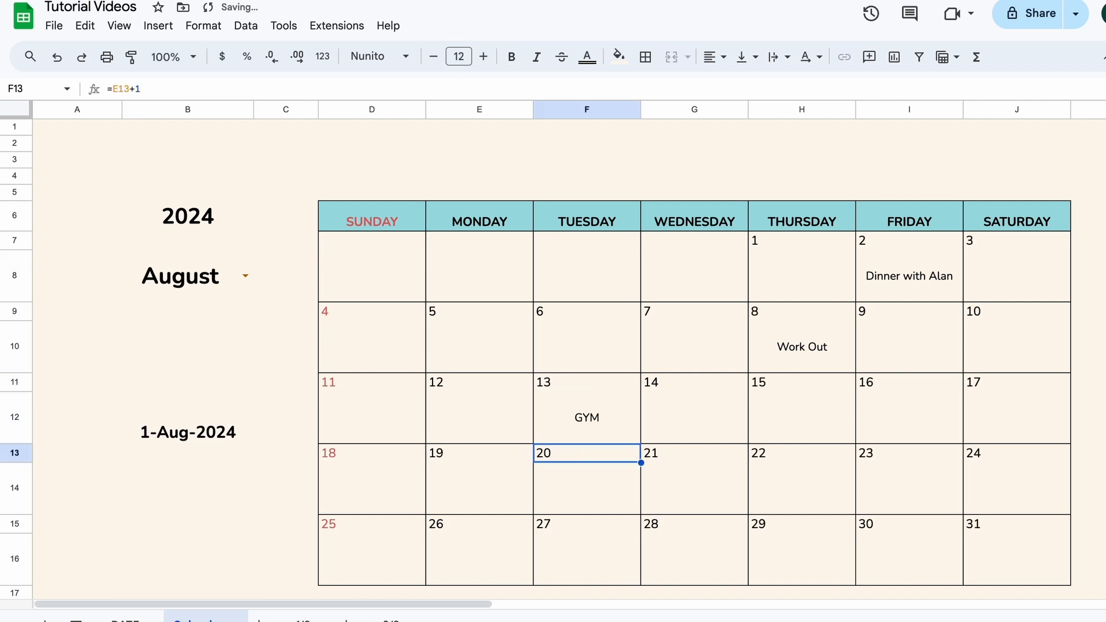
key(Right)
key(Down)
text(GYM)
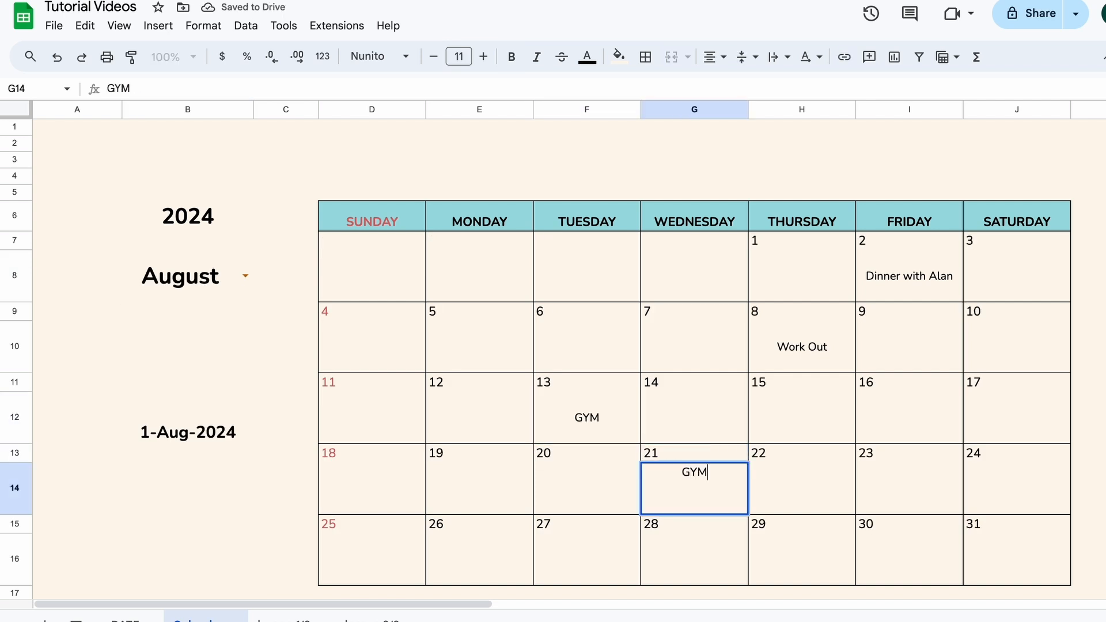
key(Return)
click(190, 275)
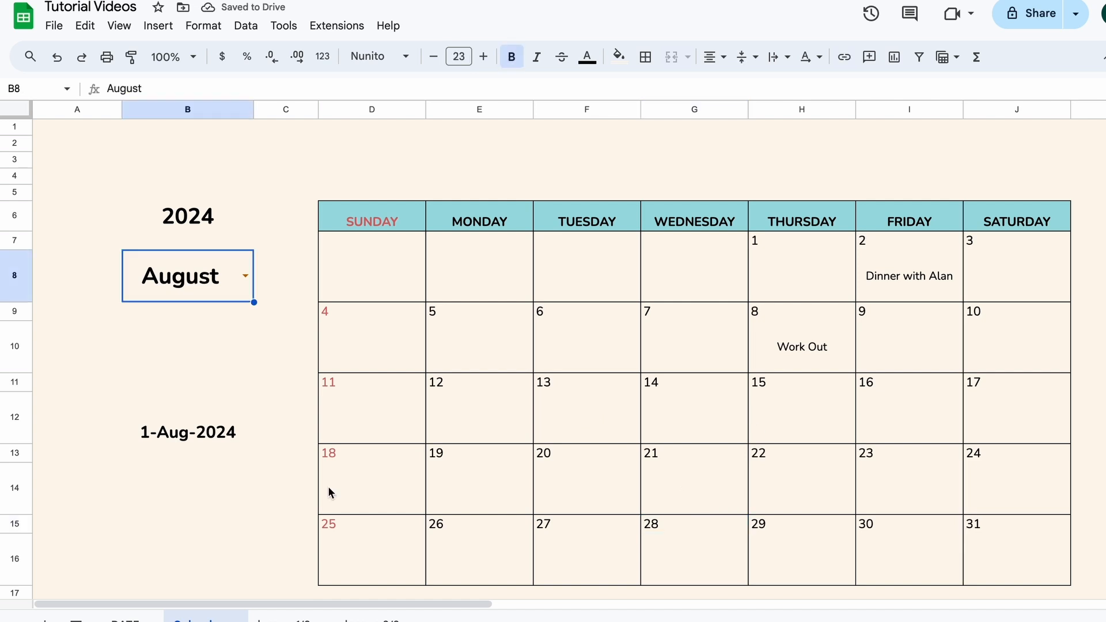
- On the blank DYNAMIC CALENDAR sheet, enter JULY as the month in B3 and make it bold
click(372, 616)
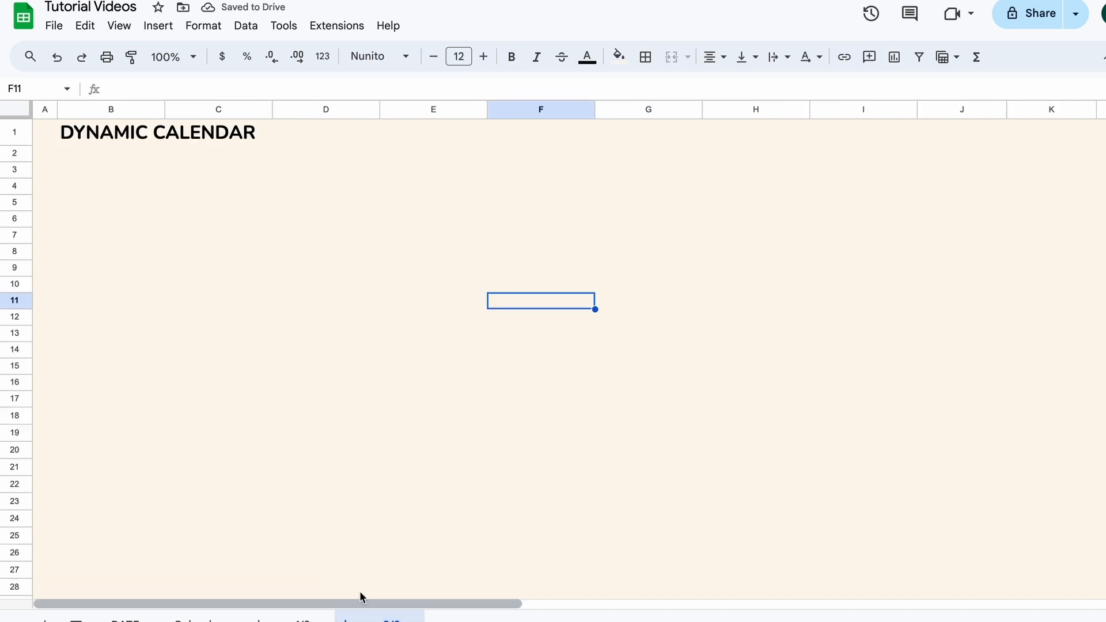
click(103, 166)
drag(346, 154, 925, 445)
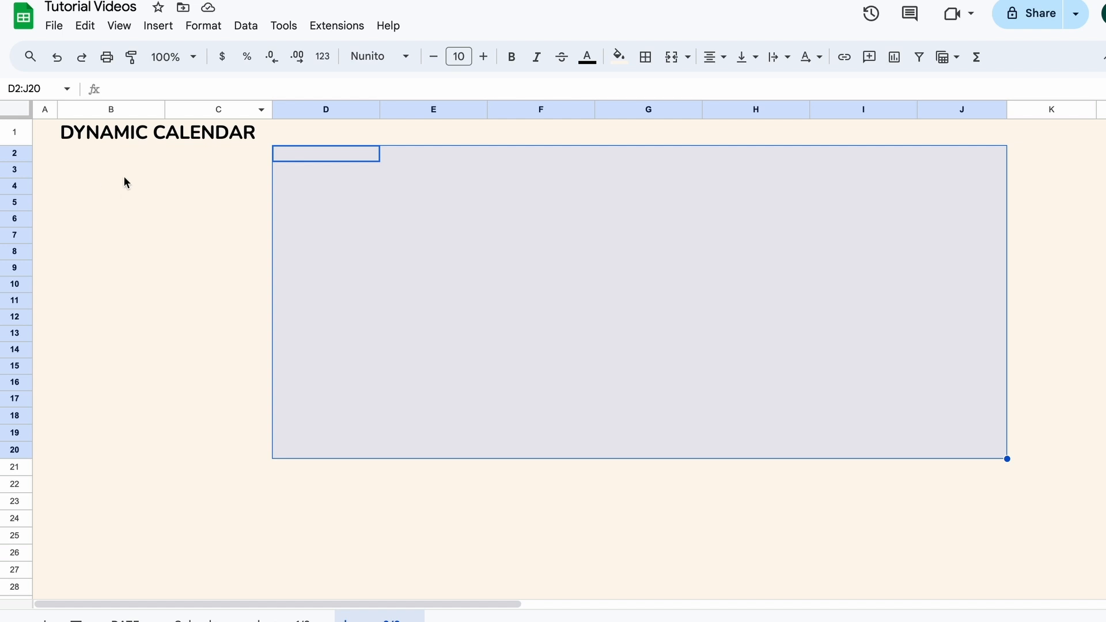
click(101, 171)
text(J)
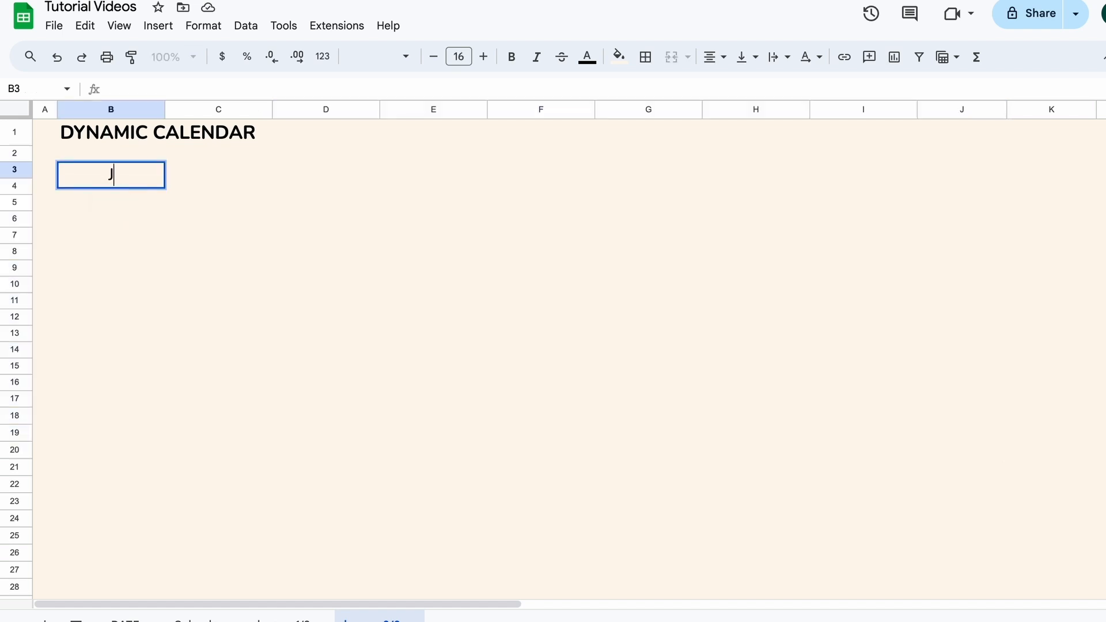
text(ULY)
key(Return)
key(Up)
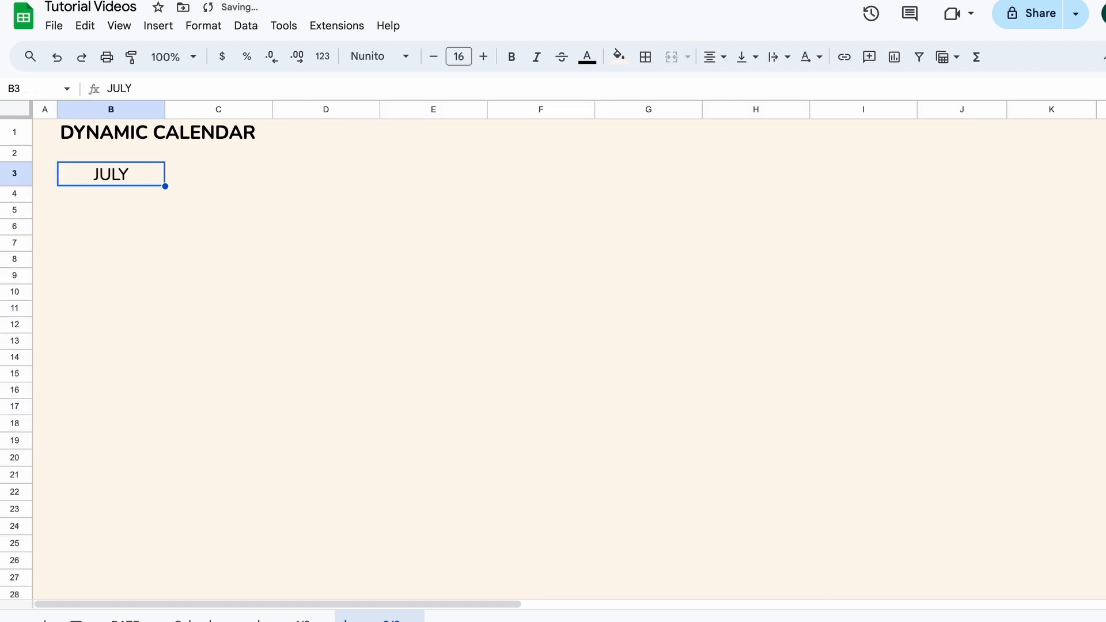
key(ctrl+b)
- Enter 2024 as the year in B5 and make it bold
key(Down)
key(Down)
text(2024)
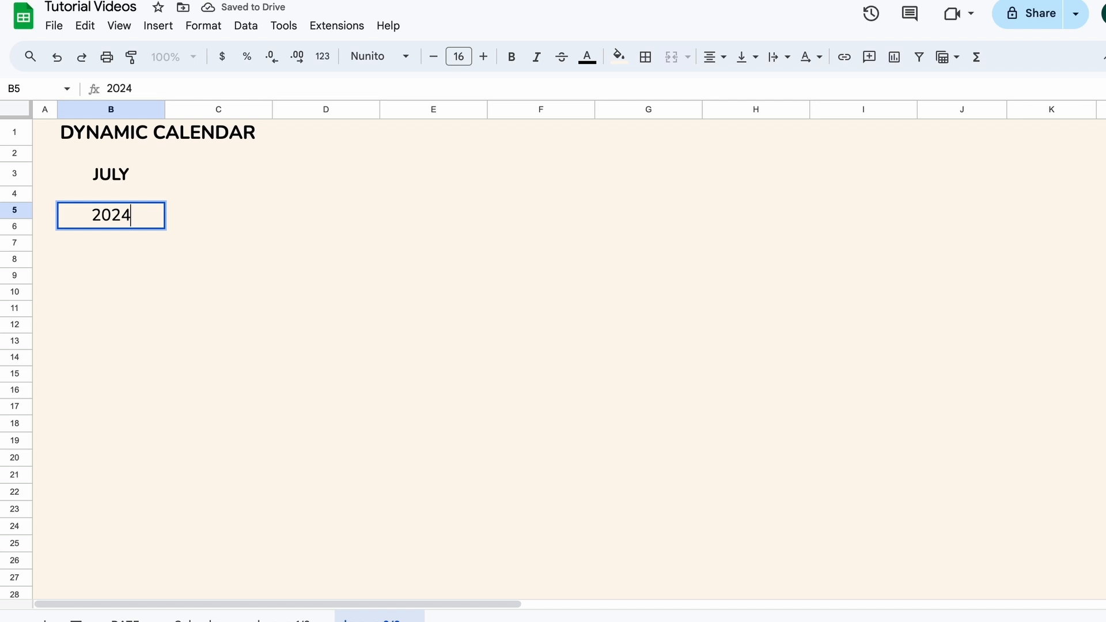
key(Return)
key(Up)
key(ctrl+b)
key(Down)
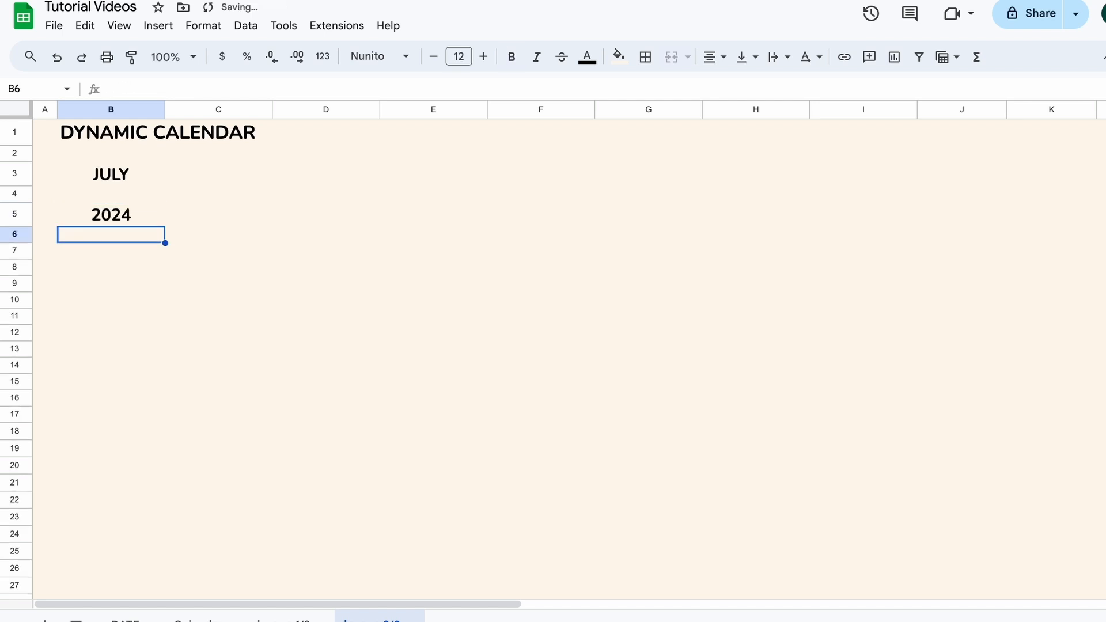
- Fill D3:J3 with the weekday headings Sunday to Saturday and make them bold
click(326, 175)
text(Sunday)
key(Return)
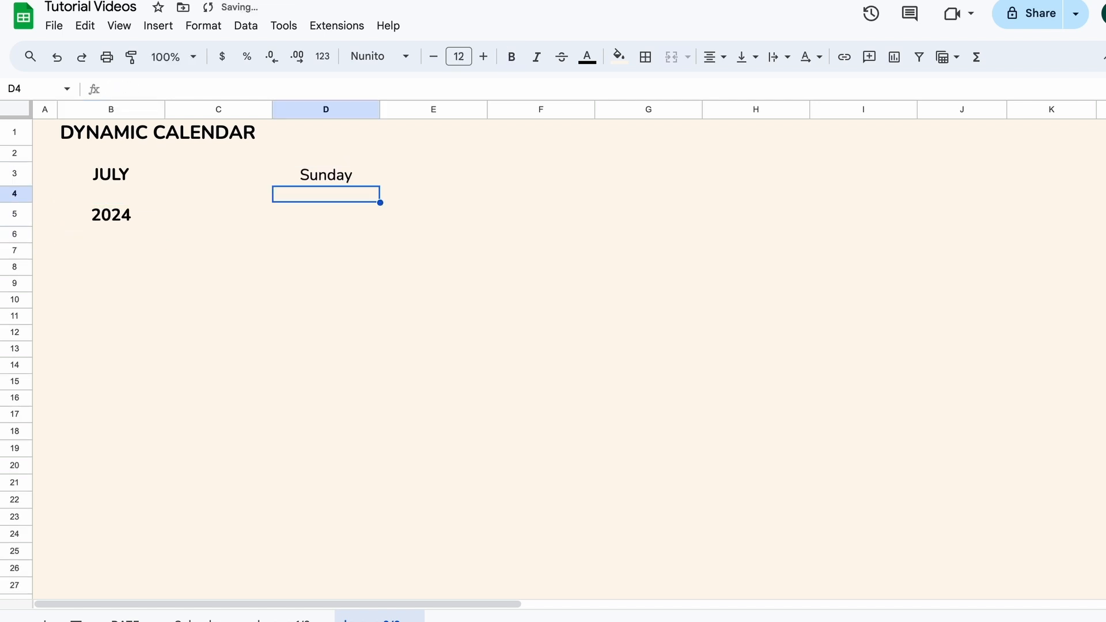
click(433, 174)
text(Mn)
key(BackSpace)
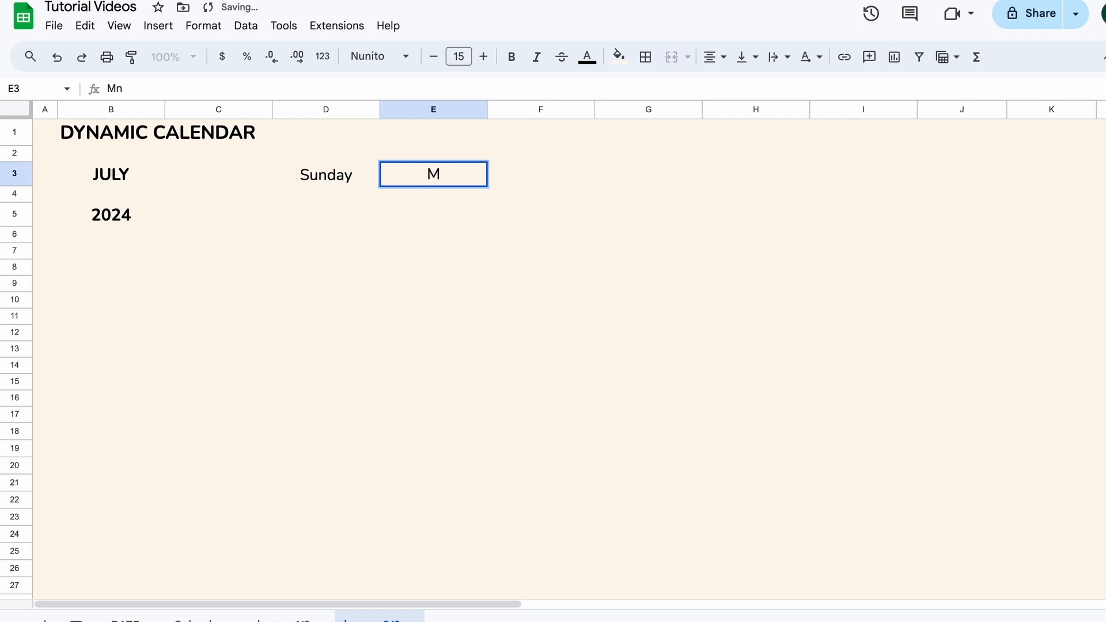
text(onday)
key(Return)
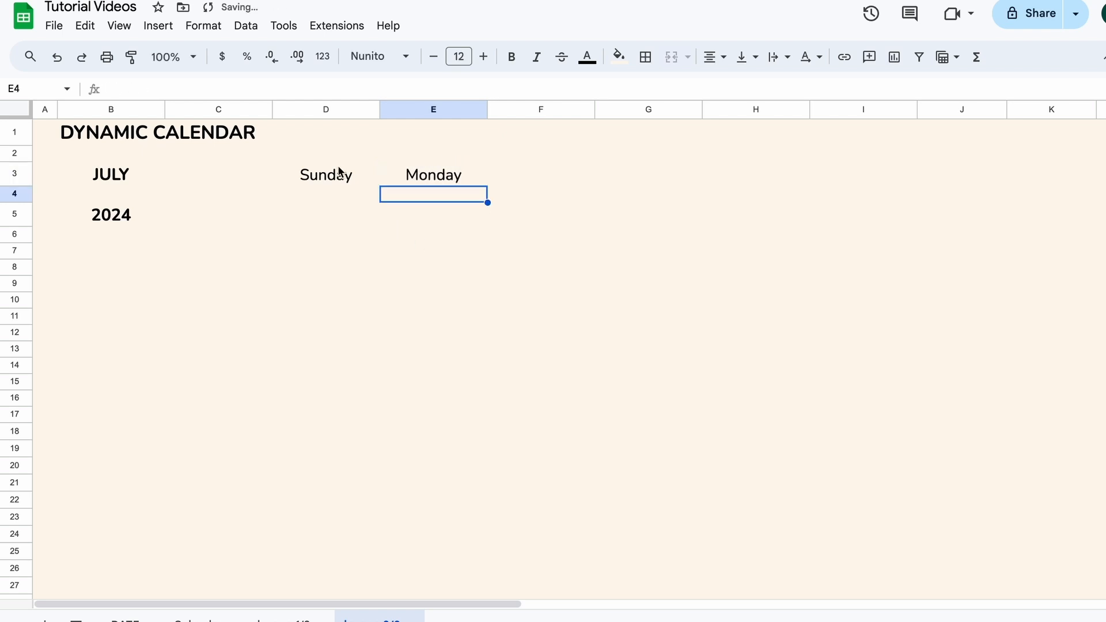
drag(338, 172, 978, 193)
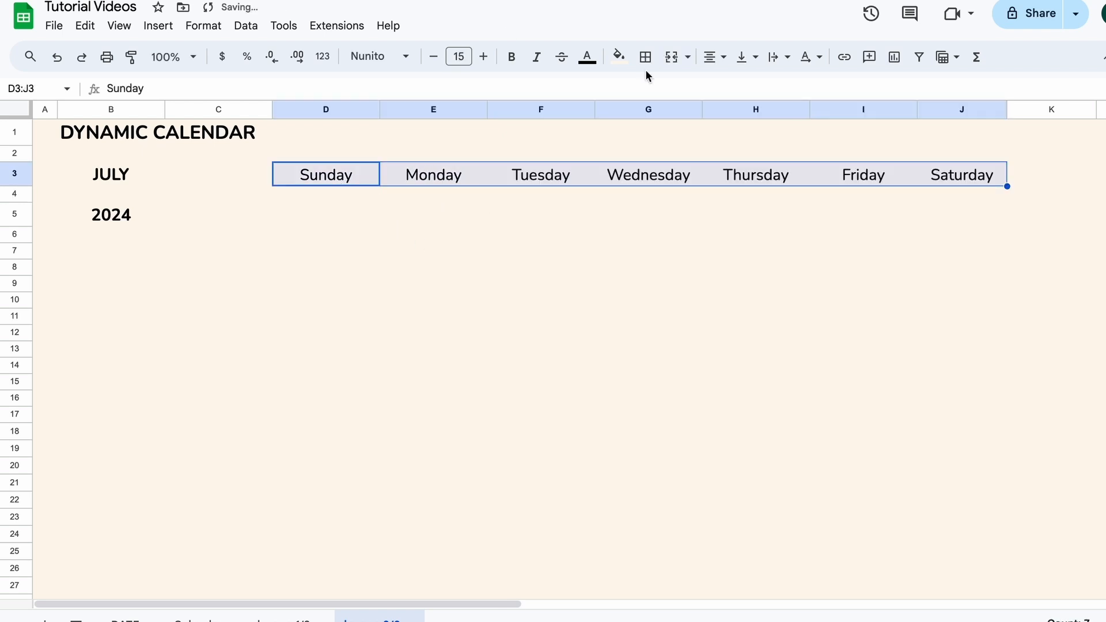
click(512, 57)
- Build the first date of the chosen month in B8 with =DATEVALUE(B3&" 1 "&B5)
click(111, 269)
text(=DATEV)
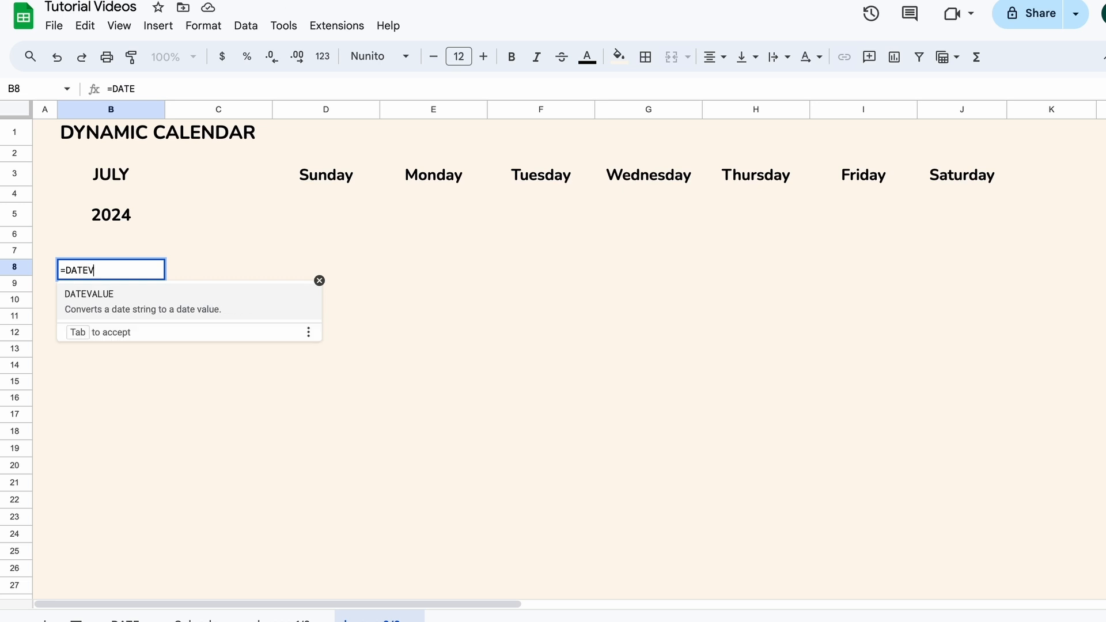
text(ALUE()
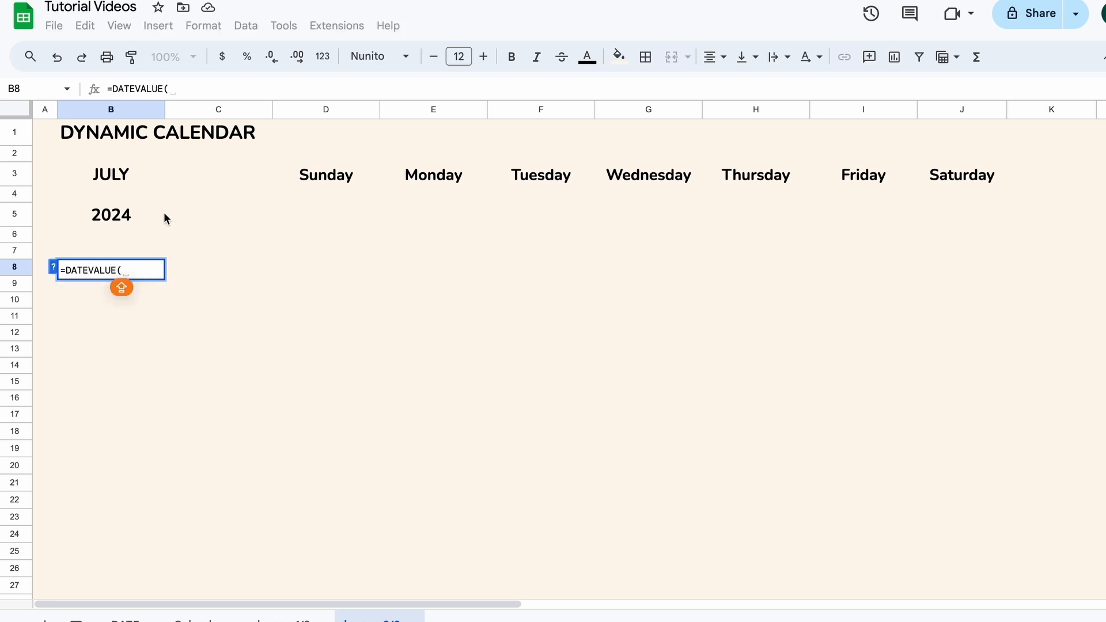
click(132, 175)
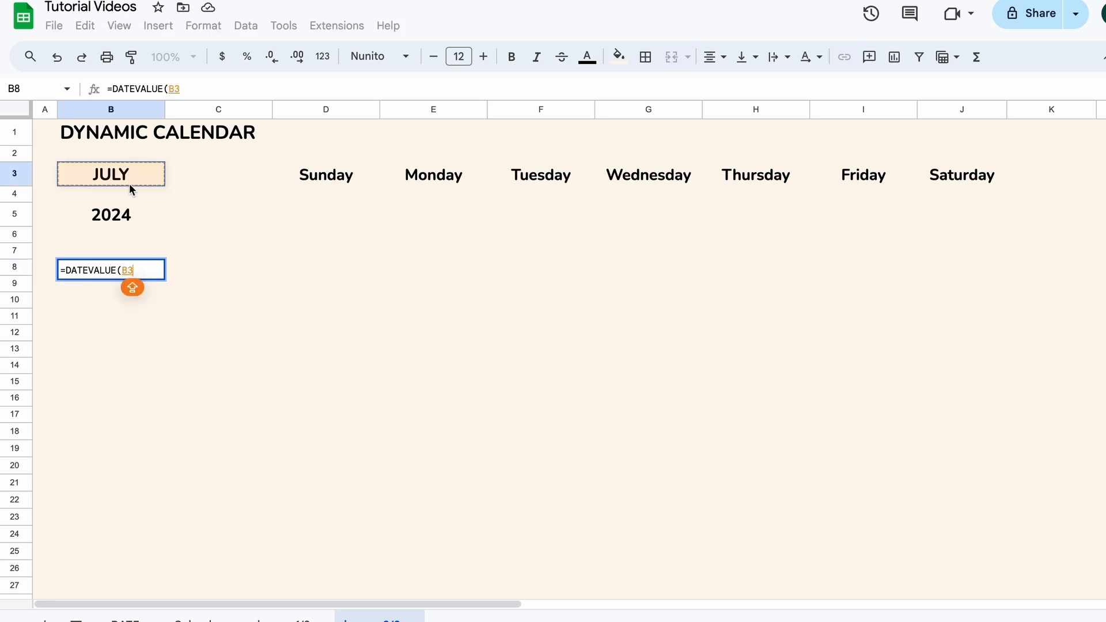
text(&" 1 ")
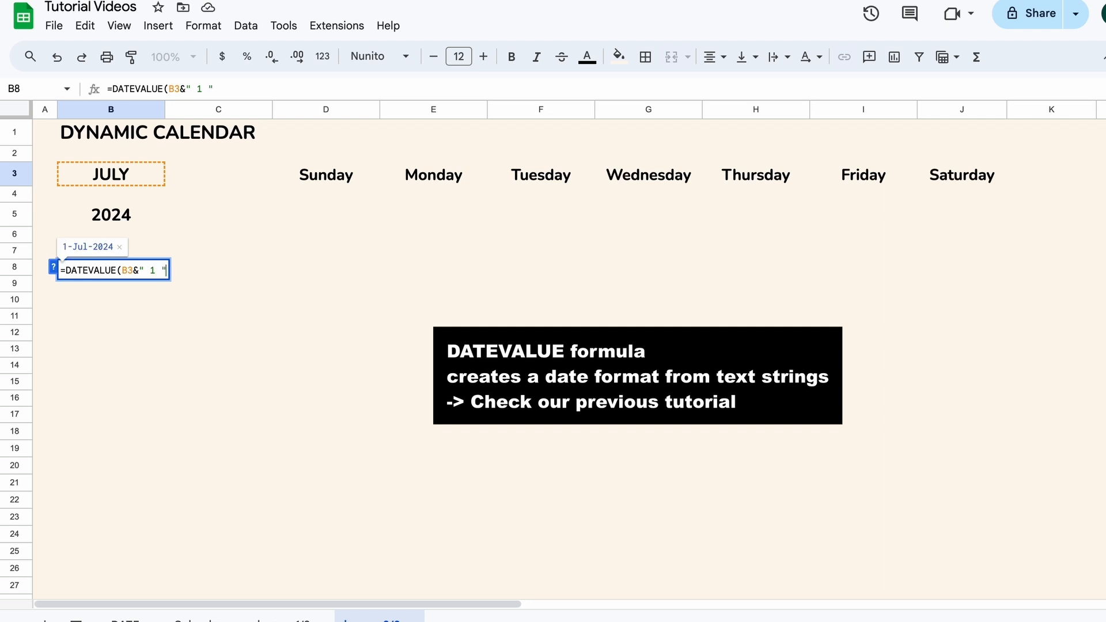
text(&)
click(115, 218)
text())
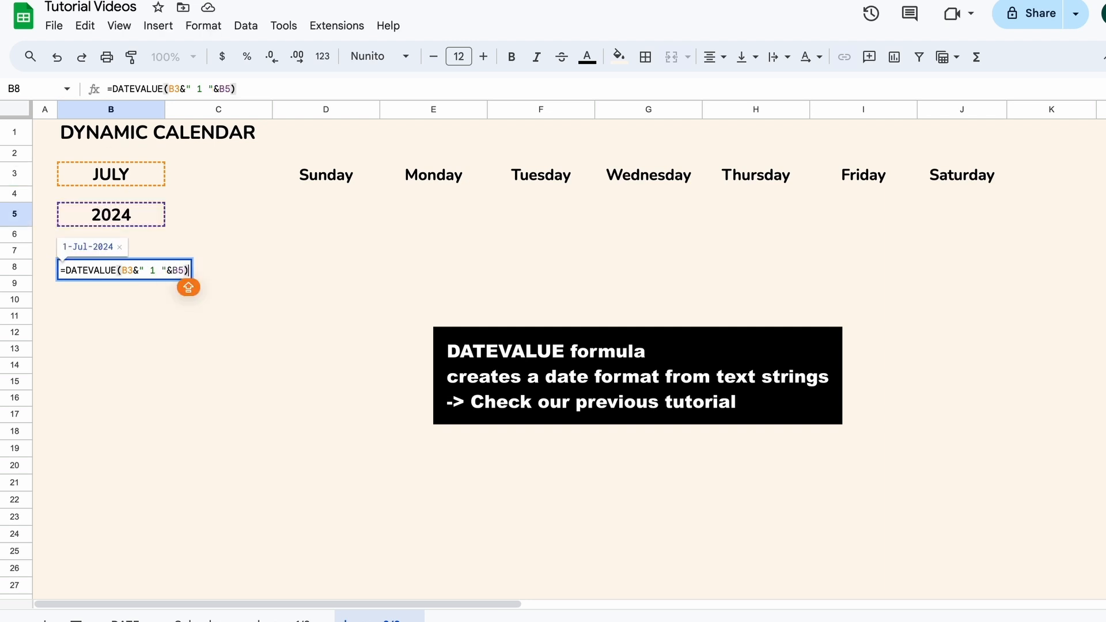
key(Return)
click(138, 274)
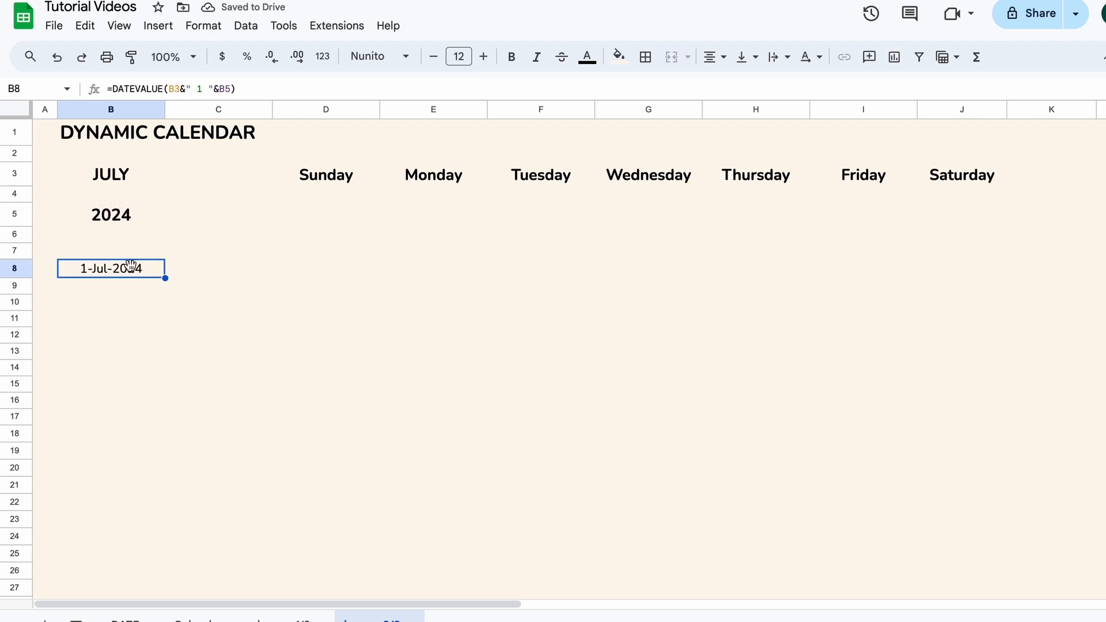
- Calculate the weekday number of the month's first date in B9 with =WEEKDAY(B8)
click(127, 286)
text(=WEEKDA)
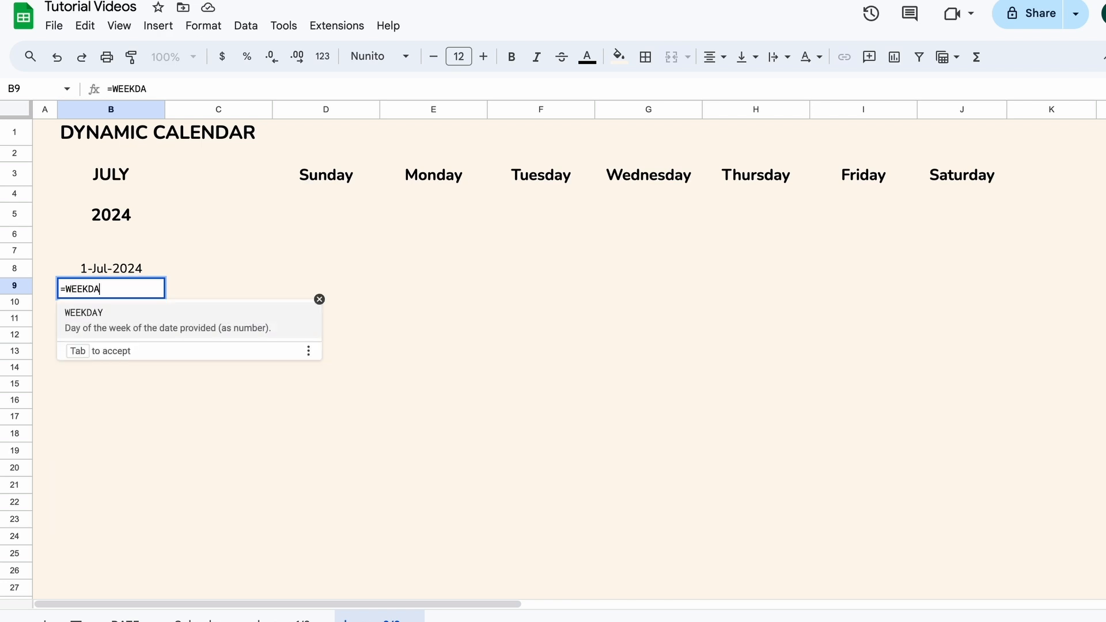
key(Tab)
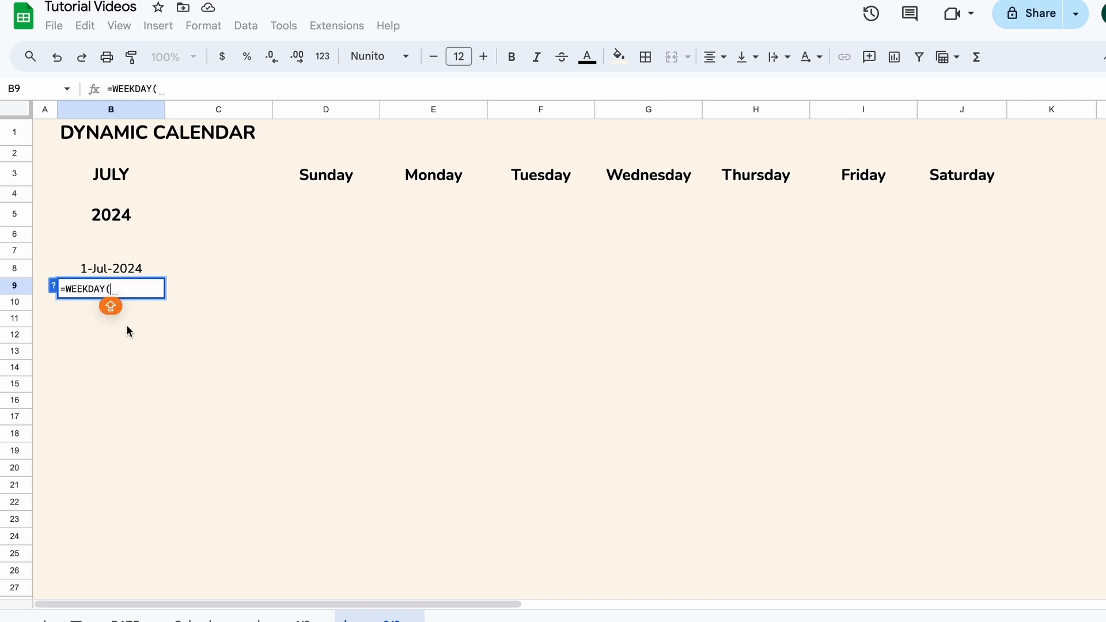
click(138, 269)
key(shift)
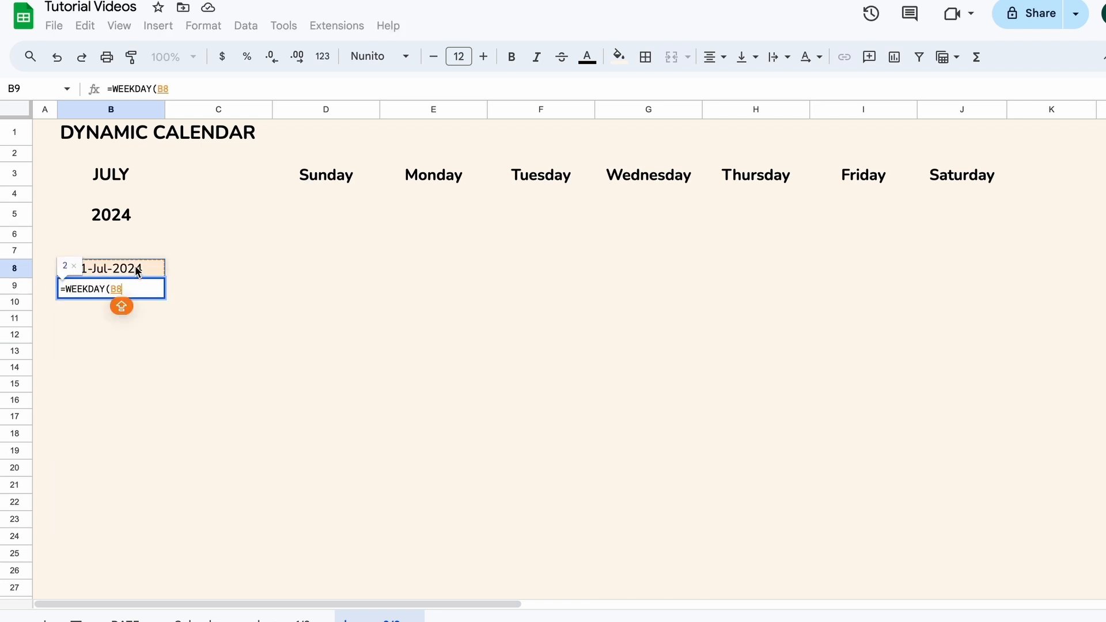
text())
key(Return)
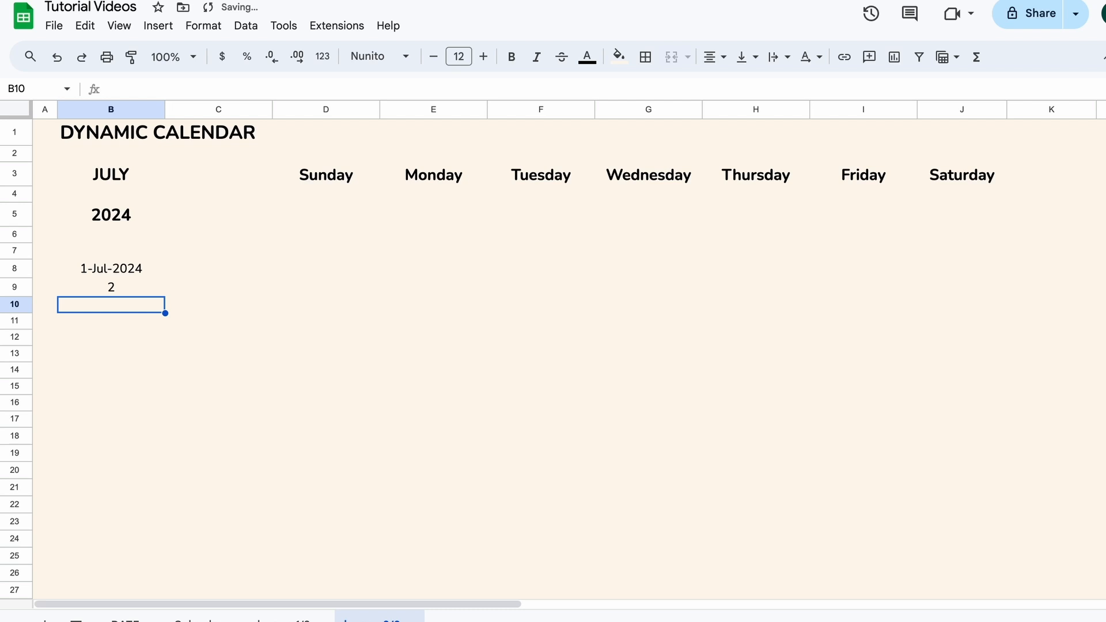
click(134, 292)
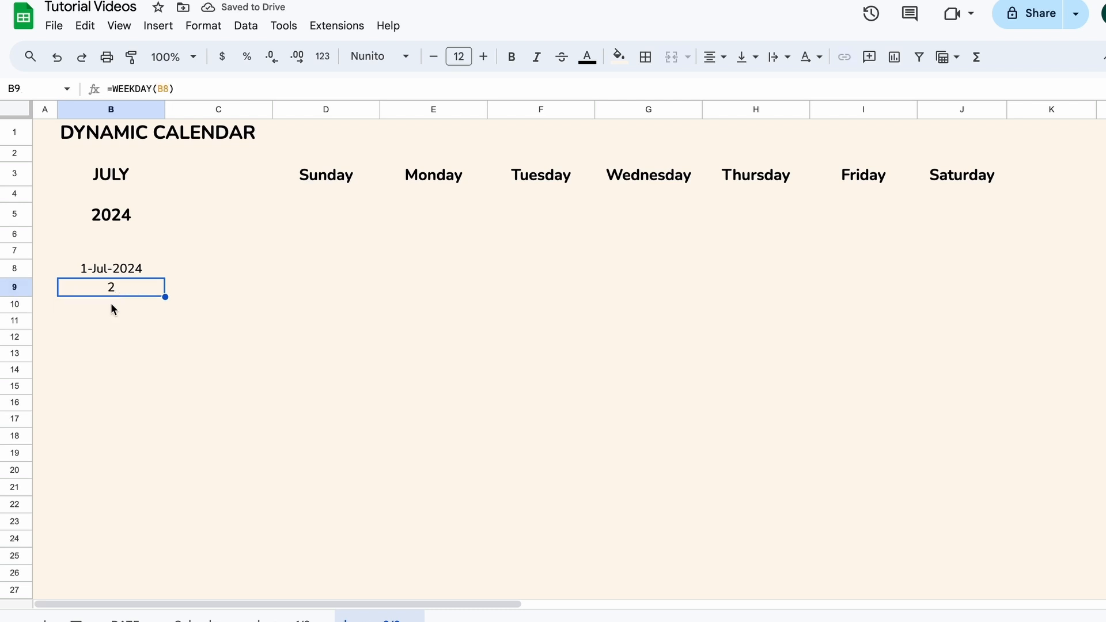
- Enter MONDAY in B10 and check it against the WEEKDAYS number list on the DATE Function sheet
click(116, 309)
text(MONDAY)
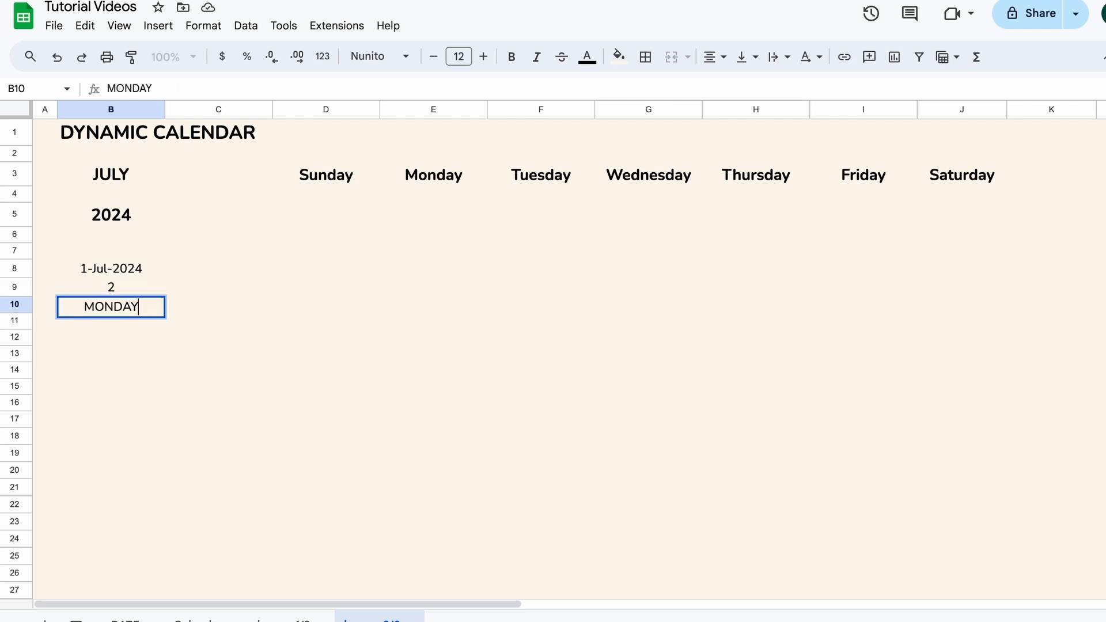
key(Return)
key(Up)
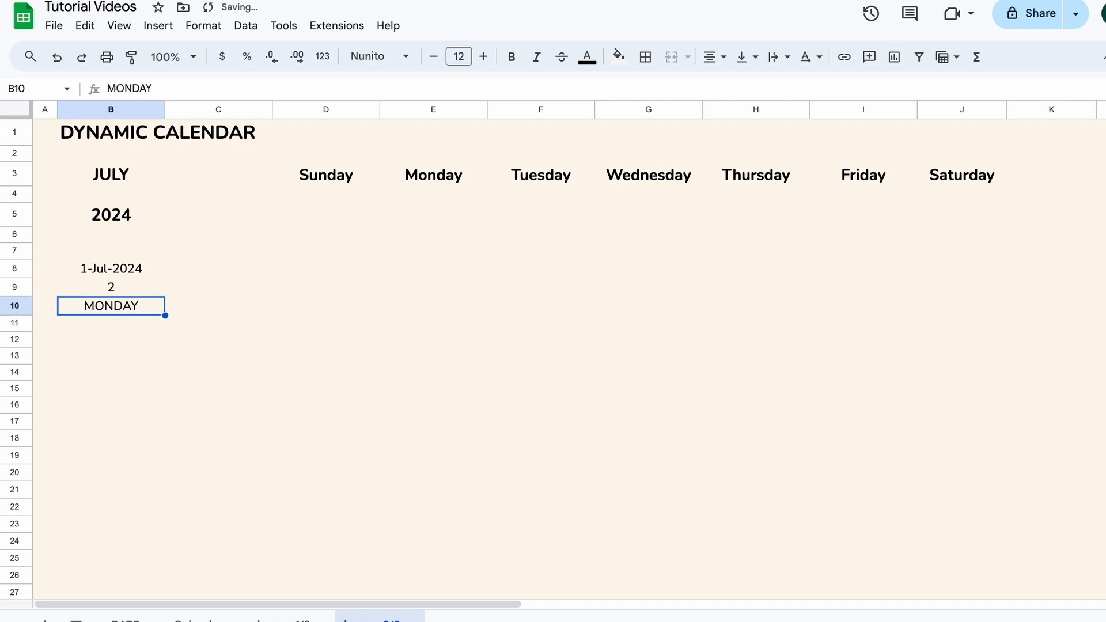
click(294, 614)
scroll(786, 239, right, 6)
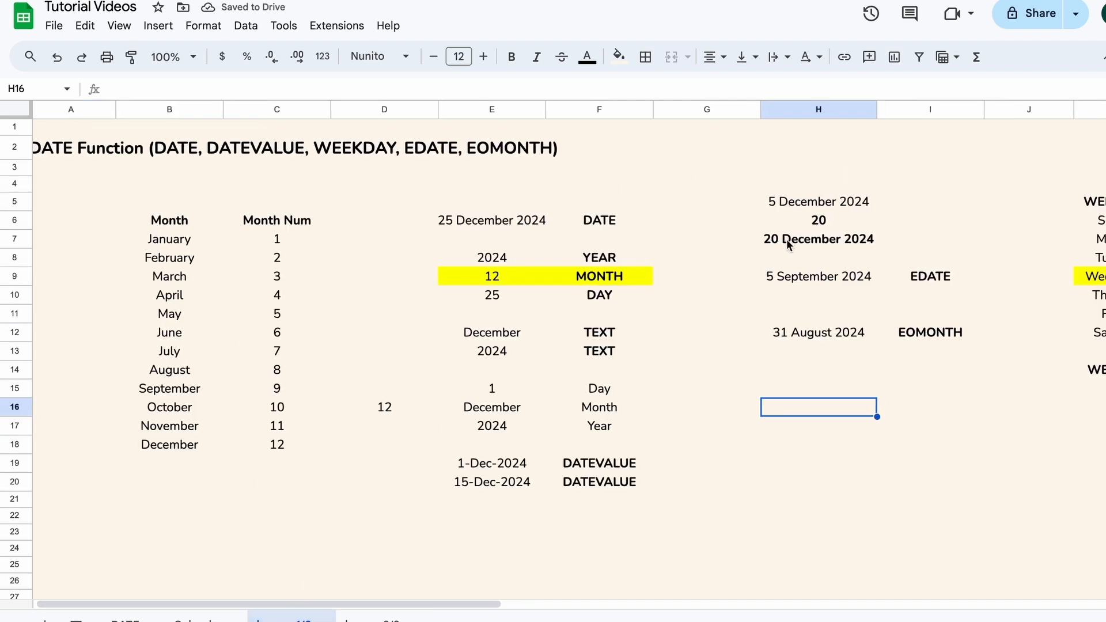
drag(435, 246, 544, 233)
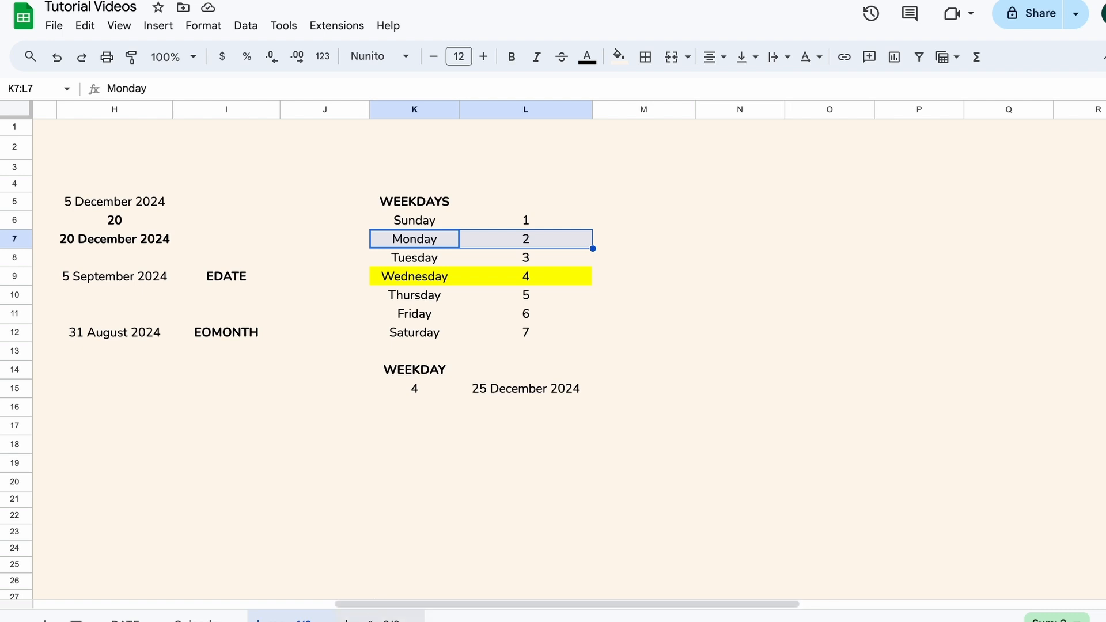
click(380, 616)
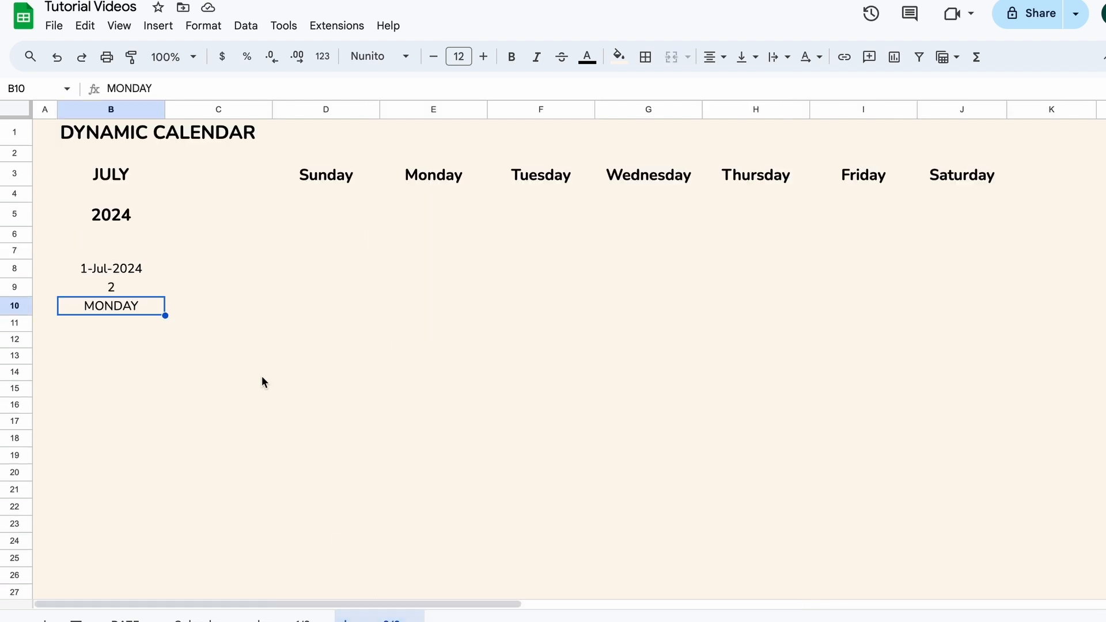
- Calculate the first Sunday date of the calendar in D4 with =B8-WEEKDAY(B8)+1
click(432, 199)
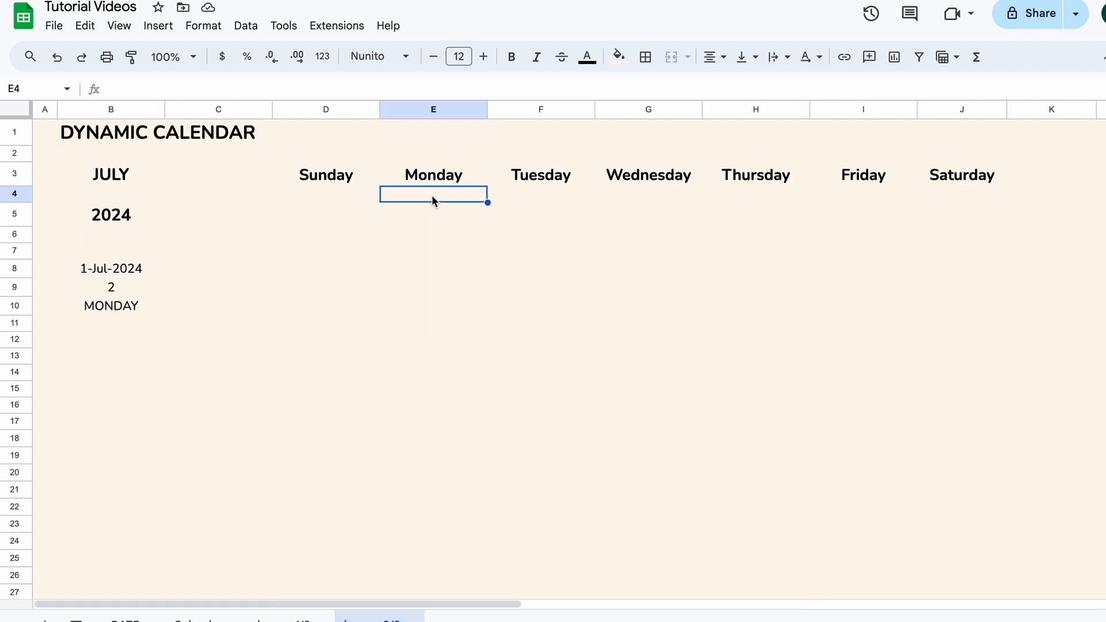
click(346, 196)
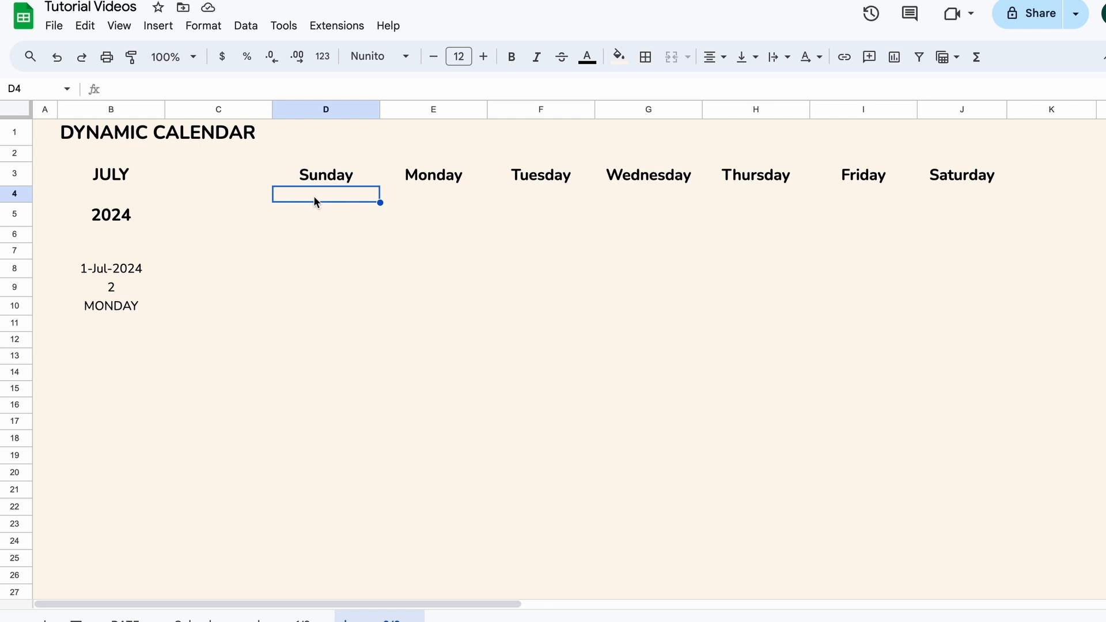
text(=)
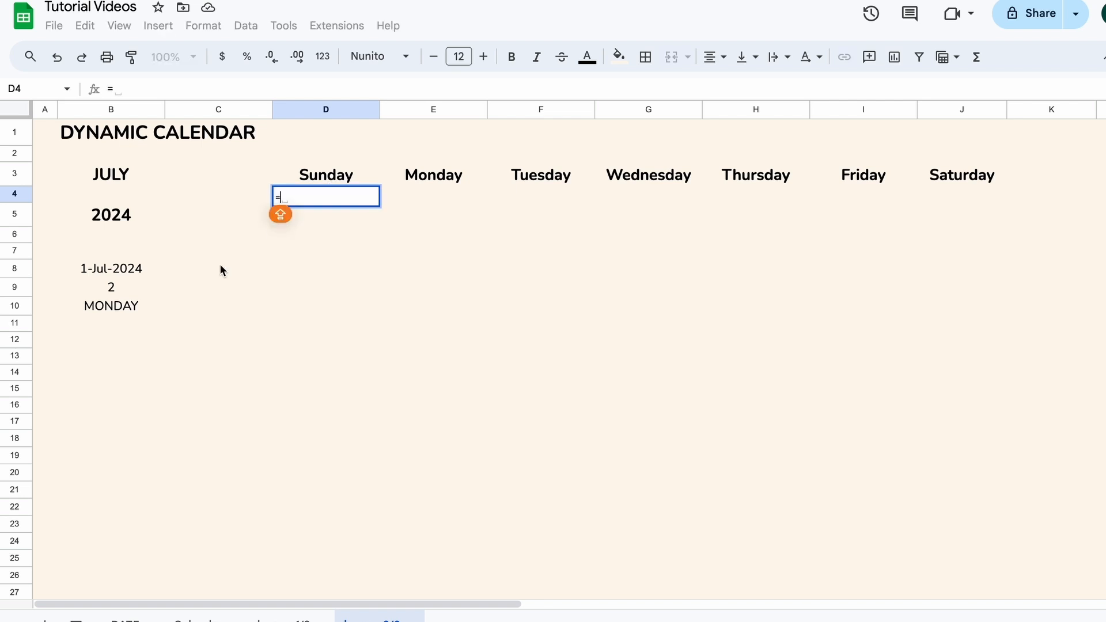
click(116, 268)
text(-)
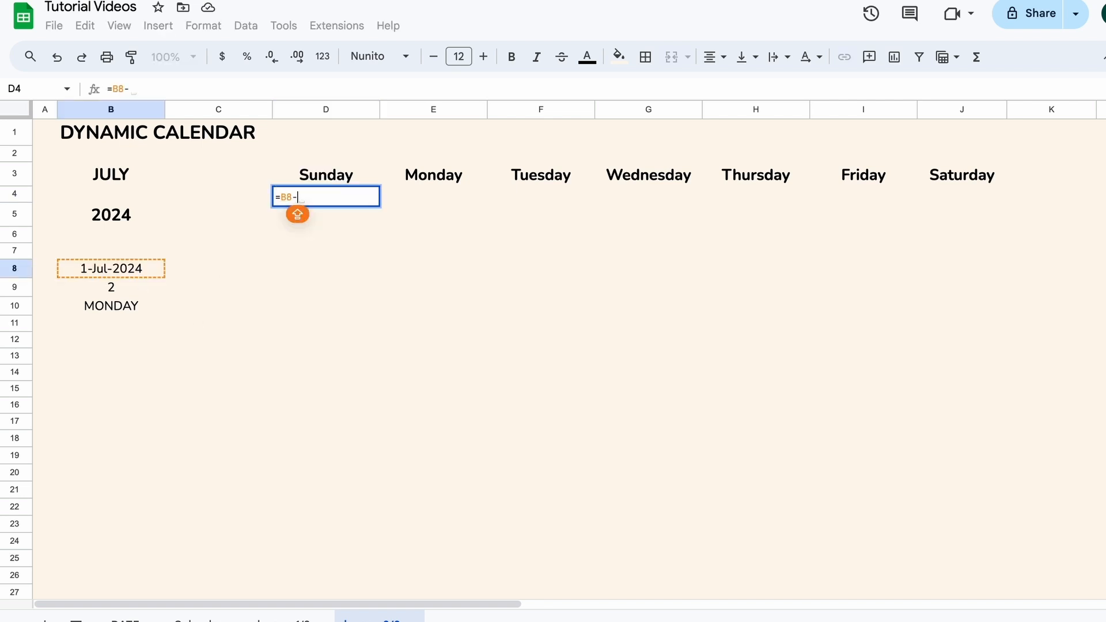
text(WEEKDAY()
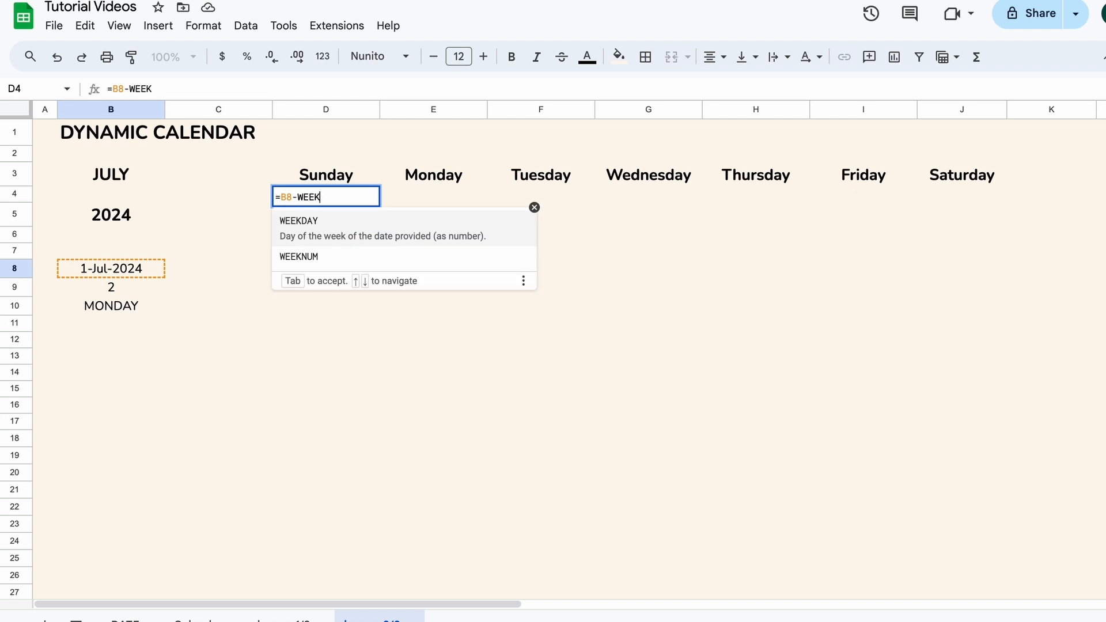
click(149, 272)
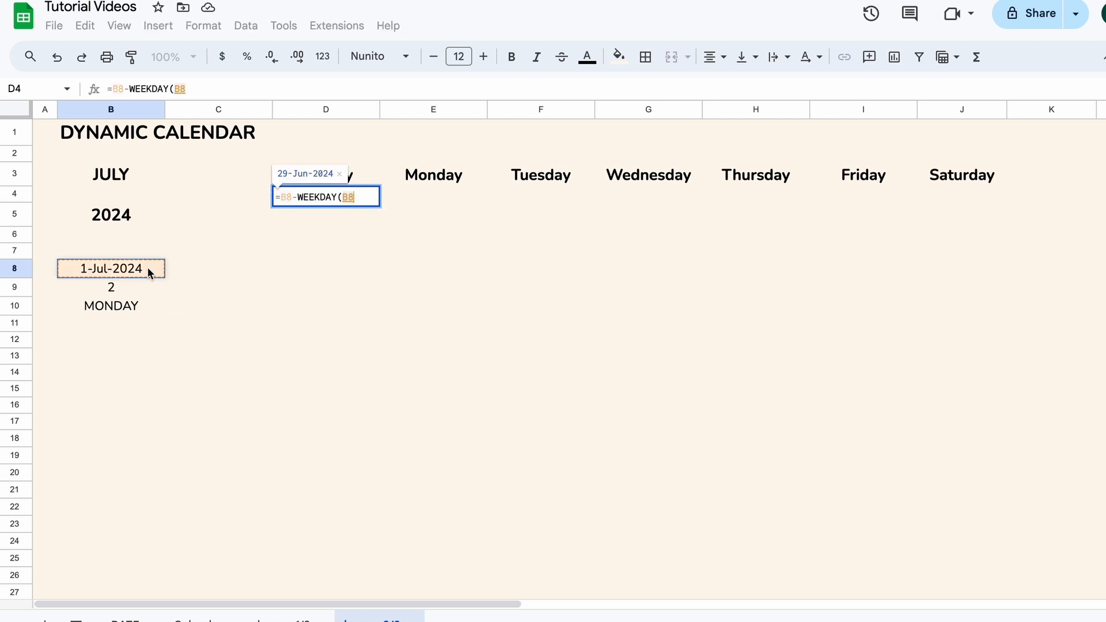
text()+)
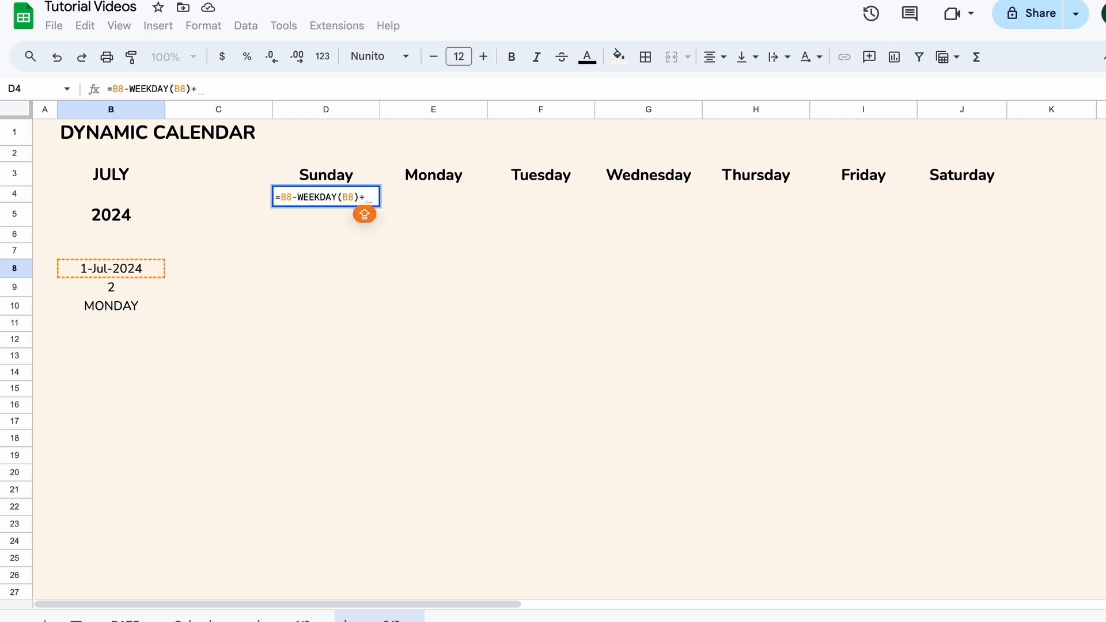
text(1)
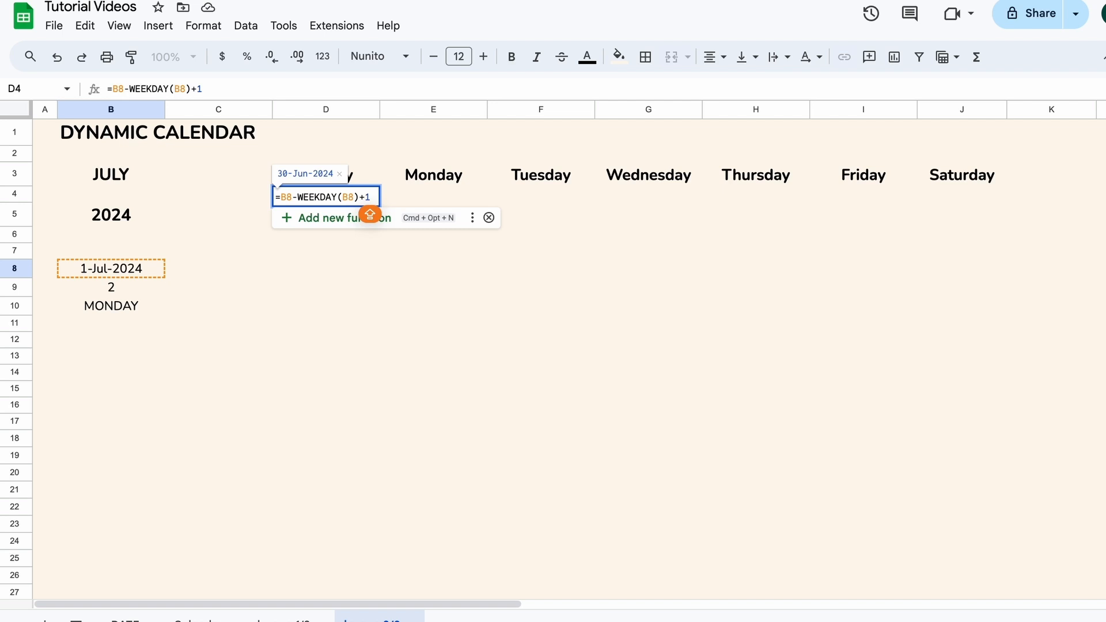
key(Return)
click(354, 202)
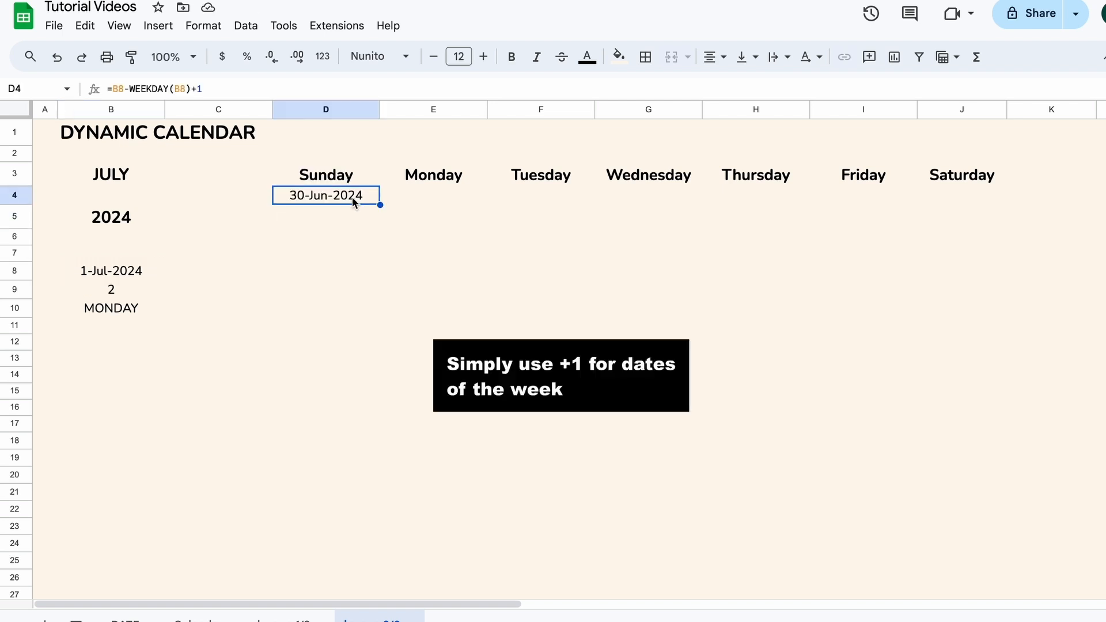
- Calculate the Monday date in E4 with =D4+1
click(420, 205)
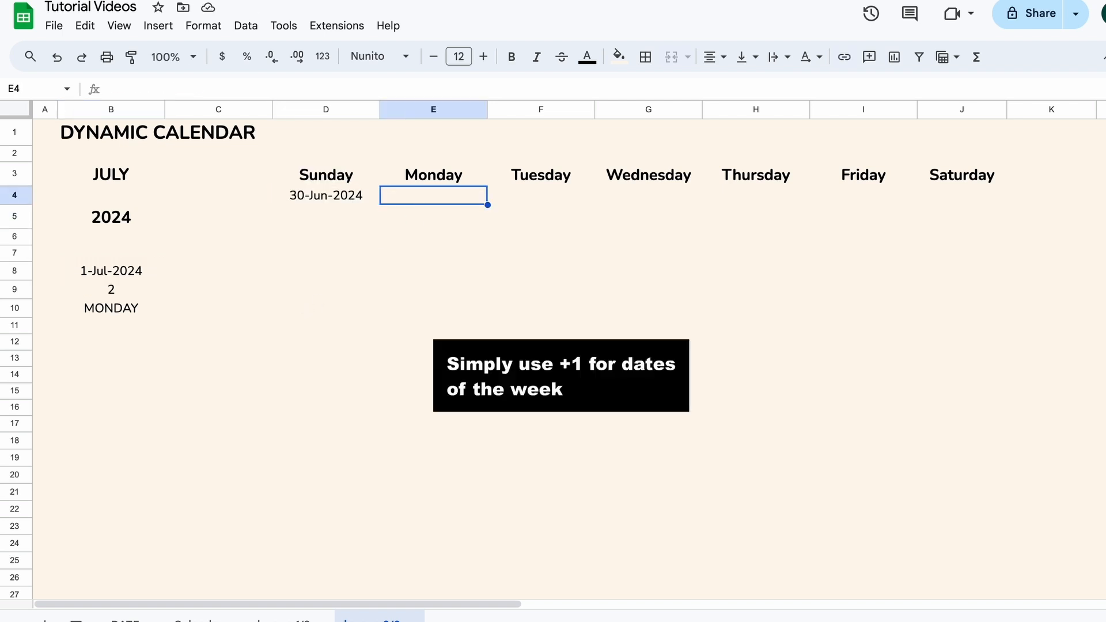
text(=)
key(Left)
text(+1)
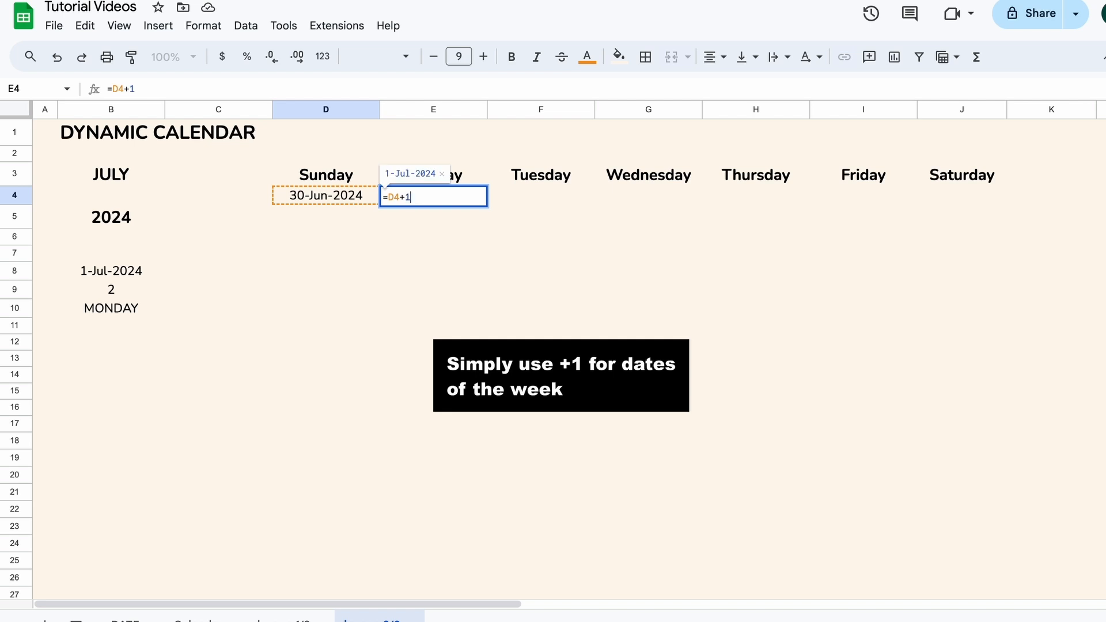
click(409, 212)
click(443, 206)
- Copy the E4 formula across F4:J4 to fill in Tuesday through Saturday of the first week
right_click(444, 202)
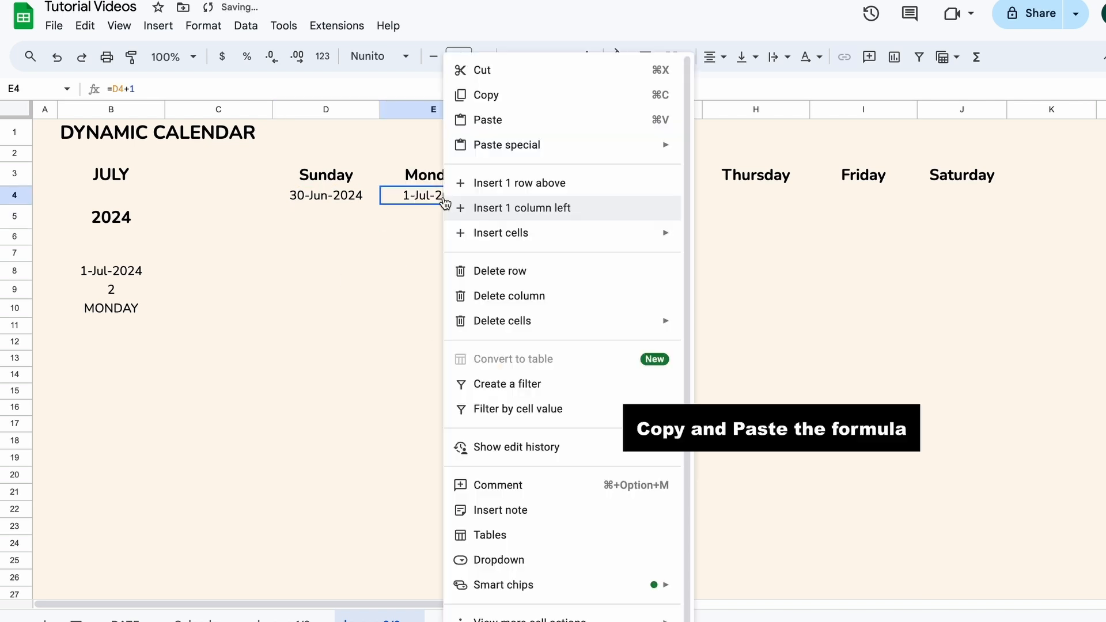
click(486, 95)
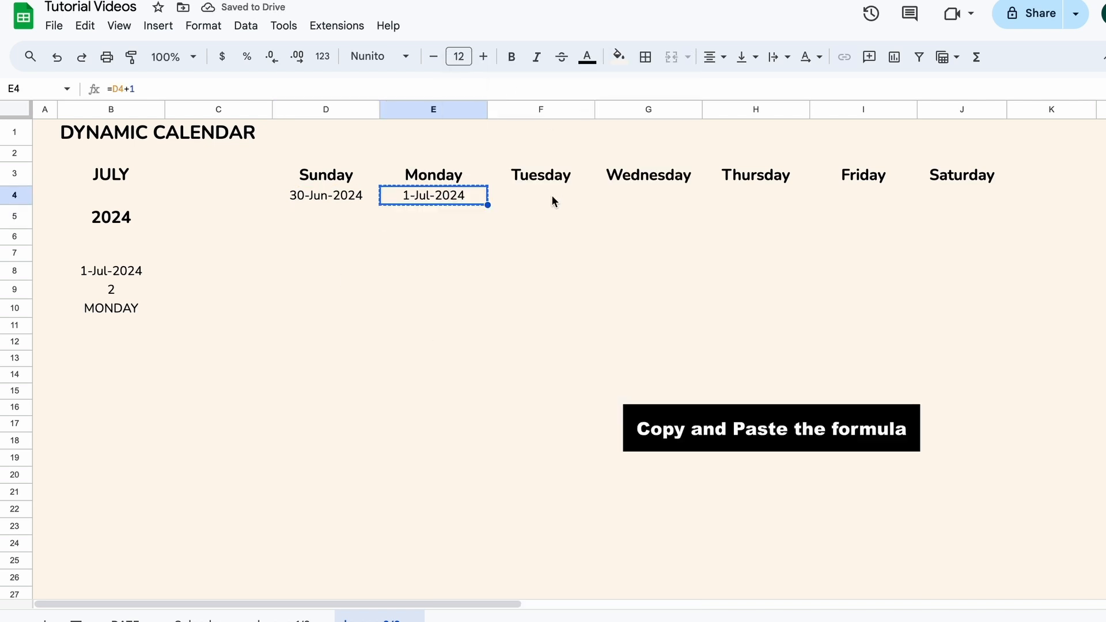
drag(551, 195, 365, 195)
right_click(932, 191)
mouse_move(934, 198)
click(964, 156)
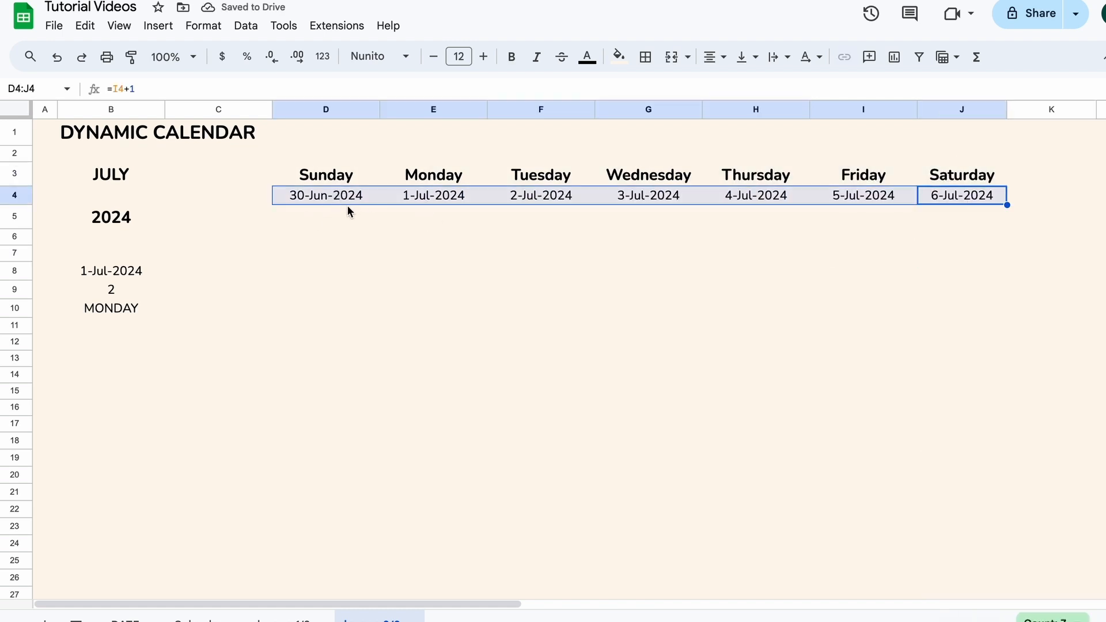
- Apply a custom date format to D4:J4 that shows only the day number without a leading zero
click(201, 27)
mouse_move(218, 92)
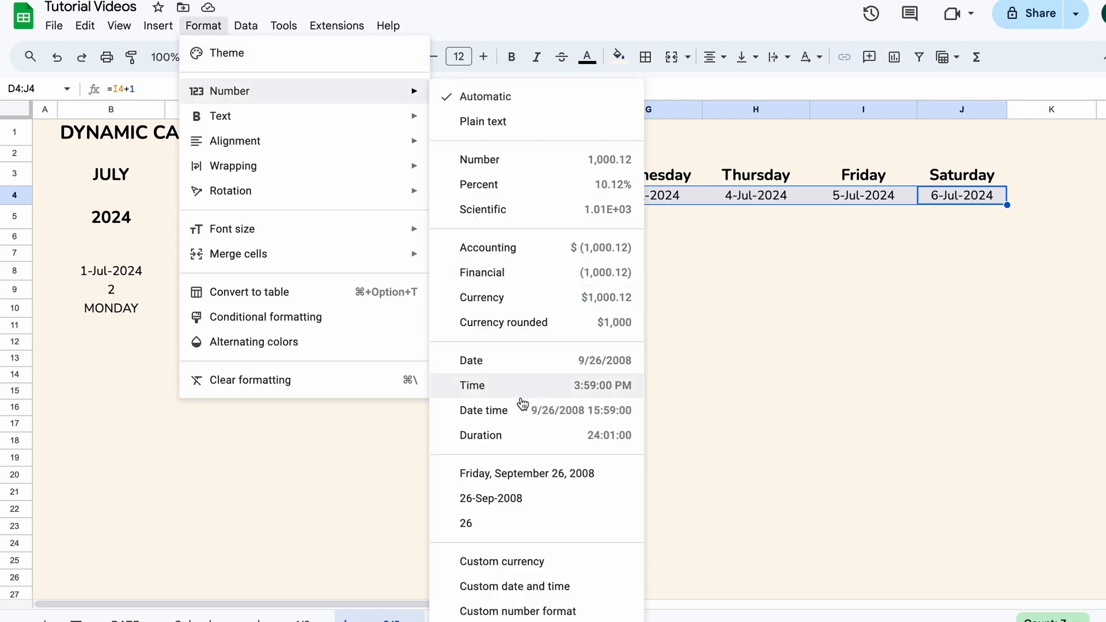
click(508, 587)
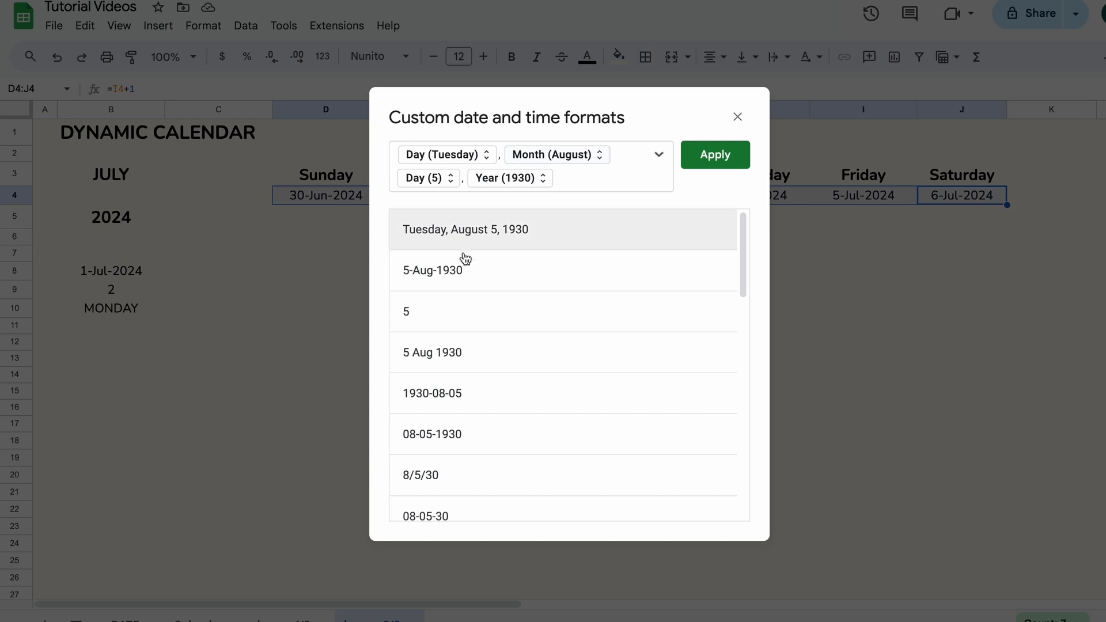
click(460, 271)
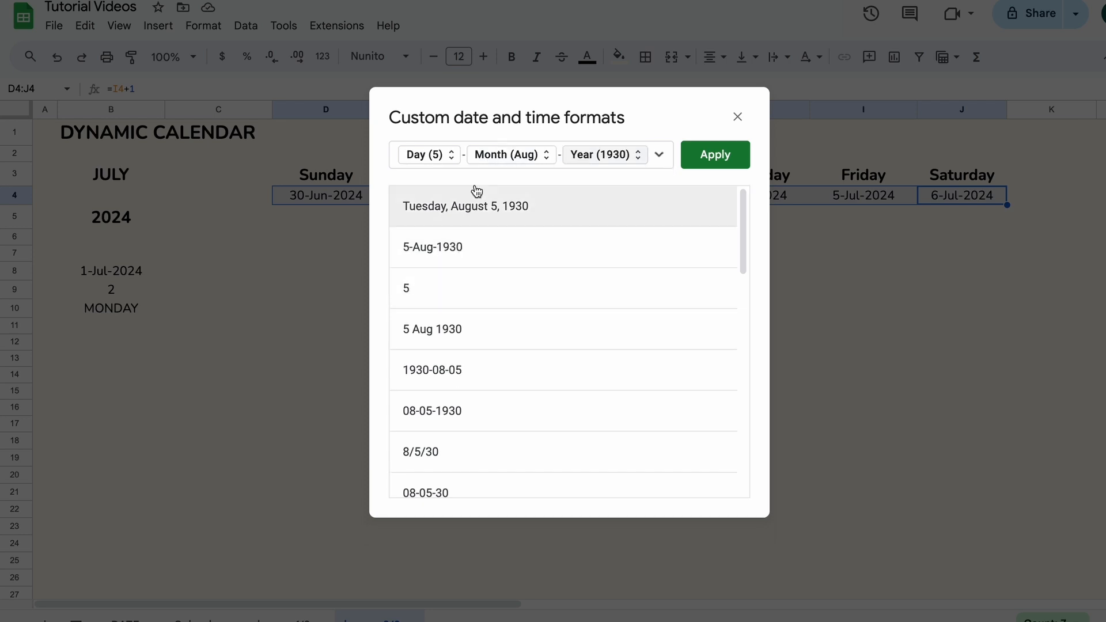
click(467, 280)
click(714, 155)
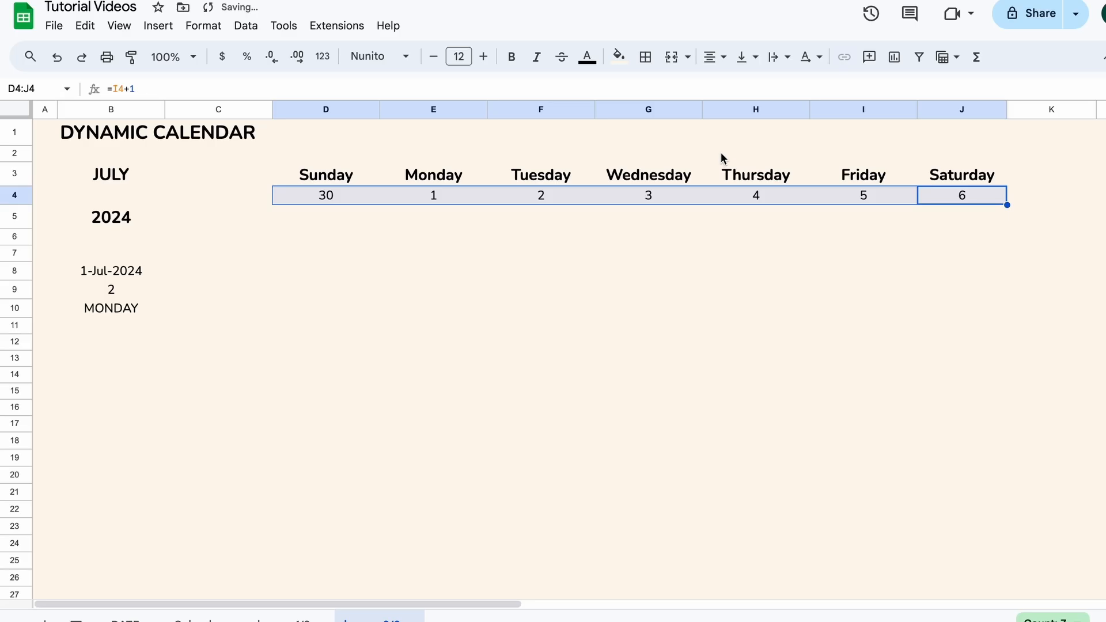
- Increase the height of row 5 and calculate the second week's Sunday in D6 with =J4+1
click(15, 217)
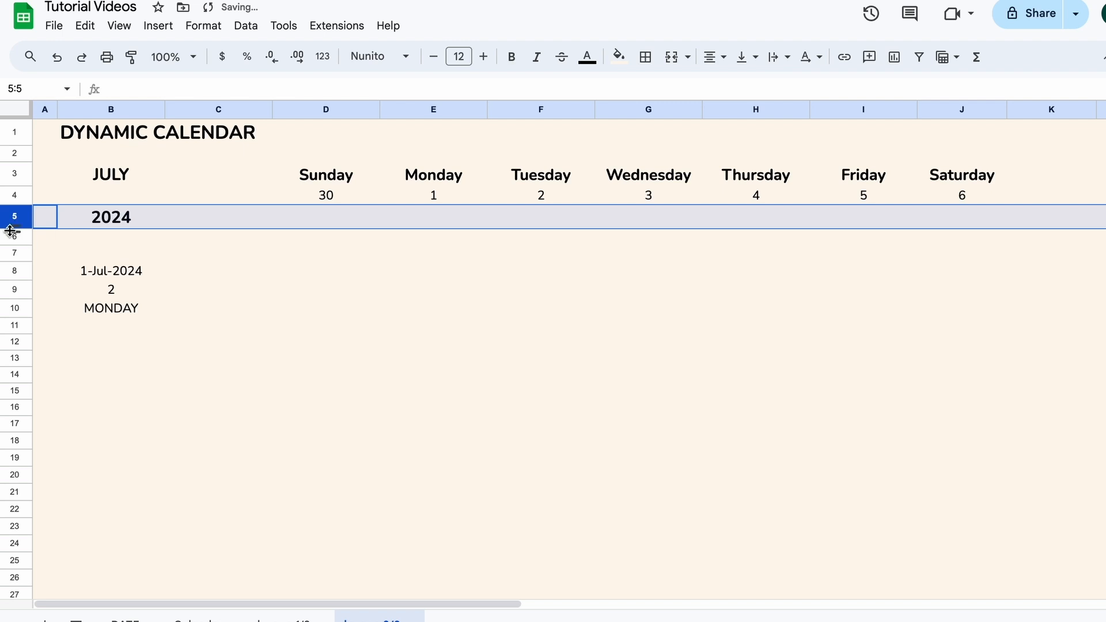
drag(13, 226, 13, 253)
click(340, 265)
text(=)
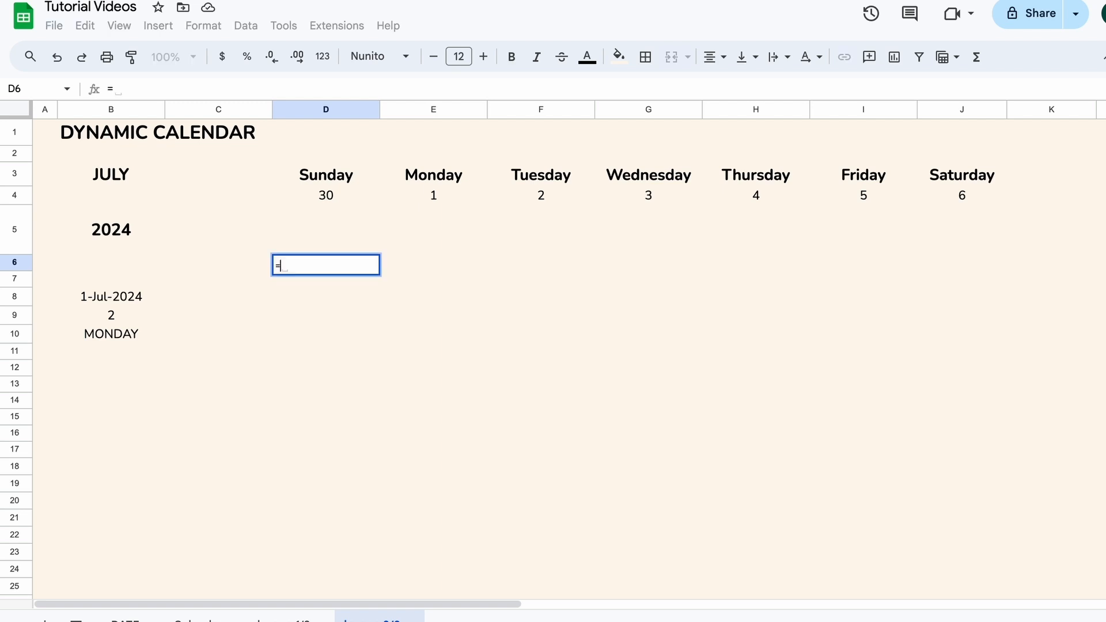
click(984, 196)
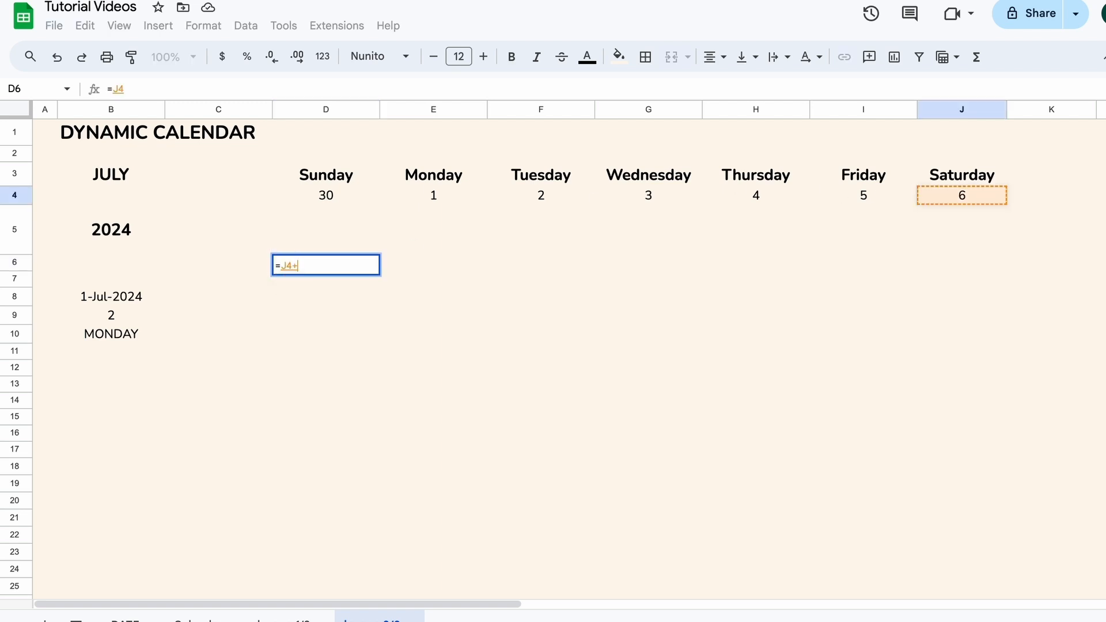
text(+1)
click(303, 279)
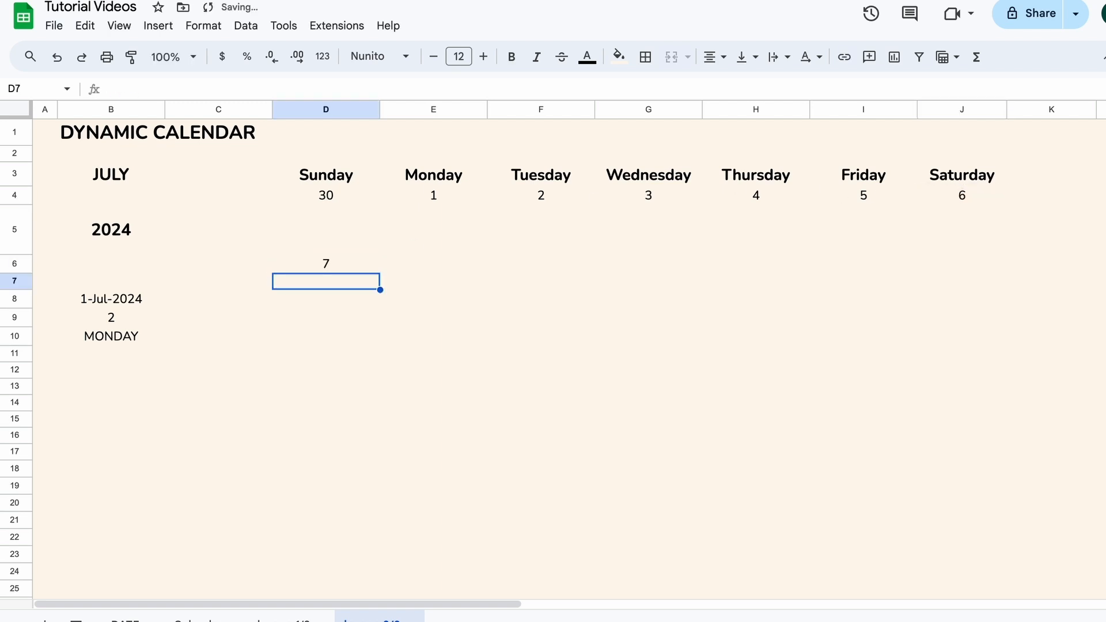
- Calculate the second week's Monday in E6 with =D6+1
click(407, 263)
text(=D6)
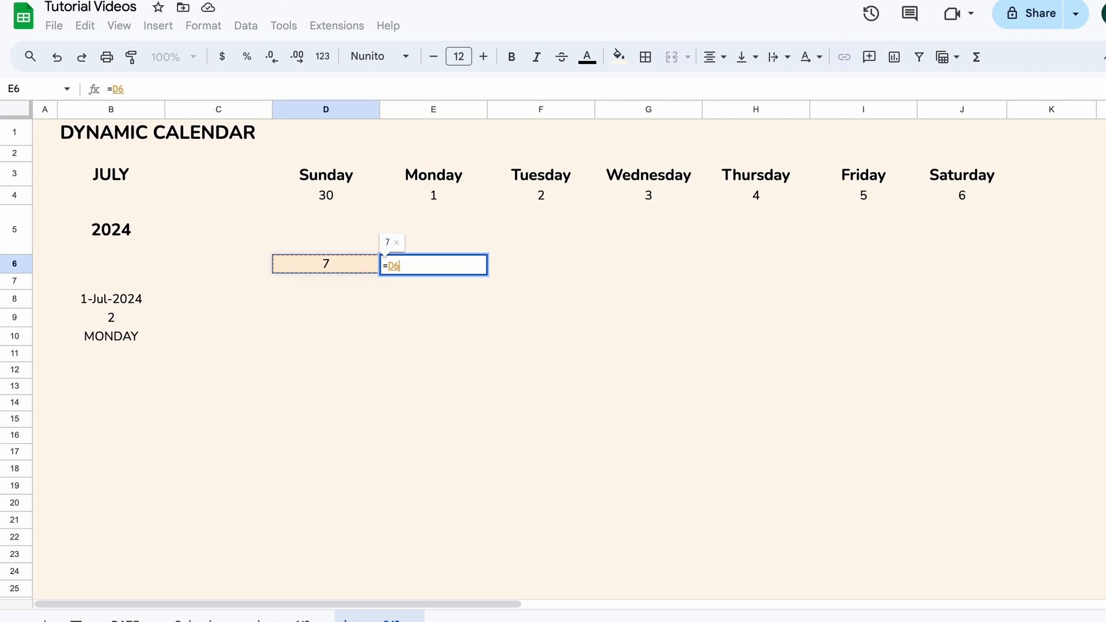
text(+1)
key(Return)
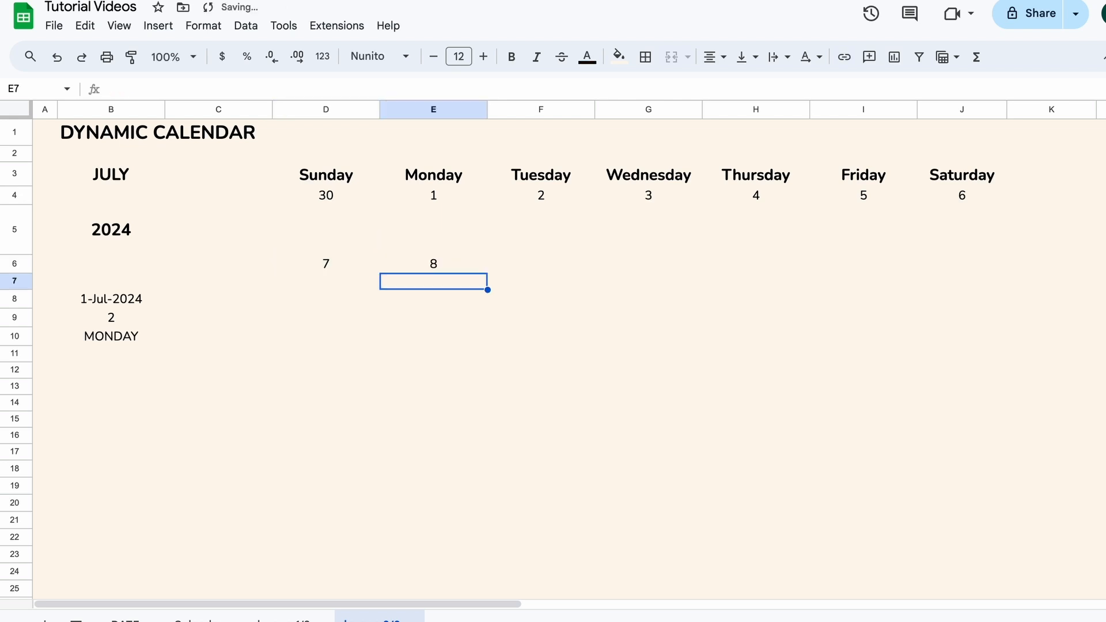
- Copy the E6 formula across F6:J6 to complete the second week
click(467, 270)
right_click(469, 268)
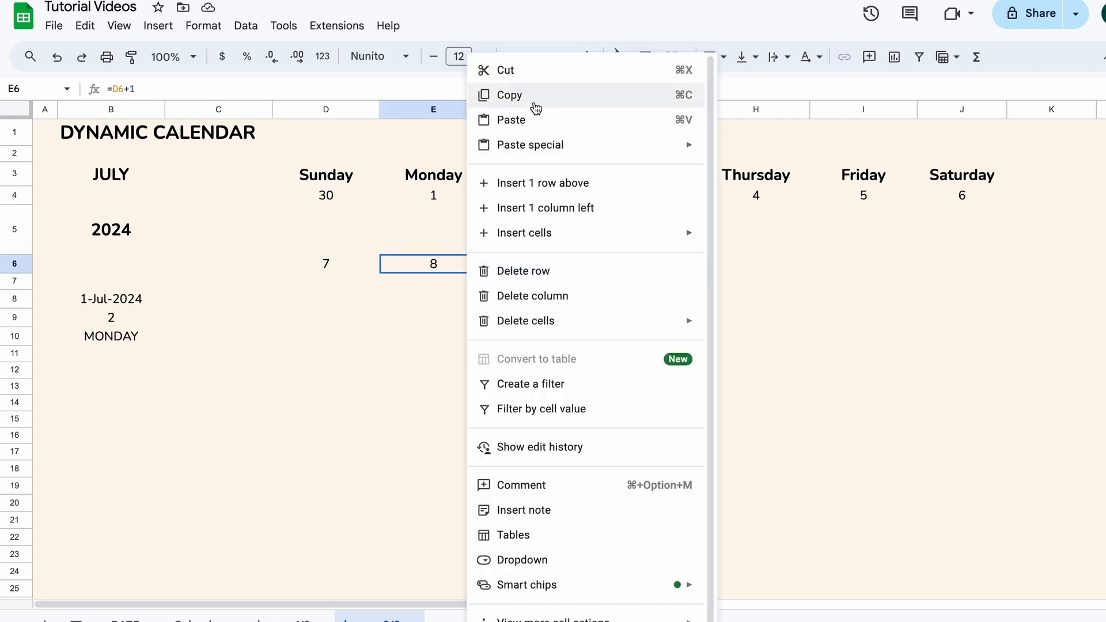
click(531, 98)
click(535, 273)
drag(534, 274, 953, 275)
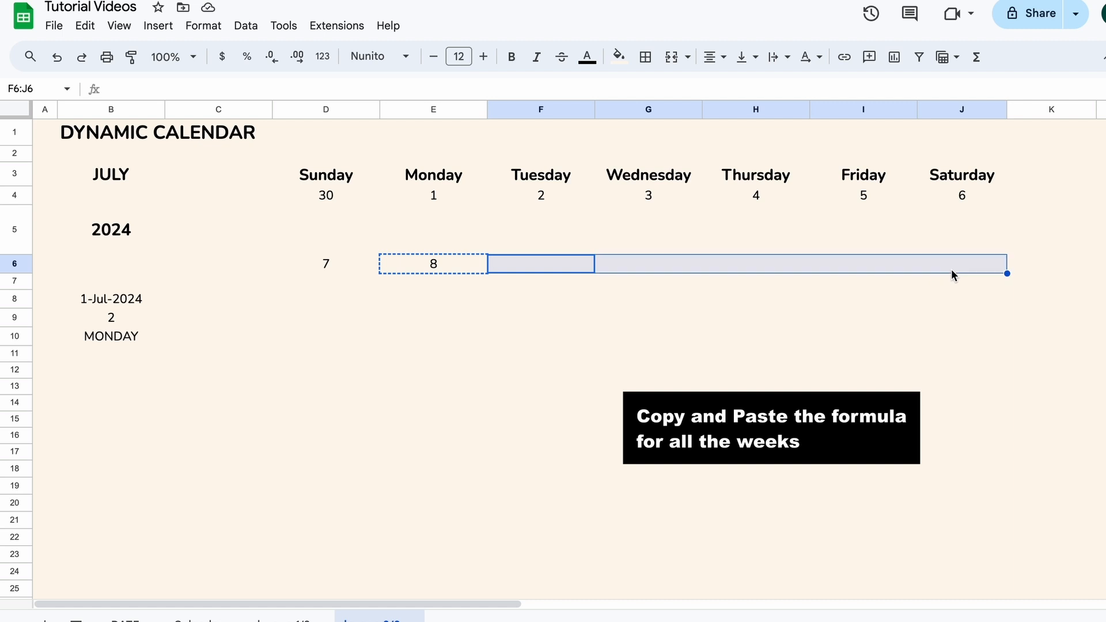
right_click(954, 275)
click(990, 154)
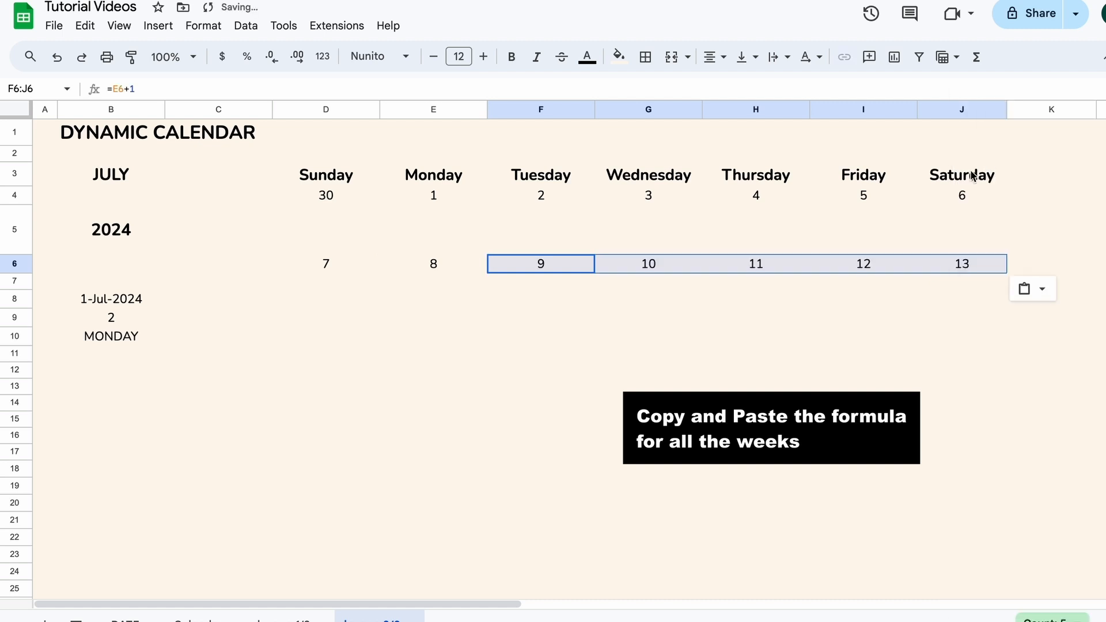
- Copy the second week's formulas in D6:J6 and paste them into row 8 starting at D8
click(326, 266)
drag(326, 266, 962, 268)
right_click(464, 268)
click(511, 155)
click(313, 300)
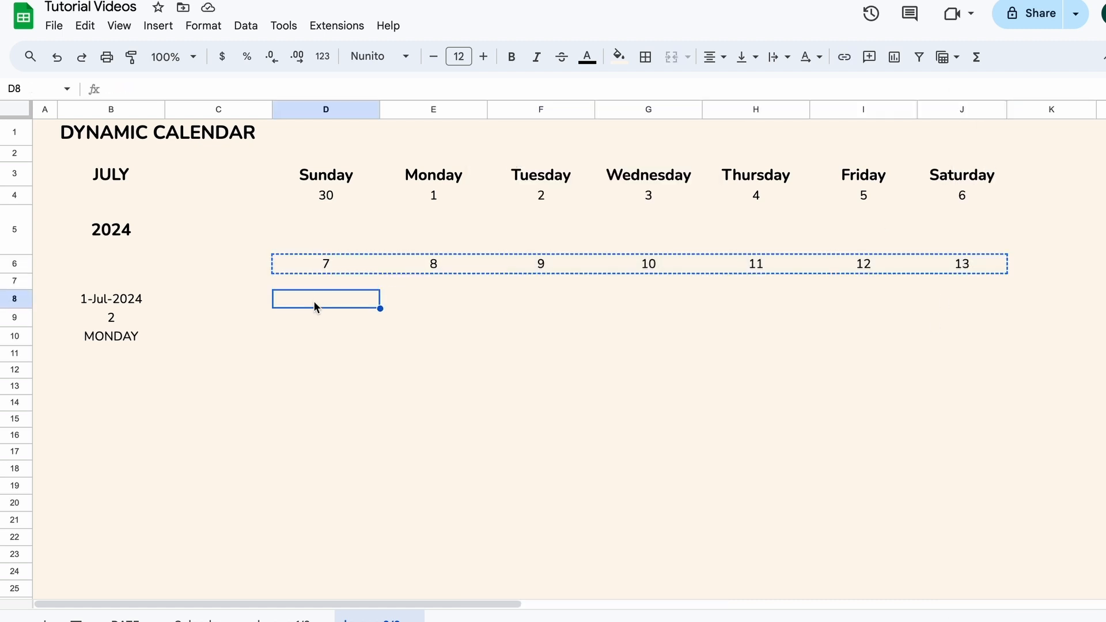
right_click(314, 301)
click(391, 128)
- Copy the third week's formulas from D8:J8 into row 10 starting at D10
right_click(330, 299)
click(374, 155)
click(326, 320)
right_click(329, 338)
click(387, 127)
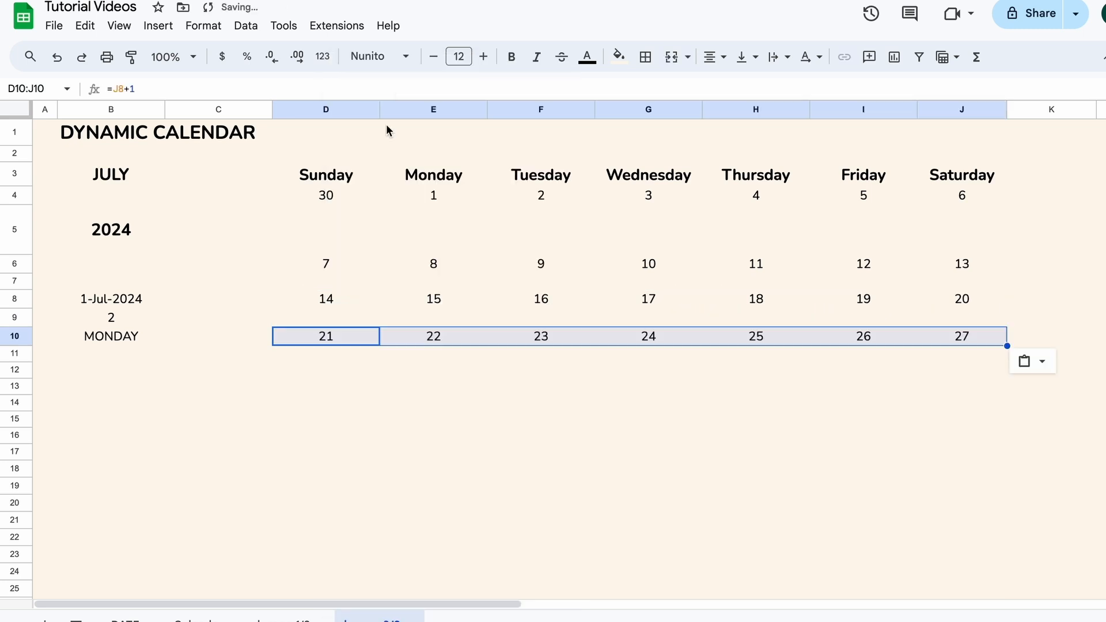
- Copy the fourth week's formulas from D10:J10 into row 12 starting at D12
right_click(339, 336)
click(382, 154)
click(326, 371)
right_click(326, 371)
click(396, 128)
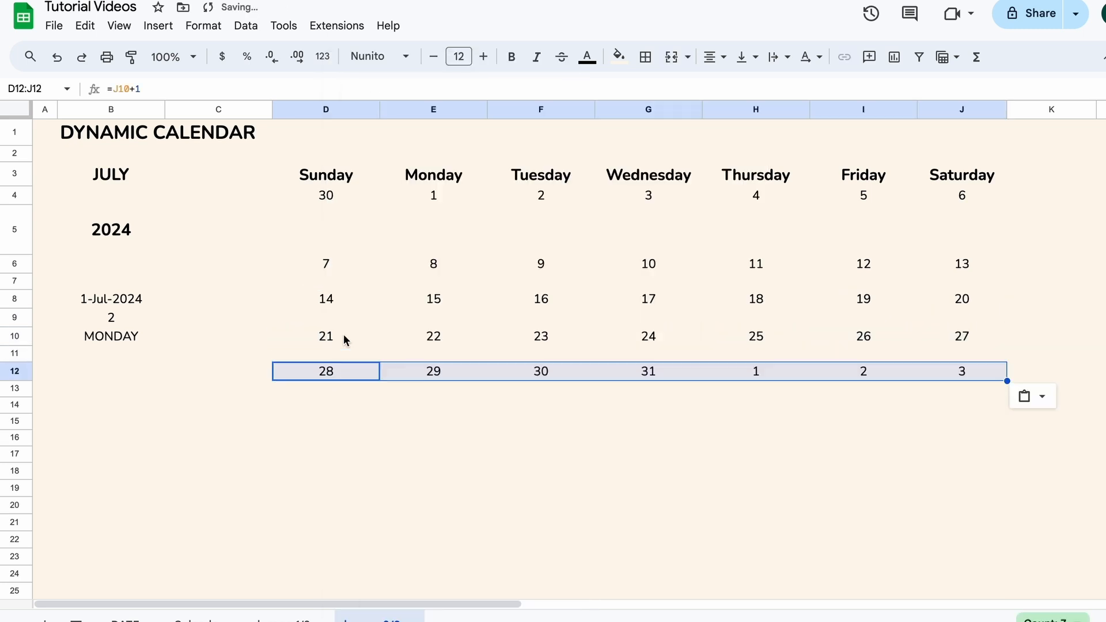
click(397, 404)
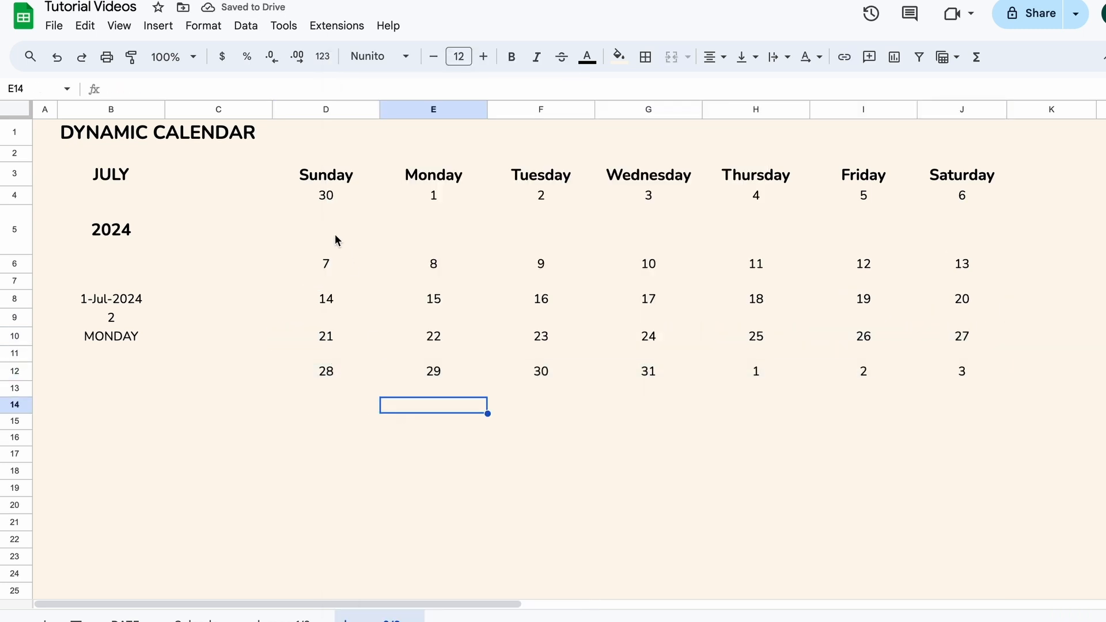
- Resize the blank rows 7, 9, 11 and 13 together with row 5 to the same taller height
click(337, 239)
click(338, 282)
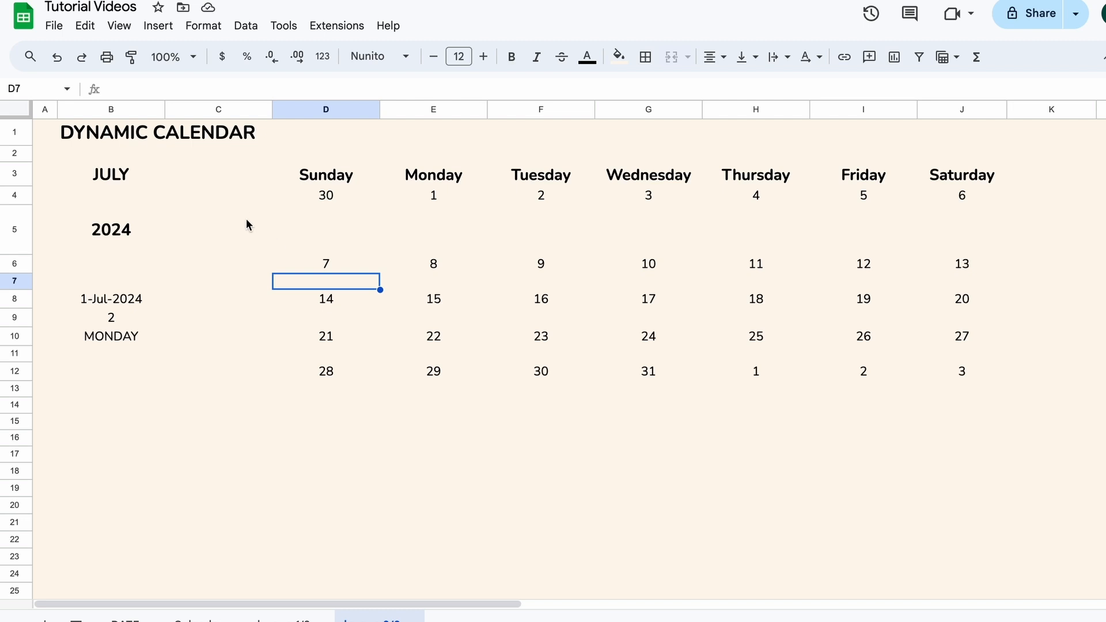
click(16, 231)
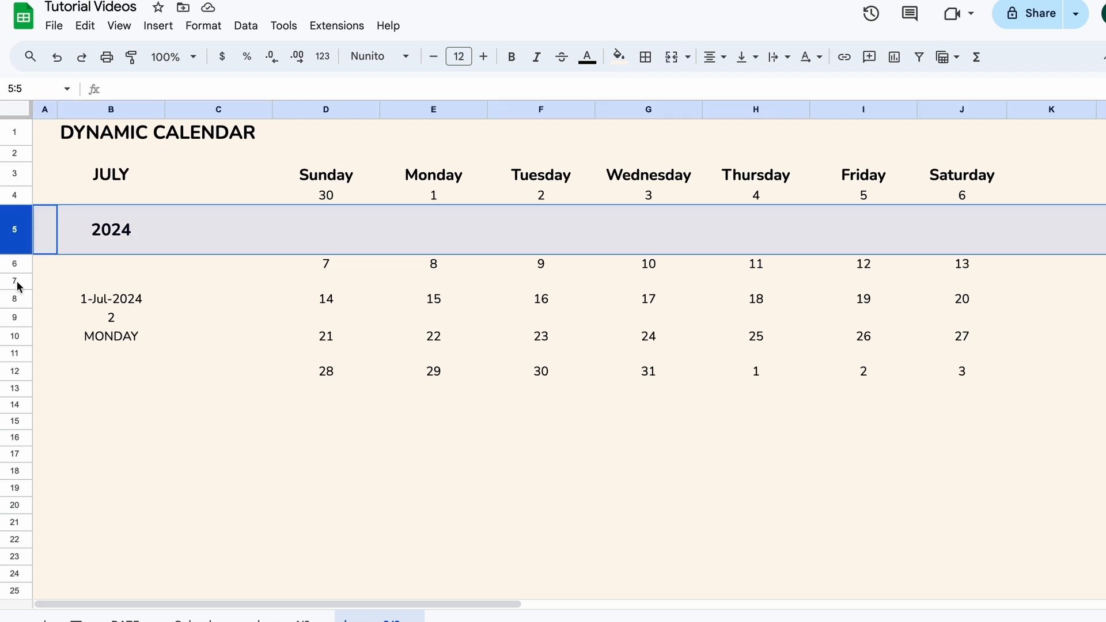
click(16, 282)
ctrl+click(17, 316)
ctrl+click(15, 353)
ctrl+click(15, 388)
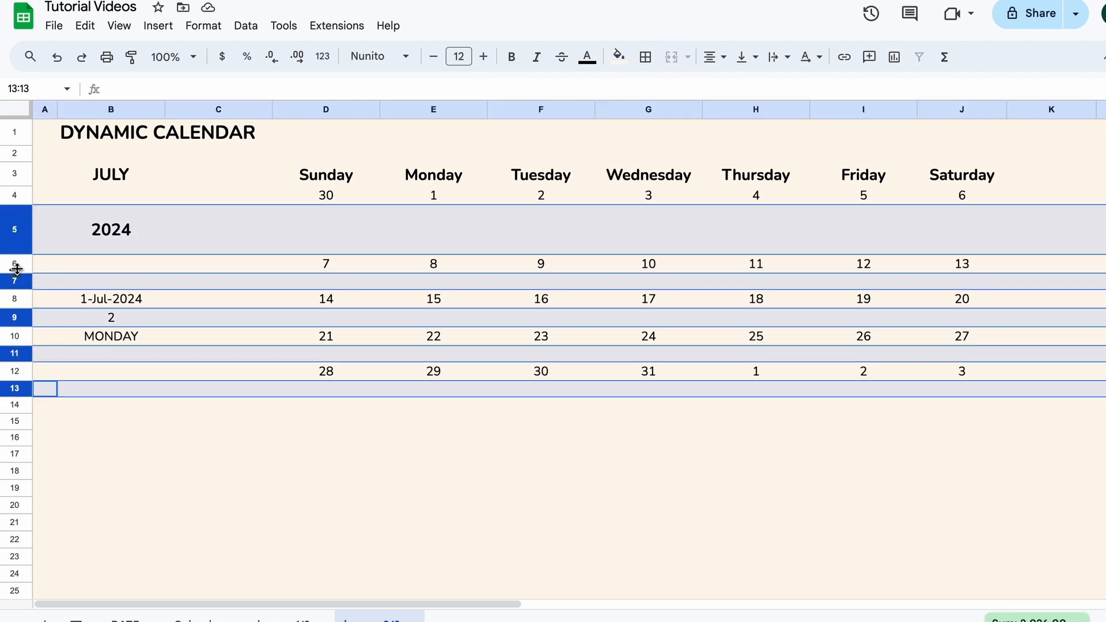
drag(15, 254, 15, 255)
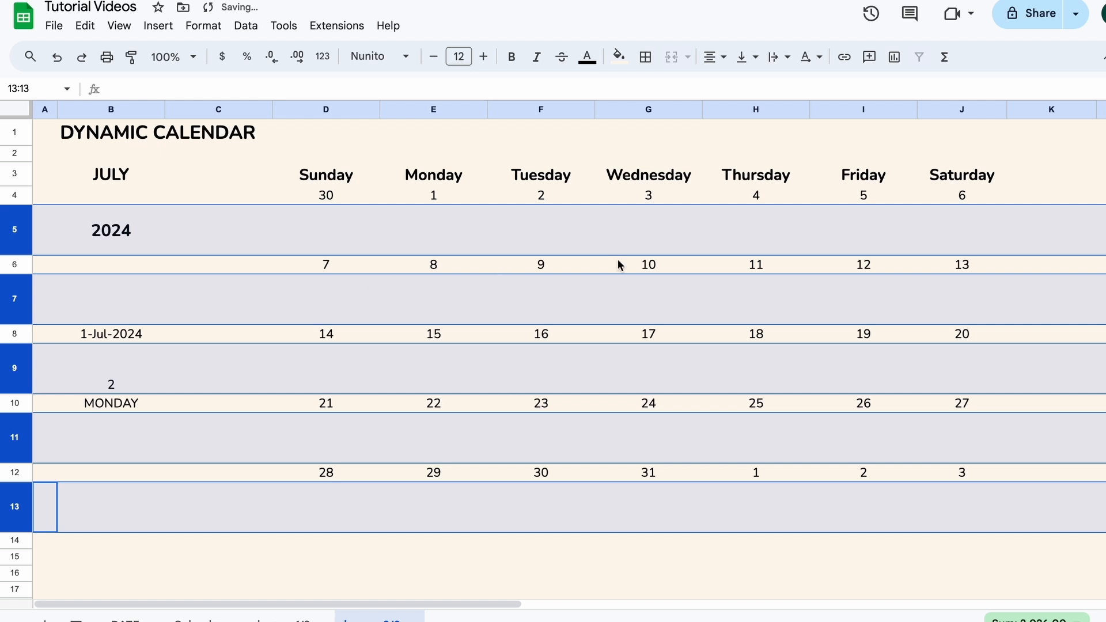
- Left-align the first week's day numbers in D4:J4
drag(312, 193, 319, 218)
click(320, 209)
click(326, 195)
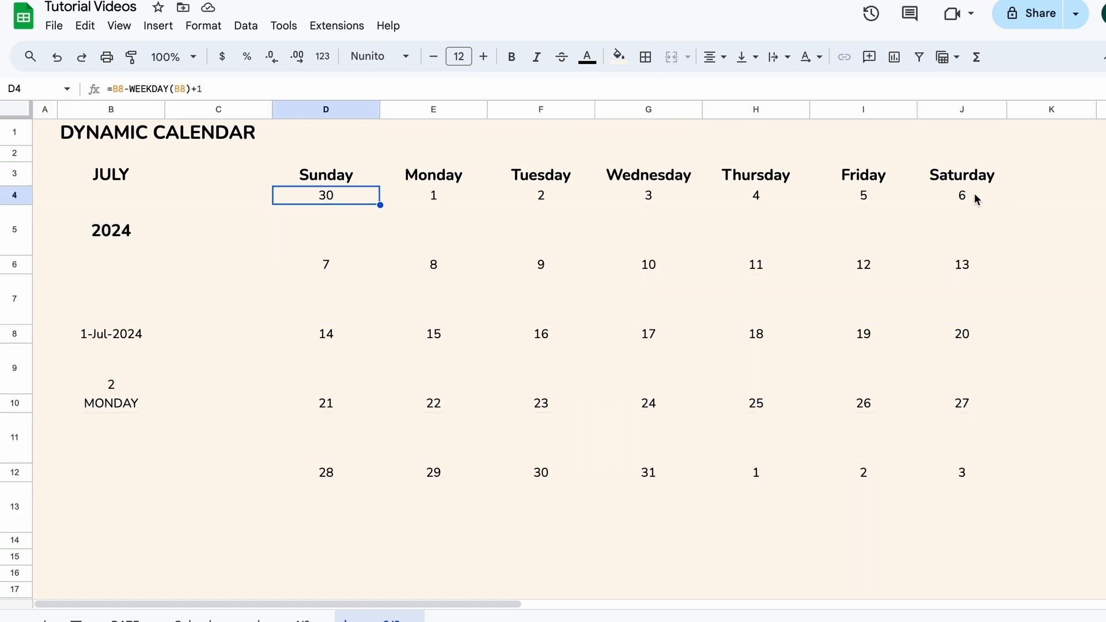
shift+click(975, 199)
click(711, 57)
click(717, 87)
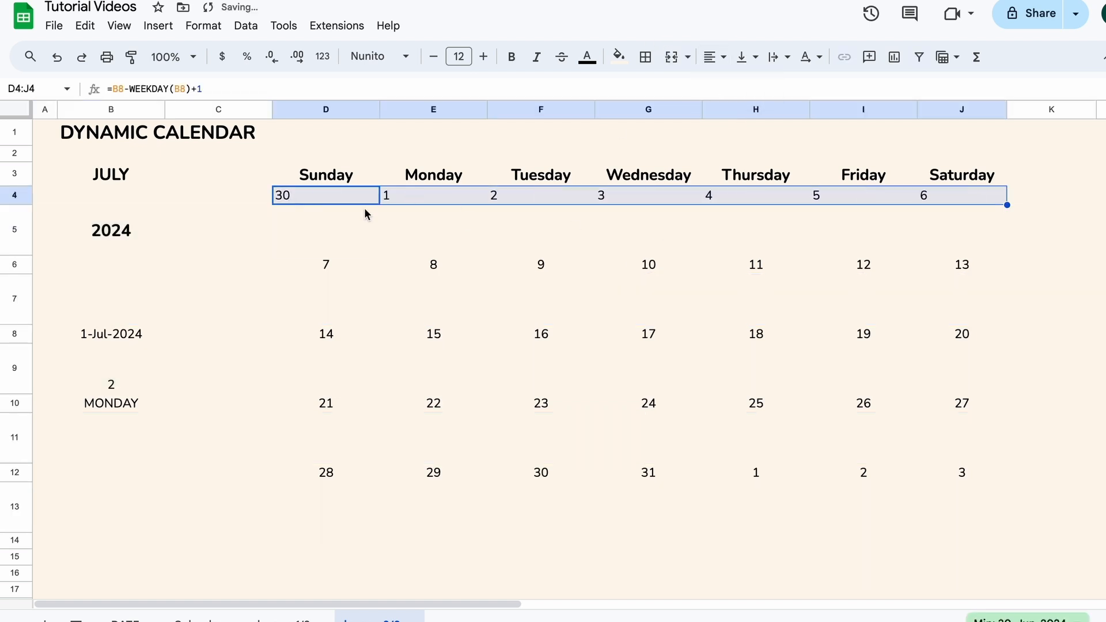
- Add outer borders and inner vertical borders to the first week block D4:J5
drag(343, 204, 343, 227)
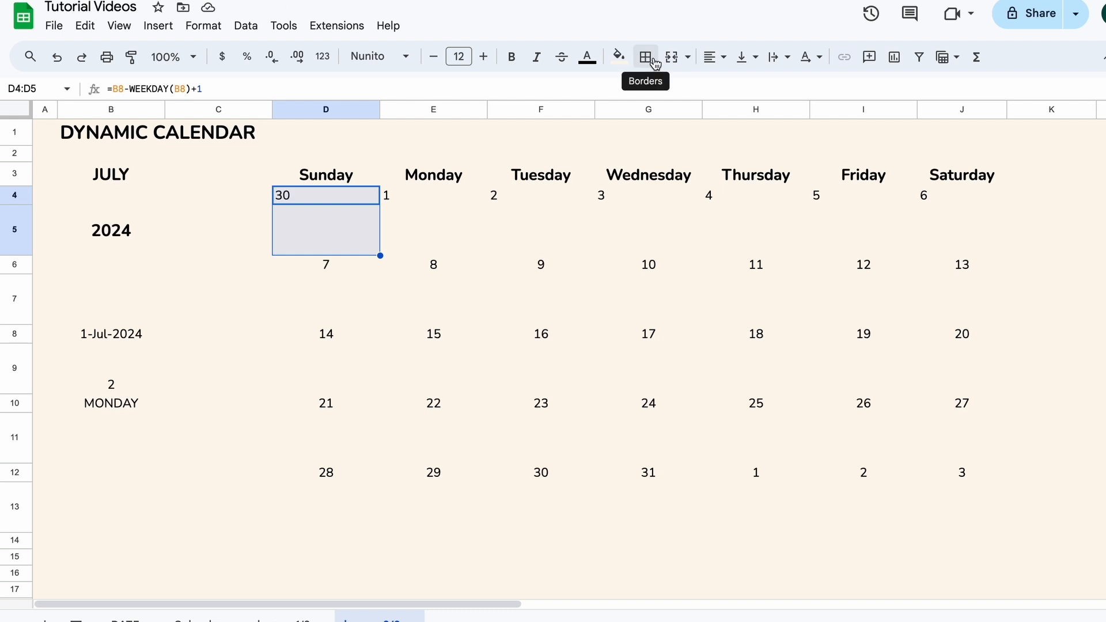
shift+click(973, 247)
click(657, 57)
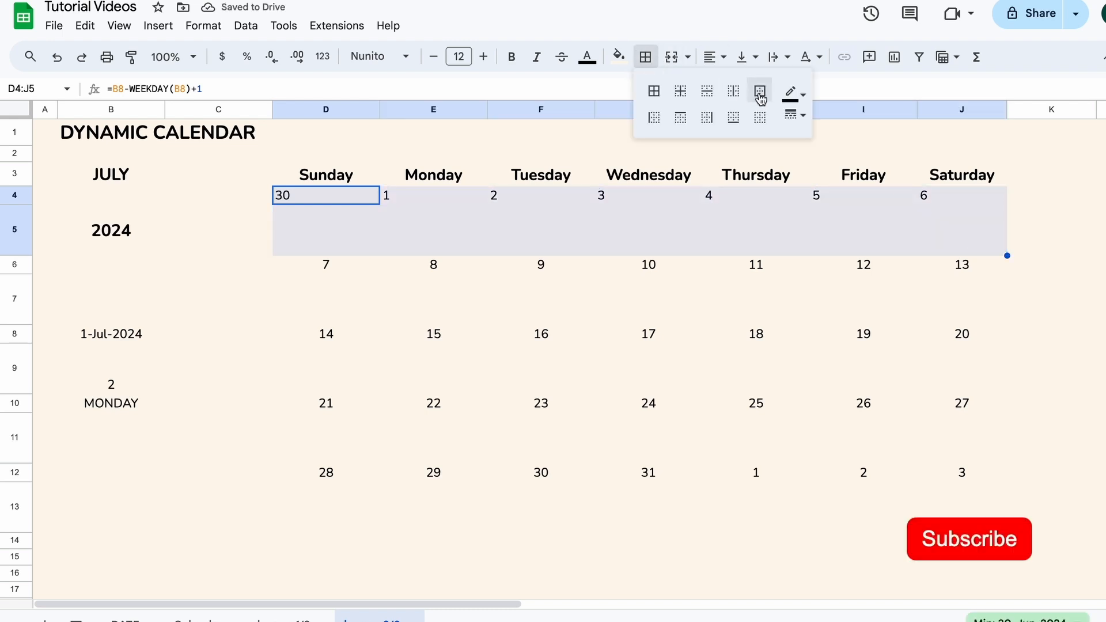
click(760, 97)
click(732, 94)
click(495, 291)
- Copy the formatting of D4:J5 onto the four remaining week blocks starting at D6, D8, D10 and D12
click(312, 198)
shift+click(971, 239)
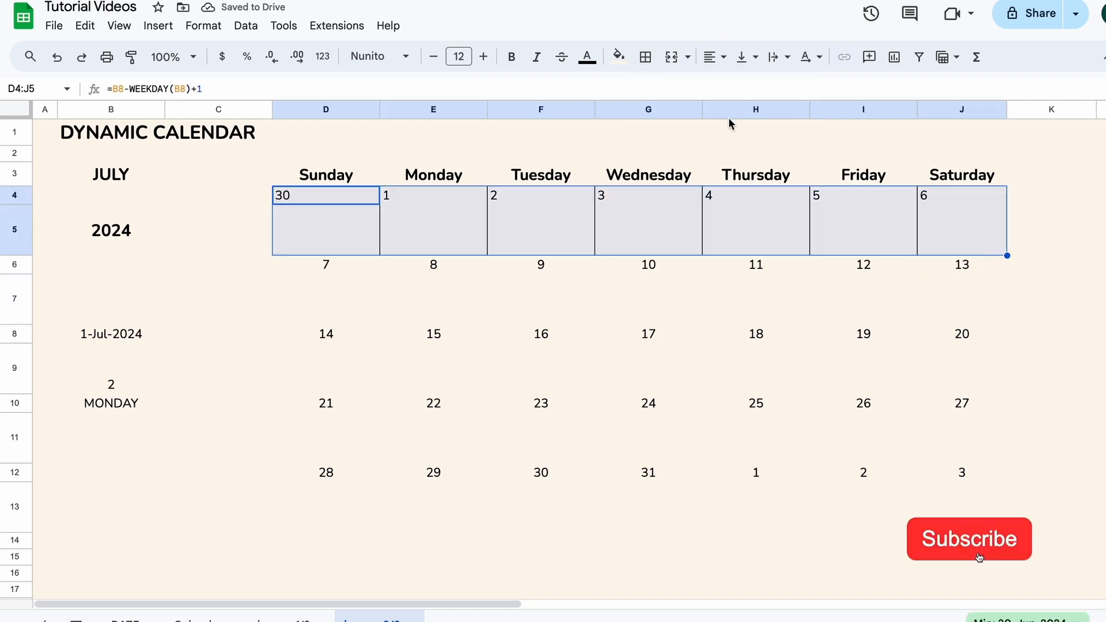
click(131, 56)
click(286, 264)
click(131, 56)
click(286, 334)
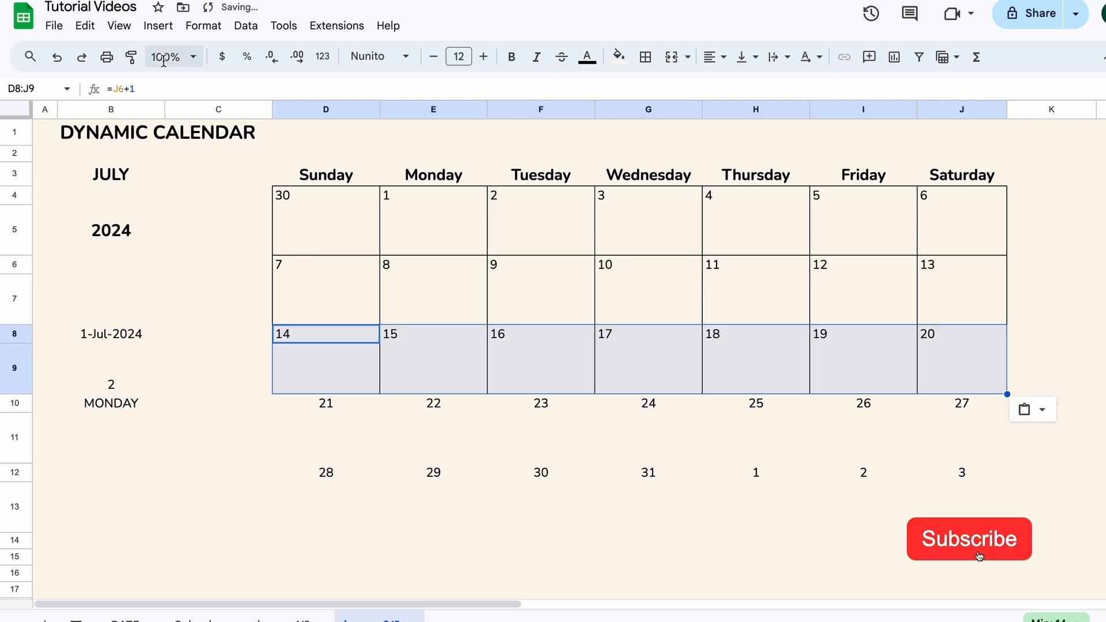
click(132, 57)
click(284, 404)
click(131, 56)
click(283, 473)
click(648, 338)
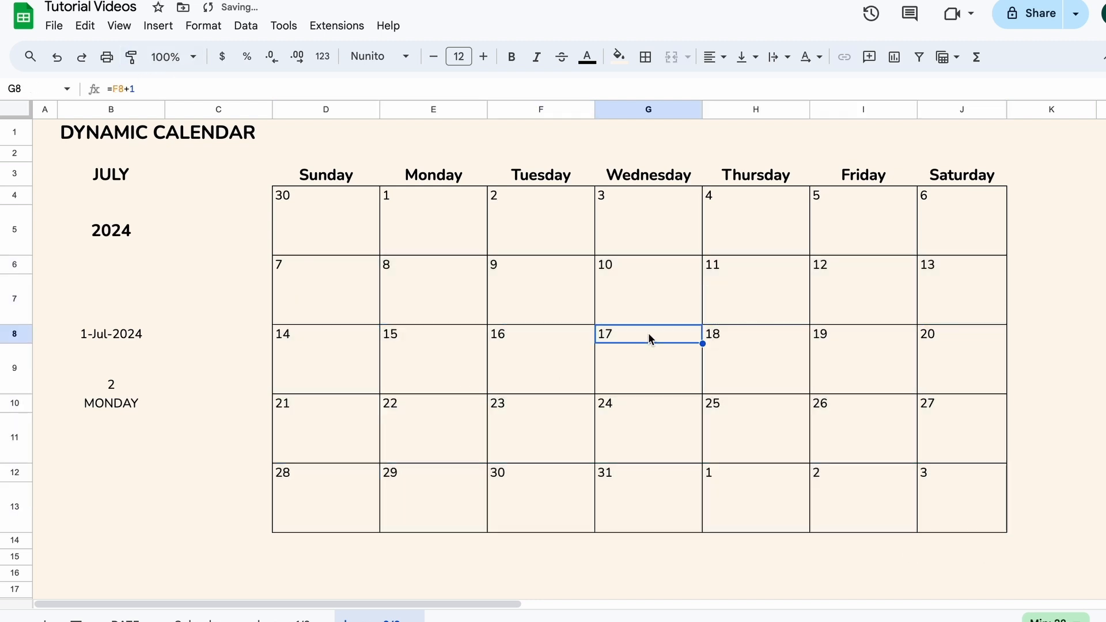
click(737, 247)
- Examine the dates outside the chosen month in D4 and H12:J12
click(299, 197)
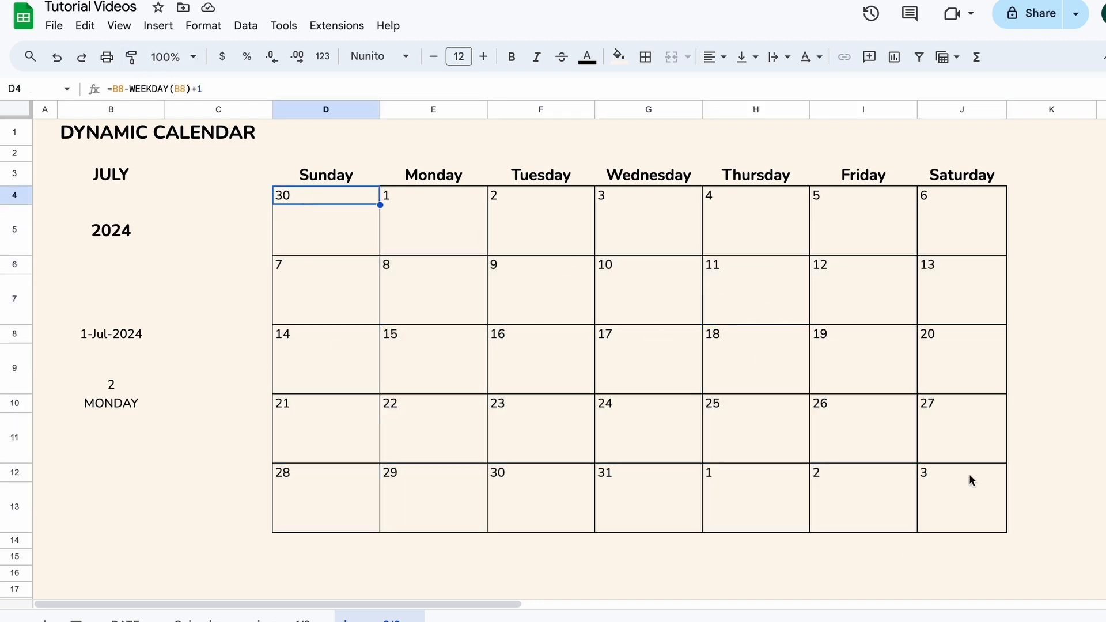
drag(955, 477, 755, 471)
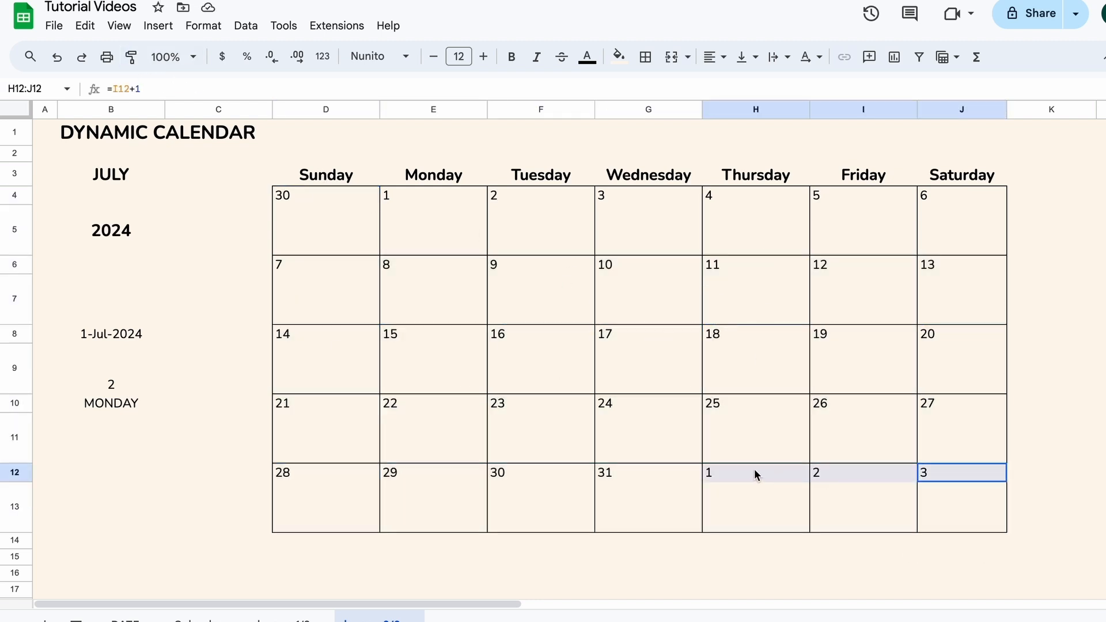
- Start a conditional formatting rule for the first week's day numbers in D4:J4 with the condition "Custom formula is"
click(290, 204)
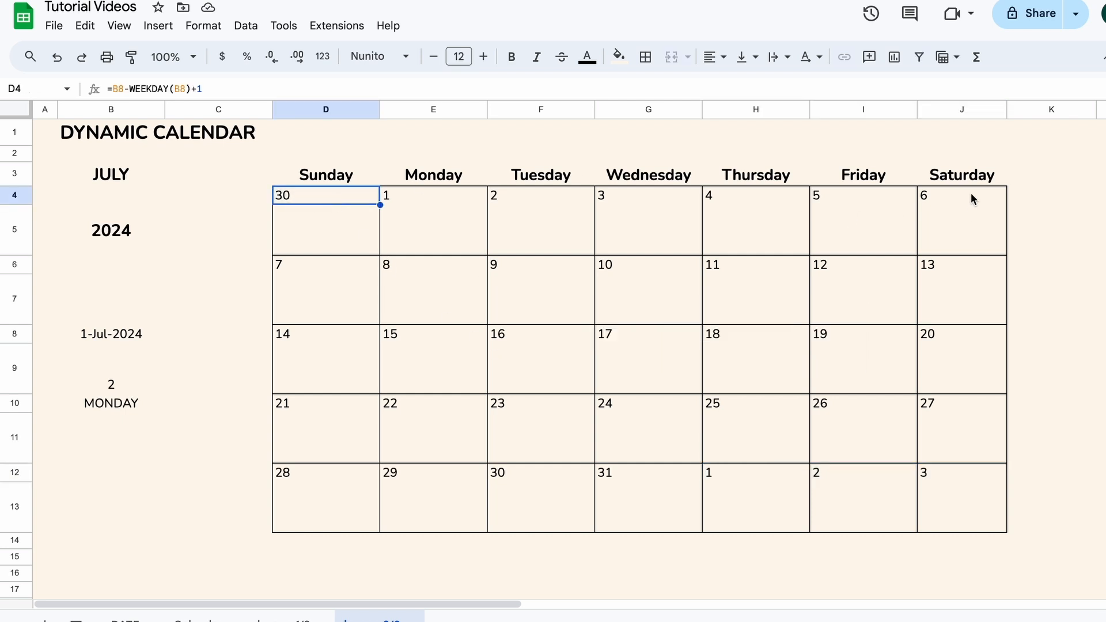
shift+click(991, 199)
click(186, 26)
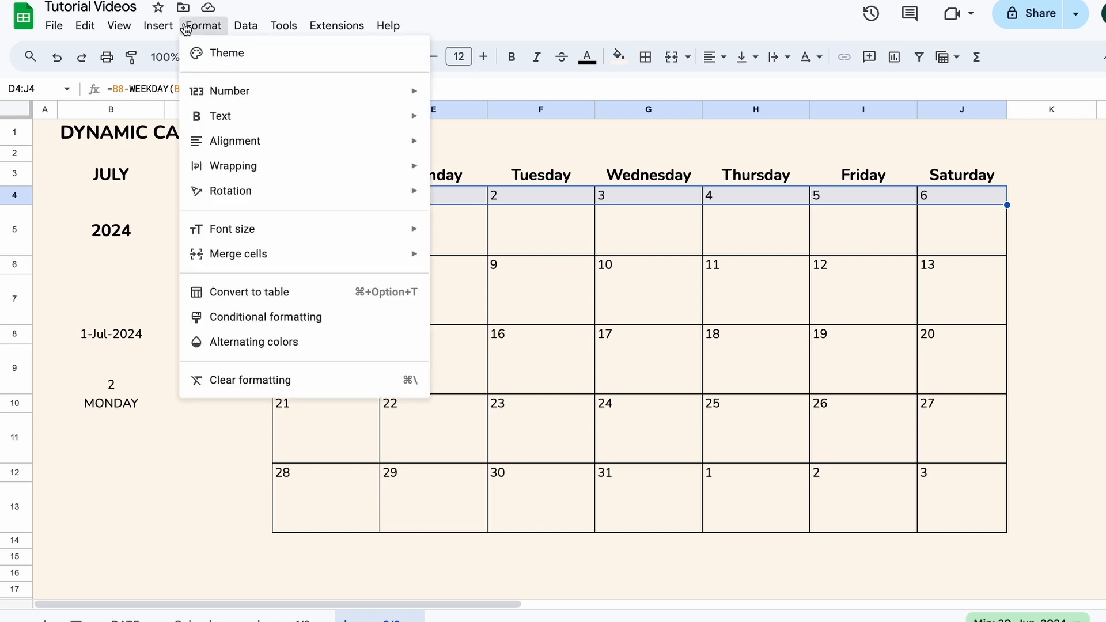
click(267, 317)
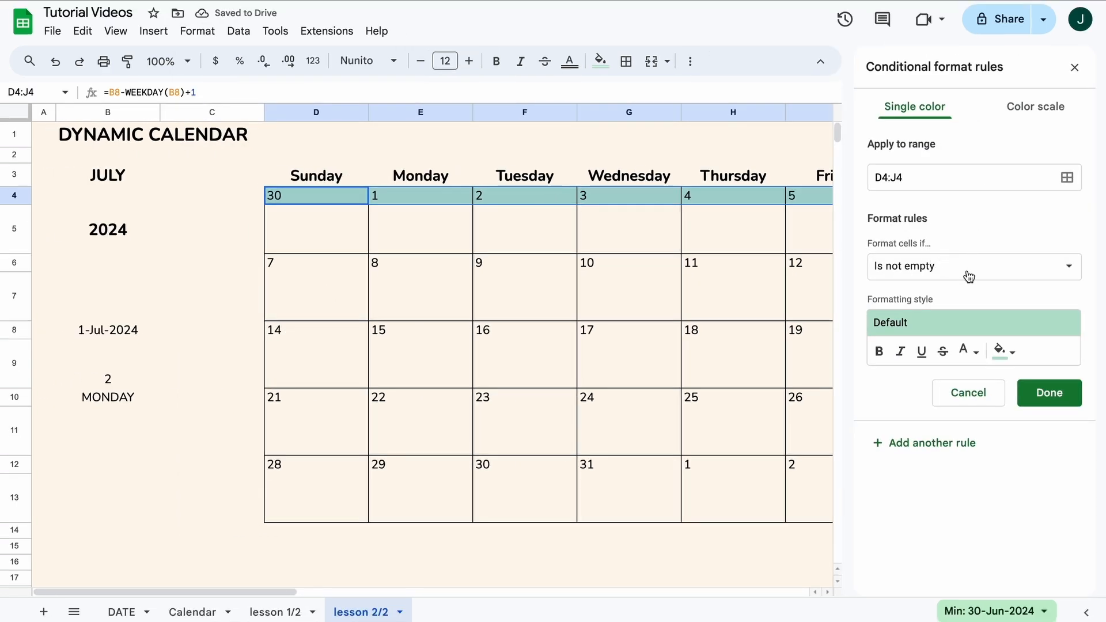
click(969, 276)
scroll(946, 415, down, 3)
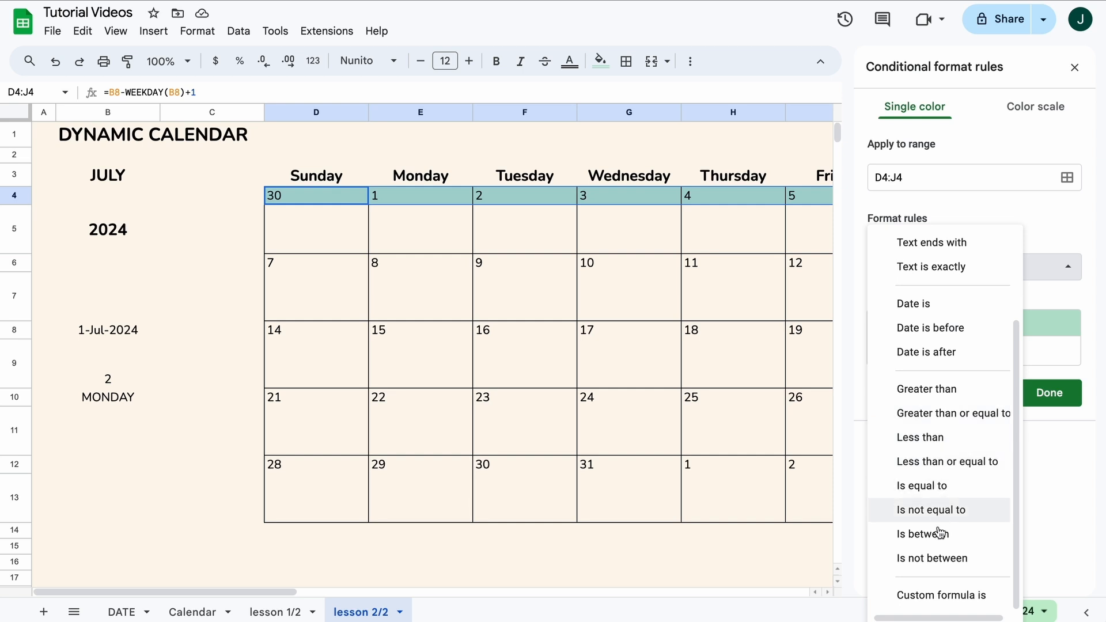
click(943, 595)
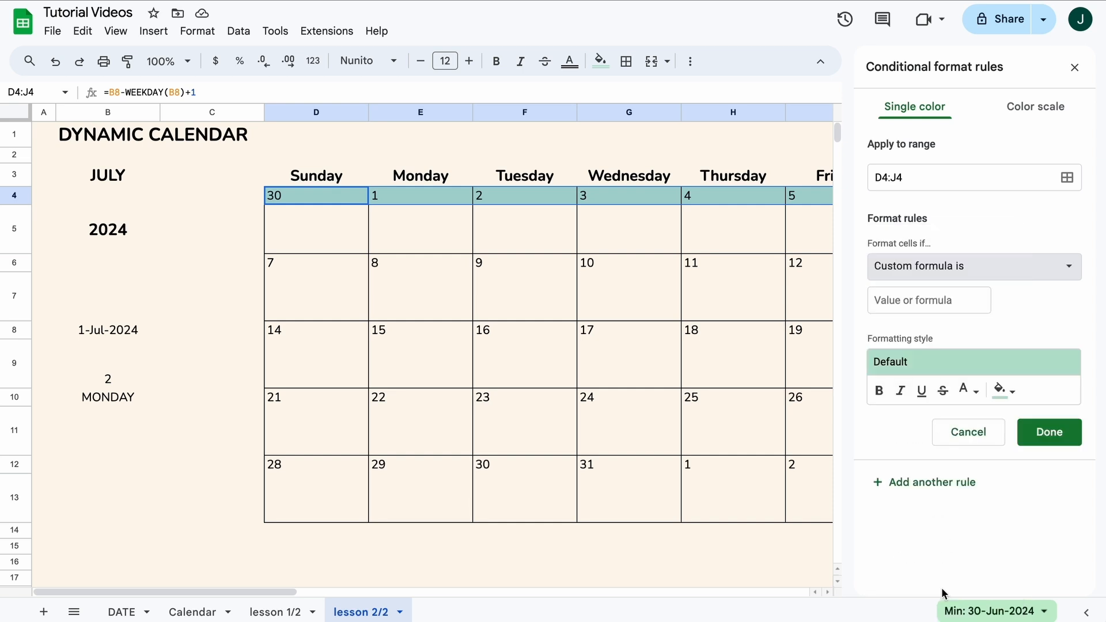
click(946, 295)
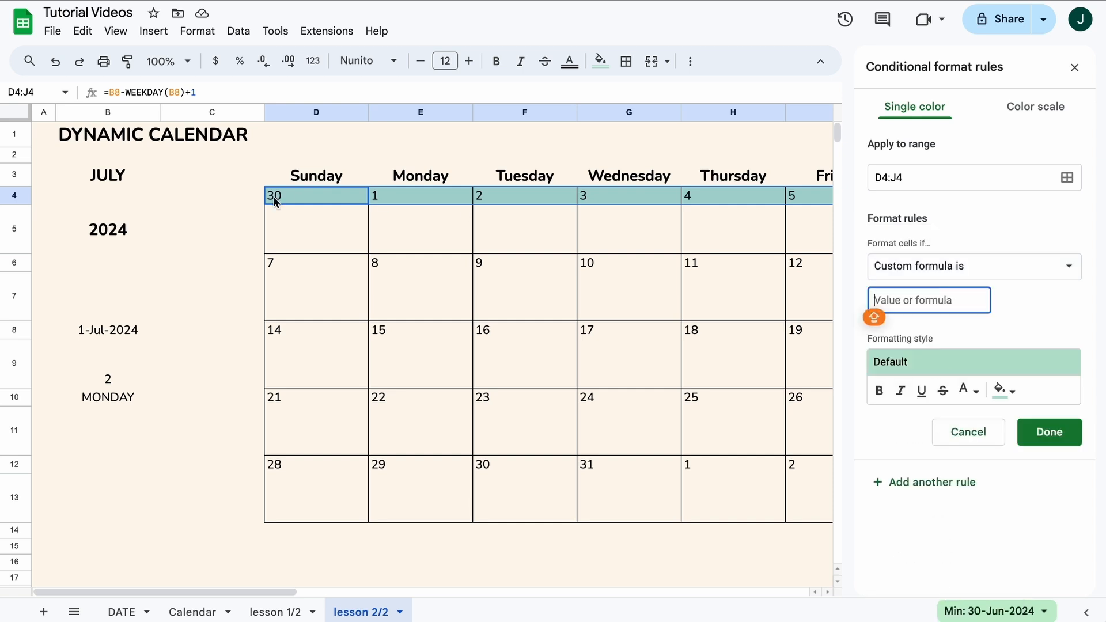
- Enter the custom formula =MONTH(D4)<MONTH($B$8) for the conditional format rule on D4:J4
text(=MONTH)
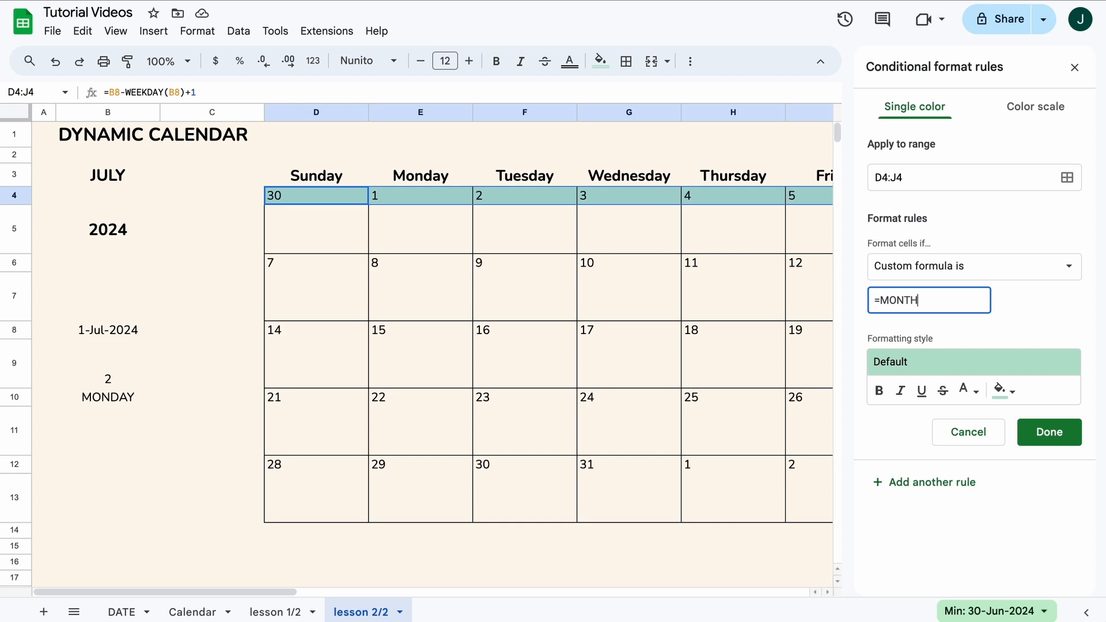
text(()
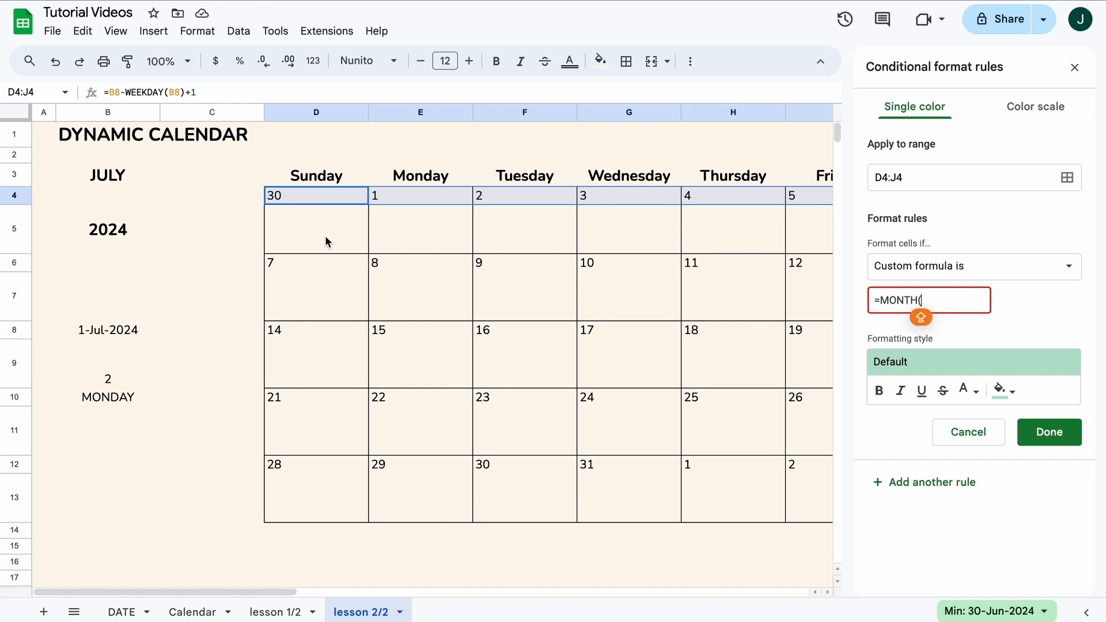
text(D4)<)
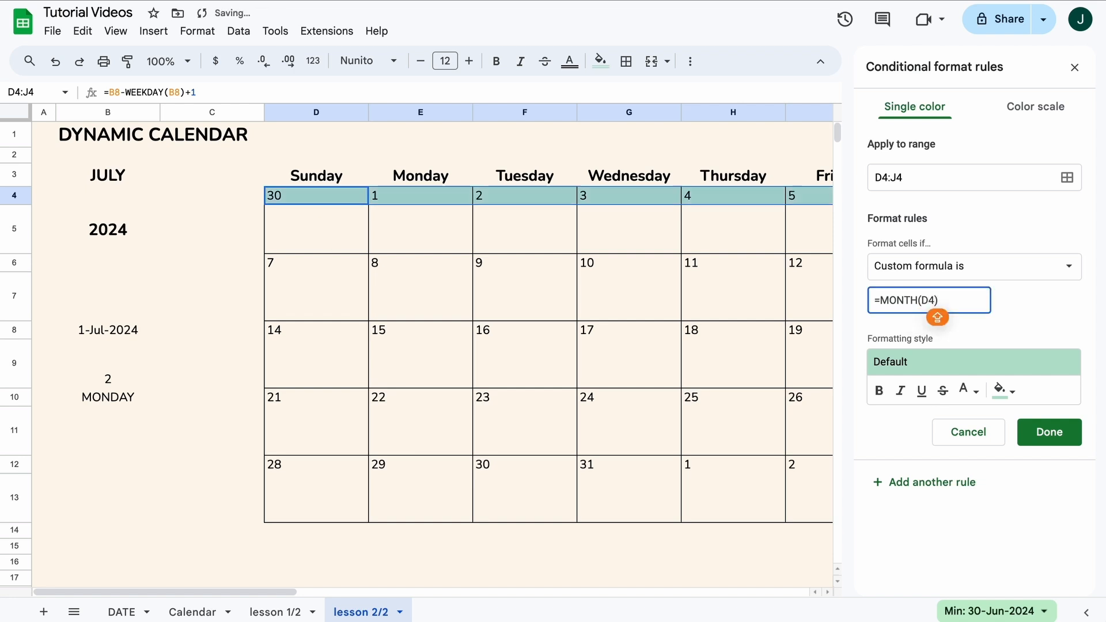
text(MONTH)
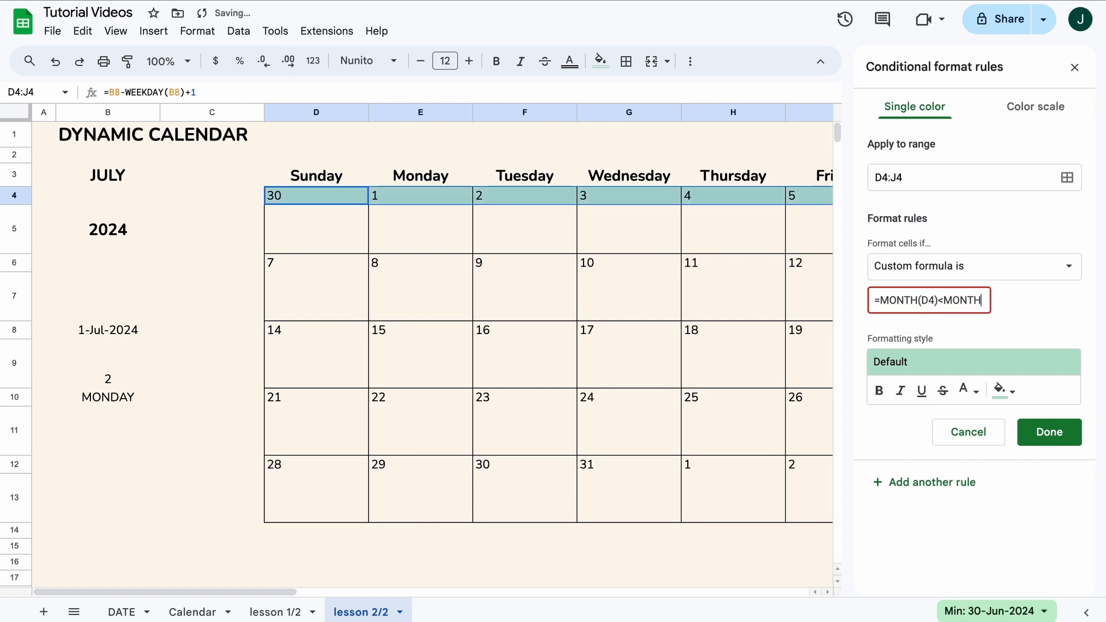
text(()
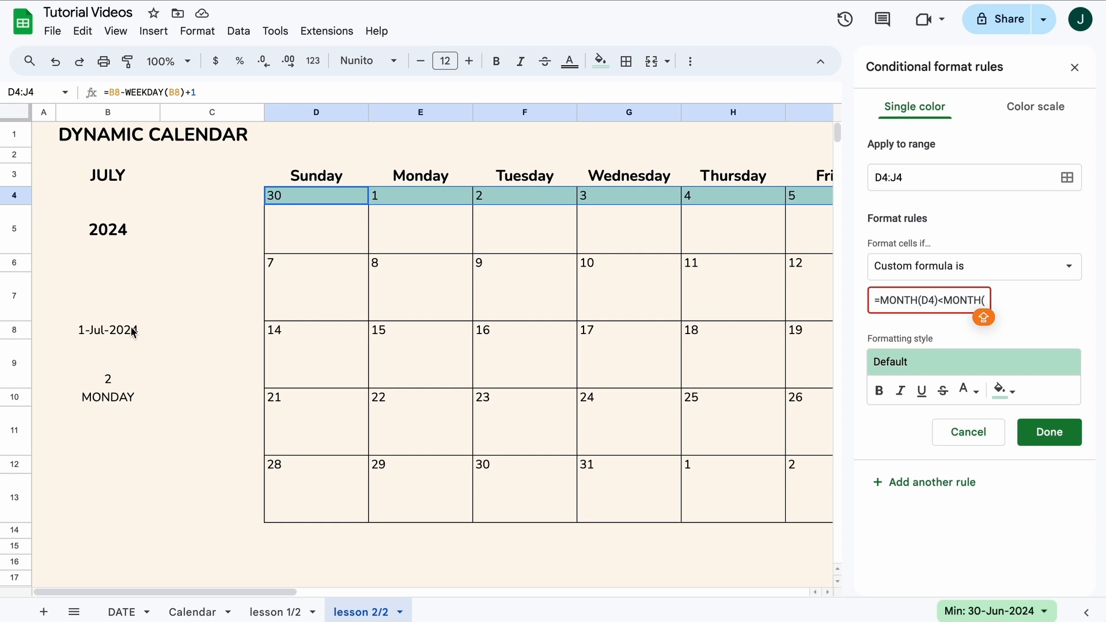
text(B8))
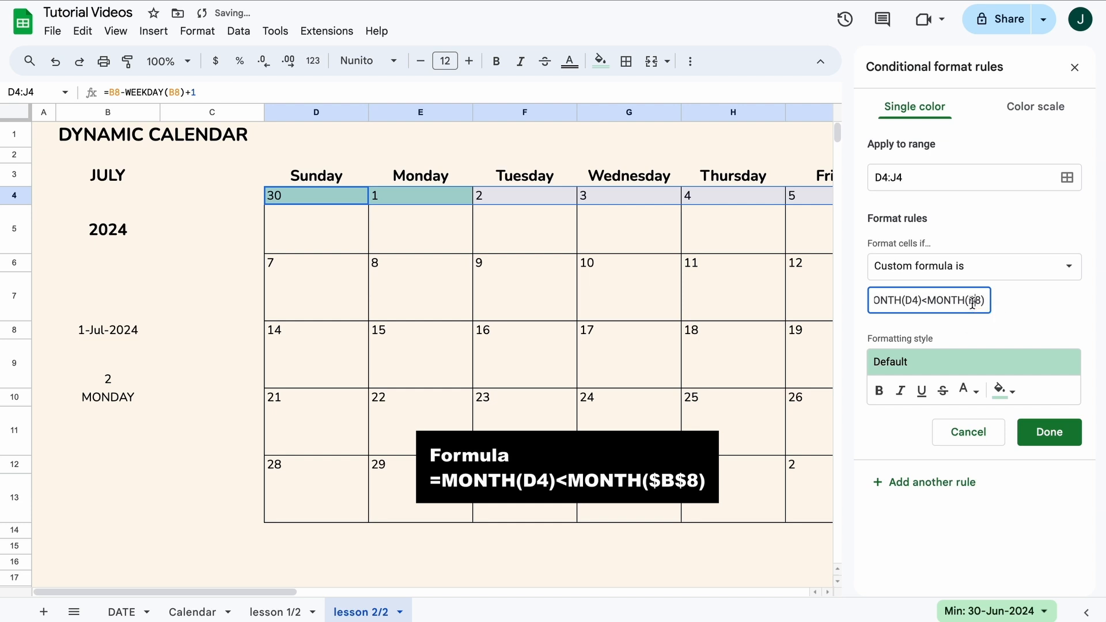
key(Left)
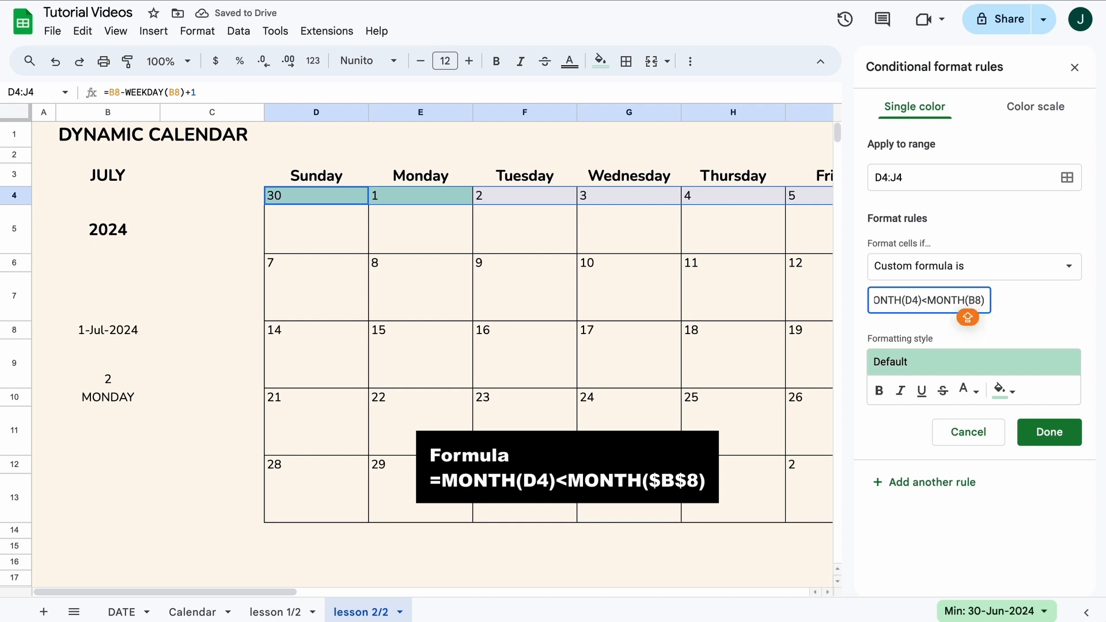
text($)
key(Right)
text($)
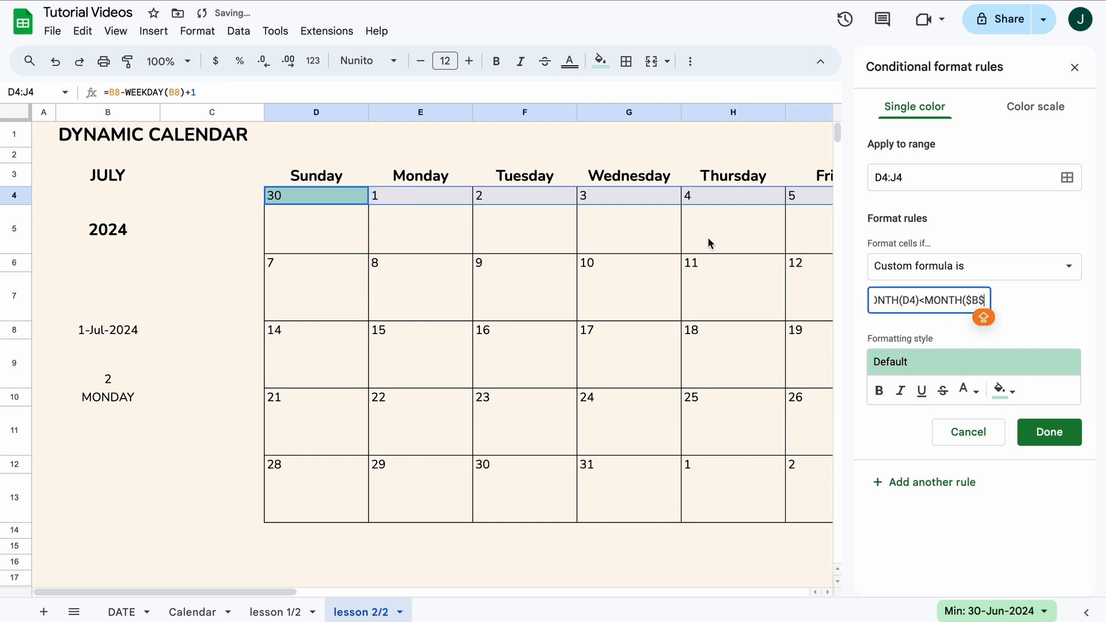
- Remove the fill from the D4:J4 rule's formatting style and set its text to the custom cream colour matching the sheet background
click(1012, 395)
click(887, 139)
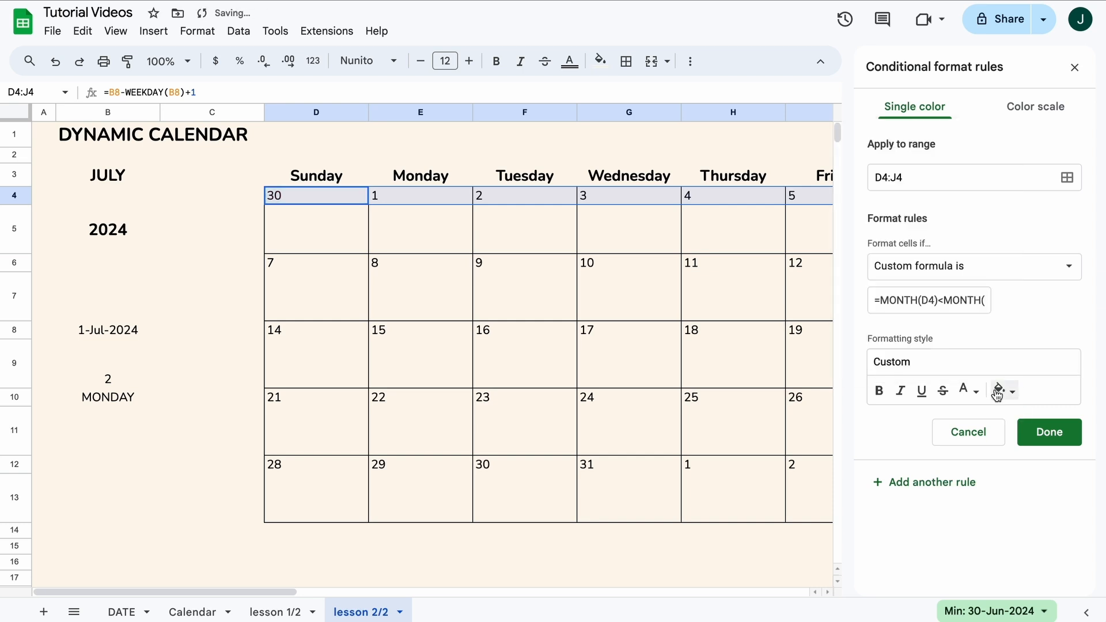
click(967, 390)
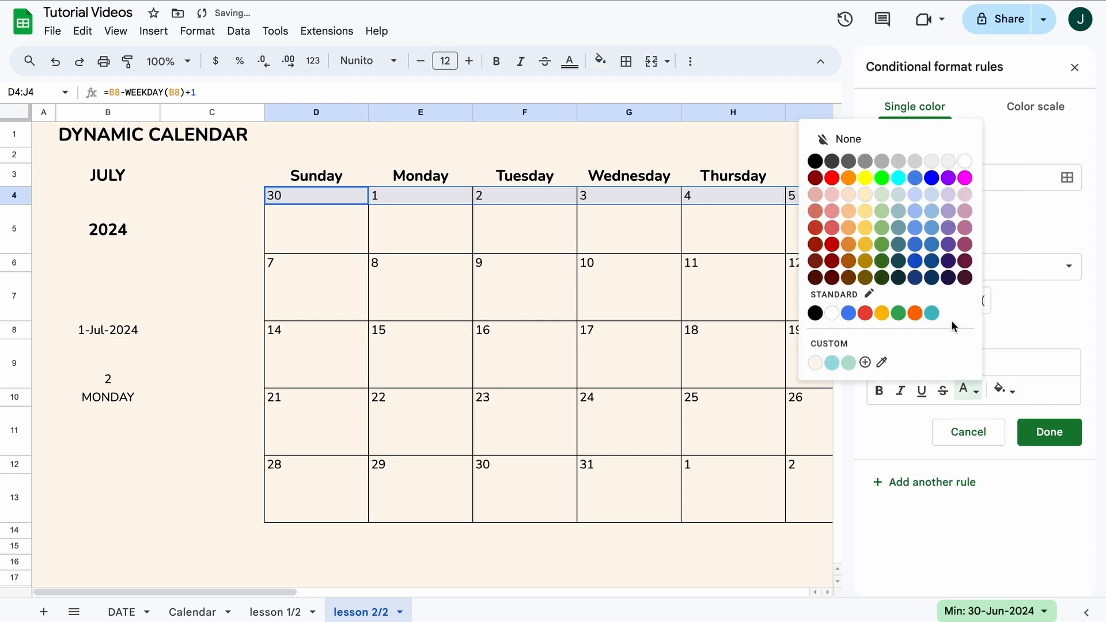
click(815, 362)
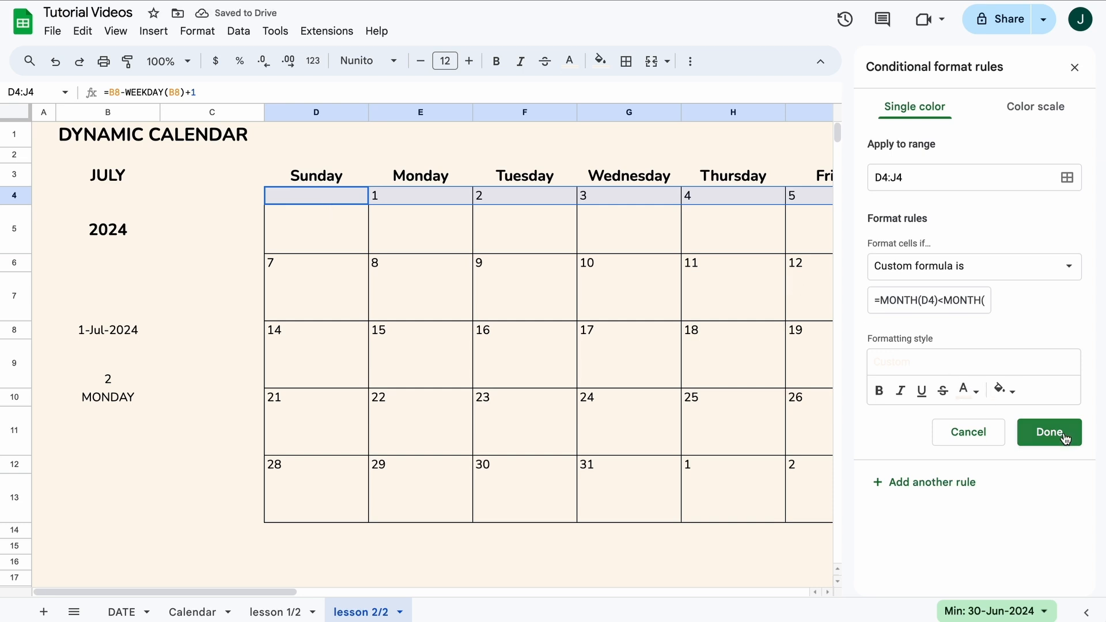
scroll(693, 383, right, 6)
scroll(693, 383, left, 6)
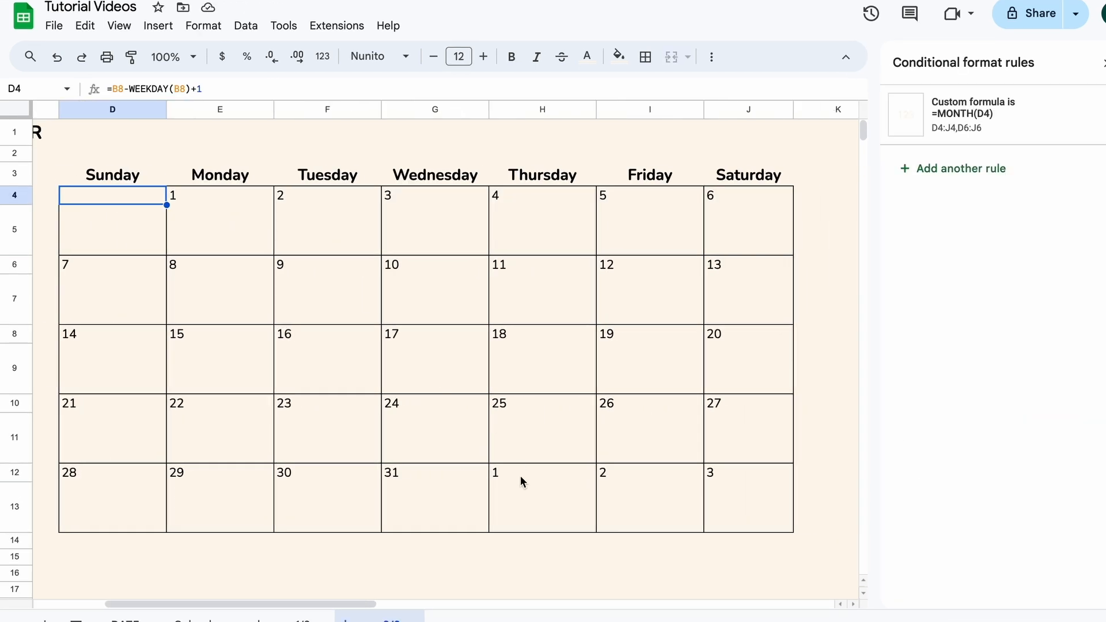
- Add a conditional format rule for the last calendar date row, D12:J12, with a custom formula as its condition
drag(514, 472, 728, 472)
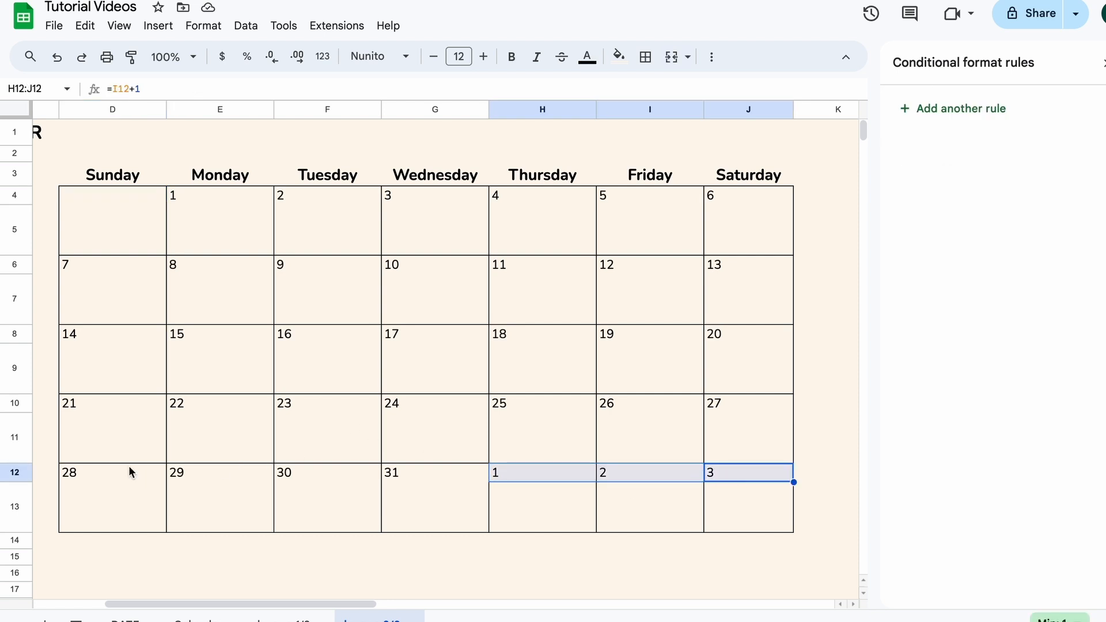
drag(127, 466, 745, 482)
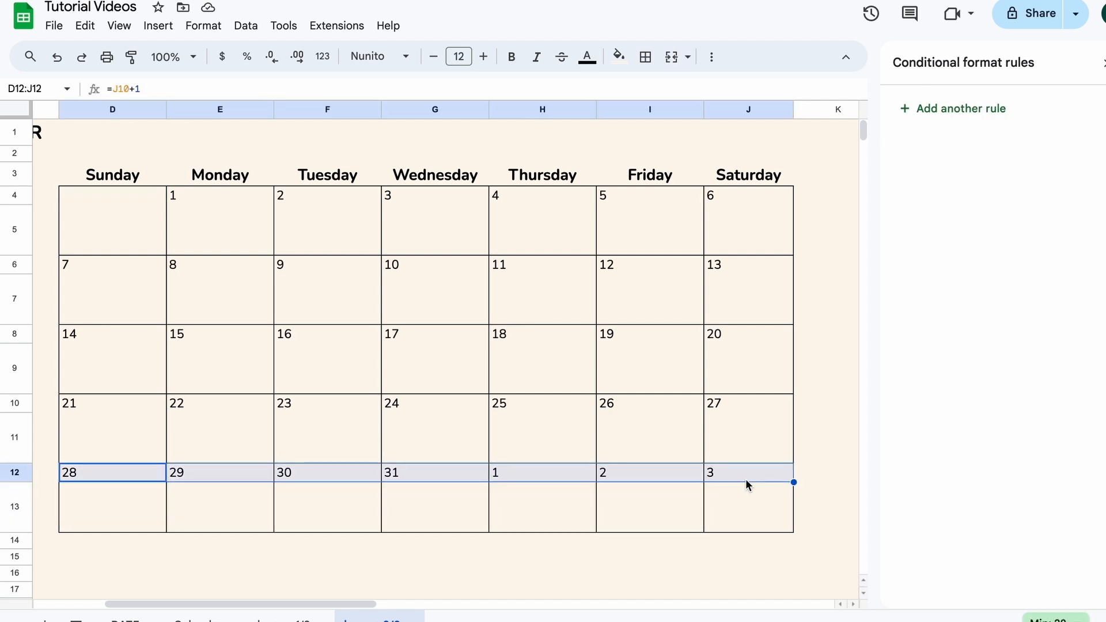
scroll(746, 479, left, 5)
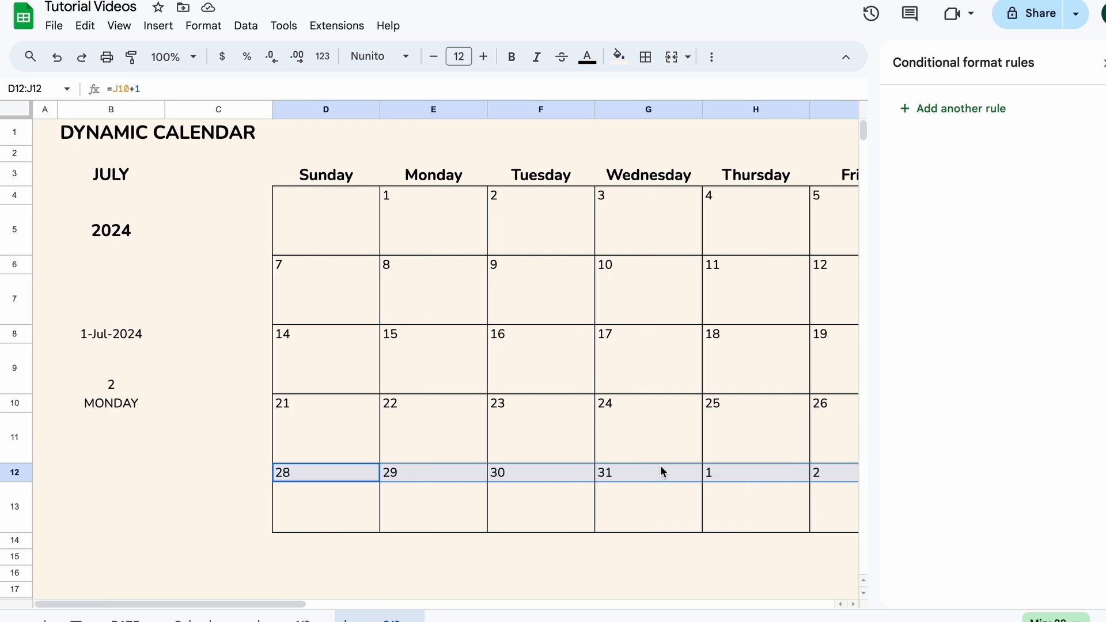
click(985, 109)
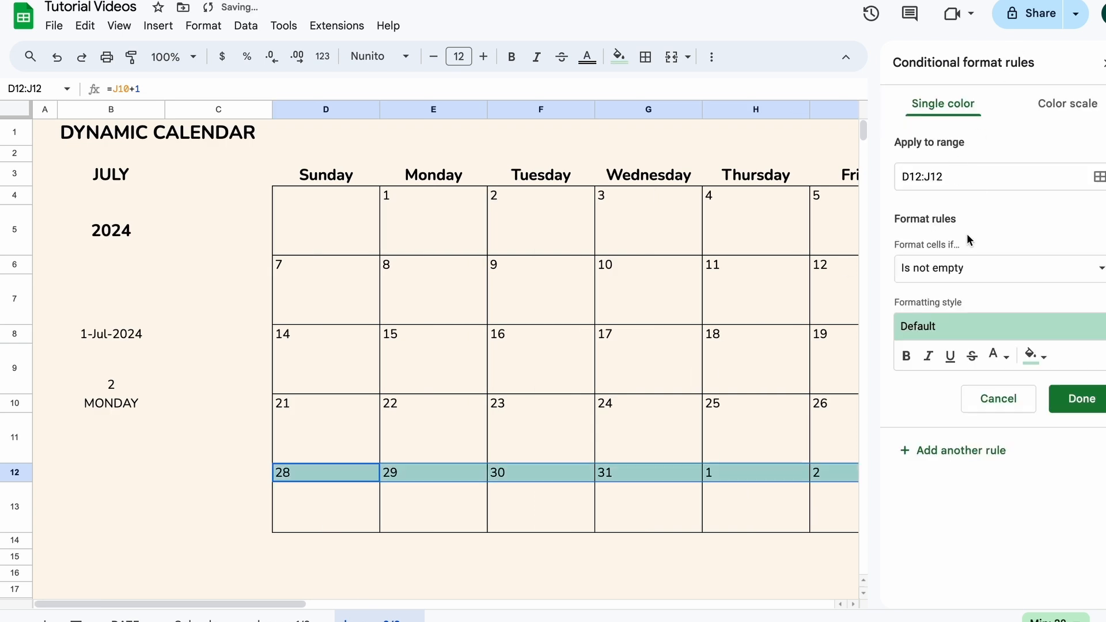
click(970, 281)
scroll(933, 494, down, 3)
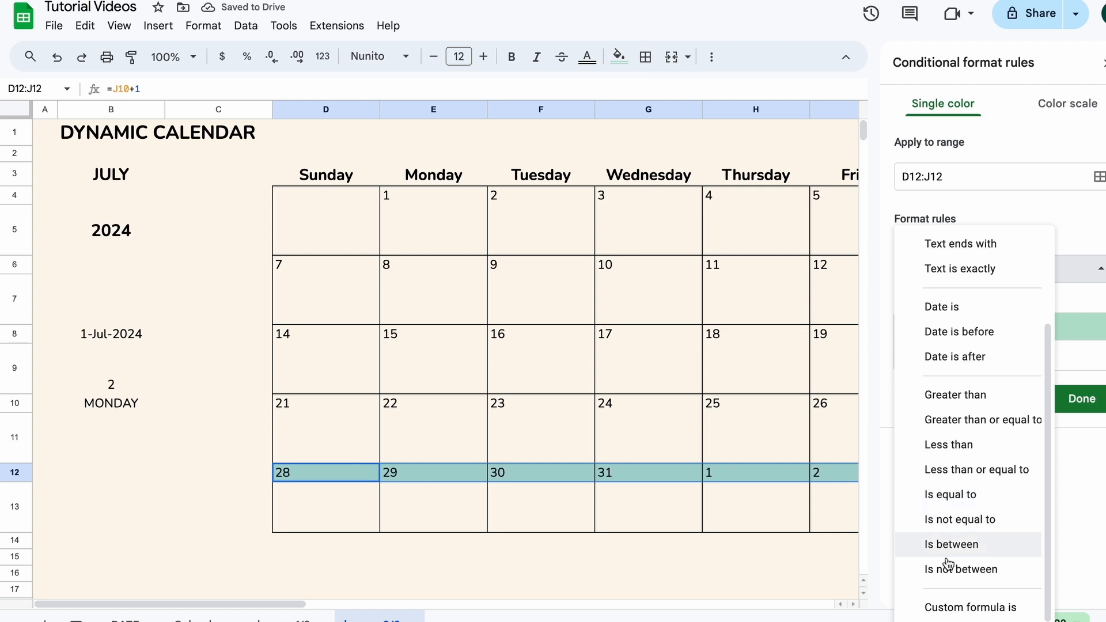
click(952, 608)
click(976, 304)
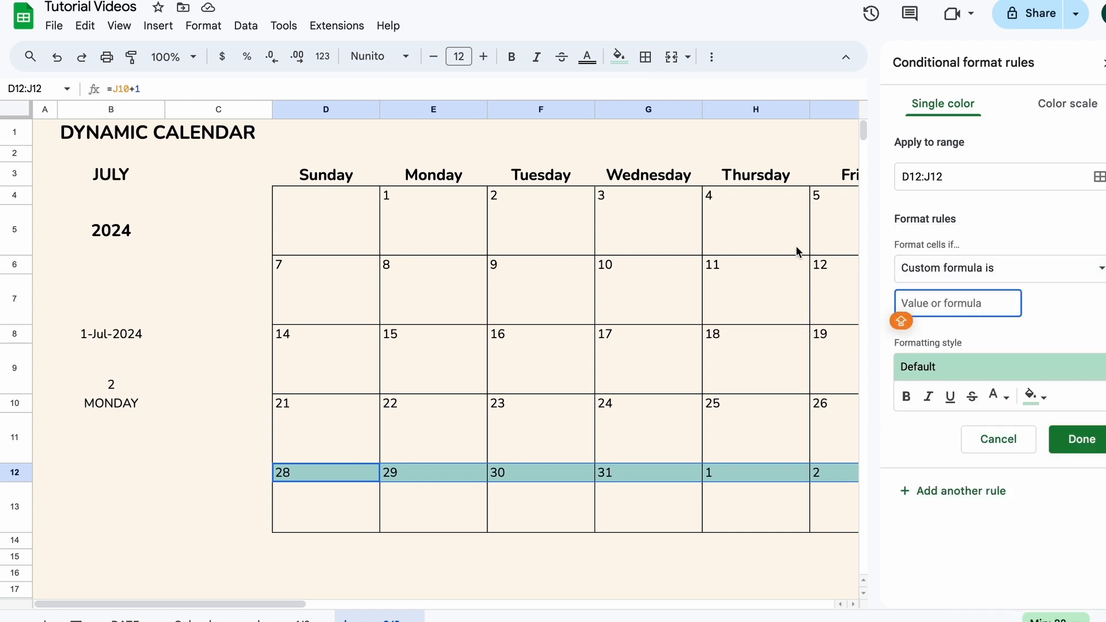
- Enter =MONTH(D12)>MONTH($B$8) as the custom formula of the D12:J12 rule
text(=MONTH()
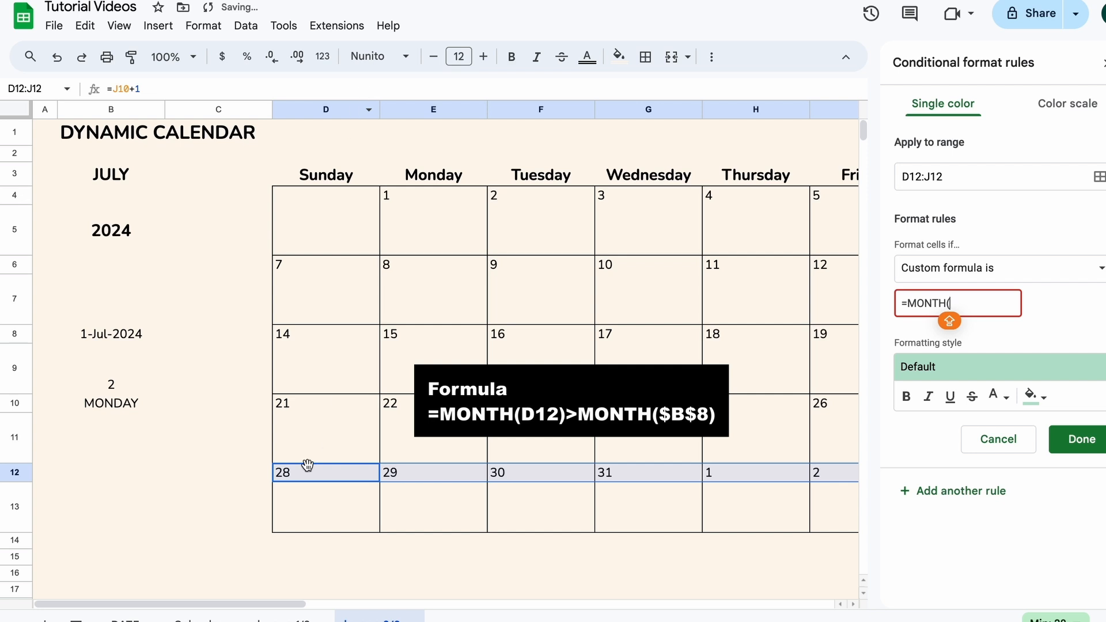
text(D12)>MONTH()
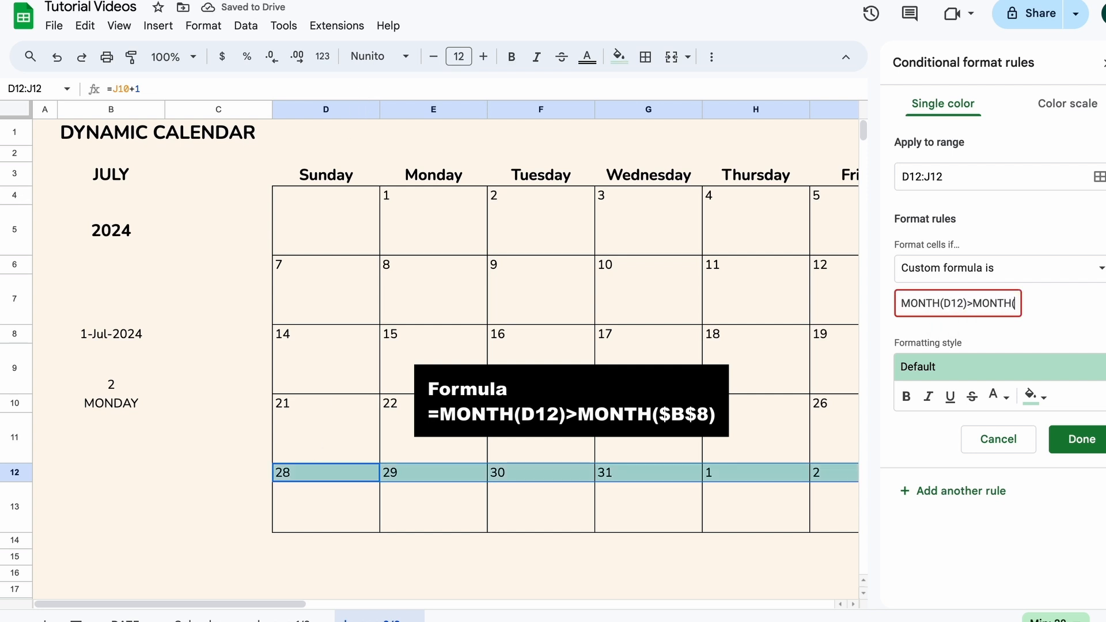
click(143, 344)
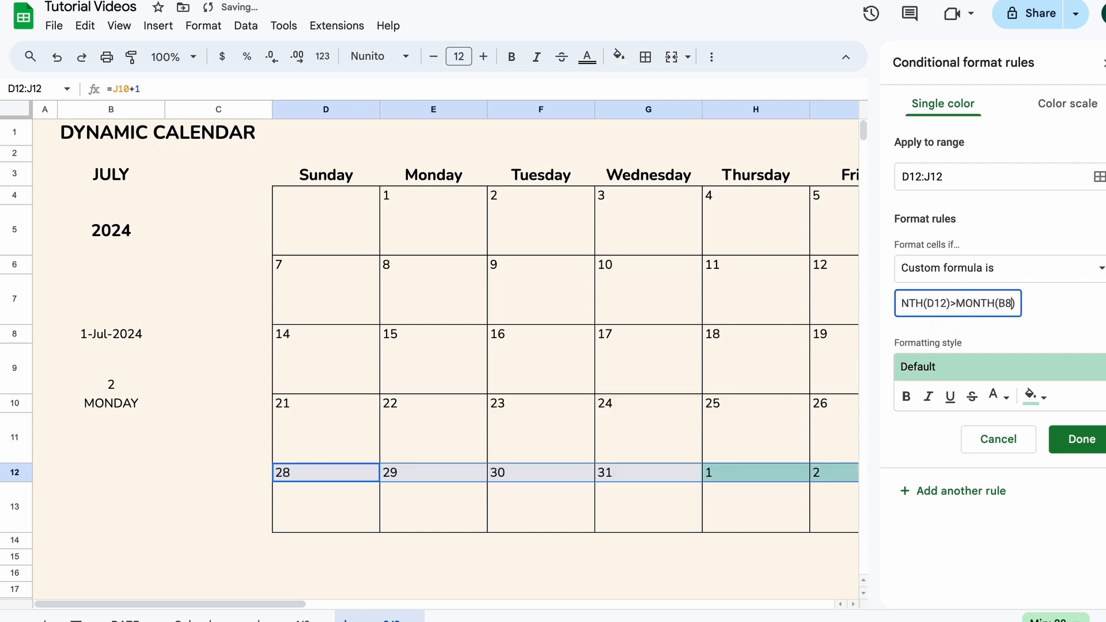
key(F4)
text())
- Give the D12:J12 rule no fill and the custom cream text colour that matches the background
click(1046, 401)
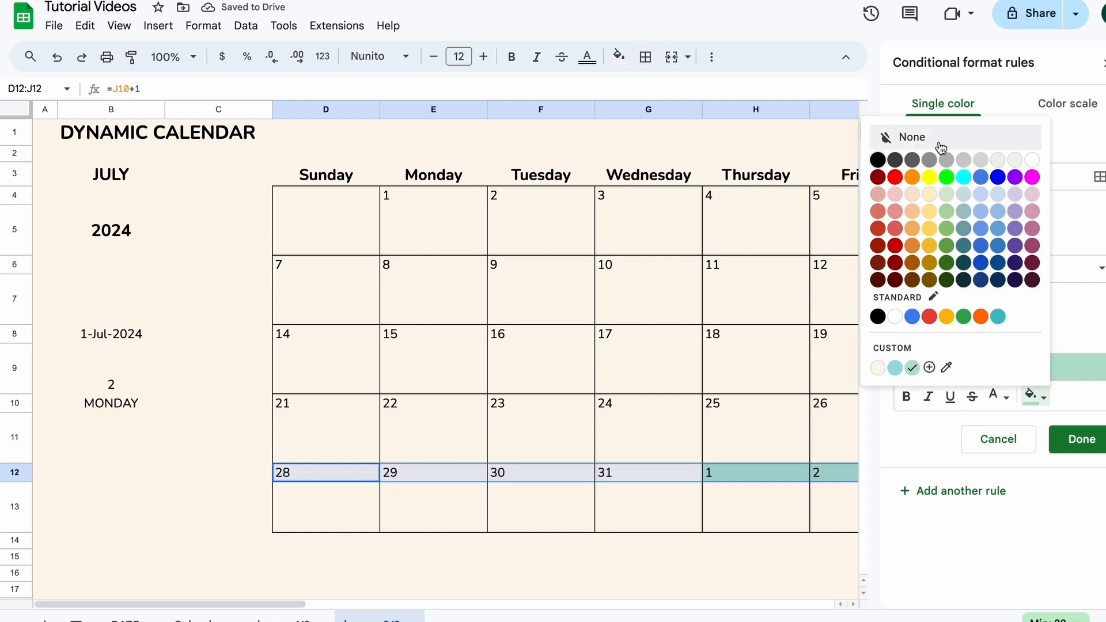
click(939, 154)
click(1007, 400)
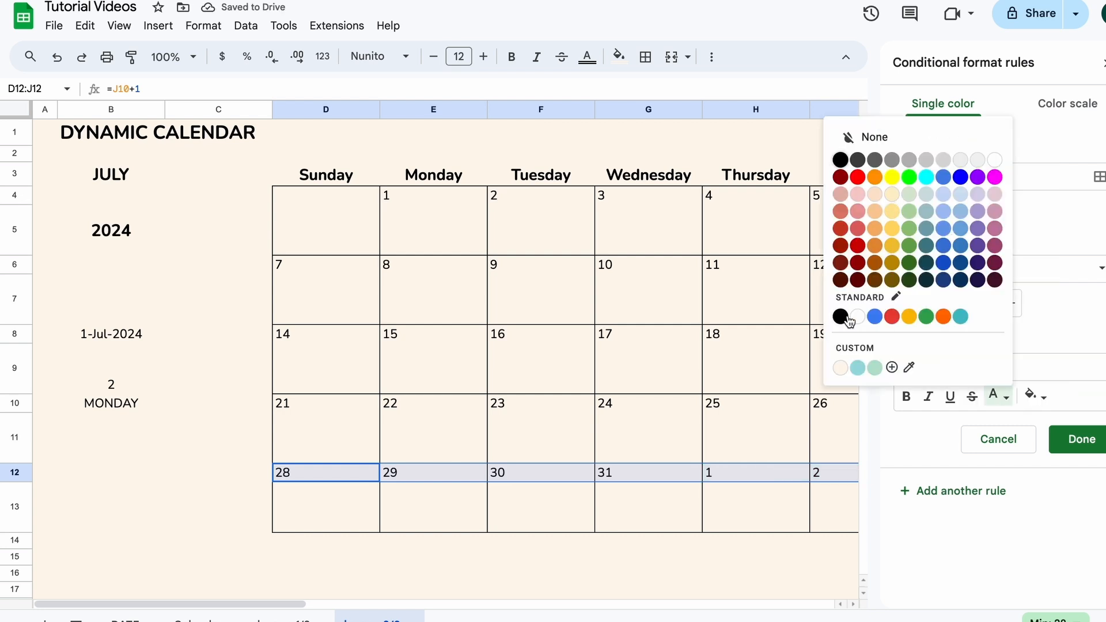
click(839, 368)
scroll(761, 404, right, 5)
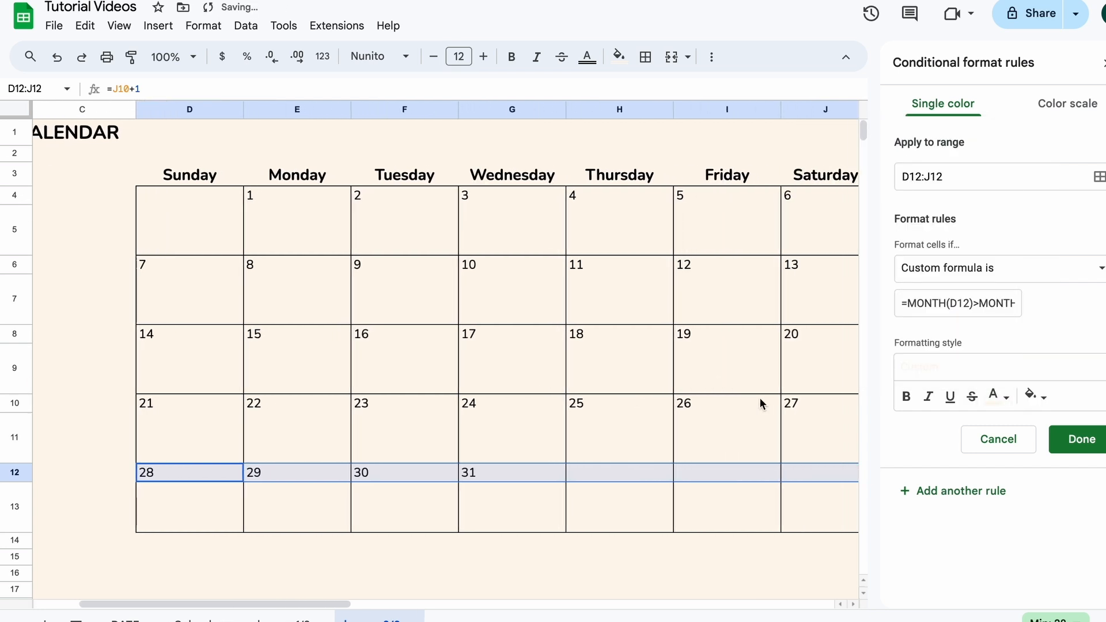
- Add D10:J10 as a second range of the rule, save the rule and close the conditional formatting rules
click(1099, 179)
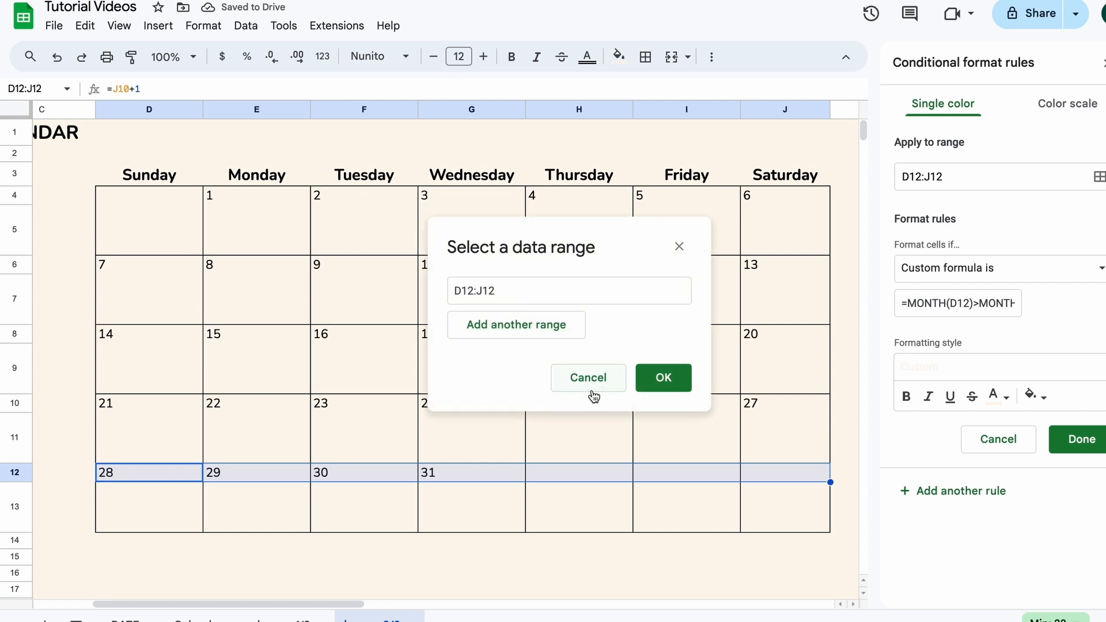
drag(604, 248, 606, 151)
click(516, 227)
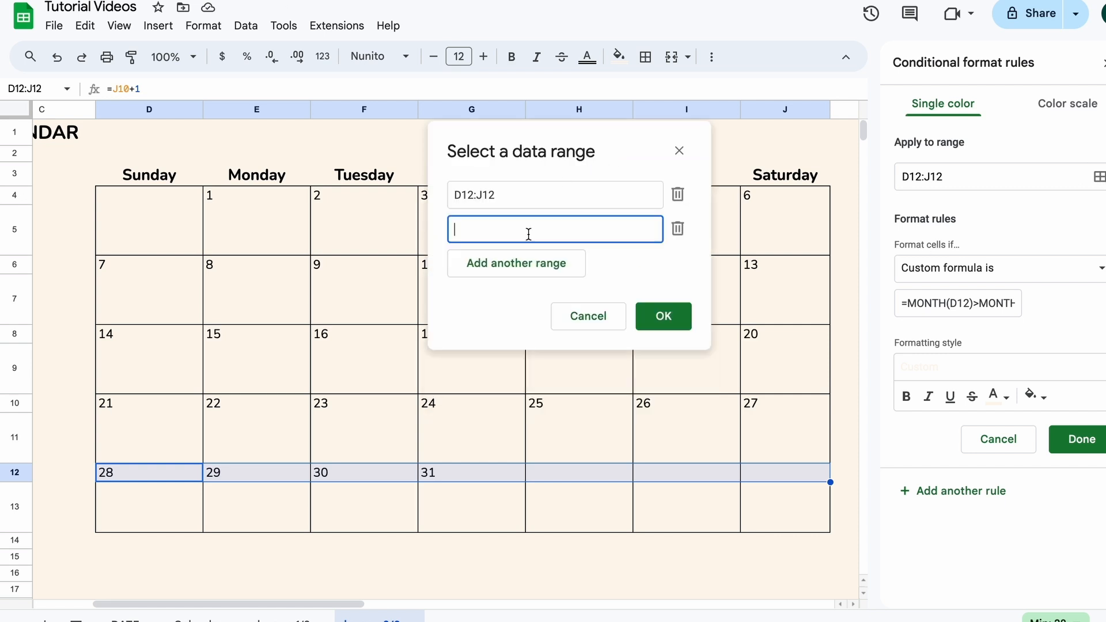
drag(105, 407, 773, 410)
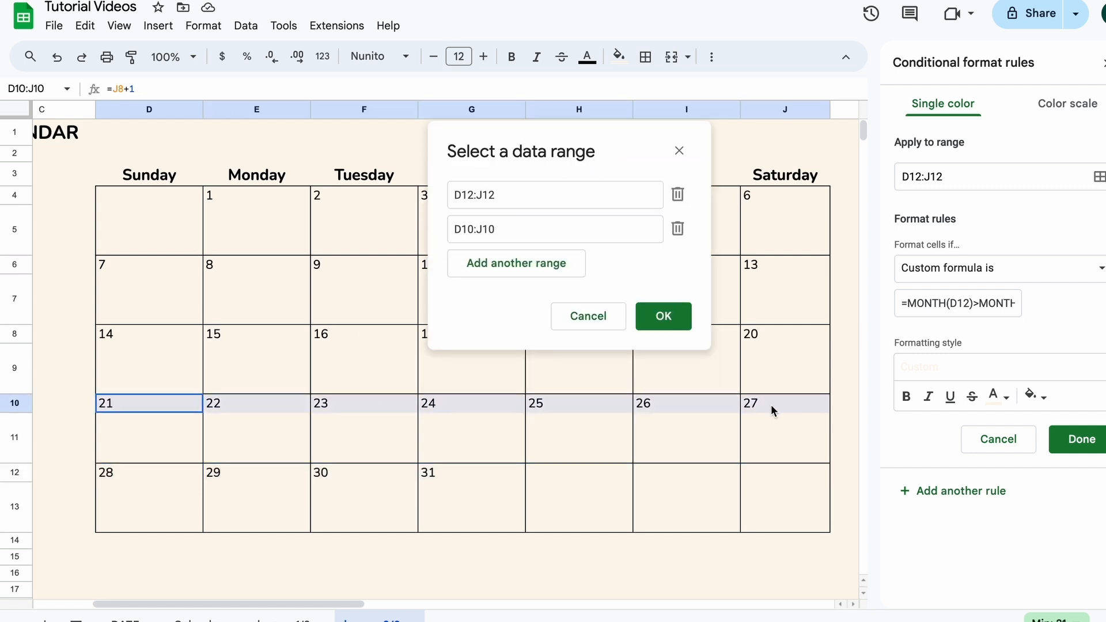
click(662, 317)
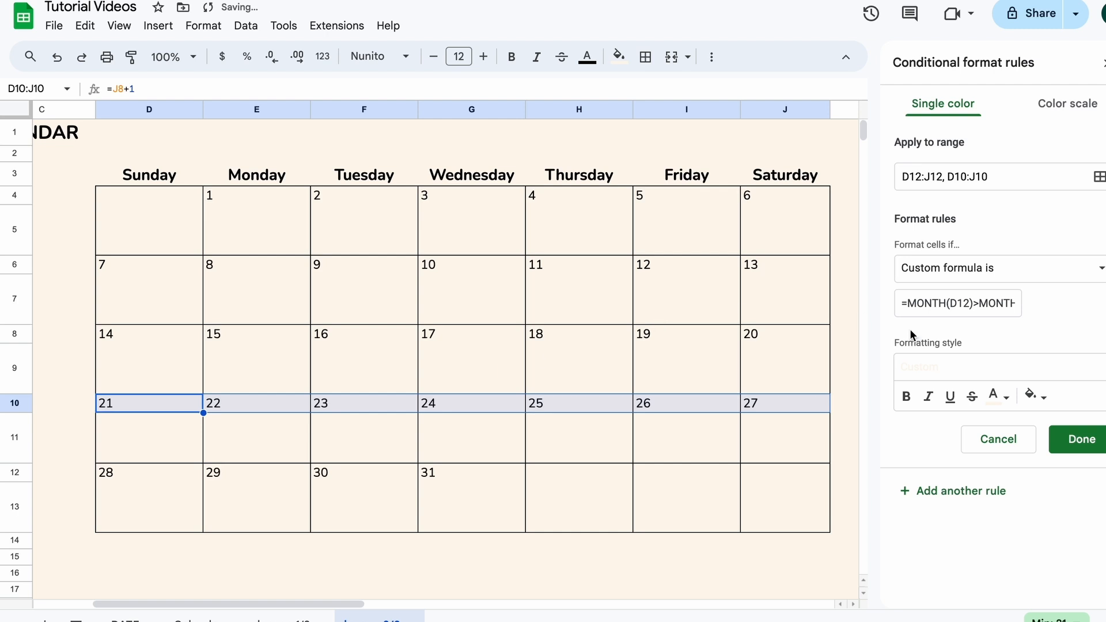
click(1079, 439)
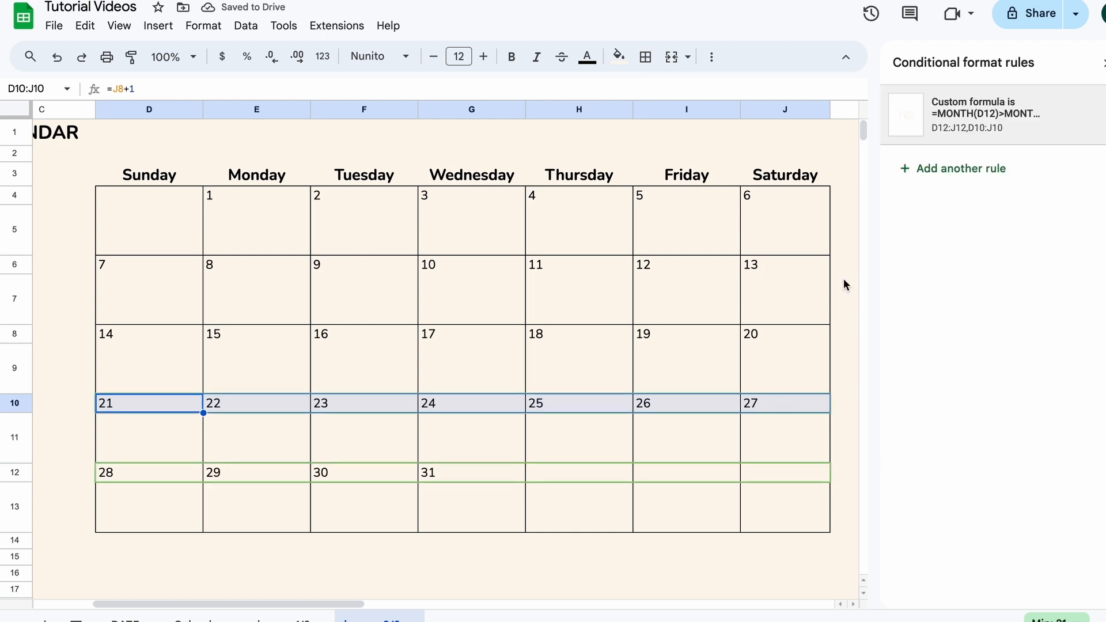
click(1101, 64)
- Colour the Sunday header text in D3 light red
click(343, 182)
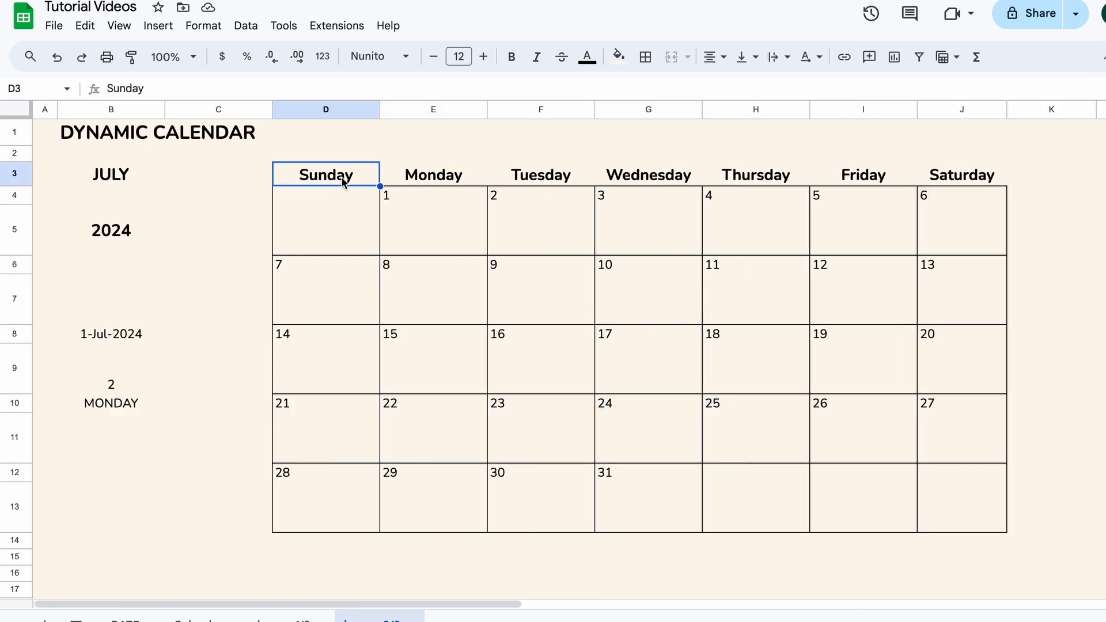
click(598, 59)
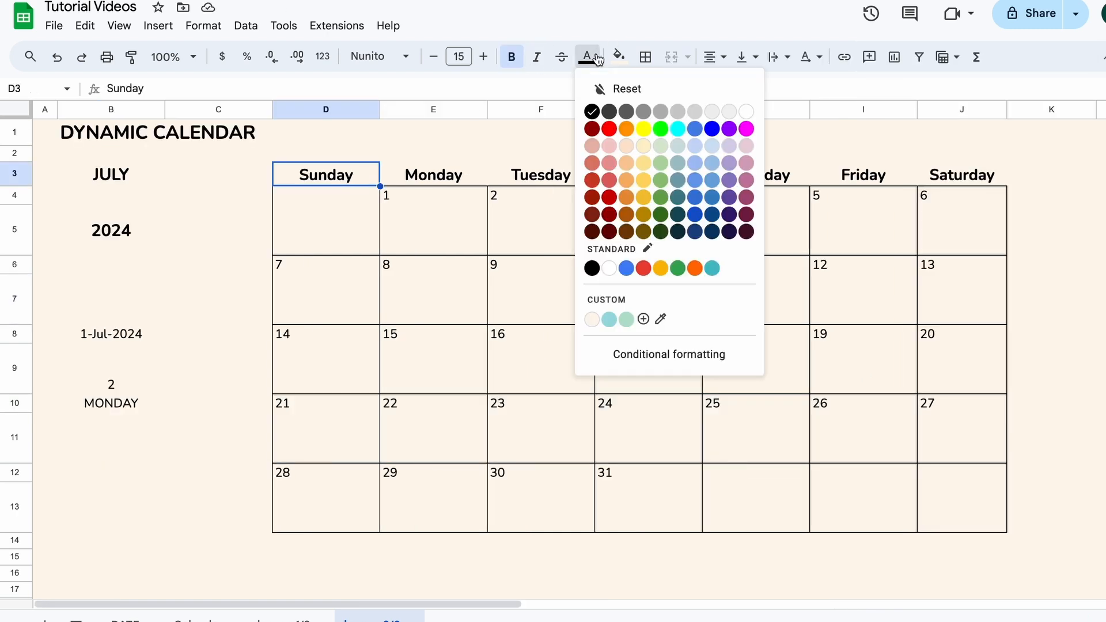
click(609, 180)
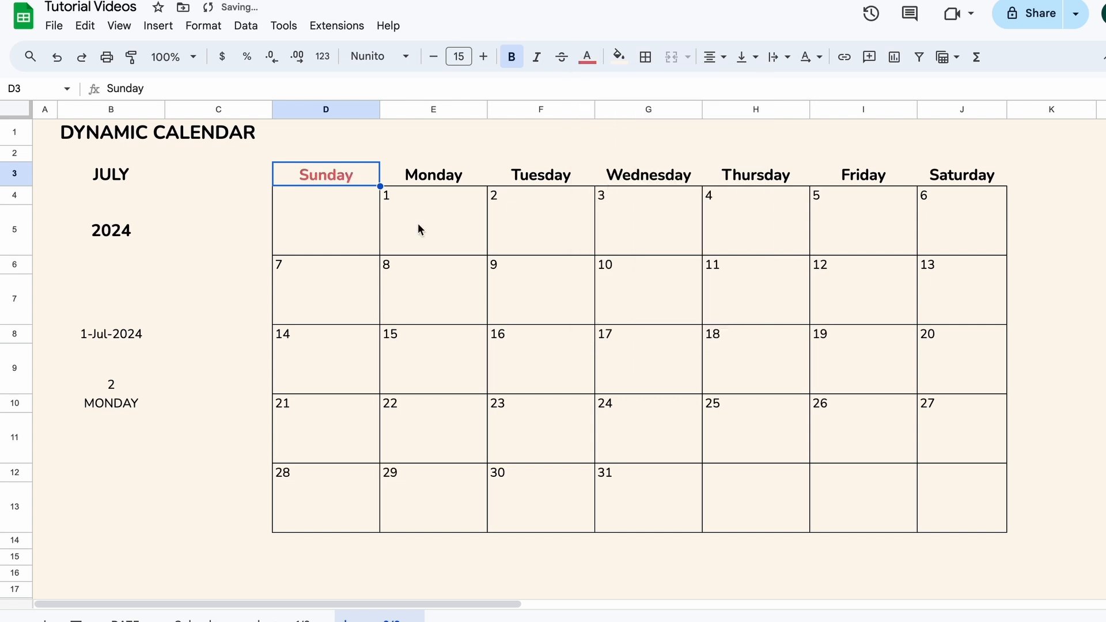
- Colour the Sunday dates in D6, D8, D10 and D12 the same light red as the Sunday header
shift+click(299, 519)
click(286, 475)
ctrl+click(290, 403)
ctrl+click(291, 337)
ctrl+click(295, 265)
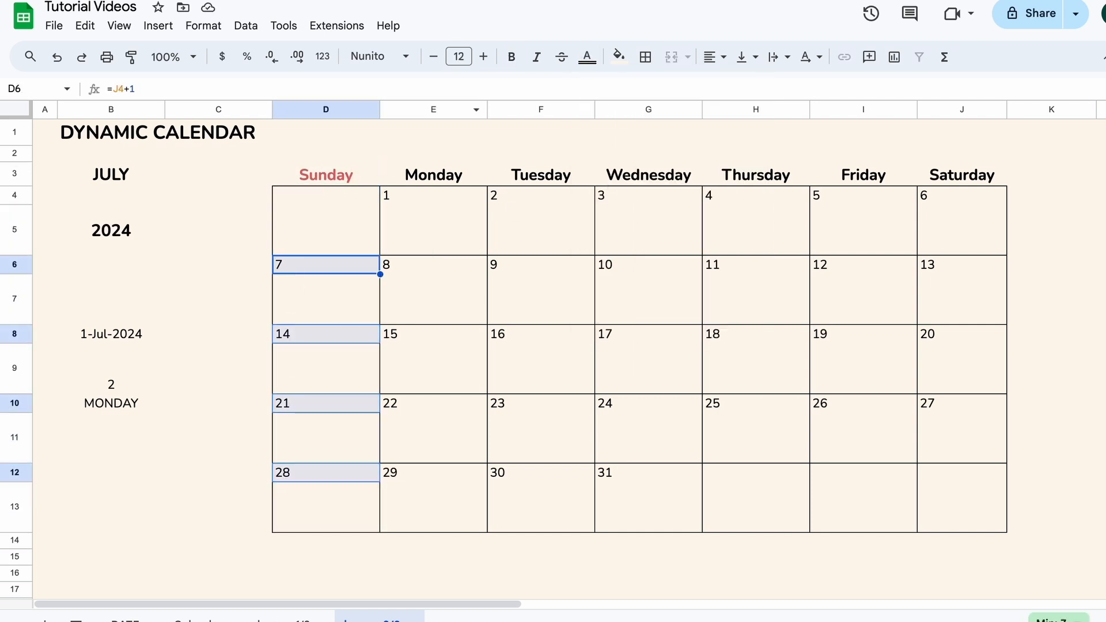
click(597, 59)
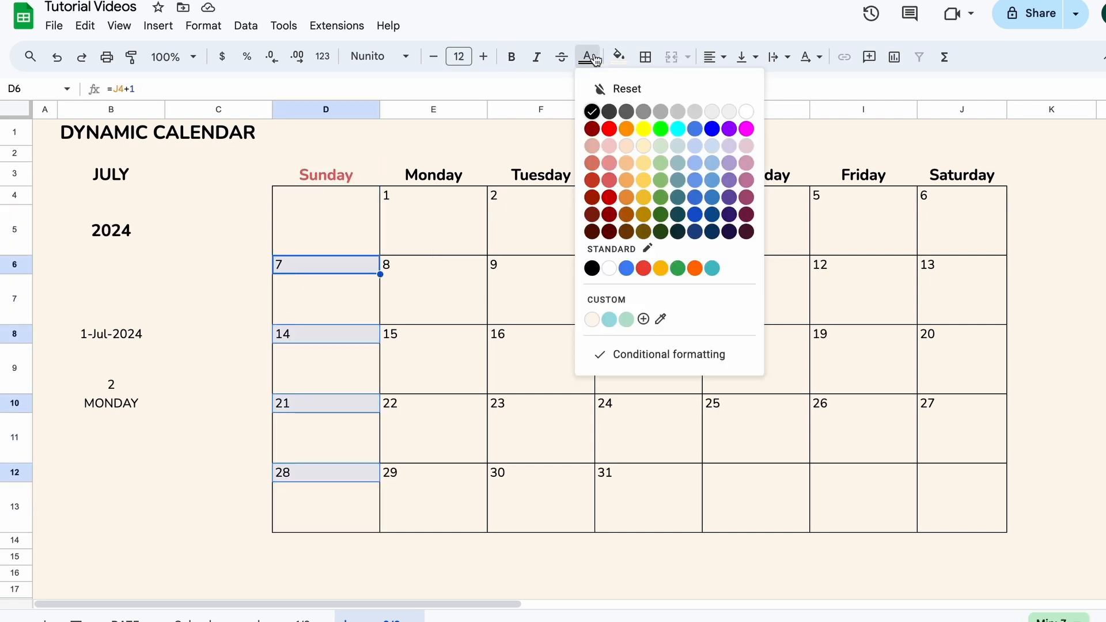
click(609, 181)
click(538, 230)
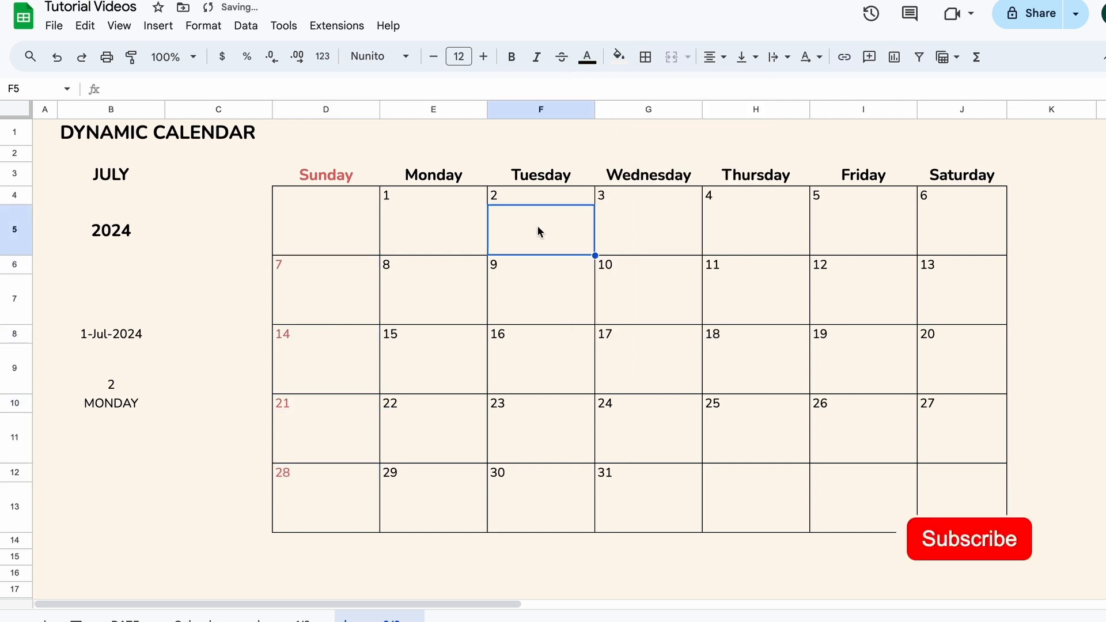
- Change the month in B3 to JUNE to test the calendar
click(615, 154)
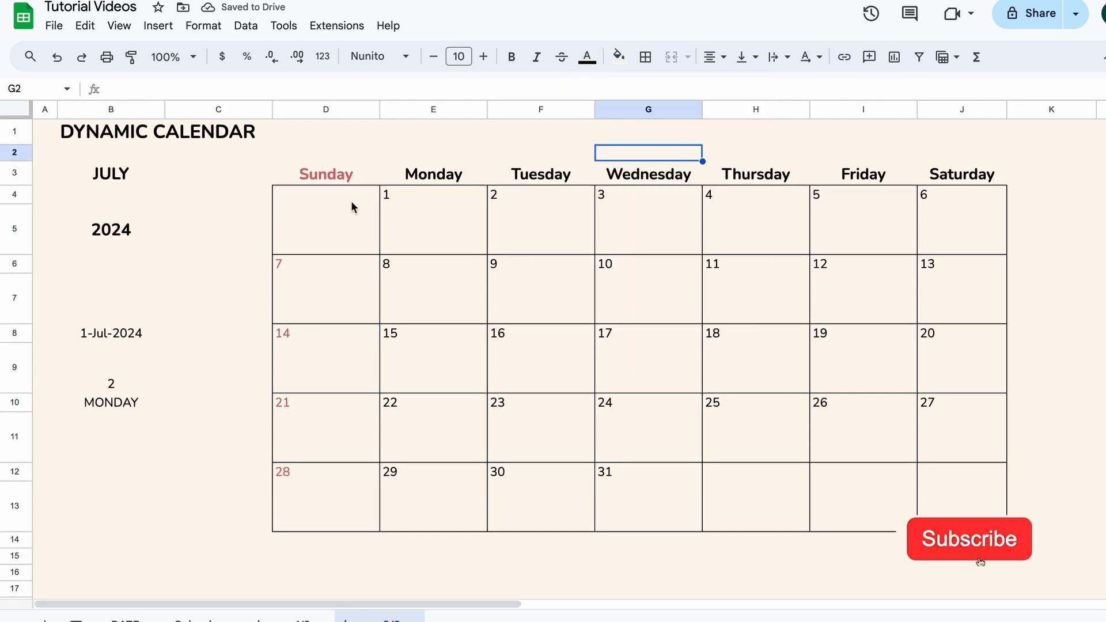
click(163, 179)
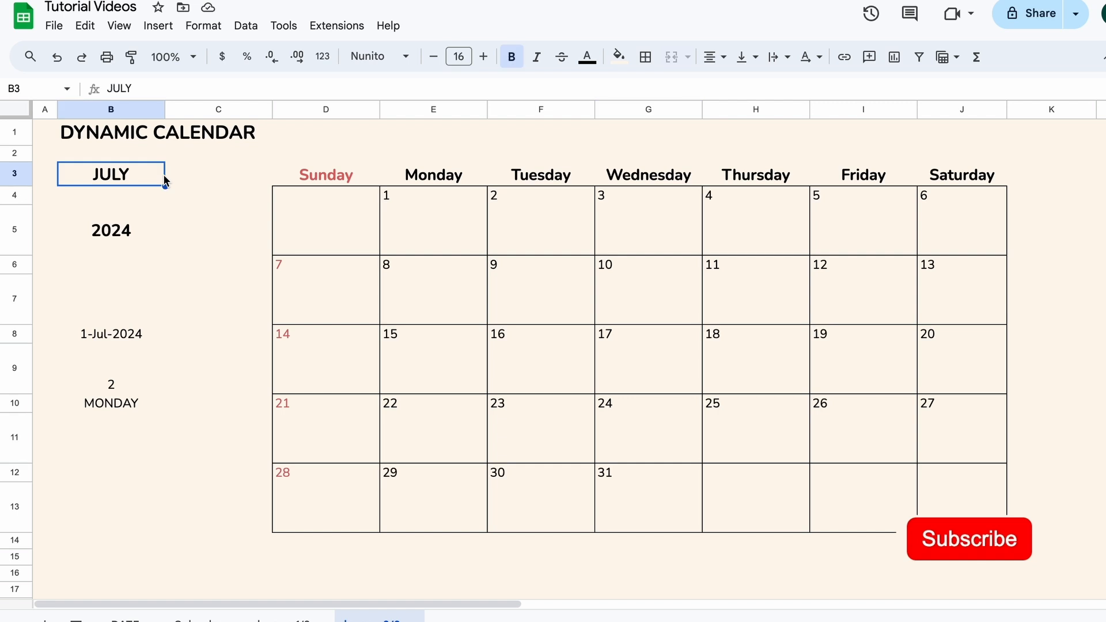
text(J)
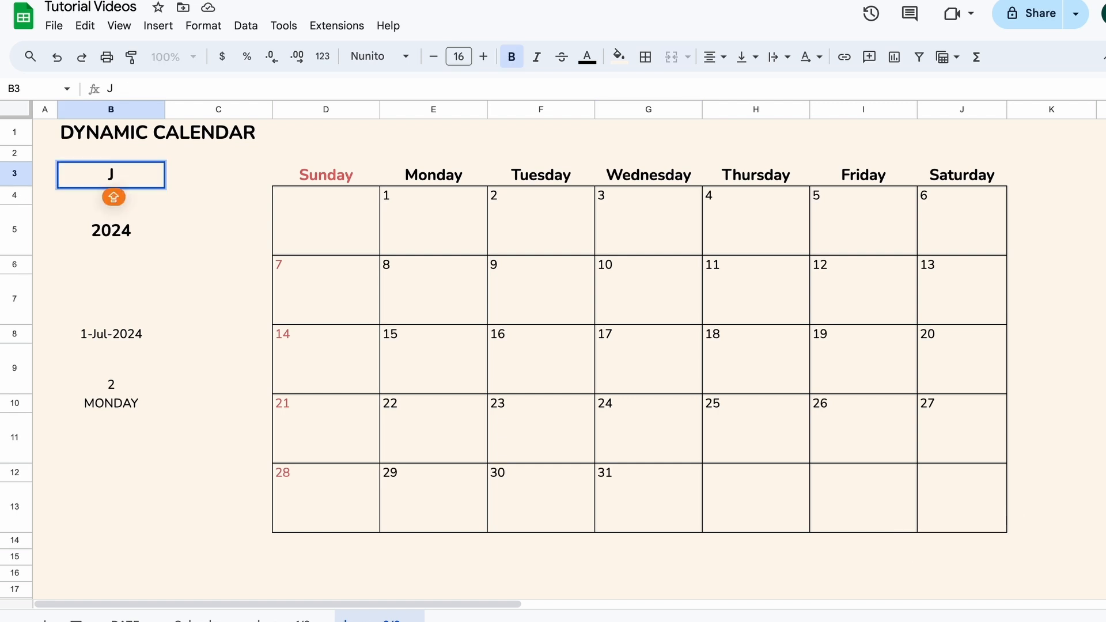
text(UNE)
key(Return)
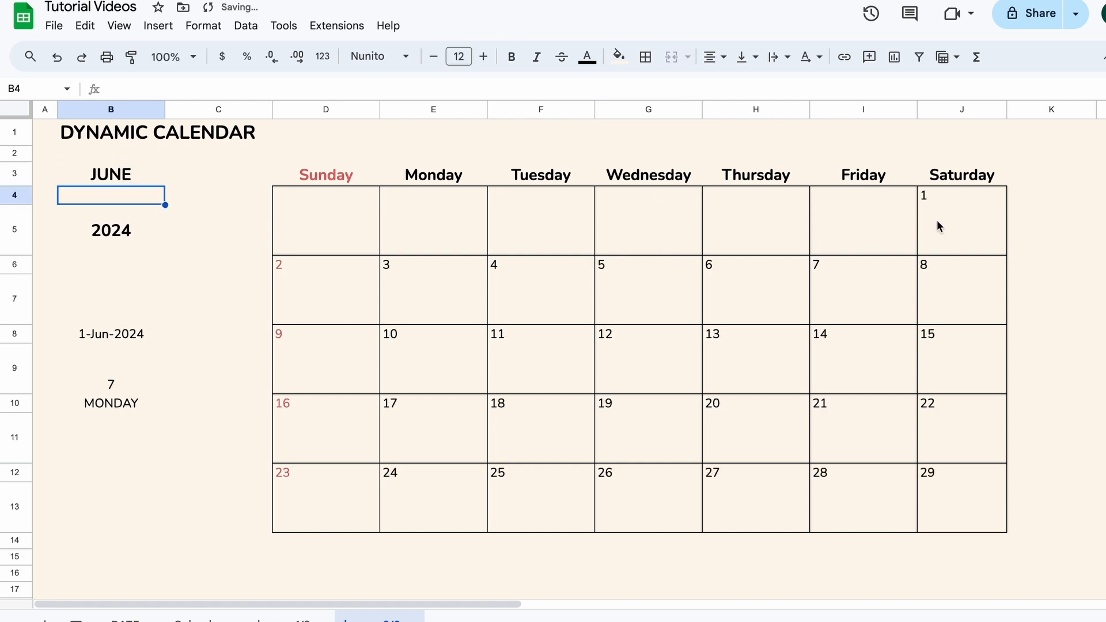
- Test the calendar further by entering AUGUST and then DECEMBER as the month in B3
click(154, 170)
text(AUGUST)
key(Return)
click(163, 172)
text(DECEM)
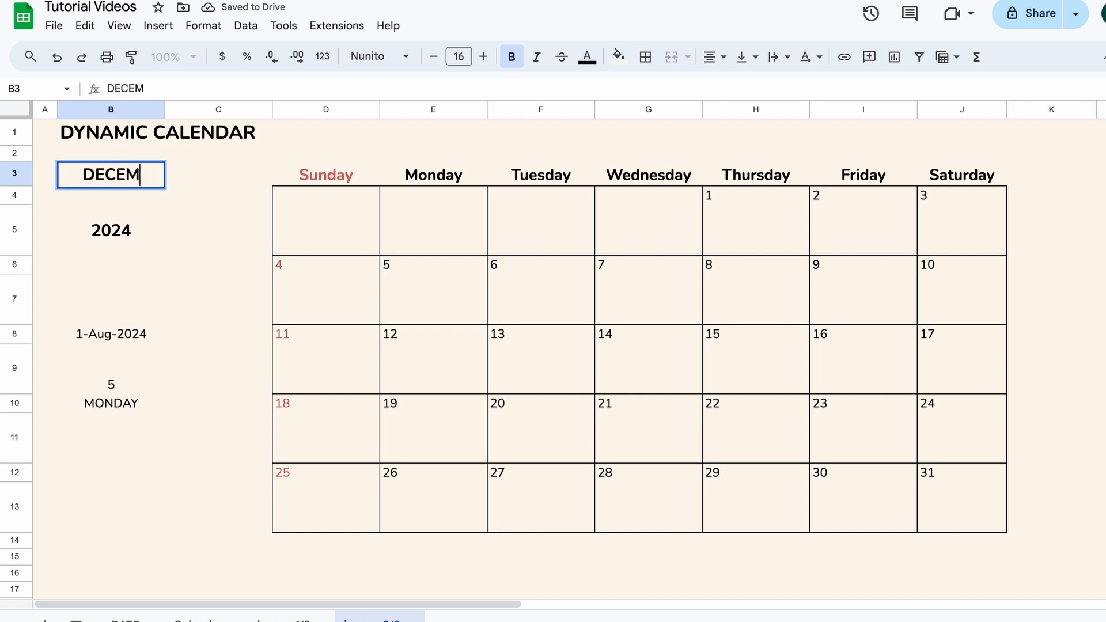
text(BER)
key(Return)
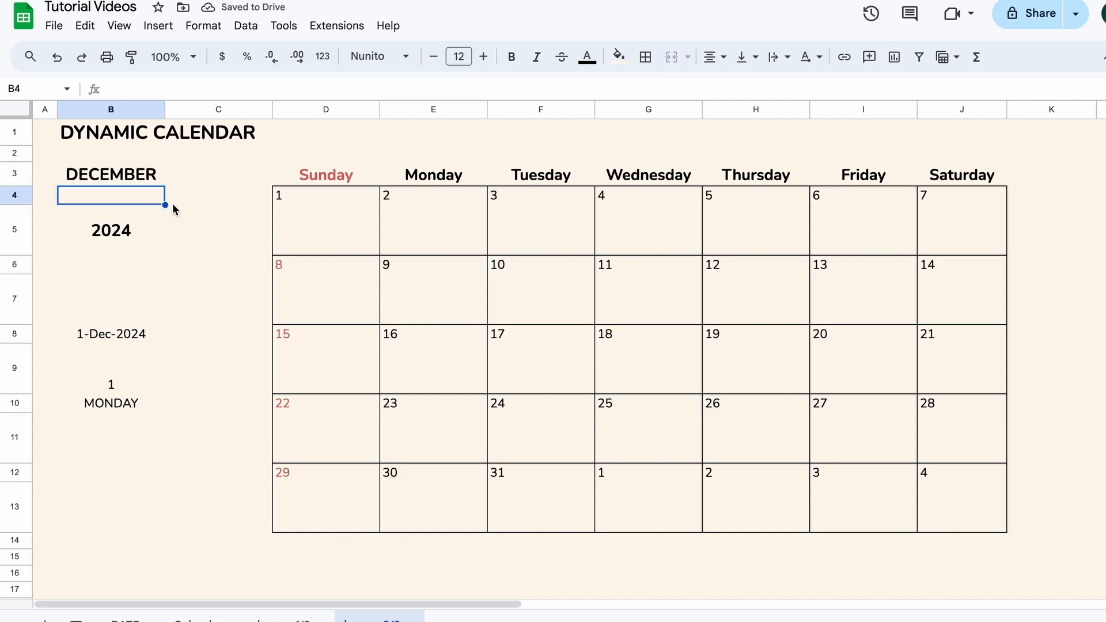
- Add a data validation rule to the month cell B3 with the criteria Dropdown (from a range)
click(155, 172)
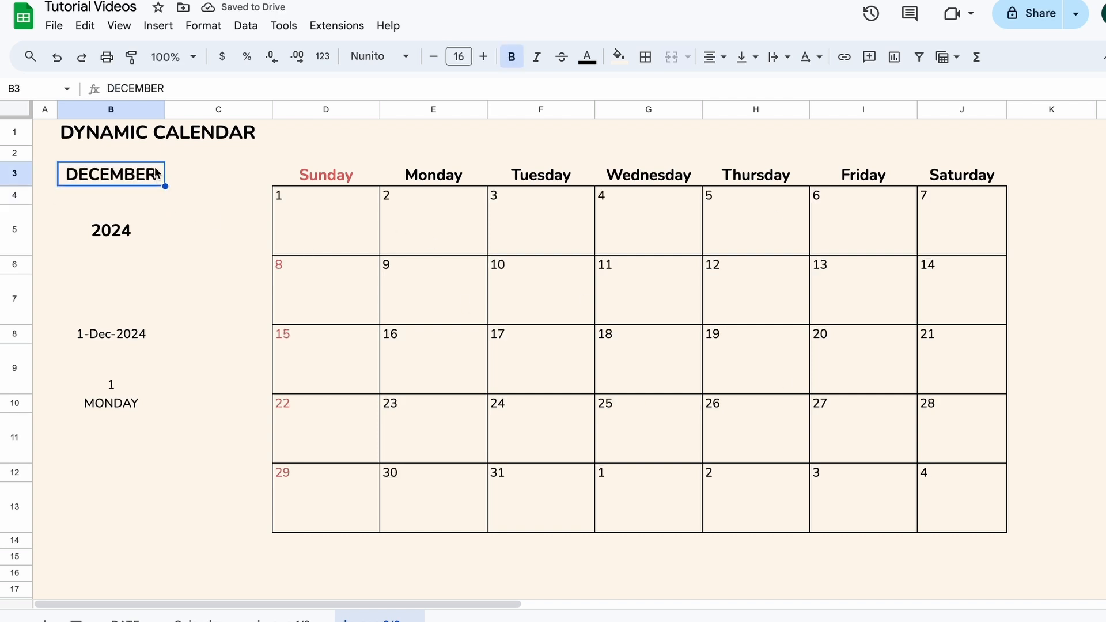
click(246, 26)
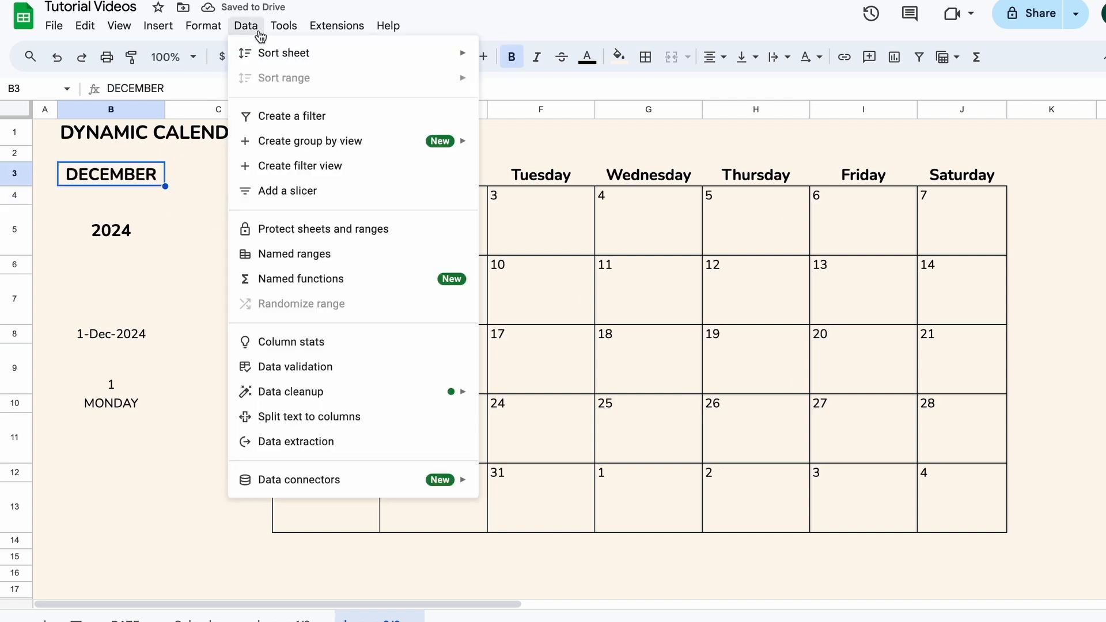
click(351, 373)
click(1062, 118)
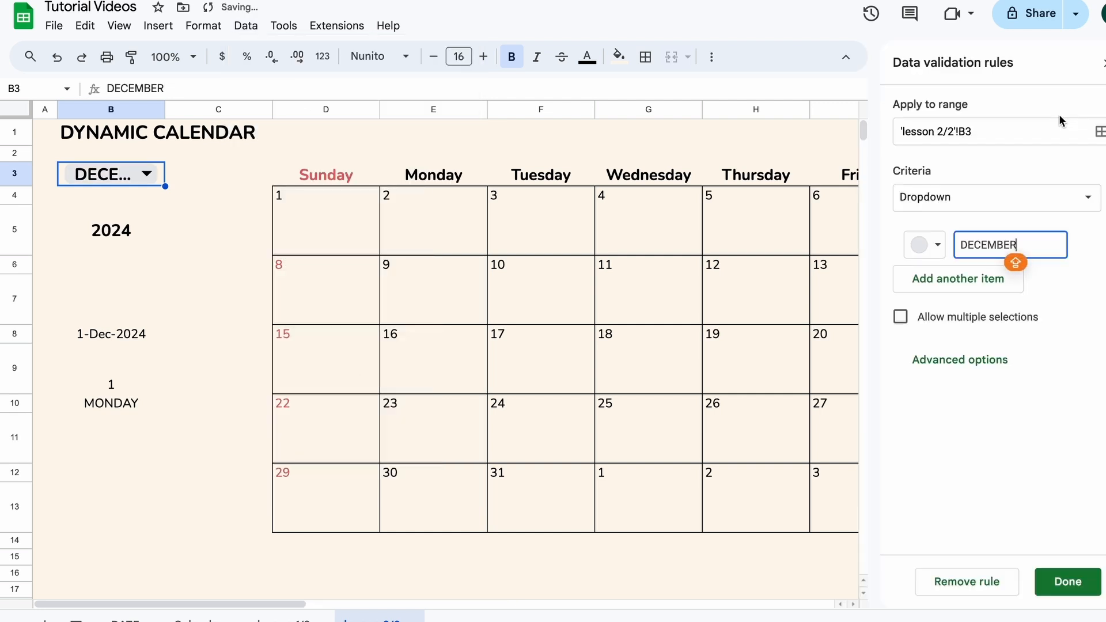
click(1060, 204)
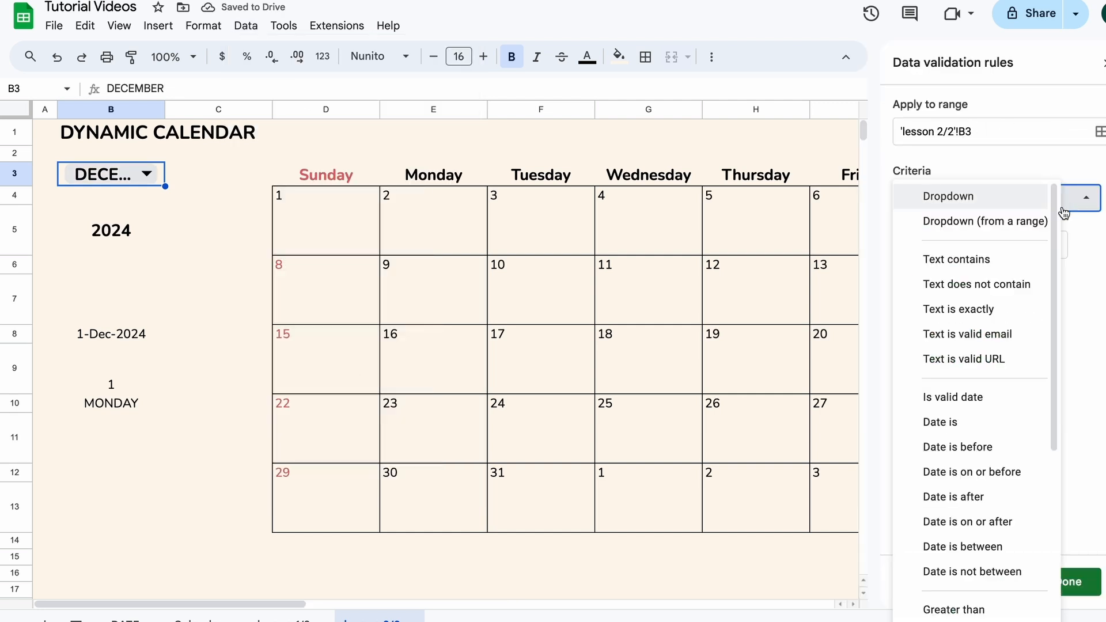
click(1028, 224)
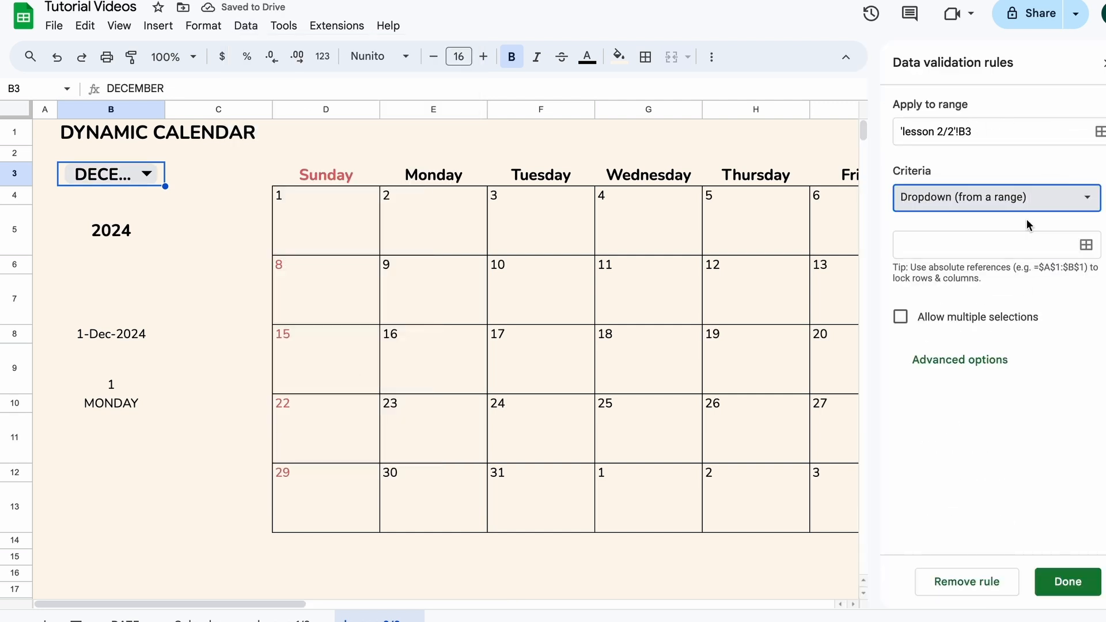
- Use the month names in 'lesson 1/2'!B7:B18 as the source range of the B3 dropdown
click(1086, 245)
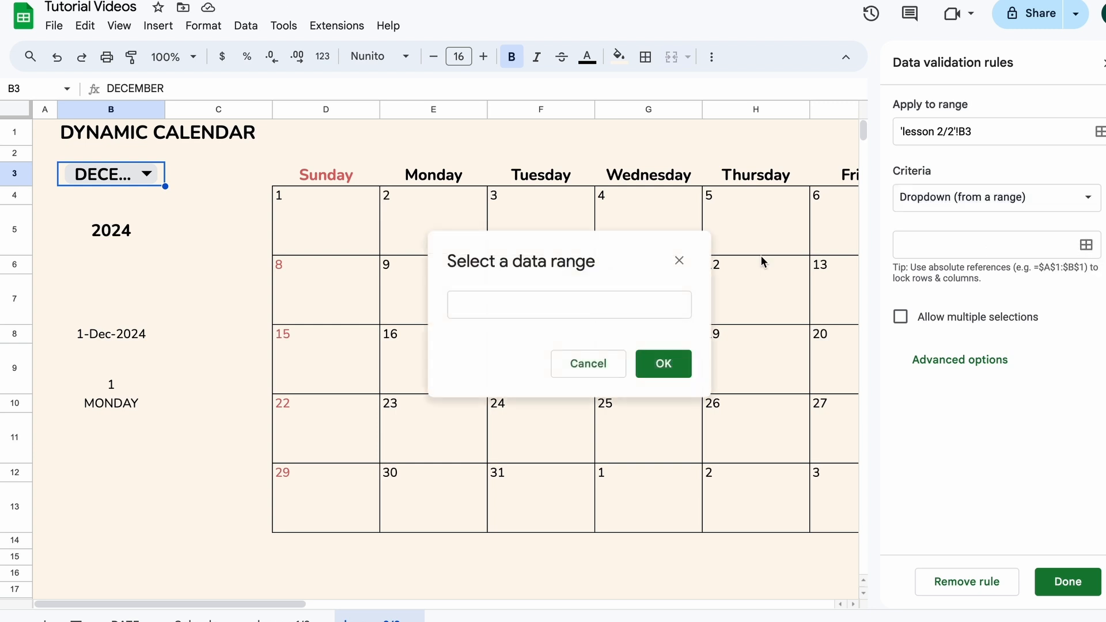
click(285, 613)
drag(175, 238, 184, 451)
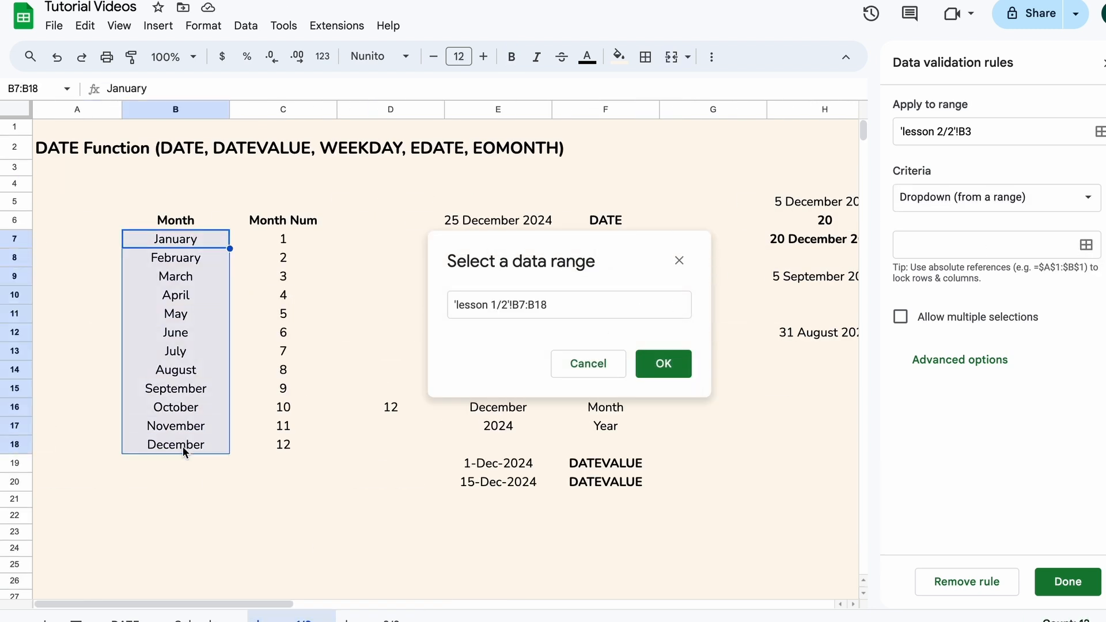
click(661, 364)
- Set the month dropdown's display style to Arrow and save the validation rule
scroll(964, 440, down, 5)
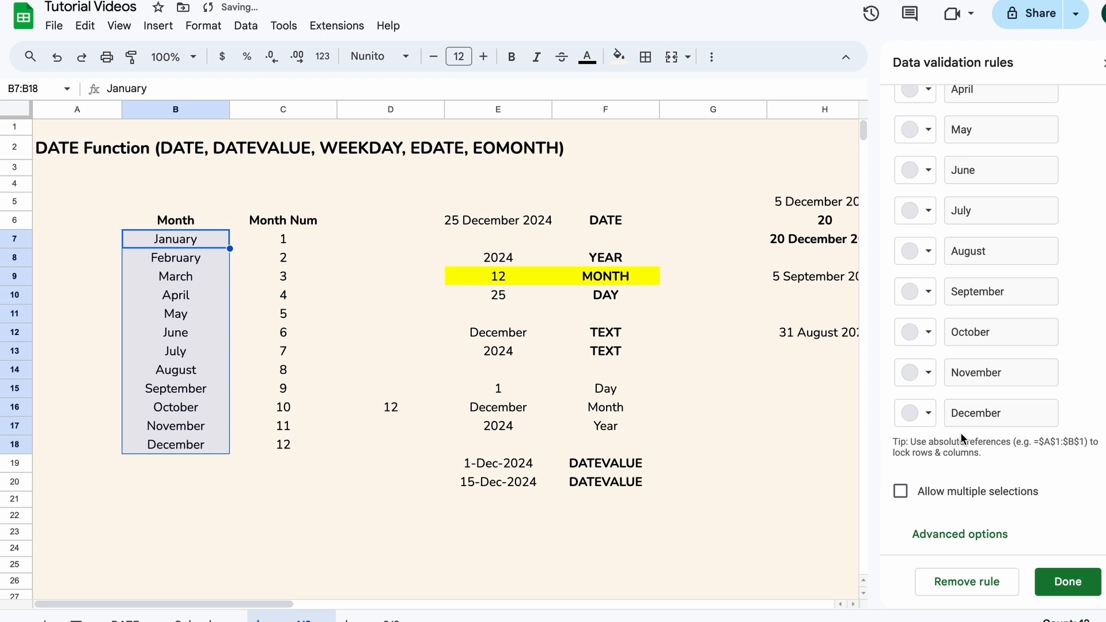
click(974, 535)
click(902, 504)
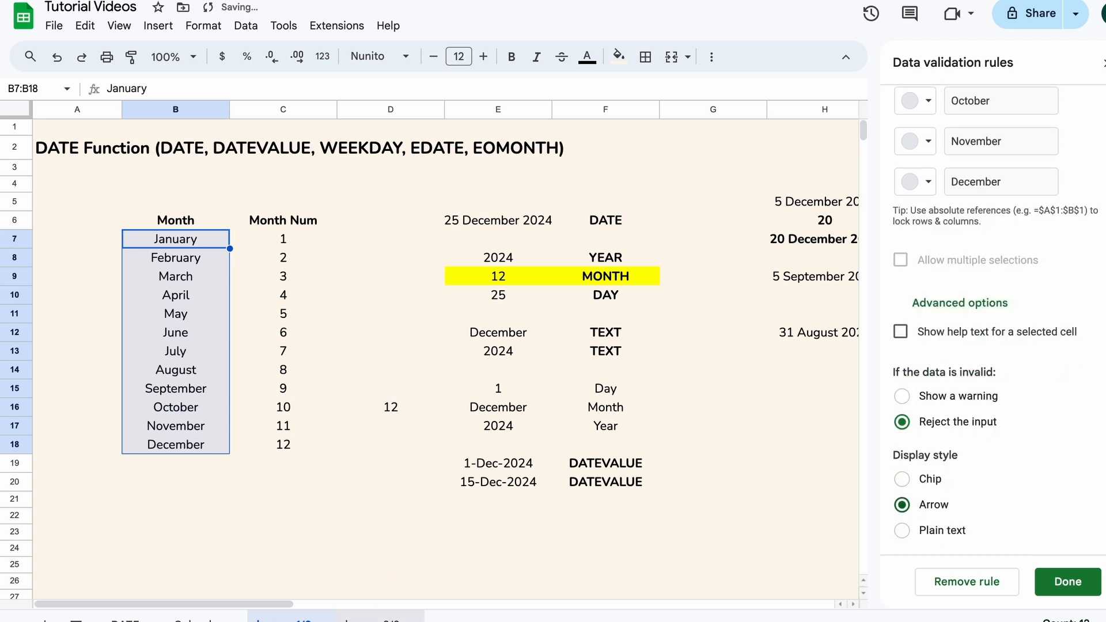
click(1065, 583)
- Widen column B slightly and close the data validation rules
click(222, 227)
drag(165, 110, 174, 109)
click(1104, 63)
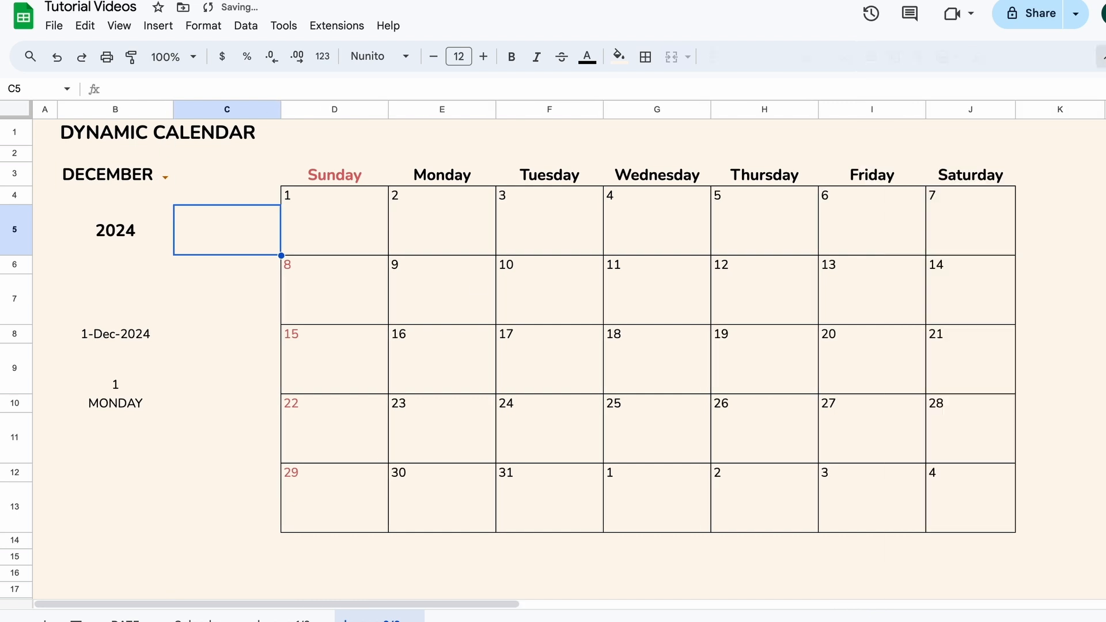
- Test the B3 month dropdown by choosing June, May, March and October one after another
click(167, 178)
click(133, 307)
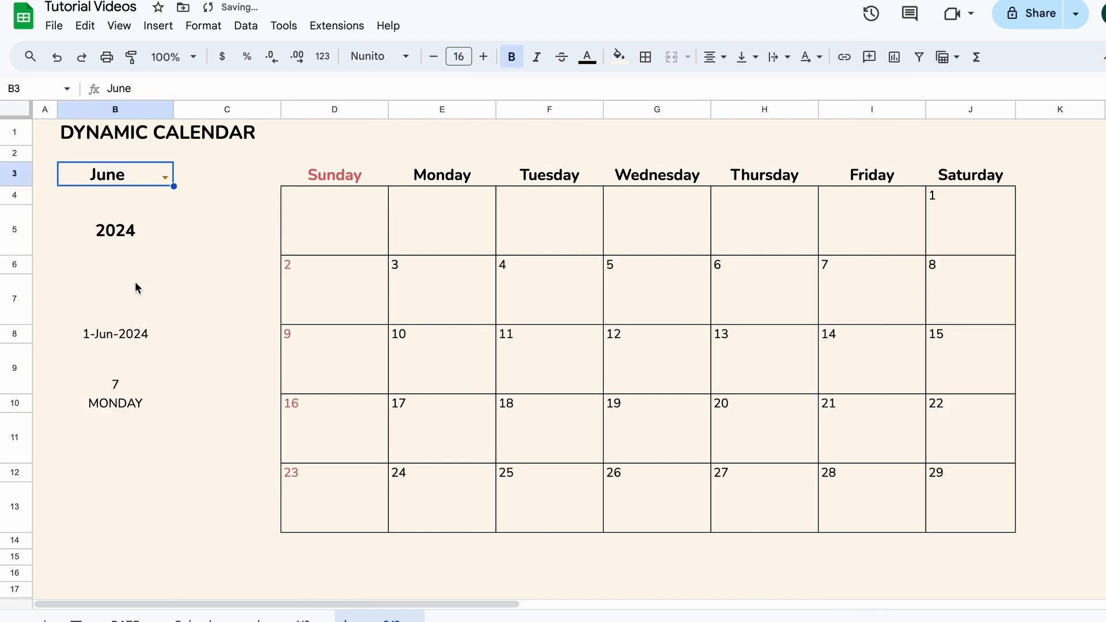
click(165, 179)
click(134, 287)
click(165, 178)
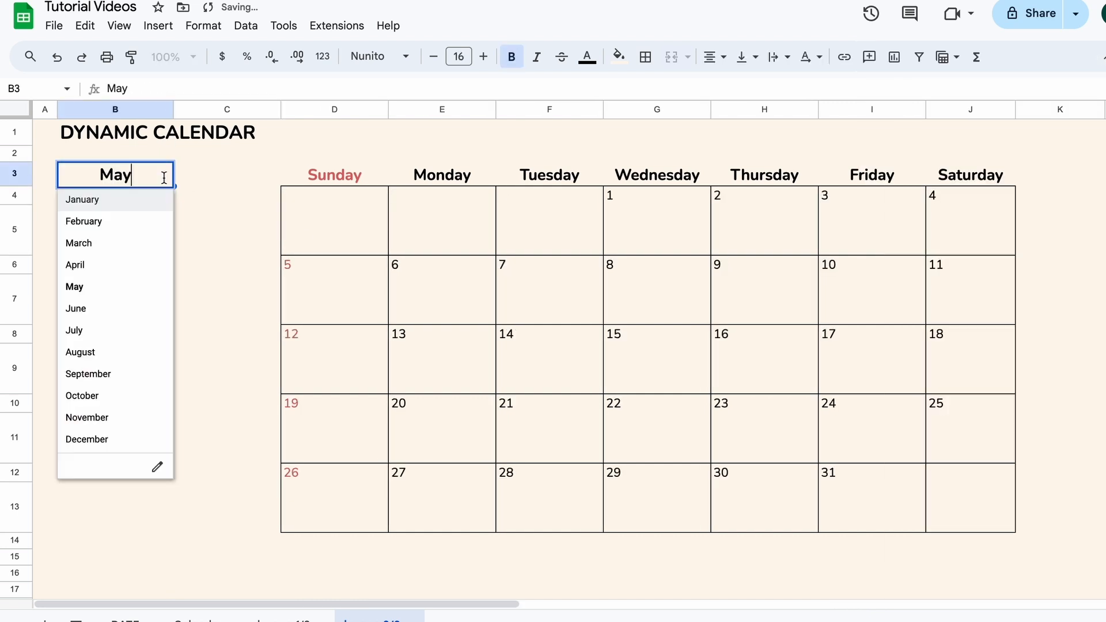
click(121, 243)
click(164, 178)
click(135, 395)
- Hide the helper values in B8:B10 by setting font size 10 and the custom cream text colour
drag(133, 337, 128, 403)
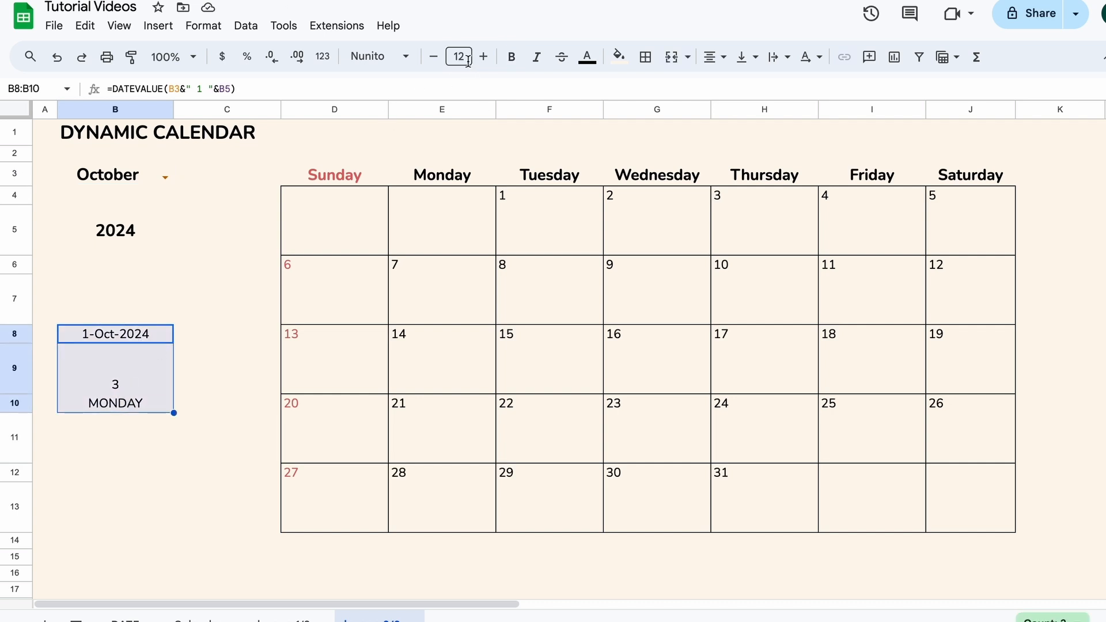
click(434, 56)
click(434, 57)
click(587, 56)
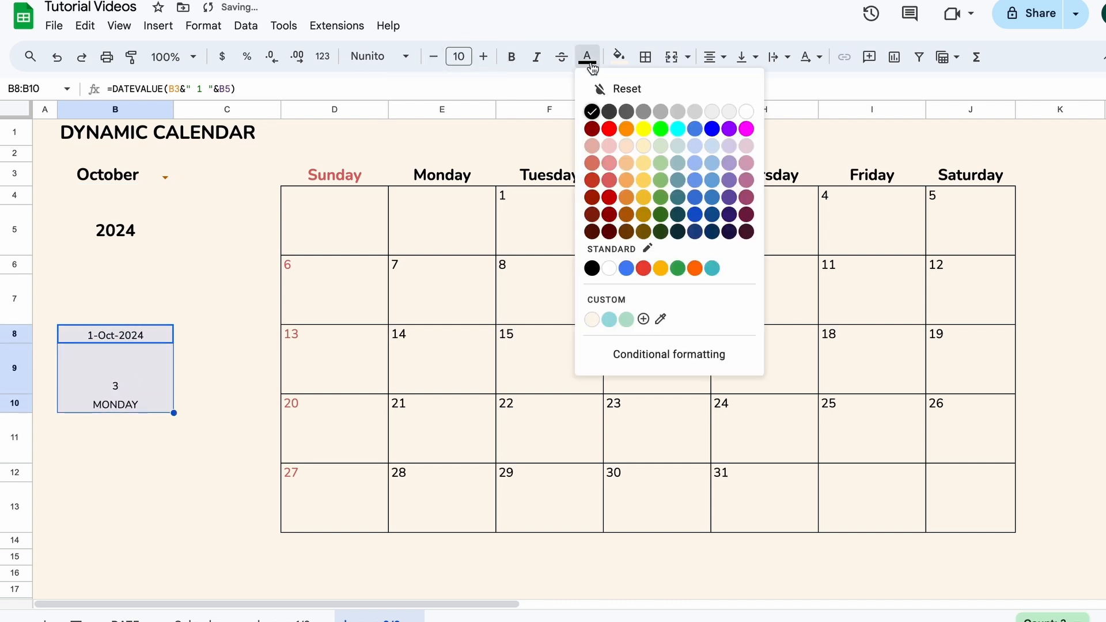
click(593, 320)
click(259, 278)
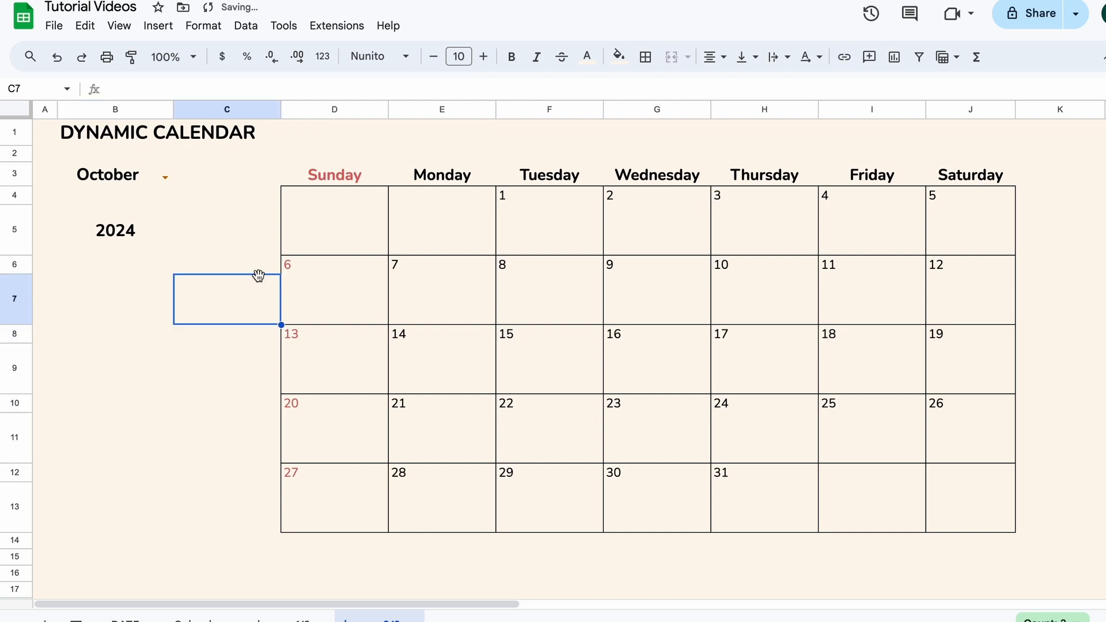
click(232, 237)
- Switch the B3 month dropdown to November and then to December
click(165, 178)
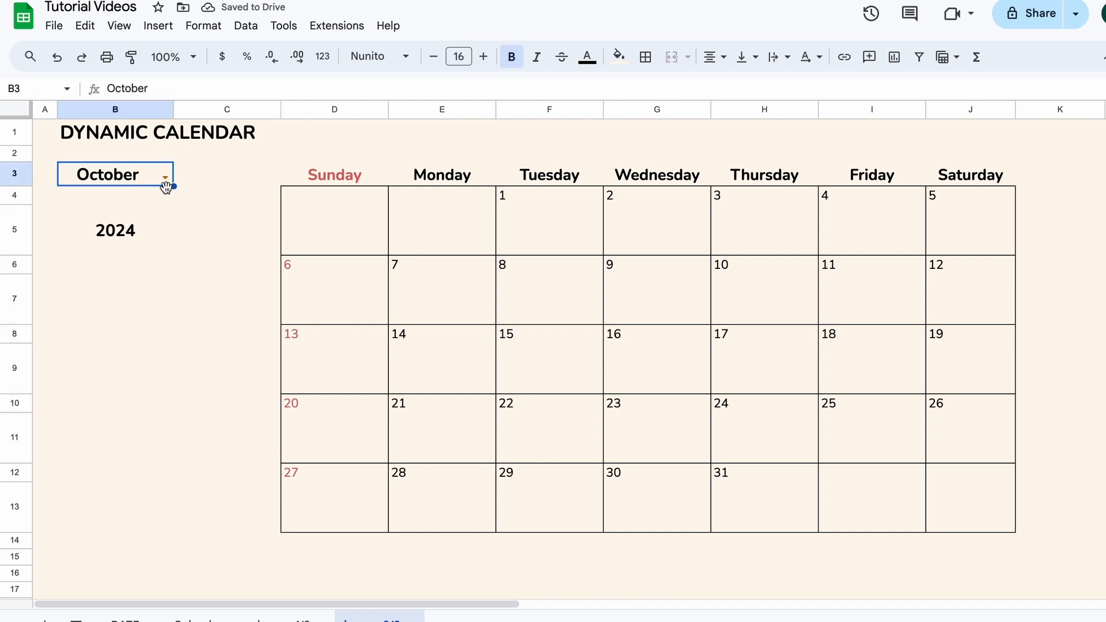
click(118, 417)
click(164, 178)
click(118, 439)
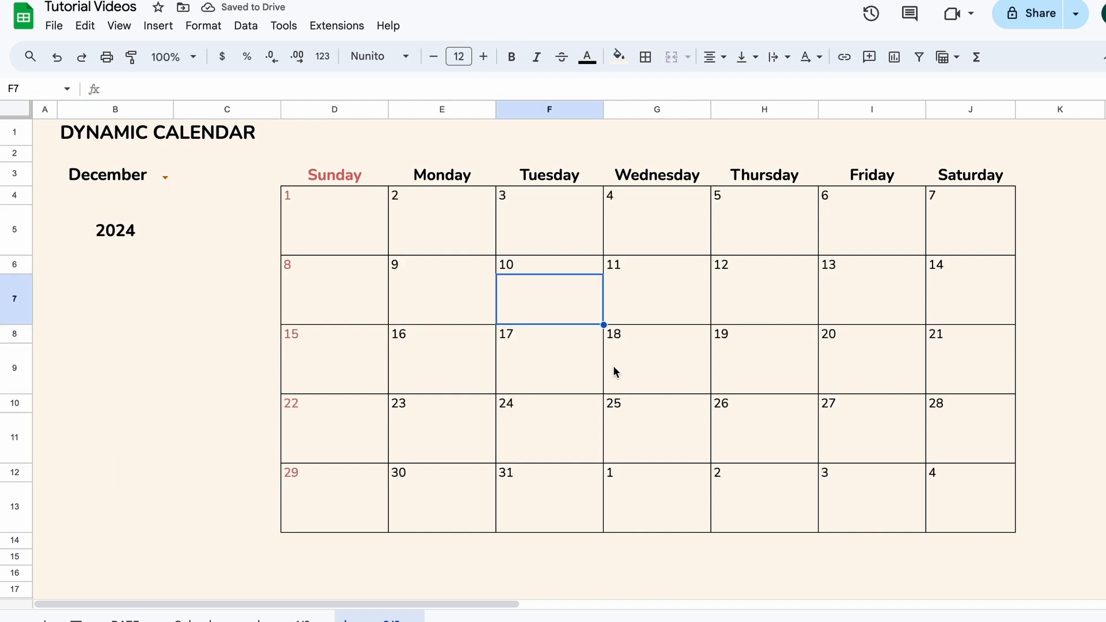
- Enter XMAS under 25 December in G11 and PARTY under 26 December in H11
click(629, 449)
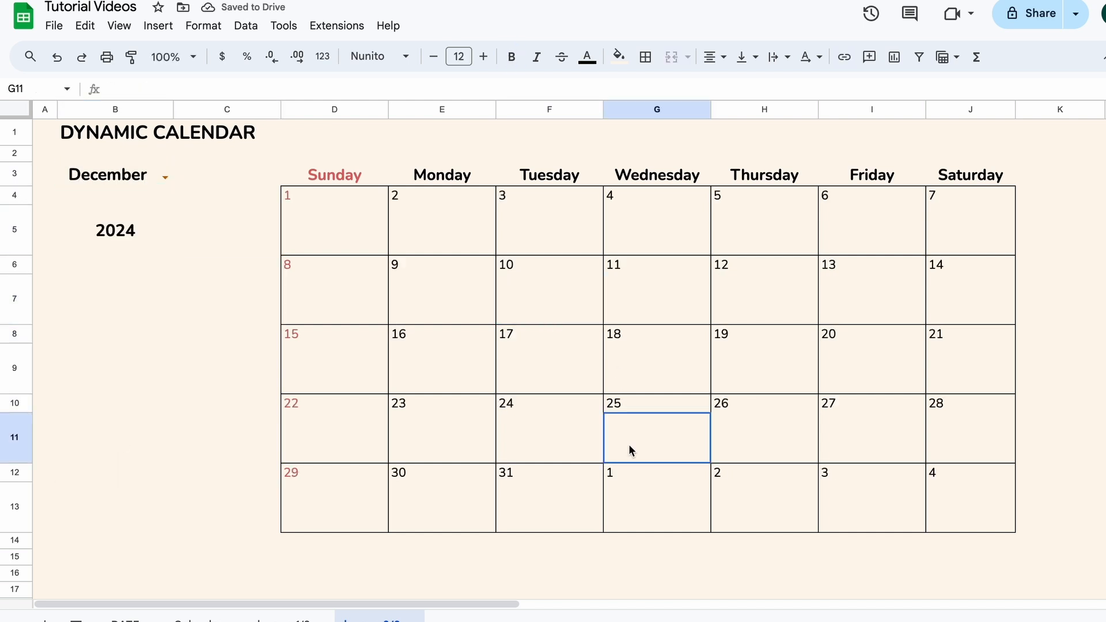
text(XMAS)
key(Return)
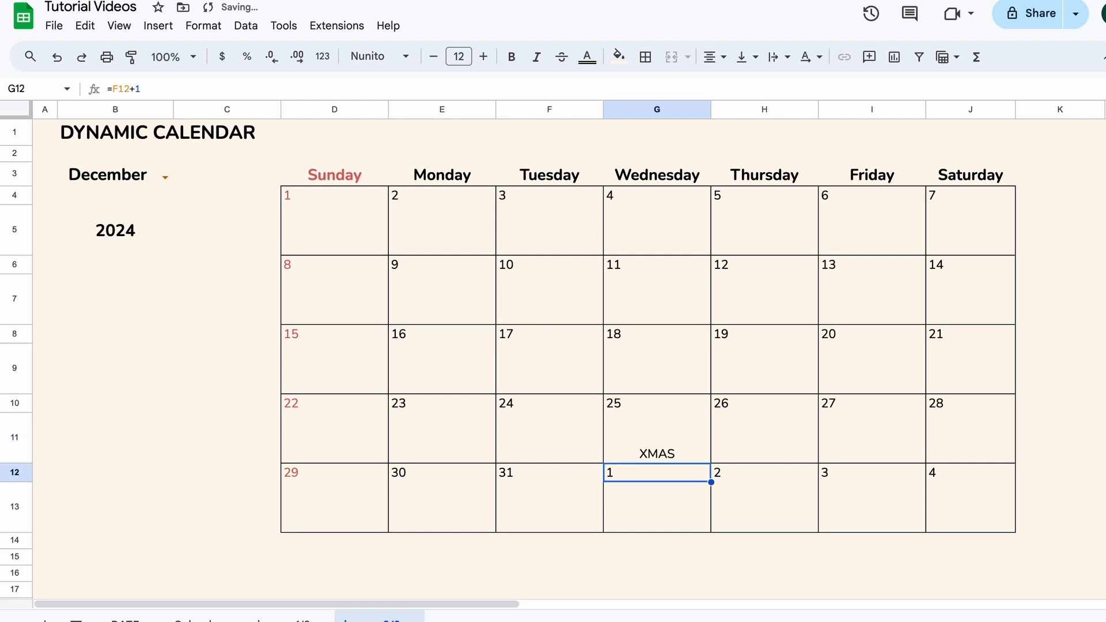
click(748, 432)
text(P)
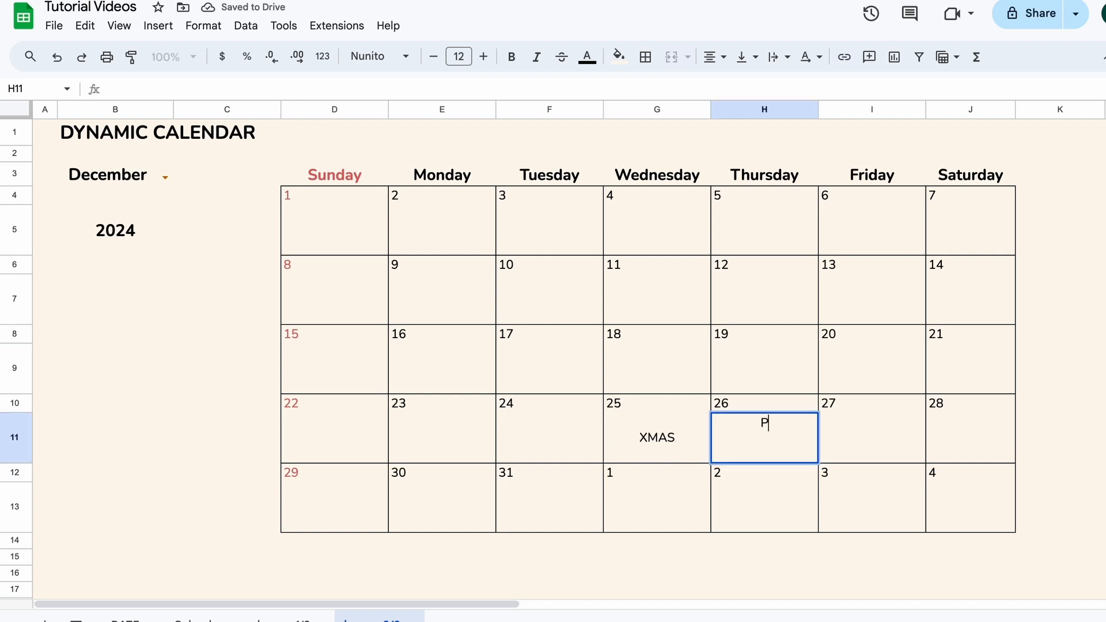
text(ARTY)
key(Return)
- Align the PARTY note in H11 vertically to the middle of its cell
click(770, 436)
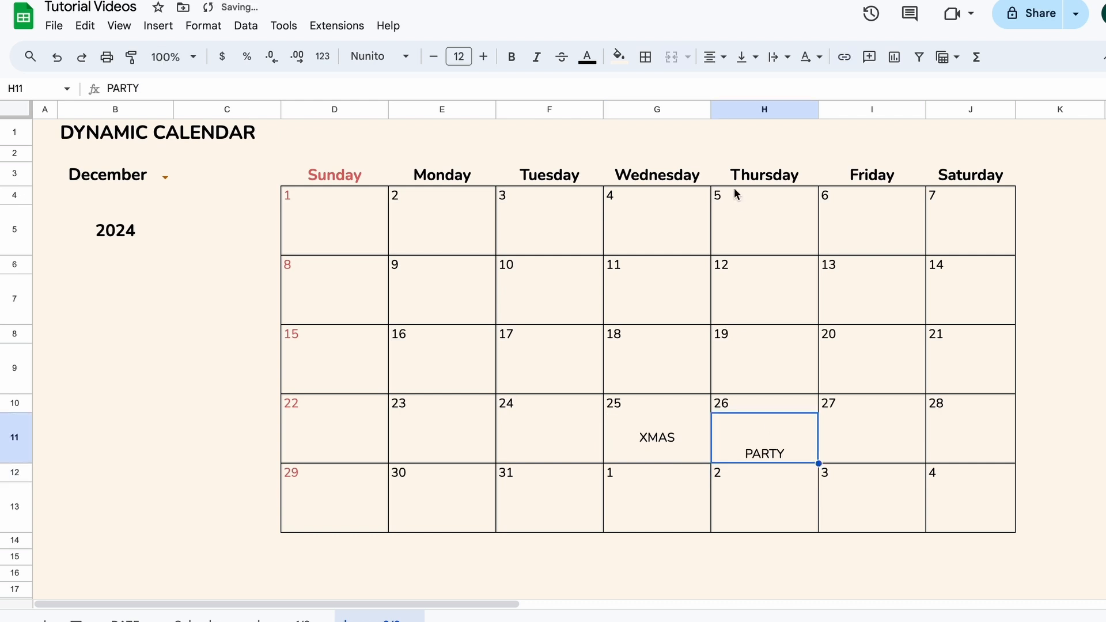
click(760, 59)
click(772, 85)
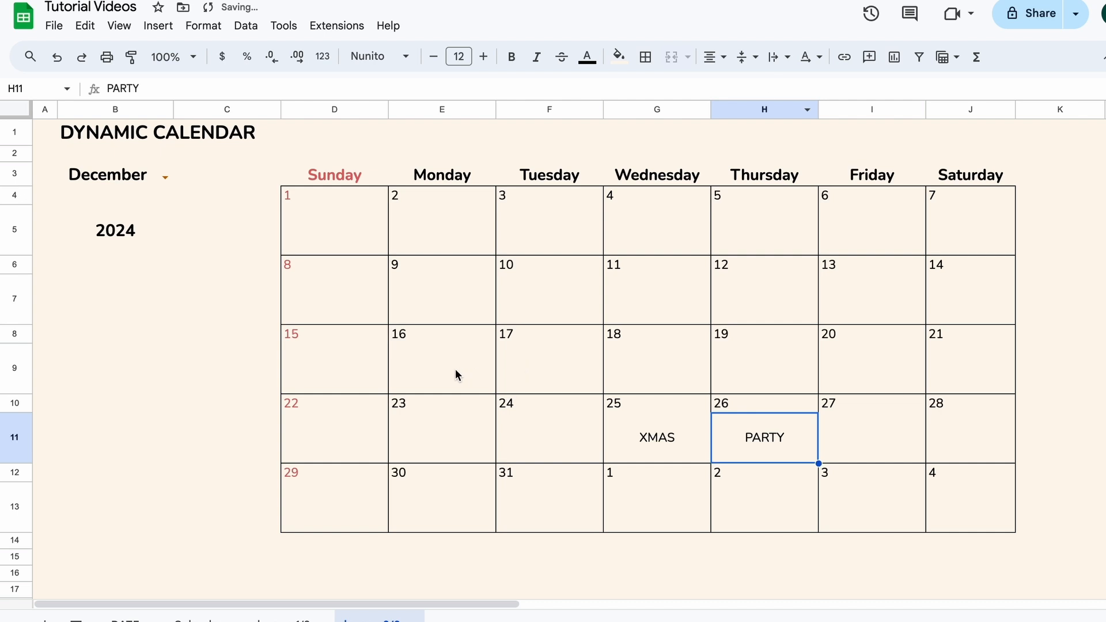
click(538, 364)
click(748, 57)
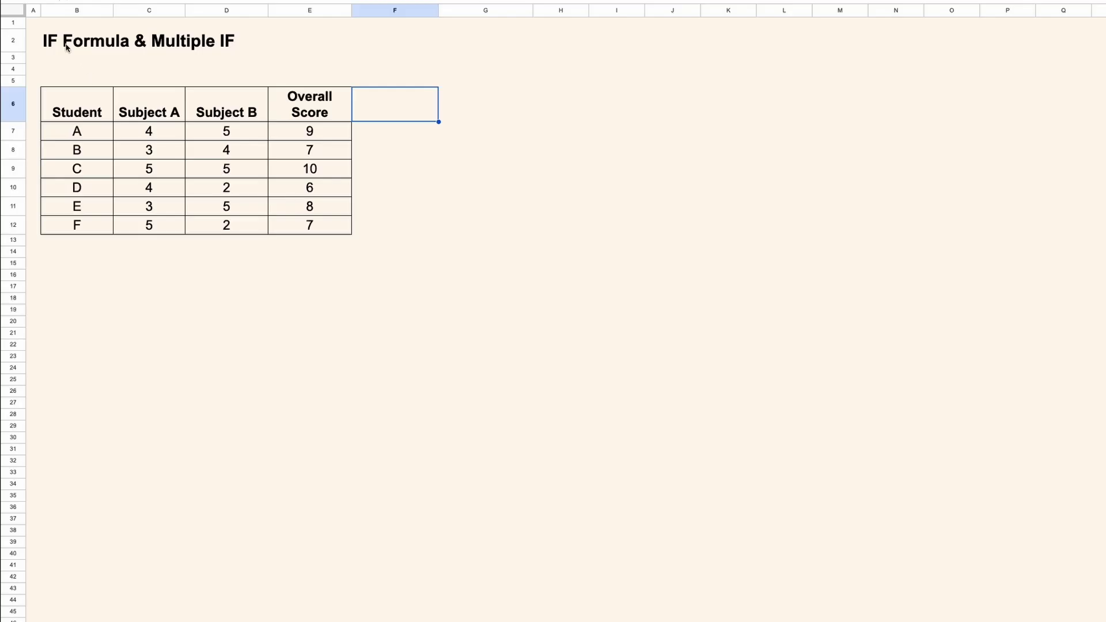
- On the IF Formula & Multiple IF sheet, examine the example results in the COMMENT and MULTIPLE IF columns
click(64, 45)
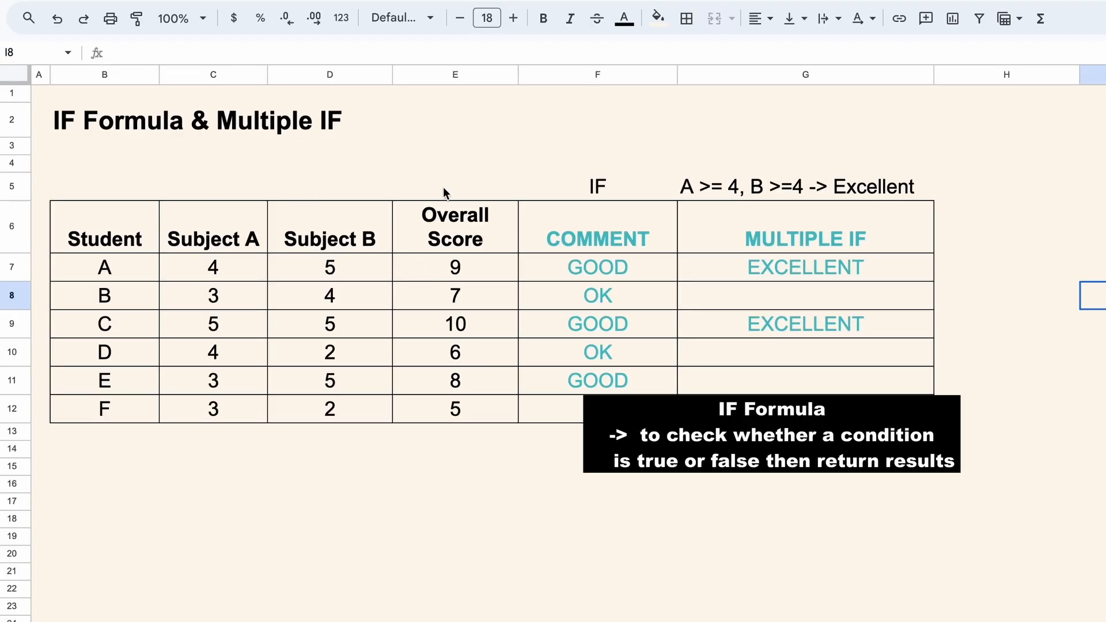
click(630, 264)
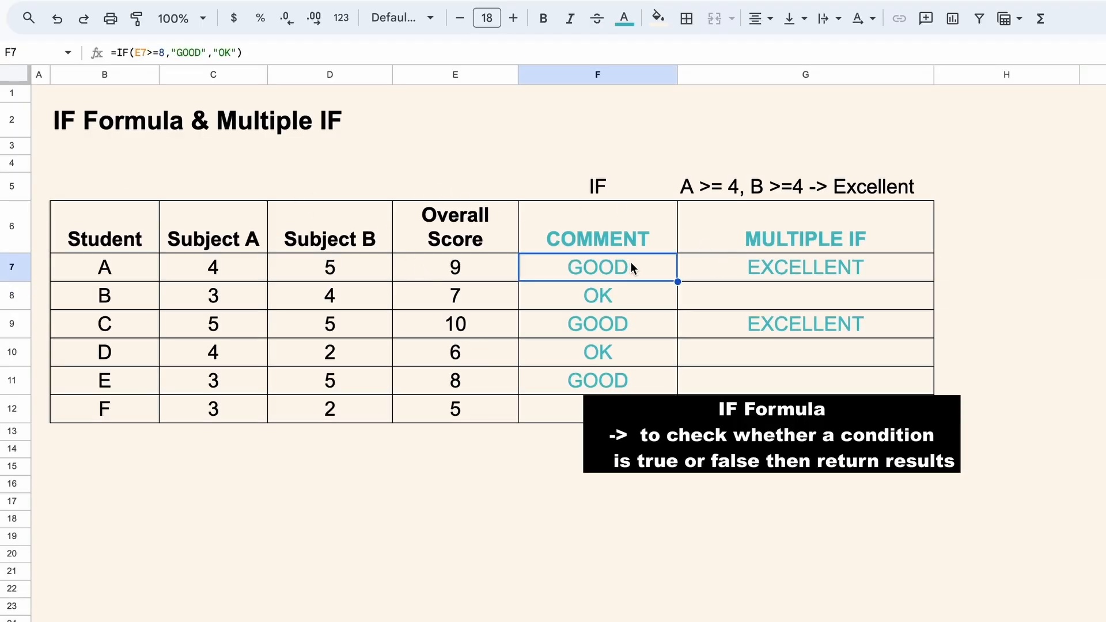
click(652, 324)
ctrl+click(644, 379)
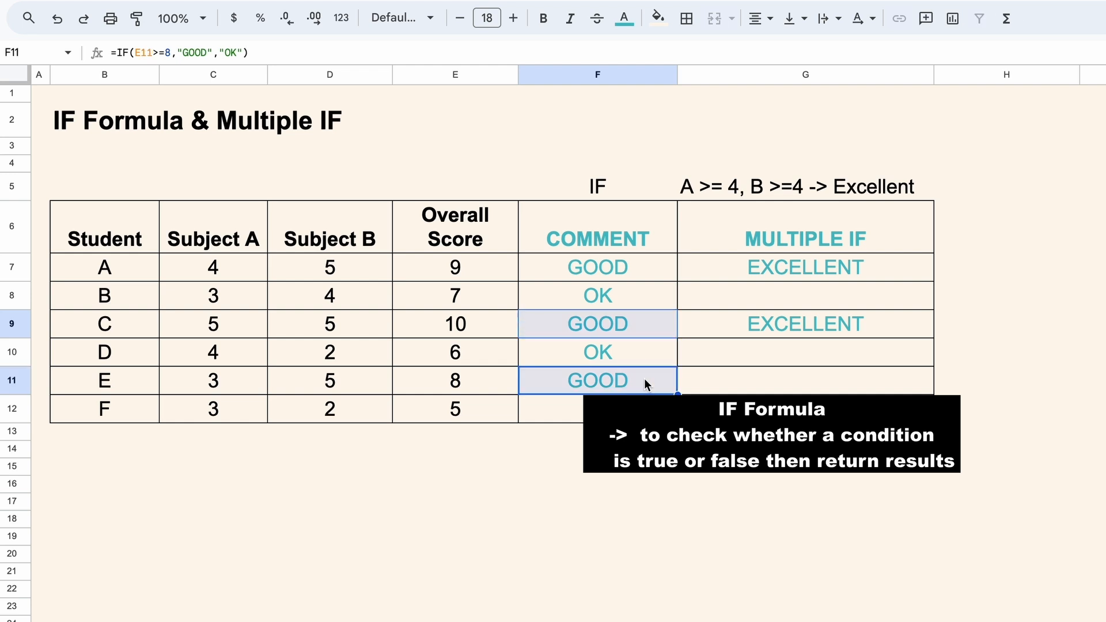
click(785, 279)
ctrl+click(786, 320)
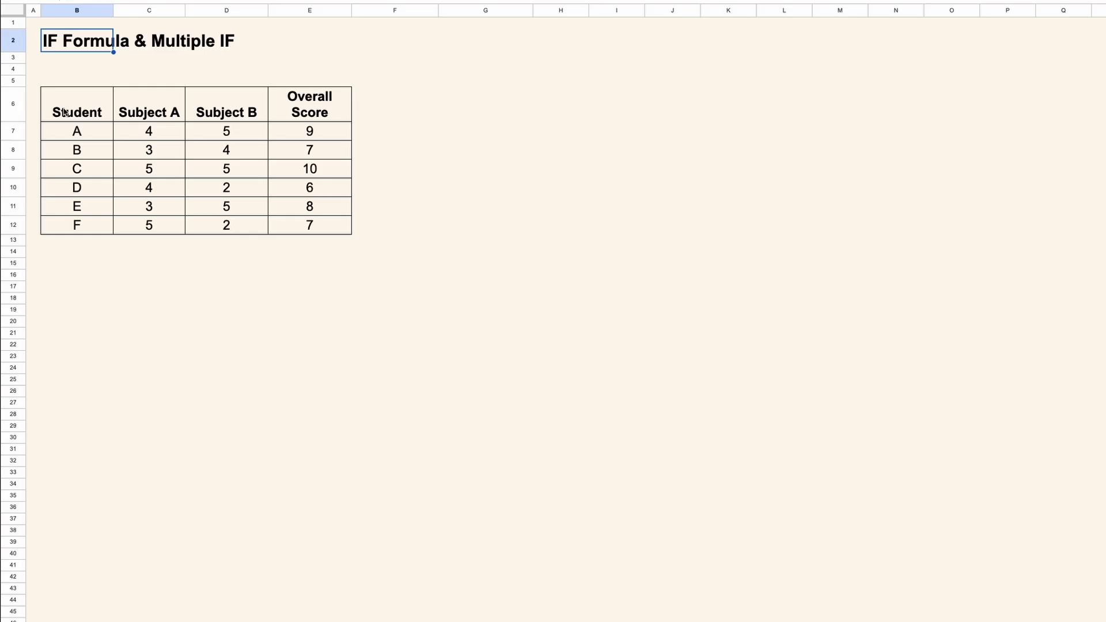
- Examine the student score table B6:E12 column by column and how row 7's two subject scores relate to its Overall Score
drag(65, 113, 323, 230)
drag(103, 111, 91, 214)
drag(167, 113, 159, 202)
drag(216, 114, 222, 205)
click(324, 111)
drag(325, 112, 318, 173)
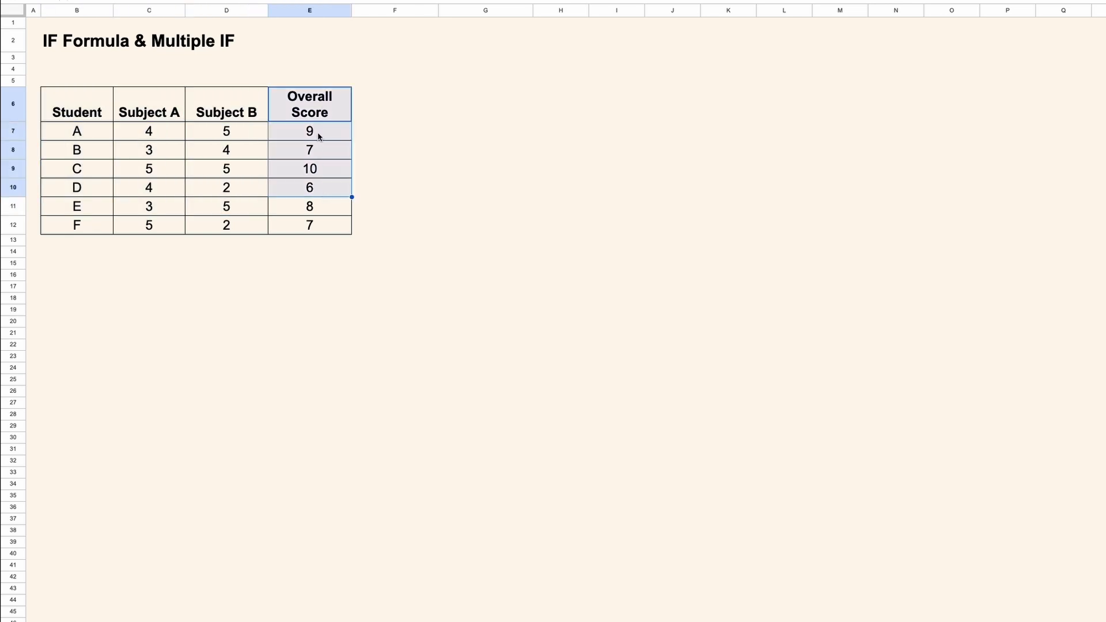
click(318, 137)
click(170, 136)
ctrl+click(224, 137)
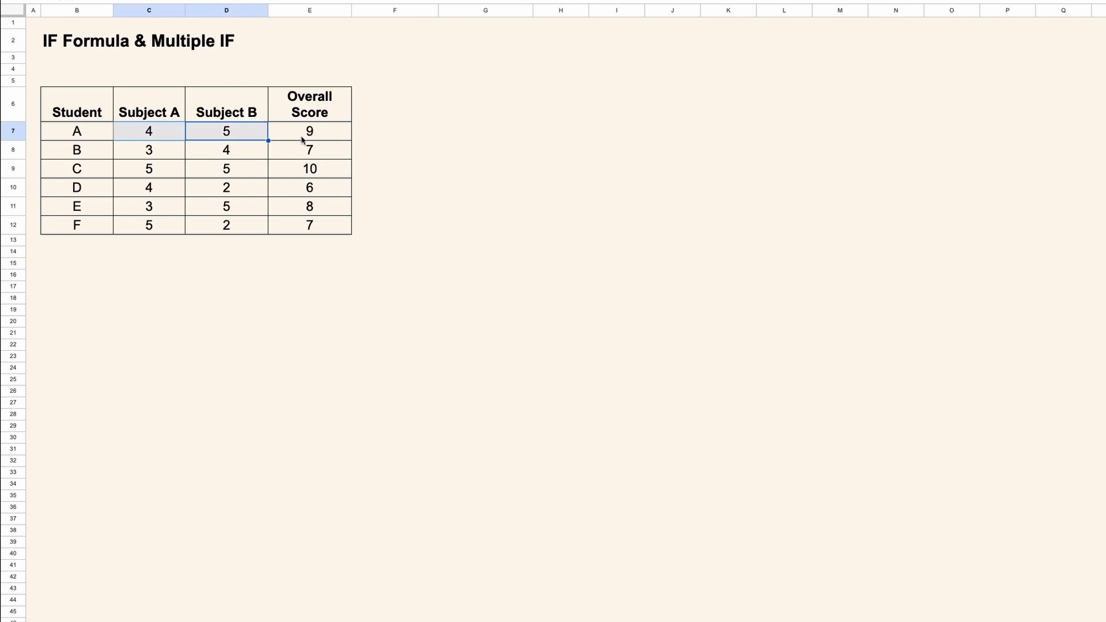
- Enter IF in F5 and the column header COMMENT in F6
click(306, 138)
click(372, 80)
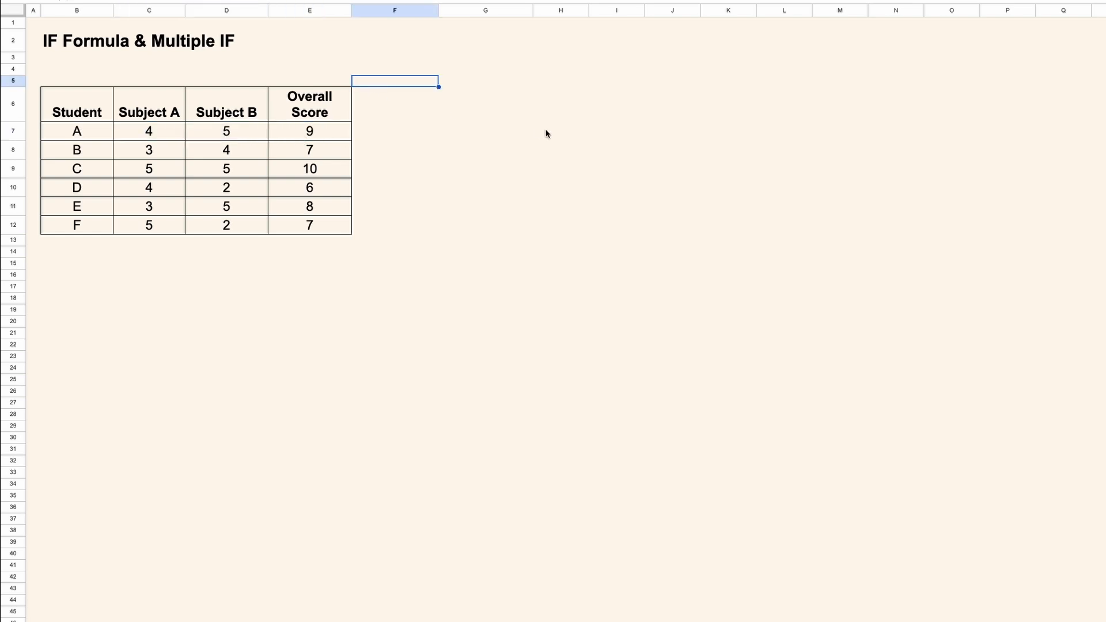
text(IF)
key(Return)
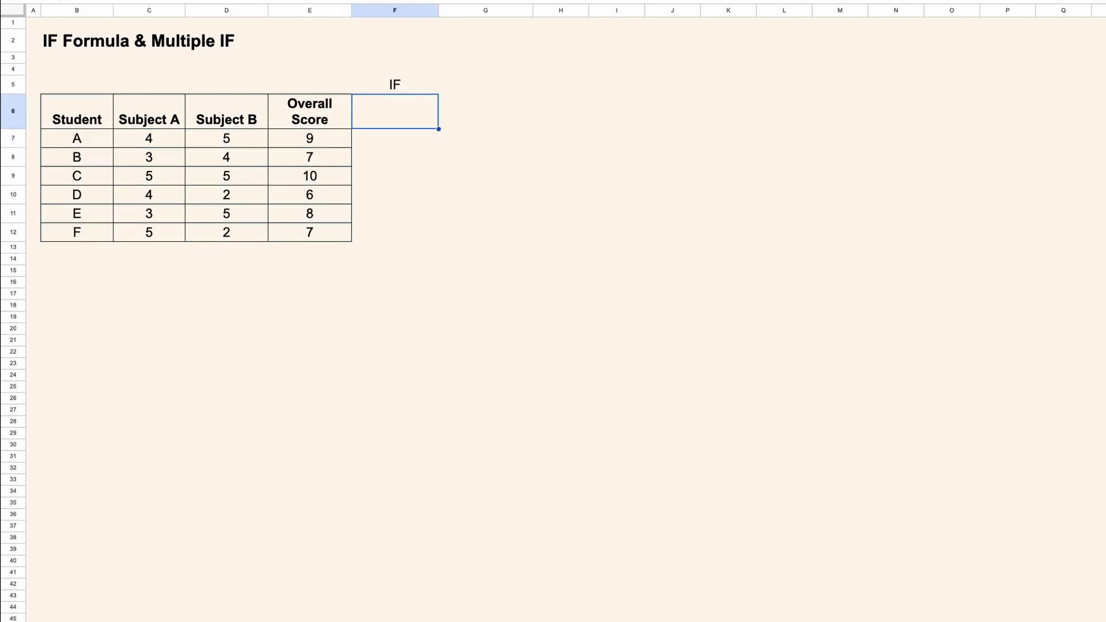
text(COMMENT)
key(Return)
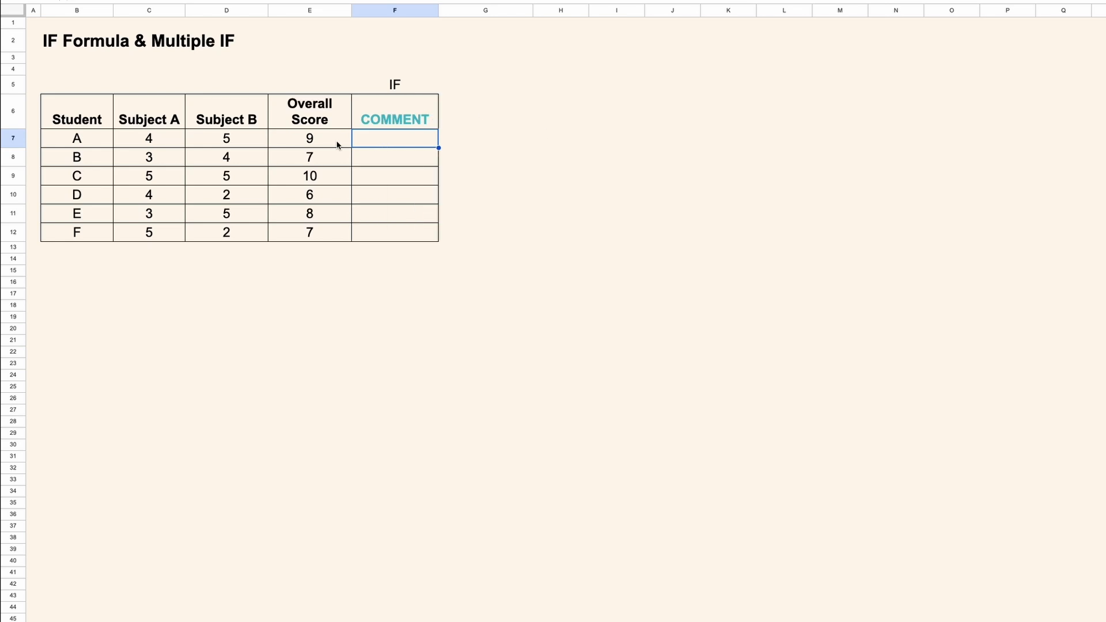
- Enter =IF(E7>8,"GOOD","") in F7 to comment on student A's Overall Score
click(332, 143)
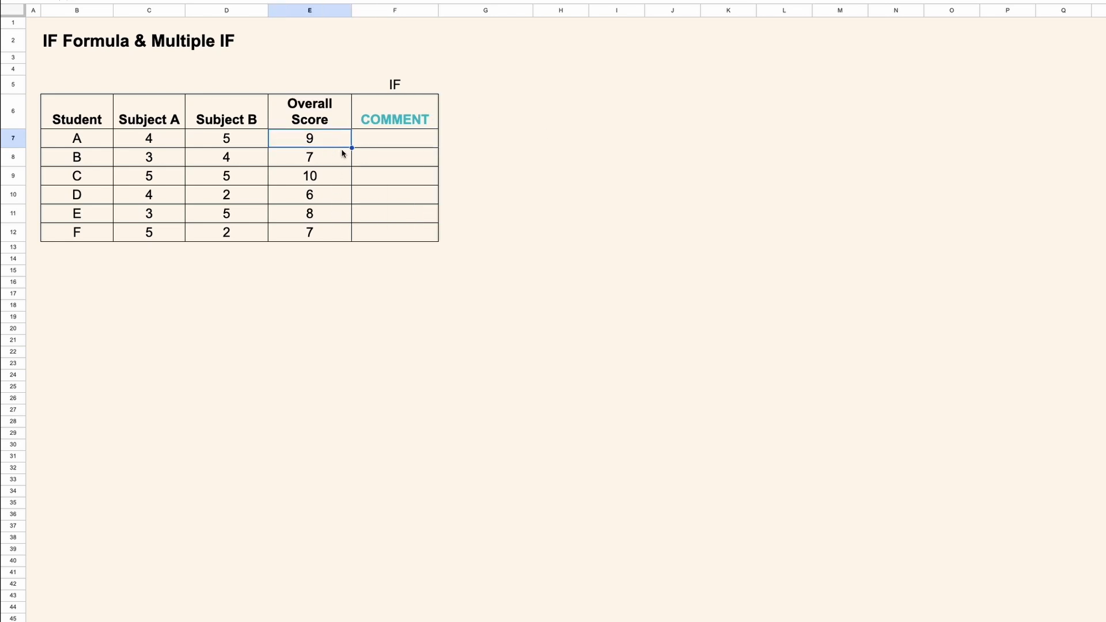
click(380, 144)
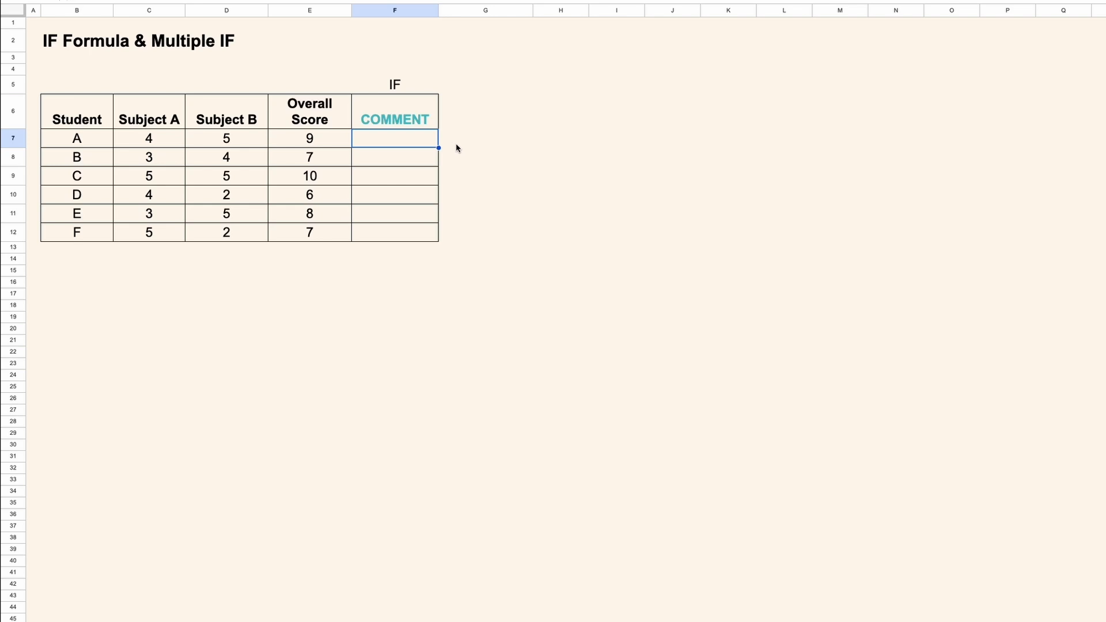
text(=IF()
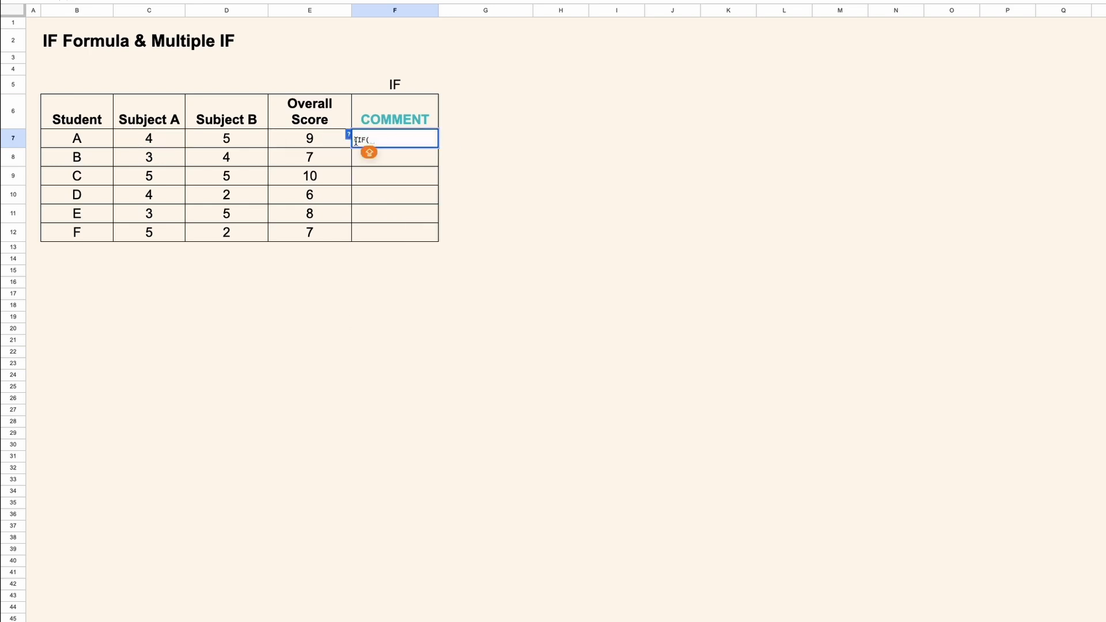
click(331, 141)
text(>)
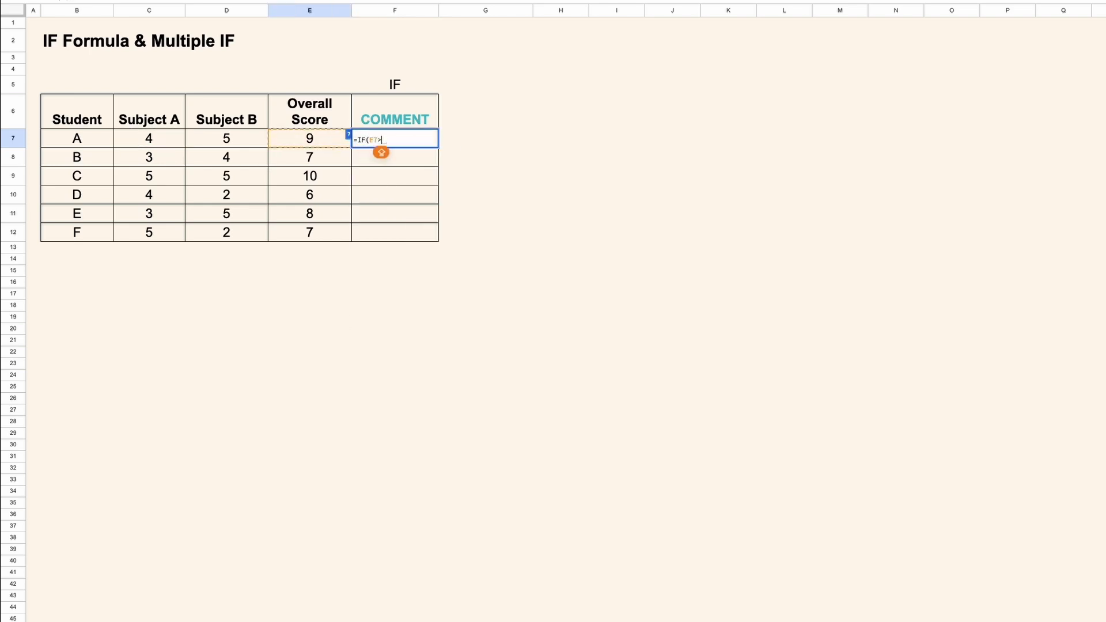
text(8,"GOO)
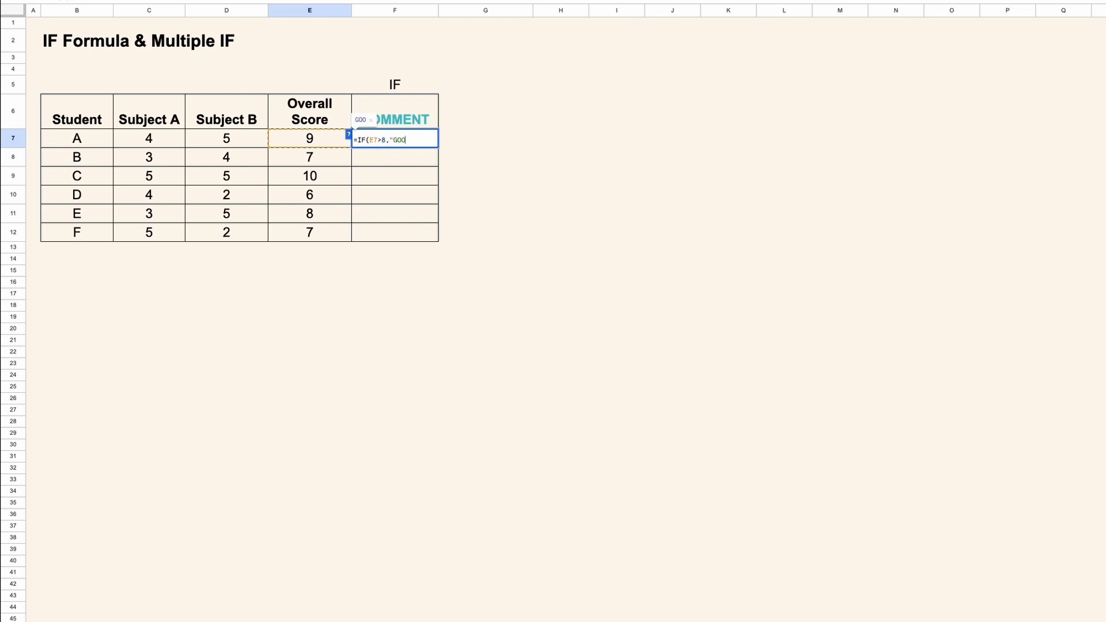
text(D",""))
click(376, 141)
click(384, 144)
key(Return)
- Copy the F7 formula down to F8:F12 and compare the Overall Scores in E7 and E9 with their comments
click(412, 140)
right_click(413, 141)
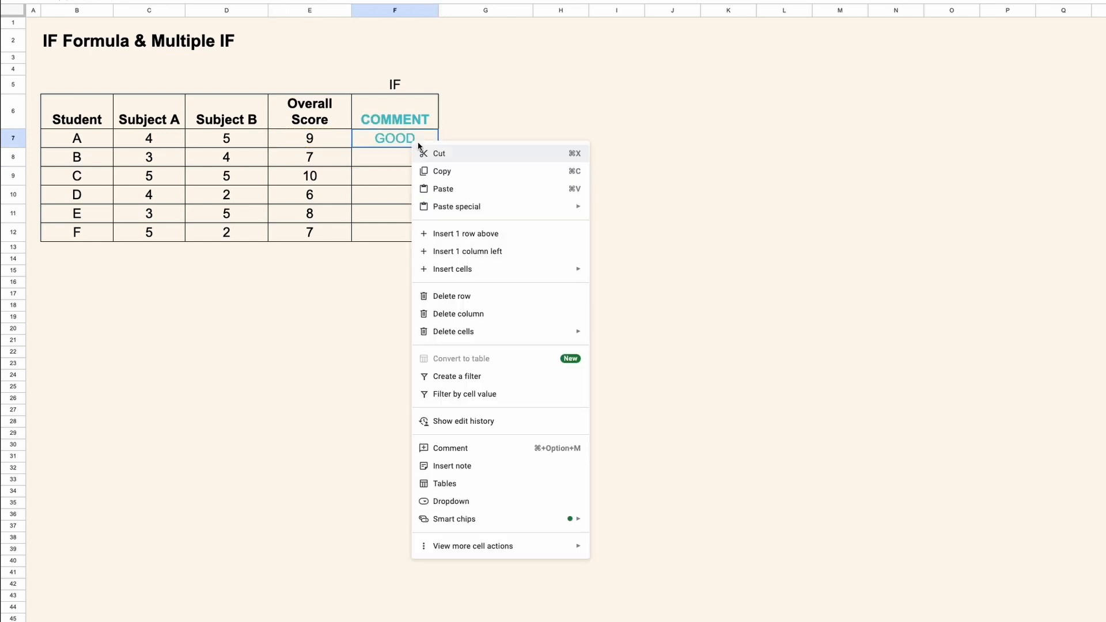
click(433, 171)
drag(407, 168, 410, 226)
right_click(410, 228)
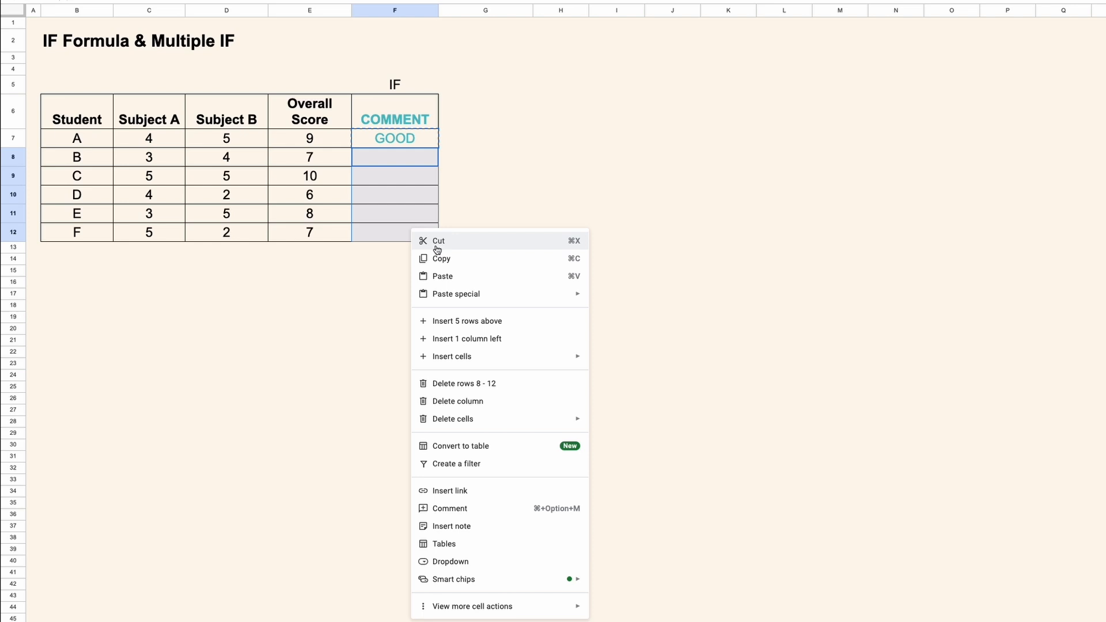
click(442, 277)
click(462, 178)
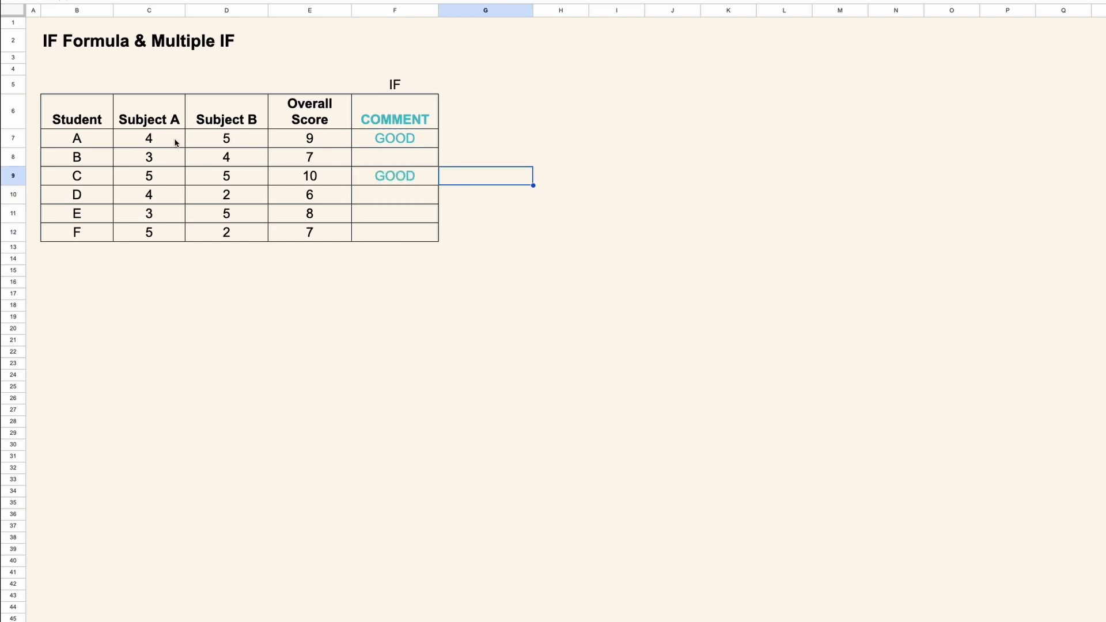
click(309, 141)
ctrl+click(330, 176)
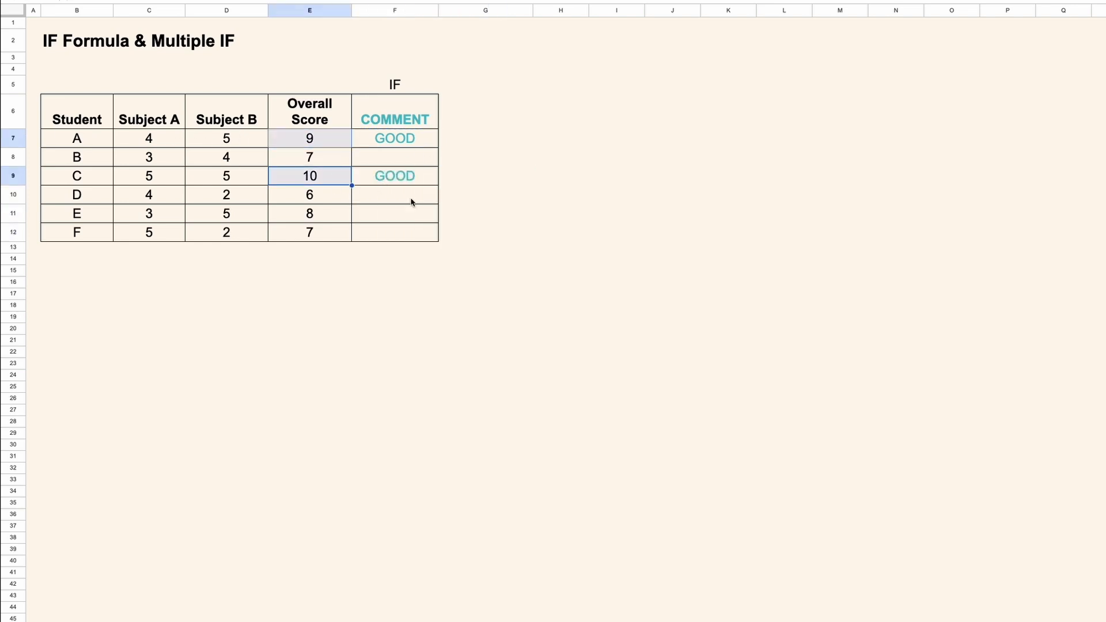
- Enter =IF(F7="GOOD","WELL DONE","") in G7 to test the comment text
click(429, 124)
click(444, 140)
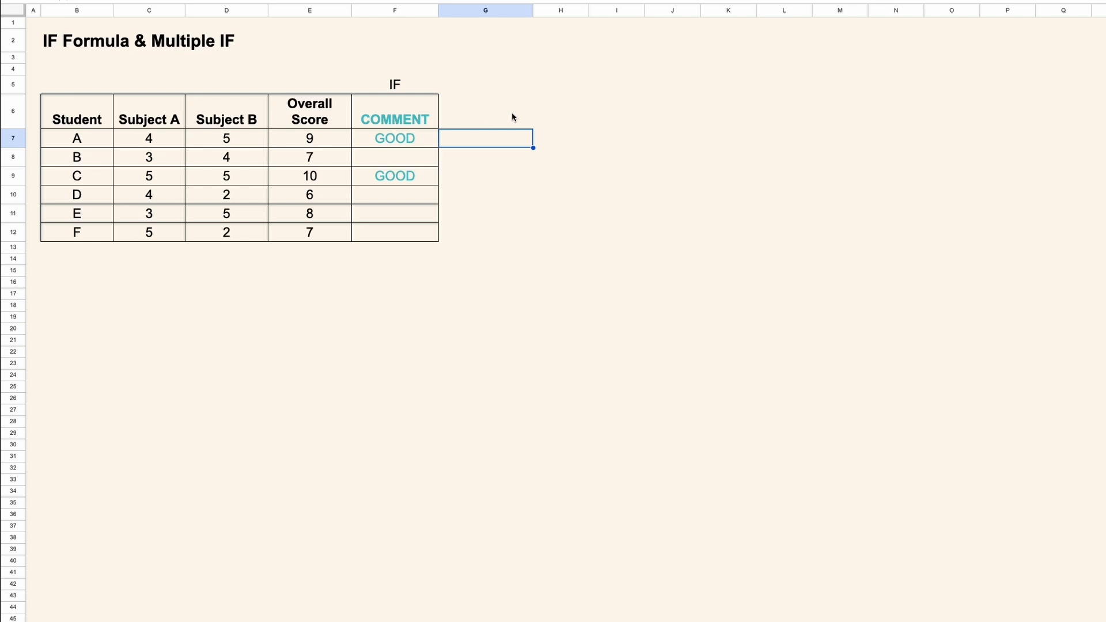
text(=IF()
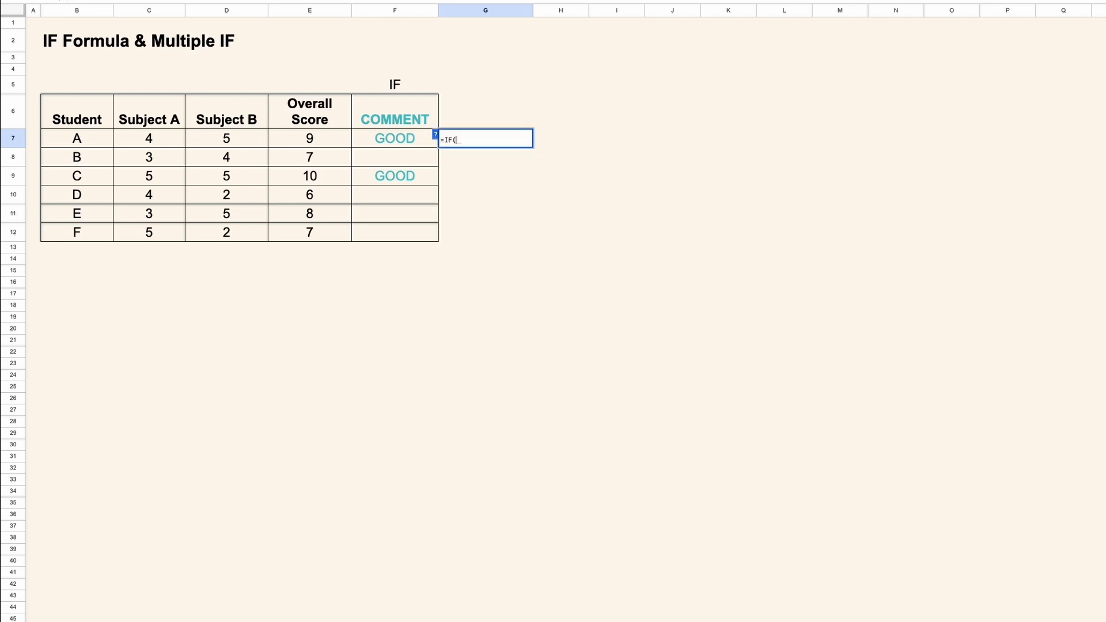
click(410, 138)
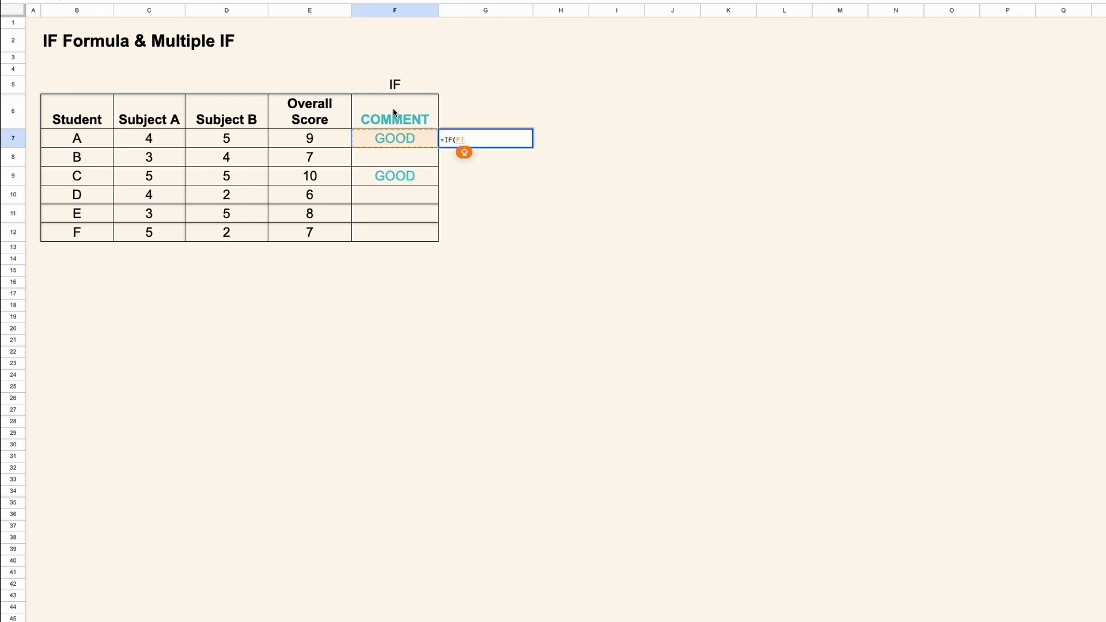
text(="GOOD)
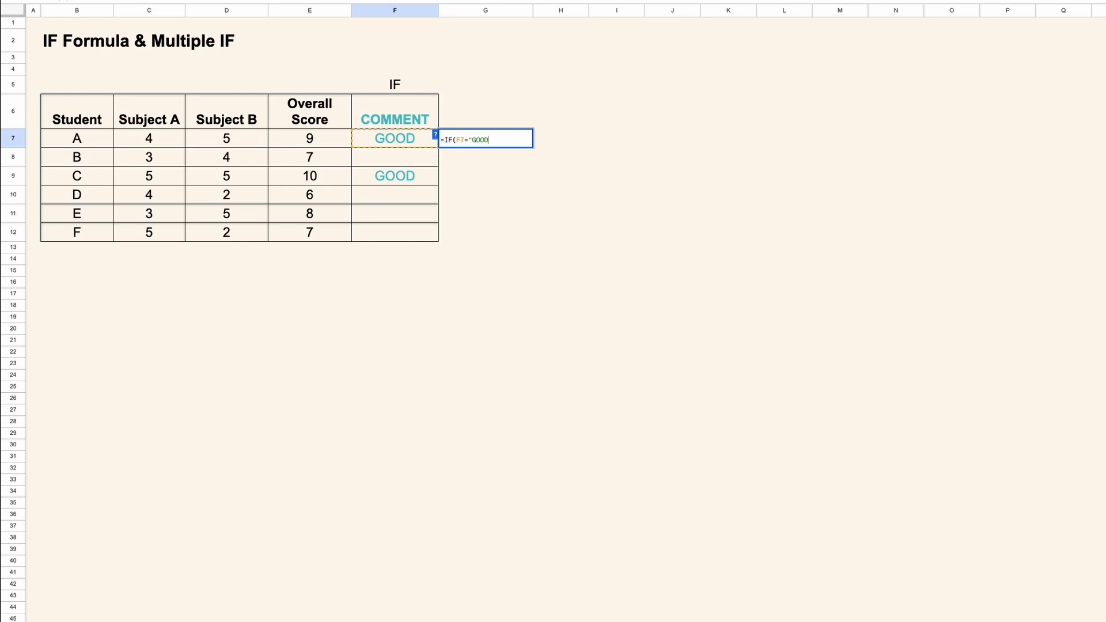
text(","WELL DONE","")
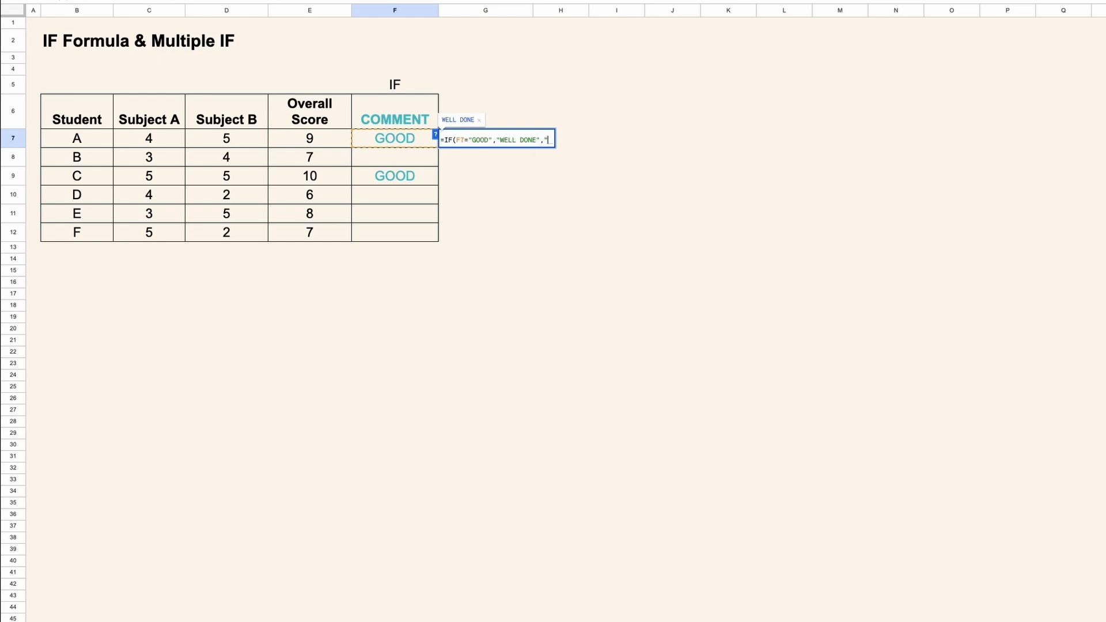
text())
double_click(480, 140)
drag(499, 140, 536, 140)
click(548, 140)
key(Return)
- Copy the WELL DONE formula from G7 to G9
click(482, 143)
key(super+c)
right_click(498, 172)
click(518, 278)
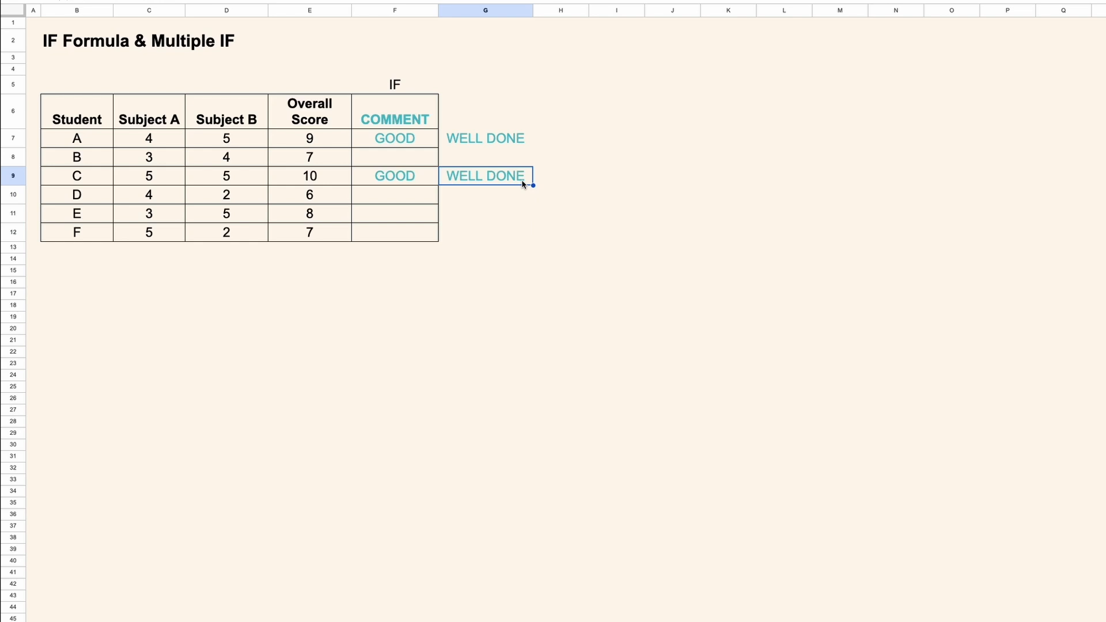
- Clear the WELL DONE formulas from G7:G12
click(501, 138)
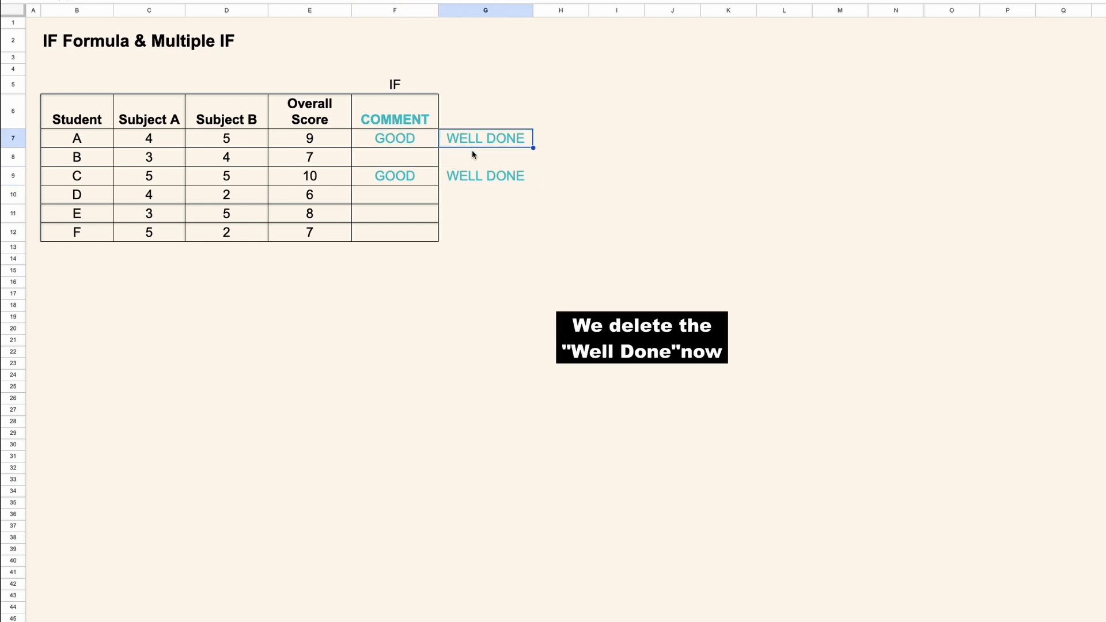
double_click(481, 141)
key(Escape)
shift+click(476, 230)
key(Delete)
- Enter =IF(F7<>"","GREAT","") in G7 to test whether the comment cell is not empty
click(422, 138)
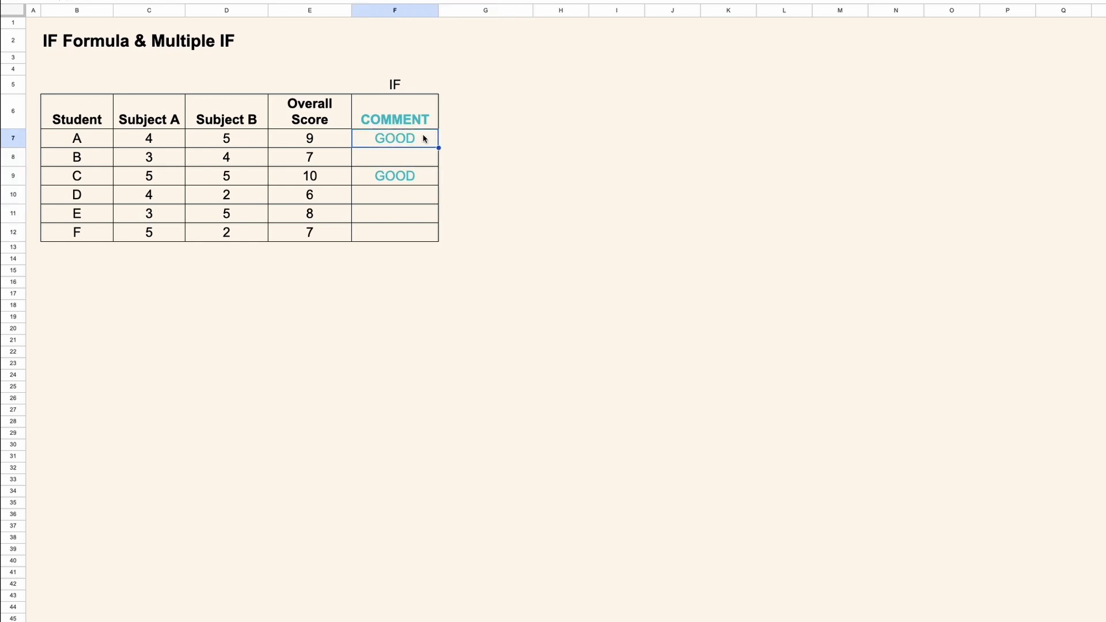
click(463, 140)
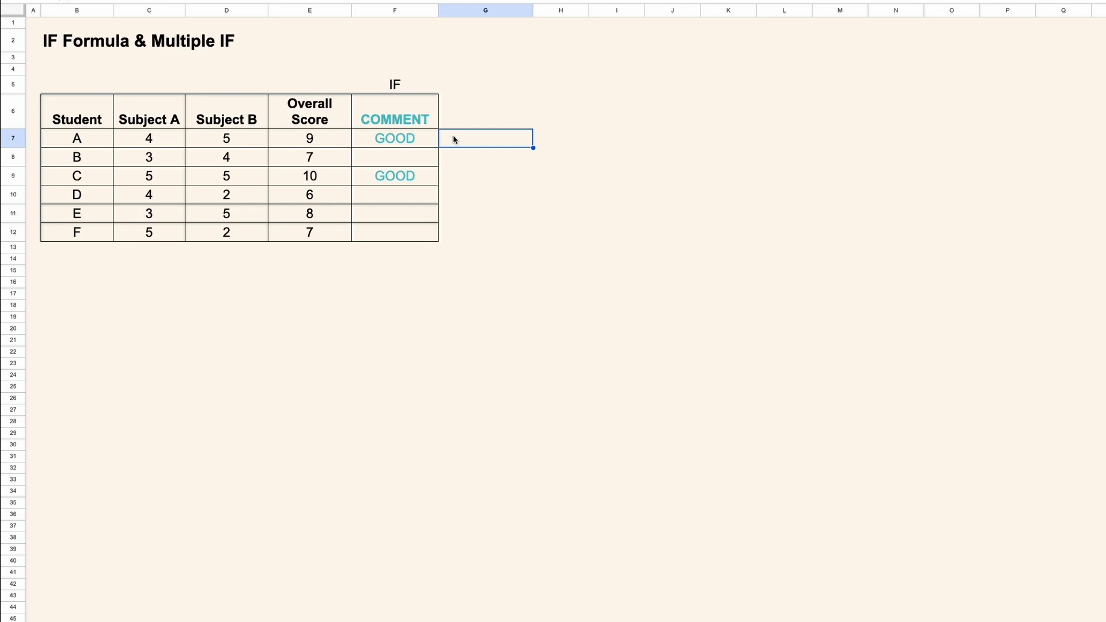
text(=IF()
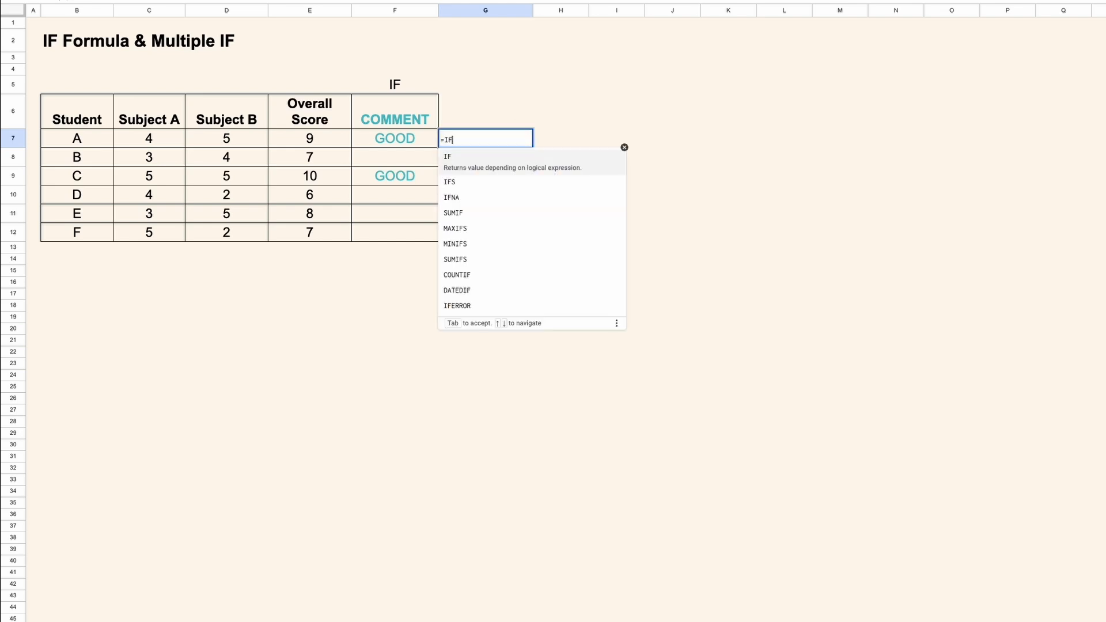
click(371, 144)
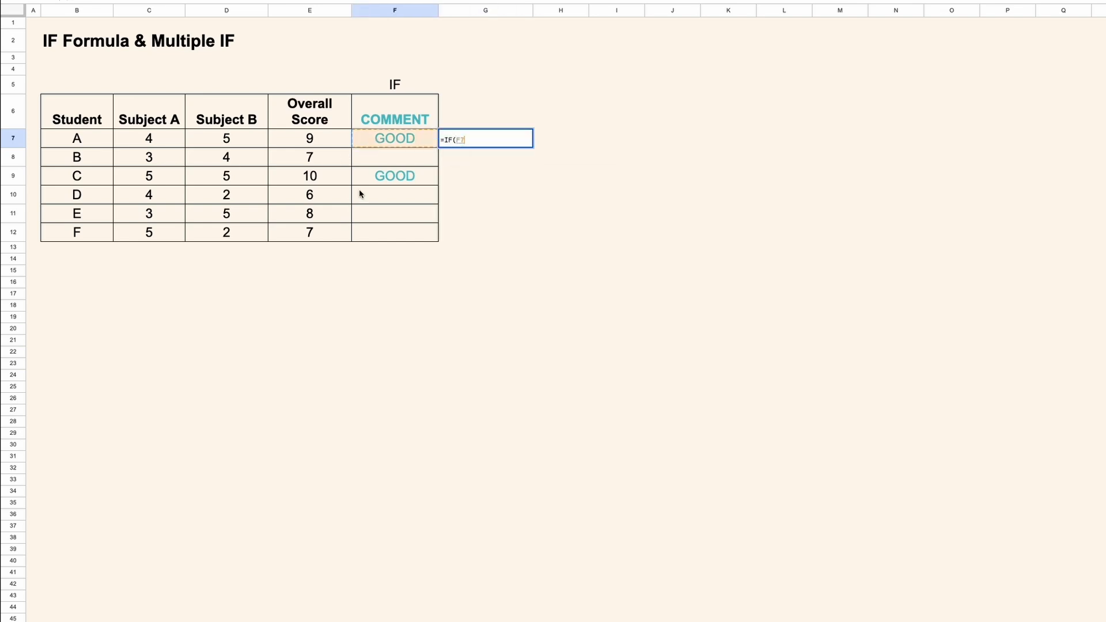
text(<>"","GREAT)
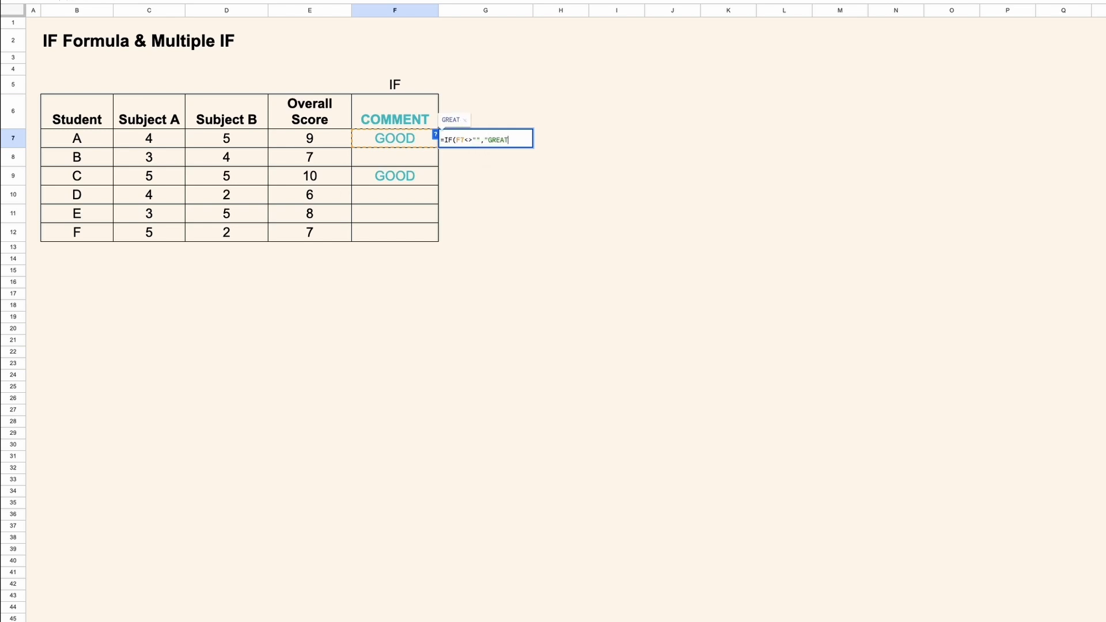
text(",""))
key(Return)
- Copy the GREAT formula from G7 down to G12 and check rows 7 and 9
click(496, 148)
key(ctrl+c)
shift+click(490, 229)
right_click(490, 229)
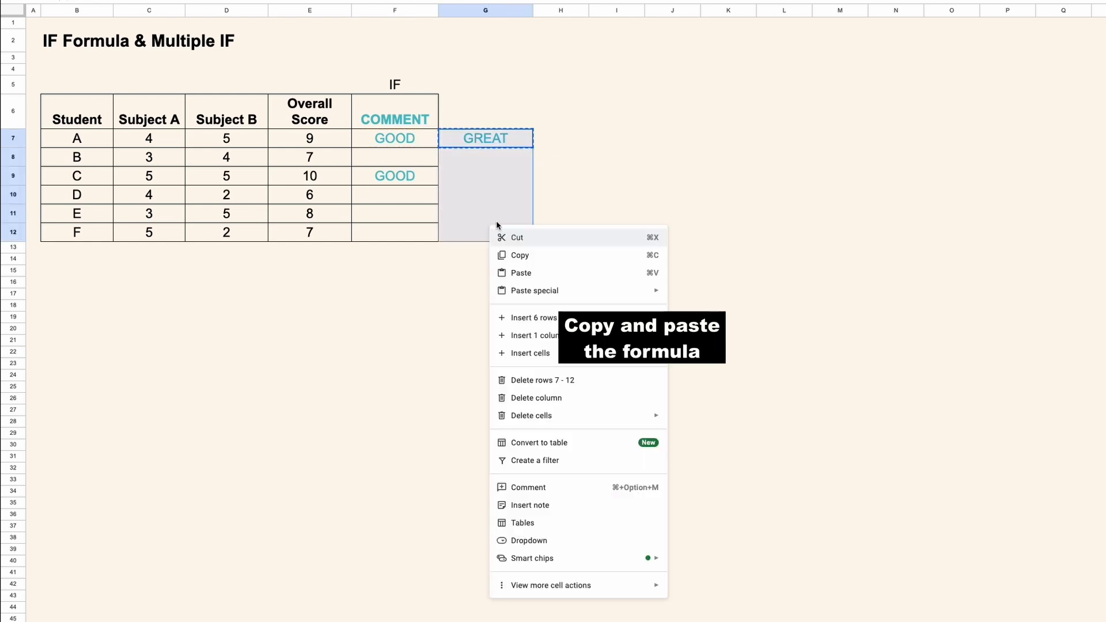
click(519, 272)
click(544, 151)
click(496, 142)
ctrl+click(474, 174)
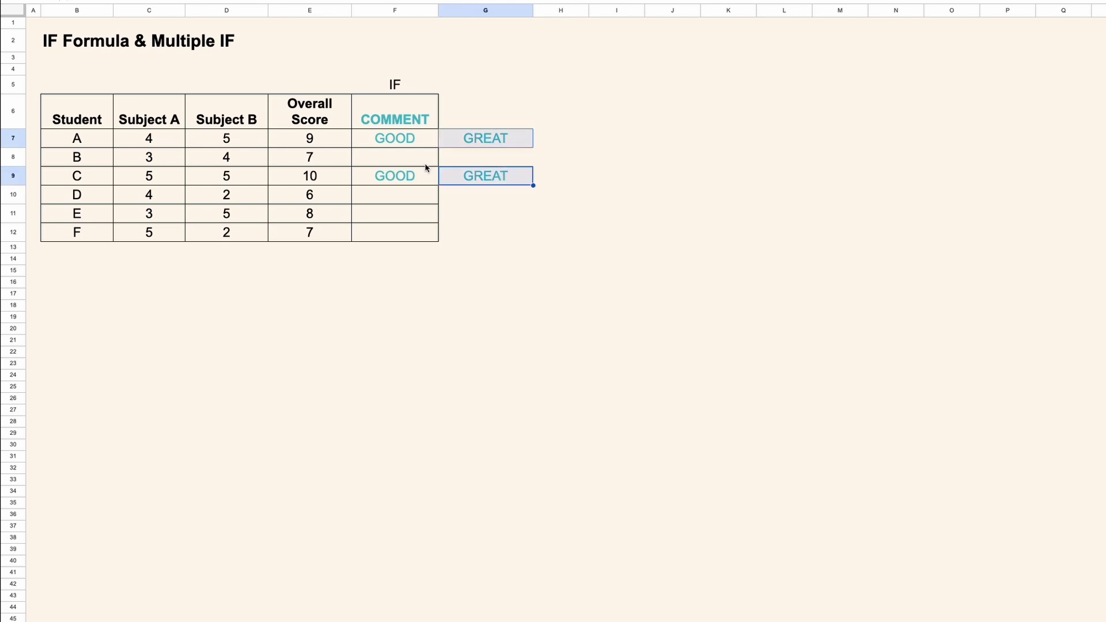
- Clear the GREAT formulas from column G, rows 7 to 12
click(470, 141)
click(410, 141)
click(466, 143)
key(ctrl+shift+Down)
key(Delete)
click(481, 142)
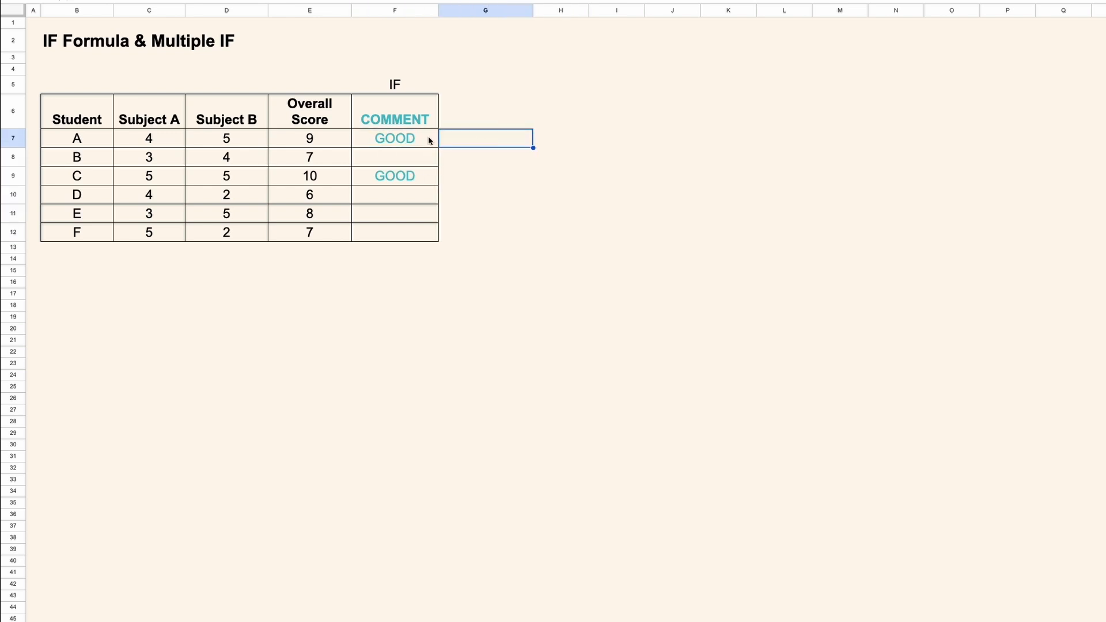
- Change the F7 formula to =IF(E7>=8,"GOOD","") and copy it down to F12
click(429, 141)
double_click(423, 141)
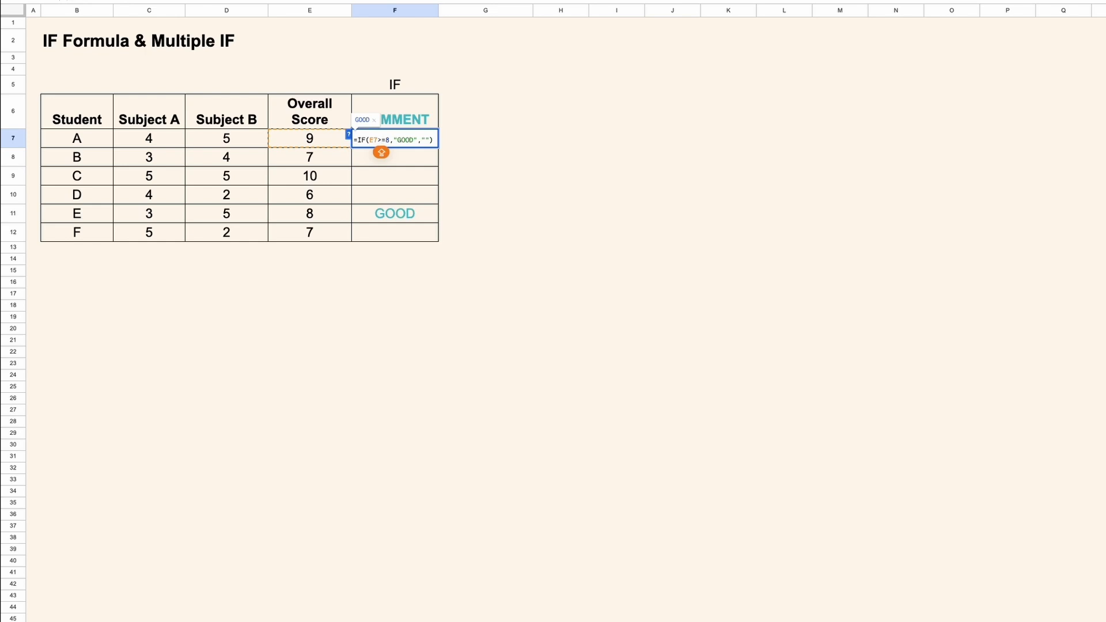
key(Return)
key(Up)
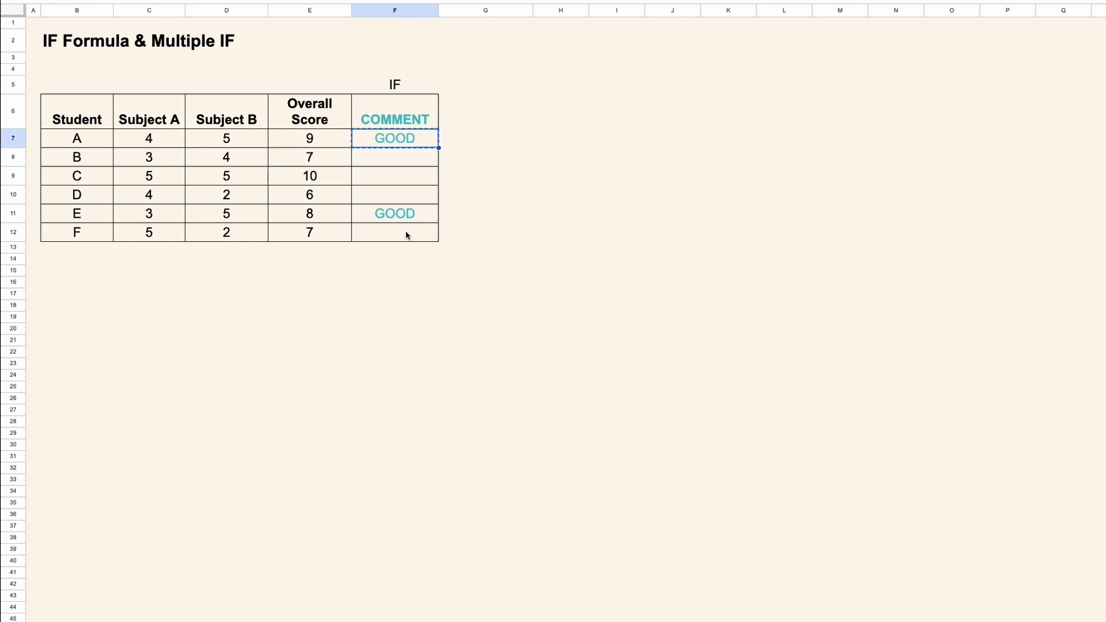
shift+click(407, 235)
key(ctrl+v)
click(457, 136)
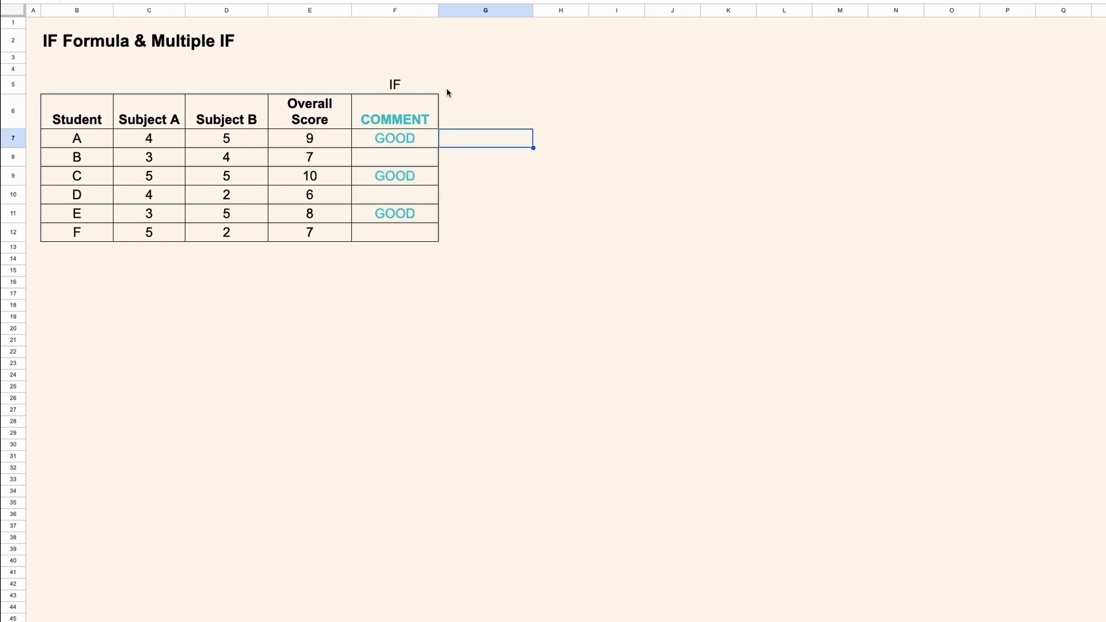
- Make the F7 formula return OK when the score condition is not met: =IF(E7>=8,"GOOD","OK")
click(424, 141)
key(Return)
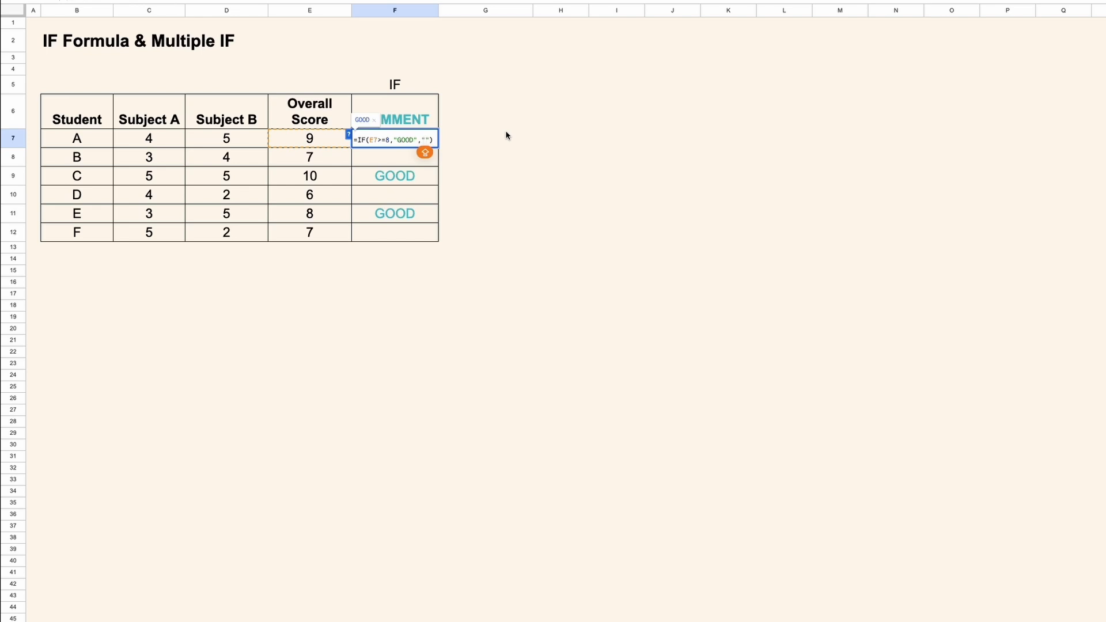
text(OK)
key(Return)
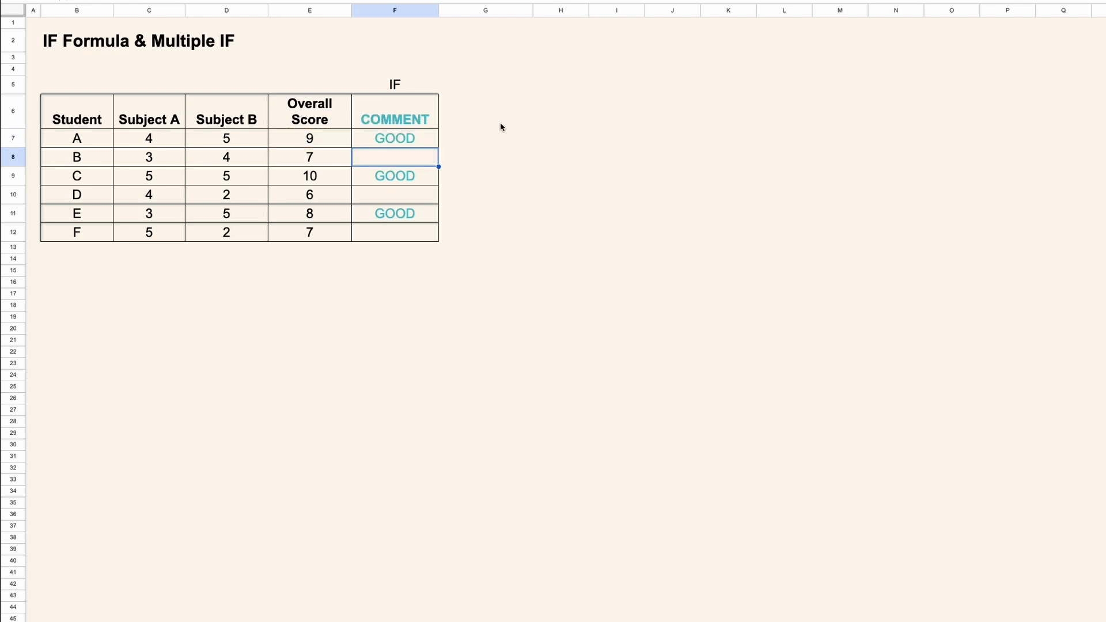
- Copy the updated F7 formula down to F8:F12 and review the comments beside the Overall Scores
right_click(420, 140)
click(422, 163)
drag(424, 161, 425, 229)
right_click(424, 230)
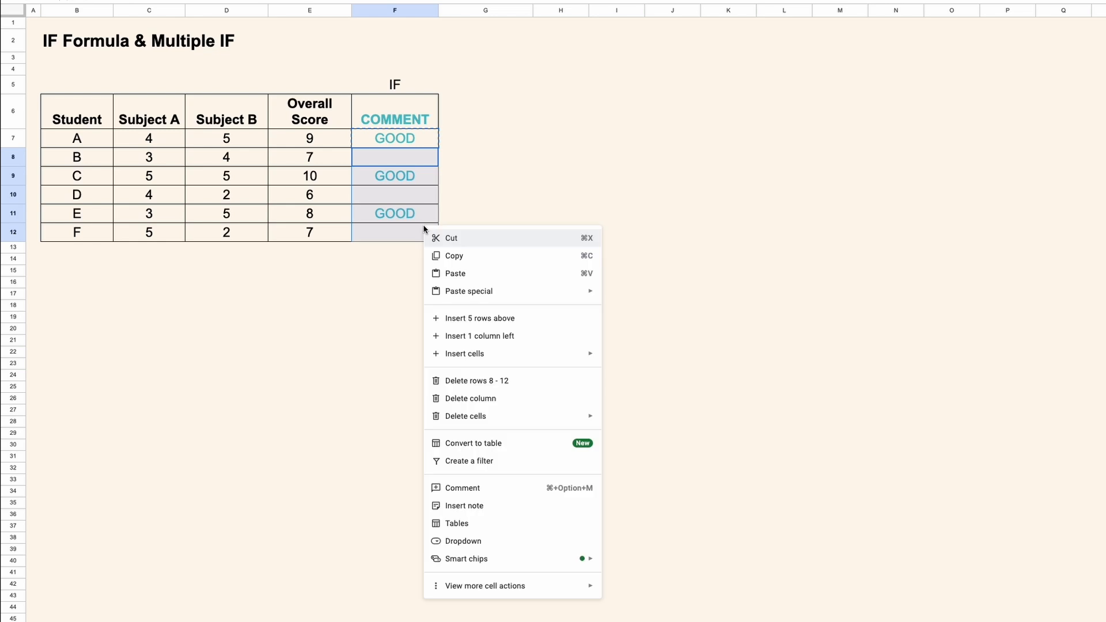
click(456, 272)
click(478, 173)
drag(311, 157, 378, 231)
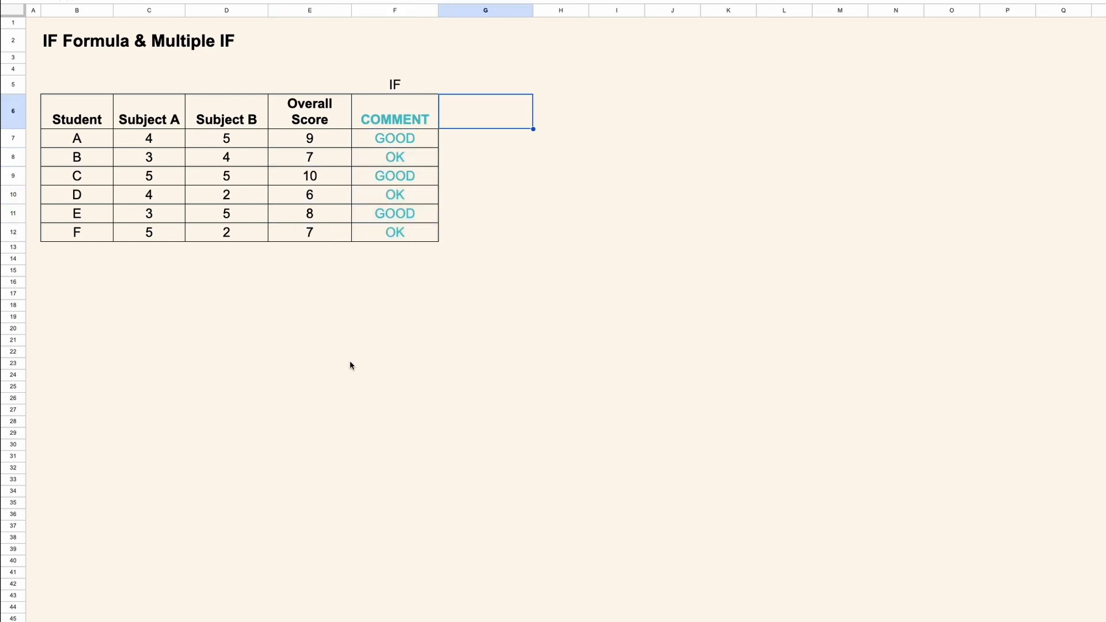
- Add a MULTIPLE IF header in G6 and apply borders to G6:G12
text(MUL)
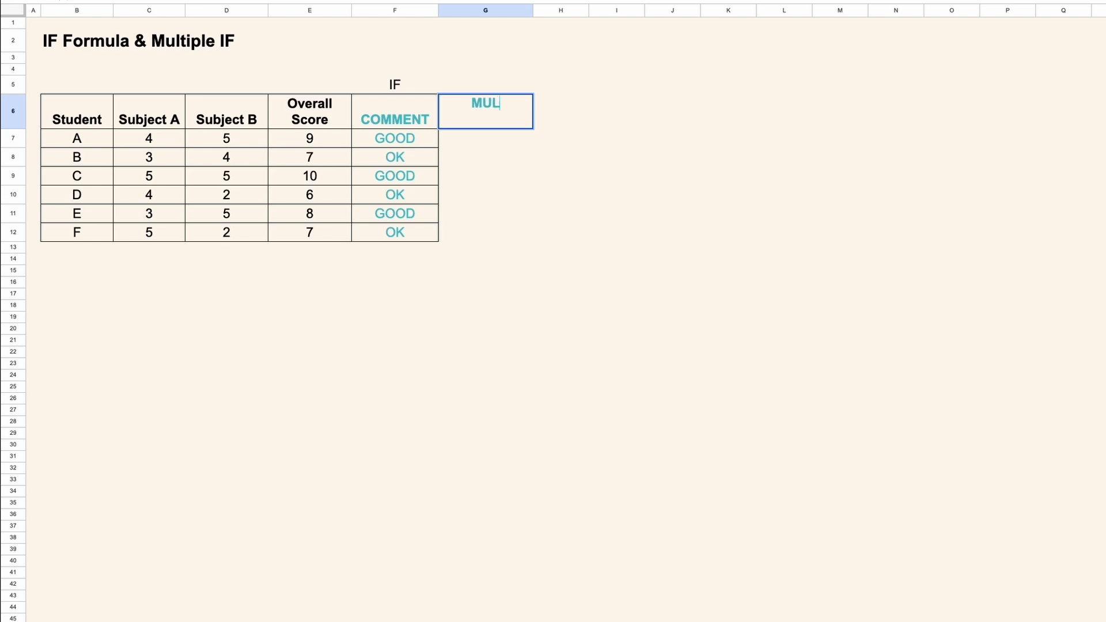
text(TIPLE IF)
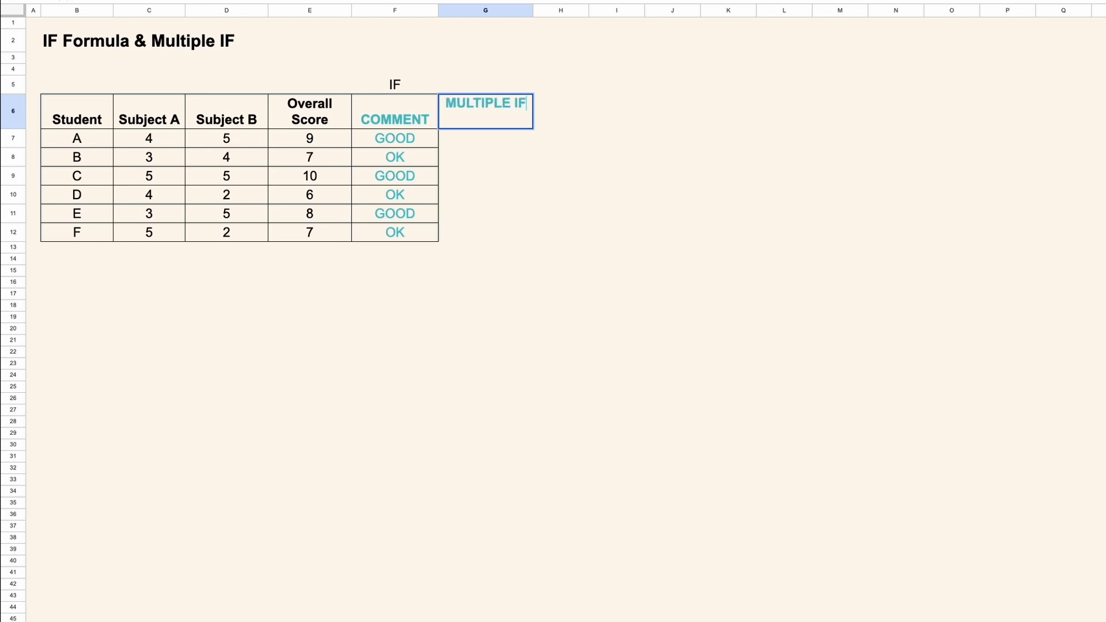
key(Return)
drag(486, 232, 489, 99)
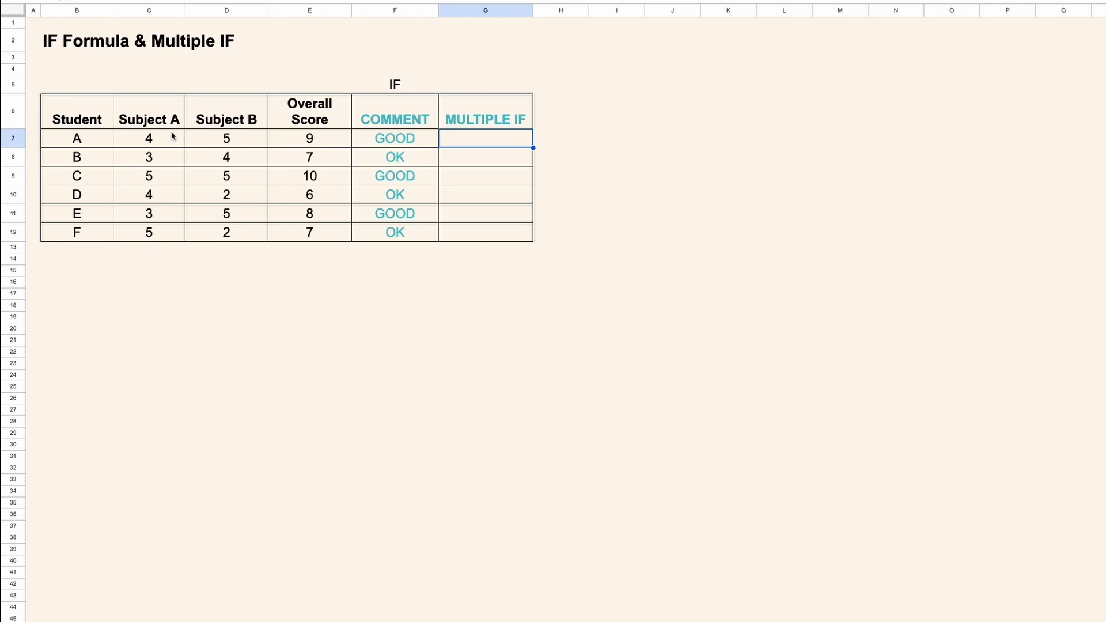
- Enter the condition note "A >= 4, B >=4 -> Excellent" in G5 above the MULTIPLE IF header
drag(173, 136, 217, 137)
click(225, 141)
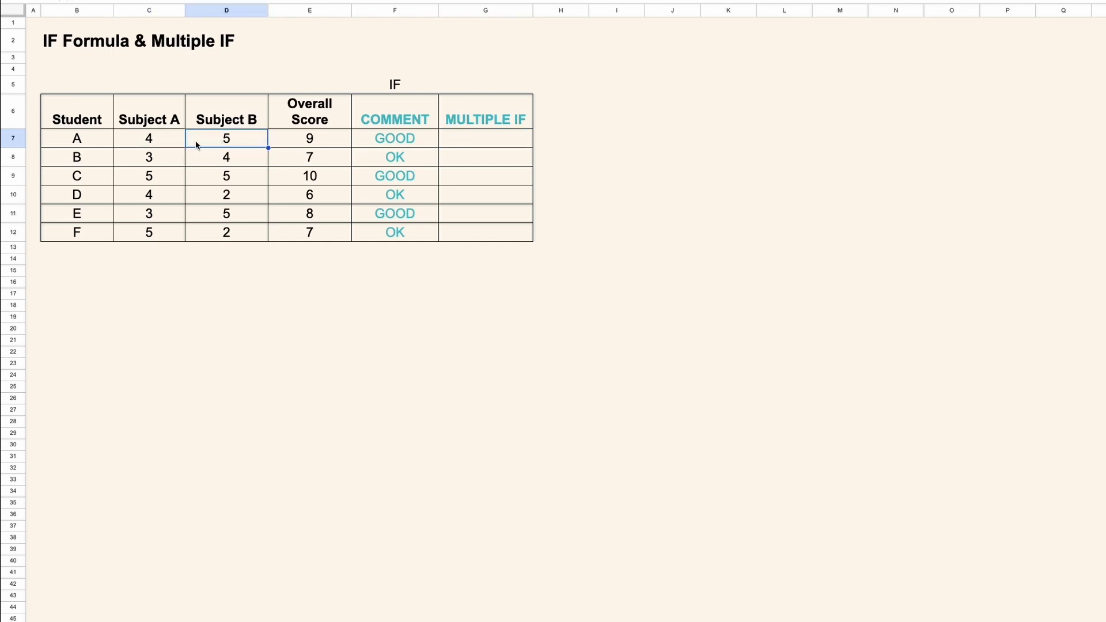
click(163, 142)
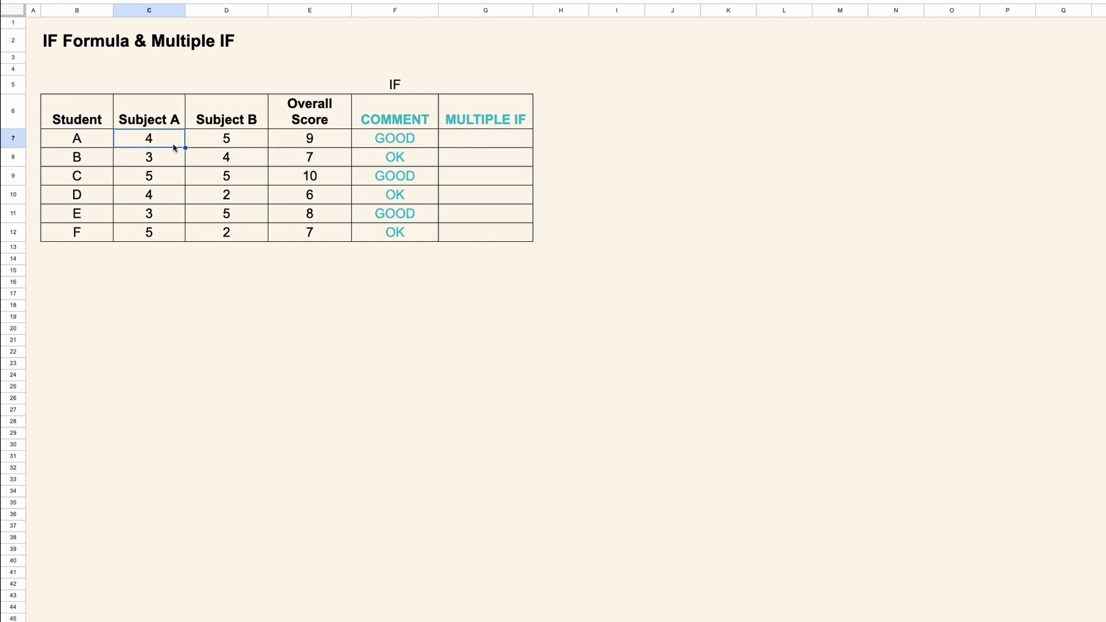
click(483, 144)
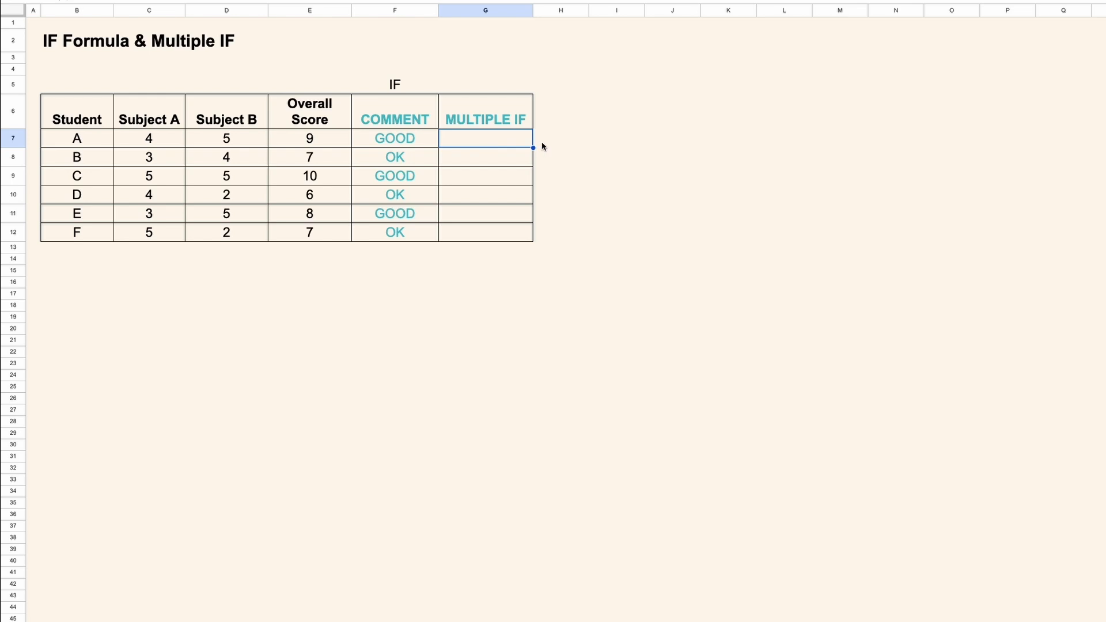
key(Up)
key(Up)
text(A >= 4)
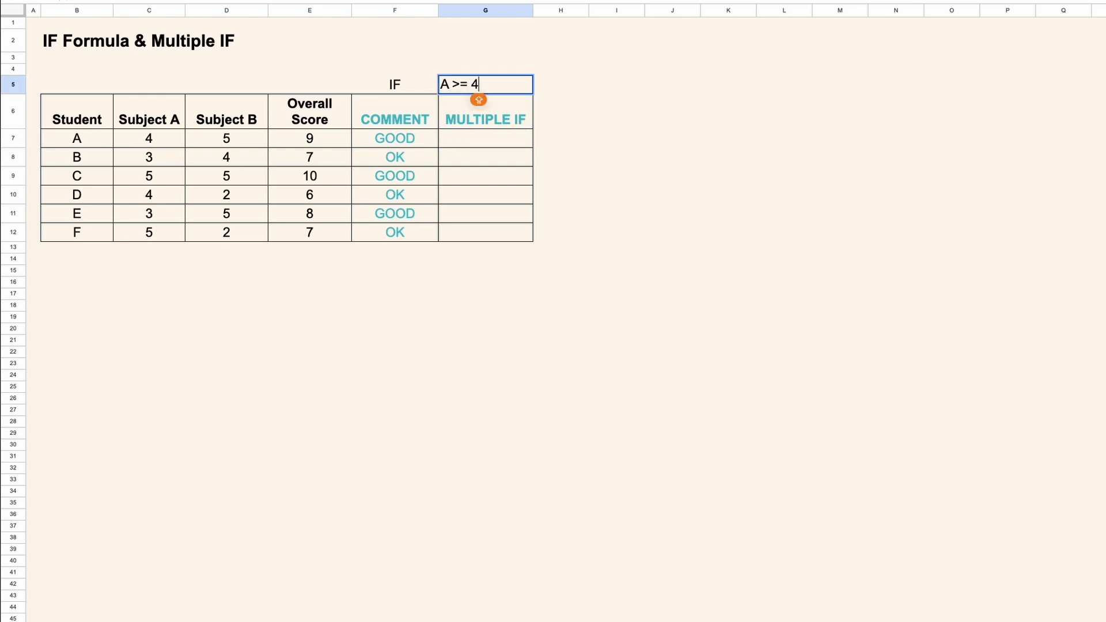
text(, B >=4 -> Excellent)
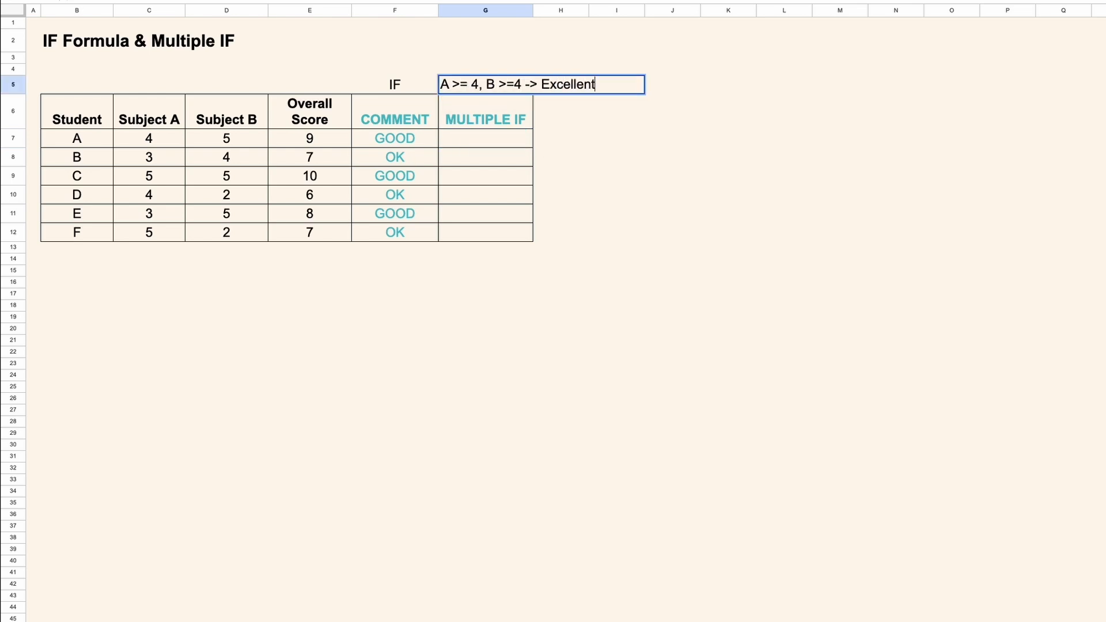
key(Return)
- Begin the G7 formula with the outer Subject A condition =IF(C7>=4,
key(Down)
text(=if)
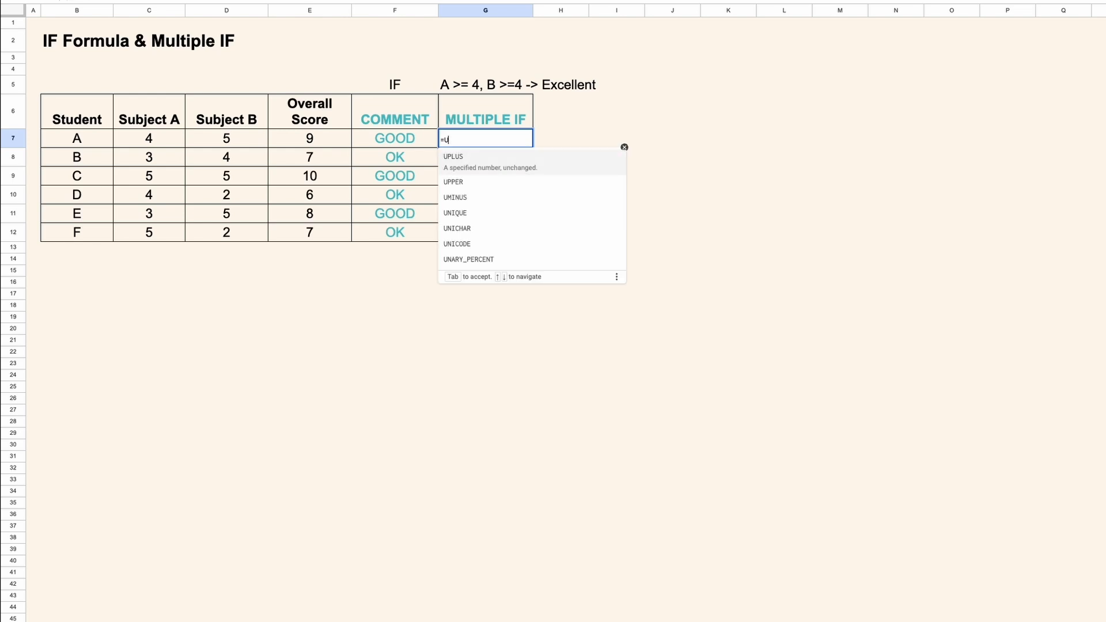
key(Escape)
text(=if()
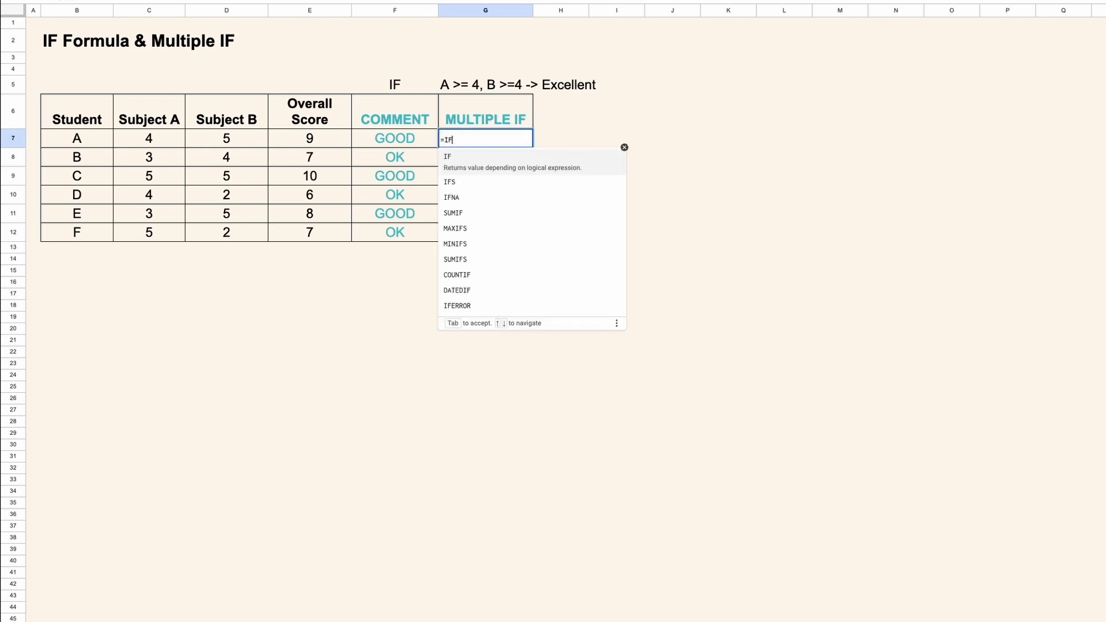
click(171, 137)
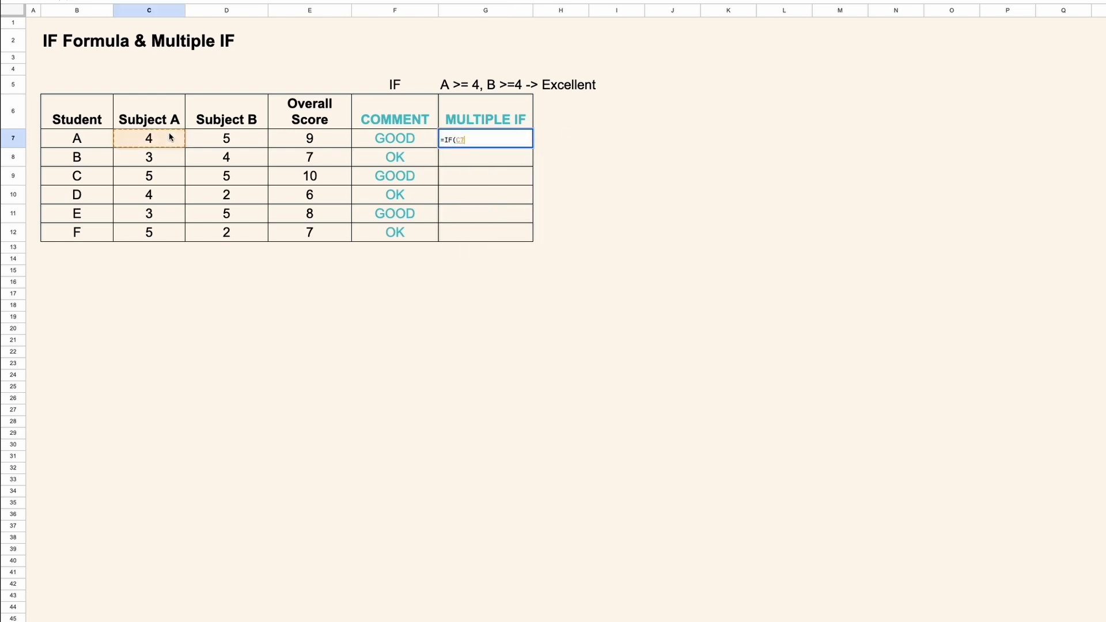
text(>=)
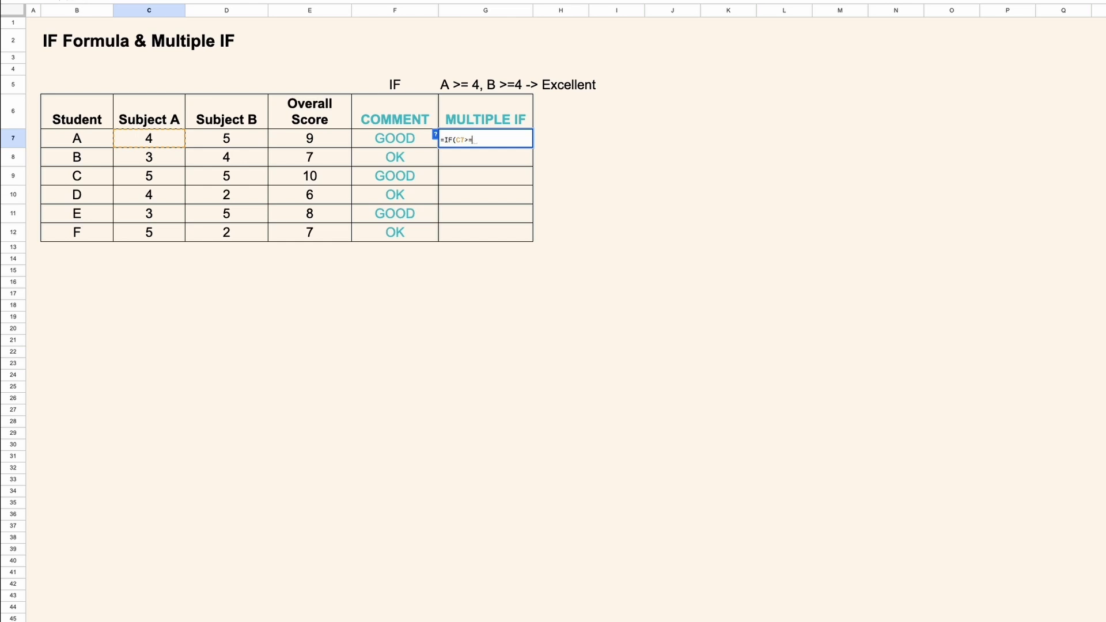
text(4)
text(,)
- Nest IF(D7>=4,"EXCELLENT","") as the true value in the G7 formula and finish it with "" as the outer false value
text(IF()
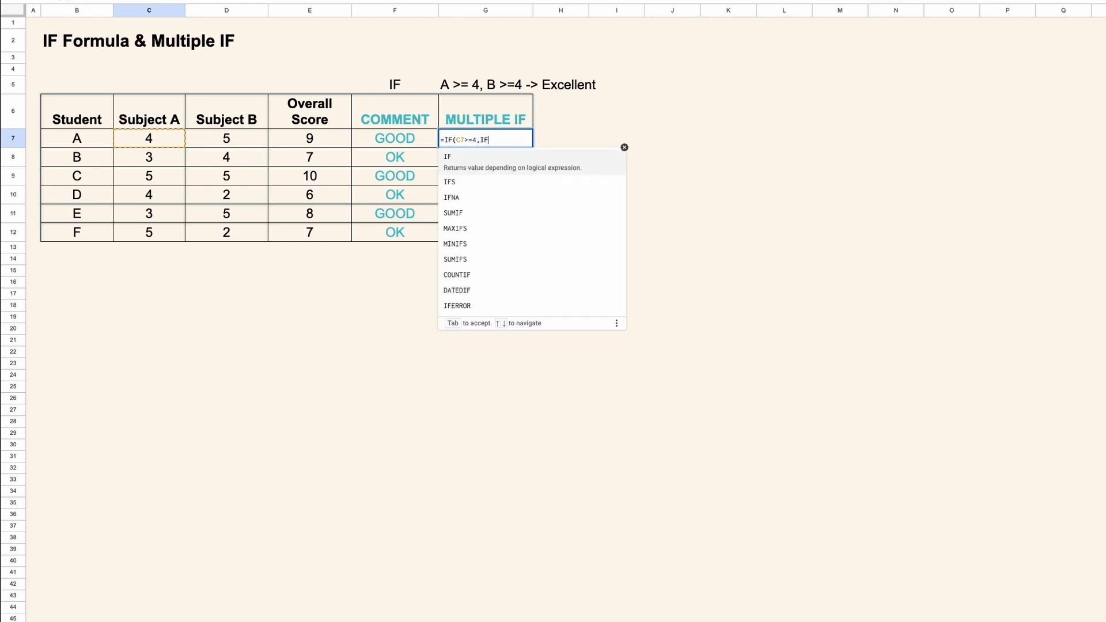
click(208, 140)
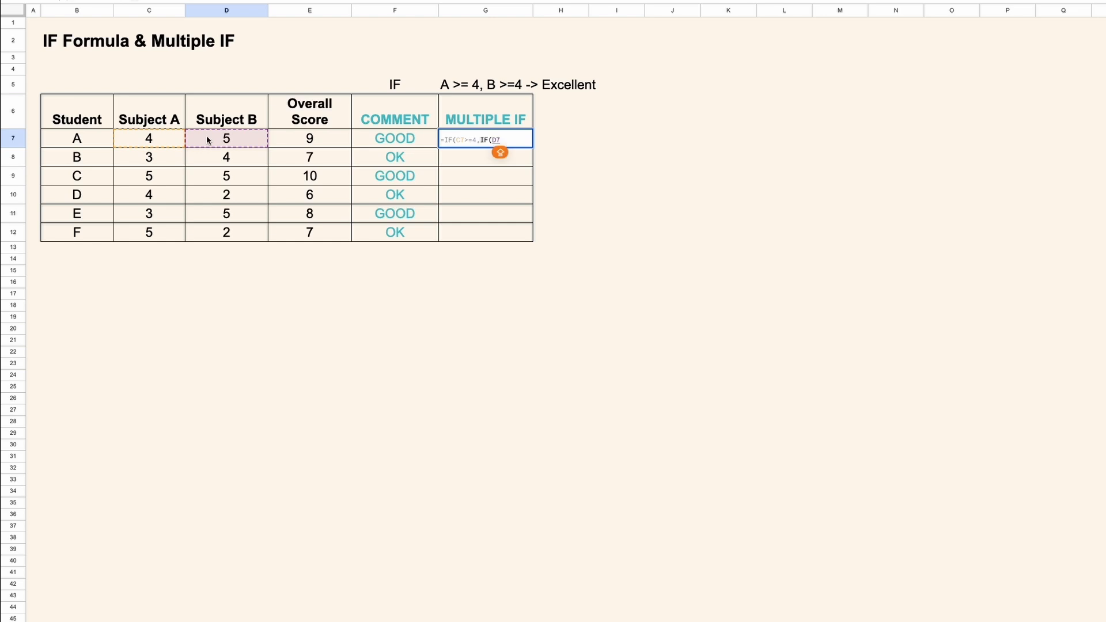
text(>=4)
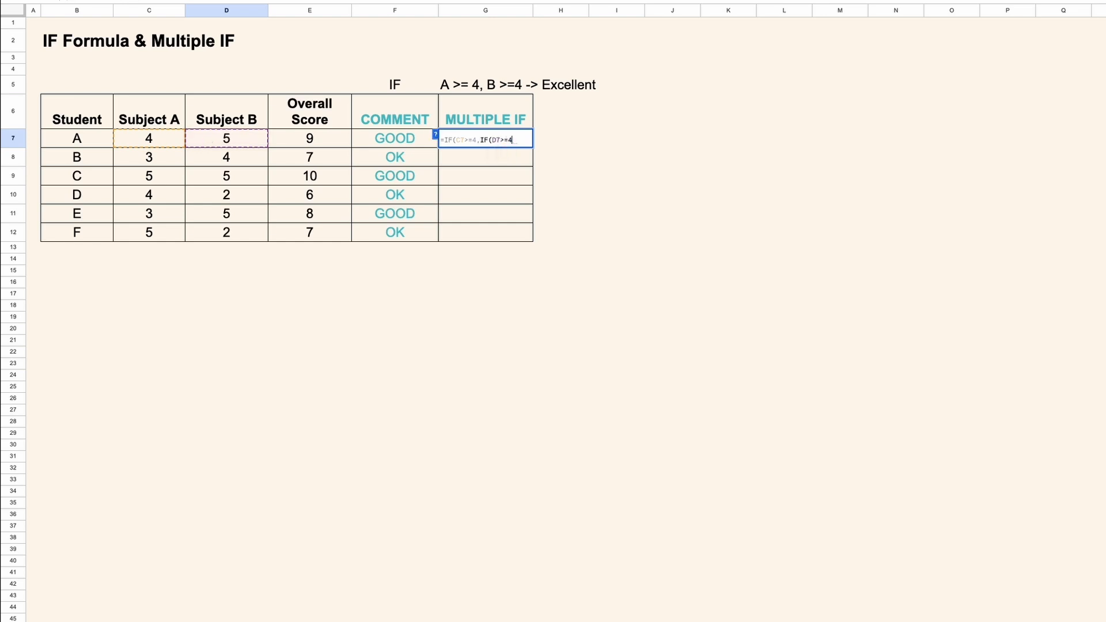
text(,"EXCELLENT)
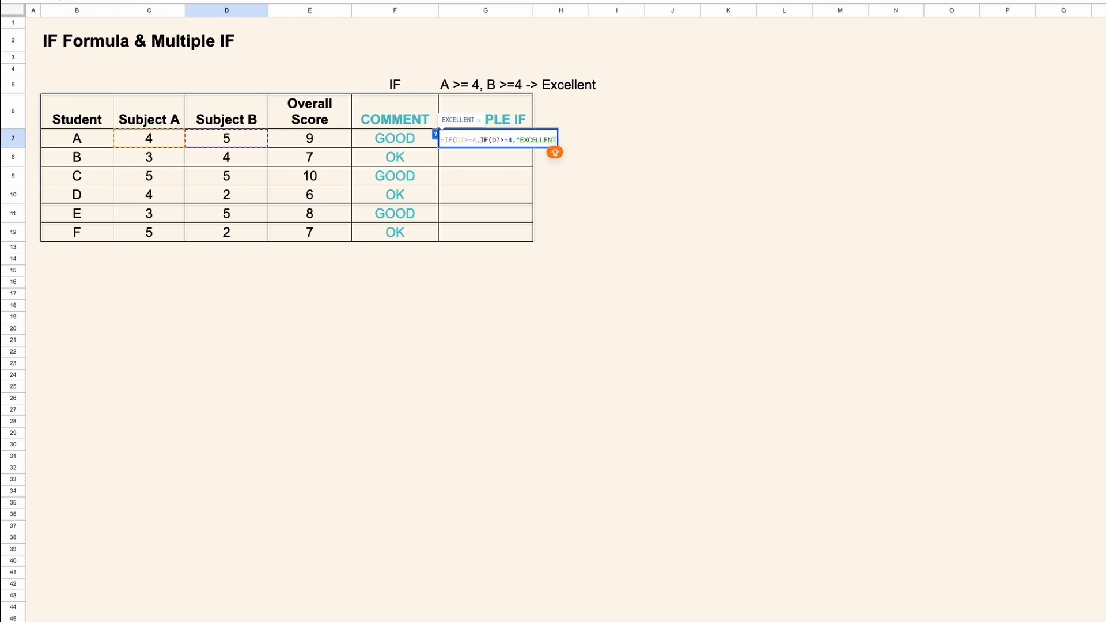
text(","")
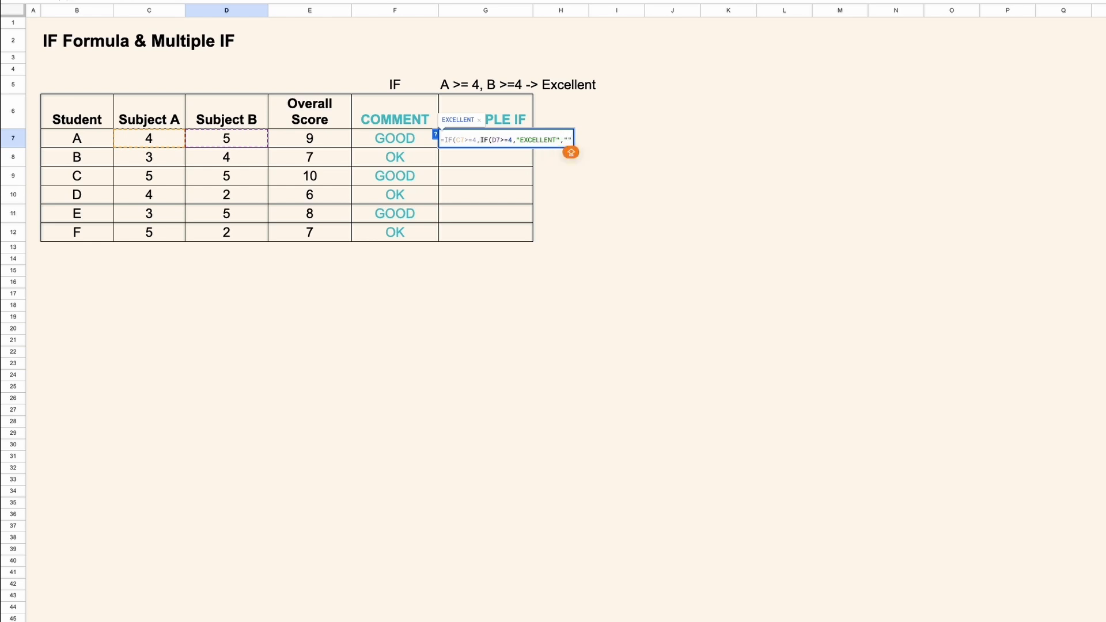
text(),)
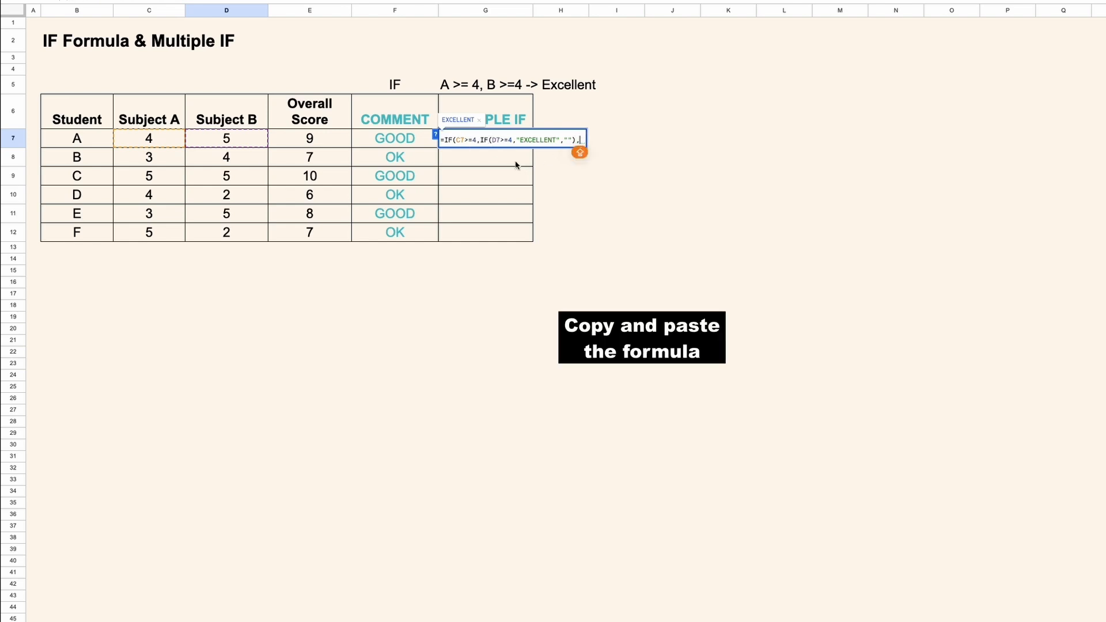
text(""))
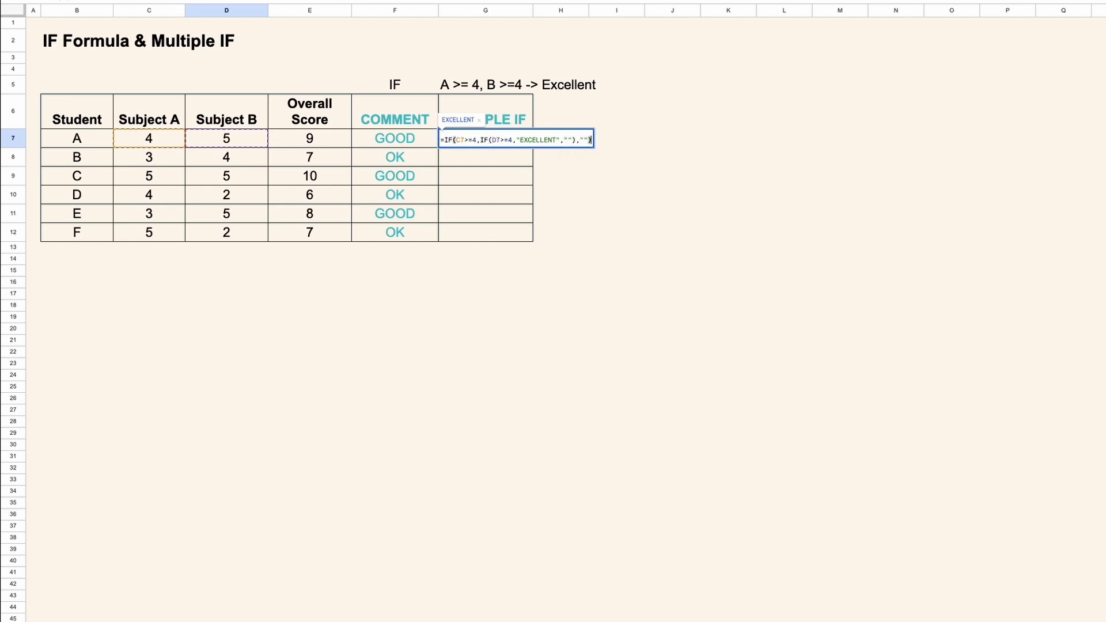
- Copy the nested IF formula from G7 down to G8:G12
click(518, 139)
right_click(521, 138)
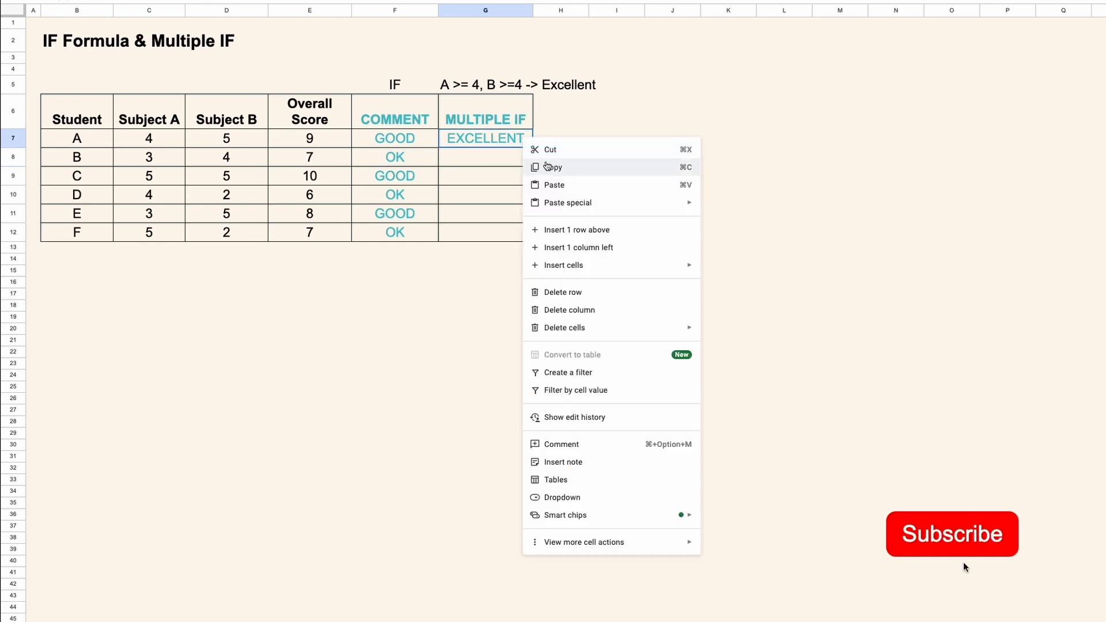
click(547, 168)
drag(515, 157, 517, 234)
right_click(518, 235)
click(547, 284)
click(563, 180)
- Set up a bordered AND column in H6:H12, with the header AND in H6 and a wider column H
click(572, 121)
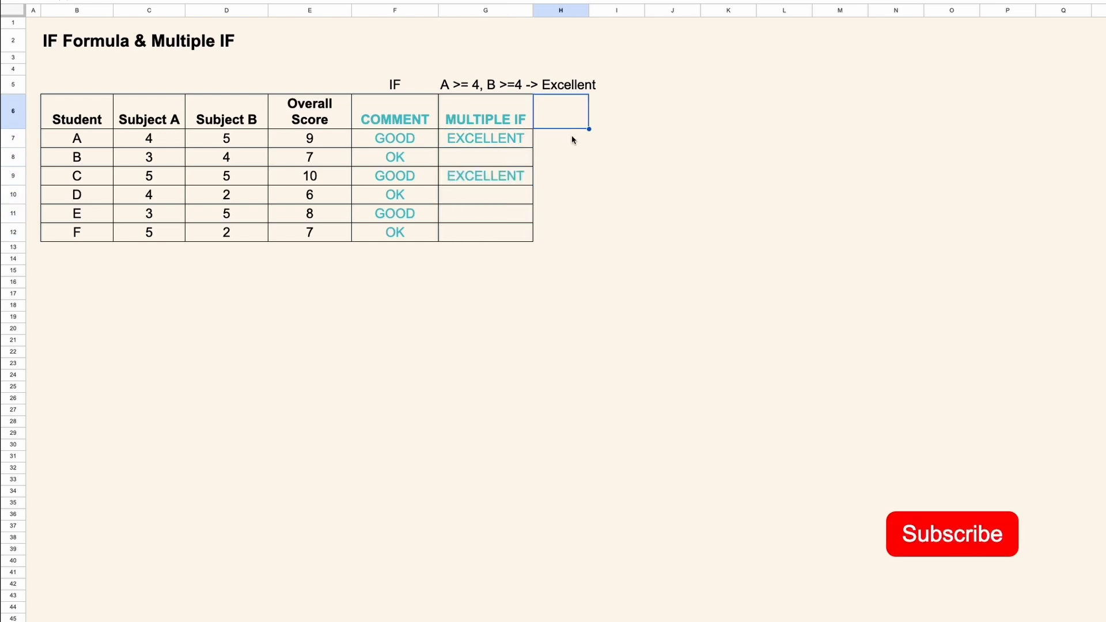
text(AND)
key(Return)
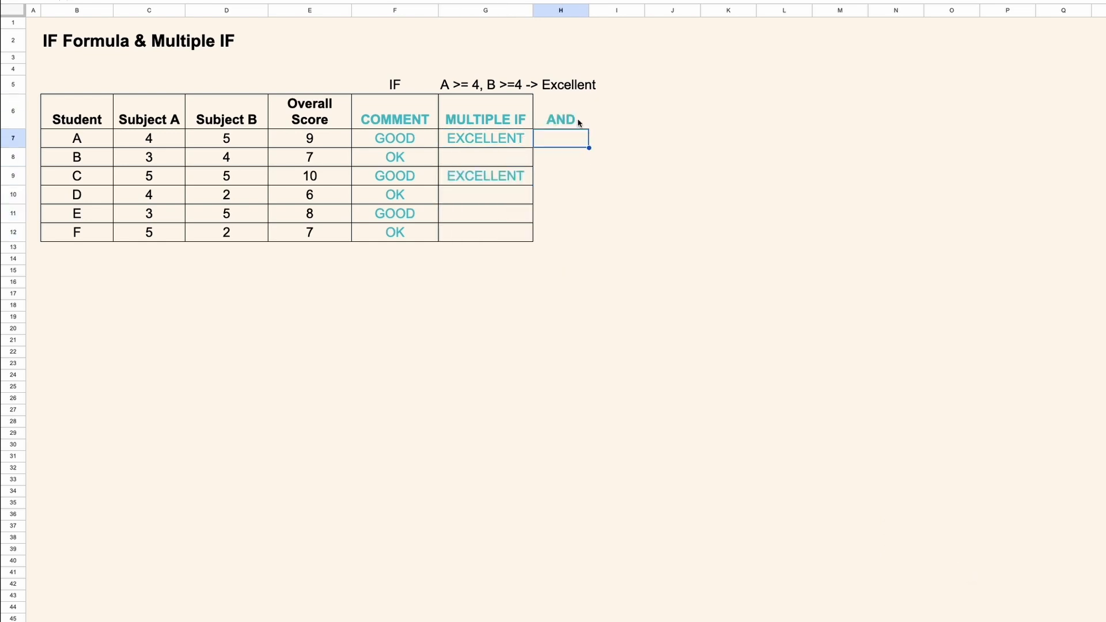
drag(578, 123, 576, 233)
click(495, 0)
click(498, 3)
drag(588, 10, 614, 12)
click(581, 196)
- Enter =IF(AND(C7>=4,D7>=4),"EXCELLENT","") in H7
click(576, 139)
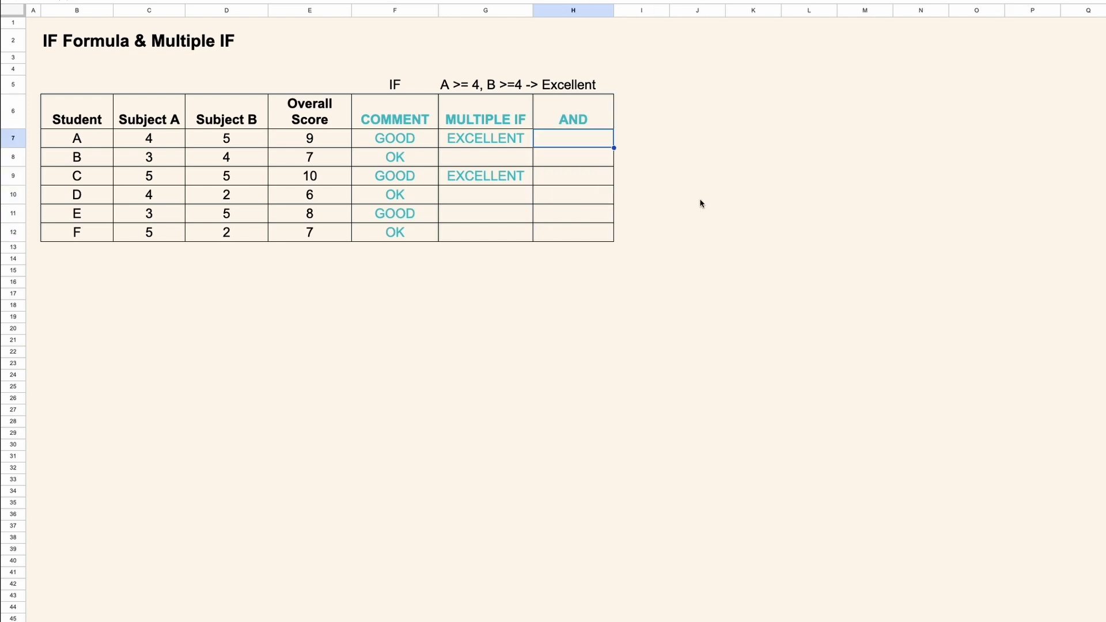
text(=IF)
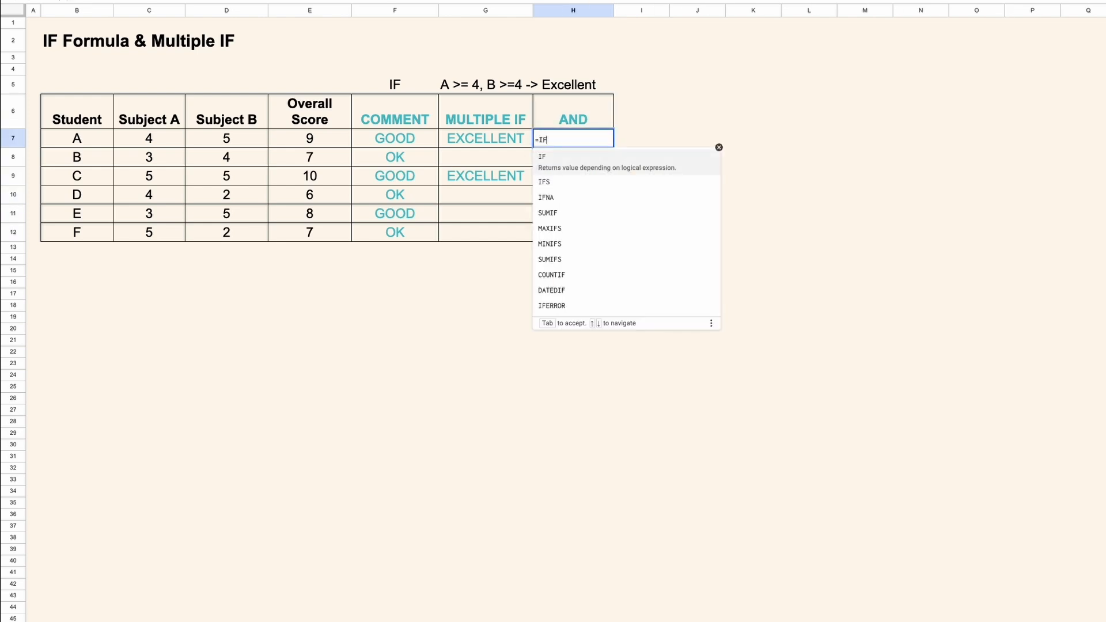
text((AND()
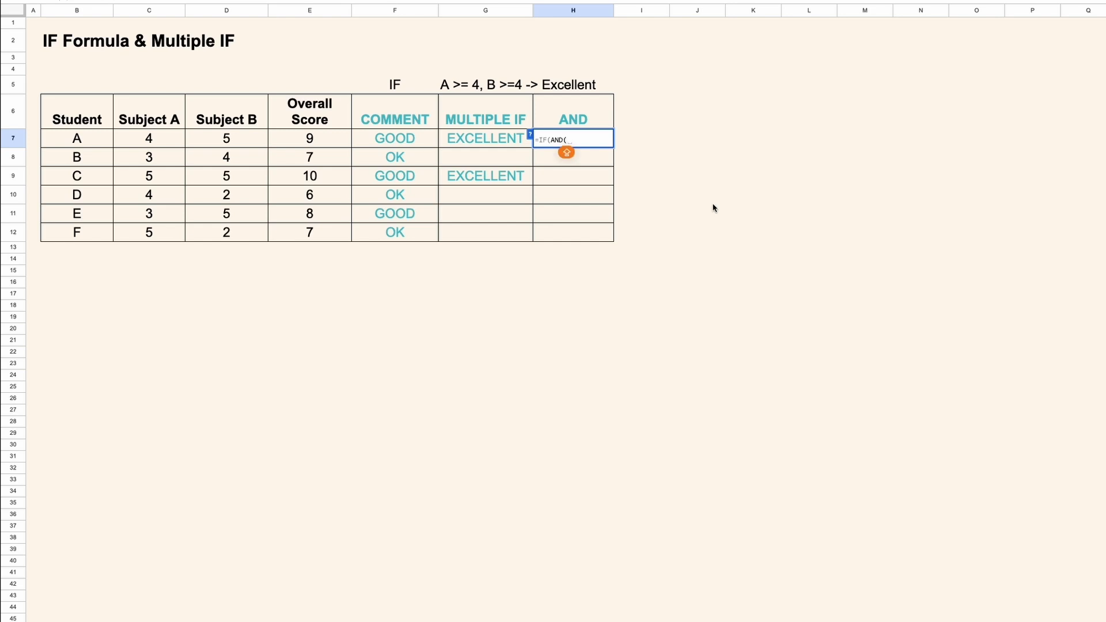
click(164, 136)
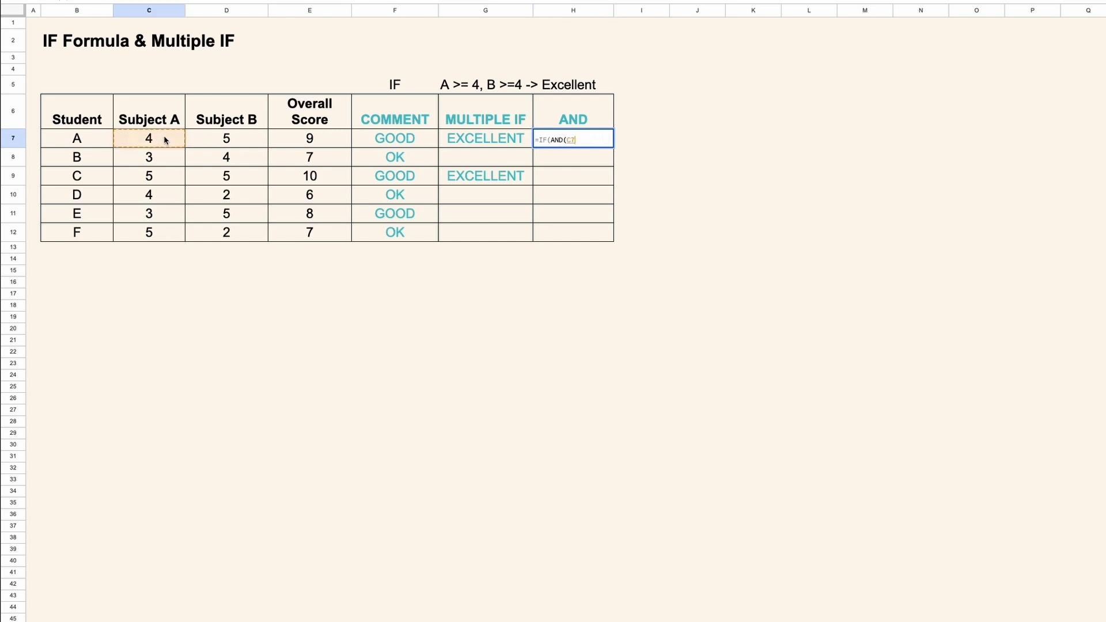
text(>=4,)
click(238, 144)
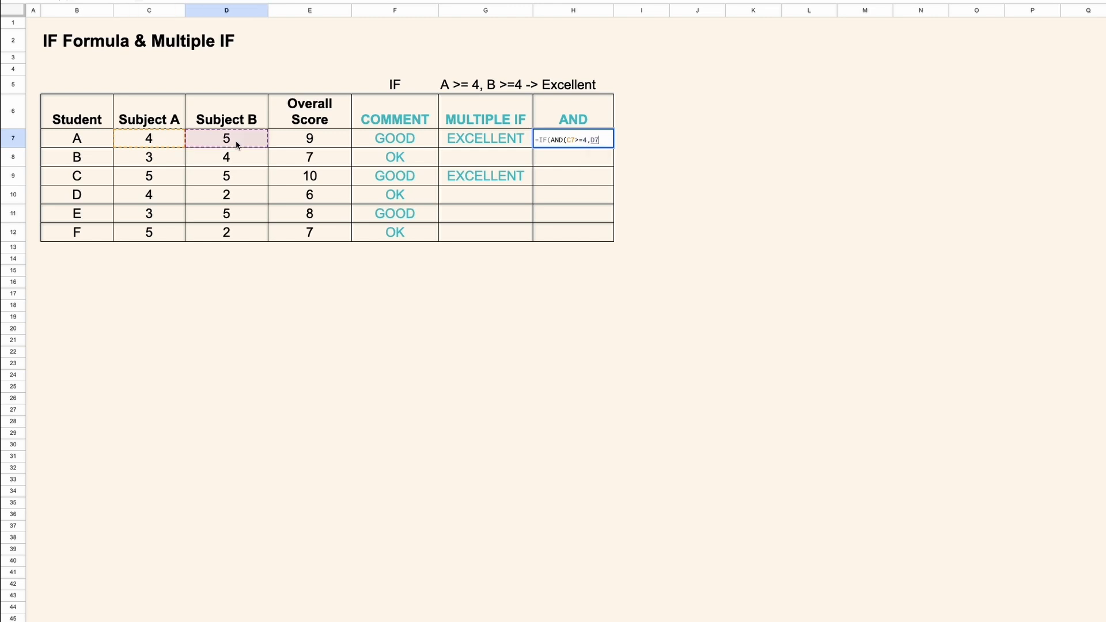
text(>=)
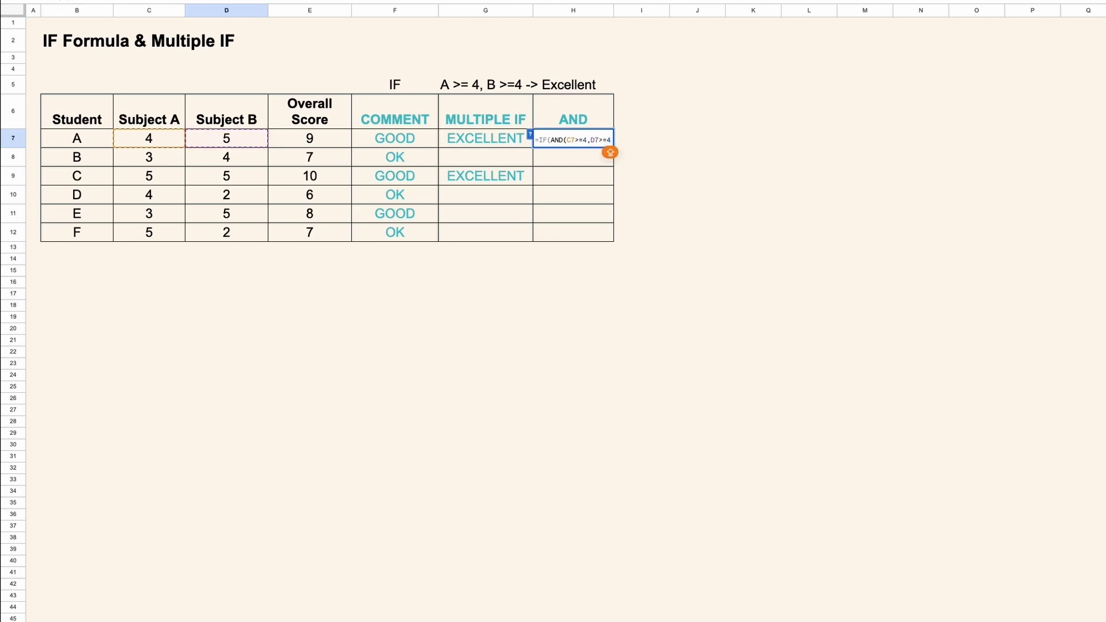
text(4),"EXCE)
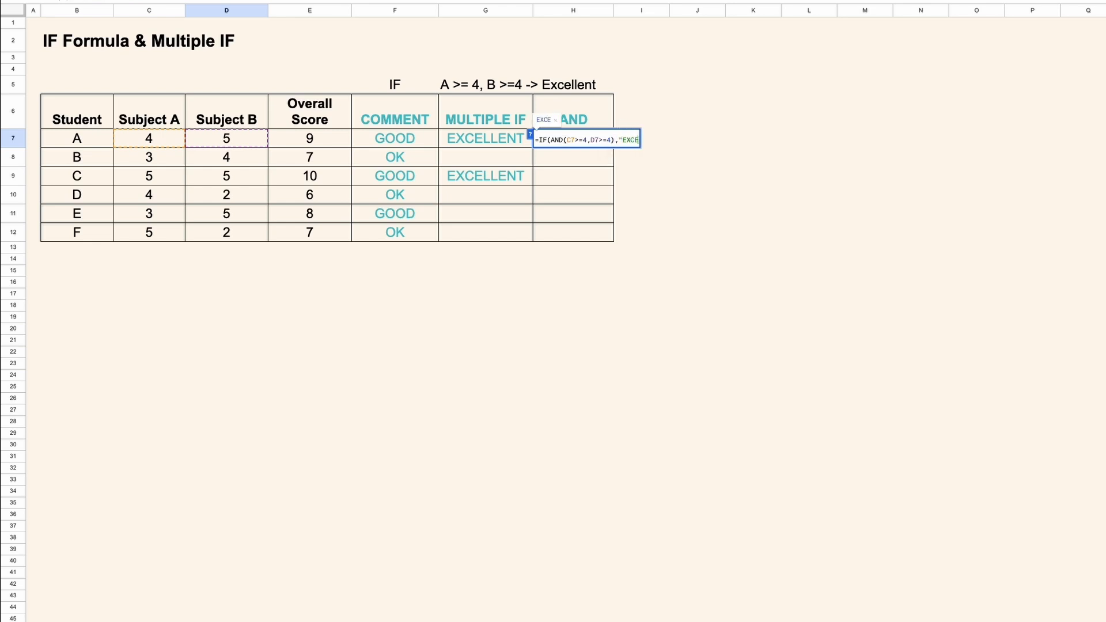
text(LLENT")
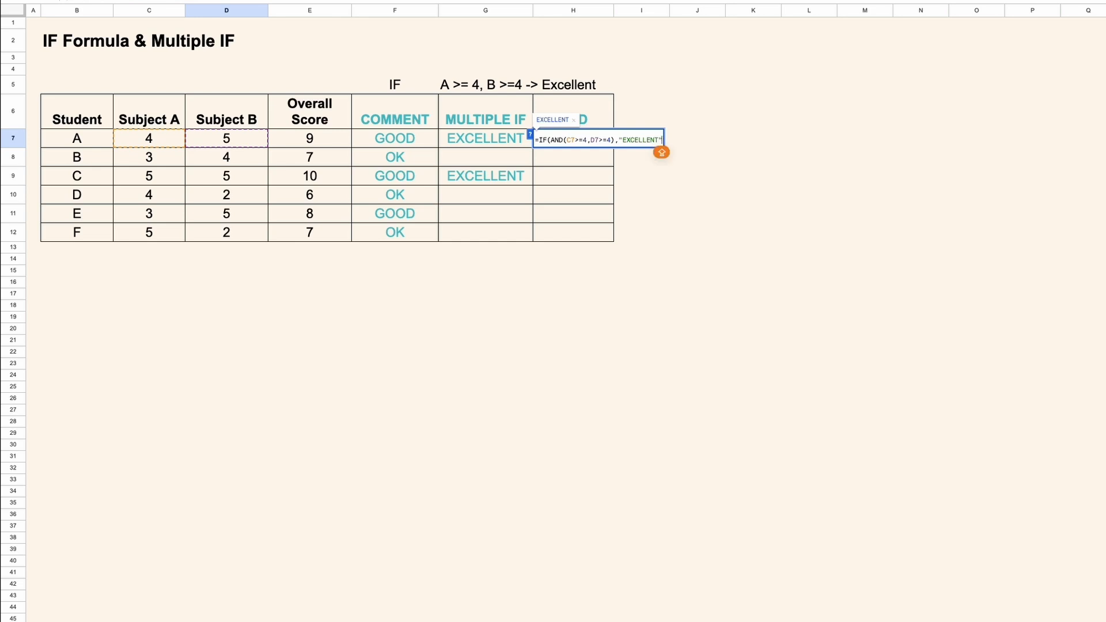
text(,""))
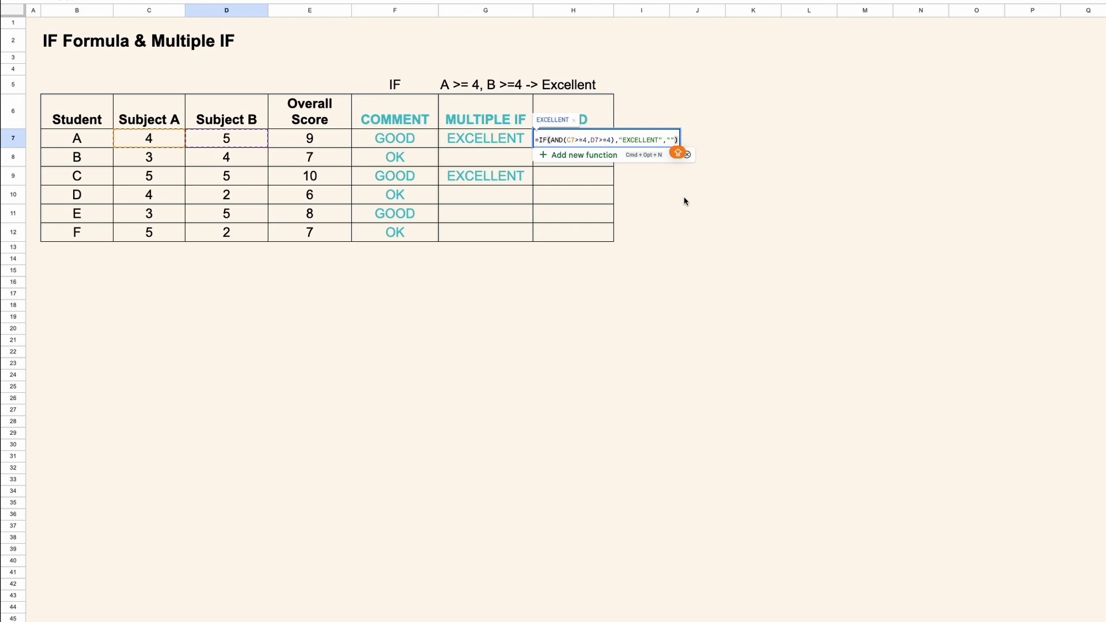
key(Return)
- Widen column H to fit its text and copy the H7 formula down to H8:H12
click(588, 142)
drag(613, 10, 629, 10)
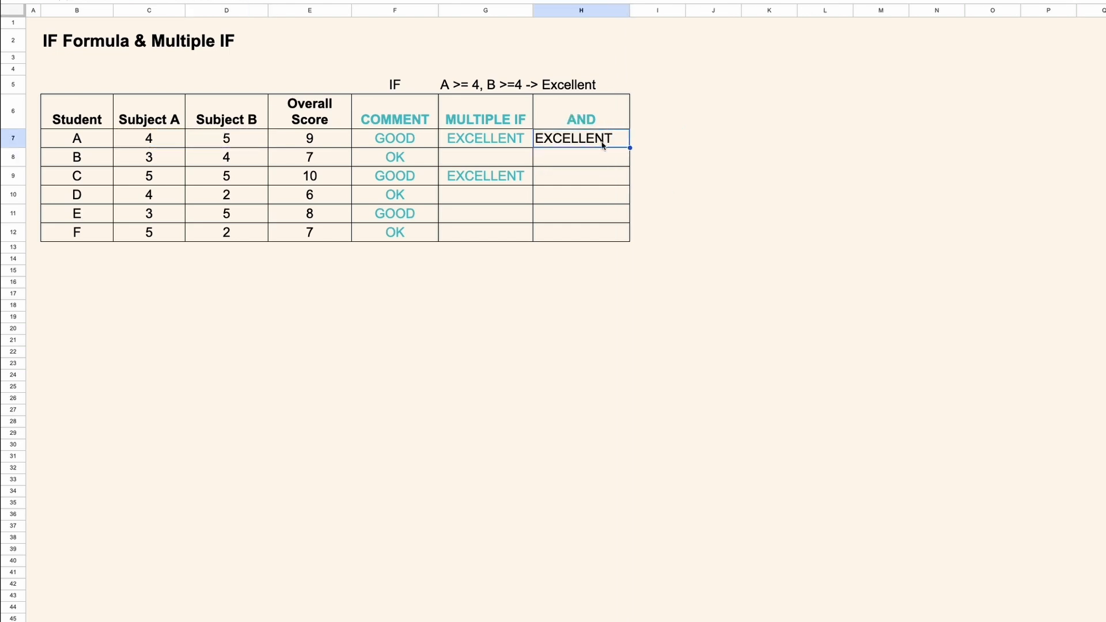
right_click(603, 145)
click(633, 167)
drag(596, 157, 592, 229)
right_click(593, 229)
click(631, 277)
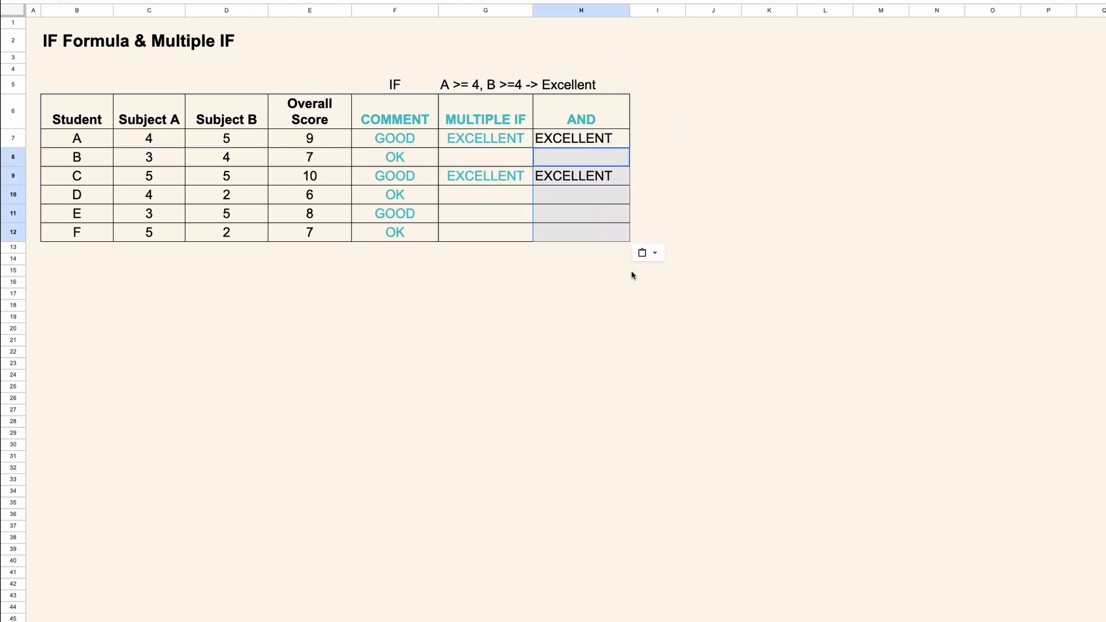
- Apply the custom teal text colour to the AND results in H7:H12
drag(590, 137, 592, 229)
click(455, 0)
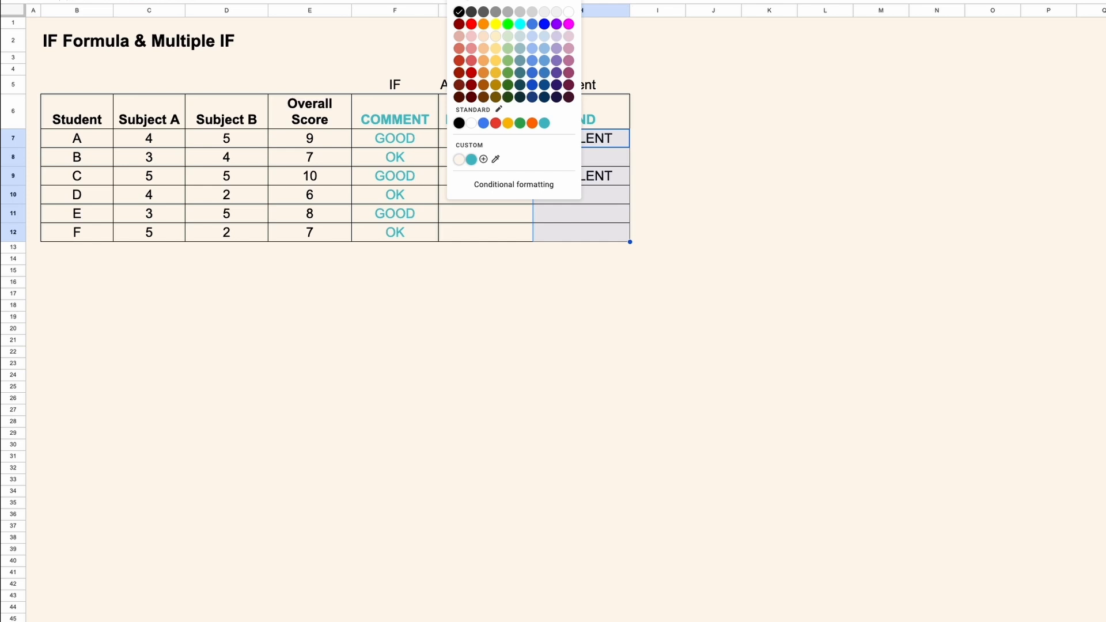
click(470, 161)
click(668, 138)
click(606, 139)
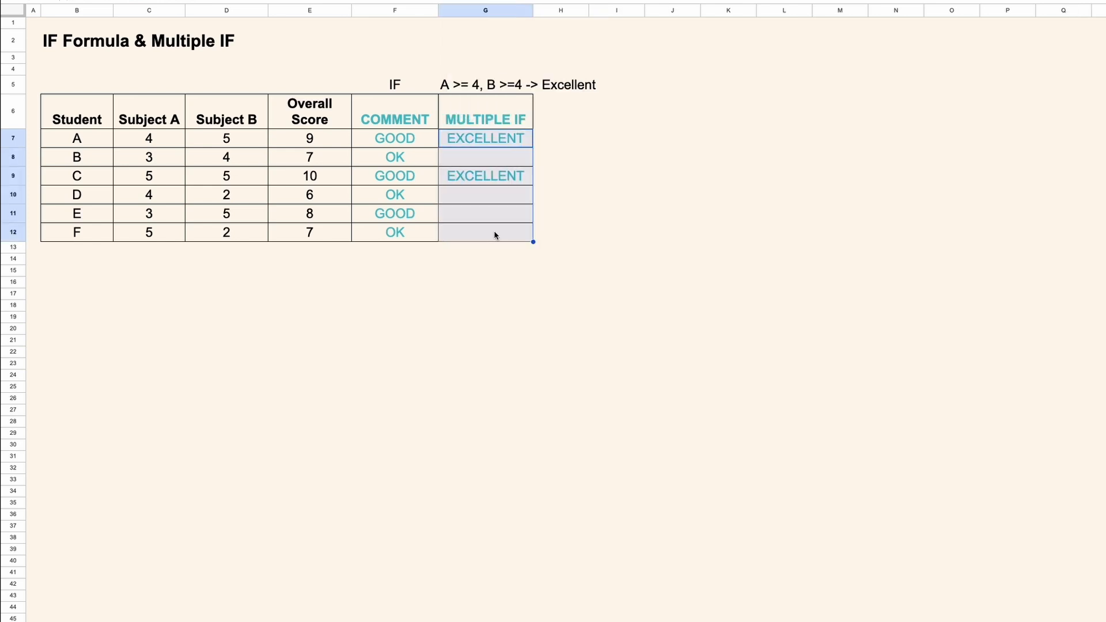
- Enter the Boolean values TRUE in G60 and FALSE in G61, above the task table
scroll(496, 235, down, 5)
scroll(494, 235, down, 6)
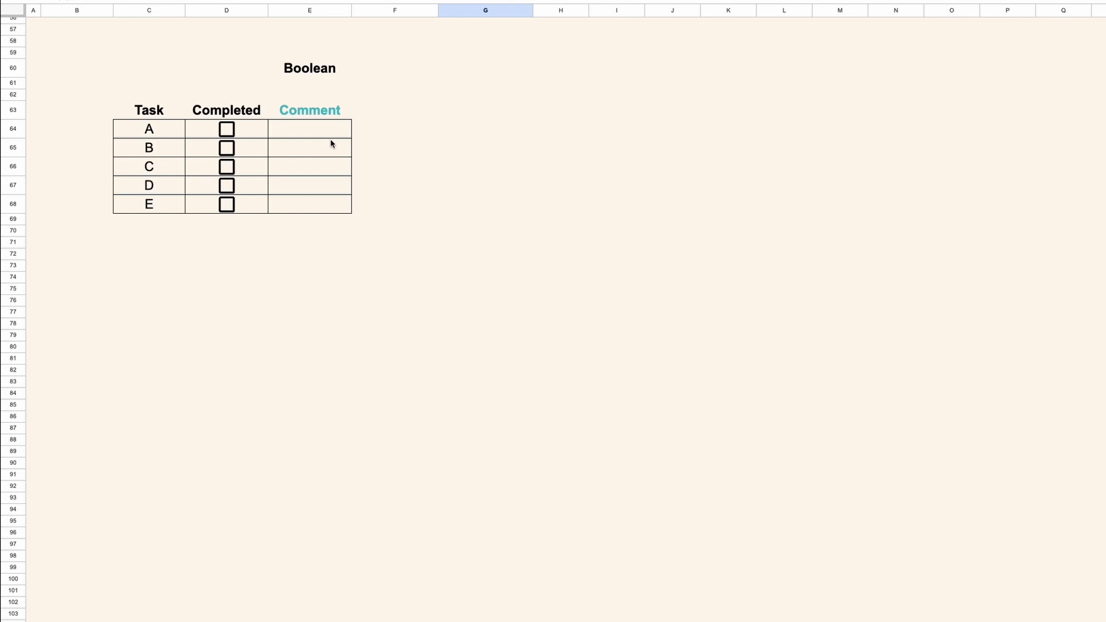
click(445, 76)
text(TRUE)
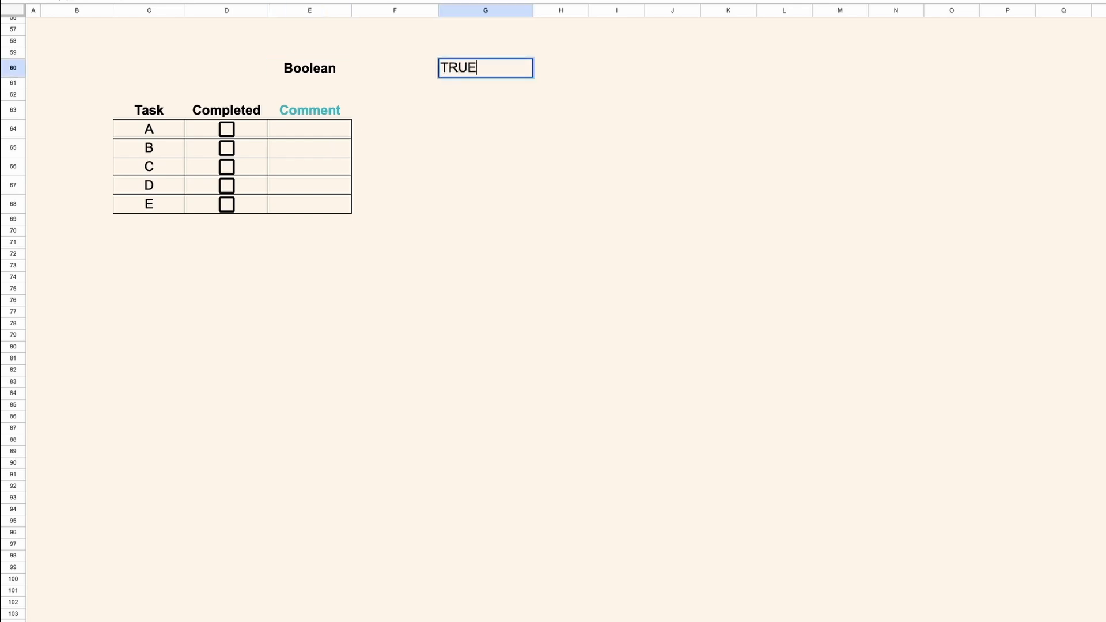
key(Return)
text(FALSE)
key(Return)
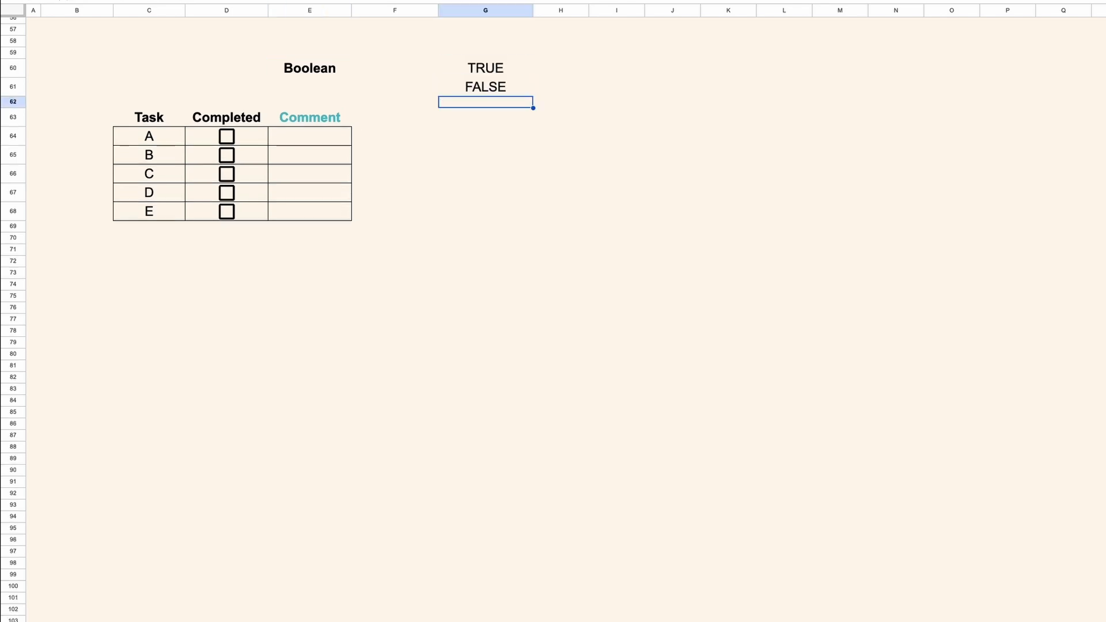
drag(513, 68, 505, 91)
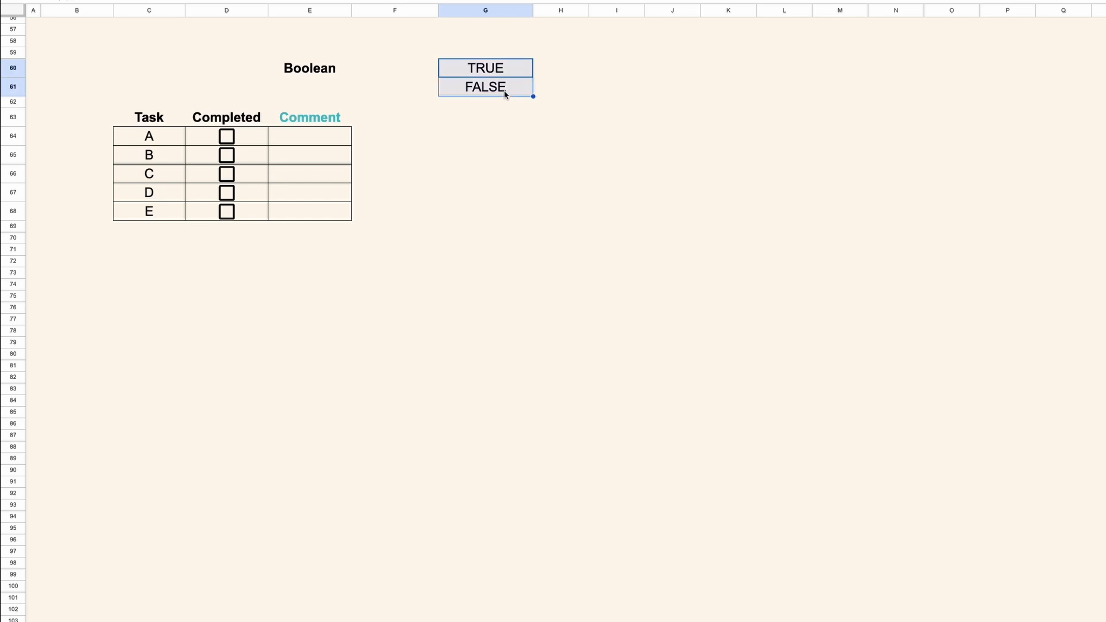
- Tick task A's Completed checkbox in D64 and clear it again
drag(259, 140, 263, 197)
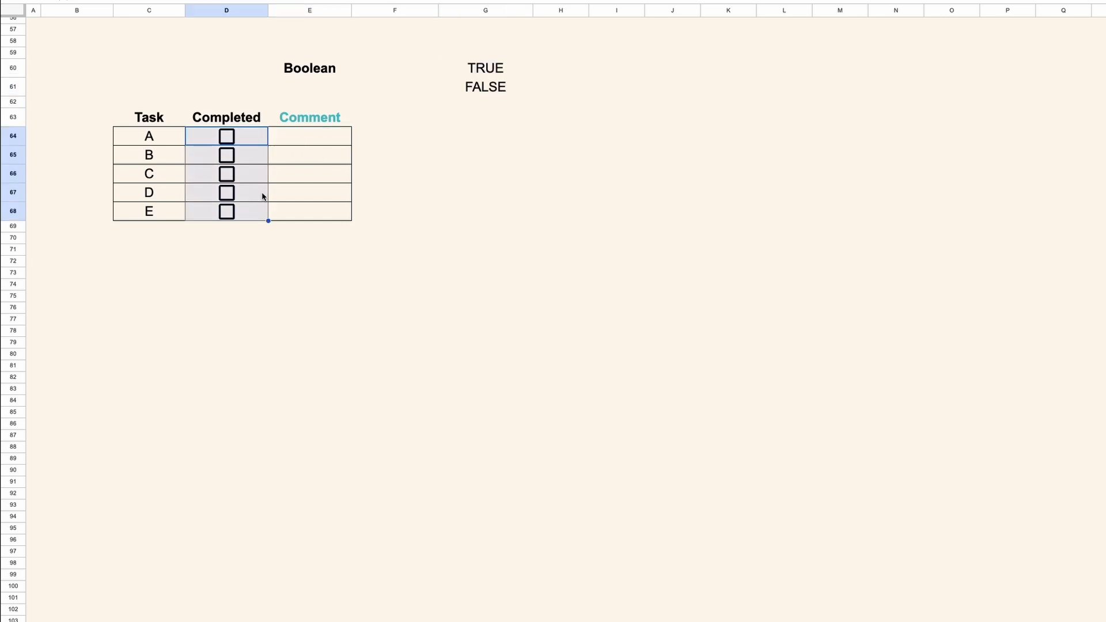
click(323, 136)
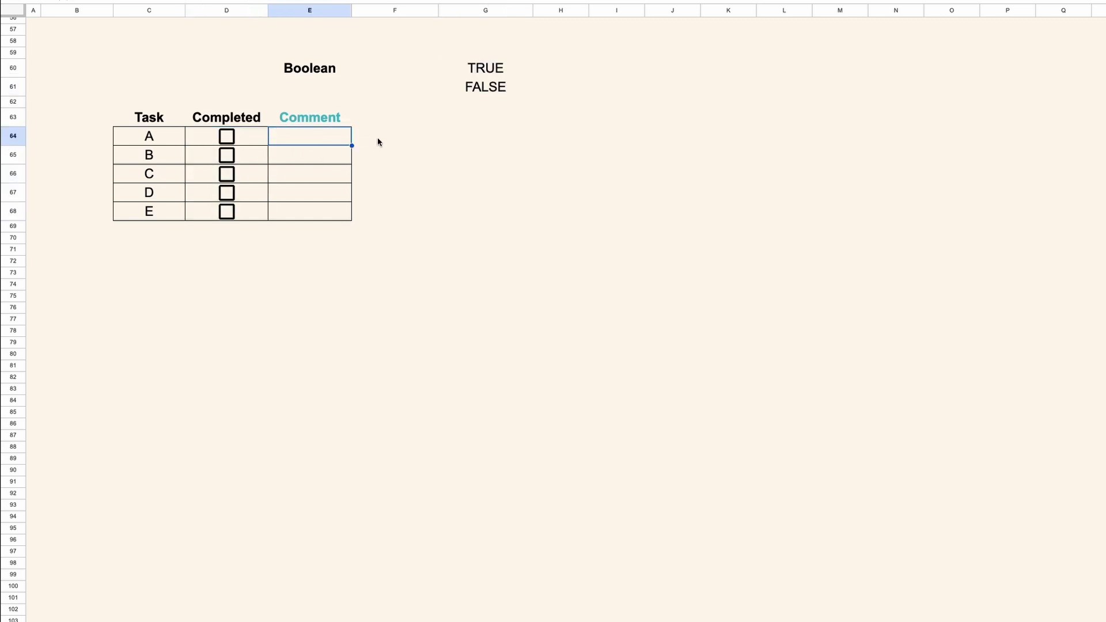
click(429, 137)
click(327, 138)
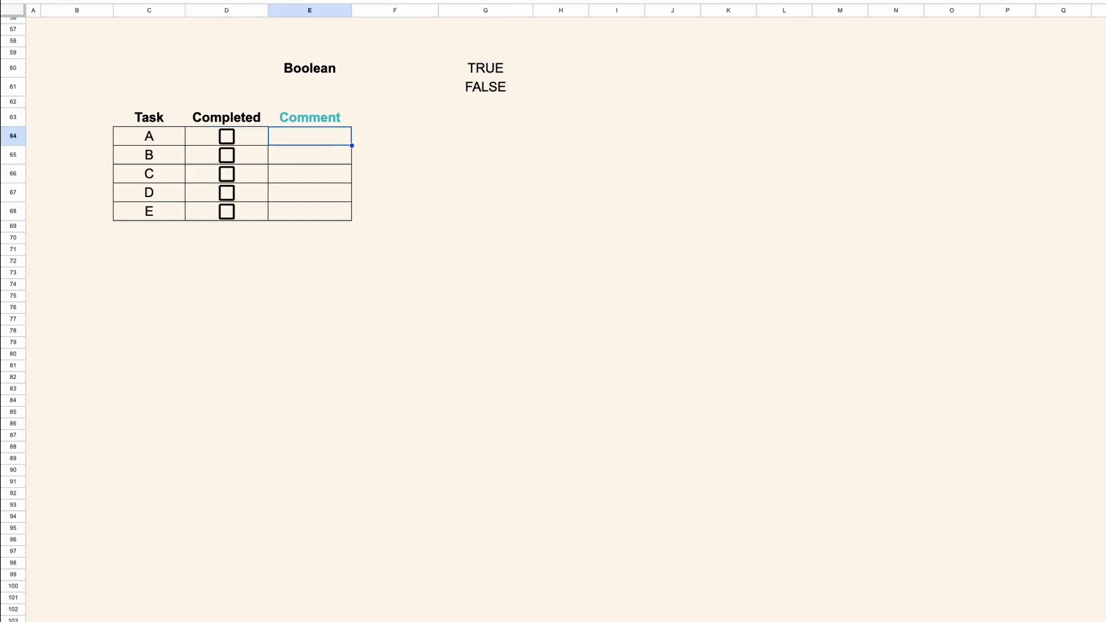
click(228, 139)
click(344, 142)
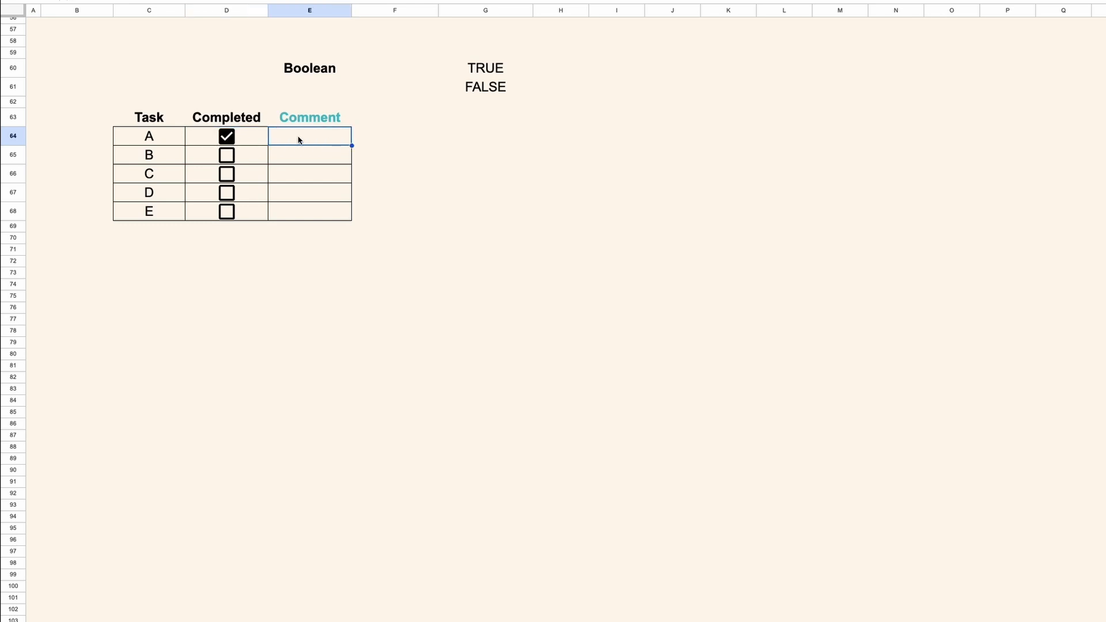
click(228, 138)
- Enter =IF(D64=TRUE,"DONE","") in E64, the Comment cell of task A
click(292, 141)
text(=IF)
key(Tab)
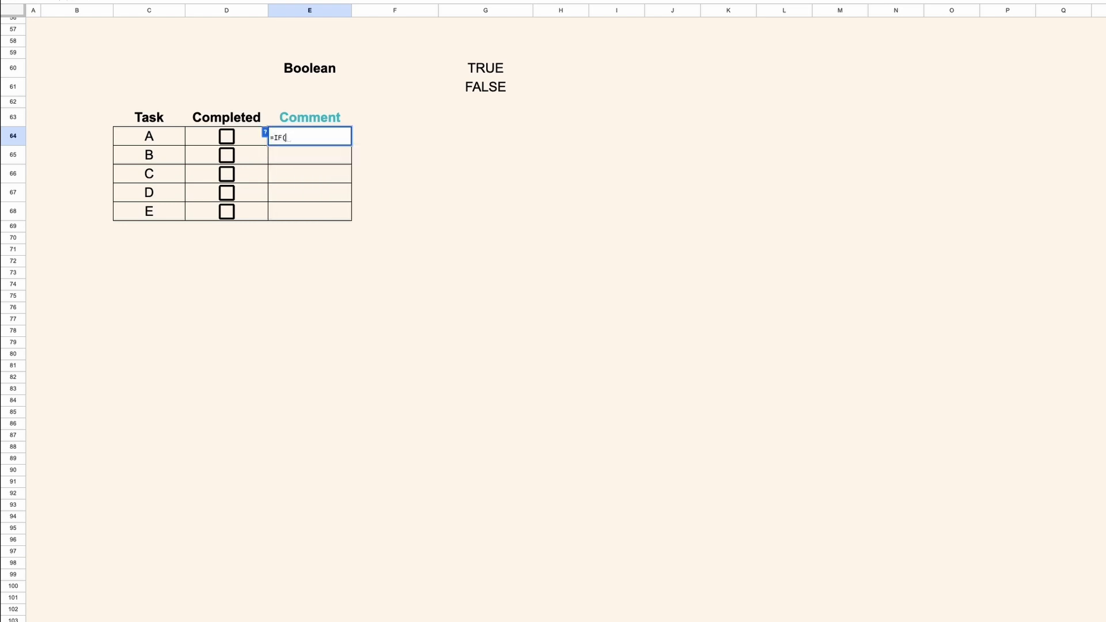
key(Left)
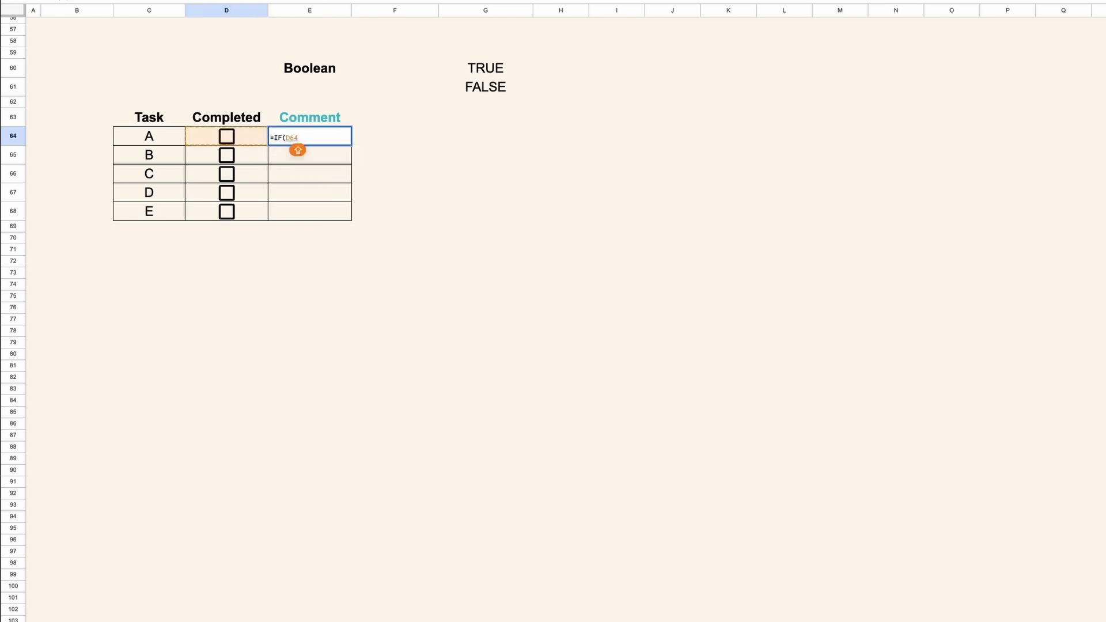
text(=TRUE)
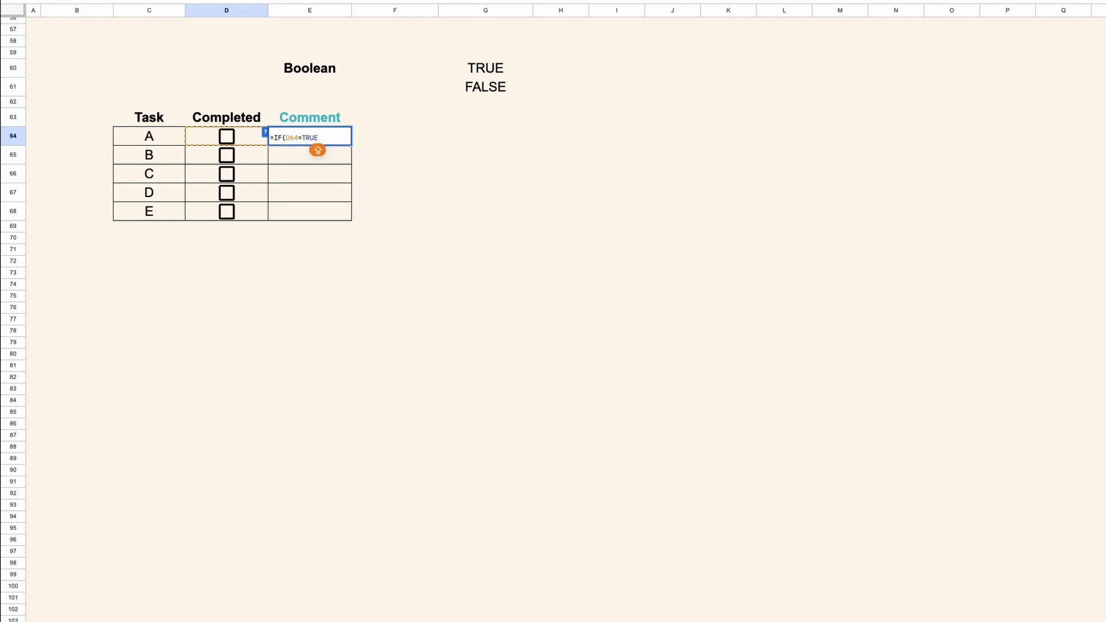
text(,"DO)
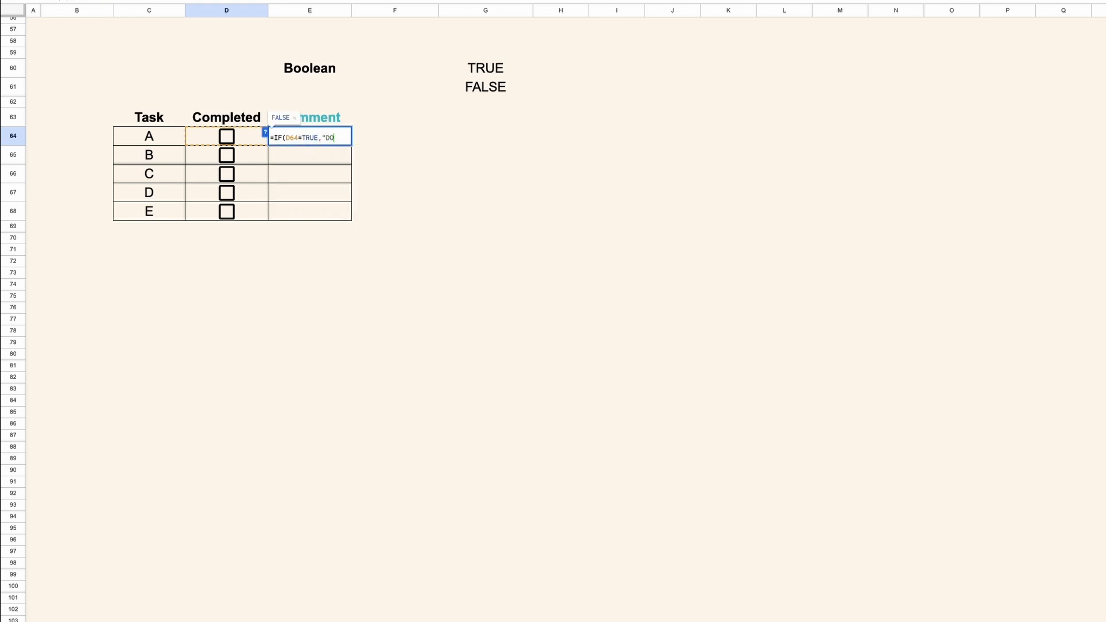
text(NE",""))
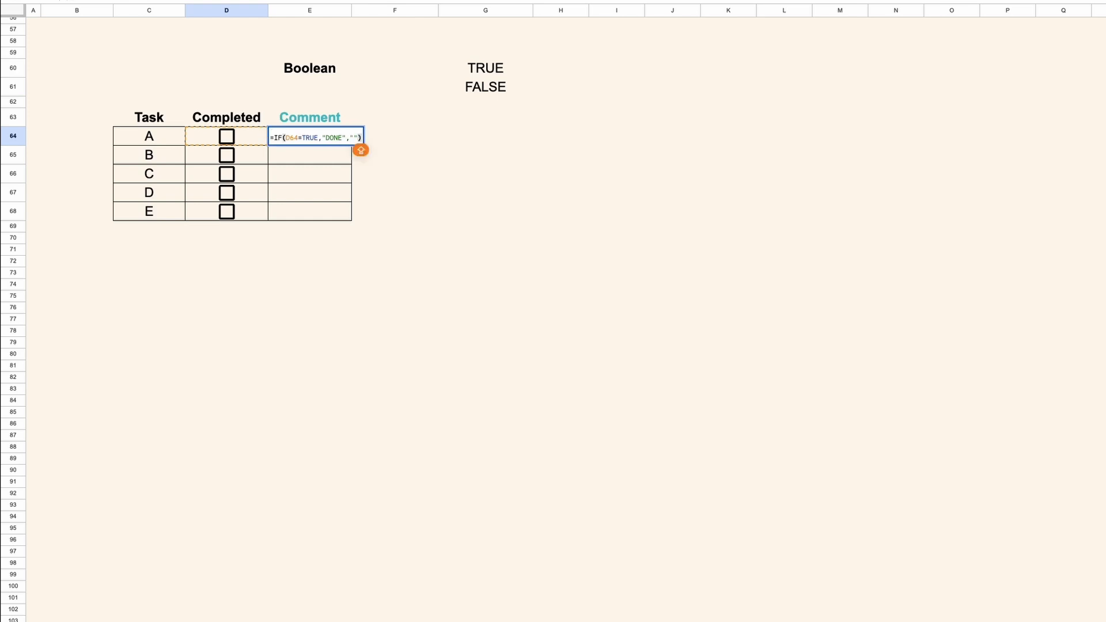
key(Return)
- Copy the E64 formula down to the Comment cells E65:E68
right_click(322, 139)
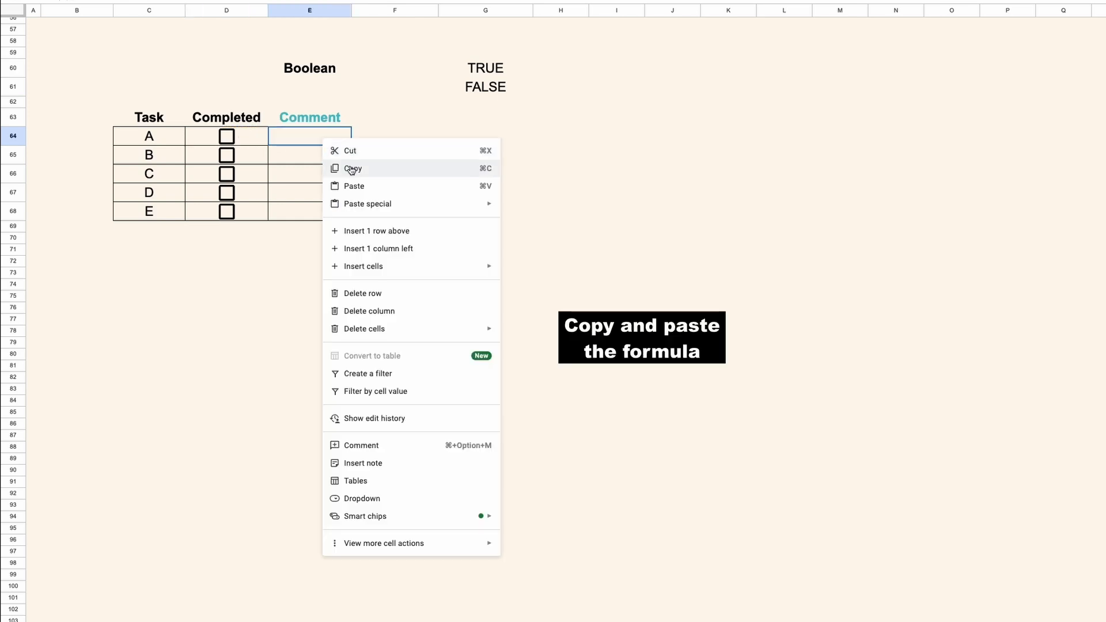
click(352, 169)
drag(321, 156, 321, 212)
right_click(321, 212)
click(350, 257)
click(371, 155)
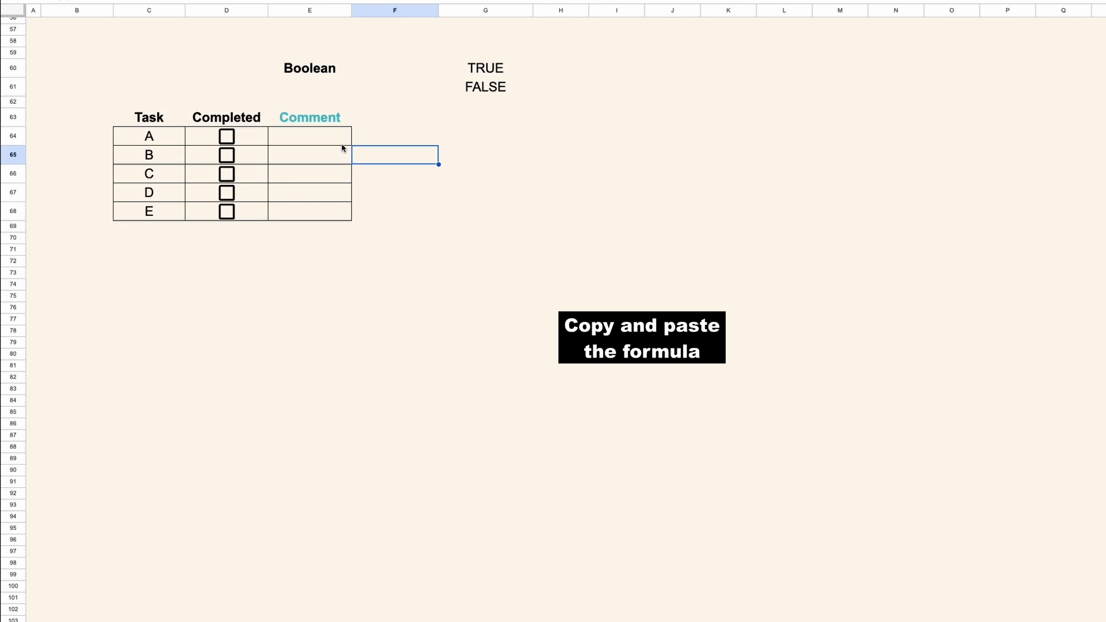
- Test the Comment formulas by toggling the Completed checkboxes in D64:D68, leaving tasks A and C ticked
click(227, 135)
click(226, 173)
click(226, 155)
click(227, 193)
click(227, 211)
click(226, 194)
click(227, 174)
click(227, 155)
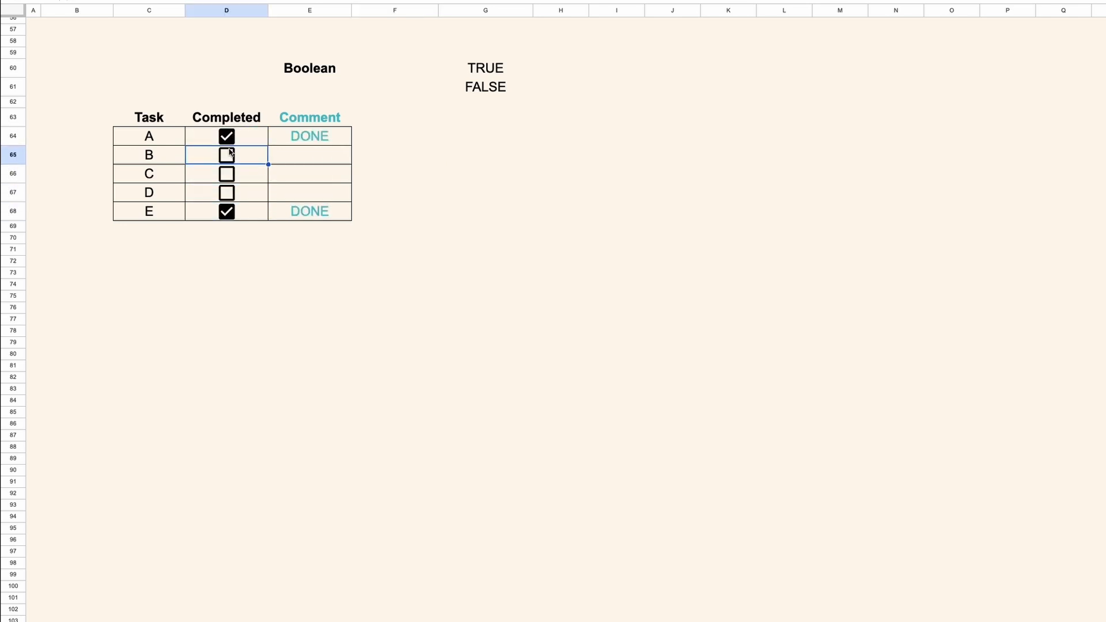
click(226, 137)
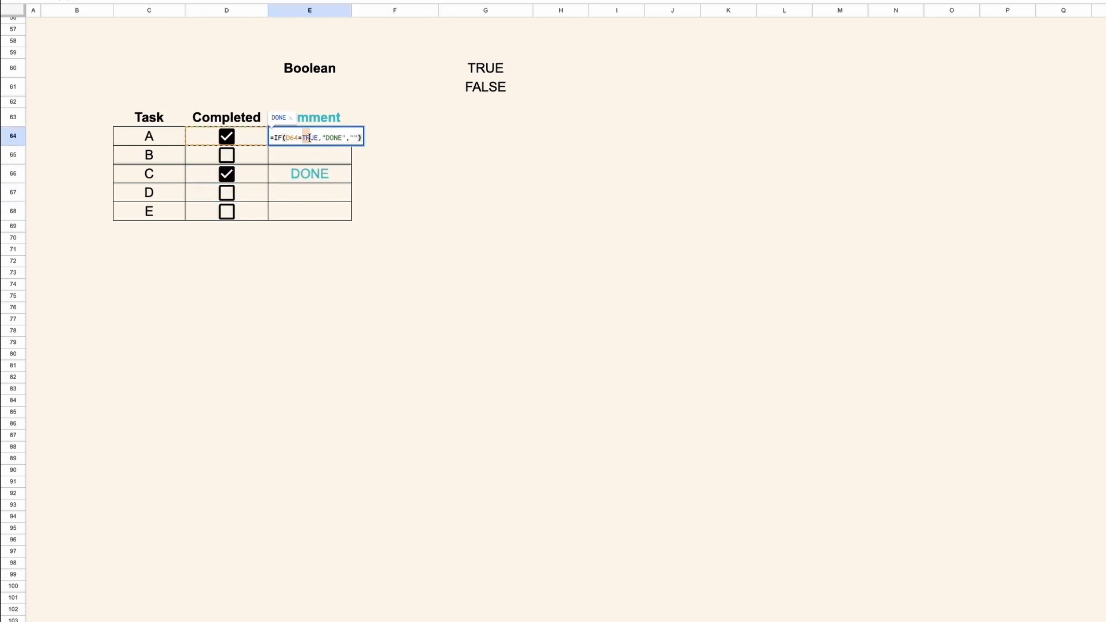
- Change the E64 formula to =IF(D64=FALSE,"TO DO","")
drag(303, 138, 317, 139)
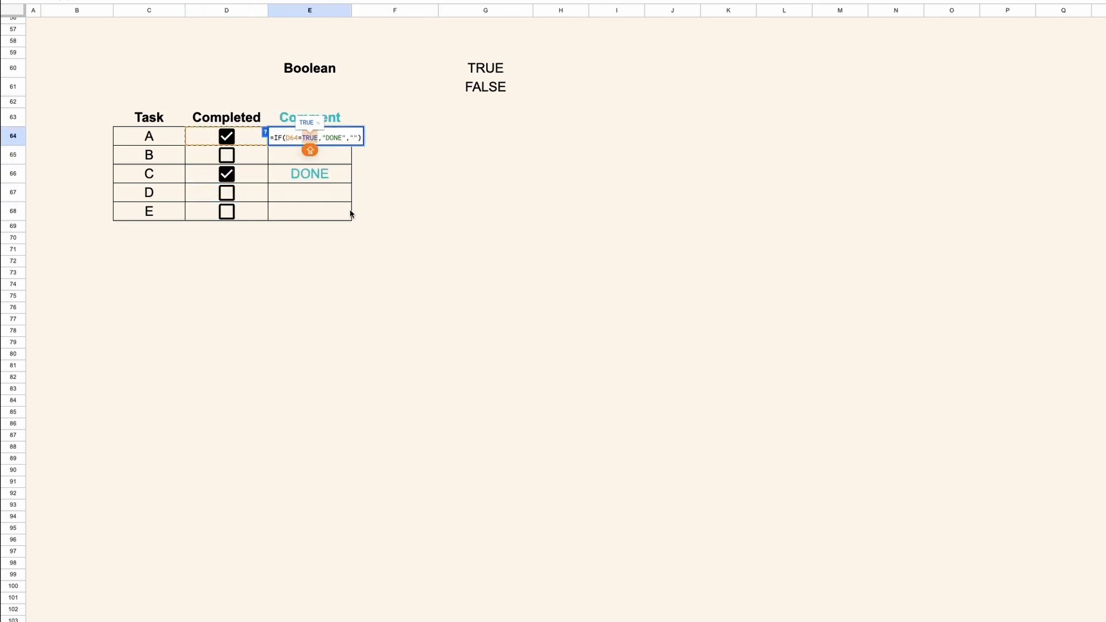
text(FALSE)
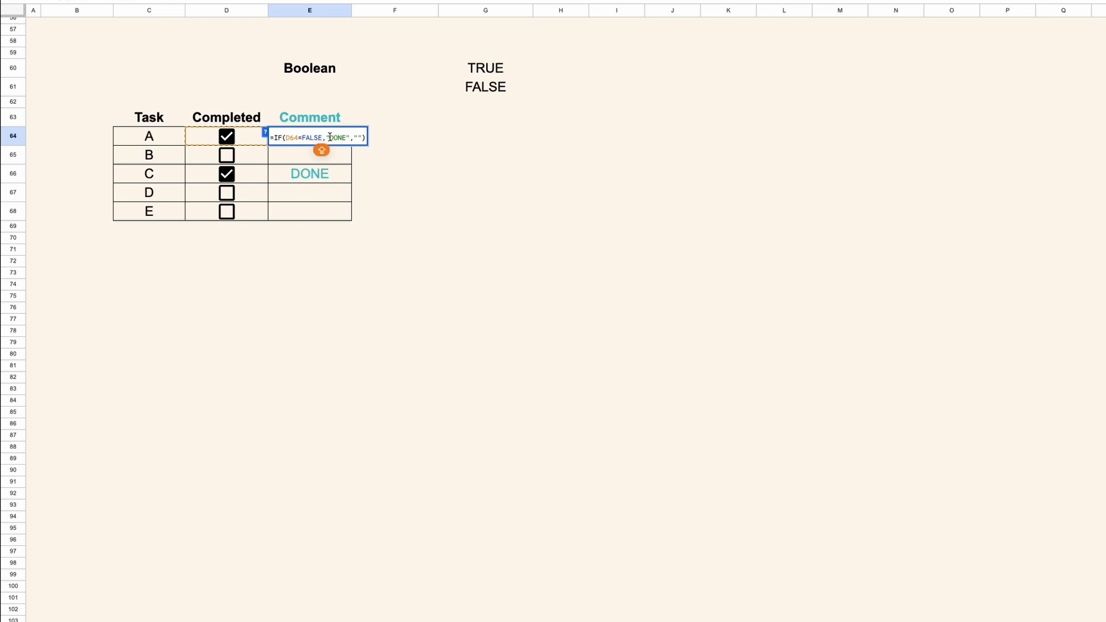
drag(330, 137, 348, 138)
text(TO DO)
key(Return)
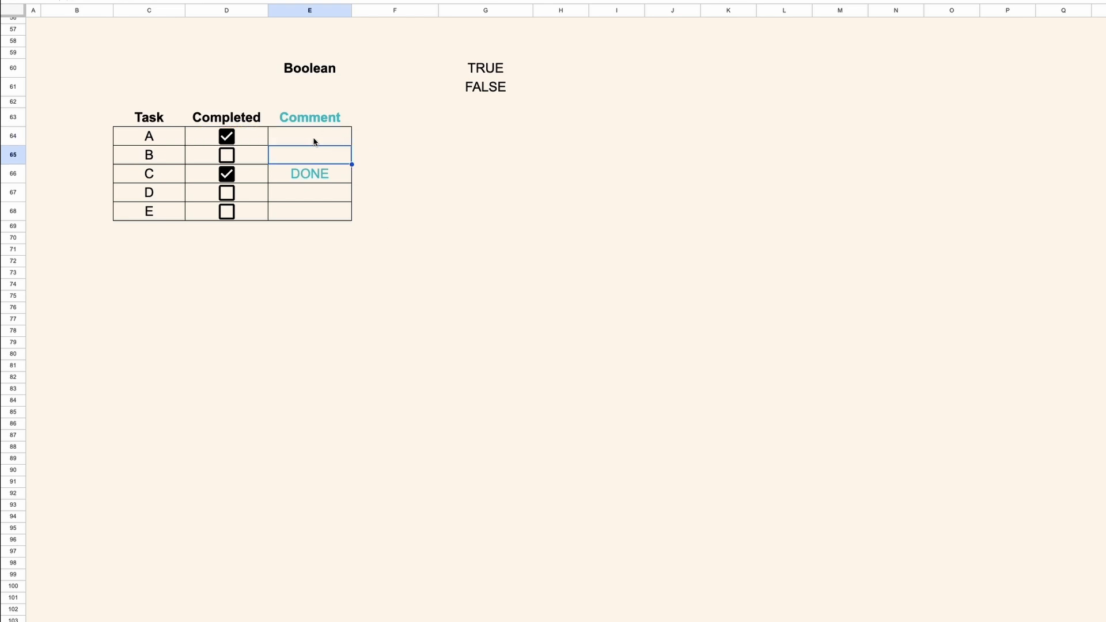
- Copy the revised E64 formula down to E65:E68, replacing the earlier Comment formulas
click(313, 139)
key(super+c)
drag(316, 155, 323, 212)
key(super+v)
click(390, 161)
click(301, 142)
click(297, 151)
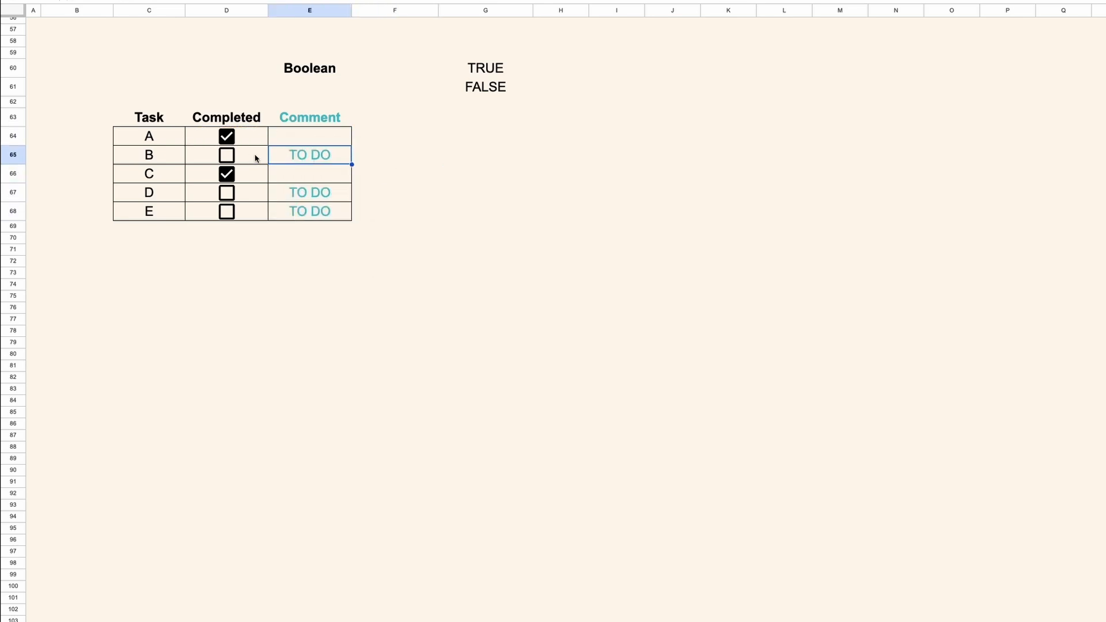
- Toggle the Completed checkboxes of tasks B to E to test the TO DO comments
click(227, 155)
click(226, 155)
click(226, 174)
click(226, 193)
click(228, 211)
click(370, 233)
scroll(370, 233, up, 15)
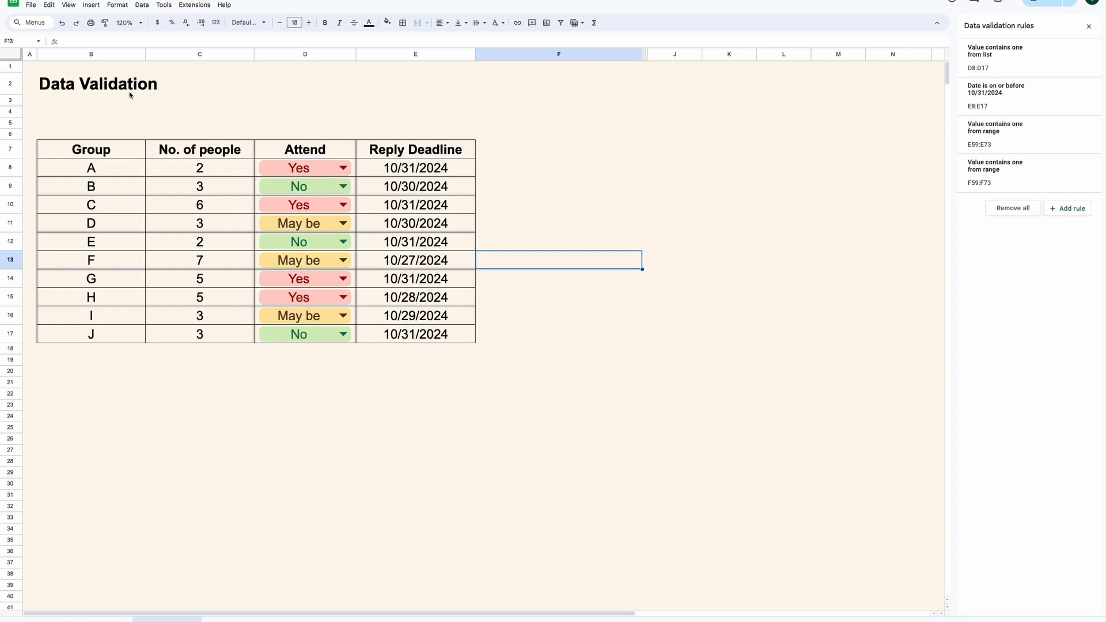
- On the Data Validation sheet, switch Group A's Attend dropdown to No and back to Yes
click(130, 94)
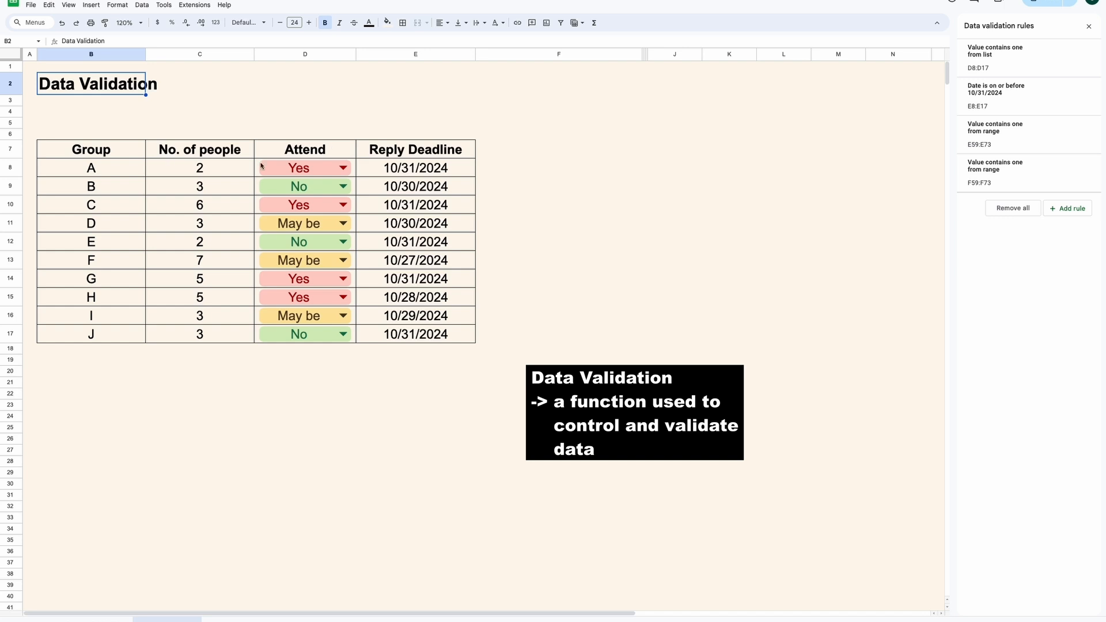
click(379, 172)
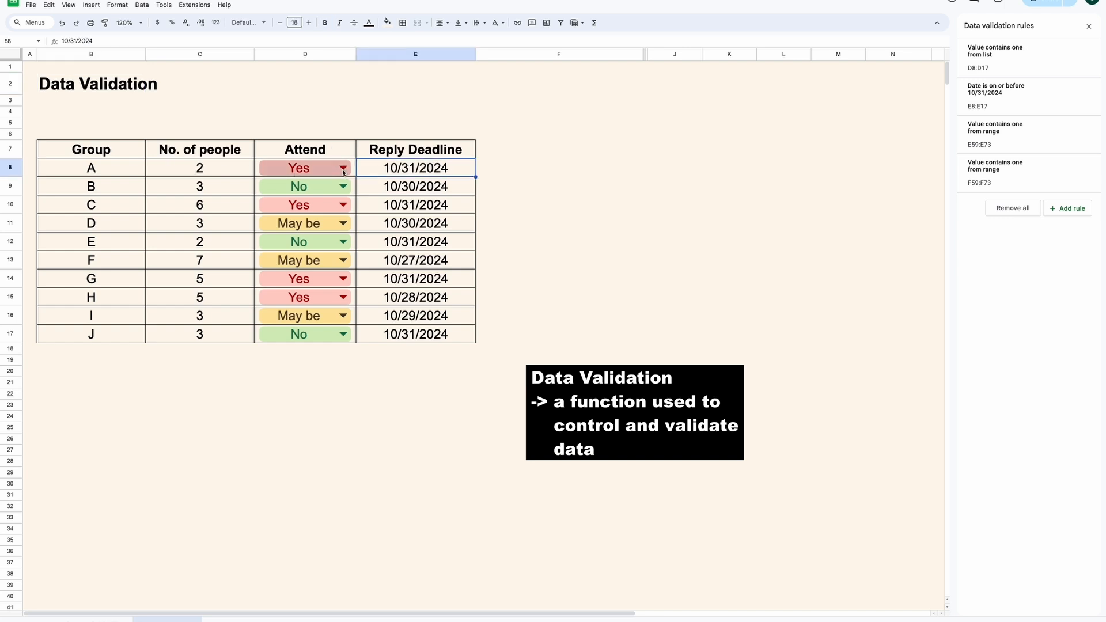
click(344, 172)
click(329, 199)
click(343, 171)
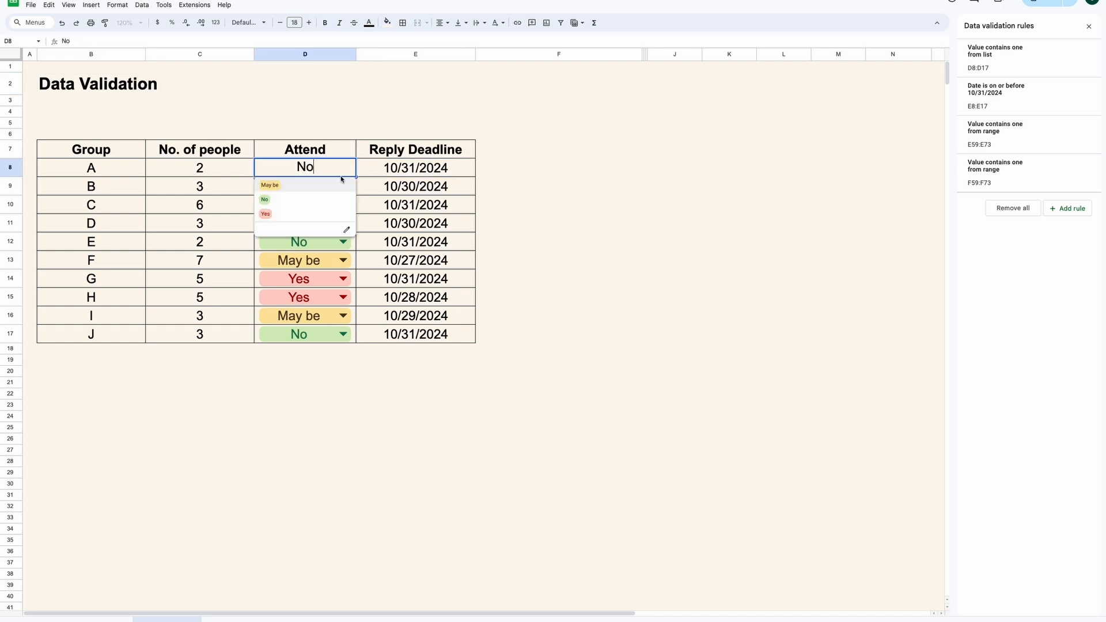
click(324, 213)
- Try to set Group A's Reply Deadline in E8 to 11/14/2024 with the date picker
double_click(415, 171)
click(456, 187)
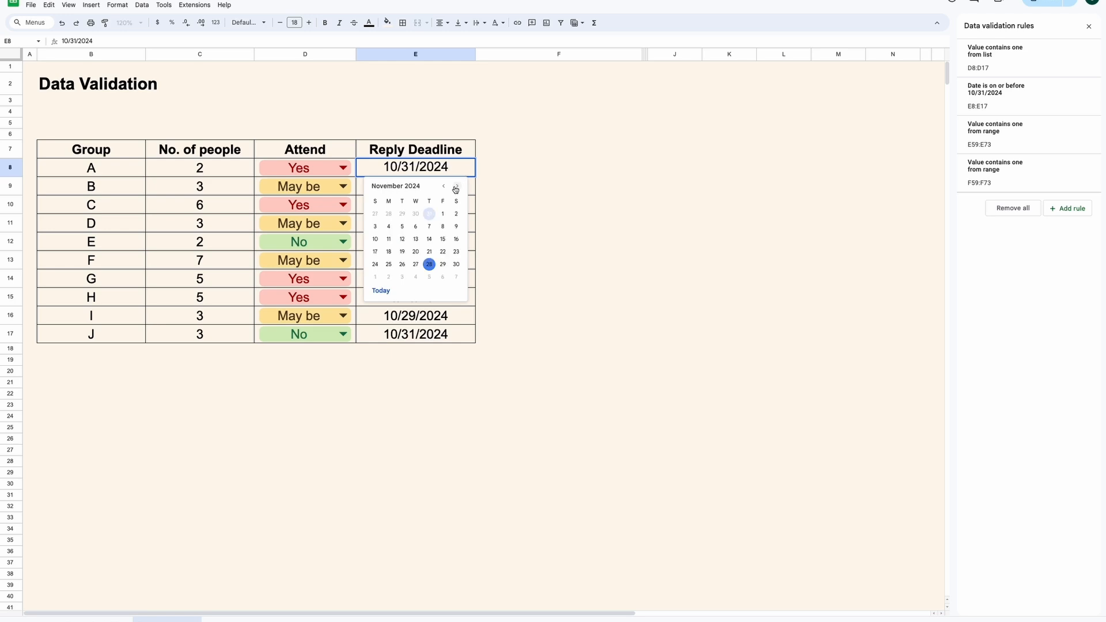
click(430, 239)
click(672, 328)
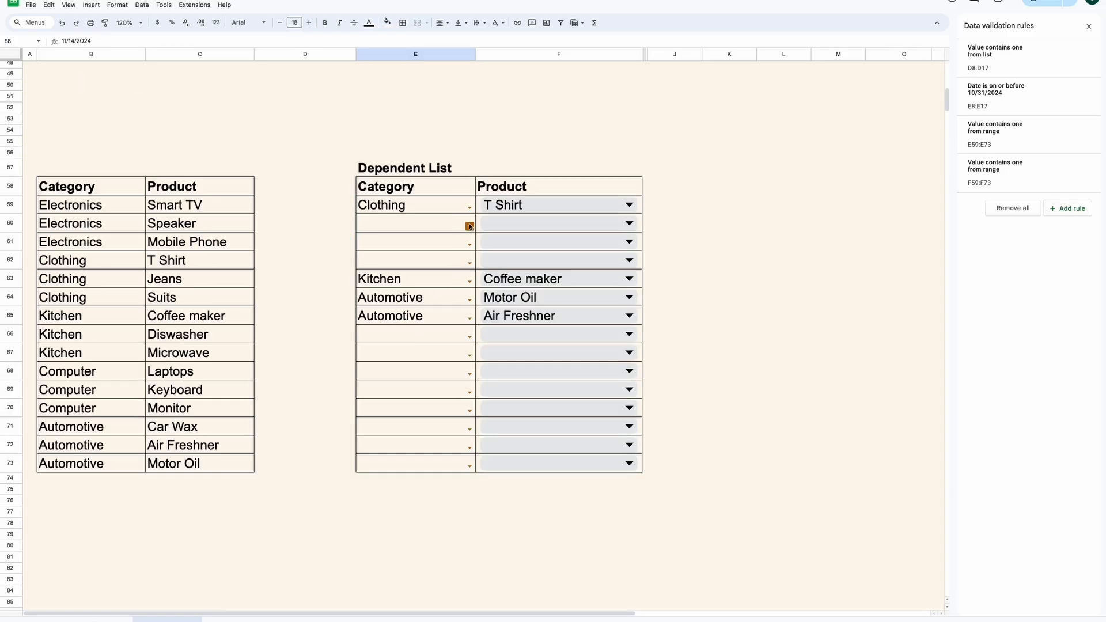
- In the Dependent List, choose Kitchen in E60 and Diswasher in F60, and pick a category in E61
click(469, 225)
click(444, 266)
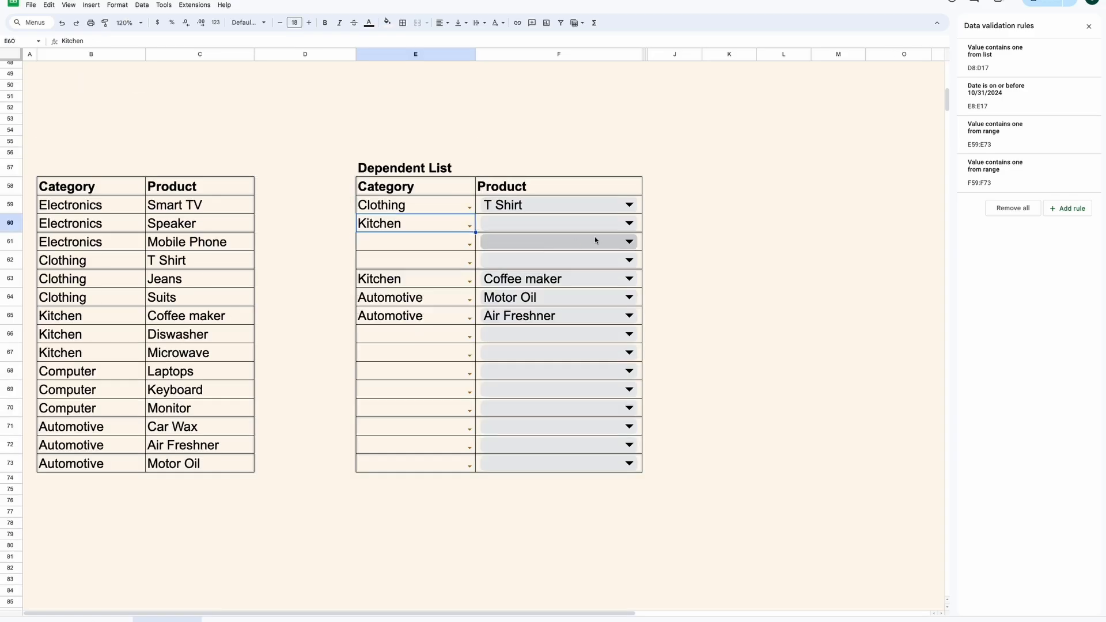
click(631, 223)
click(496, 255)
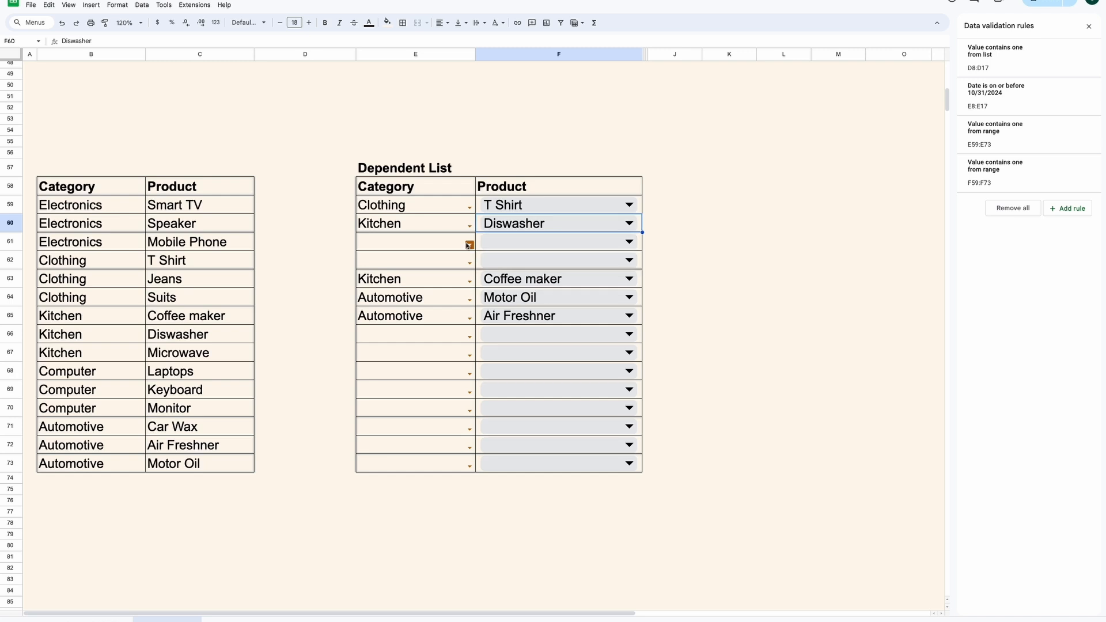
click(469, 243)
click(380, 271)
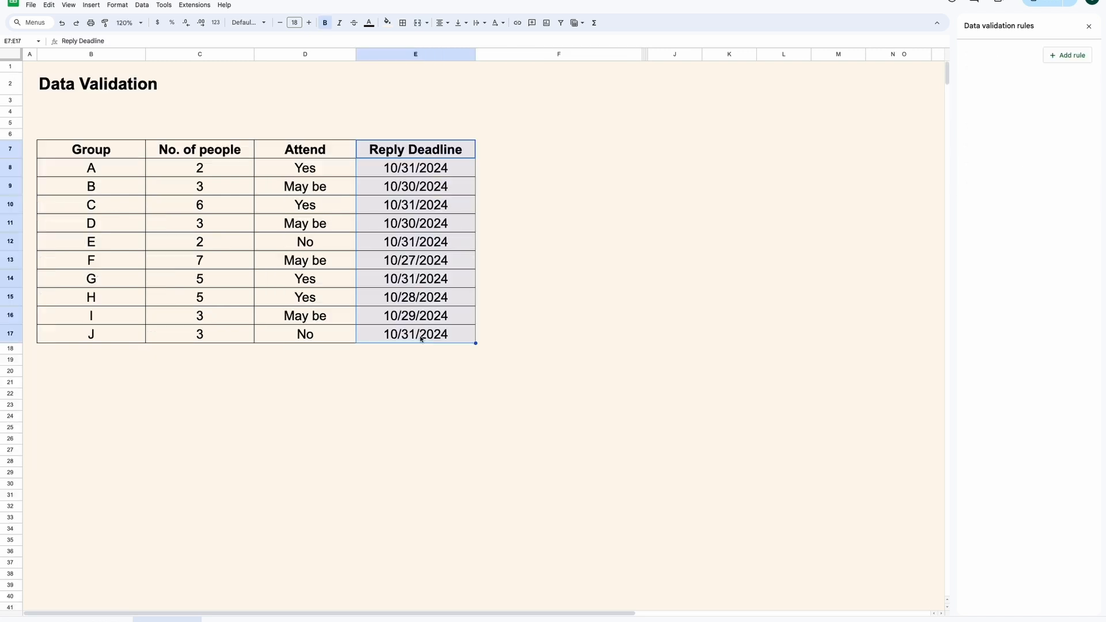
- Delete the Reply Deadline column's contents in E7:E17 and remove its borders
key(Delete)
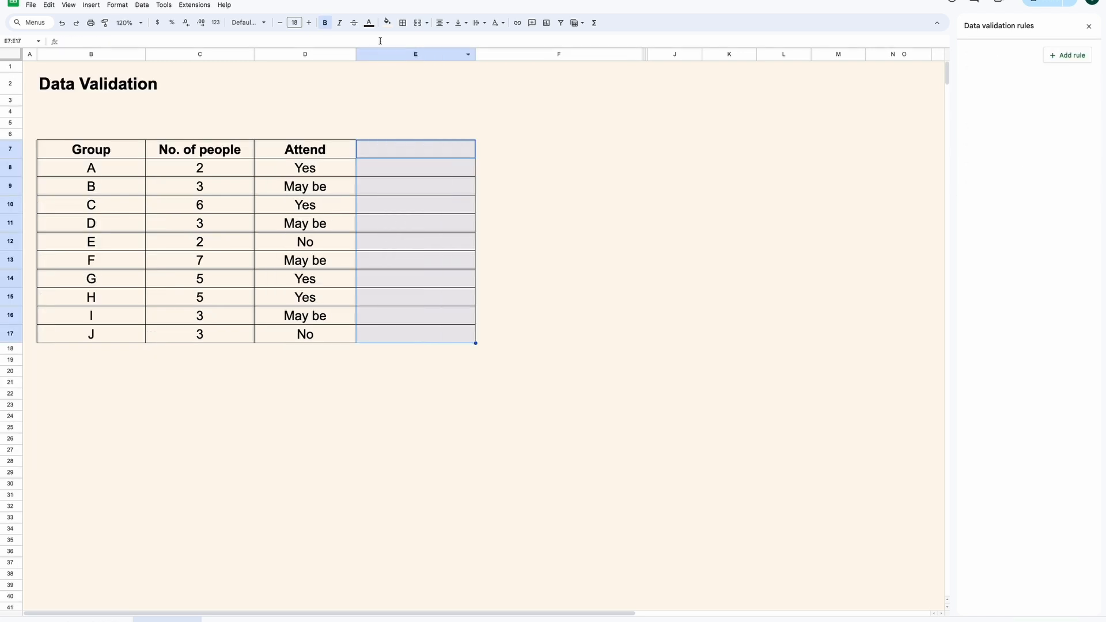
click(403, 23)
click(468, 57)
click(432, 155)
- Apply all borders to the Attend column in D7:D17
click(330, 151)
shift+click(335, 331)
click(403, 23)
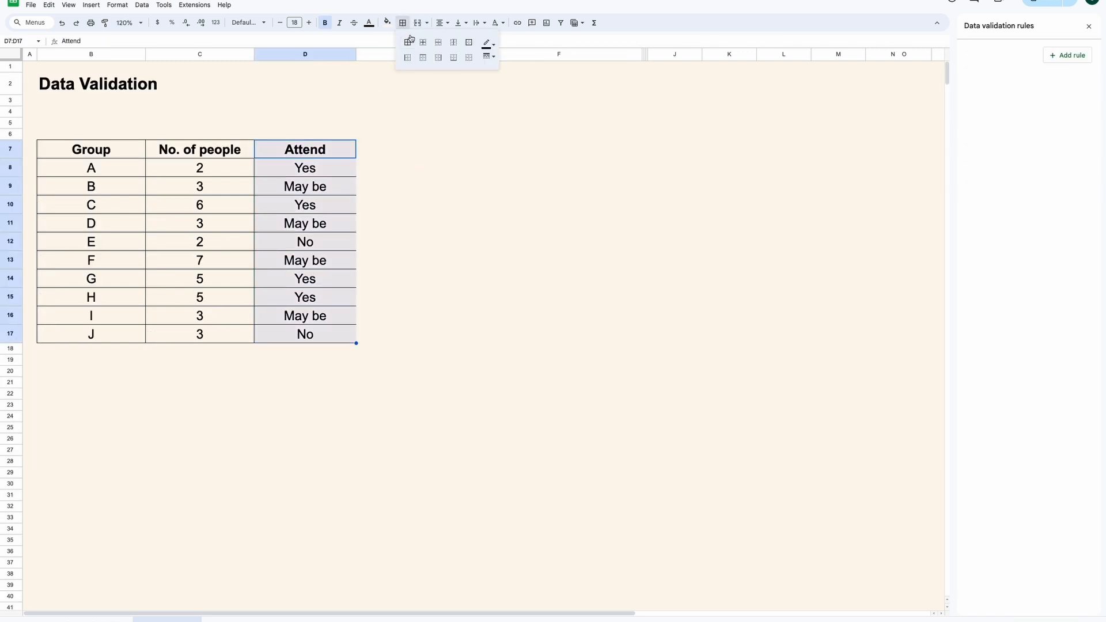
click(409, 42)
click(402, 203)
click(124, 151)
shift+click(128, 335)
drag(200, 151, 199, 334)
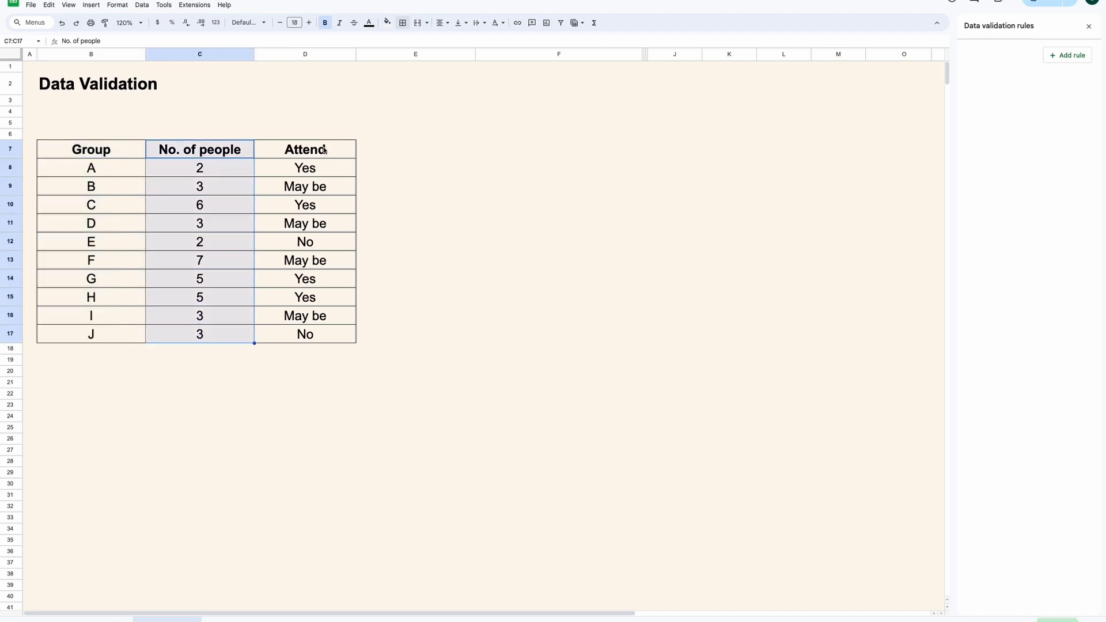
- Set Group A's Attend value in D8 to Ok
drag(323, 150, 321, 337)
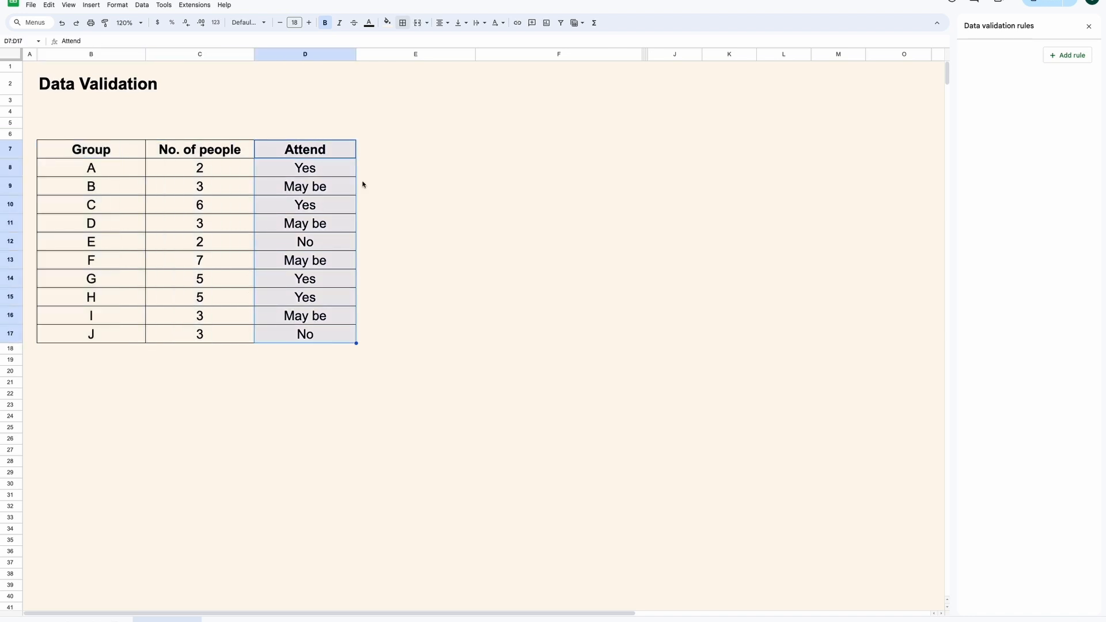
key(Down)
text(Ok)
key(Return)
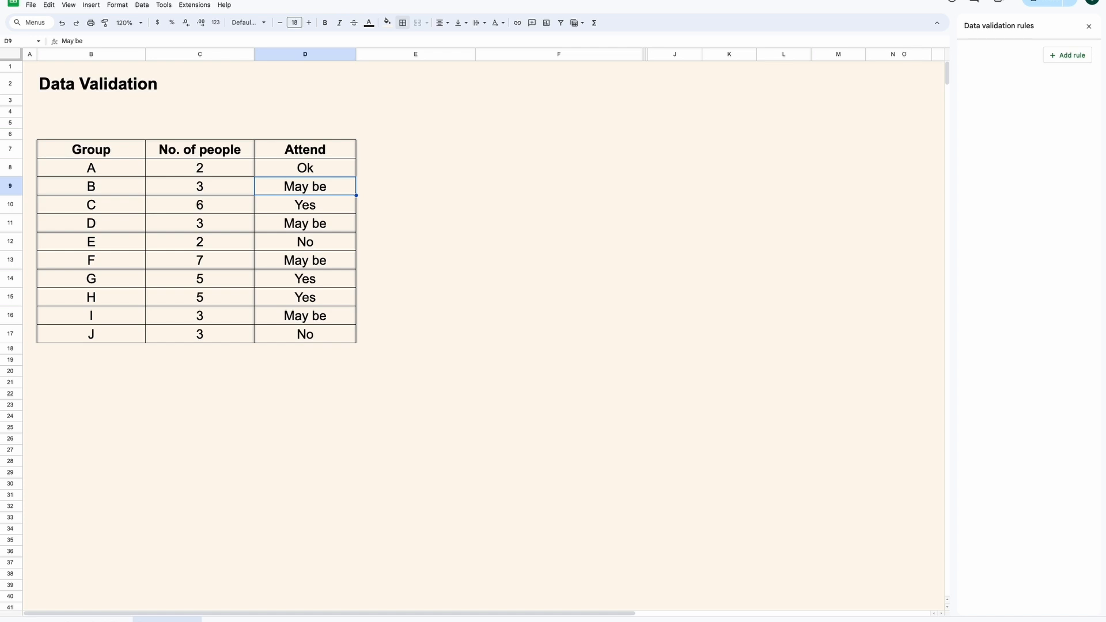
- Try To Check as Group B's Attend value in D9, and undo the recent Attend entries in D8 and D9
text(To Check)
key(Return)
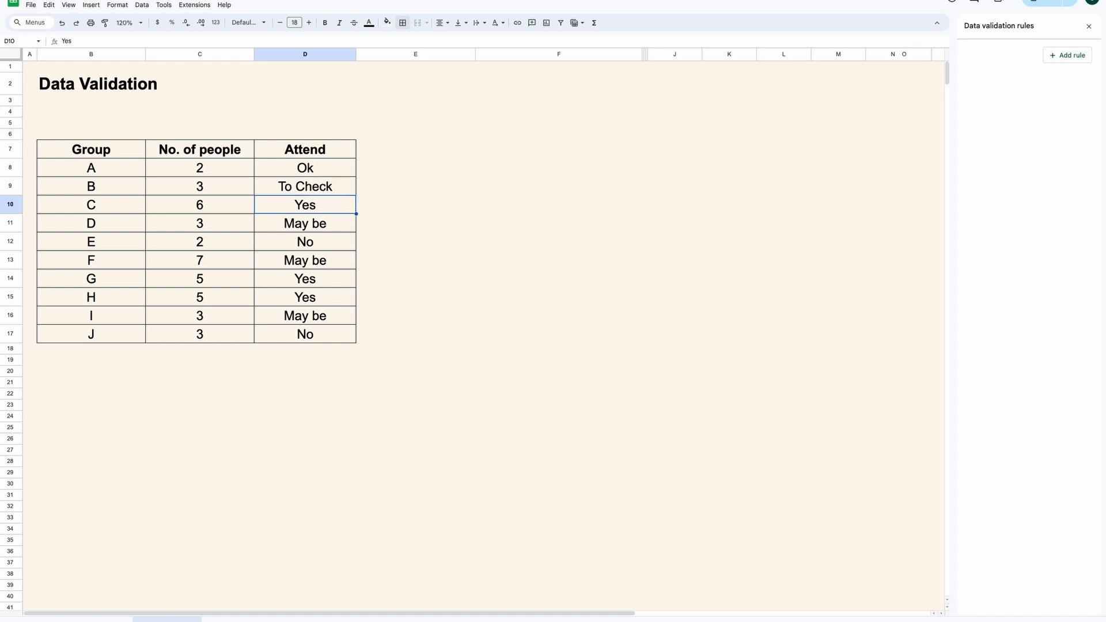
key(ctrl+z)
key(ctrl+z)
key(ctrl+z)
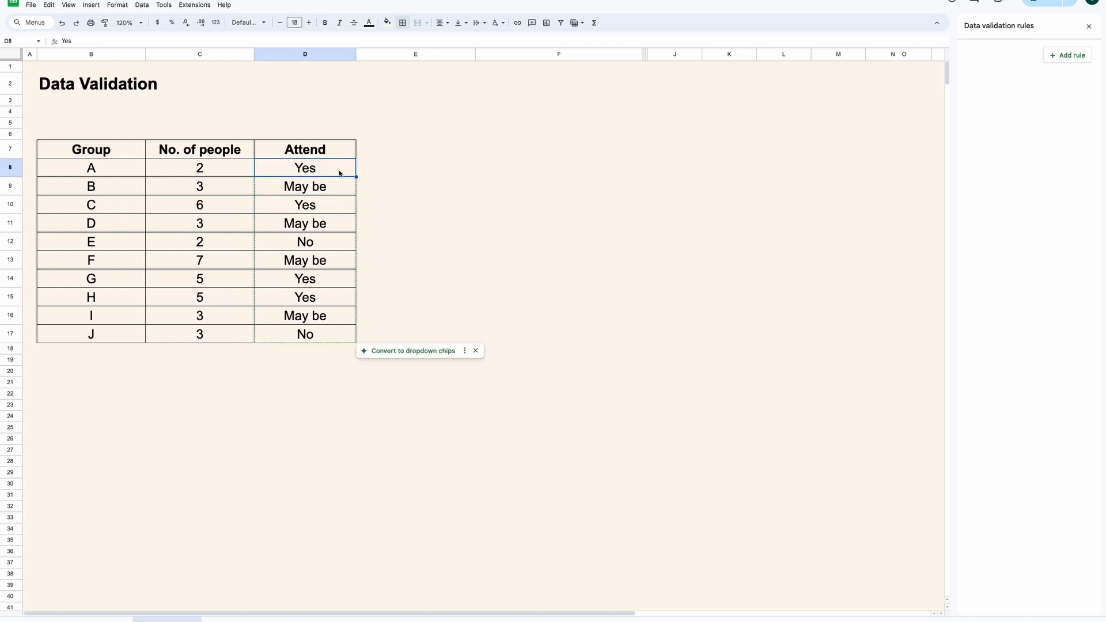
- Add a data validation rule to the Attend values in D8:D17 with Dropdown criteria and the items May be, No and Yes
shift+click(340, 336)
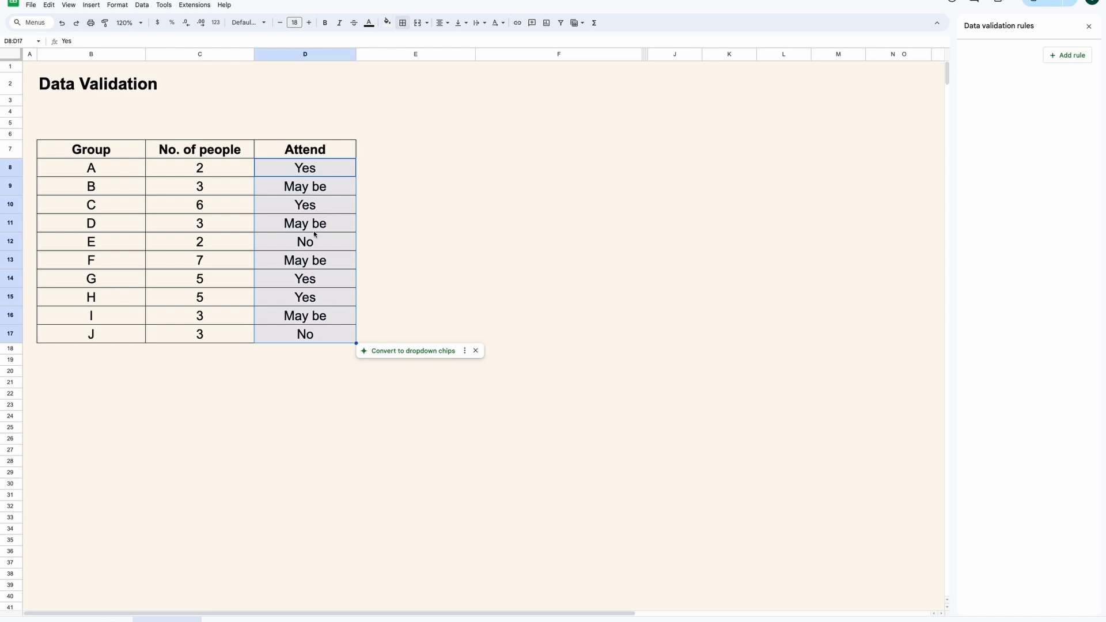
click(142, 5)
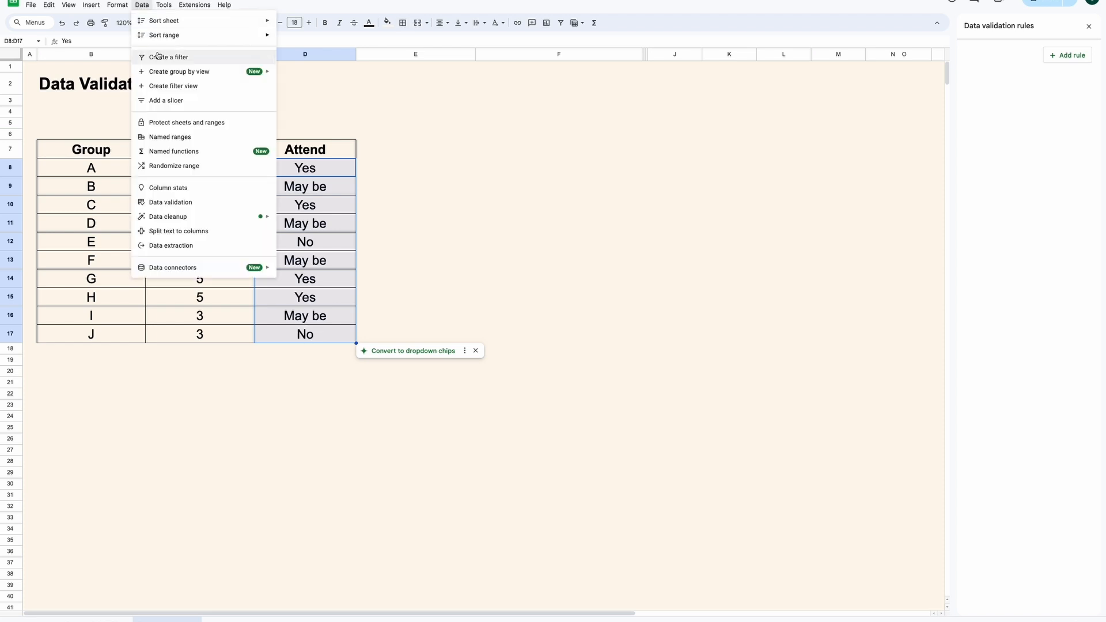
click(209, 207)
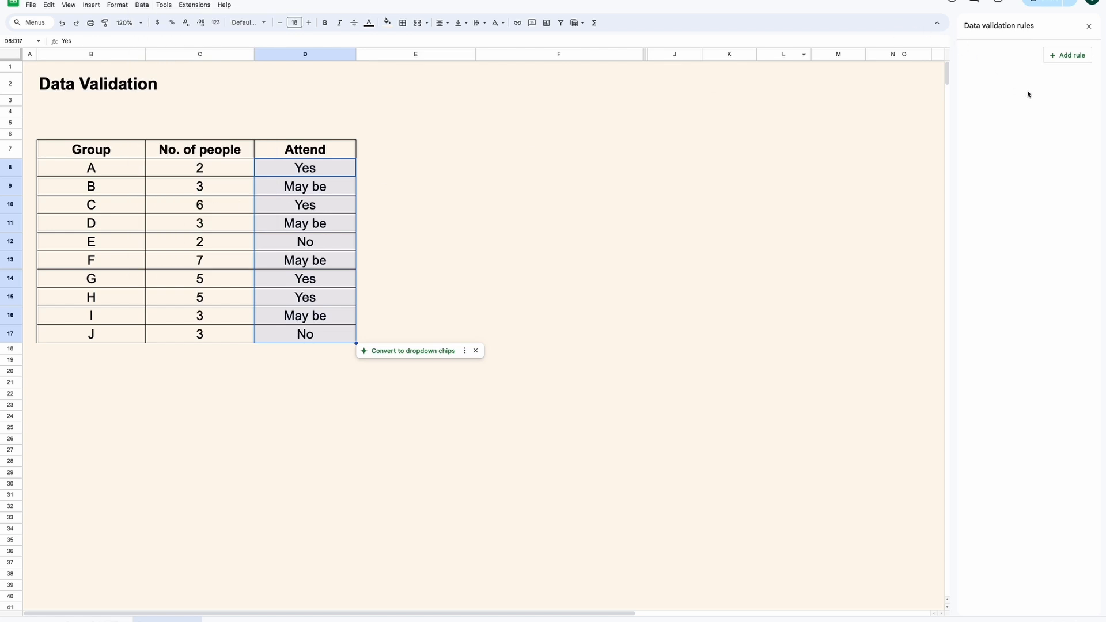
click(1069, 60)
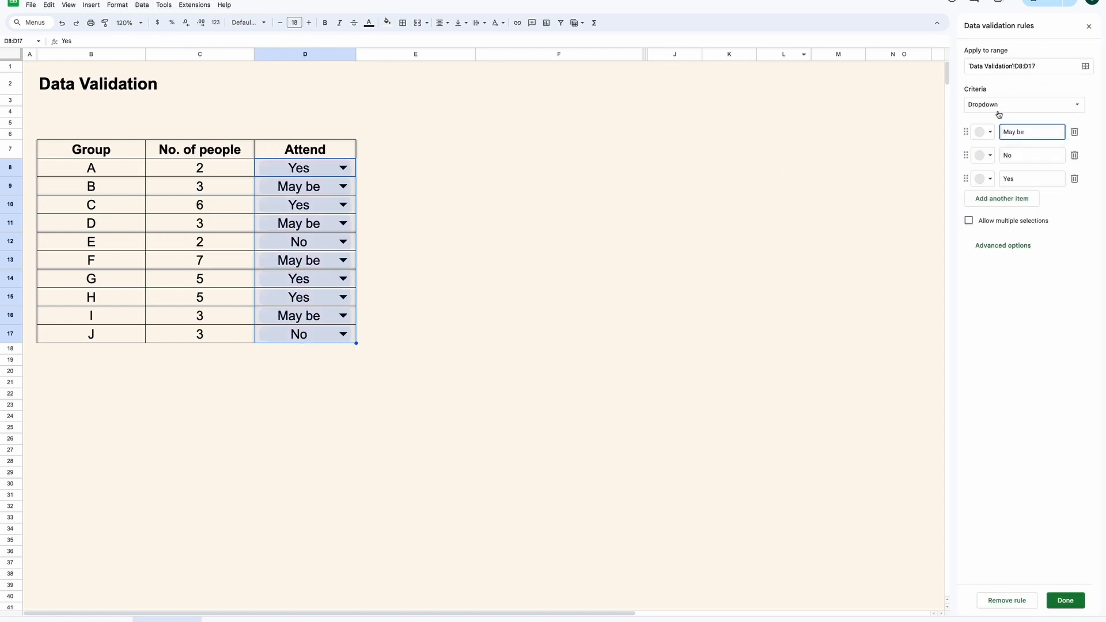
click(1085, 66)
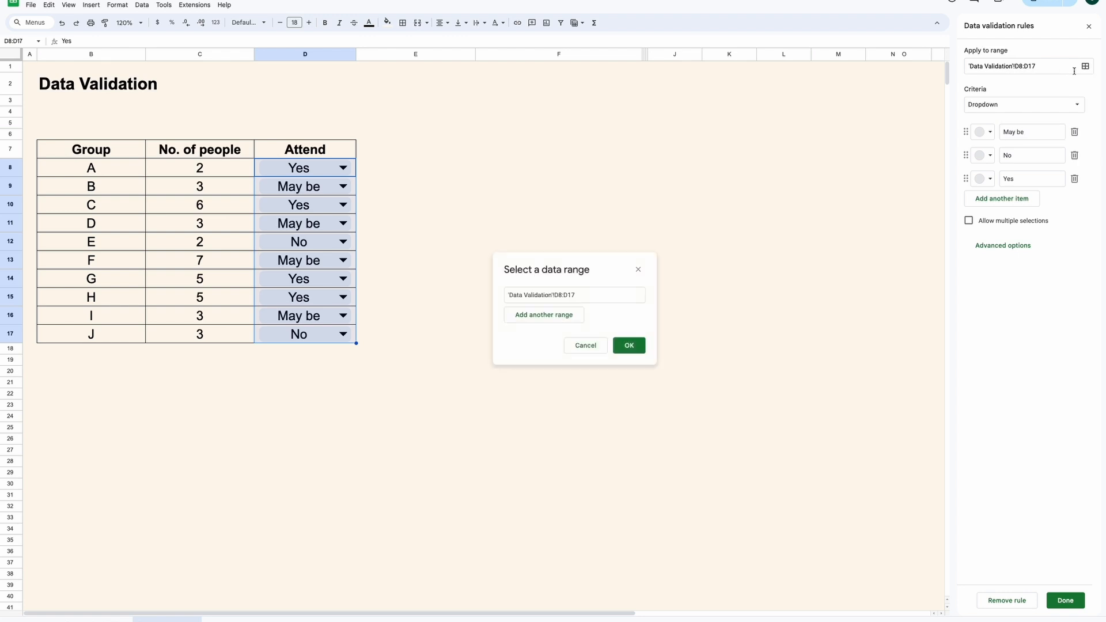
click(629, 345)
click(1074, 106)
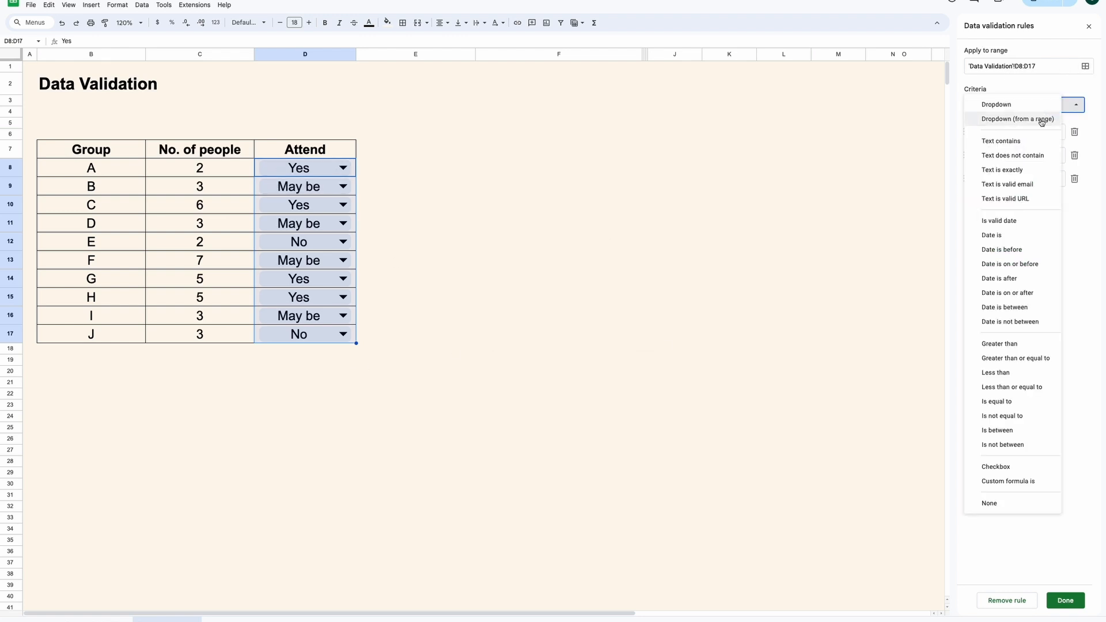
click(1037, 110)
drag(1035, 132, 1001, 156)
drag(1022, 179, 1001, 179)
- Colour the dropdown items light yellow for May be, light red for No and light blue for Yes, and save the rule
click(985, 132)
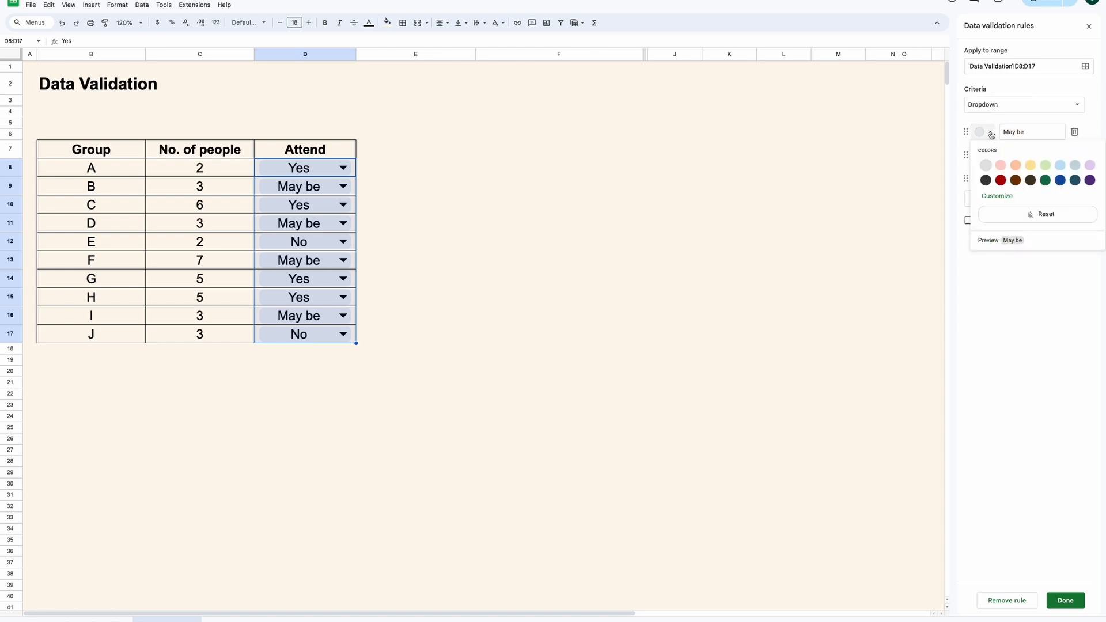
click(1030, 165)
click(985, 155)
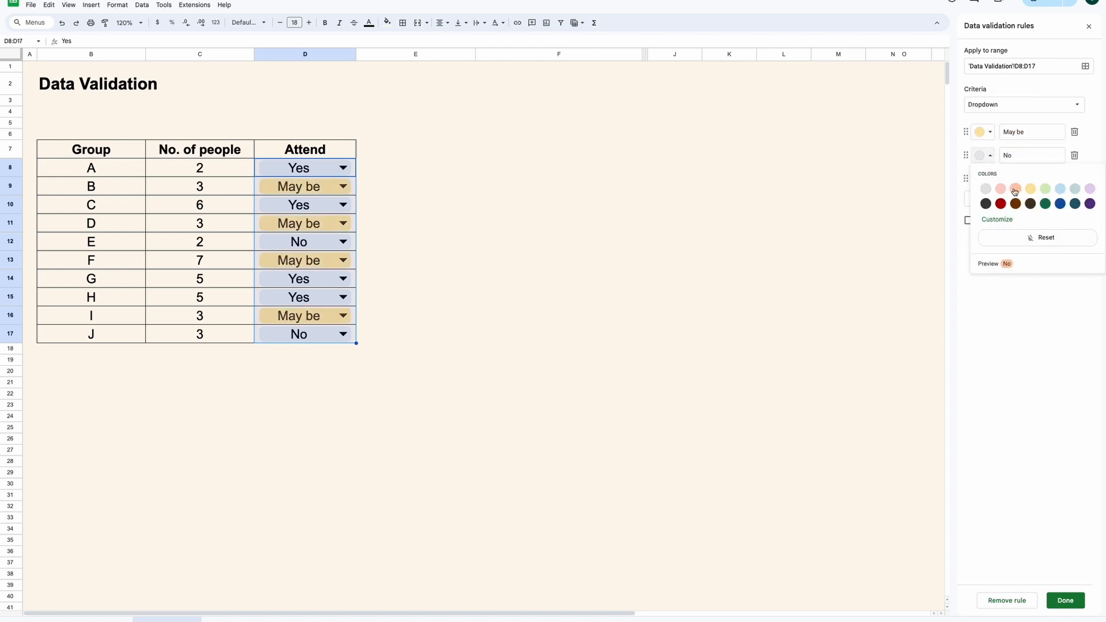
click(1000, 189)
click(990, 178)
click(1060, 212)
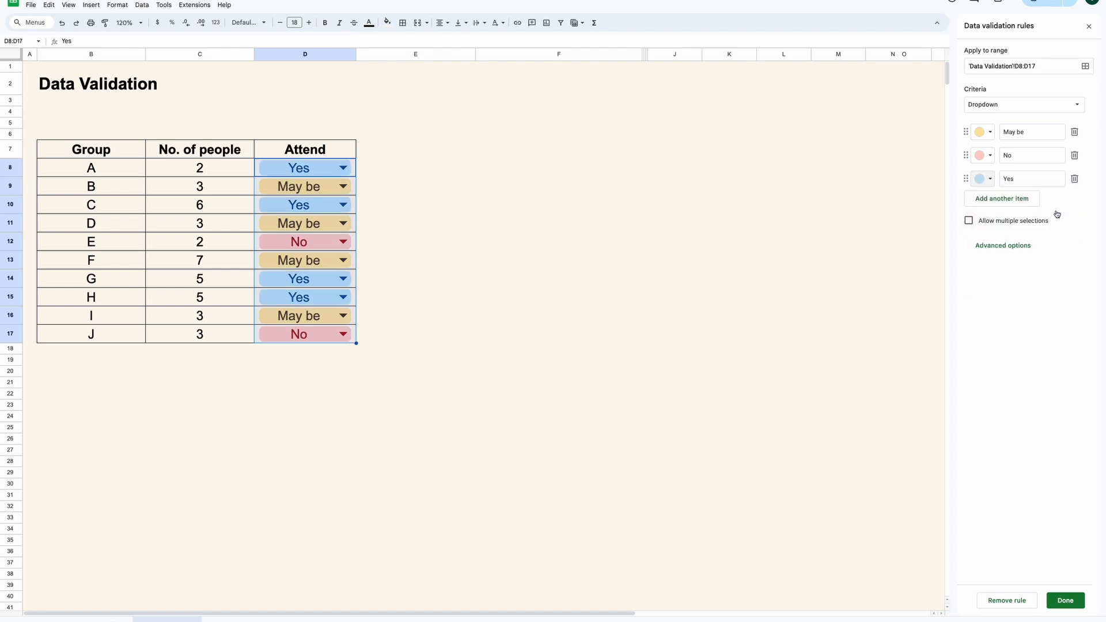
click(1066, 600)
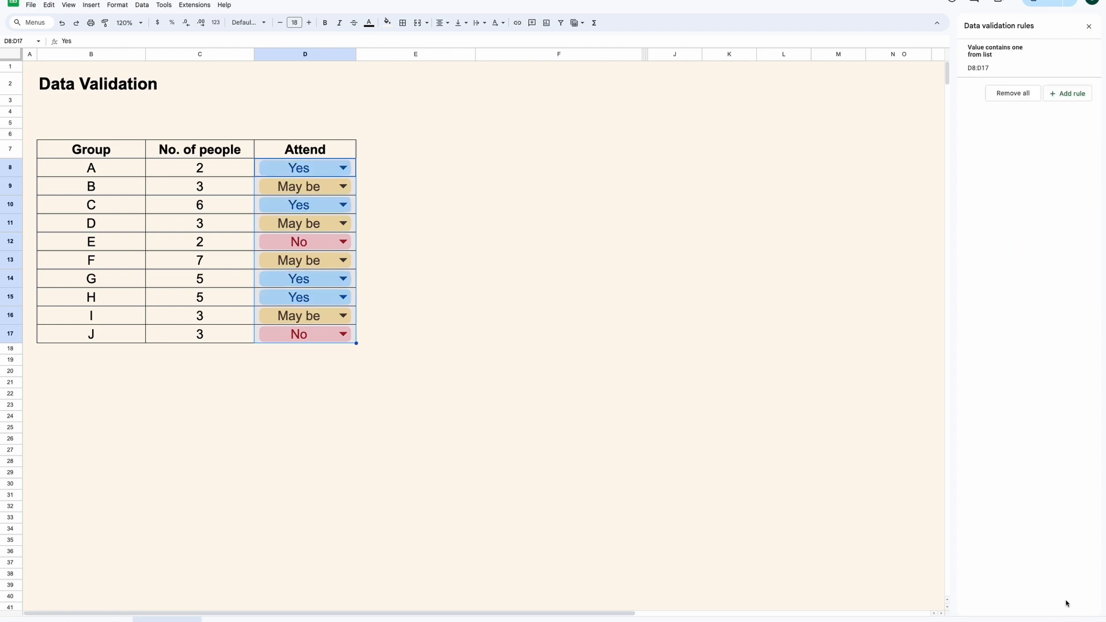
- Choose No for Group A, Yes for Group B and No for Group D from the Attend dropdowns
click(343, 167)
click(314, 202)
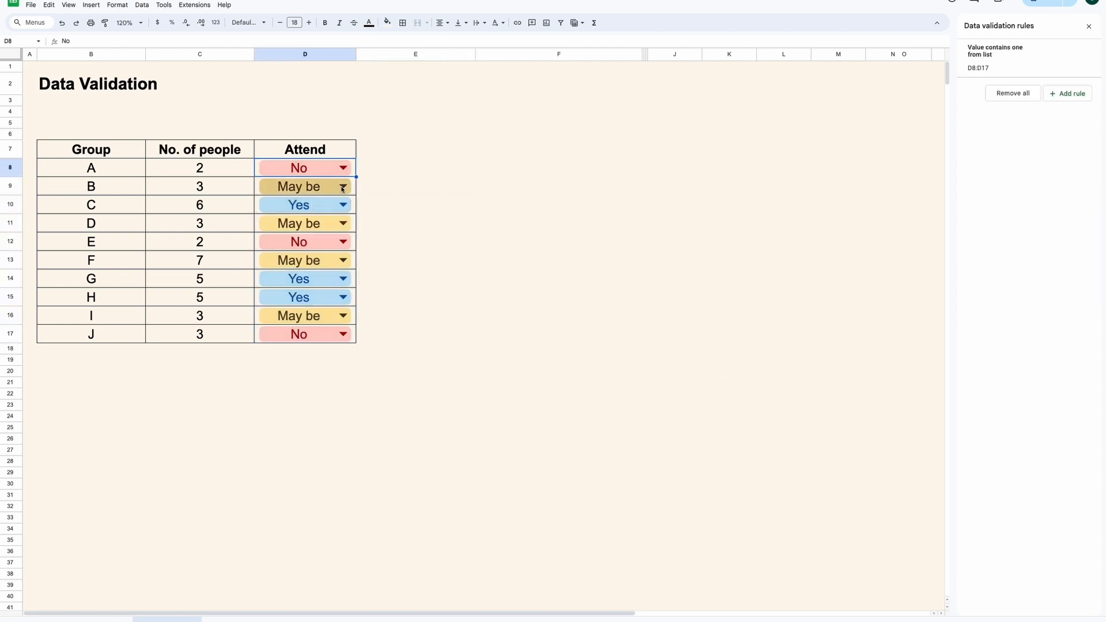
click(343, 187)
click(326, 232)
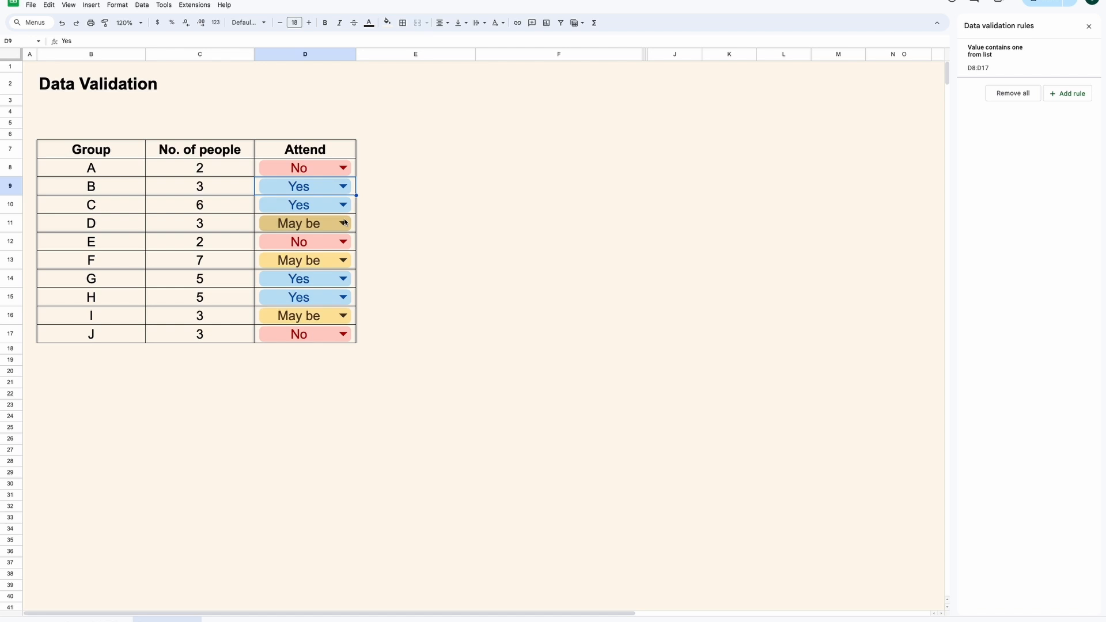
click(344, 221)
click(323, 254)
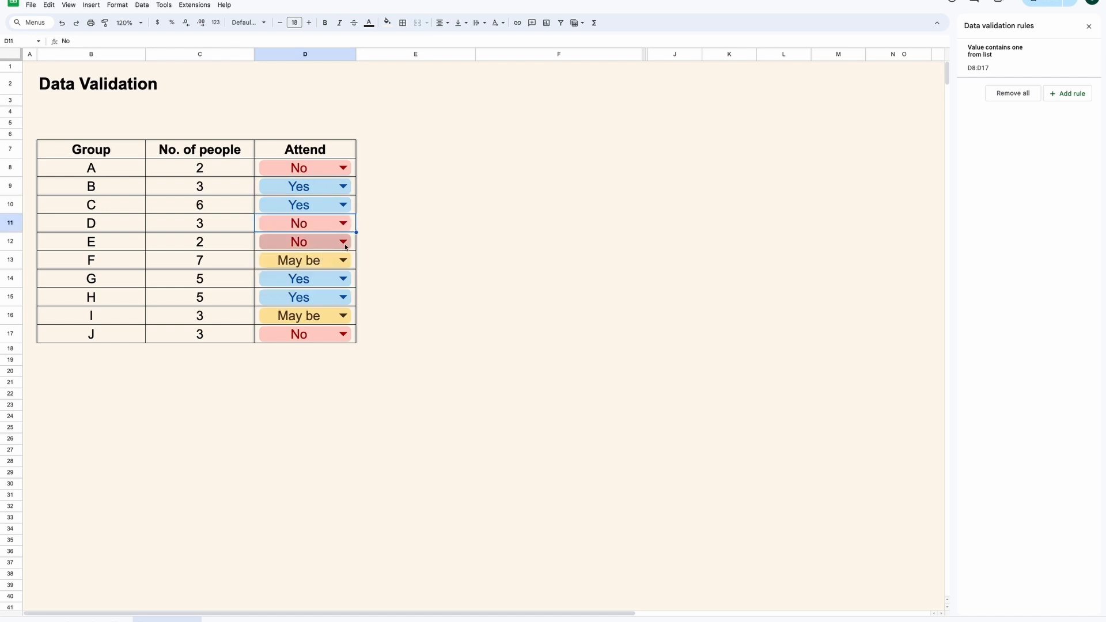
- Test the Attend dropdown rule by trying to enter Ok for Group D in D11
text(Ok)
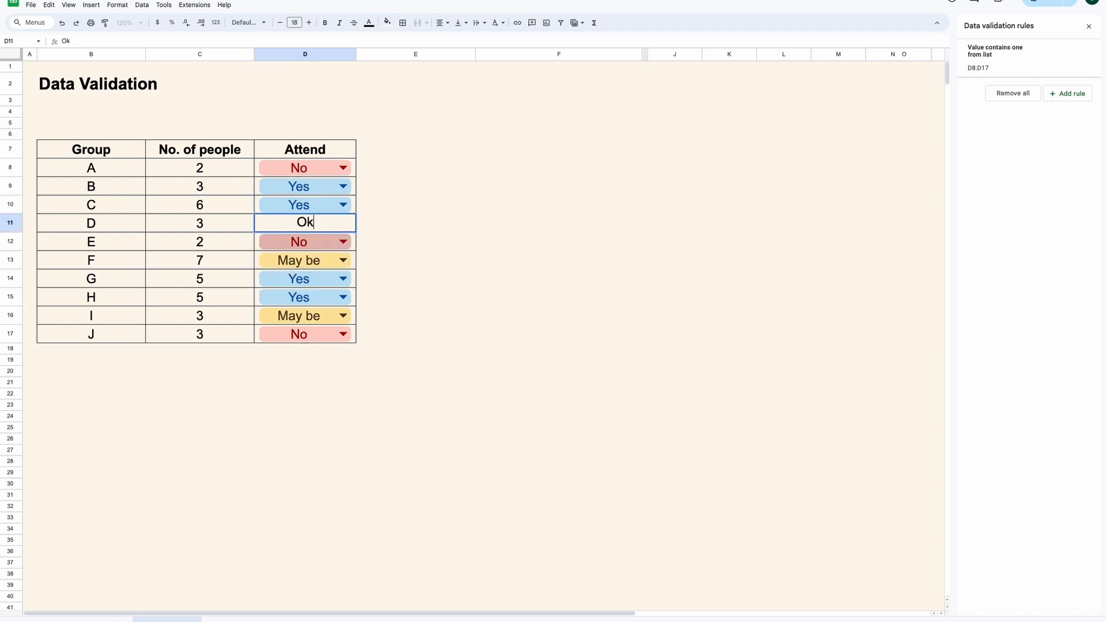
key(Return)
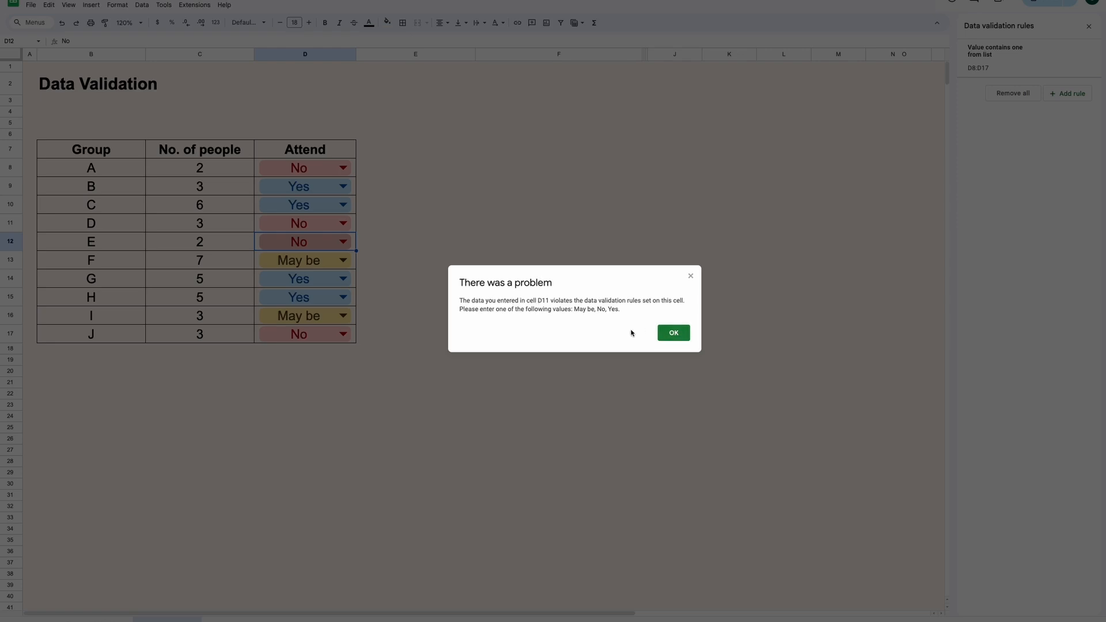
drag(538, 309, 629, 315)
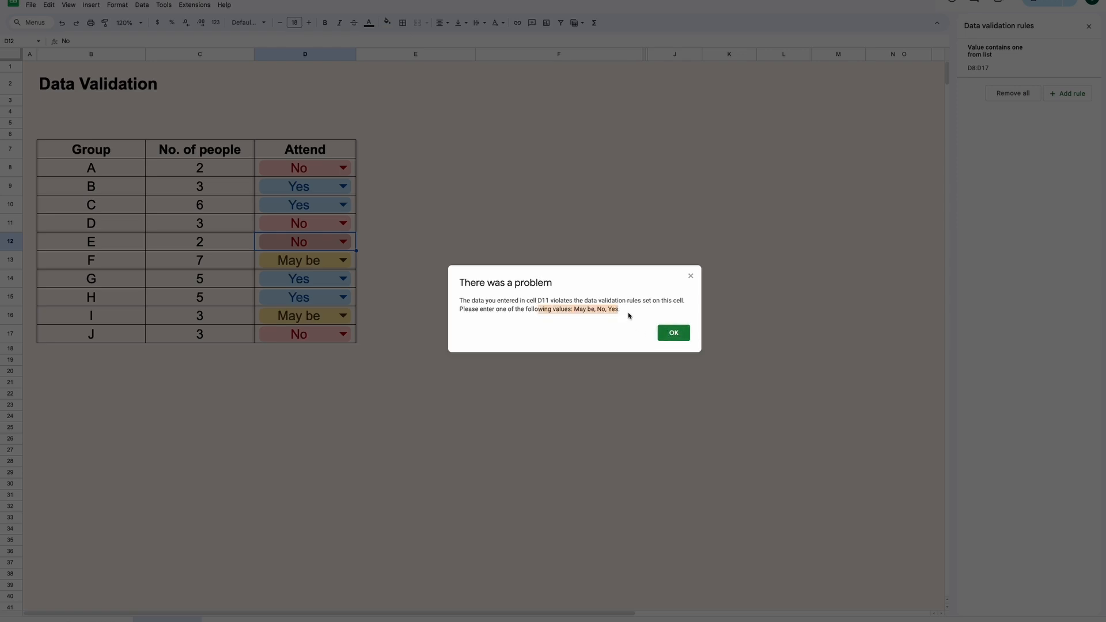
click(666, 336)
click(421, 259)
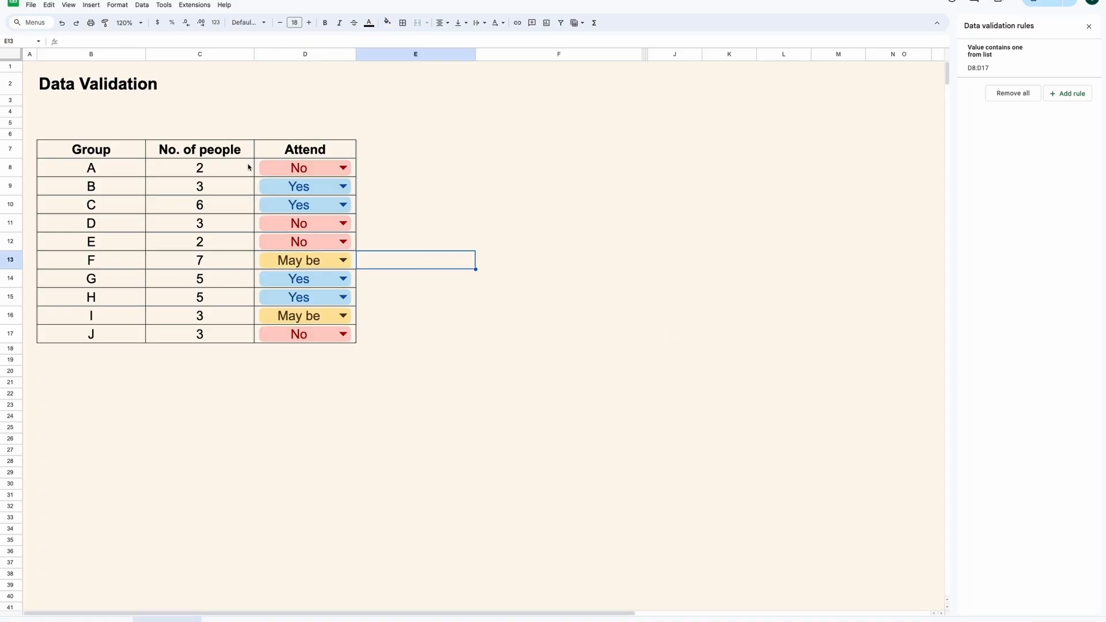
- Add a data validation rule to No. of people in C8:C17 that requires values greater than 0 and rejects invalid input
click(249, 167)
shift+click(228, 340)
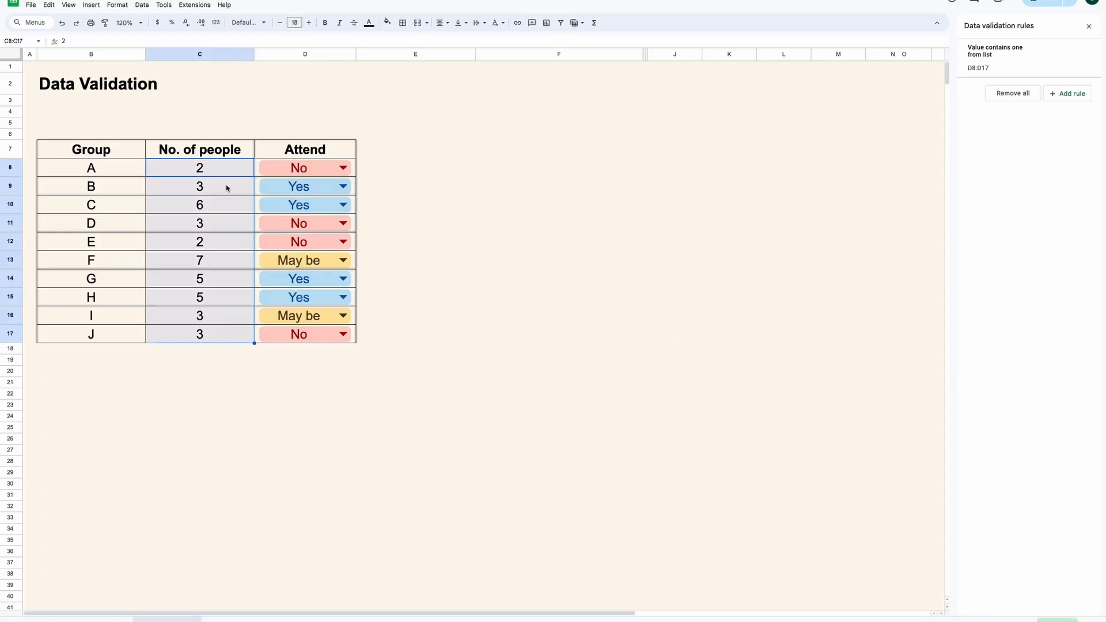
click(142, 5)
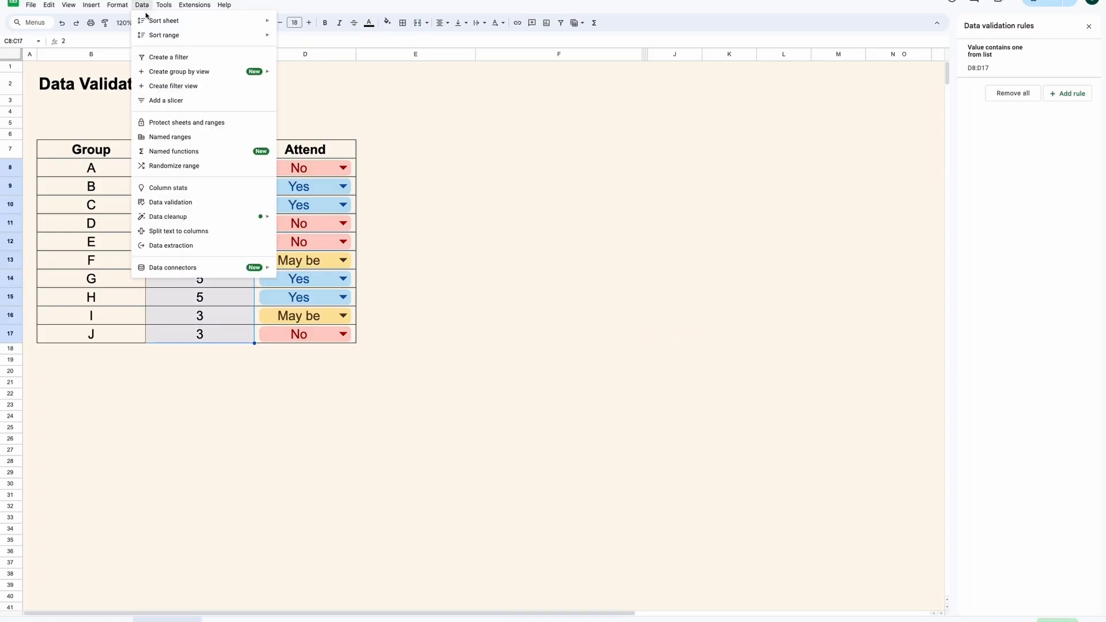
click(164, 203)
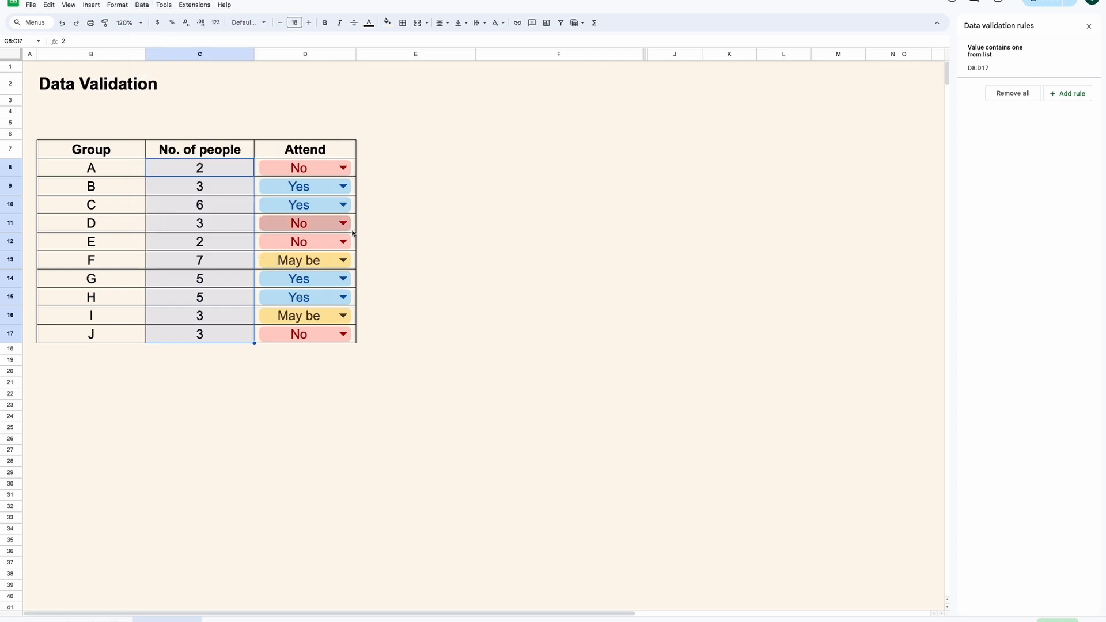
click(1068, 95)
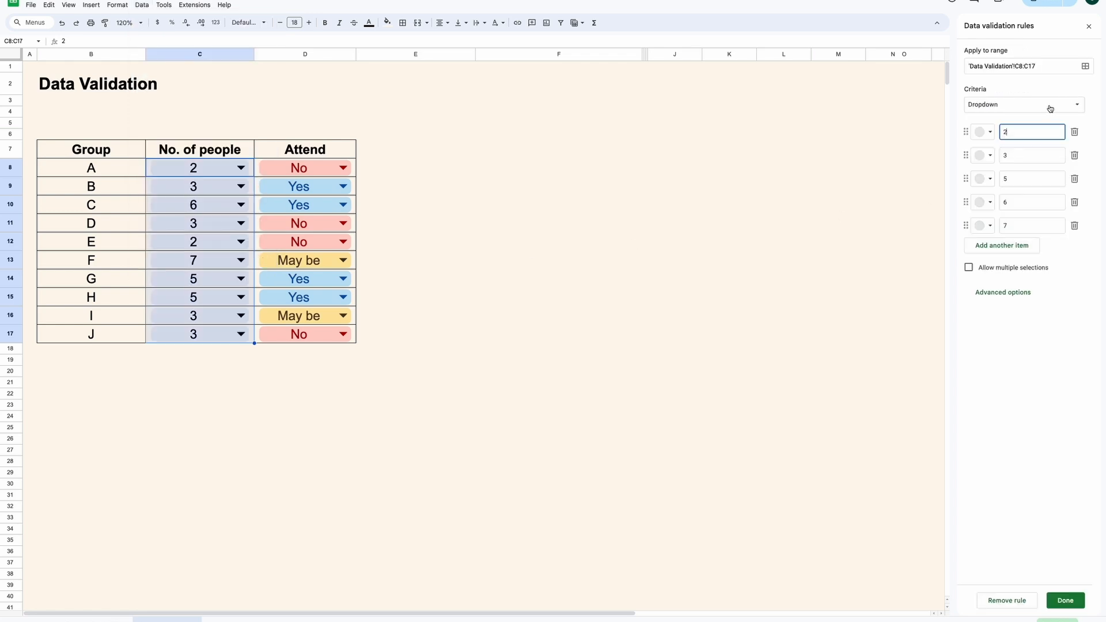
click(1051, 109)
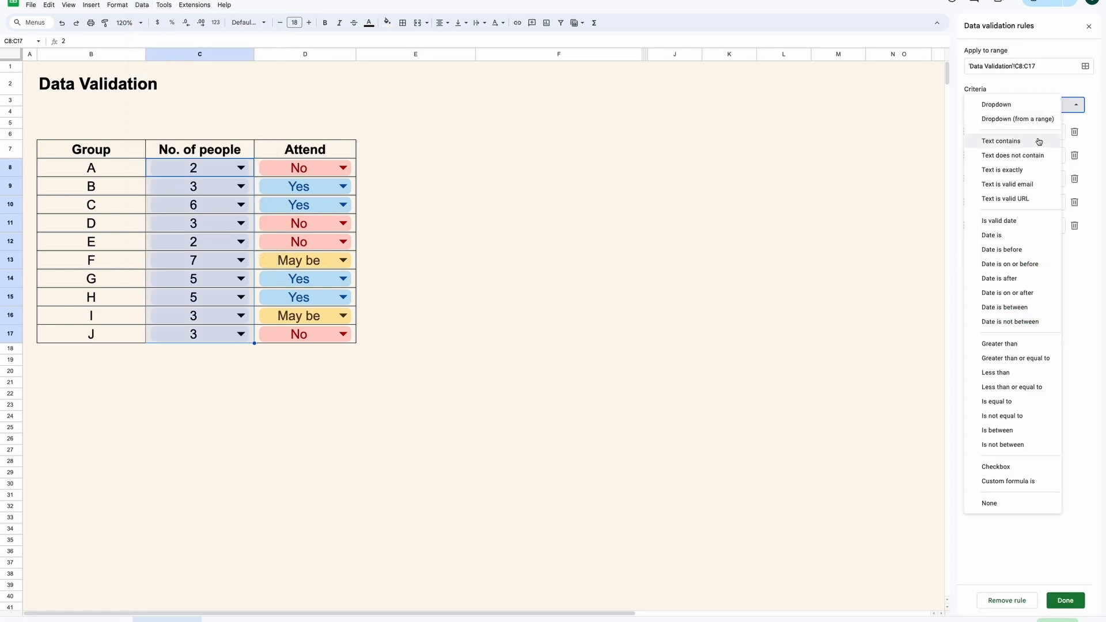
click(1020, 344)
click(1028, 136)
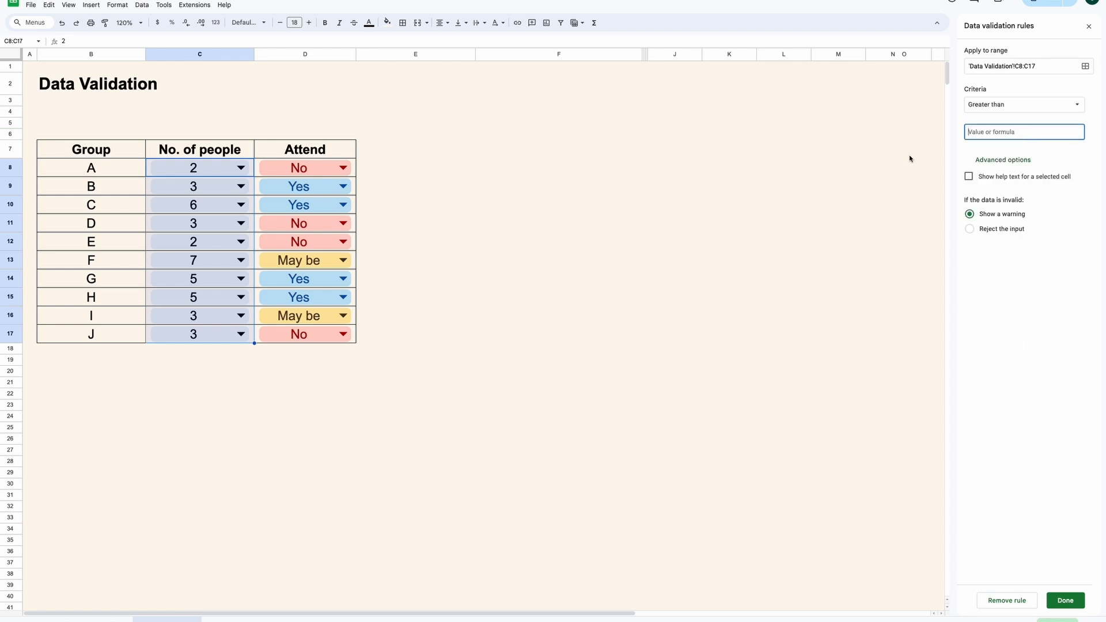
text(0)
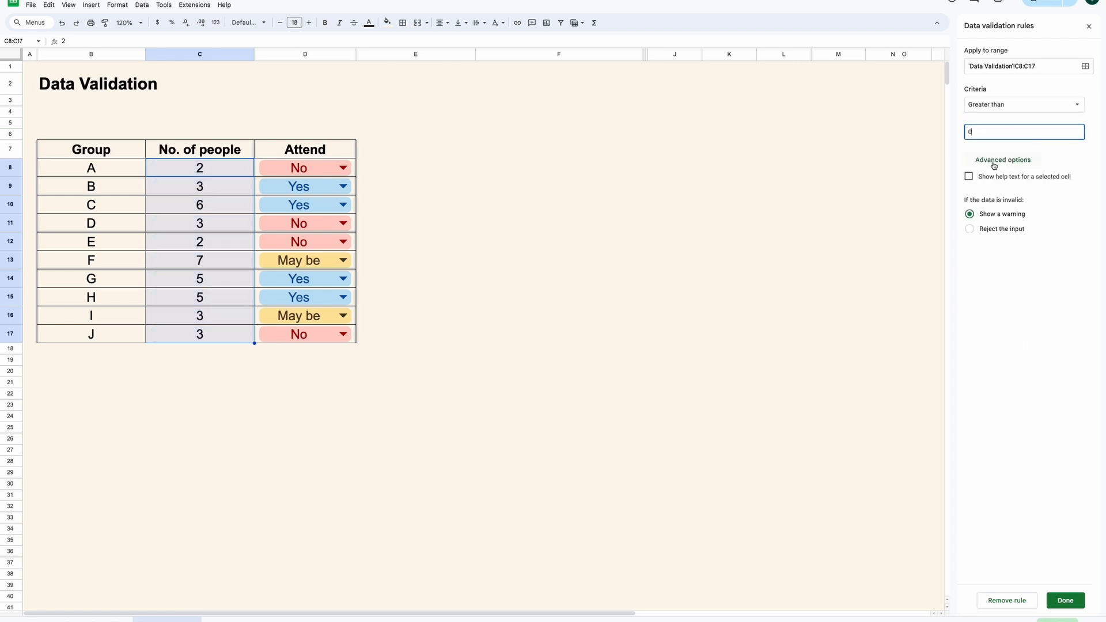
click(971, 230)
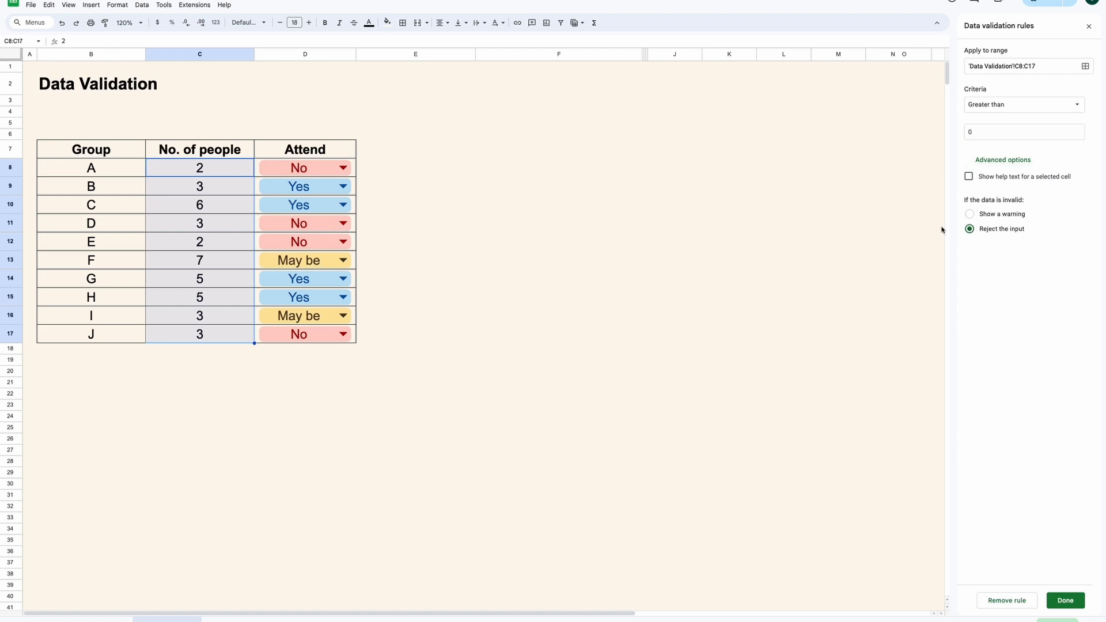
click(1065, 600)
- Test the No. of people rule by trying to enter 0 for Group B in C9
click(235, 186)
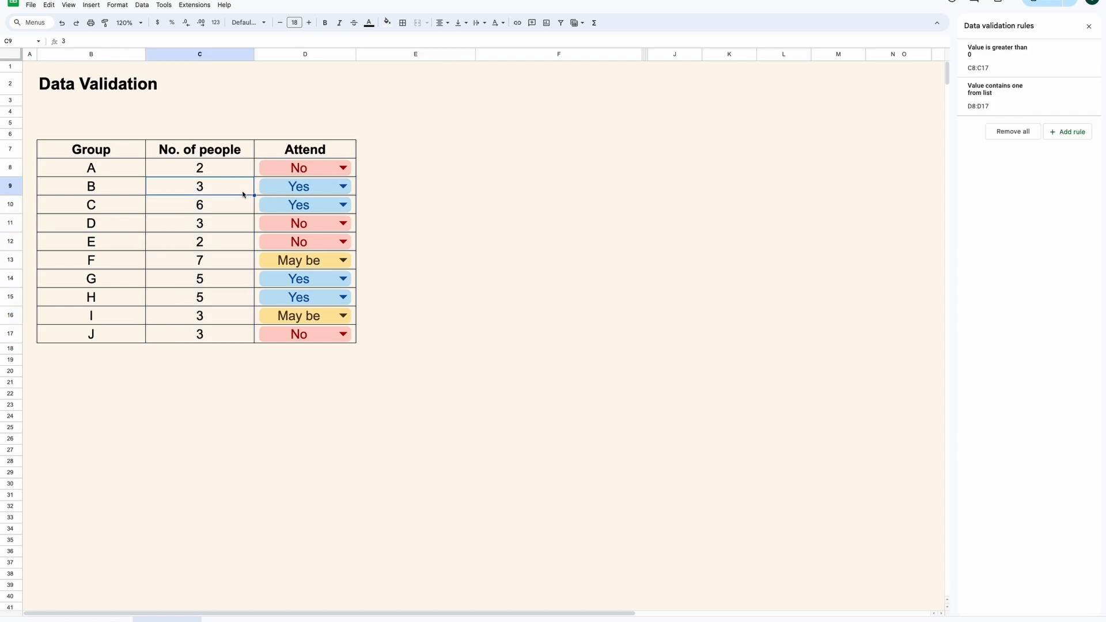
text(0)
key(Return)
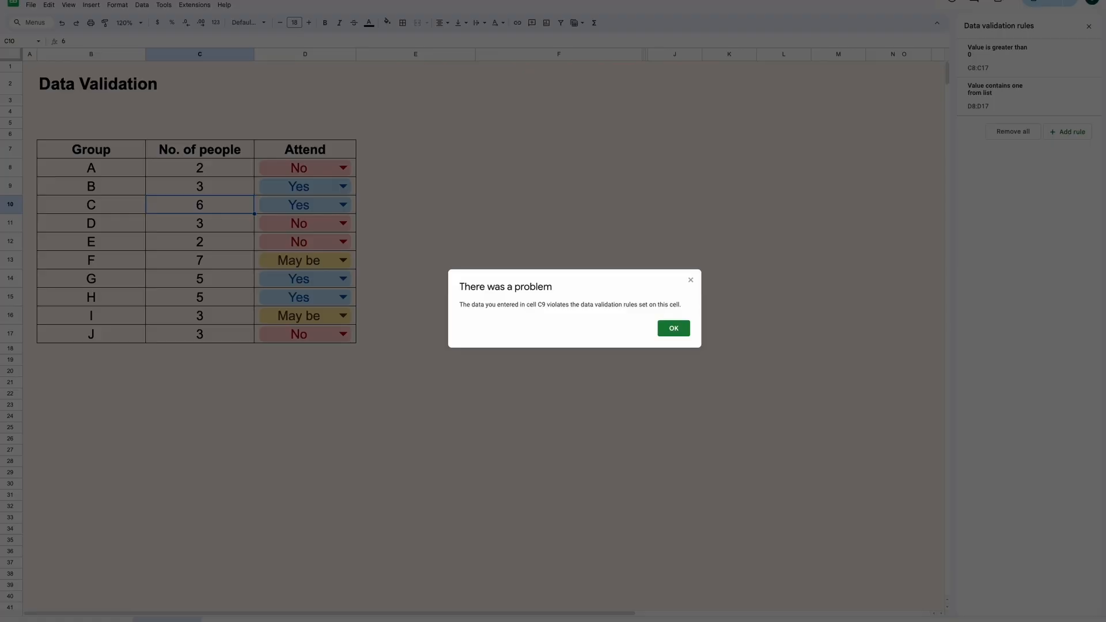
drag(466, 308, 622, 308)
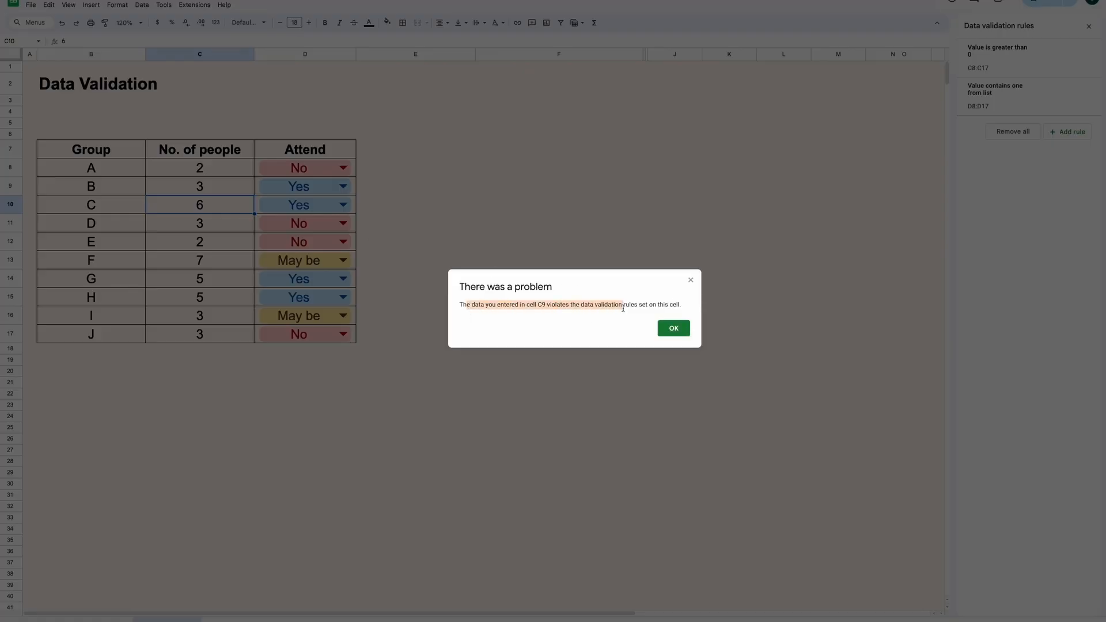
click(674, 328)
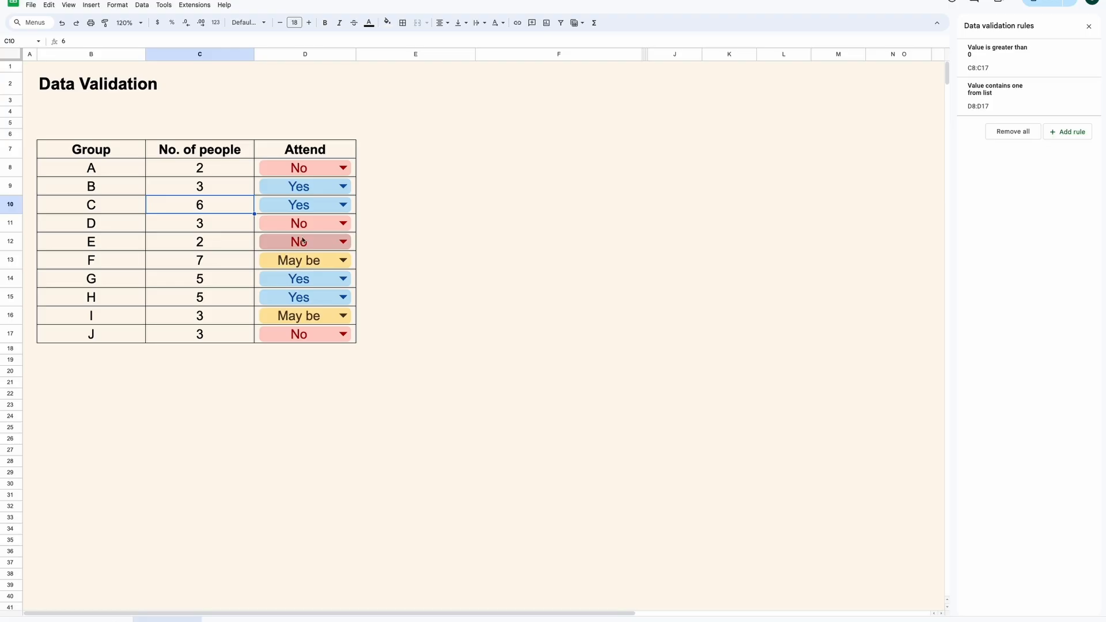
click(236, 230)
- Add a Reply Date column header in E7
click(416, 148)
text(Reply )
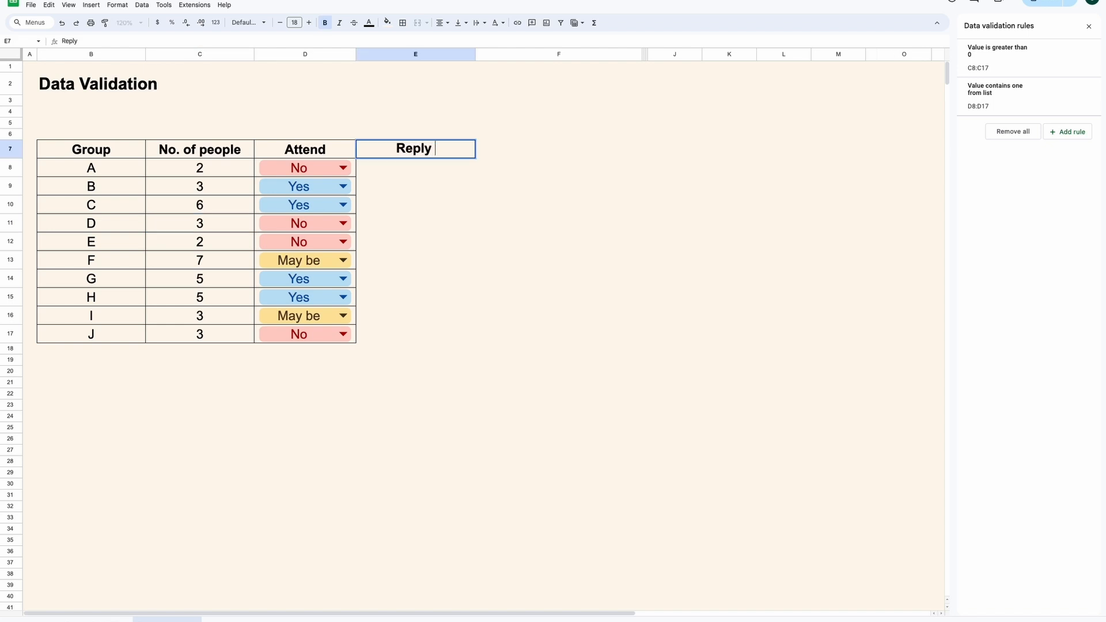
text(Date)
key(Return)
- Apply all borders to the Reply Date column in E7:E17 and select its first empty cell
click(469, 148)
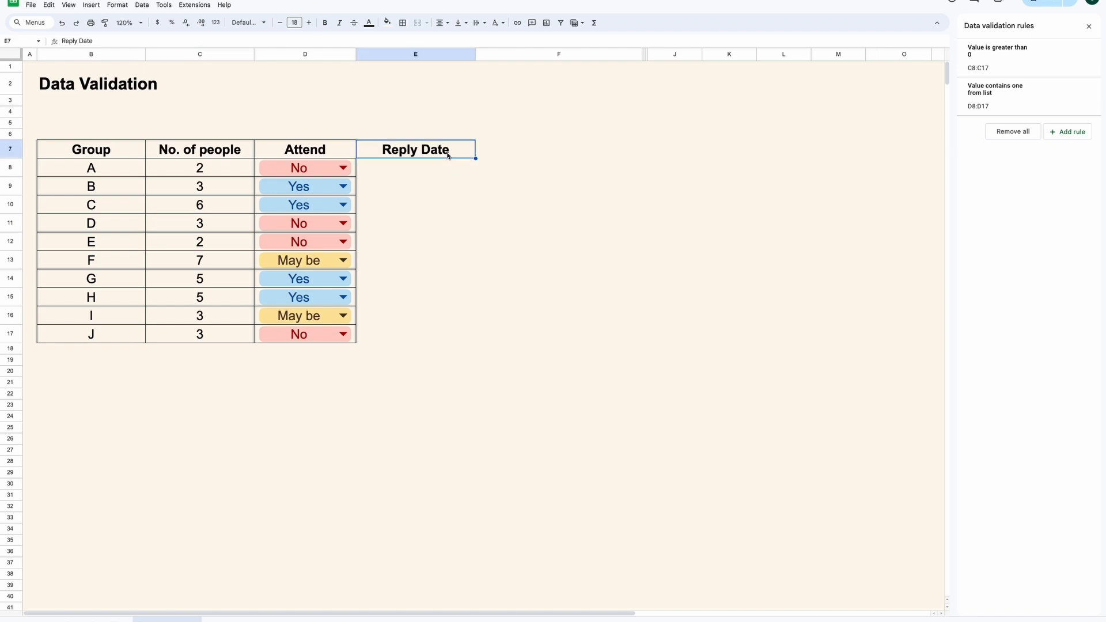
shift+click(434, 335)
click(409, 24)
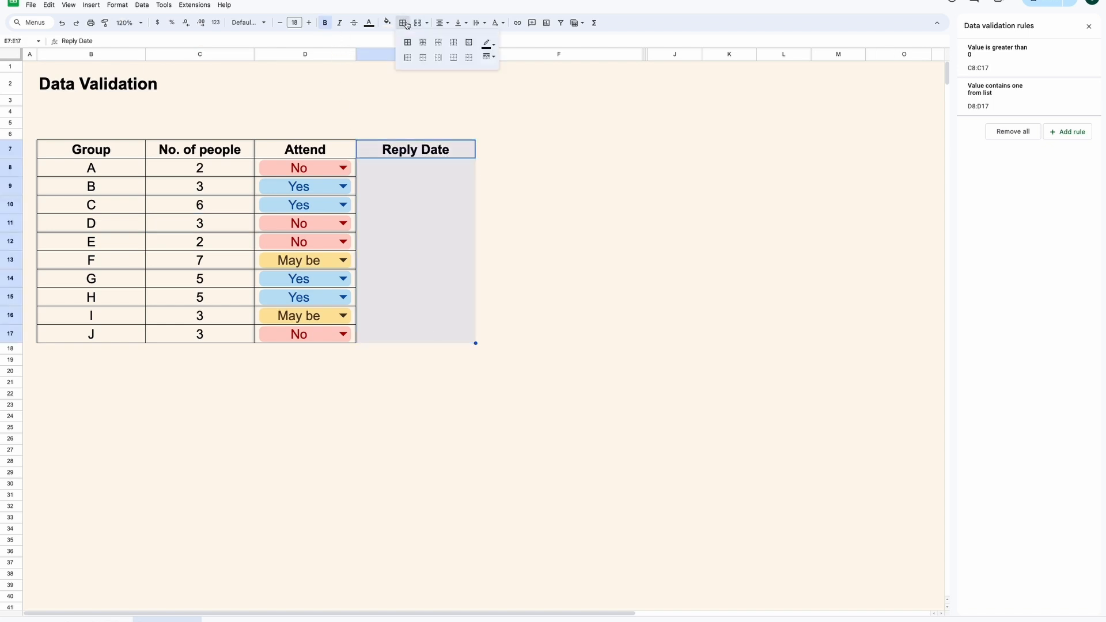
click(408, 42)
click(438, 171)
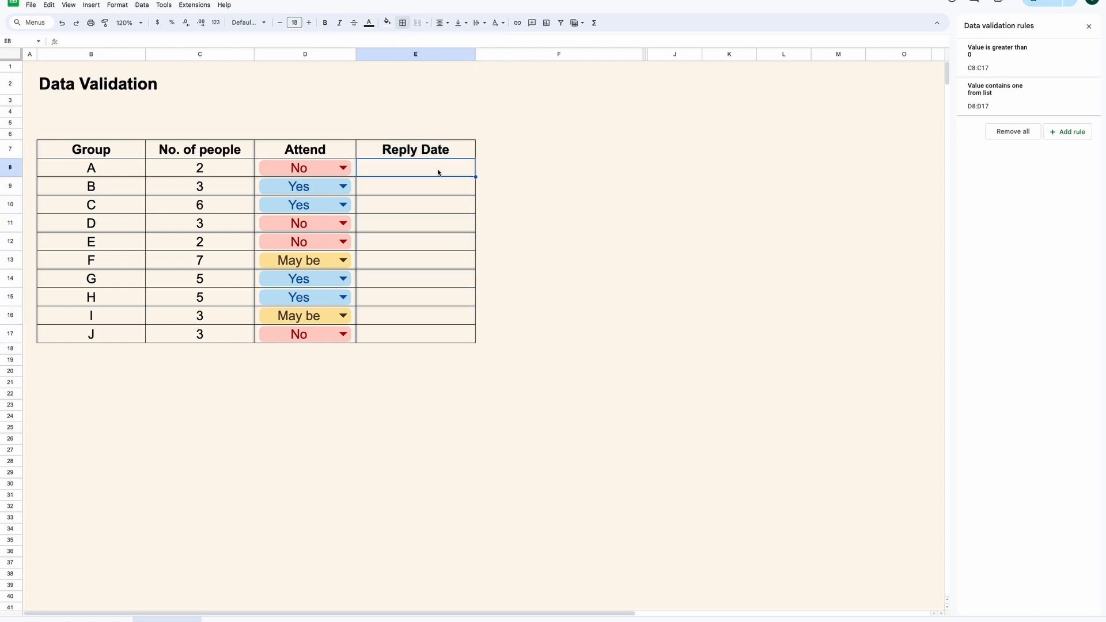
- Add a data validation rule to Reply Date in E8:E17 that requires dates on or before 10/31/2024 and rejects invalid input
shift+click(443, 337)
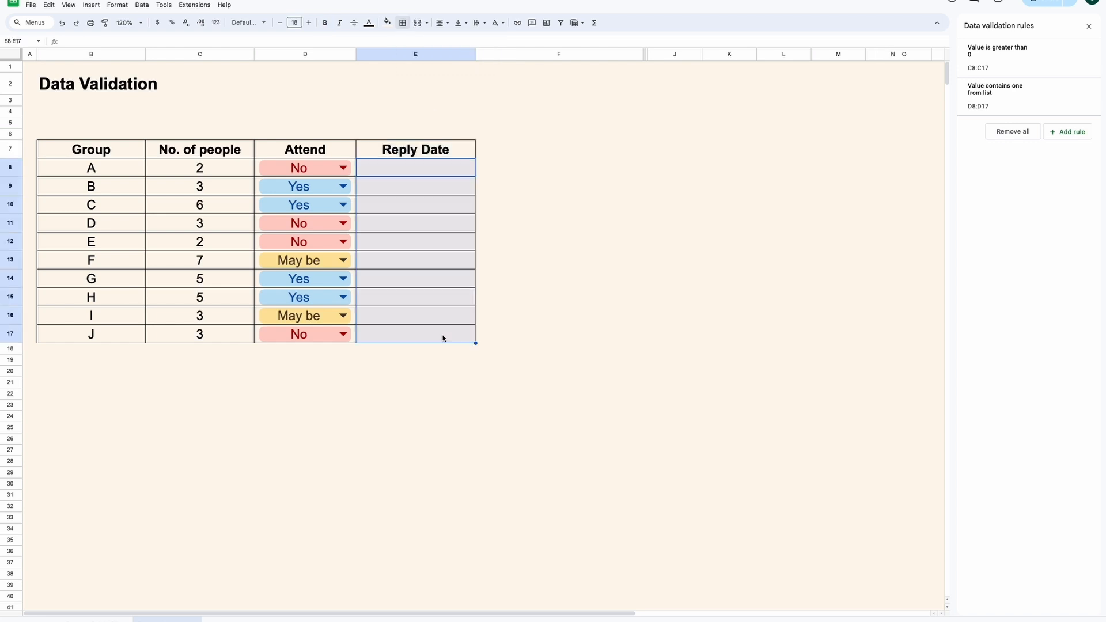
click(142, 5)
click(1069, 131)
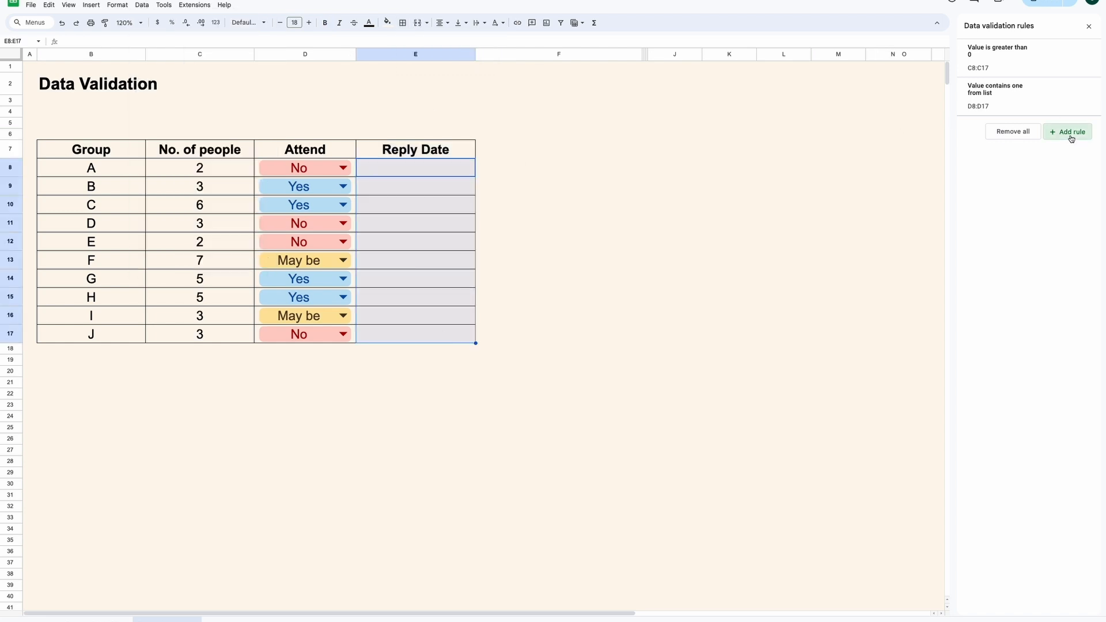
click(1054, 105)
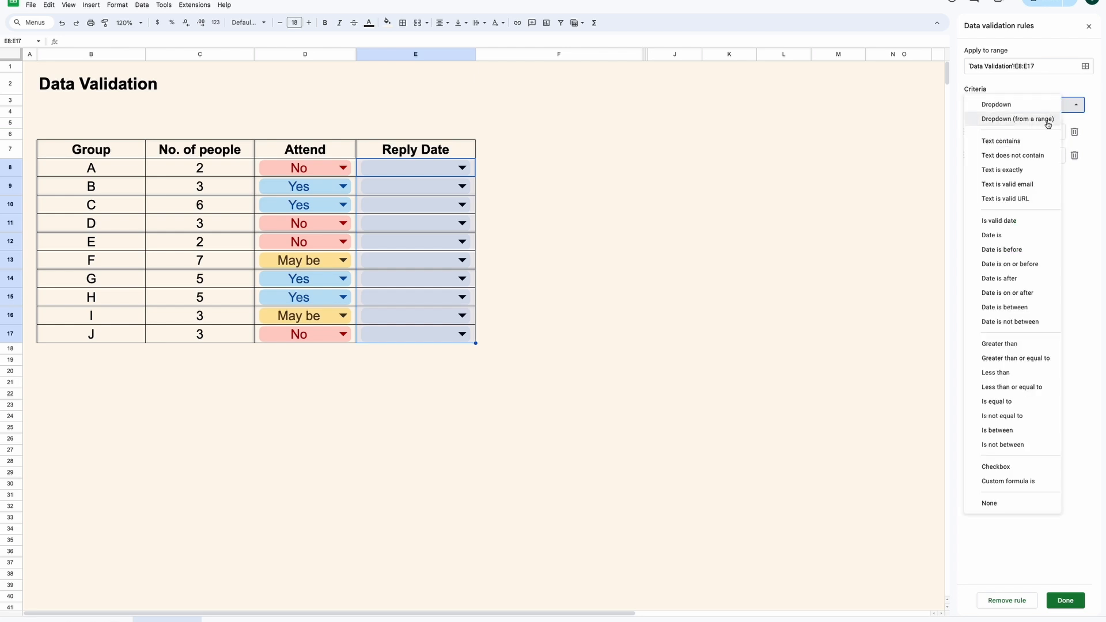
click(1030, 264)
click(1009, 130)
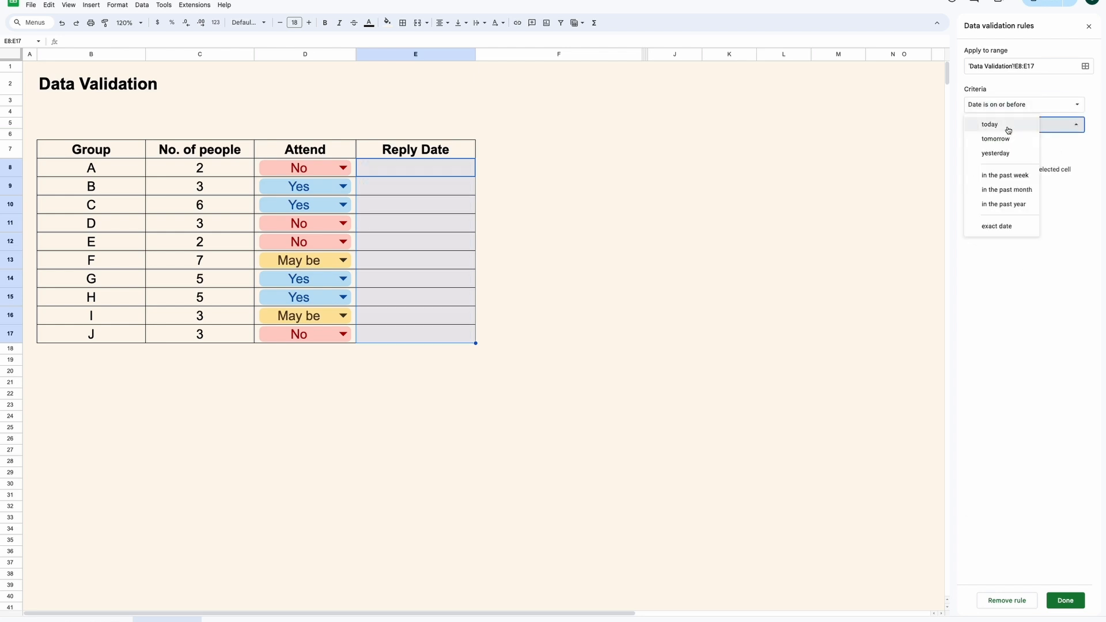
click(1010, 226)
click(993, 145)
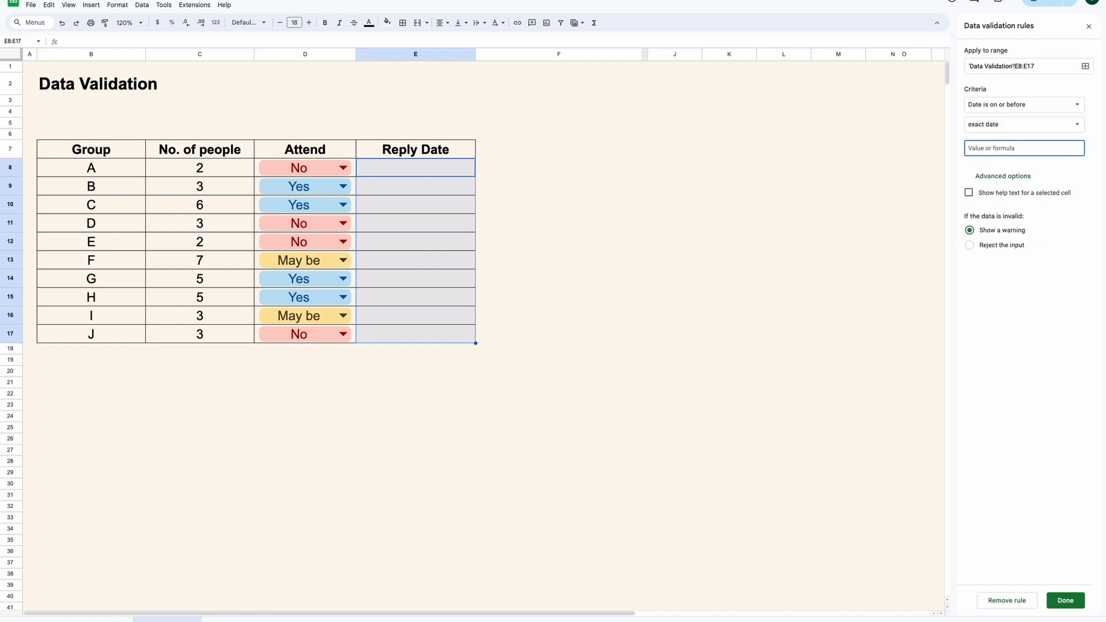
text(10/31/2024)
click(971, 247)
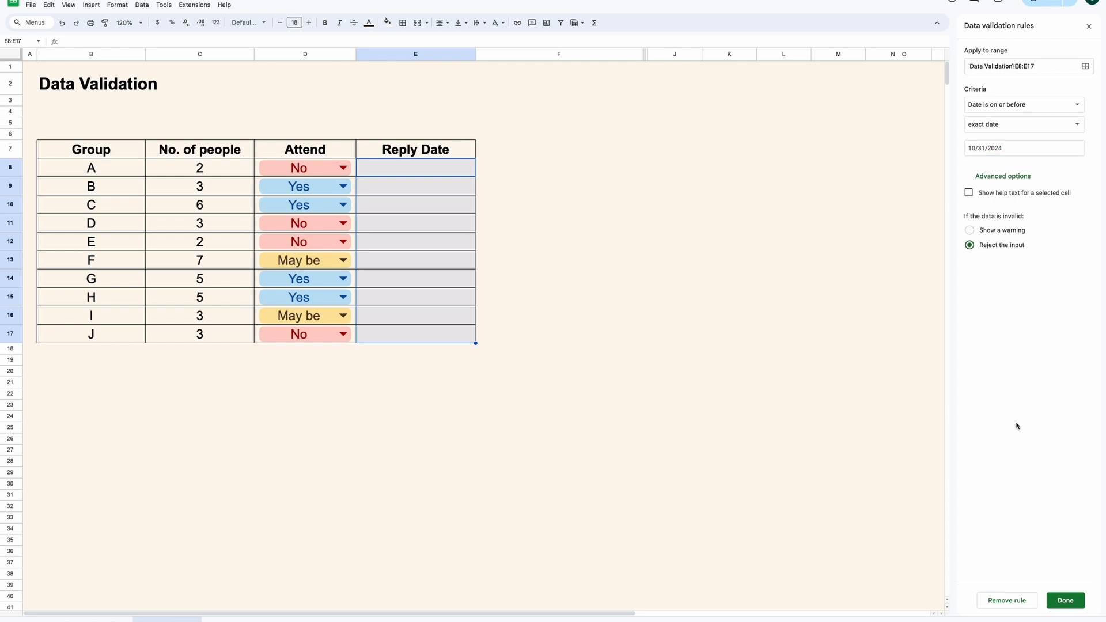
click(1065, 601)
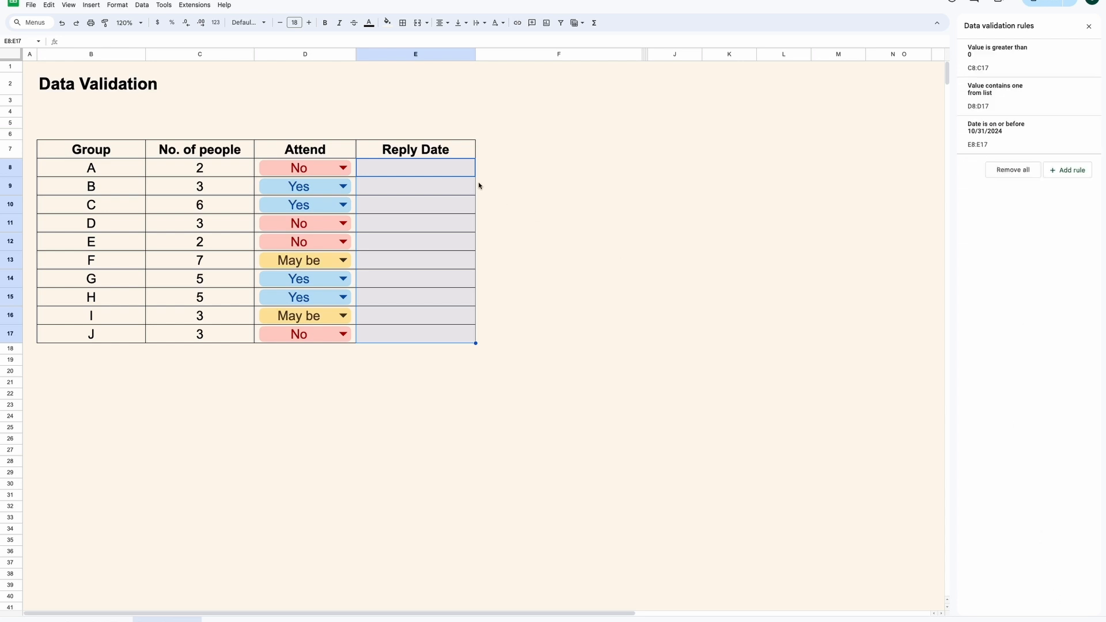
- Set Group A's reply date in E8 to 10/30/2024 using the calendar picker
click(395, 172)
double_click(410, 171)
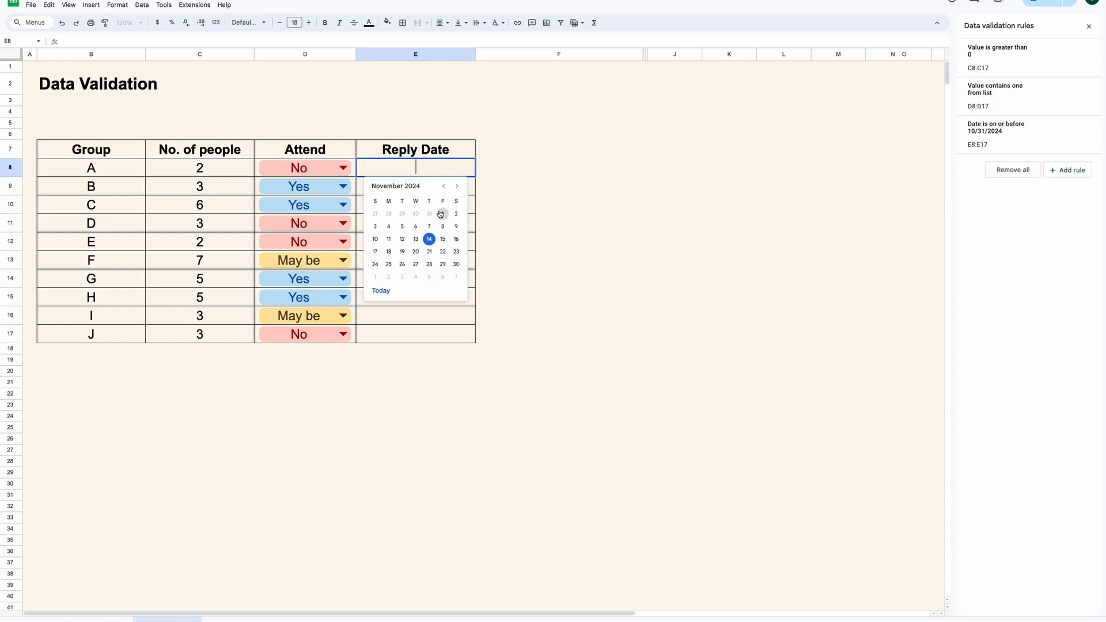
click(444, 186)
click(416, 264)
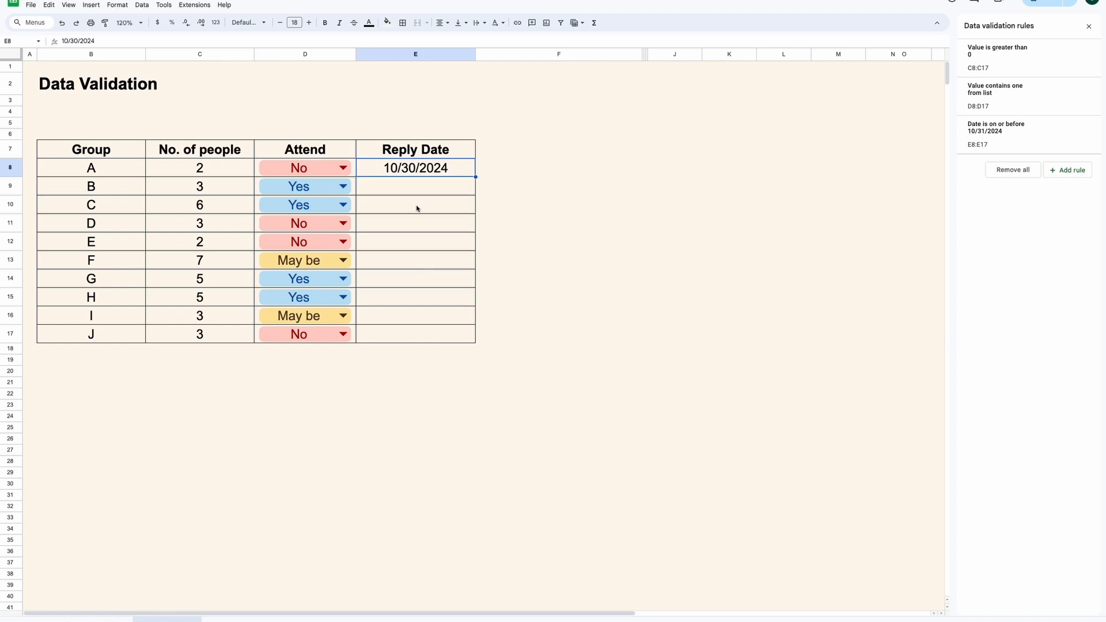
- Test the Reply Date rule by trying to enter 11/1/2024 for Group B in E9
double_click(437, 189)
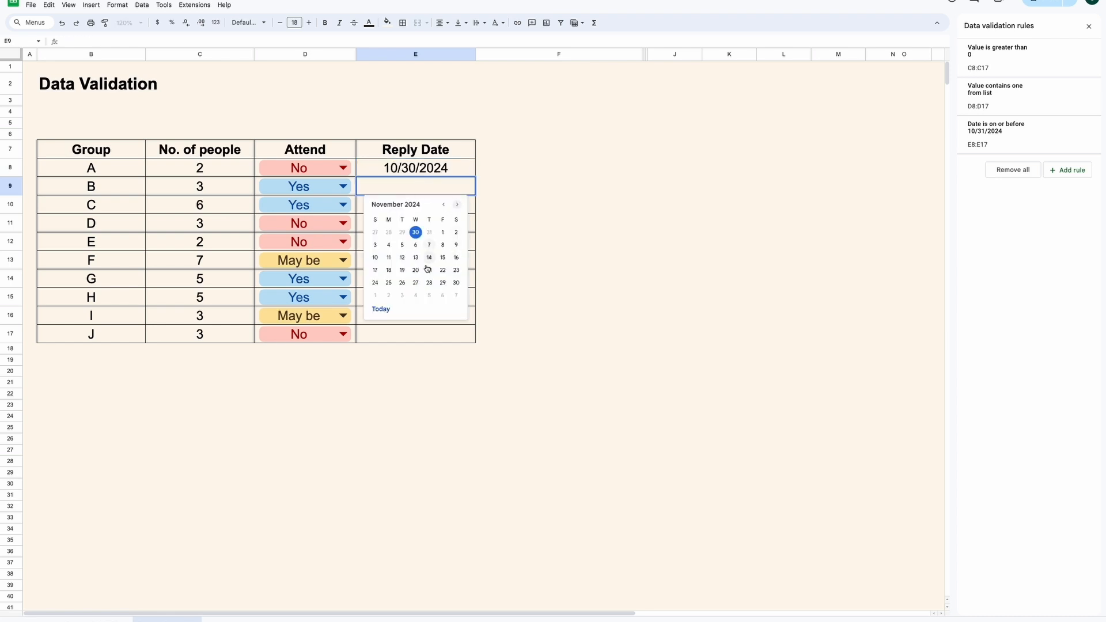
click(442, 232)
click(678, 323)
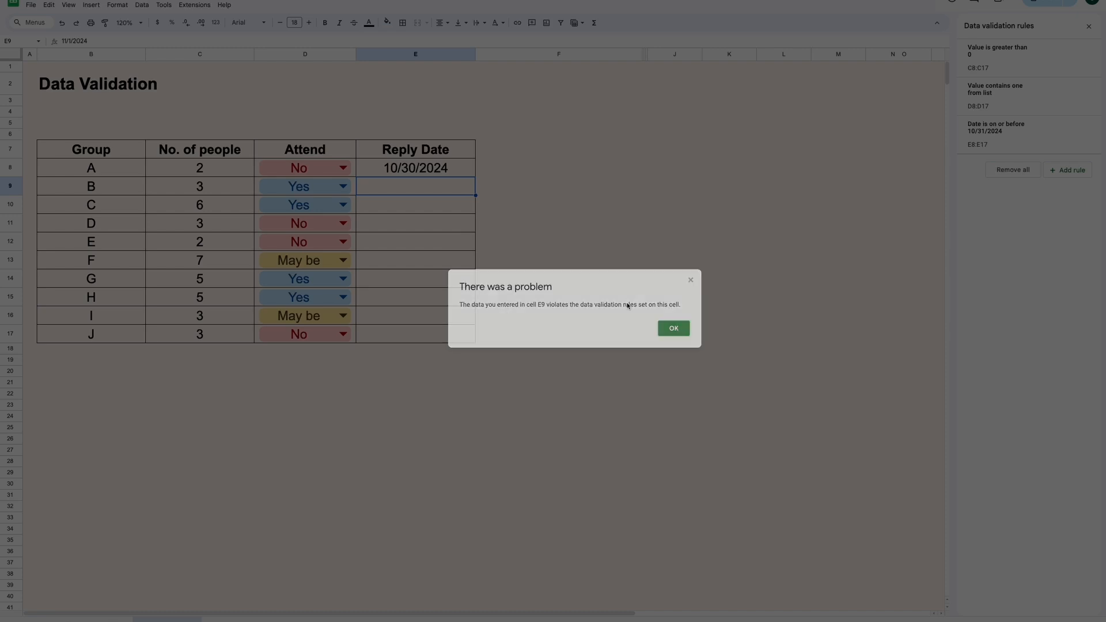
- Pick the reply dates 10/31/2024 for Group B in E9 and 10/30/2024 for Group C in E10
double_click(459, 186)
click(446, 207)
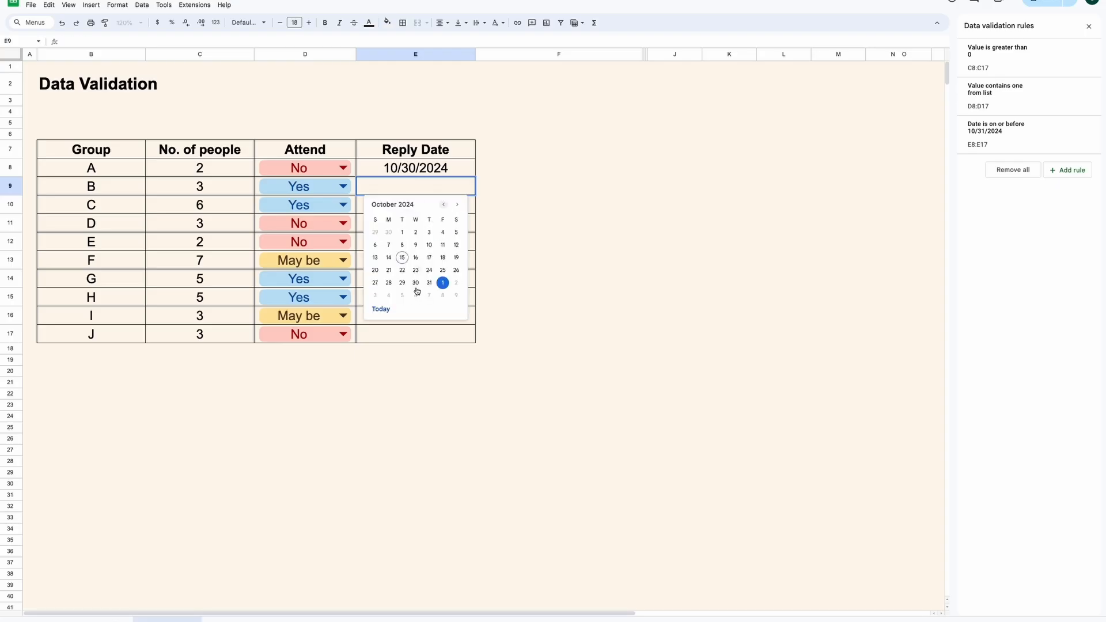
click(429, 283)
click(455, 207)
double_click(455, 207)
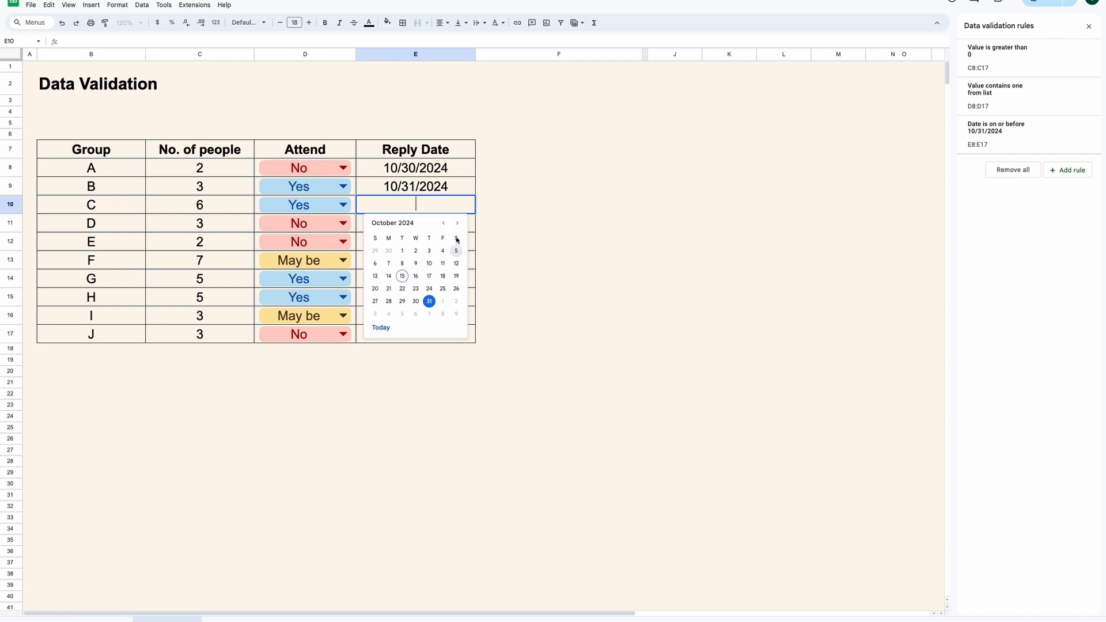
click(416, 301)
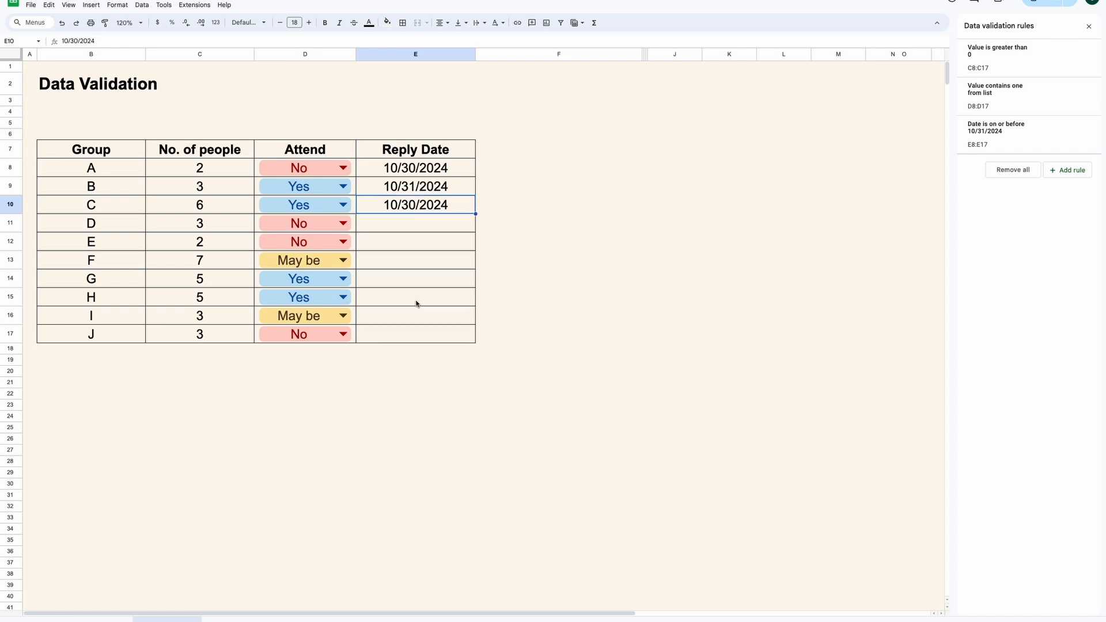
- Test the Reply Date rule again by trying to enter 11/4/2024 for Group D in E11
click(439, 227)
double_click(459, 221)
click(457, 244)
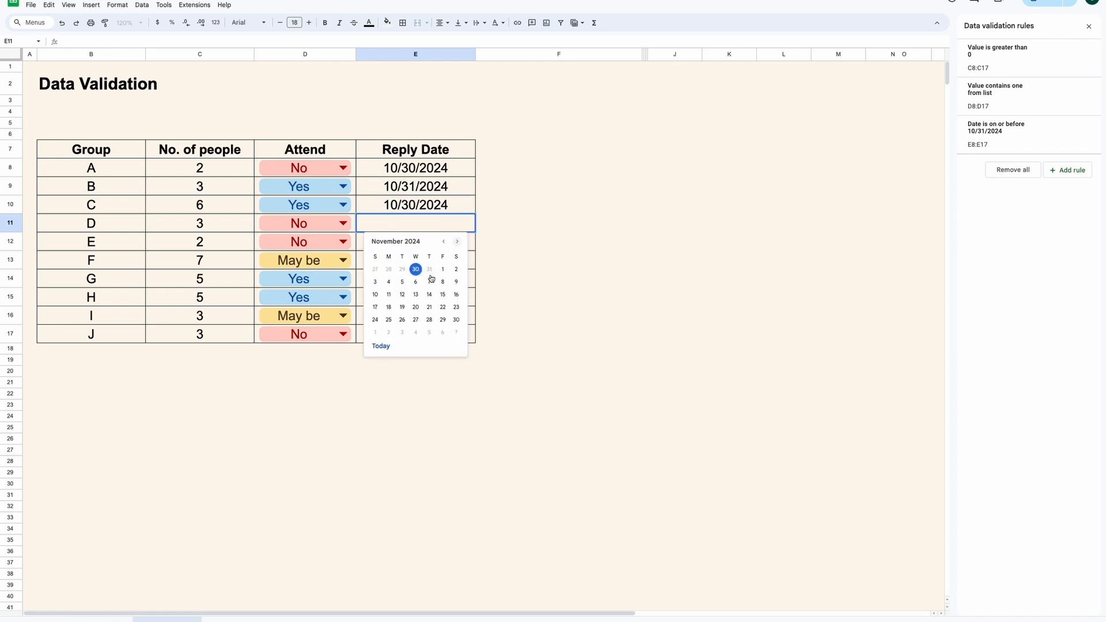
click(389, 281)
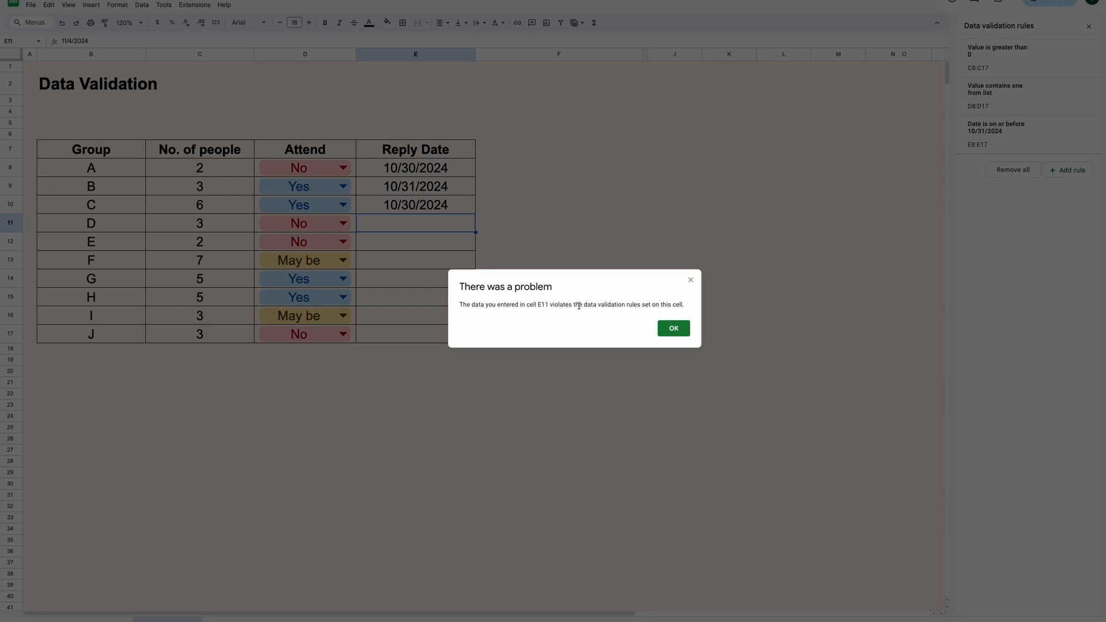
click(674, 328)
click(539, 260)
- Copy Group C's 10/30/2024 reply date from E10 into the remaining Reply Date cells down to E17
click(461, 209)
key(ctrl+c)
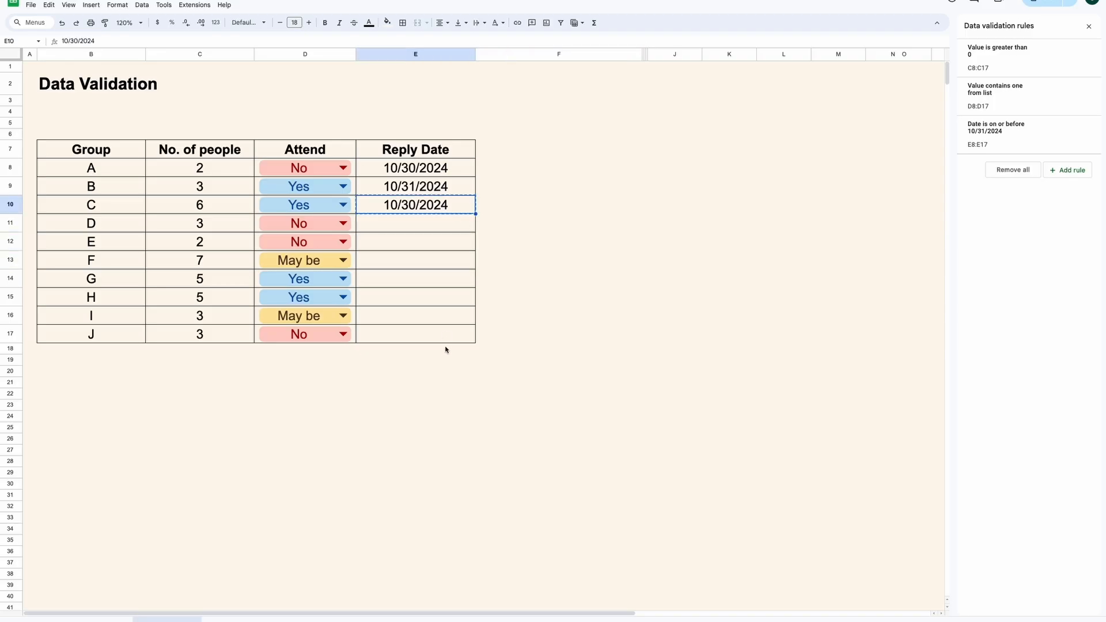
shift+click(448, 336)
key(ctrl+v)
click(510, 284)
- Copy the group letters A to J from B8:B17 into J8:J17
click(507, 171)
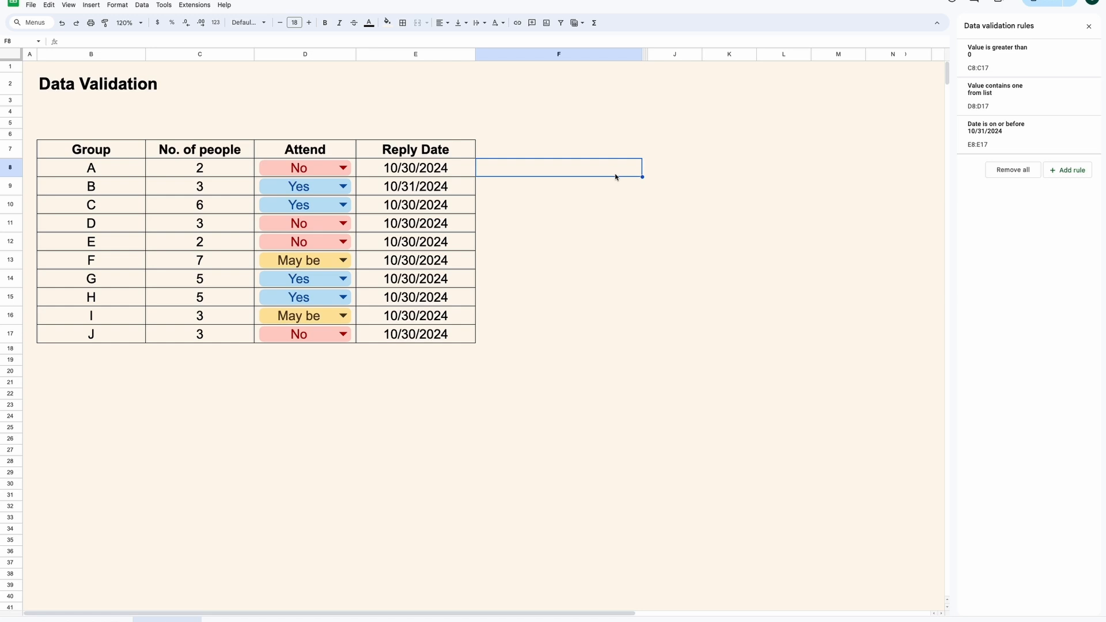
click(666, 166)
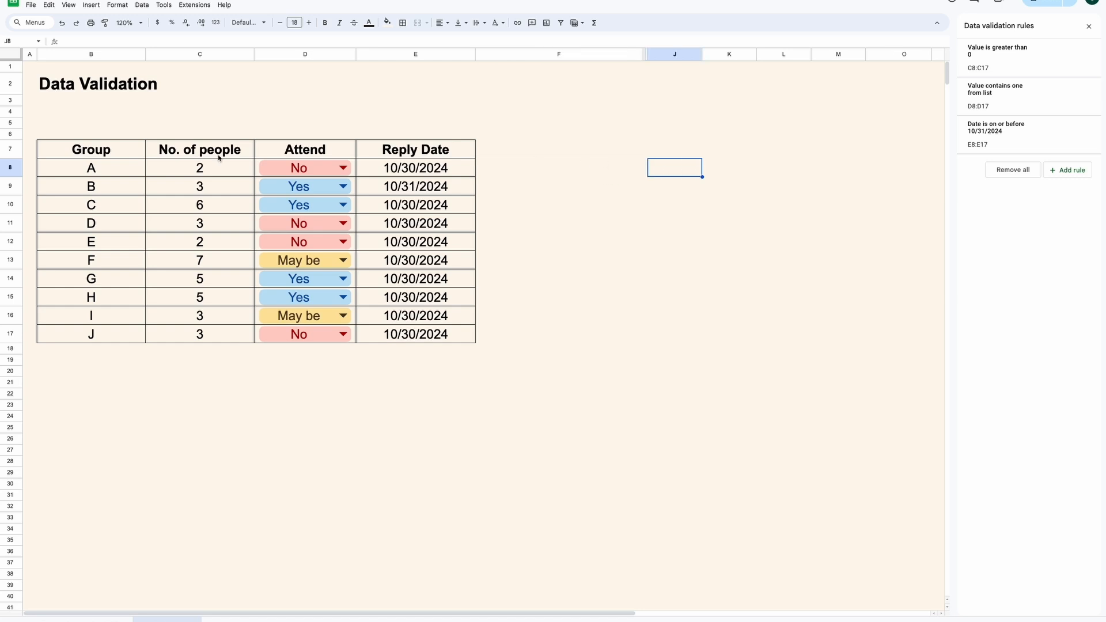
drag(133, 168, 113, 338)
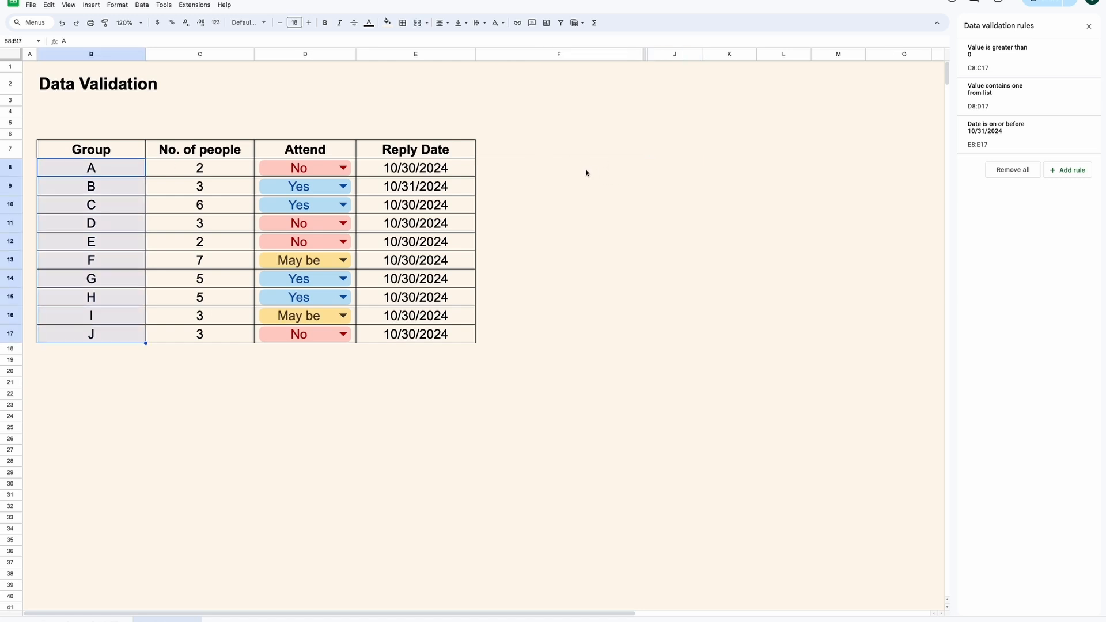
key(ctrl+c)
click(604, 165)
click(667, 168)
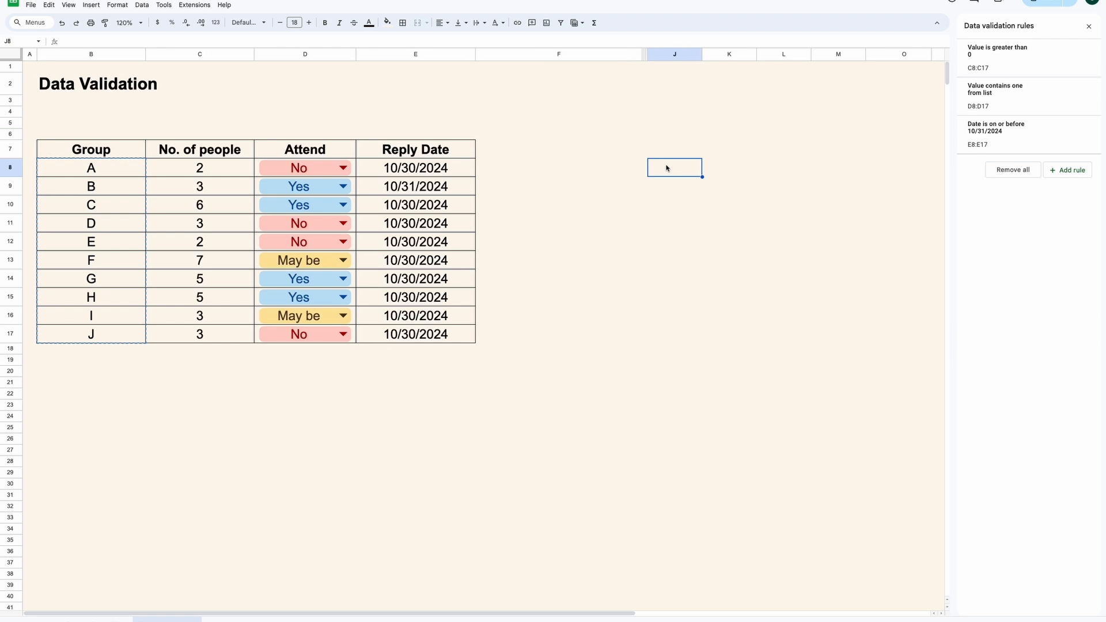
key(ctrl+v)
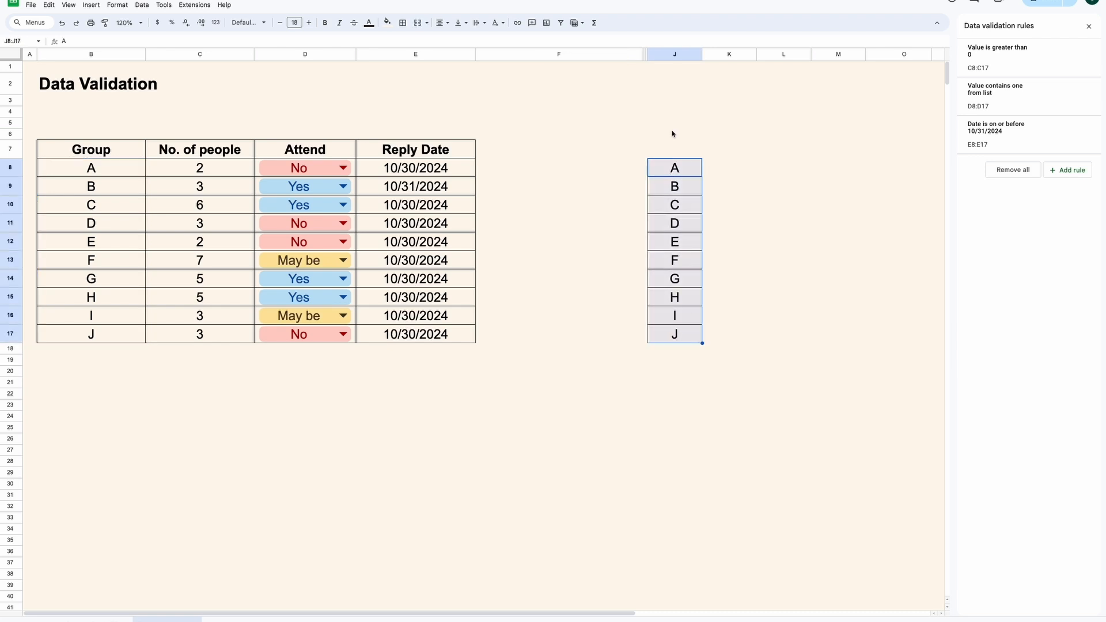
- Add a dropdown-from-a-range validation rule to Group in B8:B17, sourced from J8:J17, with the Arrow display style
drag(119, 167, 120, 331)
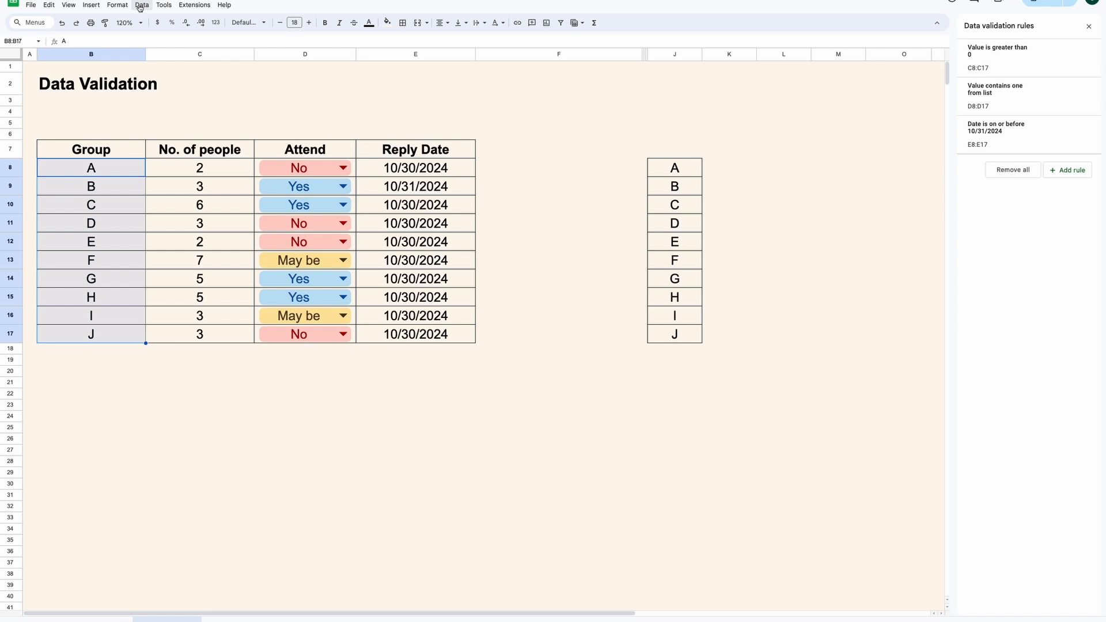
click(1057, 170)
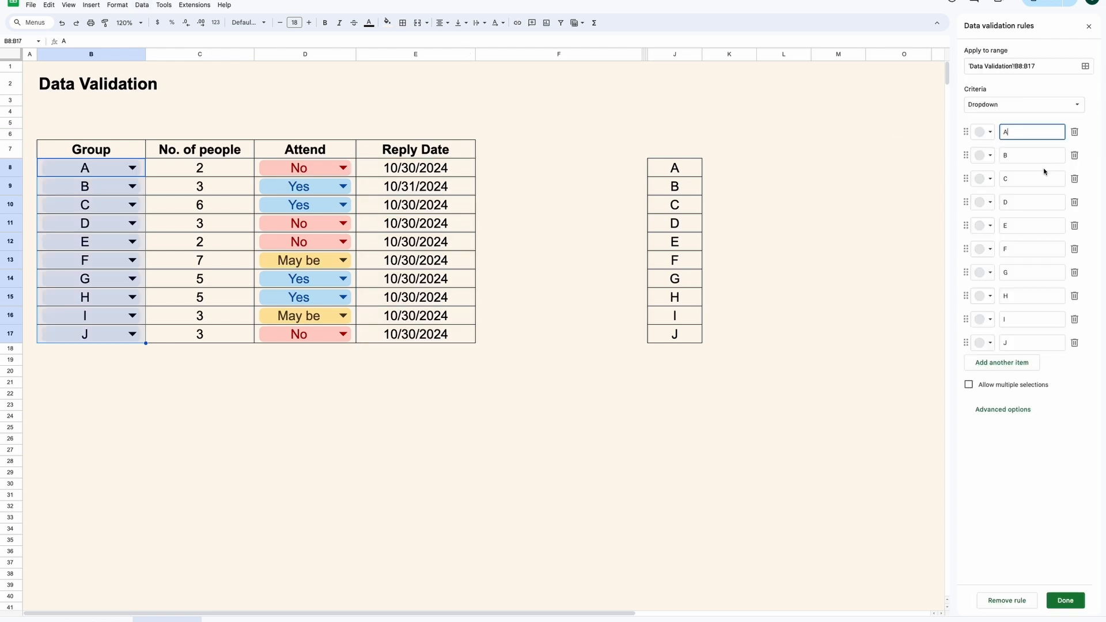
click(1074, 106)
click(1039, 119)
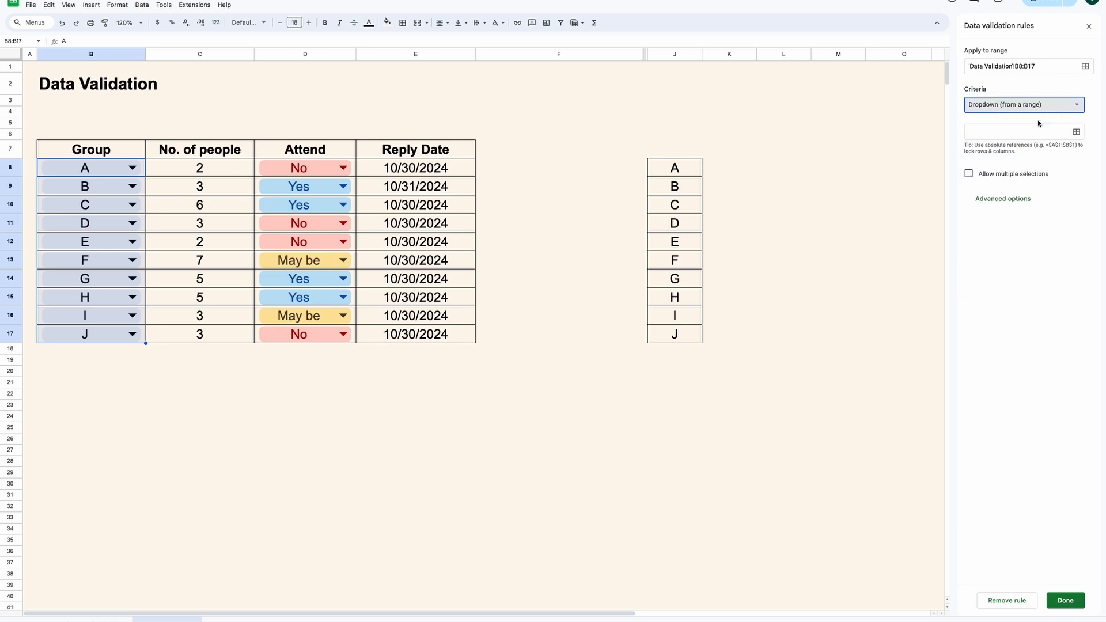
click(1076, 132)
drag(691, 174, 682, 337)
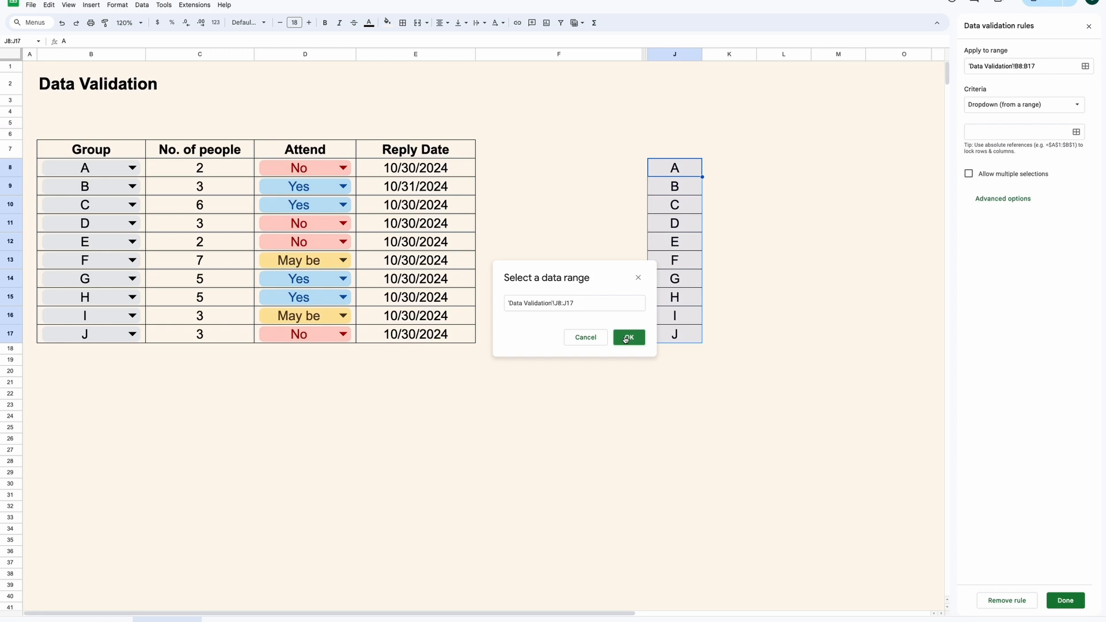
click(626, 338)
click(1005, 433)
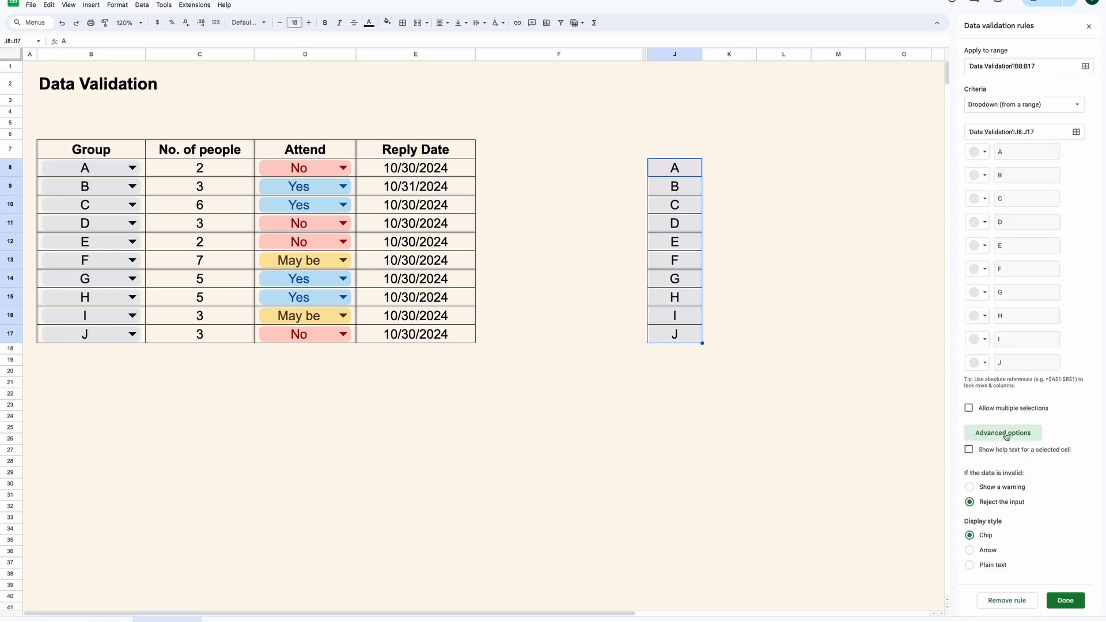
click(971, 550)
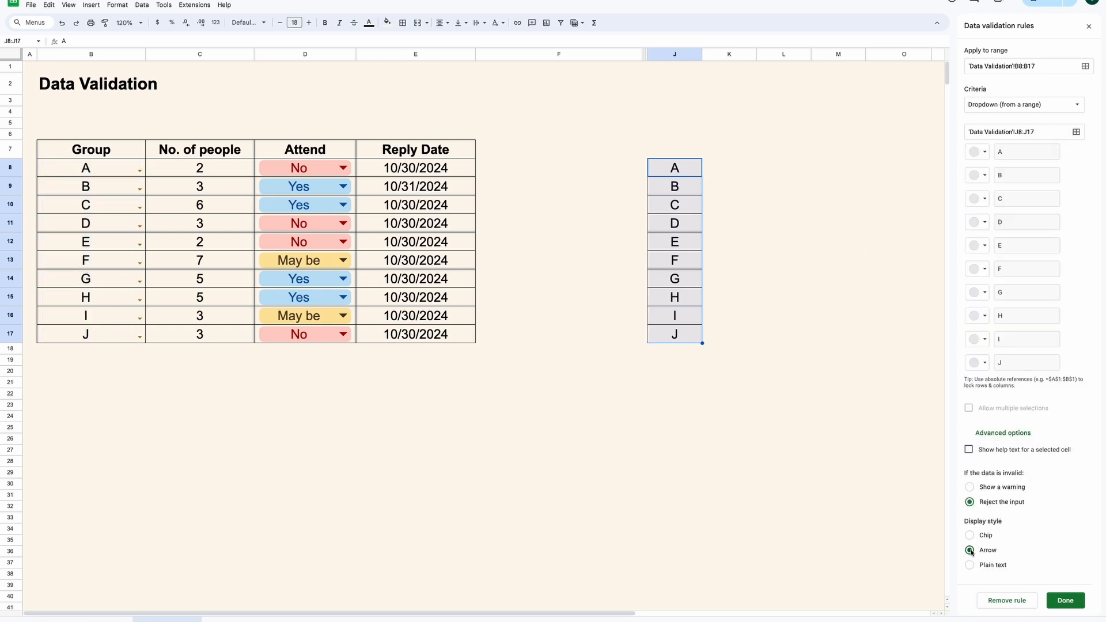
click(1065, 601)
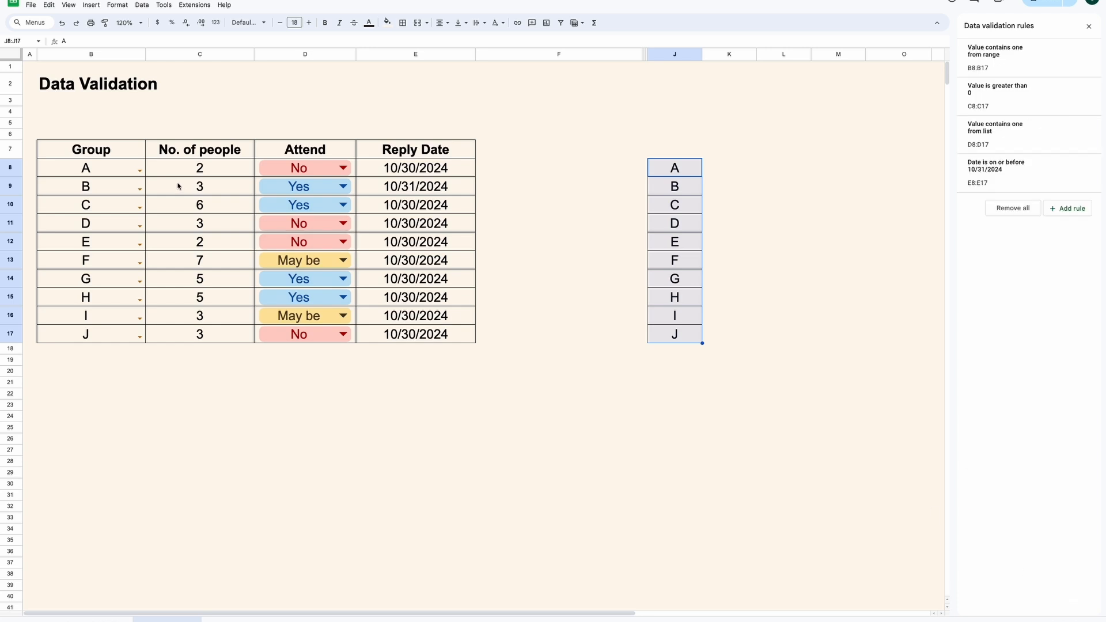
- Test the Group dropdowns by choosing C in B8, D in B9 and E in B10
click(139, 171)
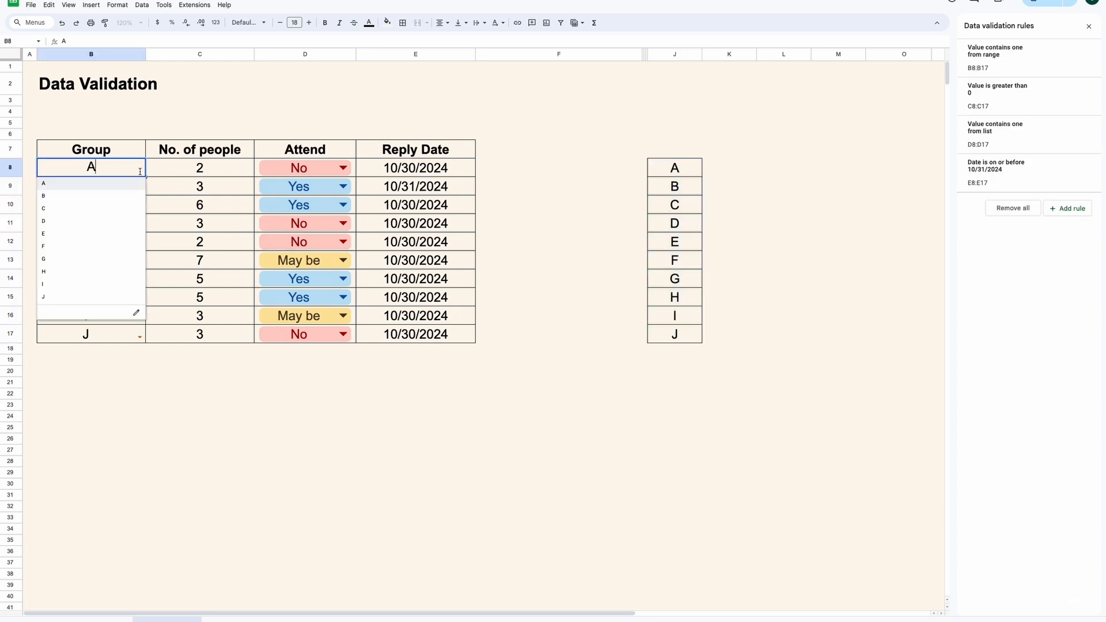
click(125, 210)
click(138, 189)
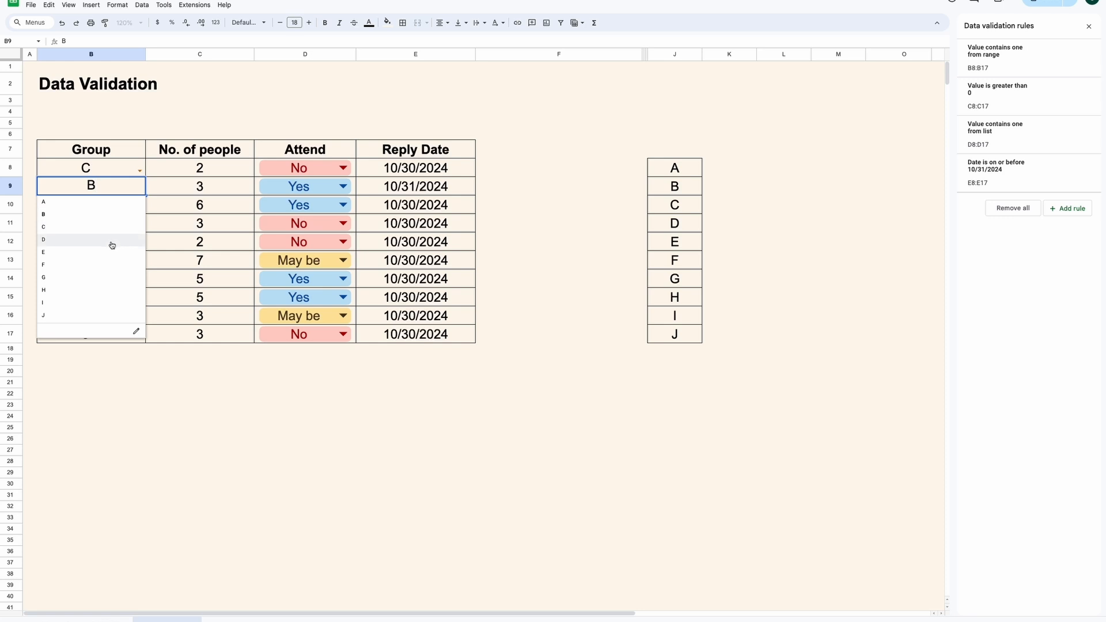
click(111, 244)
click(139, 207)
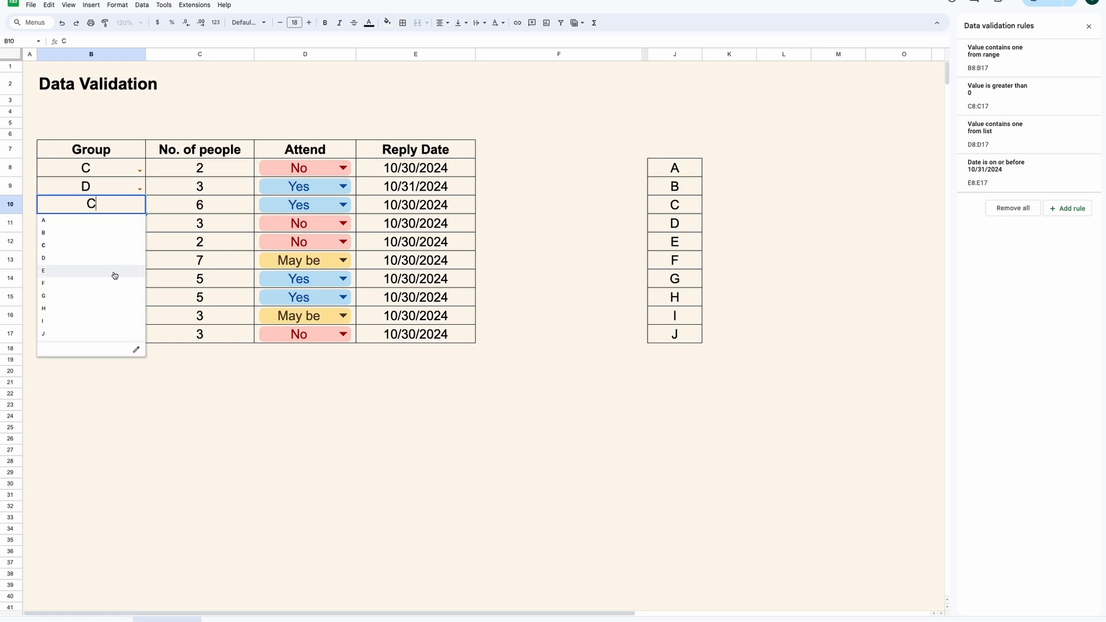
click(115, 271)
- Change the Group dropdown selections to B in B8, A in B9 and C in B10
click(139, 171)
click(115, 195)
click(139, 189)
click(115, 201)
click(140, 207)
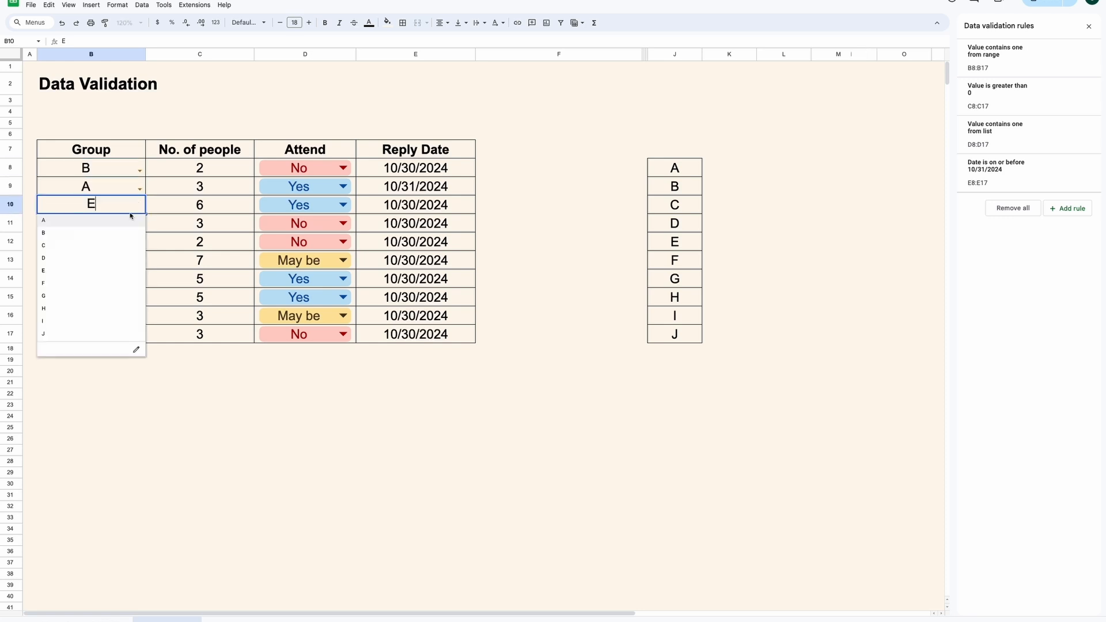
click(135, 244)
- Select B8 and reopen the list of data validation rules to review the sheet's rules
click(131, 169)
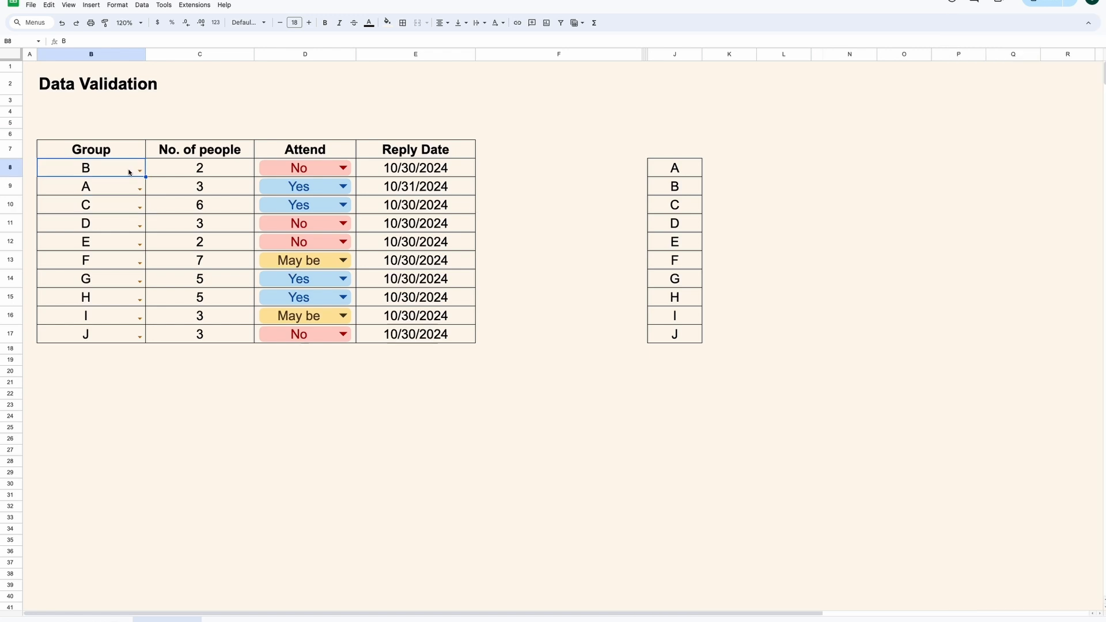
click(141, 4)
click(196, 202)
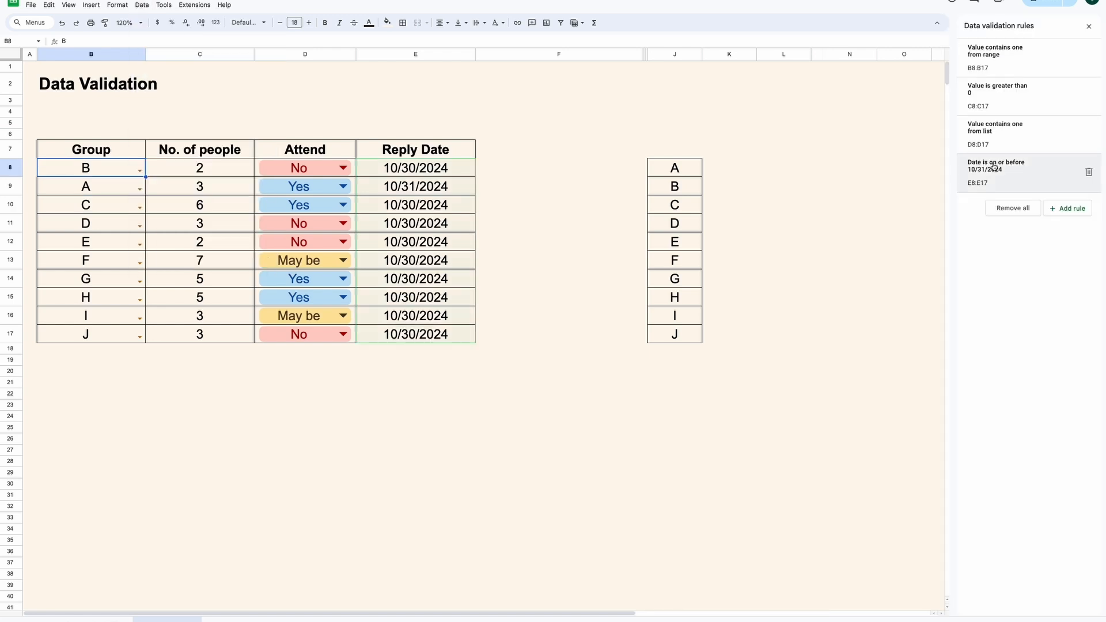
- Extend the source range of the Group dropdown rule for B8:B17 beyond J17 and check the options offered in B17
click(995, 63)
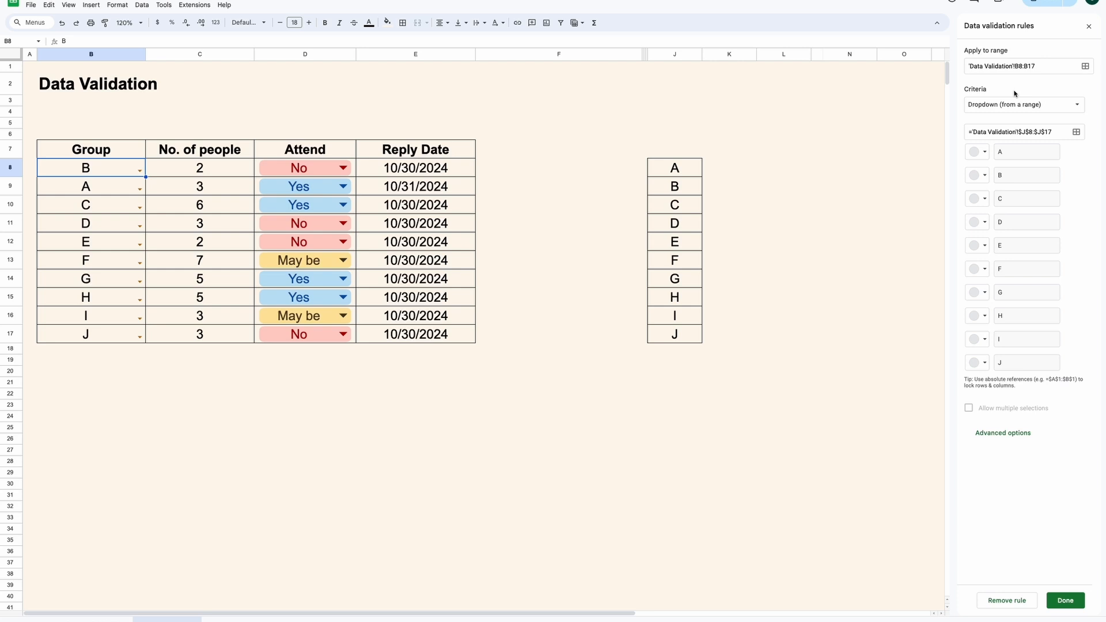
click(1045, 132)
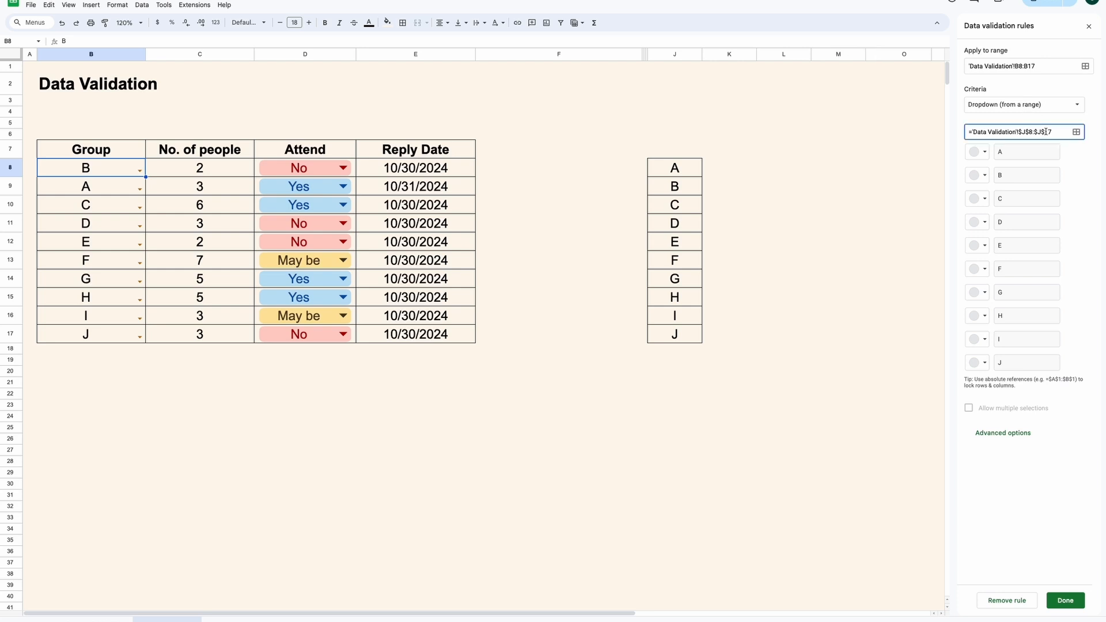
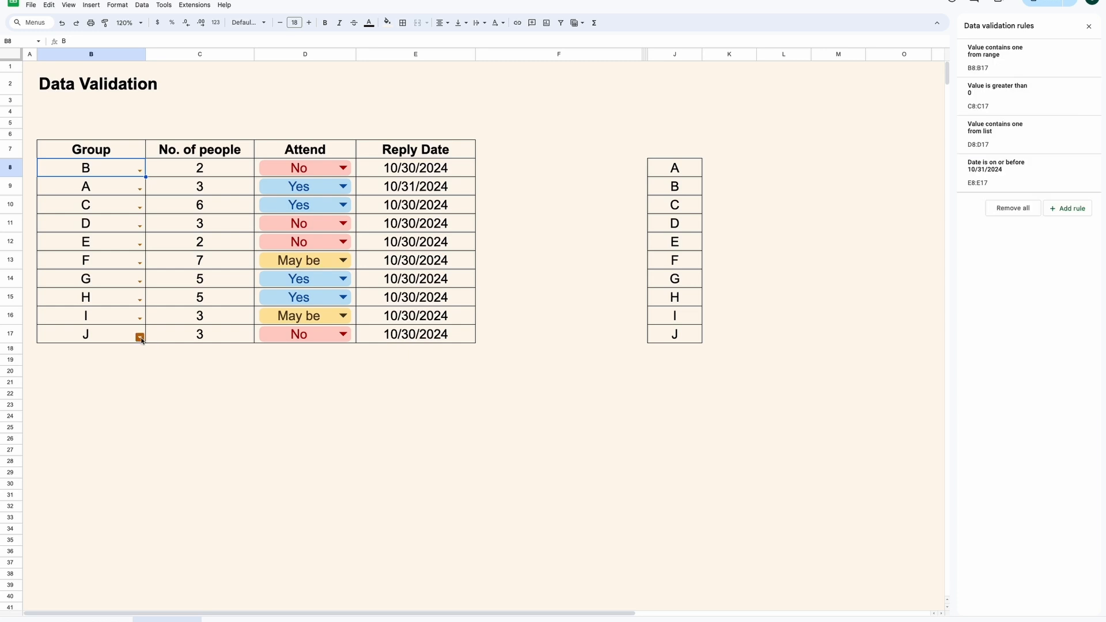
click(140, 337)
click(305, 371)
- Add K to the source list in J18 and choose it as the Group in B17
click(677, 349)
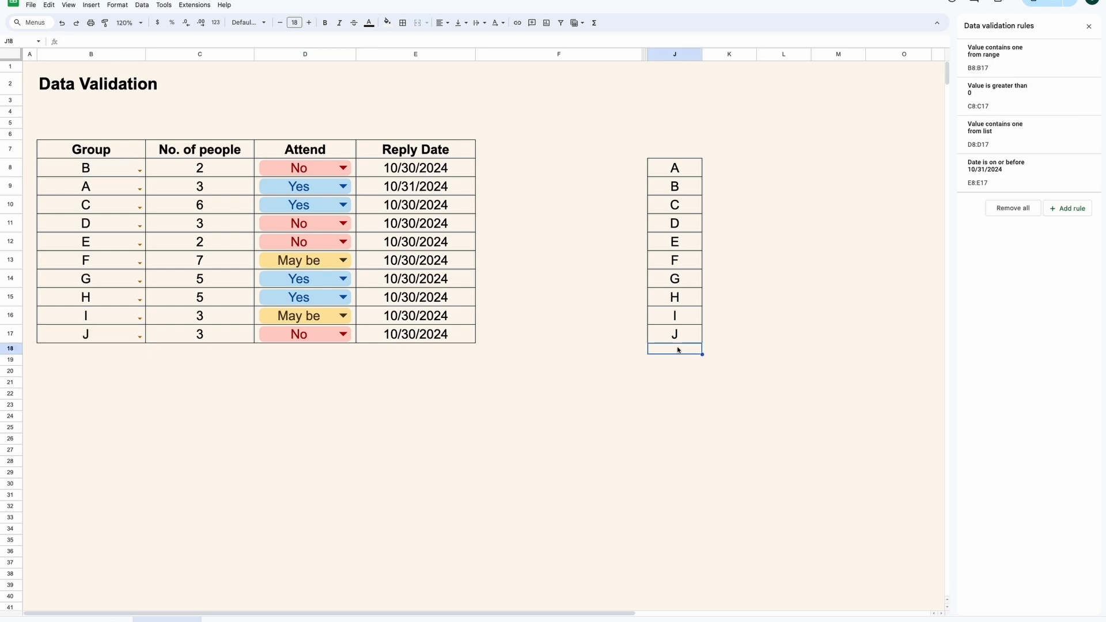
text(K)
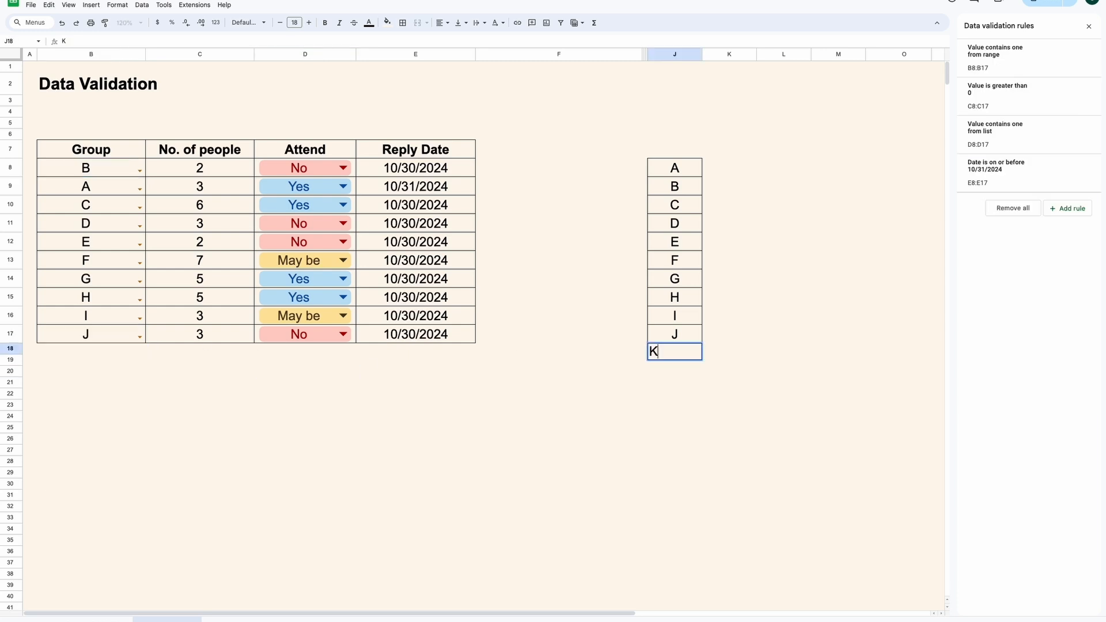
key(Return)
click(140, 337)
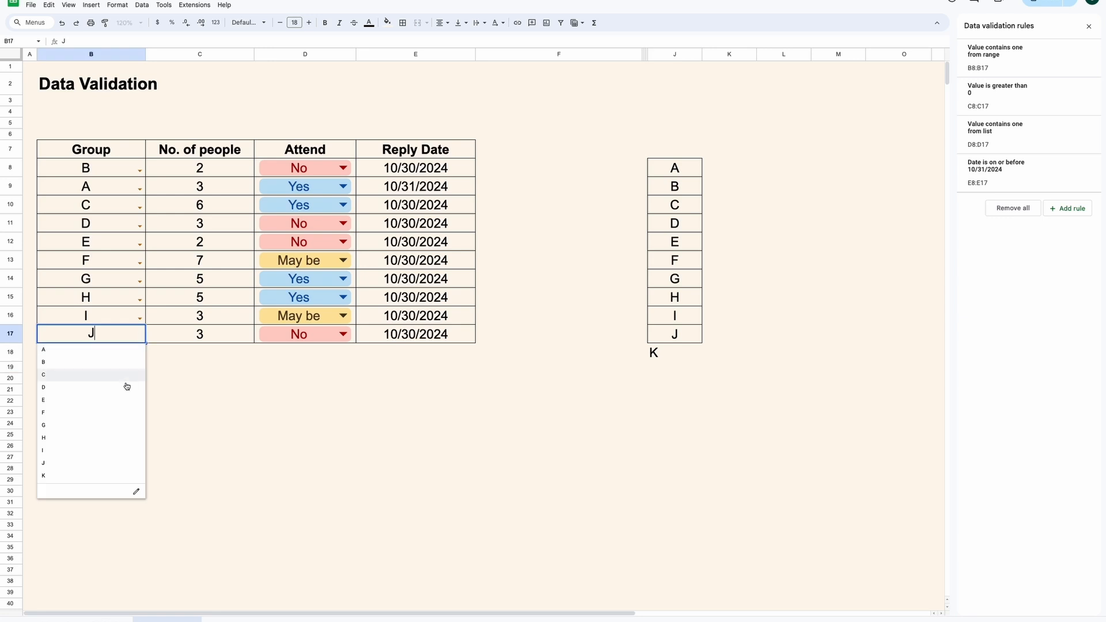
click(106, 476)
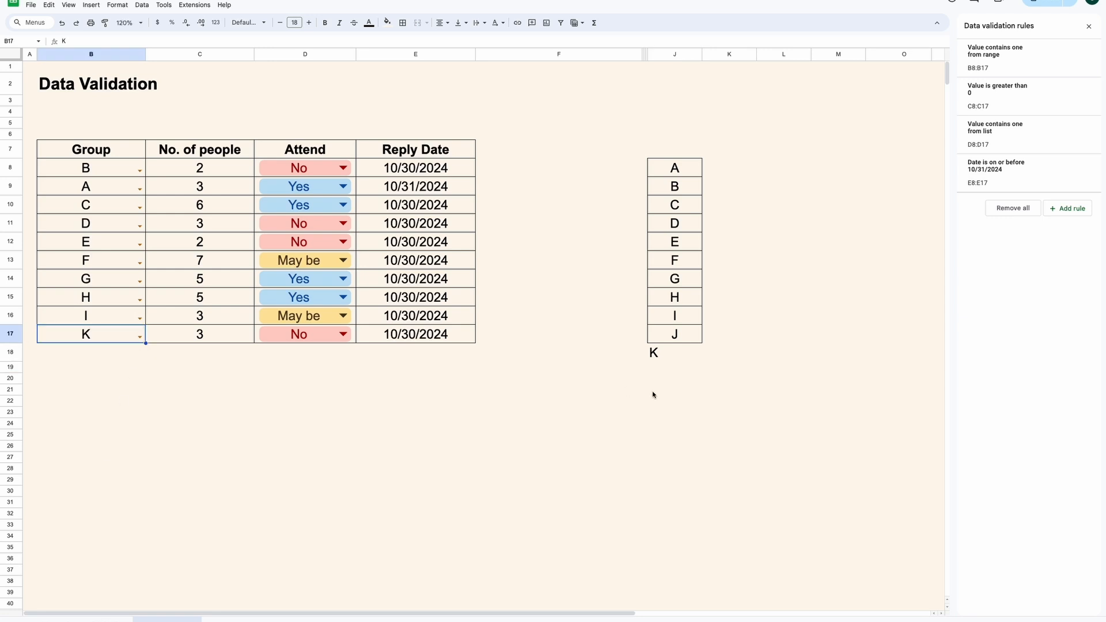
- Add L to the source list in J19 and choose it as the Group in B11
click(674, 371)
text(L)
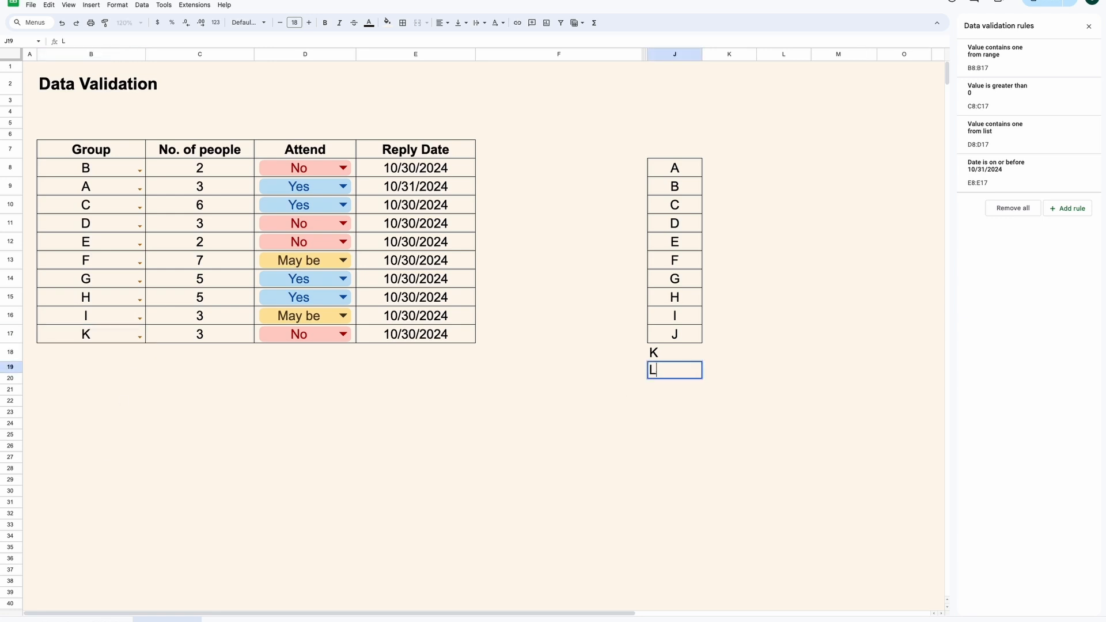
click(615, 367)
click(140, 225)
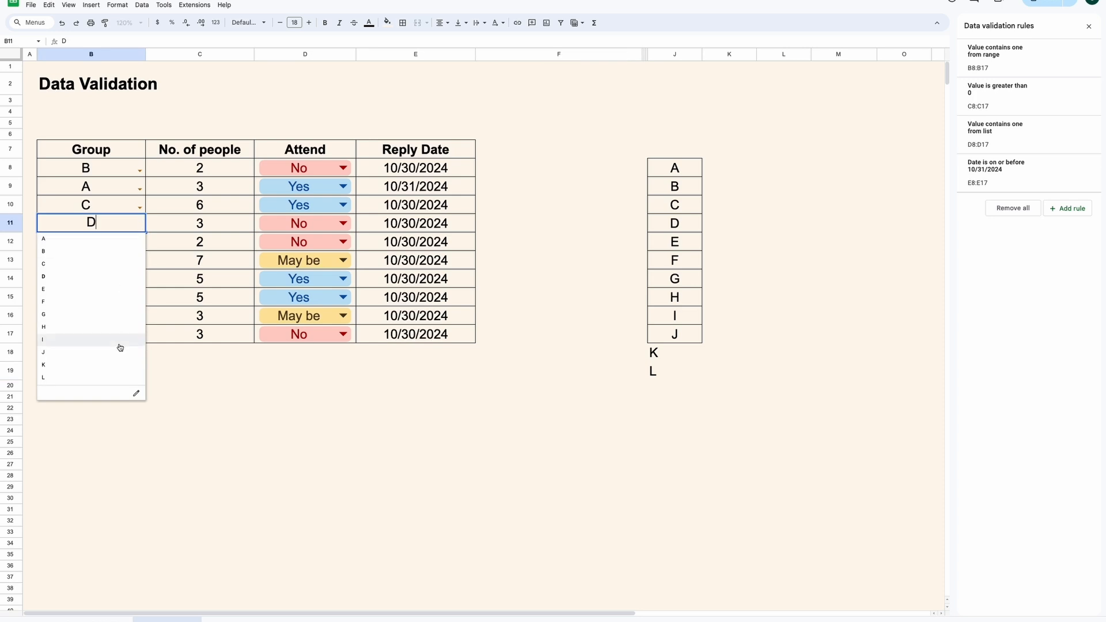
click(121, 380)
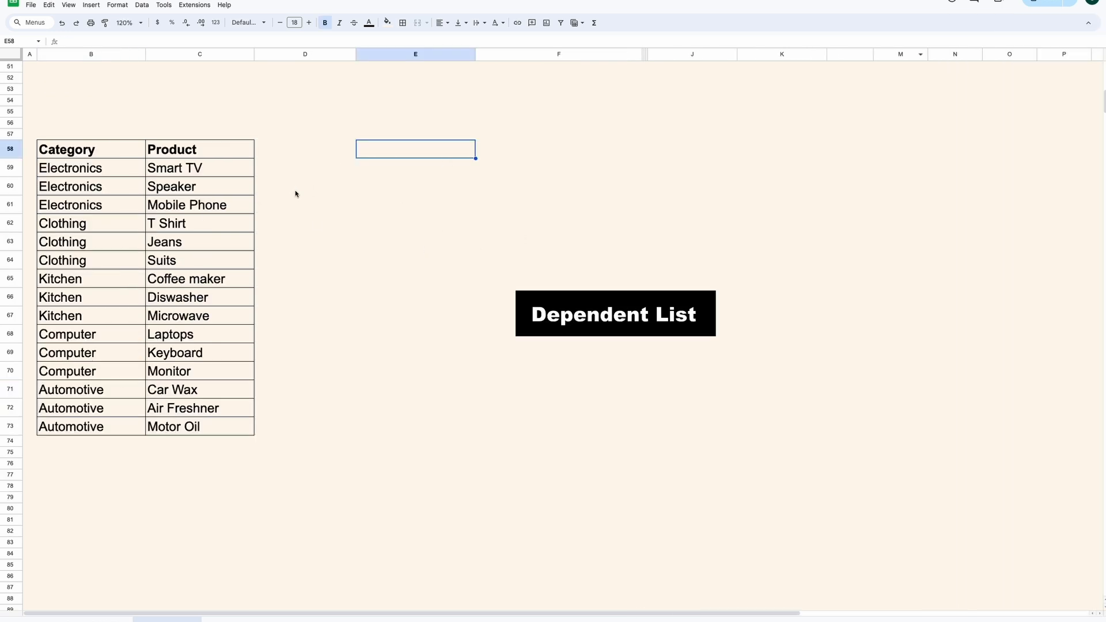
- Examine how products are grouped by category in the Category and Product table in B58:C73
drag(121, 148, 199, 426)
drag(117, 172, 128, 205)
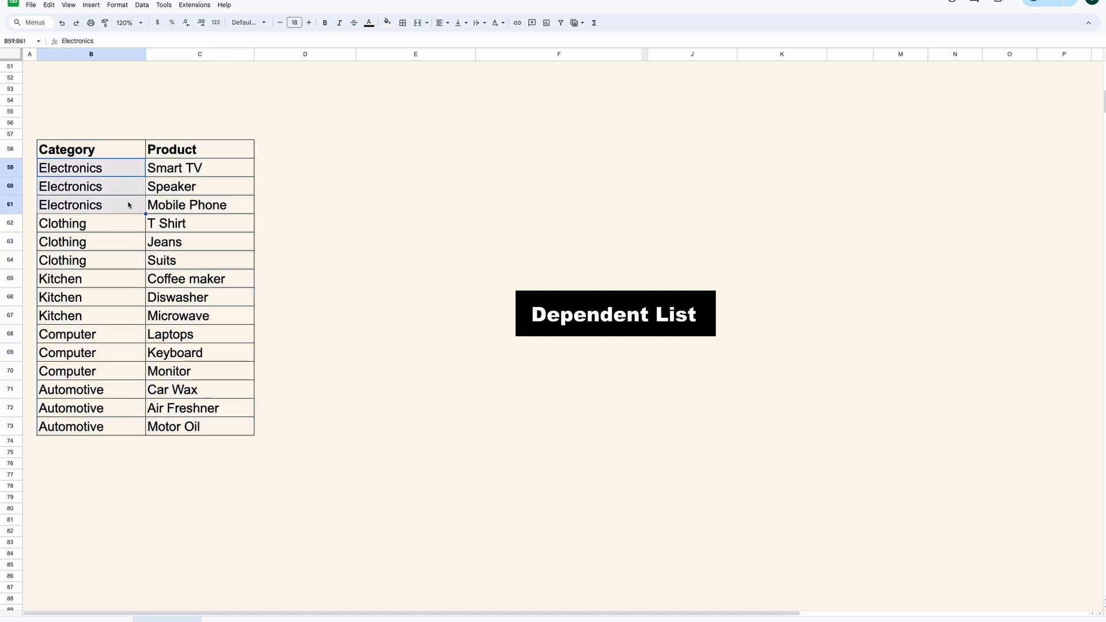
drag(179, 171, 178, 207)
drag(99, 223, 104, 260)
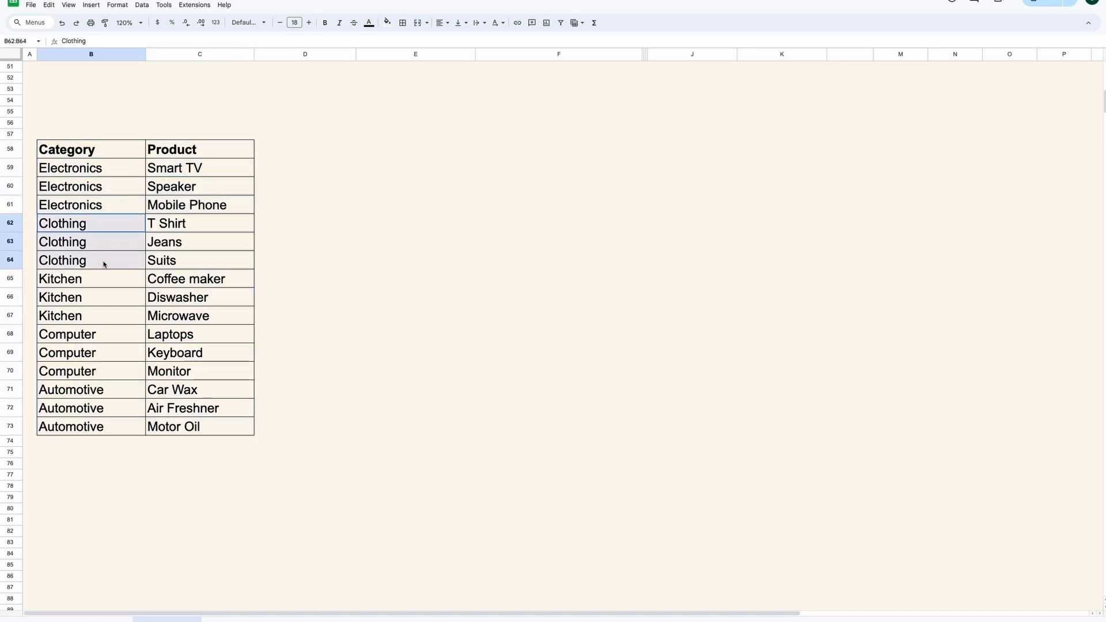
drag(173, 225, 173, 265)
drag(99, 281, 96, 313)
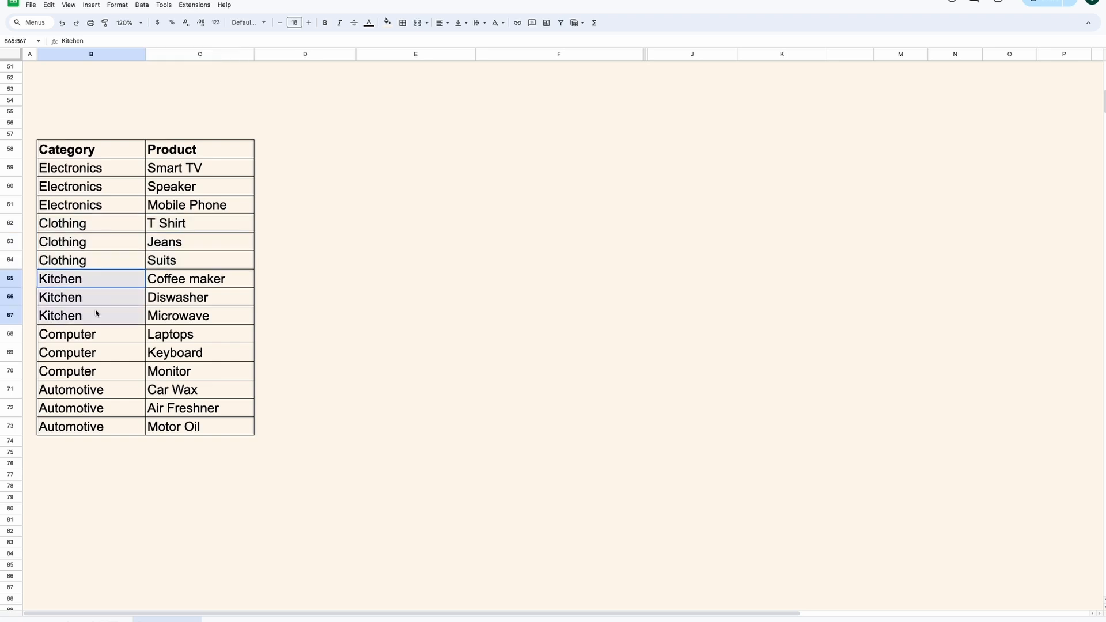
drag(190, 280, 190, 317)
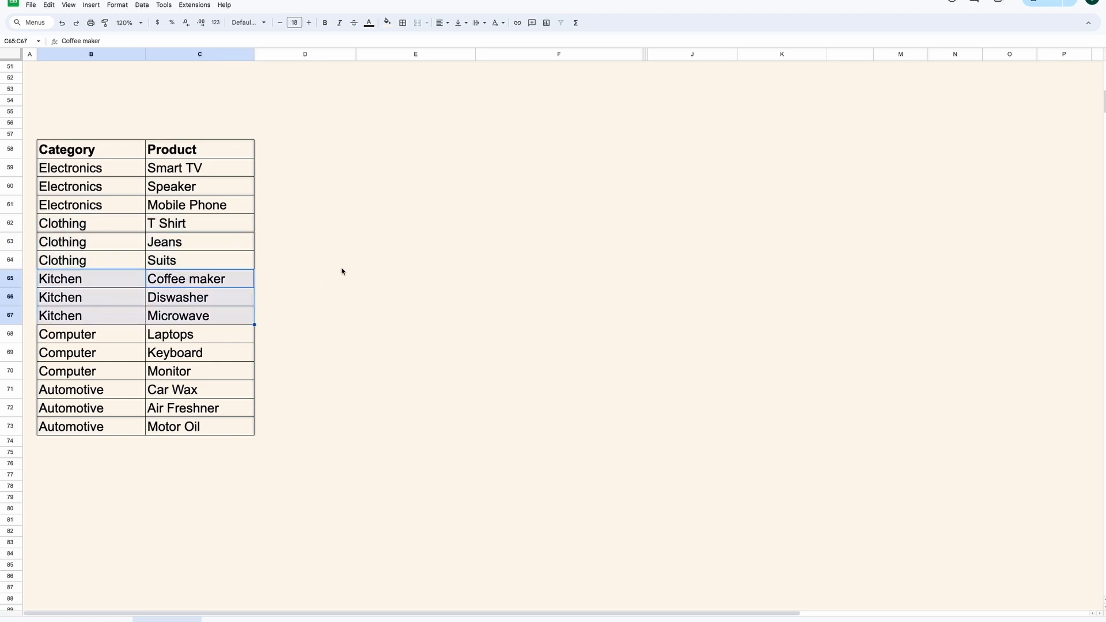
click(92, 282)
drag(202, 280, 168, 370)
click(131, 340)
- Enter the headers CATEGORY in E58 and PRODUCT in F58
click(415, 149)
text(CAT)
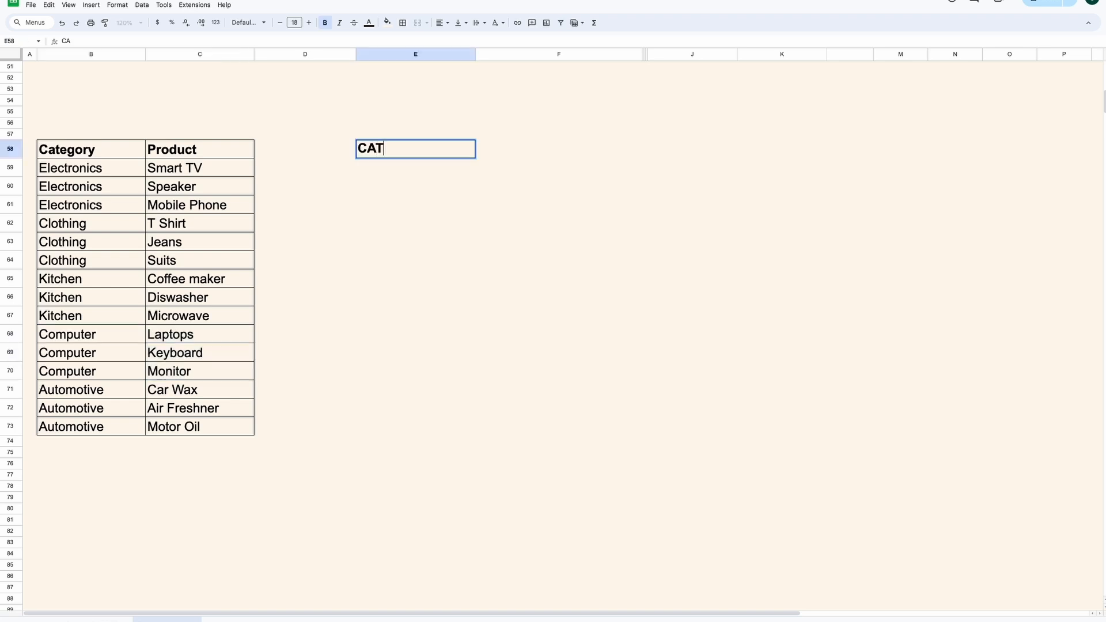
text(EGORY)
key(Return)
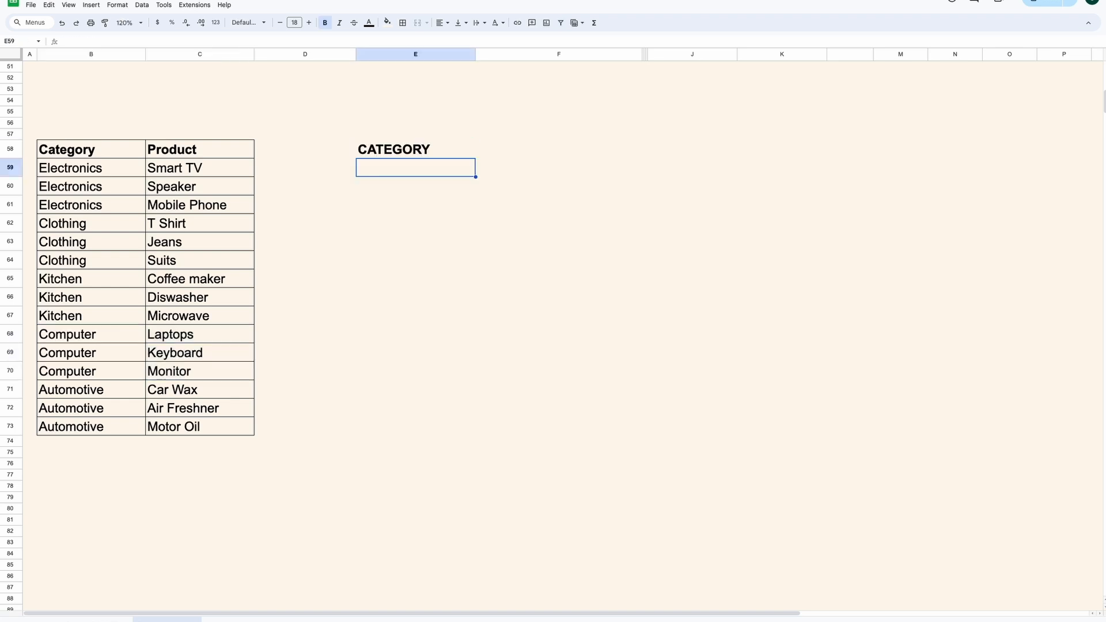
key(Up)
key(Right)
text(PRODUCT)
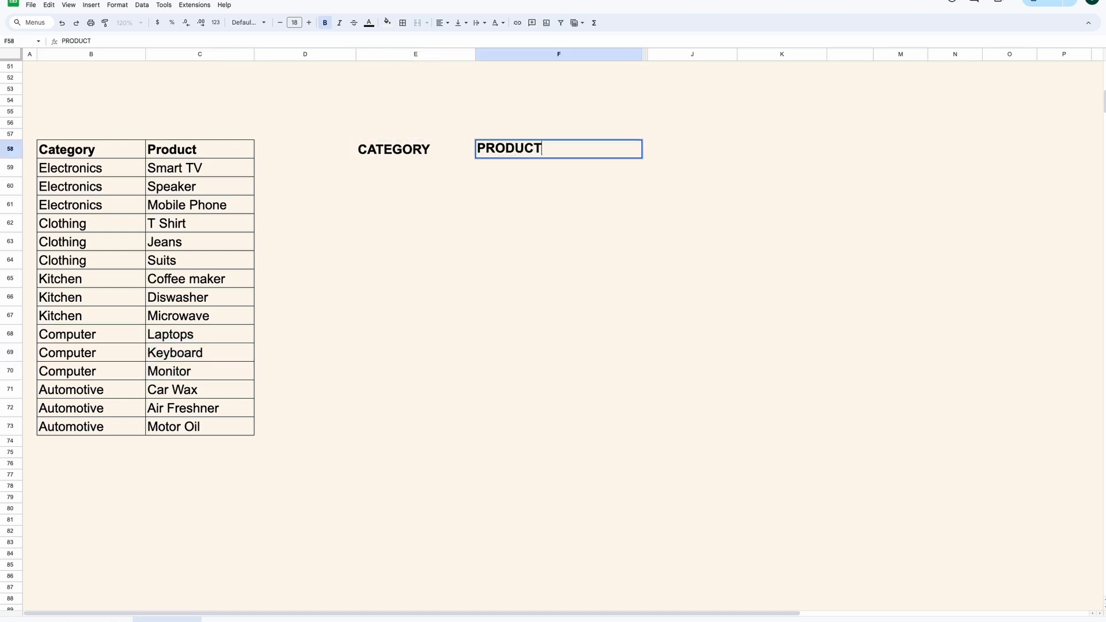
key(Return)
key(Up)
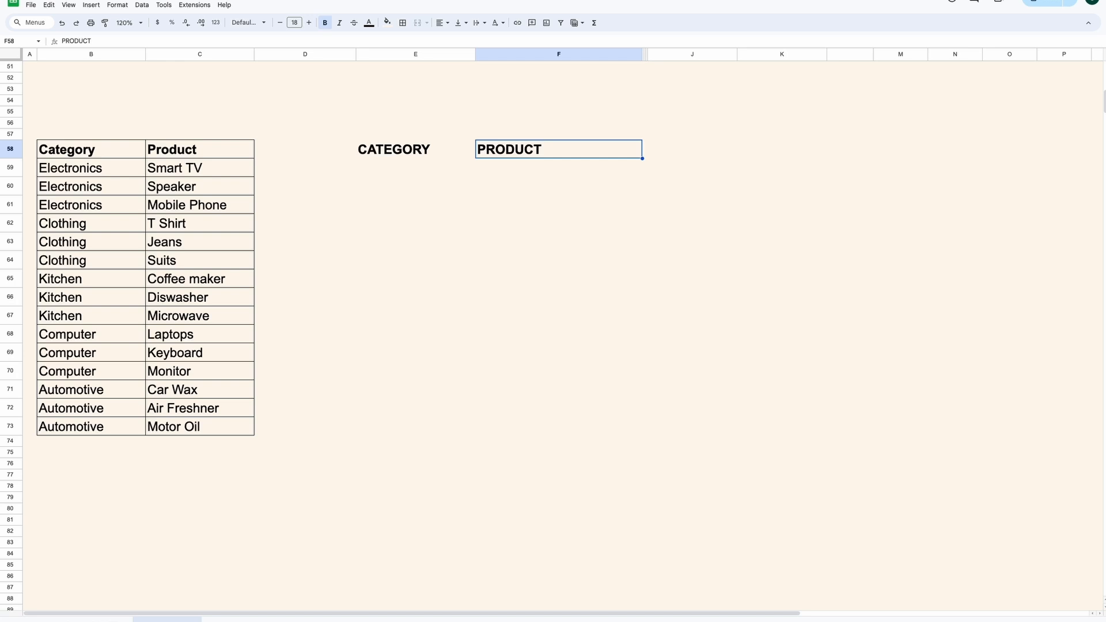
key(Left)
key(Right)
key(Left)
key(Down)
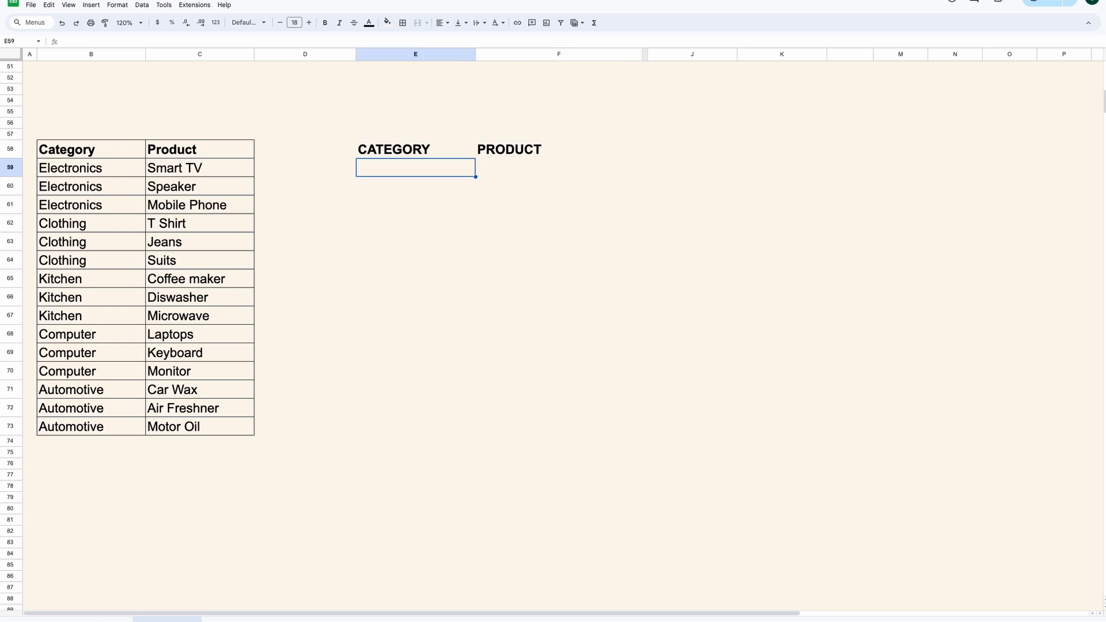
- Start a new data validation rule applied to E59:E73 under the CATEGORY header
drag(138, 169, 113, 389)
click(411, 168)
shift+click(387, 432)
click(142, 5)
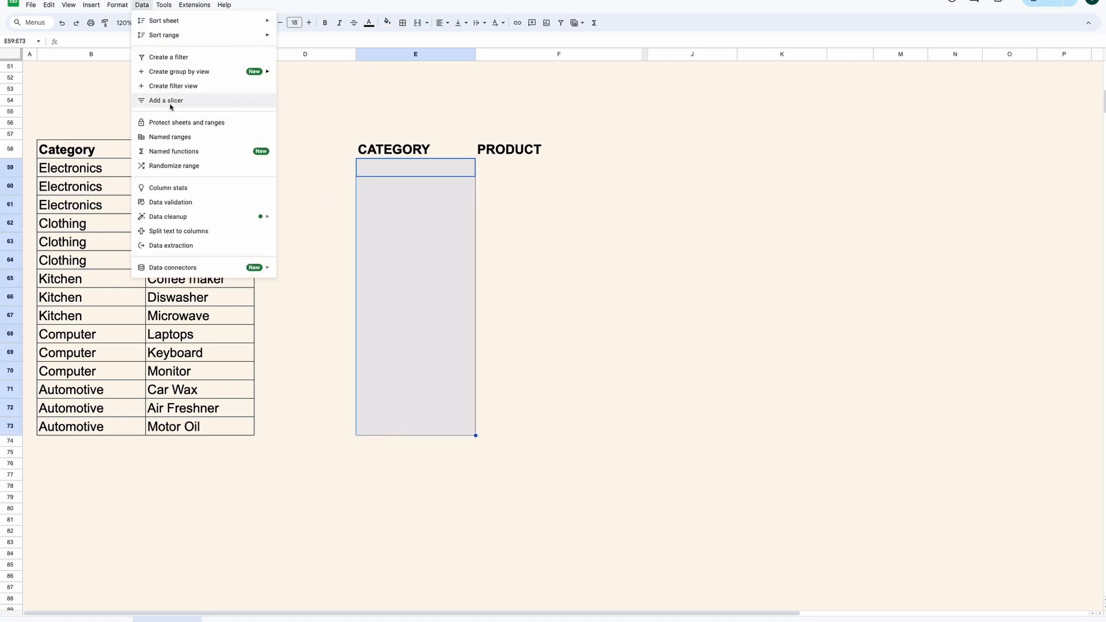
click(185, 203)
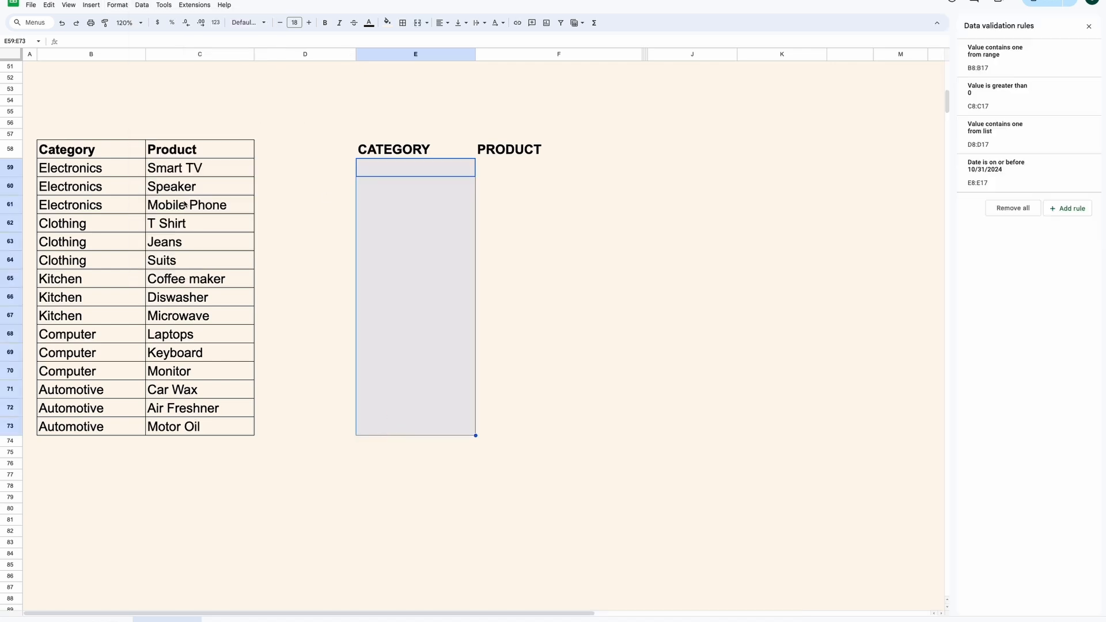
click(1076, 208)
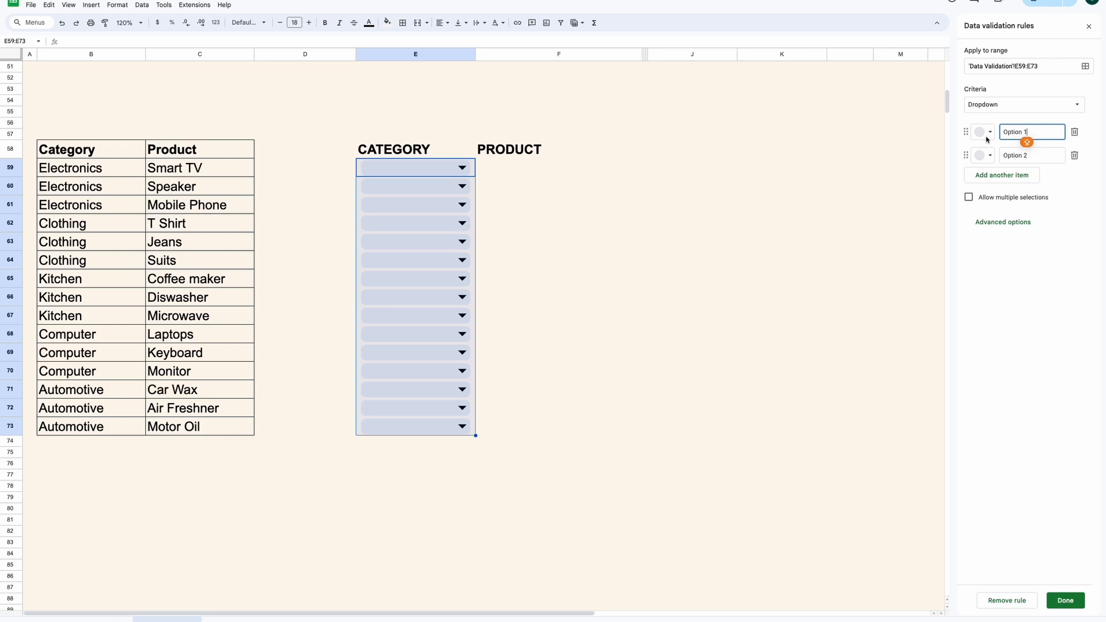
click(1085, 65)
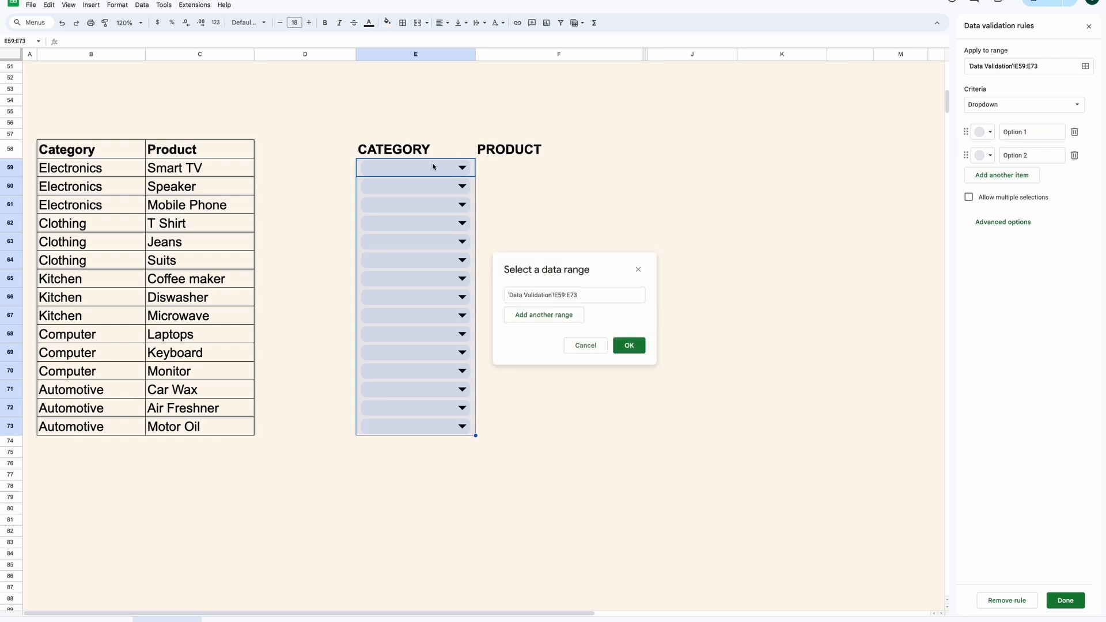
click(629, 345)
- Set the rule's criteria to Dropdown (from a range) with B59:B73 as the source
click(1077, 105)
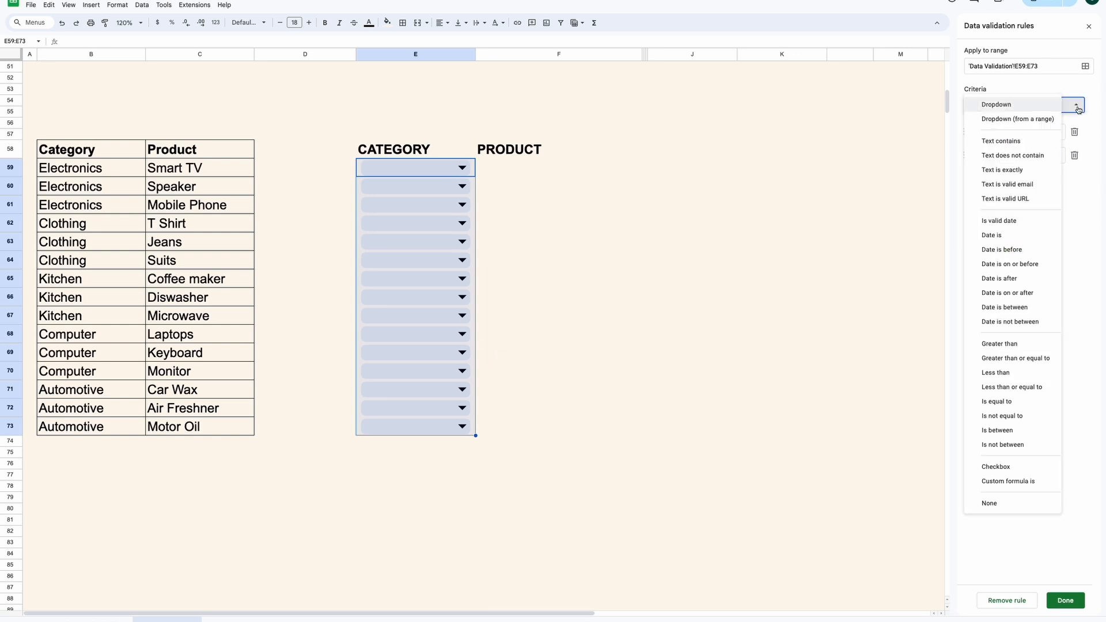
click(1044, 120)
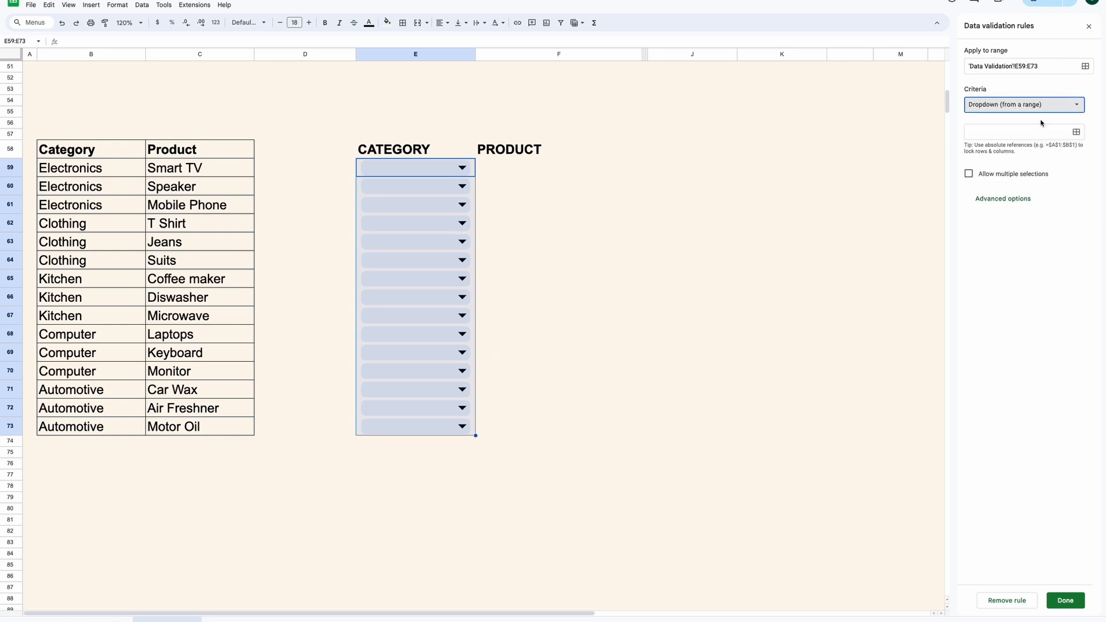
click(1076, 132)
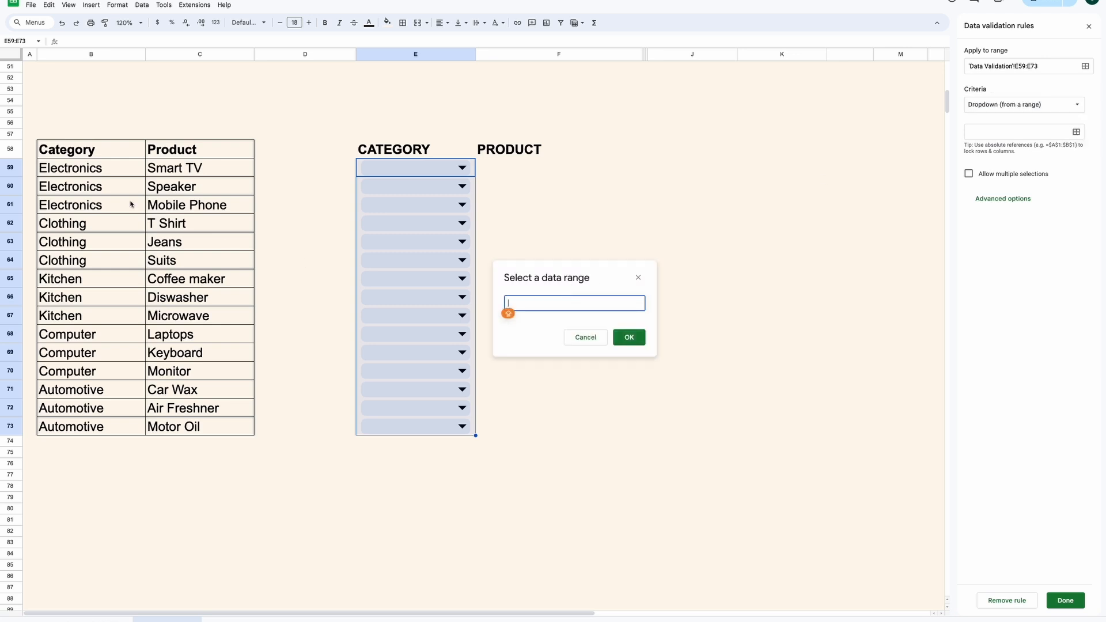
drag(99, 172, 110, 426)
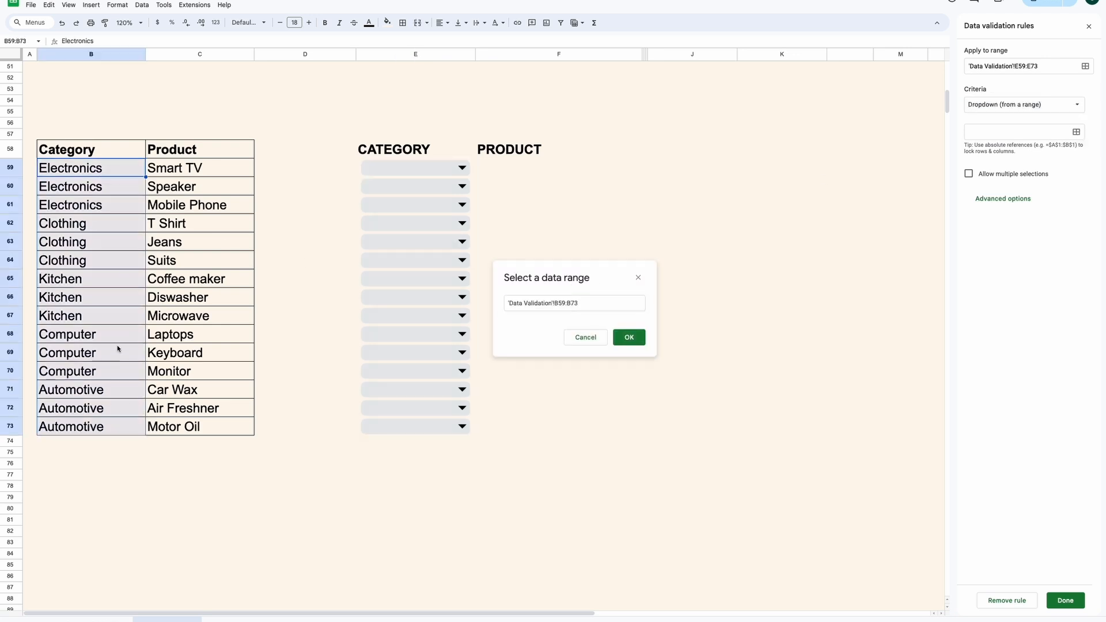
click(628, 338)
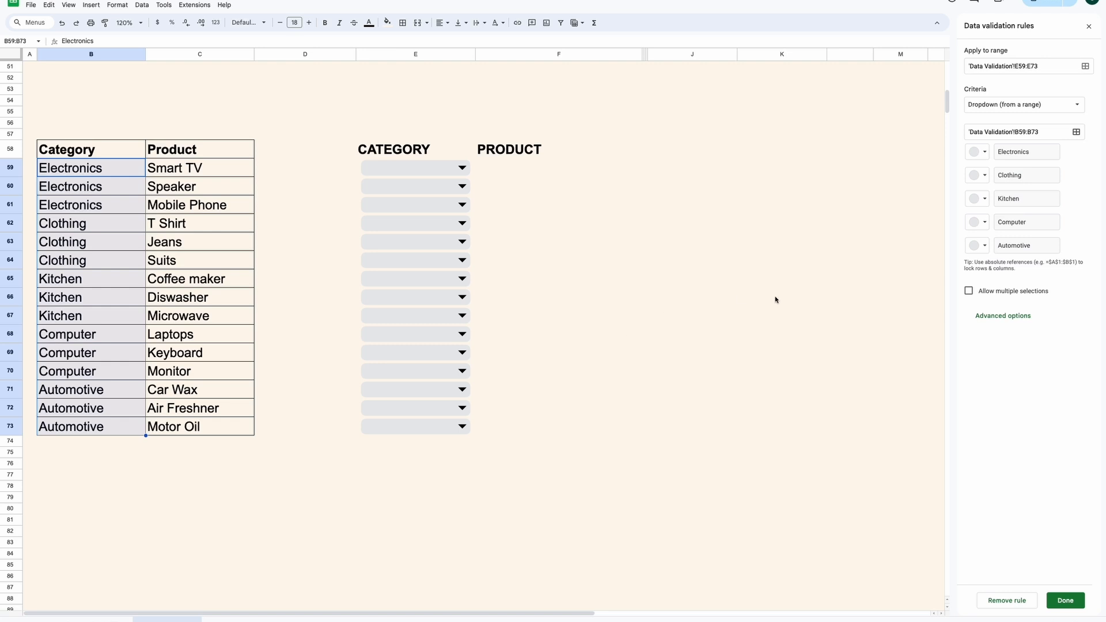
- Give the Category dropdown rule the Arrow display style and save it
click(1018, 316)
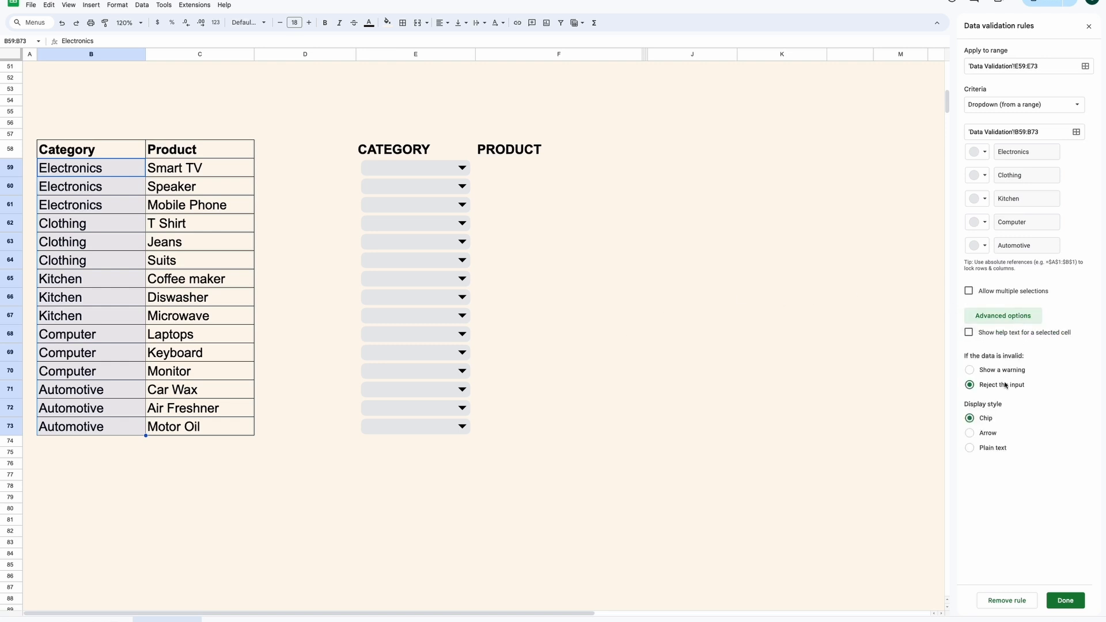
click(989, 436)
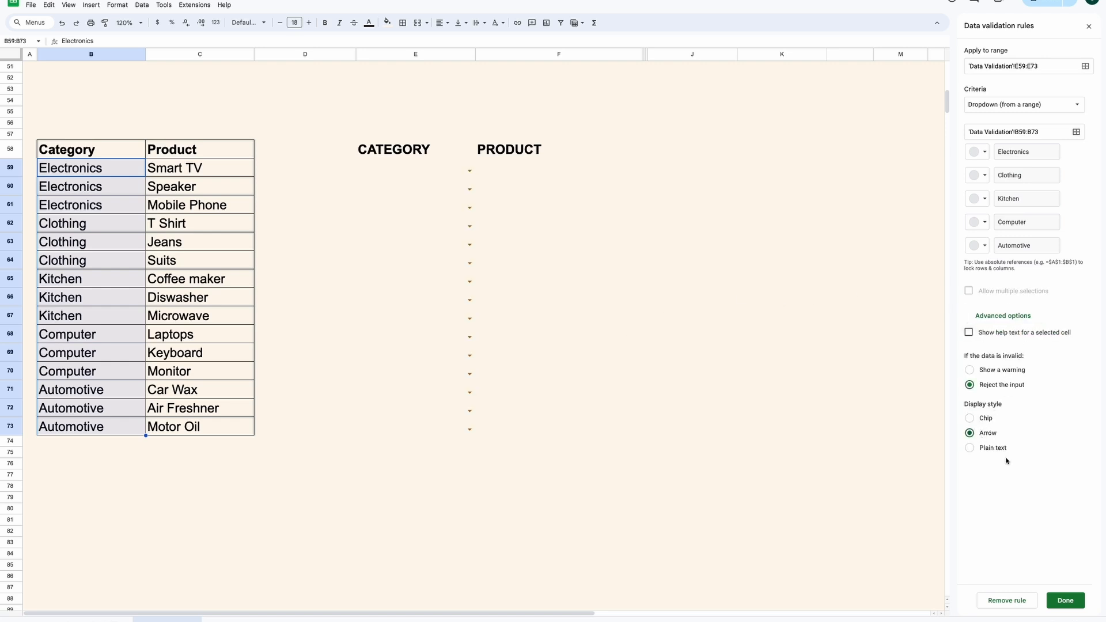
click(1065, 600)
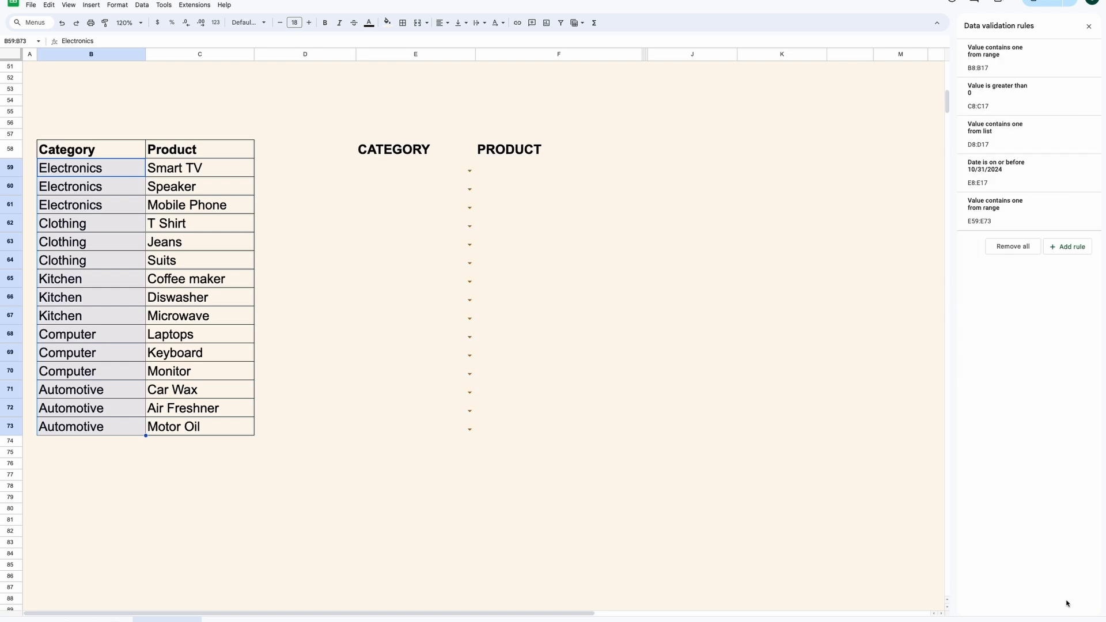
- Choose the categories Clothing in E59, Kitchen in E60 and Computer in E61, and select the PRODUCT cell F59
click(447, 176)
click(464, 172)
click(451, 197)
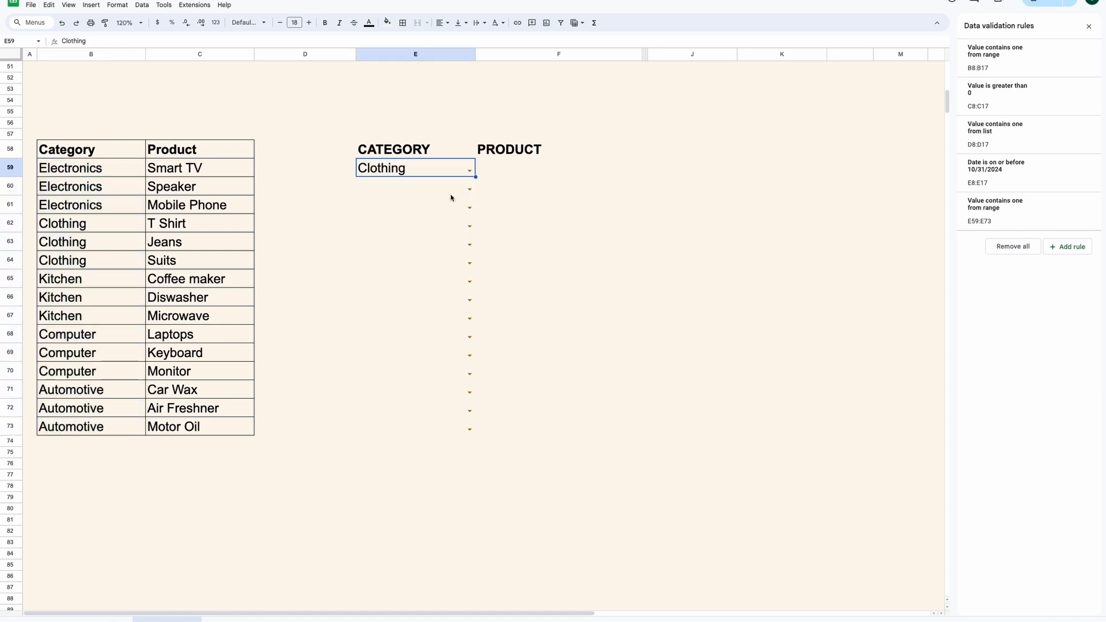
click(469, 188)
click(438, 225)
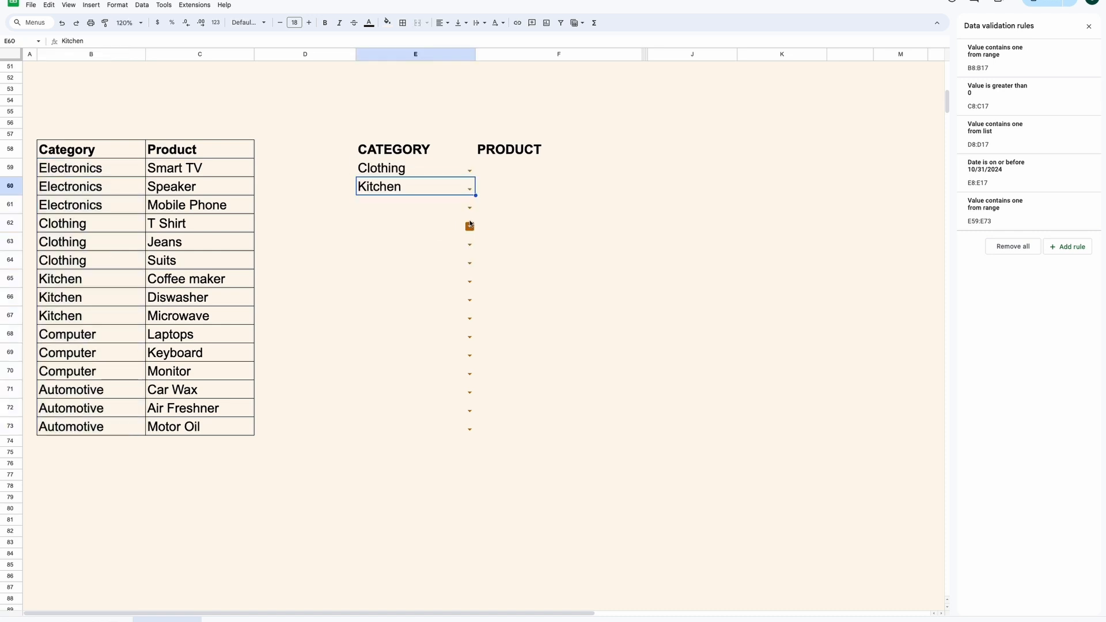
click(469, 207)
click(435, 256)
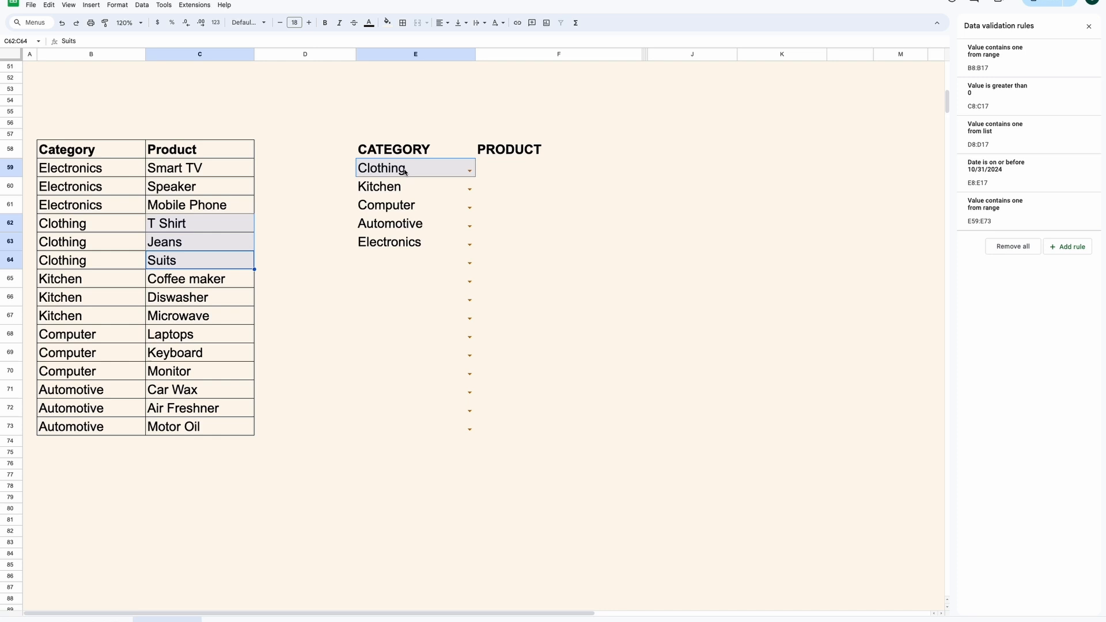
click(526, 173)
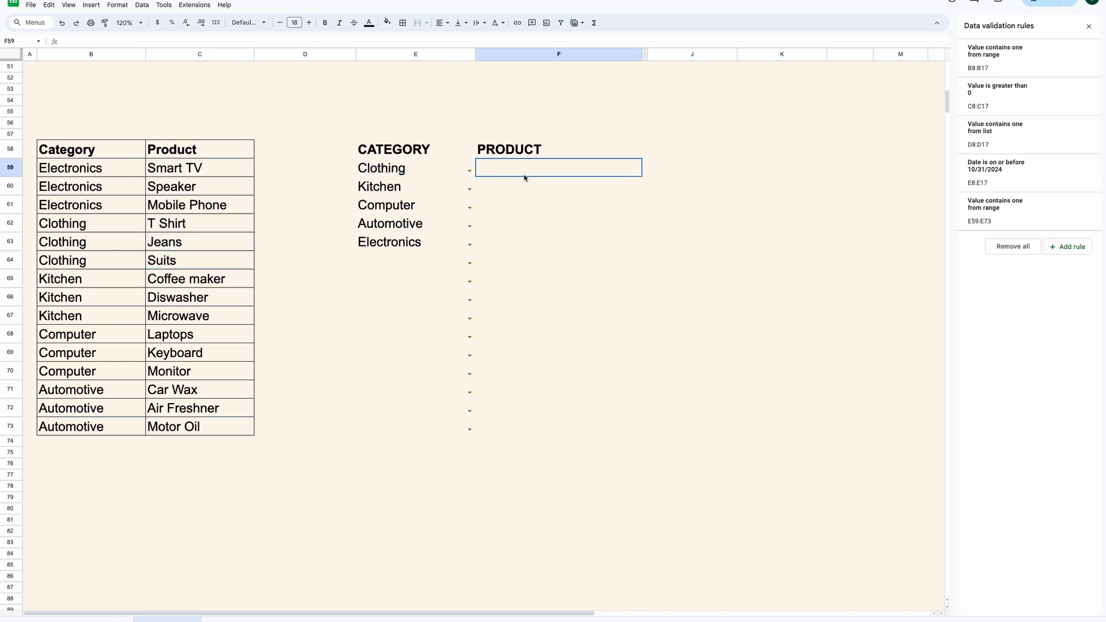
- Enter the header LIST in J58 and make it bold
click(657, 156)
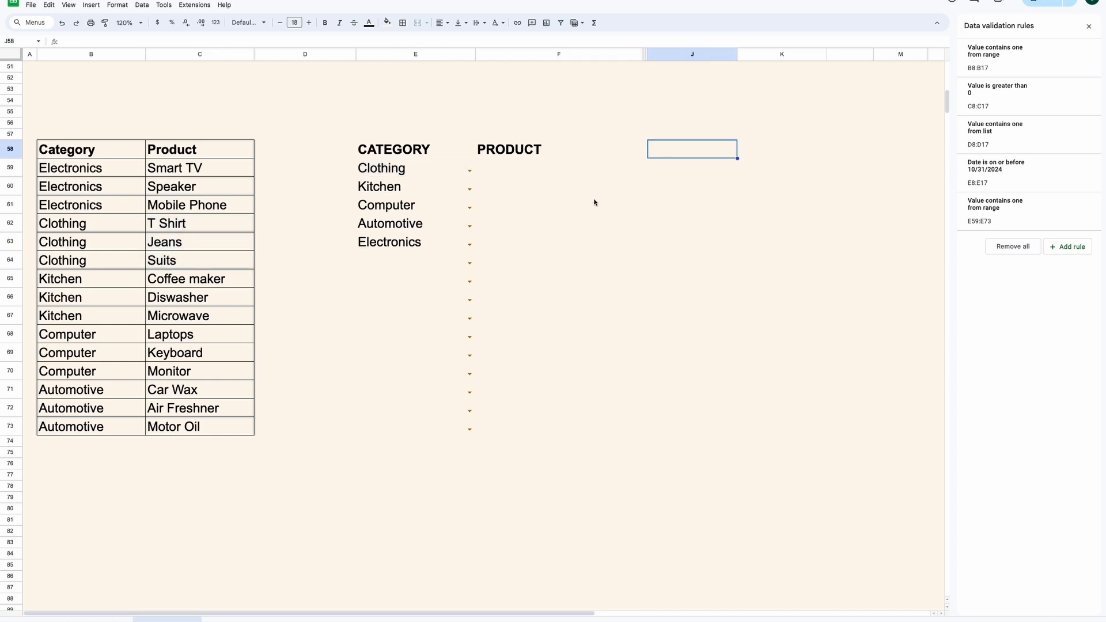
text(LIST)
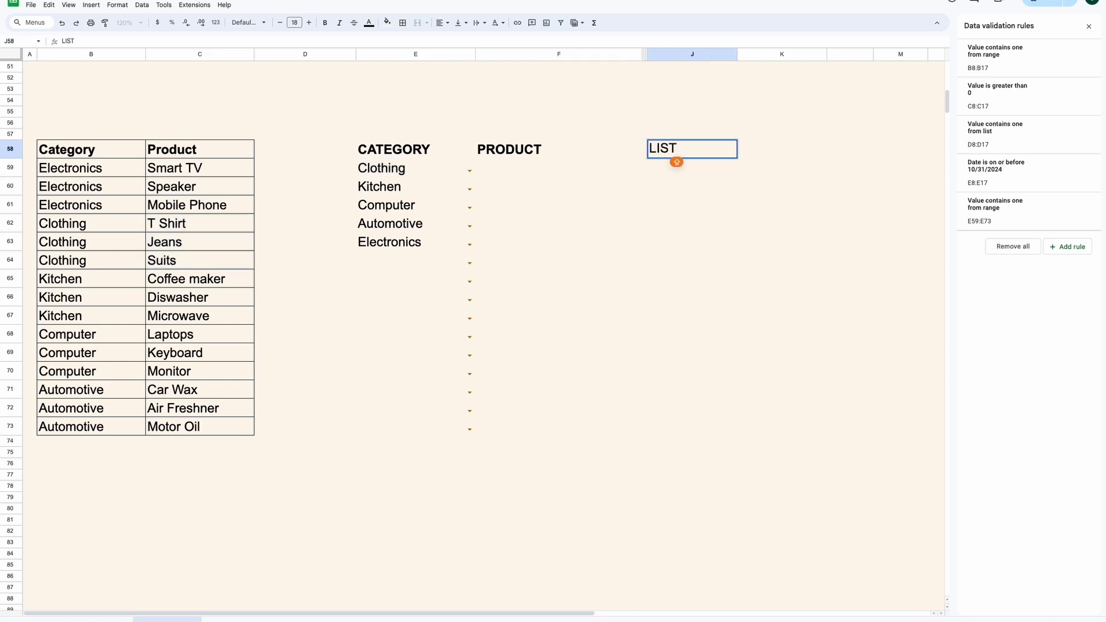
key(Return)
key(Up)
key(ctrl+b)
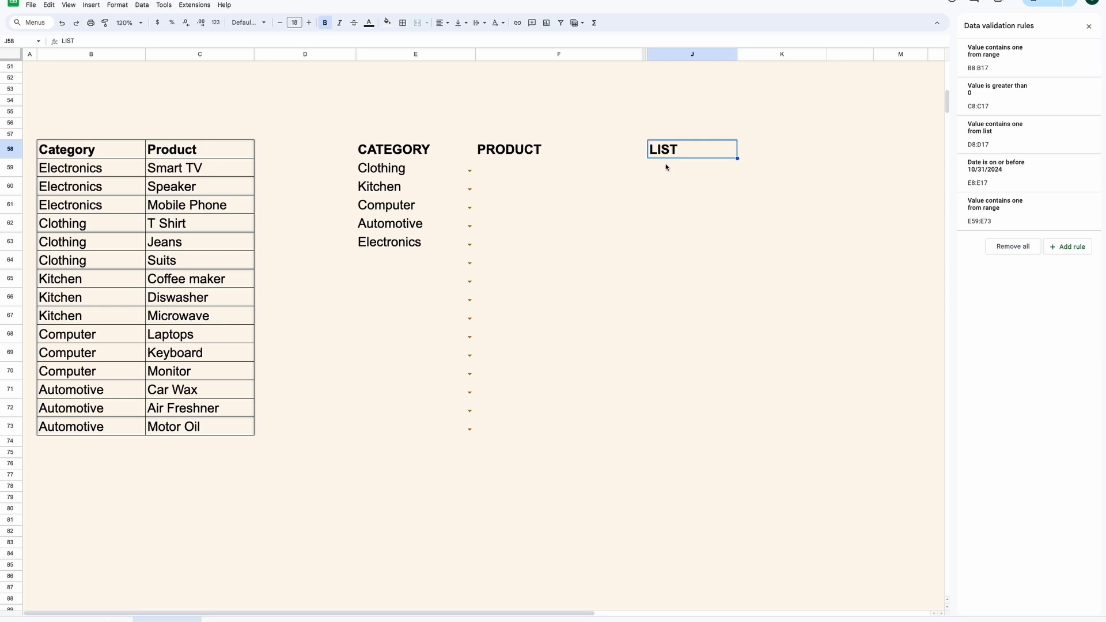
- Enter =FILTER($C$59:$C$73,$B$59:$B$73=E59) in J59 to list the products of the category chosen in E59
click(670, 170)
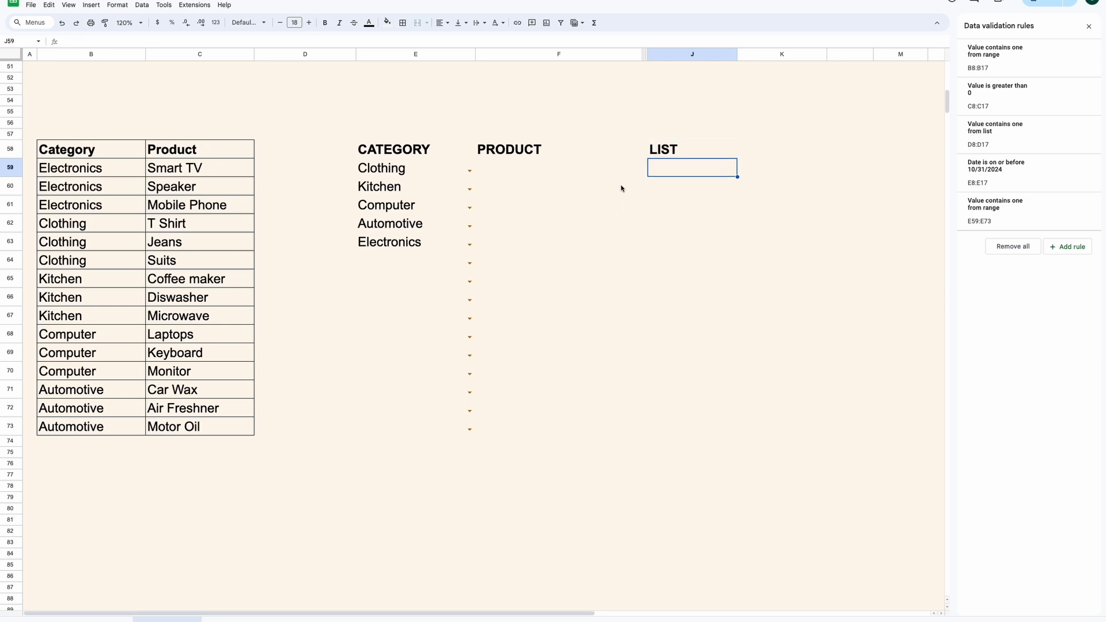
text(=FILTER()
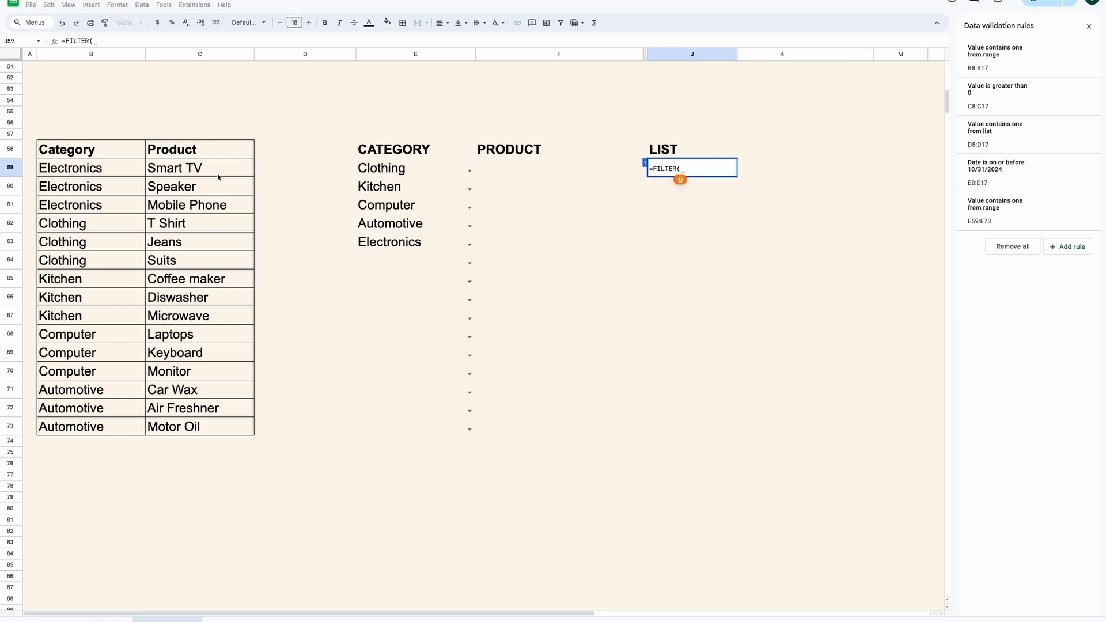
drag(212, 173, 190, 424)
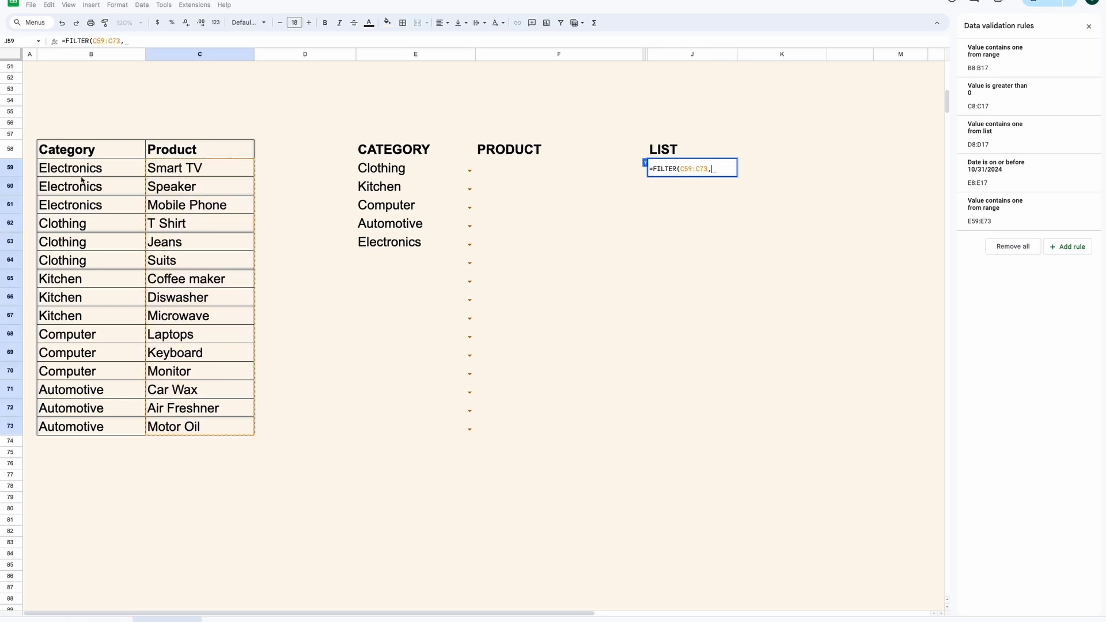
text(,)
drag(83, 172, 89, 426)
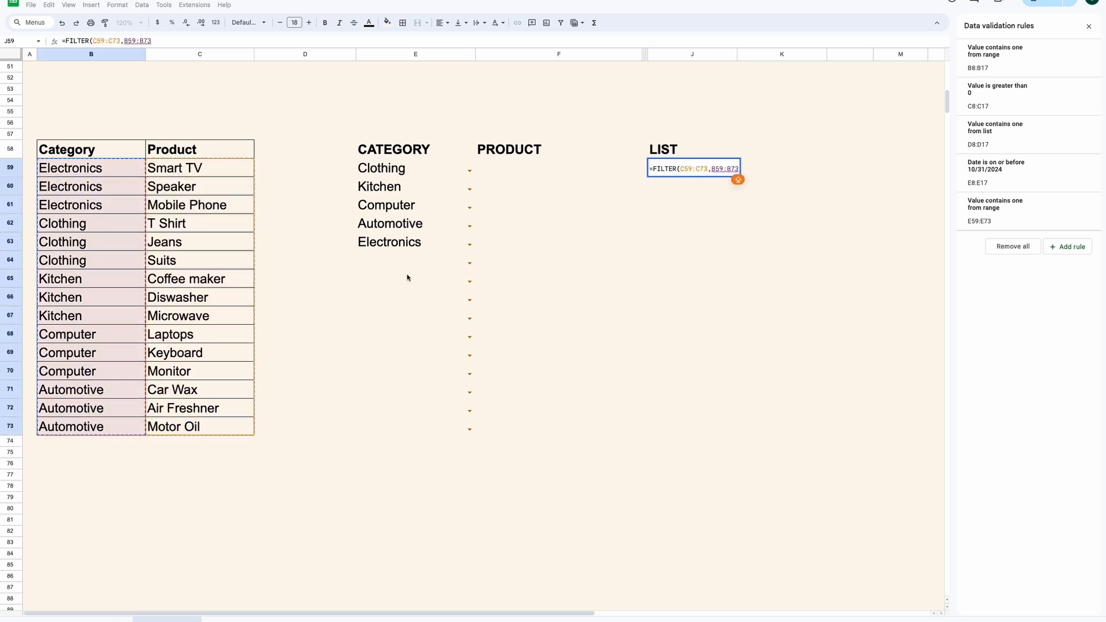
text(=)
click(410, 176)
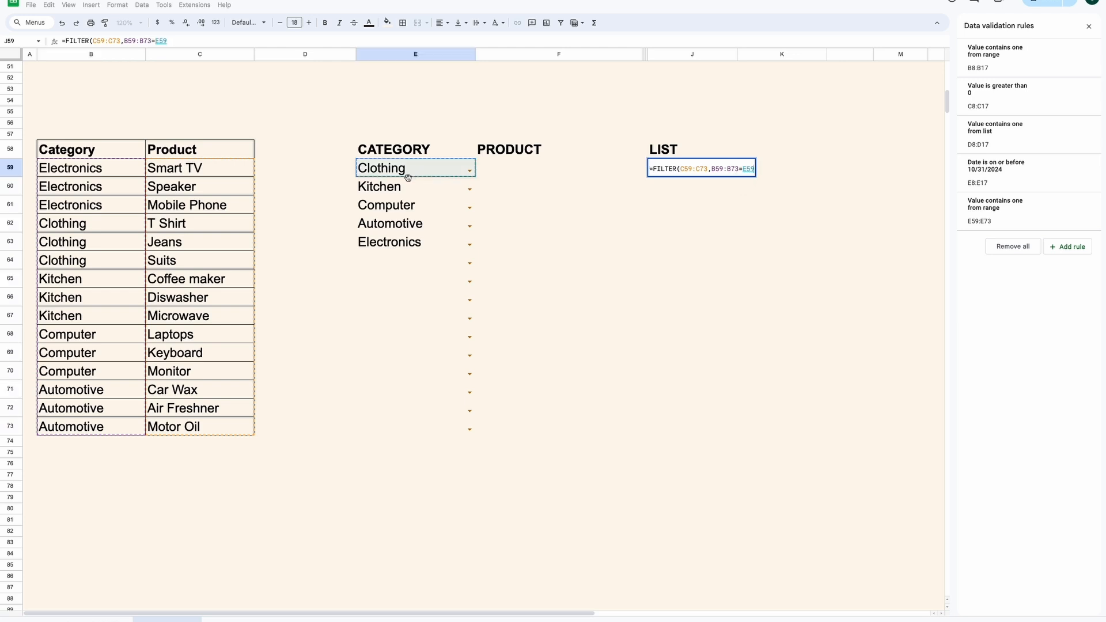
click(689, 168)
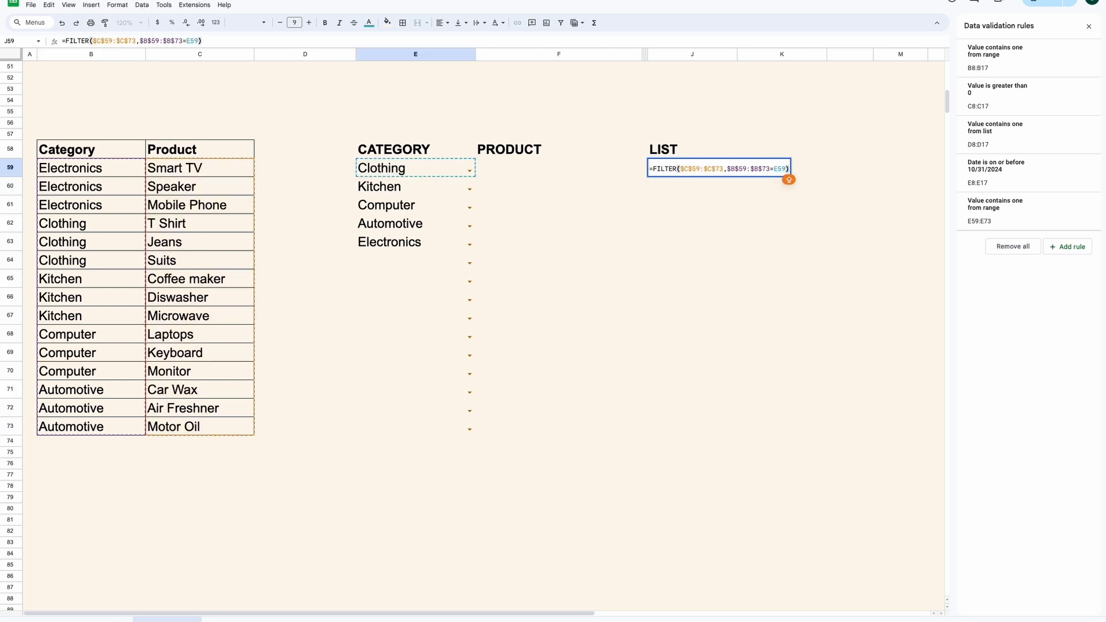
key(Return)
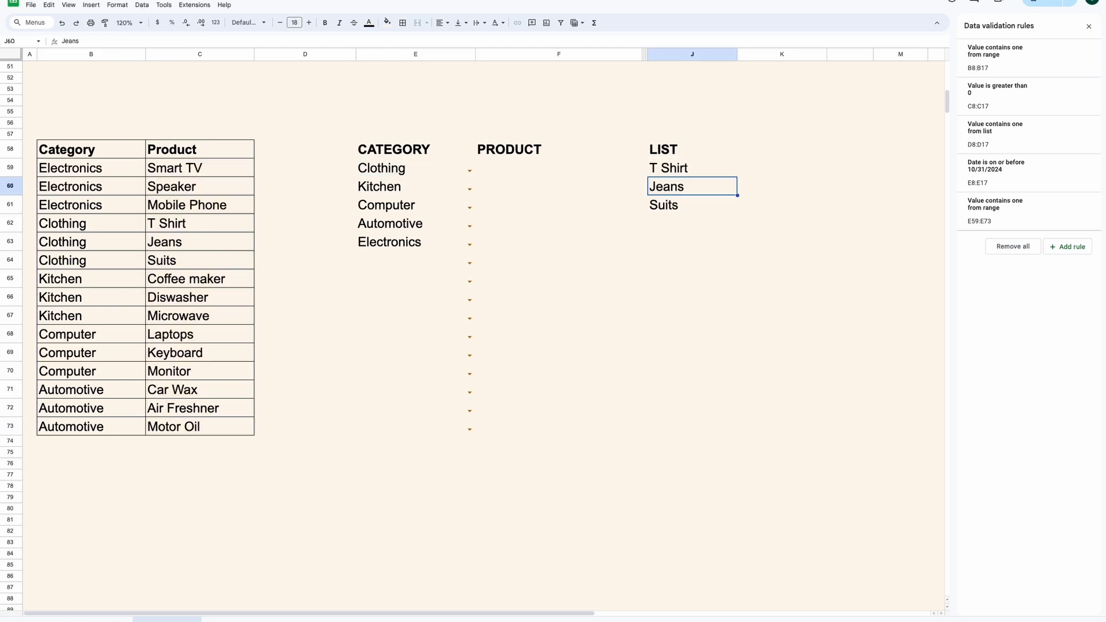
- Wrap the FILTER formula in J59 in TRANSPOSE so the matching products run horizontally along the row
key(Up)
drag(684, 190, 683, 169)
click(406, 174)
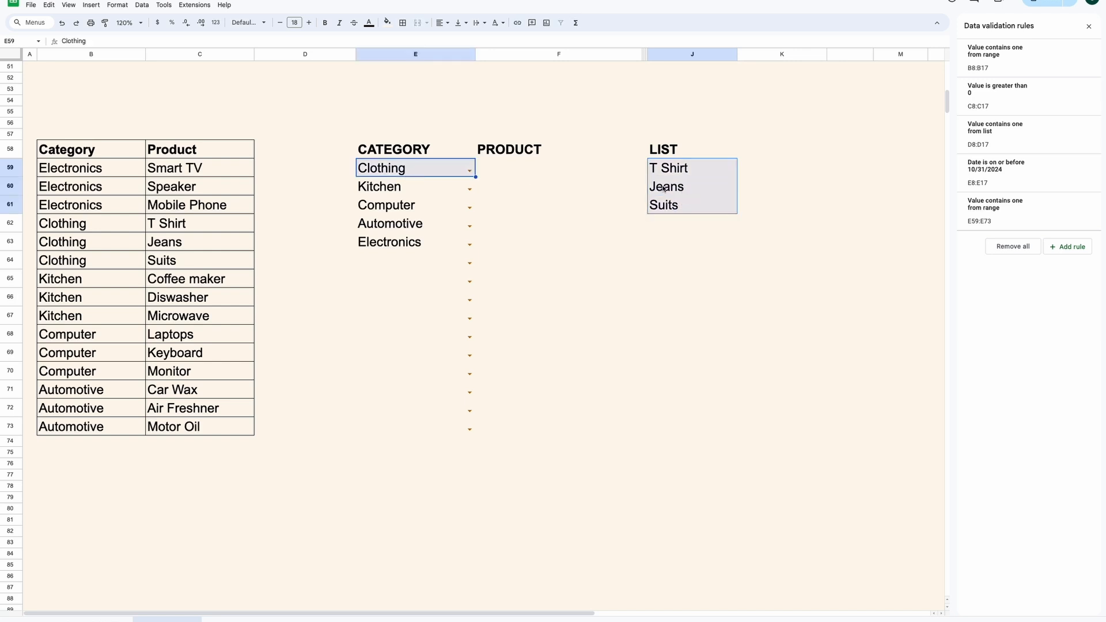
click(686, 172)
click(774, 170)
click(831, 169)
double_click(676, 170)
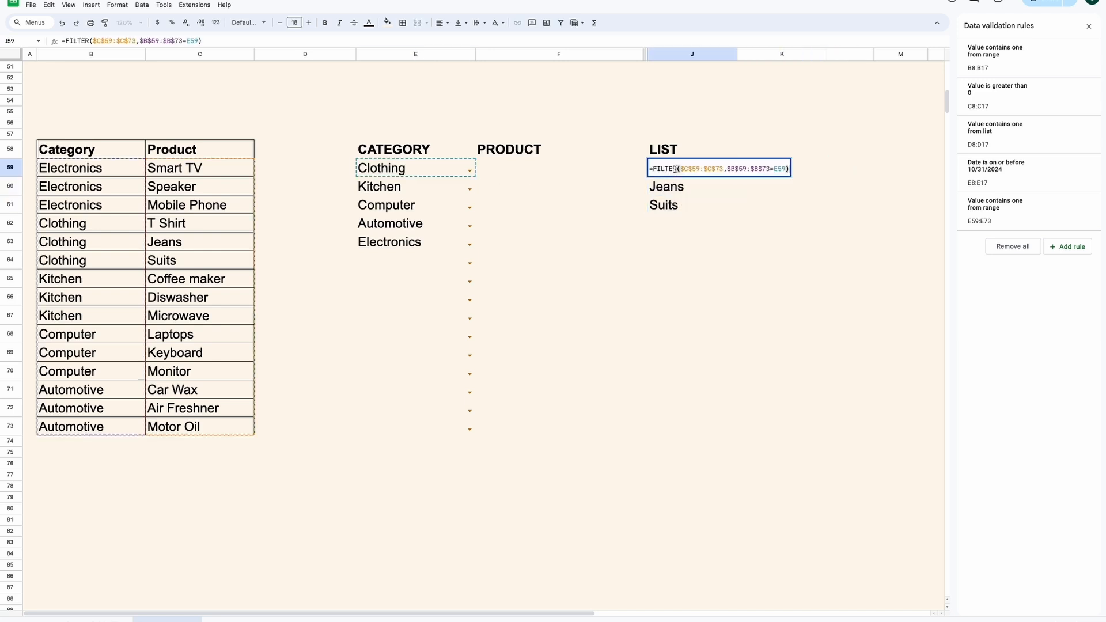
click(653, 170)
text(TRANSPOSE()
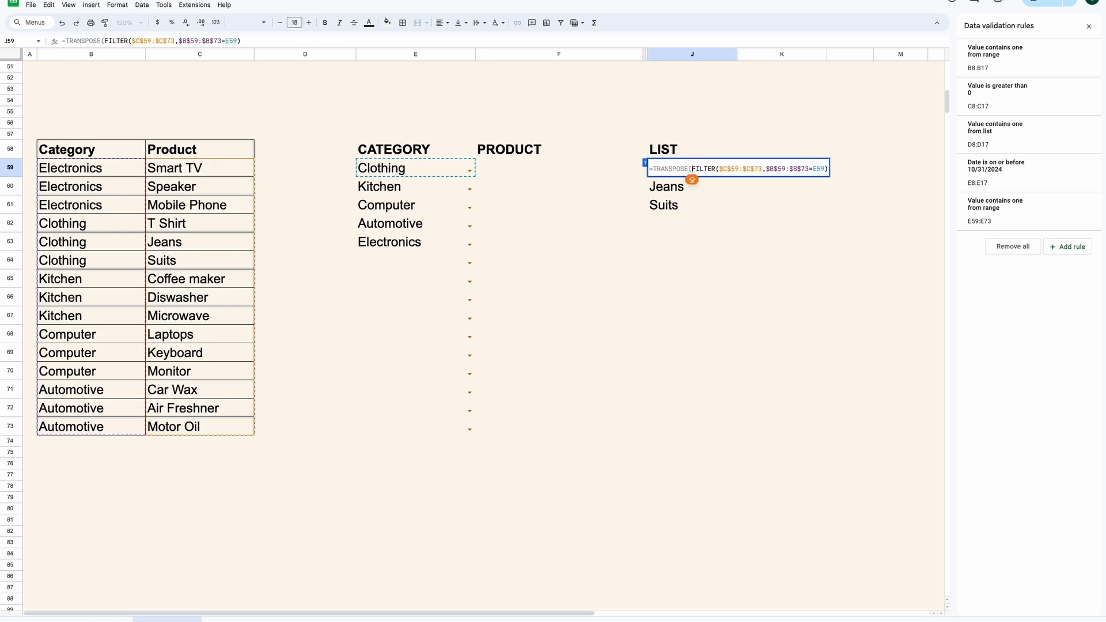
key(Return)
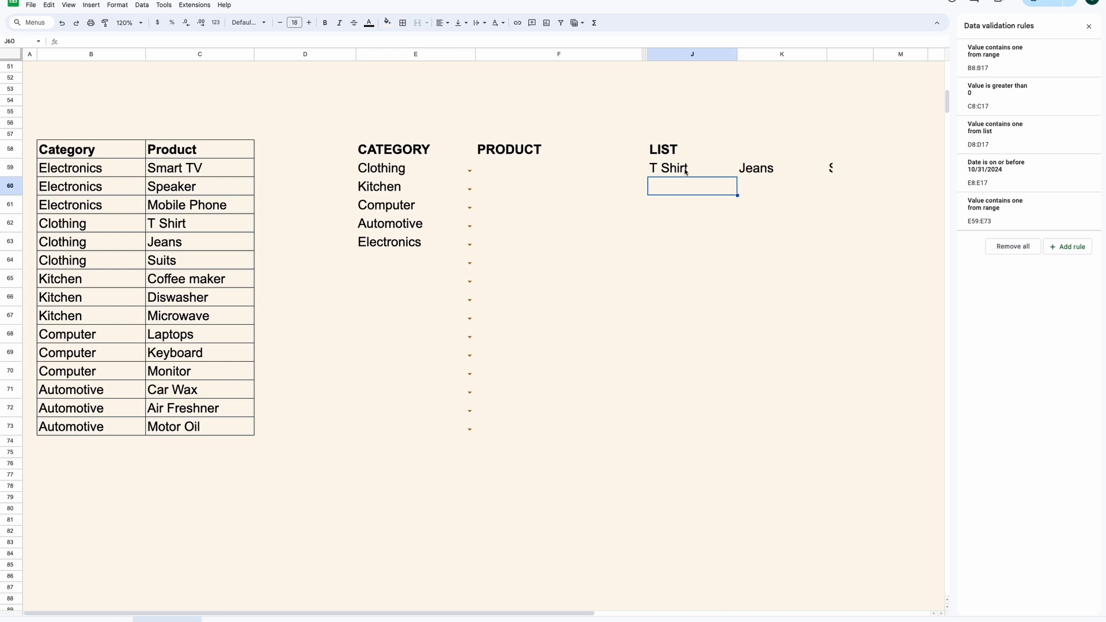
- Copy the TRANSPOSE formula from J59 into J60:J73
drag(685, 171, 846, 168)
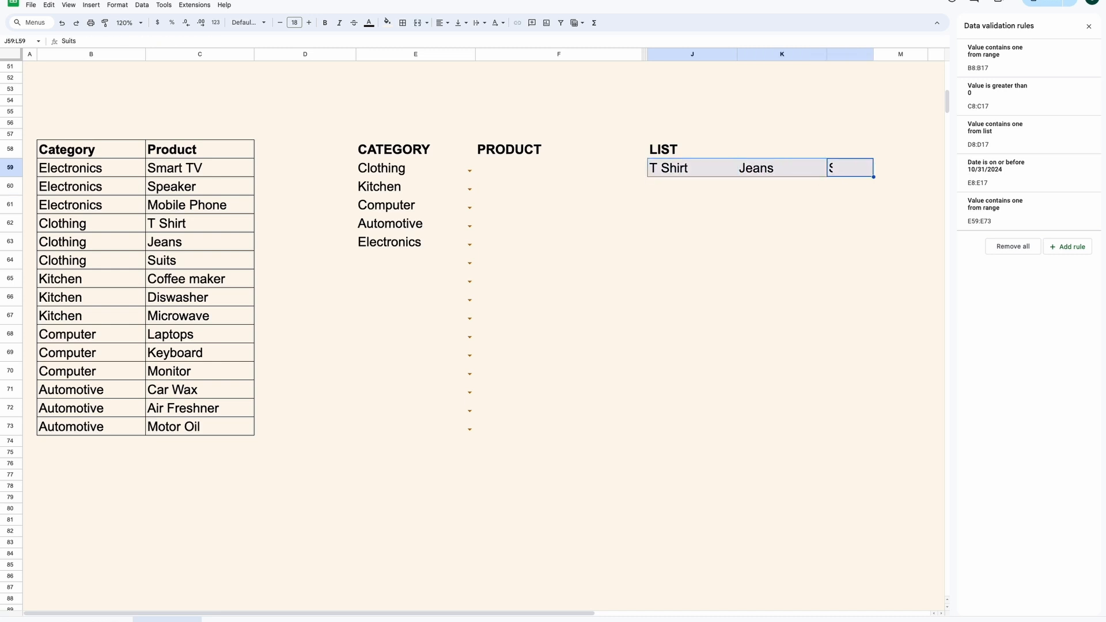
click(662, 168)
right_click(680, 174)
click(696, 195)
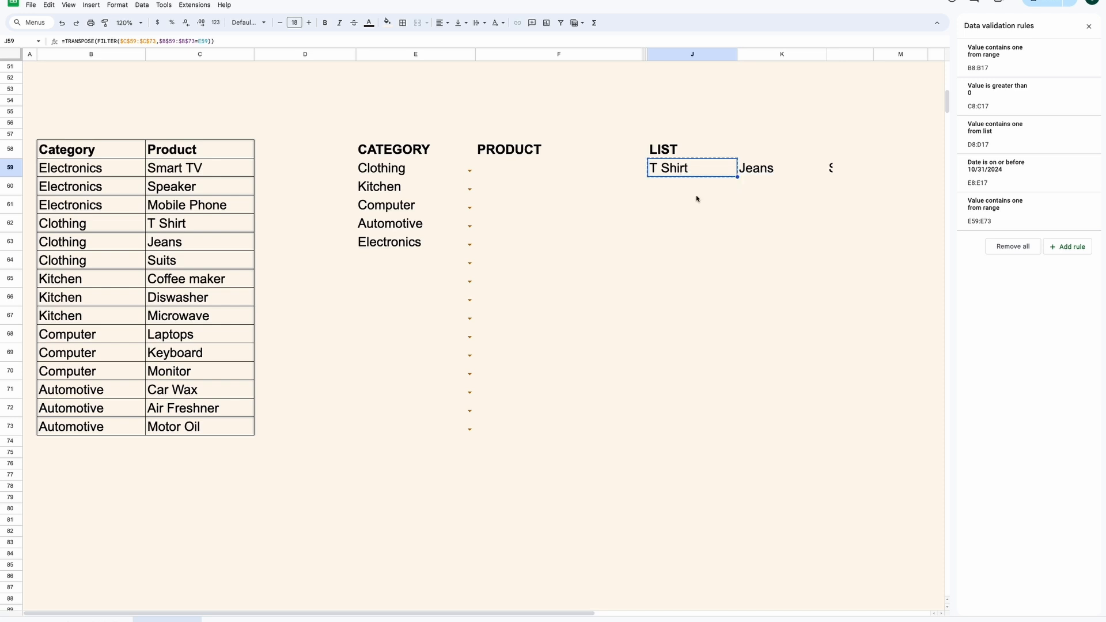
click(678, 190)
shift+click(674, 434)
right_click(672, 434)
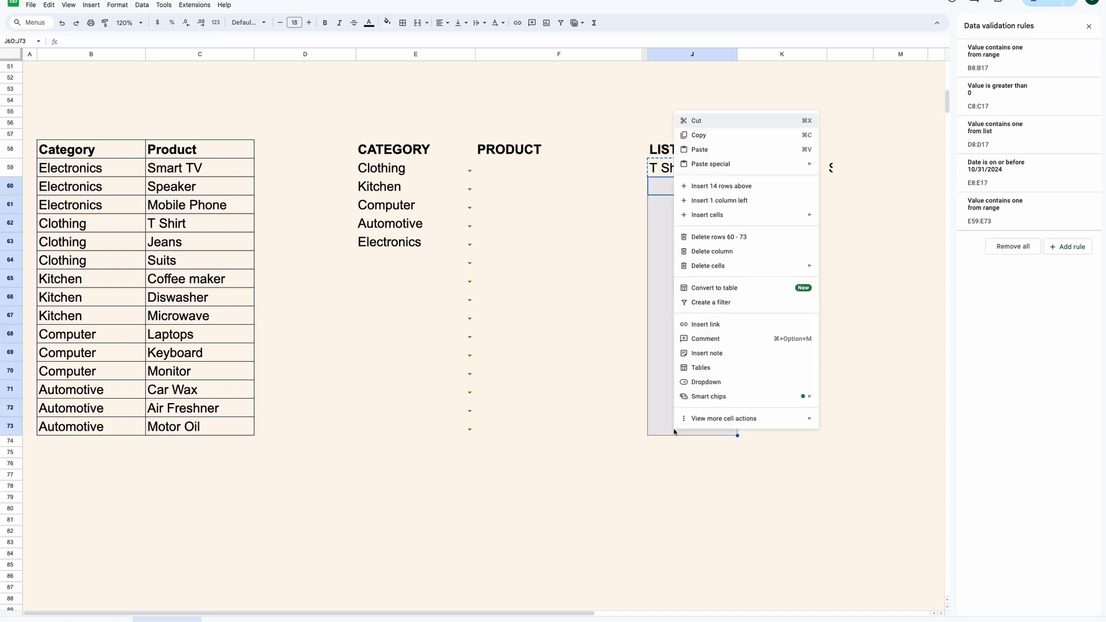
click(726, 151)
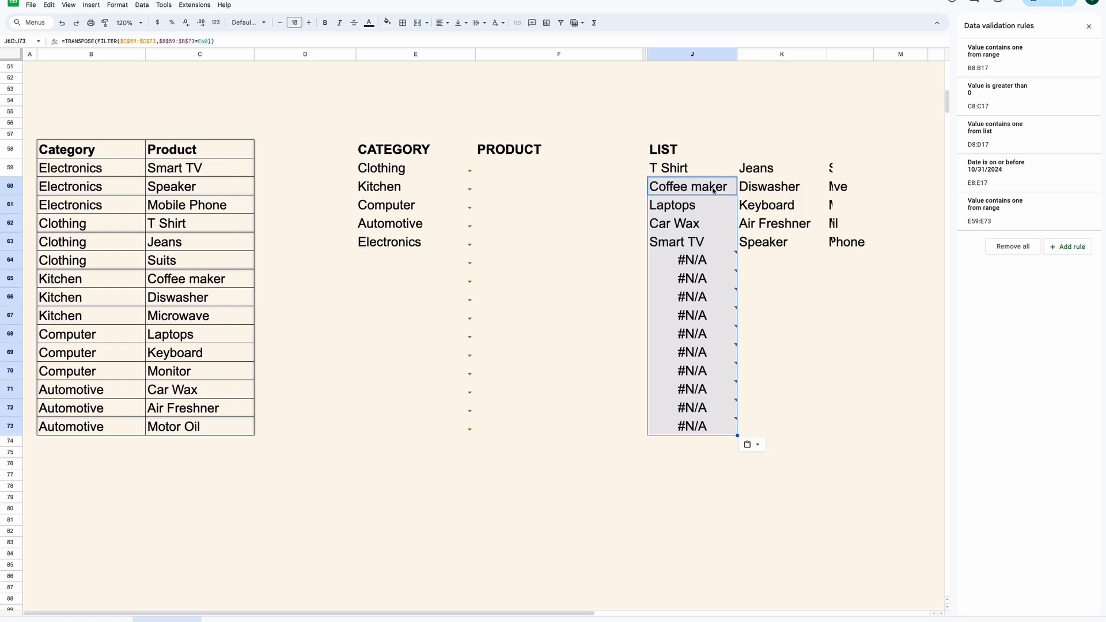
- Compare the Kitchen, Computer and Automotive categories with the products listed in their rows under LIST
click(758, 189)
click(532, 189)
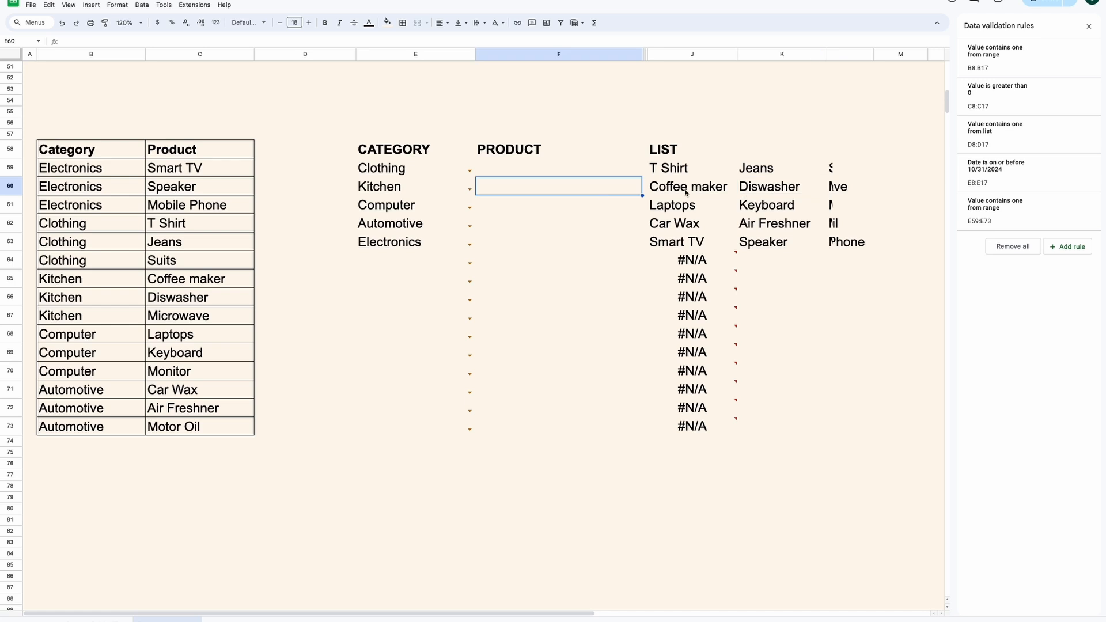
key(Right)
click(406, 204)
super+click(689, 209)
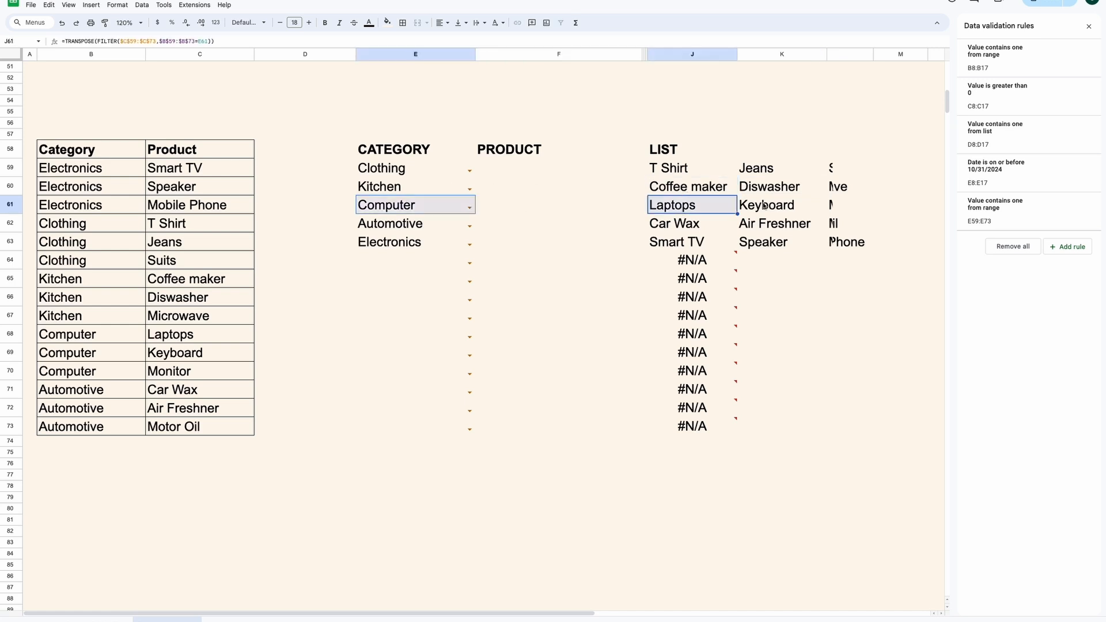
super+click(769, 206)
super+click(842, 206)
click(418, 229)
super+click(670, 227)
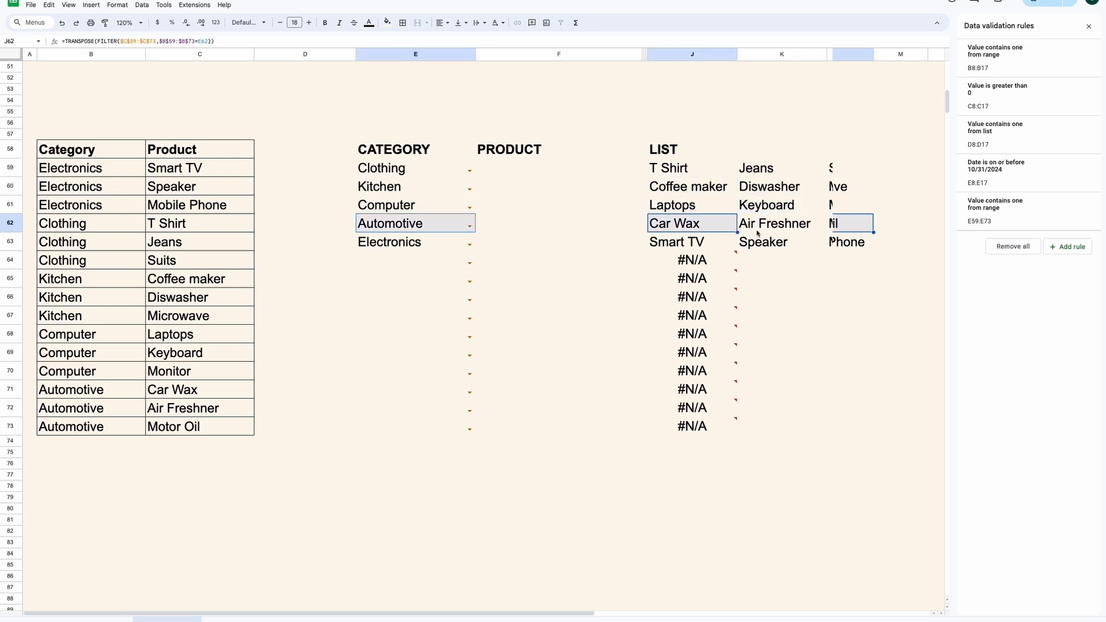
super+click(764, 228)
- Start a data validation rule for F59:F73 under PRODUCT with the criteria Dropdown (from a range)
click(565, 167)
shift+click(559, 434)
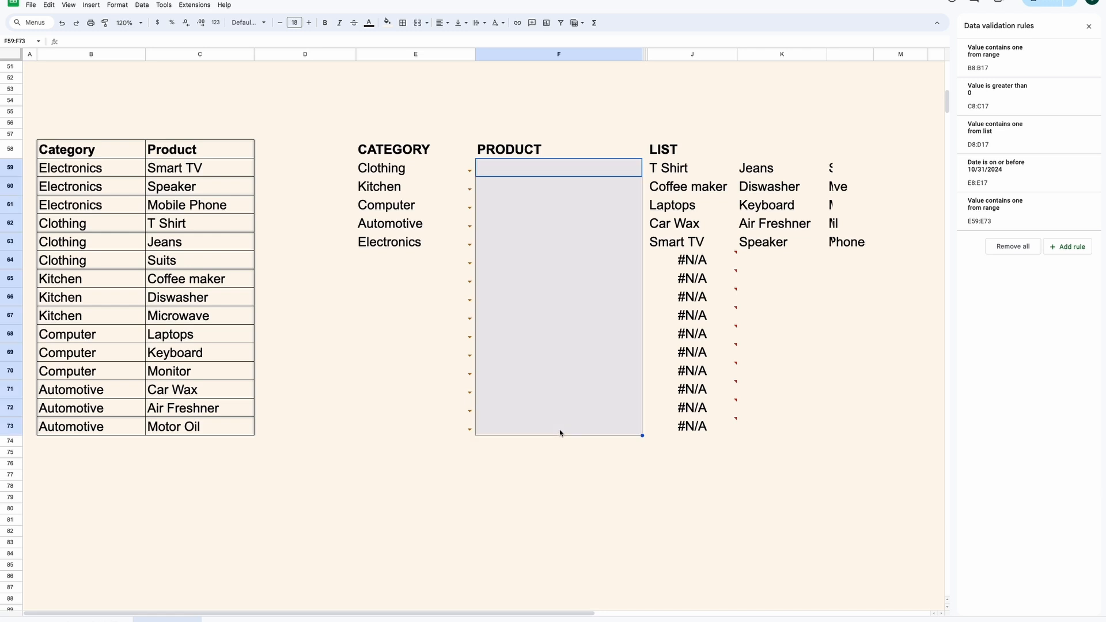
click(142, 5)
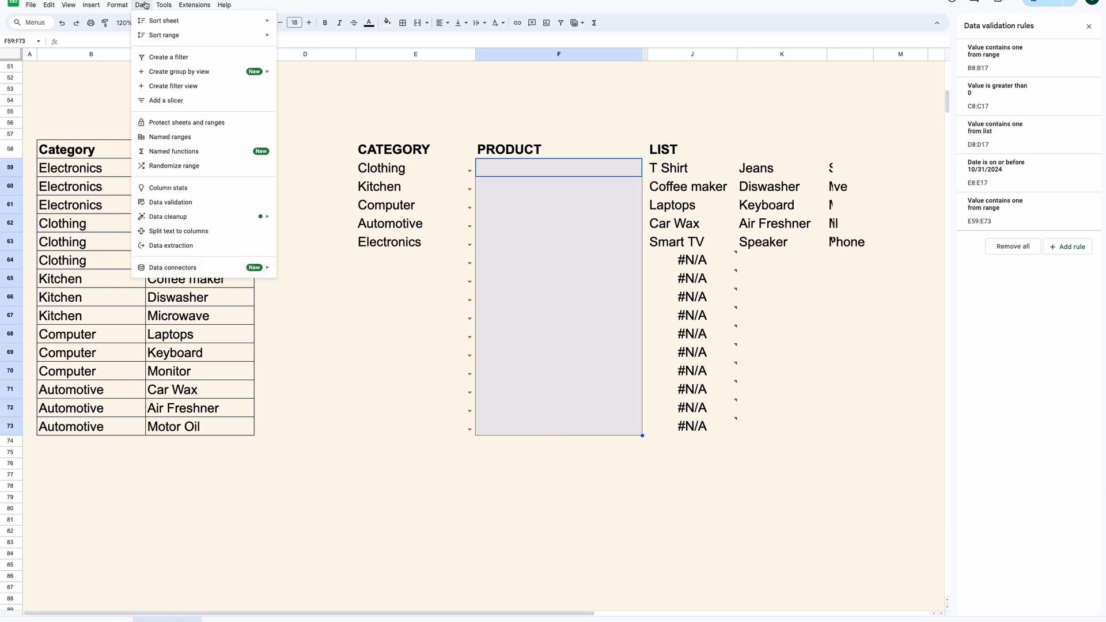
click(179, 203)
click(1051, 246)
click(1075, 106)
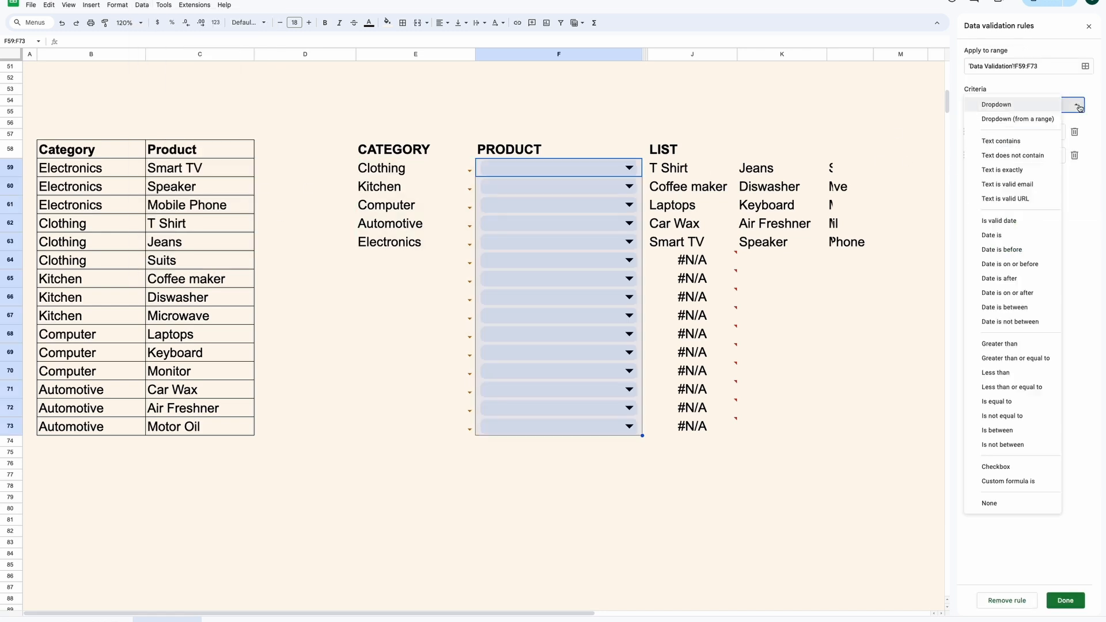
click(1057, 120)
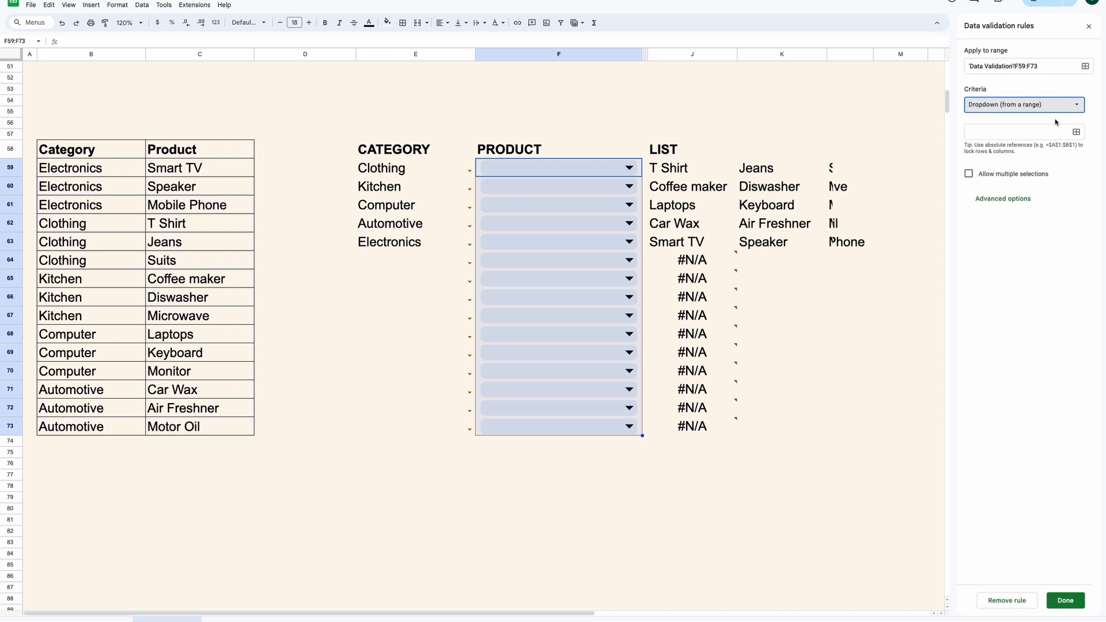
- Set the Product dropdown's source to the open-ended row range 'Data Validation'!J59:59 and save the rule
click(1075, 132)
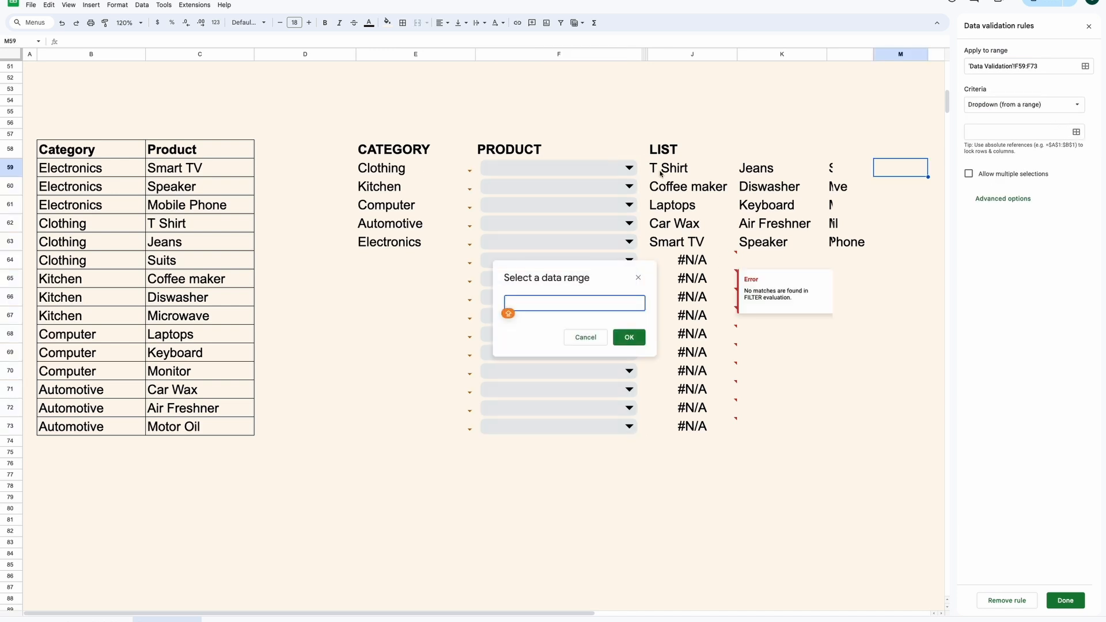
drag(661, 173, 842, 173)
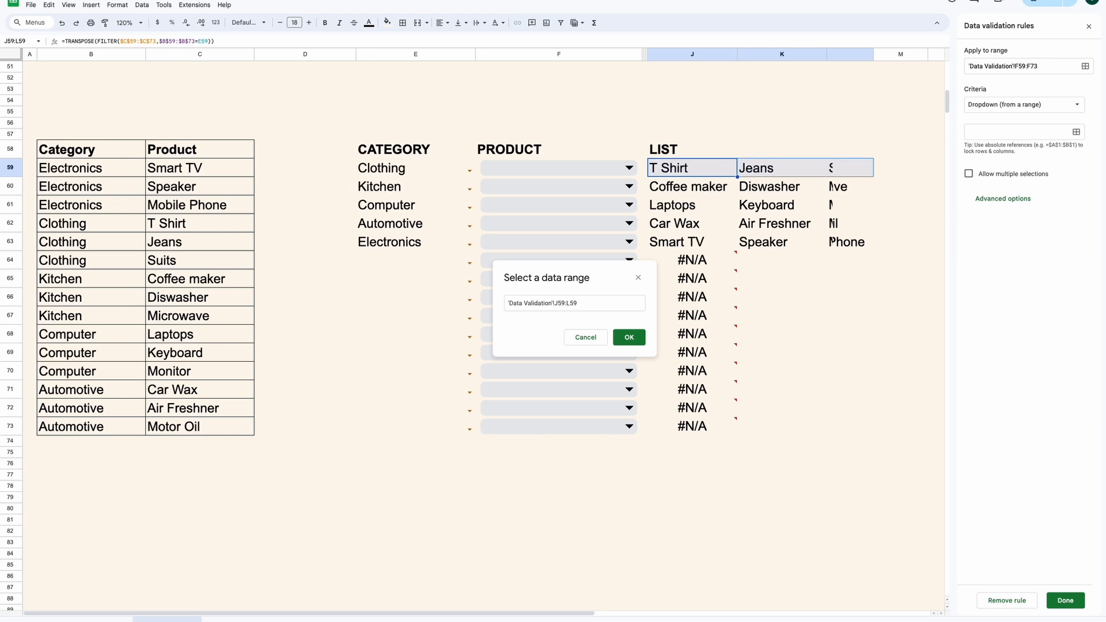
click(570, 304)
key(BackSpace)
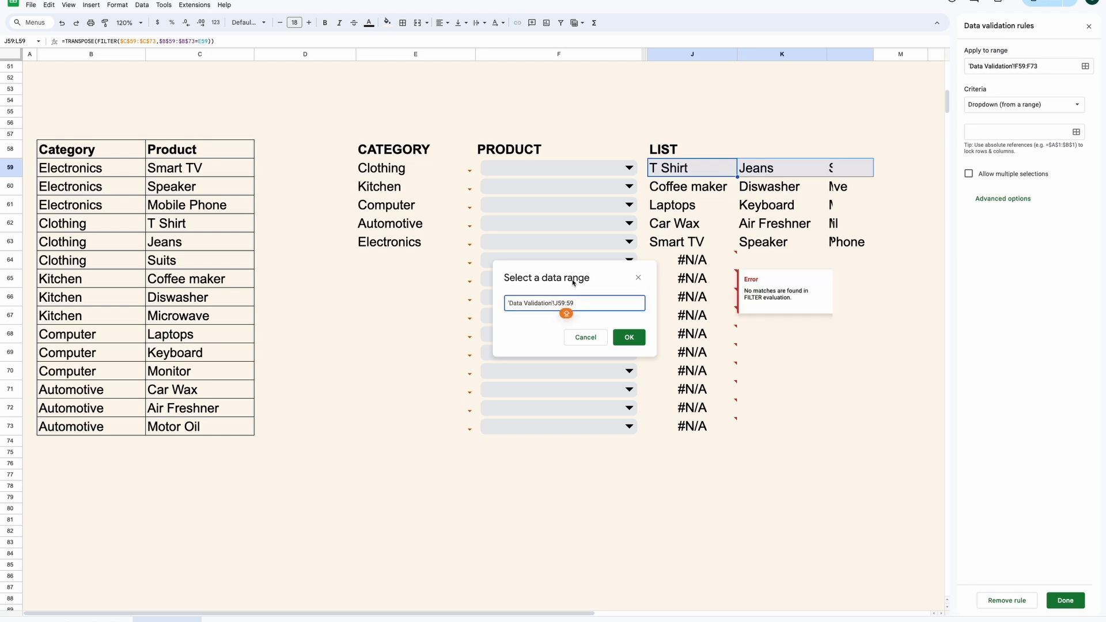
click(629, 338)
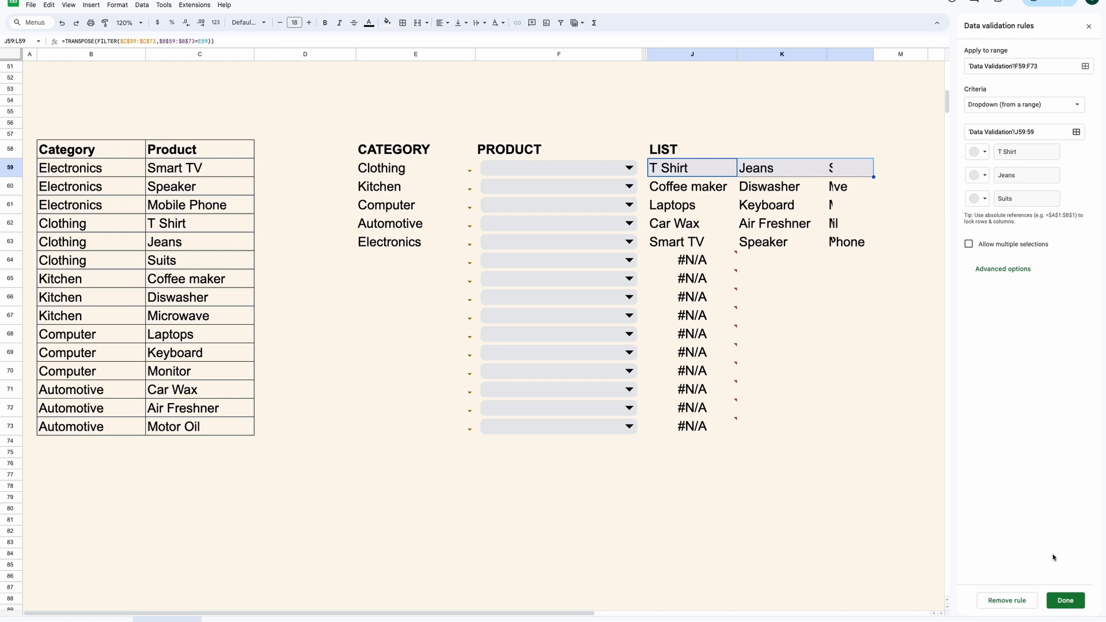
- Choose the products T Shirt in F59, Microwave in F60, Keyboard in F61, Air Freshner in F62 and Smart TV in F63
click(627, 172)
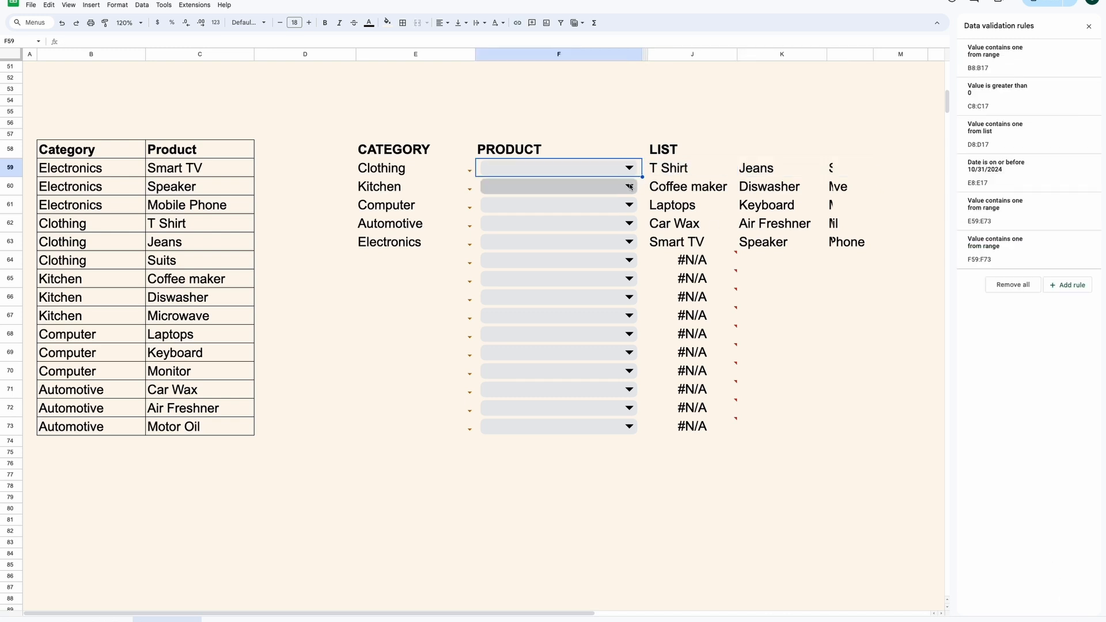
click(627, 173)
click(621, 186)
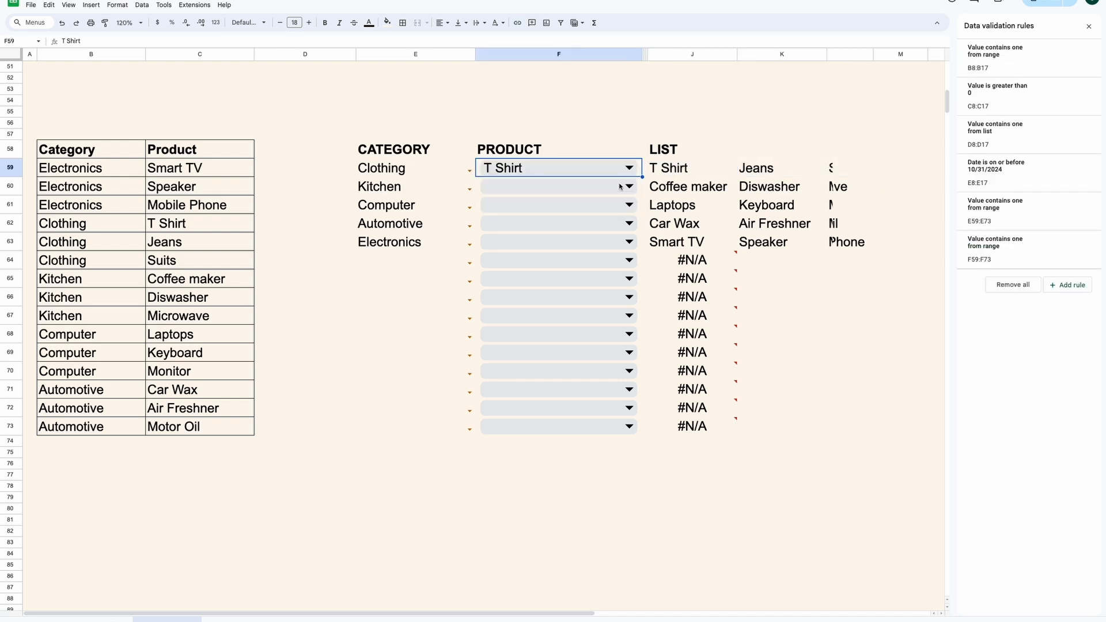
click(629, 188)
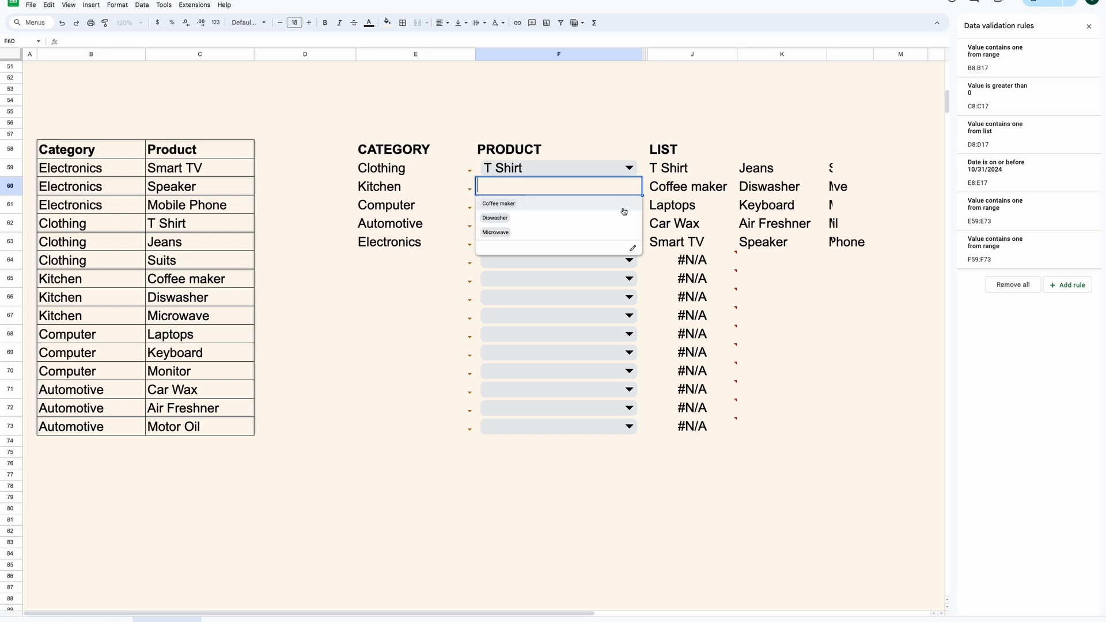
click(622, 231)
click(629, 206)
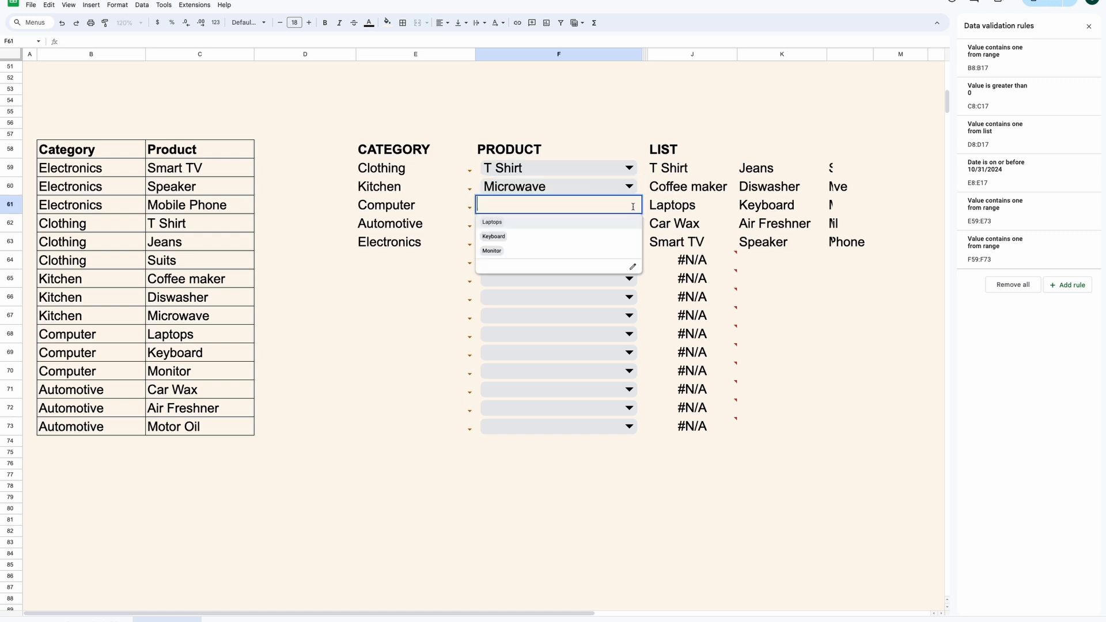
click(614, 236)
click(617, 224)
click(616, 254)
click(617, 242)
click(618, 259)
- Choose the category Clothing in E64 and the product Jeans in F64
click(469, 262)
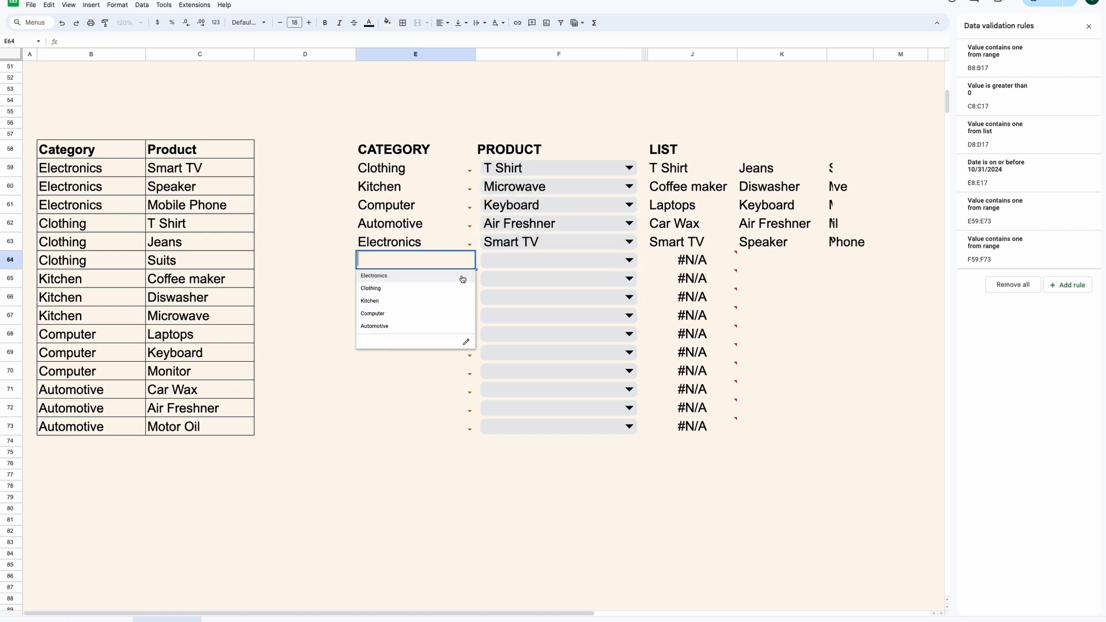
click(380, 288)
click(629, 260)
click(616, 291)
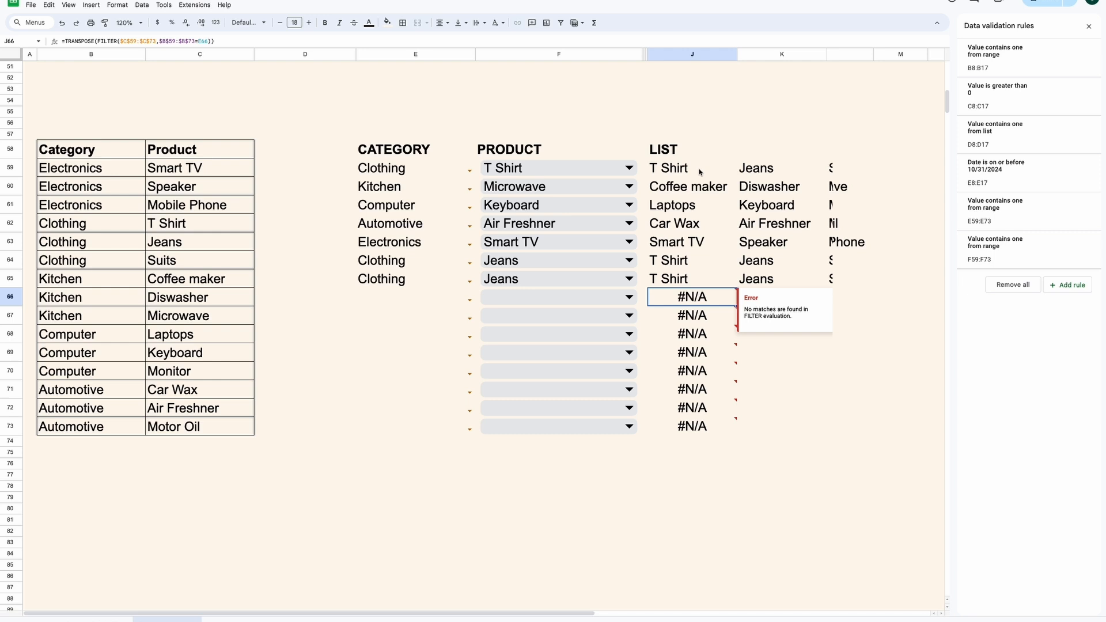
- Wrap the LIST formula in J59 with IFERROR as =IFERROR(TRANSPOSE(FILTER($C$59:$C$73,$B$59:$B$73=E59)))
click(700, 172)
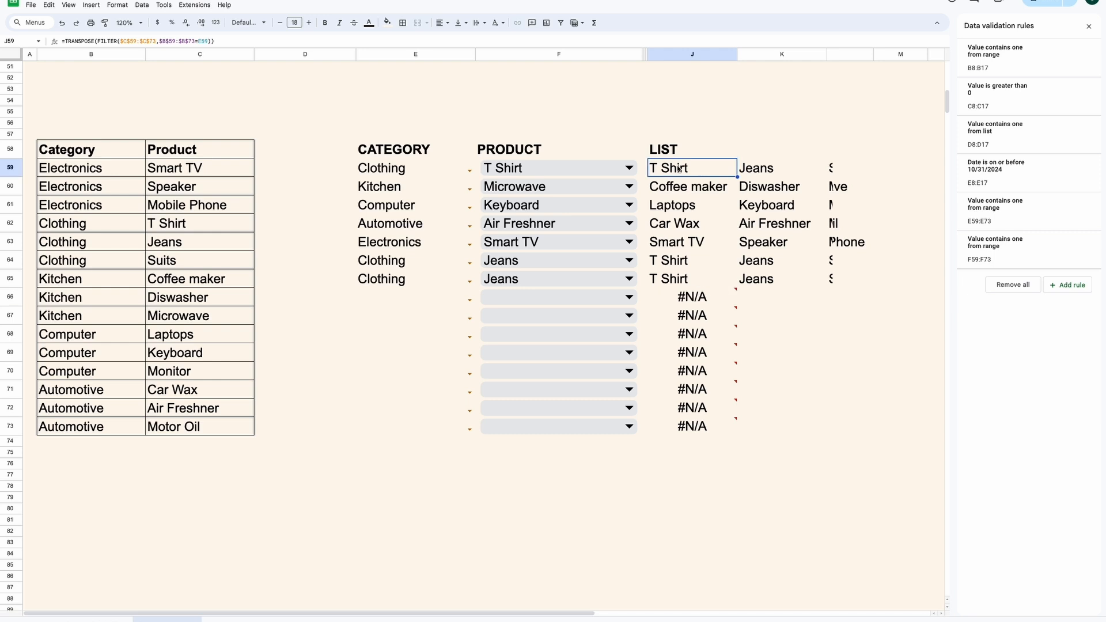
double_click(680, 170)
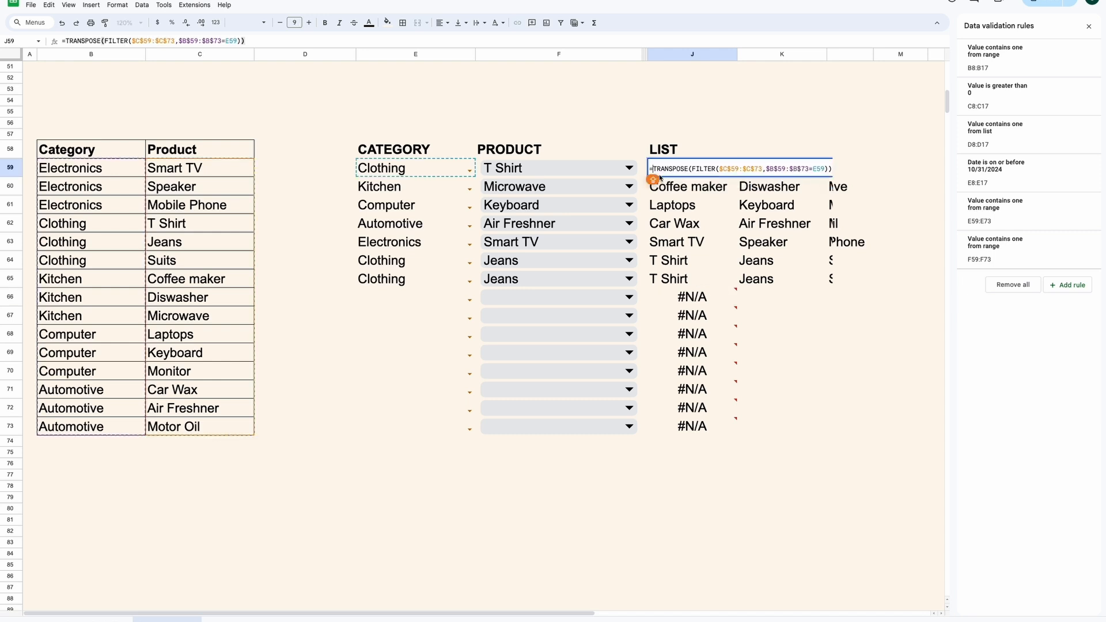
click(652, 169)
text(IFERROR()
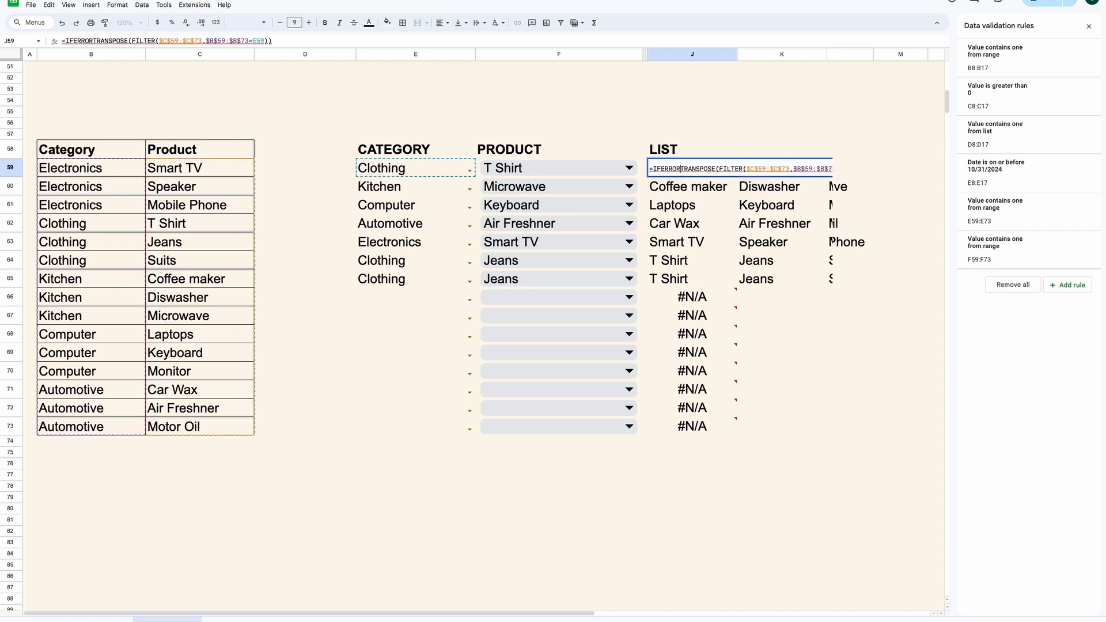
key(Return)
key(Up)
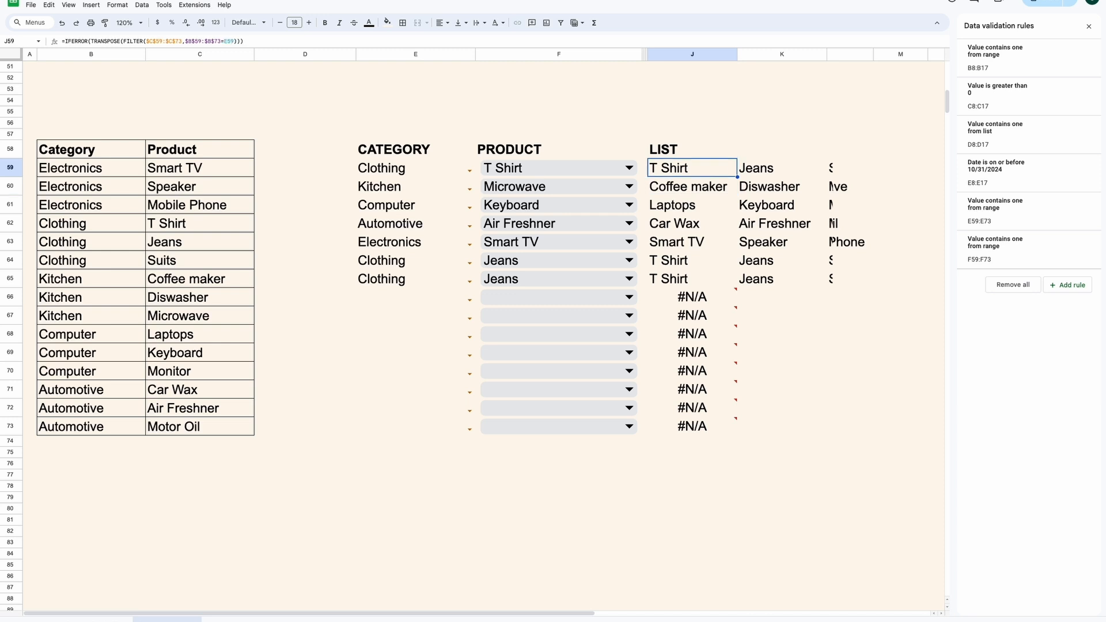
- Copy the IFERROR formula from J59 and paste it into J60:J73
right_click(661, 176)
click(697, 198)
key(Down)
shift+click(721, 426)
right_click(721, 425)
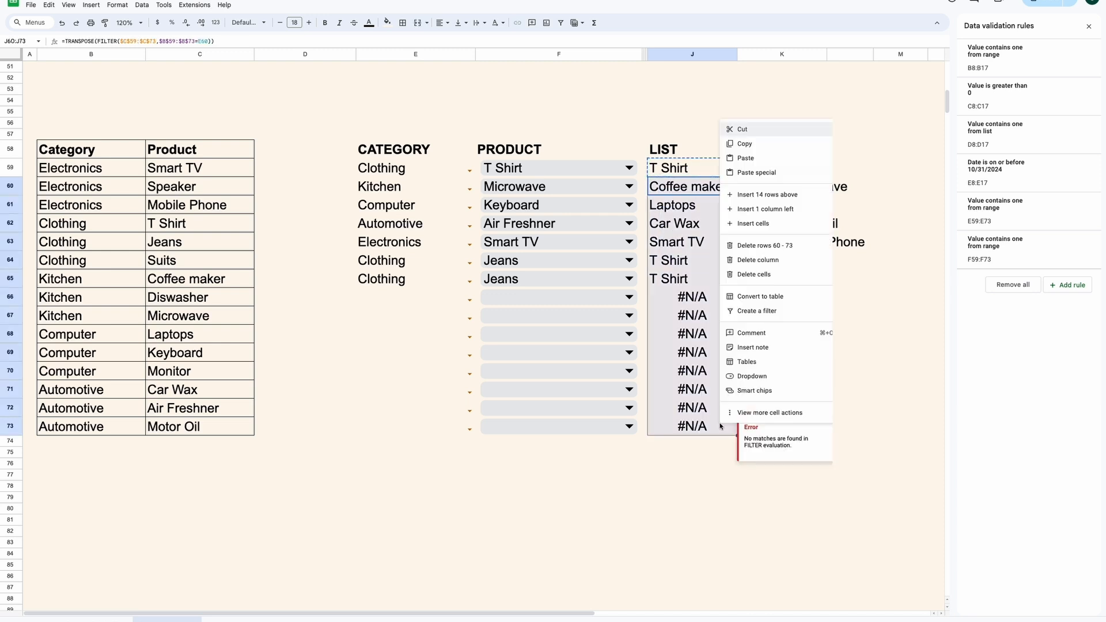
click(760, 159)
click(801, 324)
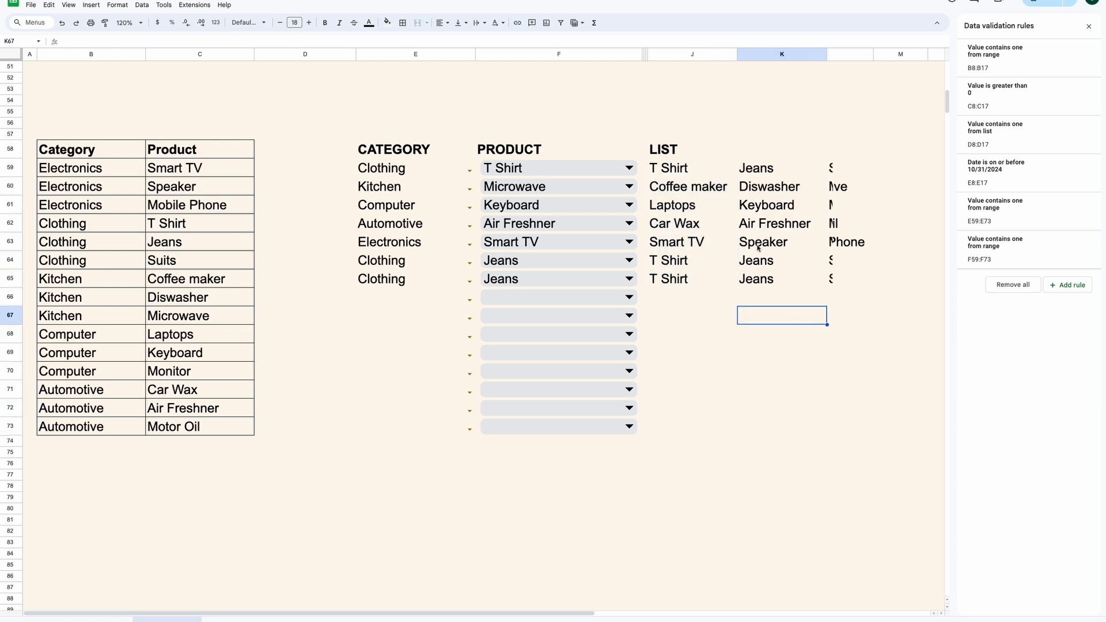
- Choose the category Clothing in E66 and the product Suits in F66
click(631, 298)
click(675, 294)
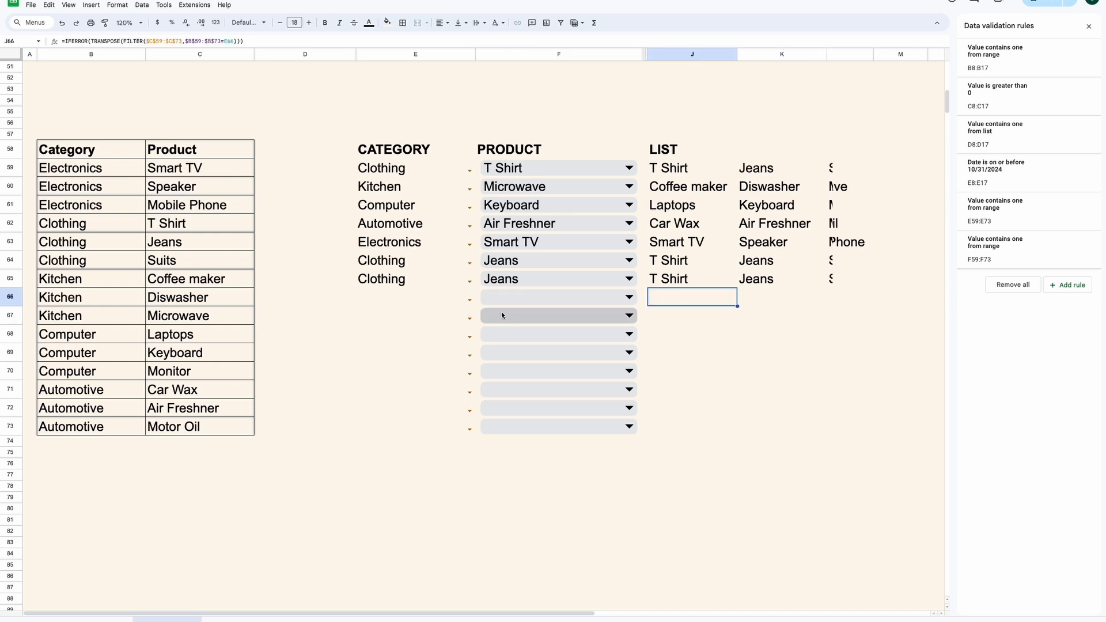
click(470, 300)
click(437, 329)
click(628, 298)
click(605, 329)
click(689, 315)
click(683, 264)
click(628, 298)
click(597, 343)
click(753, 320)
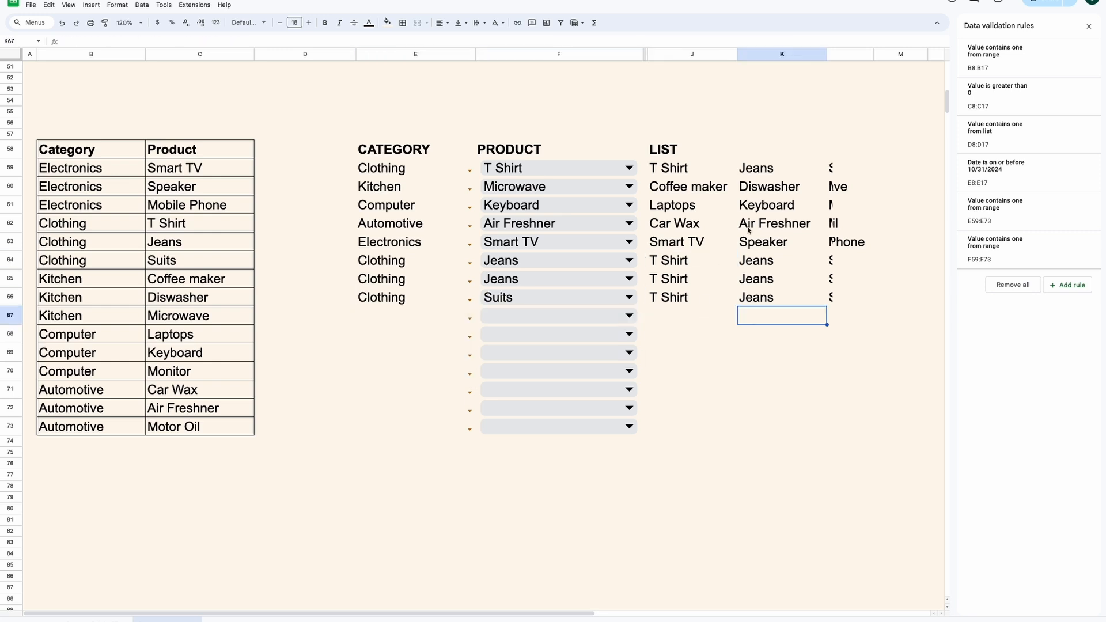
- Hide the helper LIST columns J to L
drag(850, 57, 382, 71)
click(678, 162)
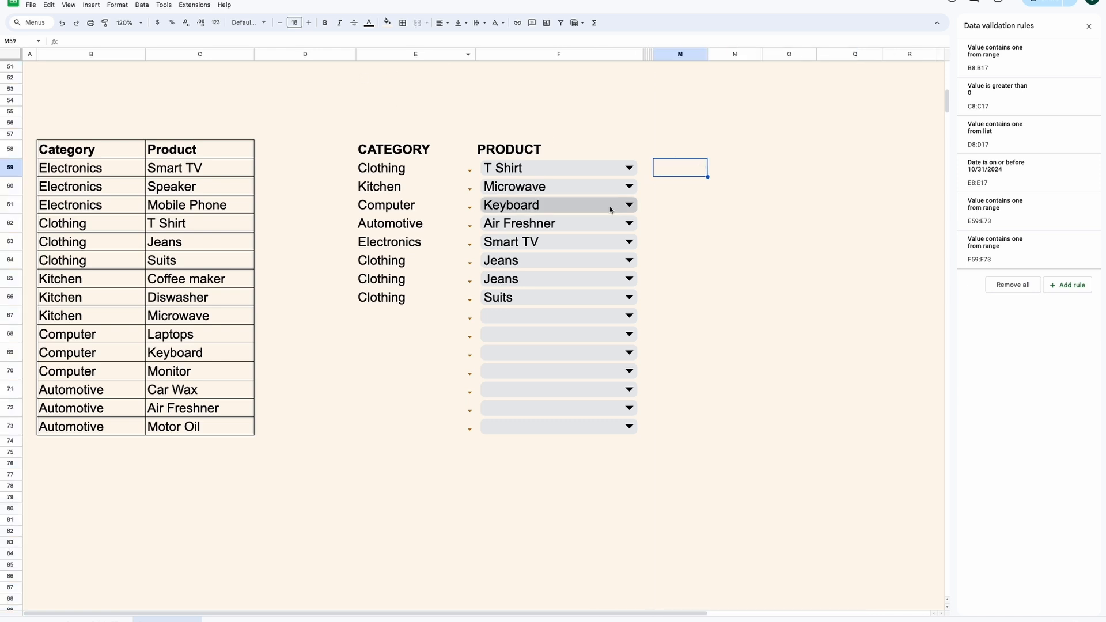
- Choose the category Kitchen in E67 and the product Microwave in F67
click(423, 324)
click(470, 319)
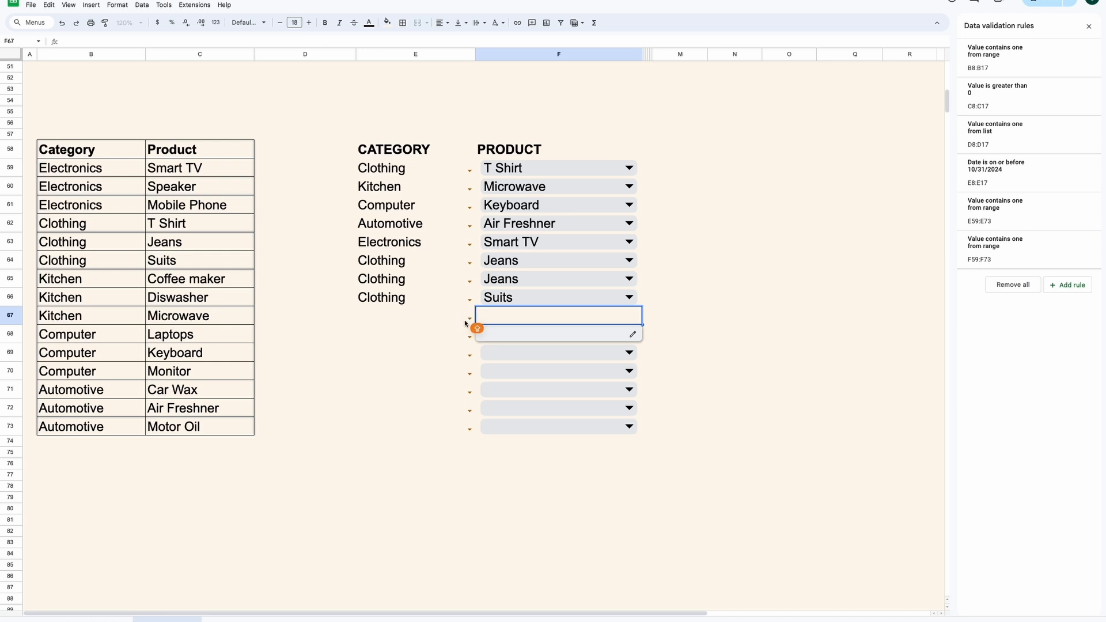
click(449, 355)
click(623, 320)
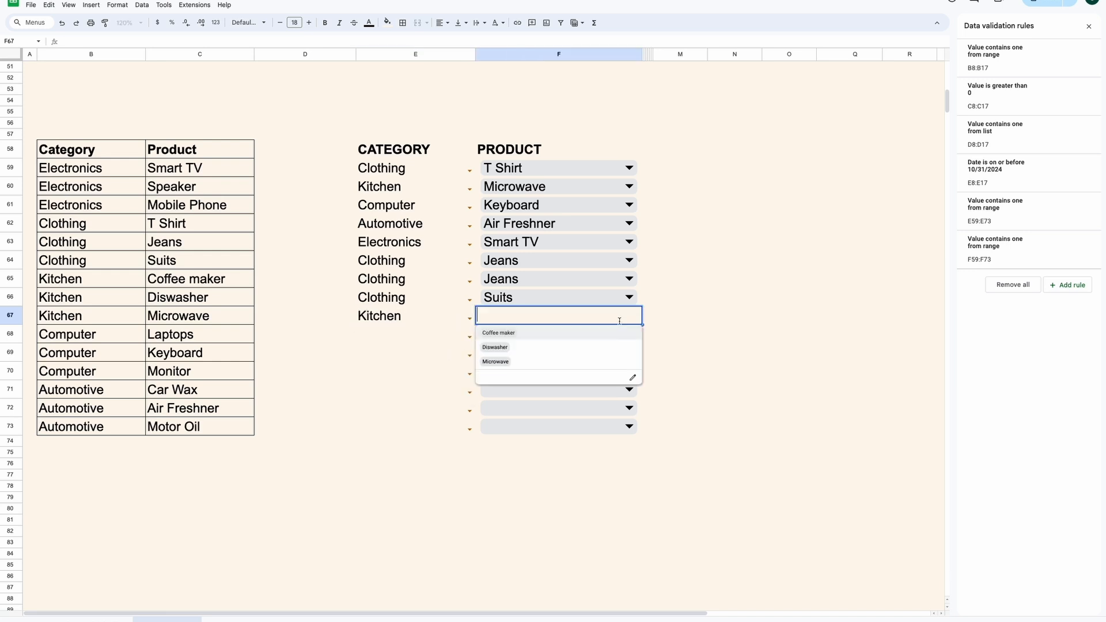
click(588, 363)
click(702, 324)
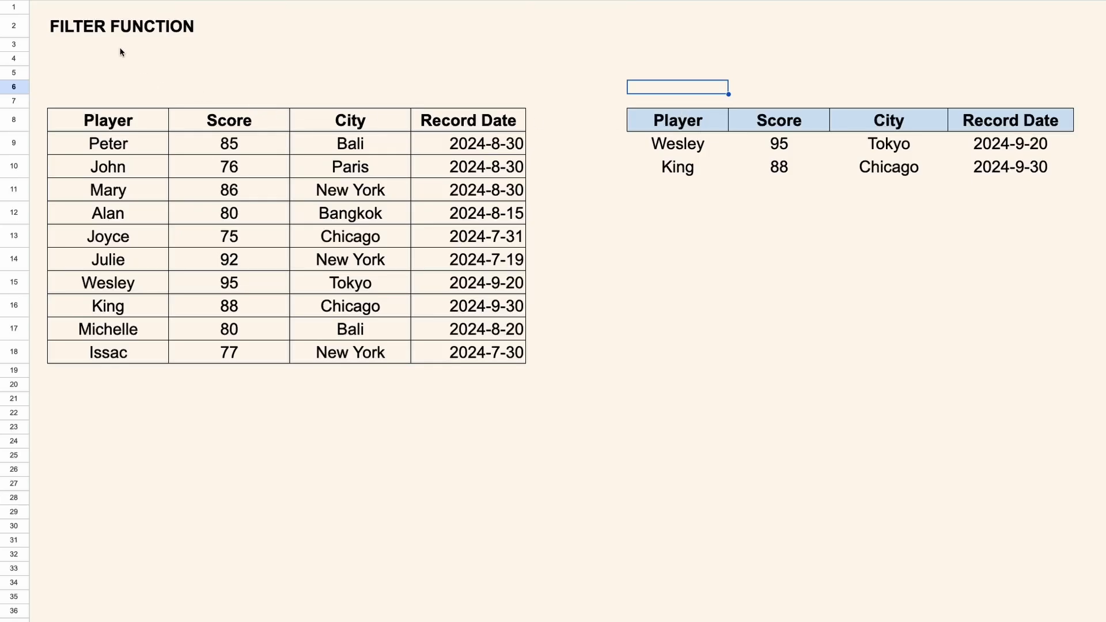
- Examine the filtered output on the FILTER FUNCTION sheet against the Score and Record Date columns of the player table
click(101, 29)
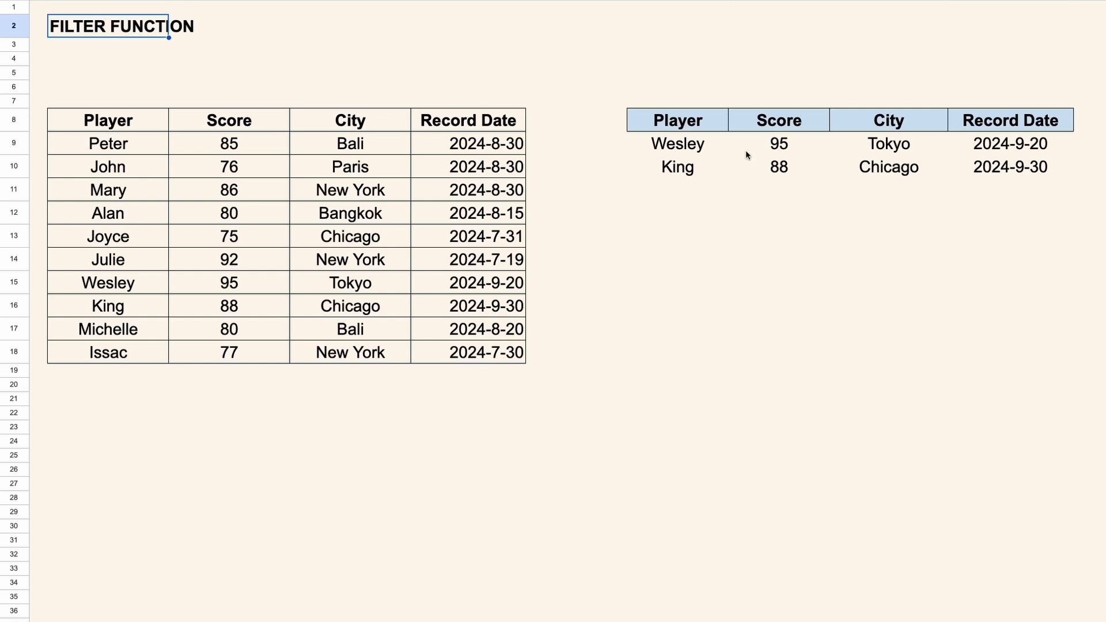
drag(714, 151, 984, 178)
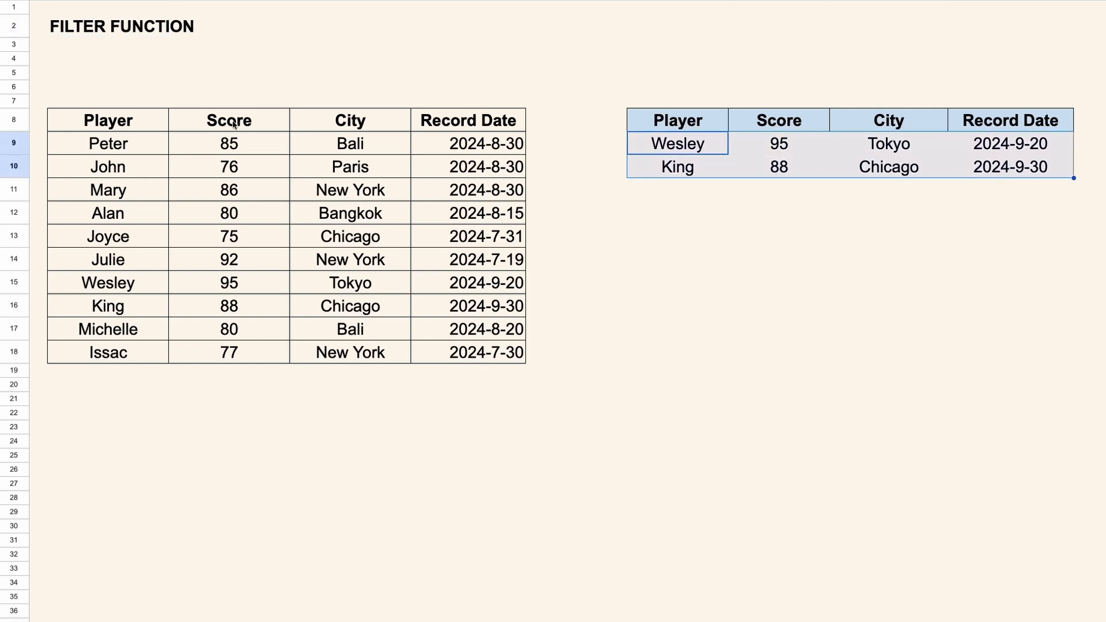
drag(126, 121, 507, 285)
drag(775, 149, 778, 168)
drag(249, 153, 308, 336)
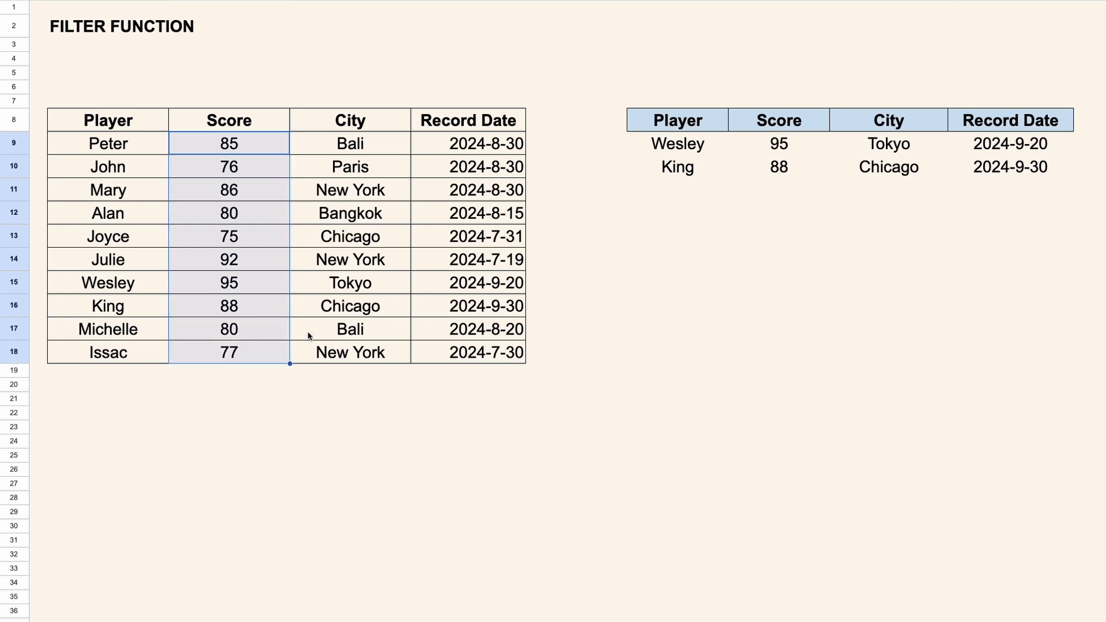
drag(1031, 150, 1014, 170)
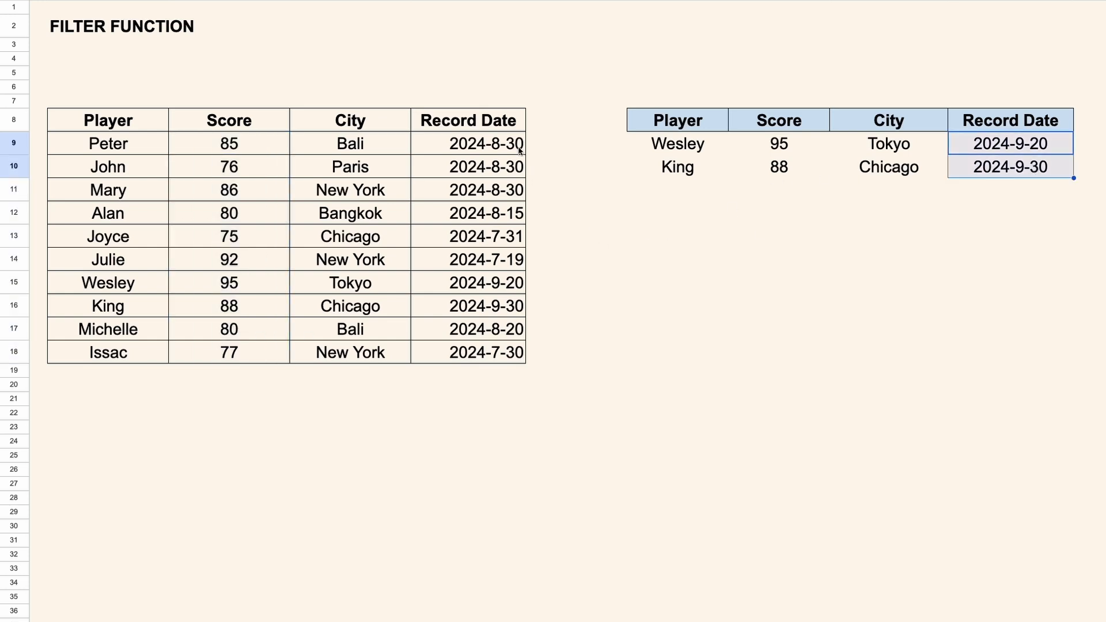
drag(519, 151, 507, 352)
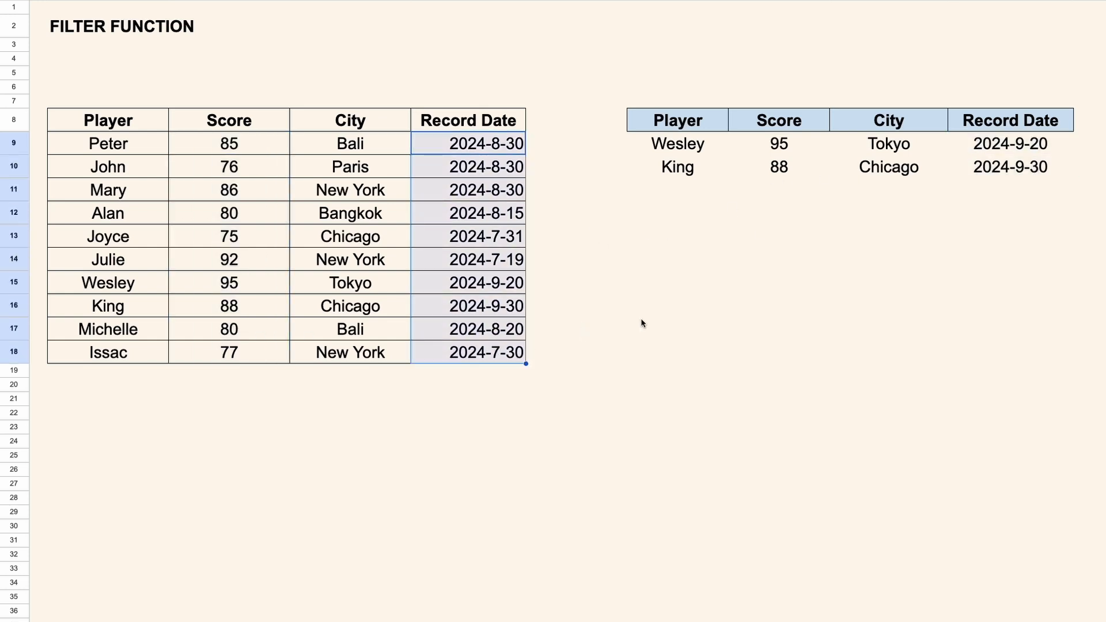
click(802, 195)
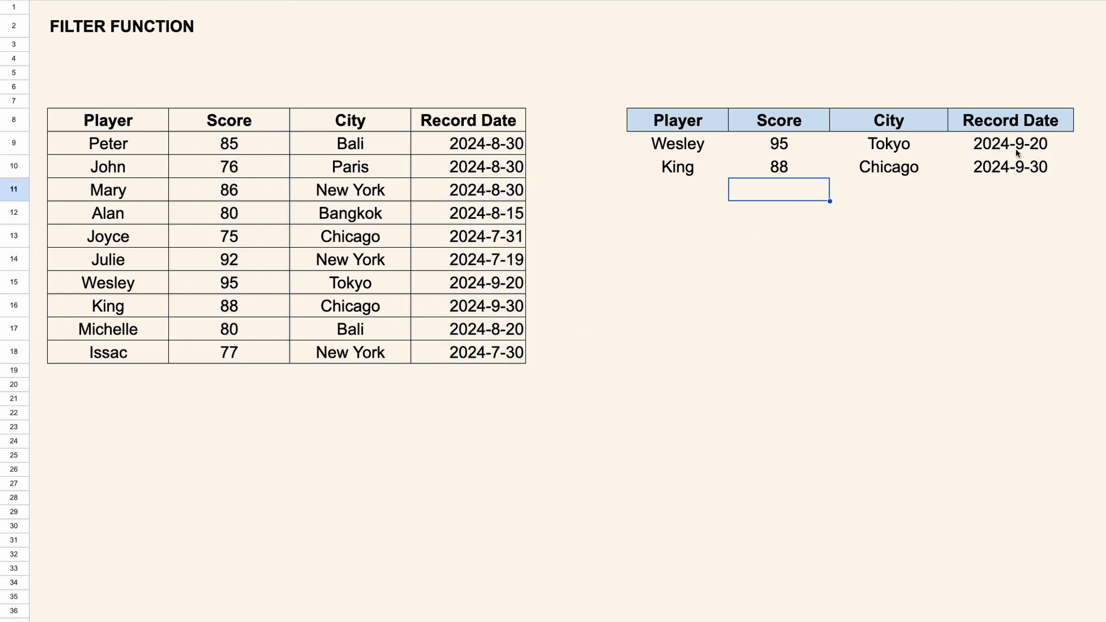
- Clear the existing formula in G9 and enter =FILTER(B9:E18,C9:C18>=80) to list players by minimum score
click(709, 148)
key(Delete)
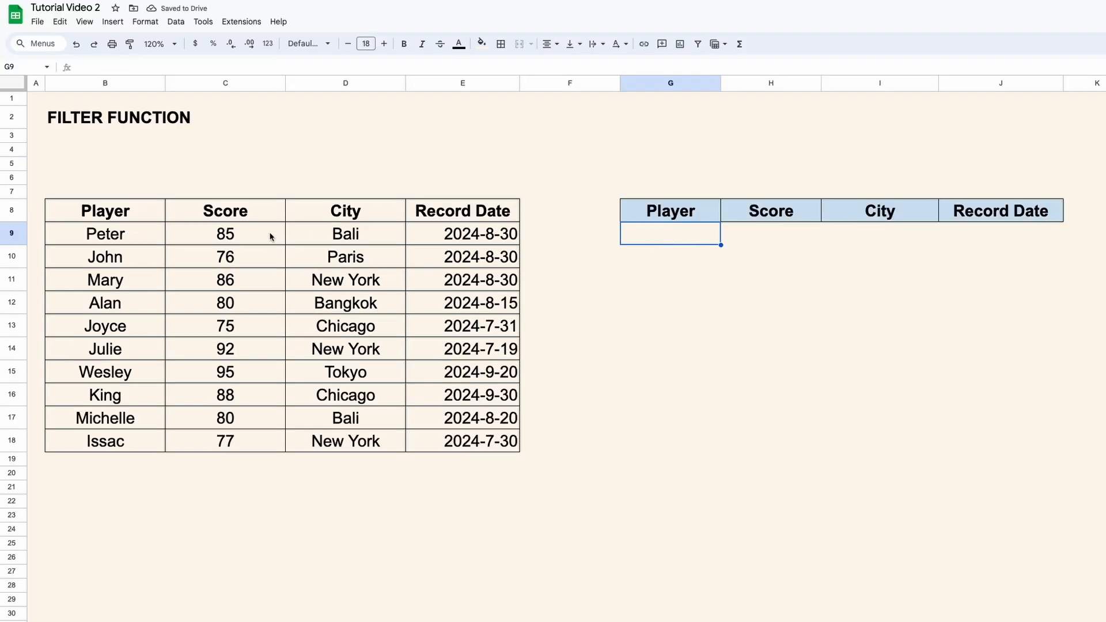
drag(270, 236, 257, 441)
click(677, 240)
text(=FI)
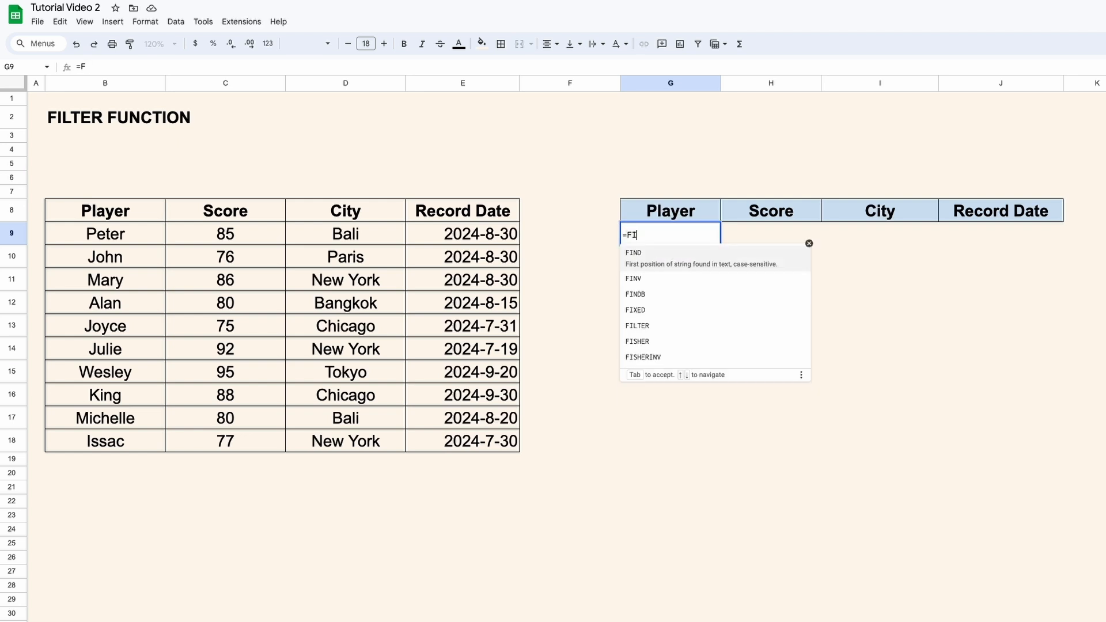
text(LTER()
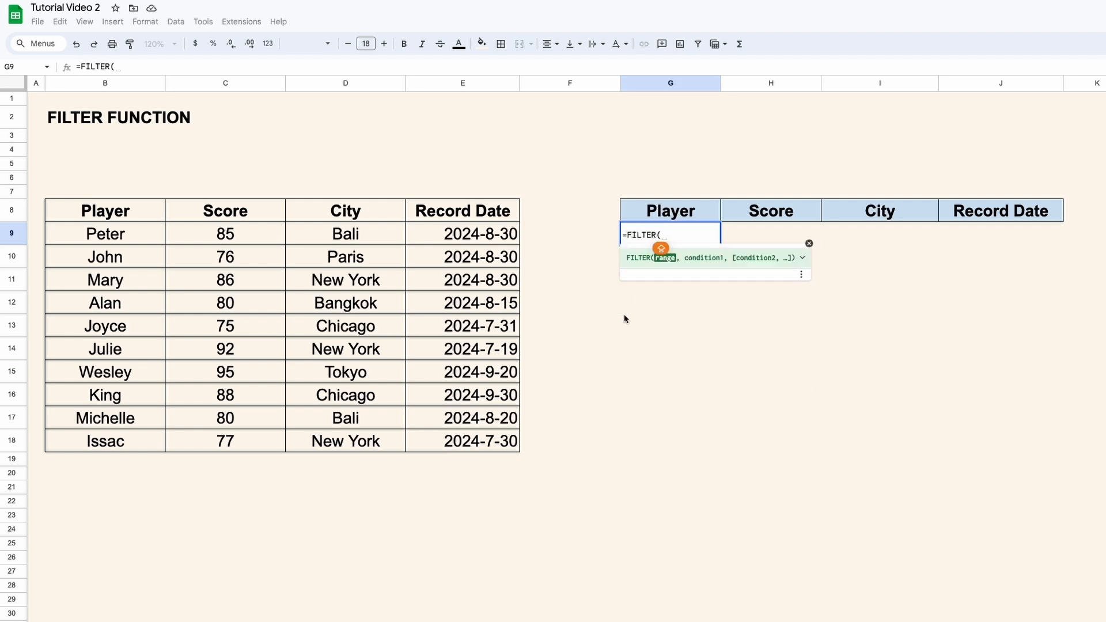
drag(134, 237, 477, 444)
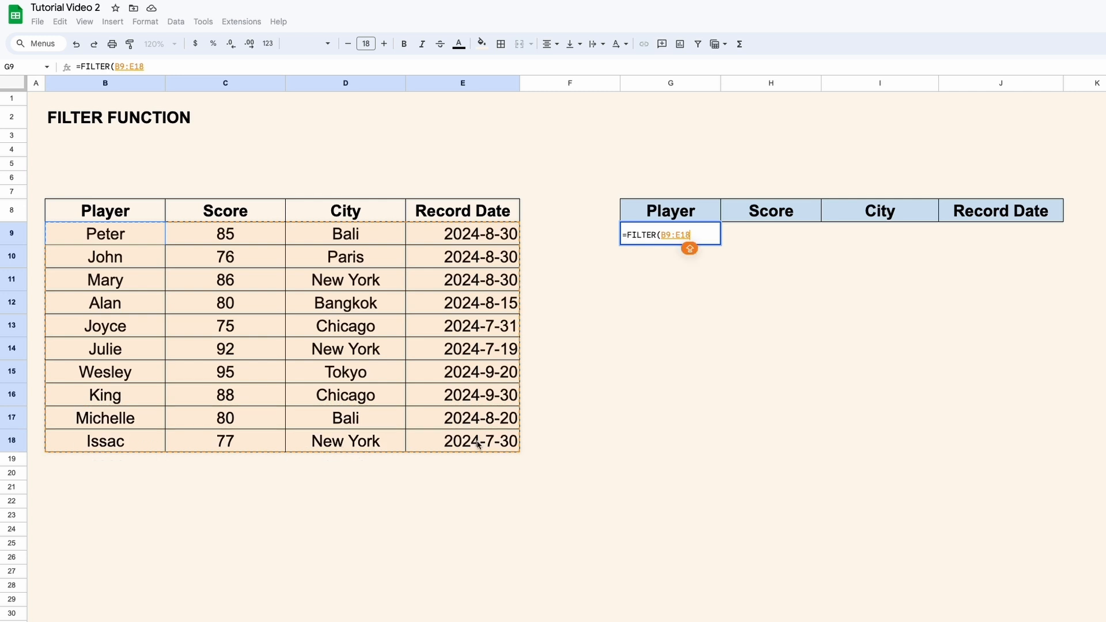
text(,)
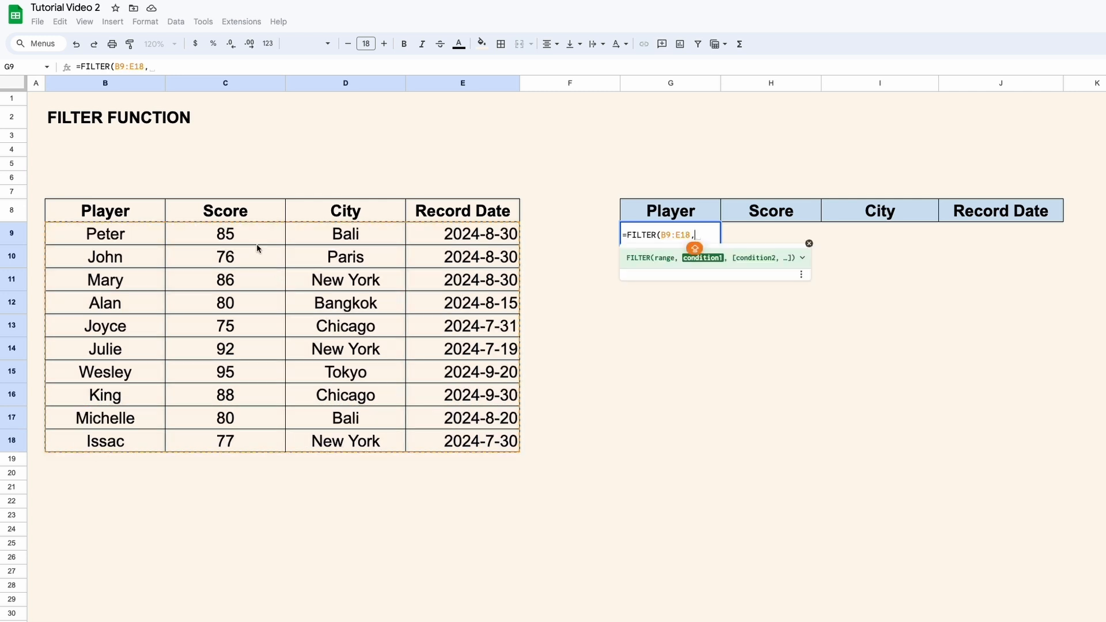
drag(257, 237, 274, 433)
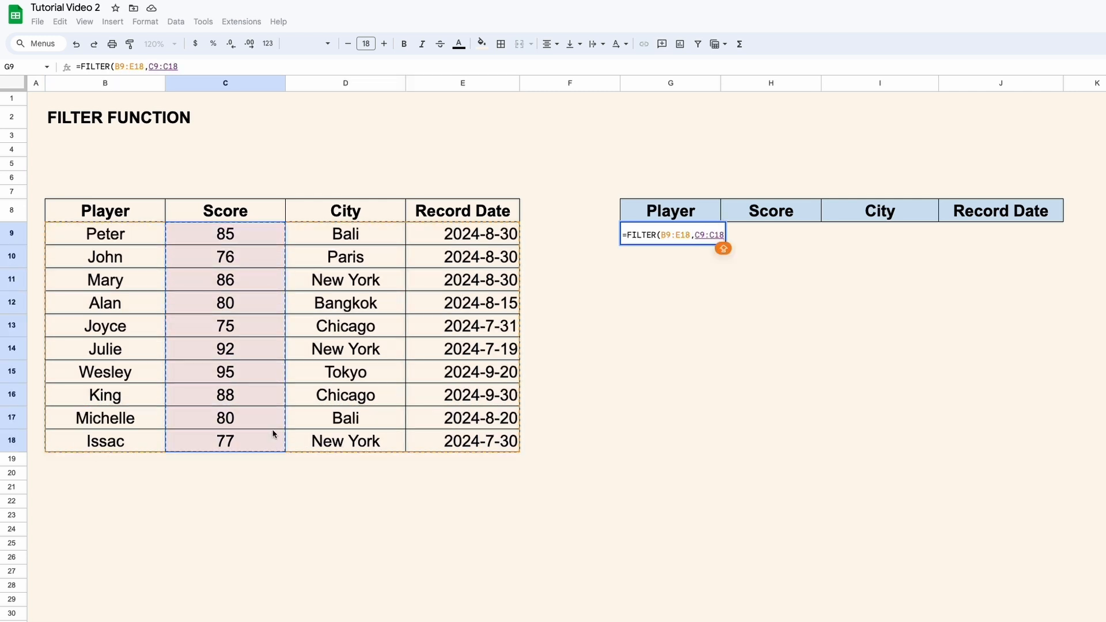
text(>=80))
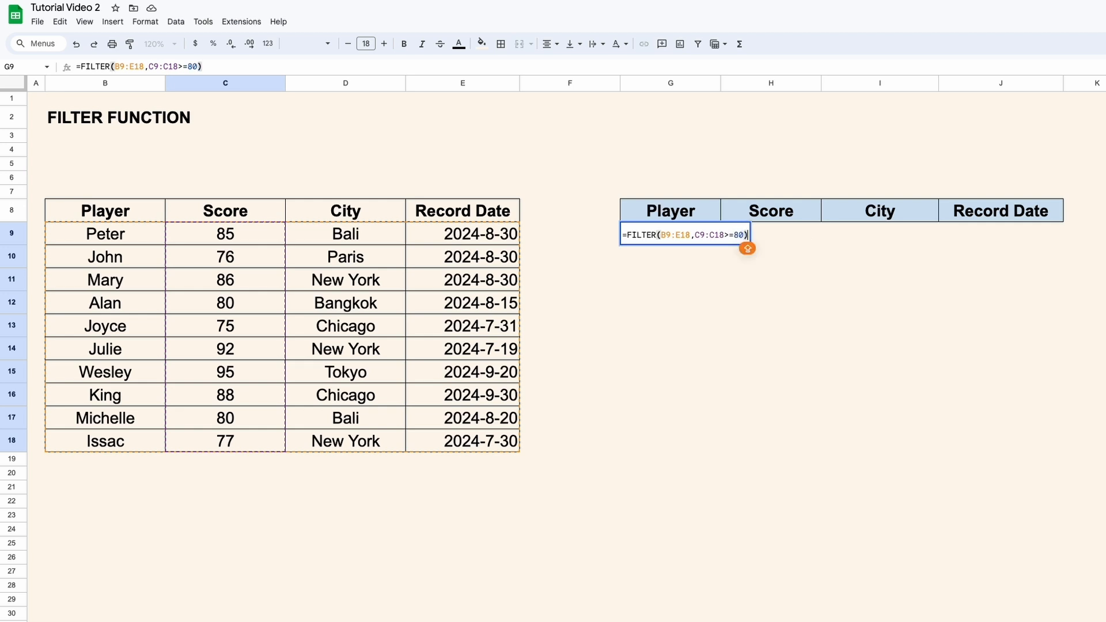
key(Return)
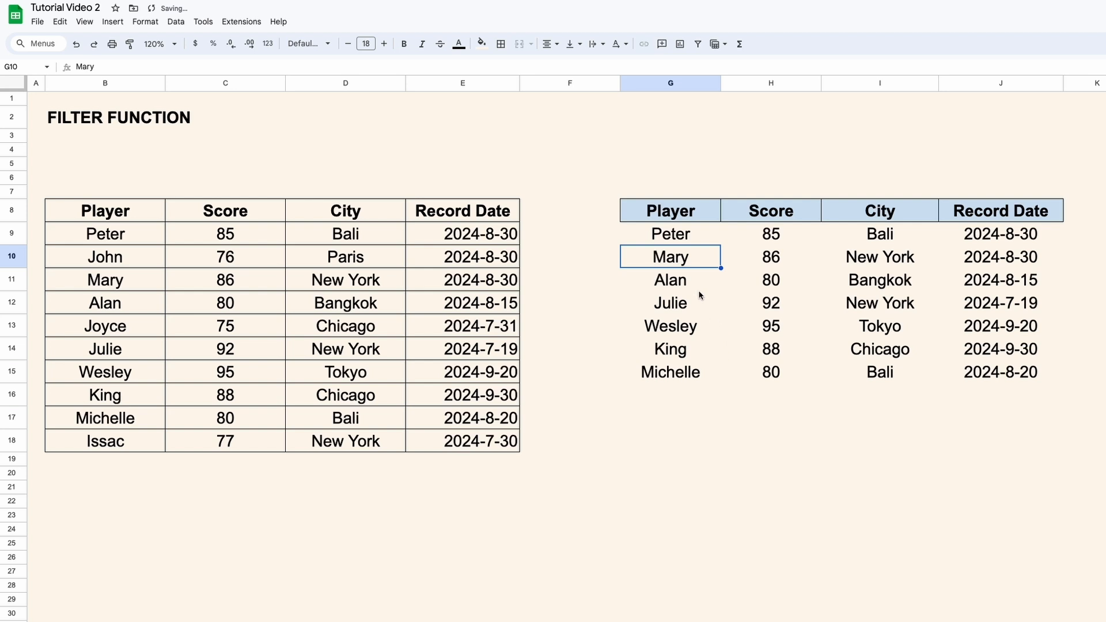
- Change the score condition in the G9 FILTER formula to >=90 and check the filtered rows
drag(689, 235, 994, 372)
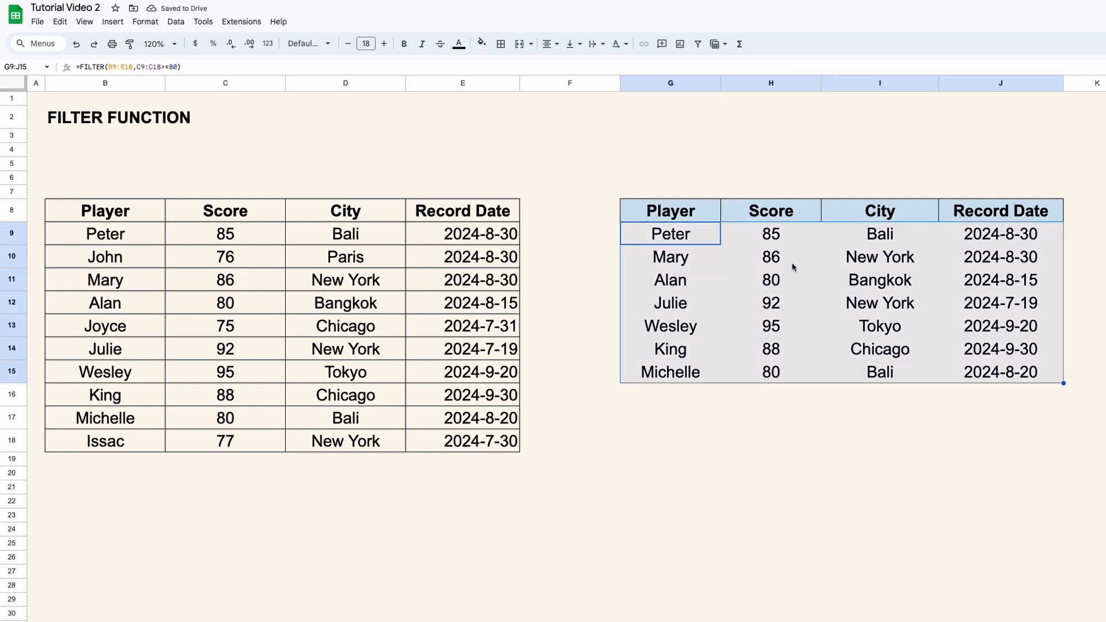
double_click(697, 236)
click(739, 235)
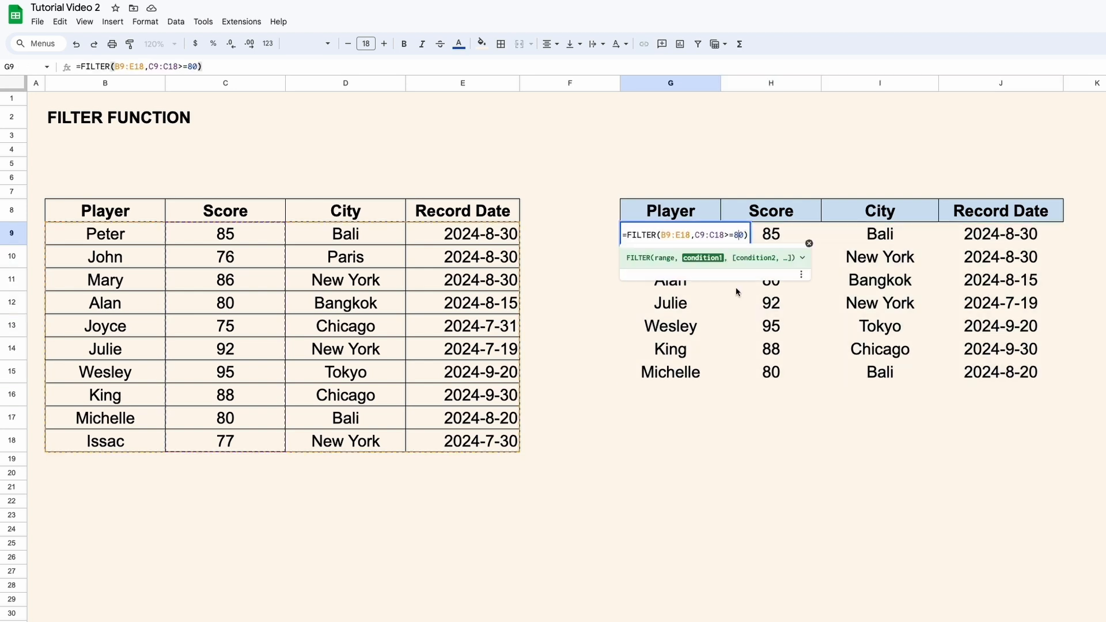
key(BackSpace)
text(9)
key(Return)
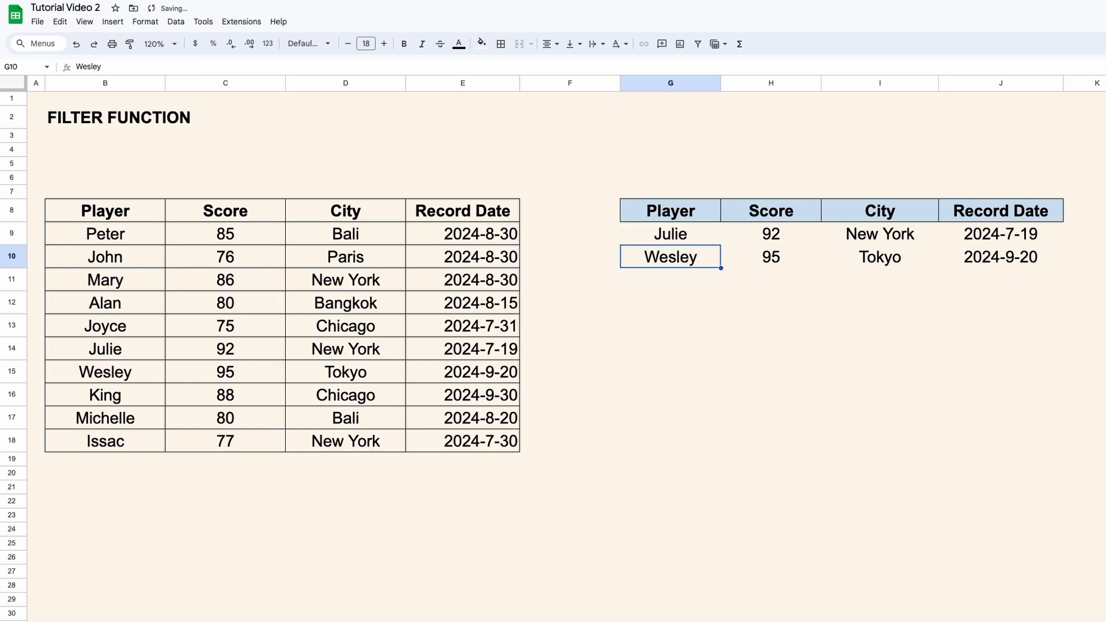
click(979, 264)
click(679, 235)
click(997, 262)
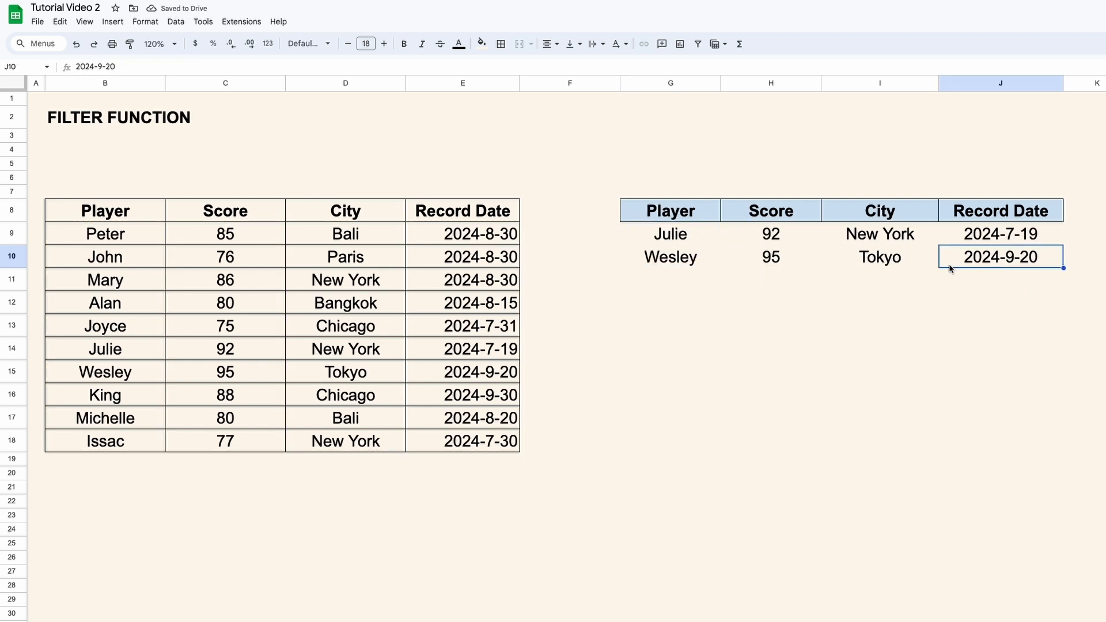
- Replace the G9 formula with =FILTER(B9:E18,D9:D18="NEW YORK") and check the filtered rows and their record dates
click(677, 234)
text(=FILTER()
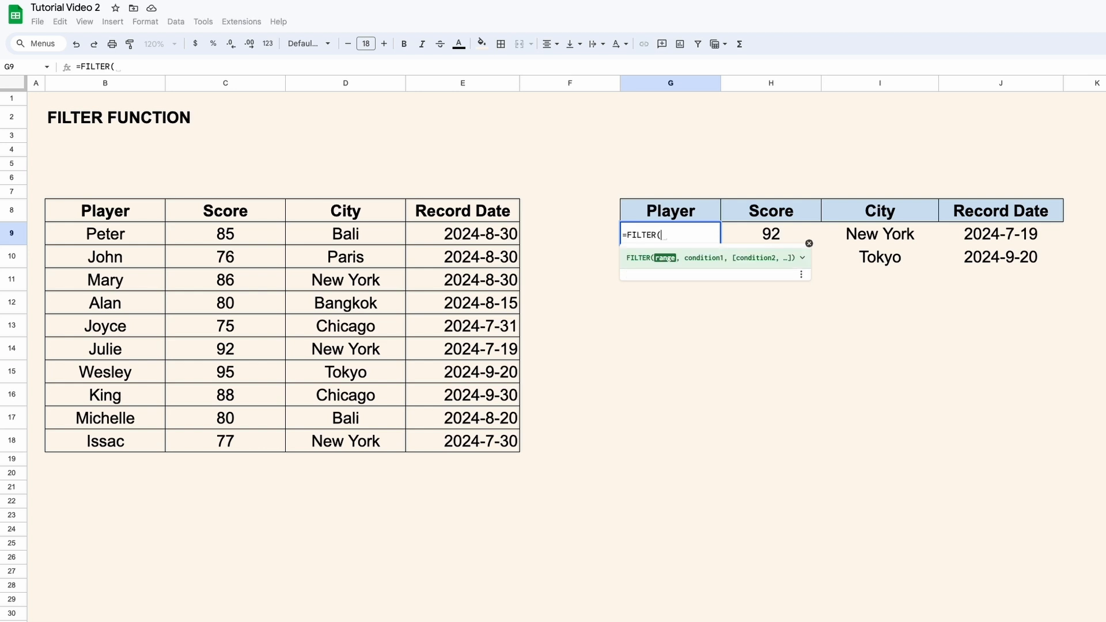
drag(120, 234, 448, 444)
text(,)
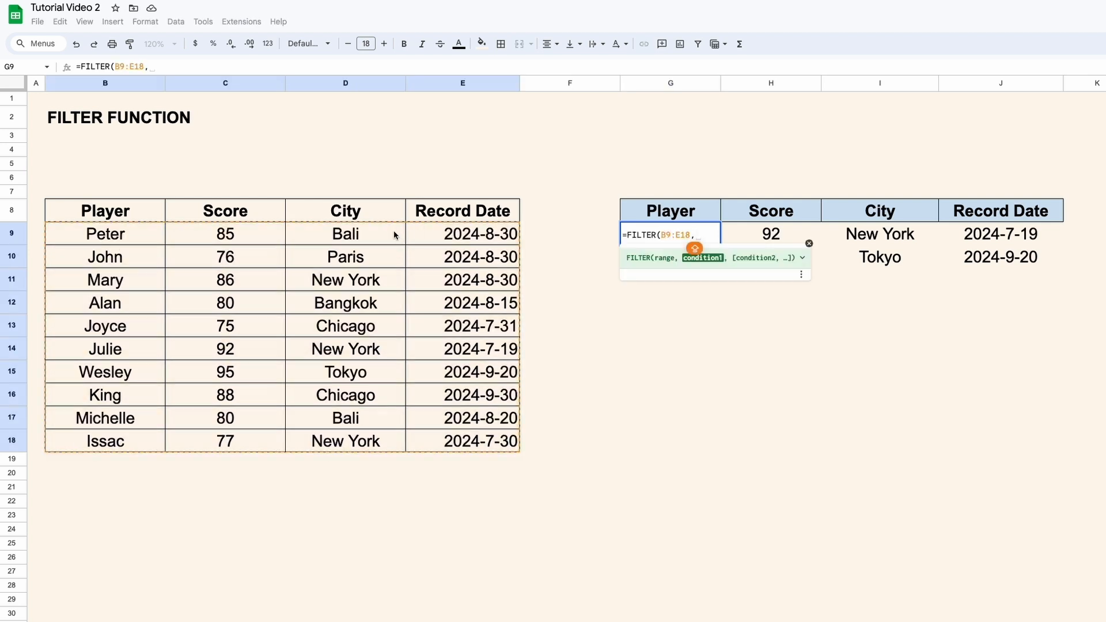
drag(396, 235, 362, 445)
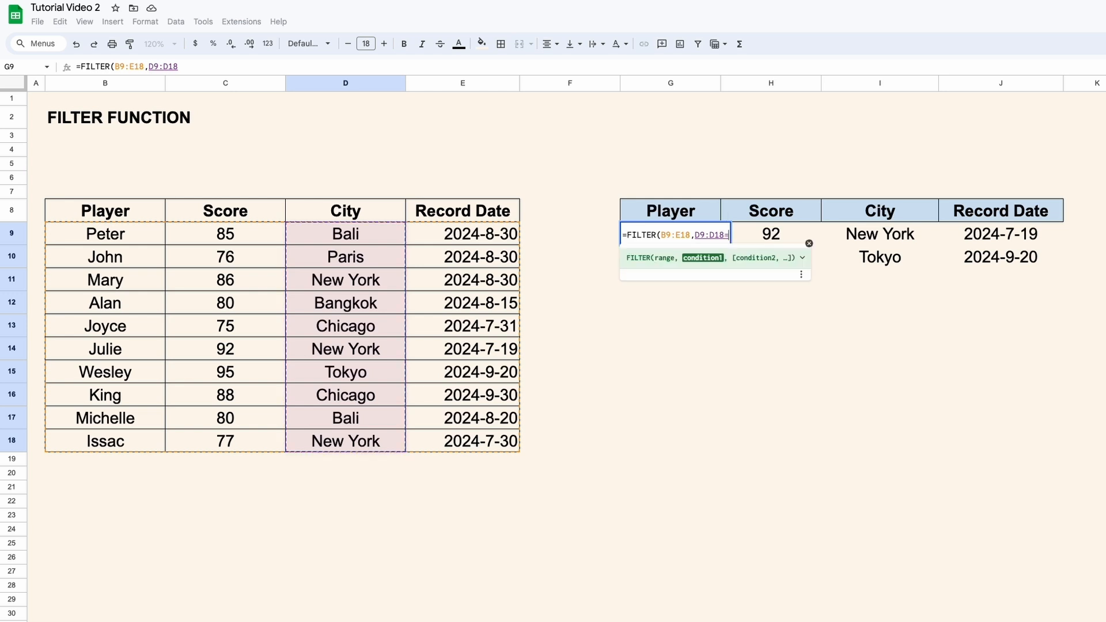
text(="N)
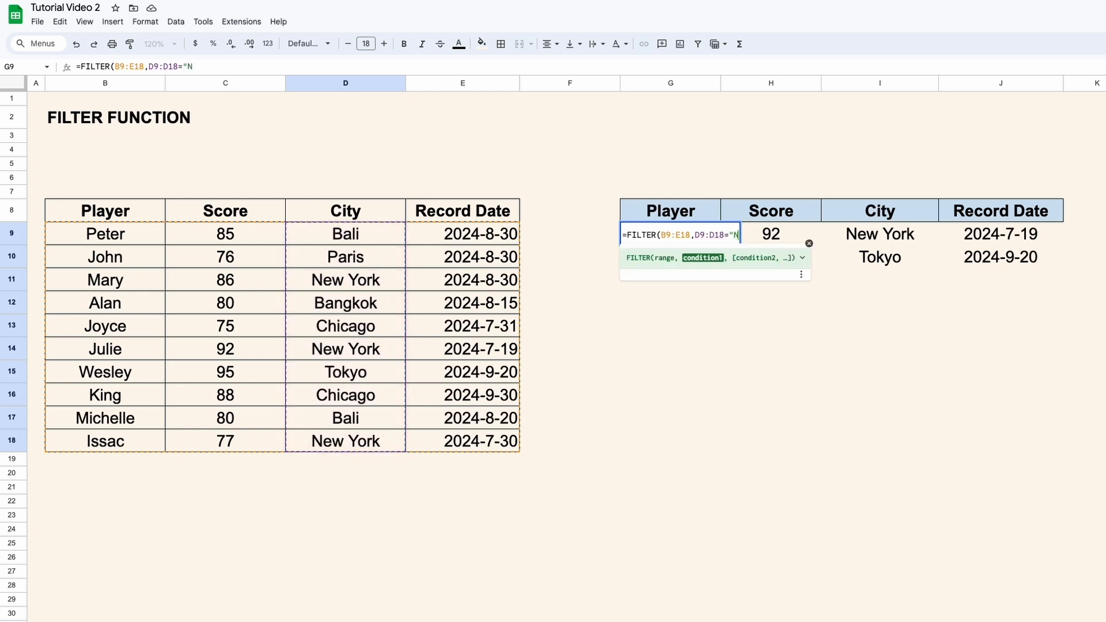
text(EW YORK"))
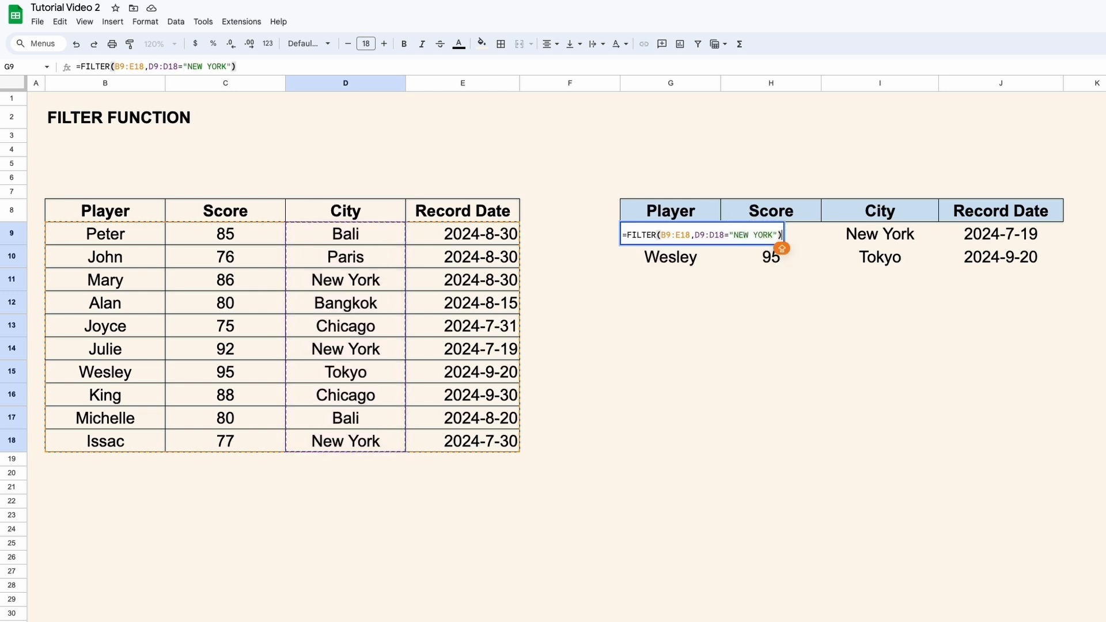
key(Return)
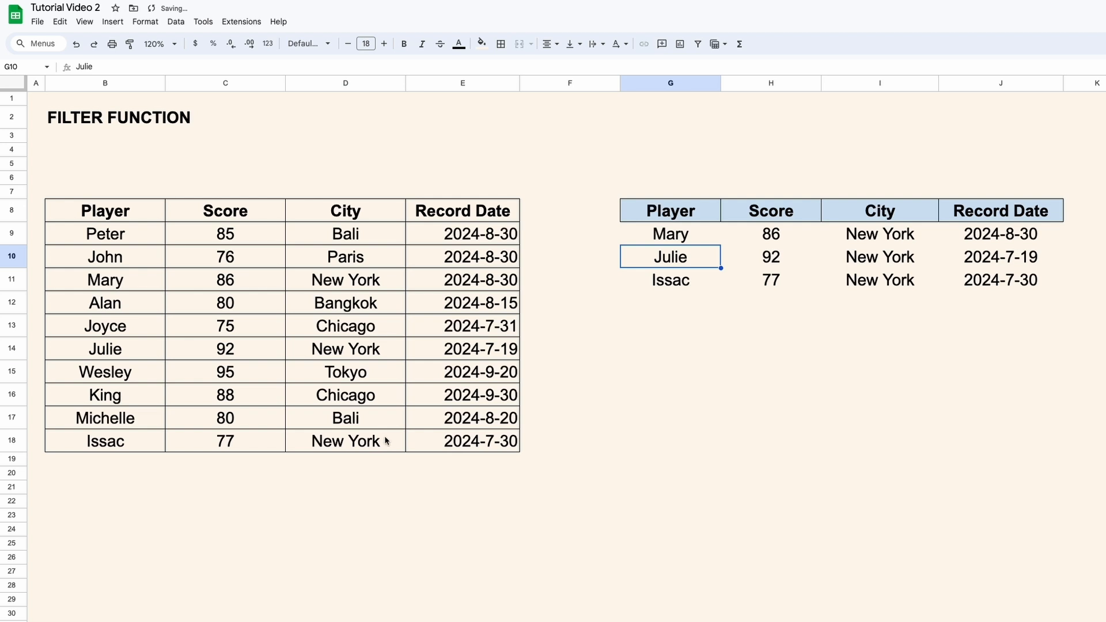
click(699, 242)
shift+click(992, 285)
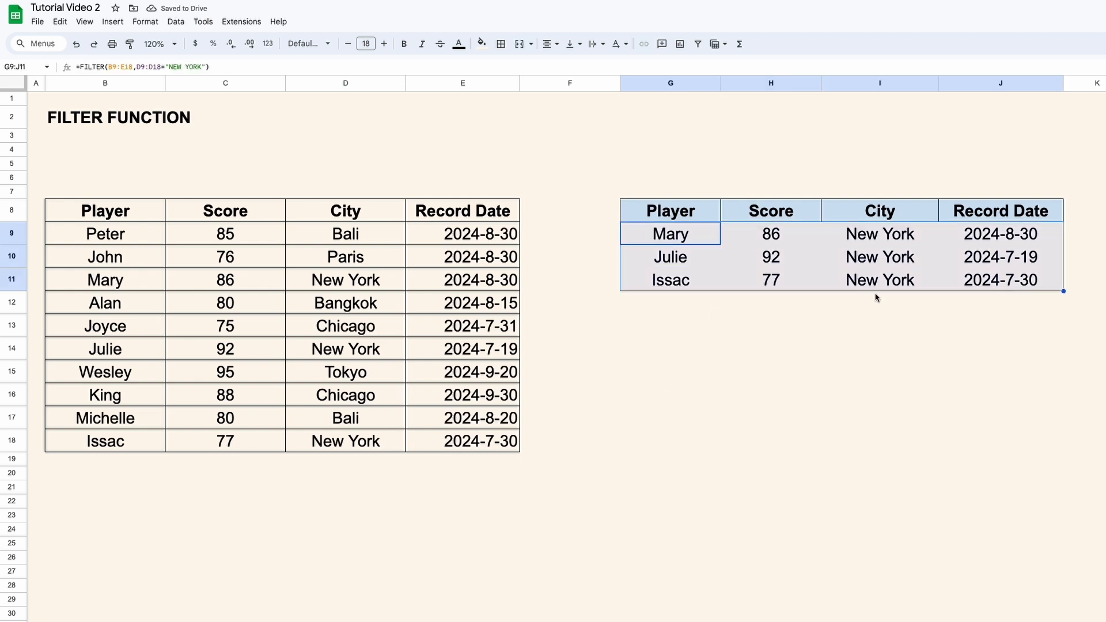
click(1040, 242)
shift+click(1032, 278)
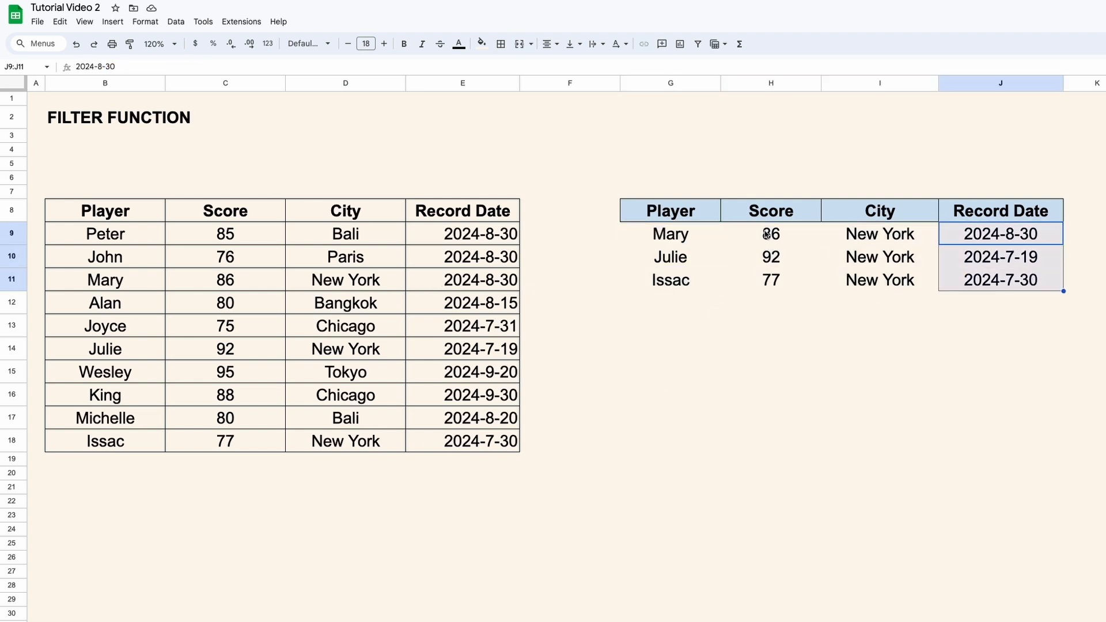
- Replace the G9 formula with =FILTER(B9:E18,E9:E18>DATE(2024,8,31)) to list players recorded after that date
click(678, 238)
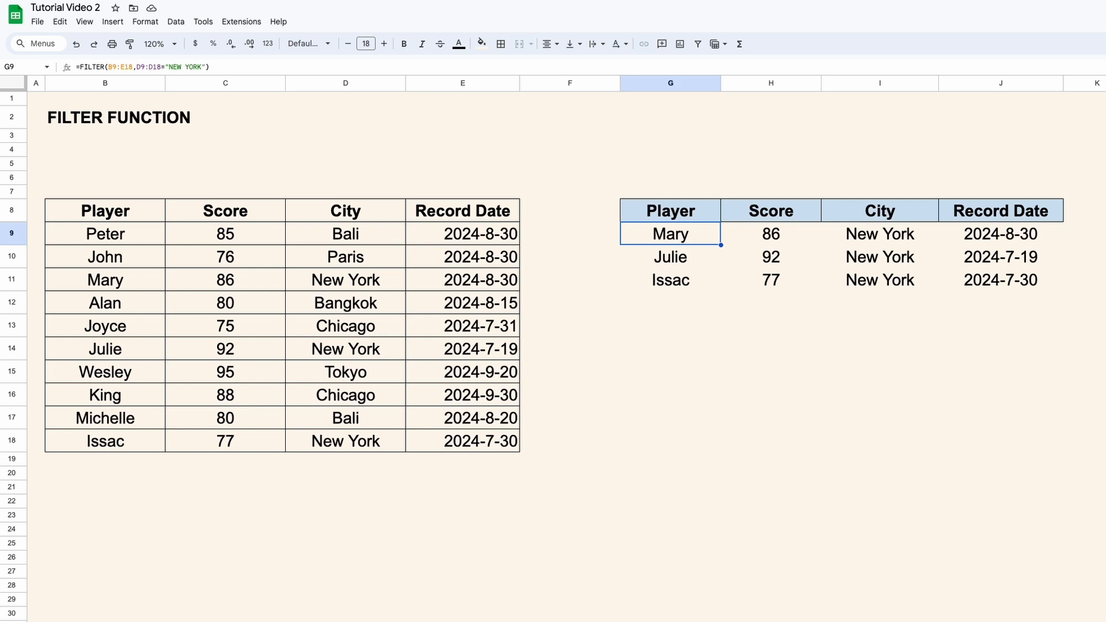
text(=FILTER()
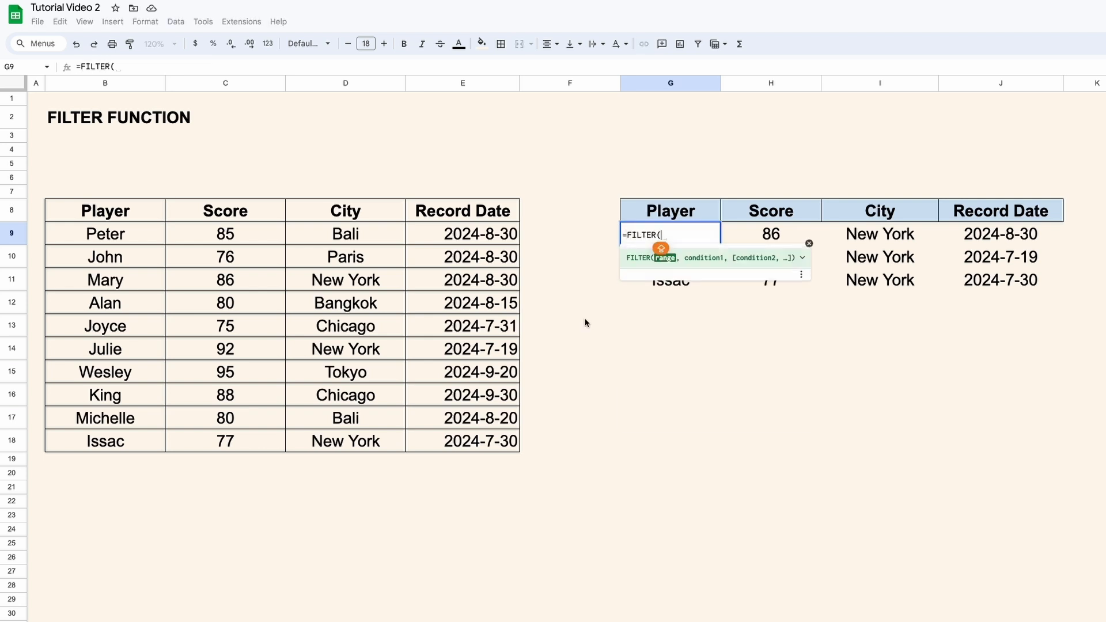
mouse_move(140, 240)
mouse_down()
mouse_move(242, 281)
mouse_move(449, 417)
mouse_move(457, 439)
mouse_up()
text(,)
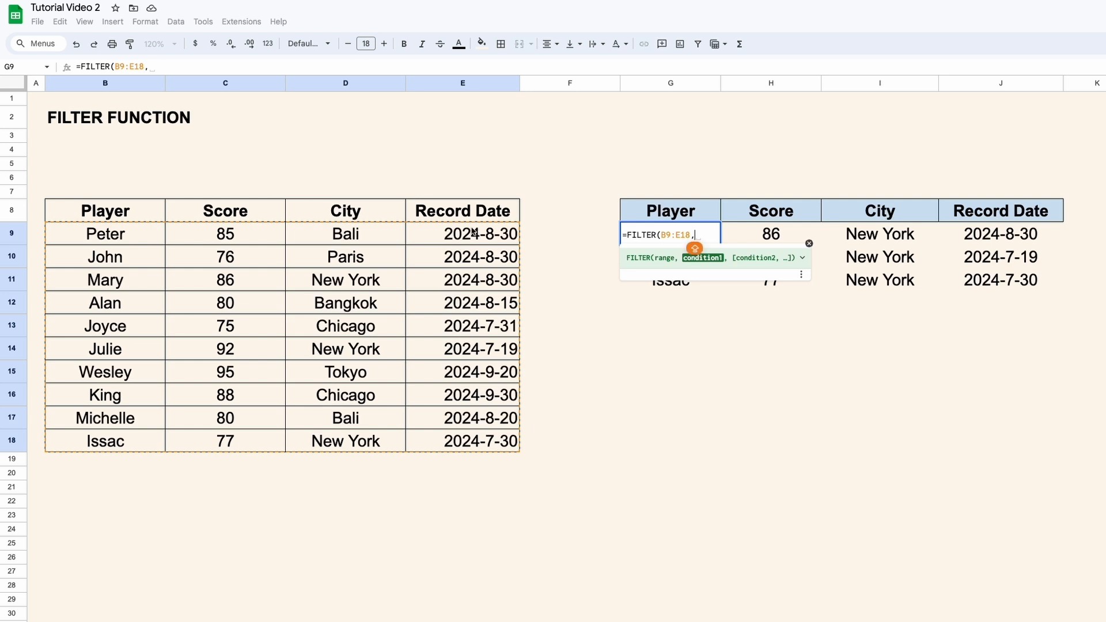
drag(472, 233, 499, 441)
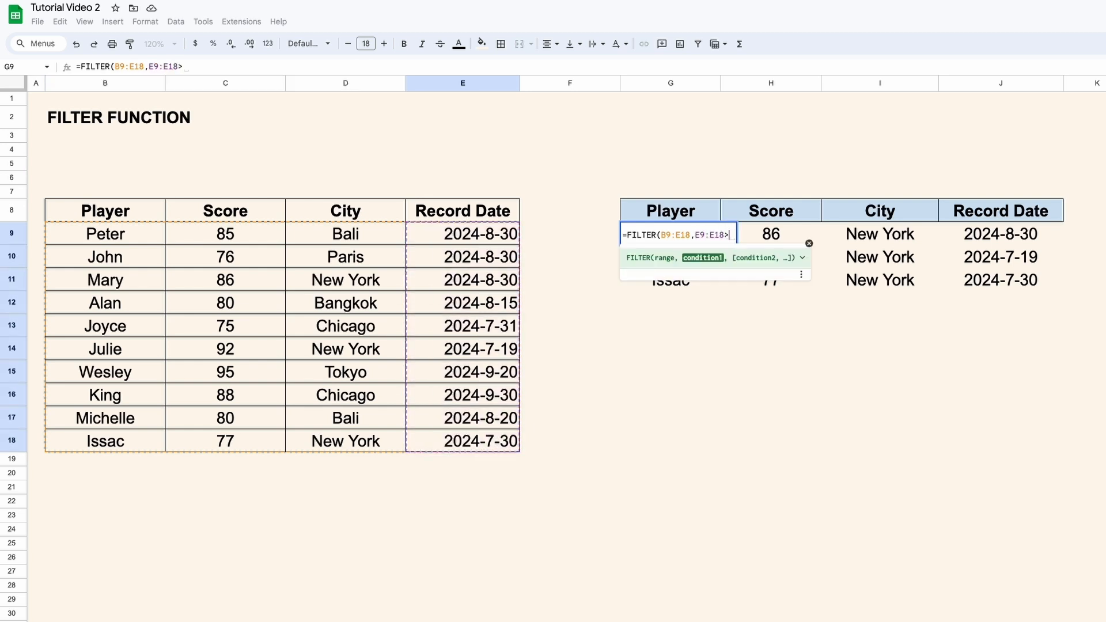
text(>DATE)
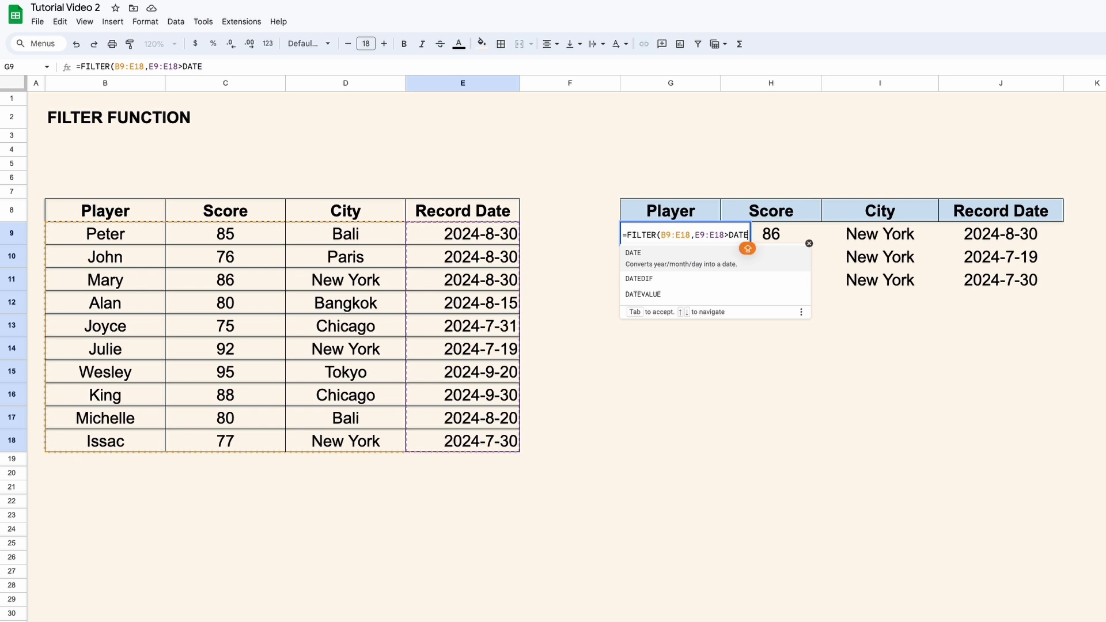
text((20)
text(24,)
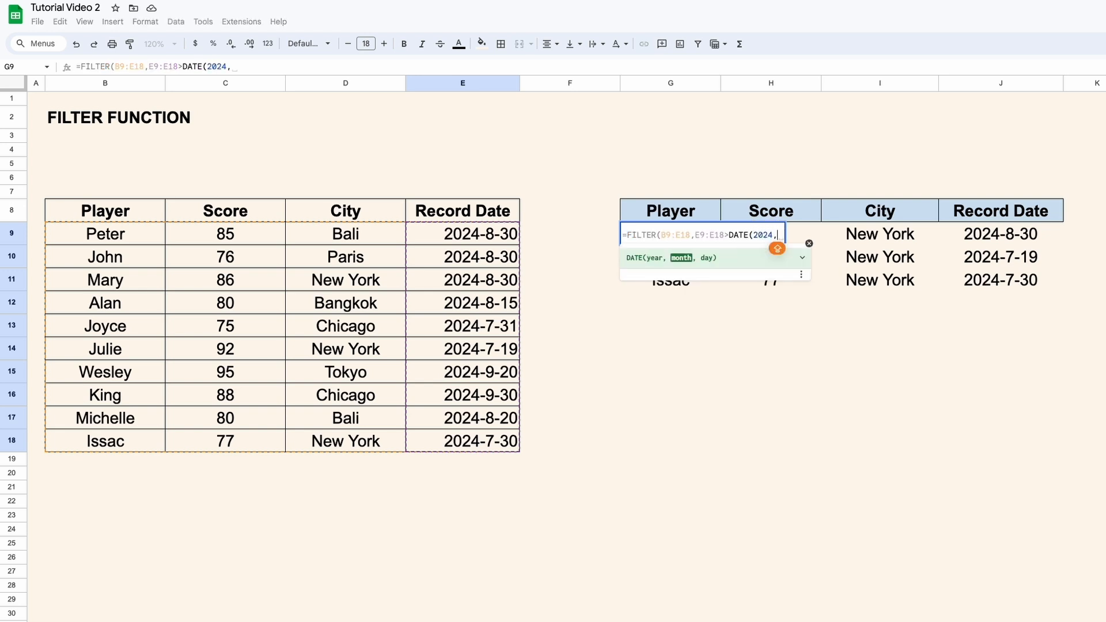
text(8,31)
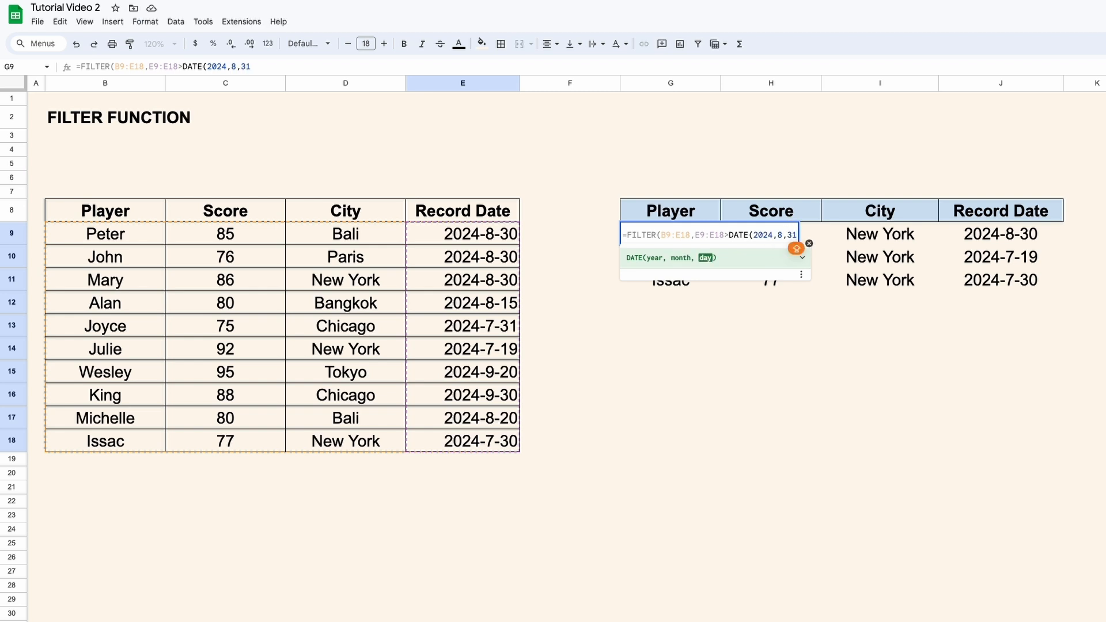
text())
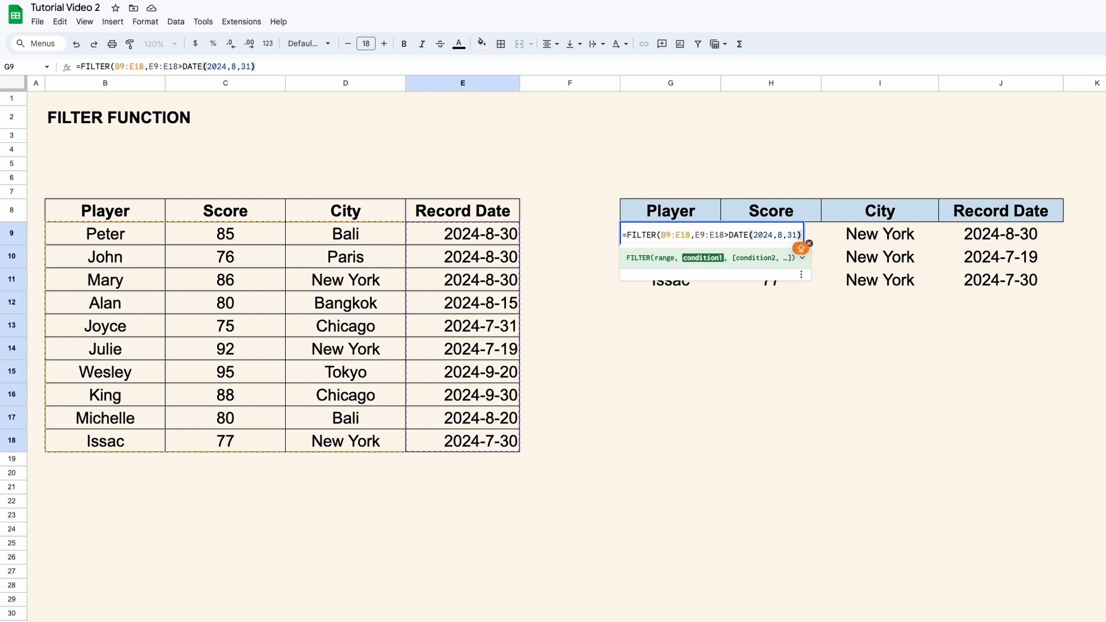
key(Return)
click(677, 231)
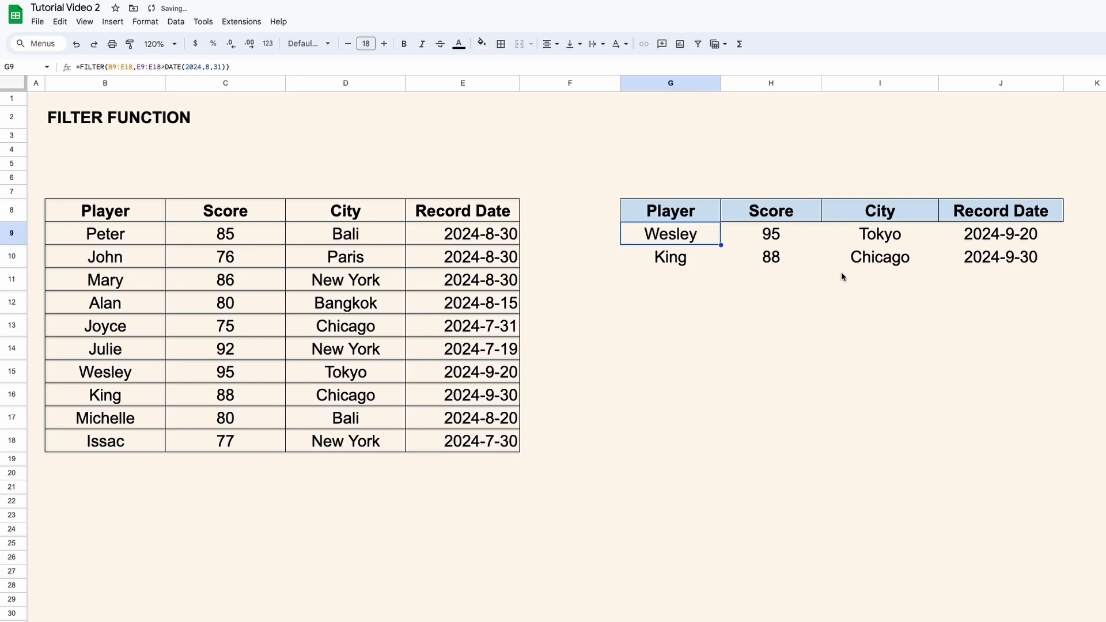
- Clear G9 and begin a new FILTER formula there on B9:E18 with the score condition C9:C18>=80
drag(685, 258, 657, 238)
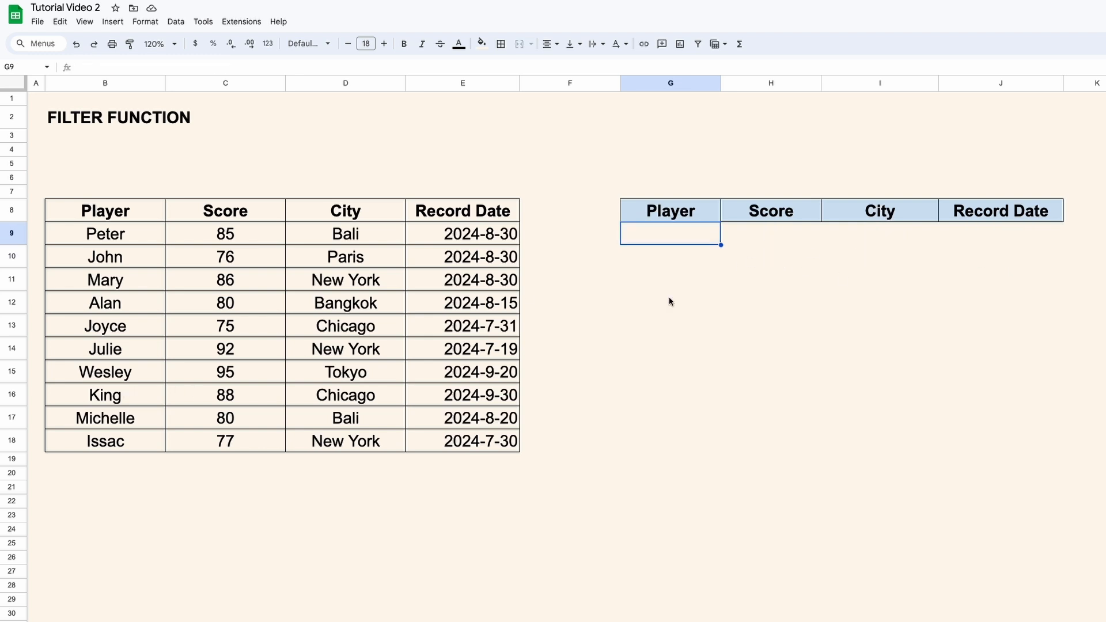
text(=FILTER)
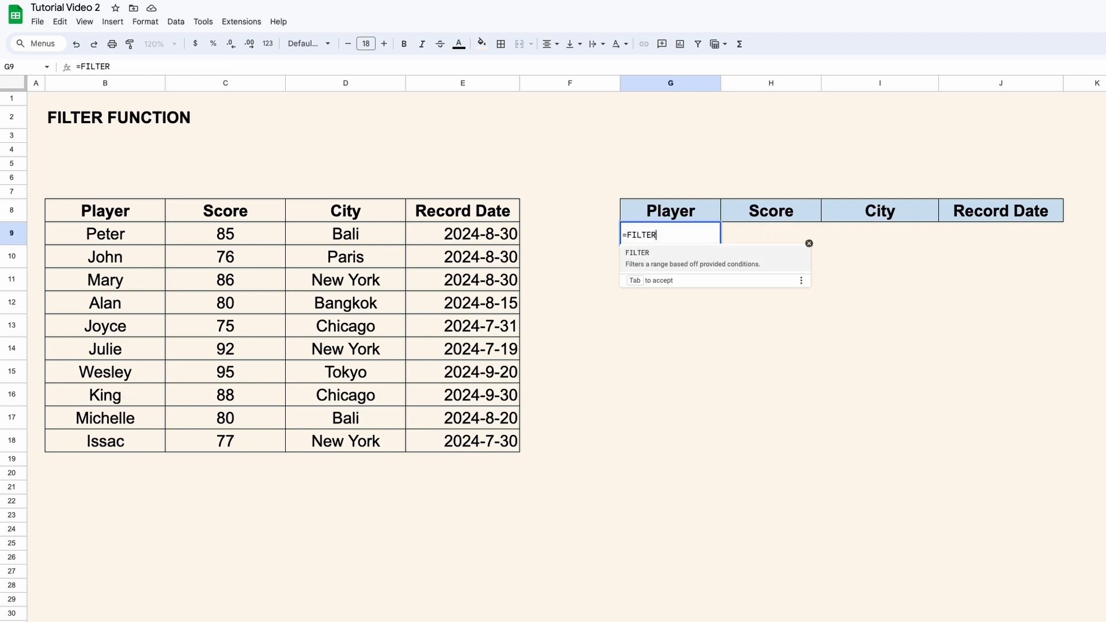
text(()
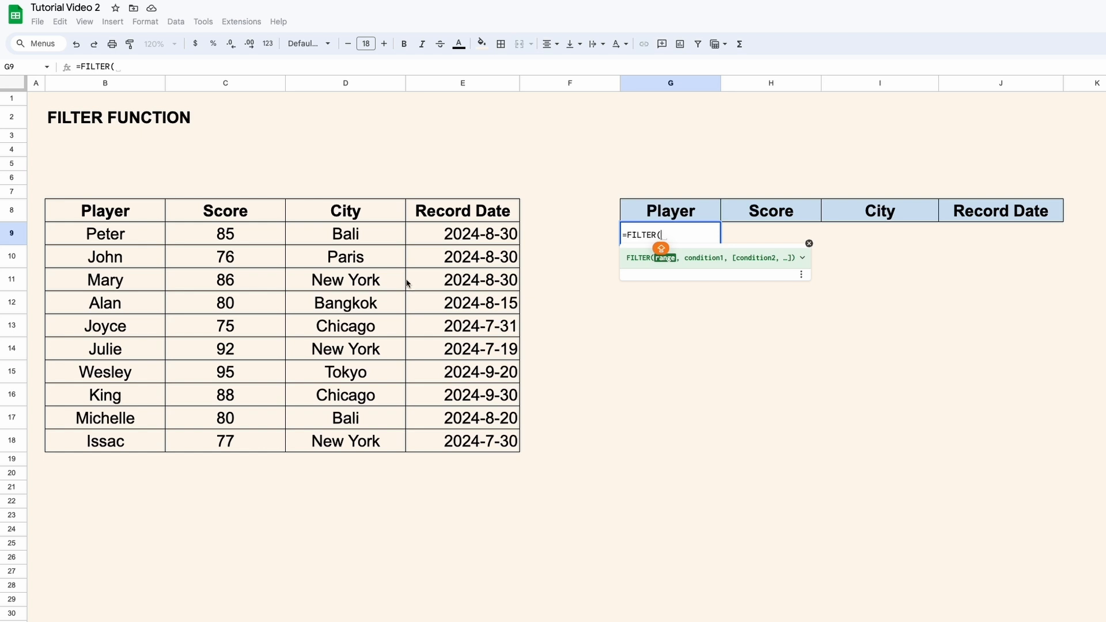
drag(151, 240, 490, 441)
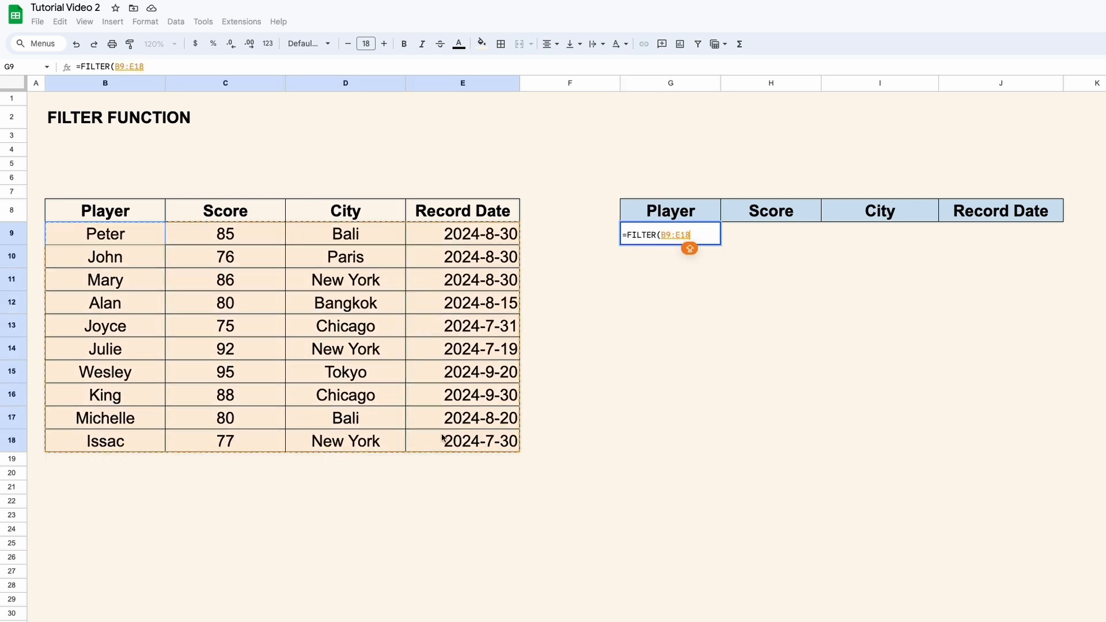
text(,)
drag(266, 245, 265, 441)
text(<)
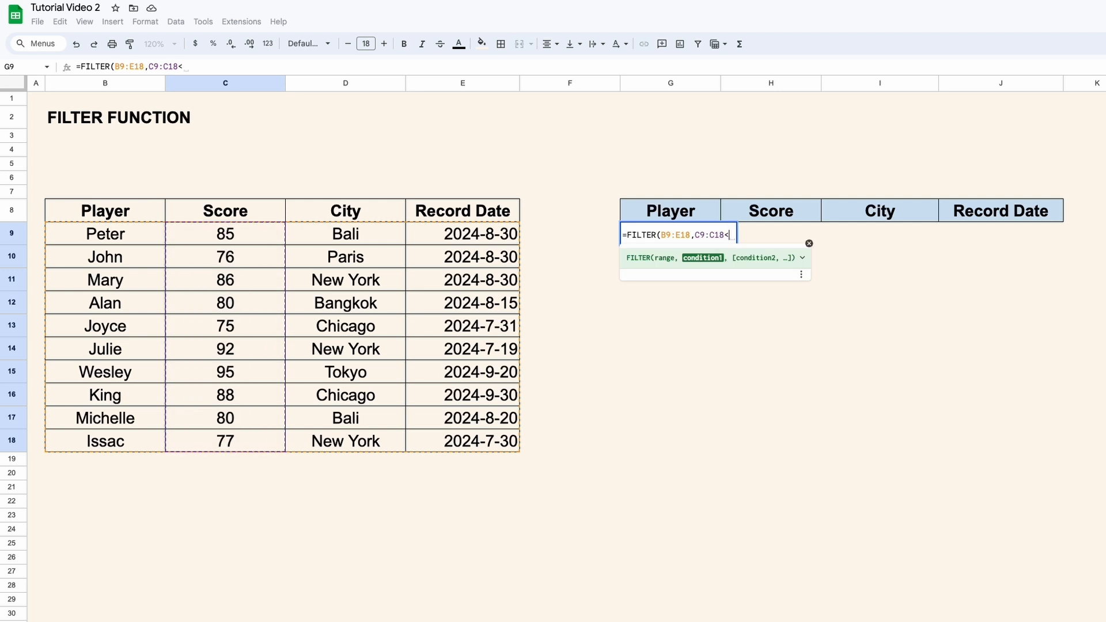
key(BackSpace)
text(>=80,)
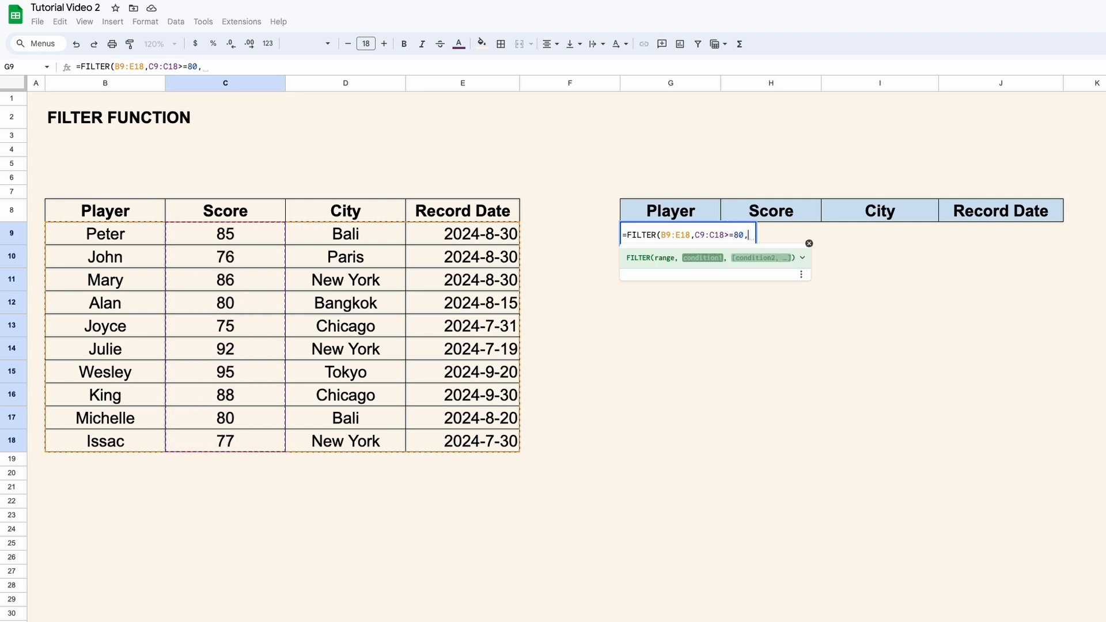
- Complete the G9 FILTER formula with the second condition D9:D18="NEW YORK" and check the filtered rows
drag(393, 237, 390, 441)
text(="N)
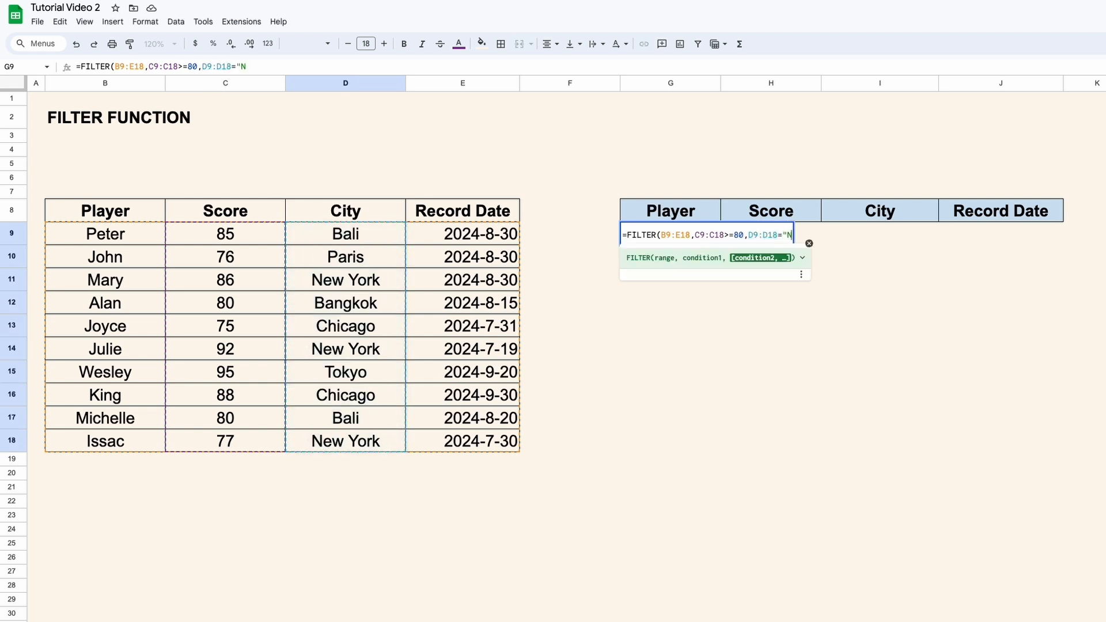
text(EW YORK"))
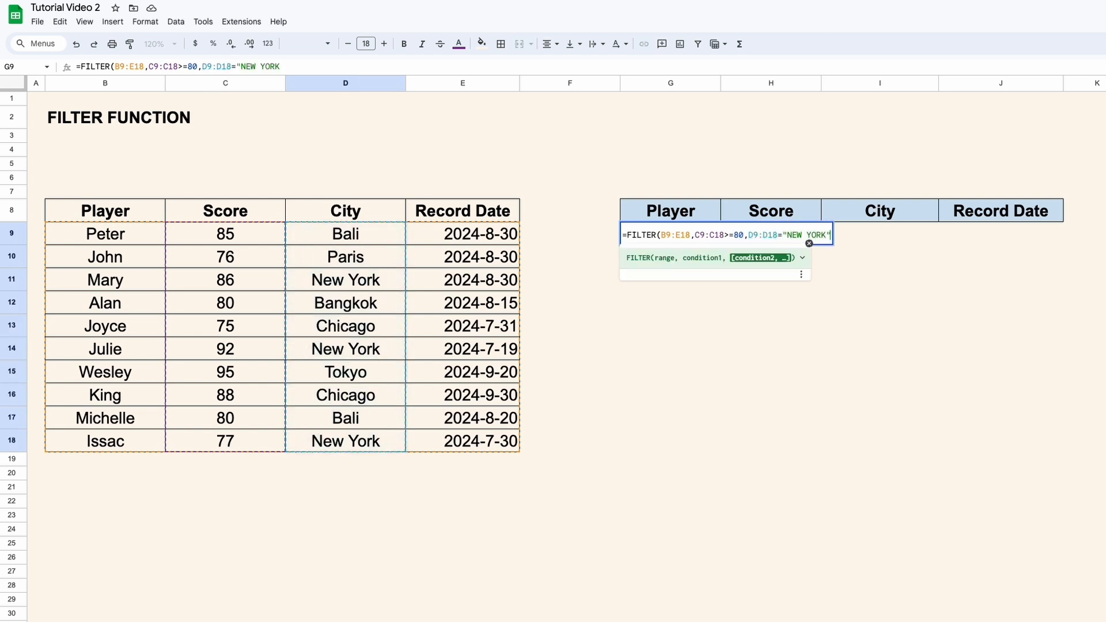
key(Return)
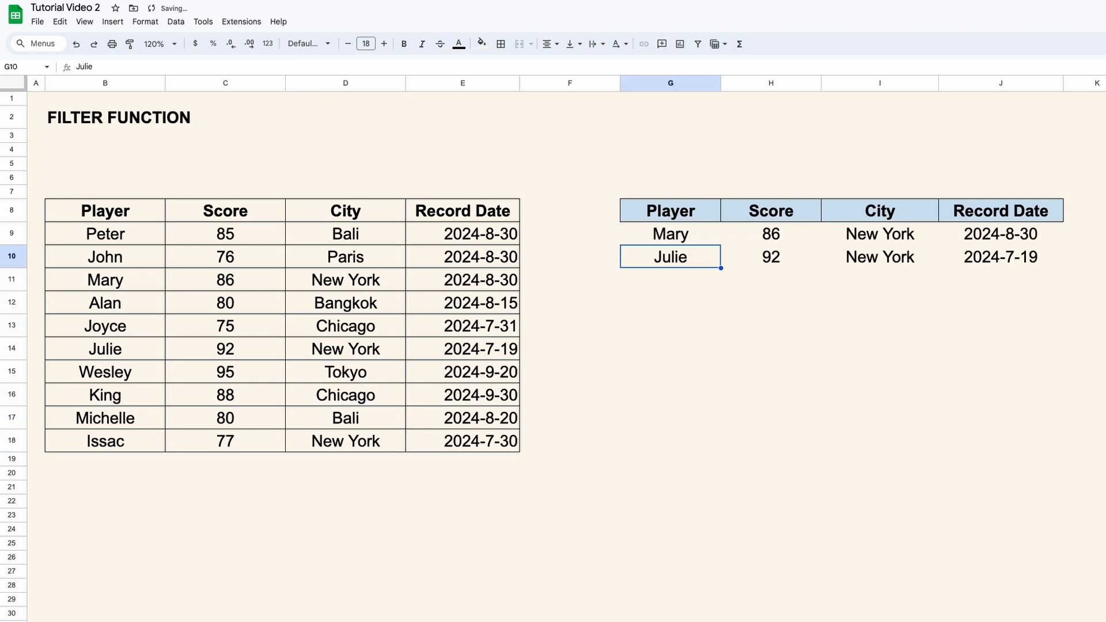
click(799, 256)
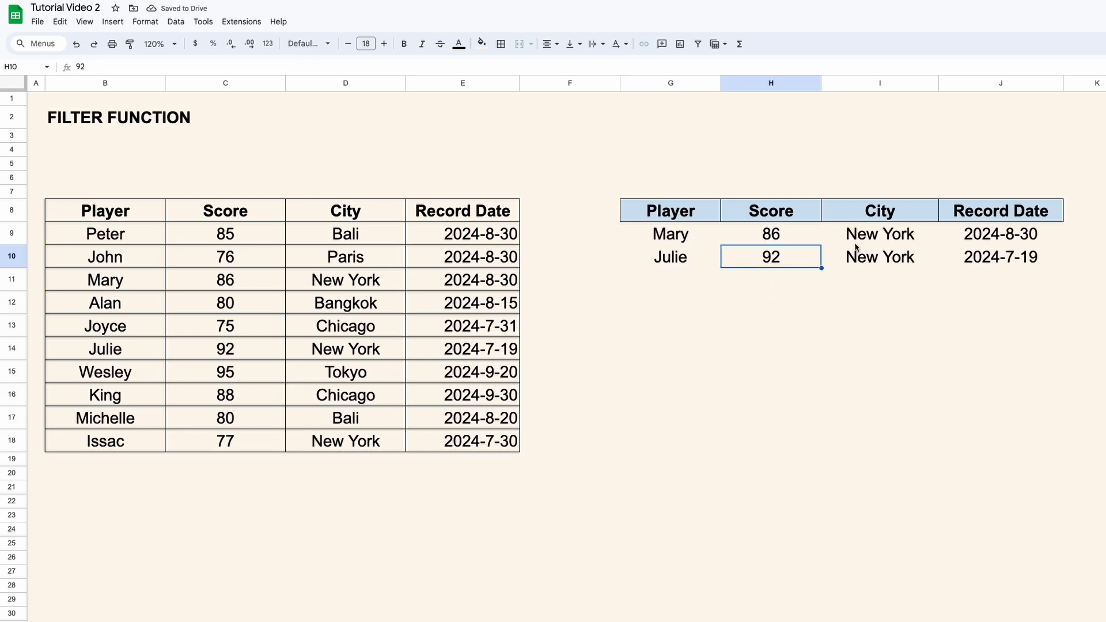
key(Up)
- Clear G9 and begin a FILTER formula on B9:E18 with the condition D9:D18="NEW YORK" and the record date range E9:E18
click(668, 235)
text(=FILTER()
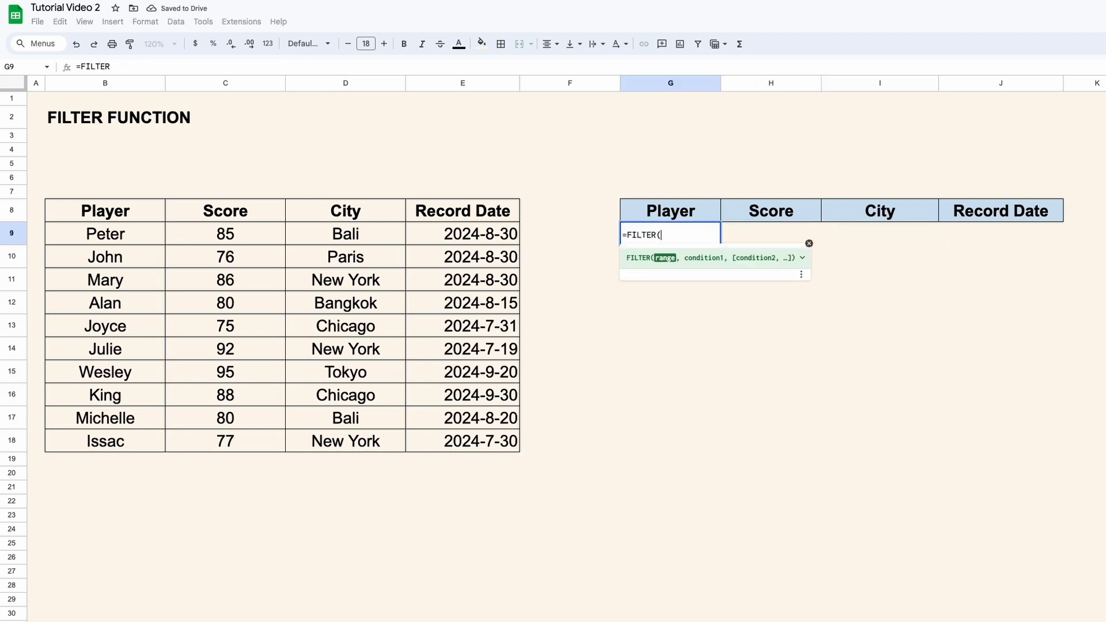
drag(156, 224, 438, 440)
text(,)
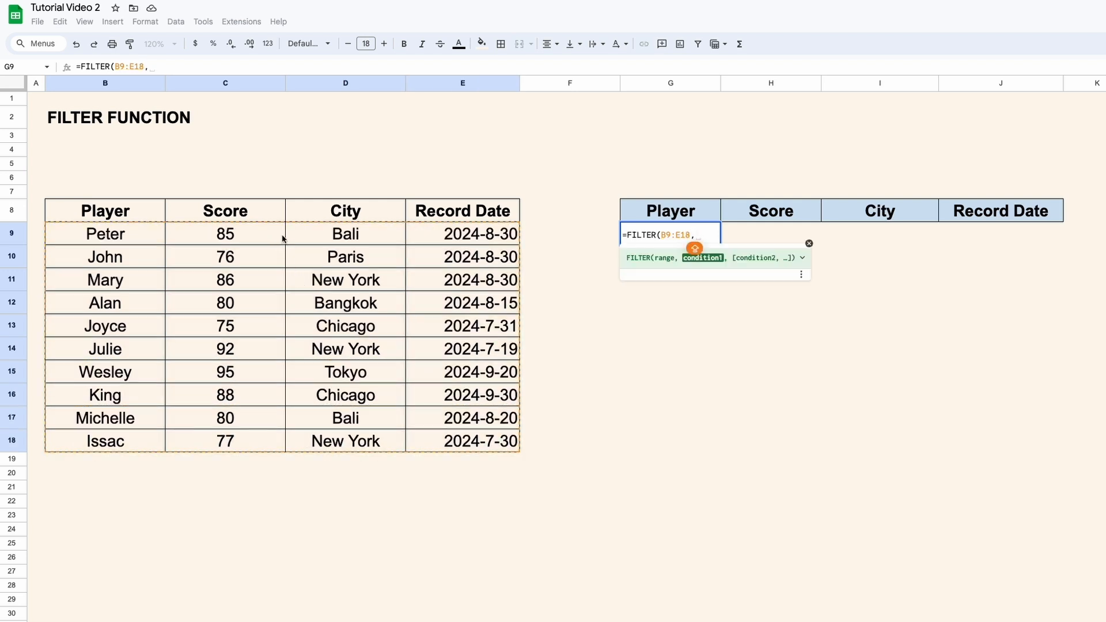
drag(326, 233, 344, 439)
text(=)
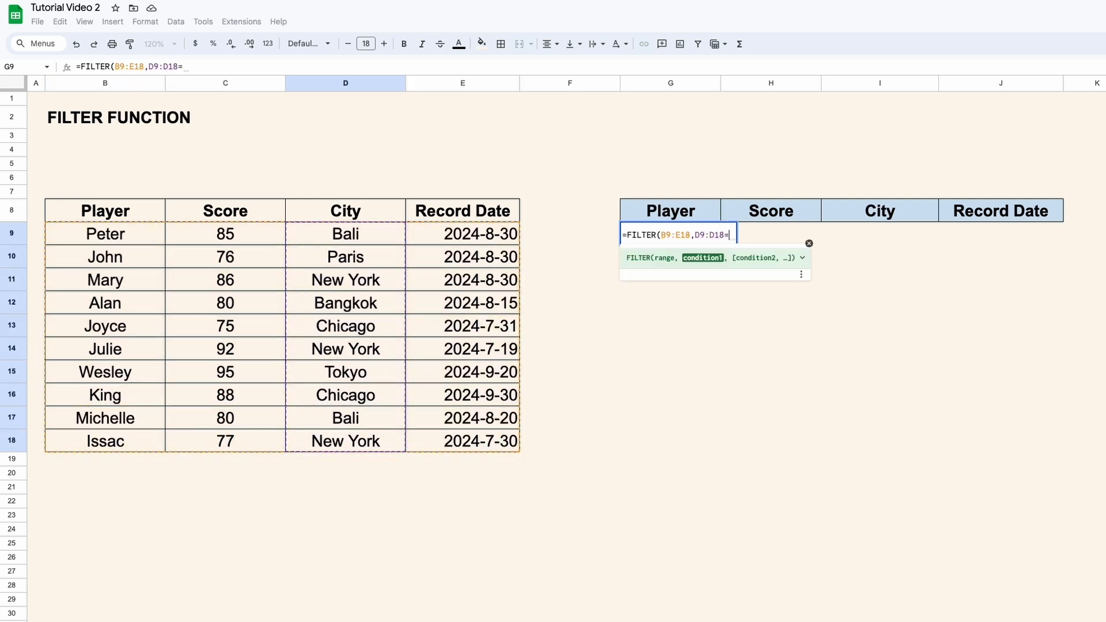
text("NEW YORK)
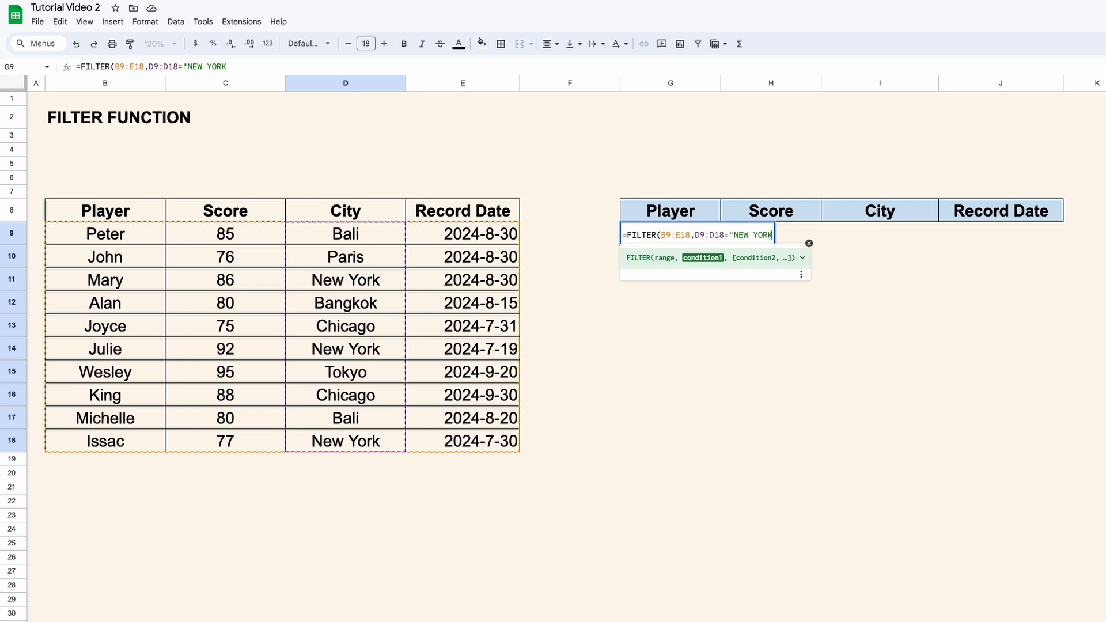
text(",)
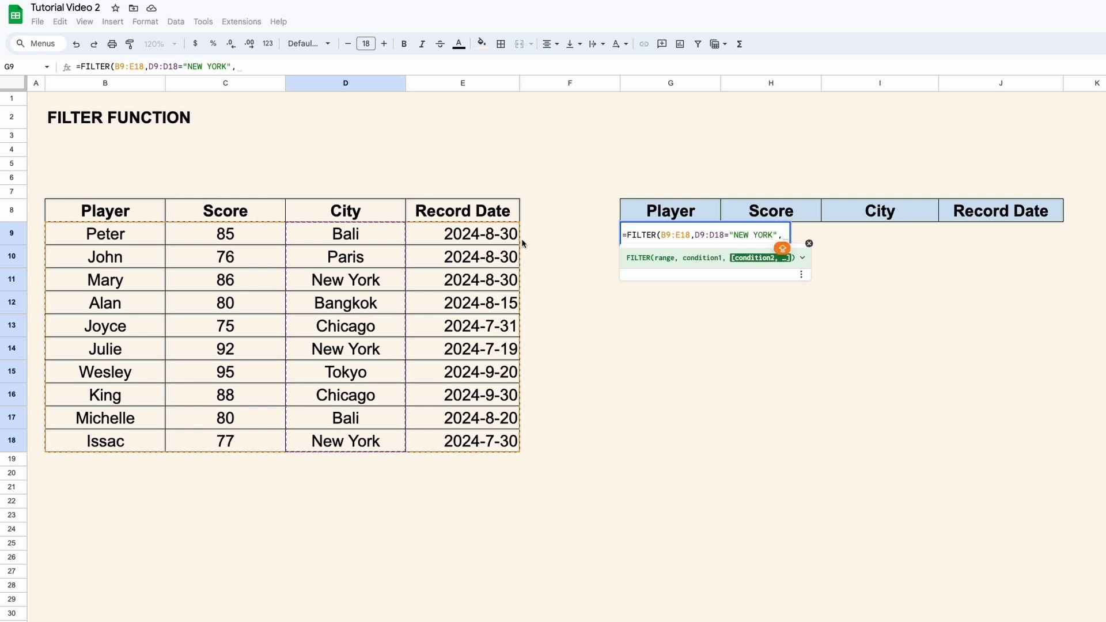
drag(505, 240, 500, 444)
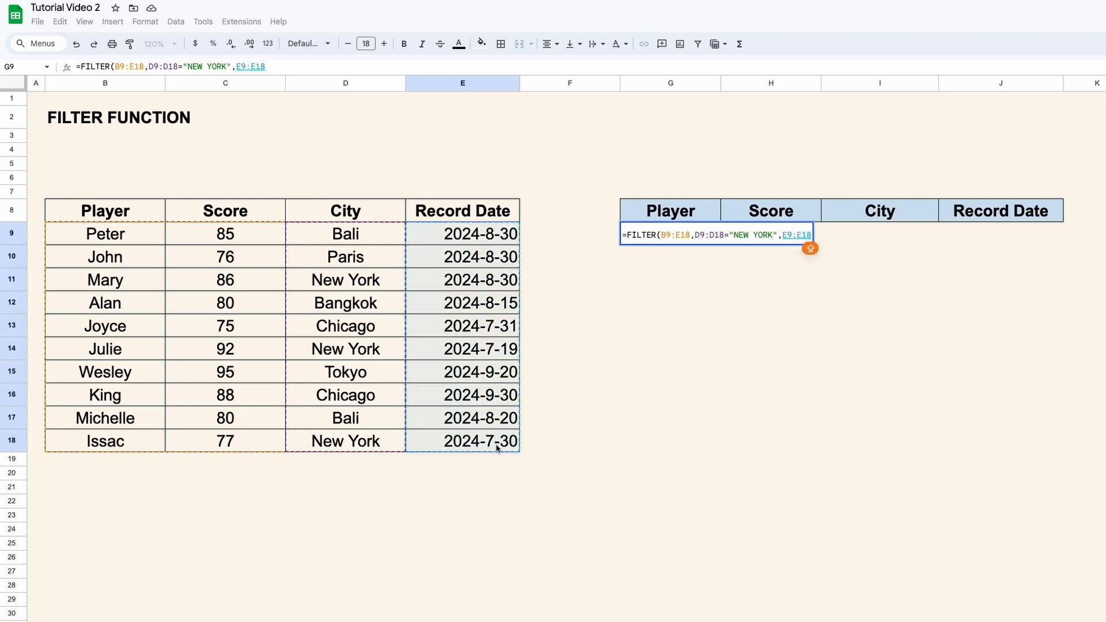
- Complete the FILTER formula in G9 with the second condition E9:E18>DATE(2024,7,31)
text(>DATE)
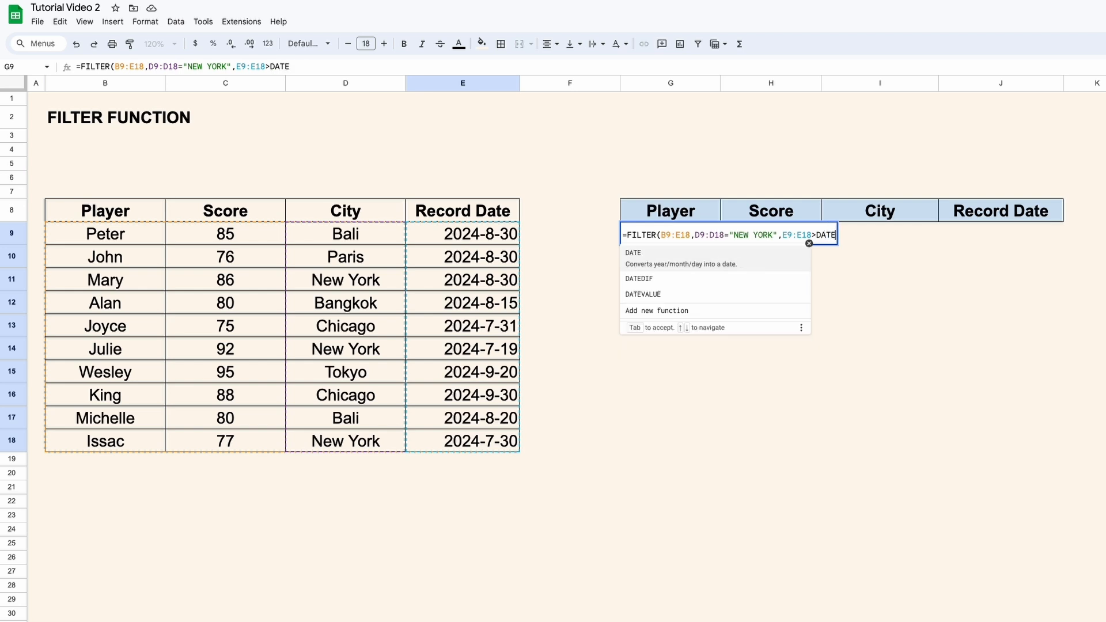
text((2024,)
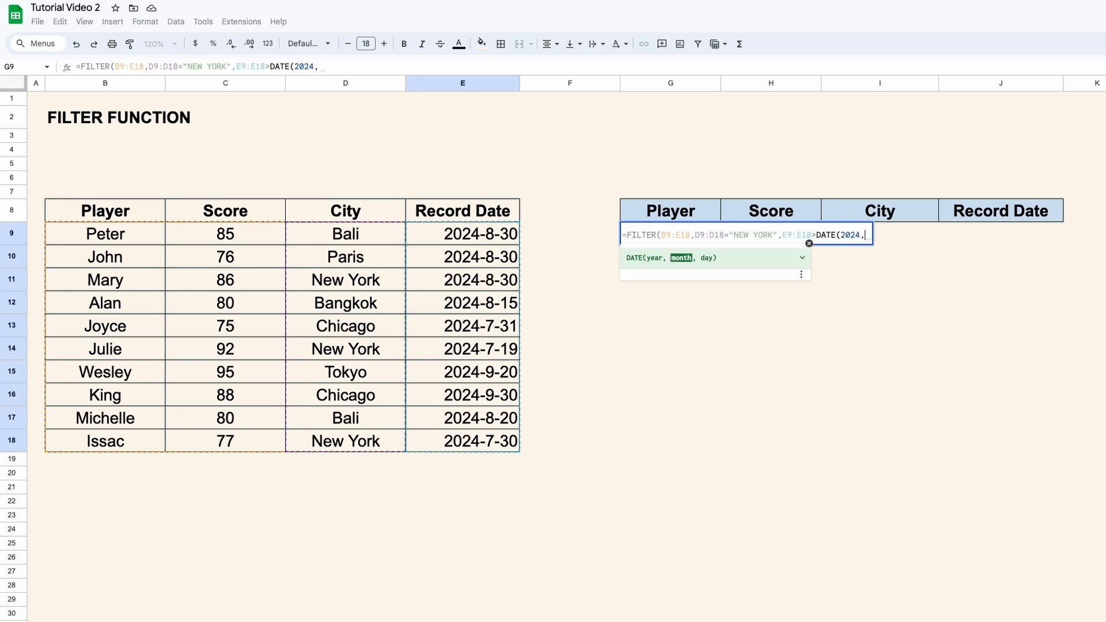
text(7,31))
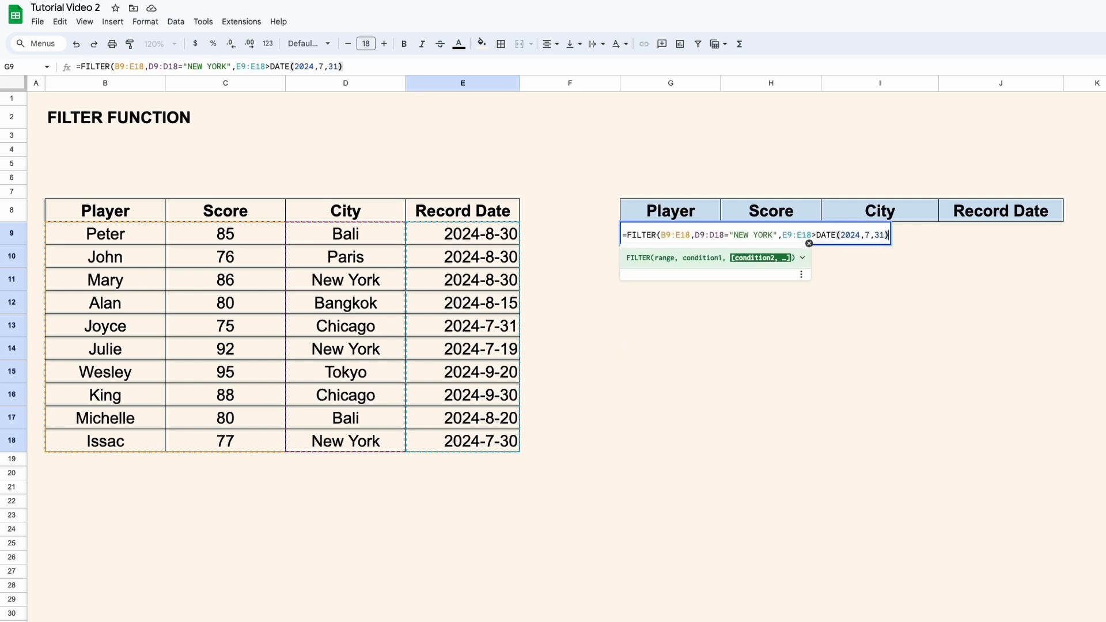
key(Return)
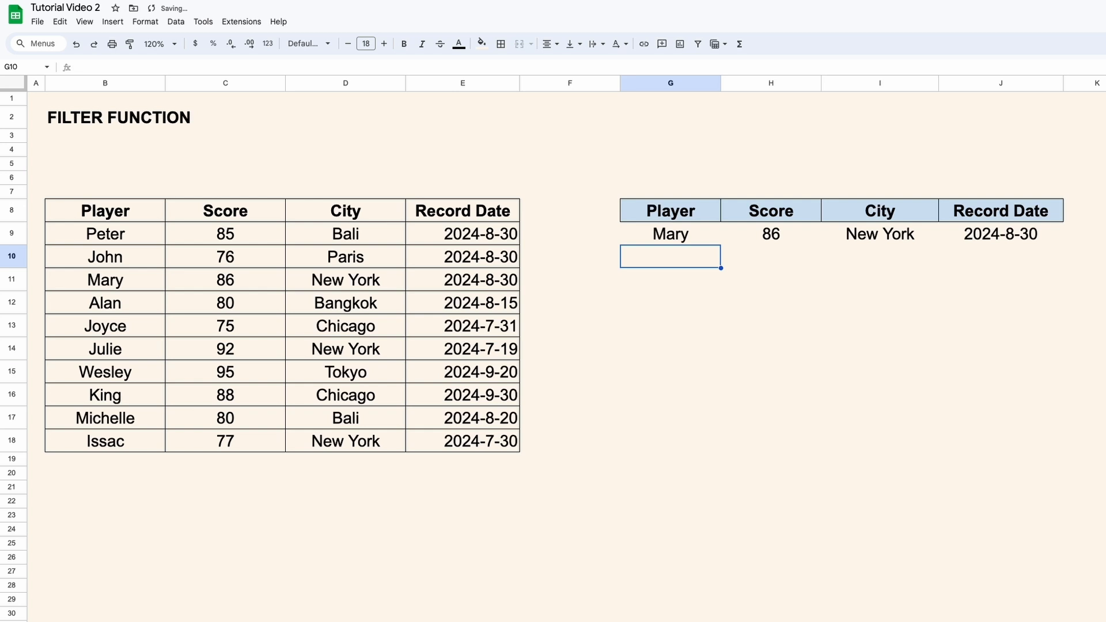
- Compare the filtered row with the city and record date of the New York entries in the source table
click(690, 236)
shift+click(1032, 239)
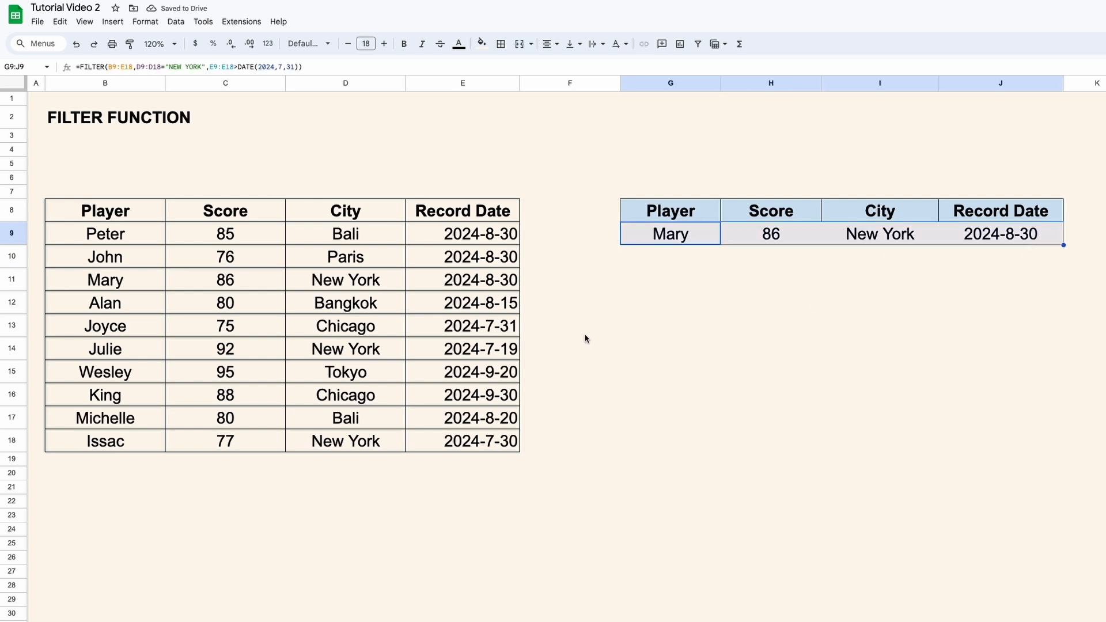
click(500, 443)
drag(377, 448, 452, 447)
drag(387, 354, 474, 356)
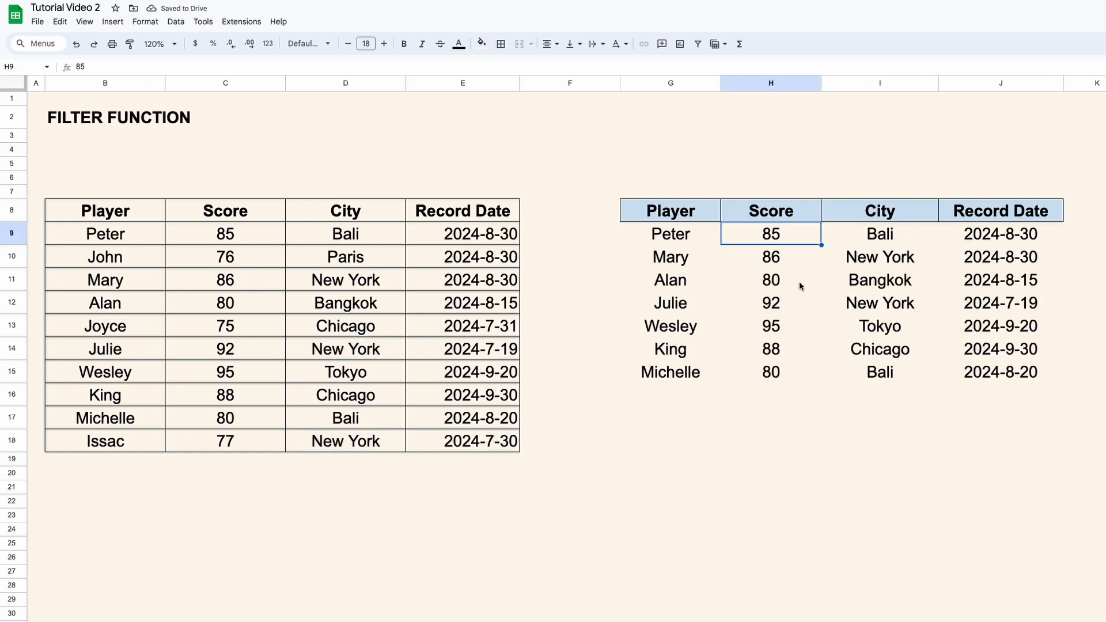
- Insert the opening of a SORT function before the FILTER(B9:E18,C9:C18>=80) expression in G9
click(794, 349)
drag(778, 238, 778, 373)
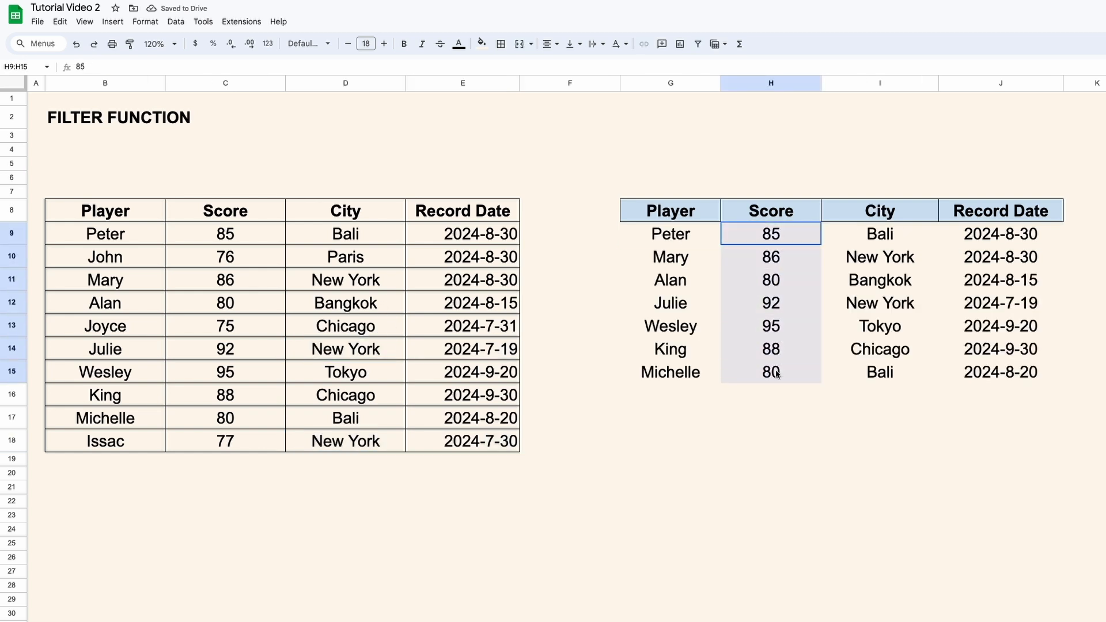
click(694, 241)
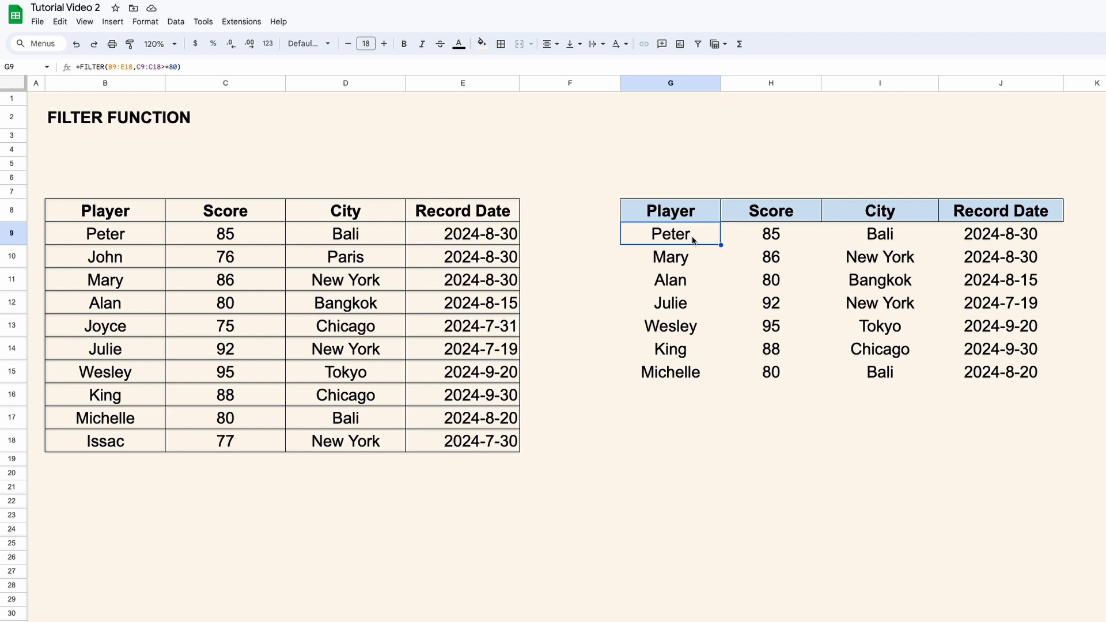
double_click(694, 241)
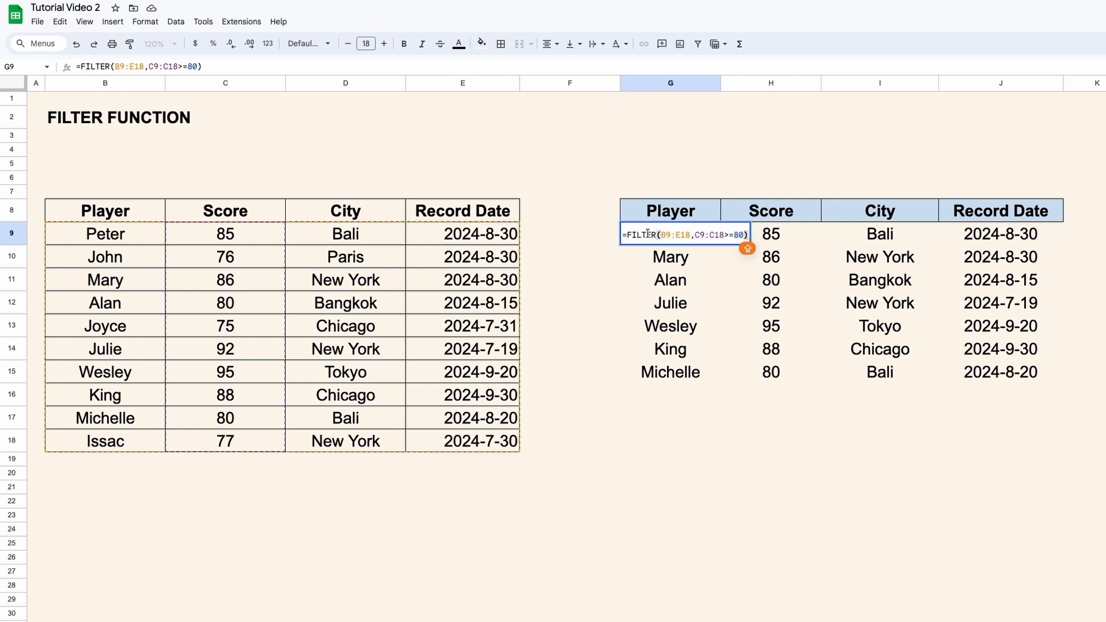
click(628, 235)
text(SORT)
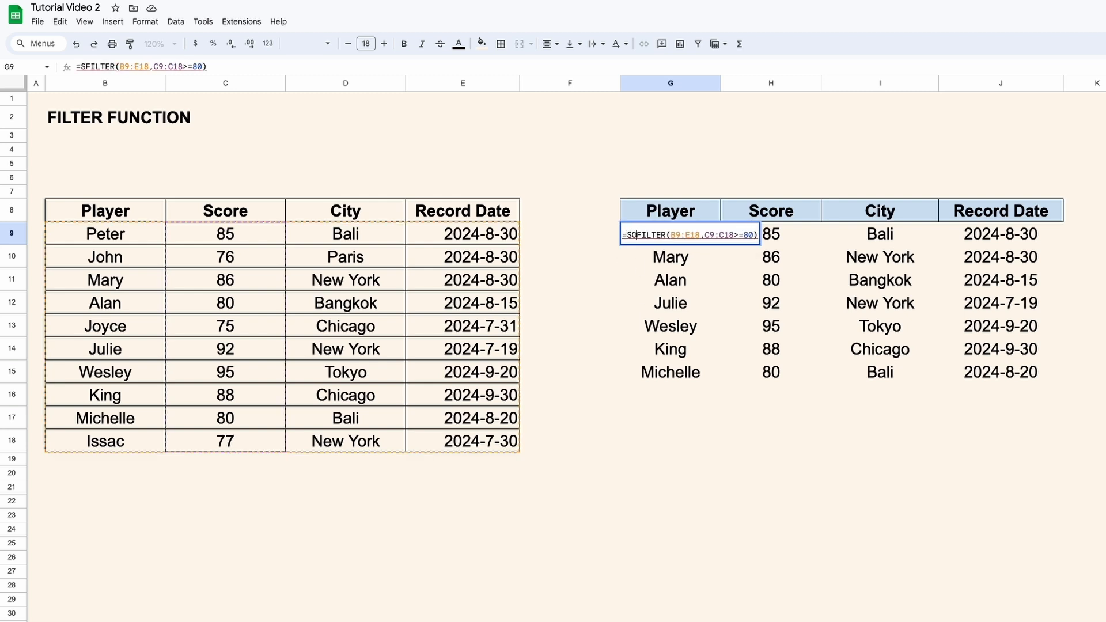
text(()
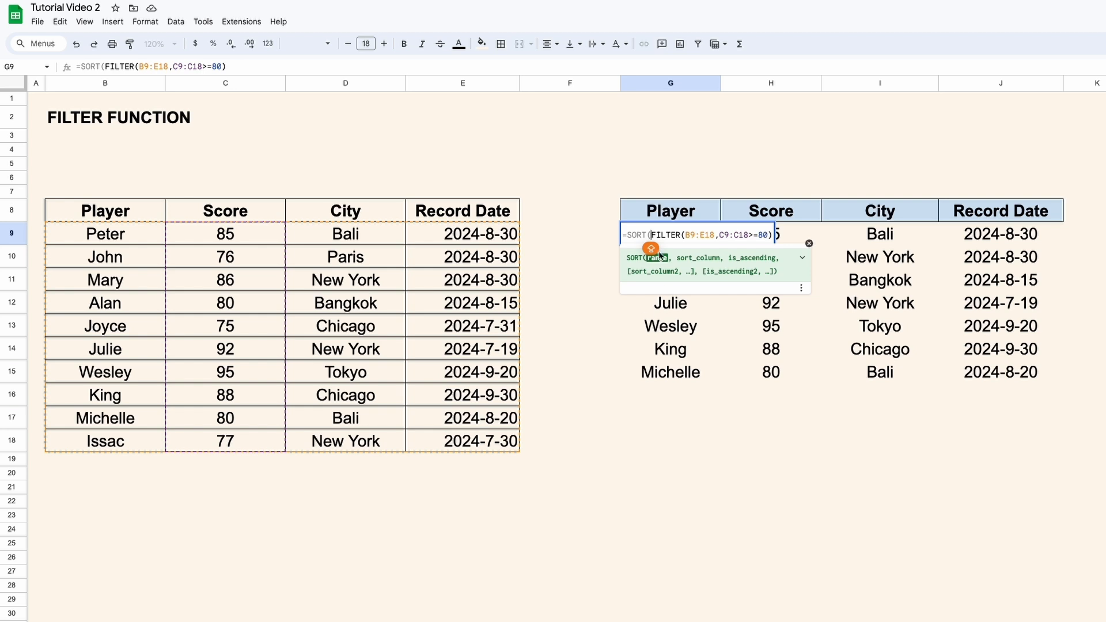
- Complete the SORT formula in G9 with sort column 2 and FALSE for descending order
click(770, 235)
key(Right)
text(,)
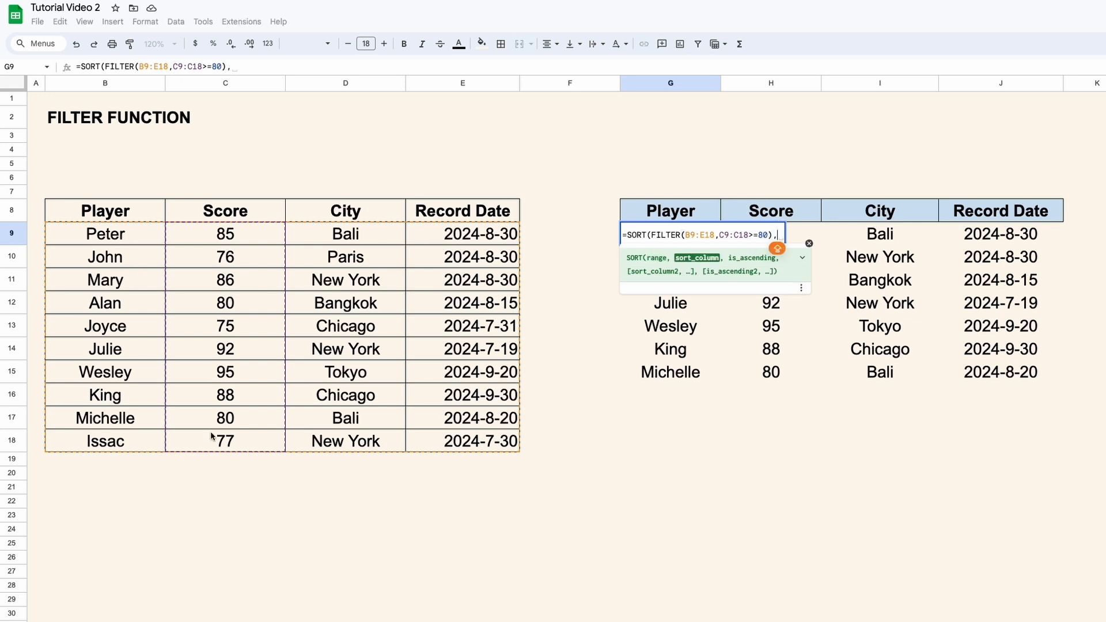
text(2)
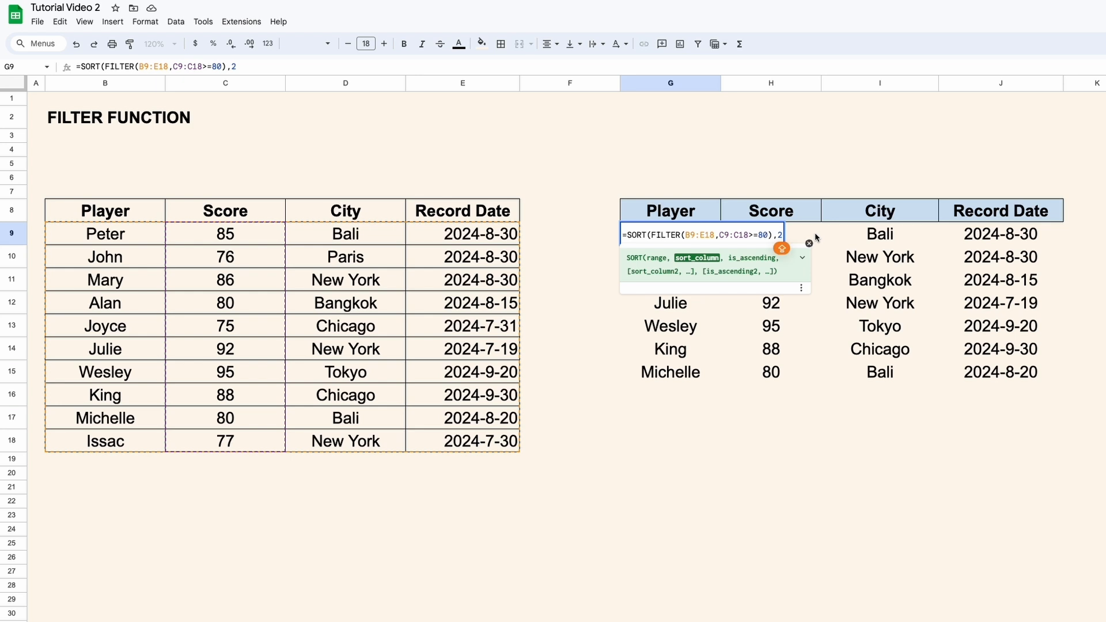
text(,)
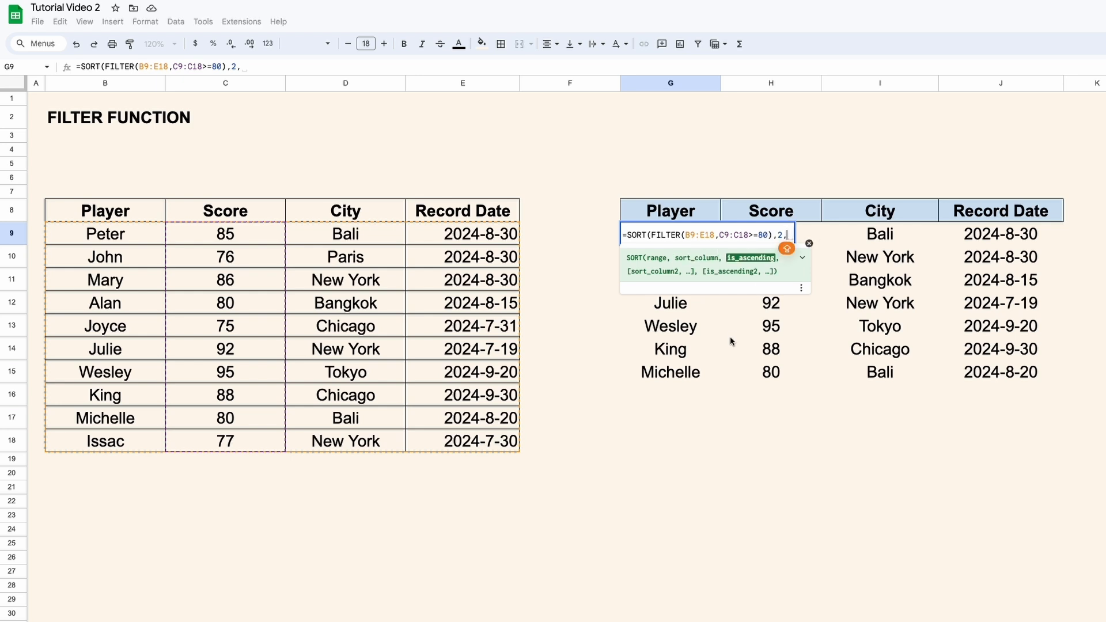
text(FALSE))
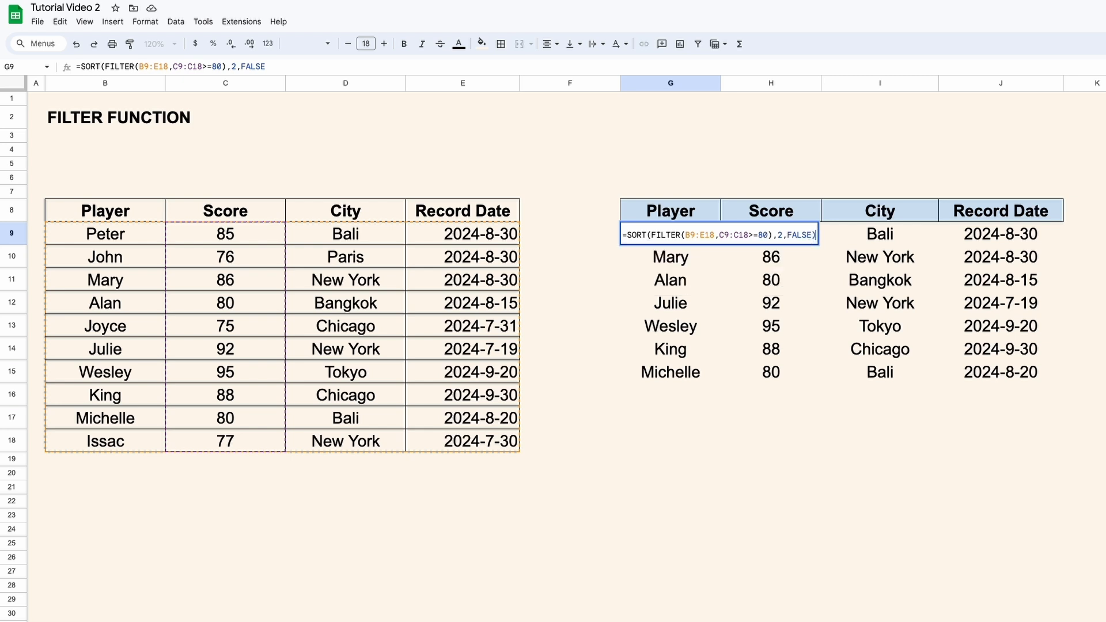
key(Return)
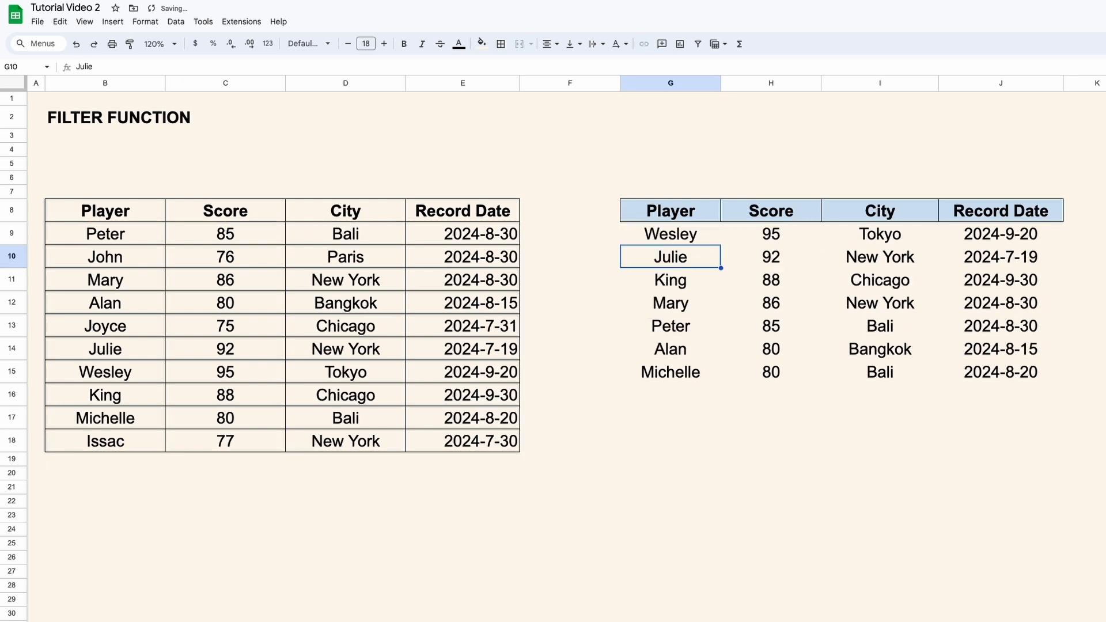
- Change the is_ascending argument of the SORT formula in G9 to TRUE and check the sorted records
click(713, 242)
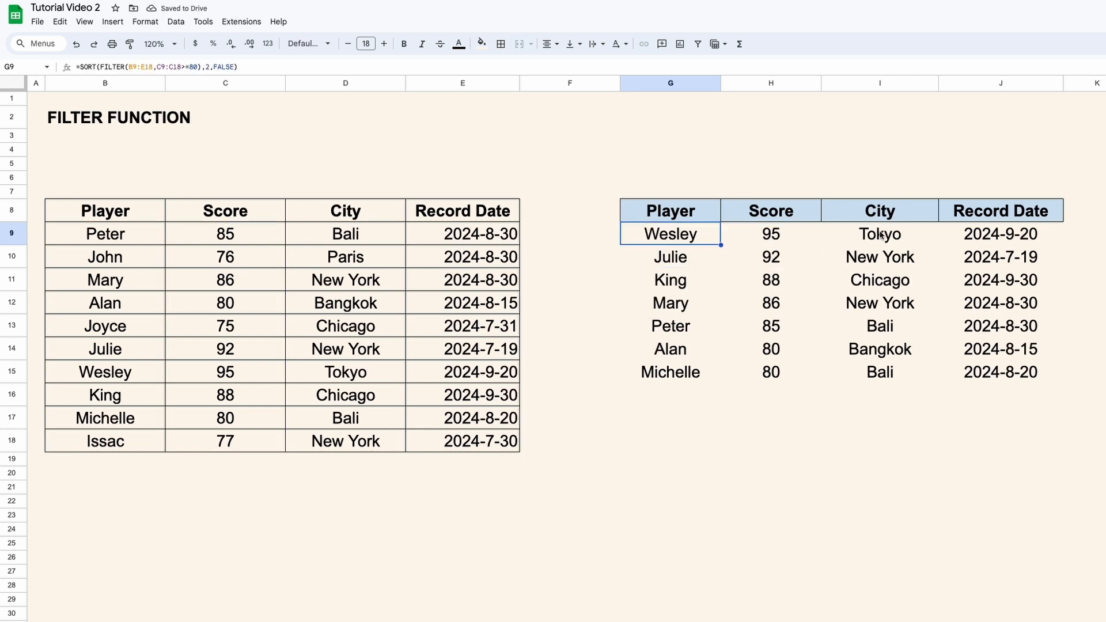
double_click(648, 238)
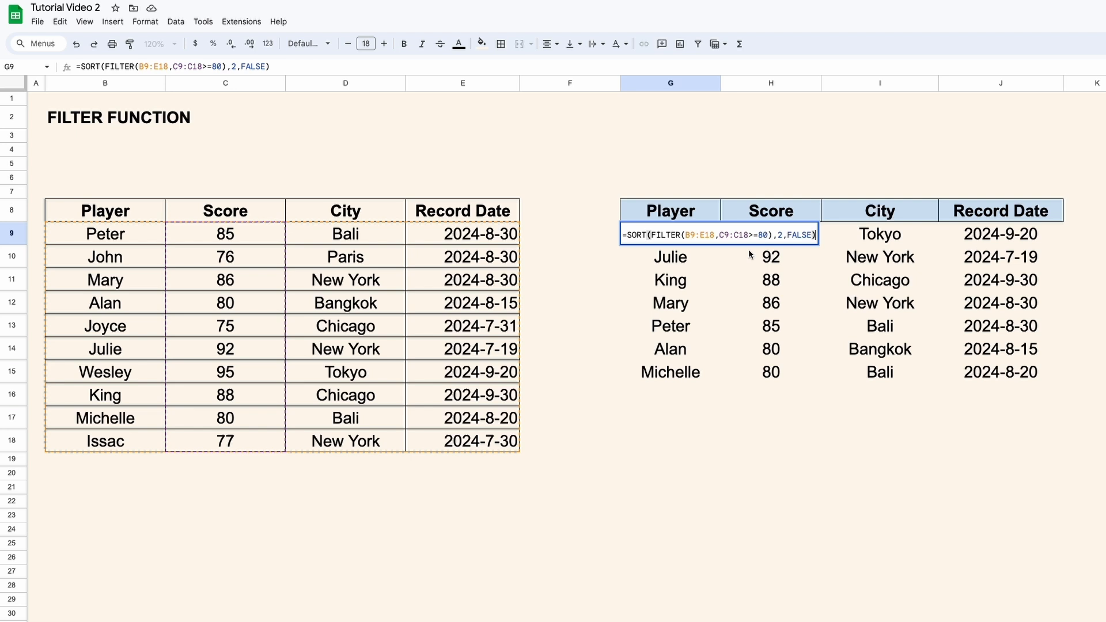
click(796, 236)
double_click(796, 236)
text(TRUE)
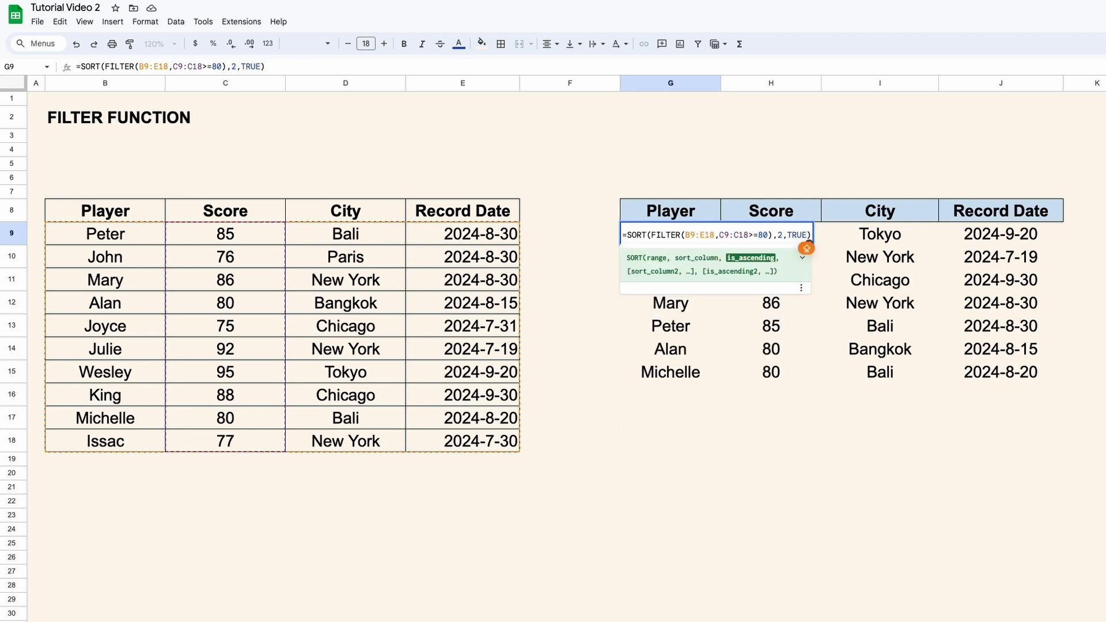
key(Return)
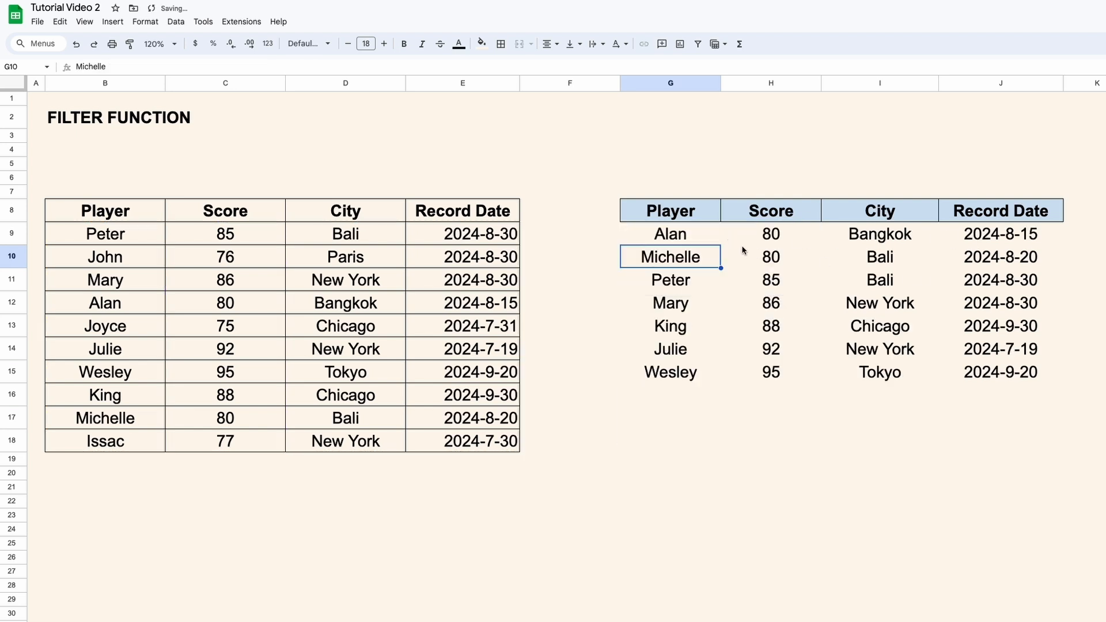
key(Up)
shift+click(1011, 379)
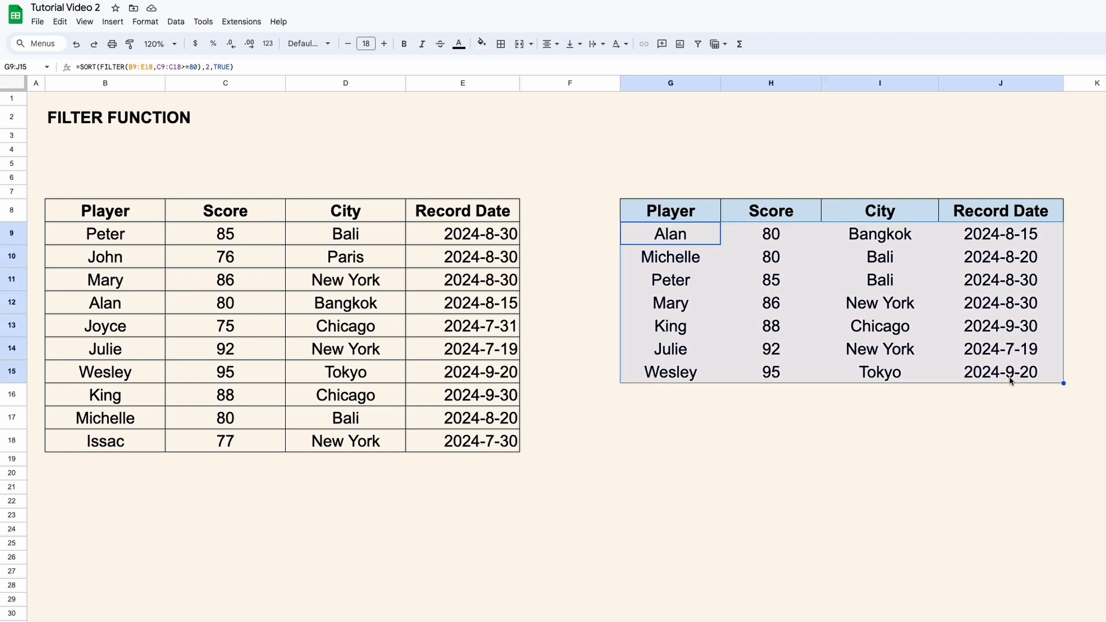
- Enter =FILTER(D9:D18,C9:C18>=80) in G9 to list the cities of players scoring at least 80
text(=FILTER()
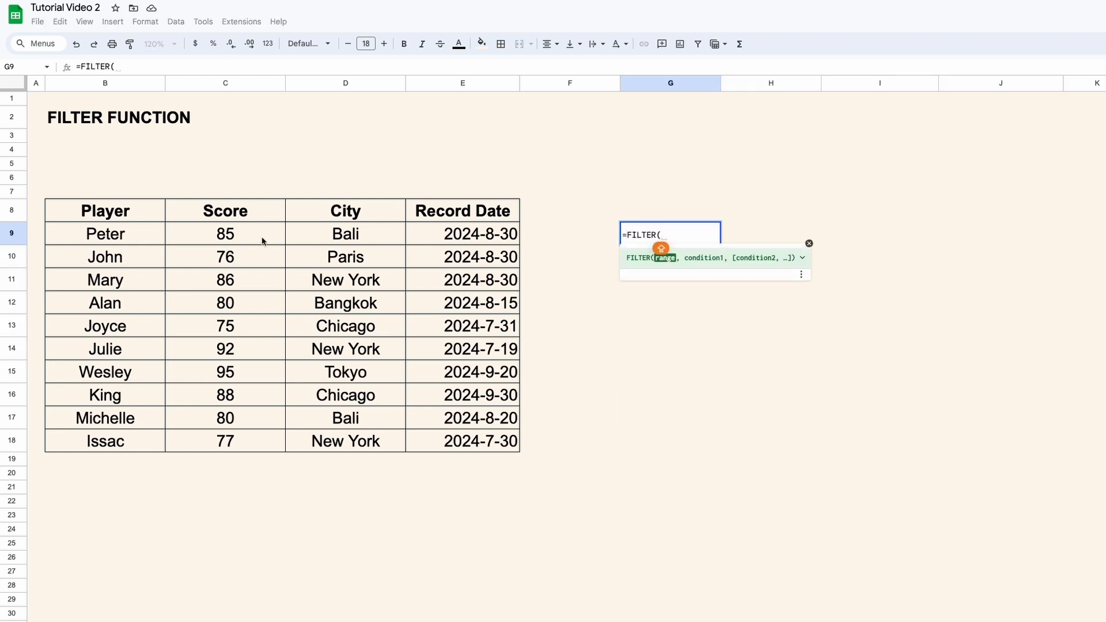
drag(345, 235, 337, 444)
text(,)
drag(225, 234, 267, 436)
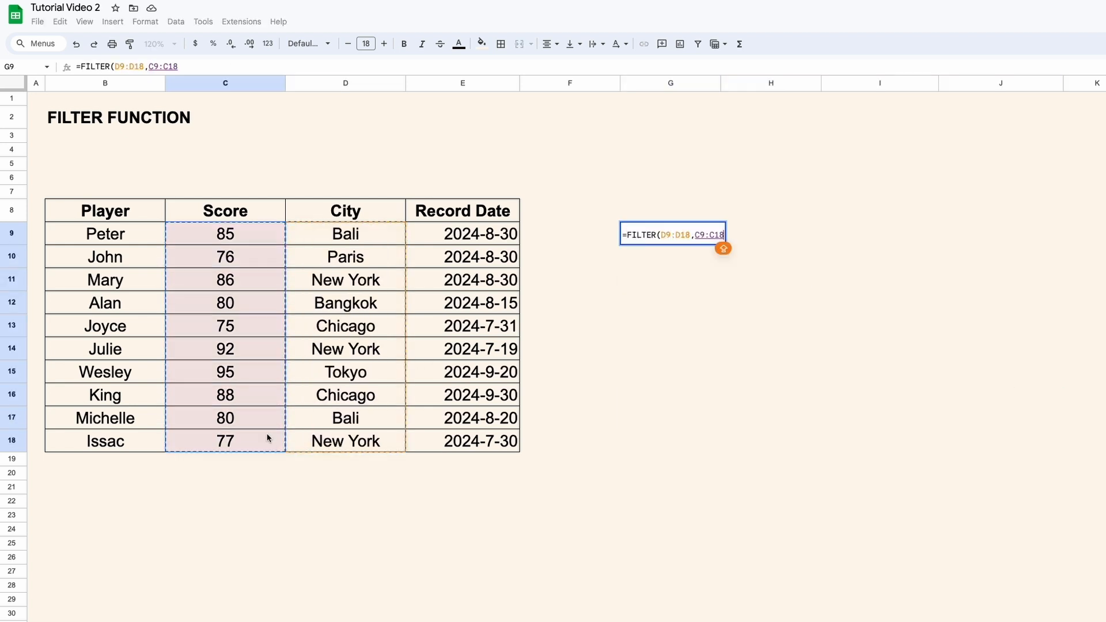
text(>=80))
key(Return)
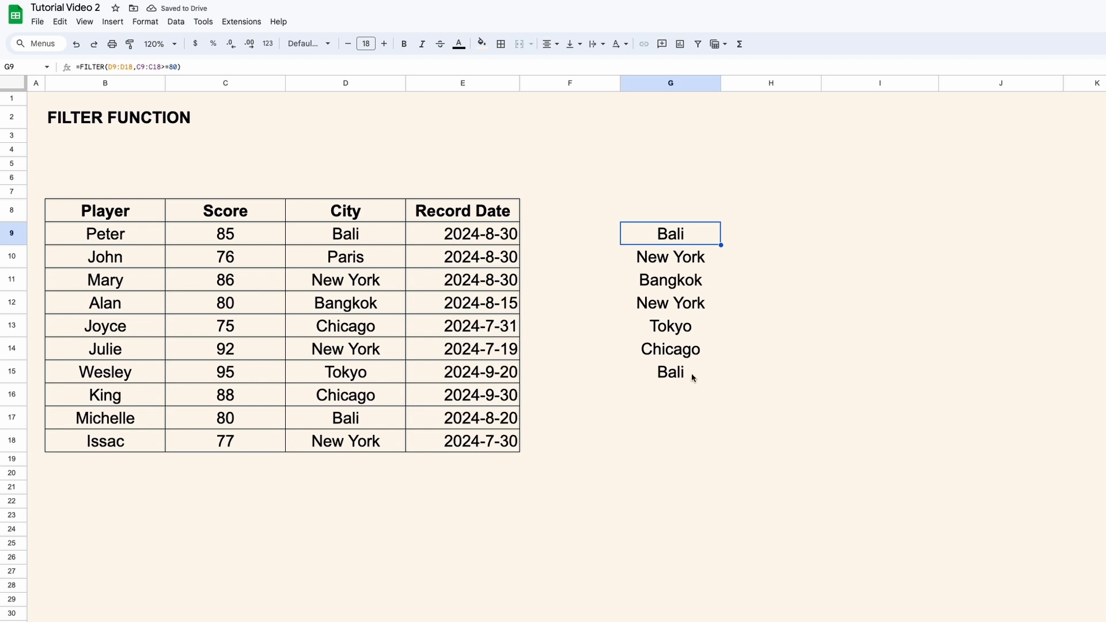
- Wrap the city FILTER formula in G9 in a UNIQUE function to remove duplicate cities
key(Return)
click(625, 235)
text(UNI)
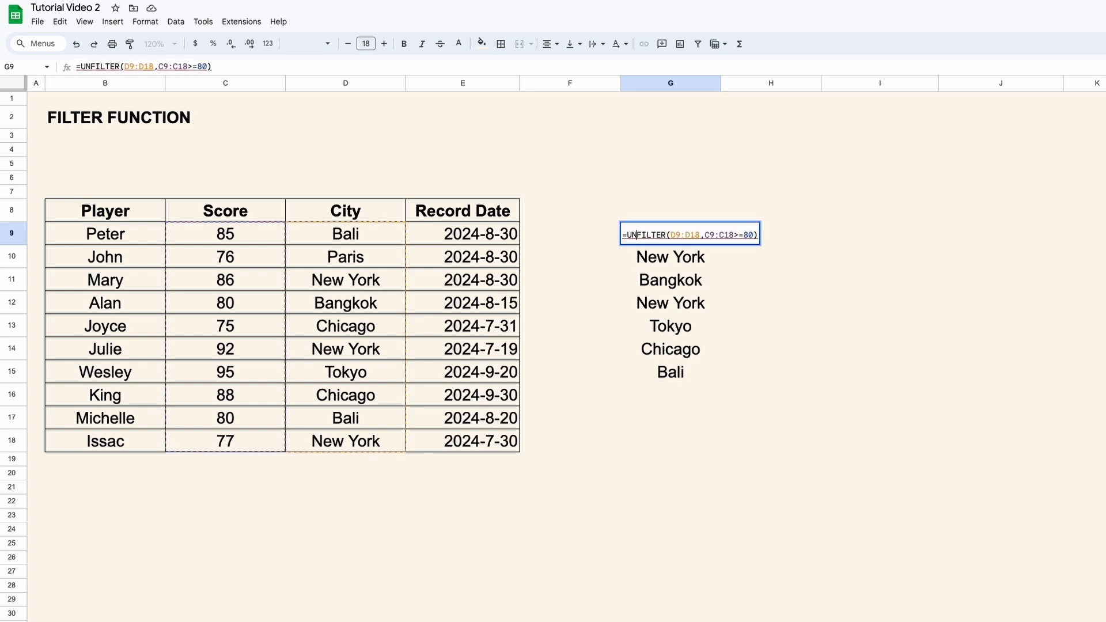
text(QUE()
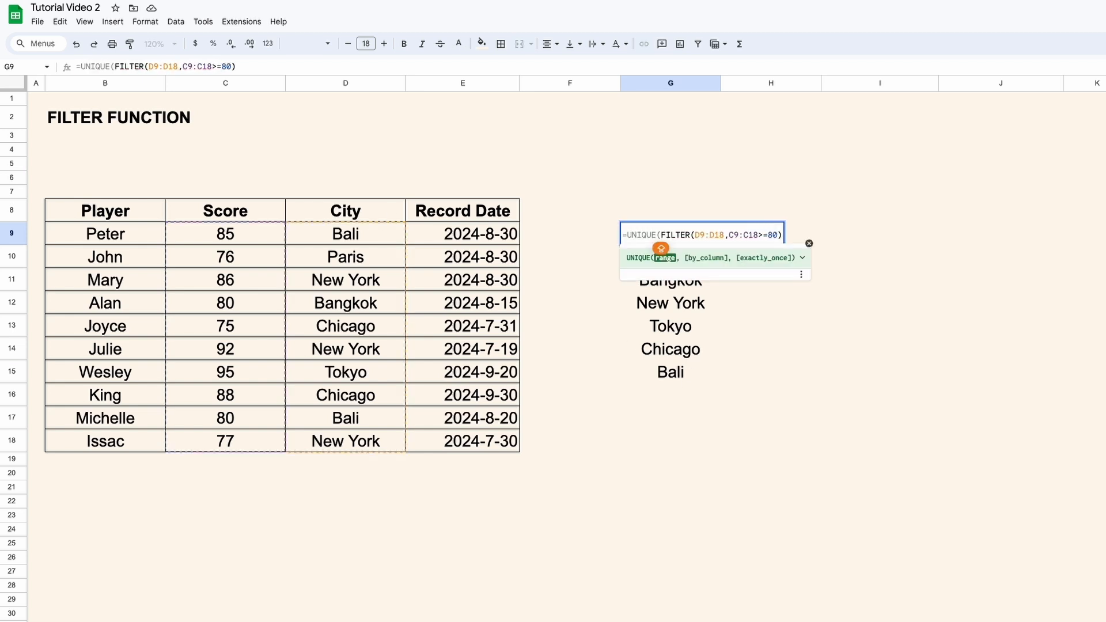
key(Return)
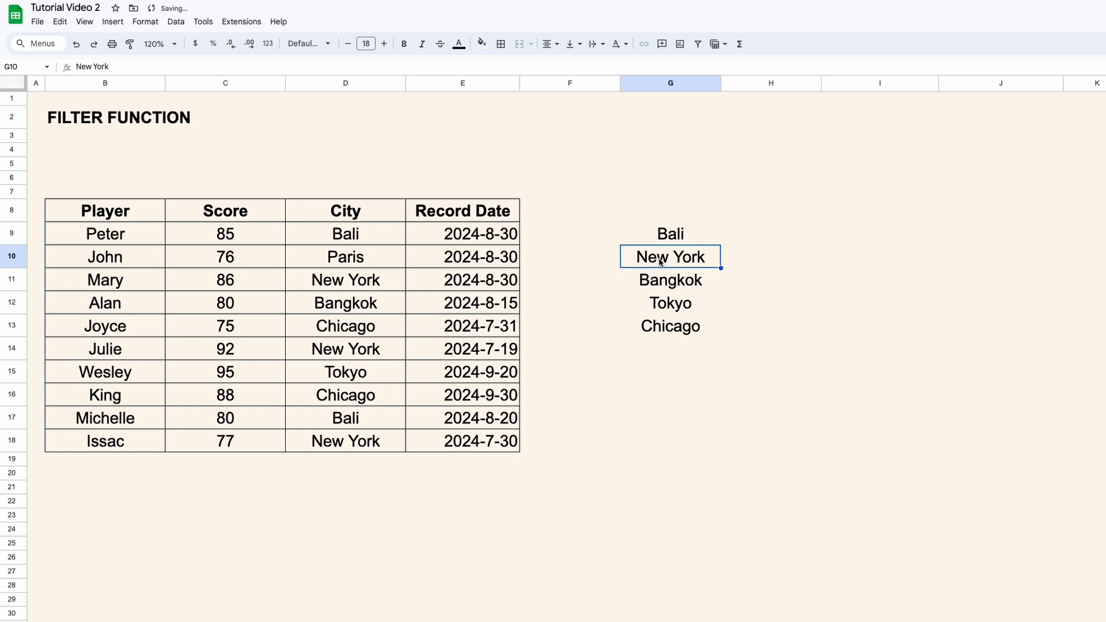
- Replace the B9:D18 range in the FILTER formula in G9 with empty curly braces {}
click(683, 235)
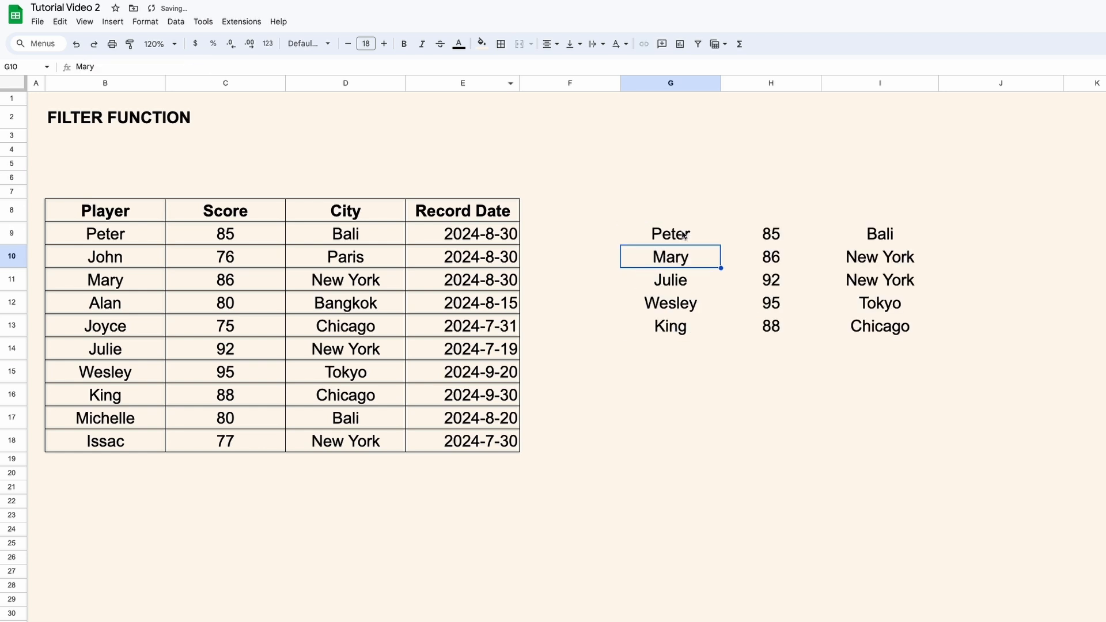
click(683, 235)
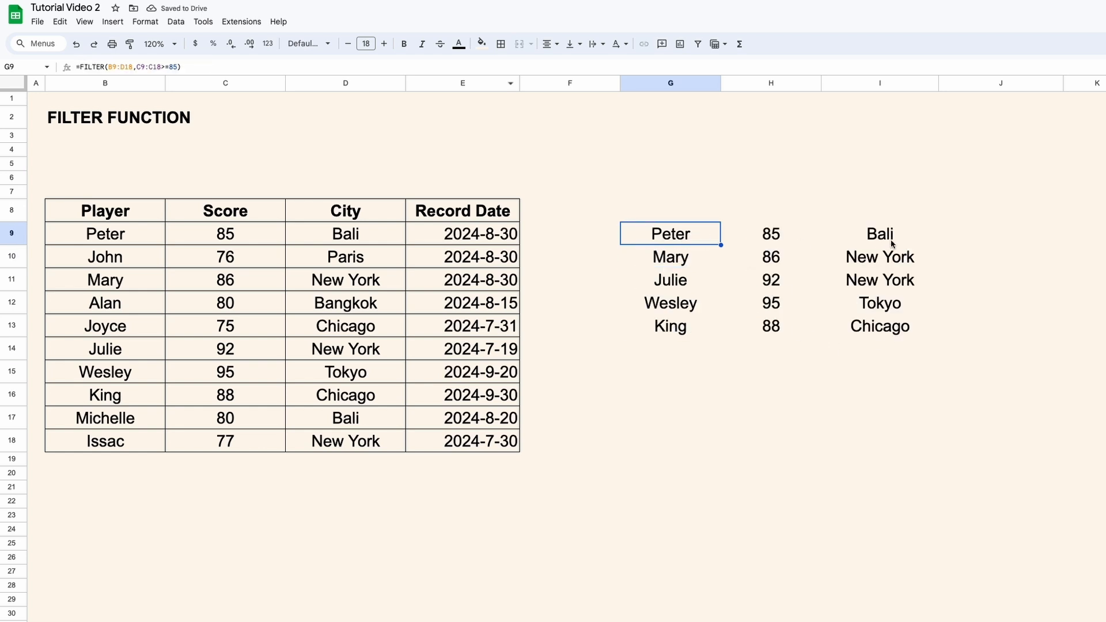
drag(892, 243, 893, 325)
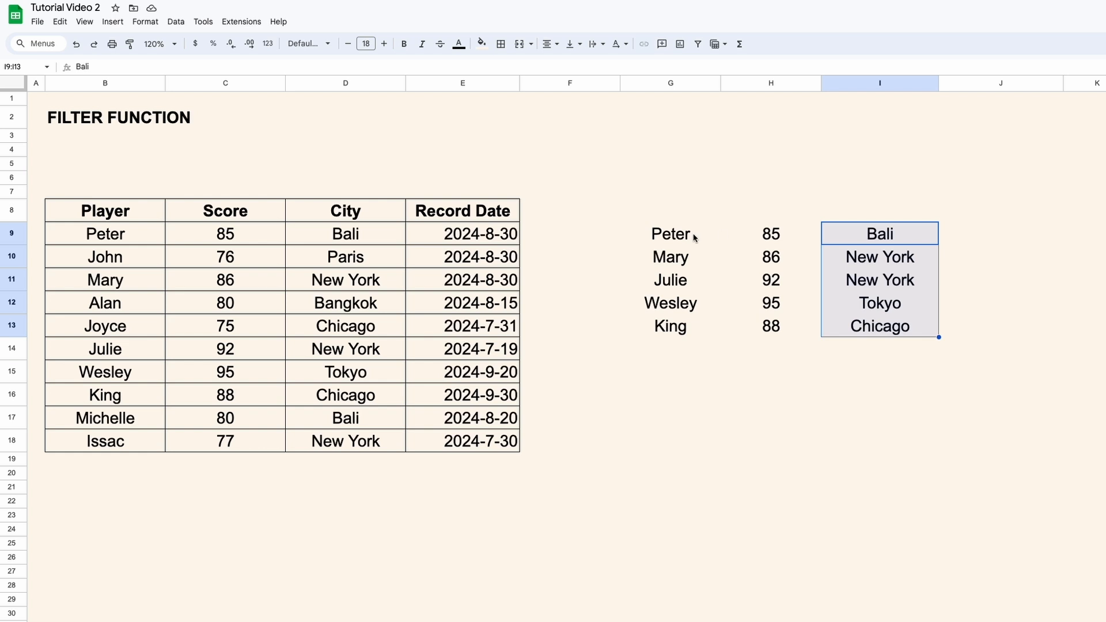
drag(694, 237, 700, 313)
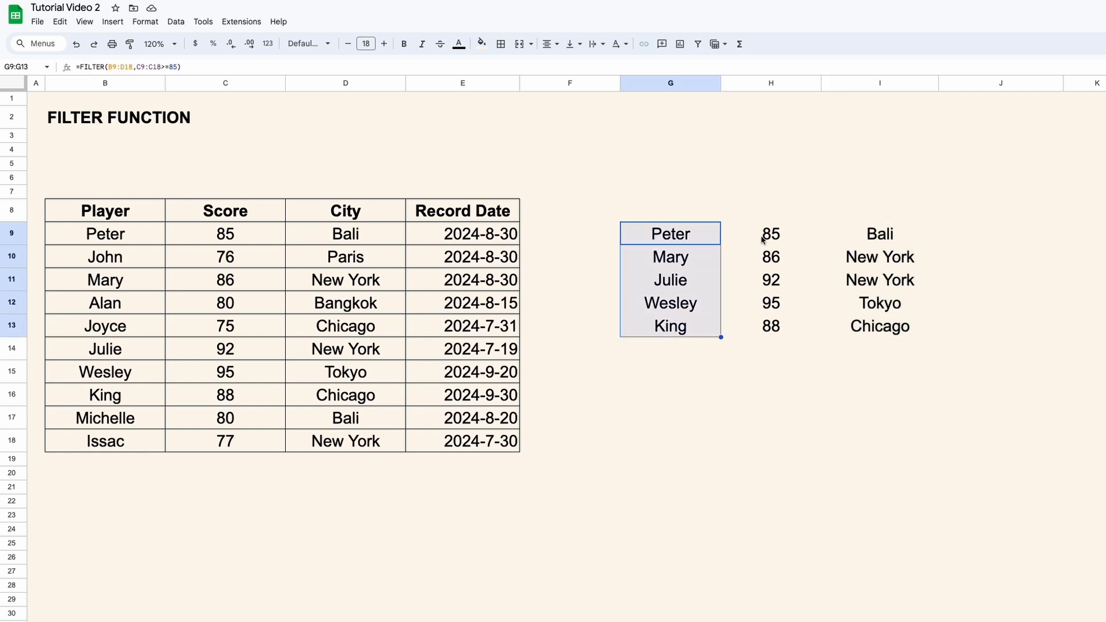
click(696, 242)
double_click(678, 236)
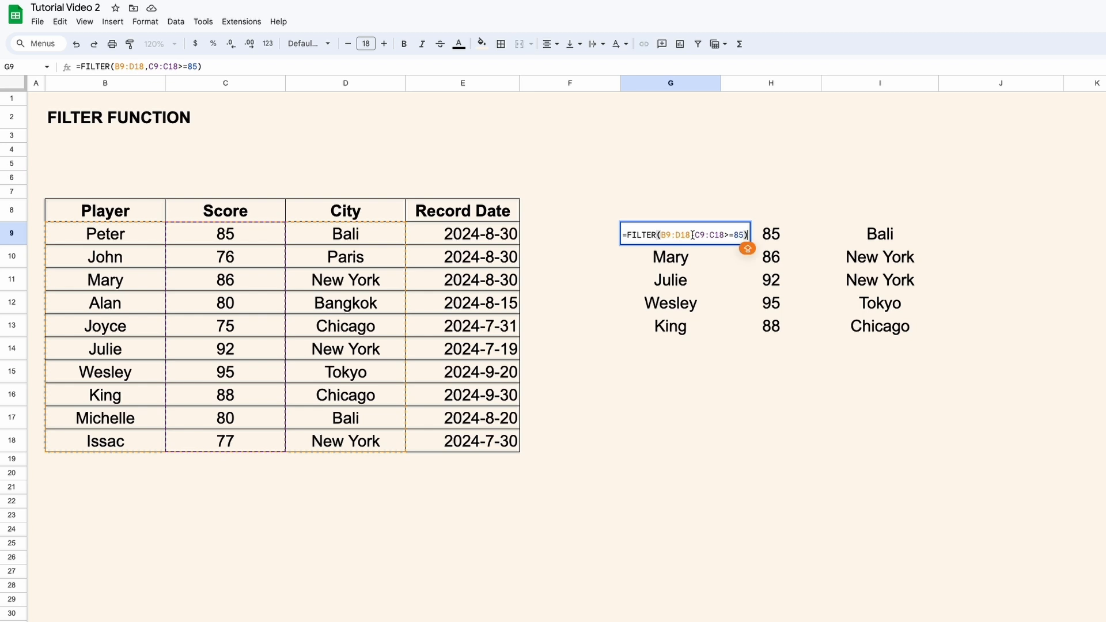
click(692, 235)
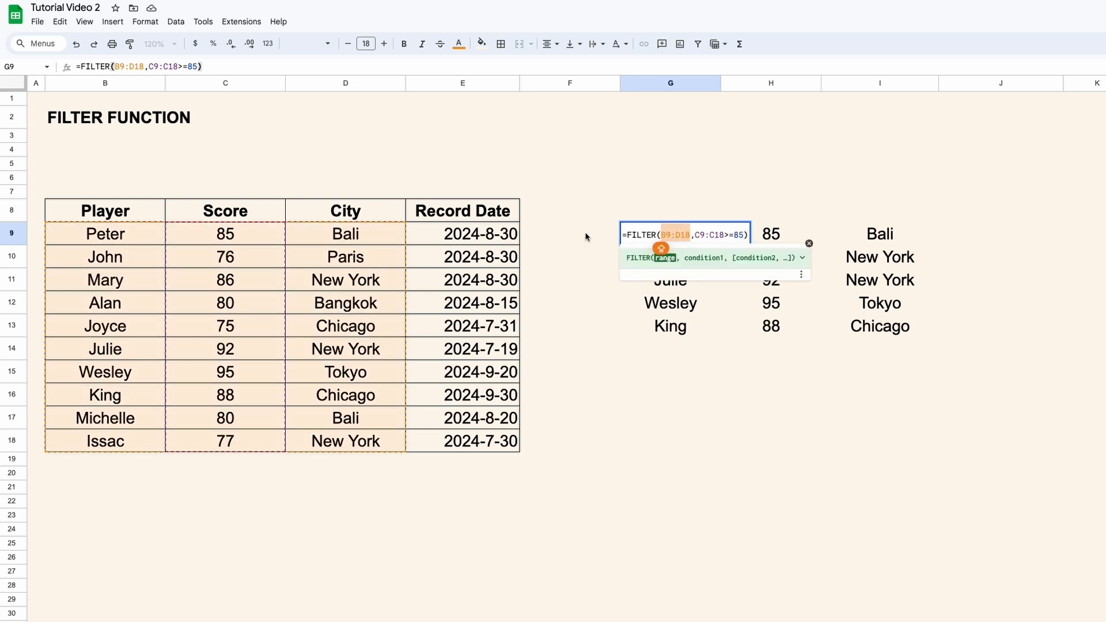
text({})
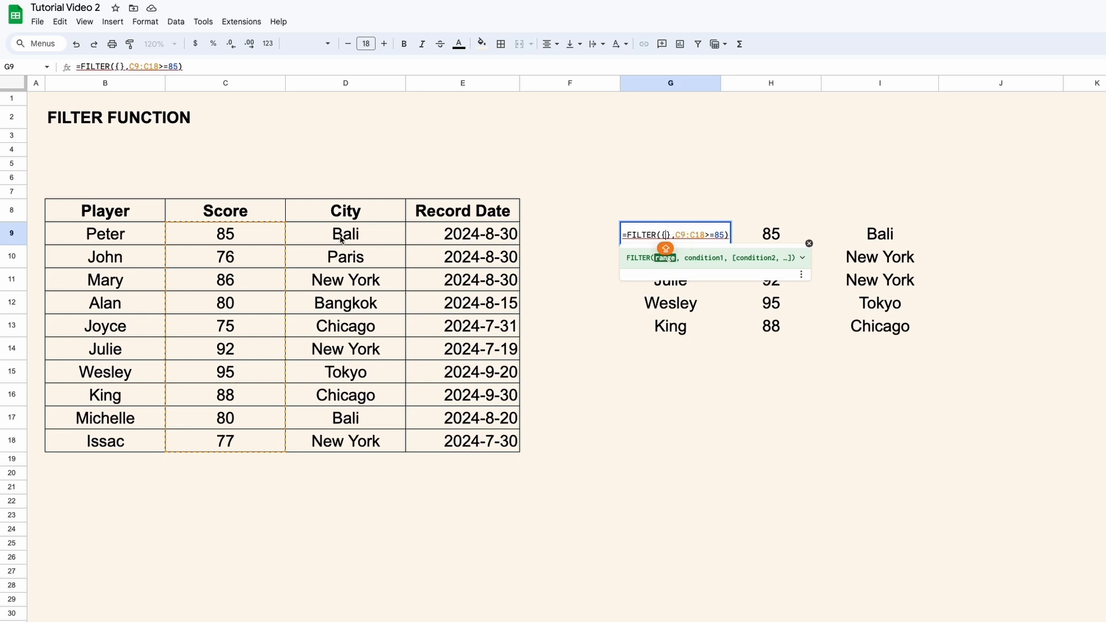
- Fill the braces in G9 with D9:D18,B9:B18,C9:C18 so the filtered records list city, player and score
drag(341, 240, 341, 444)
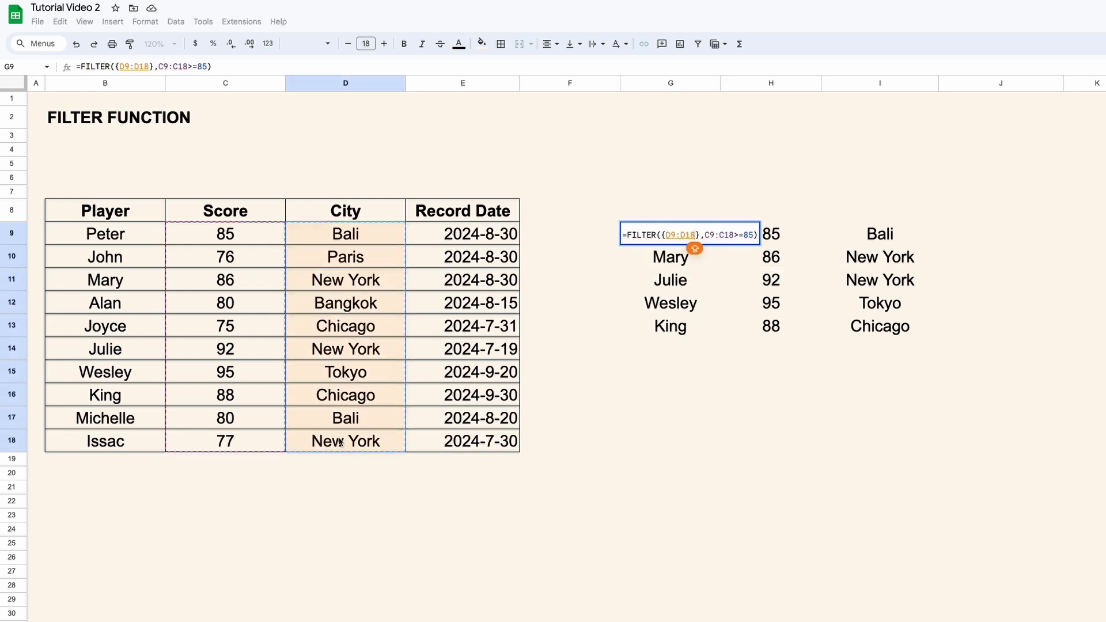
text(,)
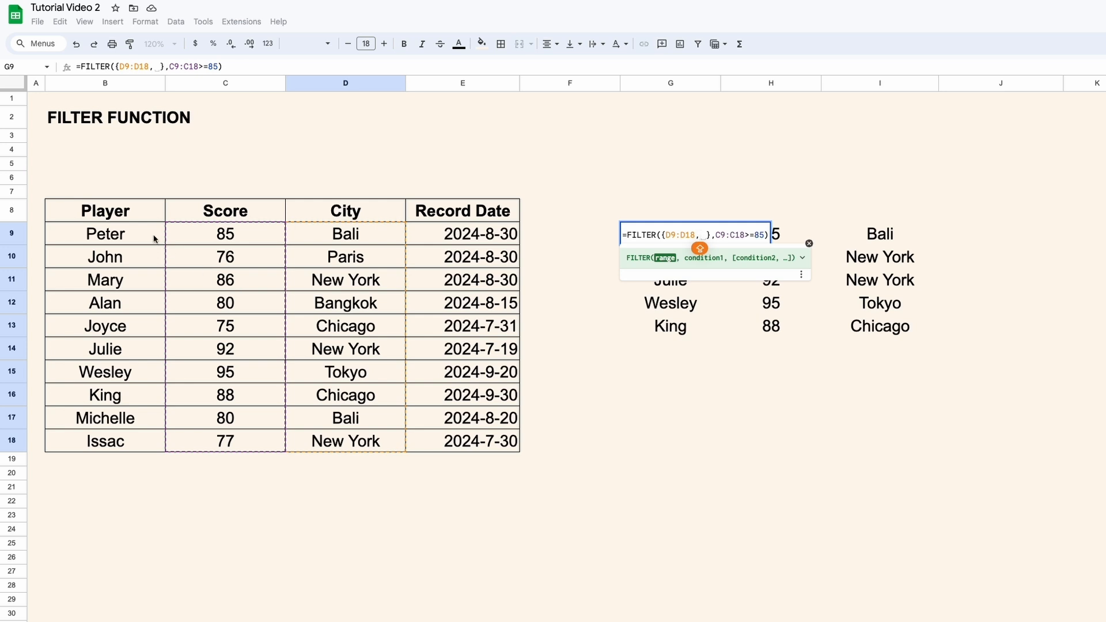
drag(154, 238, 123, 440)
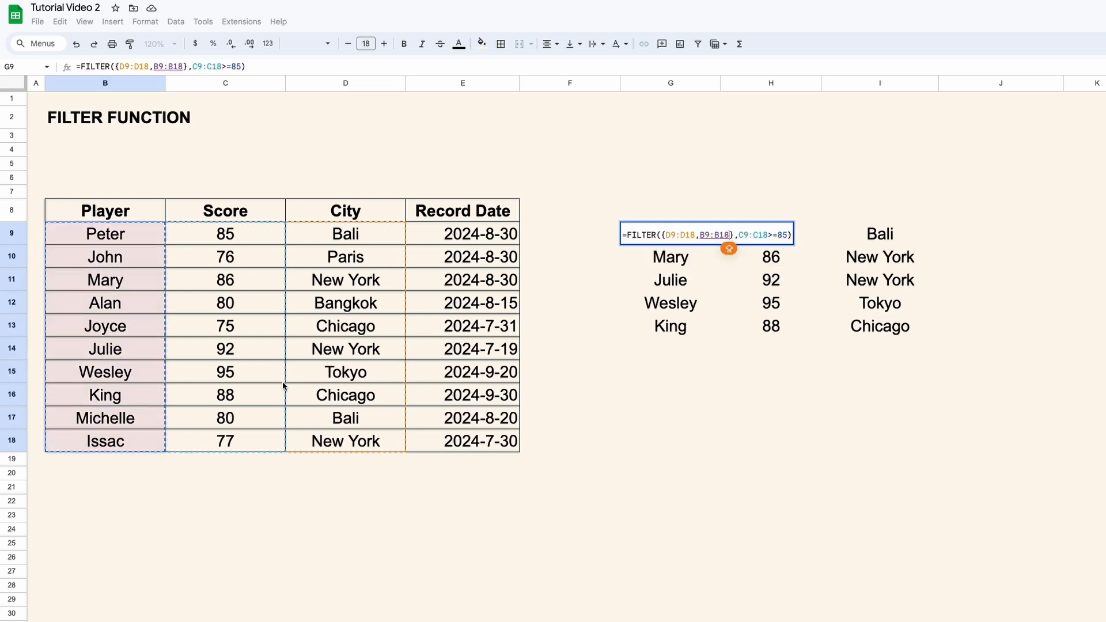
text(,)
drag(256, 239, 254, 440)
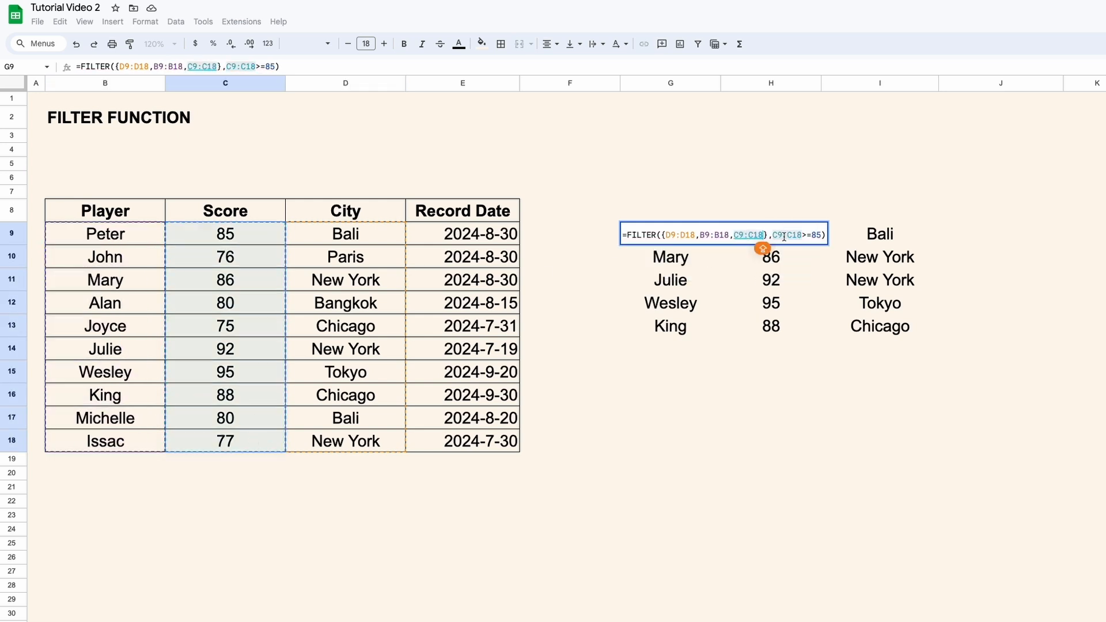
key(Return)
click(716, 231)
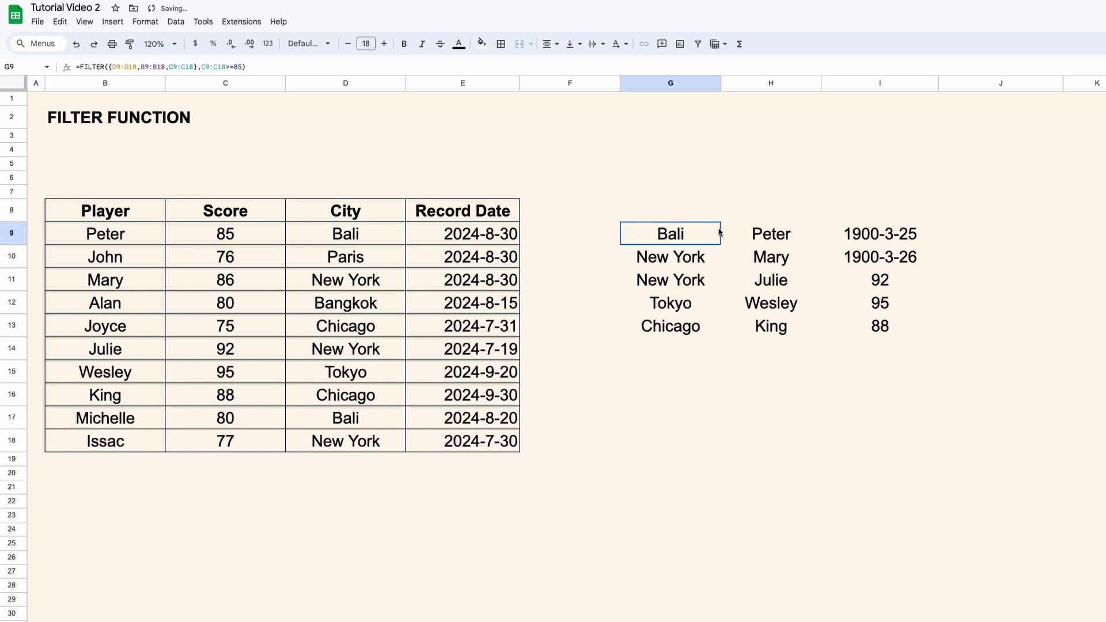
- Apply the number format of I11 to the scores in I9:I10 with Paint format
click(896, 284)
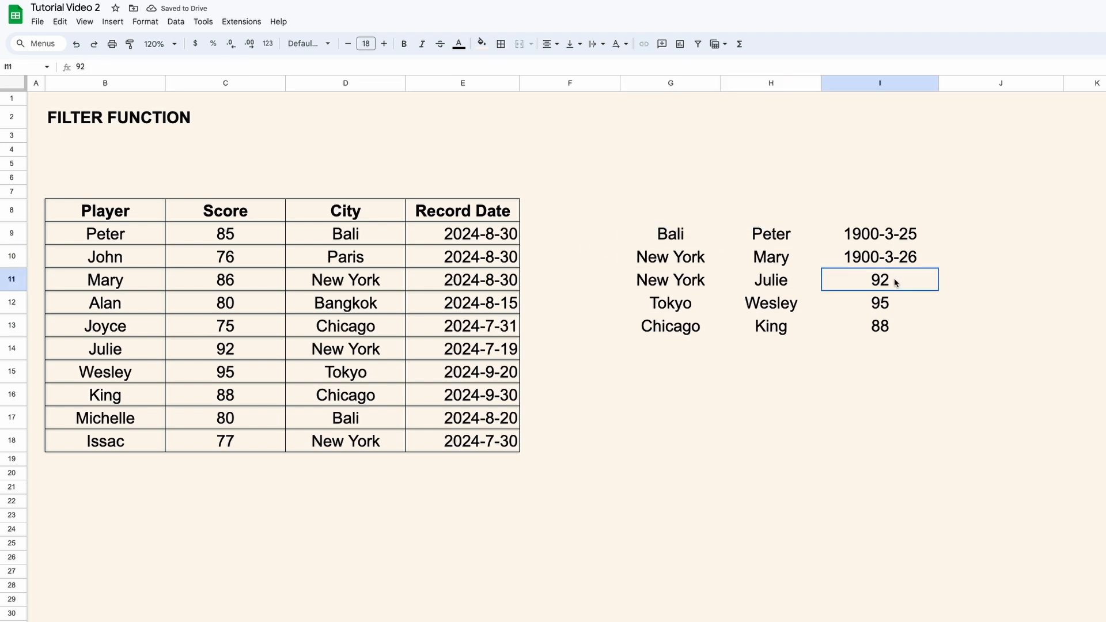
click(130, 44)
drag(887, 234, 892, 261)
click(682, 237)
click(768, 242)
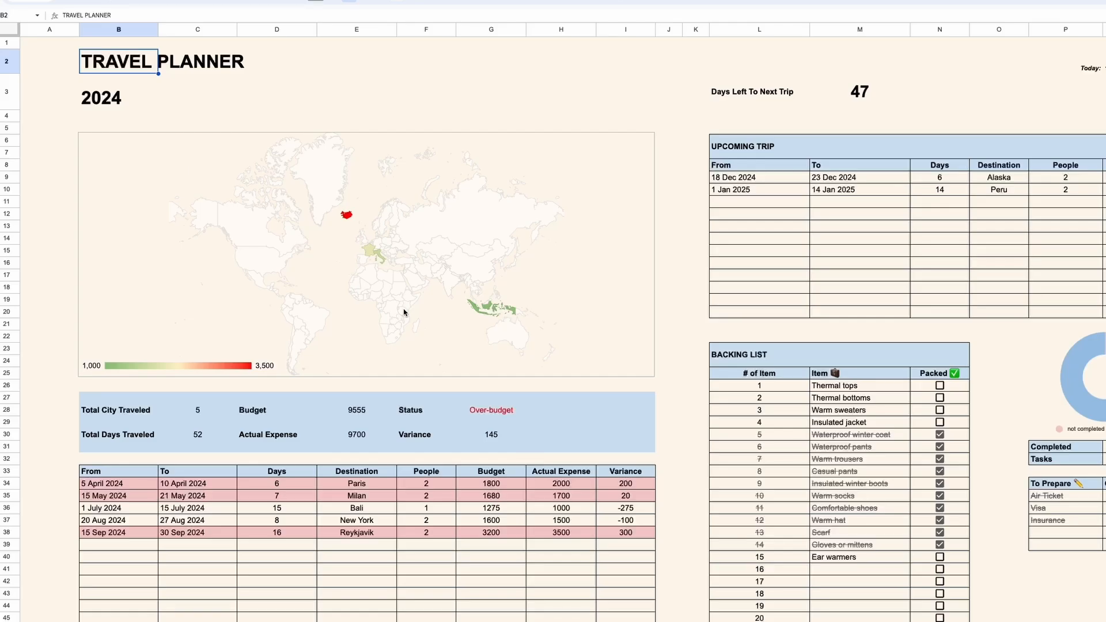
- Paste the copied Tokyo trip, 1 Nov 2024 to 7 Nov 2024, into the first empty trip row, row 39
scroll(407, 309, down, 2)
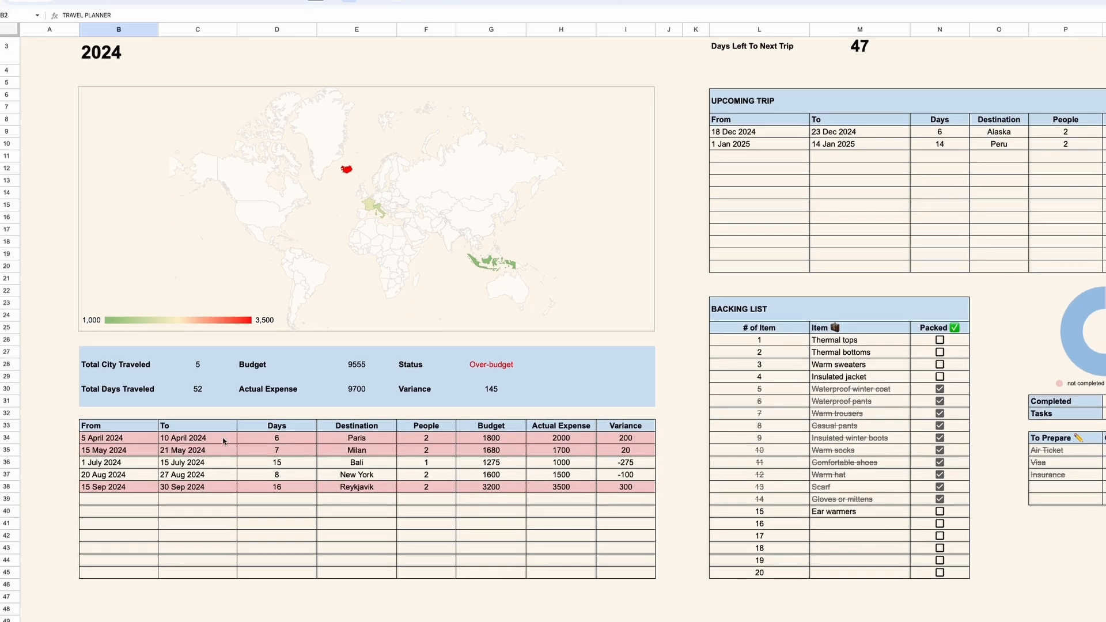
click(128, 500)
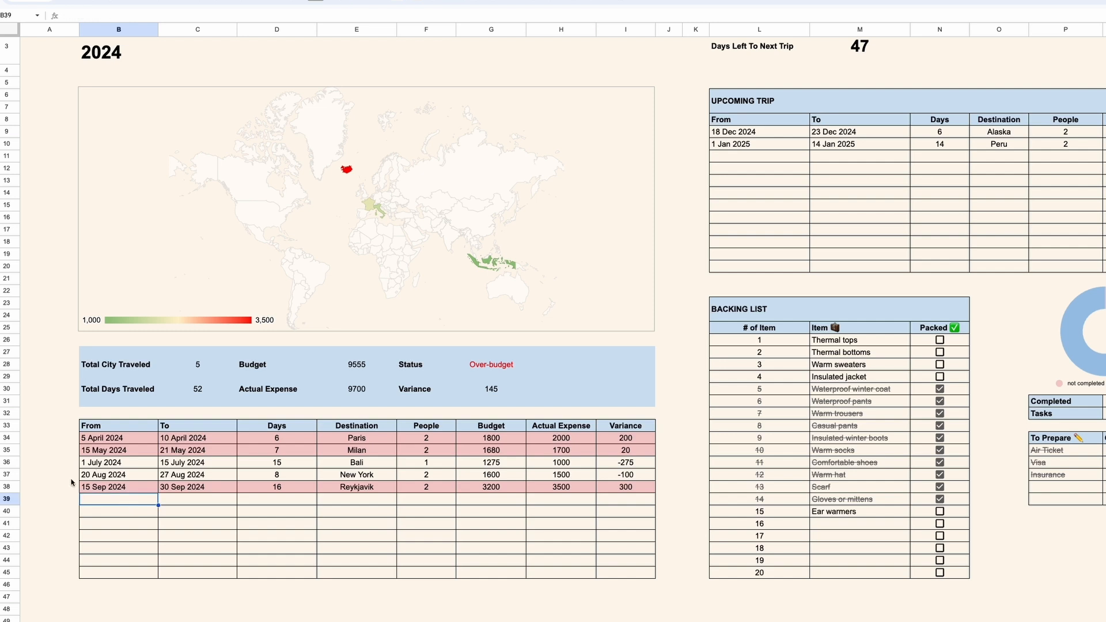
key(ctrl+v)
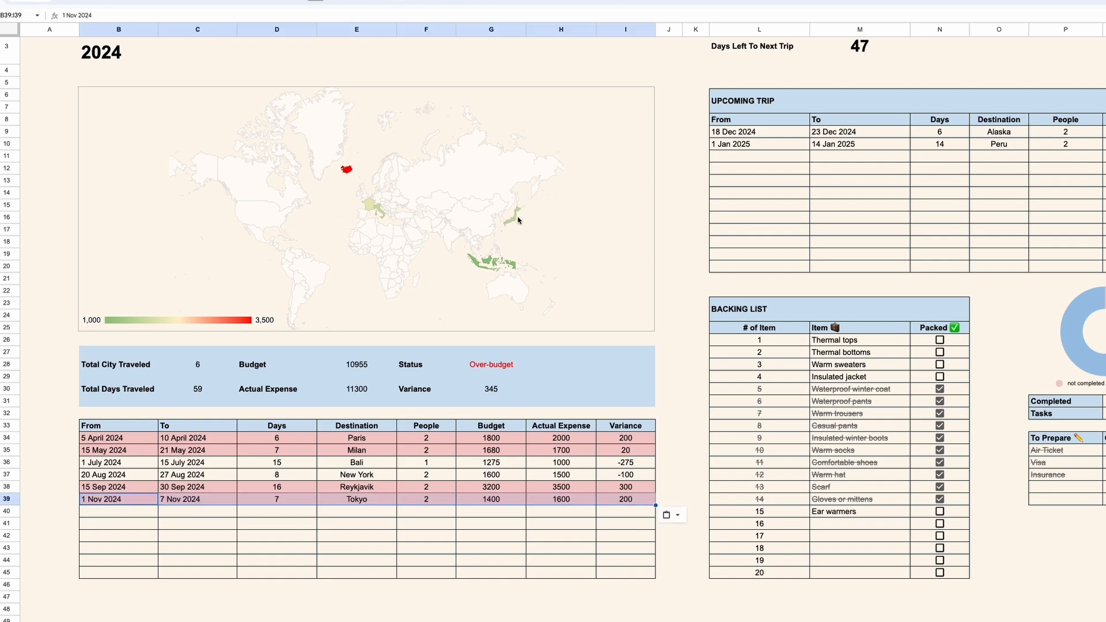
click(696, 278)
- Examine the Days Left To Next Trip formula and the first upcoming trip's start date and budget formula
scroll(695, 278, right, 4)
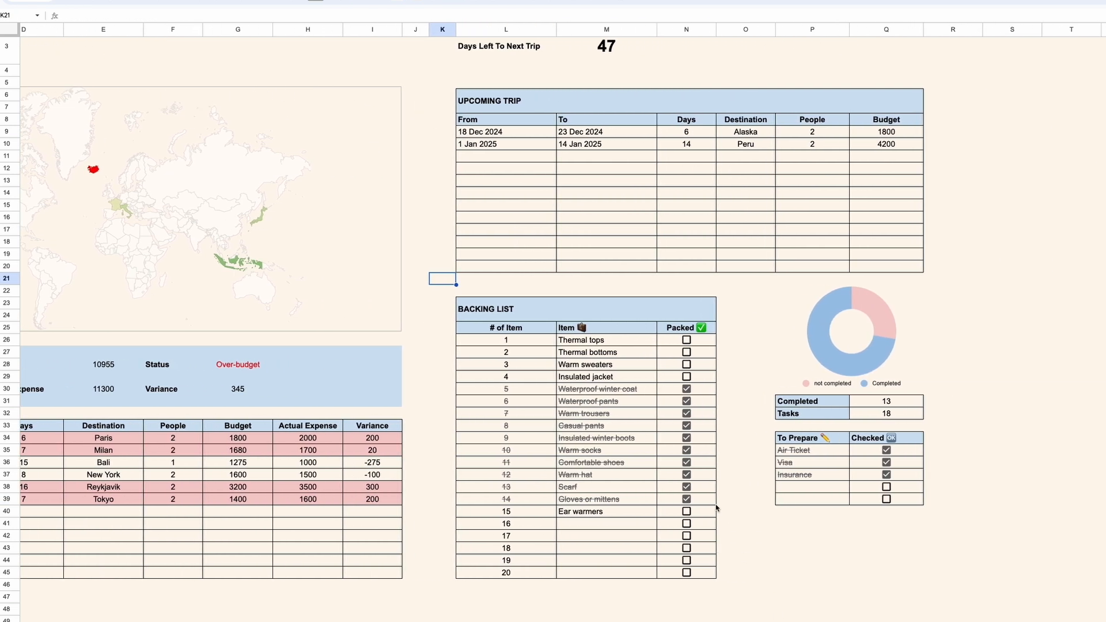
scroll(716, 507, up, 2)
click(535, 99)
key(Right)
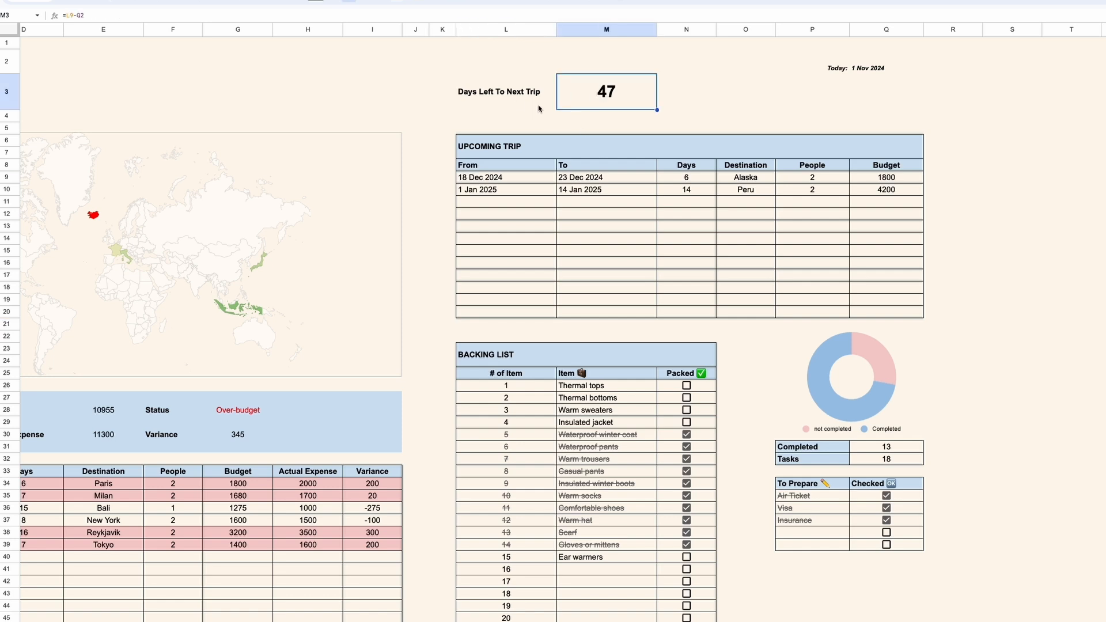
click(519, 181)
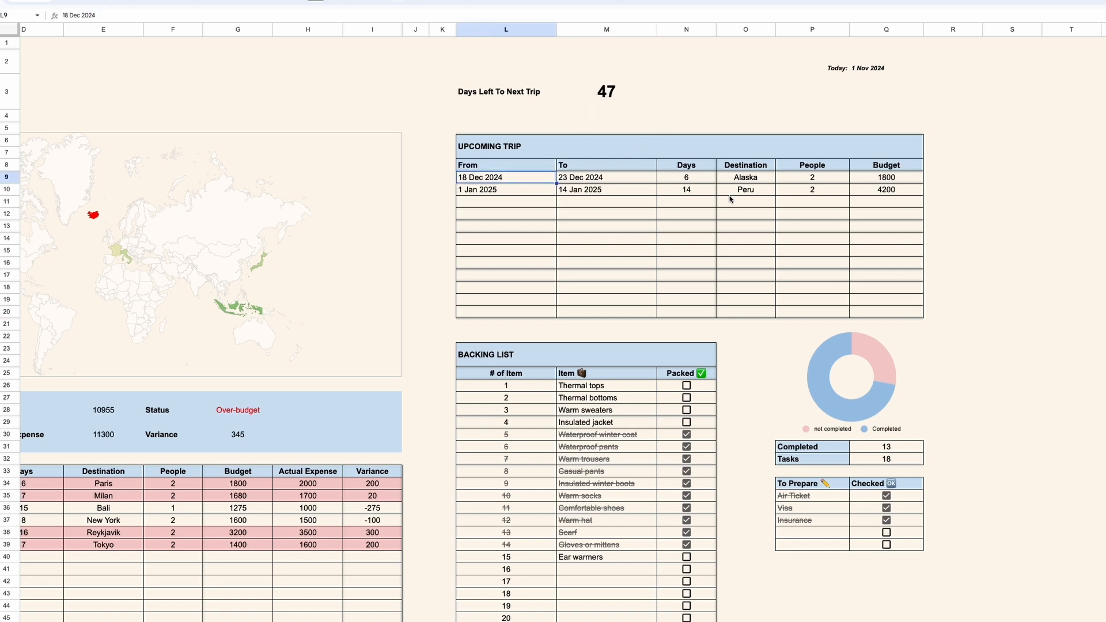
click(873, 180)
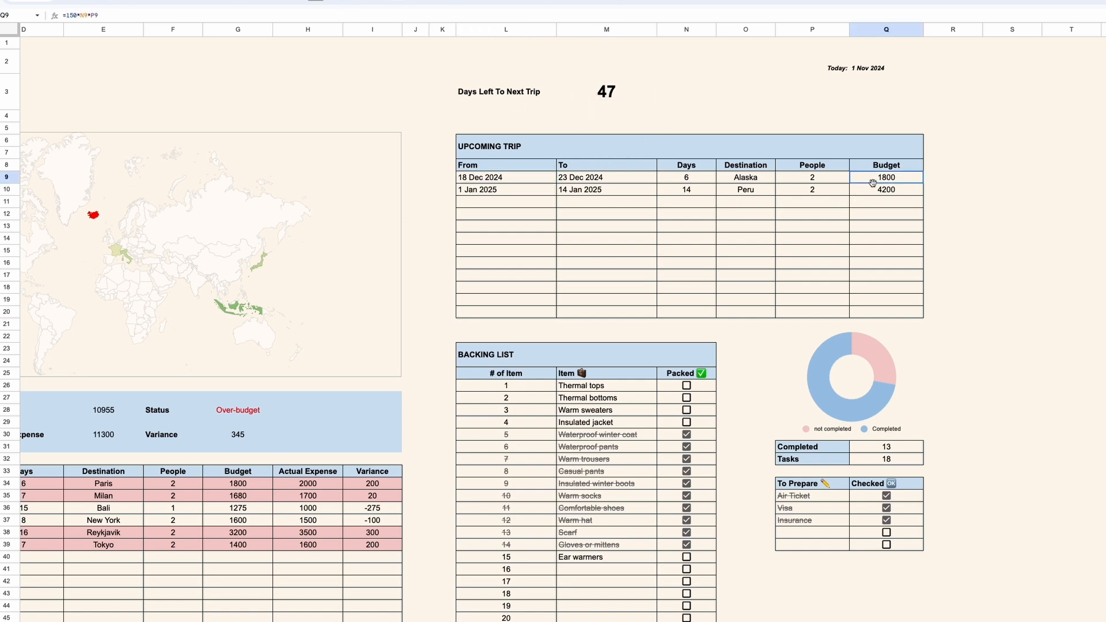
- Clear the Air Ticket, Visa and Insurance checkboxes in the To Prepare list and tick them again
scroll(828, 259, down, 4)
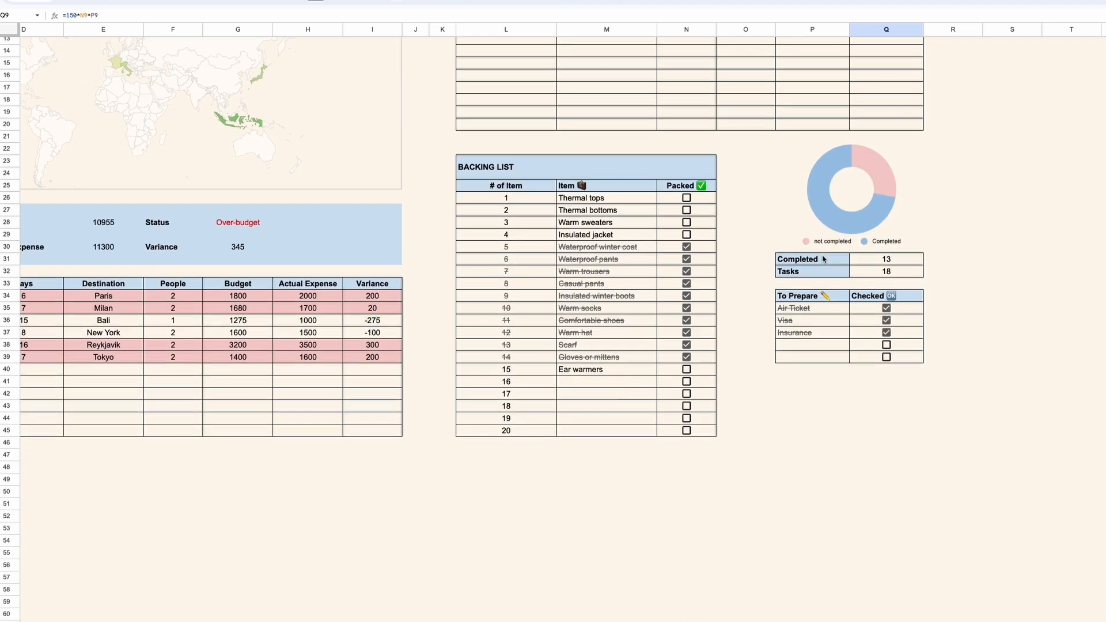
click(886, 304)
click(886, 315)
click(887, 328)
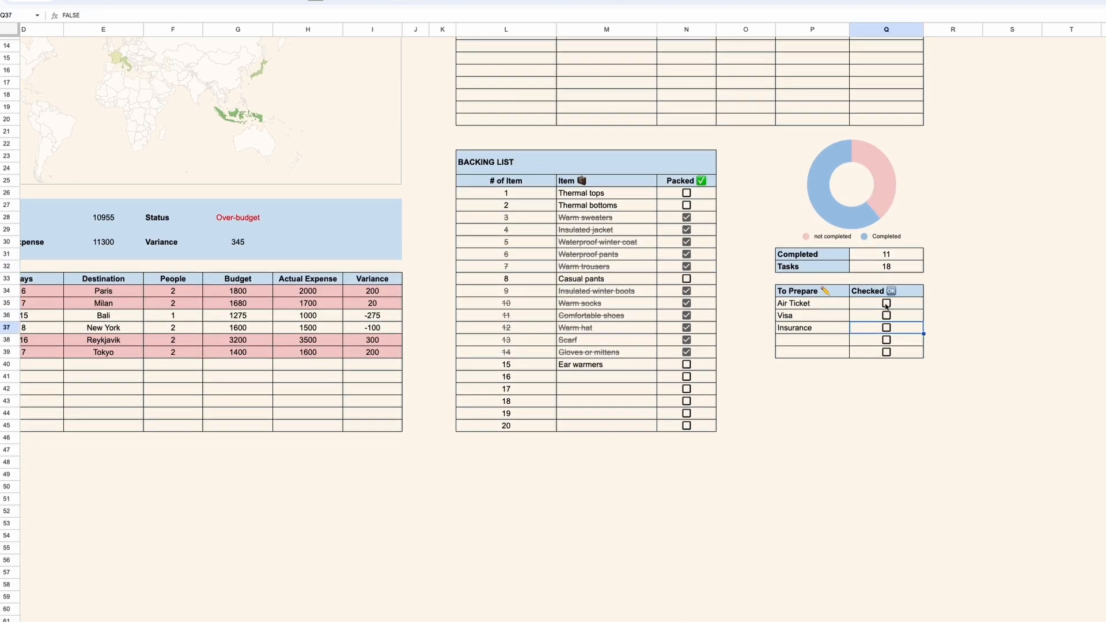
click(886, 303)
click(886, 315)
click(887, 327)
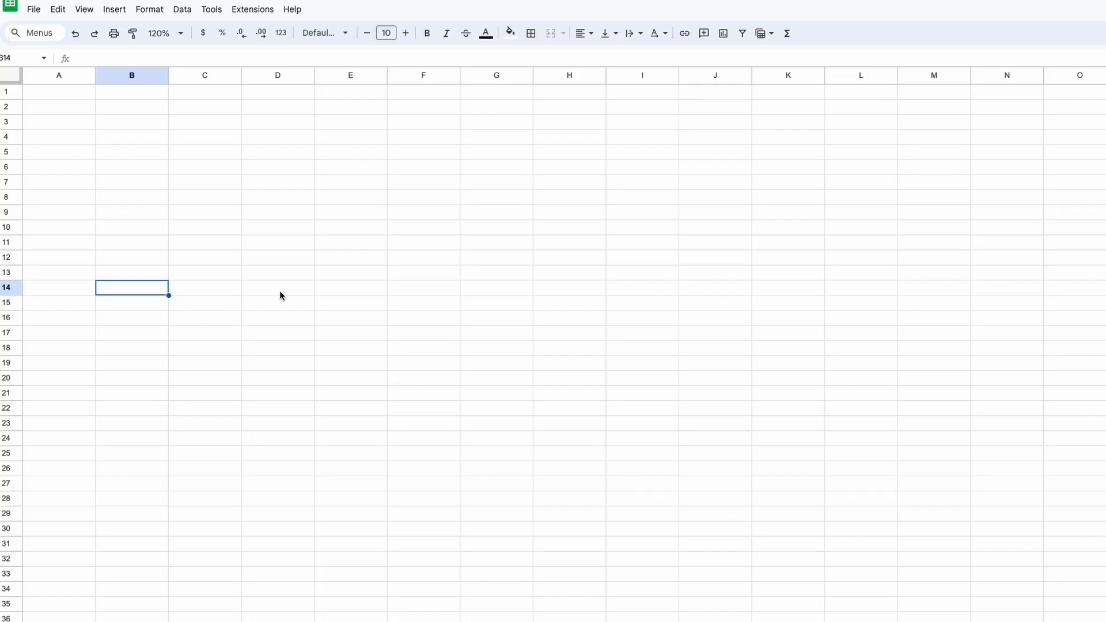
- Rename Sheet 1 of the blank spreadsheet as Travel Planner
click(166, 612)
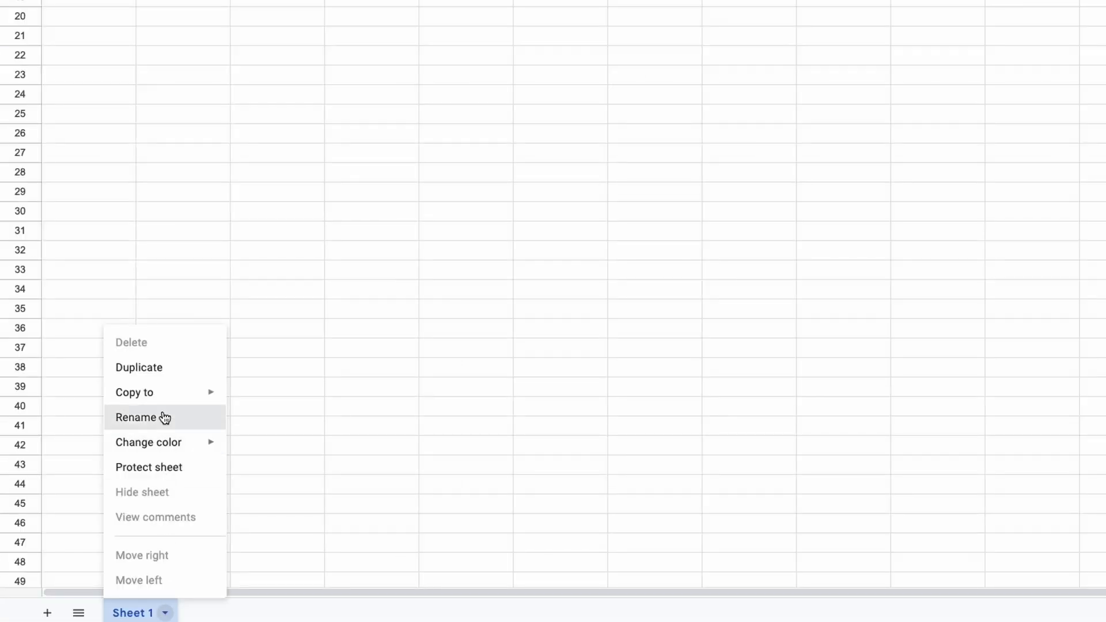
click(163, 417)
text(Travel Planner)
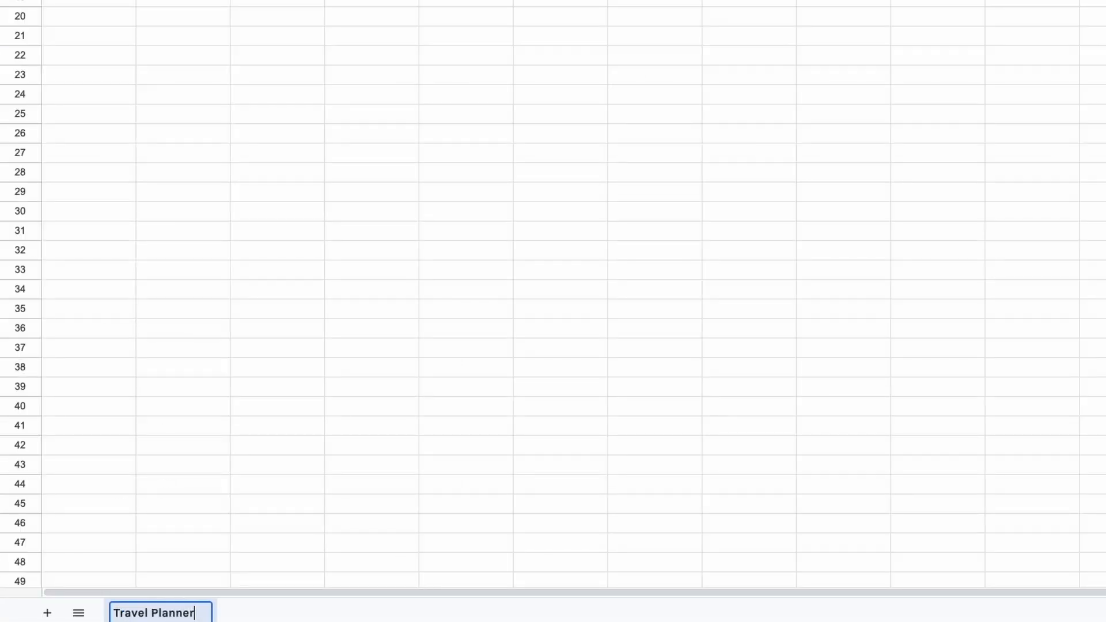
key(Return)
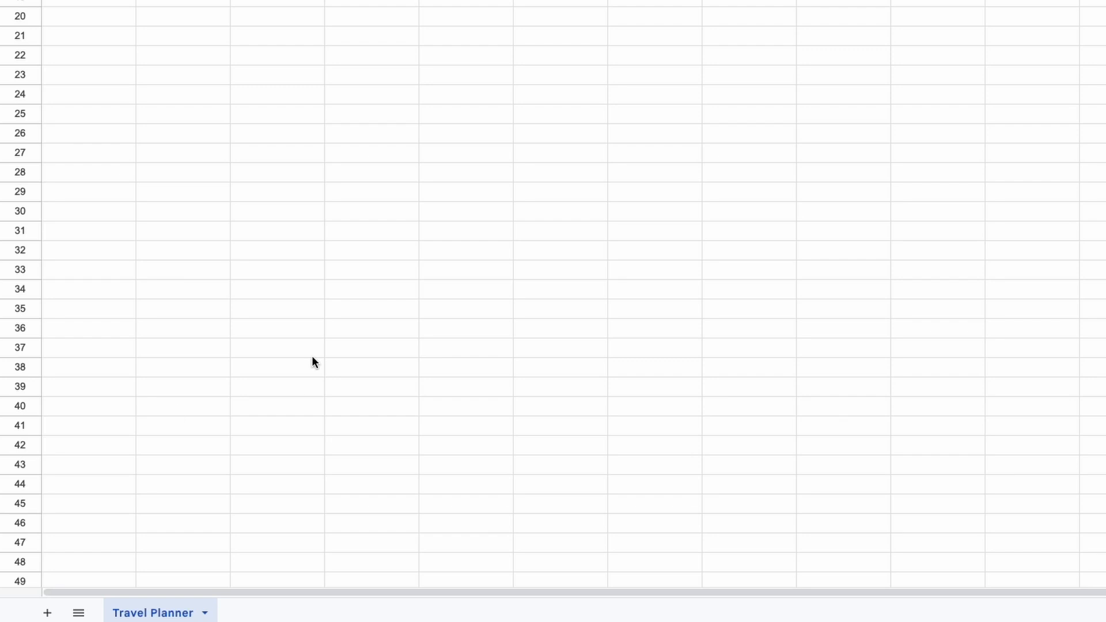
- Enter the title TRAVEL PLANNER in B2 and the year 2024 in B3
click(157, 124)
text(TRAVE)
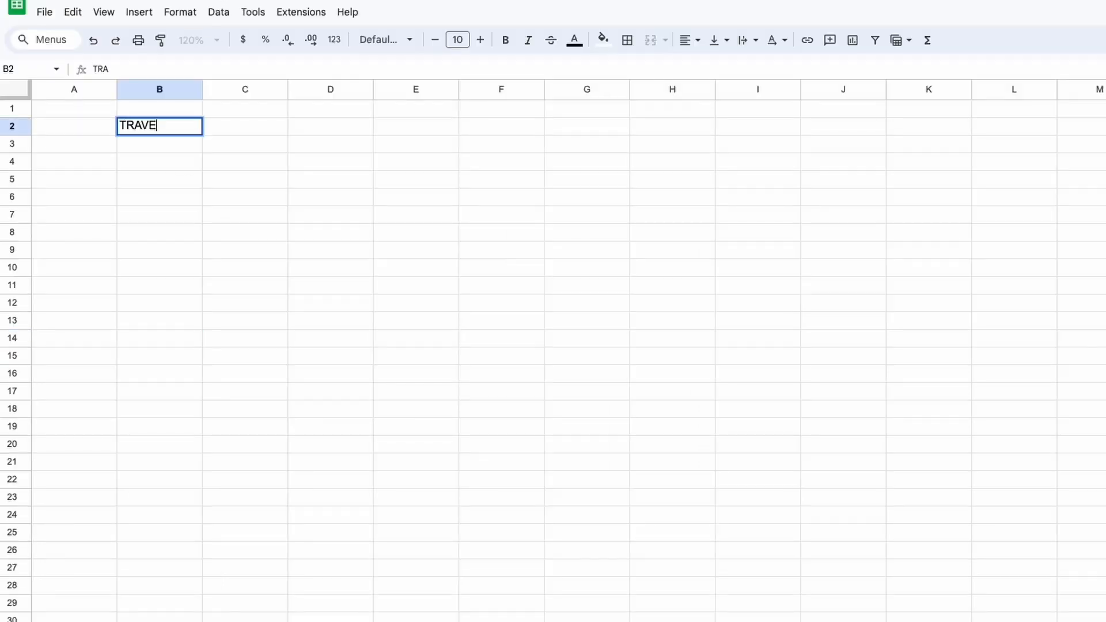
text(L PLANNER)
key(Return)
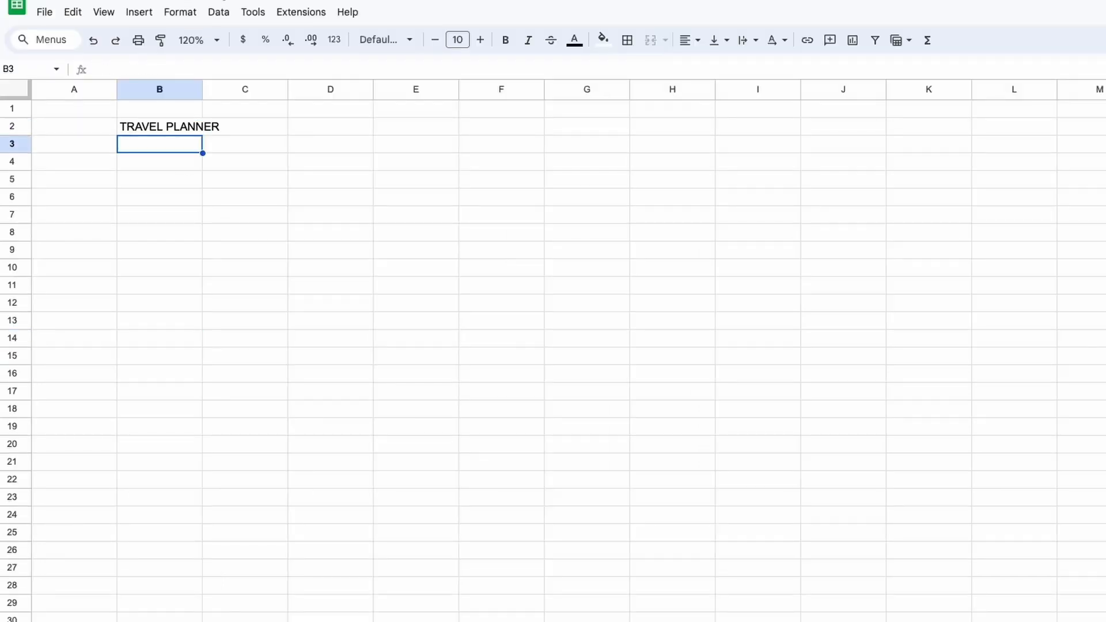
text(2024)
key(Return)
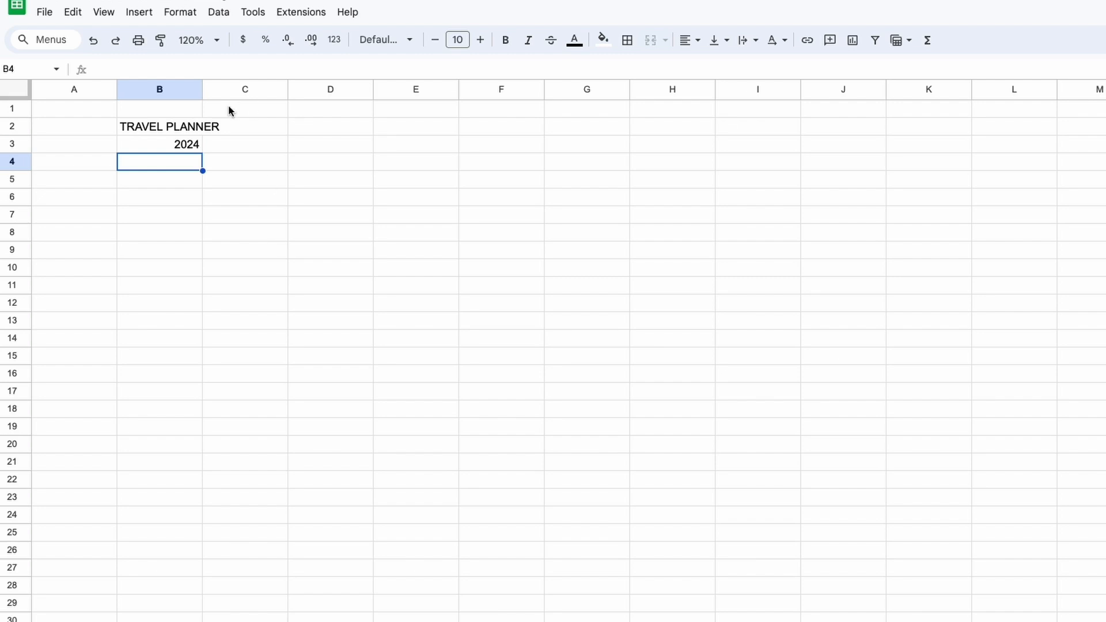
- Format B2:B3 as bold, size 24 and left-aligned
drag(195, 131, 194, 148)
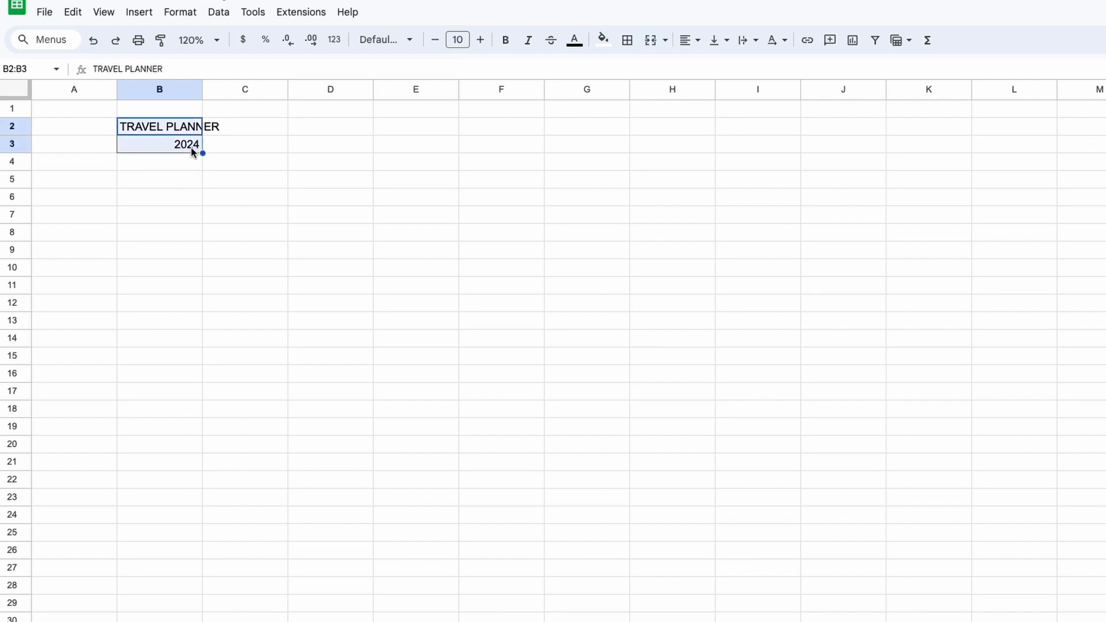
click(505, 40)
click(457, 40)
text(24)
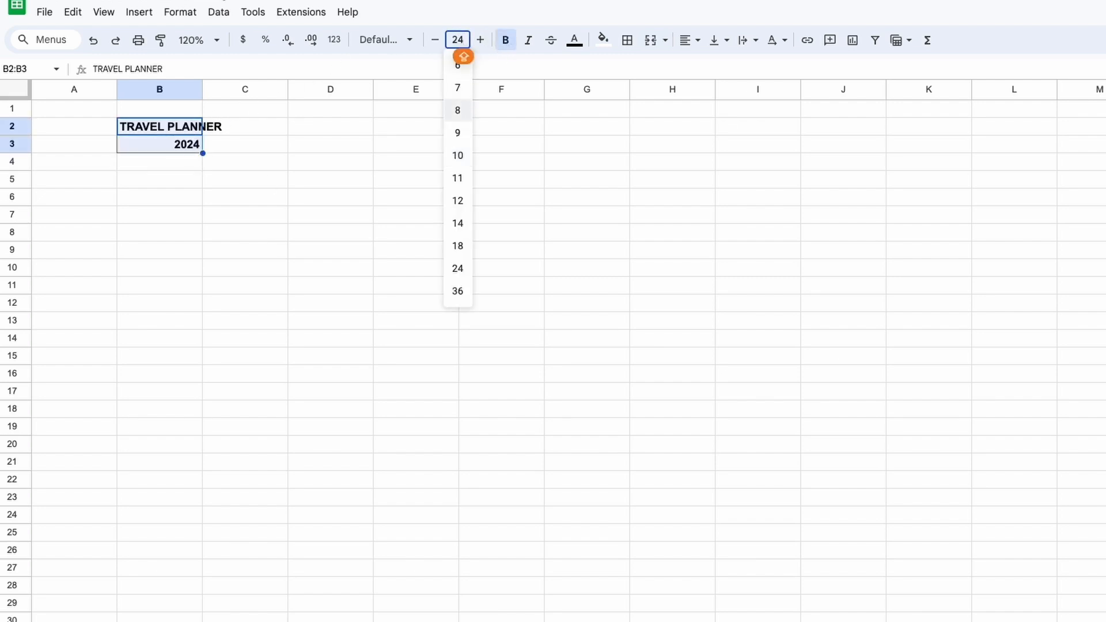
key(Return)
click(694, 41)
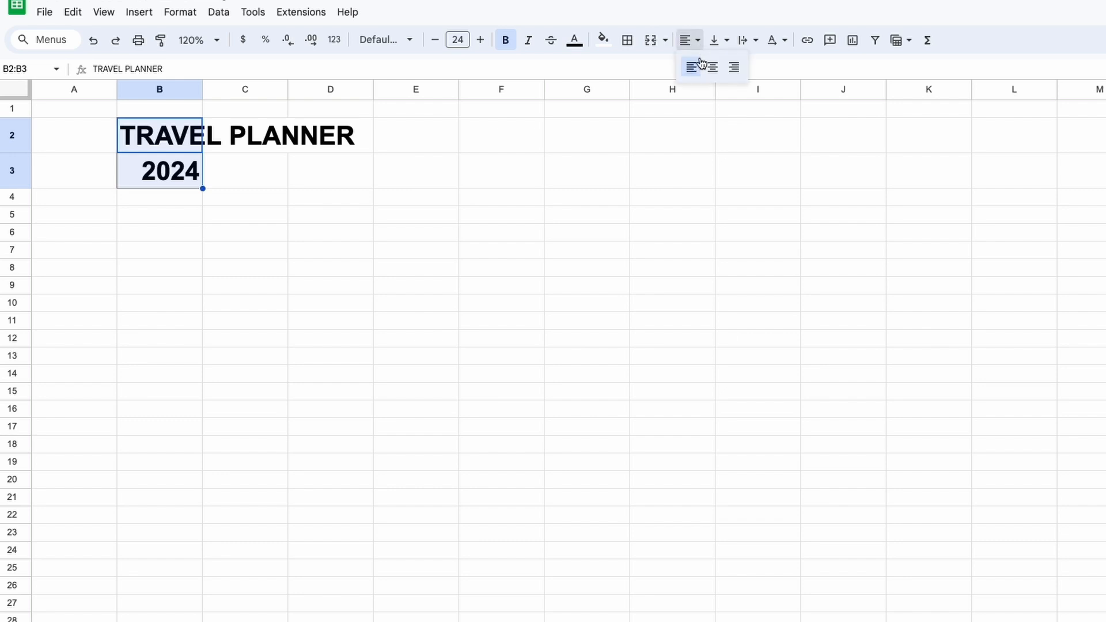
click(701, 65)
drag(148, 271, 659, 474)
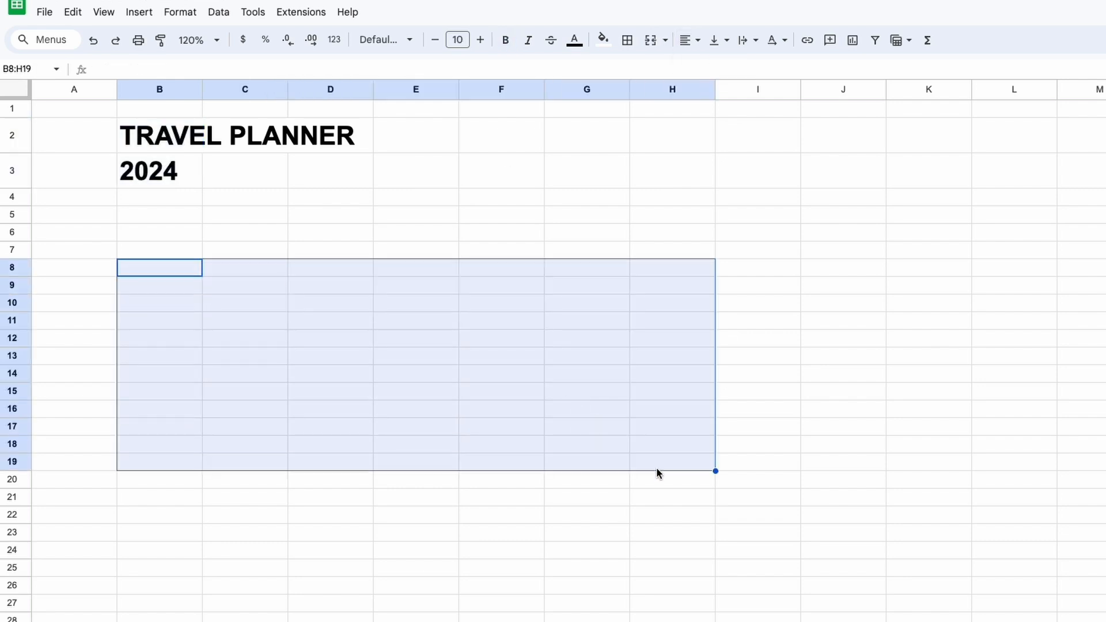
click(177, 272)
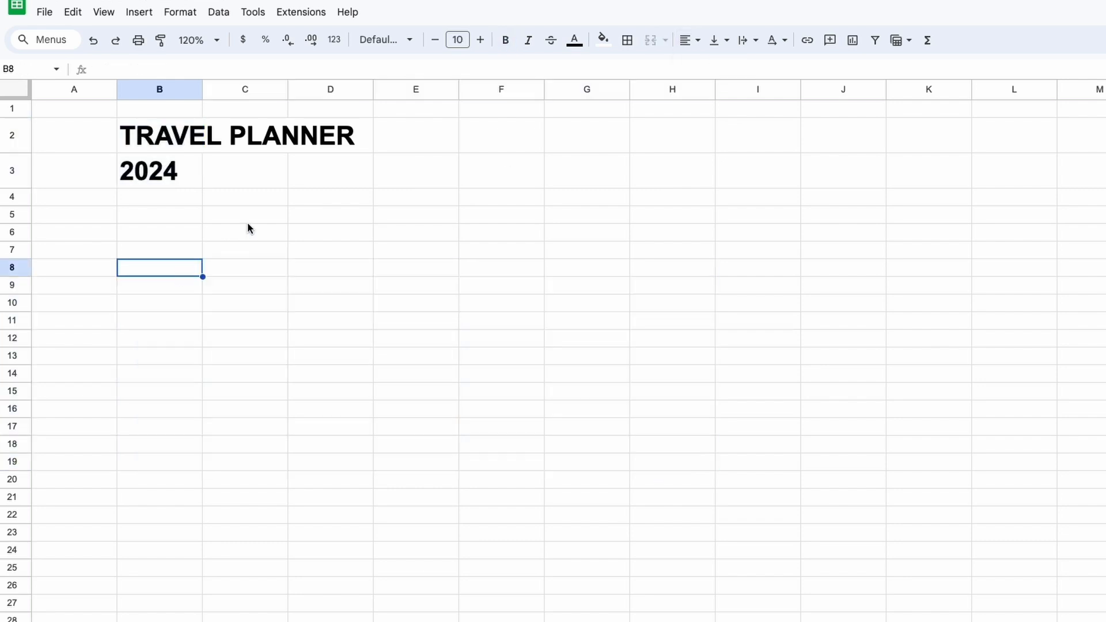
- Enter the column headers From, To, Days and Destination in B8:E8
text(From)
key(Tab)
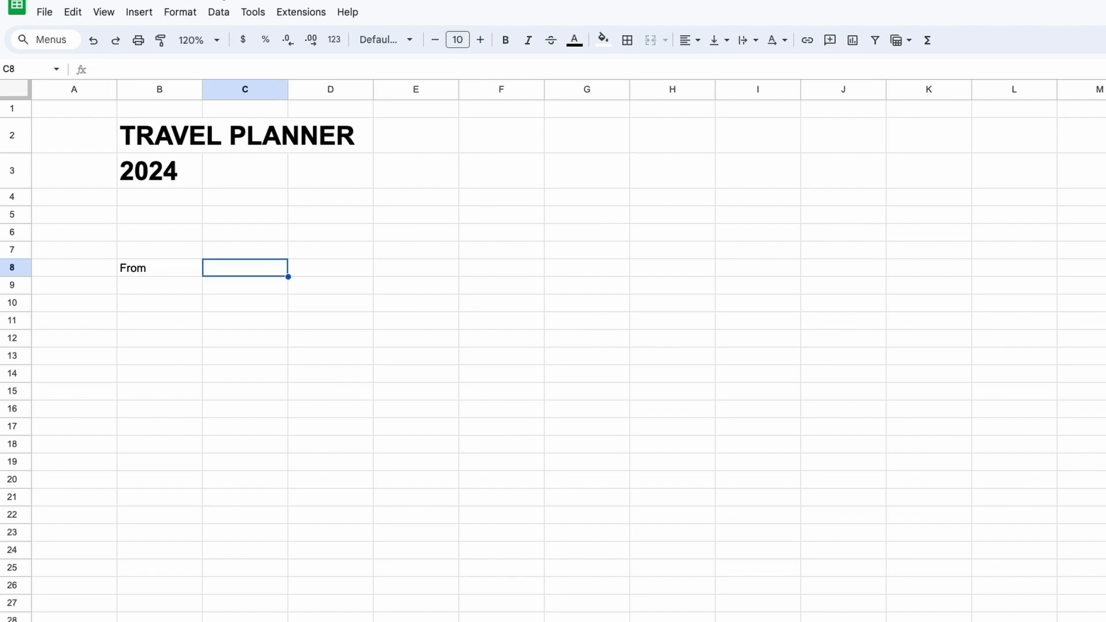
text(To)
key(Tab)
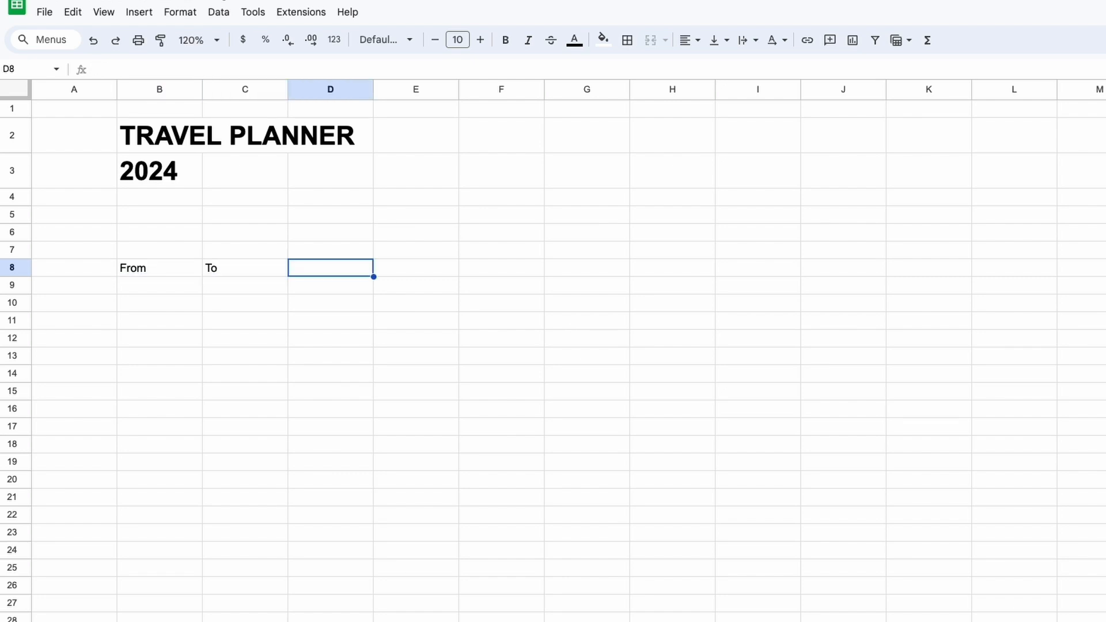
text(Days)
key(Tab)
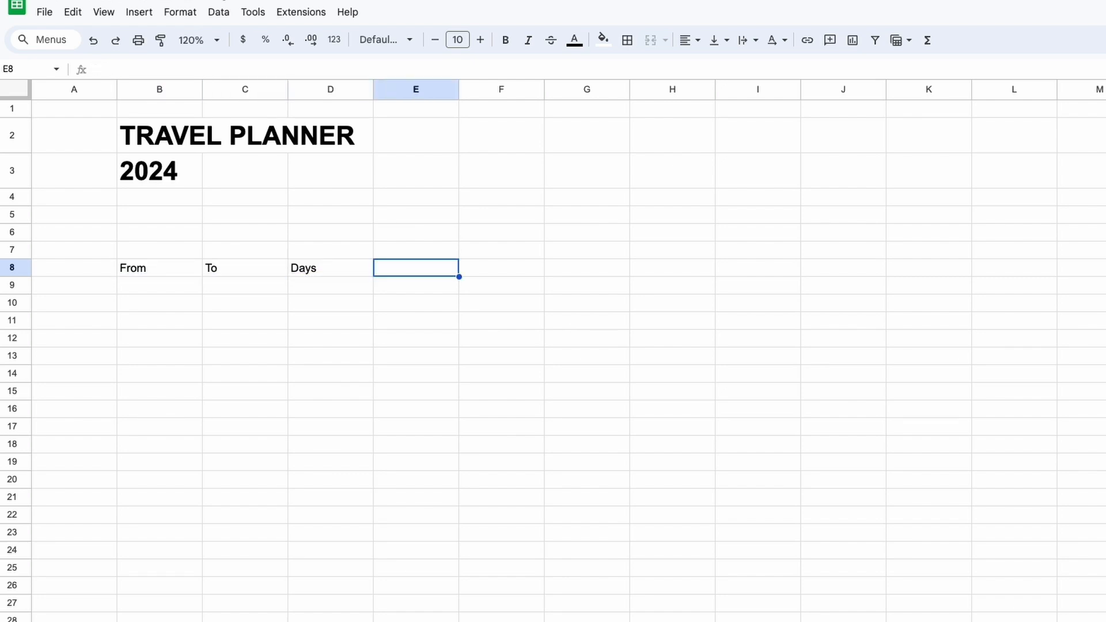
text(Destination)
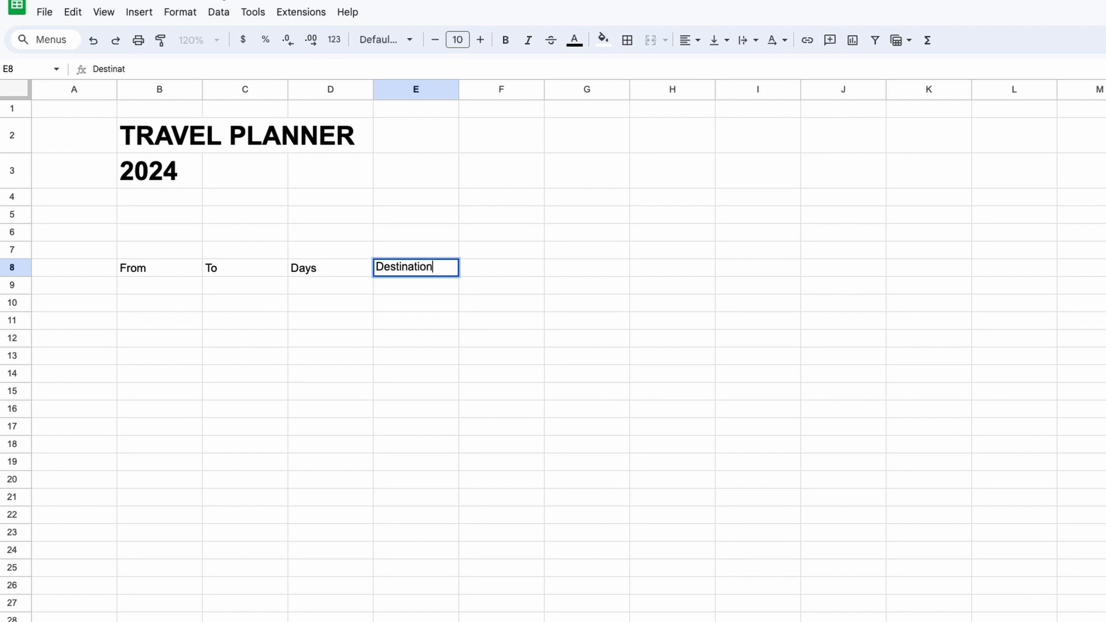
key(Return)
- Continue the header row with People in F8 and Budget in G8
key(Up)
key(Right)
text(Peopl)
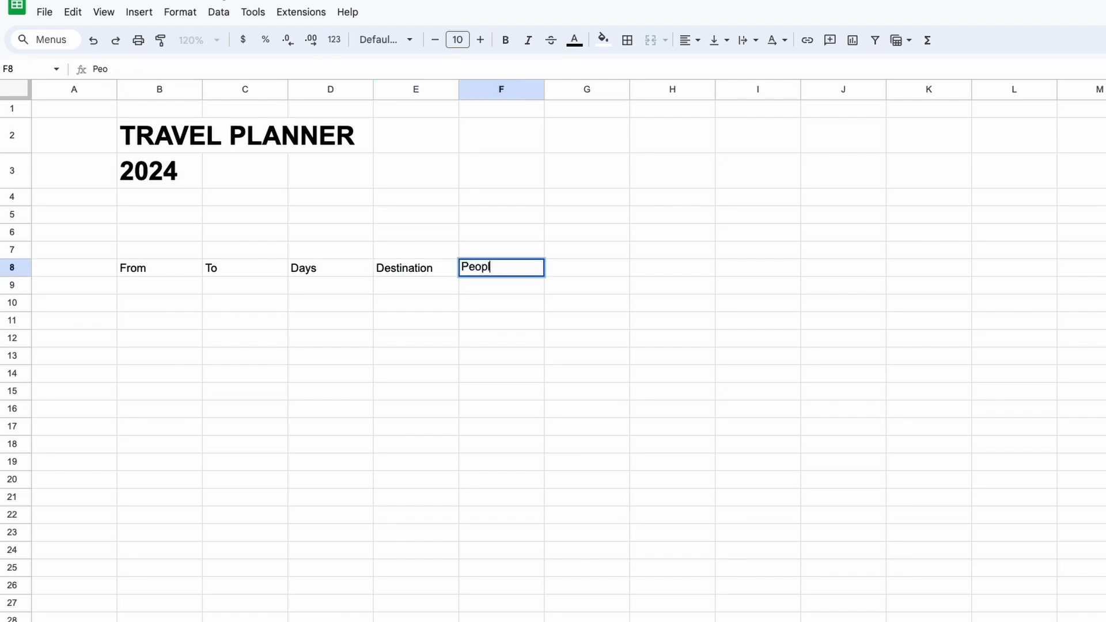
text(e)
key(Tab)
text(Budget)
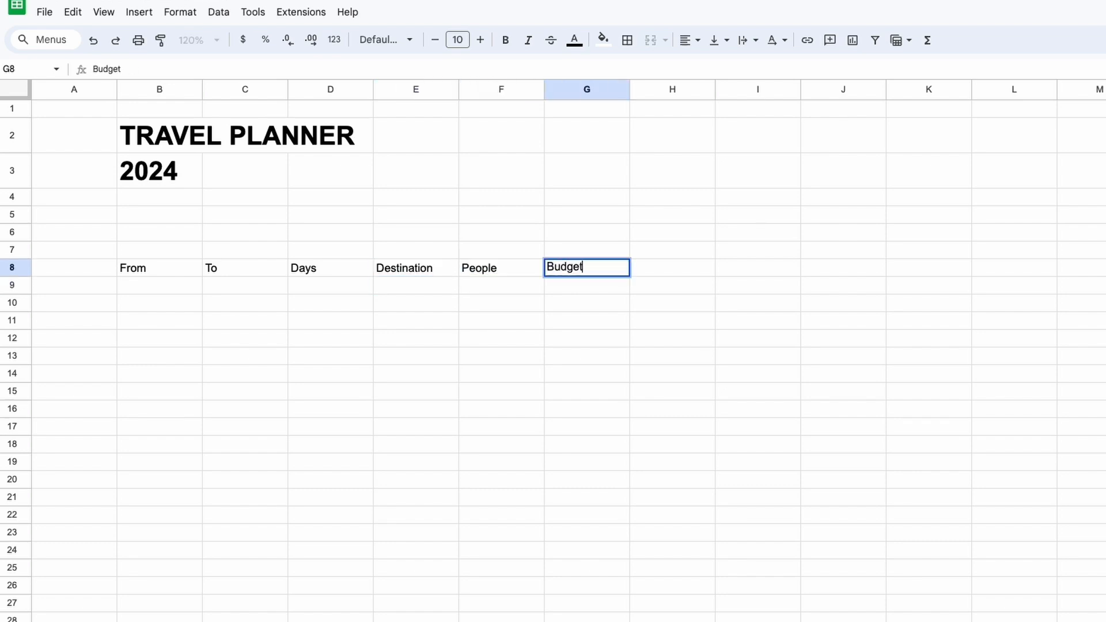
key(Tab)
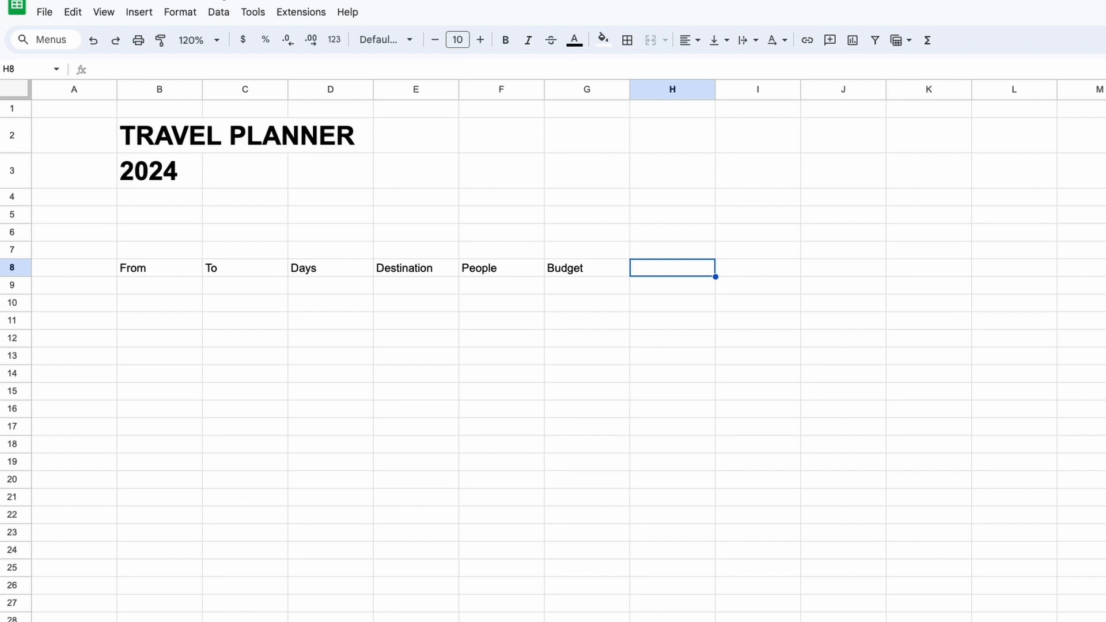
- Complete the header row with Actual Expense in H8 and Variance in I8
text(Actual Ex)
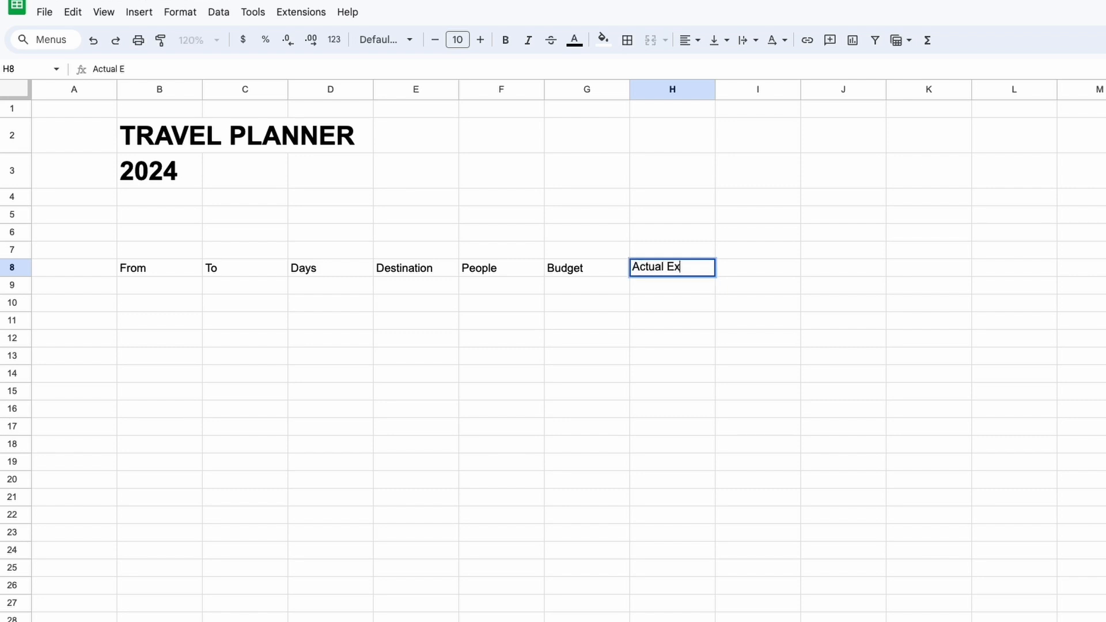
text(penses)
key(BackSpace)
key(Return)
key(Up)
key(Right)
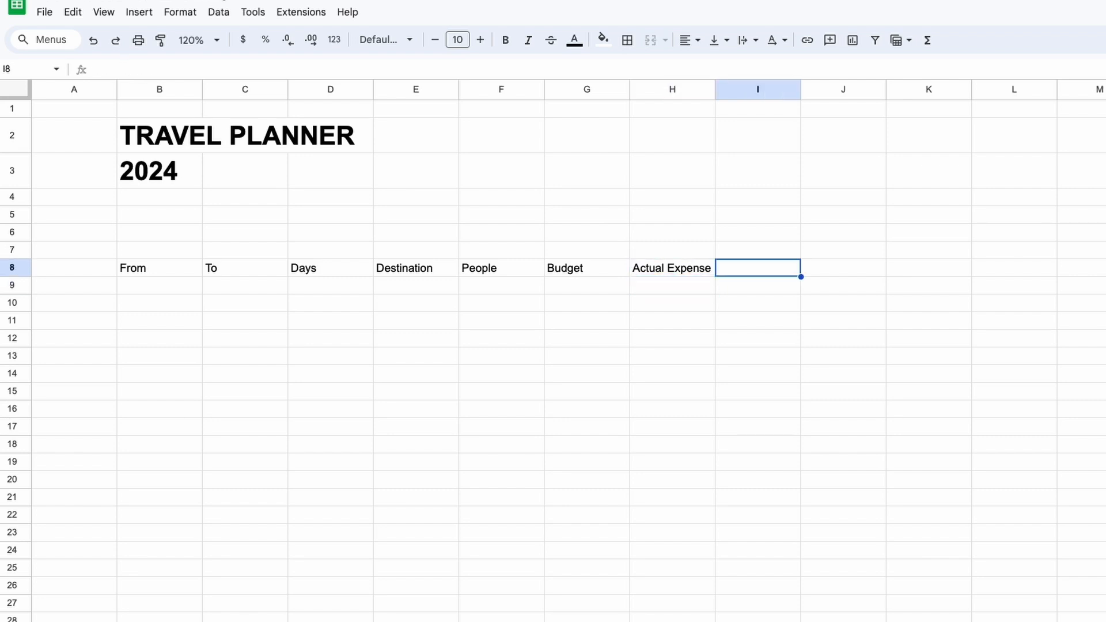
text(Variance)
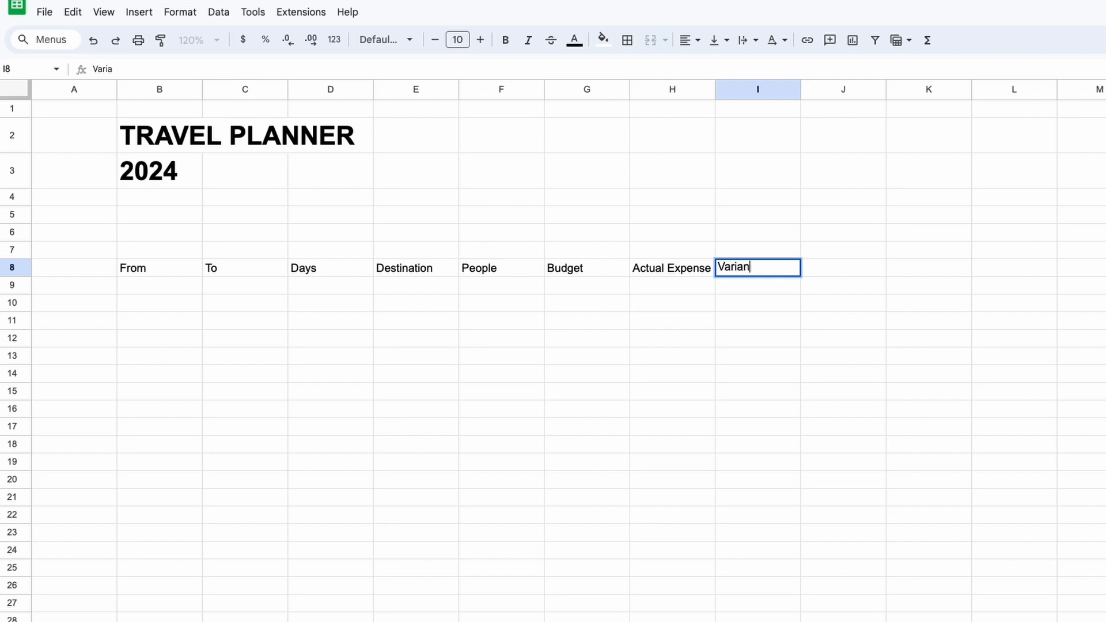
key(Return)
key(Up)
key(Left)
key(Right)
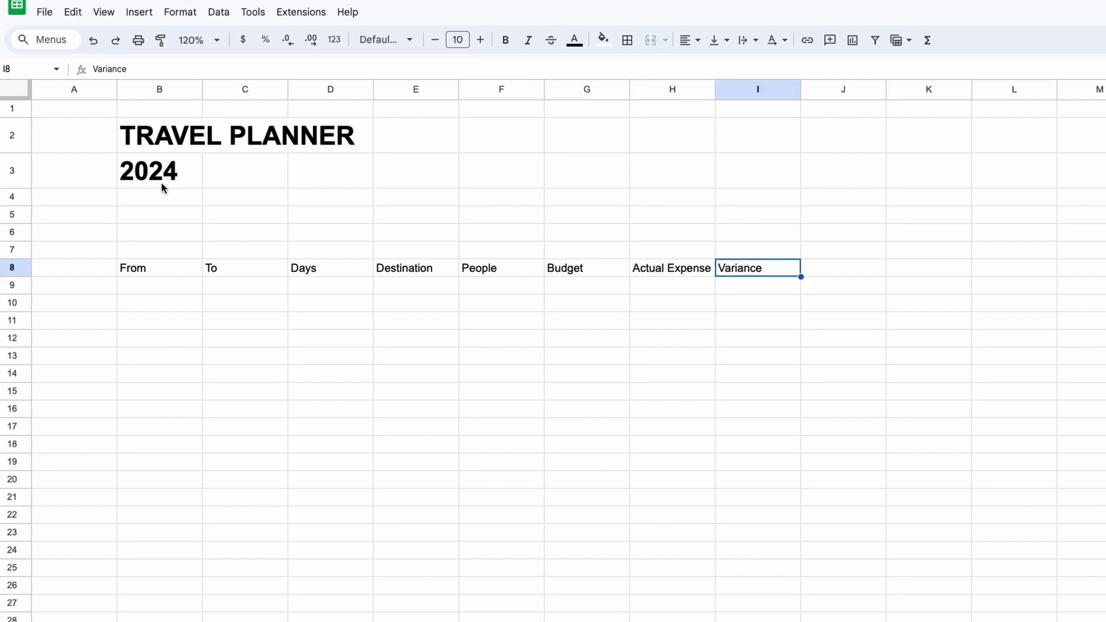
- Make the header row B8:I8 bold
click(179, 273)
shift+click(759, 269)
key(ctrl+b)
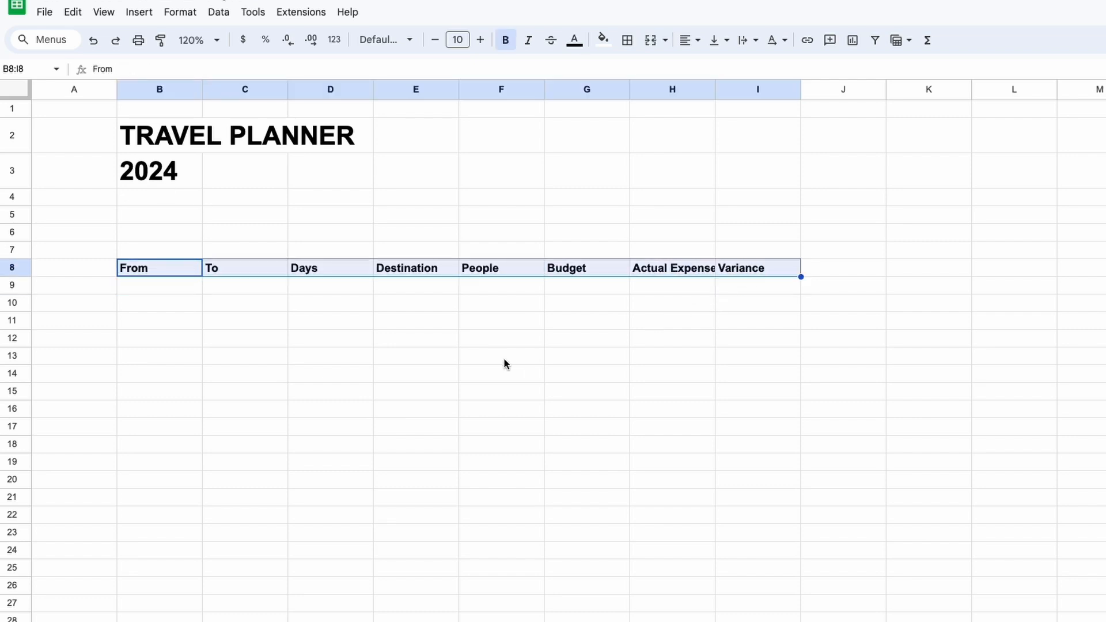
click(462, 373)
- Enter the first trip's dates, 5 April 2024 in B9 and 10 April 2024 in C9
click(185, 288)
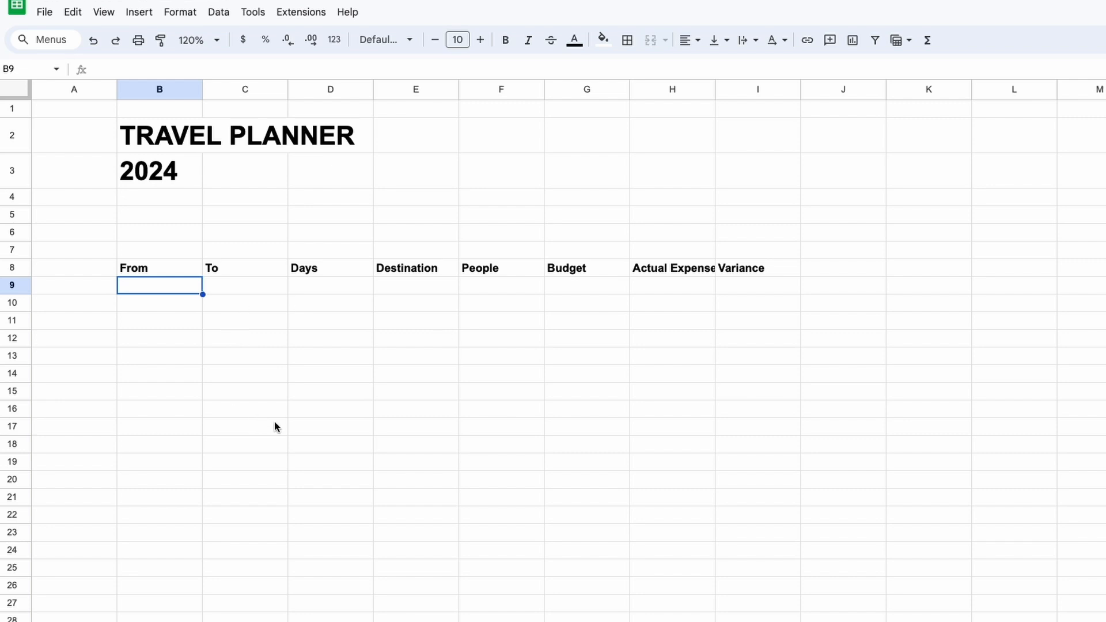
text(5 April 2024)
key(Return)
key(Up)
key(Right)
text(10 April 2024)
key(Tab)
- Calculate the first trip's days in D9 with the formula =C9-B9+1
text(=)
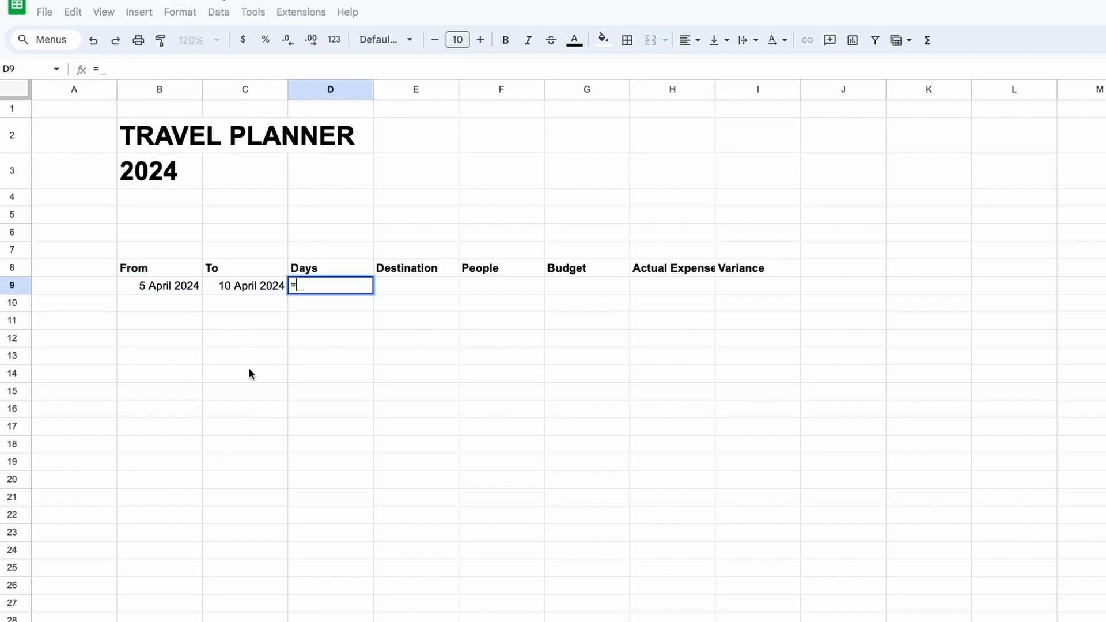
click(259, 291)
text(-)
click(157, 288)
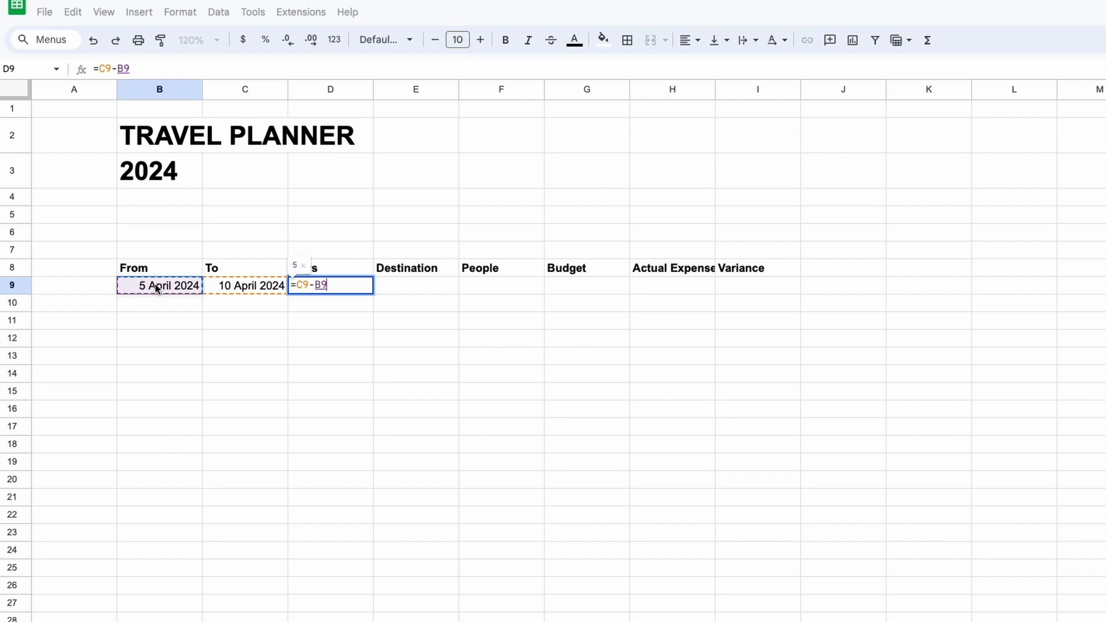
text(+1)
key(Return)
key(Up)
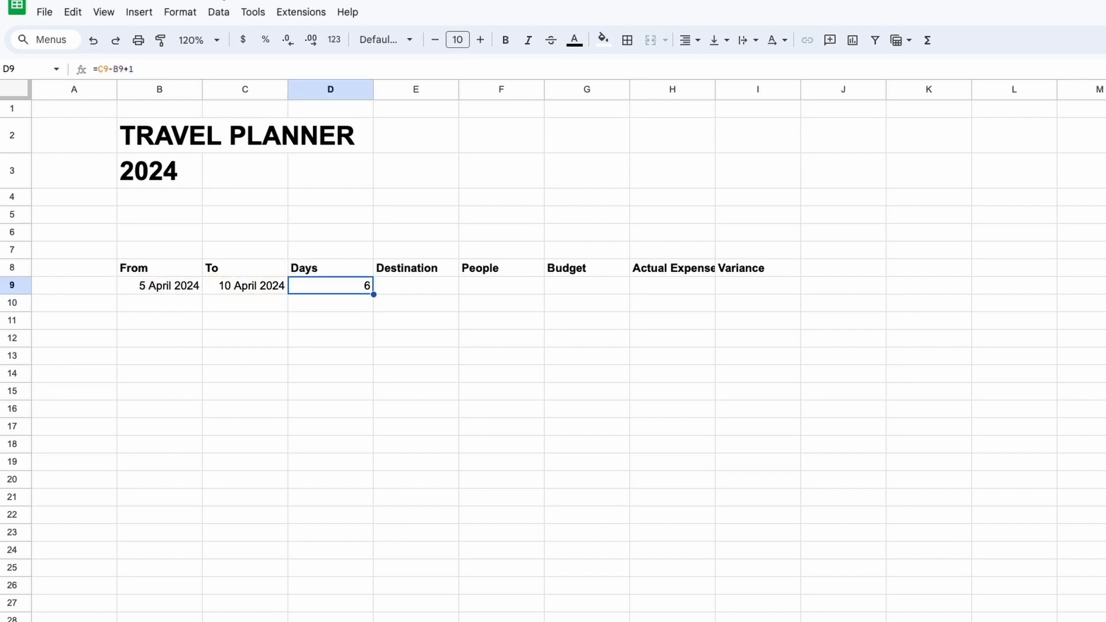
- Enter Paris as the destination in E9 and 2 people in F9
key(Right)
text(Pa)
key(Return)
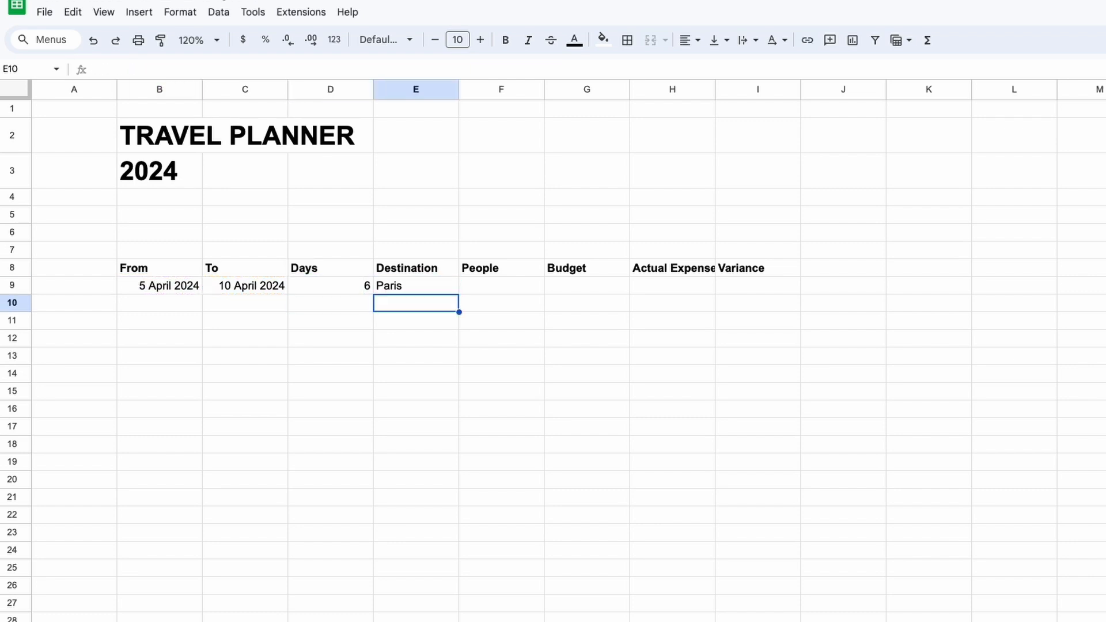
key(Up)
key(Right)
text(2)
key(Right)
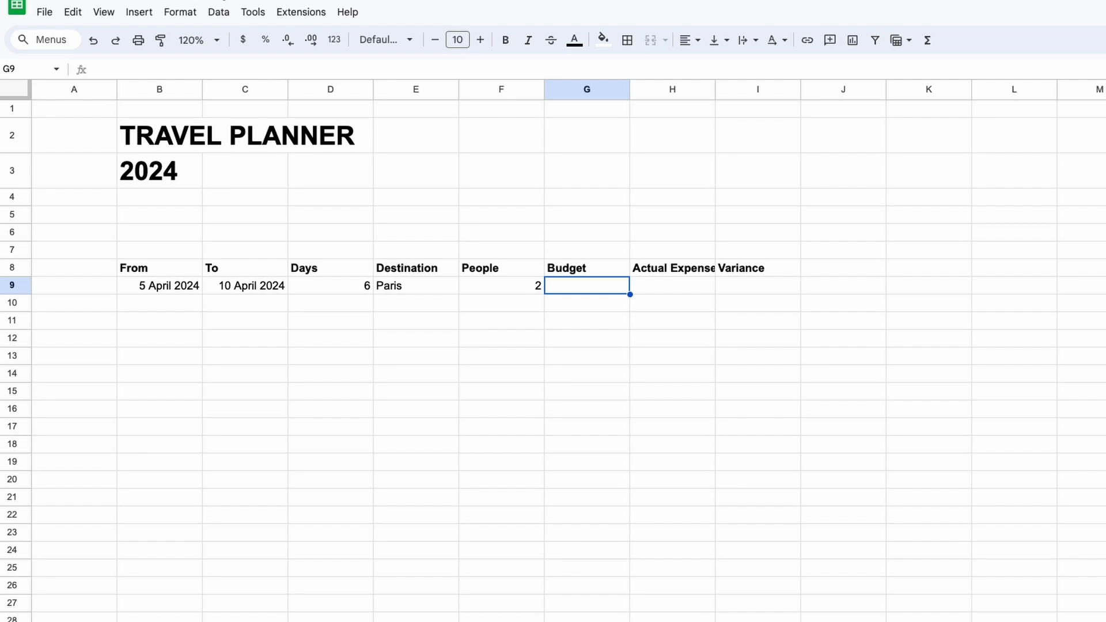
- Calculate the Paris budget in G9 with the formula =150*D9*F9
text(=150*)
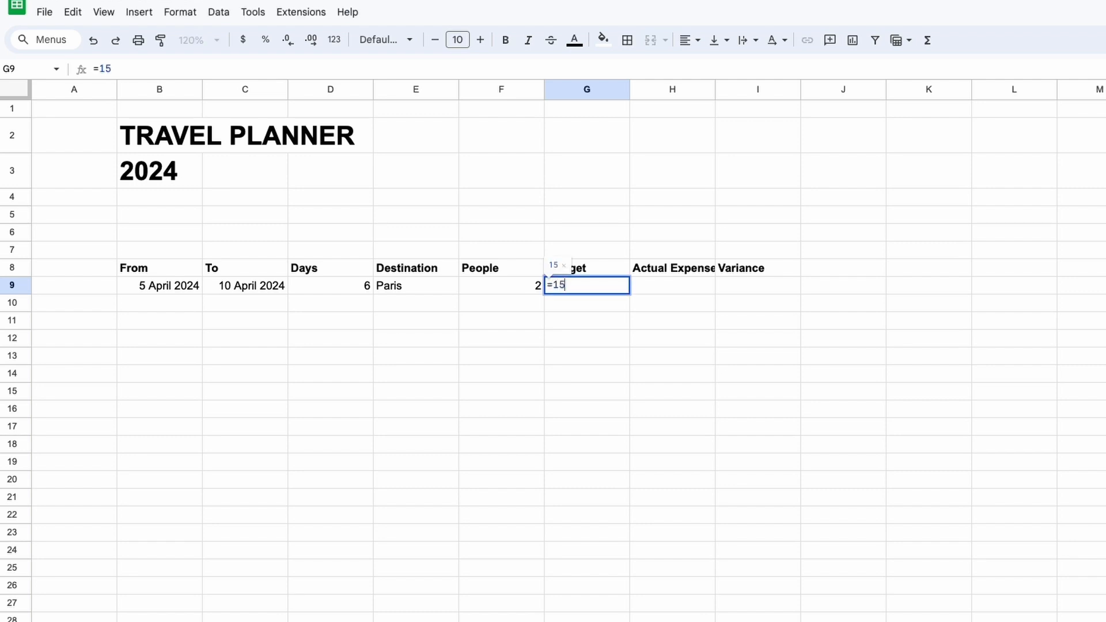
click(371, 285)
text(*)
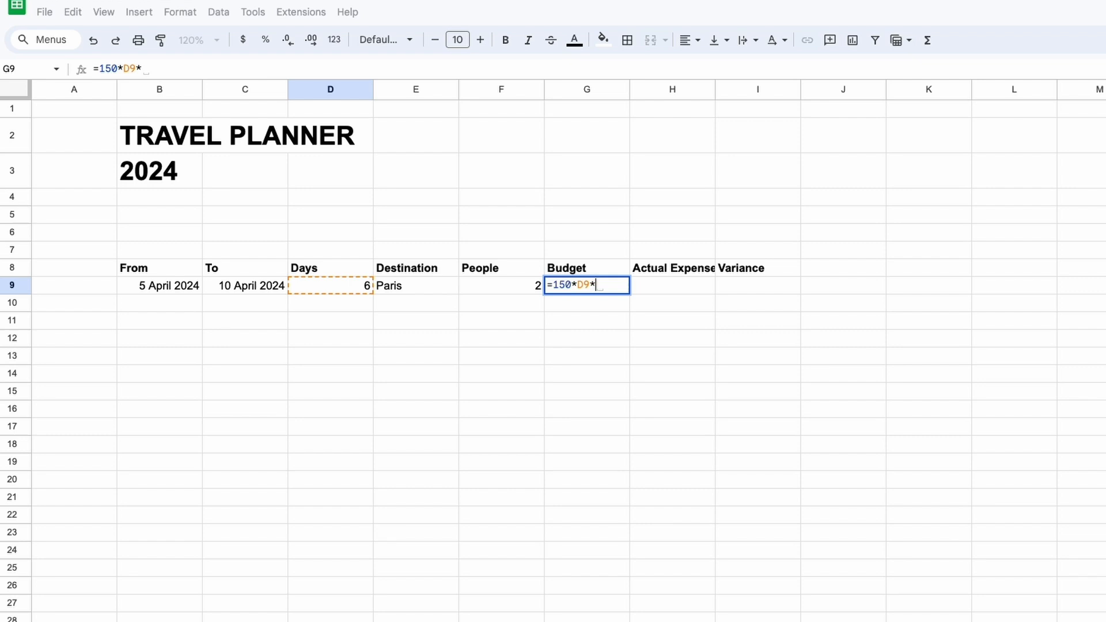
click(519, 286)
key(Return)
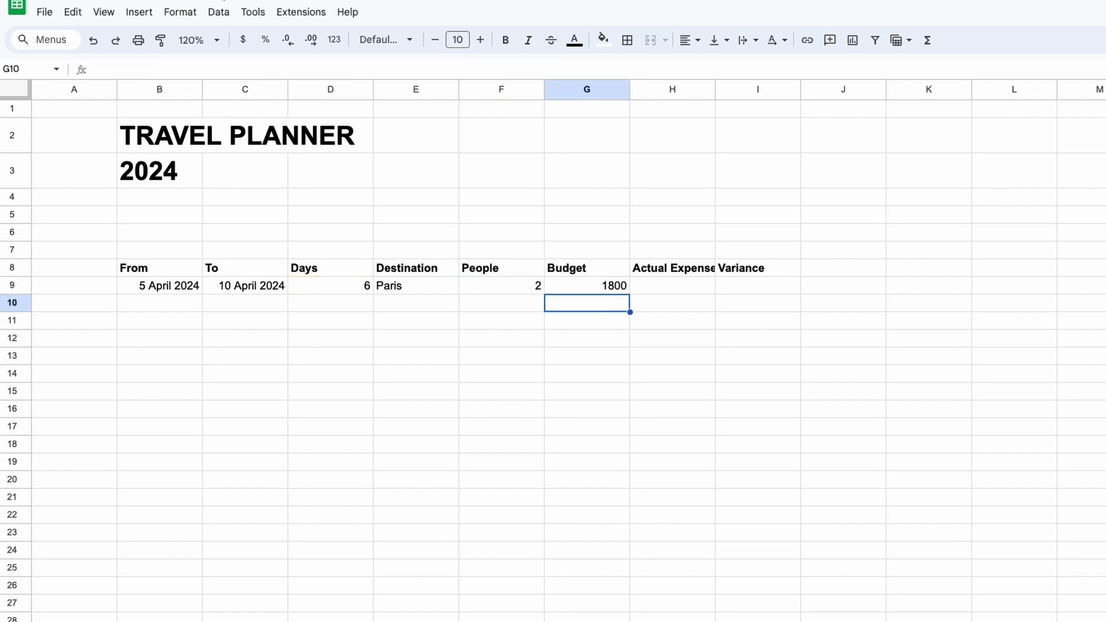
key(Up)
key(Right)
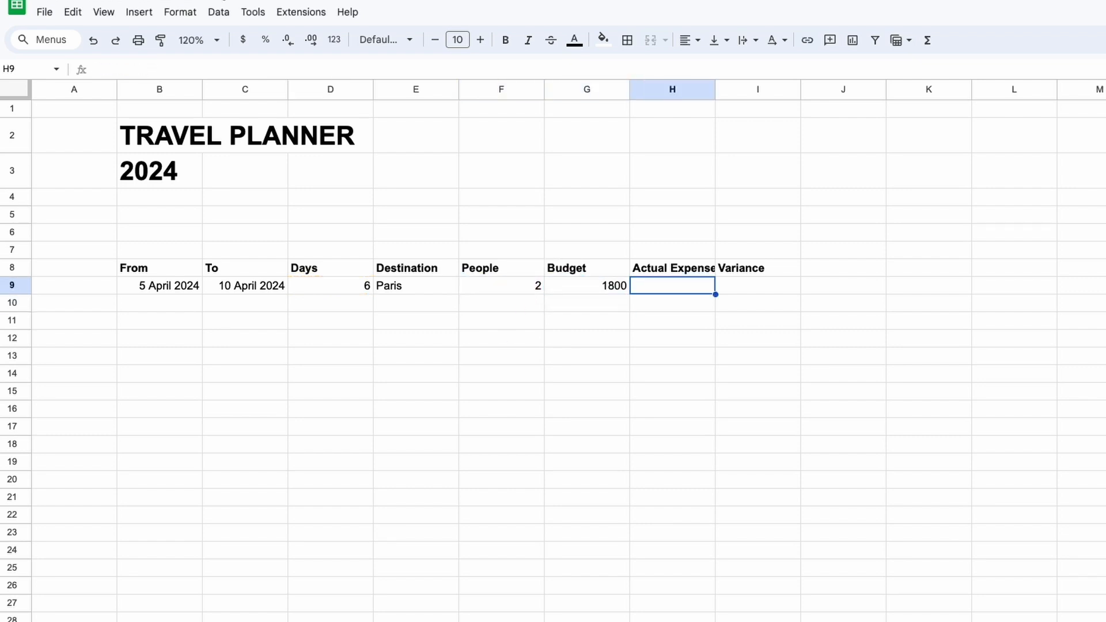
- Enter 2000 as the actual expense in H9 and calculate the variance in I9 with =H9-G9
text(2000)
key(Tab)
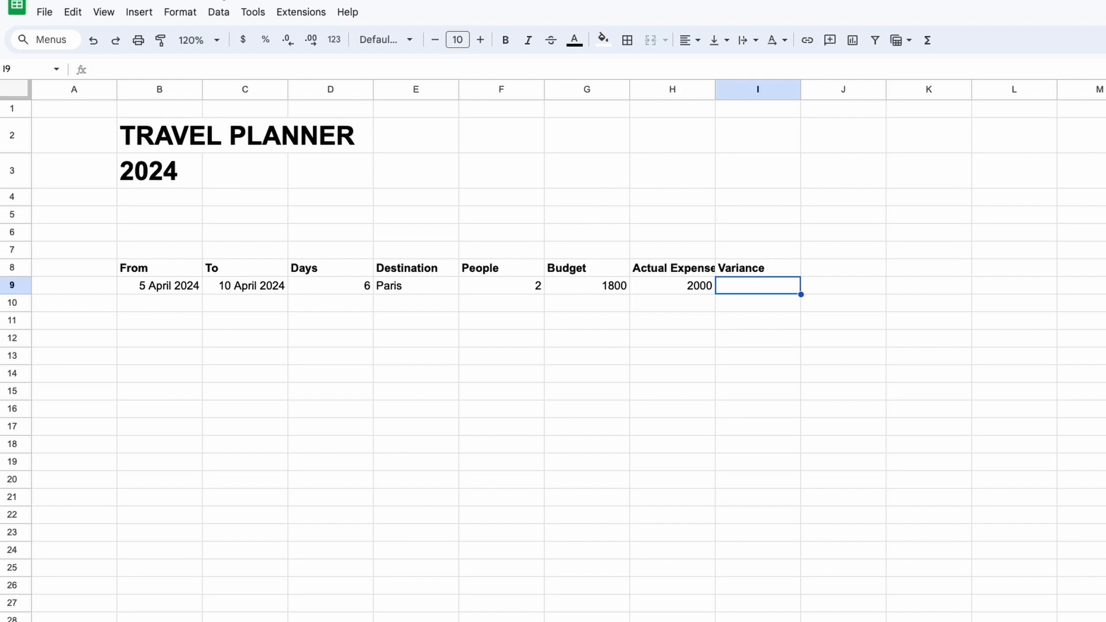
text(=)
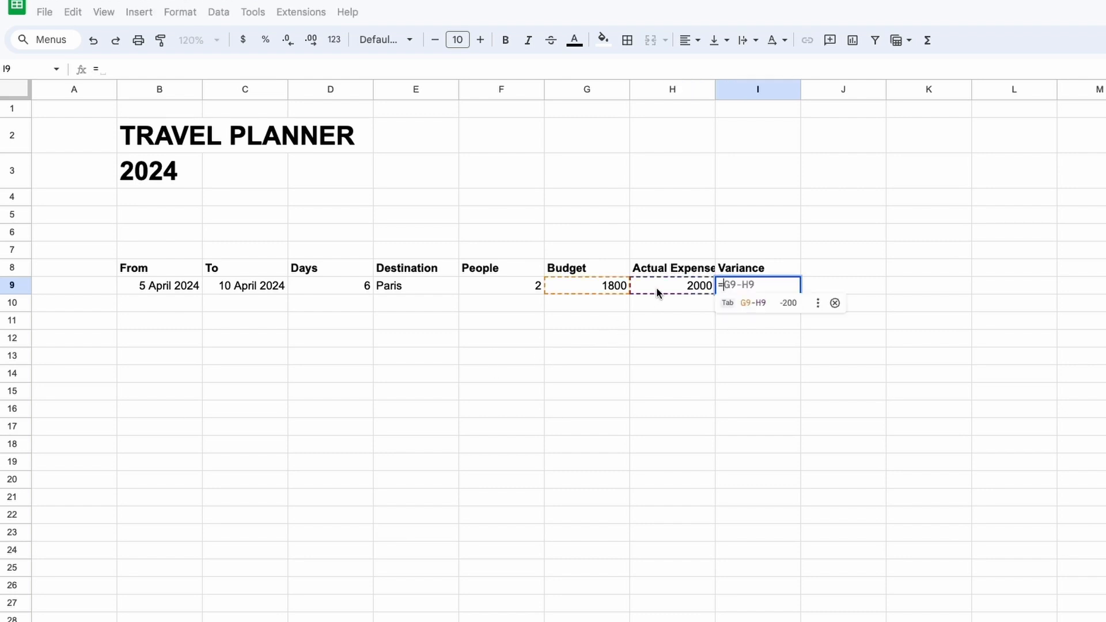
click(659, 290)
text(-)
click(614, 288)
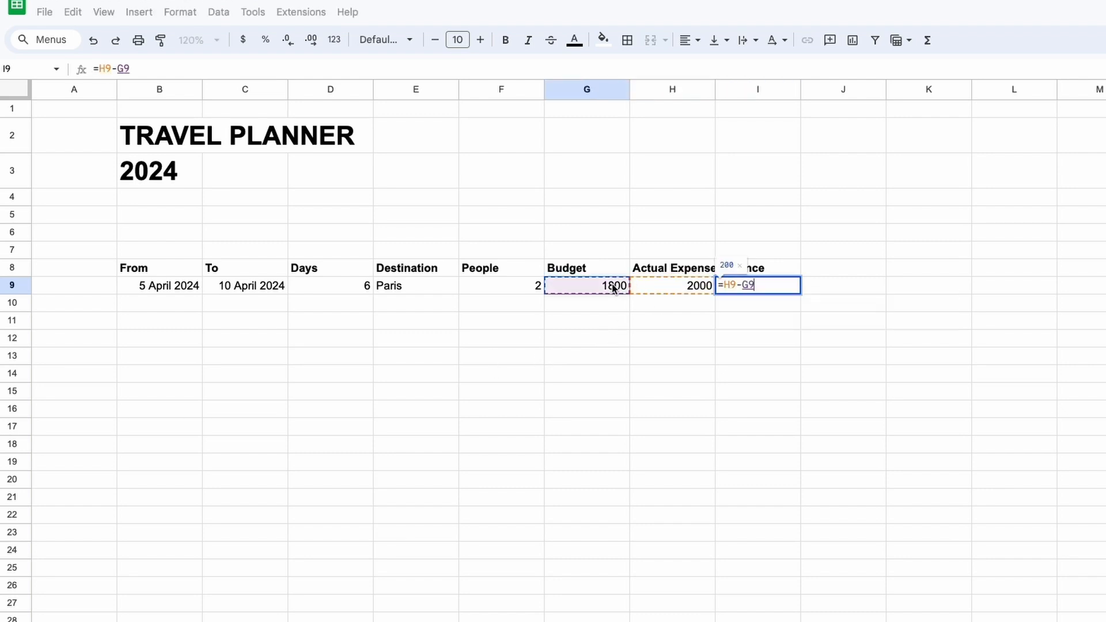
key(Return)
click(579, 337)
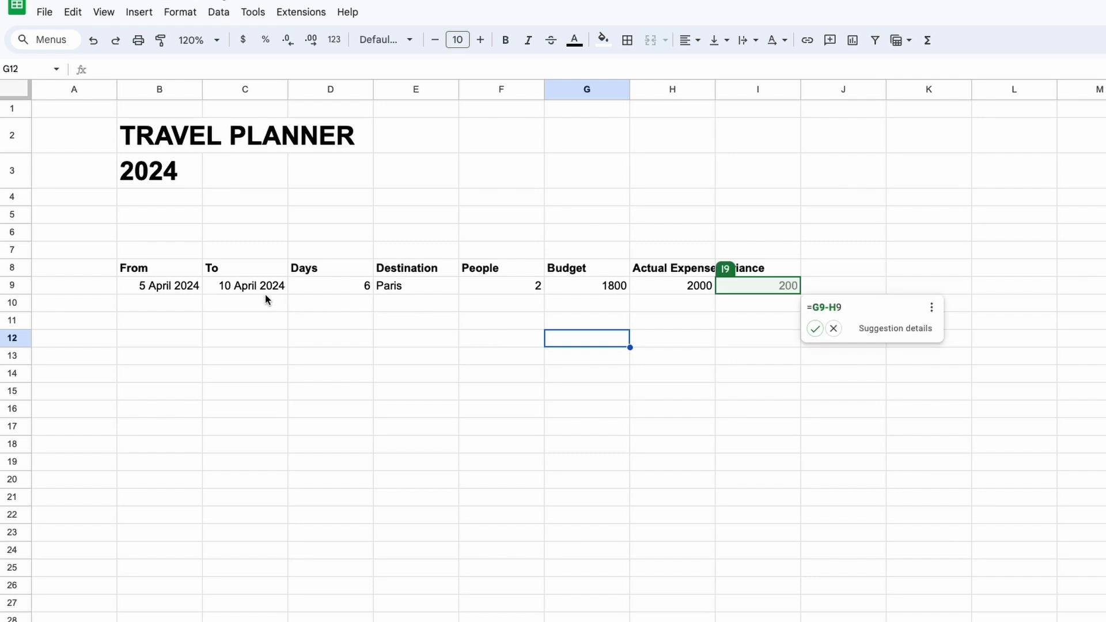
- Fill rows 10 to 13 with the Milan, Bali, New York and Iceland trips, including dates, days, people, budget, actual expense and variance
drag(147, 288, 746, 309)
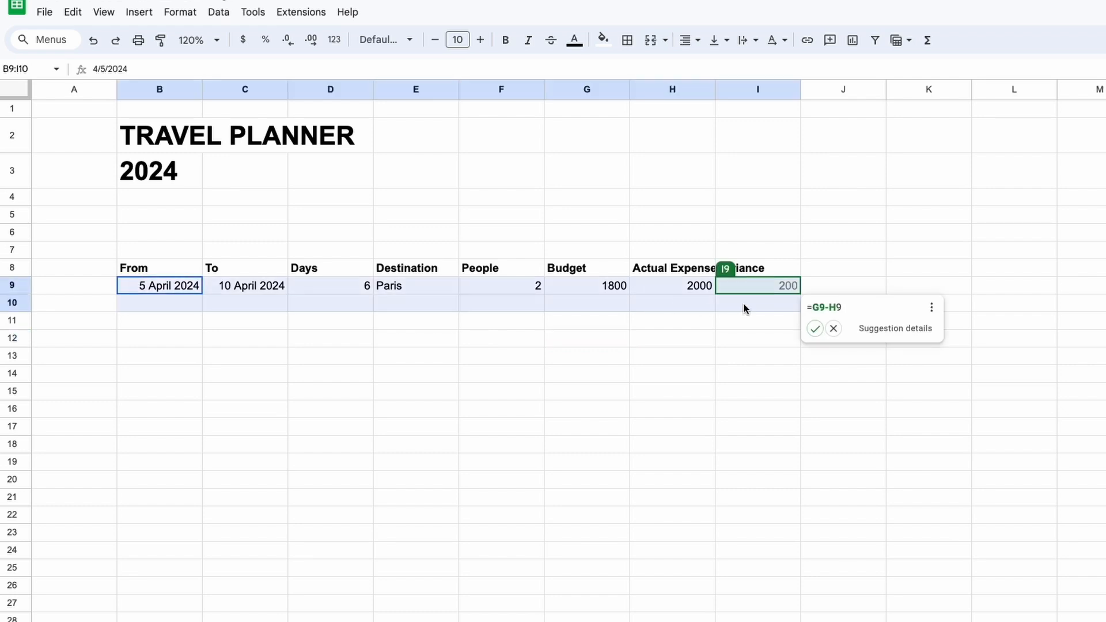
click(585, 375)
click(173, 306)
text(15 May 204)
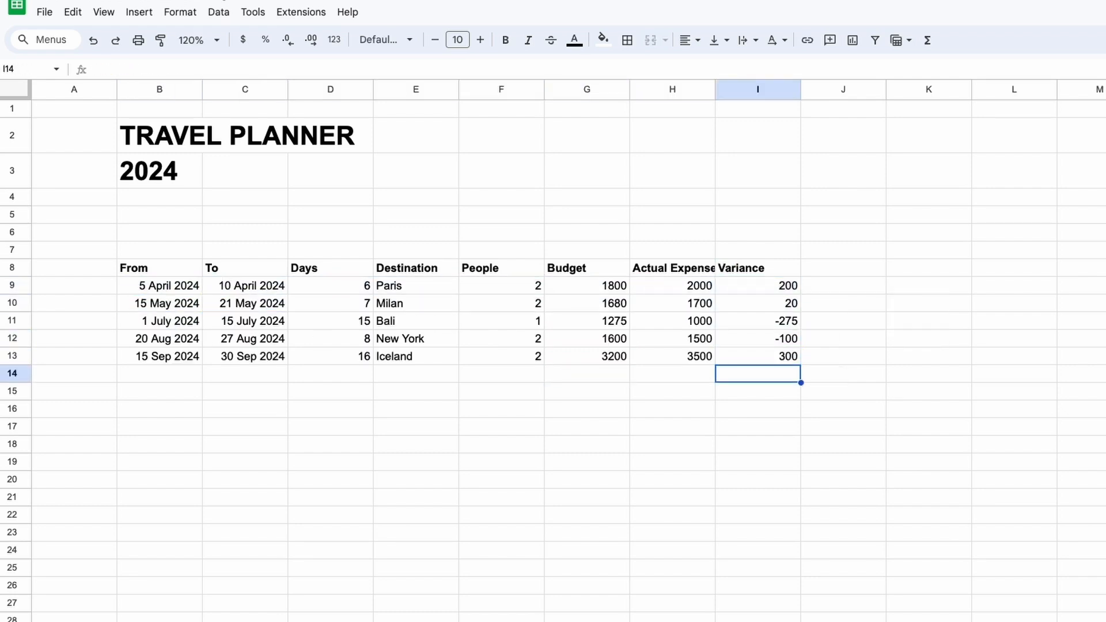
key(Left)
click(668, 463)
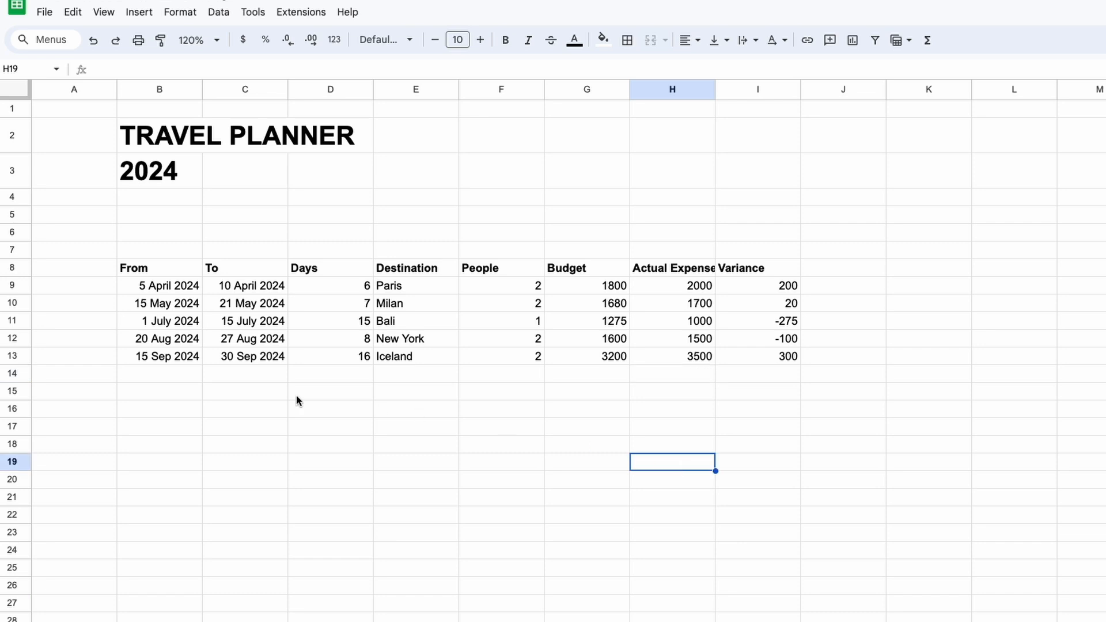
click(295, 397)
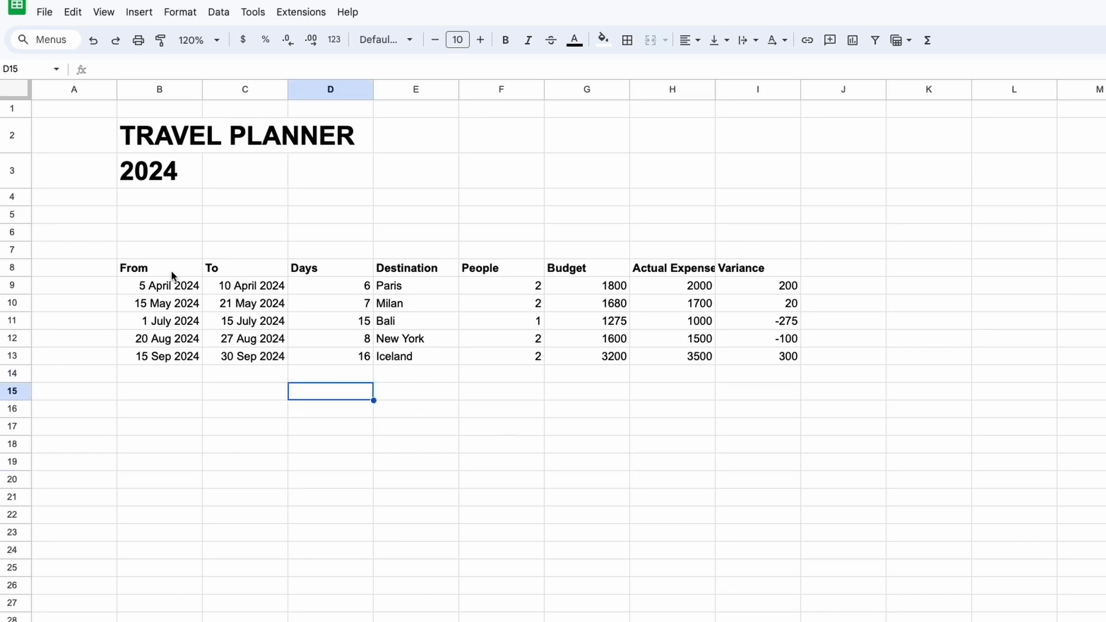
- Apply borders around all cells of the trip table B8:I20
drag(171, 272, 755, 479)
click(627, 40)
click(639, 70)
- Centre the contents of D8:I20 and left-align the From and To columns in B8:C20
drag(755, 269, 330, 479)
click(690, 40)
click(710, 68)
drag(167, 269, 254, 480)
click(690, 39)
click(688, 67)
click(419, 497)
click(358, 562)
- Fill the header row B8:I8 with a pale light blue
drag(174, 270, 651, 286)
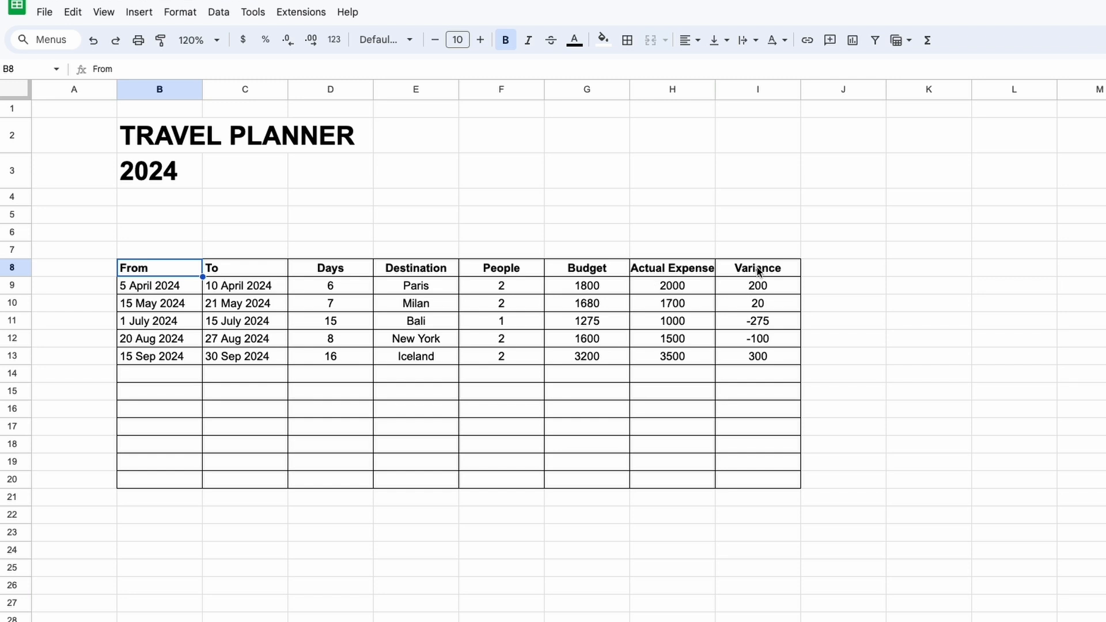
drag(758, 271, 757, 269)
click(603, 39)
click(716, 137)
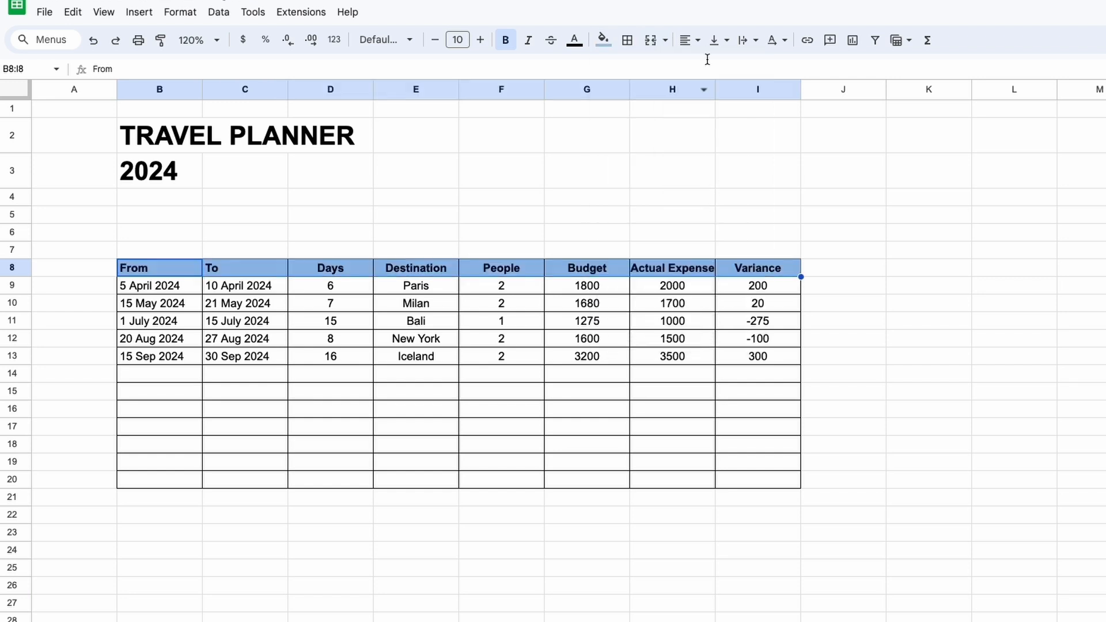
click(604, 39)
click(669, 220)
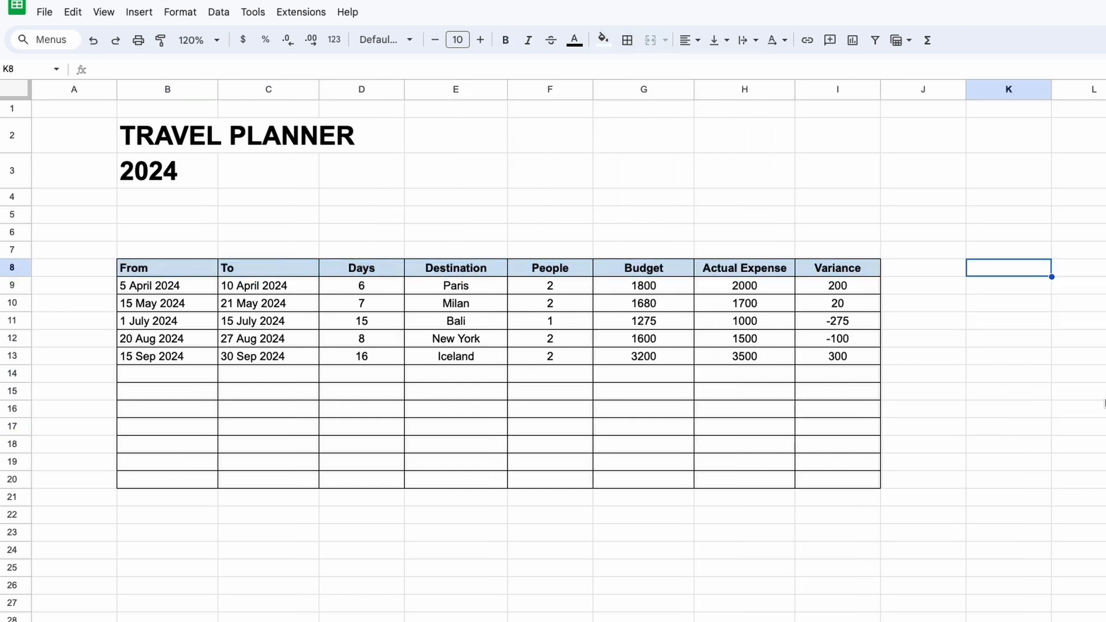
- Copy the formatted headers B8:G8 to K8:P8 as the header row of a second table
drag(184, 269, 651, 269)
key(ctrl+c)
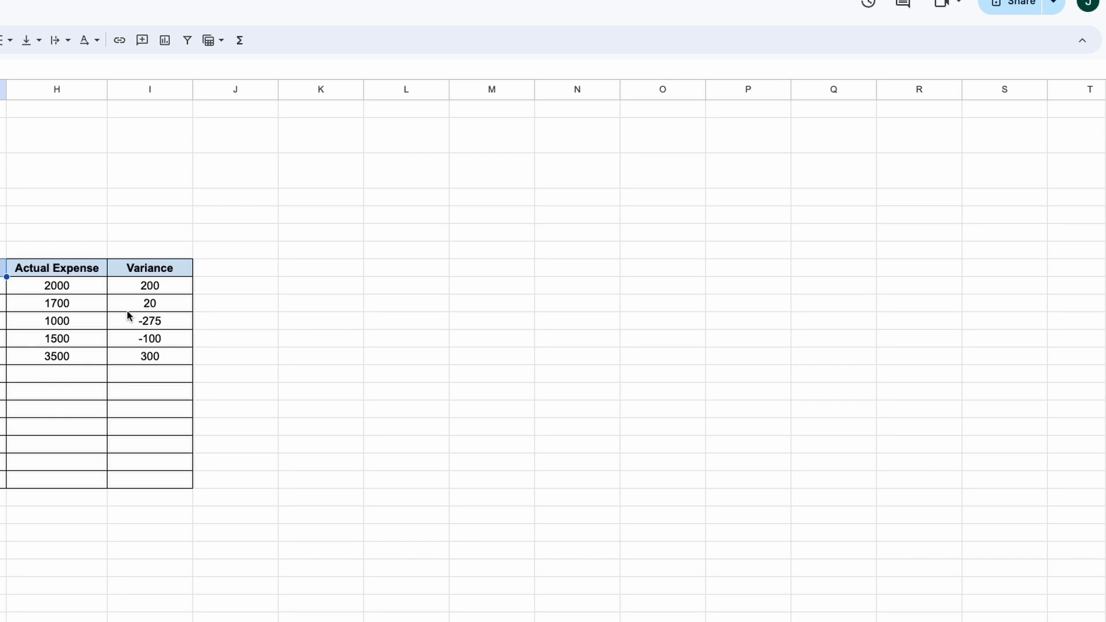
click(327, 269)
key(ctrl+v)
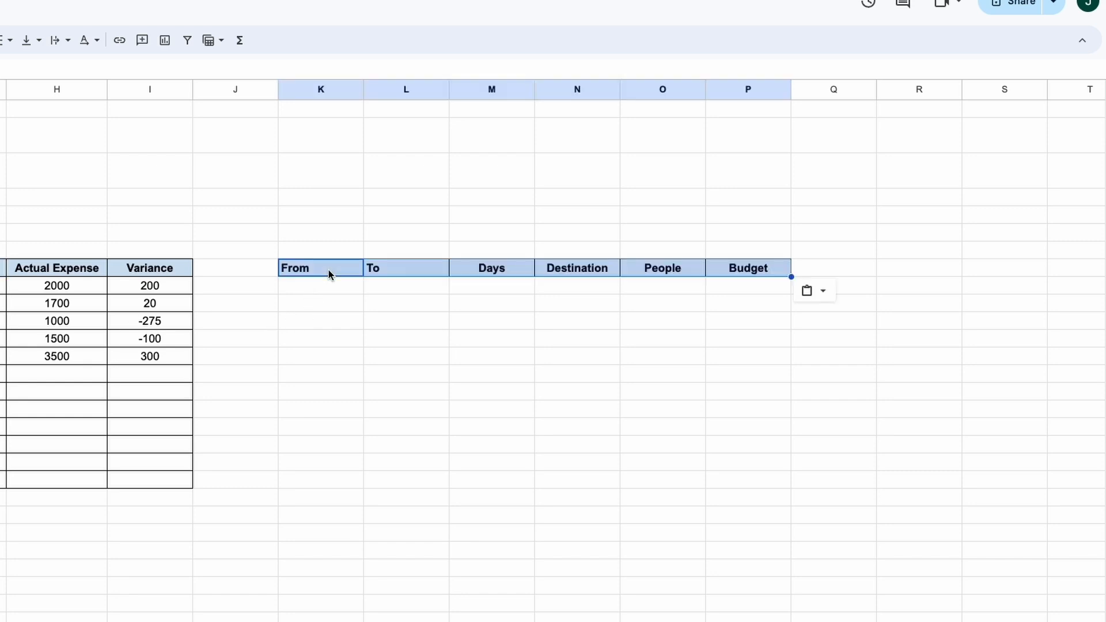
- Insert a column before K to shift the second table's headers, and title that table UPCOMING TRIP in bold in L6
click(353, 303)
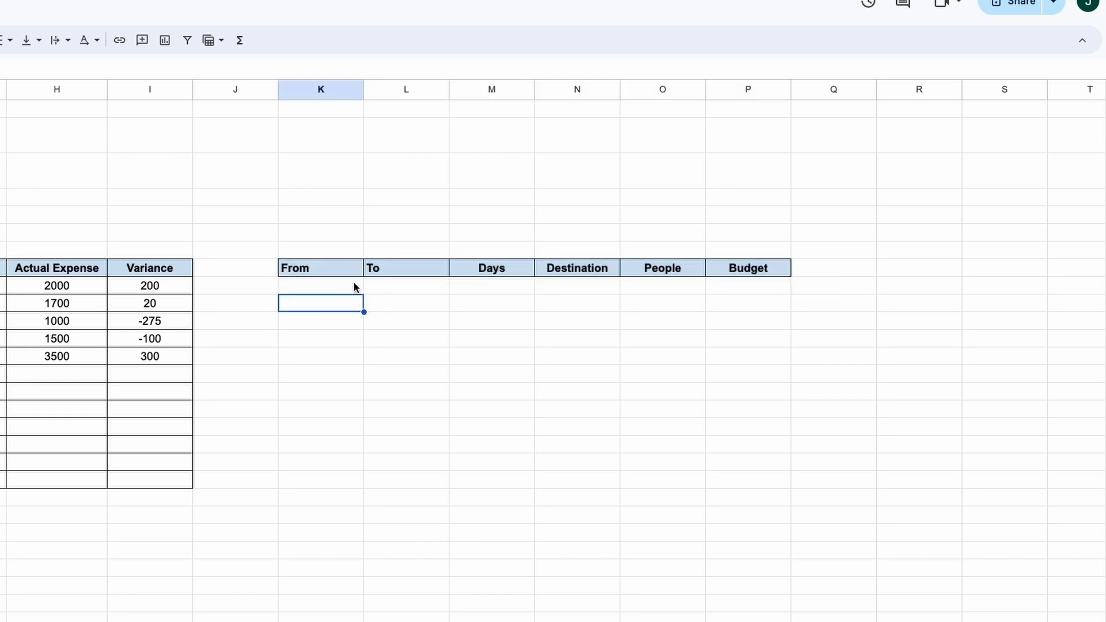
right_click(291, 91)
click(370, 209)
click(400, 288)
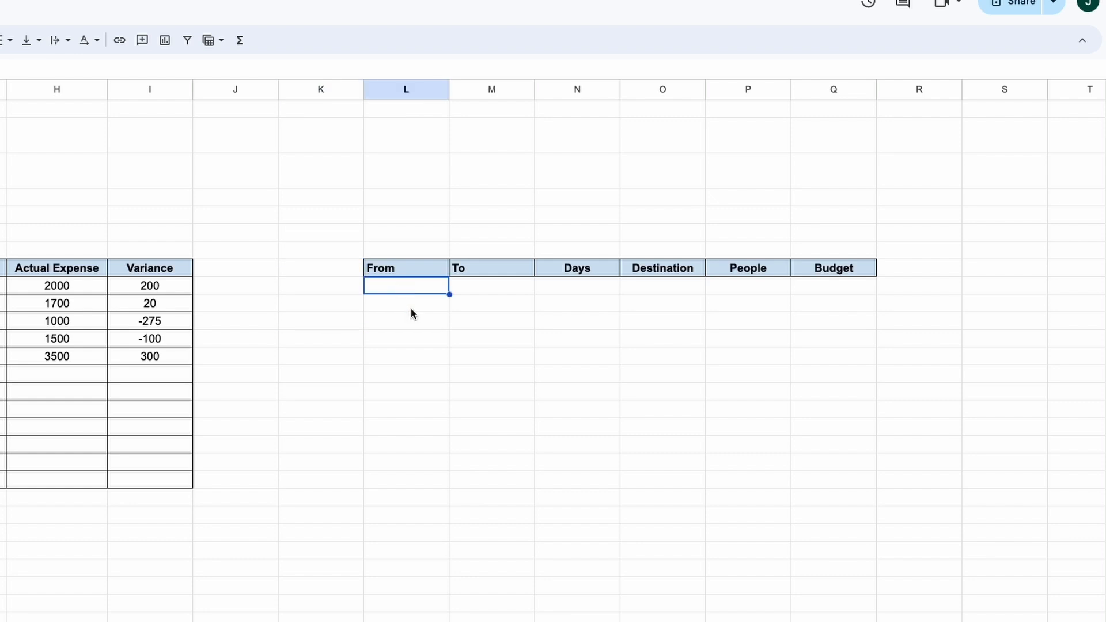
click(428, 237)
text(UPCOMING TRIP)
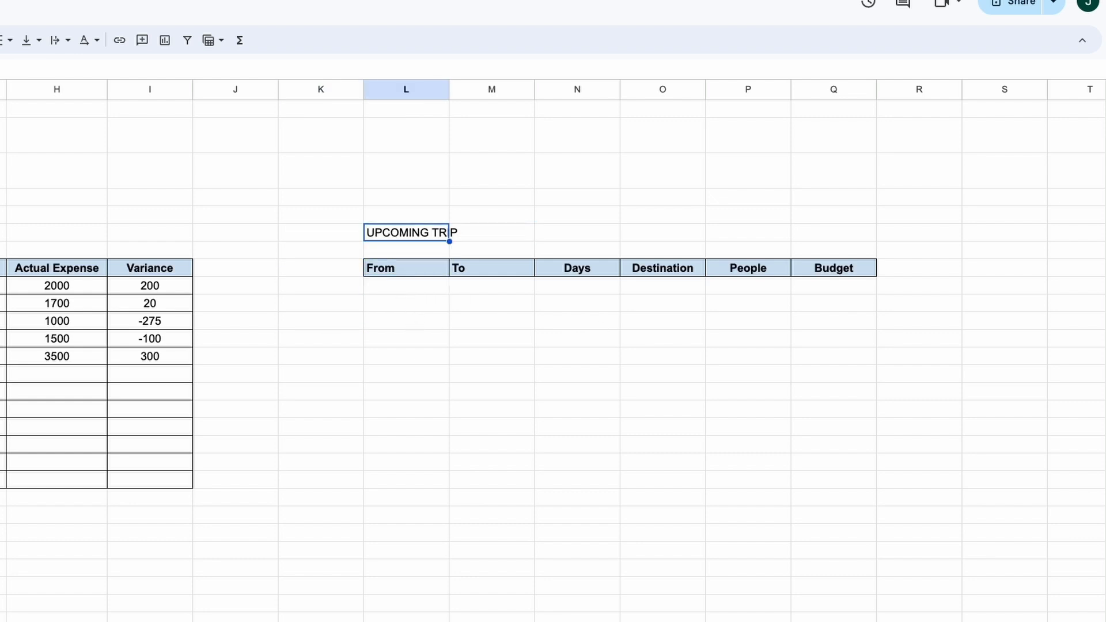
- Enter the first upcoming trip's dates: From 18 Dec 2024 in L9 and To 23 Dec 2024 in M9
click(415, 293)
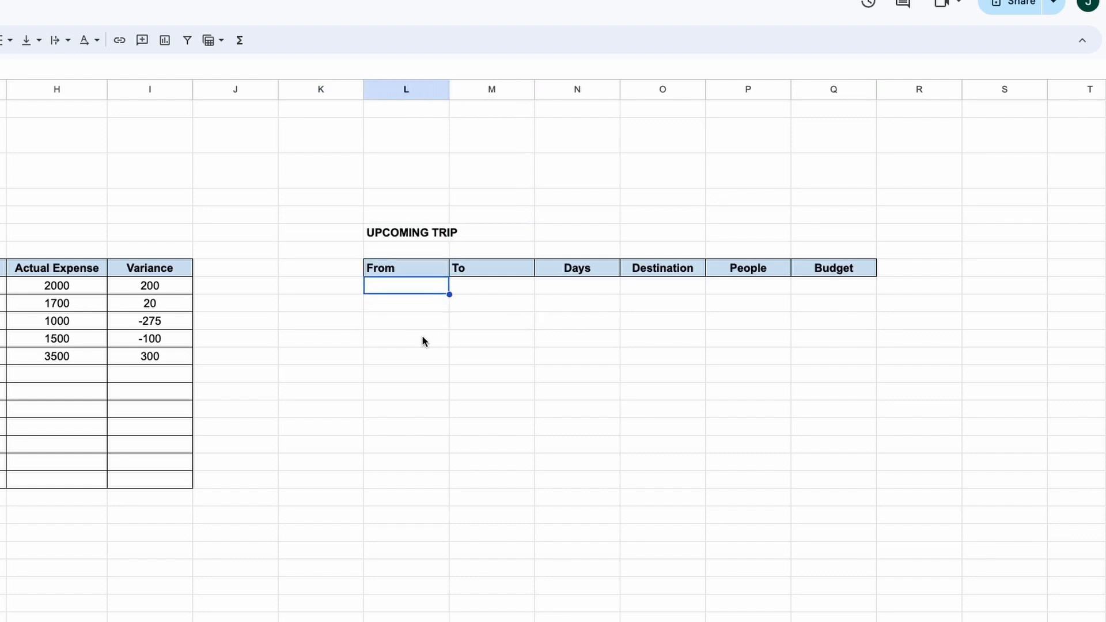
text(18 DEC 2024)
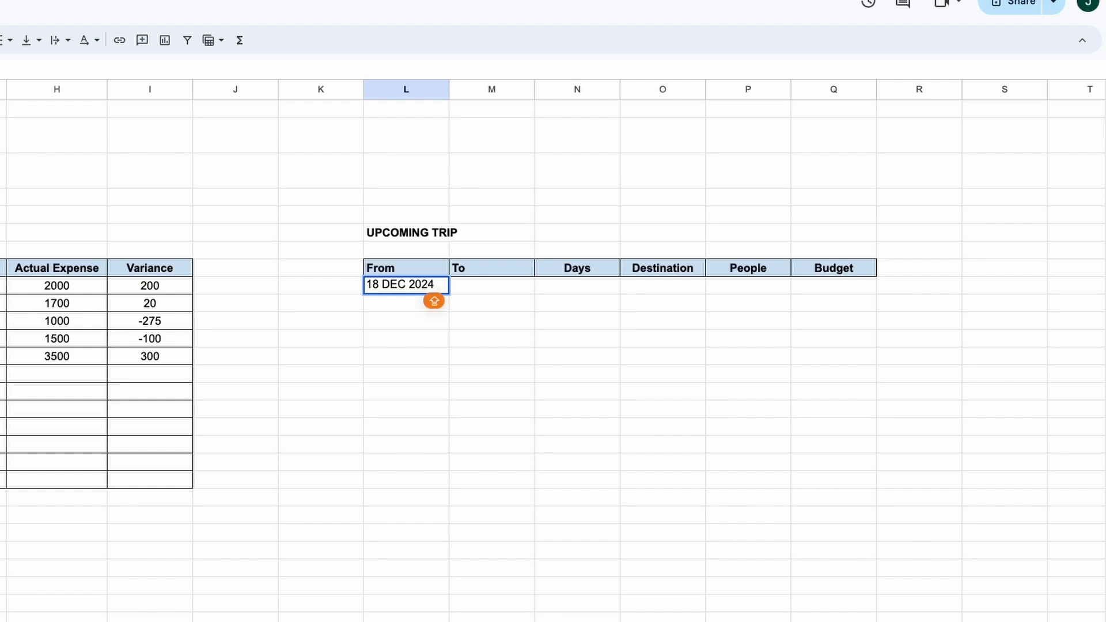
click(478, 289)
text(23 DEC 2024)
- Calculate the days in N9 with =M9-L9+1 and complete the row with Alaska, 2 people and a budget of 1800
click(573, 290)
text(=)
click(496, 288)
text(-)
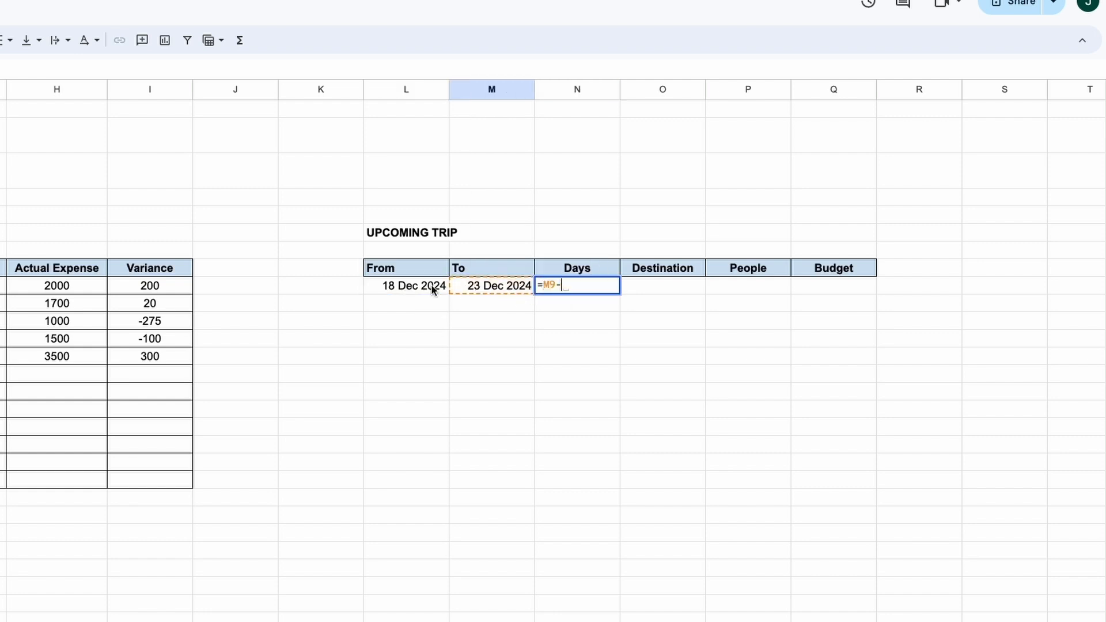
click(431, 288)
text(+1)
click(662, 286)
text(Al)
- Fill row 10 with a trip from 1 Jan 2025 to 14 Jan 2025, its calculated days, Peru, 2 people and budget 4200
text(1 Jan 2025)
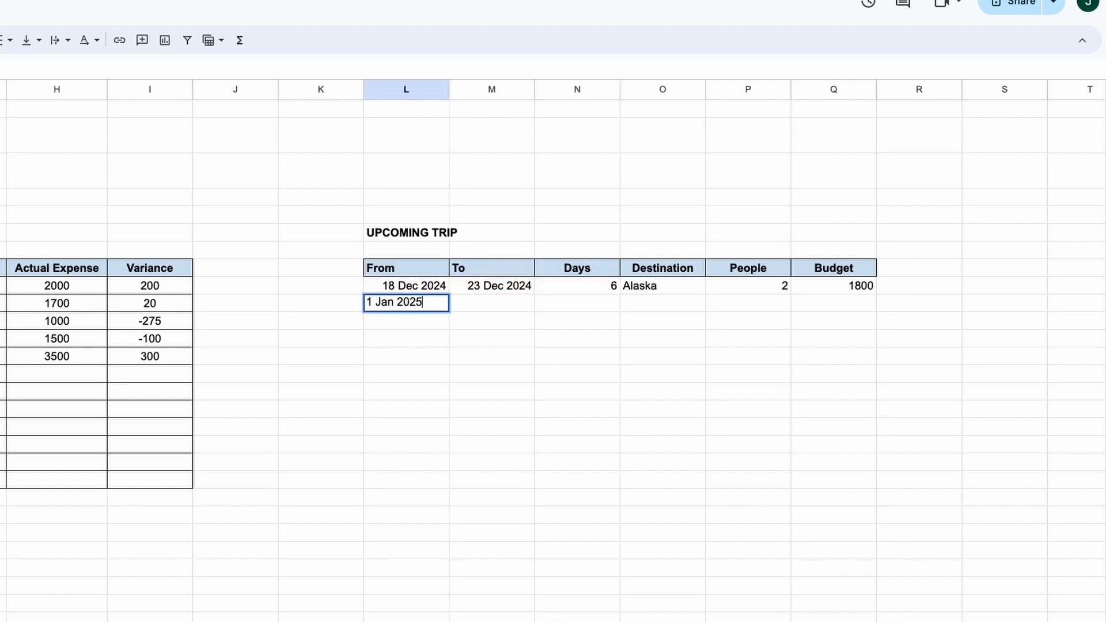
click(491, 303)
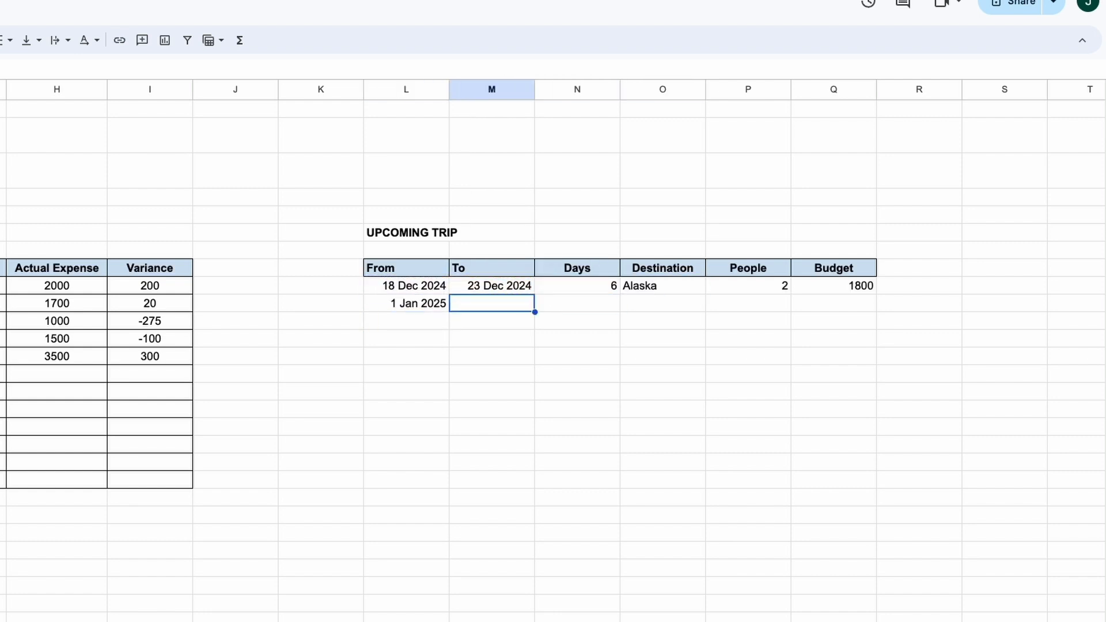
text(14 Jan 2025)
key(Return)
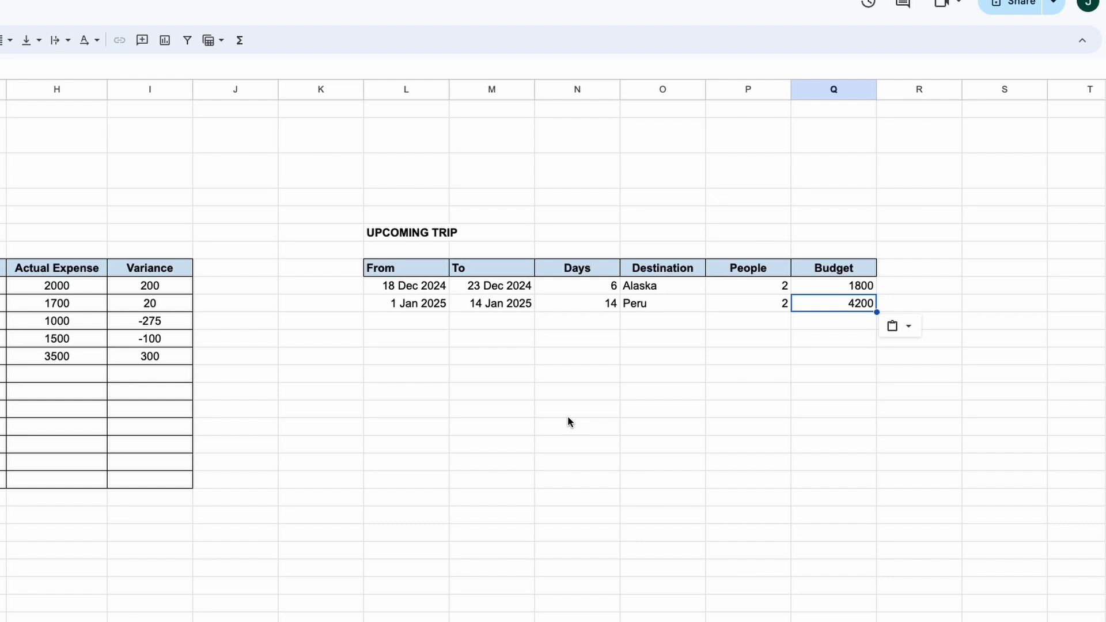
click(568, 416)
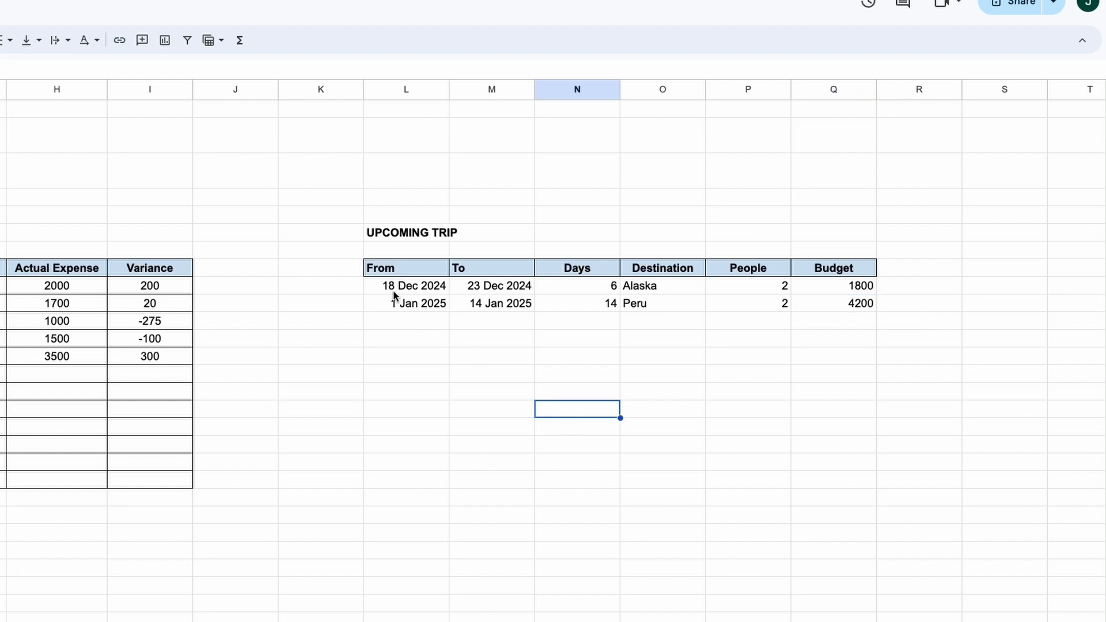
- Apply borders around all cells of the upcoming trip table L8:Q20
click(405, 273)
shift+click(863, 485)
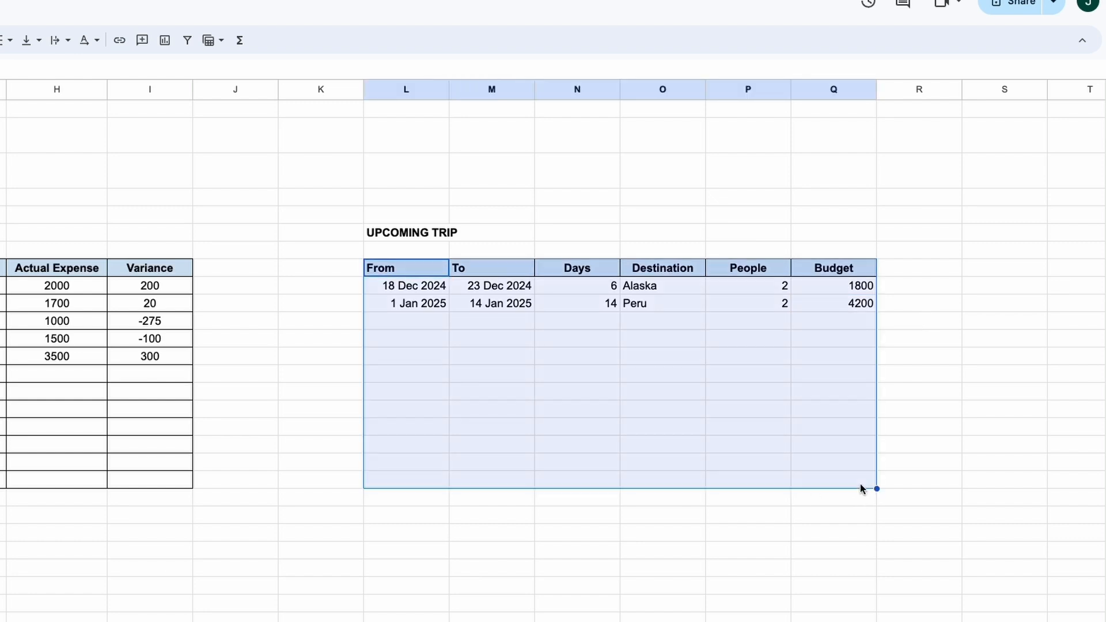
click(57, 39)
click(63, 69)
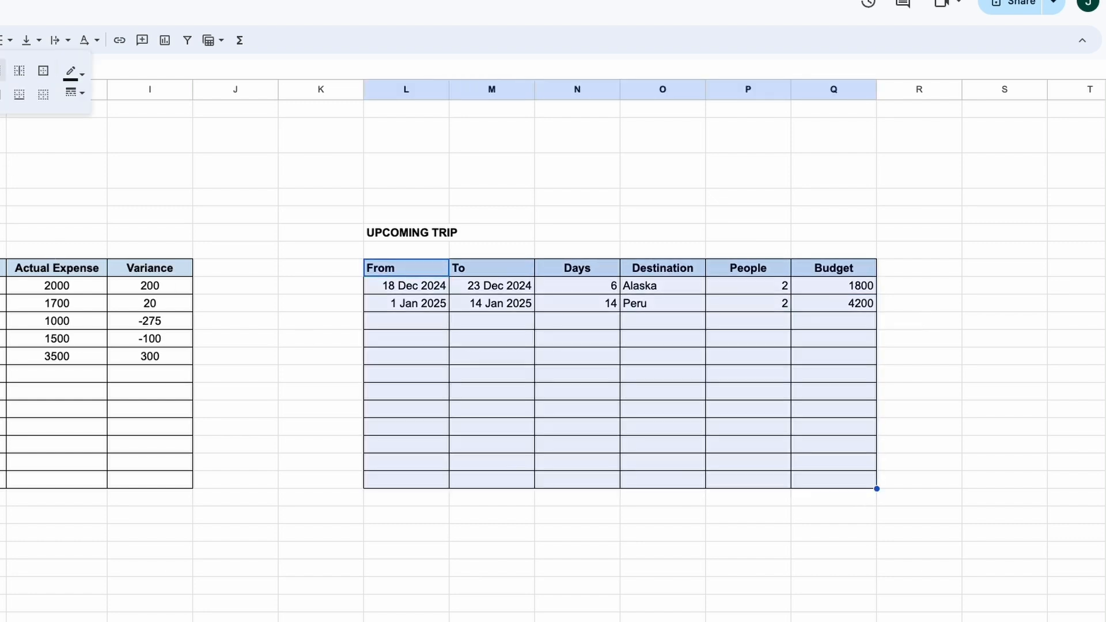
click(410, 338)
- Left-align the From and To columns of the upcoming trip table in L8:M20
drag(546, 270, 617, 480)
click(127, 40)
click(121, 67)
- Centre the Days, Destination, People and Budget columns of the upcoming trip table in N8:Q20
click(695, 268)
shift+click(974, 480)
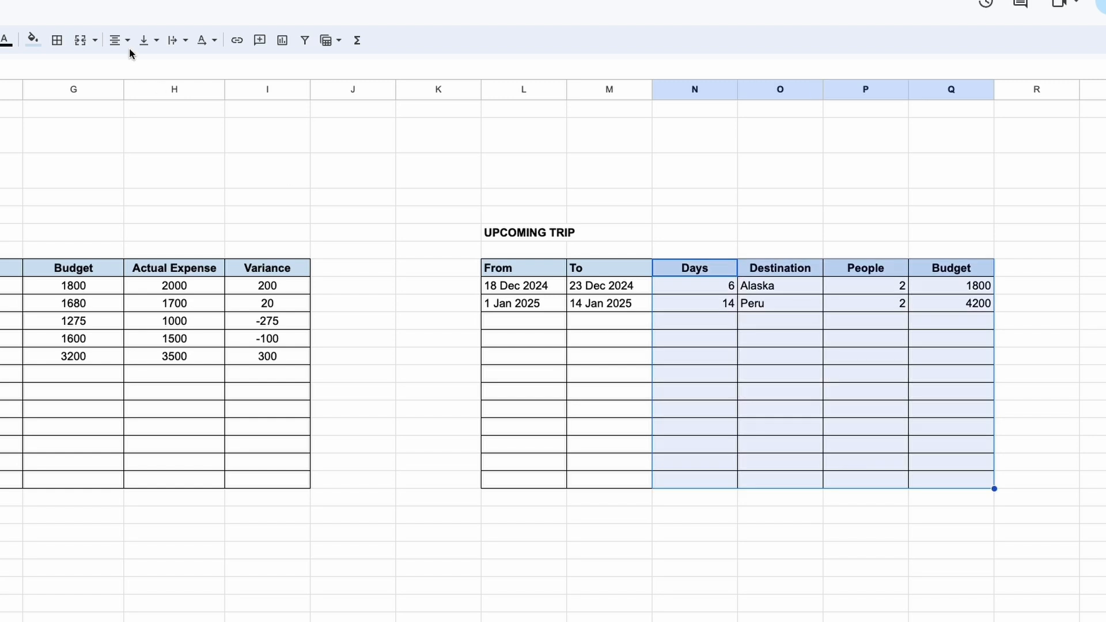
click(127, 41)
click(143, 67)
click(443, 410)
drag(507, 267, 950, 269)
- Add the bold title BACKING LIST in L23 below the upcoming trip table
click(518, 533)
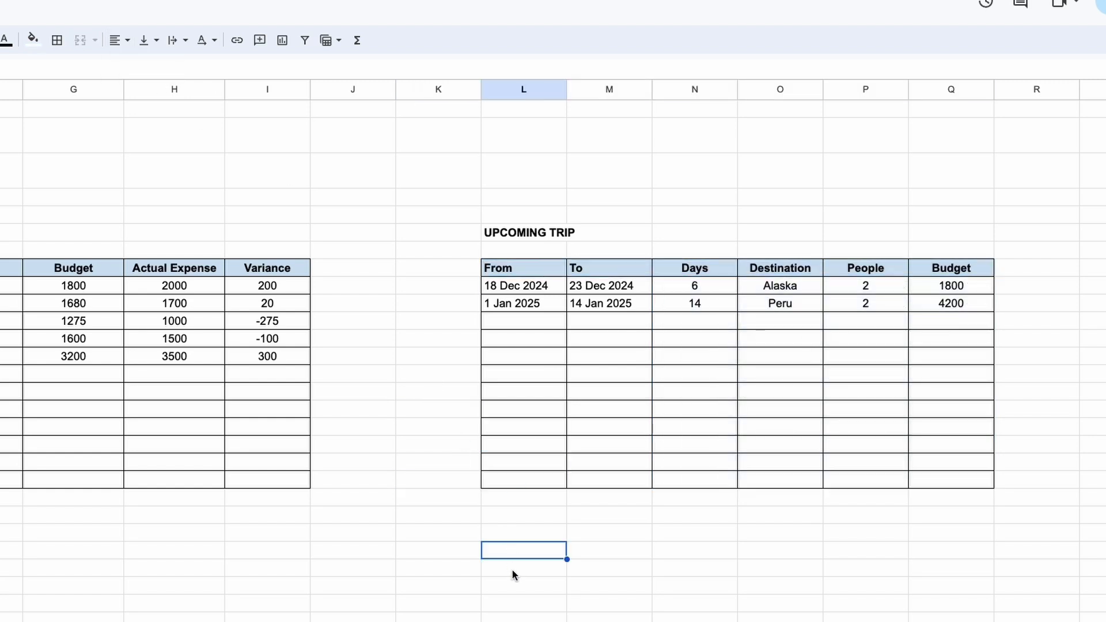
text(BACKI)
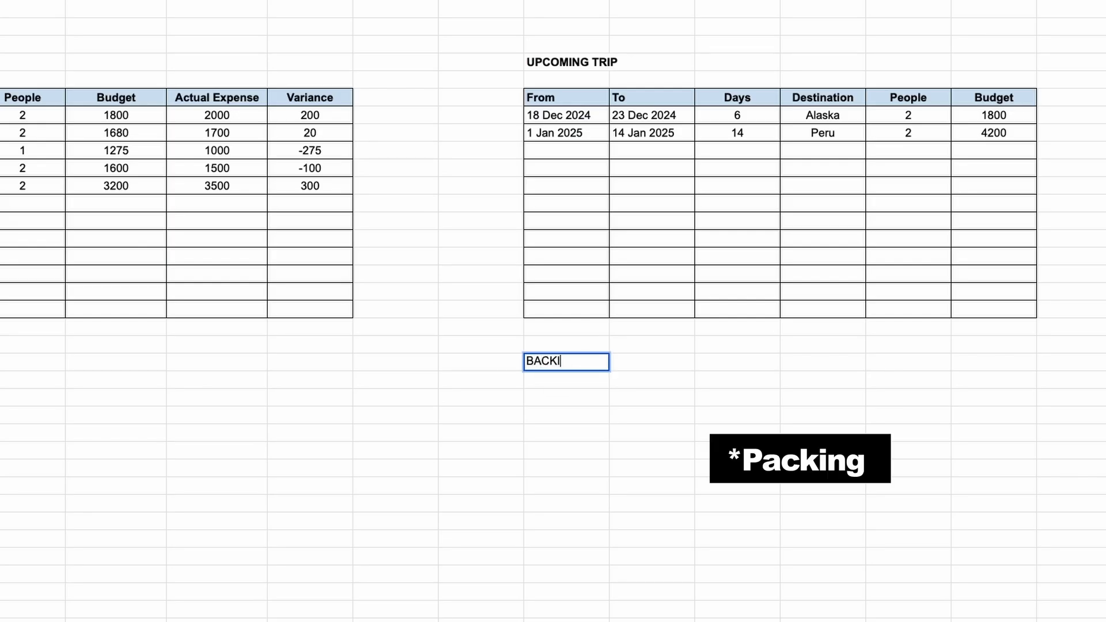
text(NG LIST)
key(ctrl+Return)
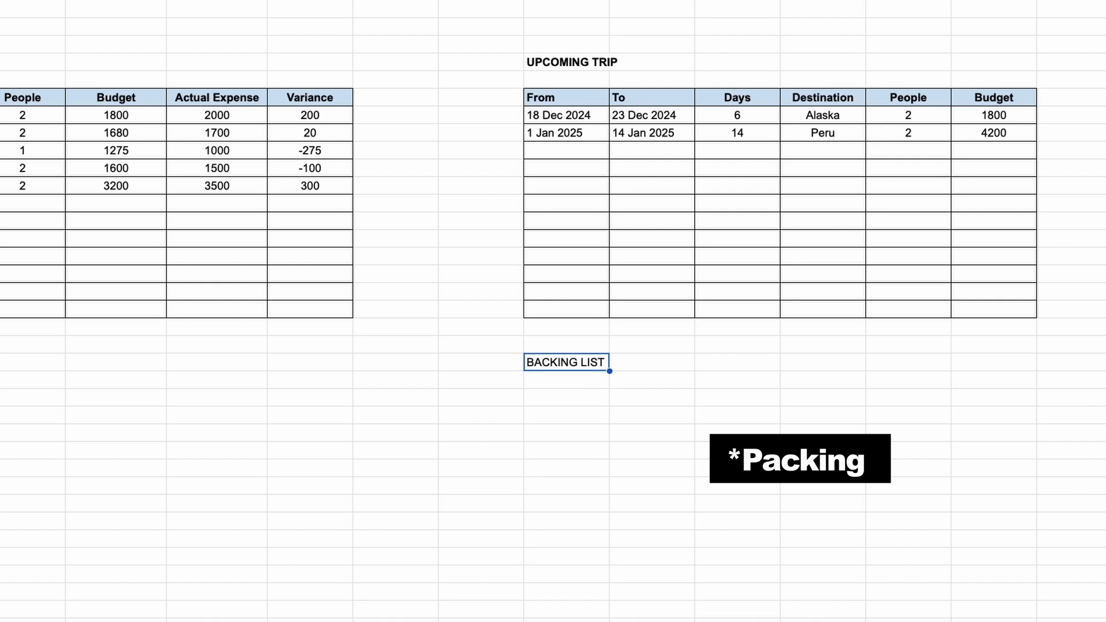
key(ctrl+b)
key(Down)
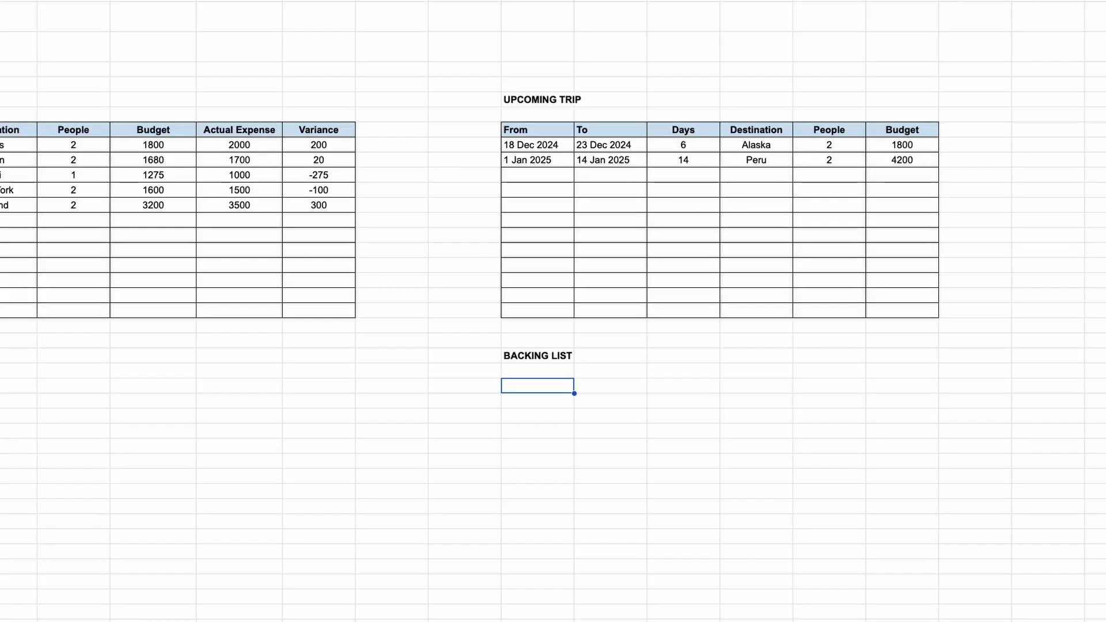
- Enter the list headers # of Item, Item and Packed in L25:N25
text(# of Item)
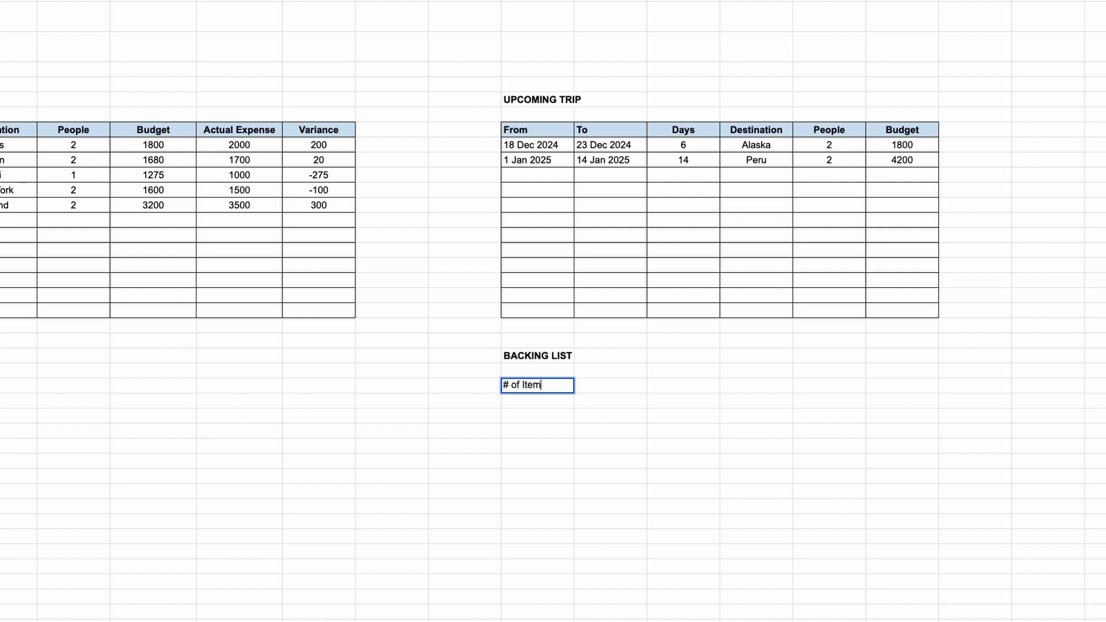
key(Tab)
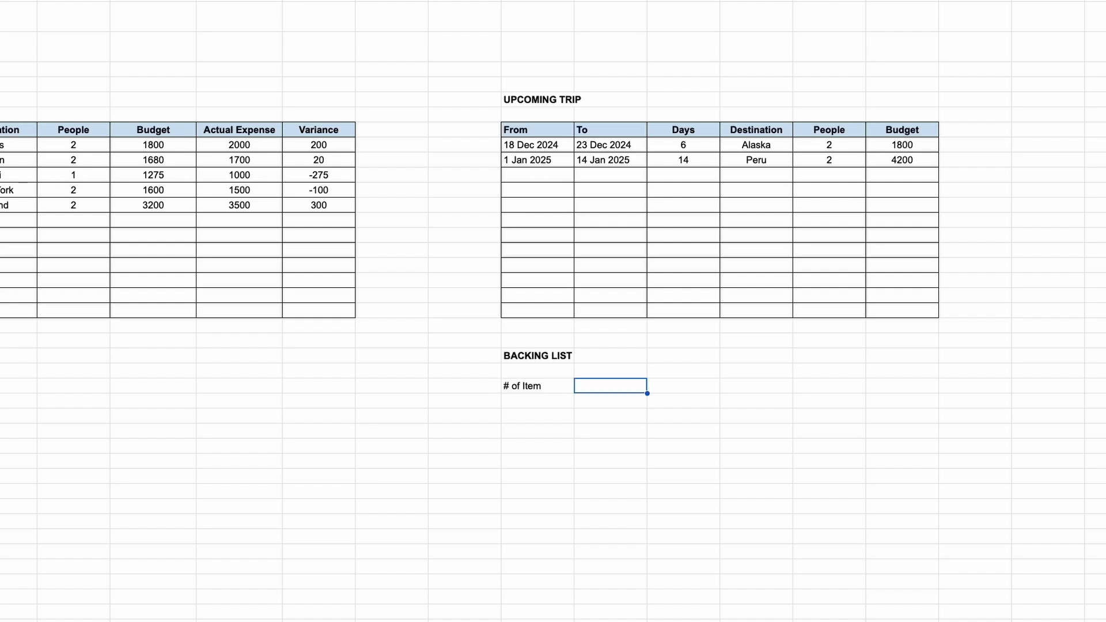
text(Item)
key(Tab)
text(Pa)
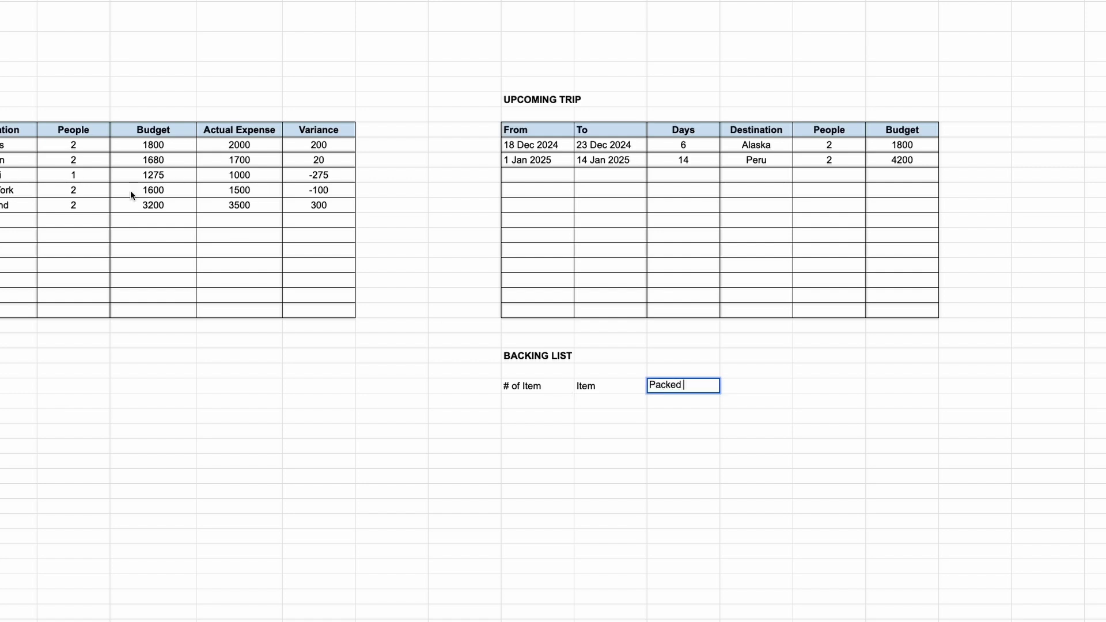
- Insert a green check mark emoji after Packed in N25, finding it with the emoji search "green"
click(0, 0)
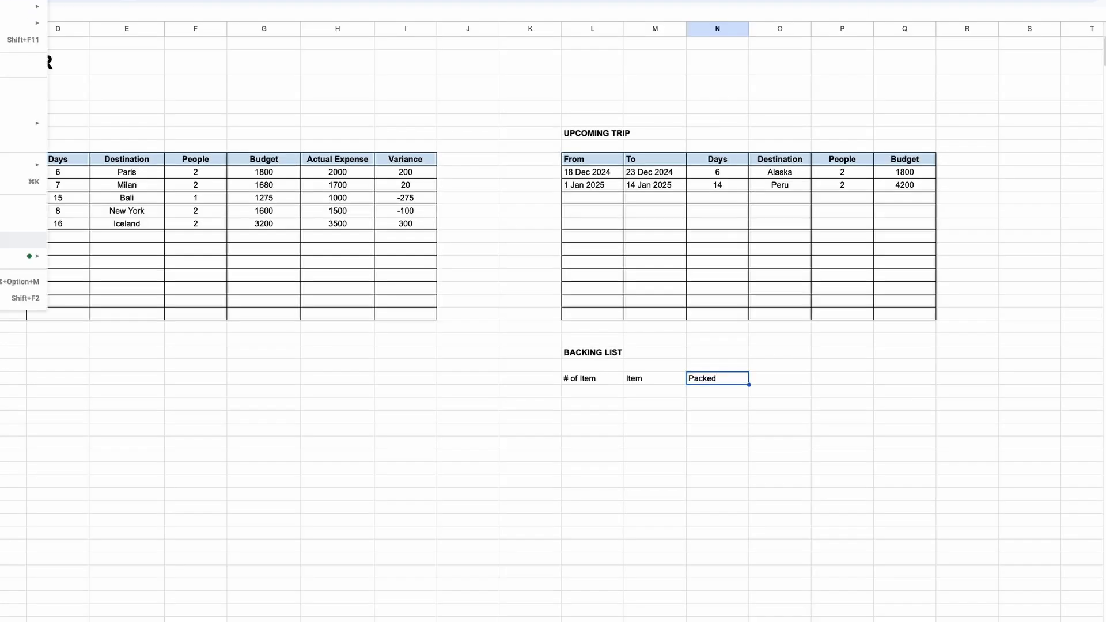
click(23, 238)
text(green)
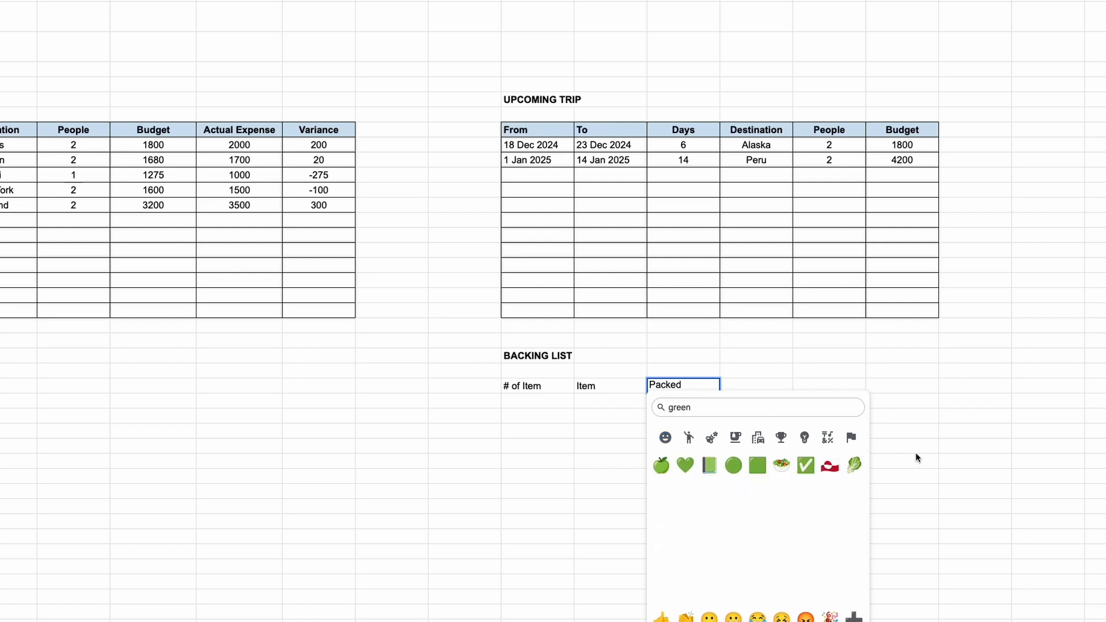
click(805, 465)
- Insert a luggage emoji after Item in M25, finding it with the emoji search "travel"
click(610, 395)
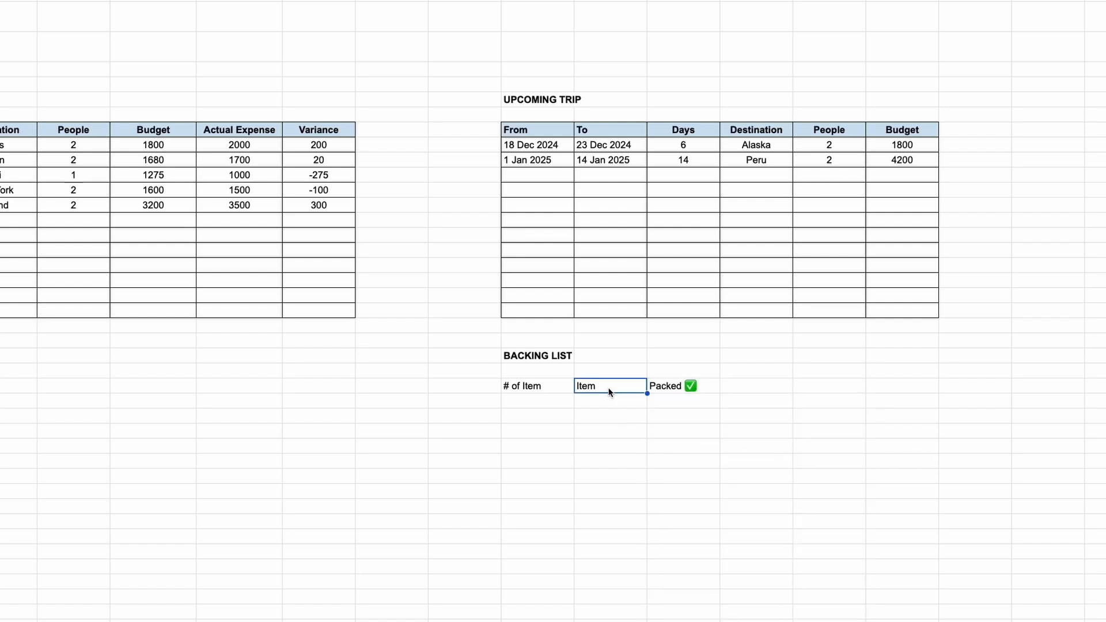
double_click(609, 384)
text(trave)
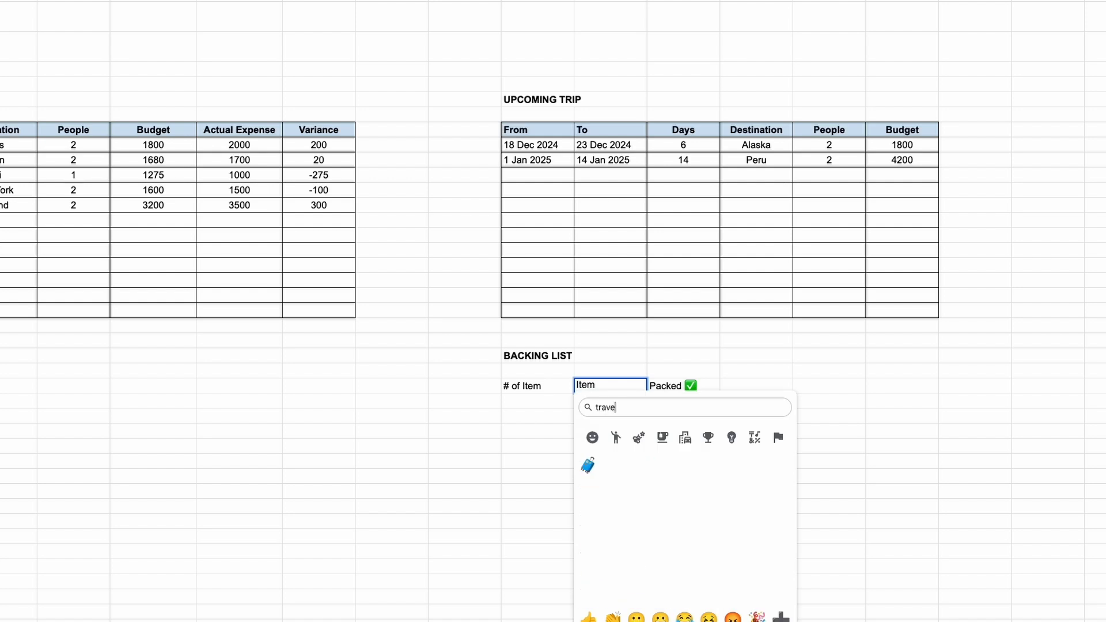
text(l)
click(588, 465)
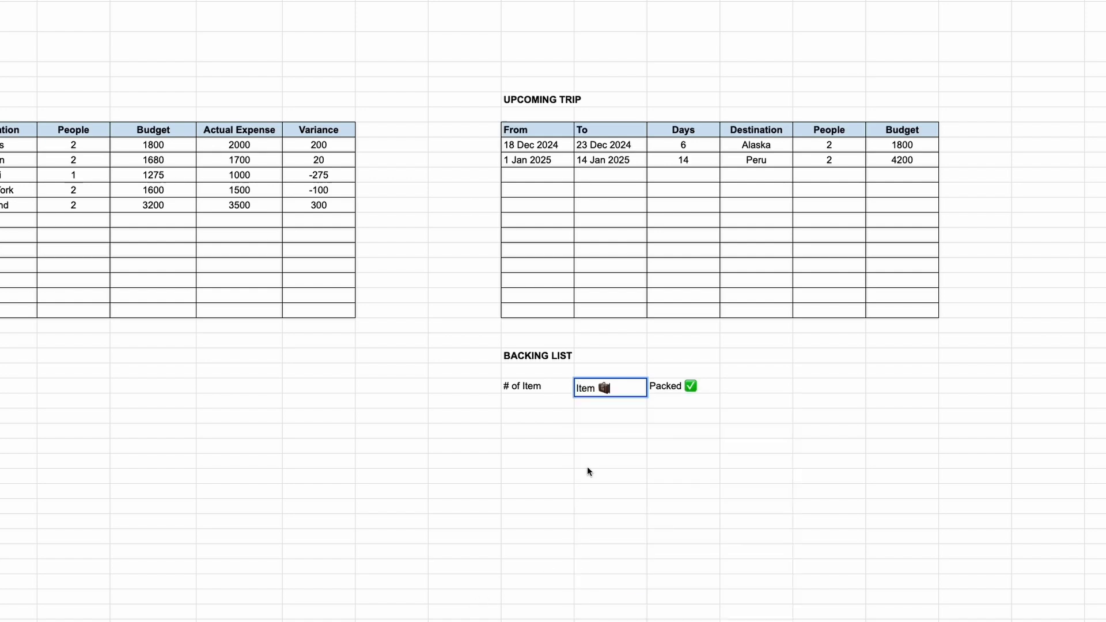
click(548, 416)
click(605, 417)
- Make the list headers in L25:N25 bold
click(559, 389)
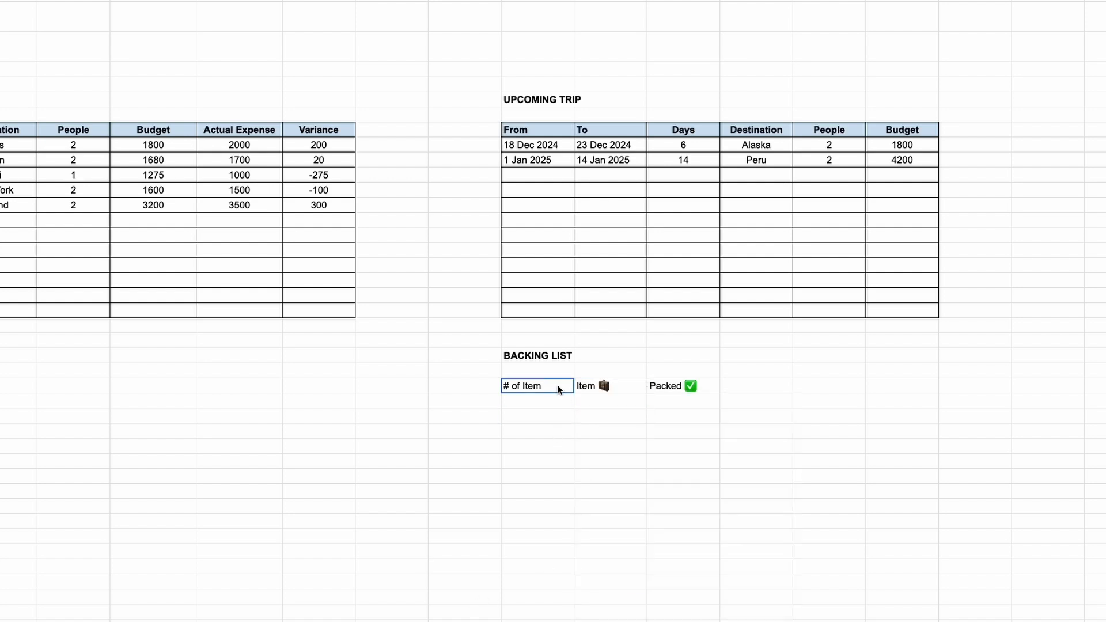
drag(558, 390, 714, 387)
key(ctrl+b)
click(611, 432)
- Paste the copied clothing items, Thermal tops through Ear warmers, into the Item column starting at M26
click(539, 401)
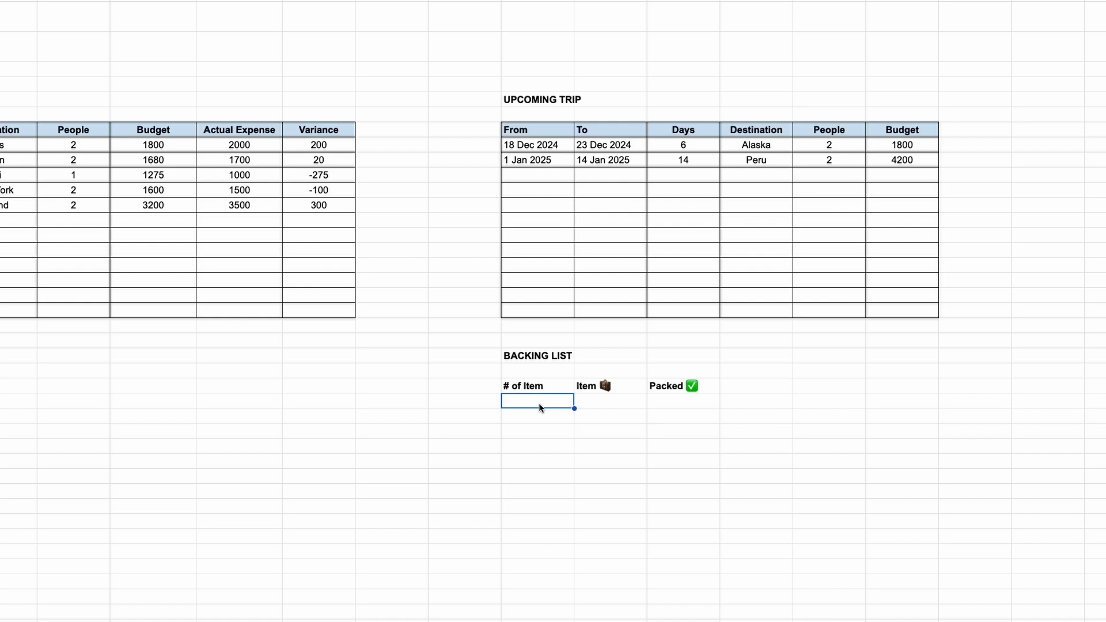
click(616, 406)
right_click(629, 401)
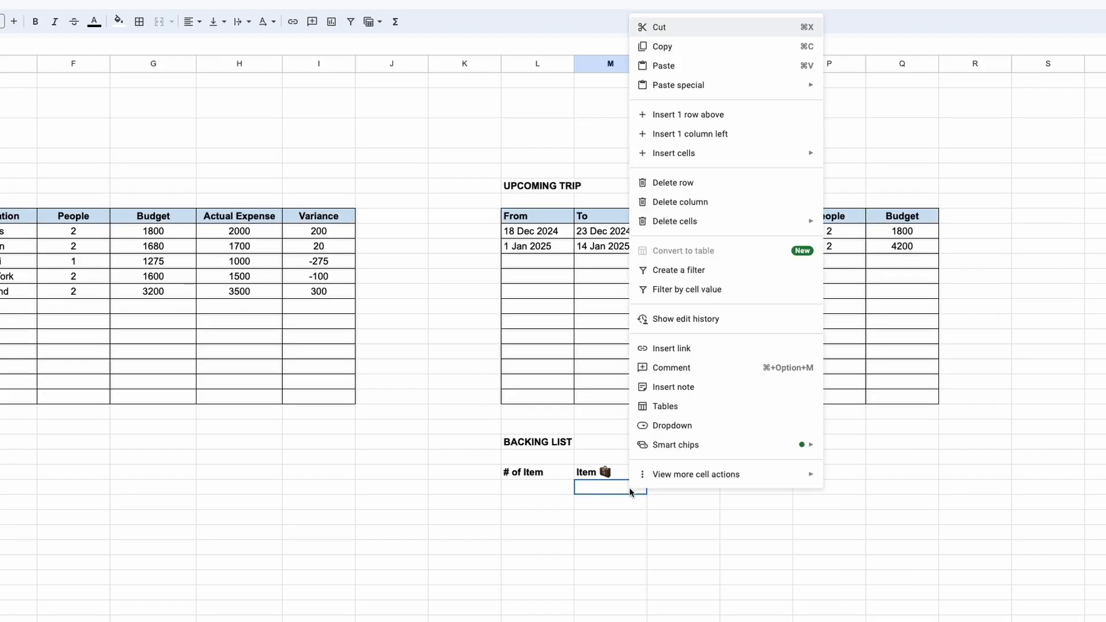
click(697, 69)
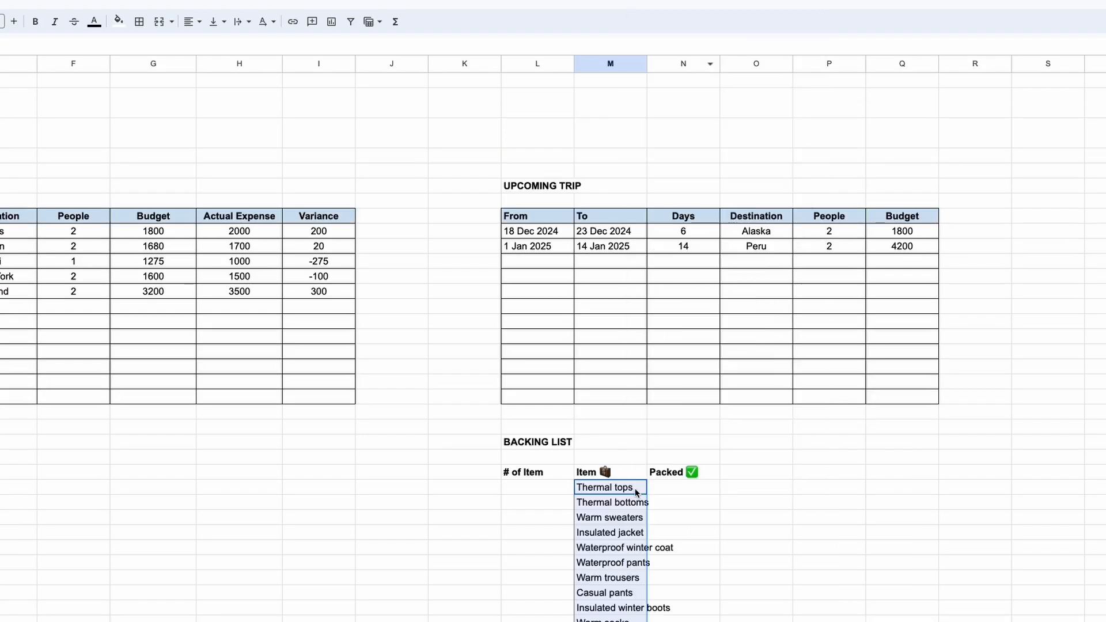
click(680, 517)
- Number the list rows from 1 to 20 in L26:L45 by extending a series started with 1 and 2
click(586, 338)
text(1)
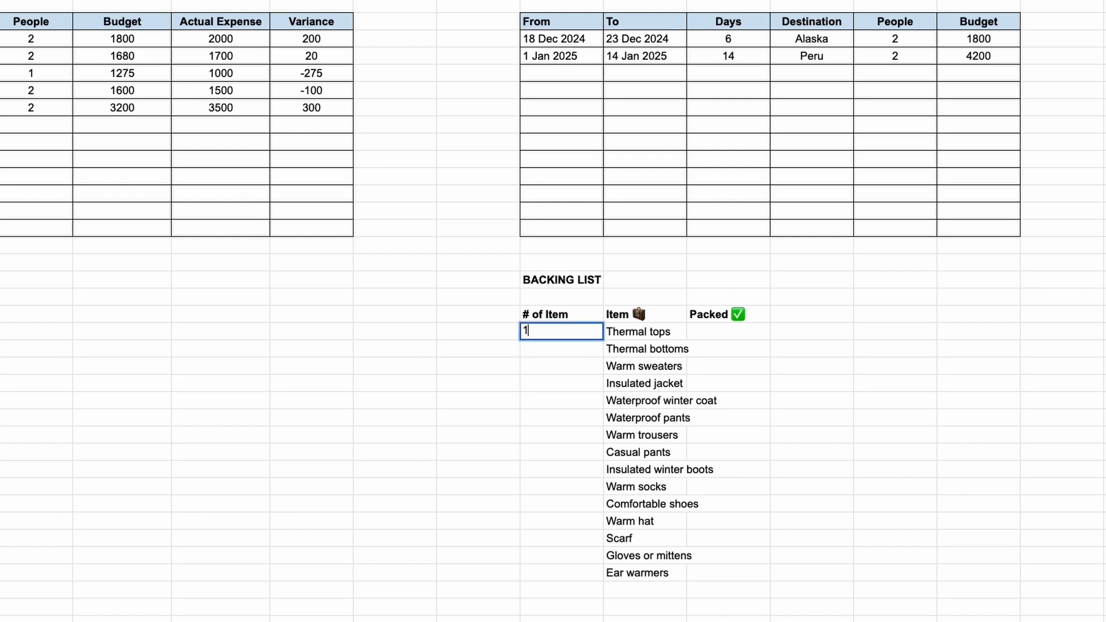
key(Return)
text(2)
key(Return)
drag(589, 336, 565, 592)
scroll(565, 592, down, 3)
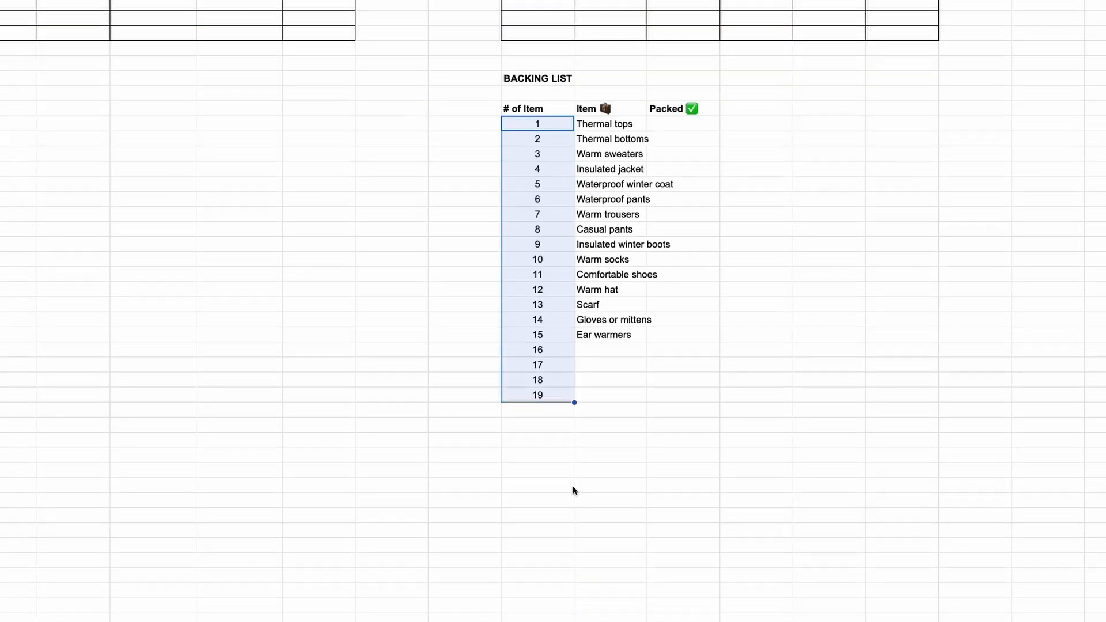
drag(576, 402, 600, 413)
scroll(600, 412, up, 3)
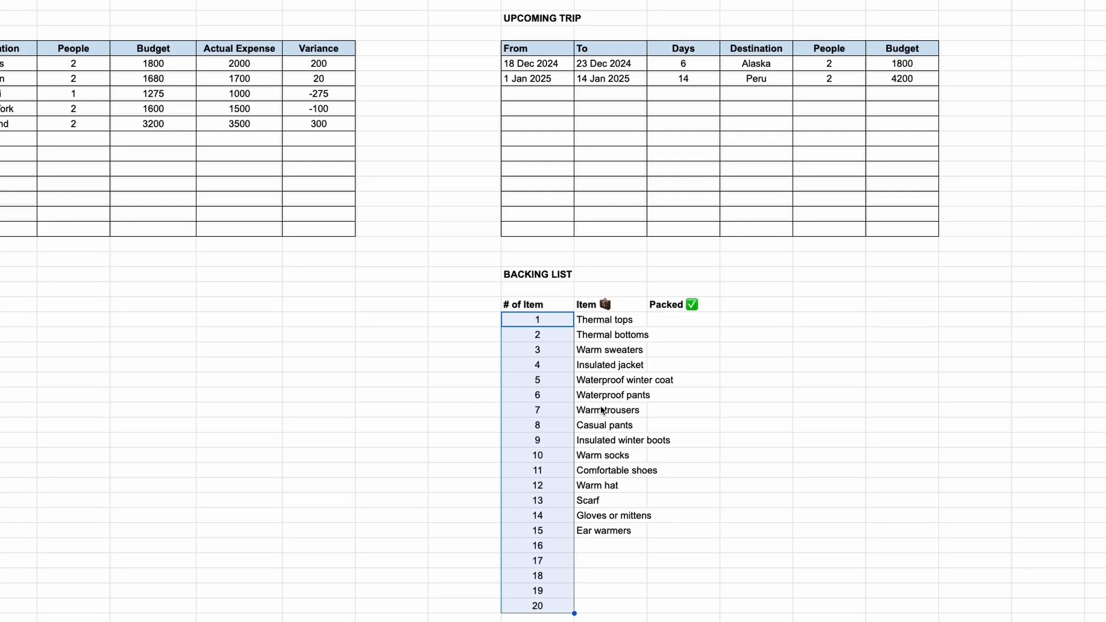
- Insert checkboxes in the Packed column cells N26:N45
click(680, 370)
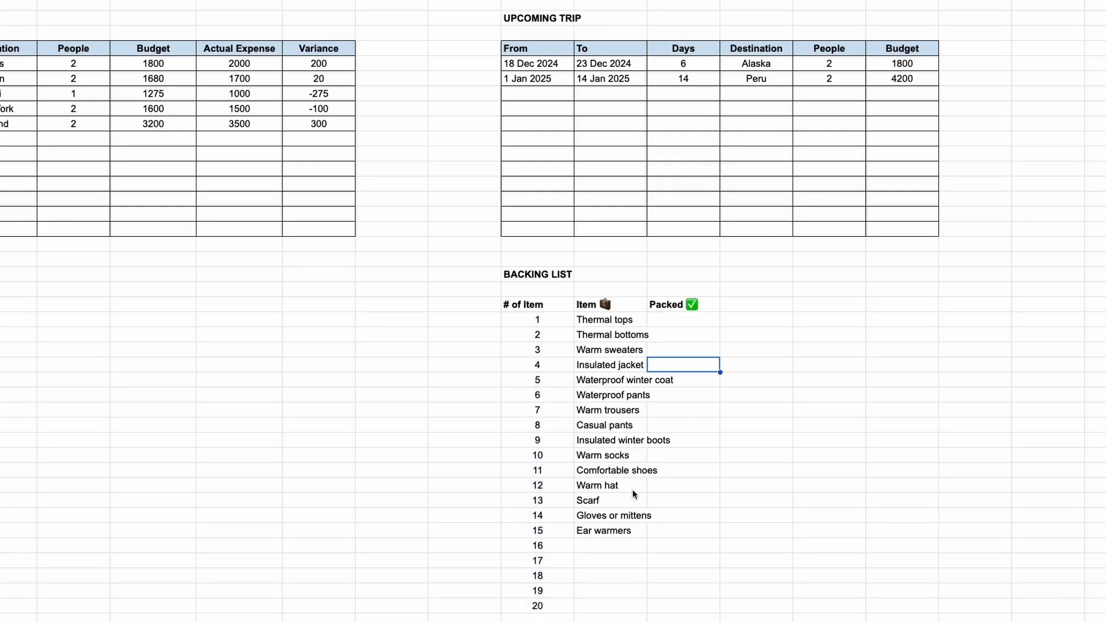
click(674, 321)
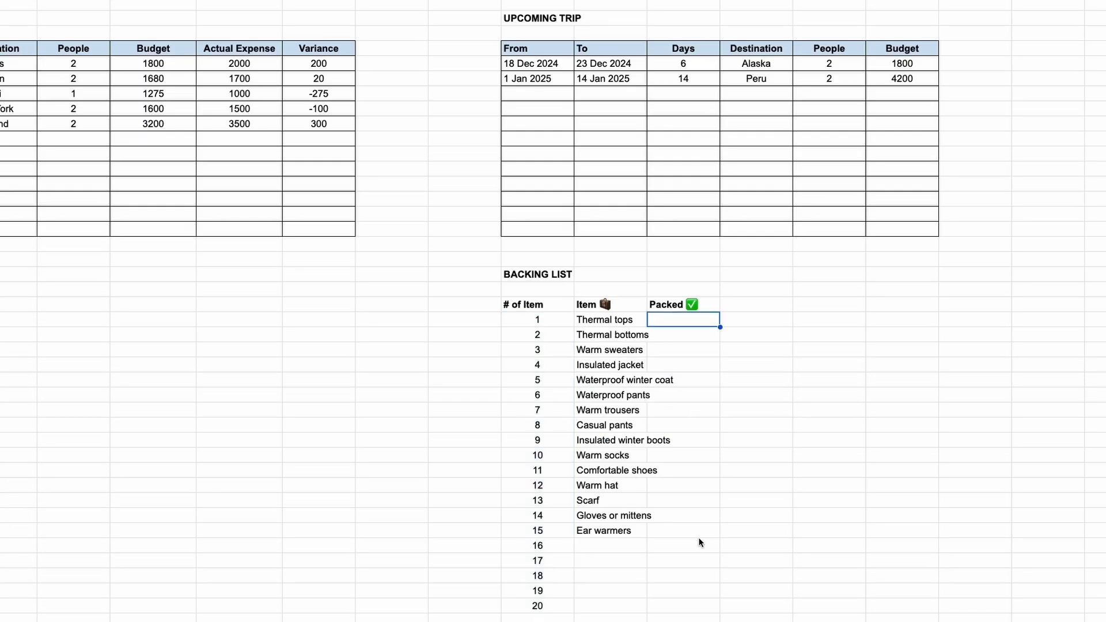
shift+click(697, 605)
click(100, 10)
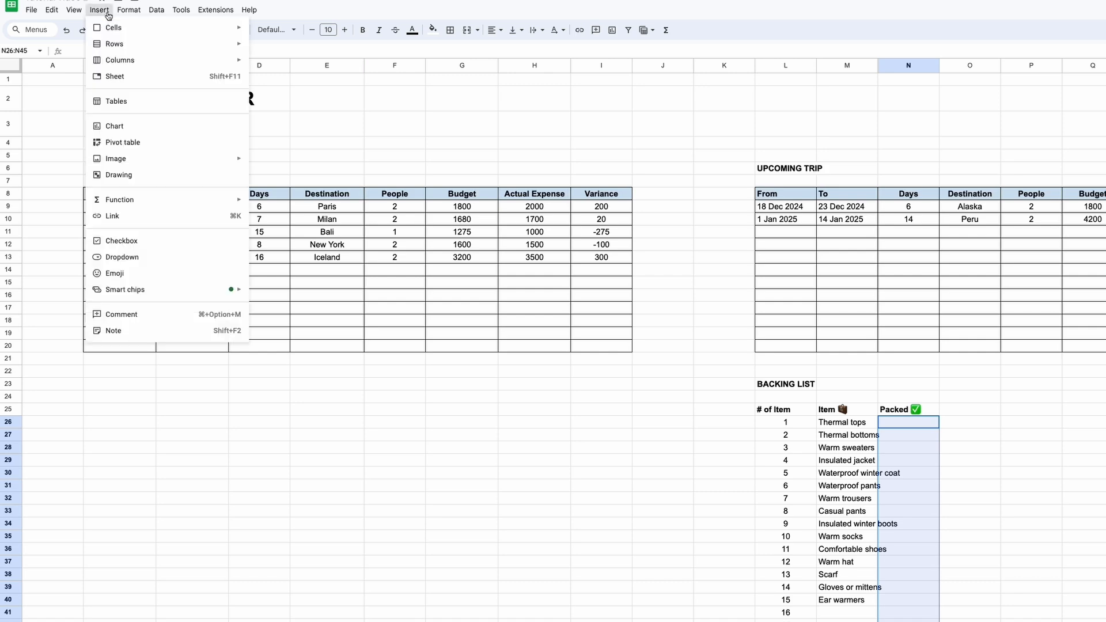
click(136, 240)
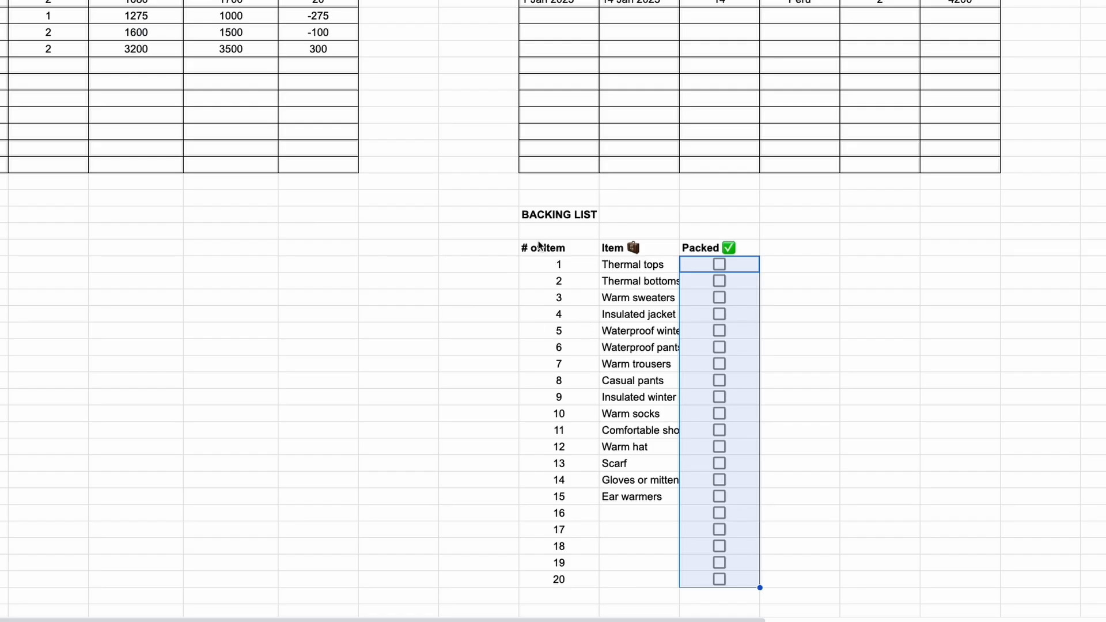
- Widen columns L and M equally so the full item names fit in the Item column
click(80, 0)
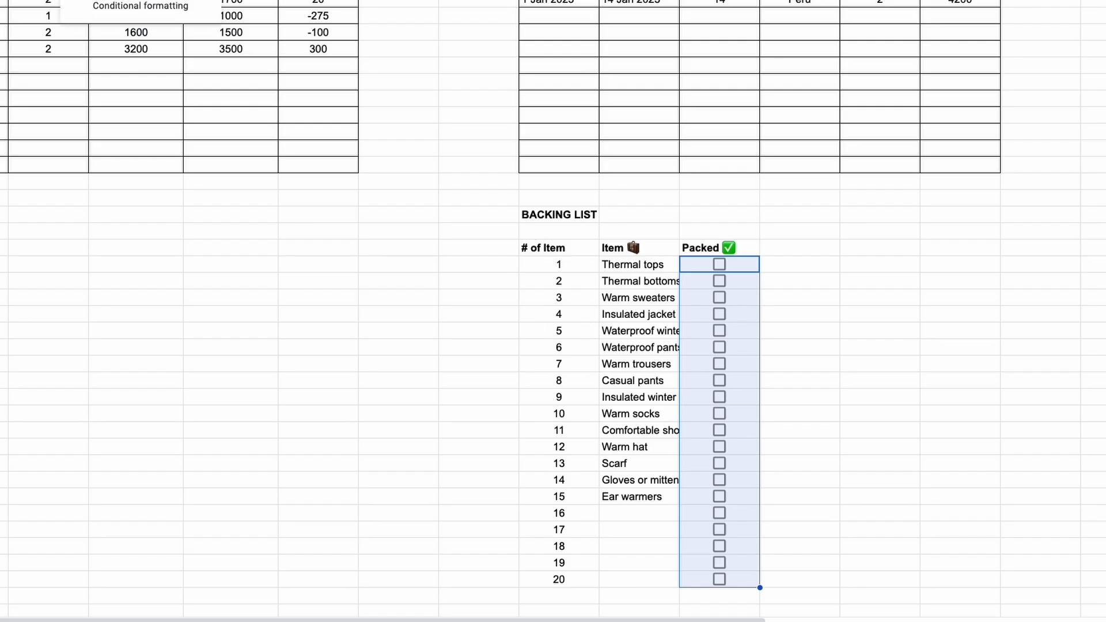
drag(640, 0, 642, 0)
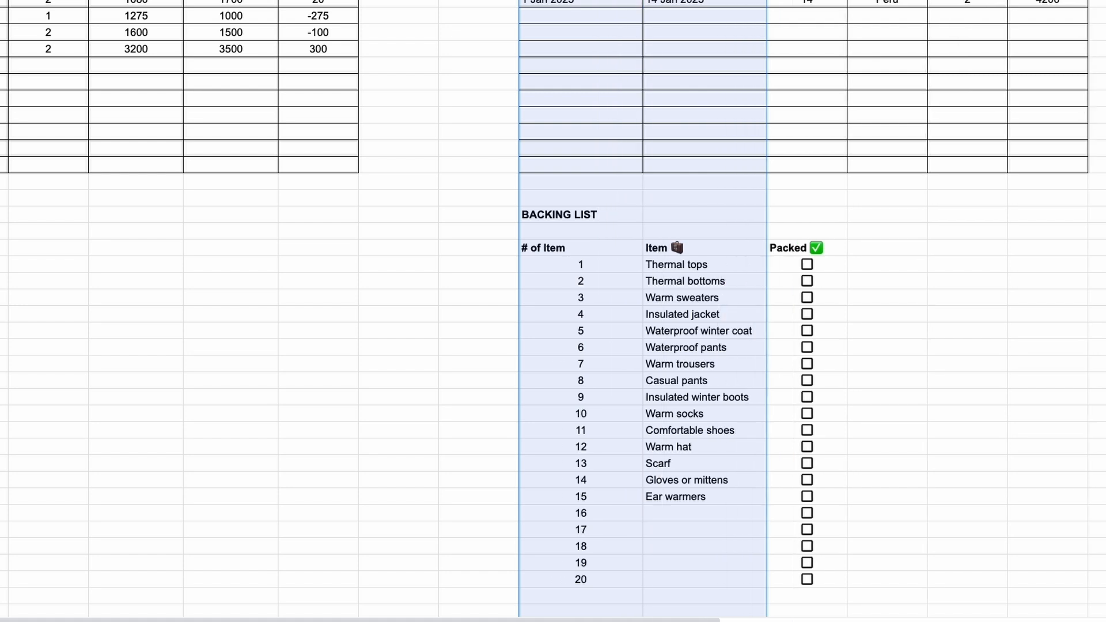
click(588, 249)
click(768, 352)
- Apply borders to all cells of the packing list L25:N45 and centre the # of Item header
click(588, 248)
key(super+a)
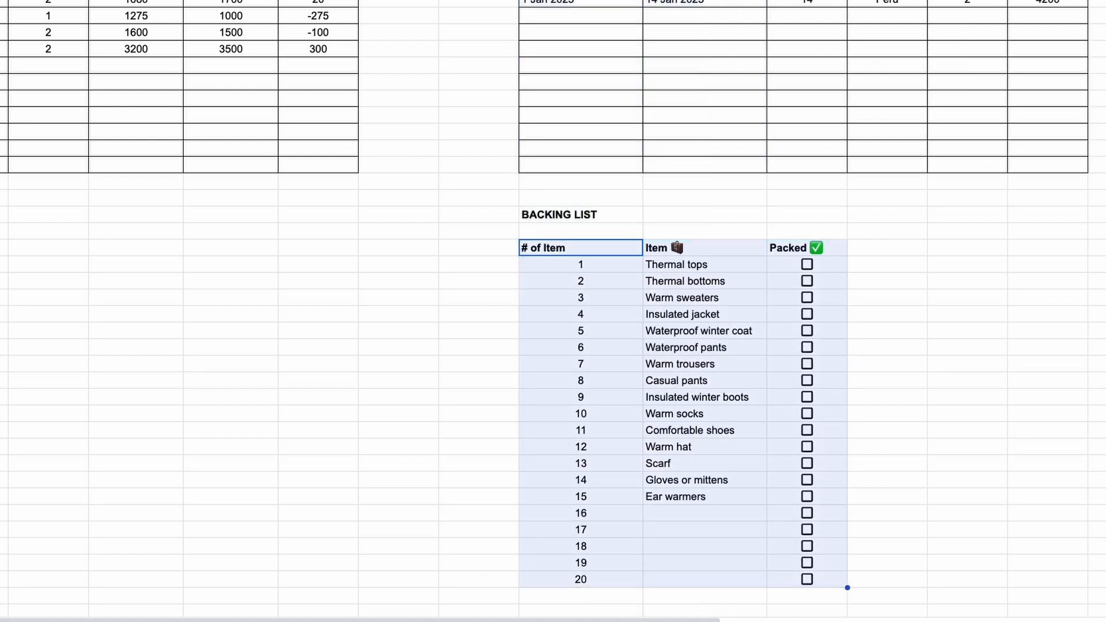
click(903, 249)
click(587, 251)
key(super+shift+e)
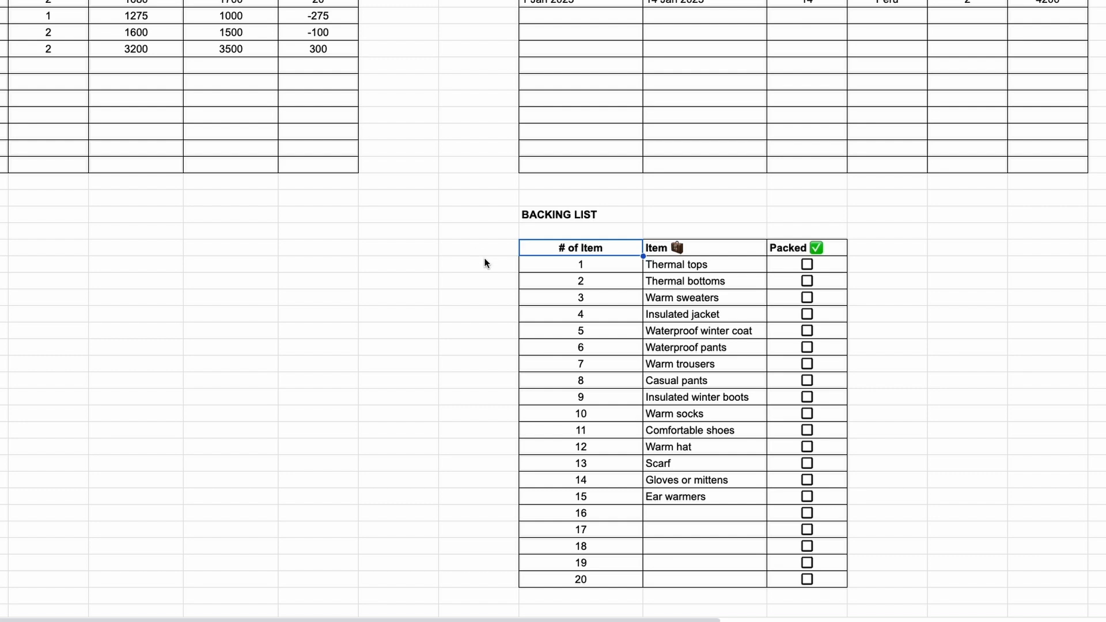
- Test the Packed checkboxes by ticking and clearing Thermal bottoms and Warm sweaters
click(487, 265)
click(807, 281)
click(807, 298)
click(807, 281)
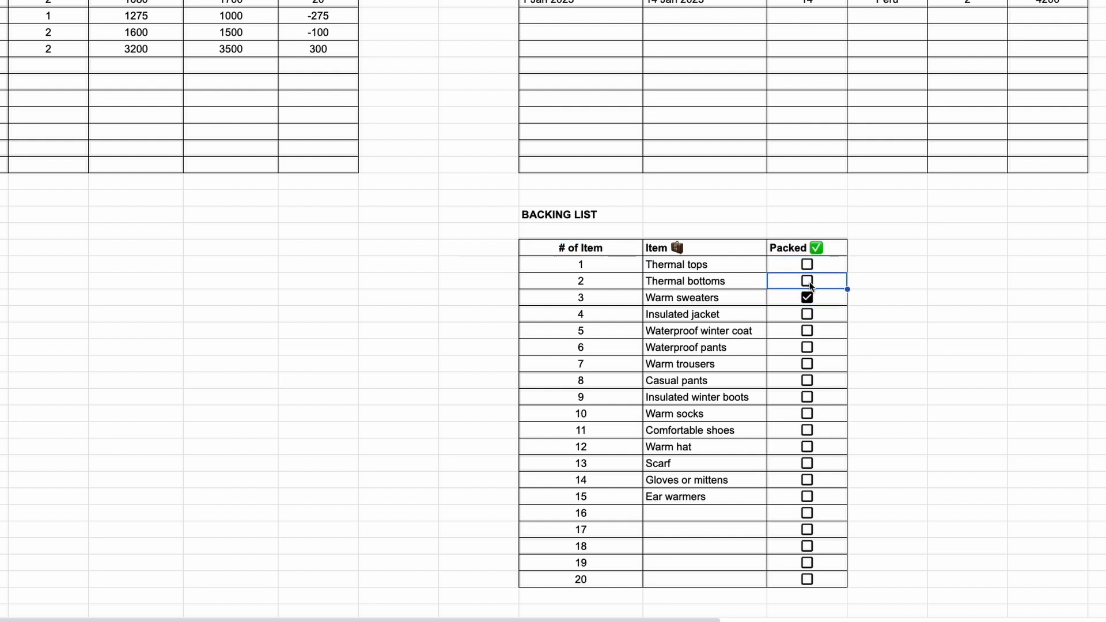
click(807, 297)
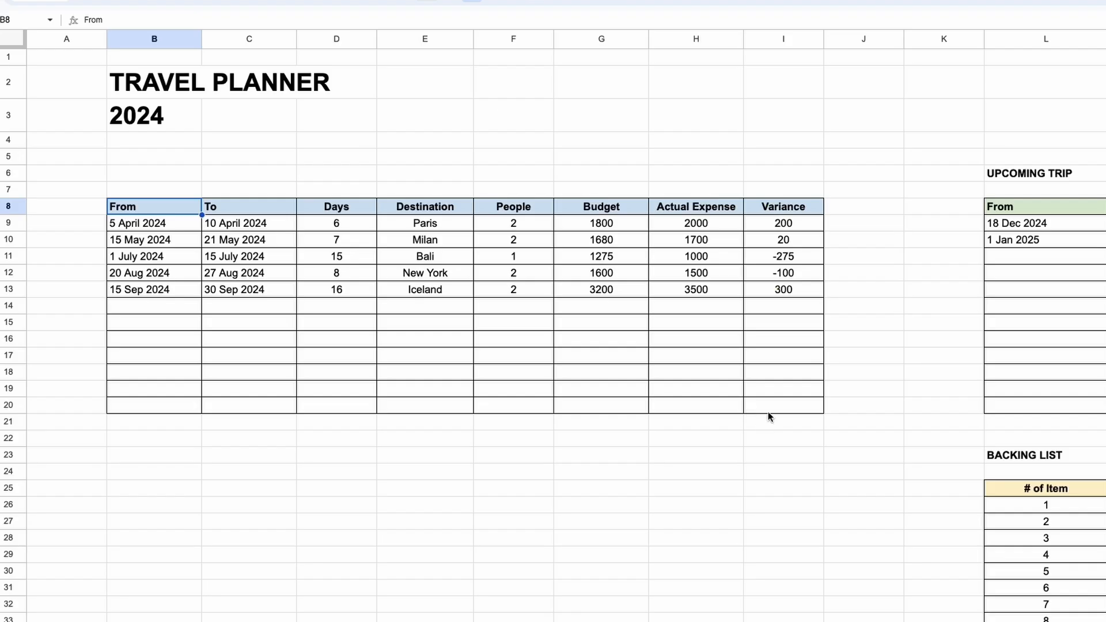
- Move the trip and budget table B8:I20 down so that its header row sits in row 25
shift+click(768, 412)
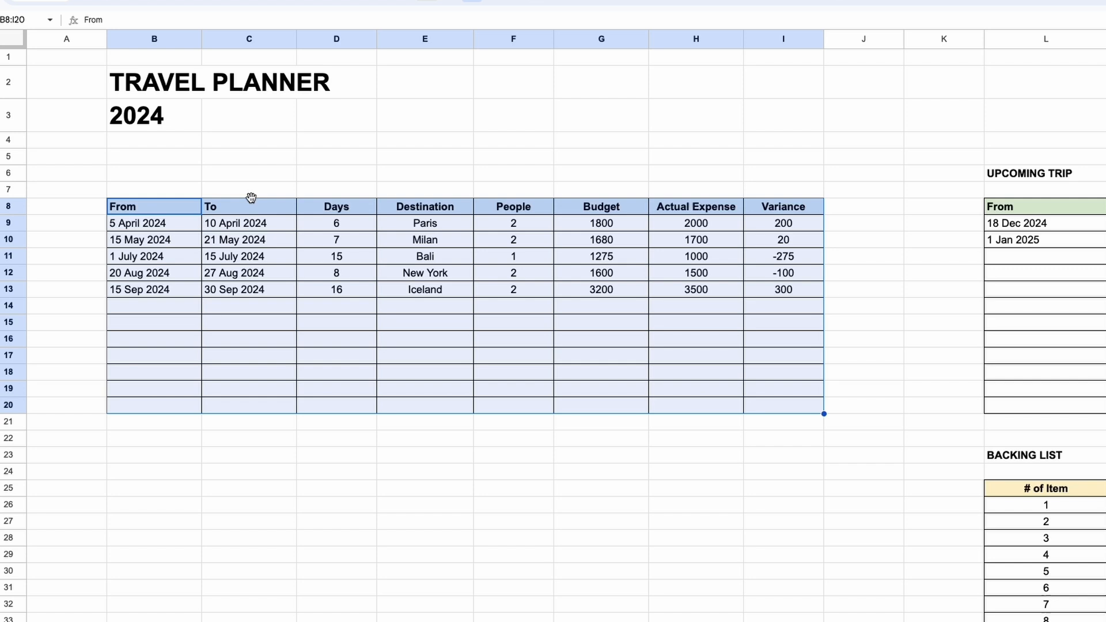
drag(251, 198, 228, 487)
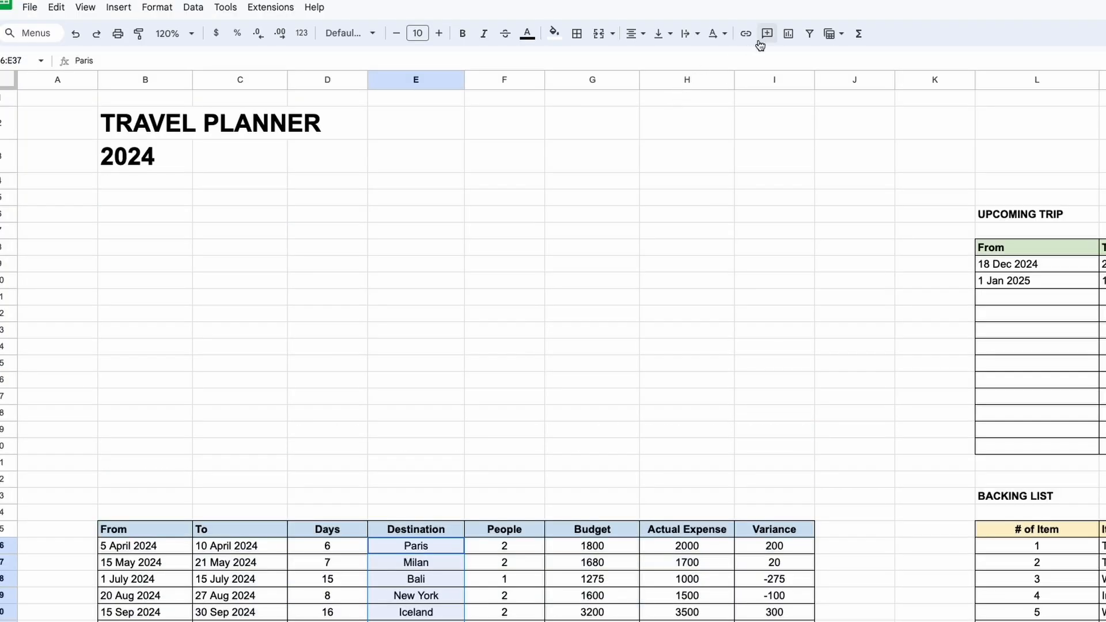
- Insert a Geo chart based on the Destination cells E26:E37 and place it above the trip table
click(785, 36)
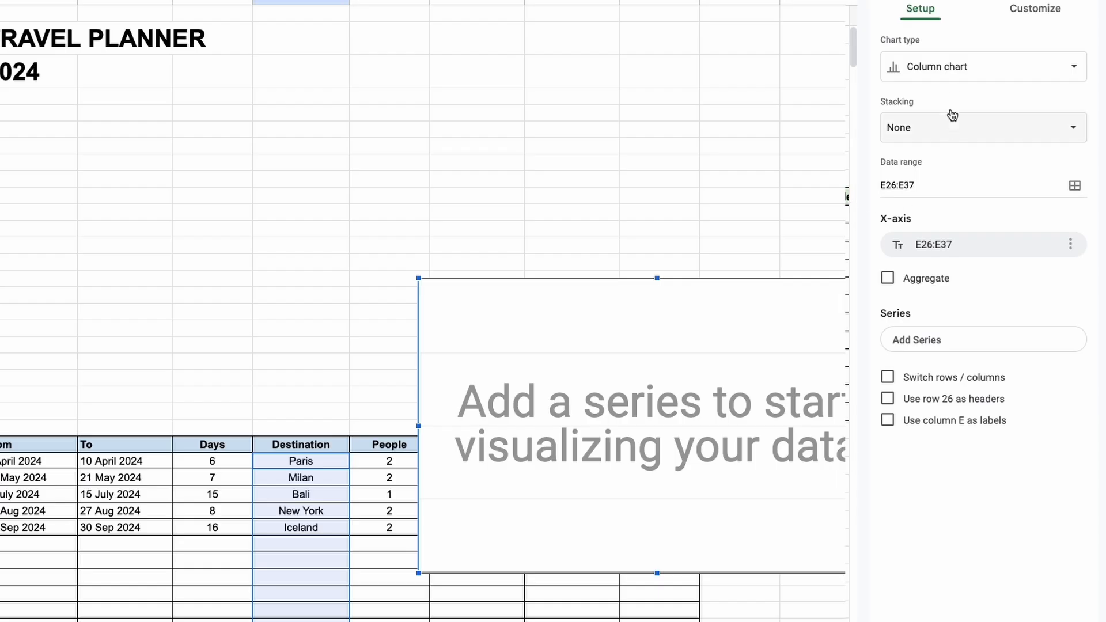
click(950, 72)
click(903, 566)
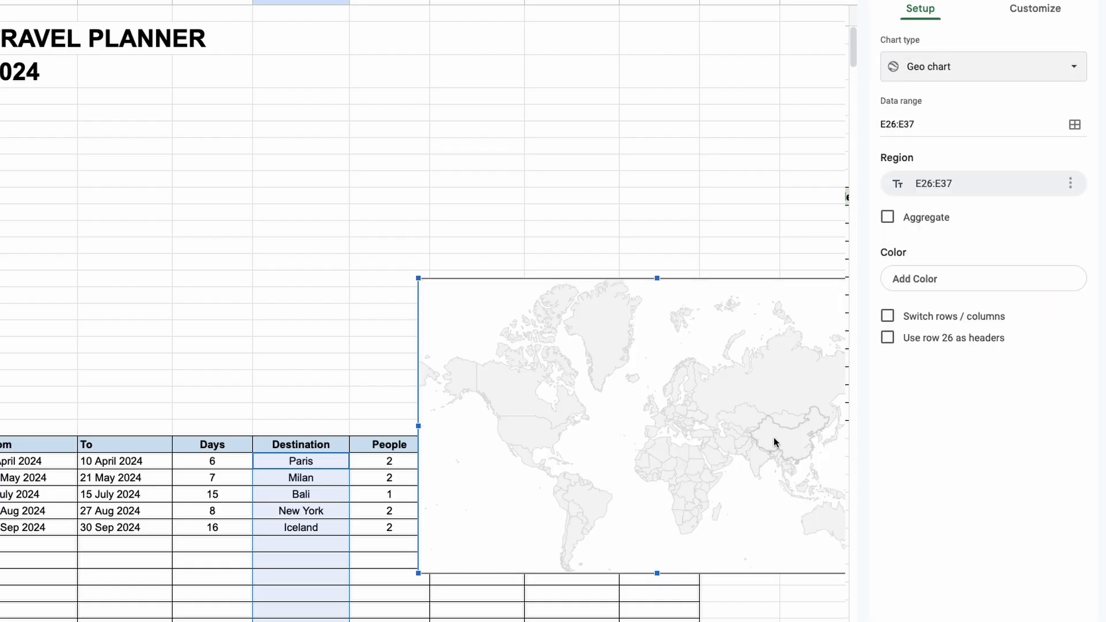
drag(772, 444, 425, 269)
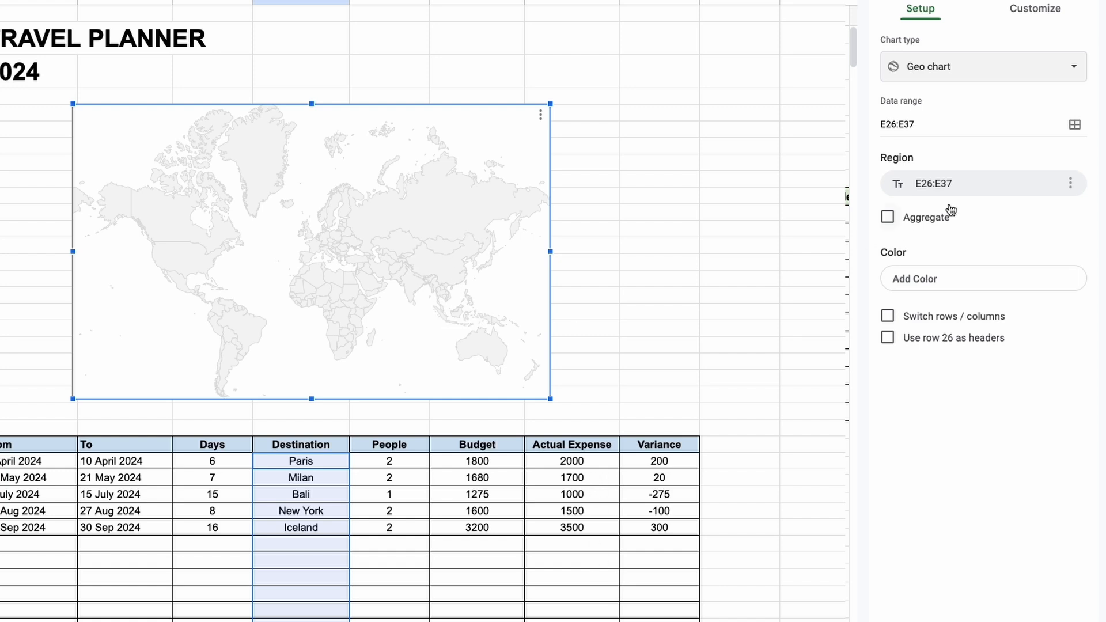
- Add the Actual Expense range H26:H37 to the chart data and use it as the map's Color series
click(1074, 124)
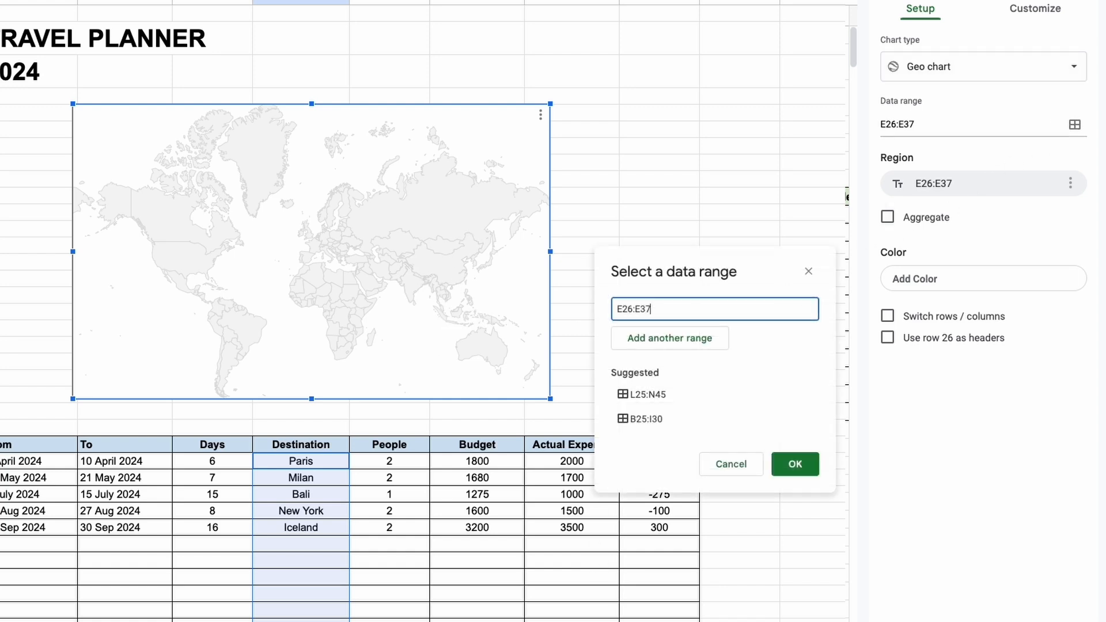
click(706, 351)
drag(571, 460, 615, 605)
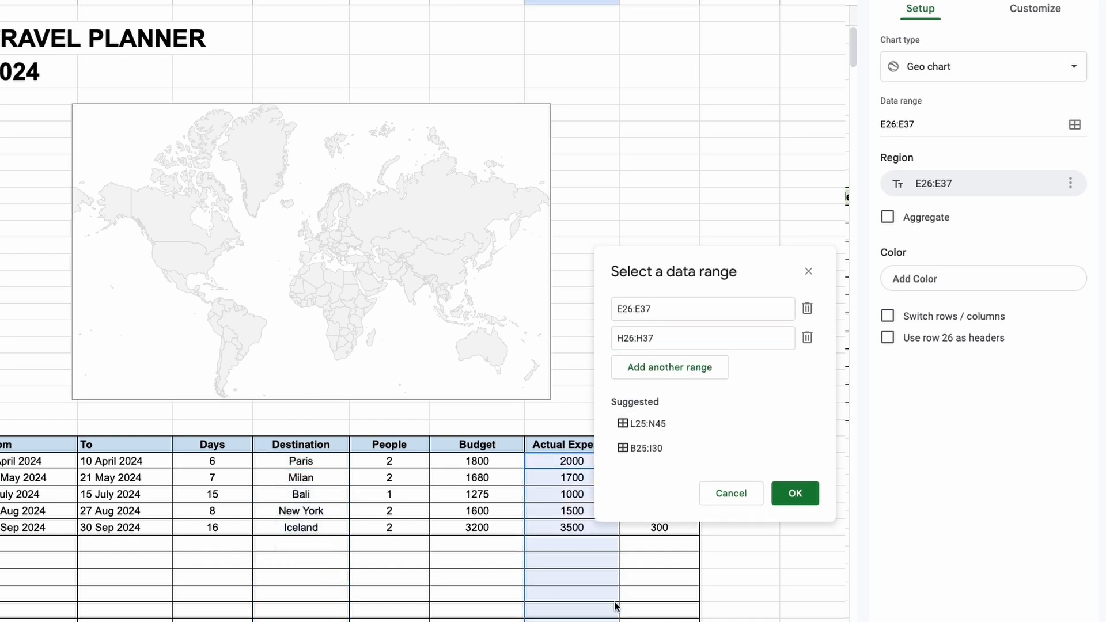
click(806, 494)
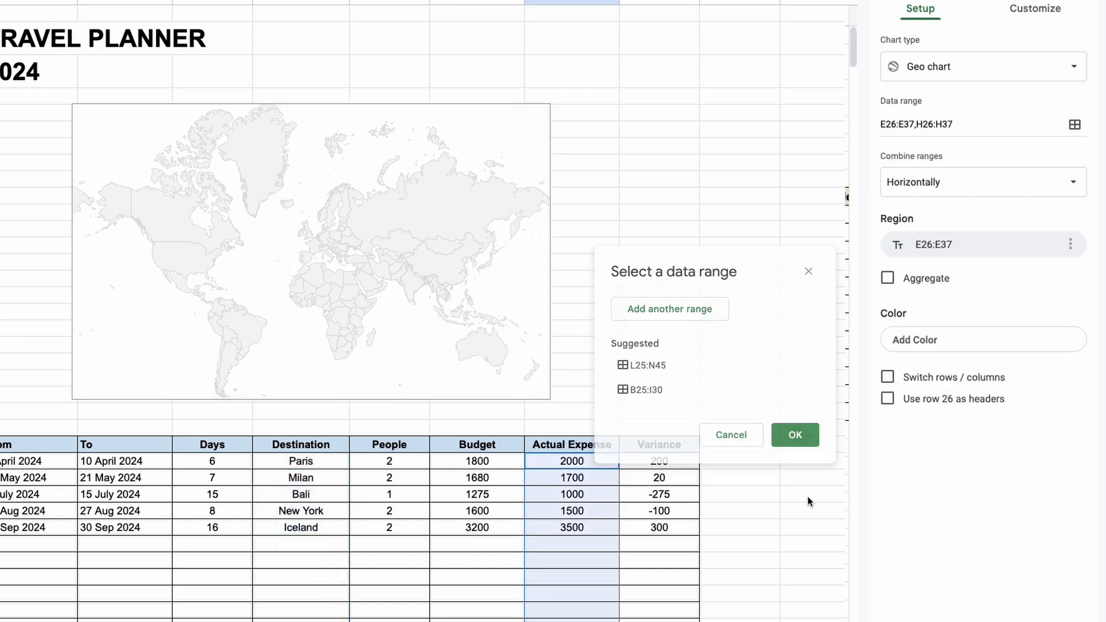
click(997, 338)
click(917, 403)
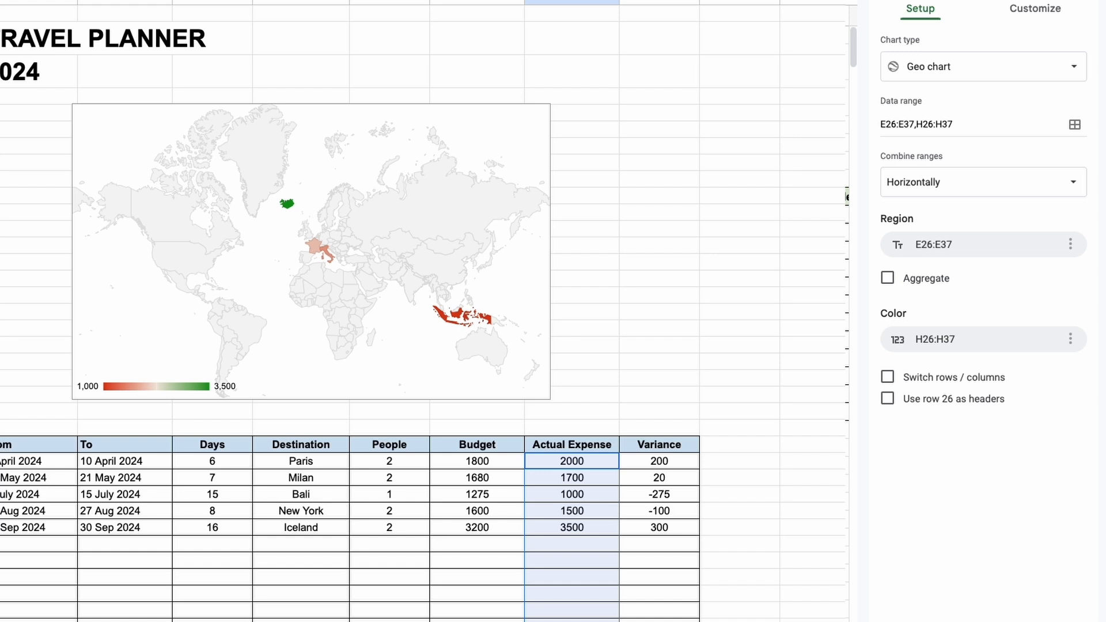
click(634, 294)
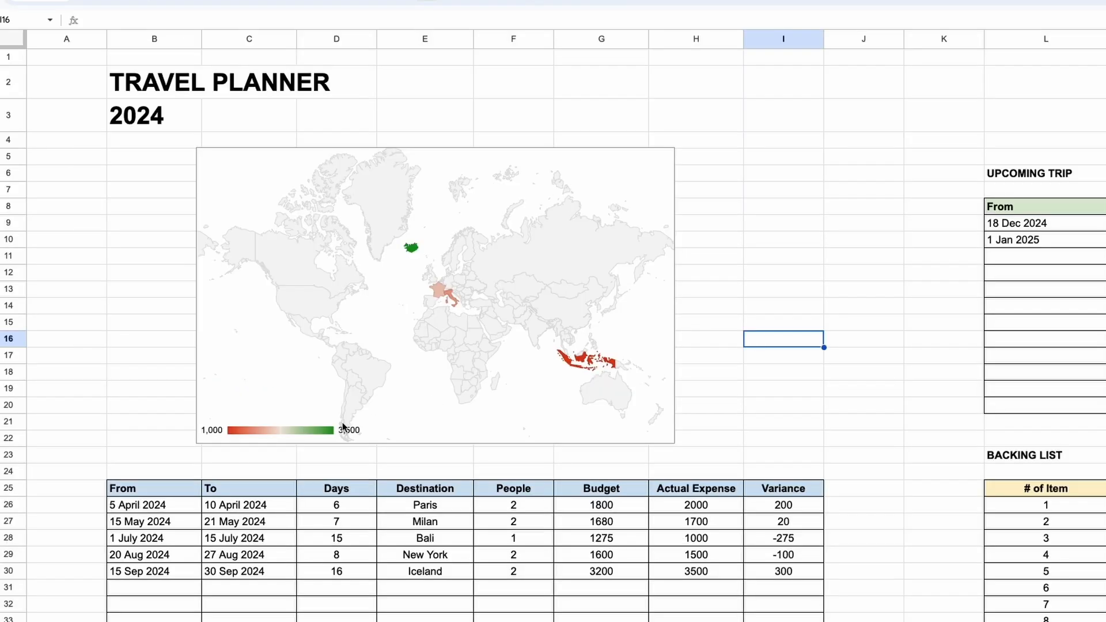
- Set the map's Geo colors to green for Min, light yellow for Mid and red for Max
double_click(655, 316)
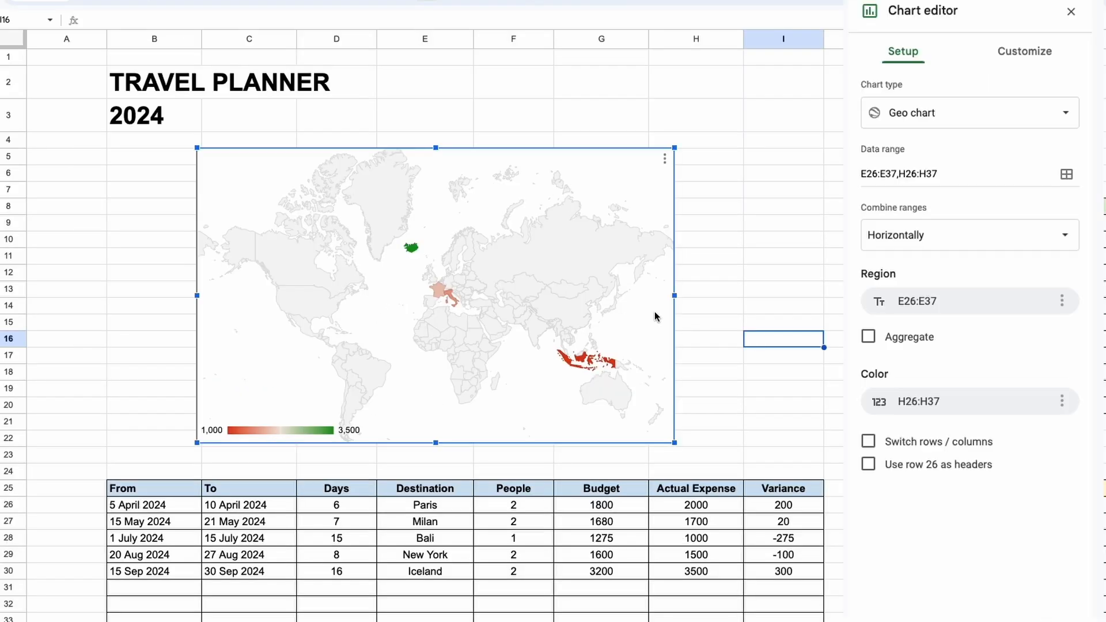
click(1021, 64)
click(902, 136)
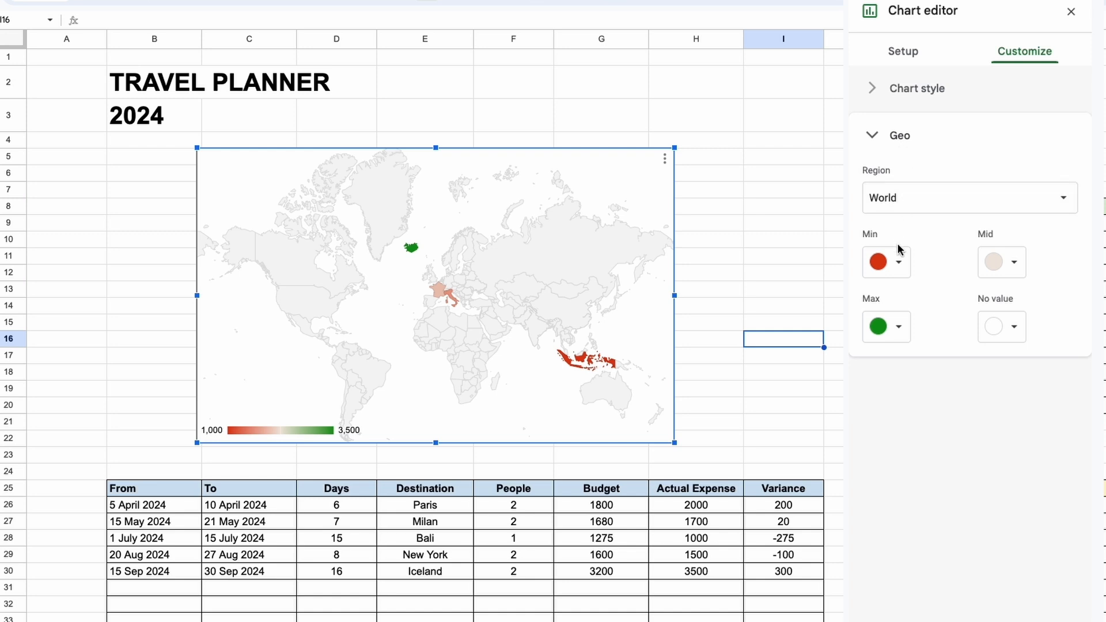
click(898, 263)
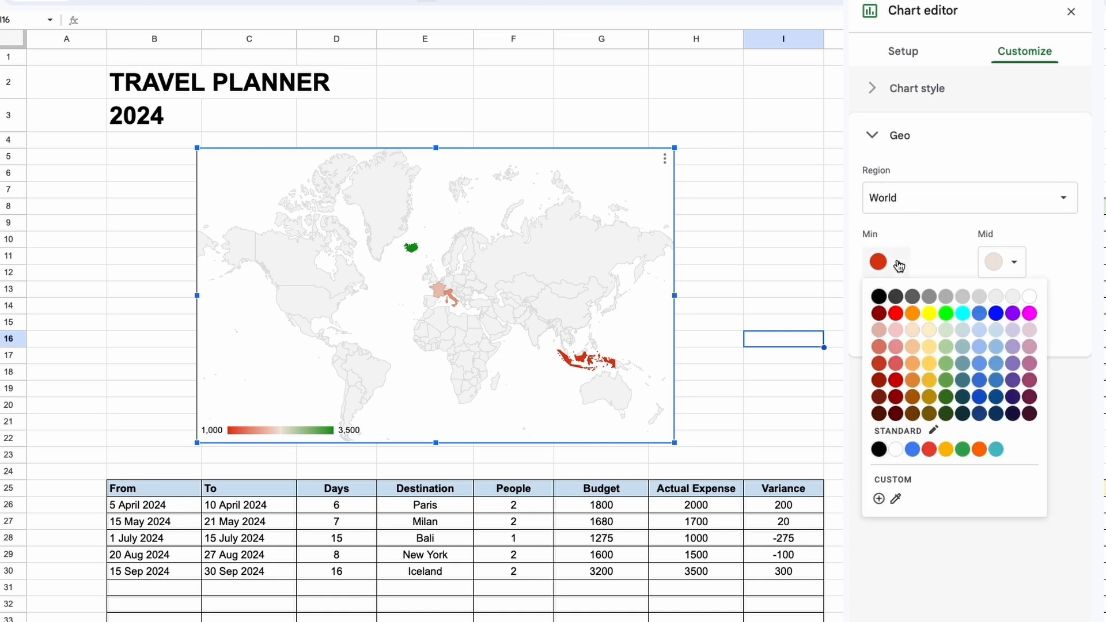
click(945, 348)
click(1014, 263)
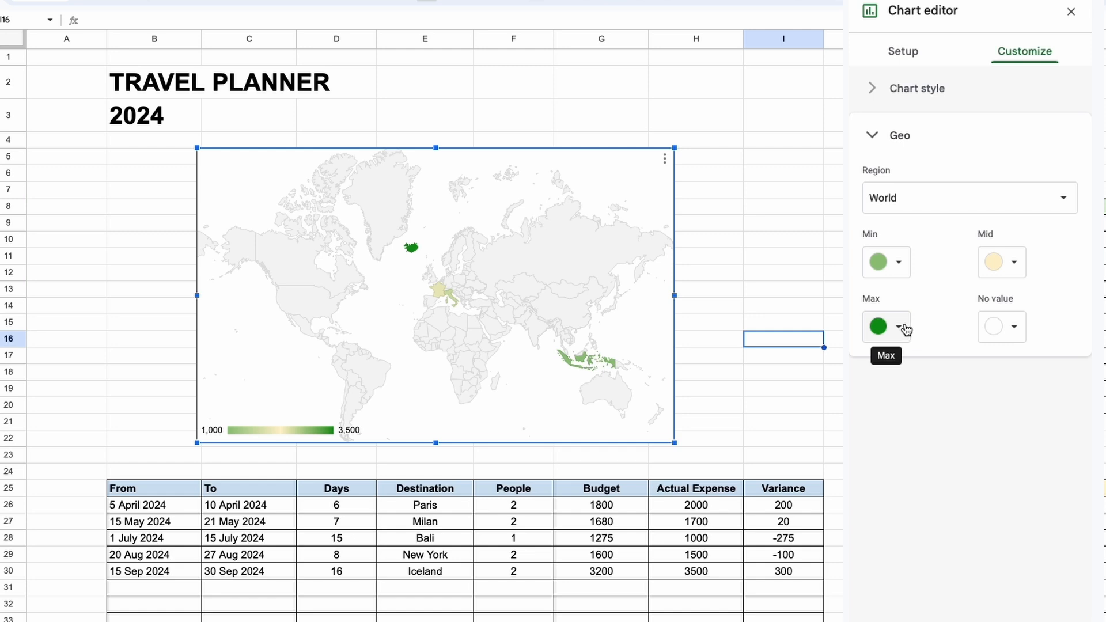
click(910, 333)
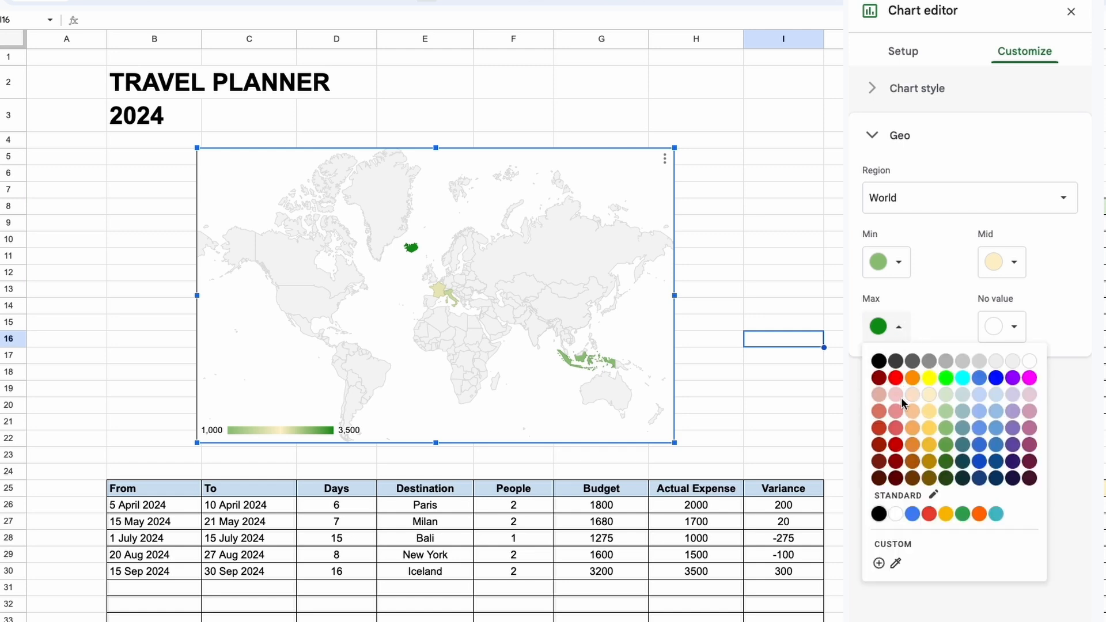
click(898, 379)
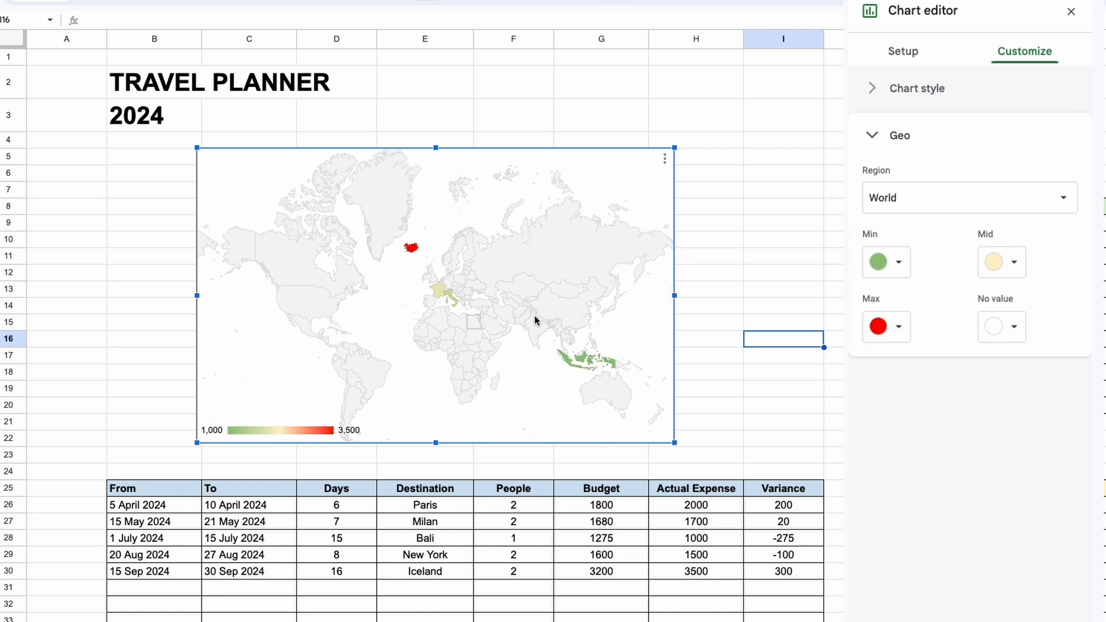
click(1071, 12)
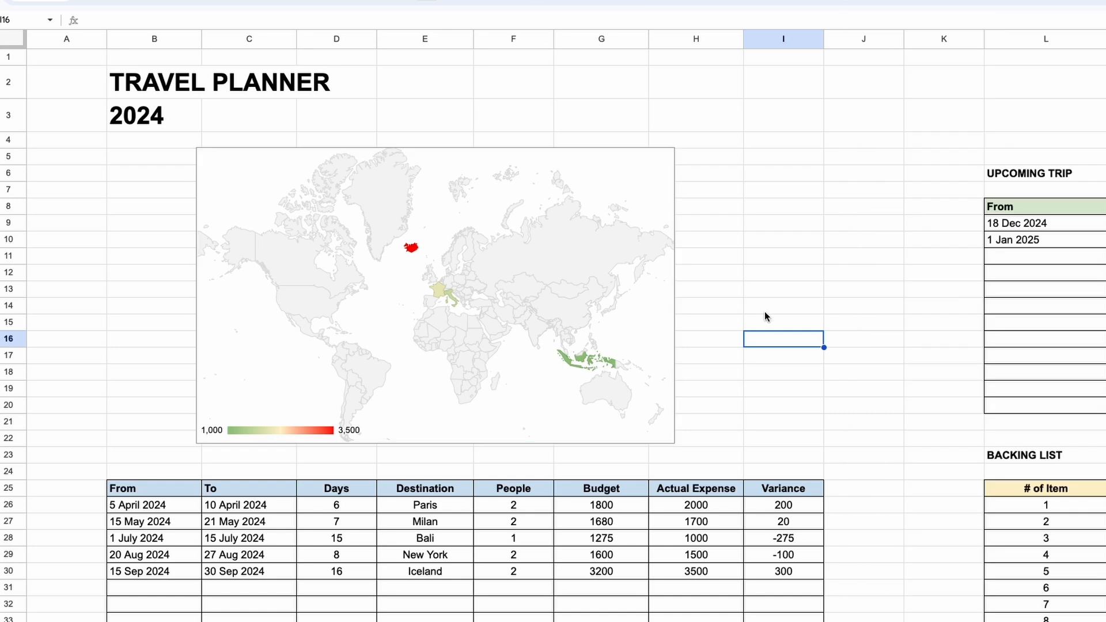
- Stretch the map across columns B to I and shift it down slightly to sit just above the trip table
click(766, 310)
click(660, 326)
drag(676, 297, 824, 297)
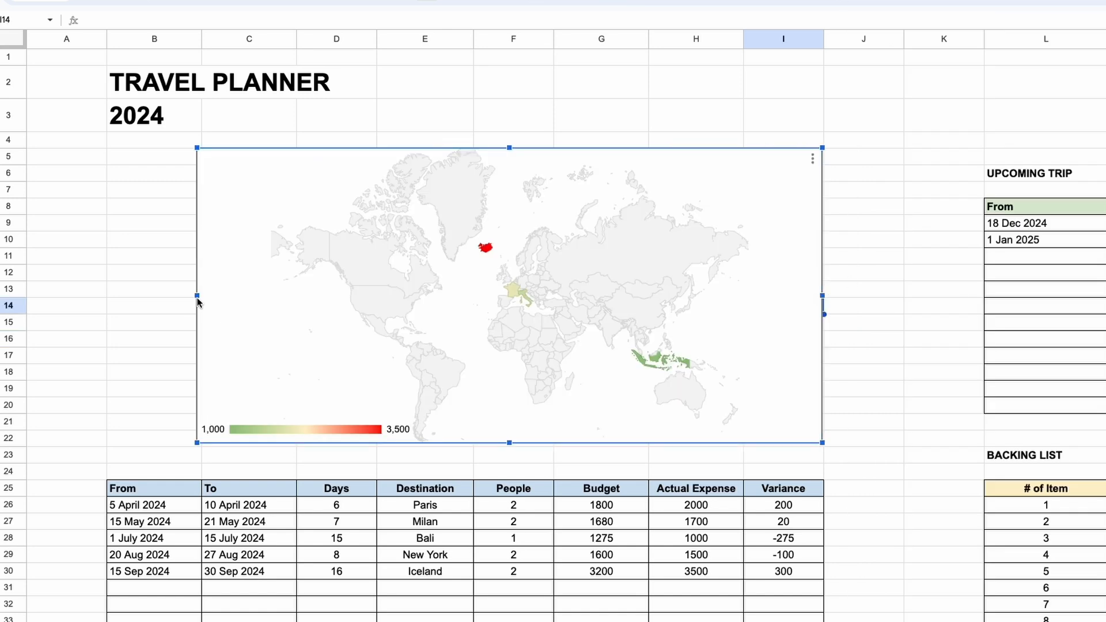
drag(197, 296, 110, 296)
drag(703, 346, 706, 363)
click(864, 405)
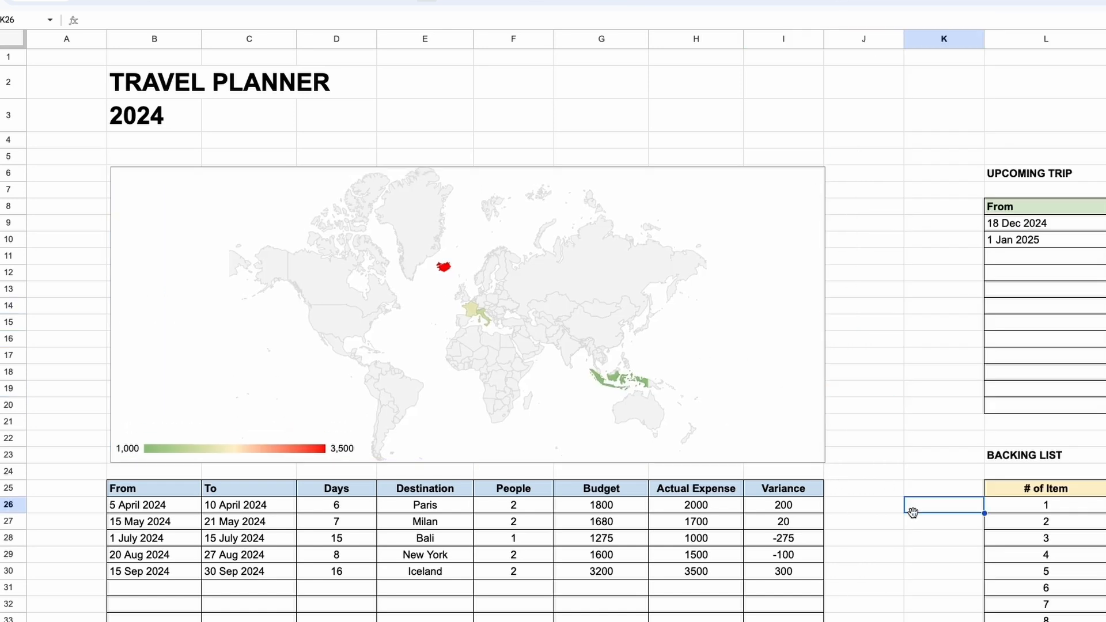
- Enter the label "Today:" in P2 and the date 1 Nov 2024 in Q2
scroll(911, 509, right, 5)
click(910, 84)
click(877, 94)
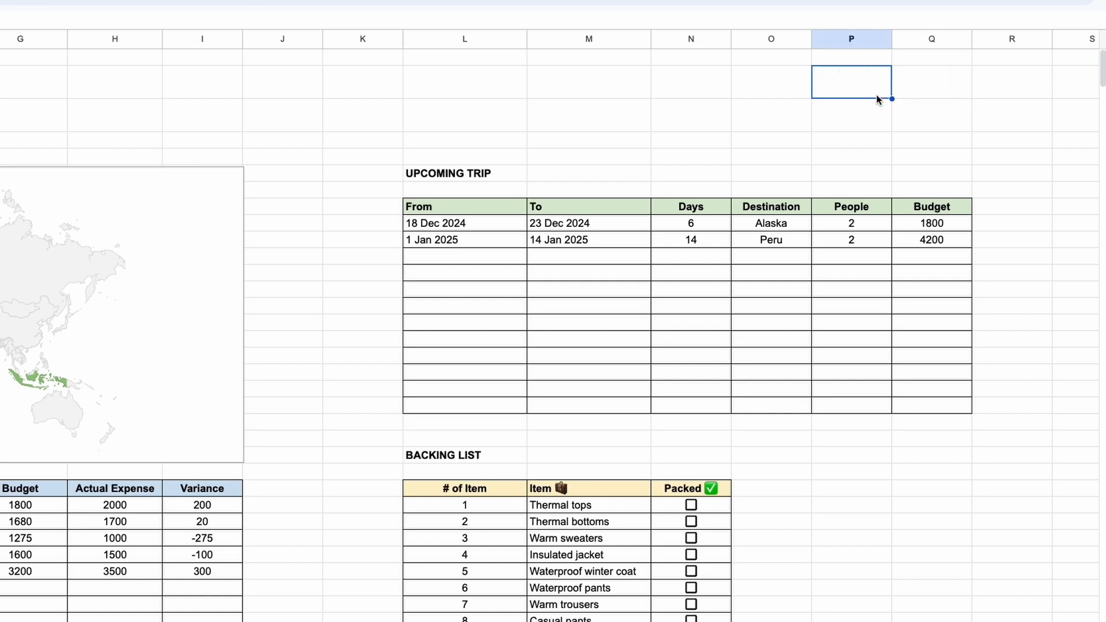
text(Today:)
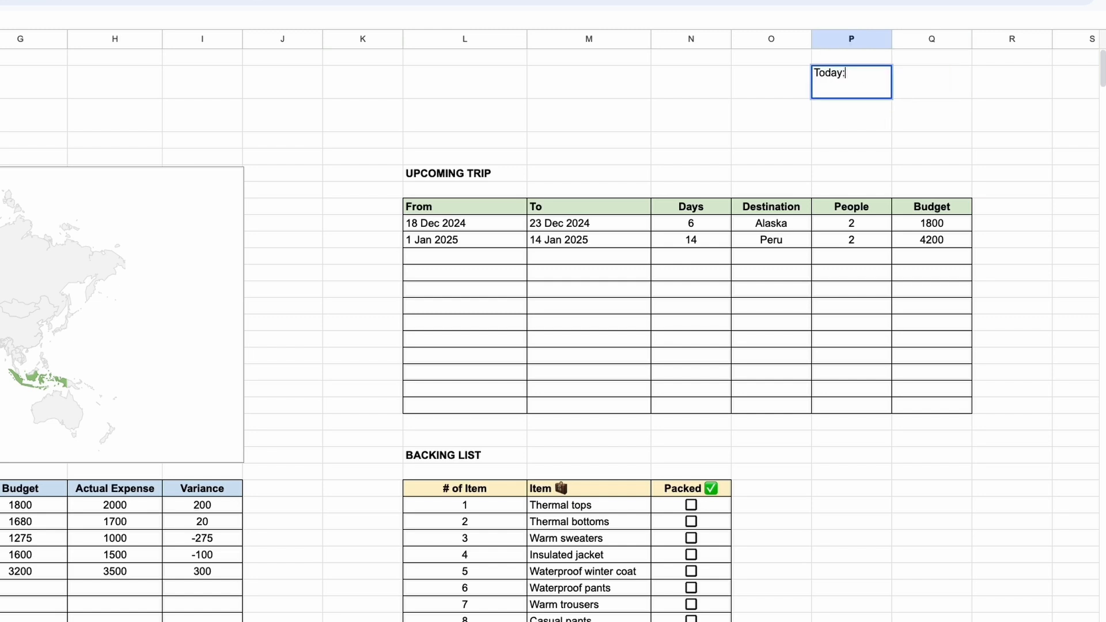
key(Tab)
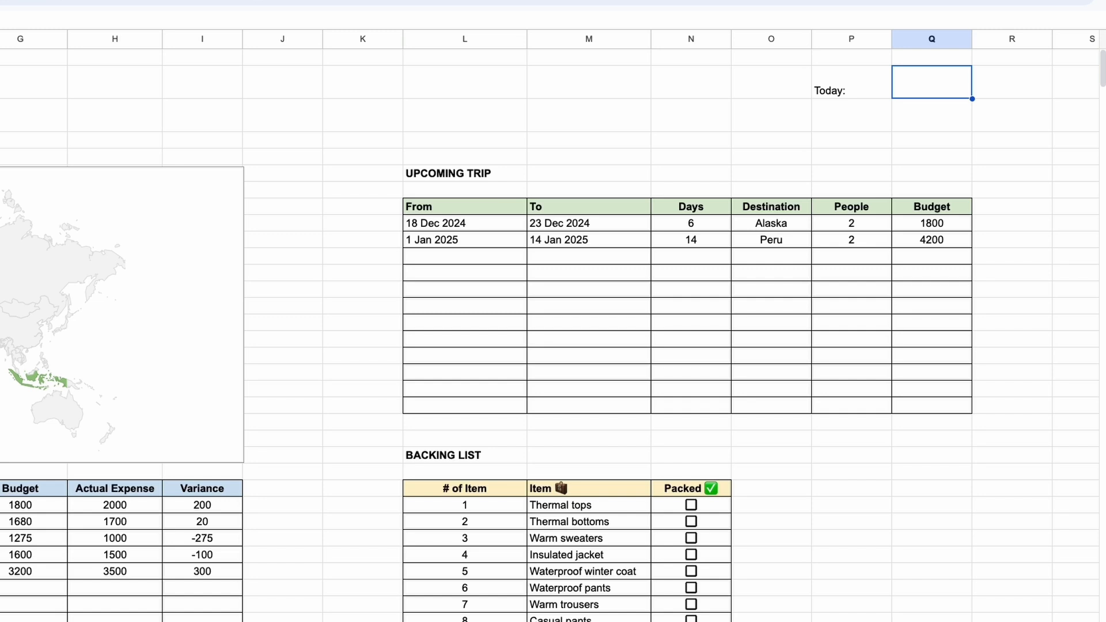
text(1 nov 2024)
key(Tab)
- Format the label and date in P2:Q2 as smaller italic text
key(Left)
key(shift+Left)
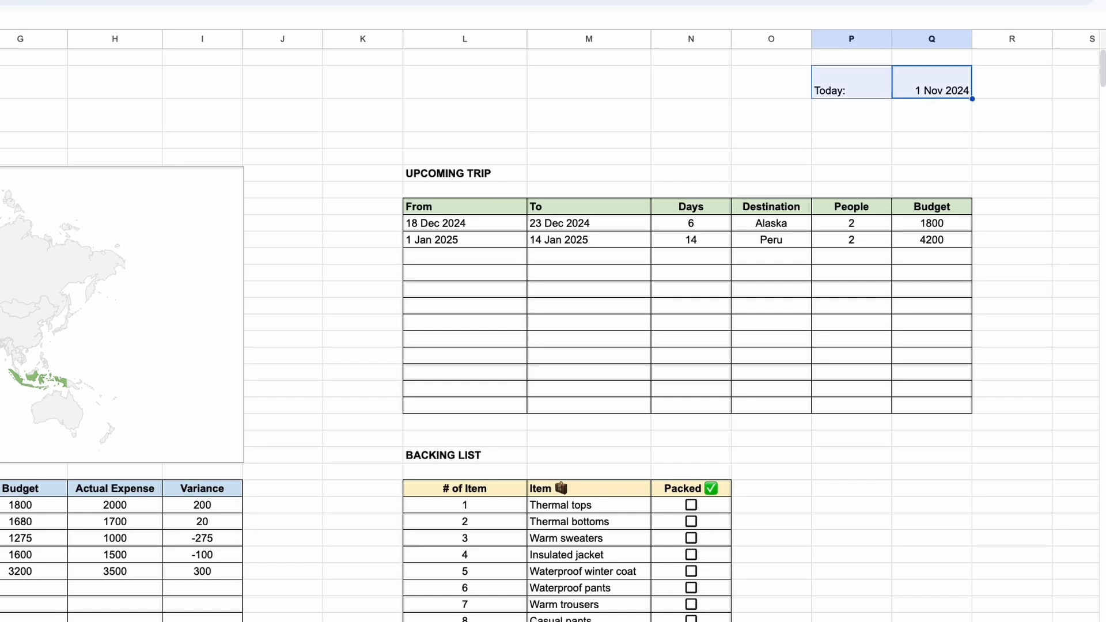
key(super+i)
click(931, 83)
- Right-align "Today:" in P2 and left-align the date in Q2
click(862, 91)
click(120, 25)
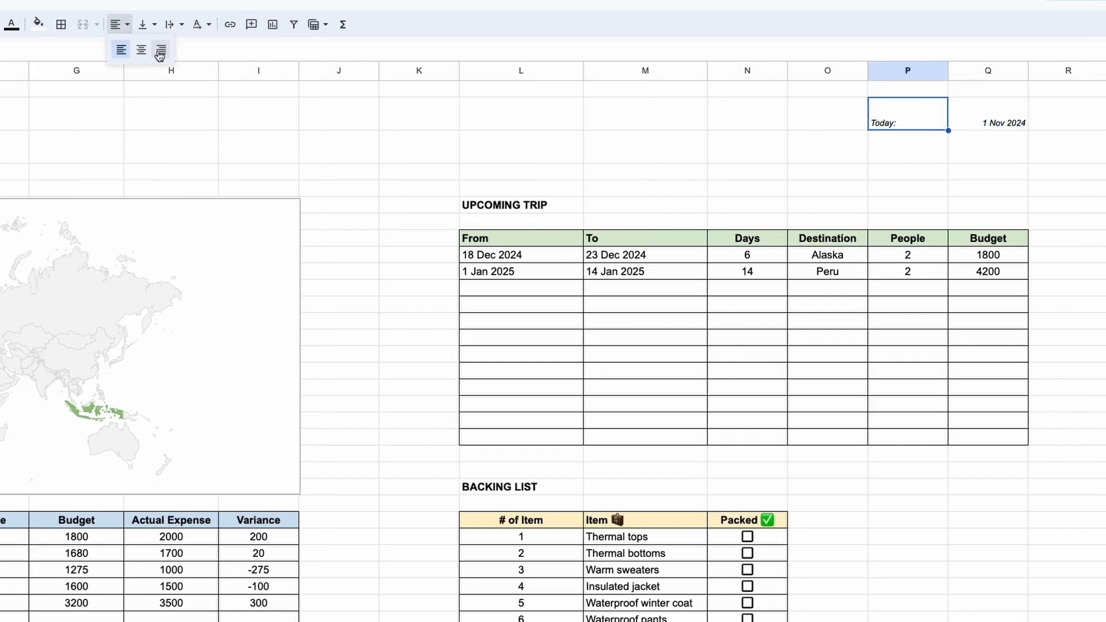
click(161, 51)
click(931, 84)
click(645, 173)
click(546, 152)
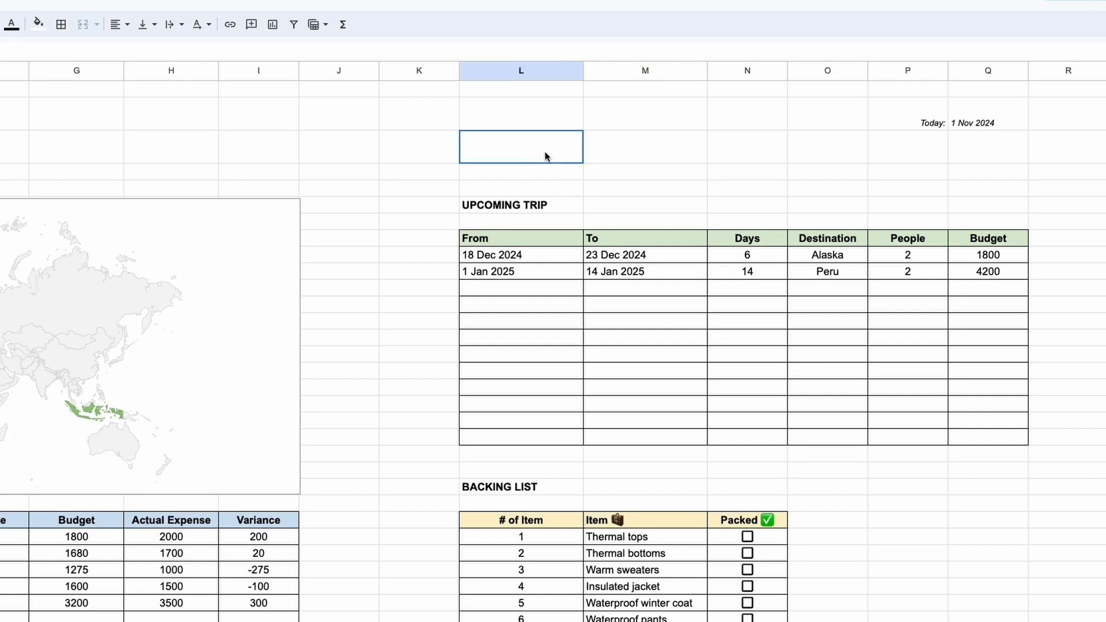
- Enter the bold label "Days Left To Next Trip" in L3 and vertically centre cells L3 and M3
text(Days Left To Next Trip)
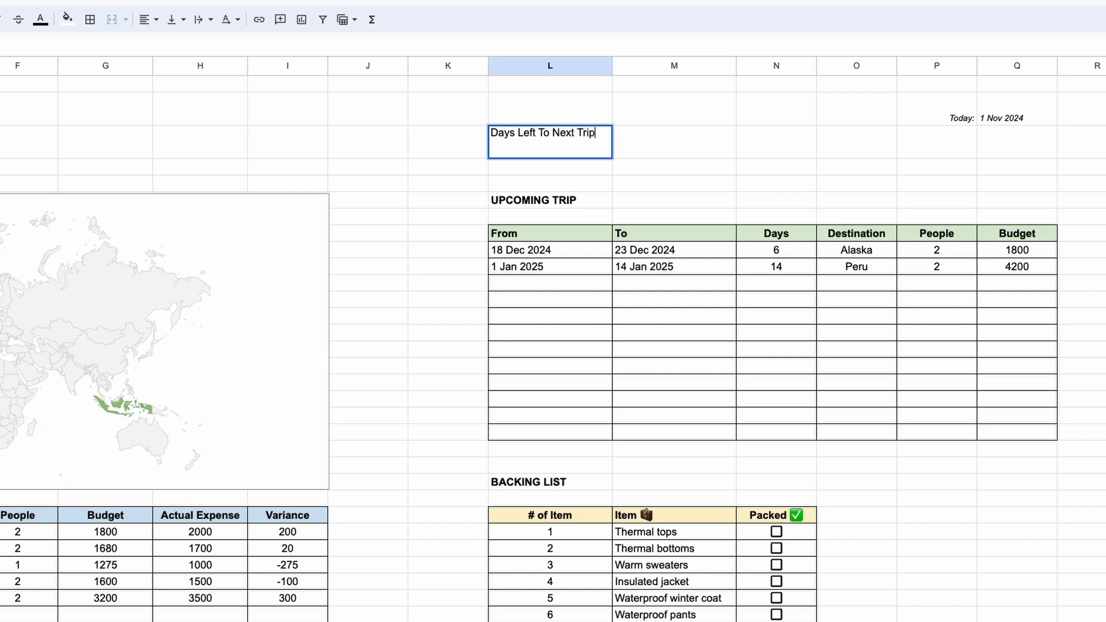
key(Return)
key(Up)
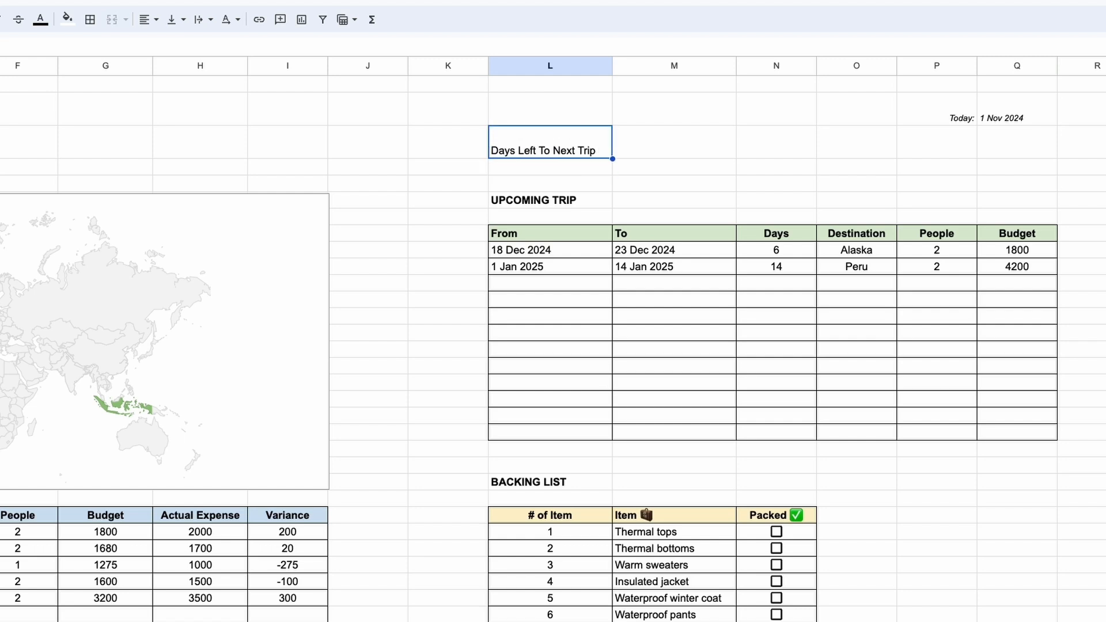
click(183, 24)
click(198, 47)
key(Right)
click(183, 24)
click(197, 47)
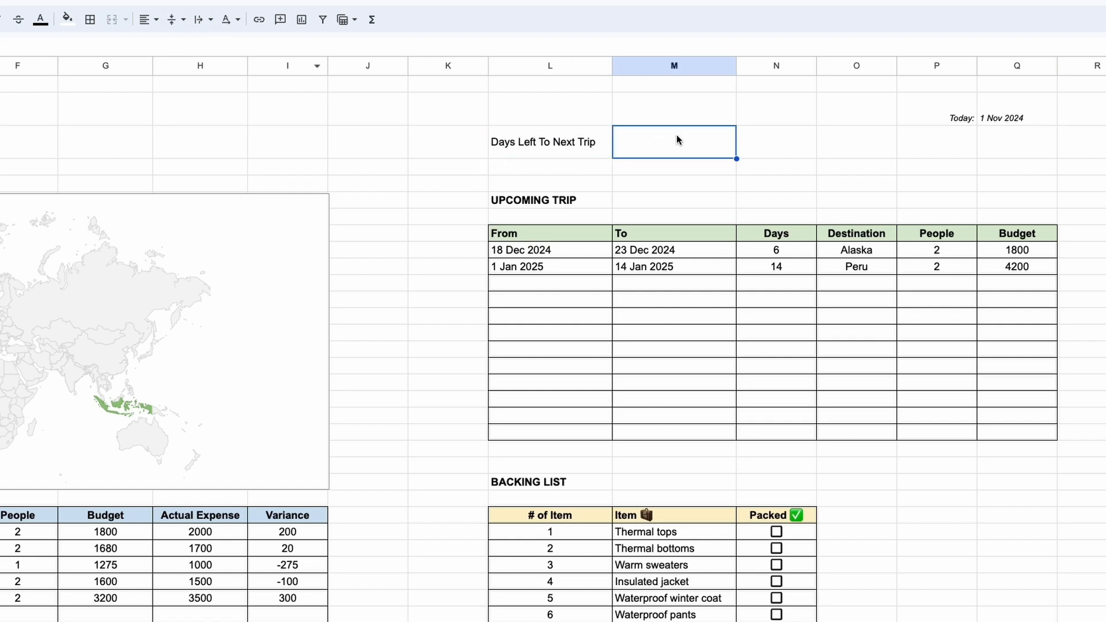
key(Left)
key(super+b)
key(Right)
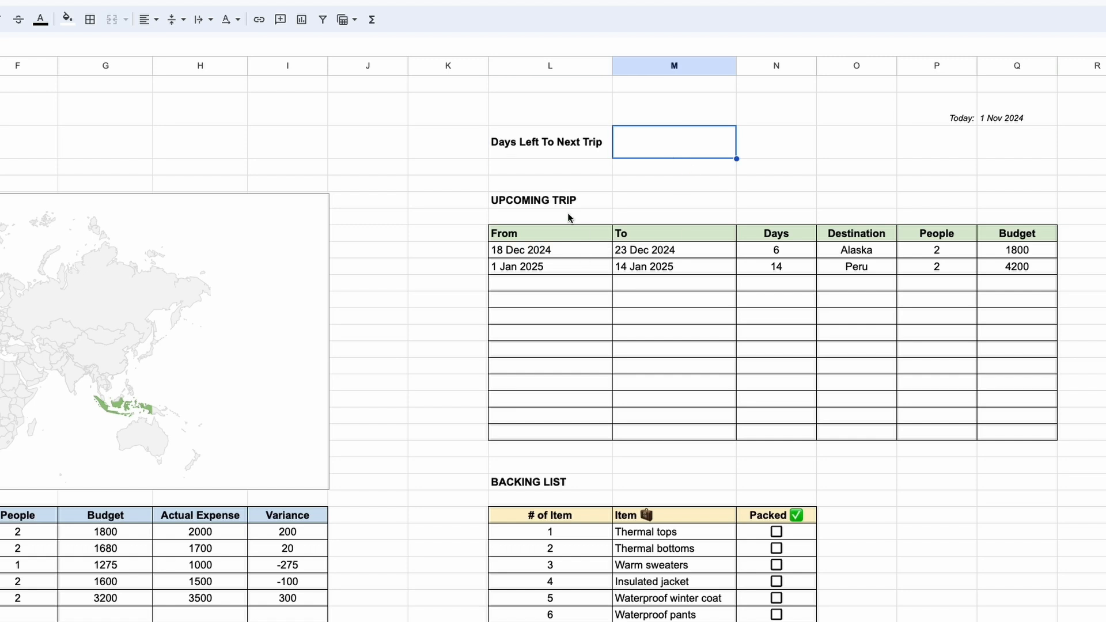
- Calculate the days until the next trip in M3 with the formula =L9-Q2
text(=)
click(561, 249)
text(-)
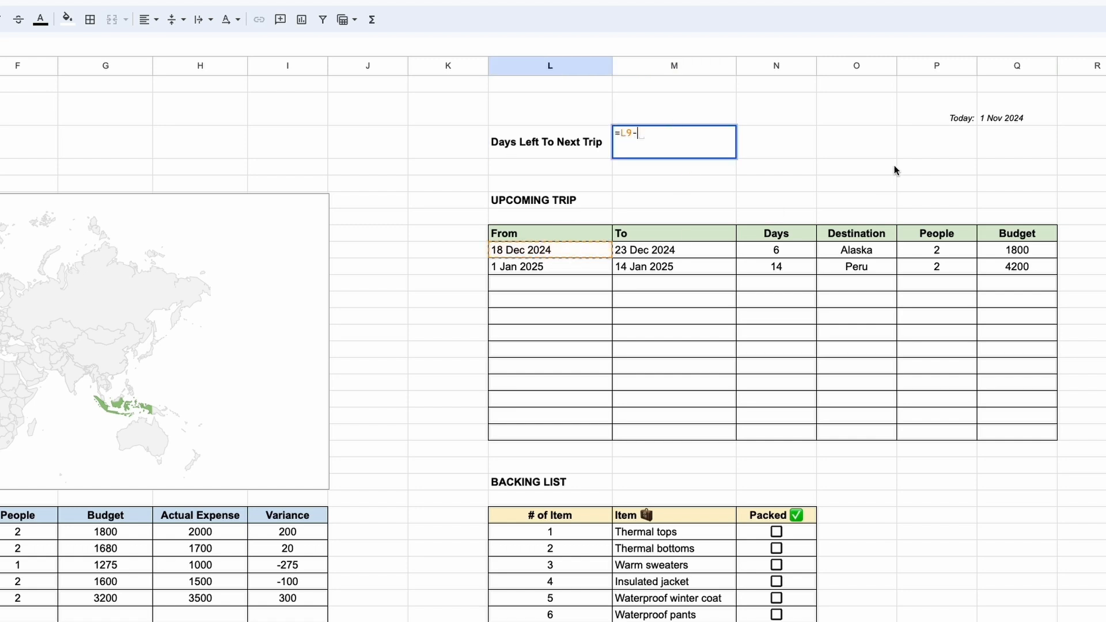
click(1003, 115)
key(Return)
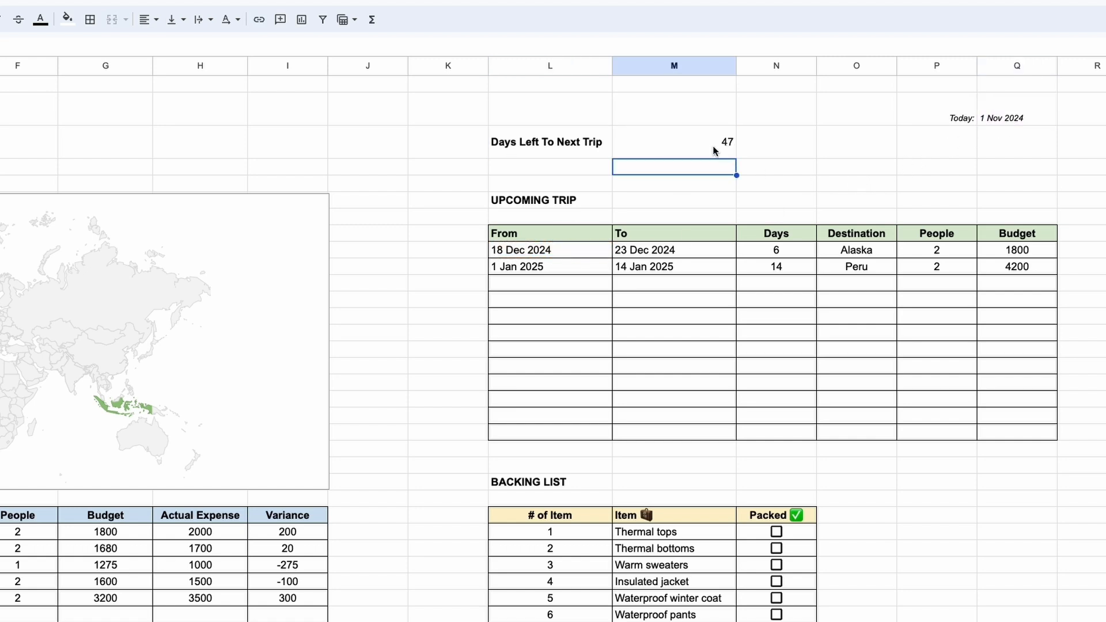
- Centre the days count in M3 horizontally and make it bold
click(714, 149)
click(149, 19)
click(169, 46)
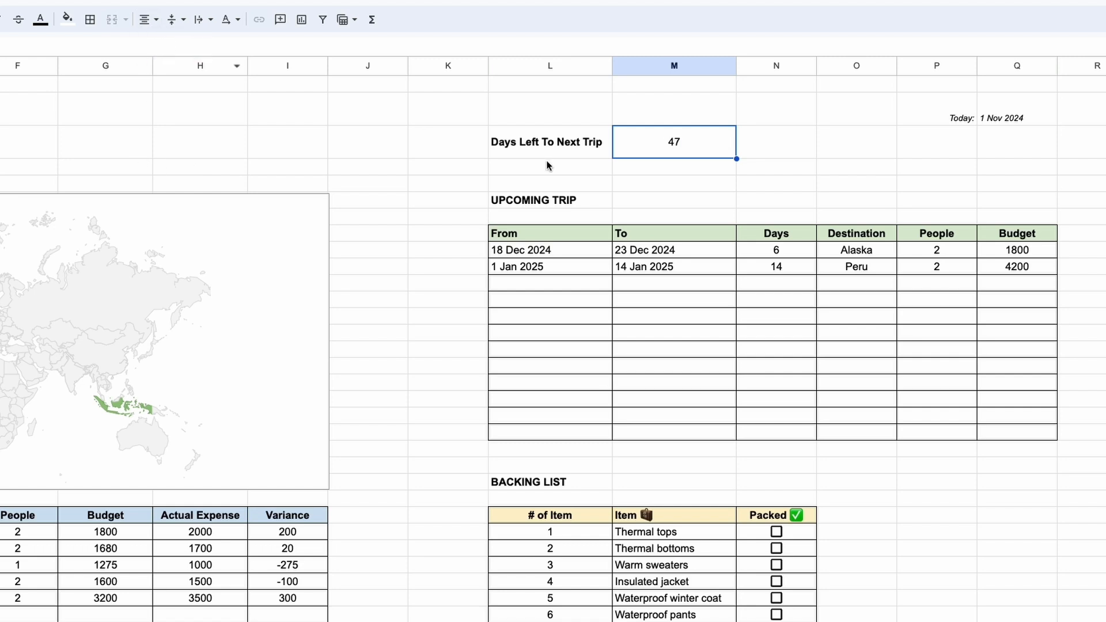
click(680, 184)
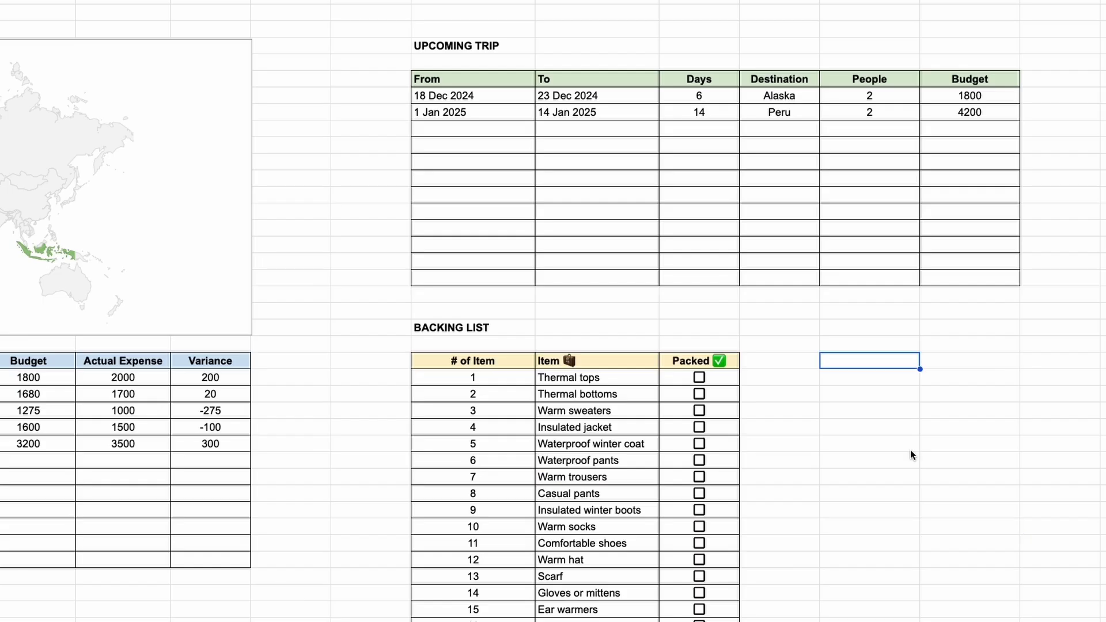
- Enter the headers "To Prepare" in P25 and "Checked" in Q25 beside the packing list
text(To Prepare)
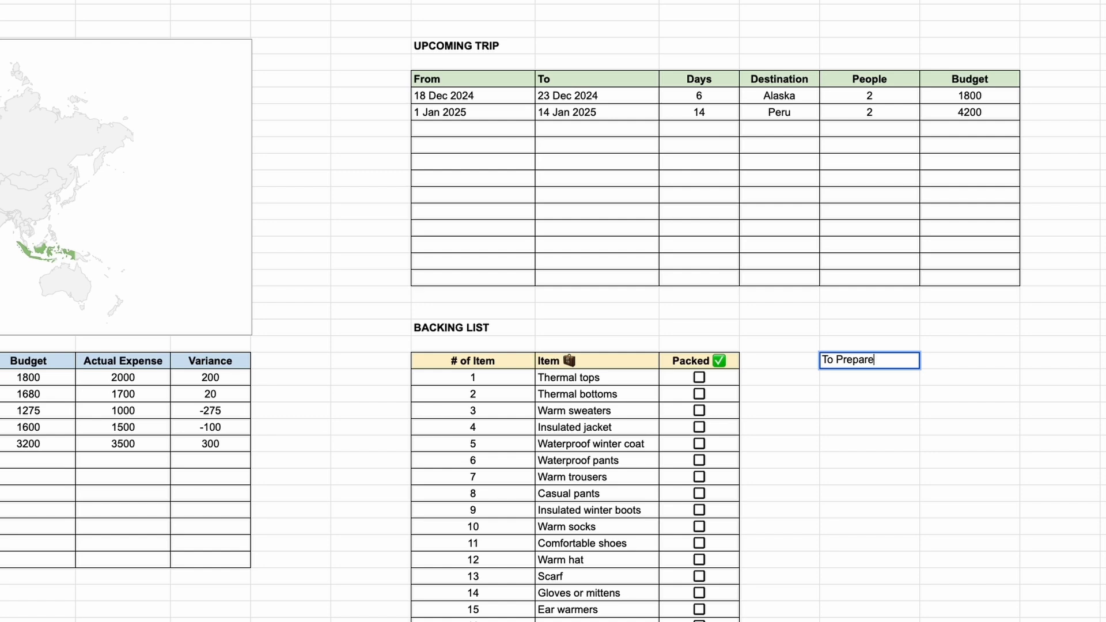
key(Tab)
text(Che)
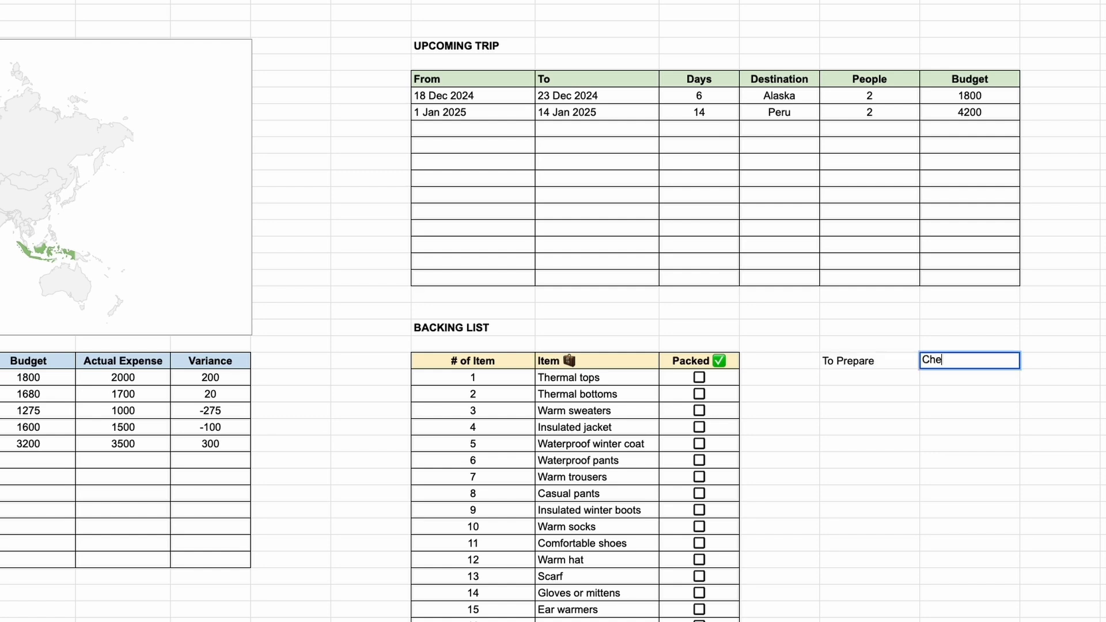
text(cked)
key(Return)
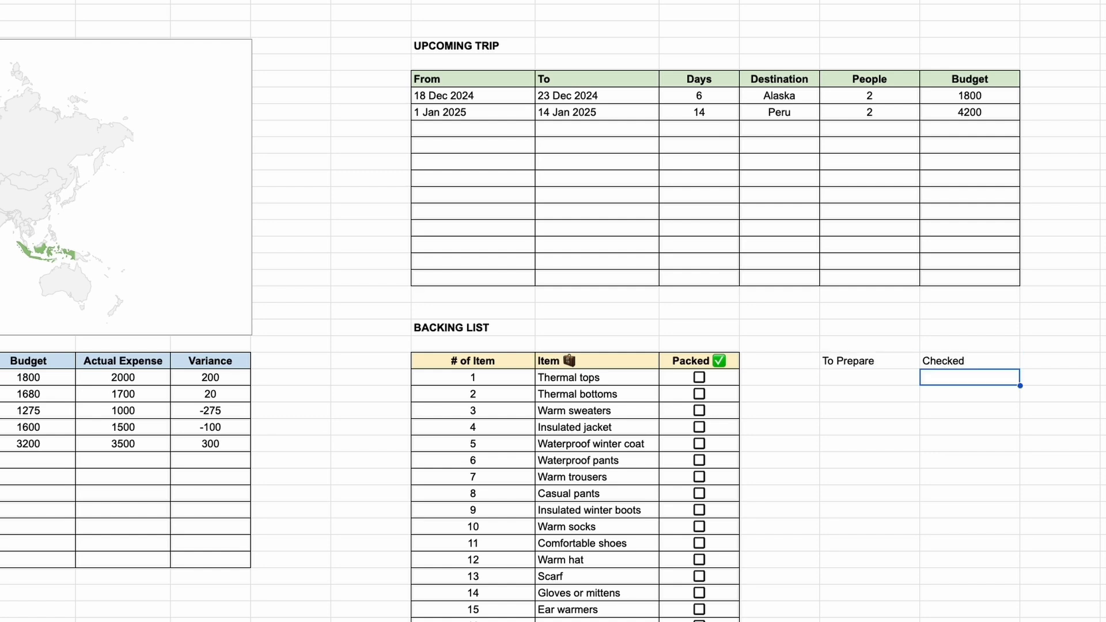
- Add an OK button emoji after "Checked" and a pencil emoji after "To Prepare"
key(Up)
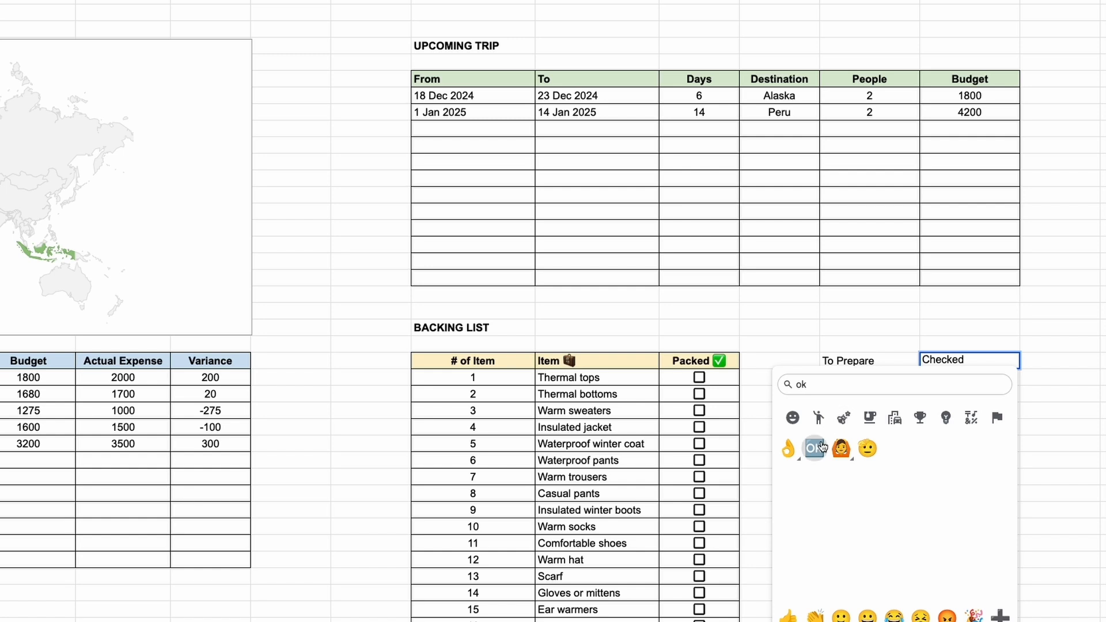
click(819, 447)
double_click(879, 361)
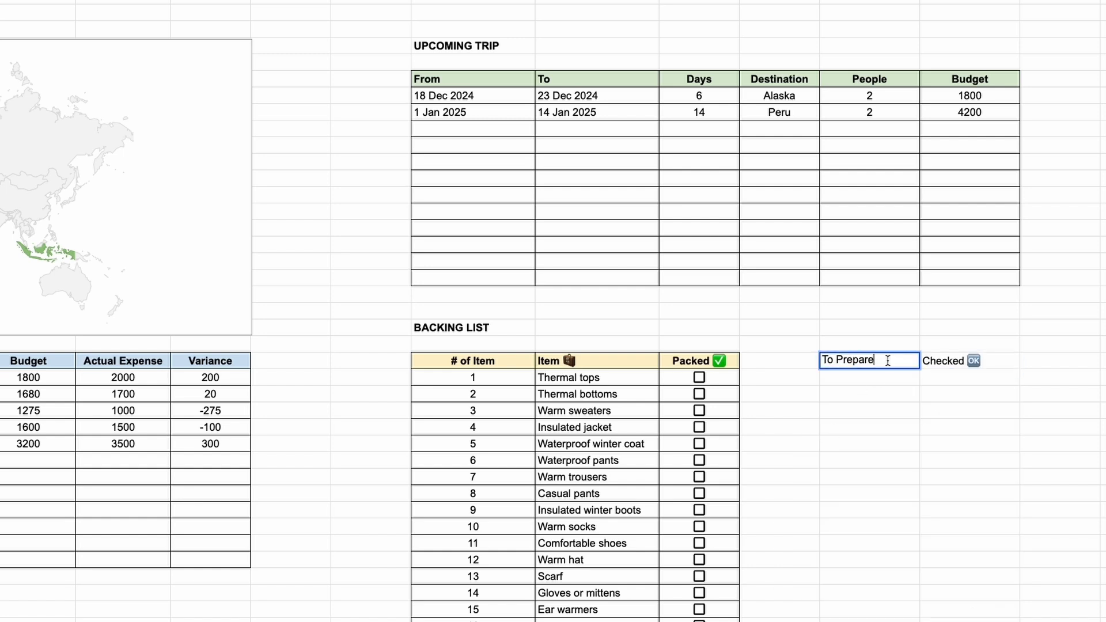
key(Escape)
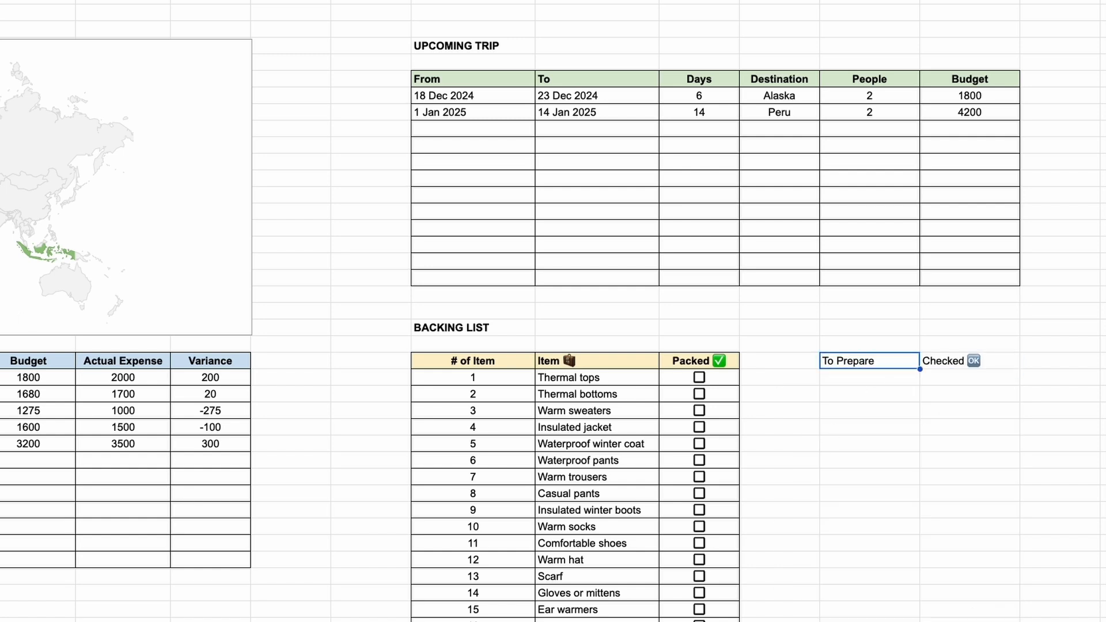
click(993, 417)
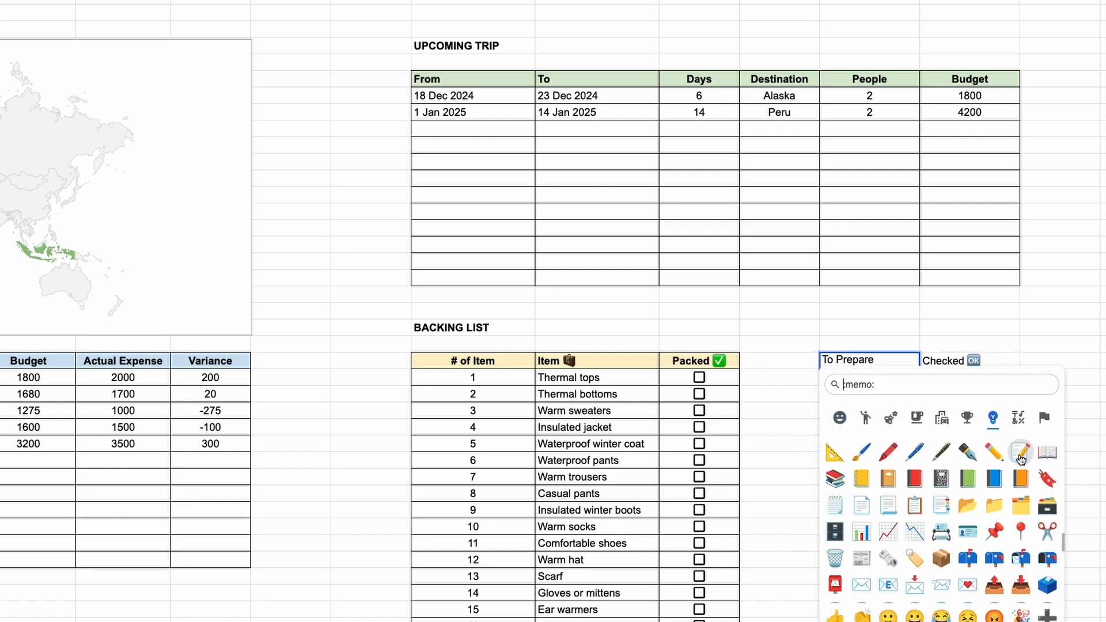
click(993, 453)
click(917, 447)
click(906, 410)
- Make the "To Prepare" and "Checked" headers in P25:Q25 bold
drag(892, 361, 936, 360)
key(super+b)
click(898, 394)
click(893, 361)
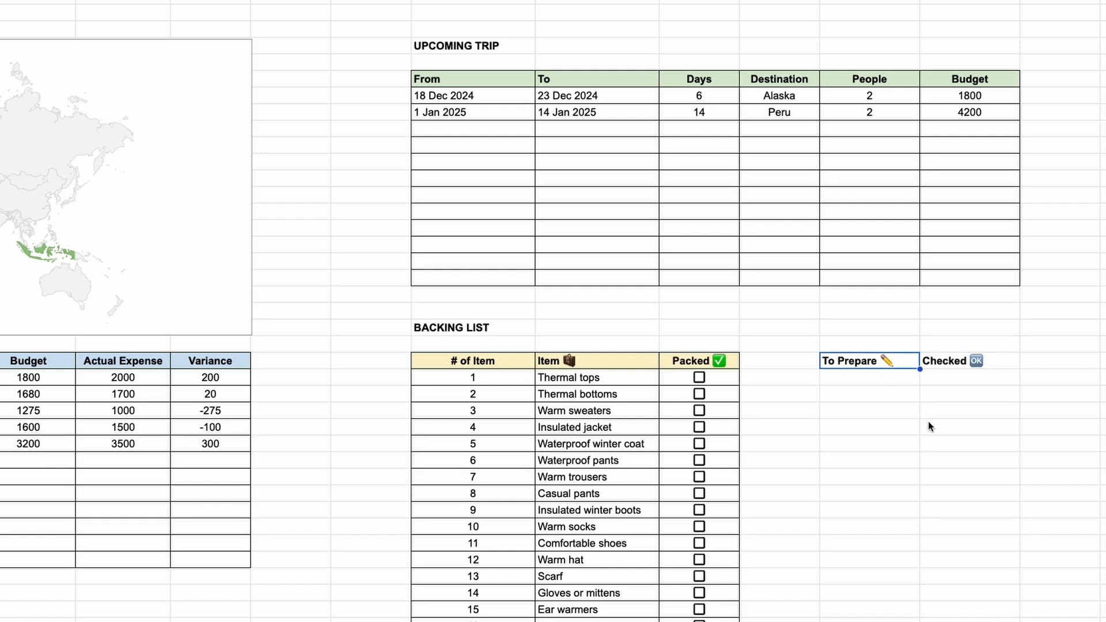
- List Air Ticket, Visa and Insurance under the "To Prepare" header in P26:P28
click(909, 381)
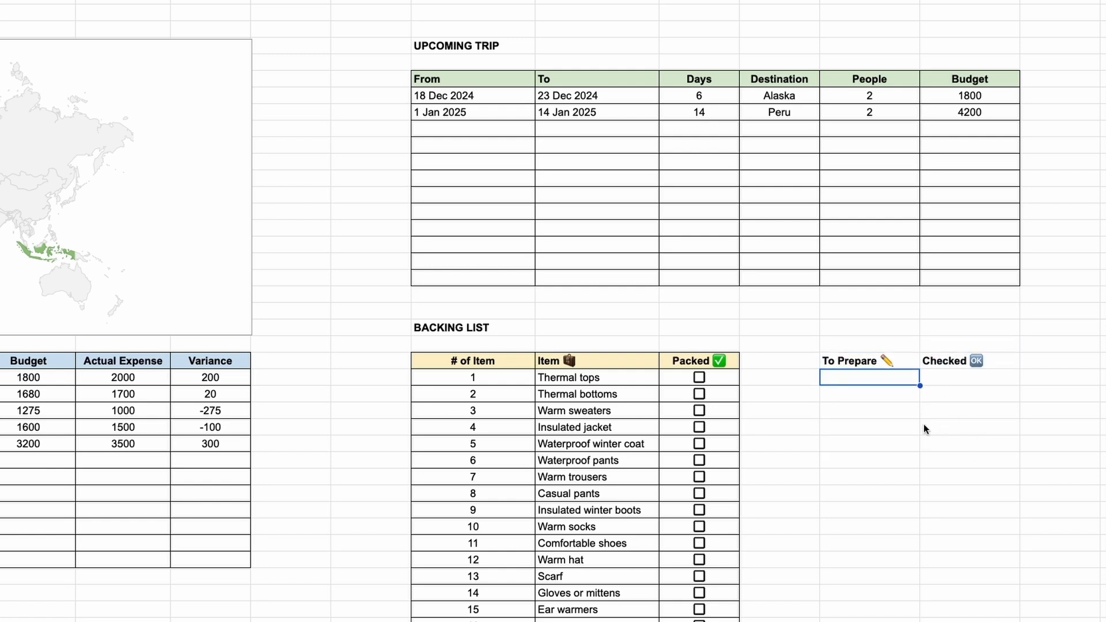
text(Air Ticket)
key(Return)
text(Visa)
key(Return)
text(Insurance)
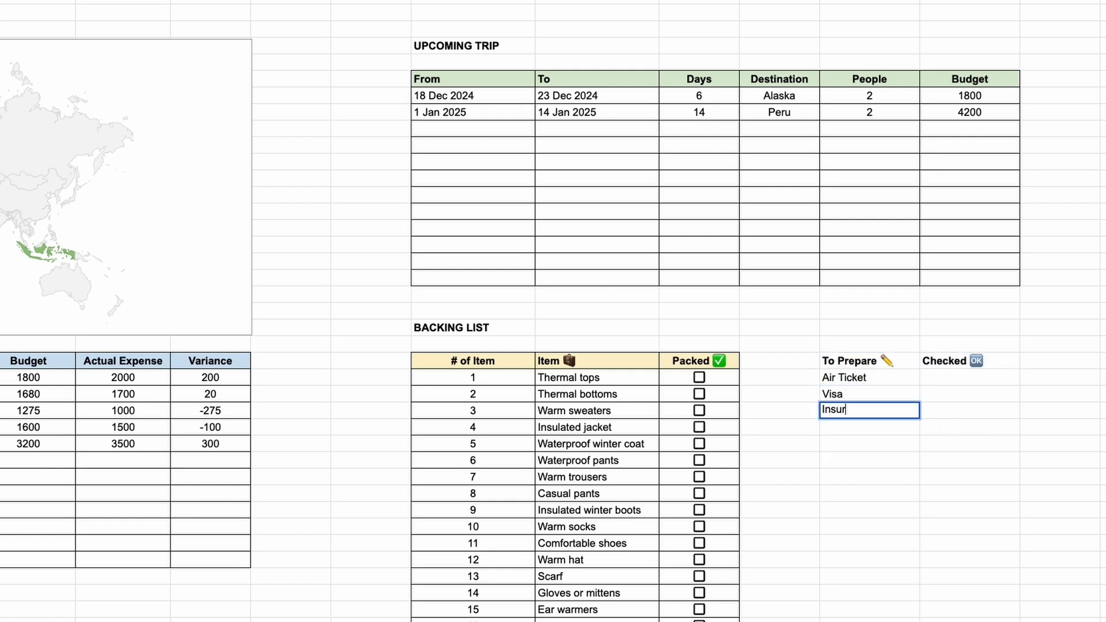
key(Return)
- Add borders to all cells of P25:Q30 and insert checkboxes in Q26:Q30 under "Checked"
drag(898, 366, 960, 437)
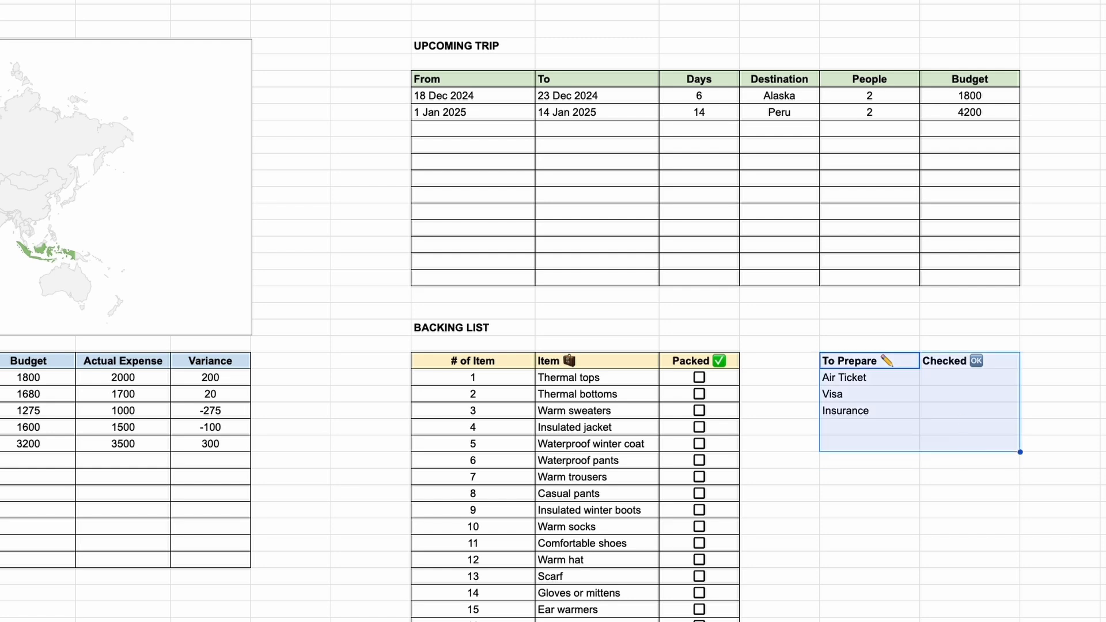
click(863, 440)
click(942, 381)
shift+click(960, 444)
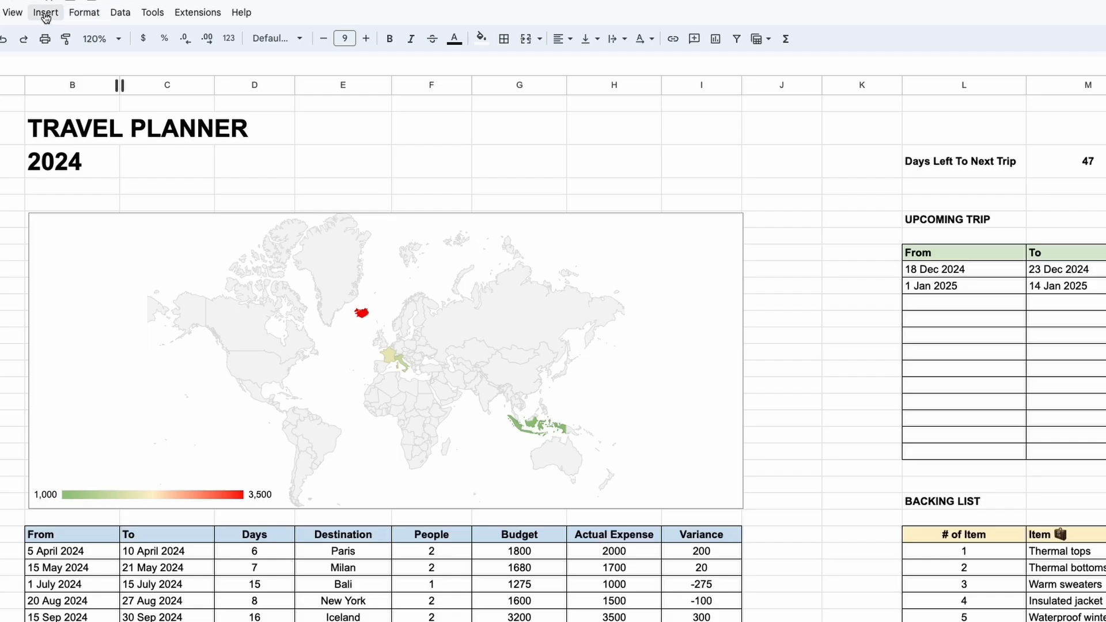
click(44, 12)
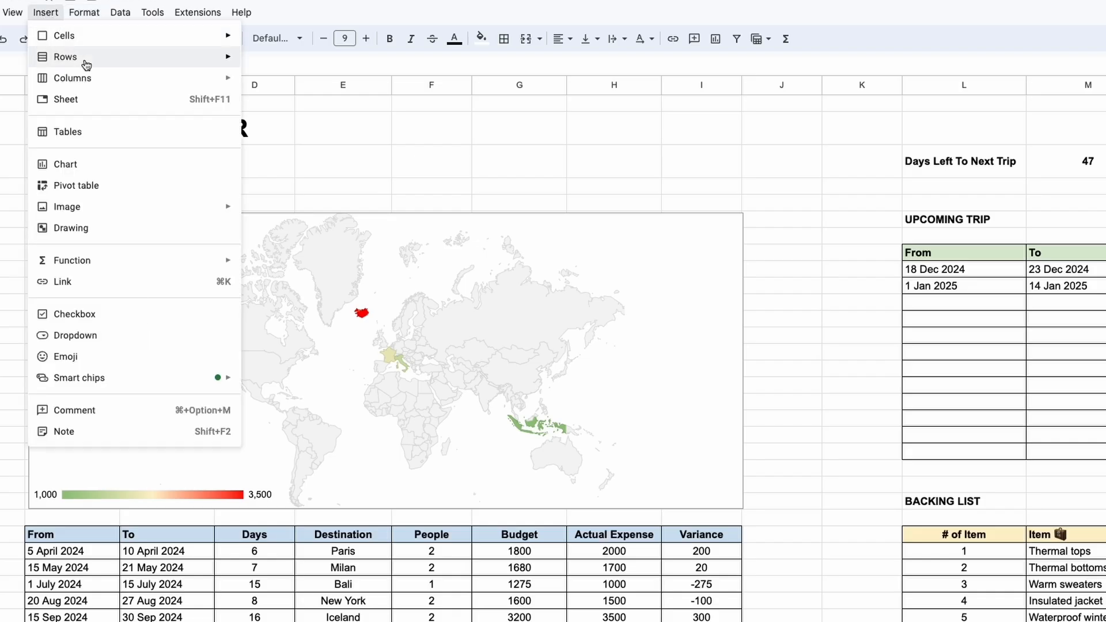
click(74, 314)
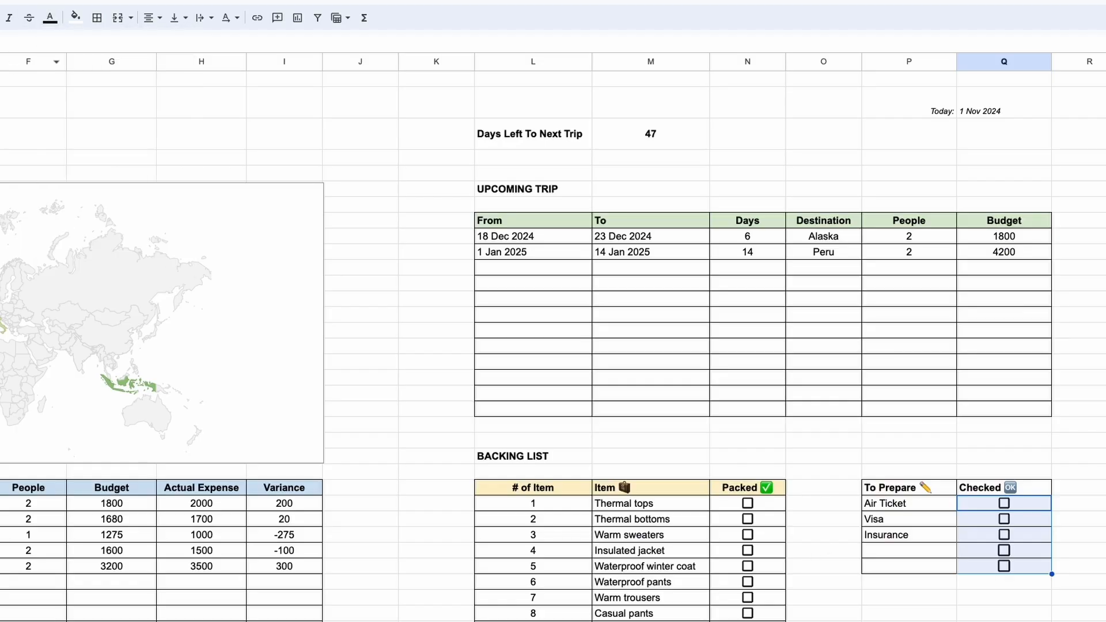
click(982, 598)
- Move the To Prepare table down nine rows so it occupies P34:Q39
drag(891, 353, 892, 506)
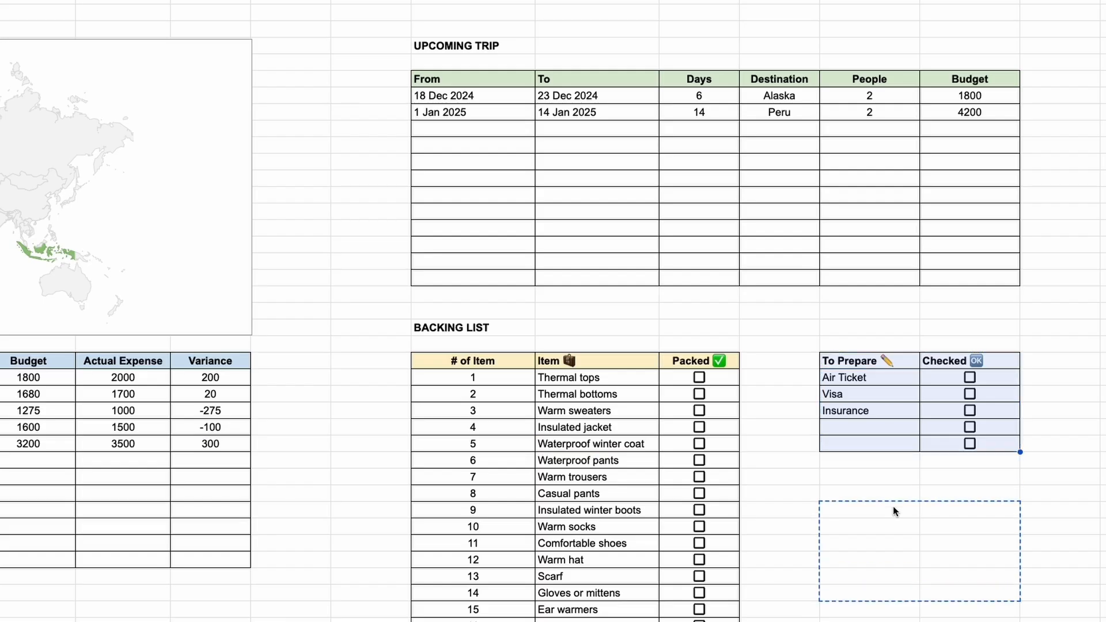
click(896, 443)
drag(858, 364, 971, 447)
click(953, 457)
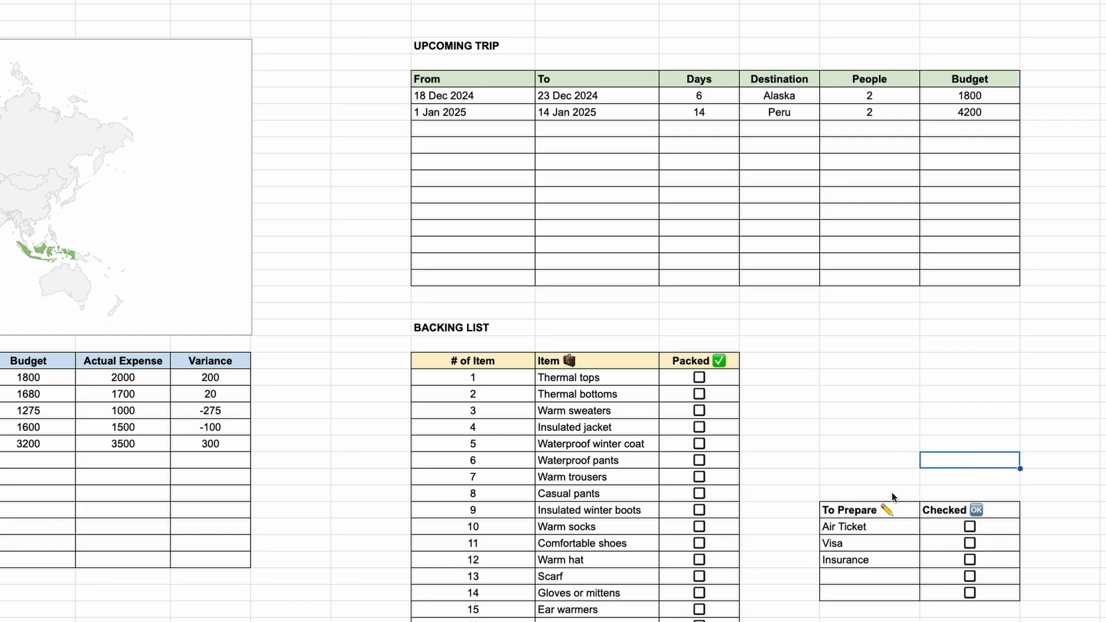
- Tick items 3, 4, 5, 8, 9 and 11 in the packing list and Air Ticket, Visa and Insurance in the To Prepare table
click(636, 288)
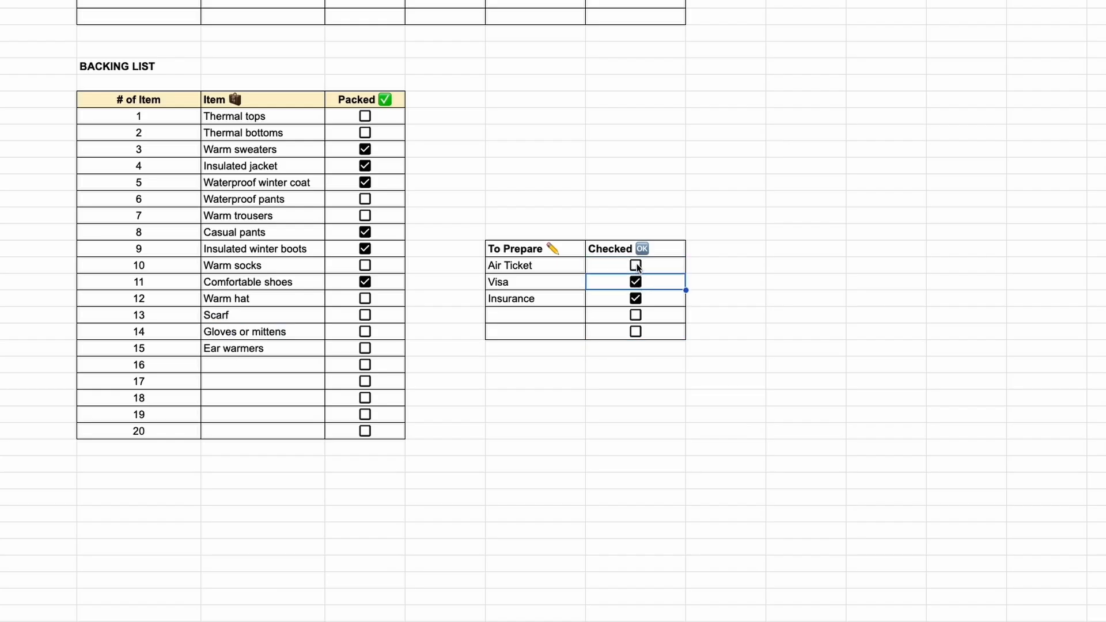
click(636, 265)
- Count the ticked To Prepare boxes in Q40 with =COUNTIF(Q35:Q39,TRUE) and centre the result
click(636, 348)
text(=COUNTI)
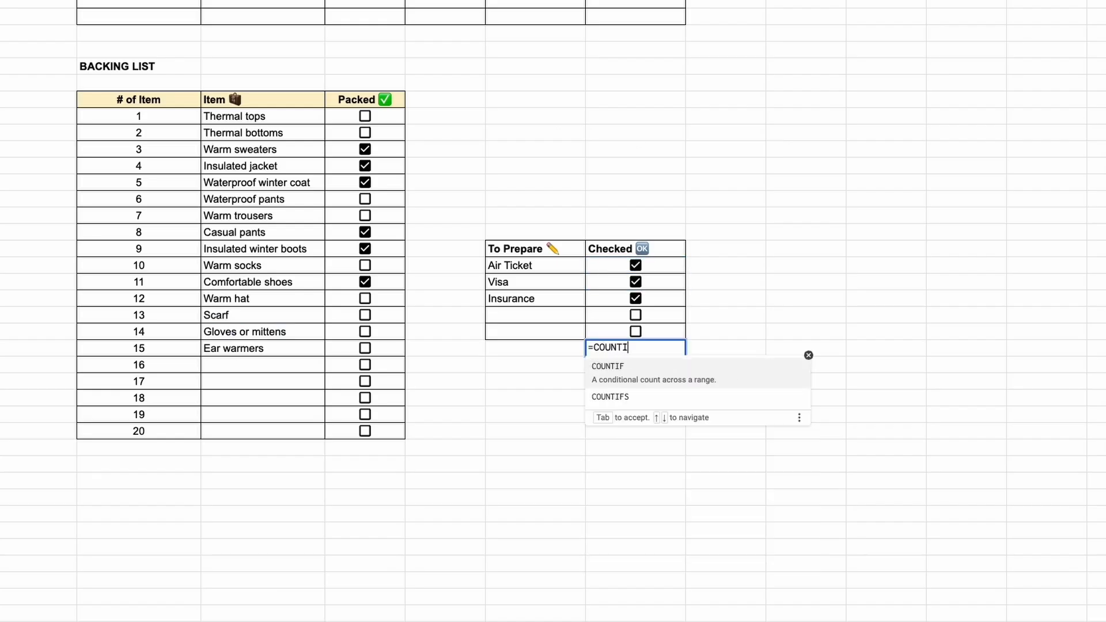
key(Tab)
drag(674, 265, 674, 332)
text(,TRUEE)
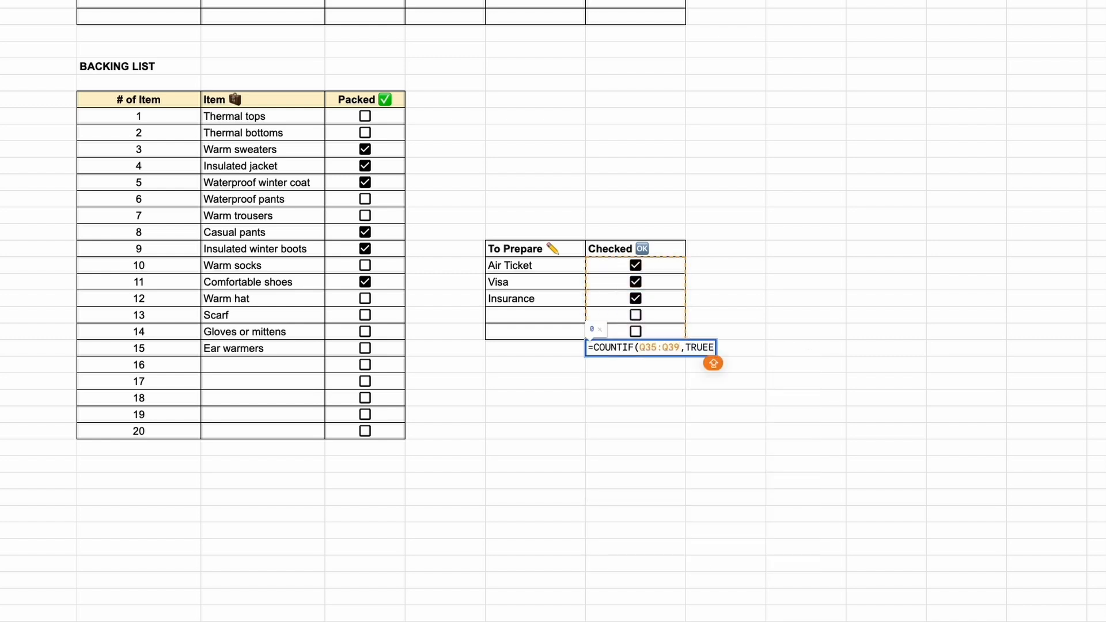
key(BackSpace)
text())
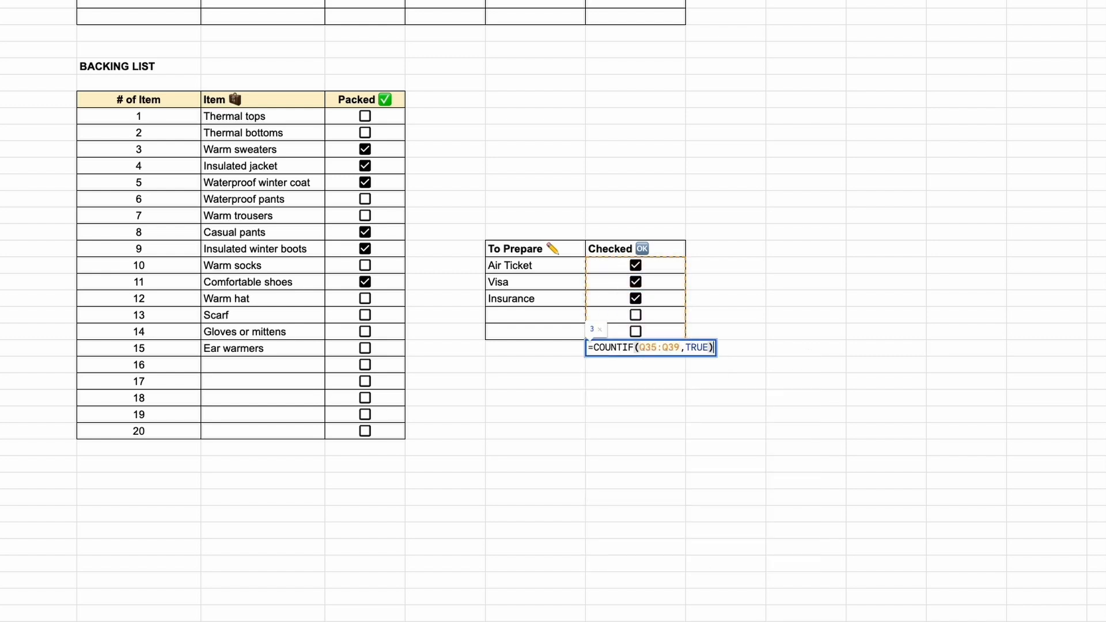
key(Return)
click(665, 349)
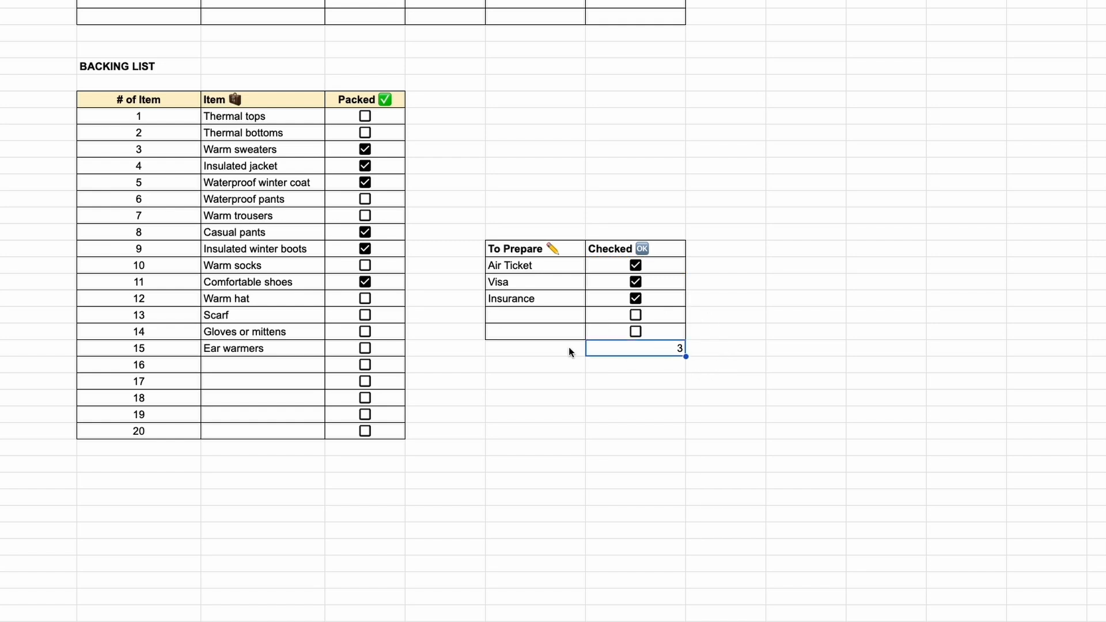
key(ctrl+shift+e)
- Toggle the Insurance, Visa and Air Ticket checkboxes off and back on to test the count in Q40
click(636, 299)
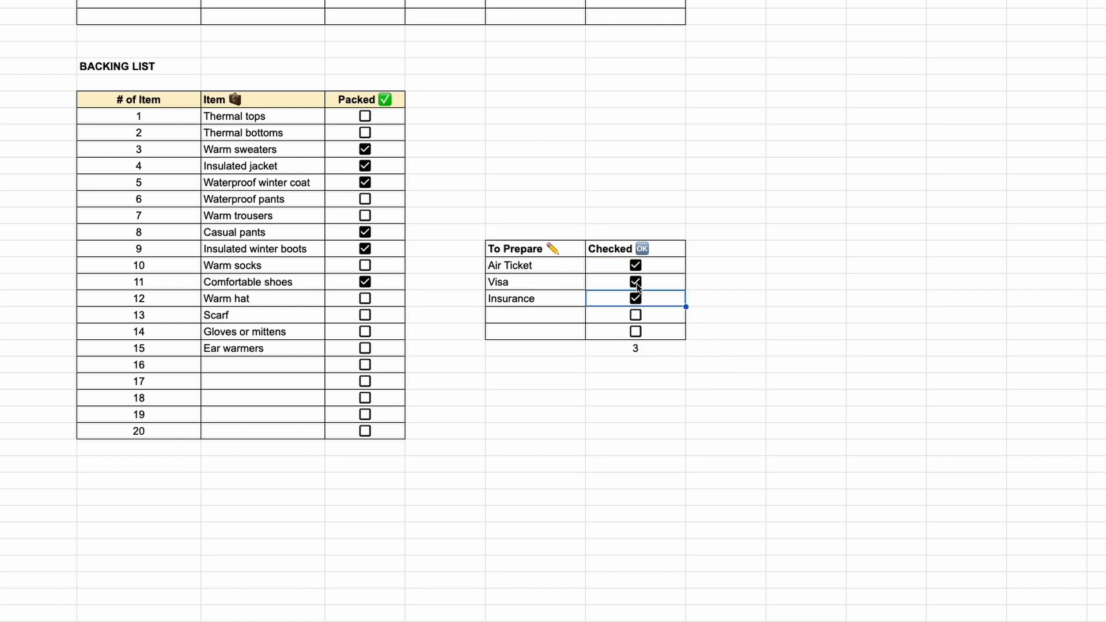
click(636, 281)
click(635, 265)
click(636, 265)
click(635, 282)
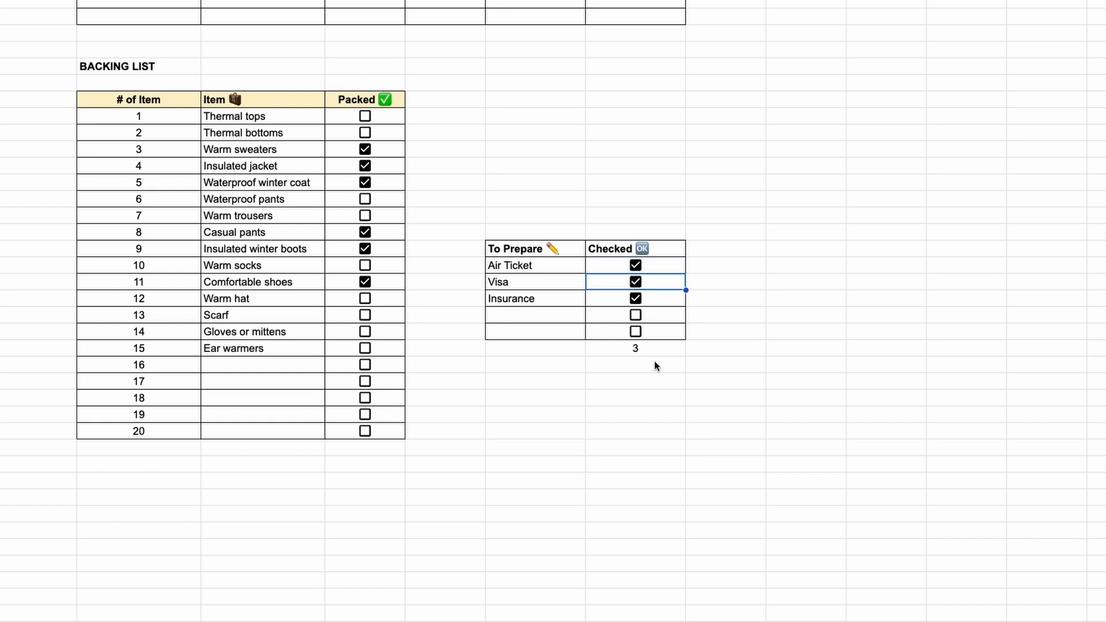
- Count the listed preparation tasks in Q41 with =COUNTA(P35:P39)
click(655, 360)
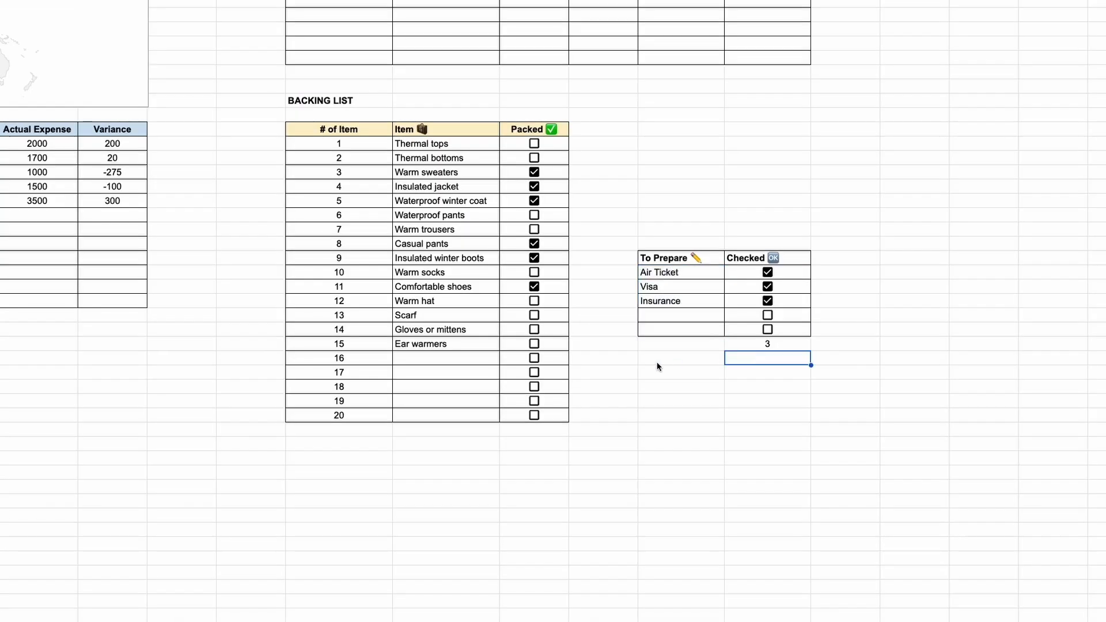
text(=COUN)
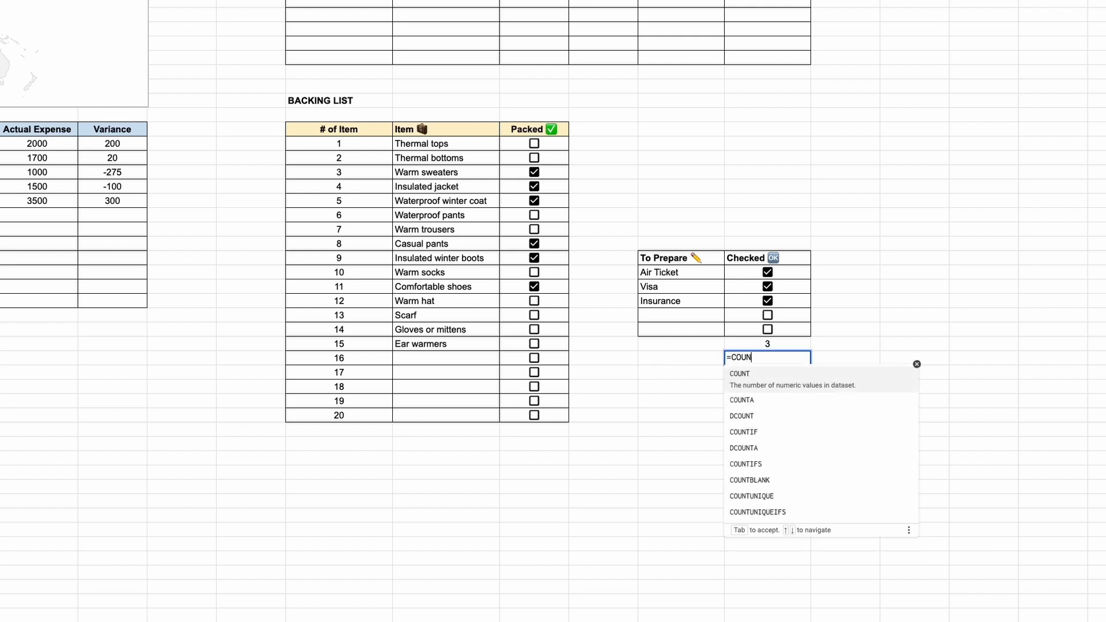
text(TA()
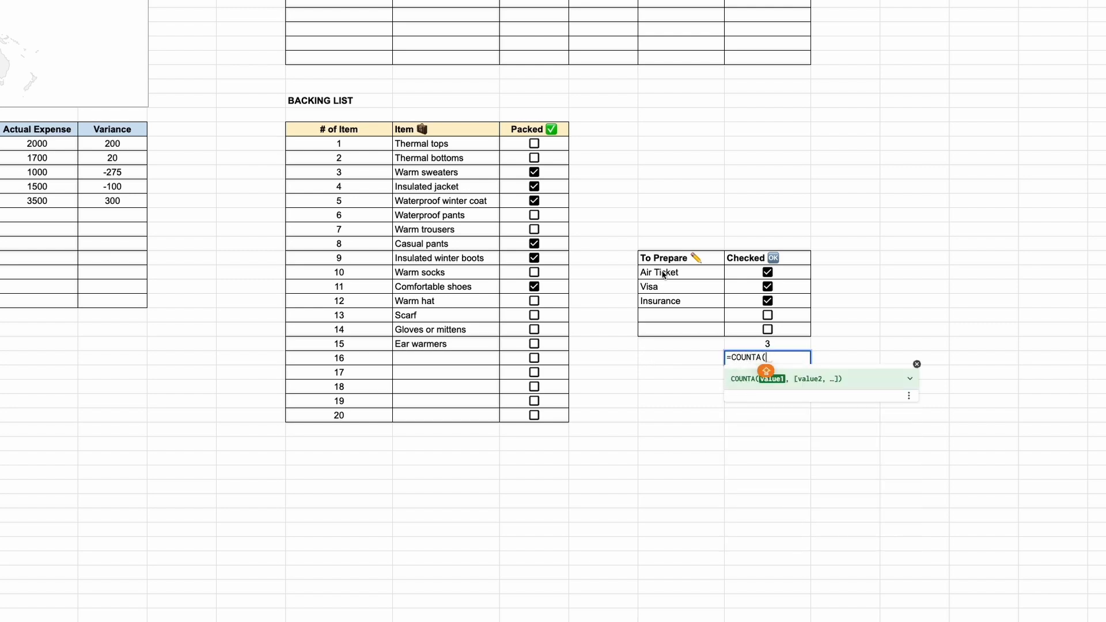
drag(664, 275, 667, 328)
key(Return)
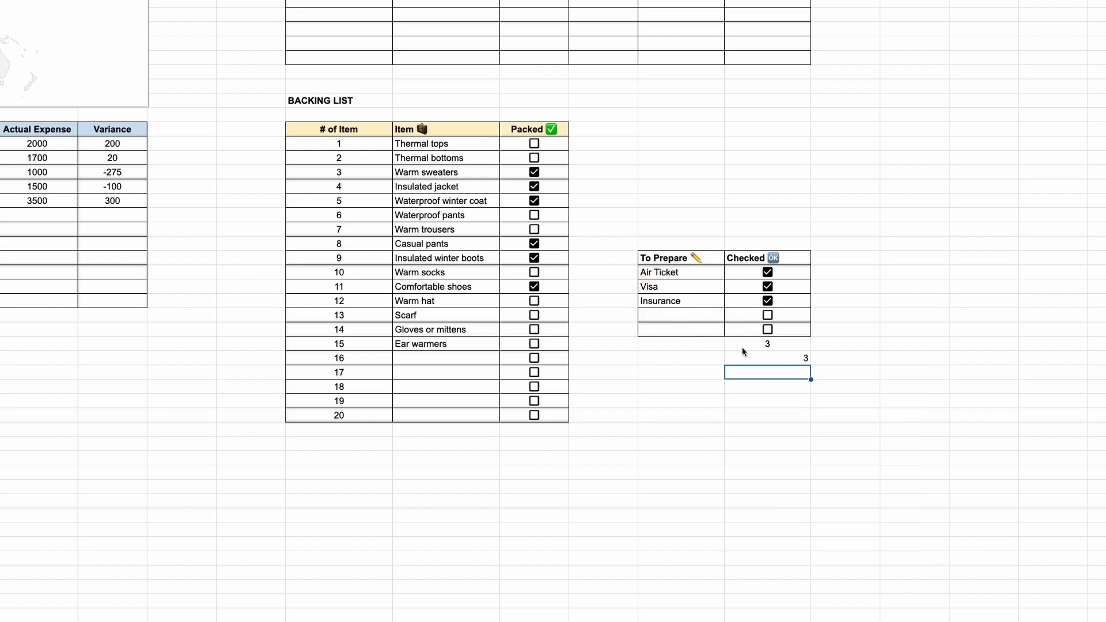
- Centre the task count in Q41 and count the packed items in N46 with =COUNTIF(N26:N45,TRUE)
key(Up)
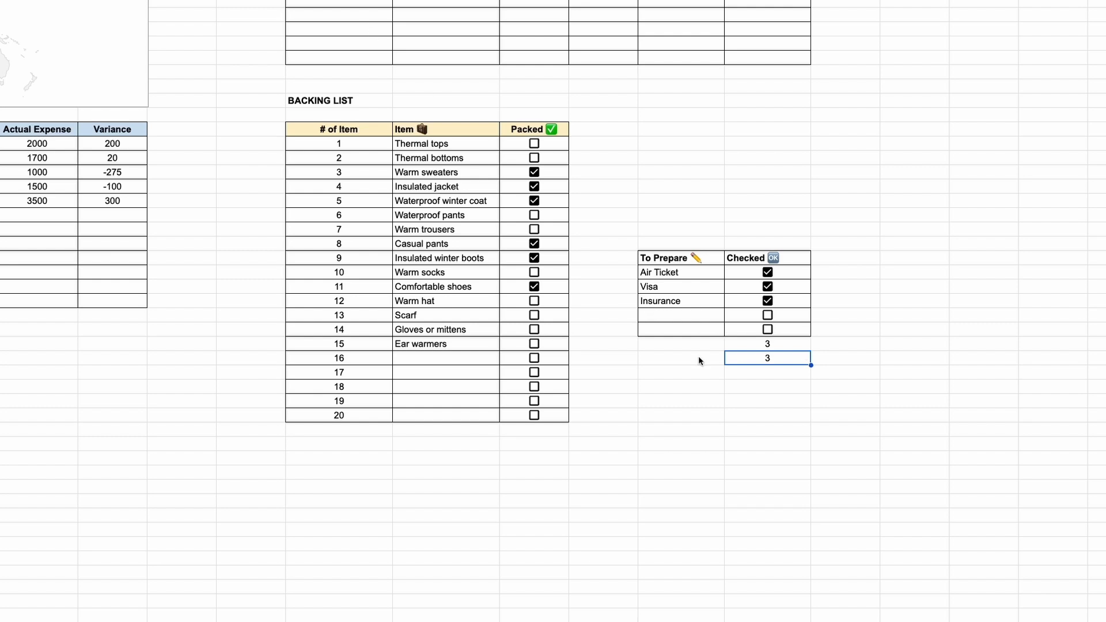
click(553, 429)
text(=COUNTIF()
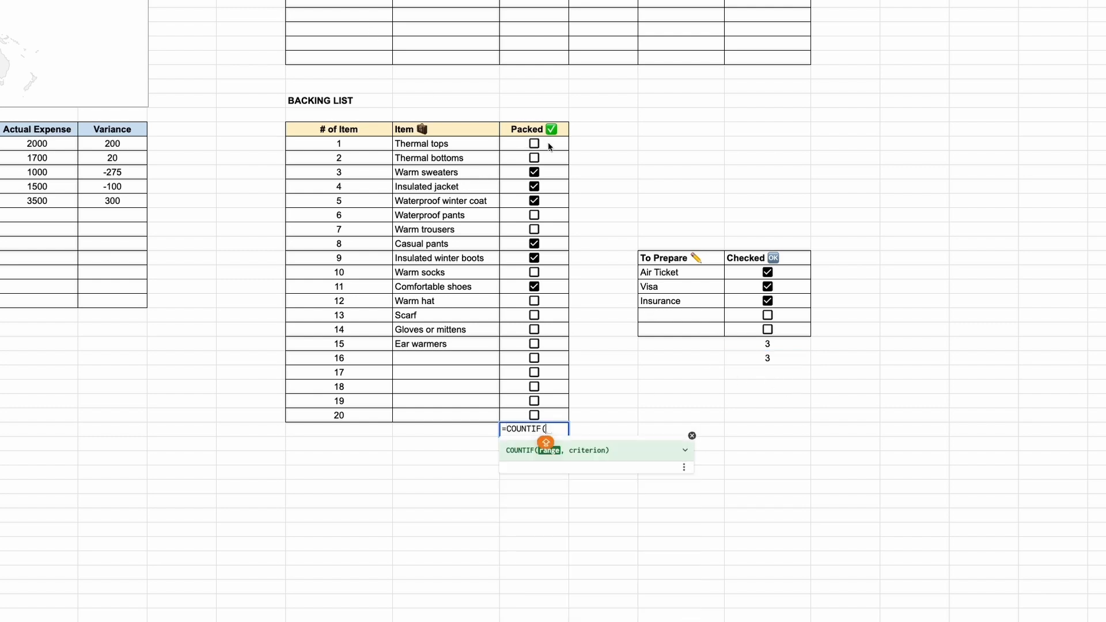
drag(550, 147, 554, 415)
text(,)
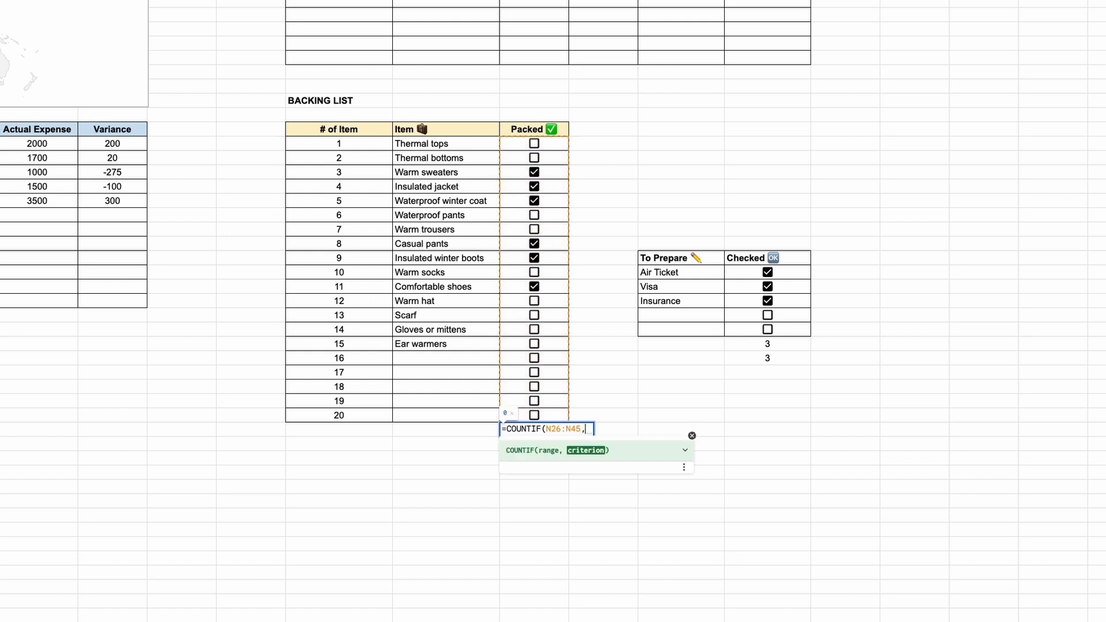
text(TRUE))
key(Return)
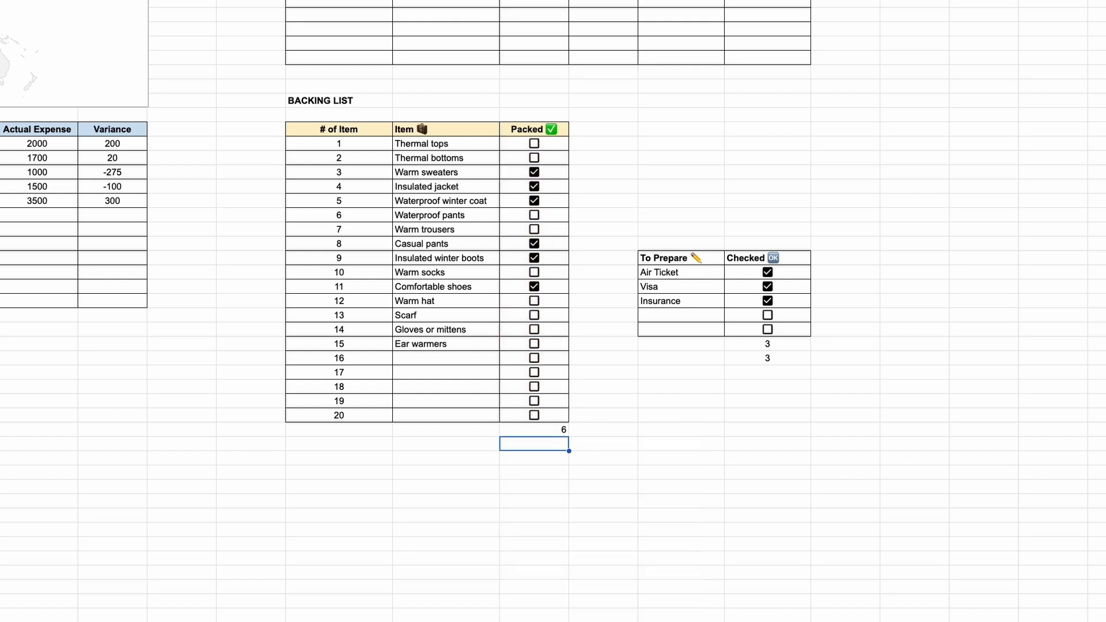
- Count the listed packing items in N47 with =COUNTA(M26:M45)
text(=COUNTA()
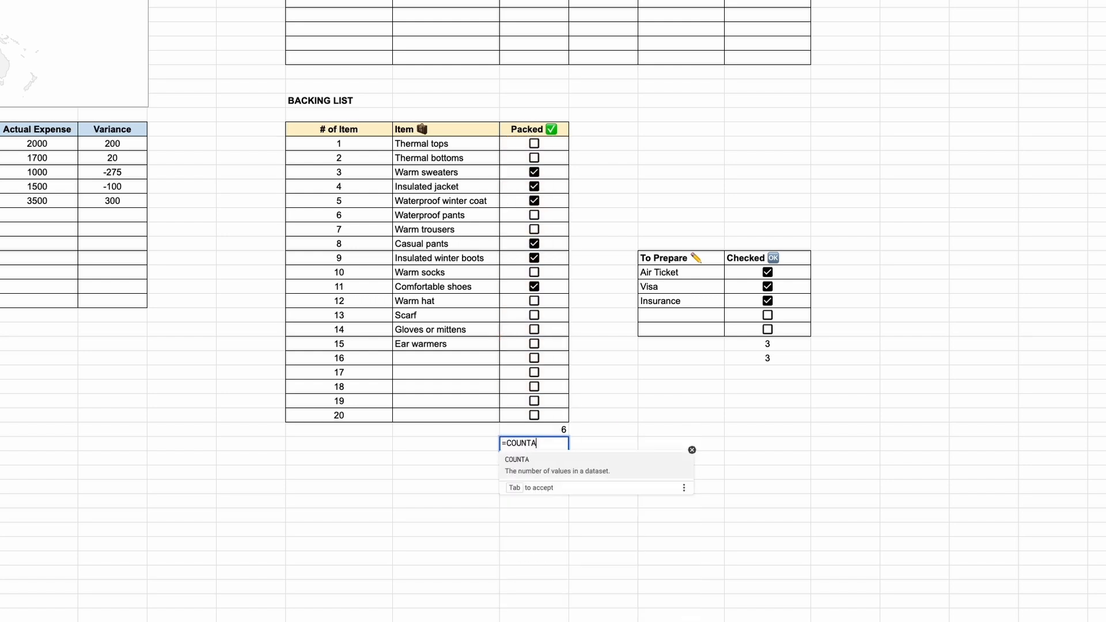
drag(462, 148, 457, 413)
key(Return)
- Tick Warm hat, Scarf, Gloves or mittens and Warm trousers as packed in the packing list
click(534, 301)
key(Down)
key(space)
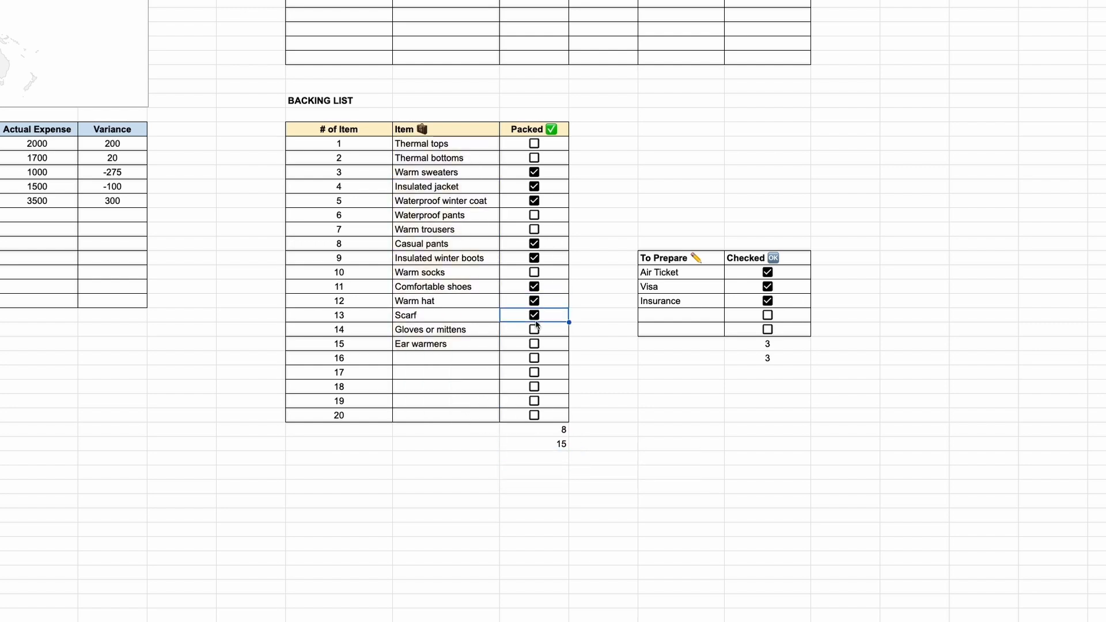
key(Down)
key(space)
click(533, 230)
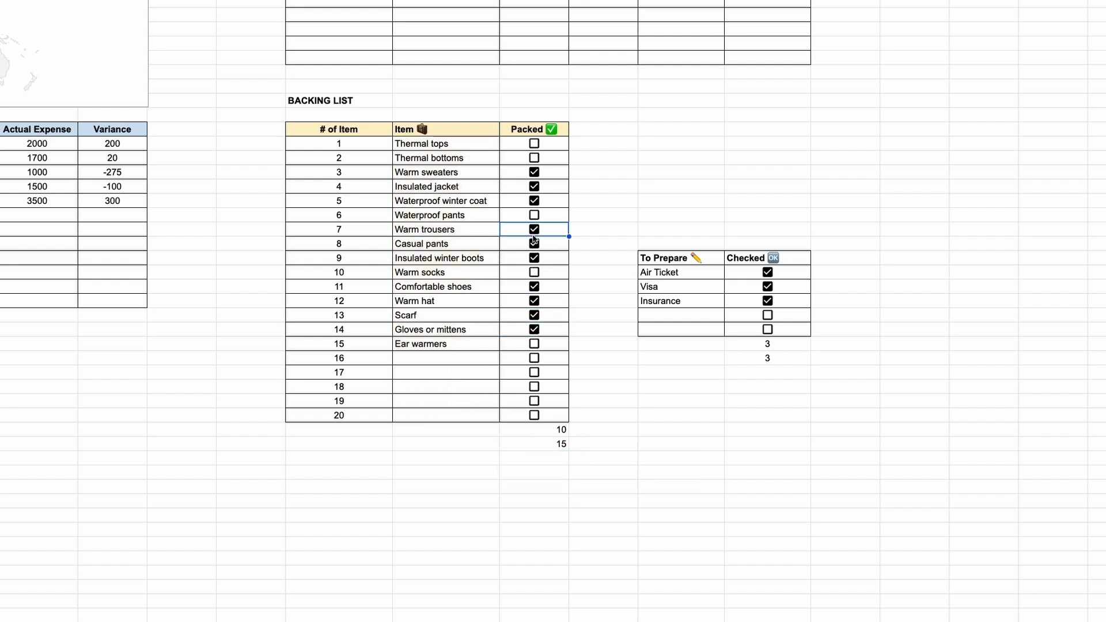
- Enter the labels Completed and Tasks in P31:P32 above the To Prepare table and make them bold
click(717, 217)
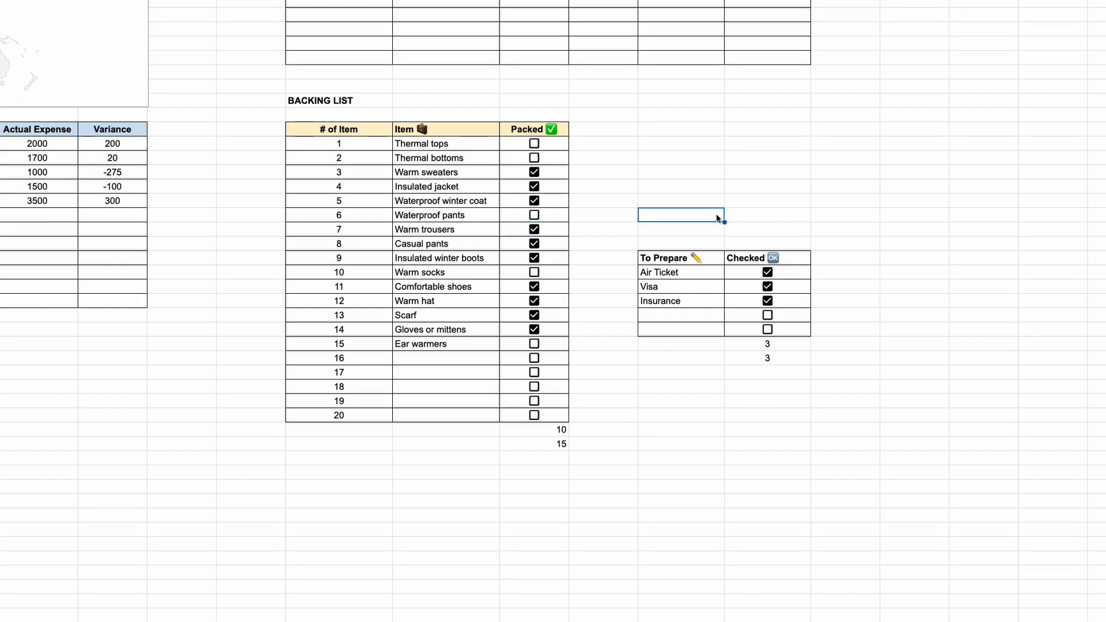
text(Complete)
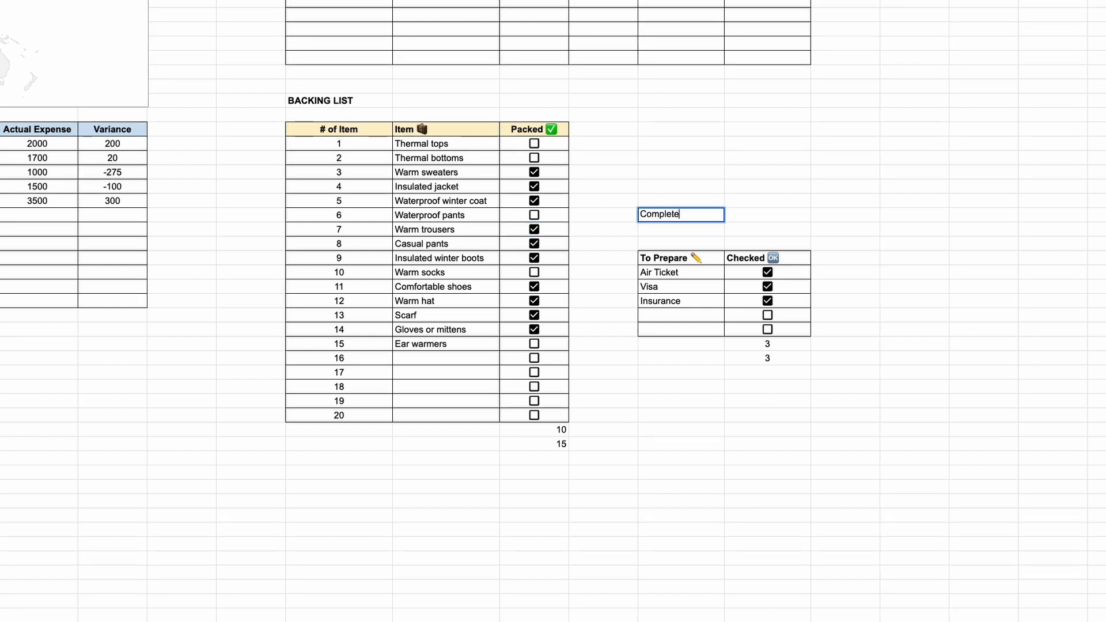
text(d)
key(Return)
text(Ta)
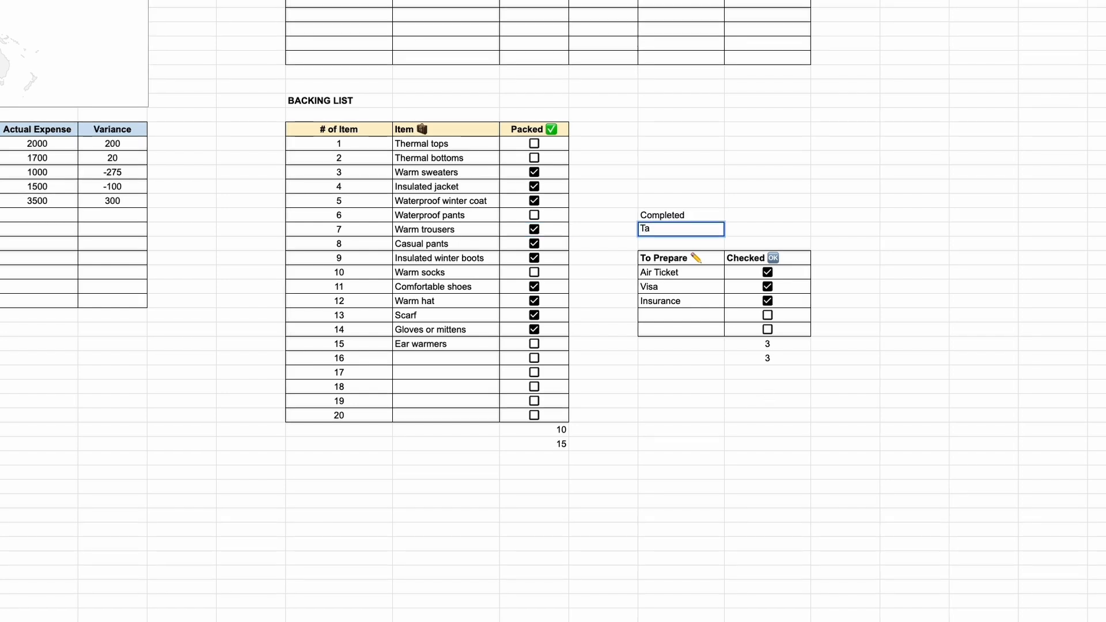
text(sks)
key(Return)
key(Up)
key(Up)
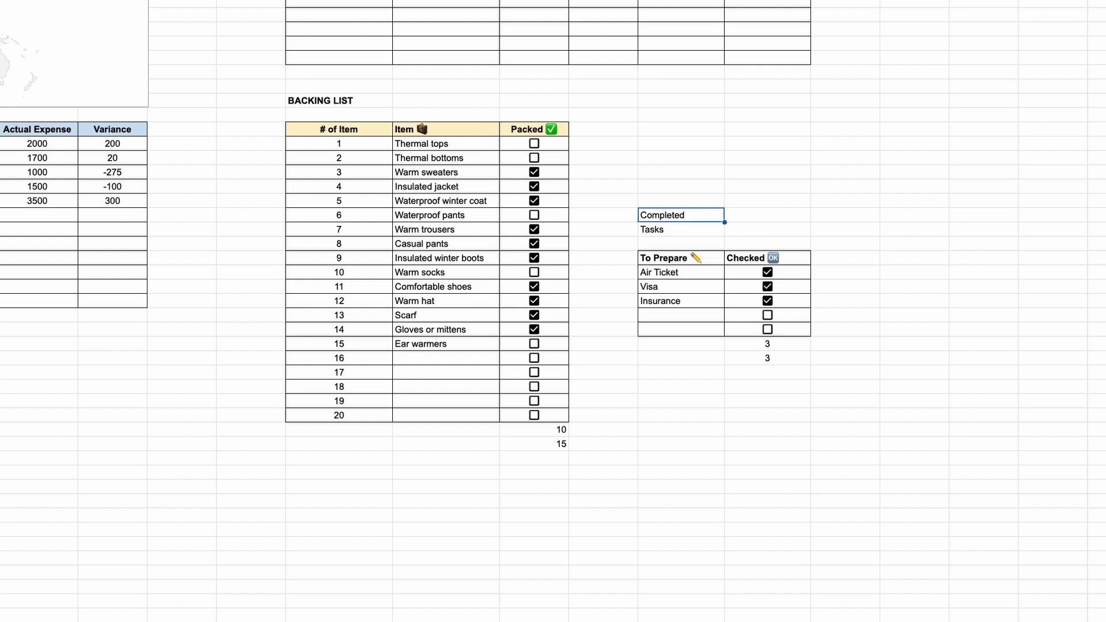
key(shift+Down)
key(ctrl+b)
- Total the completed tasks and packed items beside Completed in Q31 with =Q40+N46
key(Right)
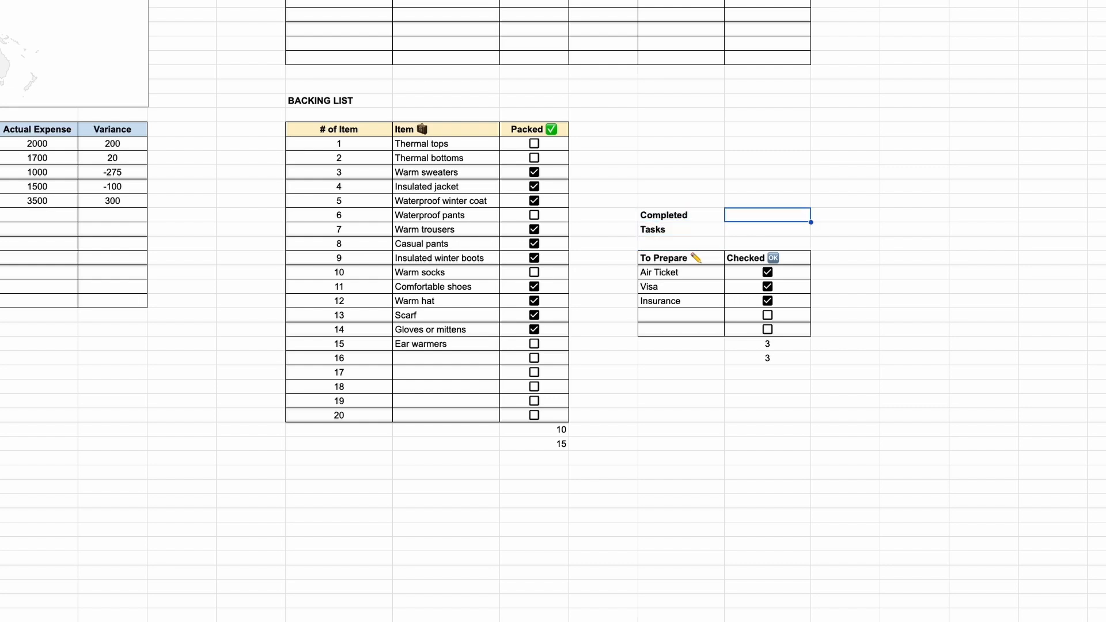
text(=)
click(787, 345)
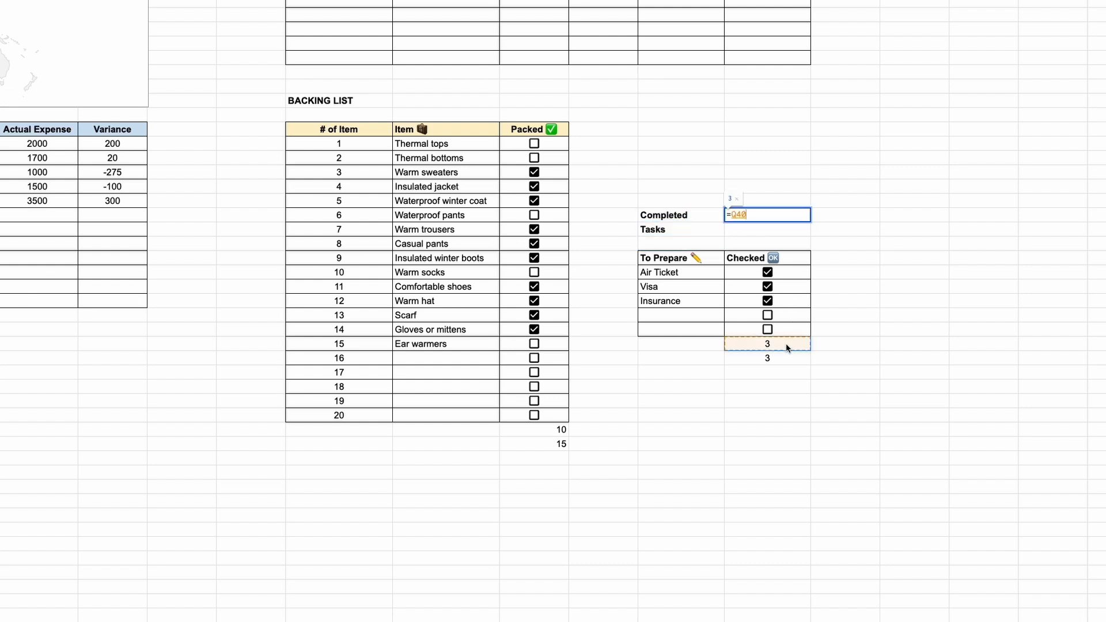
text(+)
click(538, 431)
key(Return)
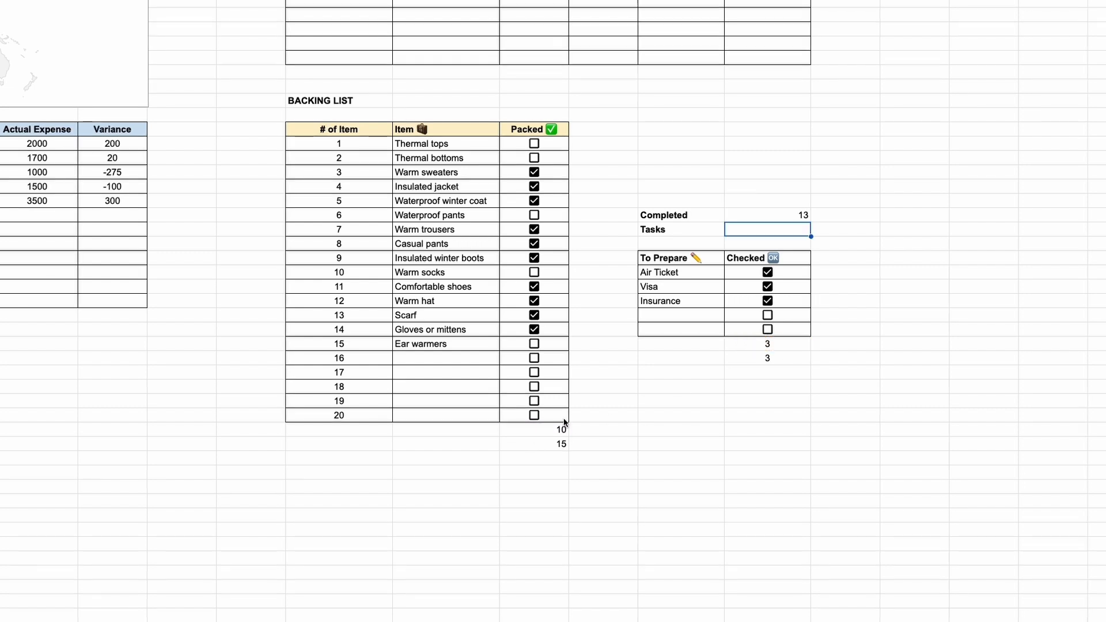
- Total all listed tasks and items beside Tasks in Q32 with =Q41+N47 and centre both totals
text(=)
click(769, 360)
text(+)
click(551, 444)
key(Return)
drag(793, 216, 751, 227)
key(super+shift+e)
- Add the label "not completed" in P30, calculate its number in Q30 with =Q32-Q31 and centre the result
click(691, 187)
click(705, 200)
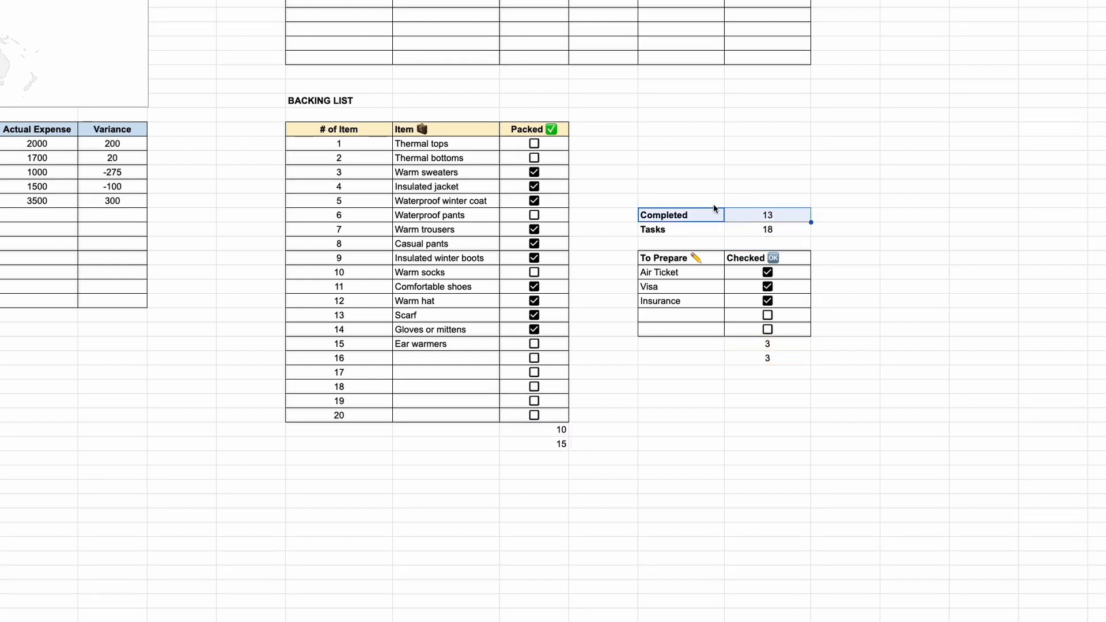
click(691, 200)
text(no)
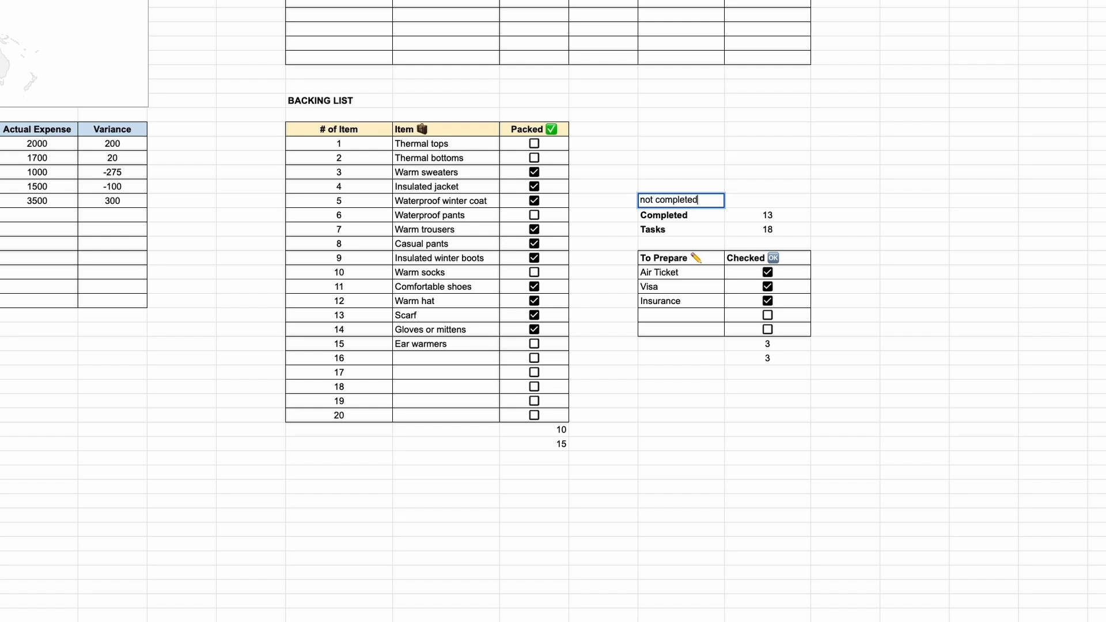
text(t completed)
key(Tab)
text(=)
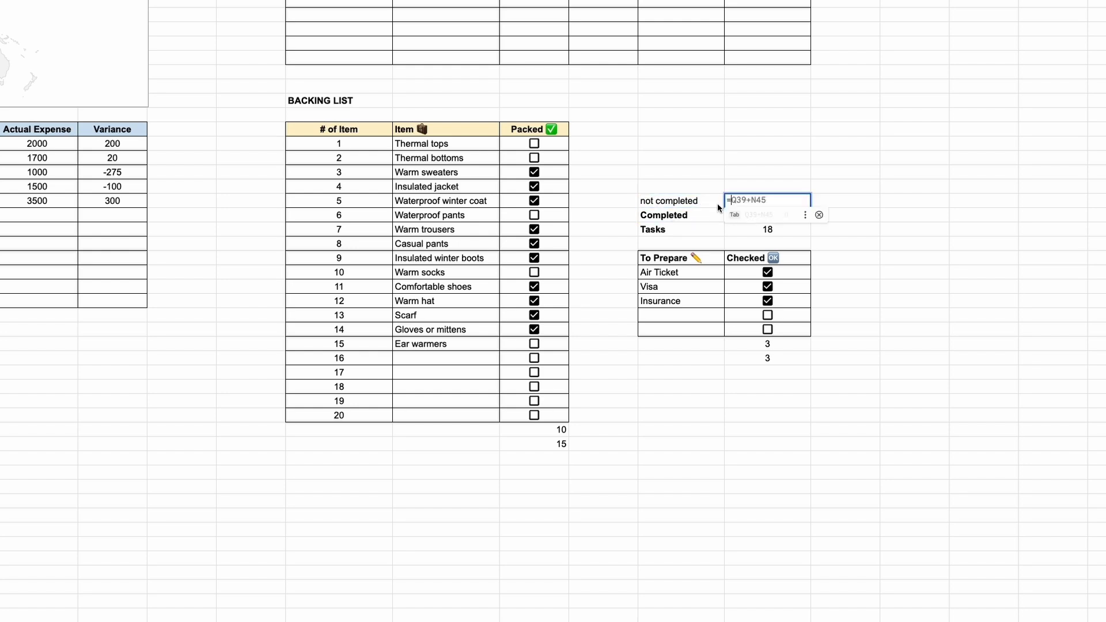
click(793, 229)
text(-)
click(790, 217)
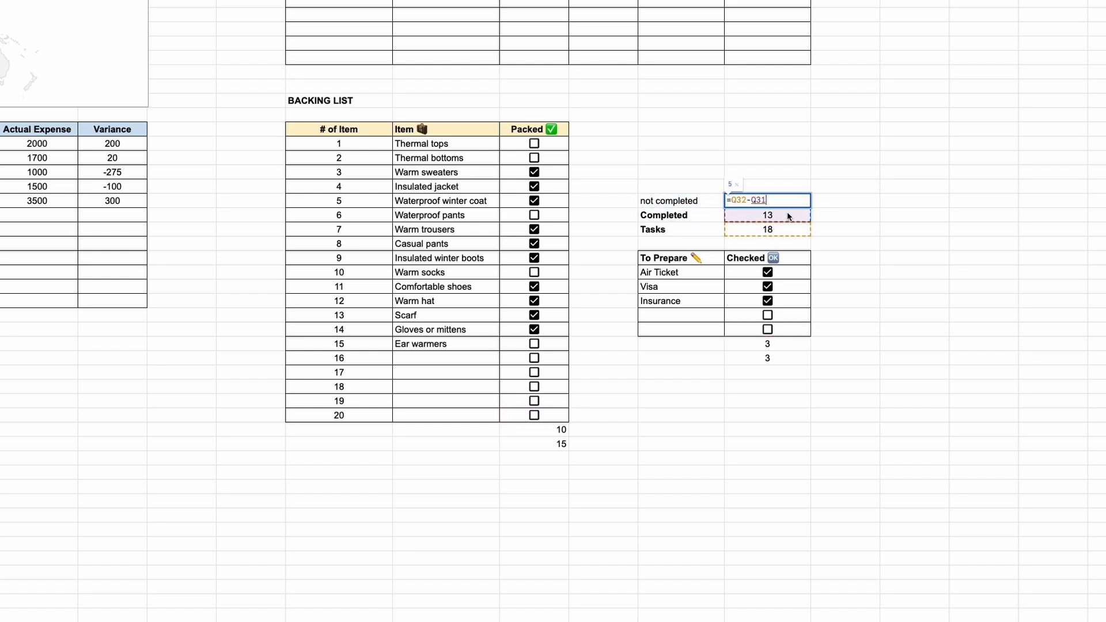
key(Return)
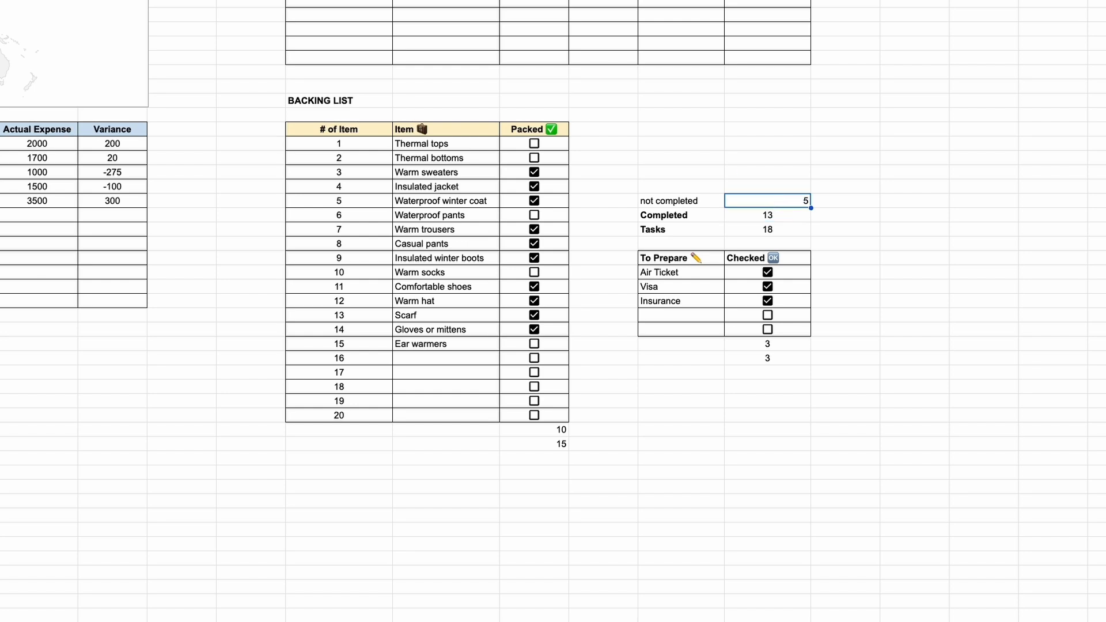
key(ctrl+shift+e)
- Insert a doughnut chart from the not completed and Completed rows, P30:Q31
drag(696, 202, 771, 215)
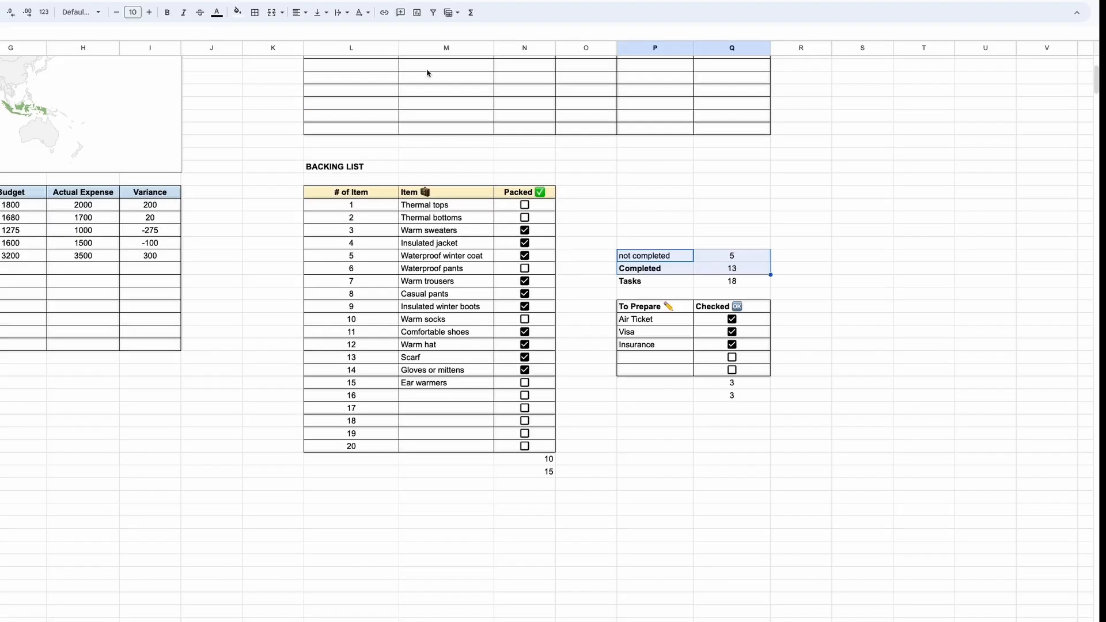
click(417, 12)
click(982, 128)
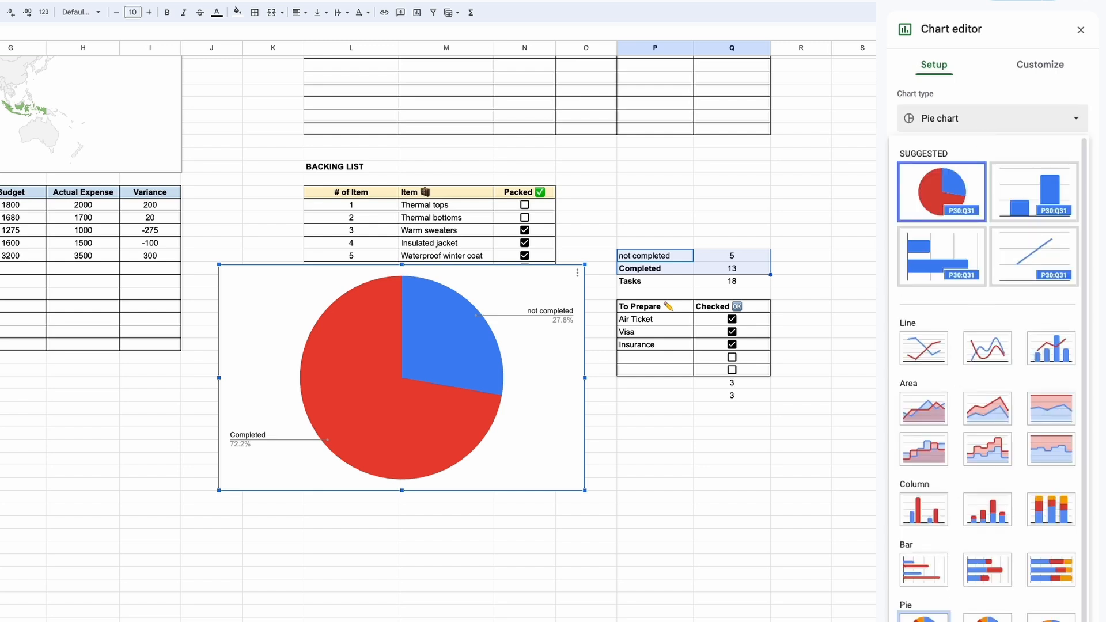
click(986, 616)
- Place the doughnut chart's legend at the bottom with font size 10 and close the chart editor
click(1039, 64)
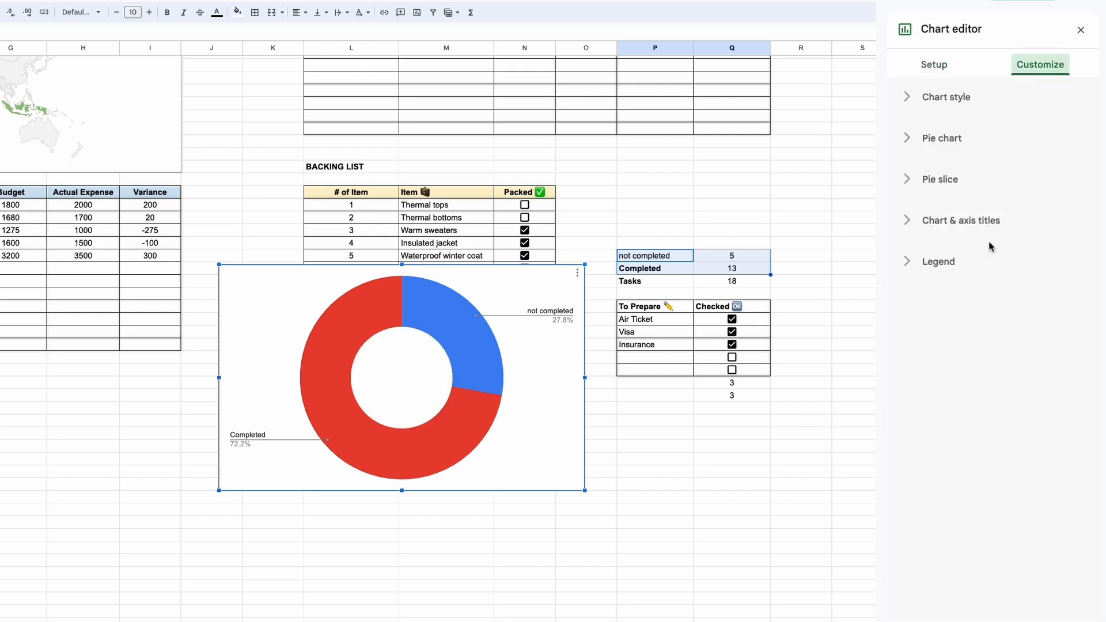
click(979, 261)
click(1041, 378)
click(1004, 324)
click(1009, 210)
click(1034, 380)
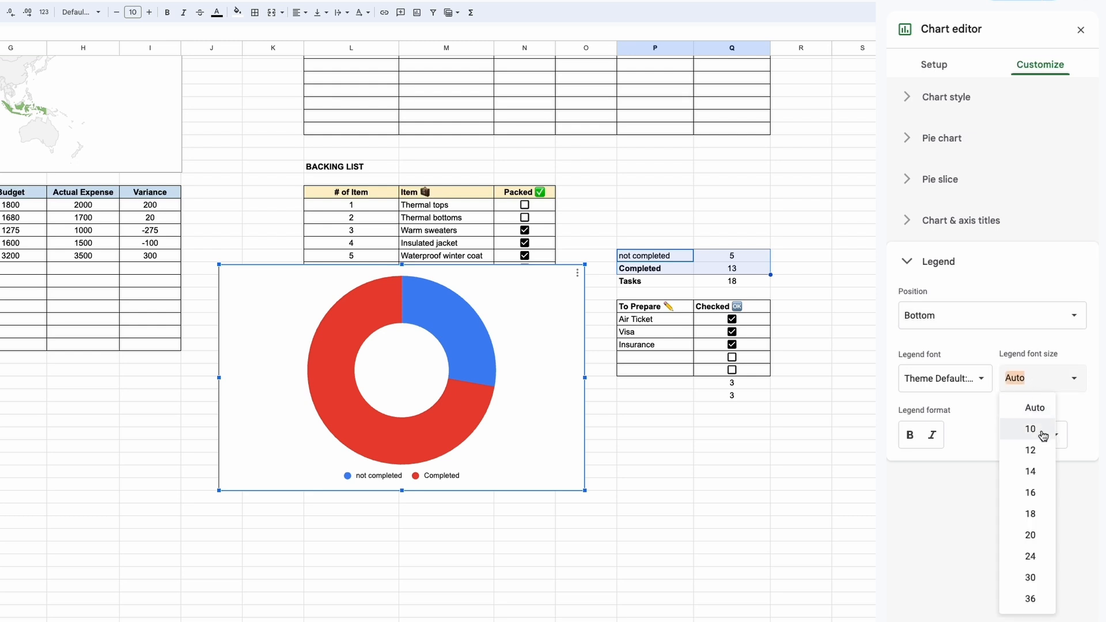
click(1042, 432)
click(800, 288)
- Shrink the doughnut chart and place it directly above the Completed row, covering the not completed row
click(577, 367)
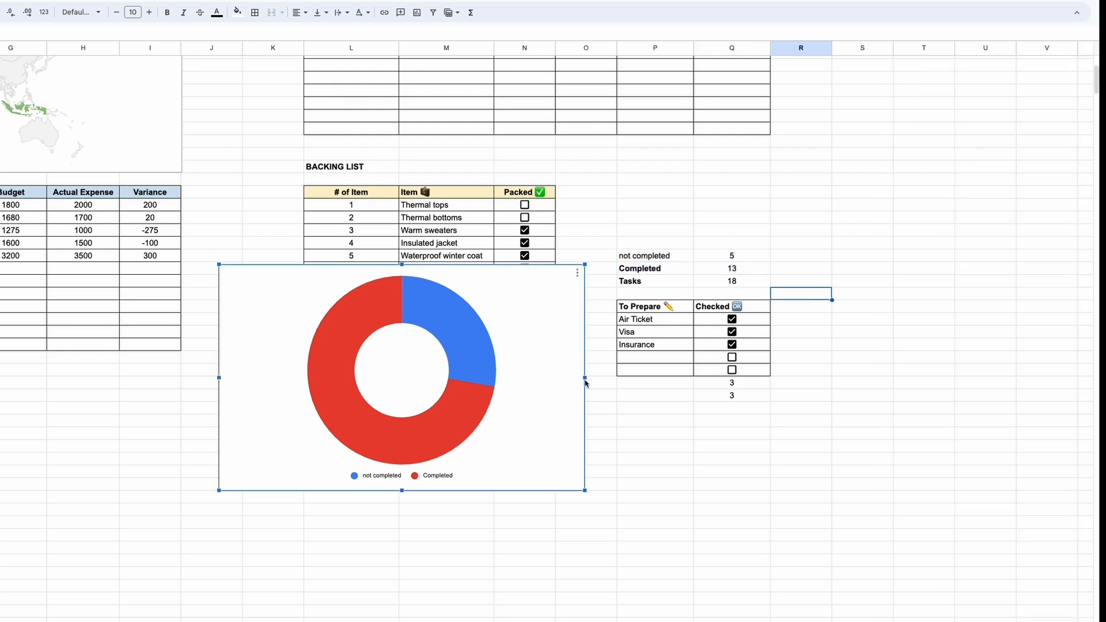
drag(585, 379, 461, 382)
drag(437, 422, 829, 224)
drag(852, 66, 756, 205)
drag(693, 145, 694, 151)
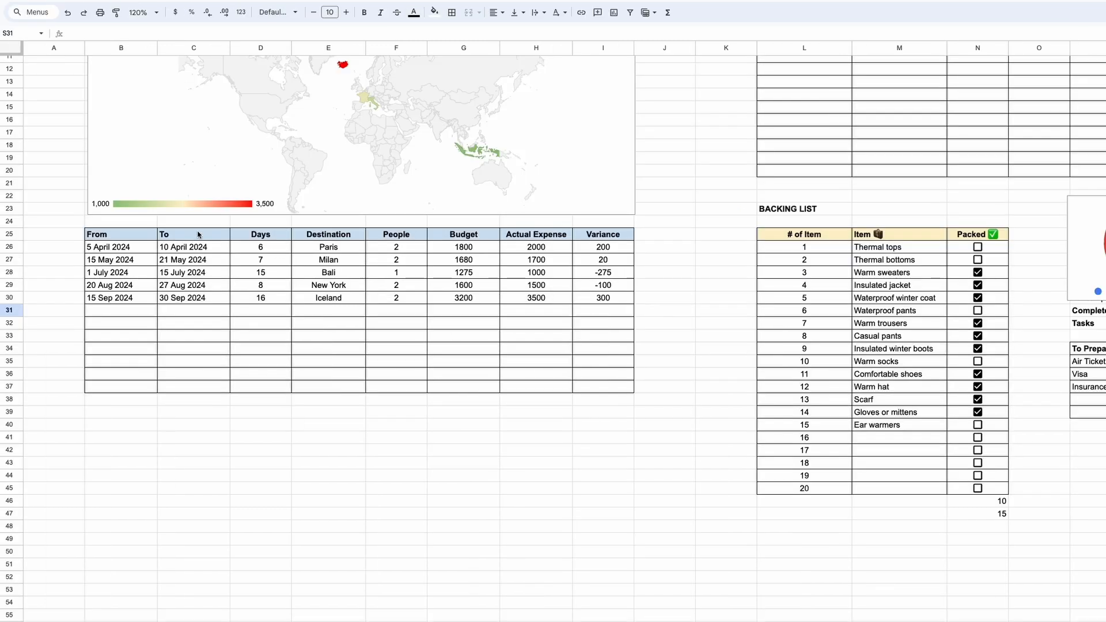
- Move the trip expense table down to B33:I45 and enter the label Total City Traveled in B28
drag(153, 239, 613, 387)
drag(578, 235, 583, 337)
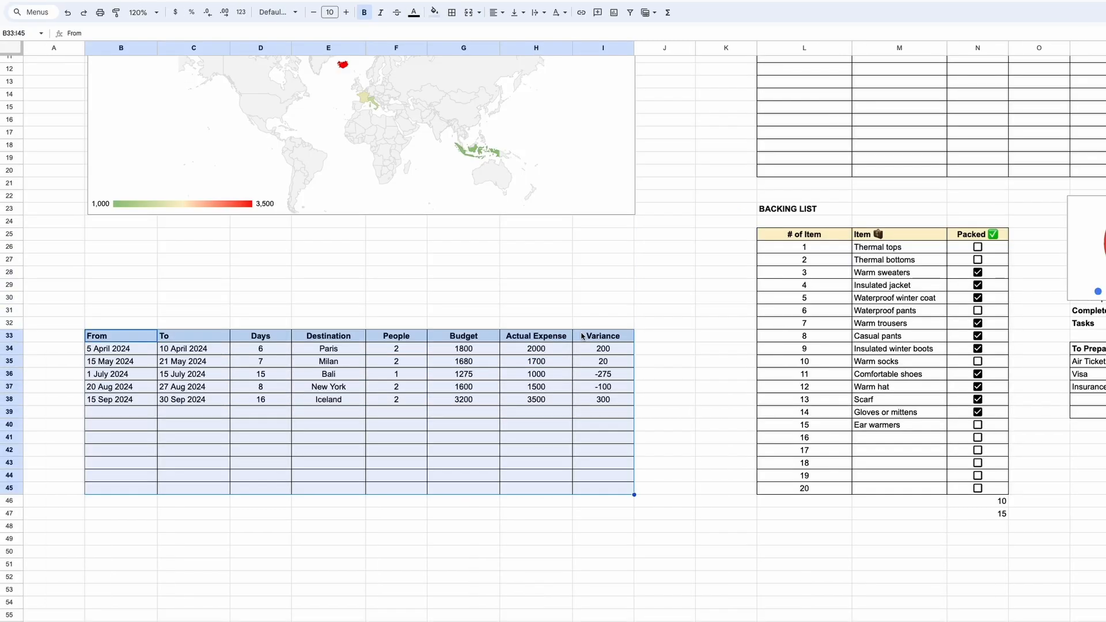
click(152, 268)
text(Total Cit)
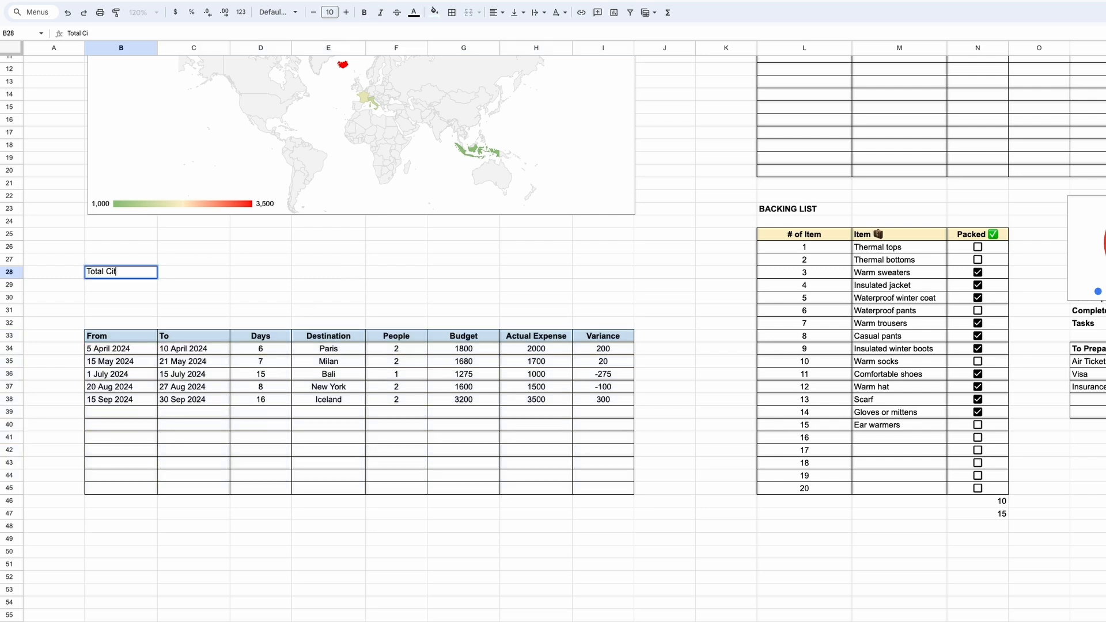
text(y Traveled)
key(Return)
- Replace the destination Iceland with Reykjavik in the trip expense table
click(344, 396)
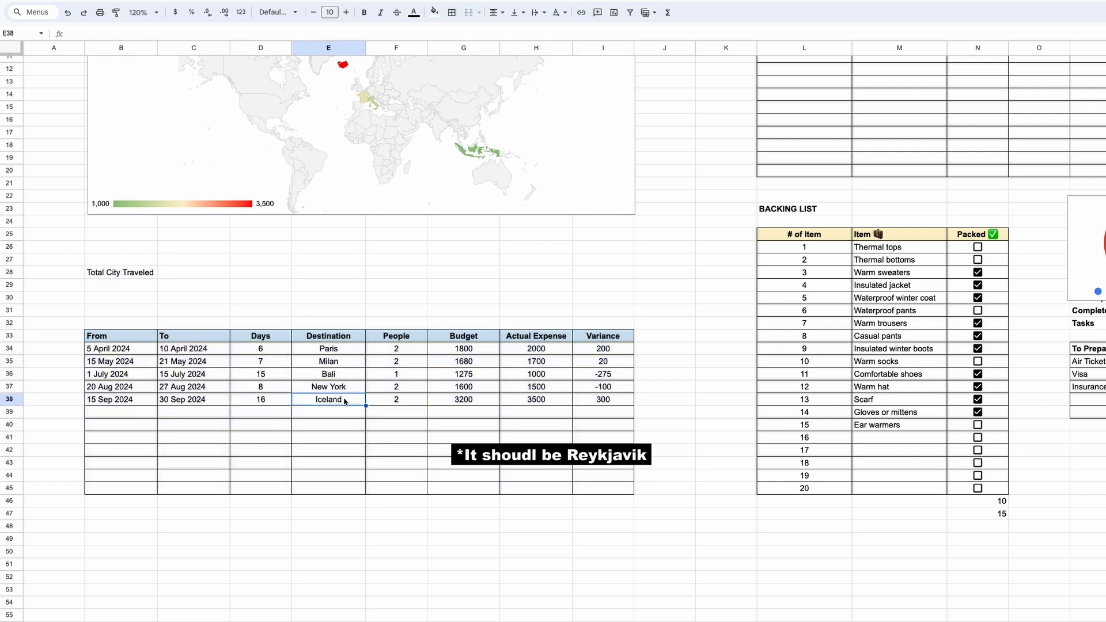
text(Reykjavik)
key(Return)
click(348, 402)
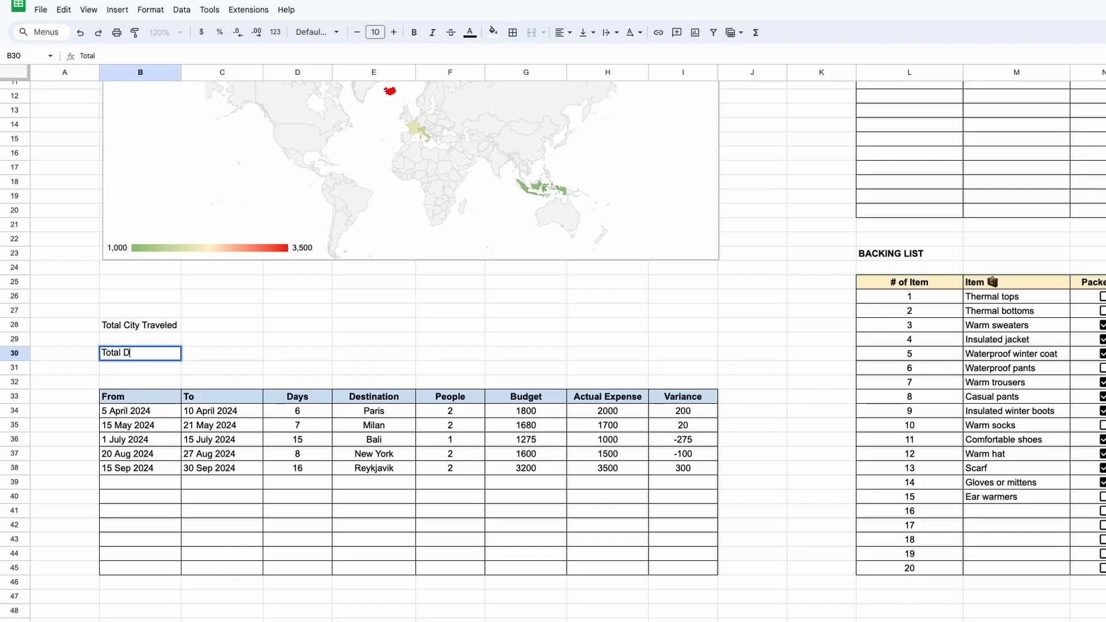
- Enter the labels Total Days Traveled in B30, Budget in D28 and Actual Expense in D30
text(ays Traveled)
key(Return)
key(Up)
key(Up)
key(Up)
key(Right)
key(Right)
text(B)
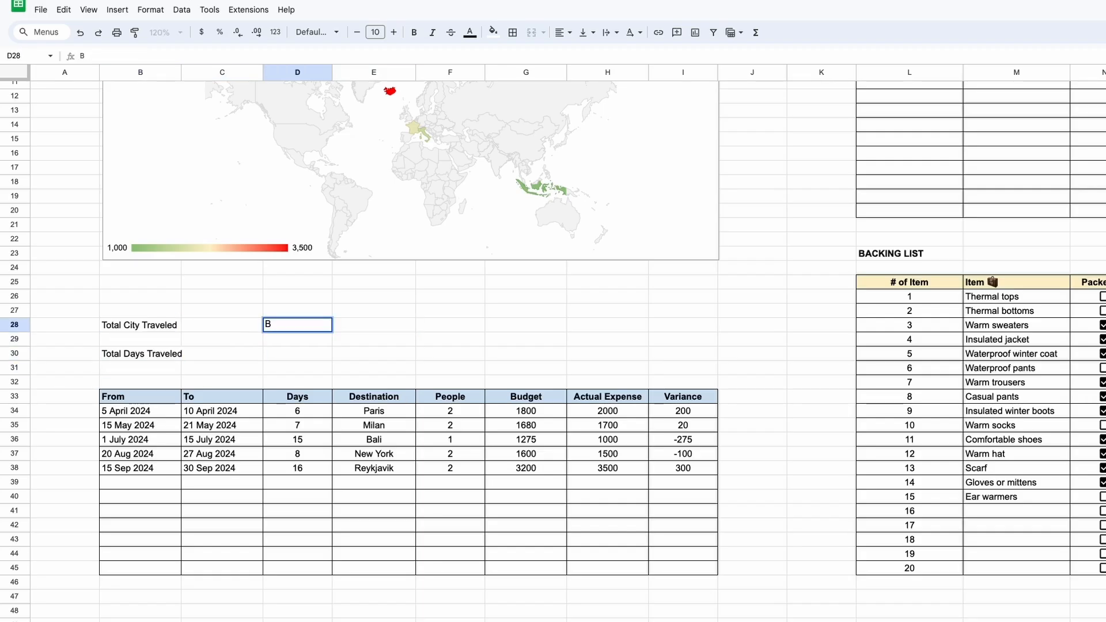
text(udget)
key(Down)
key(Down)
text(Actual Ex)
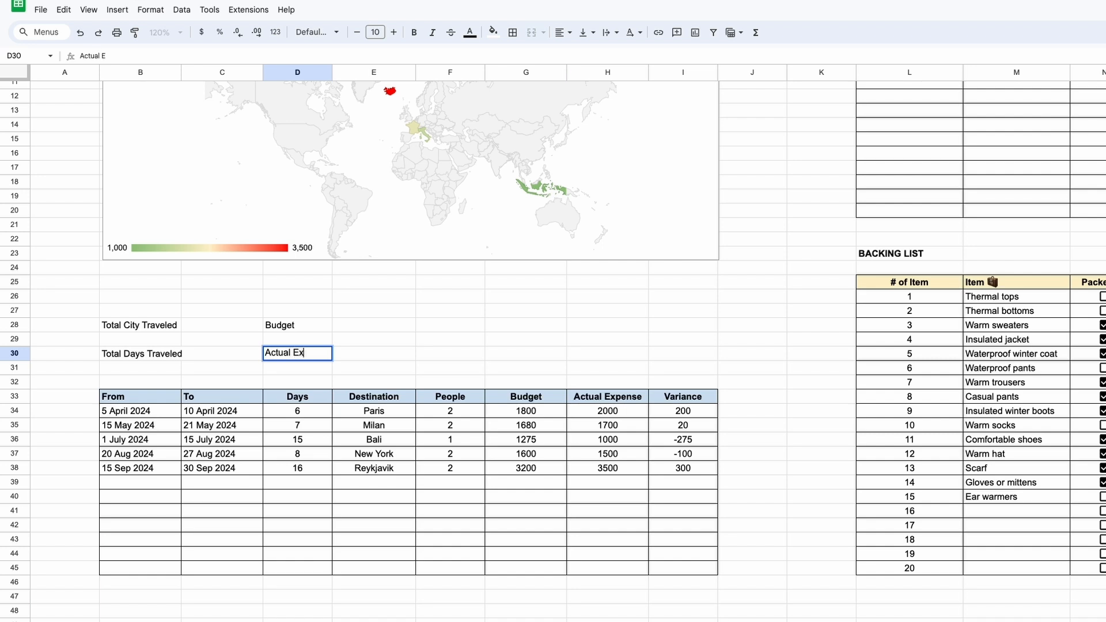
text(pense)
key(Return)
- Enter the labels Variance in F30 and Status in F28
click(426, 358)
text(Variance)
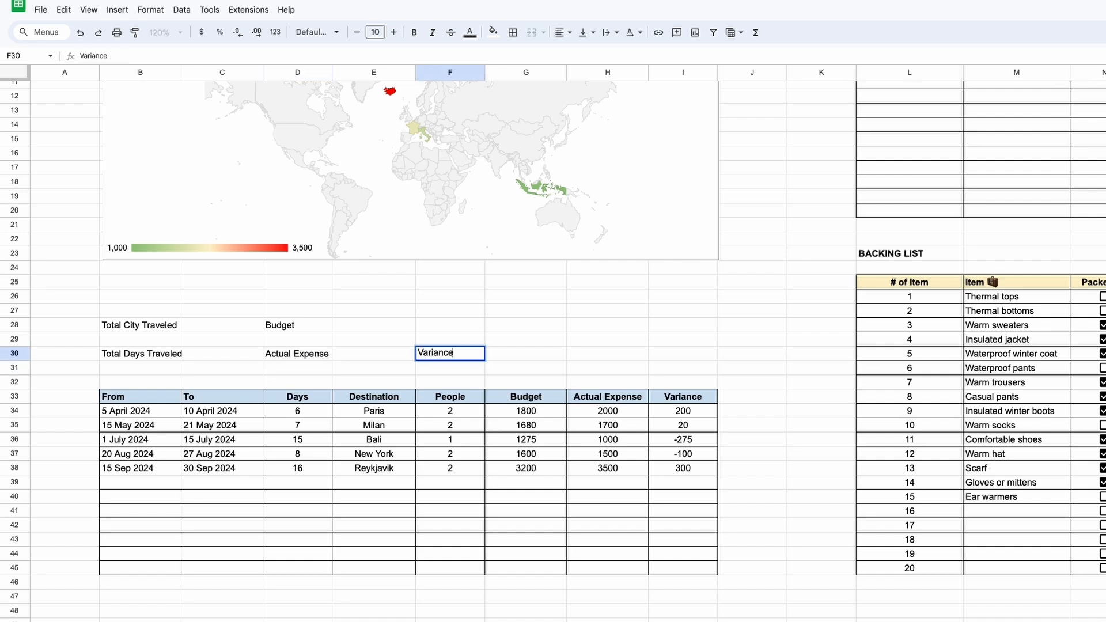
key(Return)
click(454, 326)
text(Status)
key(Tab)
text(Over )
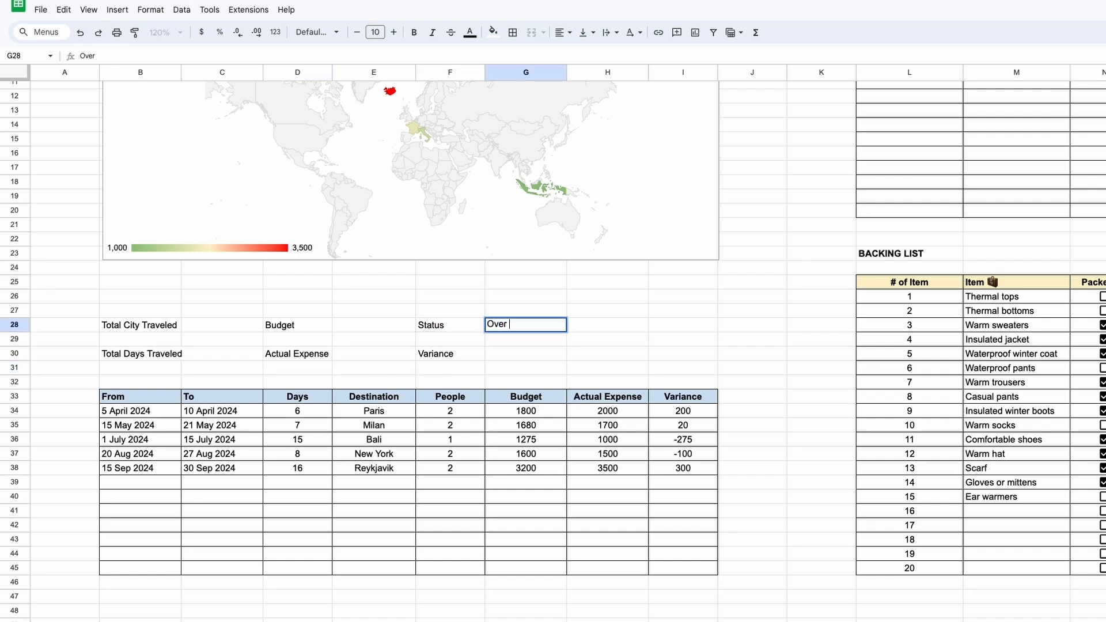
text(Budget)
key(Escape)
text(Below Budget)
key(Escape)
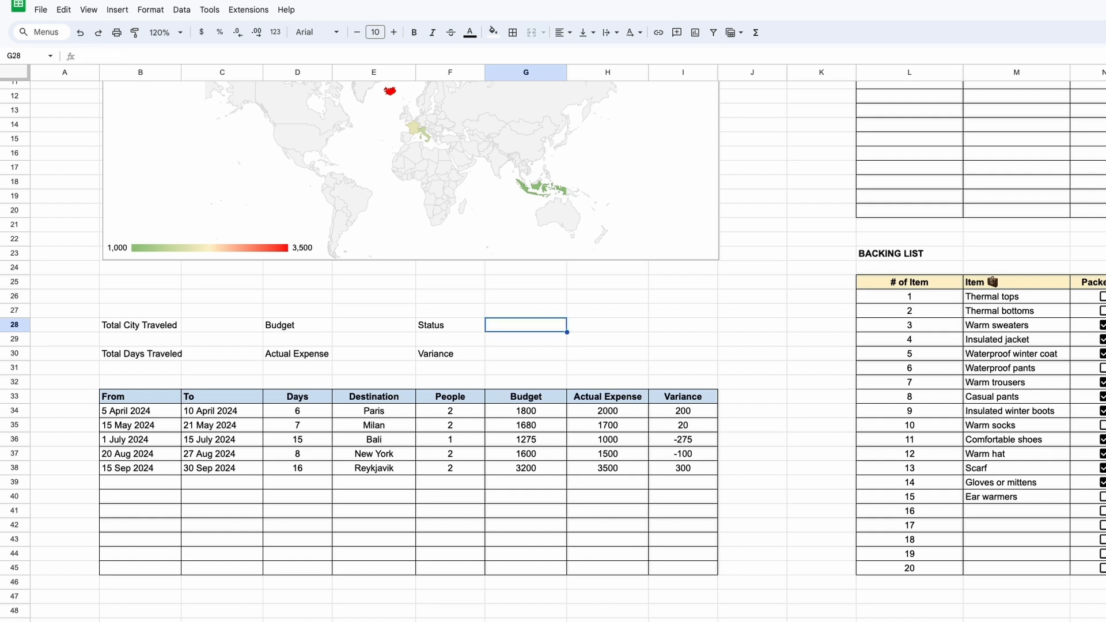
- Count the unique destinations in E34:E45 with COUNTUNIQUE in C28 and center the result
click(232, 328)
text(=COU)
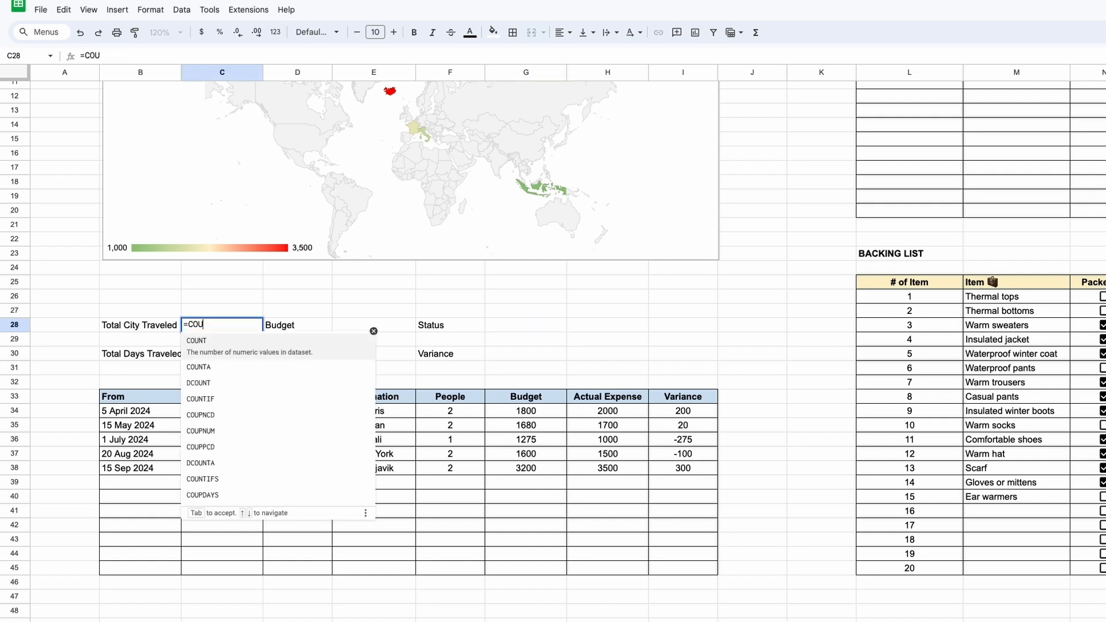
text(NTUNIQU)
key(Tab)
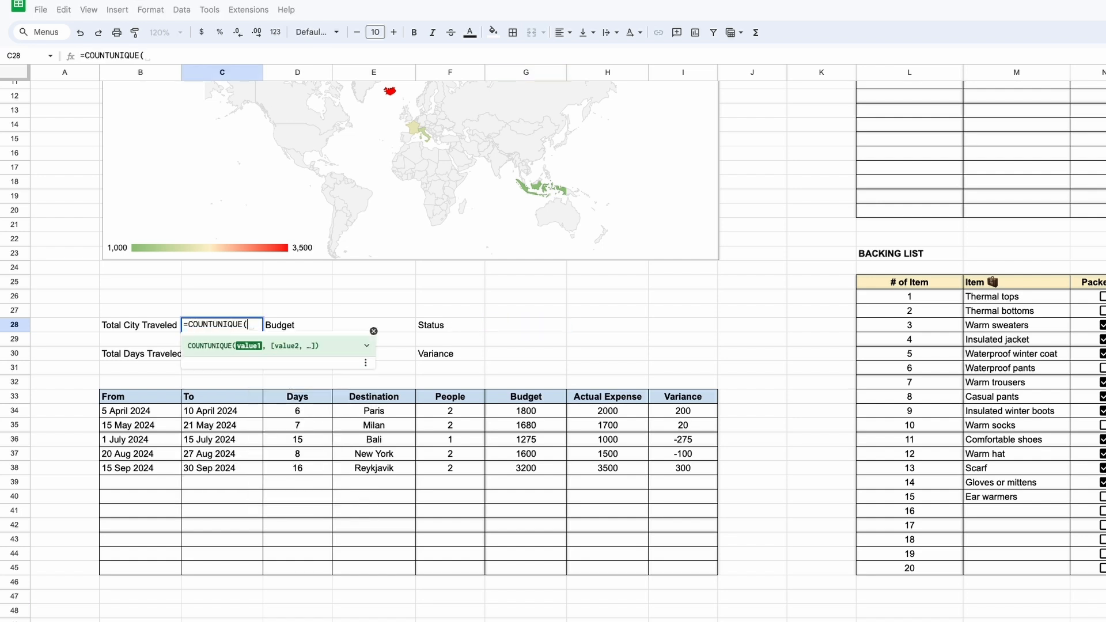
drag(371, 418, 372, 575)
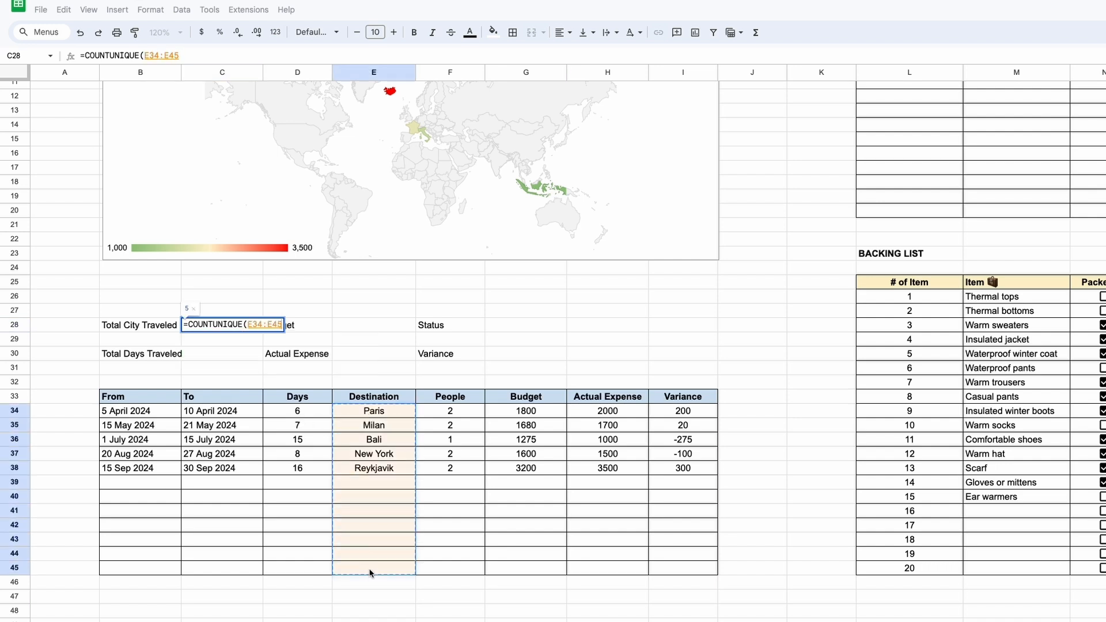
key(Return)
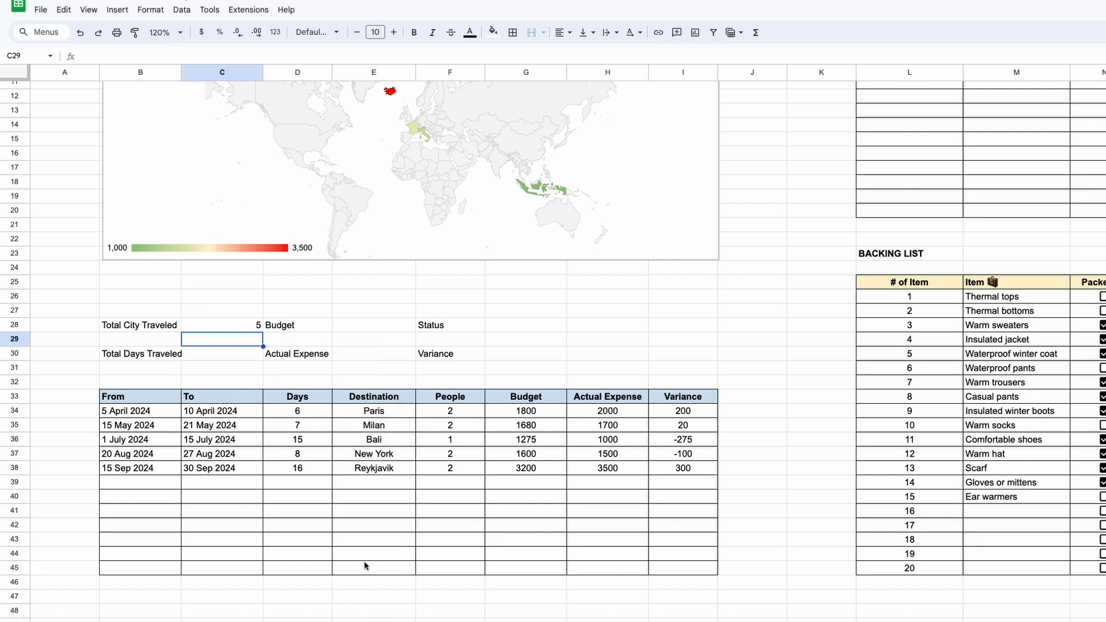
click(241, 328)
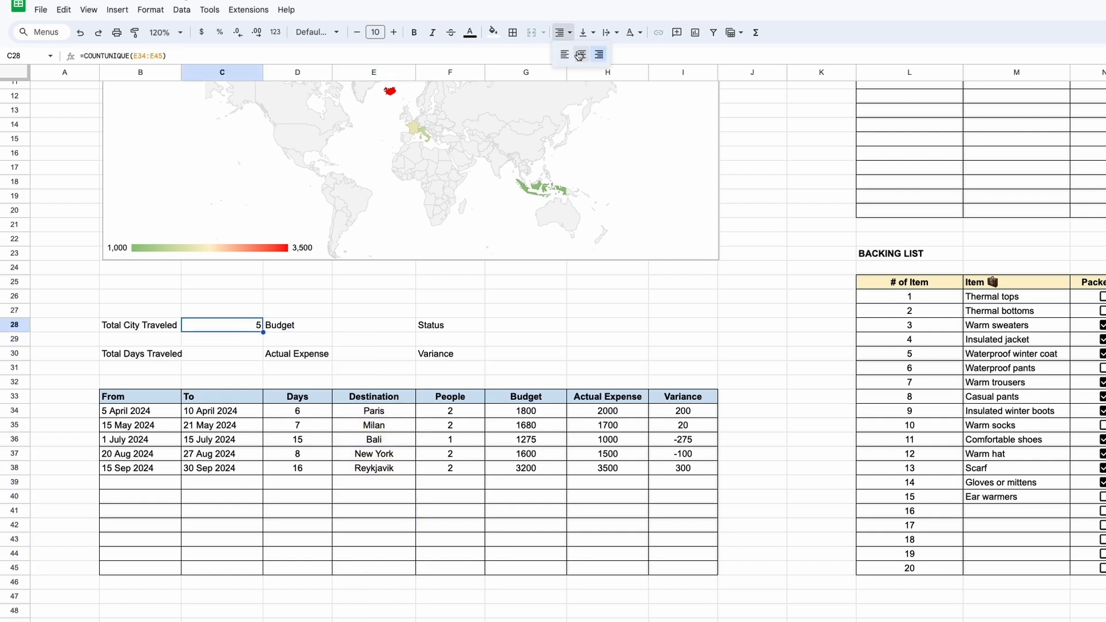
drag(392, 411, 393, 466)
click(393, 466)
- Sum the trip days in D34:D45 in C30 for Total Days Traveled
click(249, 361)
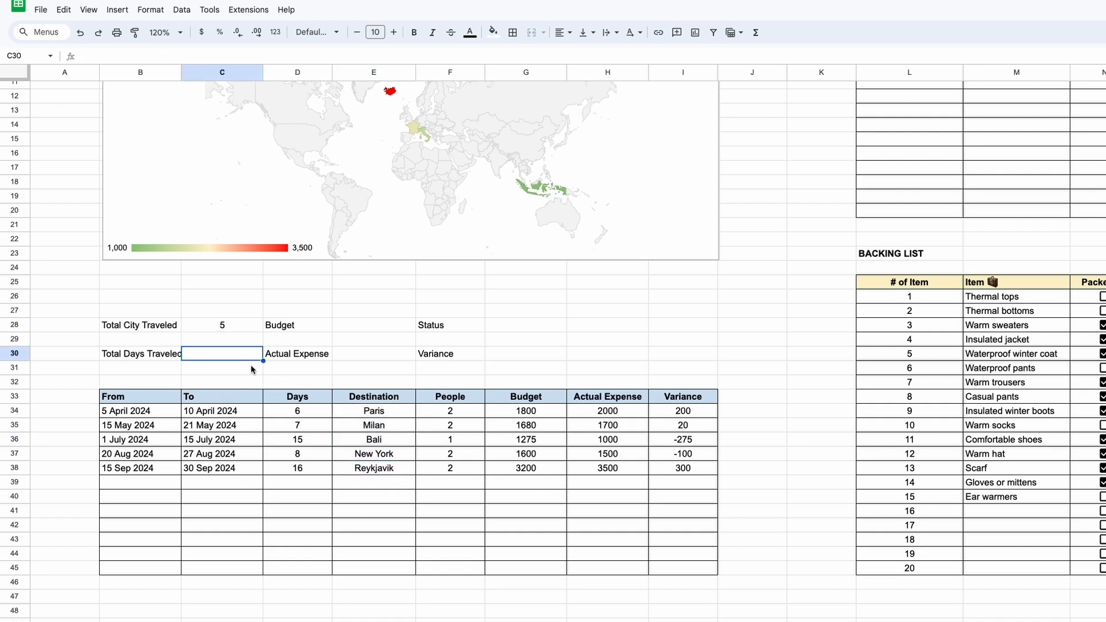
text(=SUM()
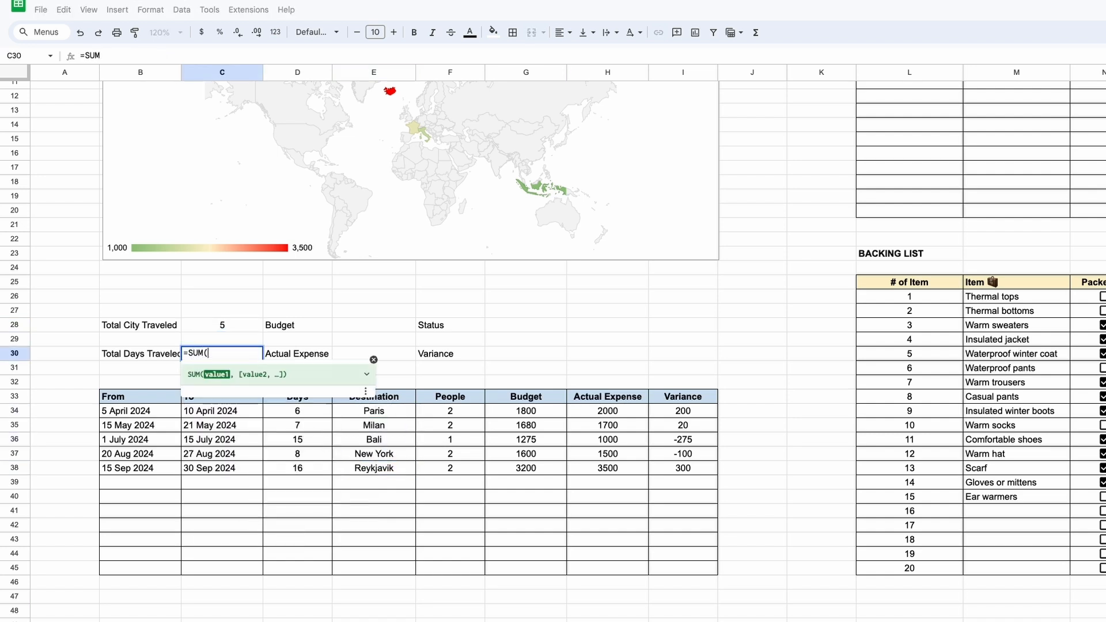
drag(319, 414, 319, 564)
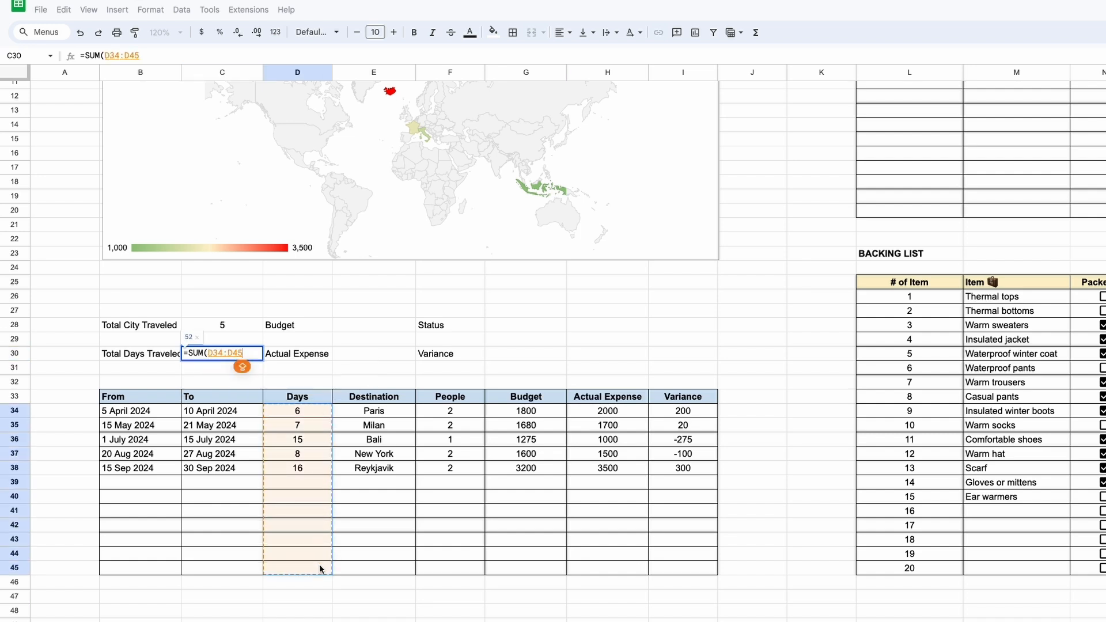
key(Return)
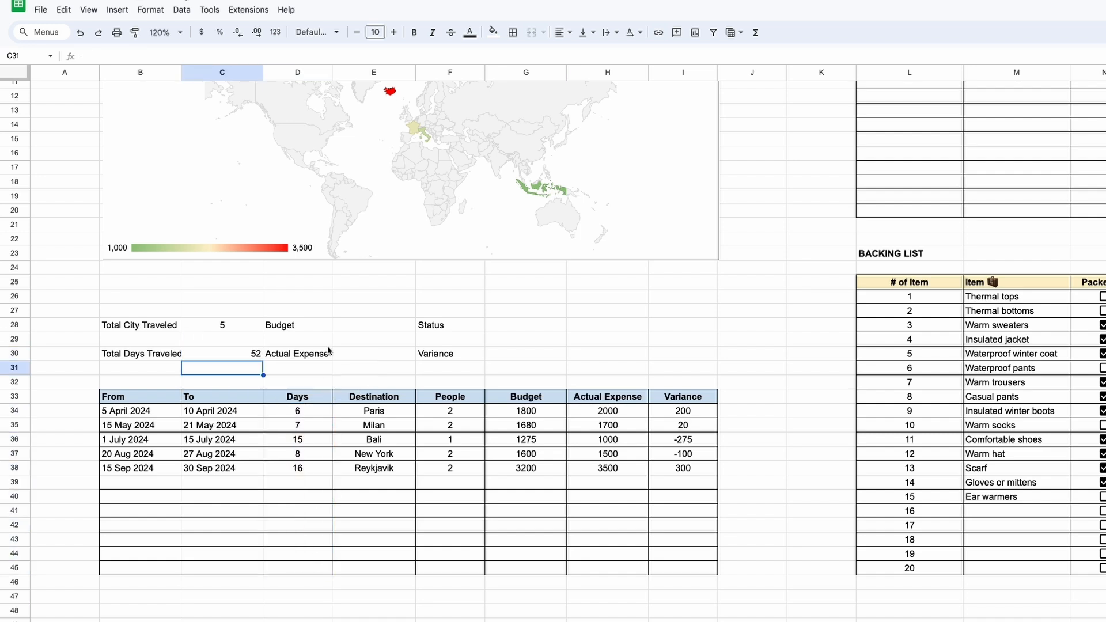
- Total the budgets in G34:G45 in E28 and the actual expenses in H34:H45 in E30
click(363, 326)
text(=SUM()
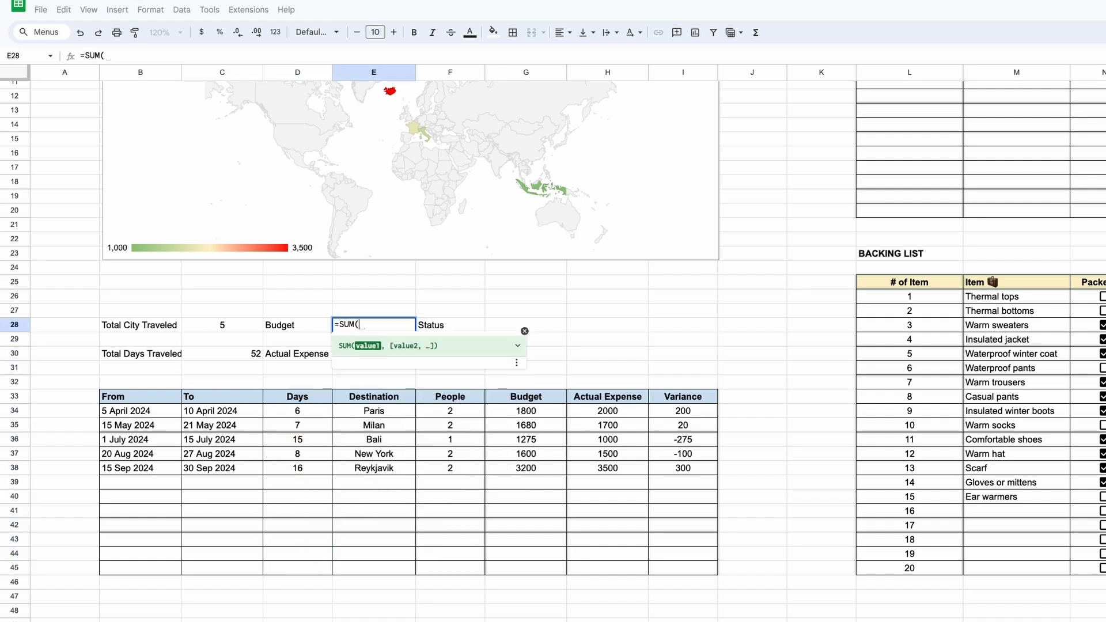
drag(534, 416, 541, 571)
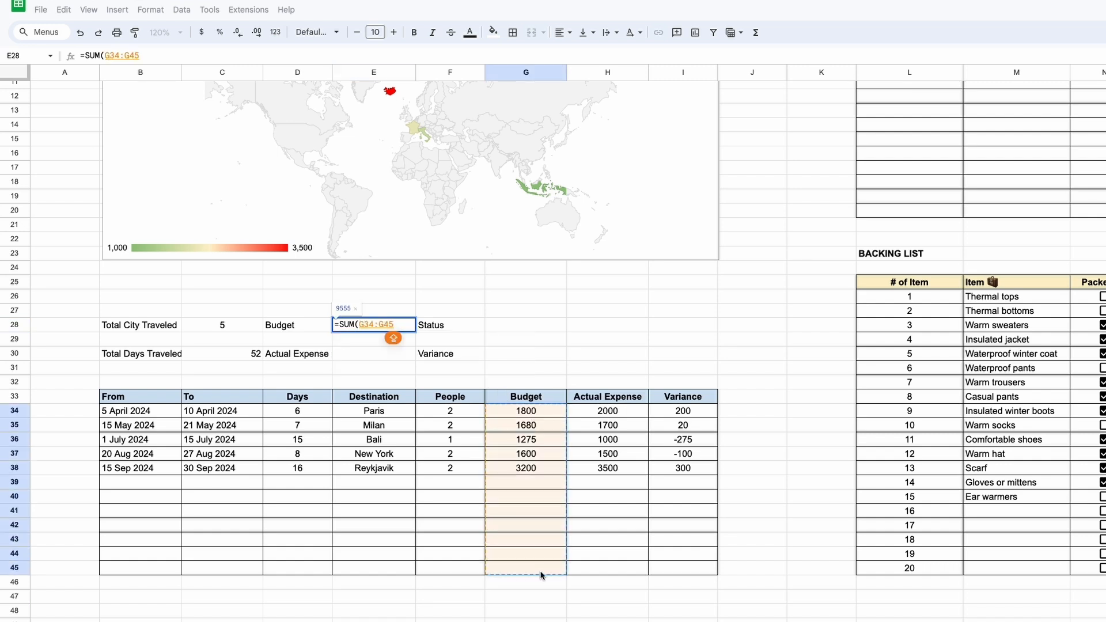
key(Return)
click(409, 358)
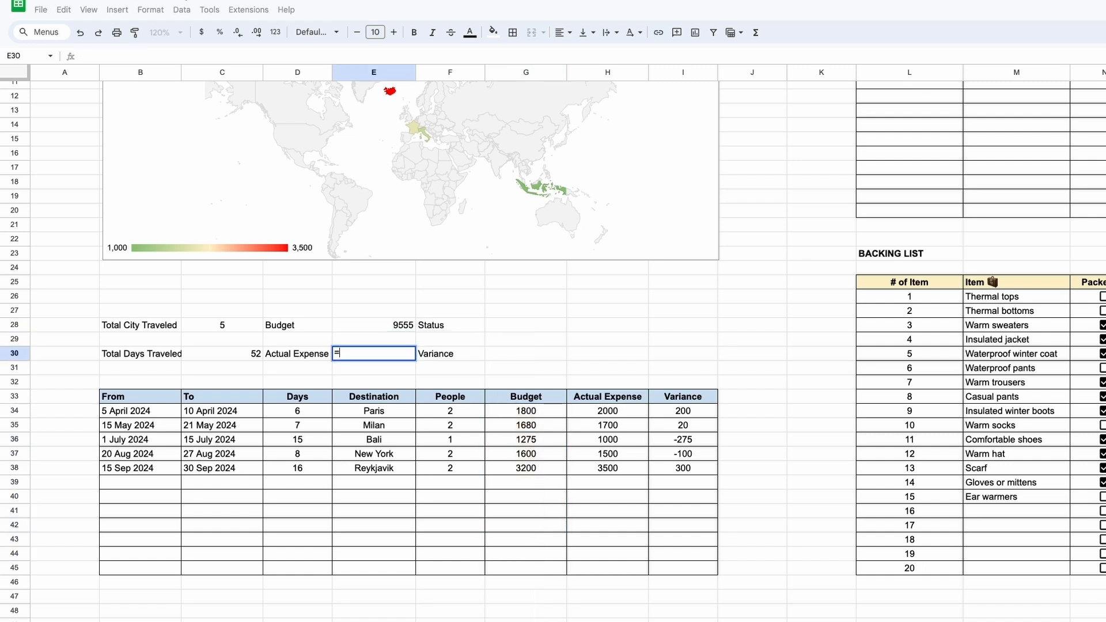
text(=SUM()
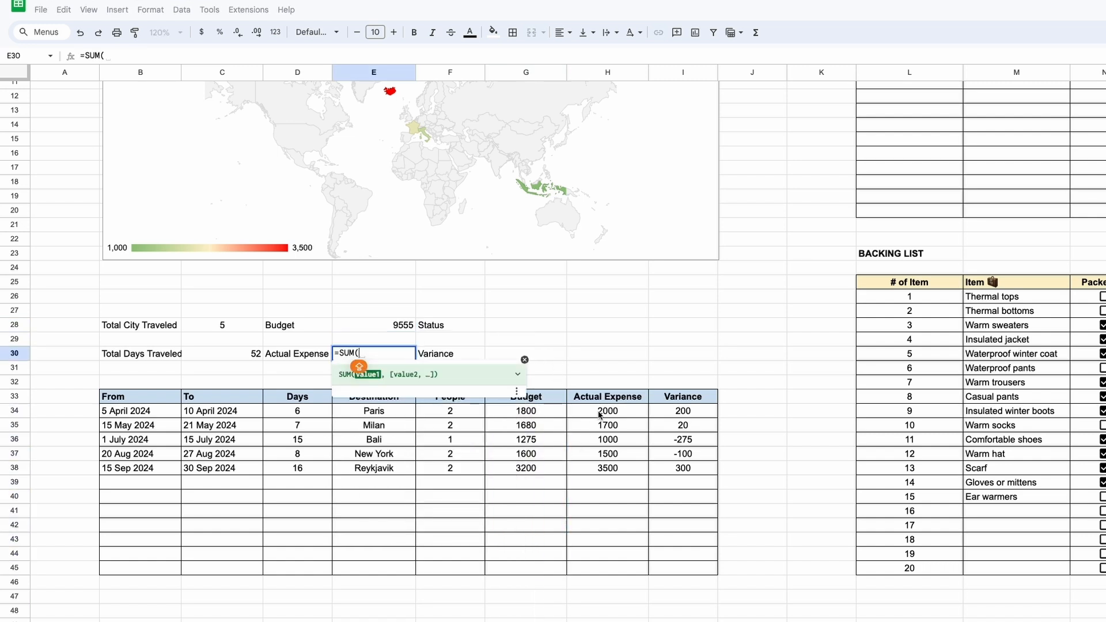
drag(600, 414, 621, 573)
key(Return)
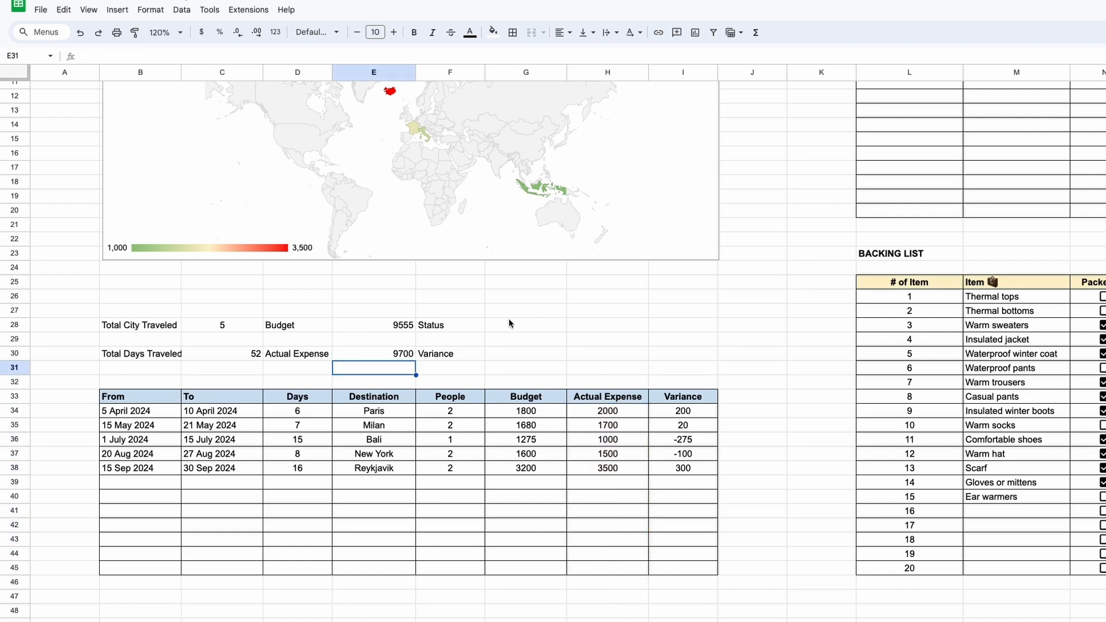
- Calculate the variance in G30 by subtracting the total budget E28 from the total actual expense E30
click(510, 353)
text(=)
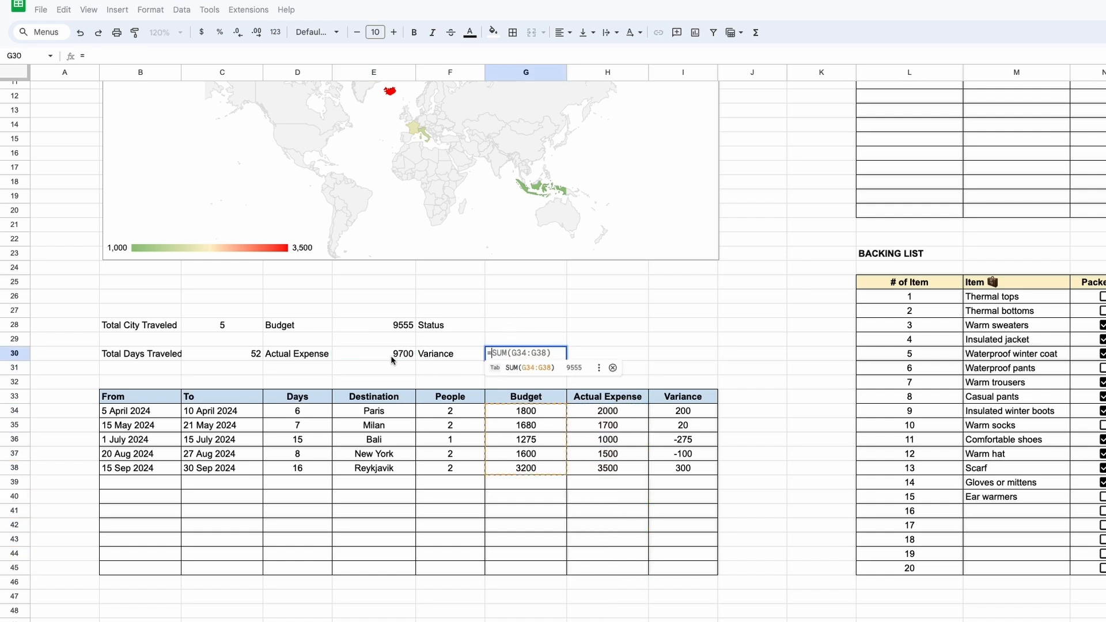
click(390, 355)
text(-)
click(398, 325)
key(Return)
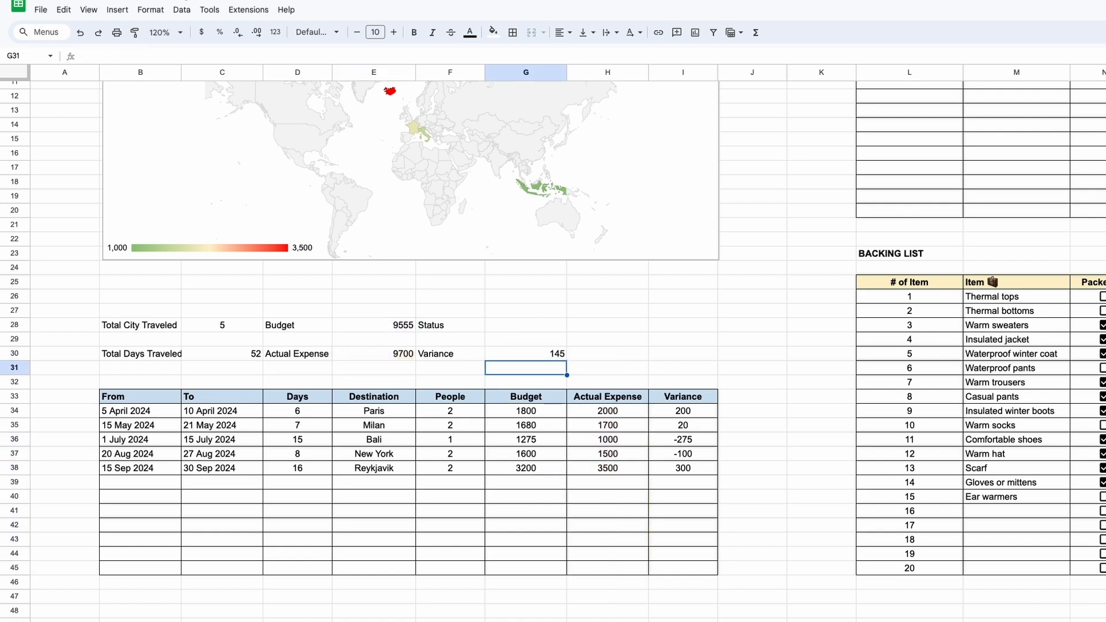
- Enter an IF formula in G28 that gives Over-budget when G30 is greater than 0 and Below-budget otherwise
click(533, 355)
click(538, 331)
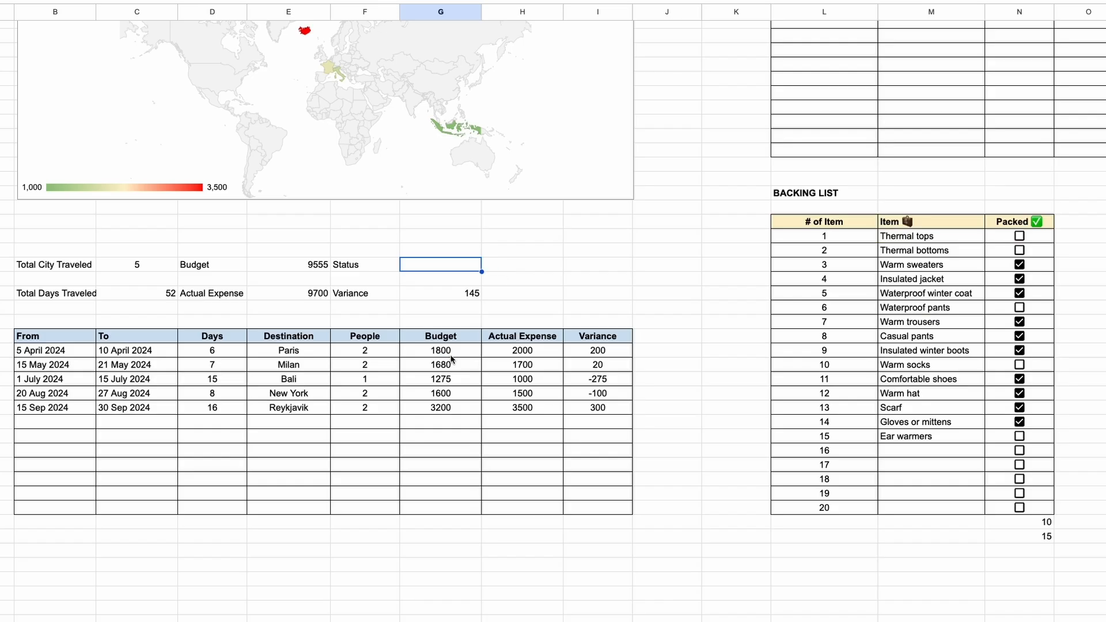
click(555, 352)
click(556, 328)
text(=IF()
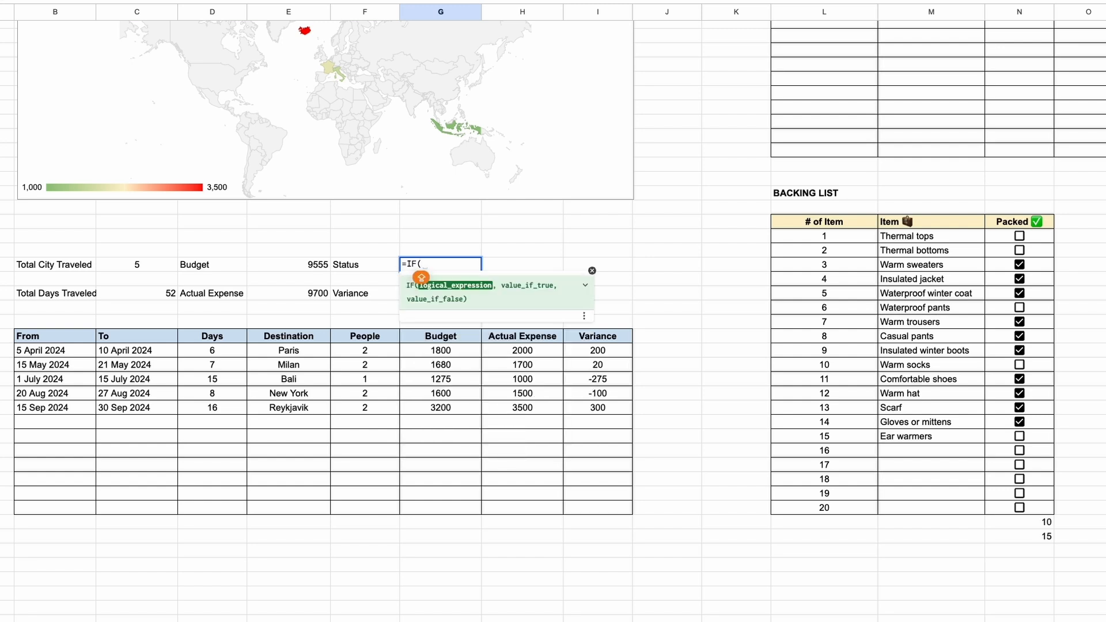
click(439, 292)
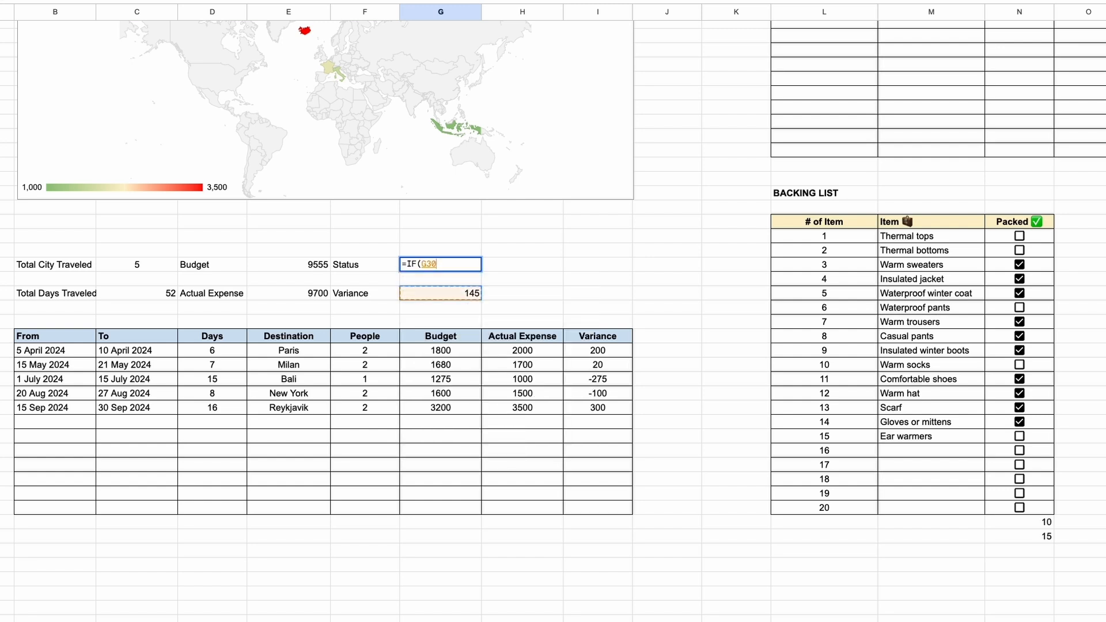
text(>0,'Over-budget')
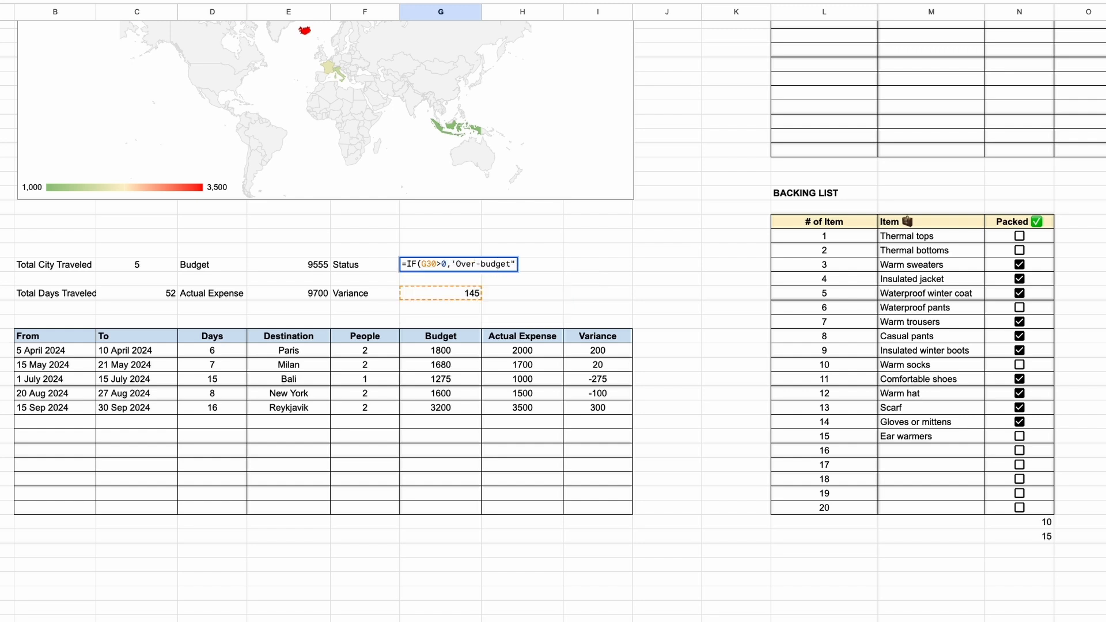
text(,)
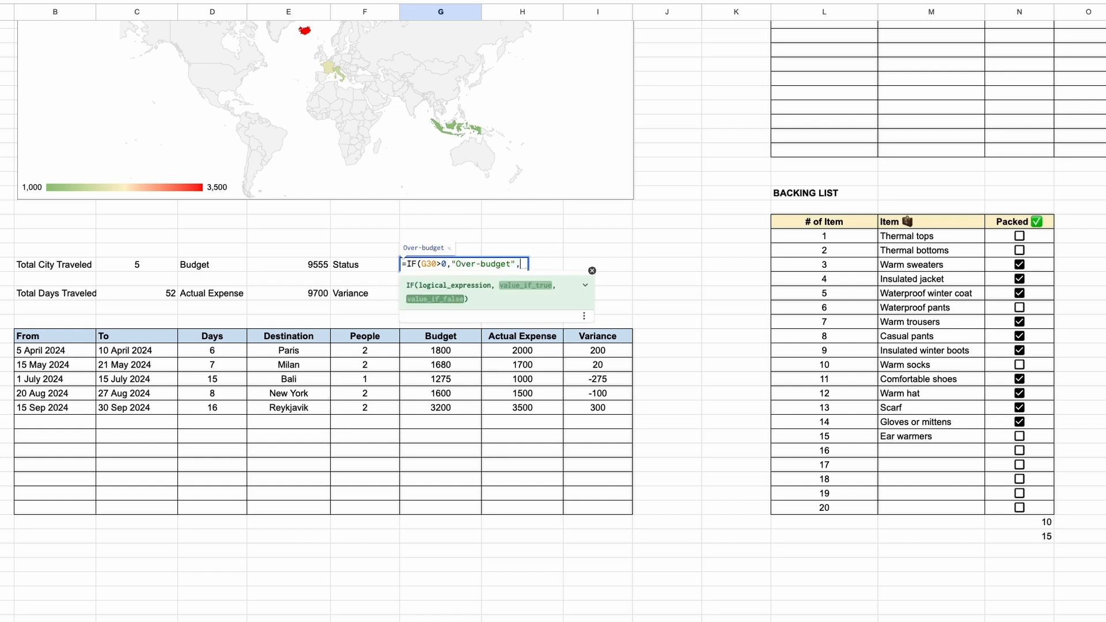
text("Below-budget"))
key(Return)
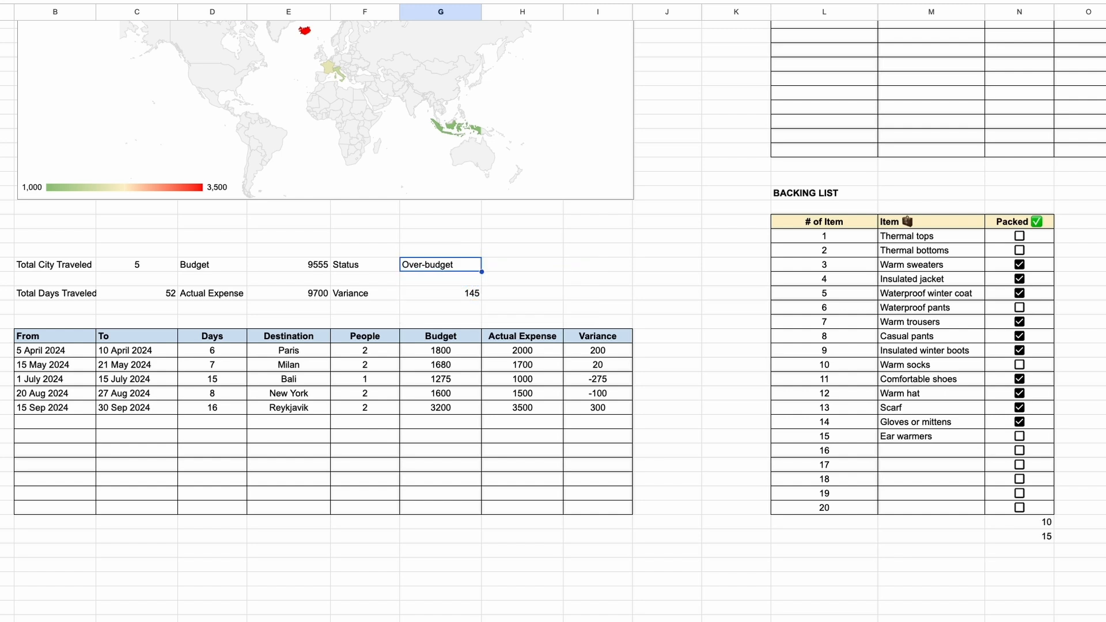
- Test the status formula with a variance of -300 in G30, and undo the test value
click(471, 290)
text(-300)
key(Return)
key(super+z)
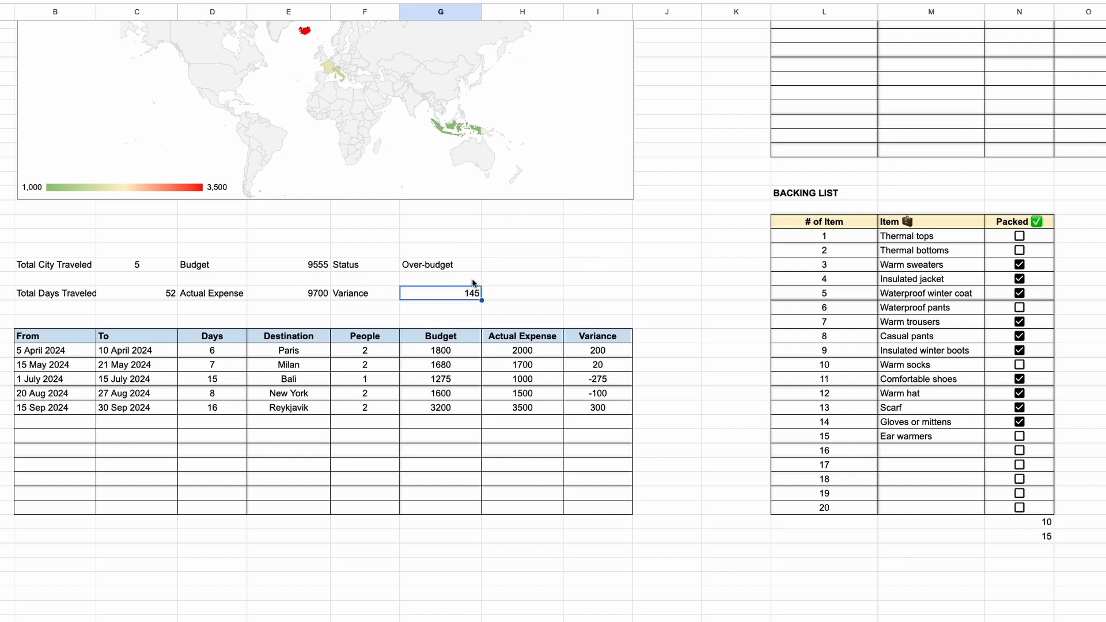
- Center the summary values in C28, C30, E28, E30, G28 and G30
super+click(453, 266)
super+click(305, 267)
super+click(303, 294)
super+click(151, 267)
super+click(151, 294)
click(478, 2)
click(495, 2)
click(565, 280)
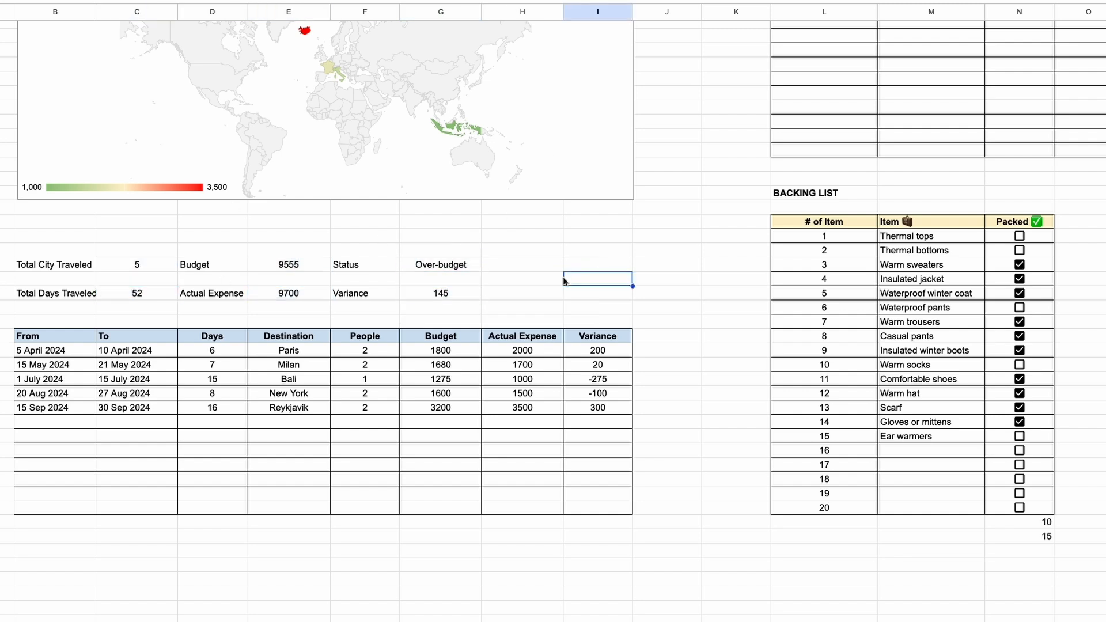
- Widen columns B and C slightly together, and make columns D and E equally wide to fit the summary labels
click(57, 9)
shift+click(101, 9)
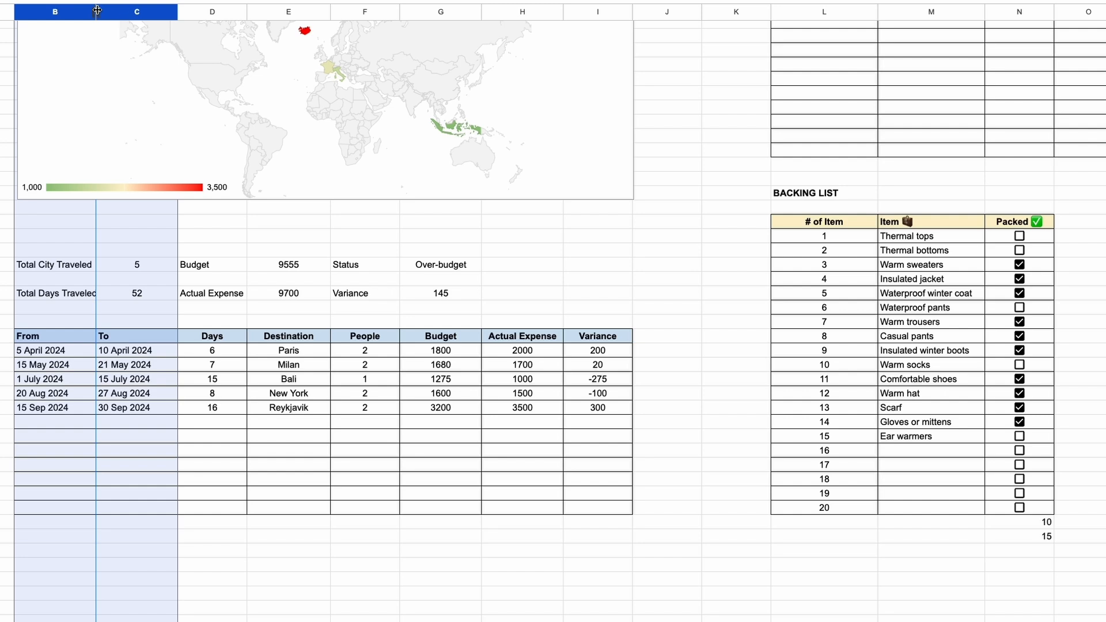
drag(97, 11, 106, 11)
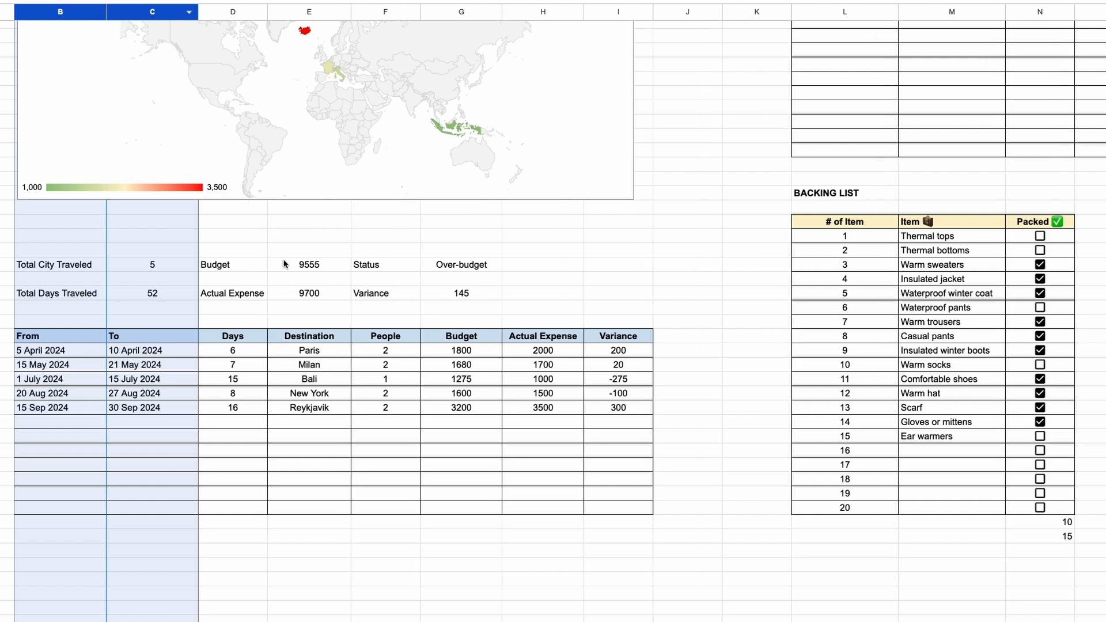
click(285, 264)
click(246, 12)
shift+click(270, 12)
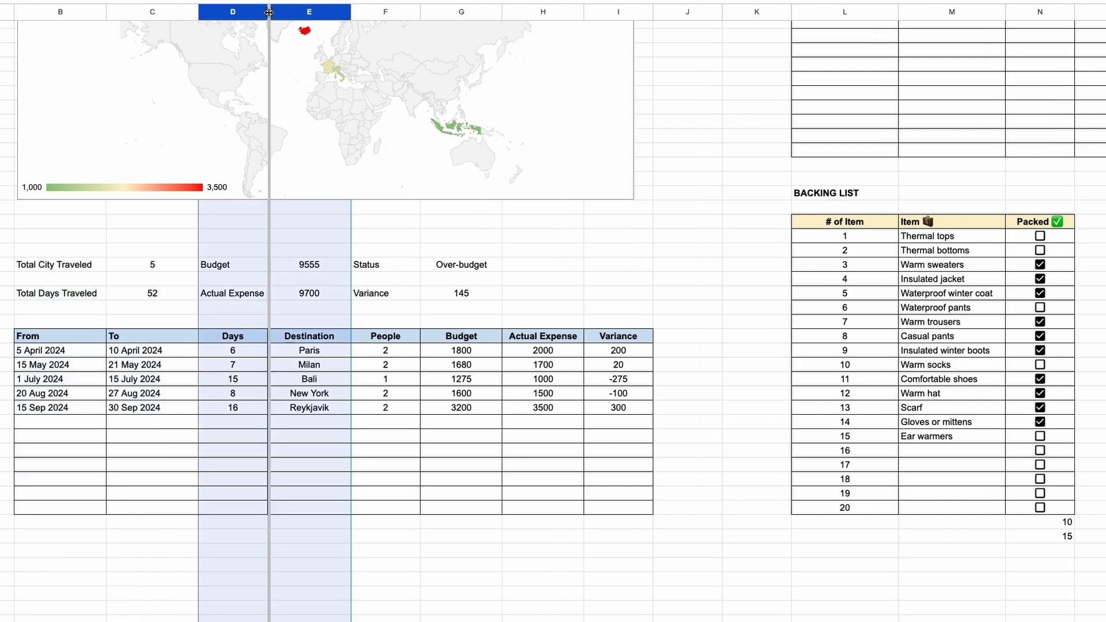
drag(269, 12, 272, 13)
drag(273, 12, 292, 12)
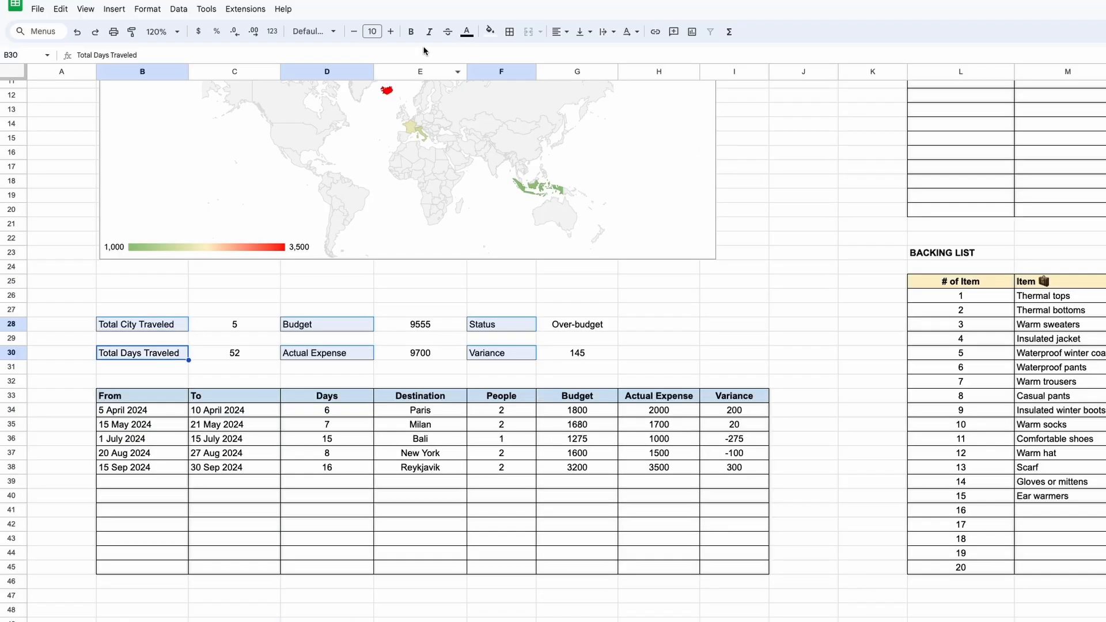
- Make the six travel summary labels in columns B, D and F bold
click(411, 32)
click(735, 339)
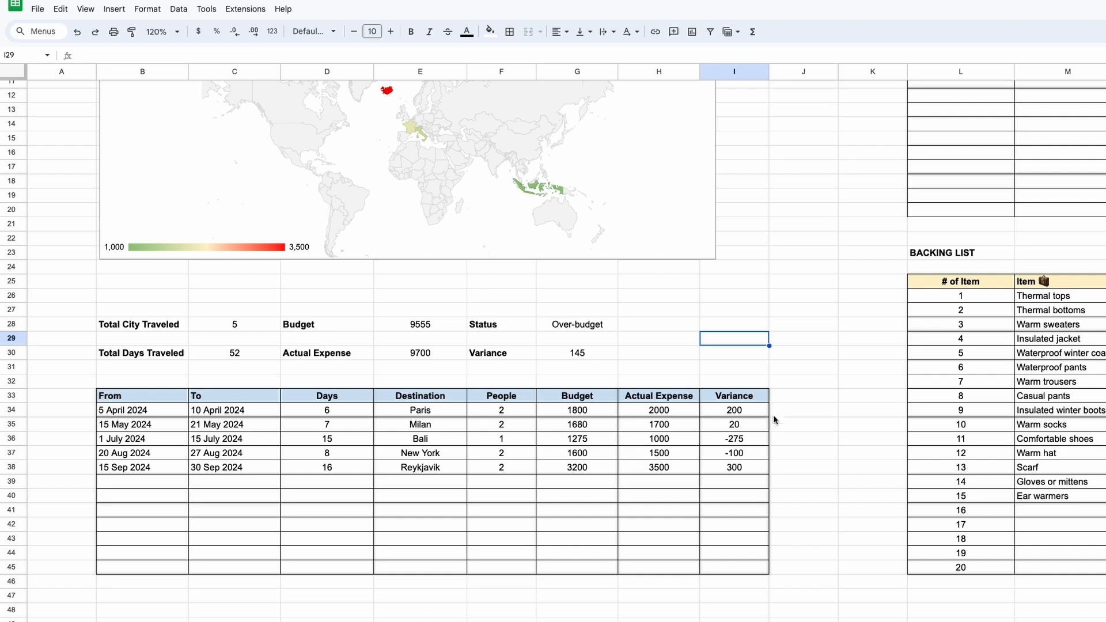
- Narrow the empty spacer columns J and K between the expense table and the checklists
scroll(773, 420, up, 5)
drag(862, 75, 809, 73)
drag(838, 72, 800, 72)
click(864, 331)
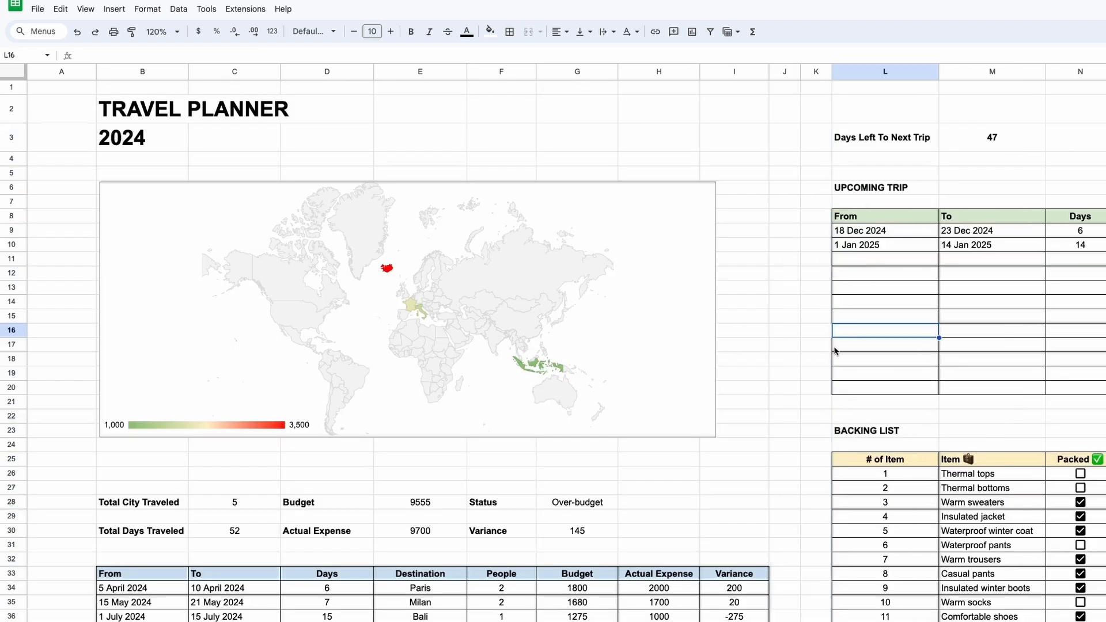
click(501, 109)
- Fill the entire sheet with the custom cream color #fff7ed
click(18, 75)
click(490, 31)
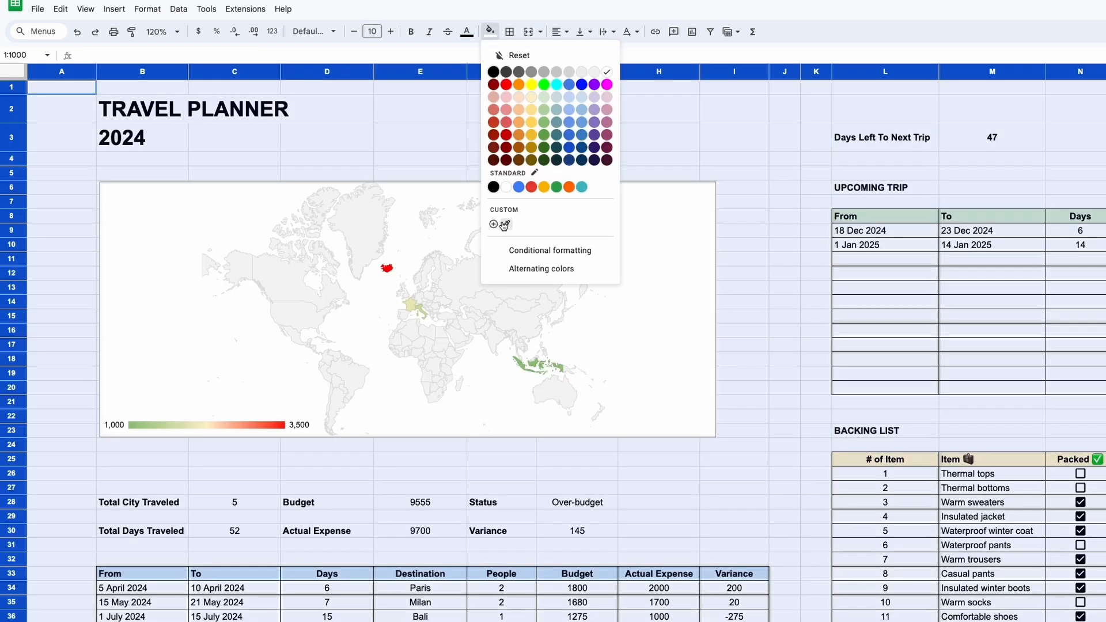
click(505, 225)
text(#fff7ed)
click(795, 489)
click(766, 331)
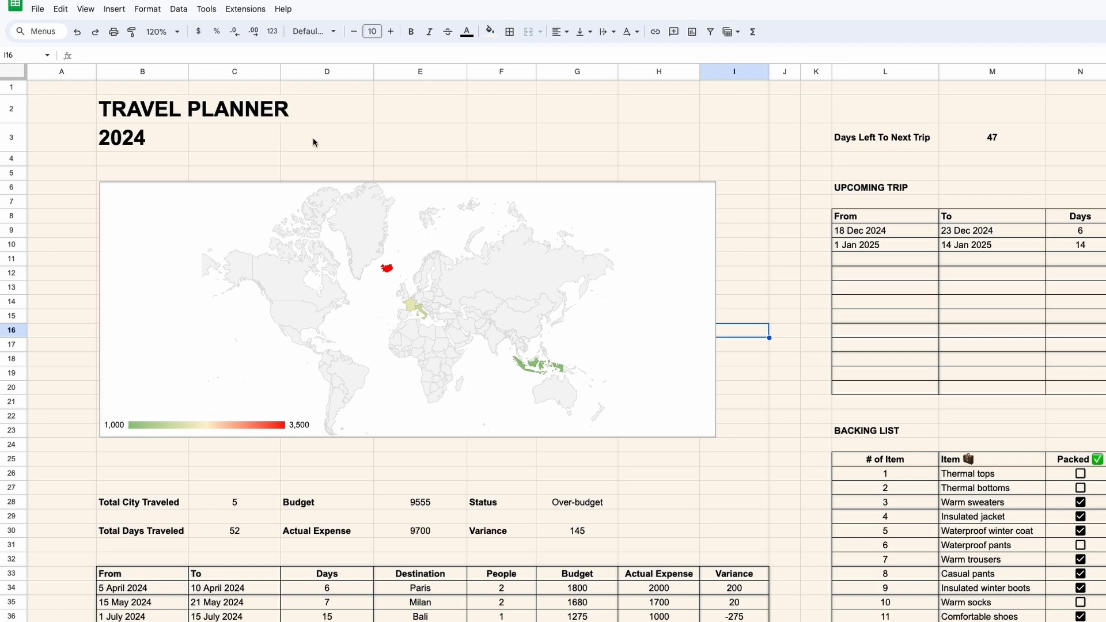
- Turn off the gridlines of the sheet
click(346, 139)
click(18, 74)
click(85, 9)
mouse_move(109, 27)
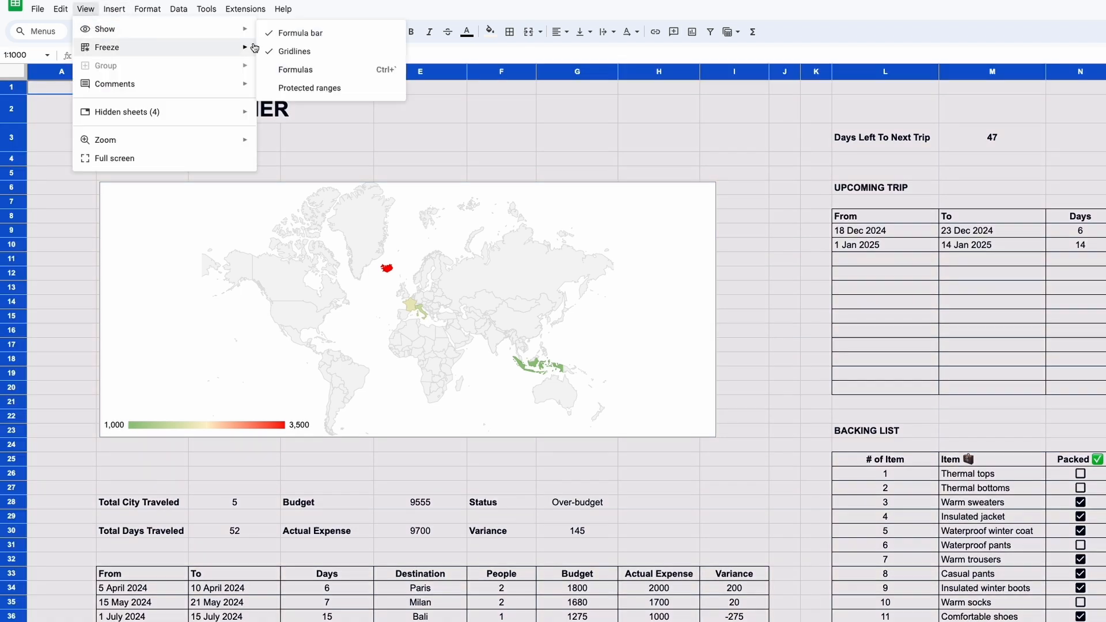
click(294, 51)
click(478, 157)
- Widen the world map chart so that it ends at the outer edge of column I
click(709, 306)
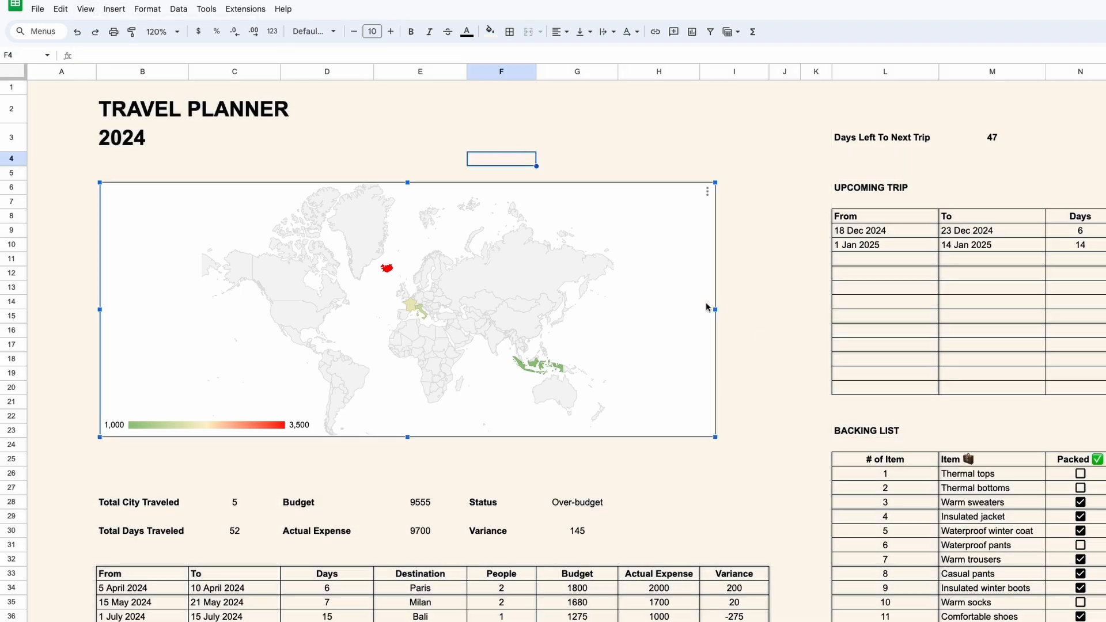
drag(716, 309, 773, 311)
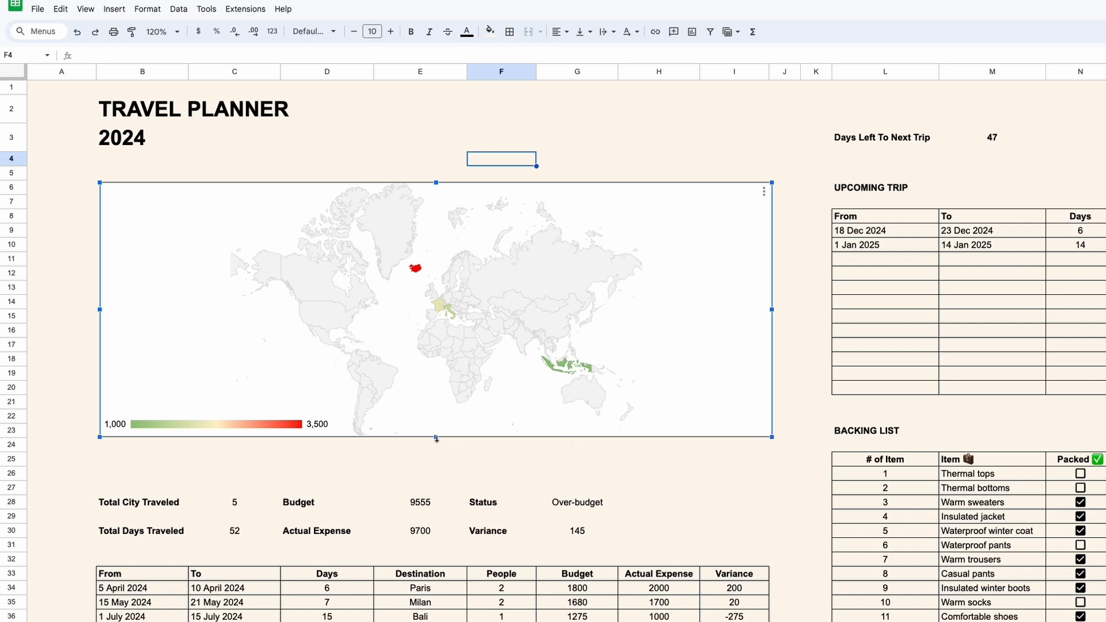
- Stretch the world map chart down to row 25 and set its background to the custom cream color
drag(437, 439, 440, 461)
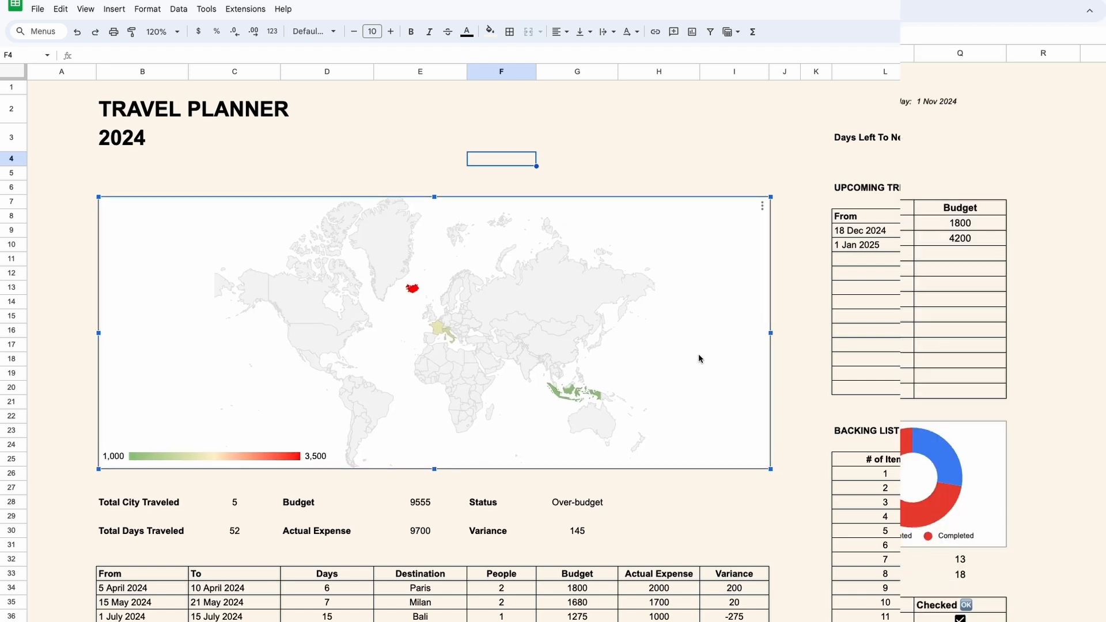
click(809, 316)
click(758, 301)
double_click(727, 306)
click(1048, 49)
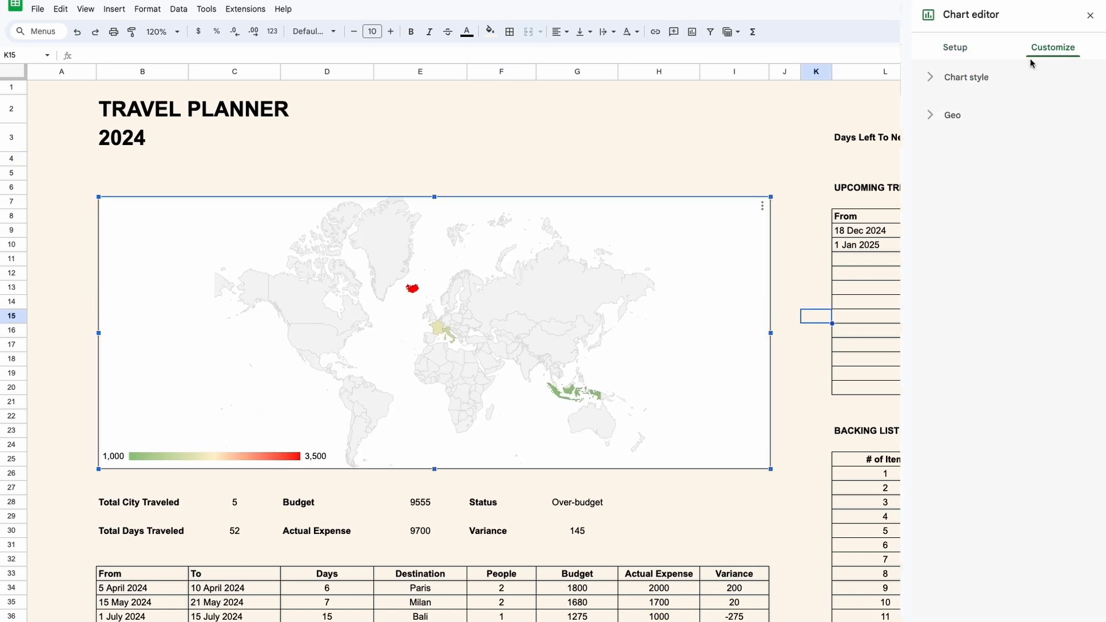
click(958, 79)
click(950, 130)
click(934, 336)
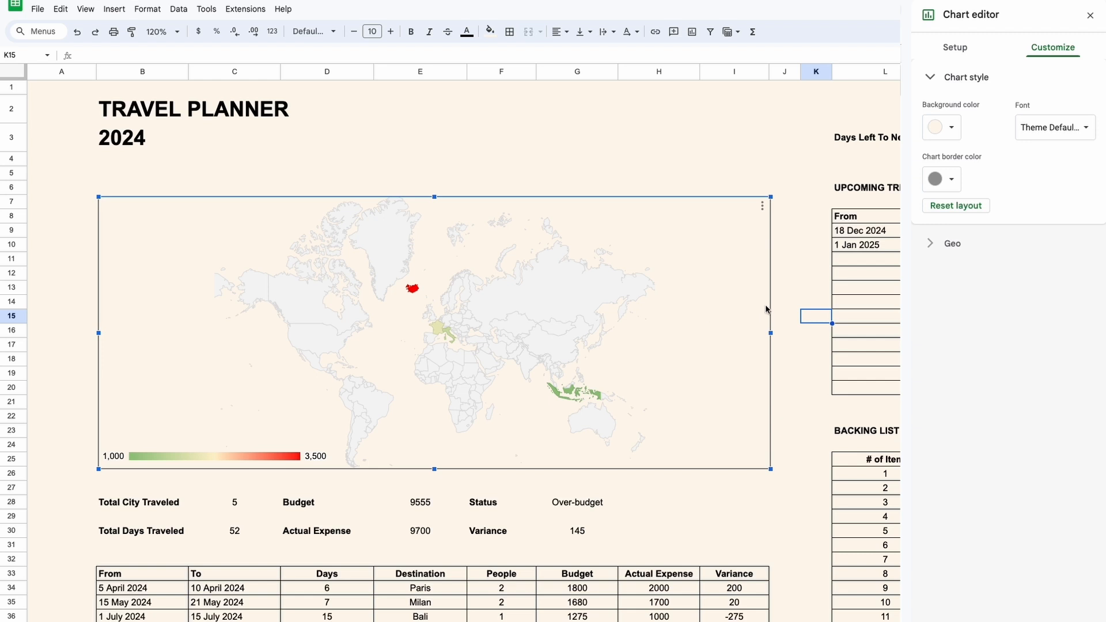
- Set the world map chart's border color to light gray 2
click(953, 180)
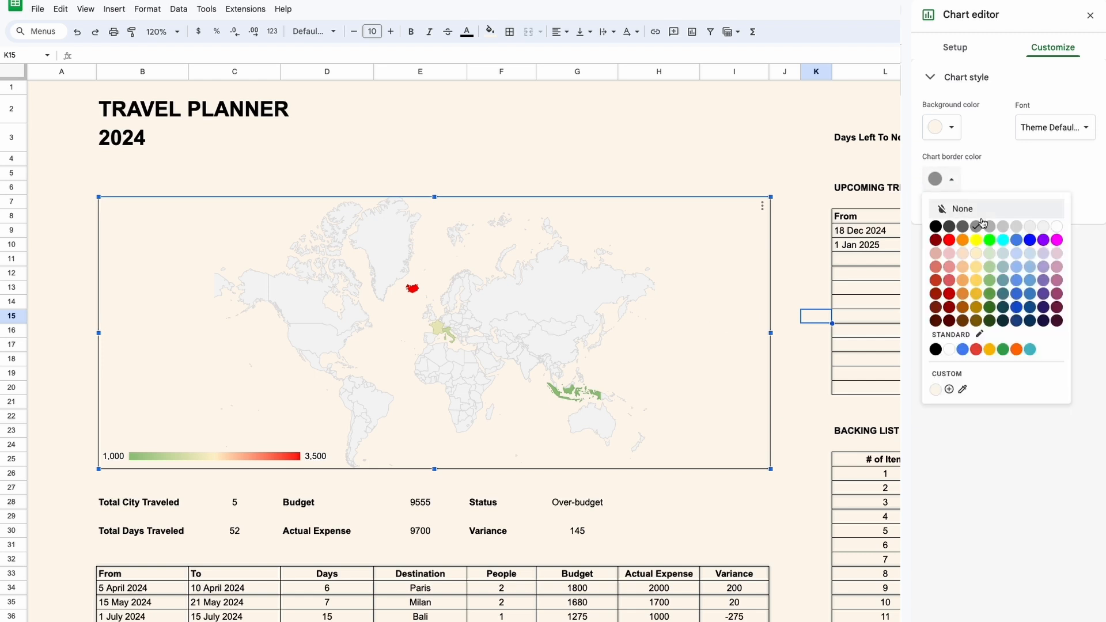
click(1031, 228)
click(784, 188)
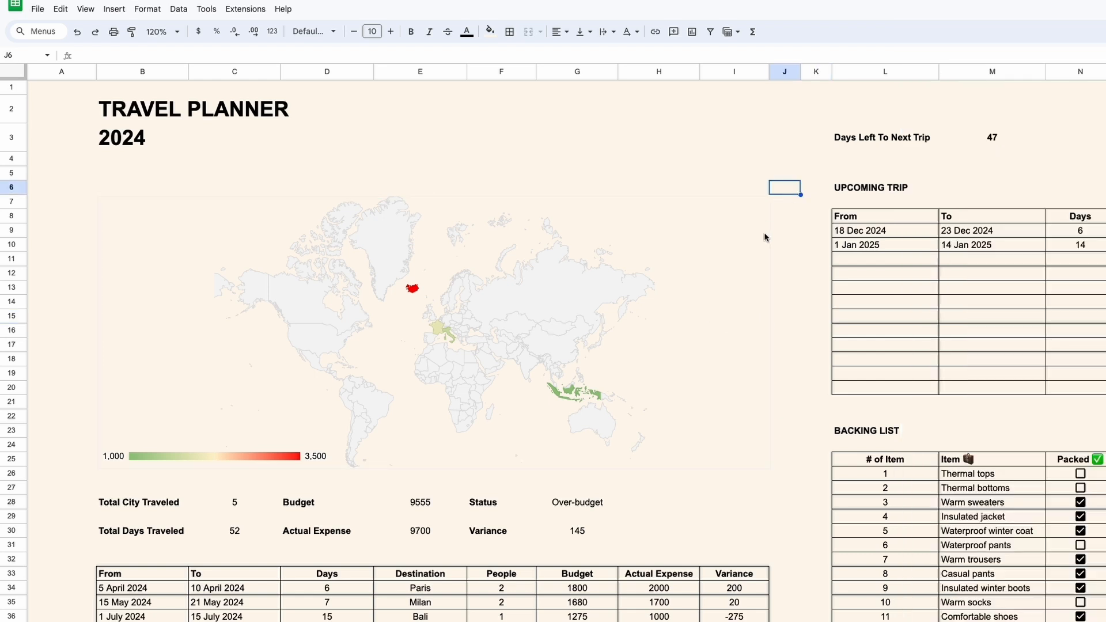
- Give the progress doughnut chart the custom cream background and remove its border
click(763, 239)
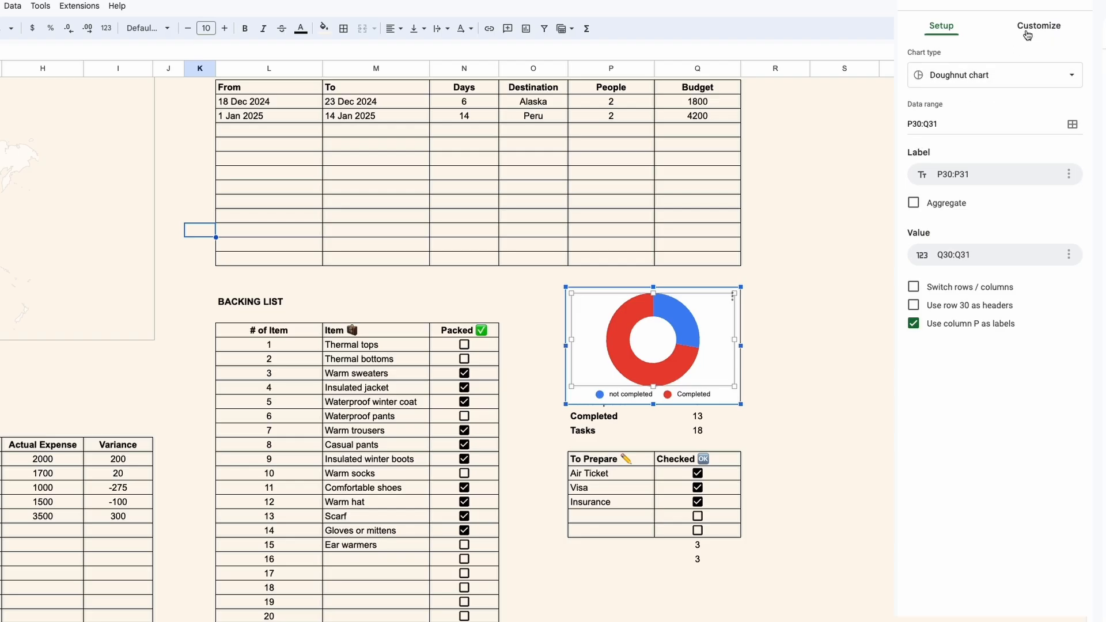
click(1039, 26)
click(953, 55)
click(929, 105)
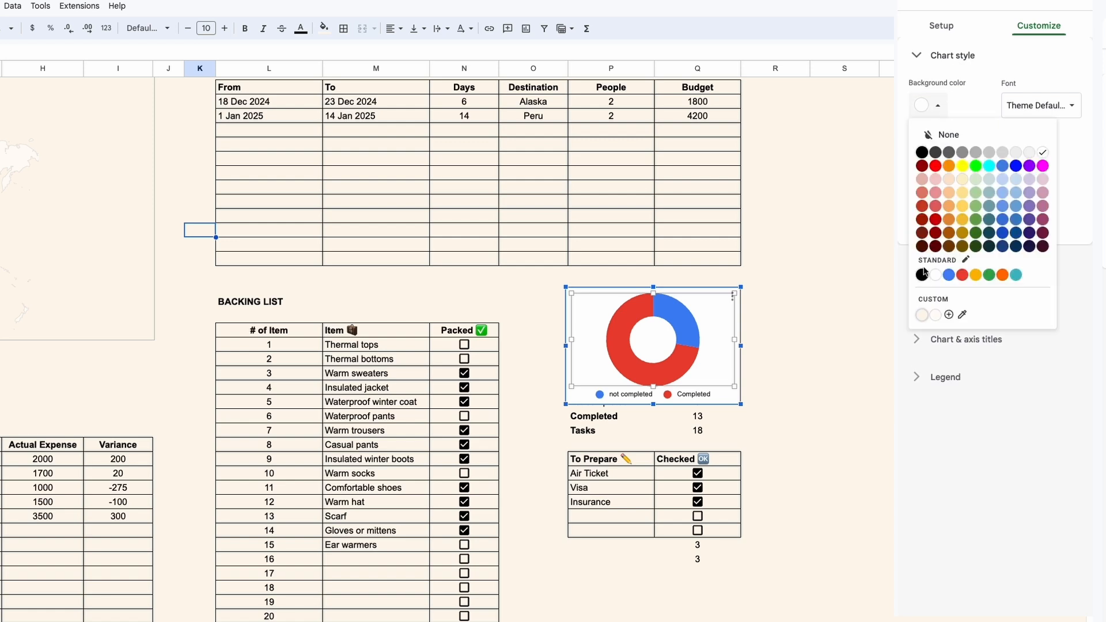
click(921, 315)
click(949, 160)
click(945, 189)
click(834, 331)
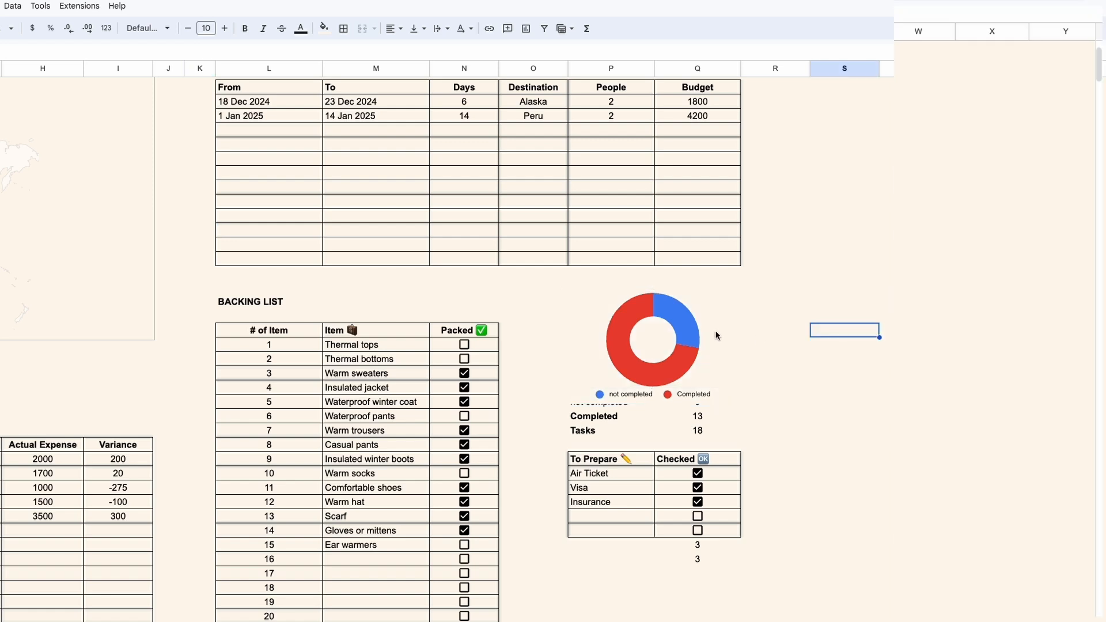
click(717, 336)
- Fill the To Prepare and Checked header cells P34:Q34 with light blue 3
drag(776, 402, 836, 404)
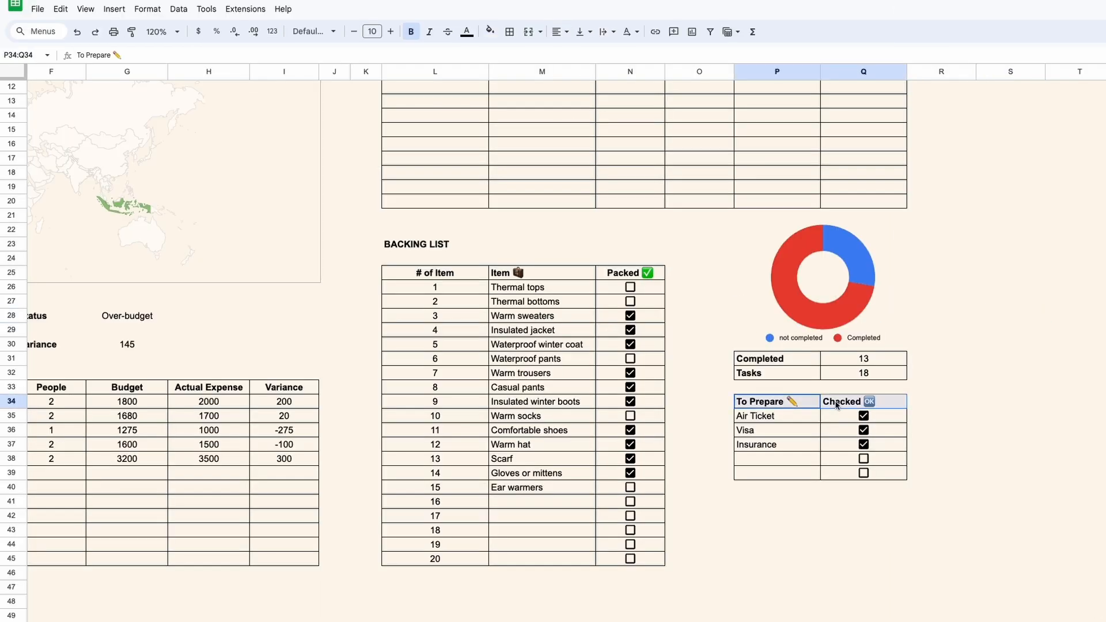
click(490, 31)
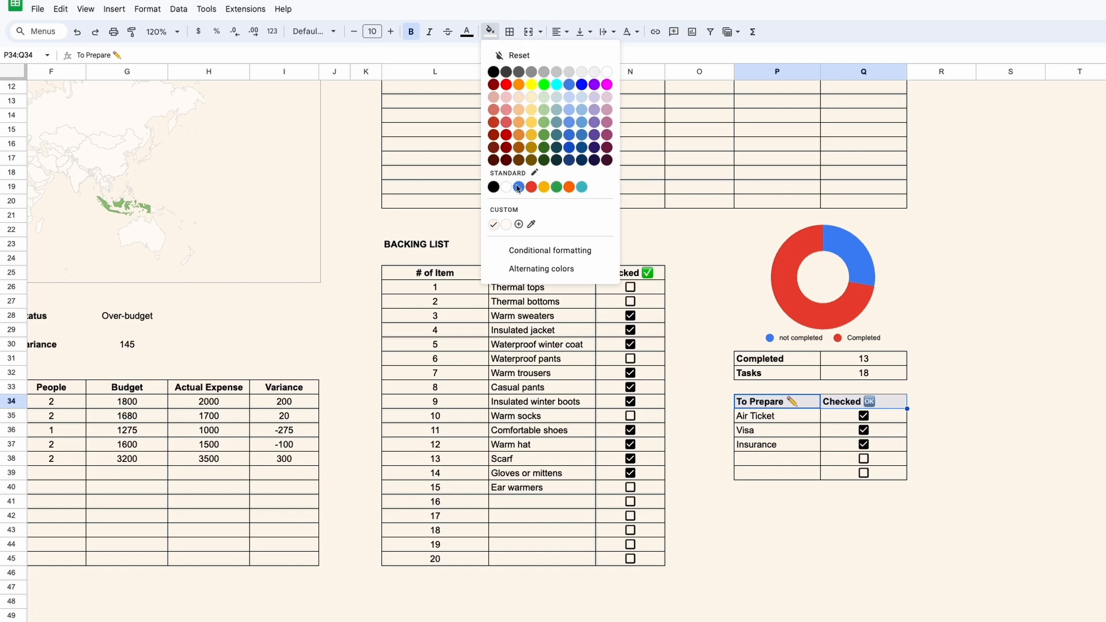
click(582, 97)
click(834, 429)
- Fill the Completed and Tasks label cells P31:P32 with the light blue sampled from the To Prepare header
drag(800, 360, 803, 373)
click(490, 31)
click(530, 224)
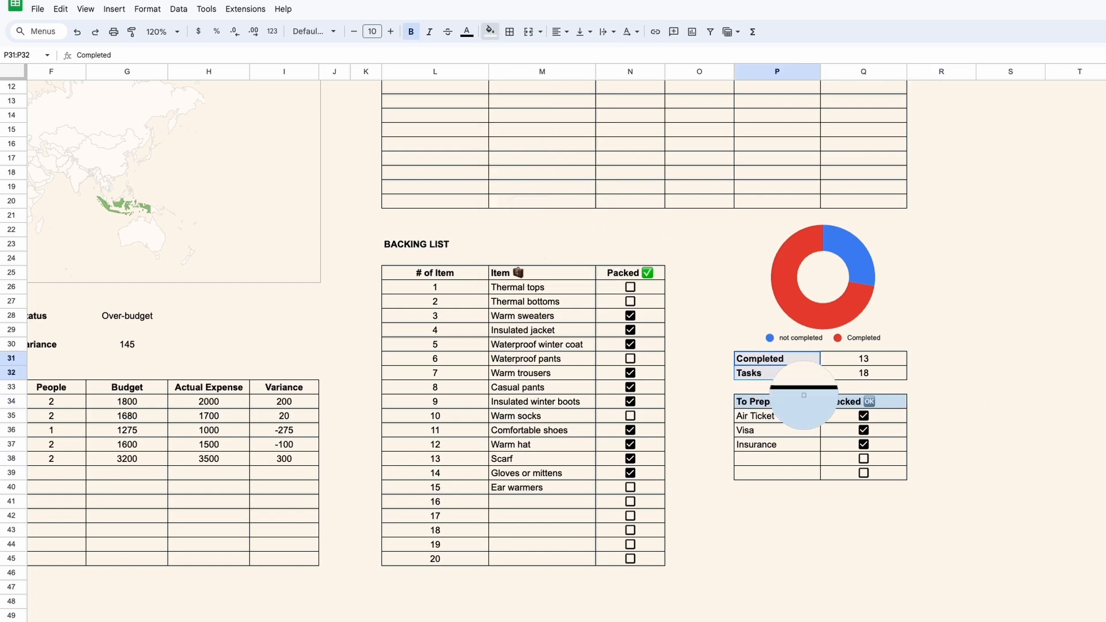
click(805, 396)
click(789, 387)
click(774, 364)
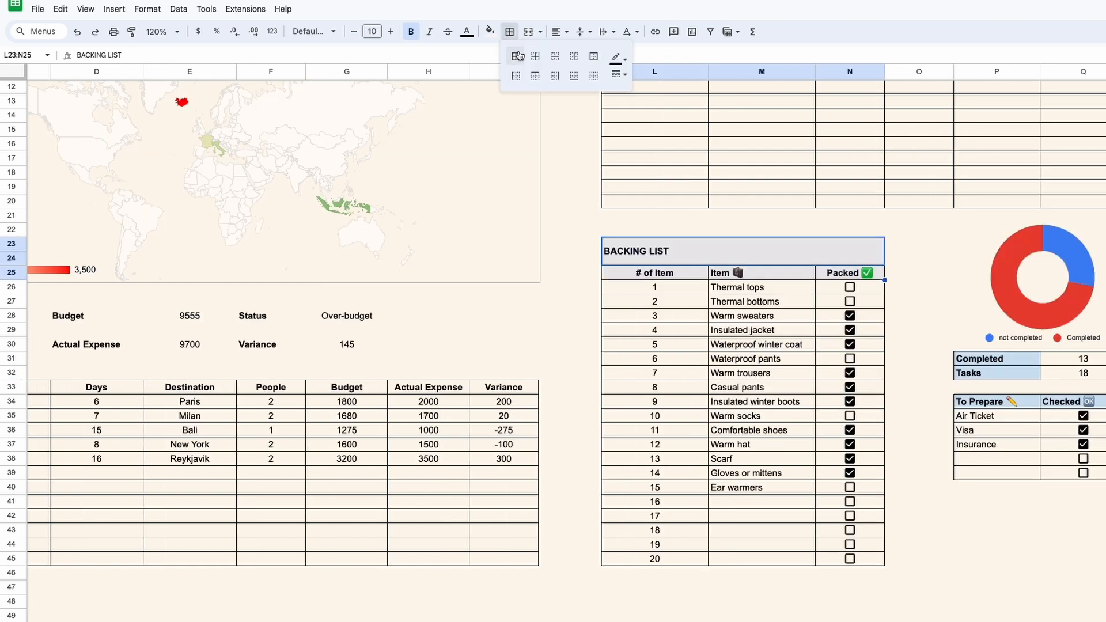
- Apply the light blue header fill and borders to the BACKING LIST block L23:N25 and the UPCOMING TRIP block L6:Q8
click(490, 31)
click(578, 108)
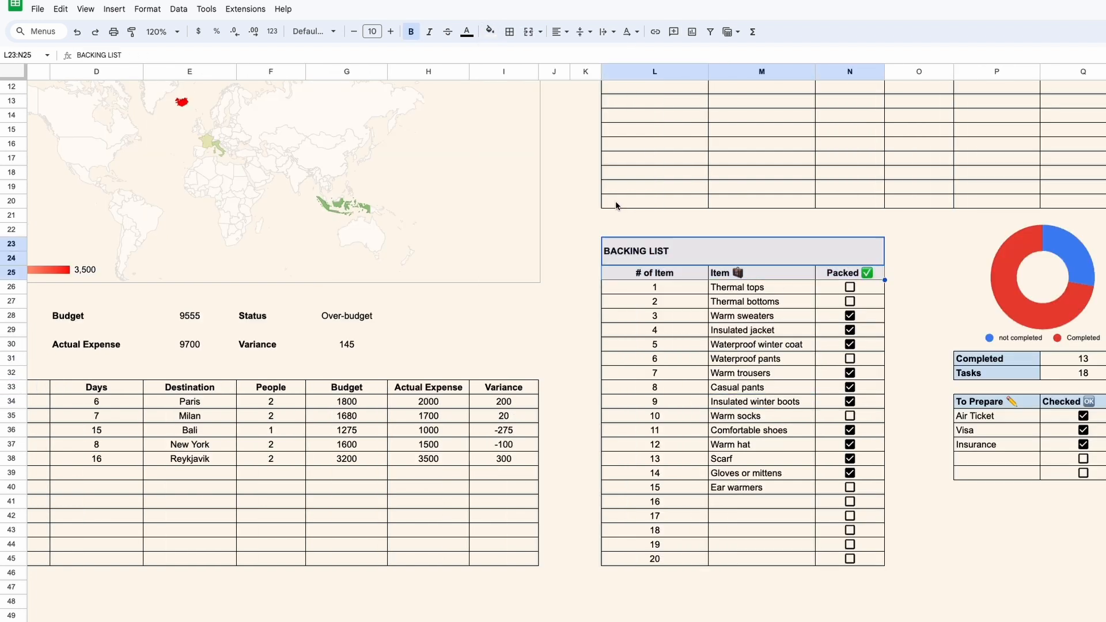
click(490, 31)
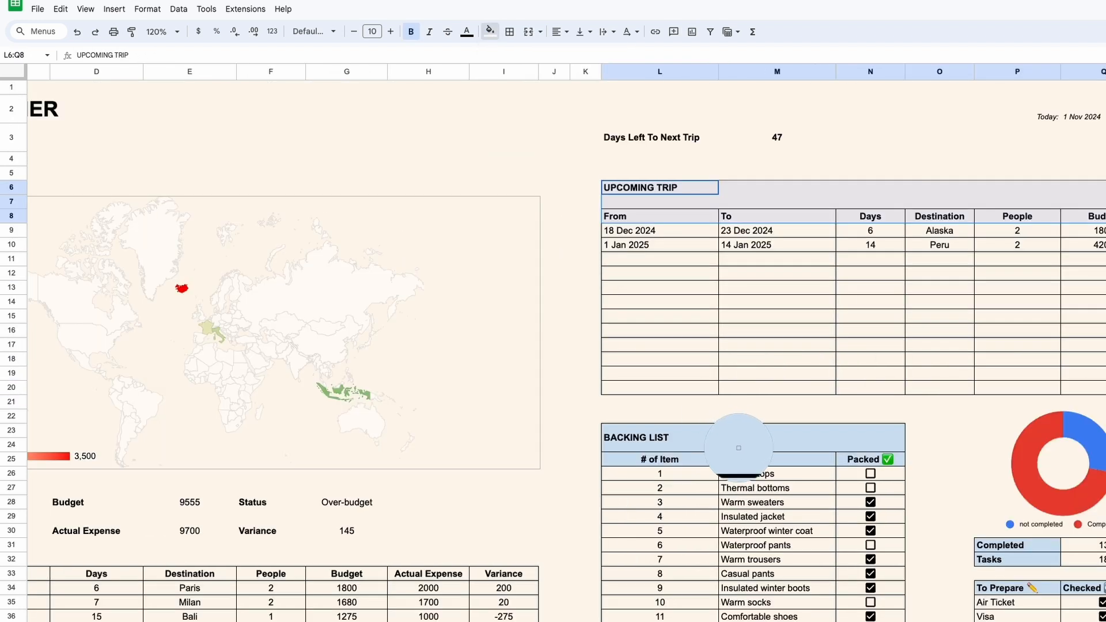
click(509, 32)
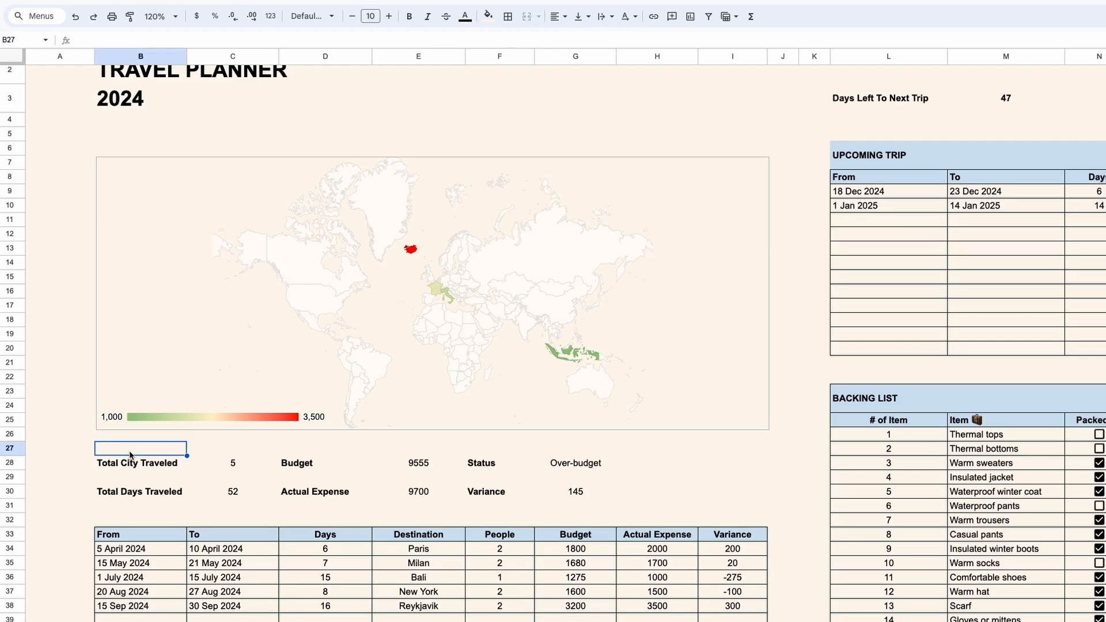
- Fill the travel summary block B27:I31 with the same light blue
drag(130, 455, 740, 508)
click(488, 16)
click(578, 109)
click(785, 464)
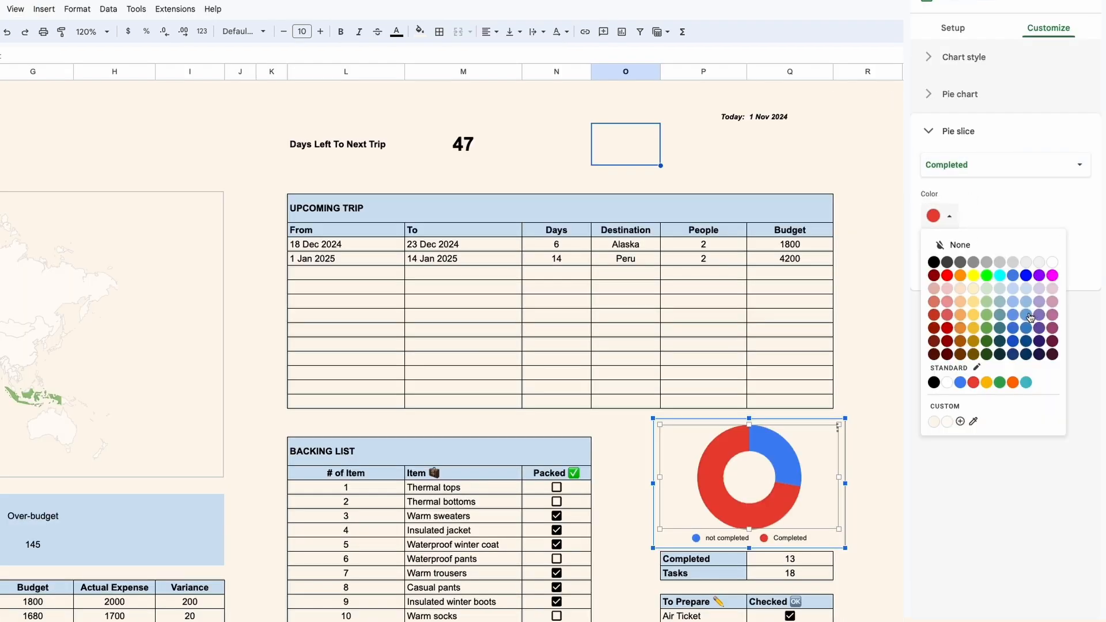
- Recolor the doughnut chart's slices, with Completed in light blue and not completed in light red
click(1022, 310)
click(986, 171)
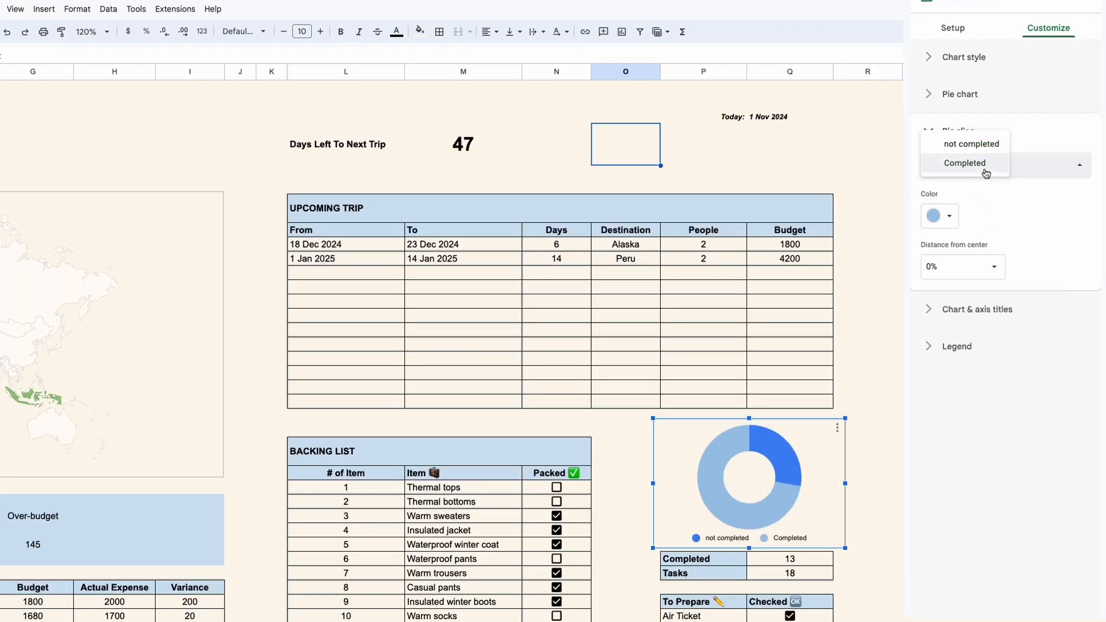
click(971, 144)
click(939, 216)
click(948, 297)
click(934, 476)
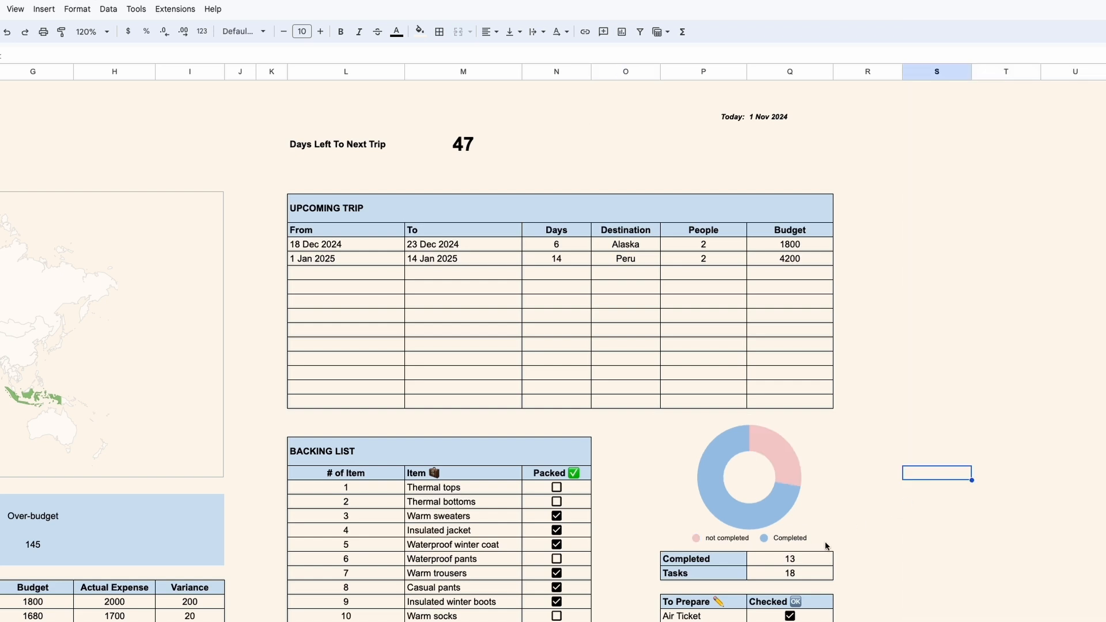
- Start a conditional format rule on the Status cell G28 for text that is exactly Over-Budget
scroll(553, 346, left, 8)
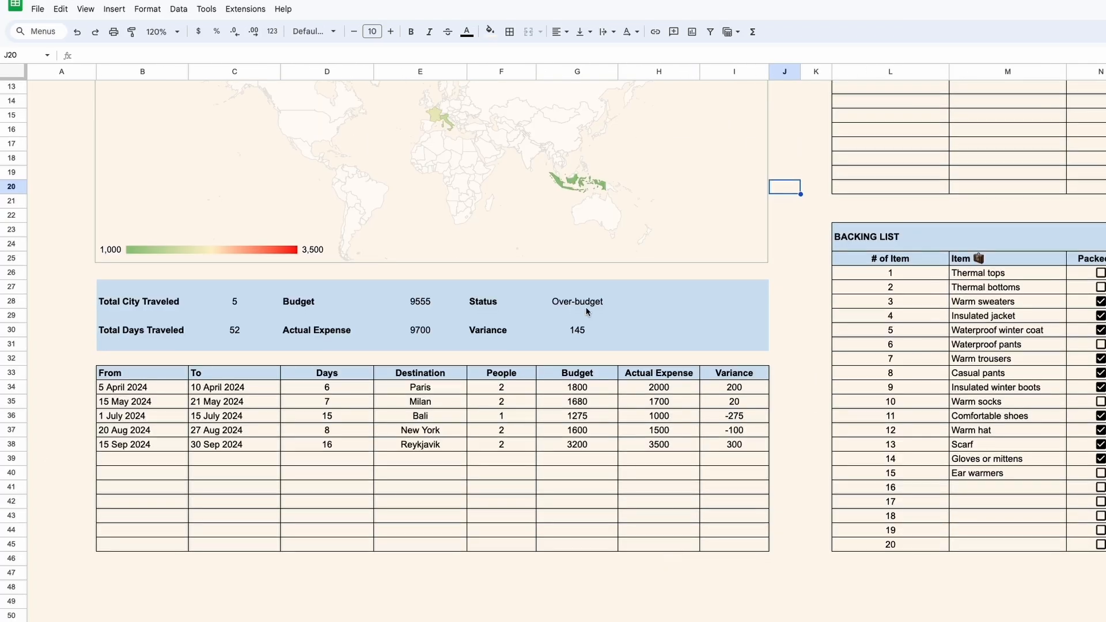
click(582, 303)
click(147, 8)
click(212, 220)
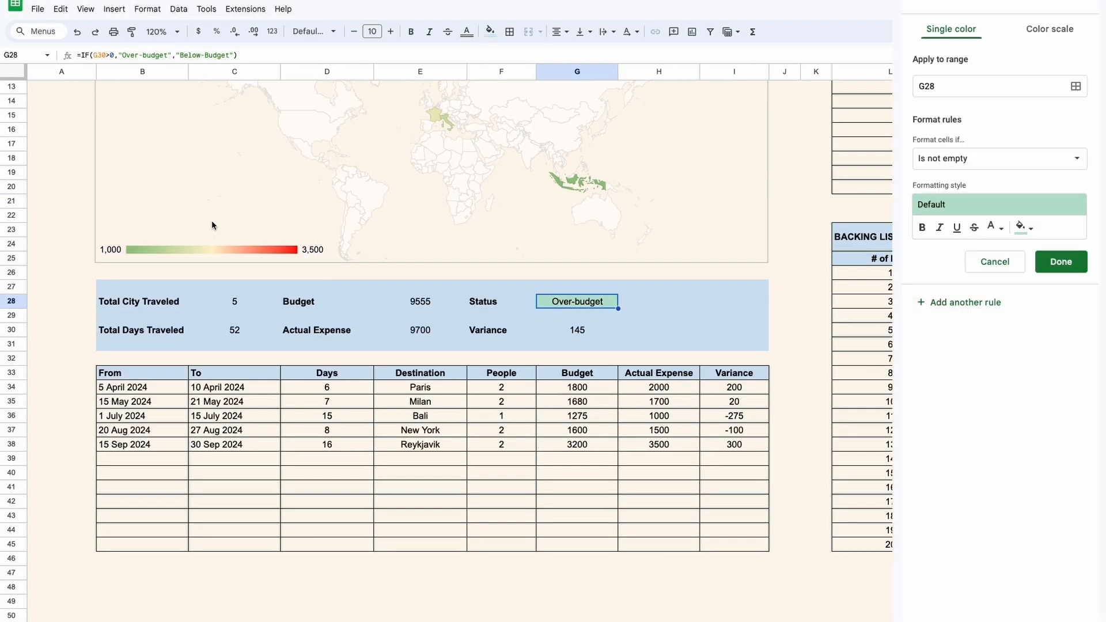
click(989, 160)
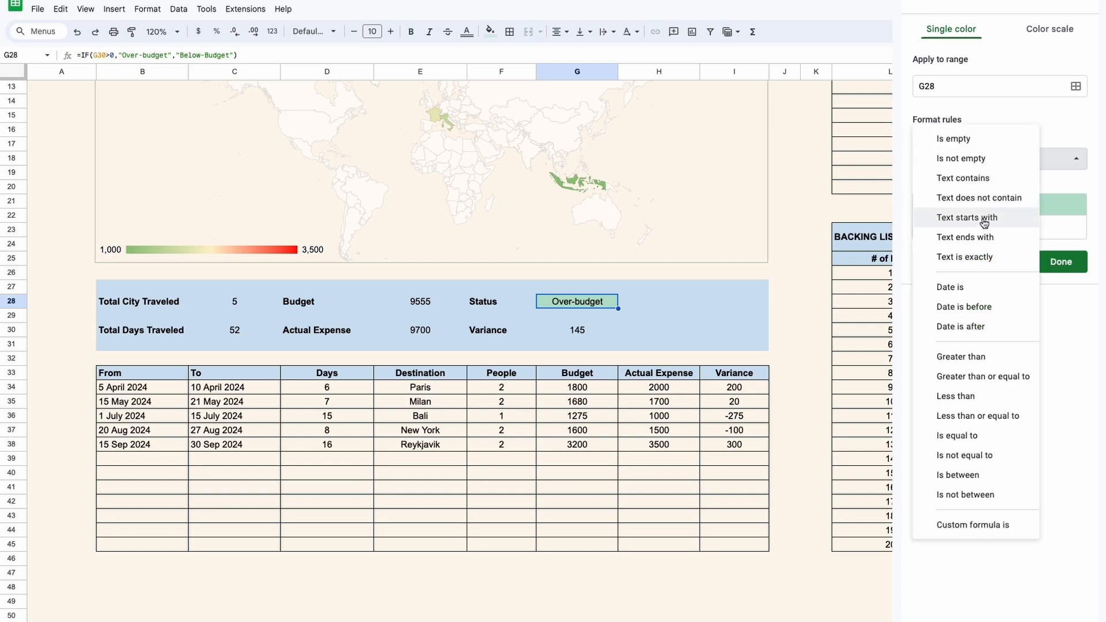
click(986, 257)
click(962, 186)
text(0)
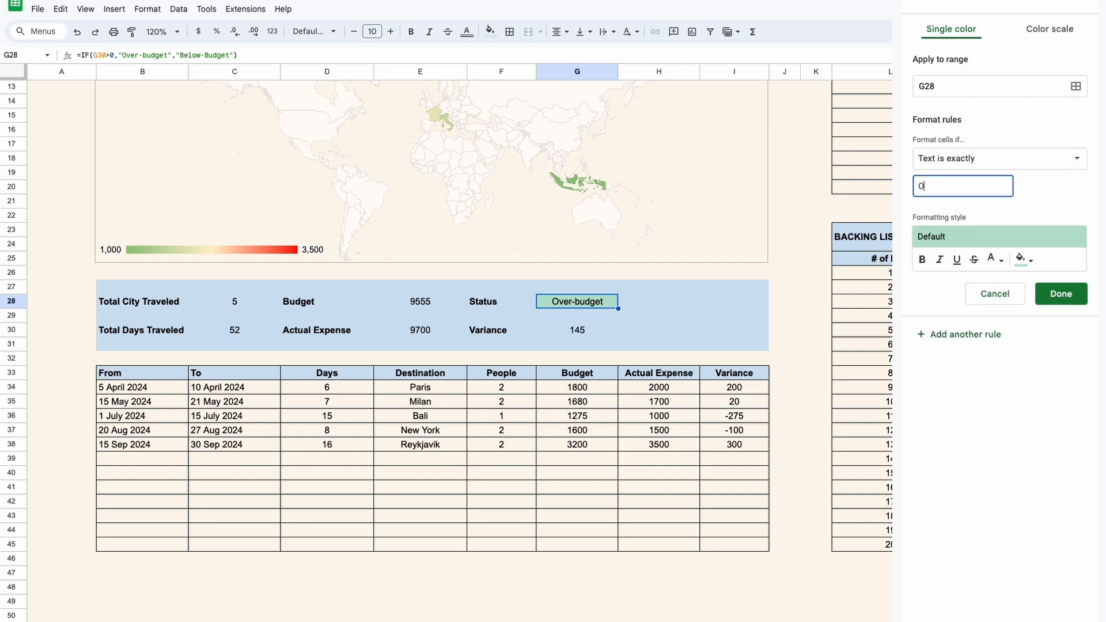
text(ver-Budget)
- Set the Over-Budget rule's formatting to red text without a fill color
click(1035, 259)
click(909, 284)
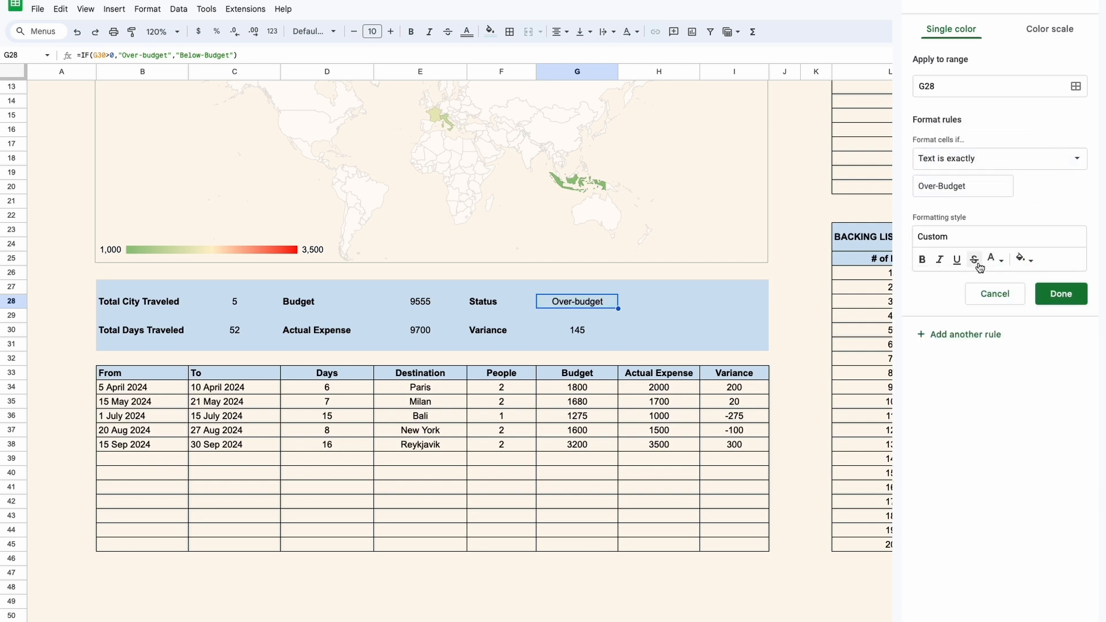
click(995, 260)
click(911, 426)
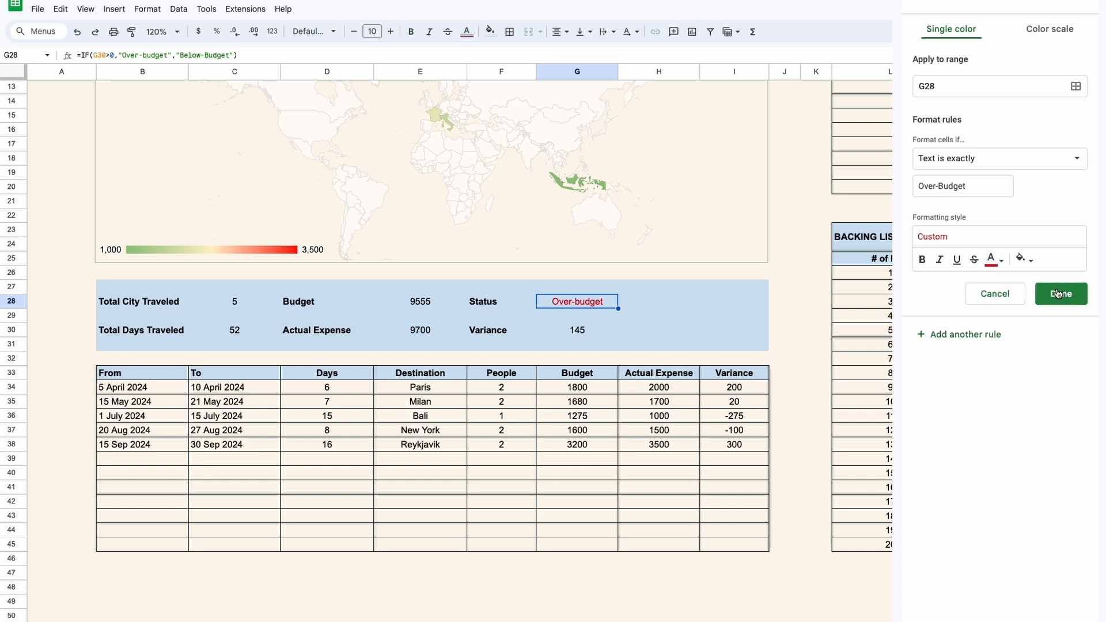
click(968, 336)
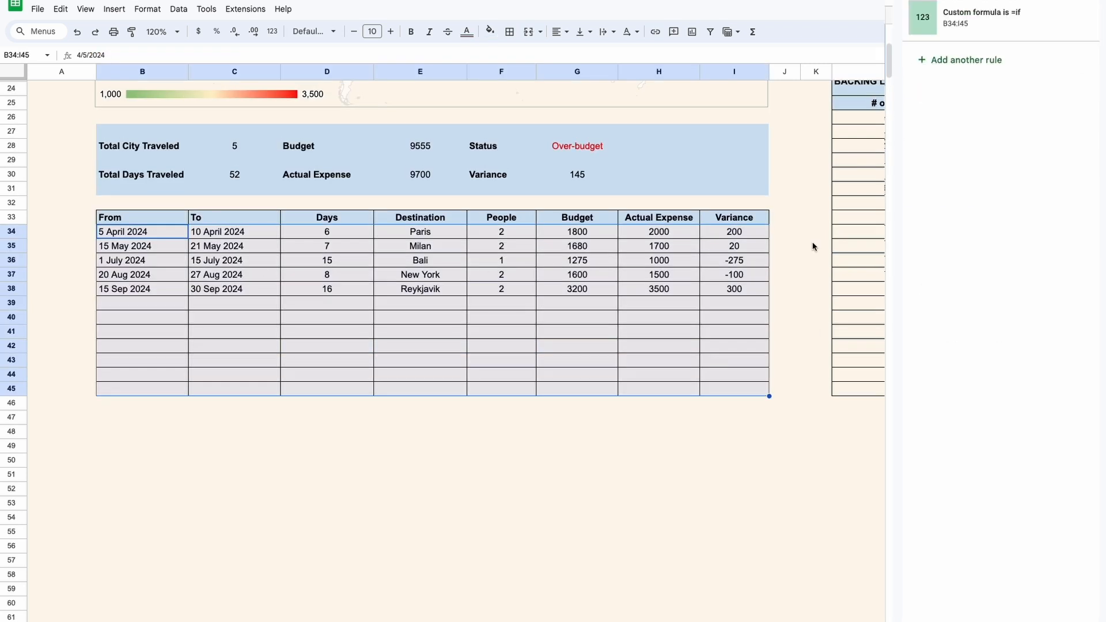
- Add a conditional format rule on the expense rows B34:I45 with the custom formula =$I34>0
click(947, 60)
click(993, 138)
click(945, 572)
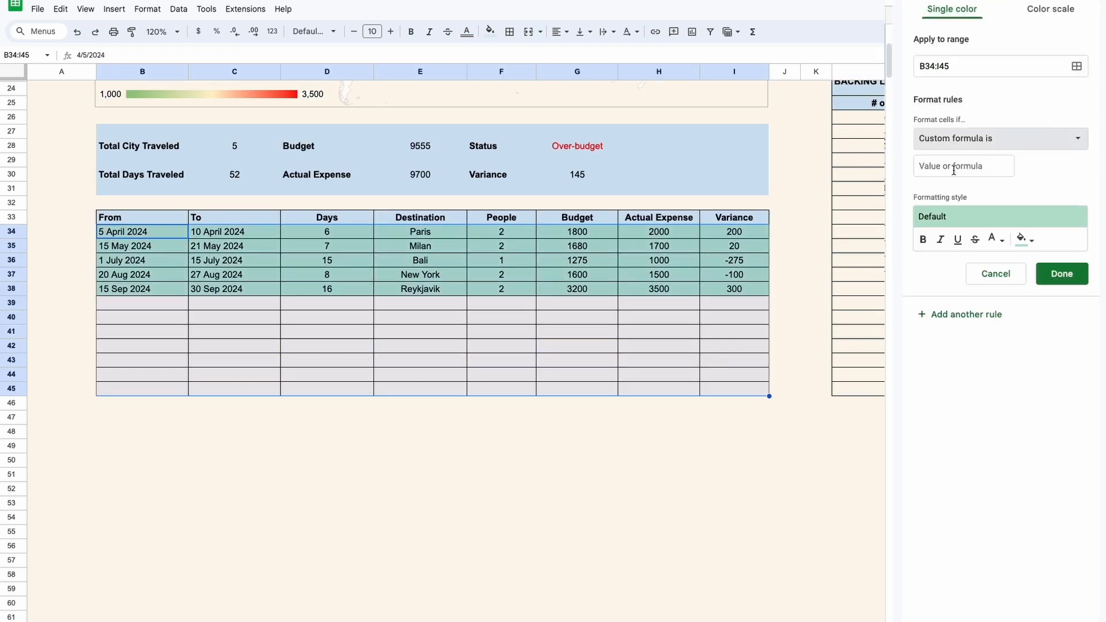
click(950, 166)
text(=I34)
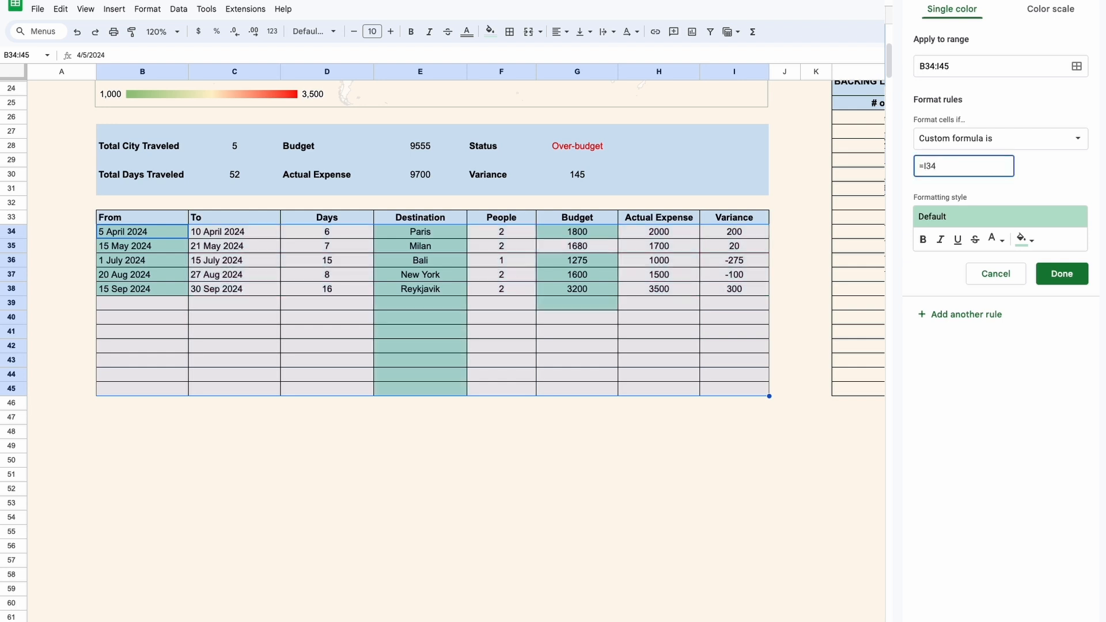
text(>0)
click(927, 173)
text($)
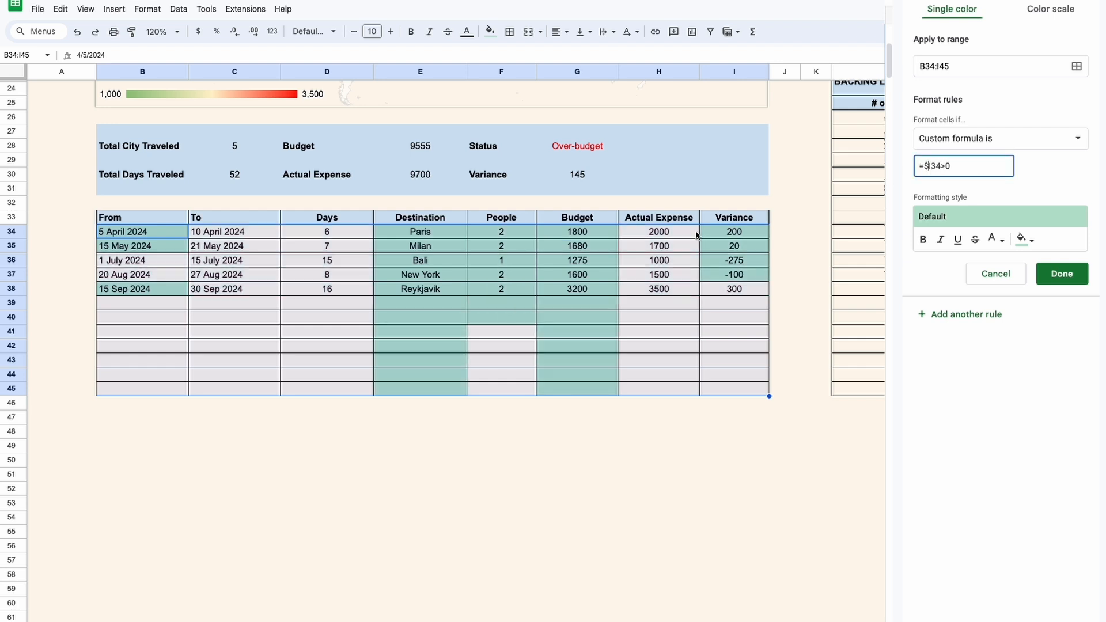
- Set the positive-variance rule's fill to light red 3 and save the rule
click(1022, 238)
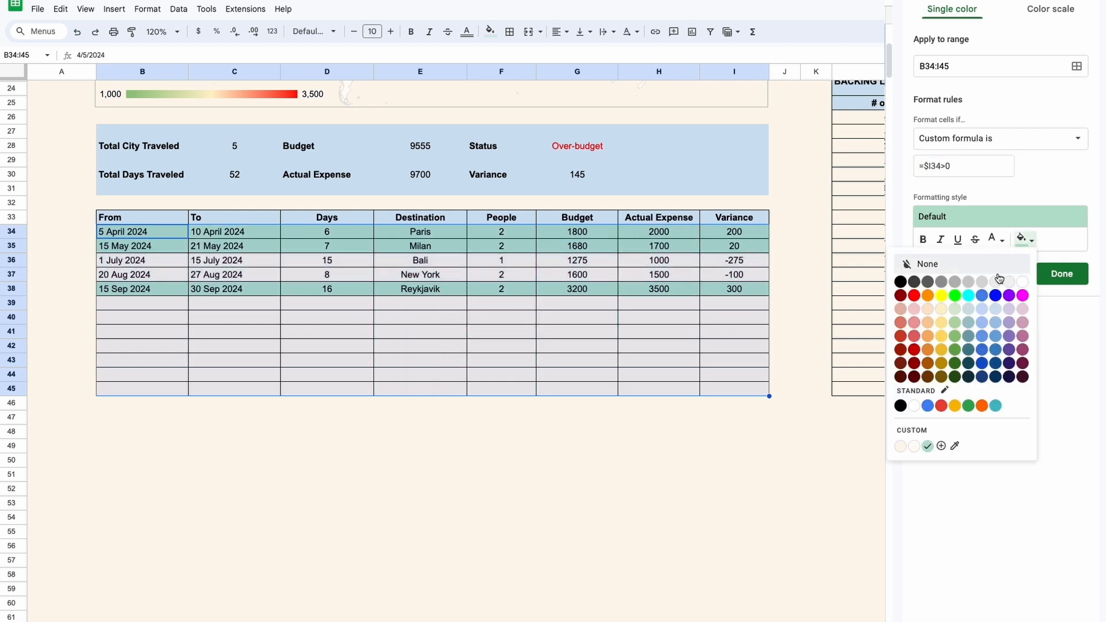
click(915, 322)
click(1022, 239)
click(914, 309)
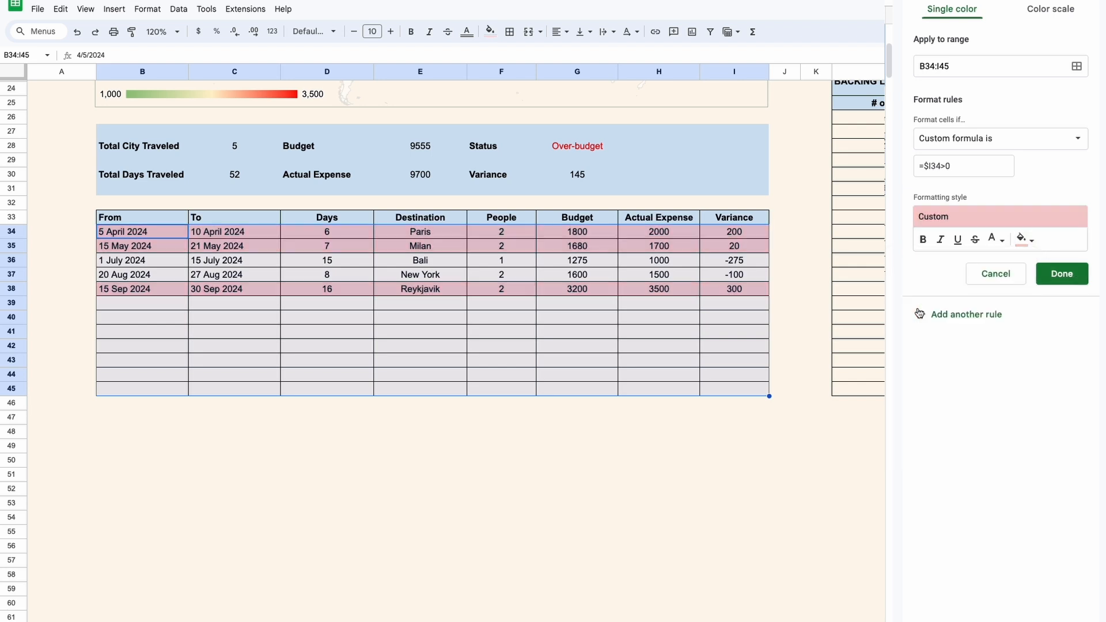
click(1061, 274)
click(809, 342)
- Start a conditional format rule on the packing list items L26:N45
scroll(349, 263, up, 4)
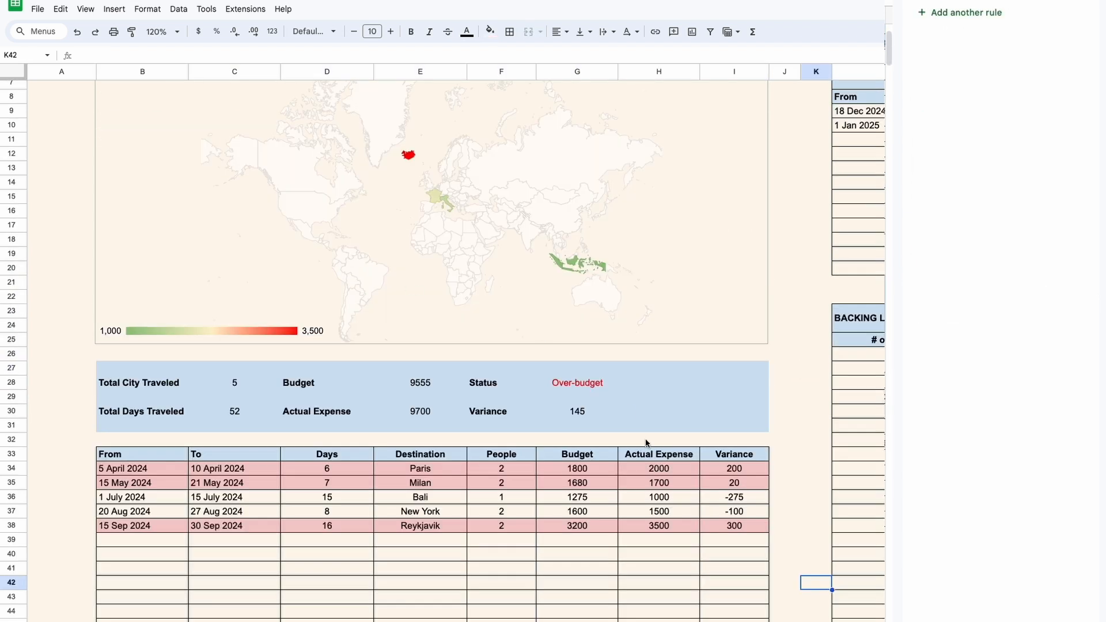
scroll(645, 441, down, 1)
scroll(645, 440, right, 6)
click(737, 292)
click(662, 292)
click(548, 277)
shift+click(758, 550)
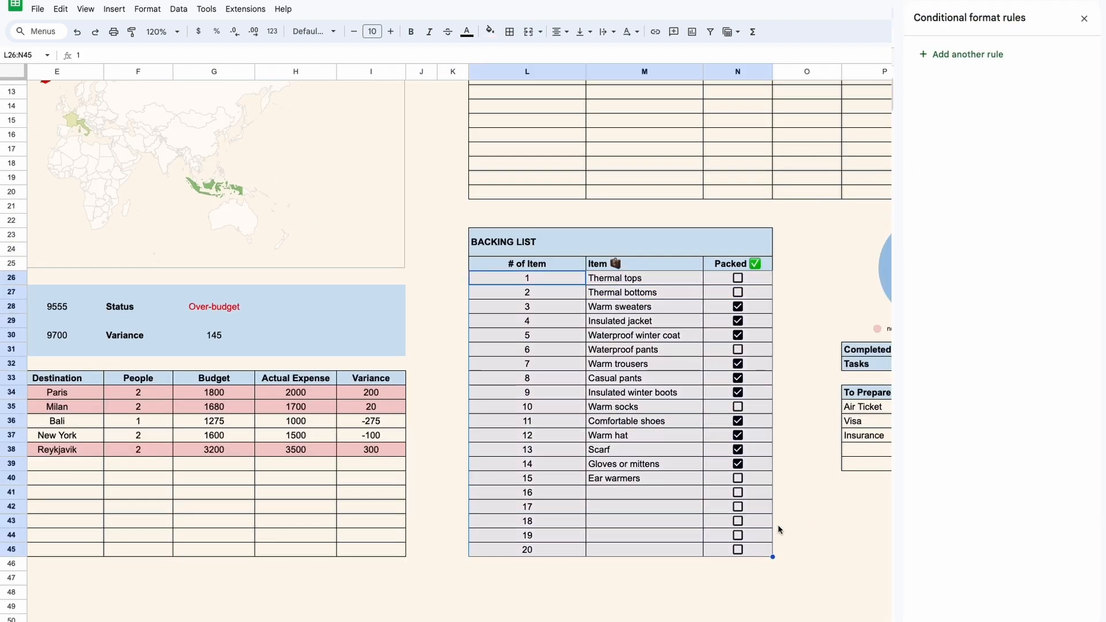
click(961, 54)
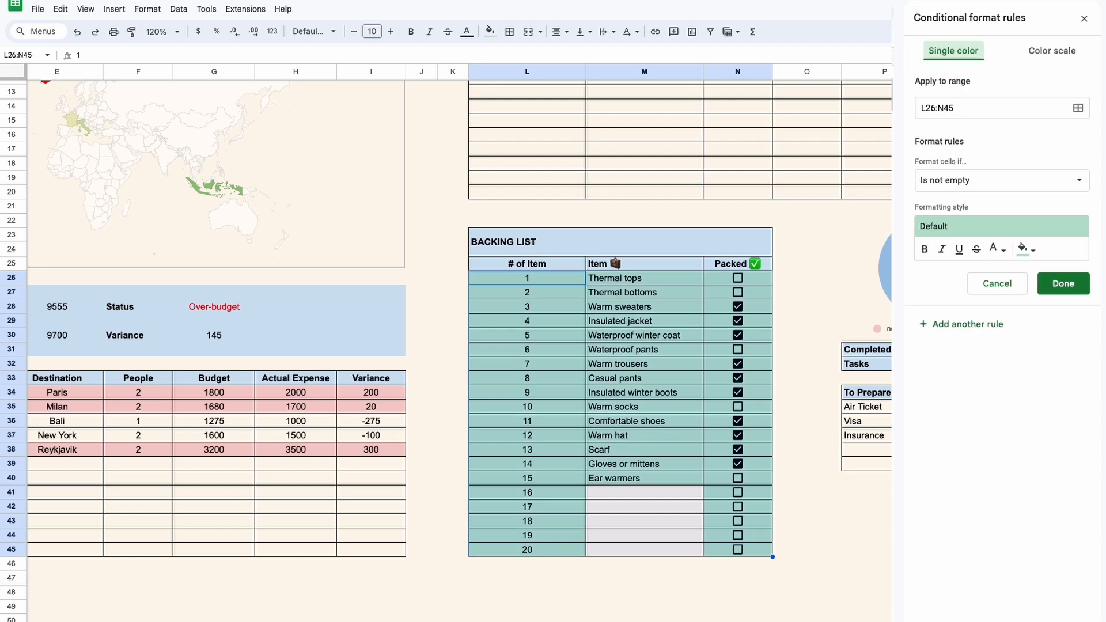
- Set the packing list rule's condition to the custom formula =$N26=true
click(1008, 182)
click(975, 547)
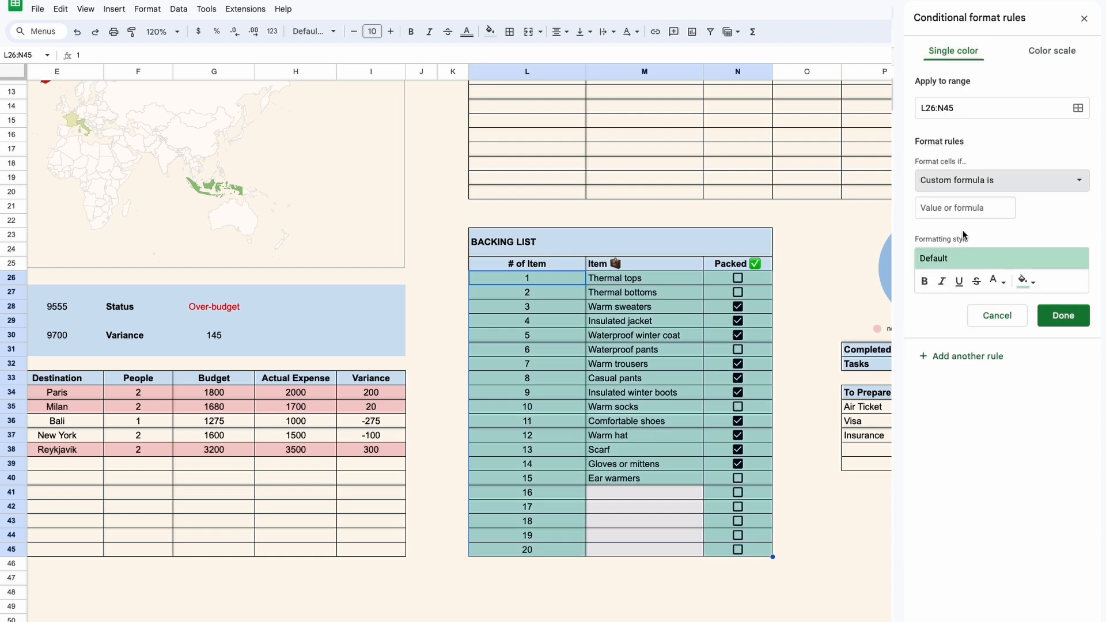
click(965, 208)
text(N26=true)
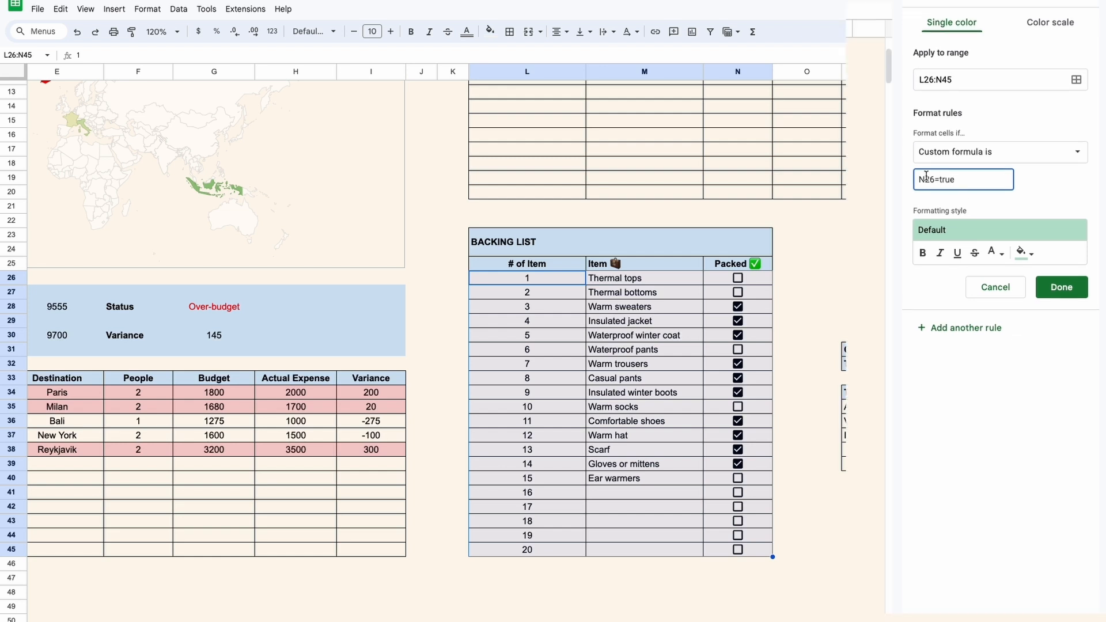
click(920, 180)
text(=$)
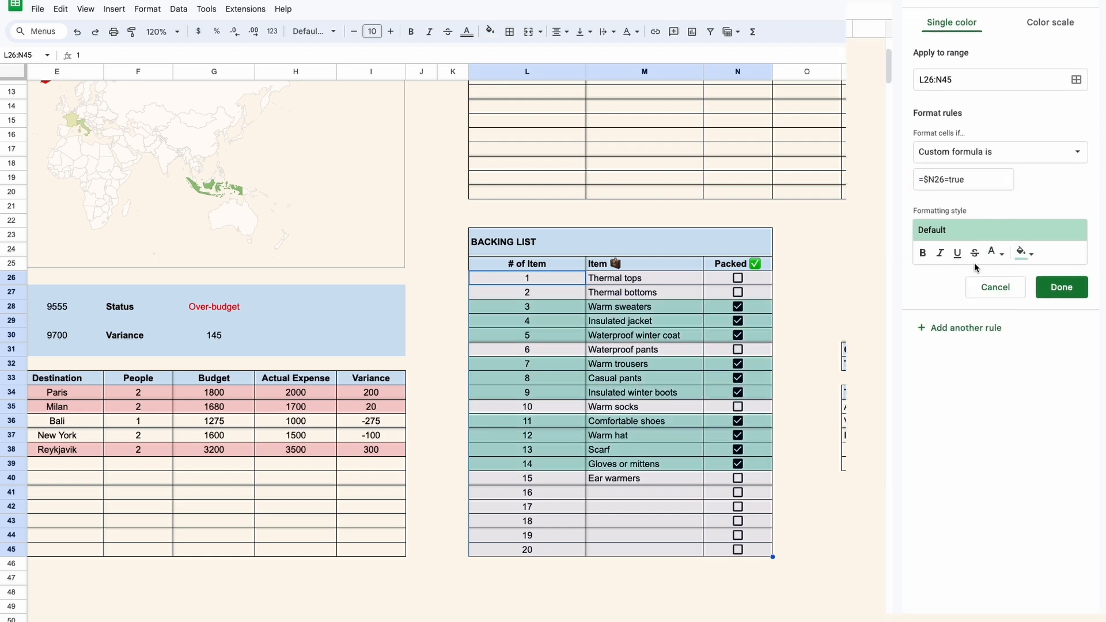
- Give the packing list rule no fill color and gray strikethrough text, and save it
click(1002, 255)
click(1003, 255)
click(1002, 254)
click(1004, 255)
click(1029, 254)
click(956, 277)
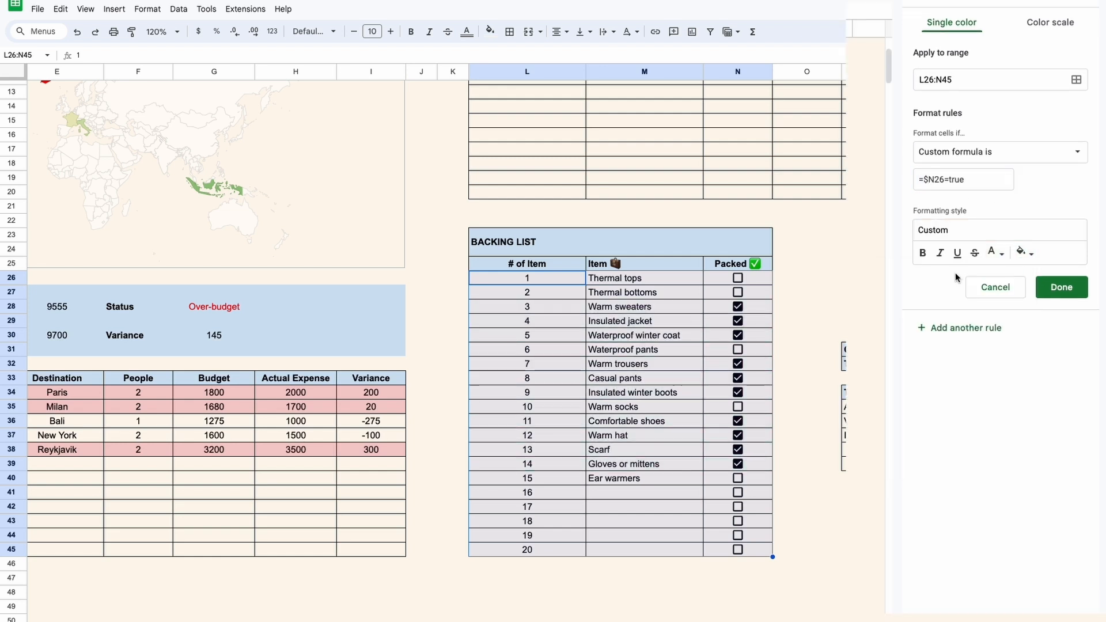
click(1001, 254)
click(898, 295)
click(974, 252)
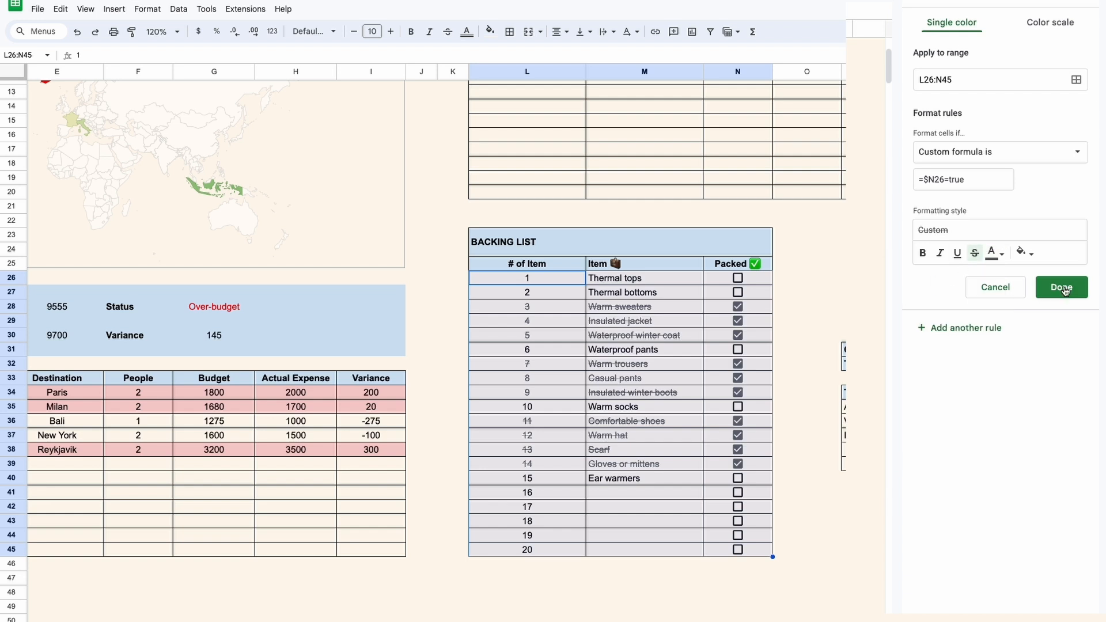
click(1061, 287)
- Test the rule by toggling the Packed checkboxes of items 3 to 6, restoring each one
click(687, 323)
click(738, 349)
click(737, 349)
click(738, 335)
click(738, 321)
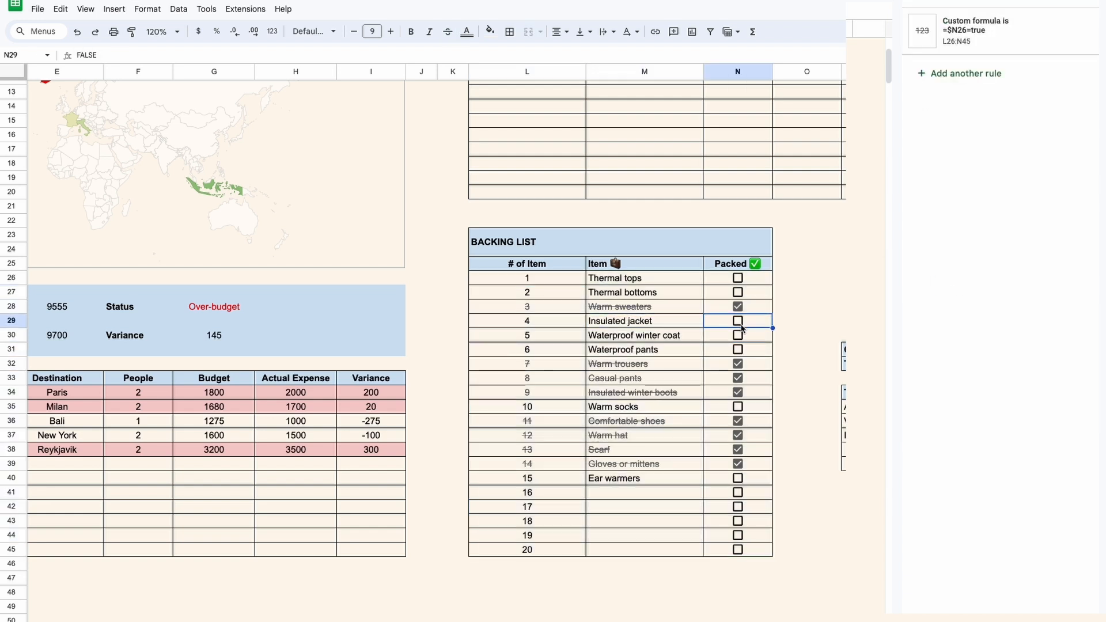
click(737, 307)
click(737, 307)
click(738, 321)
click(738, 335)
- Add a conditional format rule on the To Prepare list P35:Q39 with the custom formula =$Q35=TRUE
scroll(743, 345, right, 3)
drag(772, 406, 830, 464)
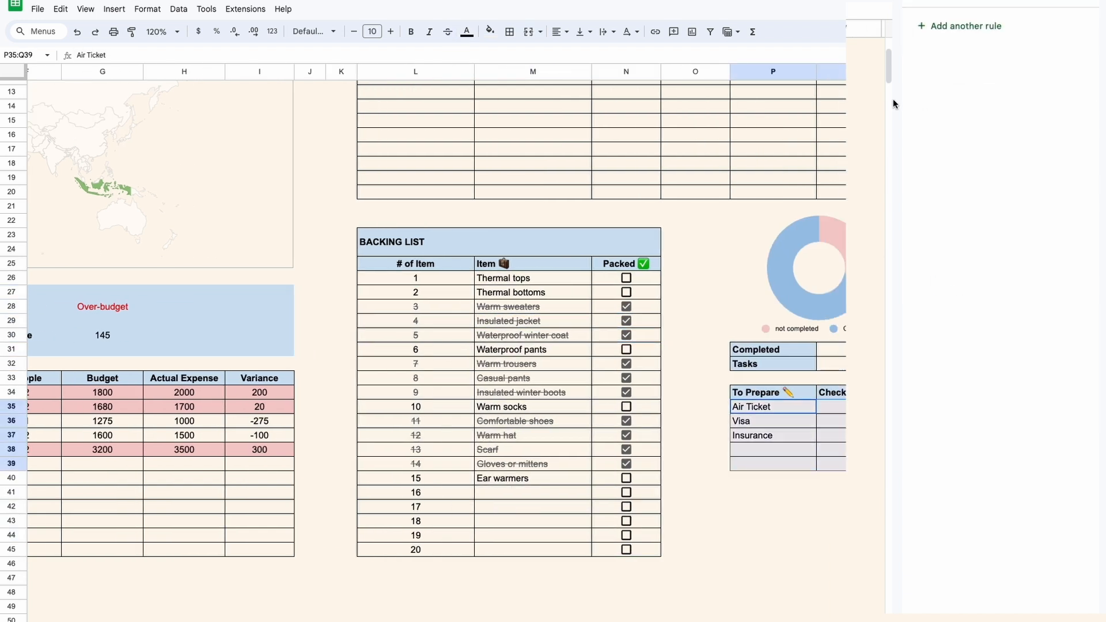
click(965, 27)
click(995, 153)
click(974, 517)
click(963, 179)
text(=)
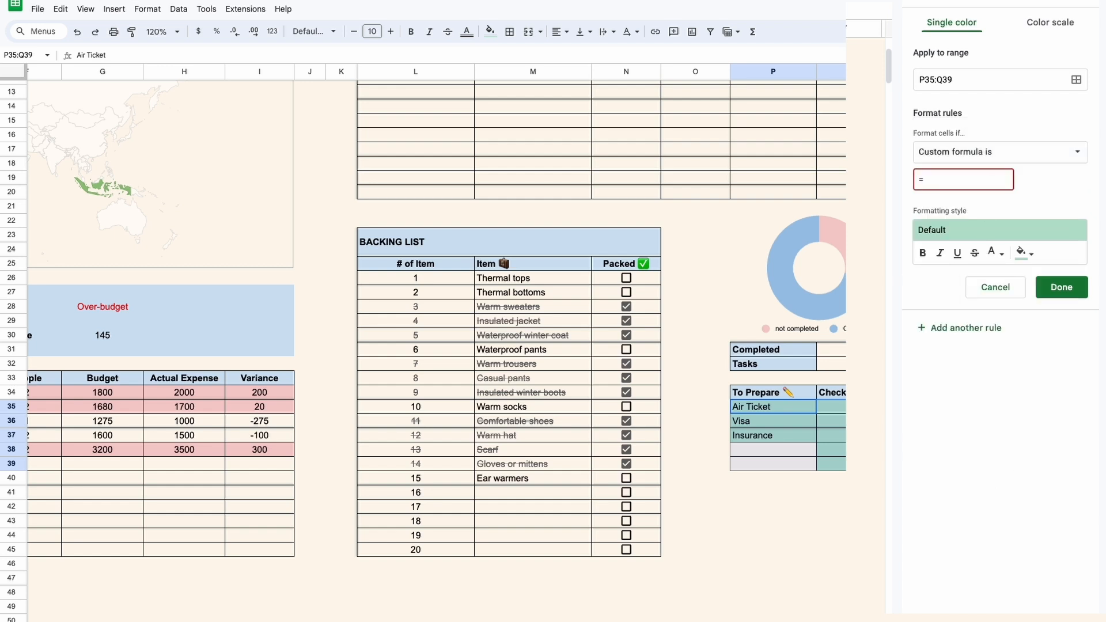
text(Q35=TRUE)
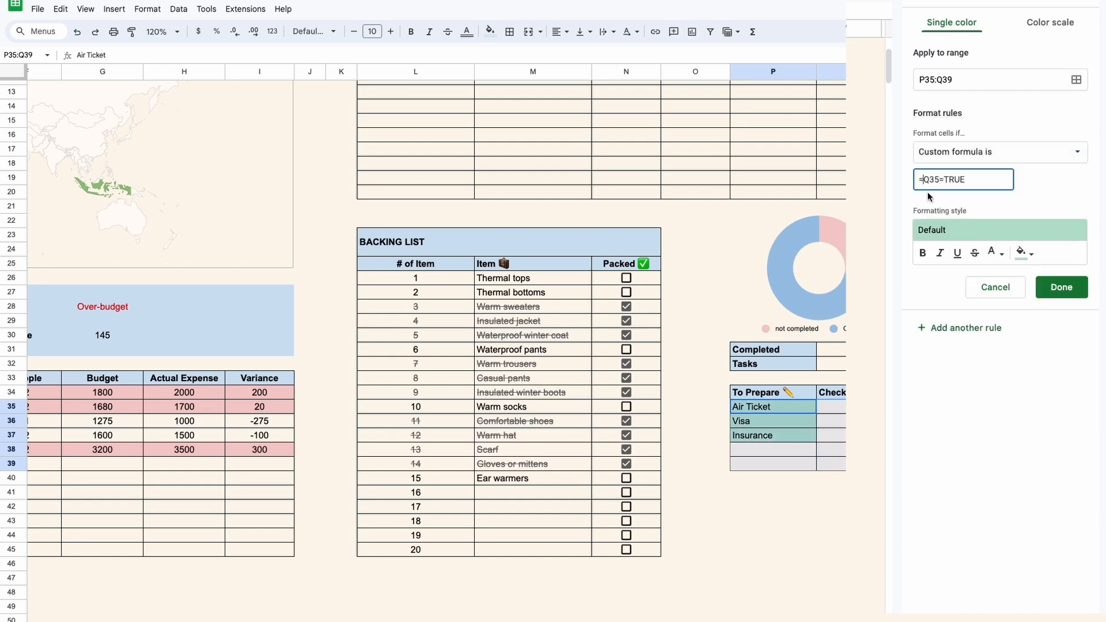
text($)
- Give the To Prepare rule no fill color and gray strikethrough text, and save it
click(1025, 255)
click(1005, 279)
click(997, 255)
click(902, 294)
click(974, 253)
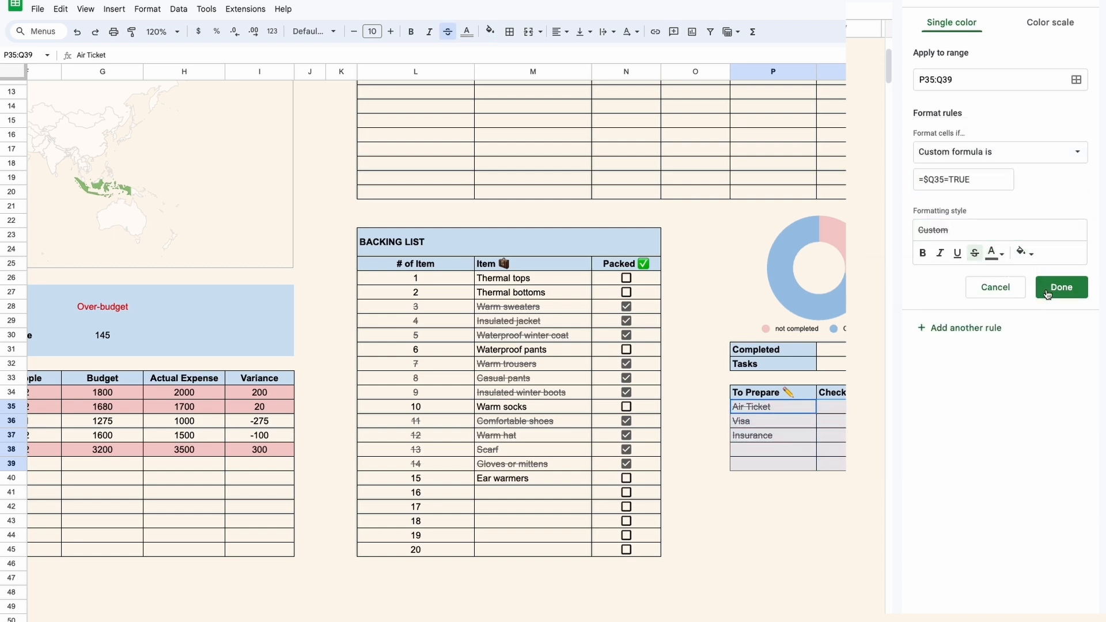
click(1047, 287)
click(924, 414)
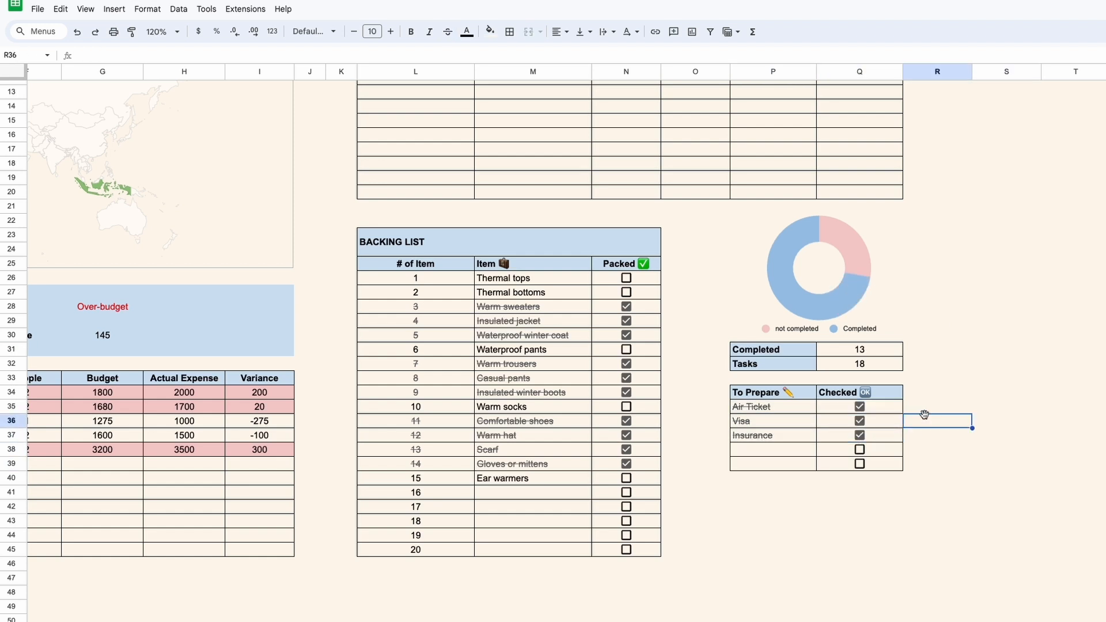
- Mark thermal tops, thermal bottoms, waterproof pants, warm socks and ear warmers as packed
click(626, 278)
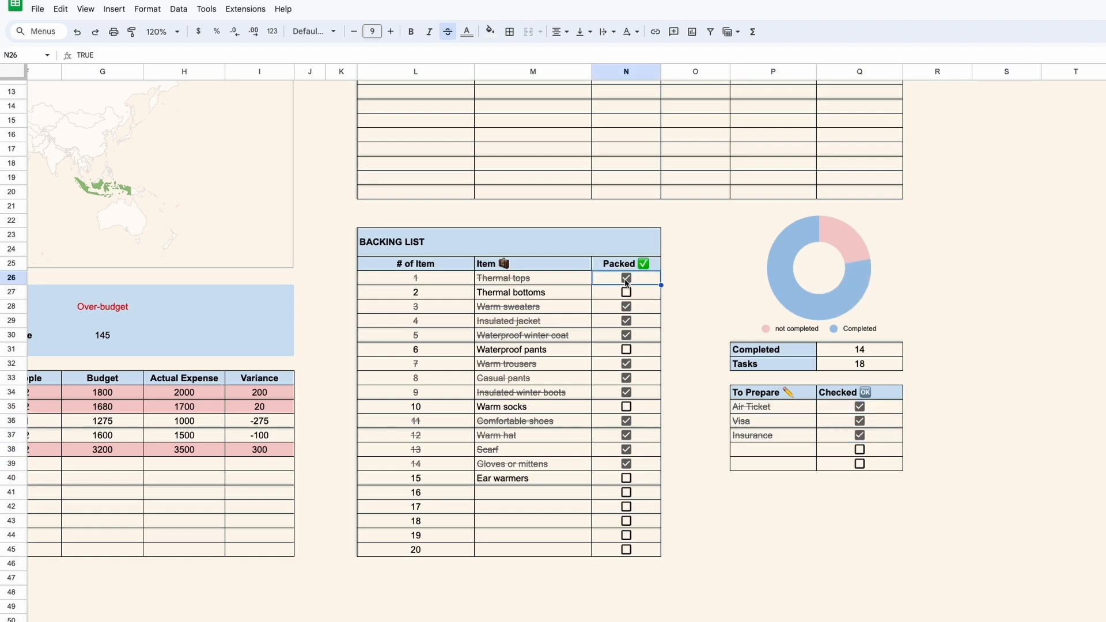
click(626, 292)
click(626, 349)
click(626, 406)
click(626, 478)
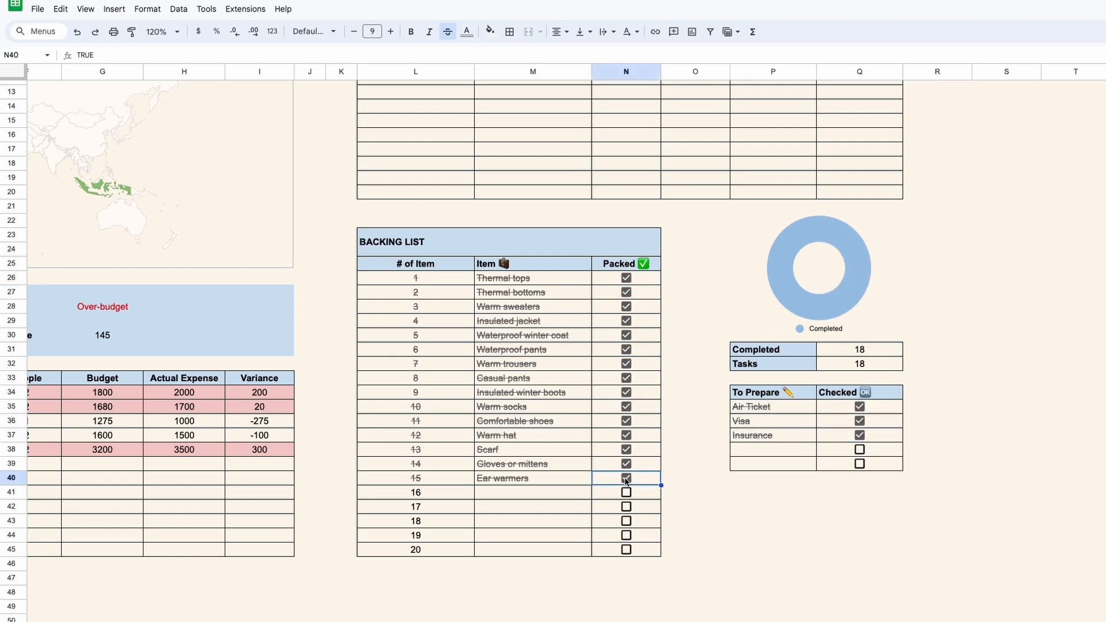
- Clear the Packed checkboxes of items 1 to 4 and item 15 in the packing list
click(627, 478)
click(627, 278)
click(627, 293)
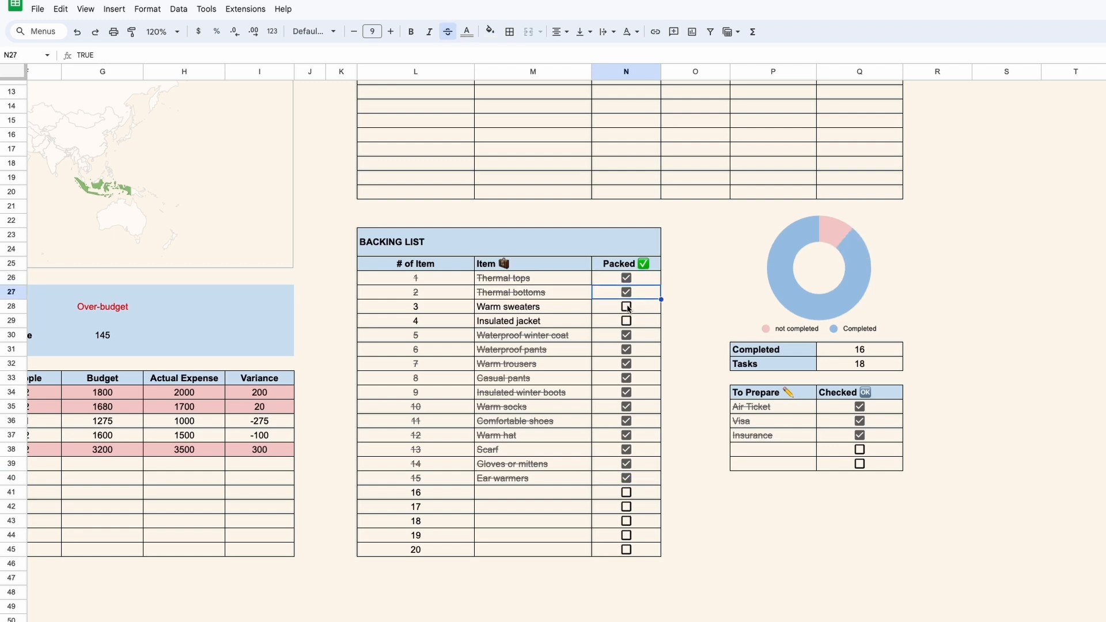
click(626, 307)
click(626, 321)
click(626, 321)
click(627, 306)
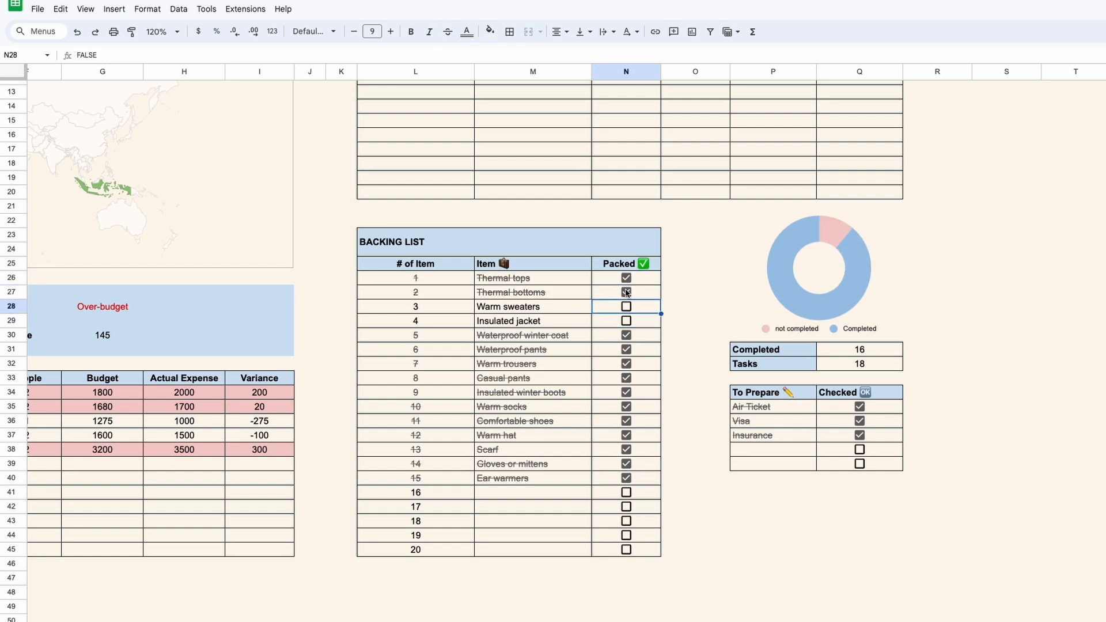
click(626, 292)
click(626, 278)
click(626, 478)
click(775, 521)
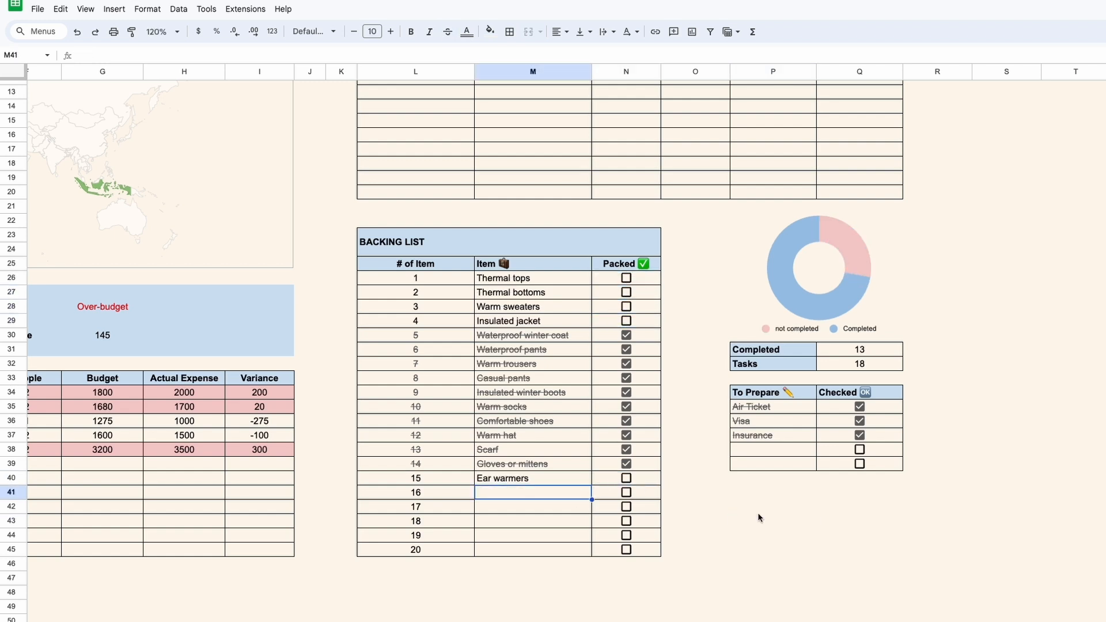
key(ctrl+z)
scroll(540, 546, left, 8)
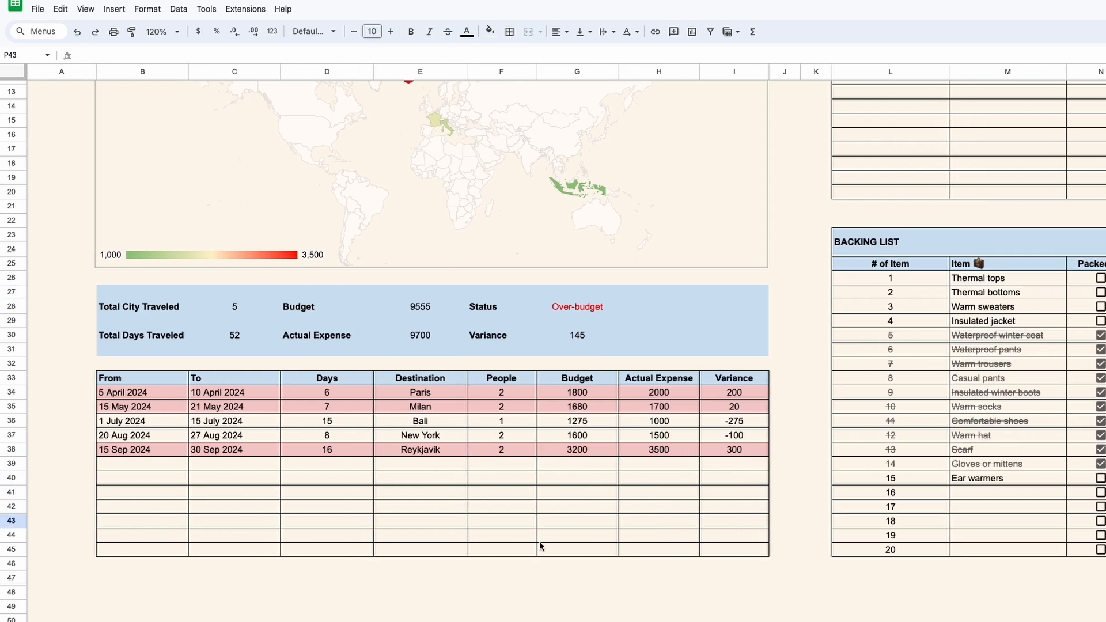
scroll(551, 541, up, 5)
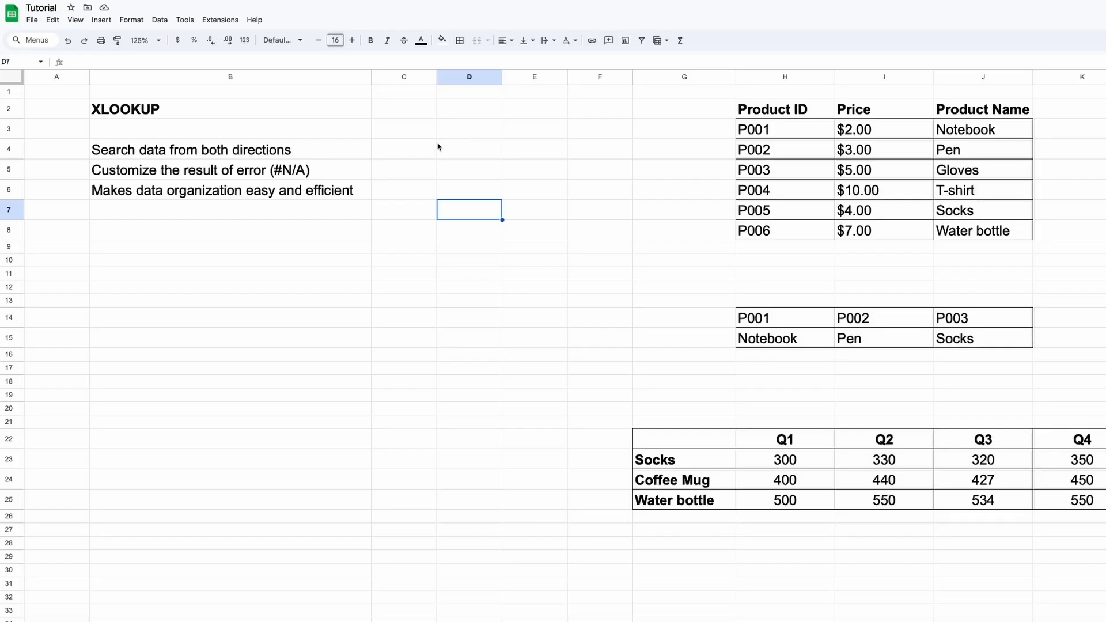
click(424, 115)
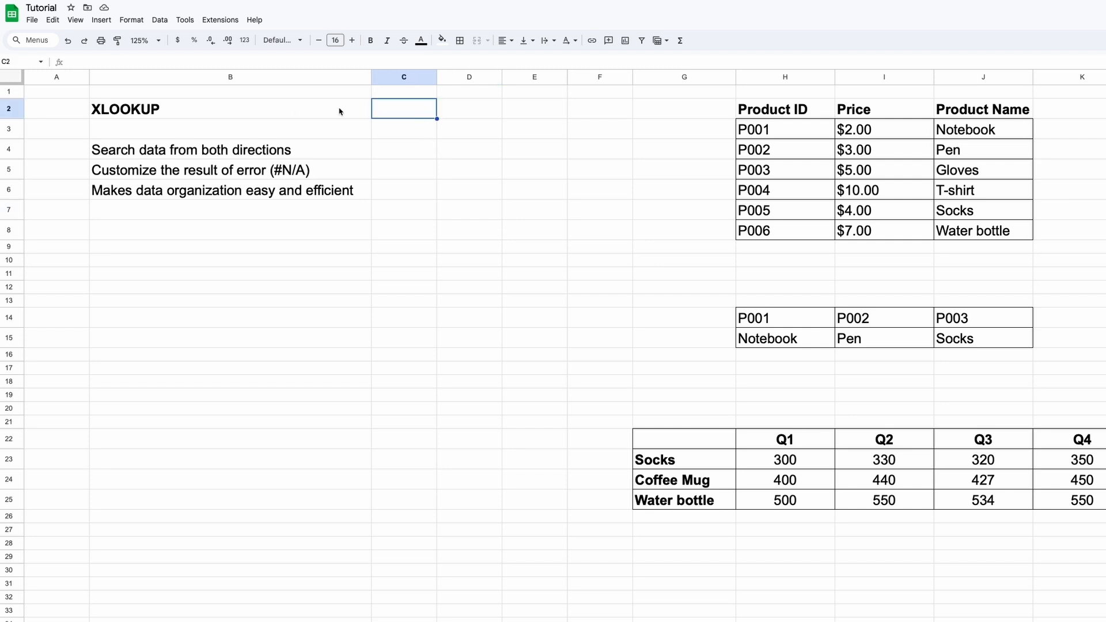
click(404, 151)
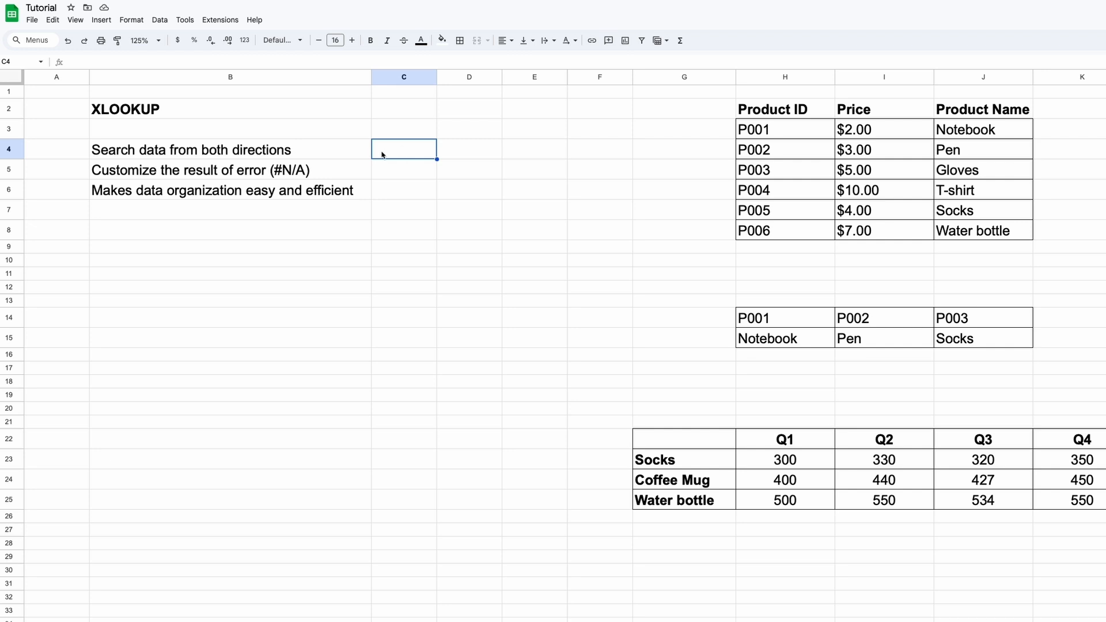
click(412, 175)
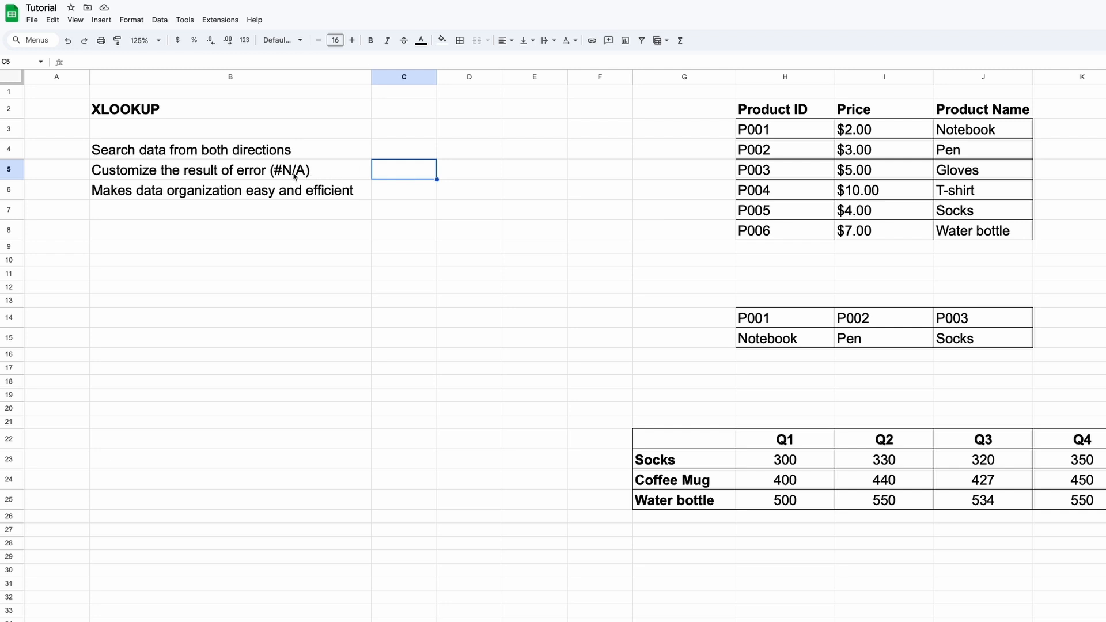
click(421, 195)
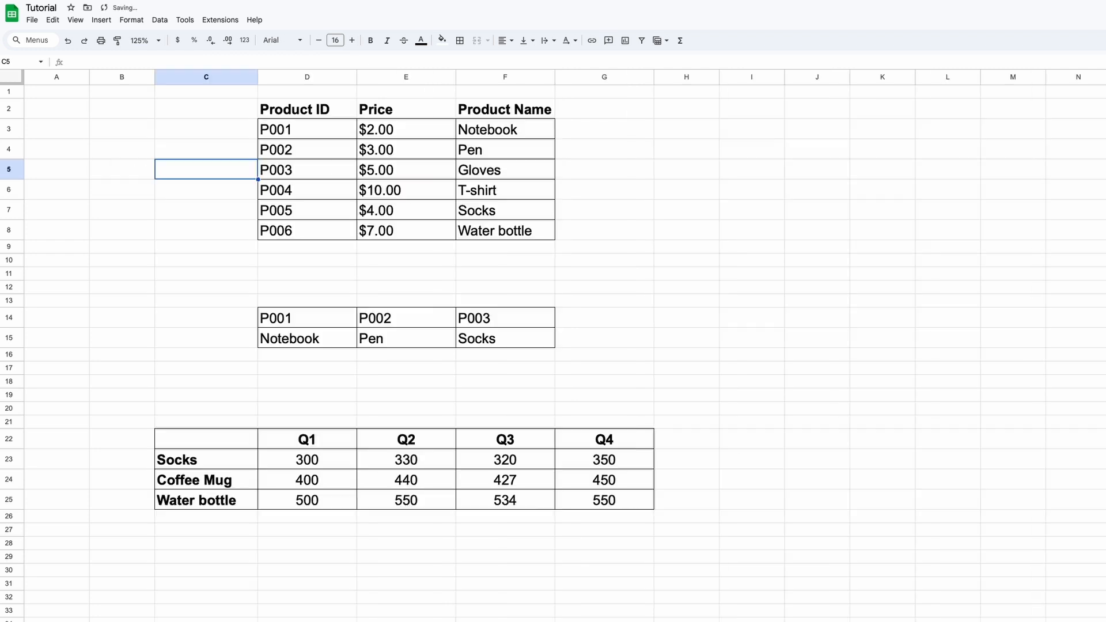
- Enter the headers Product ID in I2 and Product Name in J2, beside the product table
scroll(676, 220, right, 3)
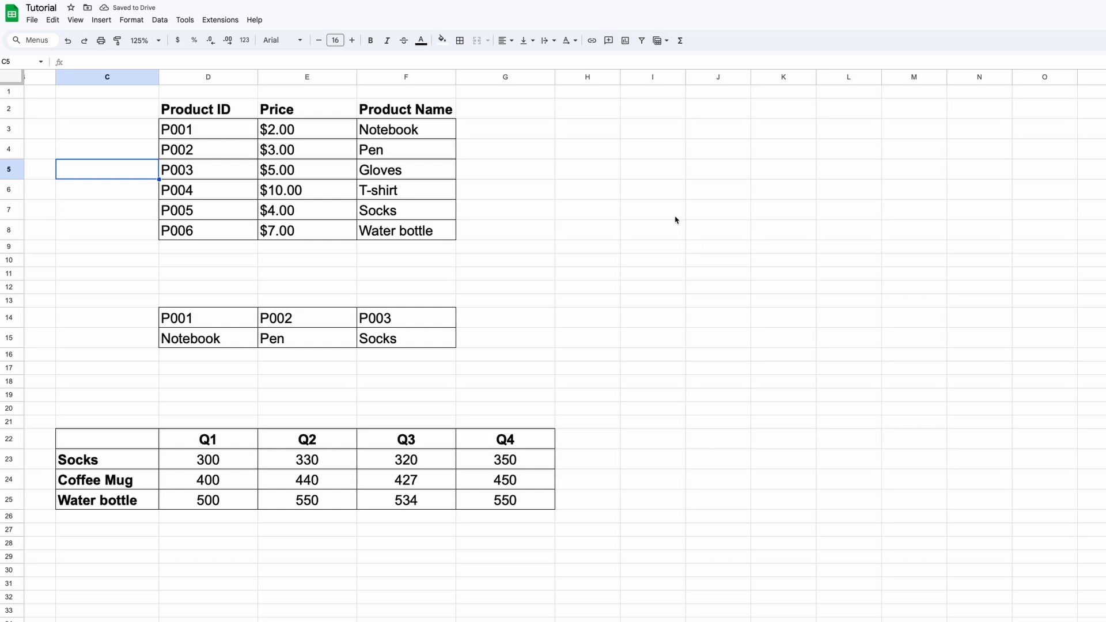
click(627, 112)
text(Proid)
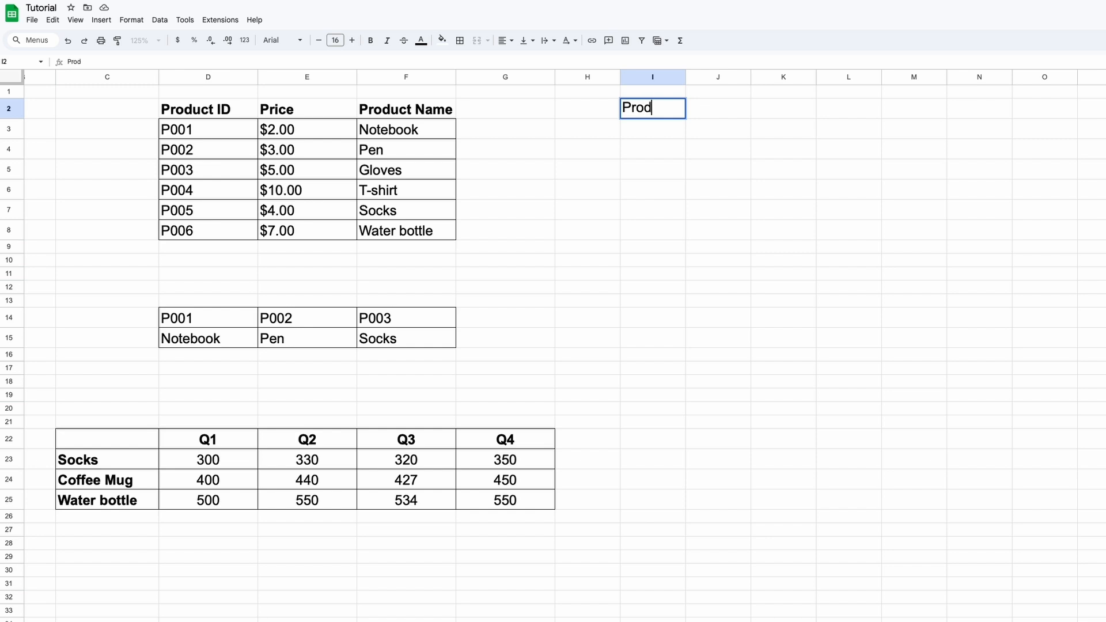
text(uct ID)
key(Return)
key(Up)
key(Right)
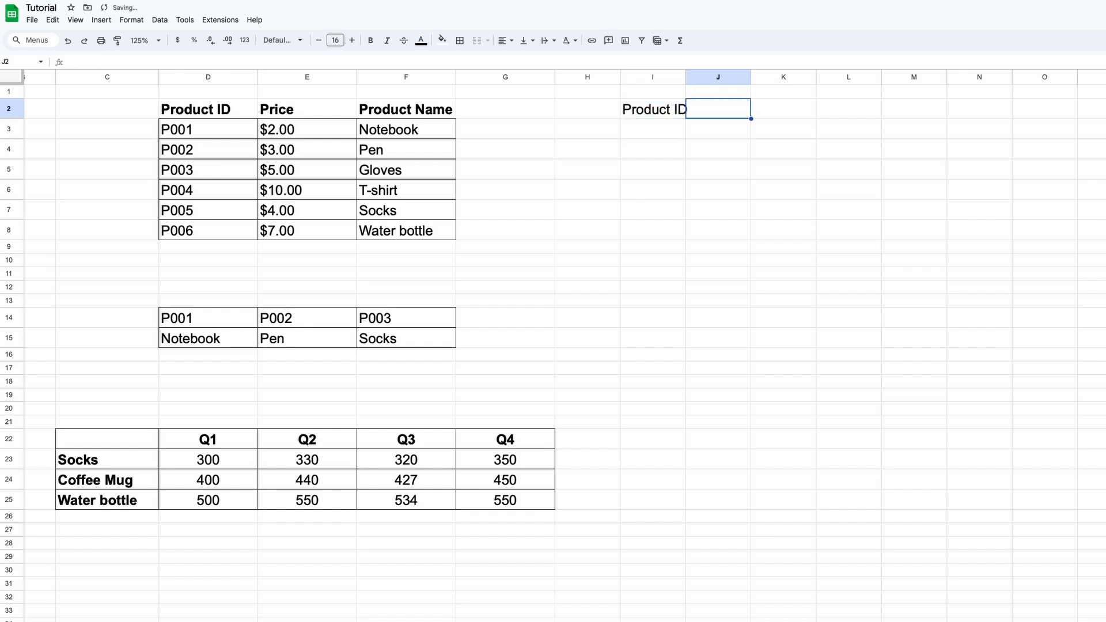
text(Product Name)
key(Return)
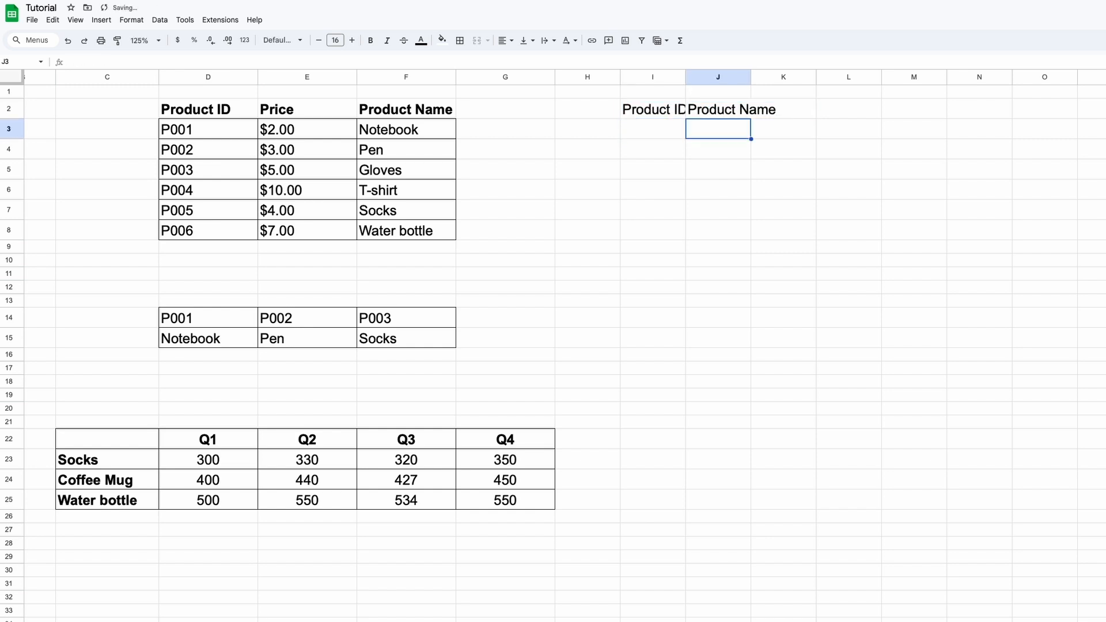
- Make the headers in I2:J2 bold and widen columns I and J to fit them
key(Up)
key(shift+Left)
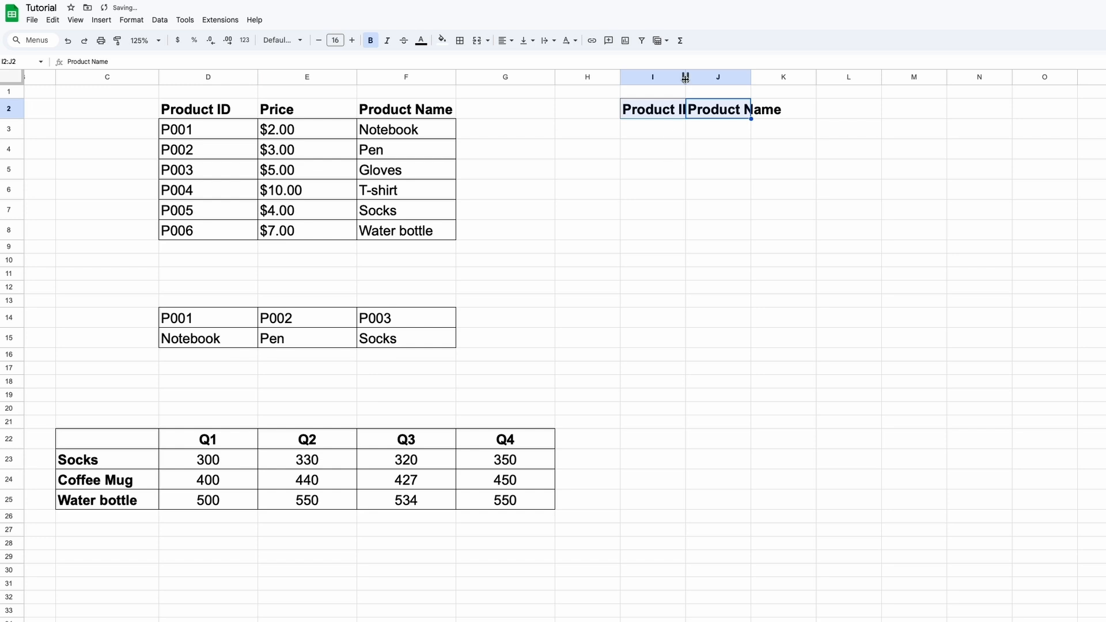
drag(686, 76, 843, 77)
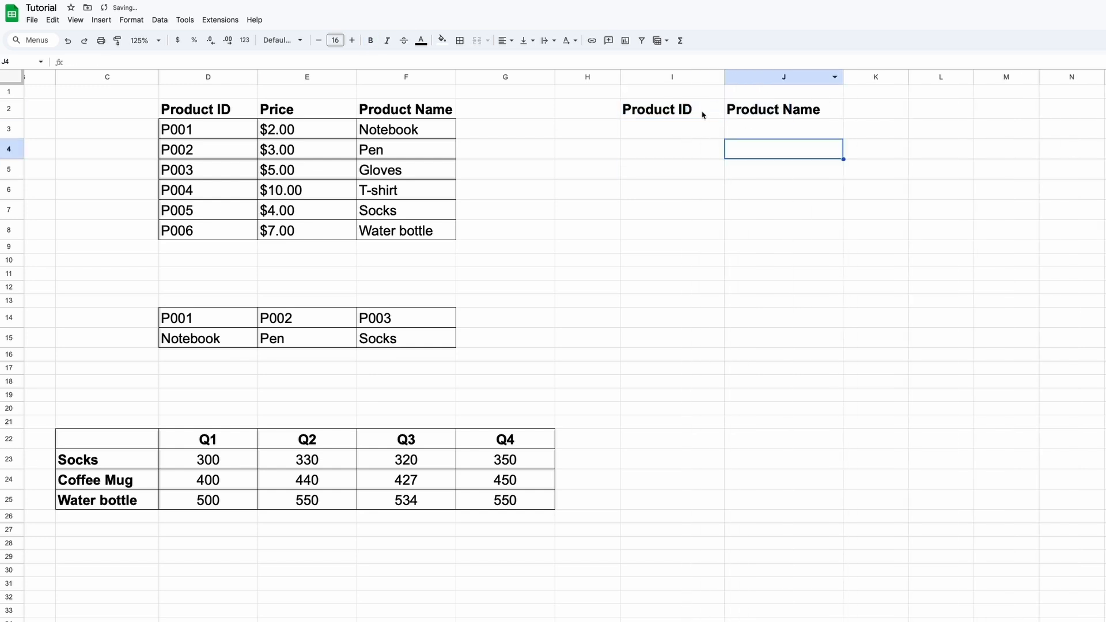
- Fill the lookup area I2:J3 with a light yellow color
drag(703, 111, 783, 129)
click(443, 40)
click(480, 97)
- Enter the product ID P001 in cell I3 under the Product ID header
click(701, 137)
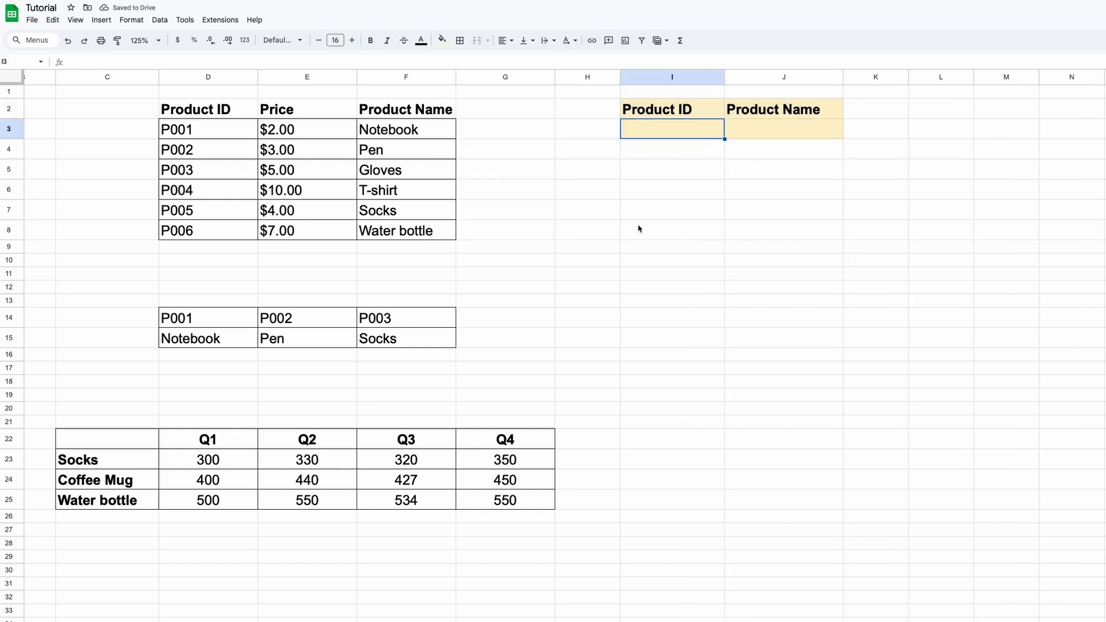
text(P001)
key(Return)
key(Up)
- Start an XLOOKUP formula in J3 with search key I3, lookup range D3:D8 and result range F3:F8
key(Right)
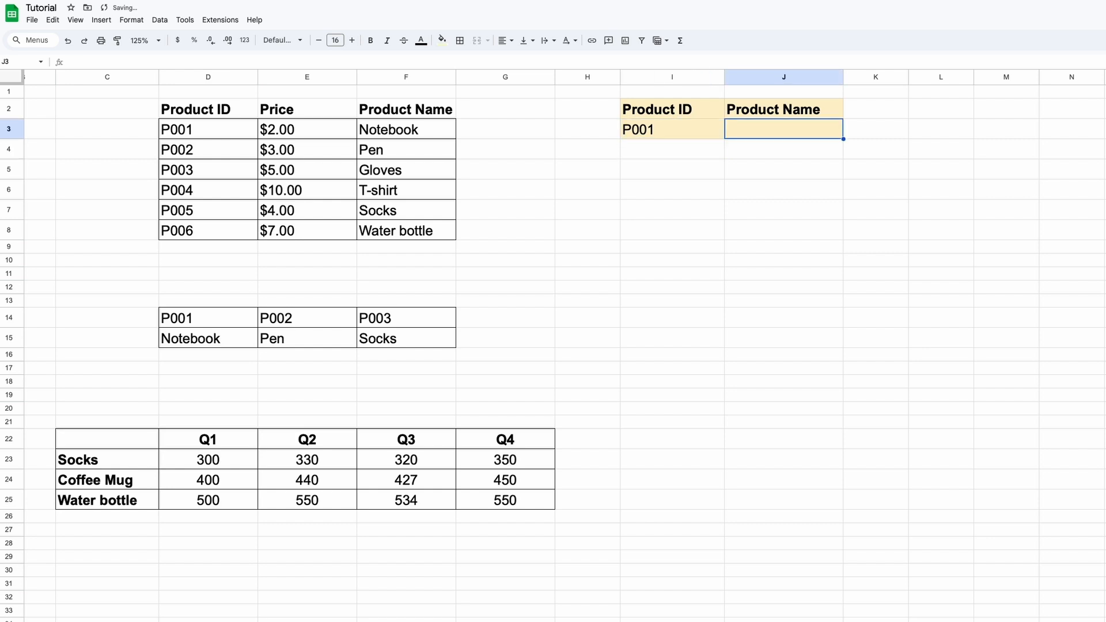
text(=xlookup()
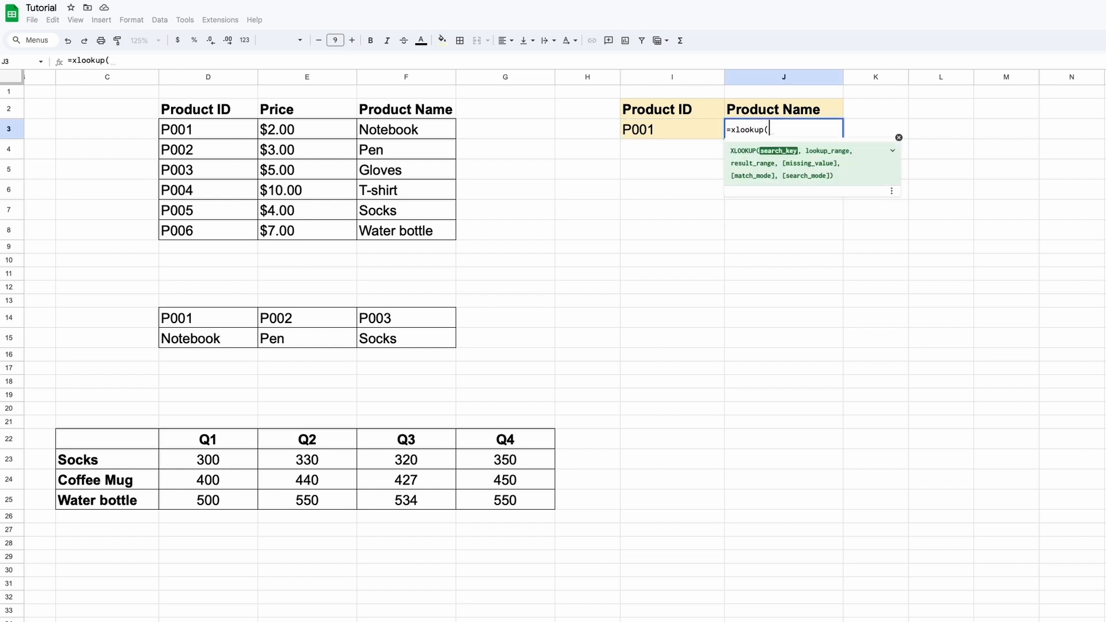
click(669, 132)
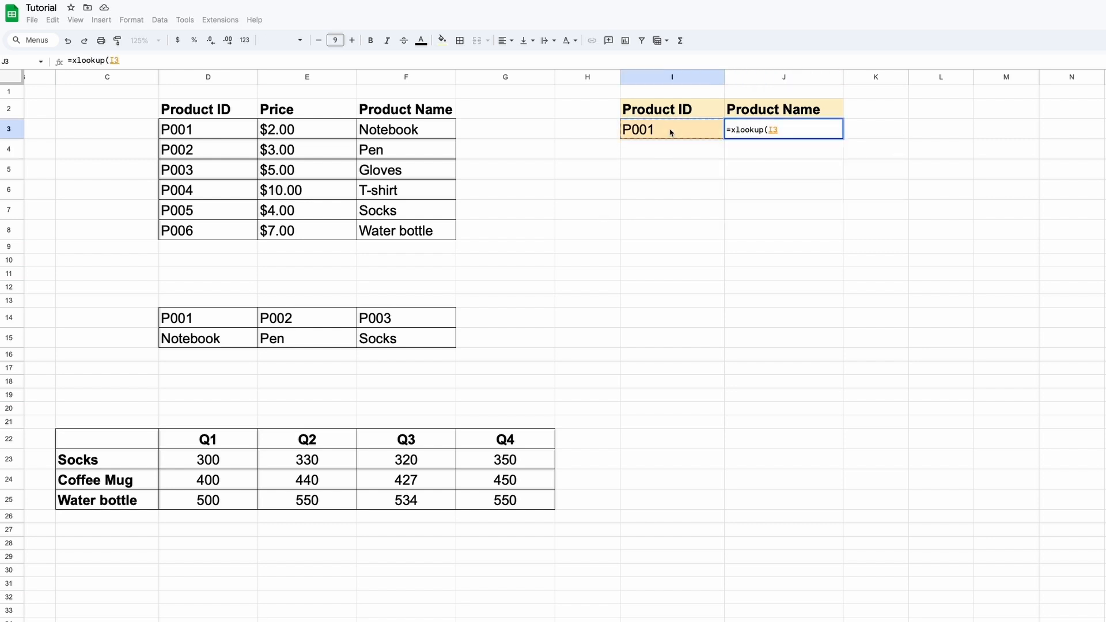
text(,)
drag(211, 132, 218, 231)
text(,)
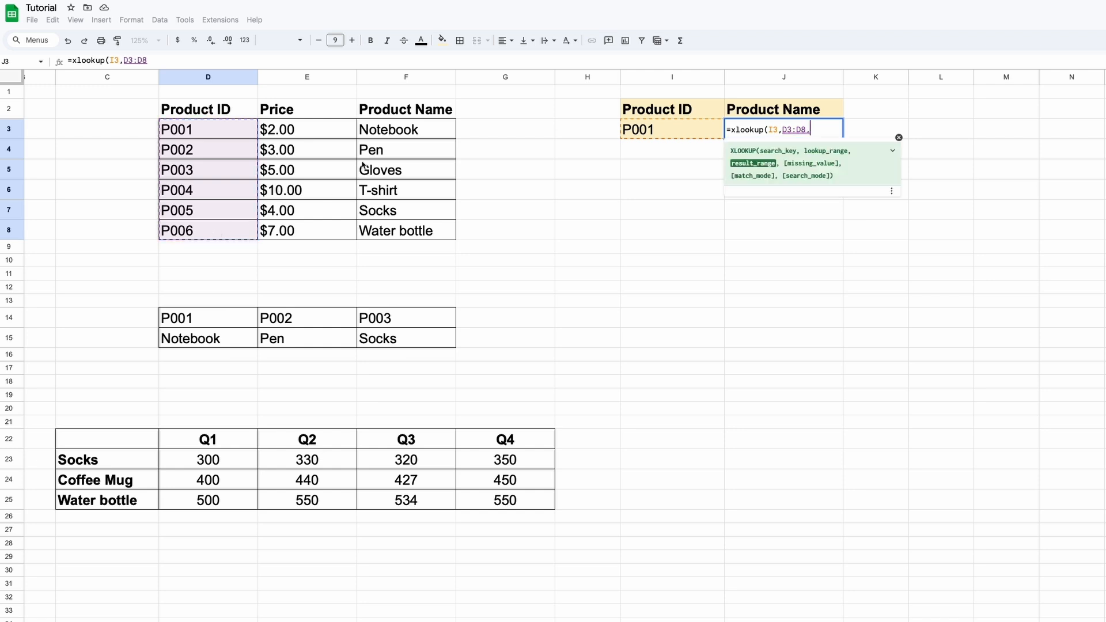
drag(395, 132, 399, 230)
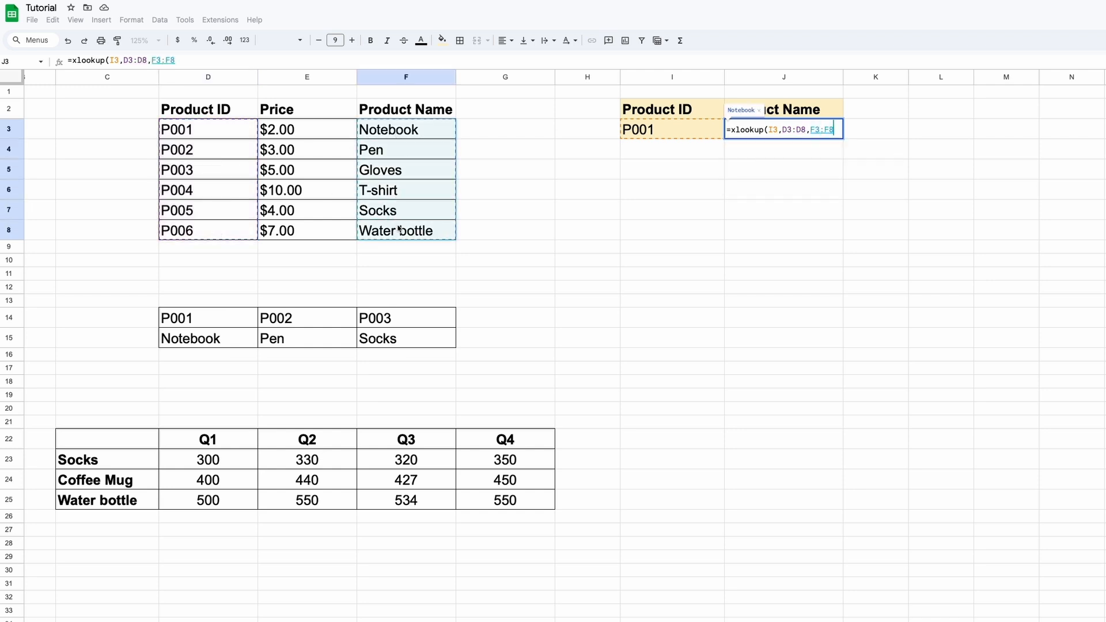
text(,)
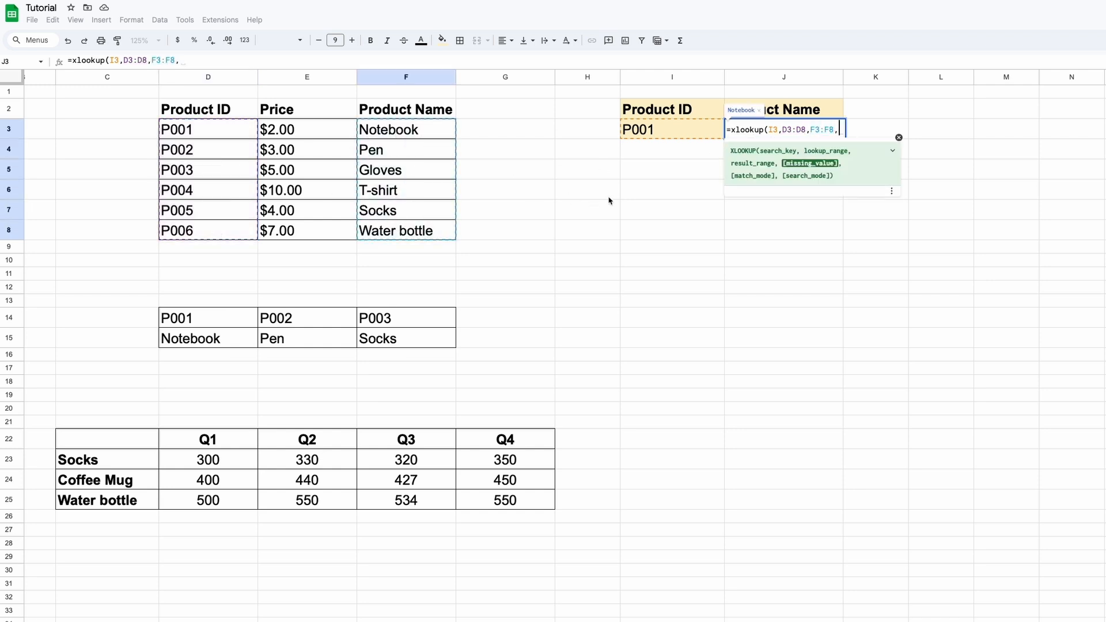
- Complete the XLOOKUP formula in J3 with missing value "Check", match mode FALSE and search mode 1
text(")
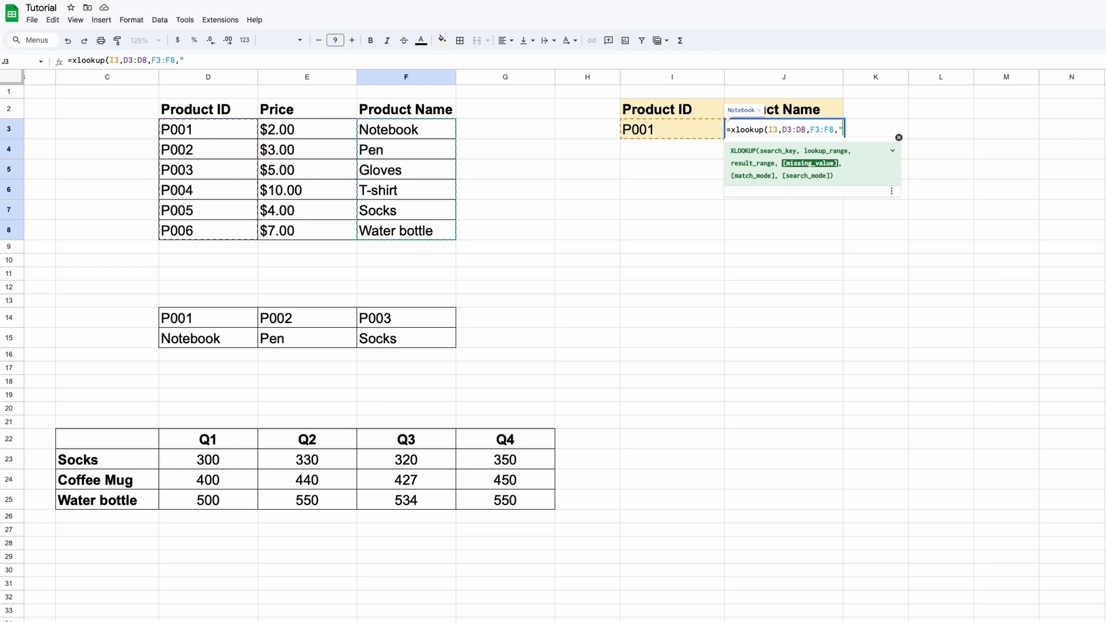
text(Check",)
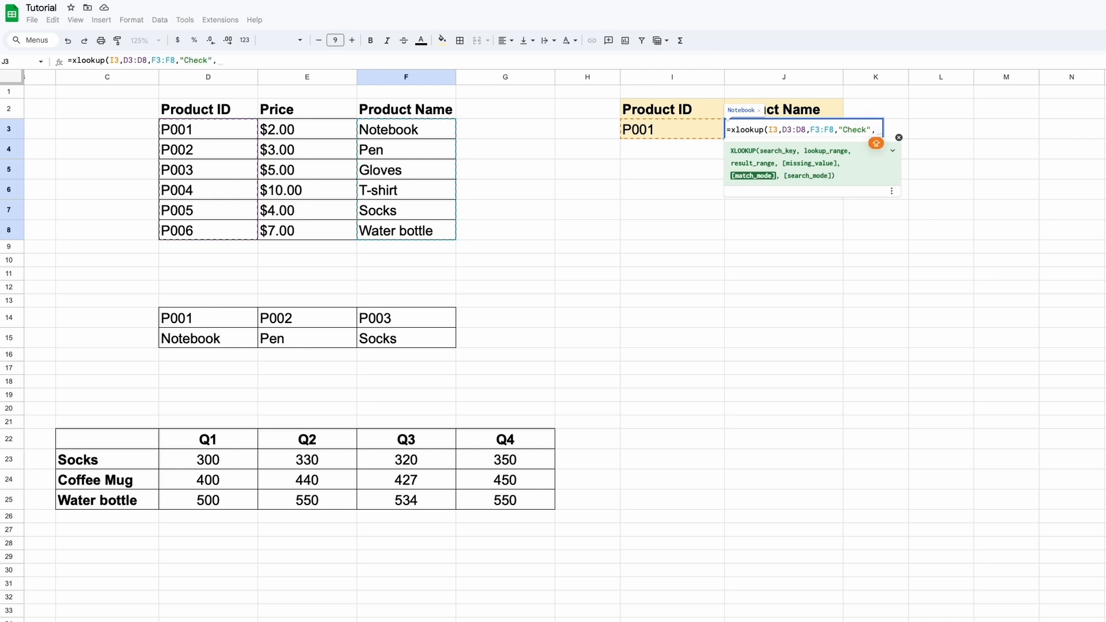
text(FALSE,)
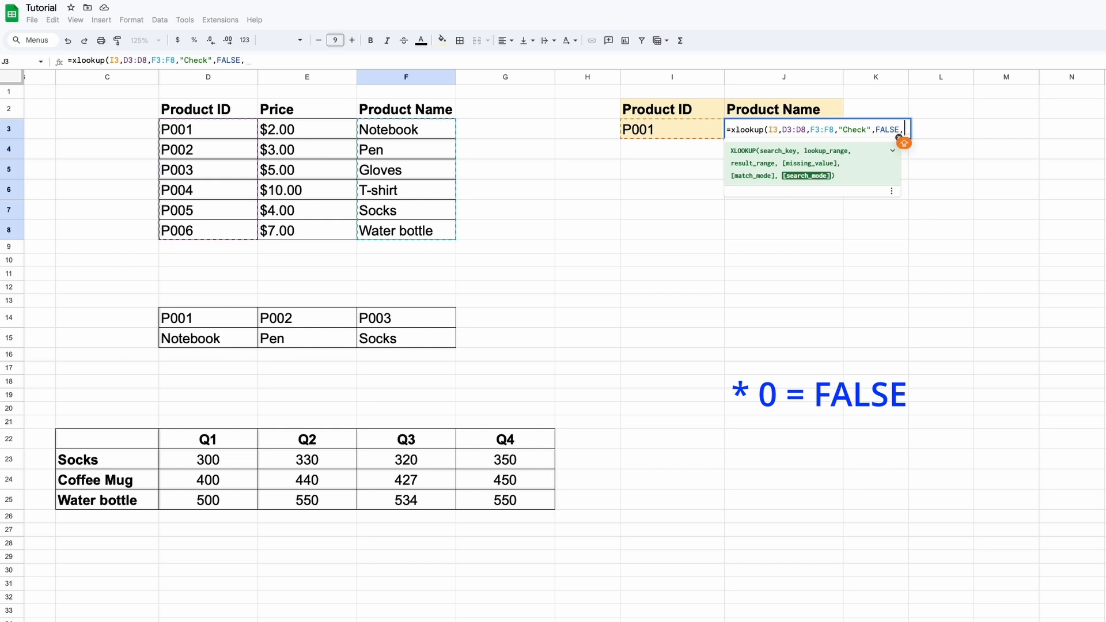
text(-1)
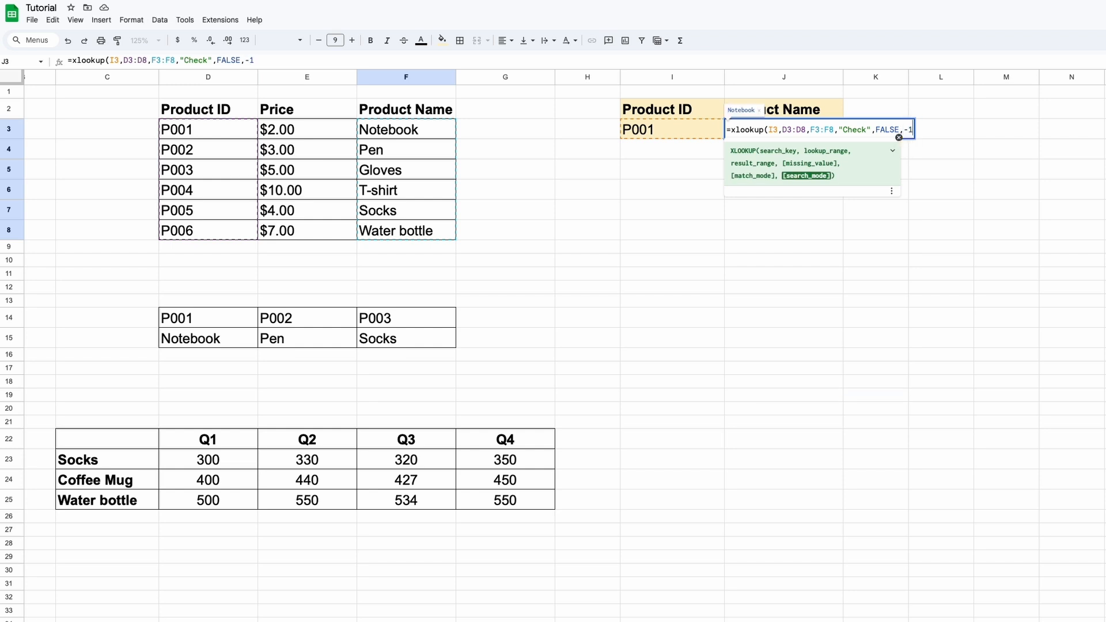
key(BackSpace)
key(BackSpace)
text(1))
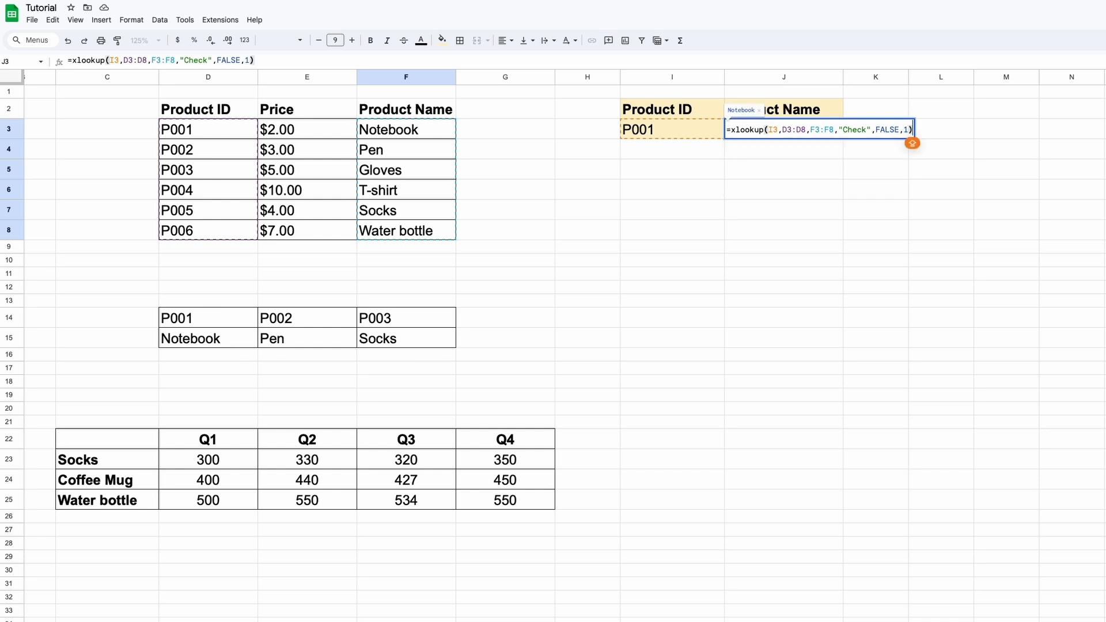
key(Return)
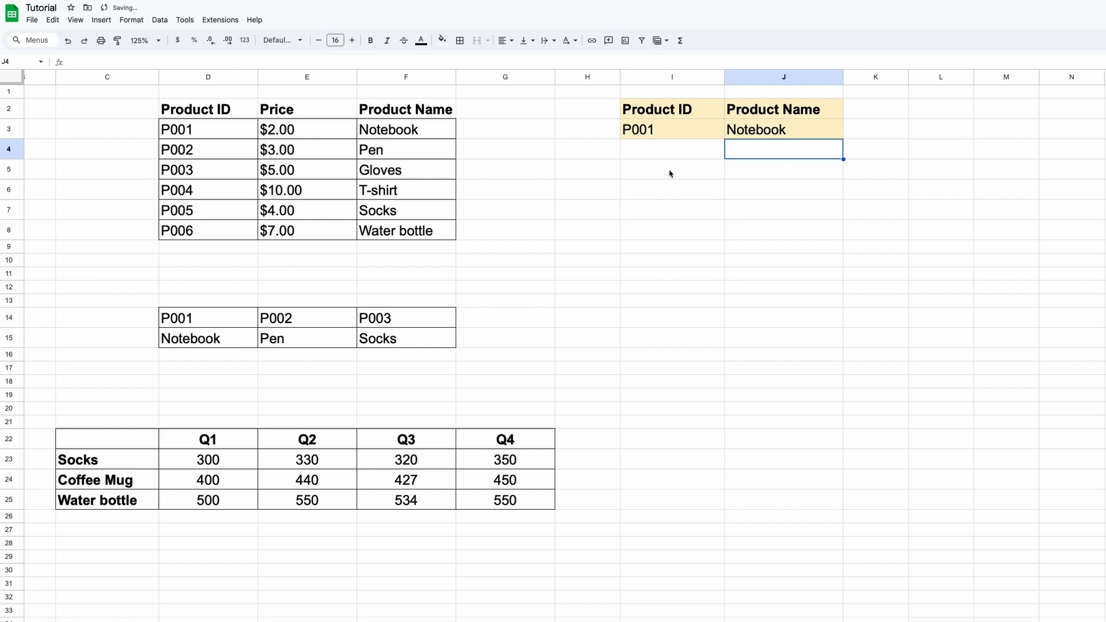
- Test the lookup by entering product ID P002 and then P005 in I3
click(251, 126)
click(680, 130)
text(P002)
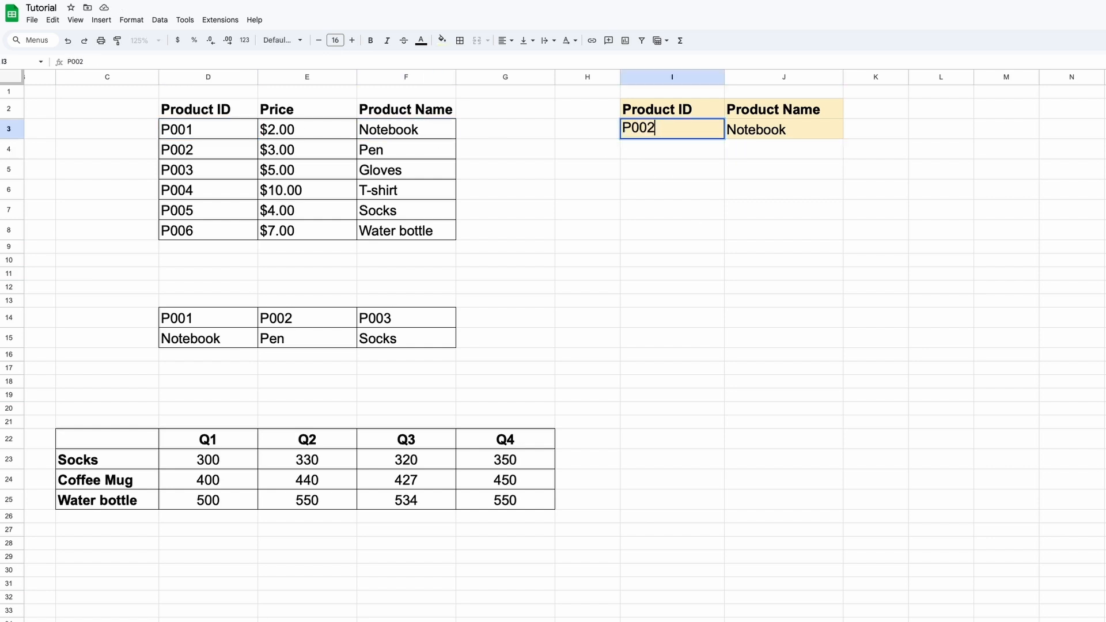
key(Return)
click(680, 130)
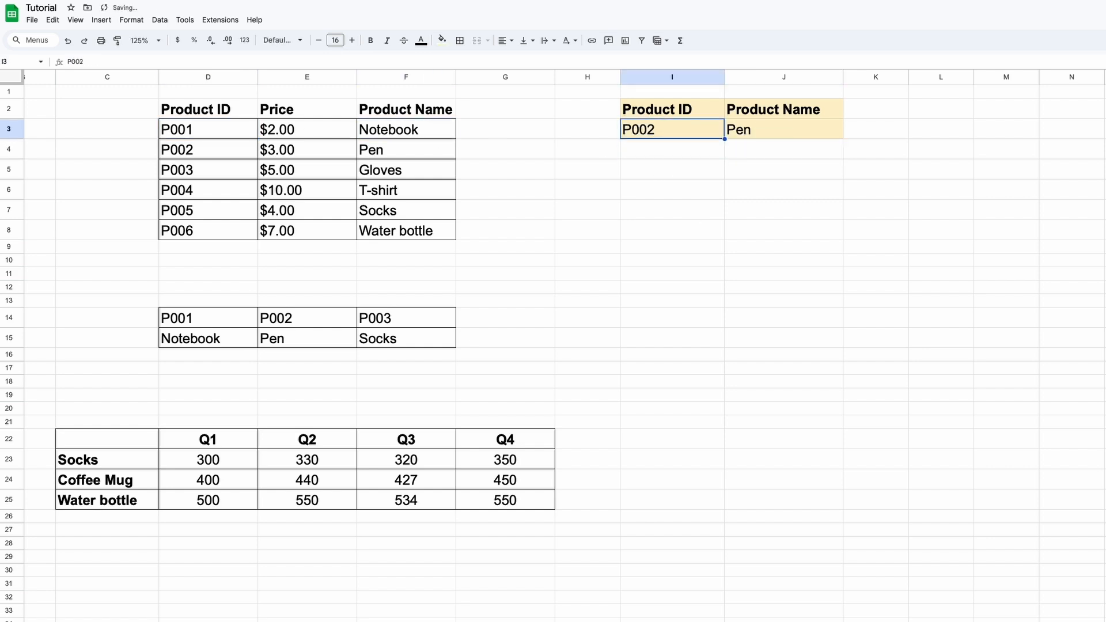
text(P005)
key(Return)
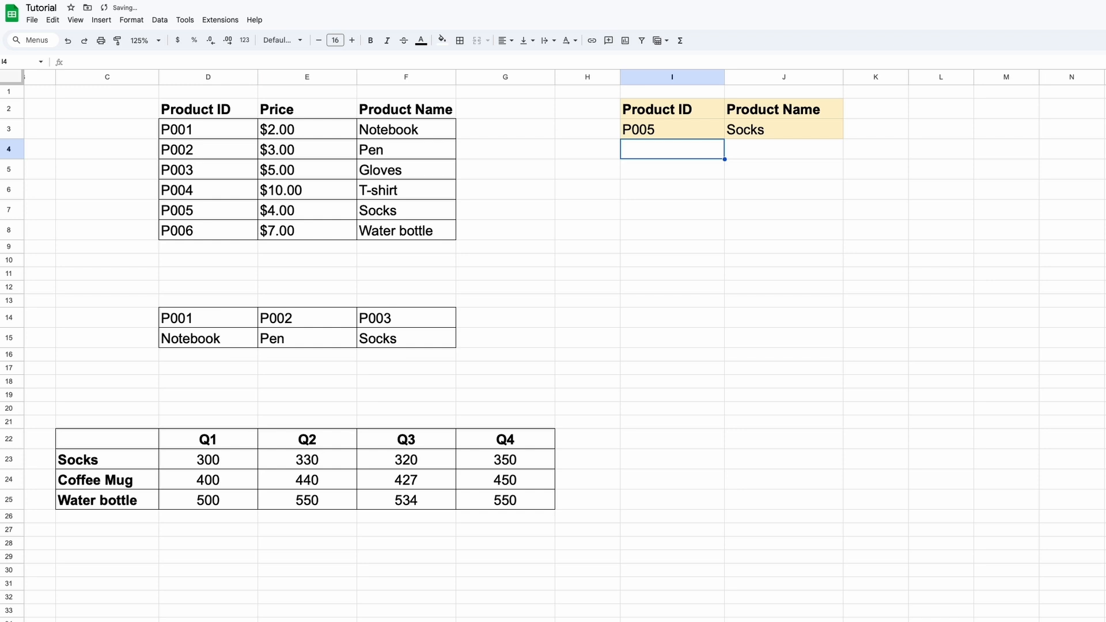
- Swap the lookup headers so that I2 reads Product Name and J2 reads Product ID
click(728, 129)
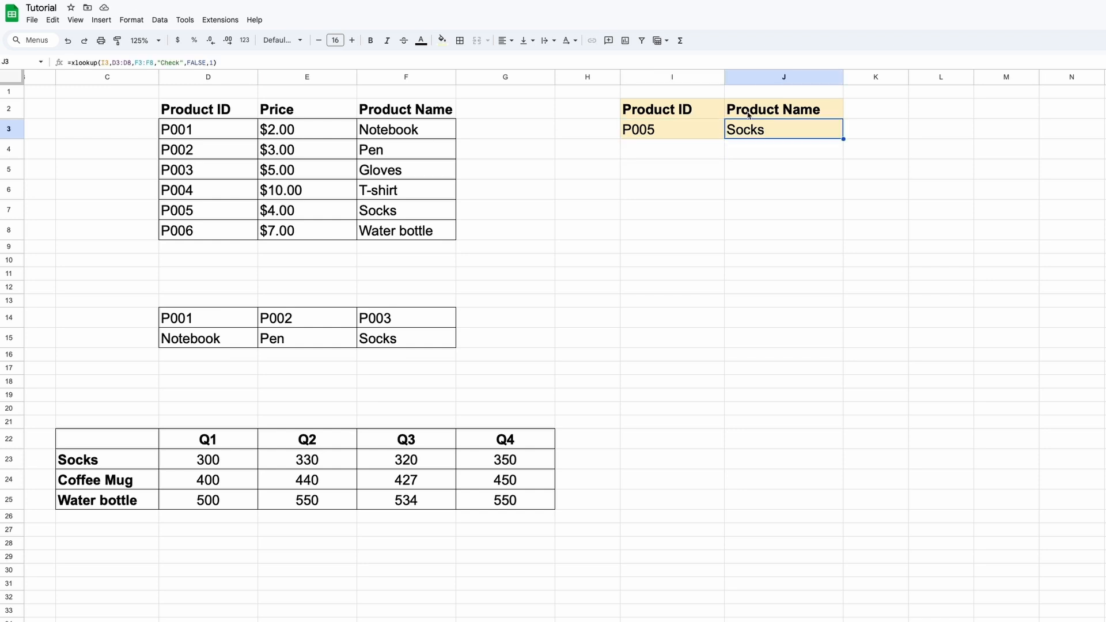
click(748, 115)
key(ctrl+c)
click(702, 111)
key(ctrl+v)
double_click(802, 110)
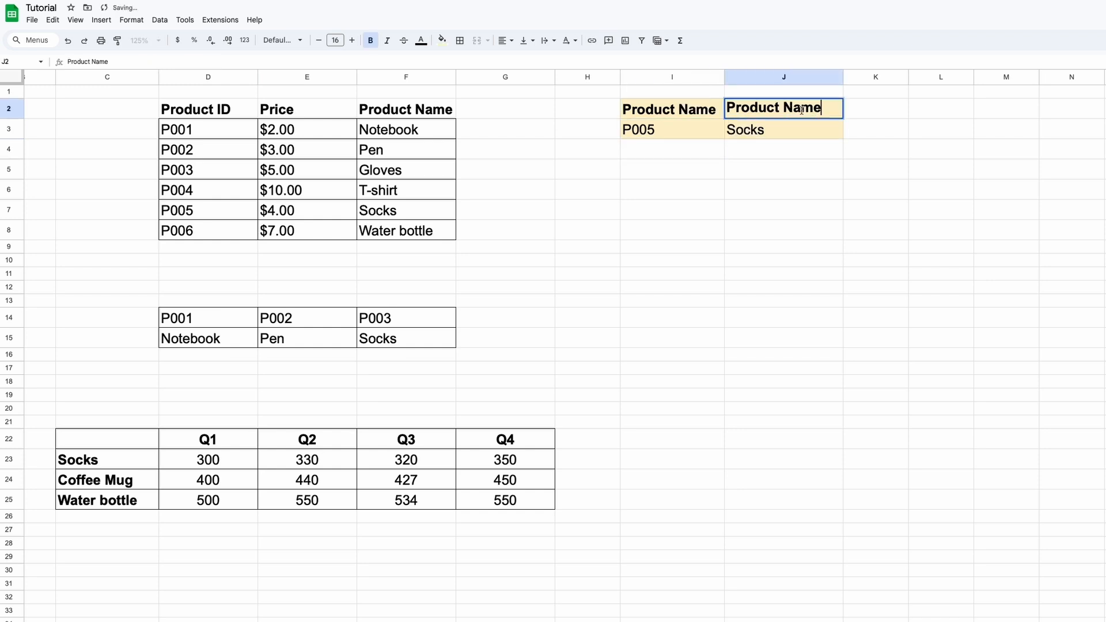
double_click(802, 110)
text(ID)
key(Return)
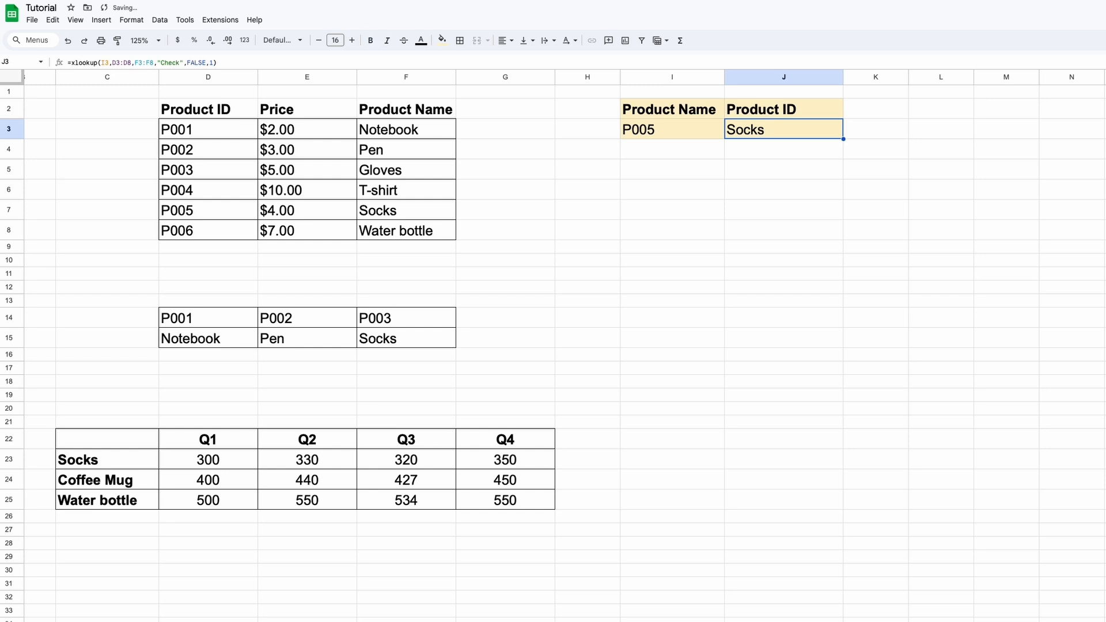
- Clear cells I3:J3 and enter Pen in I3 under the Product Name header
key(shift+Left)
key(Delete)
key(Left)
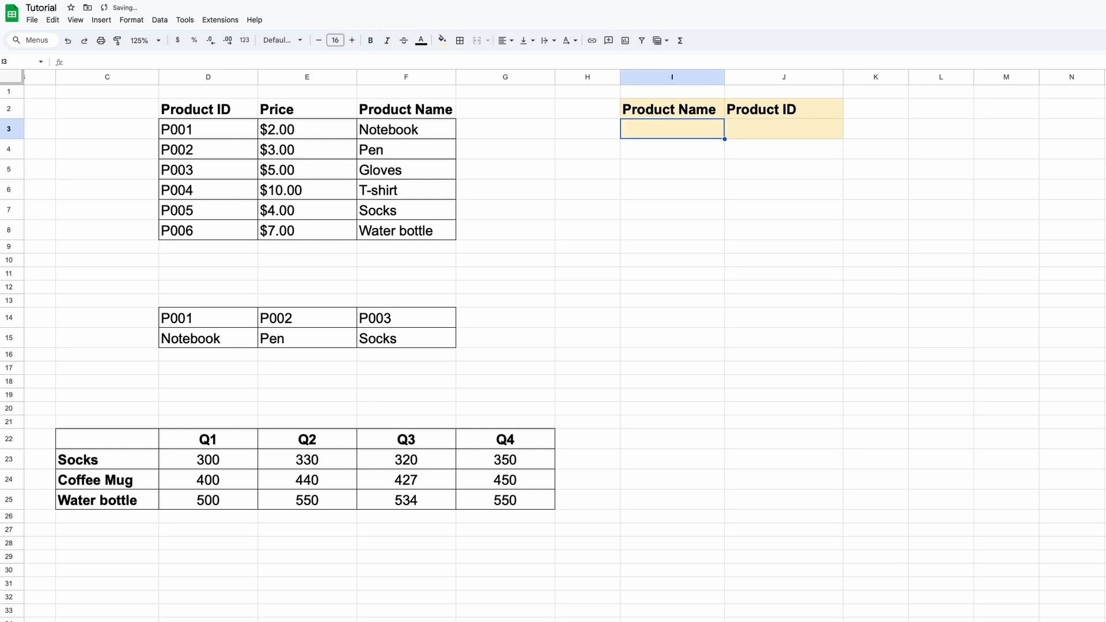
text(PEN)
key(BackSpace)
key(BackSpace)
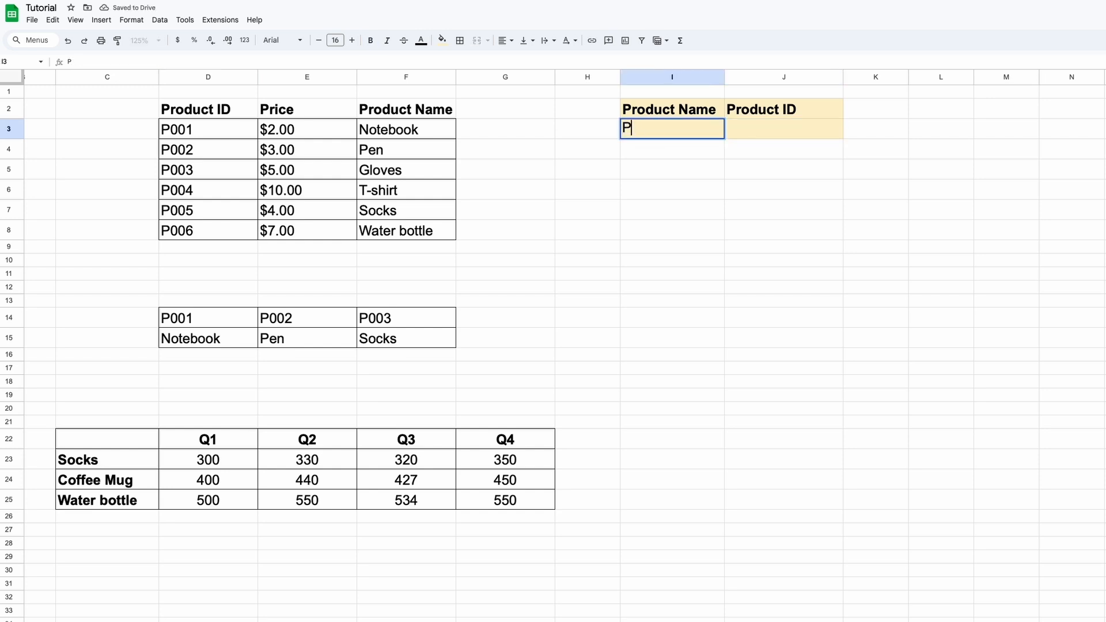
text(en)
key(Tab)
- Start a reverse XLOOKUP formula in J3 with search key I3, lookup range F3:F8 and result range D3:D8
text(=XLOOKUP()
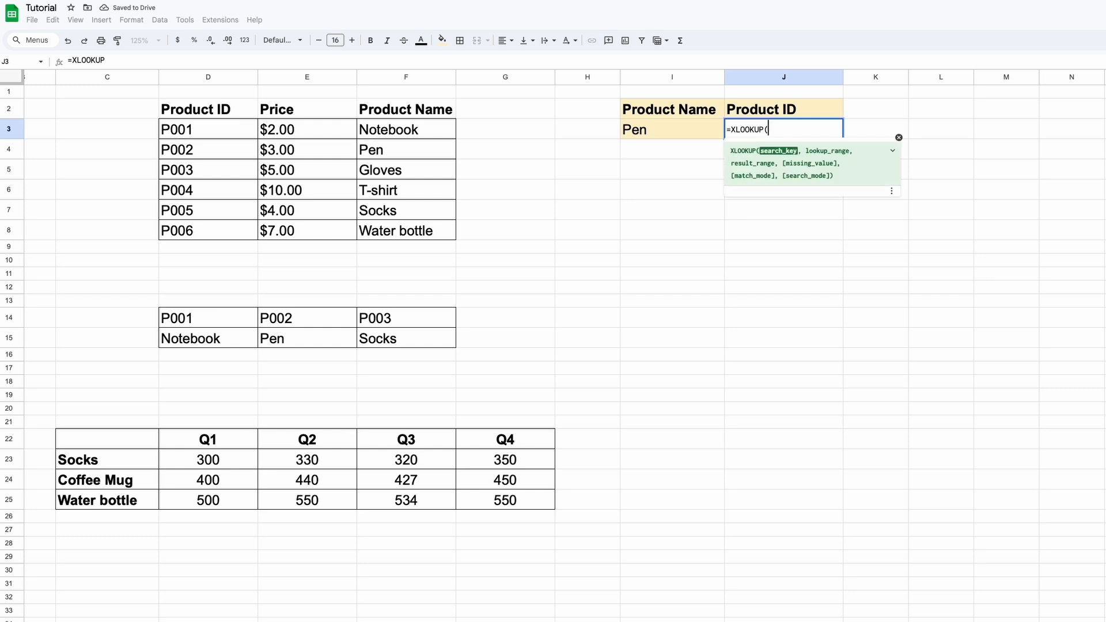
click(639, 132)
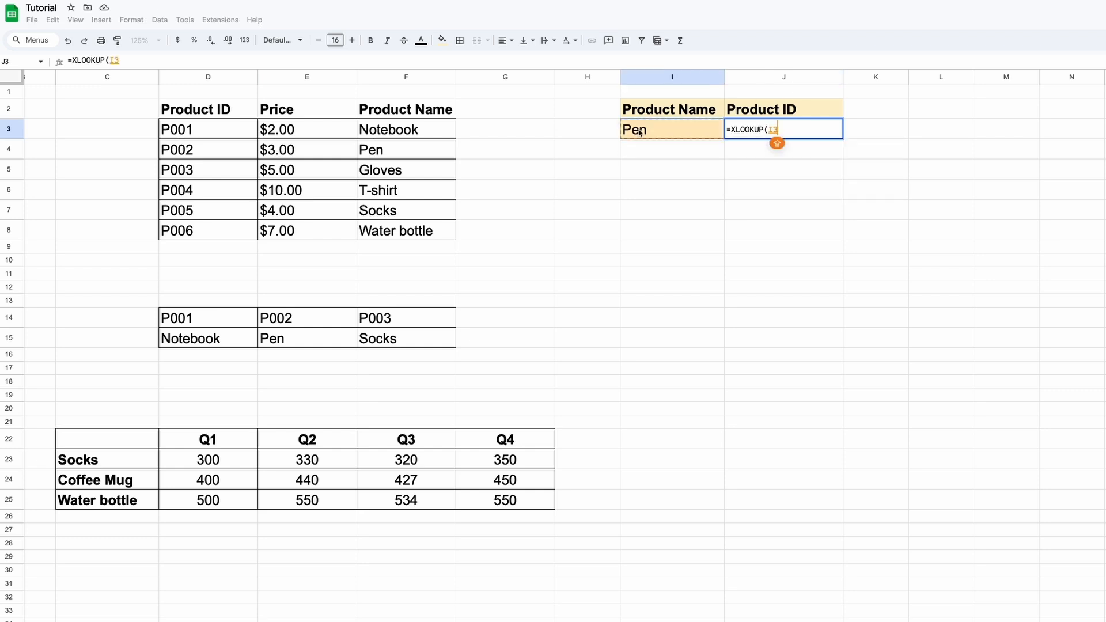
text(,)
drag(432, 131, 431, 234)
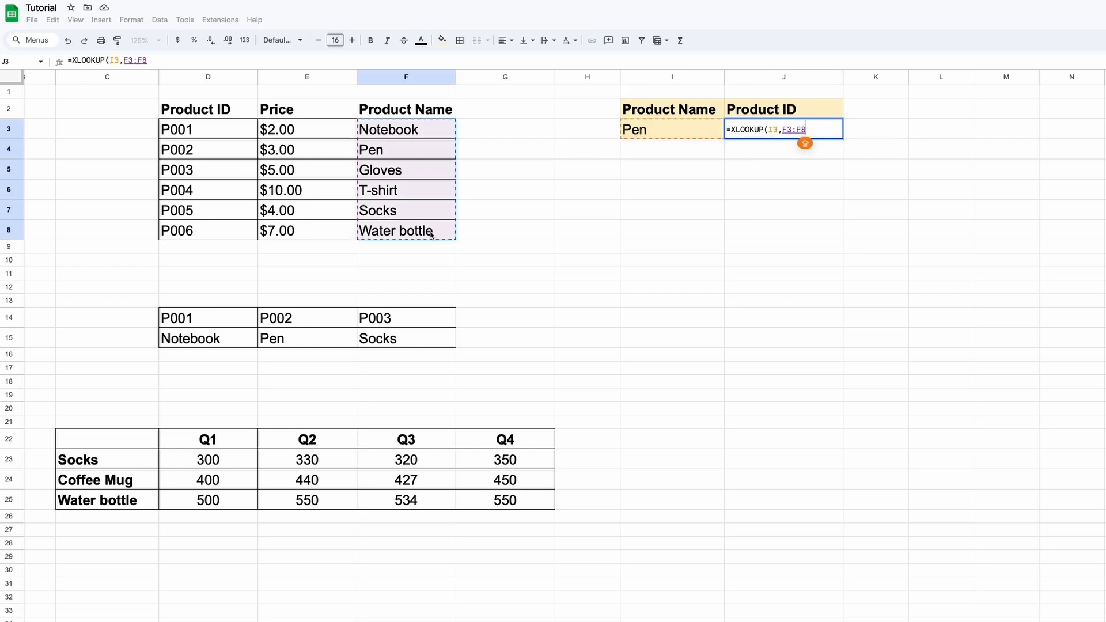
text(,)
drag(229, 134, 233, 233)
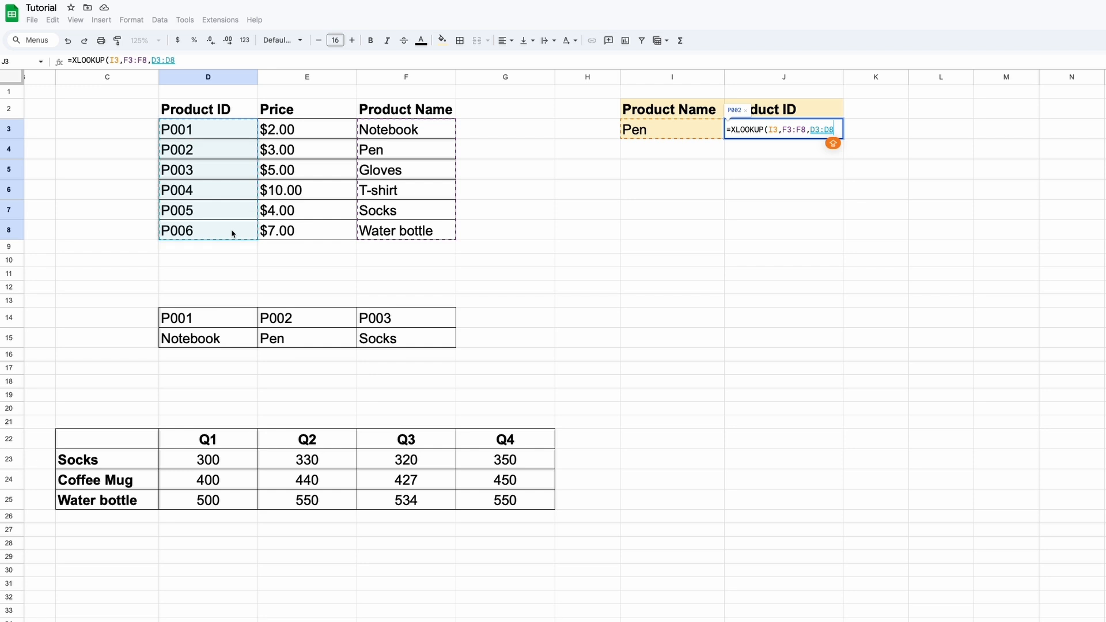
- Complete the reverse XLOOKUP formula in J3 with missing value "CHECK", match mode FALSE and search mode 1
text(,)
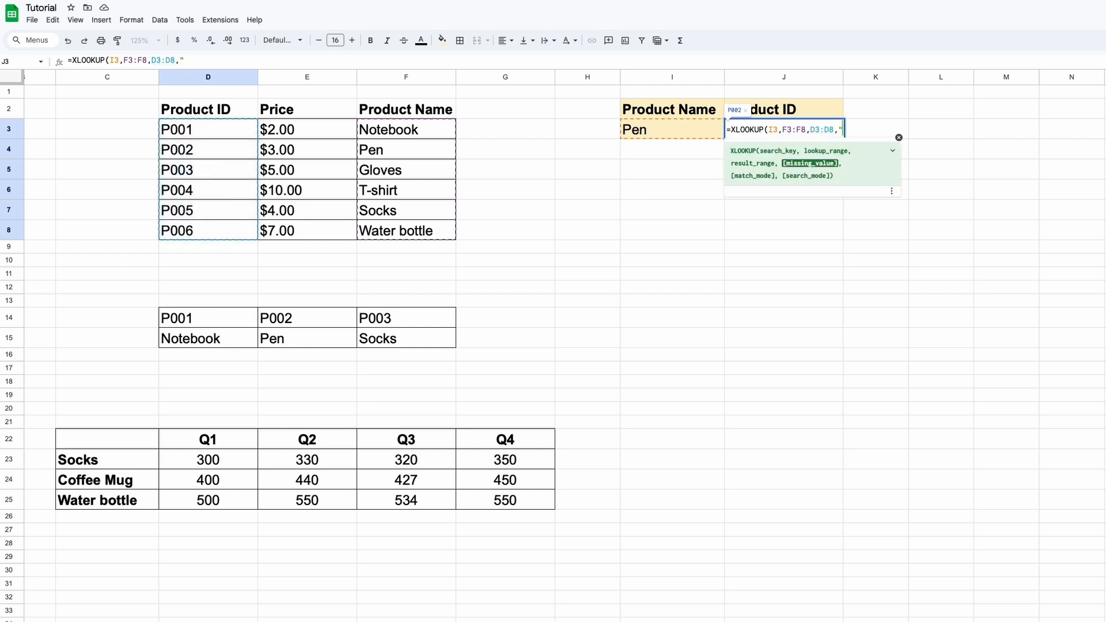
text("CHECK",)
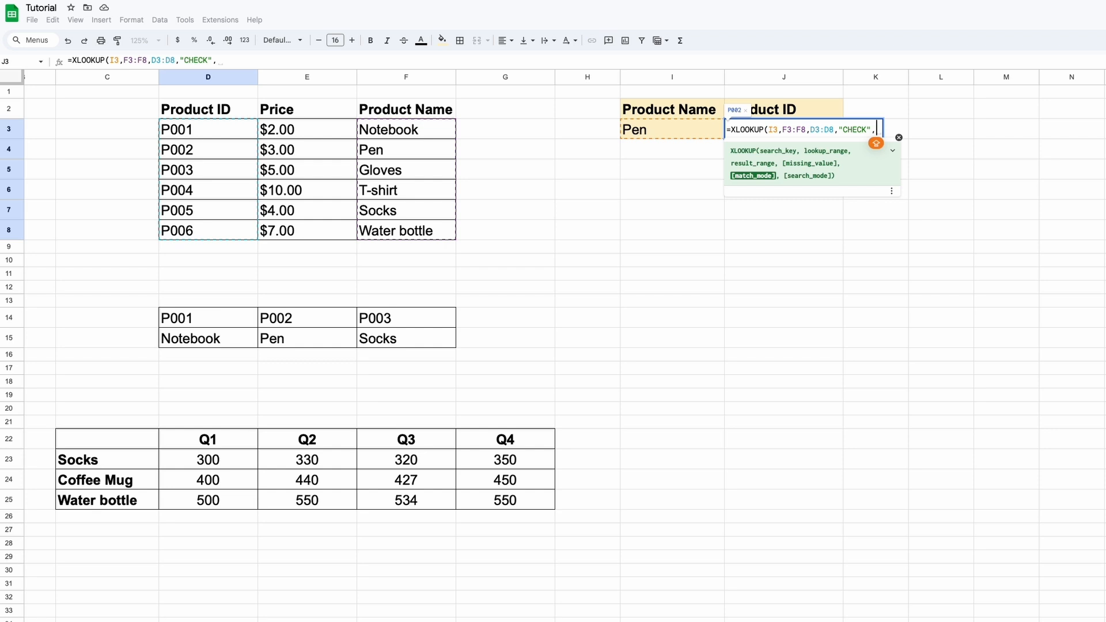
text(FALSE)
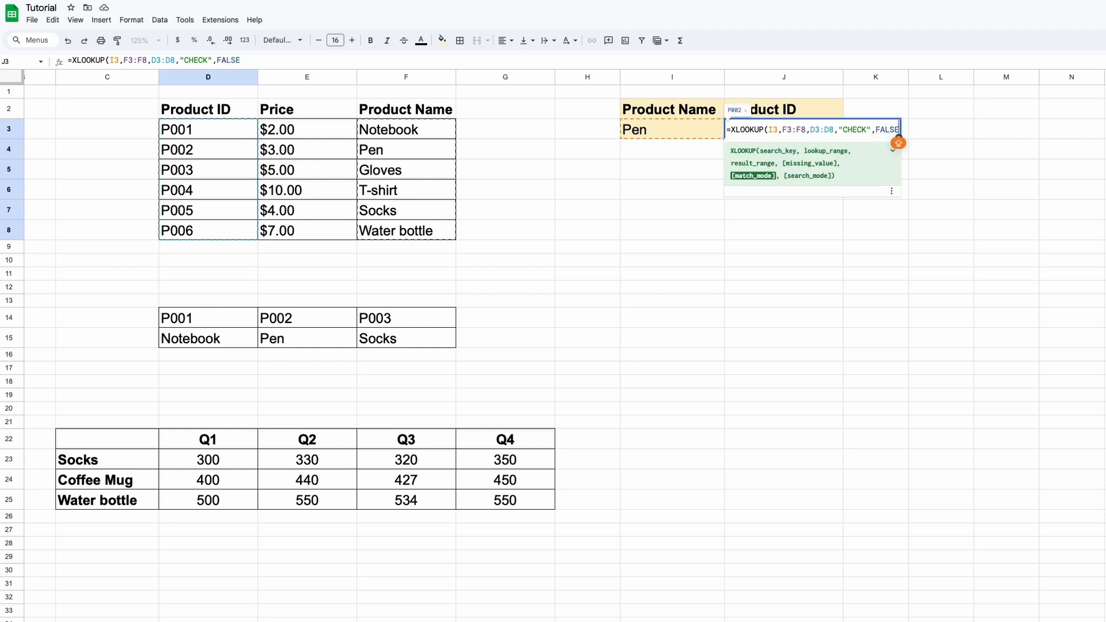
text(,1)
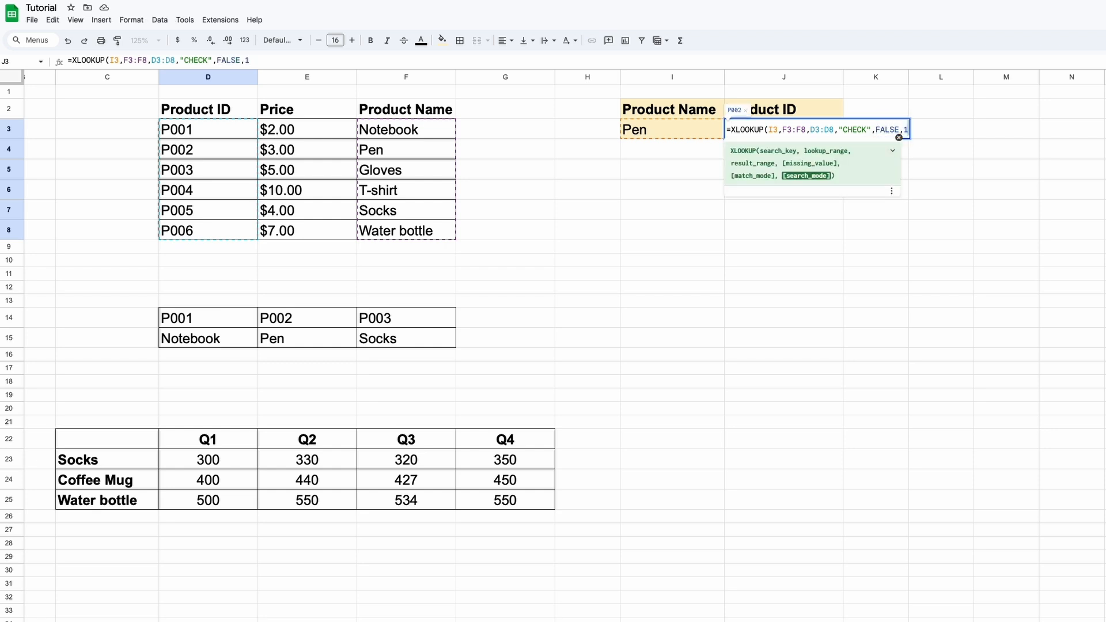
key(Return)
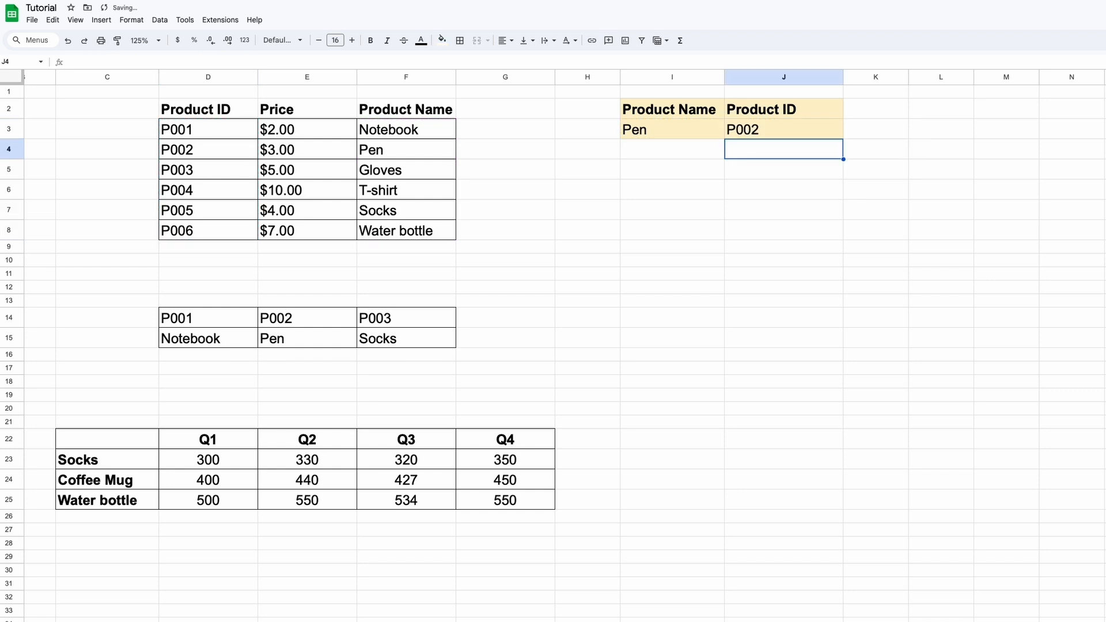
- Test the reverse lookup by entering SOCKS and then Water Bottle in I3
click(677, 136)
text(SOCKS)
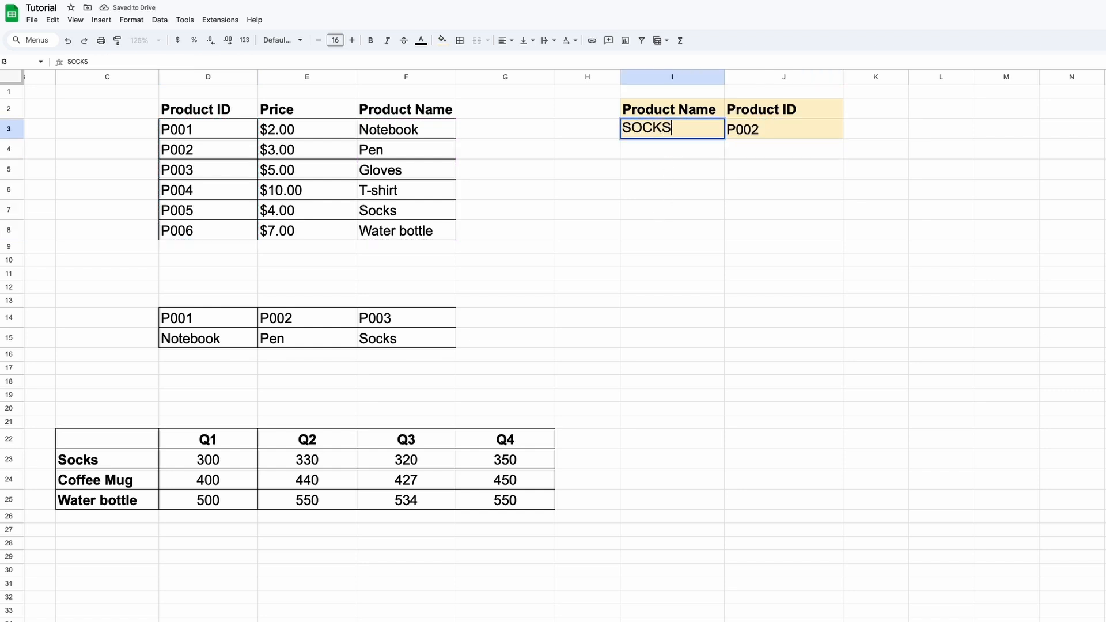
key(Return)
key(Up)
text(Wate)
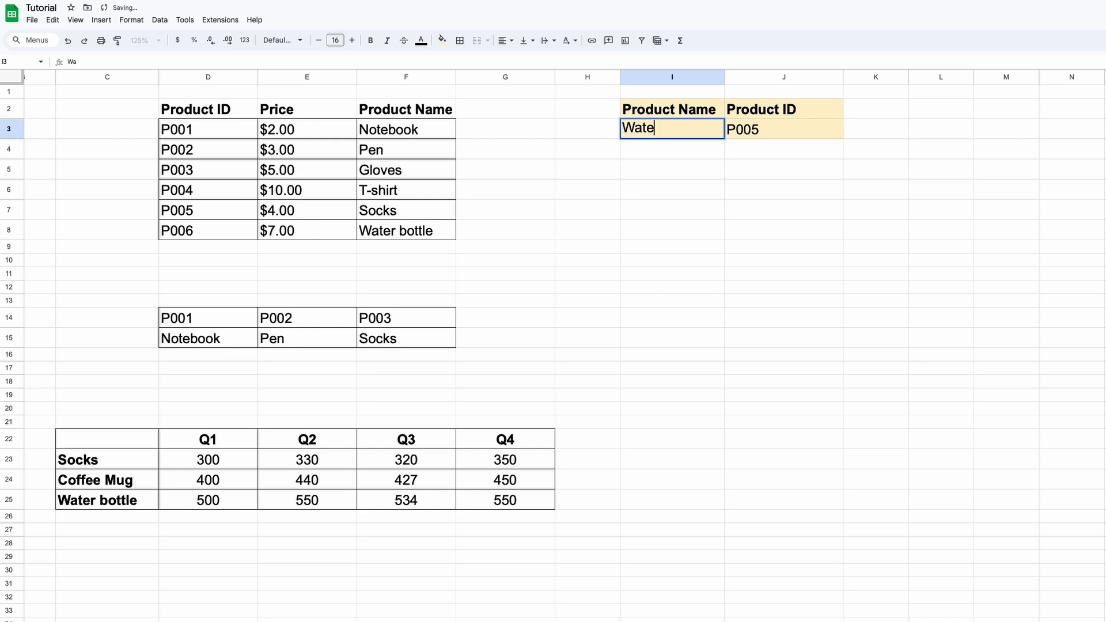
text(r Bottle)
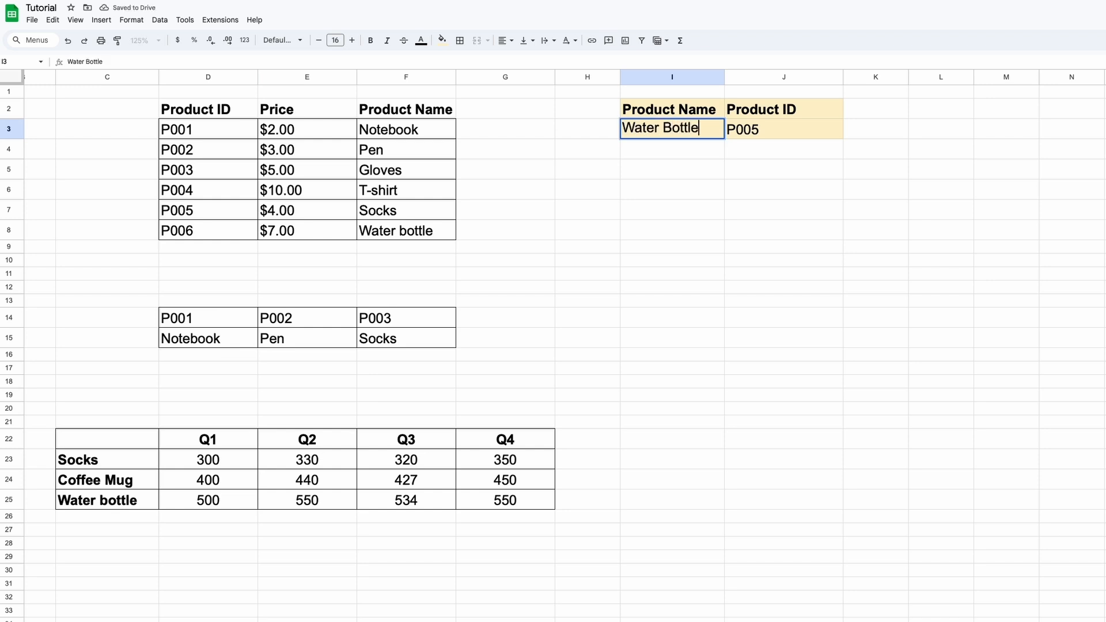
key(Return)
key(Up)
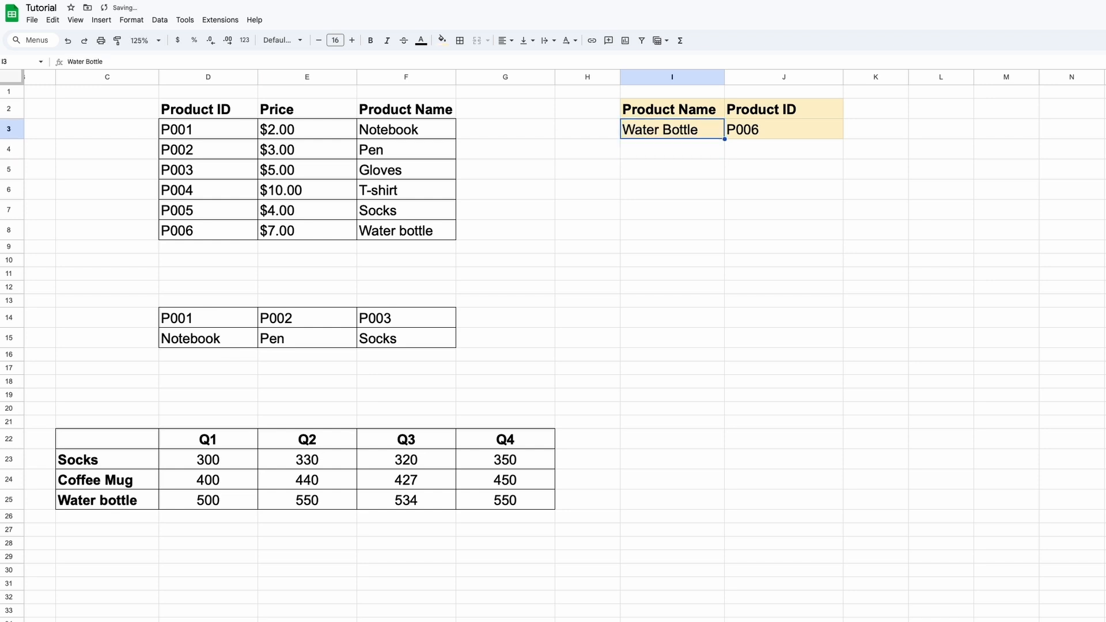
- Change the product name in F5 to Socks and select both Socks rows, D5:F5 and D7:F7, together
click(449, 173)
click(460, 177)
click(434, 173)
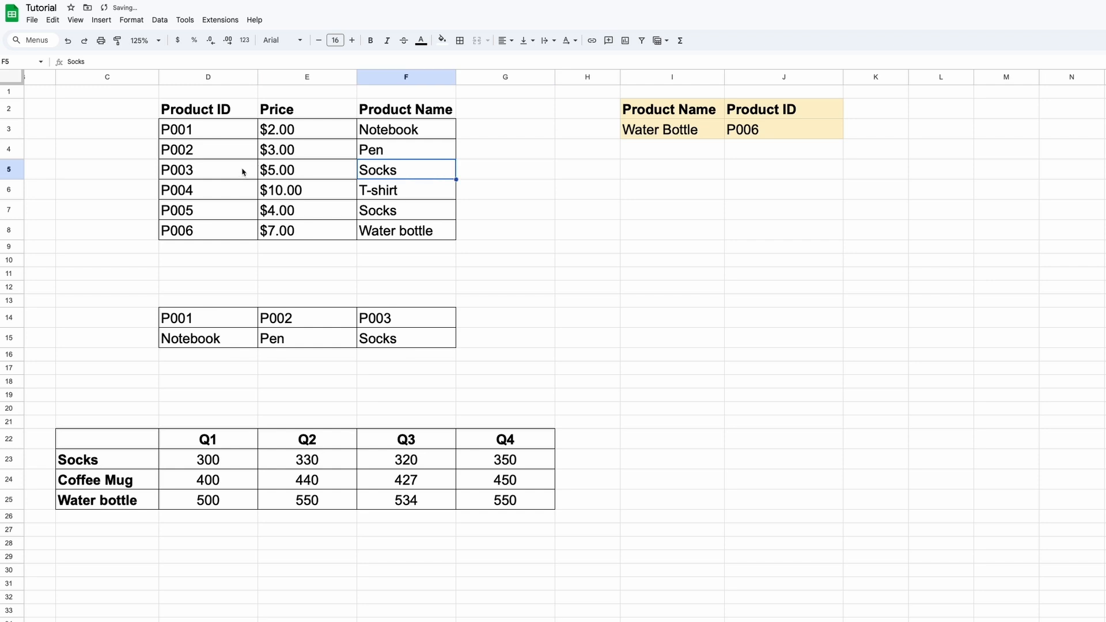
drag(242, 170, 403, 173)
drag(237, 213, 403, 212)
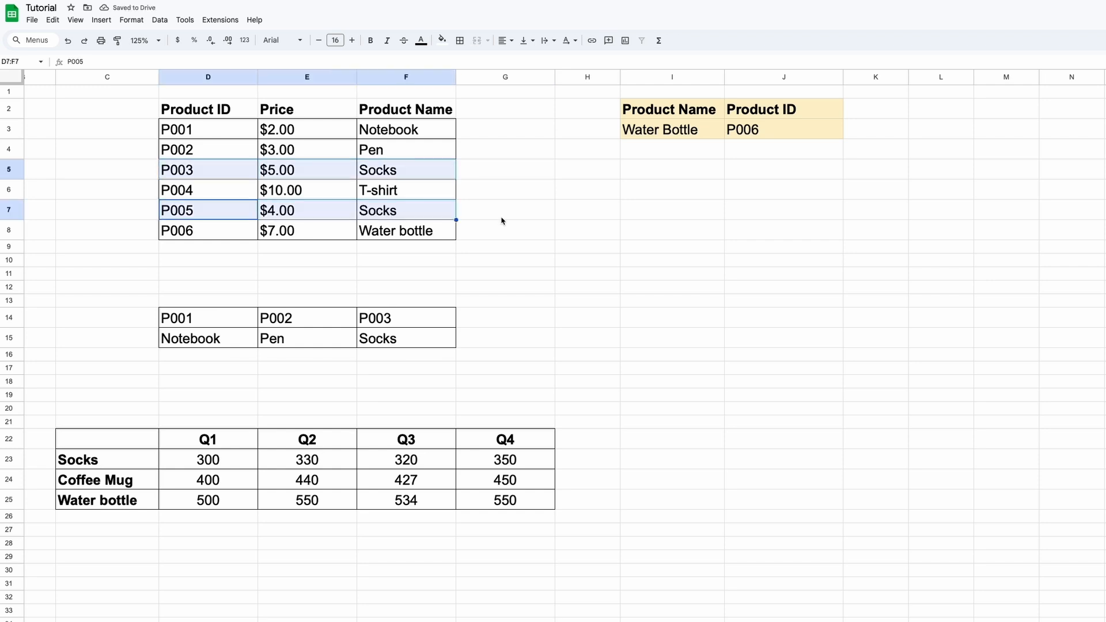
- Enter Socks as the product name in I3 to test the reverse lookup with a duplicated name
click(672, 129)
text(Socks)
key(Return)
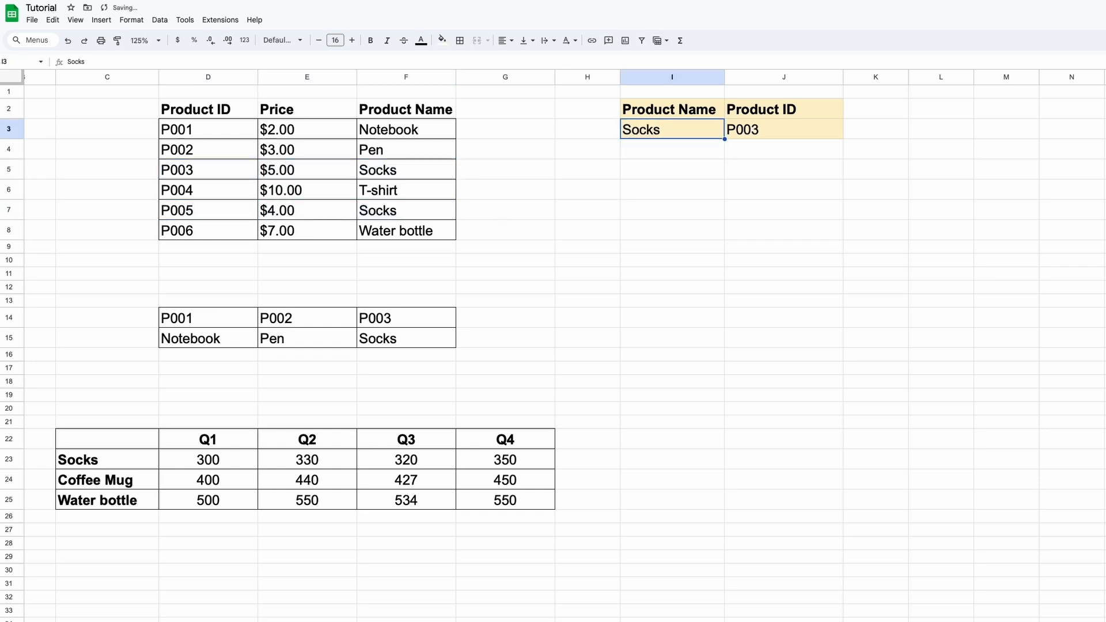
- Change the search mode of the XLOOKUP formula in J3 to -1 so it searches from the last entry
click(743, 131)
double_click(778, 134)
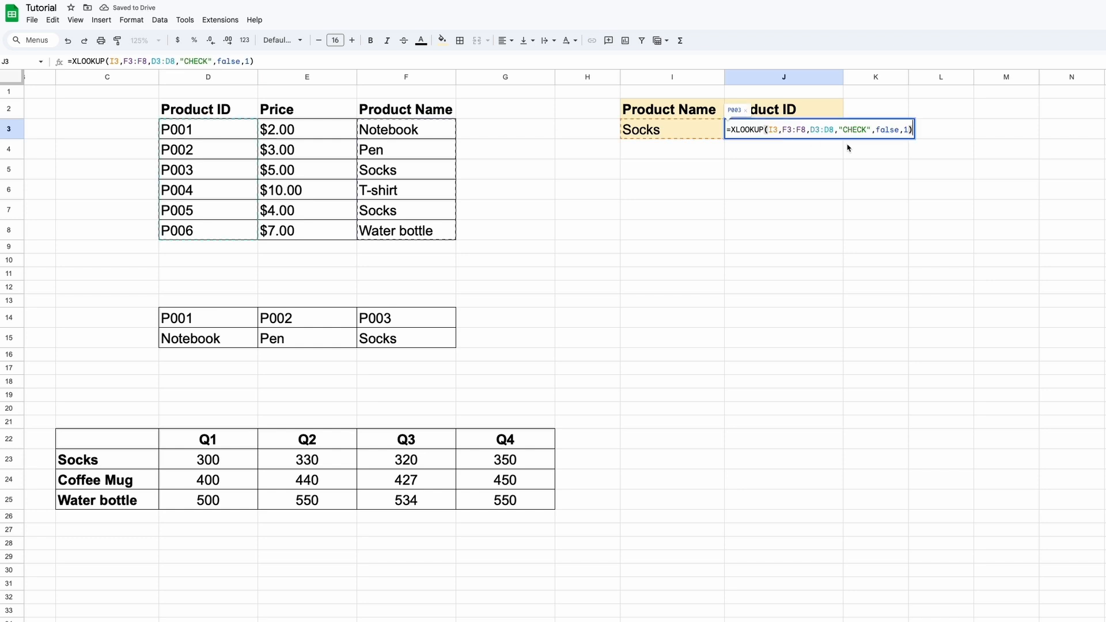
click(907, 130)
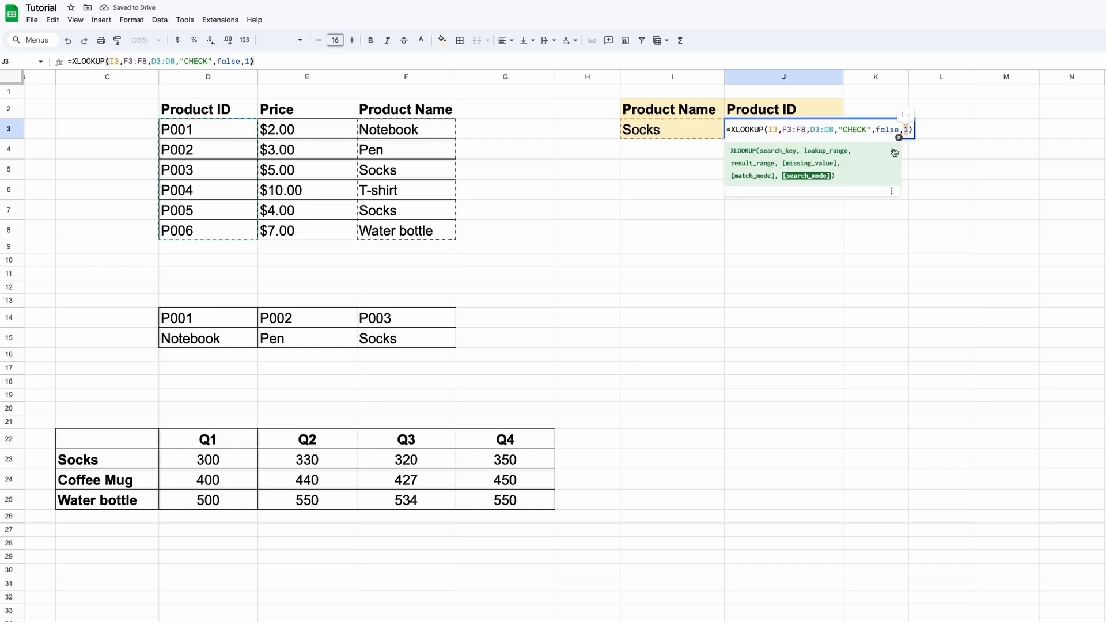
click(903, 130)
text(-)
click(904, 129)
key(Return)
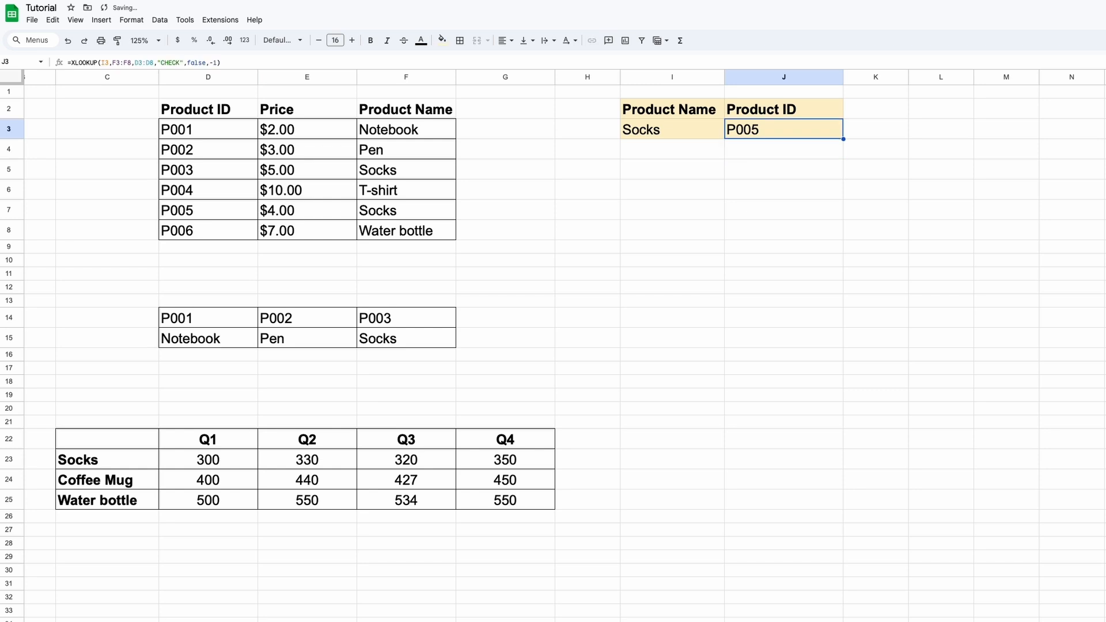
- Compare the two Socks entries by selecting F7 with D7, followed by D5:F5, and return to the formula cell J3
click(450, 212)
ctrl+click(249, 210)
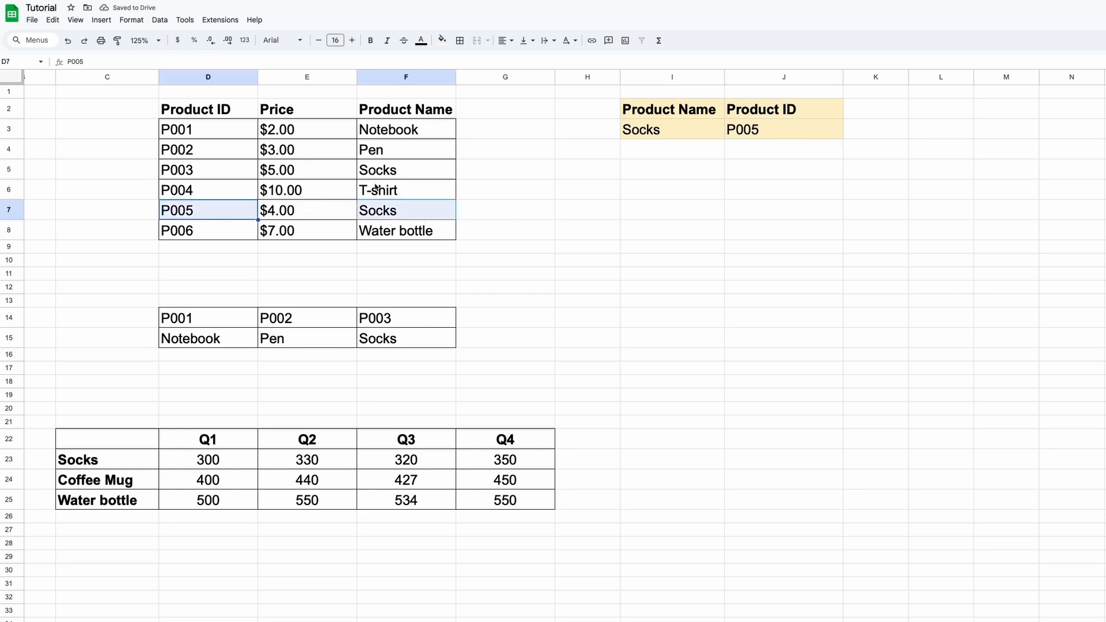
drag(389, 174, 254, 176)
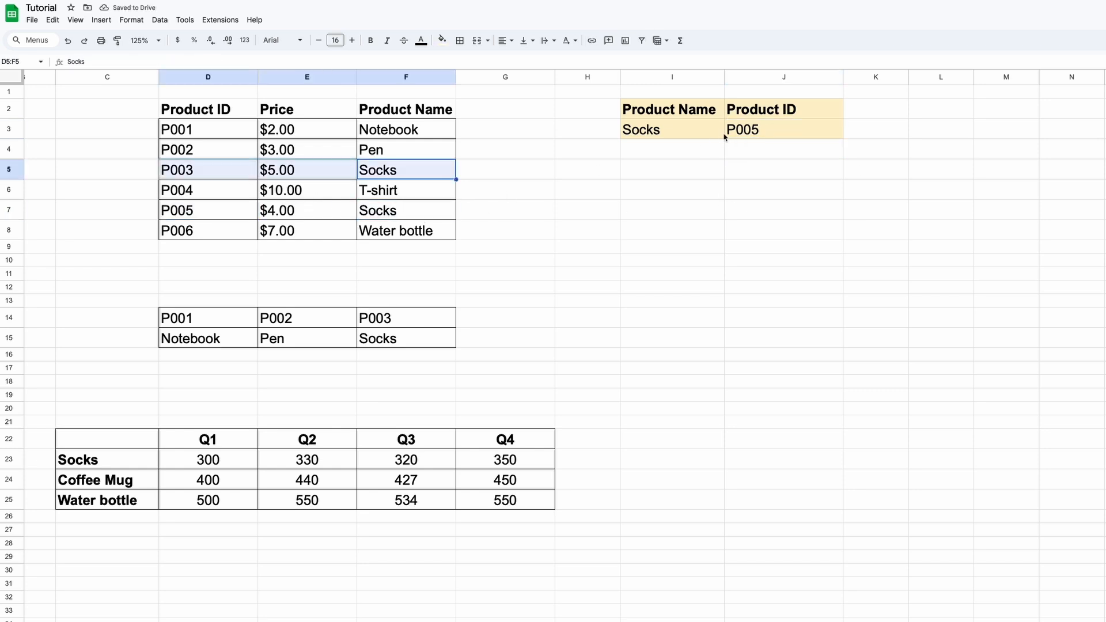
click(750, 133)
- Examine how the horizontal table in D14:F15 pairs IDs with names by selecting D14:D15 and F14:F15
scroll(666, 316, down, 5)
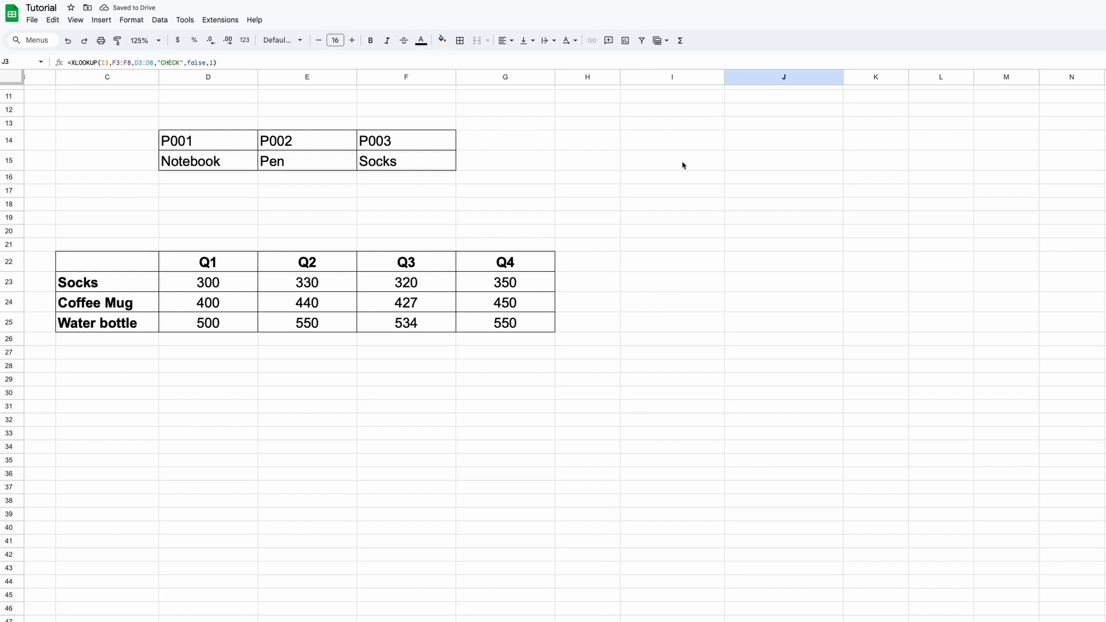
click(687, 141)
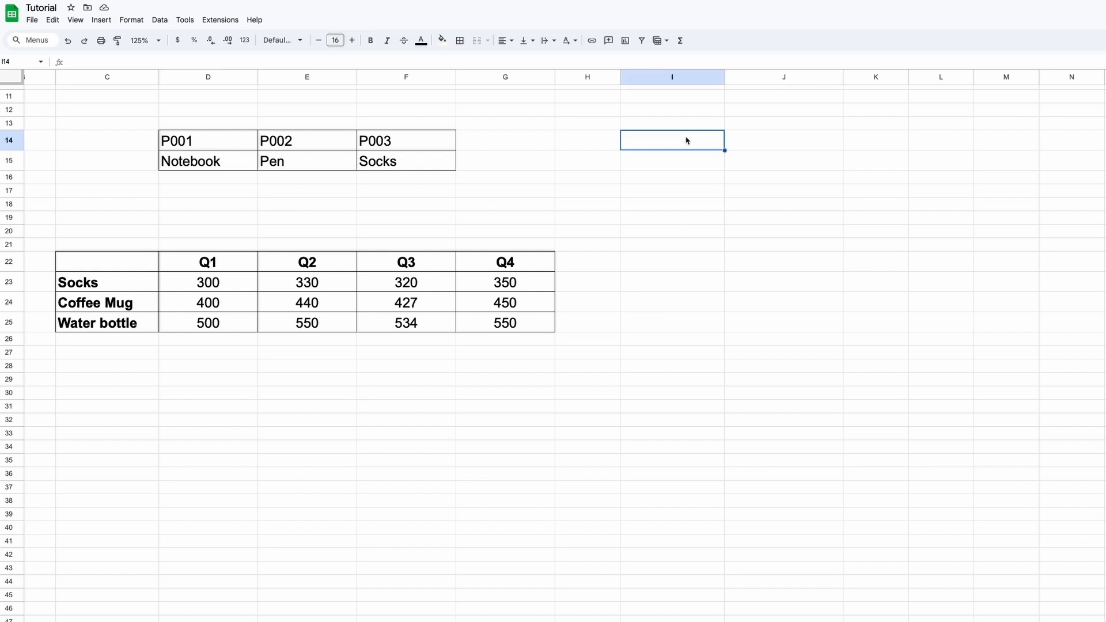
drag(202, 148, 204, 161)
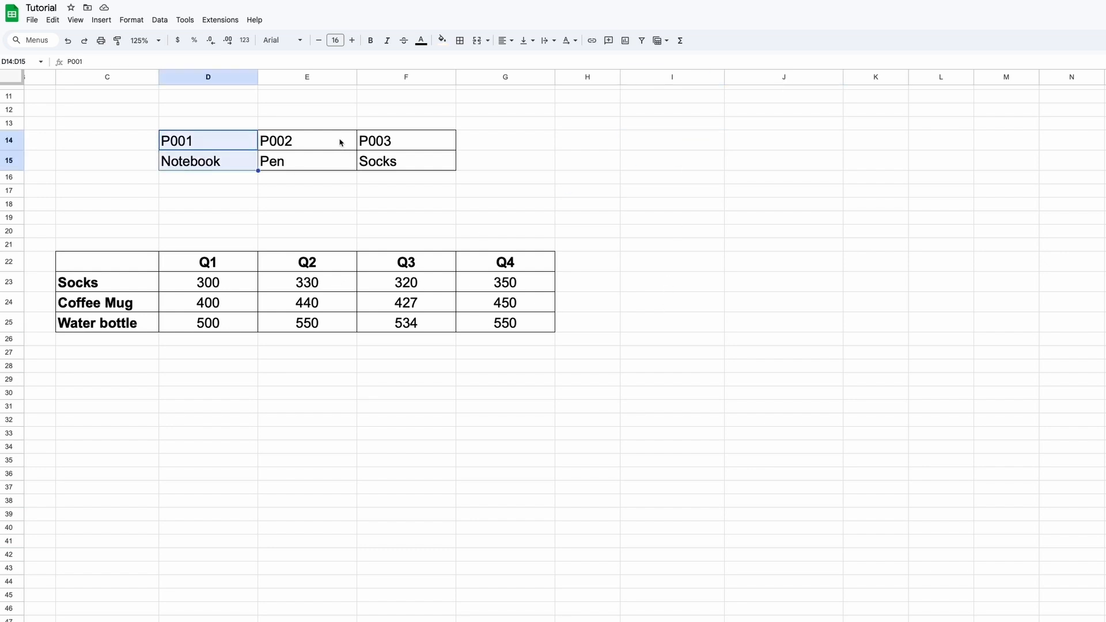
drag(341, 144, 406, 162)
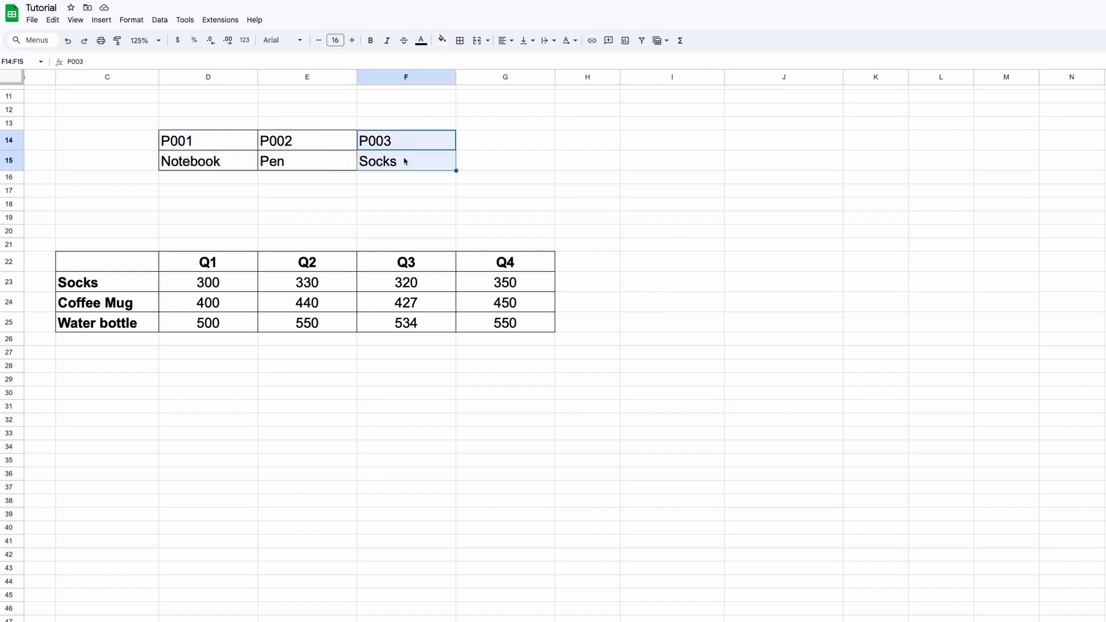
- Enter the headers Product ID in I14 and Product in J14, and make both bold
click(664, 148)
text(Pro)
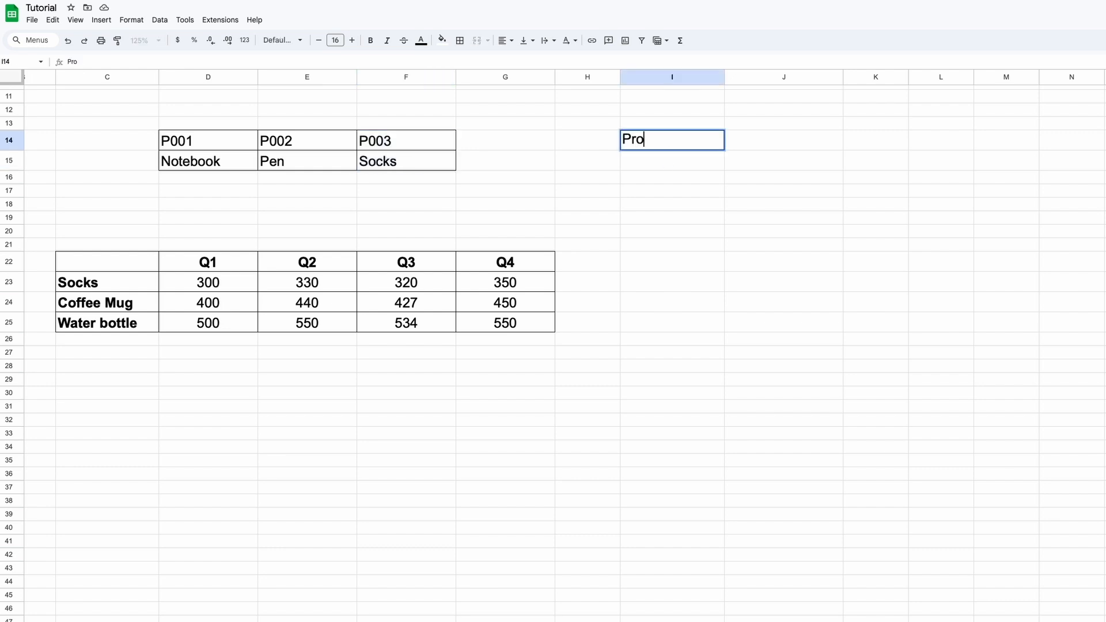
text(duct ID)
key(Tab)
text(Product)
key(Return)
key(Up)
key(shift+Right)
key(super+b)
key(Down)
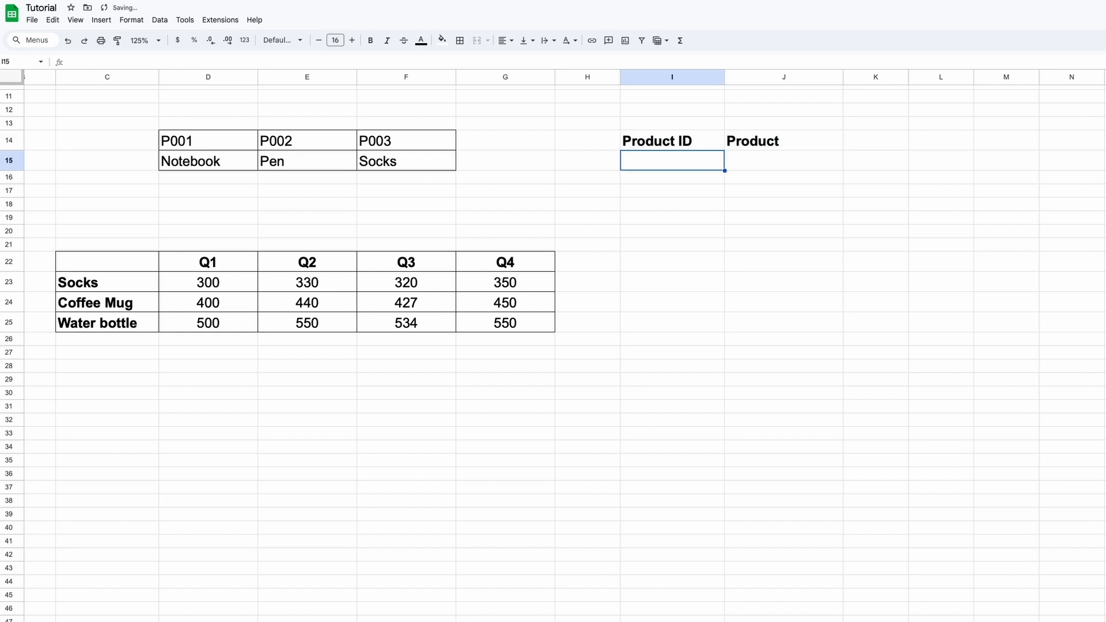
- Enter P001 as the product ID in I15 and start an XLOOKUP formula in J15 with I15 as the search key
text(P001)
key(Return)
key(Up)
key(Right)
text(=XL)
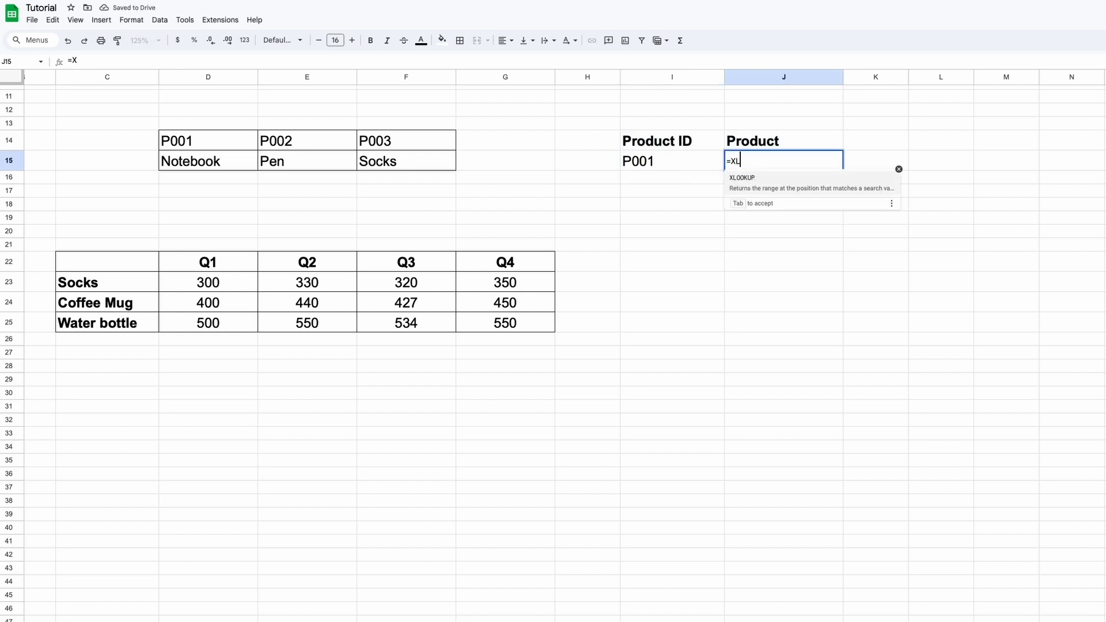
text(OOKUP()
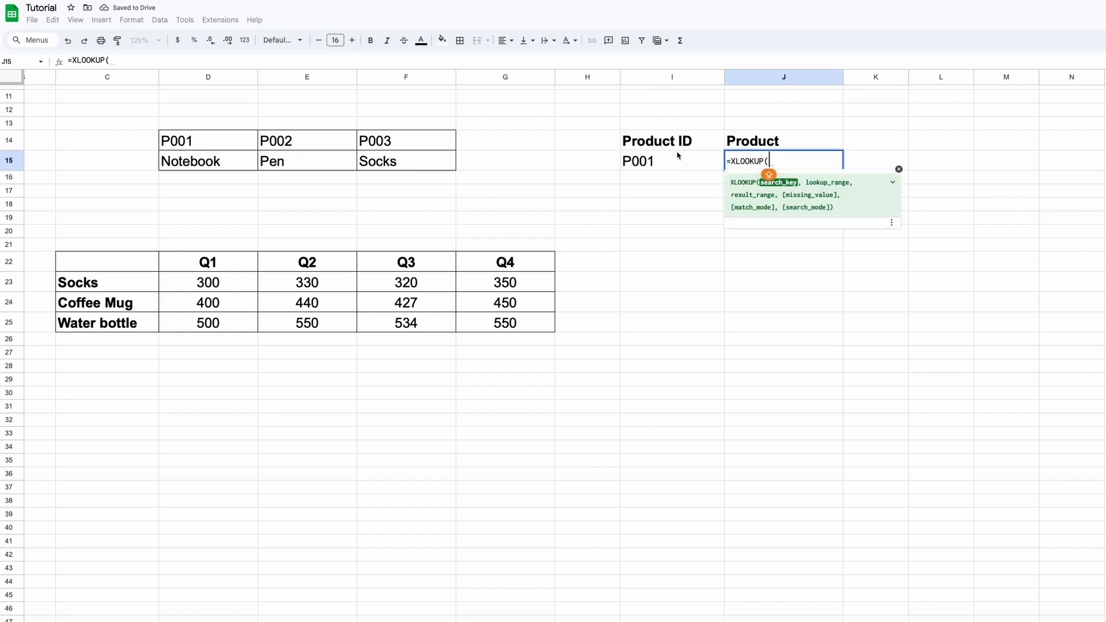
click(678, 156)
text(,)
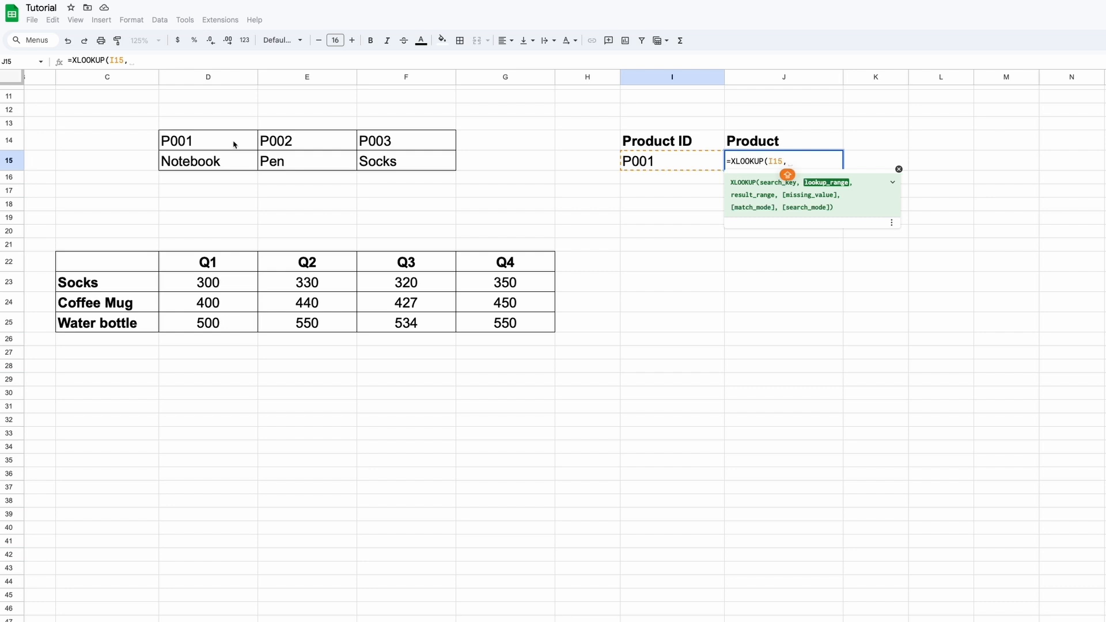
- Complete the J15 XLOOKUP with lookup range D14:F14, result range D15:F15, missing value "CHECK", match mode 0 and search mode 1
drag(234, 144, 385, 141)
text(,)
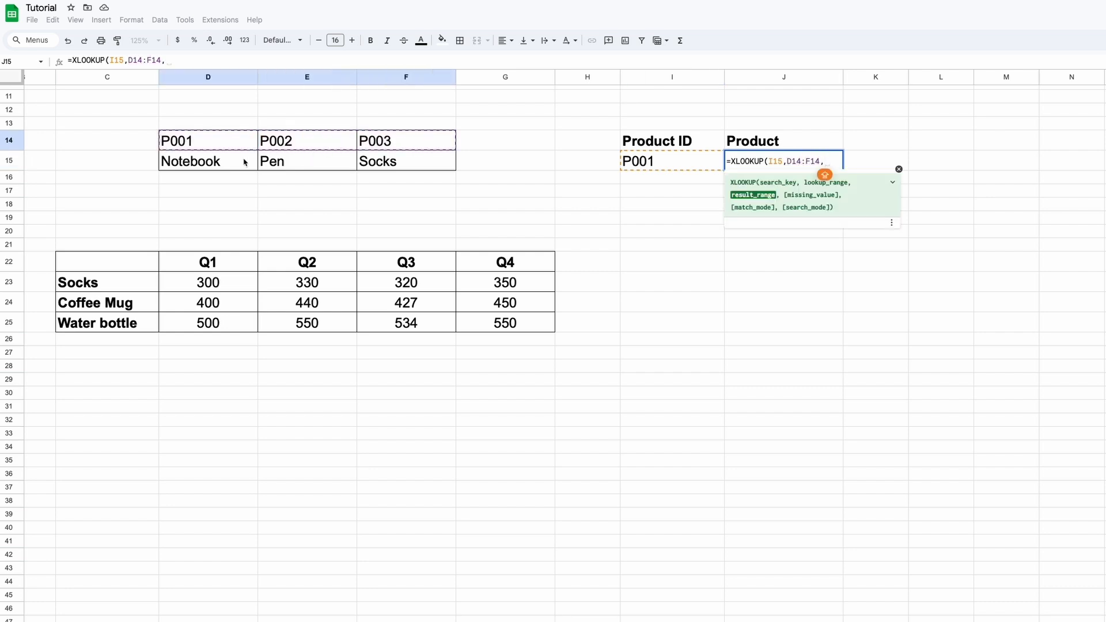
drag(245, 163, 375, 161)
text(,"CHECK",0,1)
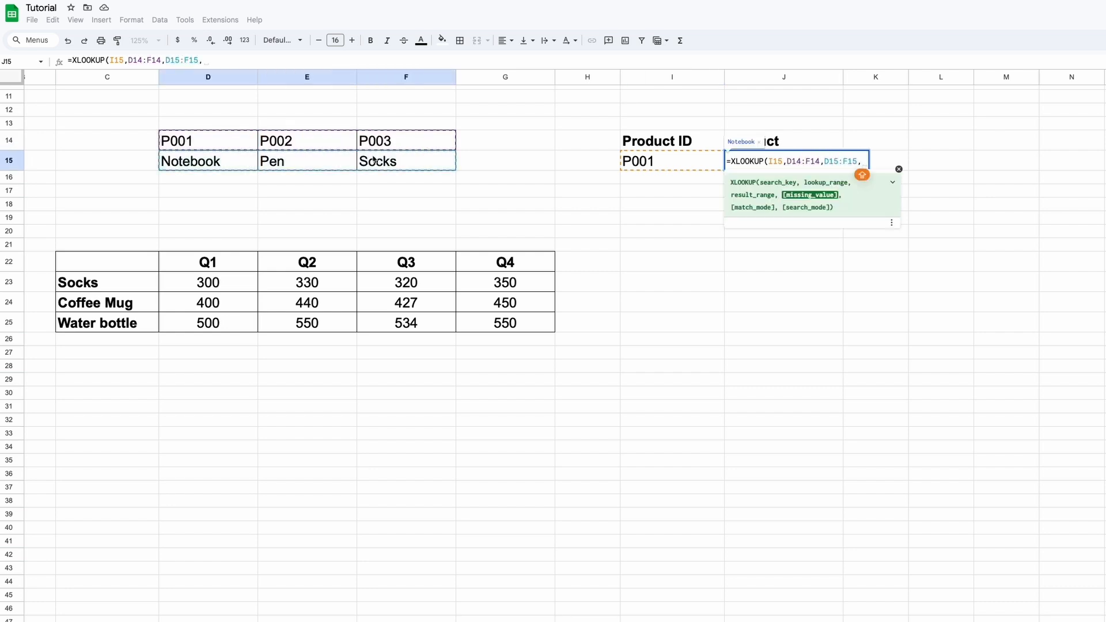
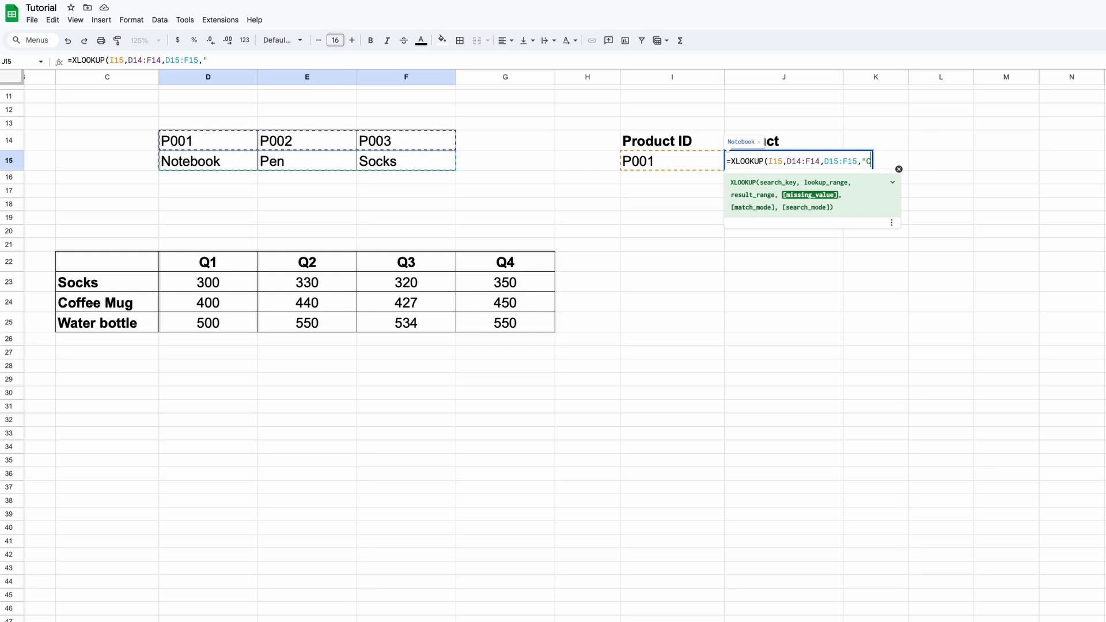
text("CHECK",)
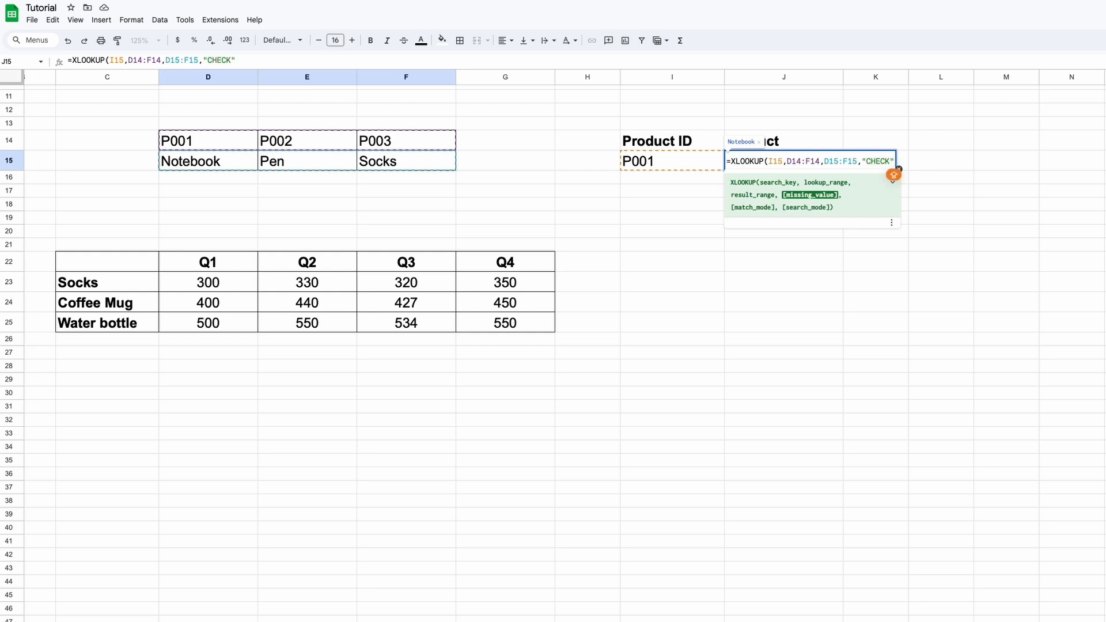
text(0,)
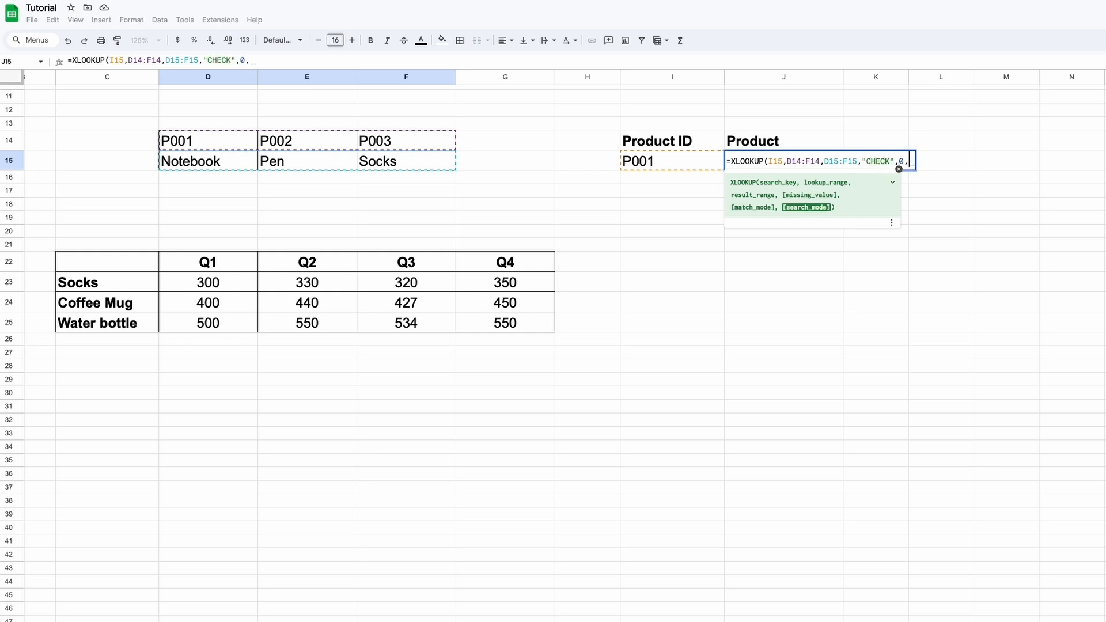
text(1)
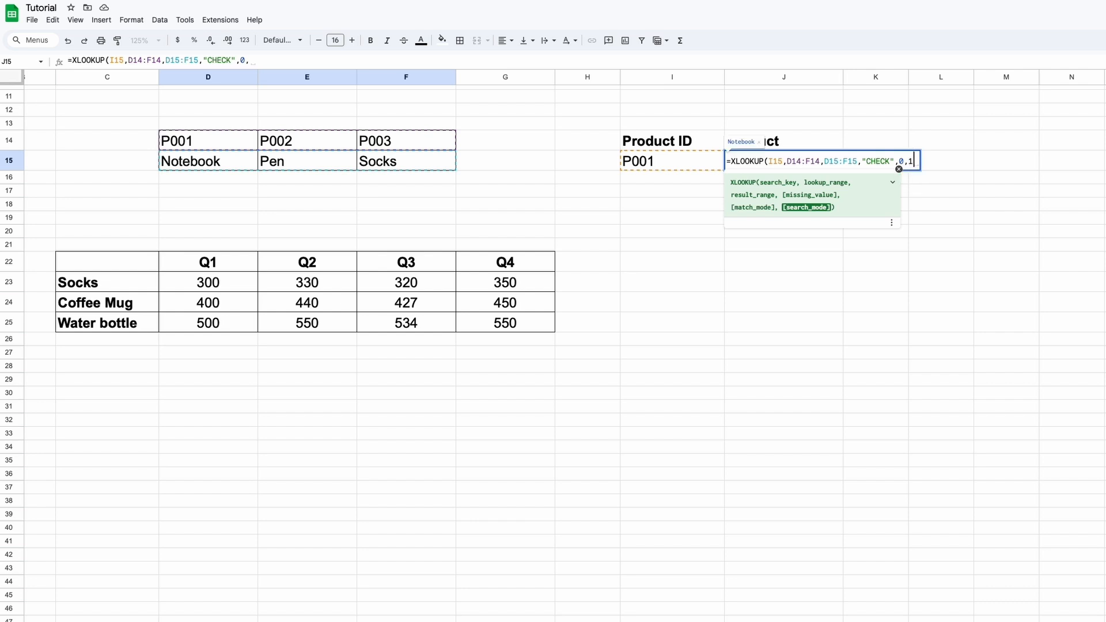
key(Return)
key(Up)
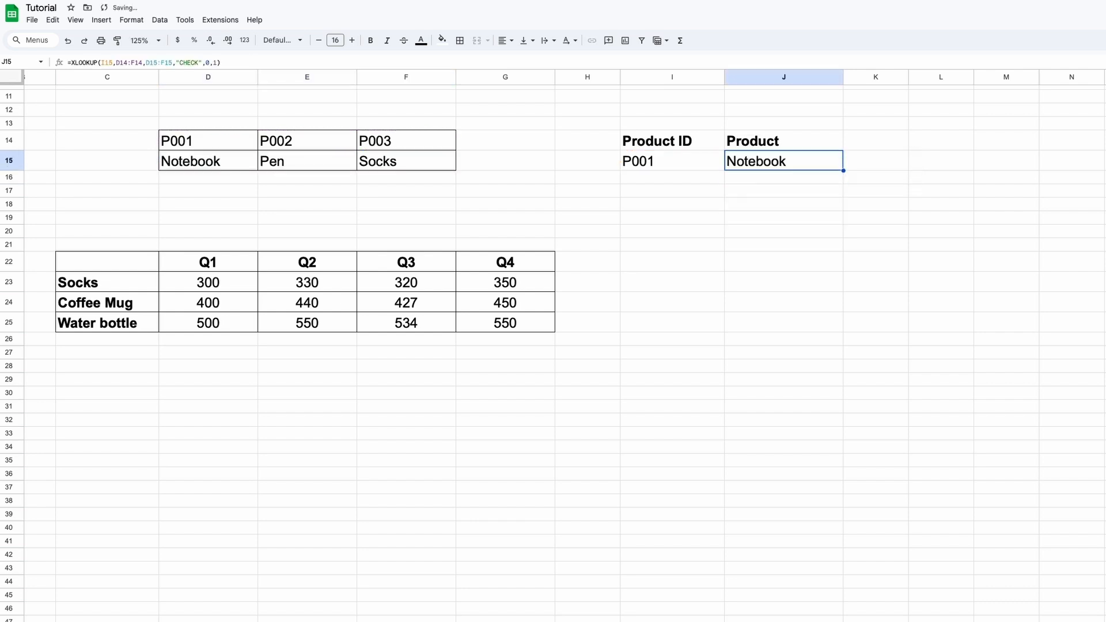
- Test the horizontal lookup by changing the product ID in I15 to P002 and after that to P003
click(673, 167)
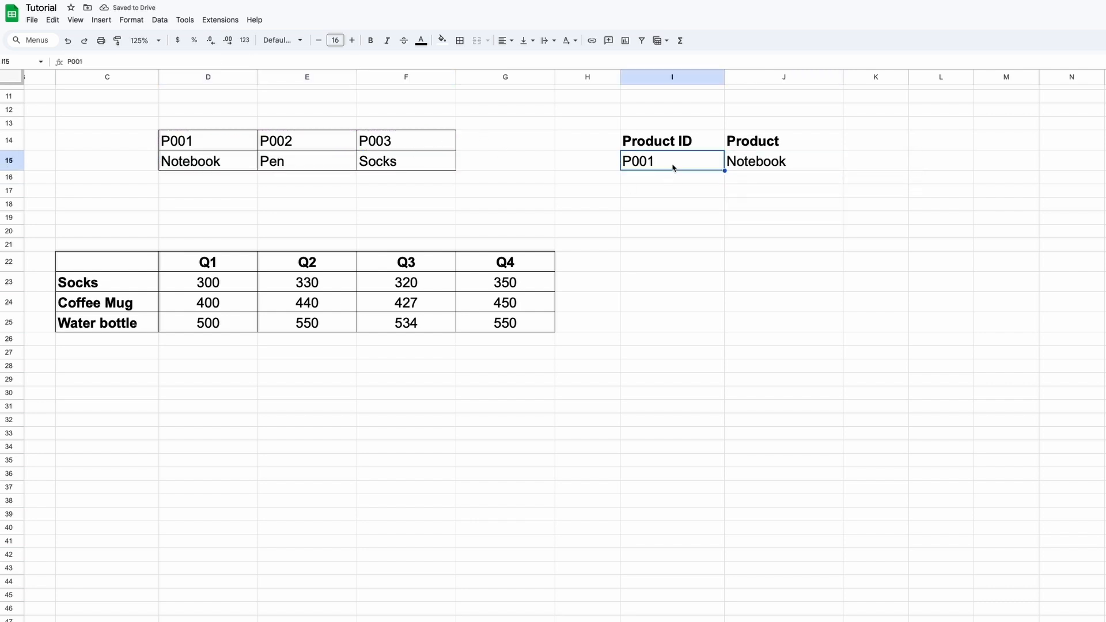
text(P002)
key(Return)
key(Up)
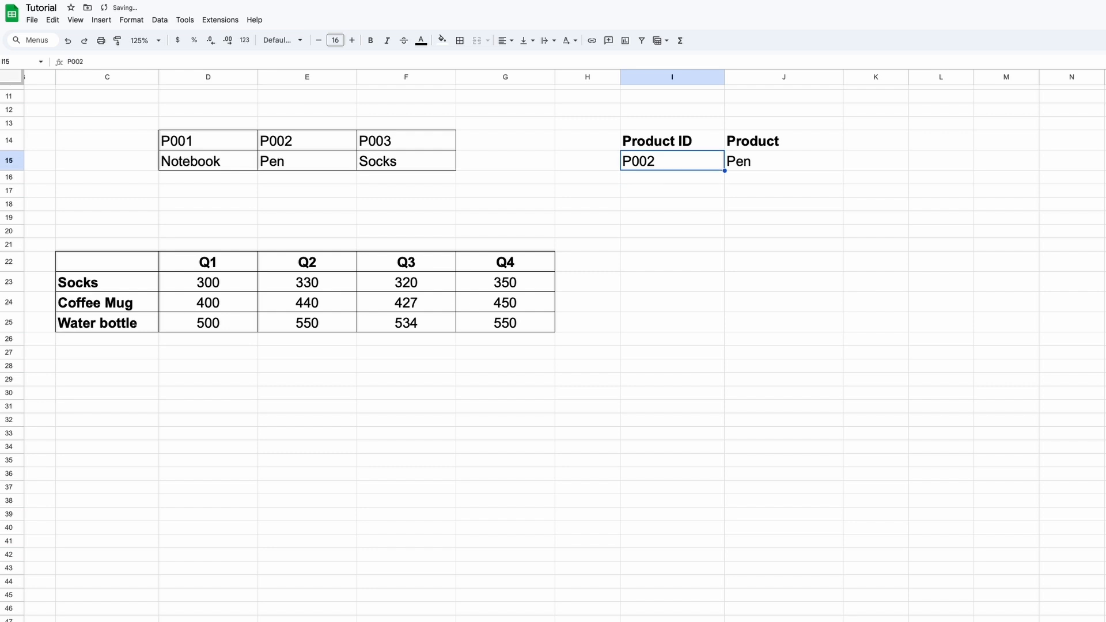
text(P003)
key(Return)
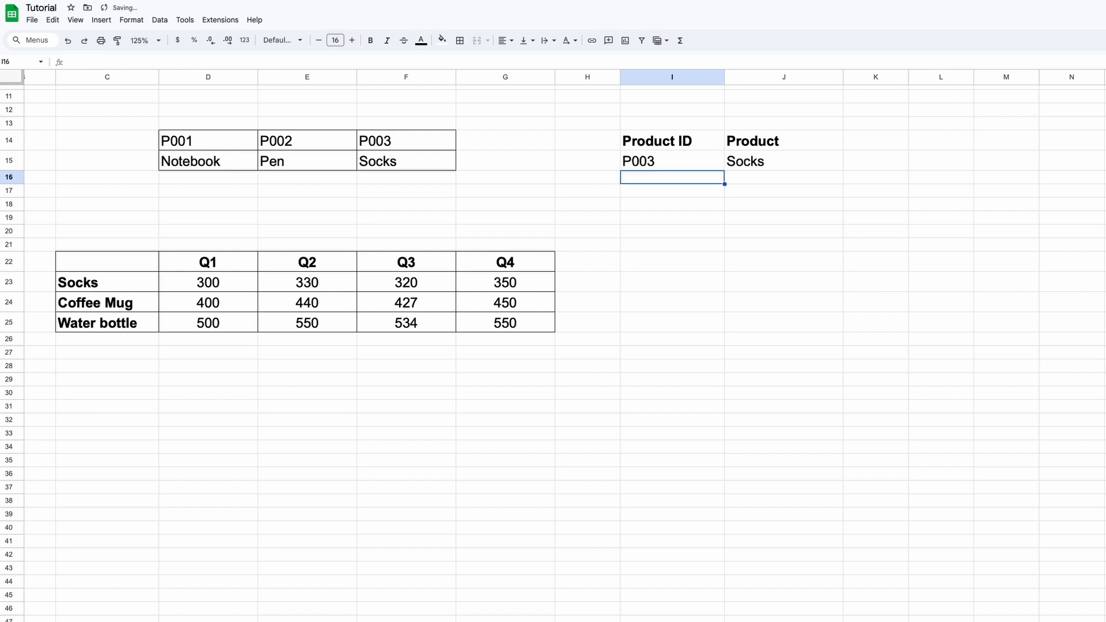
- Highlight the quarter headers D22:G22 and the product names C23:C25 of the quarterly table
scroll(689, 202, down, 3)
click(666, 180)
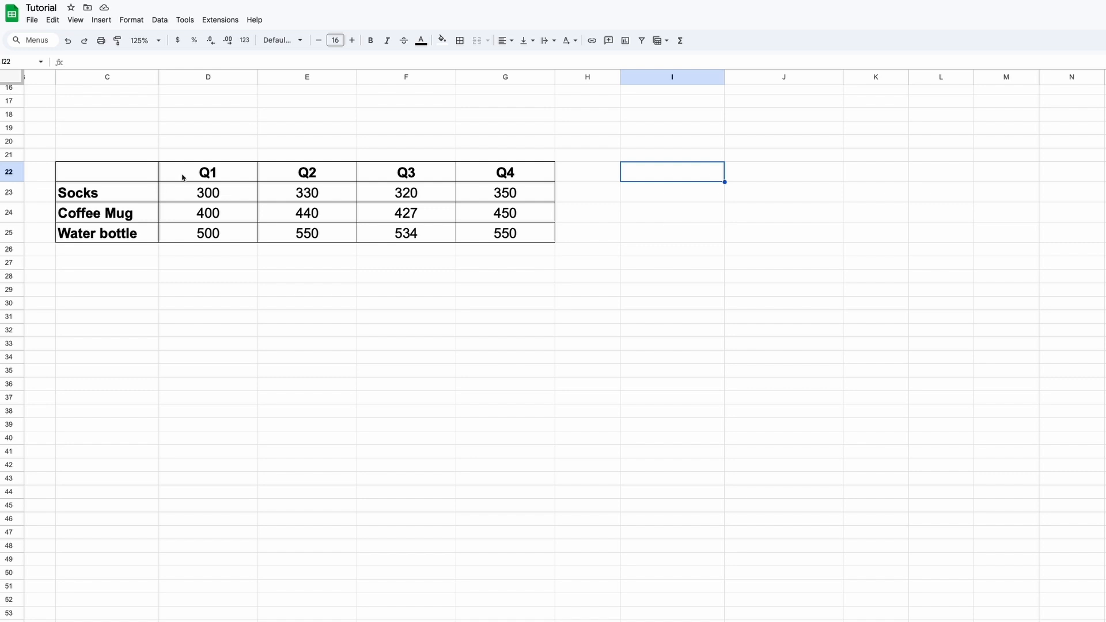
drag(184, 174, 496, 178)
drag(140, 195, 142, 233)
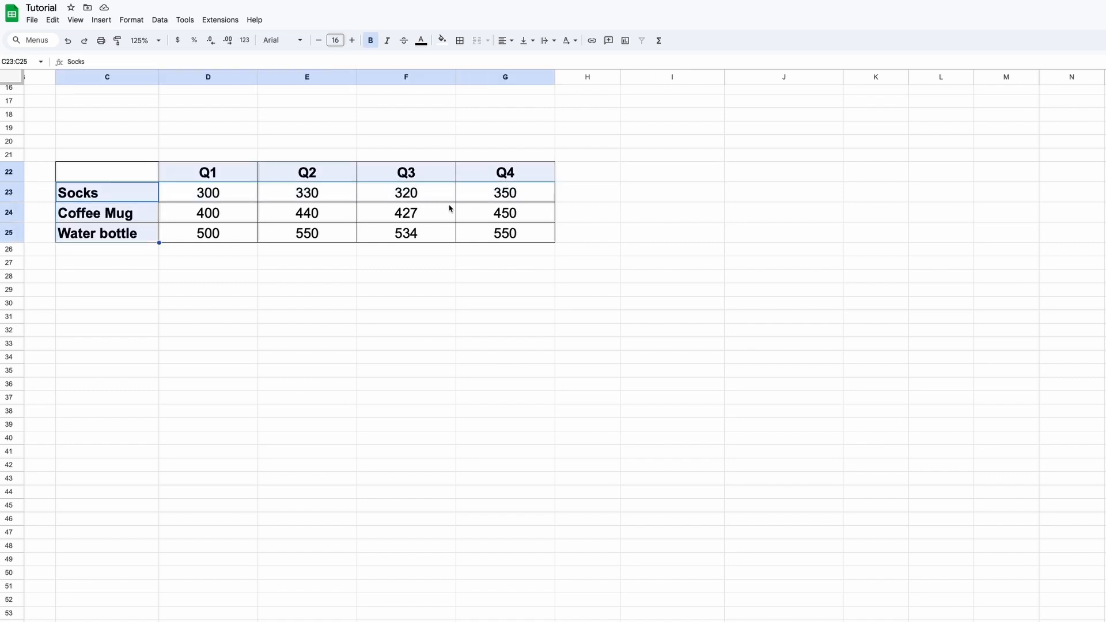
- Enter the quarter label Q2 in I22 and move it to J22
click(692, 177)
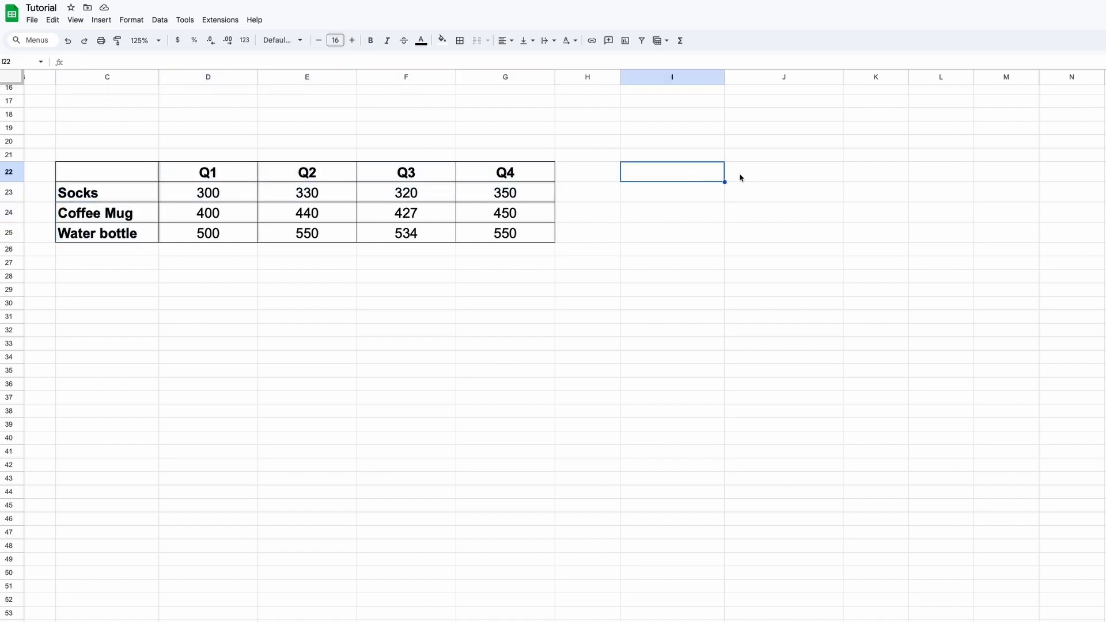
text(Q2)
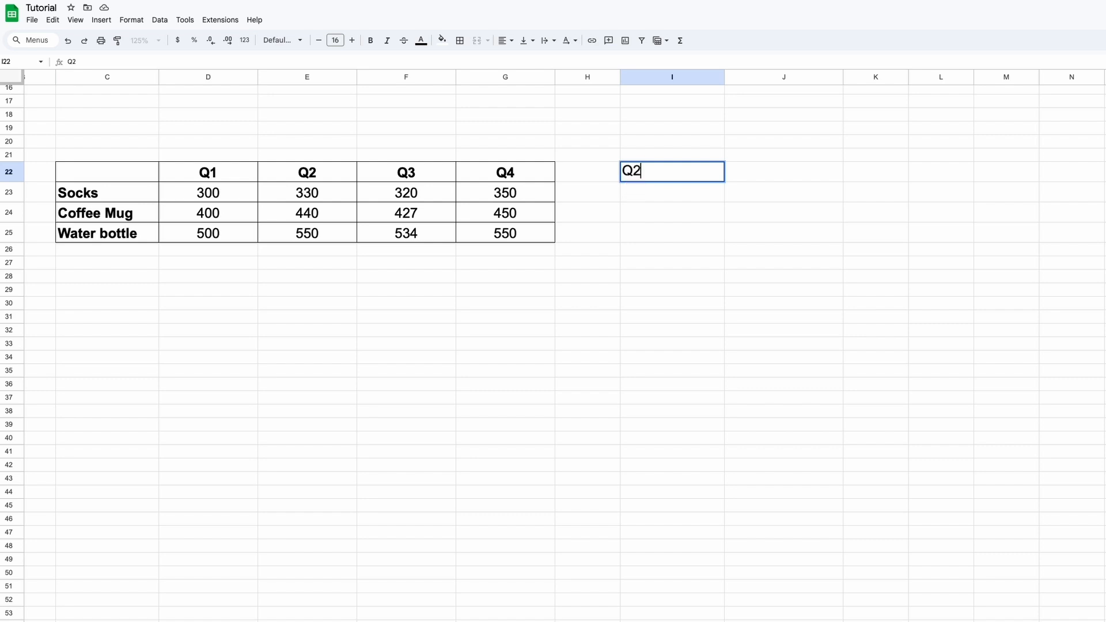
key(Return)
key(Up)
key(super+x)
key(Right)
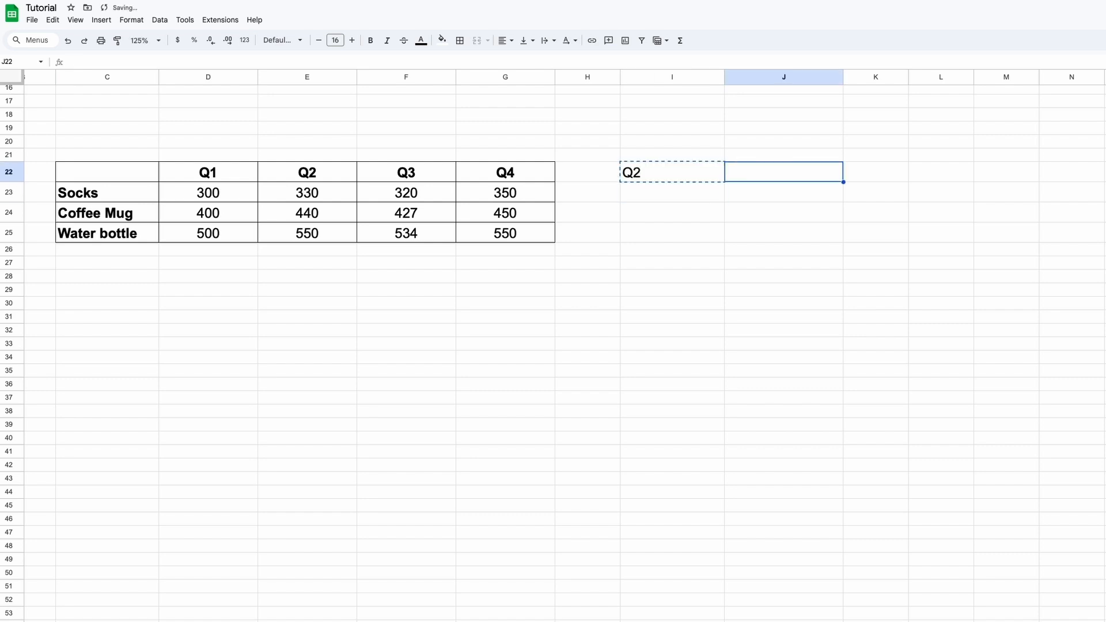
key(super+v)
- Enter Coffee Mug in I23 as the product label for the two-way lookup
key(Down)
key(Left)
text(COFFEE)
key(BackSpace)
key(BackSpace)
key(BackSpace)
key(BackSpace)
key(BackSpace)
text(O)
key(BackSpace)
text(offee Mug)
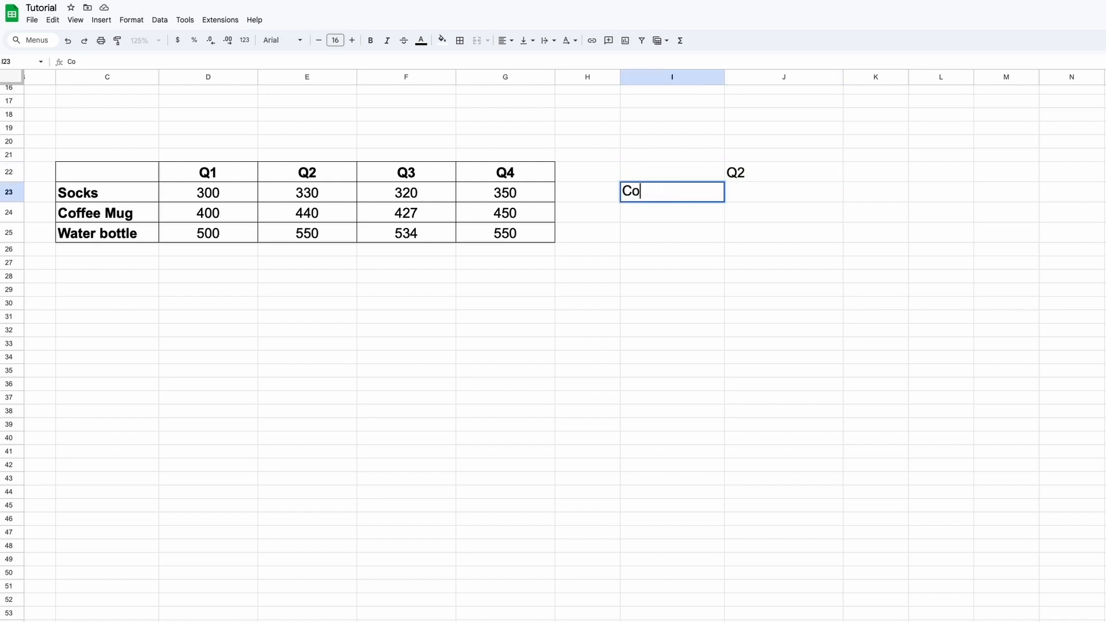
key(Return)
- Start an XLOOKUP formula in J23 with I23 as the search key and C23:C25 as the lookup range
key(Up)
key(Right)
text(=XLOOKUP)
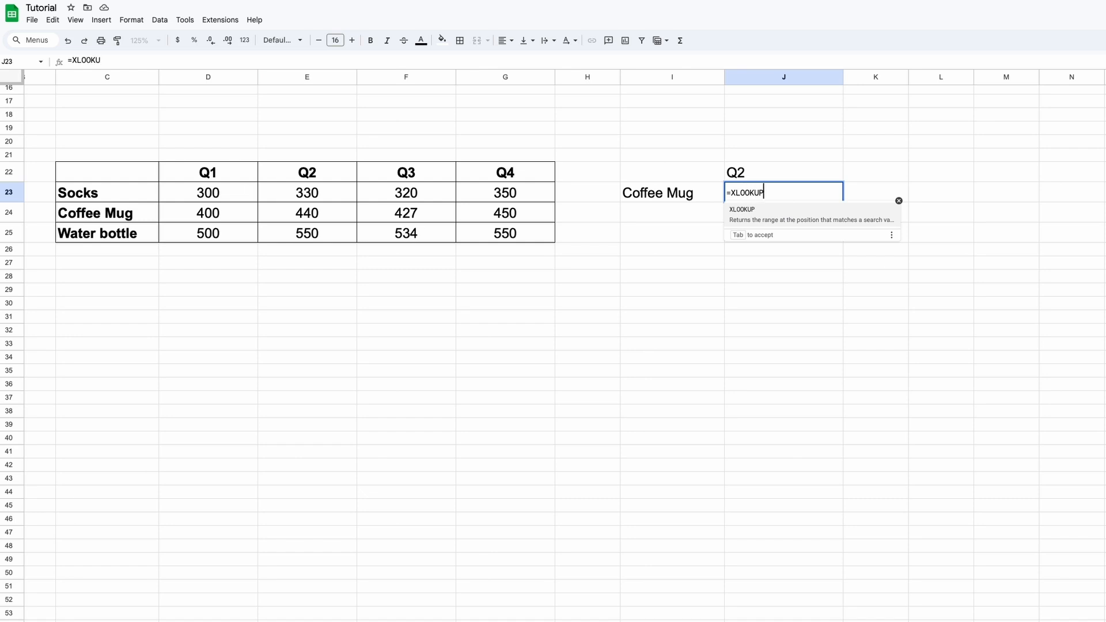
click(761, 207)
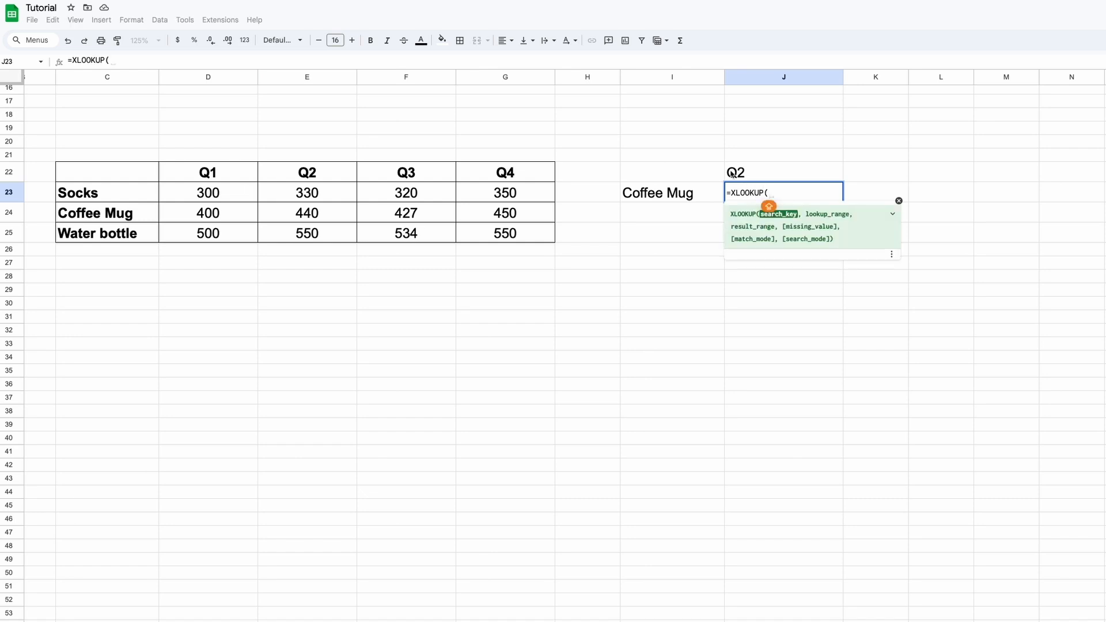
click(707, 195)
text(,)
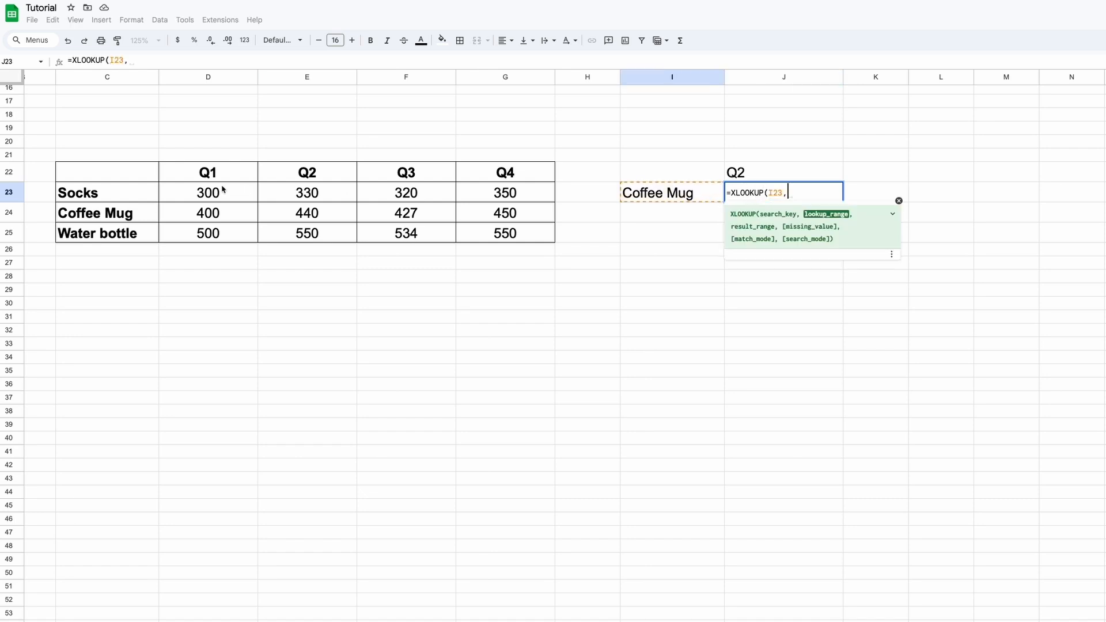
drag(136, 197, 140, 235)
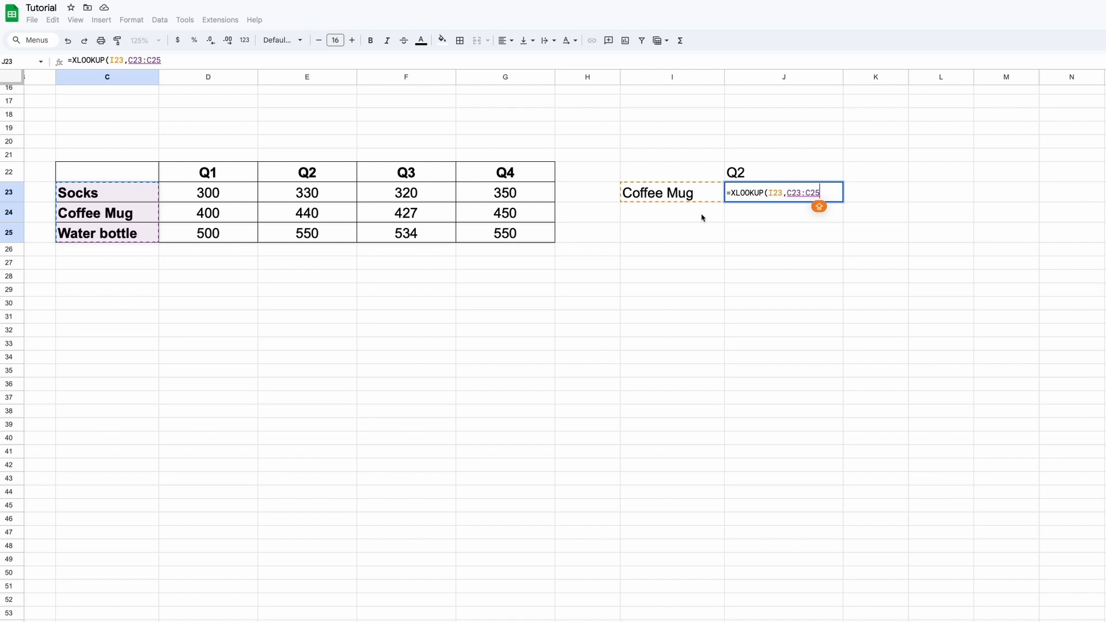
text(,)
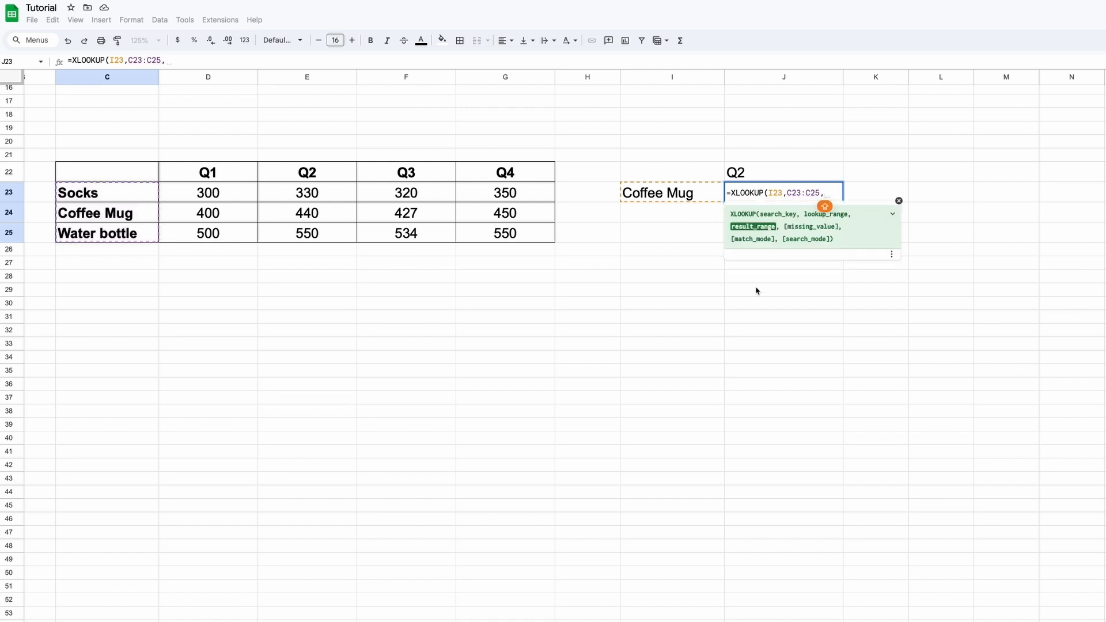
- Nest a second XLOOKUP as the result range, using search key J22, lookup range D22:G22 and result range D23:G25
text(XLOOKUP)
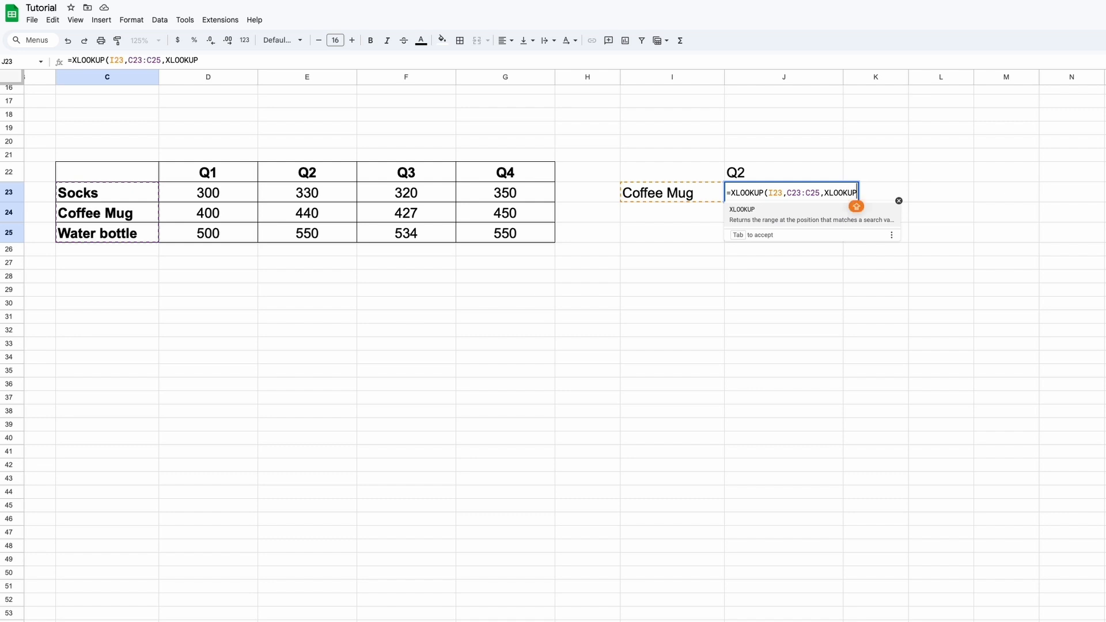
text(()
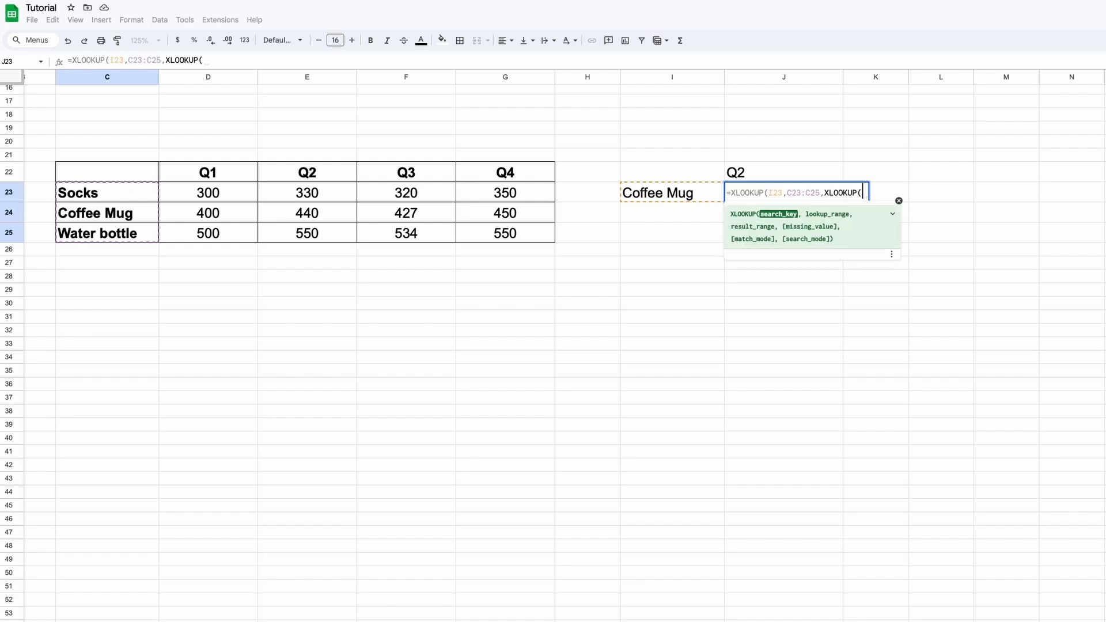
click(794, 177)
text(,)
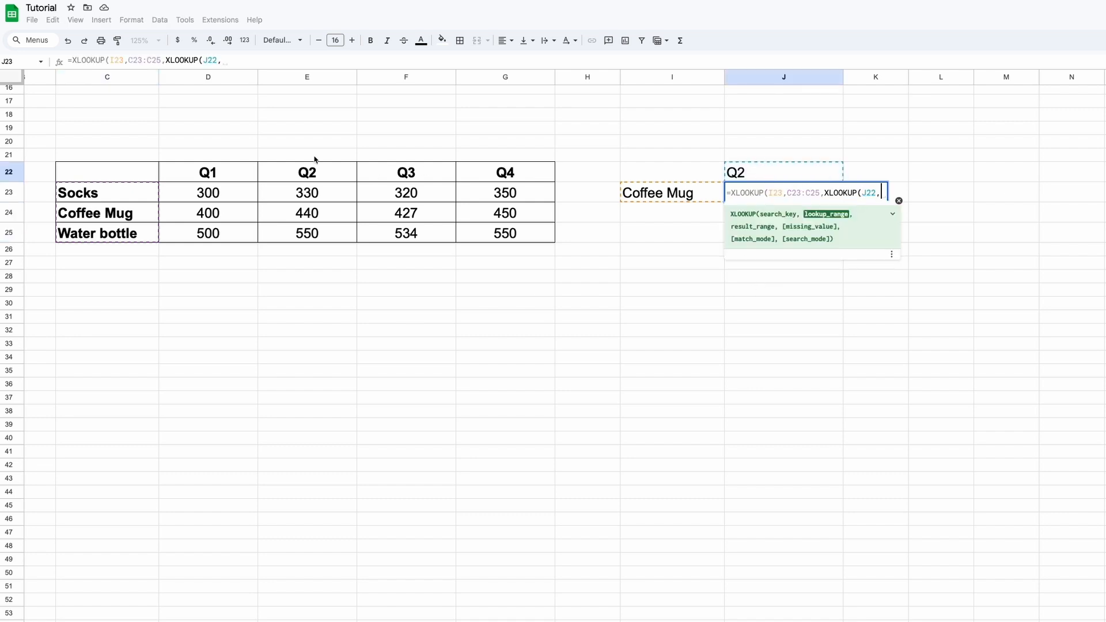
drag(226, 179, 465, 172)
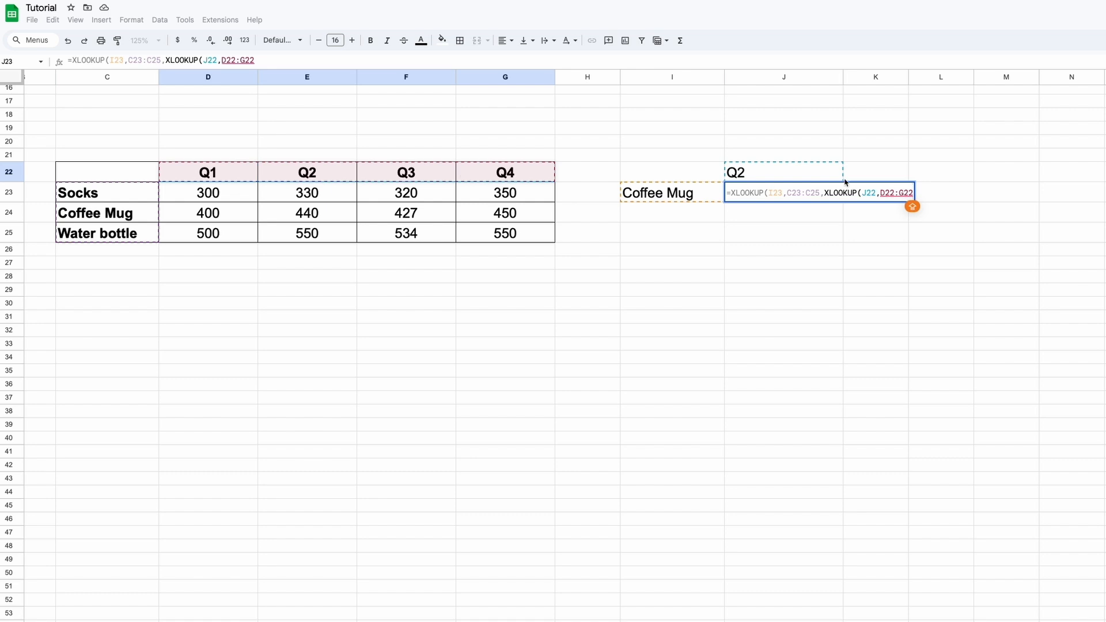
text(,)
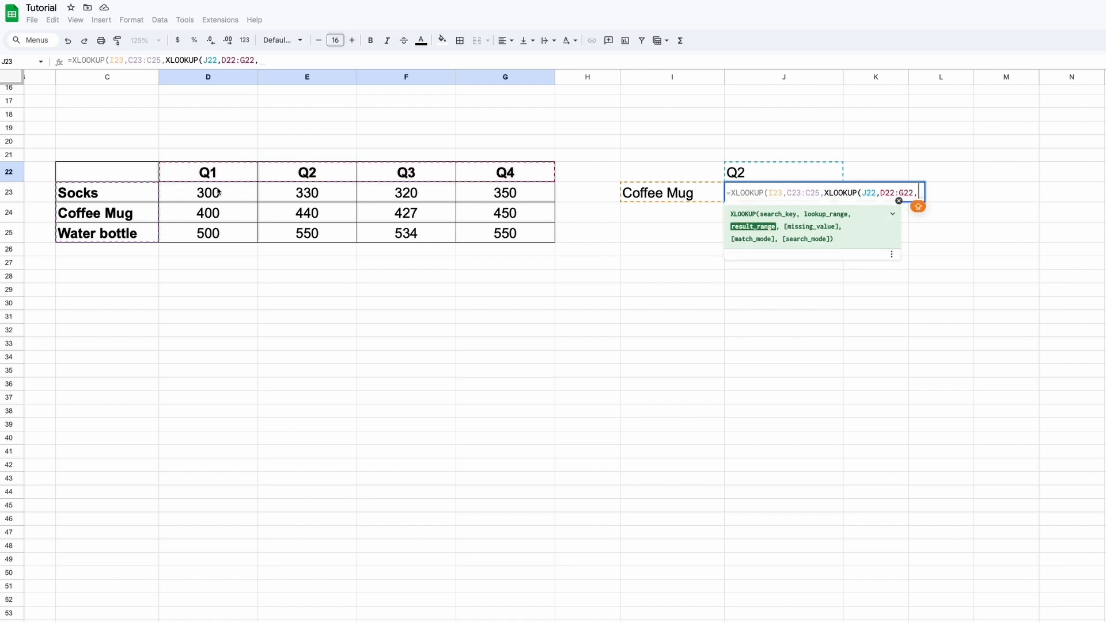
drag(219, 191, 502, 235)
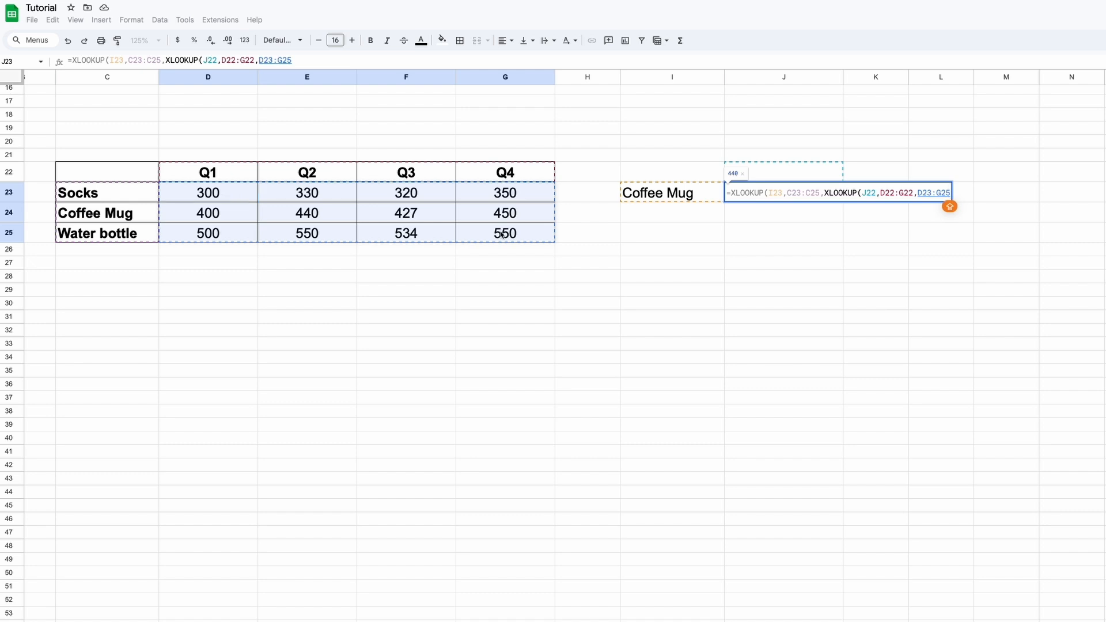
text(,)
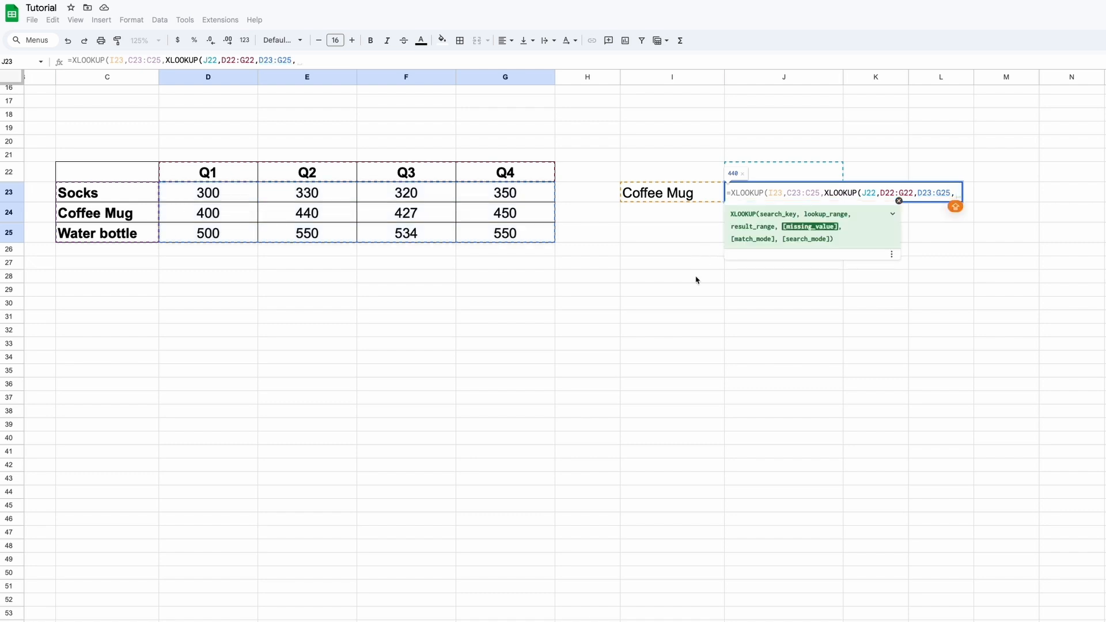
- Complete the nested XLOOKUP in J23 with missing value "CHECK", match mode FALSE and search mode 1
text("CHEC)
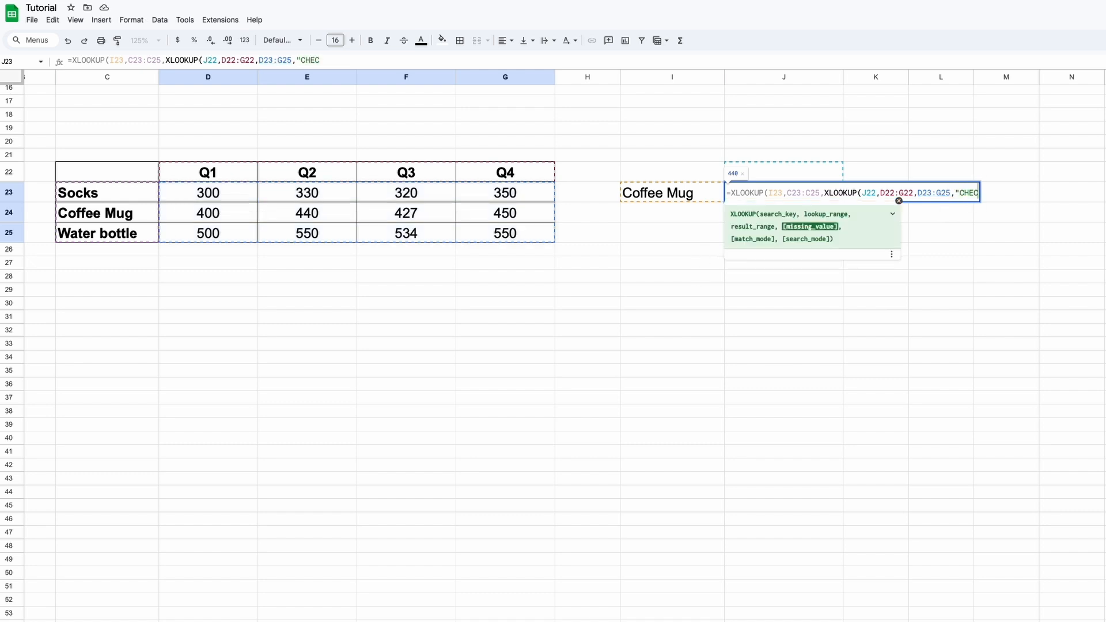
text(K")
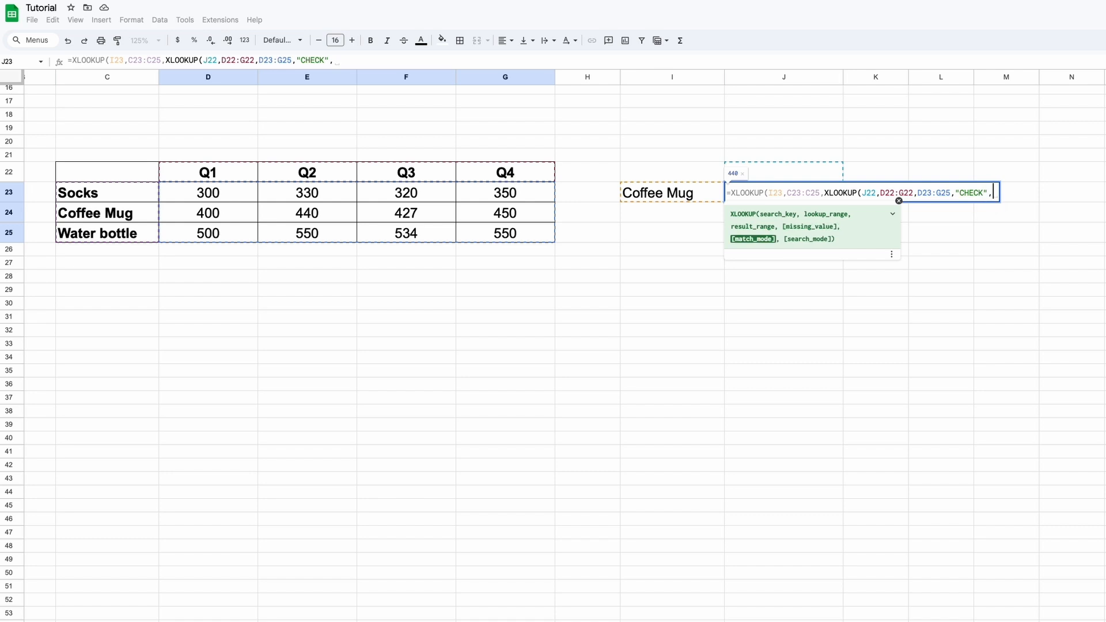
text(,FALSE)
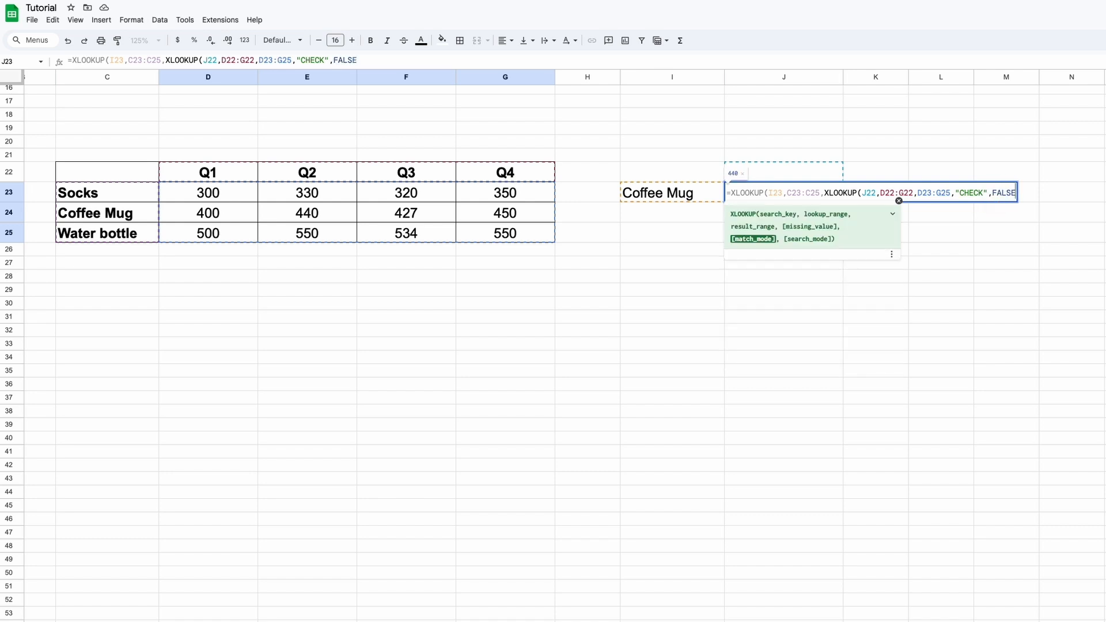
text(,)
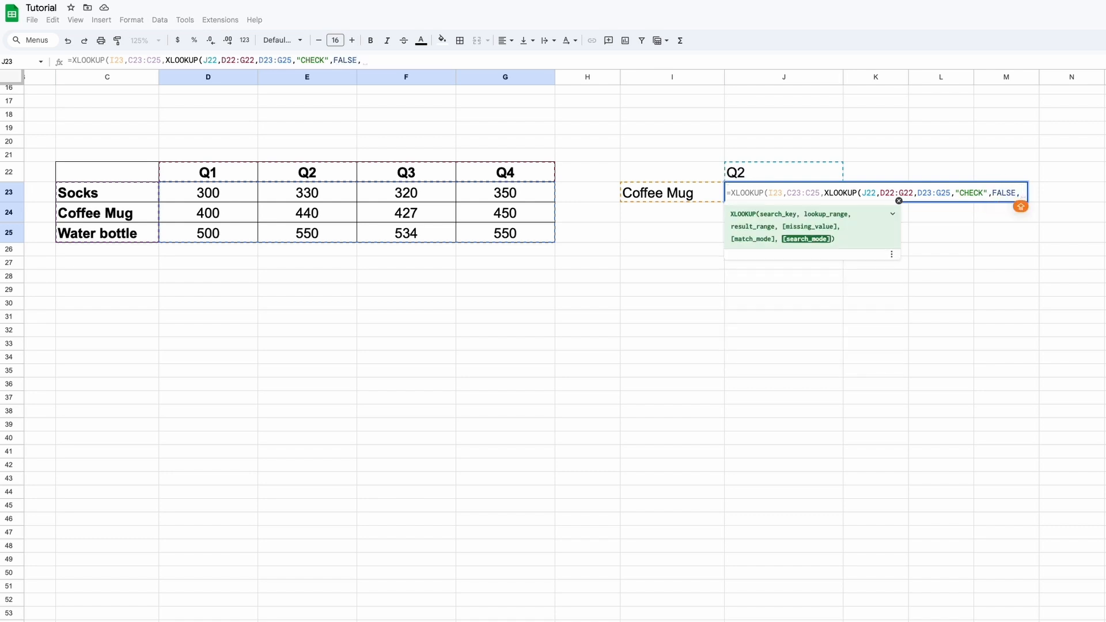
text(1)))
key(Return)
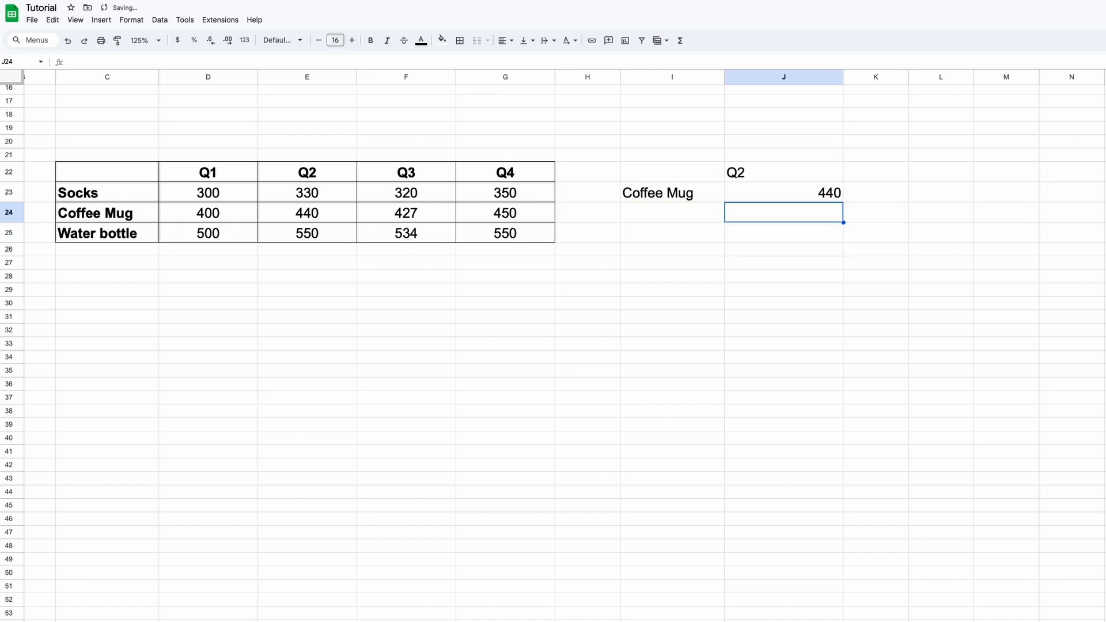
- Centre the quarter label and lookup result in J22:J23, and make the result in J23 bold
key(Up)
click(506, 40)
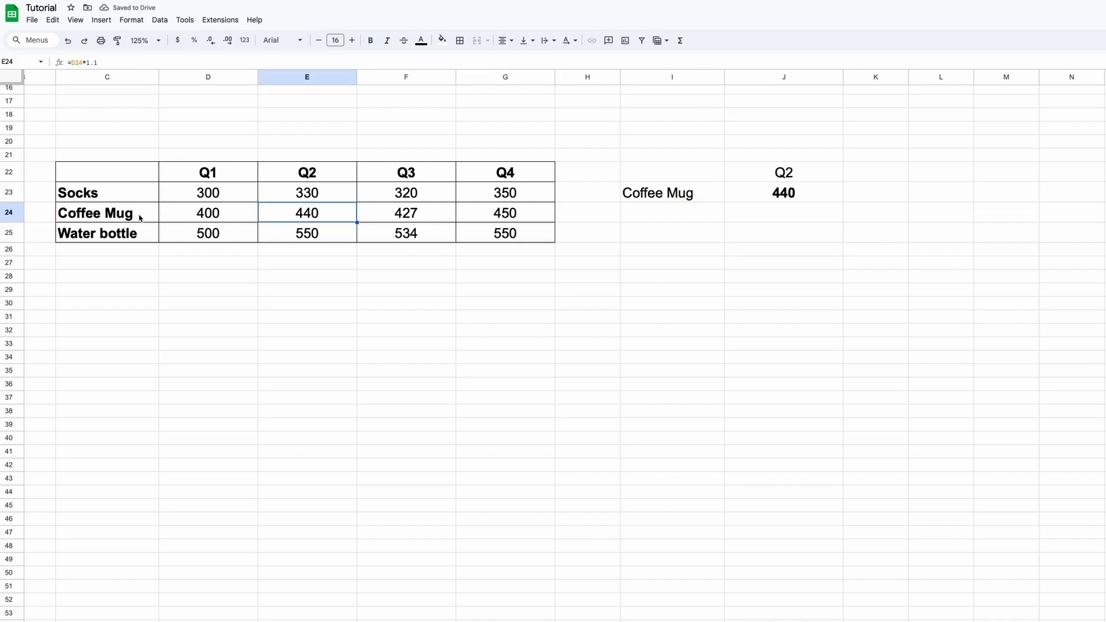
- Check the J23 result against the table's Coffee Mug row label, Q2 header and their intersecting cell E24
click(140, 218)
ctrl+click(321, 175)
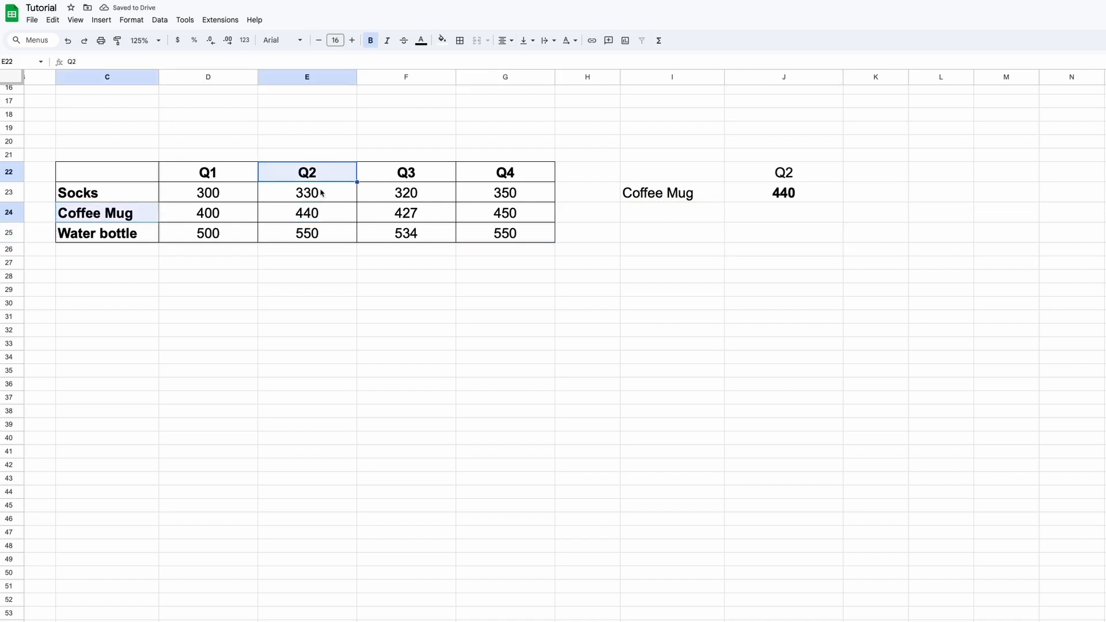
ctrl+click(321, 216)
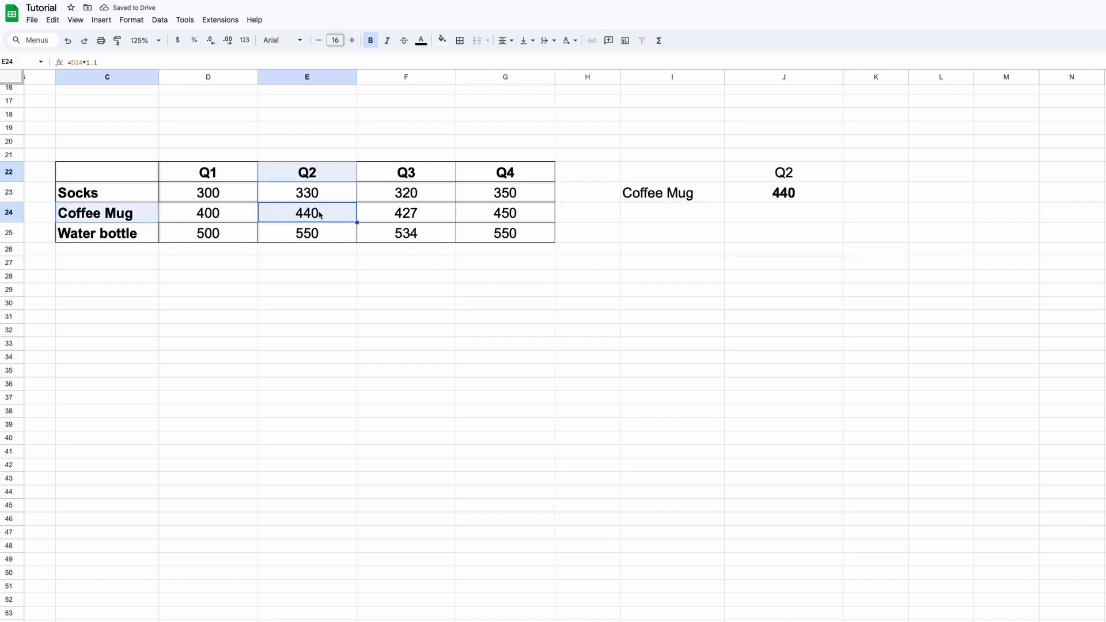
click(805, 191)
- Change the quarter in J22 to Q3 and check the result against the Coffee Mug value in F24
click(807, 175)
scroll(872, 136, down, 1)
text(3)
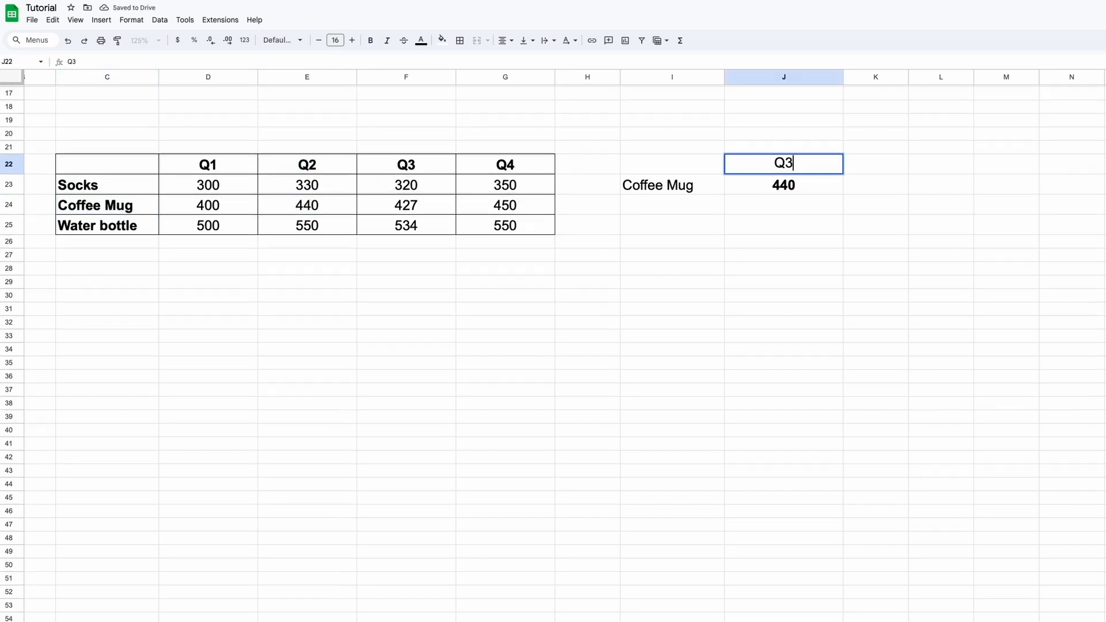
key(Return)
click(446, 204)
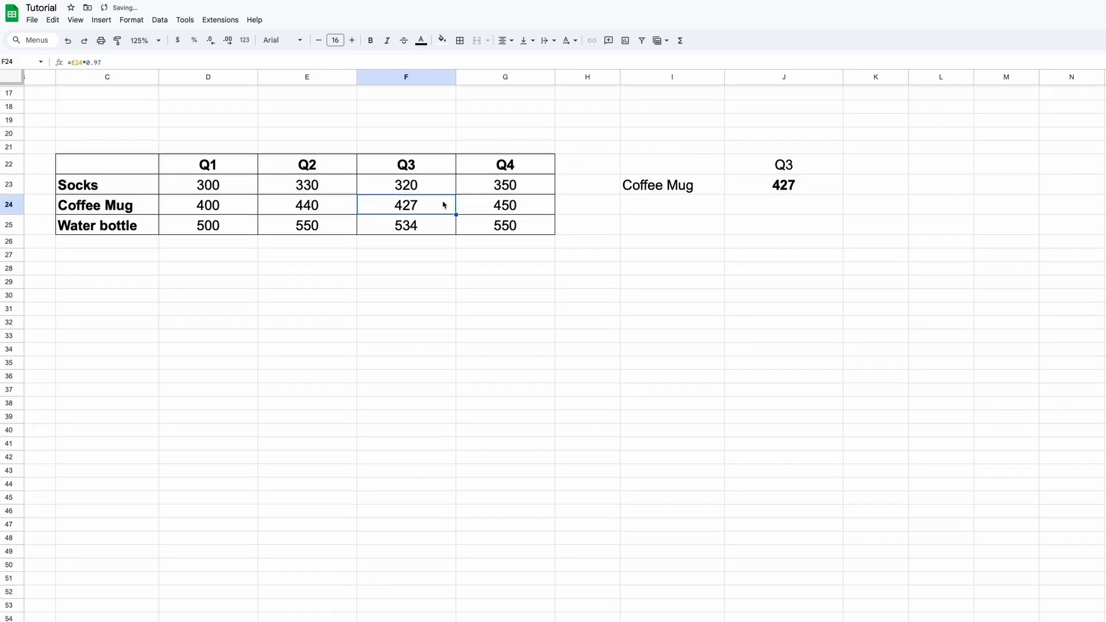
- Change the product in I23 to WATER BOTTLE to test the two-way lookup
click(689, 187)
text(WATER)
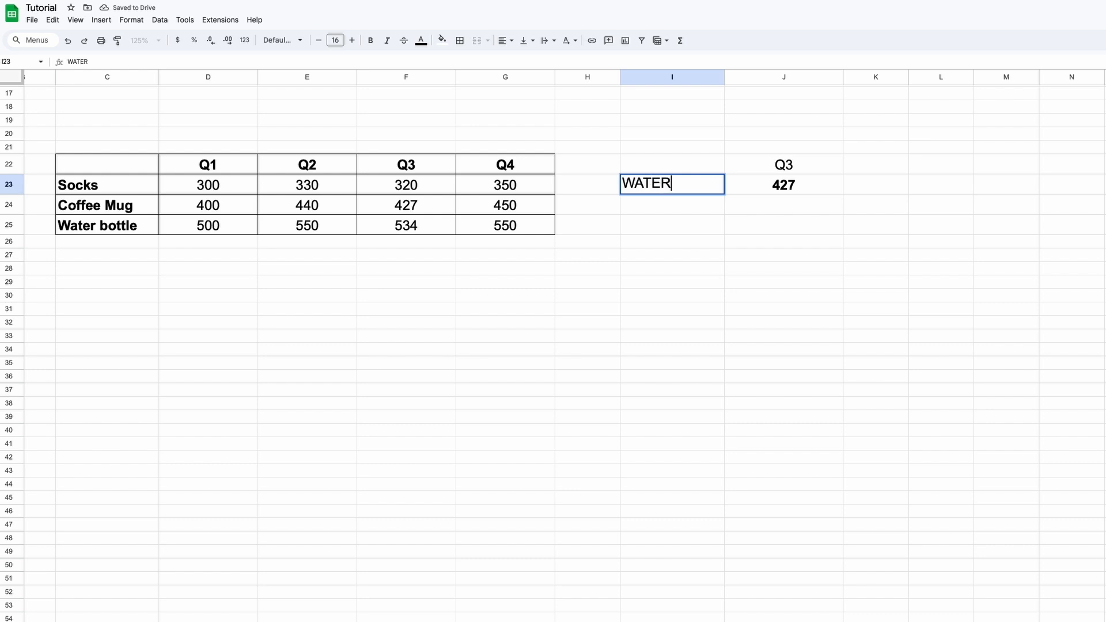
text( BOTTLE)
key(Return)
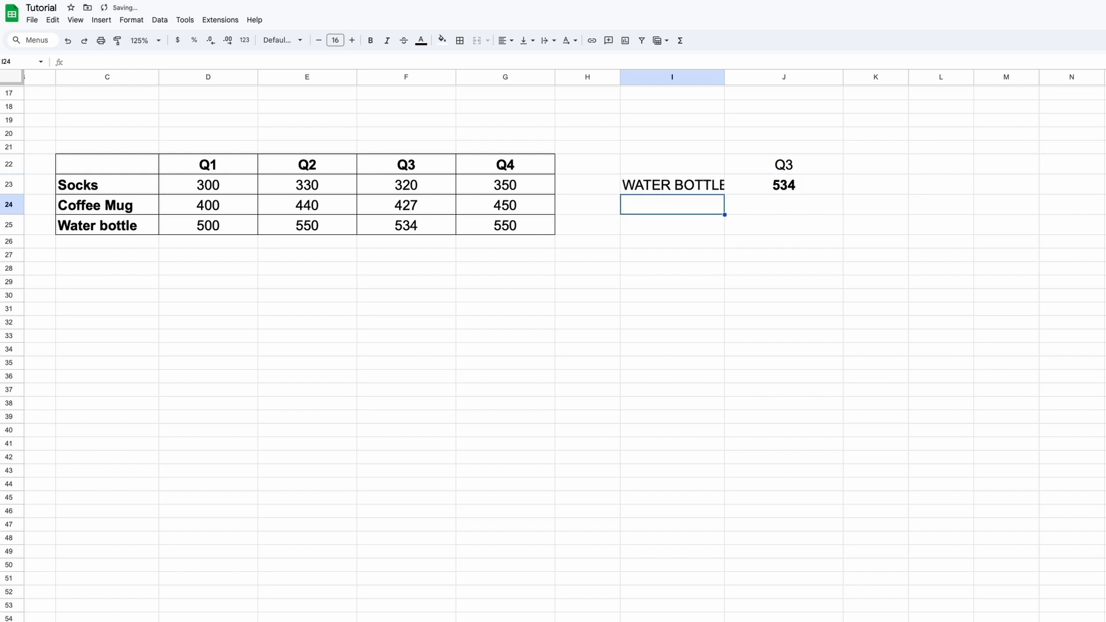
- Set the product in I23 to Socks and select the lookup formula in J23
key(Up)
text(Socks)
key(Return)
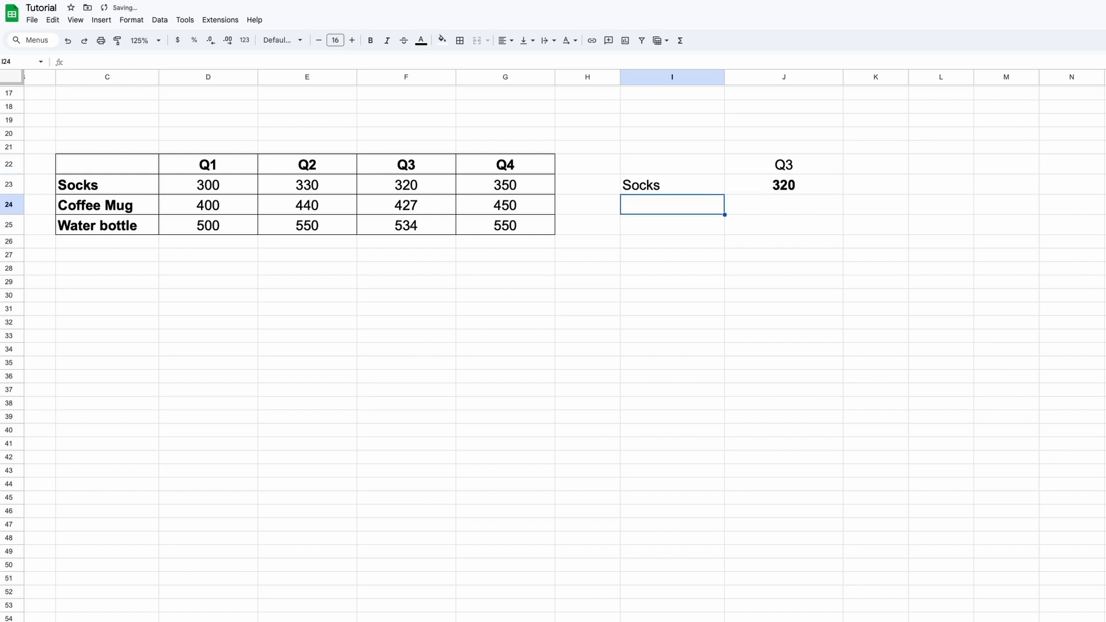
key(Up)
key(Right)
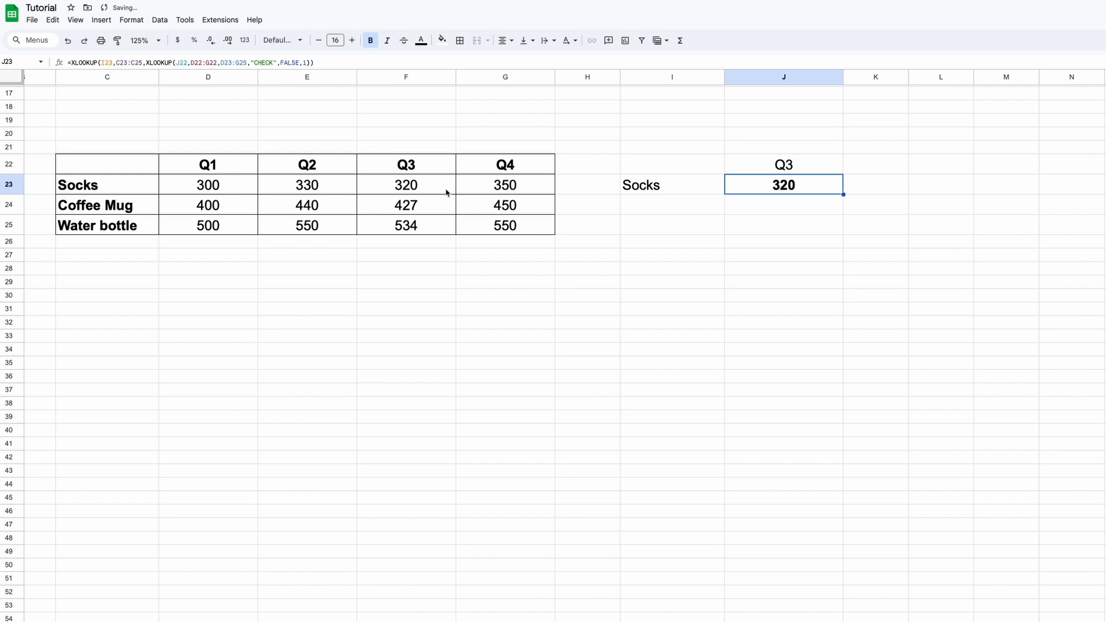
- Set the quarter in J22 to Q4
click(797, 165)
text(Q4)
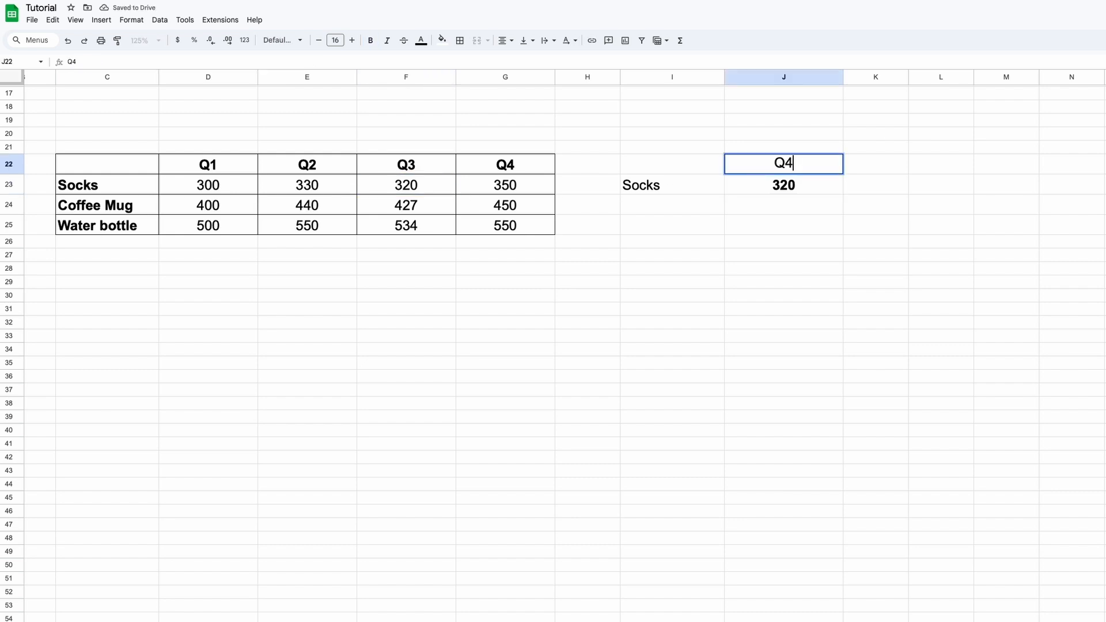
key(Return)
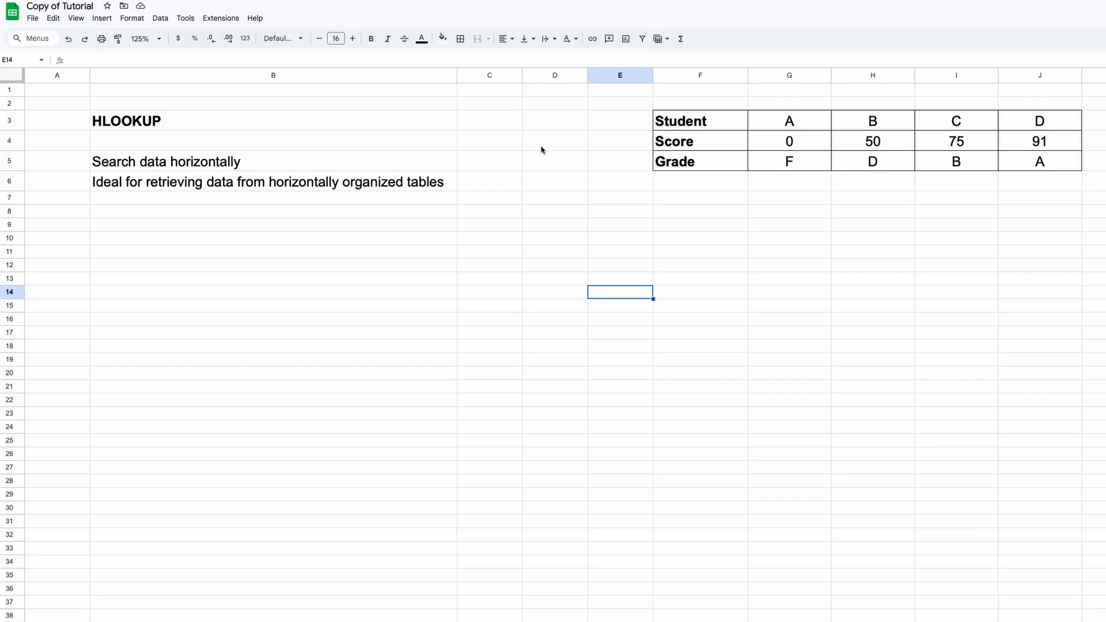
click(542, 150)
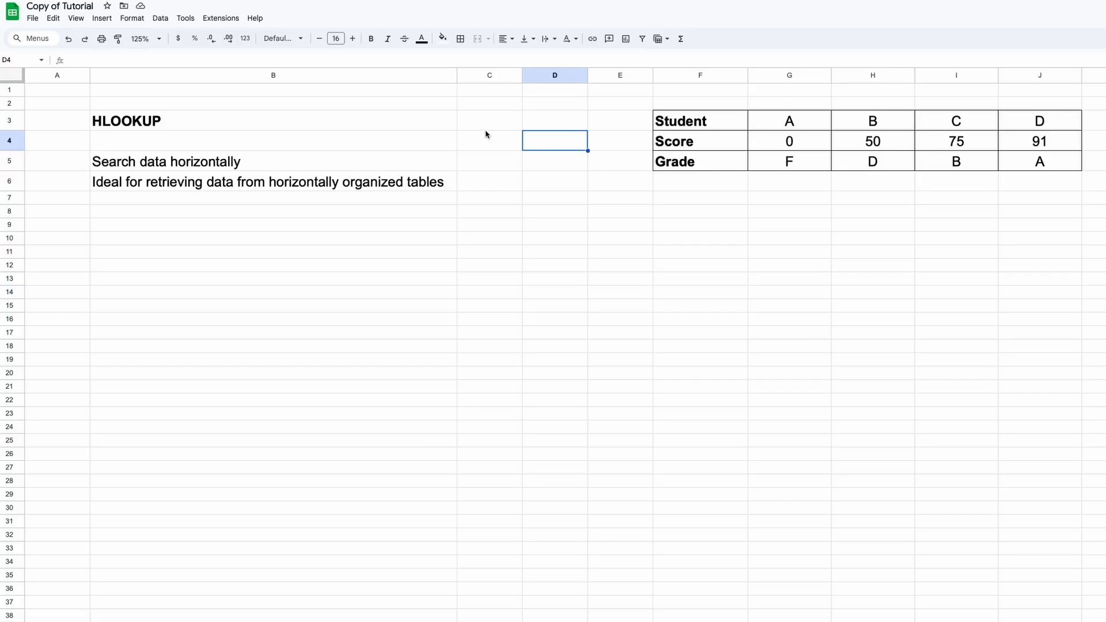
click(437, 125)
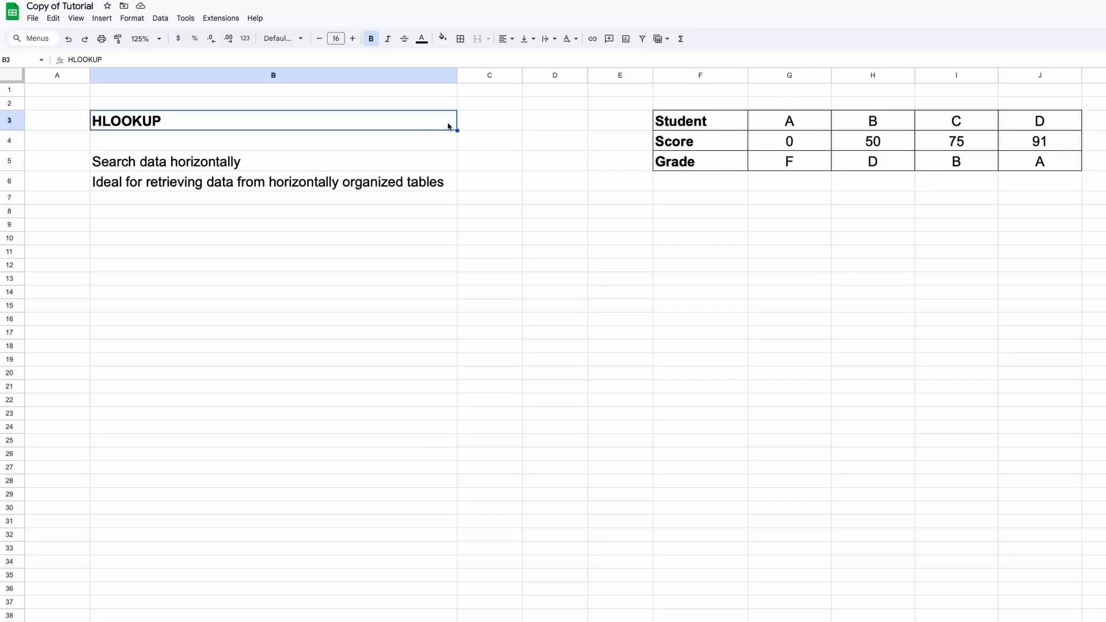
click(474, 160)
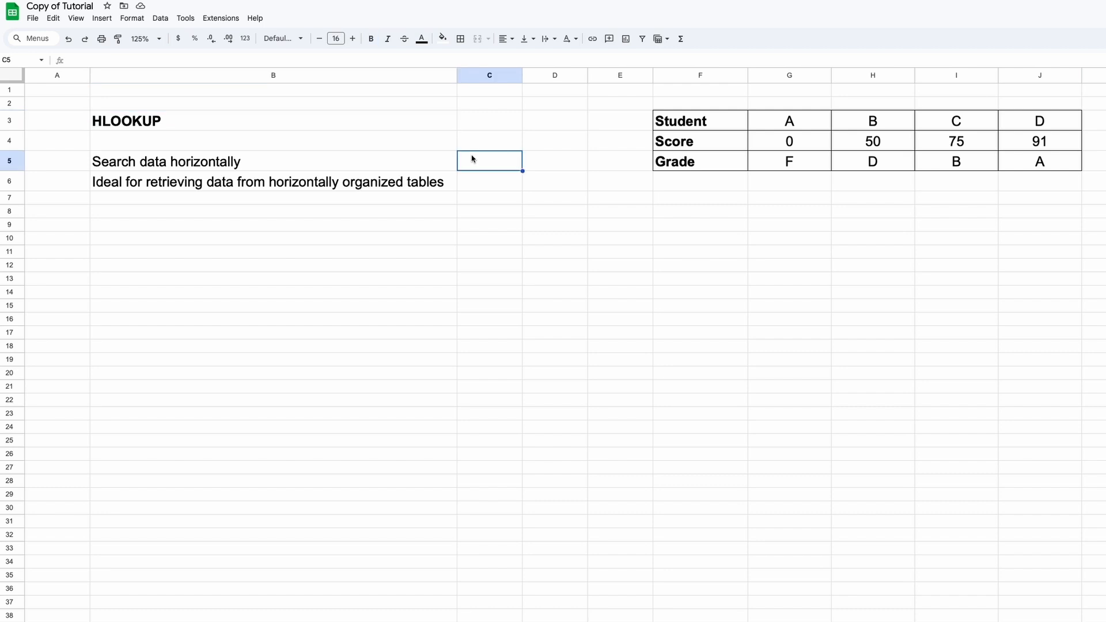
click(487, 185)
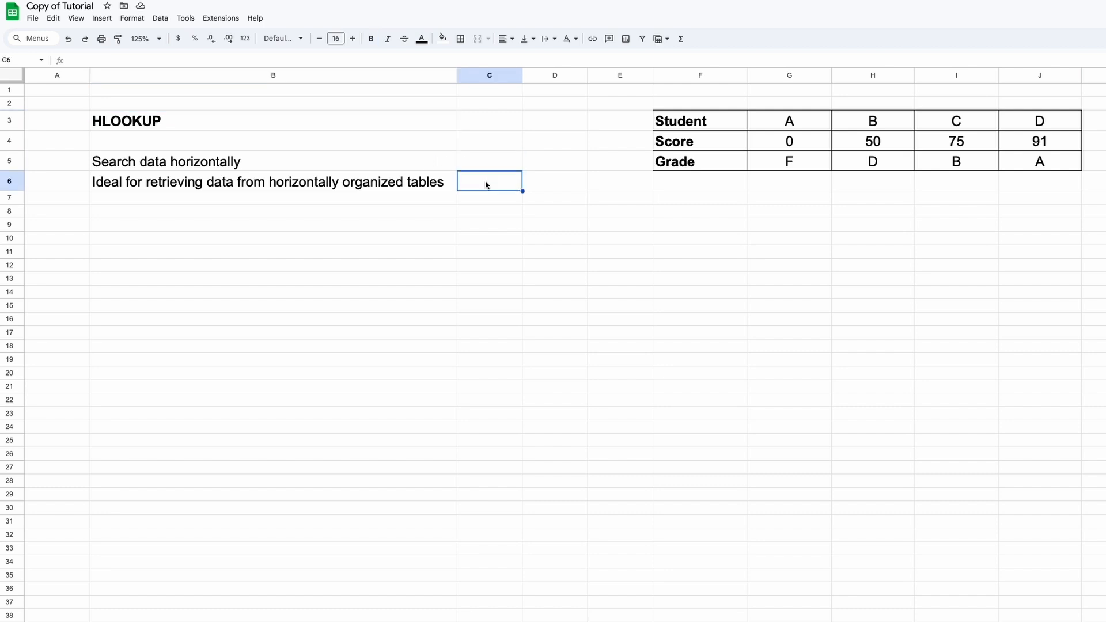
- Delete columns B to D containing the HLOOKUP notes, and highlight the student score table in C3:G5
drag(555, 75, 273, 75)
right_click(427, 75)
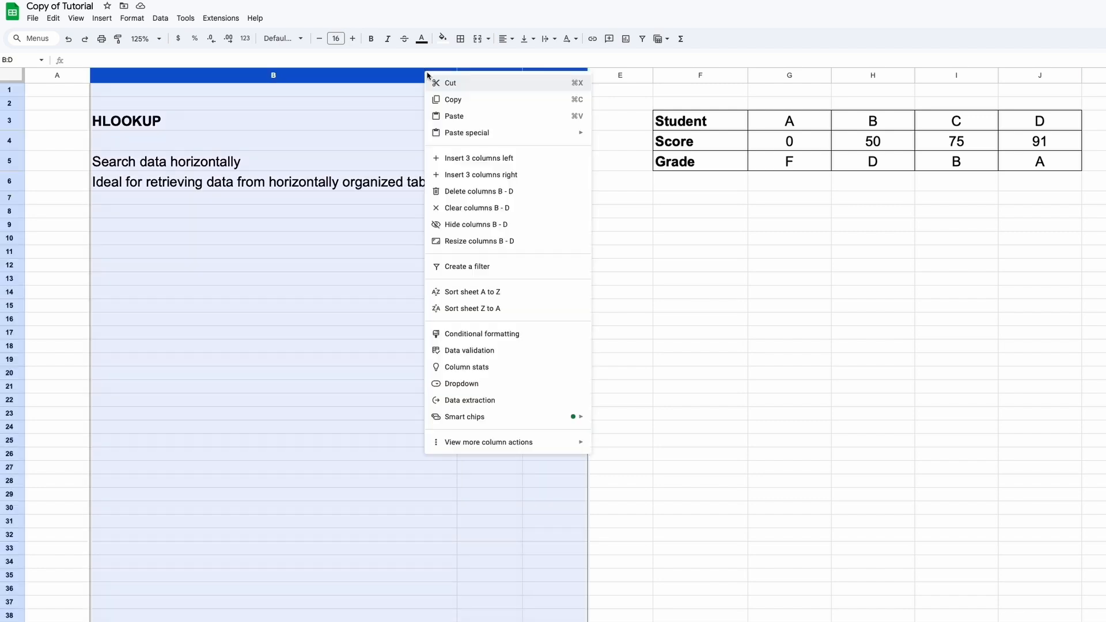
click(475, 189)
click(339, 219)
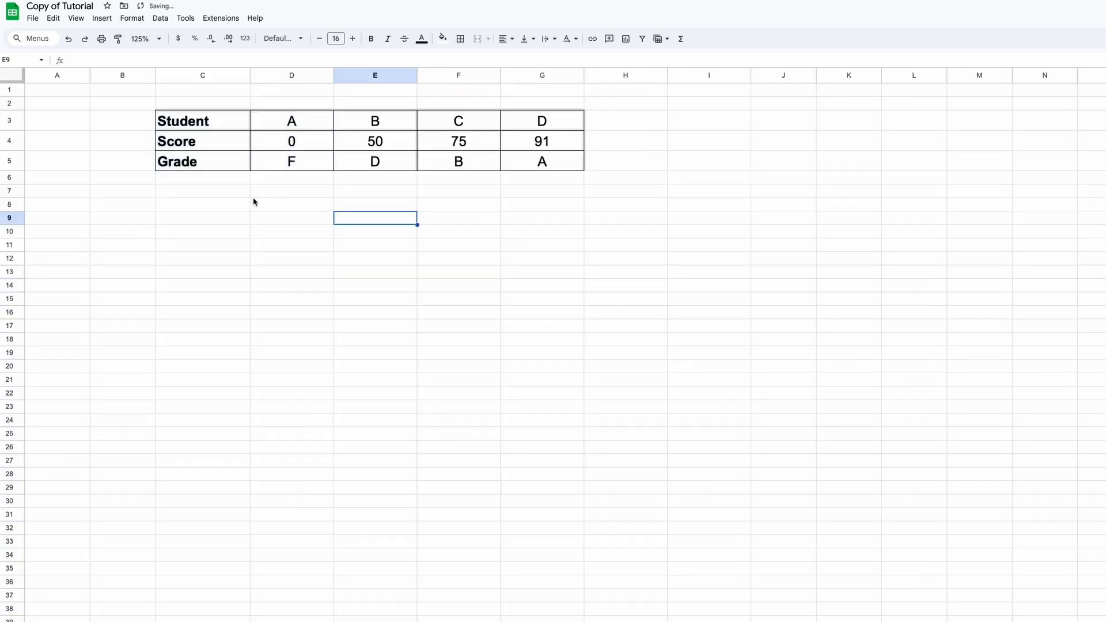
drag(216, 123, 565, 175)
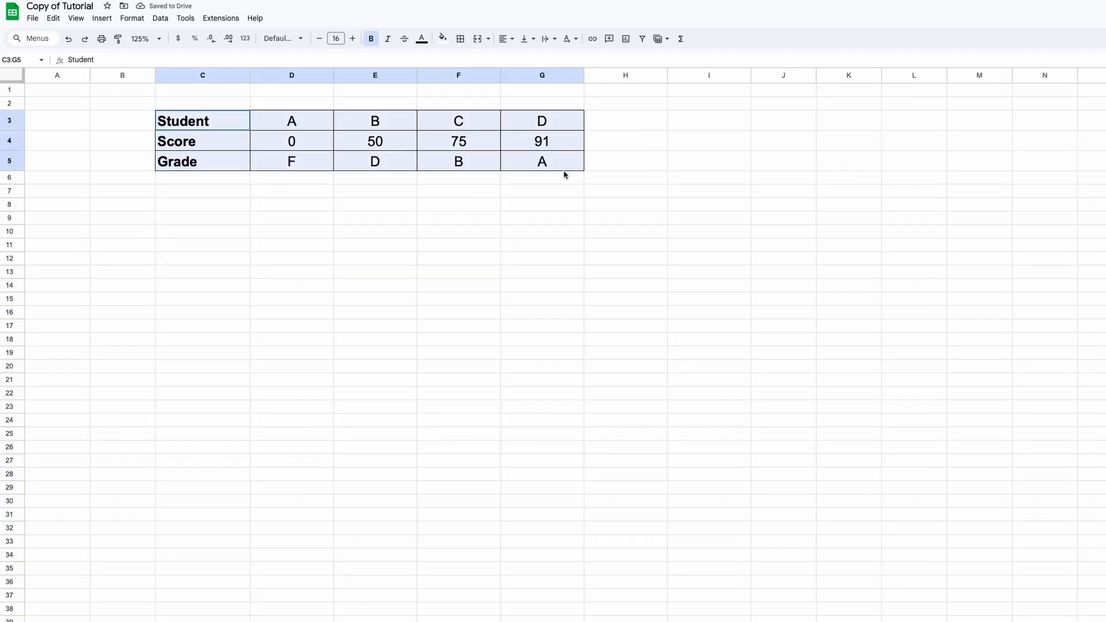
- Enter the headers Student in D9 and Score in E9
click(292, 221)
text(Student)
key(Return)
key(Up)
key(Right)
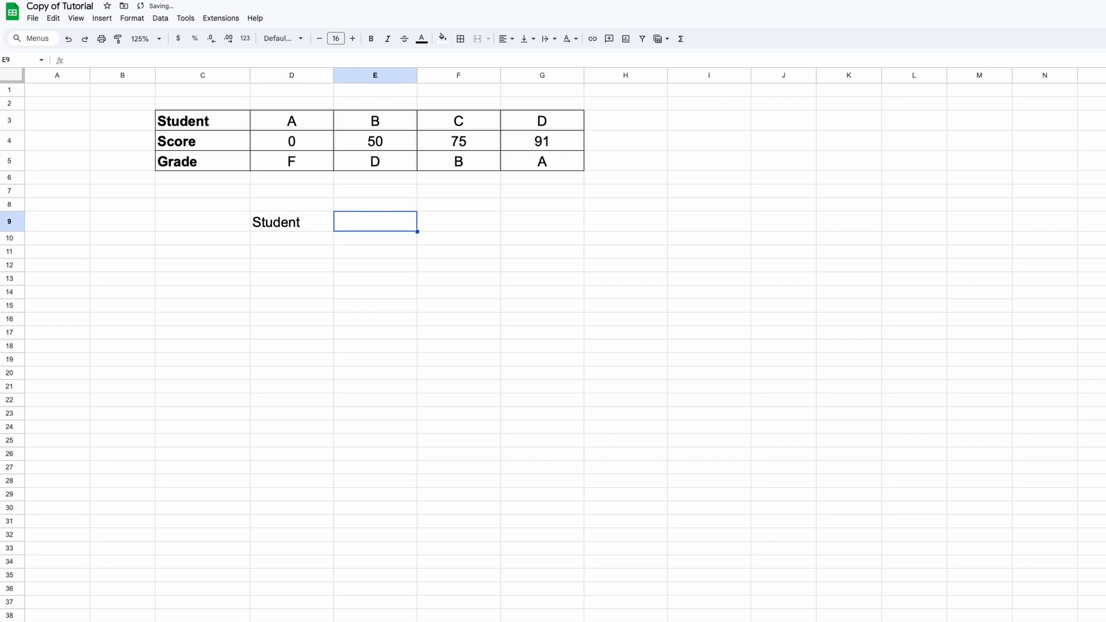
text(Score)
key(Return)
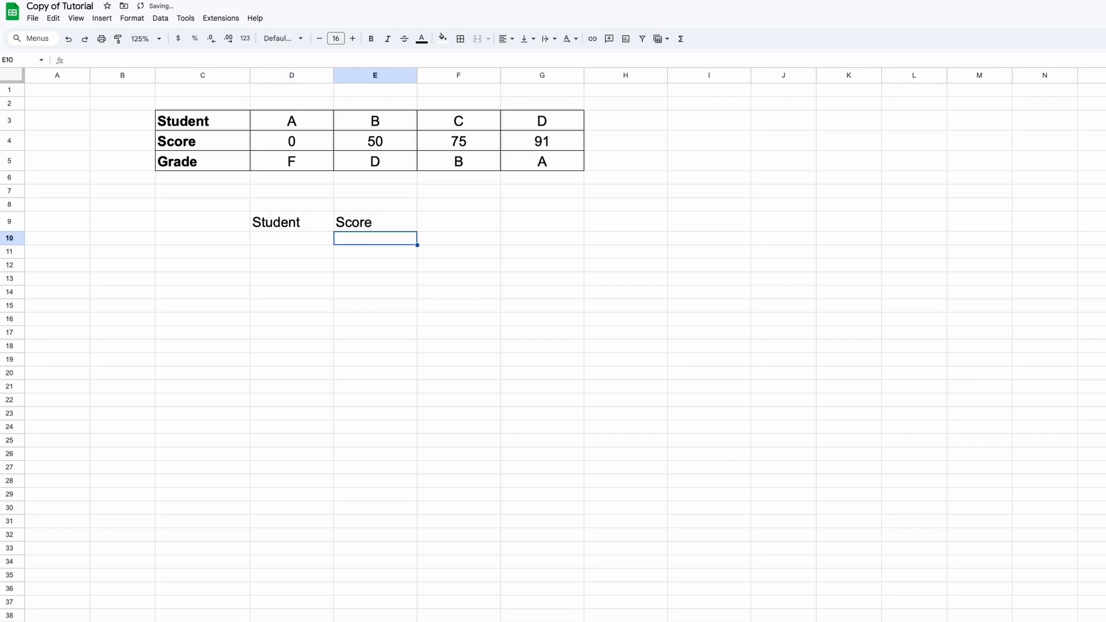
- Make the two headers in D9:E9 bold
key(Up)
key(shift+Left)
key(ctrl+b)
key(Down)
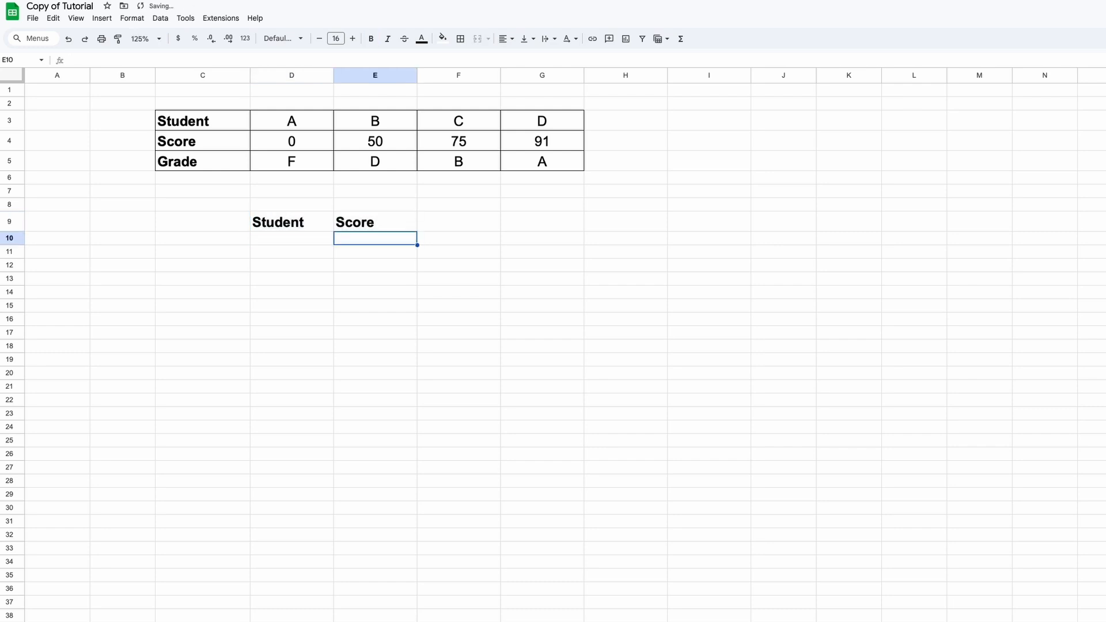
- Enter A in D10 as the student to look up
key(Left)
text(A)
key(Tab)
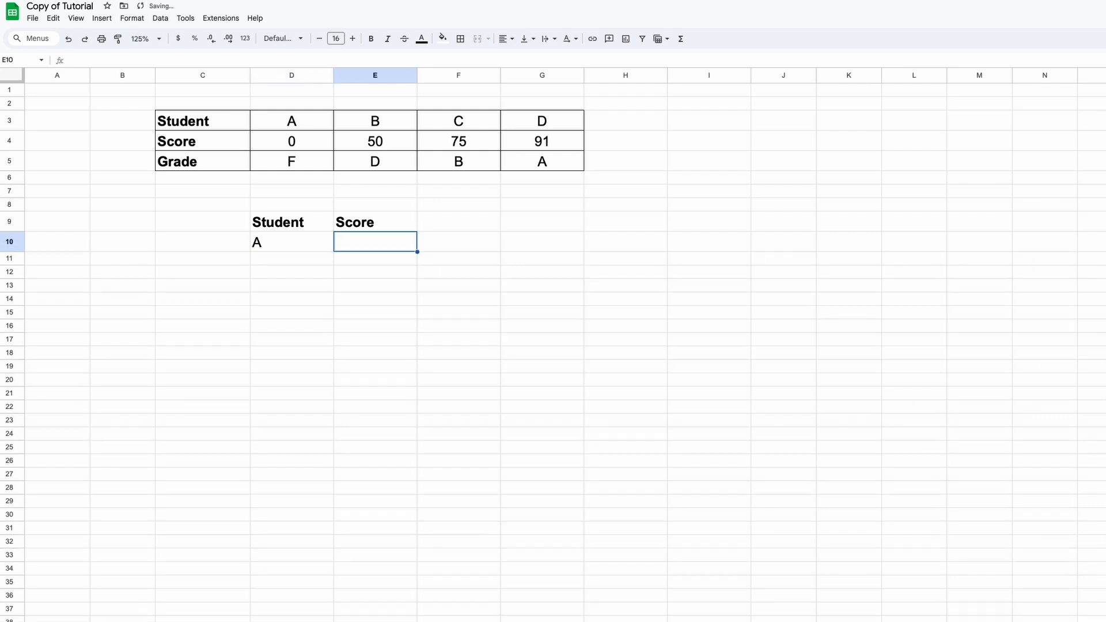
- Start an HLOOKUP formula in E10 with D10 as the search key and D3:G5 as the range
text(=HLOOKUP)
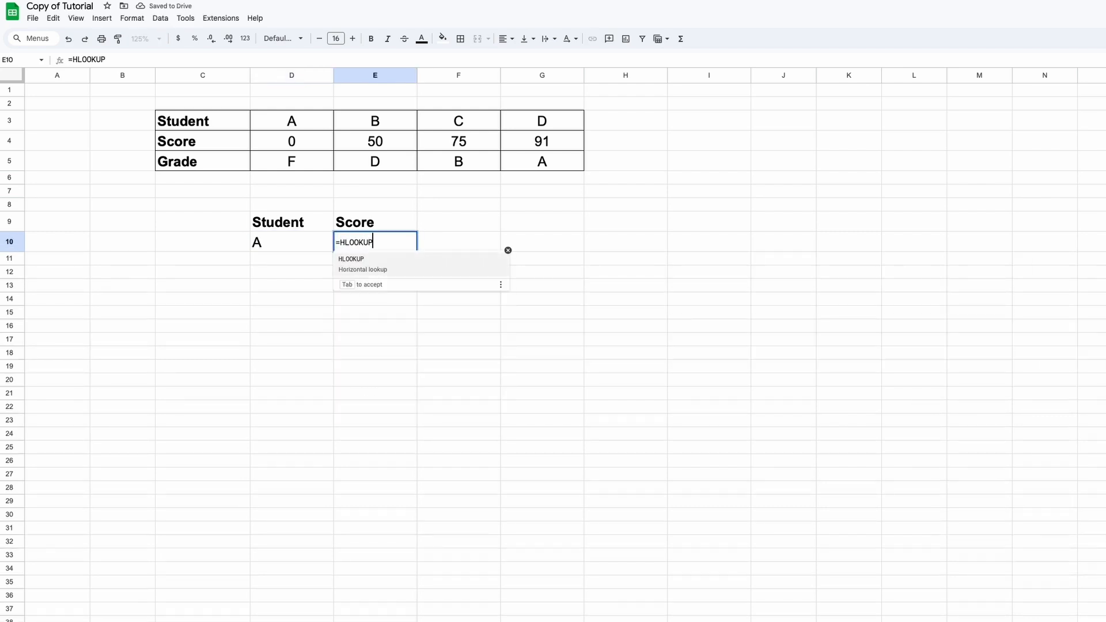
text(()
click(274, 245)
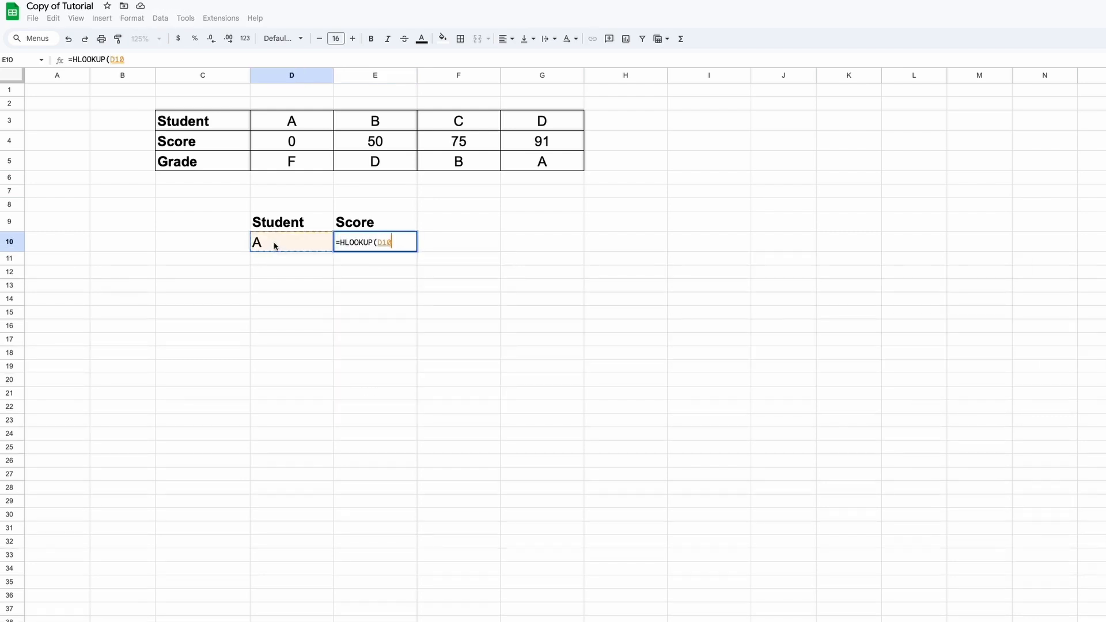
text(,)
drag(303, 119, 523, 158)
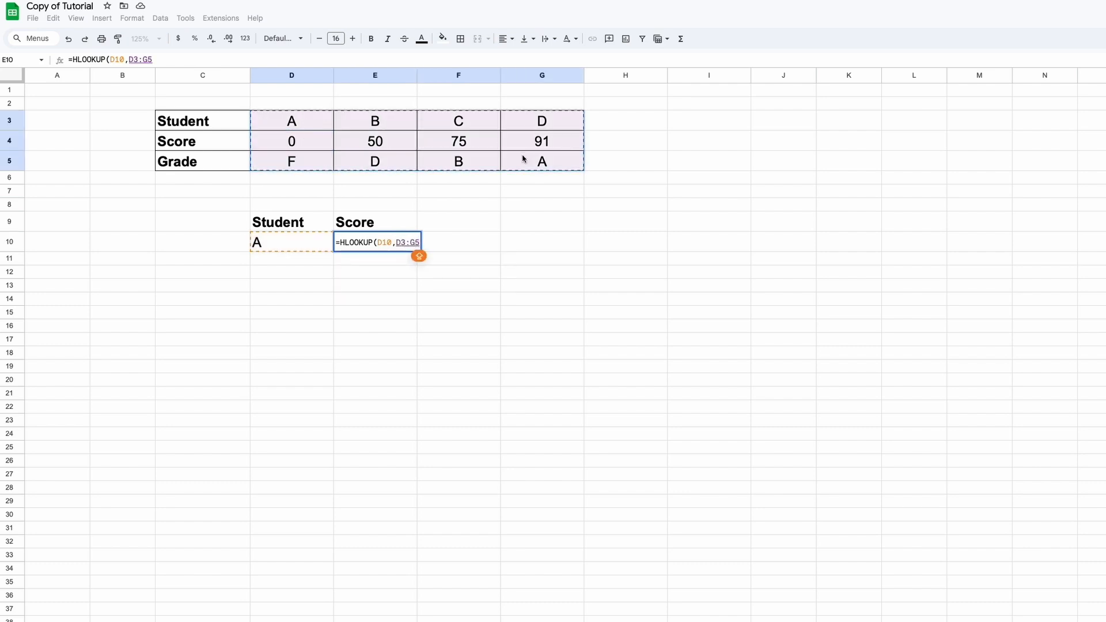
text(,)
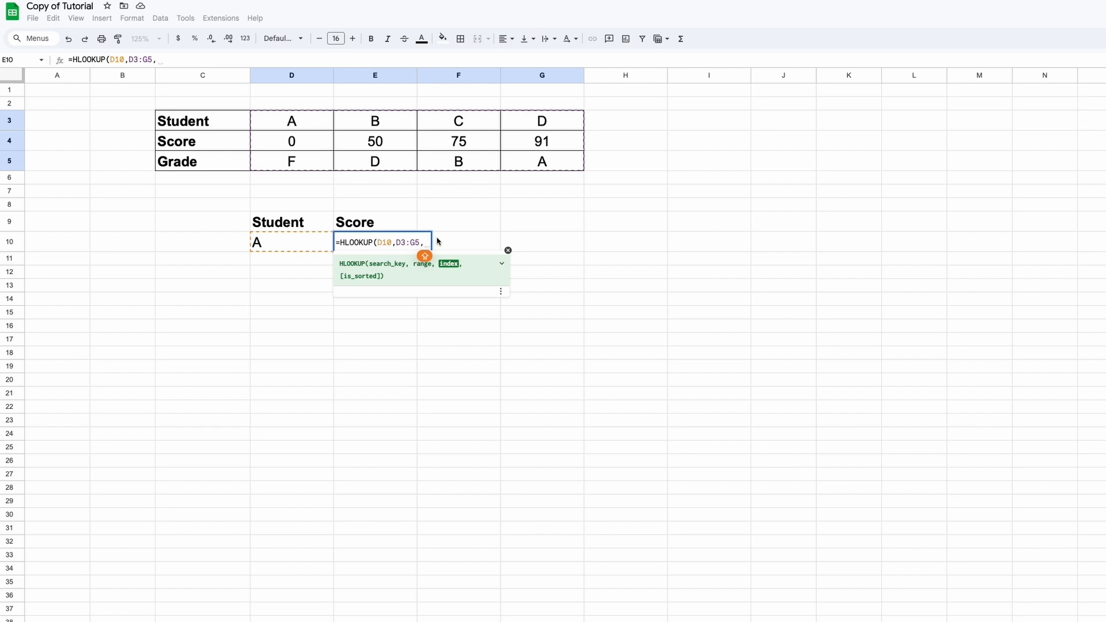
- Complete the HLOOKUP in E10 with row index 2 and FALSE for is_sorted
text(2)
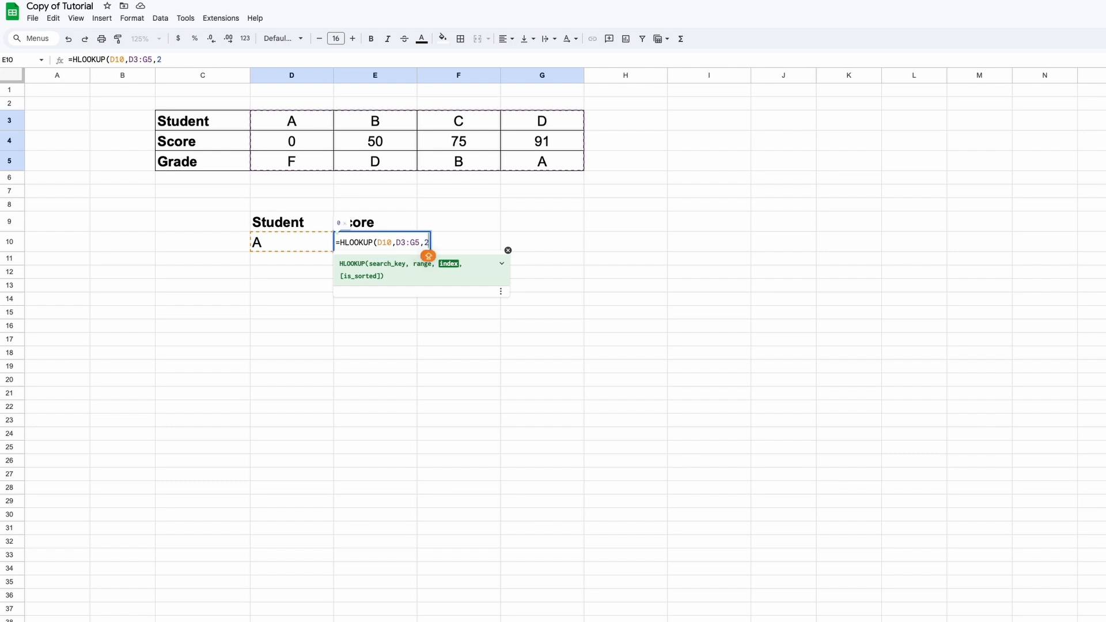
text(,FAL)
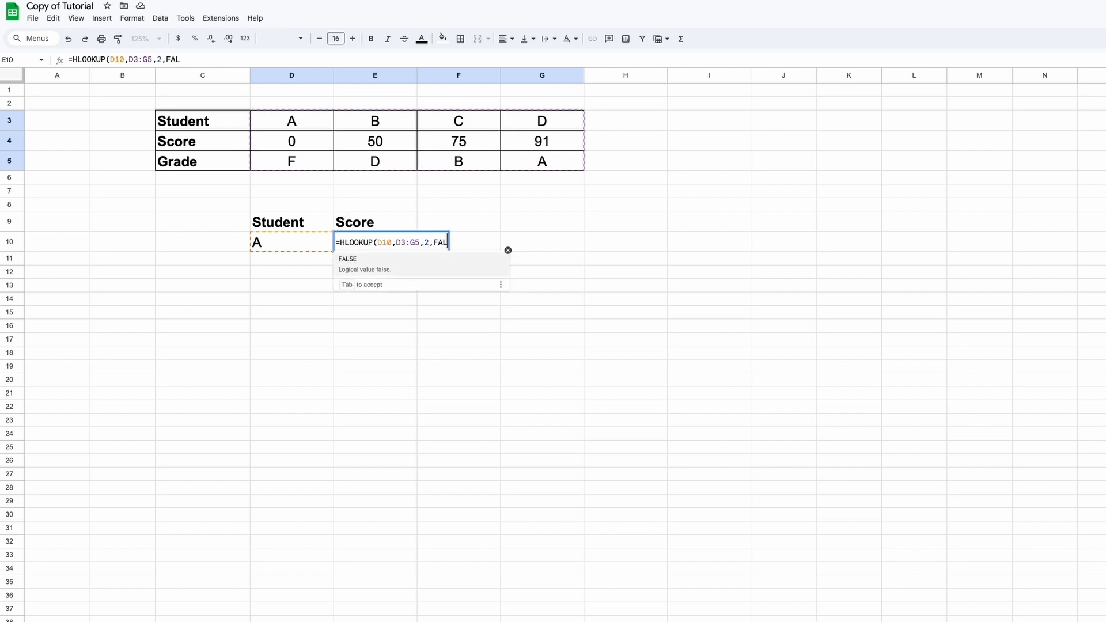
key(Tab)
text())
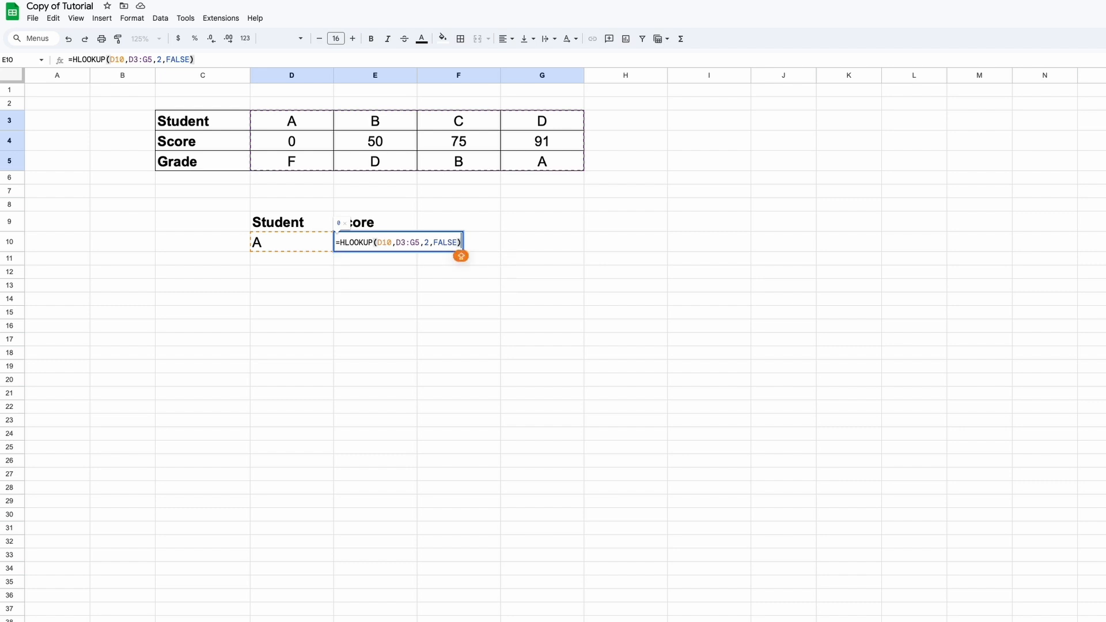
key(Return)
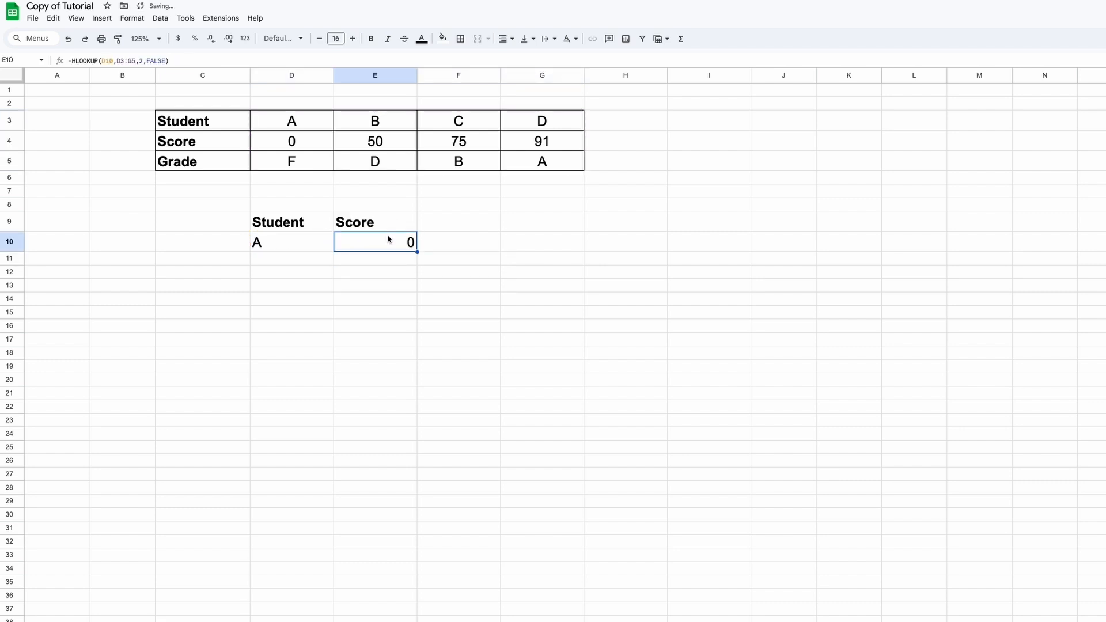
- Center the score in E10 and change the student in D10 to B
click(502, 39)
click(522, 56)
click(320, 247)
text(B)
key(Return)
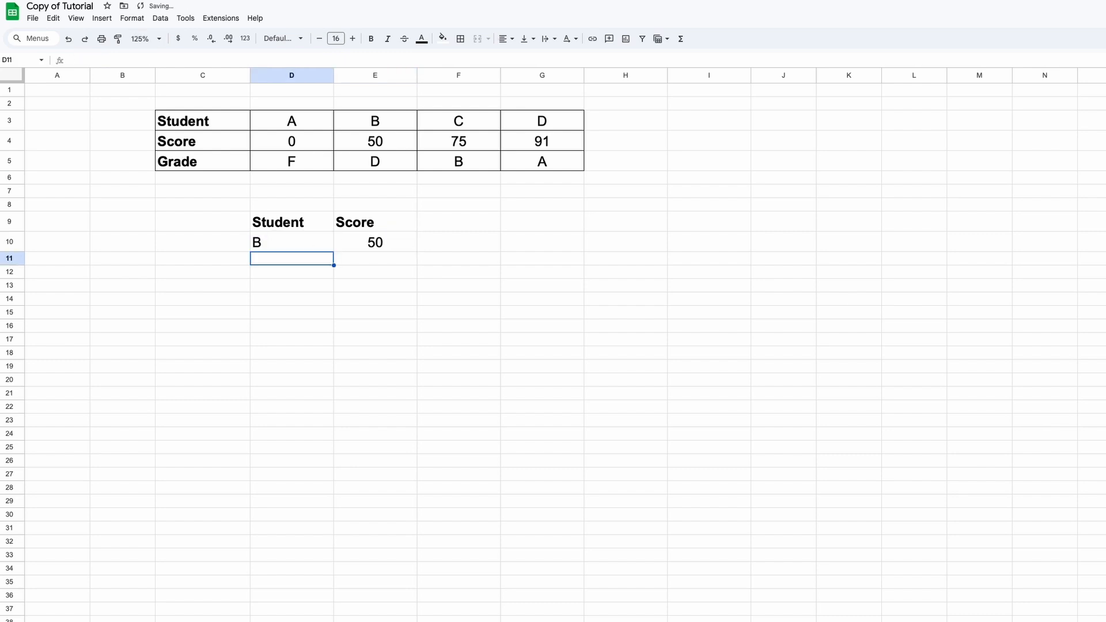
- Change the student in D10 to C and after that to D to test the lookup
key(Up)
text(C)
key(Return)
key(Up)
text(D)
key(Return)
key(Up)
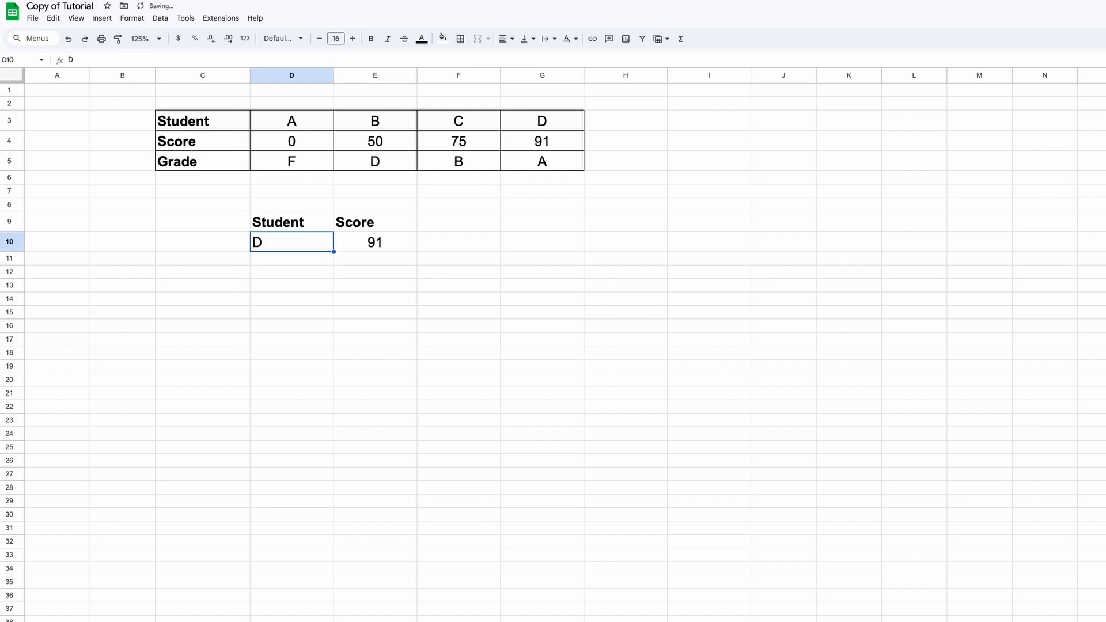
- Make the lookup range in the E10 formula absolute as $D$3:$G$5
click(415, 241)
double_click(412, 242)
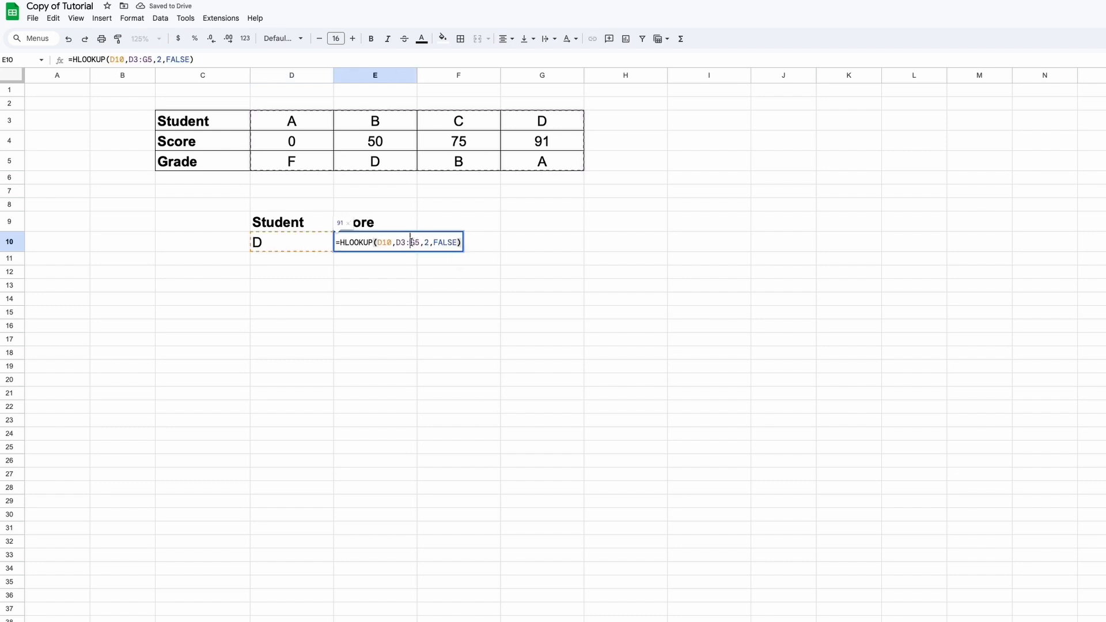
key(F4)
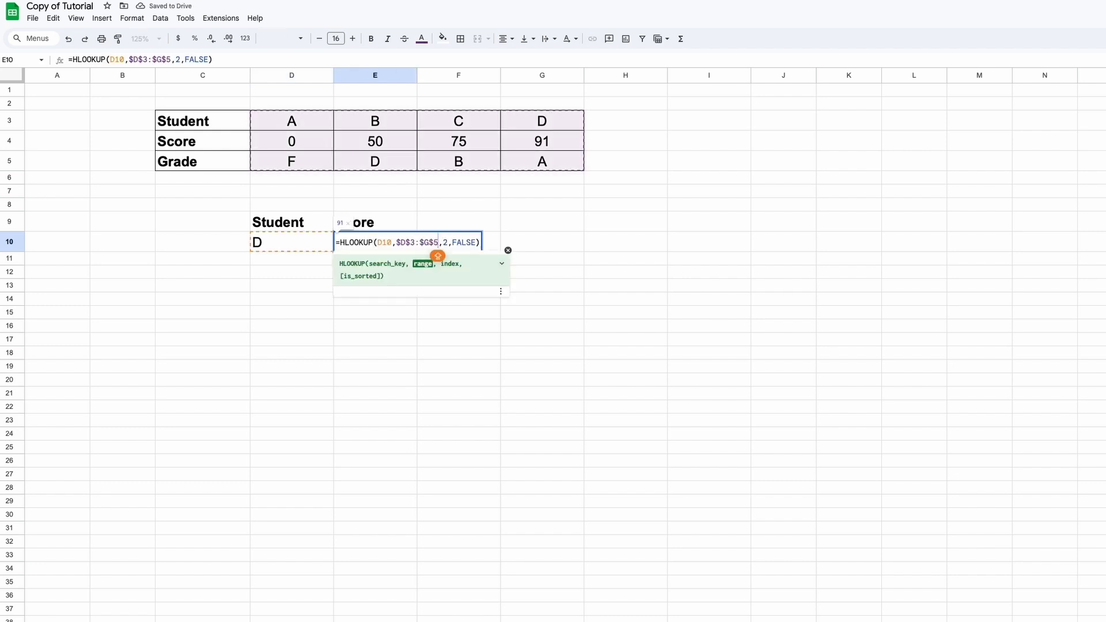
key(Return)
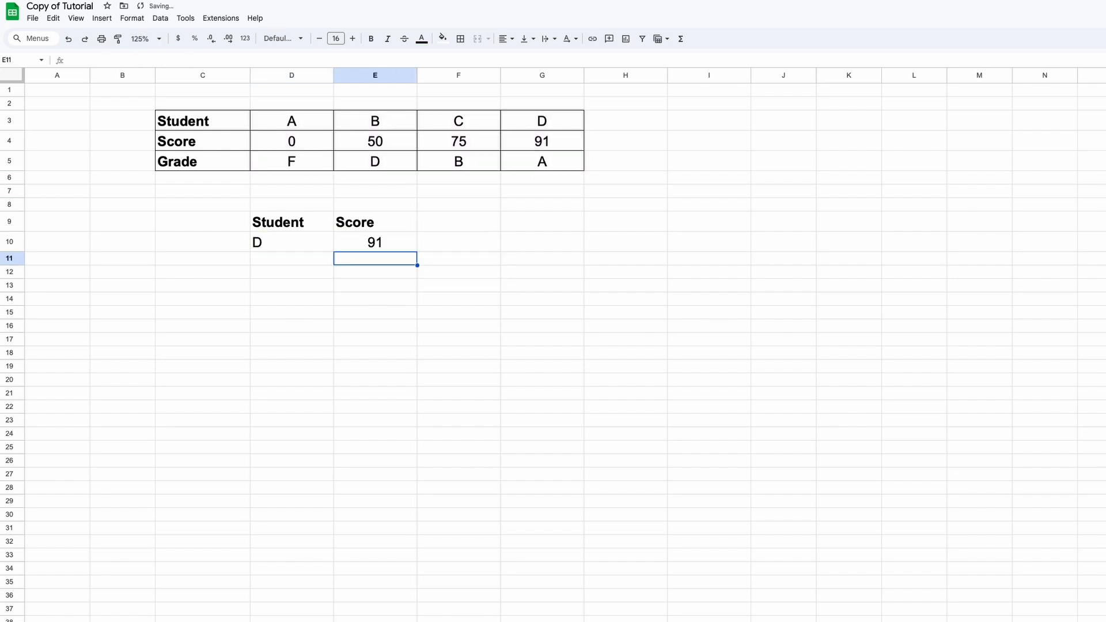
- Copy the HLOOKUP formula from E10 into E11 and E12
right_click(380, 242)
click(398, 269)
right_click(376, 259)
click(397, 303)
right_click(380, 262)
click(398, 289)
right_click(371, 279)
click(400, 322)
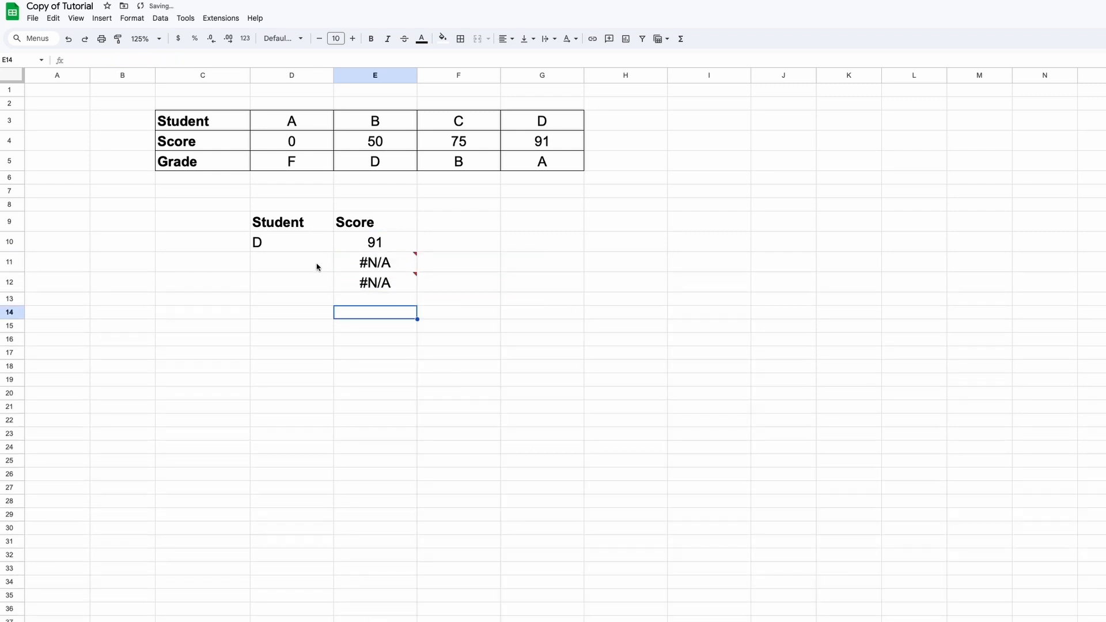
- Enter students B in D11 and A in D12
click(316, 264)
text(B)
key(Return)
text(A)
key(Return)
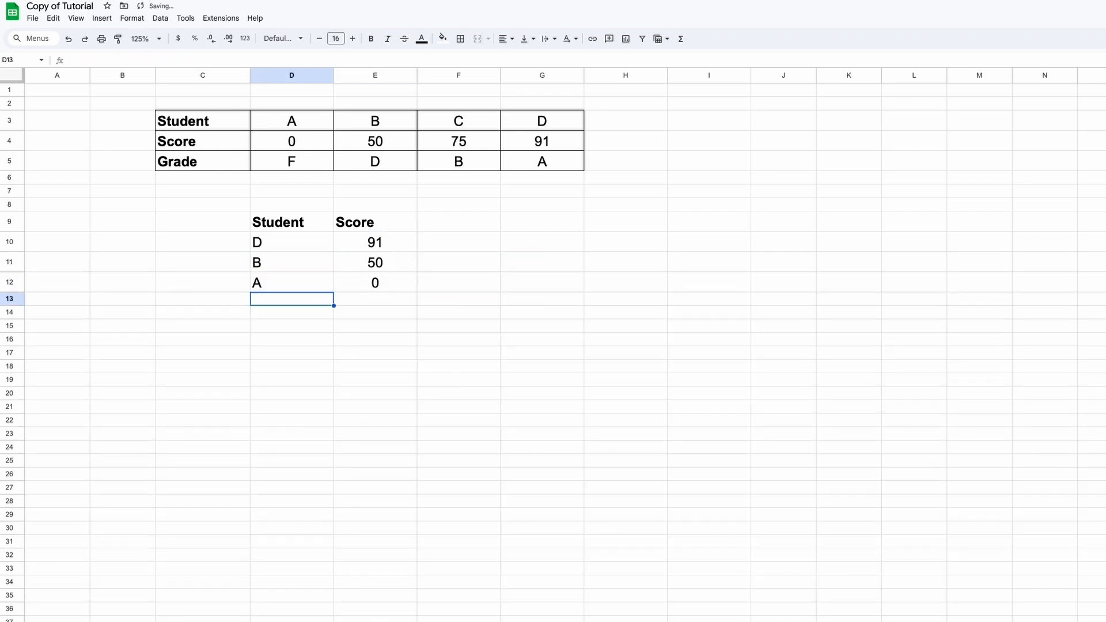
- Change the header in E9 to GRADE
click(374, 223)
text(GRADE)
key(Return)
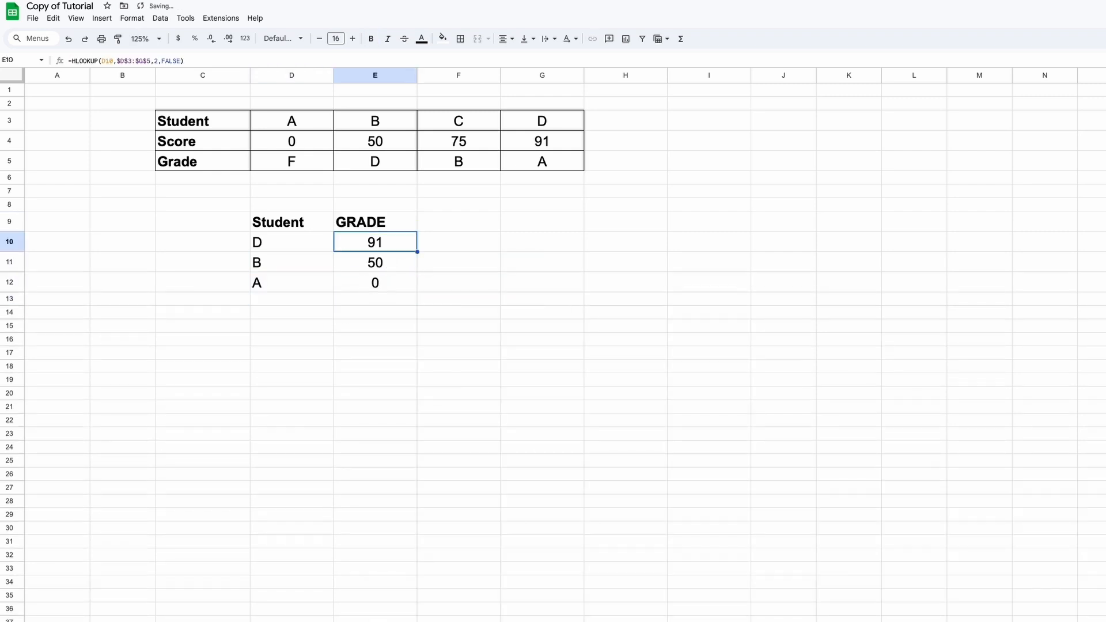
- Change the row index in the E10 HLOOKUP formula to 3 so it returns the grade
double_click(394, 242)
click(447, 242)
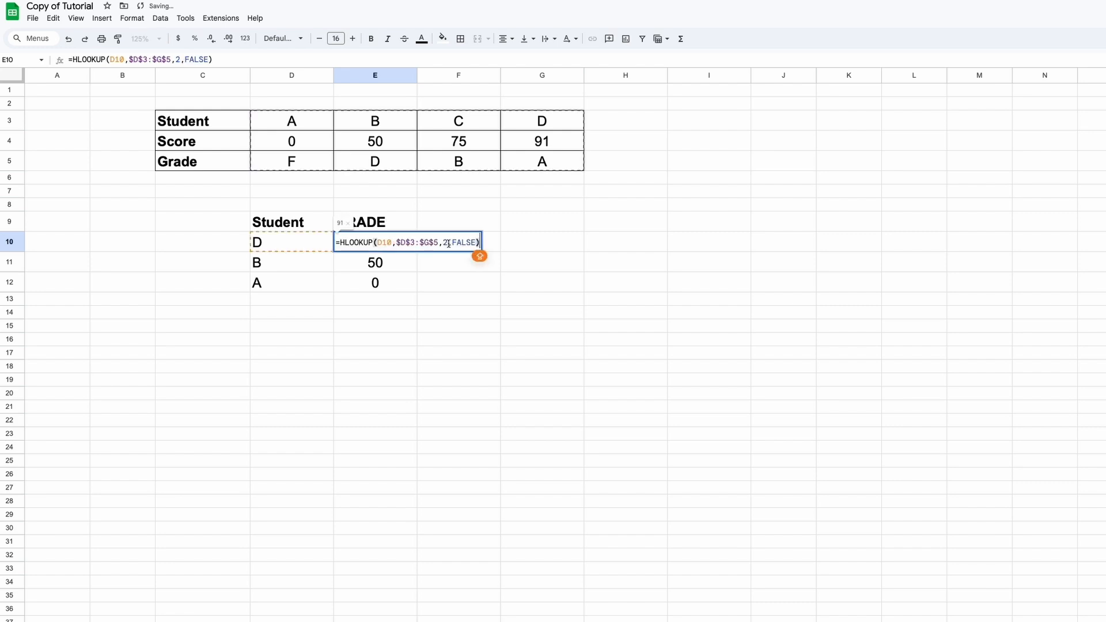
key(BackSpace)
text(3)
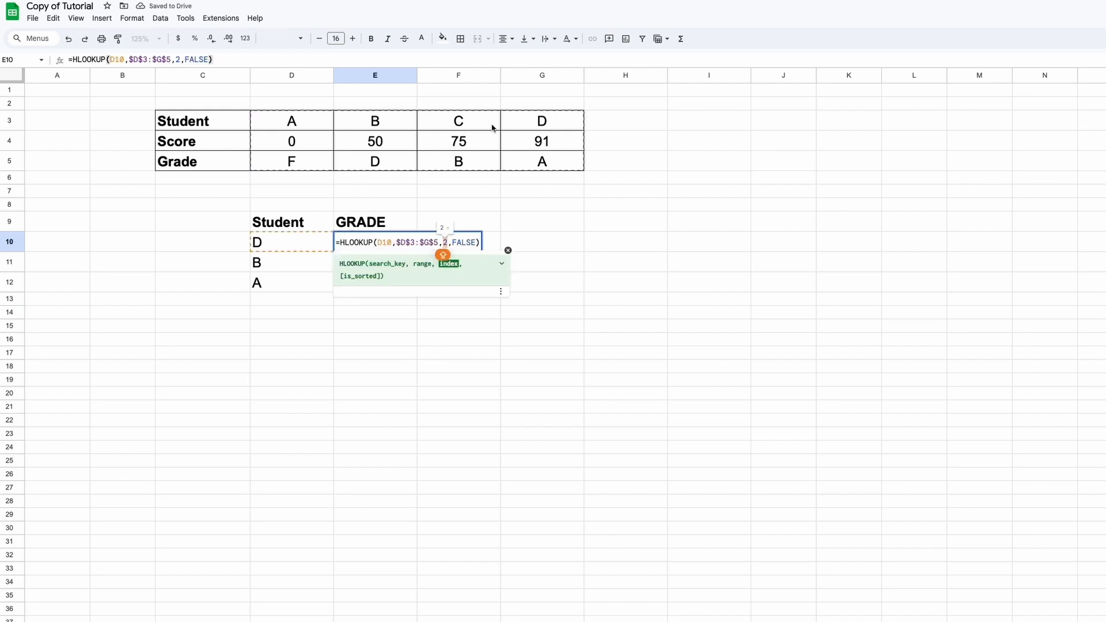
key(Return)
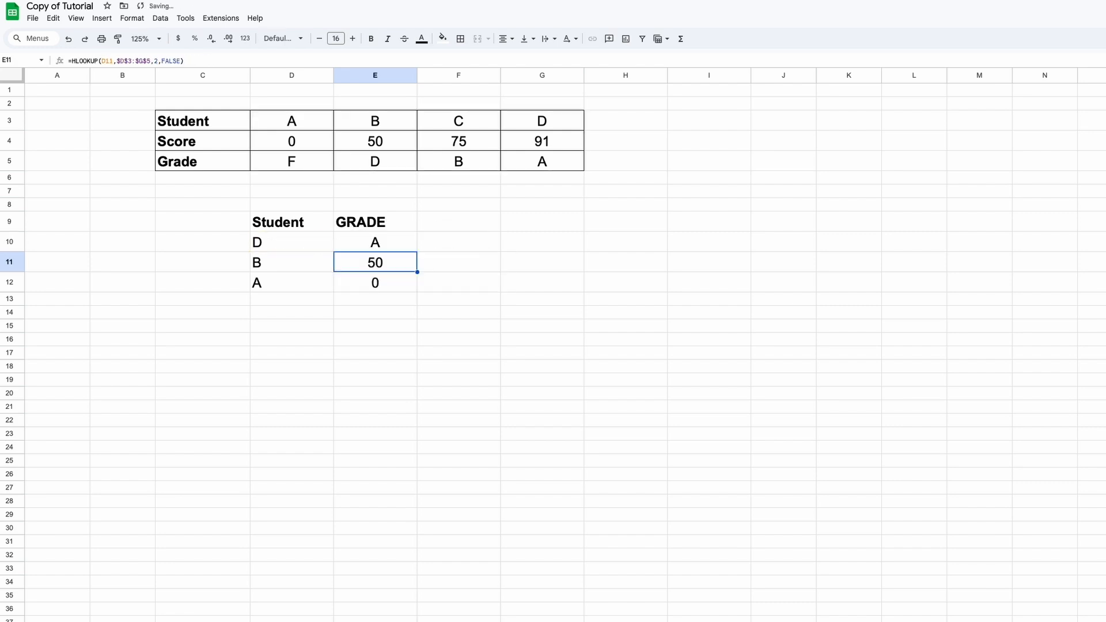
- Copy the grade formula from E10 over the formulas in E11 and E12
key(Up)
key(ctrl+c)
key(Down)
key(ctrl+v)
key(Down)
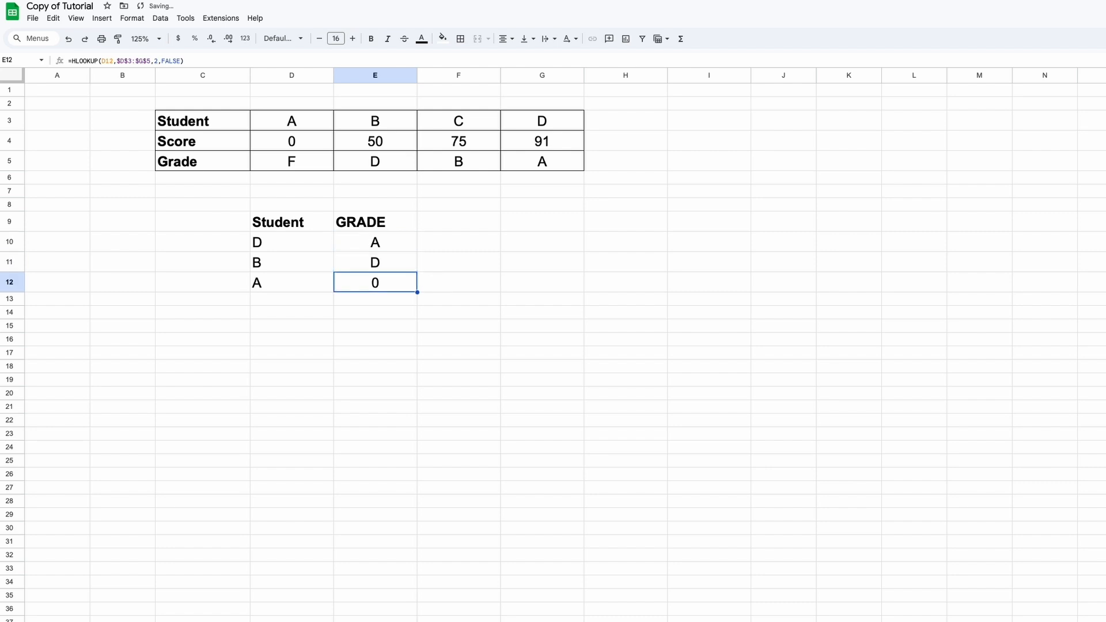
key(ctrl+v)
- Enter TRUE in F14 as the label for the approximate-match example
click(380, 382)
click(496, 314)
text(TR)
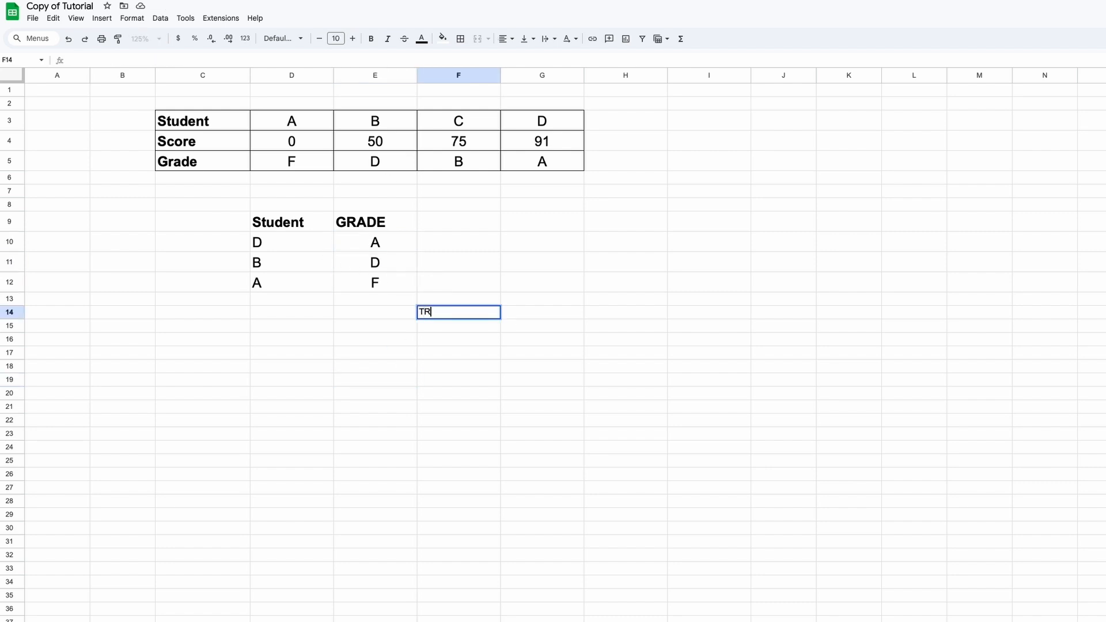
text(UE)
key(Return)
key(Up)
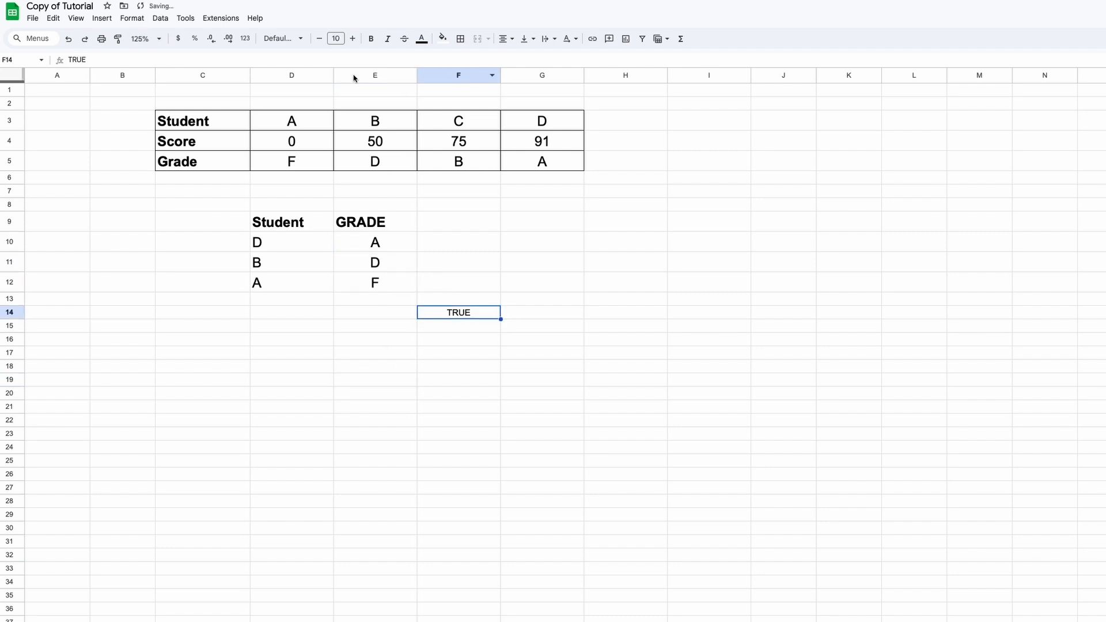
- Enter the header SCORE in D14 and make it bold
text(RE)
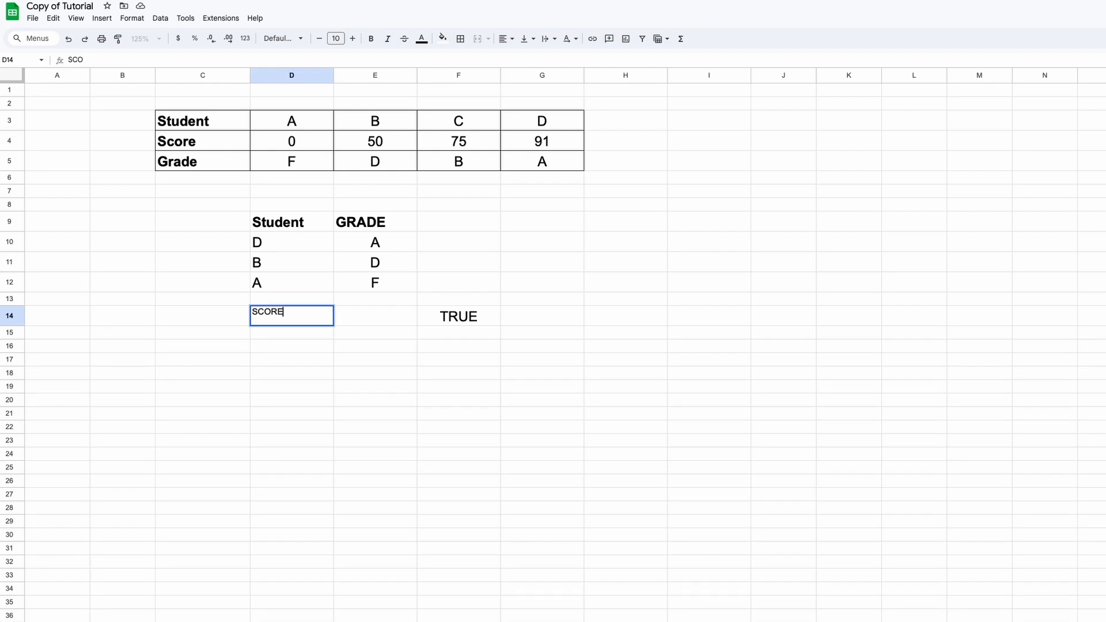
key(Return)
key(Up)
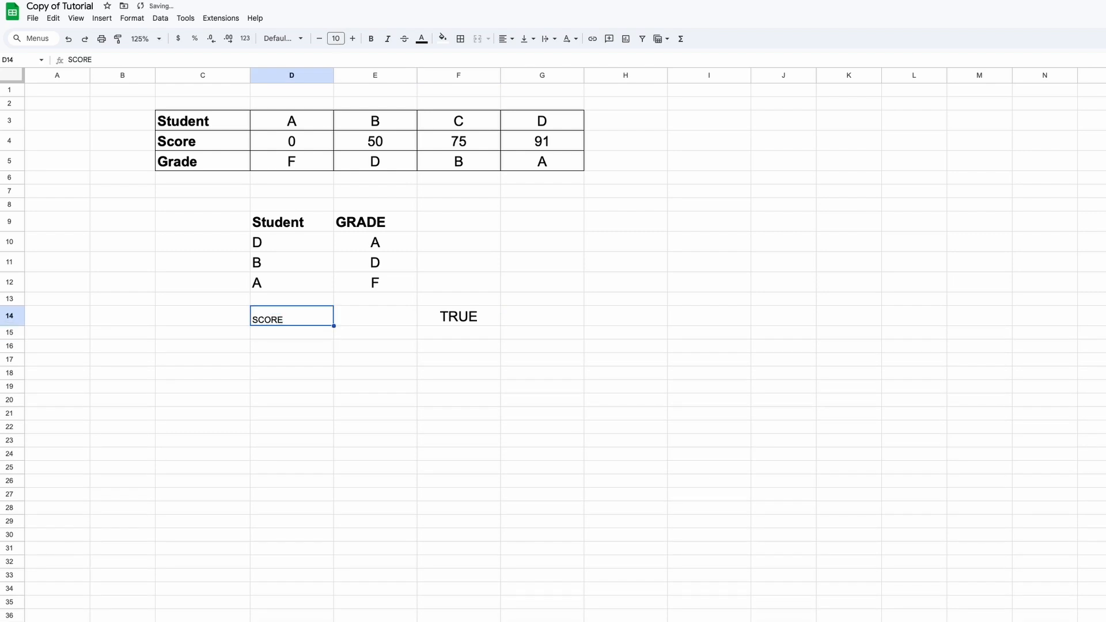
key(ctrl+b)
- Set the font size of D14:E19 to 16
key(Right)
key(Left)
shift+click(389, 387)
click(336, 38)
text(16)
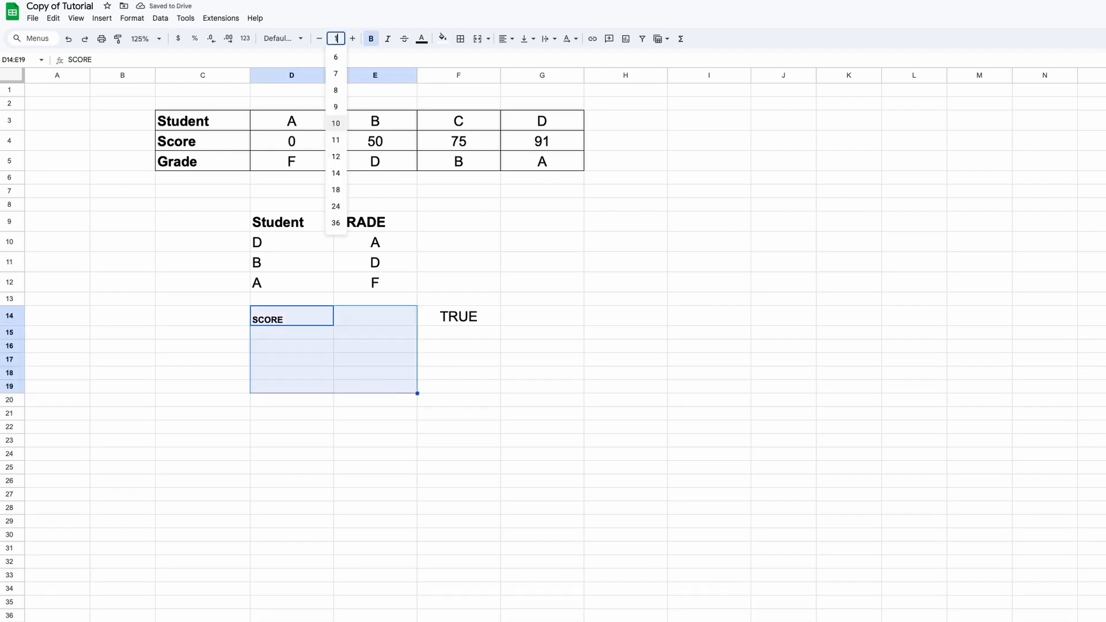
key(Return)
- Enter the header GRADE in E14 and make it bold
click(307, 321)
click(377, 317)
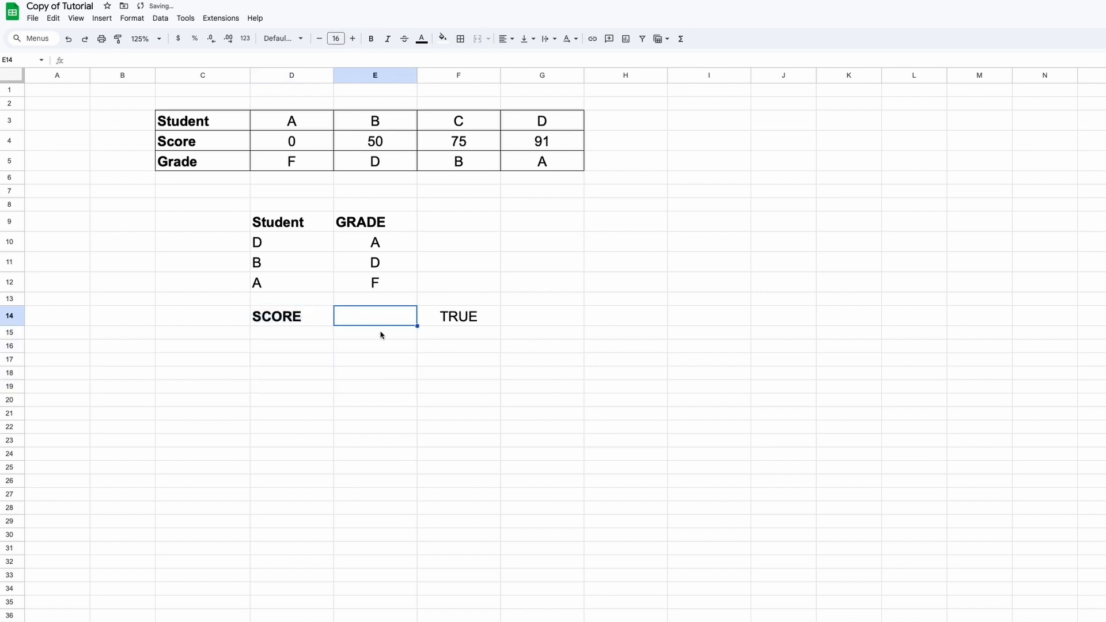
text(GRADE)
key(Return)
key(Up)
key(ctrl+b)
- Enter 51 in D15 as the score to look up
click(291, 333)
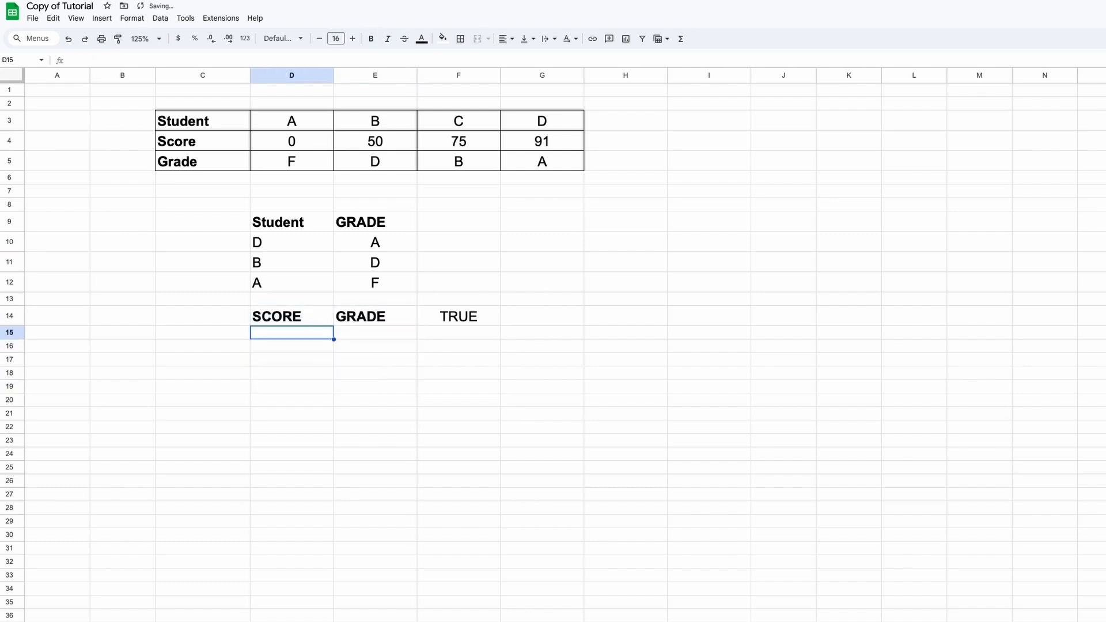
text(51)
key(Tab)
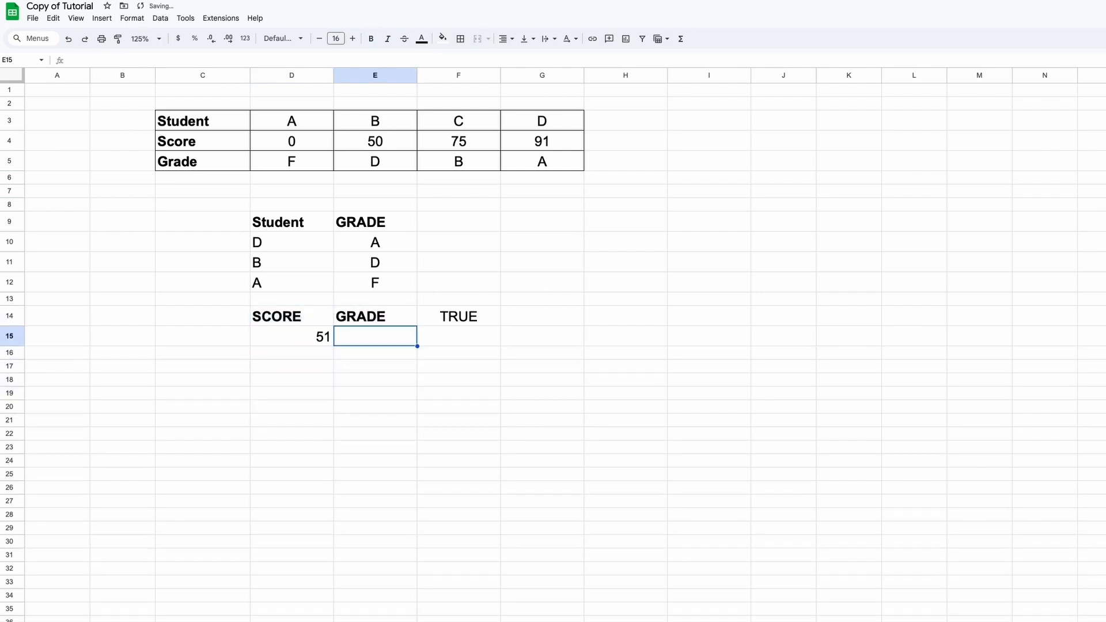
- Enter an HLOOKUP in E15 with search key D15, range D4:G5, row index 2 and TRUE for is_sorted
text(=HLOOK)
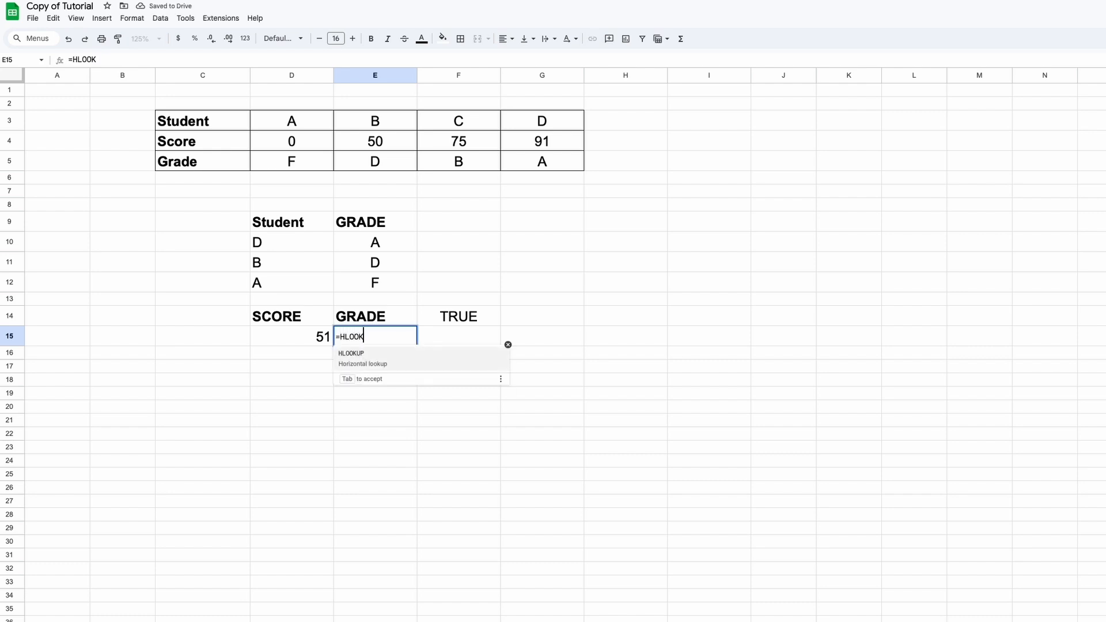
text(UP()
click(288, 333)
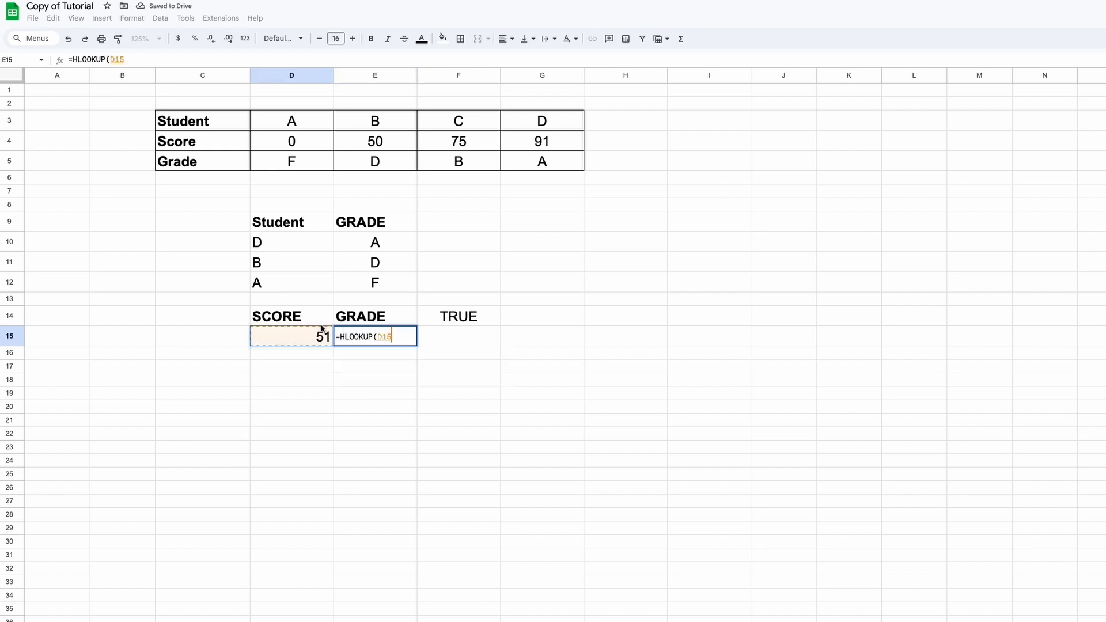
text(,)
drag(313, 144, 547, 161)
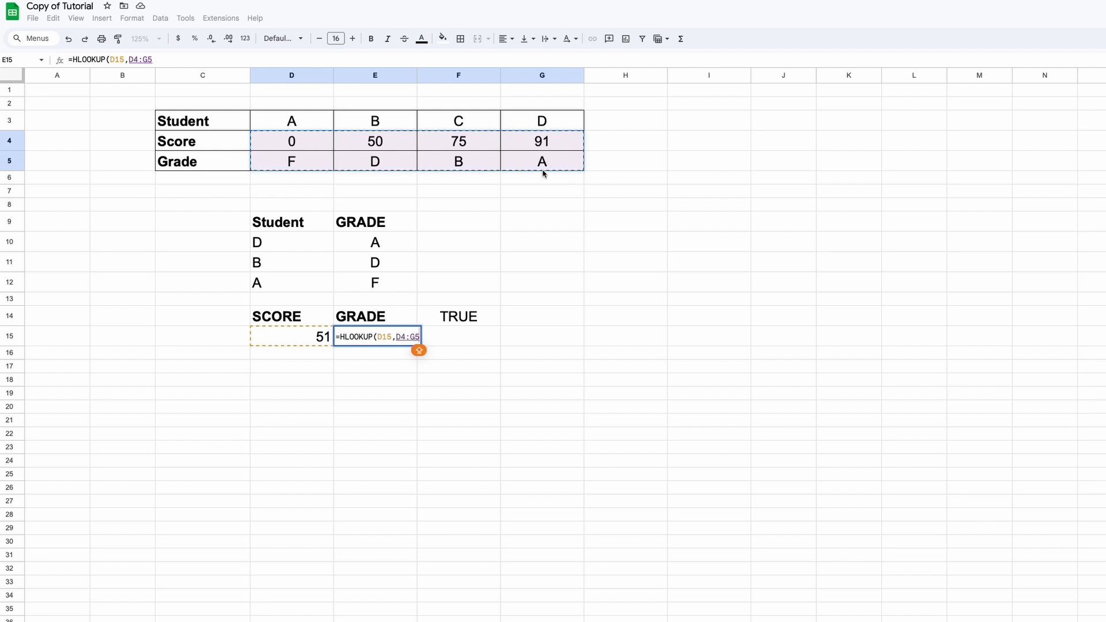
text(,2,)
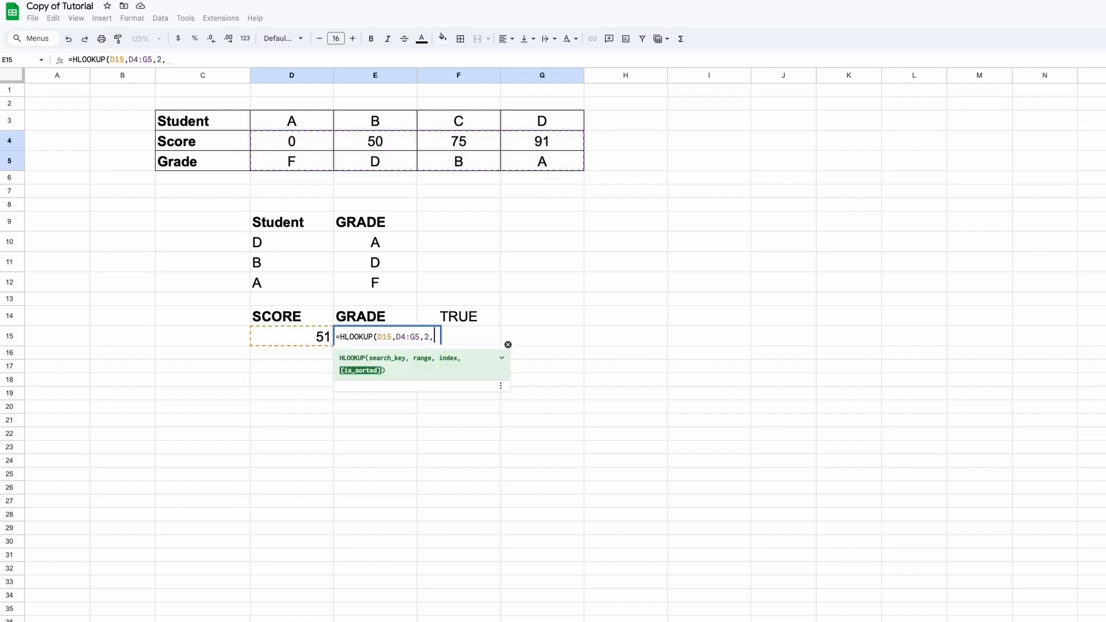
key(Caps_Lock)
text(TRUE)
key(Return)
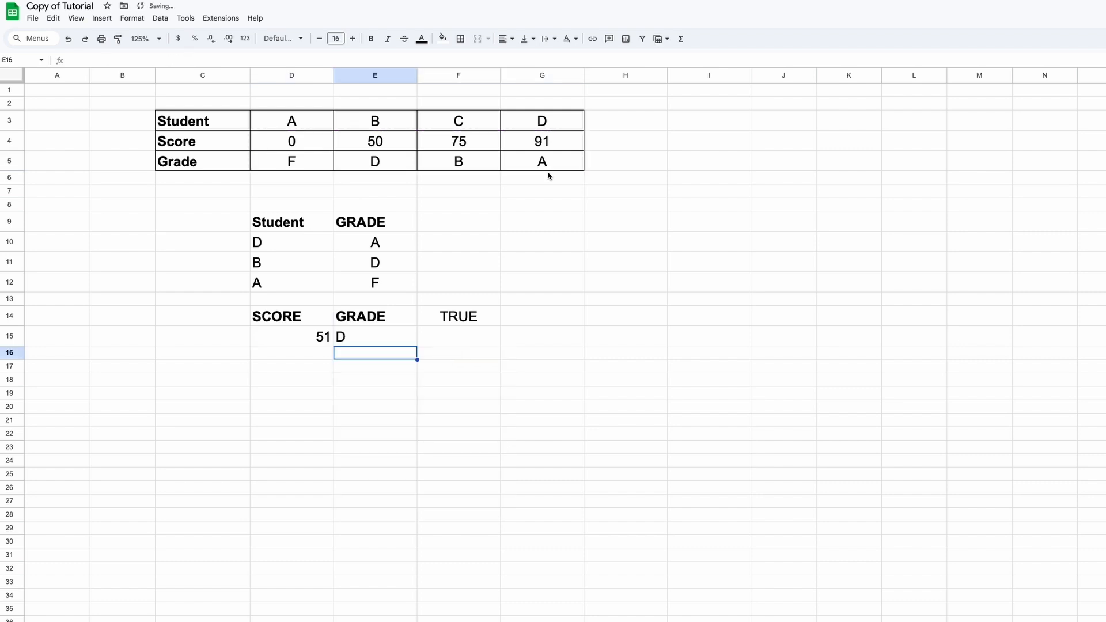
- Center the score and grade in D15:E15
drag(318, 343, 363, 339)
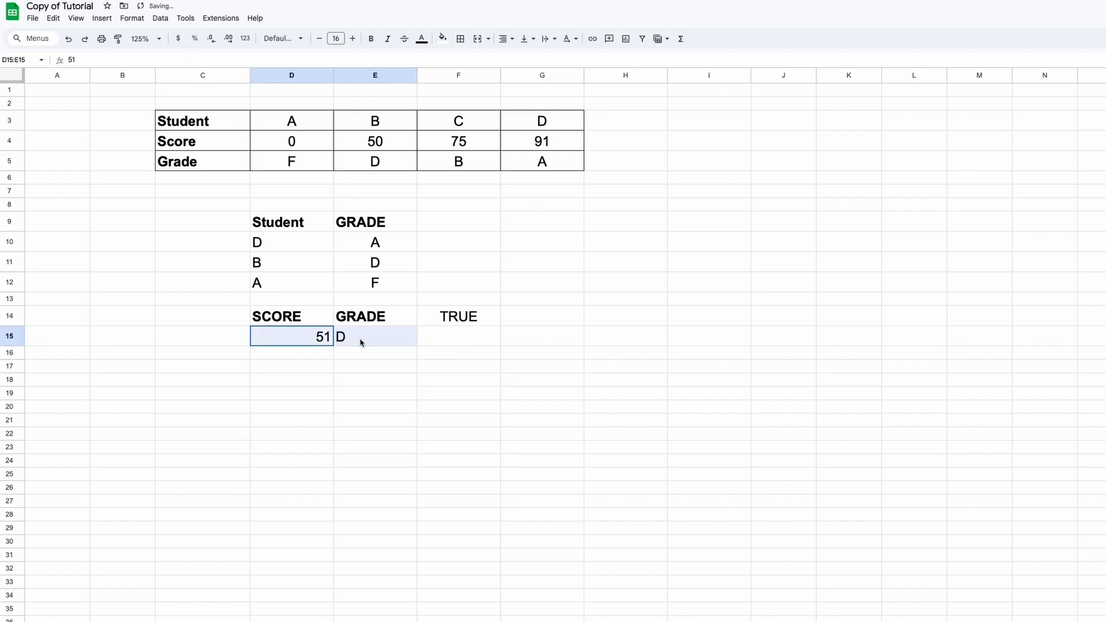
click(504, 38)
click(524, 57)
click(459, 222)
click(311, 340)
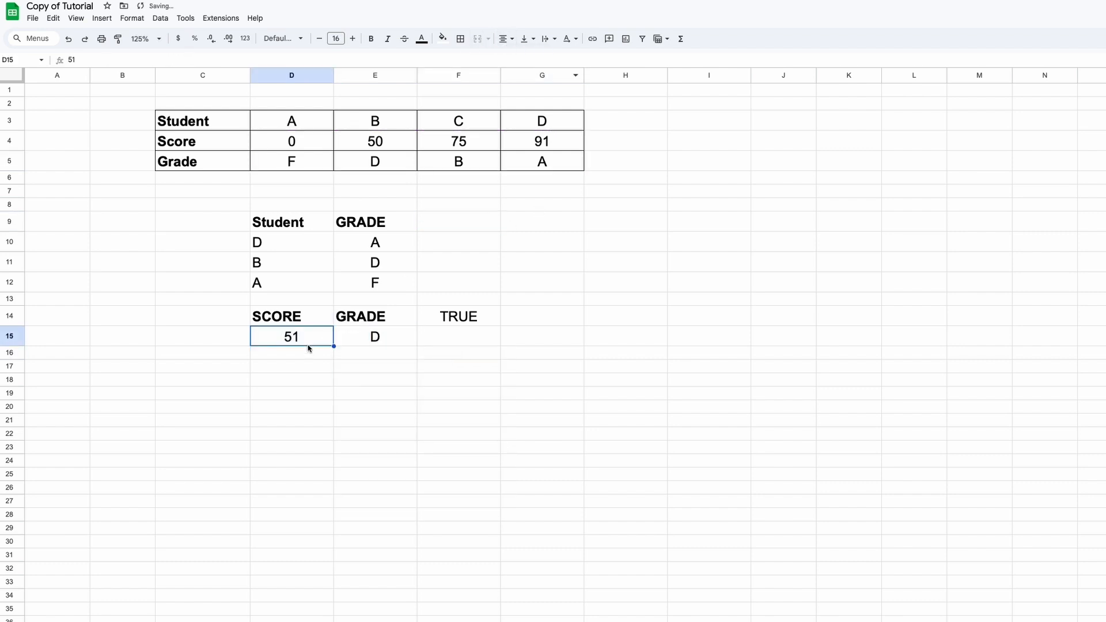
click(350, 339)
click(392, 145)
click(393, 163)
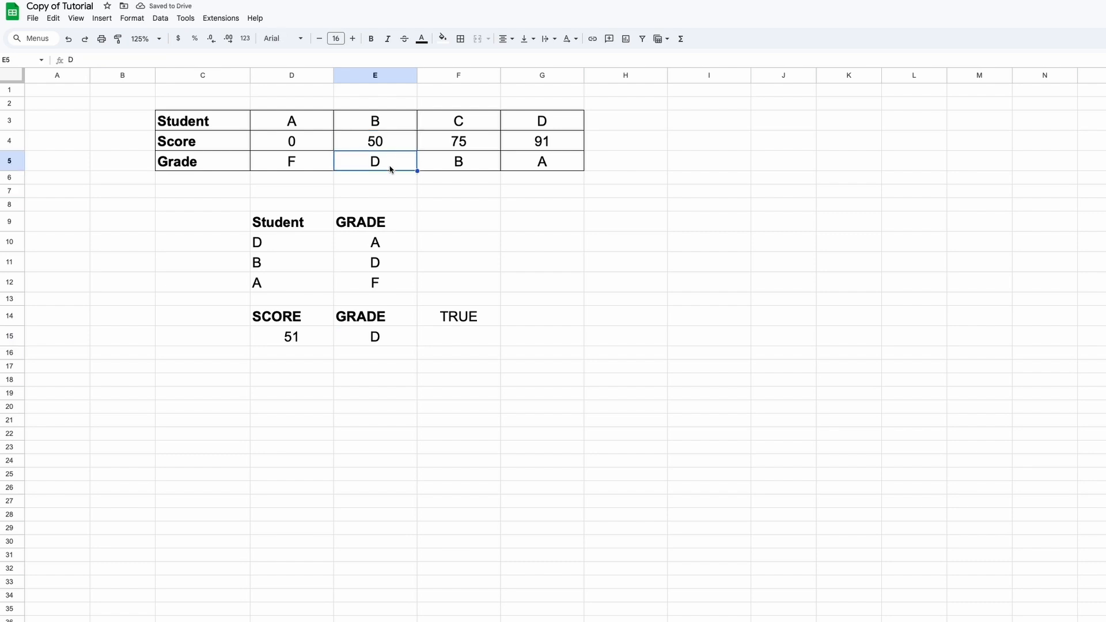
- Test the approximate match by changing the score in D15 to 76 and after that to 74
click(313, 340)
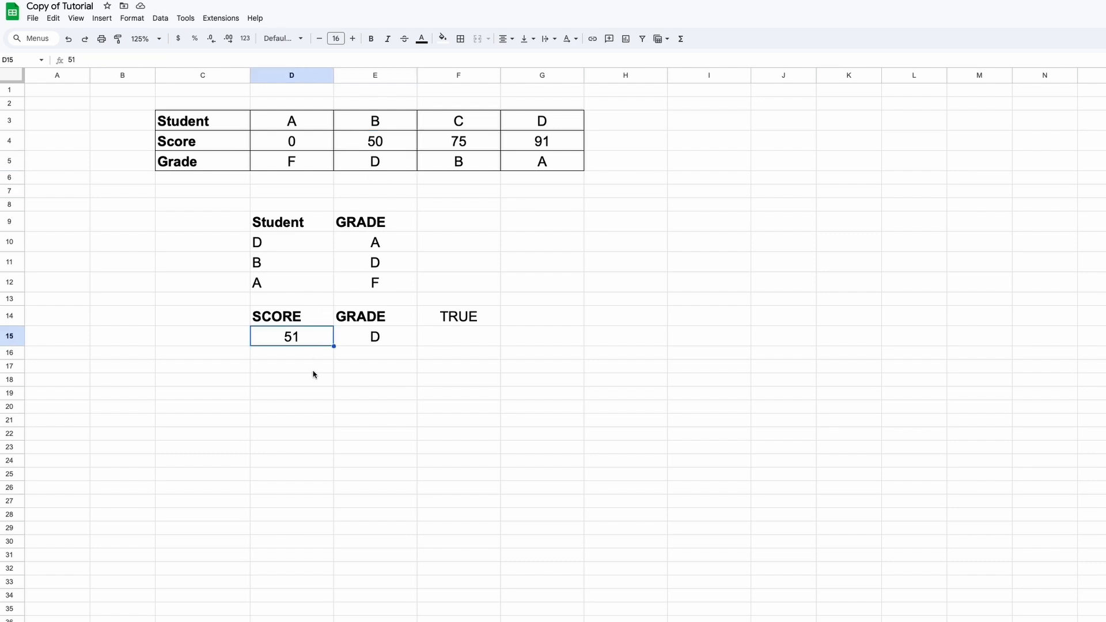
text(76)
key(Return)
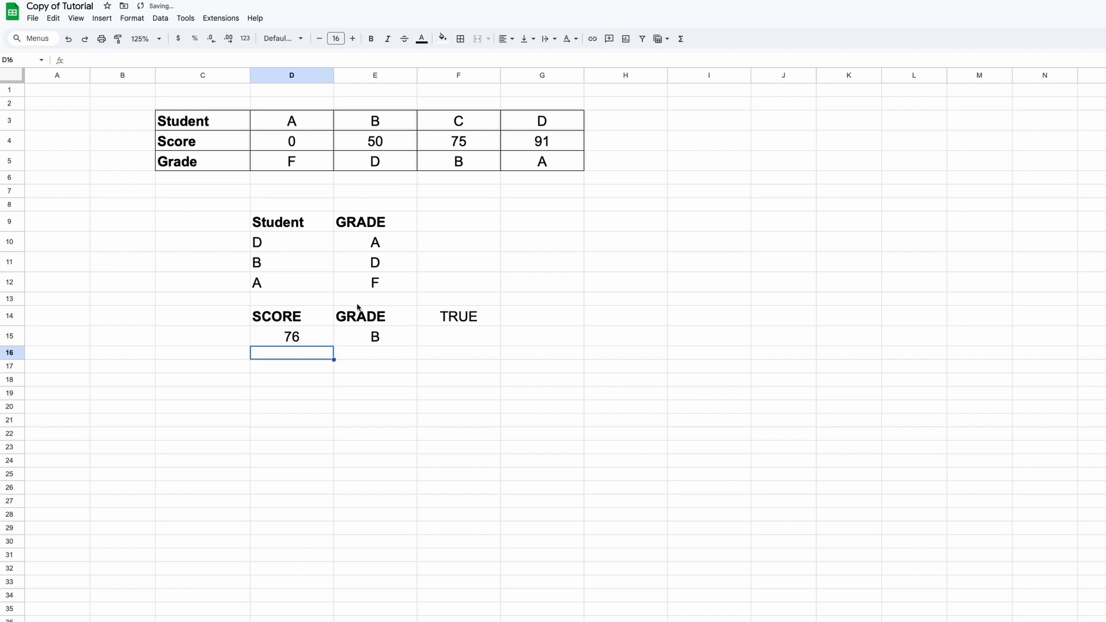
click(458, 161)
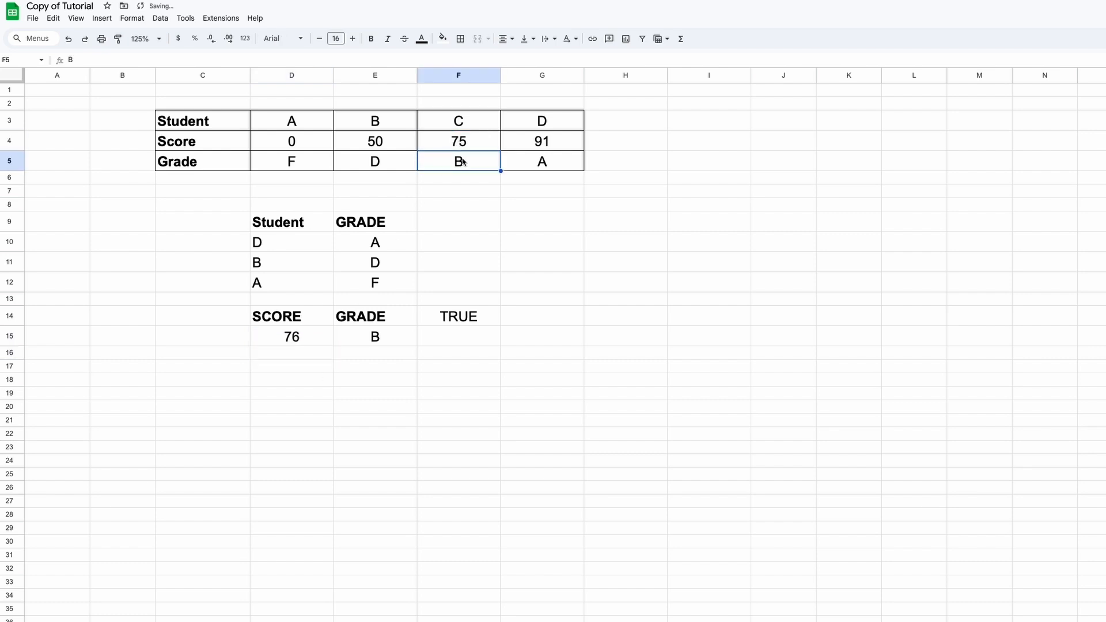
click(314, 337)
text(74)
key(Return)
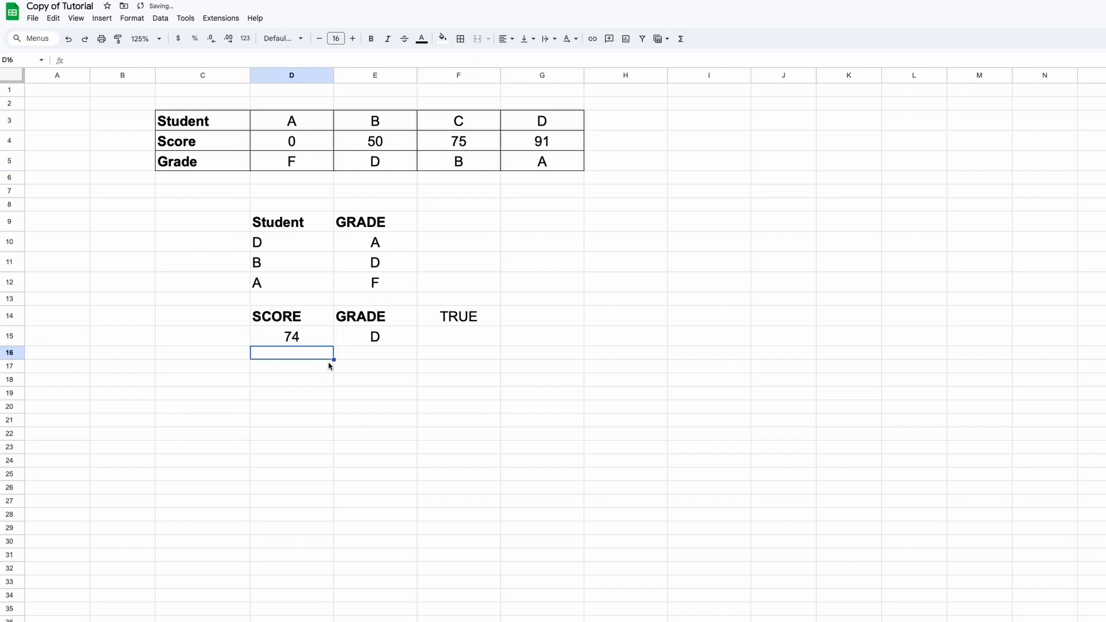
click(312, 342)
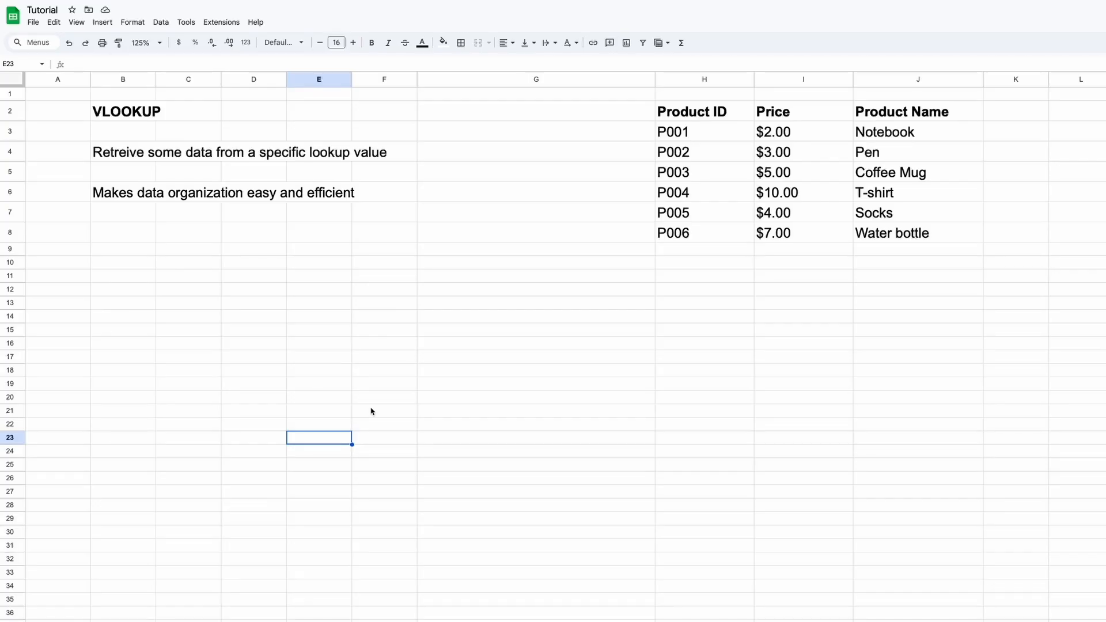
click(275, 119)
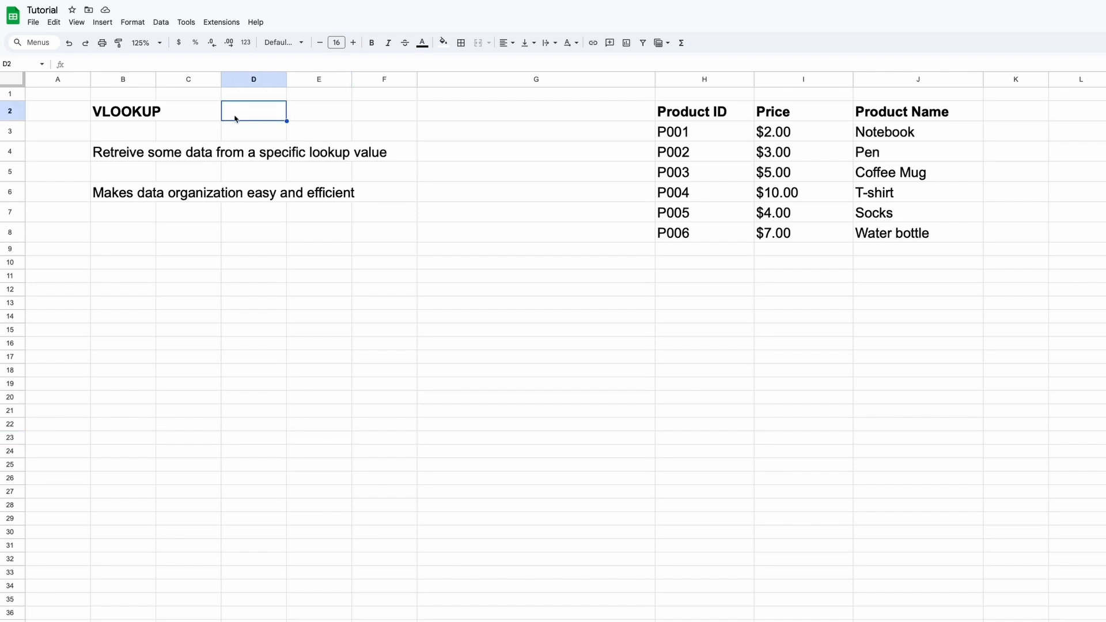
click(412, 155)
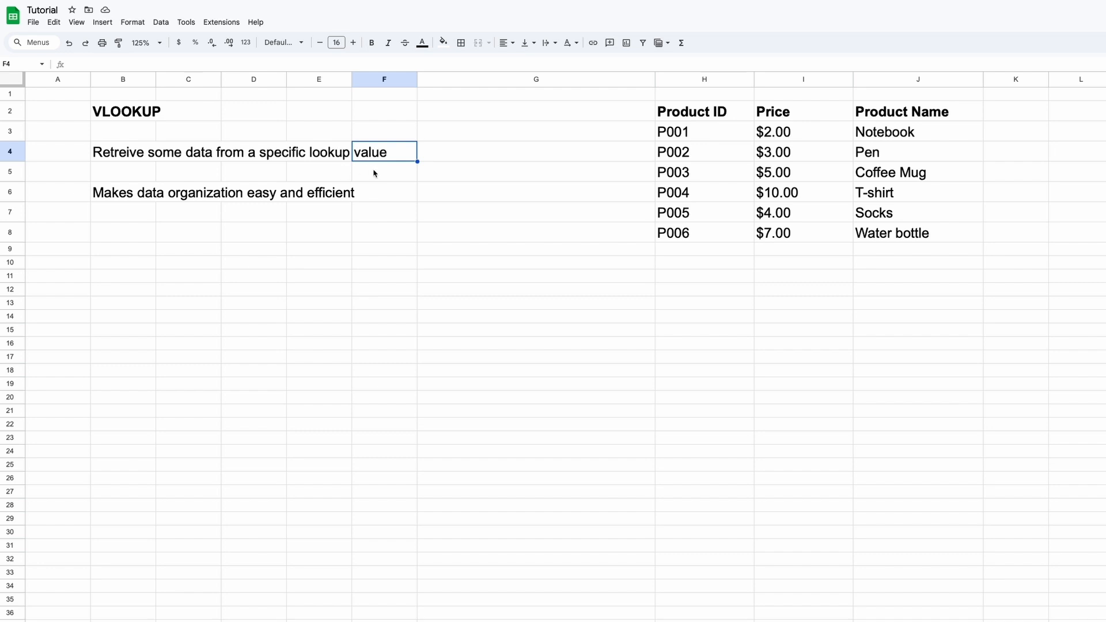
click(402, 195)
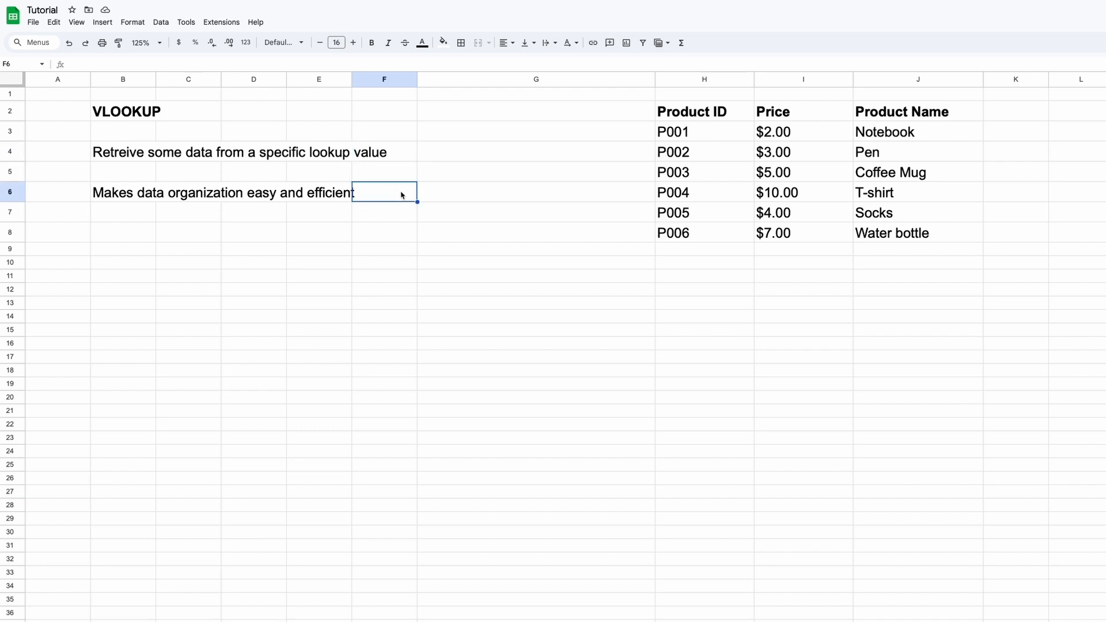
click(395, 212)
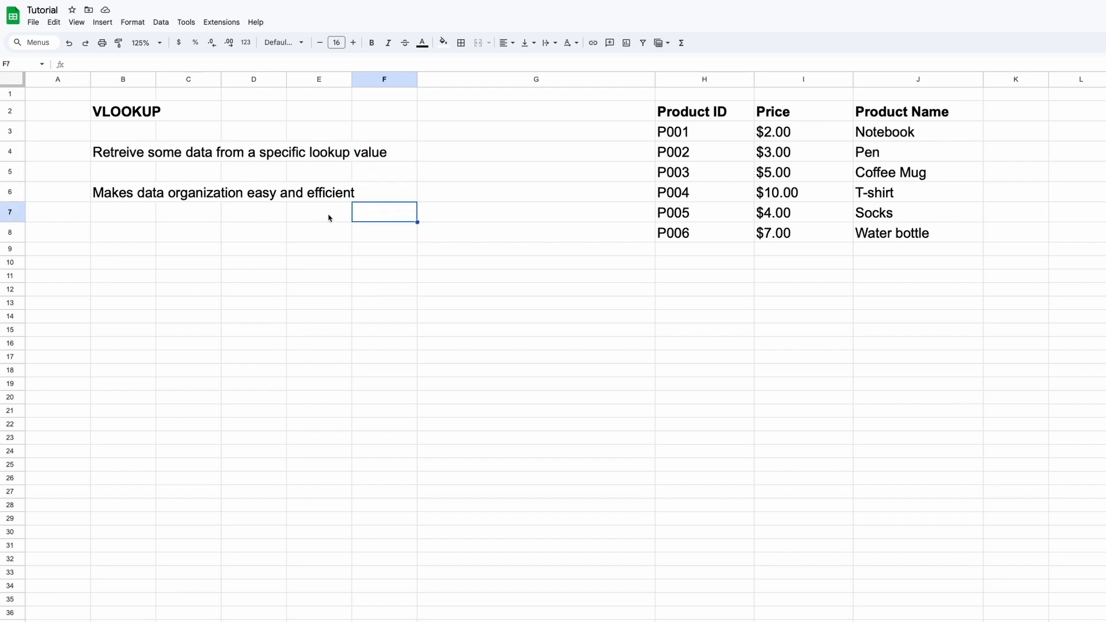
click(311, 331)
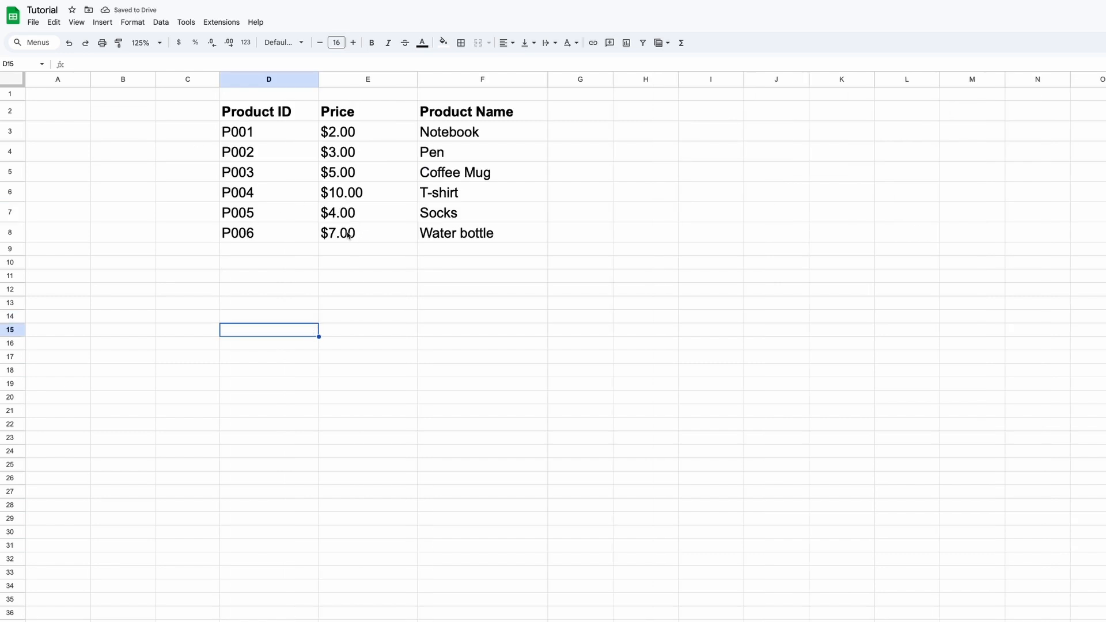
click(323, 291)
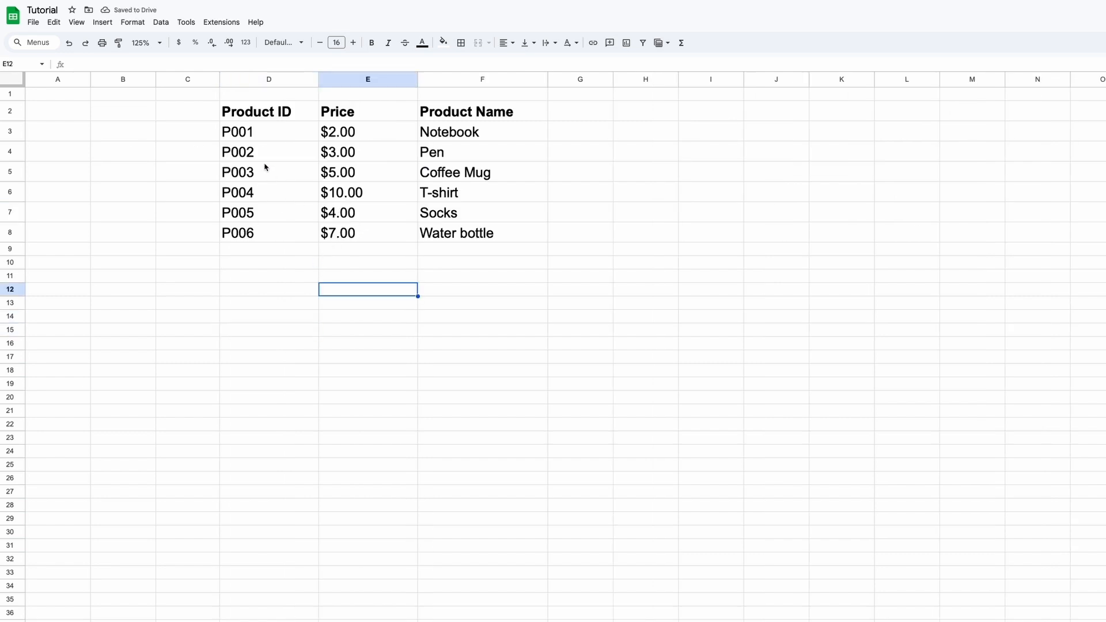
click(288, 120)
shift+click(491, 240)
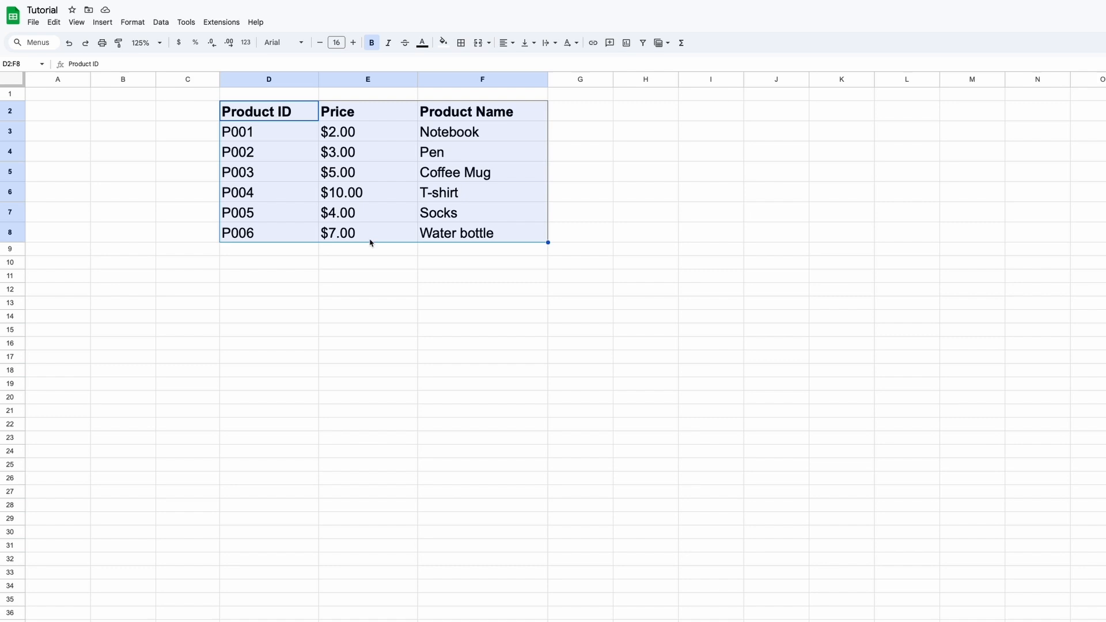
click(377, 295)
- Enter the headers Product ID, Price and Product Name in H2:J2
text(Product ID)
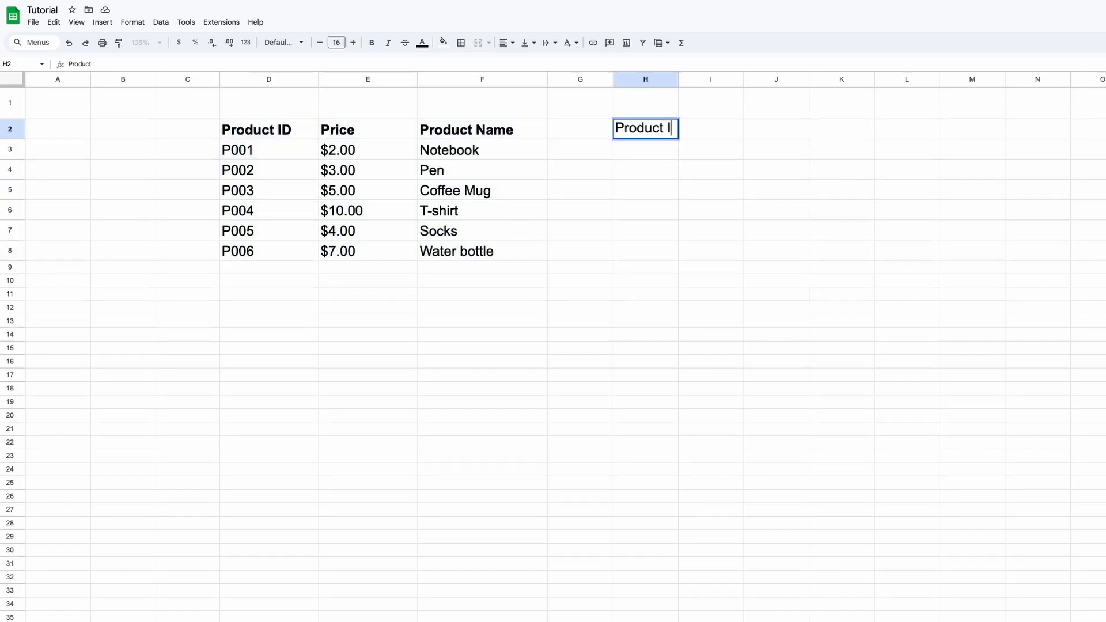
key(Tab)
text(Price)
key(Return)
click(776, 130)
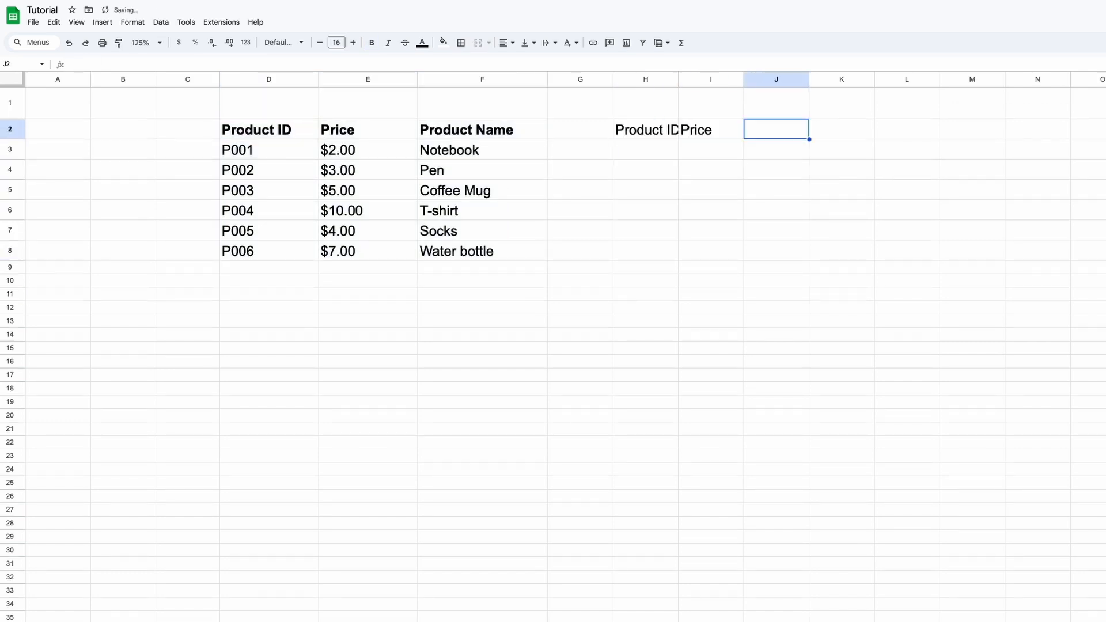
text(Product Name)
key(Return)
- Bold the headers in H2:J2 and widen columns H and I to fit them
drag(667, 130, 776, 130)
key(super+b)
drag(660, 81, 703, 81)
drag(679, 80, 702, 80)
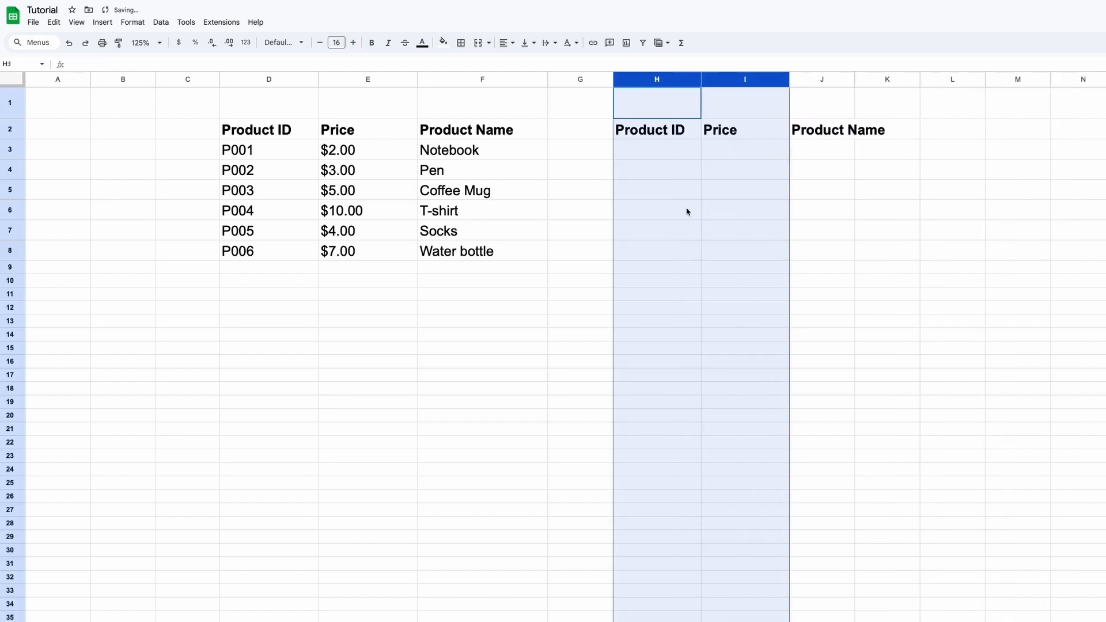
- Shade cell H3 light yellow and enter P001 there as the product ID to look up
click(662, 151)
click(443, 42)
click(471, 125)
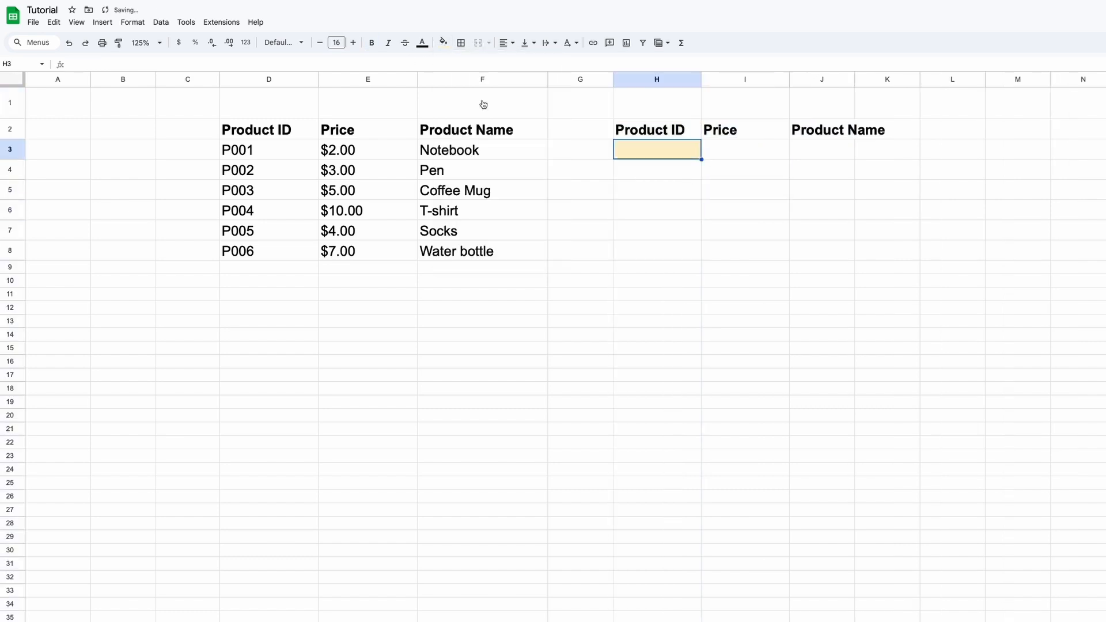
click(713, 272)
click(646, 153)
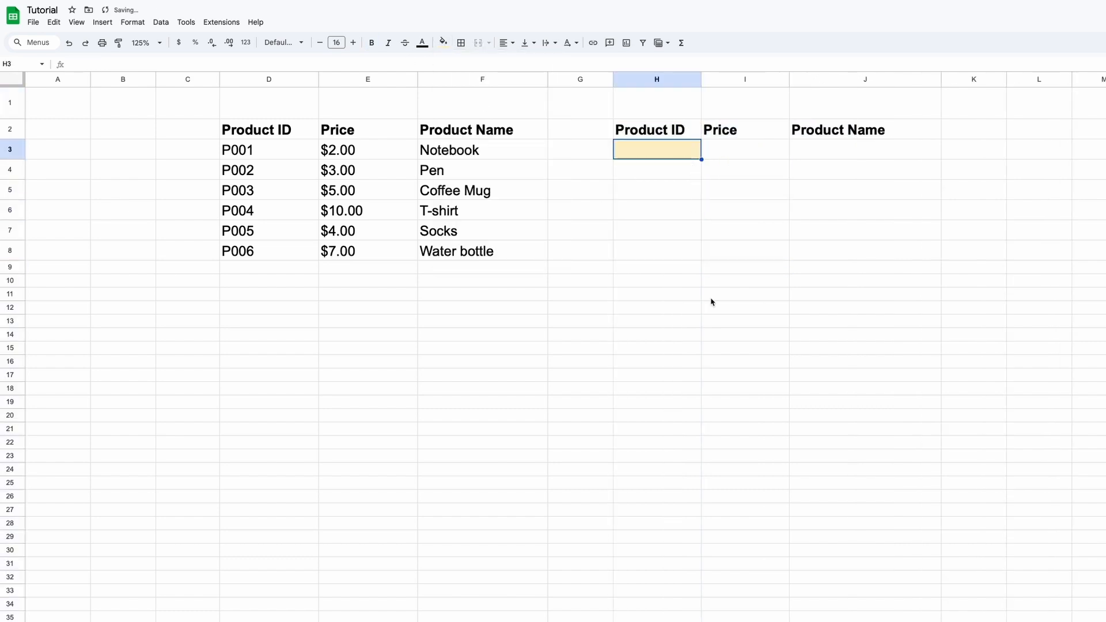
text(P001)
key(Return)
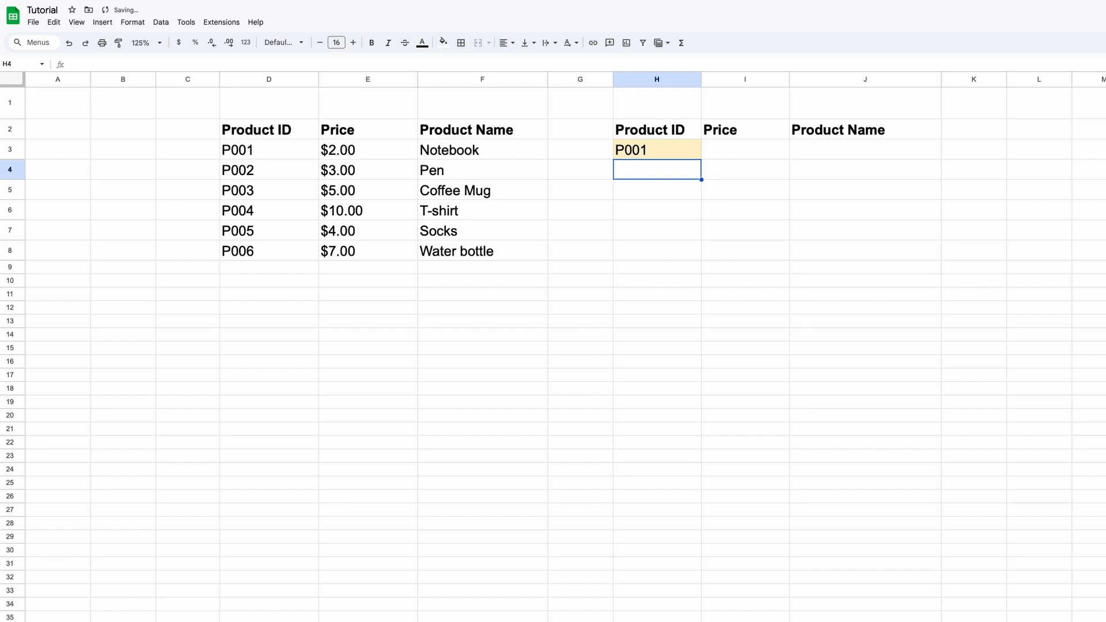
- Start a VLOOKUP in I3 with search key H3, range D3:E8 and column index 2
click(759, 151)
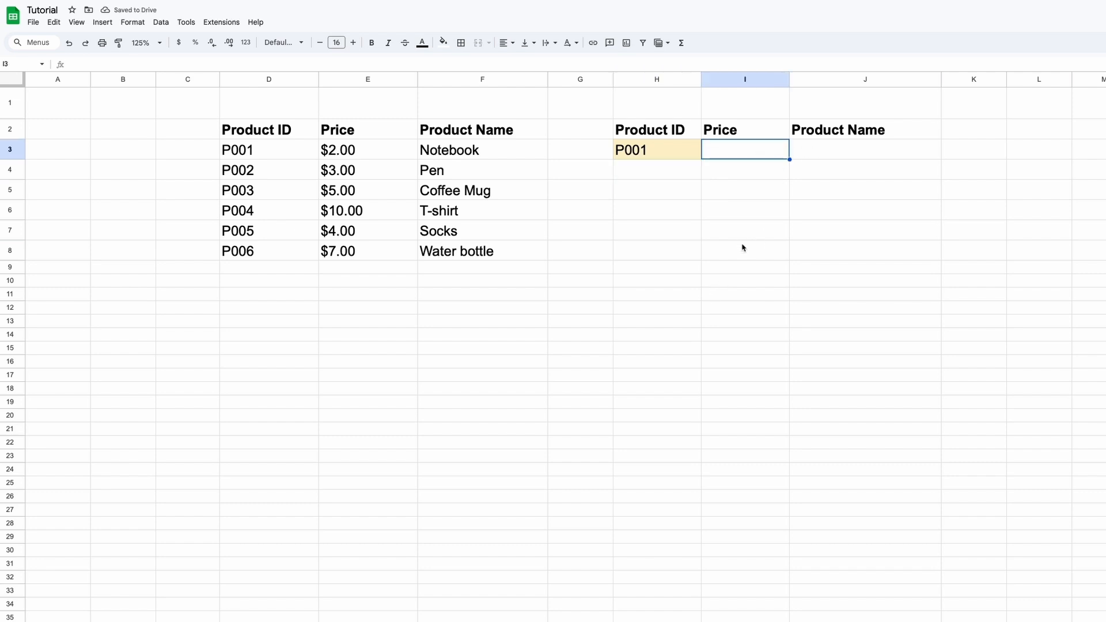
text(=)
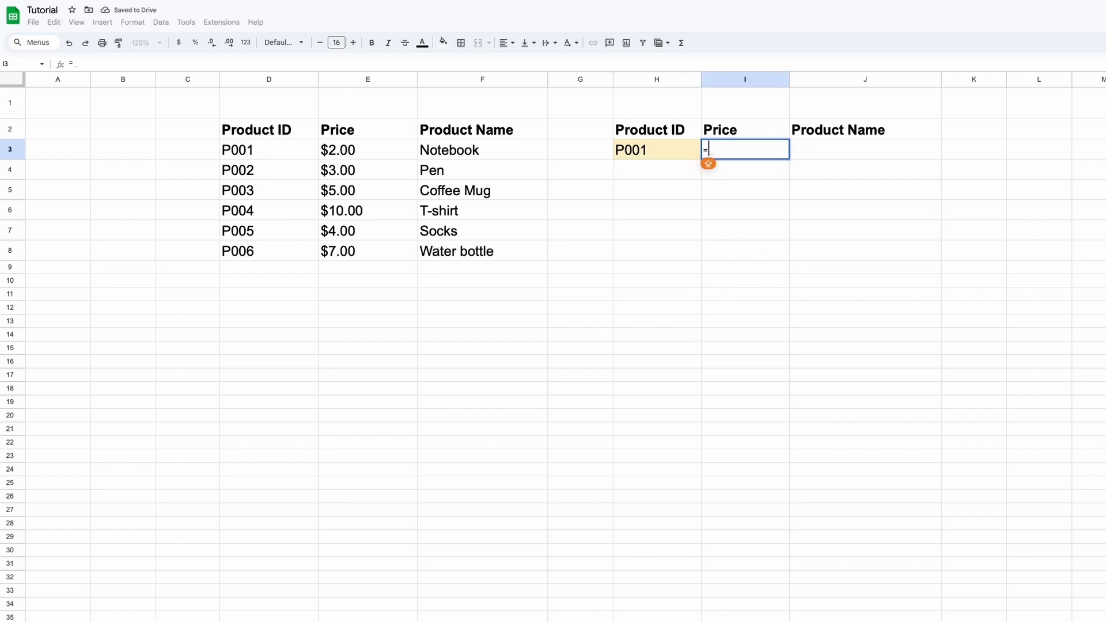
text(VLOOKUP()
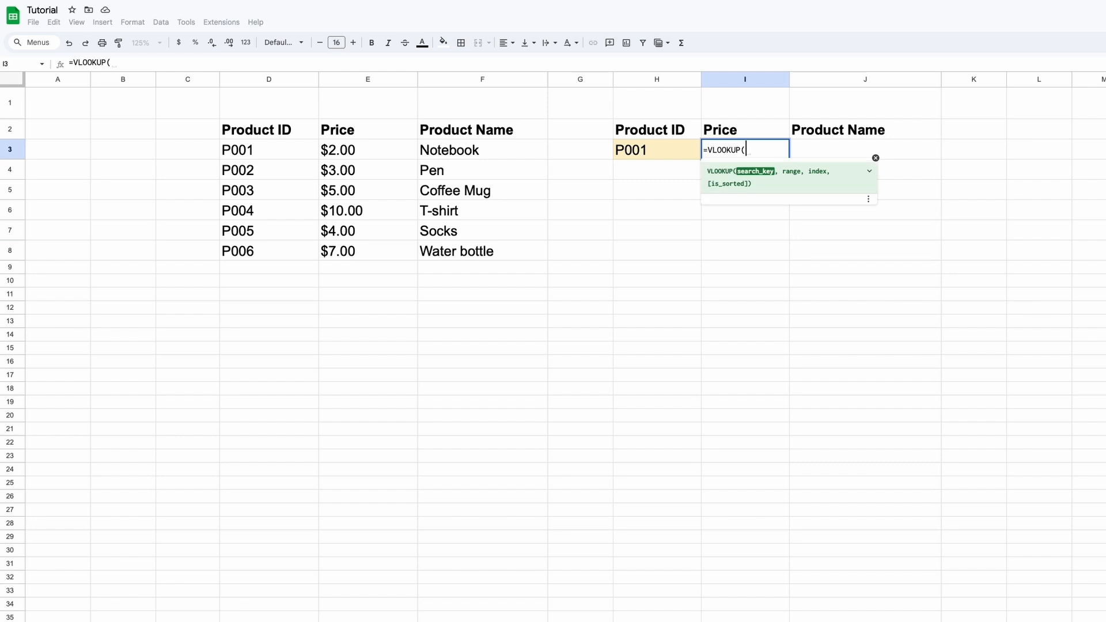
click(664, 155)
text(,)
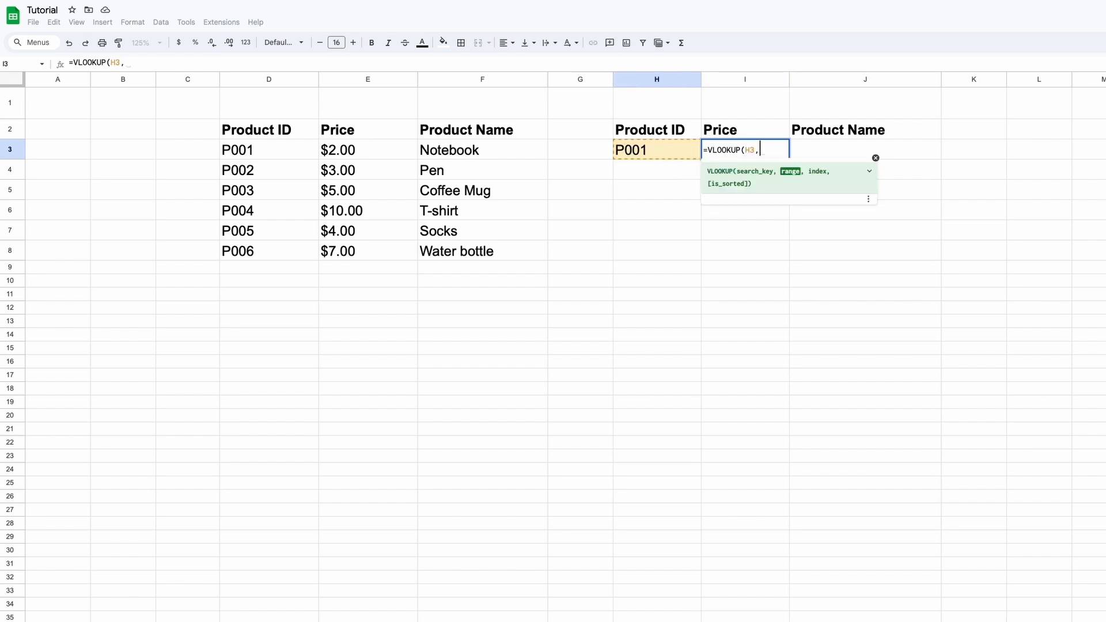
click(251, 151)
drag(251, 151, 350, 255)
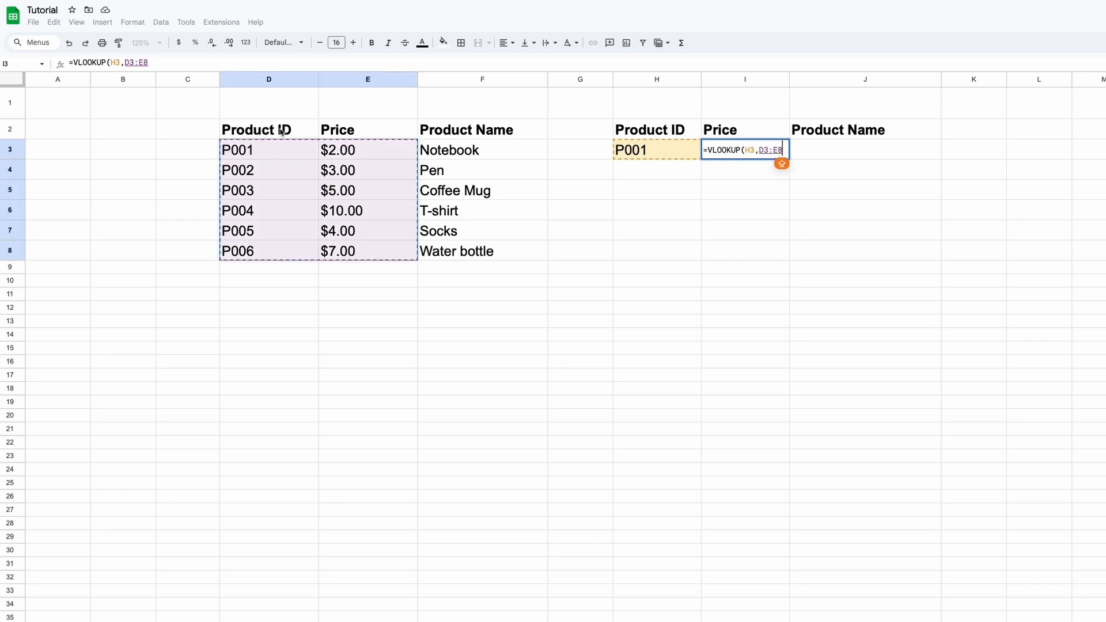
text(,)
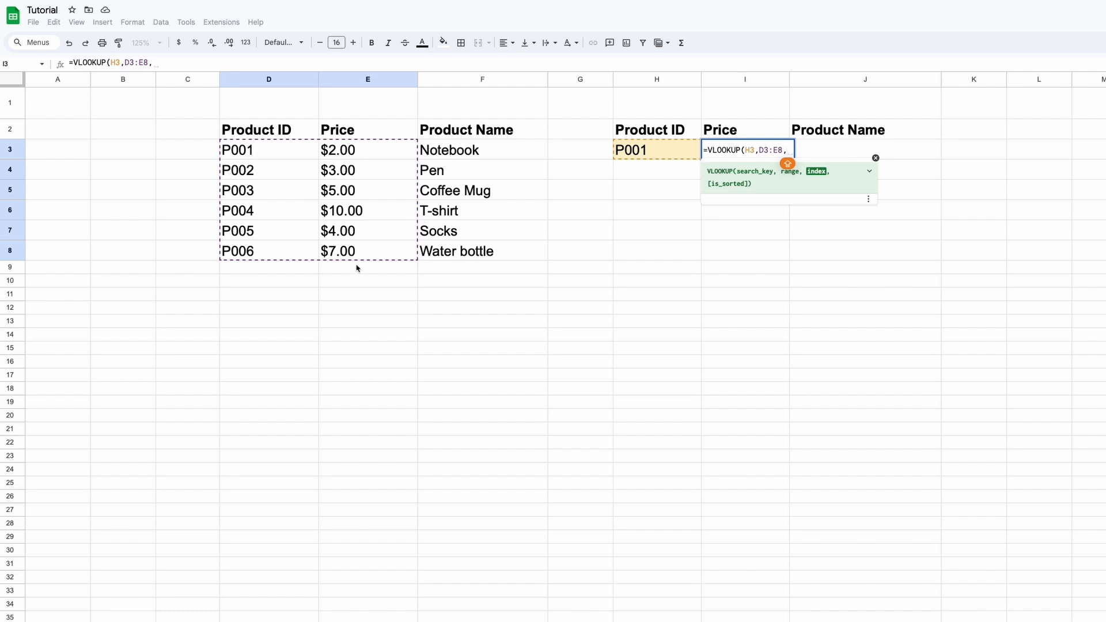
text(2)
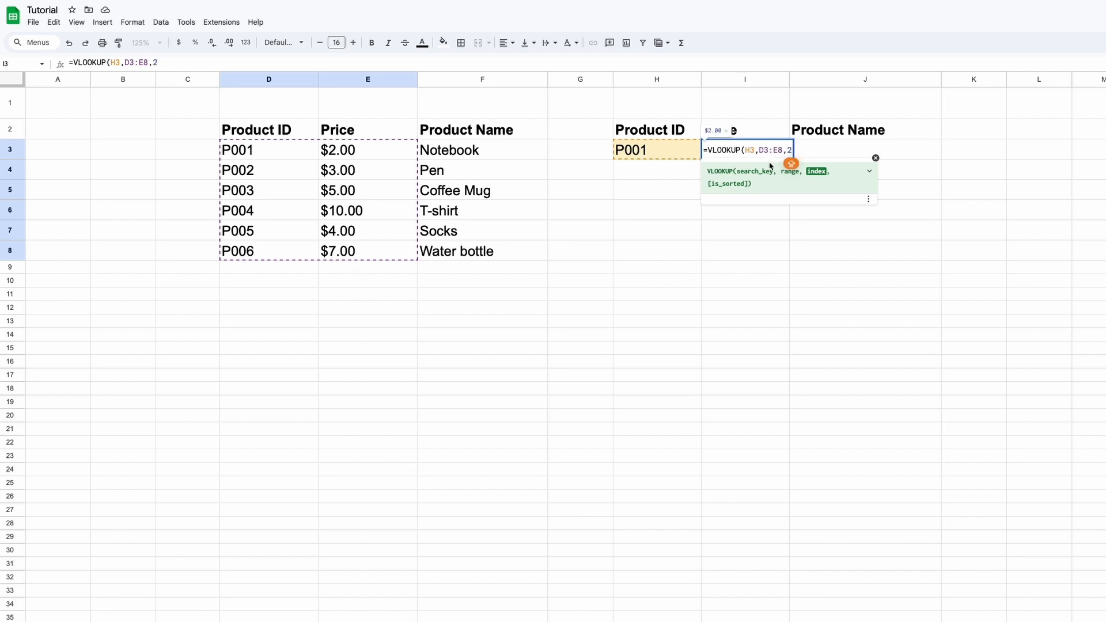
- Try TRUE, FALSE and 0 in turn as the is_sorted argument of the VLOOKUP in I3
text(,TRUE)
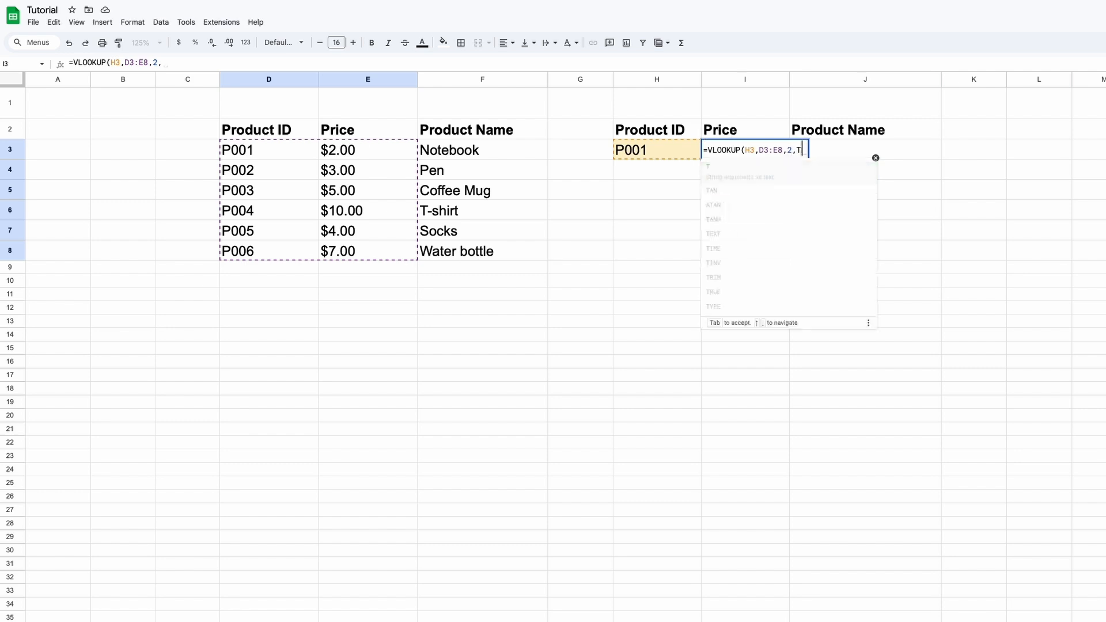
key(BackSpace)
key(BackSpace)
key(BackSpace)
key(BackSpace)
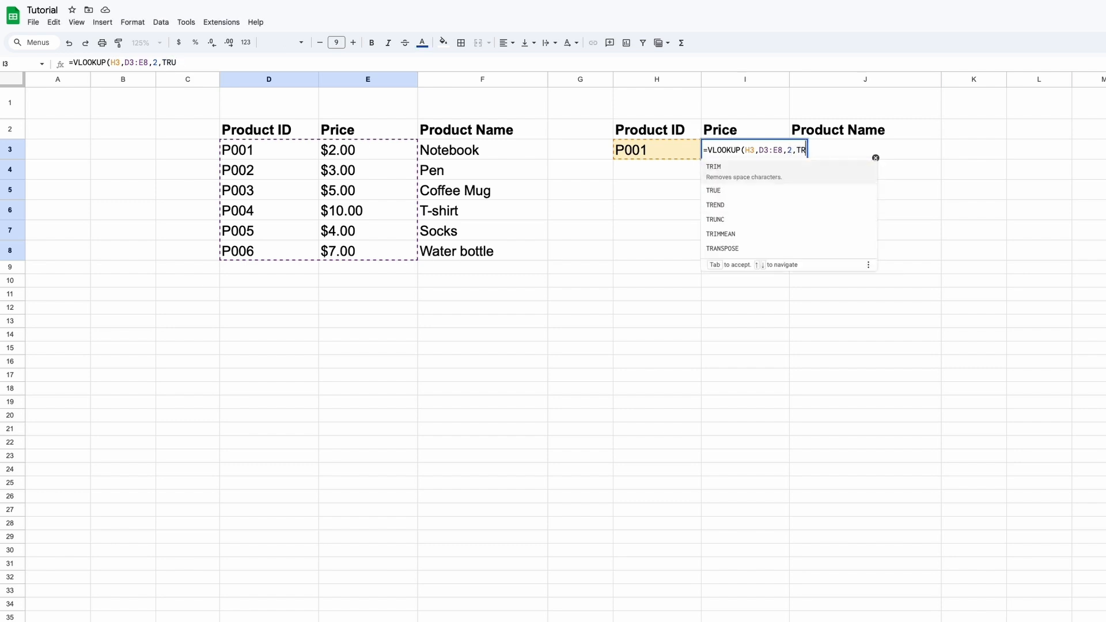
text(FALSE)
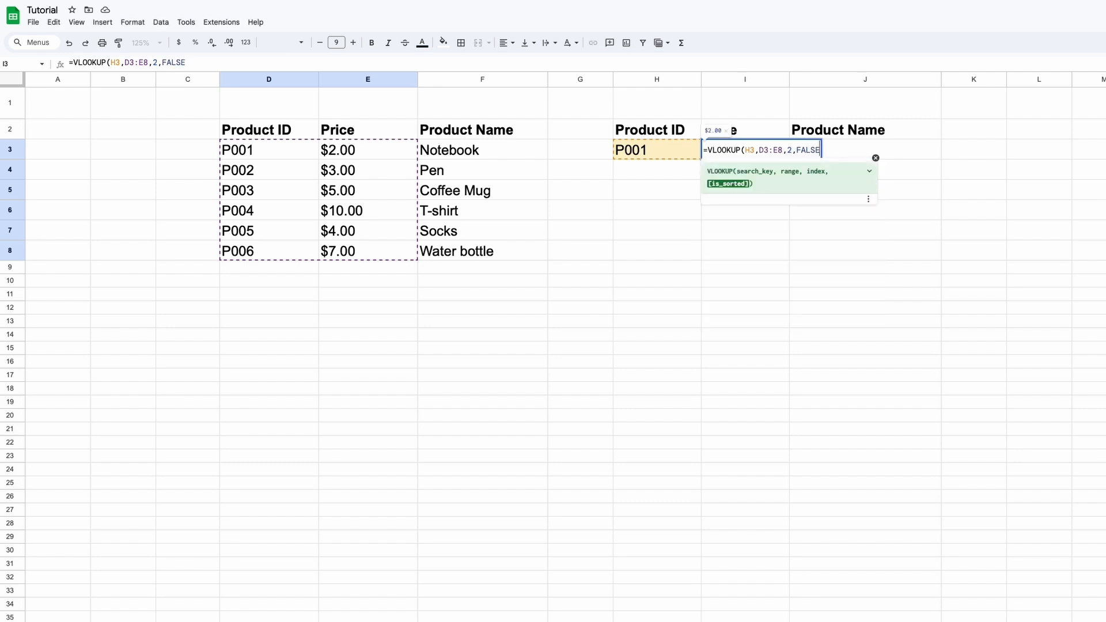
key(BackSpace)
key(BackSpace)
key(BackSpace)
key(BackSpace)
key(BackSpace)
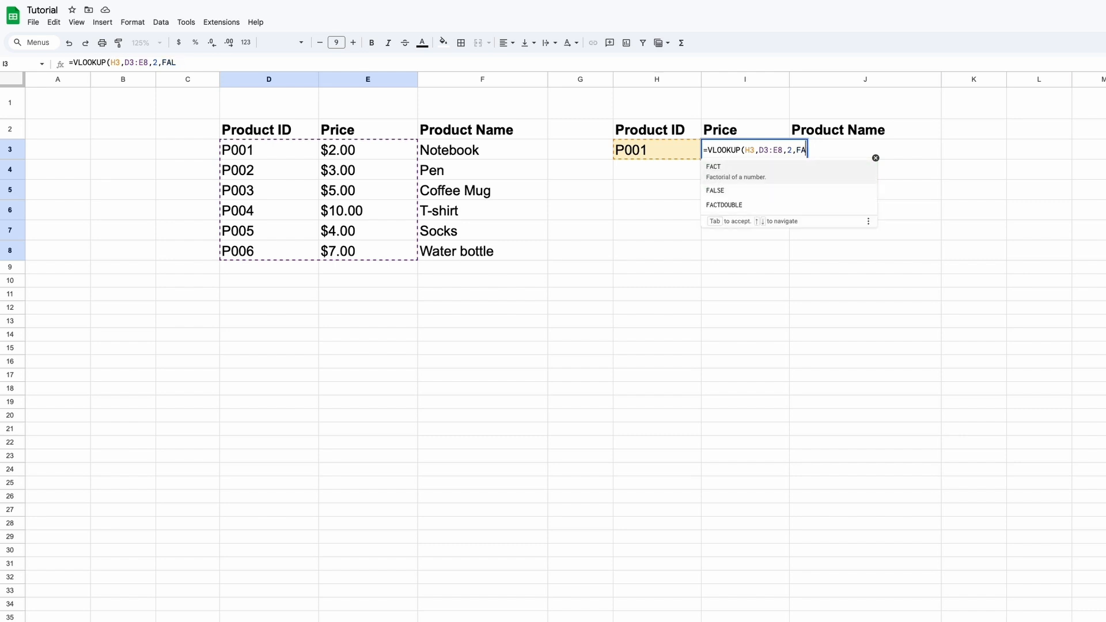
text(0)
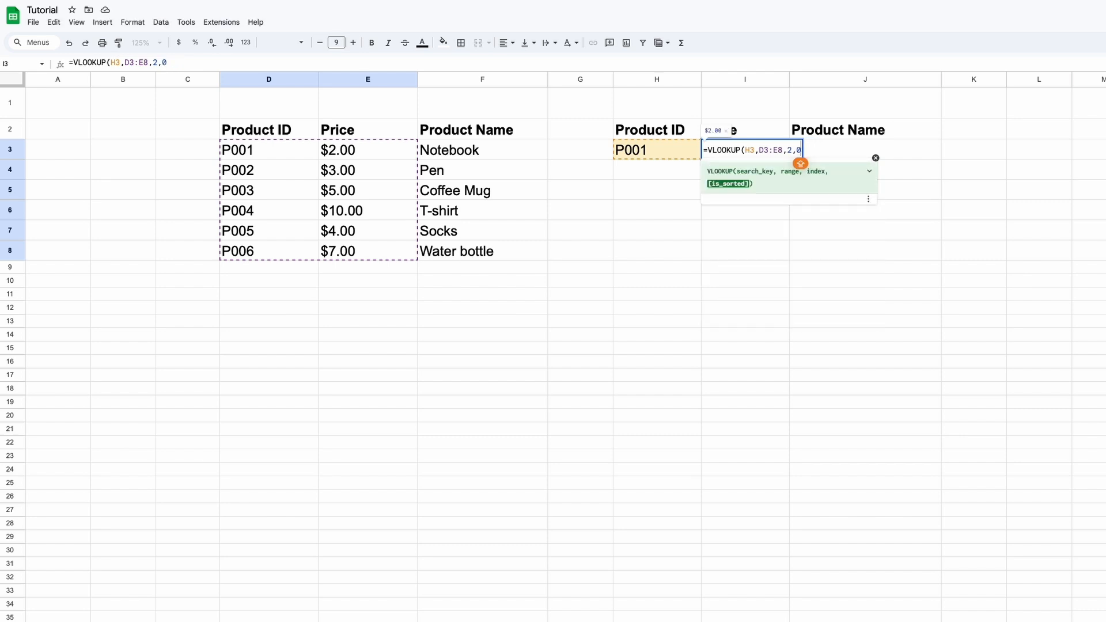
key(BackSpace)
- Complete the VLOOKUP in I3 with FALSE as is_sorted for an exact match
text(FALSE))
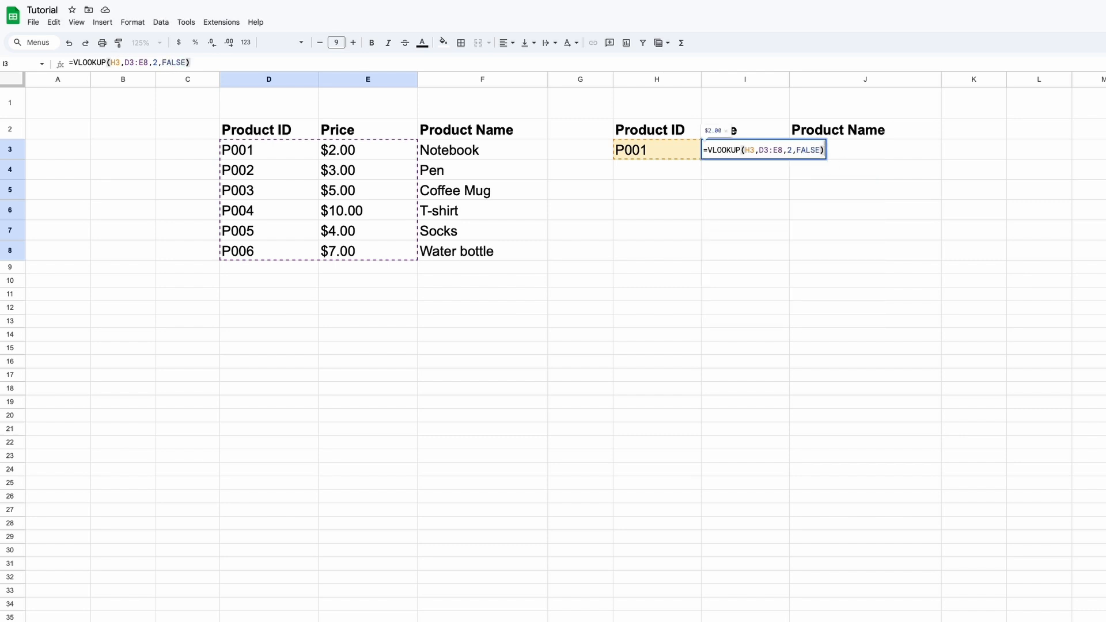
key(Return)
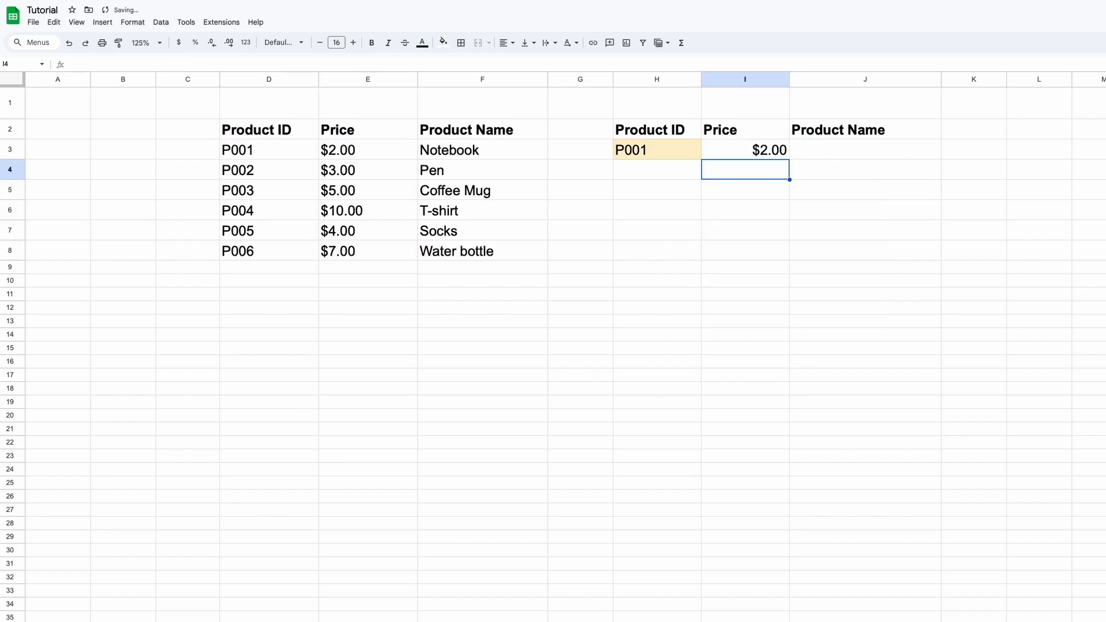
- Enter a VLOOKUP in J3 with search key H3, range D3:F8, column index 3 and FALSE for is_sorted
click(777, 151)
text(=VLOOKUP()
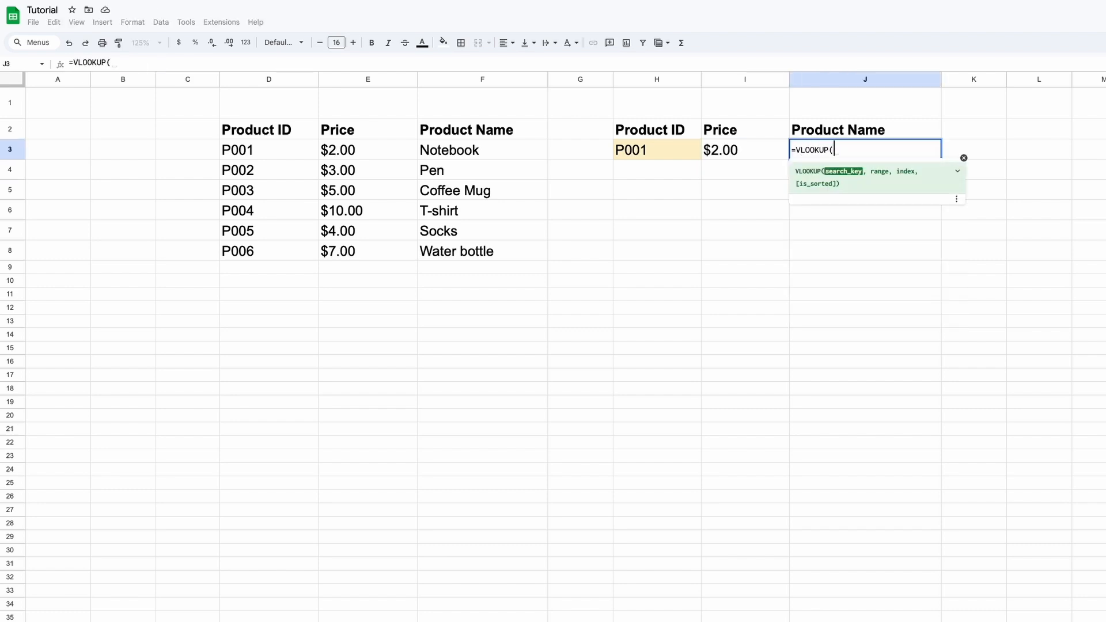
click(673, 148)
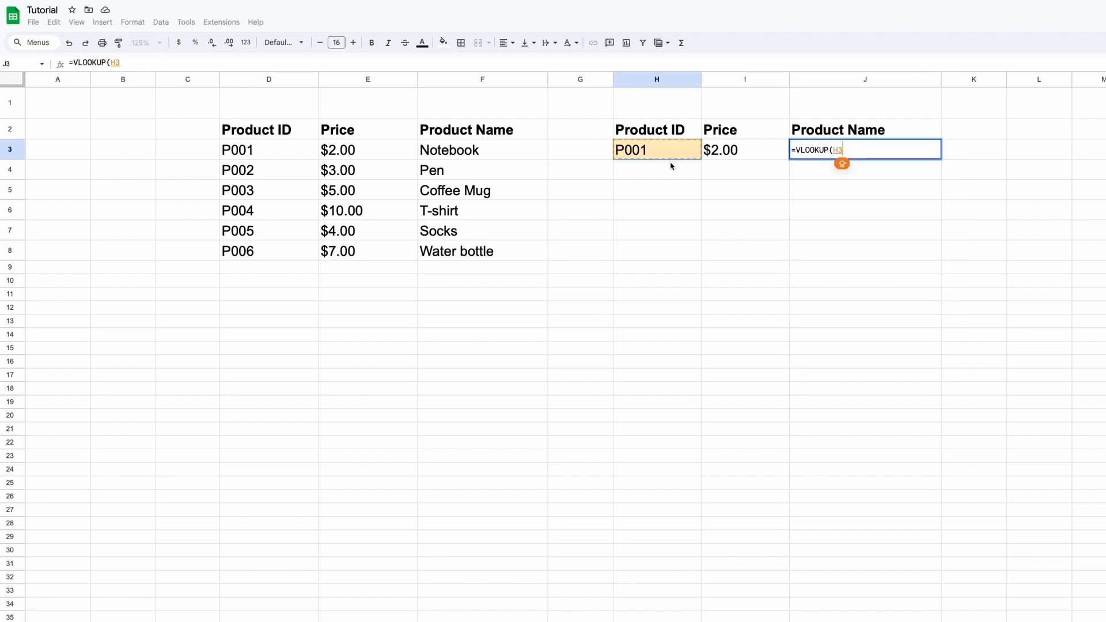
text(,)
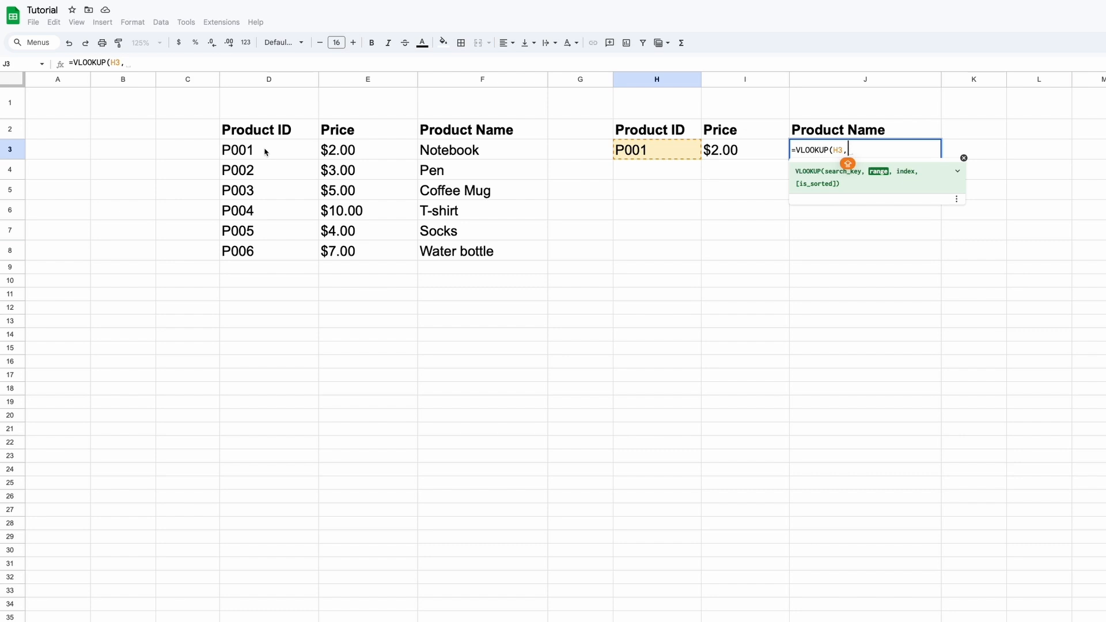
drag(265, 152, 478, 253)
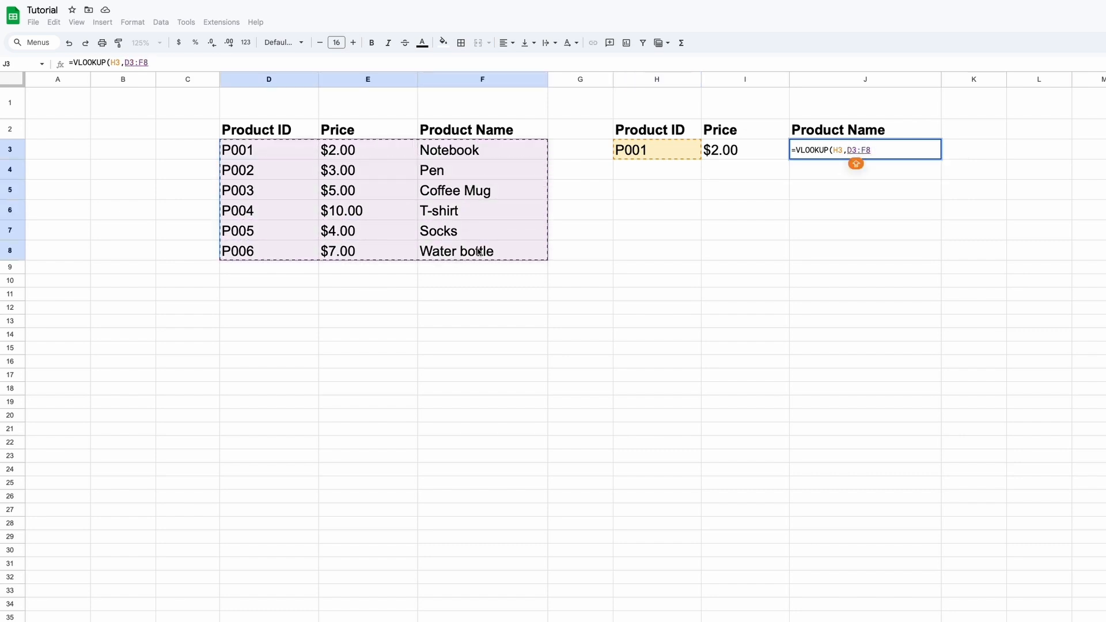
text(,)
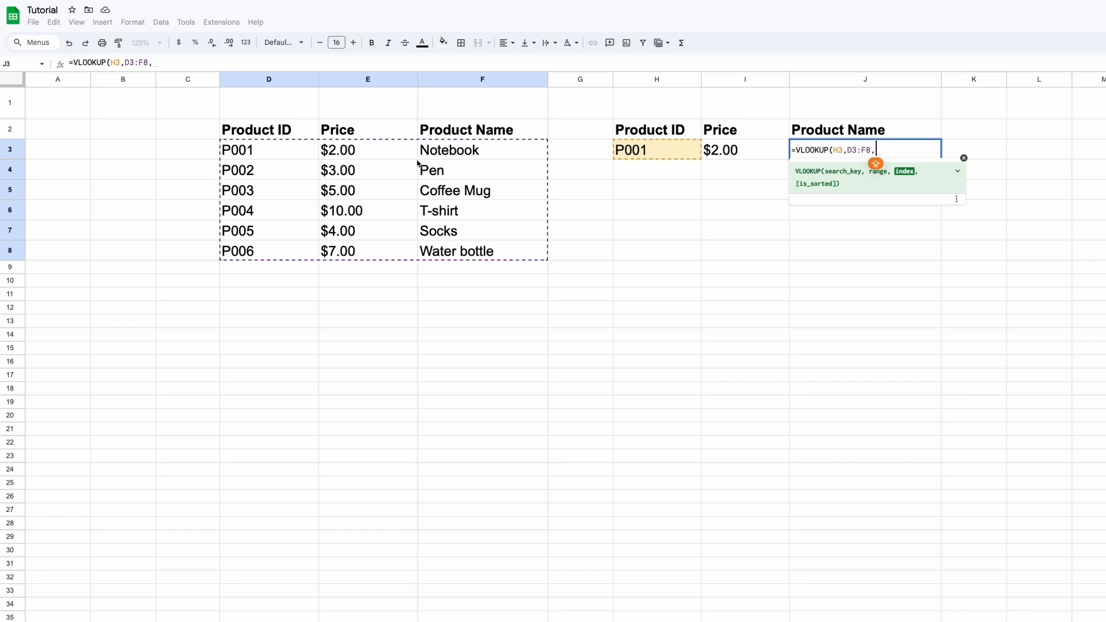
text(3)
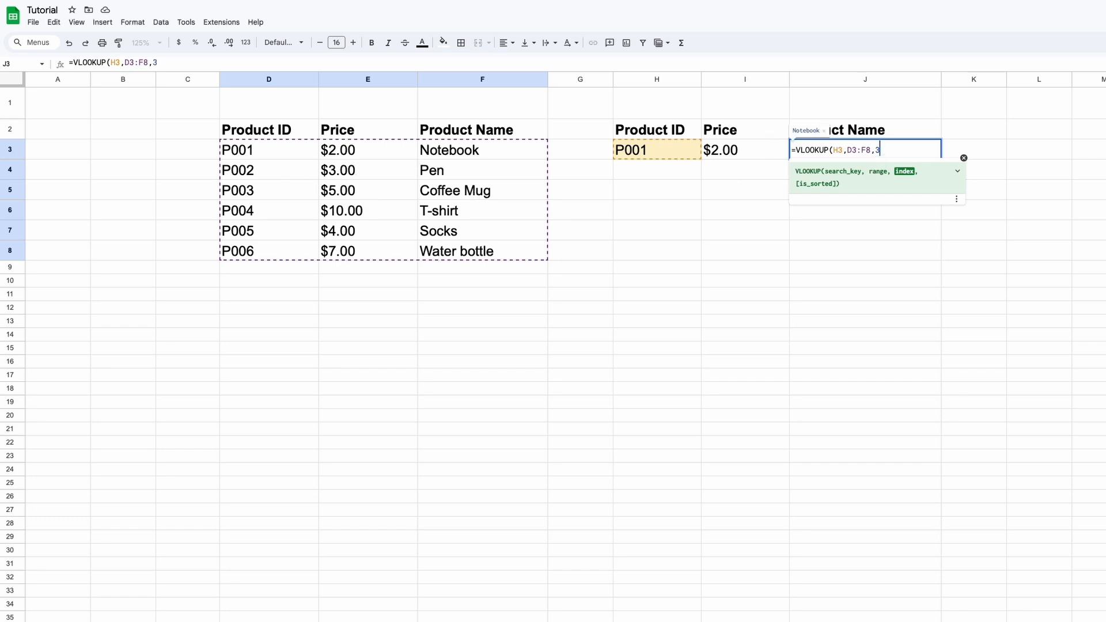
text(,FALSE))
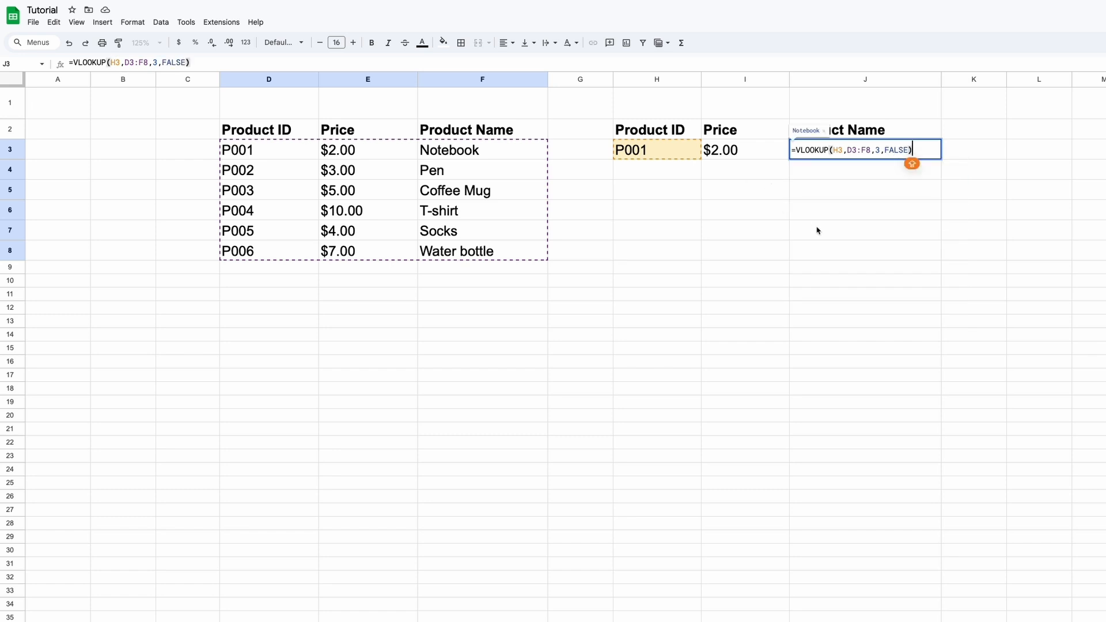
key(Return)
click(820, 155)
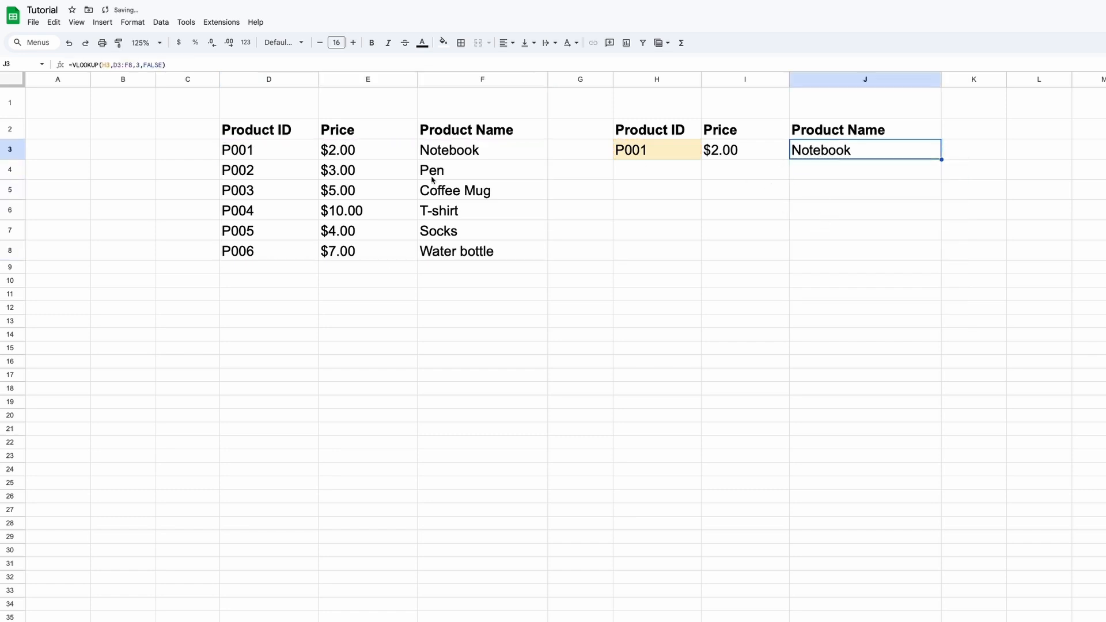
- Set the lookup product ID in H3 to P003 and check the price and product name lookups beside it
click(282, 153)
click(369, 152)
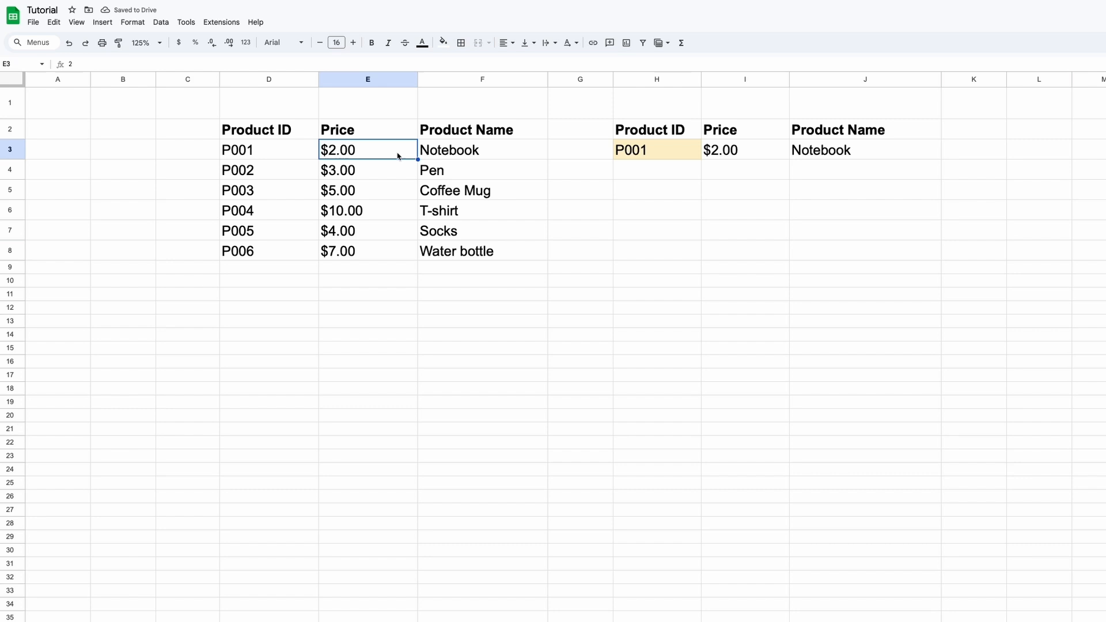
click(451, 156)
click(661, 154)
text(P003)
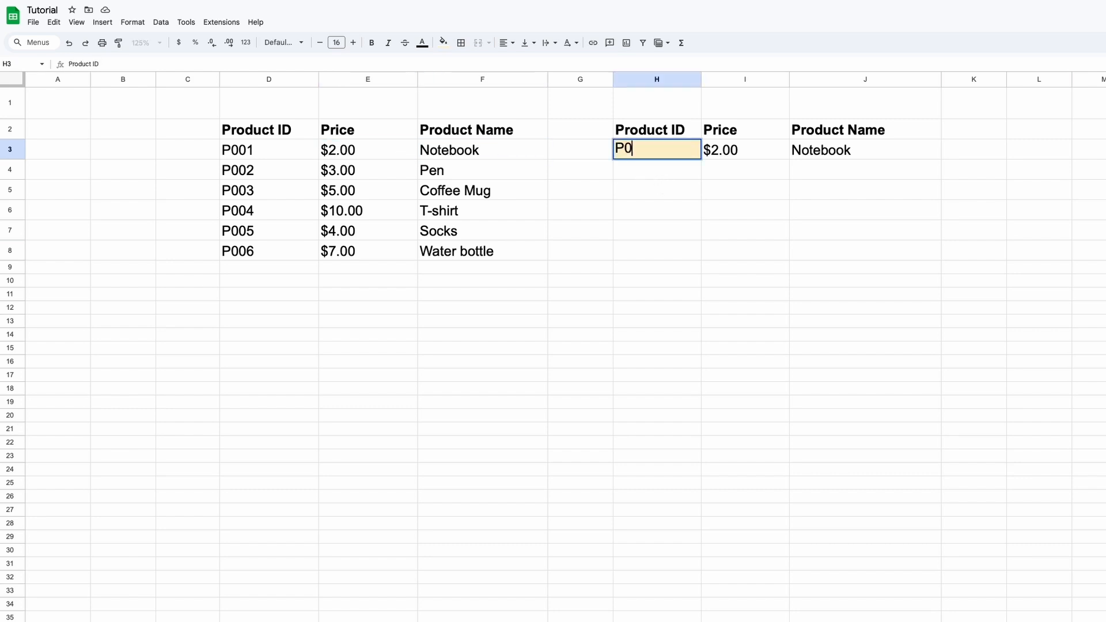
key(Return)
click(750, 153)
click(824, 152)
- Set the lookup product ID in H3 to P006
click(671, 155)
text(P006)
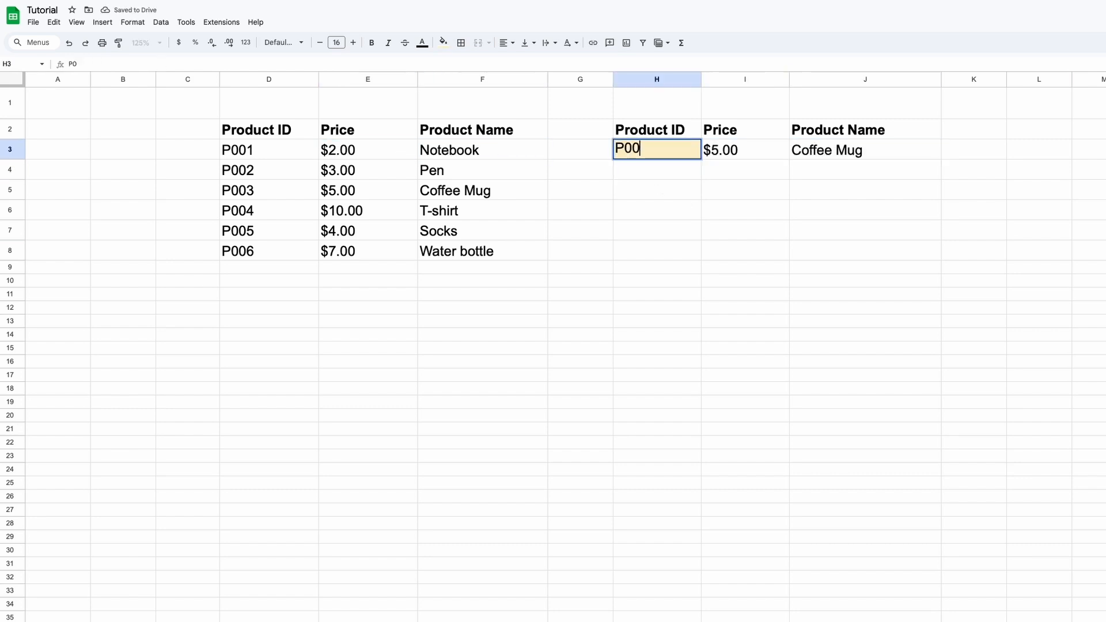
key(Return)
- Make the D3:E8 range in the VLOOKUP in I3 absolute, as $D$3:$E$8
double_click(724, 156)
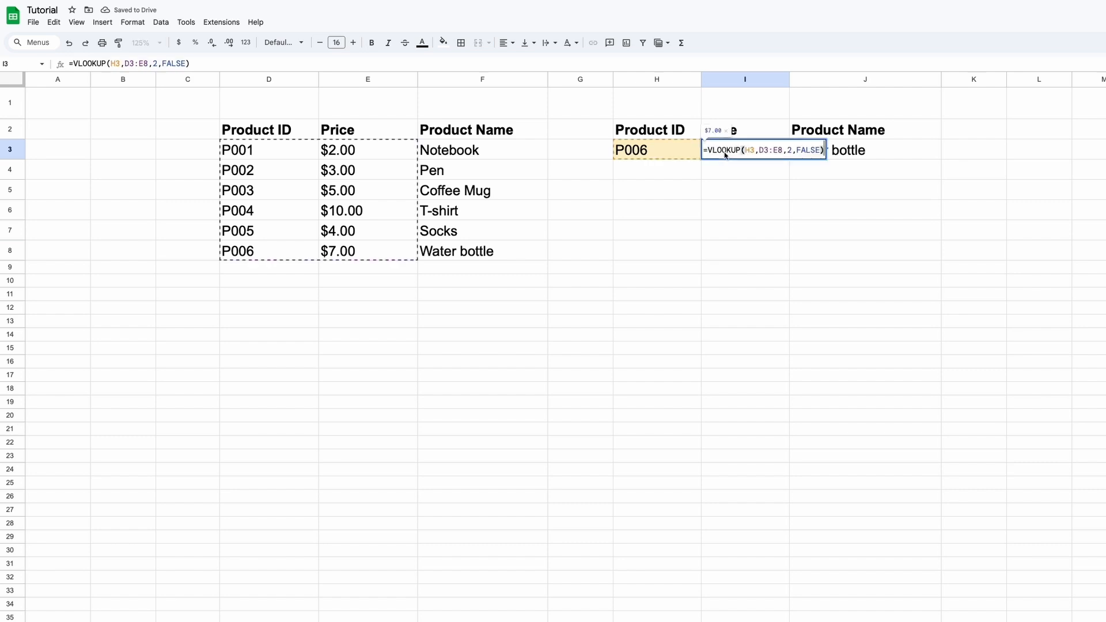
click(768, 151)
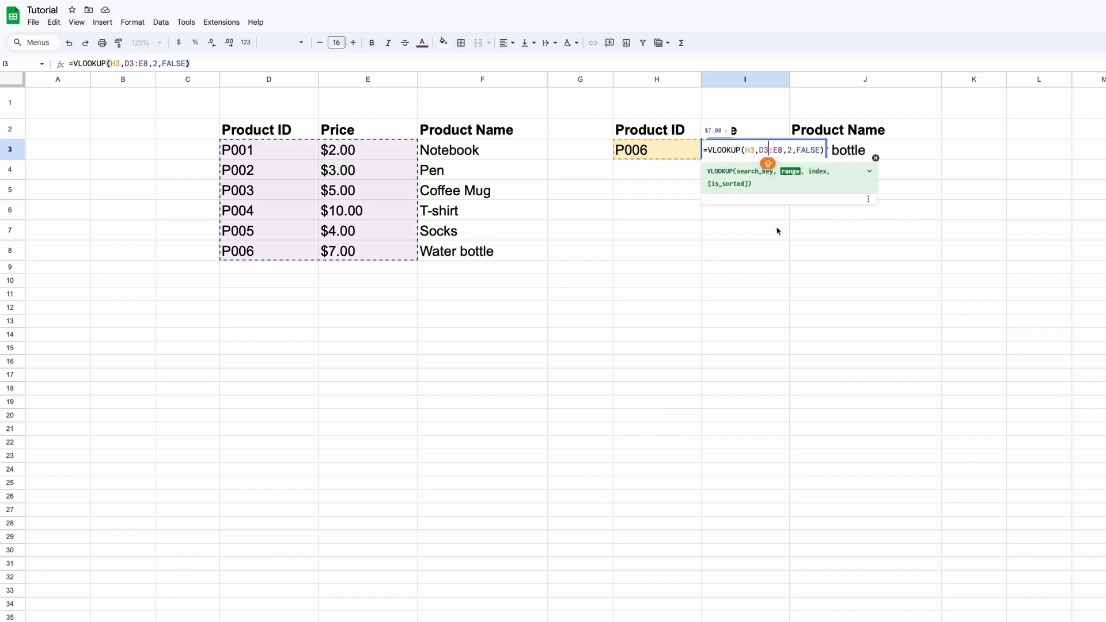
key(F4)
key(Return)
click(745, 150)
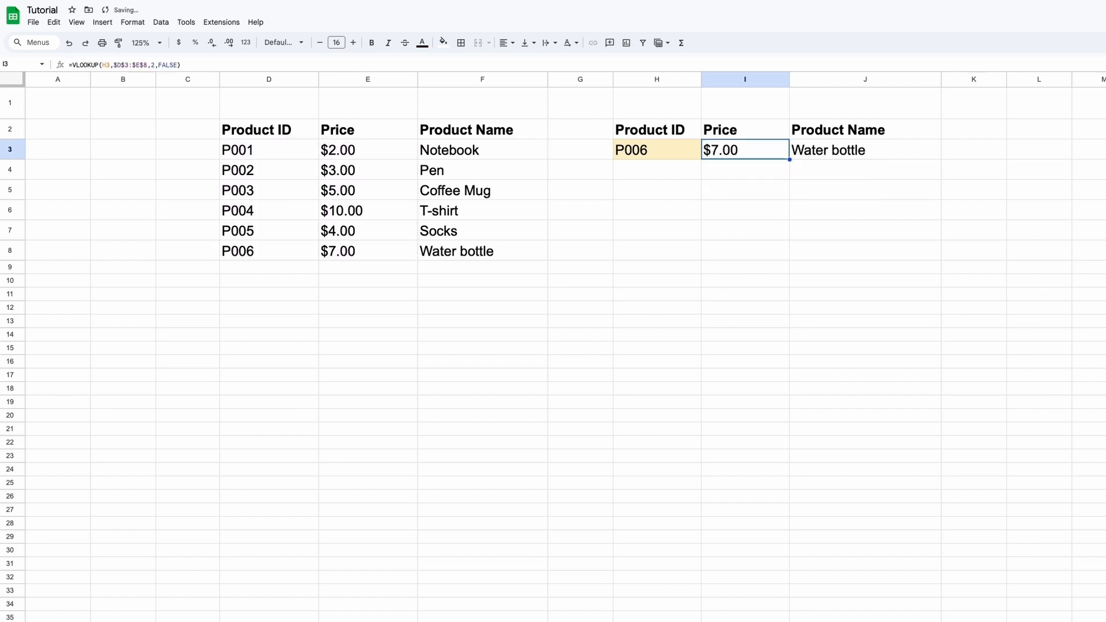
- Make the D3:F8 range in the VLOOKUP in J3 absolute
double_click(839, 157)
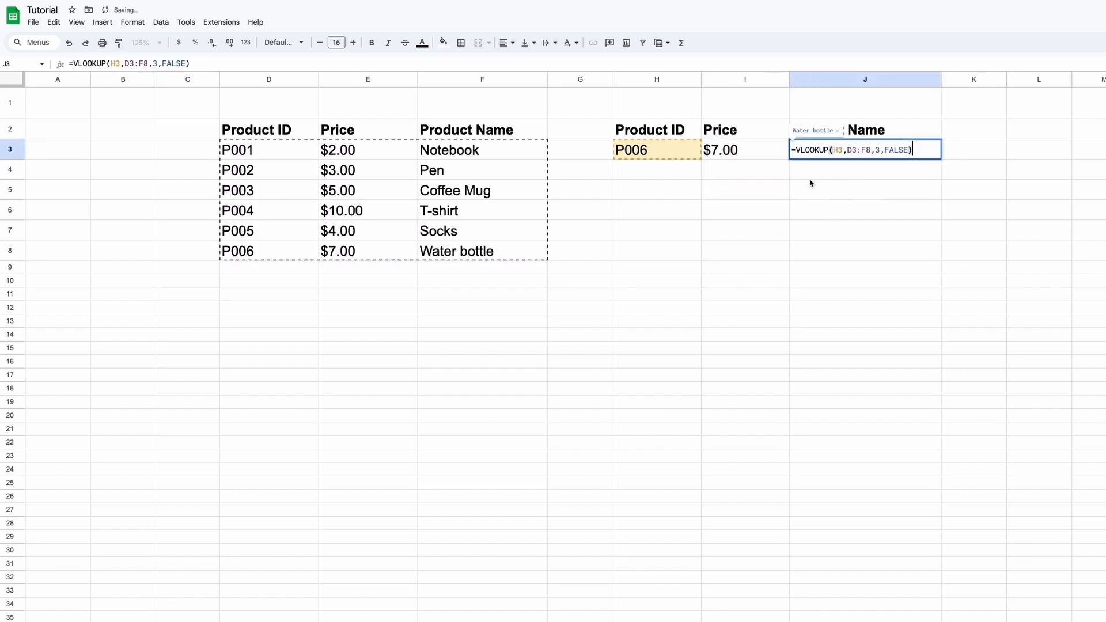
click(853, 150)
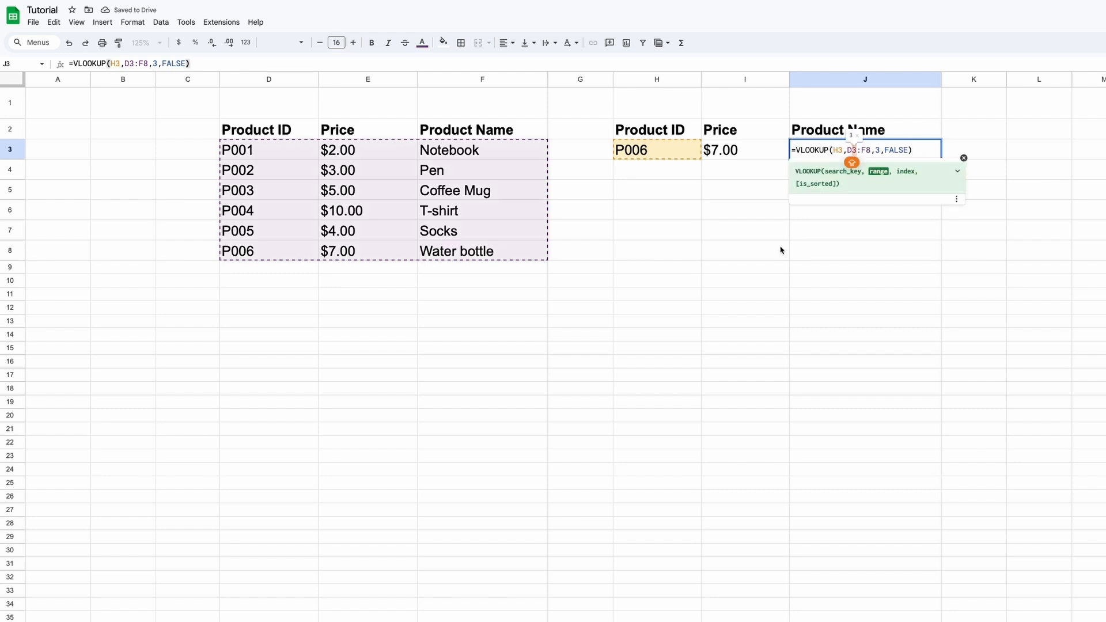
key(F4)
key(Return)
- Copy the VLOOKUP formulas in I3:J3 down to rows 4 and 5
drag(745, 150, 818, 151)
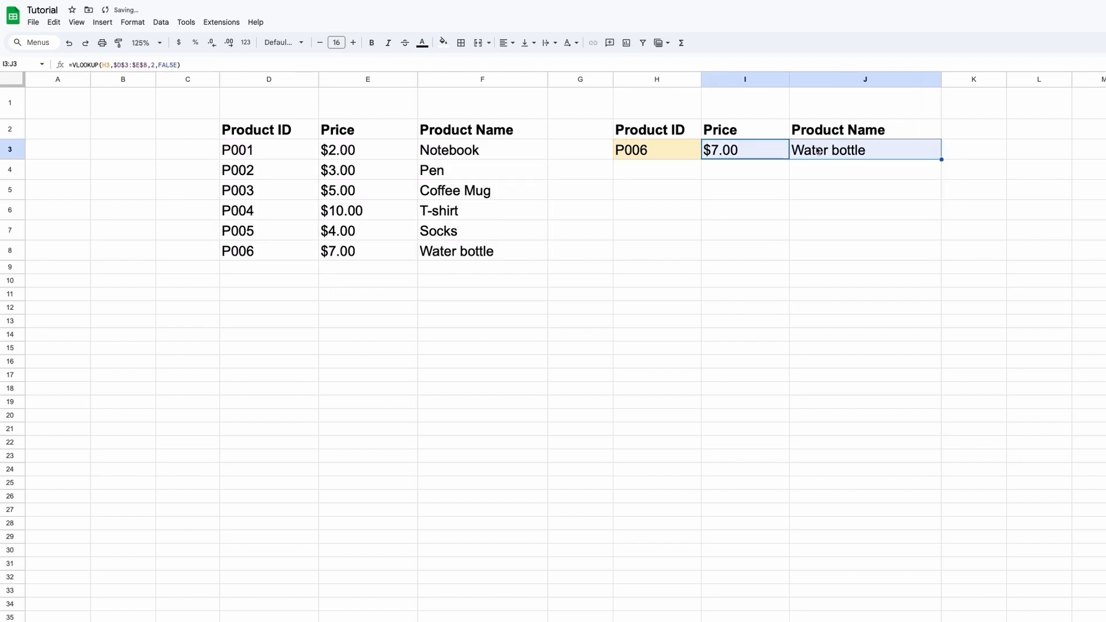
right_click(818, 149)
click(834, 177)
drag(758, 174, 758, 193)
right_click(759, 194)
click(814, 240)
- Enter the product IDs P001 in H4 and P004 in H5
click(679, 174)
text(P)
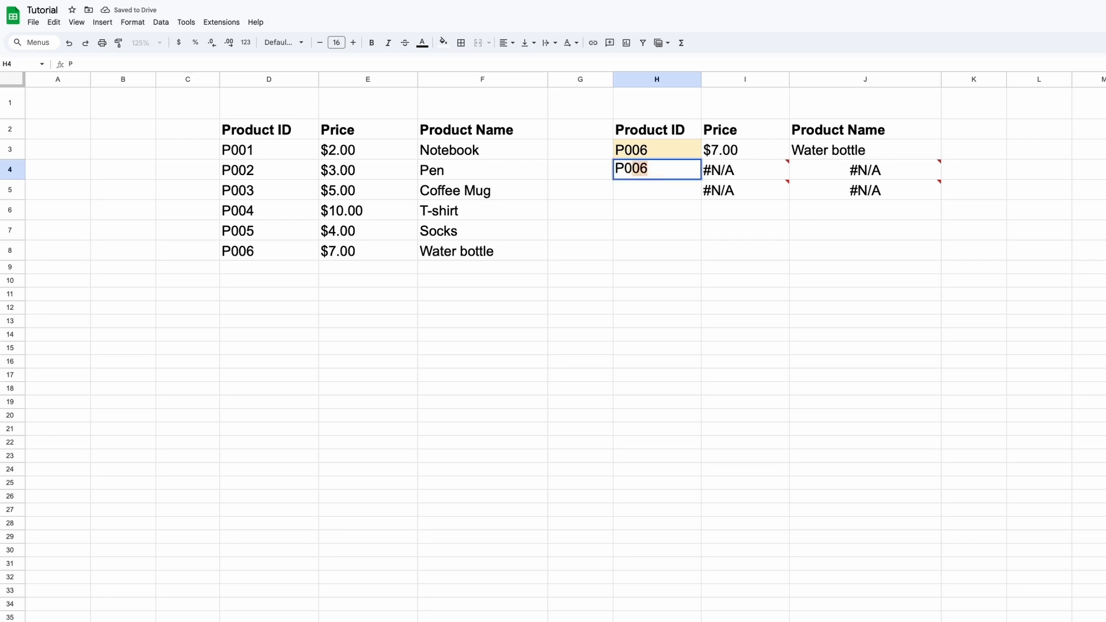
text(001)
key(Return)
text(P004)
key(Return)
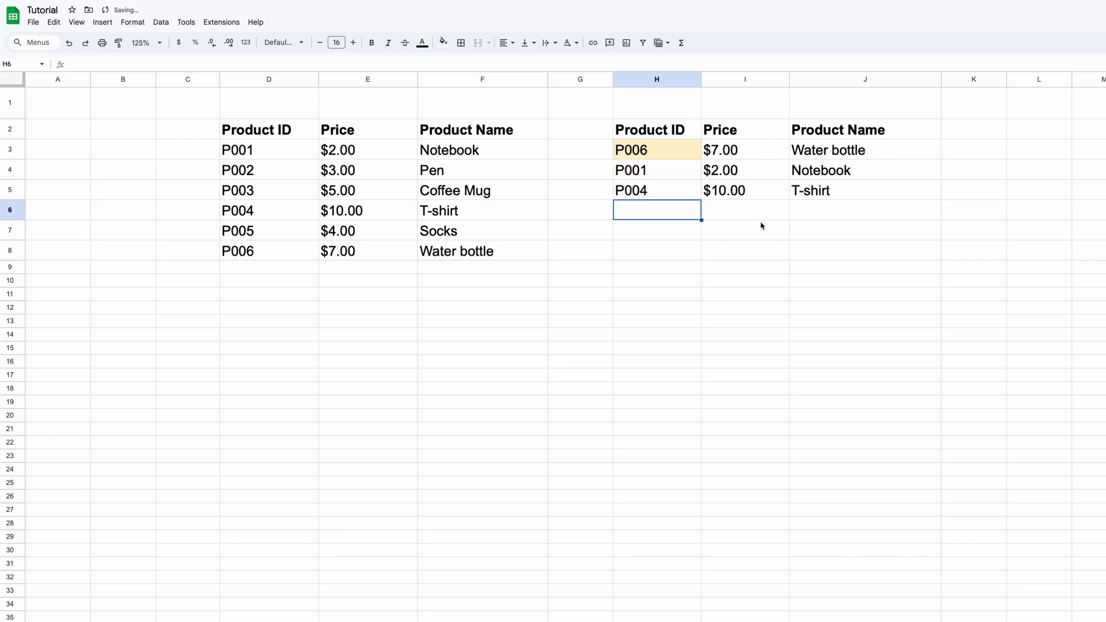
- Inspect the exact-match VLOOKUP formula in I3 without changing it
double_click(775, 151)
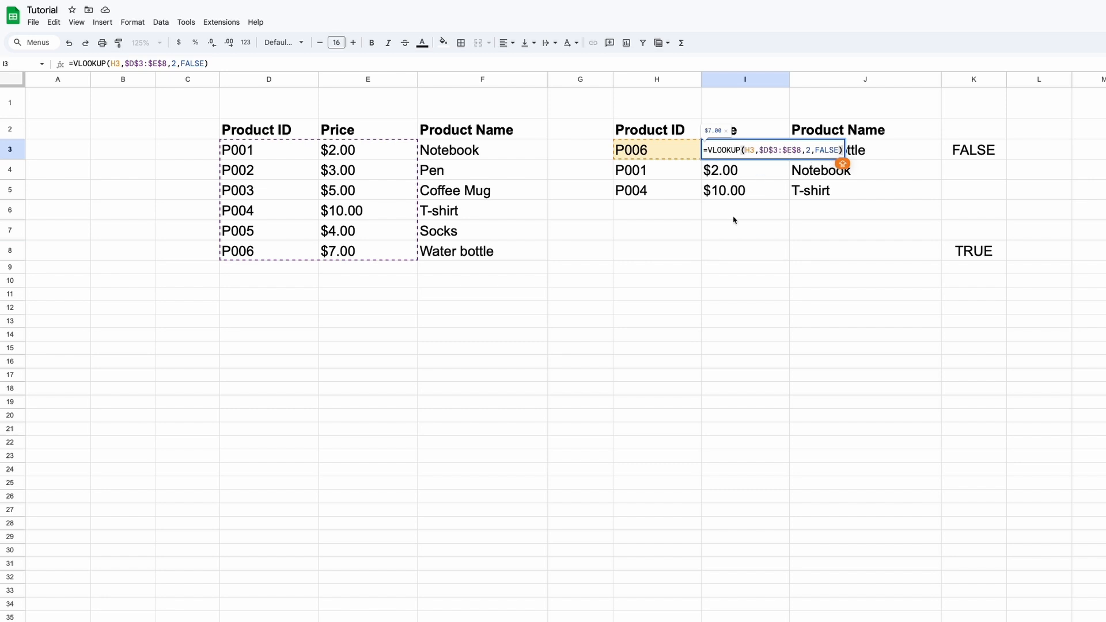
click(717, 259)
click(643, 265)
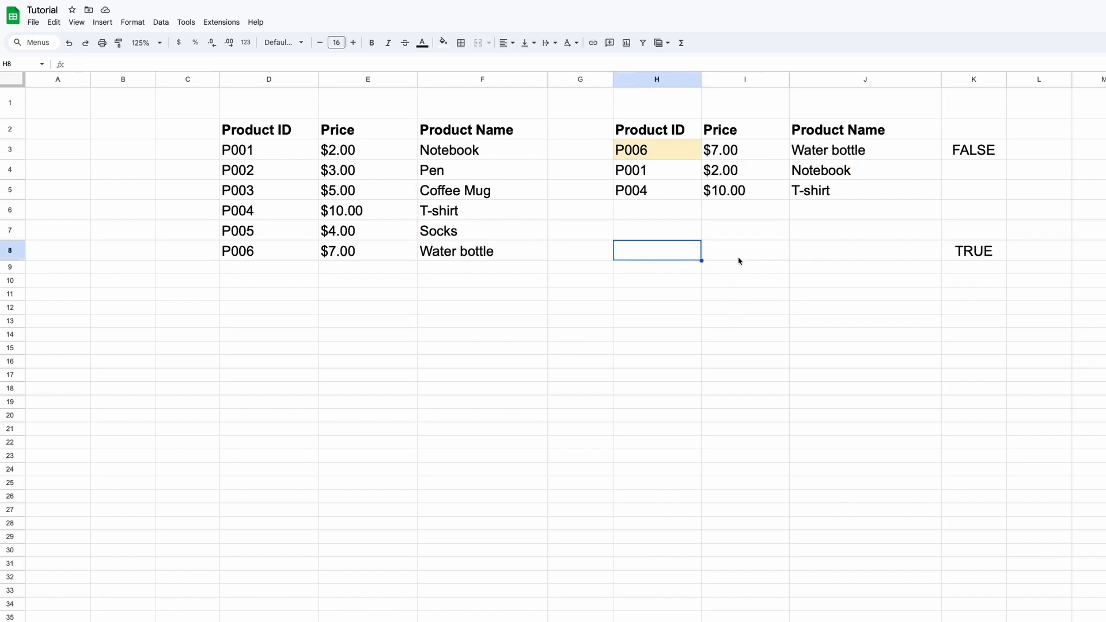
- Sort the range D3:F8 by column E from A to Z, treating it as having no header row
drag(275, 157, 443, 252)
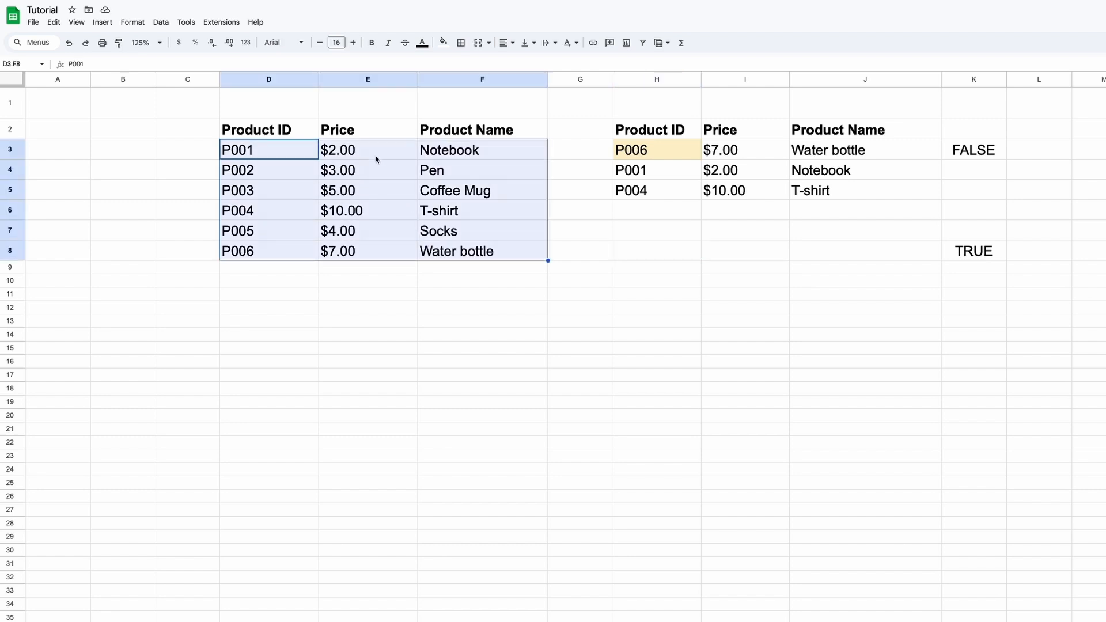
click(161, 21)
mouse_move(172, 56)
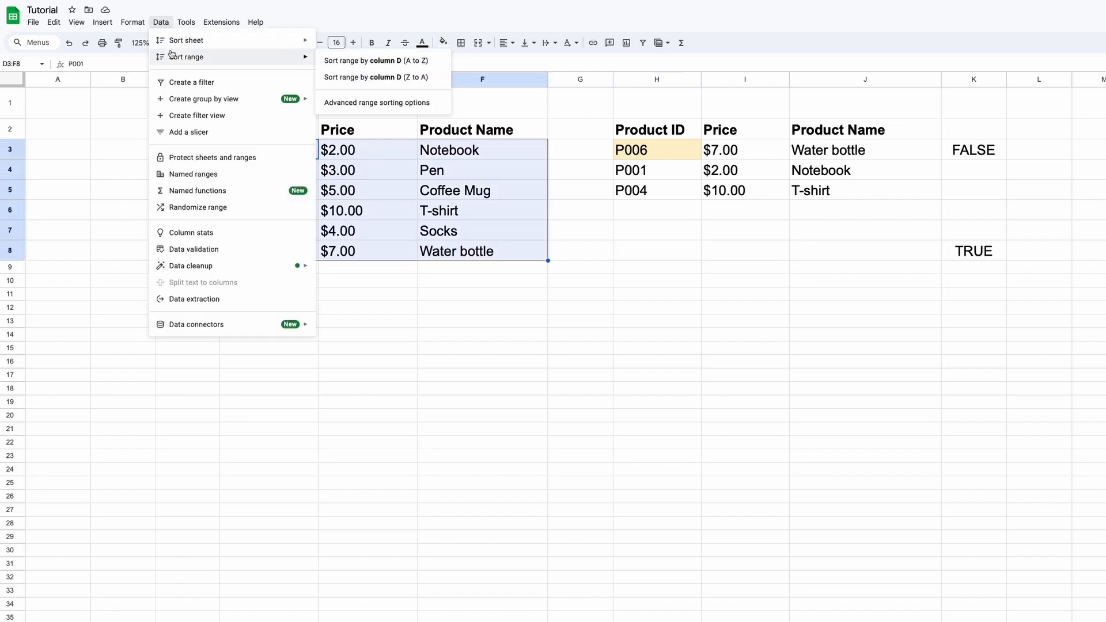
click(376, 102)
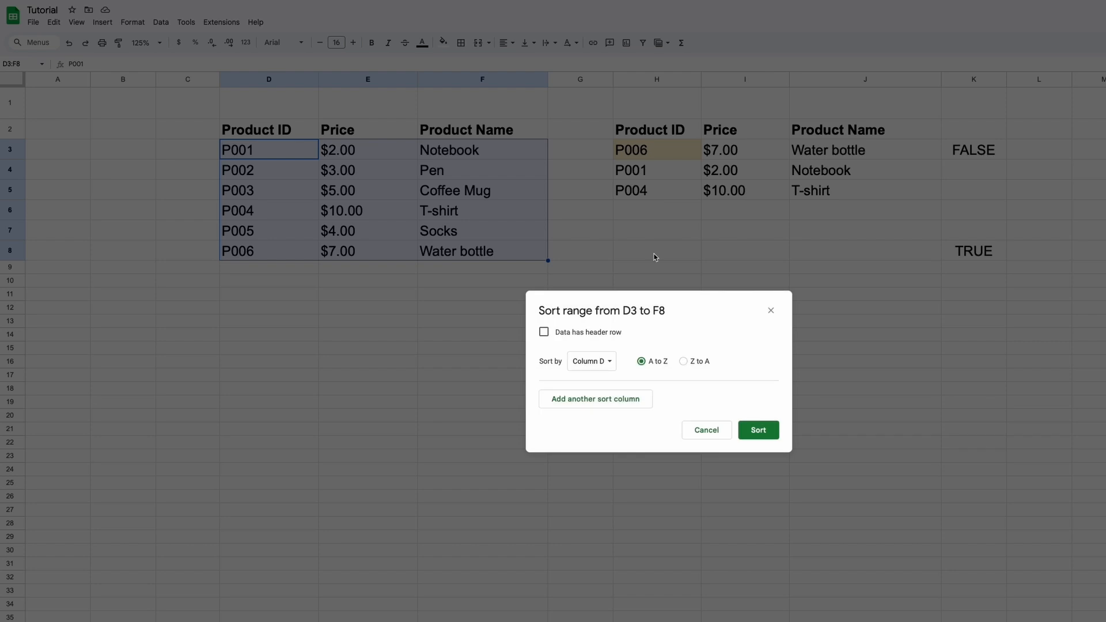
click(609, 360)
click(604, 377)
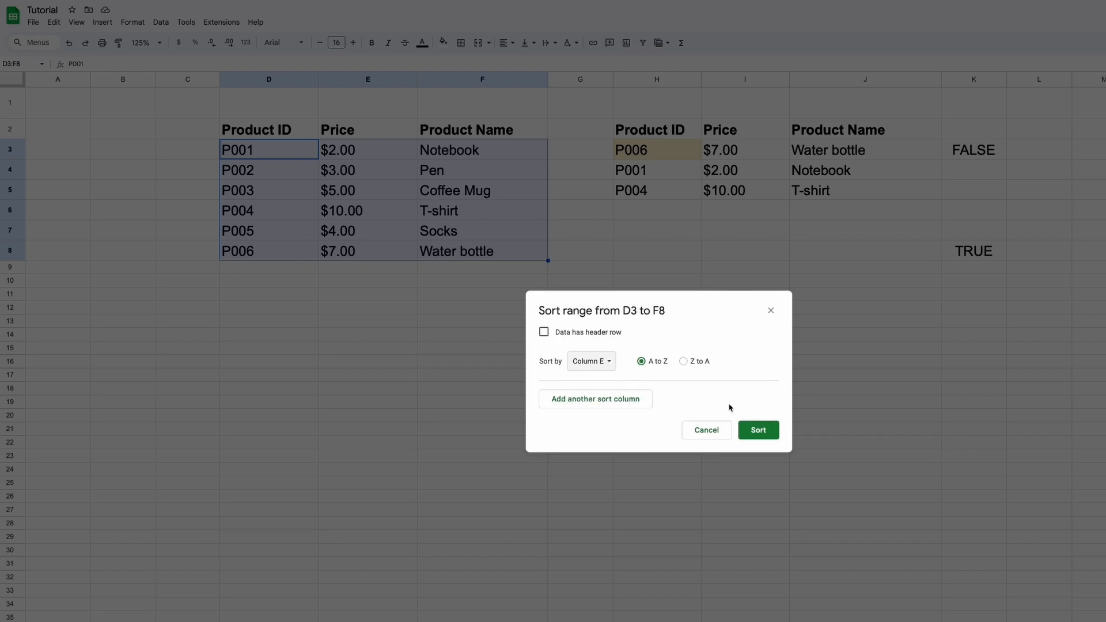
click(745, 430)
- Enter the headings PRICE in H8 and PRODUCT NAME in I8, and fit column I's width to its contents
click(657, 250)
text(PRICE)
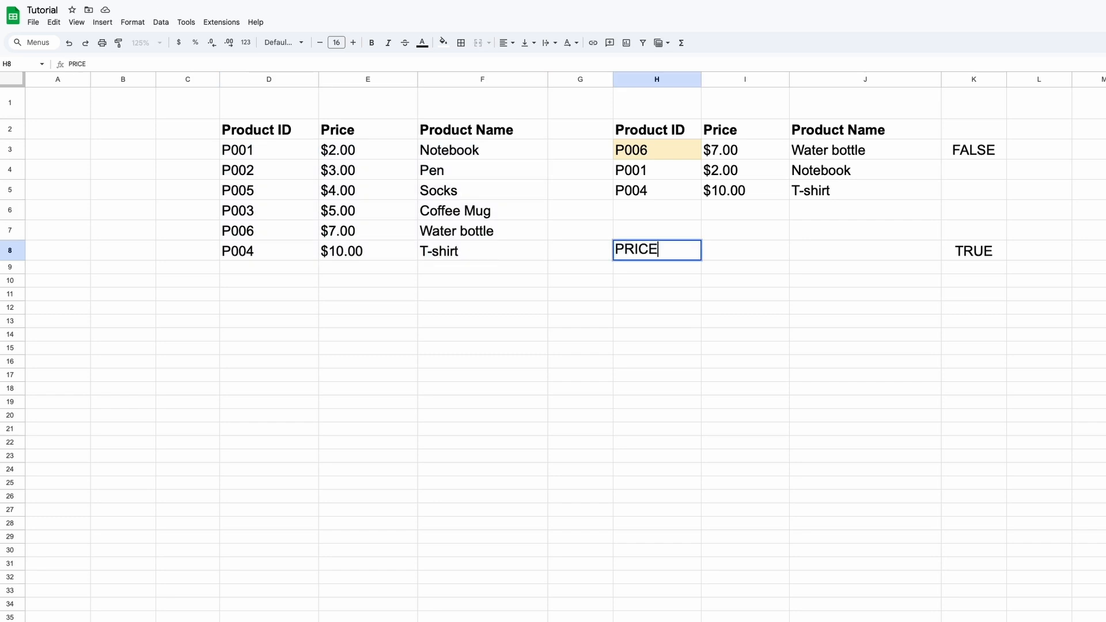
key(Return)
key(Down)
key(Up)
key(Up)
key(Right)
text(PRODUCT NAME)
key(Return)
key(Up)
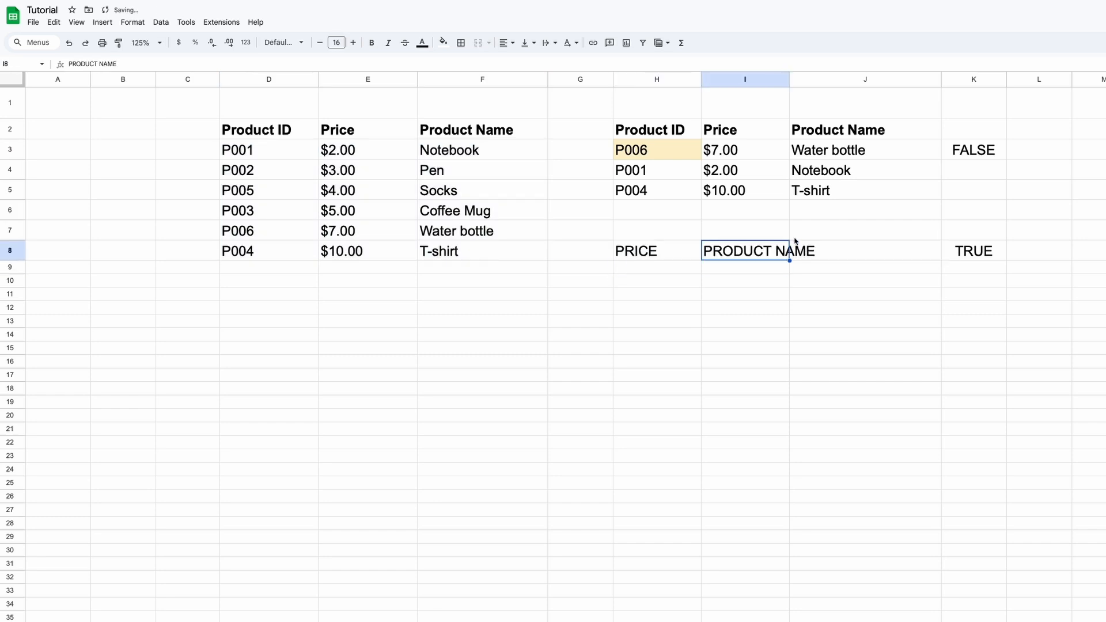
double_click(789, 80)
click(762, 282)
- Enter a price of 5 in H9 and format it as currency with two decimals
click(678, 269)
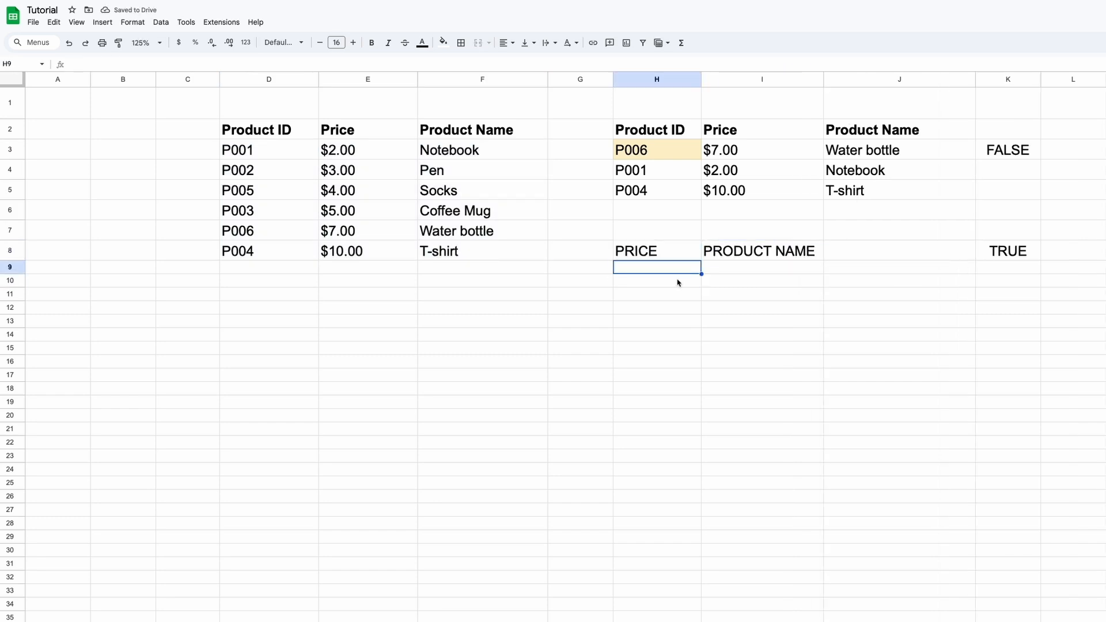
text(5)
key(Return)
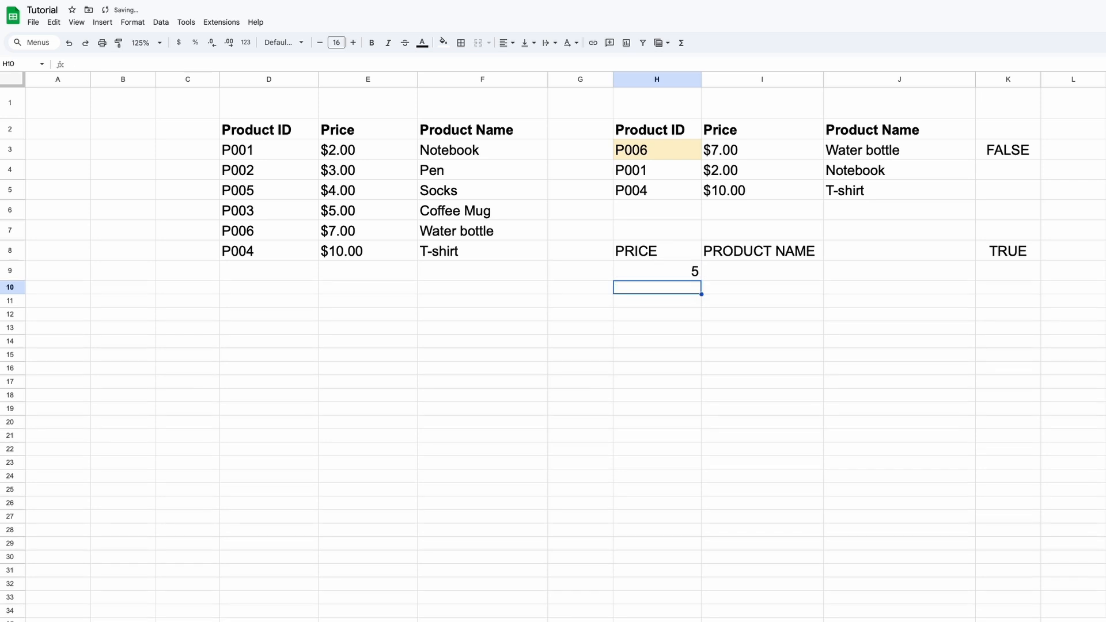
key(Up)
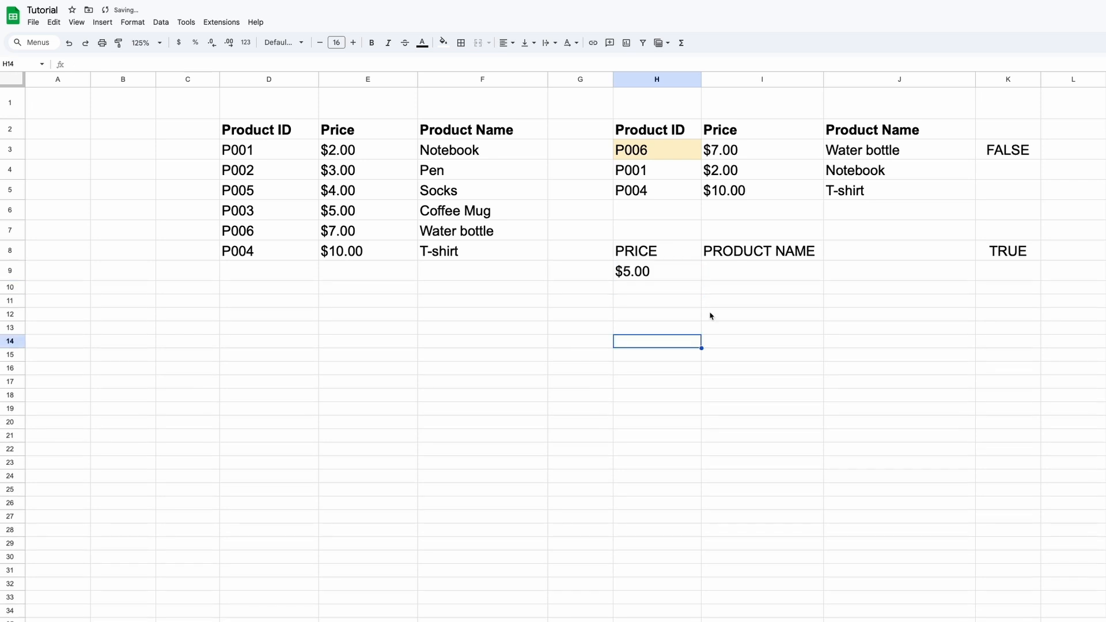
- Enter a VLOOKUP in I9 with search key H9, range E3:F8, column index 2 and TRUE for is_sorted
click(724, 276)
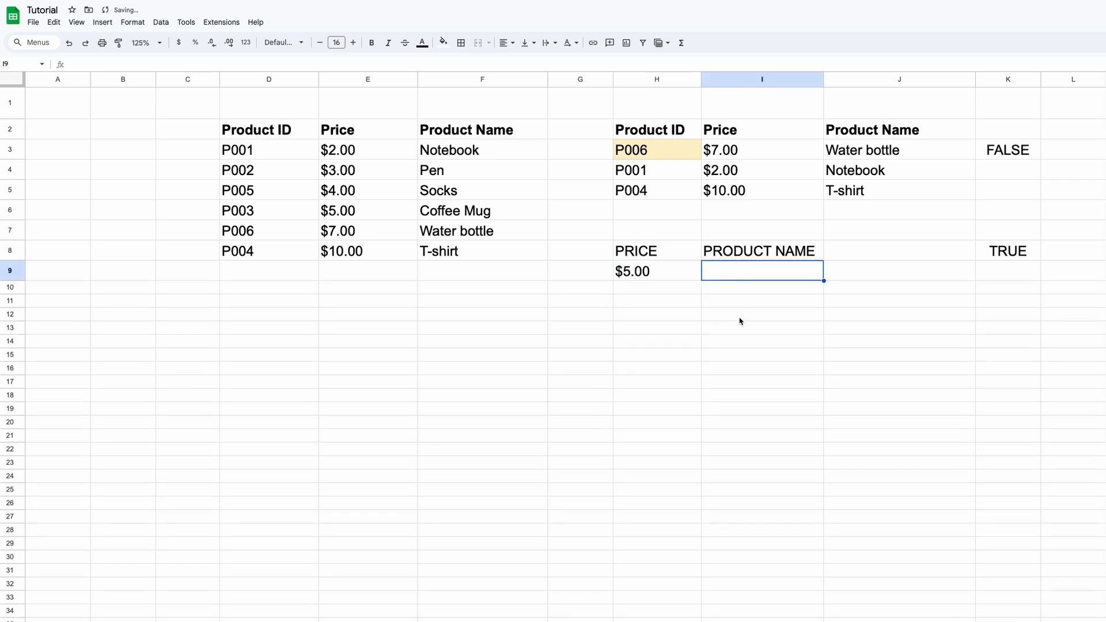
text(=VLOOKU)
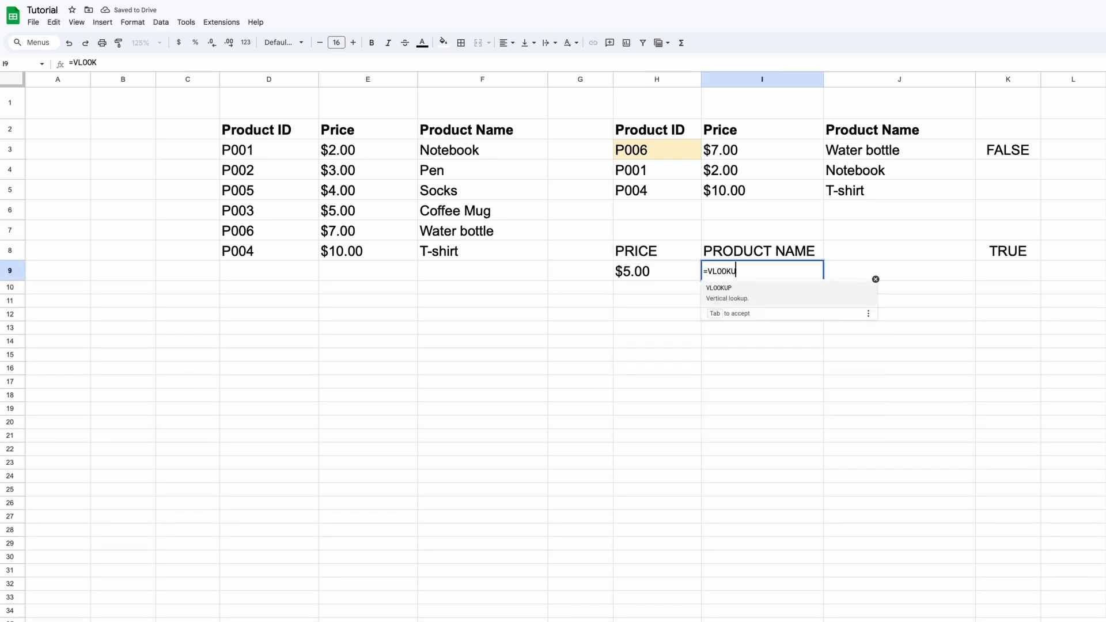
key(Tab)
click(639, 271)
text(,)
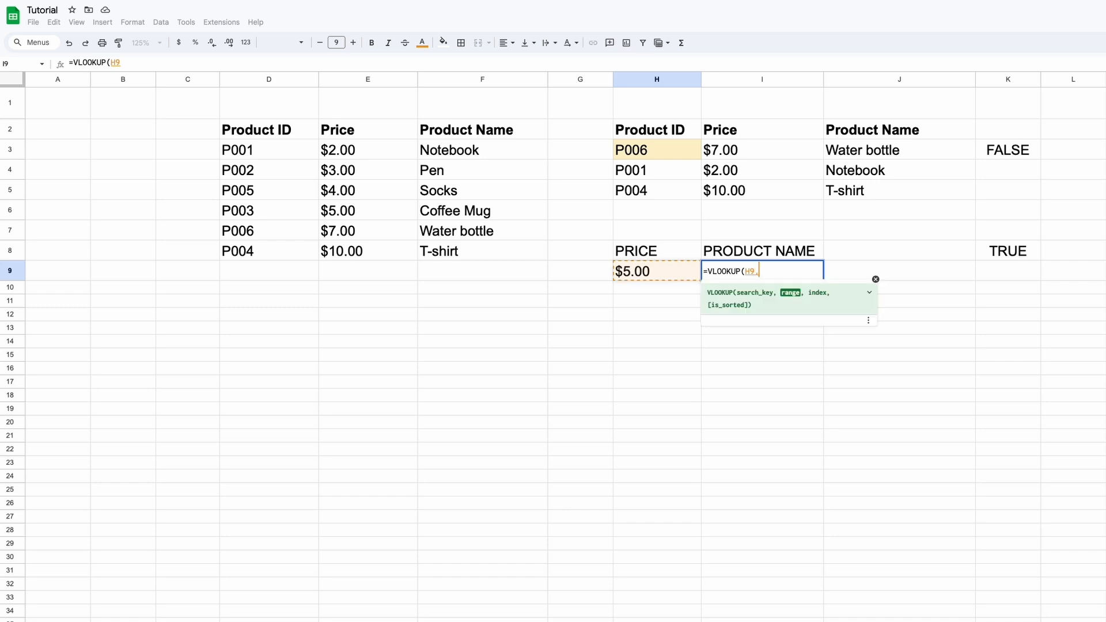
drag(346, 151, 452, 252)
text(,2,TRU)
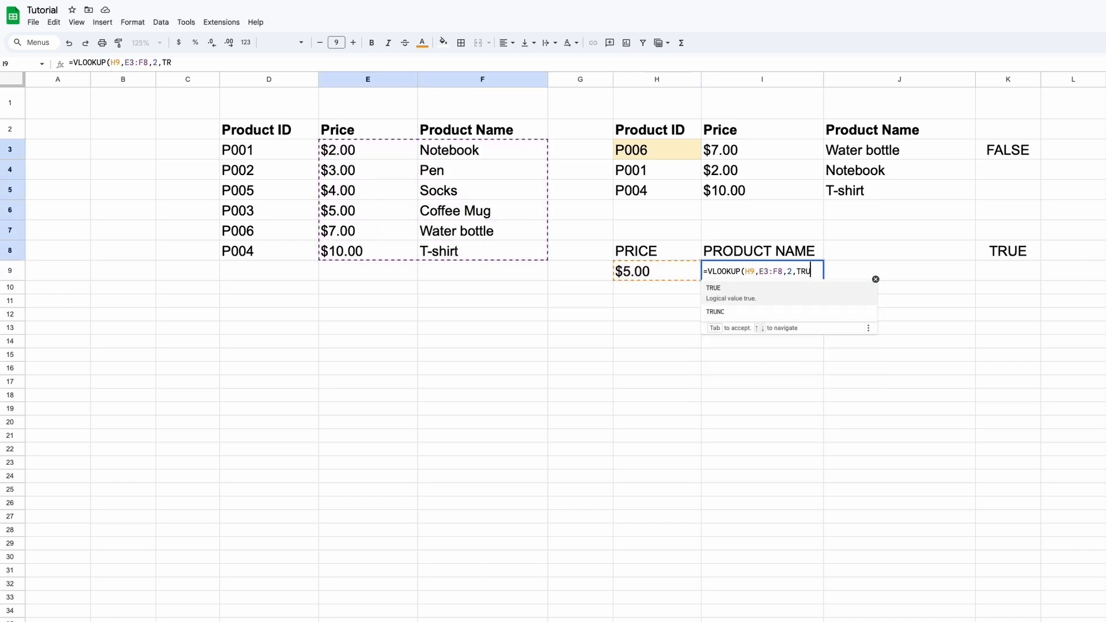
key(Tab)
text())
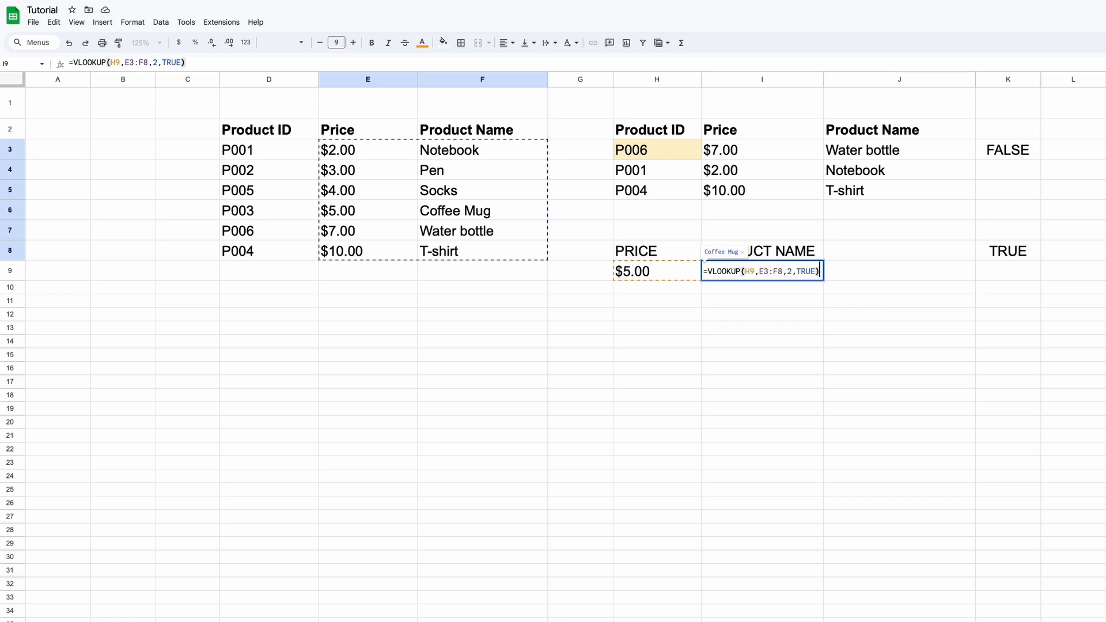
key(Return)
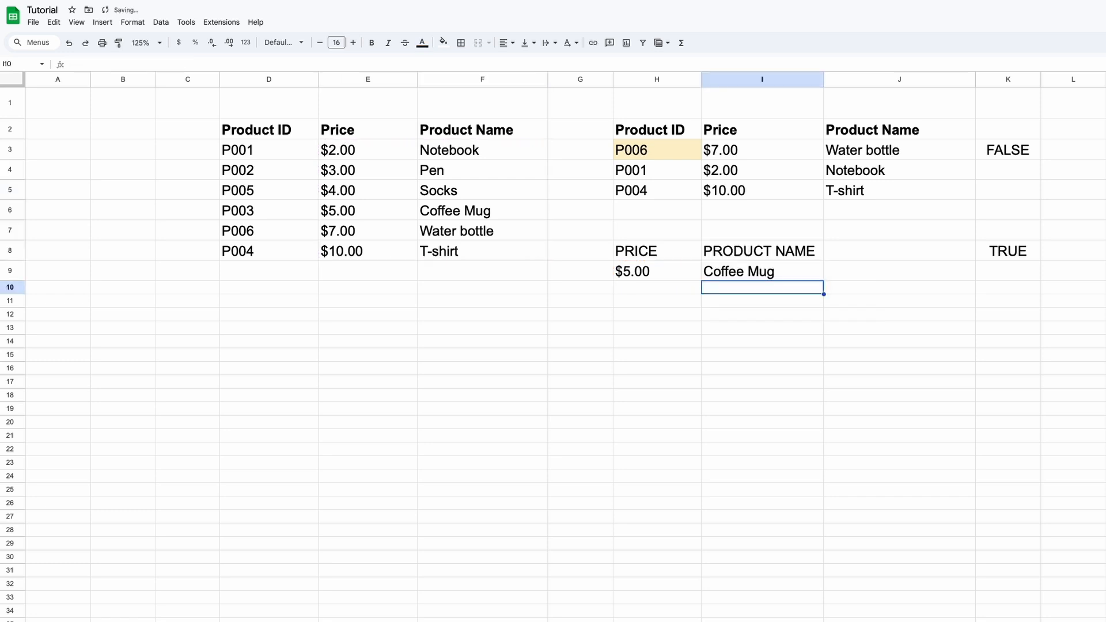
- Compare H9 with the price table, set H9 to 5.50, and check the product name lookup in I9
click(757, 274)
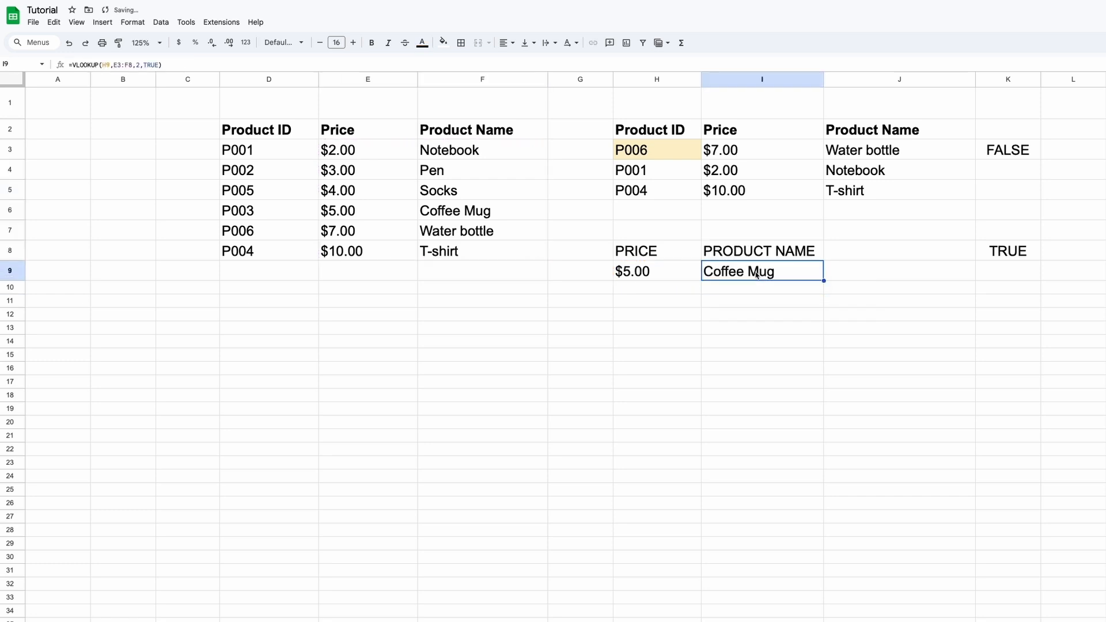
click(669, 277)
click(386, 218)
click(640, 272)
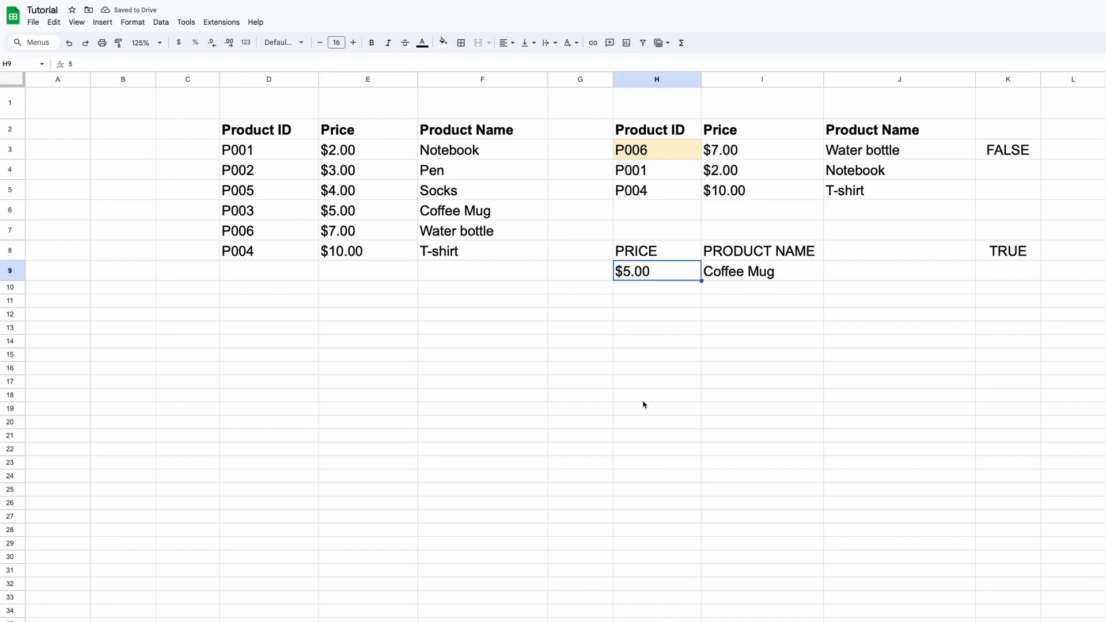
text(5.50)
key(Return)
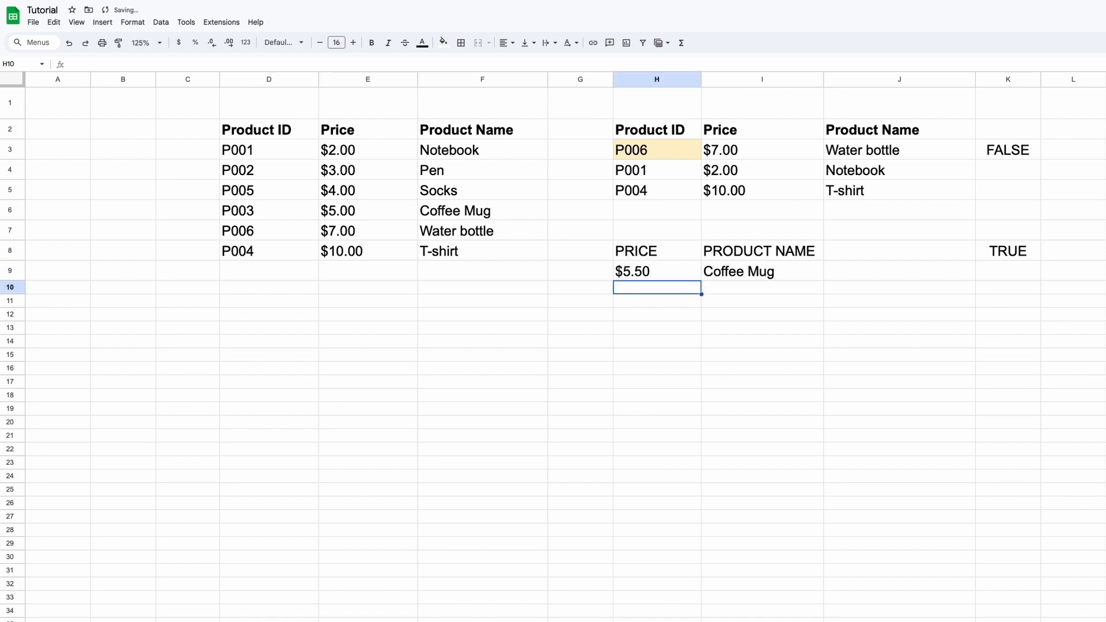
click(746, 276)
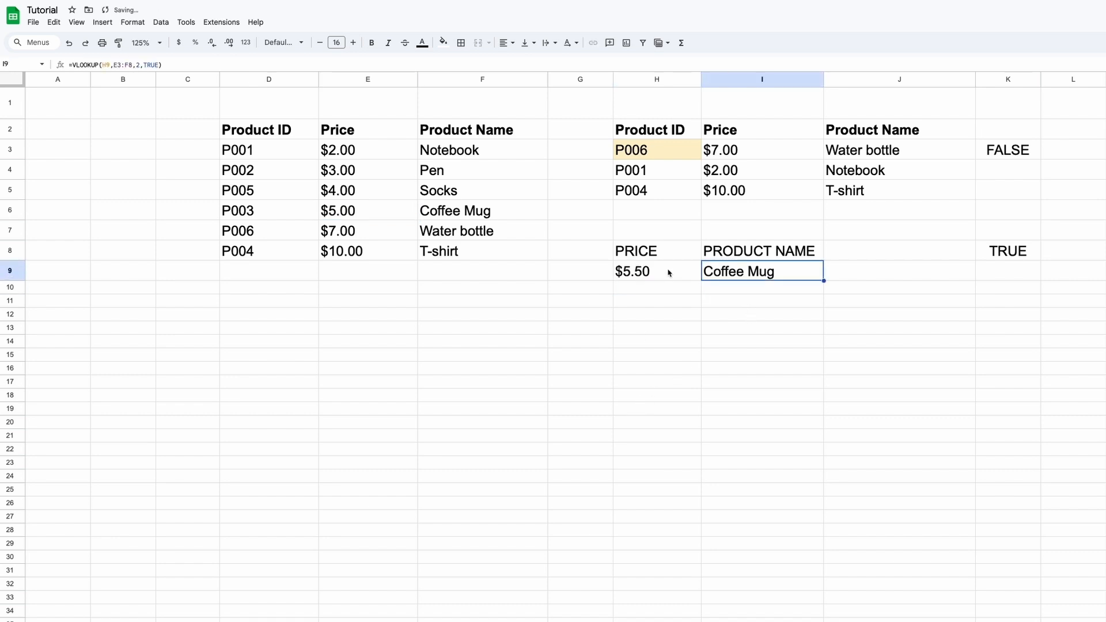
- Set the price in H9 to 8 and check the approximate-match lookup in I9
click(695, 273)
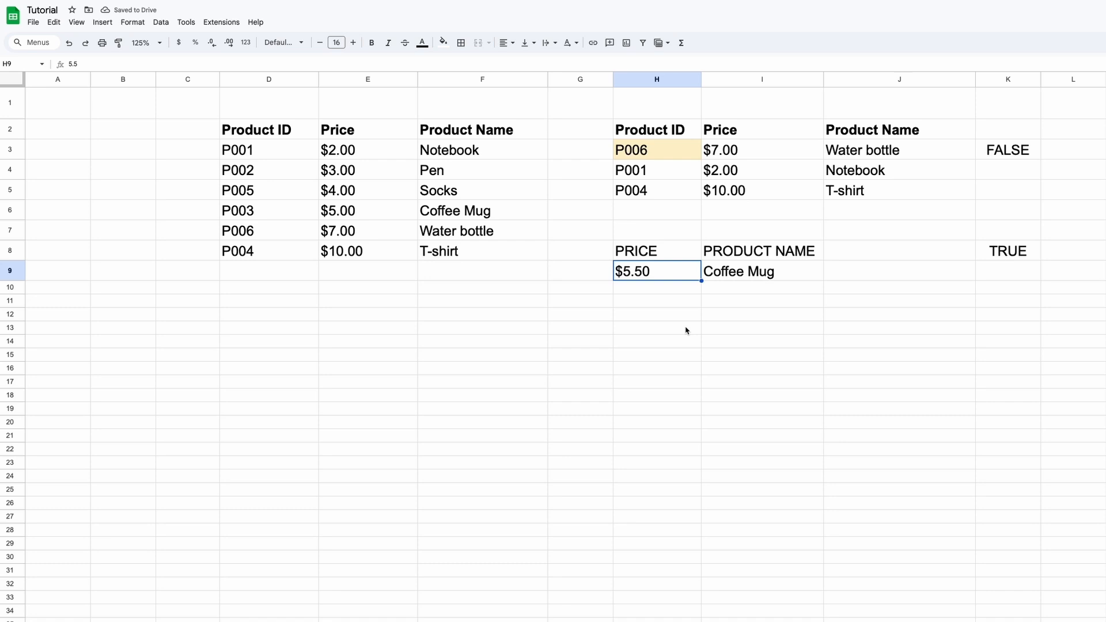
text(8)
key(Return)
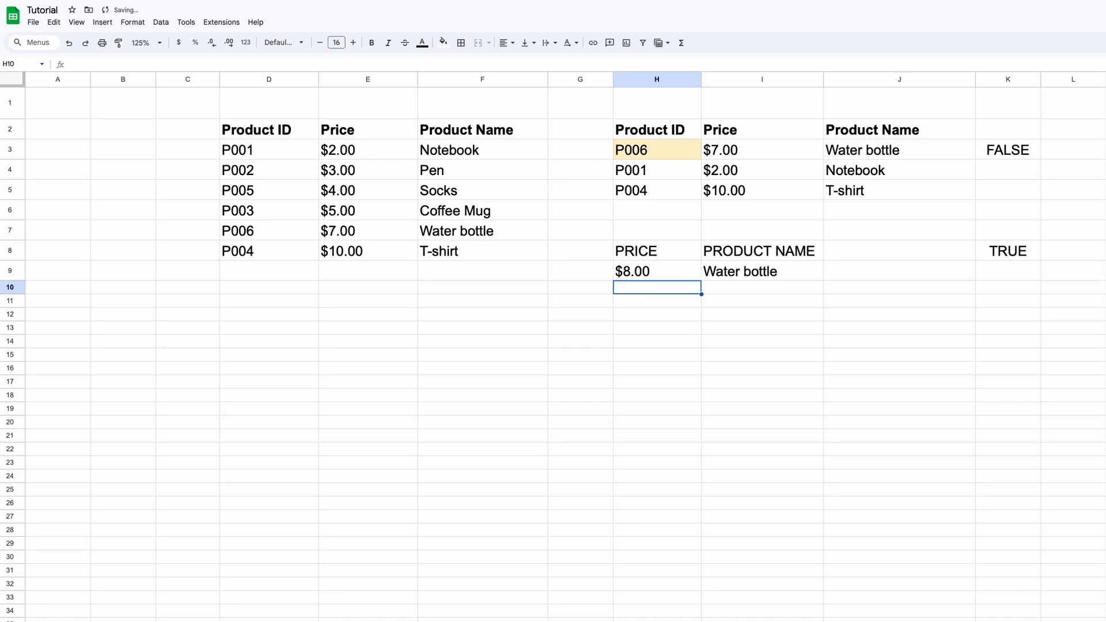
click(697, 271)
click(717, 275)
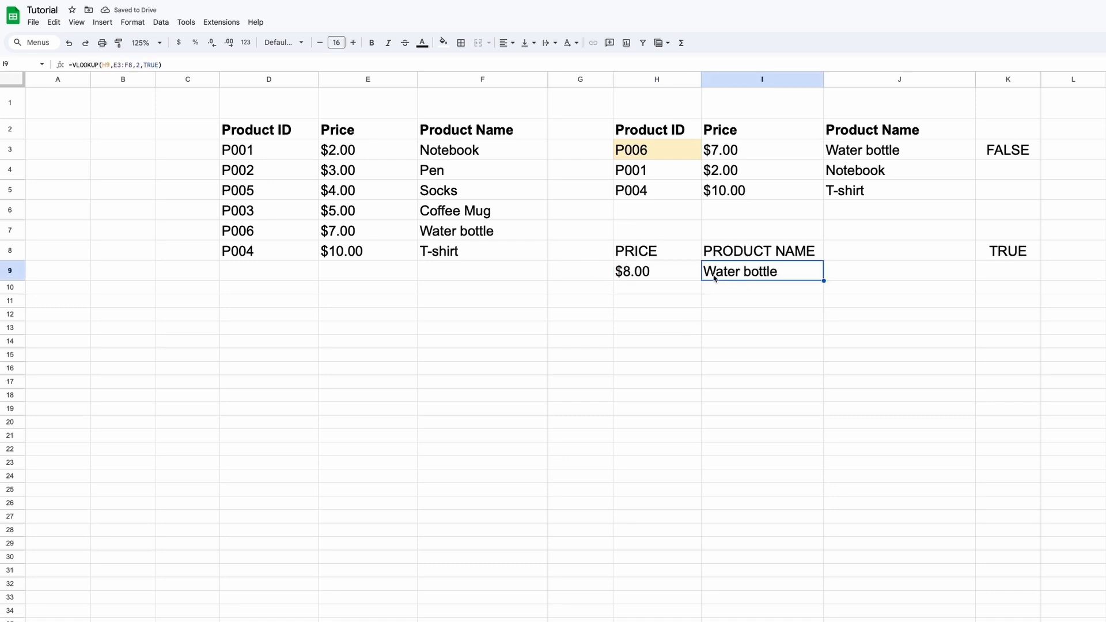
- Set the price in H9 to 3.5 and compare the approximate-match lookup in I9 with the price table
click(681, 276)
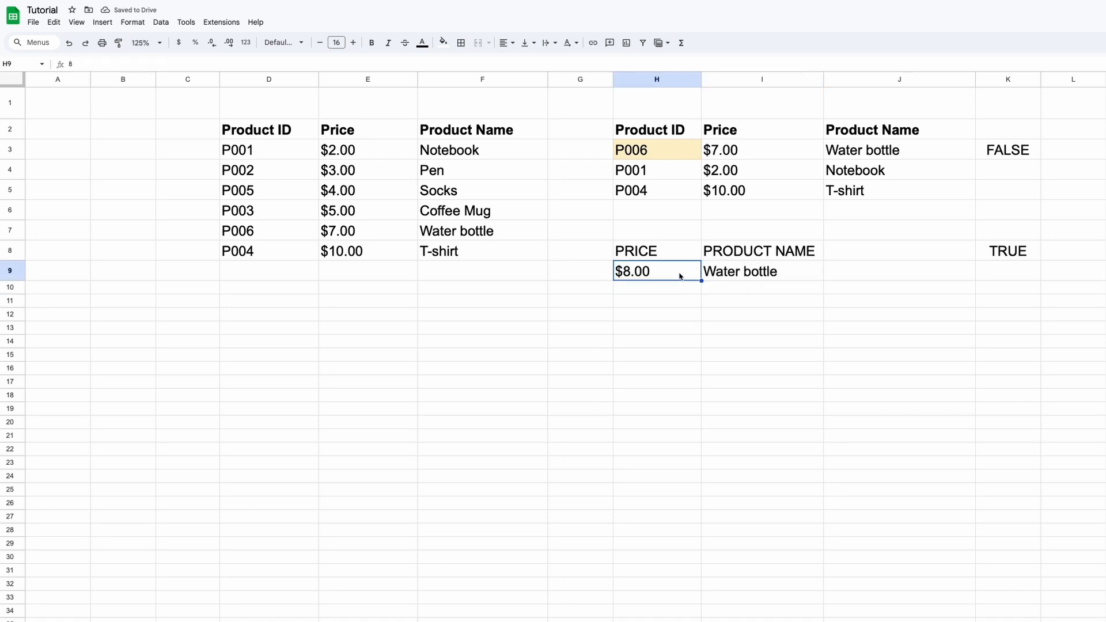
click(404, 232)
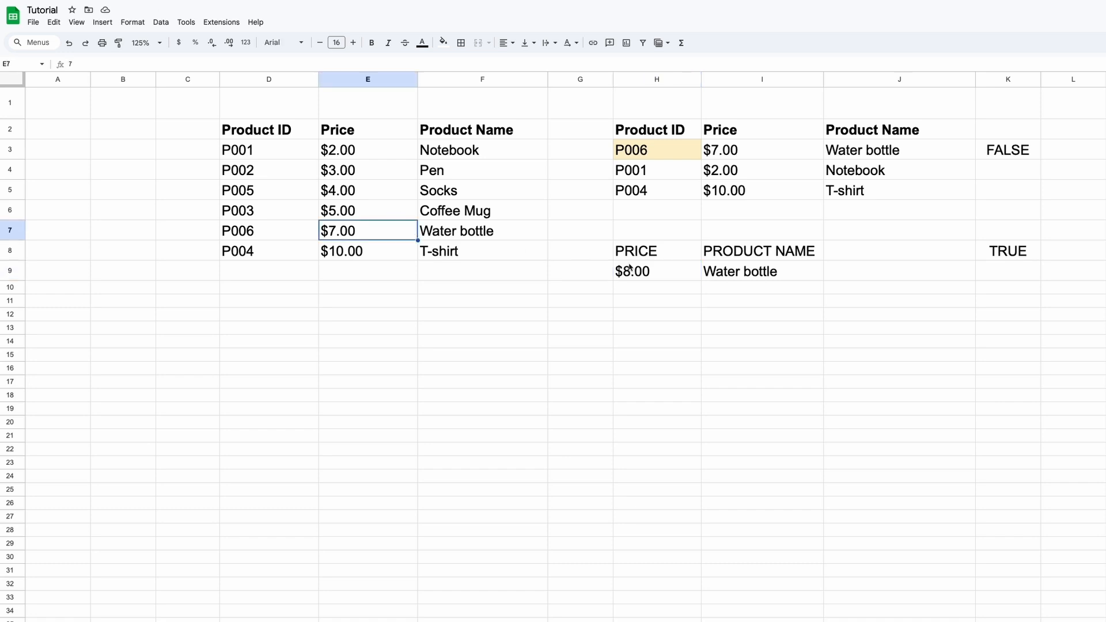
click(648, 277)
text(3.5)
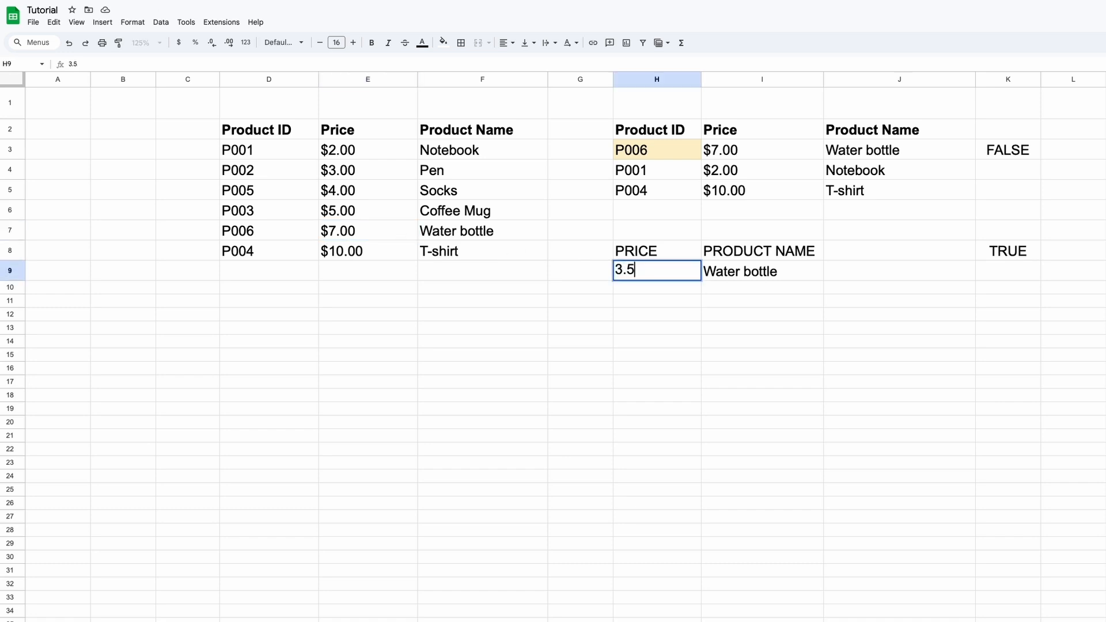
key(Return)
click(428, 177)
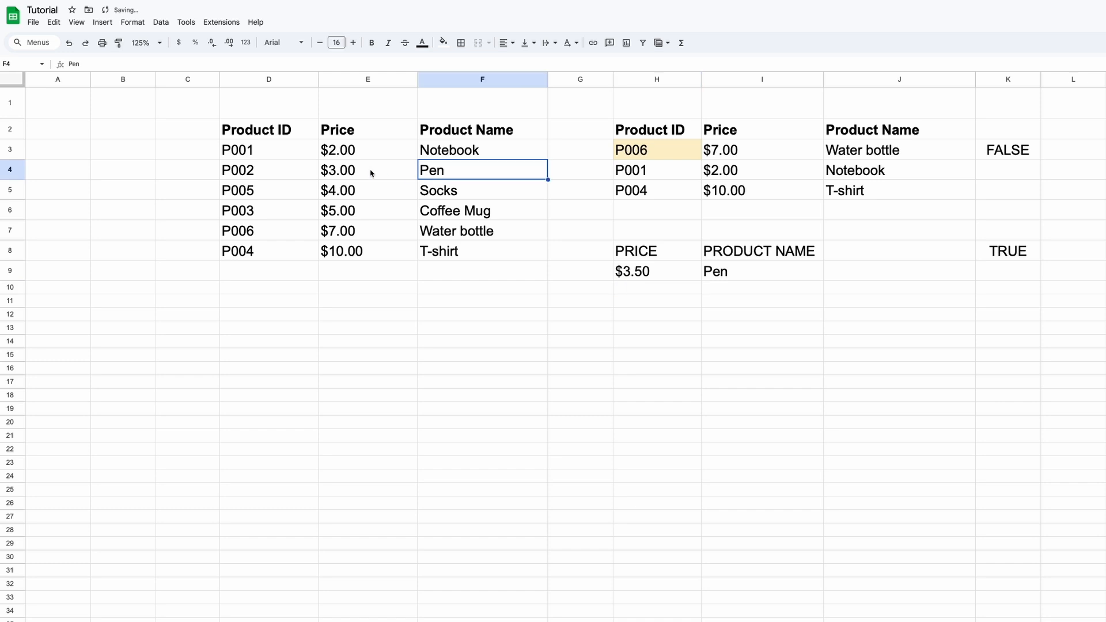
click(372, 174)
click(673, 279)
- Copy the Product Name header into H12 and the Product ID header into I12, and widen column H to fit
click(496, 131)
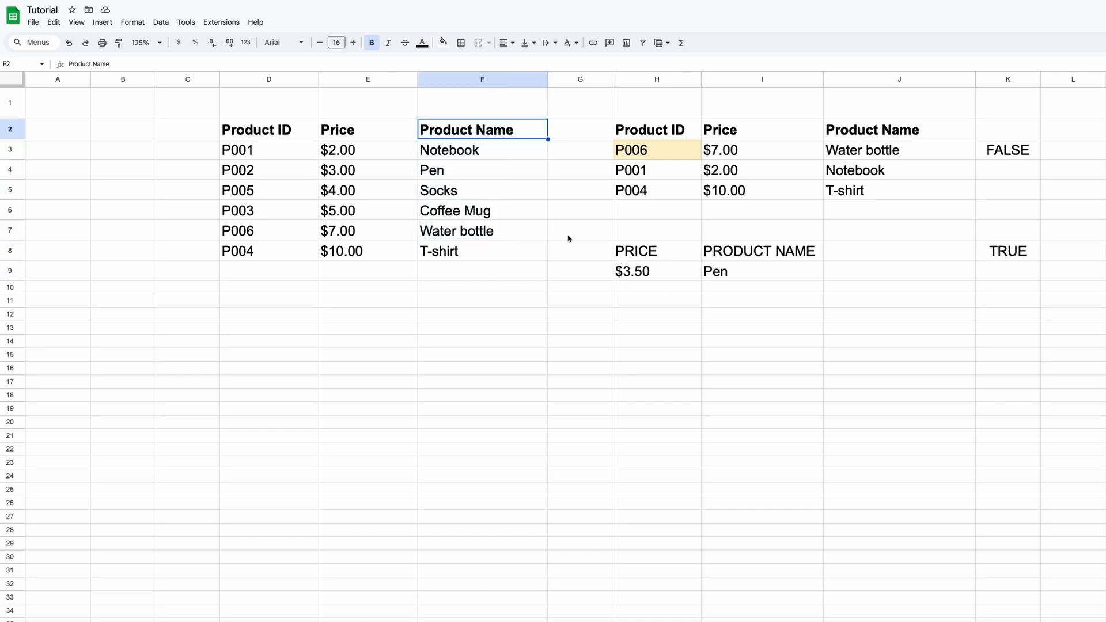
key(super+c)
click(633, 304)
click(636, 315)
key(super+v)
click(735, 316)
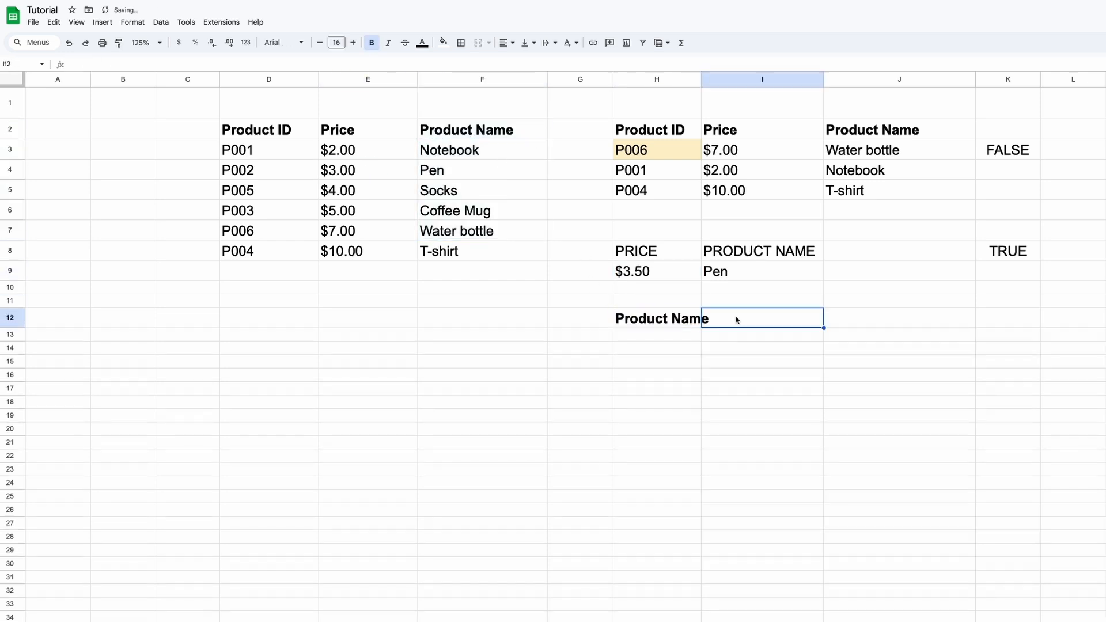
click(307, 136)
key(super+c)
click(755, 320)
key(super+v)
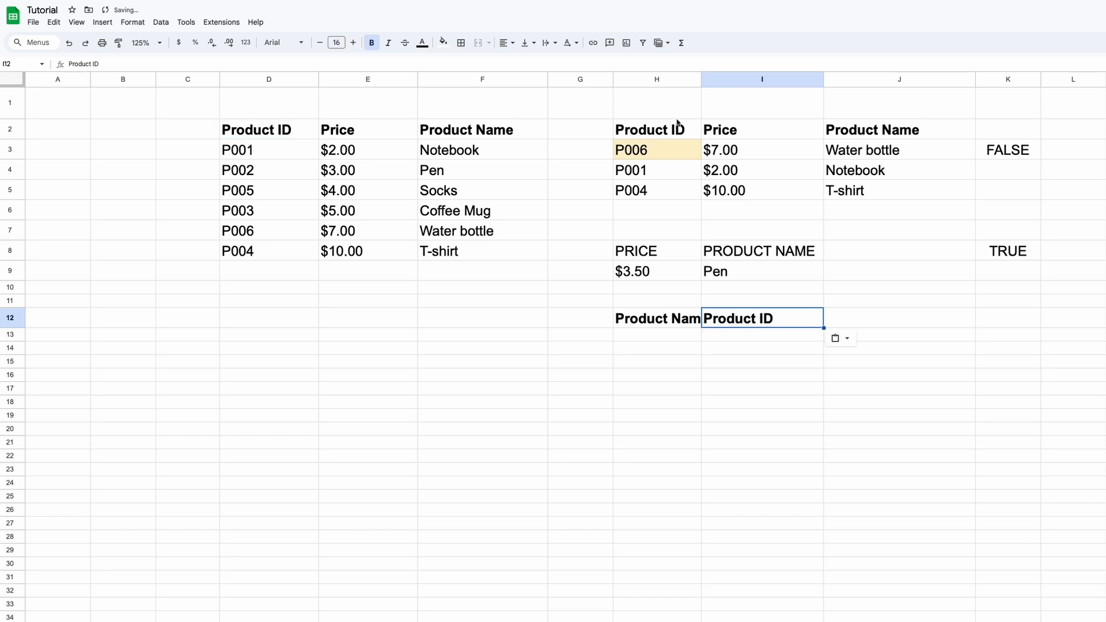
drag(701, 81, 721, 92)
- Enter PEN as the product name in H13
click(706, 335)
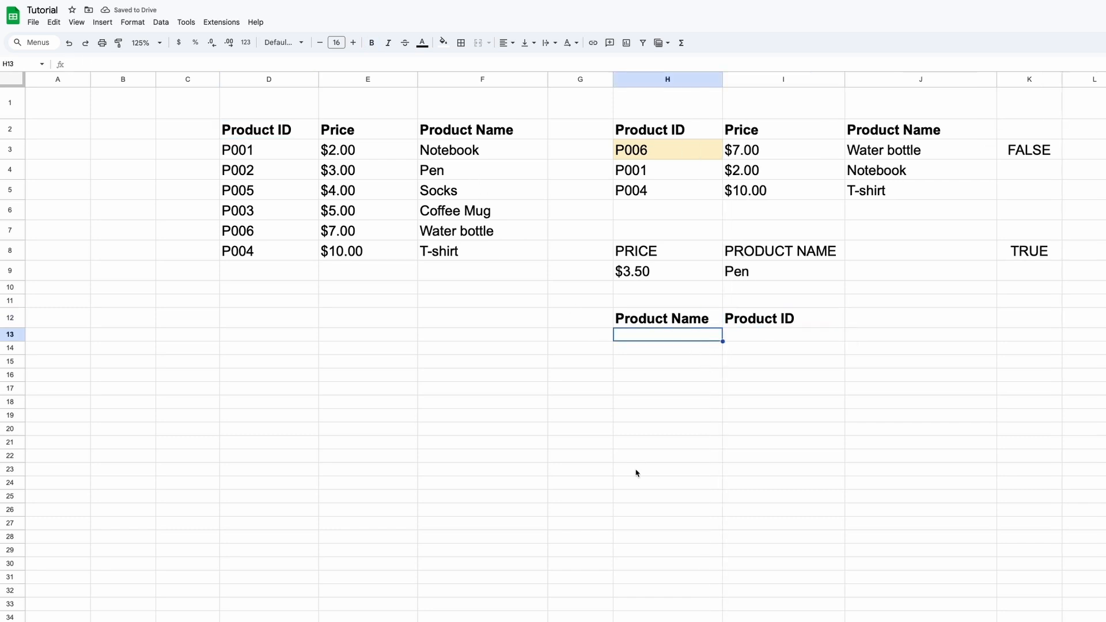
text(PEN)
key(Return)
click(783, 339)
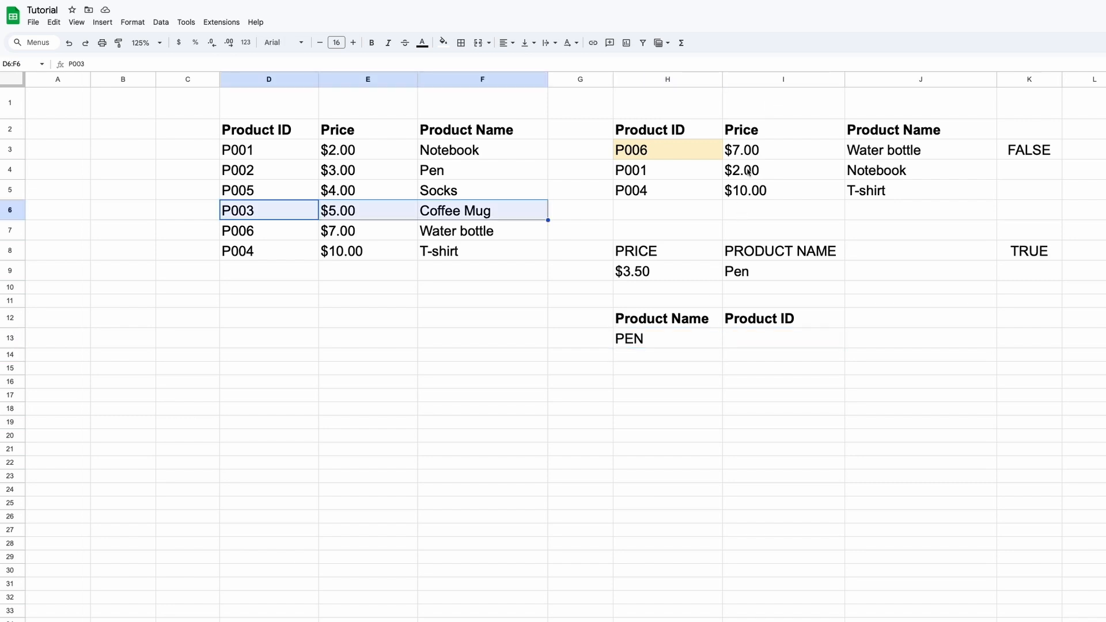
- Inspect the index argument of the VLOOKUP formula in I3
double_click(788, 158)
click(831, 150)
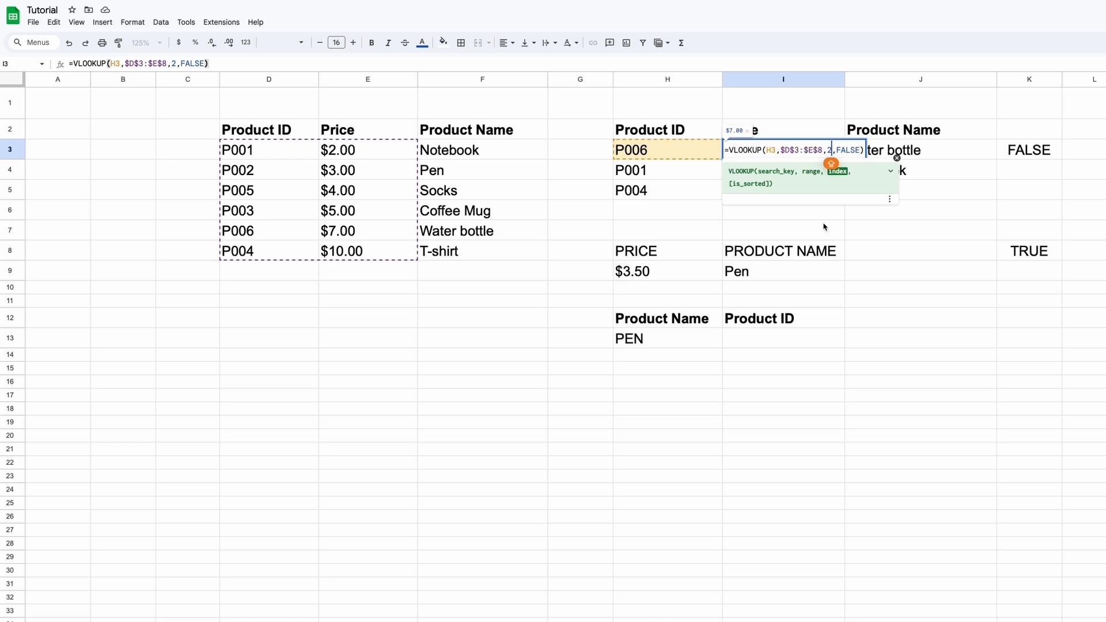
click(826, 300)
click(811, 369)
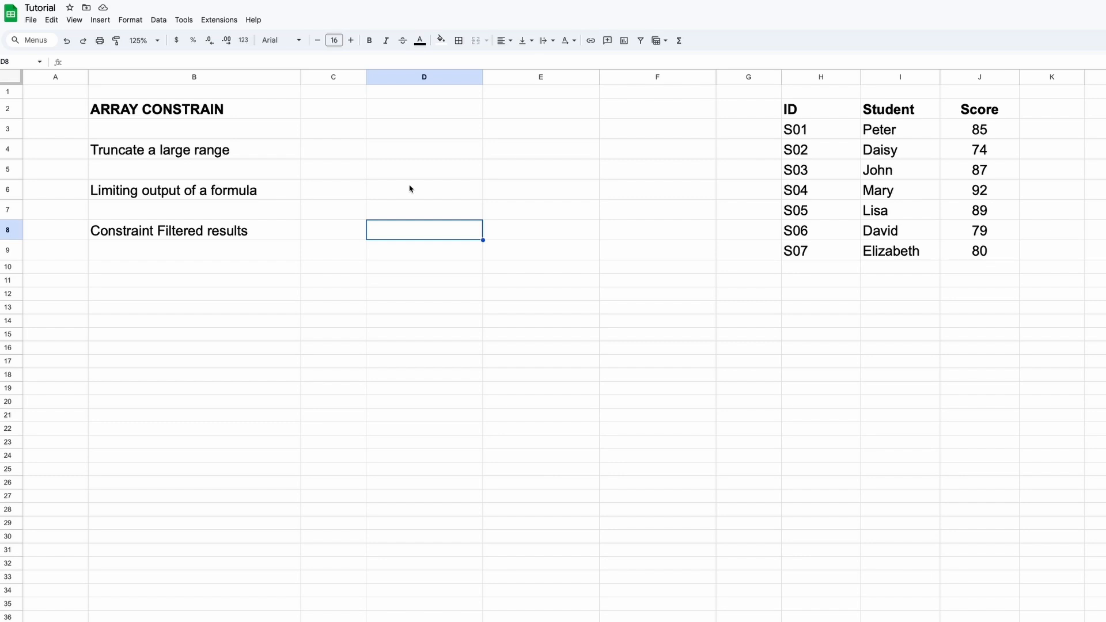
- Review the three ARRAY CONSTRAIN use cases listed in column B, from truncating a range to constraining filtered results
click(342, 113)
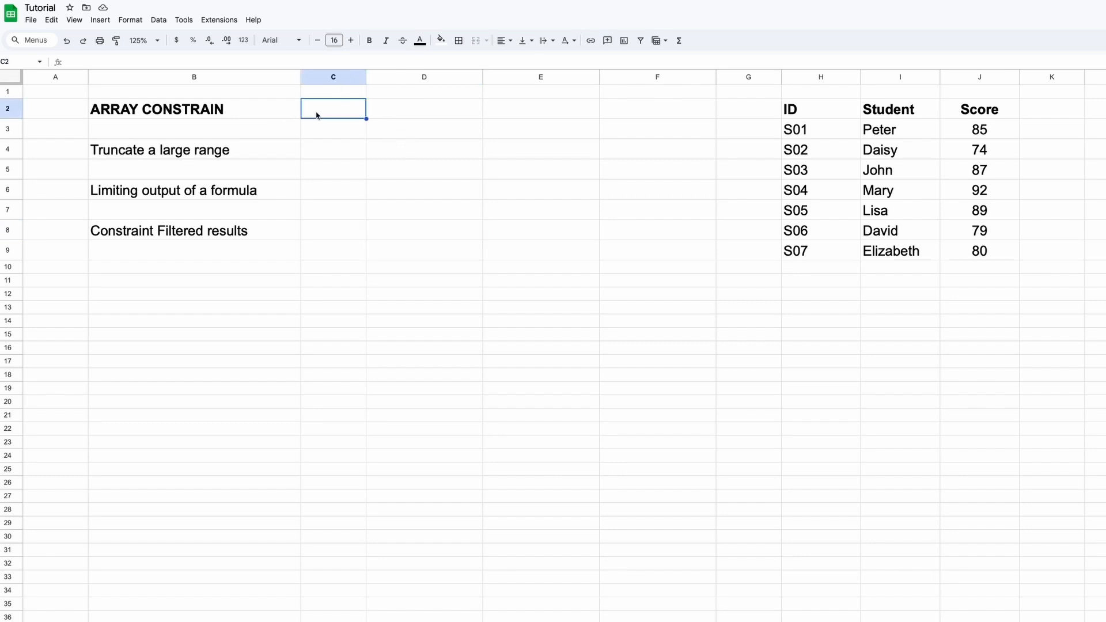
click(341, 154)
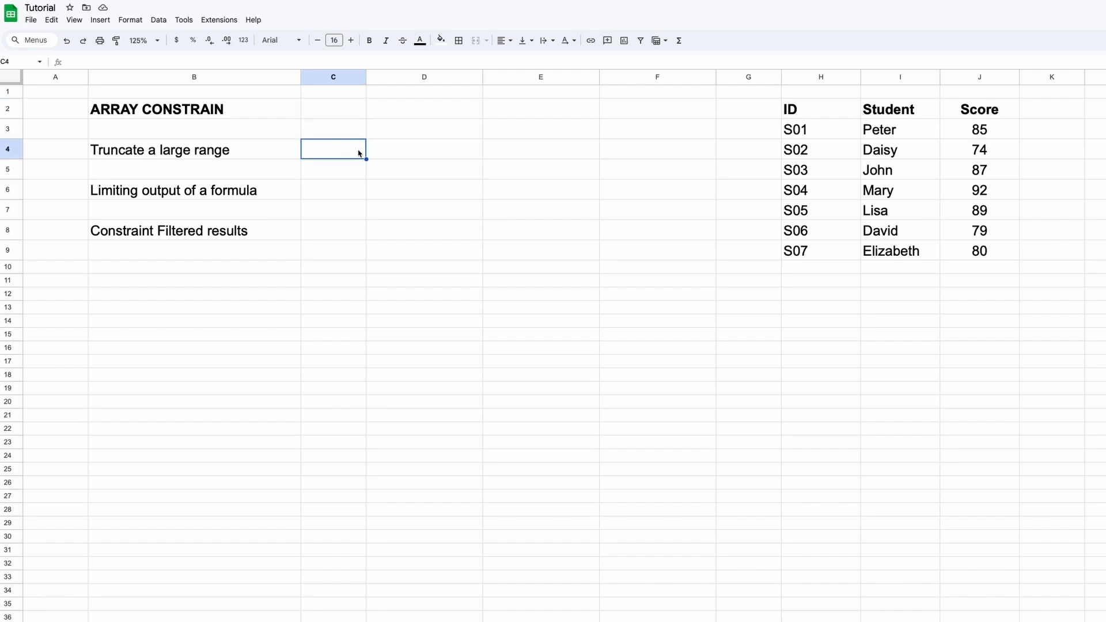
click(344, 193)
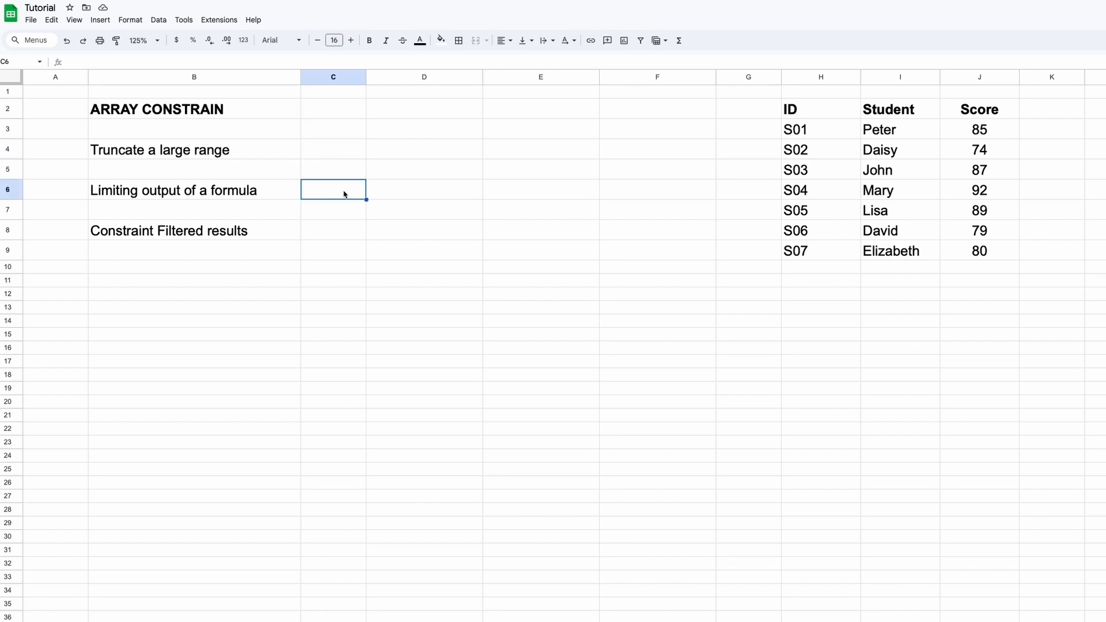
click(318, 234)
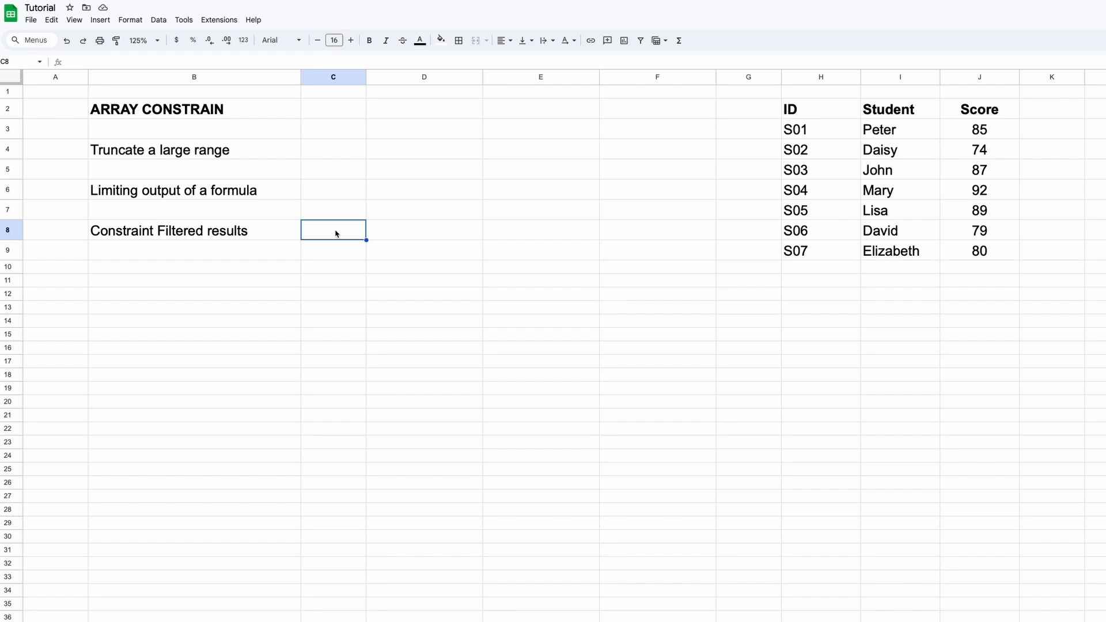
- Delete columns B through F, which hold the ARRAY CONSTRAIN notes
drag(657, 77, 280, 76)
right_click(279, 77)
click(322, 201)
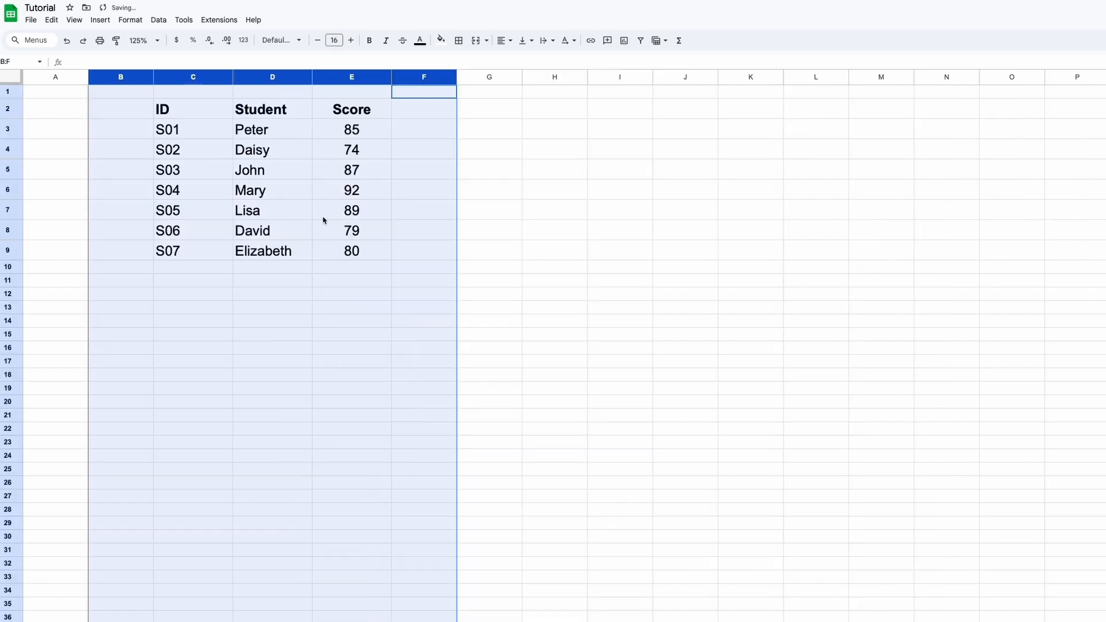
click(277, 210)
- Apply borders to every cell of the student score table C2:E9 and widen the Student column slightly
drag(213, 109, 378, 249)
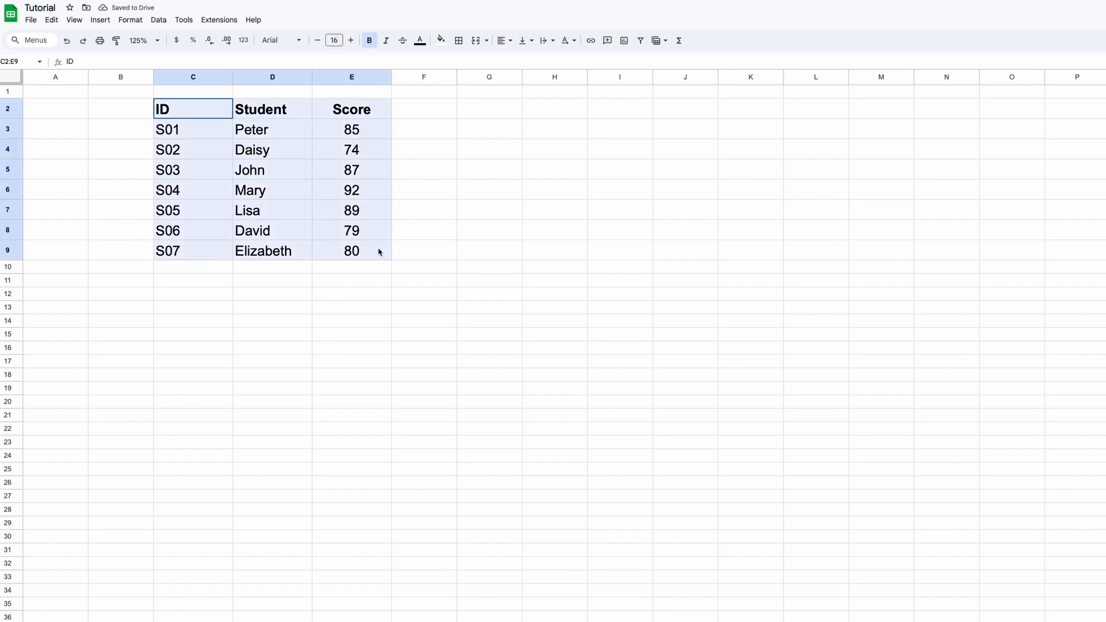
click(458, 40)
click(465, 62)
click(351, 149)
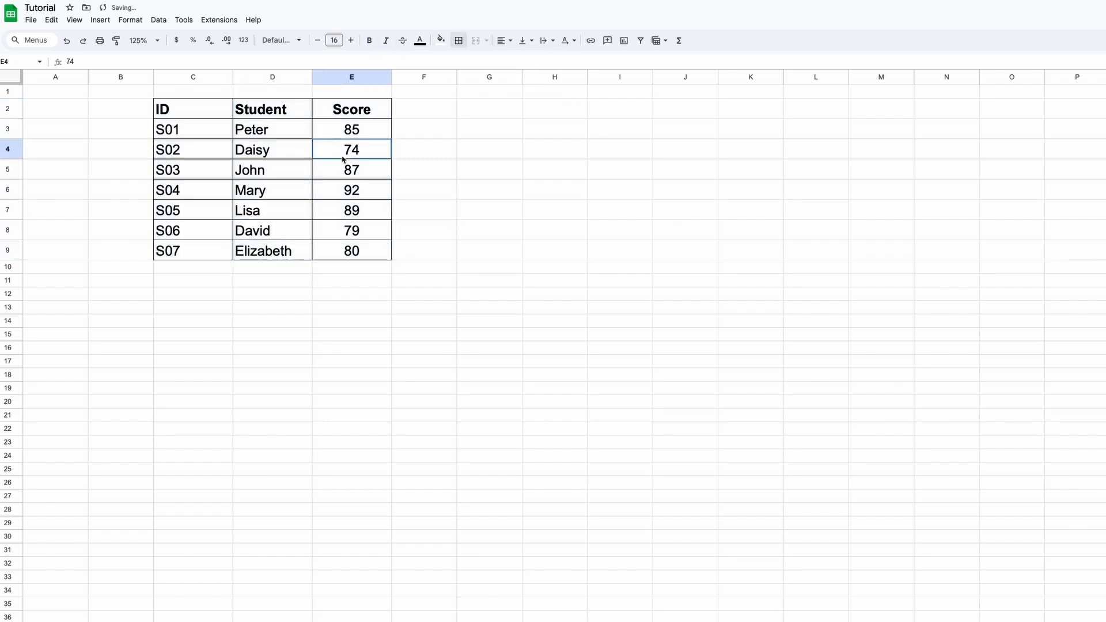
drag(312, 81, 326, 92)
click(356, 196)
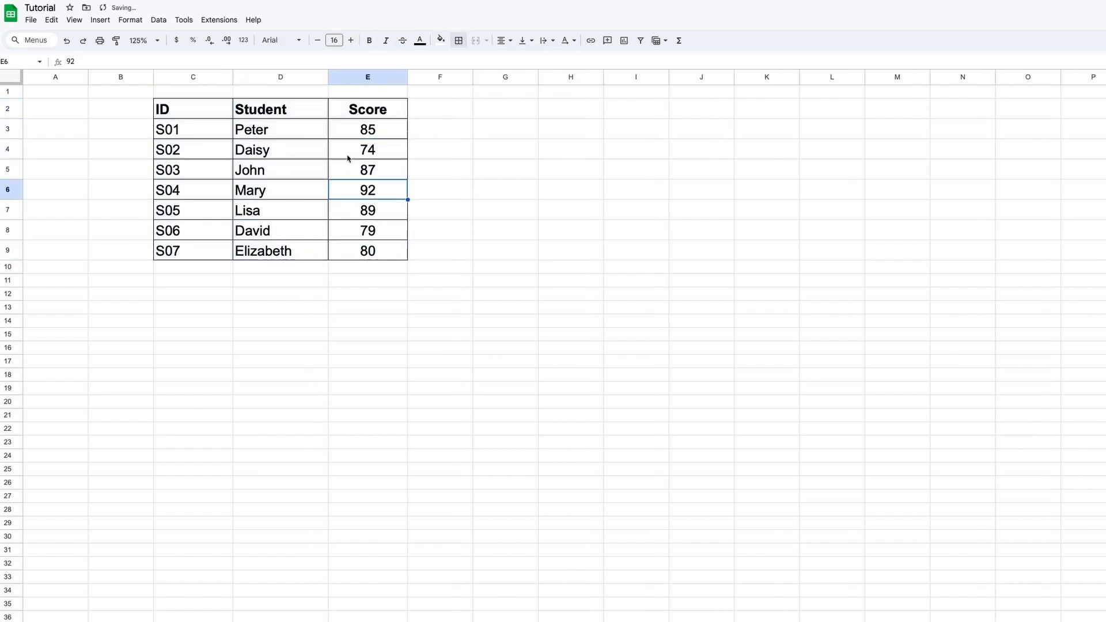
click(213, 110)
click(300, 114)
click(360, 111)
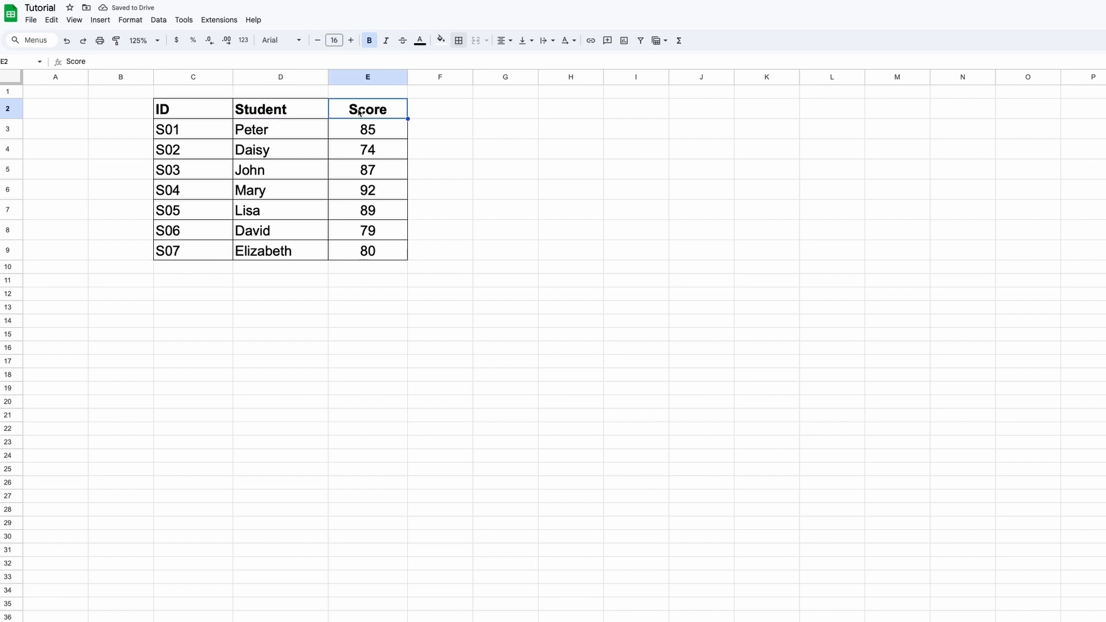
- Enter =ARRAY_CONSTRAIN(C3:E9,5,3) in H3 to return the first five rows and three columns
click(570, 133)
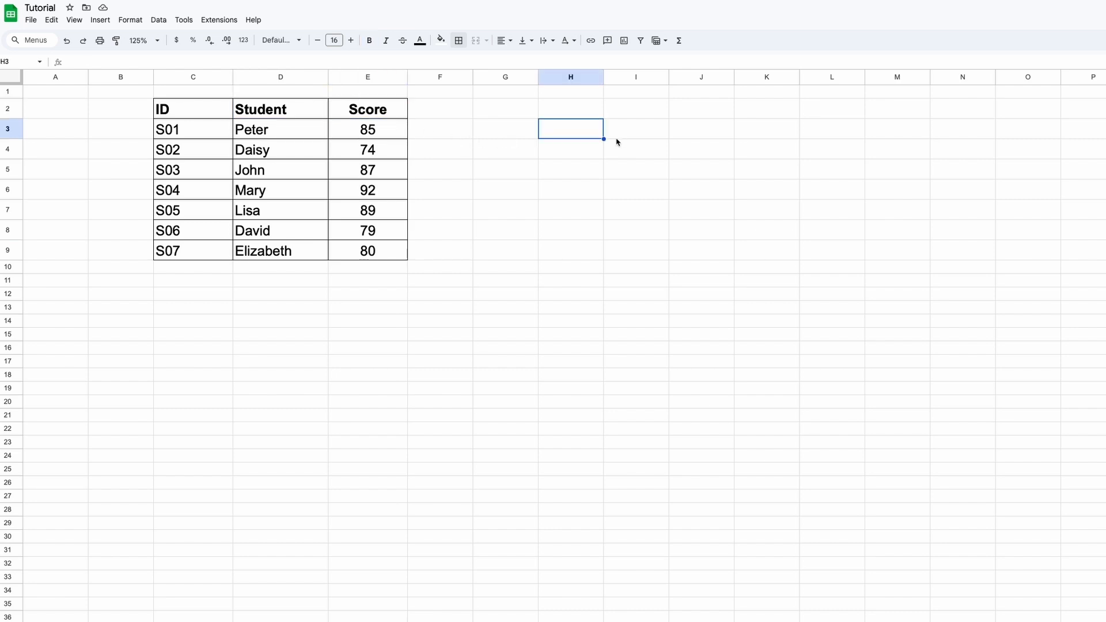
text(=ARRAY_)
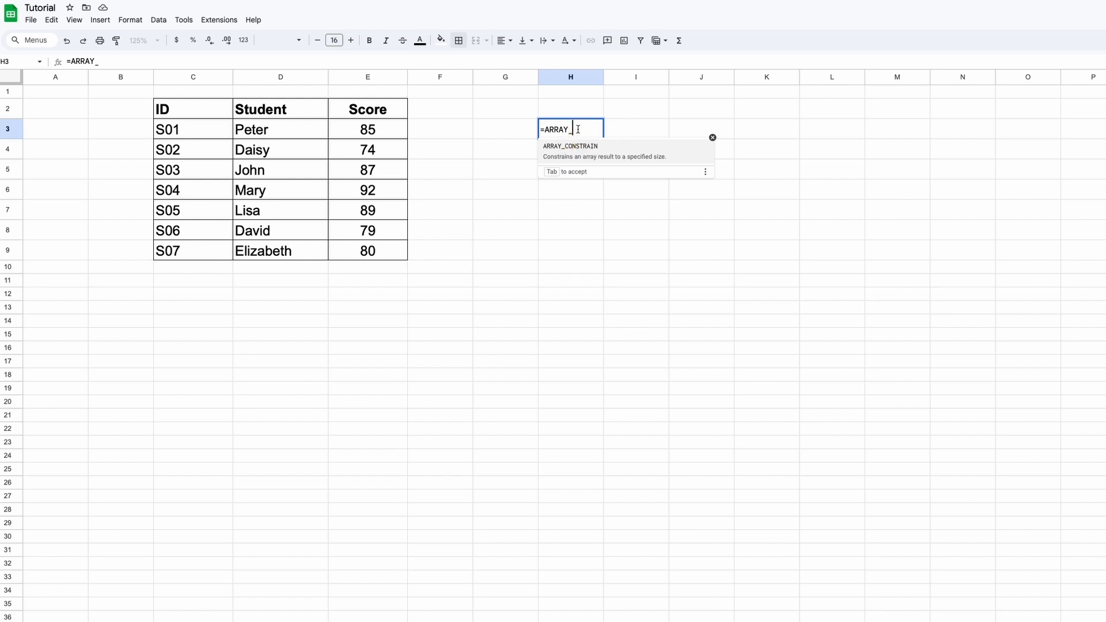
text(CON)
key(Tab)
drag(192, 134, 347, 255)
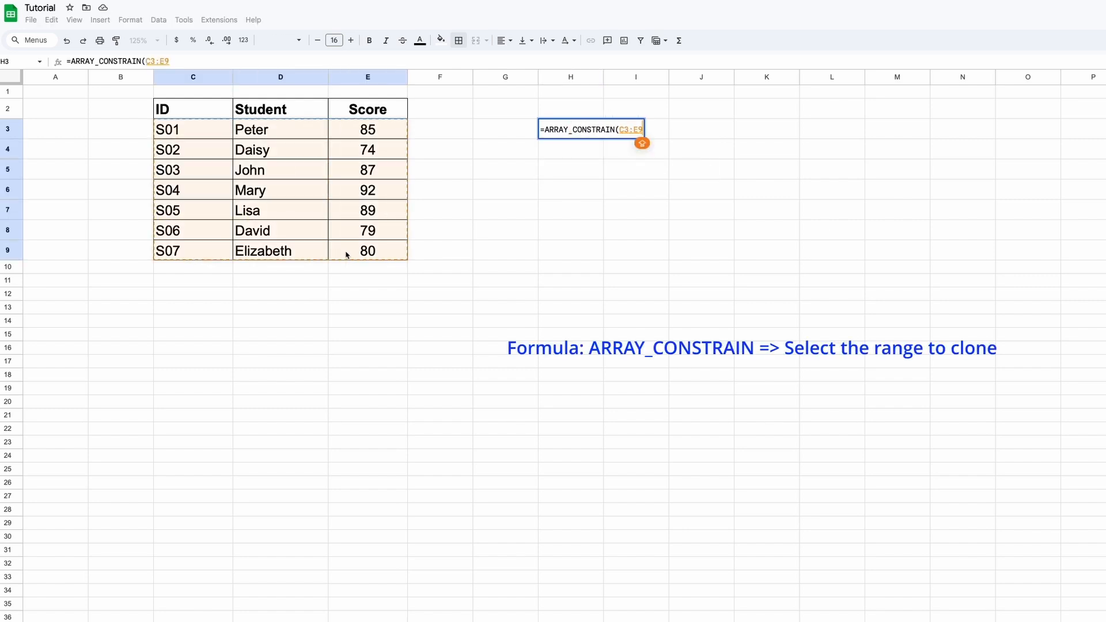
text(, )
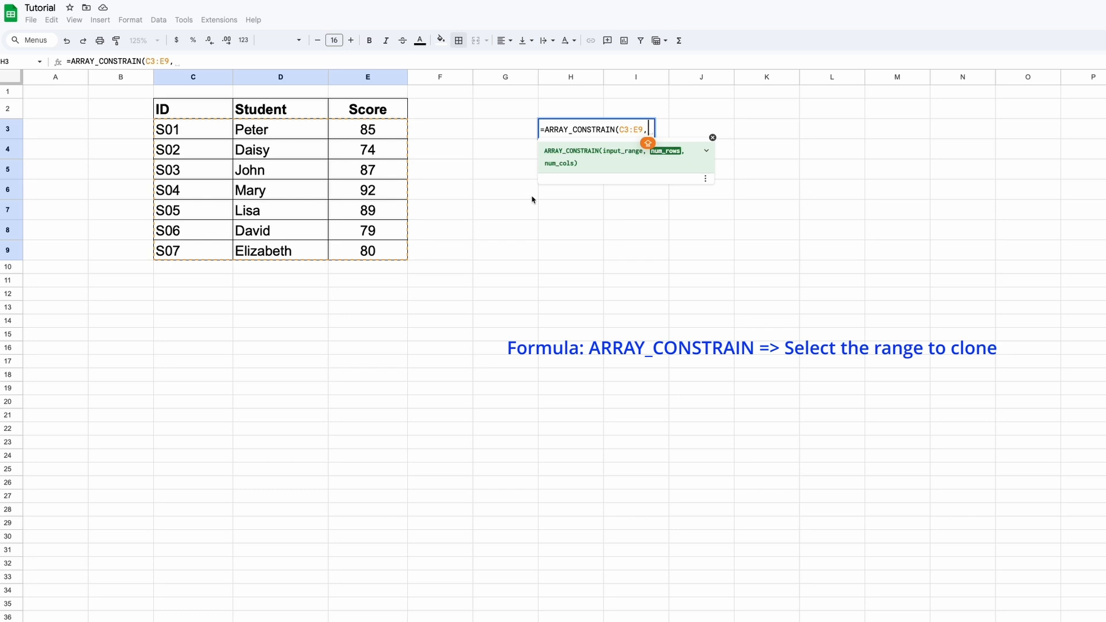
text(5,)
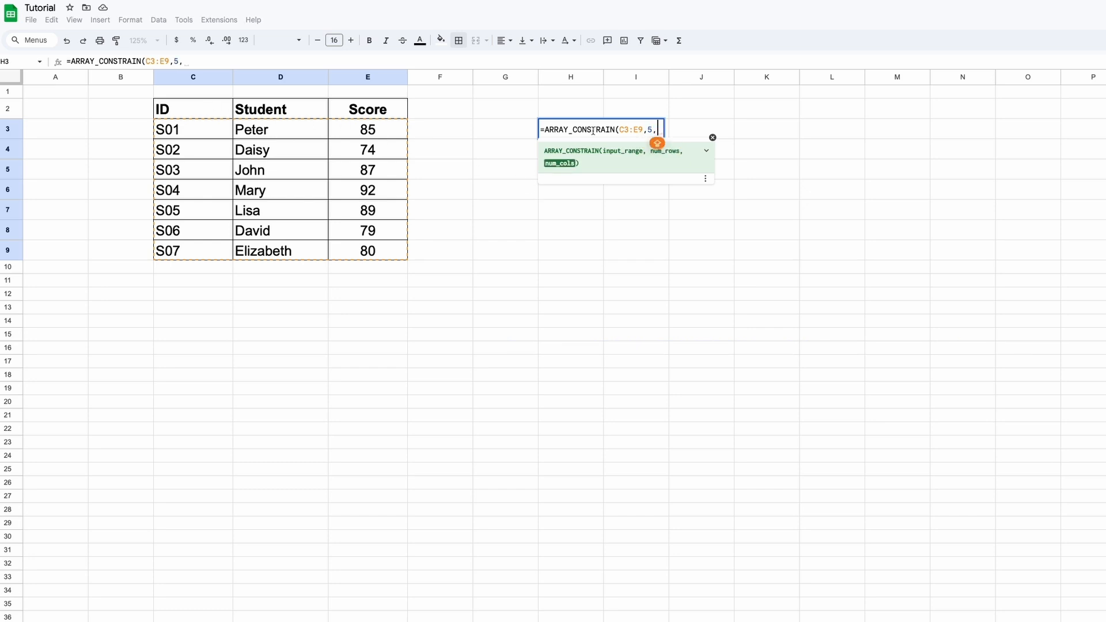
text(3)
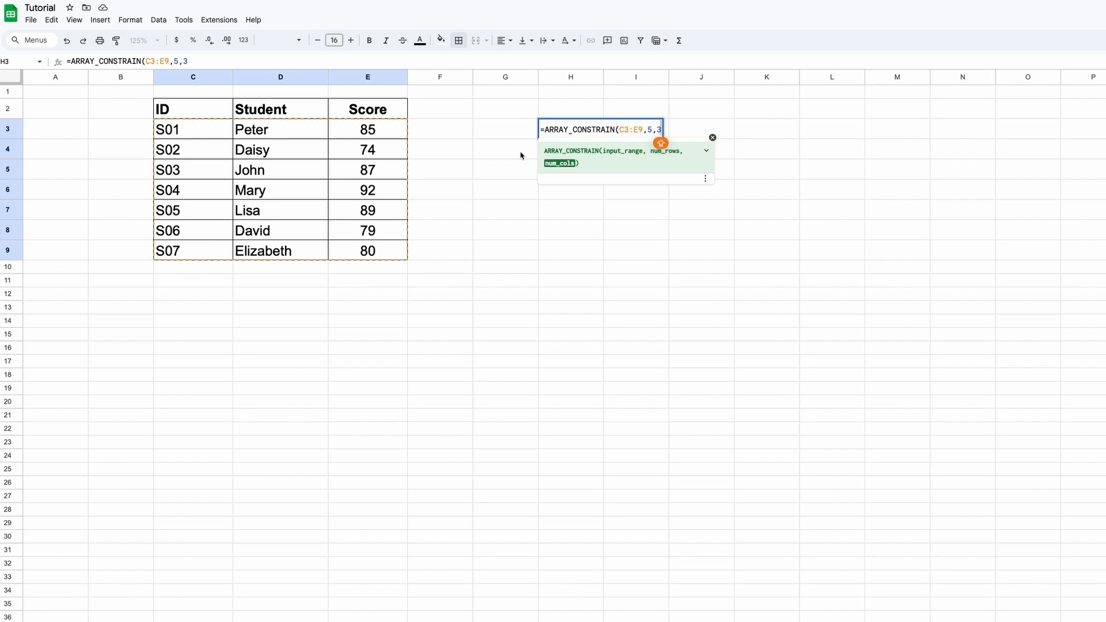
key(Return)
- Change the ARRAY_CONSTRAIN formula in H3 to 3 rows and 2 columns, and check its output range
double_click(604, 126)
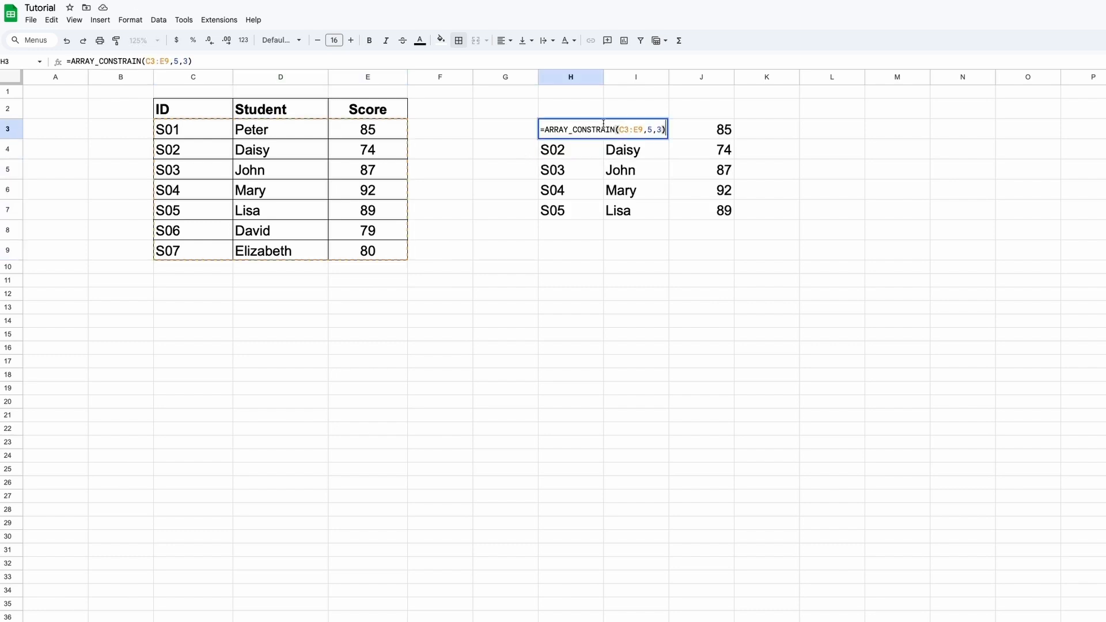
click(650, 129)
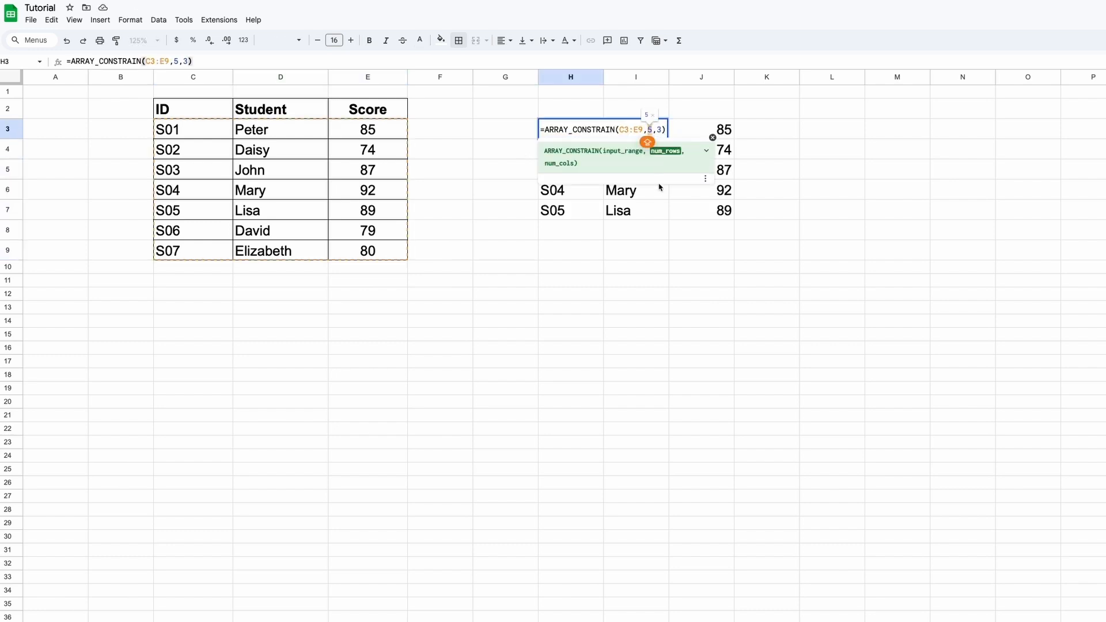
key(BackSpace)
text(3)
click(660, 129)
key(BackSpace)
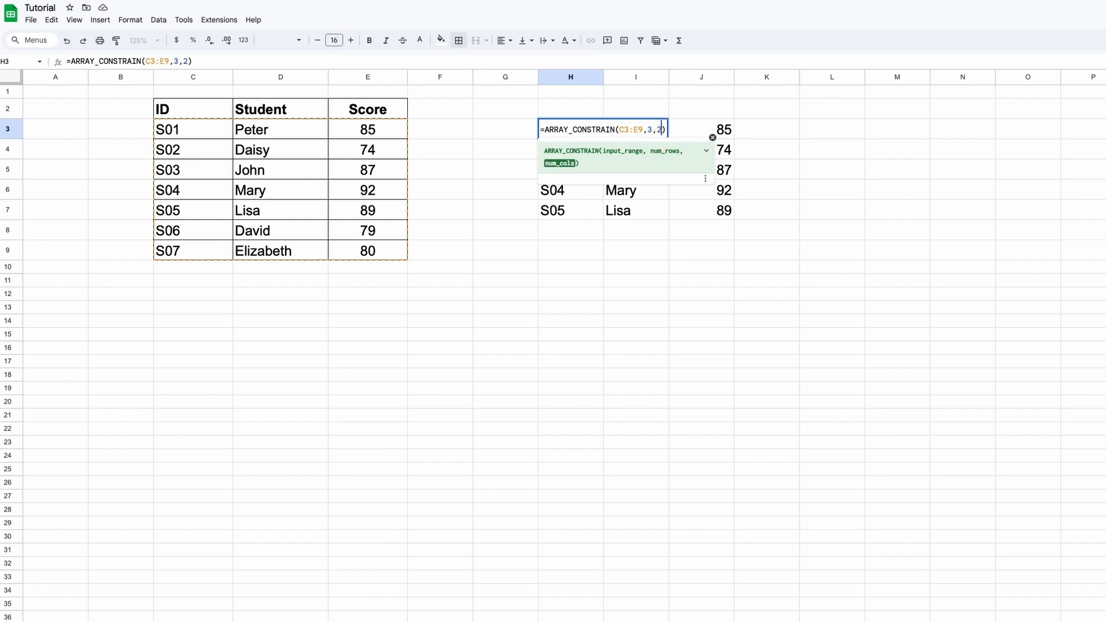
text(2)
key(Return)
drag(592, 129, 626, 171)
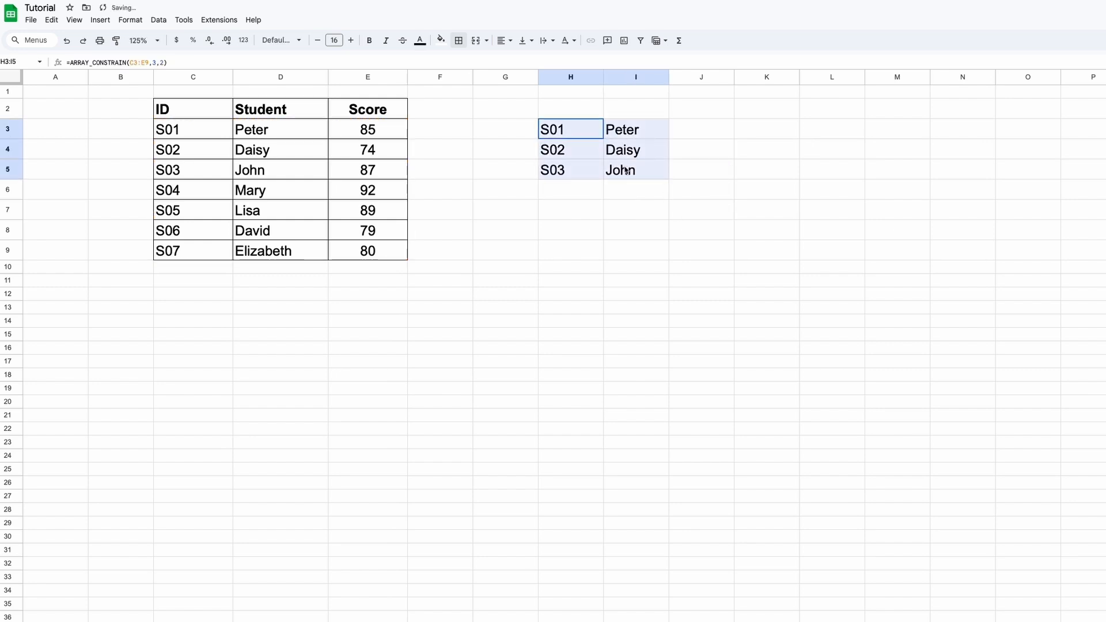
- Enter the label SORT in K10
text(OR)
text(T)
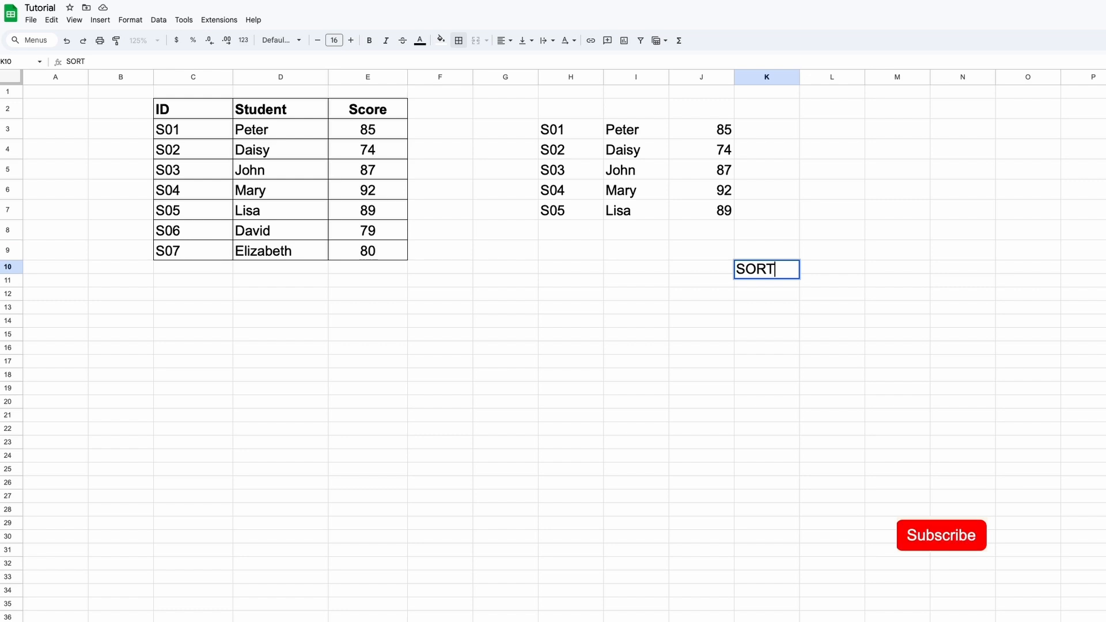
key(Return)
- Enter =SORT(C3:E9,E3:E9,FALSE) in H10 to list the students by descending score
key(Left)
key(Left)
key(Left)
key(Up)
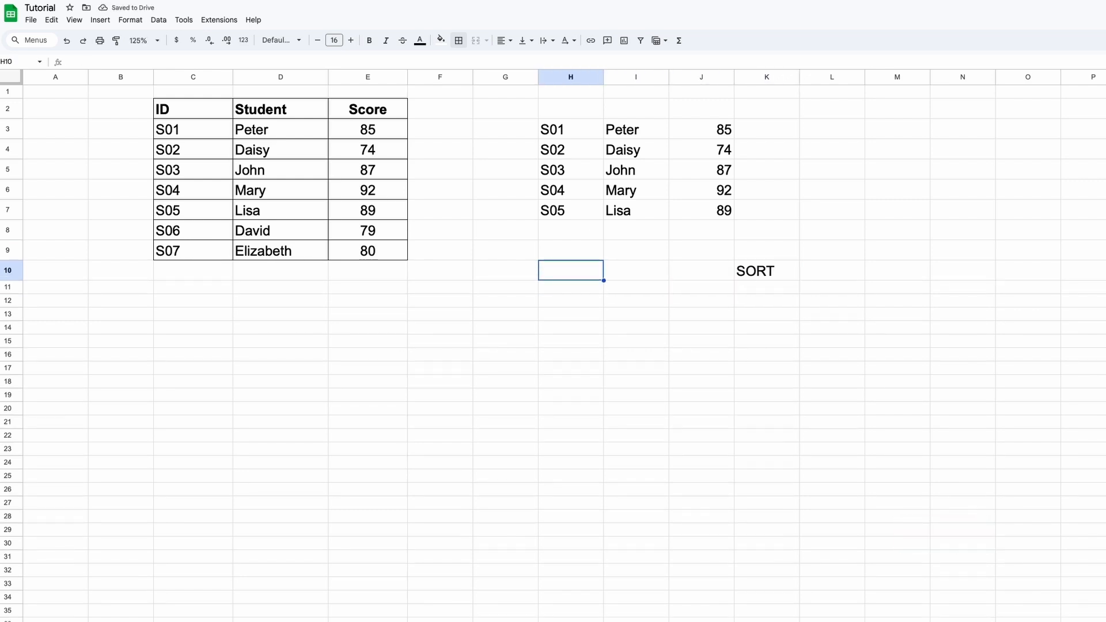
text(=)
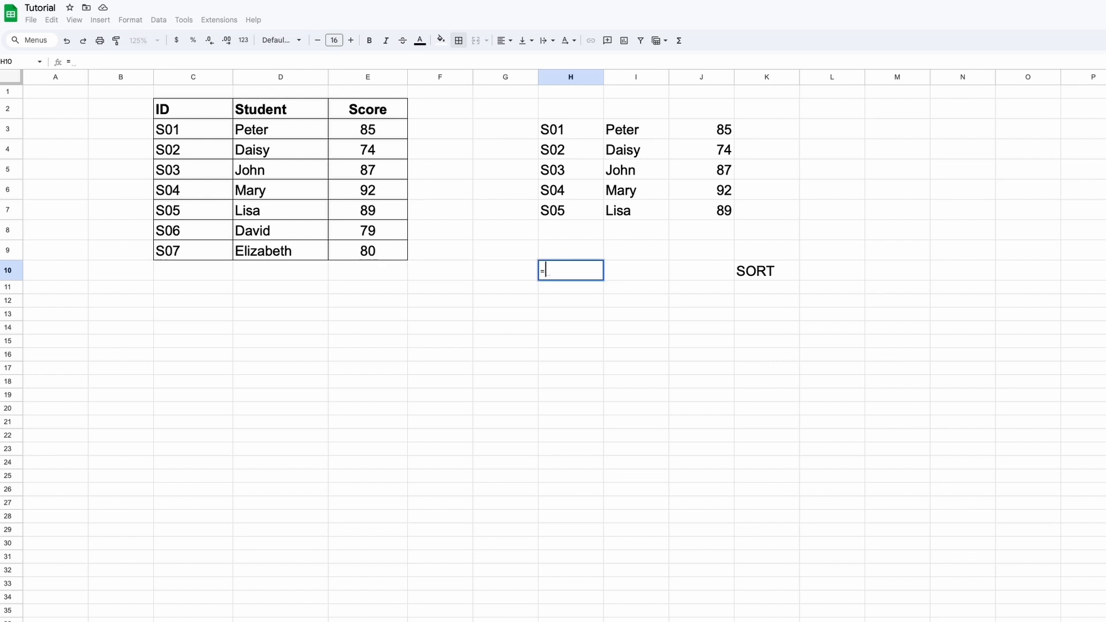
text(SORT()
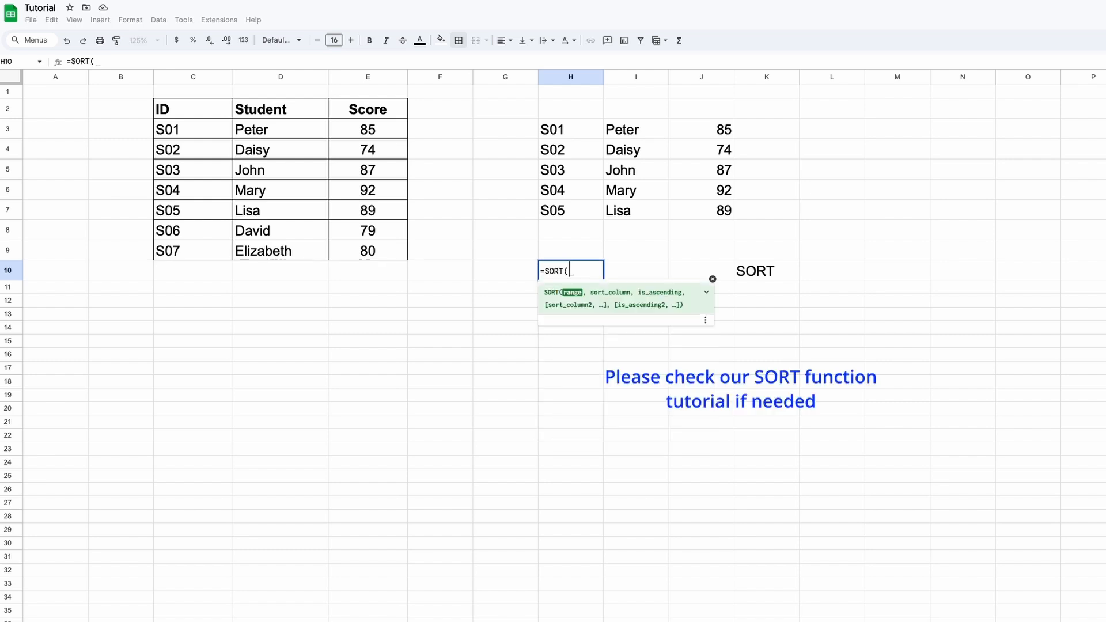
drag(167, 129, 363, 251)
text(,)
drag(369, 130, 371, 250)
text(,T)
key(BackSpace)
text(FALSE))
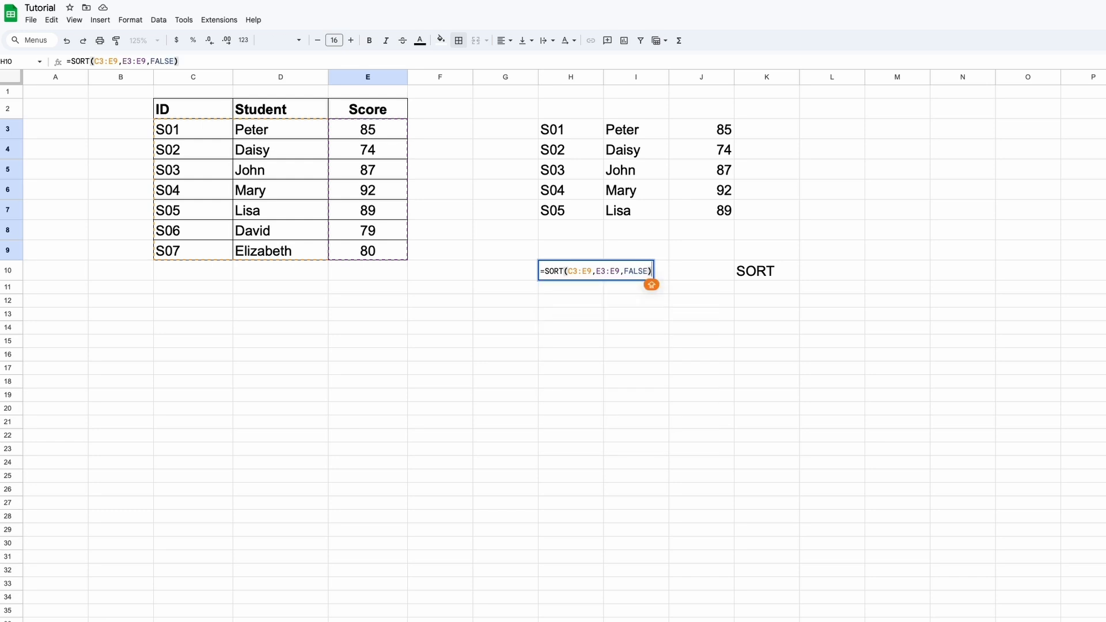
key(Return)
- Wrap the SORT formula in H10 with ARRAY_CONSTRAIN, limiting it to 5 rows and 3 columns, and check the first output row
click(563, 272)
double_click(563, 272)
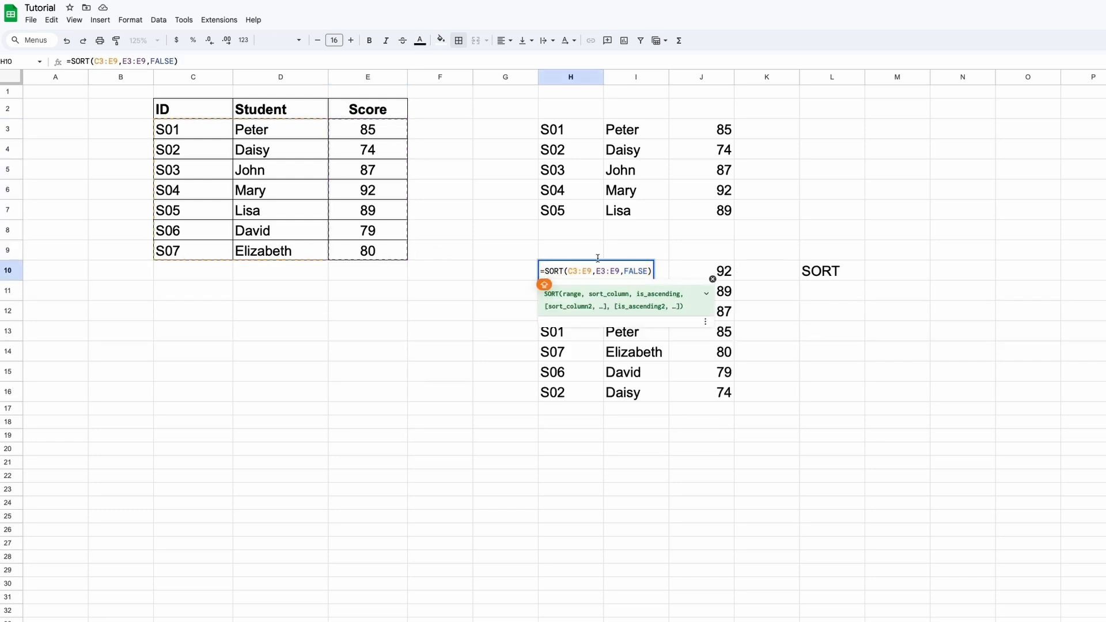
text(ARRAY_CONSTRAIN()
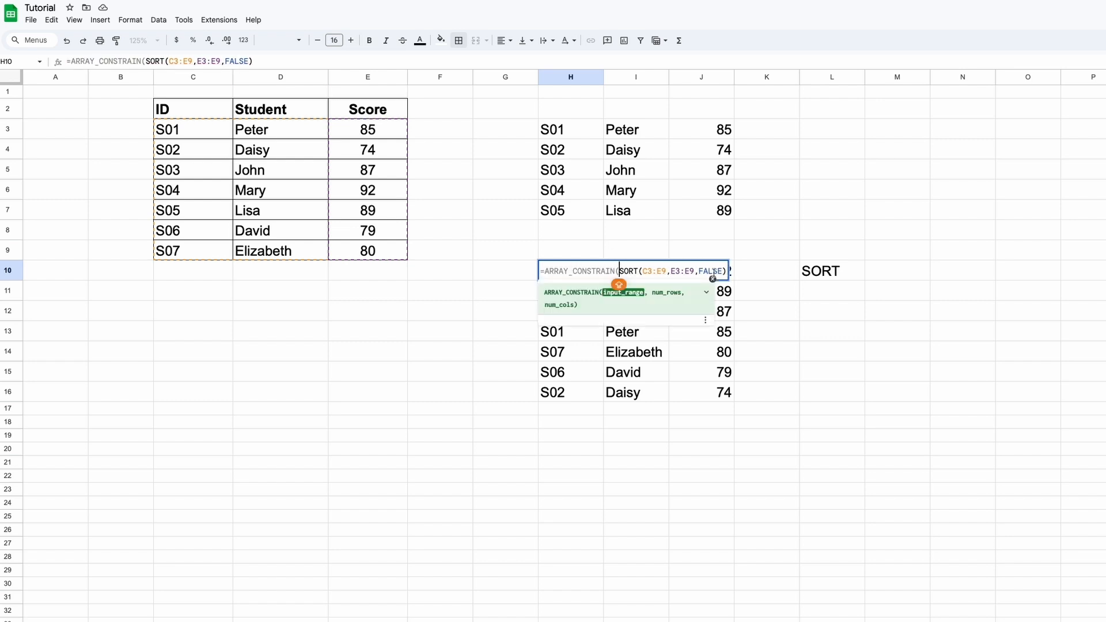
click(644, 271)
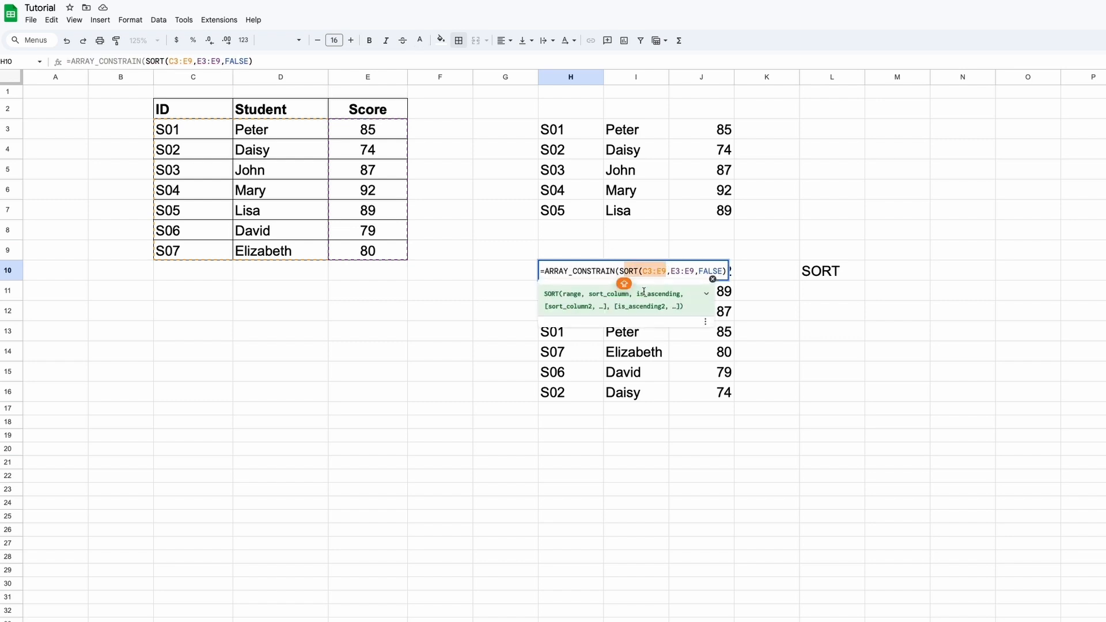
click(725, 270)
text(,5)
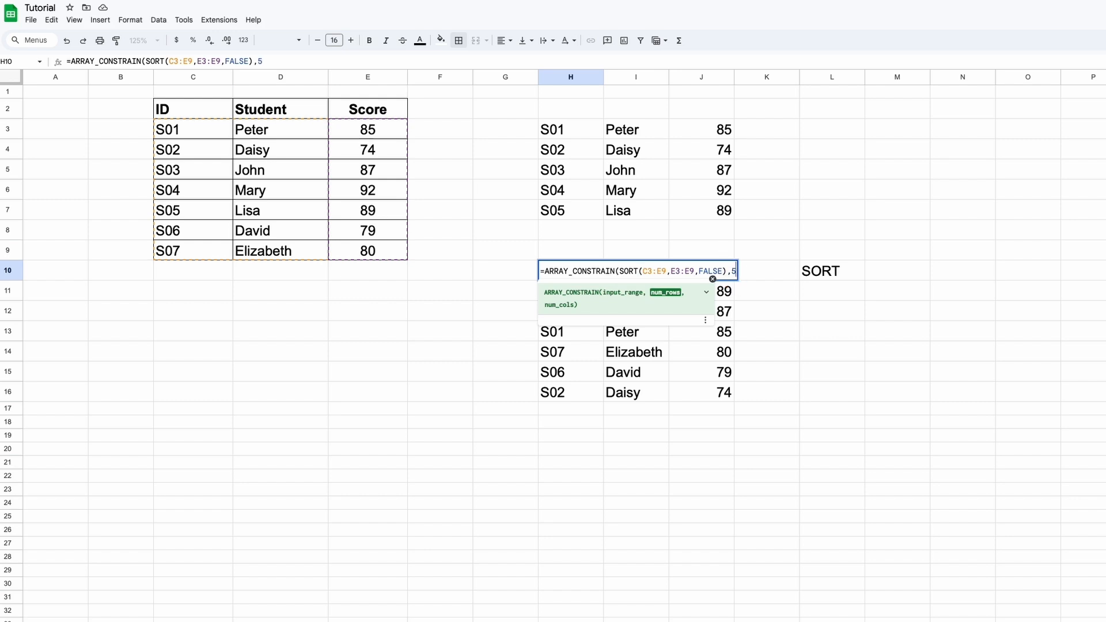
text(,3))
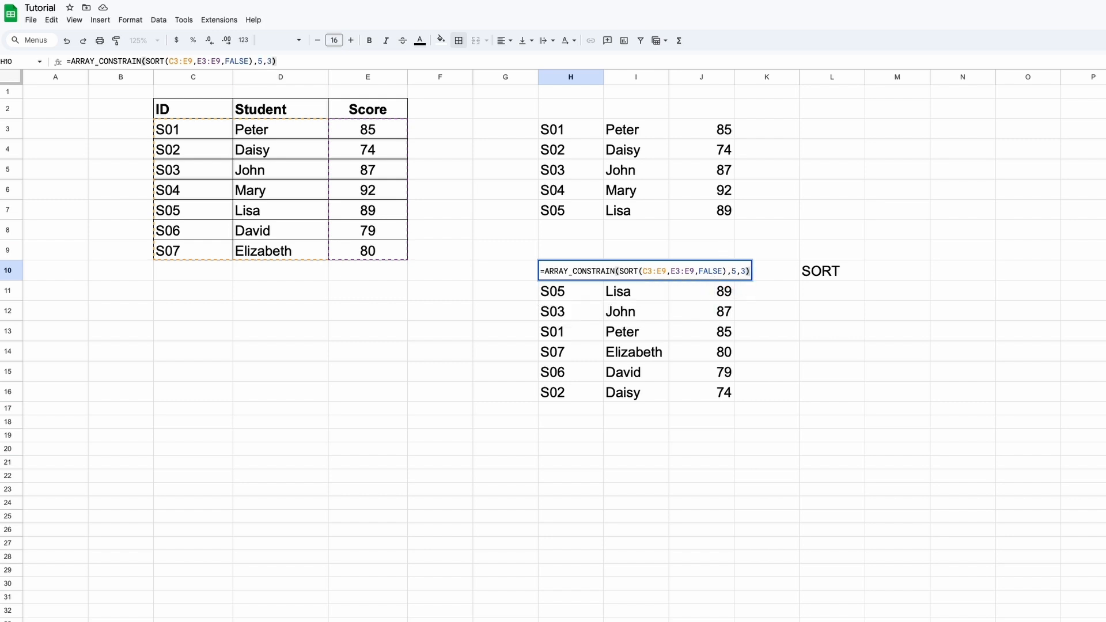
key(Return)
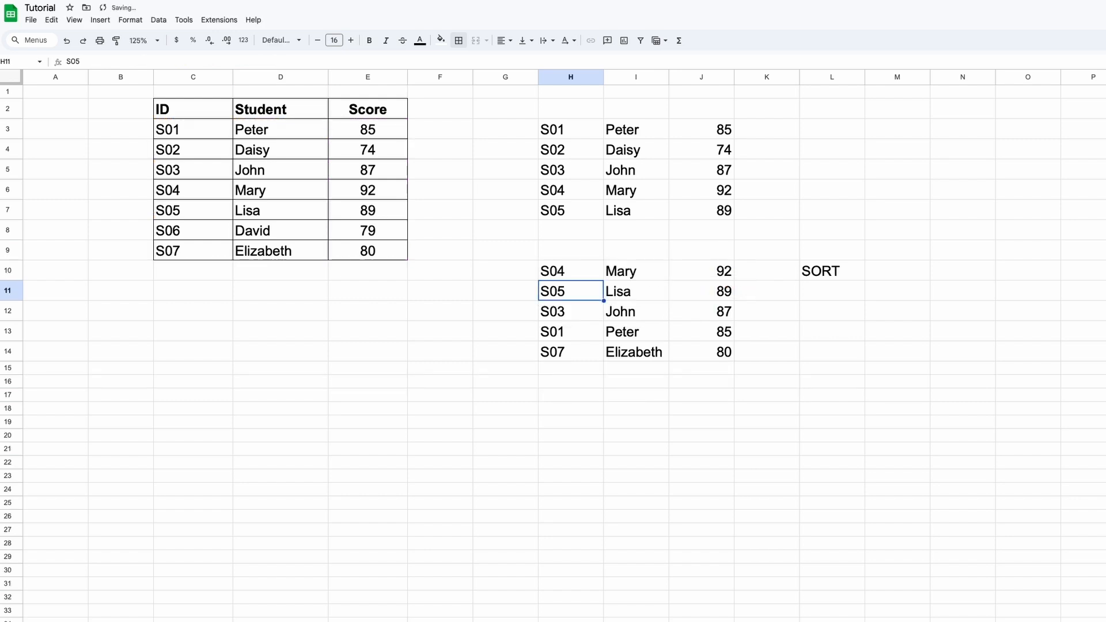
key(Up)
drag(600, 272, 708, 273)
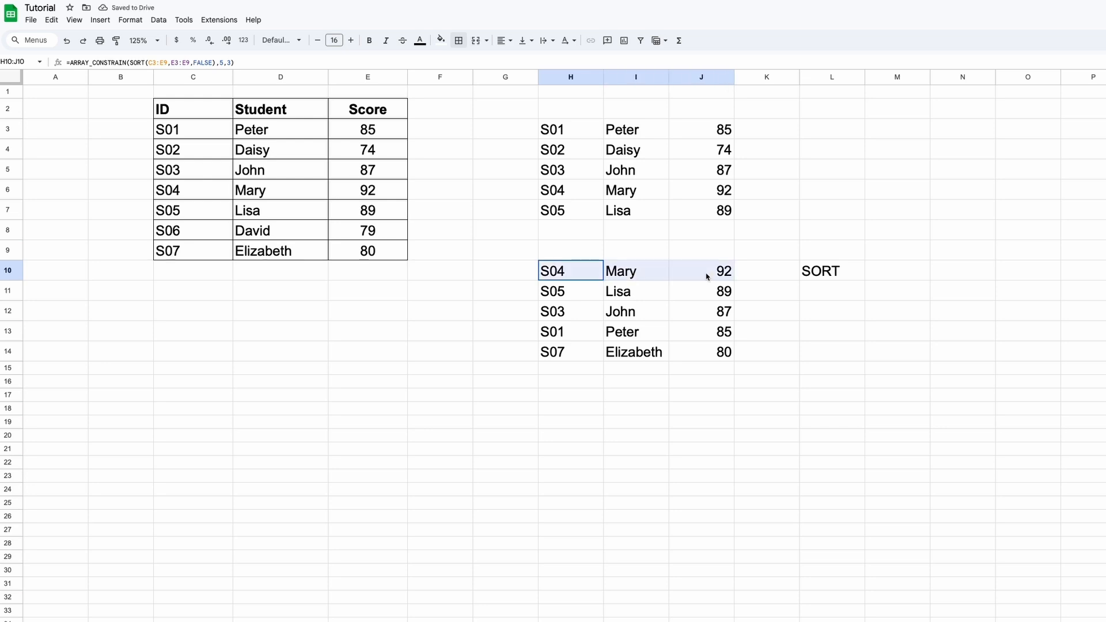
- Change the row limit of the ARRAY_CONSTRAIN formula in H10 to 3 and check its output range
double_click(579, 276)
click(735, 272)
key(BackSpace)
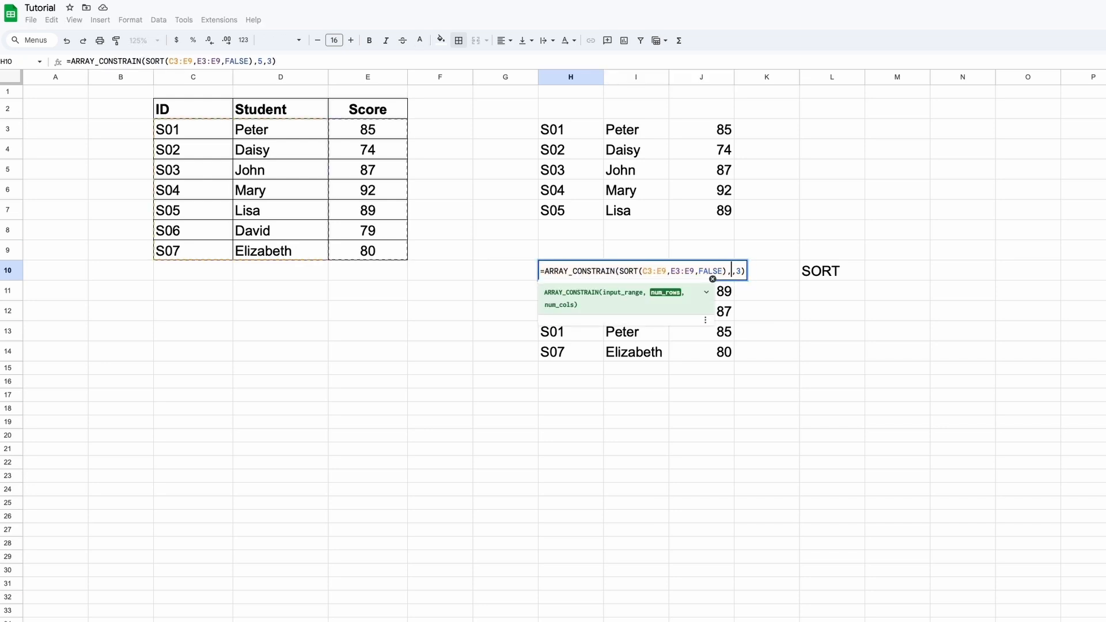
text(3)
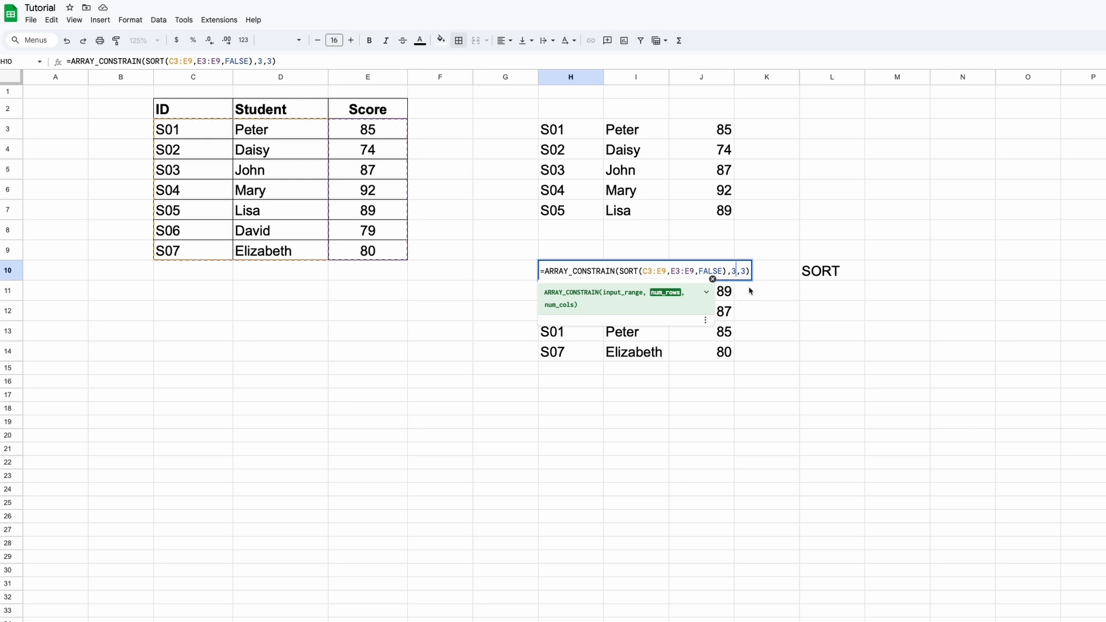
key(Return)
key(Up)
shift+click(711, 294)
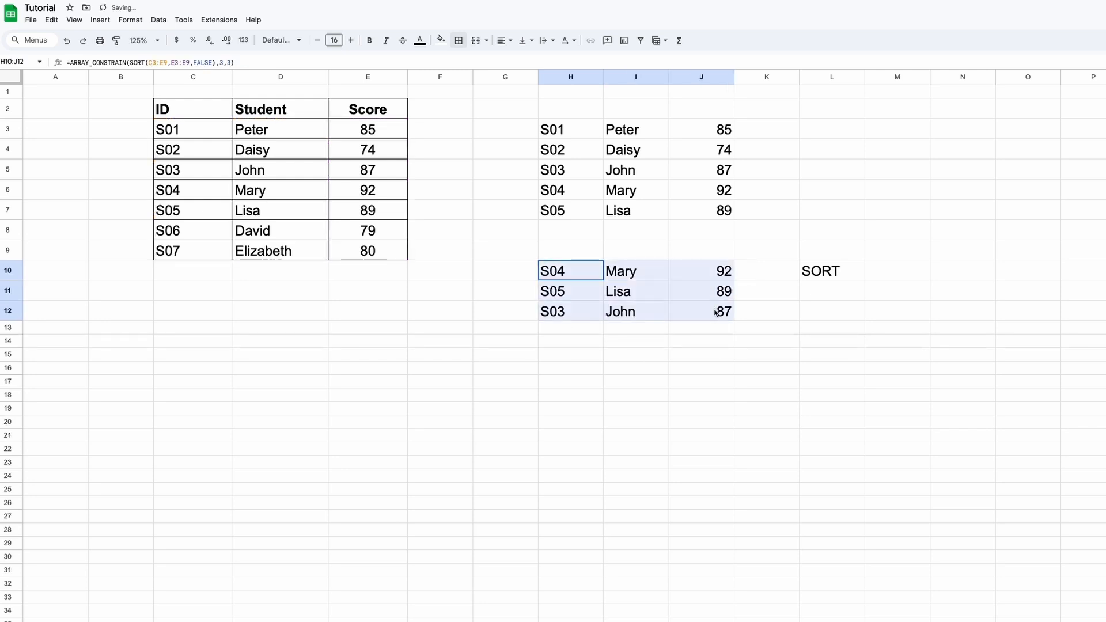
- Enter the label FILTER in L16 and the formula =FILTER(C3:E9,E3:E9>80) in H16
click(806, 372)
text(FILTER)
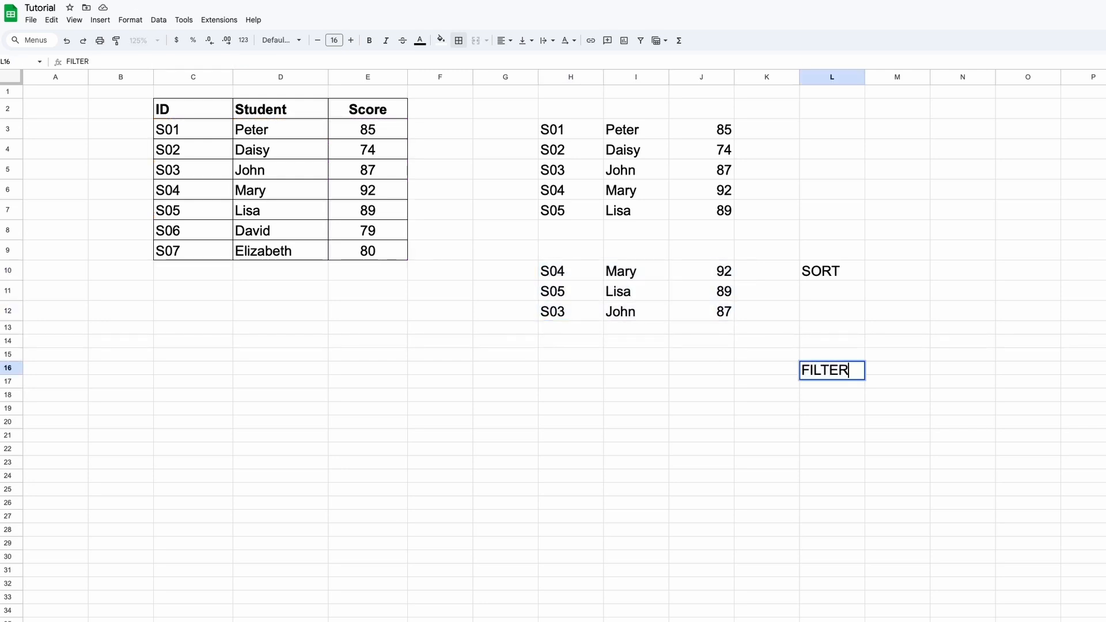
click(547, 370)
text(=FILTER()
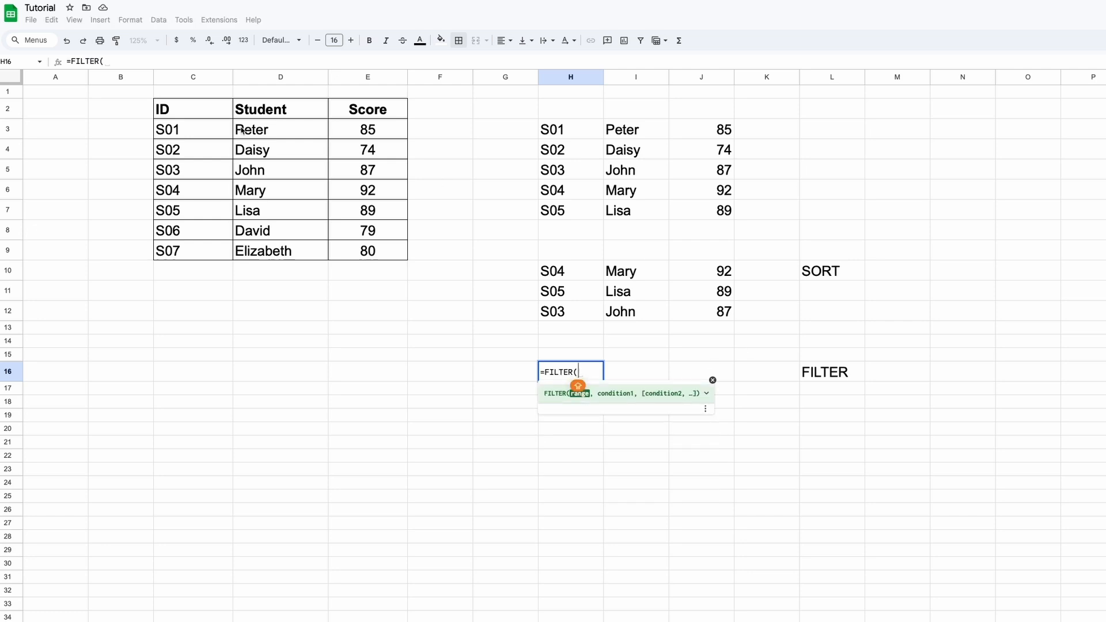
drag(217, 133, 360, 252)
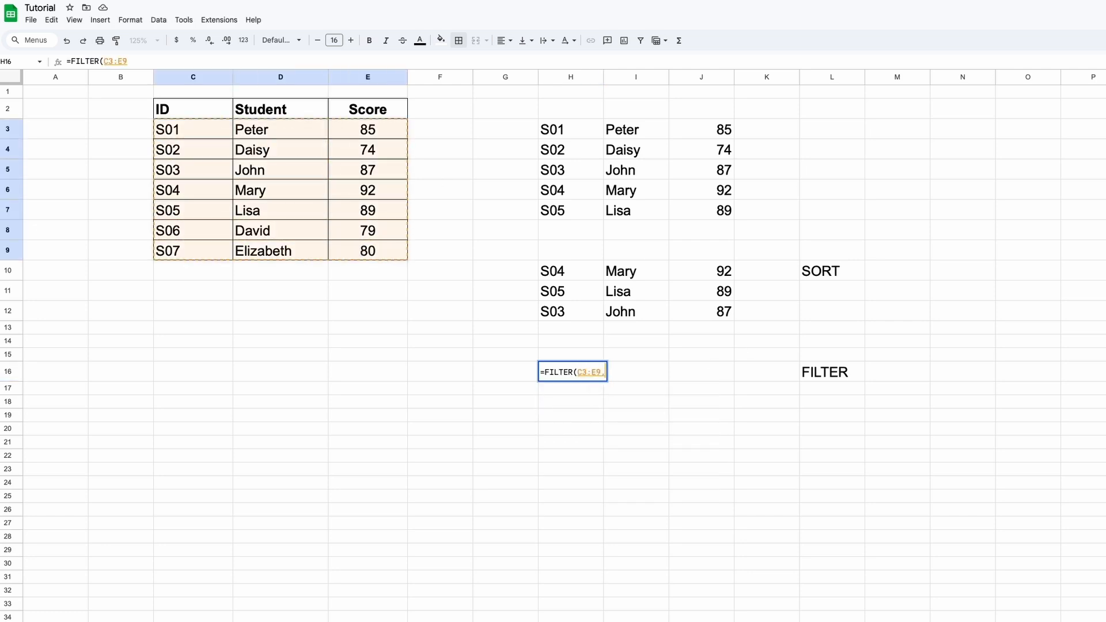
text(,)
drag(372, 130, 368, 248)
text(>80))
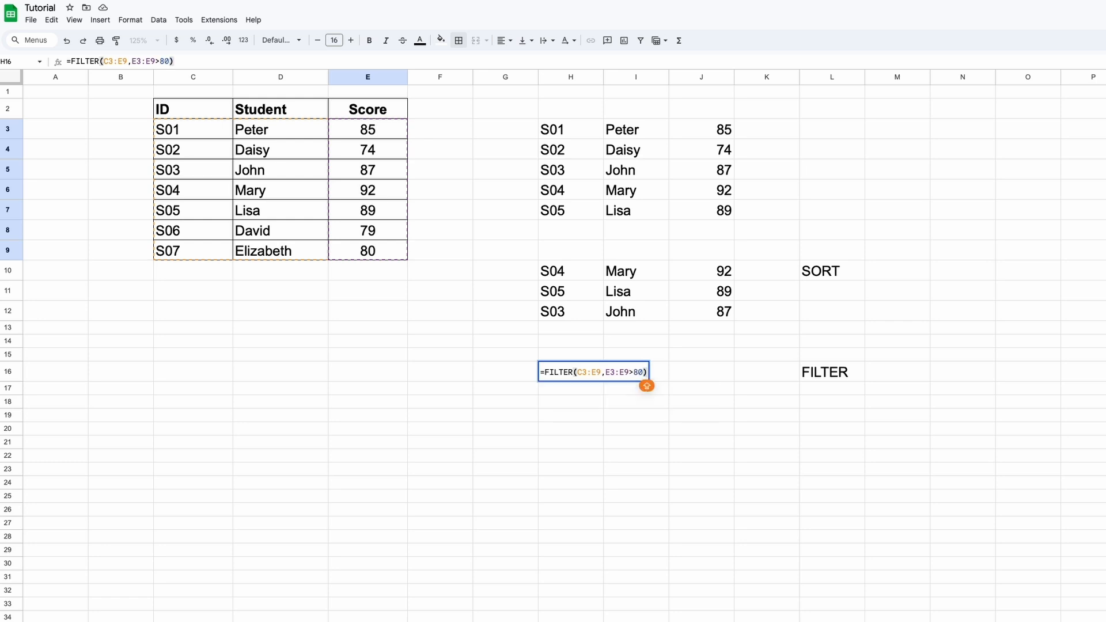
key(Return)
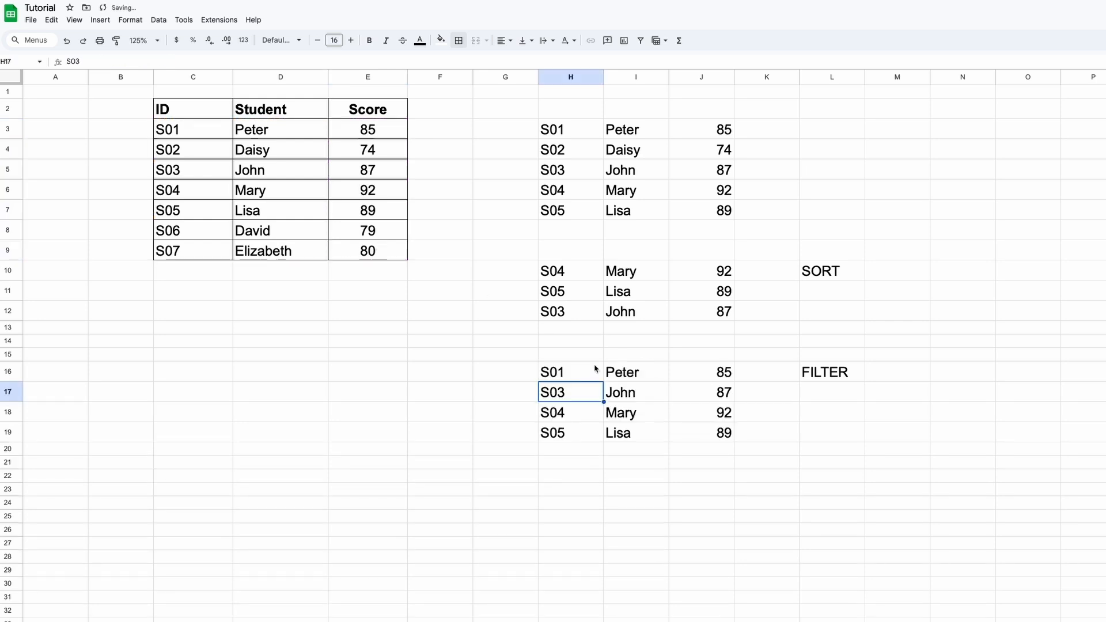
- Wrap the FILTER formula in H16 with ARRAY_CONSTRAIN limited to 3 rows and 3 columns, and check its output range
scroll(593, 374, down, 1)
double_click(561, 364)
click(544, 362)
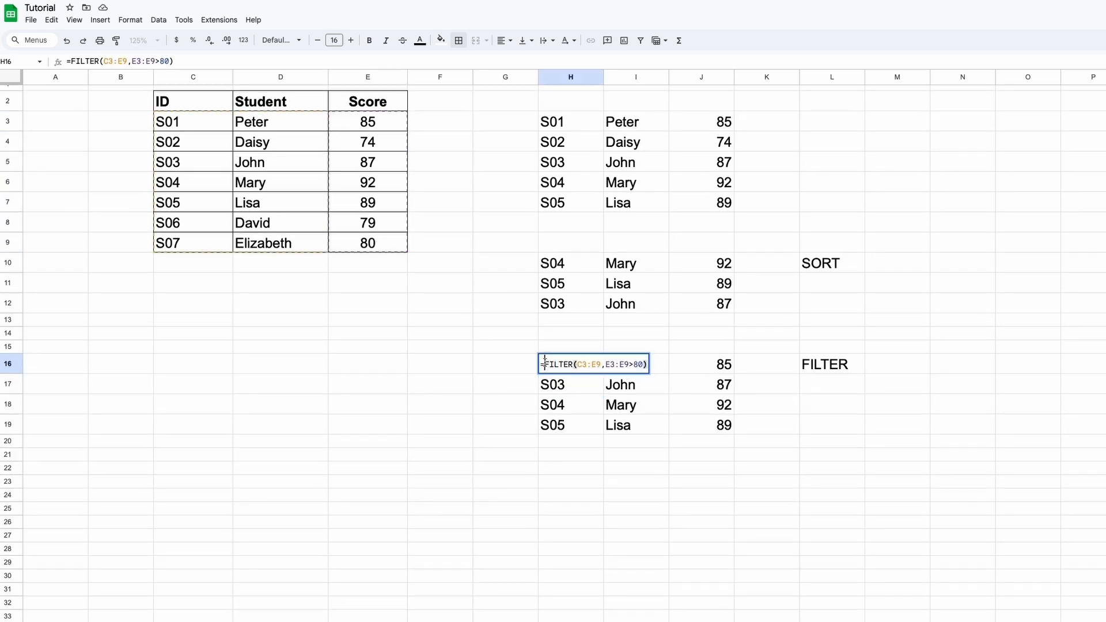
text(ARRAY_CONS)
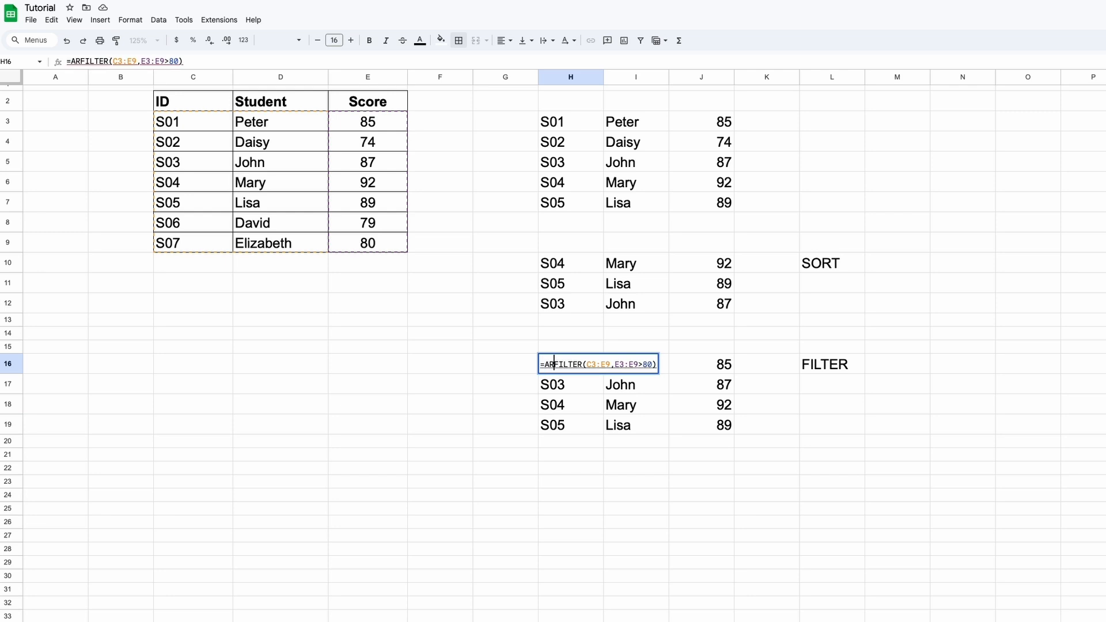
text(TRAIN()
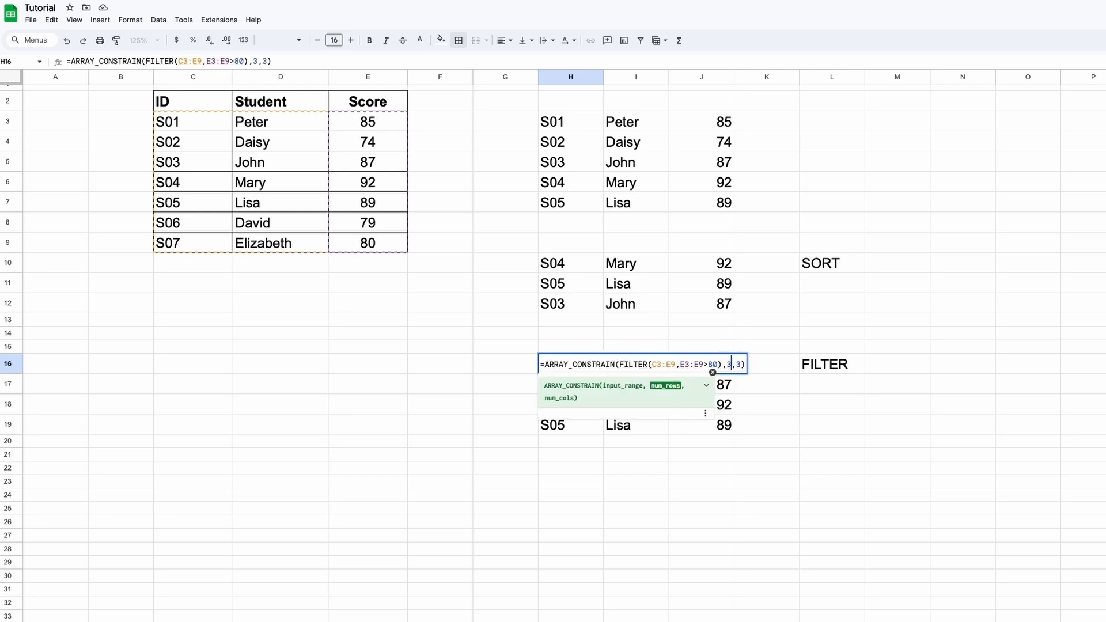
key(Return)
click(599, 364)
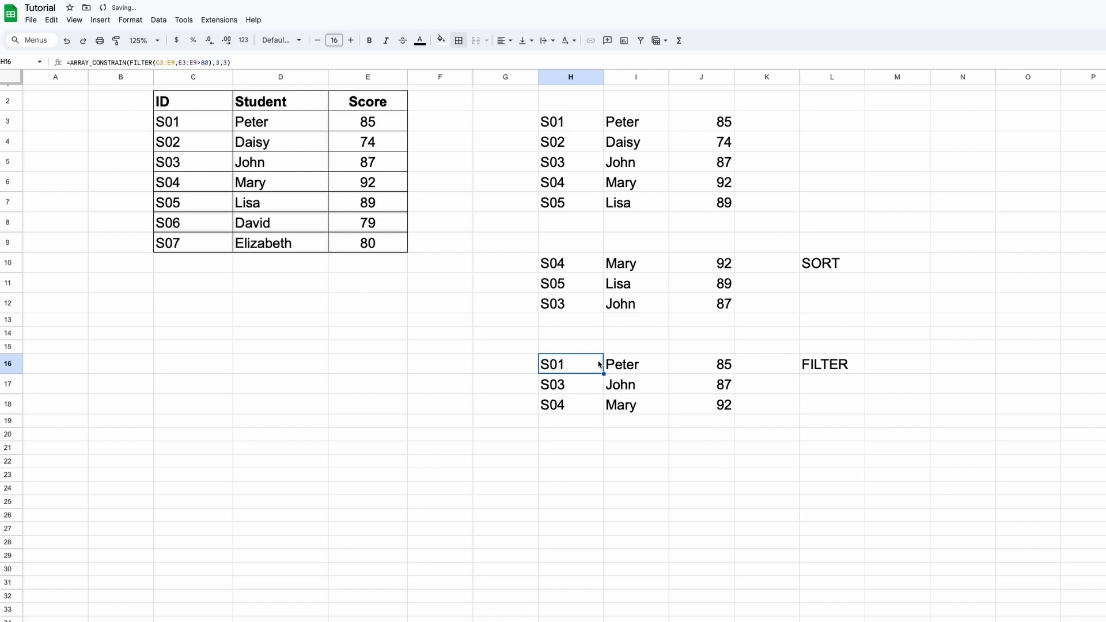
drag(588, 367, 707, 408)
- Change the ARRAY_CONSTRAIN formula in H16 to return 2 rows and 2 columns
double_click(583, 368)
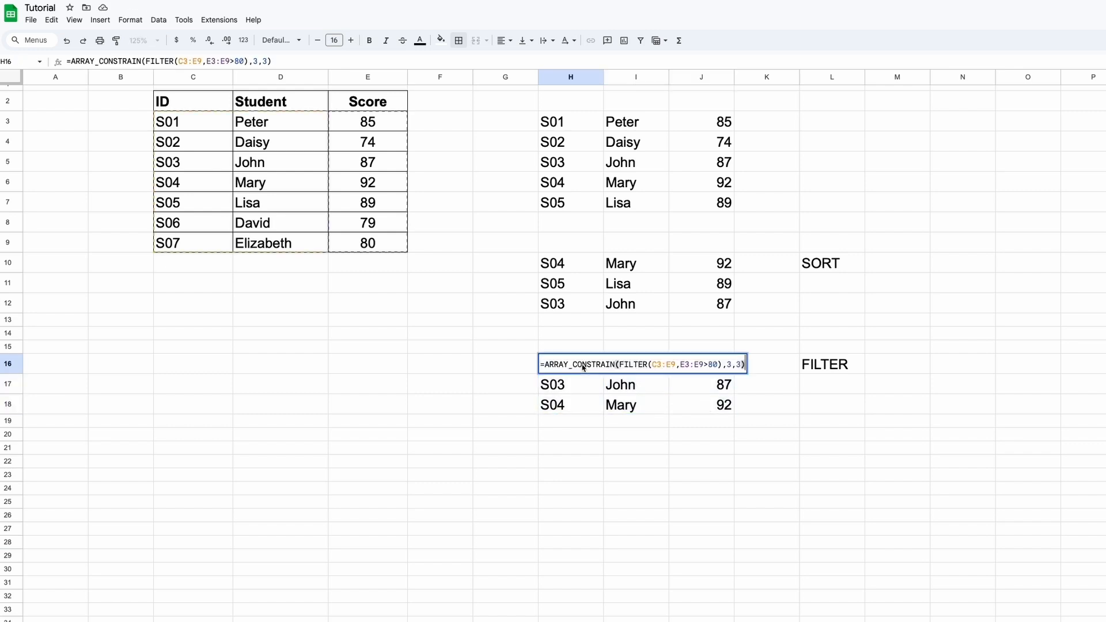
click(731, 365)
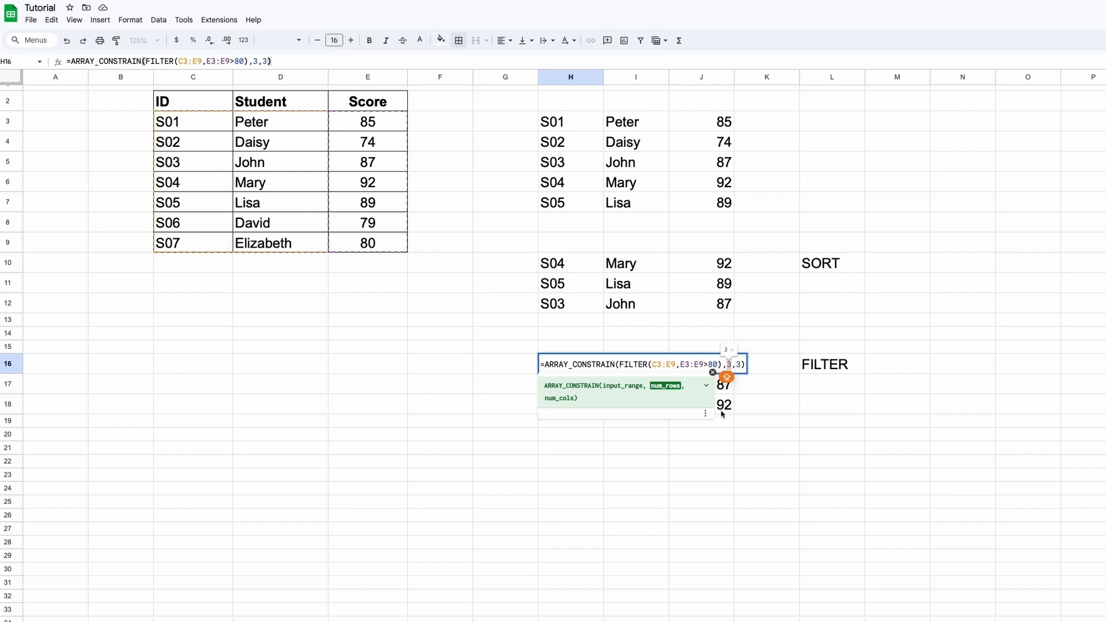
key(BackSpace)
text(2)
key(Right)
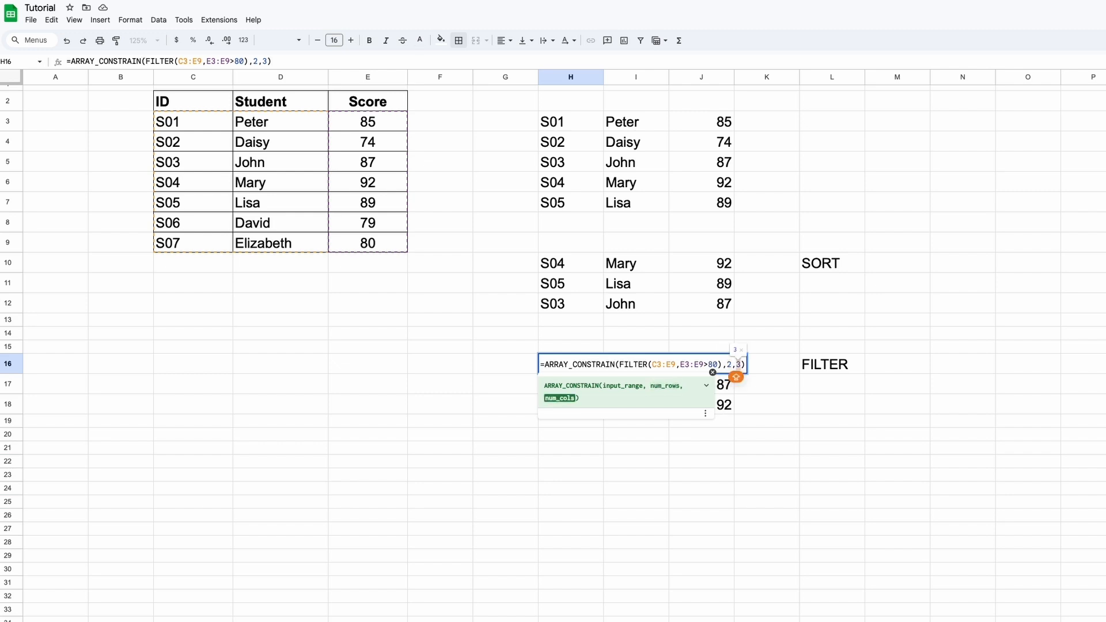
key(BackSpace)
text(2)
key(Return)
click(593, 368)
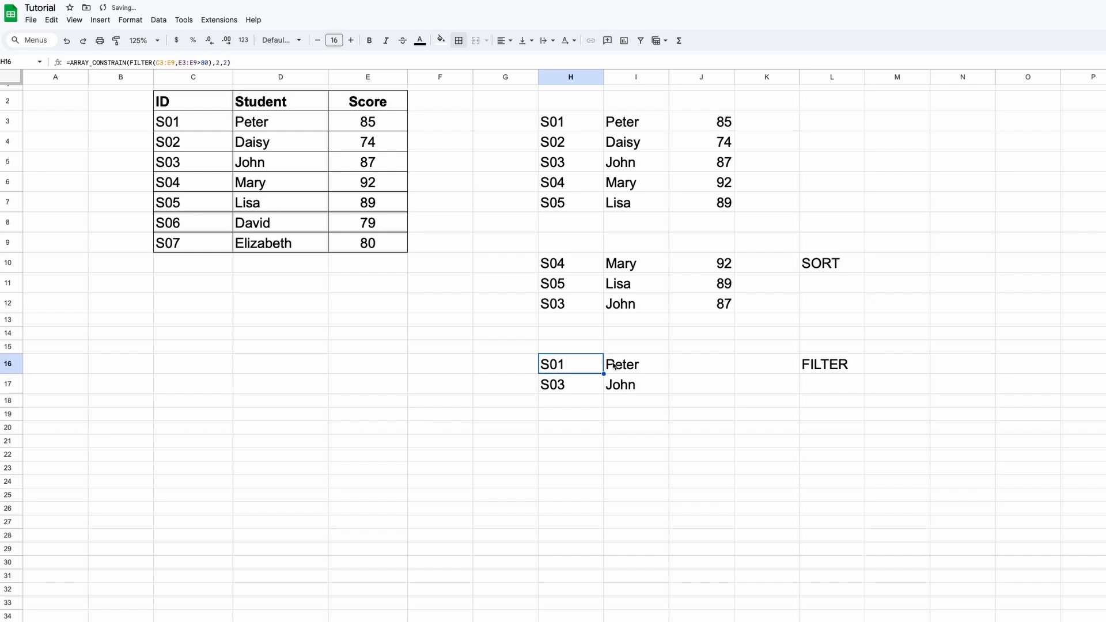
- Compare the constrained FILTER output in H16:I17 with the matching students and scores in the source table
click(615, 366)
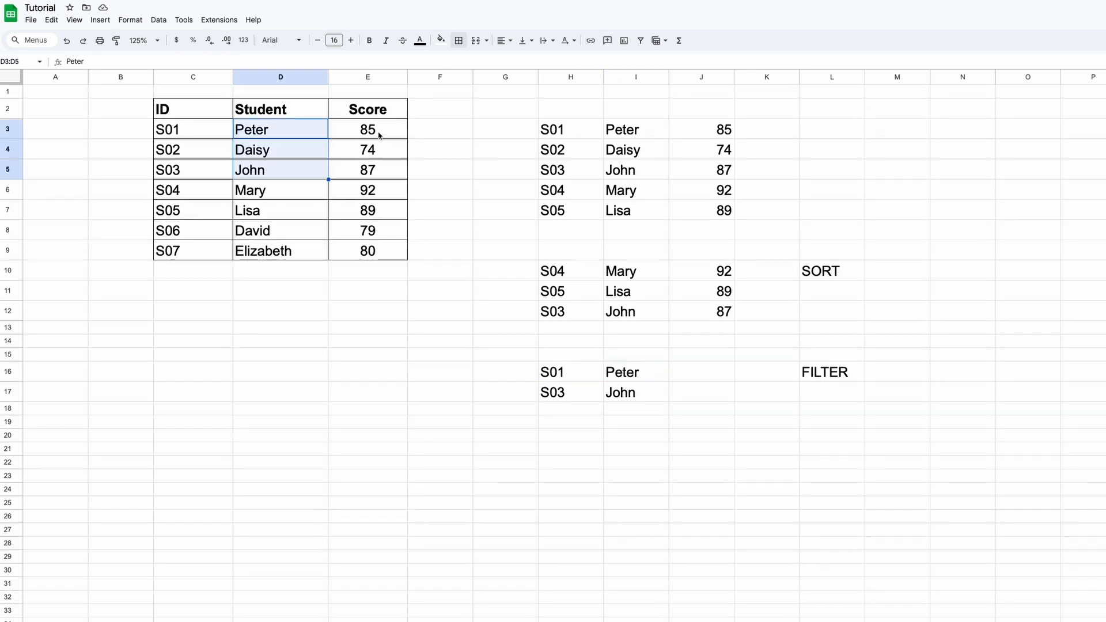
click(378, 133)
click(383, 166)
click(648, 380)
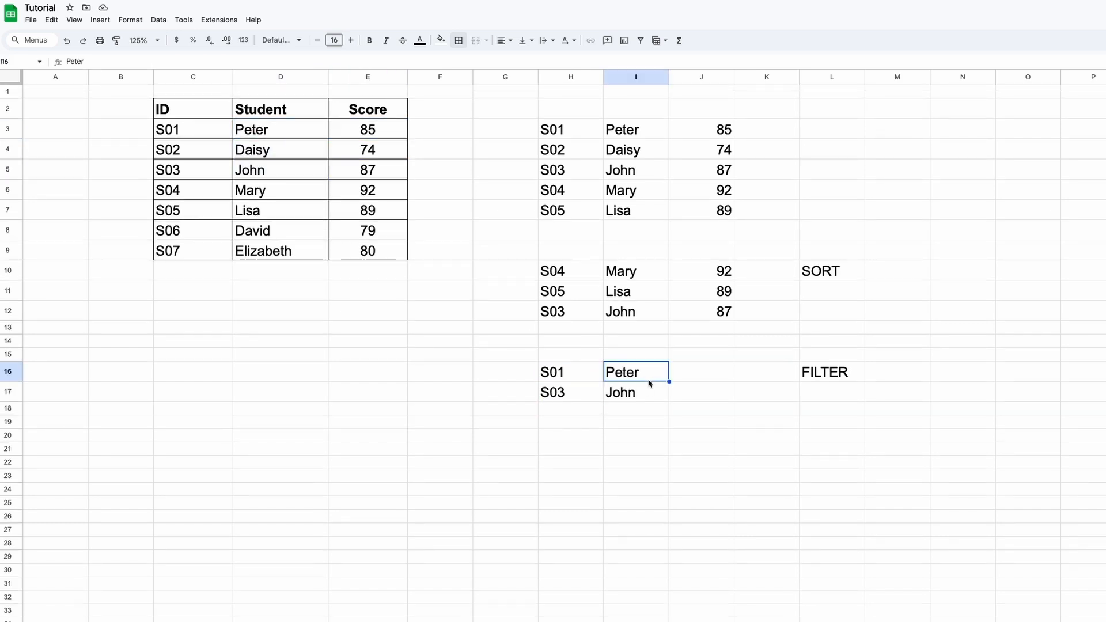
click(570, 373)
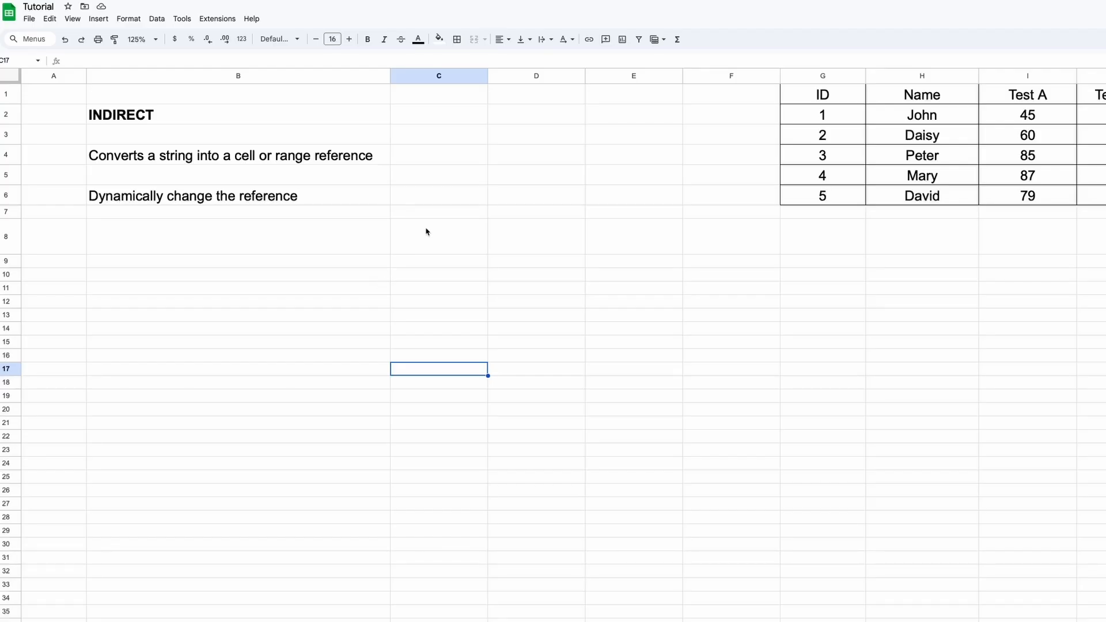
- Review the INDIRECT notes in column B and the test score table in C1:F6
click(435, 120)
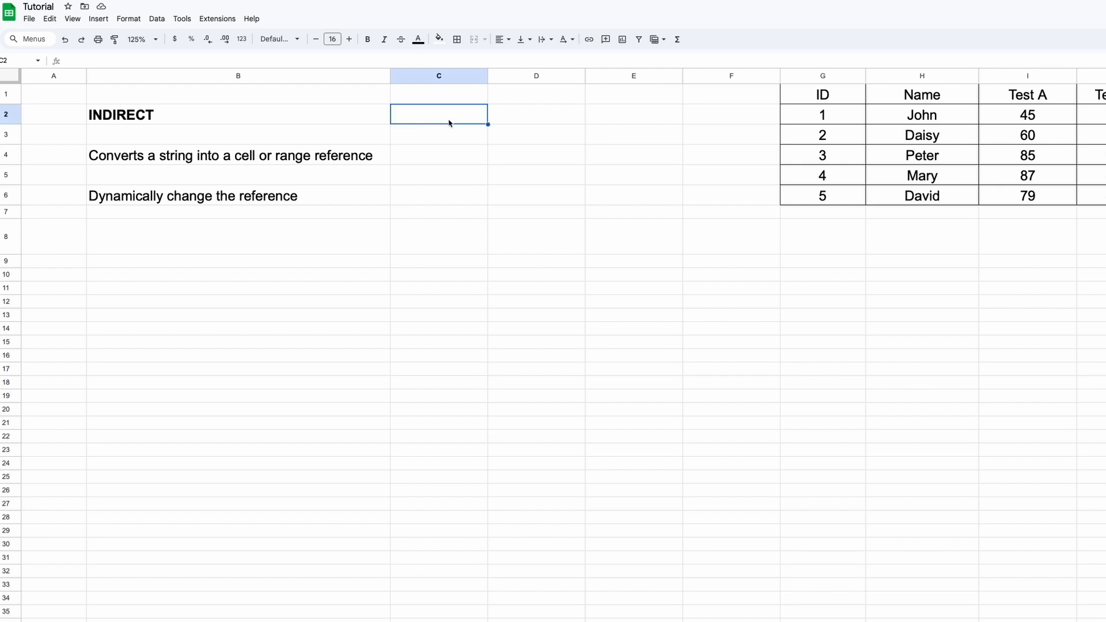
click(432, 157)
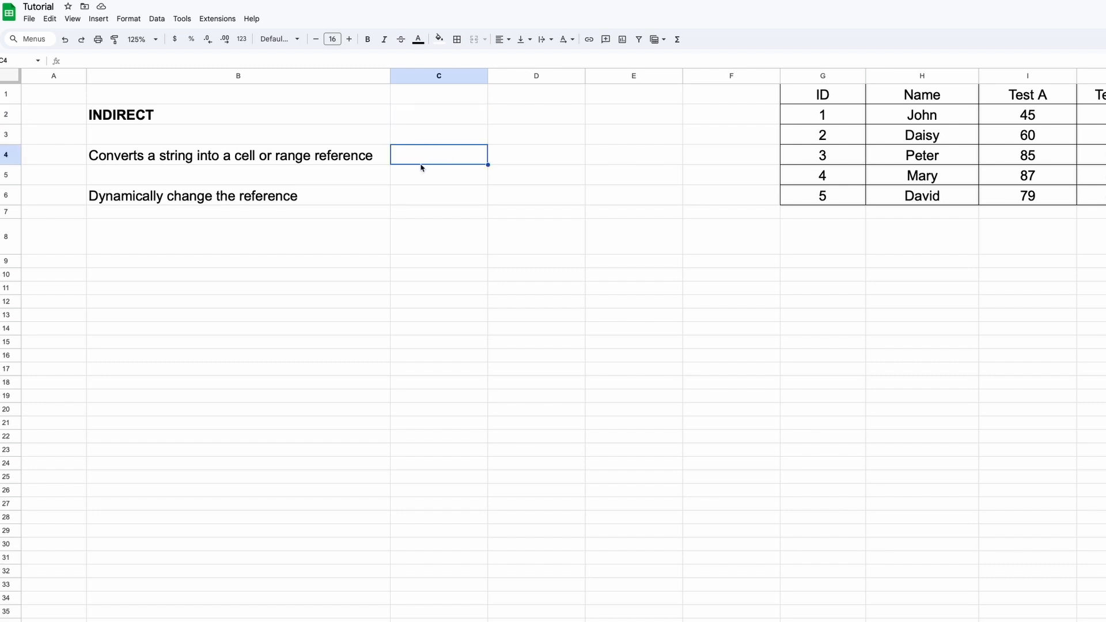
click(419, 198)
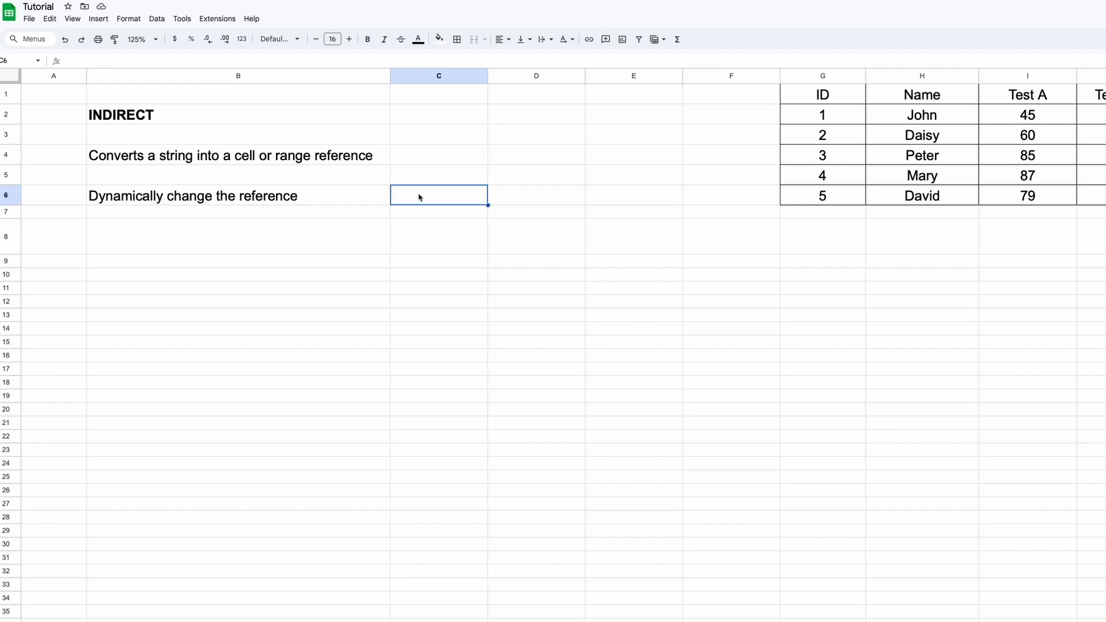
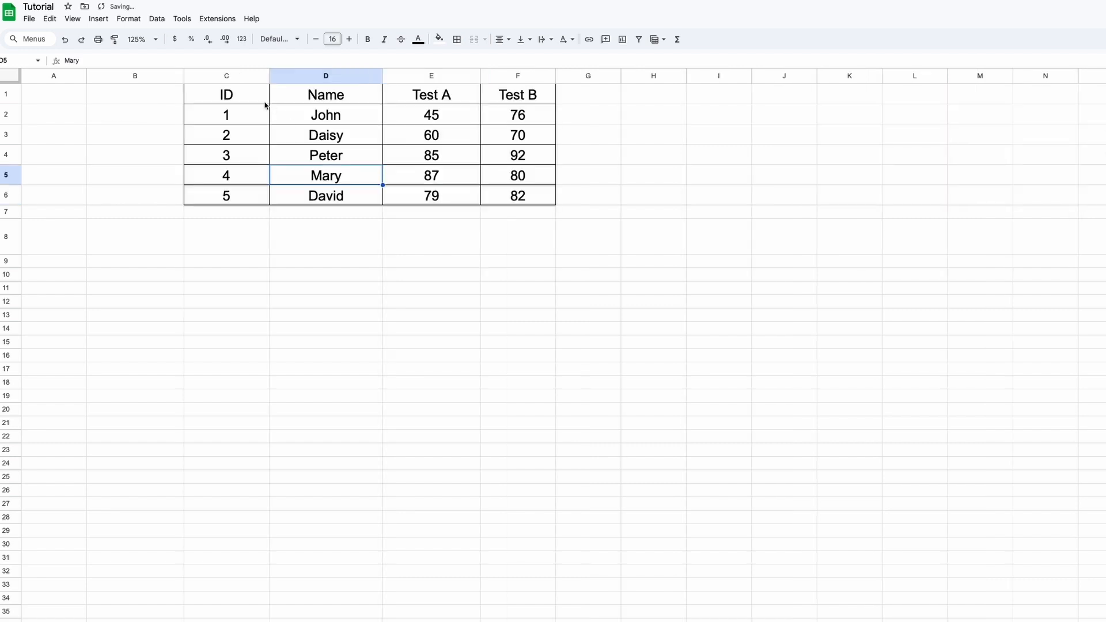
drag(253, 98, 543, 192)
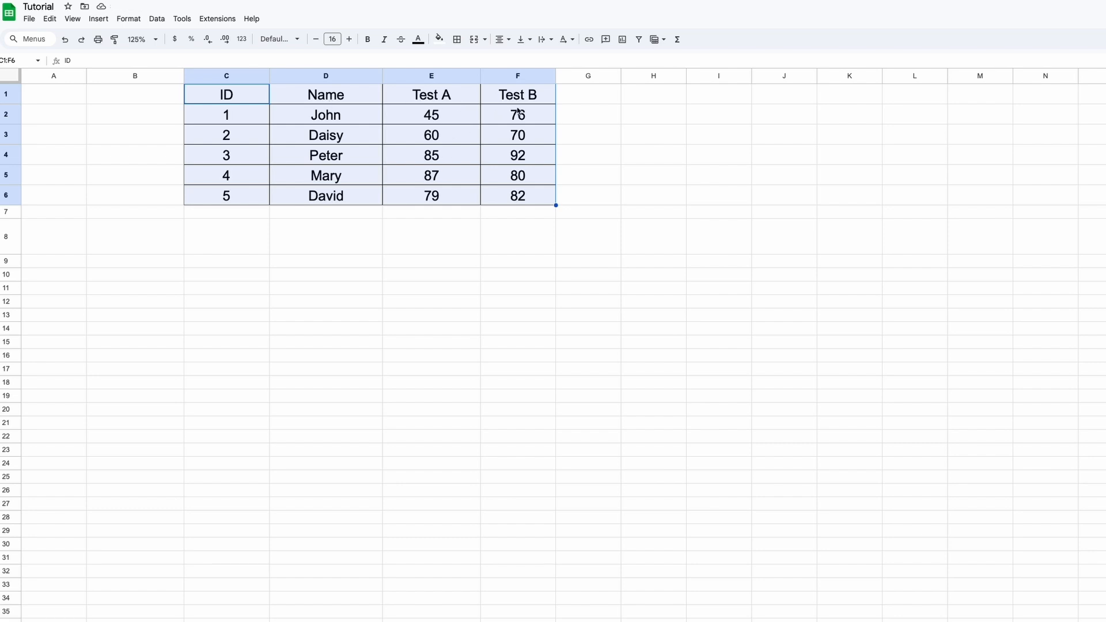
- Label cell H9 as "Refer to Cell"
click(653, 263)
text(Refer to Cell)
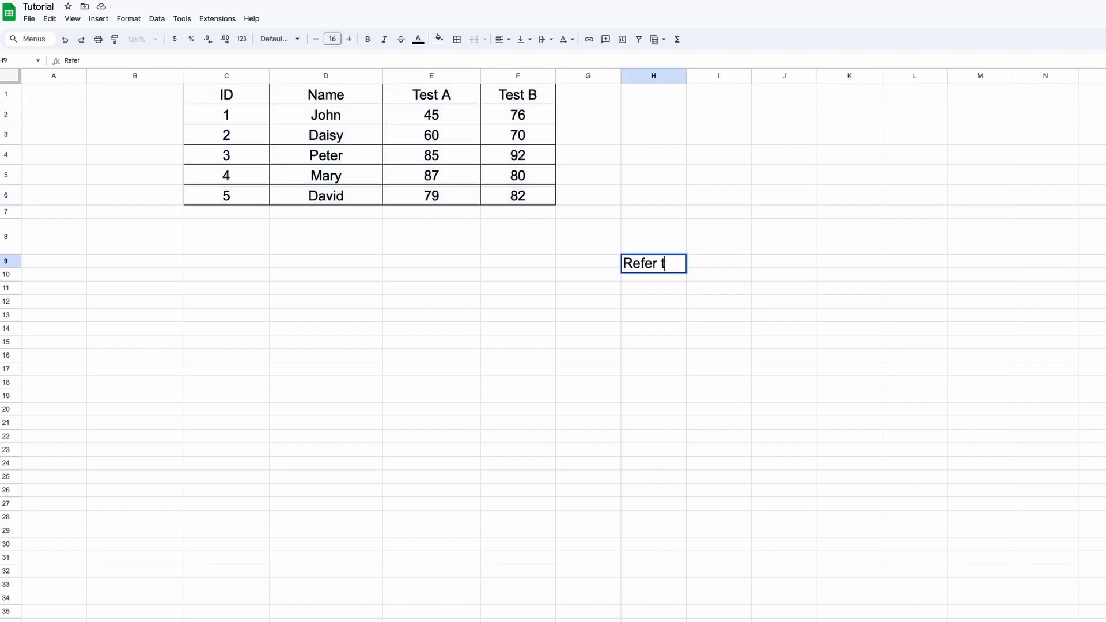
key(Return)
- Enter =INDIRECT("E"&D9) in E9 to build a column E reference from the row number in D9
key(Up)
key(Left)
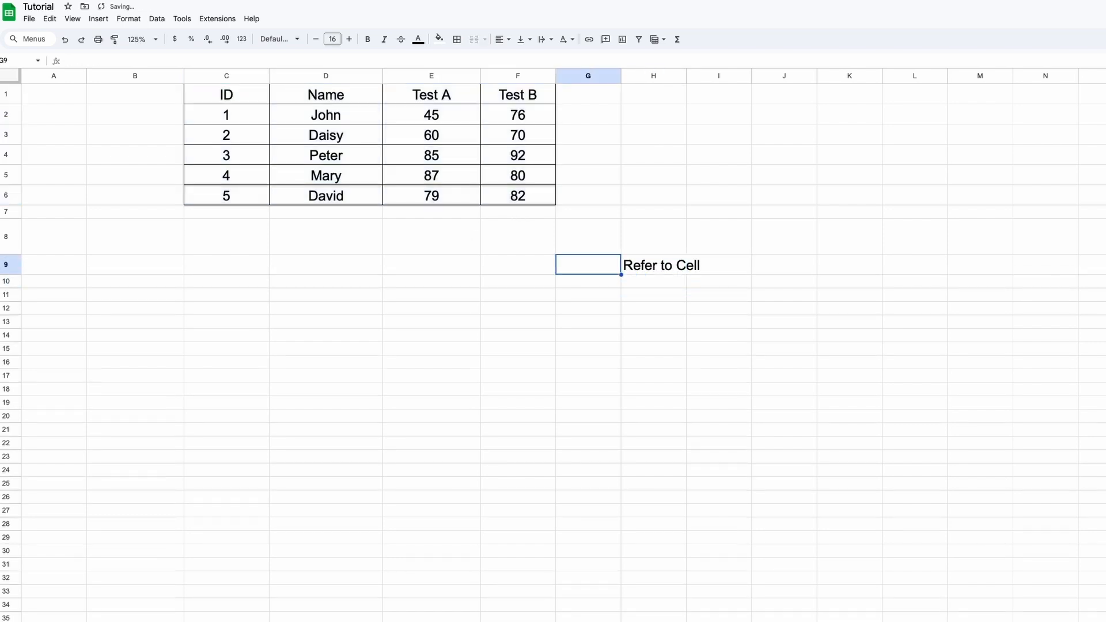
key(Left)
key(Left)
key(Left)
key(Right)
text(=)
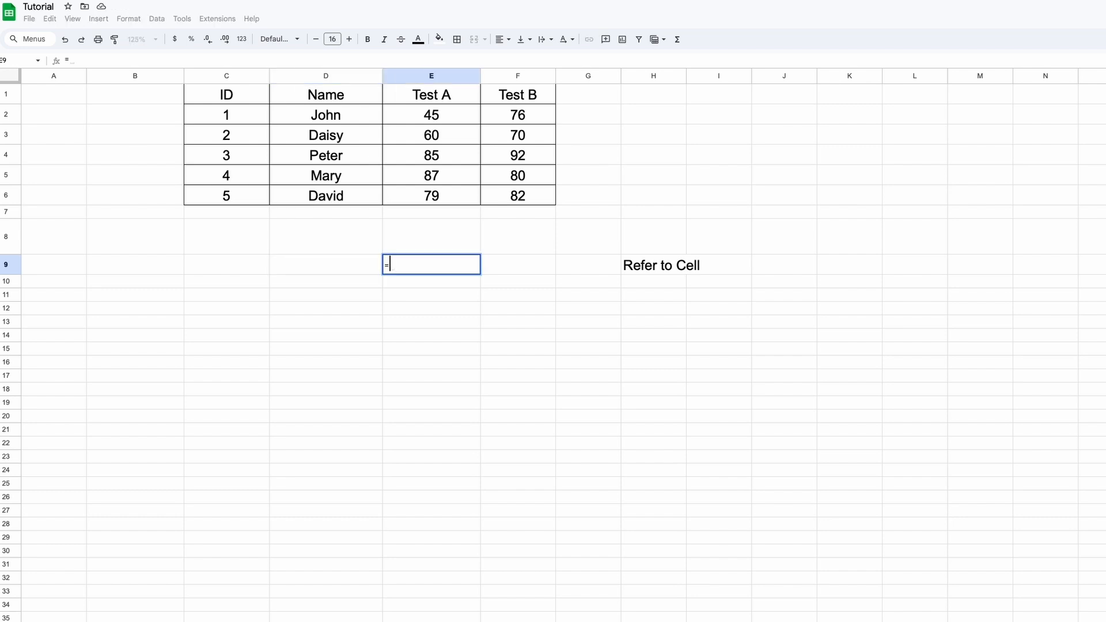
text(INDIRECT()
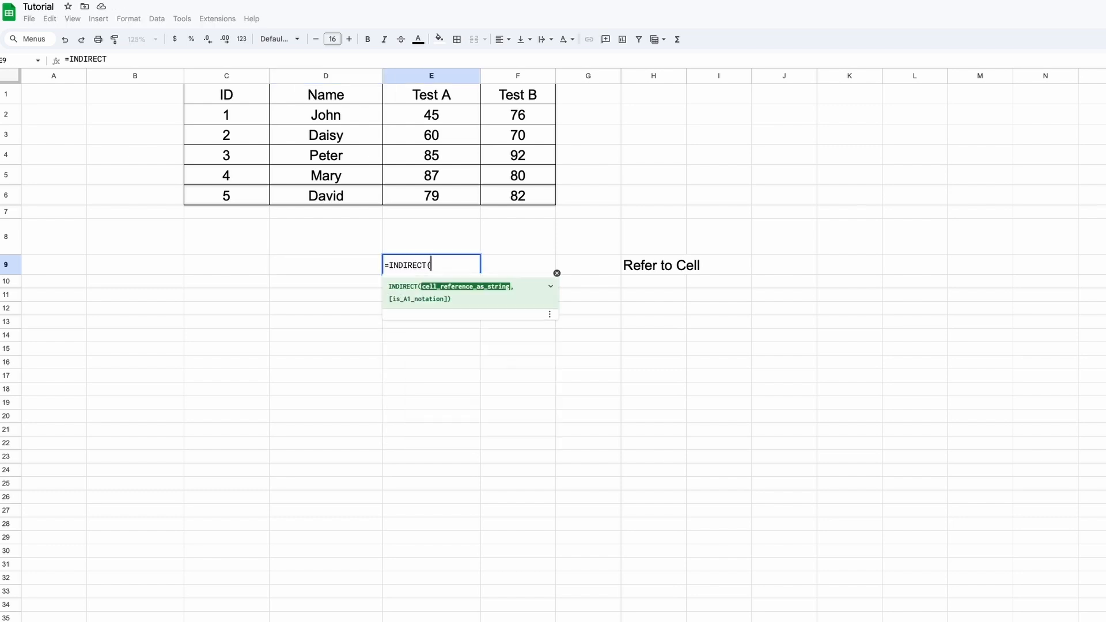
text("E)
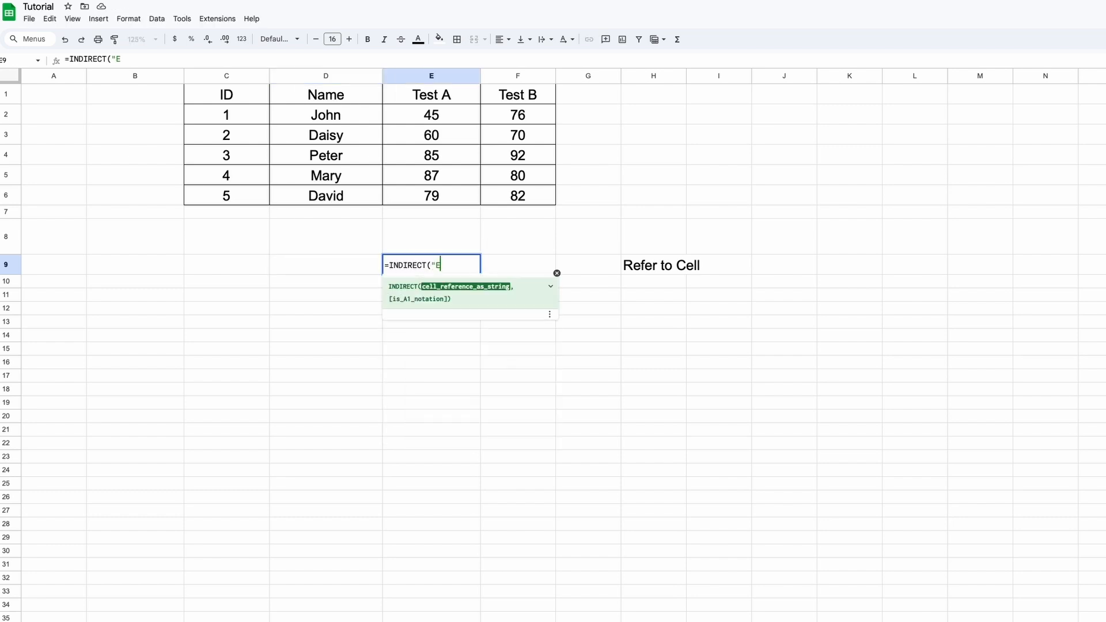
text("&)
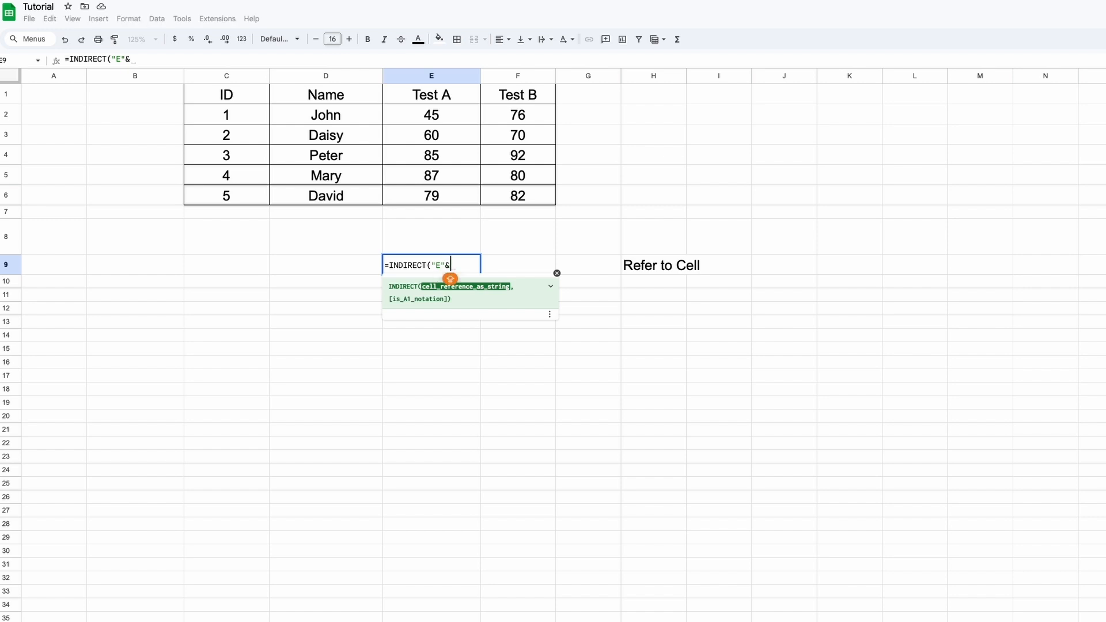
click(360, 270)
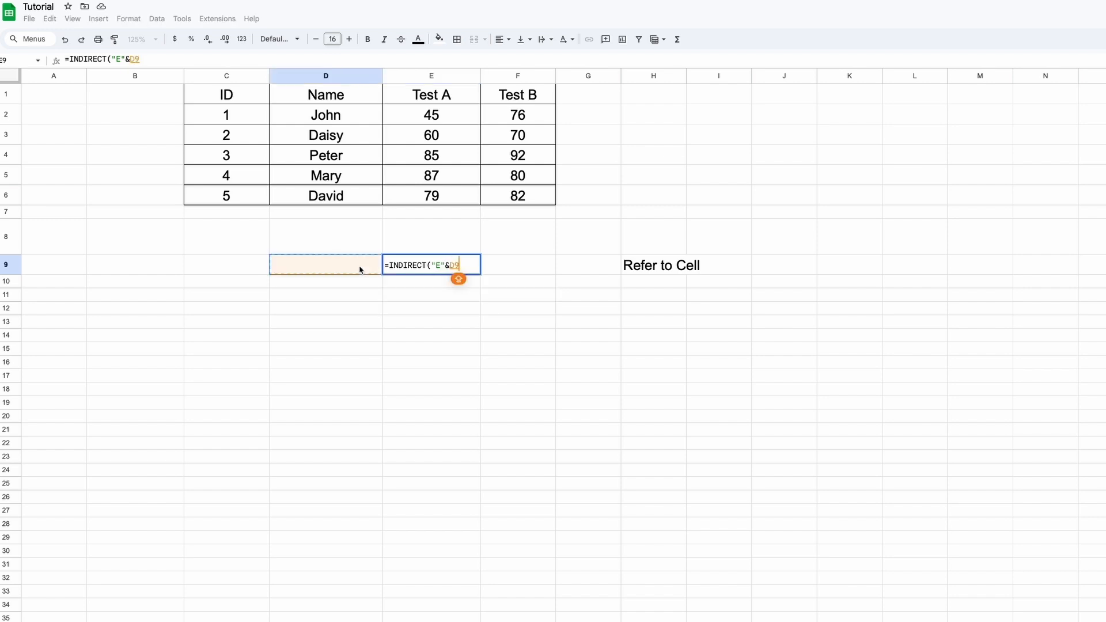
key(Return)
- Set the row number in D9 to 4
click(360, 269)
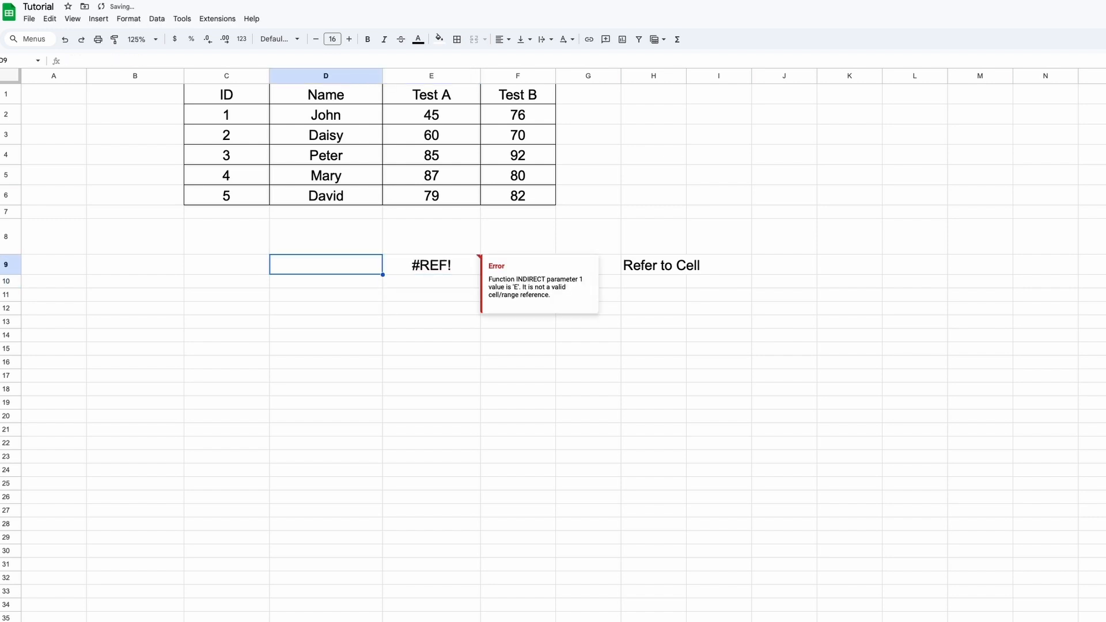
text(4)
key(Return)
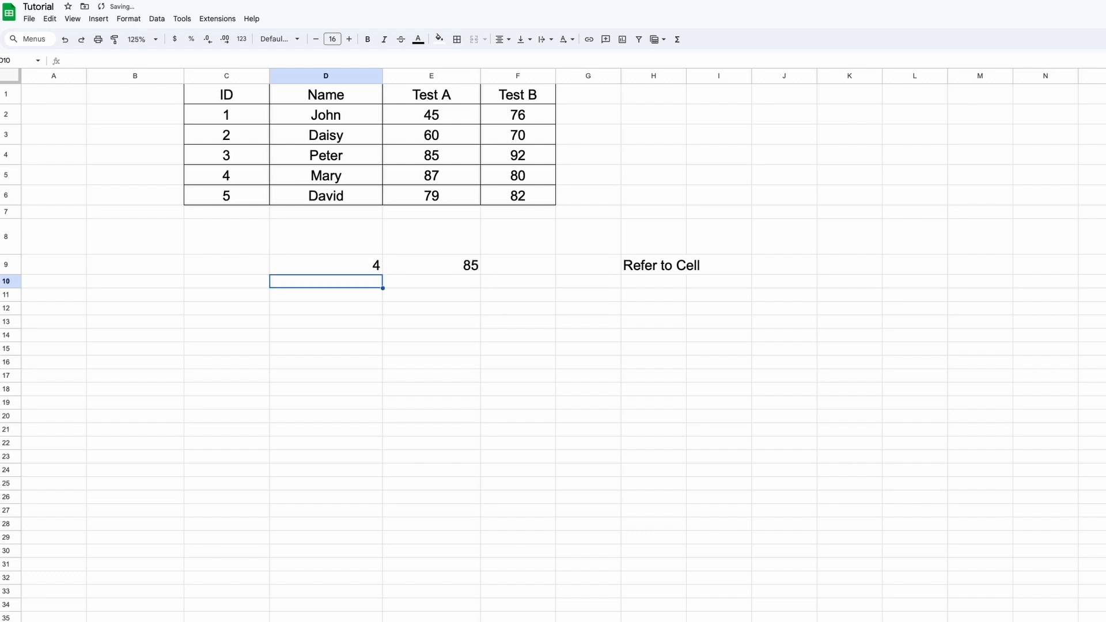
- Compare the INDIRECT result in E9 with the Test A column, tracing down from E1 to E4
click(347, 272)
click(427, 266)
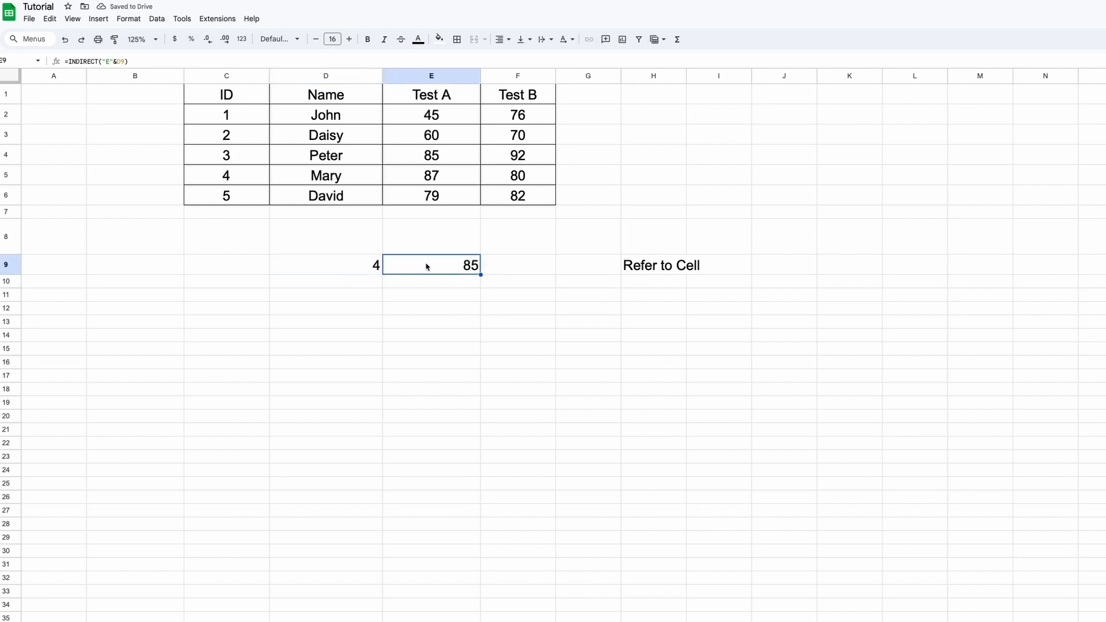
click(454, 163)
click(449, 101)
click(449, 122)
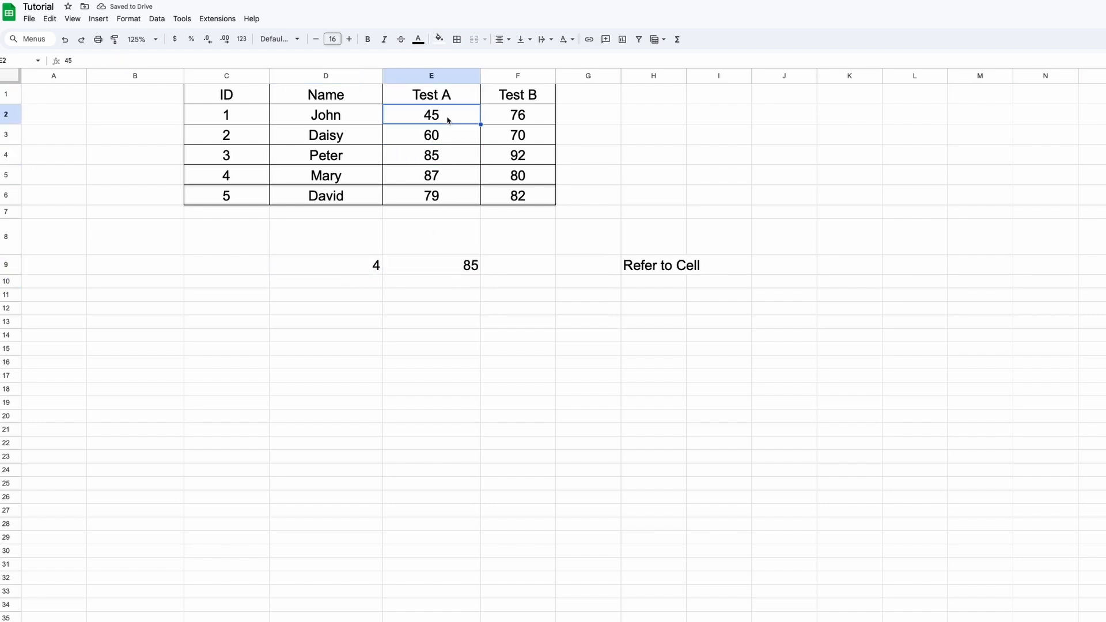
click(446, 142)
click(444, 163)
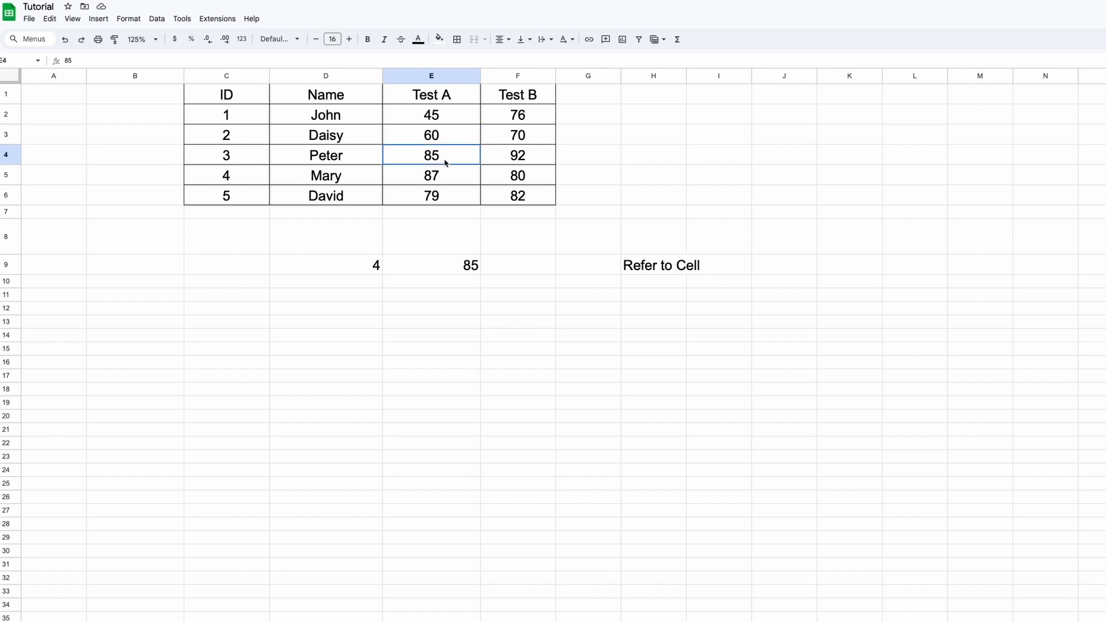
click(370, 265)
click(441, 271)
- Note the referenced cell as E4 in F9
click(518, 265)
text(E4)
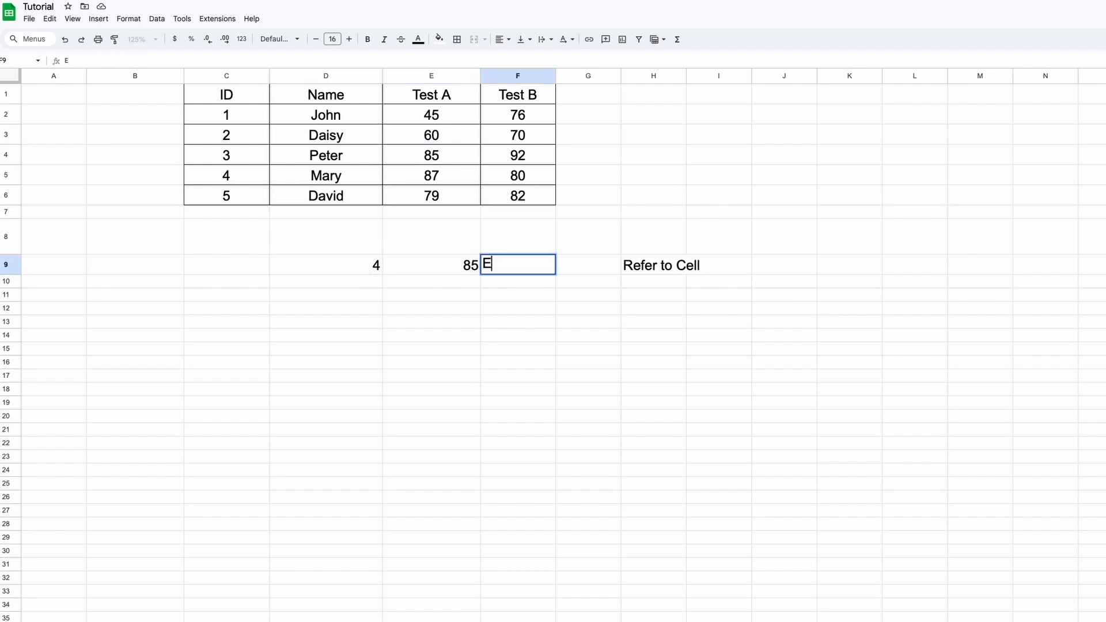
key(Return)
- Change the row number in D9 to 3
key(Up)
key(Left)
key(Left)
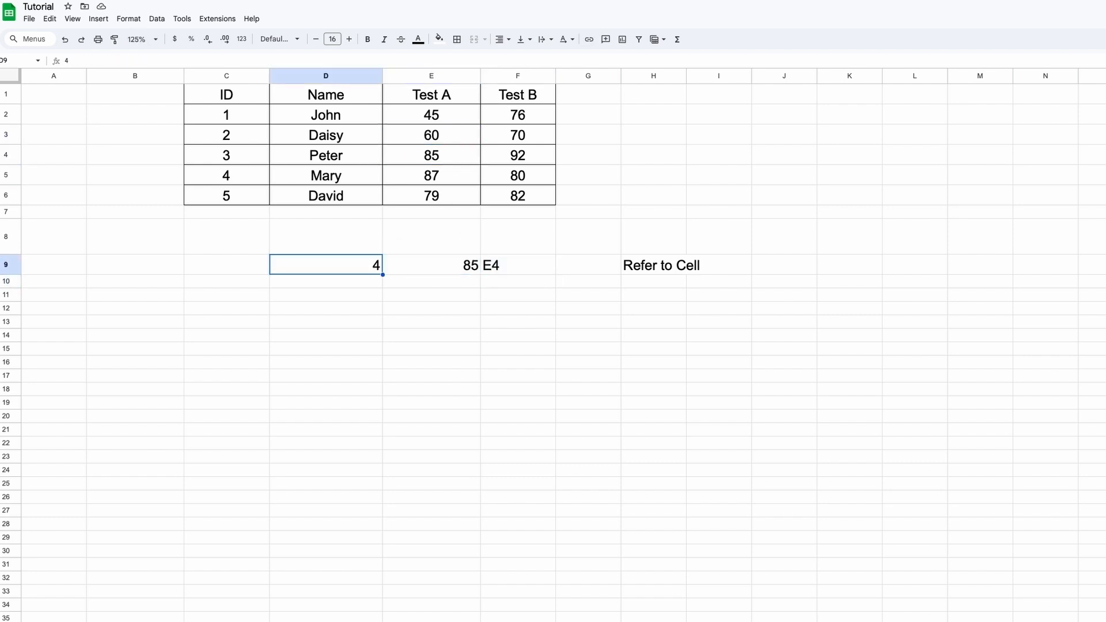
text(3)
key(Return)
- Trace the E9 result through E1 to E3 in the Test A column and update the reference note in F9 to E3
key(Up)
key(Right)
key(Right)
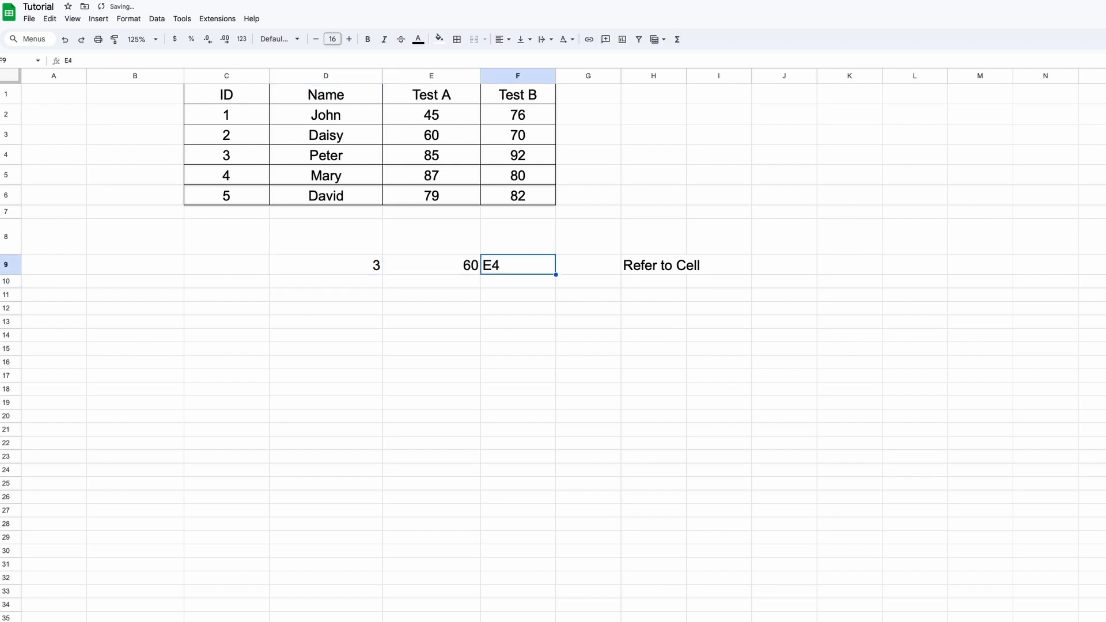
click(473, 267)
click(454, 100)
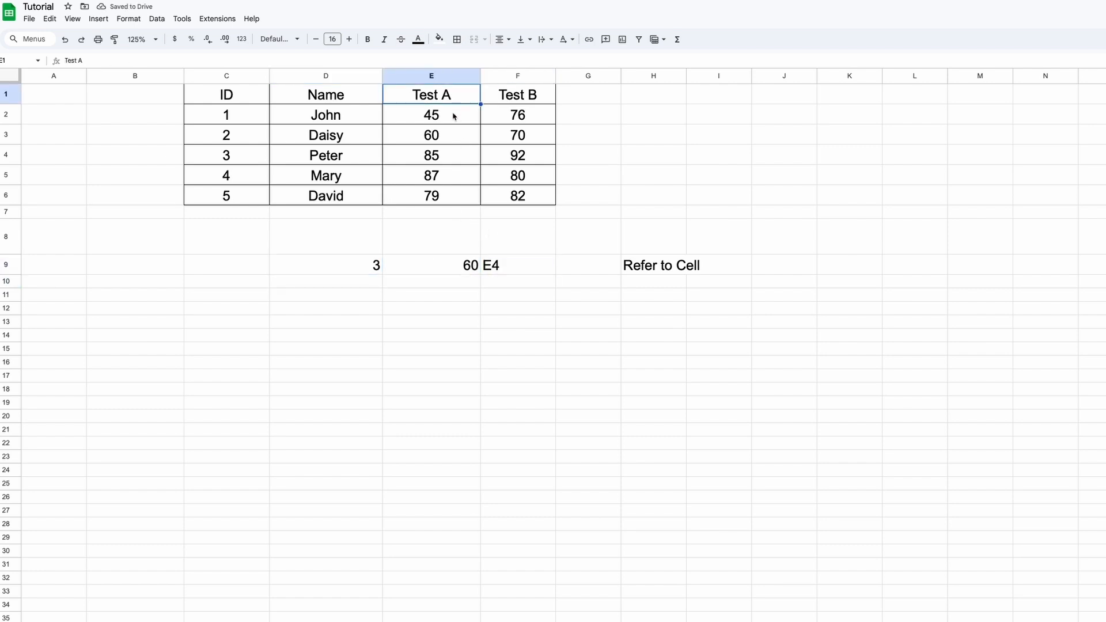
click(453, 116)
click(451, 138)
double_click(497, 265)
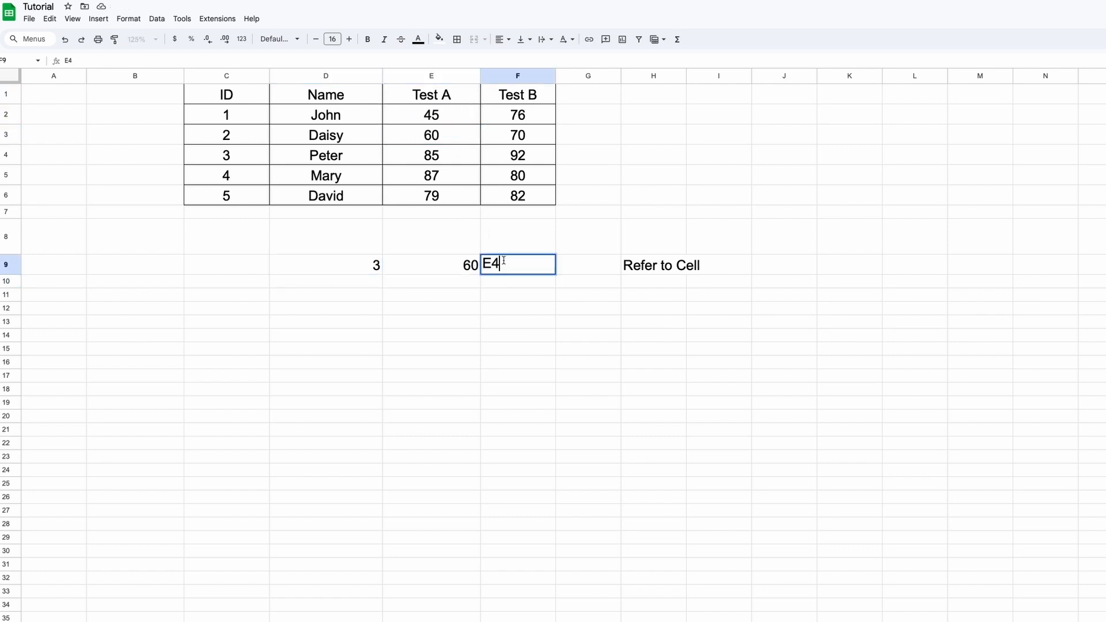
key(BackSpace)
text(3)
key(Return)
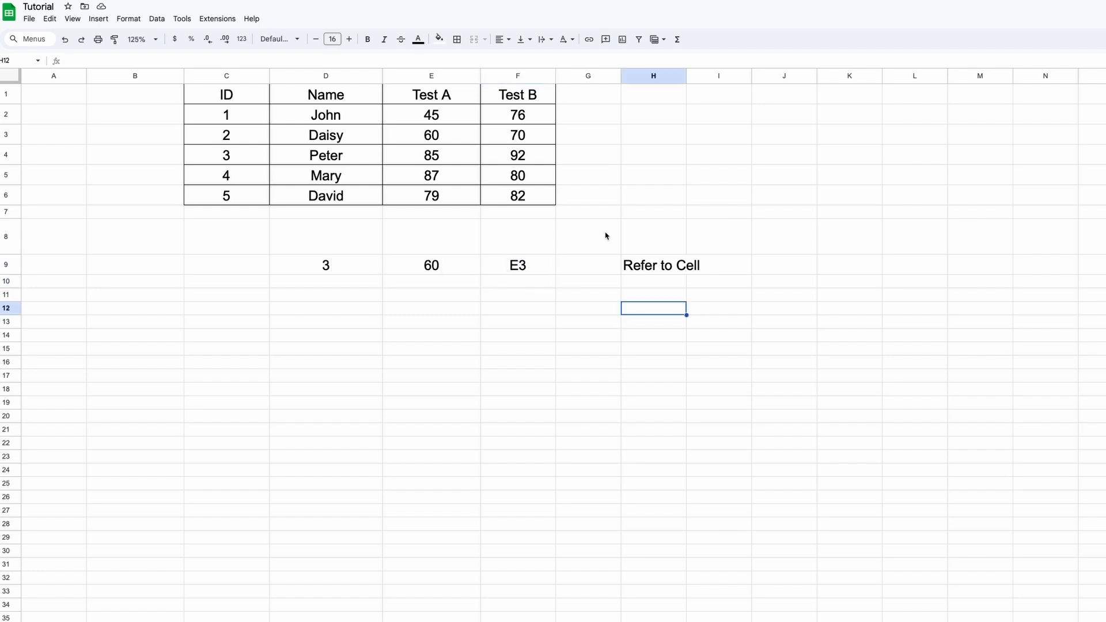
- Label H12 as "SUM A RANGE" and enter the range text F2:F6 in D12
text(SUM A RANGE)
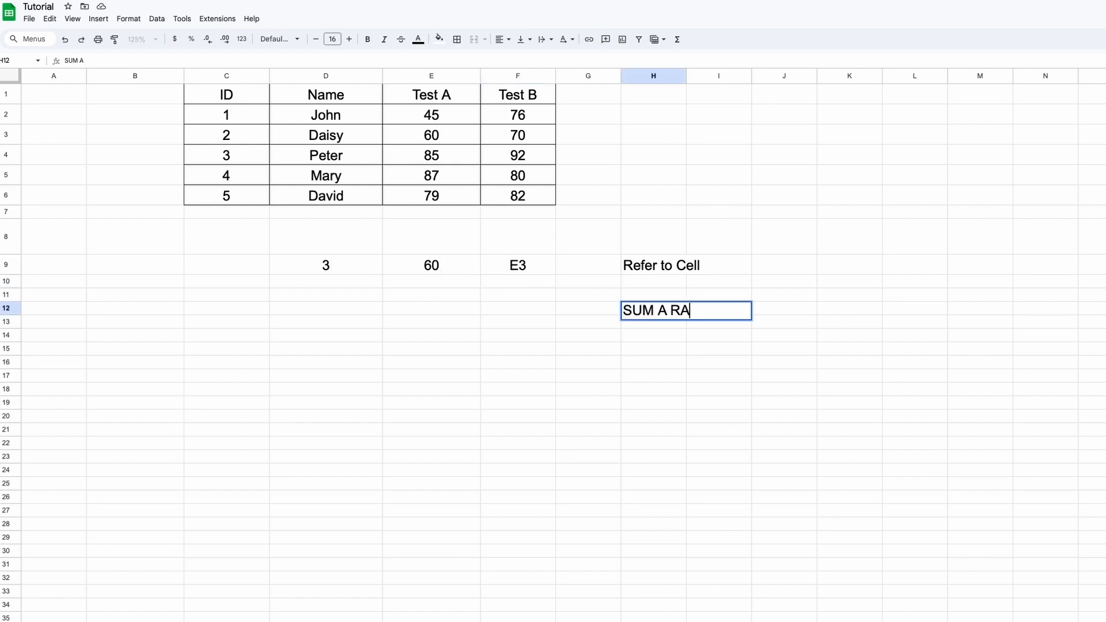
key(Return)
key(Up)
key(Left)
key(Left)
key(Left)
key(Left)
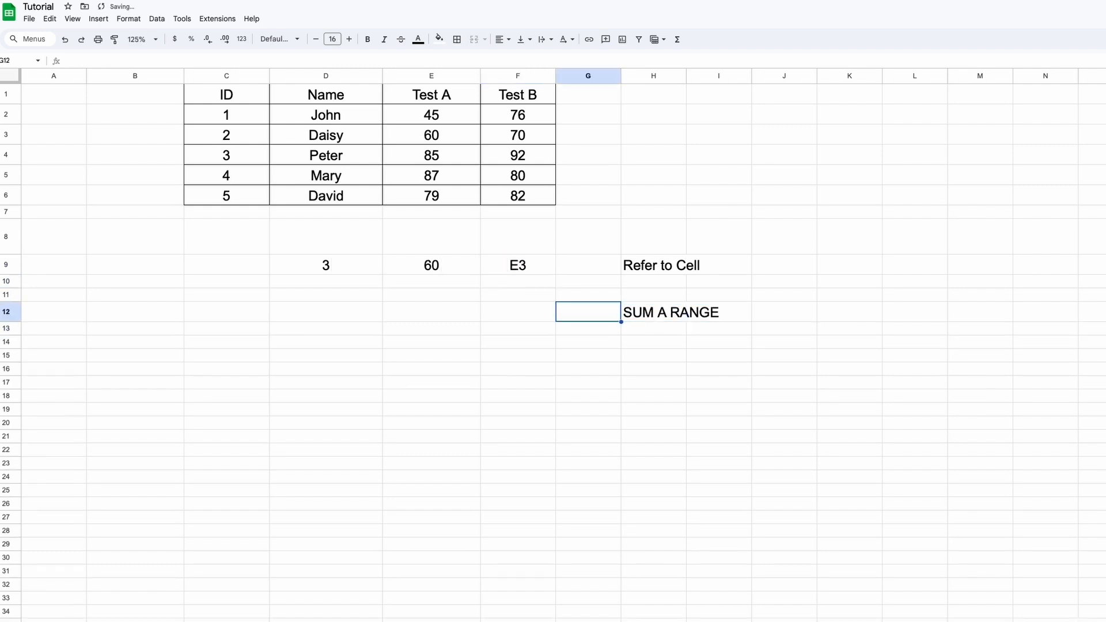
text(F2:F6)
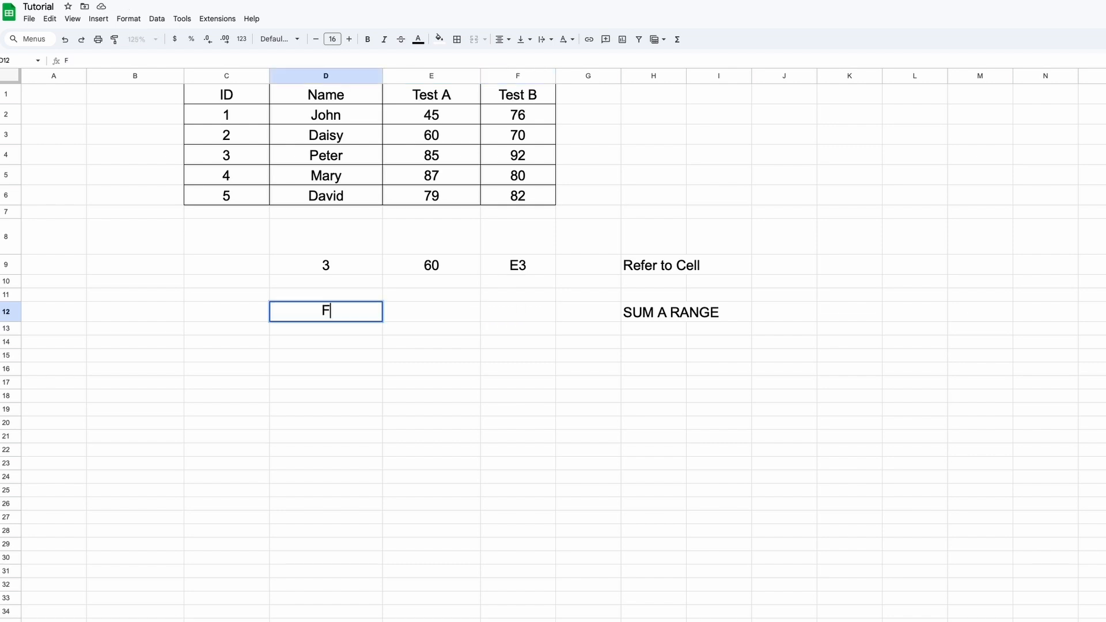
key(Return)
- Enter =SUM(INDIRECT(D12)) in E12 to sum the range named in D12
key(Up)
key(Right)
text(=SUM(INDIRECT()
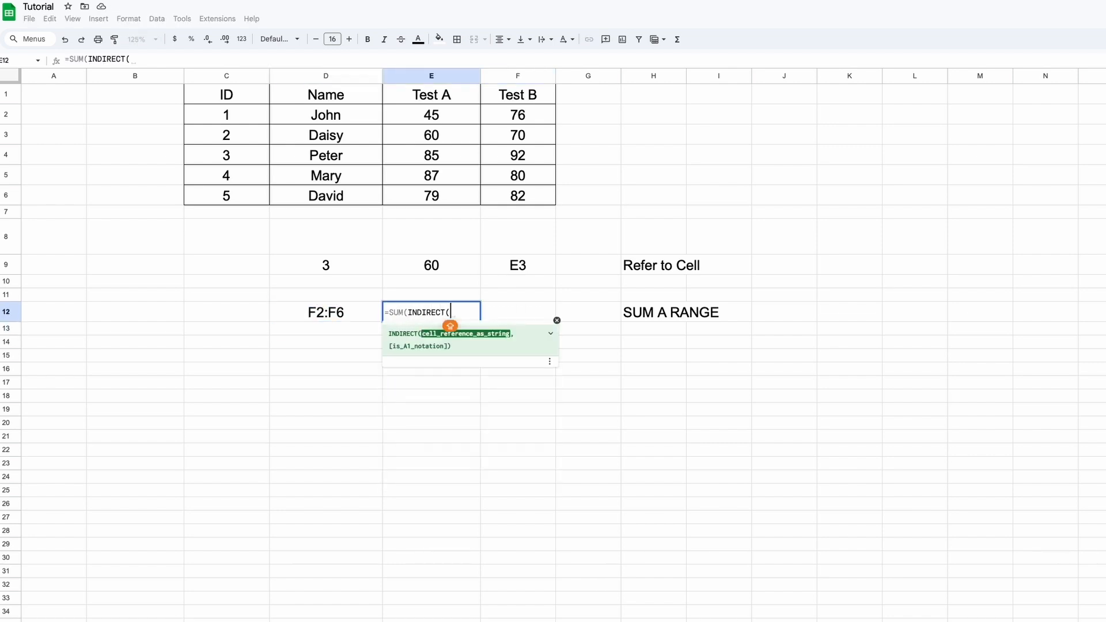
key(Left)
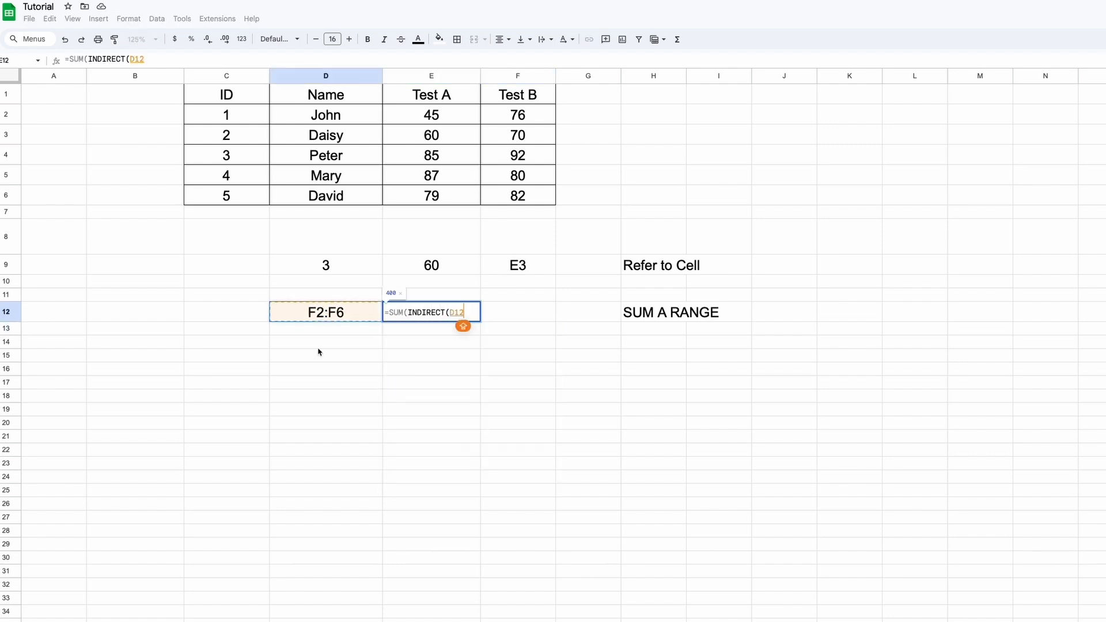
text()))
key(Return)
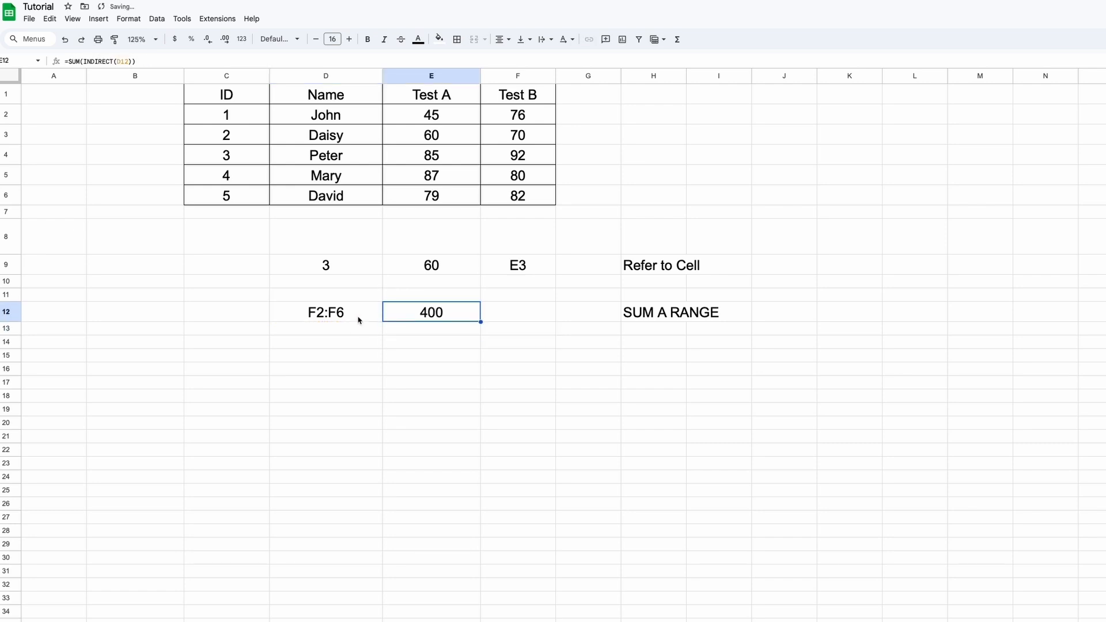
- Total the Test B scores below the table in F7 with a SUM of F2:F6
click(533, 211)
text(=SUM()
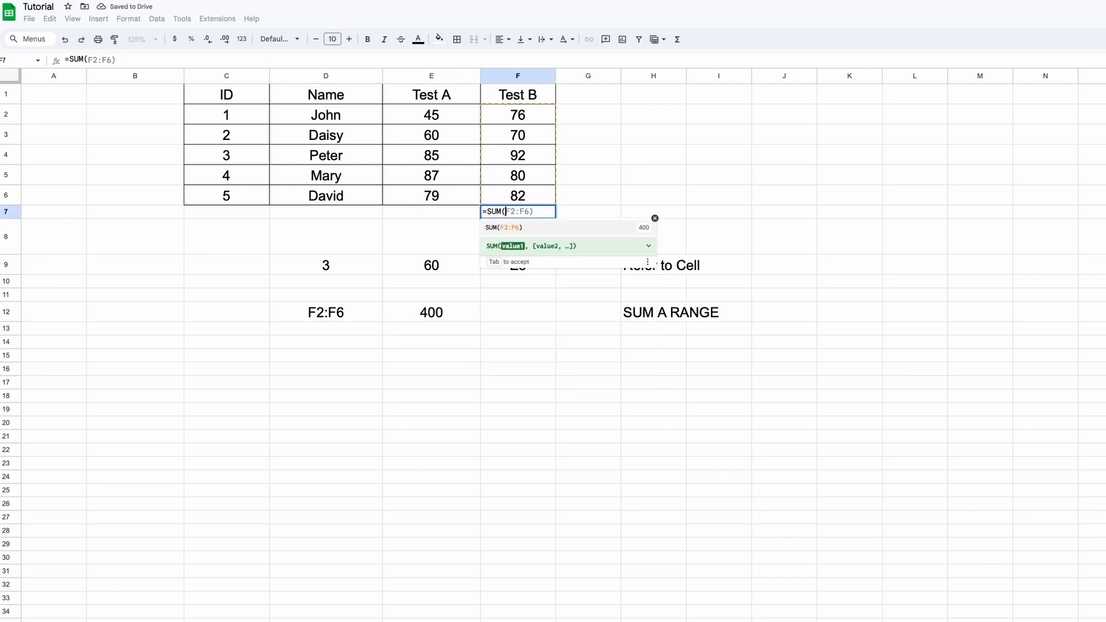
key(Up)
key(ctrl+shift+Up)
key(shift+Down)
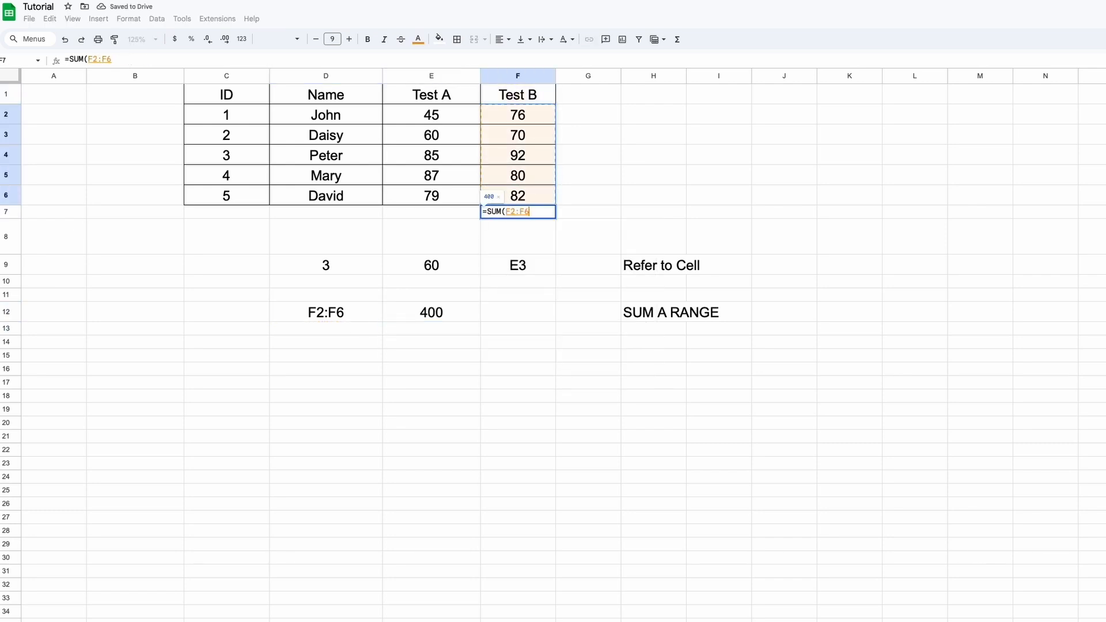
key(Return)
key(Up)
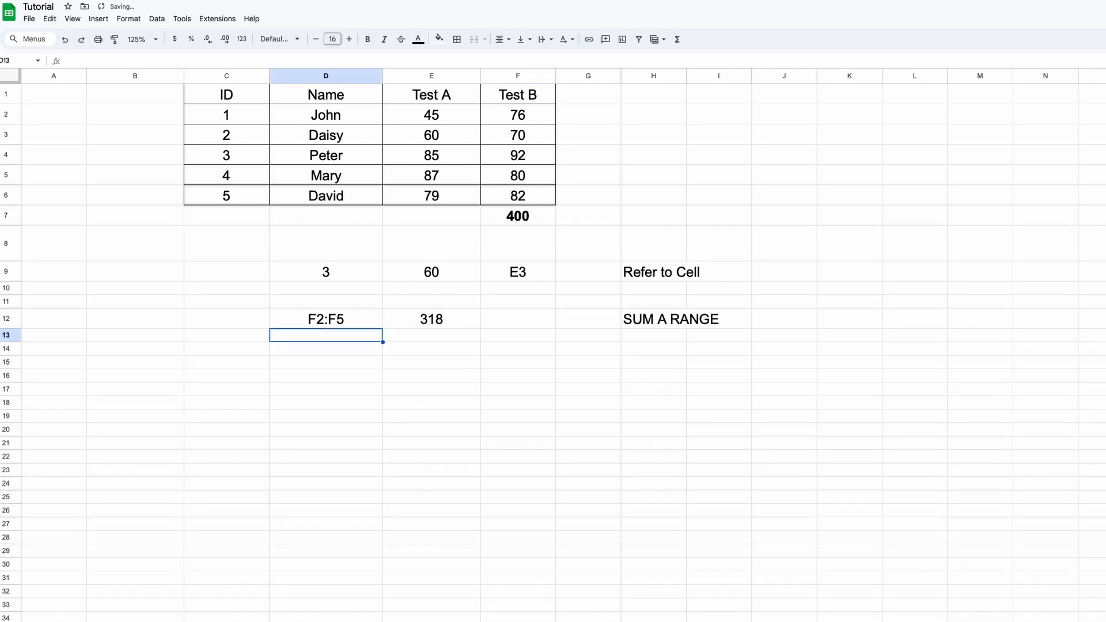
- Change the range text in D12 to F3:F5
double_click(322, 319)
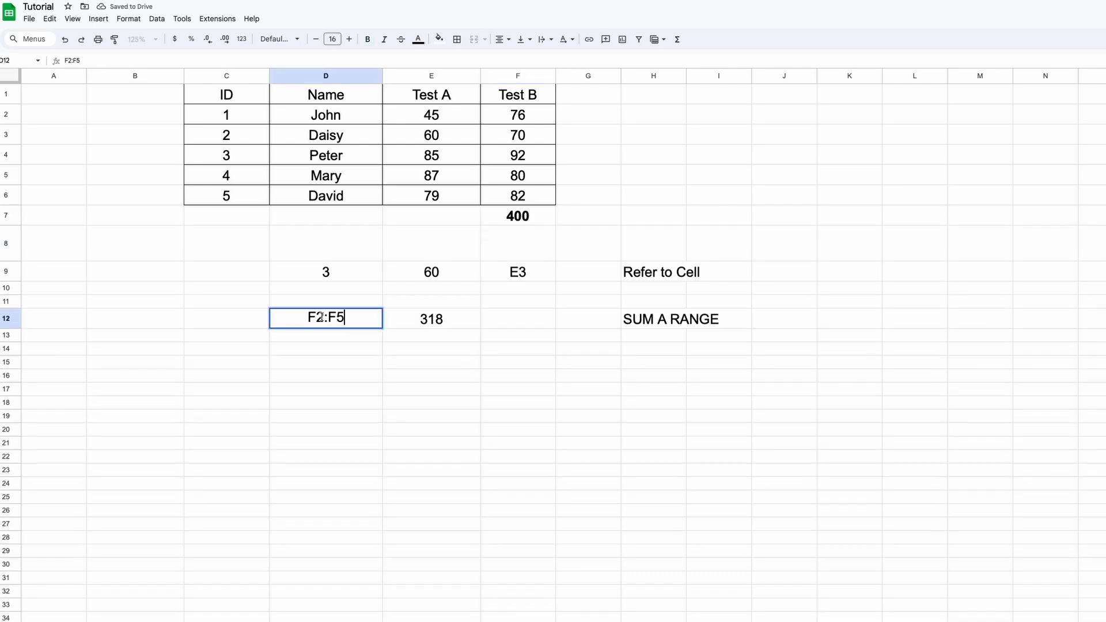
key(BackSpace)
text(3)
key(Return)
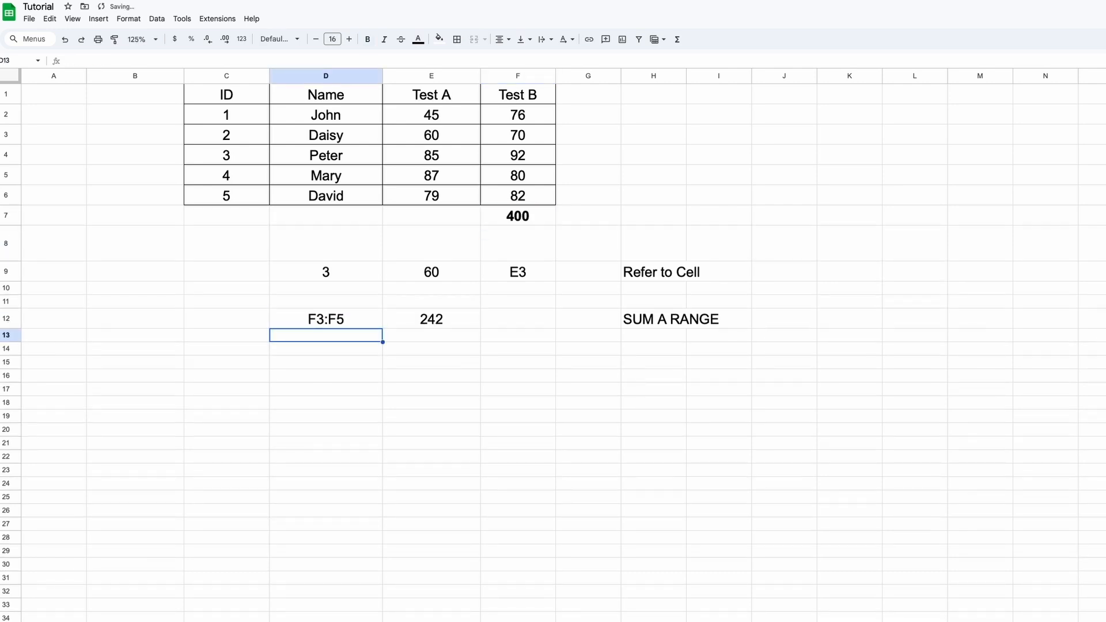
- Set the range text in D12 back to F2:F6 and label H15 as "Construct Cells"
key(Up)
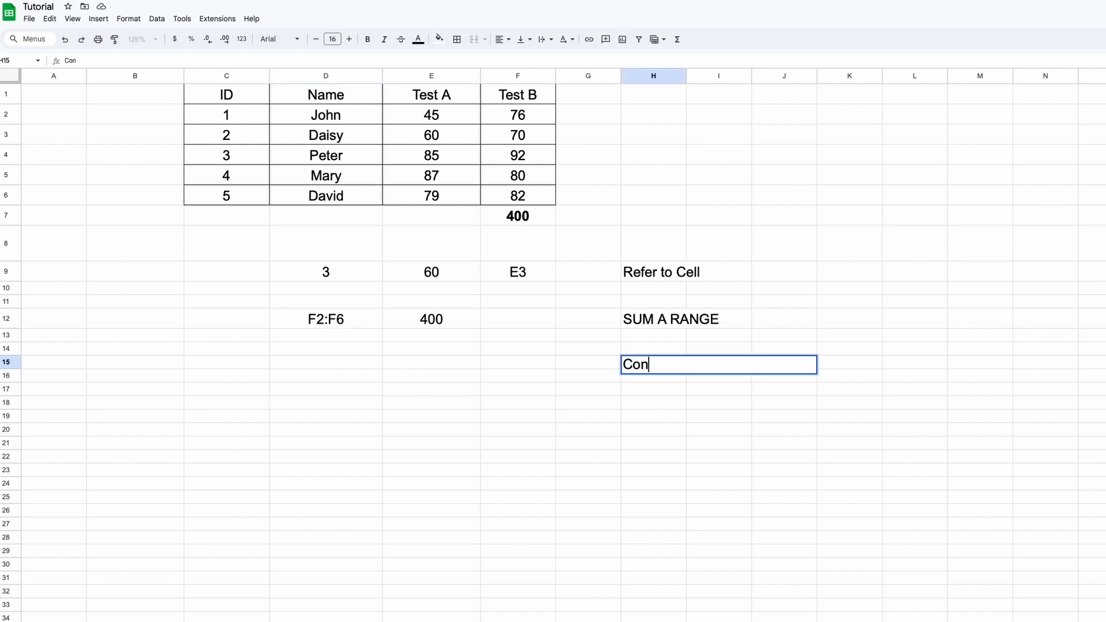
text(truct Cells)
key(Return)
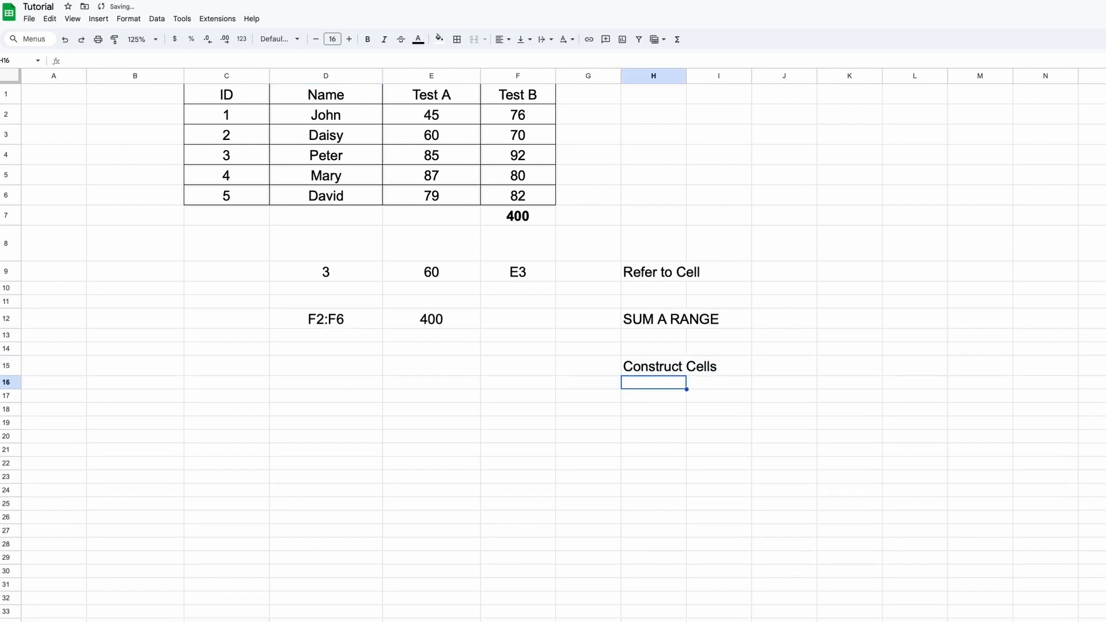
- Enter the headers Start, End and Column in D15:F15
click(334, 369)
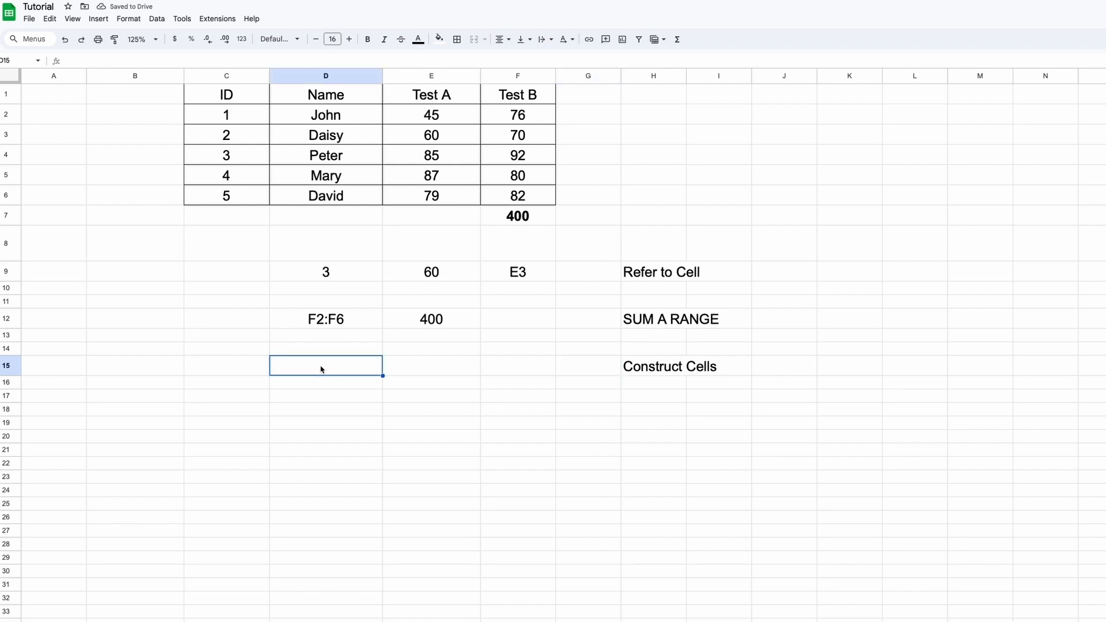
text(Start)
key(Tab)
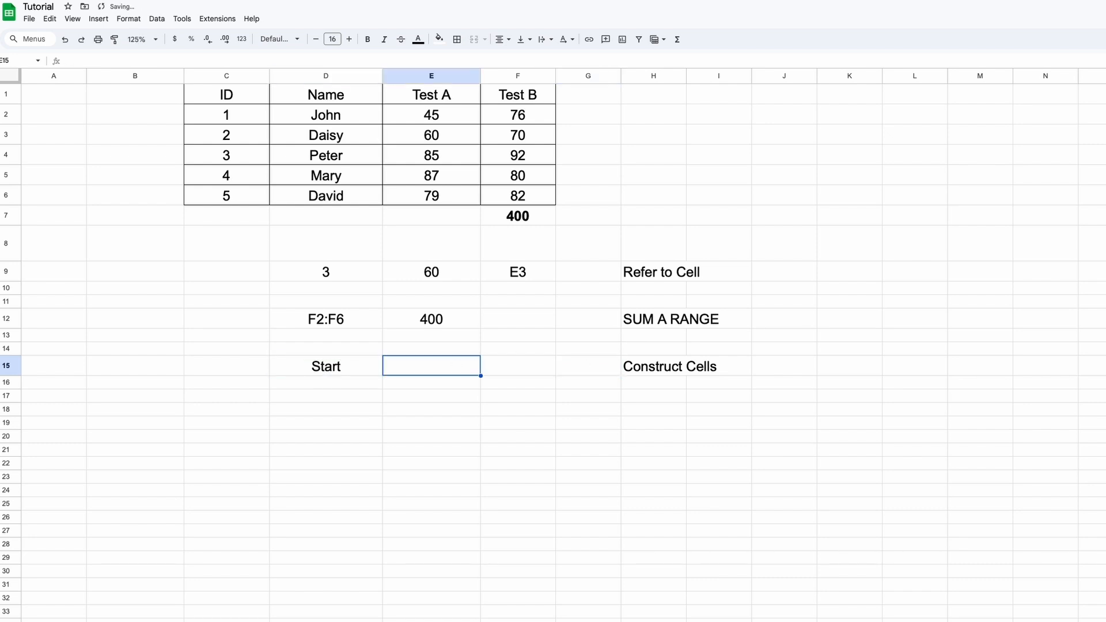
text(End)
key(Tab)
text(Colum)
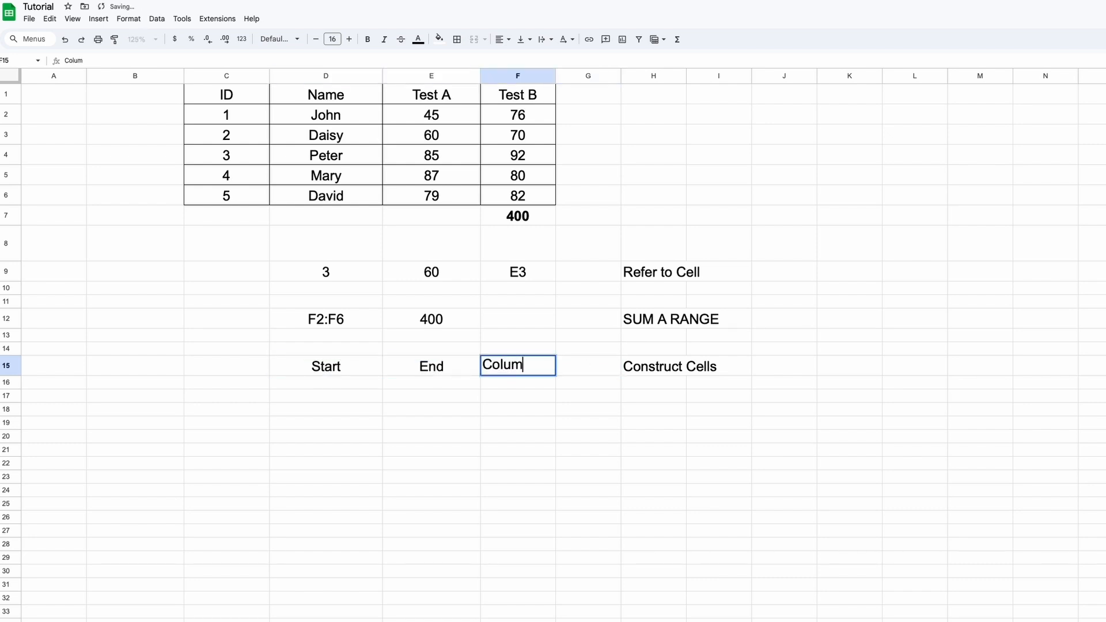
text(n)
key(Return)
- Center-align the cells in D15:F17
drag(341, 368, 542, 398)
click(501, 39)
click(520, 59)
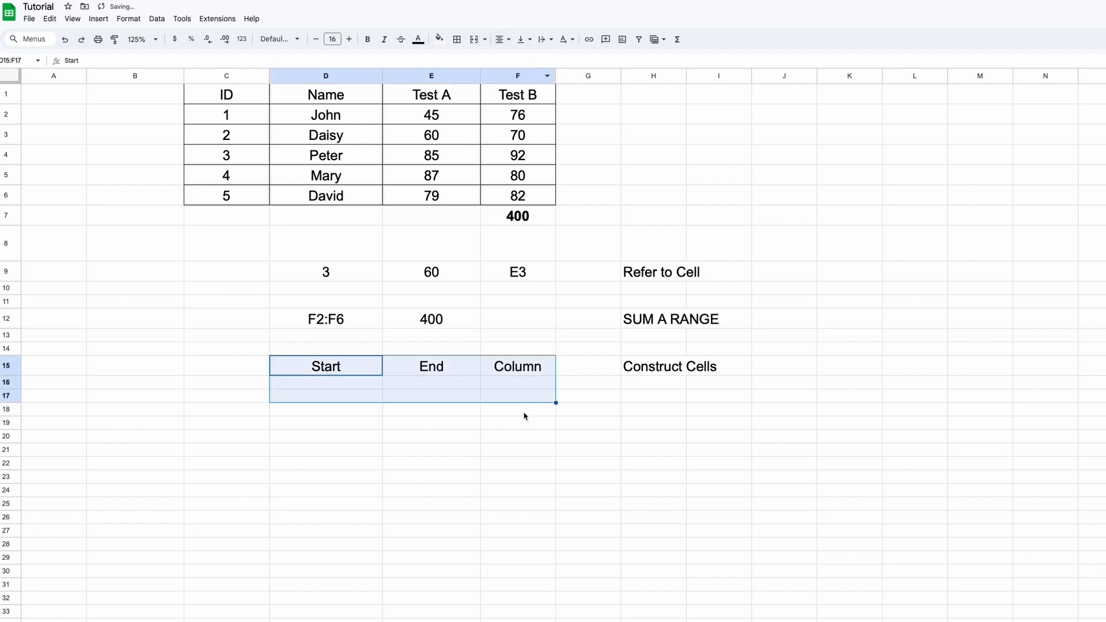
- Enter the column letter E in F16, the start row 2 in D16 and the end row 6 in E16
click(518, 386)
text(E)
click(353, 385)
text(2)
key(Tab)
text(6)
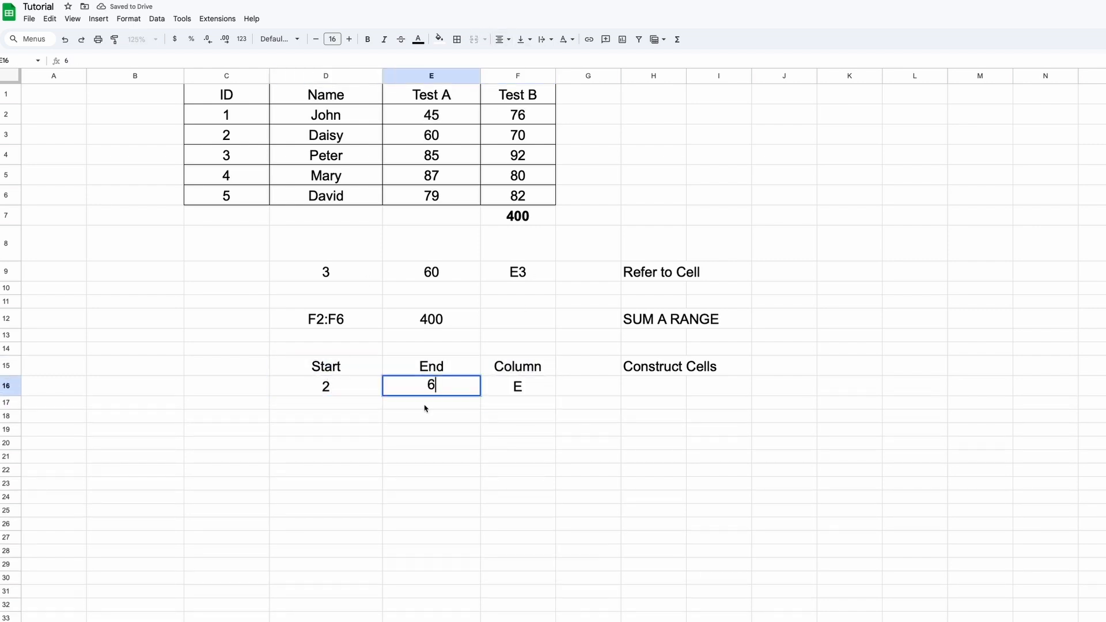
click(416, 411)
- Label D18 as "Test A" in bold
click(370, 418)
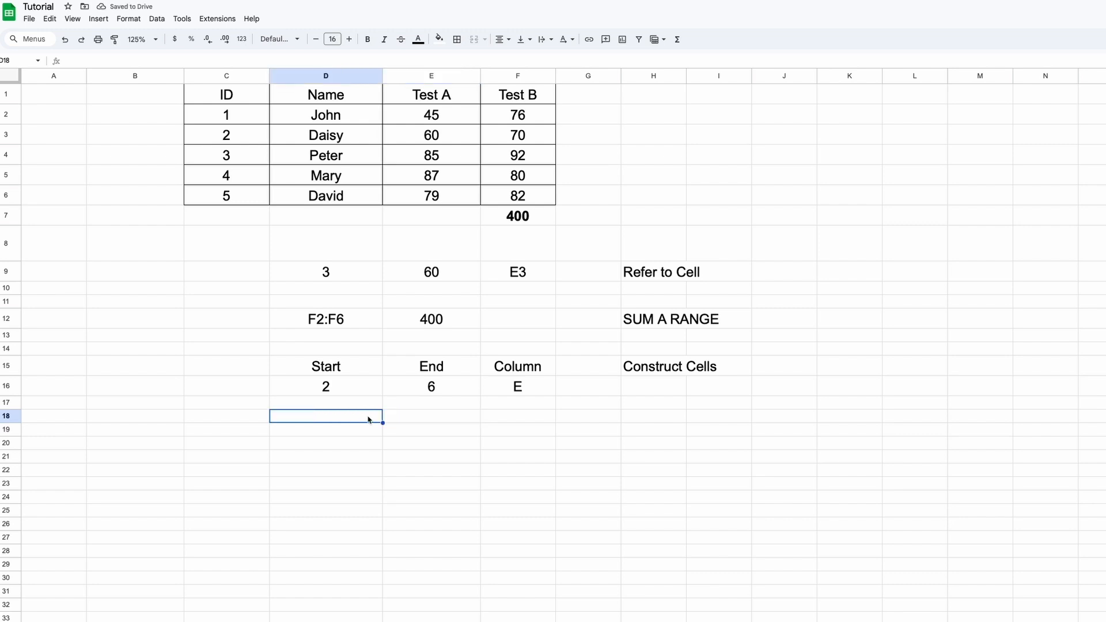
text(Test A)
key(ctrl+b)
key(Tab)
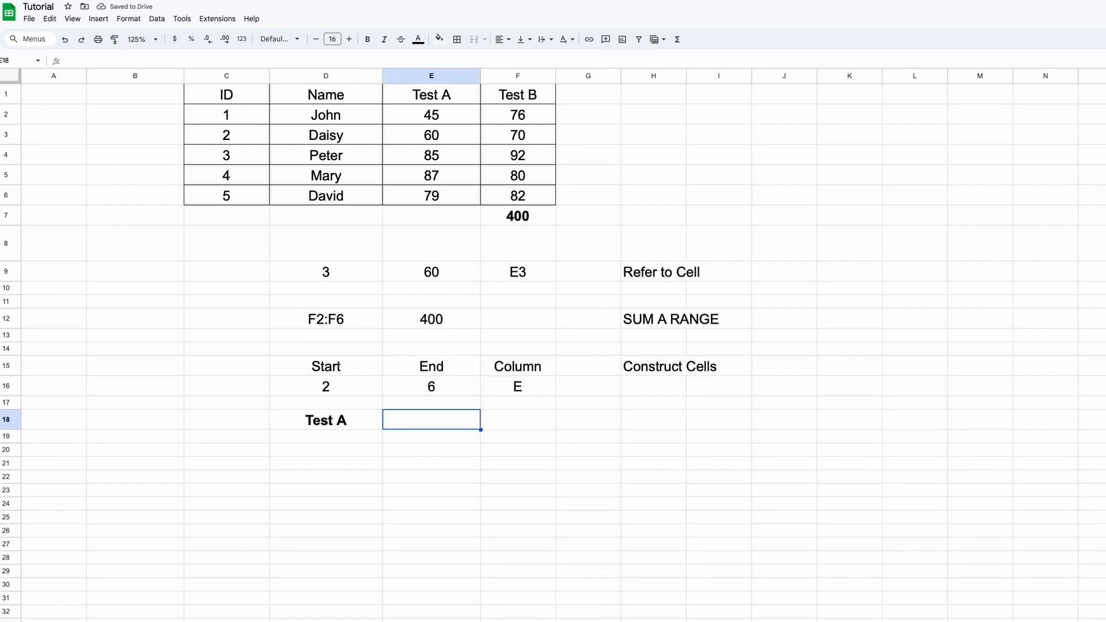
- Enter =SUM(INDIRECT("E"&D16&":E"&E16)) in E18 and make the cell bold
text(=sum)
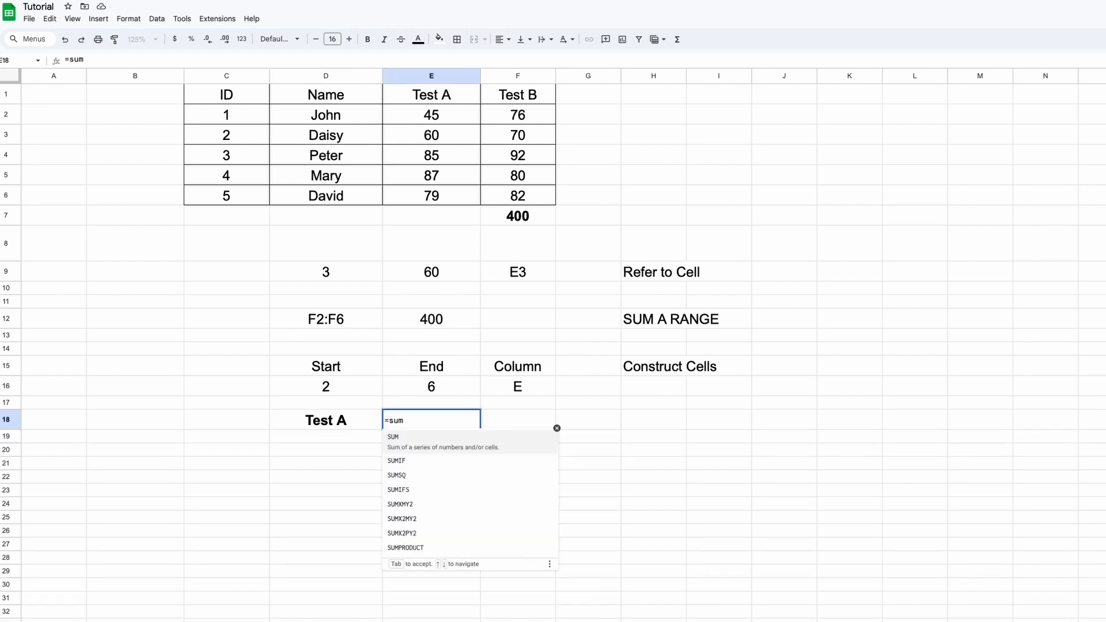
key(BackSpace)
key(BackSpace)
key(BackSpace)
text(SUM()
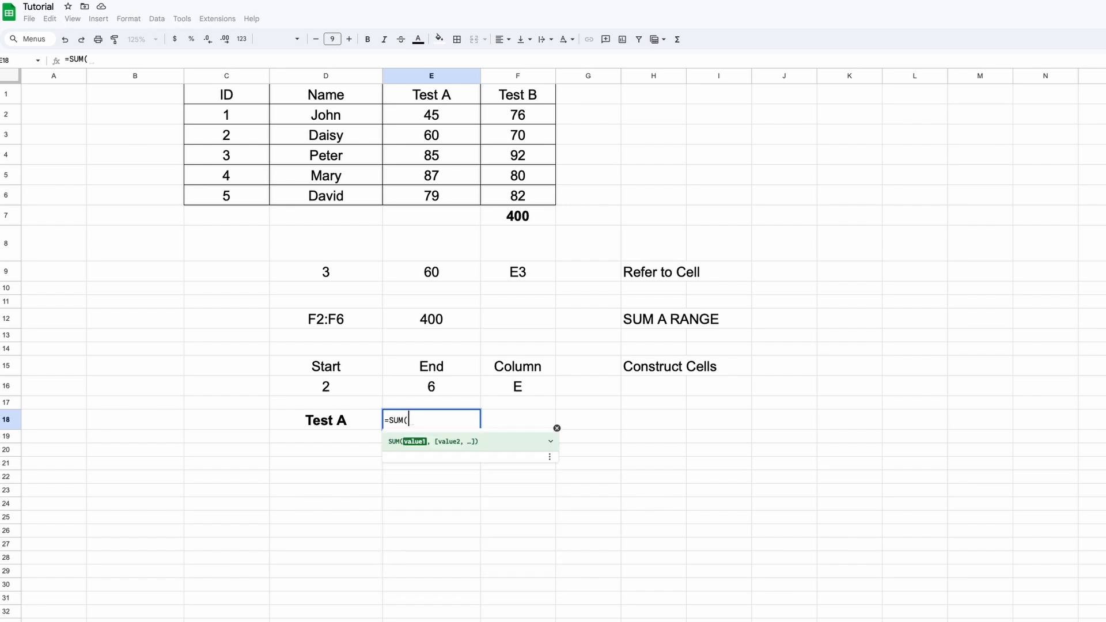
text(INDIRECT()
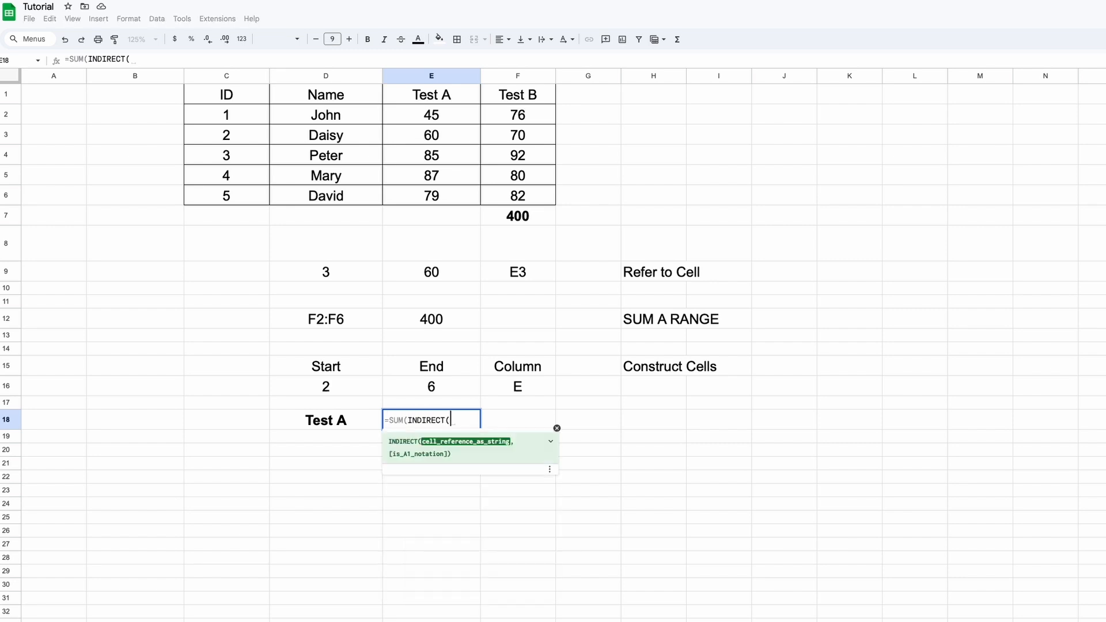
text("E")
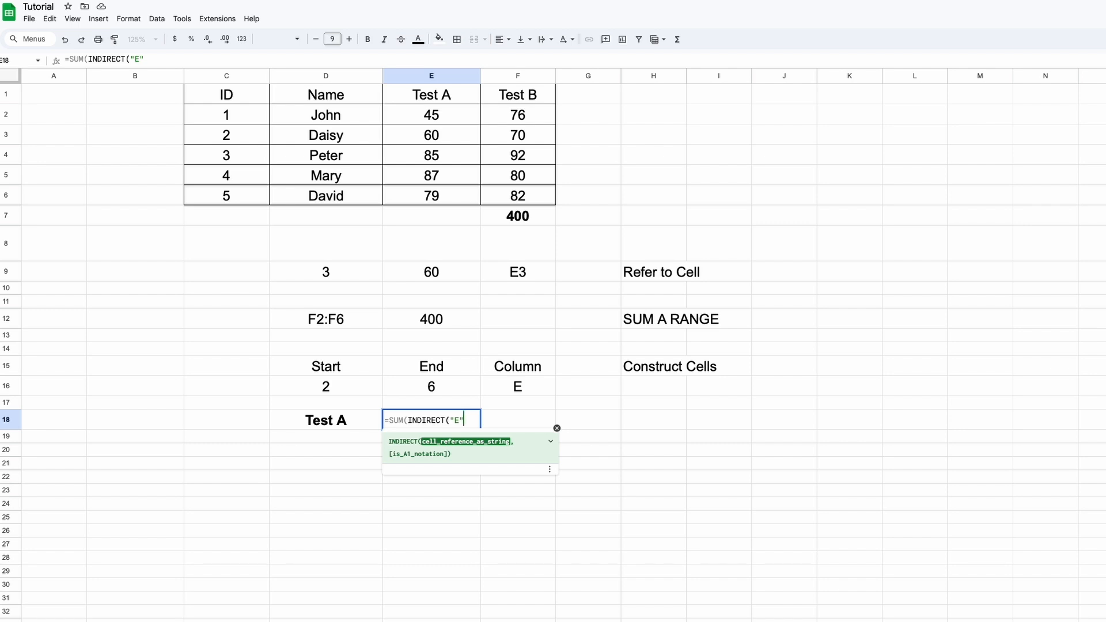
text(&)
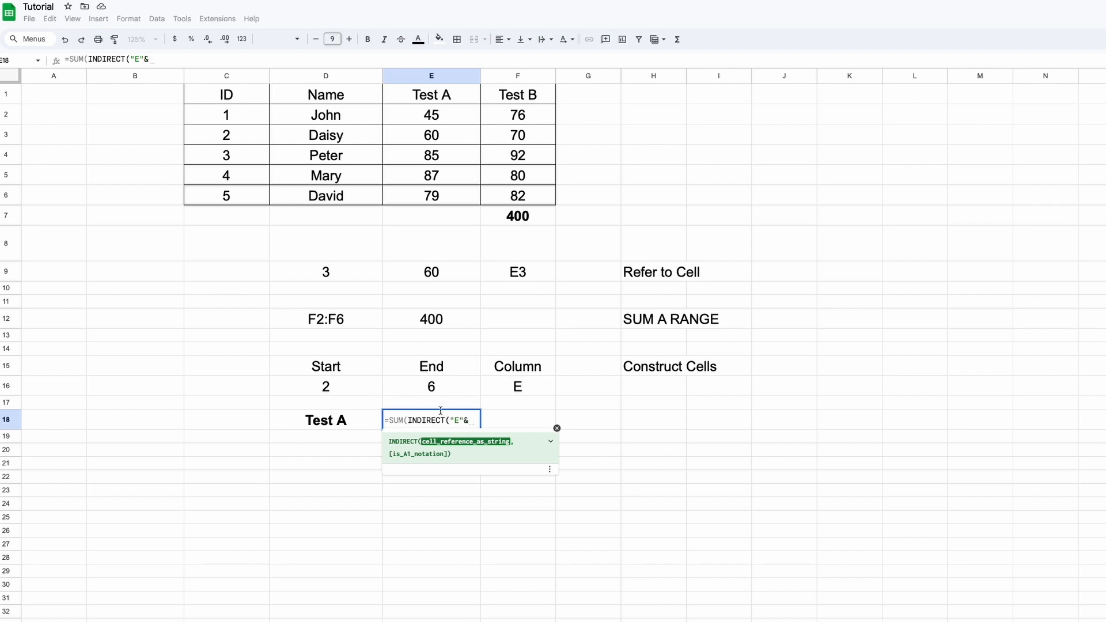
click(334, 389)
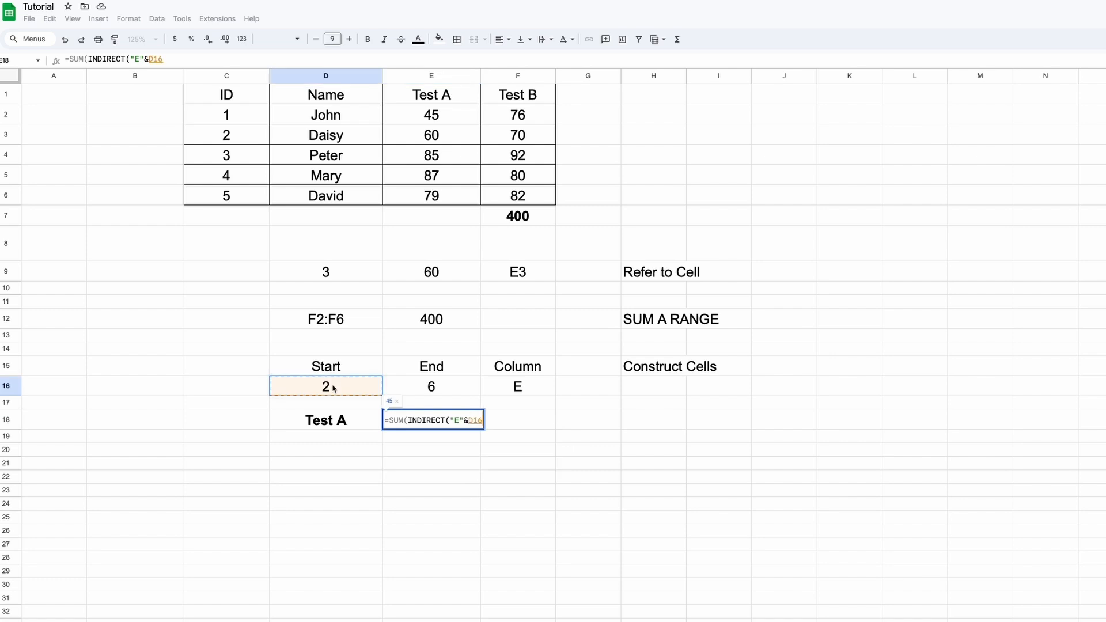
text(&")
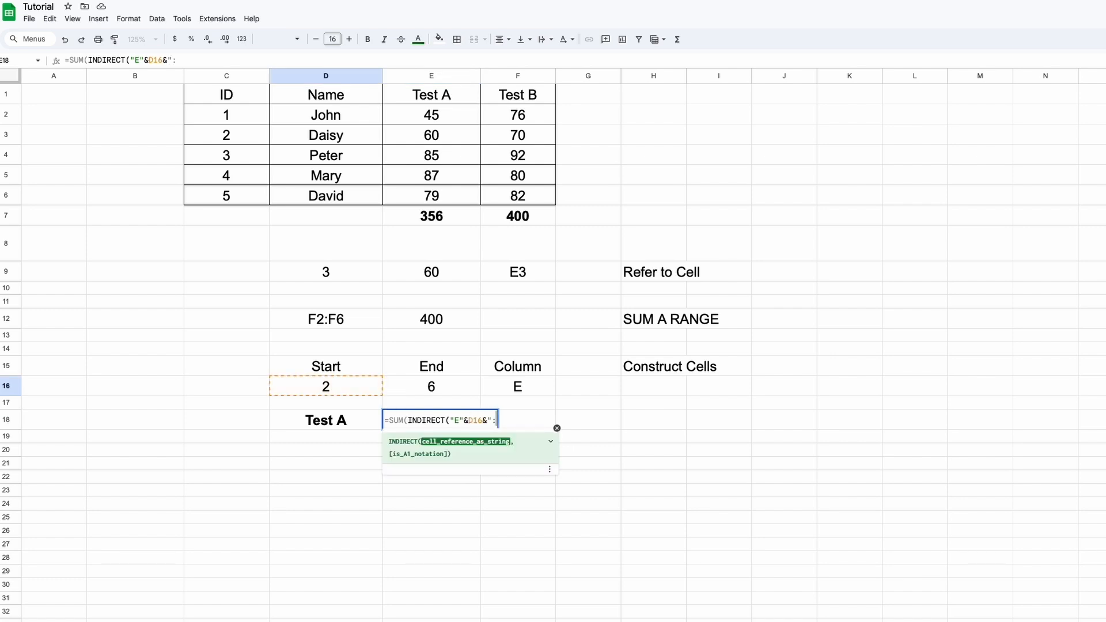
text(:E")
text(&)
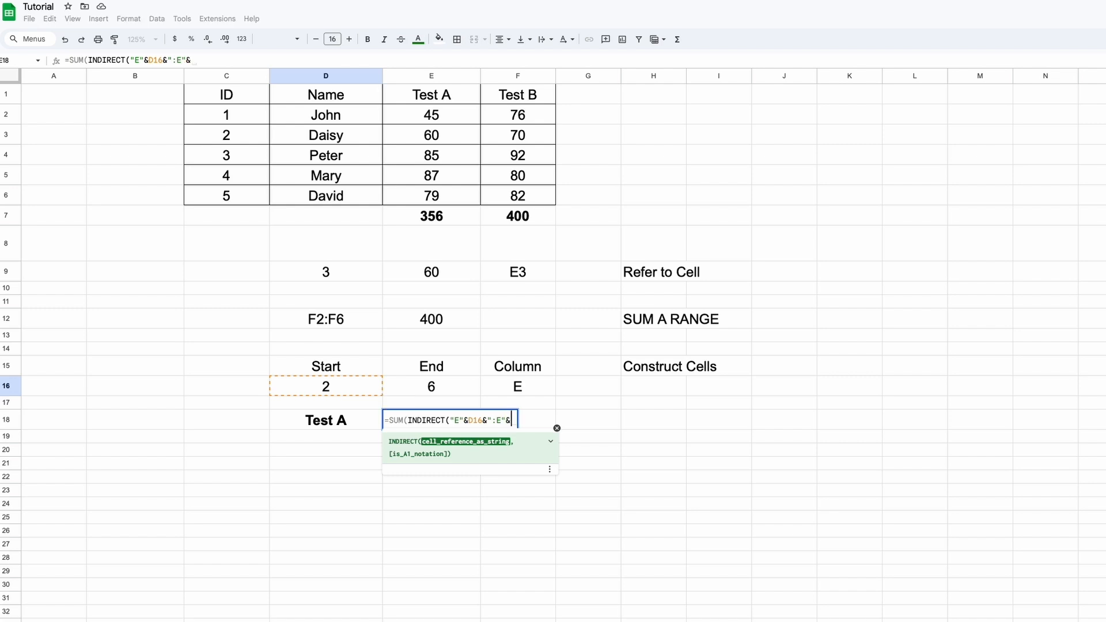
click(452, 389)
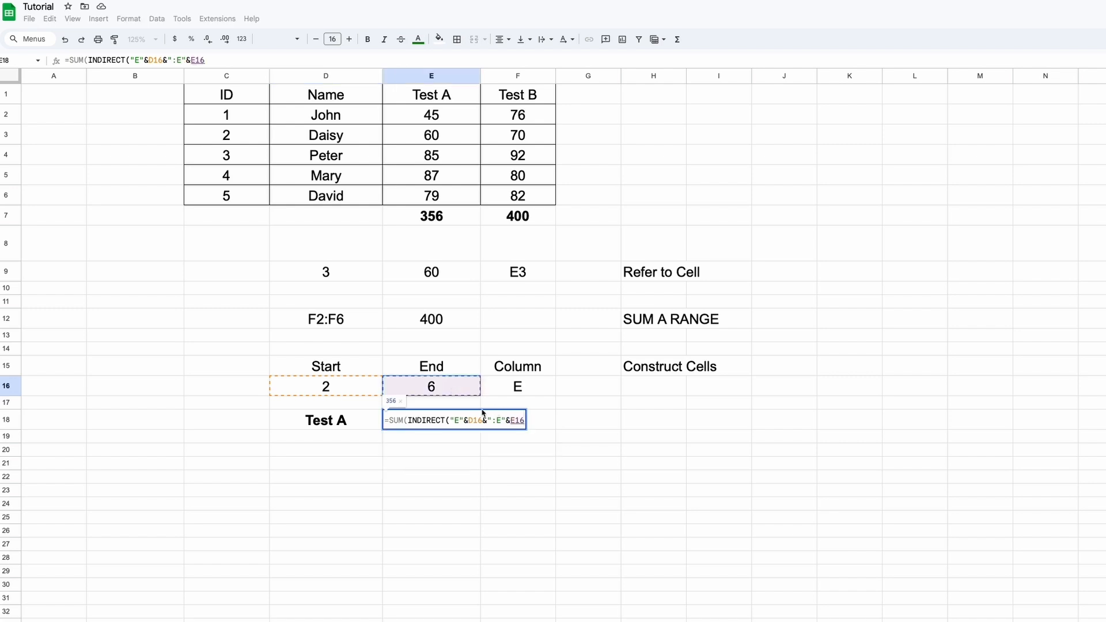
key(Return)
key(Up)
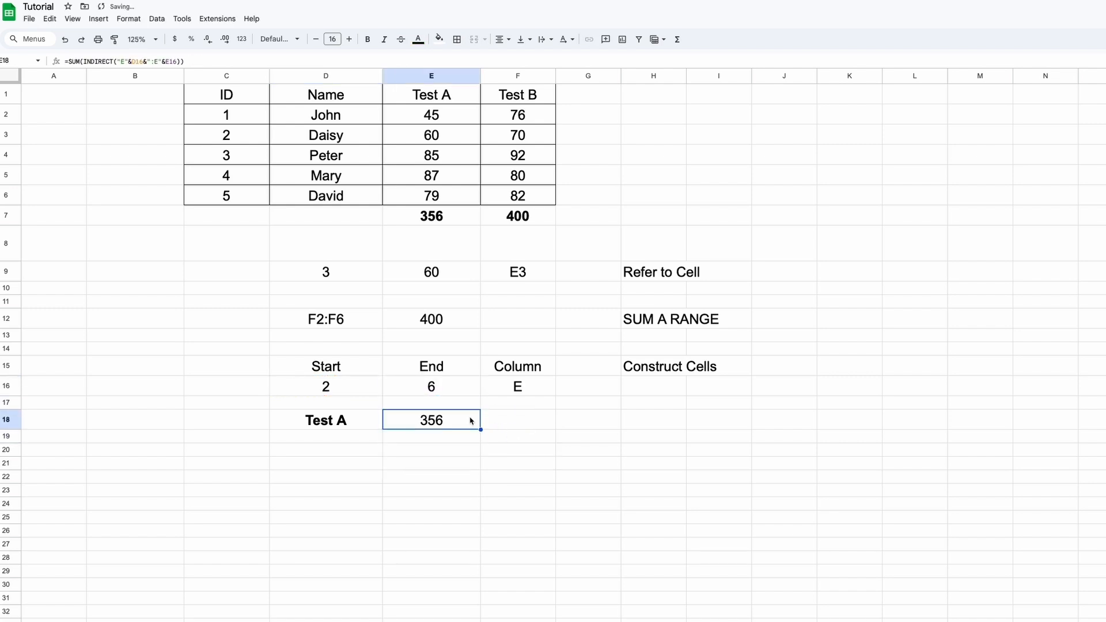
key(ctrl+b)
- Set the End row in E16 to 5
click(438, 390)
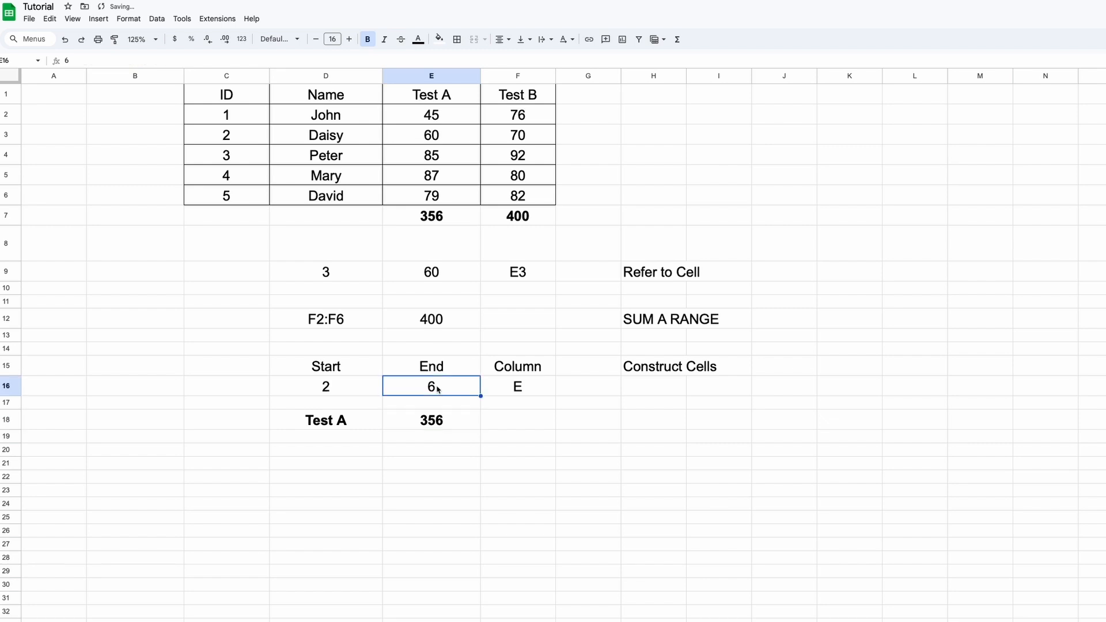
text(5)
key(Return)
key(Up)
- Try 3 and then 4 as the Start row in D16
key(Left)
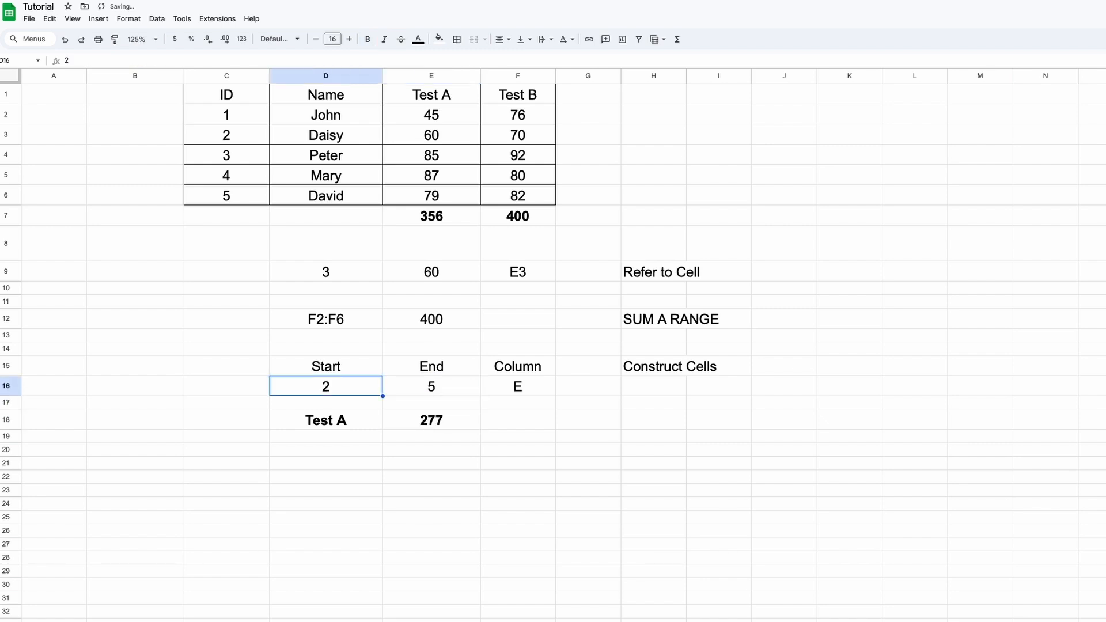
text(3)
key(Return)
key(Up)
text(5)
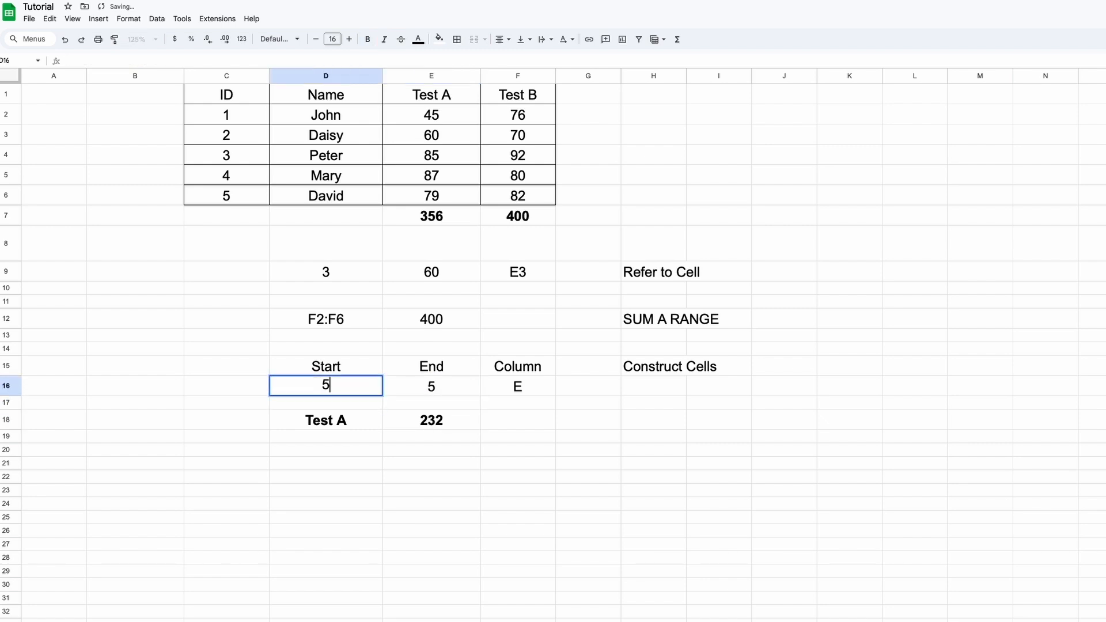
key(BackSpace)
text(4)
key(Return)
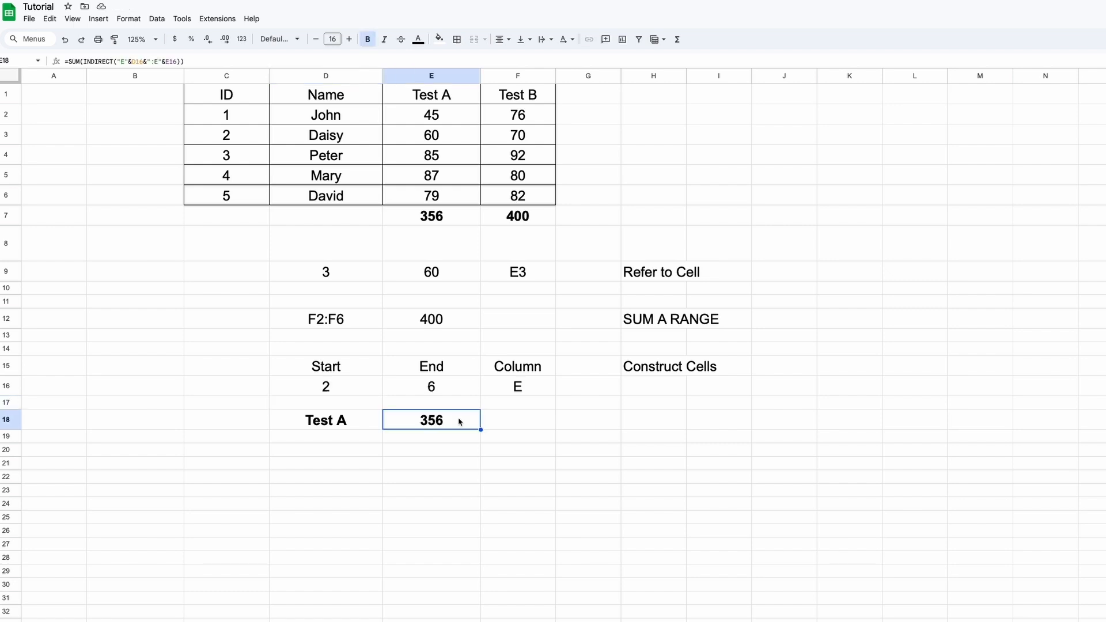
- Replace both fixed column letters in the E18 formula with F16, giving =SUM(INDIRECT(F16&D16&":"&F16&E16))
double_click(460, 421)
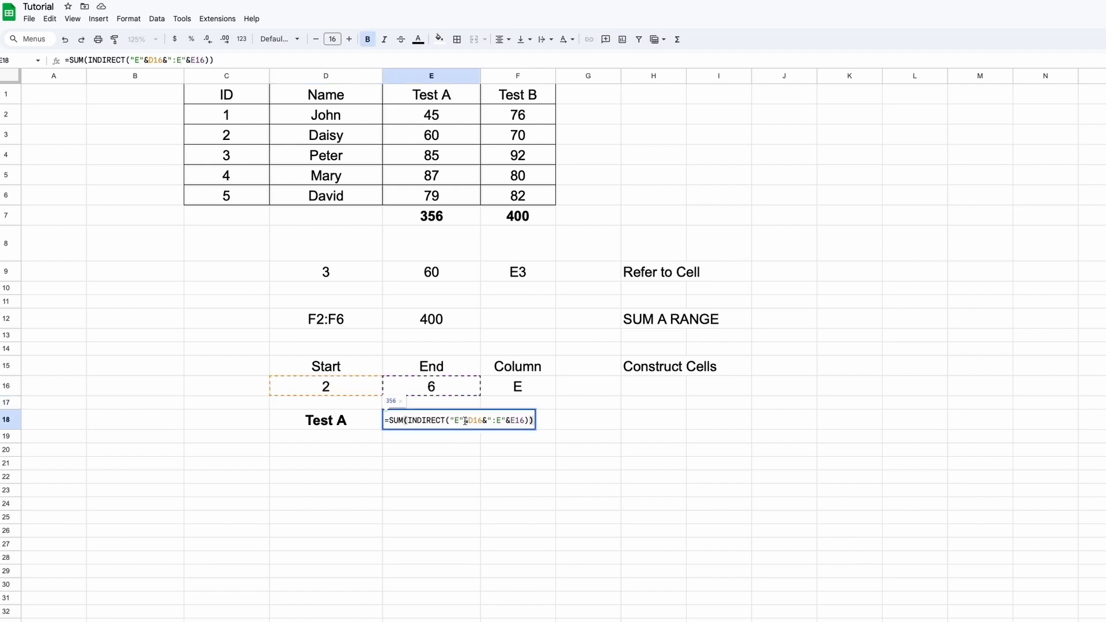
click(456, 421)
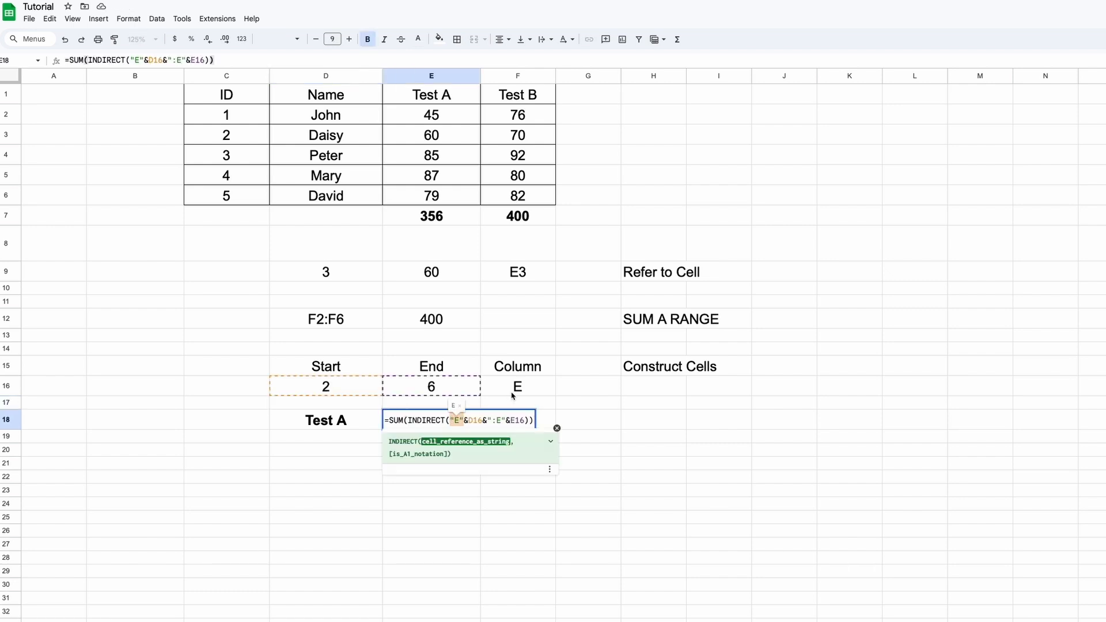
text(F16)
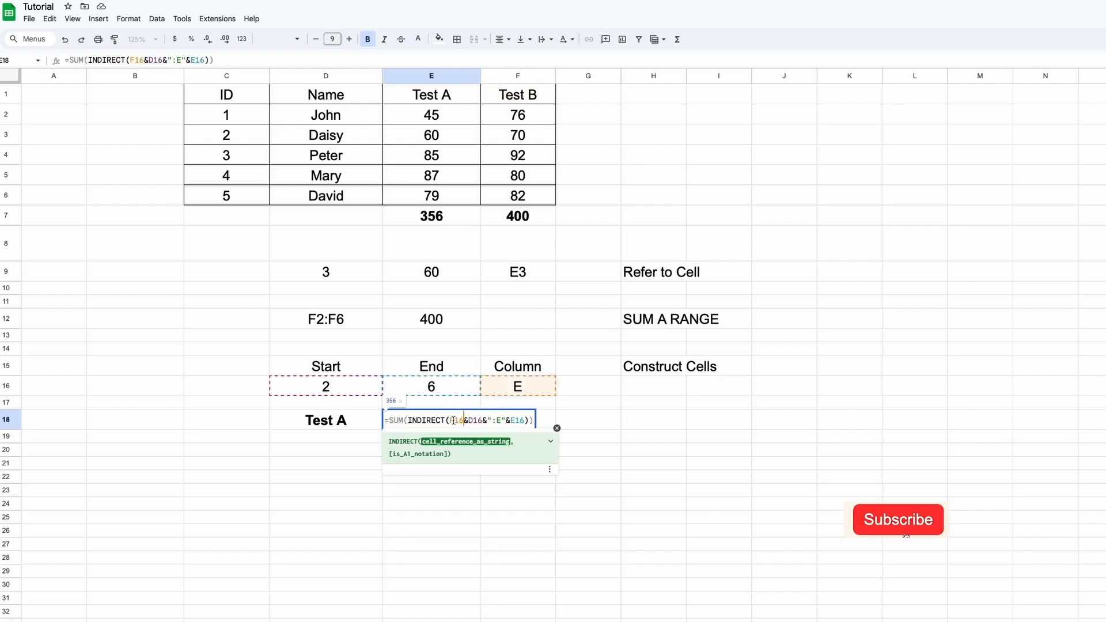
click(501, 420)
key(BackSpace)
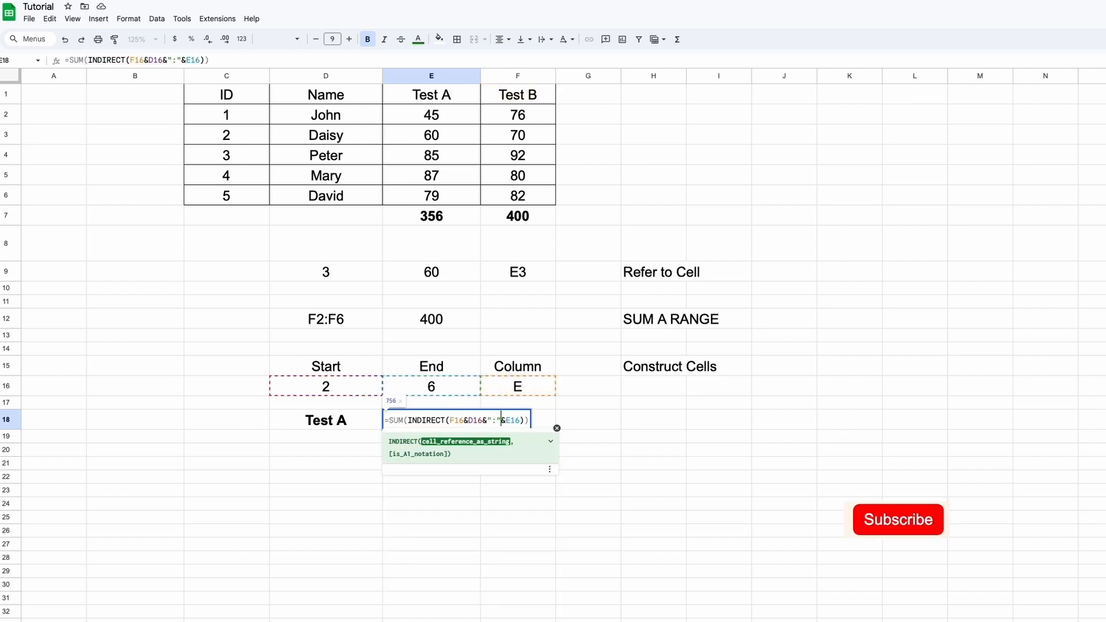
text(& )
text(F16&)
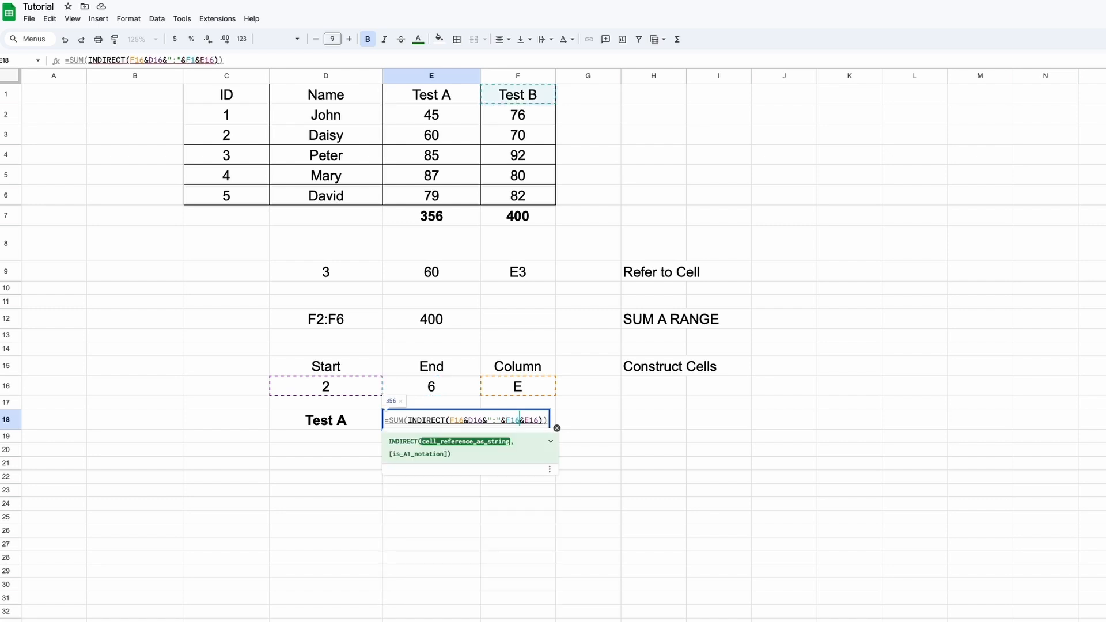
key(Return)
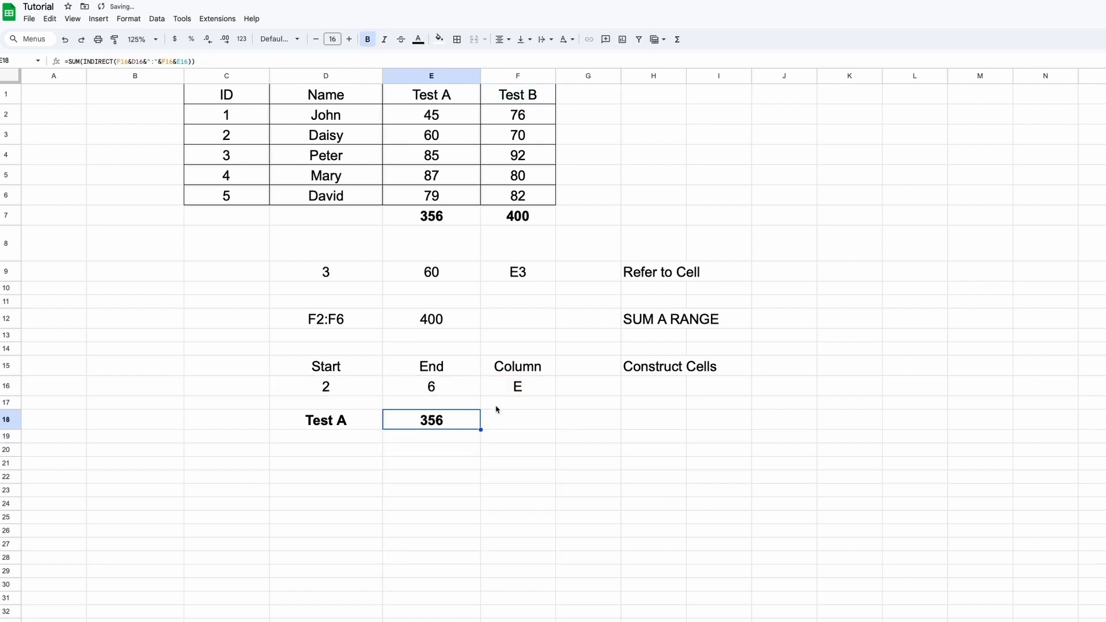
- Set the Column letter in F16 to F
click(522, 391)
text(F)
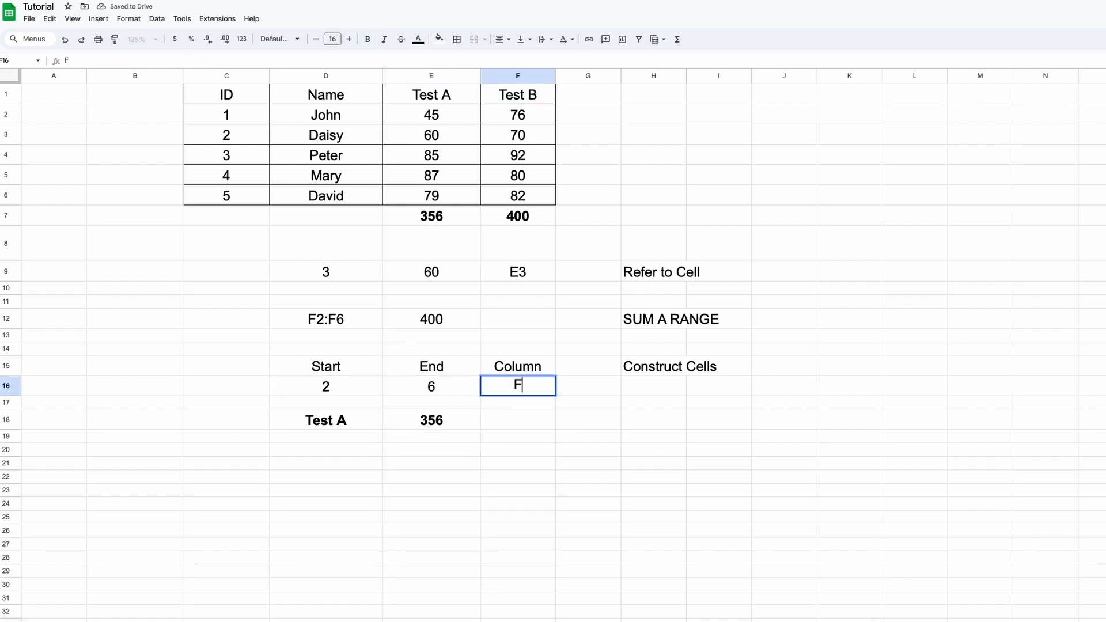
key(Return)
key(Up)
- Set the End row in E16 to 5 and the Start row in D16 to 3
key(Left)
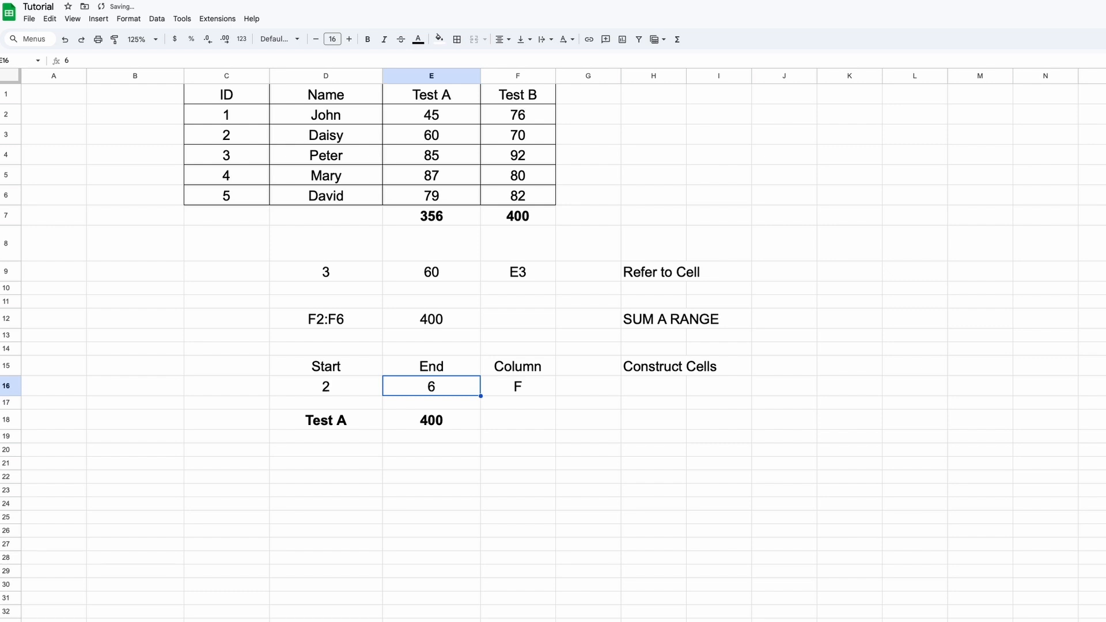
text(5)
key(Return)
key(Up)
key(Left)
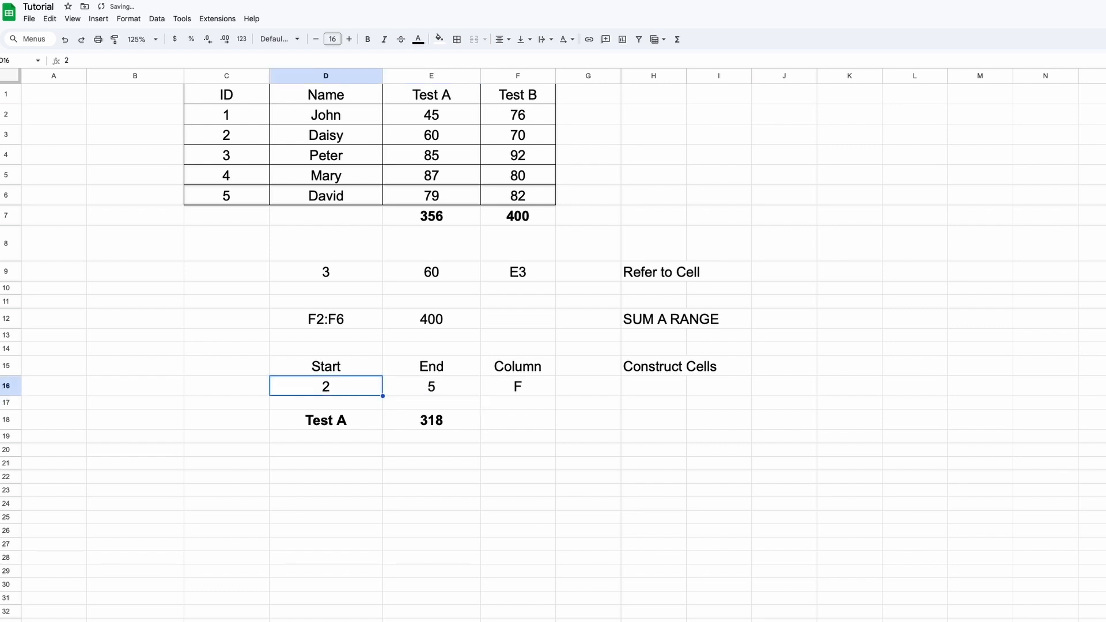
text(3)
key(Return)
- Undo the last changes to the Start, End and Column values in row 16
key(ctrl+z)
key(ctrl+z)
key(ctrl+z)
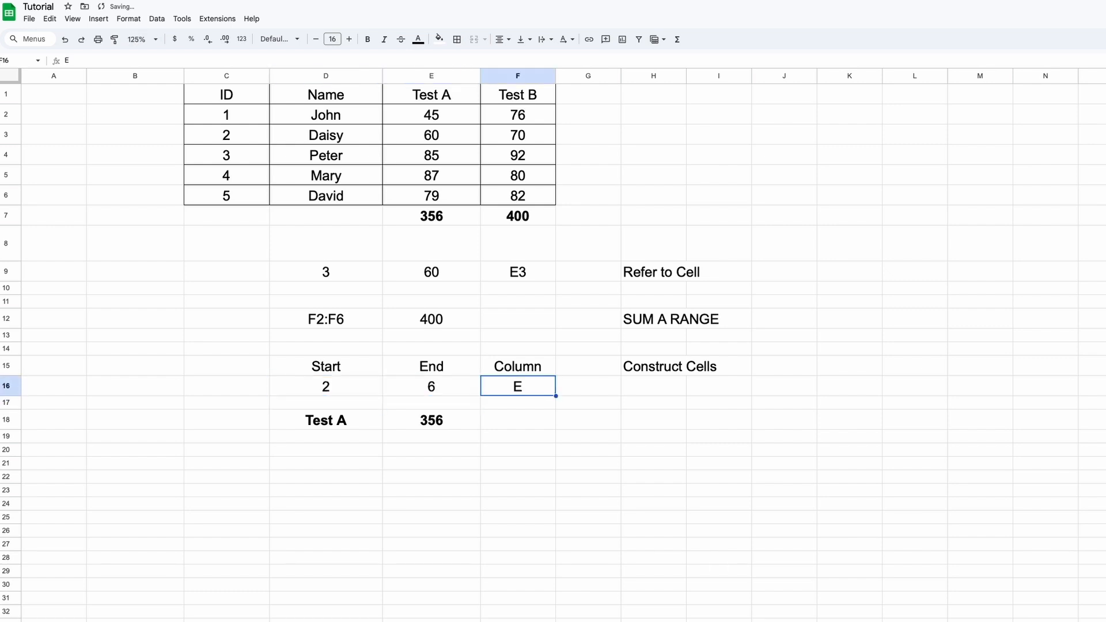
- Label H21 as "Construct Sheet ref"
text(Construc)
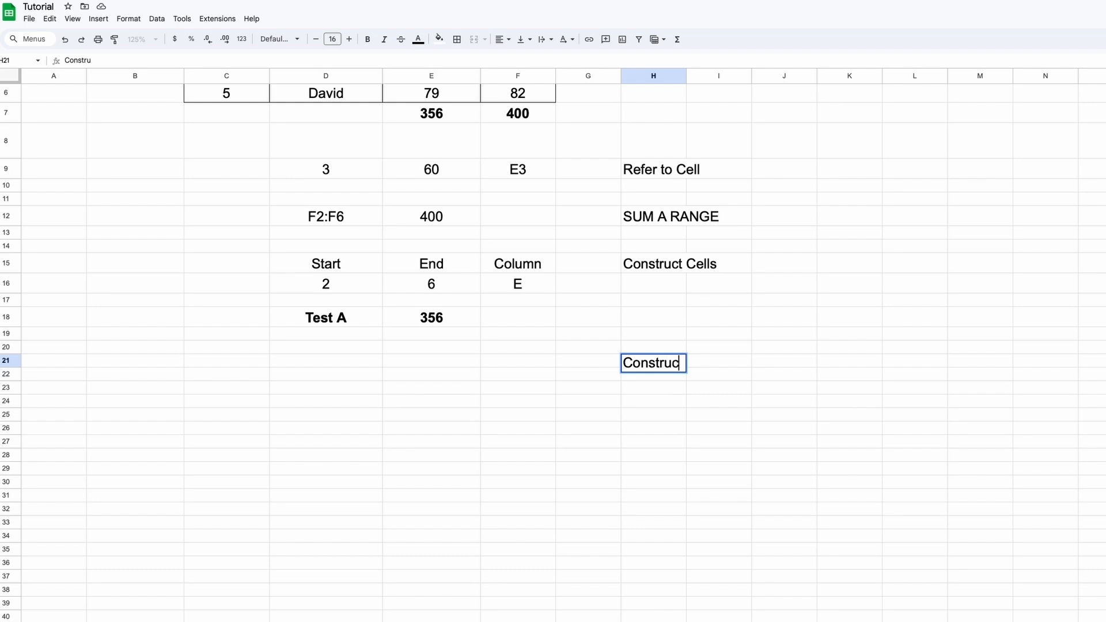
text(t Sheet ref)
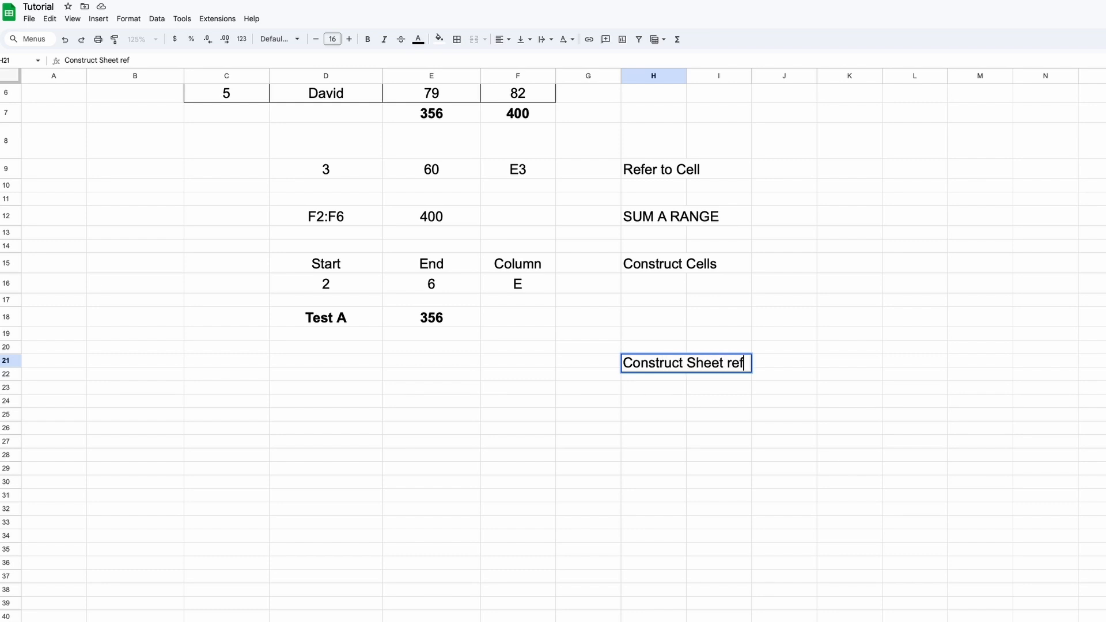
key(Return)
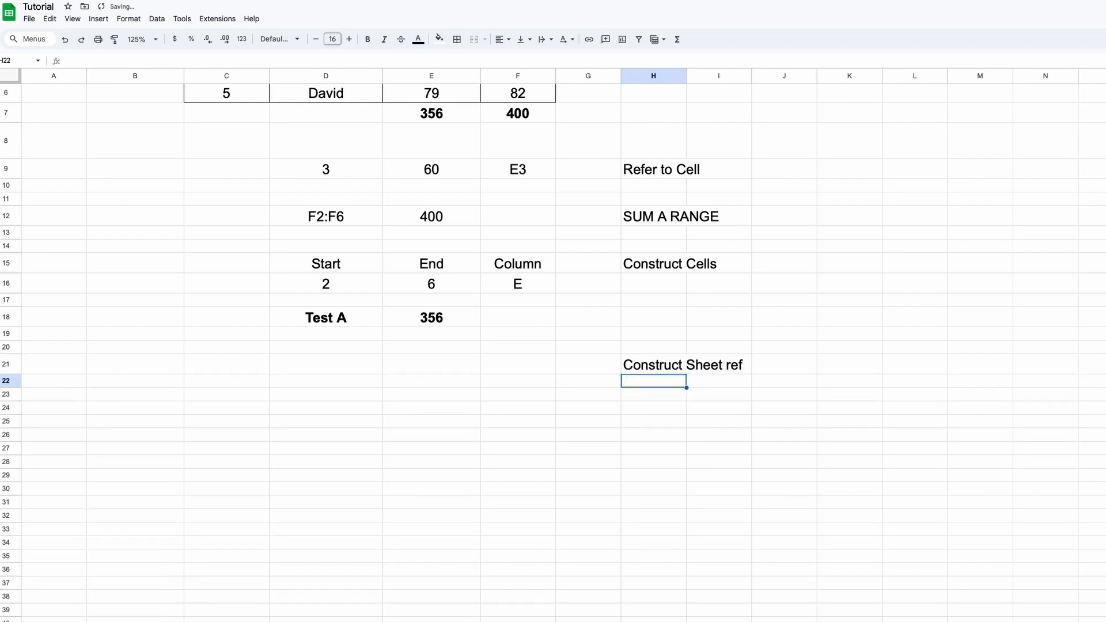
- Enter the label "Sheet Name" in C21
key(Up)
key(Left)
key(Left)
key(Left)
key(Left)
key(Left)
text(Sheet N)
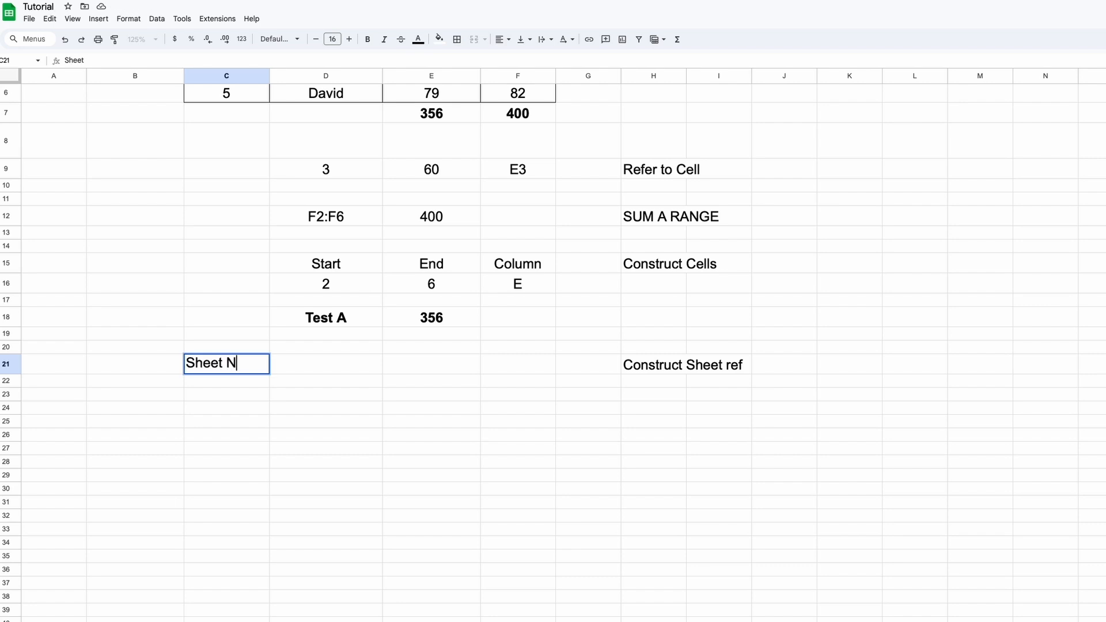
text(ame)
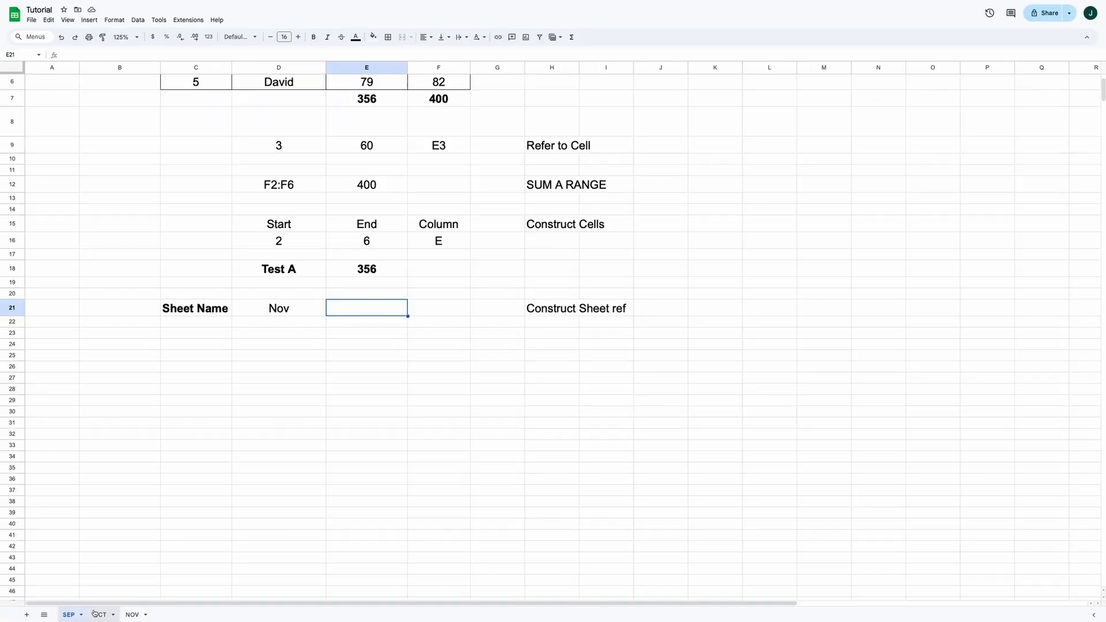
- Check the TOTAL SCORE entries in row 2 of the OCT and NOV sheets
click(97, 614)
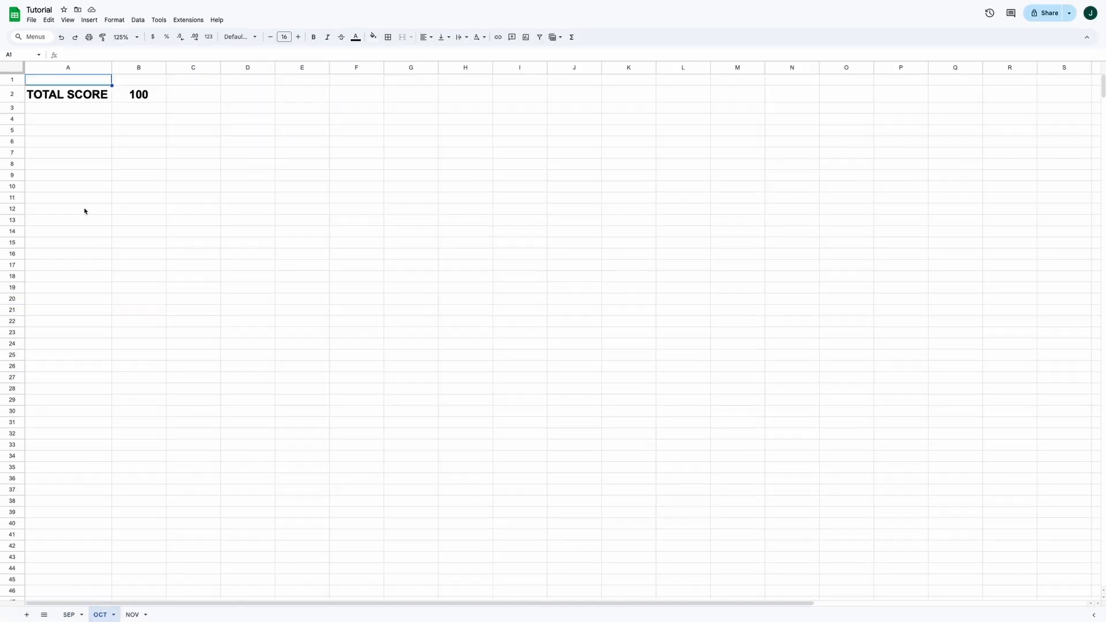
click(67, 95)
click(147, 98)
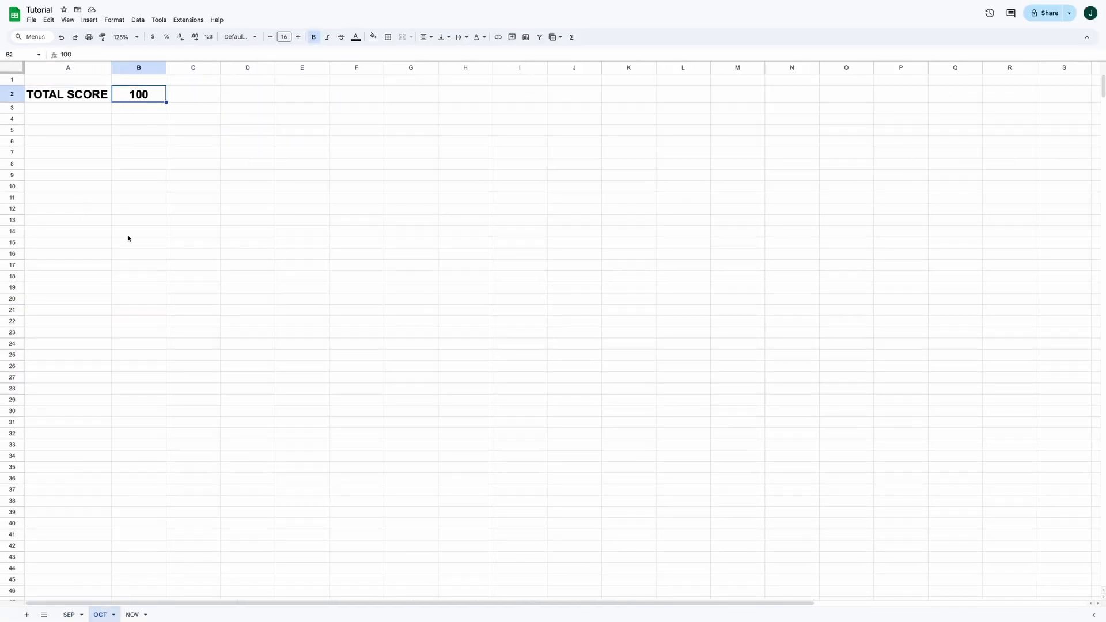
click(132, 614)
click(86, 96)
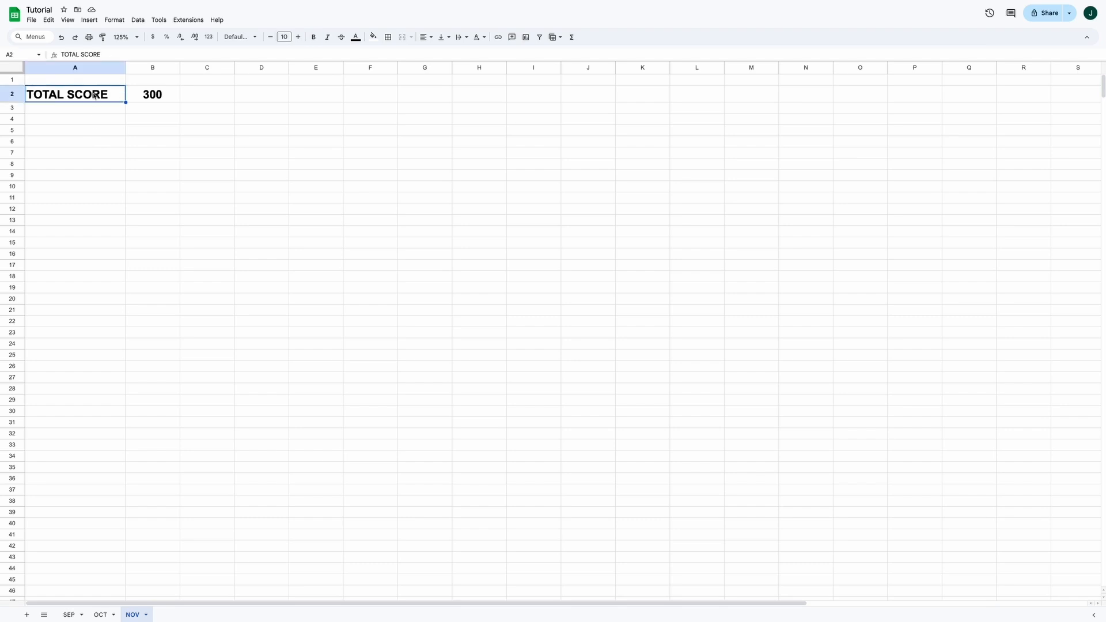
- Return to the SEP sheet and enter the cell reference B2 as text in E21
click(152, 95)
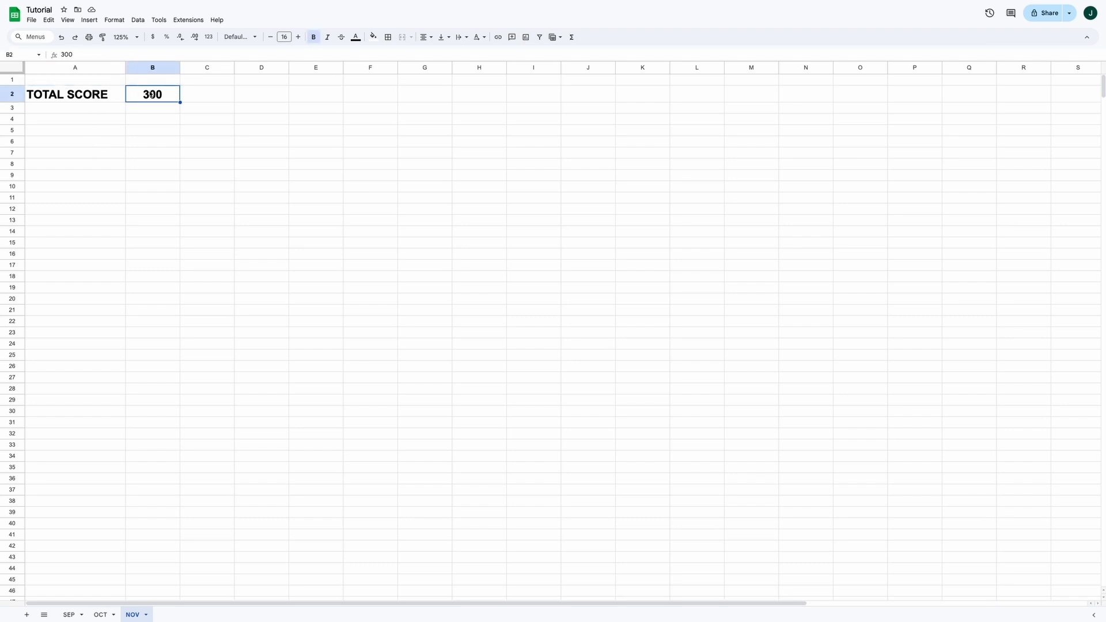
click(72, 614)
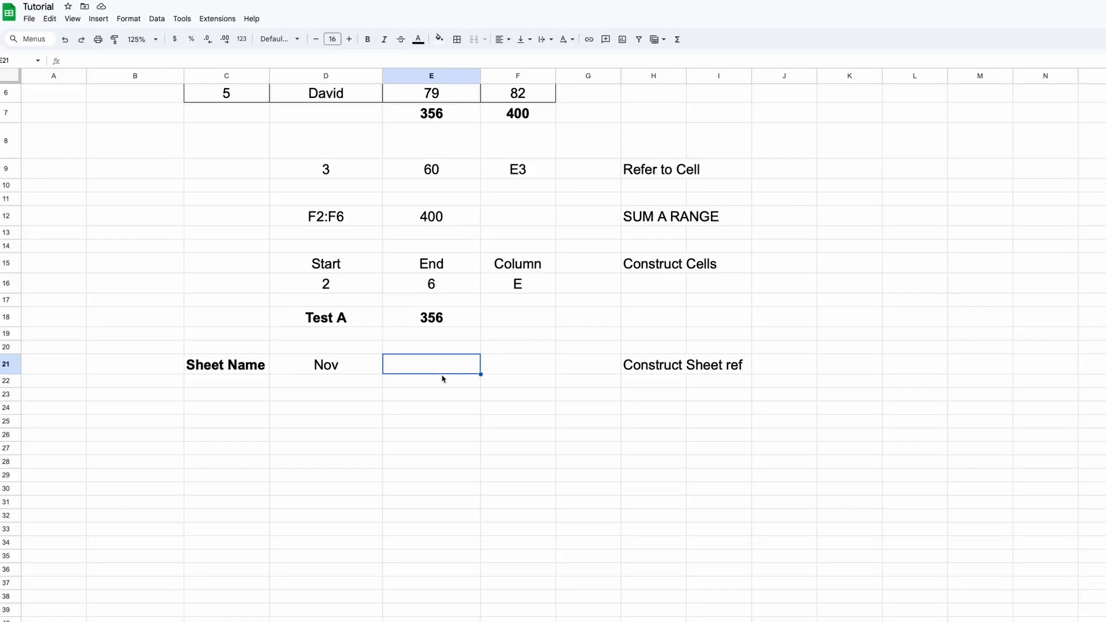
text(B2)
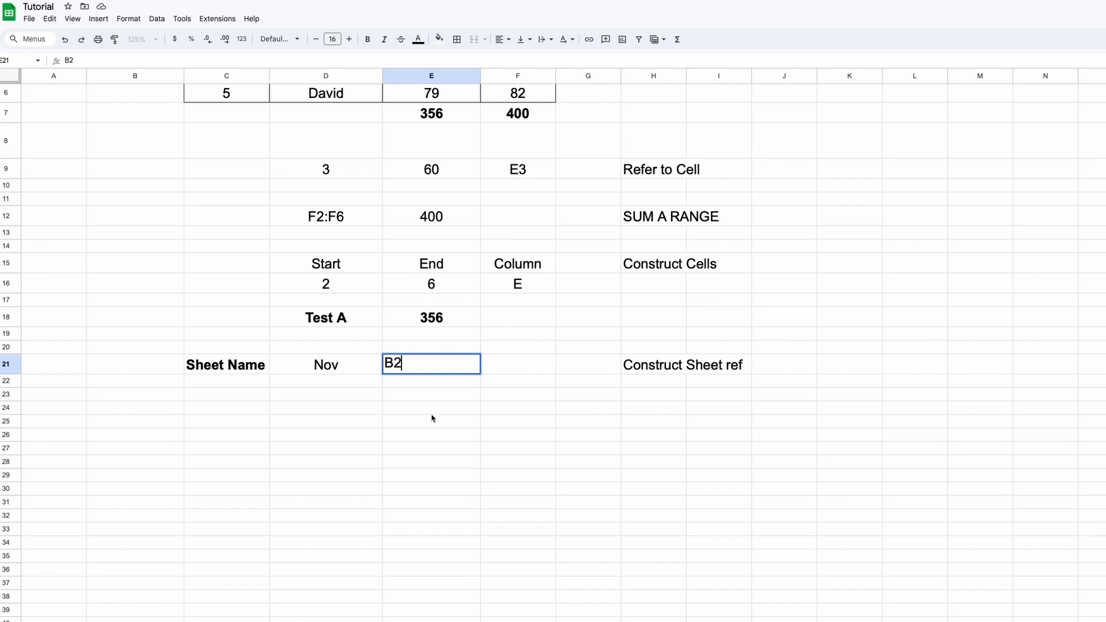
click(432, 410)
- Enter the formula =INDIRECT(D21&"!"&E21) in D23 to pull the score from the sheet named in D21
click(326, 397)
text(=IN)
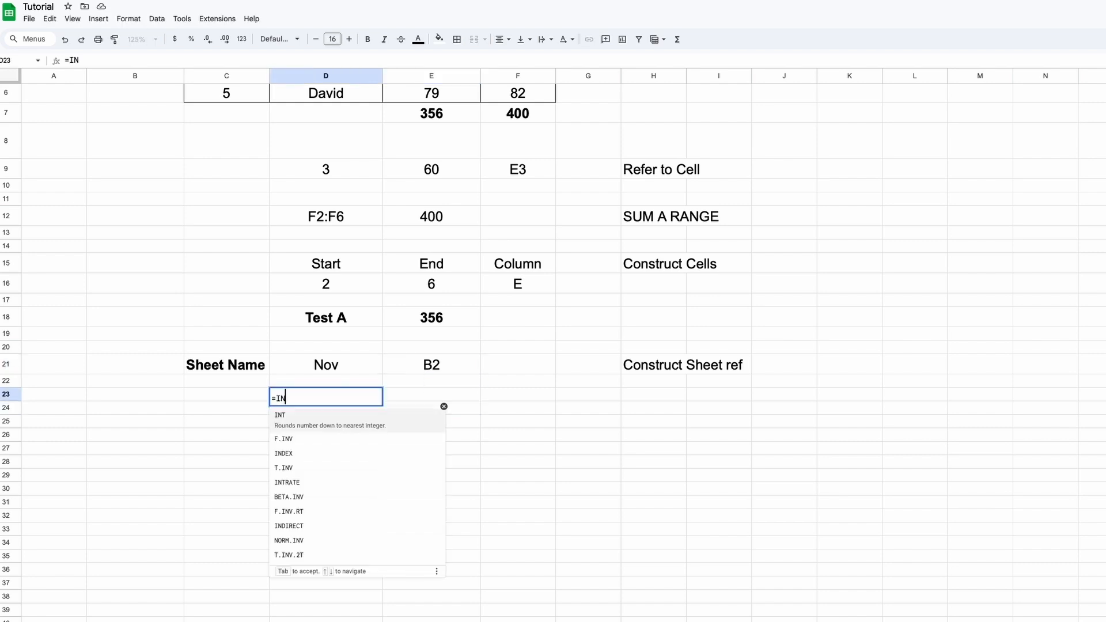
text(DIRECT)
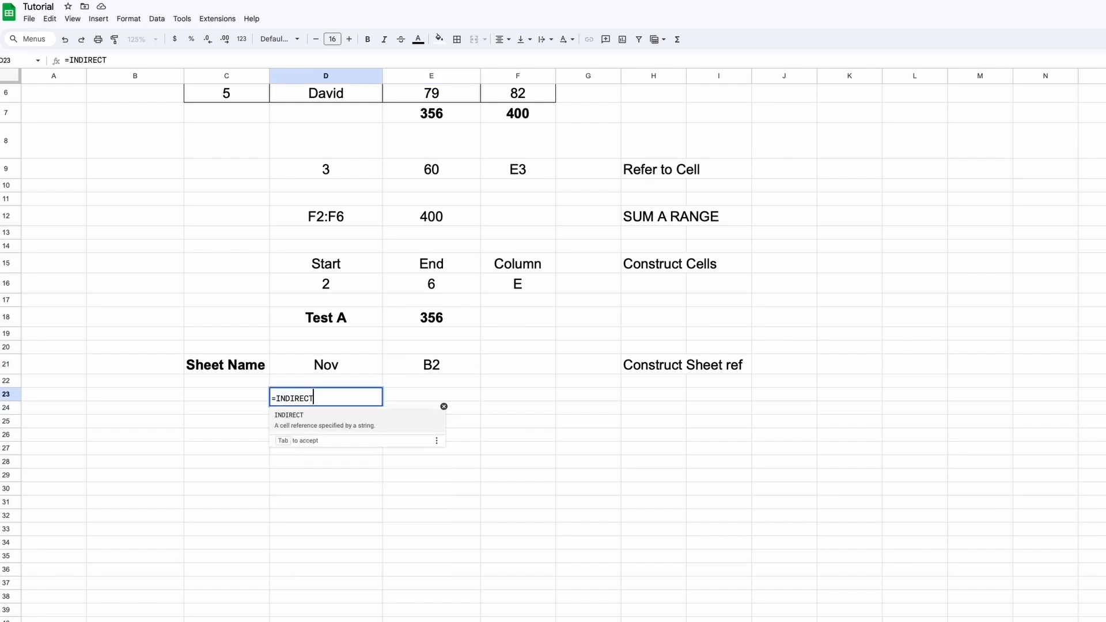
text(()
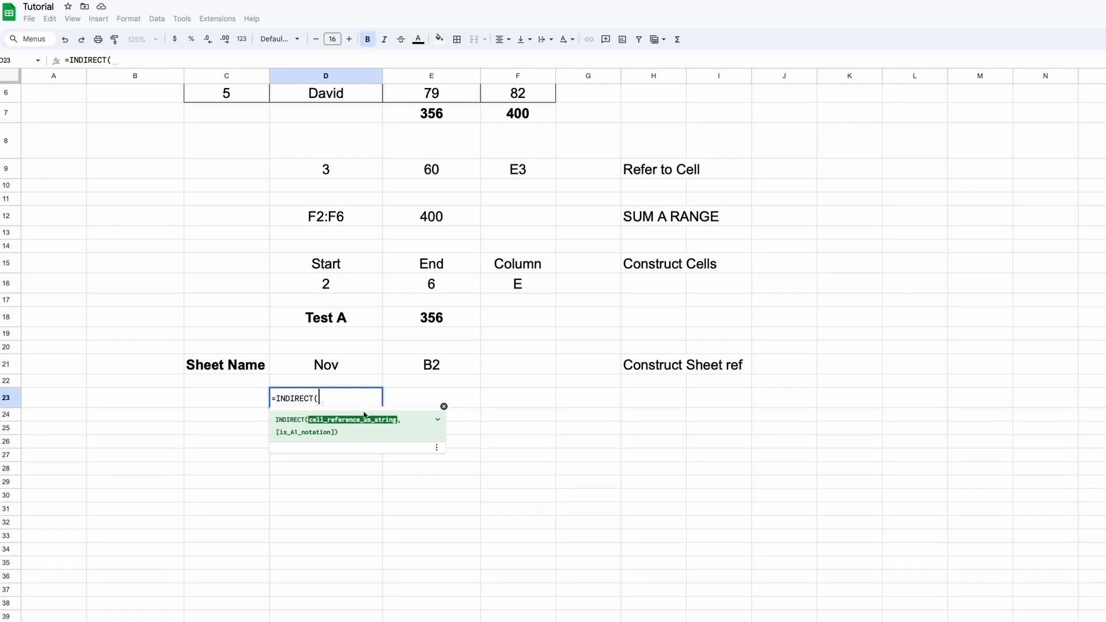
click(346, 367)
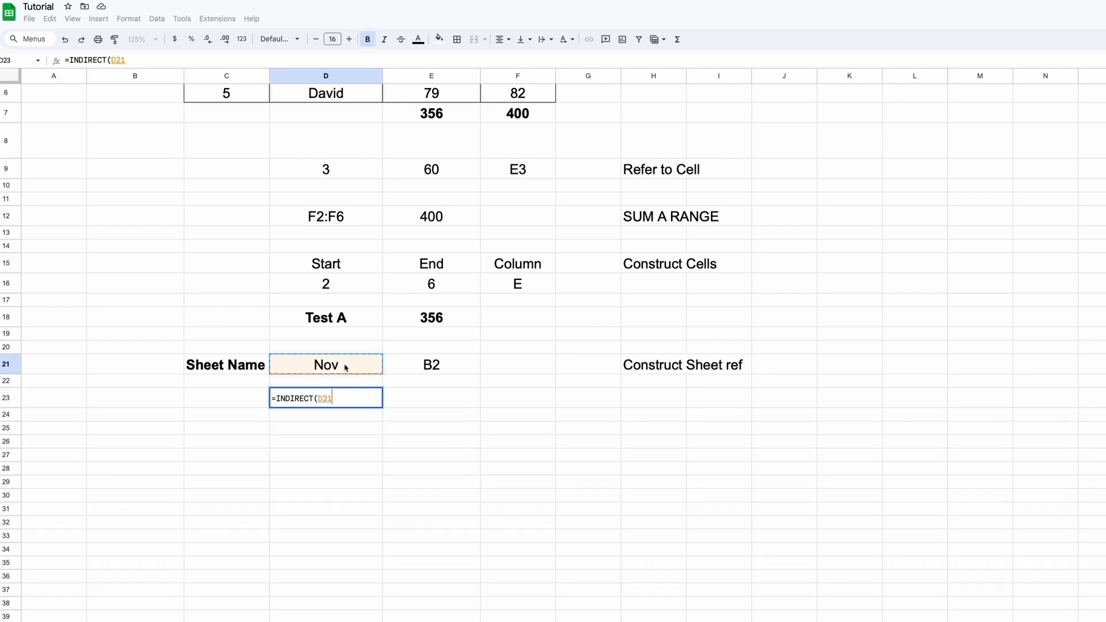
text(&)
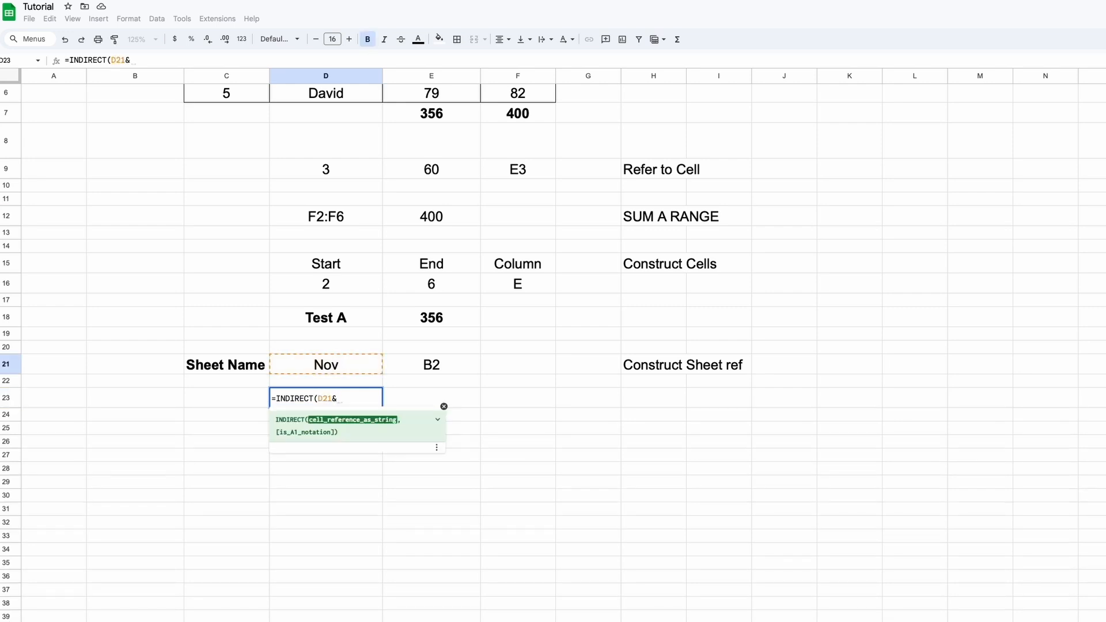
text("!")
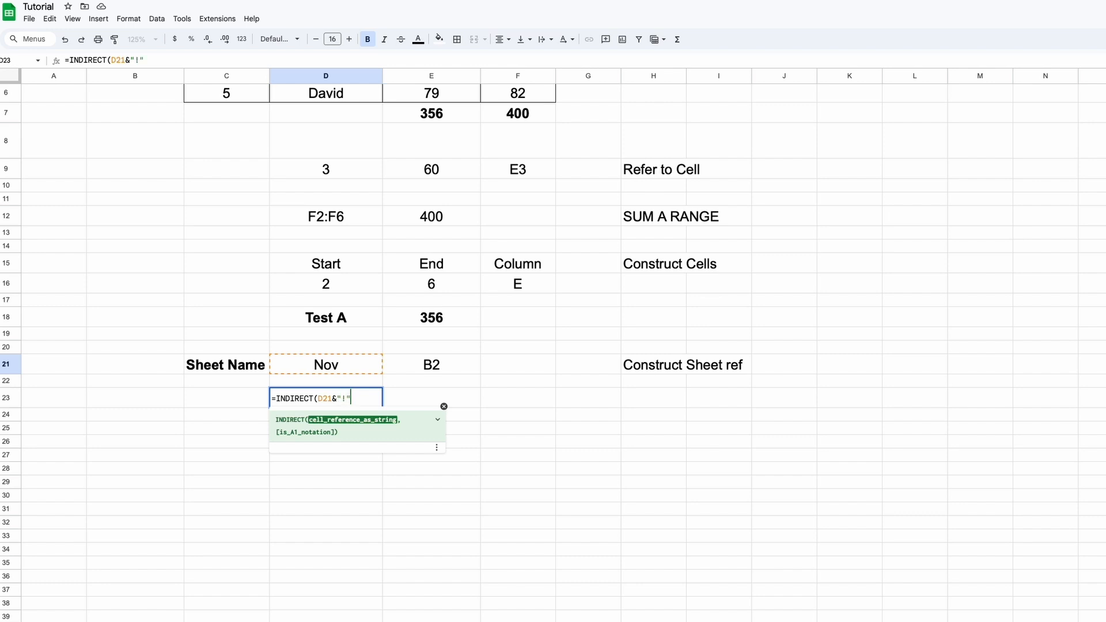
text(&)
click(413, 366)
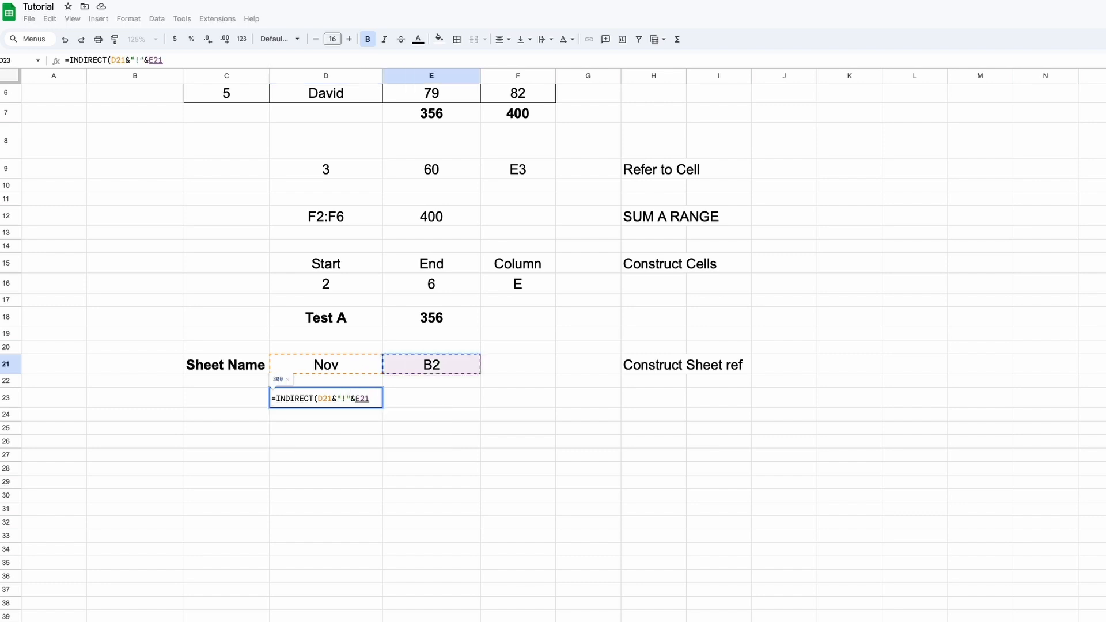
text())
key(Return)
key(Up)
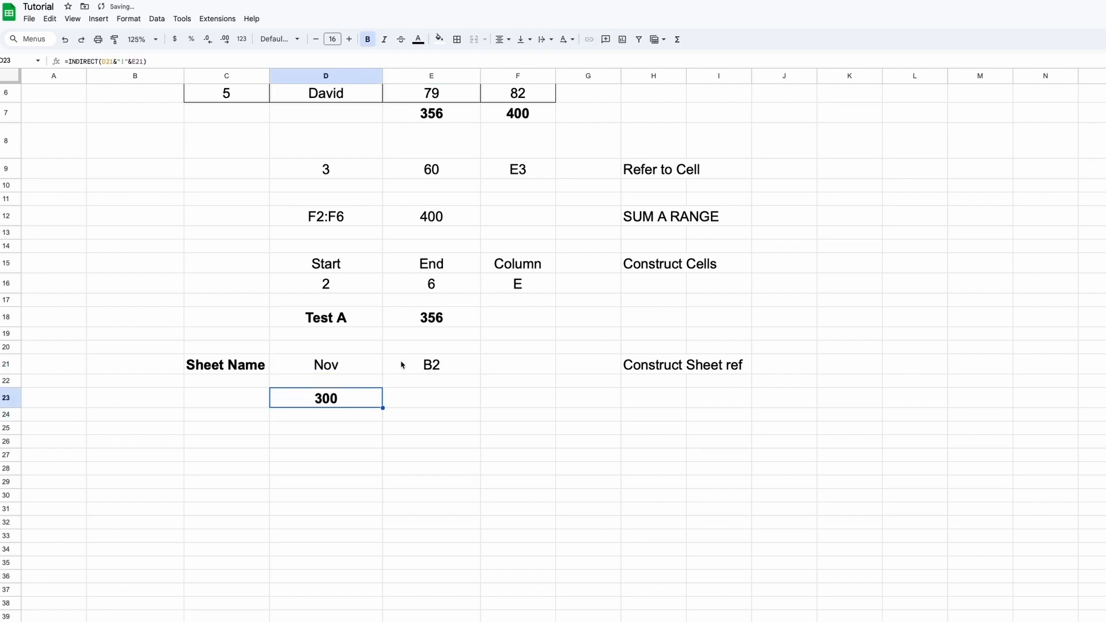
- Test the sheet reference by setting the sheet name in D21 to Oct and back to Nov
click(378, 364)
text(Oct)
key(Return)
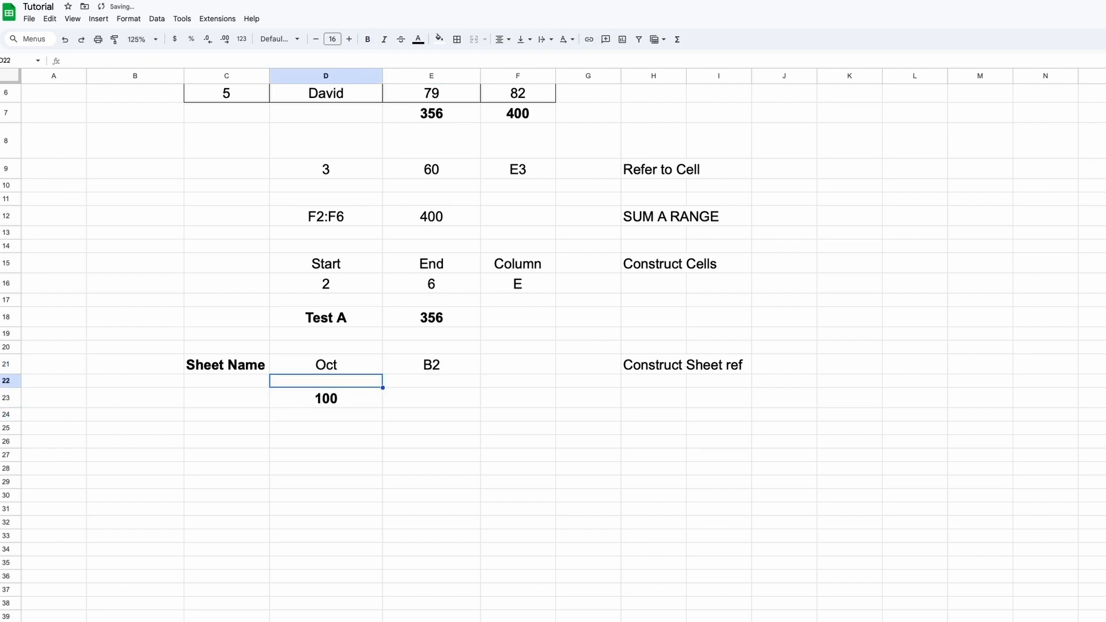
key(Up)
text(Nov)
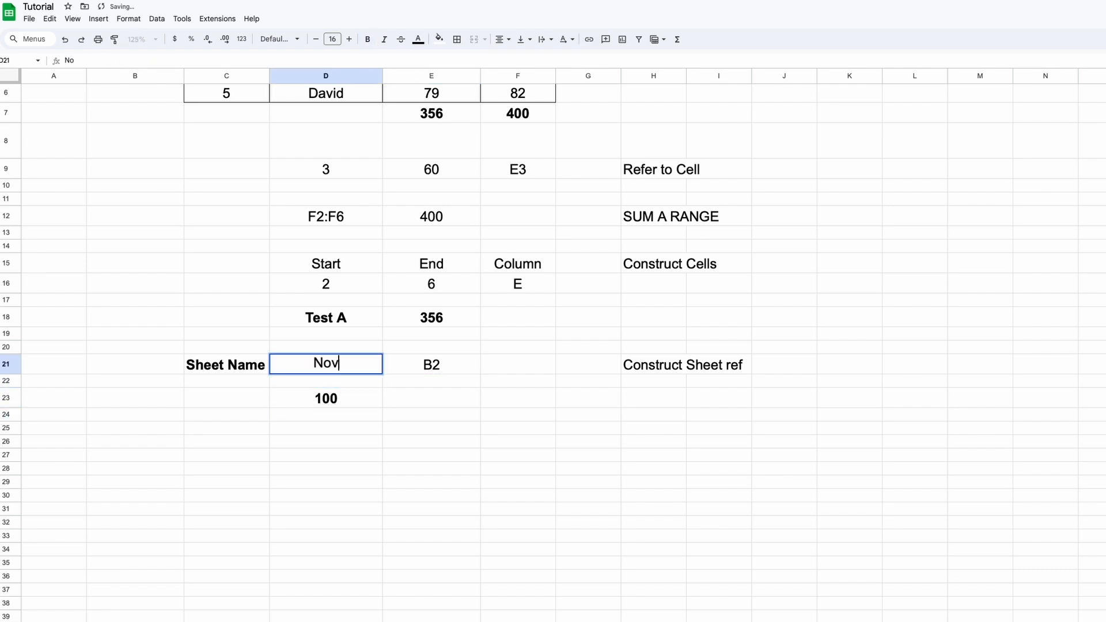
key(Return)
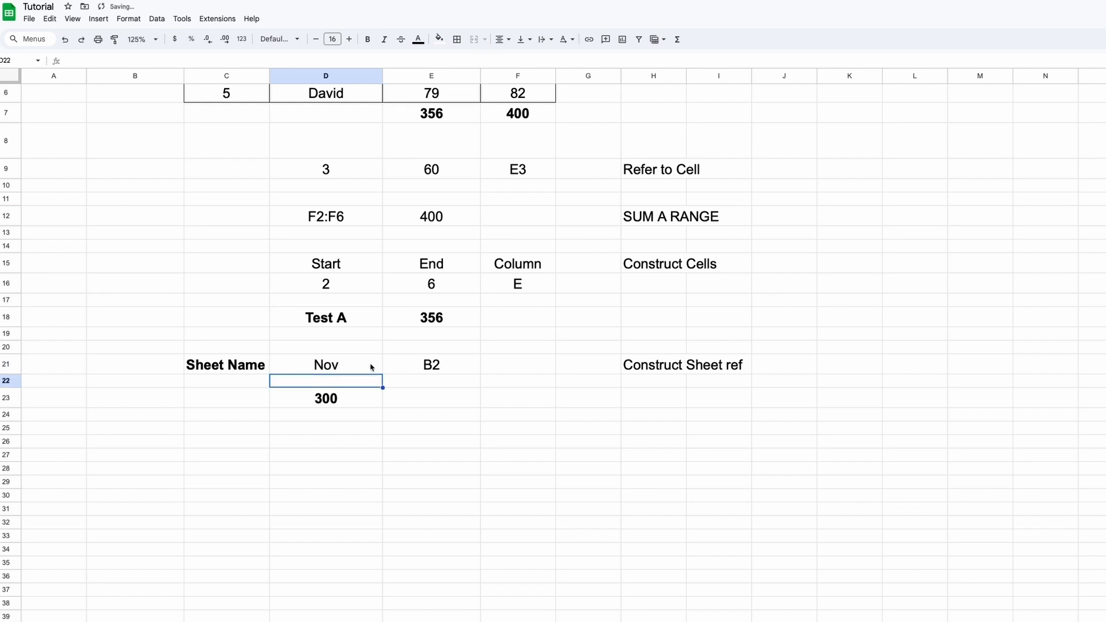
- Try B3 as the cell reference in E21 and undo the change
click(425, 371)
text(B3)
key(Return)
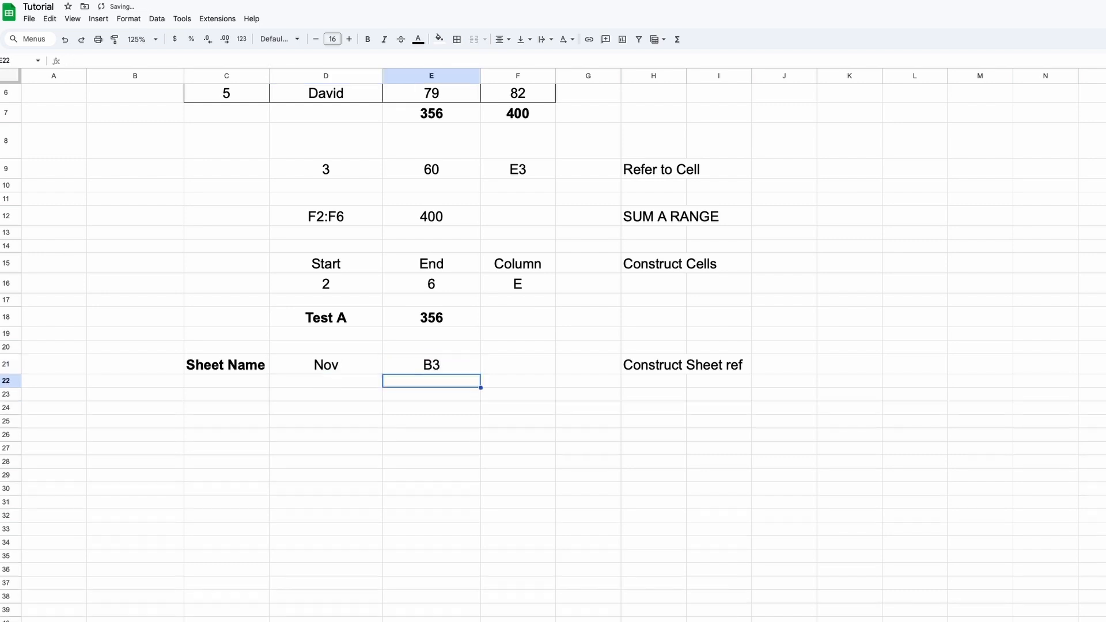
key(ctrl+z)
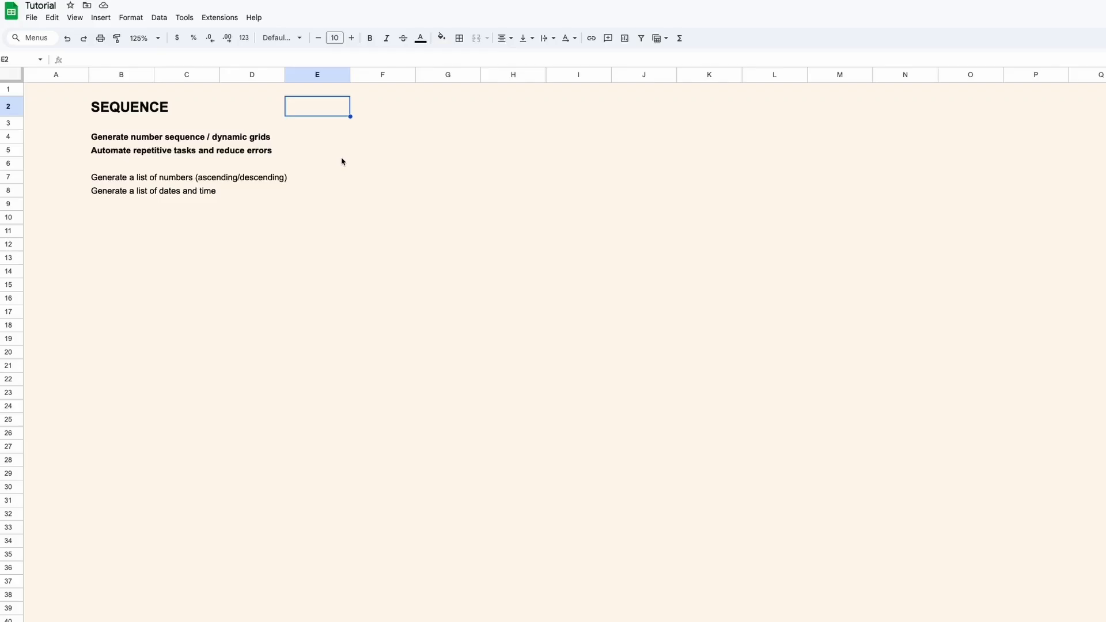
- Read through the SEQUENCE overview notes on what the function generates and automates
click(207, 110)
click(244, 111)
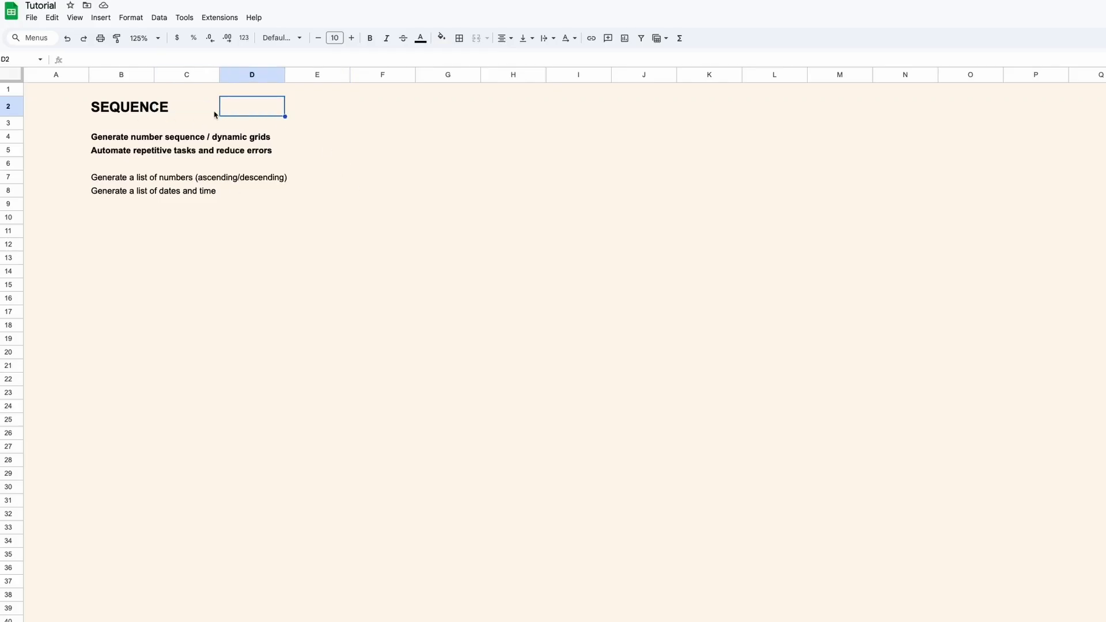
click(322, 140)
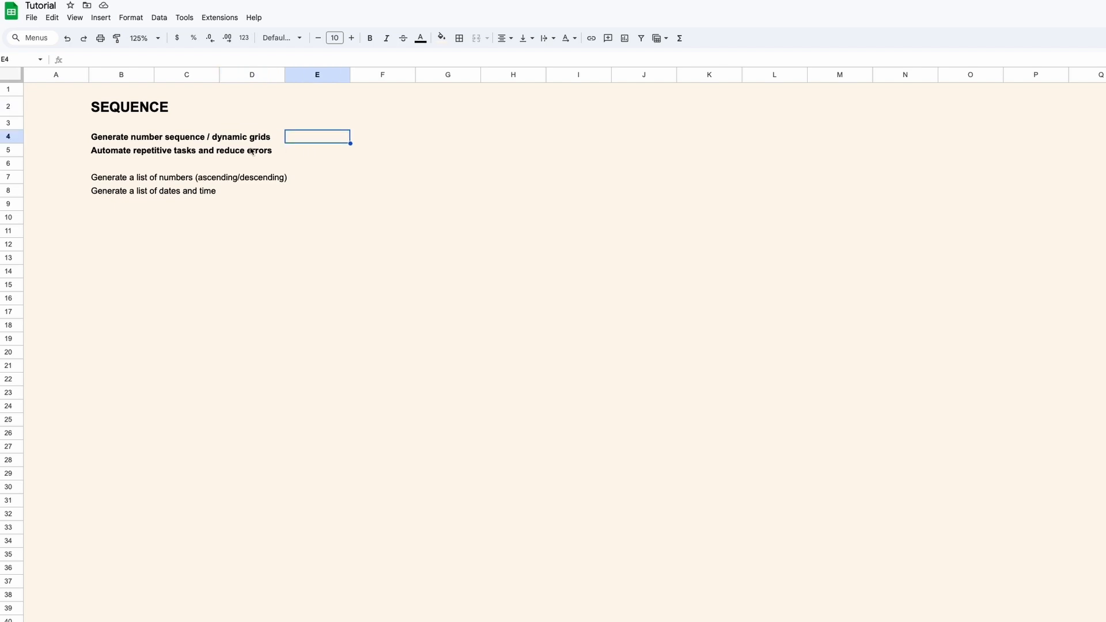
click(310, 156)
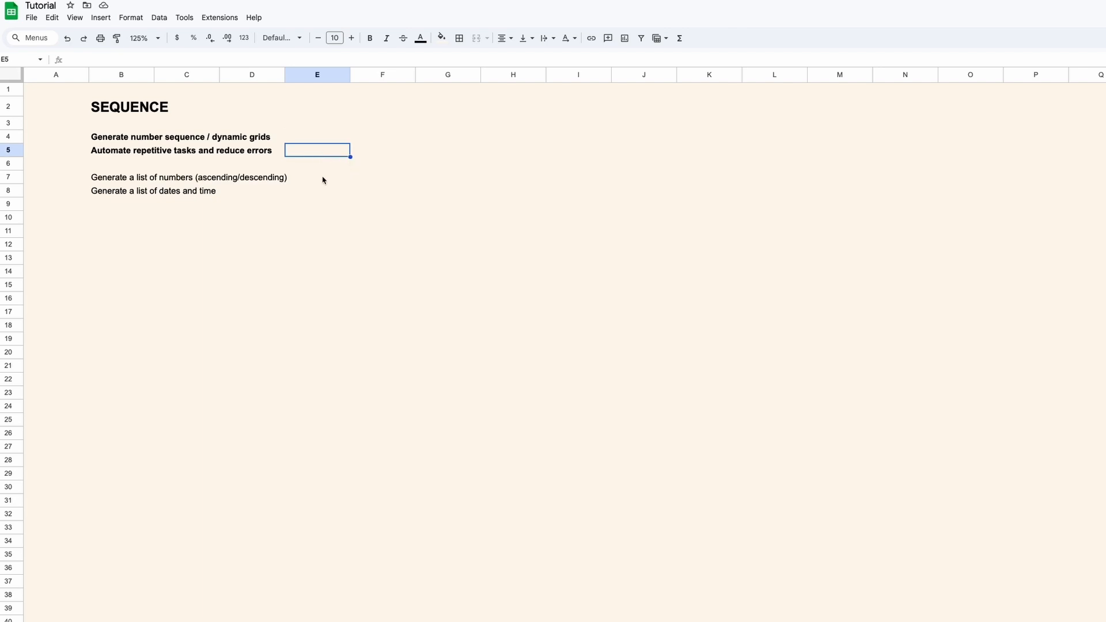
click(322, 180)
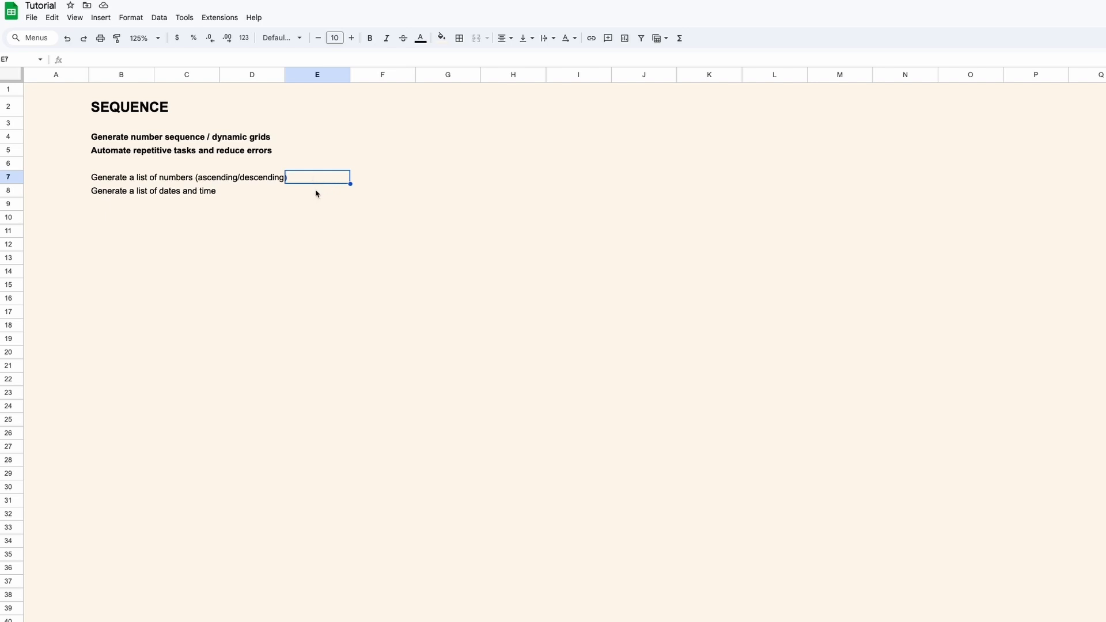
click(317, 193)
drag(121, 107, 339, 212)
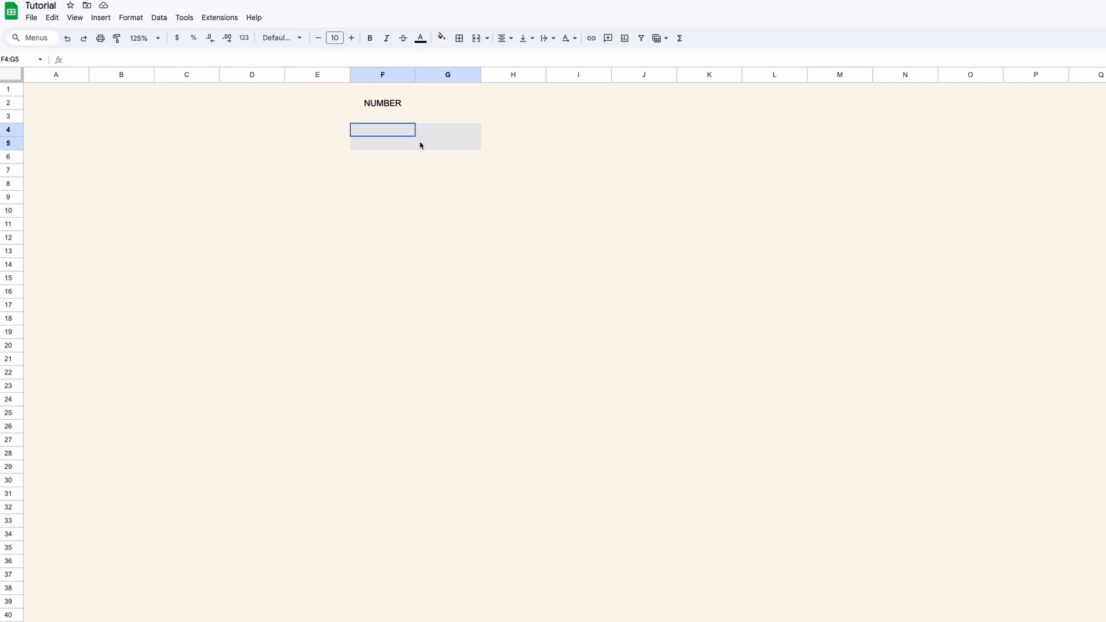
- Generate a five-row, five-column number grid from F4 with =SEQUENCE(5,5,1,1) and inspect its values
click(410, 137)
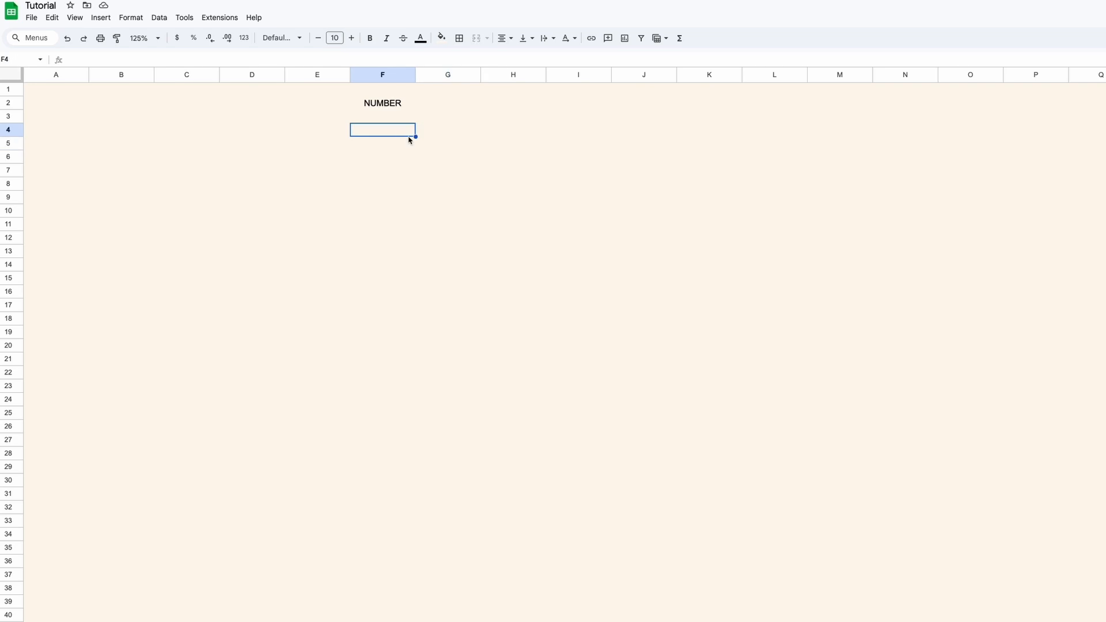
text(=SEQU)
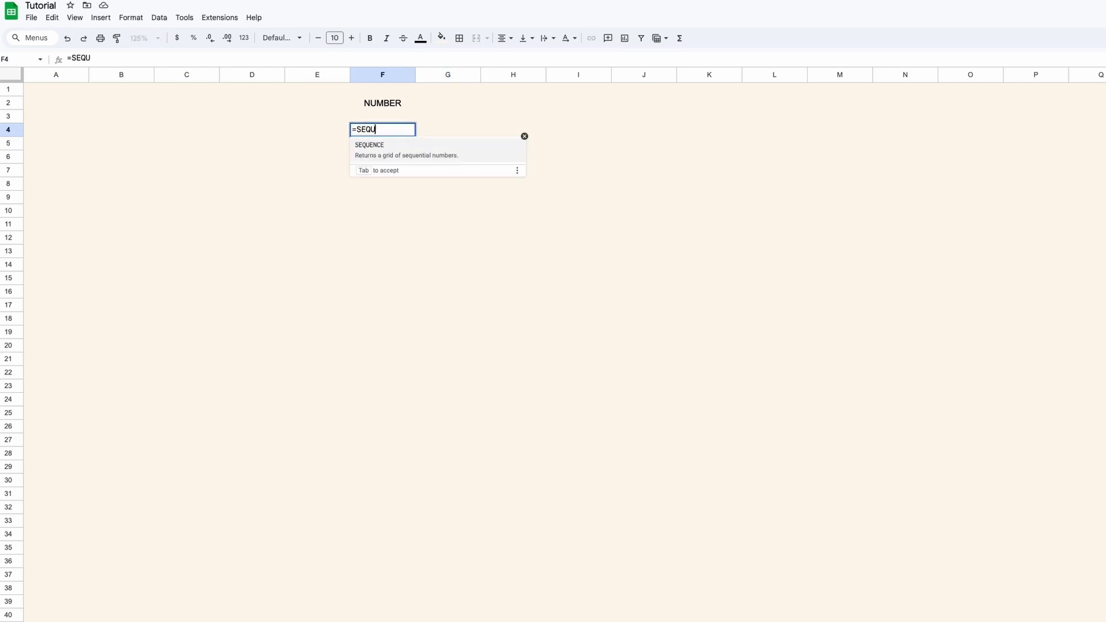
text(ENCE()
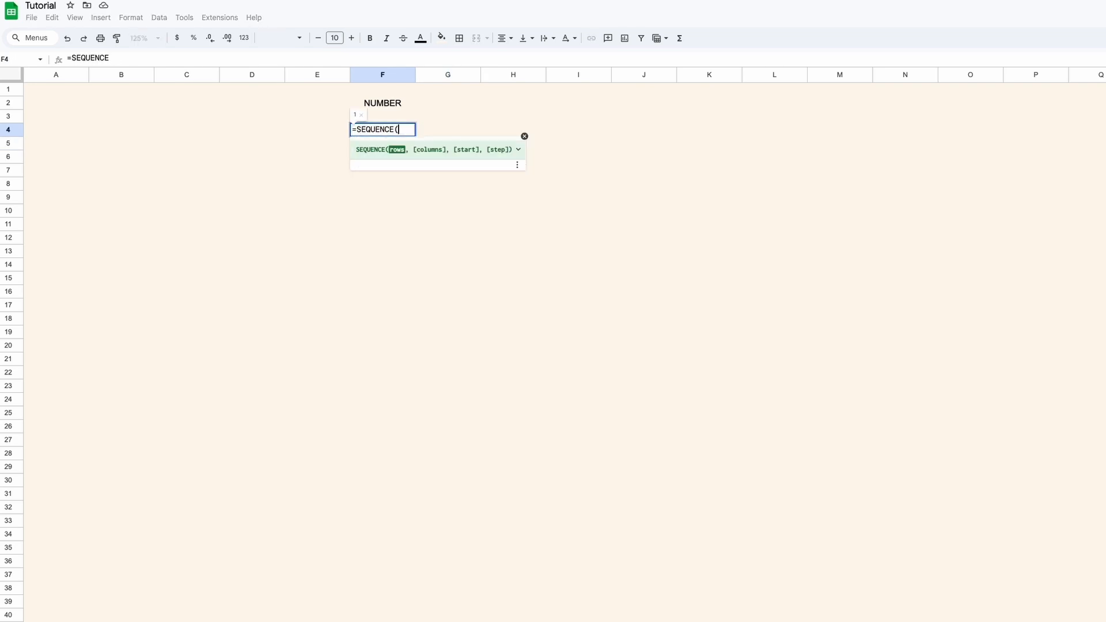
text(5)
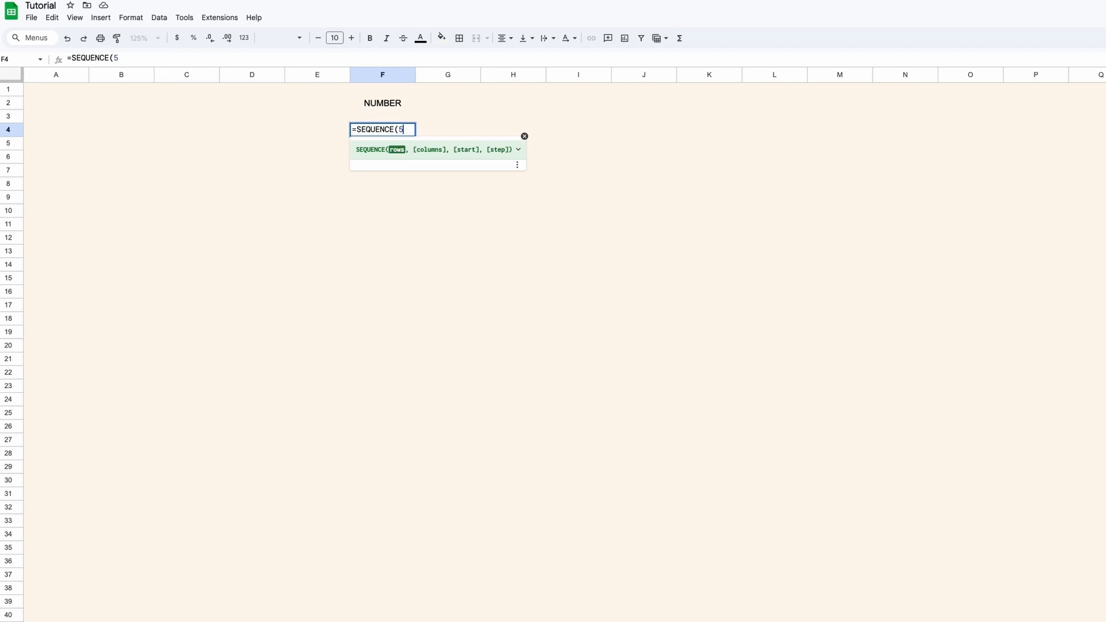
text(,5,1,)
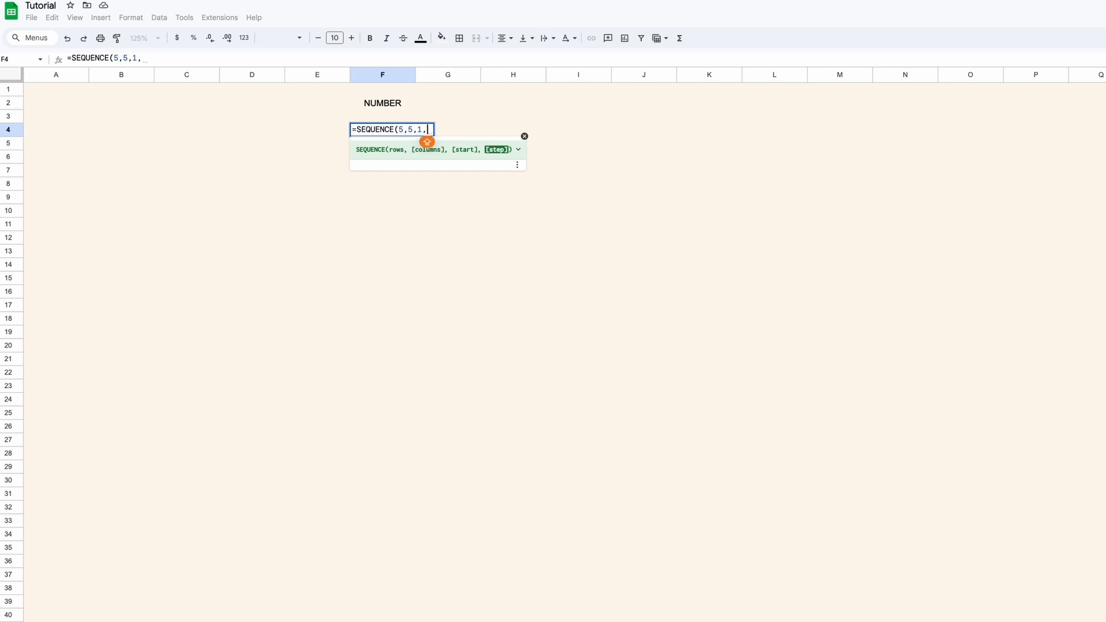
text(1))
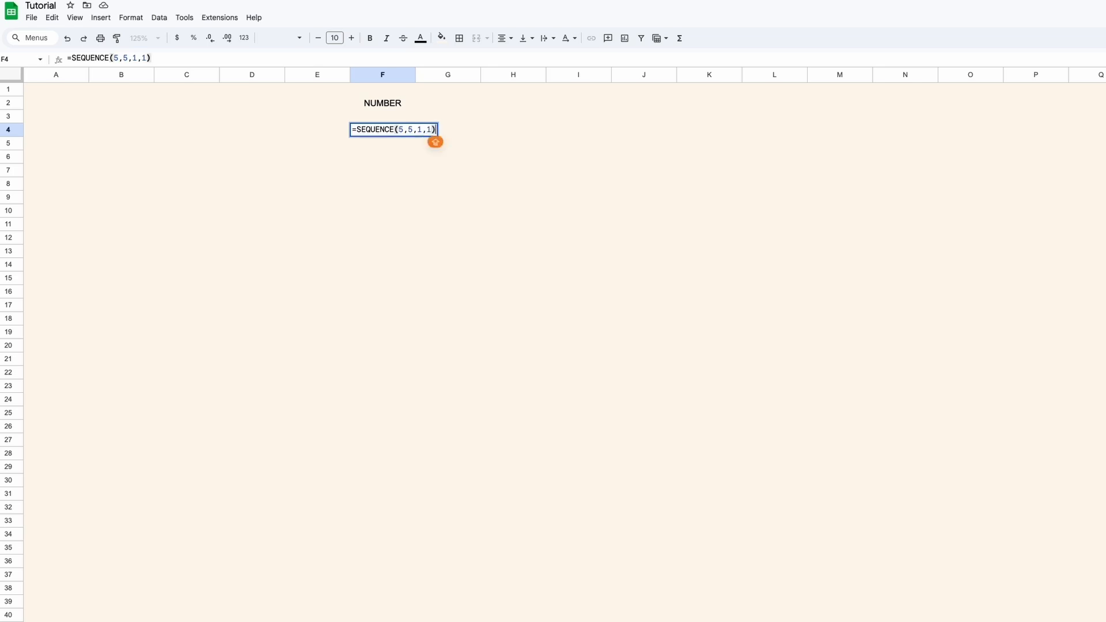
key(Return)
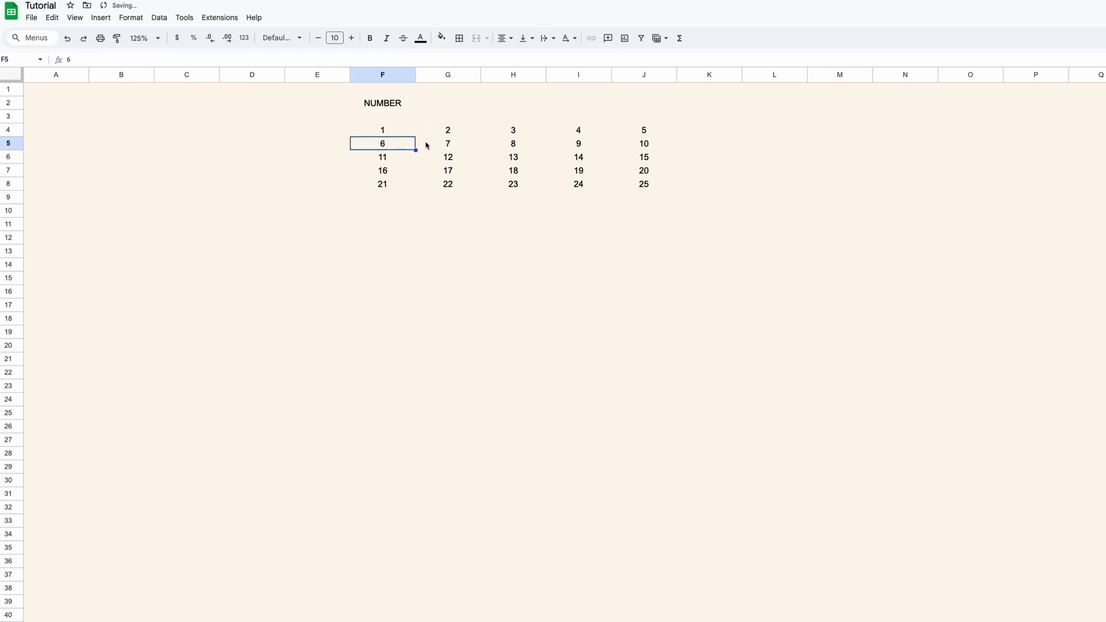
click(394, 135)
click(642, 132)
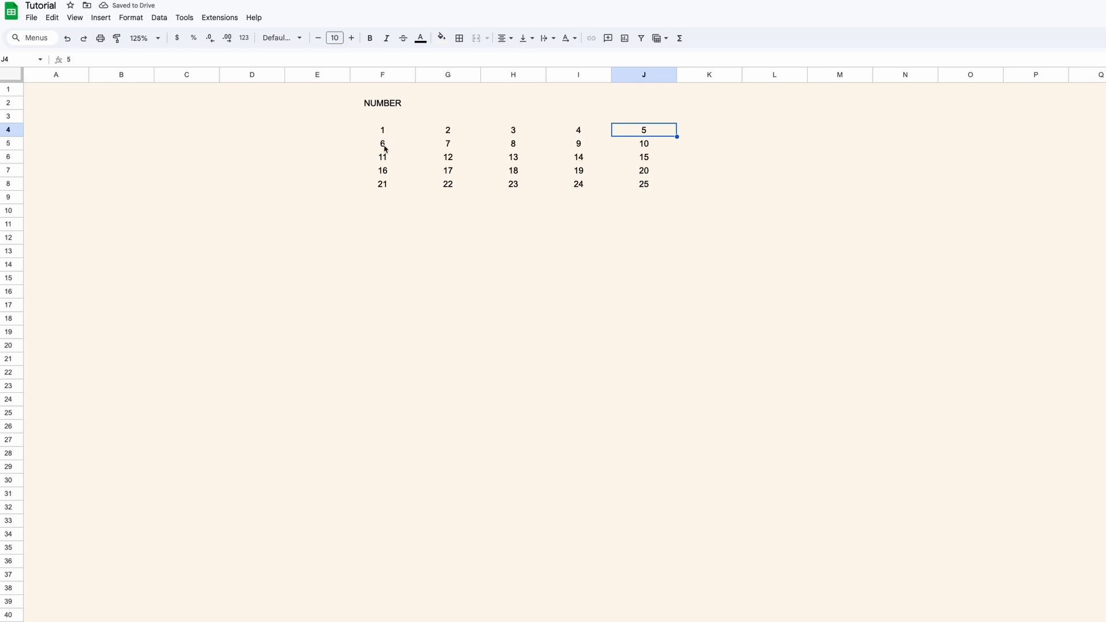
drag(386, 149, 642, 189)
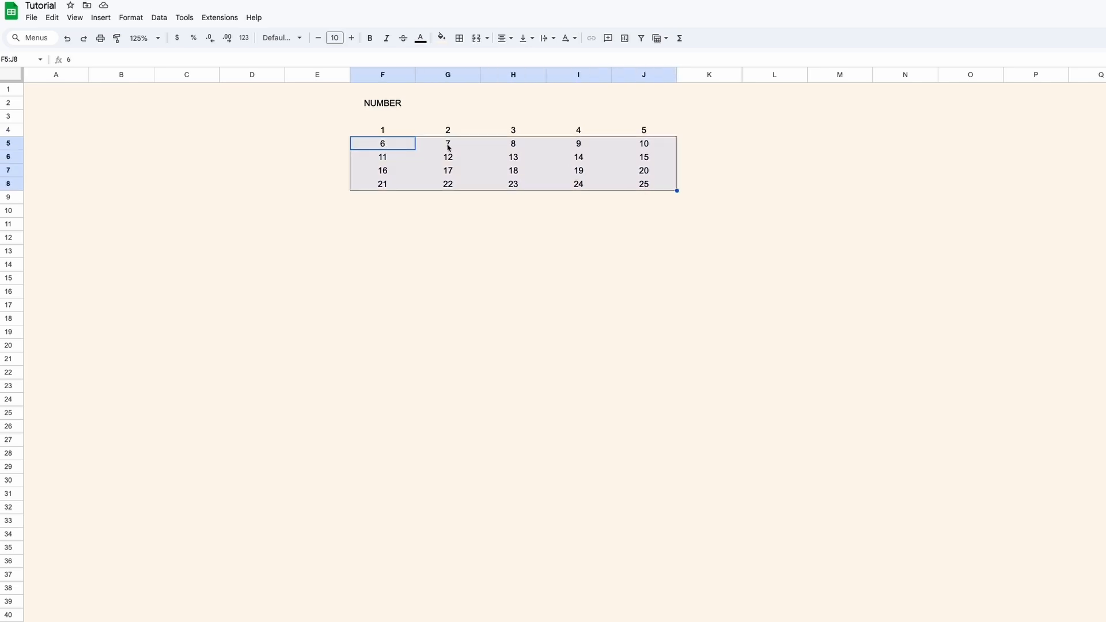
- Change the SEQUENCE formula in F4 to start at 25 with a step of -1
click(394, 132)
double_click(392, 133)
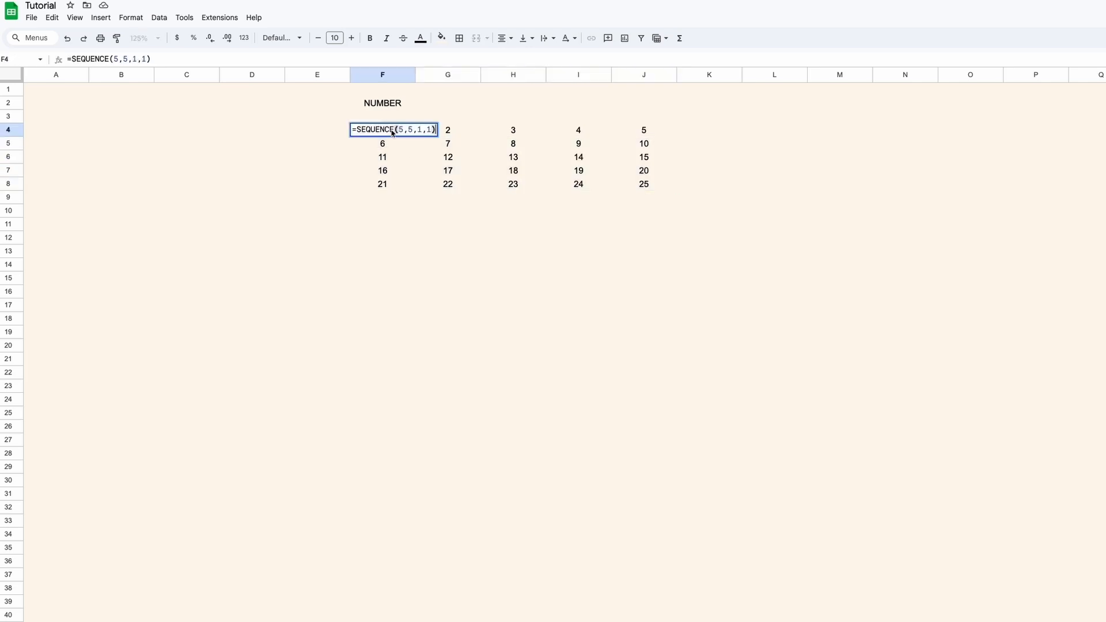
click(423, 128)
key(BackSpace)
text(25)
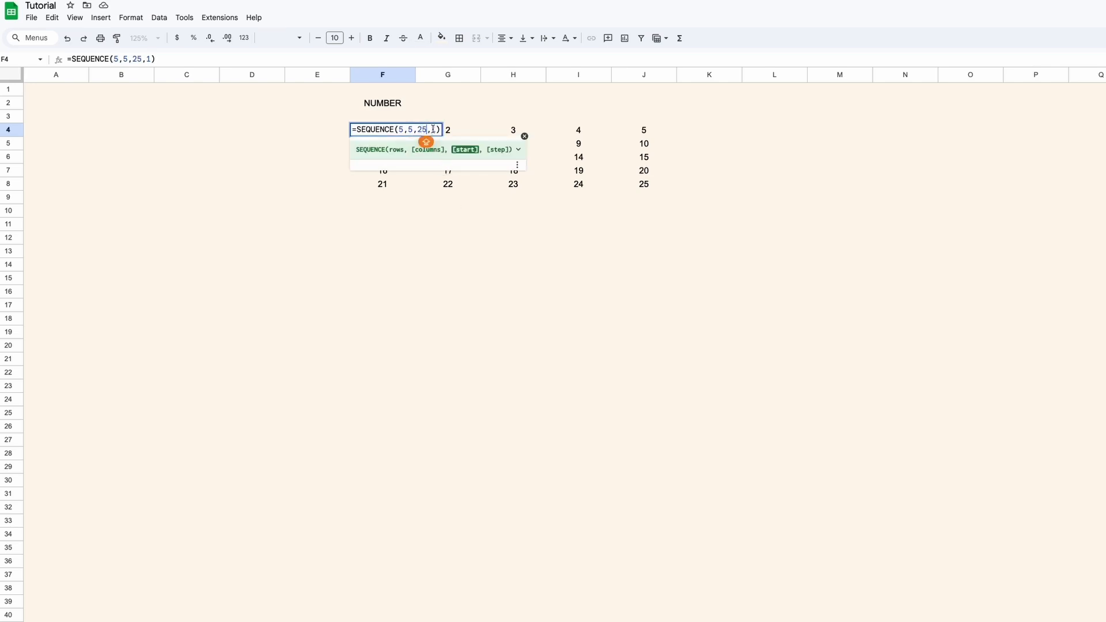
key(Right)
key(Right)
key(Left)
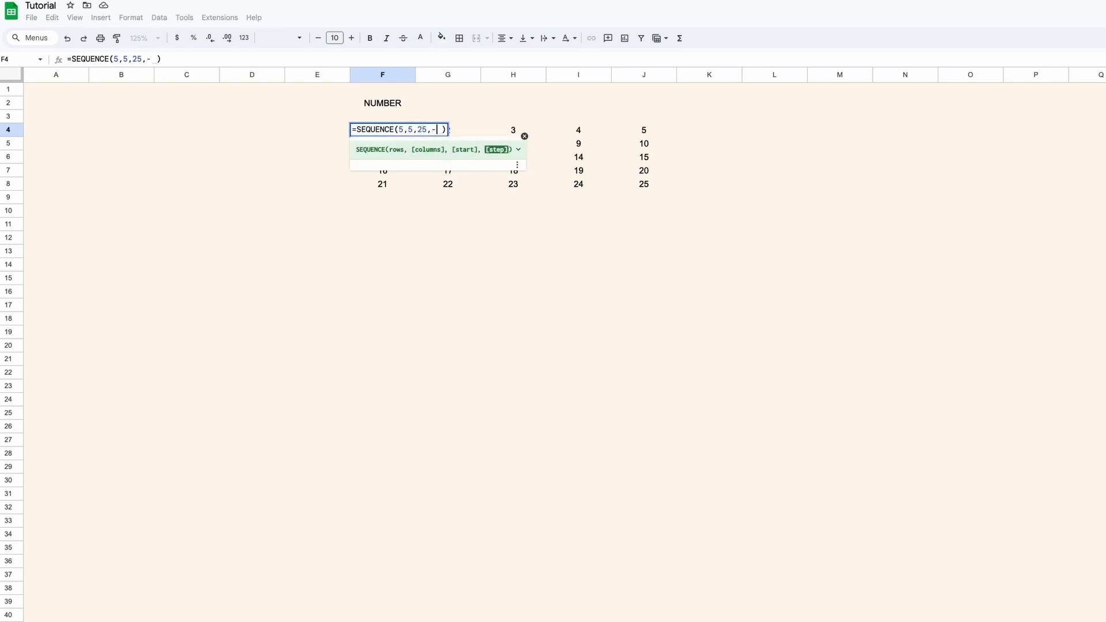
text(-)
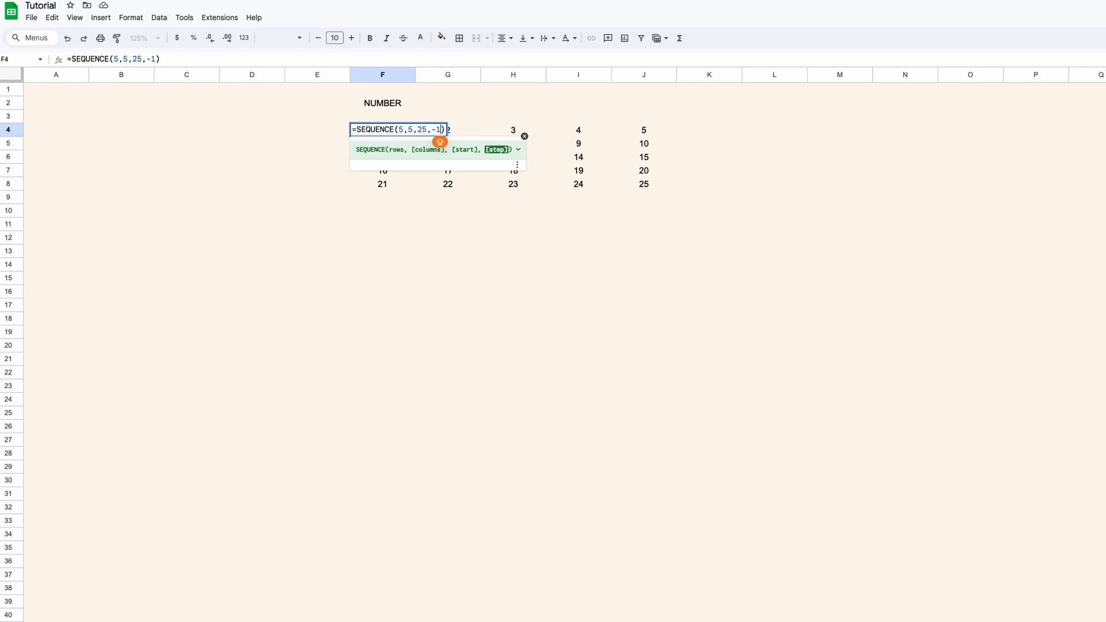
key(Return)
click(399, 134)
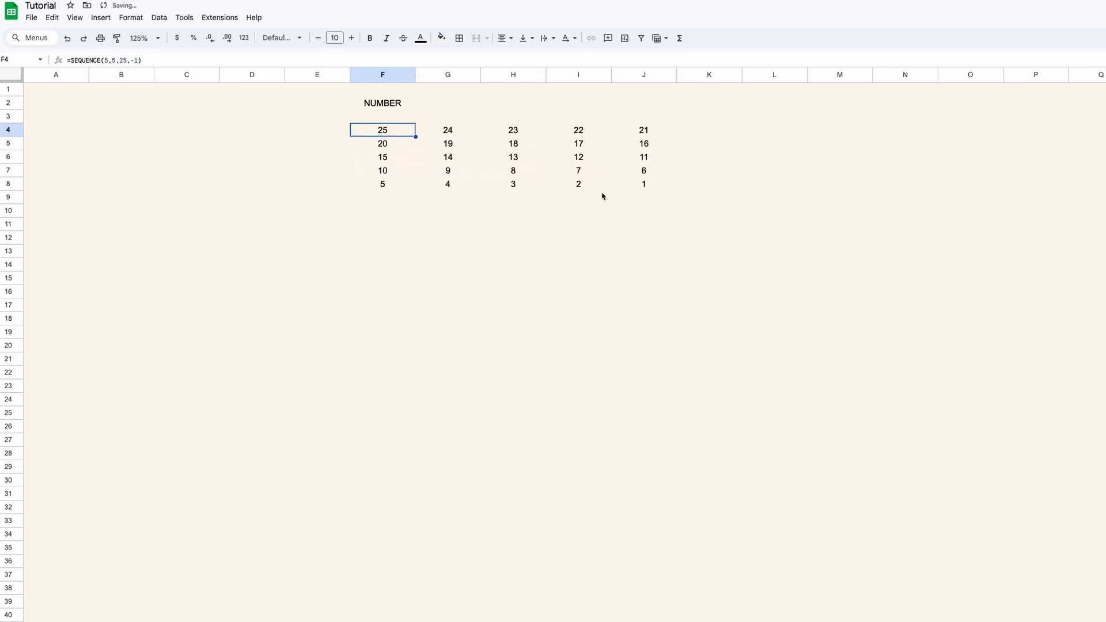
- Undo the last change to the SEQUENCE formula in F4
key(ctrl+z)
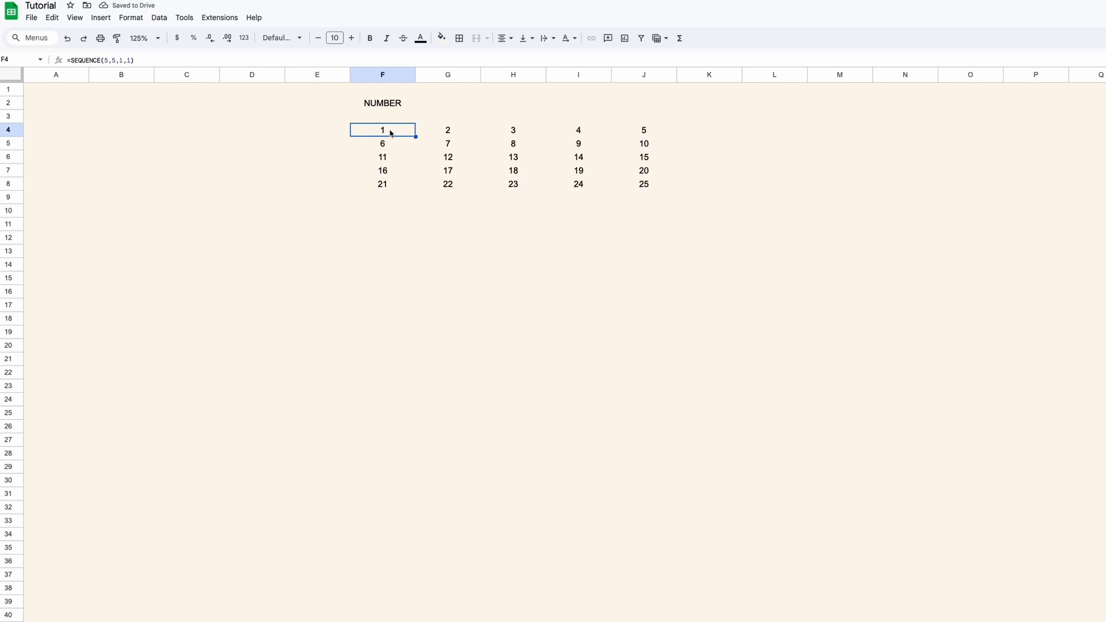
- Set the step of the SEQUENCE formula in F4 to 2 and inspect the resulting grid
double_click(391, 134)
click(431, 137)
key(BackSpace)
text(2)
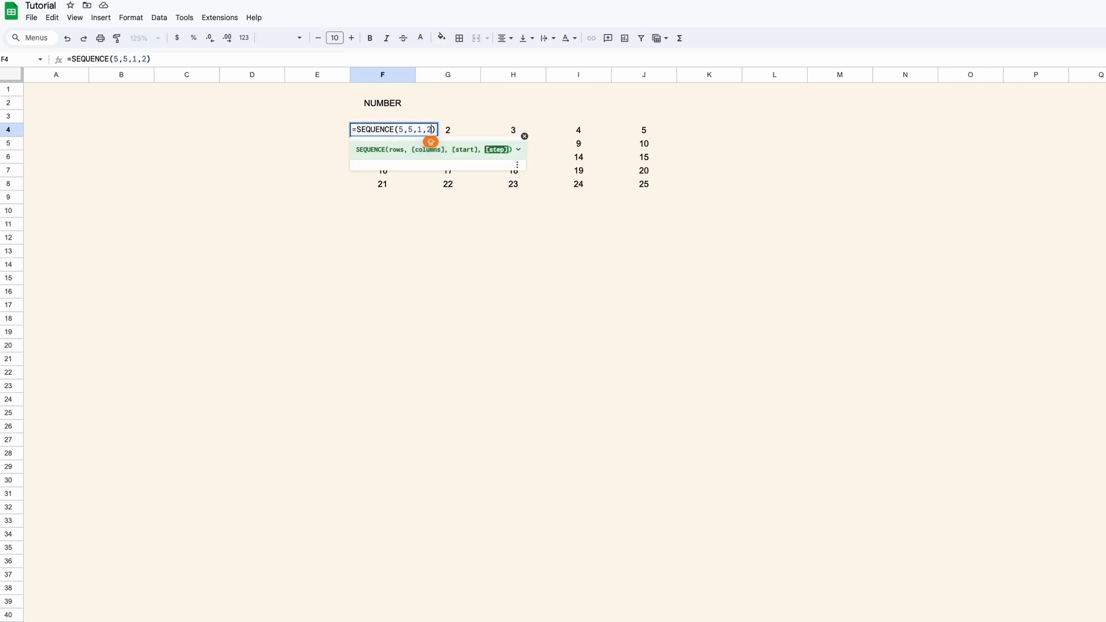
key(Return)
click(390, 132)
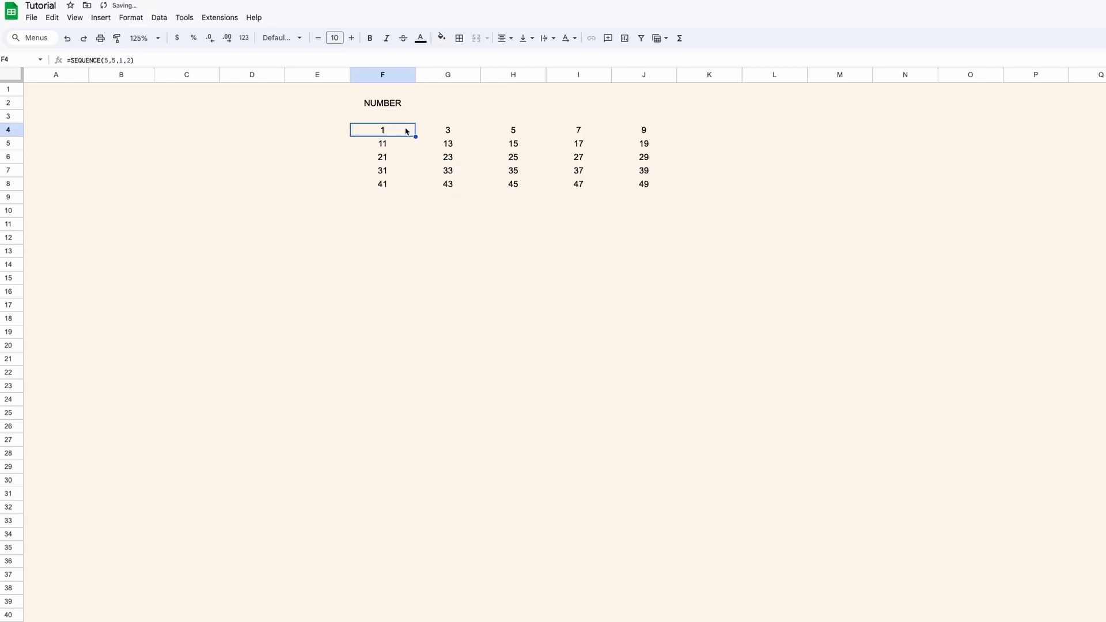
click(644, 137)
click(643, 185)
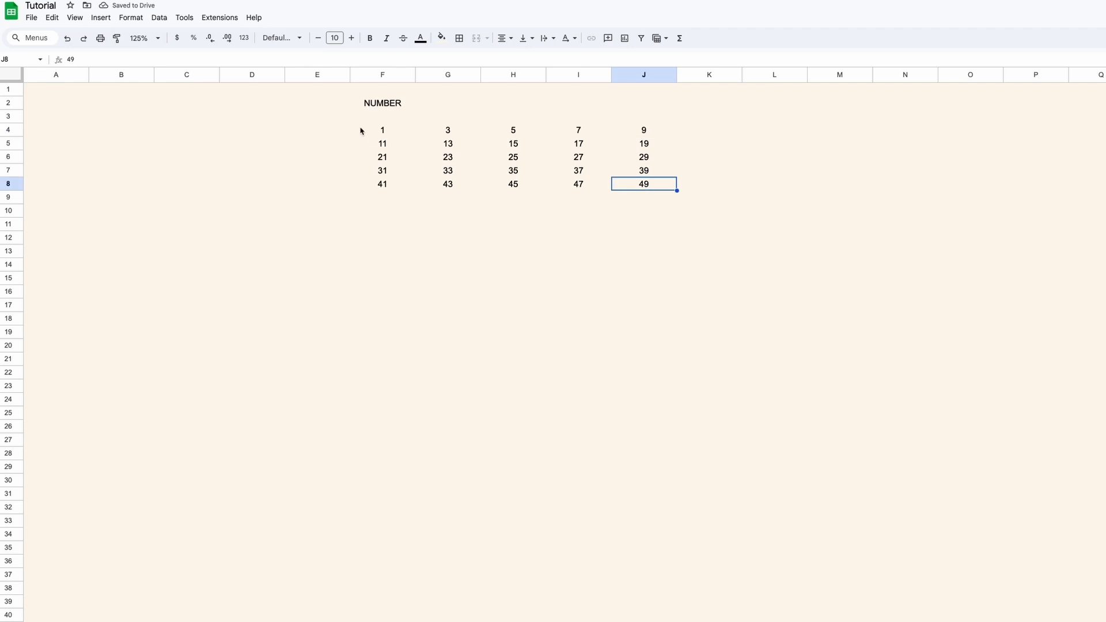
shift+click(377, 131)
- Change the SEQUENCE formula in F4 to start at 50 with a step of -2
double_click(395, 131)
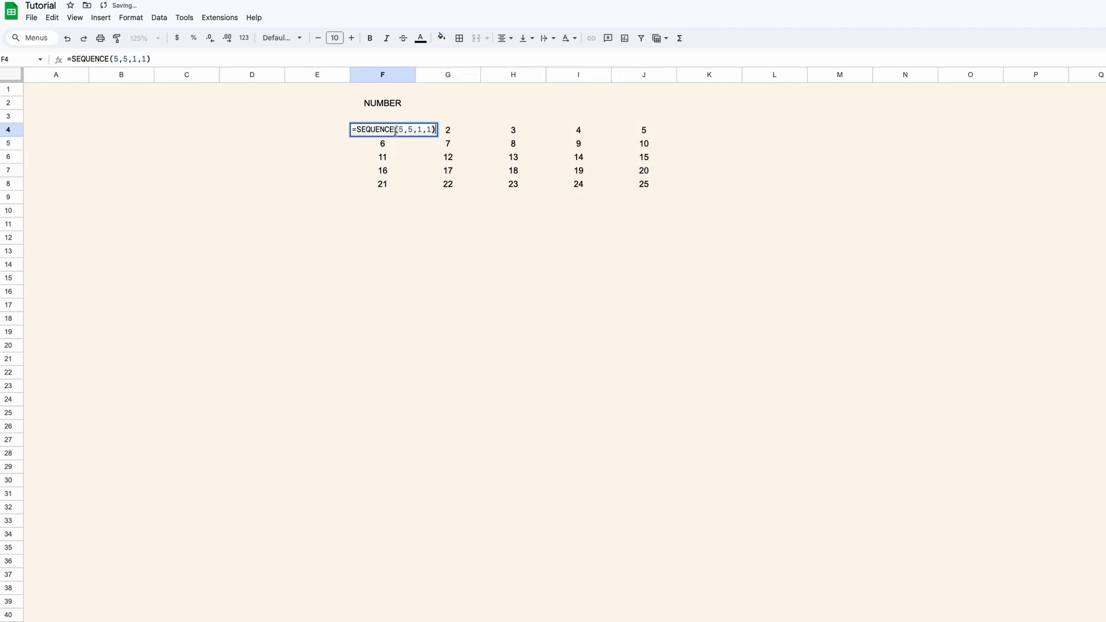
click(420, 130)
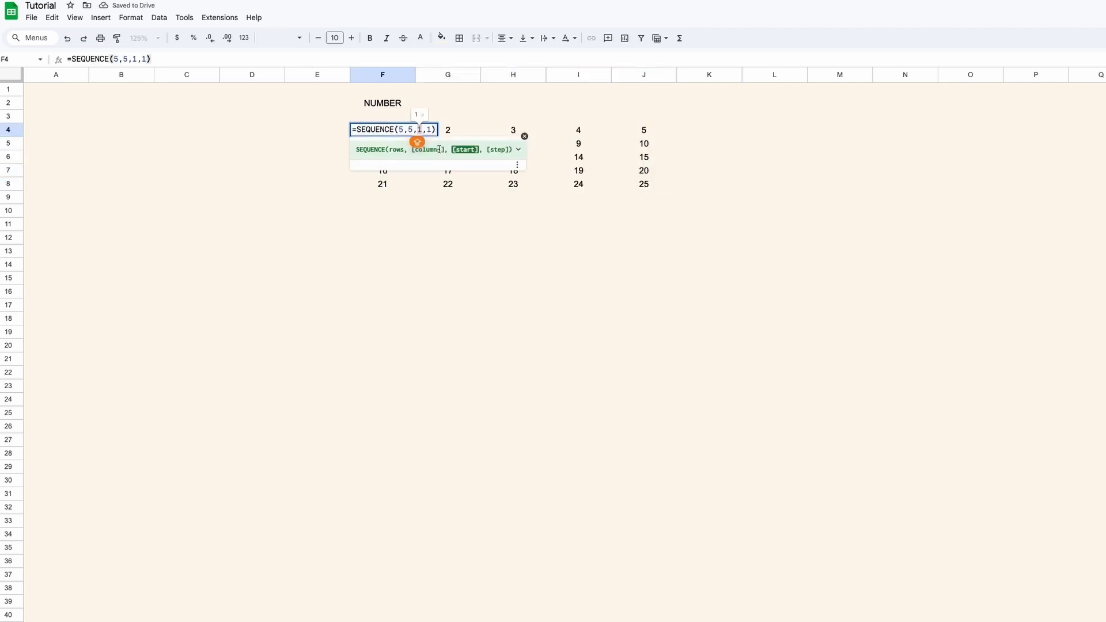
key(BackSpace)
text(50)
key(Right)
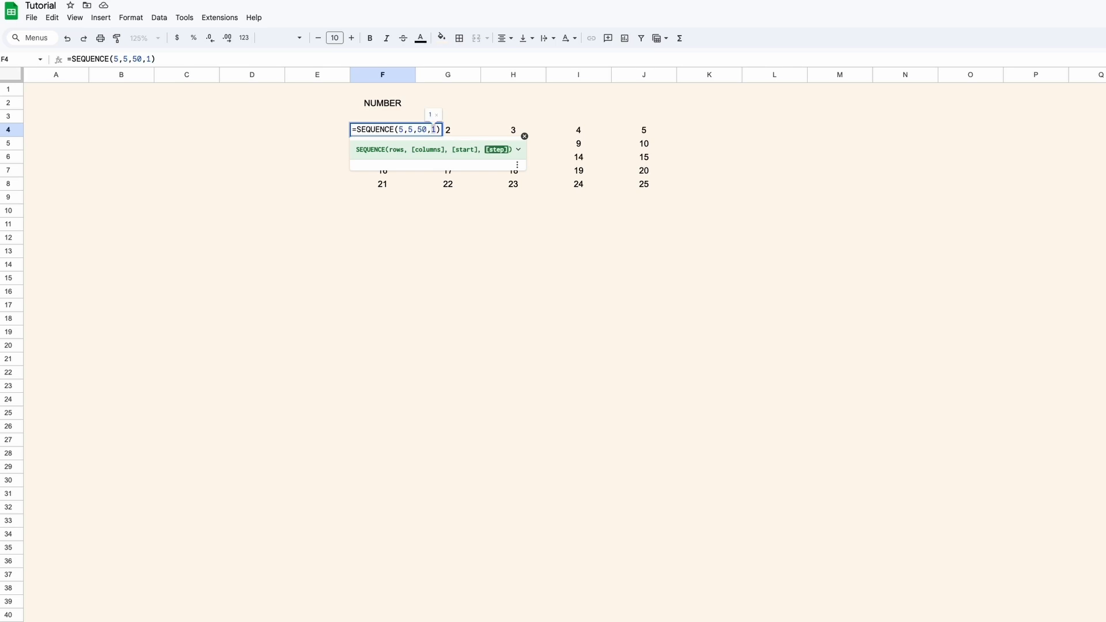
key(BackSpace)
text(-2)
key(Return)
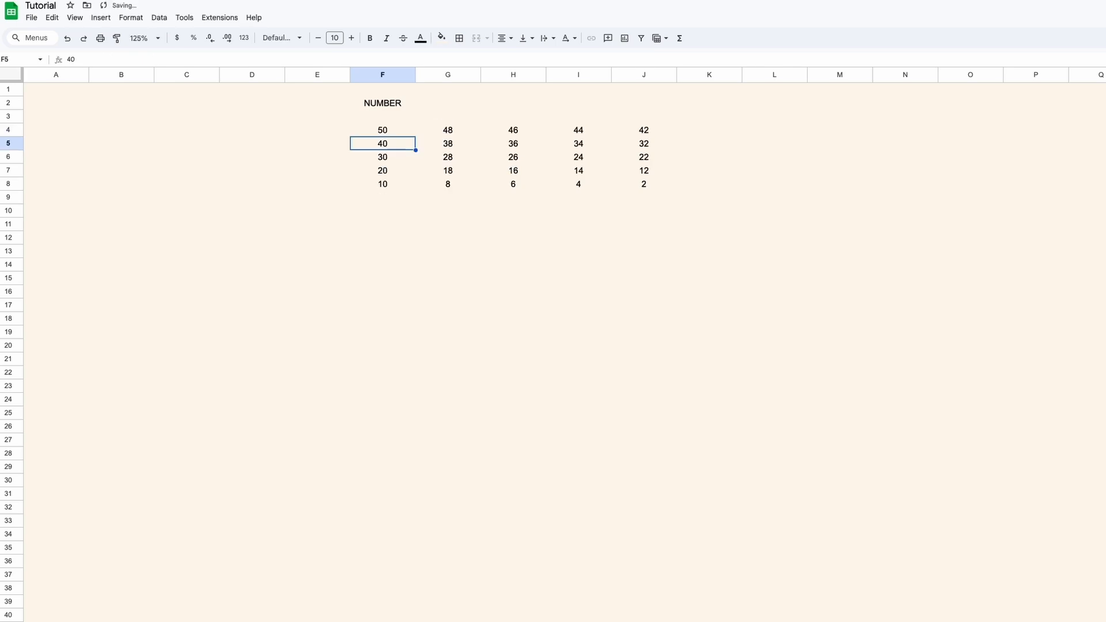
click(474, 225)
click(403, 132)
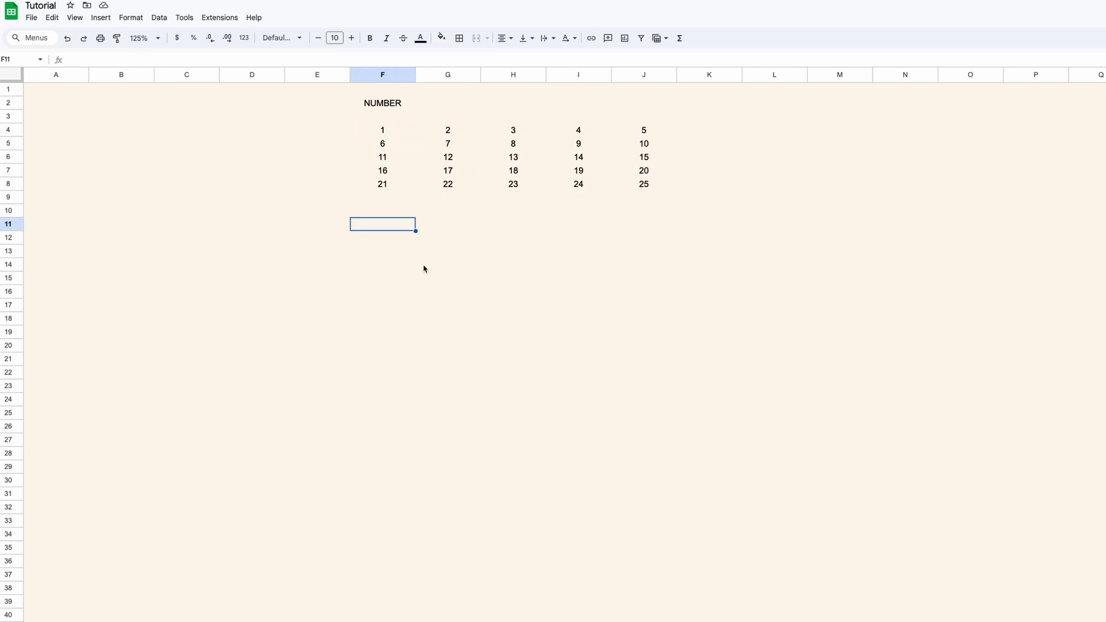
- Label F11 DATE and generate a five-row, seven-column date series from F13 with =SEQUENCE(5,7,"1-DEC-2024",1)
text(DATE)
key(Return)
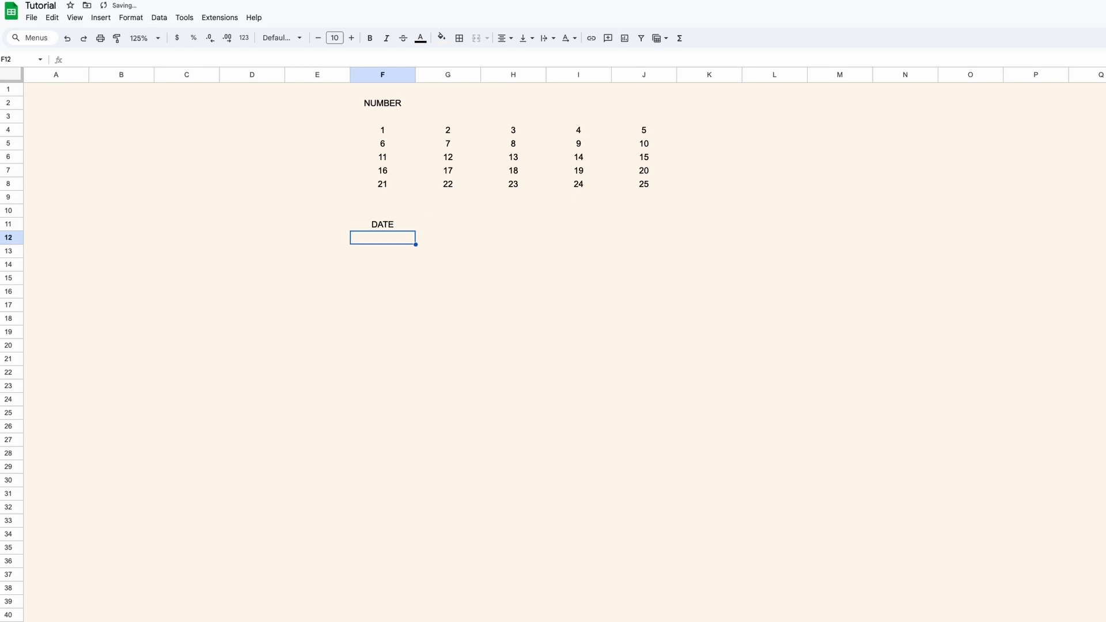
key(Down)
text(=SEQUENCC E)
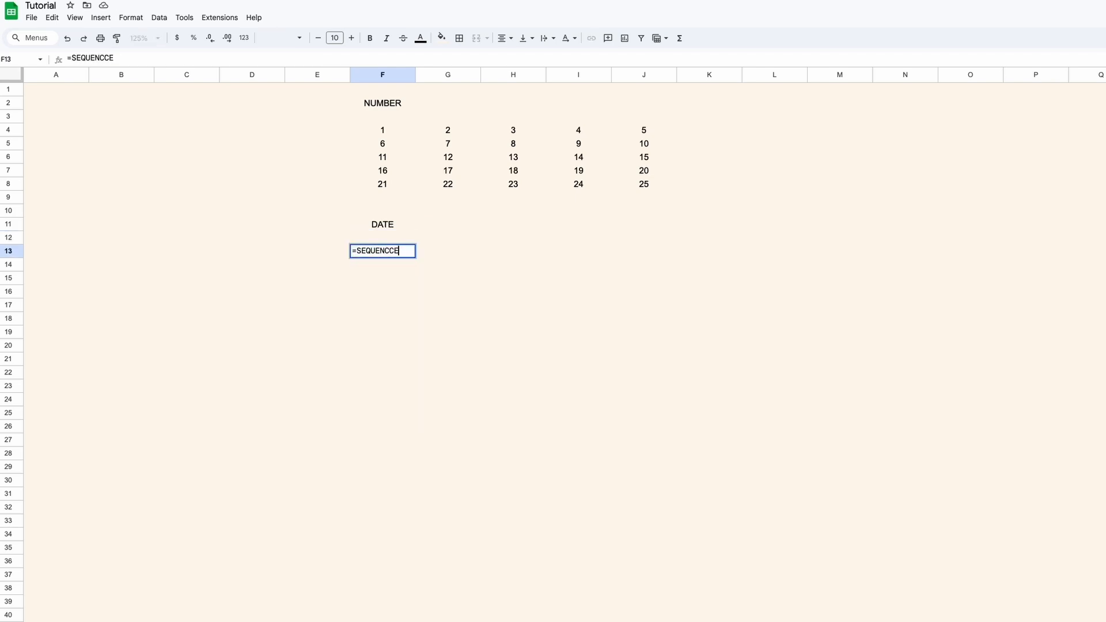
text((5)
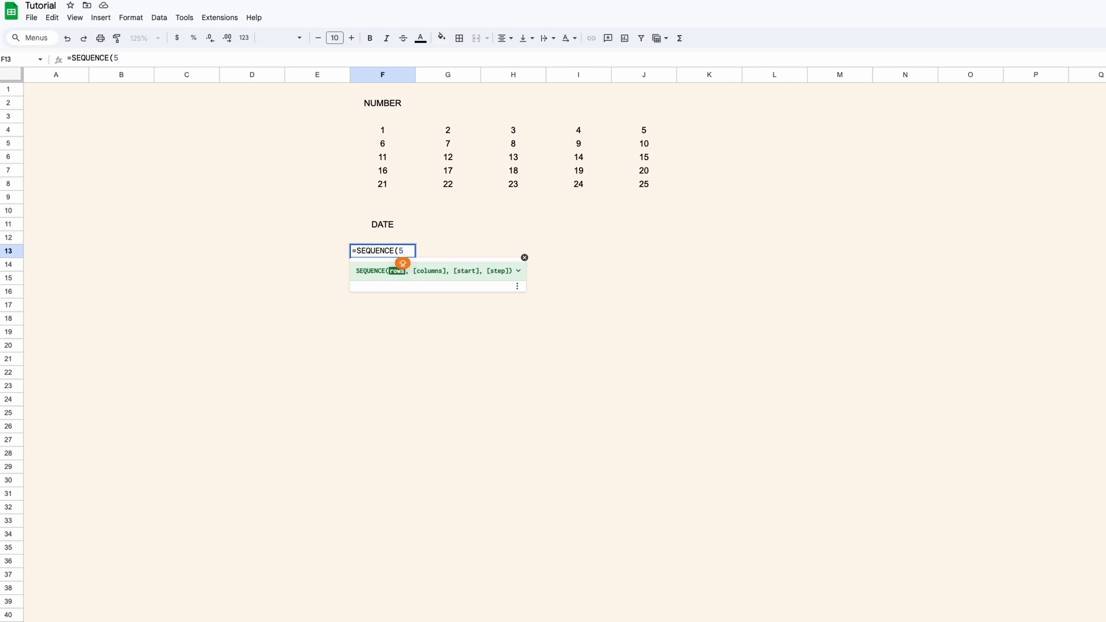
text(,7,)
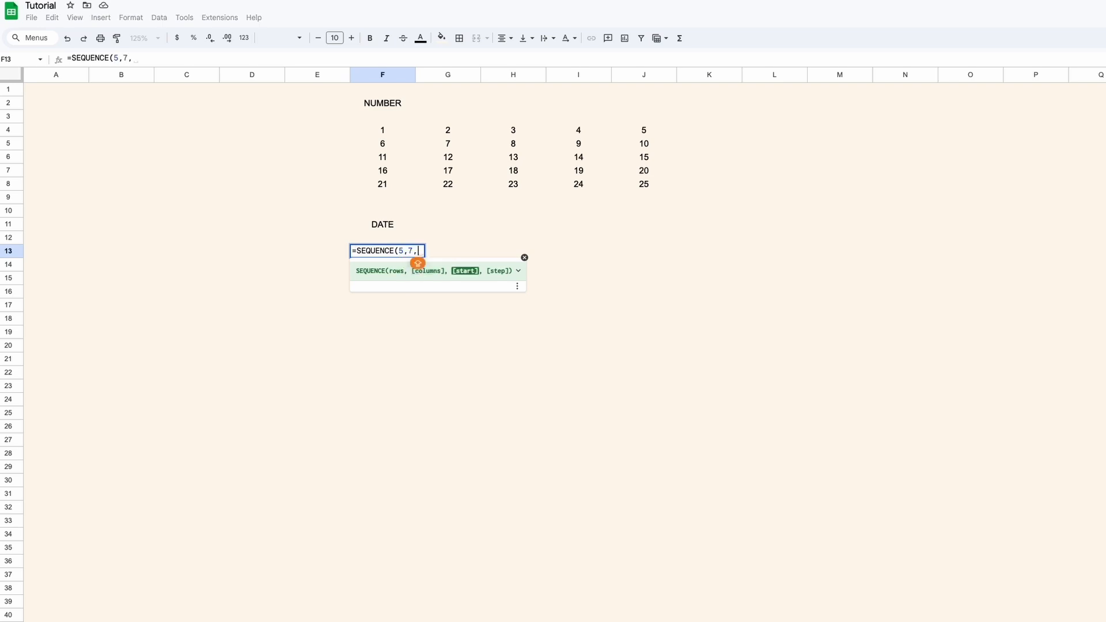
text(")
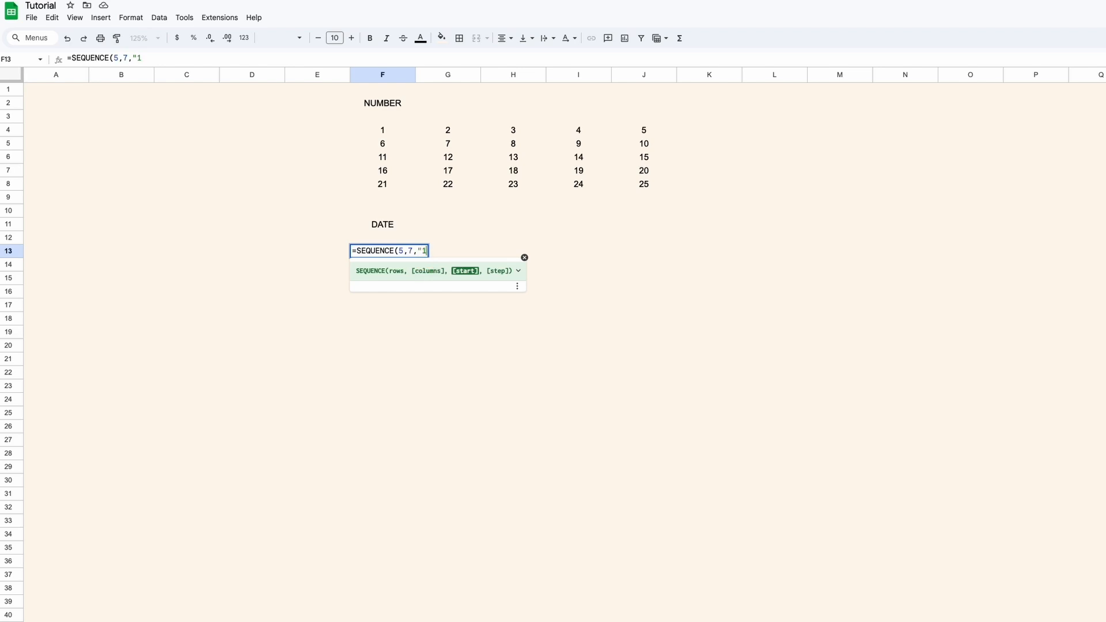
text(1-DEC-2024)
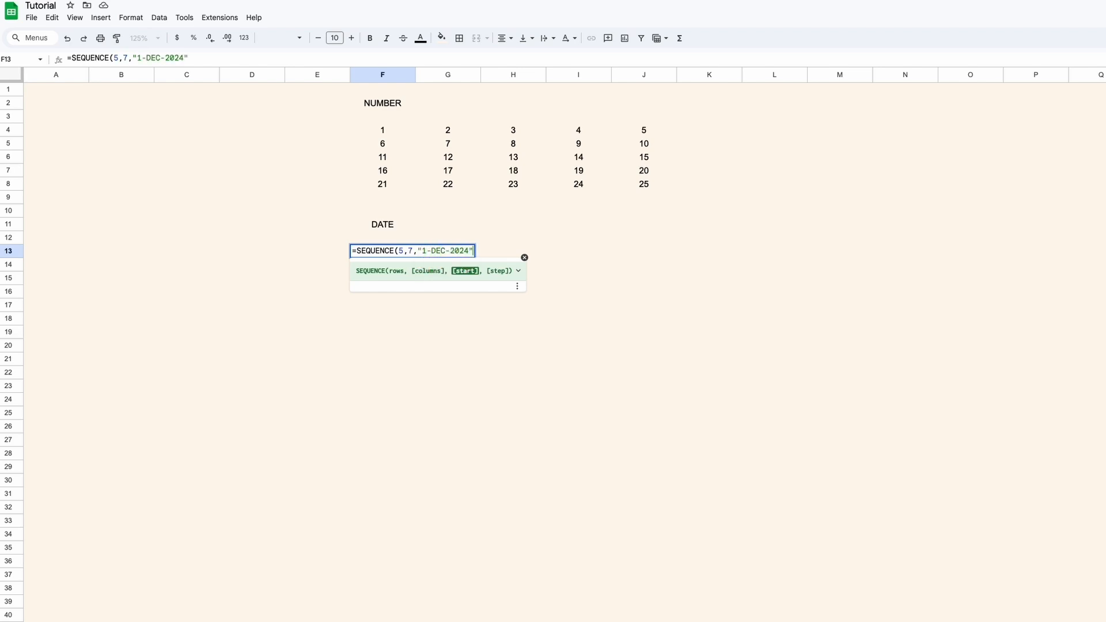
text(",)
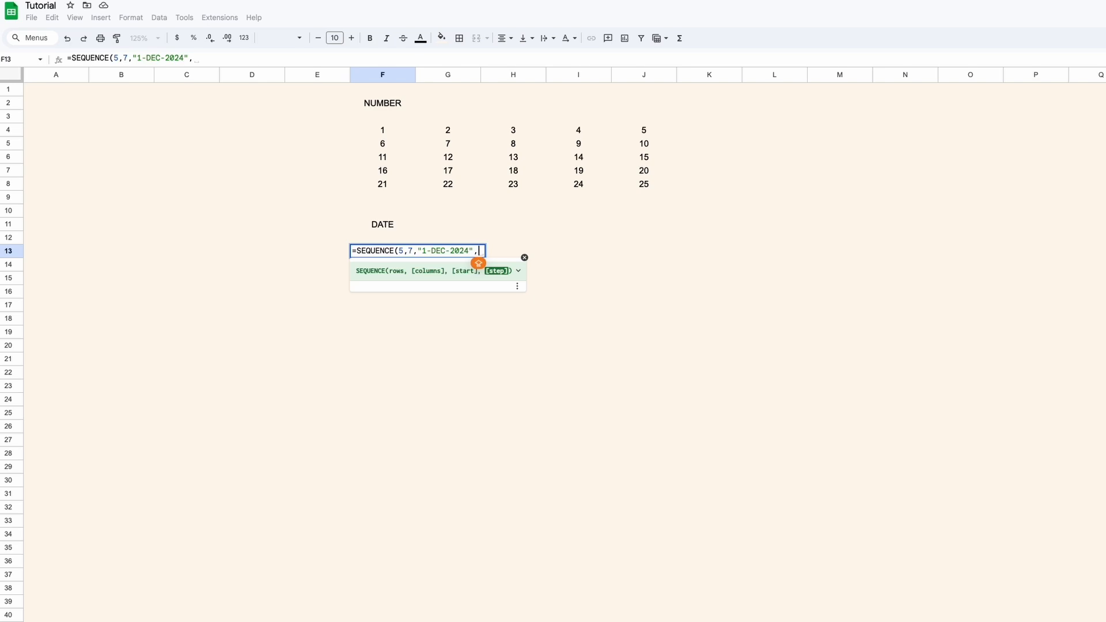
text(1))
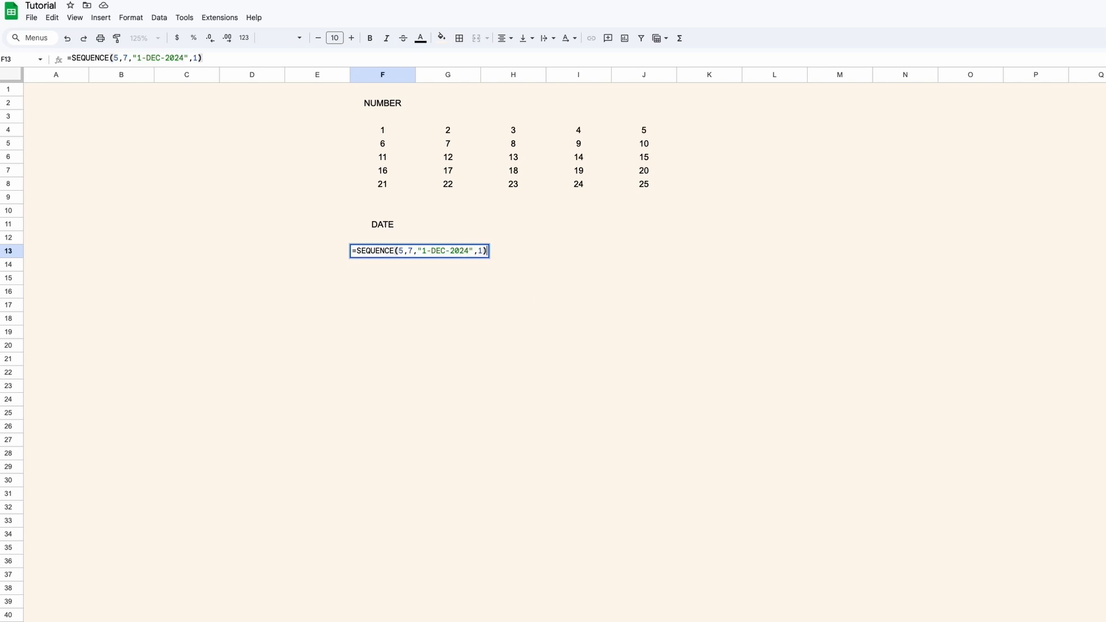
key(Return)
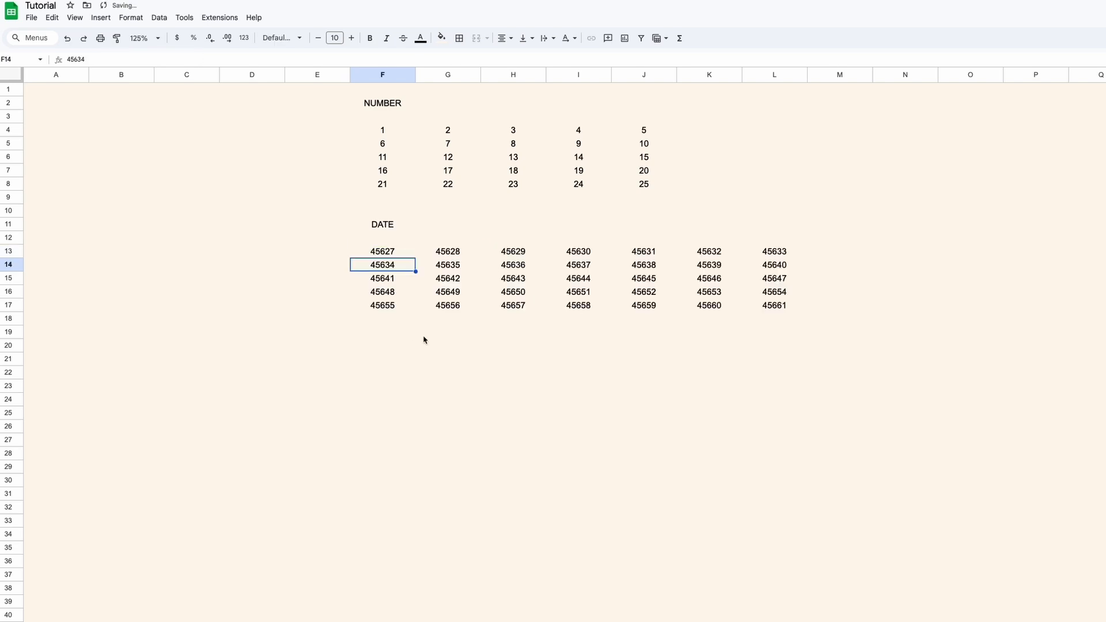
- Format the generated values in F13:L17 with the 26-Sep day-month format and look over the dates
click(387, 254)
shift+click(785, 311)
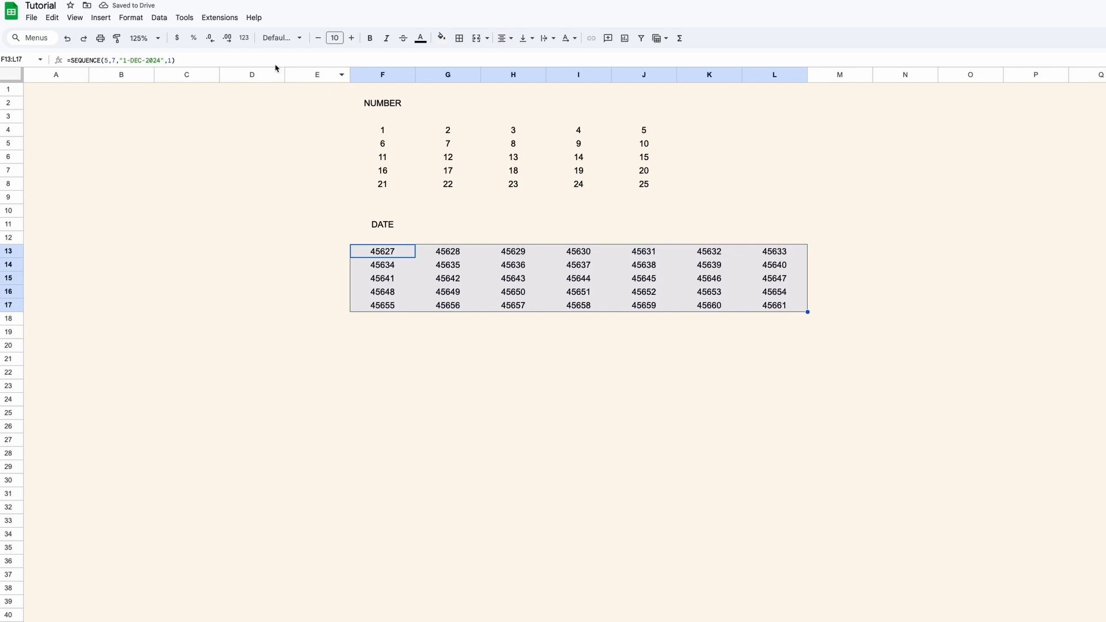
click(130, 17)
mouse_move(155, 61)
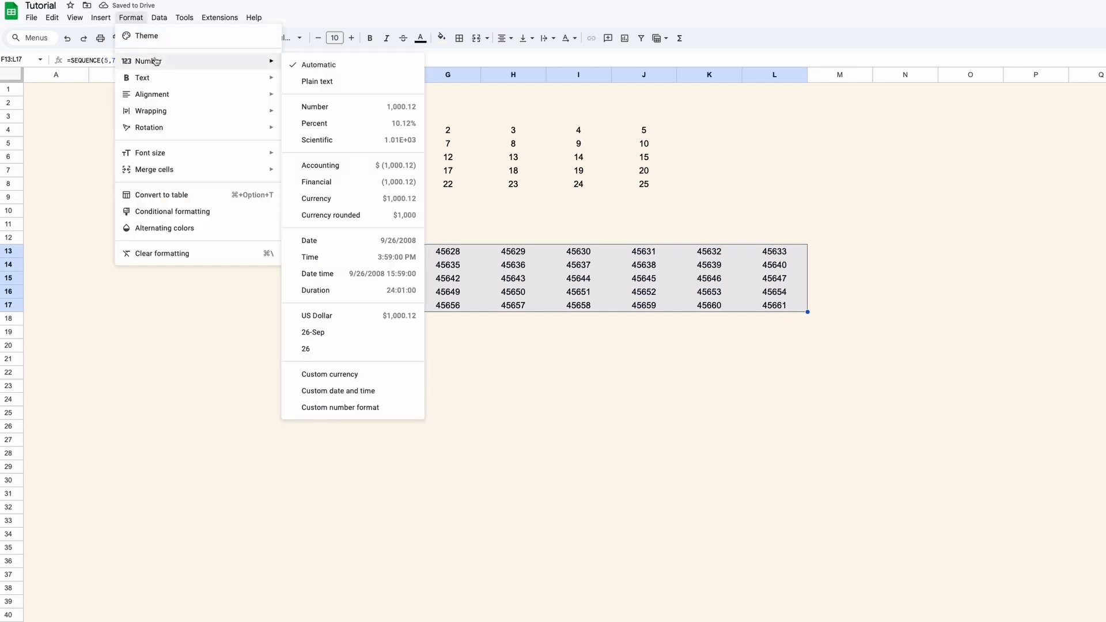
click(346, 333)
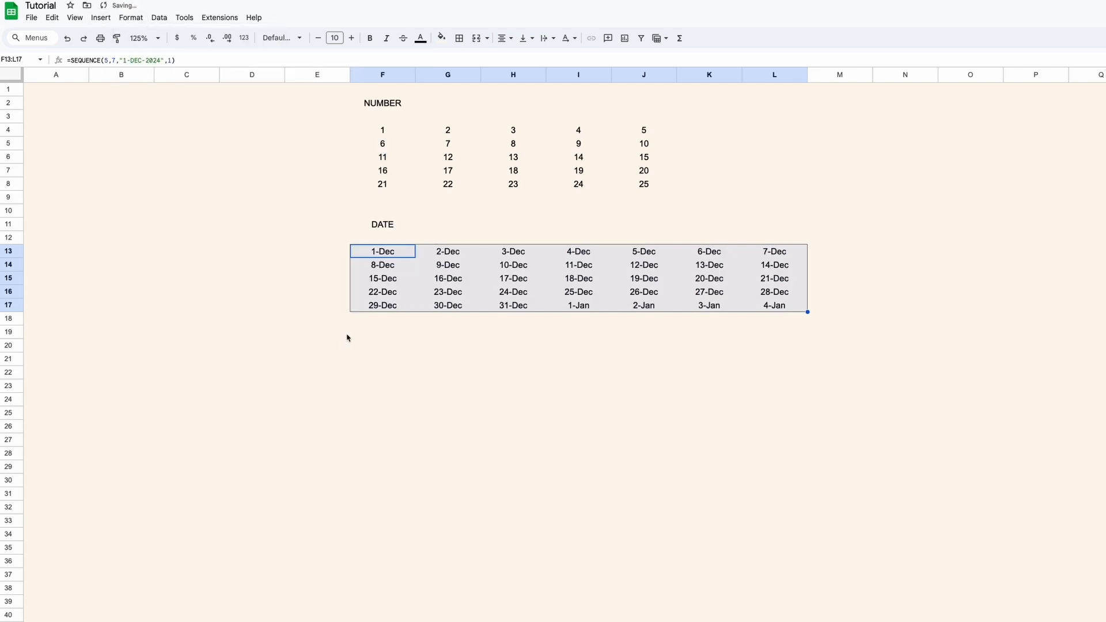
click(516, 335)
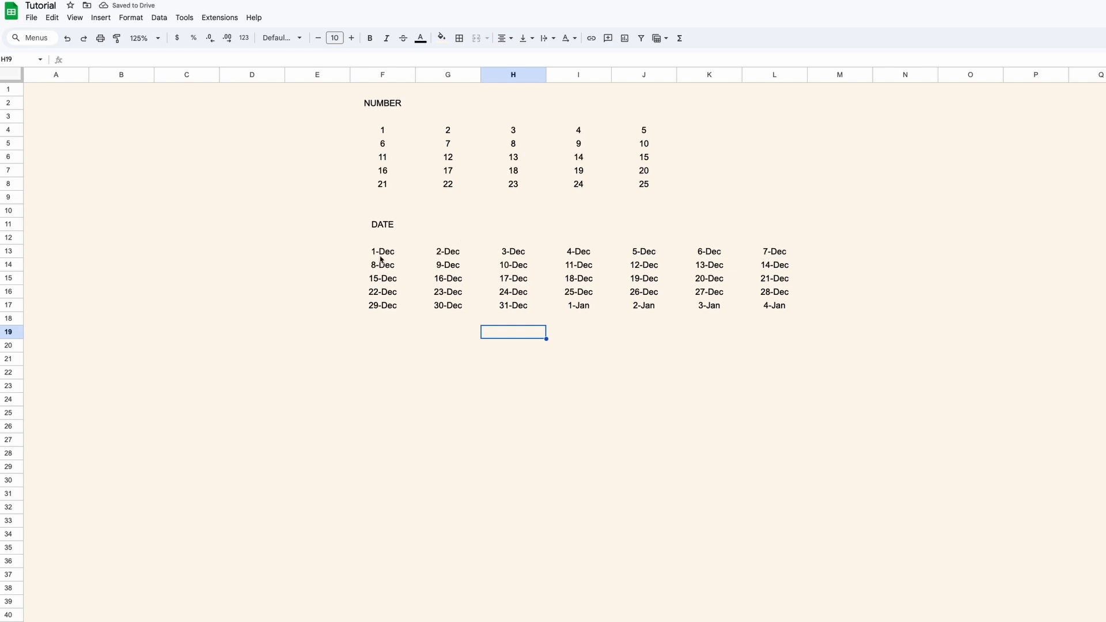
drag(381, 254, 778, 309)
click(394, 331)
- Set the step of the date SEQUENCE formula in F13 to 2 and inspect the resulting dates
click(399, 251)
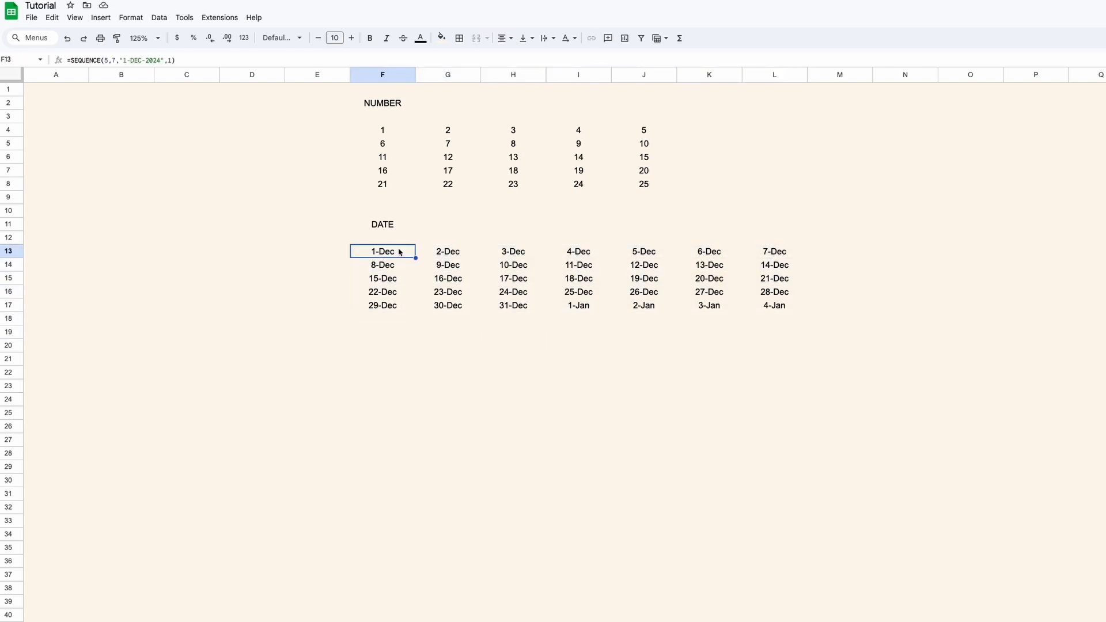
double_click(400, 252)
double_click(480, 252)
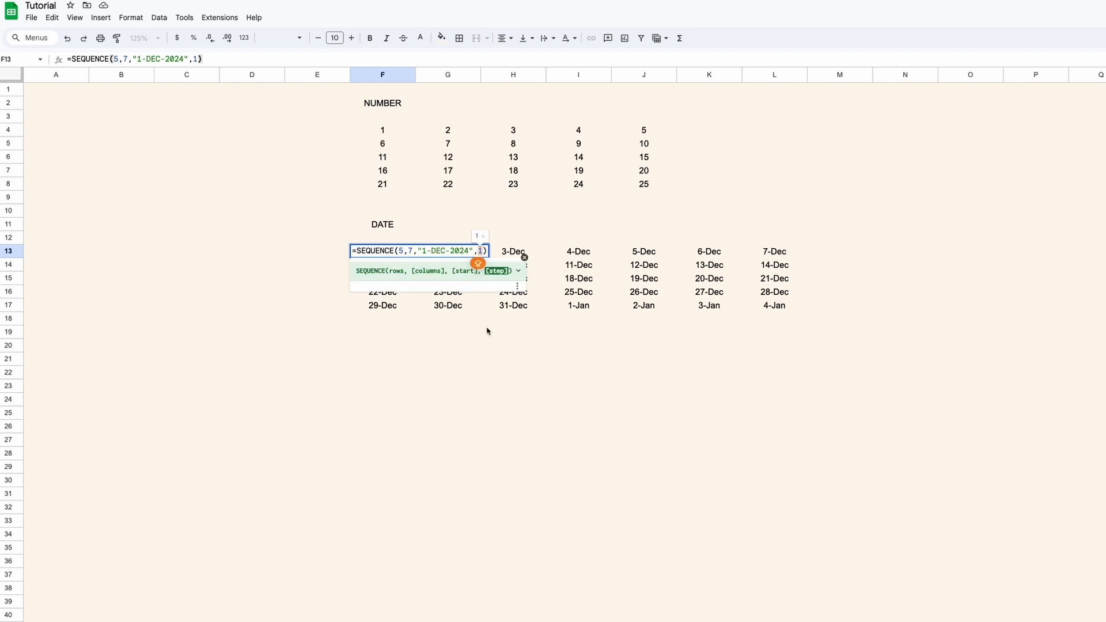
text(2)
key(Return)
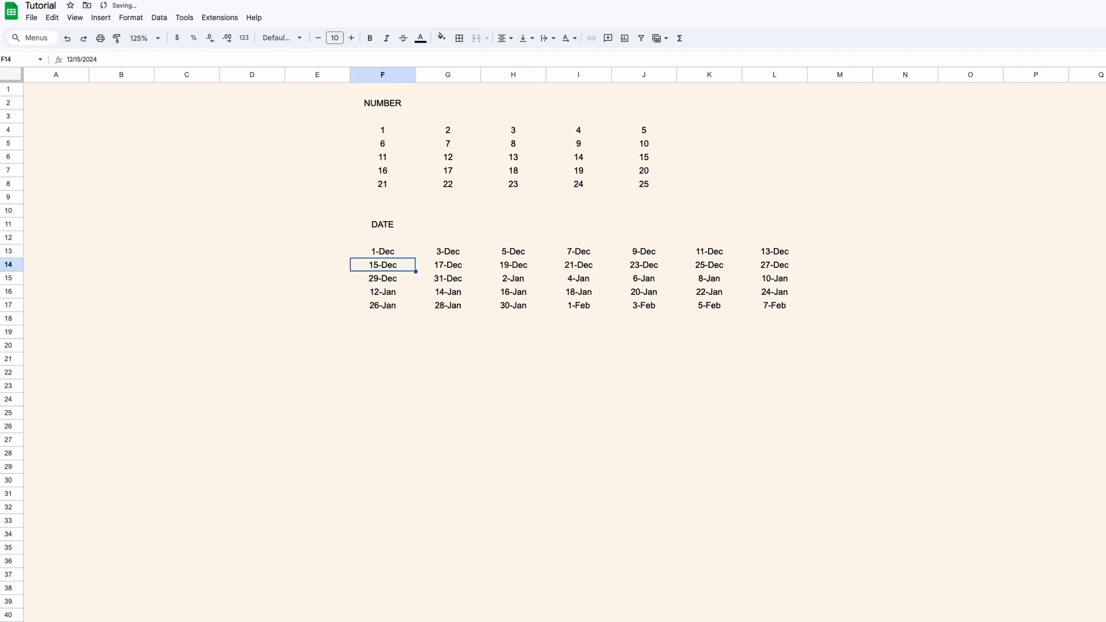
shift+click(776, 305)
drag(395, 253, 404, 405)
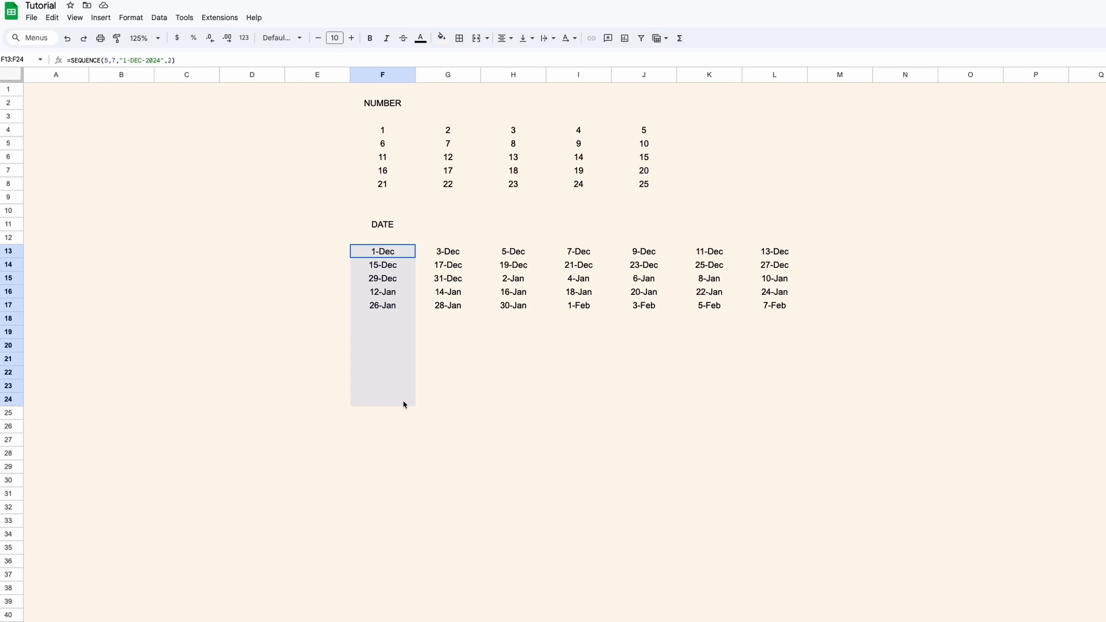
- Replace the formula in F13 with =SEQUENCE(10,1,"1-JAN-2025",1) for a ten-row, single-column date list
click(410, 250)
key(Delete)
text(=SEQU)
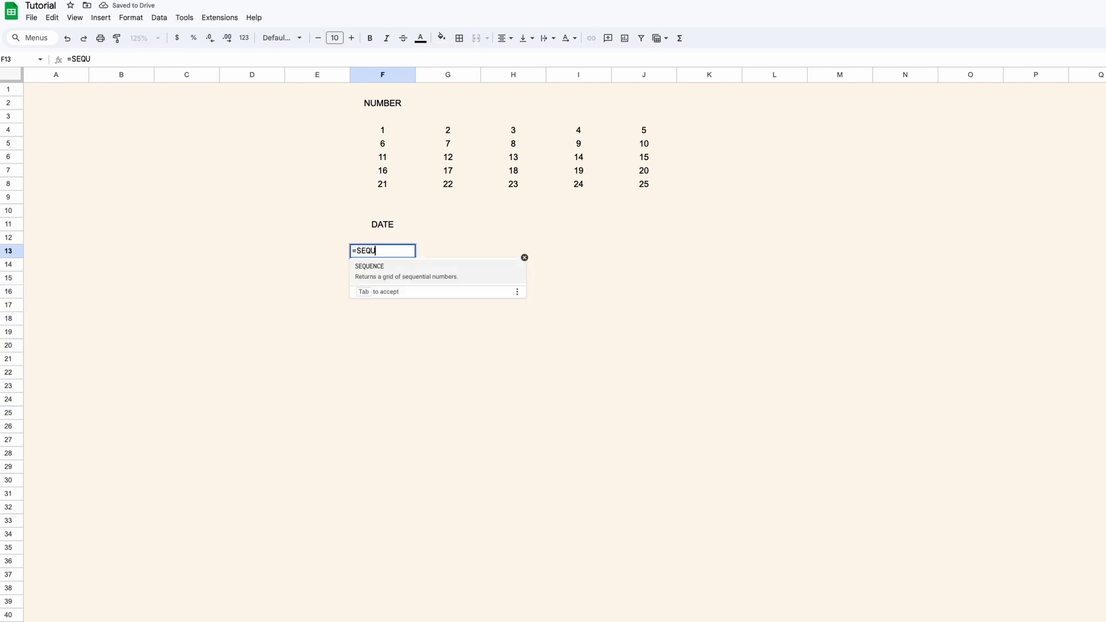
text(ENCE(10,)
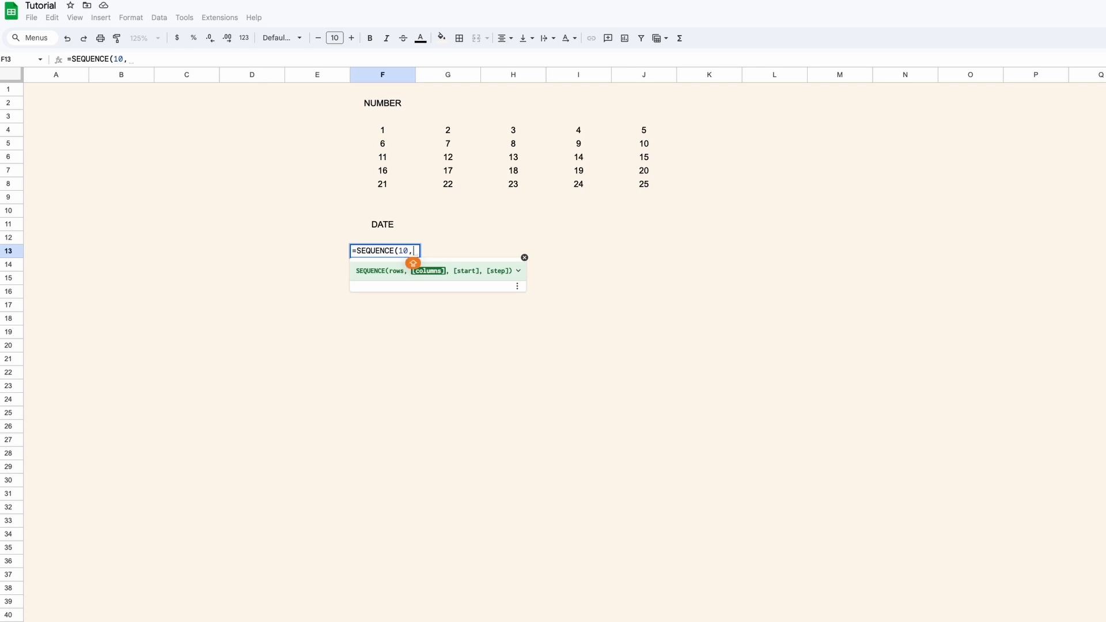
text(1,)
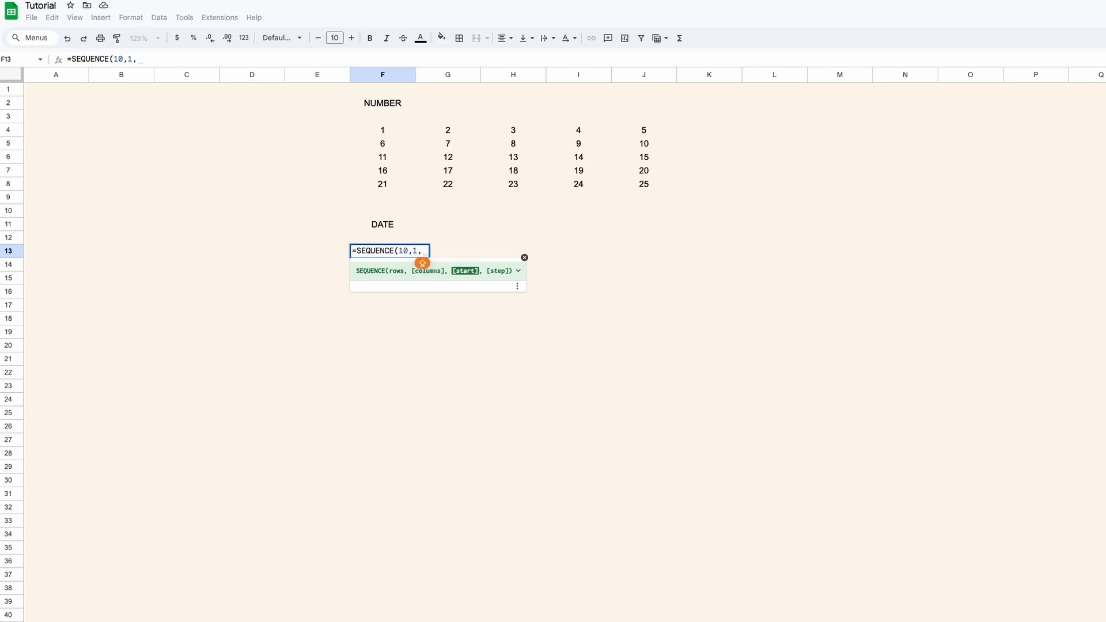
text(")
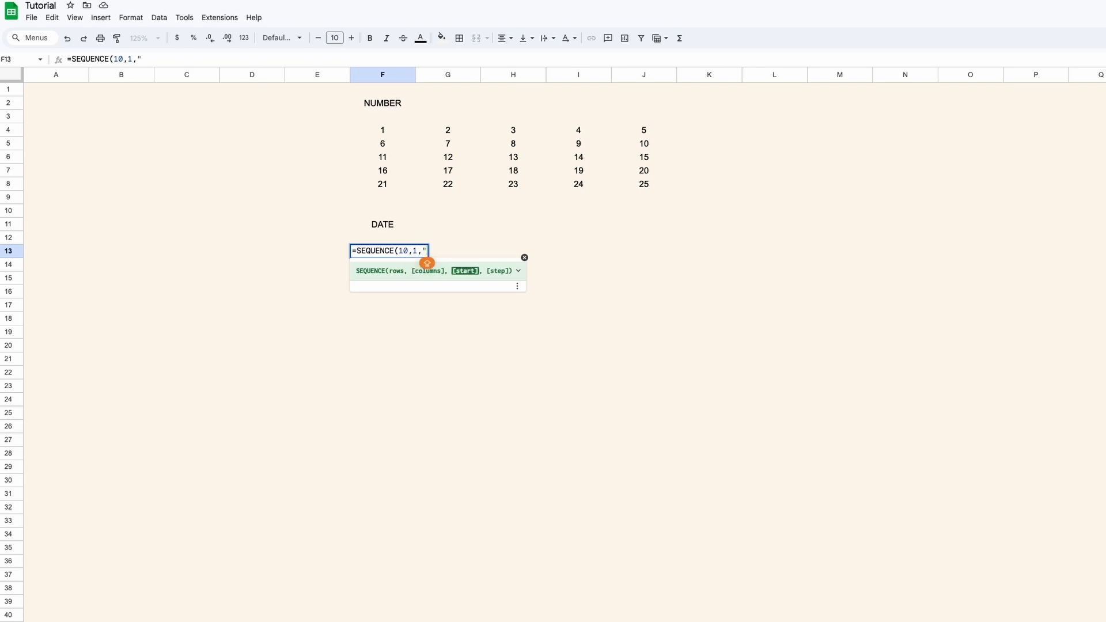
text(1-JAN-)
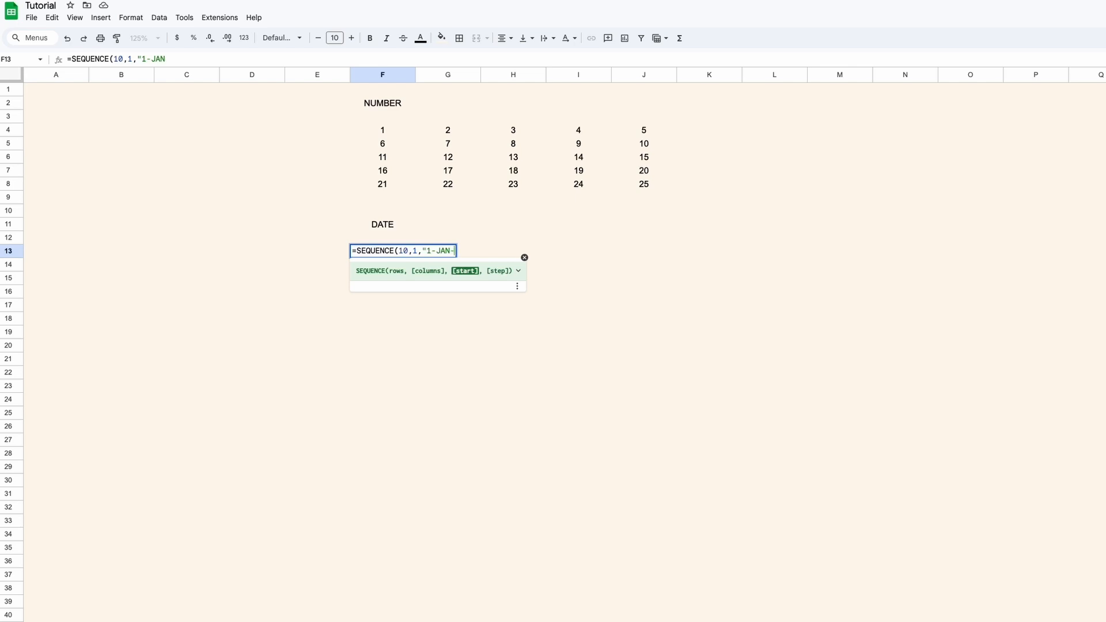
text(2025")
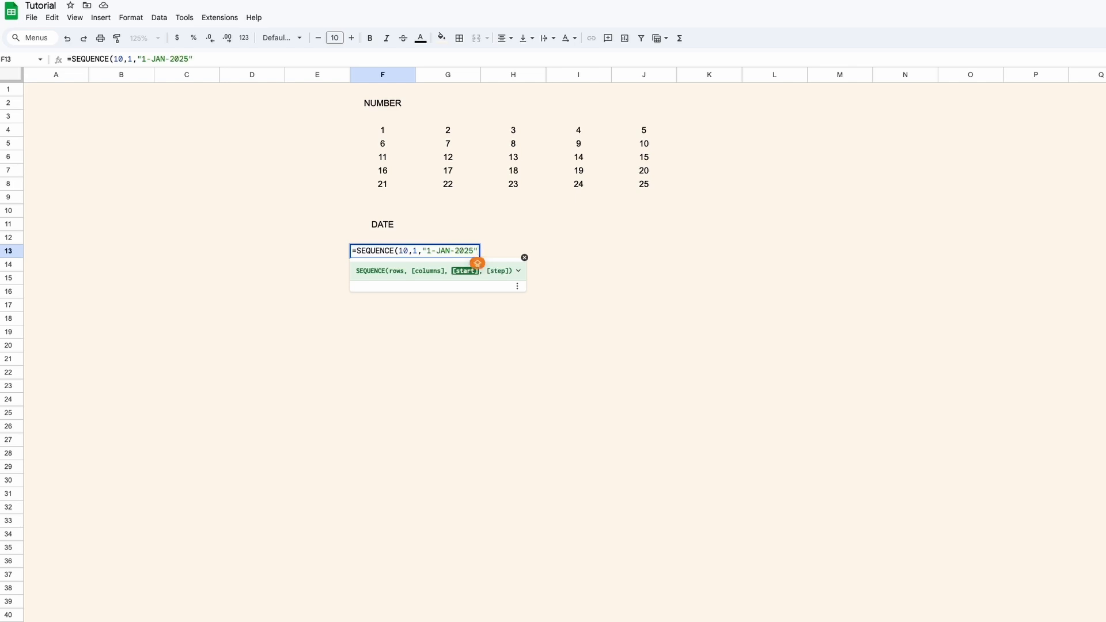
text(,1)
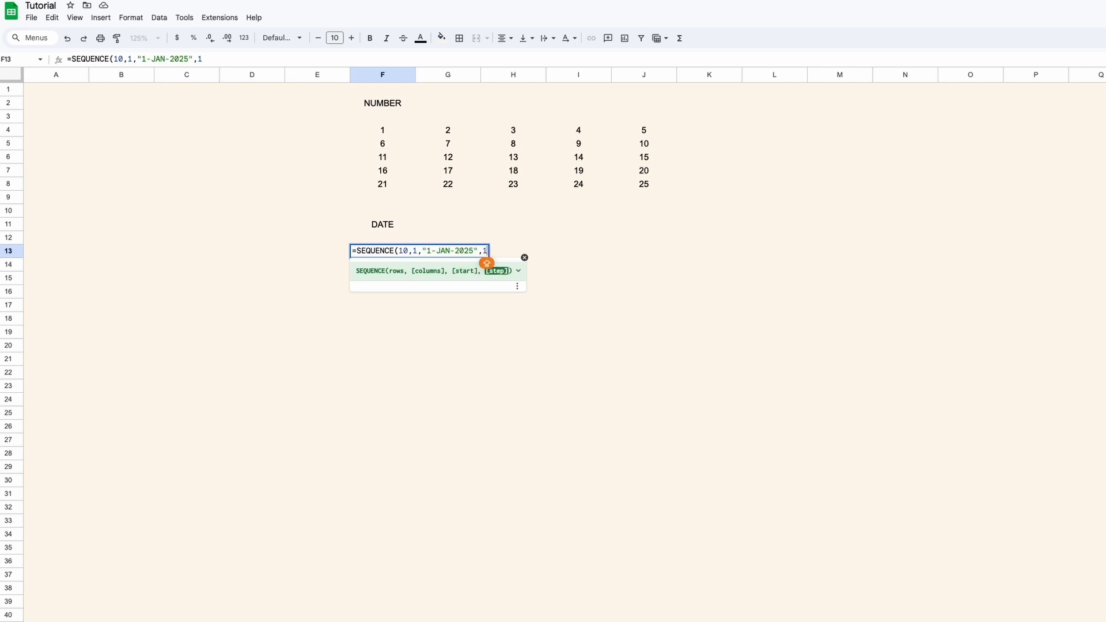
text())
key(Return)
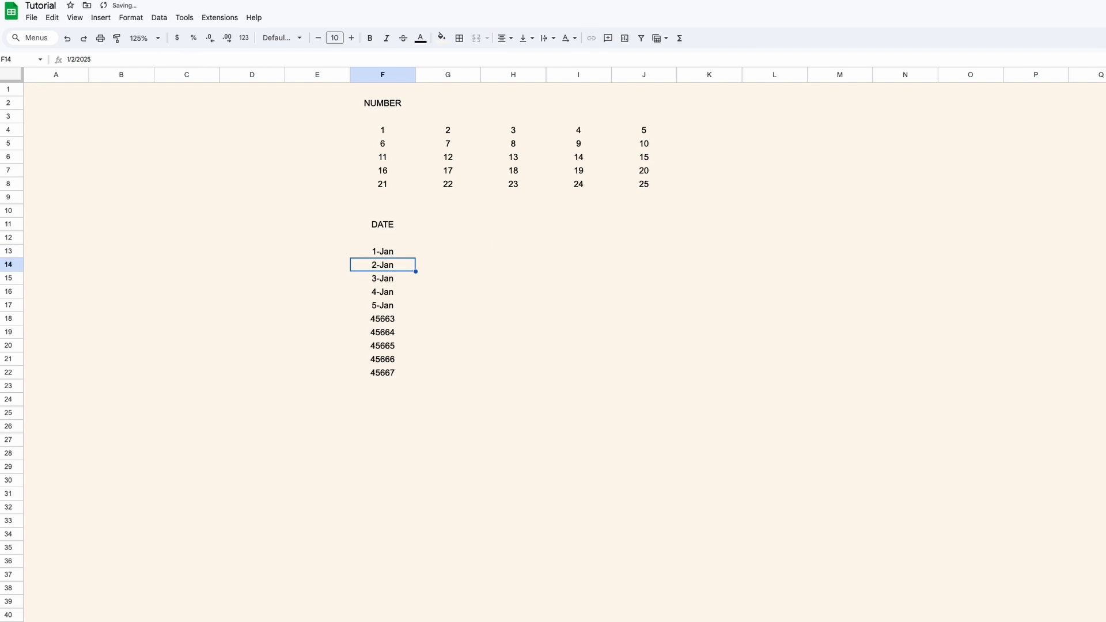
- Format the date list in F13:F22 with the 26-Sep day-month format
click(384, 253)
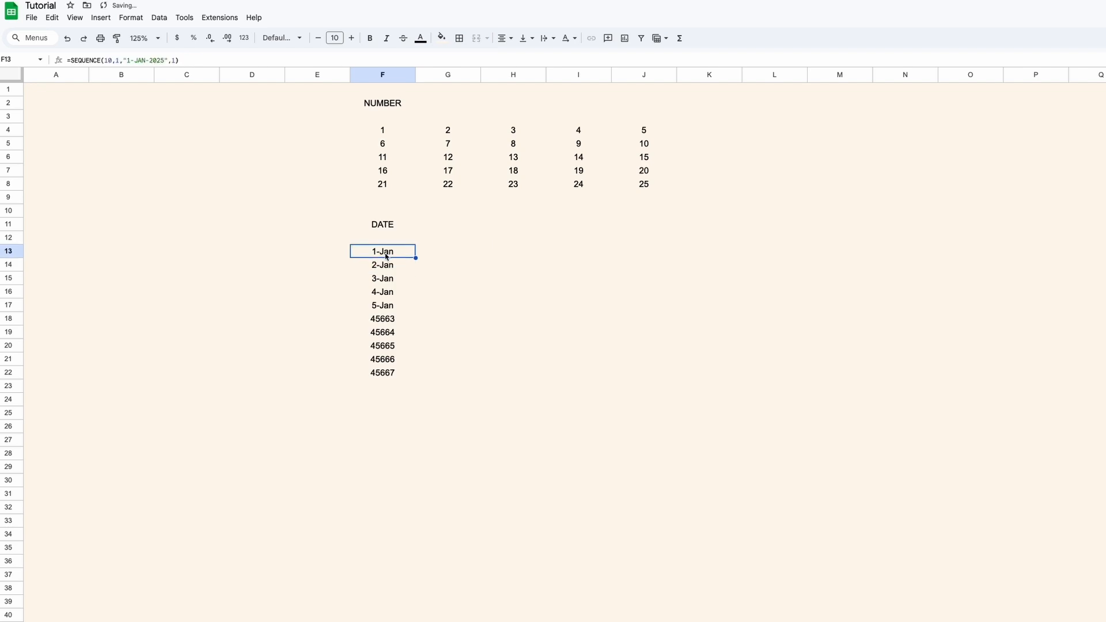
shift+click(390, 373)
click(121, 19)
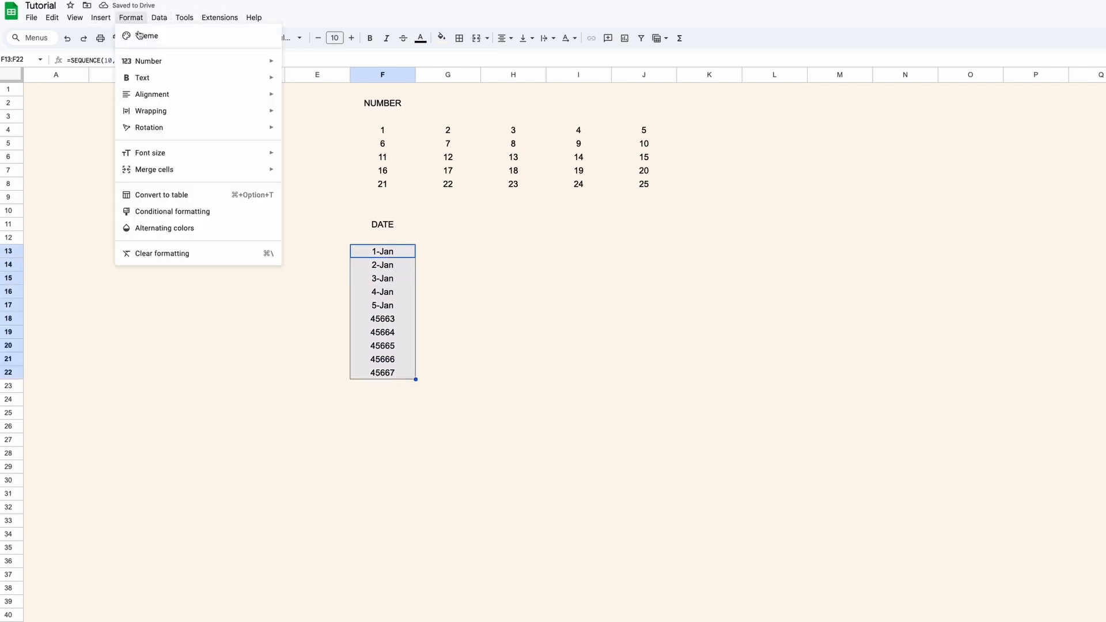
mouse_move(151, 63)
click(327, 334)
- Enter the heading TIME in F24, below the date list
scroll(395, 398, down, 4)
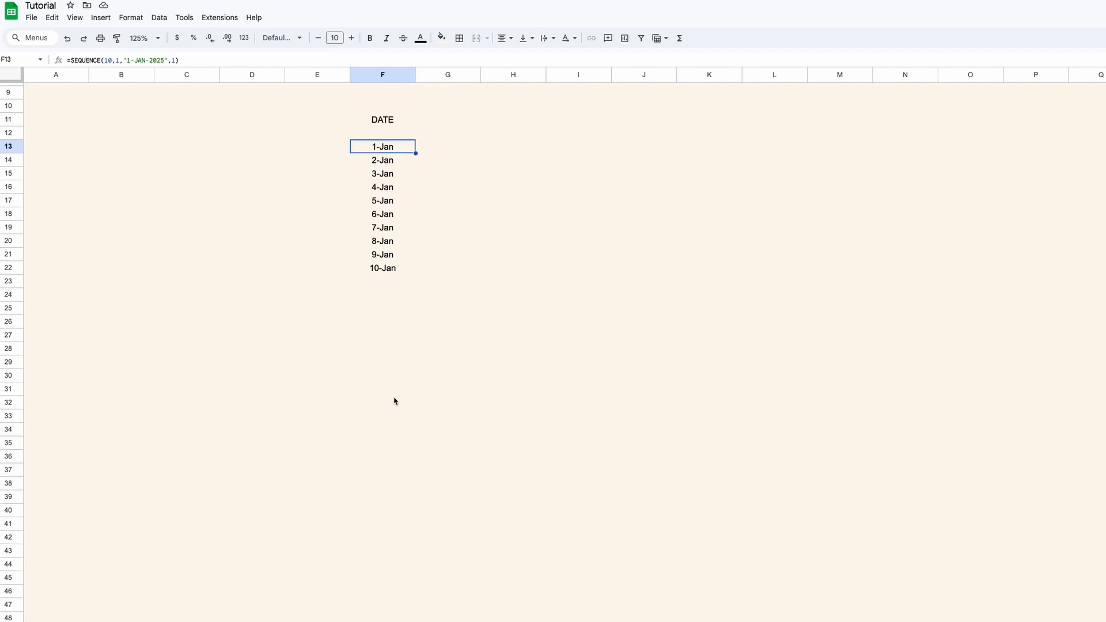
click(385, 262)
text(TIME)
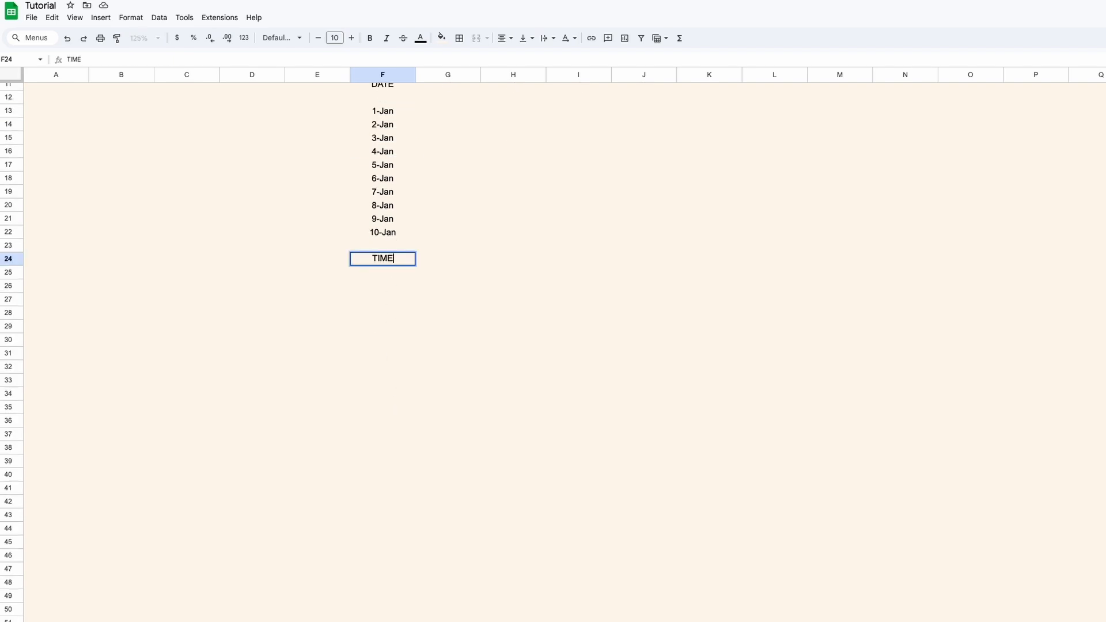
- Commit the TIME heading in F24 and enter =SEQUENCE(12,1,"10:00AM","00:30") in F26
key(Return)
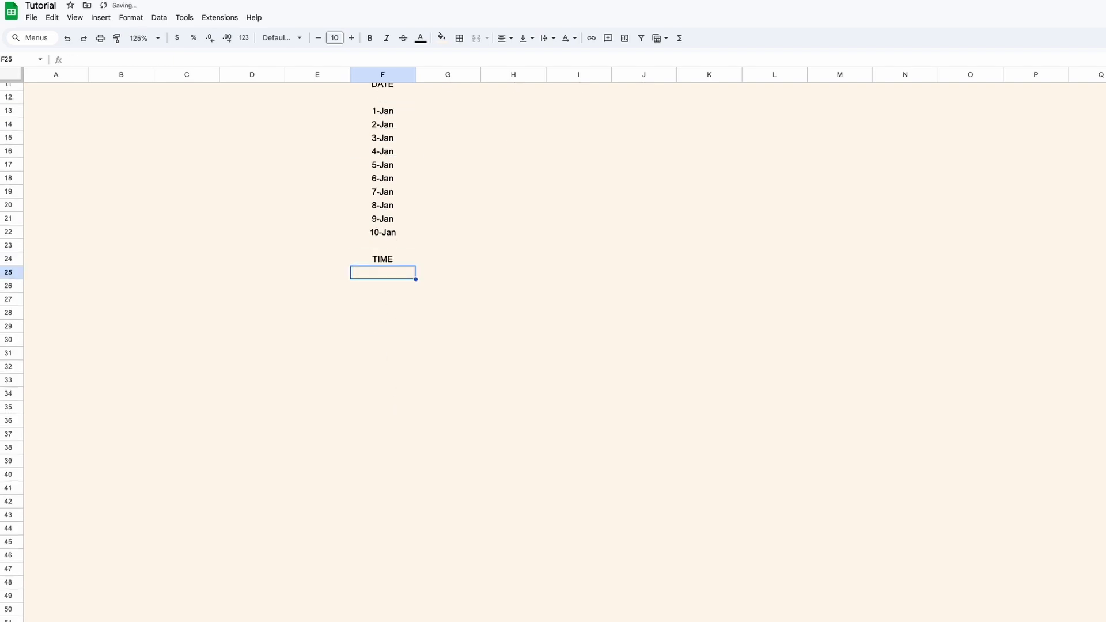
key(Down)
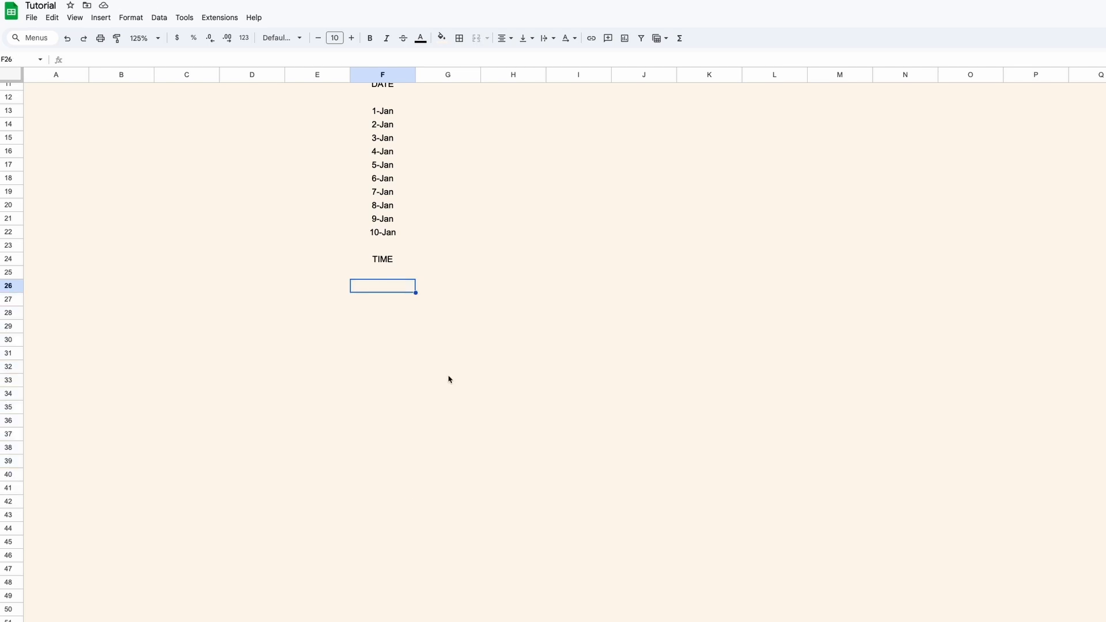
text(=SEQUENCE()
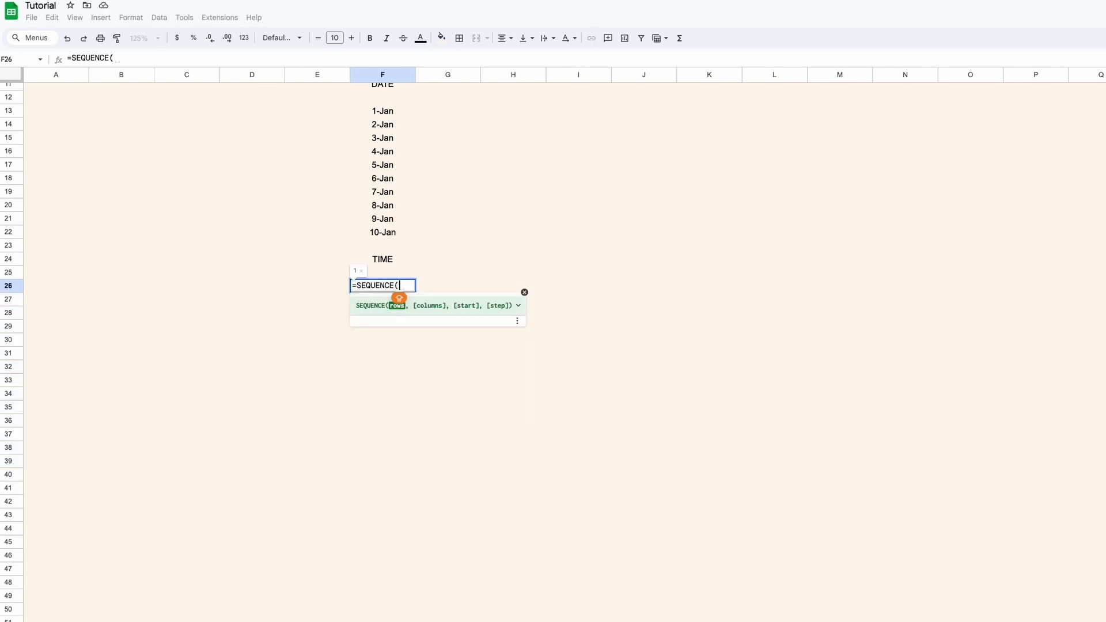
text(12,1)
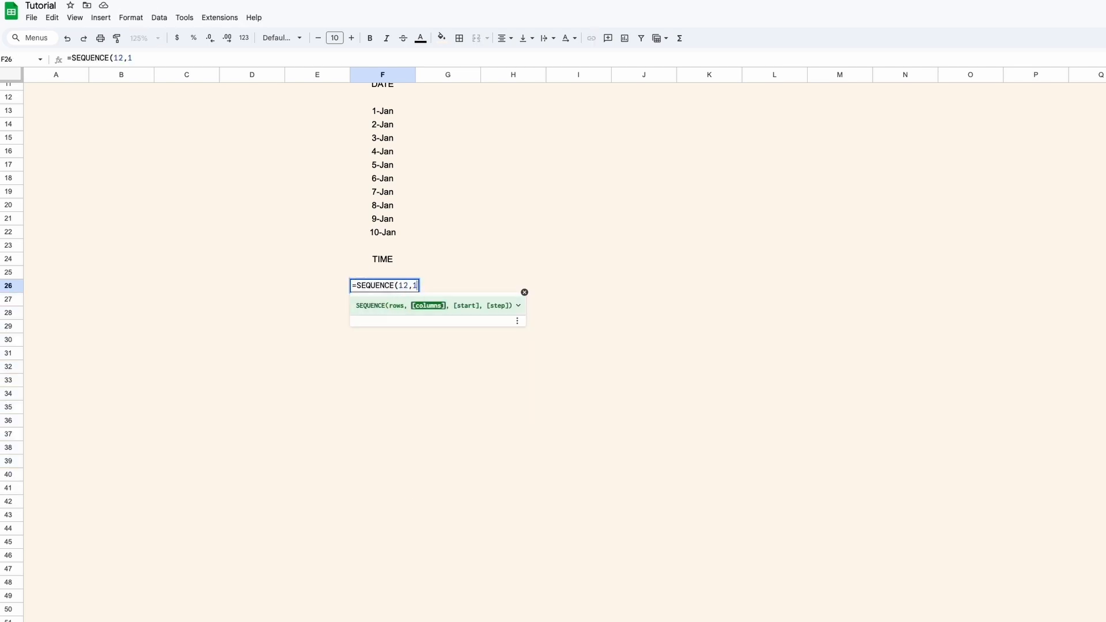
text(,)
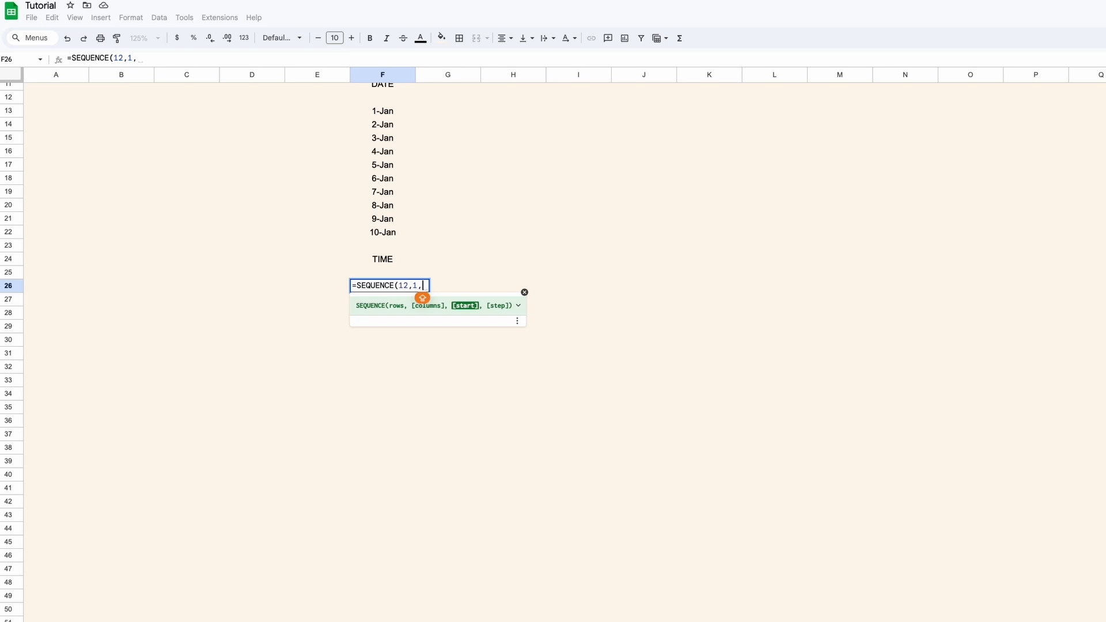
text("10:)
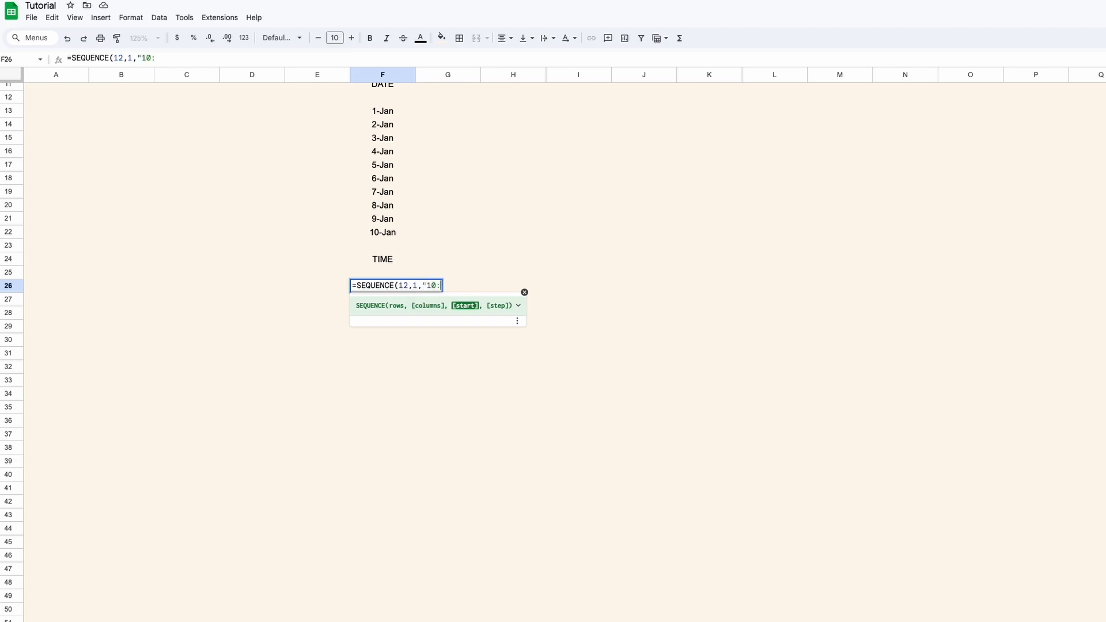
text(00AM","00)
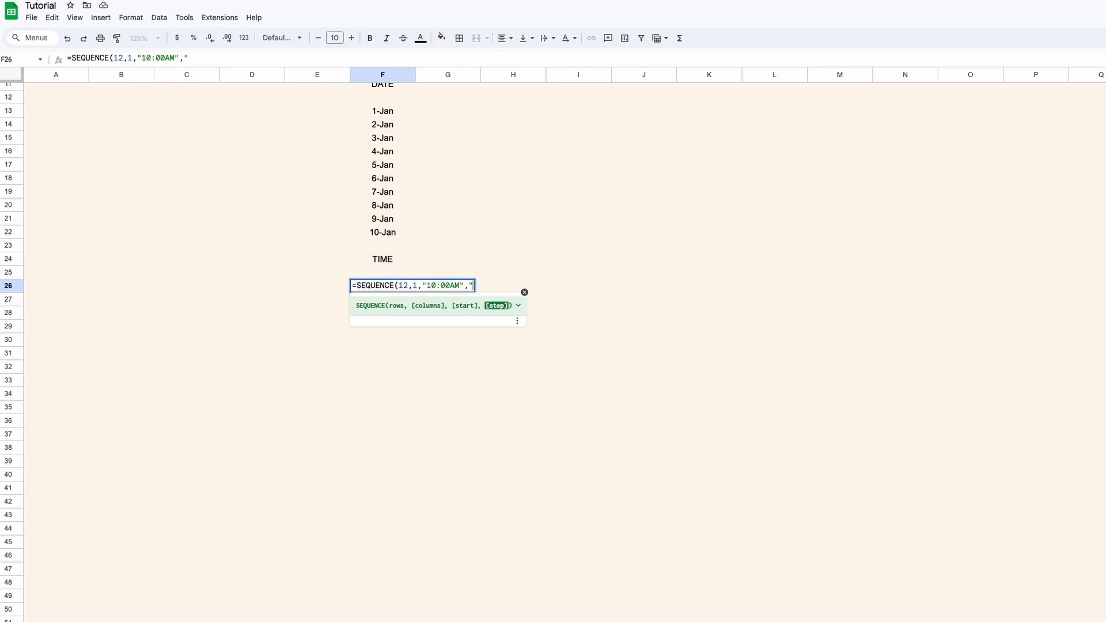
text(:30")
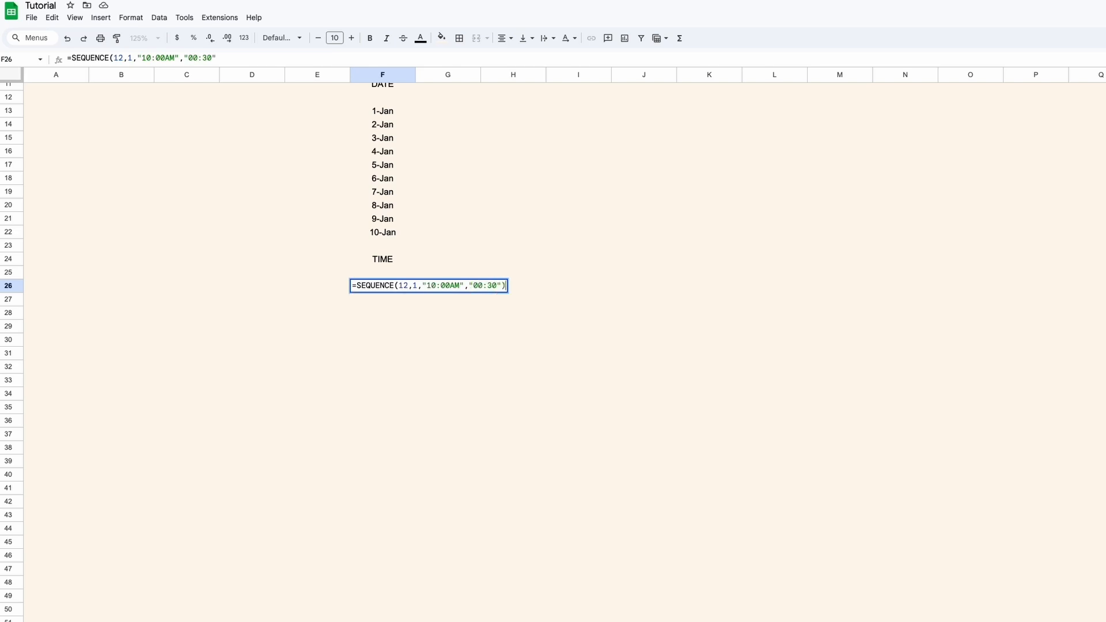
text())
key(Return)
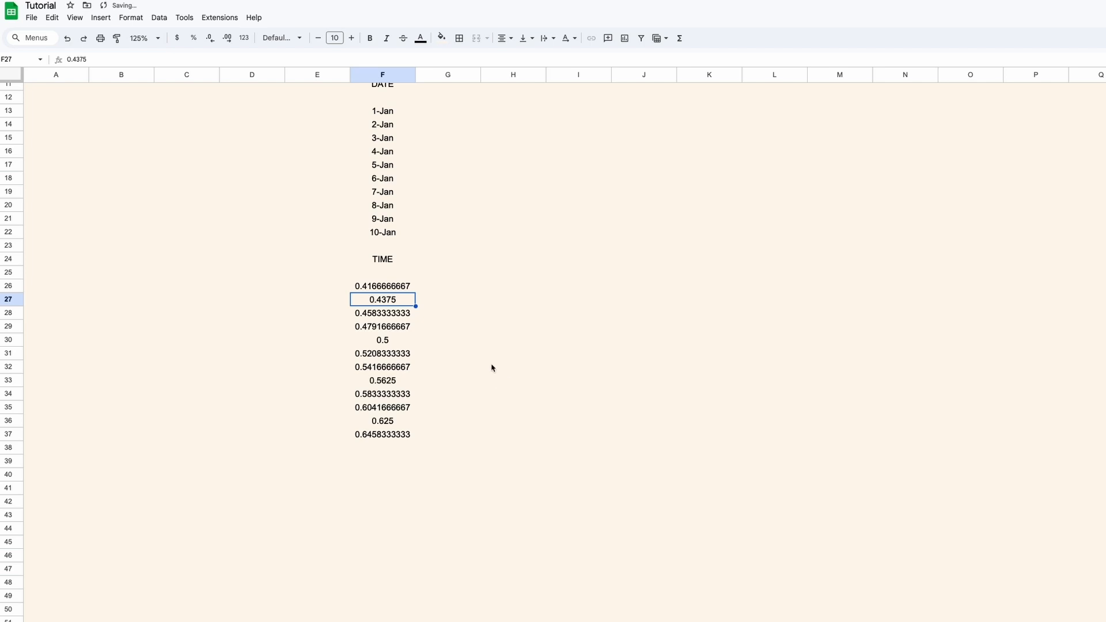
- Apply the custom date and time format 1:25 PM to cells F26:F37
click(407, 288)
shift+click(387, 435)
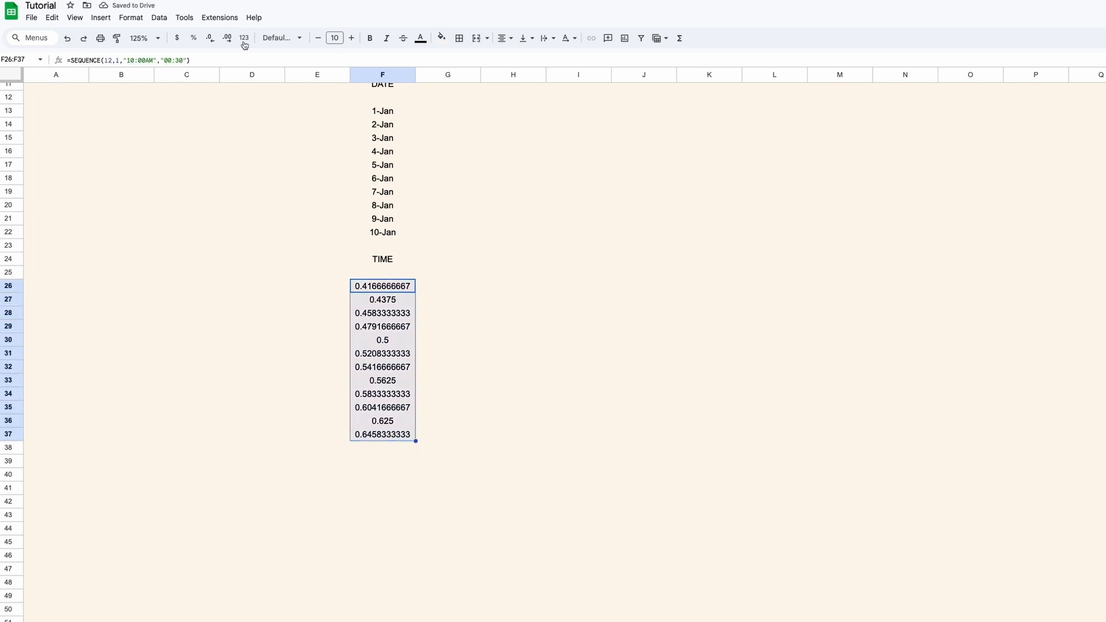
click(132, 18)
mouse_move(149, 61)
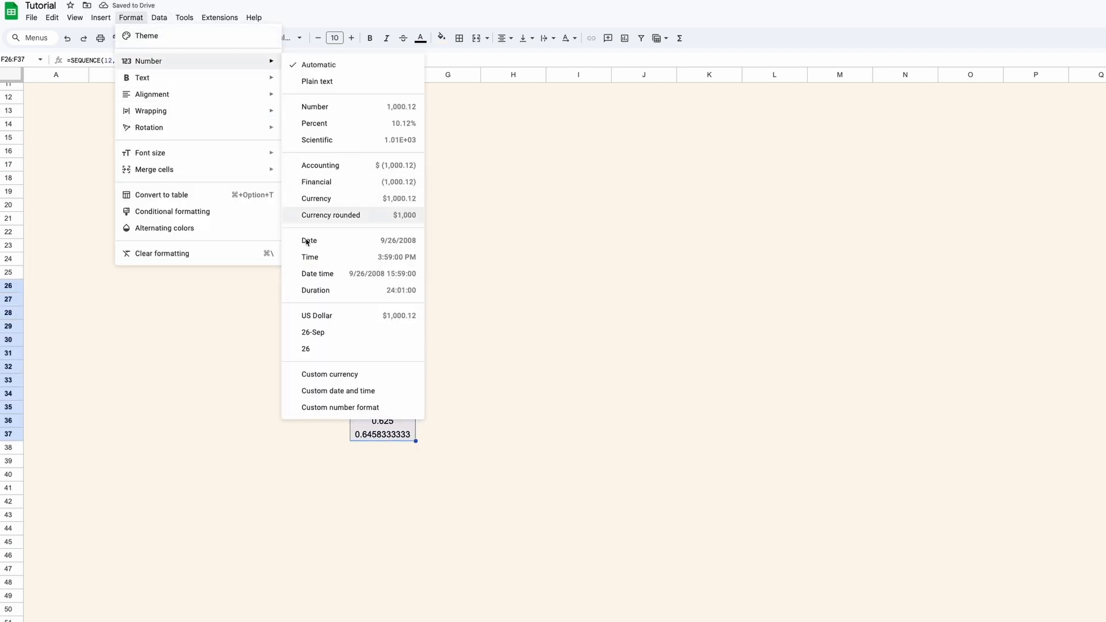
click(328, 390)
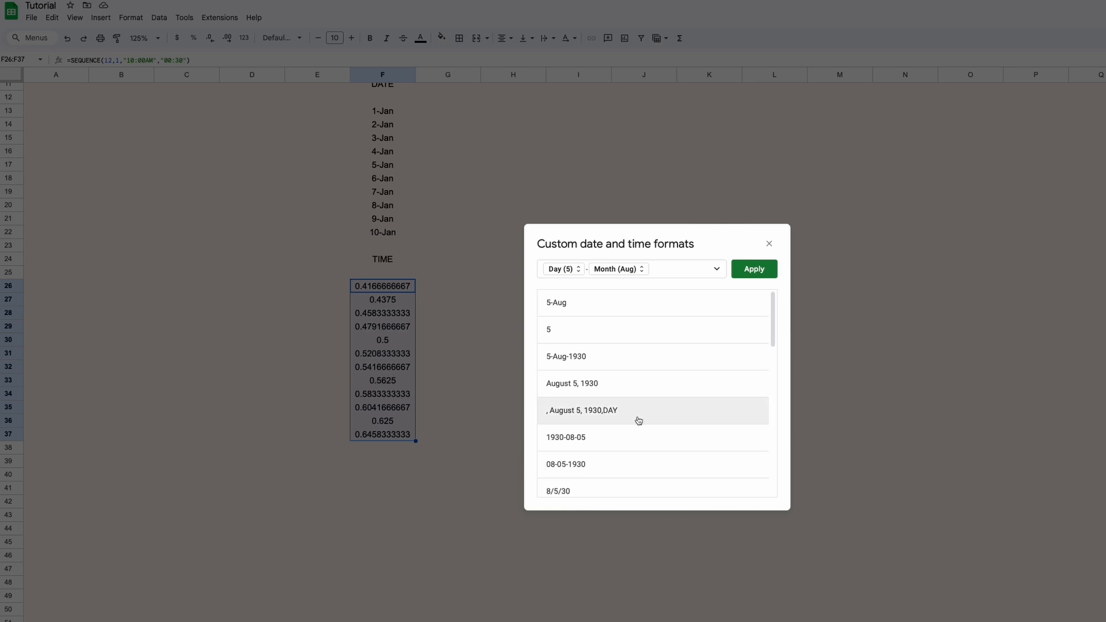
scroll(633, 392, down, 5)
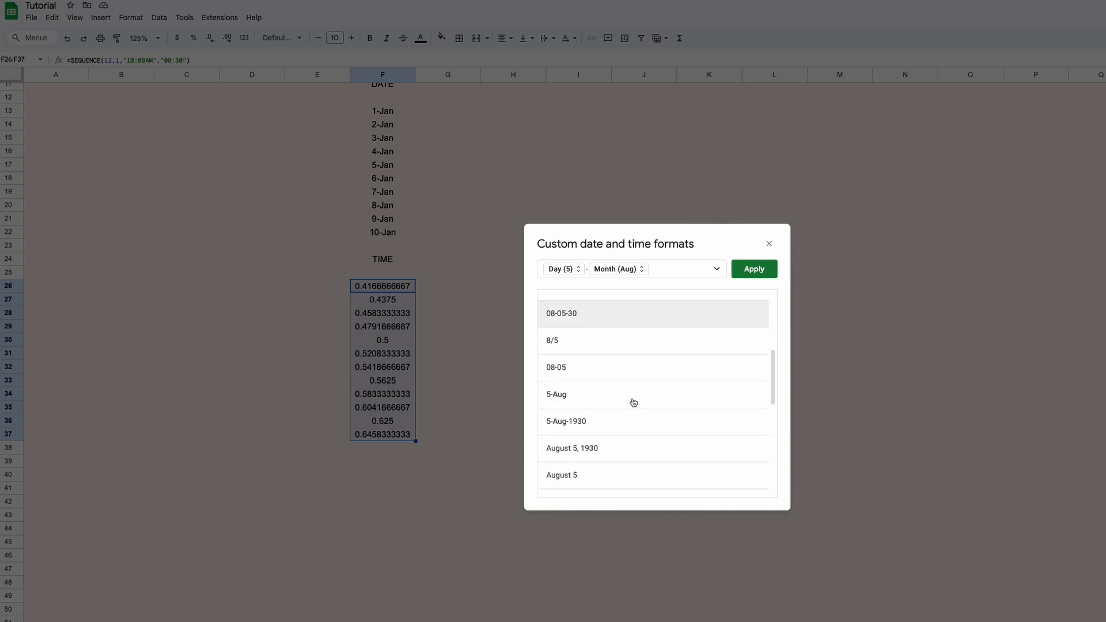
scroll(633, 402, down, 3)
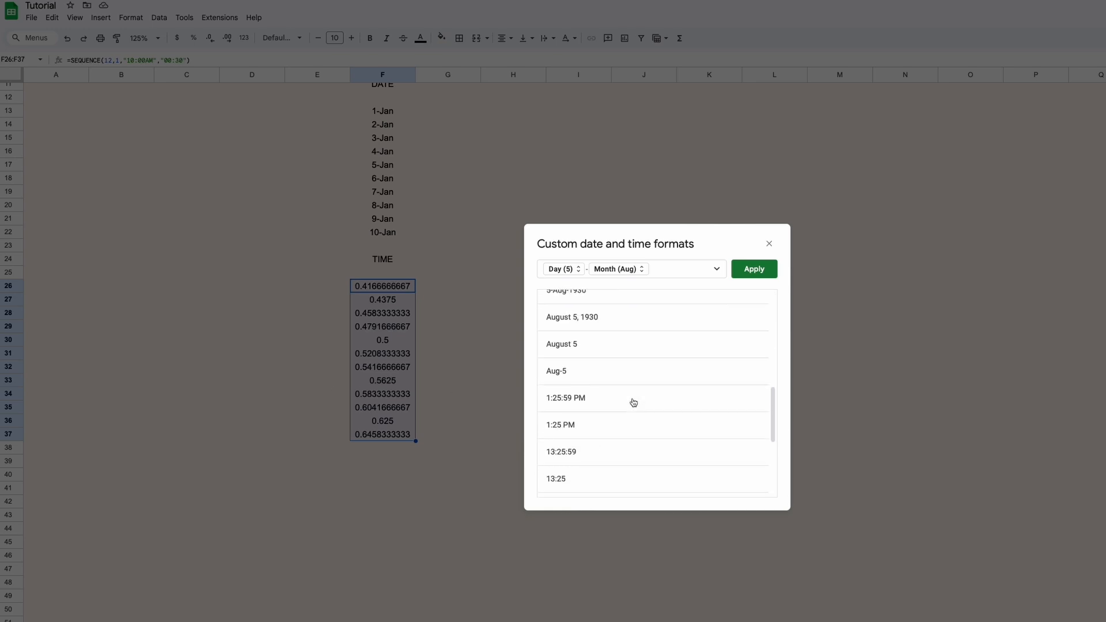
click(628, 433)
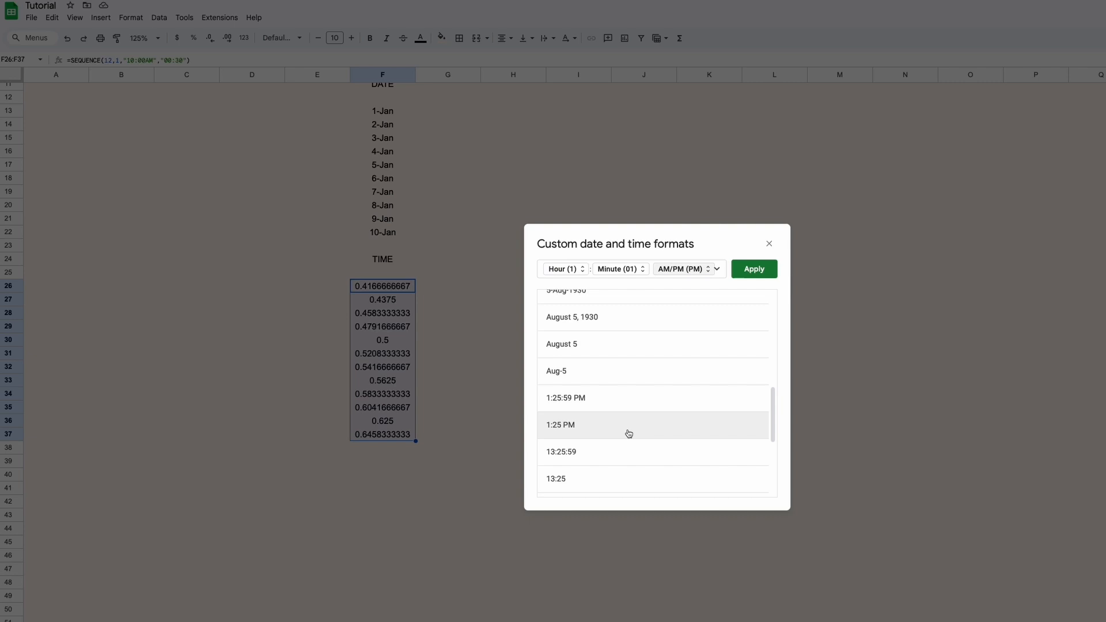
click(746, 270)
click(504, 318)
click(436, 289)
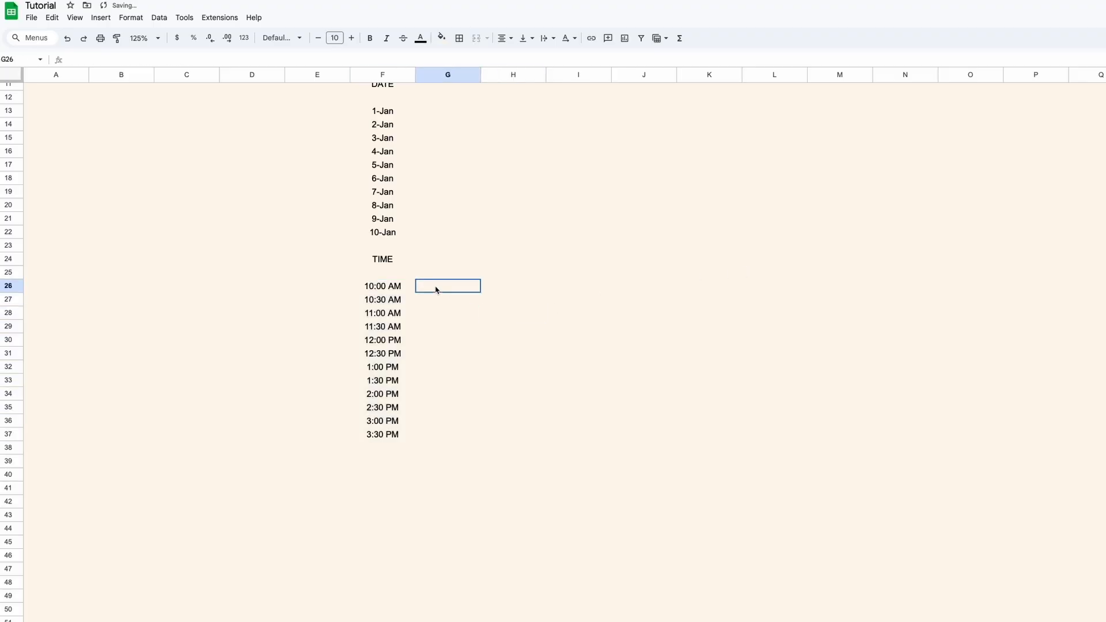
- Change the step in the F26 SEQUENCE formula to "00:15"
click(393, 291)
double_click(394, 286)
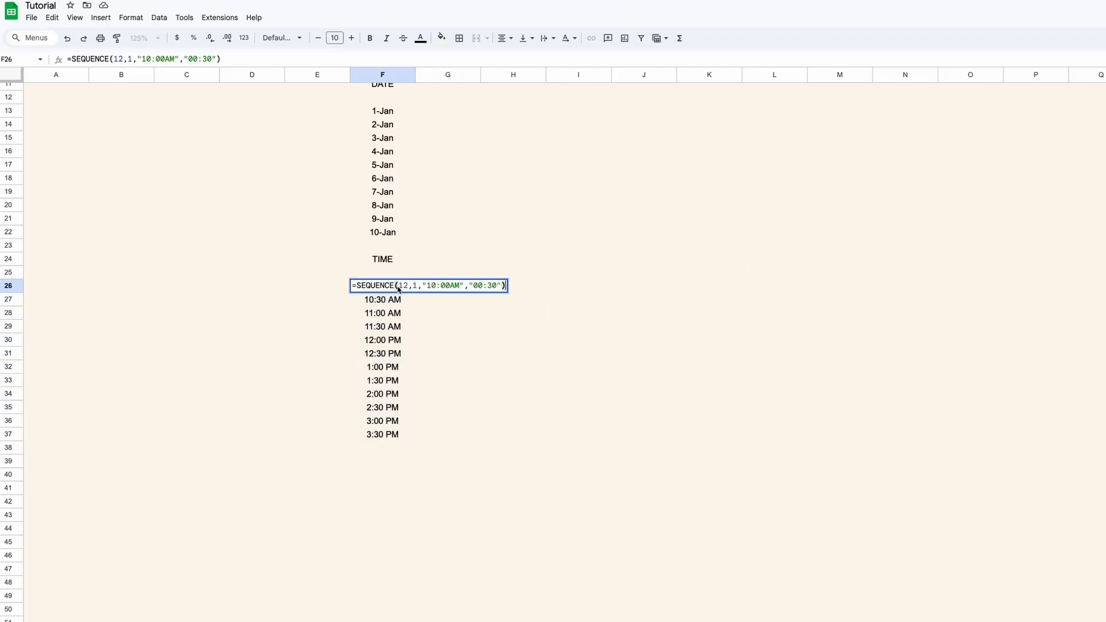
click(497, 283)
key(BackSpace)
key(BackSpace)
text(15)
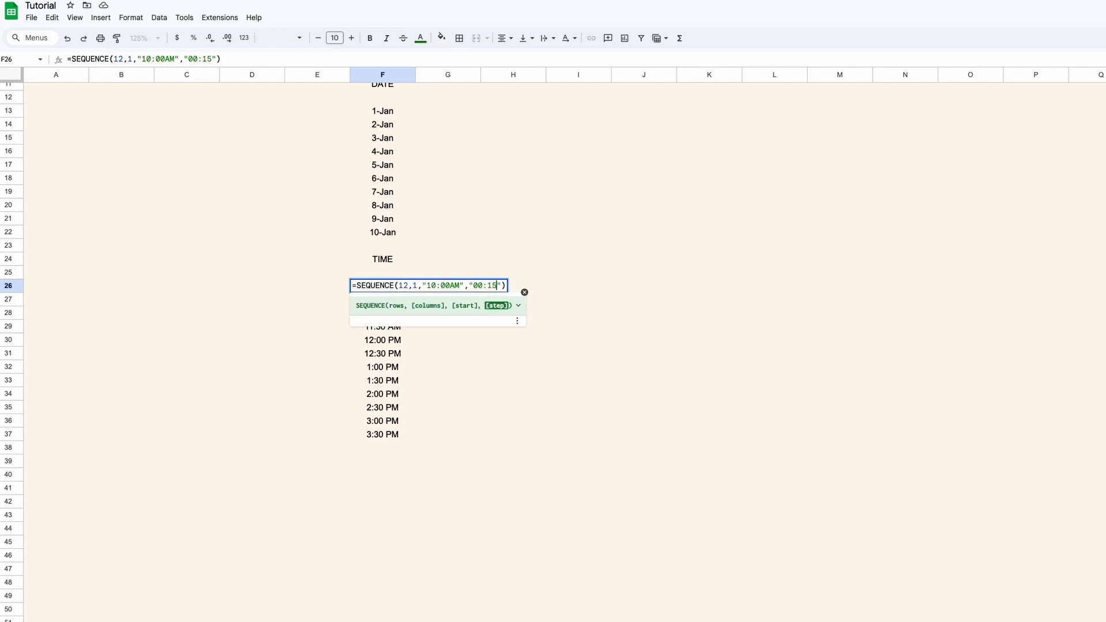
key(Return)
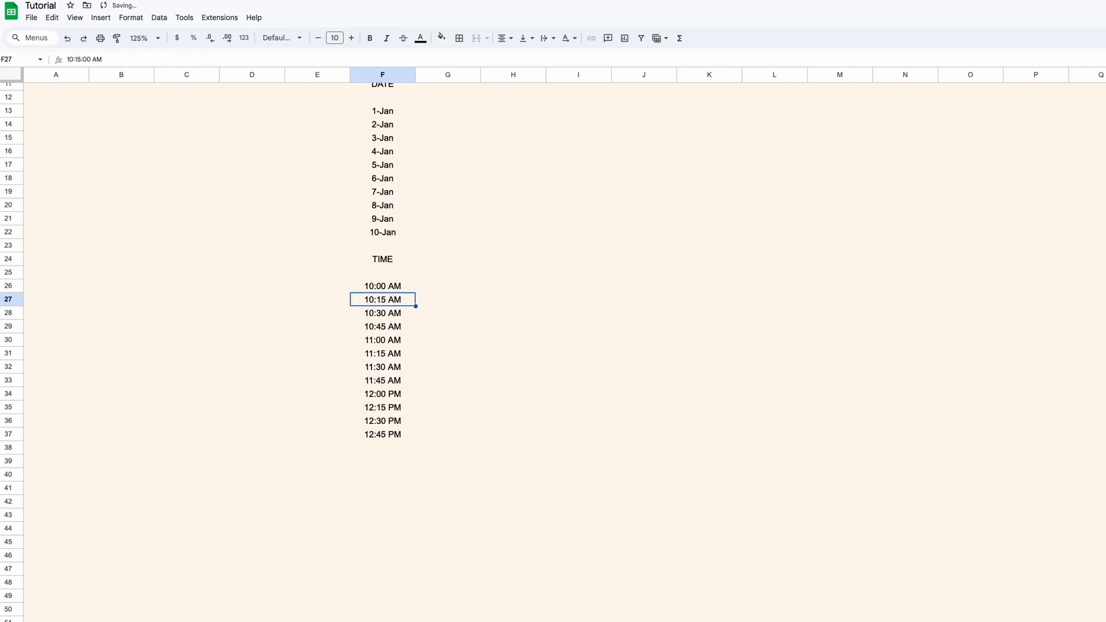
click(426, 288)
click(394, 284)
click(431, 407)
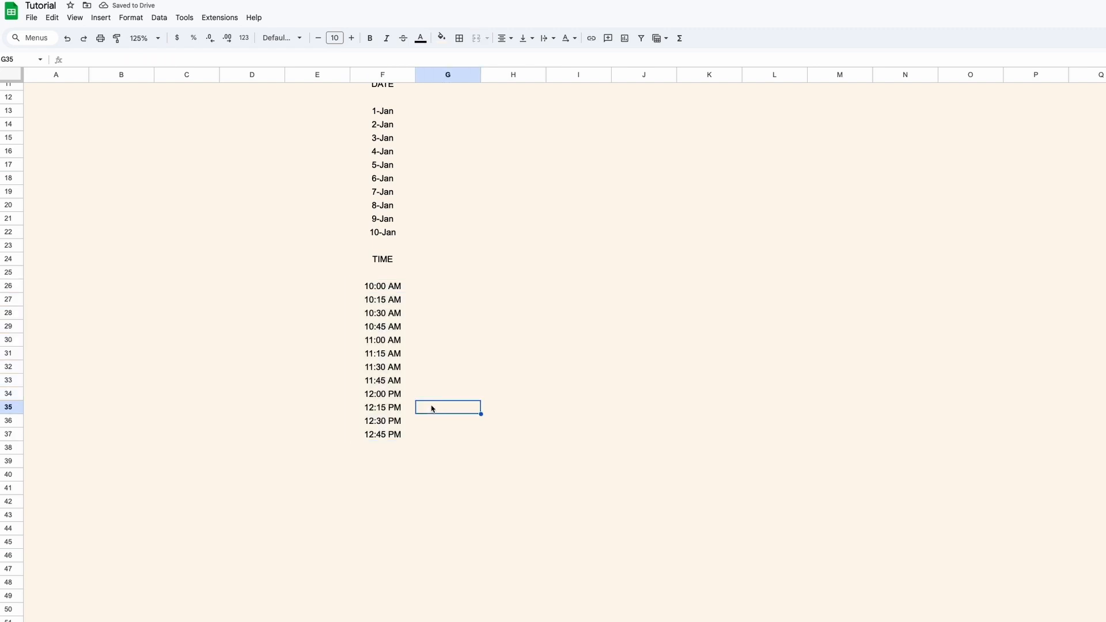
scroll(447, 362, up, 5)
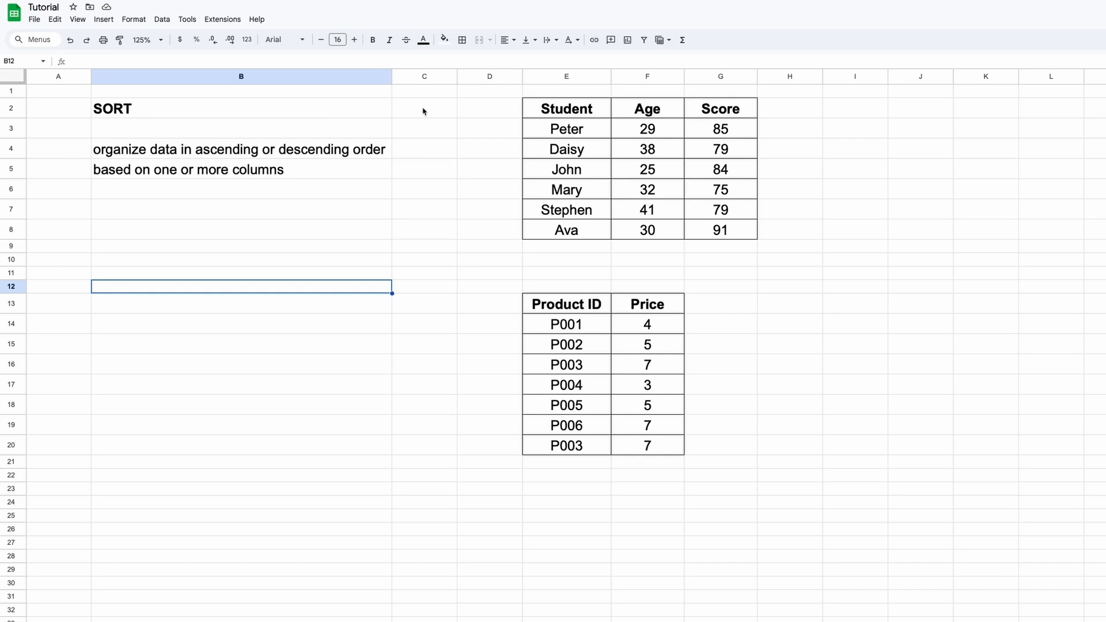
click(423, 112)
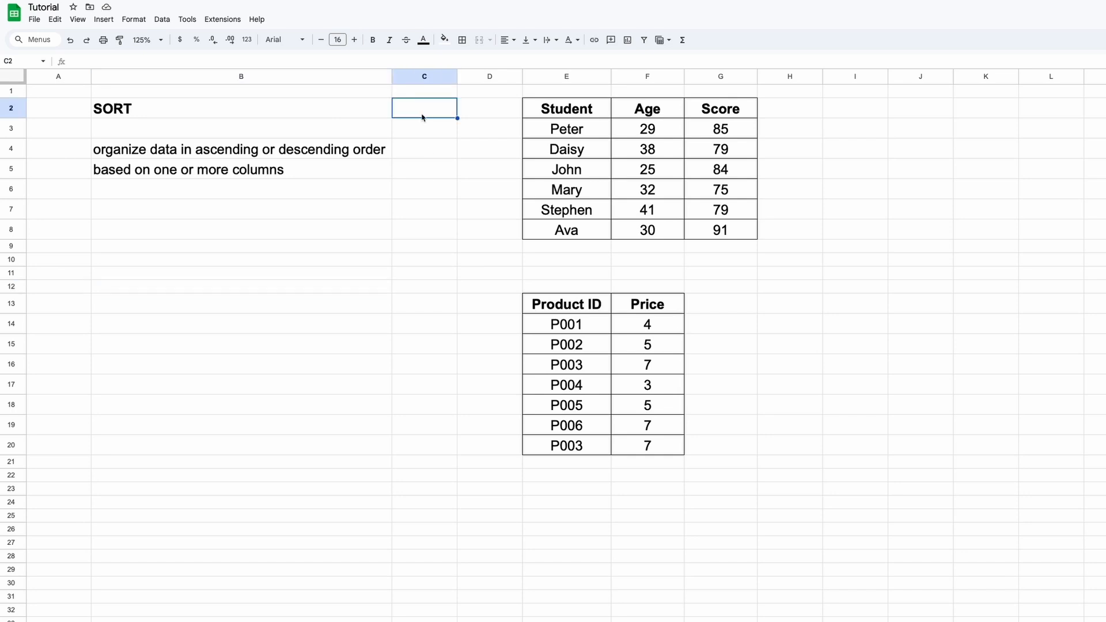
click(425, 154)
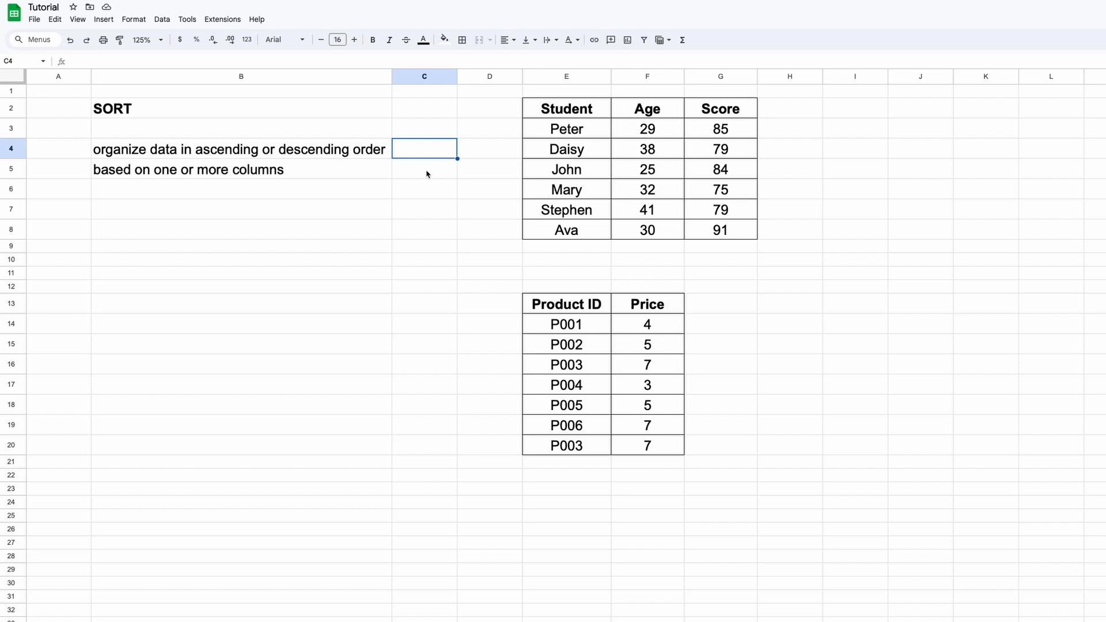
click(427, 174)
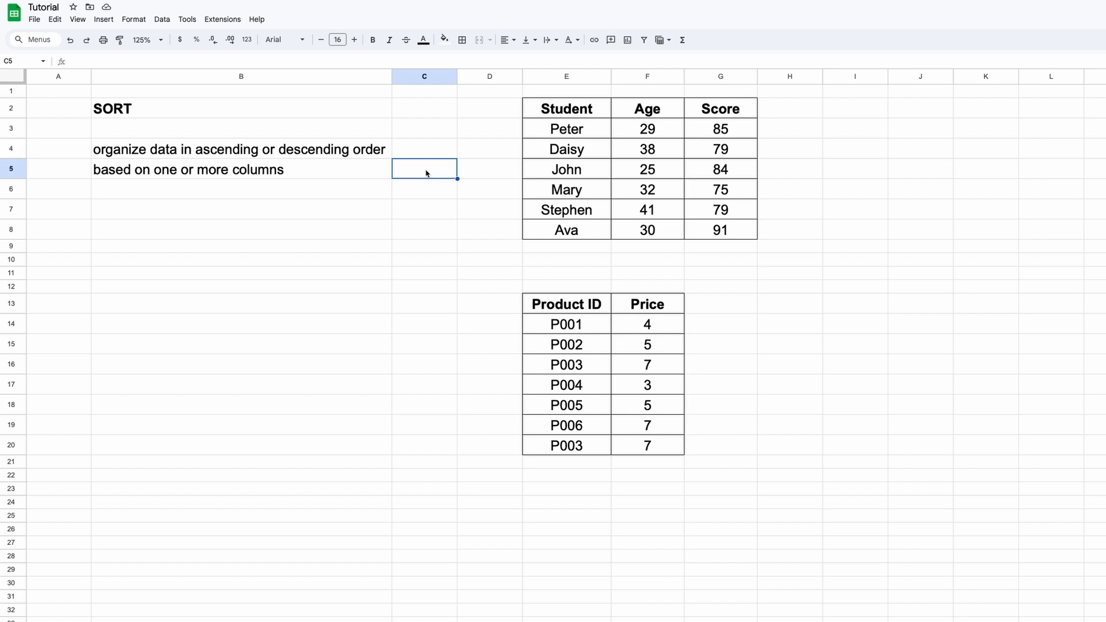
- Delete column B, which holds the SORT heading and its description
right_click(358, 76)
click(415, 194)
click(478, 125)
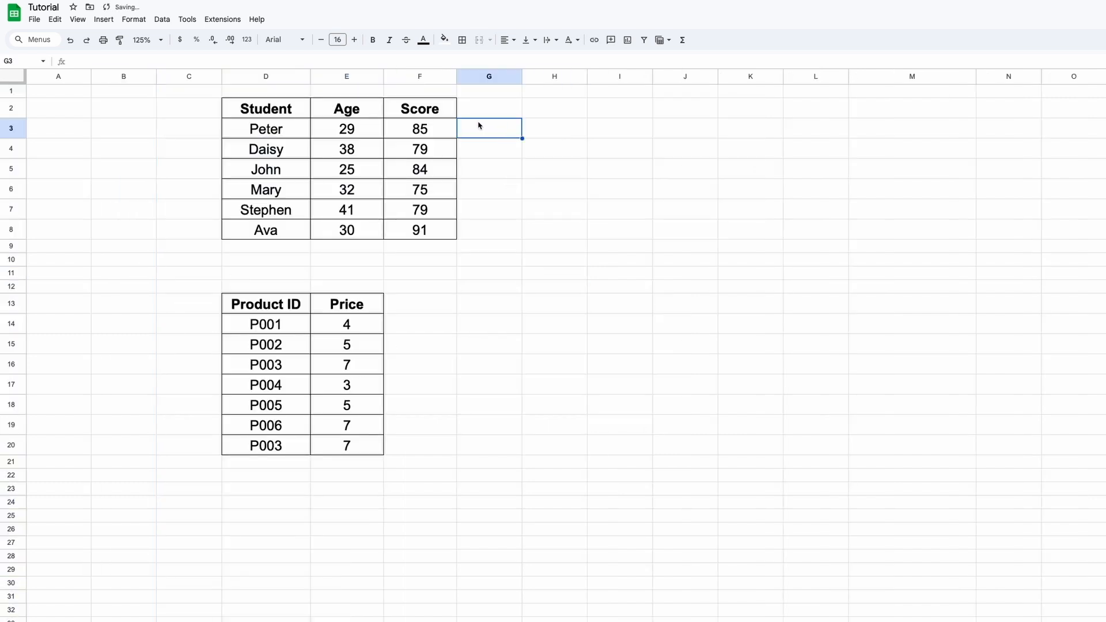
drag(280, 118, 451, 239)
click(447, 229)
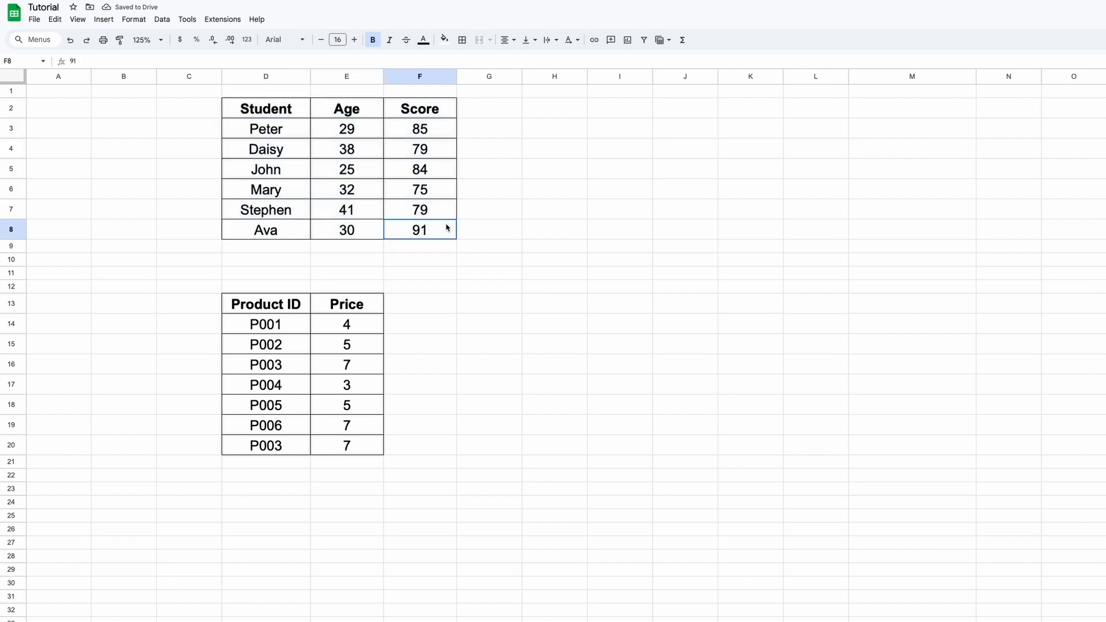
drag(323, 112, 428, 193)
click(425, 232)
click(556, 113)
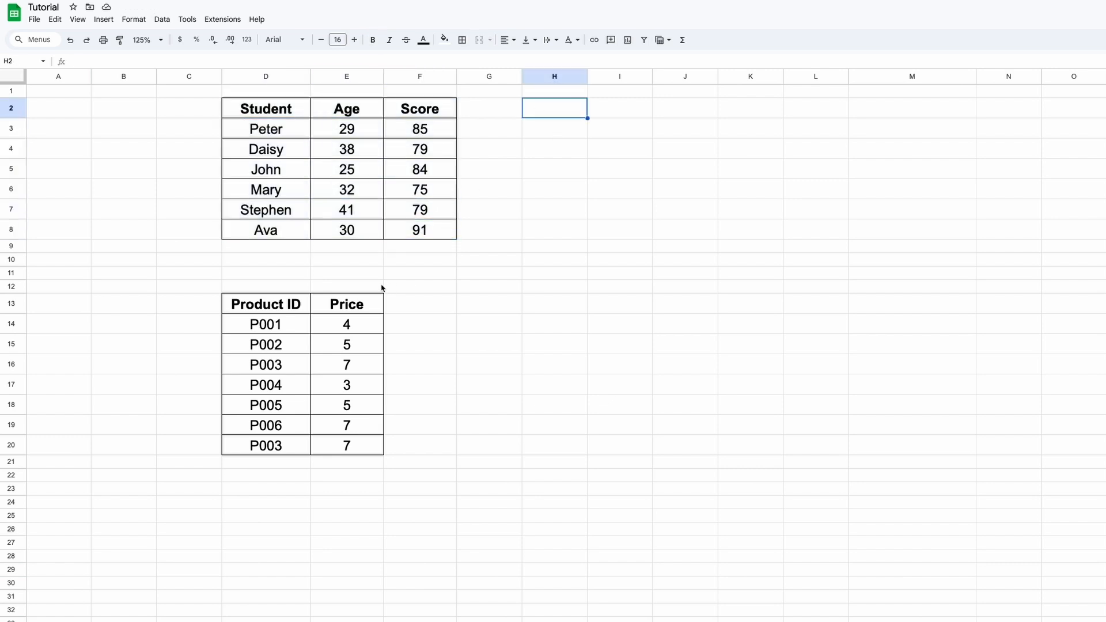
- Shrink rows 13 to 20, which hold the Product ID and Price table, to minimal height
drag(11, 304, 11, 444)
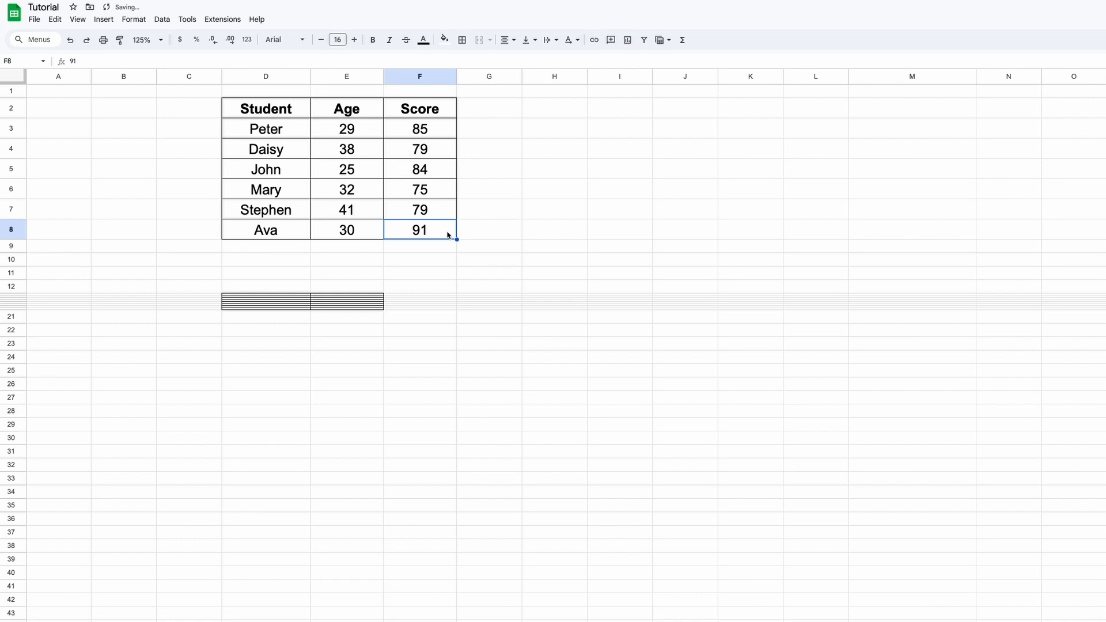
- Enter =SORT(D3:F8,3,FALSE) in H3 to sort the students by score in descending order, and repeat the Student, Age and Score headers in H2:J2
click(556, 128)
text(=)
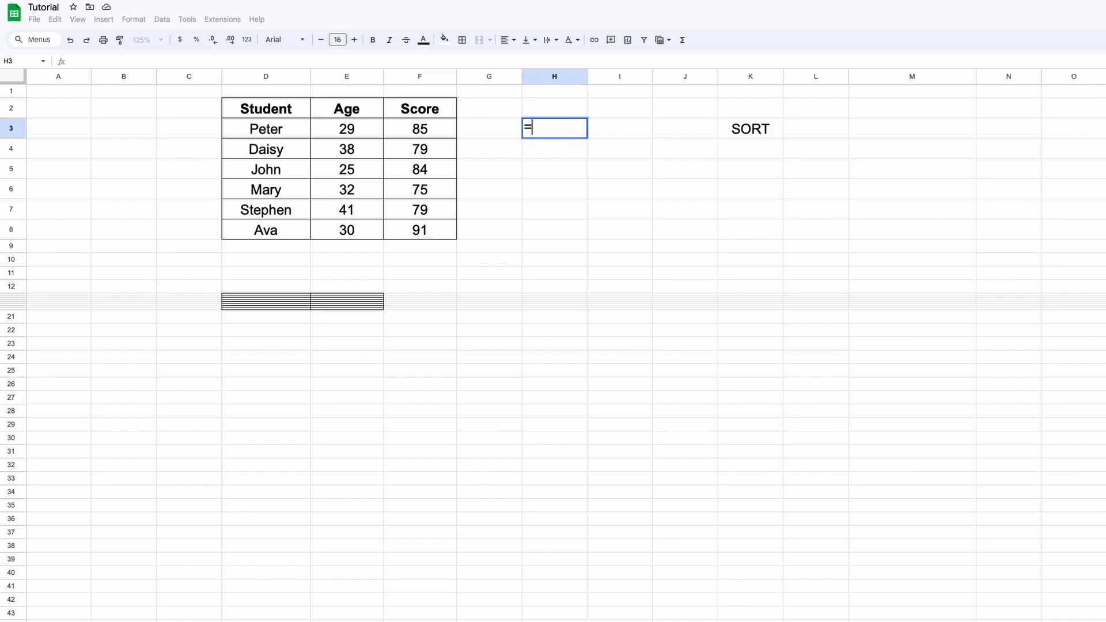
text(SORT()
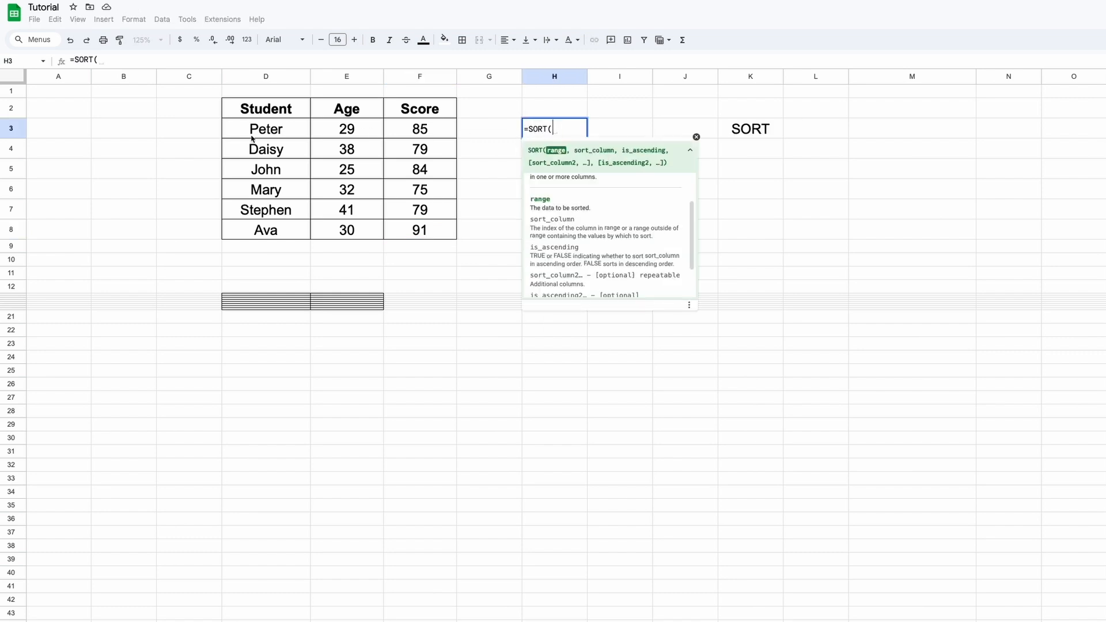
drag(254, 131, 435, 242)
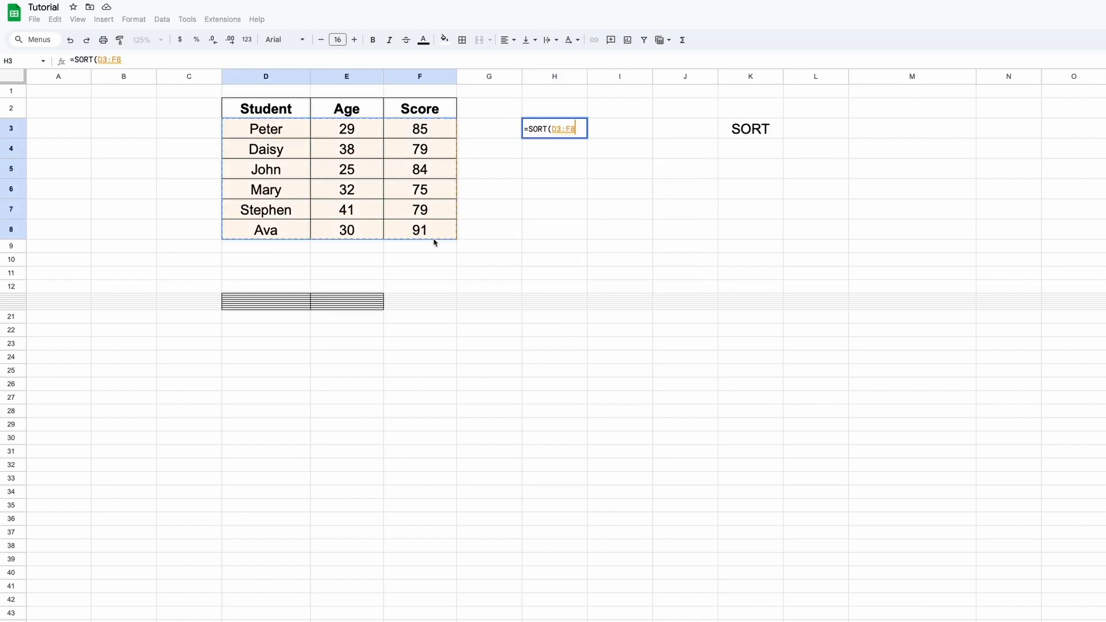
text(,)
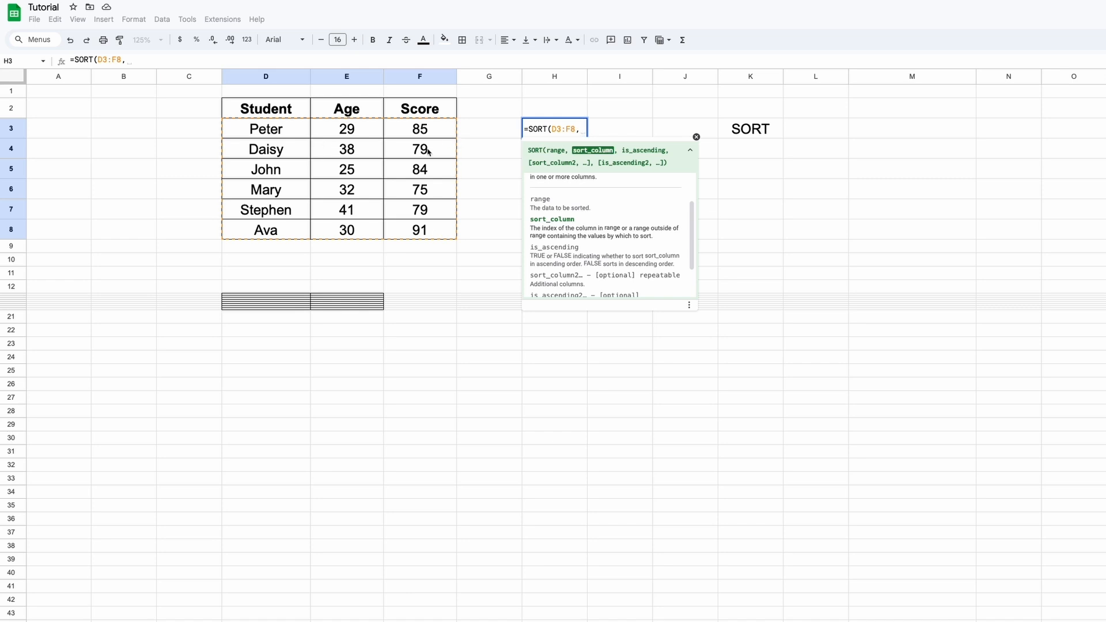
text(3)
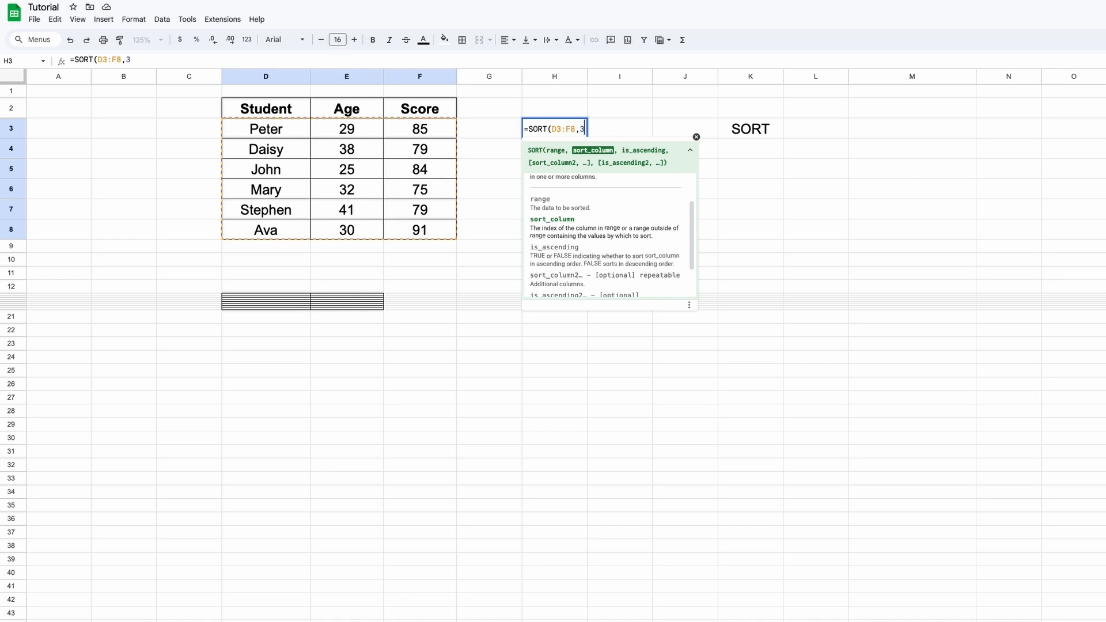
text(,)
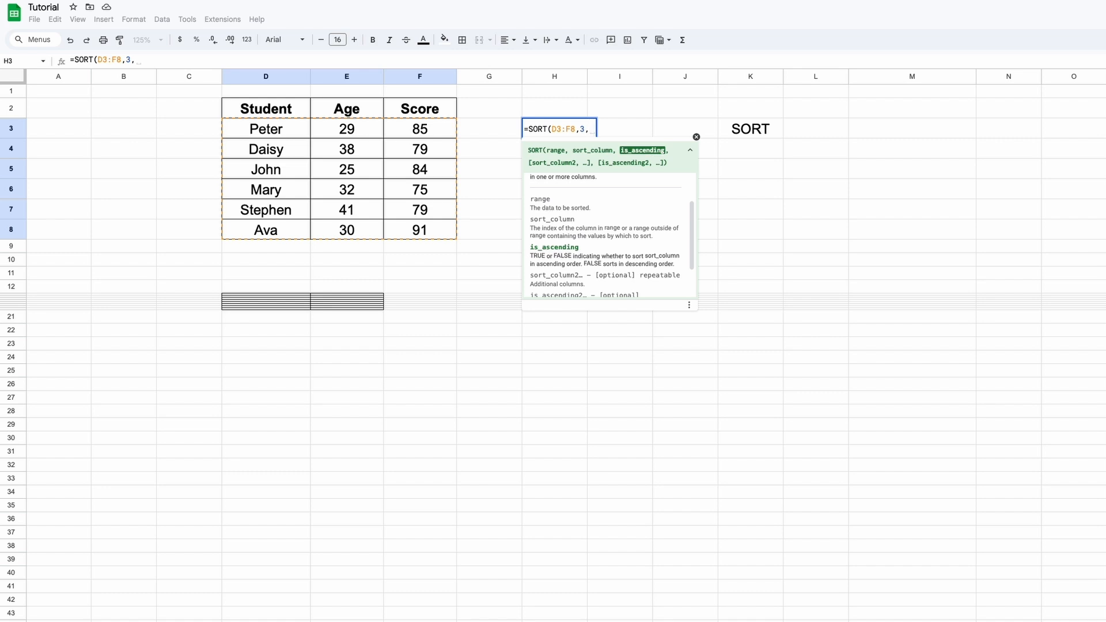
text(FALSE)
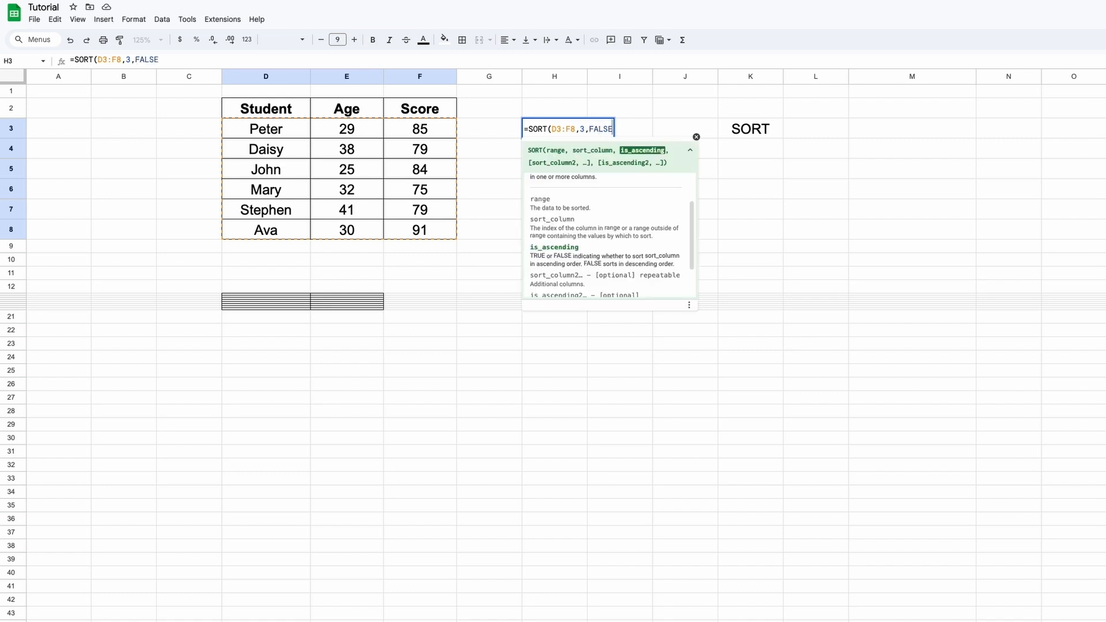
text())
key(Return)
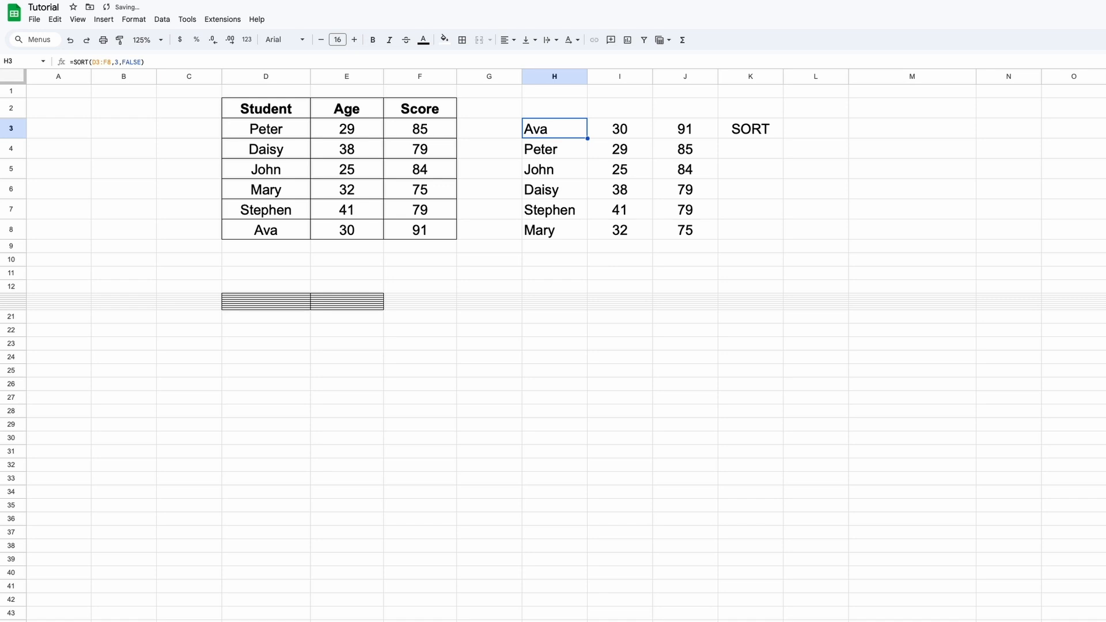
key(ctrl+a)
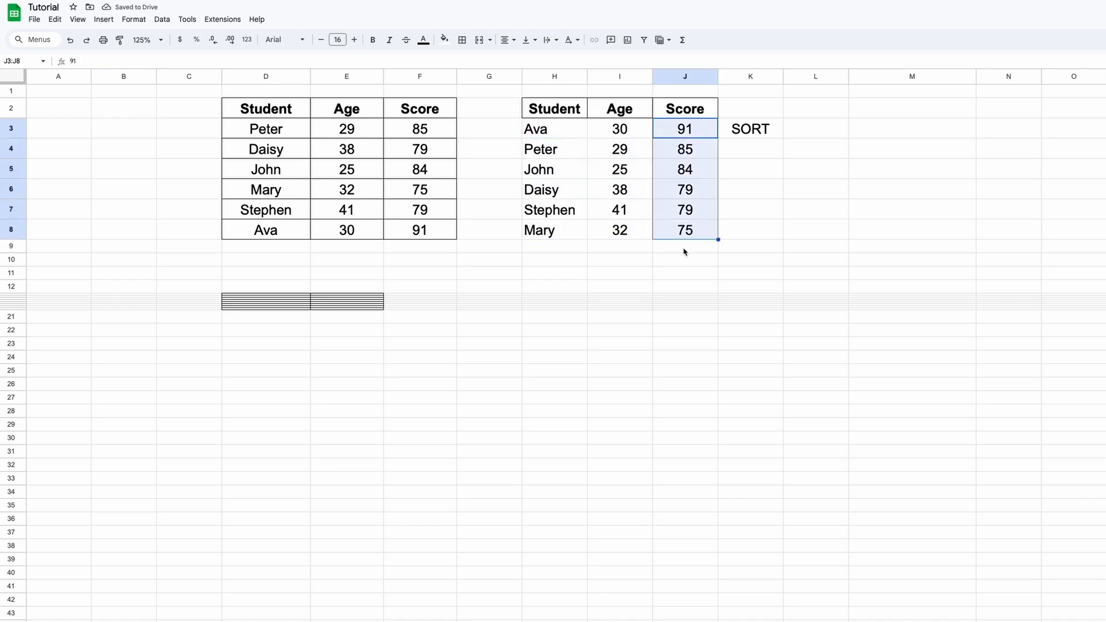
- Change the is_ascending argument of the SORT formula in H3 to TRUE
click(684, 248)
click(668, 136)
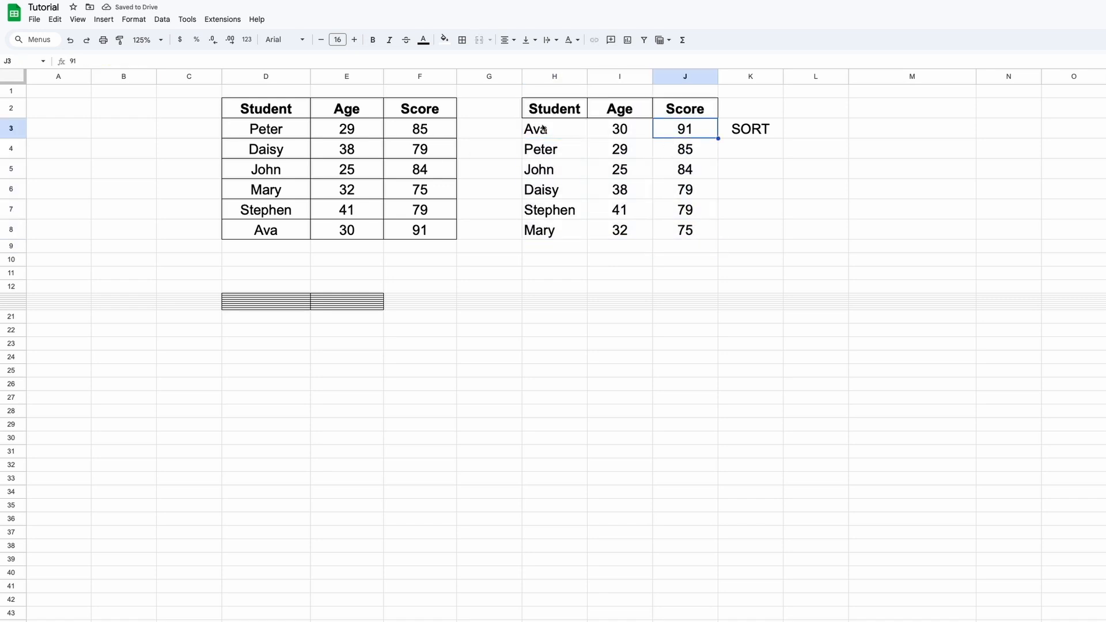
click(552, 127)
double_click(552, 127)
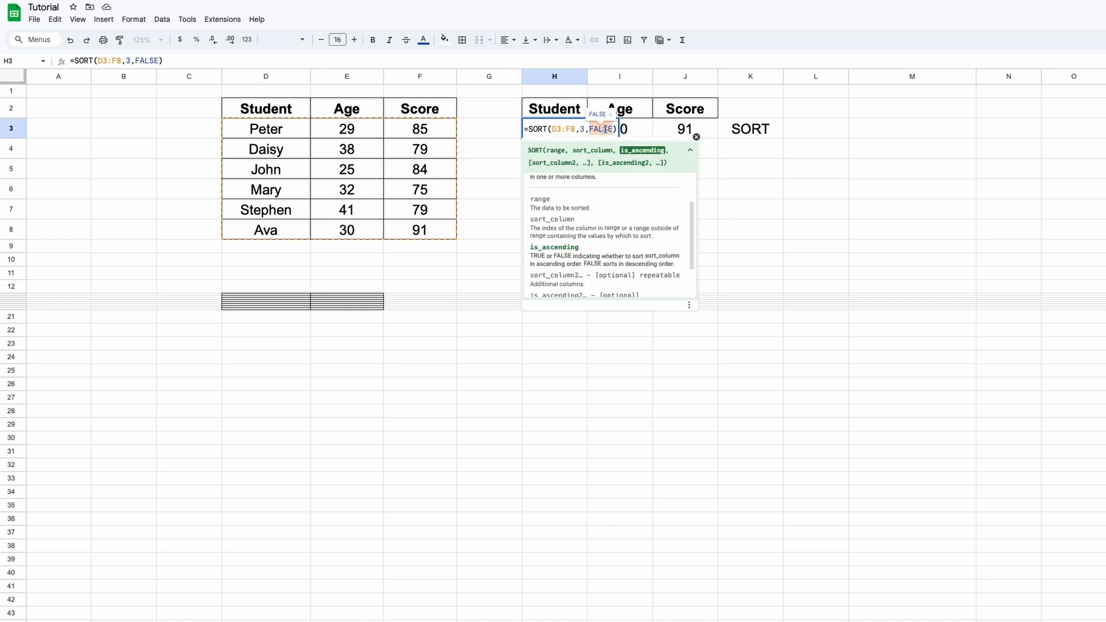
text(TRUE)
key(Return)
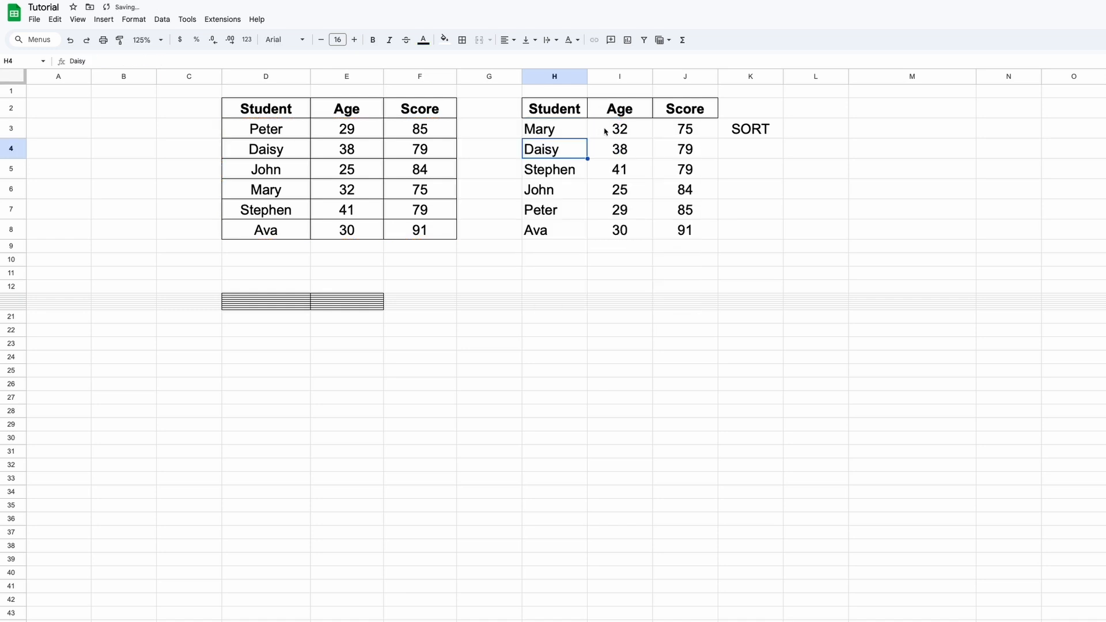
click(688, 133)
shift+click(693, 227)
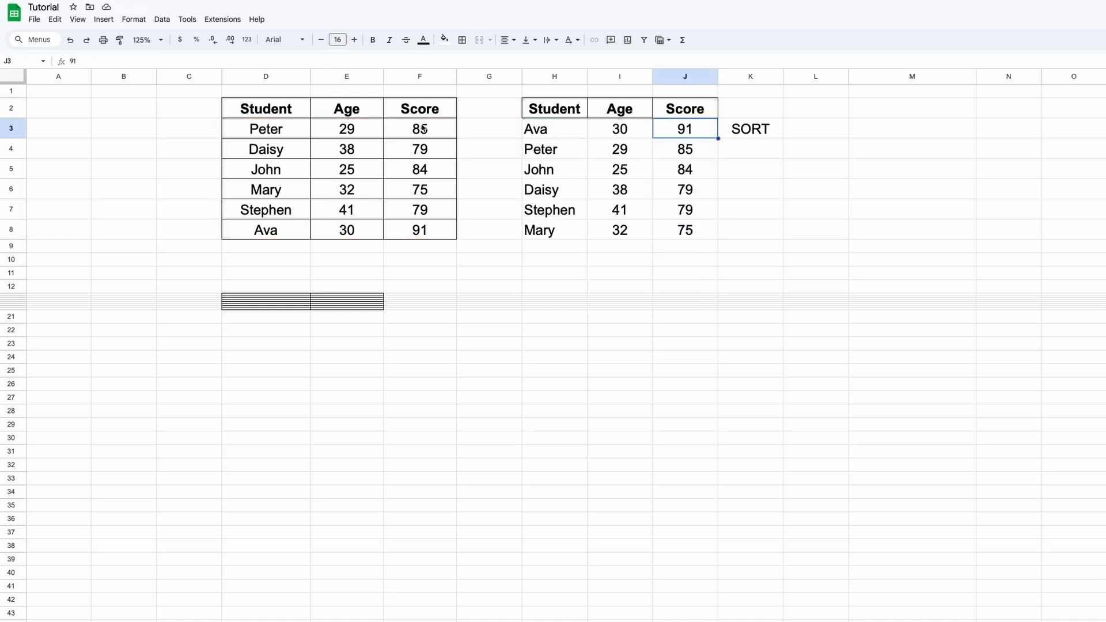
- Replace the formula in H3 with =SORT(D3:F8,3,FALSE,2,FALSE) to sort by score and by age, both descending
drag(424, 128, 427, 227)
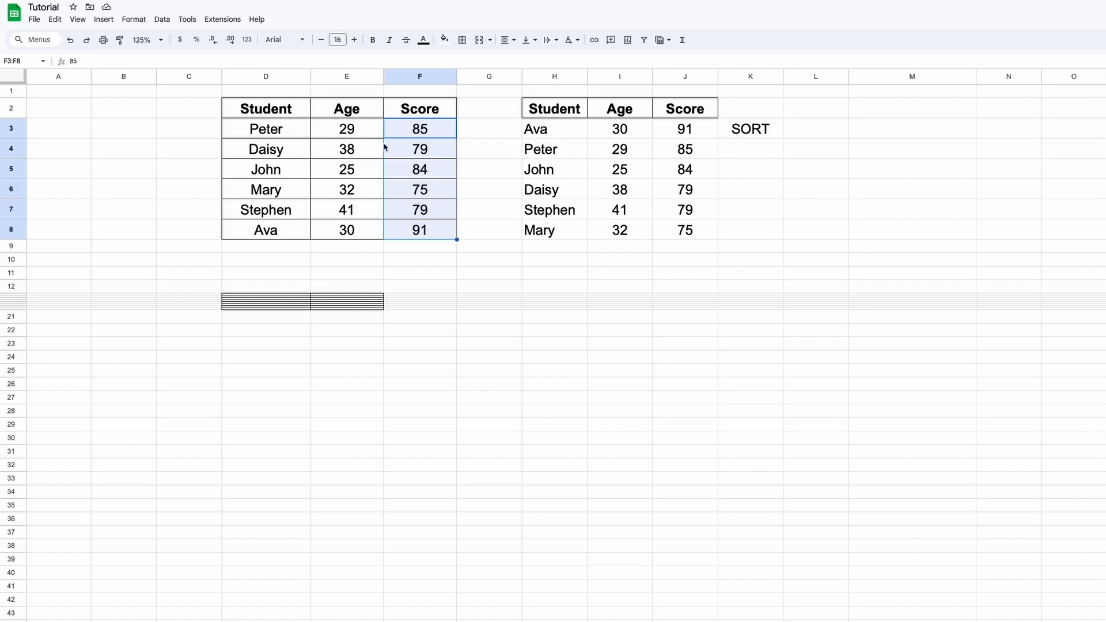
drag(369, 132, 365, 230)
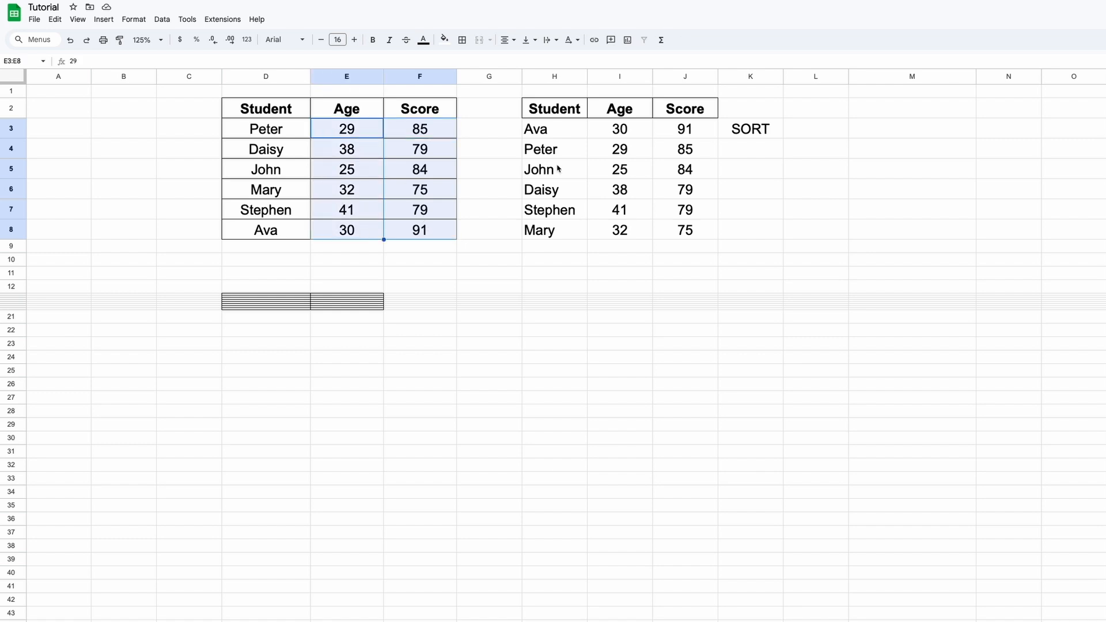
double_click(571, 129)
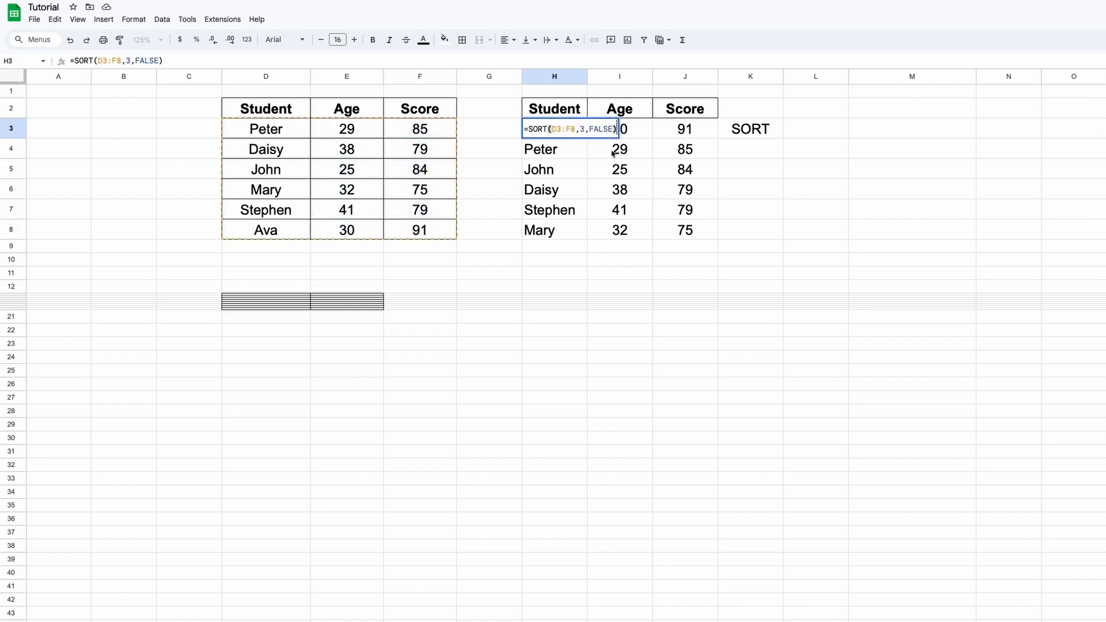
click(619, 167)
click(561, 136)
text(=SORT()
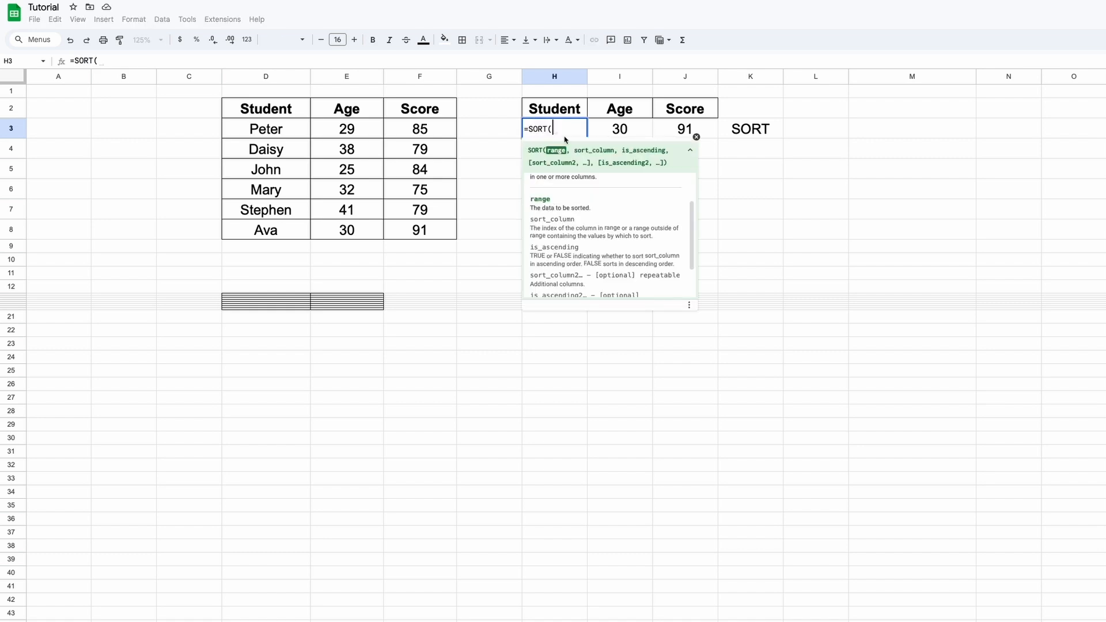
drag(300, 134, 420, 230)
text(,3)
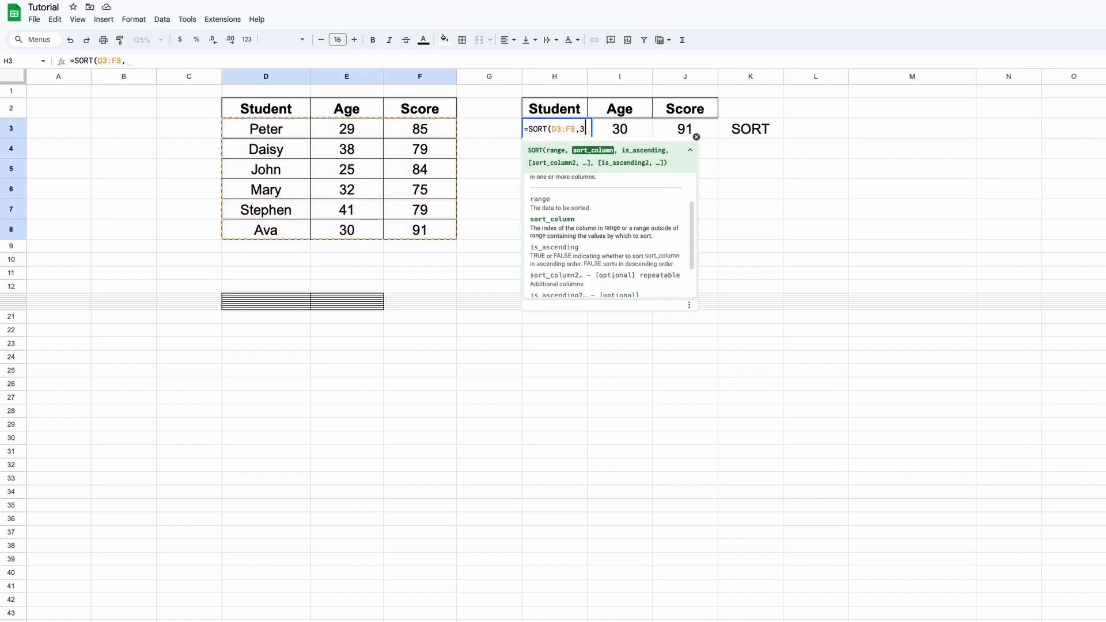
text(,FALSE,)
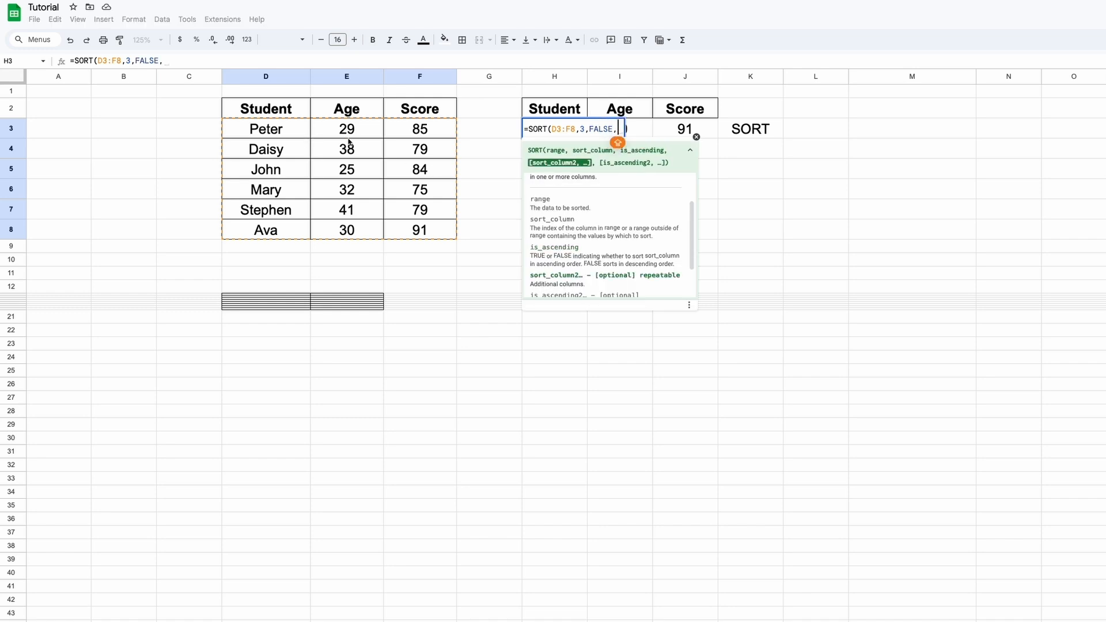
text(2,FA)
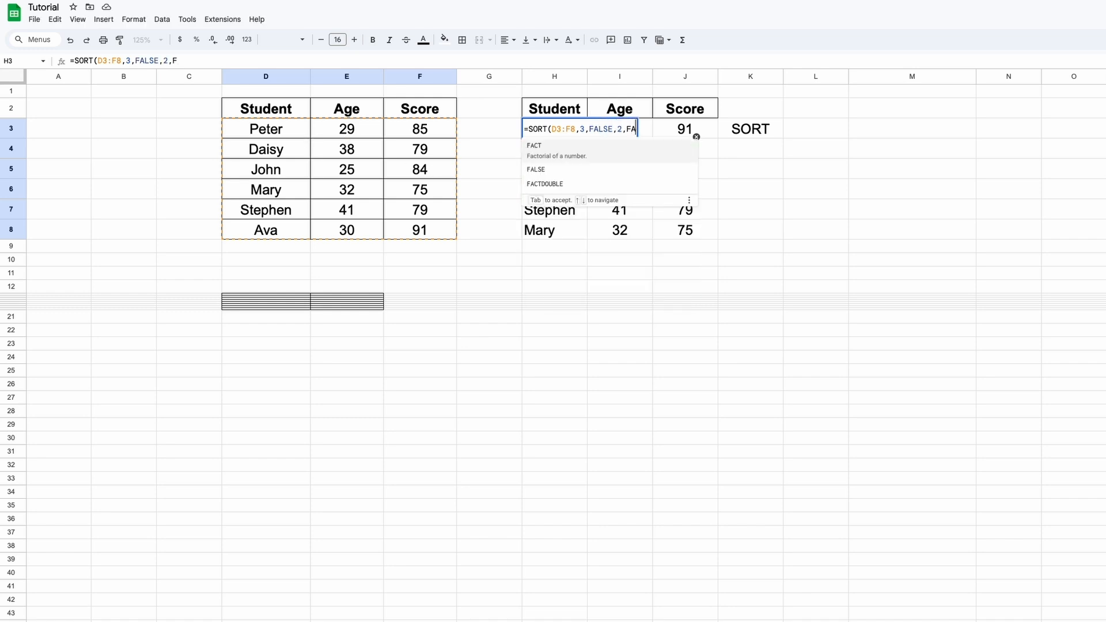
text(LSE))
key(Return)
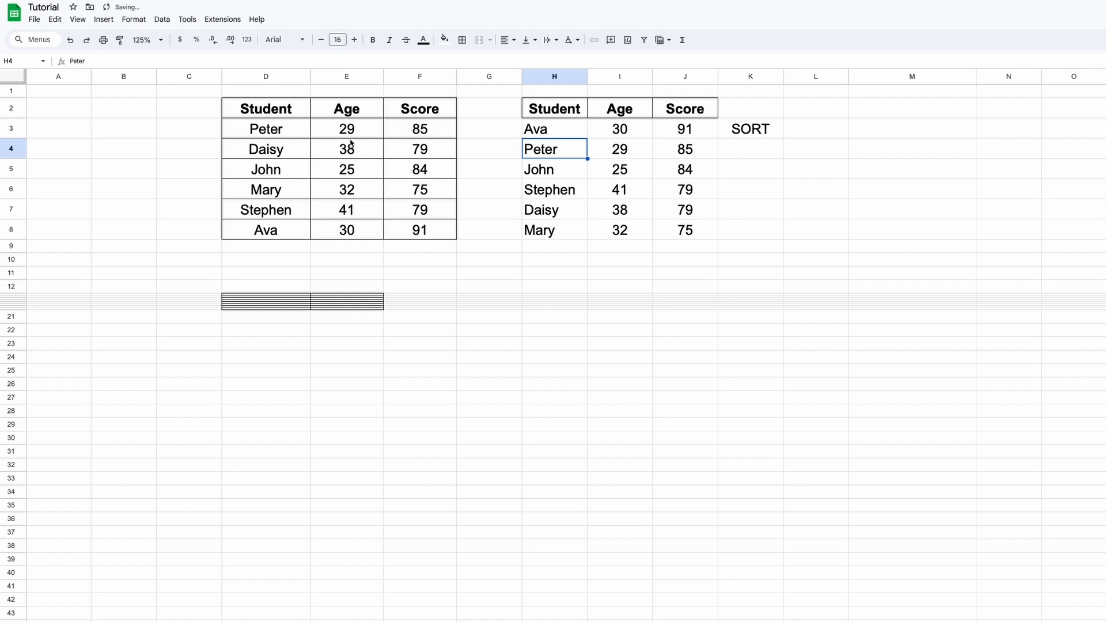
- Examine how the Score and Age columns are ordered in the sorted student table, including the rows with tied scores
click(646, 128)
click(678, 132)
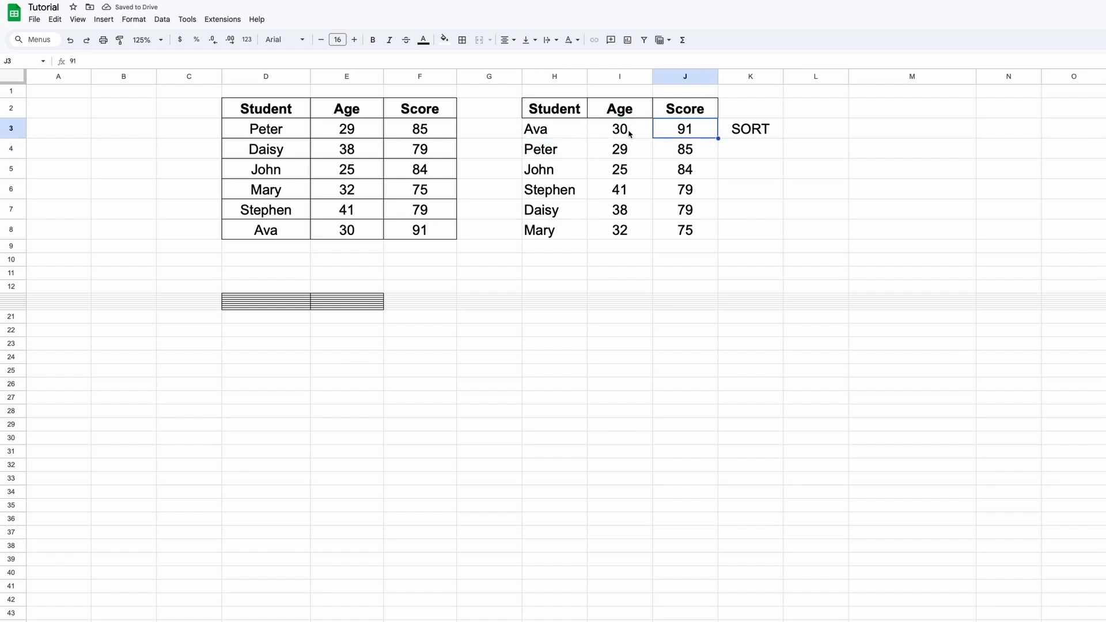
drag(689, 143, 685, 230)
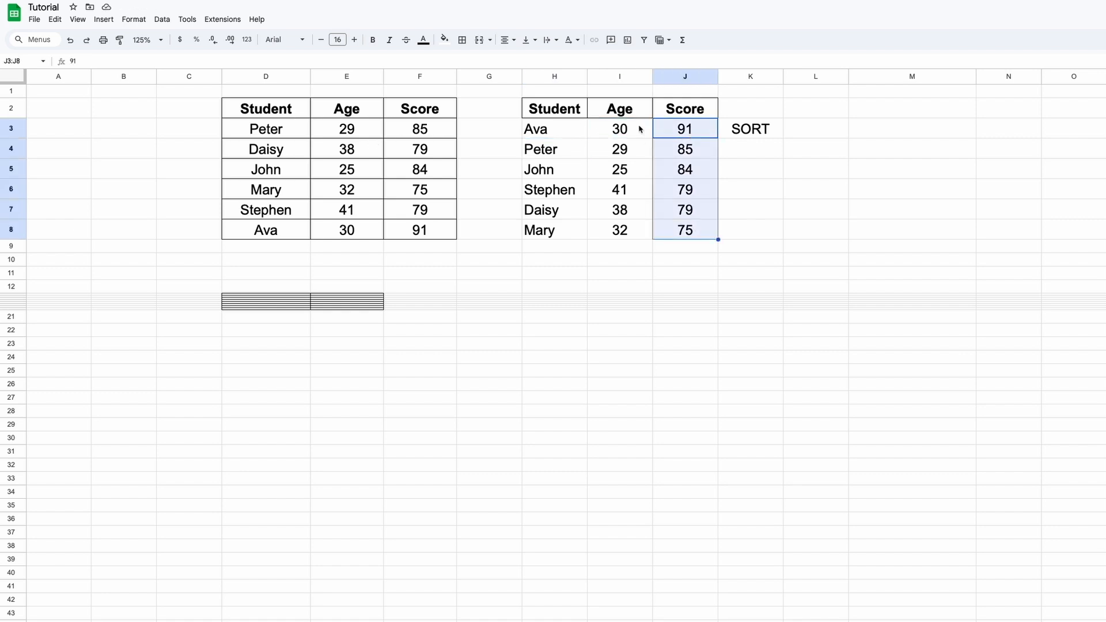
drag(633, 129, 633, 230)
click(674, 192)
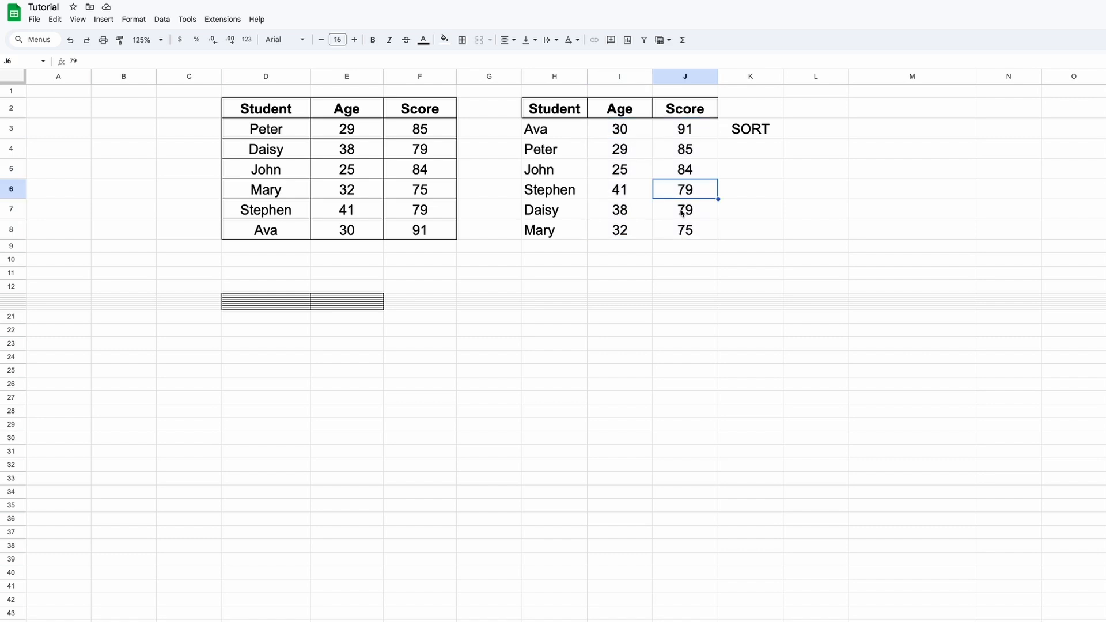
- Restore the height of rows 13 to 20 and enter the label "SORT + UNIQUE" in K13
click(13, 294)
click(513, 331)
click(663, 304)
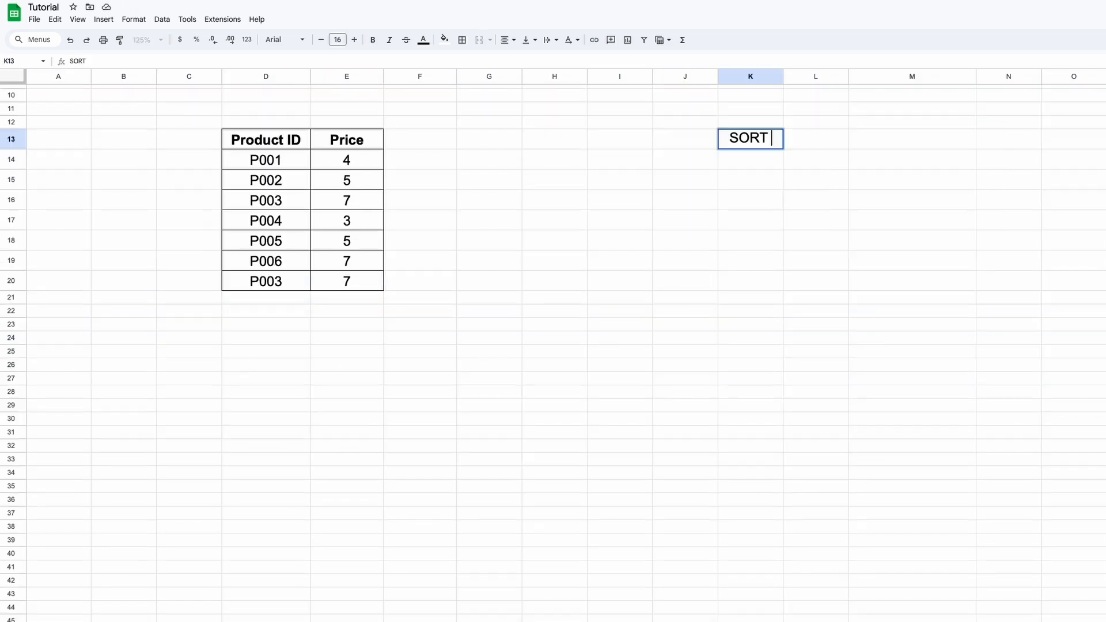
text(+ UNIQUE)
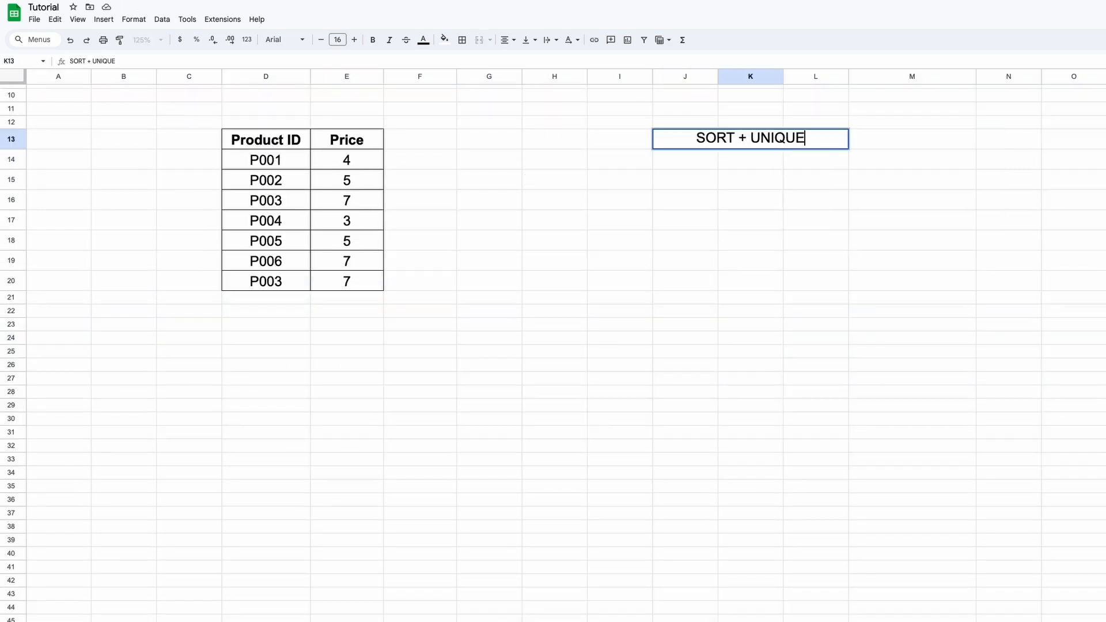
key(Return)
- Copy the Product ID and Price headers to H13:I13 and fit column H's width to its content
click(558, 159)
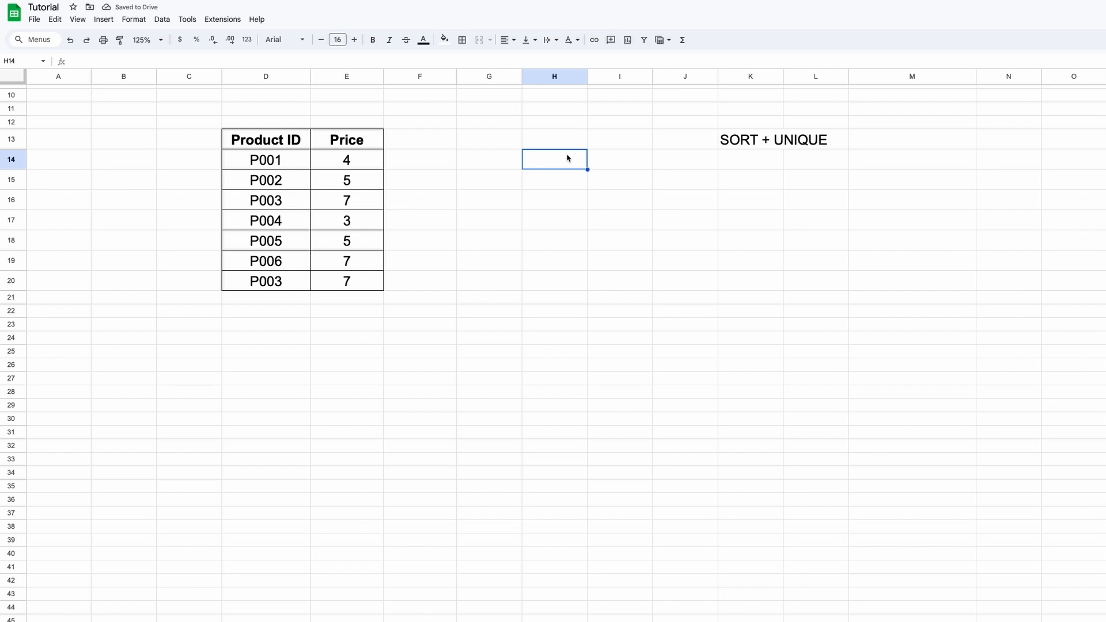
drag(283, 139, 346, 139)
key(ctrl+c)
click(528, 145)
key(ctrl+v)
click(561, 158)
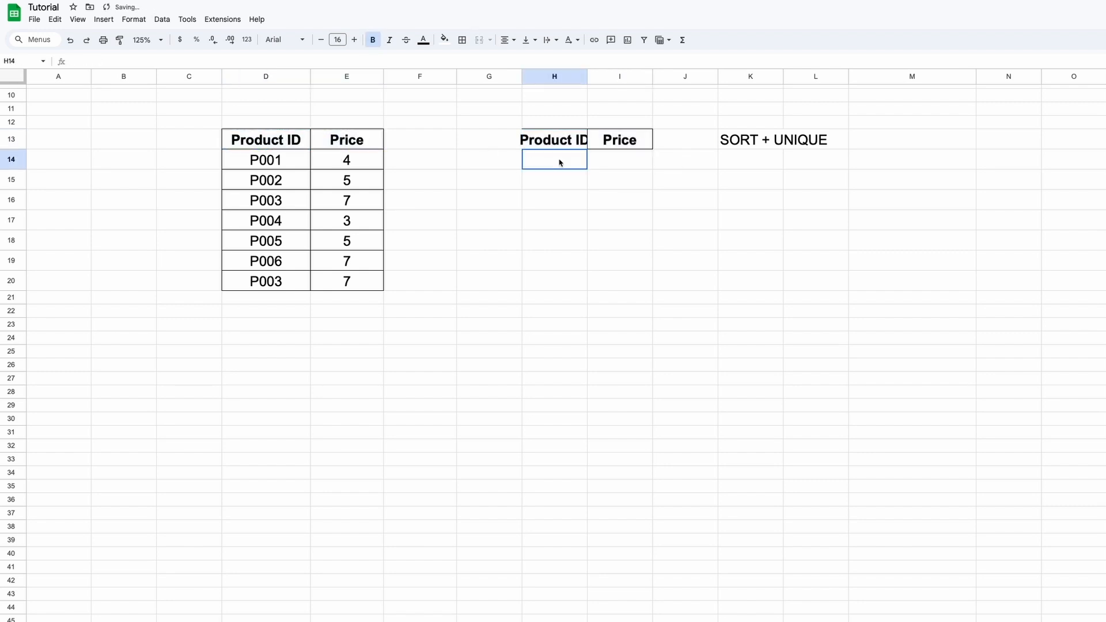
double_click(586, 75)
- Enter =UNIQUE(D14:E20) in H14 to list the product rows without duplicates
text(=U)
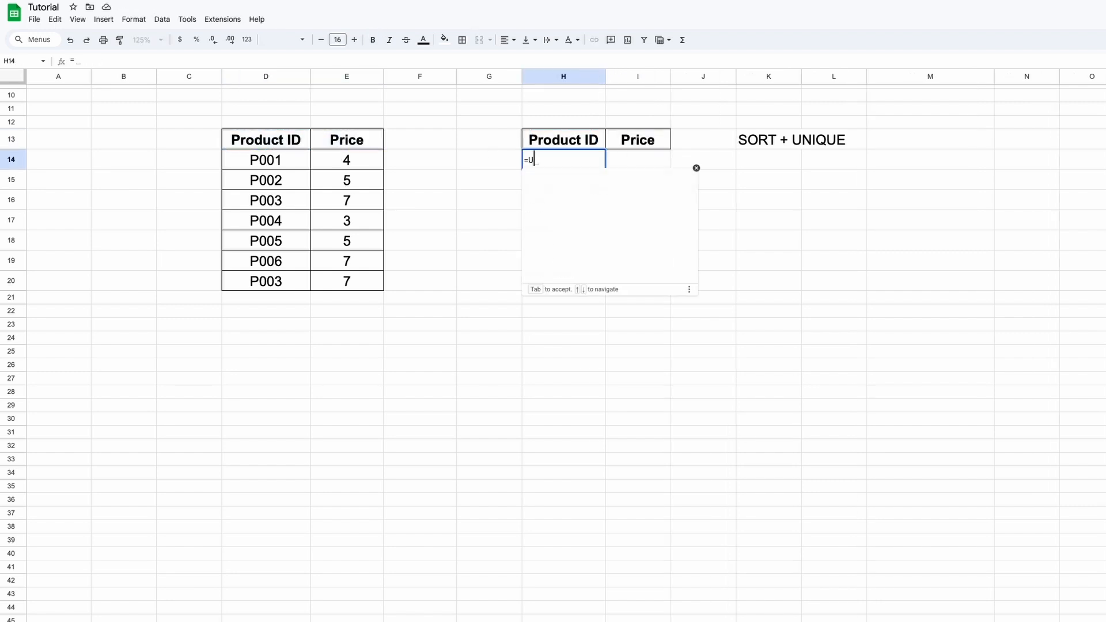
text(NIQU)
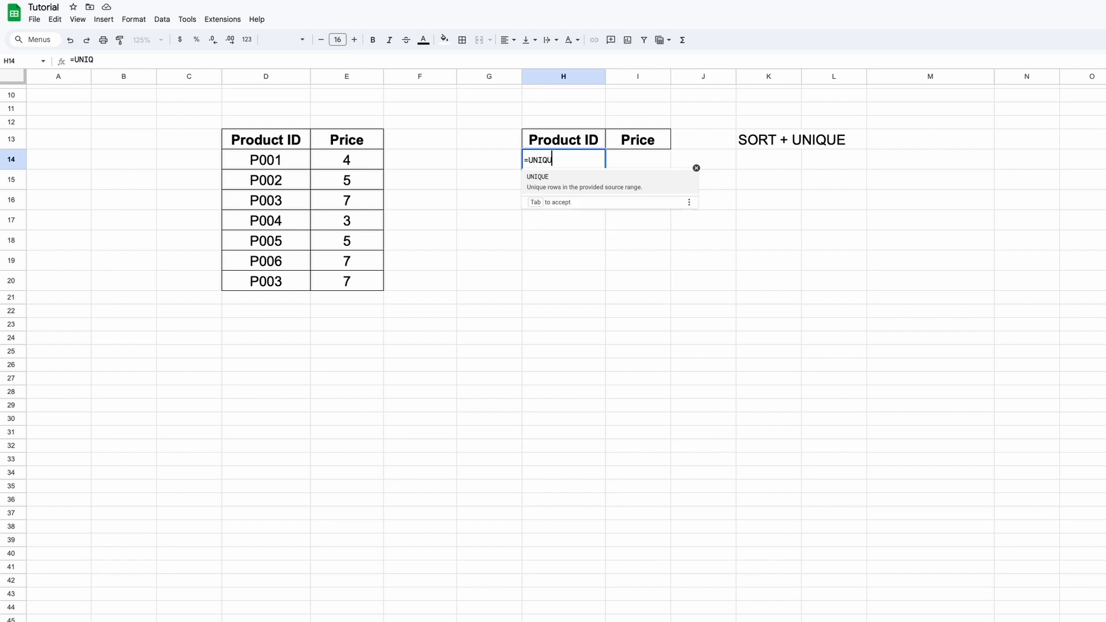
text(E()
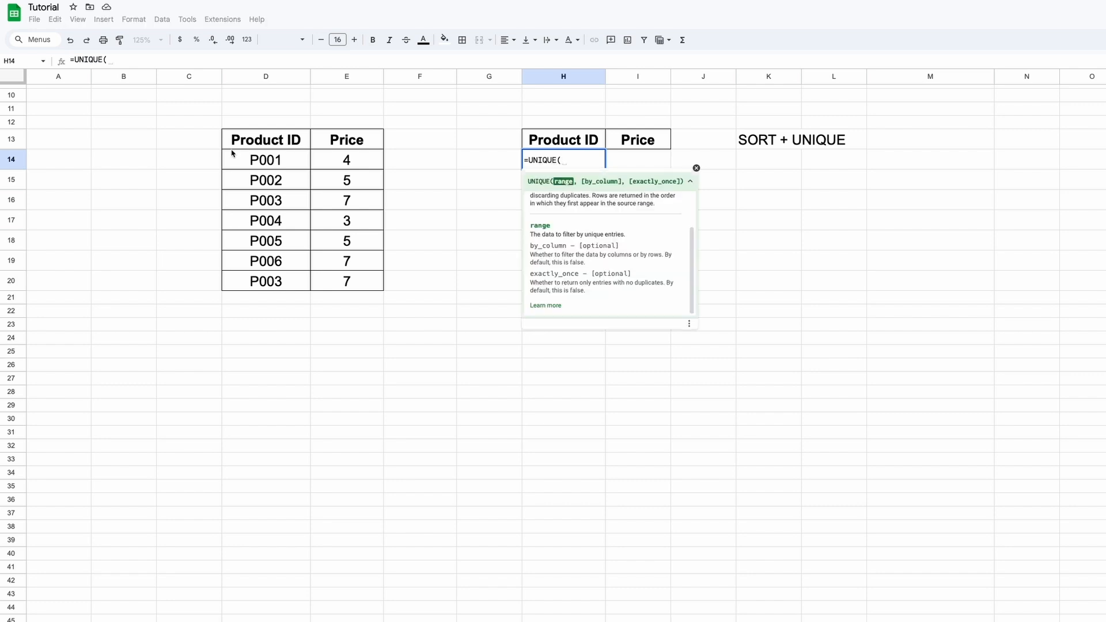
drag(232, 152, 336, 278)
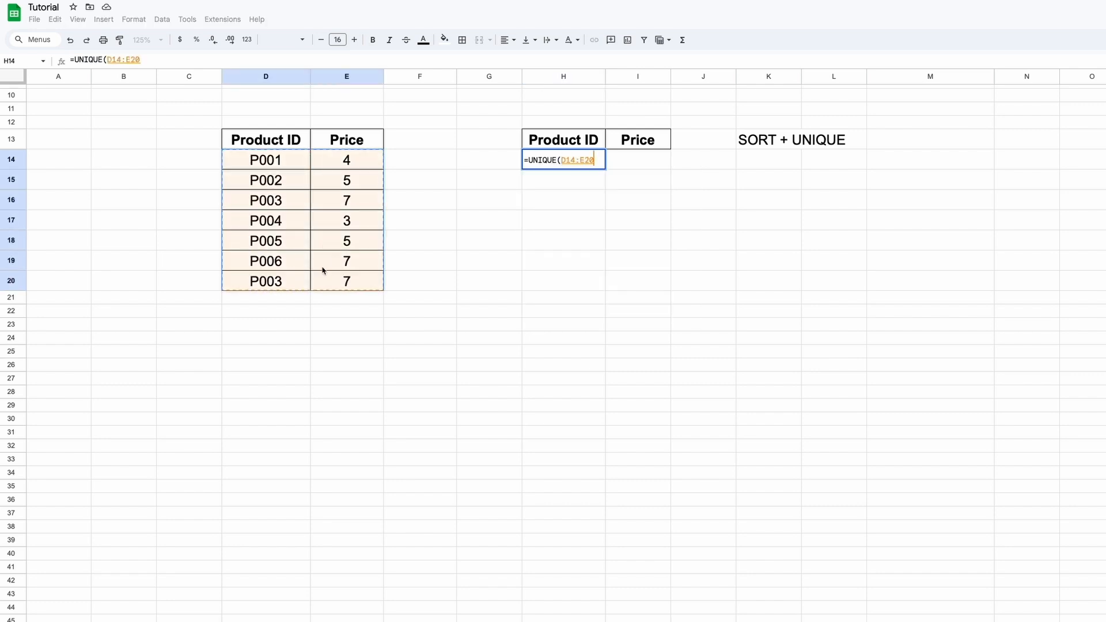
key(Return)
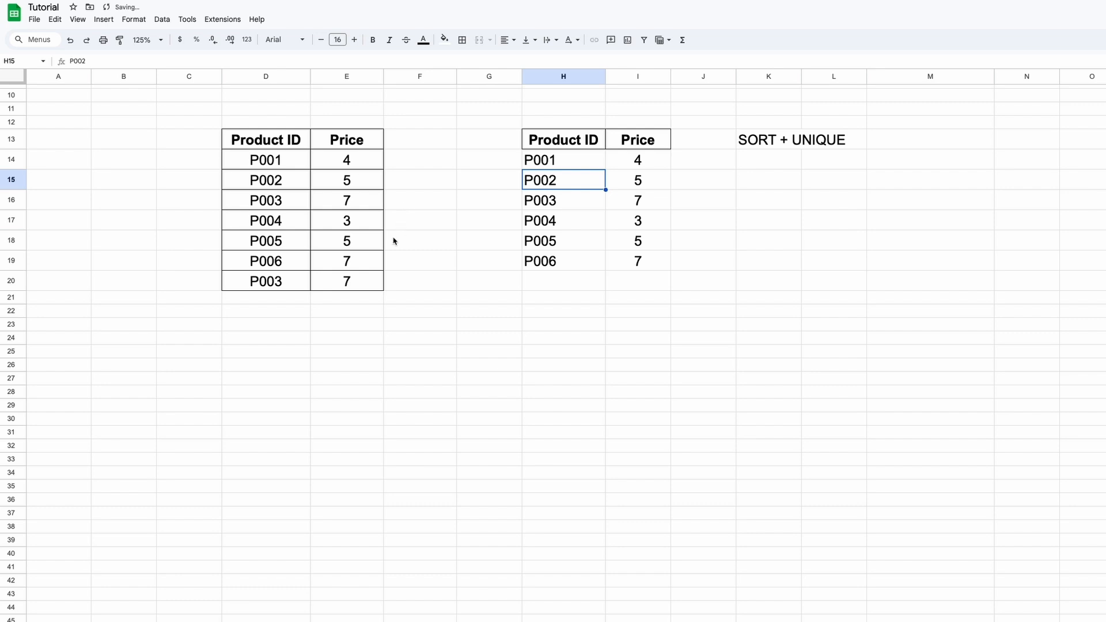
- Make the repeated P003 row in D20:E20 bold and check the Price column of the unique list
click(286, 284)
key(ctrl+b)
click(602, 159)
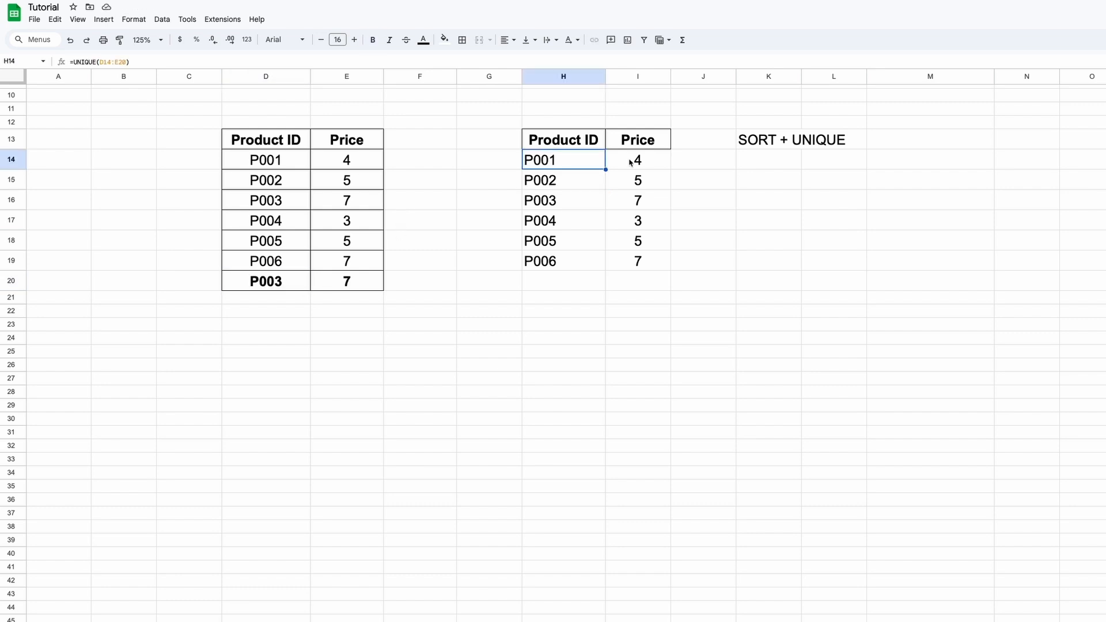
drag(617, 160, 637, 261)
- Change the H14 formula to =SORT(UNIQUE(D14:E20),2,false) to sort the unique products by descending price, and check both result columns
click(570, 162)
double_click(570, 162)
click(530, 160)
text(SORT()
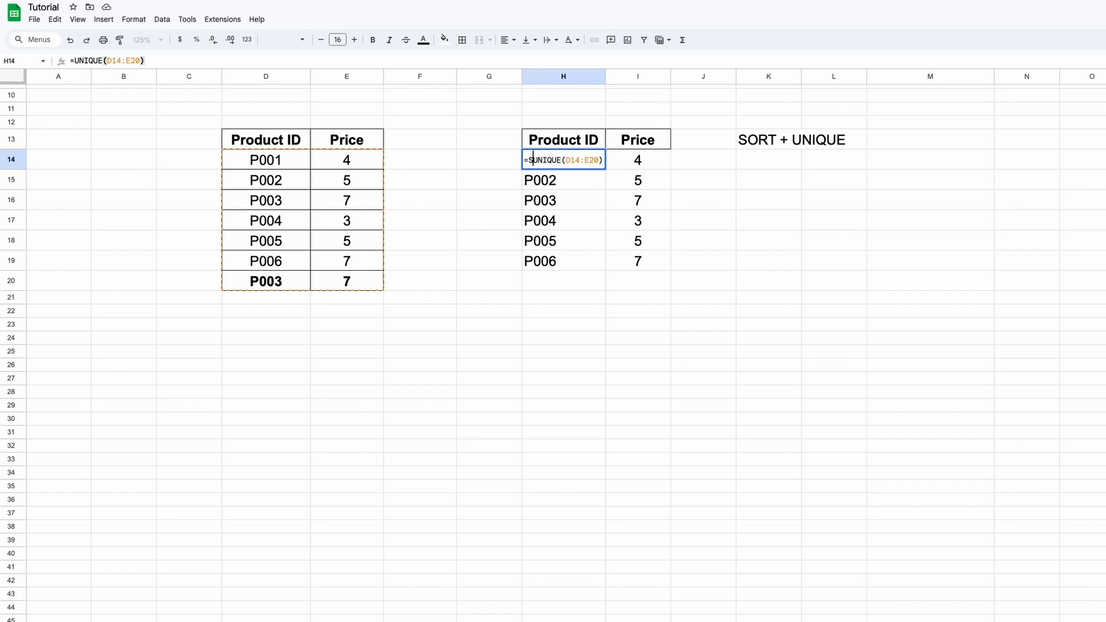
click(620, 162)
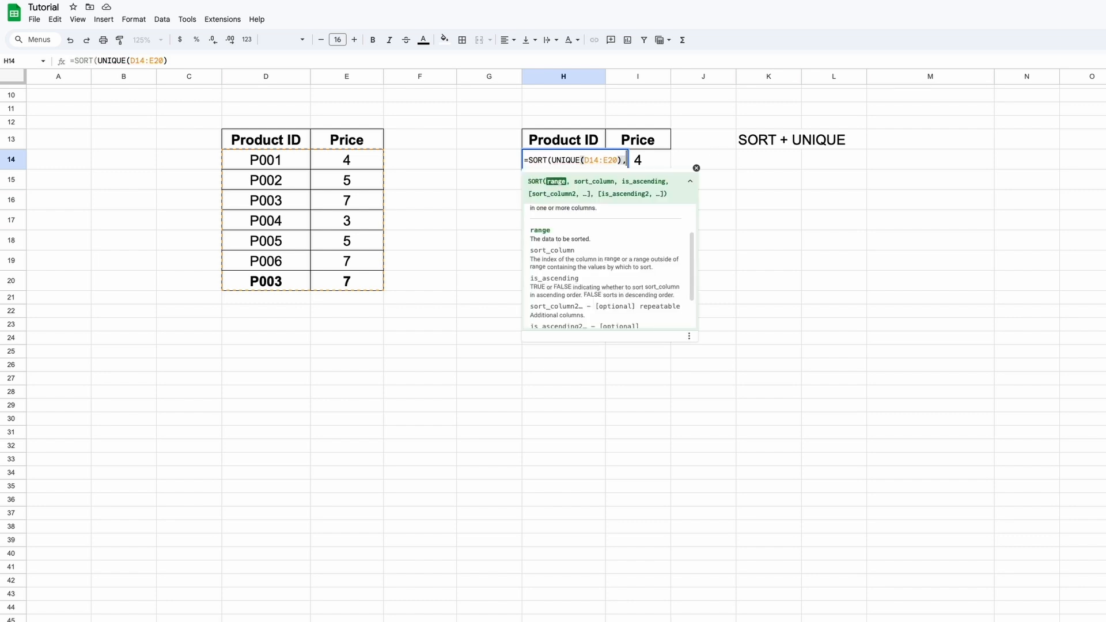
text(, 2)
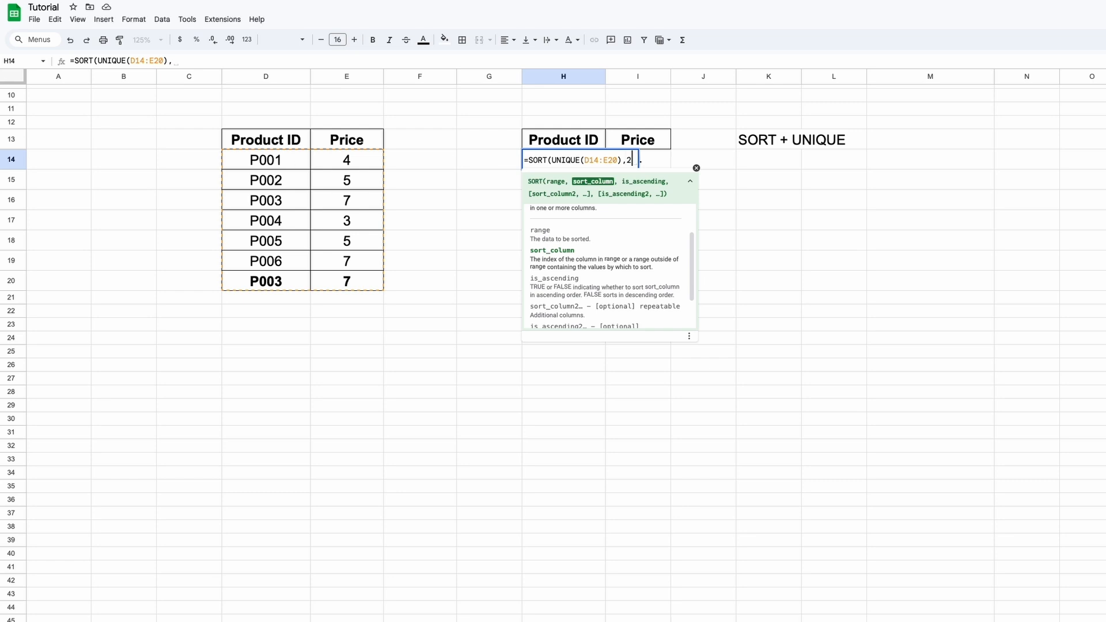
text(,false)
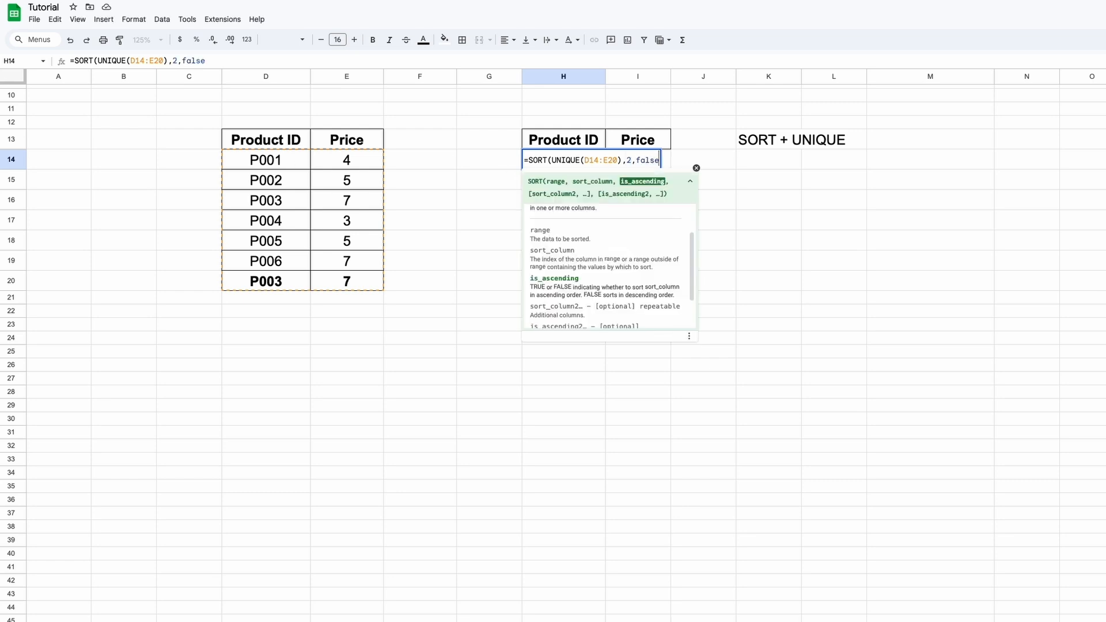
text())
key(Return)
key(Up)
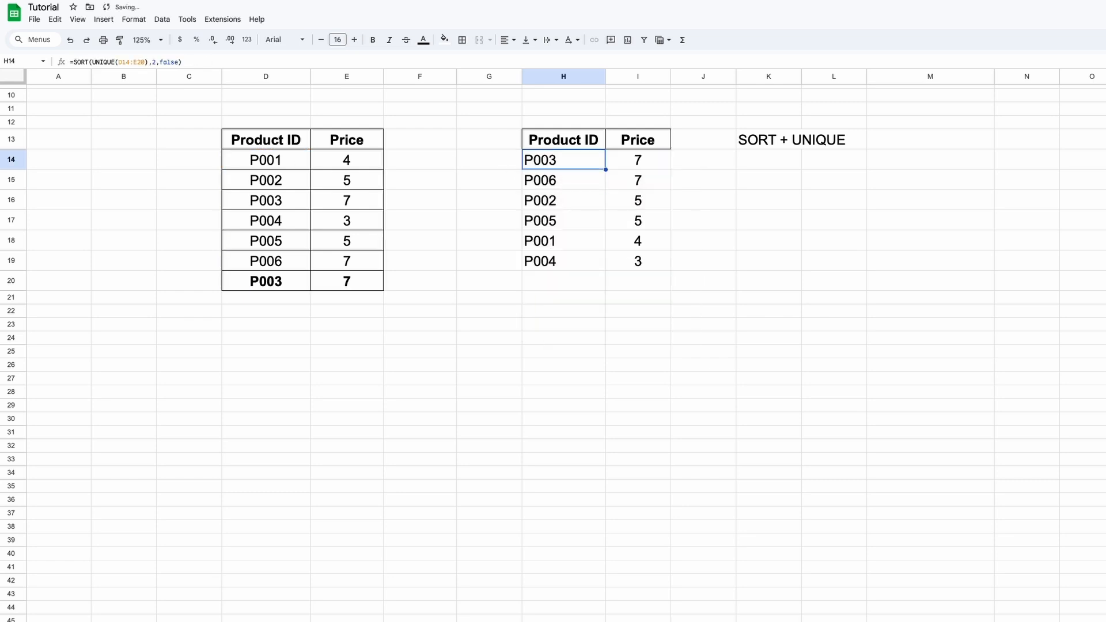
drag(633, 166, 627, 259)
ctrl+drag(582, 166, 603, 263)
click(635, 311)
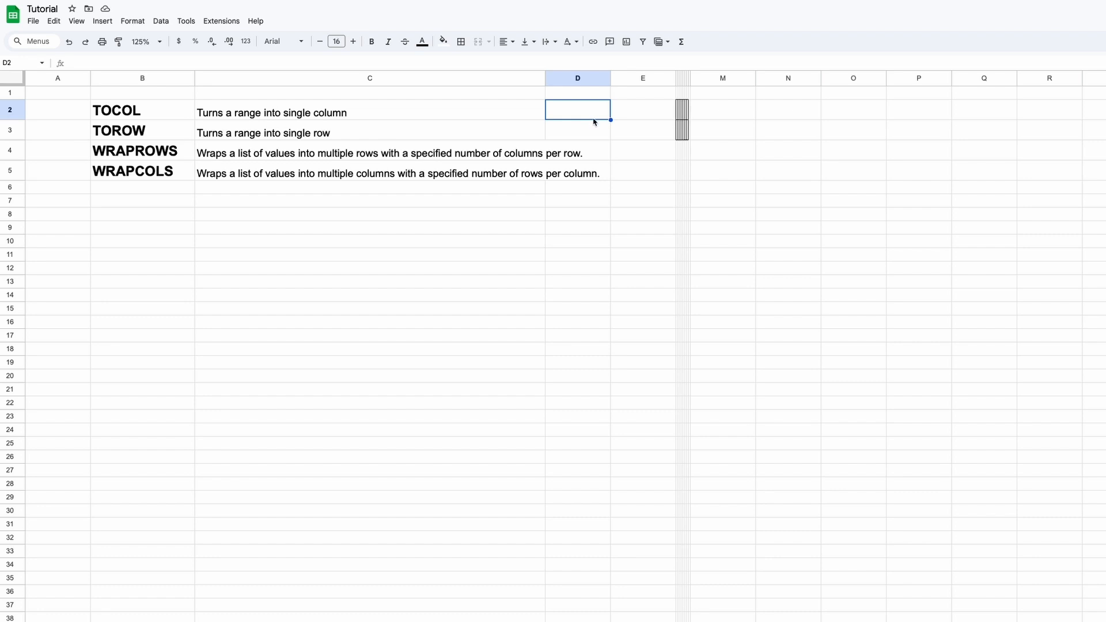
- Review the descriptions of the TOROW, WRAPROWS and WRAPCOLS functions
click(602, 137)
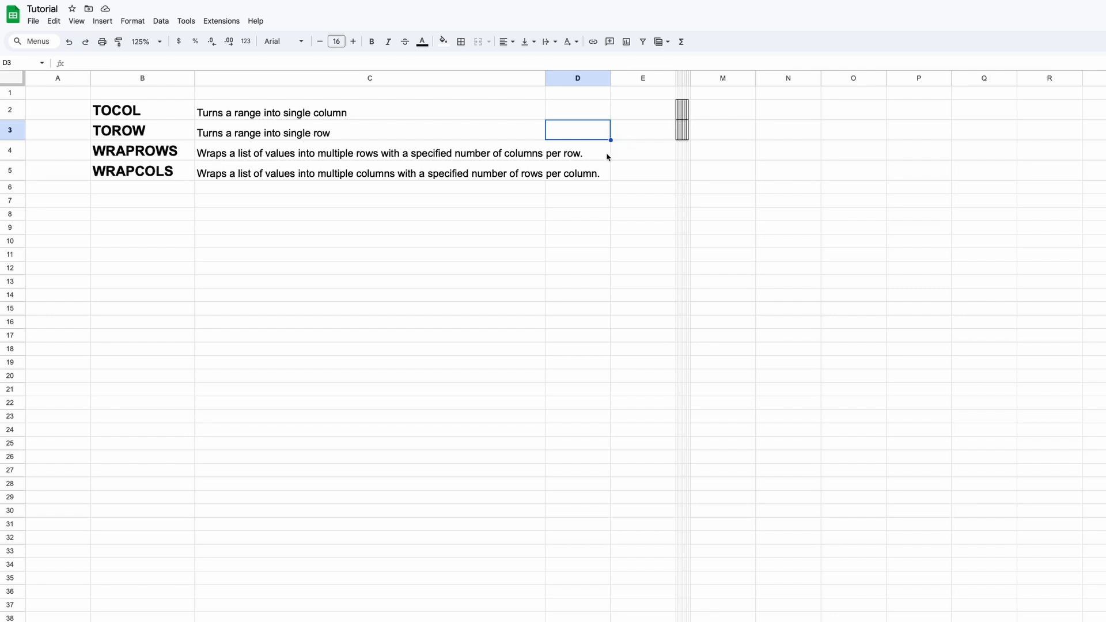
click(607, 157)
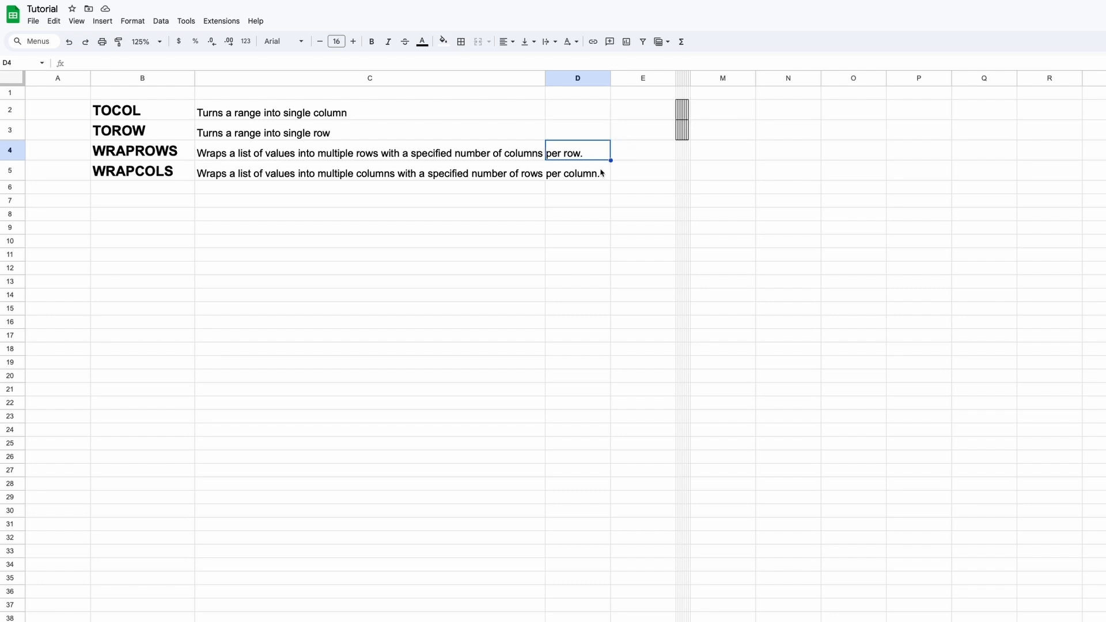
shift+click(602, 174)
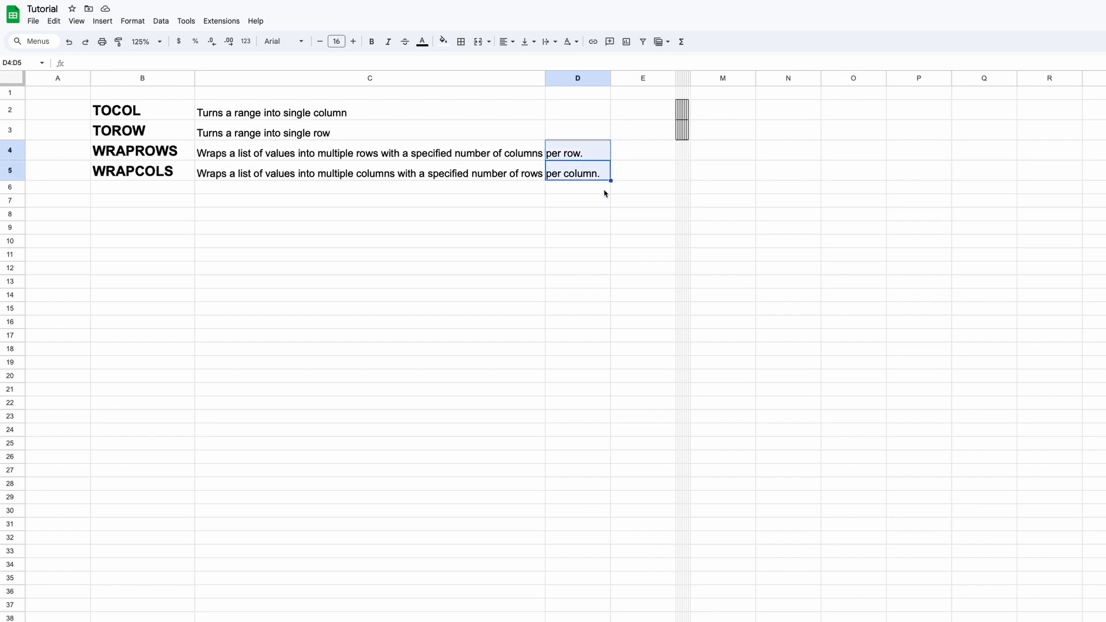
click(590, 205)
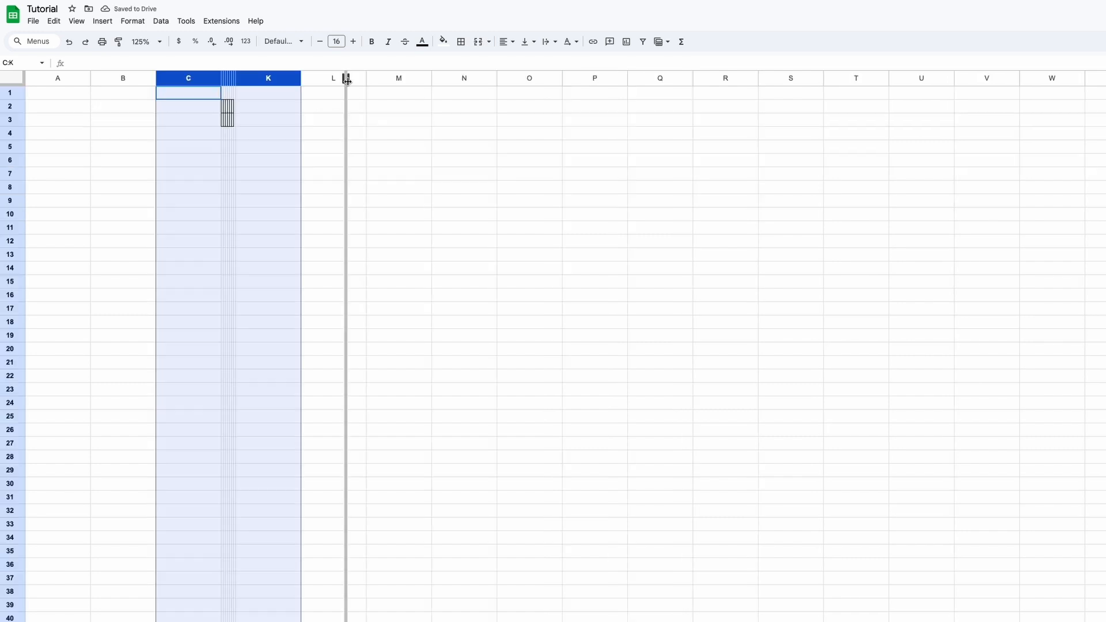
- Widen columns C to K together and select the student score table in D2:I3
drag(346, 76, 331, 76)
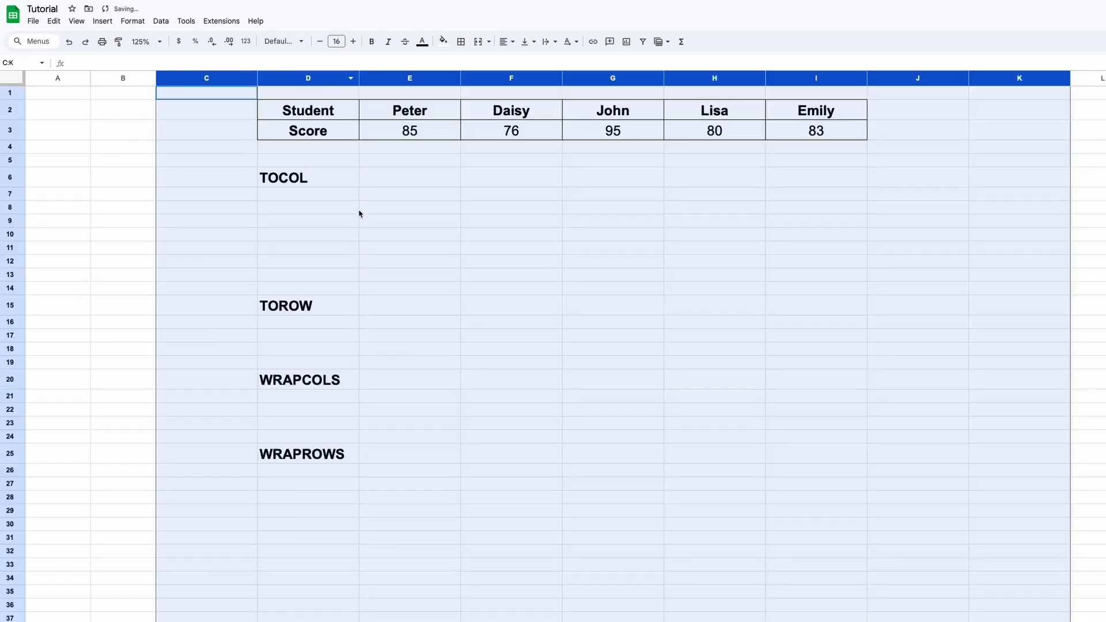
click(260, 214)
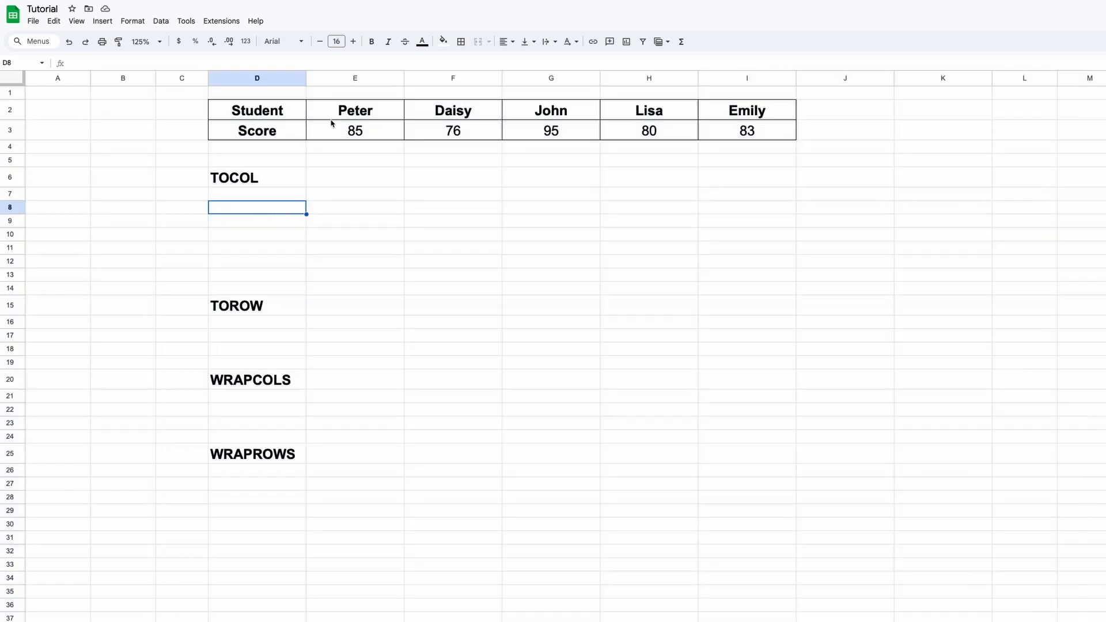
drag(288, 111, 723, 135)
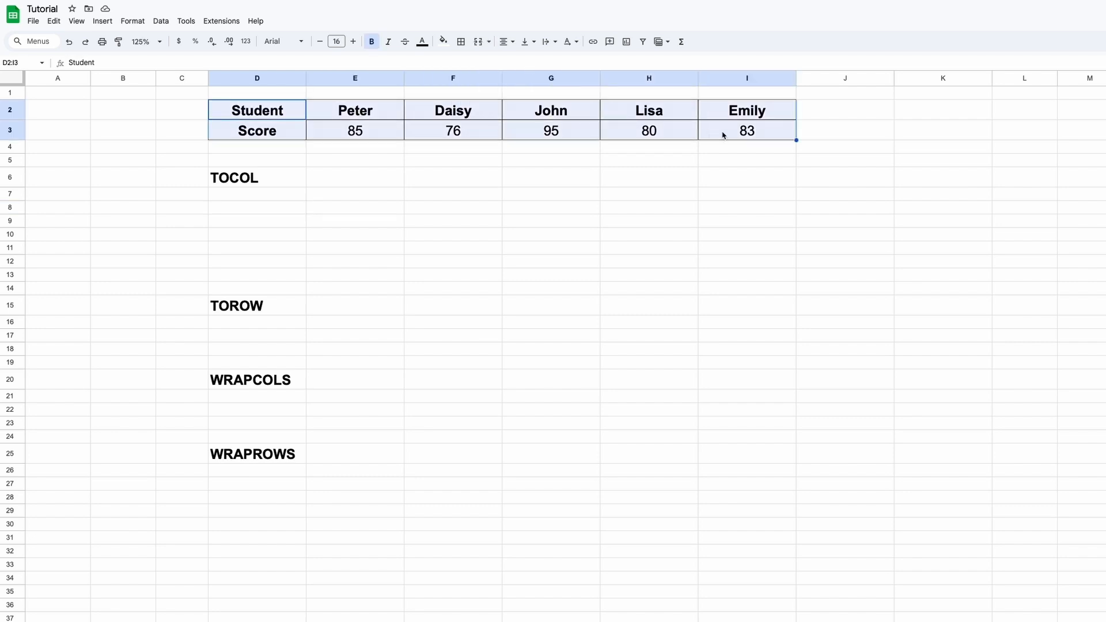
- Enter =TOCOL(E2:I2) in D8 to list the student names in one column, and compare it with the header row
click(257, 209)
text(=TO)
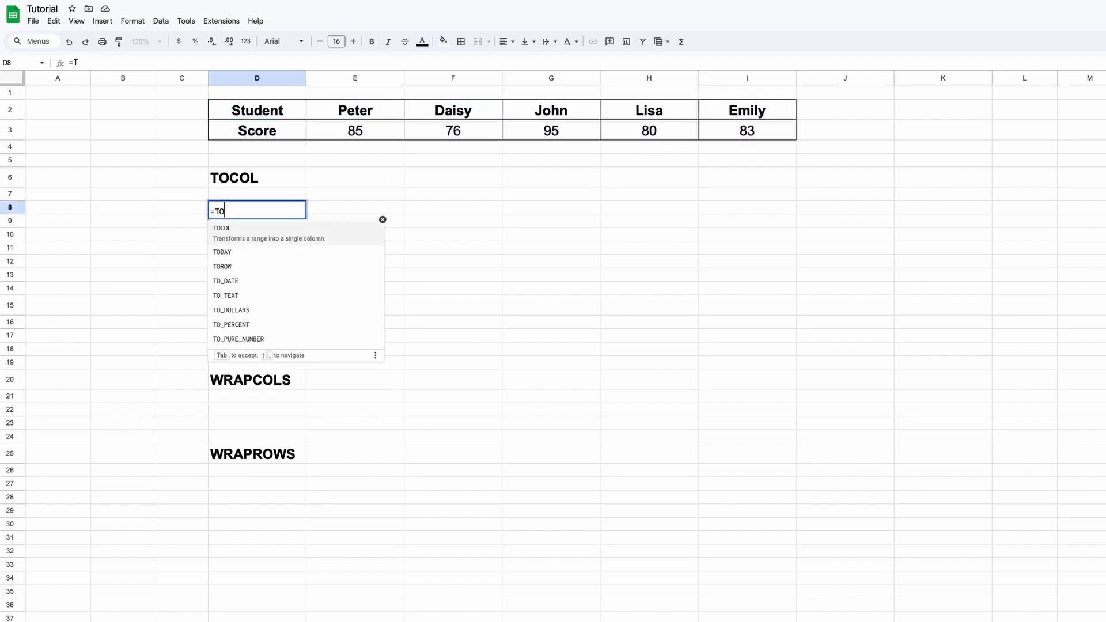
text(COL)
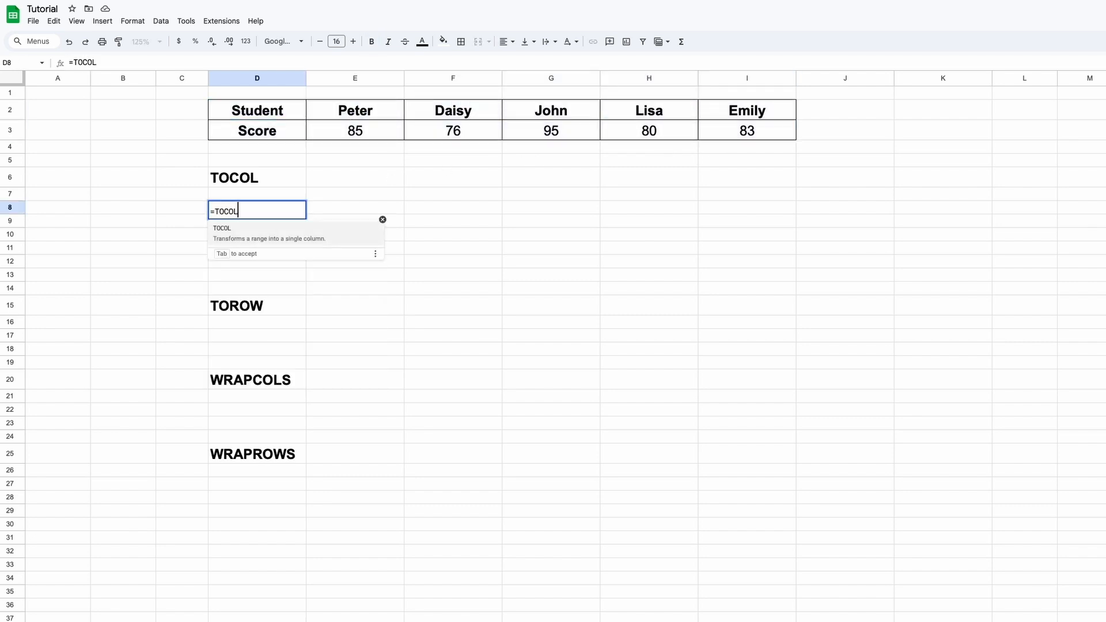
click(237, 225)
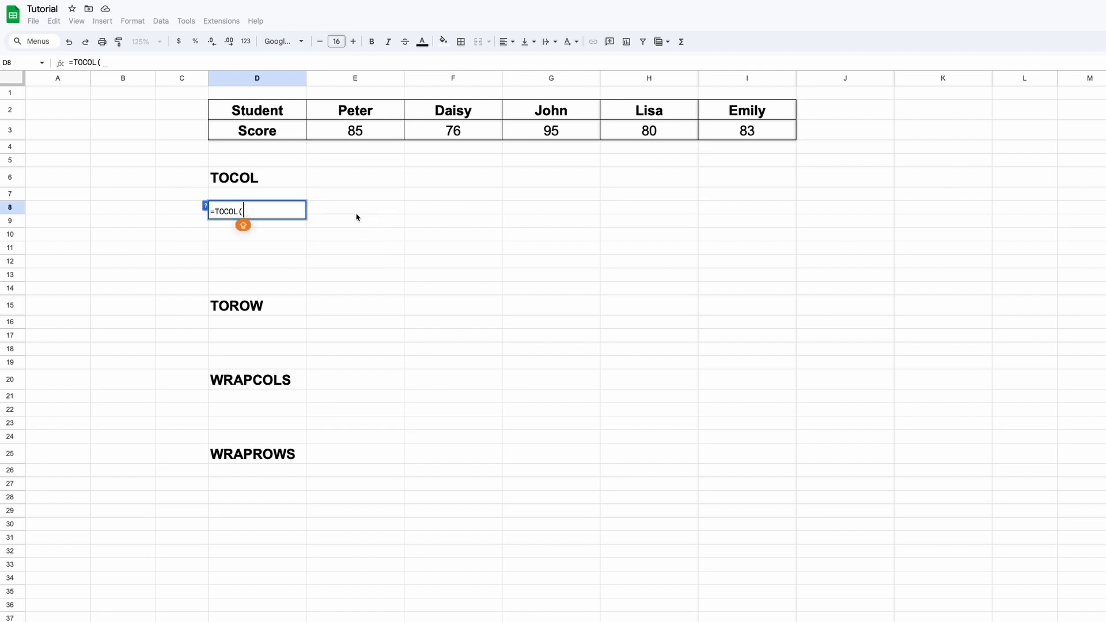
drag(339, 112, 746, 117)
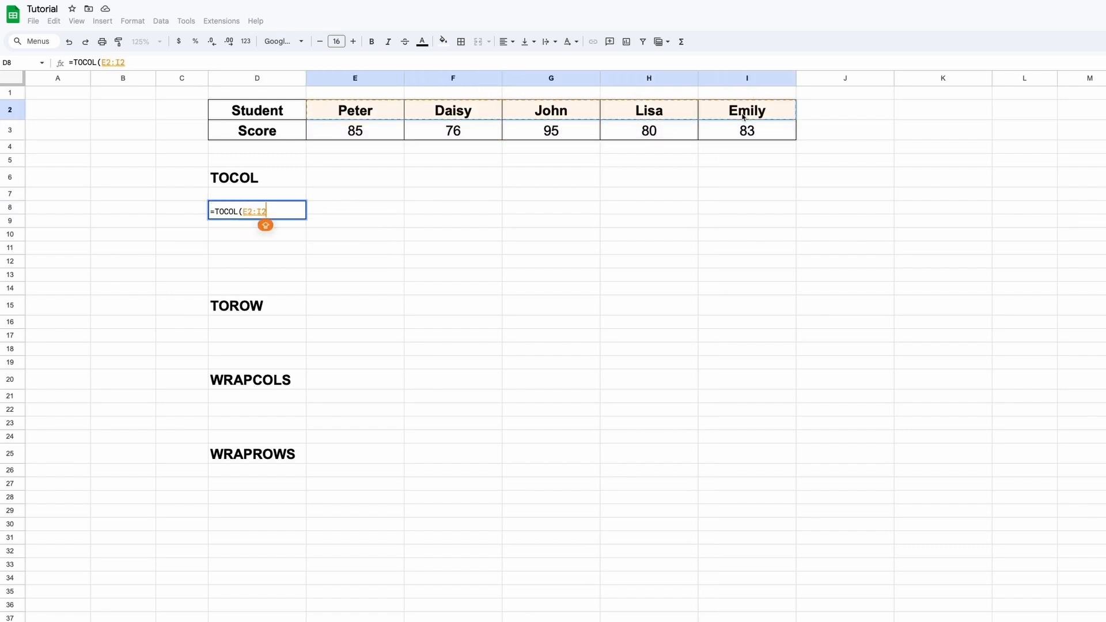
text(,)
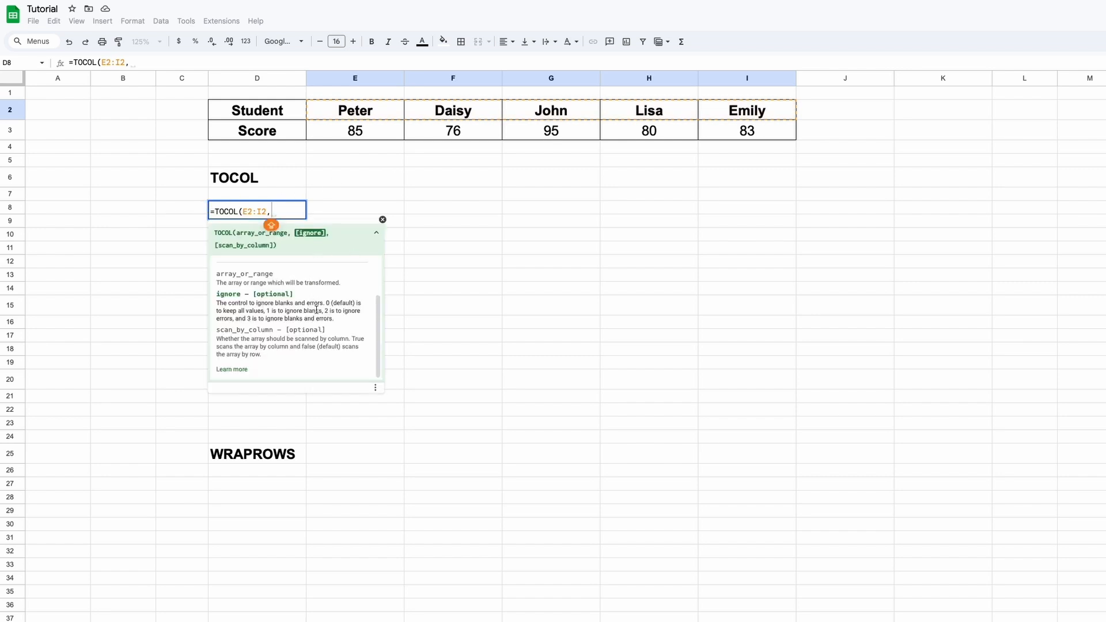
drag(267, 311, 338, 316)
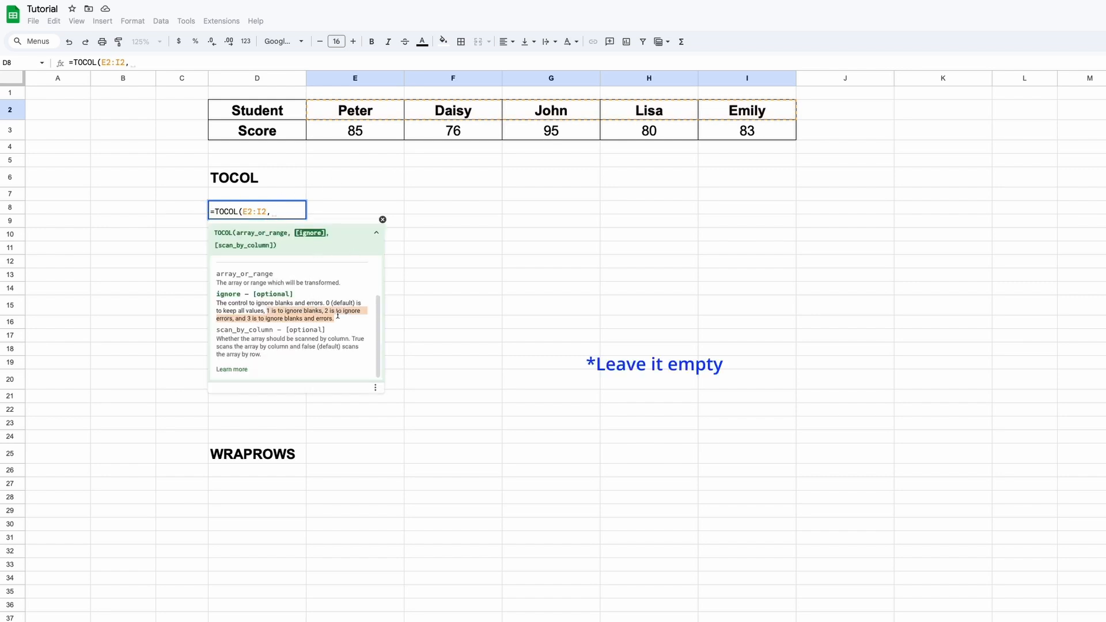
key(Return)
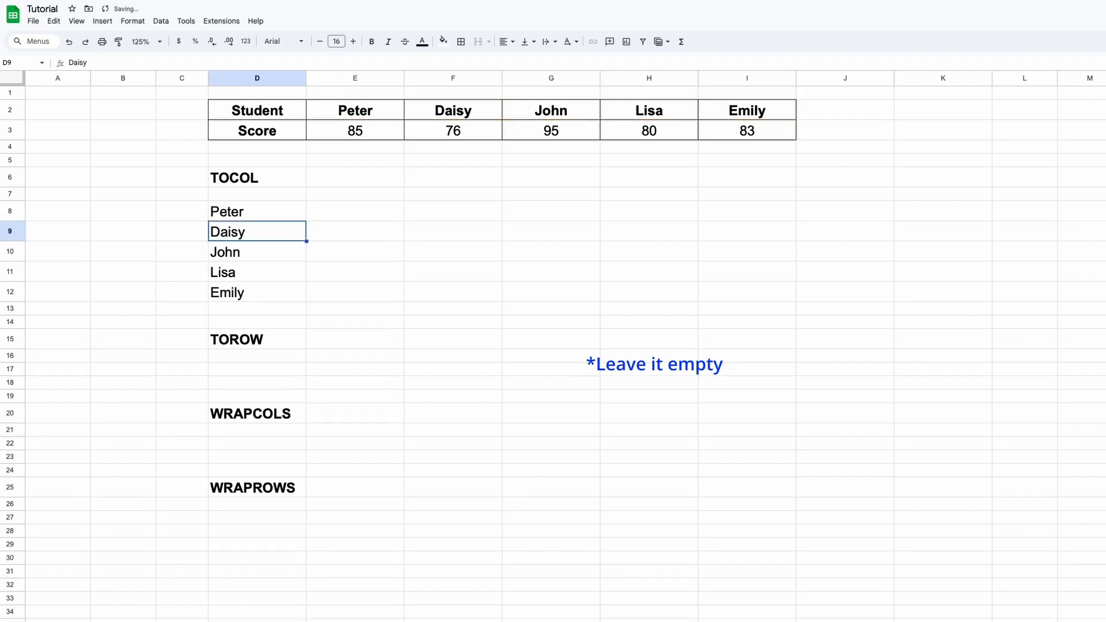
drag(287, 214, 278, 289)
drag(392, 113, 724, 117)
click(276, 218)
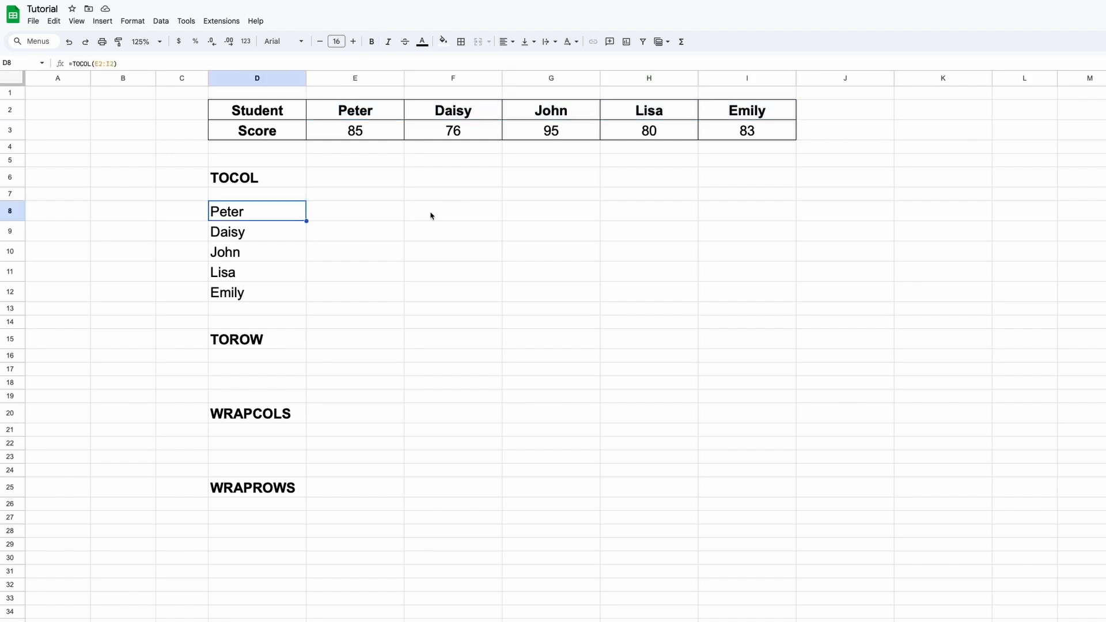
- Clear the student name and score in H2:H3 and check how the TOCOL list in D8:D12 handles the blank
drag(622, 116, 627, 131)
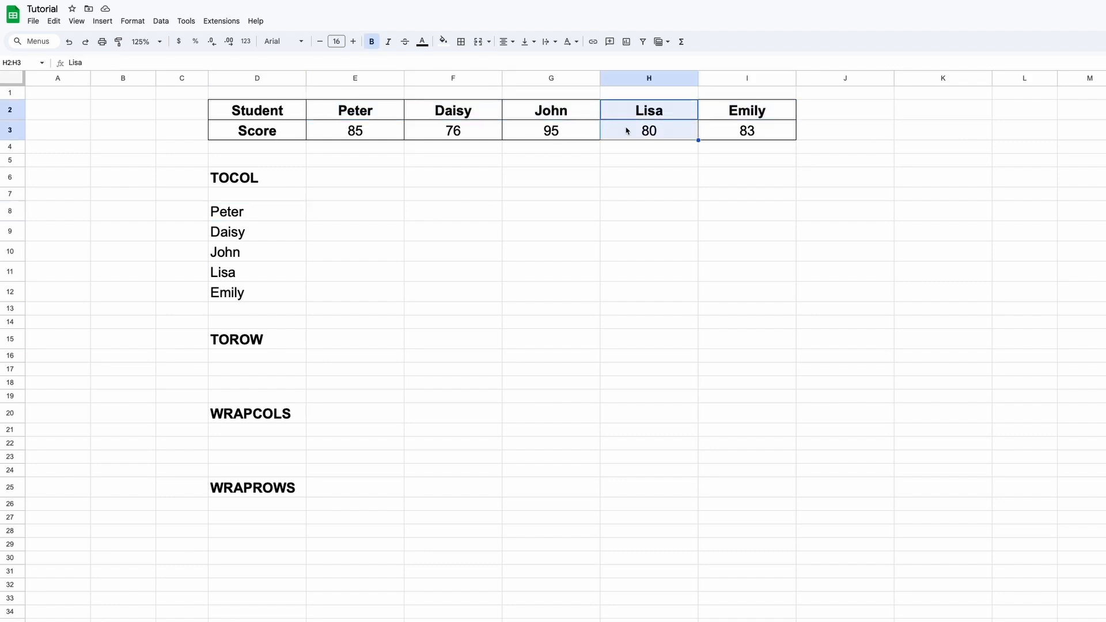
key(Delete)
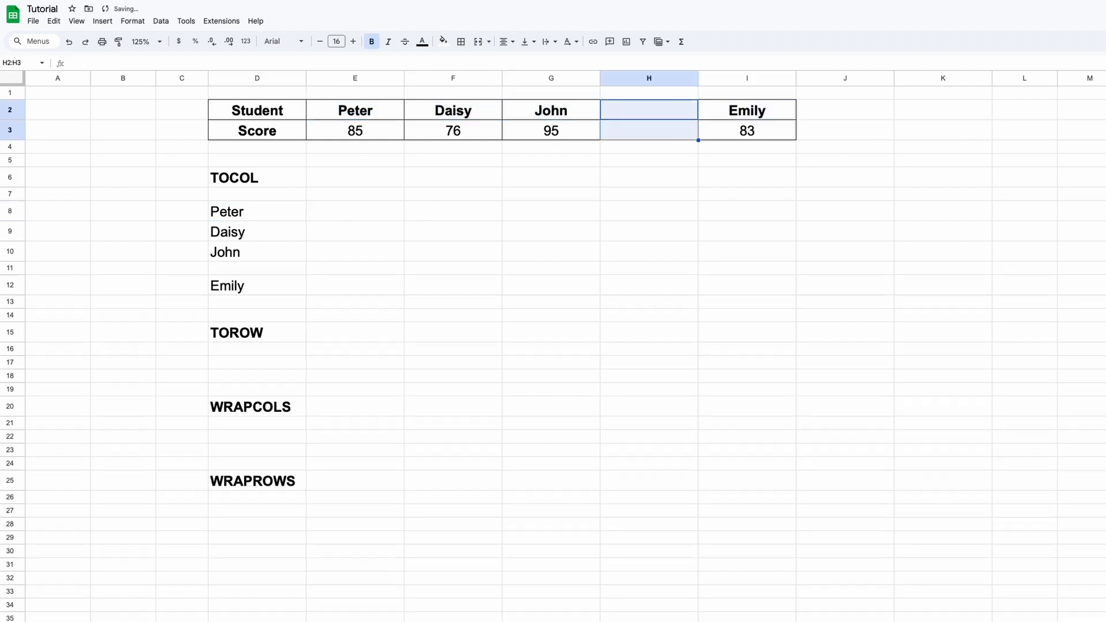
click(286, 269)
drag(279, 216, 279, 282)
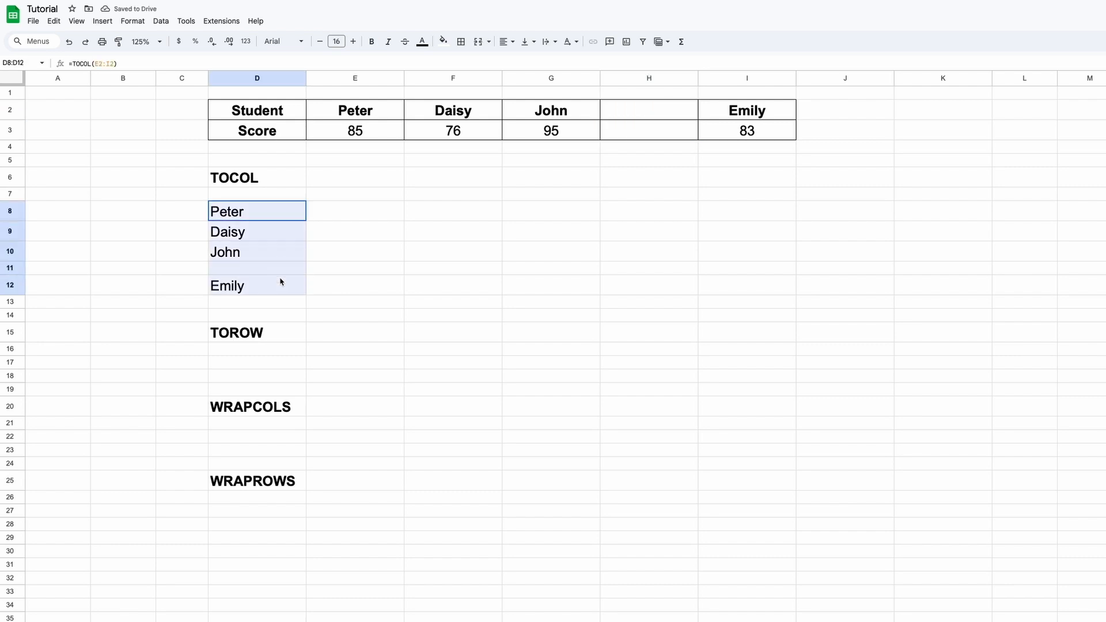
- Change the D8 formula to =TOCOL(E2:I2,1) to ignore blanks, and check the listed names
click(268, 213)
double_click(271, 213)
click(266, 215)
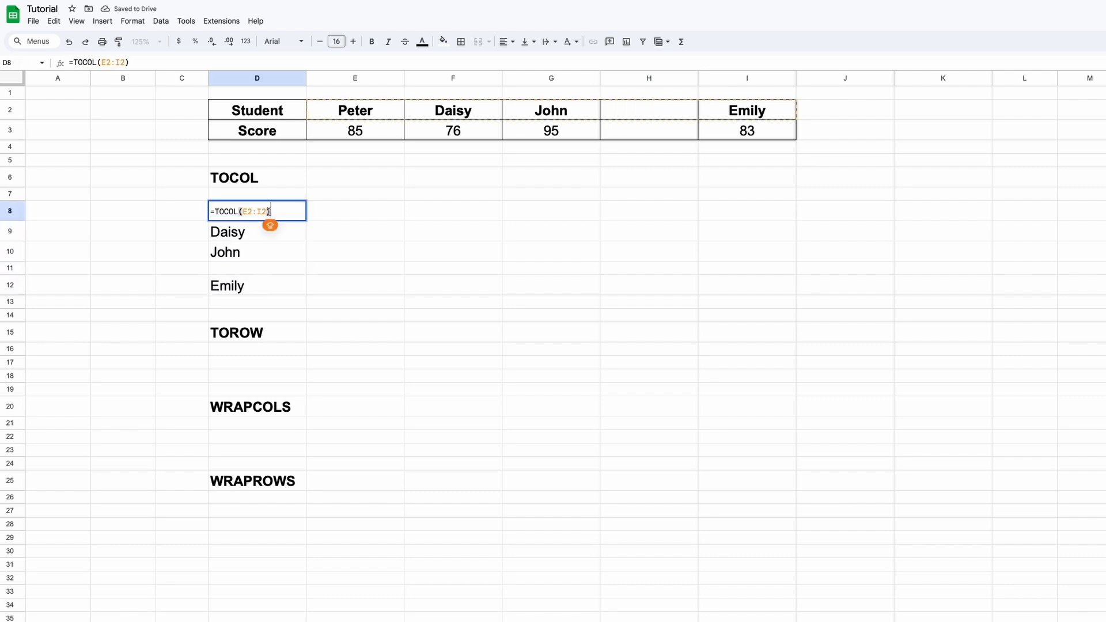
text(, )
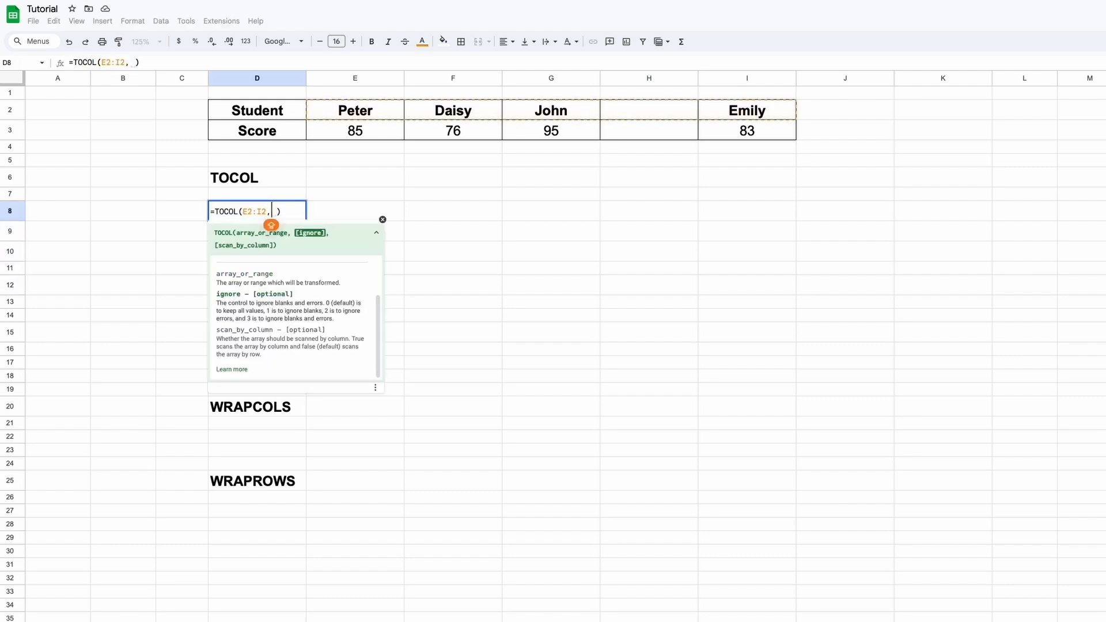
text(1)
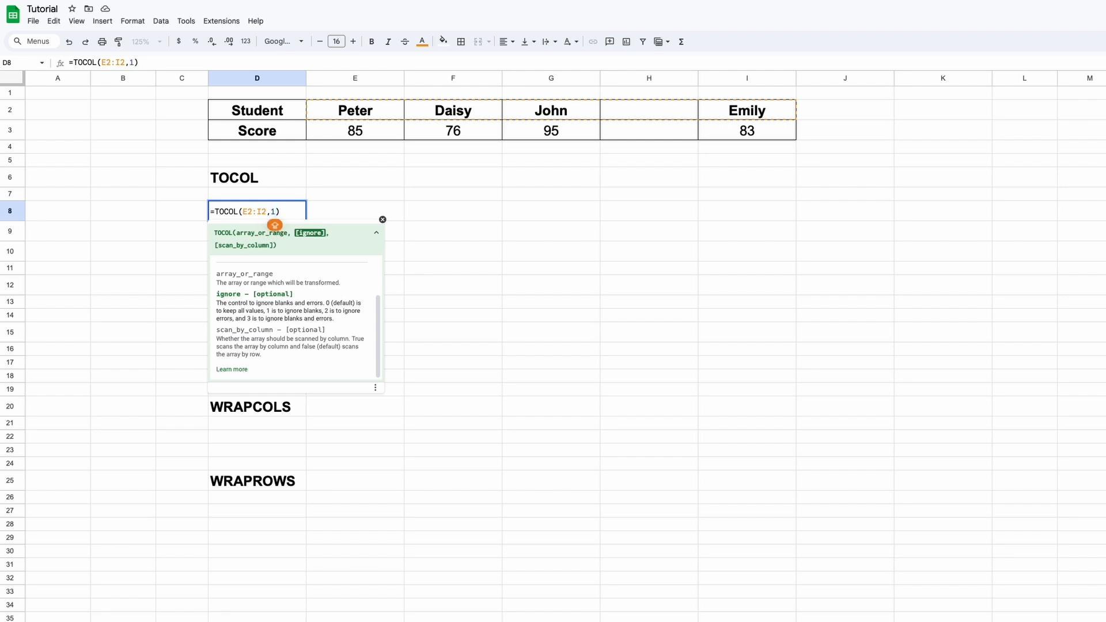
key(Return)
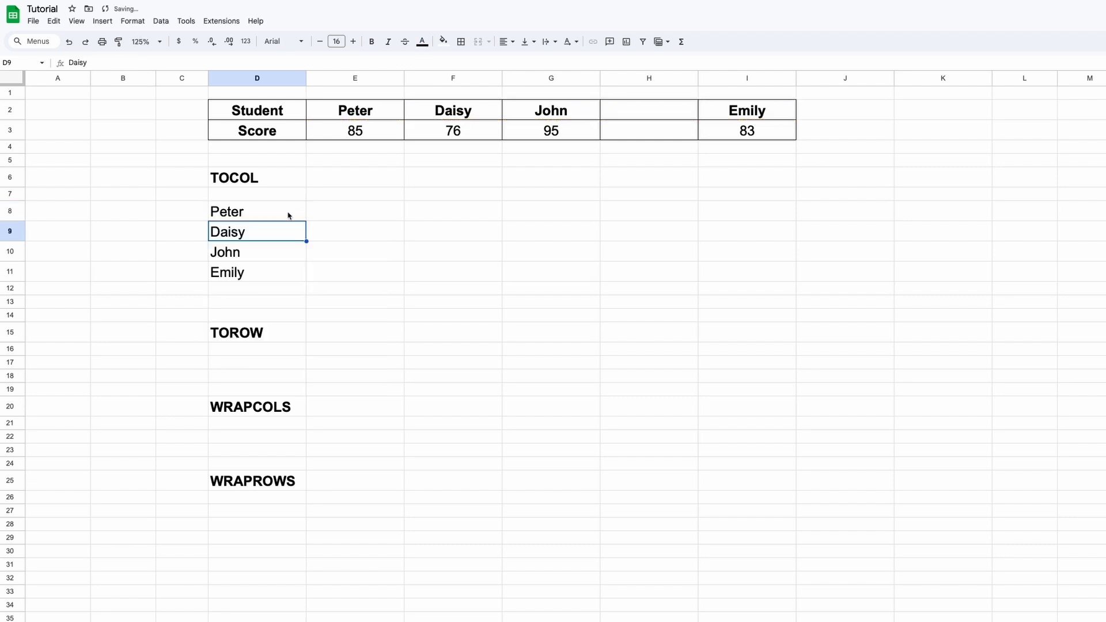
click(288, 217)
click(286, 233)
click(283, 253)
click(280, 271)
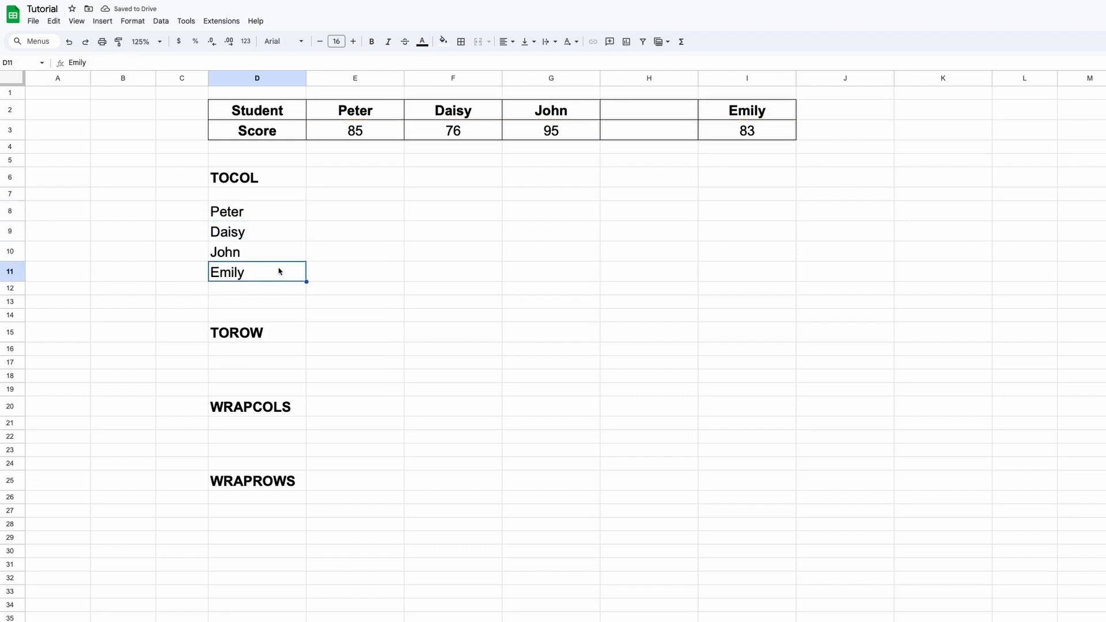
drag(273, 216, 274, 271)
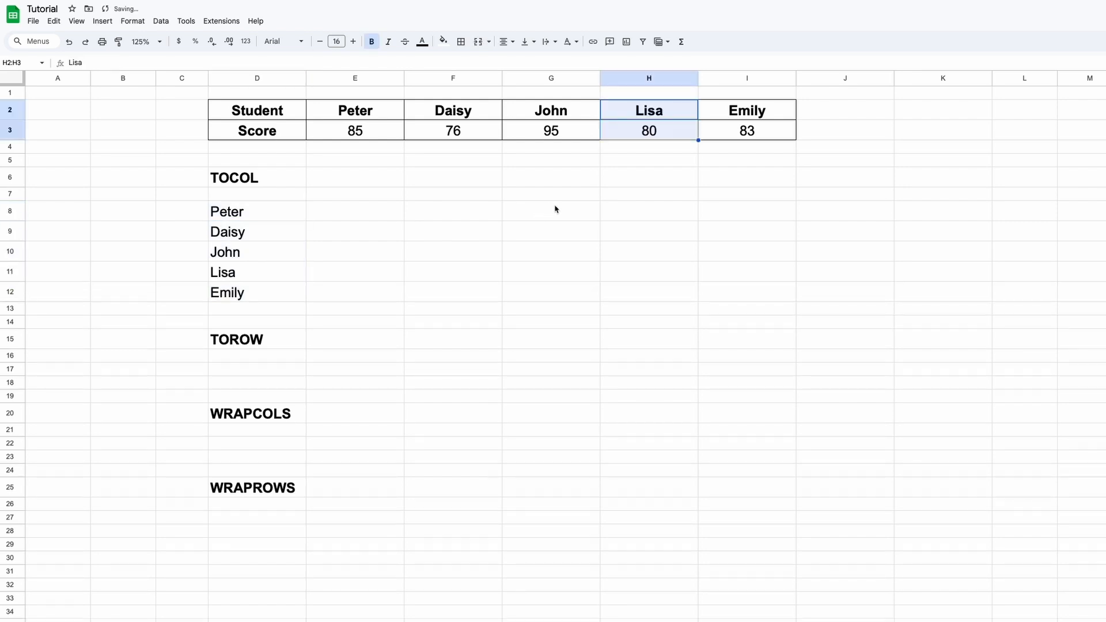
- Enter =TOROW(D8:D12) in D17 to lay the column of student names out in a single row
click(436, 252)
click(274, 369)
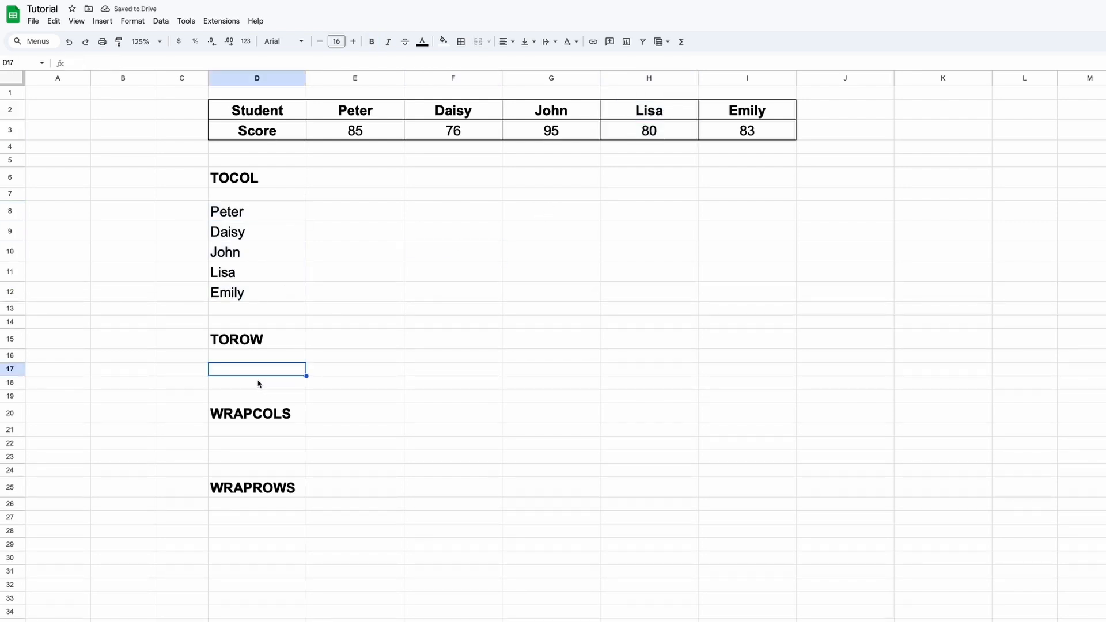
drag(249, 213, 252, 294)
drag(269, 368, 529, 366)
click(289, 370)
text(=TOR)
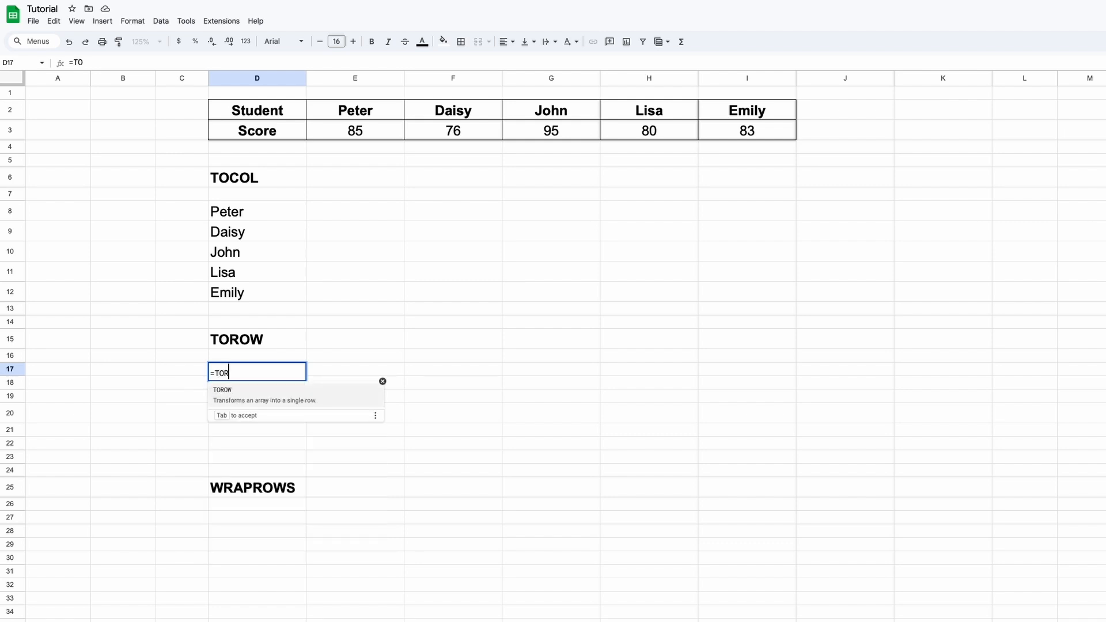
text(OW()
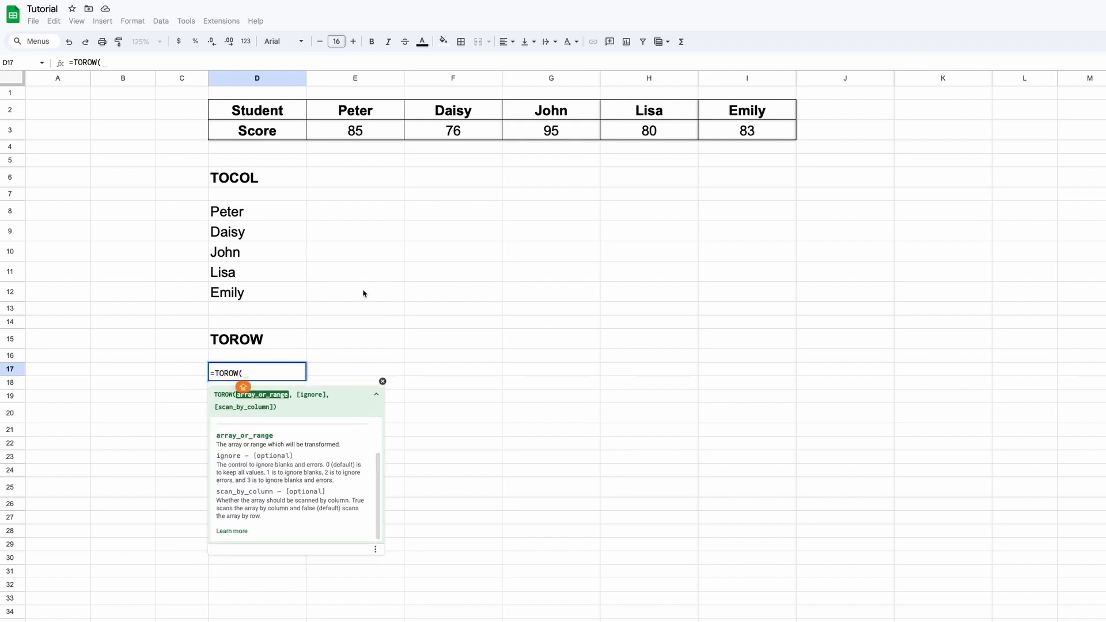
drag(273, 218, 274, 298)
key(Return)
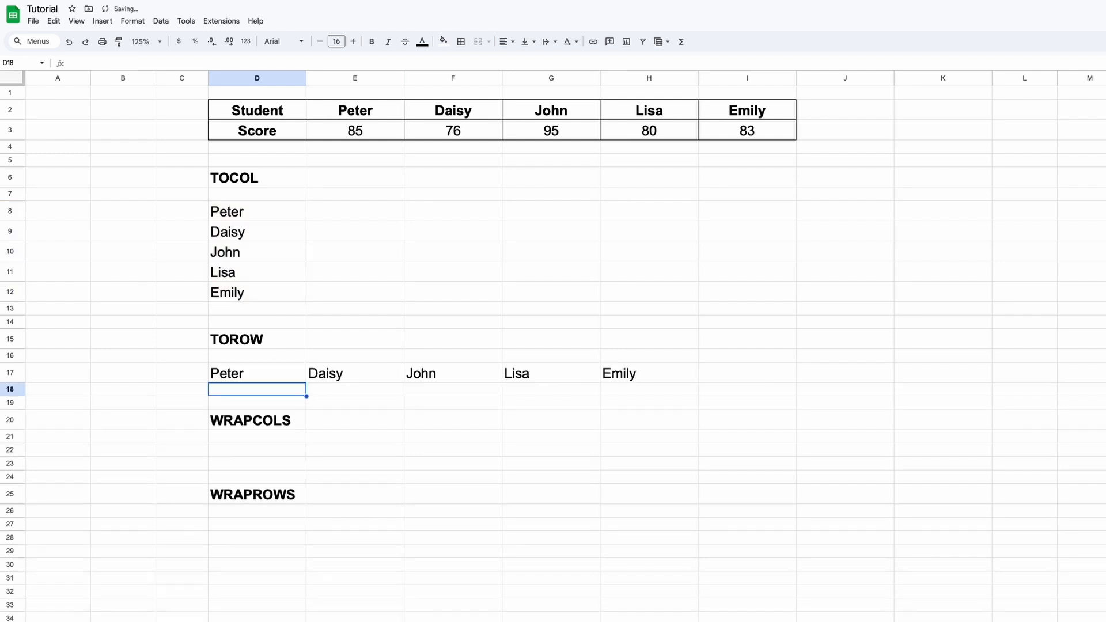
- Clear the contents of H2:H3 to test the TOROW result with a missing student
drag(649, 110, 649, 131)
key(Delete)
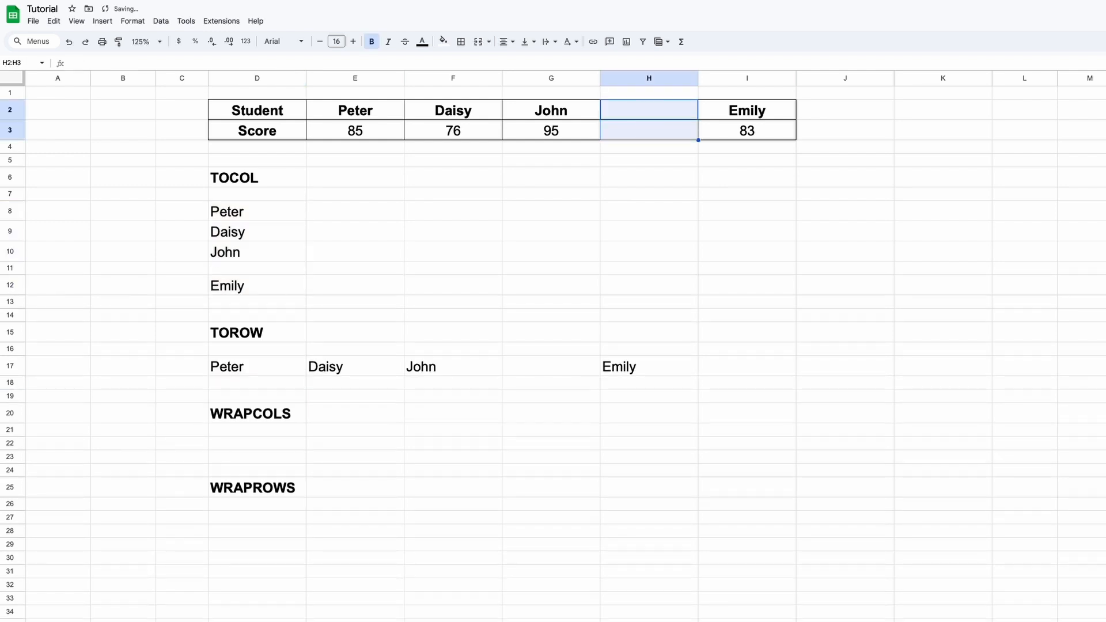
- Add 1 as the second argument of the TOROW formula in D17 to ignore blanks, and check the resulting row
click(273, 217)
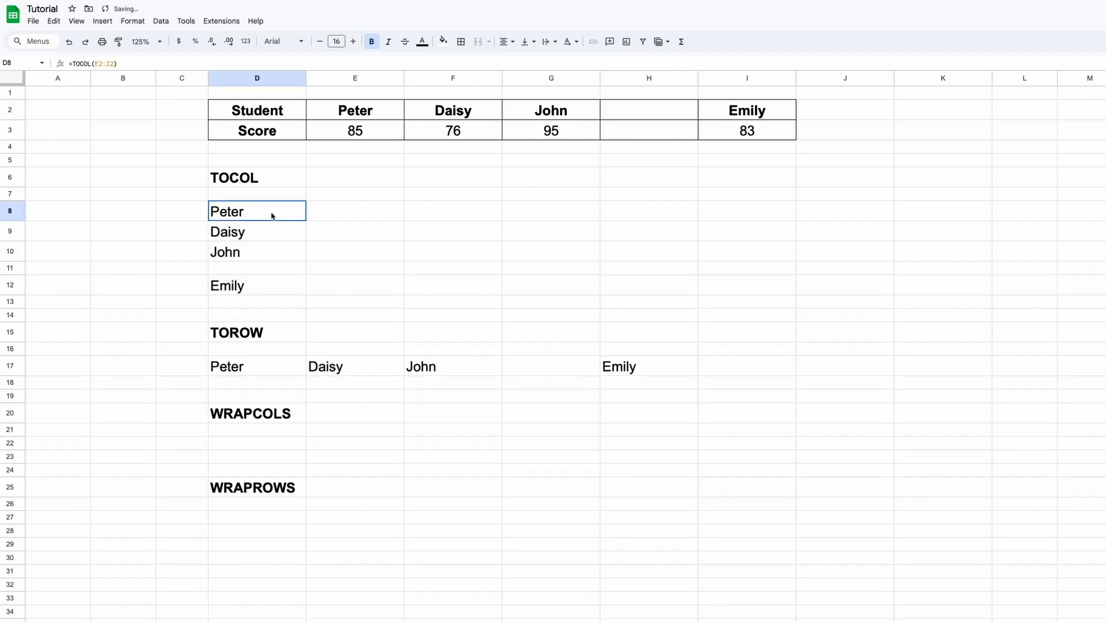
click(272, 268)
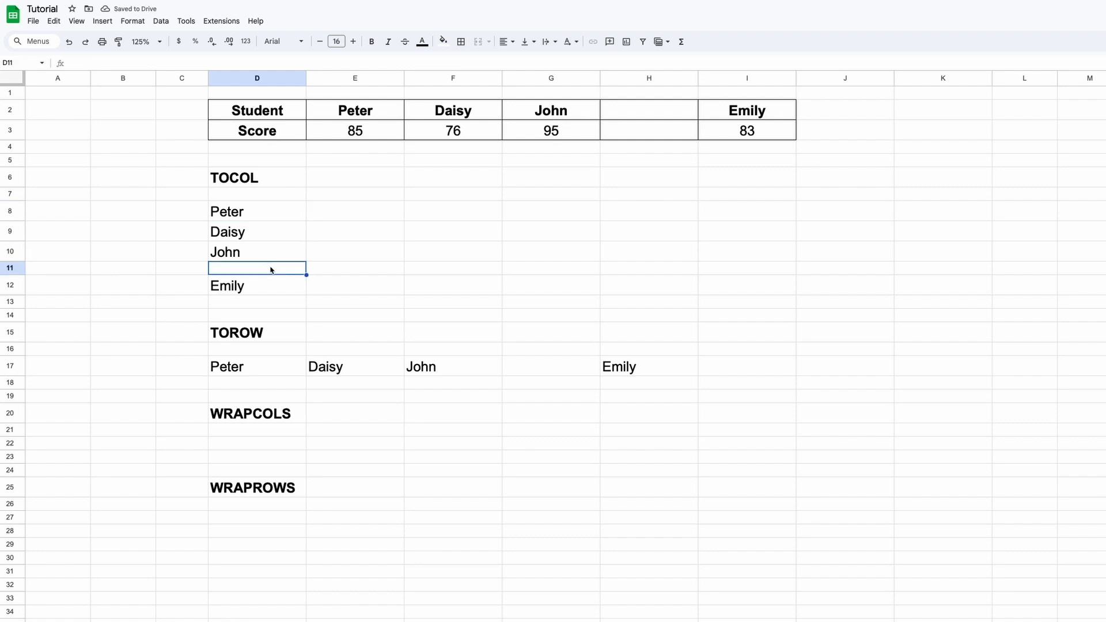
click(295, 370)
click(541, 372)
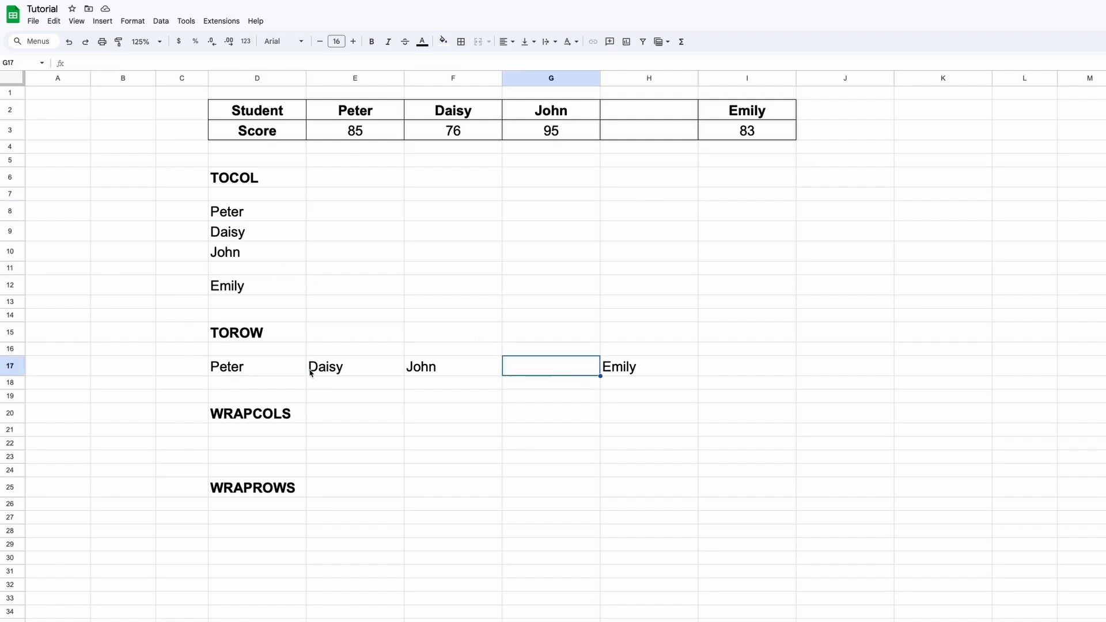
double_click(286, 364)
text(, 1)
key(Return)
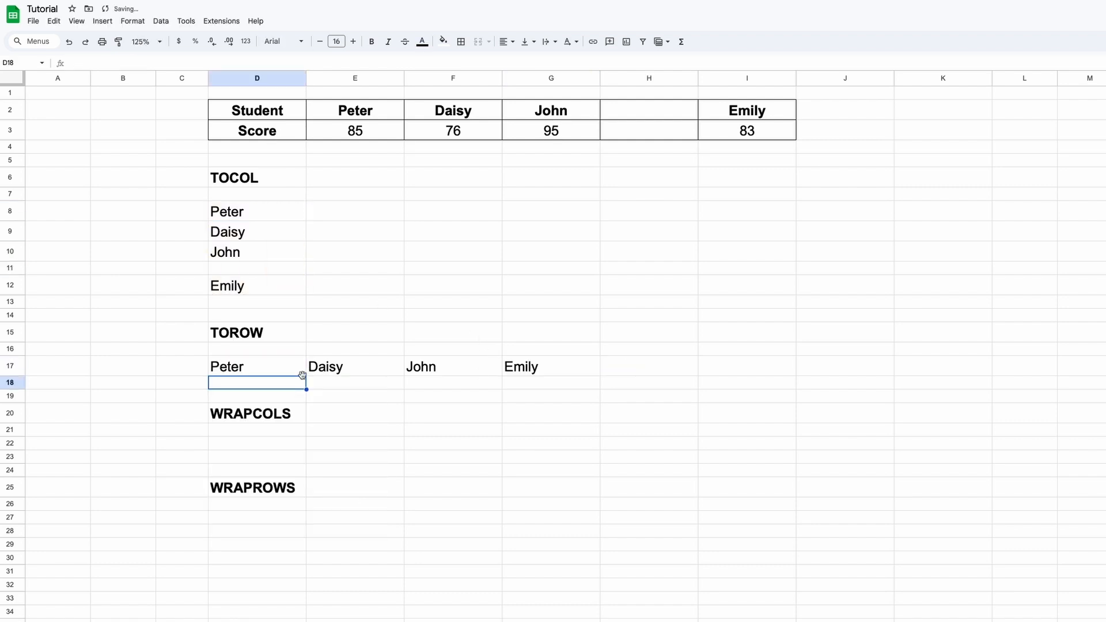
drag(288, 362, 600, 373)
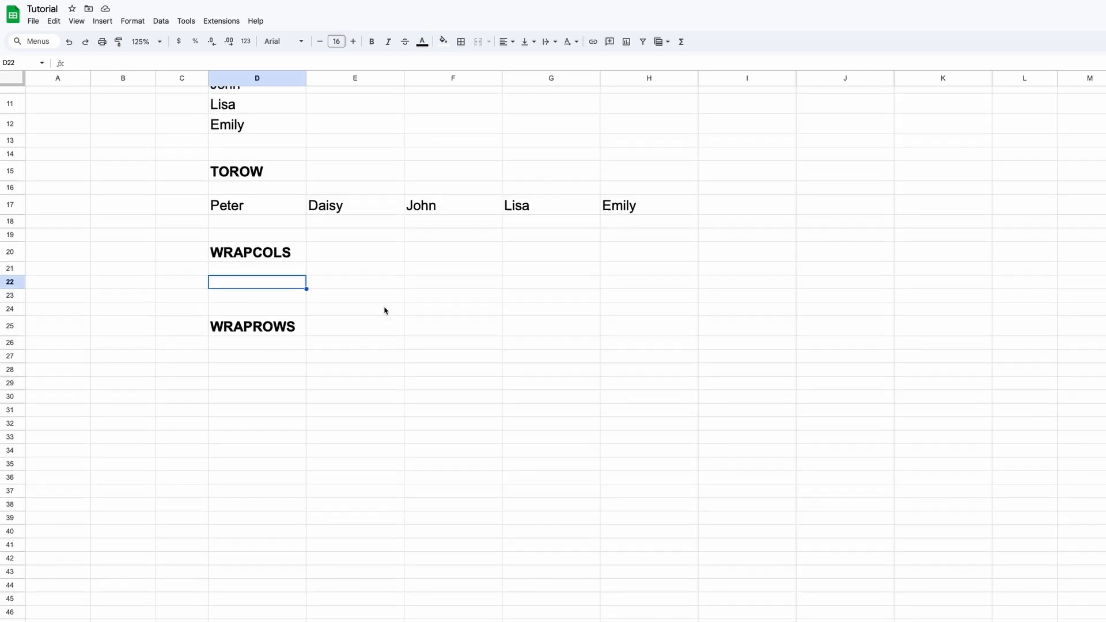
- Enter =WRAPCOLS(E2:I2,2) in D22 to wrap the student names into columns of two
scroll(385, 311, up, 1)
text(=W)
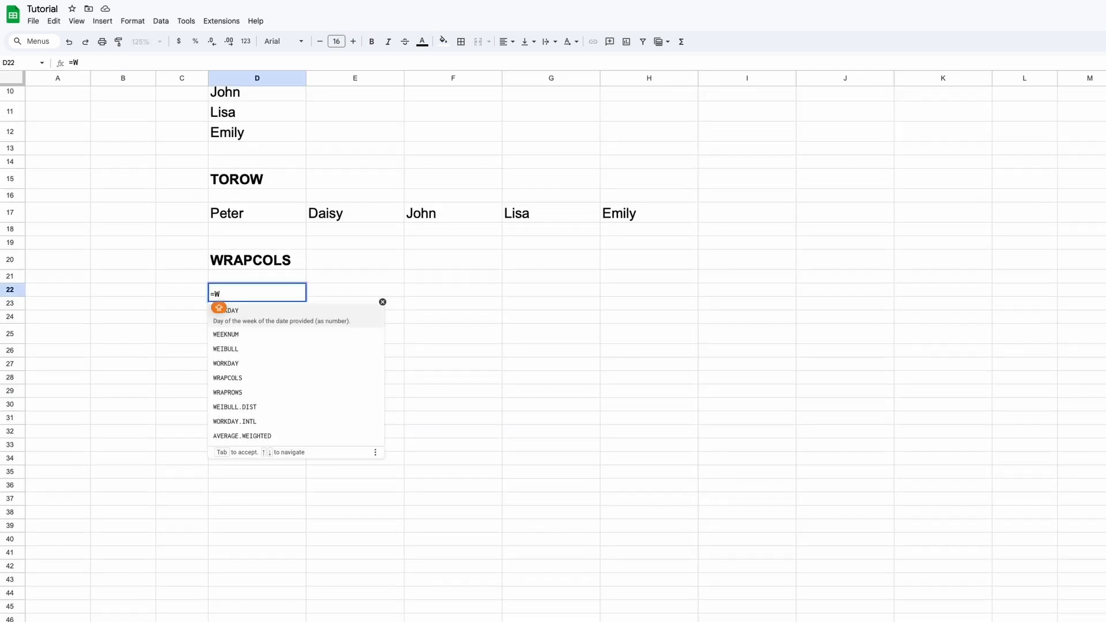
text(RAPCOLS)
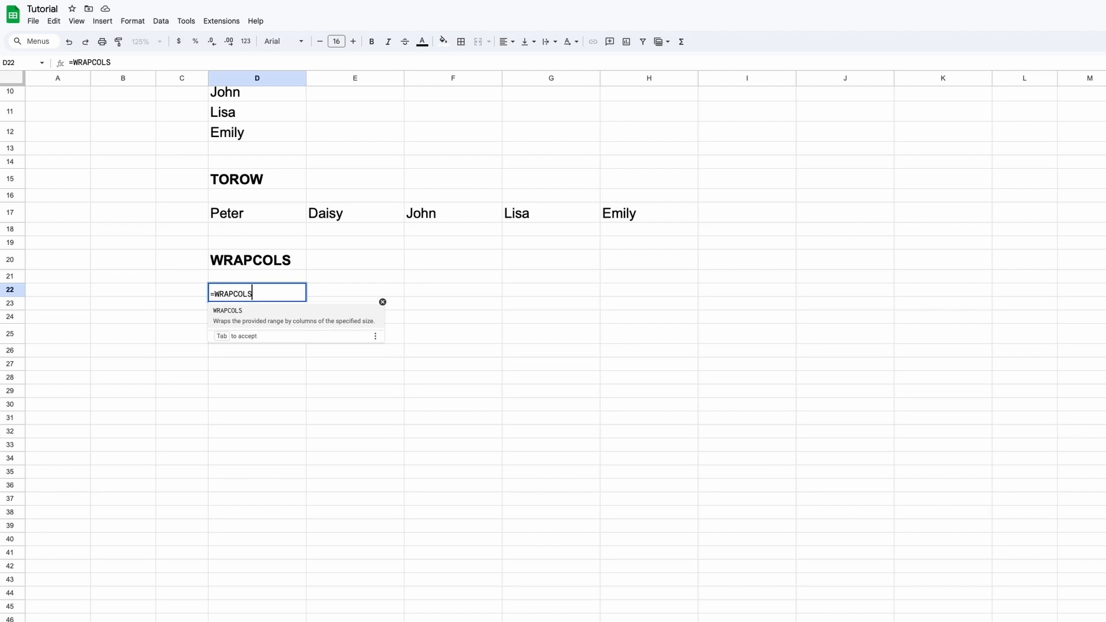
text(()
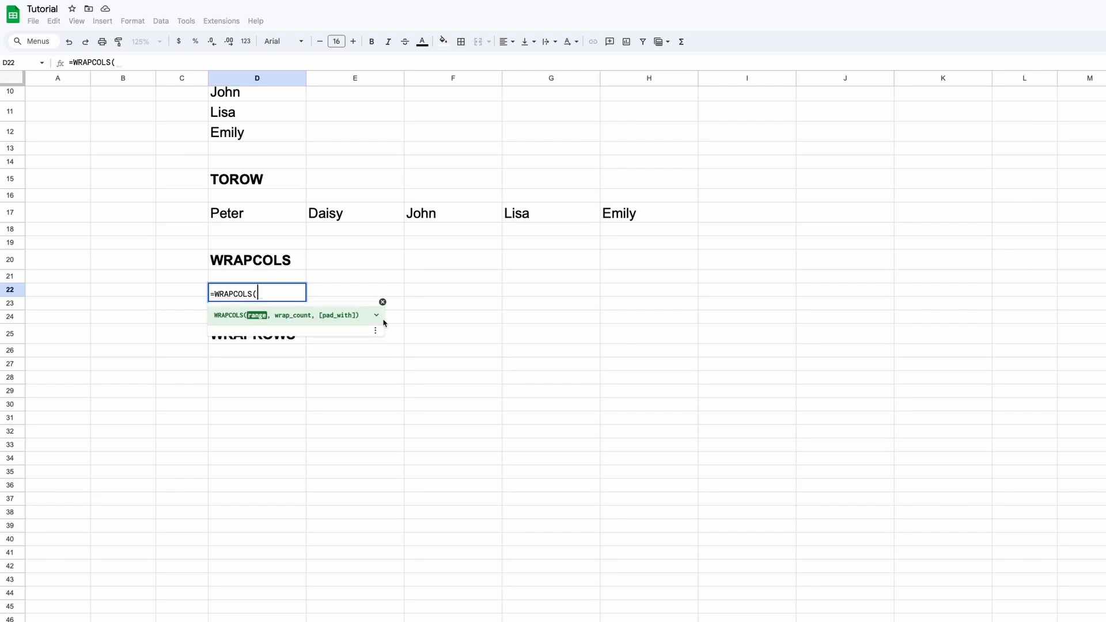
scroll(453, 225, up, 5)
drag(328, 116, 760, 120)
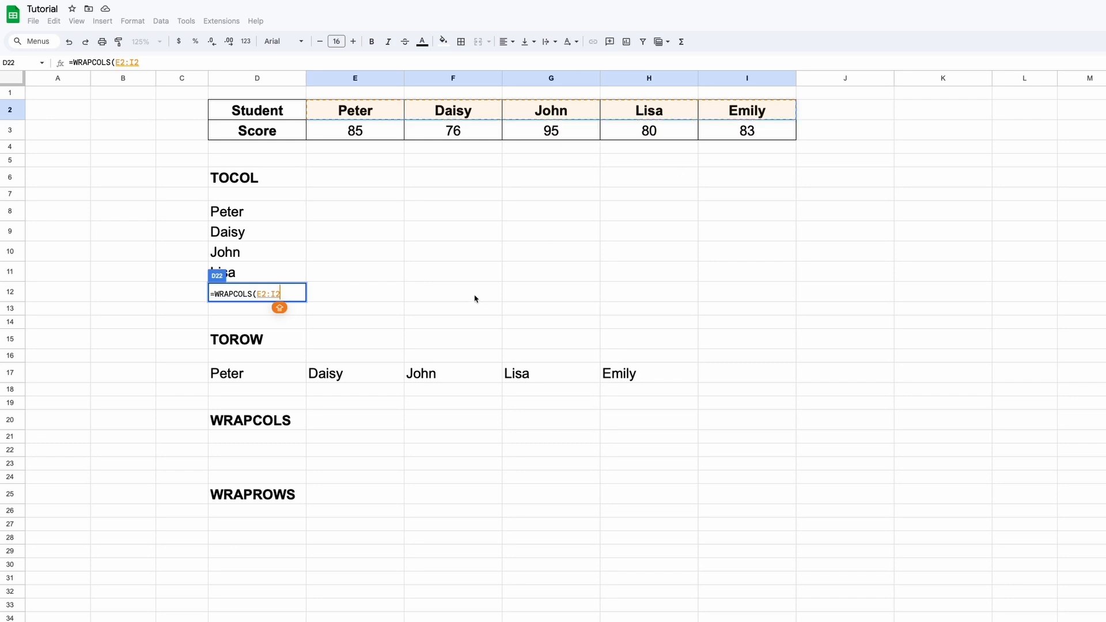
text(,)
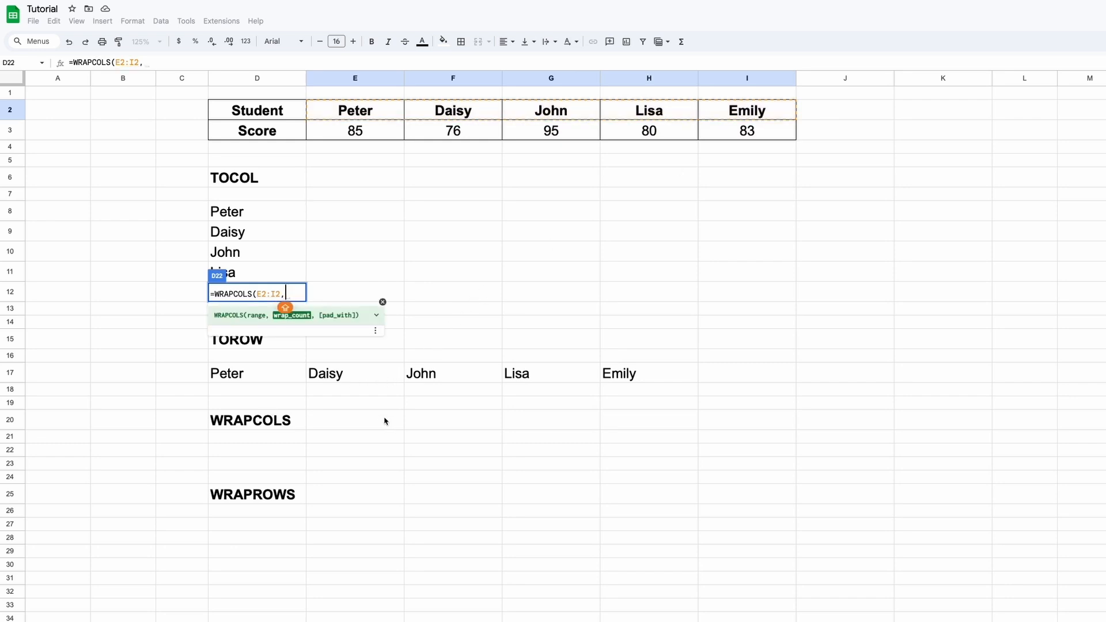
text(2)
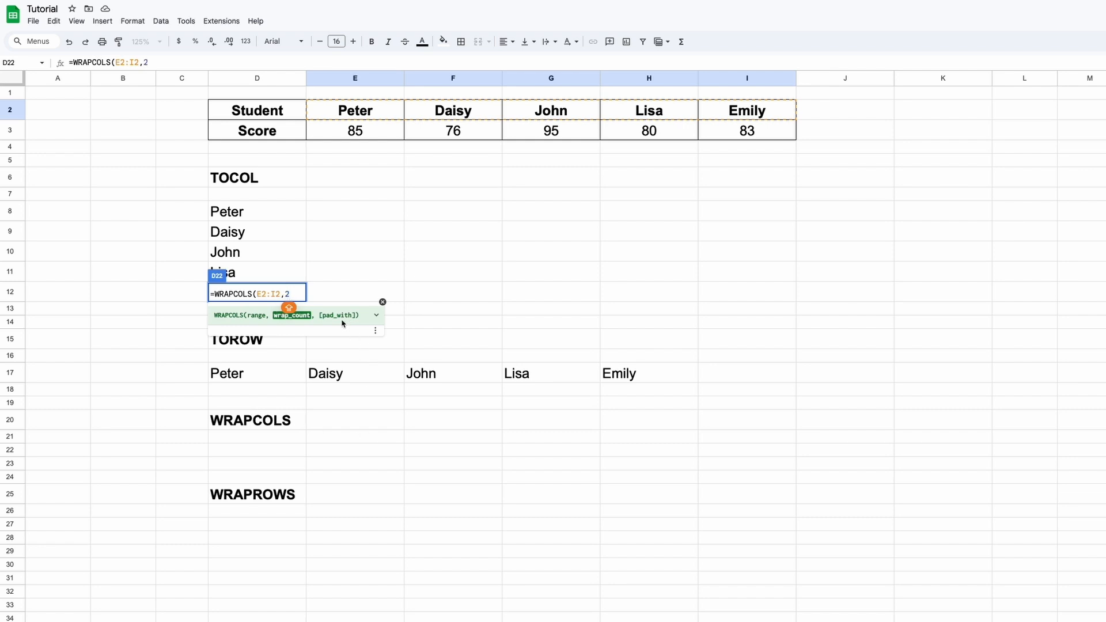
text())
key(Return)
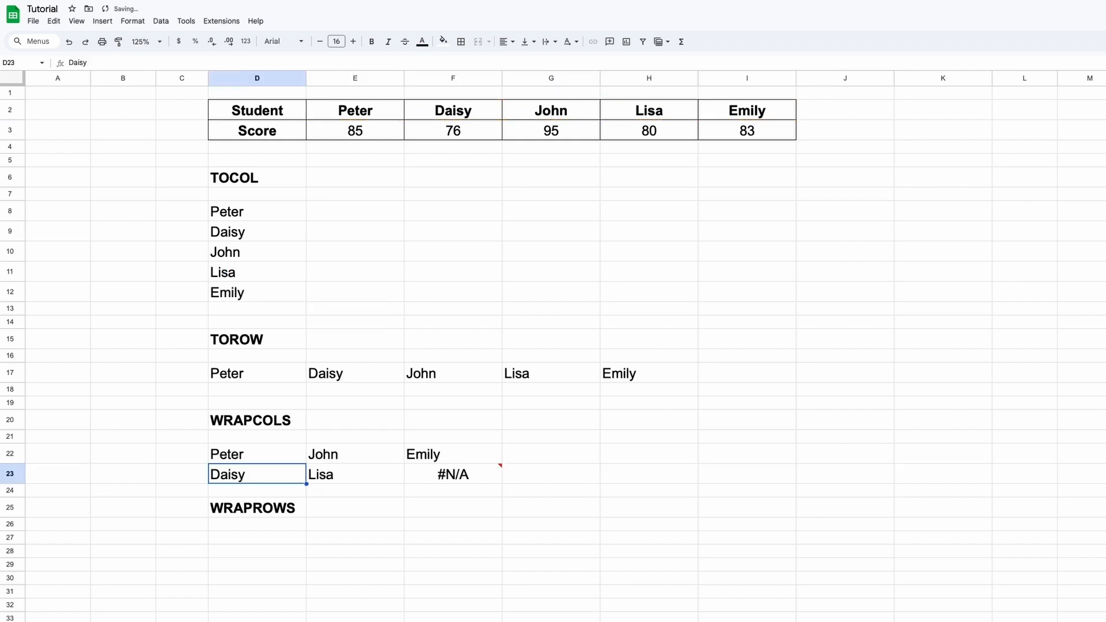
- Examine how WRAPCOLS arranges the student names across D22:F23, including the leftover cell F23
drag(282, 459, 474, 474)
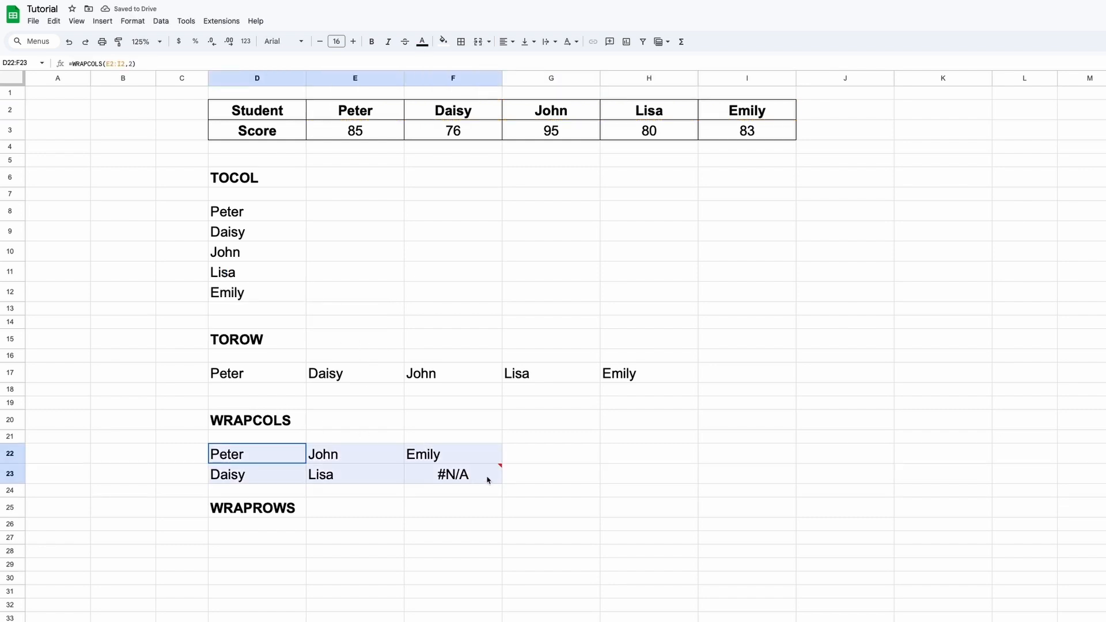
scroll(474, 474, down, 2)
click(282, 397)
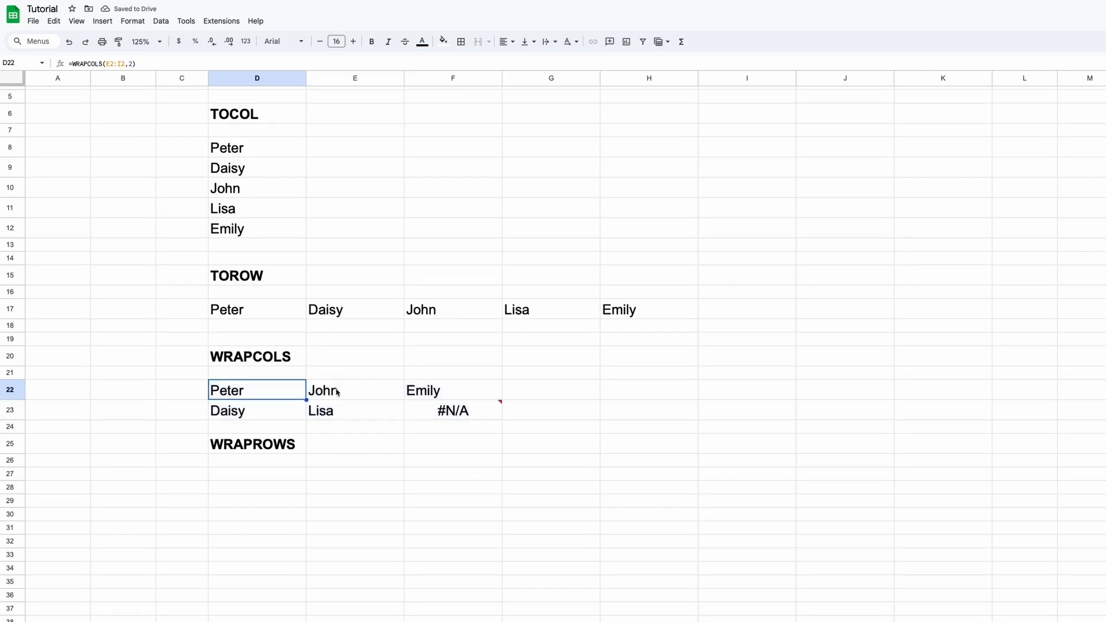
click(337, 392)
click(439, 392)
click(265, 418)
click(337, 416)
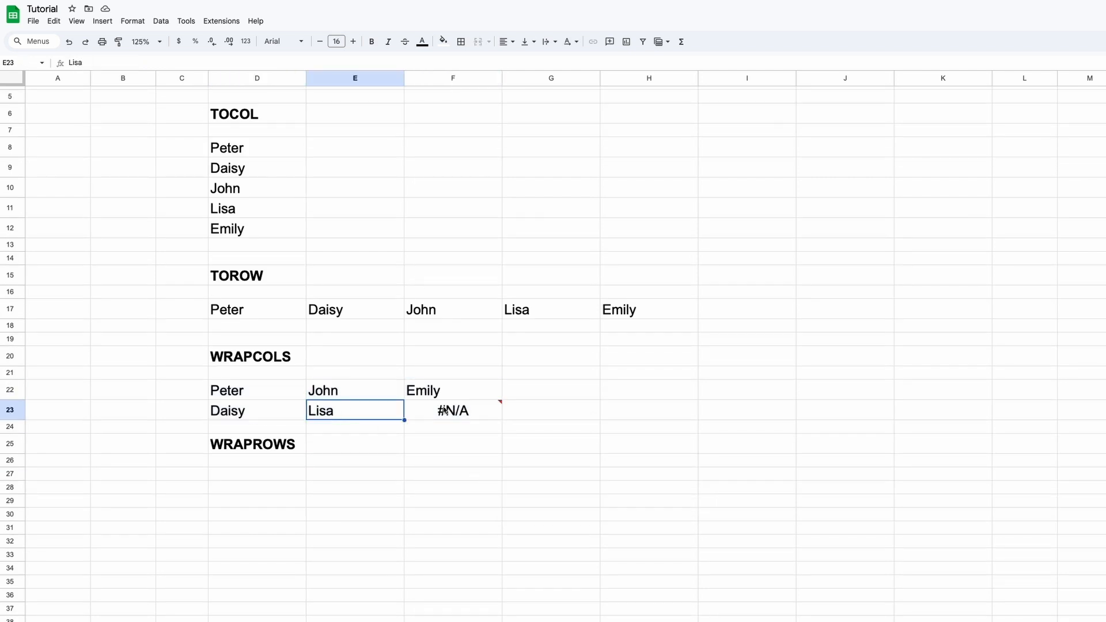
click(445, 410)
drag(275, 394, 483, 410)
click(481, 410)
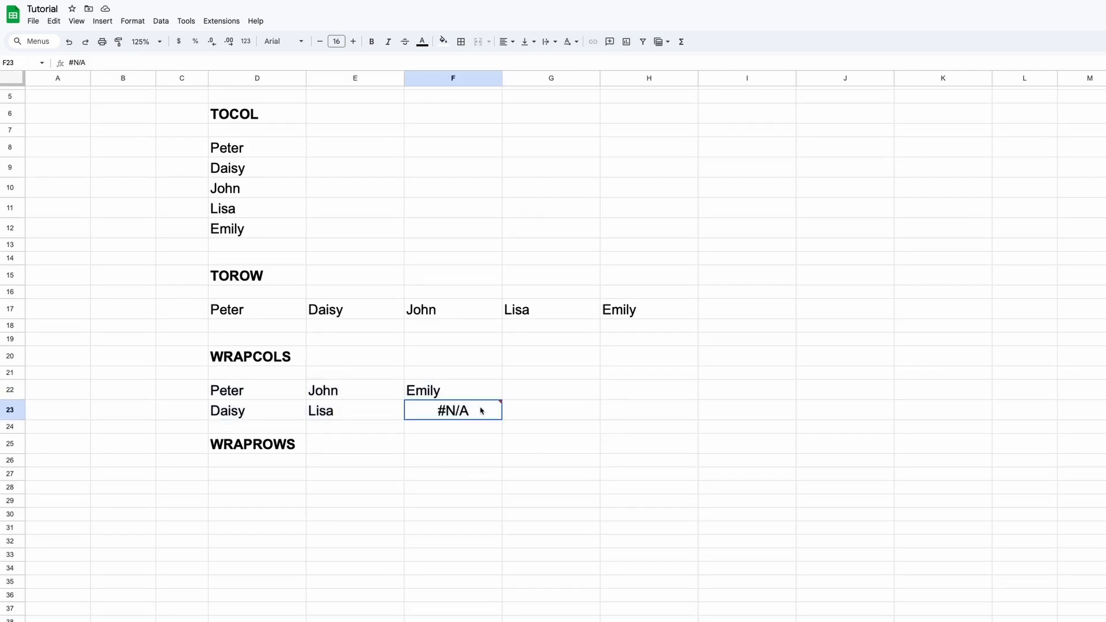
- Change the D22 formula to =WRAPCOLS(E2:I2,2,"?") to fill the extra cell with a question mark, and check F23
scroll(481, 412, up, 2)
double_click(499, 463)
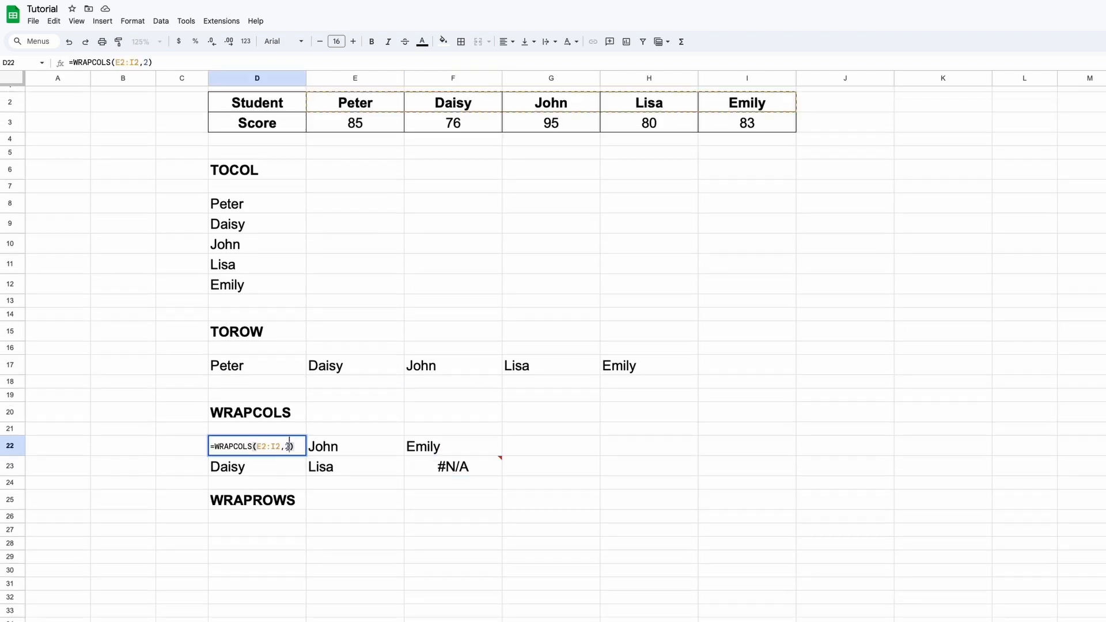
text(,"")
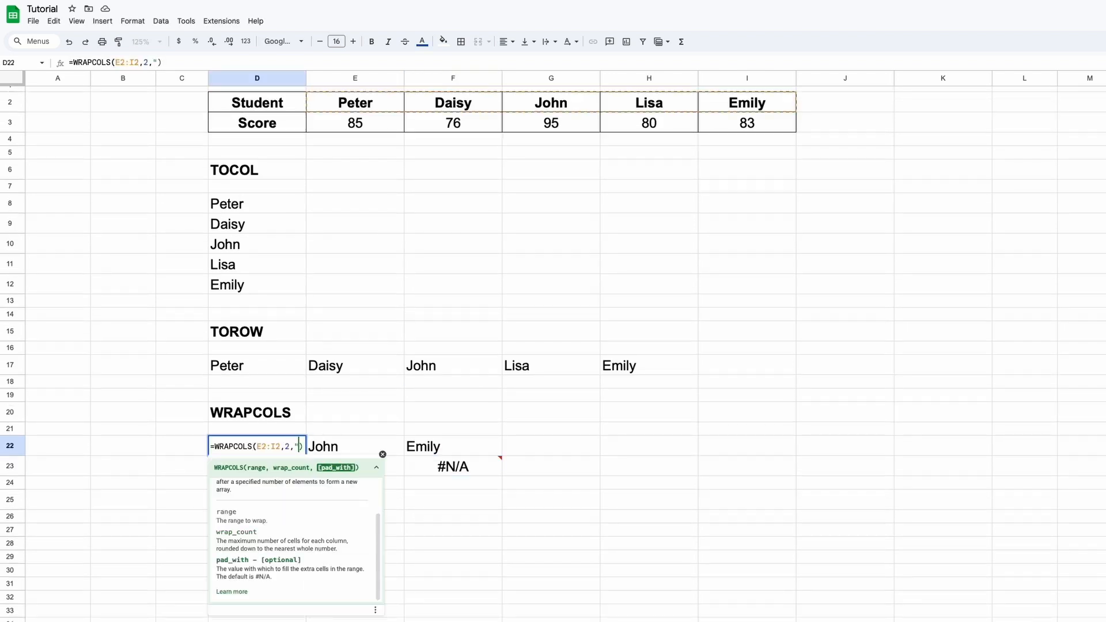
key(Left)
text(?)
key(Return)
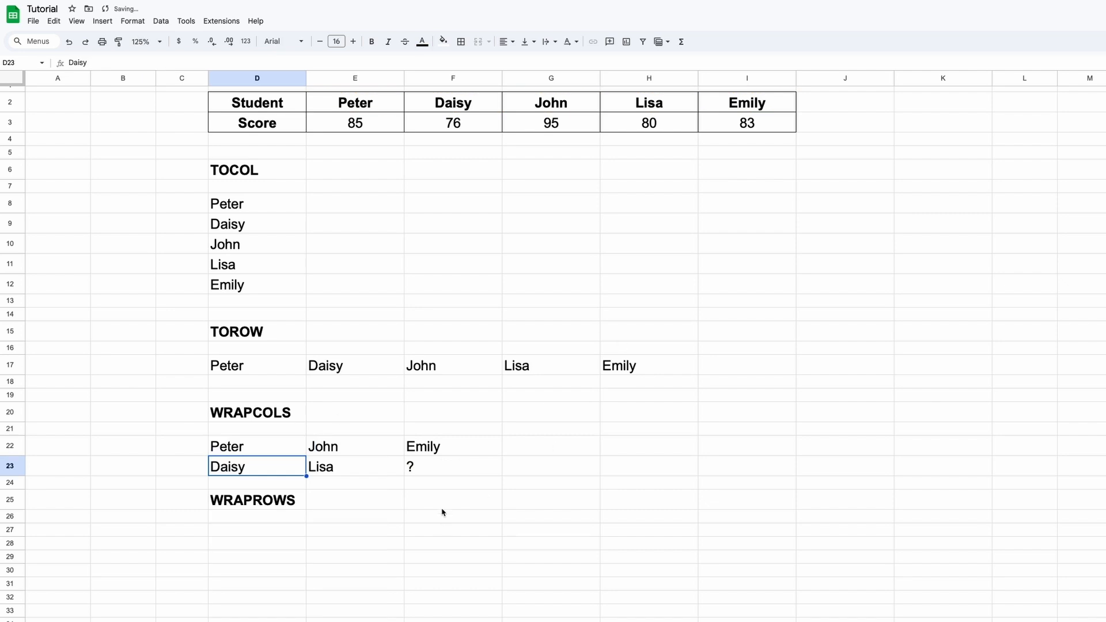
click(435, 478)
- Change the D22 formula to =WRAPCOLS(E2:I2,2,"") to leave the extra cell empty, and check D22:F23
double_click(287, 447)
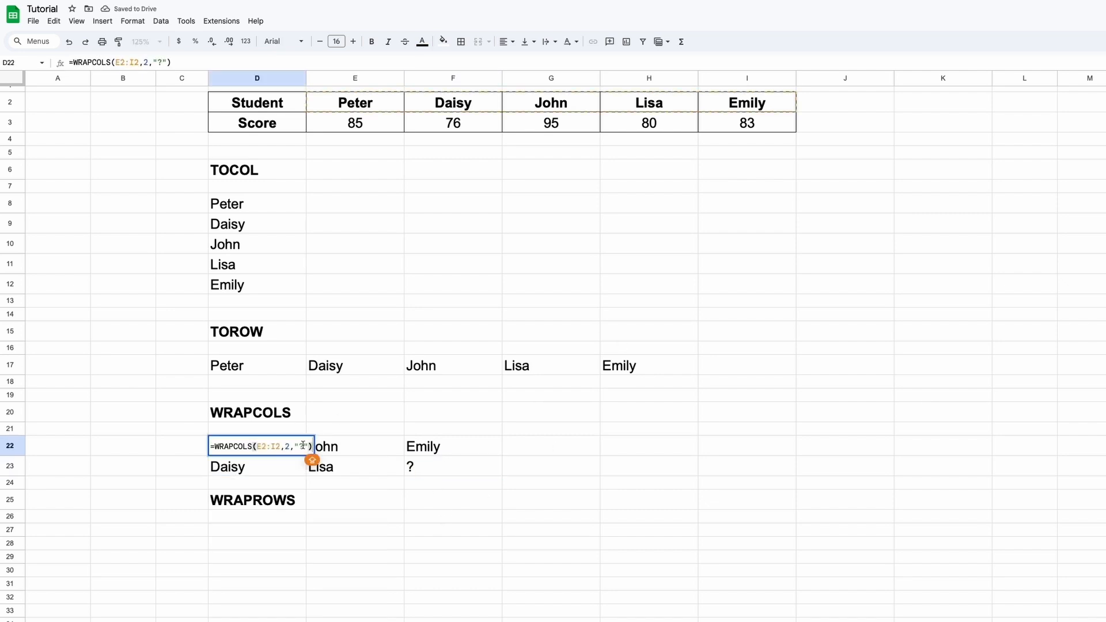
click(303, 445)
key(BackSpace)
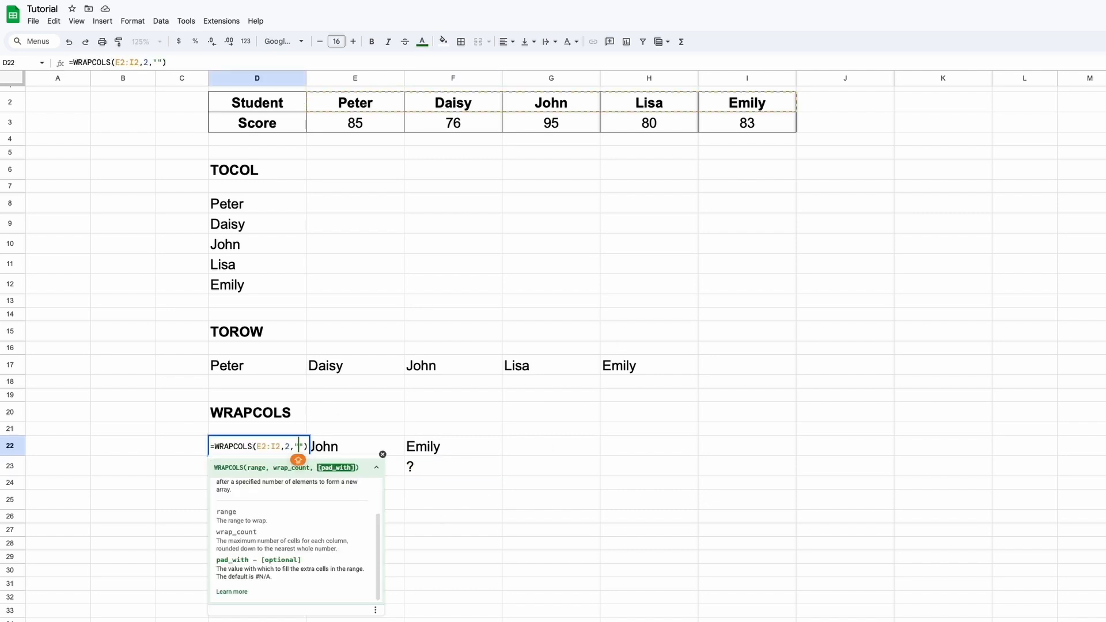
key(Return)
click(424, 466)
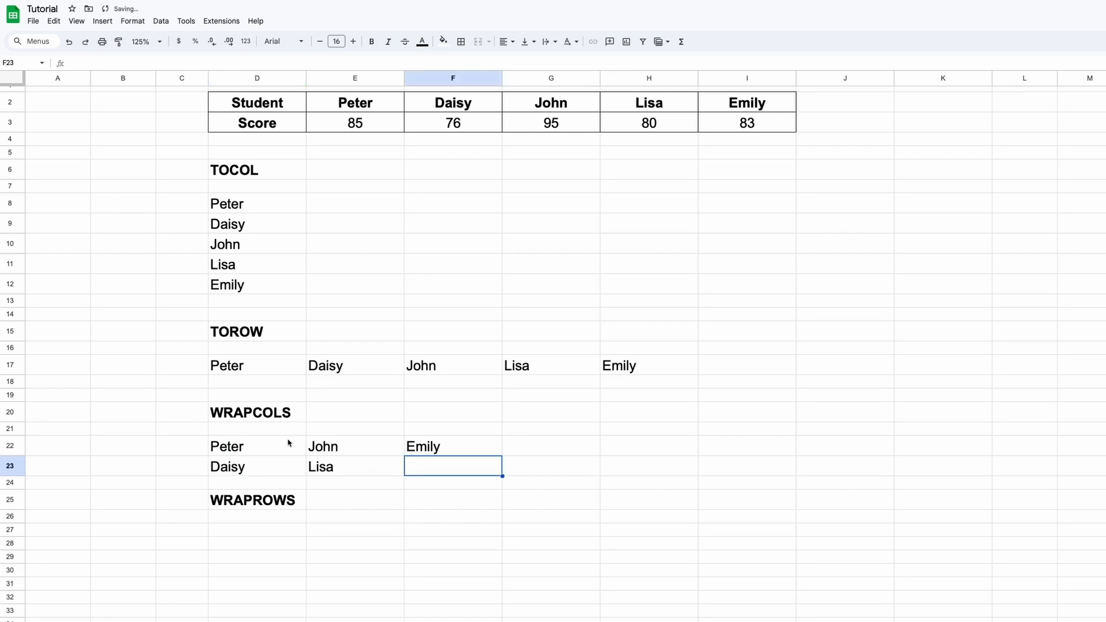
drag(288, 443, 449, 468)
- Enter =WRAPROWS(E2:I2,2,"") in D27 to wrap the student names into rows of two with empty padding
click(291, 527)
scroll(291, 517, down, 4)
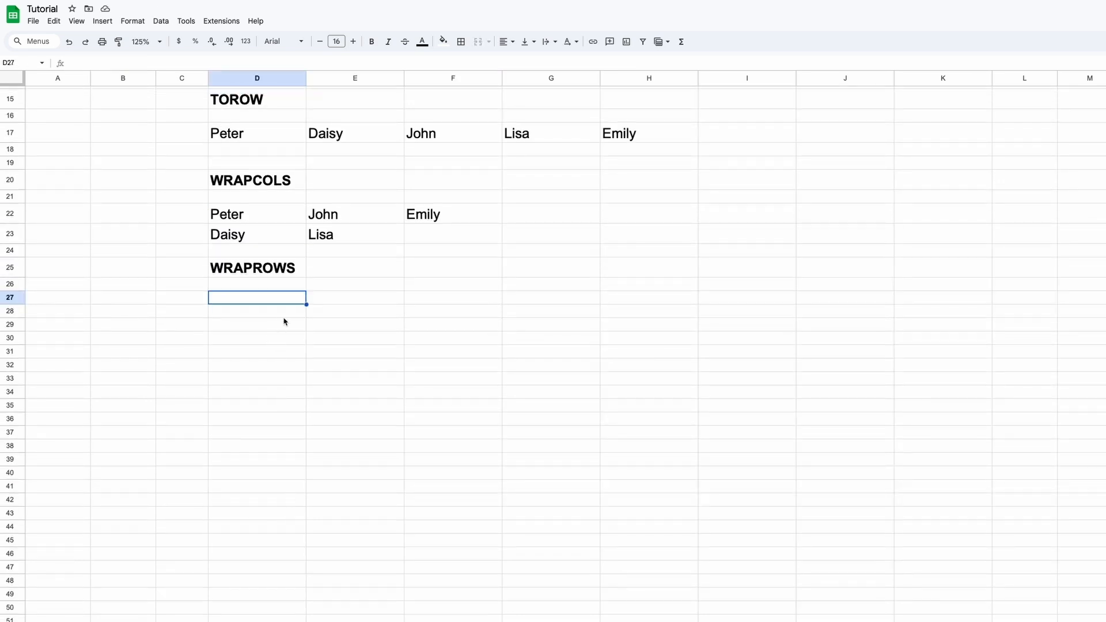
text(=WRAP)
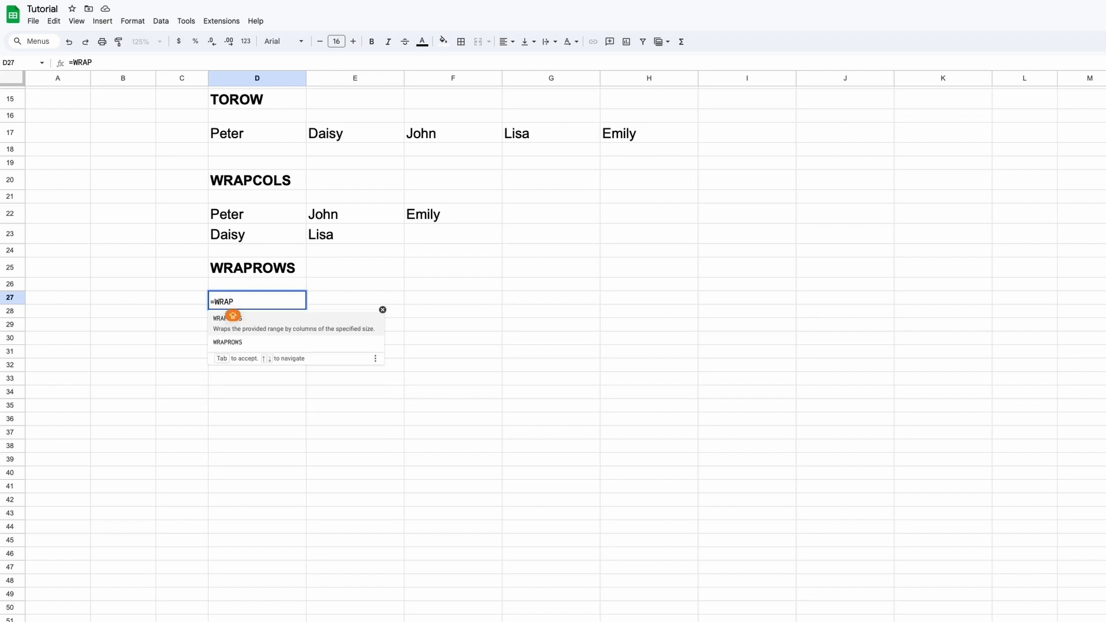
text(ROWS()
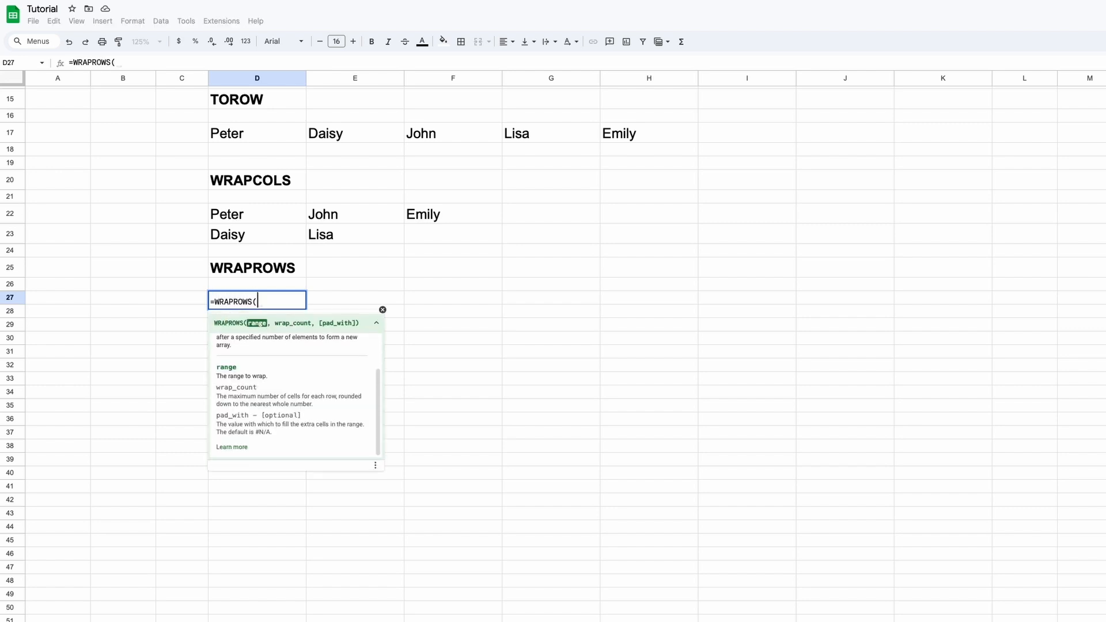
scroll(345, 277, up, 5)
drag(354, 110, 749, 110)
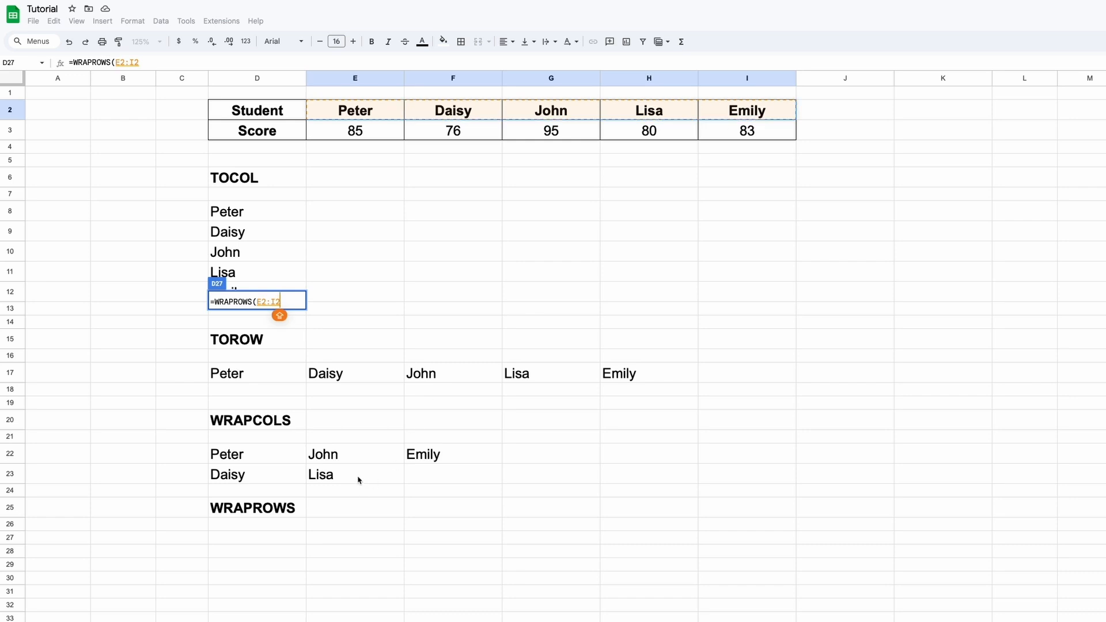
text(,)
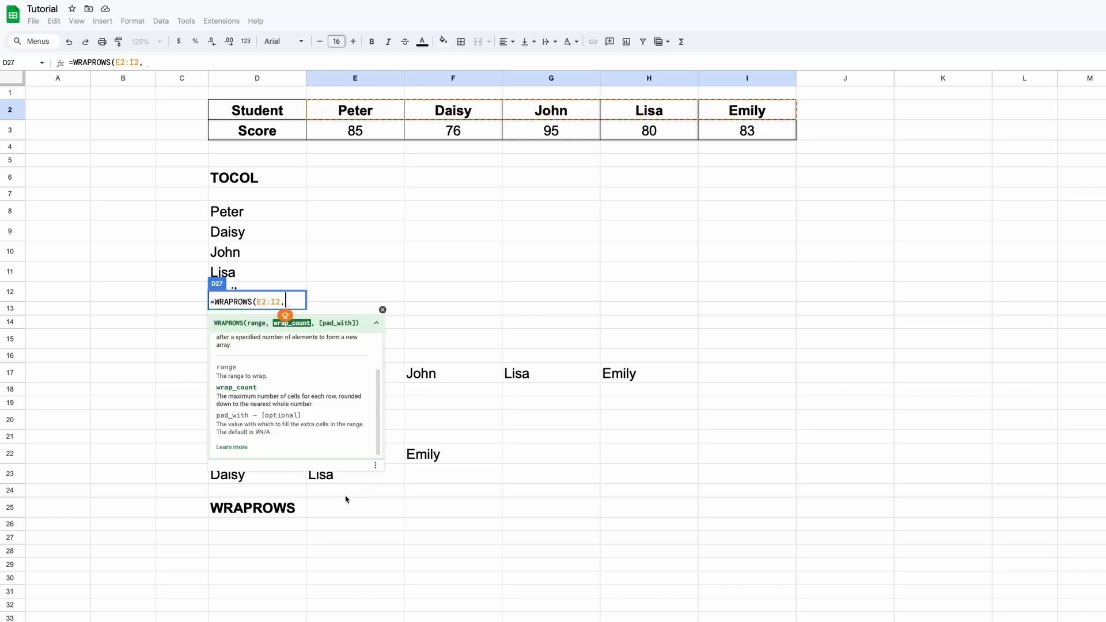
text(2)
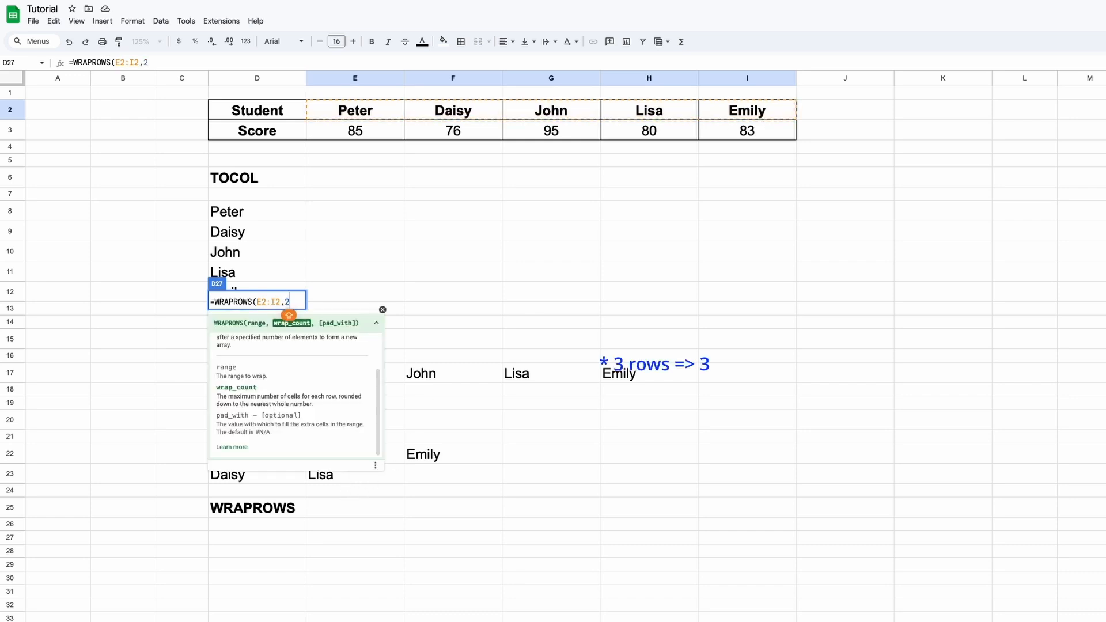
text(,""))
scroll(290, 529, down, 1)
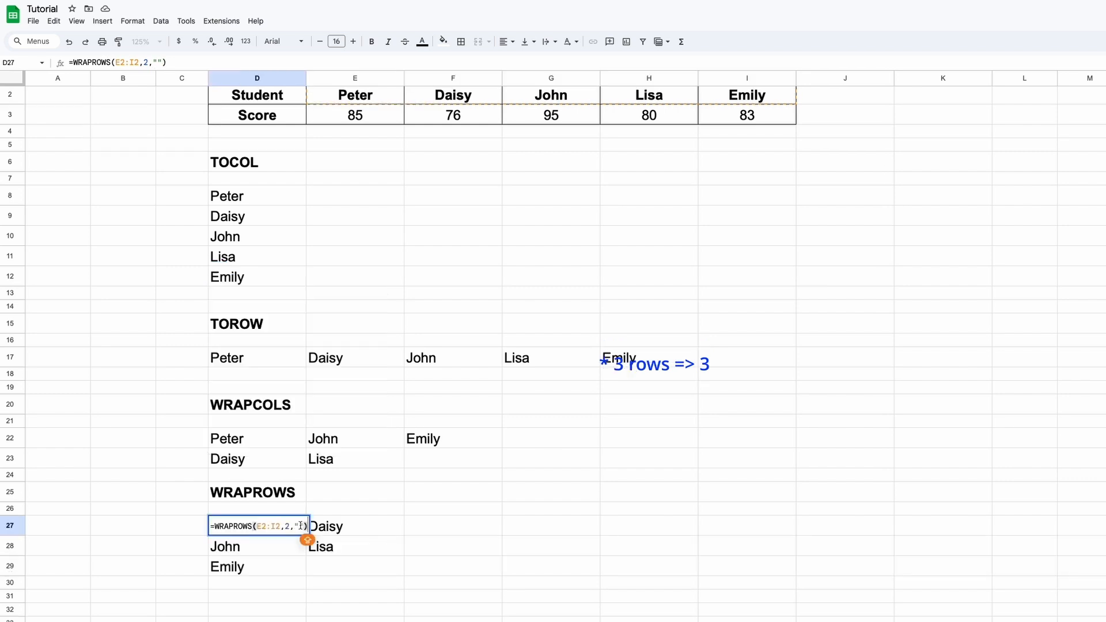
- Change the wrap count of the WRAPROWS formula in D27 to 3
click(289, 528)
key(BackSpace)
text(3)
key(Return)
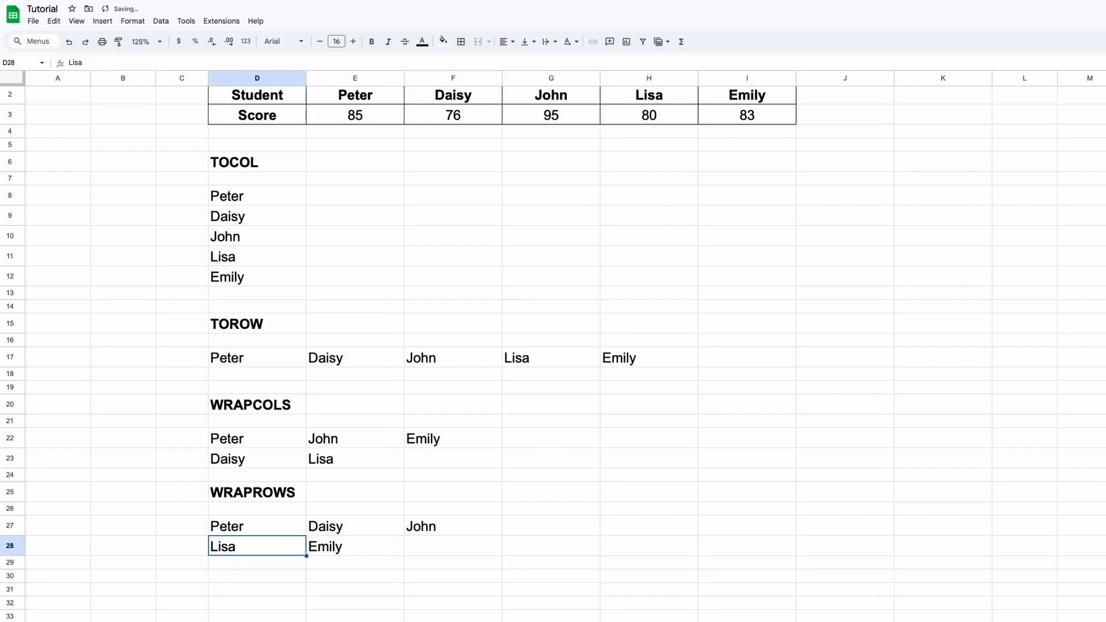
- Compare the order of names in the WRAPROWS result with the order in the WRAPCOLS result
scroll(439, 559, down, 1)
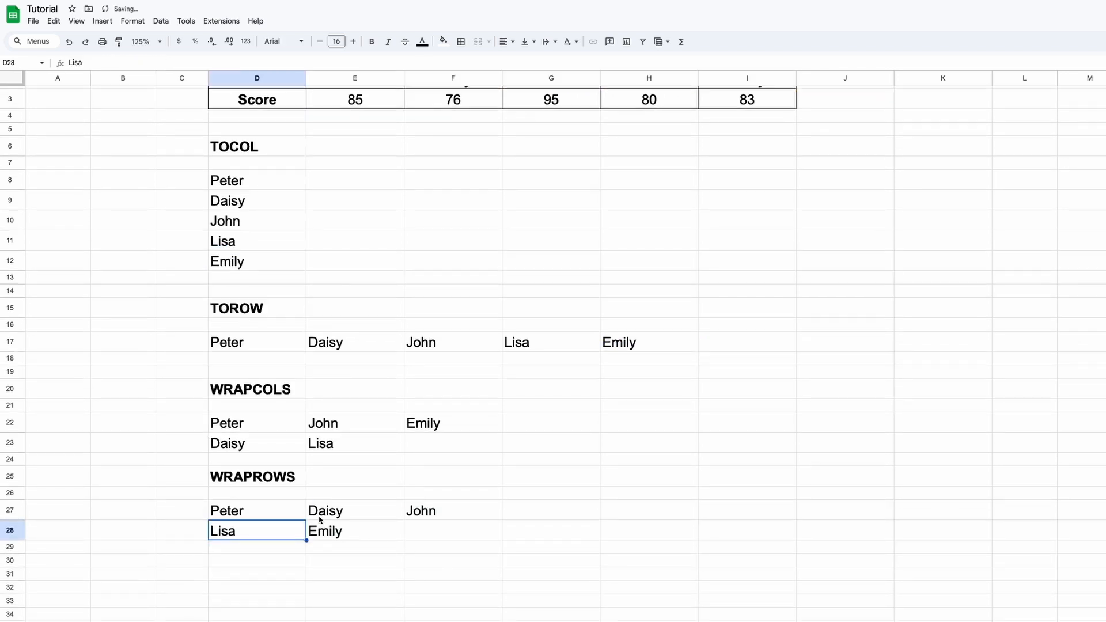
click(294, 510)
click(353, 513)
scroll(404, 522, up, 1)
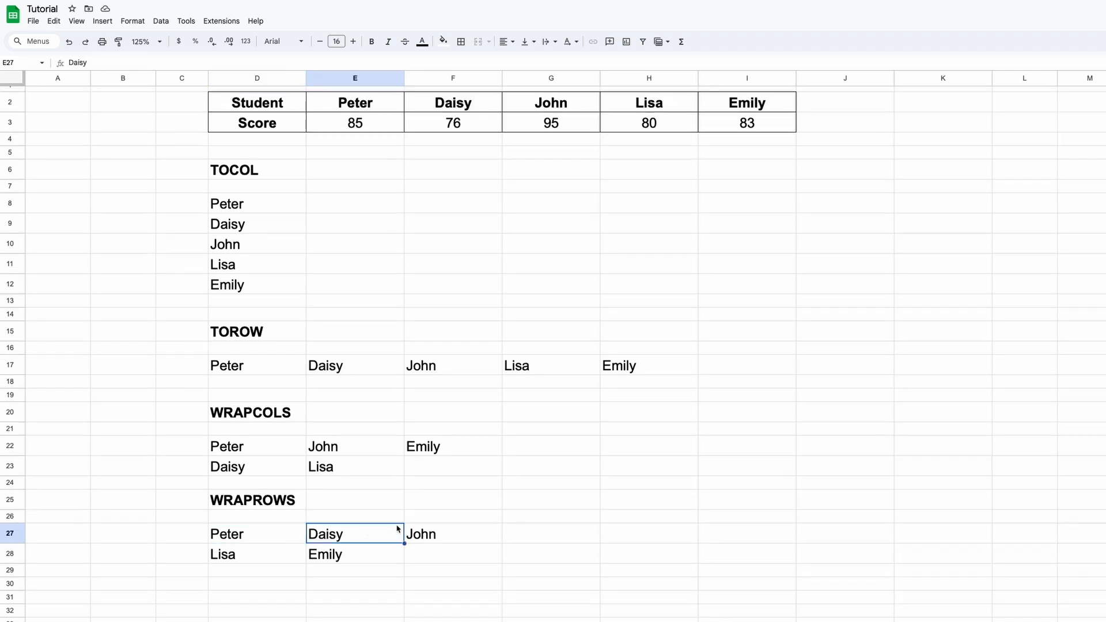
click(409, 529)
click(274, 454)
click(275, 469)
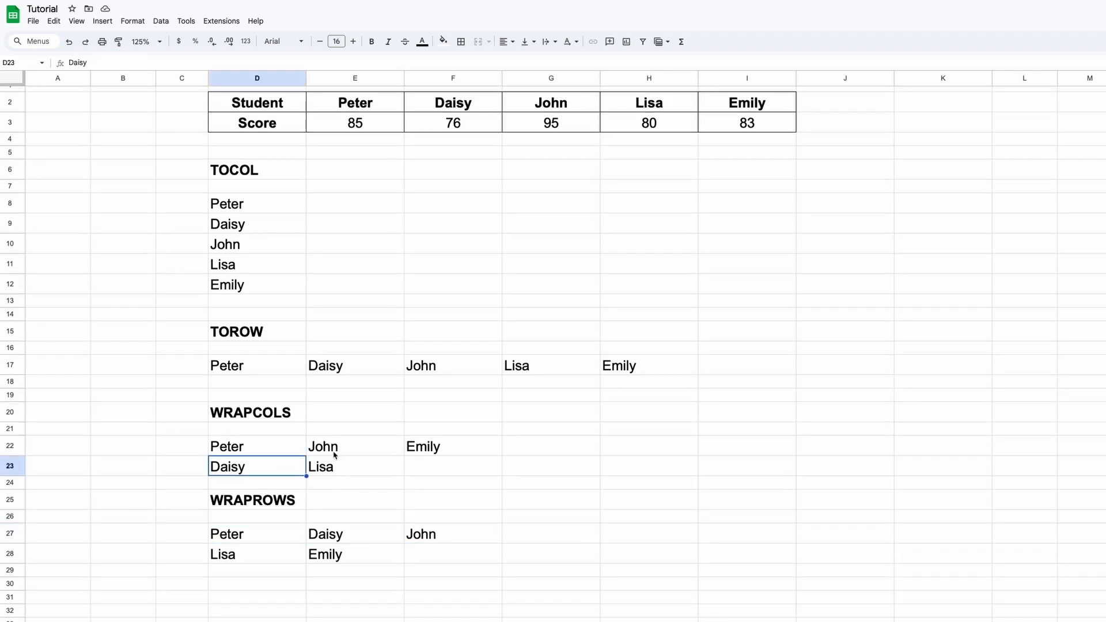
click(339, 466)
click(427, 467)
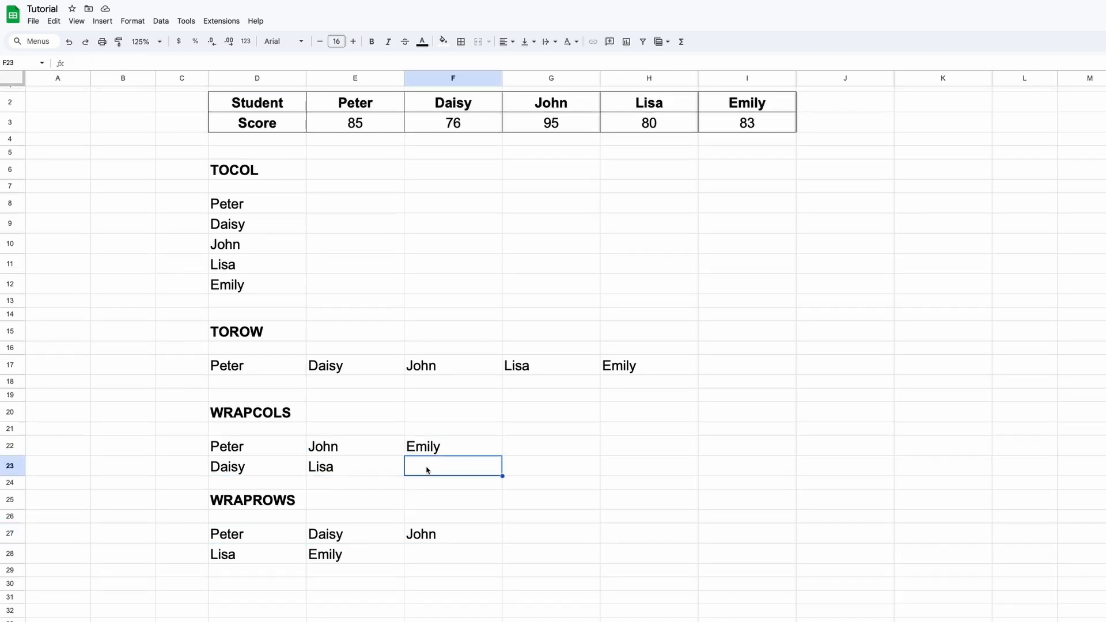
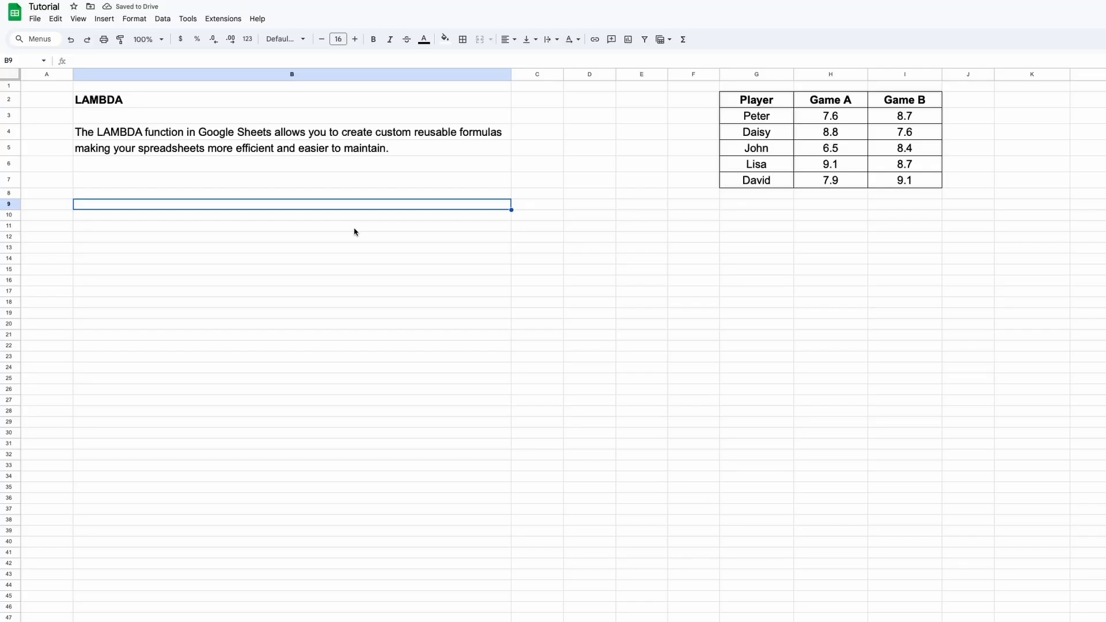
- Delete columns B to D, which hold the LAMBDA heading and description, keeping the player score table
click(479, 100)
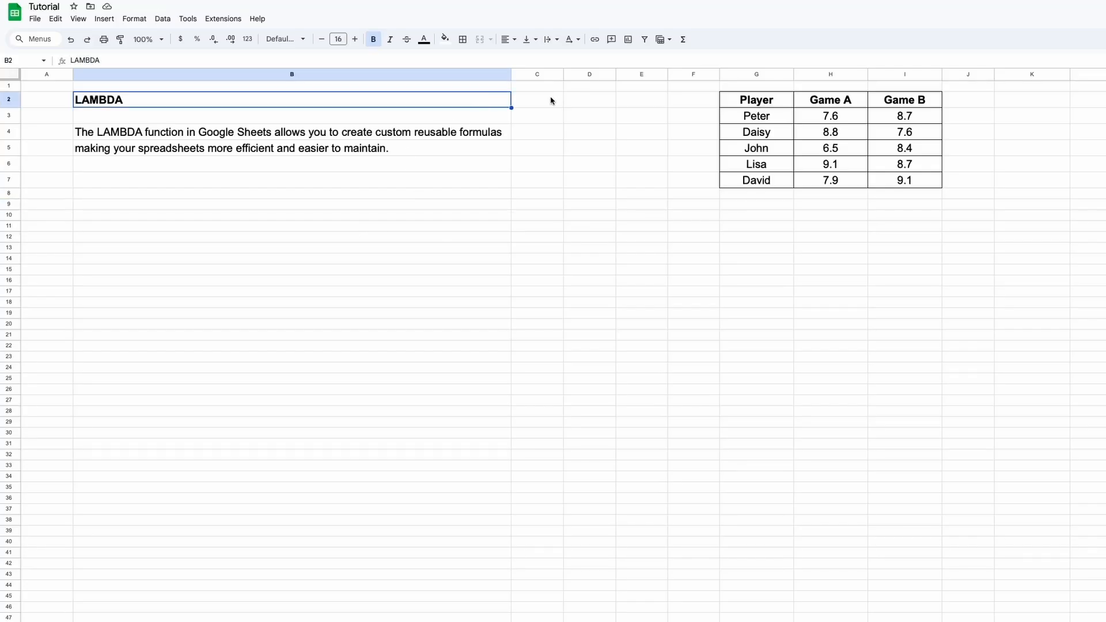
click(547, 133)
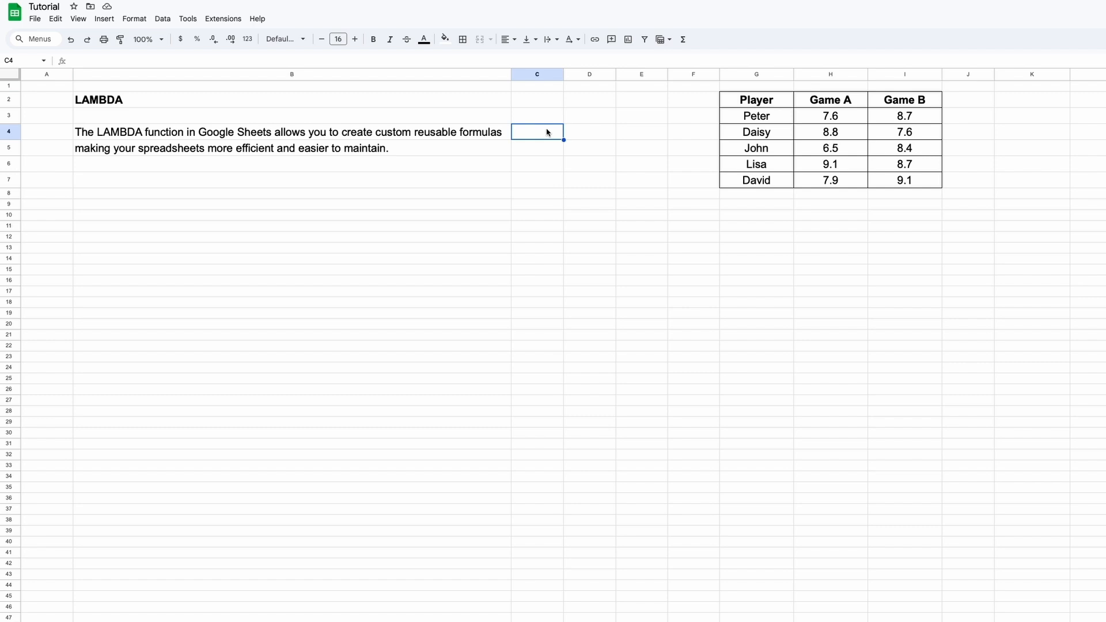
drag(588, 75, 472, 74)
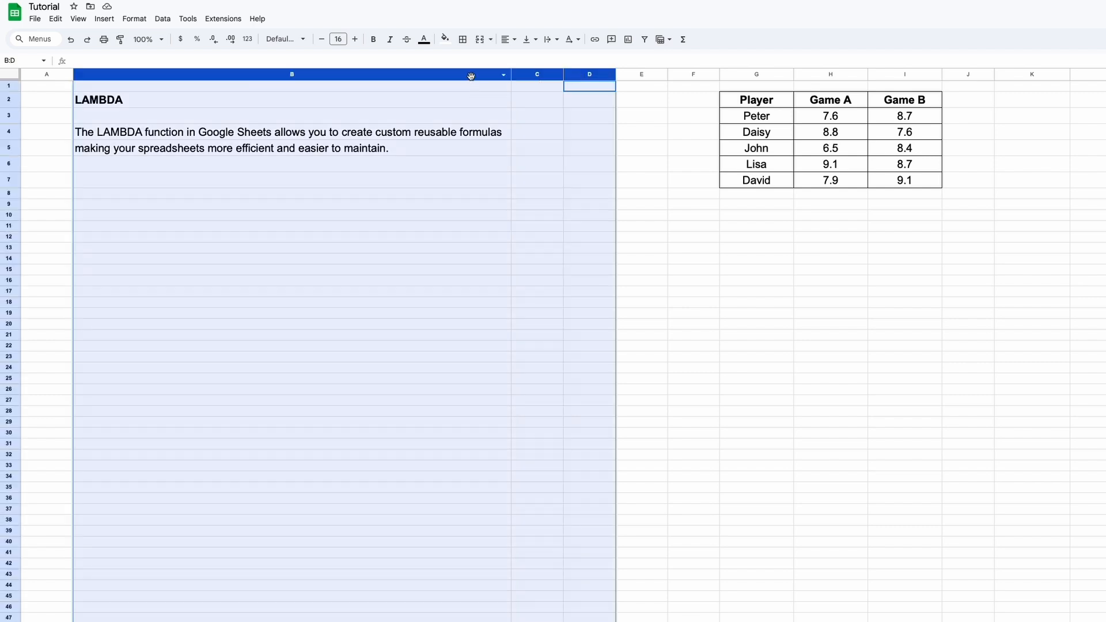
right_click(472, 74)
click(512, 196)
click(347, 236)
click(281, 218)
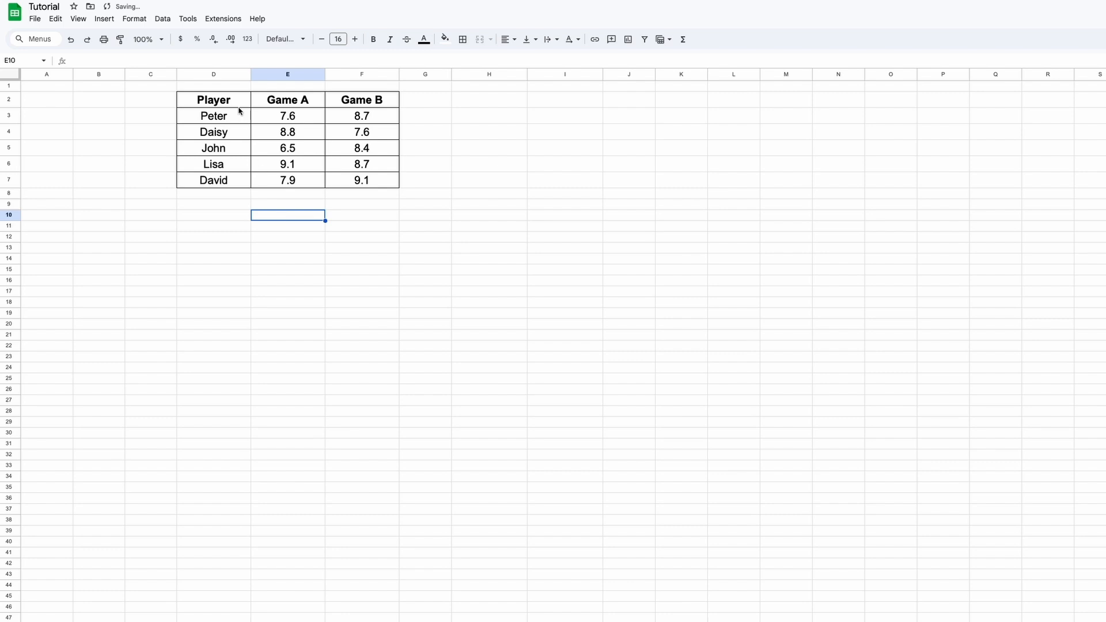
- Enter the first Game A scores multiplied by ten by hand as 76, 88 and 65, starting in I3
drag(237, 102, 383, 181)
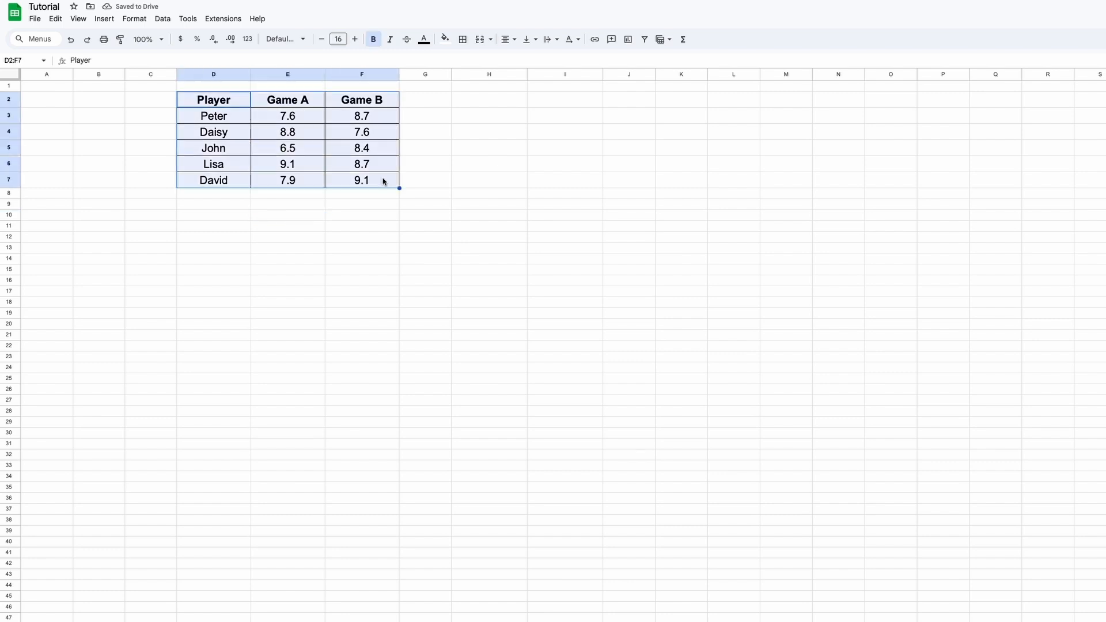
drag(299, 103, 291, 180)
drag(396, 99, 390, 131)
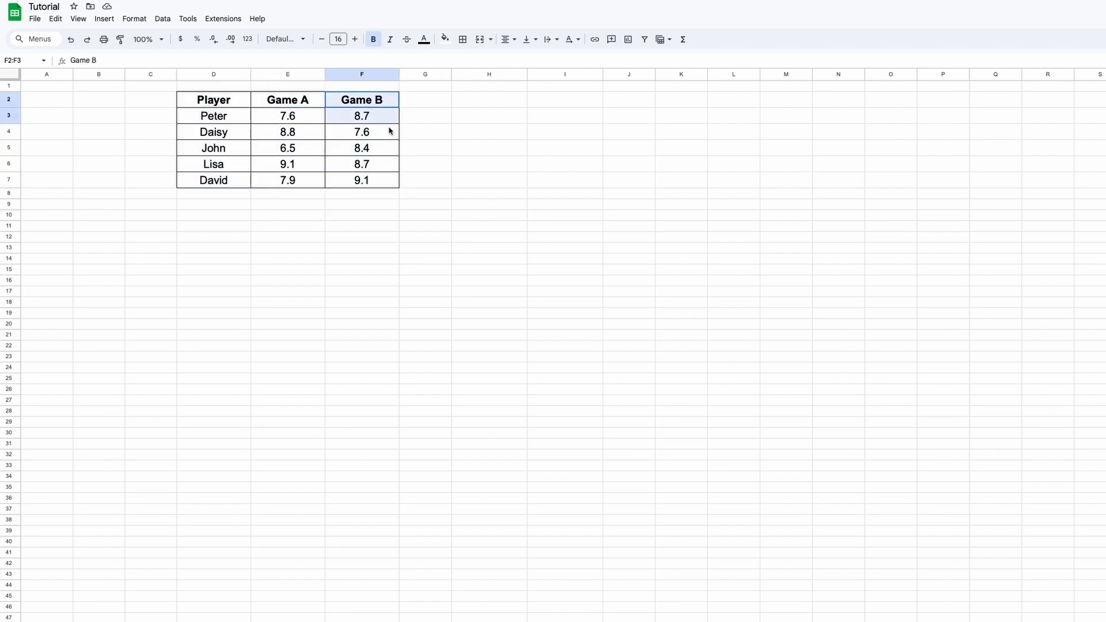
click(288, 116)
click(354, 117)
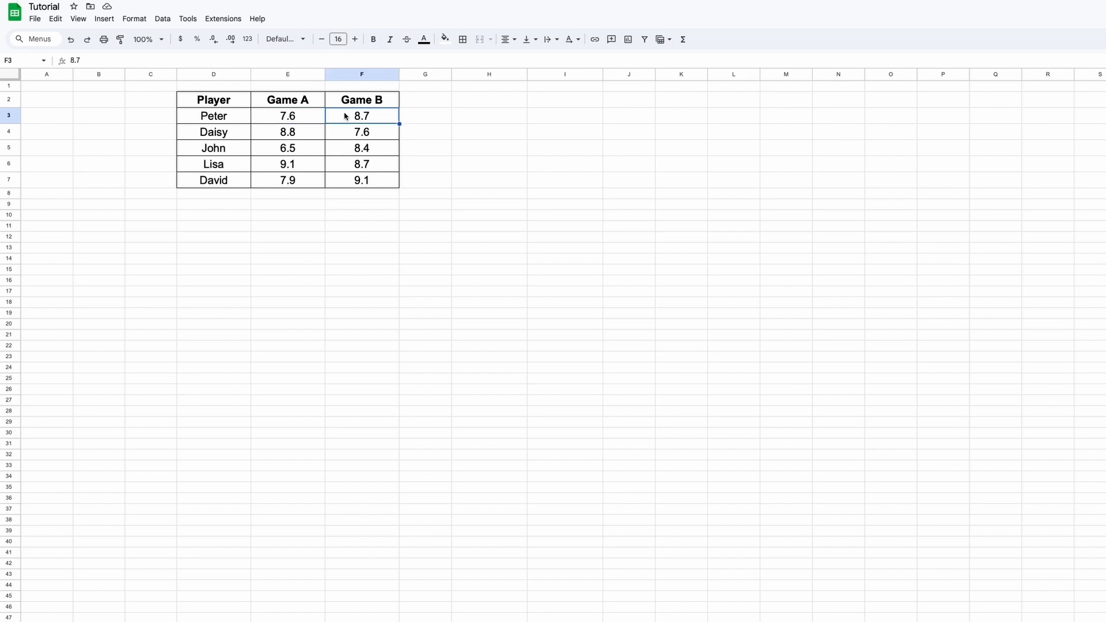
click(549, 119)
text(76)
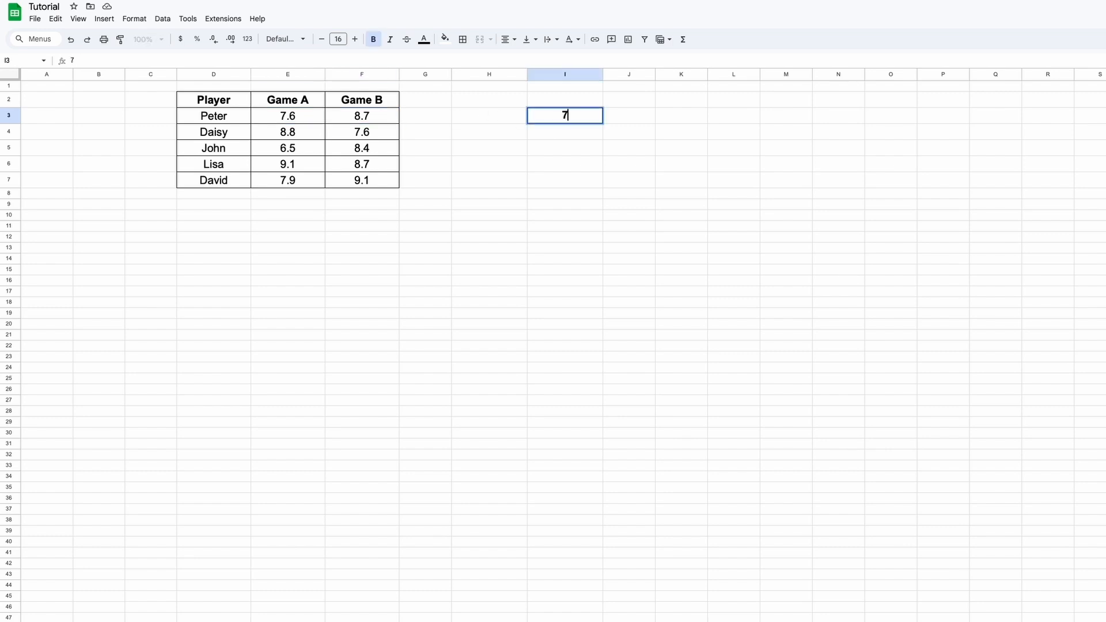
key(Return)
text(88)
key(Return)
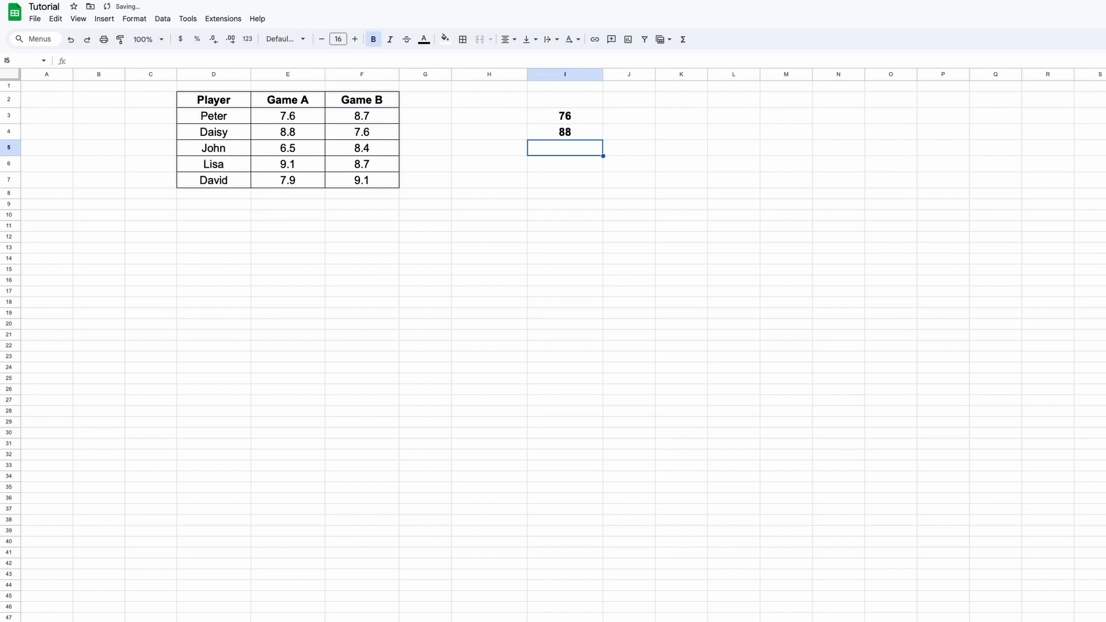
text(65)
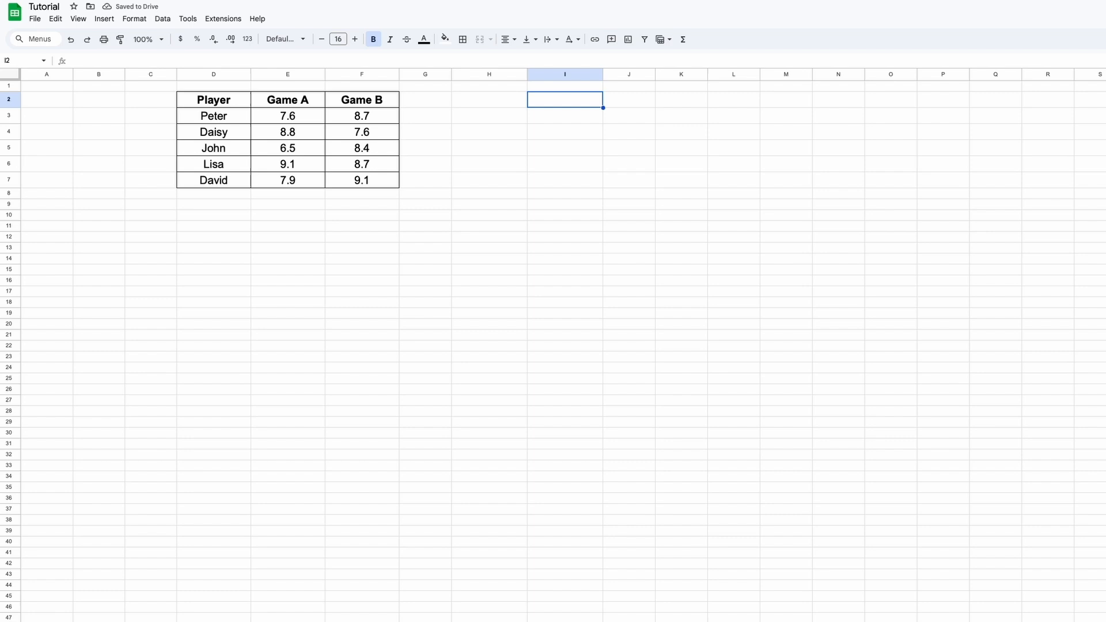
- Add the headers Game A in I2 and Game B in J2 for the converted scores
text(Game A)
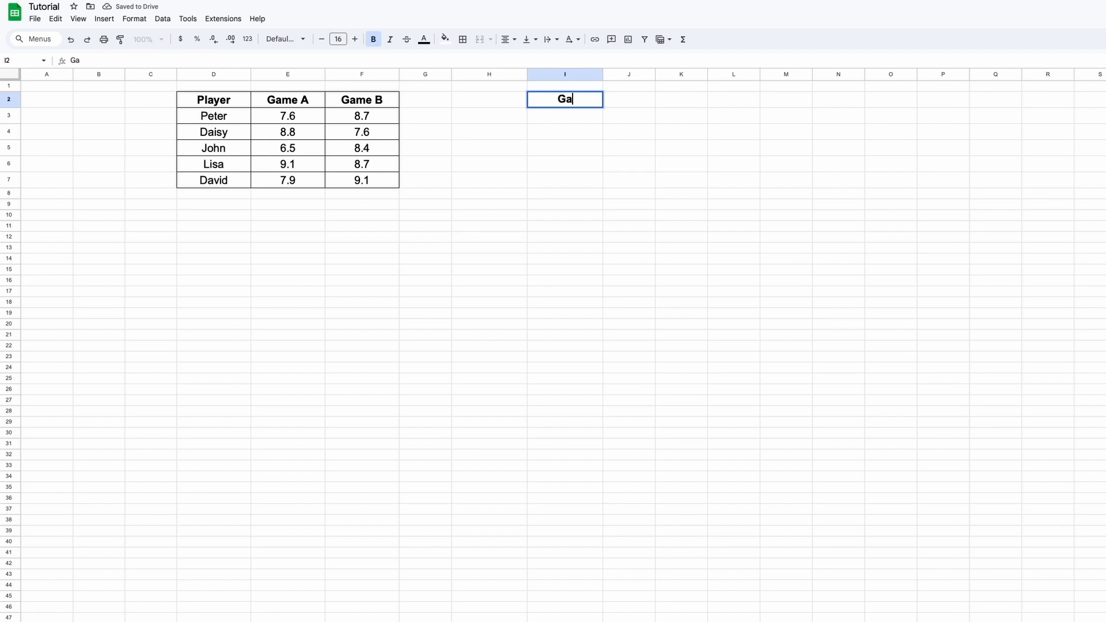
key(Return)
key(Up)
key(Right)
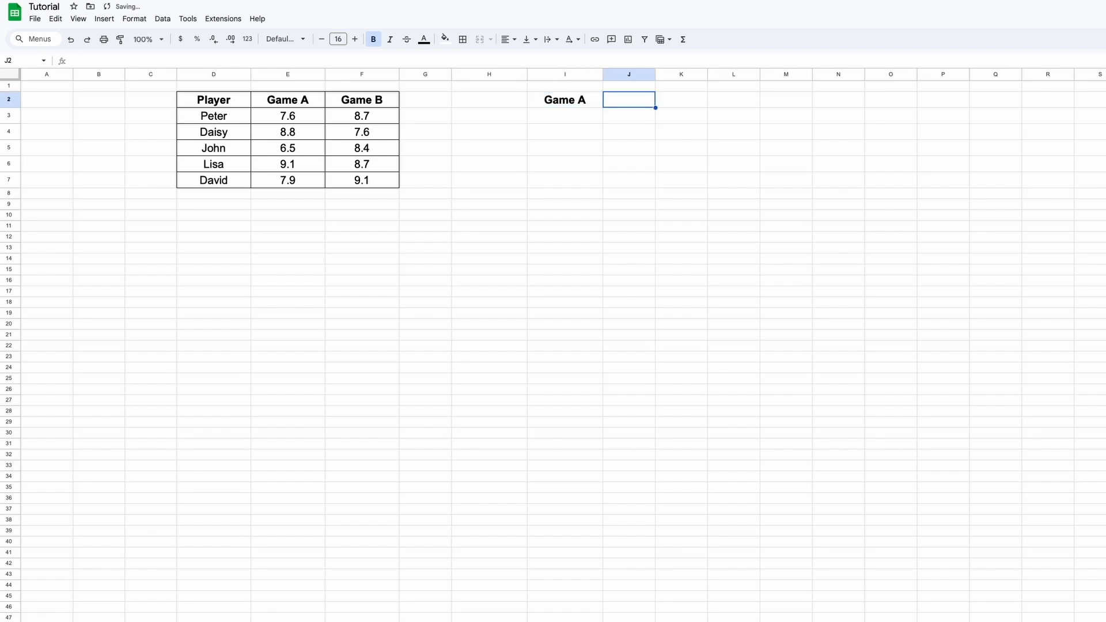
text(Game B)
key(Return)
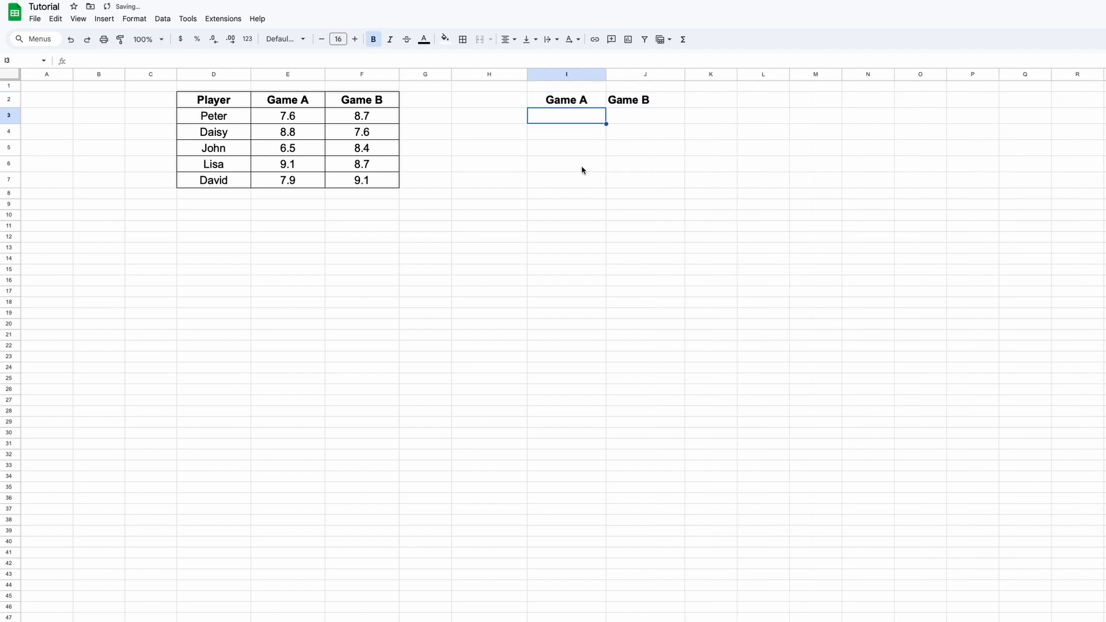
- Enter =LAMBDA(gameA,gameA*10)(E3) in I3 to multiply the first Game A score by ten
text(=)
text(LAM)
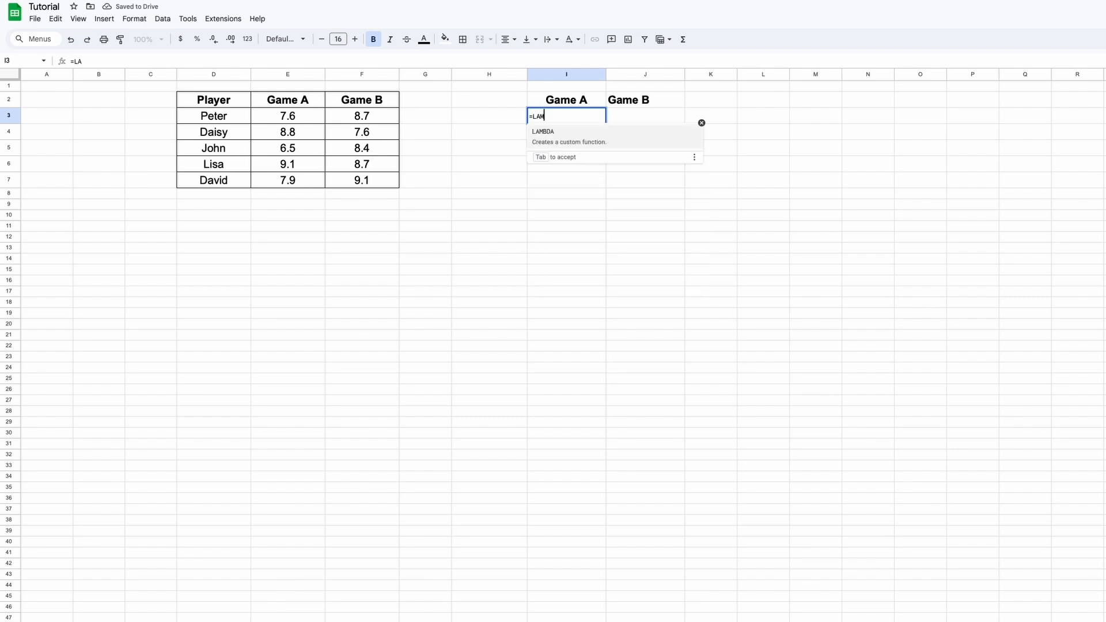
text(BDA()
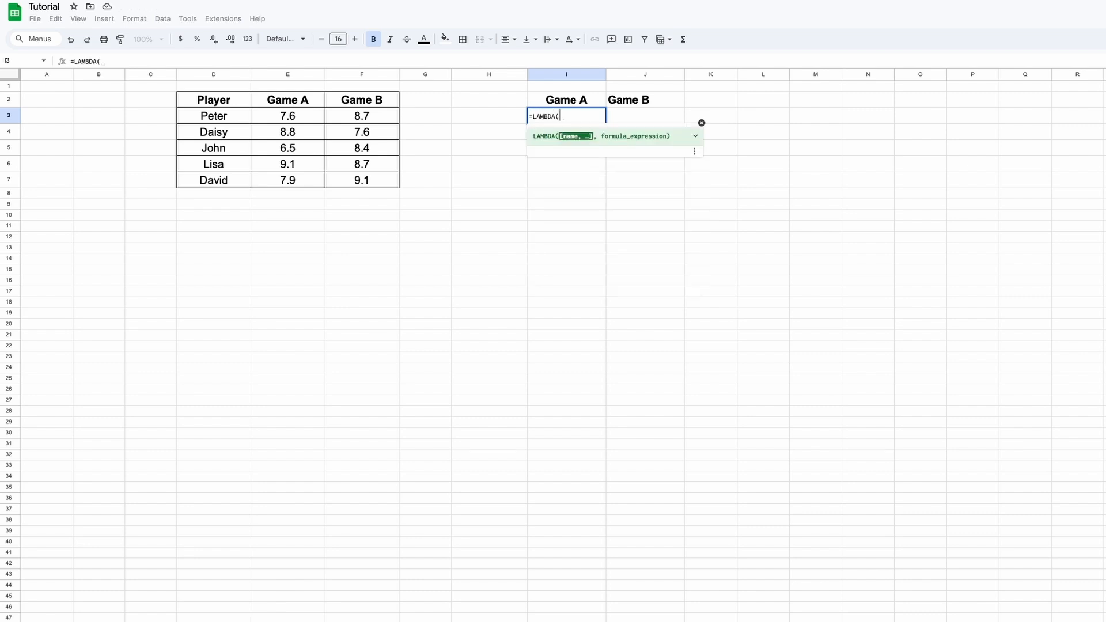
text(game)
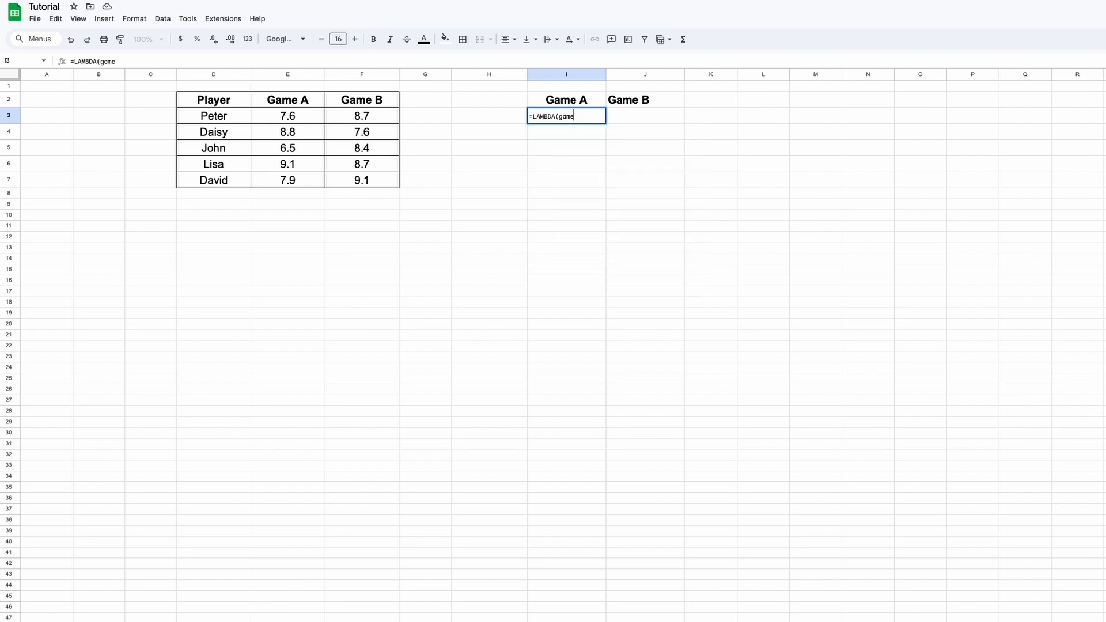
text(A,)
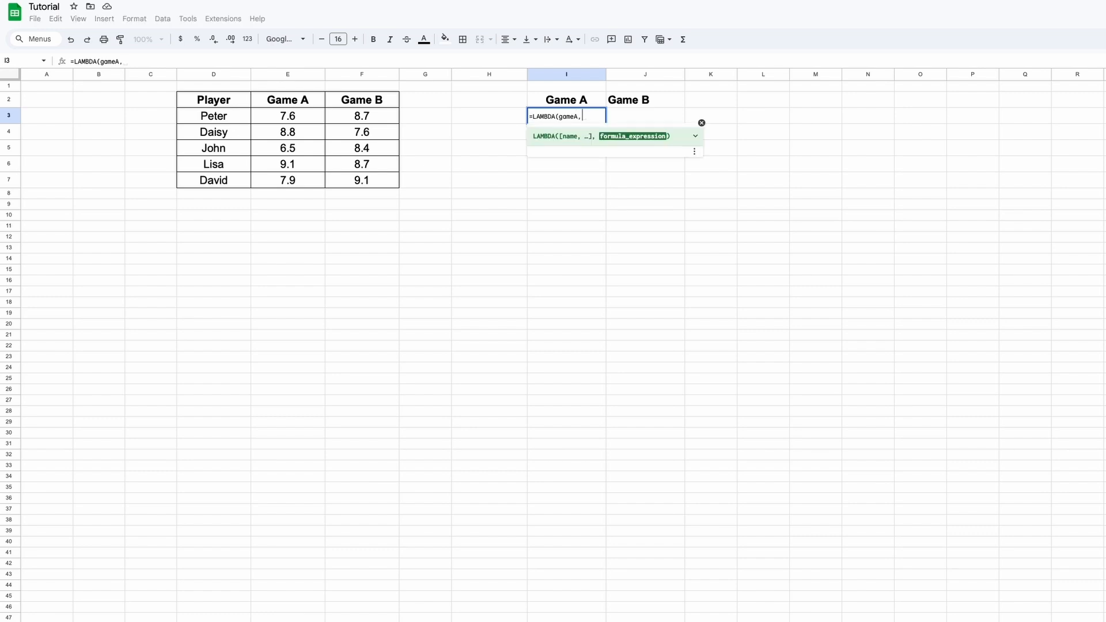
text(game)
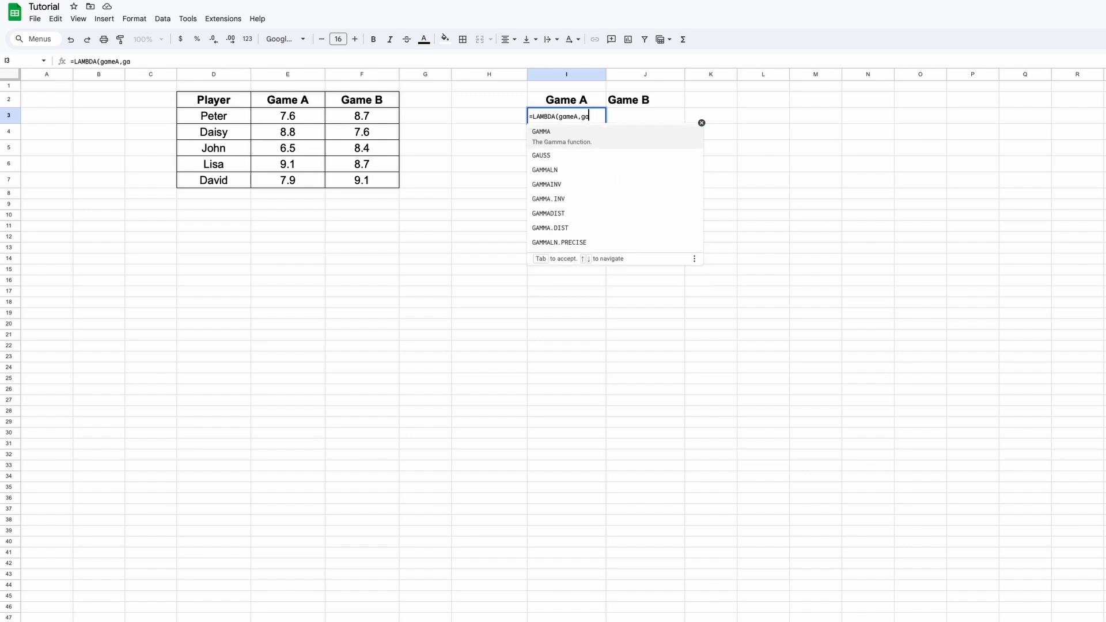
text(A)
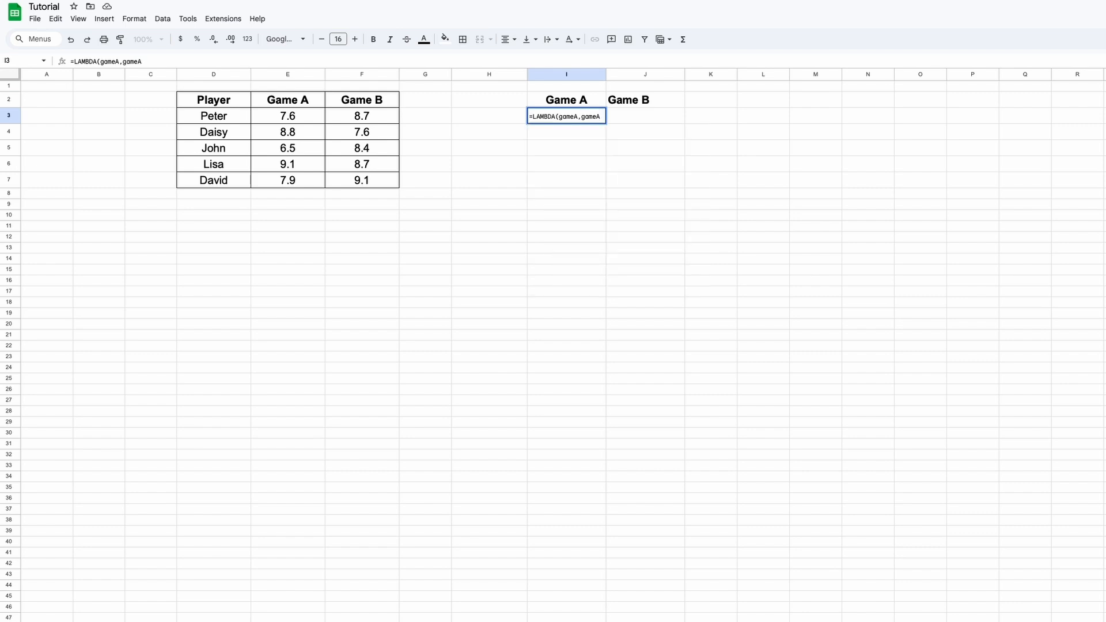
text(*10)
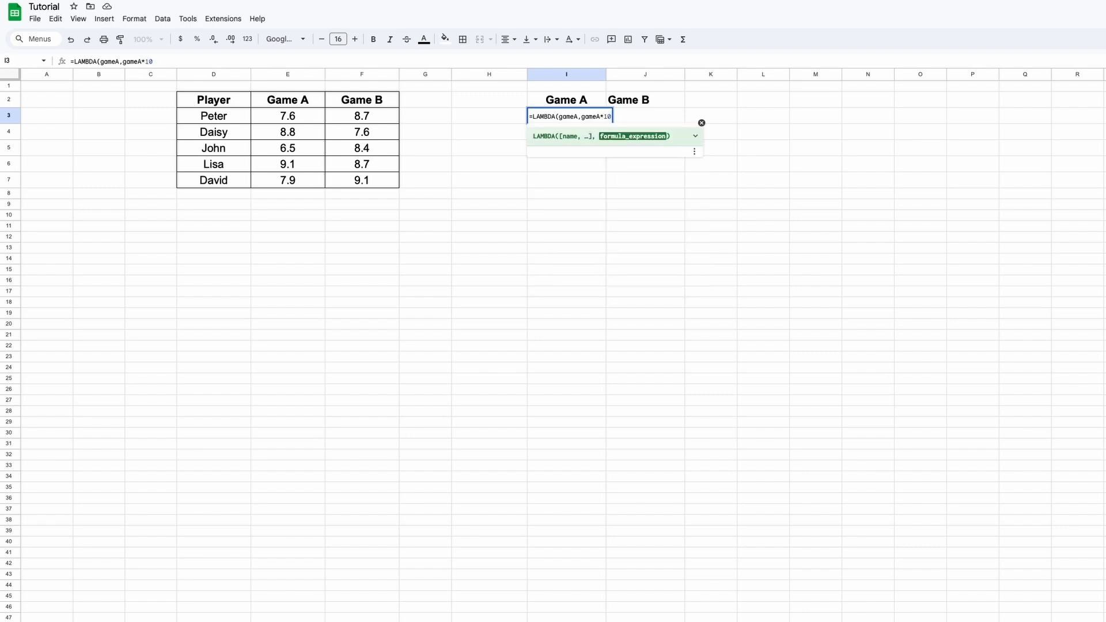
text()()
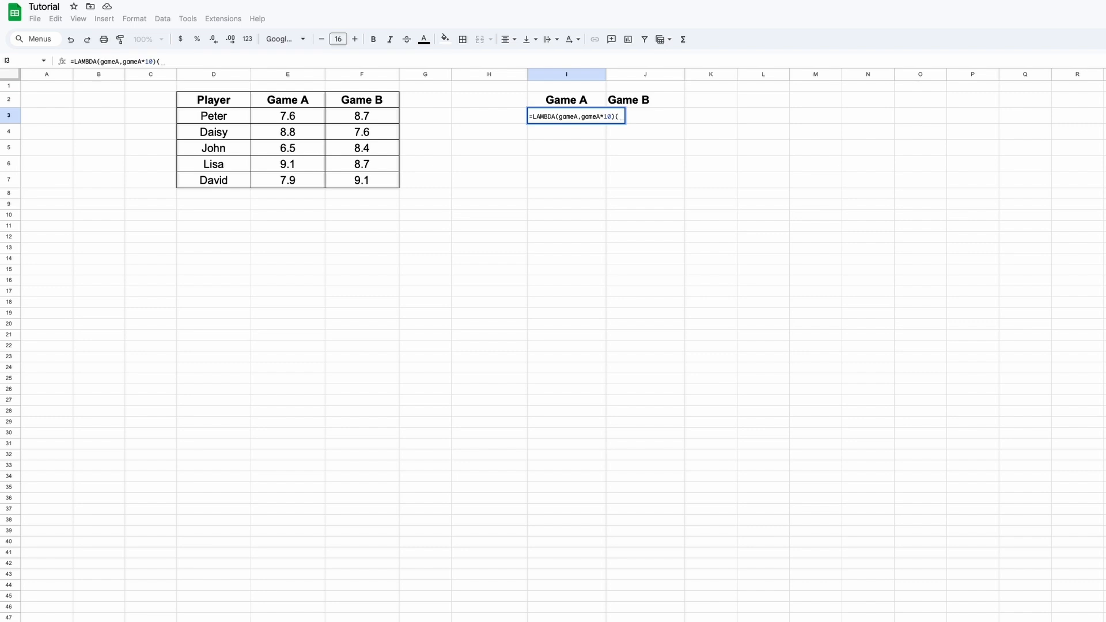
text())
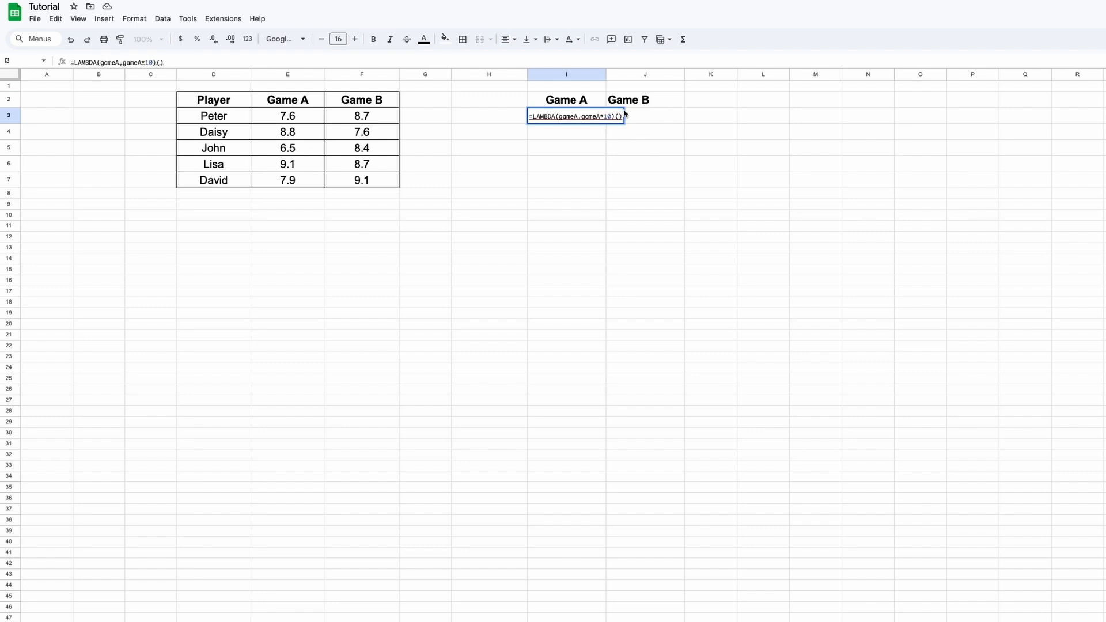
click(295, 119)
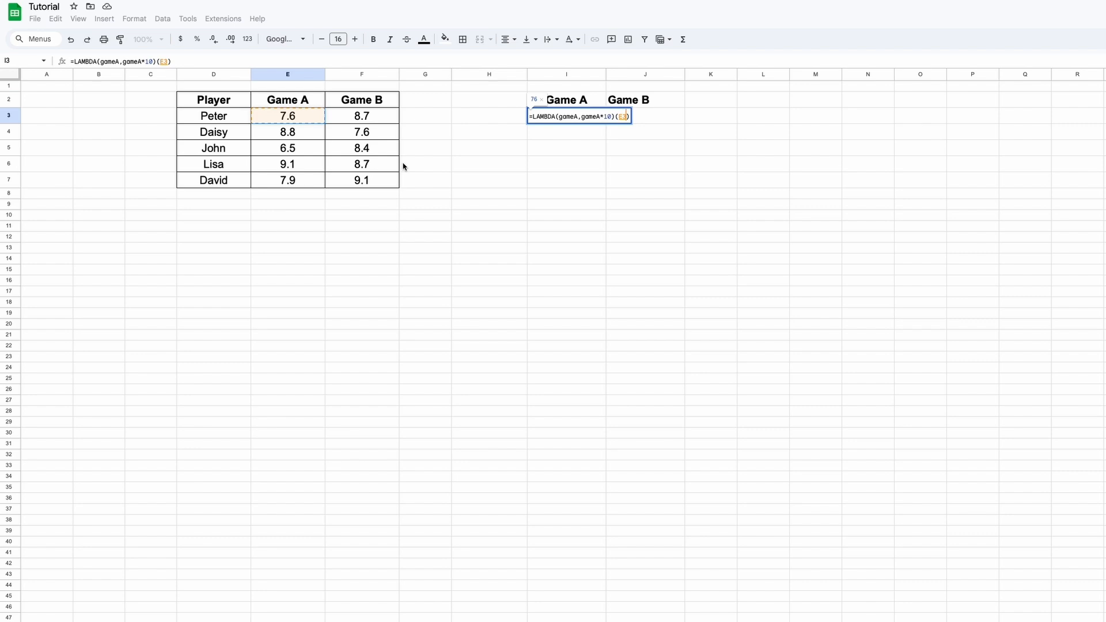
key(Return)
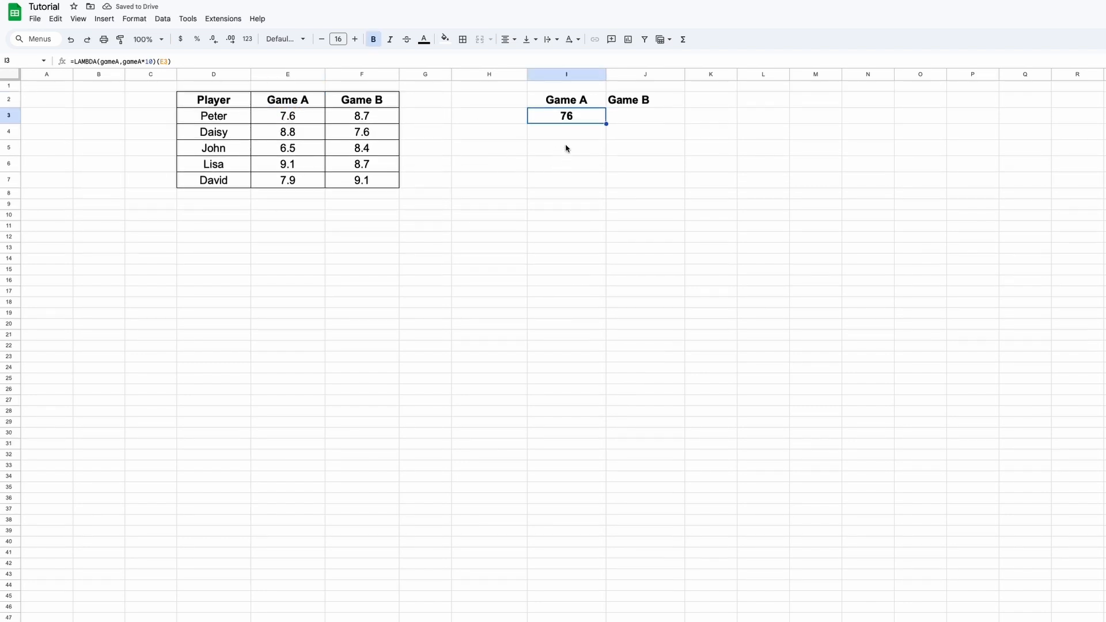
- Copy the LAMBDA formula from I3 to I4:I7 and check the formulas in the filled cells
right_click(579, 120)
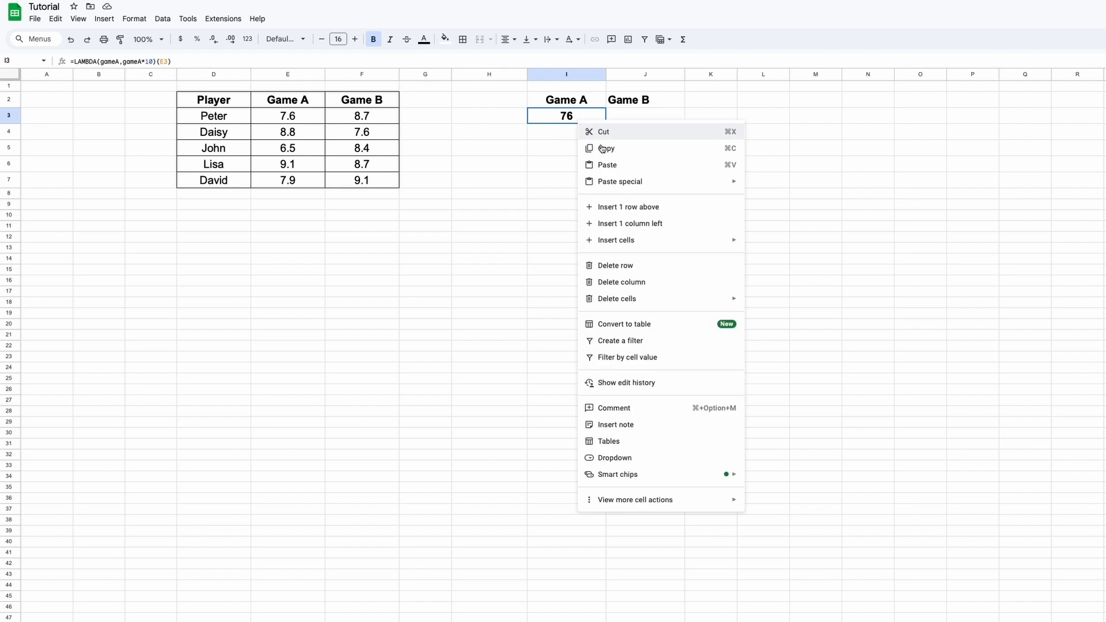
click(599, 146)
drag(589, 134, 586, 180)
right_click(586, 180)
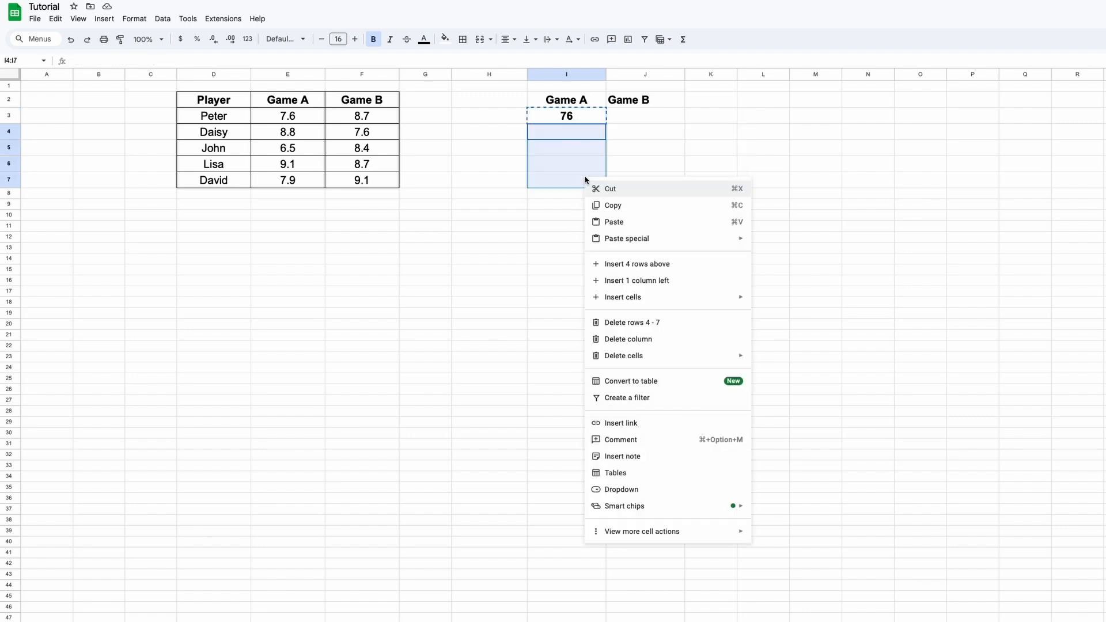
click(609, 222)
click(580, 153)
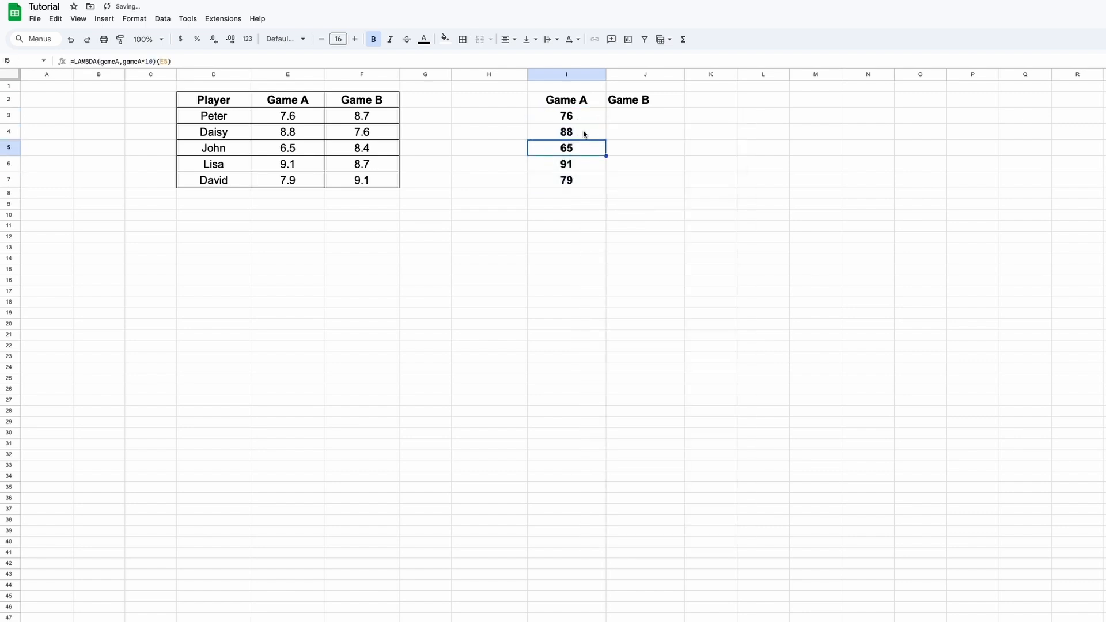
click(582, 131)
- Enter =LAMBDA(gameB,gameB*10)(F3) in J3 to multiply the first Game B score by ten
click(612, 116)
text(=LAMB)
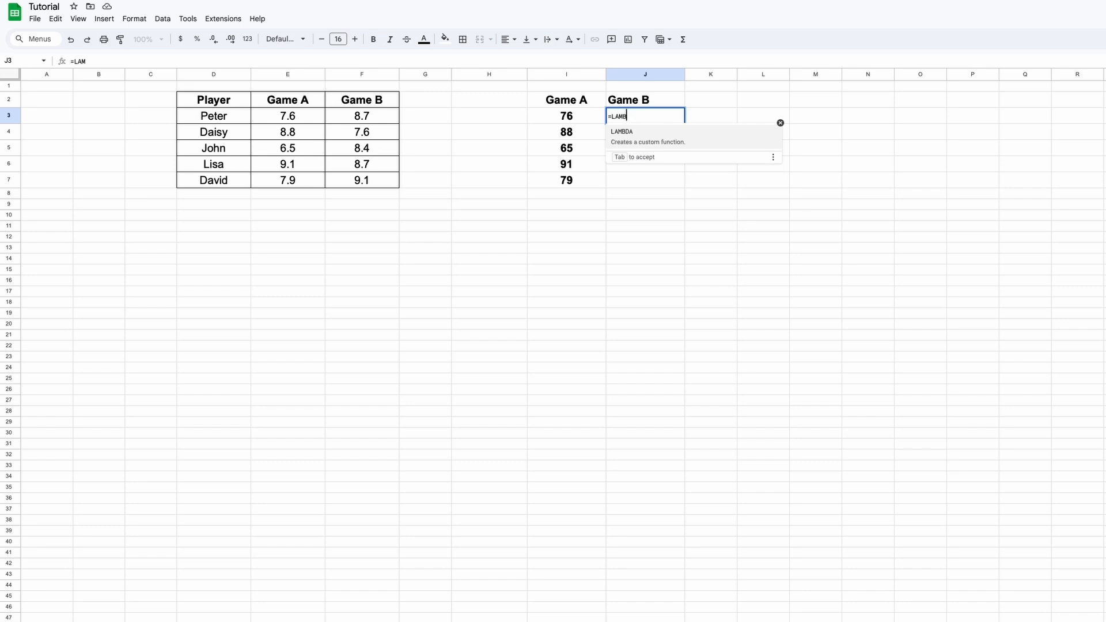
text(DA()
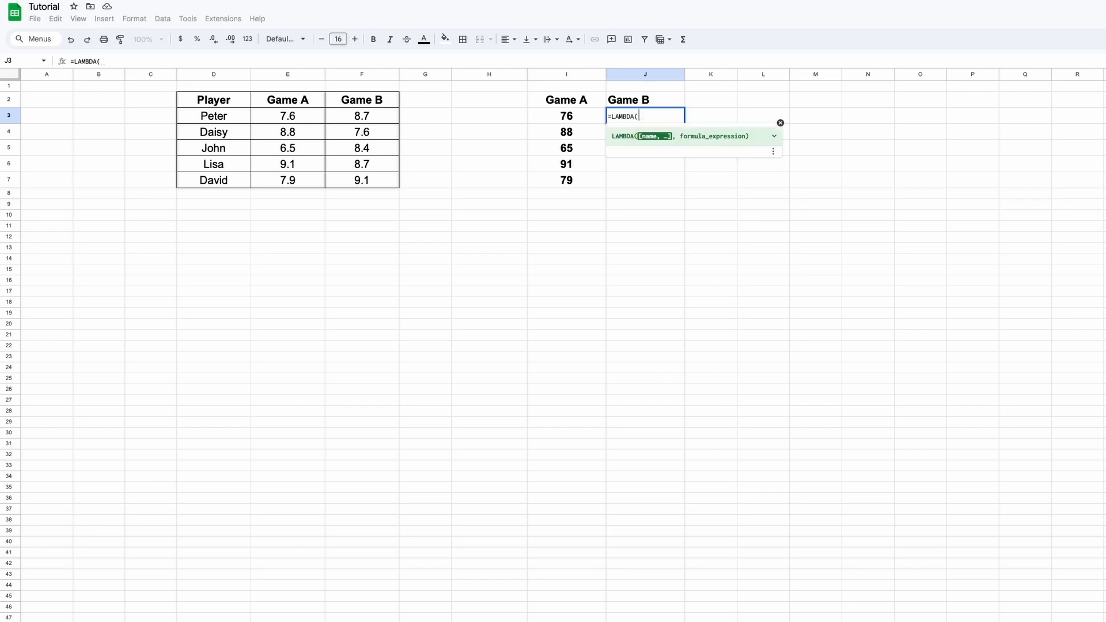
text(gam)
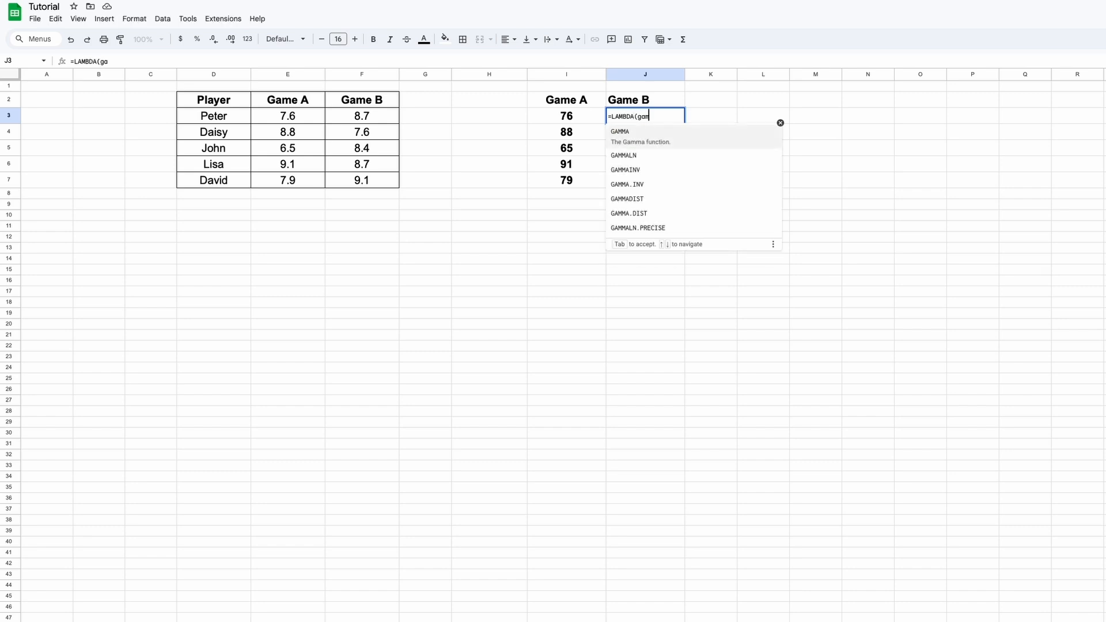
text(eB,)
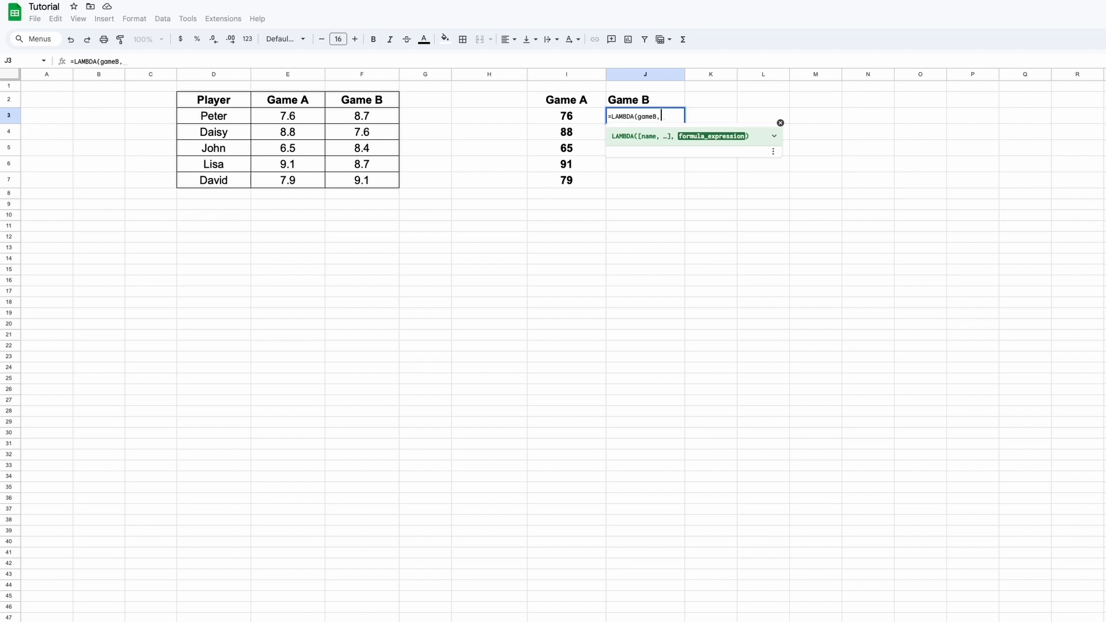
text(gameB)
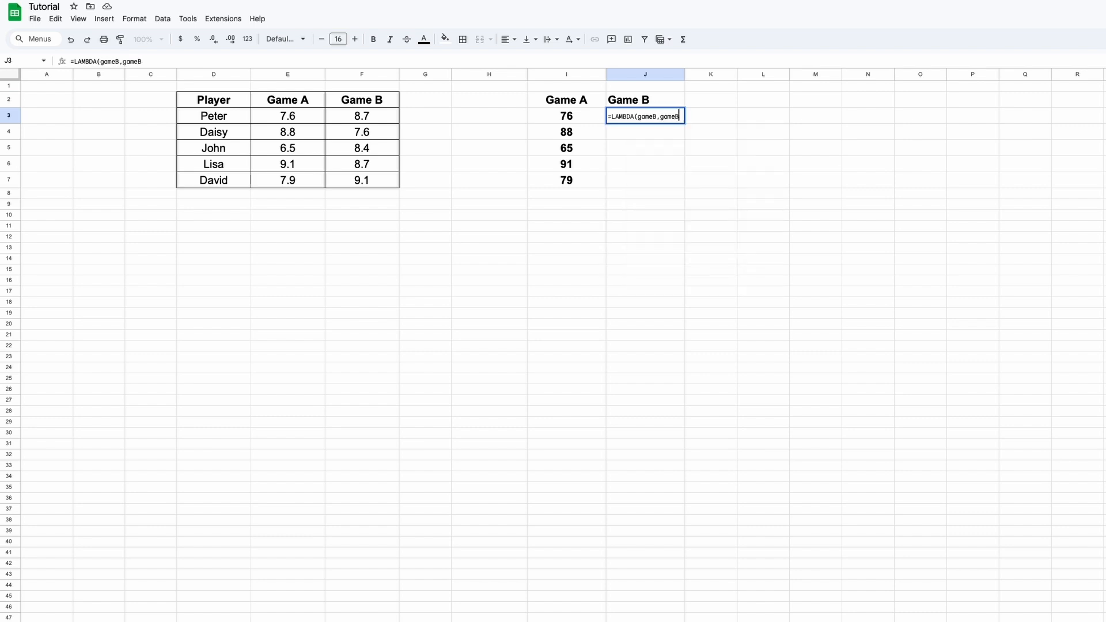
text(*10)()
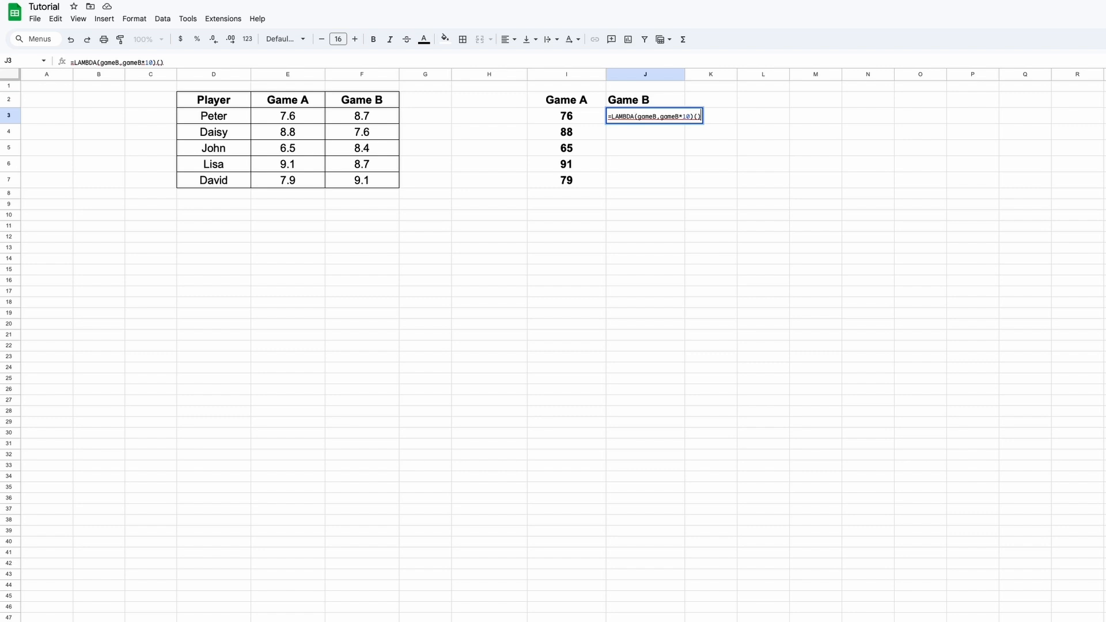
click(386, 116)
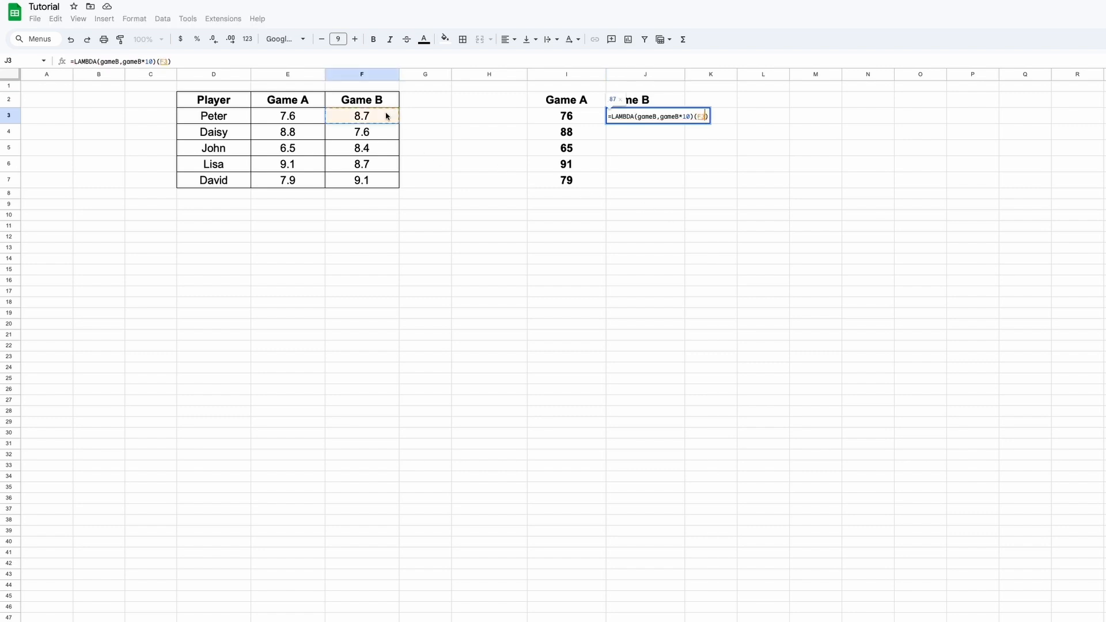
key(Return)
- Copy the LAMBDA formula from J3 to J4:J7 to convert the remaining Game B scores
click(680, 116)
right_click(679, 116)
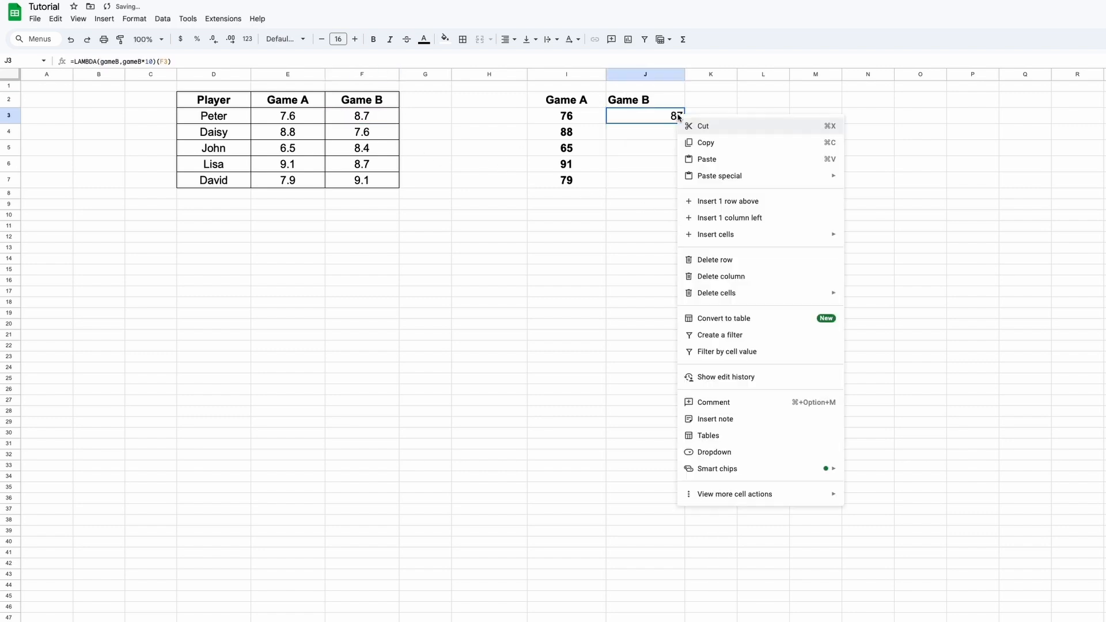
click(704, 143)
drag(662, 134, 657, 183)
right_click(657, 183)
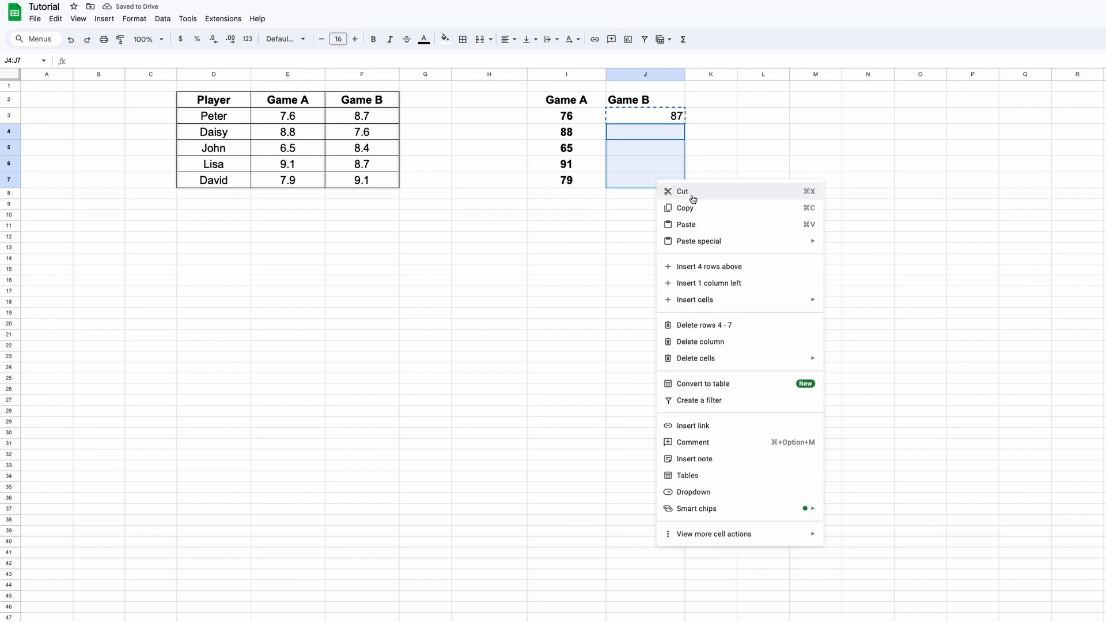
click(704, 223)
- Centre the converted Game B column and make the scores in J3:J7 bold
click(657, 120)
shift+click(662, 182)
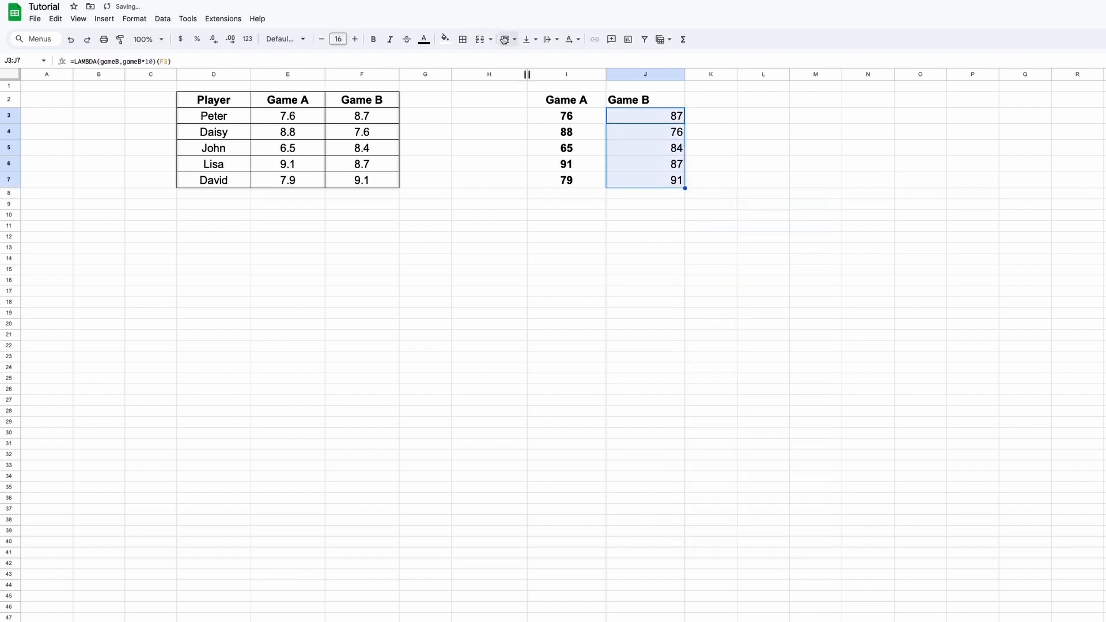
click(506, 39)
click(523, 57)
key(ctrl+b)
- Add a bold, centred header Total in L2 and widen column L slightly
click(763, 101)
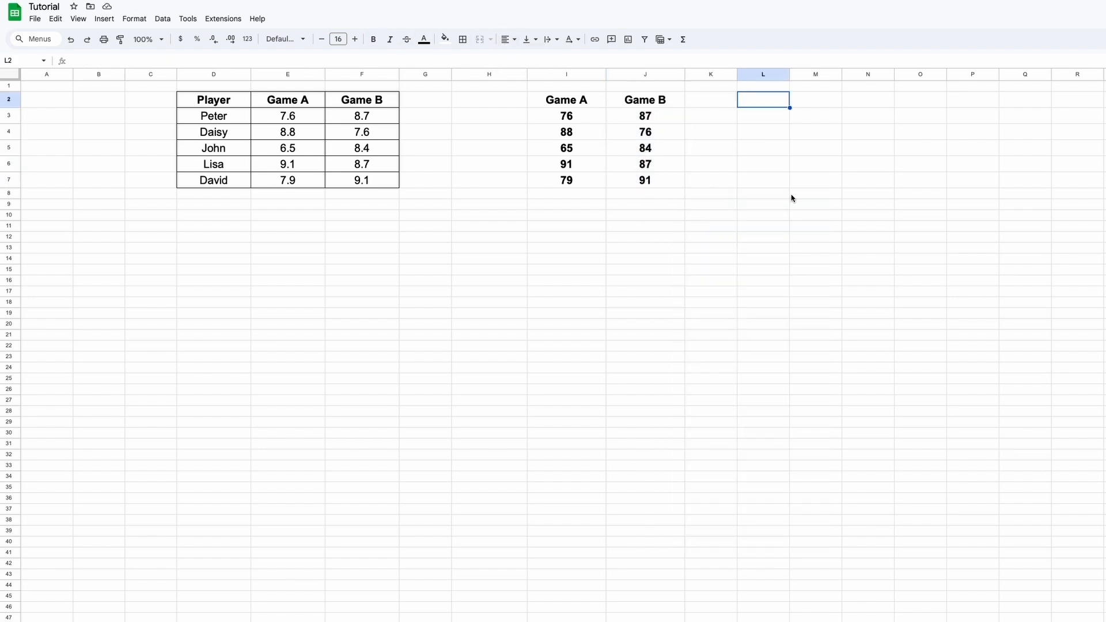
text(Total)
key(Return)
key(Up)
key(ctrl+b)
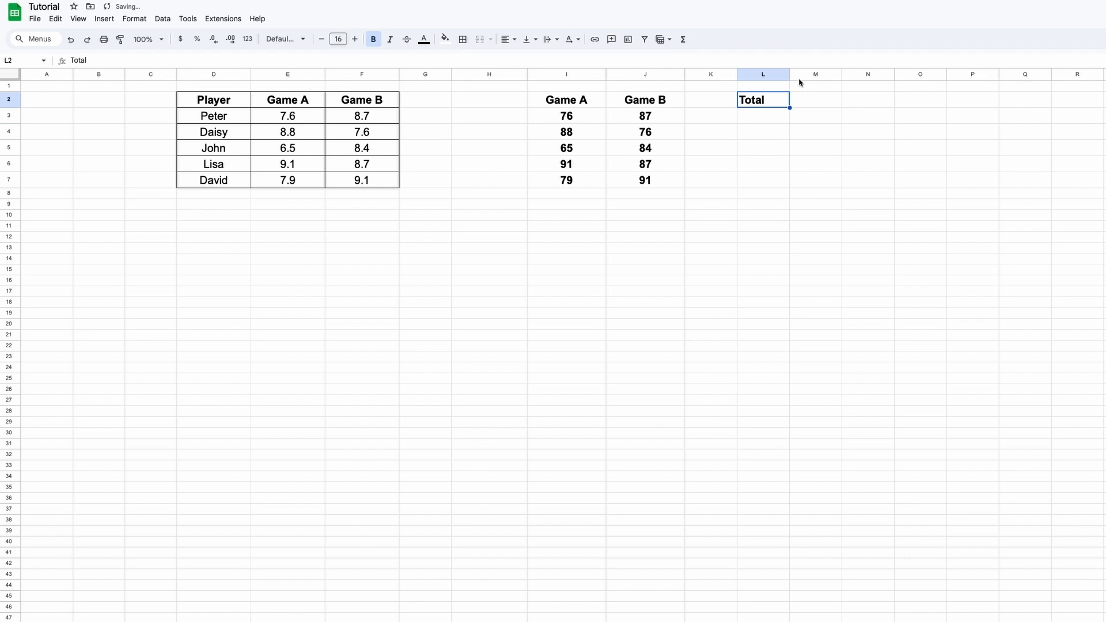
drag(789, 73, 809, 75)
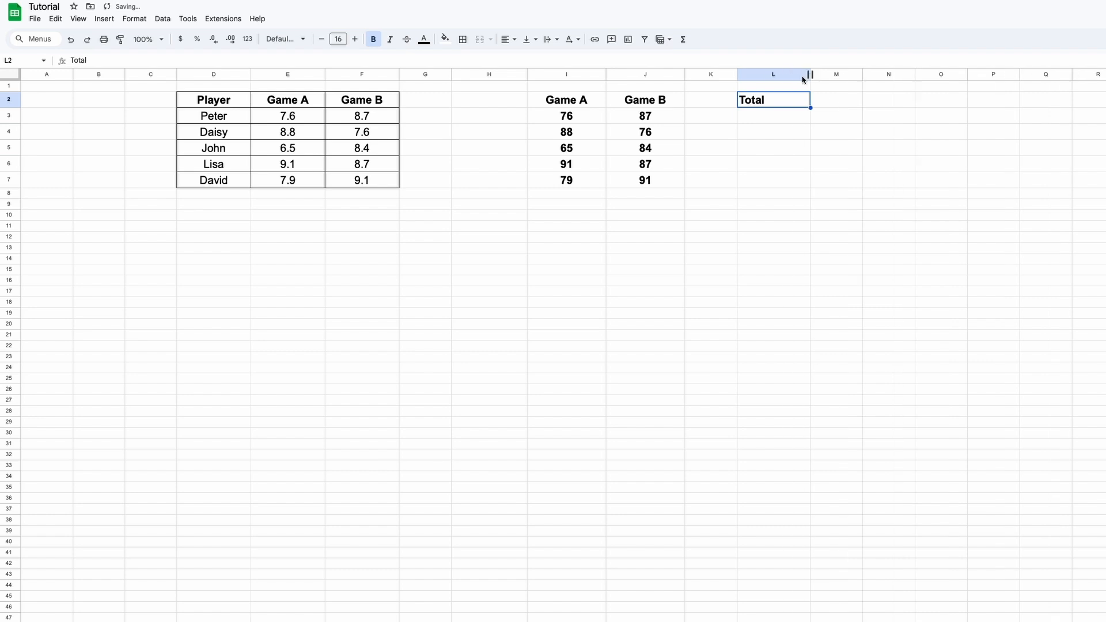
click(505, 39)
click(523, 57)
- Enter =LAMBDA(gameA,gameB,gameA+gameB)(I3,J3) in L3 to add the first player's two scores, and make the result bold
click(761, 122)
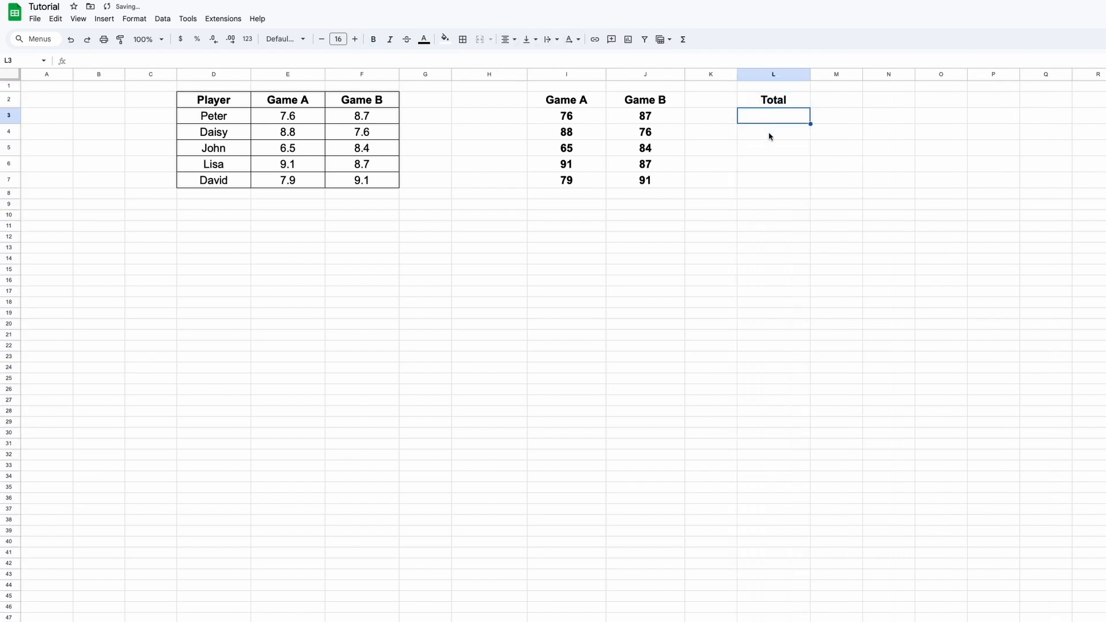
text(=LAMBDA()
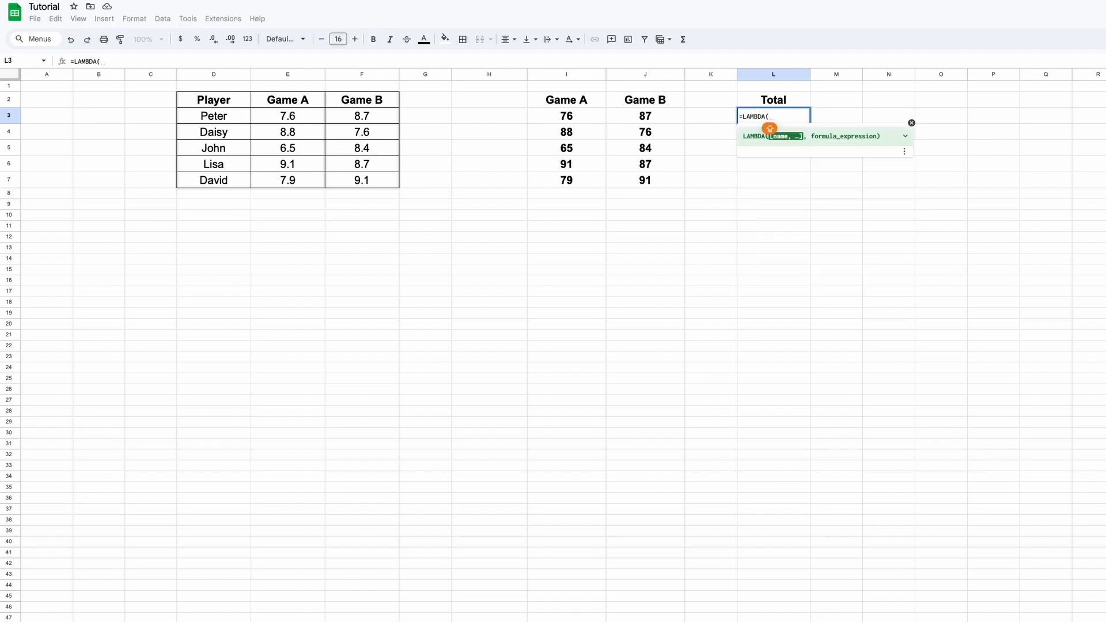
text(gameA)
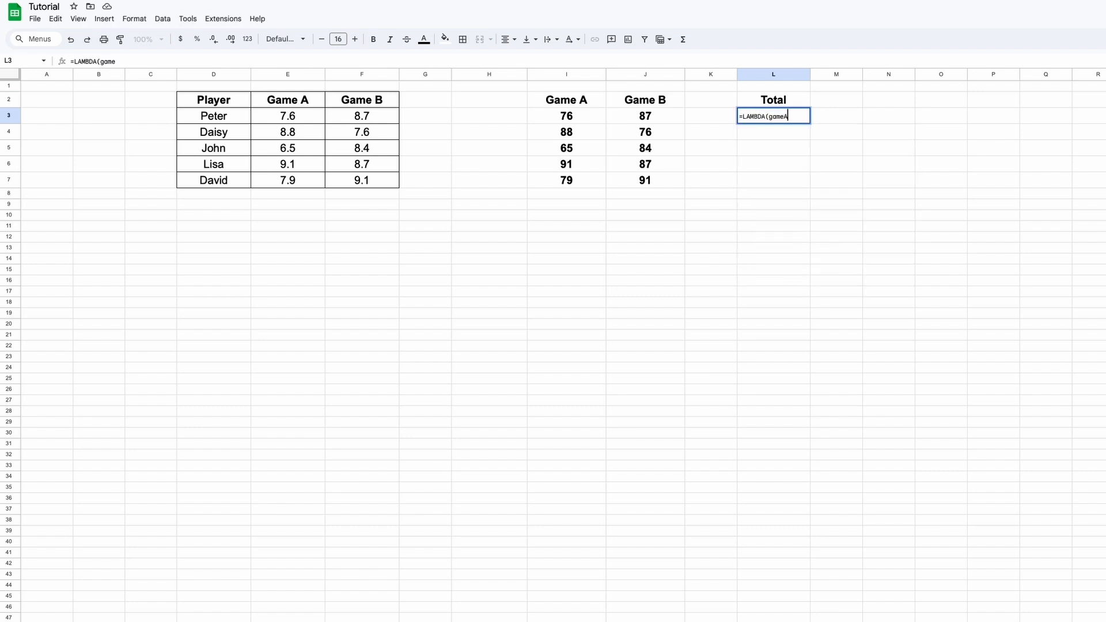
text(,)
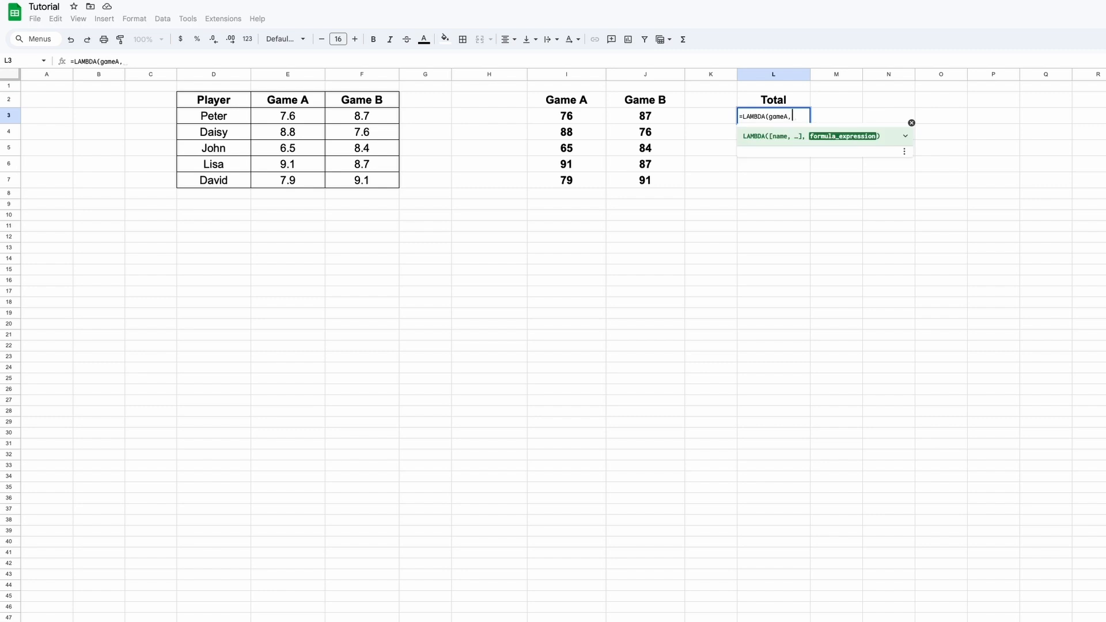
text(gameB)
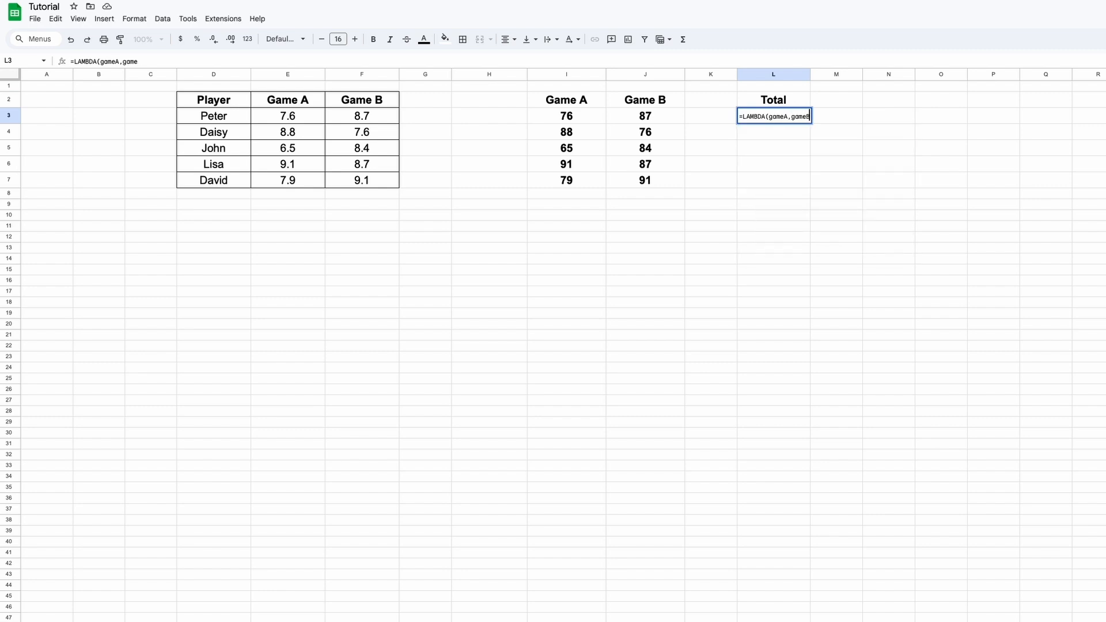
text(,)
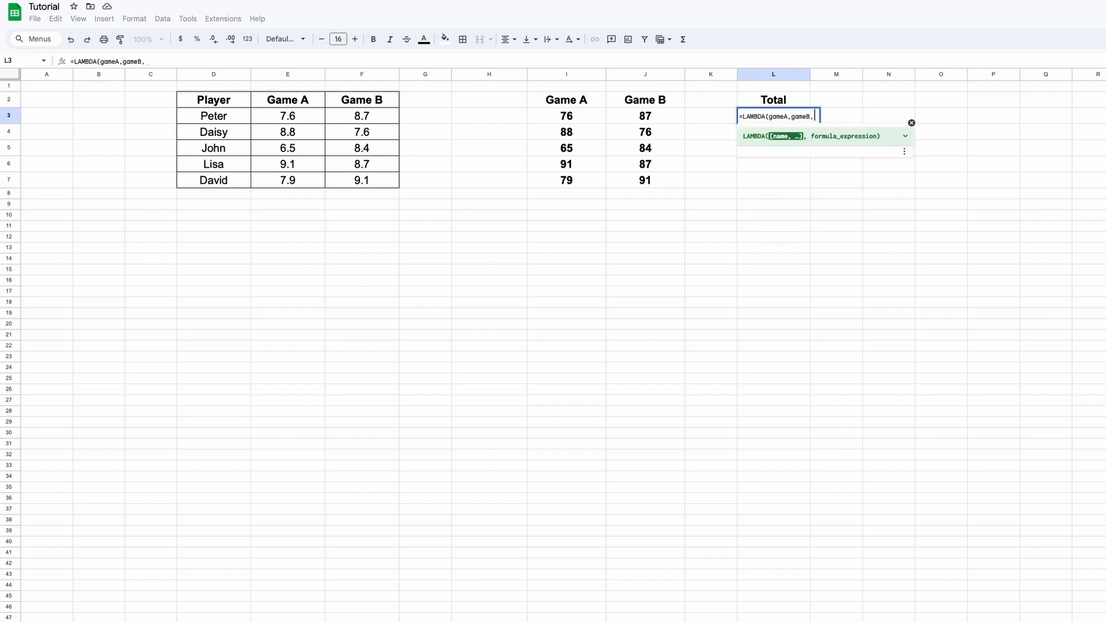
text(gameA+gameB)
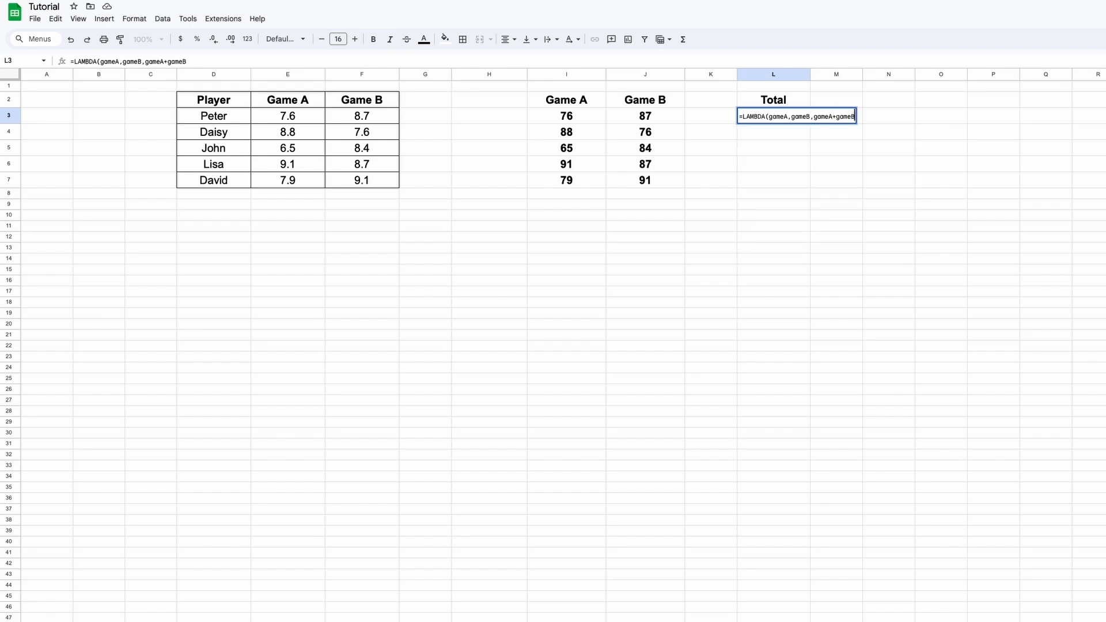
text())
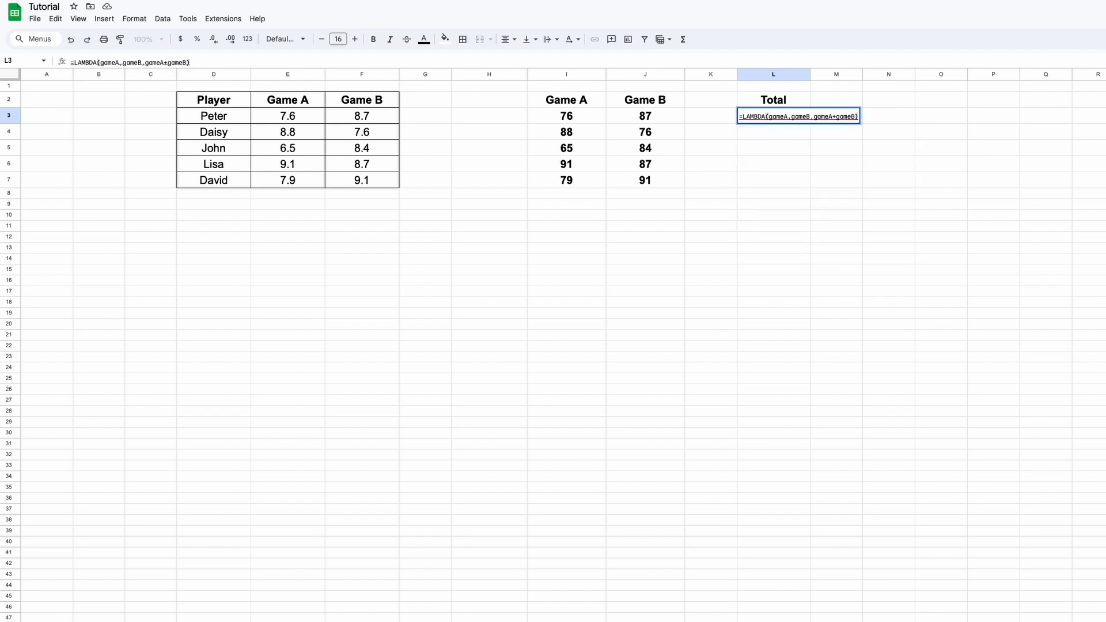
text(())
click(593, 117)
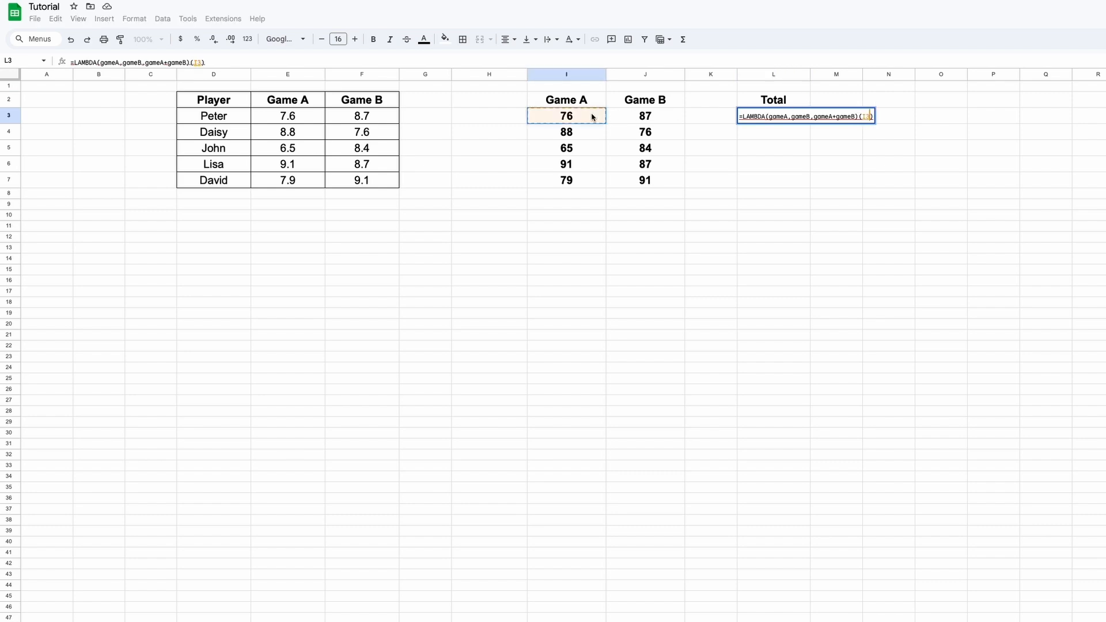
text(,)
click(637, 119)
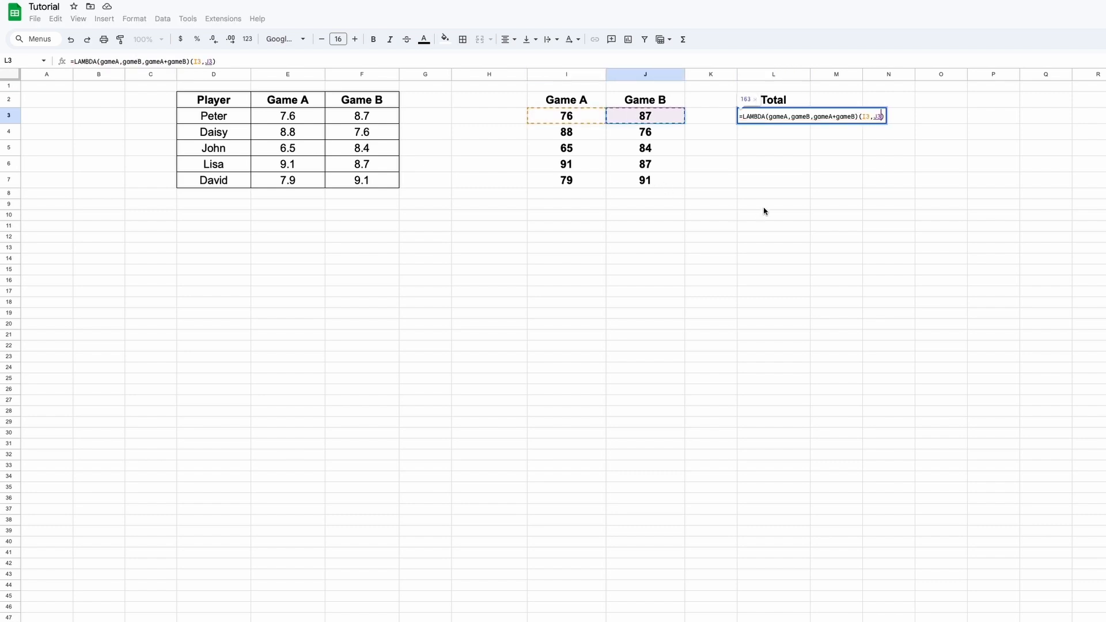
key(Return)
key(Up)
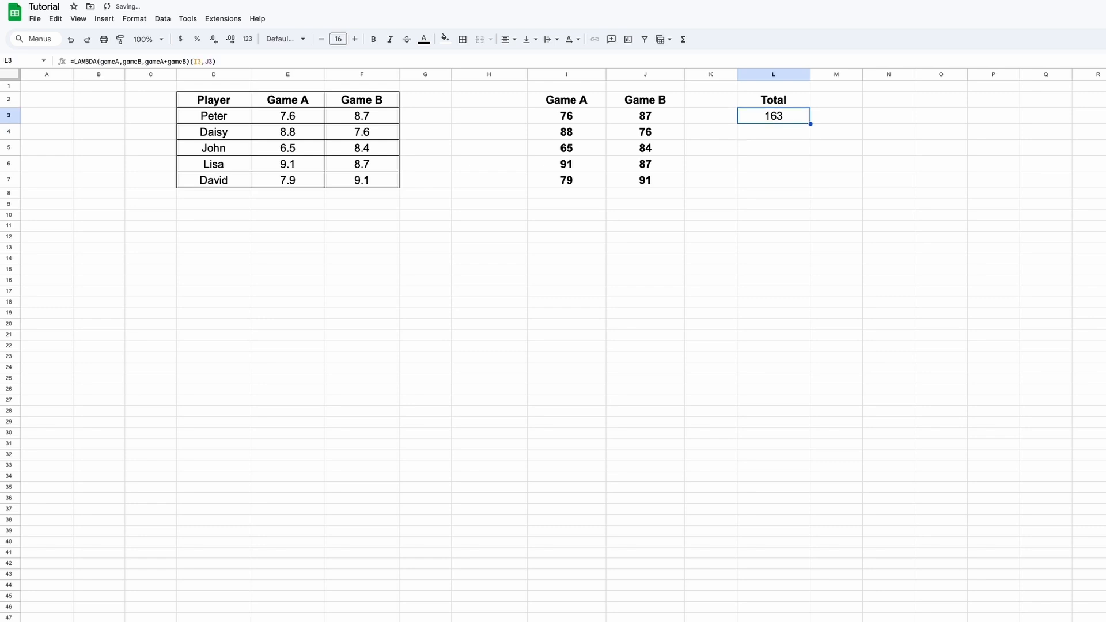
key(ctrl+b)
- Copy the total formula from L3 to L4:L7 for the remaining players
click(596, 119)
shift+click(642, 122)
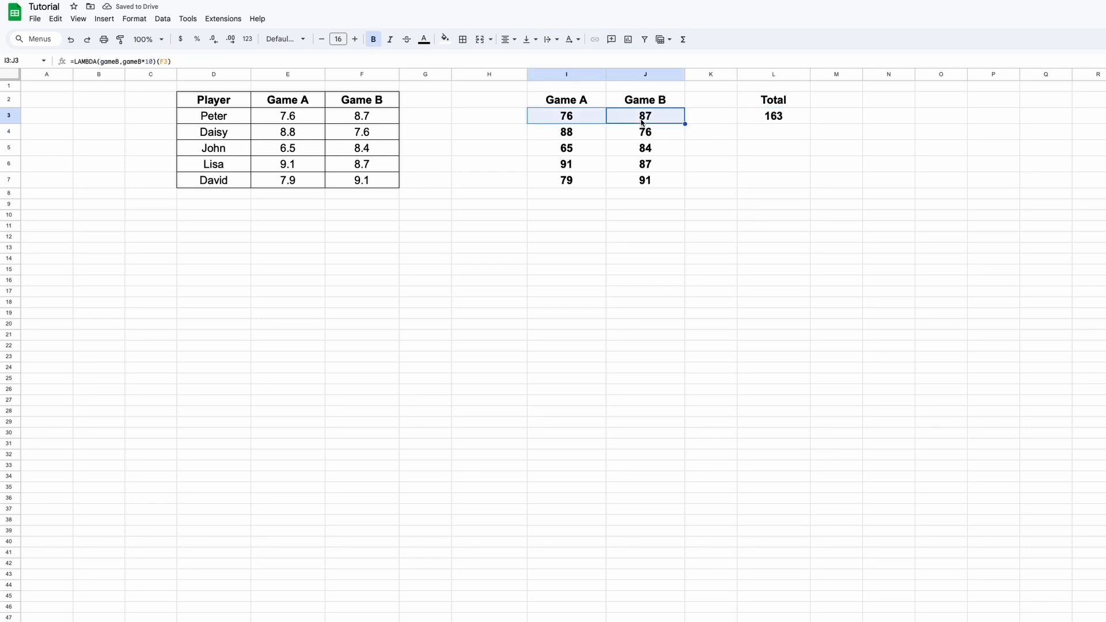
click(773, 124)
right_click(782, 120)
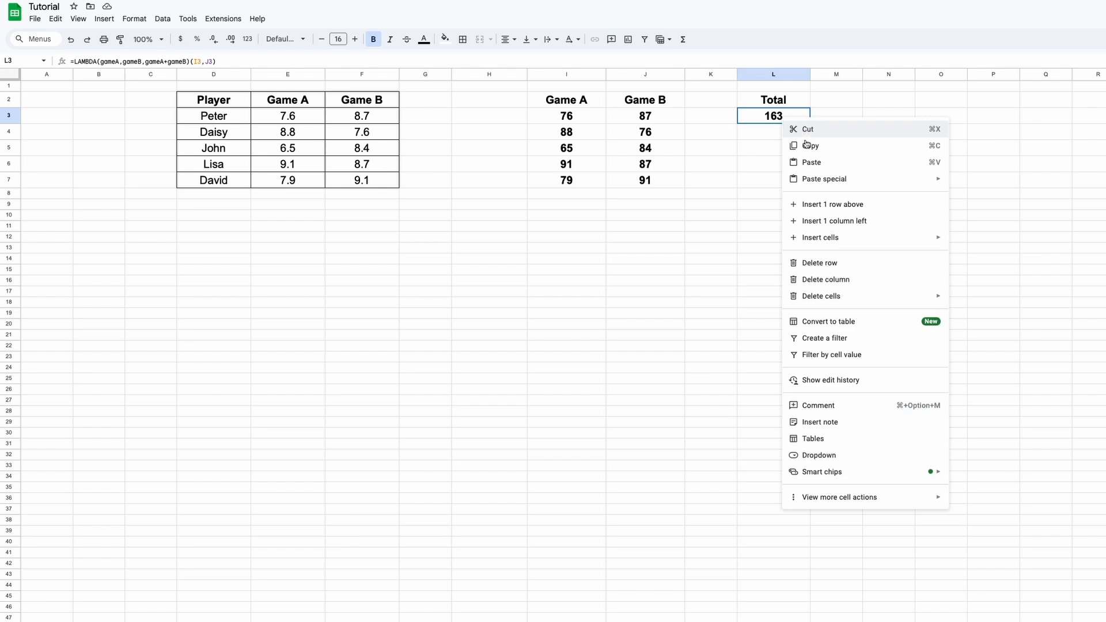
click(808, 145)
drag(790, 136, 785, 185)
right_click(785, 185)
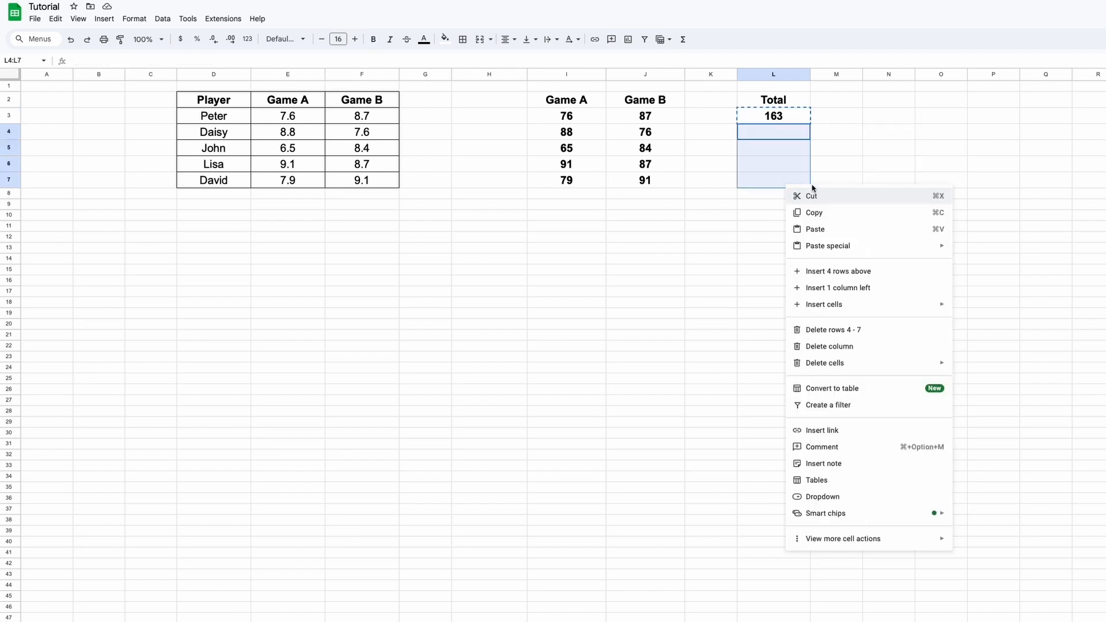
click(815, 229)
click(710, 215)
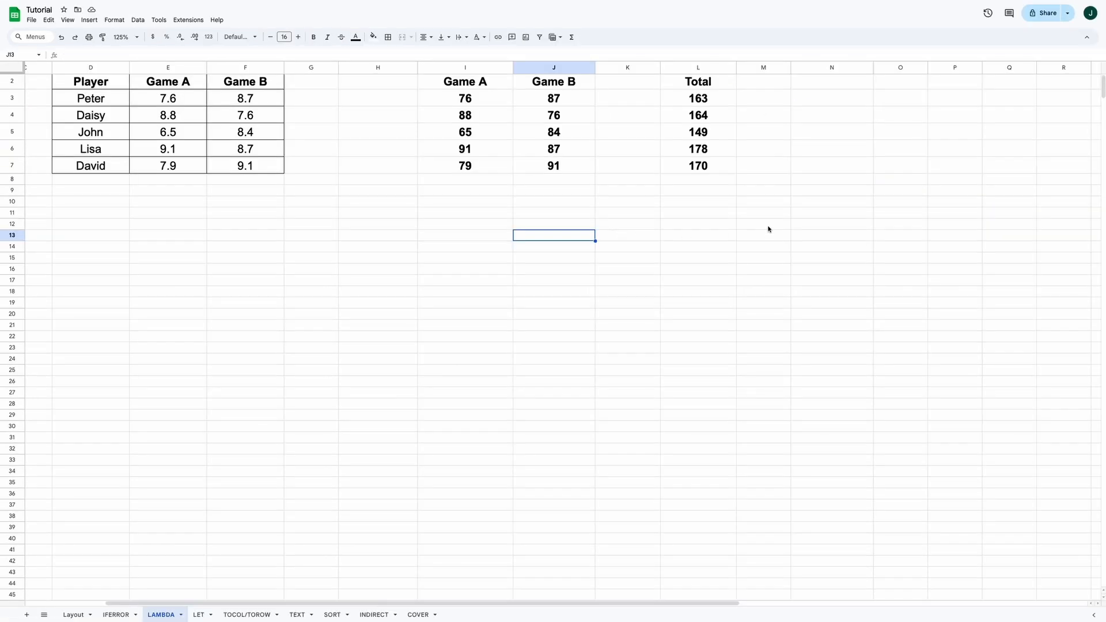
- Add the bold title Area of Circle in M12
click(768, 227)
key(ctrl+b)
text(Are)
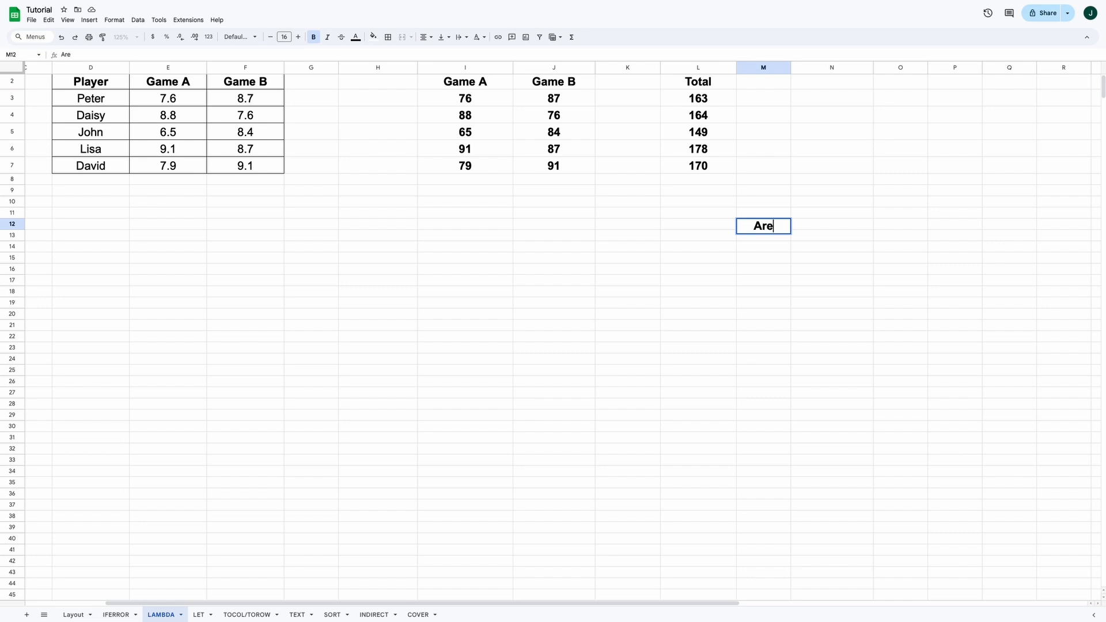
text(a of Circ)
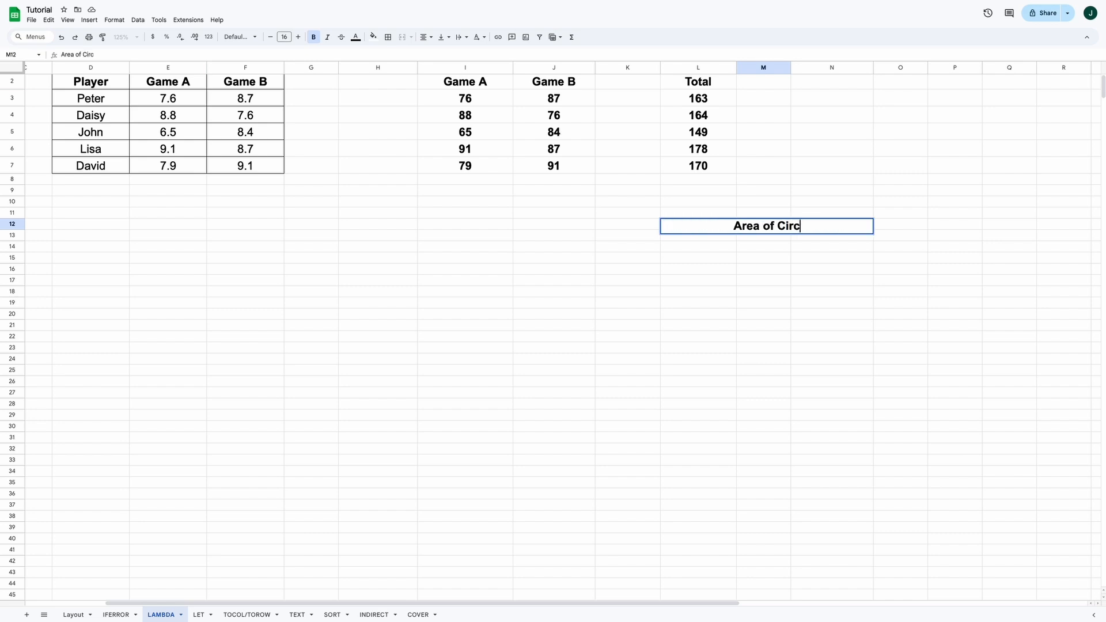
text(le)
key(Return)
- Enter =PI() in H12 and write the area formula note PI * radius^2 in H14
key(Up)
key(Left)
key(Left)
key(Left)
key(Left)
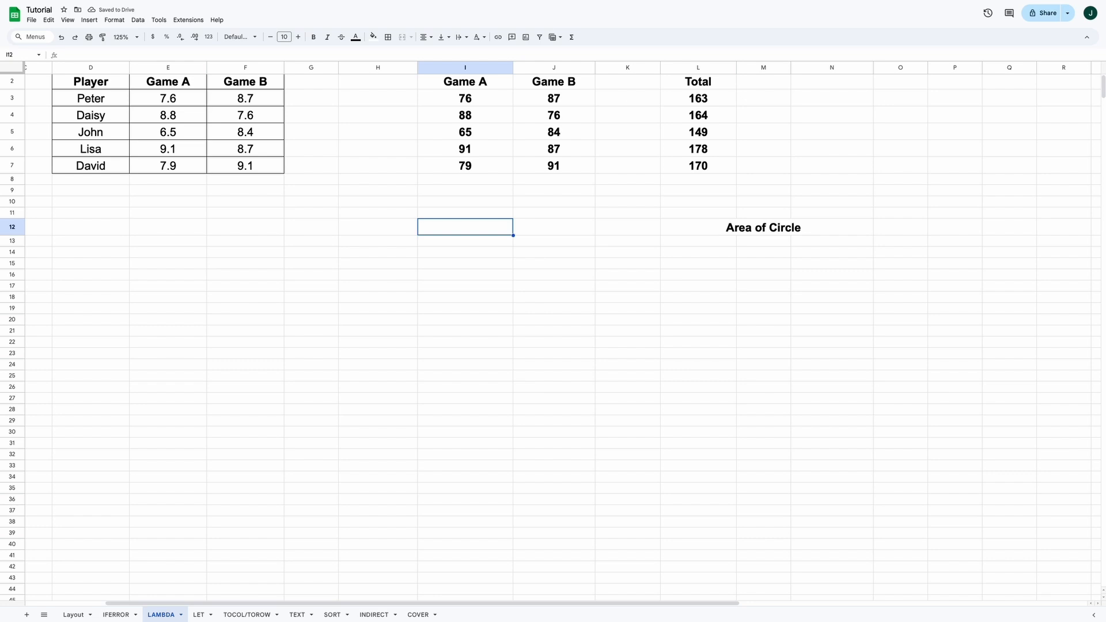
key(Left)
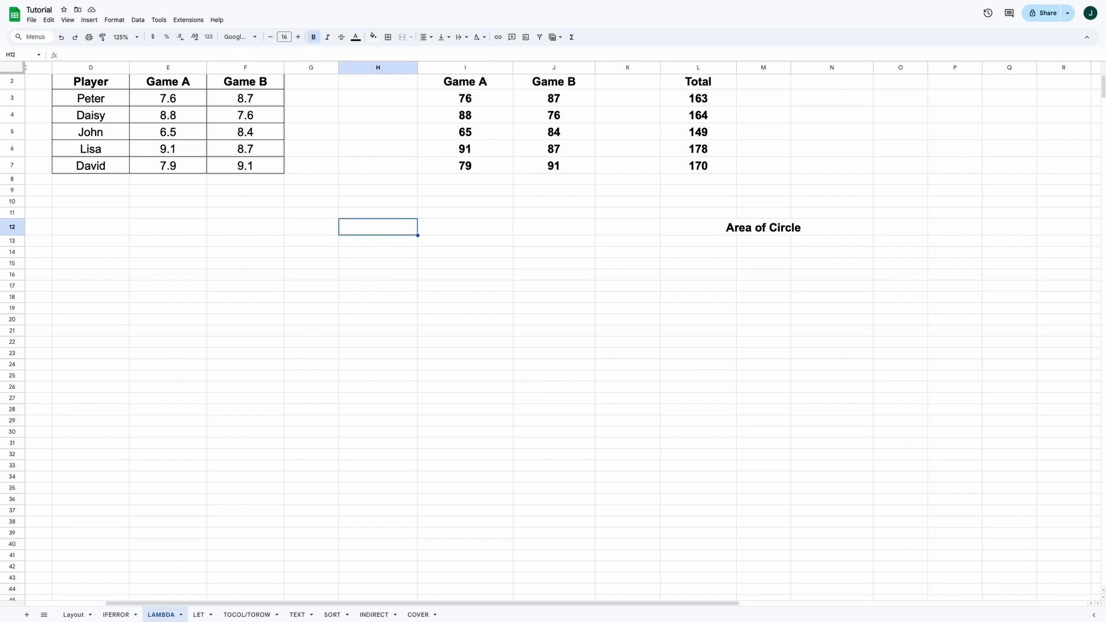
text(=PI())
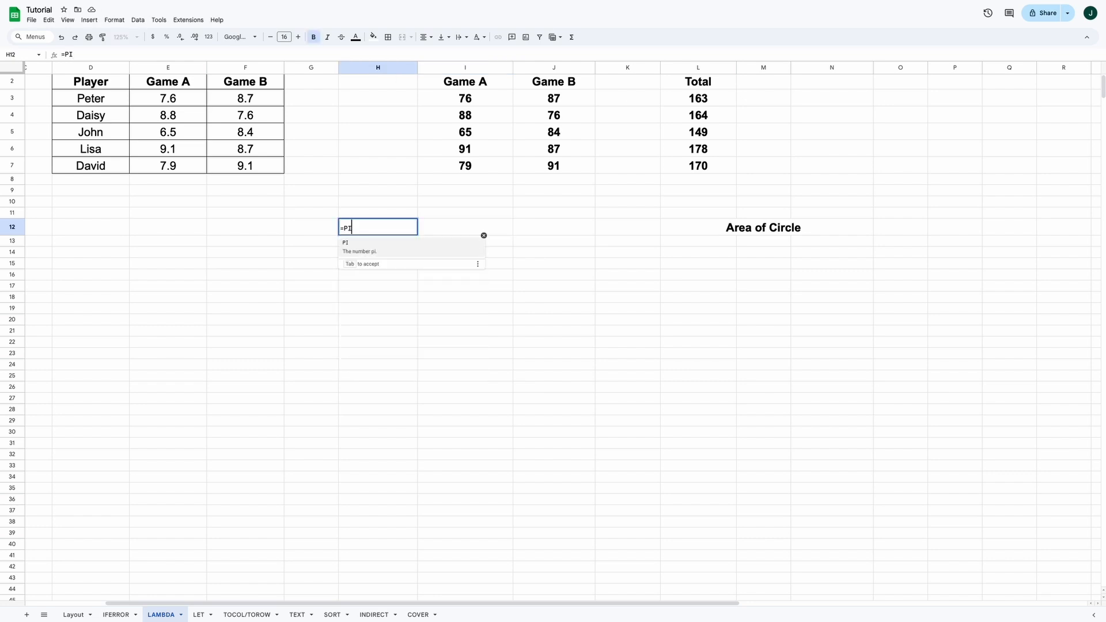
key(Return)
key(Return)
text(PI)
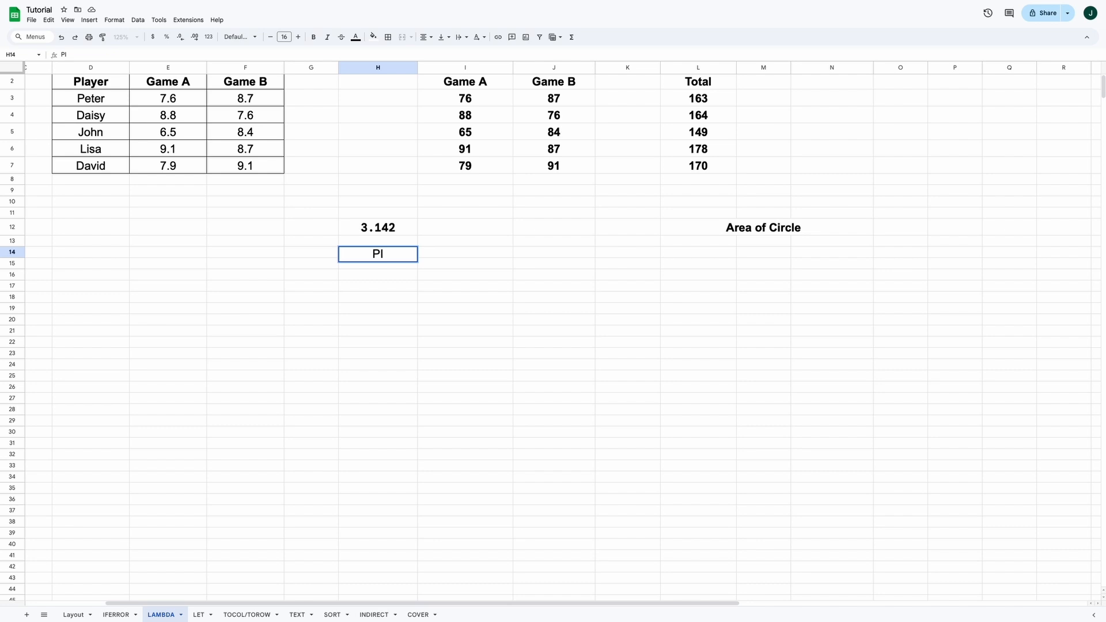
text( * radius^2)
key(Return)
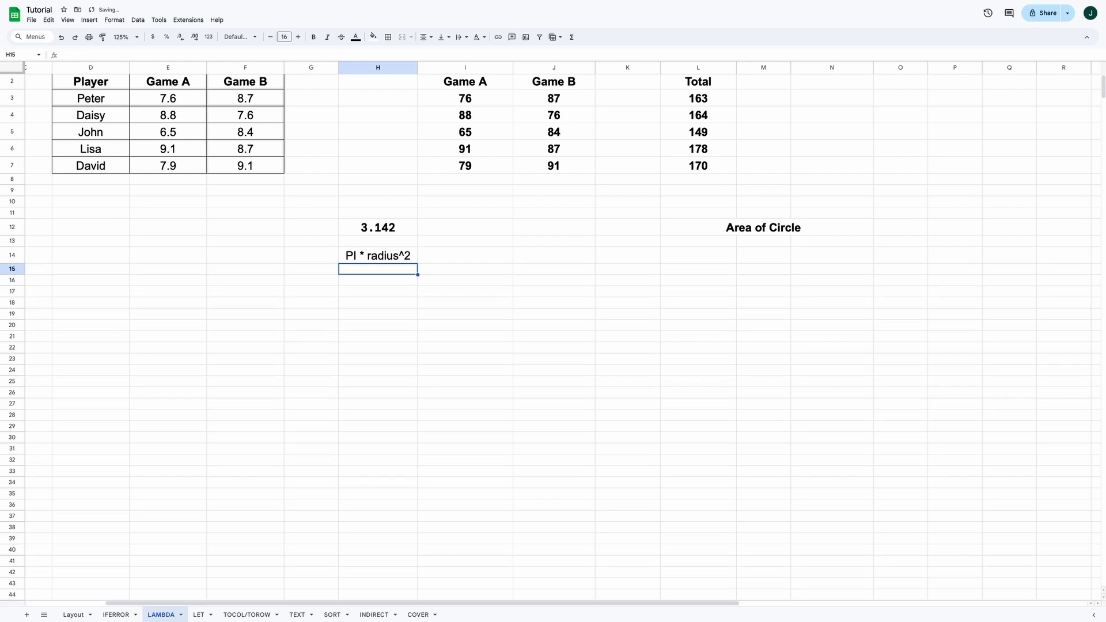
key(Up)
- Add the headers Radius in J12 and Area in K12, and enter a radius of 15 in J13
click(578, 230)
text(Radius)
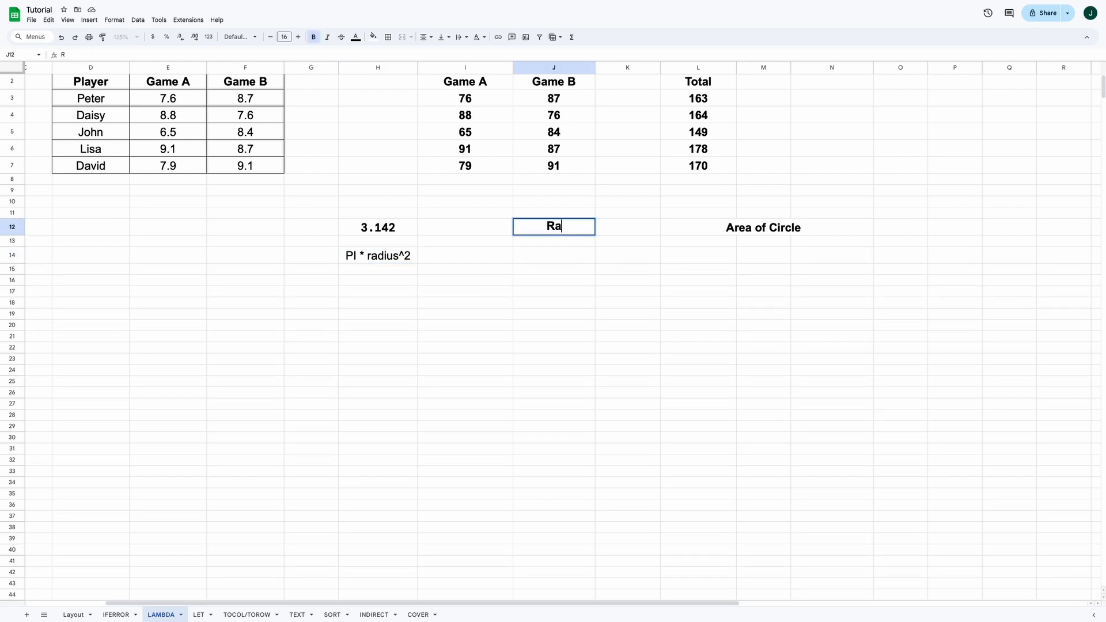
key(Return)
key(Up)
key(Right)
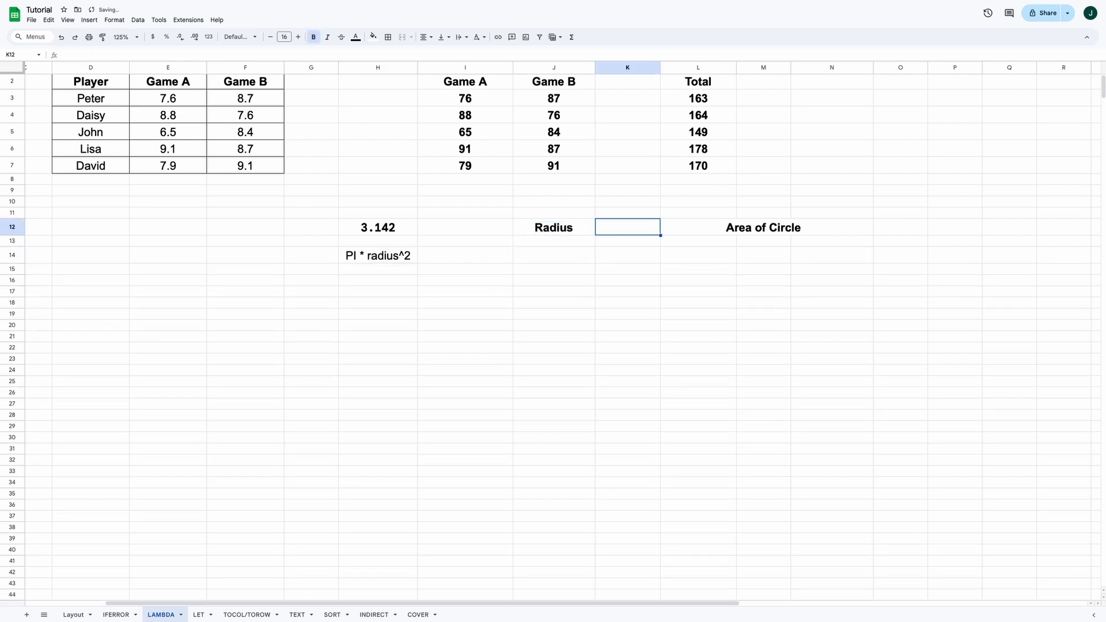
text(Area)
key(Return)
key(Left)
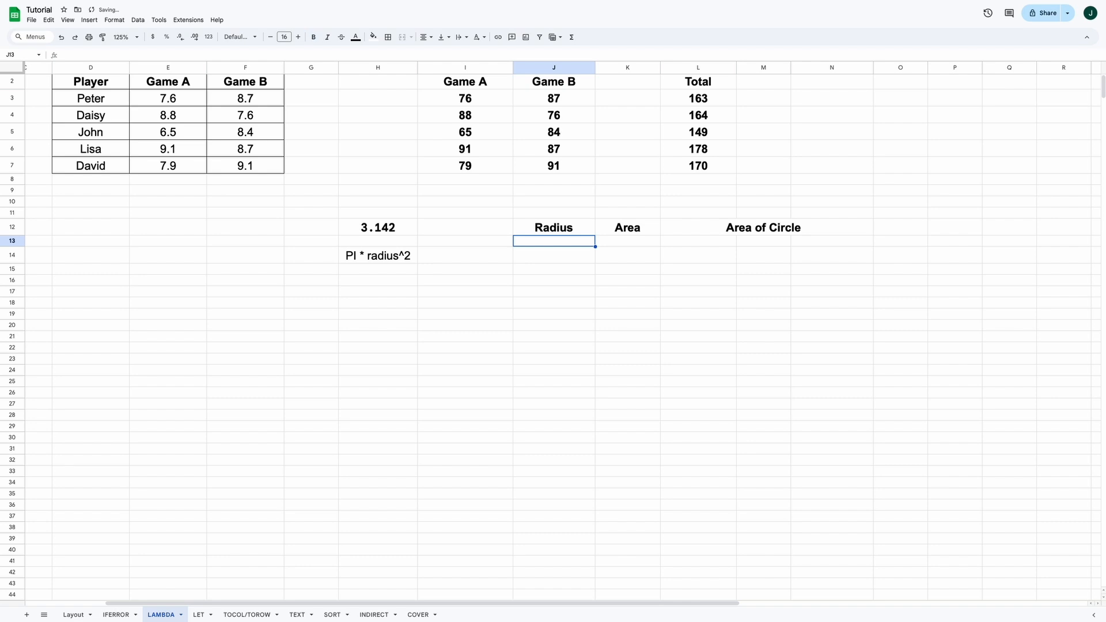
text(15)
key(Return)
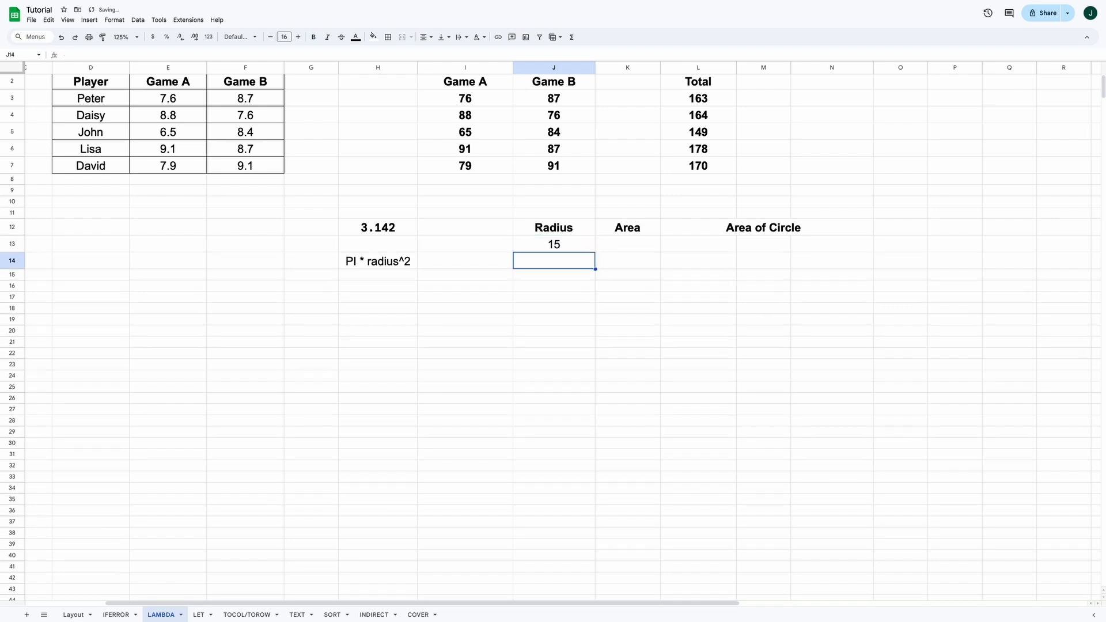
- Enter the formula =LAMBDA(radius,PI()*radius^2)(J13) in K13 to calculate the circle's area
click(618, 247)
click(584, 250)
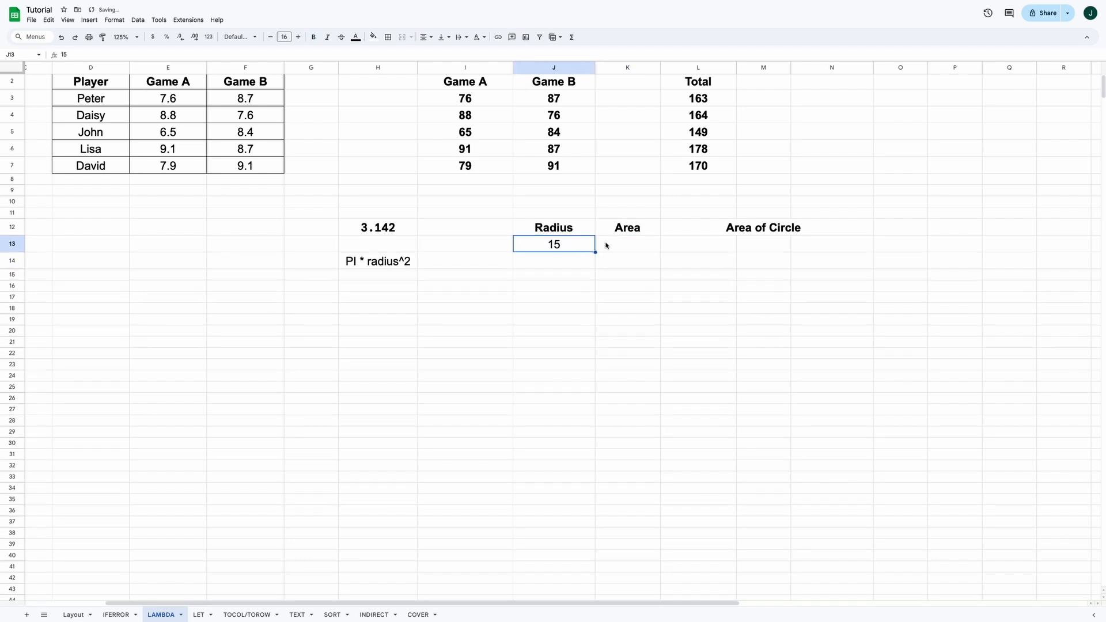
click(607, 249)
click(573, 247)
click(599, 249)
text(=LAM)
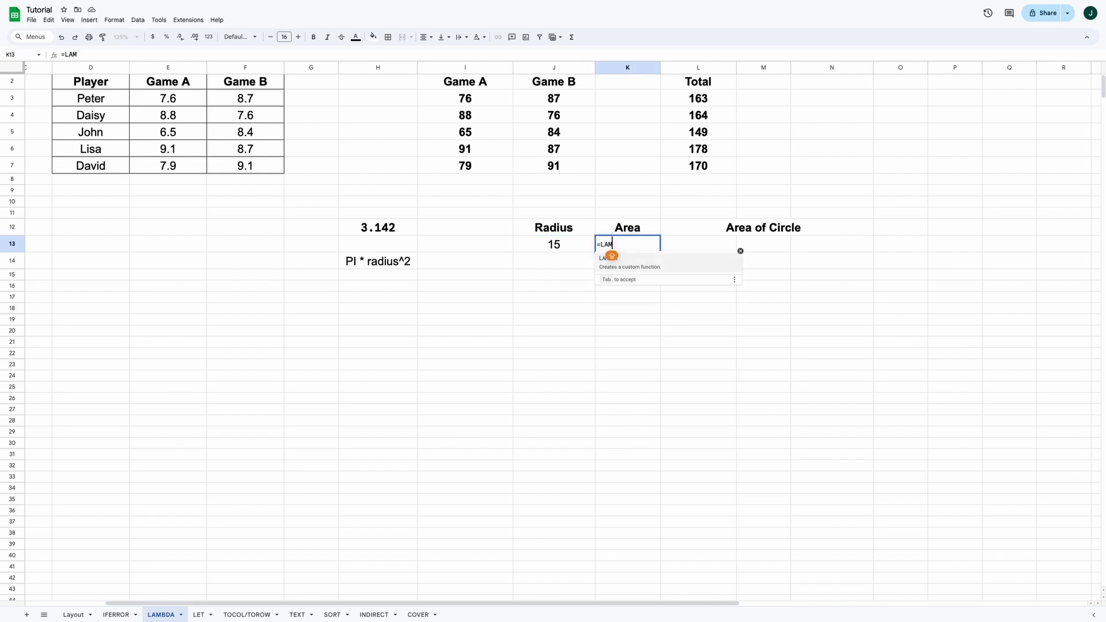
text(BDA()
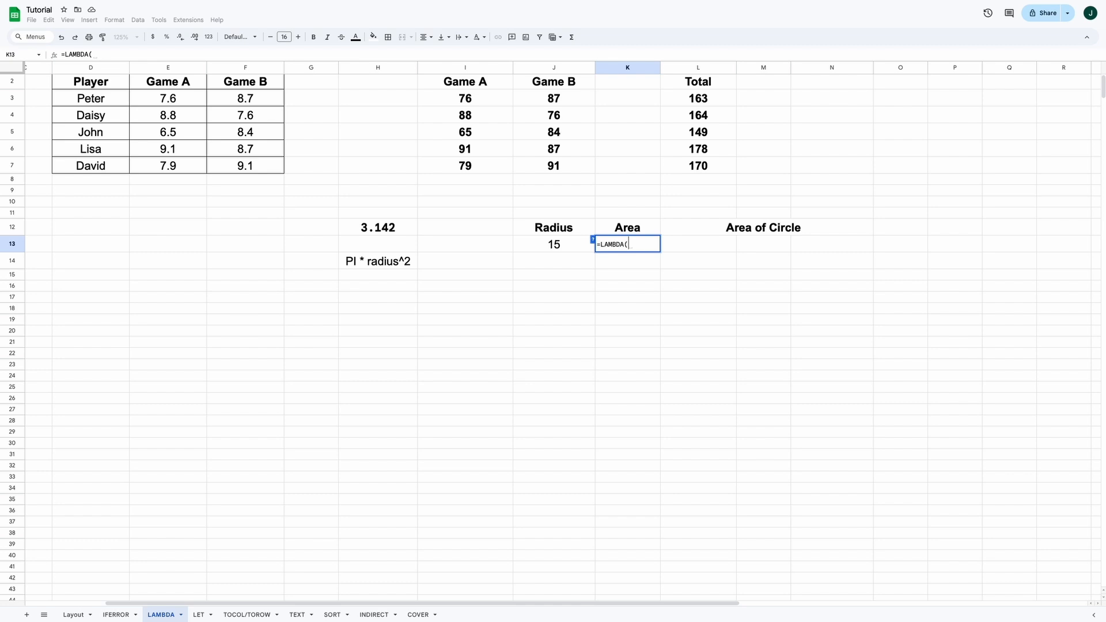
text(rad)
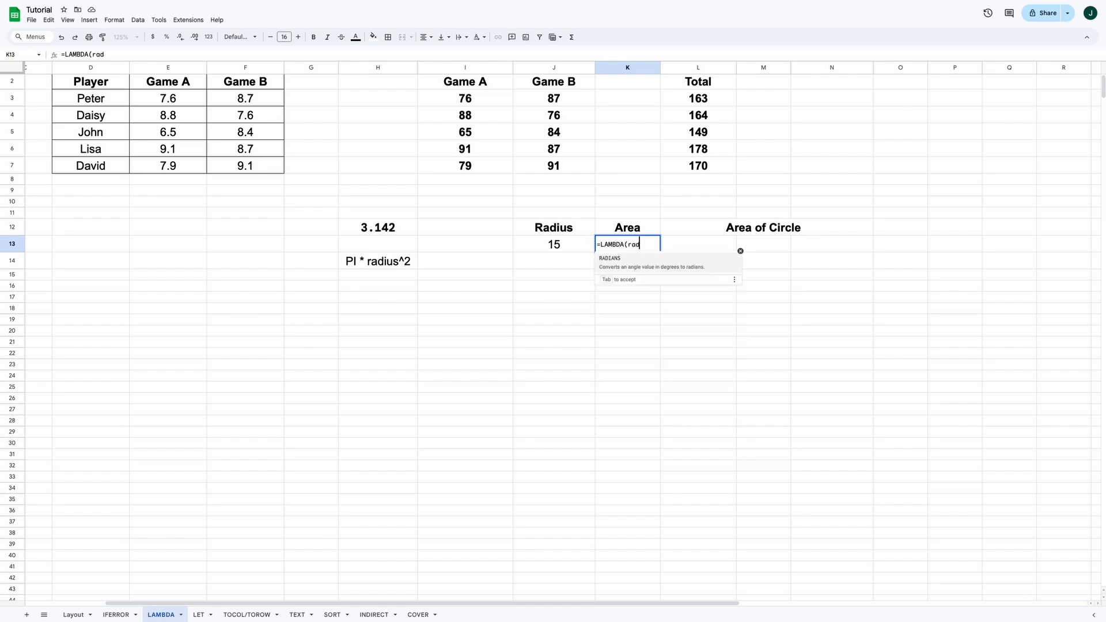
text(ius,)
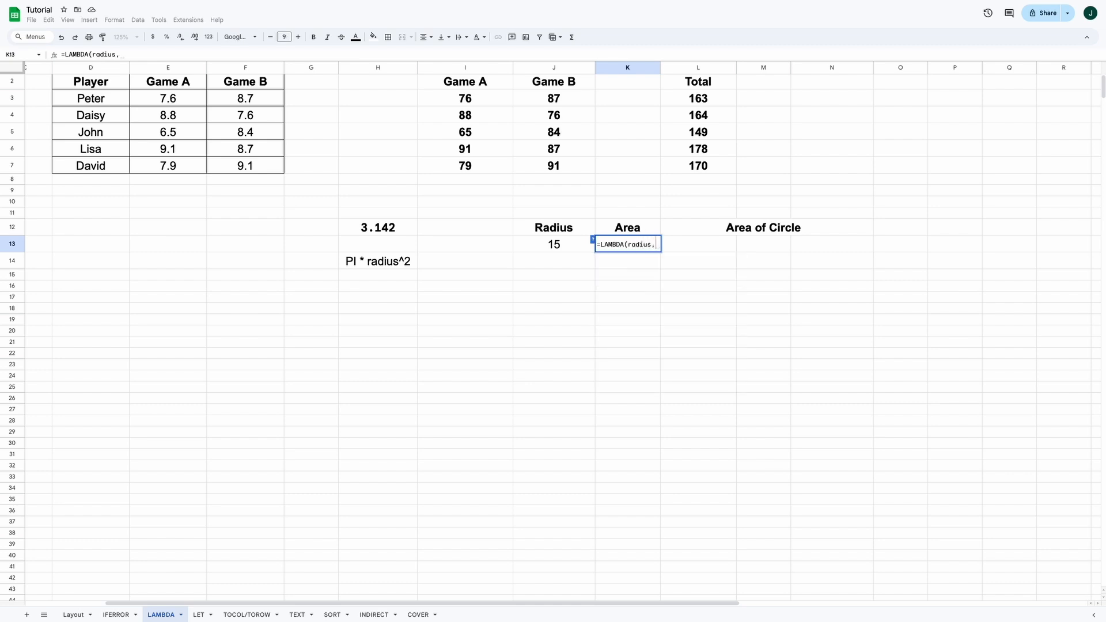
text(PI())
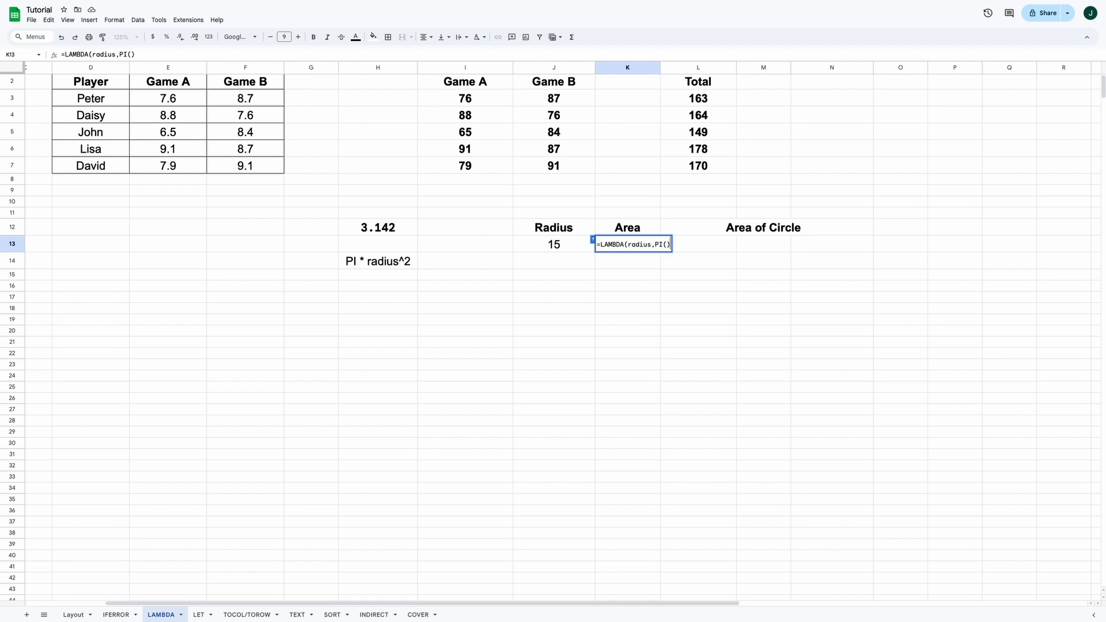
text(*)
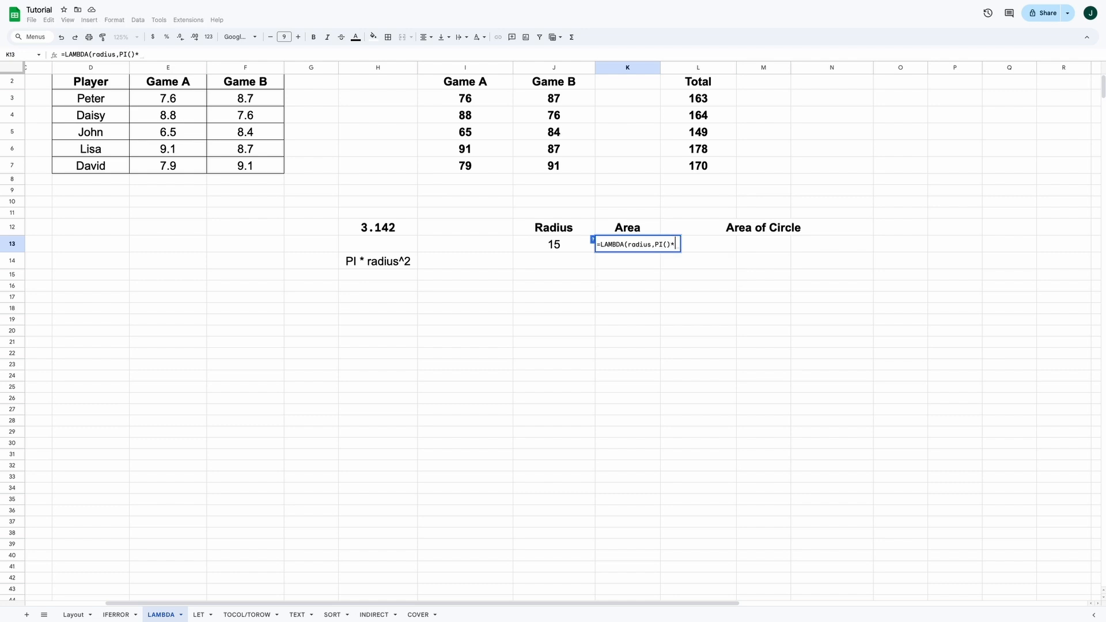
text(radius)
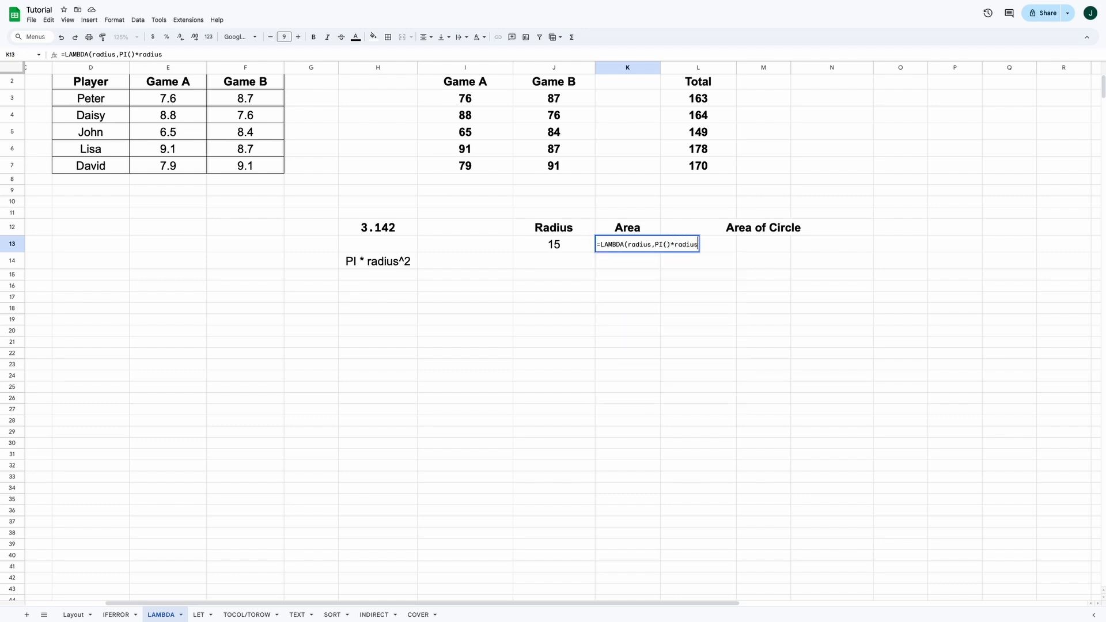
text(^2)())
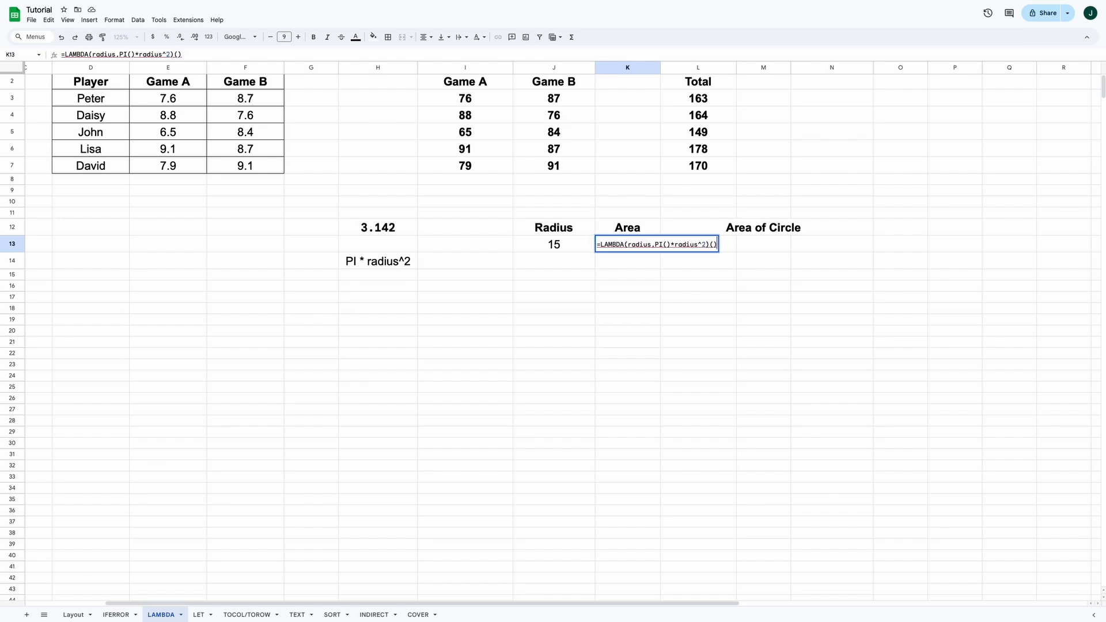
click(572, 250)
key(Return)
- Reduce the area result in K13 to three decimal places
key(Up)
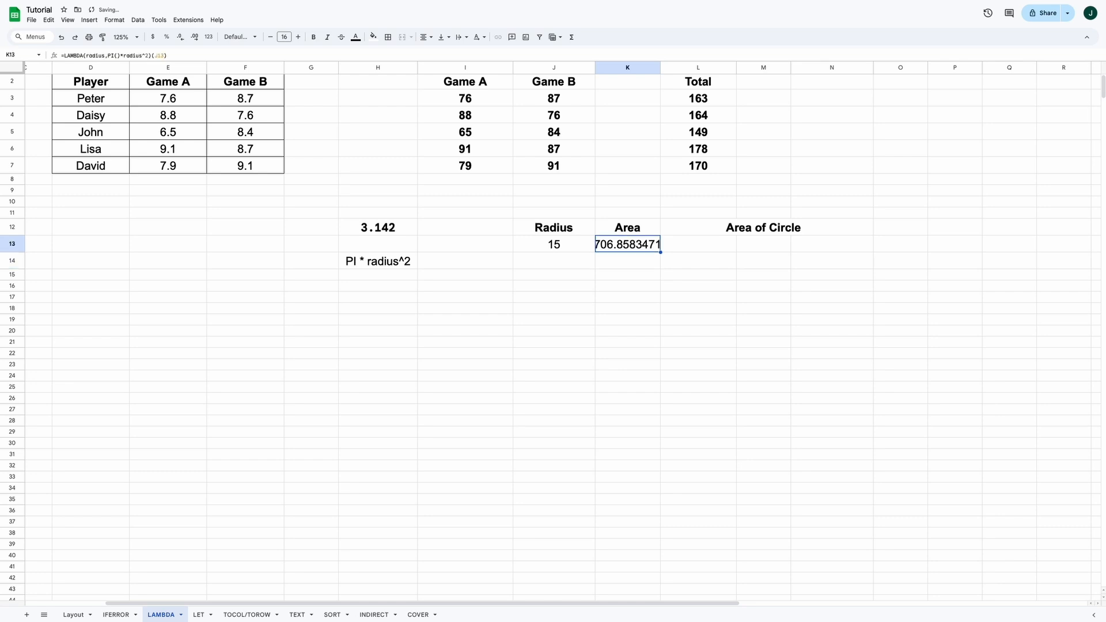
click(181, 37)
click(181, 37)
click(180, 37)
click(180, 37)
click(639, 264)
click(630, 247)
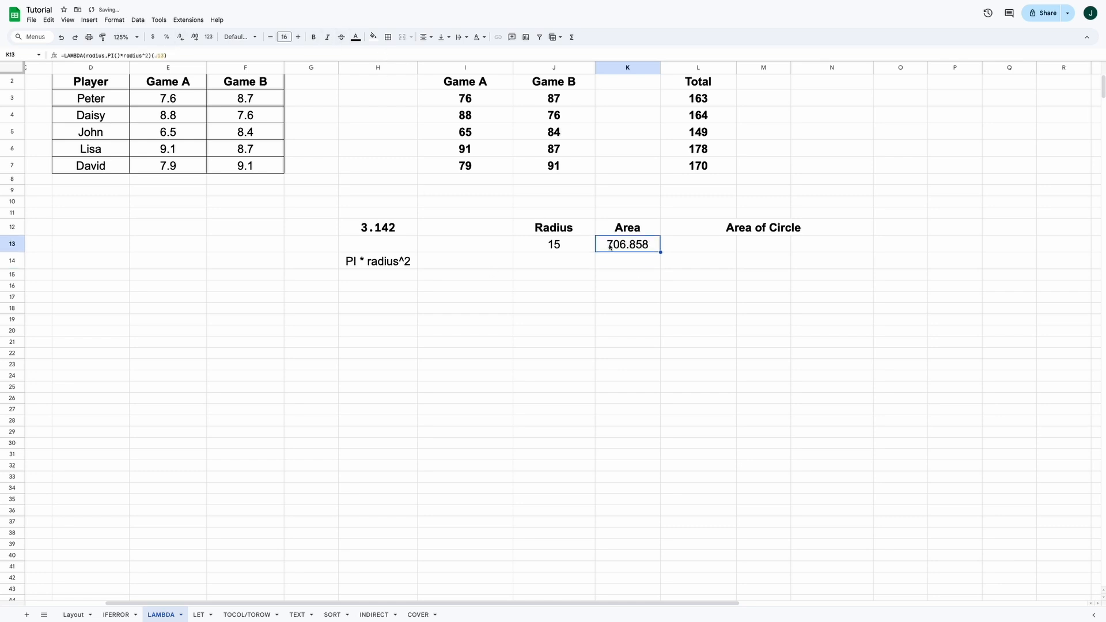
- Test the area formula by setting the radius in J13 to 10, 5 and 10 again
click(578, 249)
text(10)
key(Return)
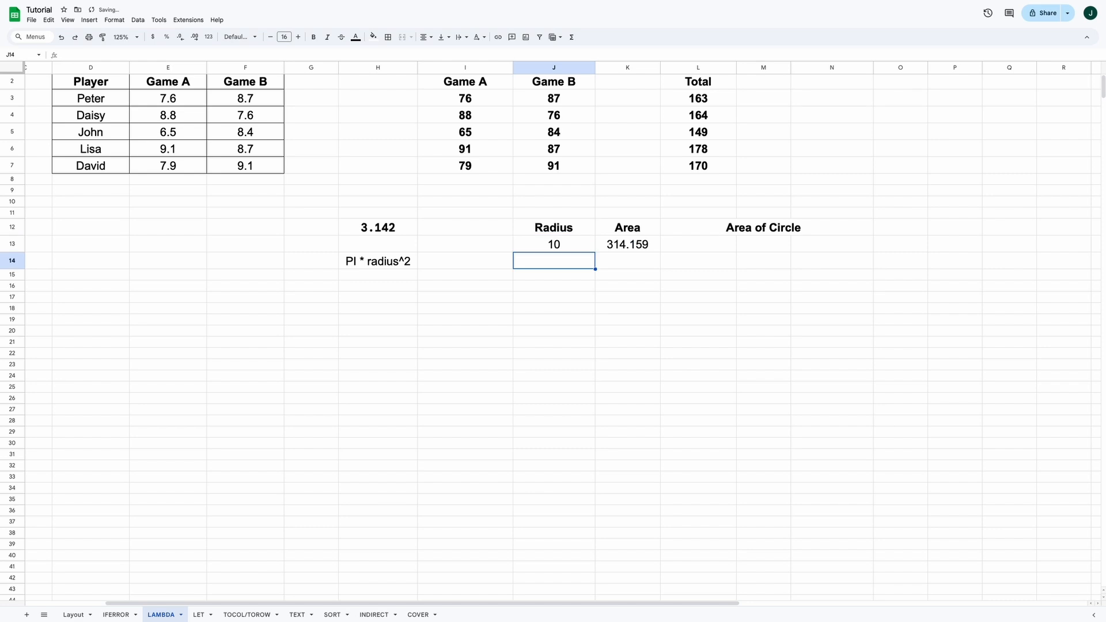
key(Up)
text(5)
key(Return)
key(Up)
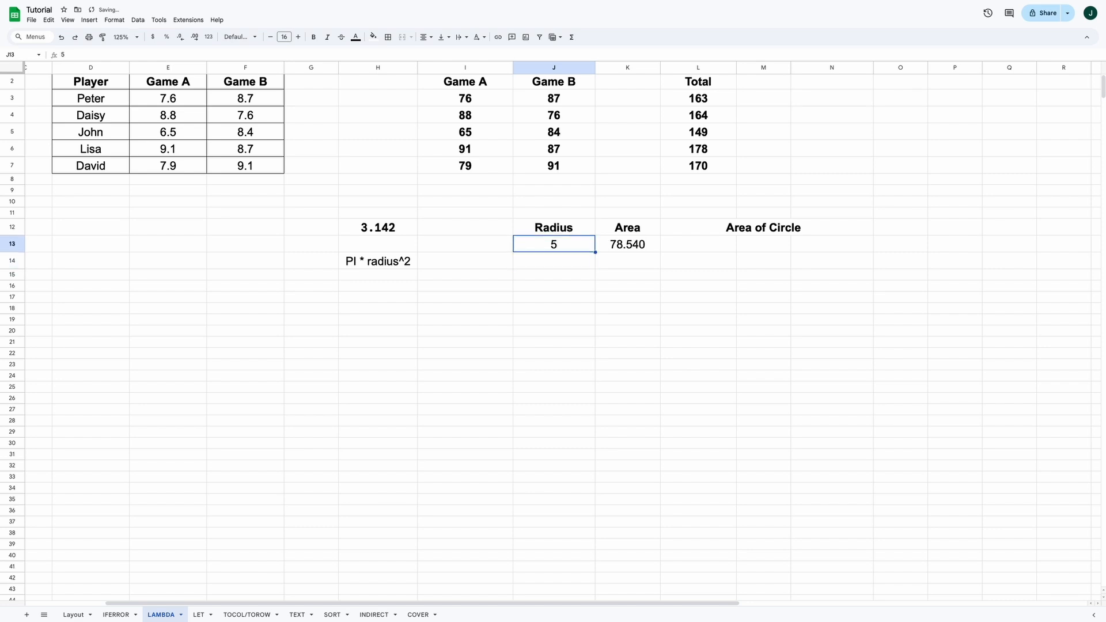
text(10)
key(Return)
- Copy the complete LAMBDA formula text from K13 and leave the cell unchanged
double_click(600, 245)
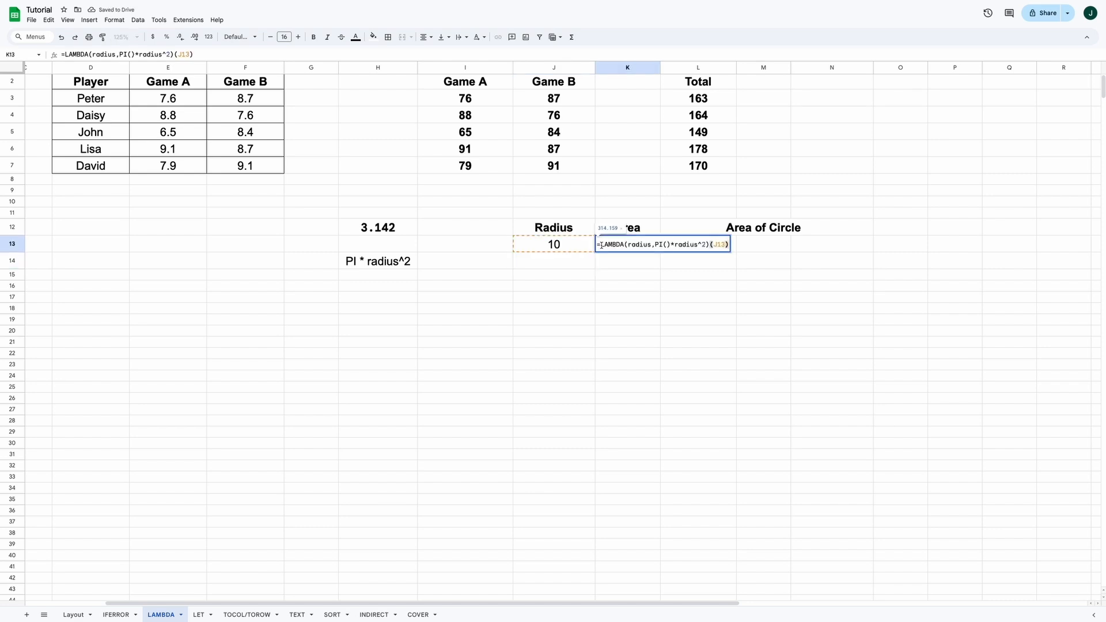
click(600, 245)
key(super+a)
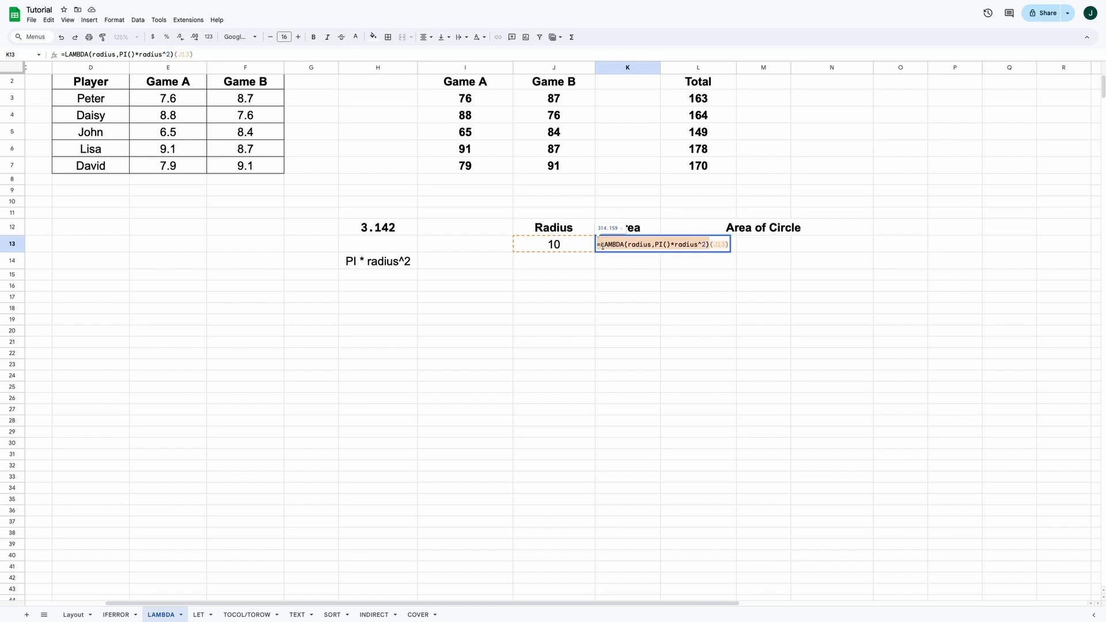
drag(695, 256, 710, 253)
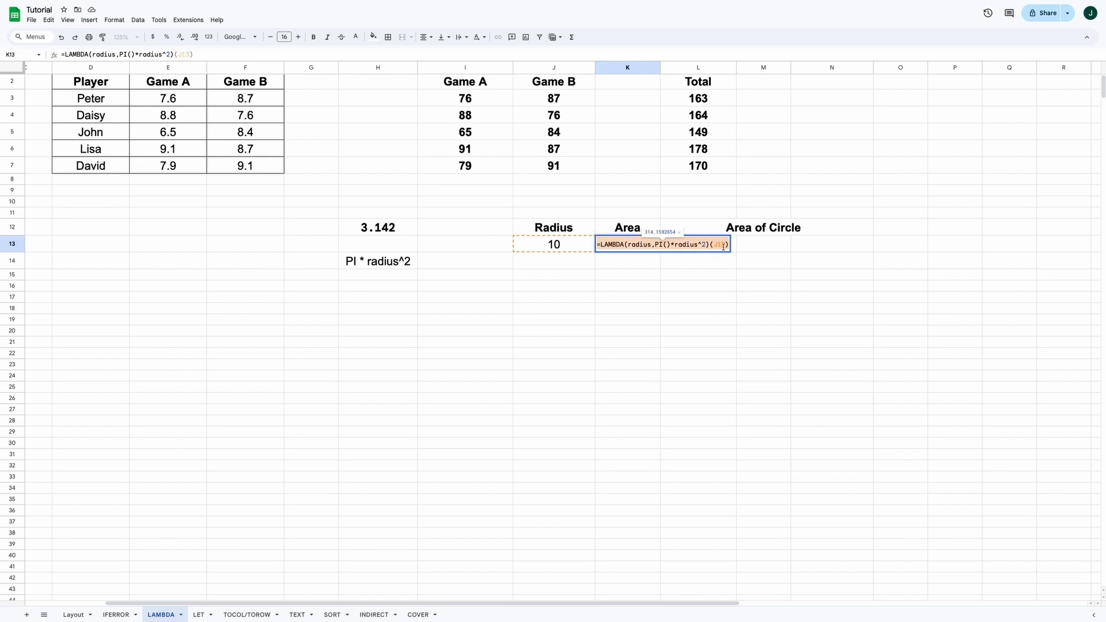
right_click(724, 246)
click(755, 292)
key(Return)
- Start a new named function and paste the copied LAMBDA formula as its formula definition
click(138, 19)
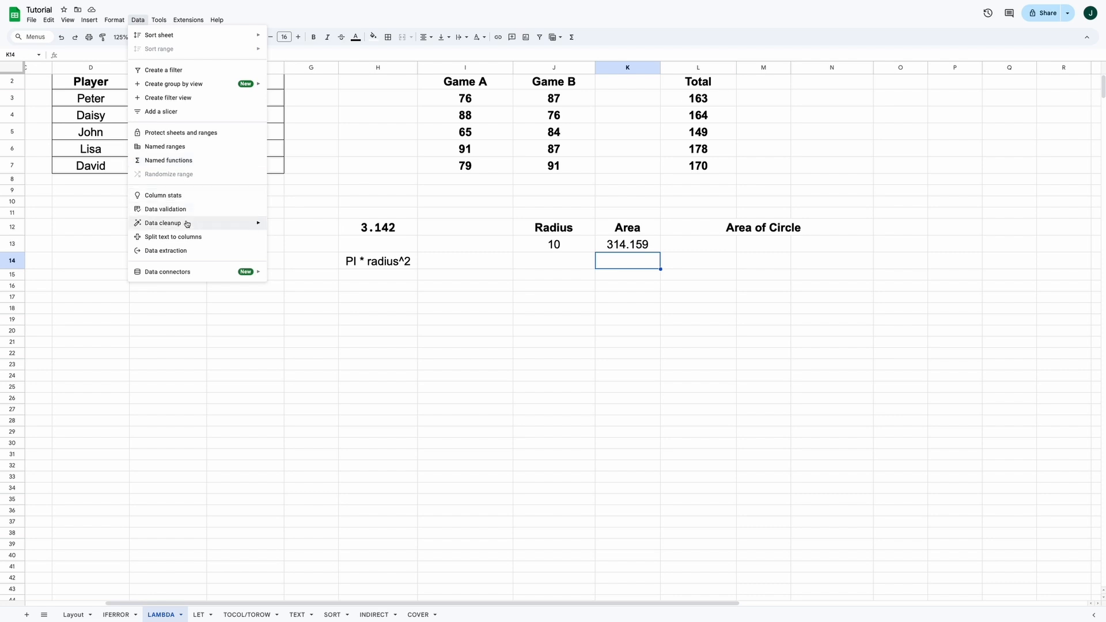
click(168, 161)
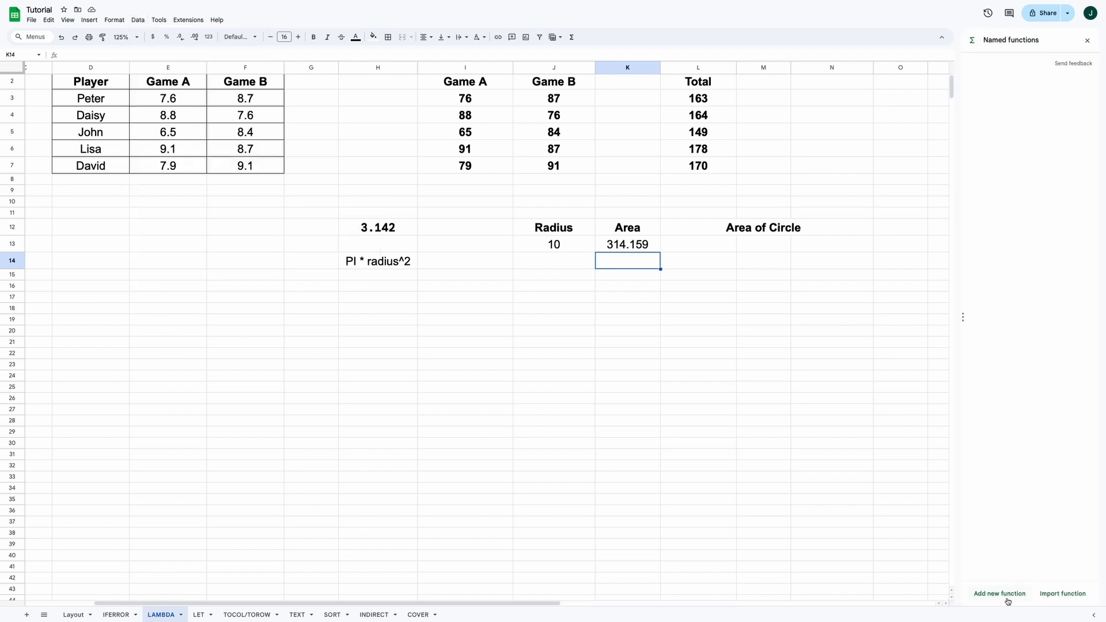
click(1008, 600)
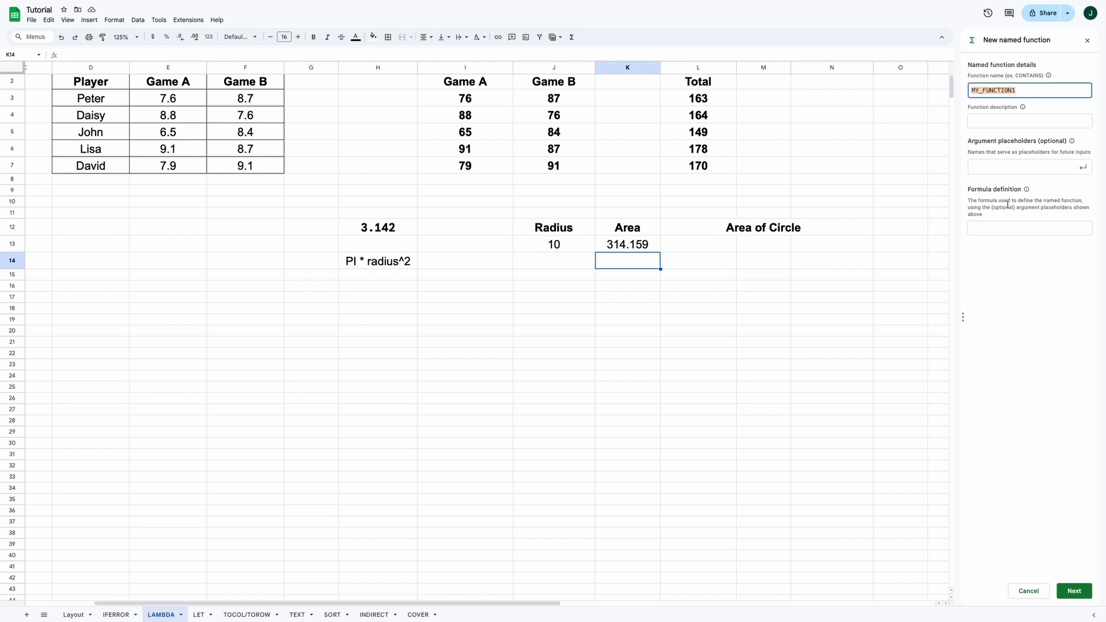
click(1012, 228)
key(ctrl+v)
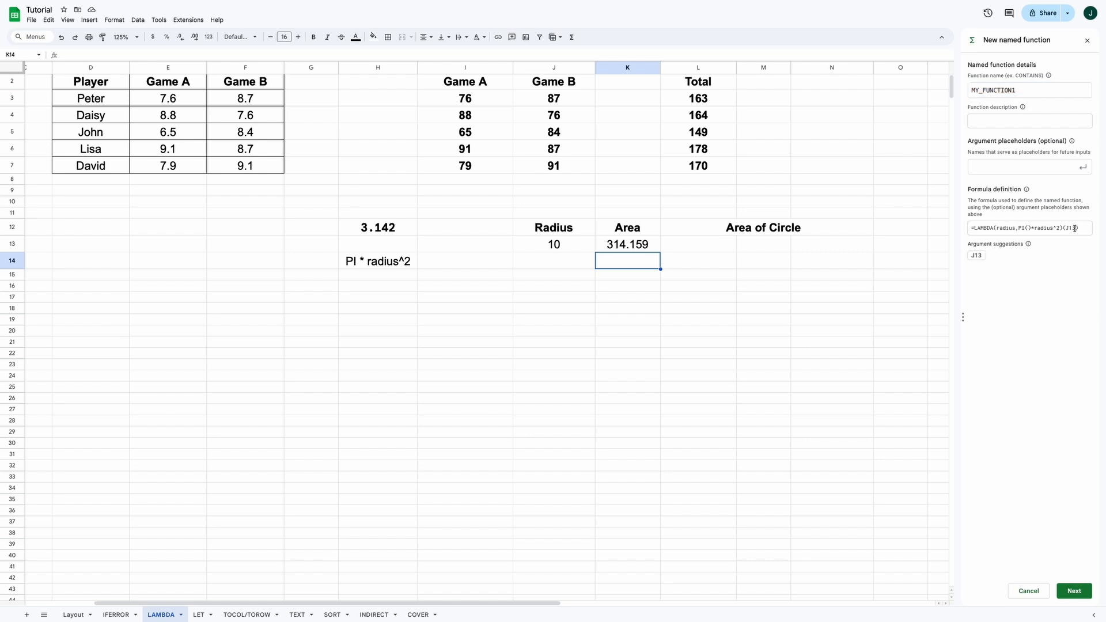
- Replace the J13 reference in the formula definition with radius and add radius as an argument placeholder
click(1065, 228)
double_click(1065, 228)
text(radius)
key(Return)
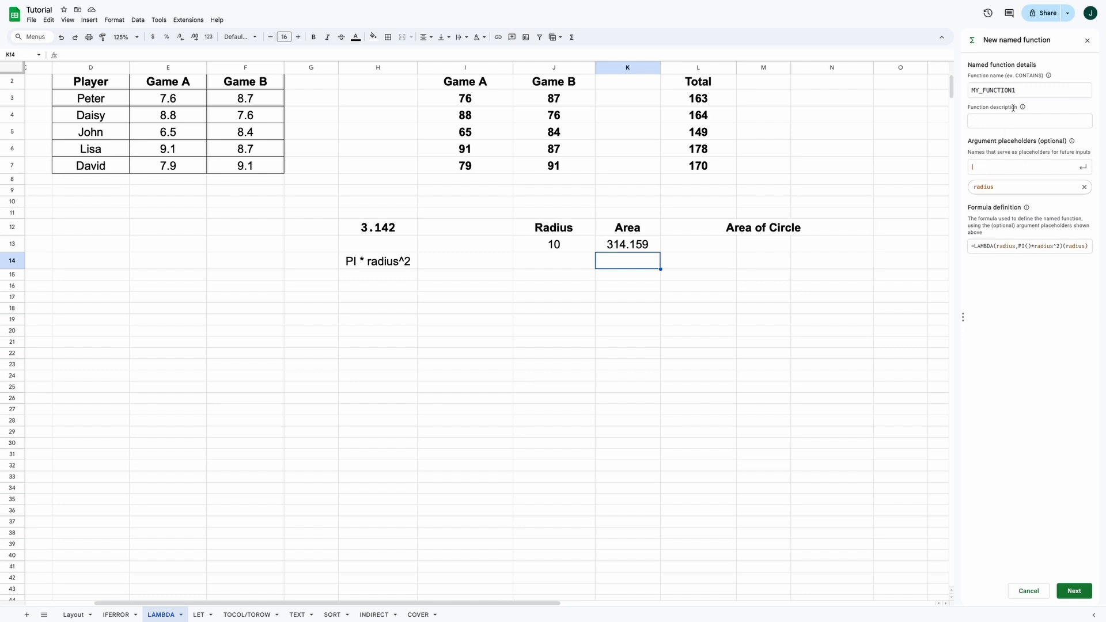
- Name the function CIRCLEAREA and create it without additional argument details
double_click(992, 91)
text(CI)
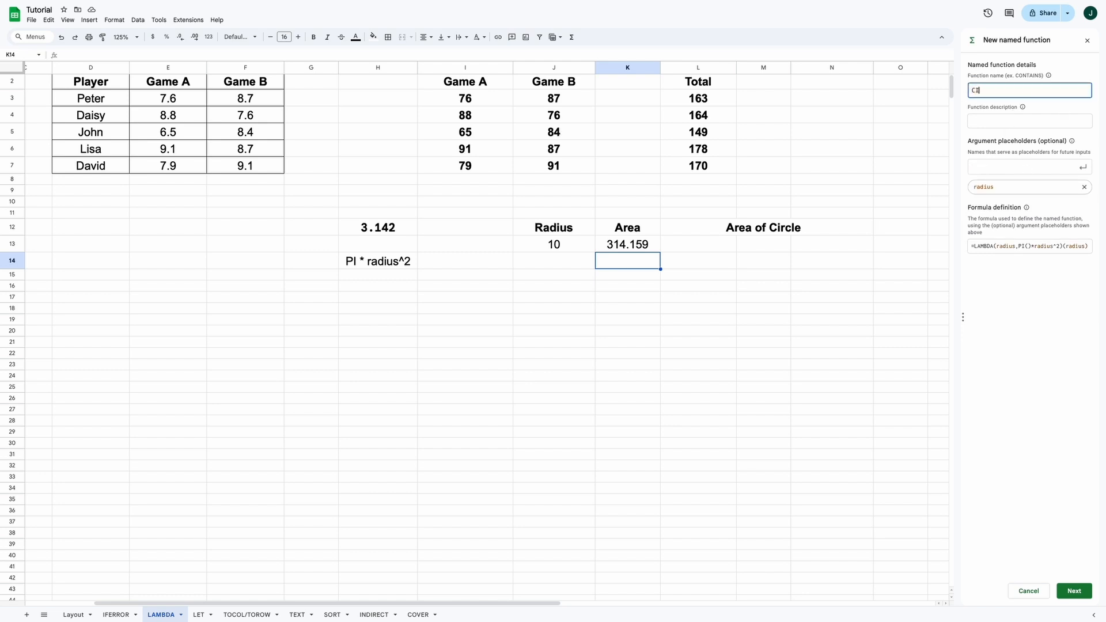
text(RCLEAREA)
click(1074, 590)
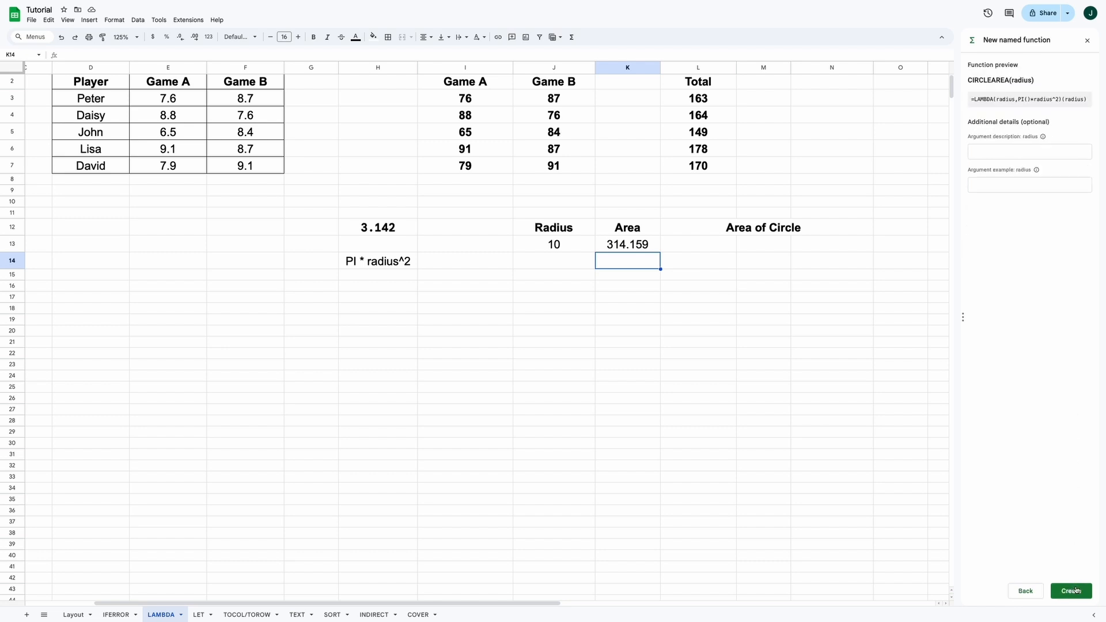
click(1073, 591)
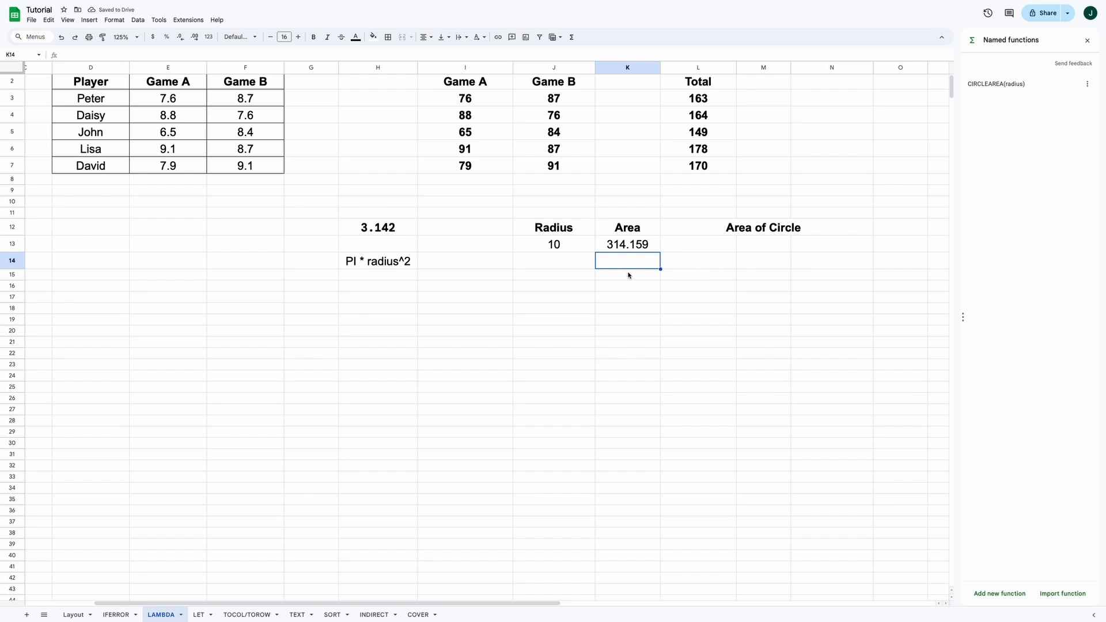
- Enter =CIRCLEAREA(J13) in K14 using the new named function
text(=CIRCLE)
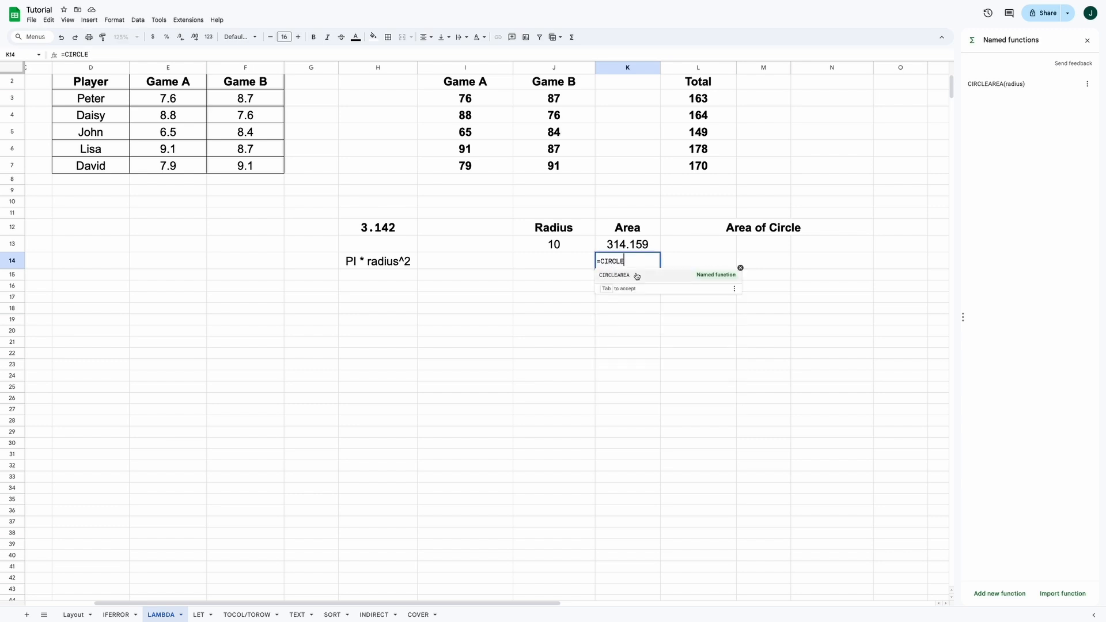
click(632, 281)
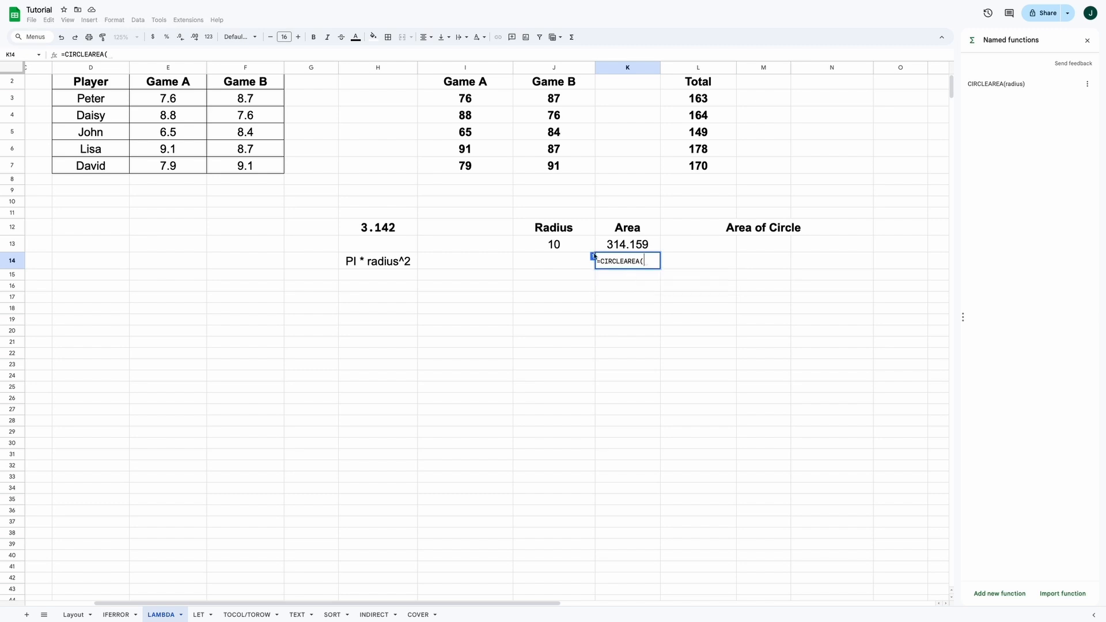
click(566, 248)
text())
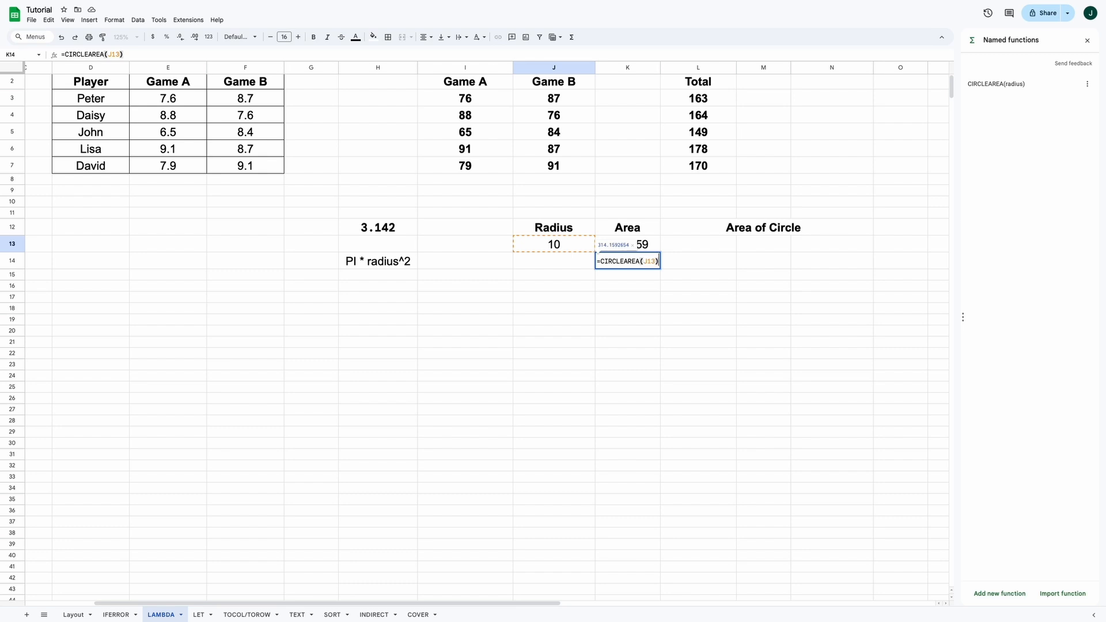
key(Return)
- Reduce the CIRCLEAREA result in K14 to three decimal places
key(Up)
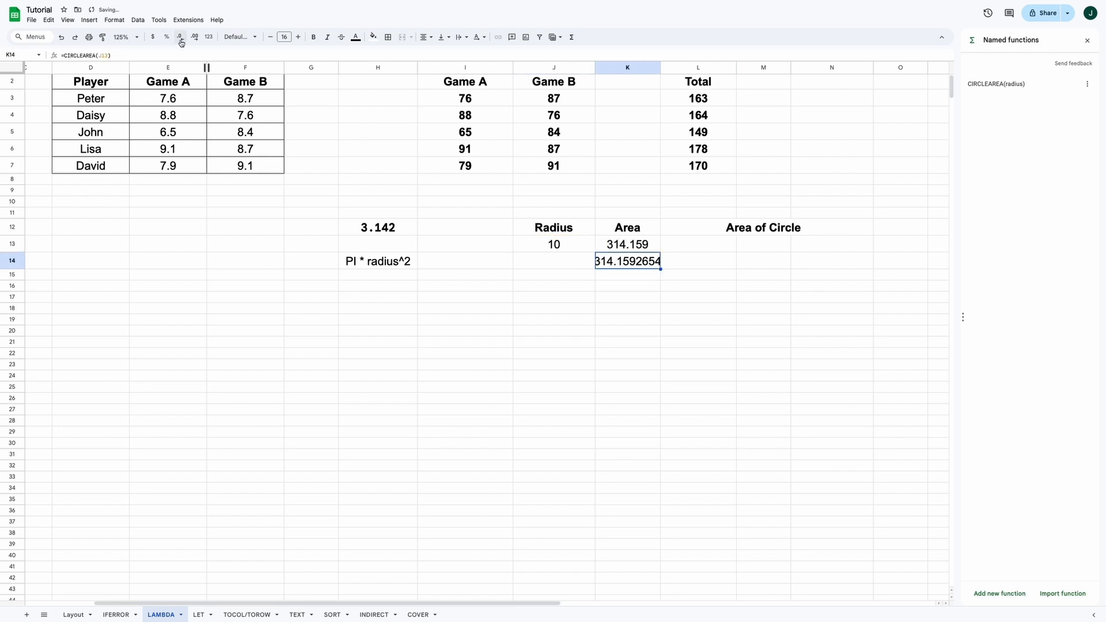
click(180, 38)
click(180, 38)
click(181, 38)
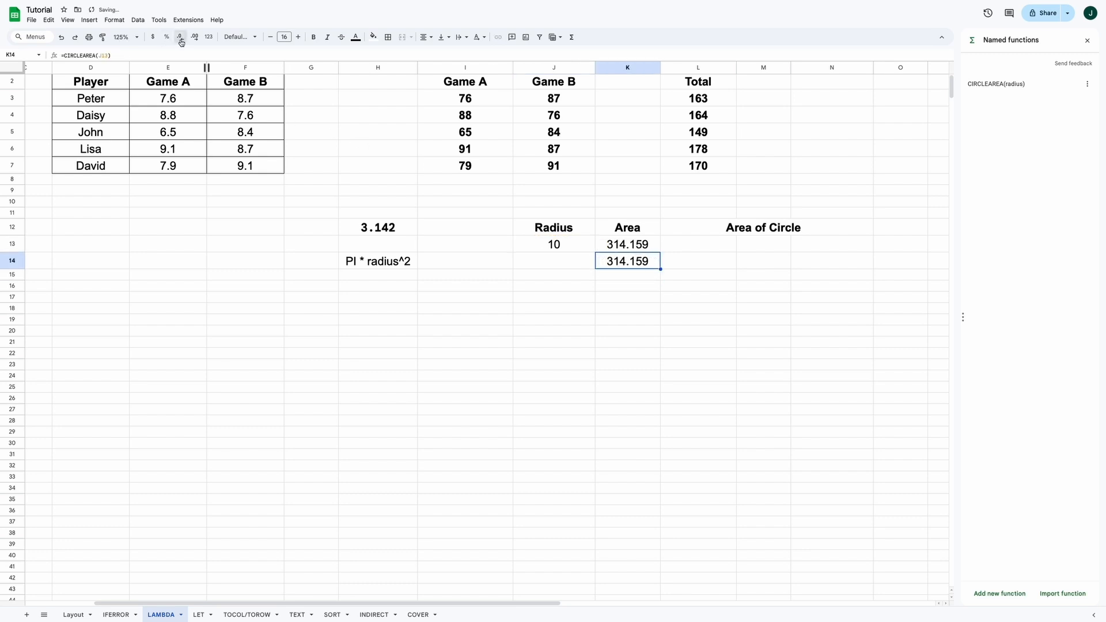
click(641, 286)
click(636, 264)
- Test both area formulas by changing the radius in J13 to 5 and finally to 15
click(582, 247)
text(5)
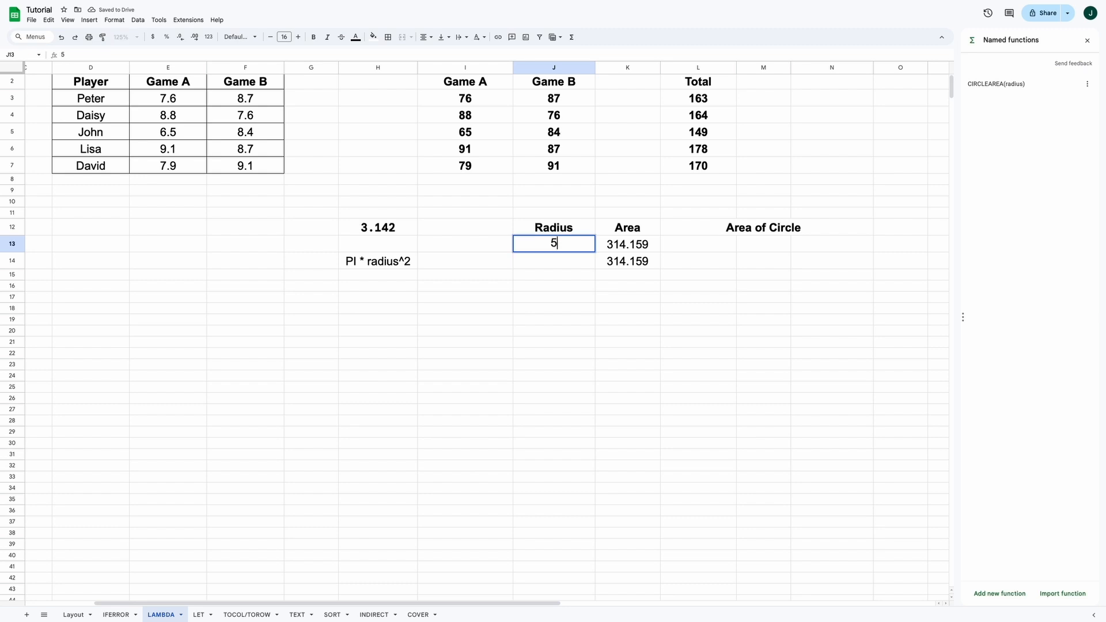
key(Return)
key(Up)
text(15)
key(Return)
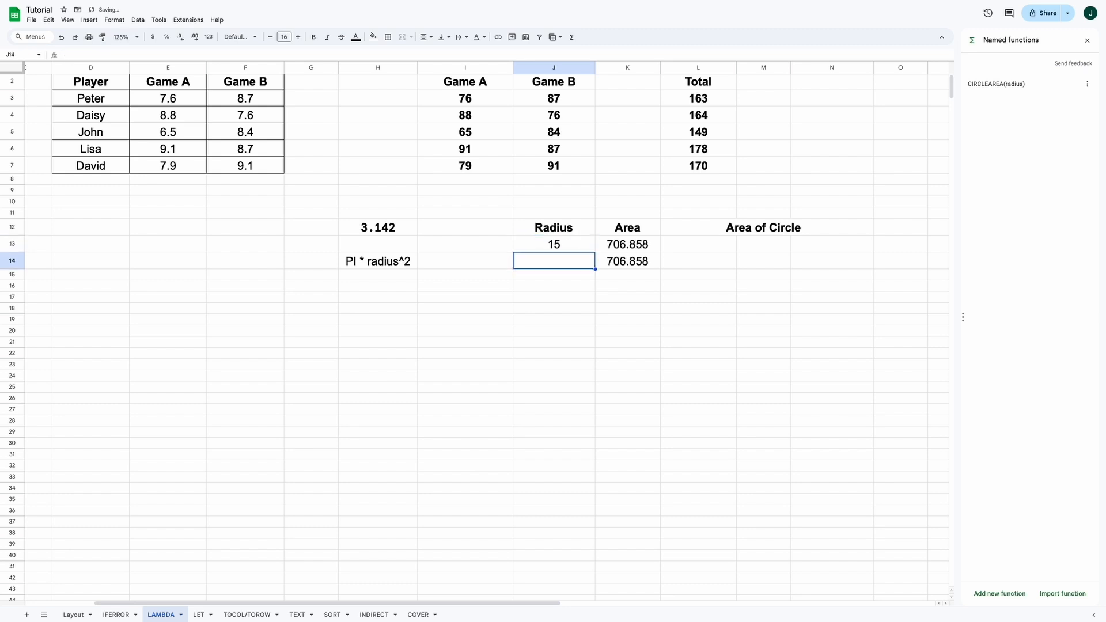
key(Right)
- Paste the copied Score and Grade table at H19 and look over its score ranges and grades
scroll(396, 197, down, 3)
click(395, 196)
key(ctrl+v)
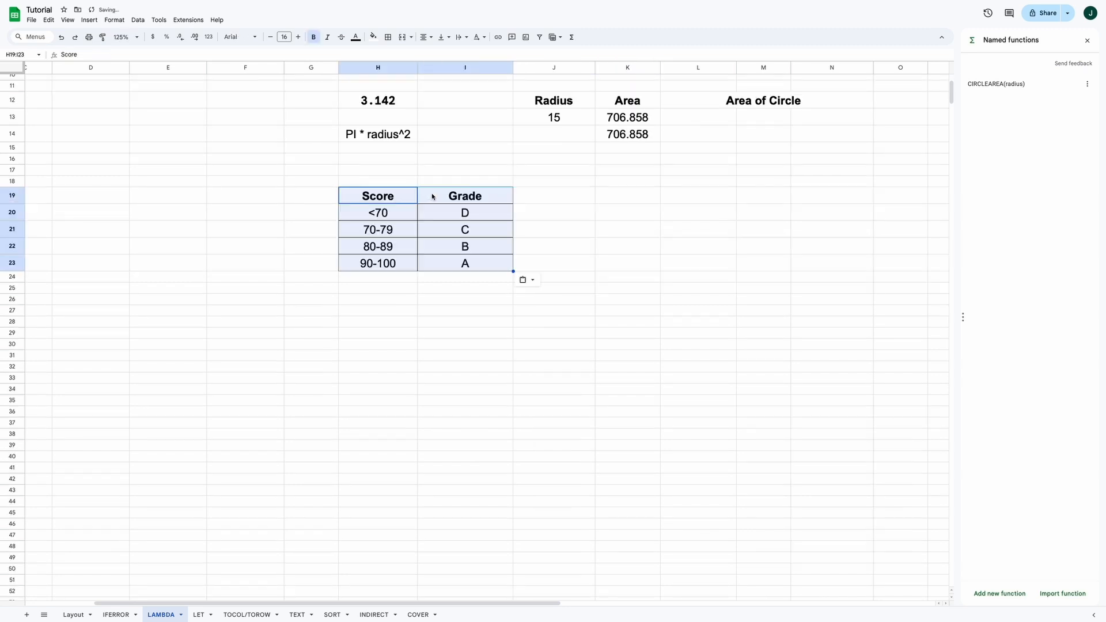
click(439, 198)
drag(402, 200, 486, 258)
drag(461, 213, 468, 267)
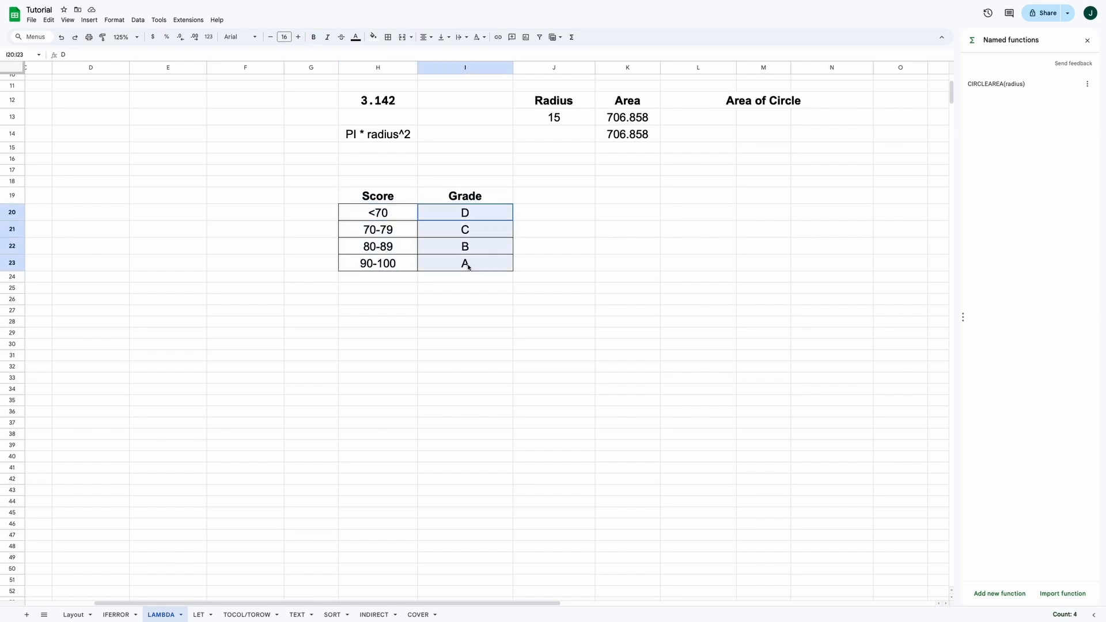
- Enter the headers Score in K19 and Grade in L19, and put the score 75 in K20
click(599, 199)
text(Score)
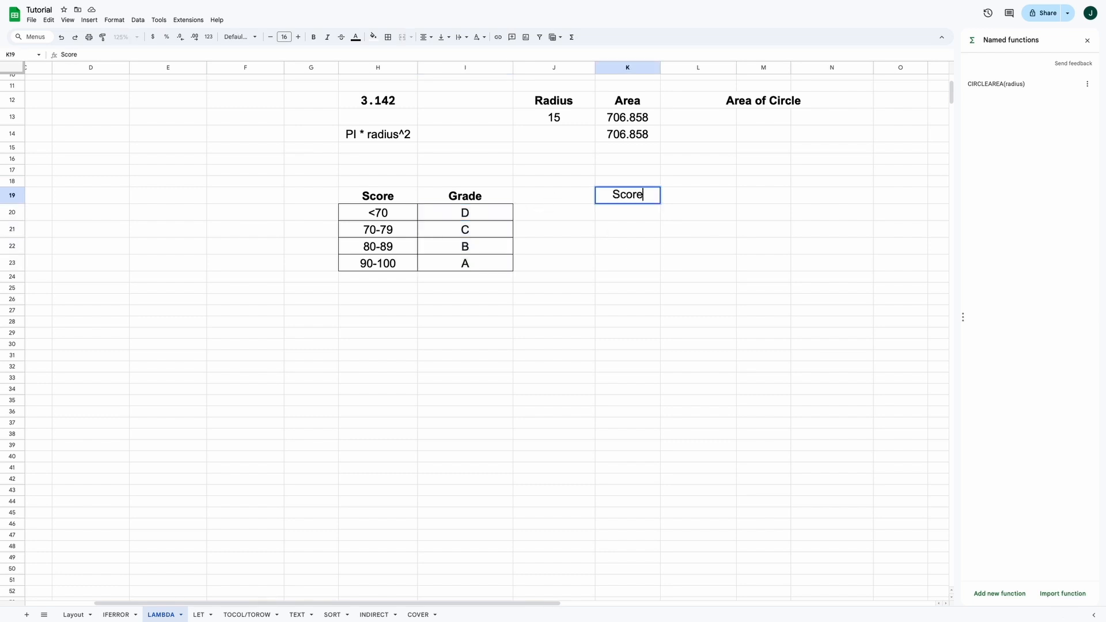
key(Tab)
text(Grade)
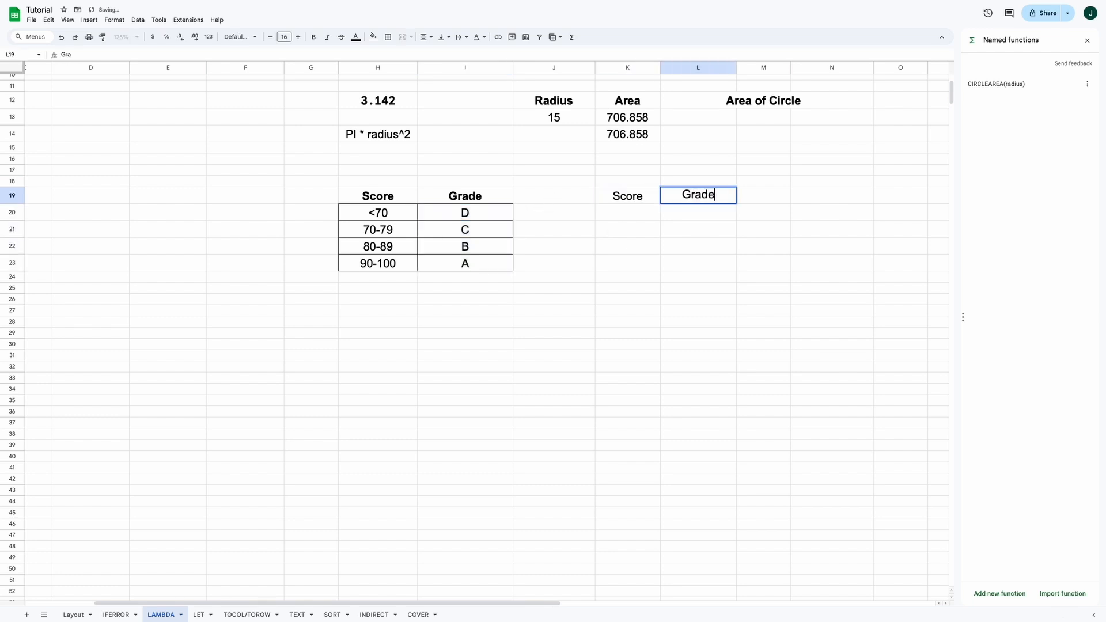
key(Return)
key(Left)
text(75)
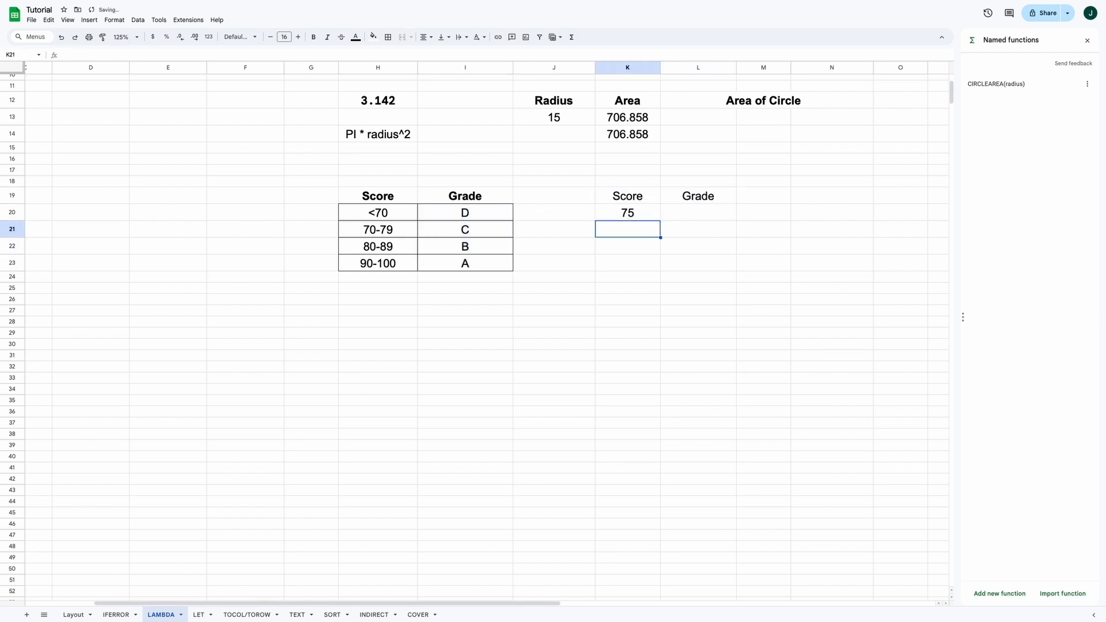
- Make the Score and Grade headers in K19:L19 bold
click(707, 211)
drag(399, 213, 461, 263)
drag(694, 196, 646, 196)
key(ctrl+b)
- Enter =LAMBDA(score,IF(score<70,"D",IF(score<80,"C",IF(score<90,"B","A"))))(K20) in L20, with line breaks between its parts
click(688, 213)
text(=)
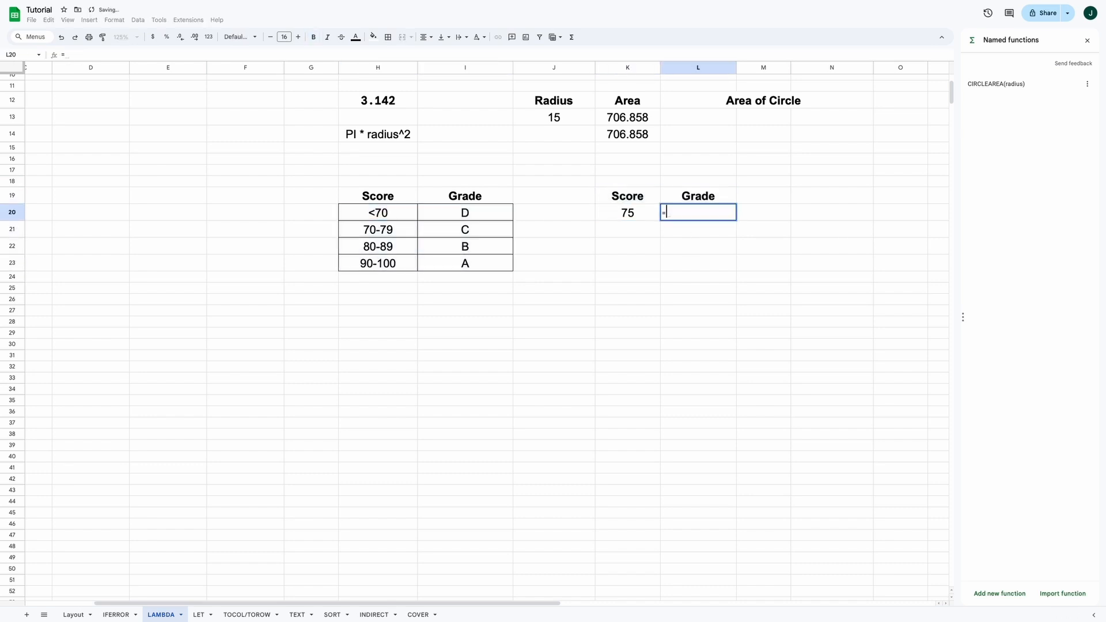
text(LAMBDA(score)
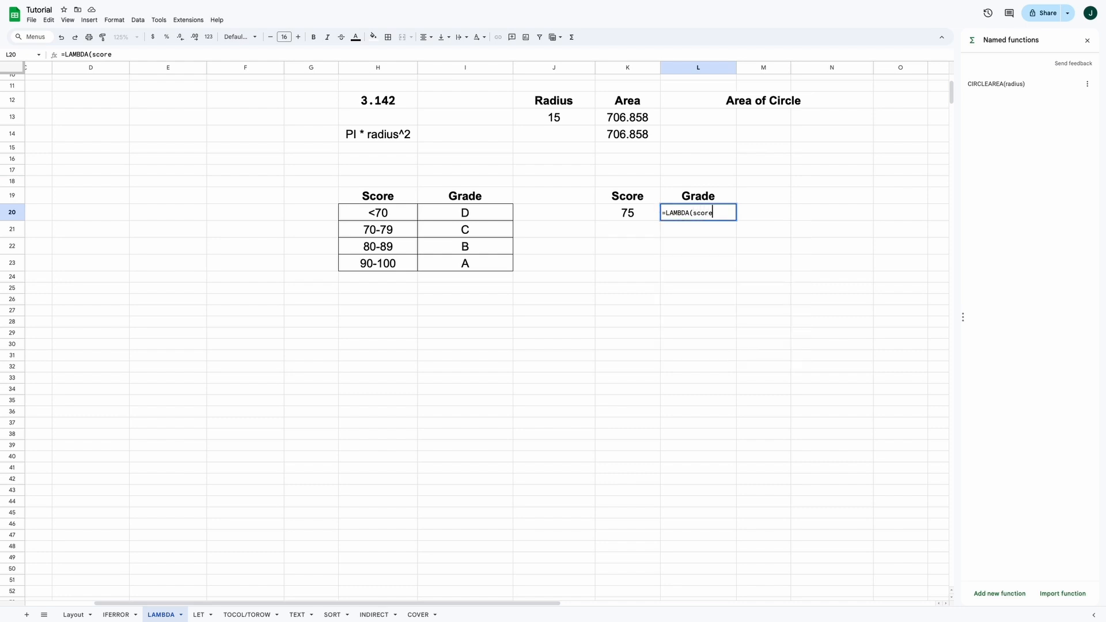
text(,)
key(alt+Return)
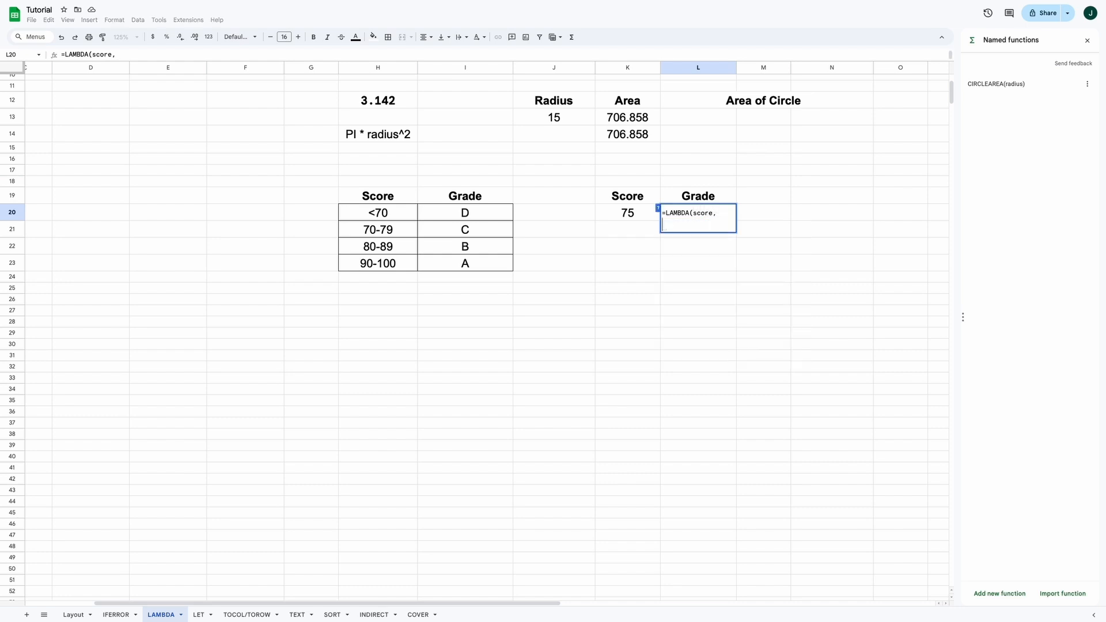
text(IF(score)
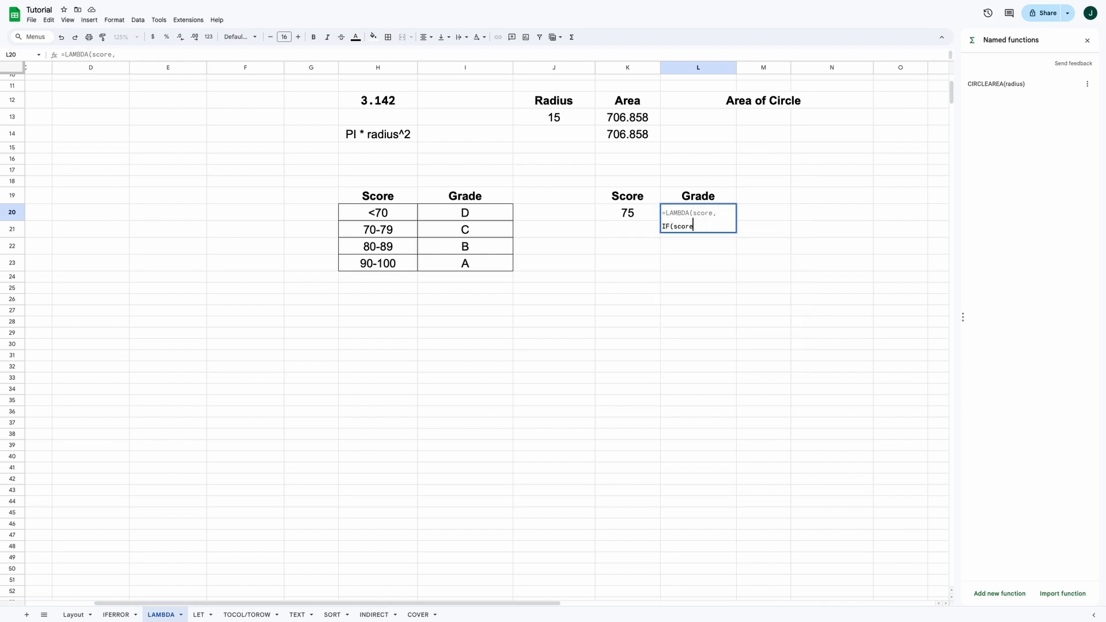
text(<70,"D",)
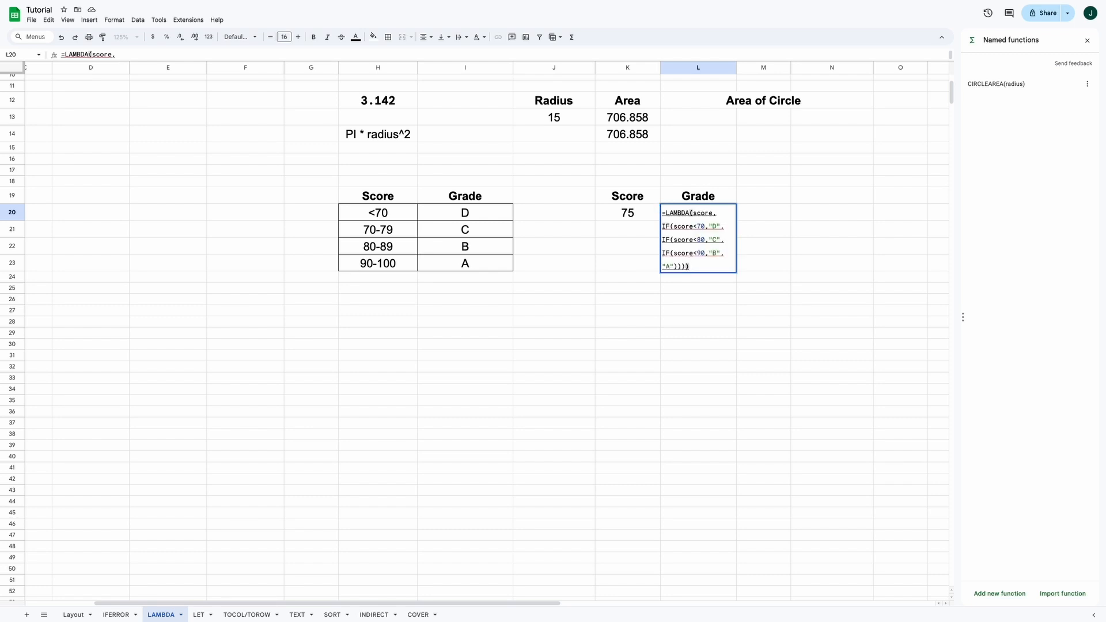
text(())
click(628, 214)
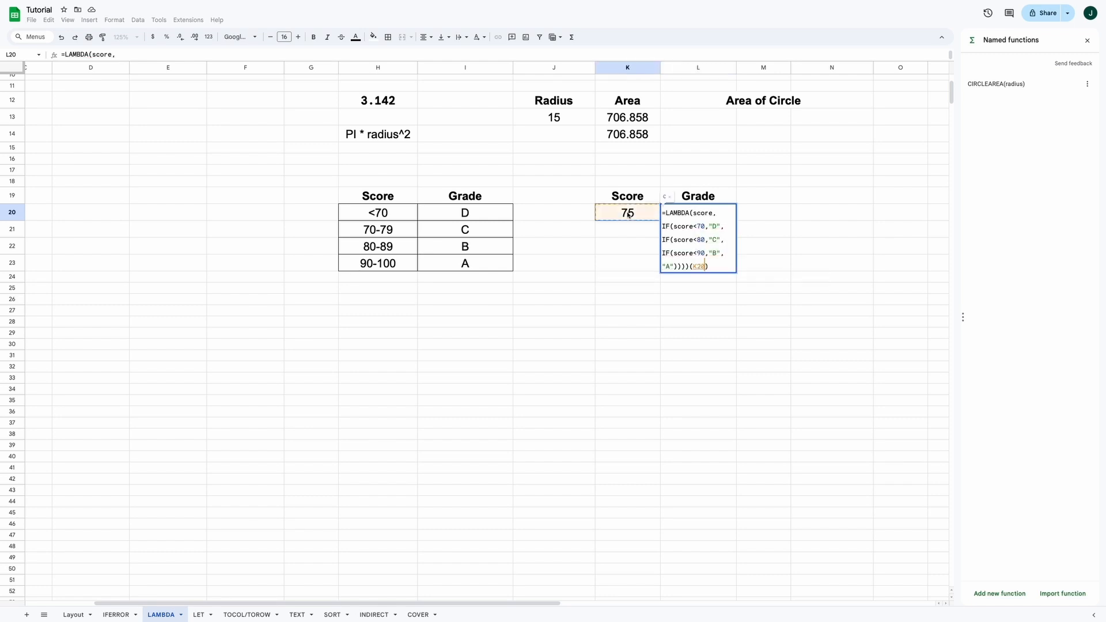
key(Return)
key(Up)
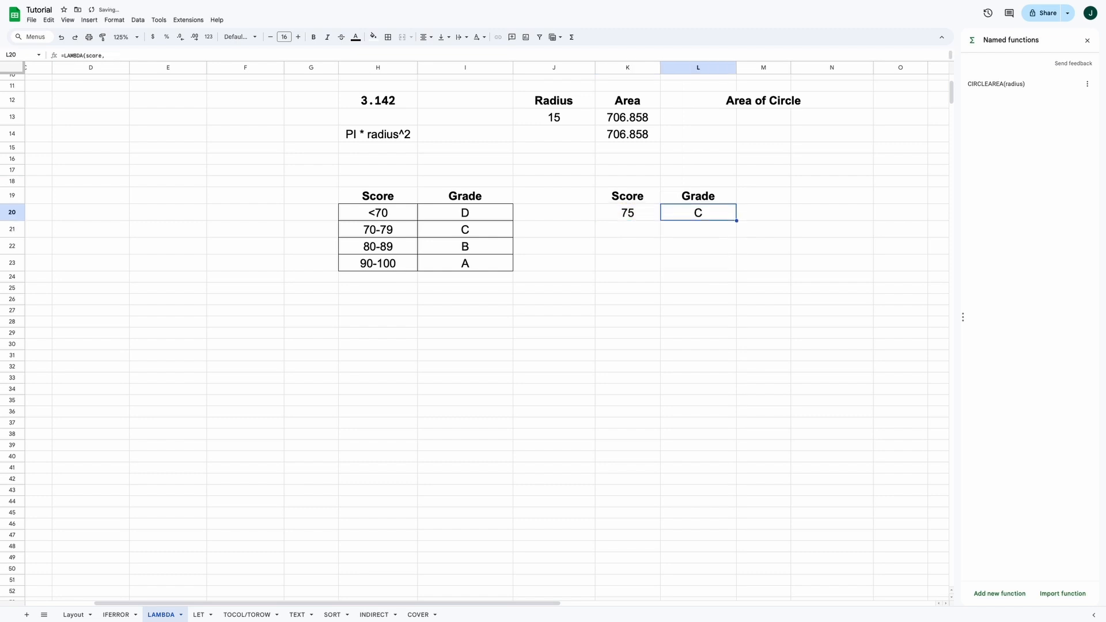
- Test the LAMBDA grade formula by changing the score in K20 to 85 and 91
click(645, 214)
text(85)
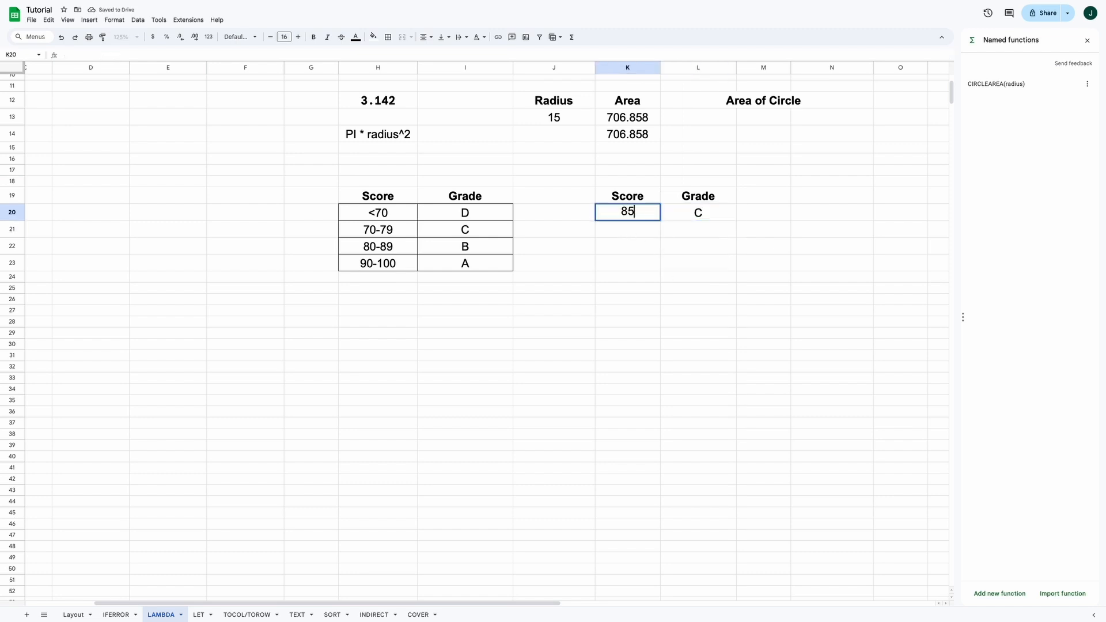
key(Return)
key(Up)
text(91)
key(Return)
key(Up)
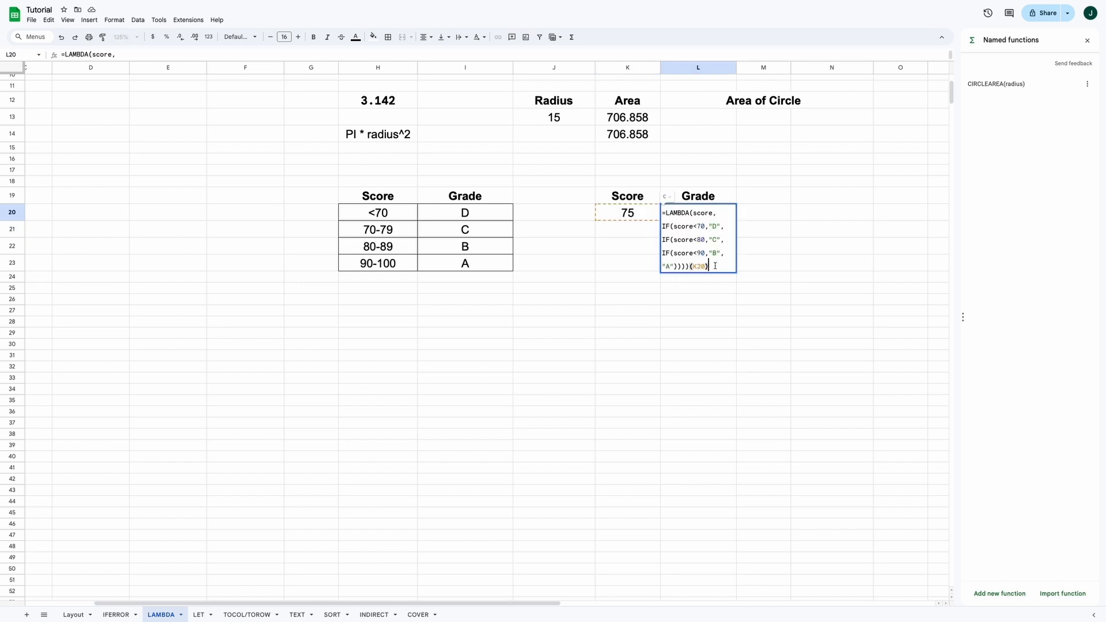
- Copy the complete LAMBDA formula from L20 and paste it as the formula definition of a new named function
drag(712, 266, 661, 214)
key(ctrl+c)
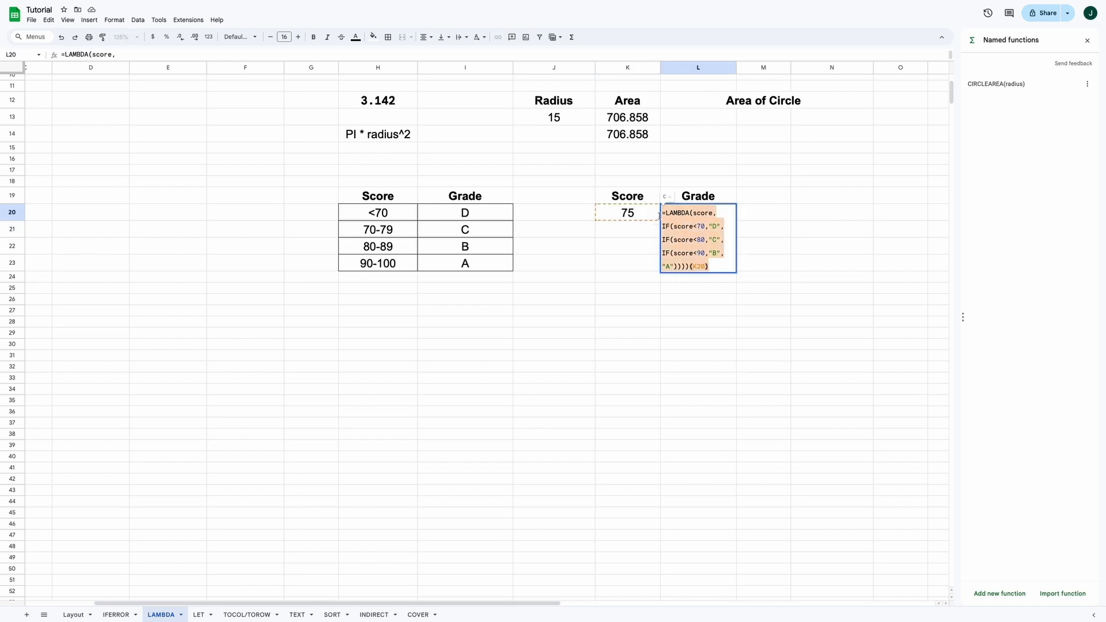
key(Return)
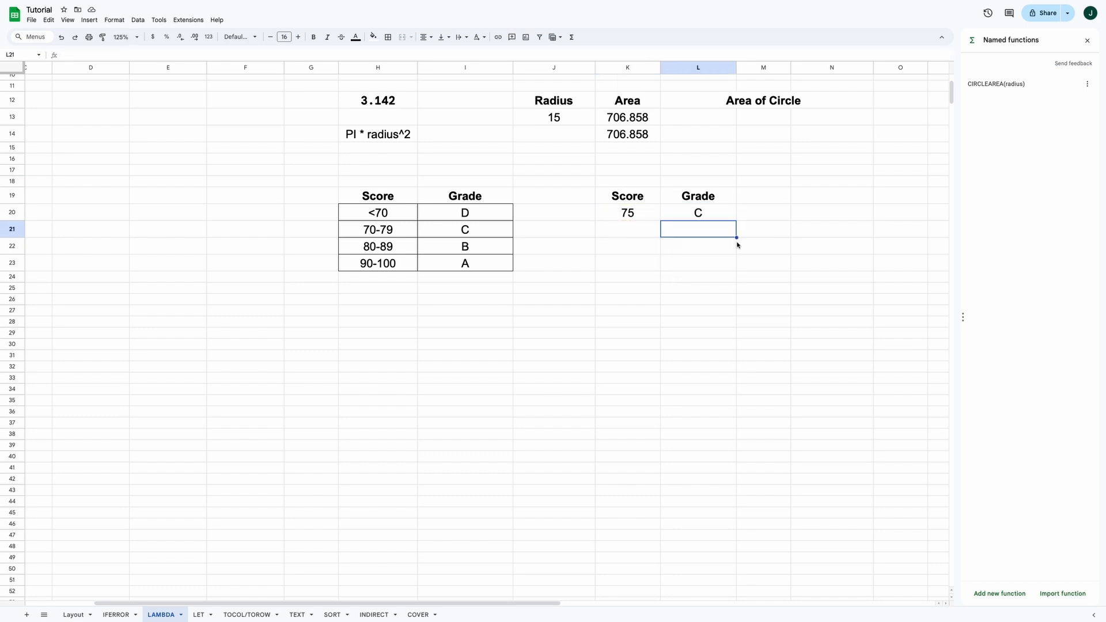
click(993, 595)
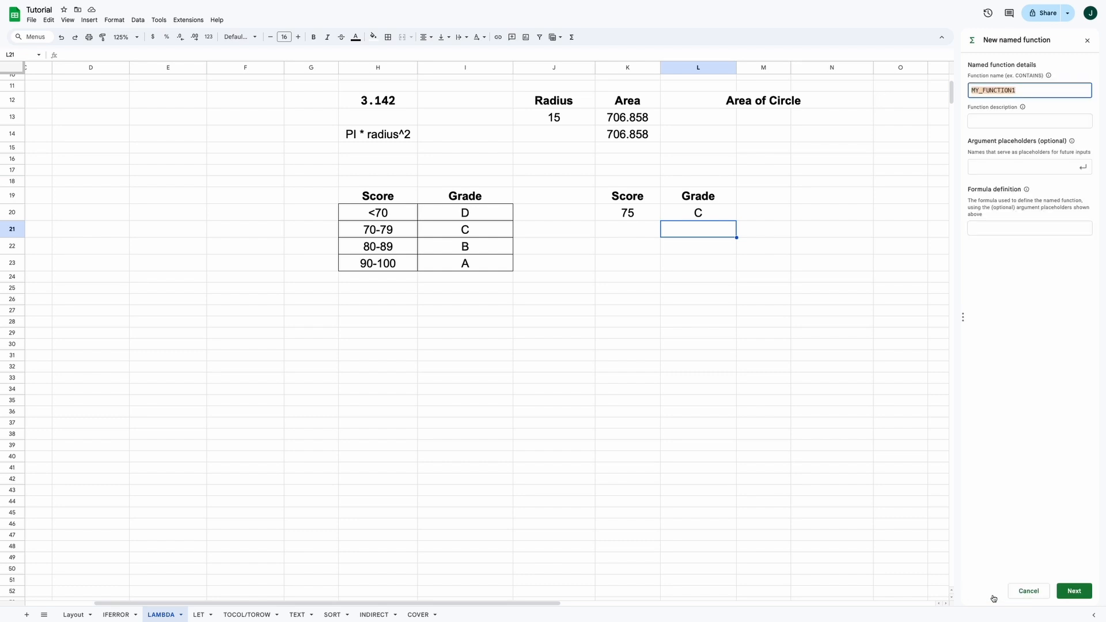
click(1015, 228)
key(ctrl+v)
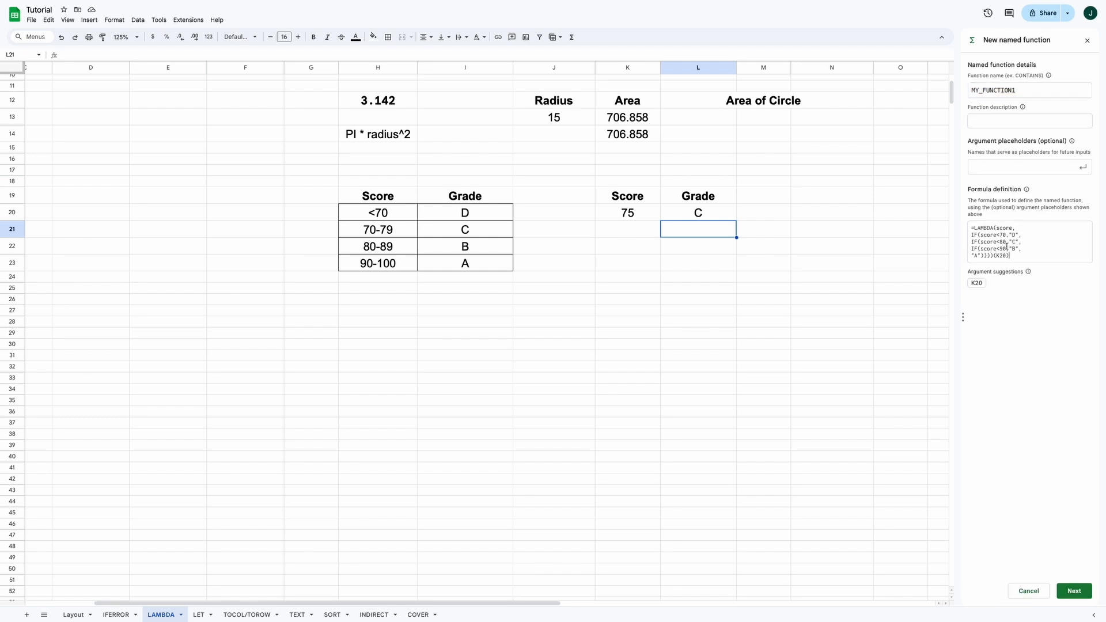
- Turn the K20 reference in the formula definition into an argument placeholder called score
double_click(1003, 255)
text(score)
key(Return)
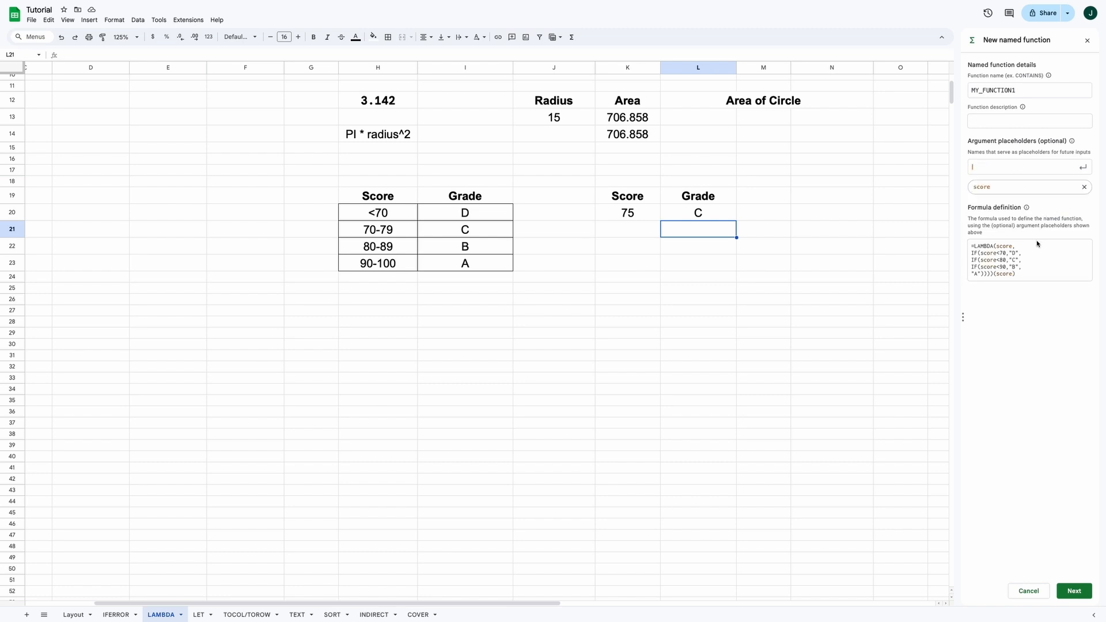
- Name the new function GRADESCORE and create it
click(969, 91)
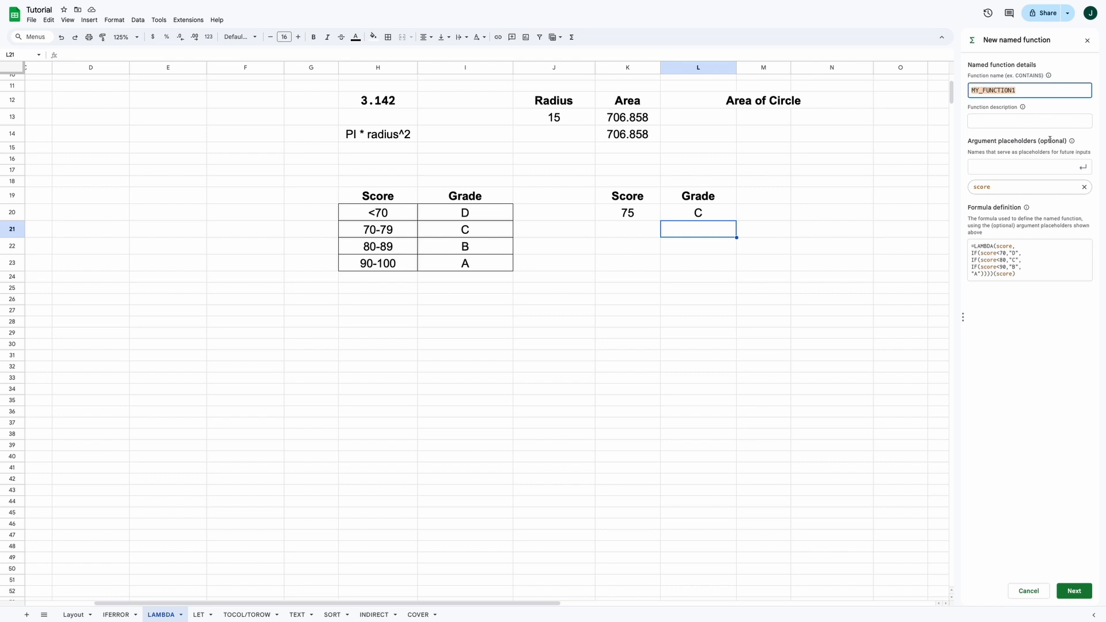
text(GRADESCORE)
click(1074, 591)
click(1075, 591)
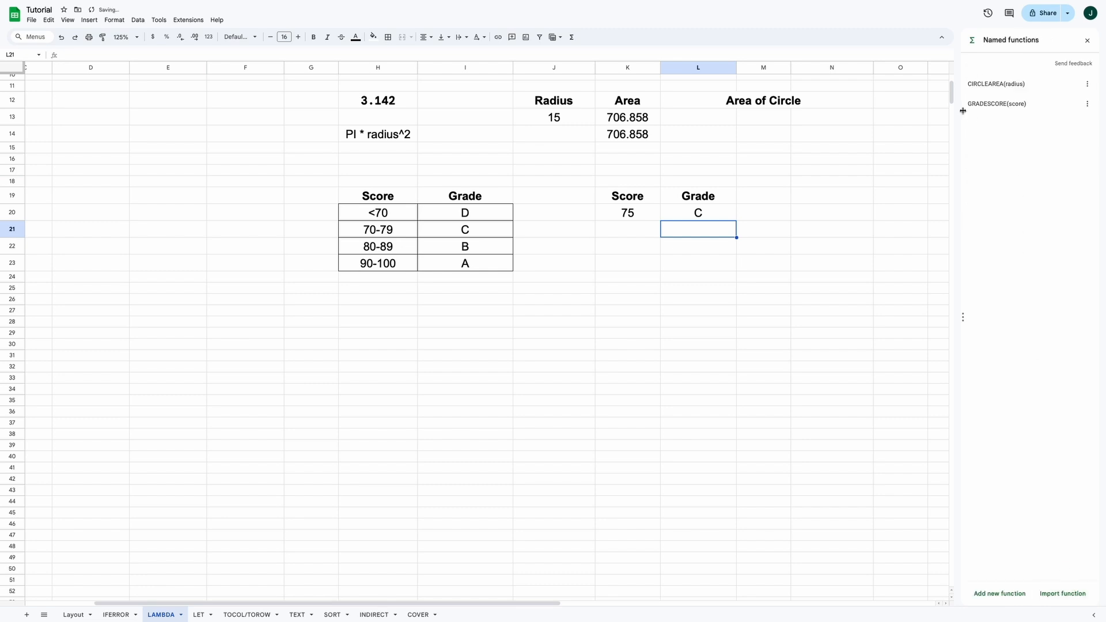
- Enter =GRADESCORE(K20) in L21 using the new named function
click(706, 247)
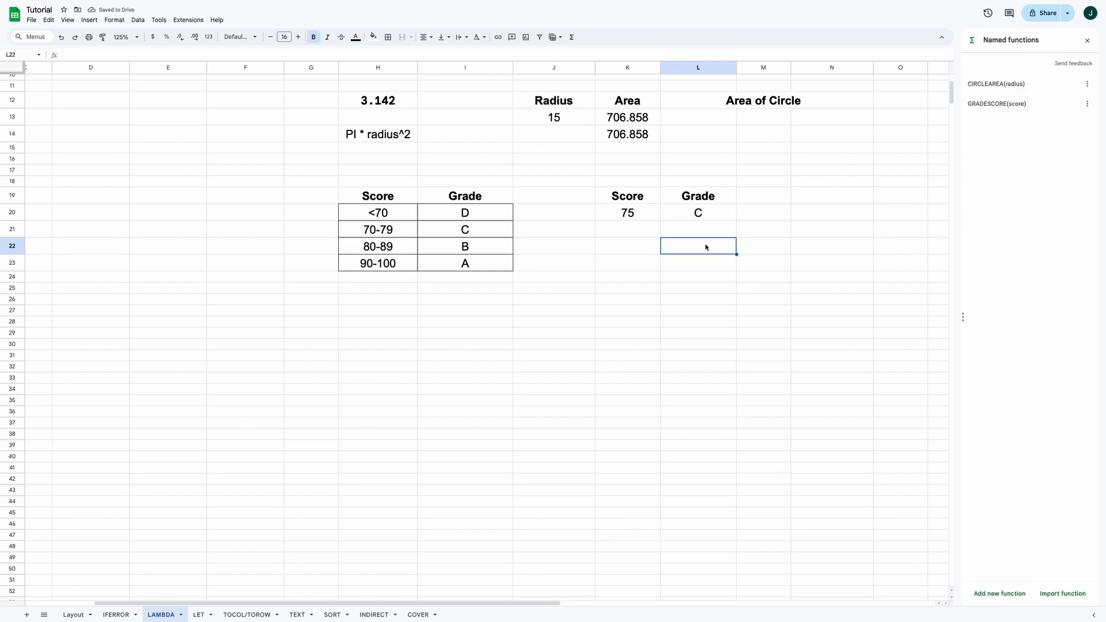
click(701, 230)
text(=gra)
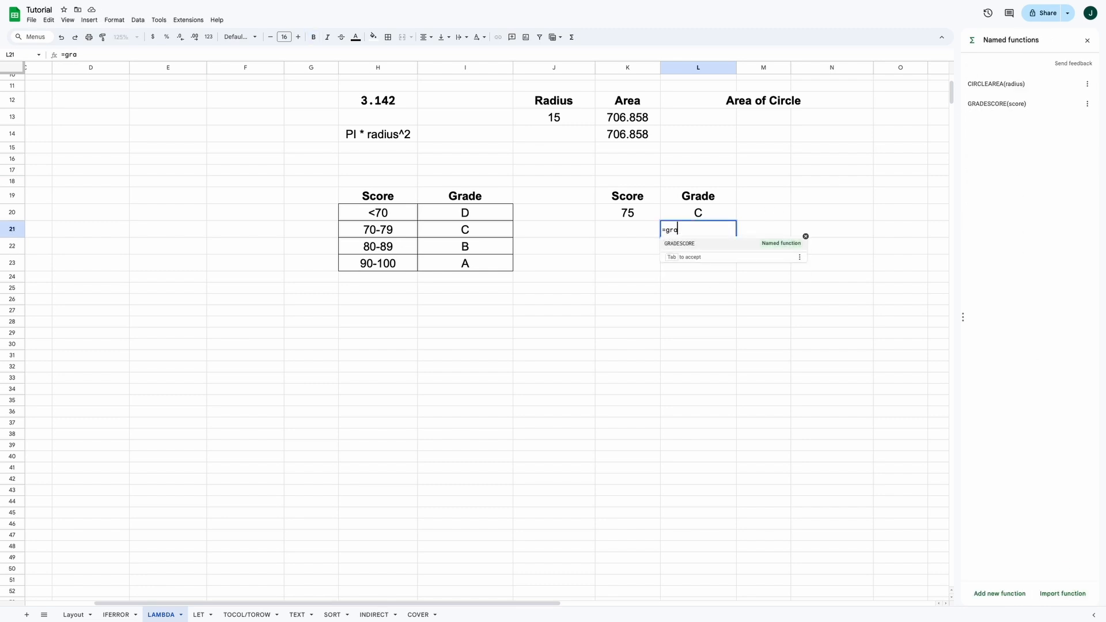
text(sc)
key(Tab)
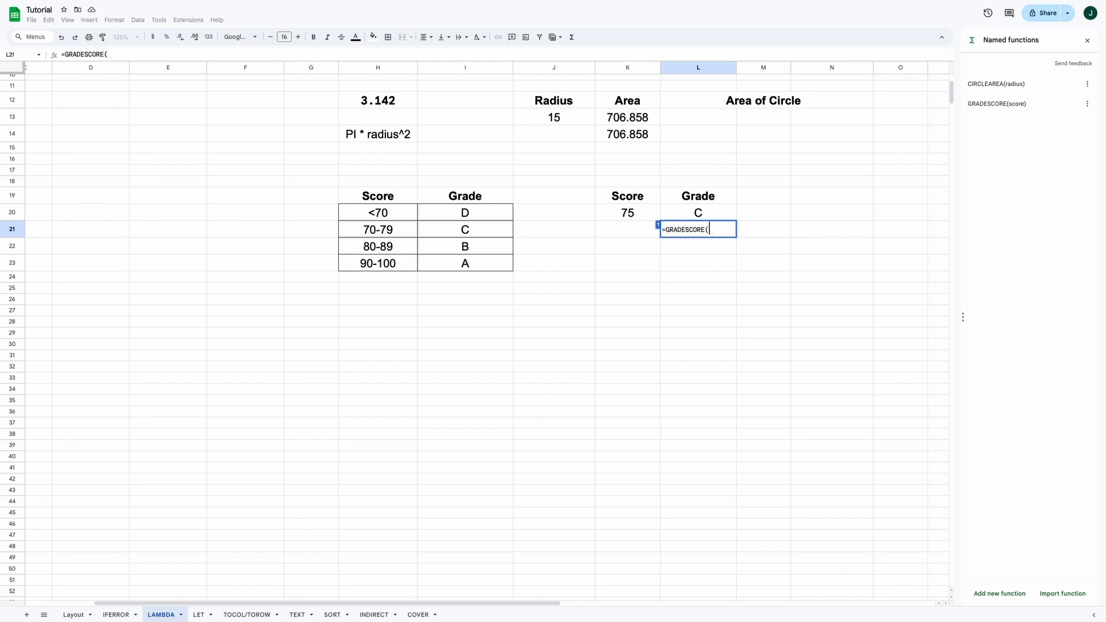
click(614, 212)
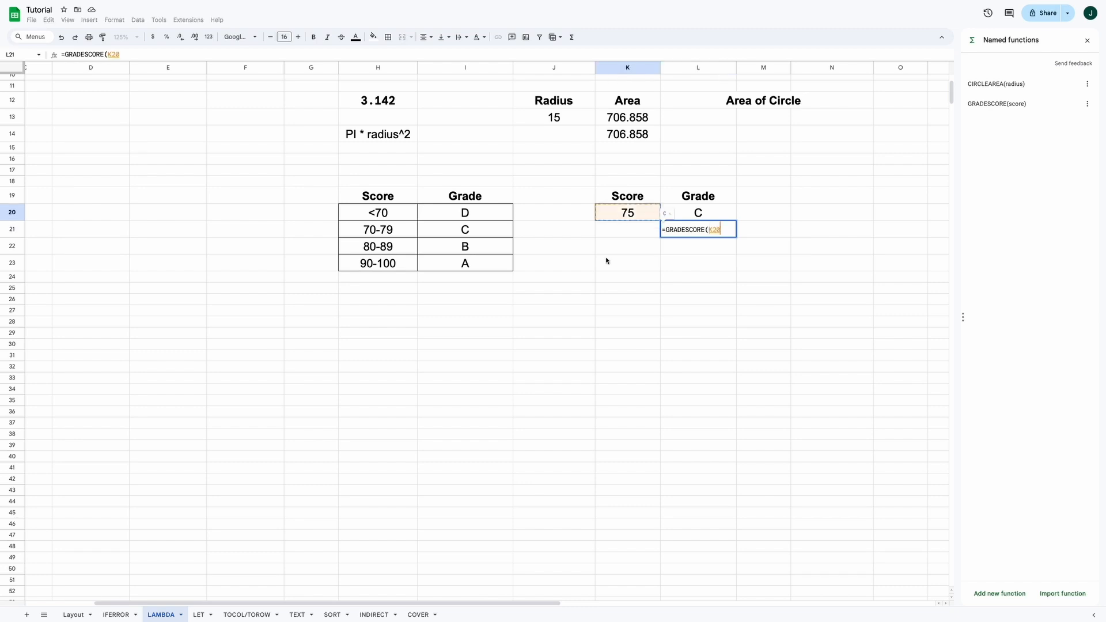
text())
key(Return)
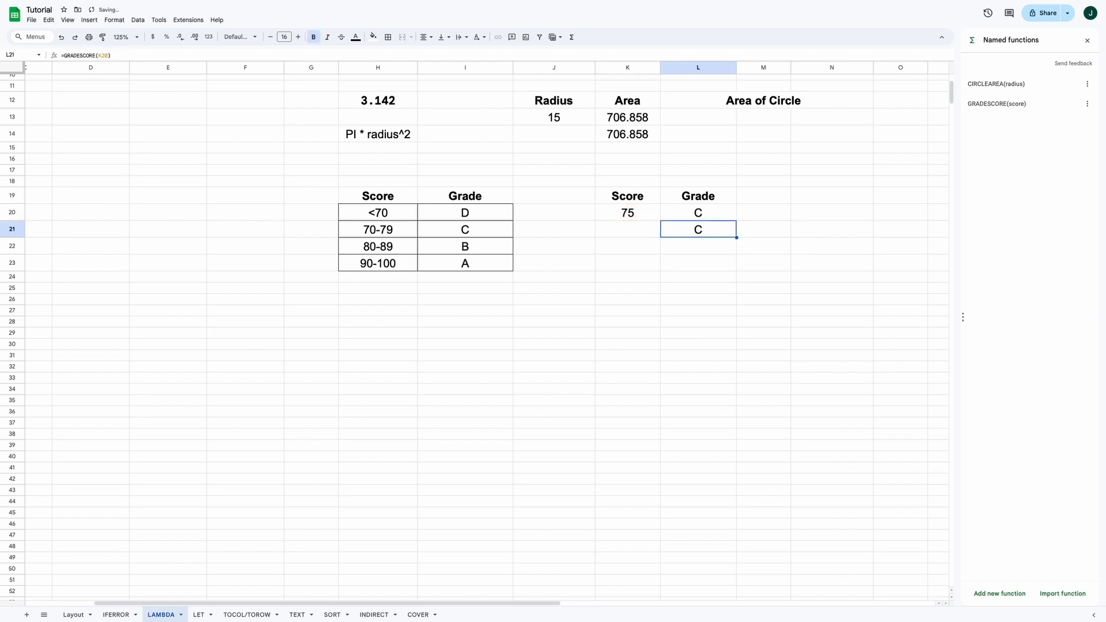
- Test both grade formulas by changing the score in K20 to 85, 97 and finally 75
click(644, 213)
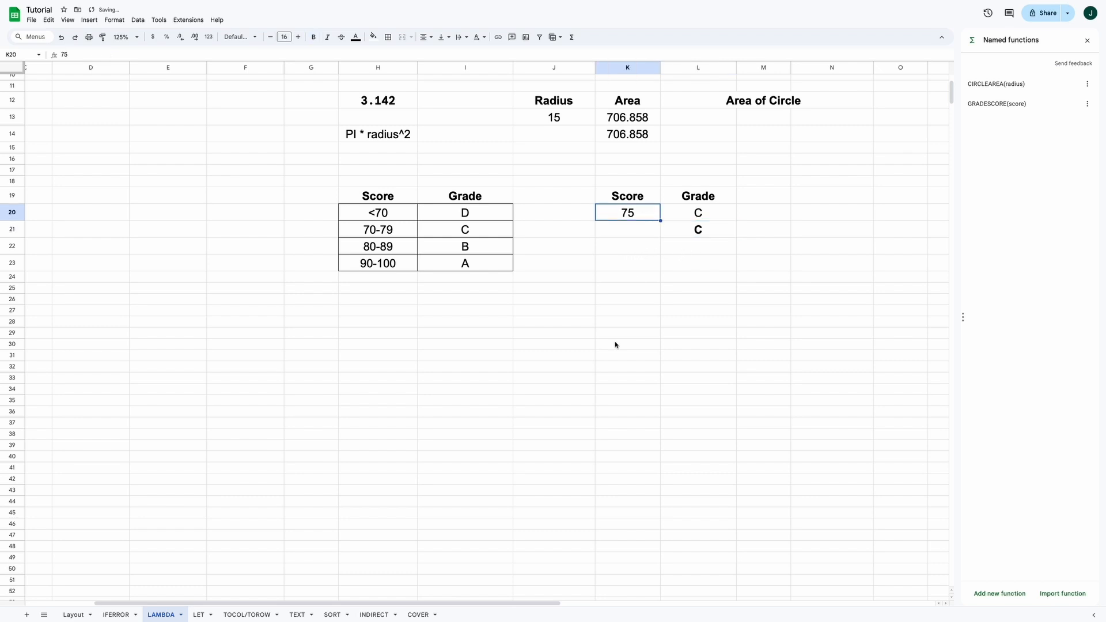
text(85)
key(Return)
key(Up)
text(97)
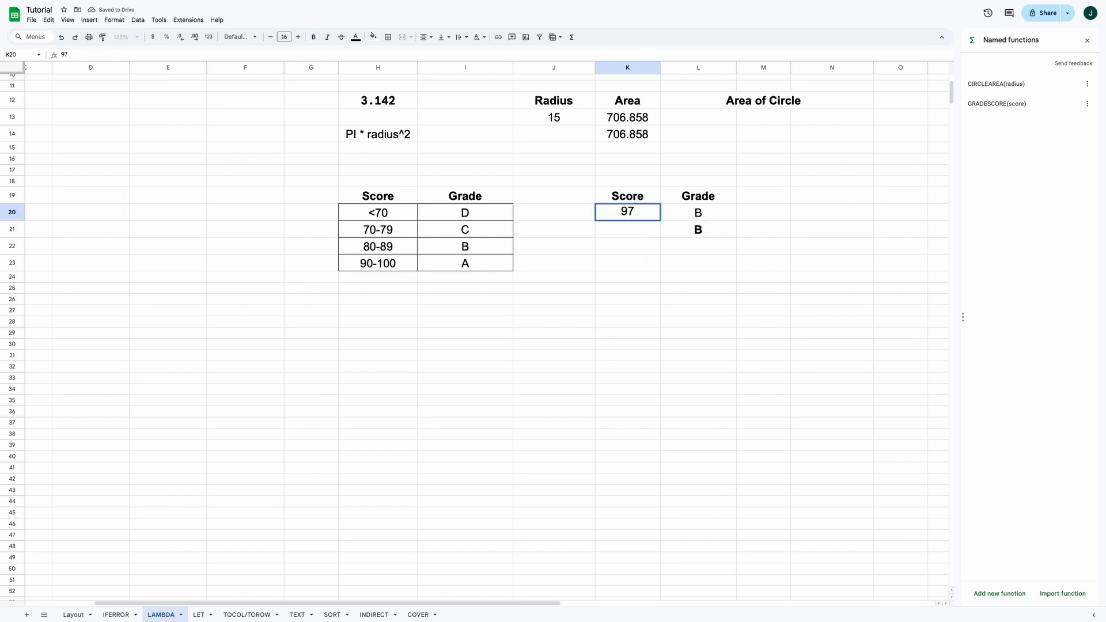
key(Return)
key(Up)
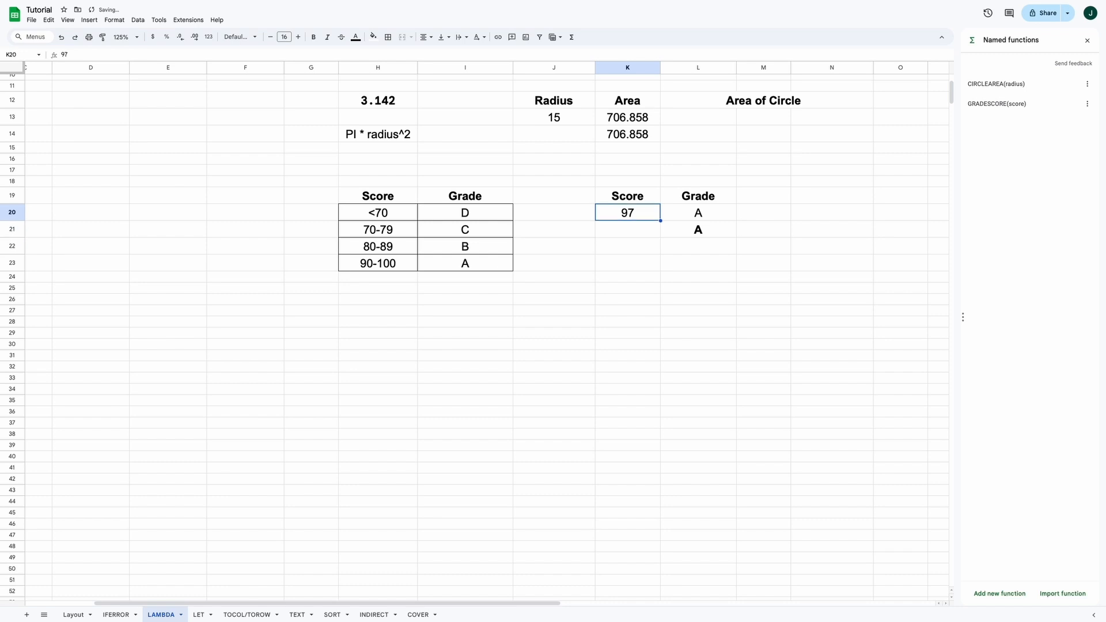
text(75)
key(Return)
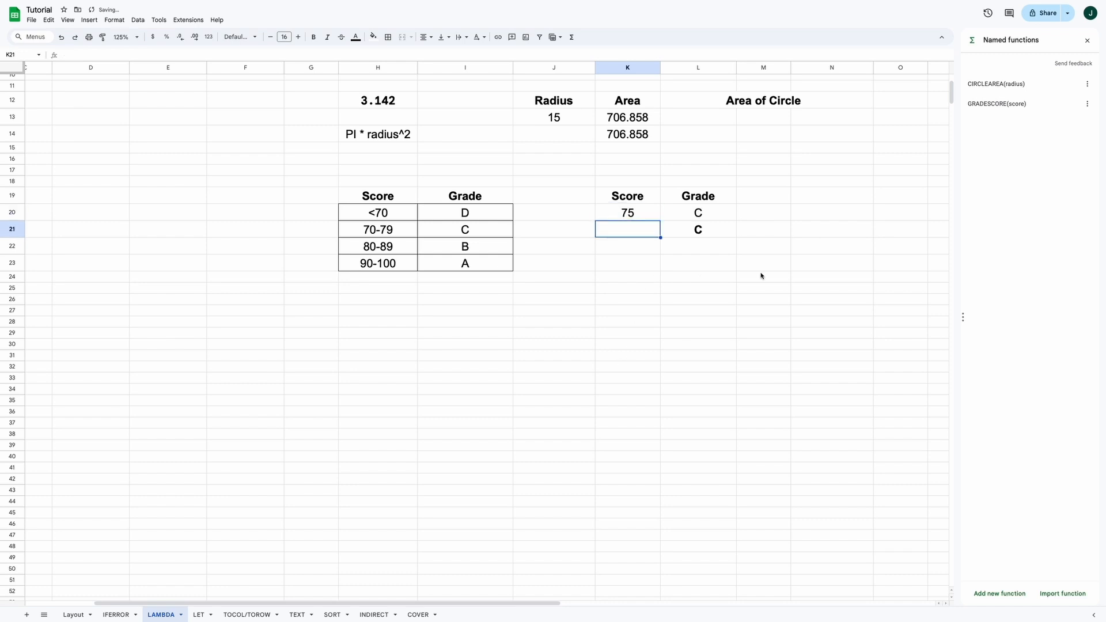
click(761, 266)
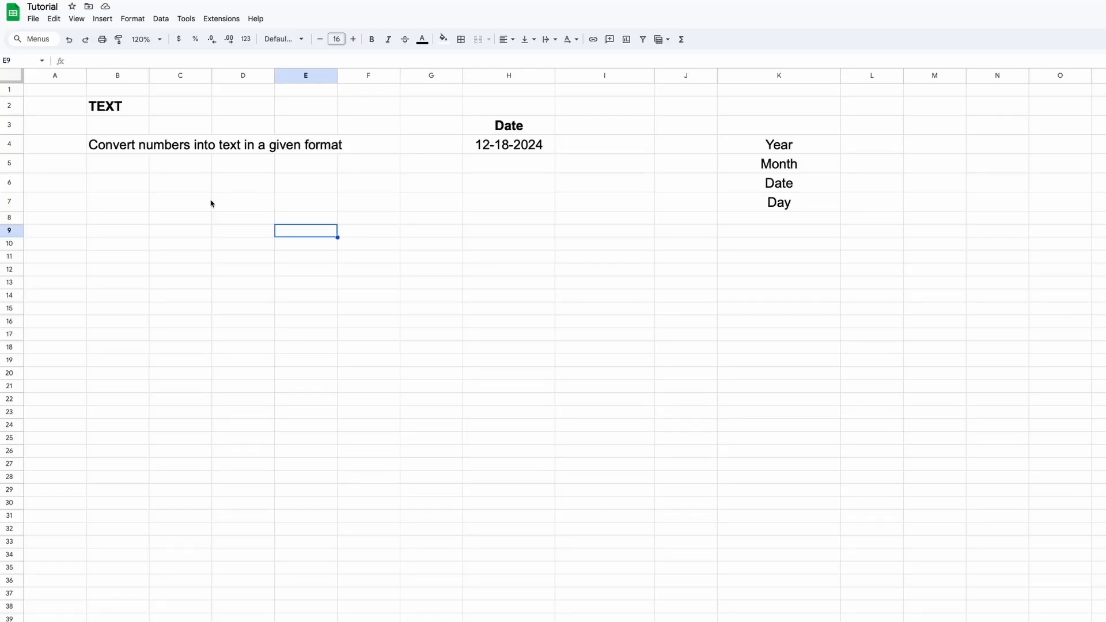
- On the TEXT sheet, delete column B holding the title and description, followed by the empty columns C and D
click(142, 109)
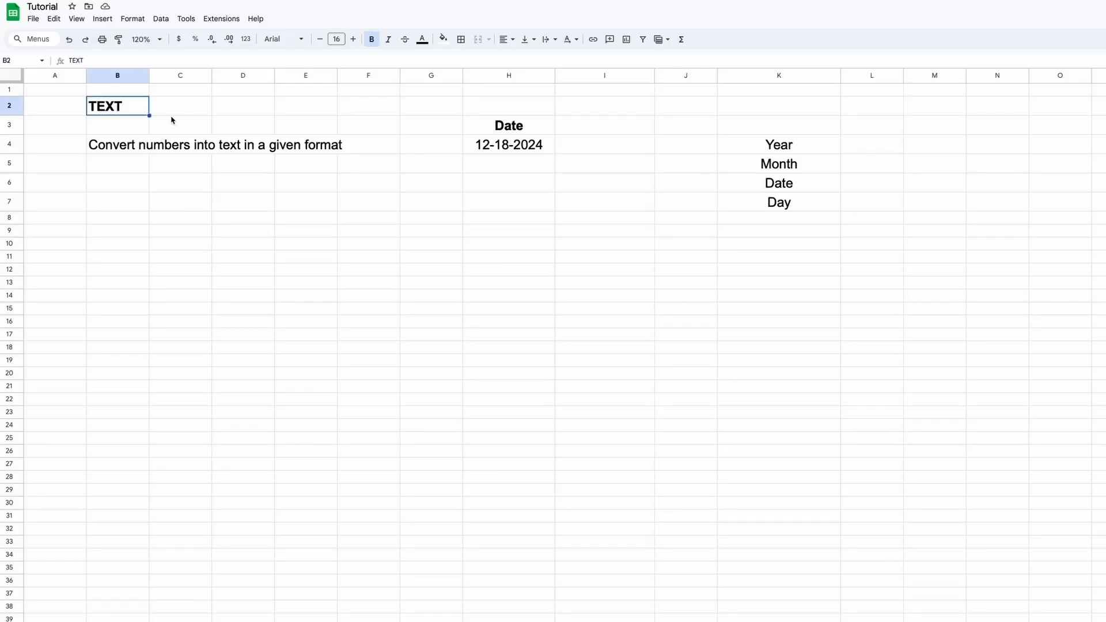
click(128, 167)
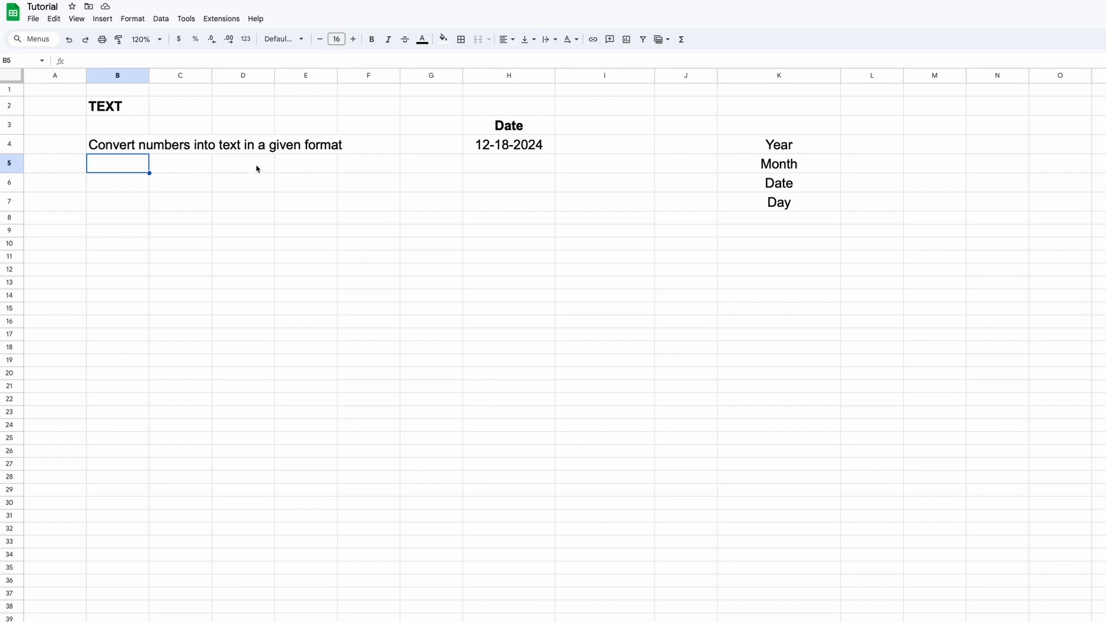
right_click(128, 79)
click(172, 195)
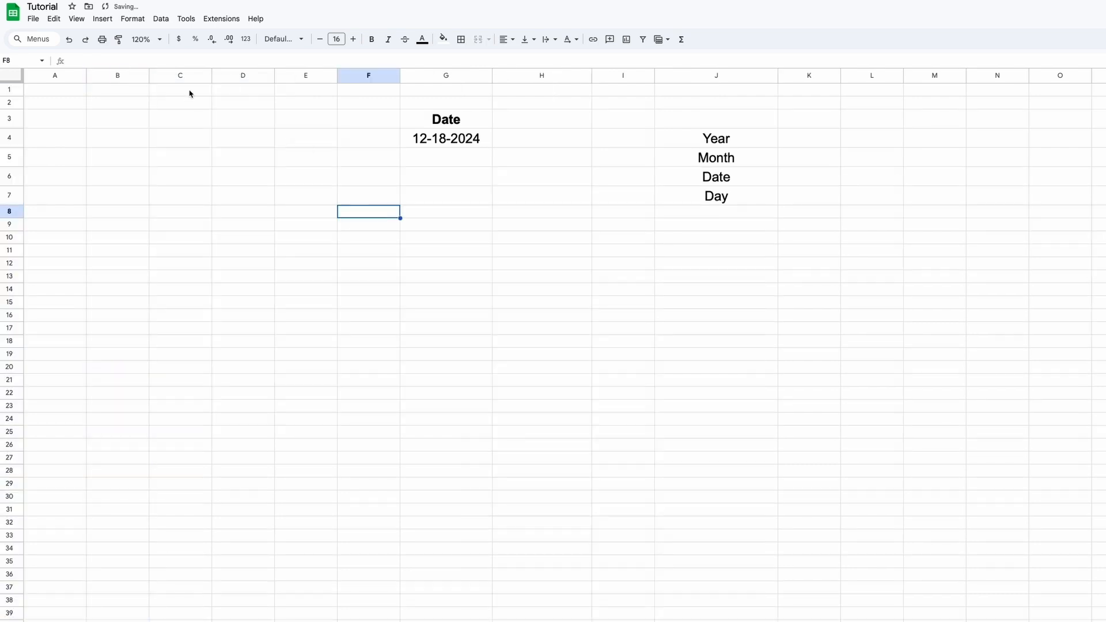
drag(244, 77, 185, 78)
right_click(186, 78)
click(340, 196)
- Inspect the date in E4 below the Date header in its calendar picker
click(330, 119)
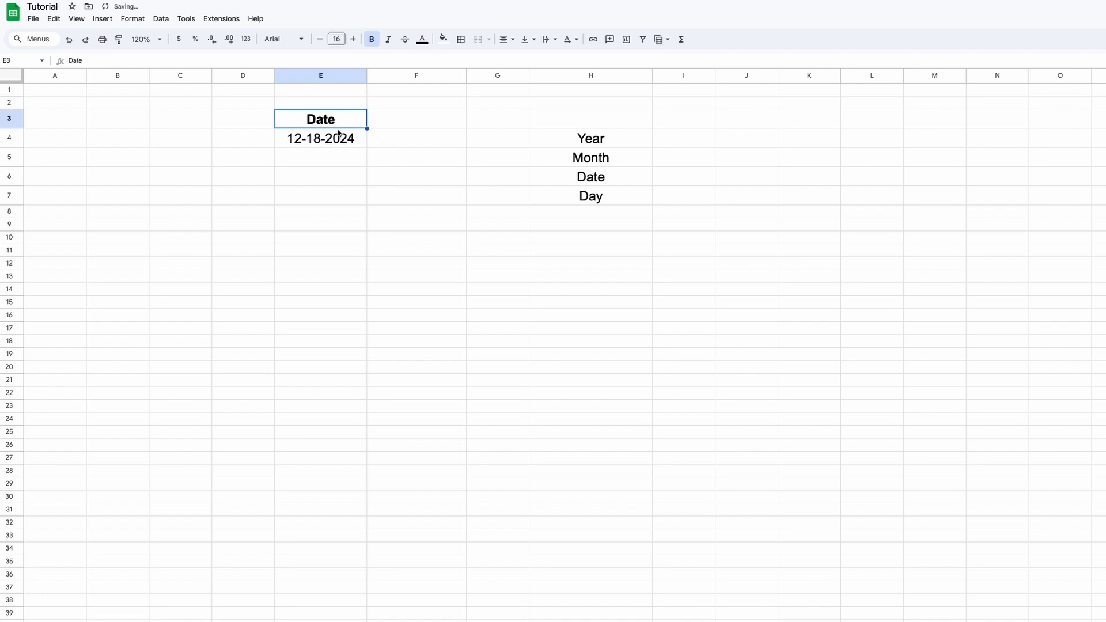
double_click(357, 139)
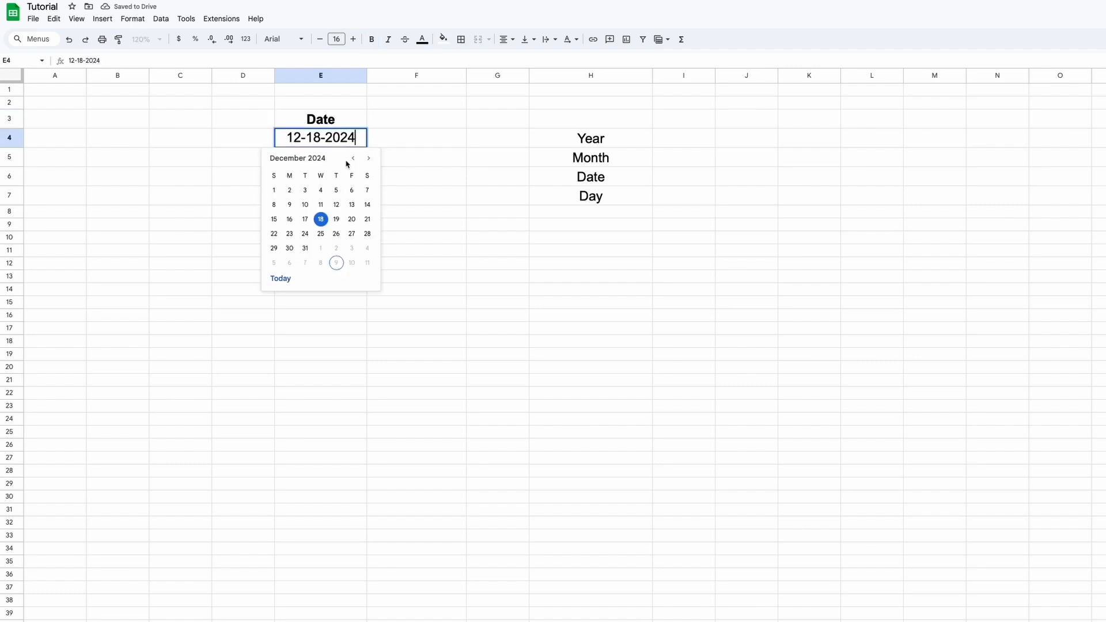
click(442, 134)
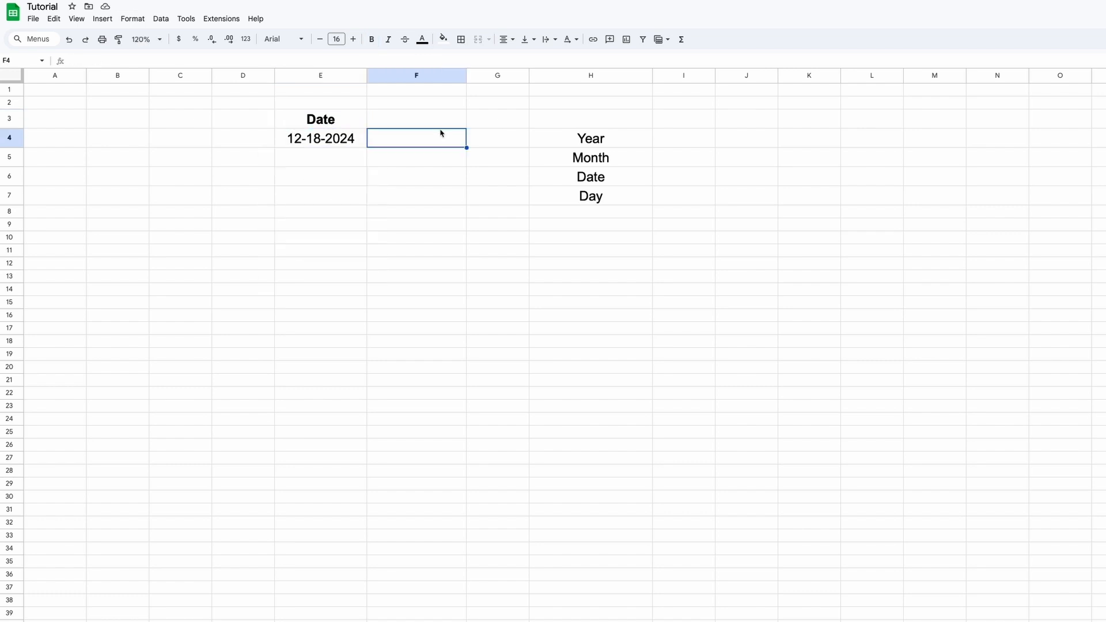
- Enter =TEXT(E4,"YYYY") in F4 to extract the four-digit year from the date
click(606, 137)
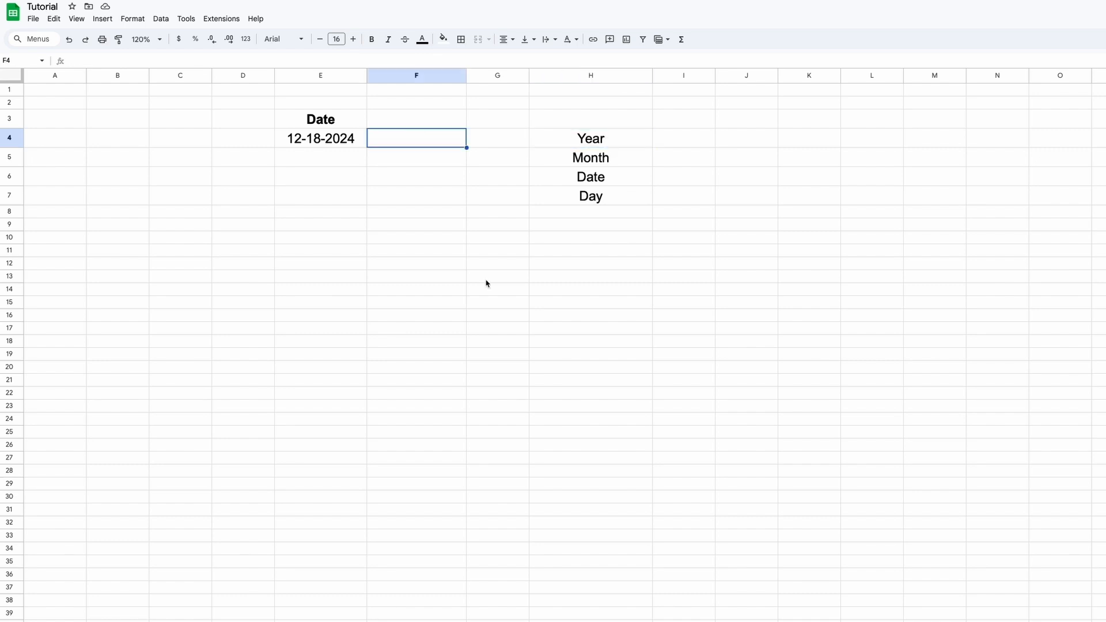
text(=TEXT()
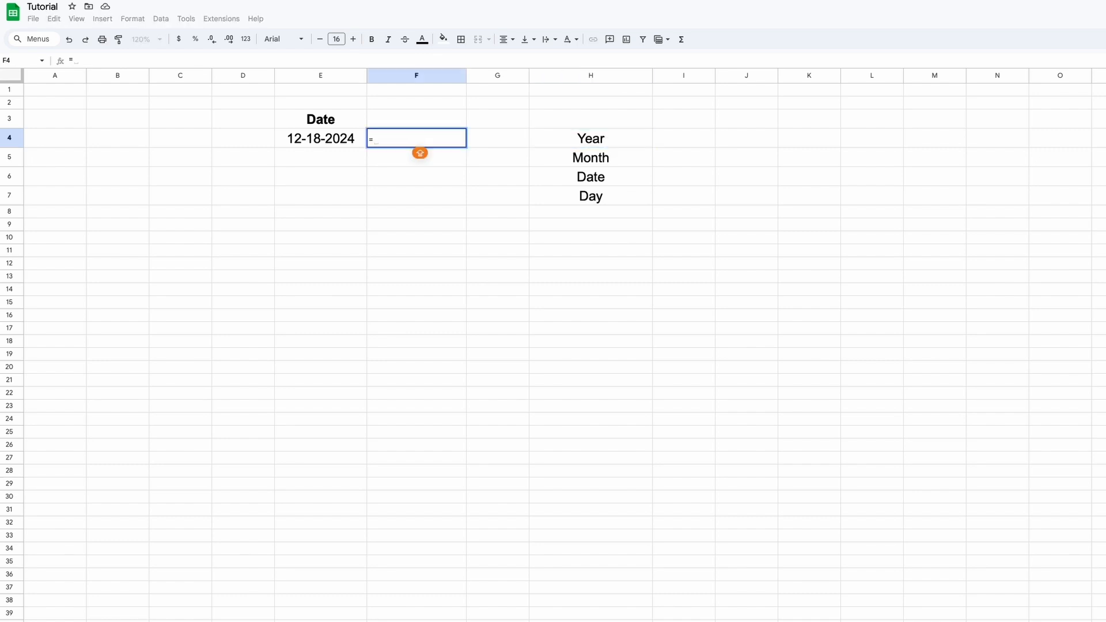
click(338, 141)
text(,")
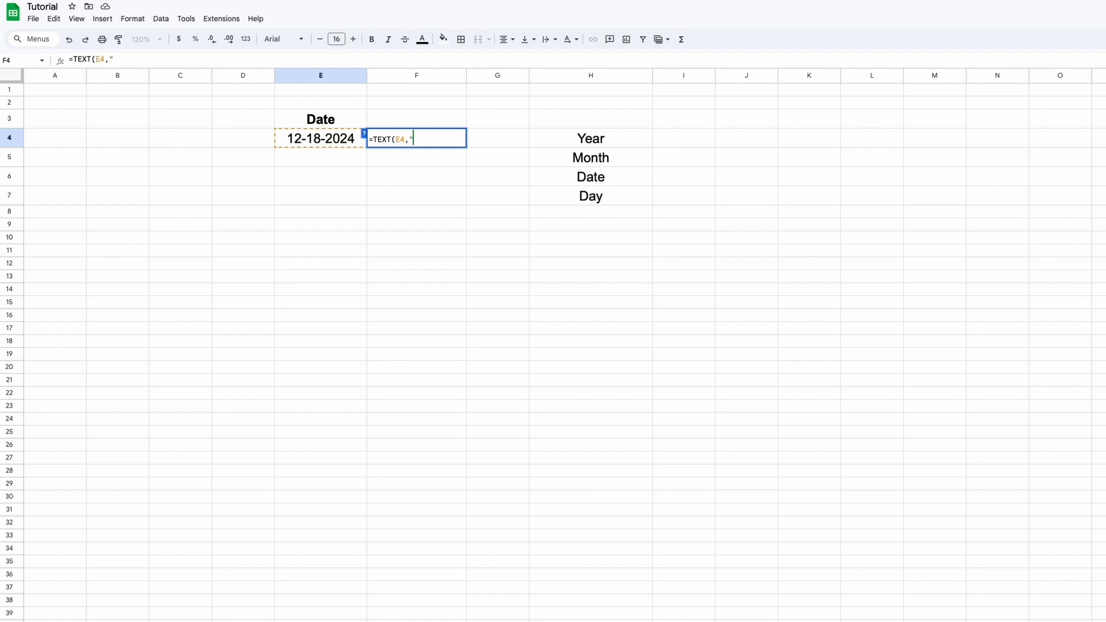
text(YYYY")
key(Return)
key(Up)
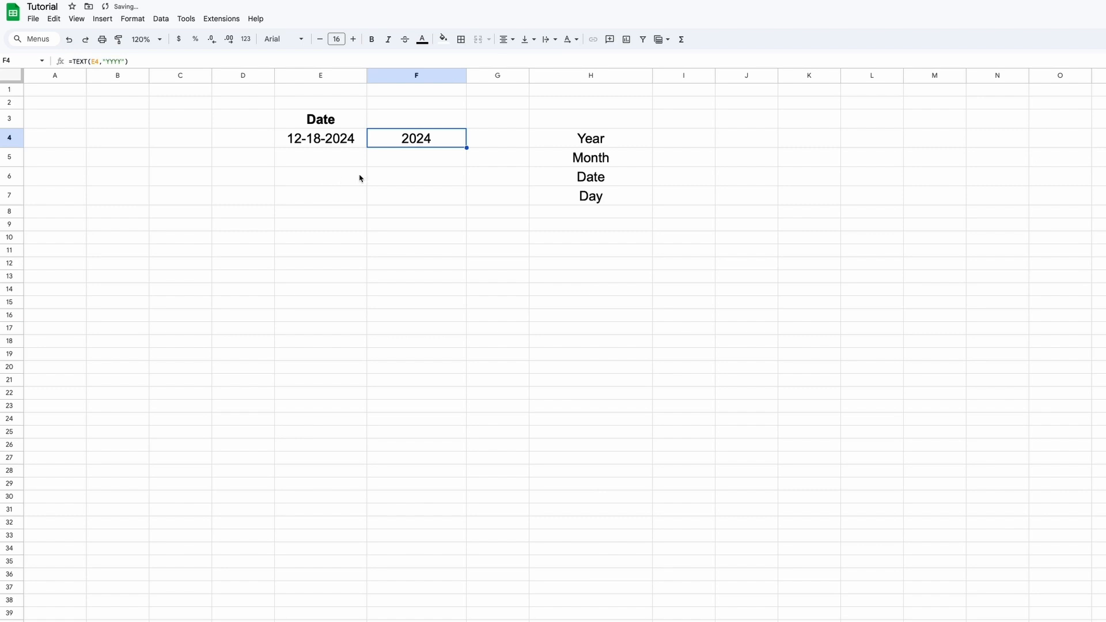
- Try the two-digit year format "YY" in the F4 formula, and undo the change
double_click(435, 140)
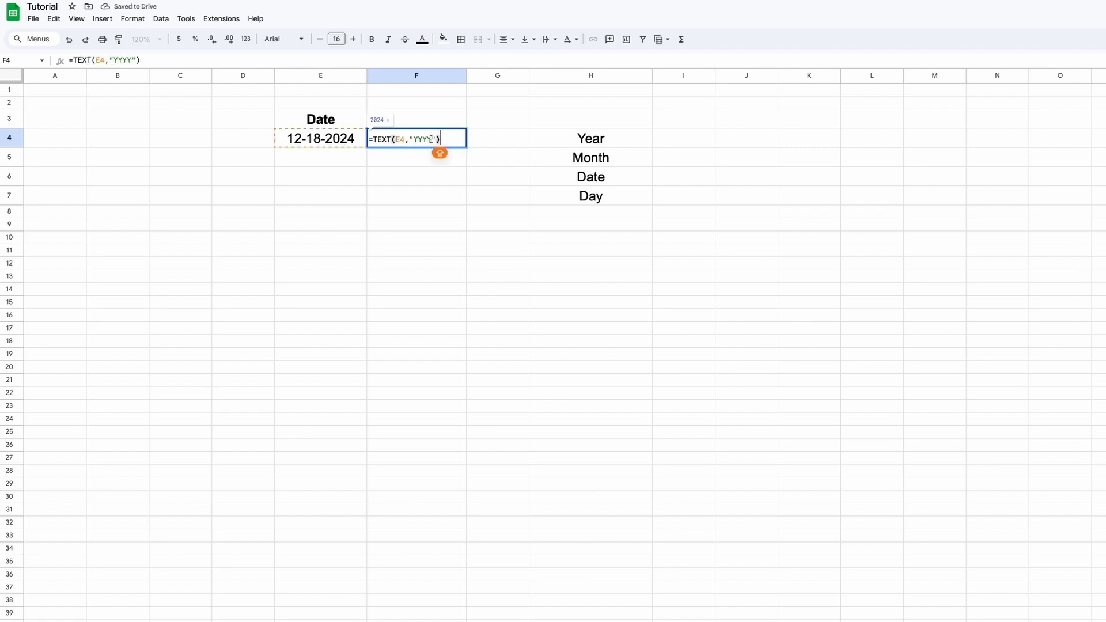
key(BackSpace)
key(BackSpace)
key(Return)
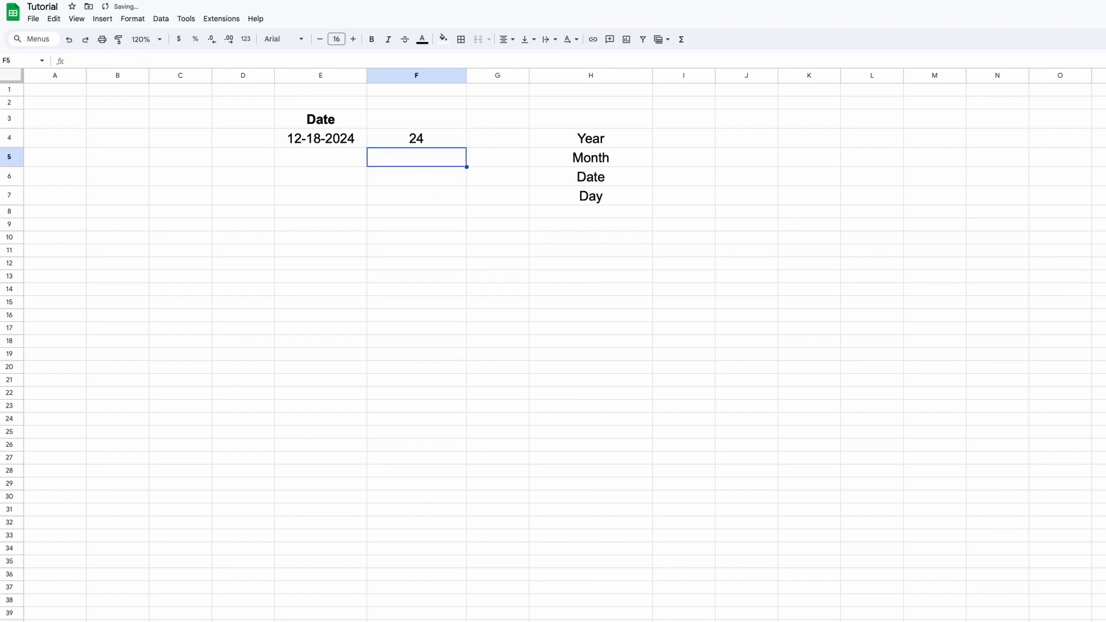
key(Up)
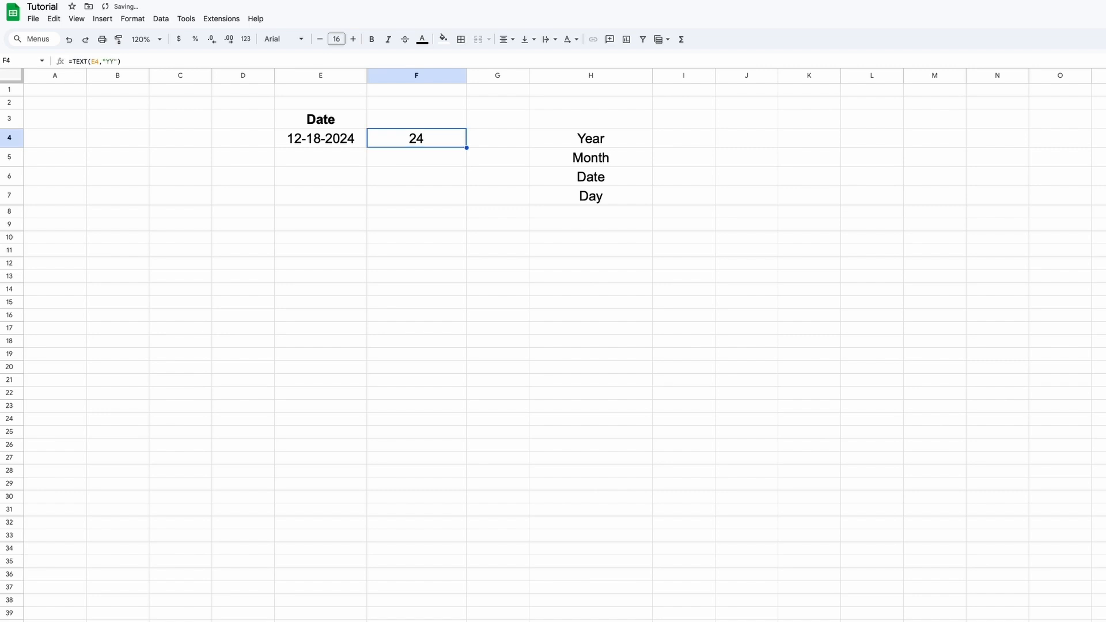
key(ctrl+z)
- Enter =TEXT(E4,"MMM") in F5 to return the abbreviated month name of the date
key(Down)
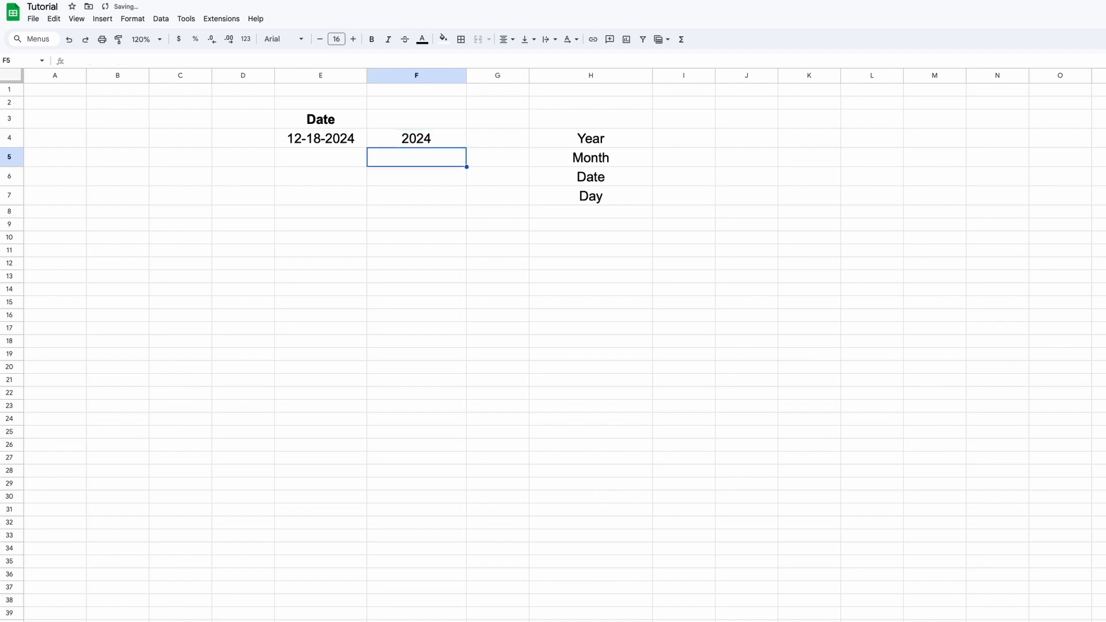
text(=TEXT()
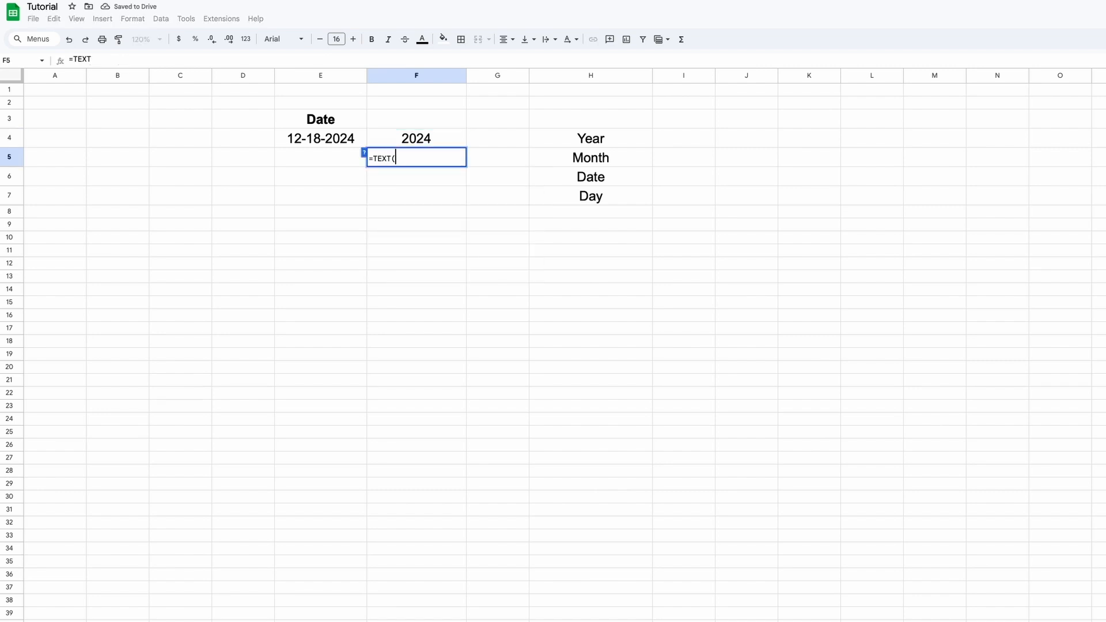
click(354, 137)
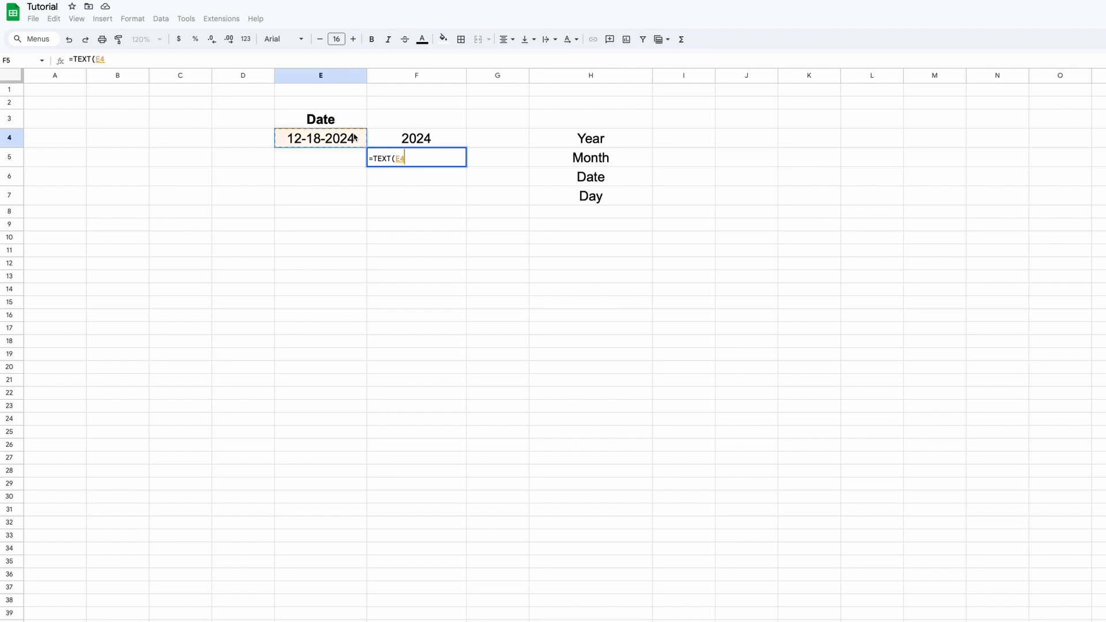
text(,)
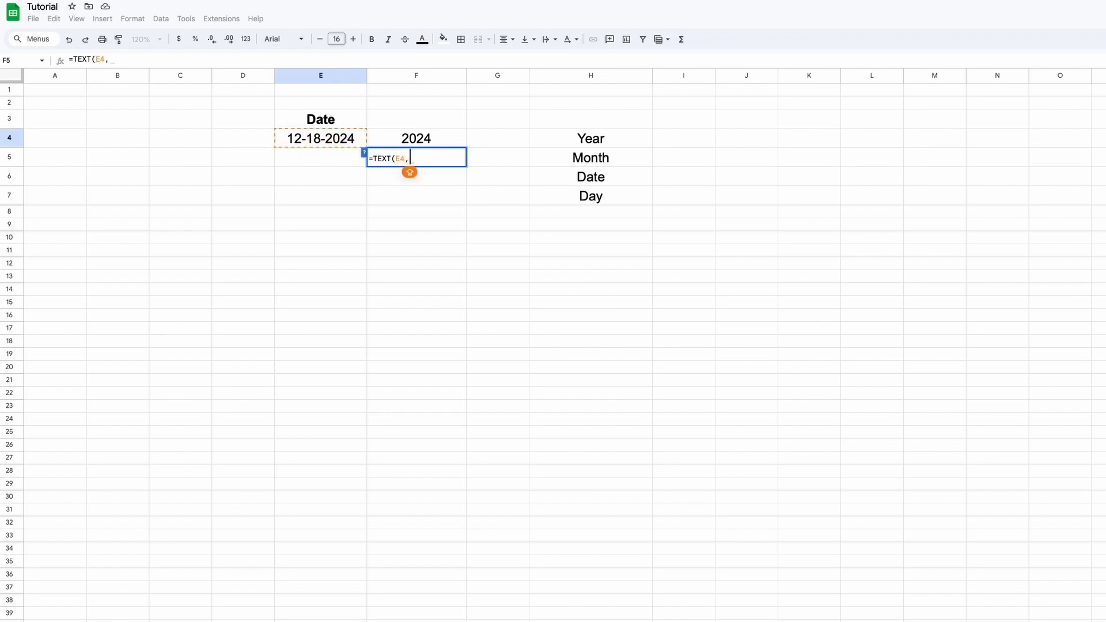
text("MM)
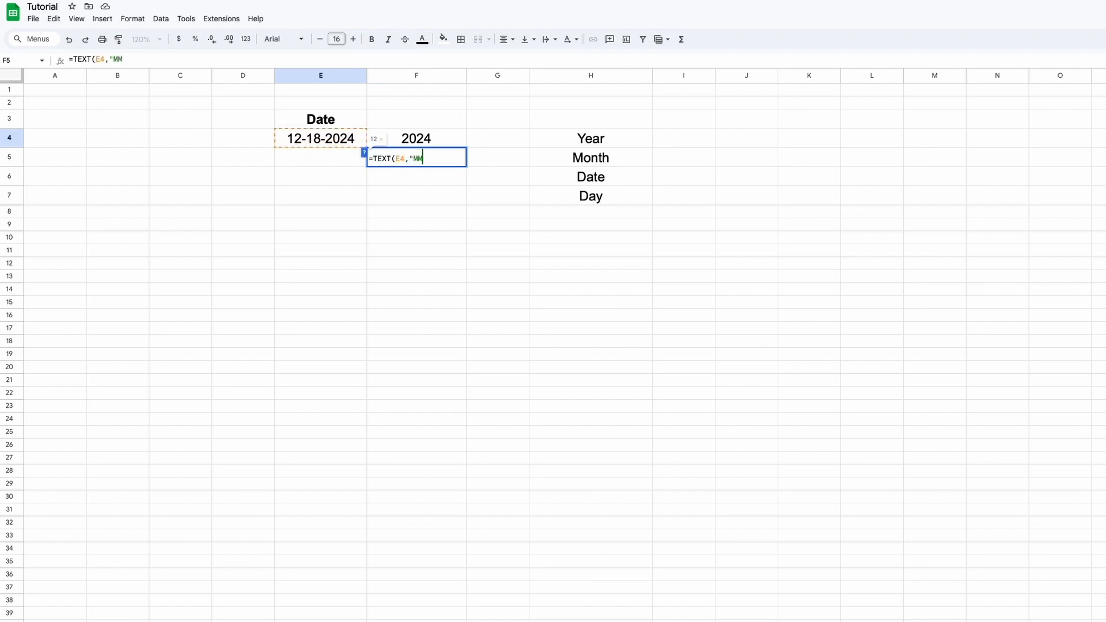
text(M"))
key(Return)
key(Up)
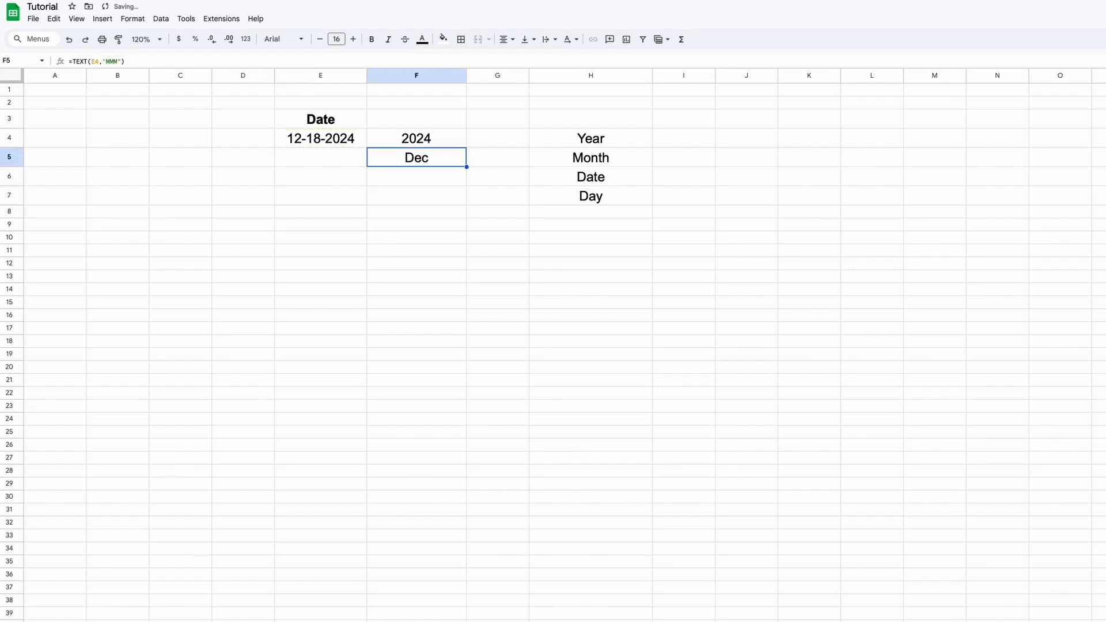
- Change the format code in the F5 formula to "MMMM" for the full month name
double_click(432, 166)
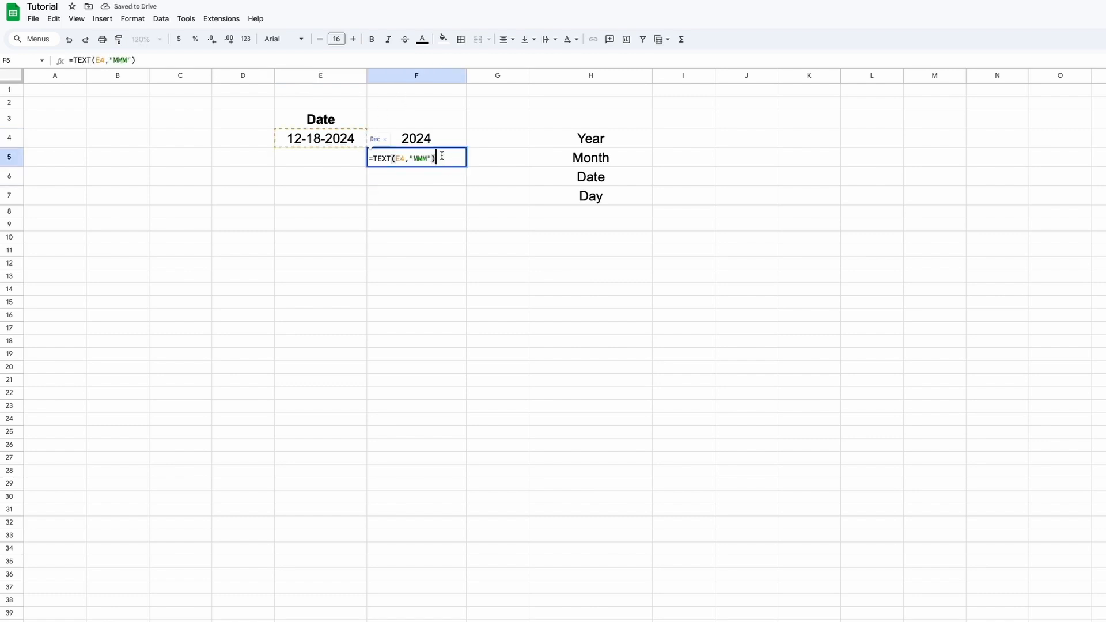
text(M)
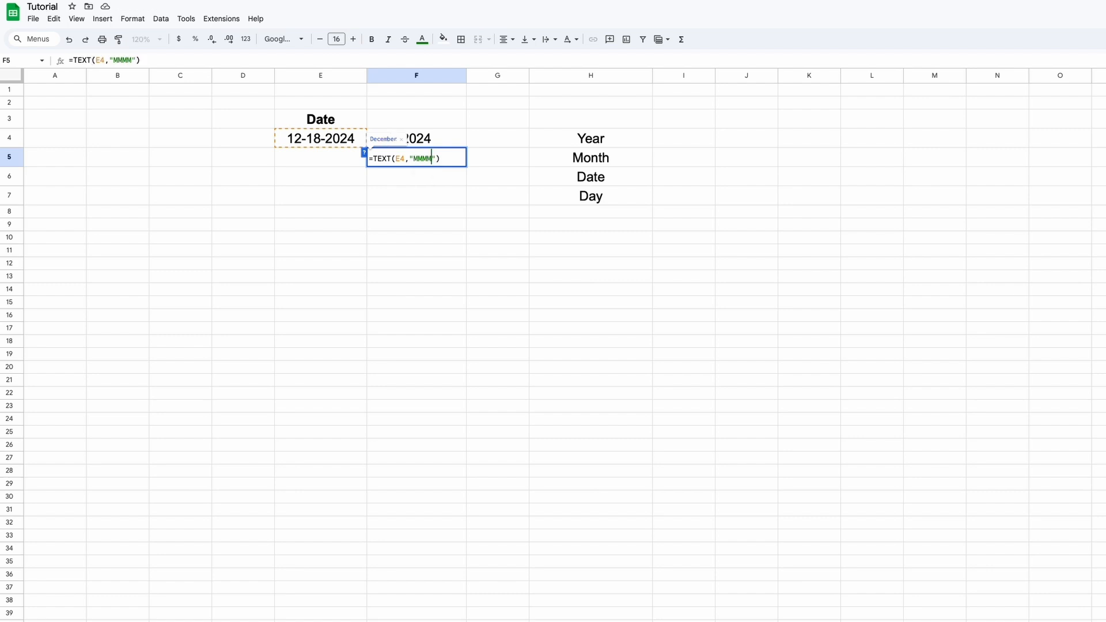
key(Return)
key(Up)
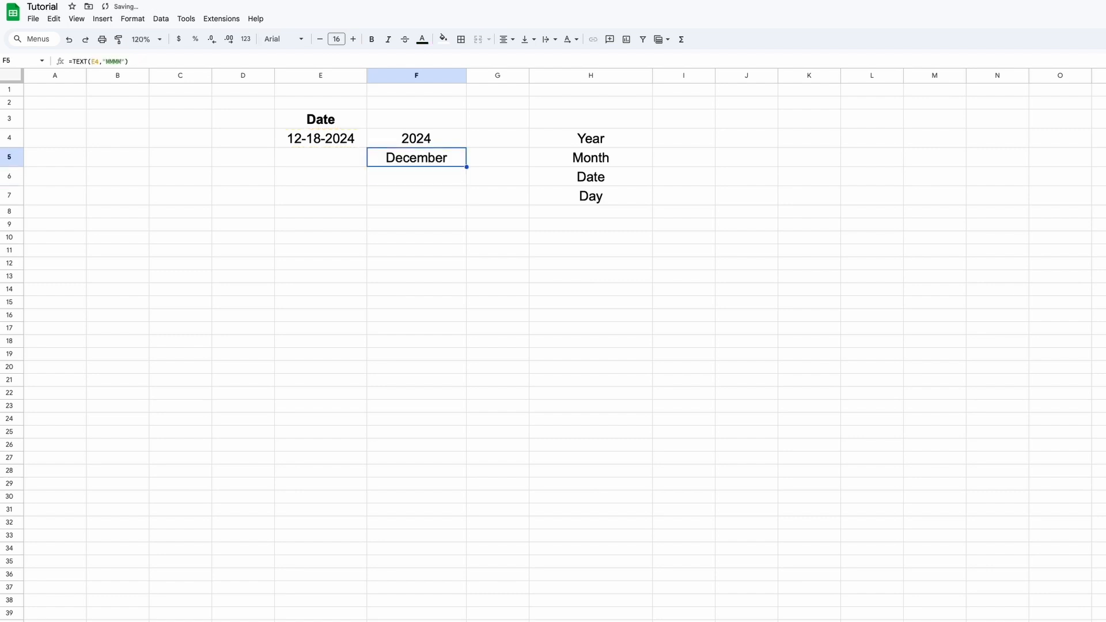
- Enter =TEXT(E4,"DD") in F6 to extract the two-digit day of the month
key(Down)
text(=TEXT()
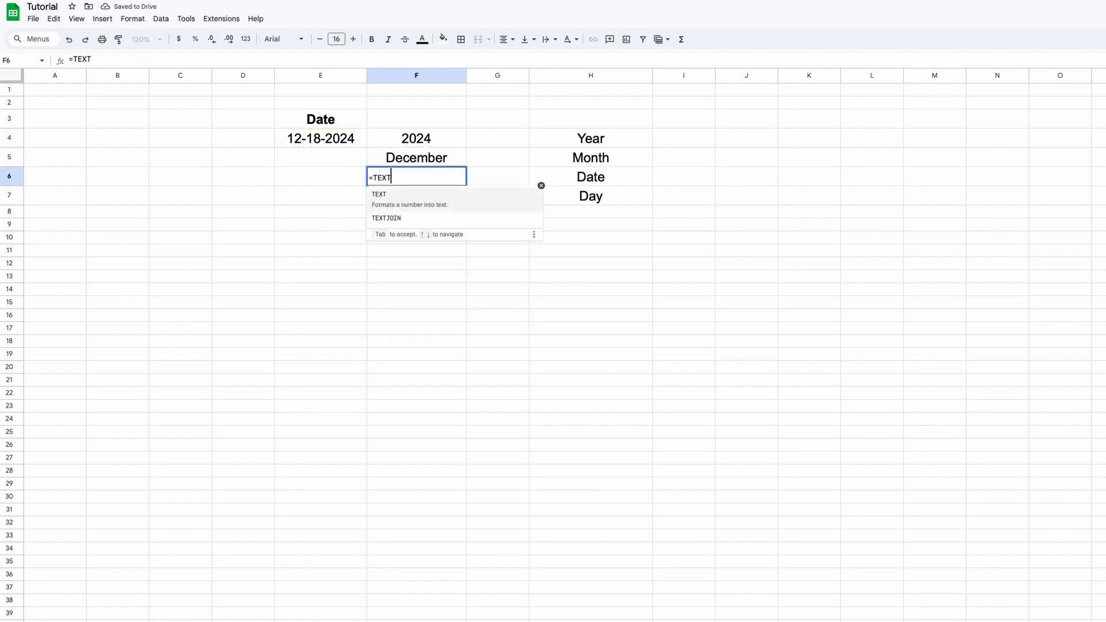
click(354, 144)
text(,)
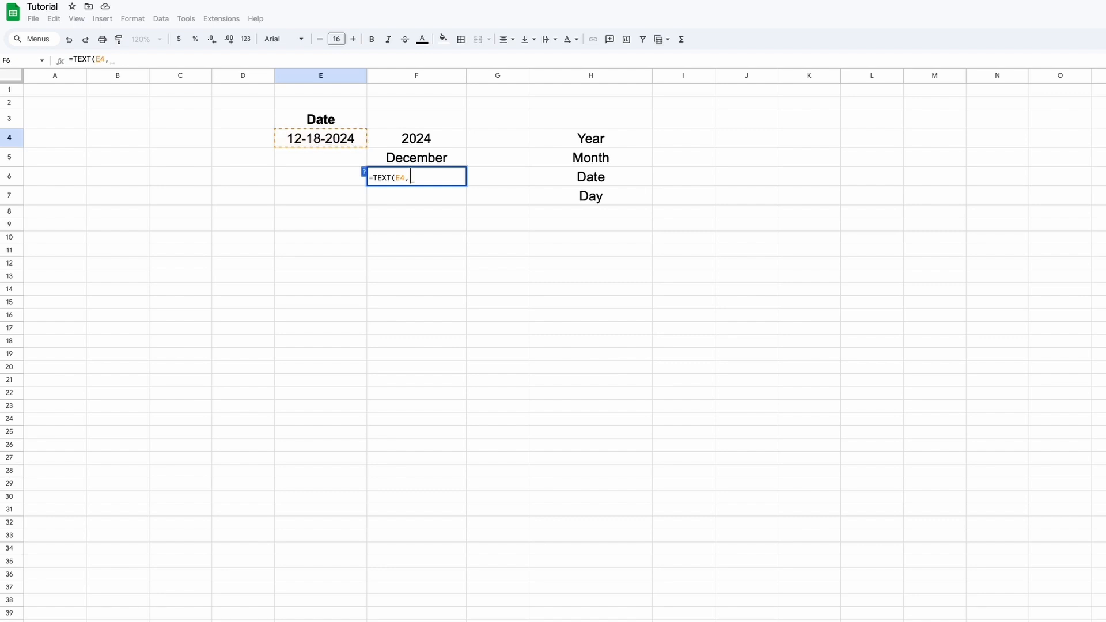
text("DD")
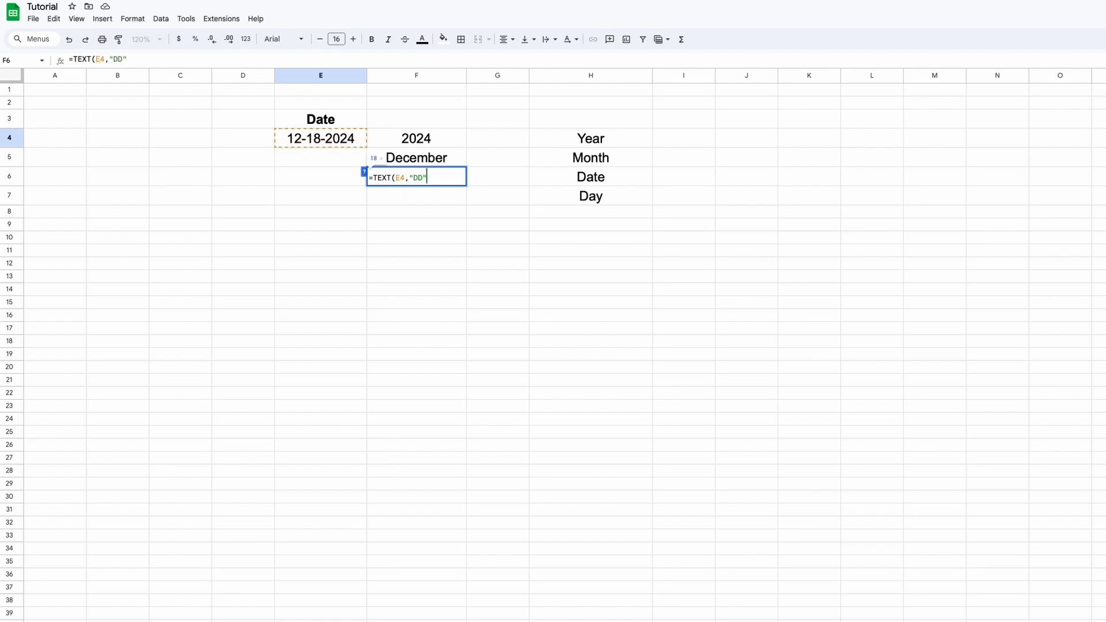
key(Return)
key(Up)
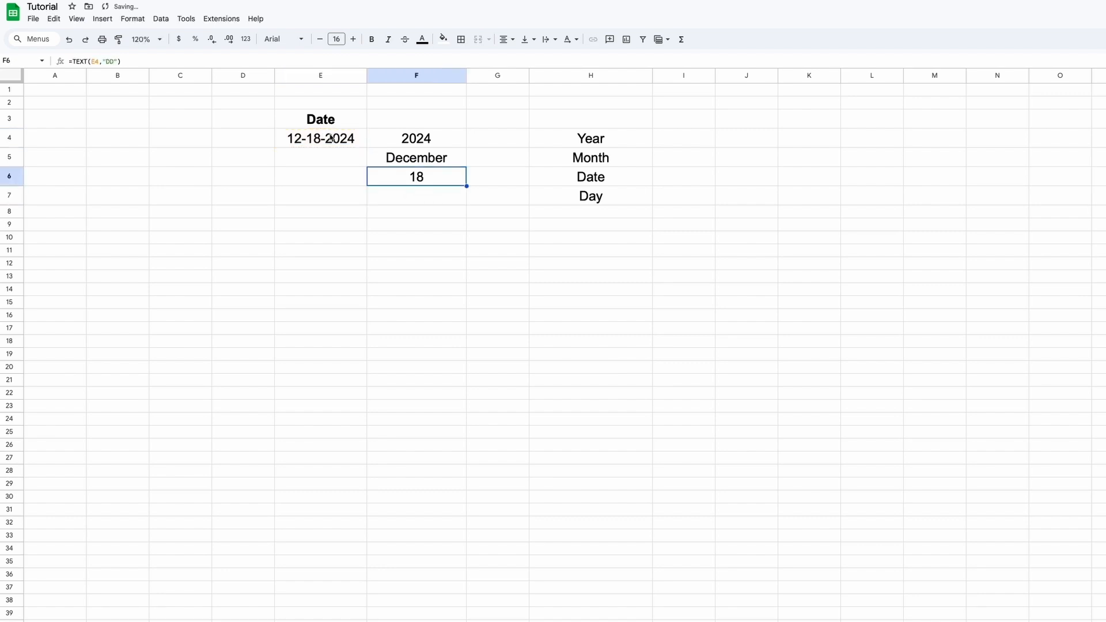
- Try the abbreviated weekday format "DDD" in the F6 formula, and undo the change
click(351, 142)
click(430, 178)
double_click(431, 179)
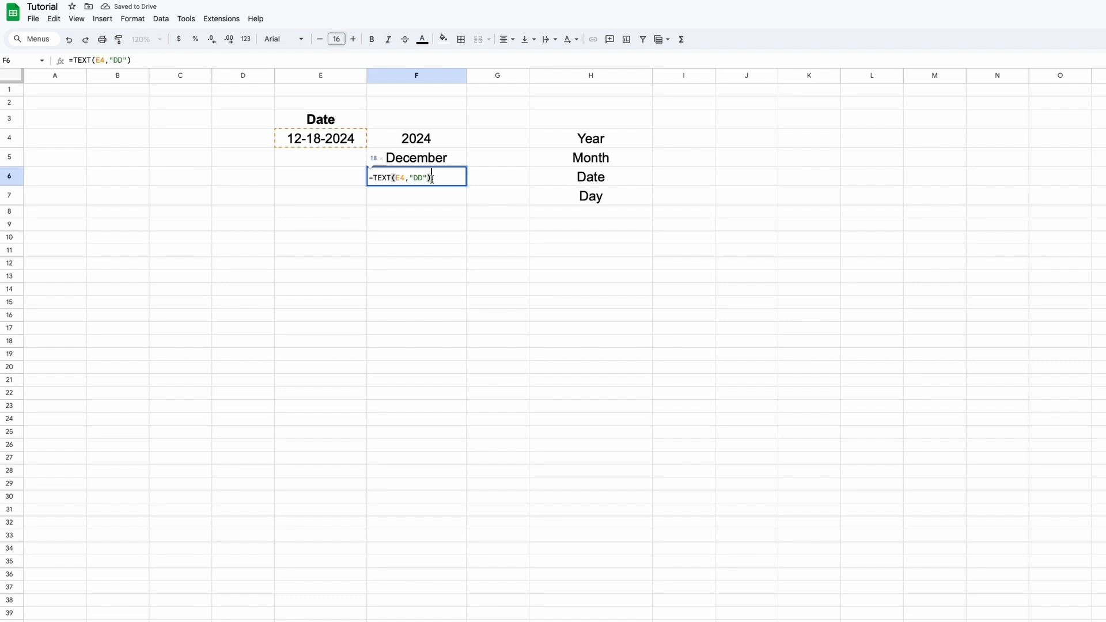
click(421, 178)
text(D)
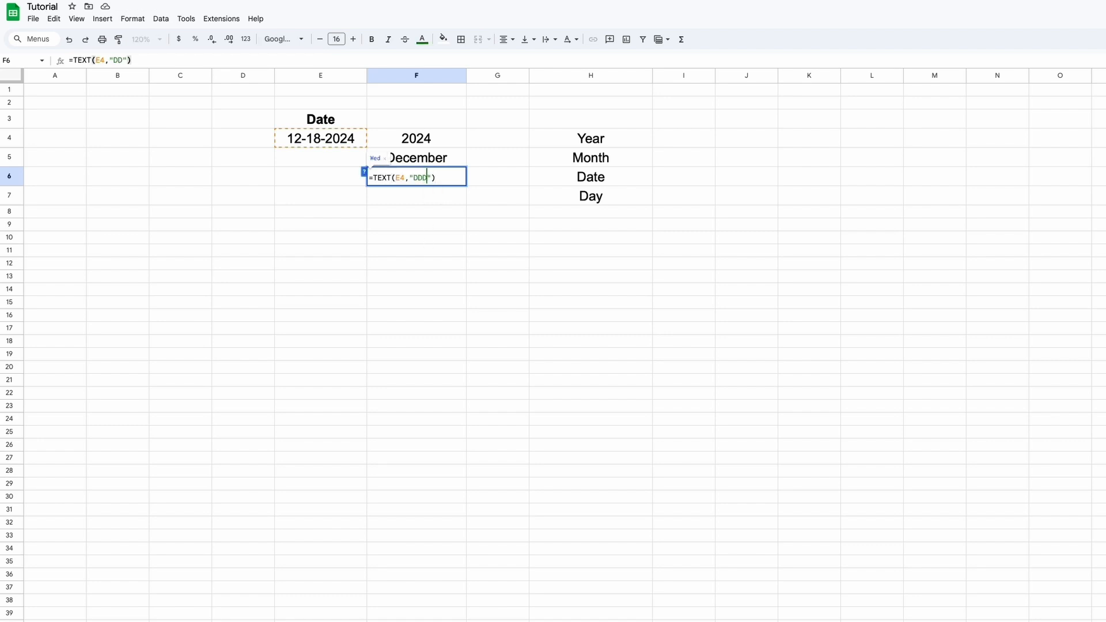
key(Return)
click(422, 179)
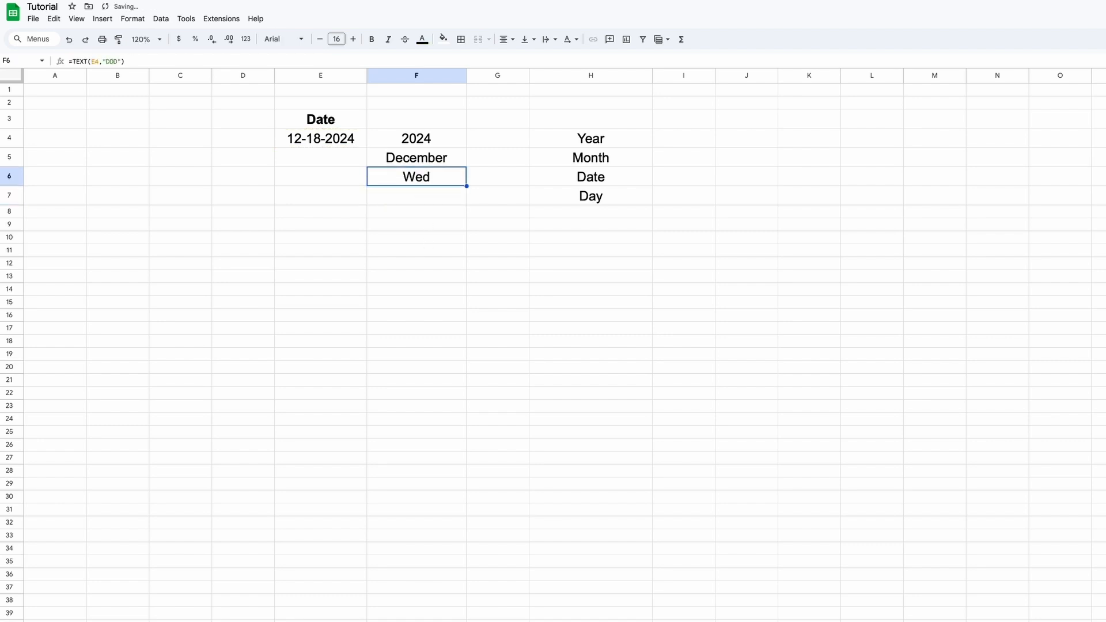
key(ctrl+z)
- Enter =TEXT(E4,"DDDD") in F7 to return the full weekday name of the date
click(450, 196)
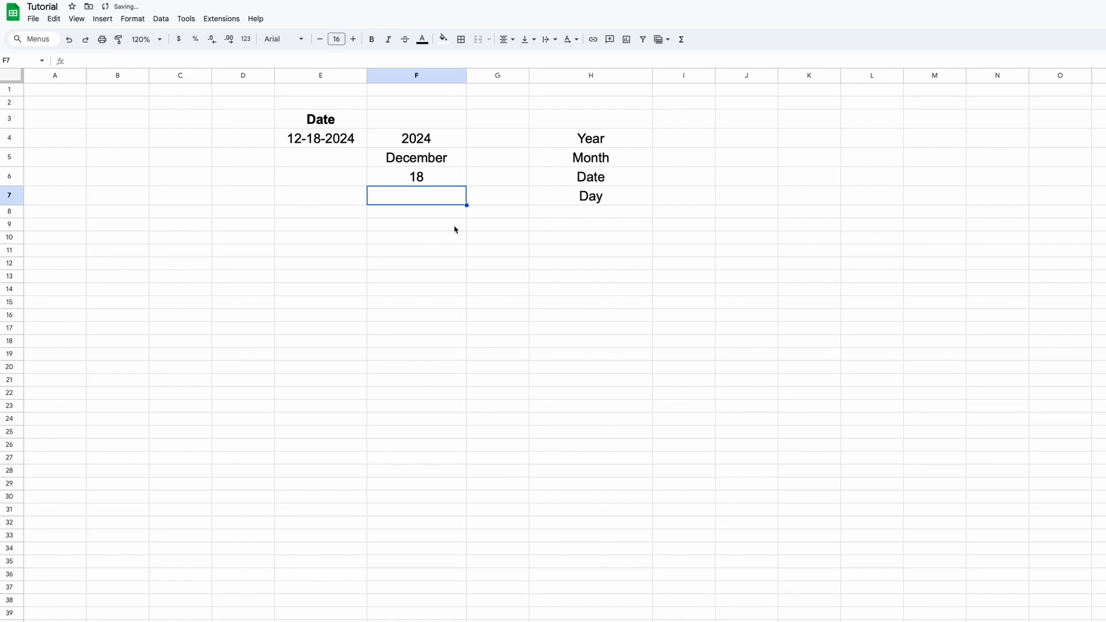
text(=TEXT()
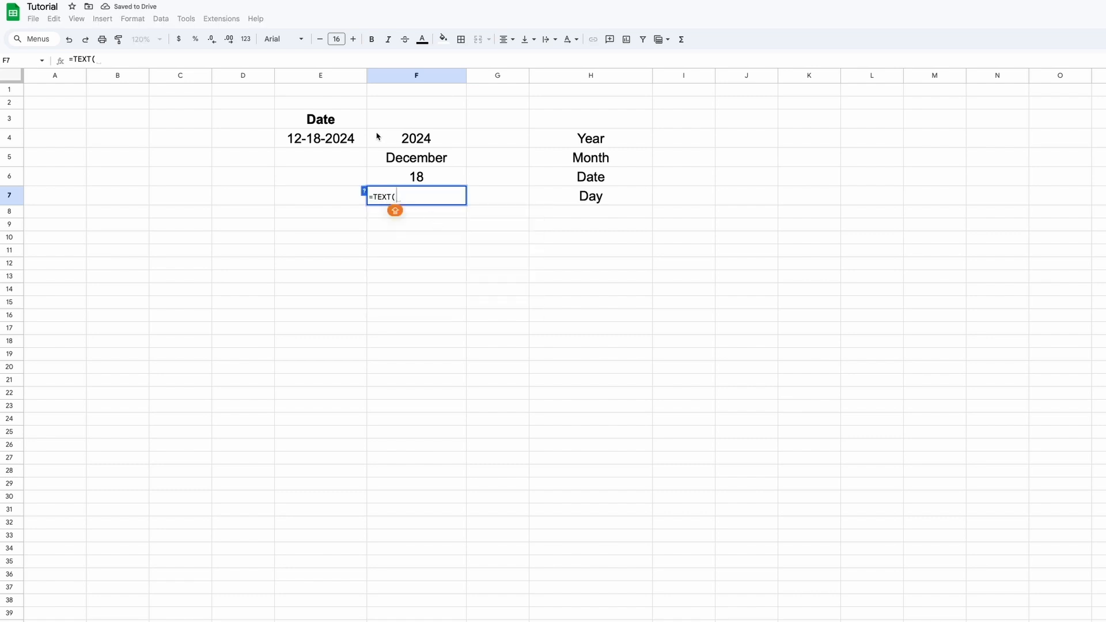
click(356, 139)
text(,)
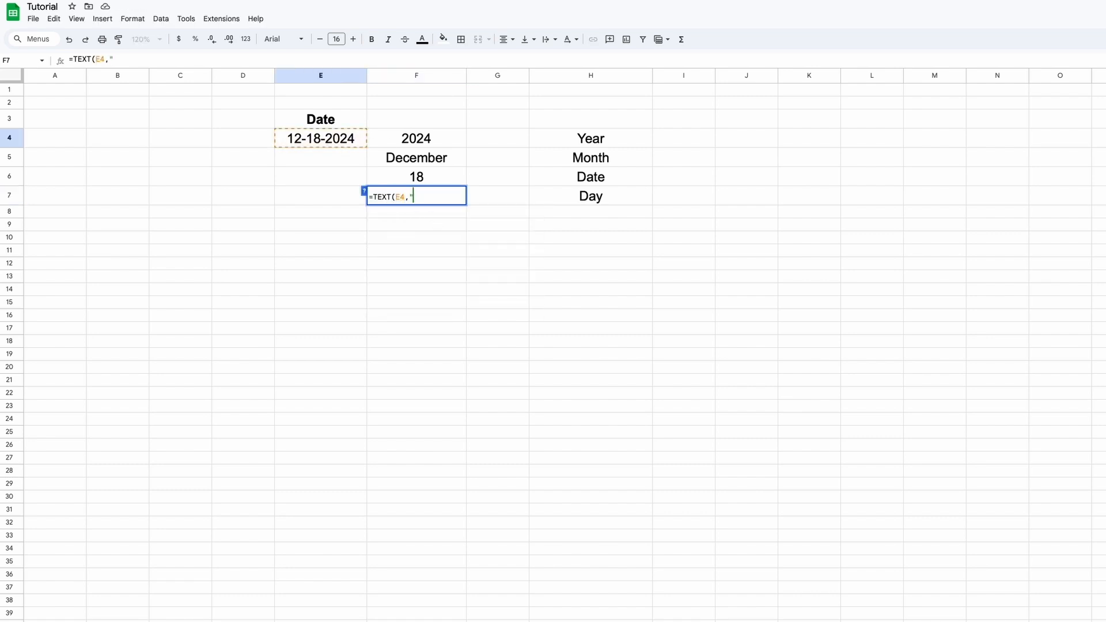
text("DDDD"))
click(441, 211)
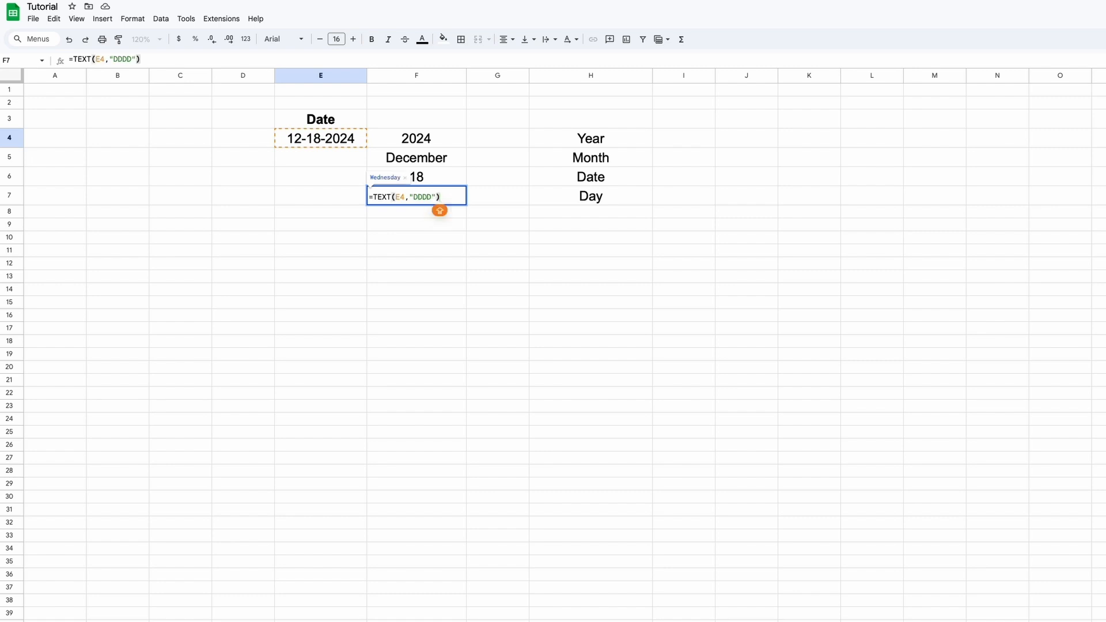
click(452, 203)
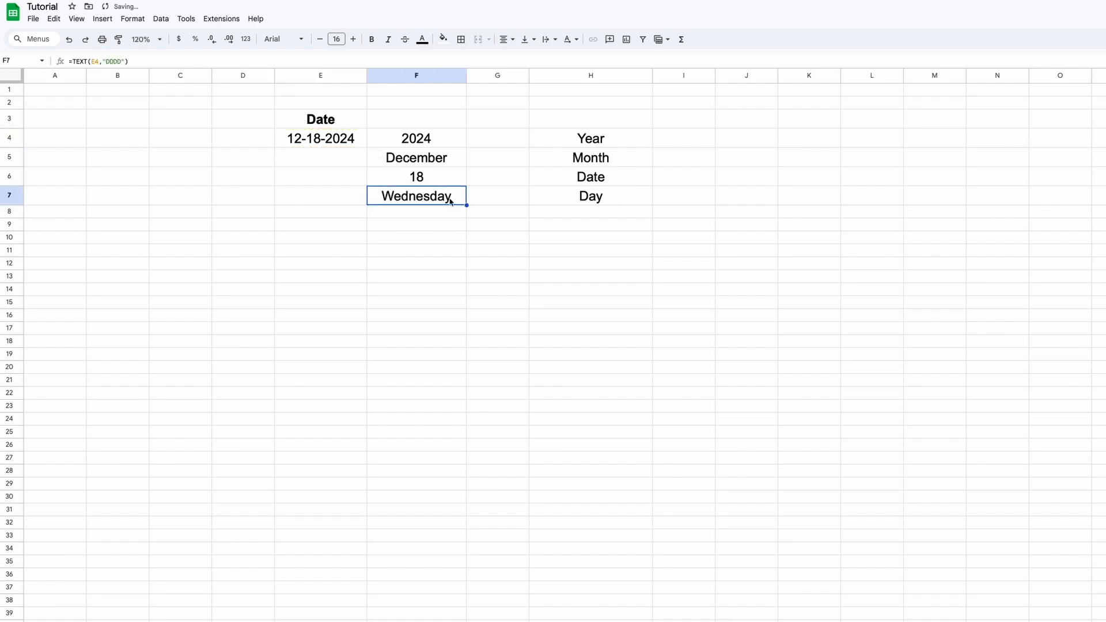
- Enter the time 10:14 in E10 below the date example
click(320, 237)
text(10:14)
key(Return)
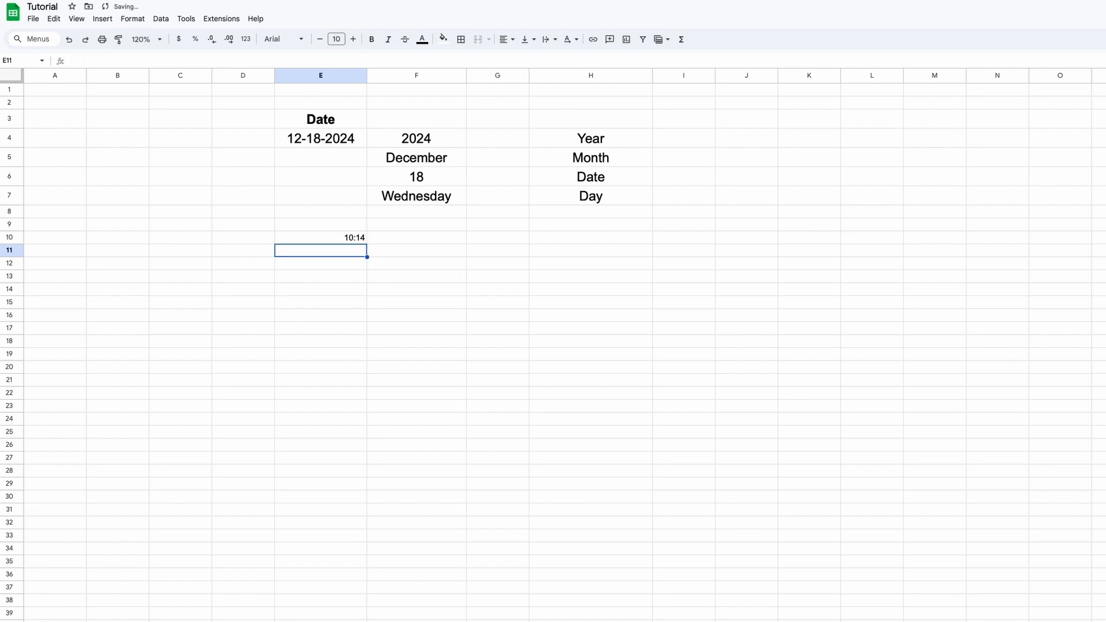
- Enter =TEXT(E10,"HH:MM AM/PM") in F10 to convert the time to 12-hour format
click(425, 239)
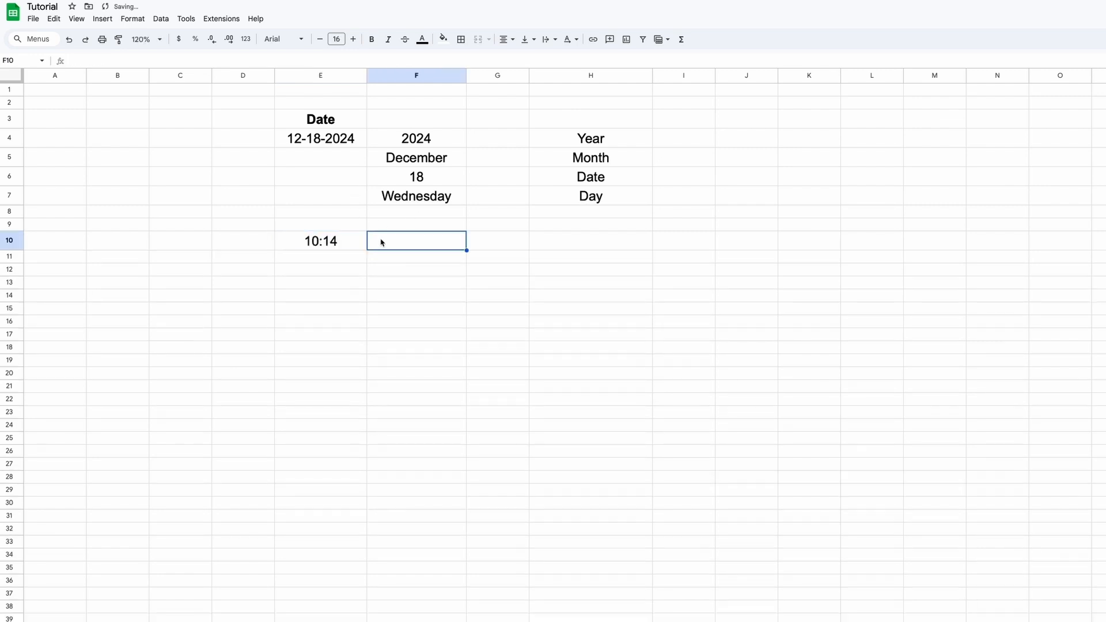
text(=TEXT()
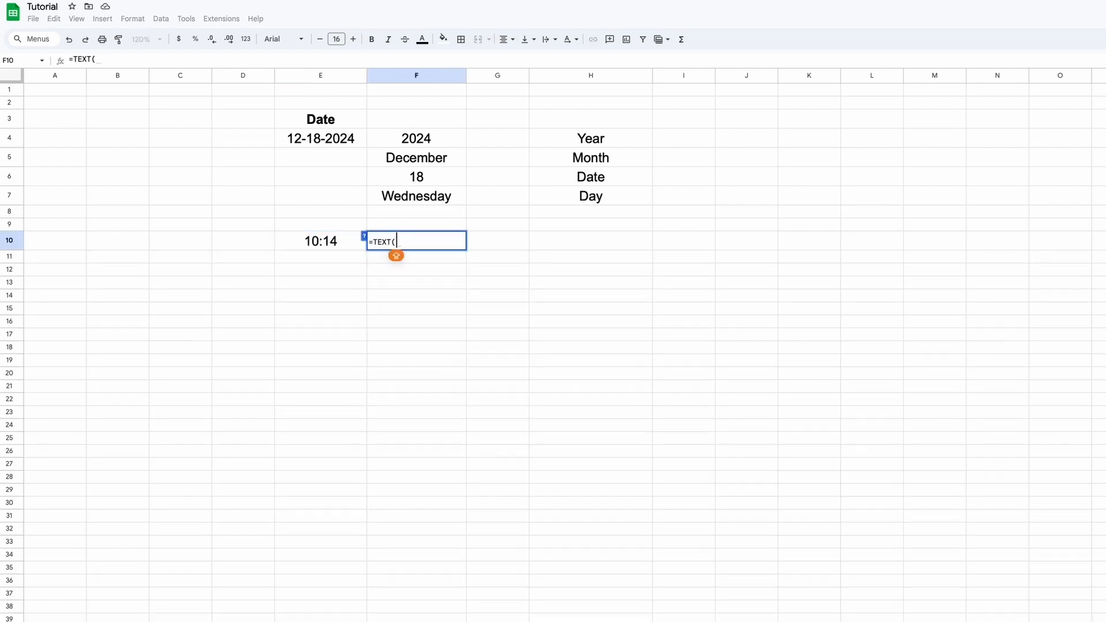
click(345, 241)
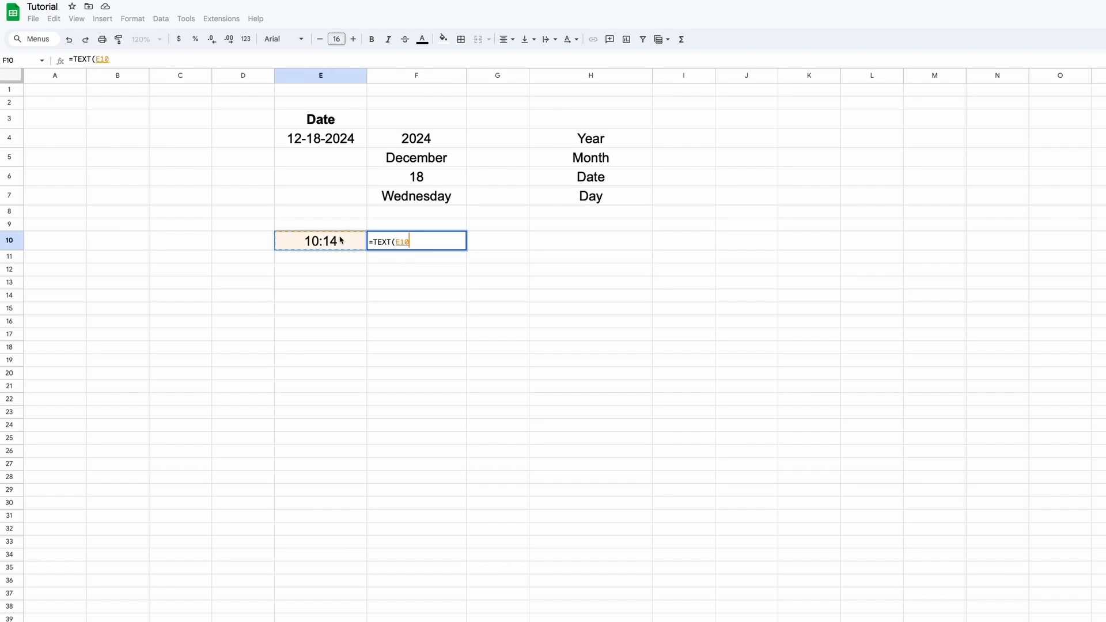
text(,"HH:)
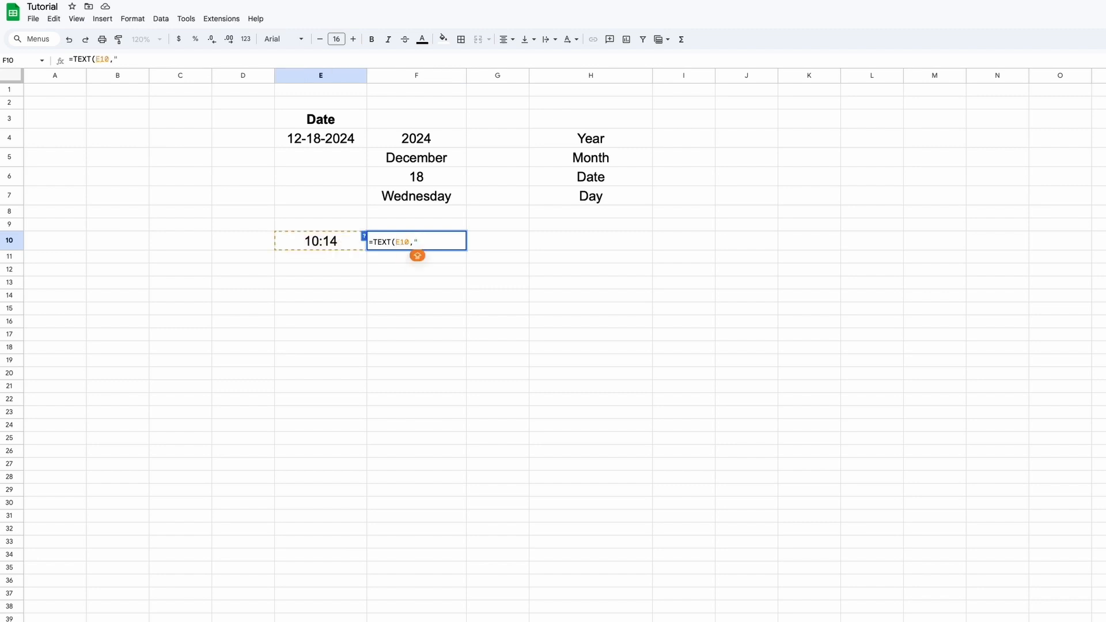
text(MM)
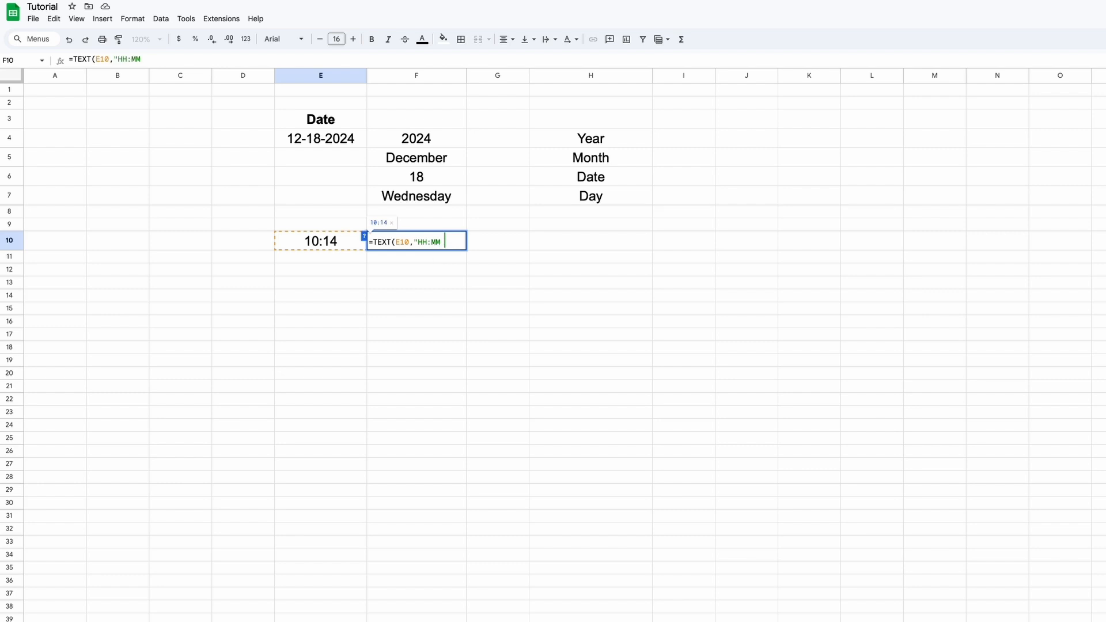
text( AM/PM"))
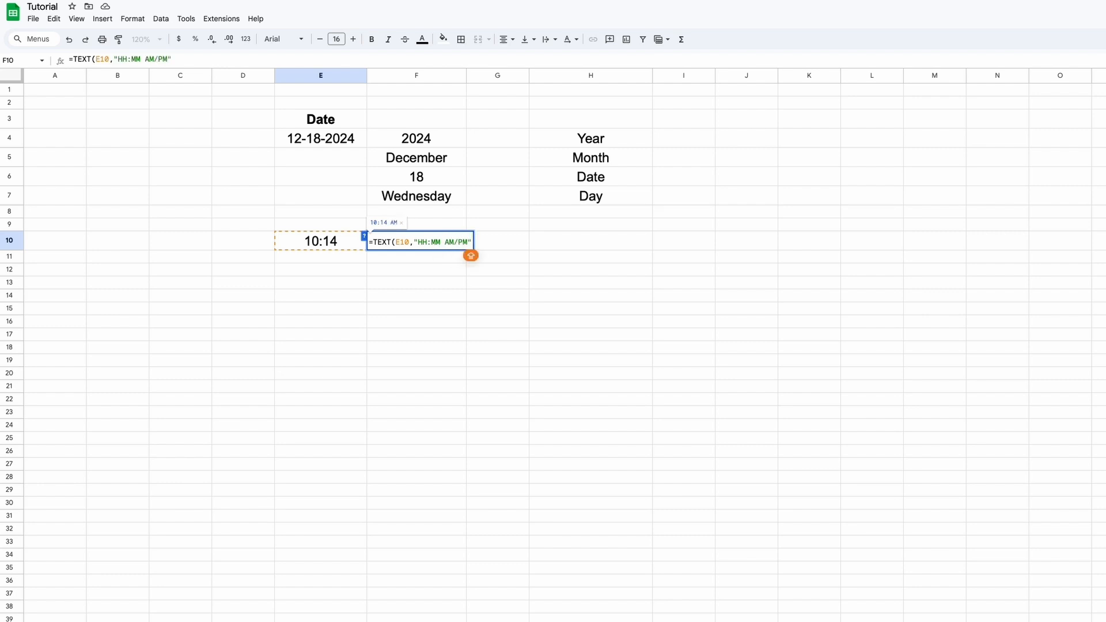
key(Return)
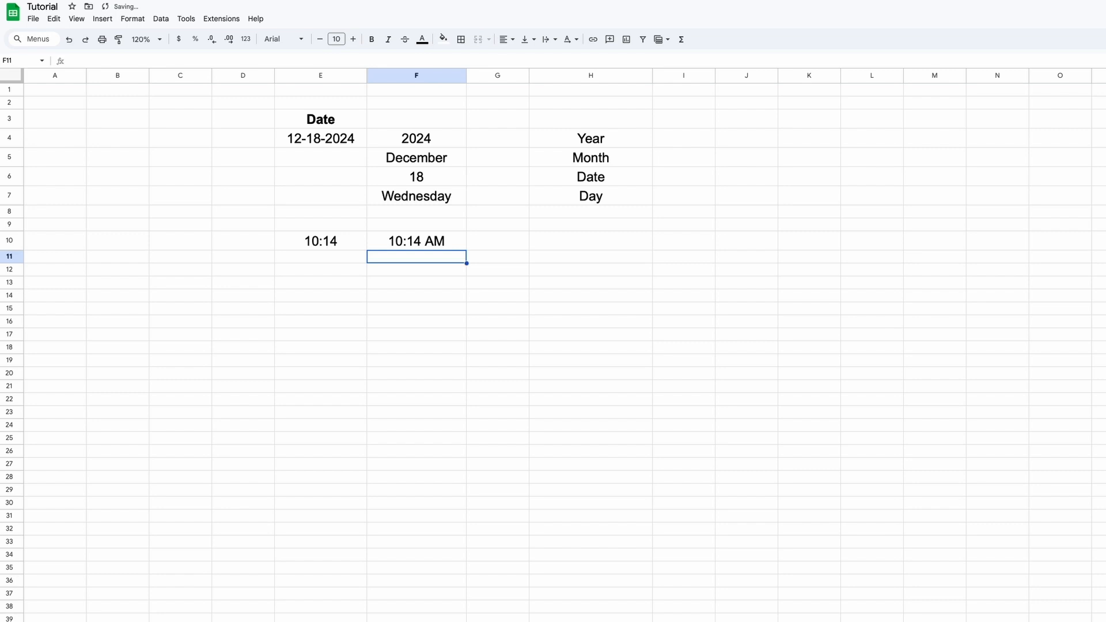
click(451, 243)
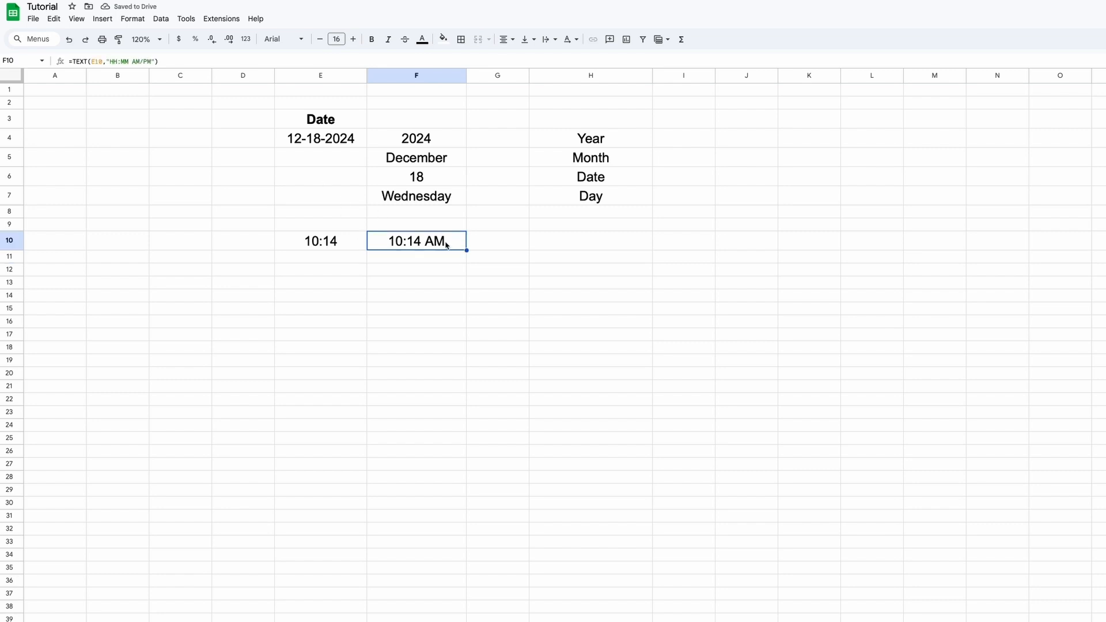
- Change the time in E10 to 21:30
click(327, 244)
text(21:30)
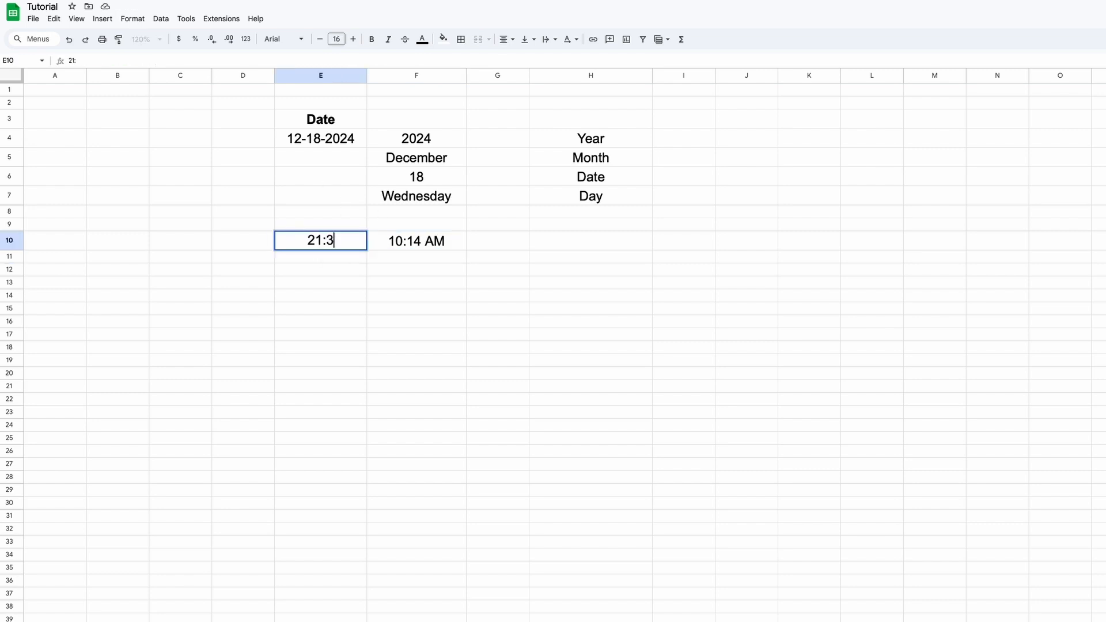
key(Return)
- Enter =TEXT(F10,"HH:MM") in F11 to convert the 12-hour time back to 24-hour format
click(420, 259)
text(=TEXT()
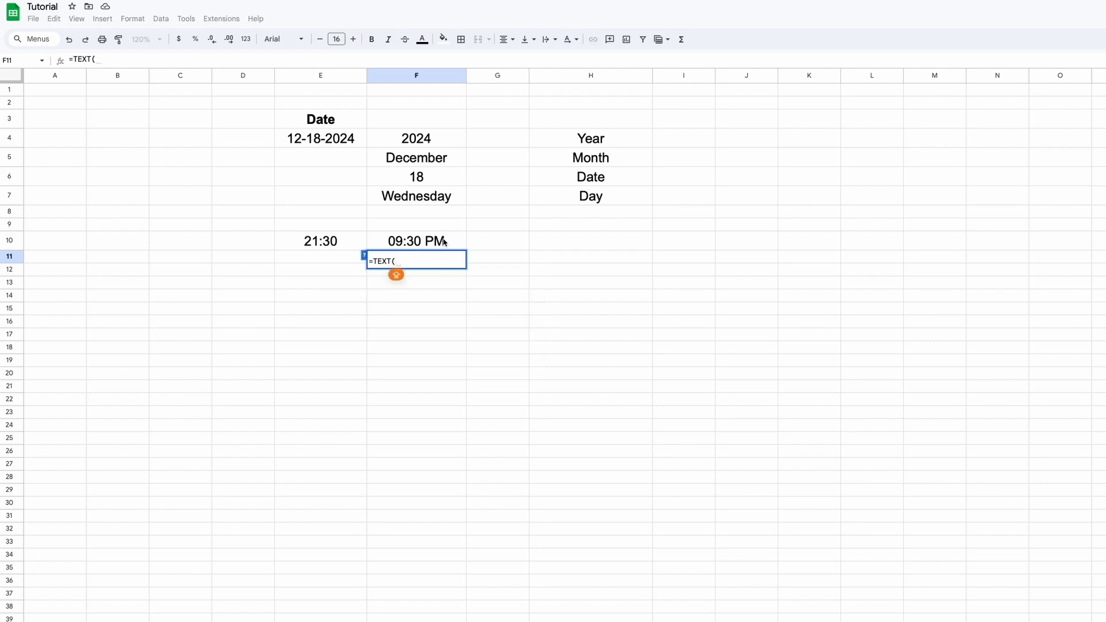
key(Up)
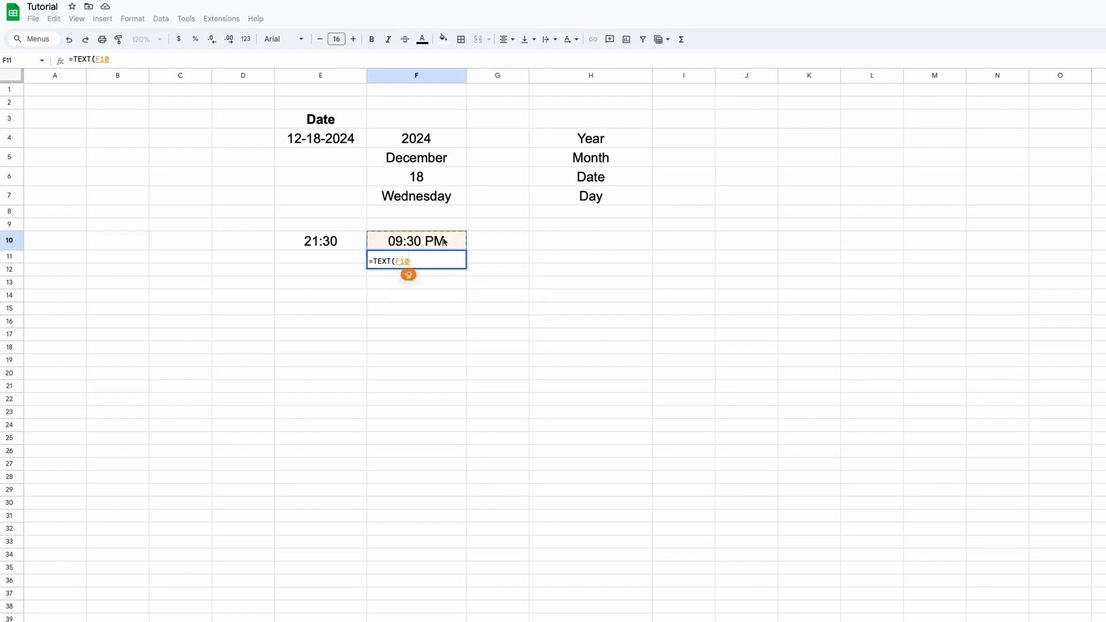
text(,"HH:MM"))
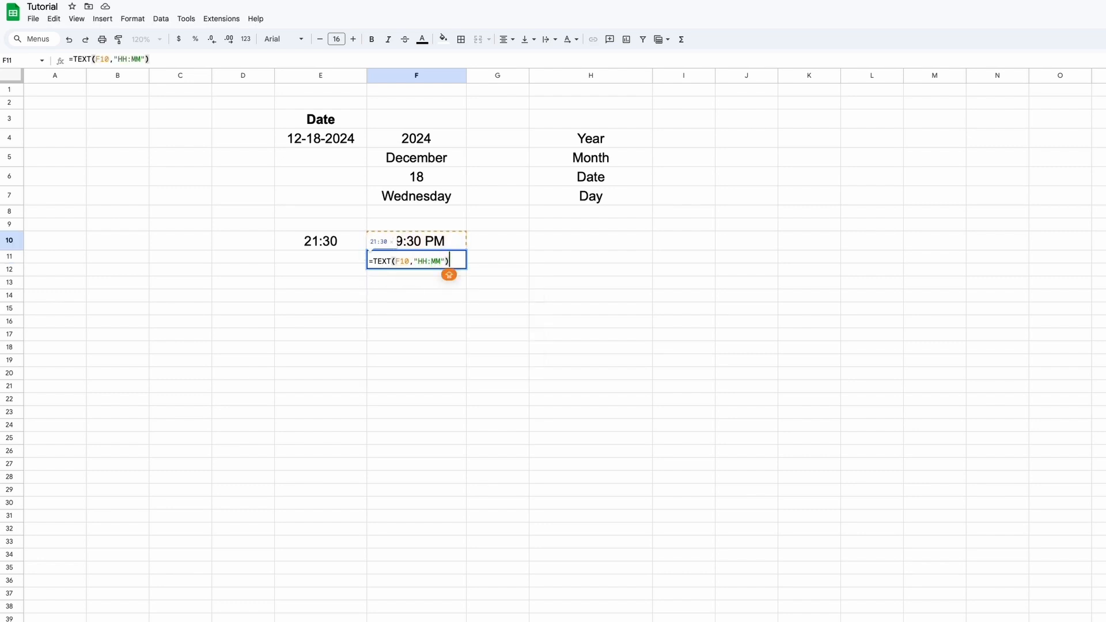
key(Return)
key(Up)
- Enter the number 2500 in E16 and label the row ADDING TEXT in H16
scroll(359, 252, down, 3)
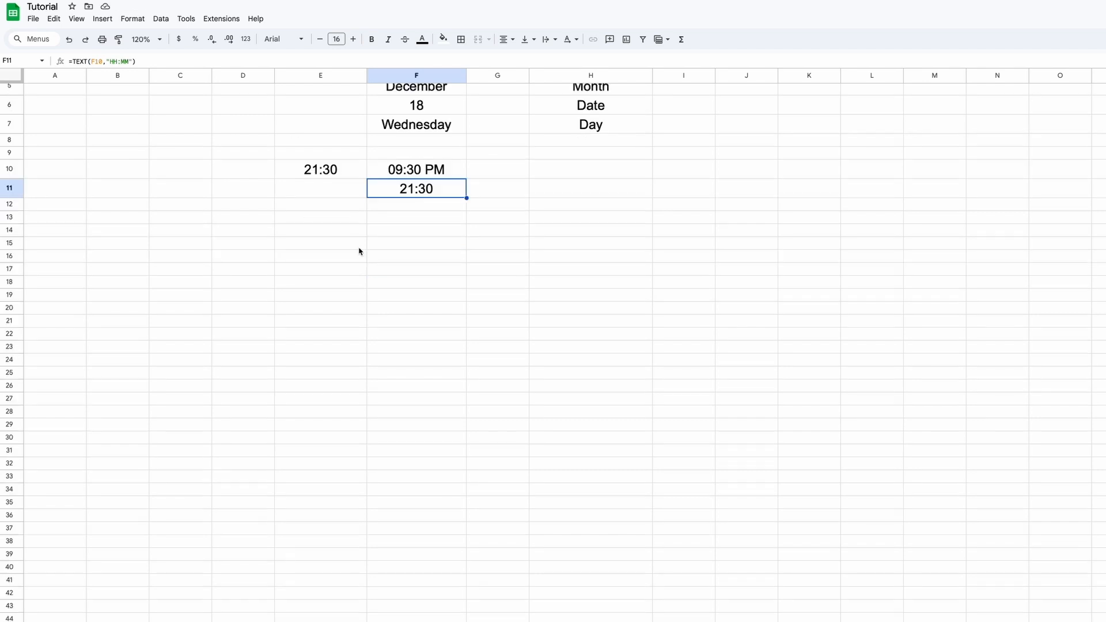
click(356, 254)
text(2)
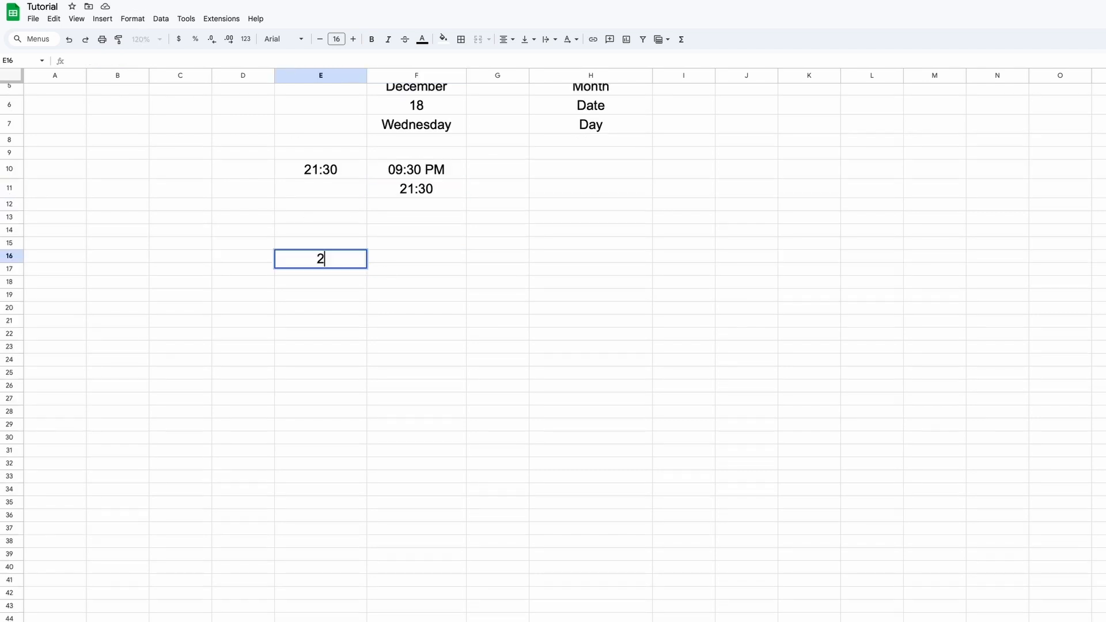
text(500)
click(591, 257)
text(ADD)
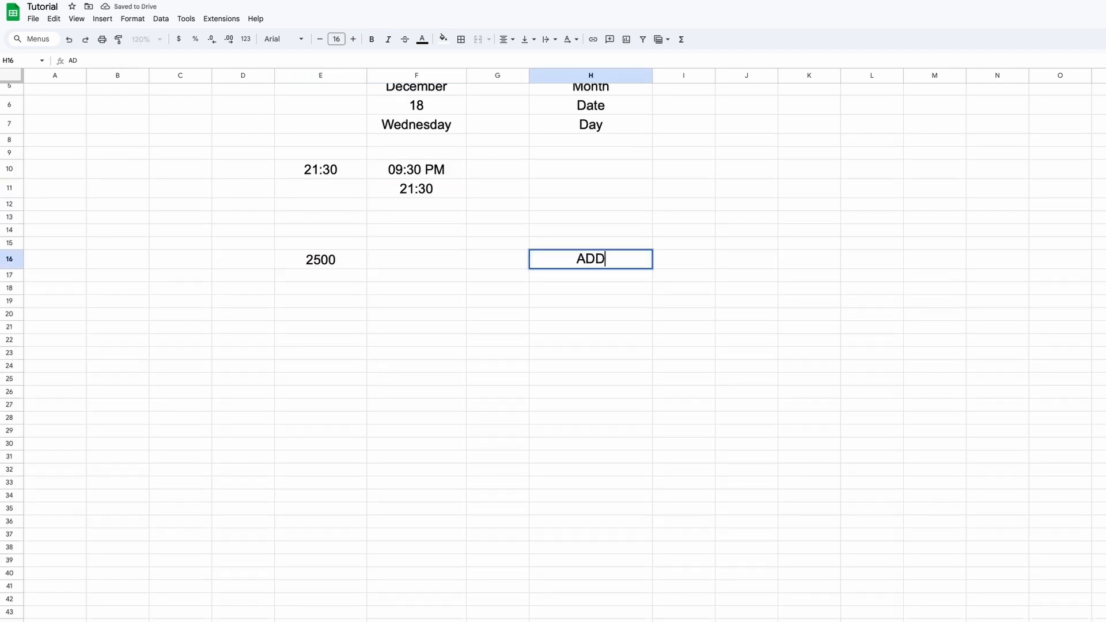
text(ING TEXT)
key(Return)
- Enter =TEXT(E16,"💰#,###") in F16 to show the number with a money bag emoji and thousands separator
click(416, 259)
text(=)
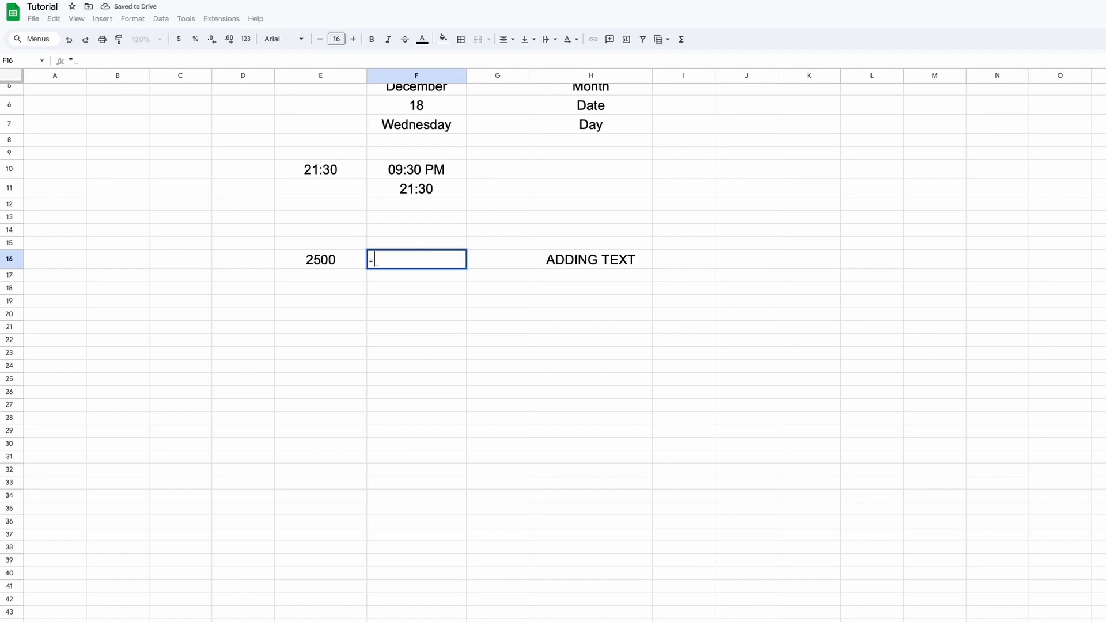
text(TEXT()
key(Left)
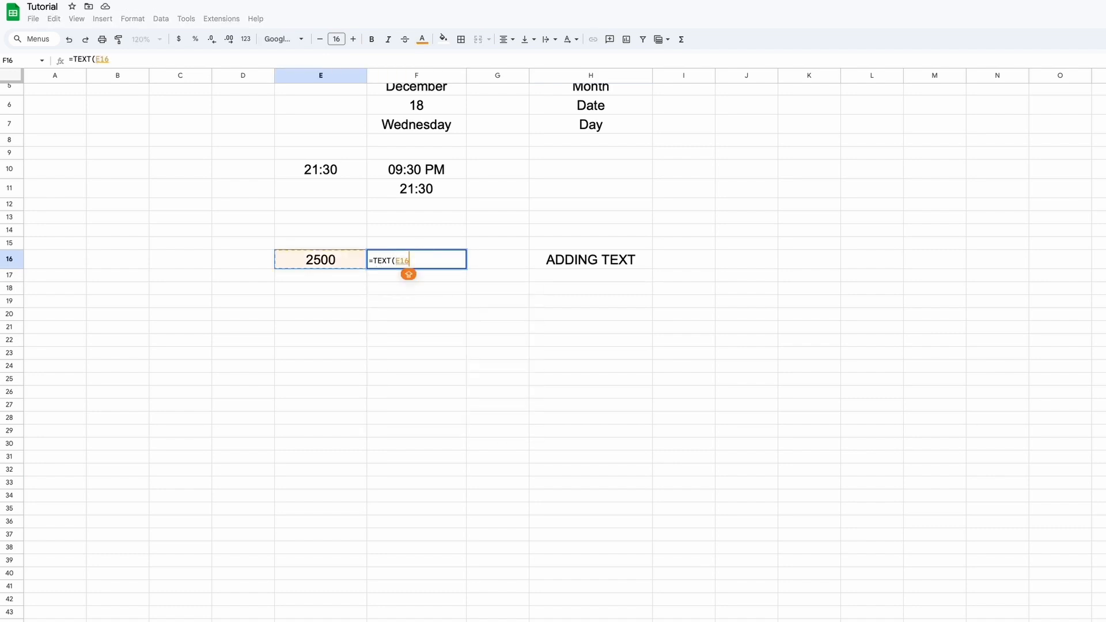
text(,")
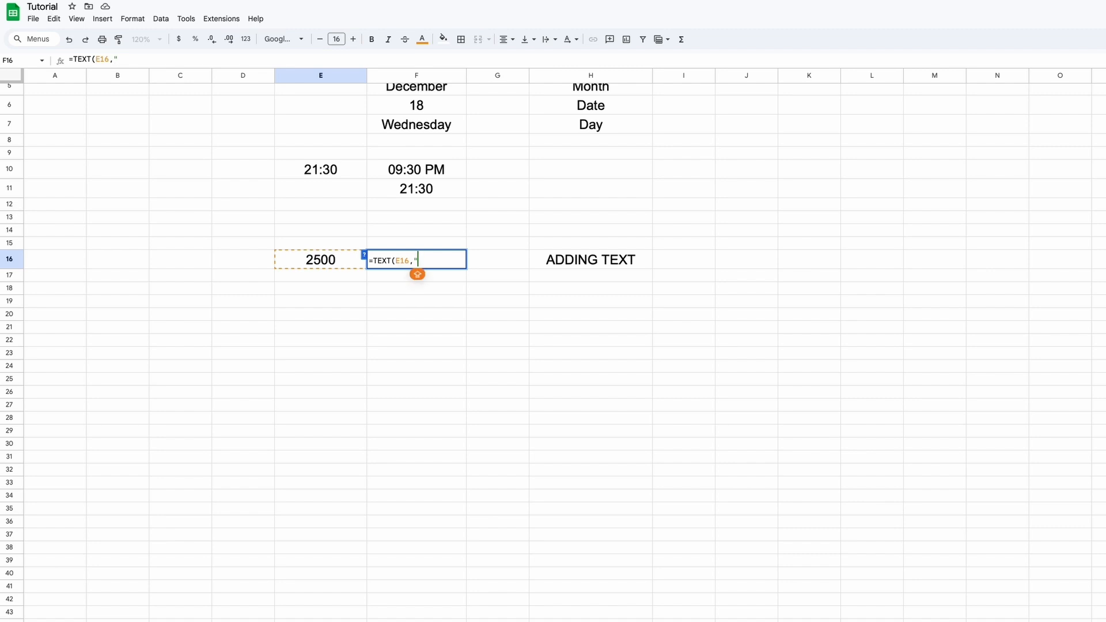
key(ctrl+super+space)
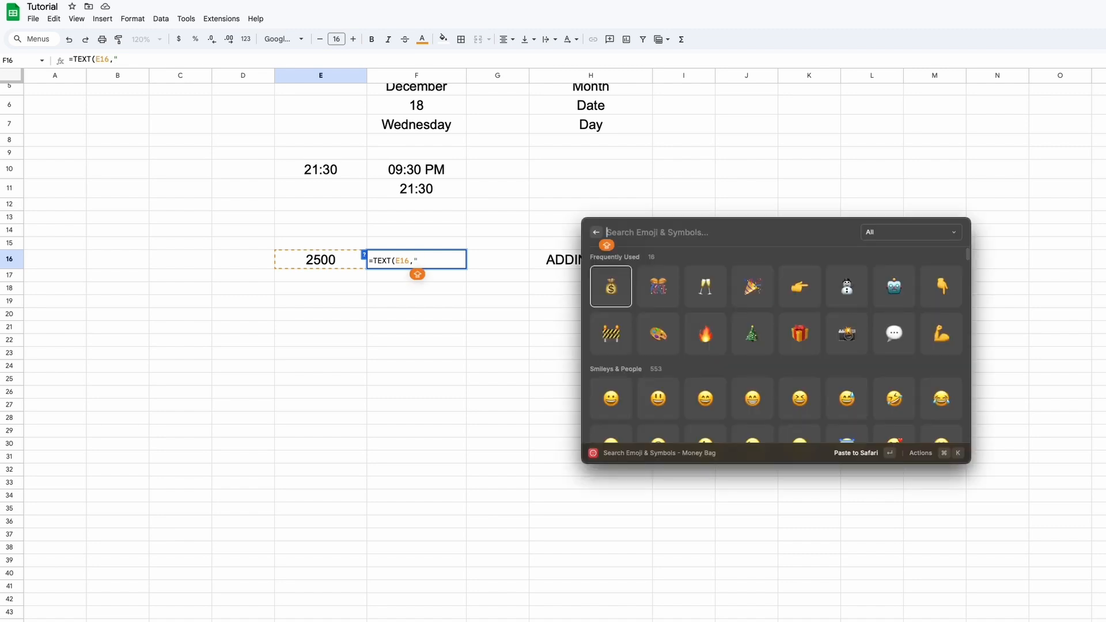
click(611, 287)
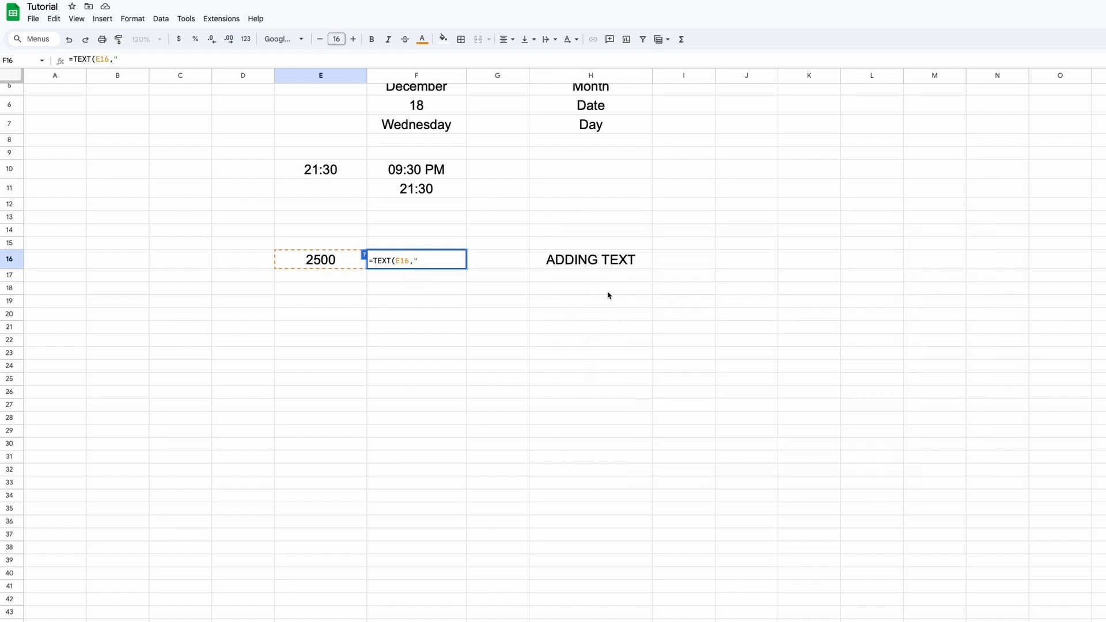
text(#,###"))
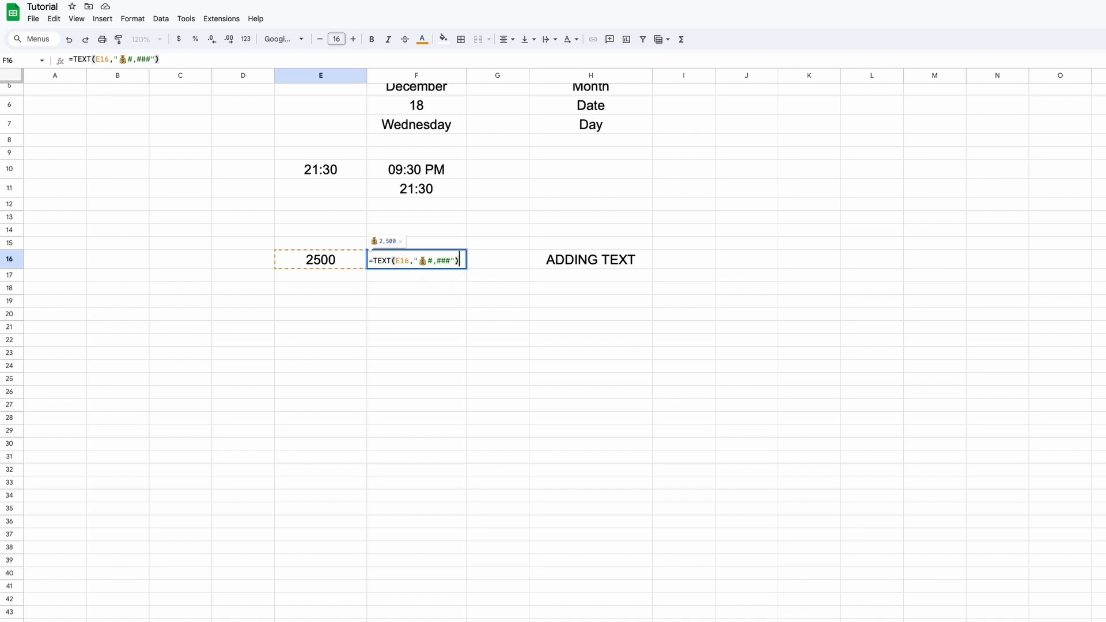
key(Return)
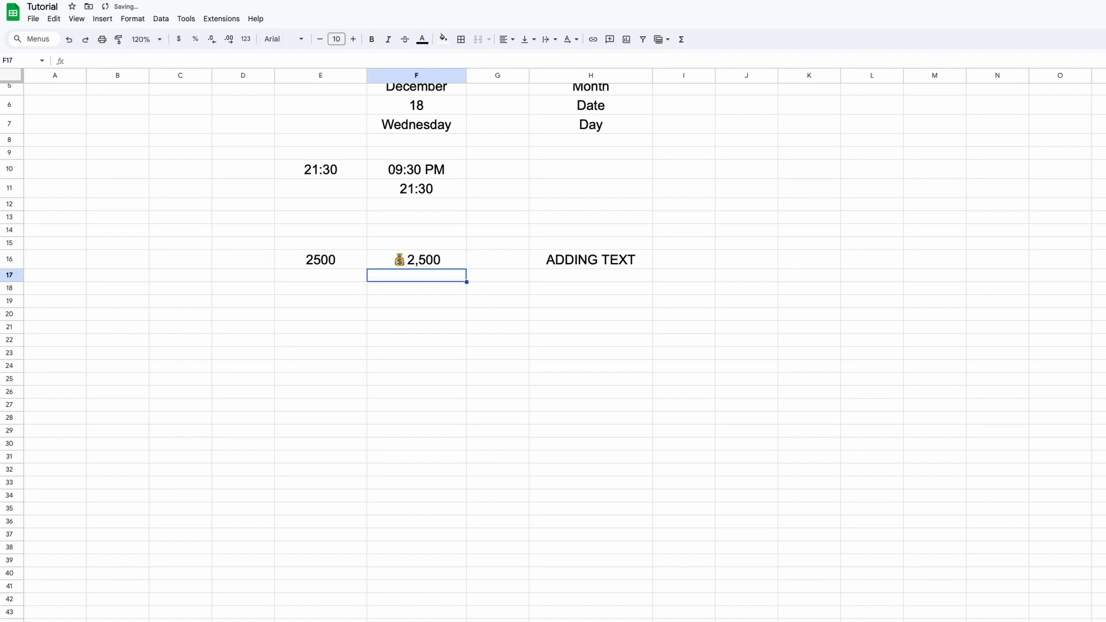
- Try the prefix R instead of the money bag emoji in the F16 format
double_click(434, 261)
click(427, 261)
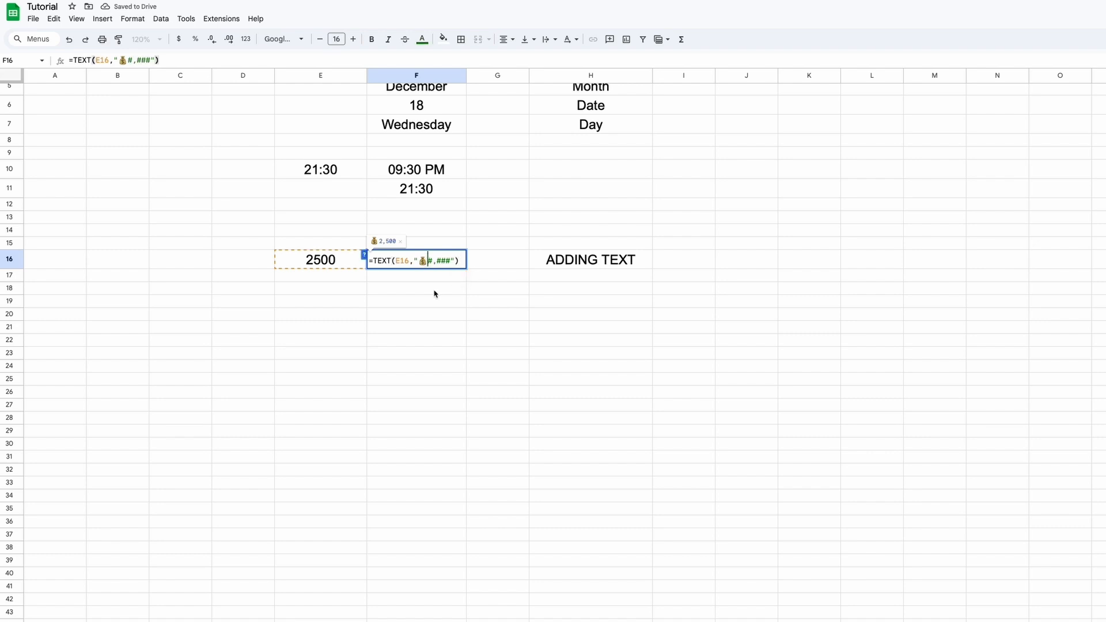
key(BackSpace)
text(R)
key(Return)
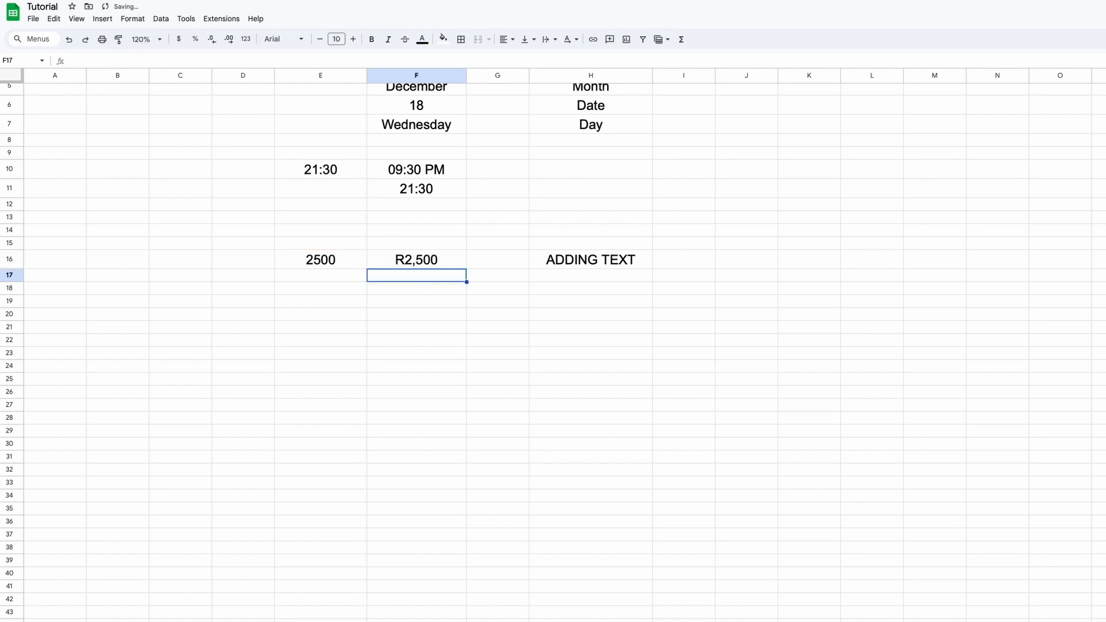
- Try the prefix P in the F16 format, and undo both prefix changes to restore the money bag emoji
click(423, 260)
double_click(424, 261)
click(422, 260)
key(BackSpace)
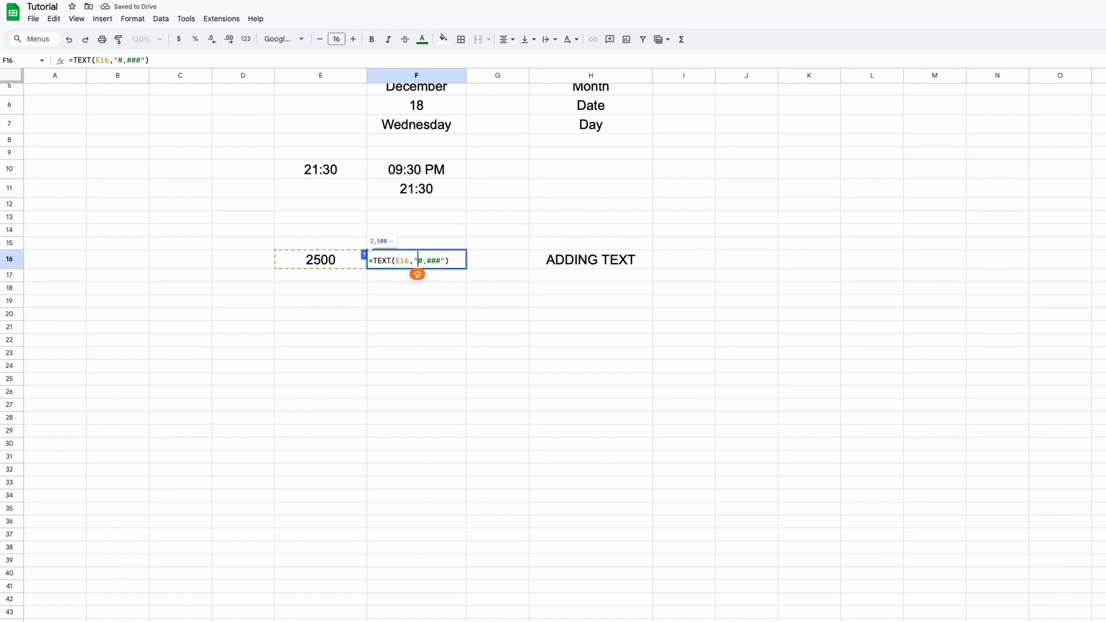
text(P)
key(Return)
key(ctrl+z)
key(ctrl+z)
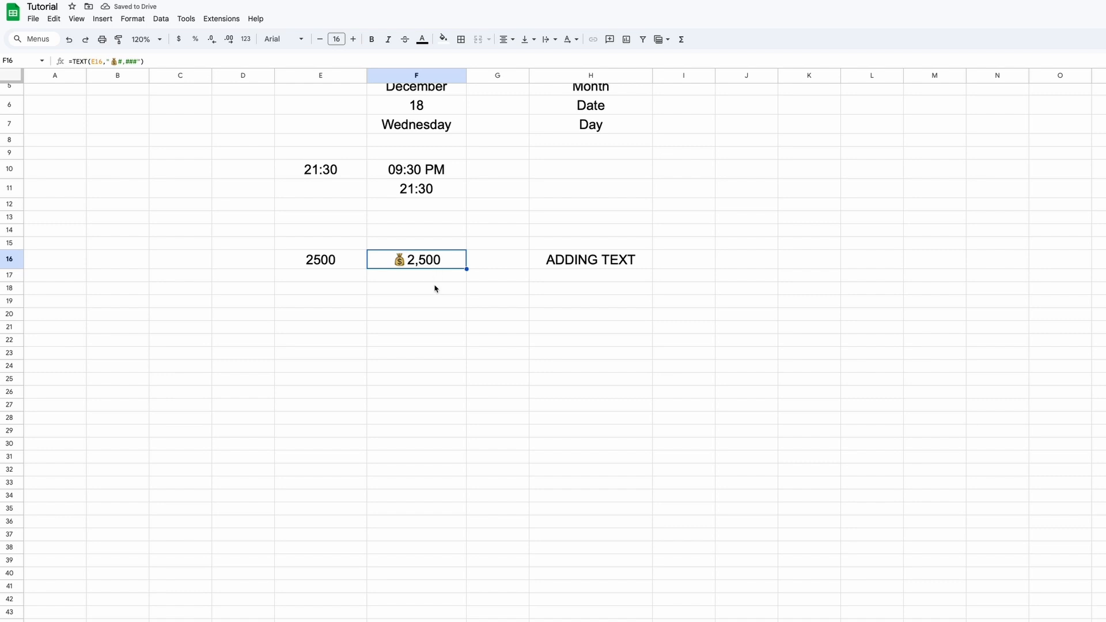
- Enter =TEXT(E16,"INCOME:#,###") in F18 to try a word as the number's prefix
click(435, 289)
text(=TEXT()
click(353, 259)
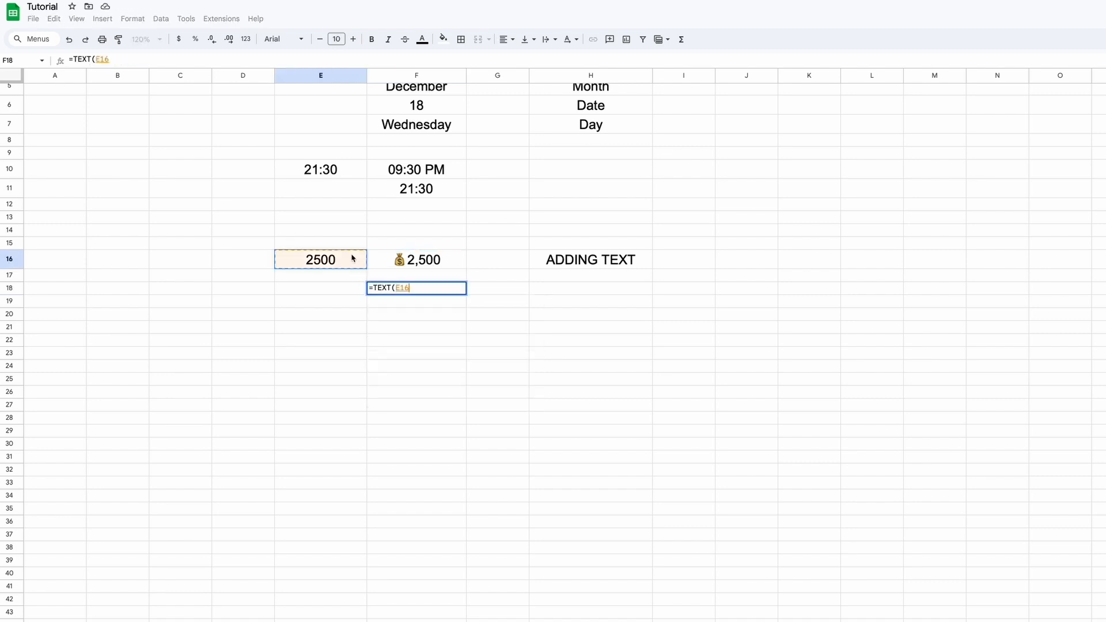
text(,")
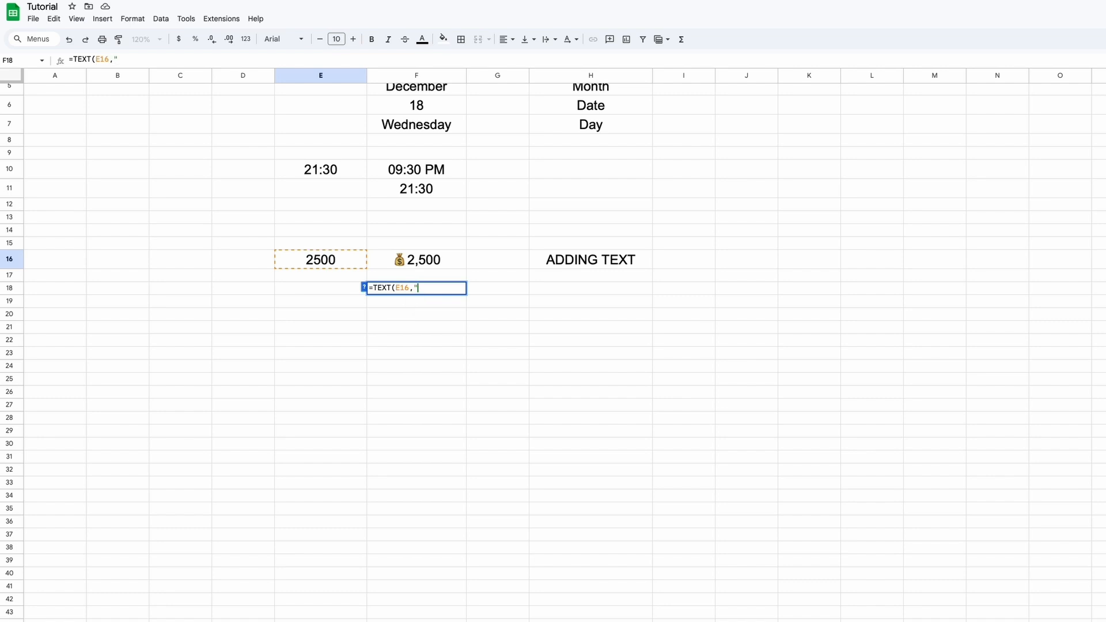
text(INCOME)
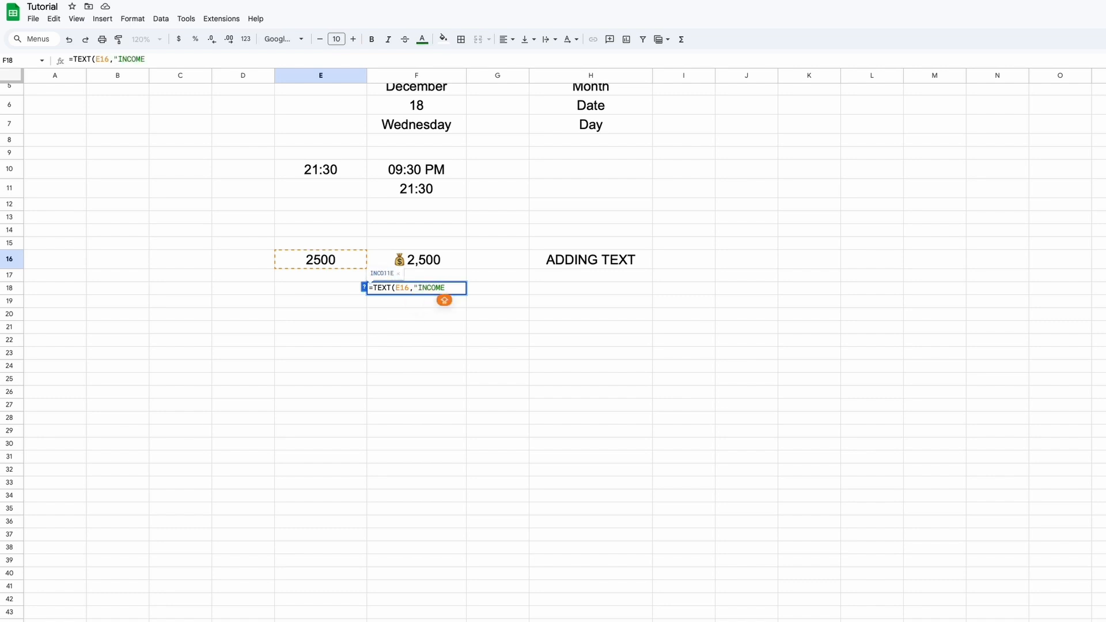
text(:#,###)
key(Return)
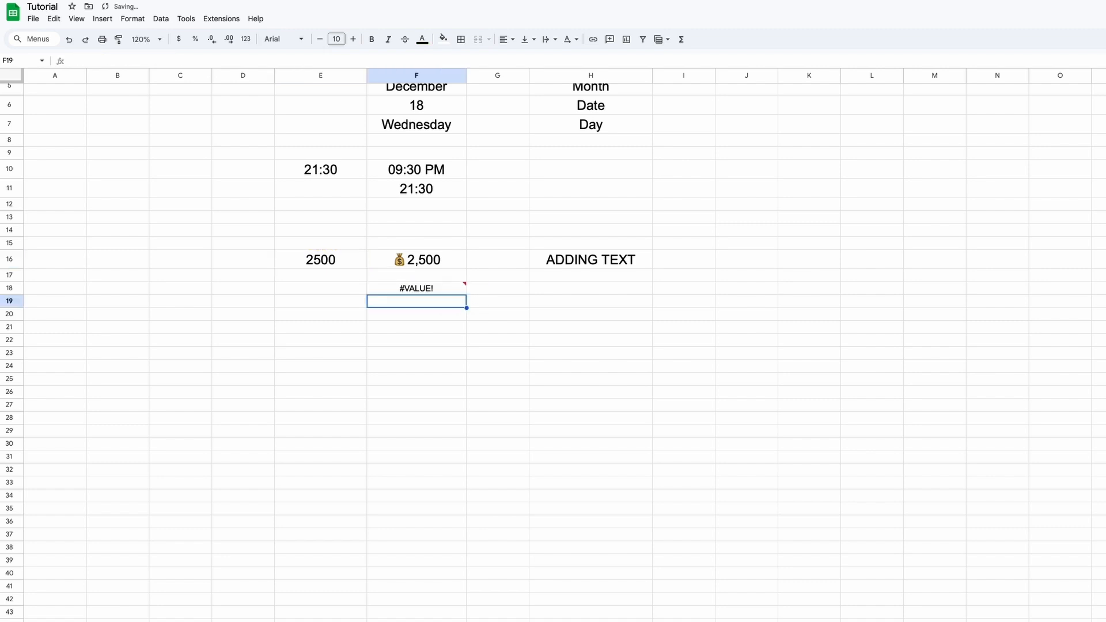
- Replace the INCOME: prefix with P in the F18 formula
key(Up)
double_click(444, 290)
drag(449, 290, 418, 291)
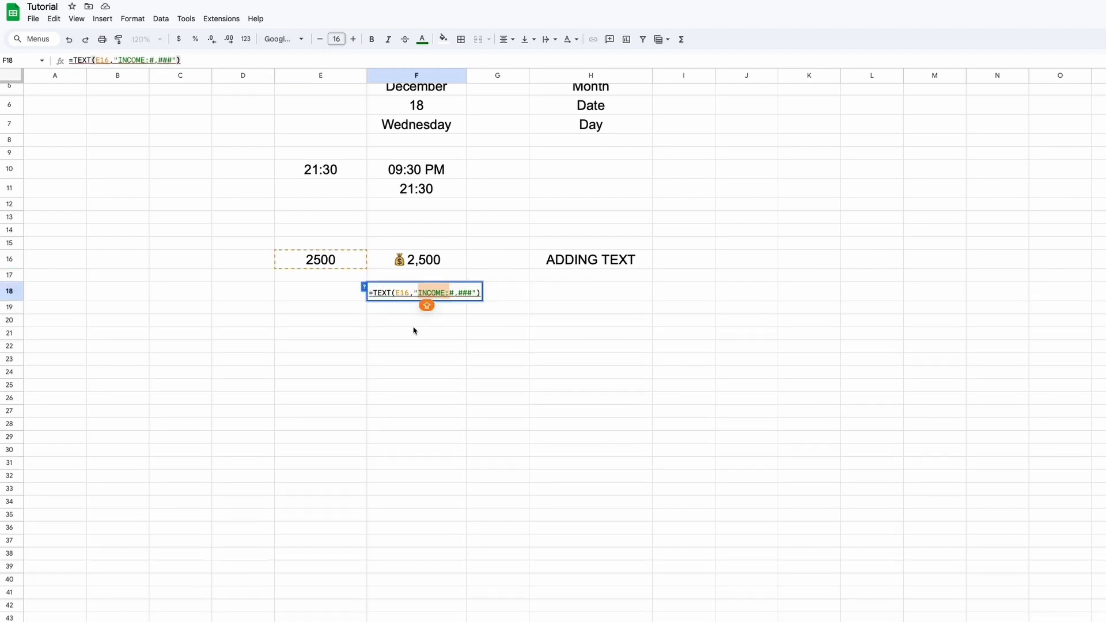
text(P)
key(Return)
click(416, 291)
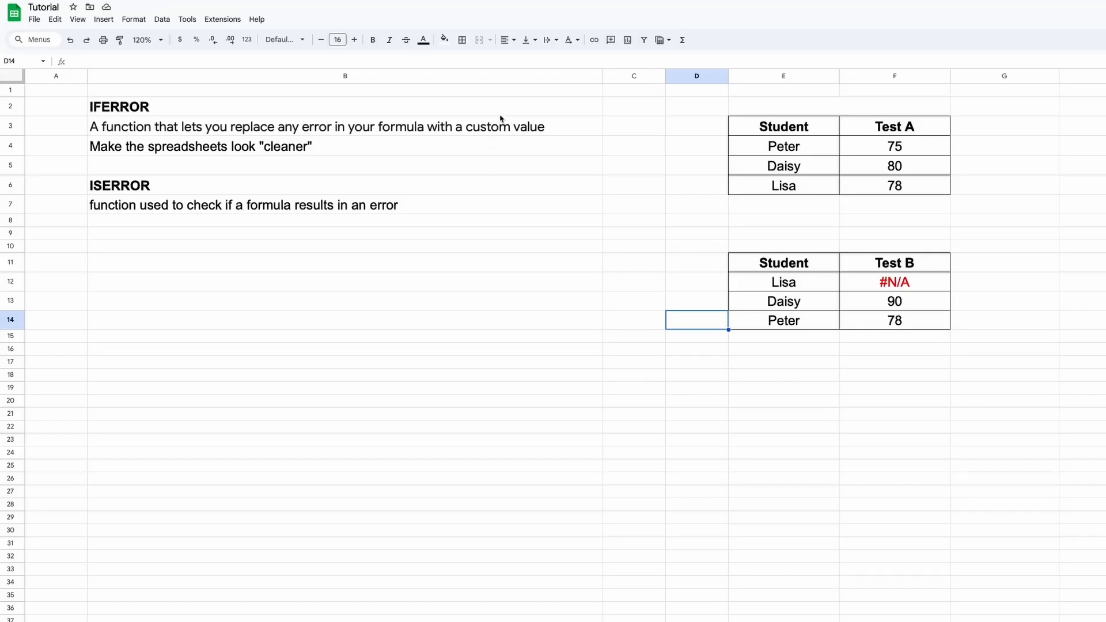
- Review the IFERROR and ISERROR headings and the IFERROR description in column B of the error-handling example
click(501, 112)
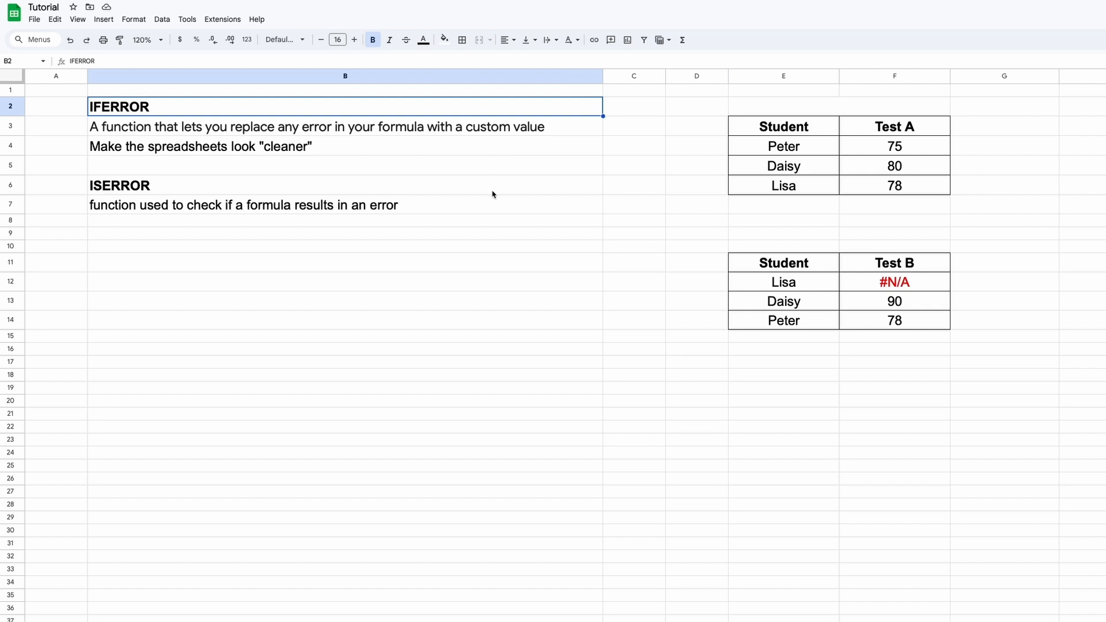
click(122, 188)
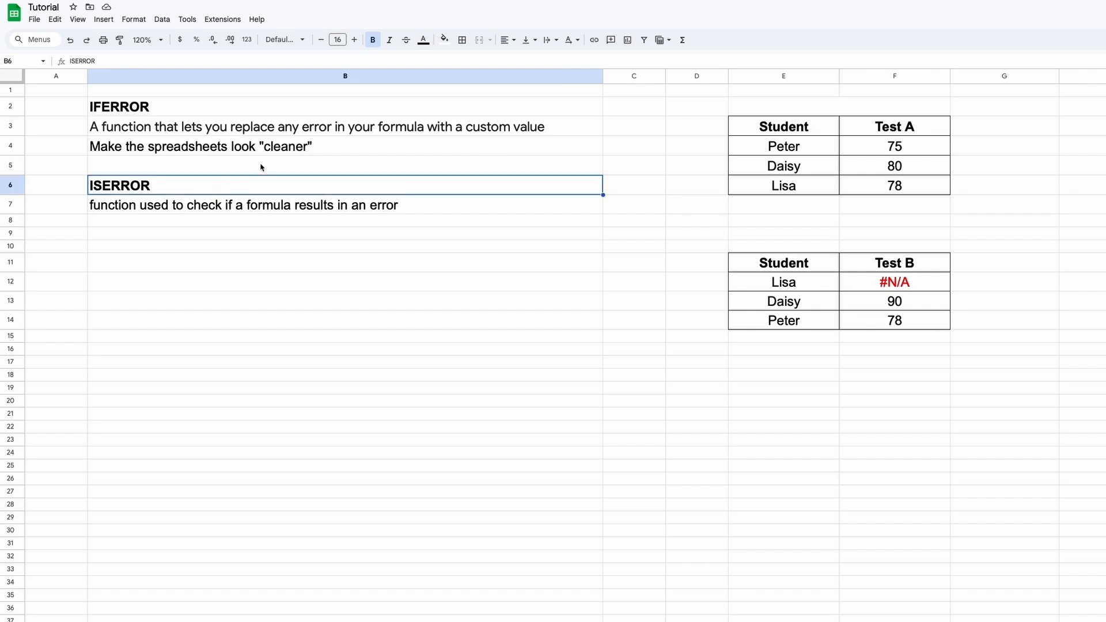
click(512, 128)
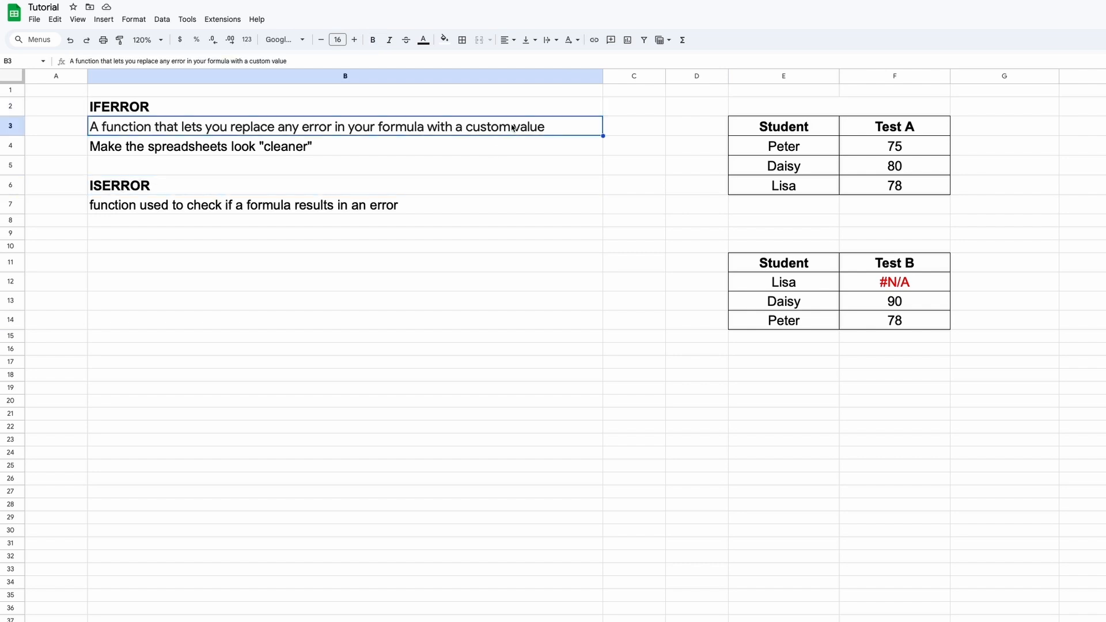
- Read the remaining IFERROR and ISERROR descriptions in column B, and delete that column
click(563, 149)
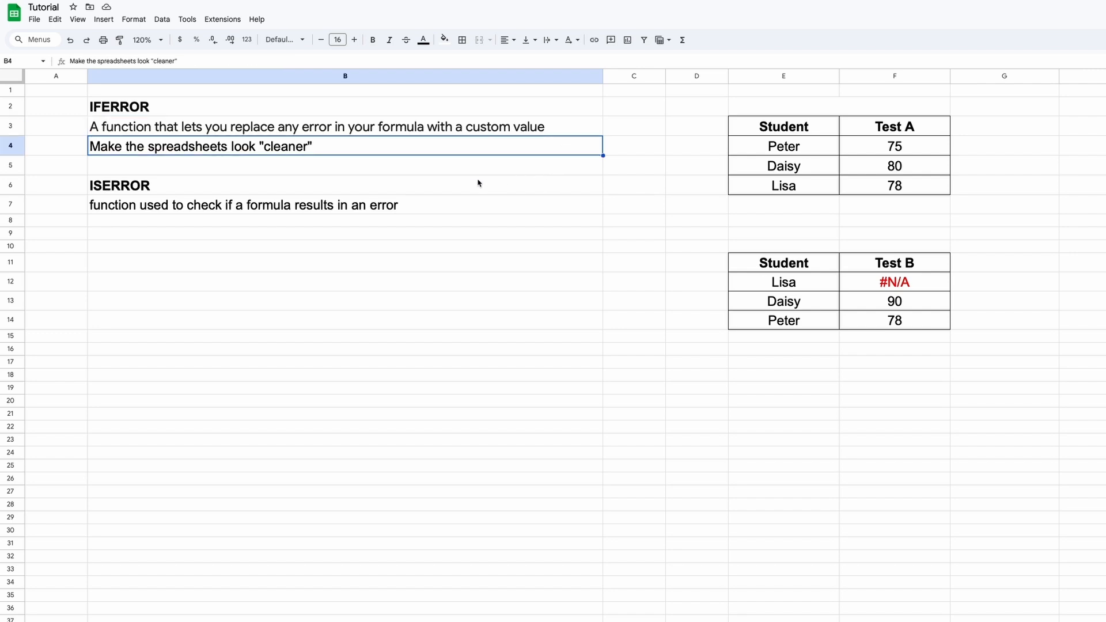
click(539, 204)
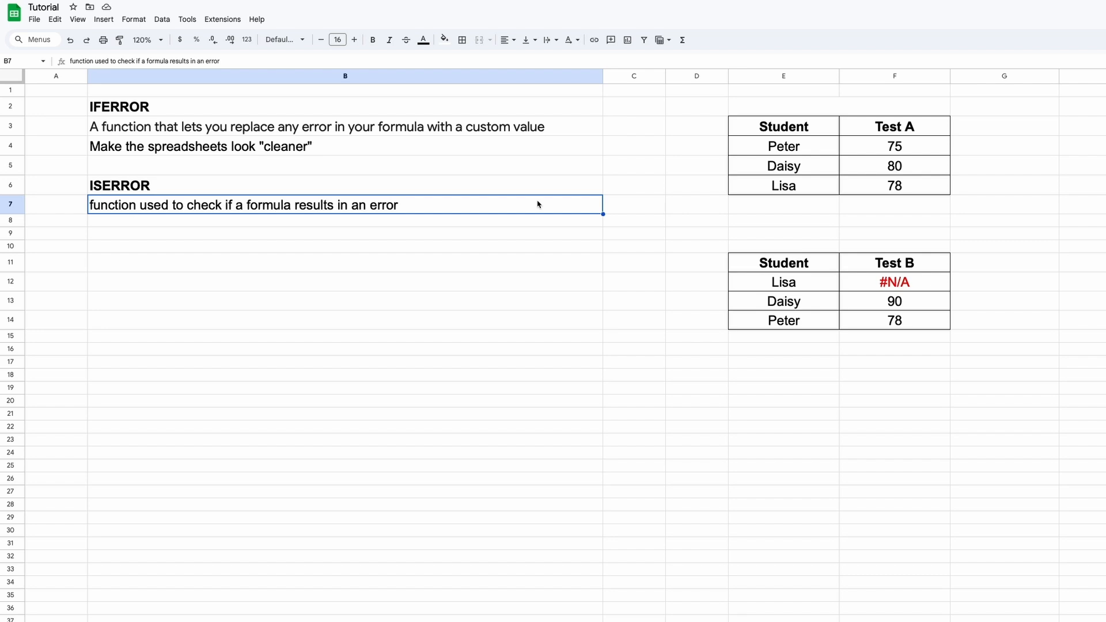
right_click(516, 77)
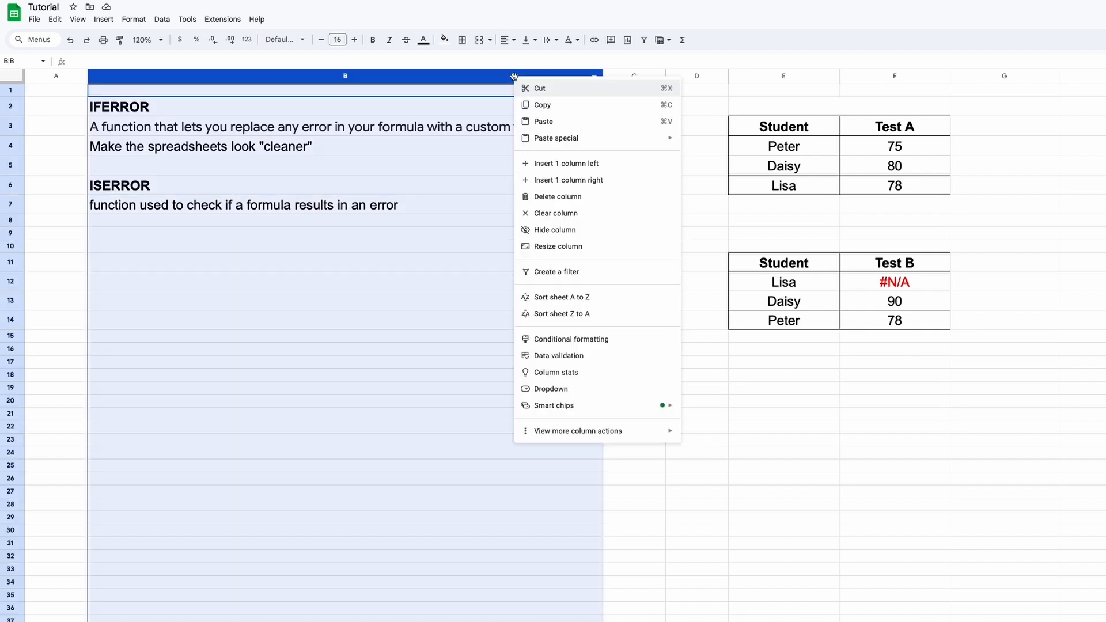
click(541, 195)
click(511, 188)
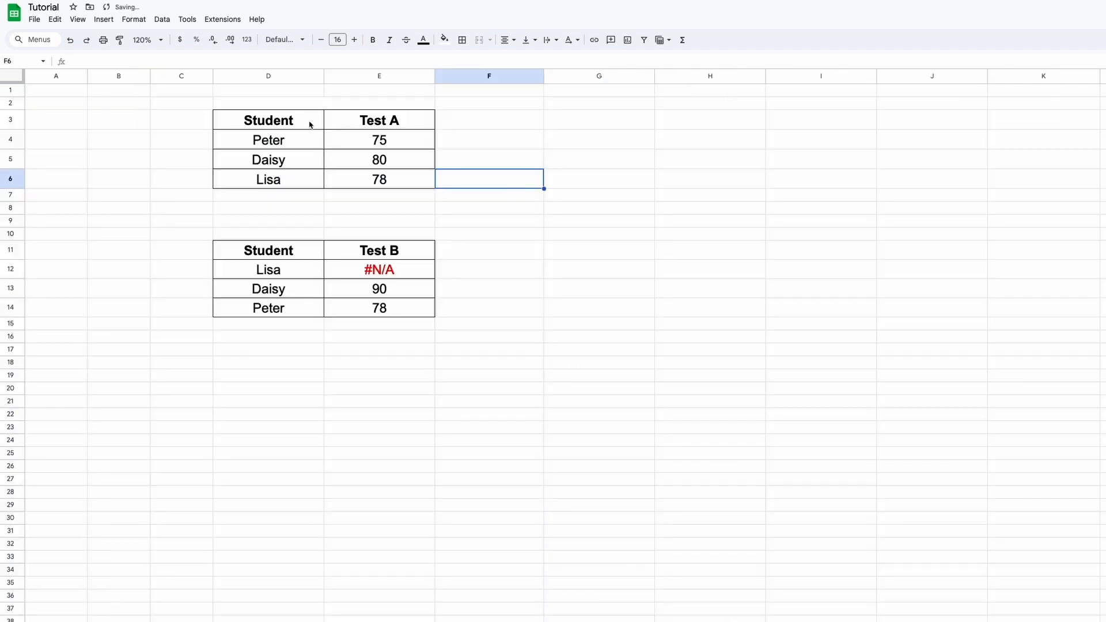
- Look over the Test A and Test B tables, and add the heading Test B in F3
drag(310, 124, 360, 181)
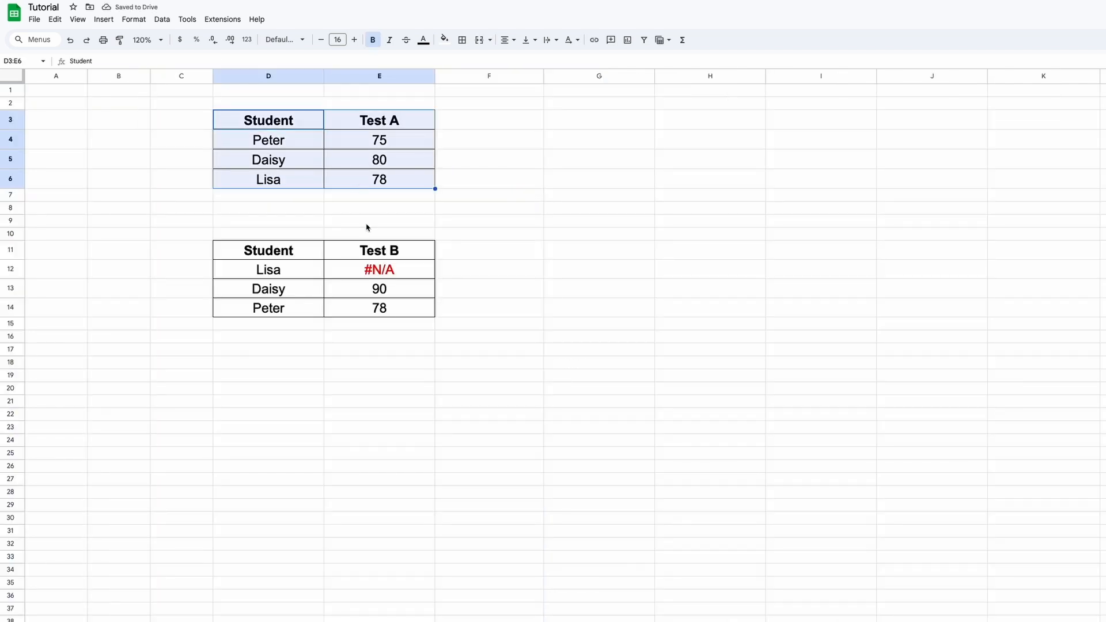
drag(316, 251, 349, 313)
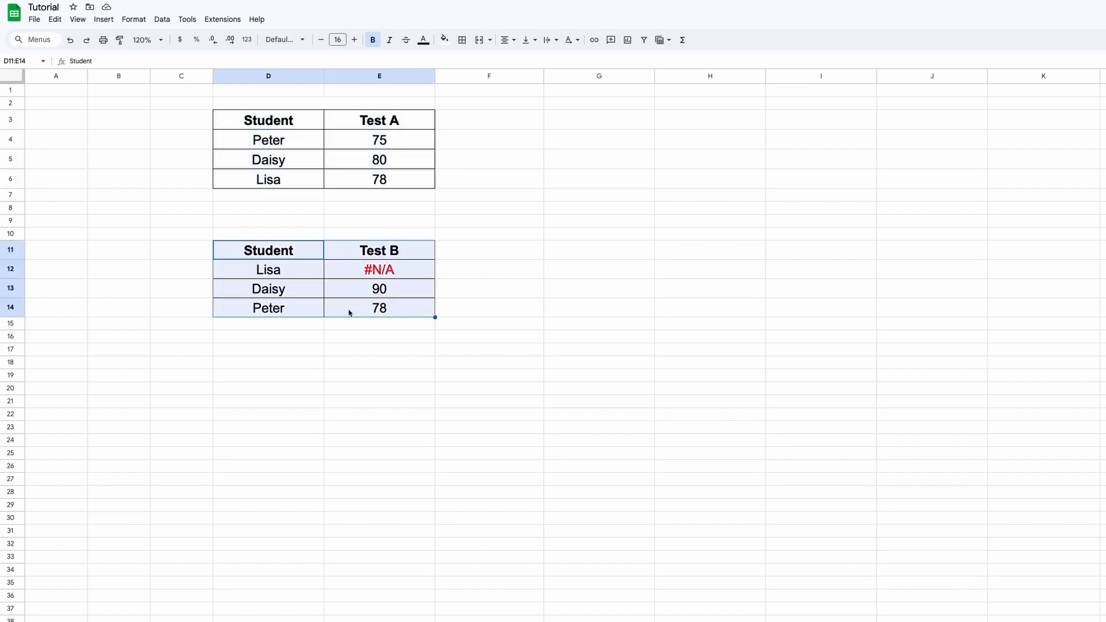
click(317, 122)
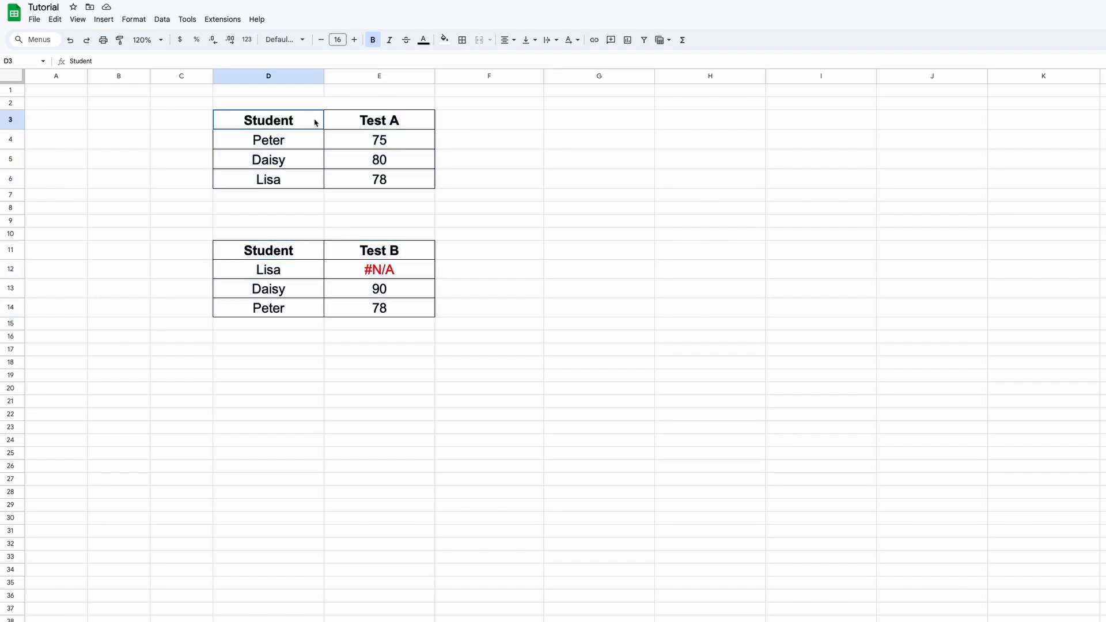
key(Right)
key(Right)
text(Test B)
key(Return)
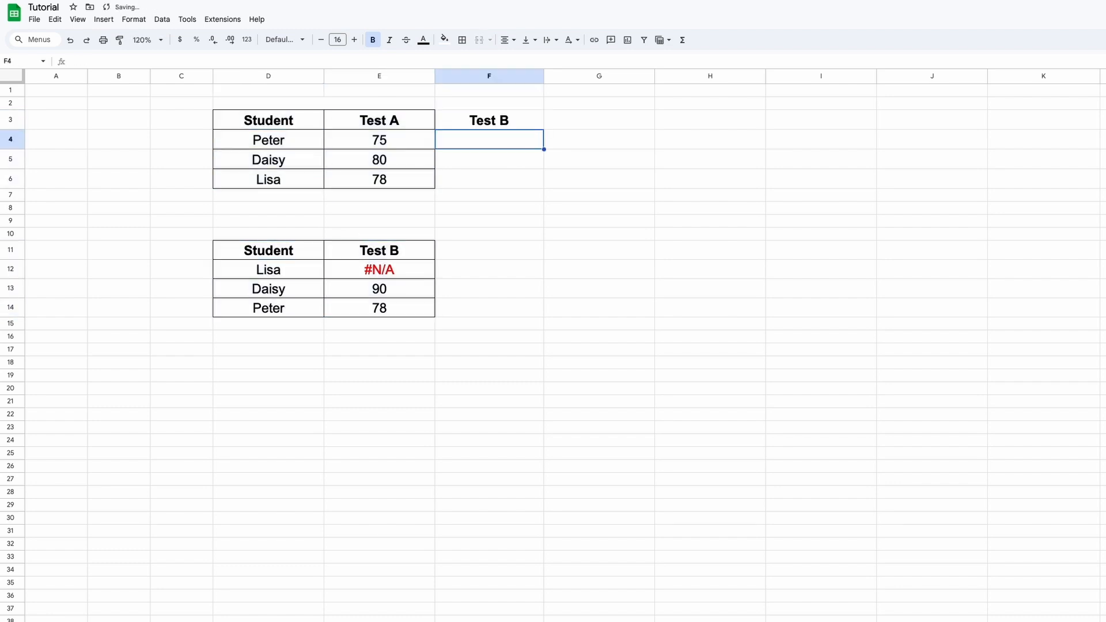
- Enter =VLOOKUP(D4,D12:E14,2,false) in F4 to look up the first student's Test B score
text(=VLOOKUP)
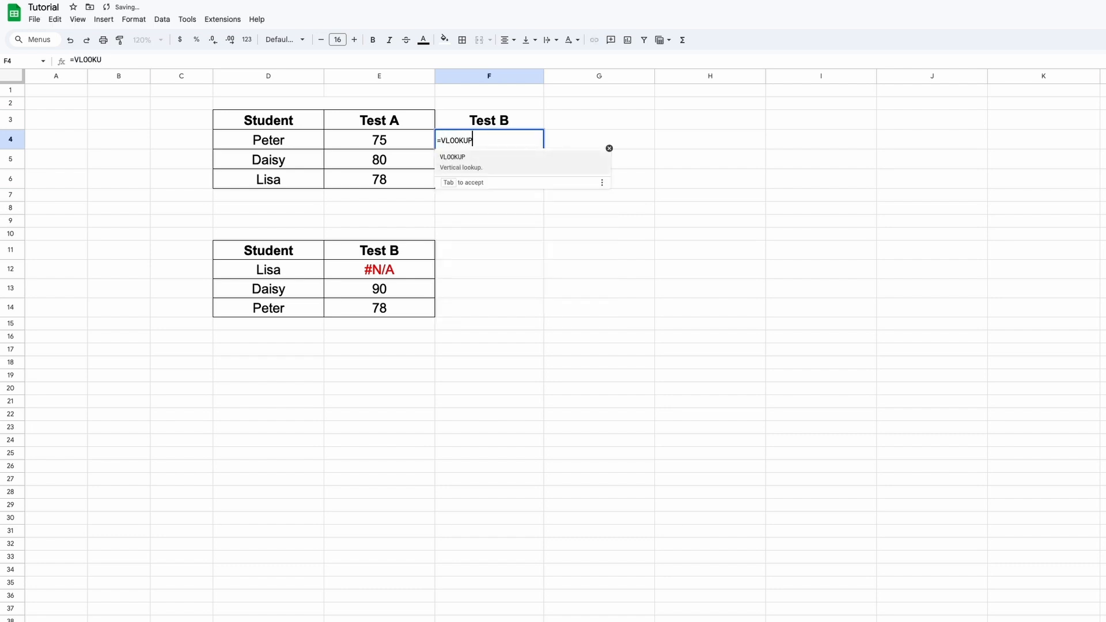
key(Tab)
click(289, 141)
text(,)
drag(277, 271, 356, 311)
text(,2,false))
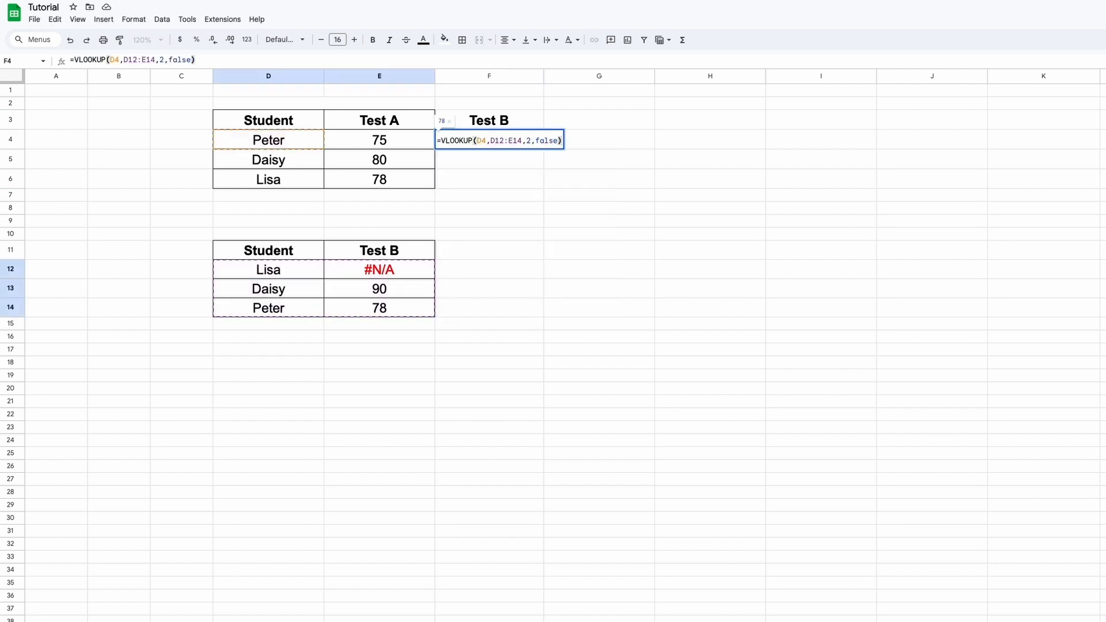
key(Return)
- Make the lookup range in the F4 formula absolute as $D$12:$E$14
double_click(491, 142)
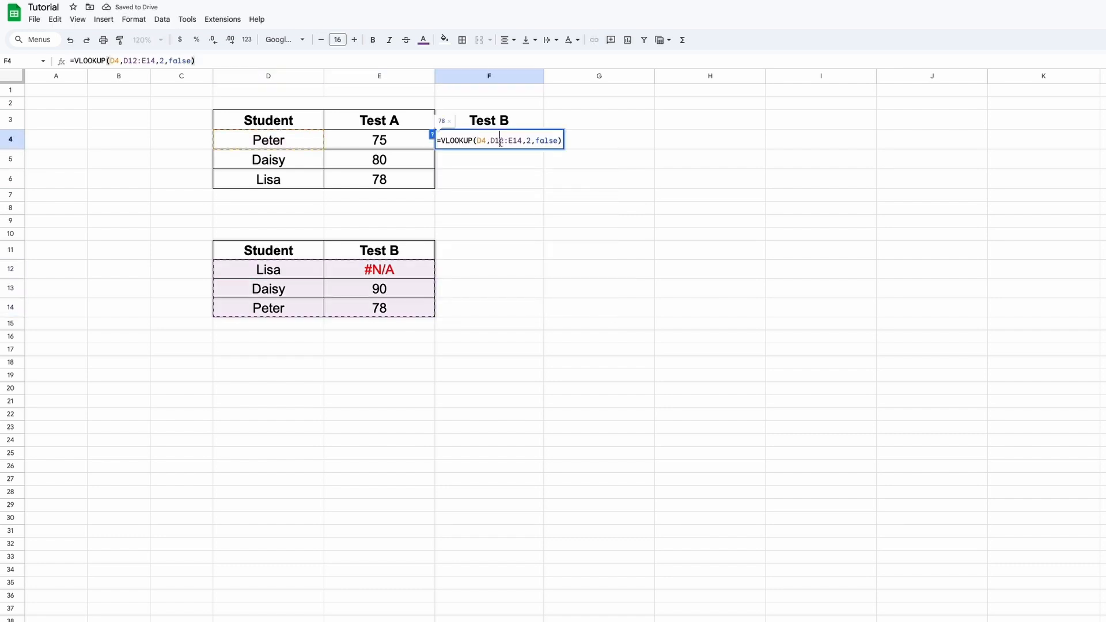
key(F4)
key(Return)
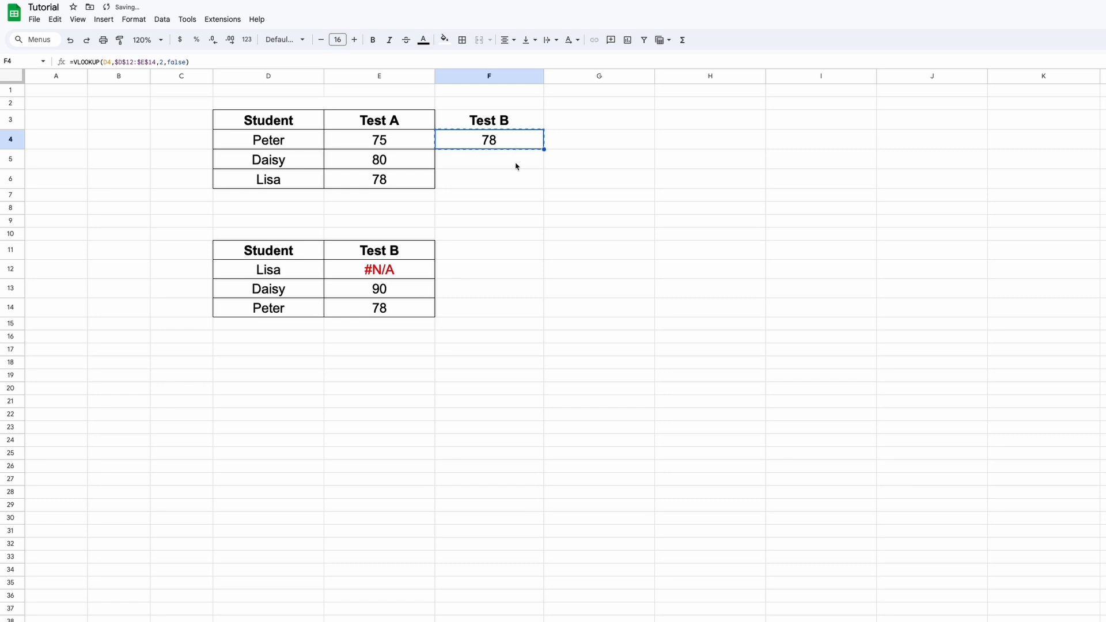
- Fill the F4 lookup formula down to F5:F6, and make F6 bold
drag(516, 162, 520, 177)
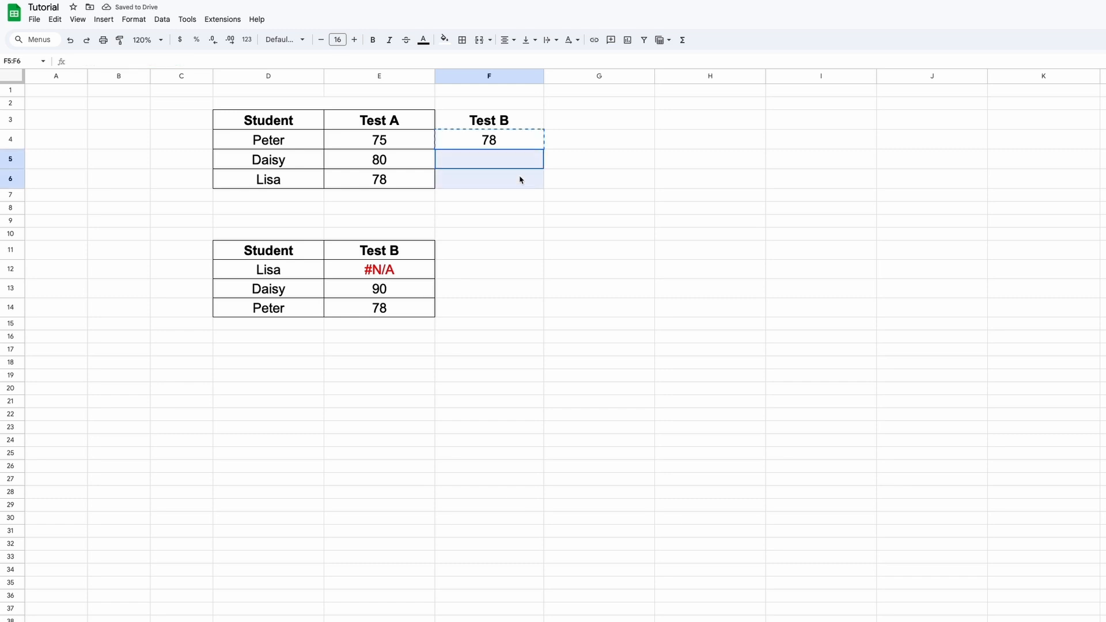
right_click(521, 178)
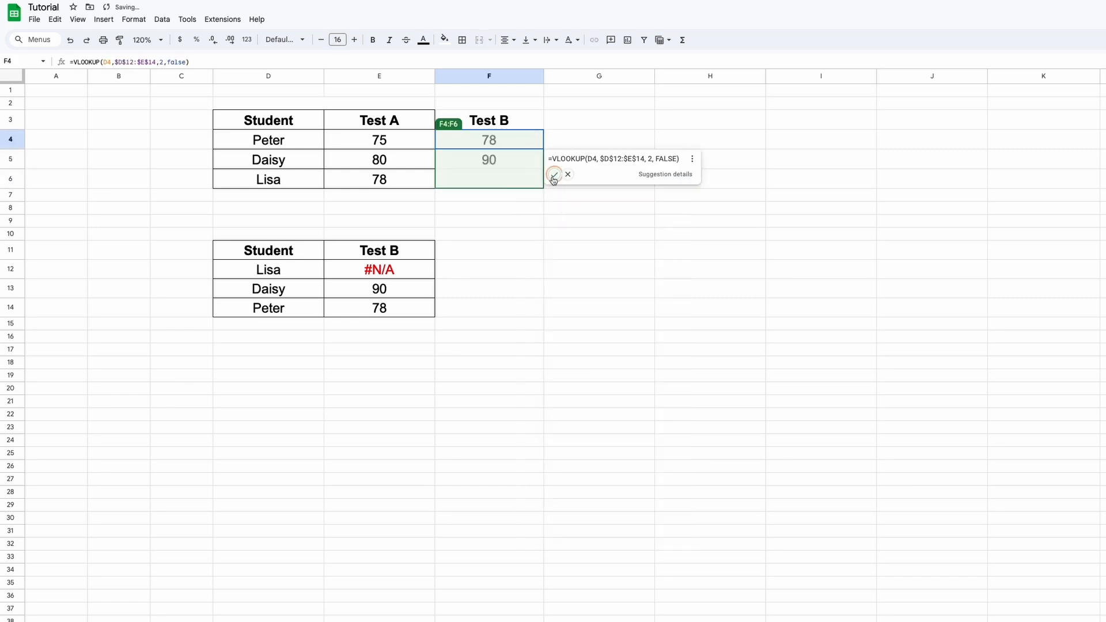
click(553, 174)
click(528, 165)
click(521, 181)
key(ctrl+b)
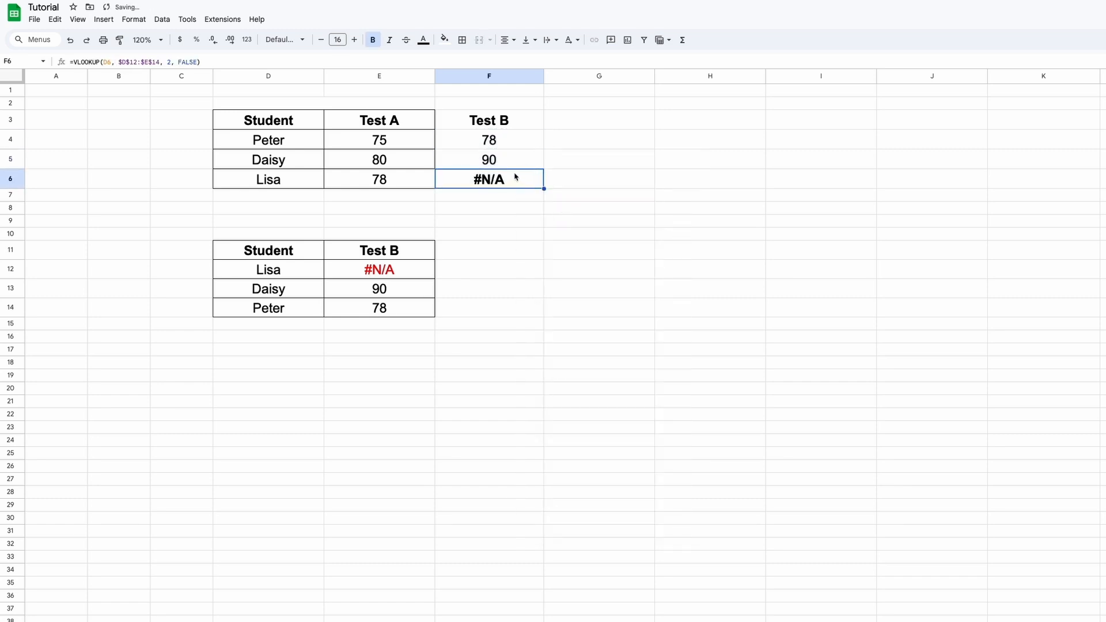
- Add the bold heading Total in G3
click(568, 123)
text(Total)
key(Return)
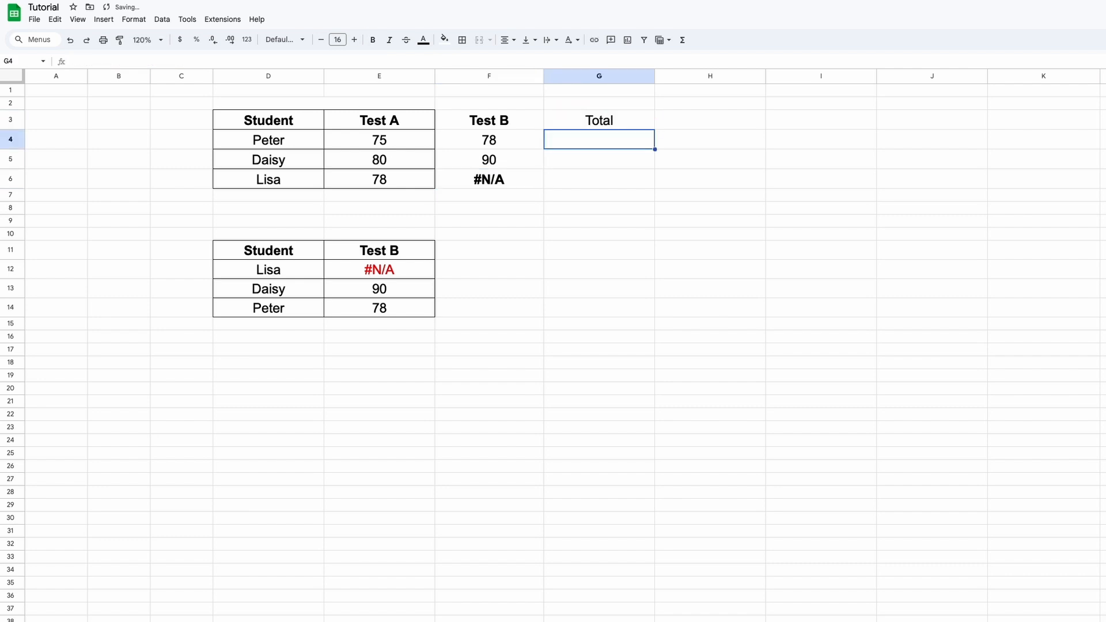
key(Up)
key(ctrl+b)
- Enter =E4+F4 in G4 to add the first student's two test scores
key(Down)
text(=E4+F4)
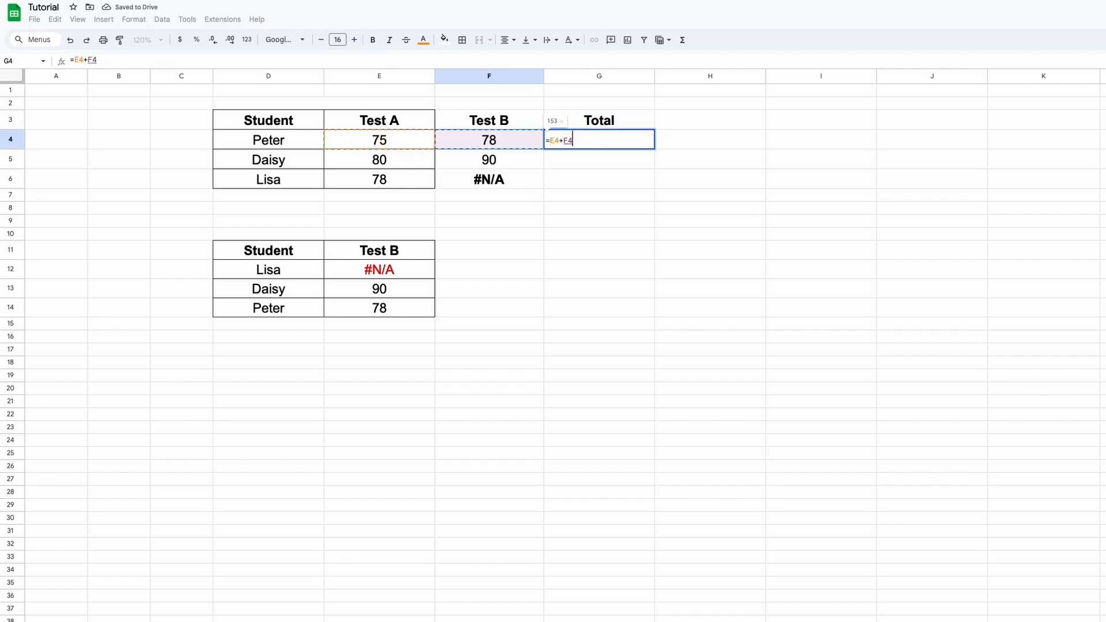
key(Return)
- Copy the G4 sum formula to G5:G6, and make G6 bold
click(612, 144)
key(ctrl+c)
drag(611, 161, 609, 183)
key(ctrl+v)
click(642, 144)
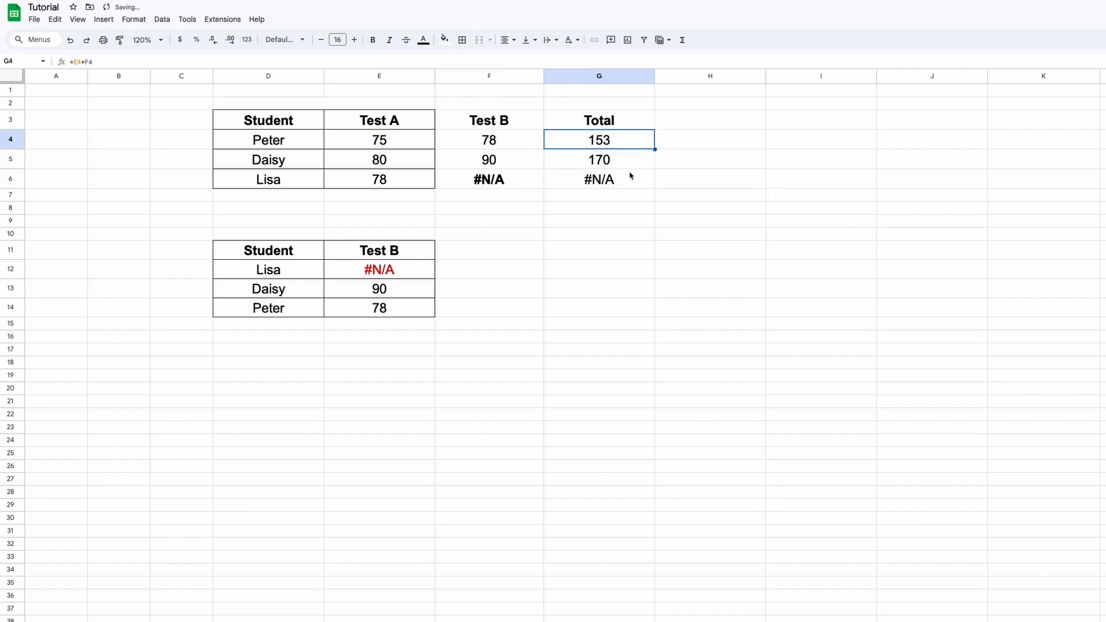
click(630, 176)
key(ctrl+b)
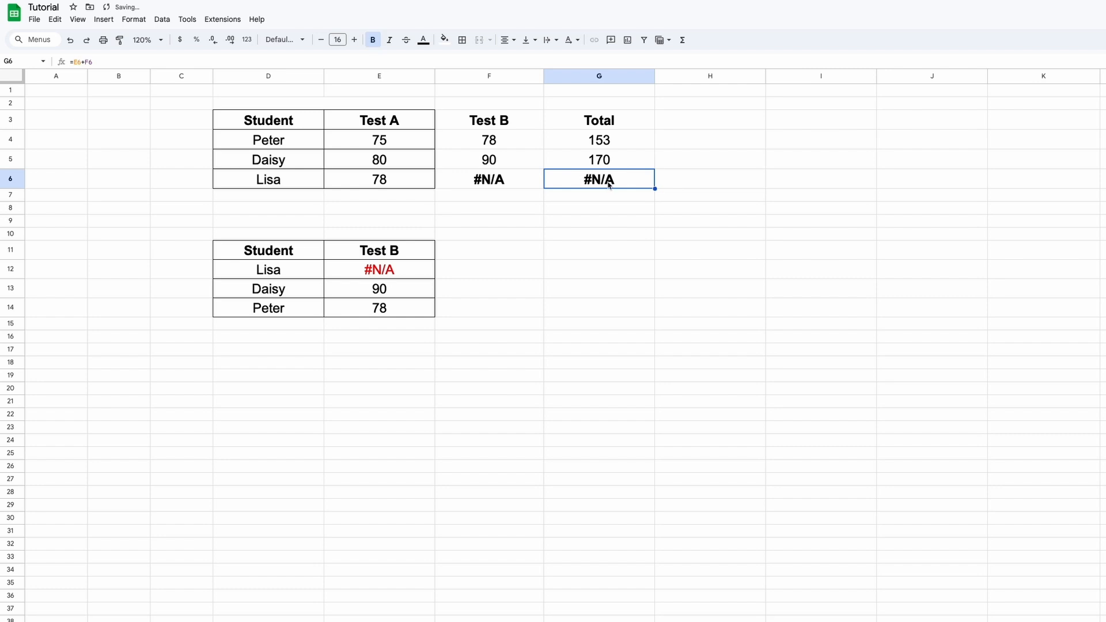
- Wrap the VLOOKUP in F4 in IFERROR with 0 as the value for errors
click(508, 147)
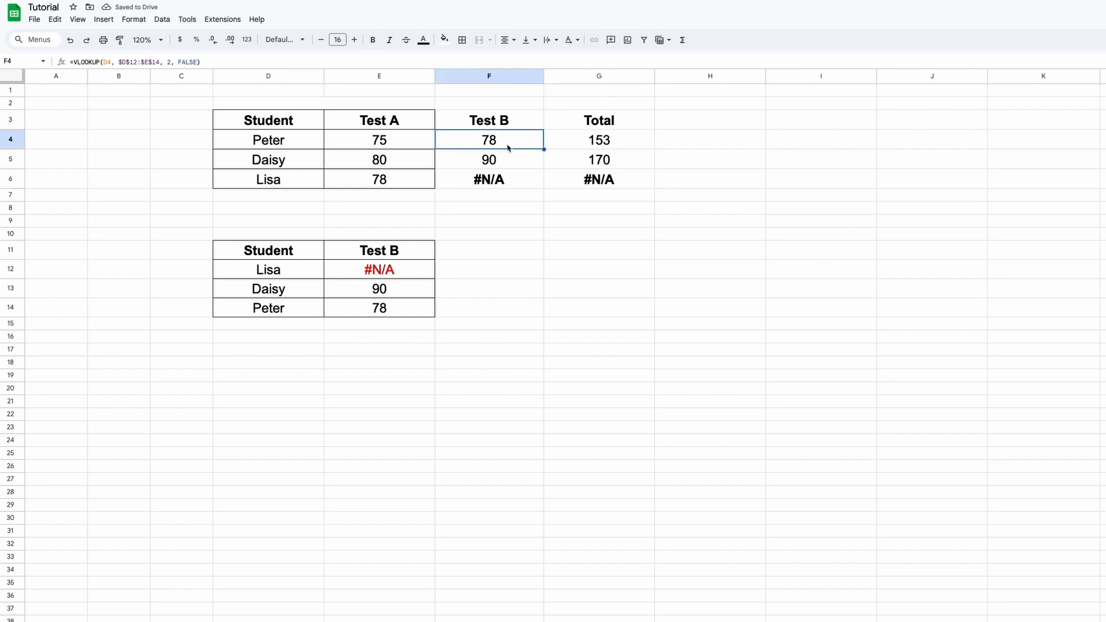
click(511, 178)
click(503, 141)
double_click(472, 145)
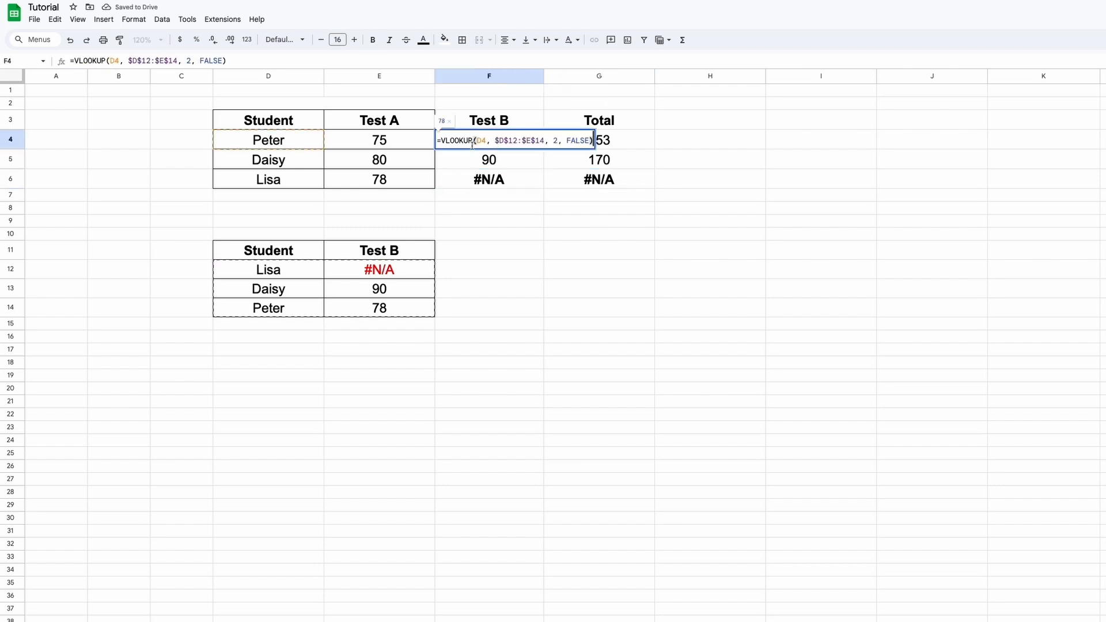
click(441, 140)
text(IFERROR()
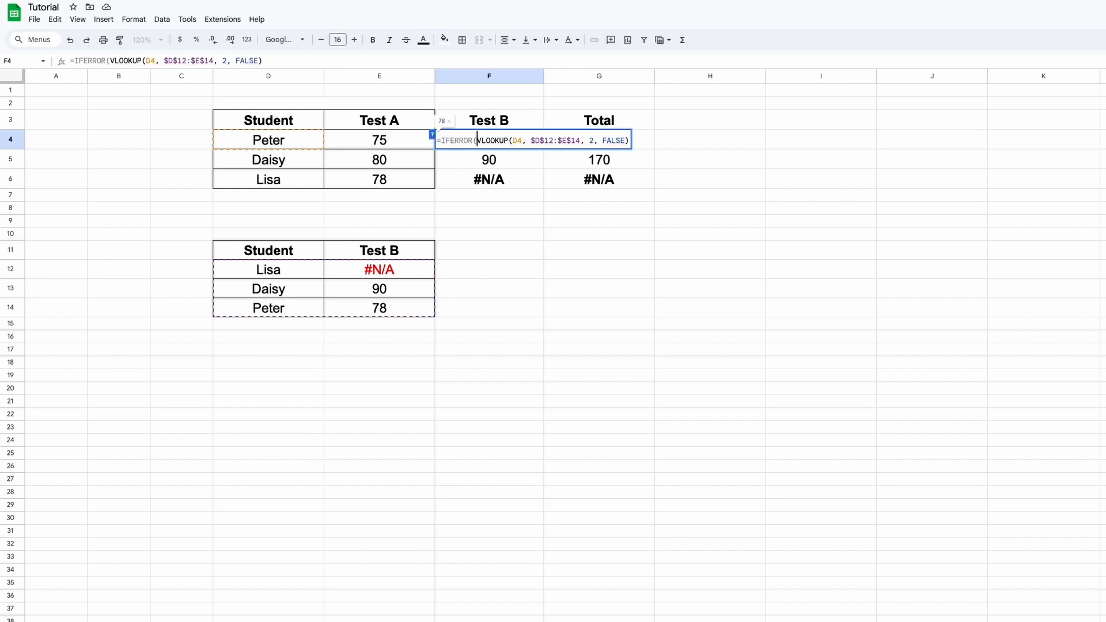
click(629, 140)
text(,0))
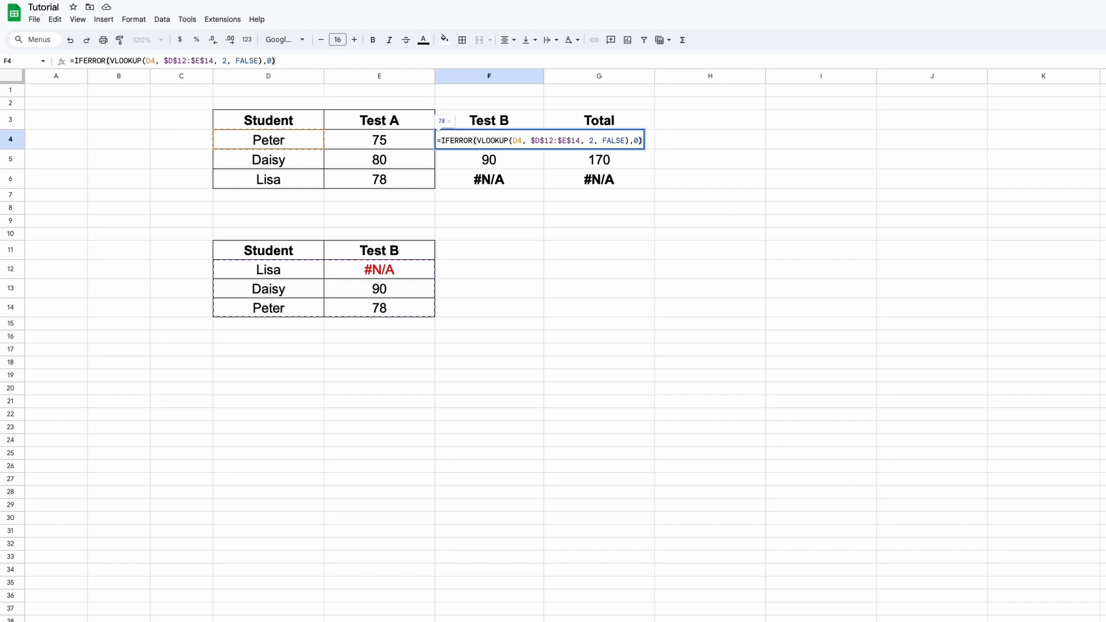
key(Return)
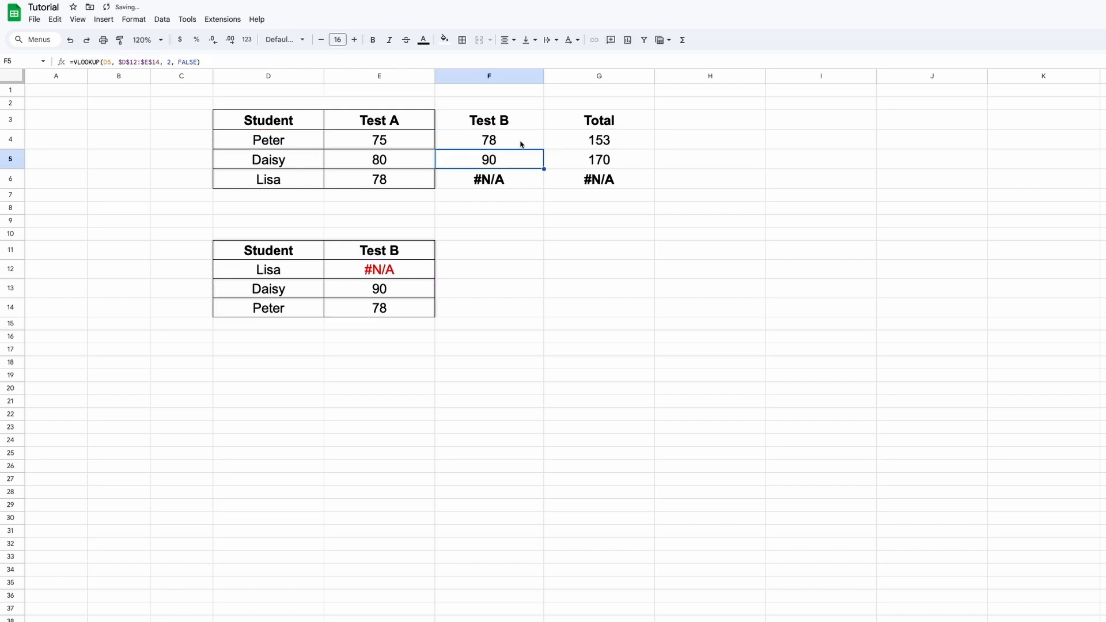
- Copy the IFERROR formula from F4 to F5:F6, and make F6 bold
right_click(521, 144)
click(527, 170)
drag(525, 164, 521, 180)
right_click(521, 180)
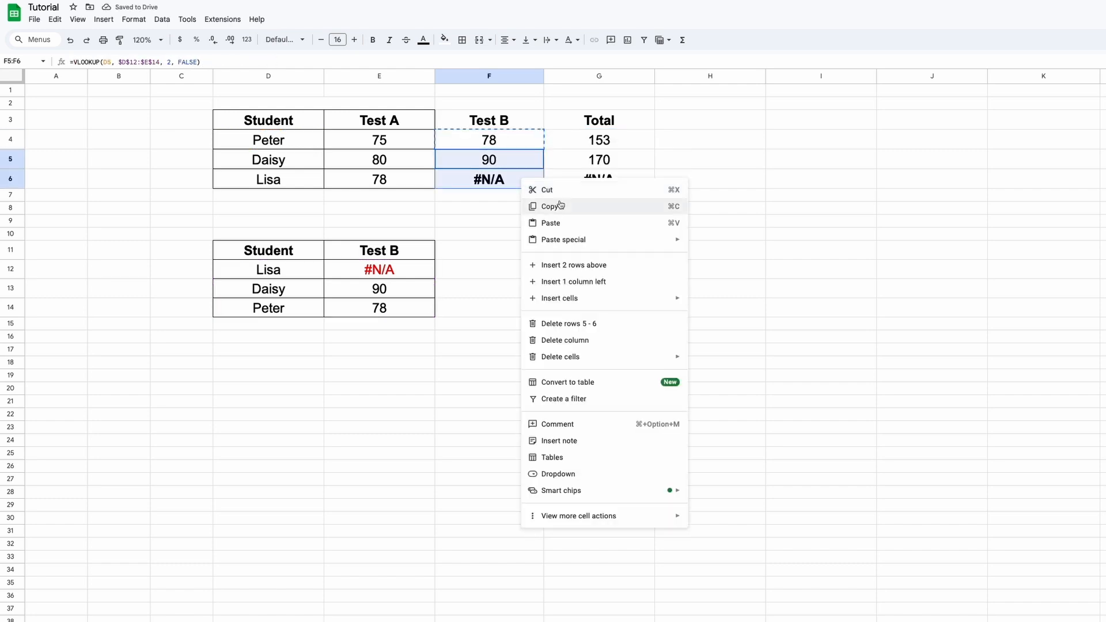
click(561, 223)
click(526, 209)
click(517, 179)
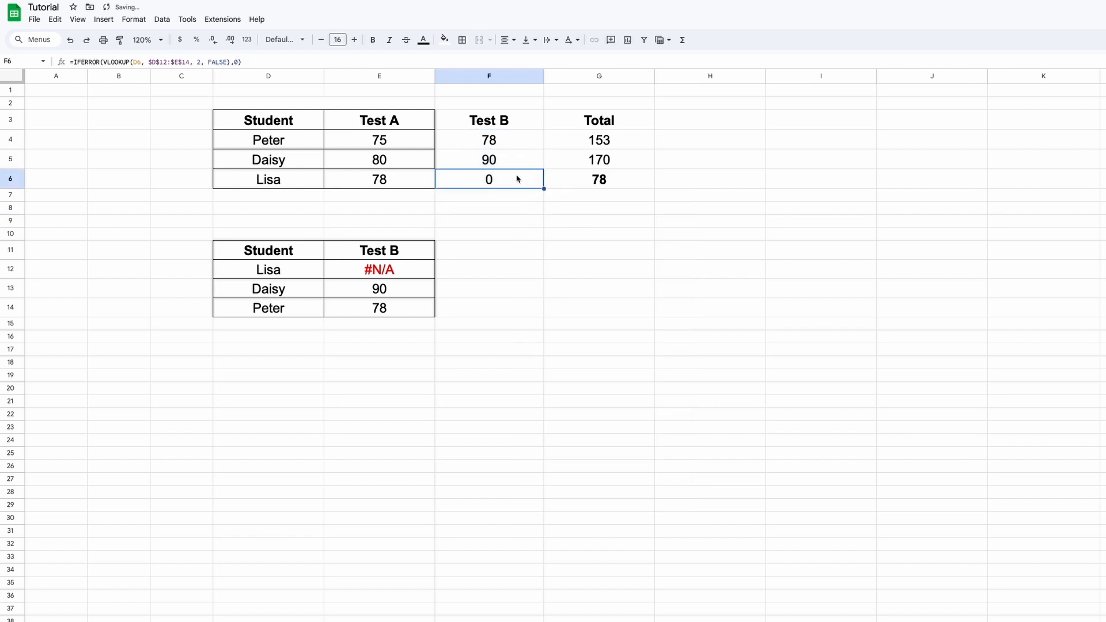
key(ctrl+b)
click(621, 181)
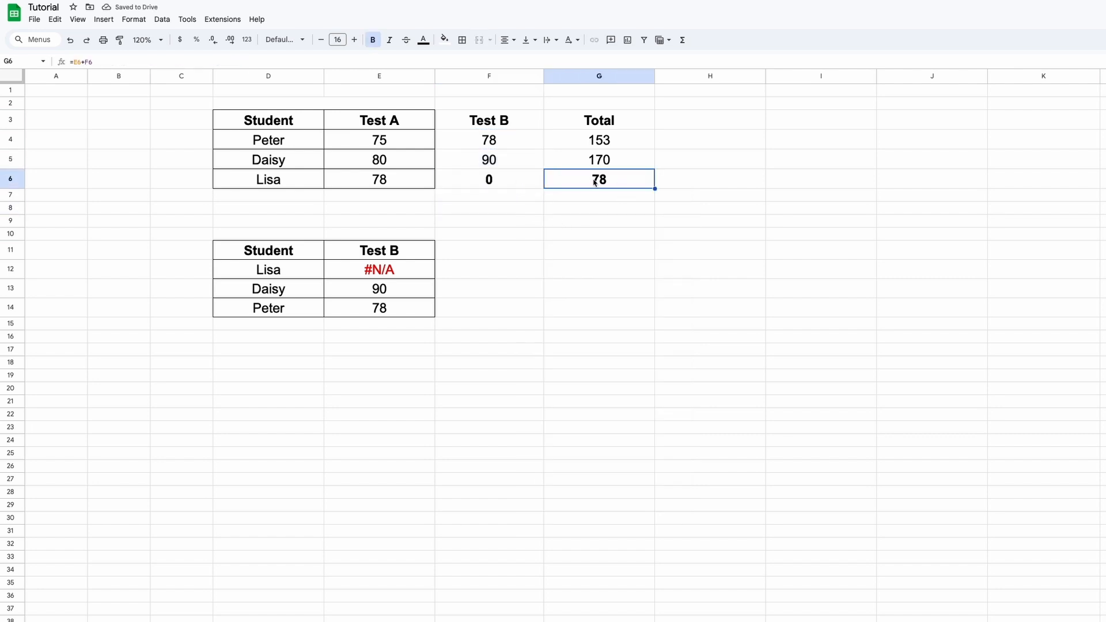
- Remove the 0 fallback argument from the IFERROR formula in F4
click(523, 143)
double_click(522, 142)
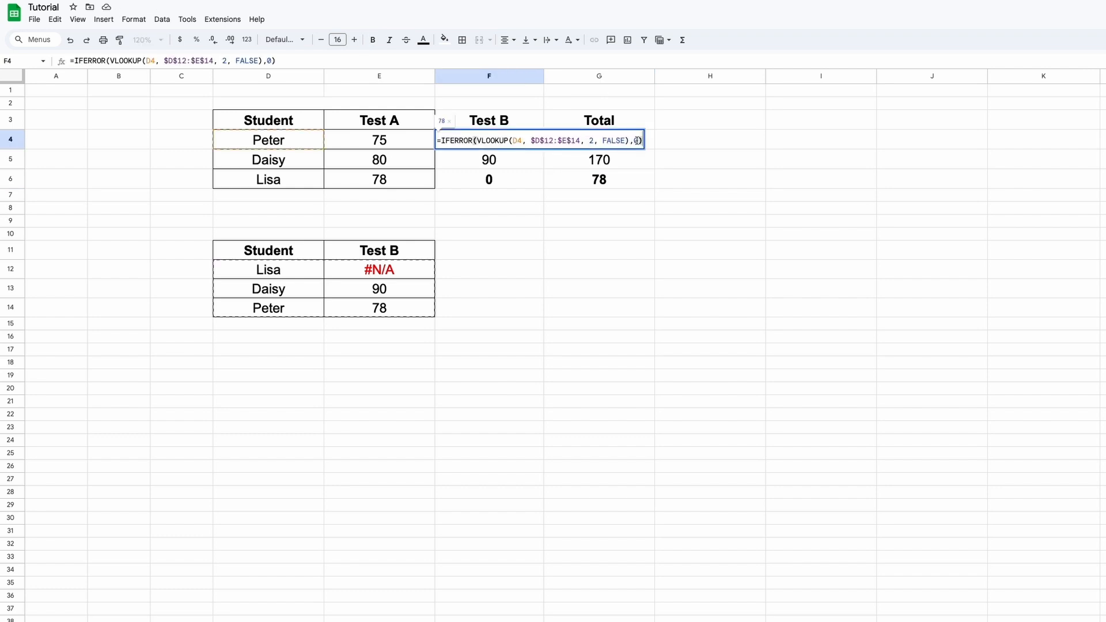
key(BackSpace)
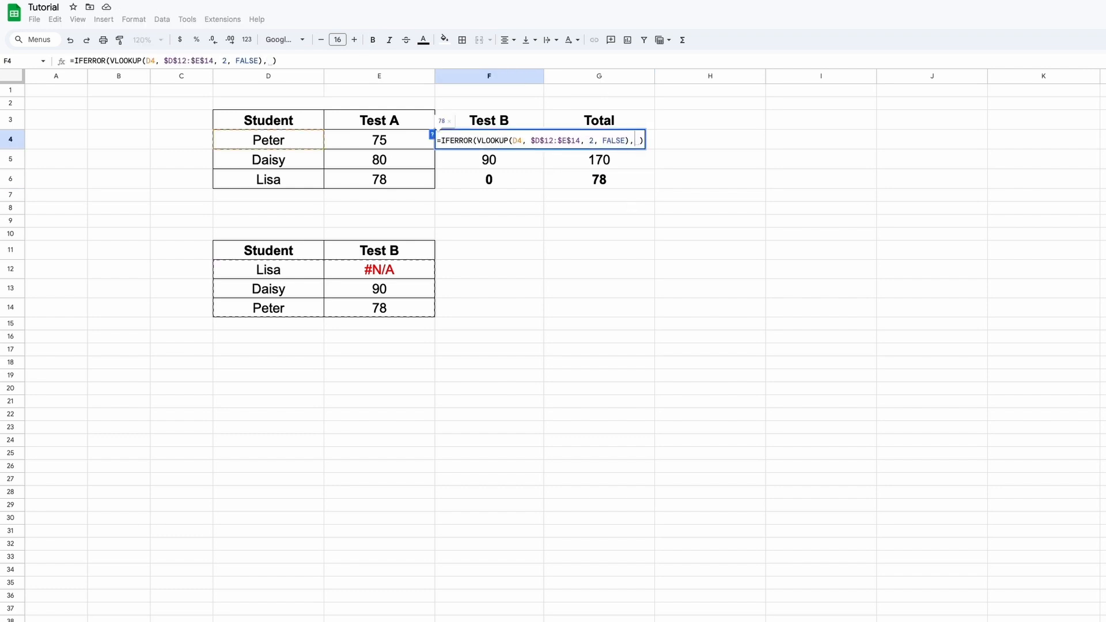
key(BackSpace)
key(BackSpace)
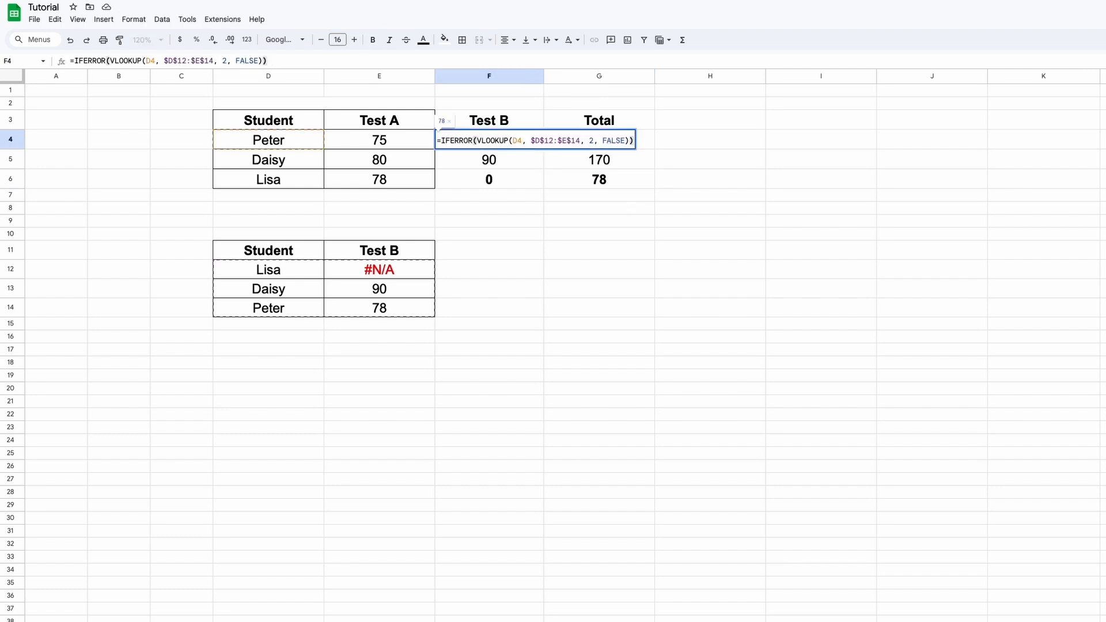
key(Return)
- Copy the F4 formula without a fallback value over F5:F6
right_click(504, 143)
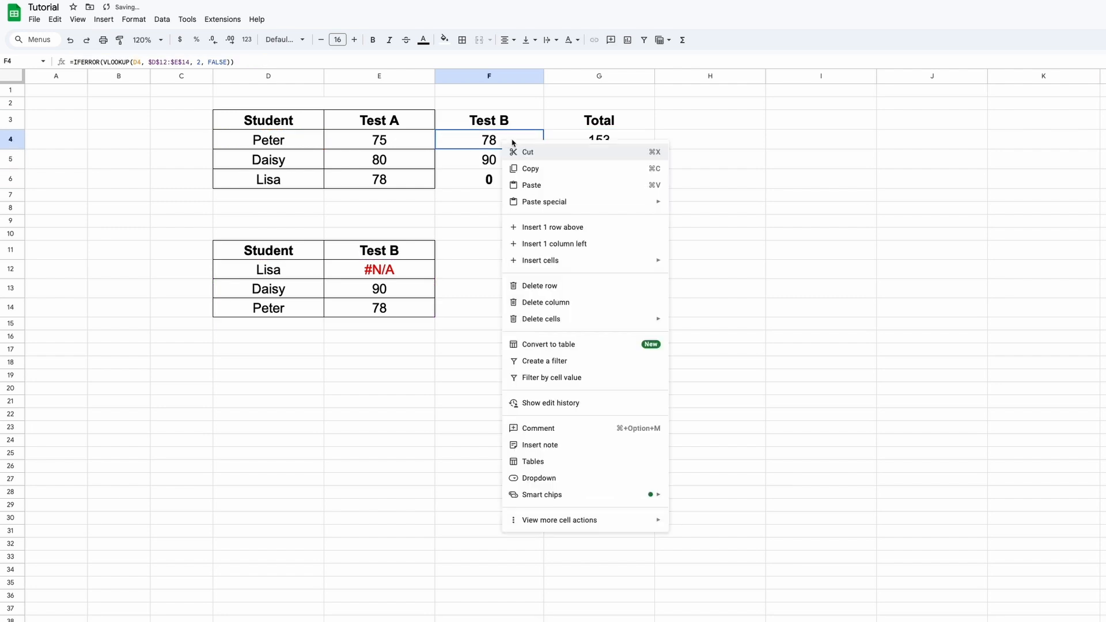
click(514, 162)
right_click(514, 180)
click(548, 219)
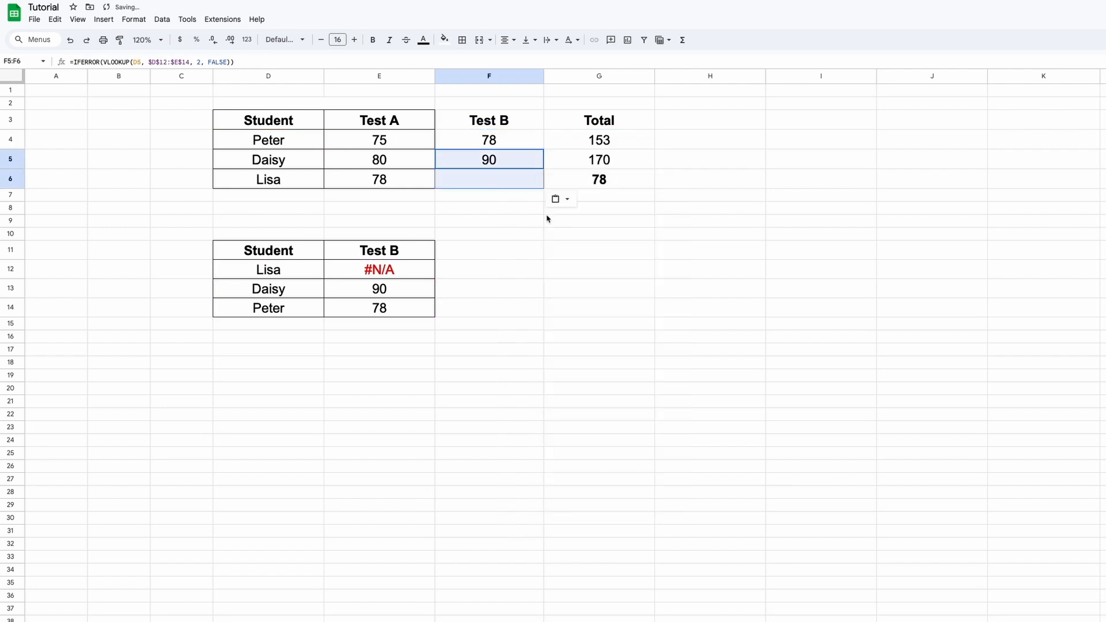
- Add "CHECK" as the fallback value of the IFERROR formula in F4
double_click(524, 140)
click(629, 140)
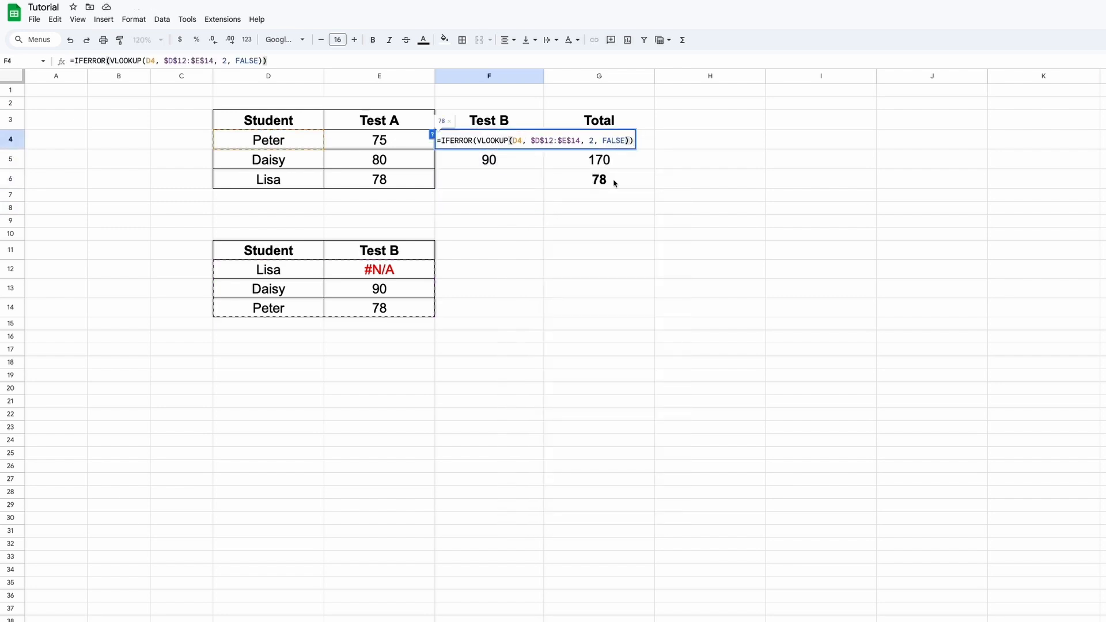
text(,"CHE)
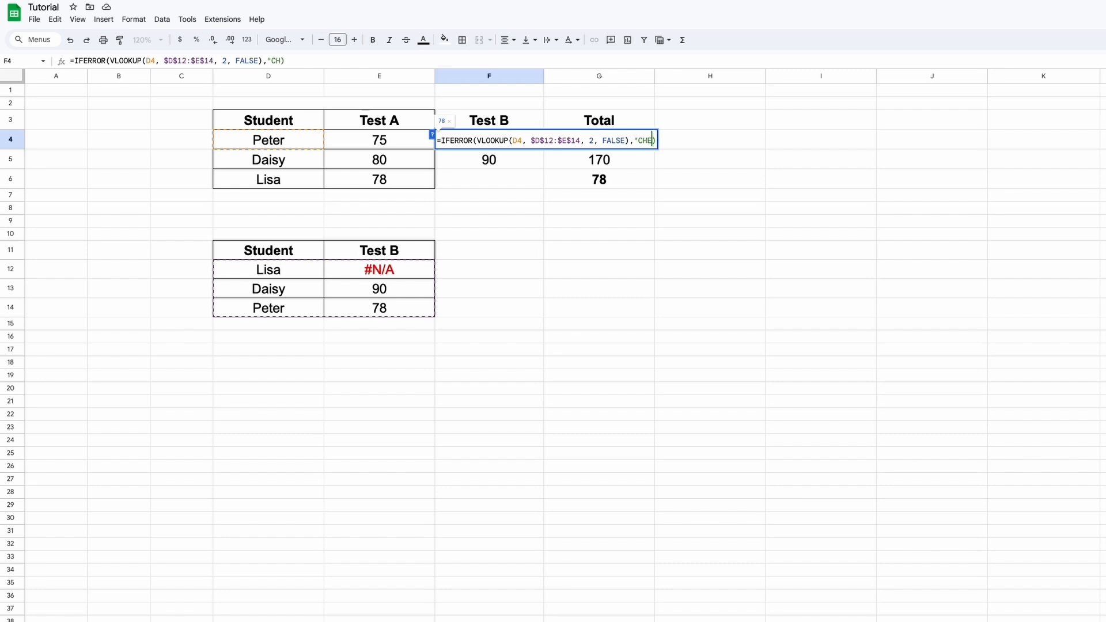
text(CK")
key(Return)
- Copy the F4 formula with the "CHECK" fallback over F5:F6, and make F6 bold
click(524, 140)
right_click(524, 140)
click(555, 167)
drag(522, 160, 529, 179)
right_click(530, 180)
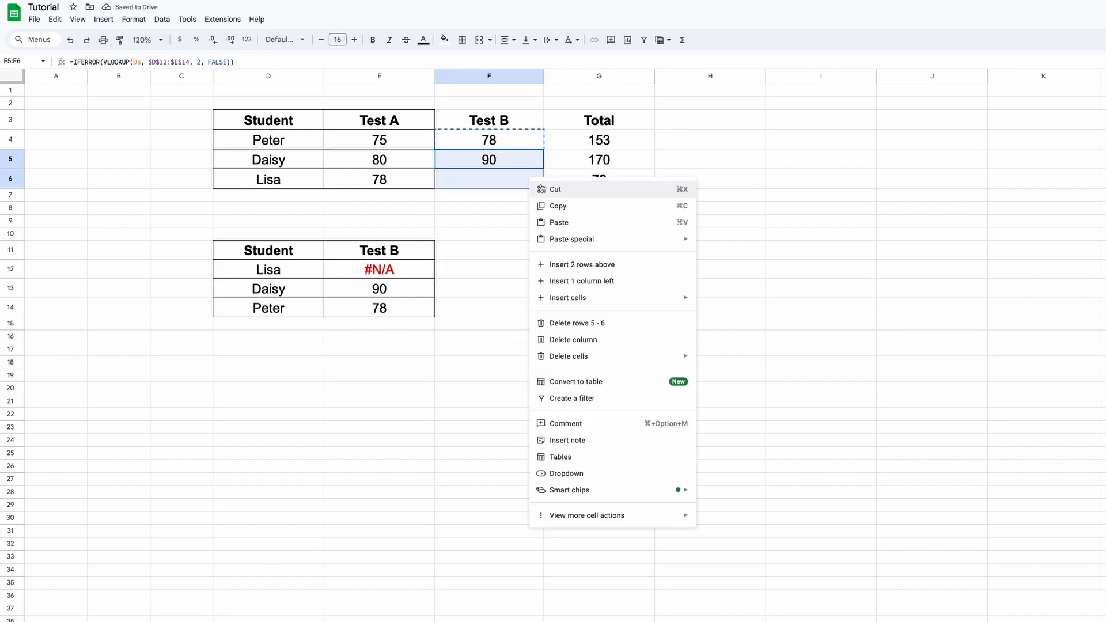
click(558, 223)
click(518, 221)
click(517, 183)
key(ctrl+b)
- Add a bold "ISERROR" heading in F11, beside the second table's Test B heading
text(IS)
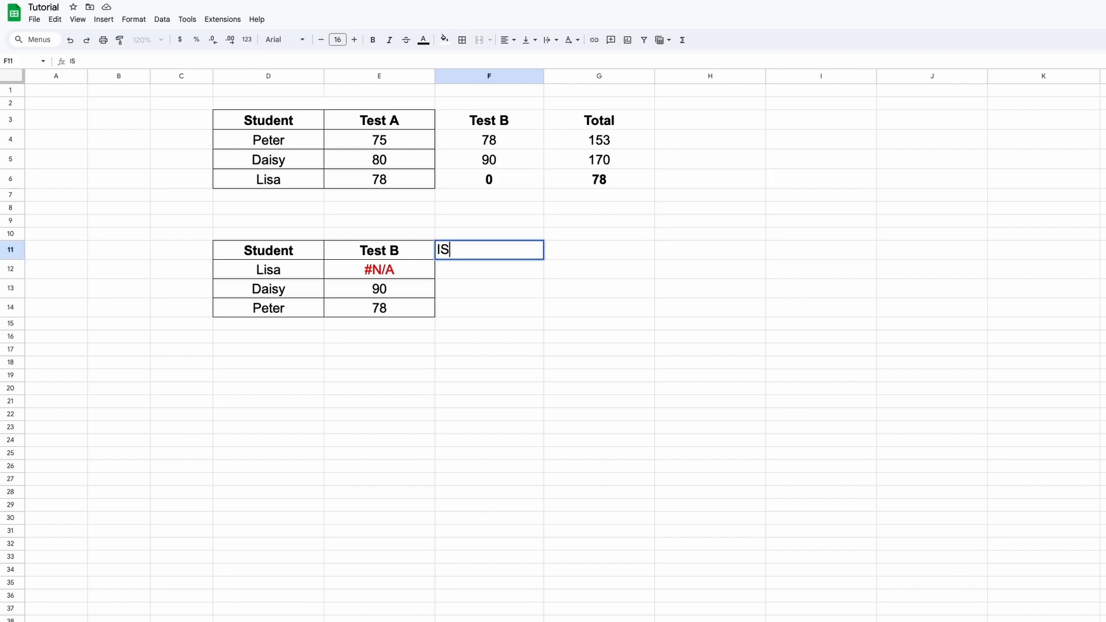
text(ERROR)
key(Return)
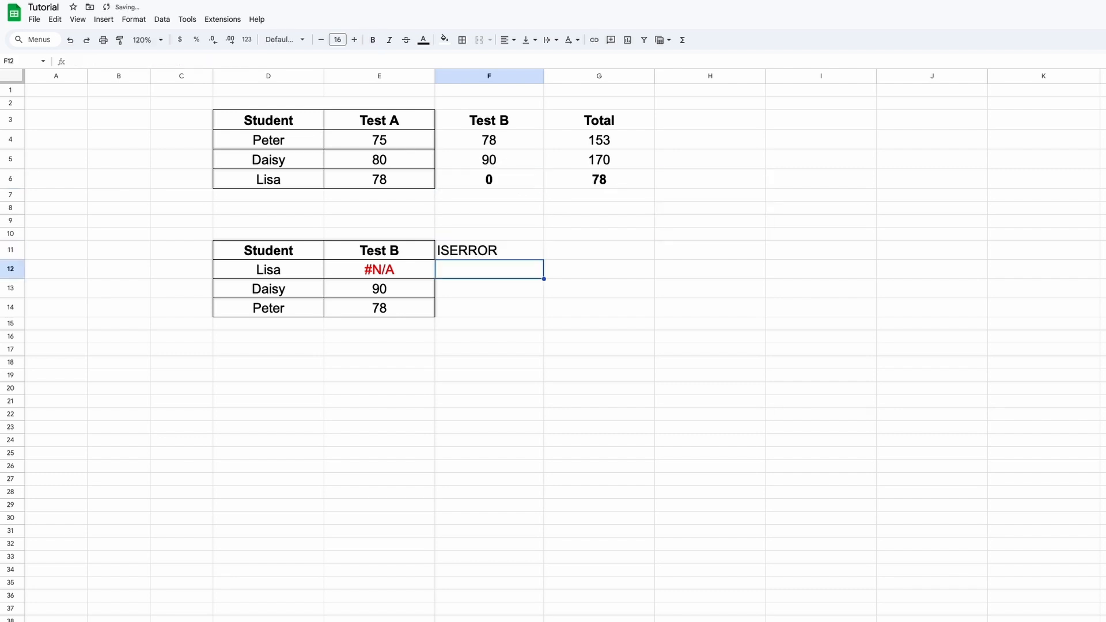
key(Up)
key(ctrl+b)
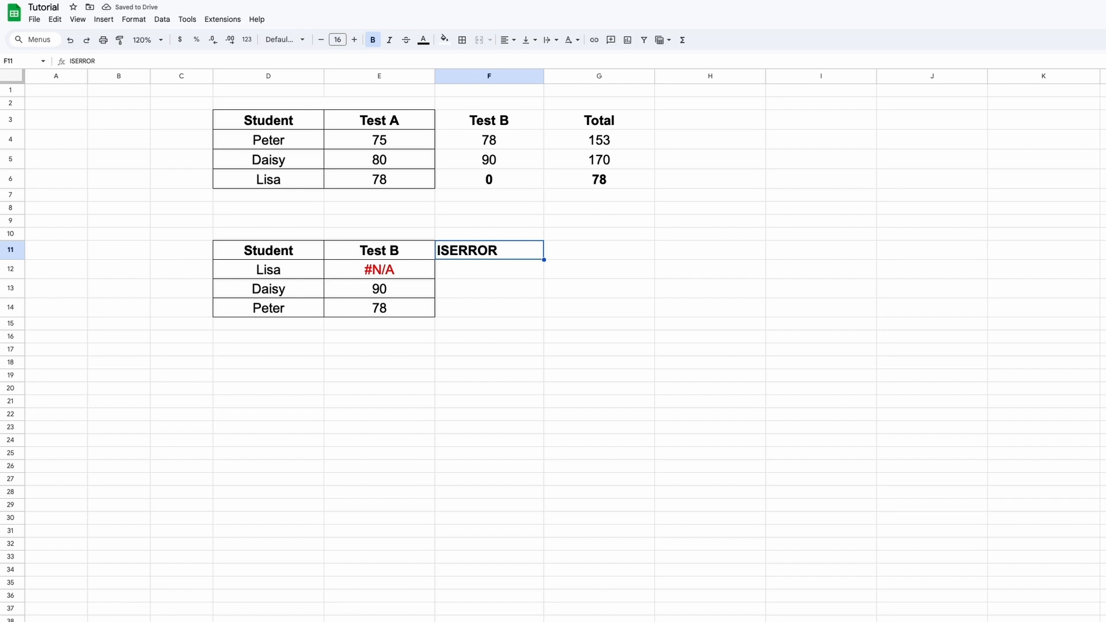
- Enter =ISERROR(E12) in F12 to test the first Test B score for an error
key(Down)
text(=IS)
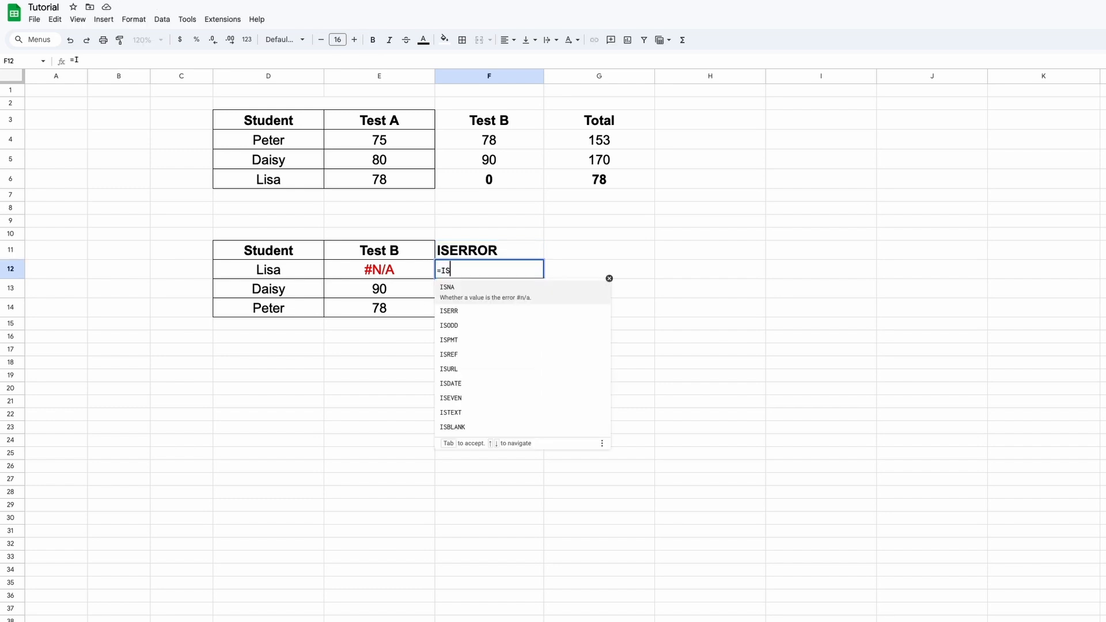
text(ERROR()
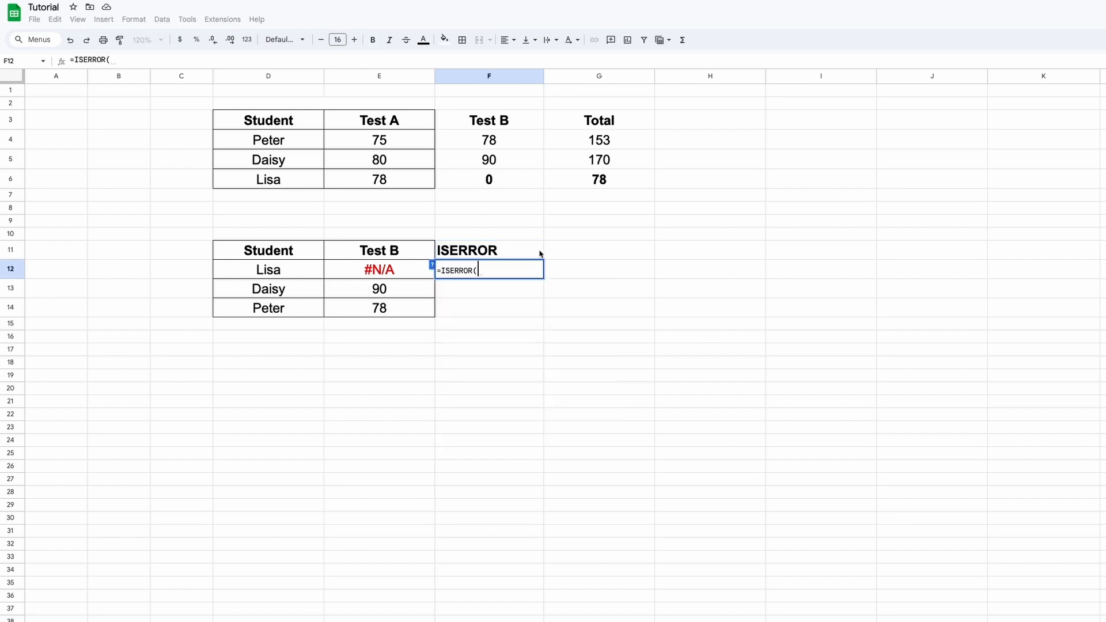
click(375, 275)
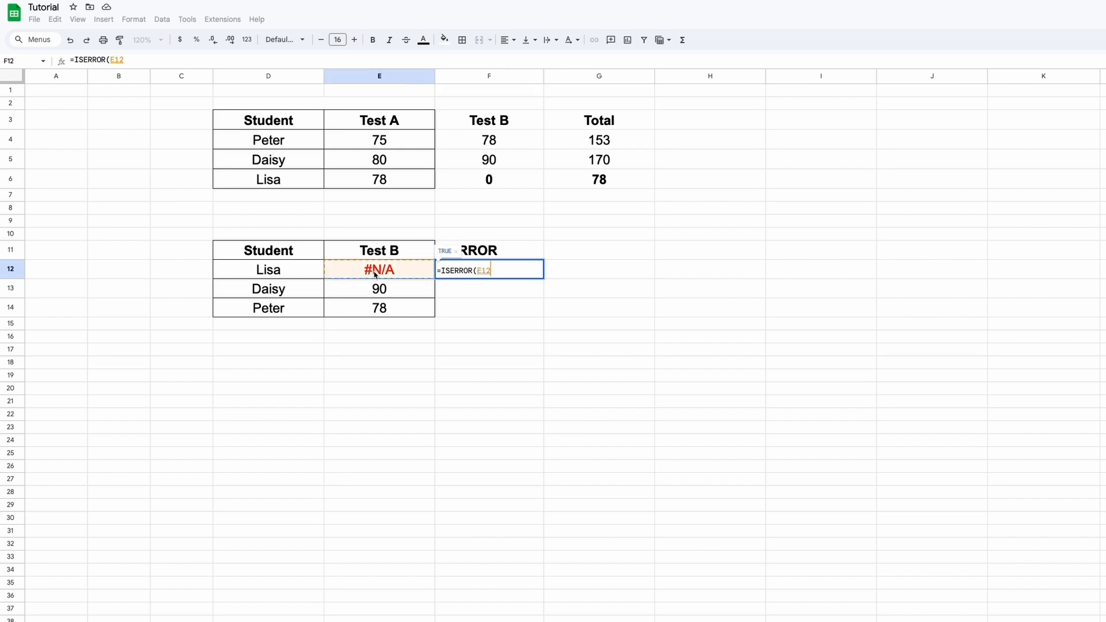
text())
key(Return)
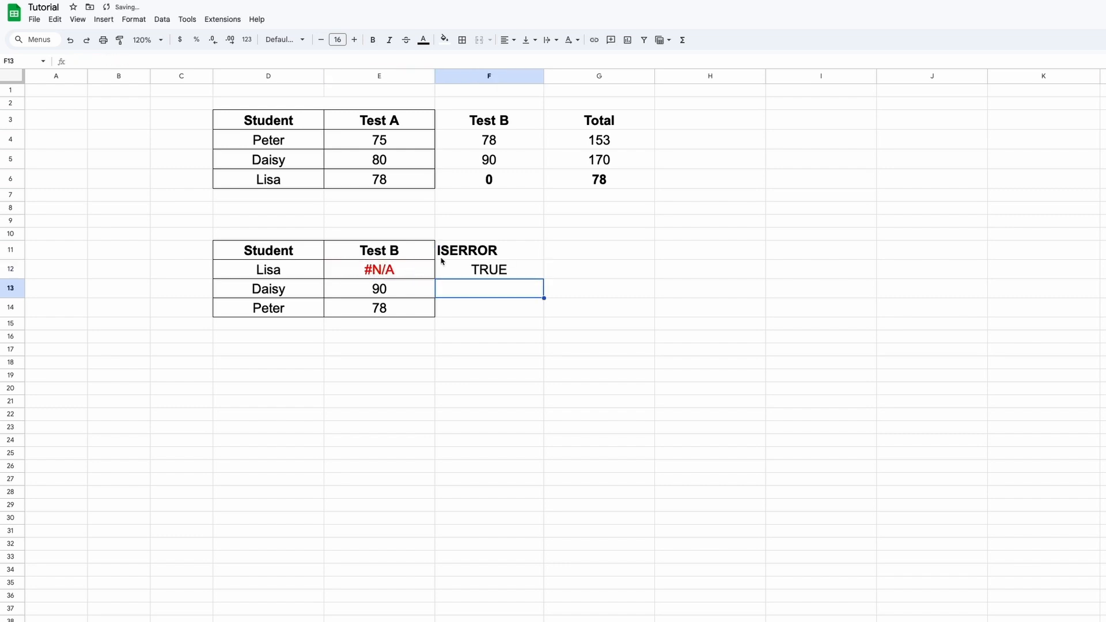
- Copy the ISERROR formula from F12 to F13:F14
click(473, 275)
right_click(483, 274)
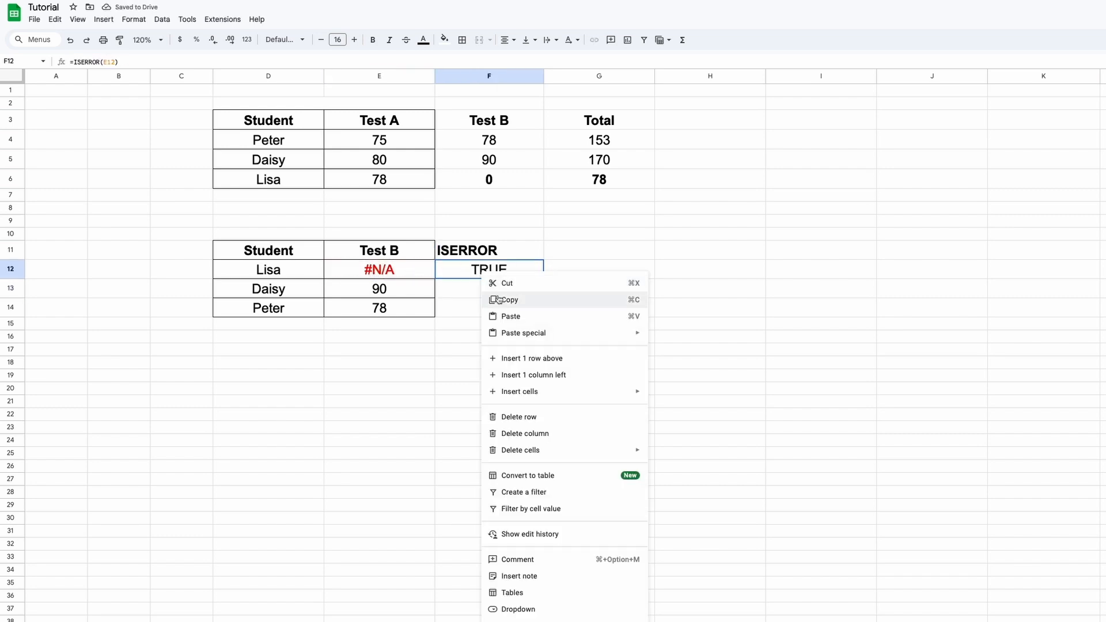
click(507, 299)
drag(489, 288, 491, 309)
right_click(491, 310)
click(526, 353)
- Wrap the F12 formula in an IF function so it reads =IF(ISERROR(E12),"TRUE","HAS SCORE")
double_click(442, 270)
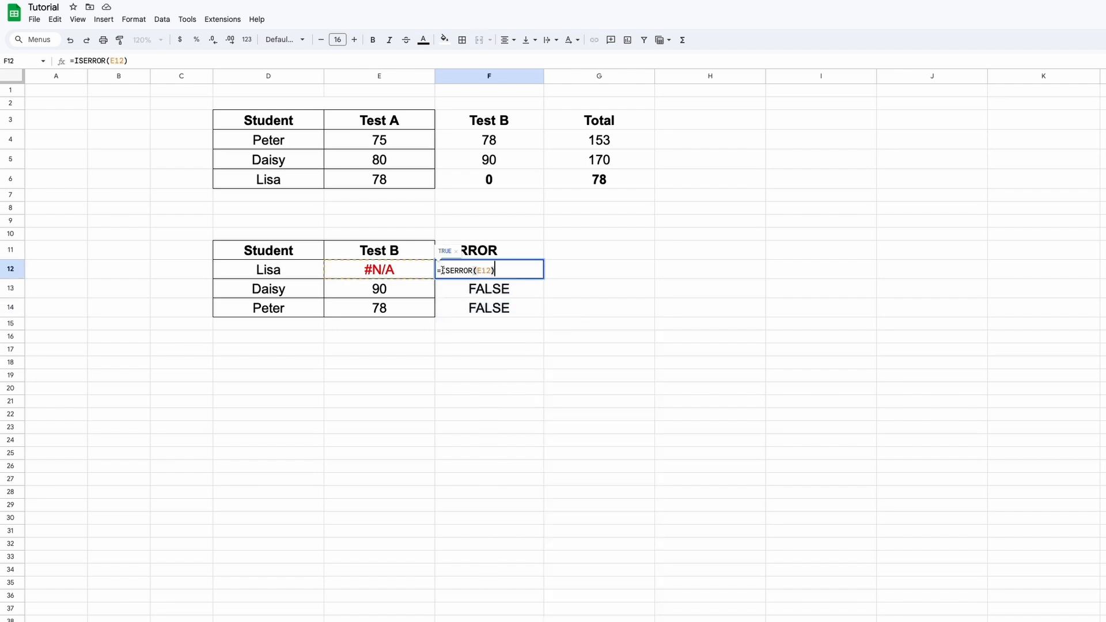
click(442, 270)
text(IF()
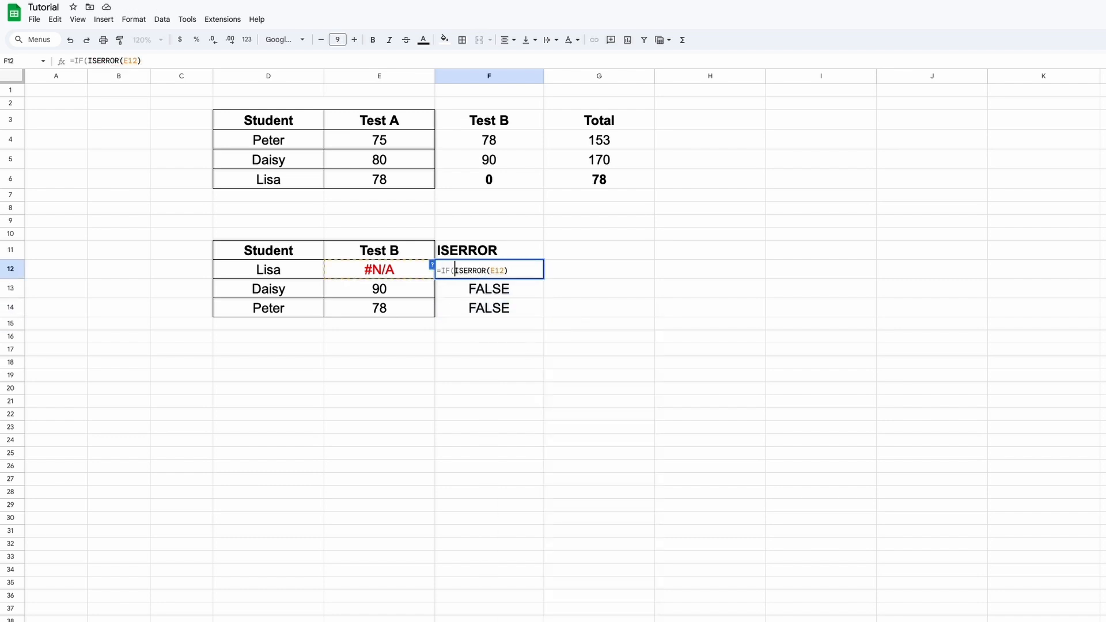
click(509, 269)
text(TRUE","HAS )
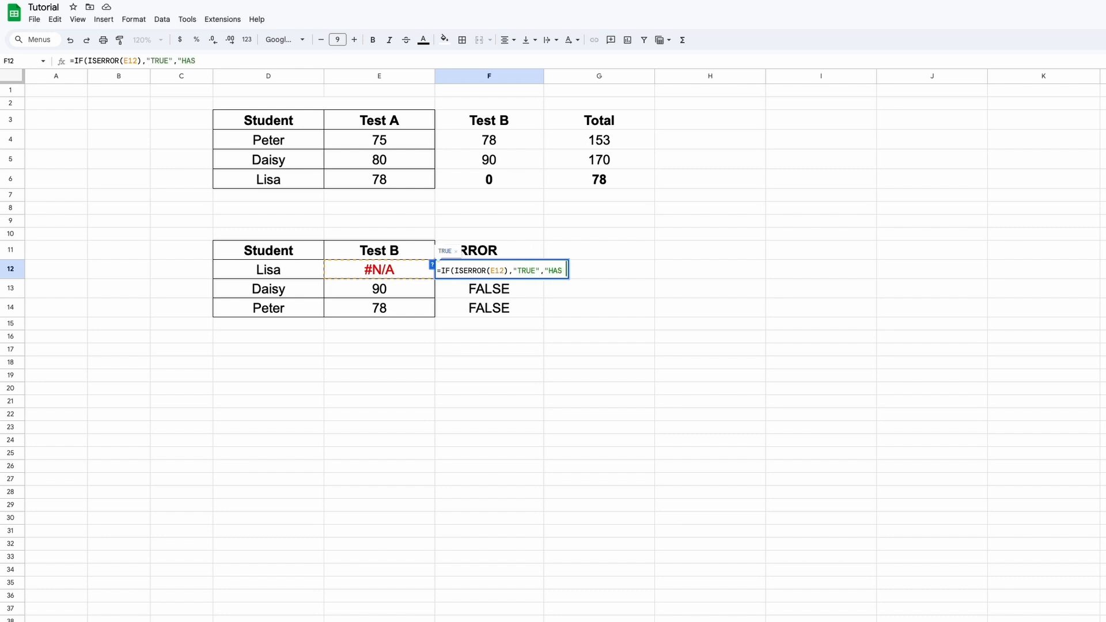
text(SCORE"))
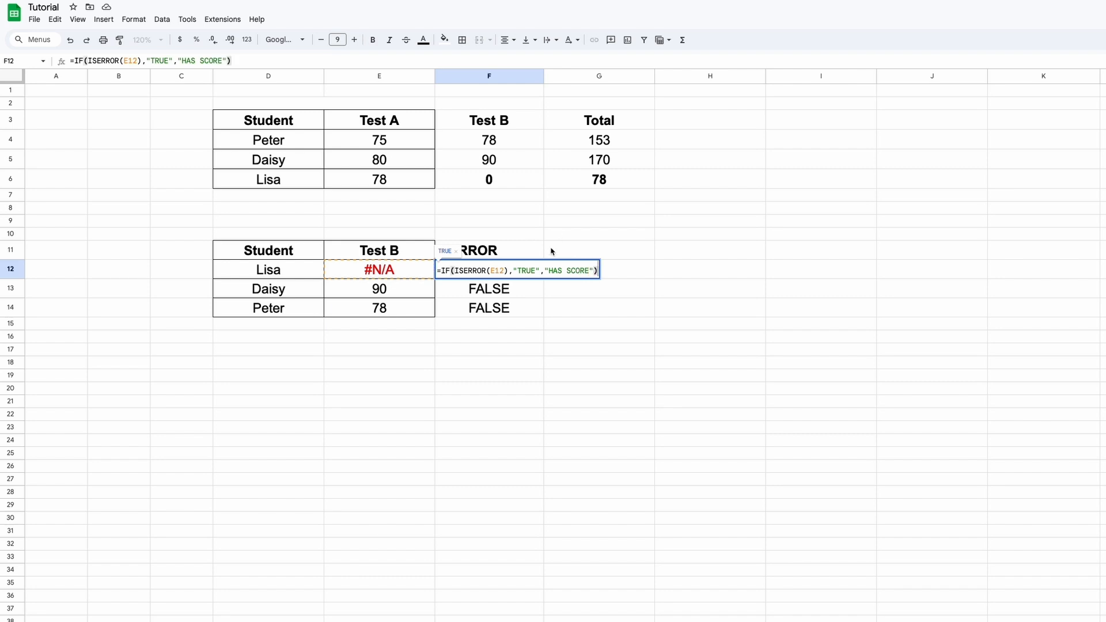